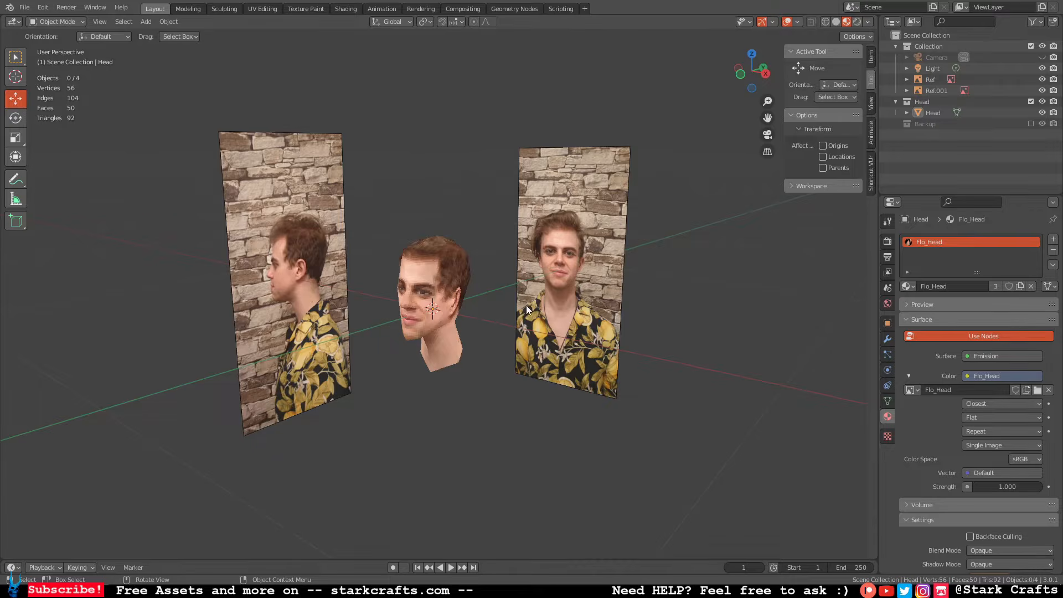
Examine the head model and both reference images in wireframe, solid and material preview shading.
mouse_move(527, 304)
middle_mouse_down()
mouse_move(630, 284)
mouse_move(508, 302)
middle_mouse_up()
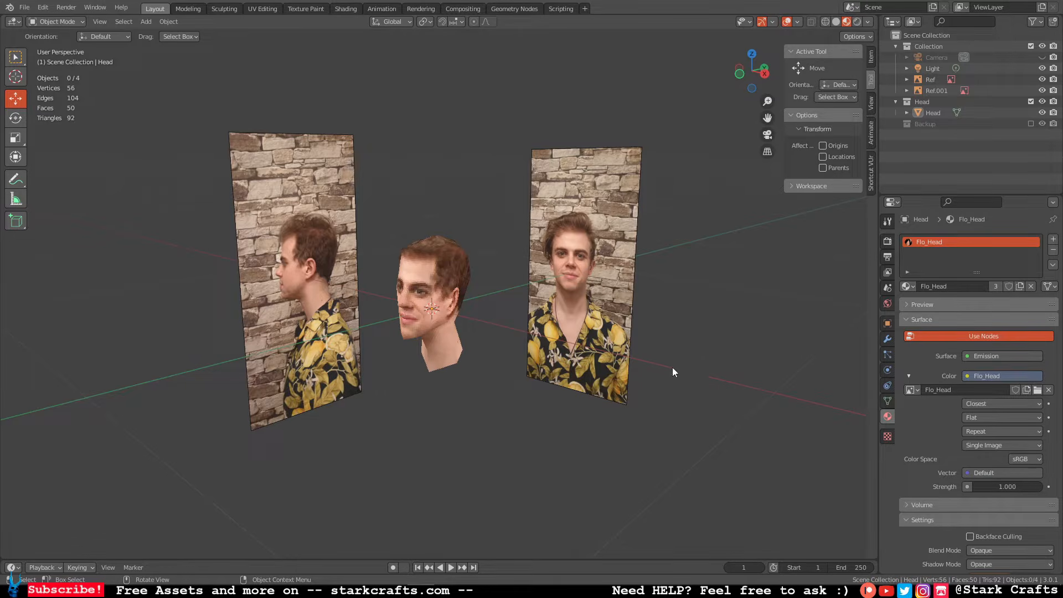
left_click(448, 259)
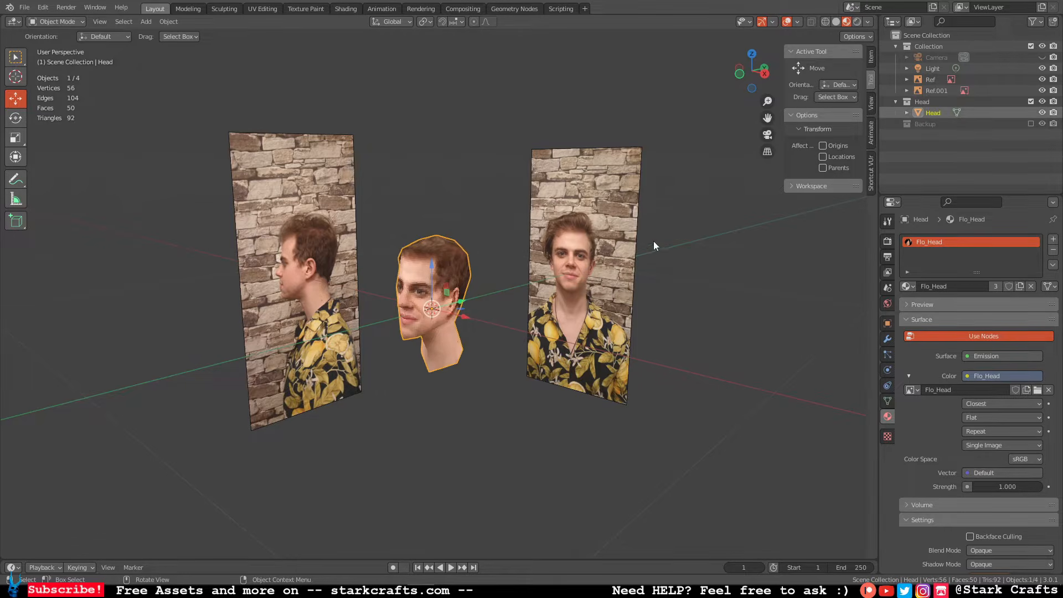
left_click(293, 252)
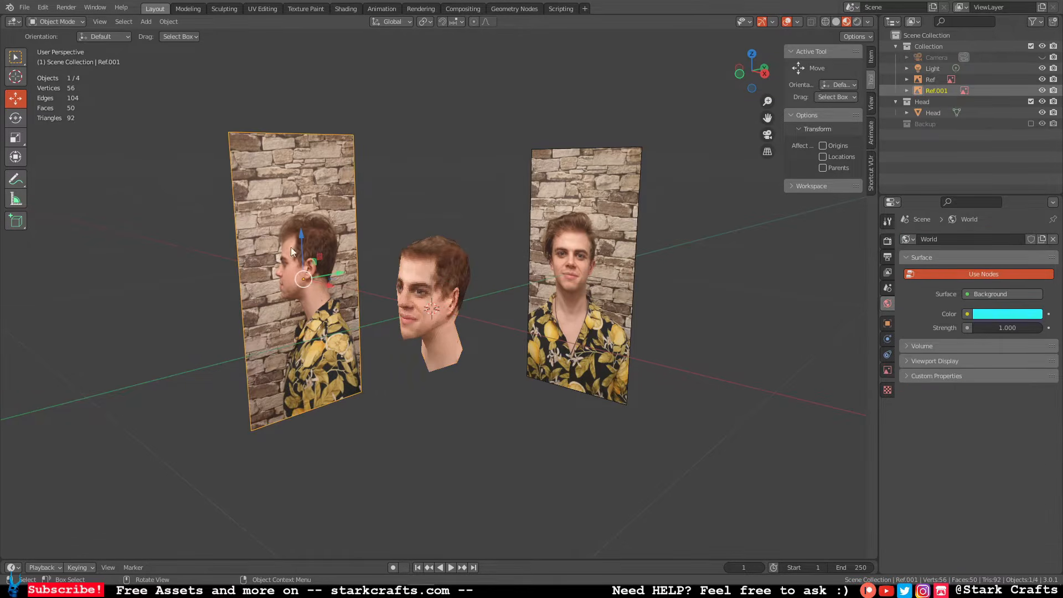
left_click(506, 384)
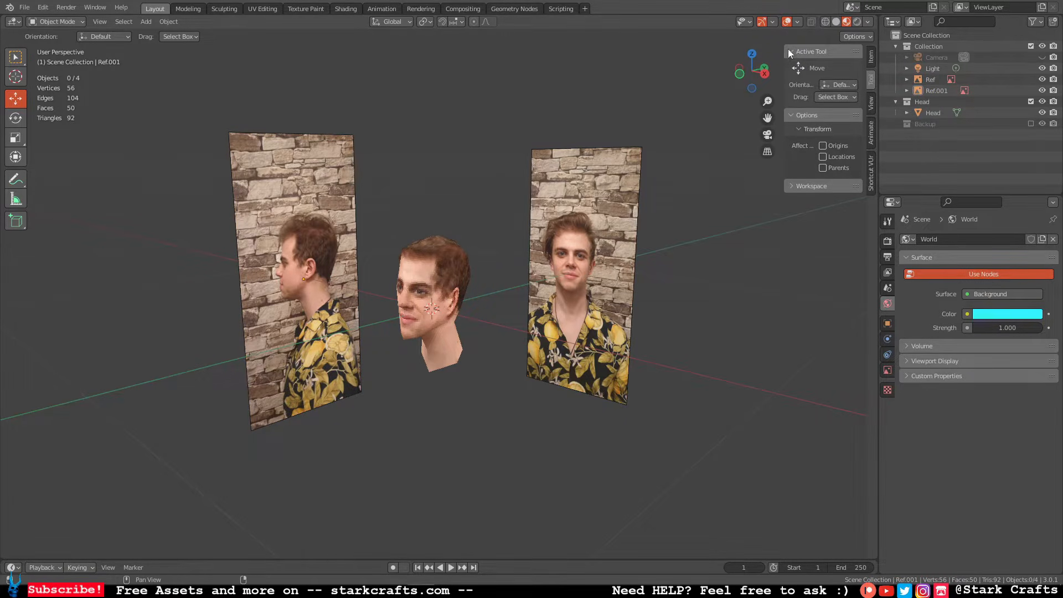
left_click(825, 22)
mouse_move(318, 322)
middle_mouse_down()
mouse_move(451, 326)
mouse_move(339, 344)
mouse_move(366, 332)
middle_mouse_up()
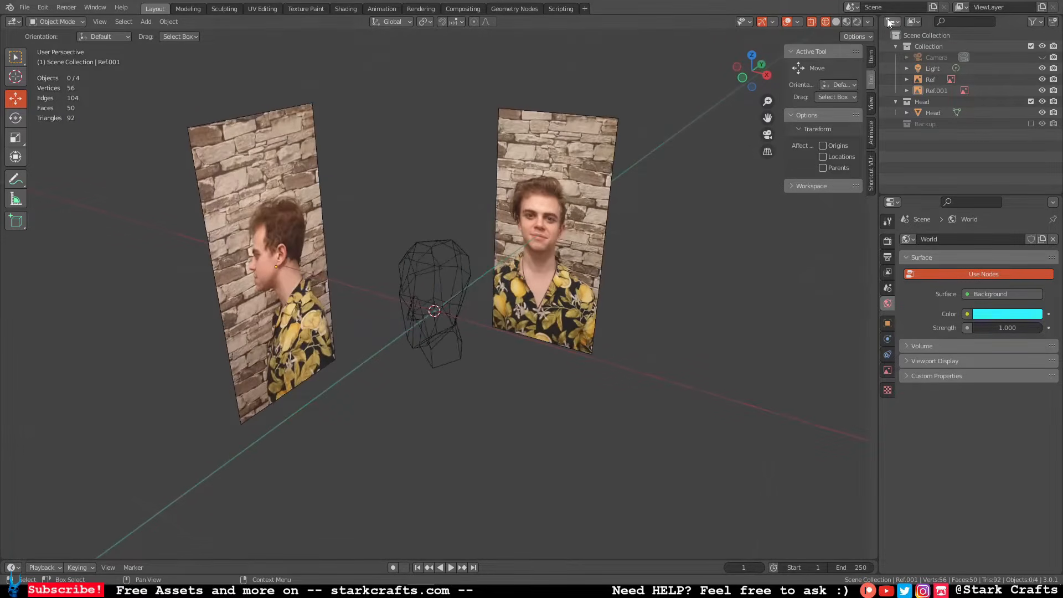
left_click(836, 22)
left_click(847, 22)
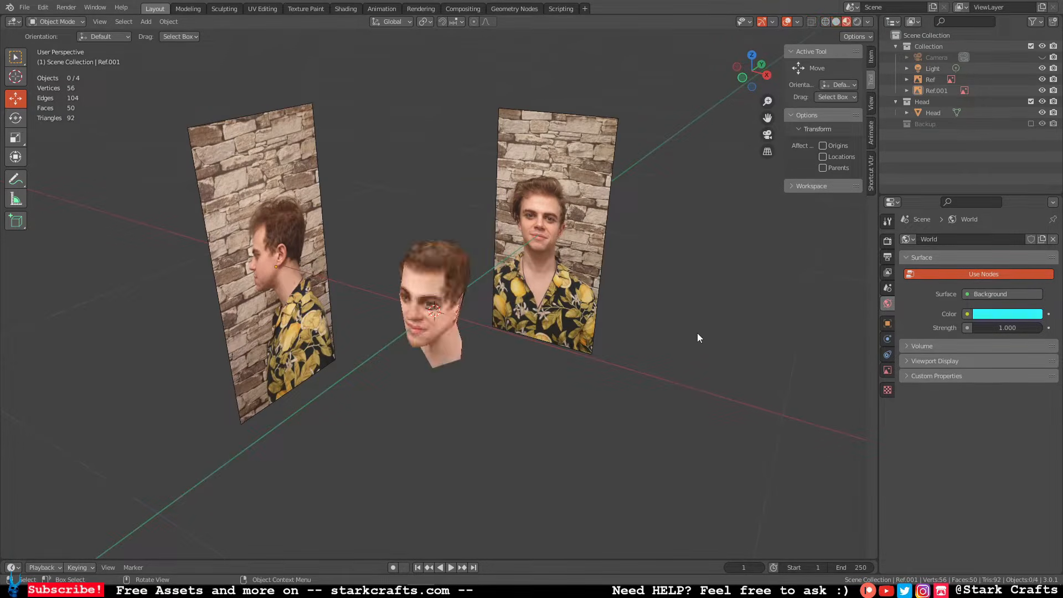
mouse_move(697, 334)
middle_mouse_down()
mouse_move(678, 288)
mouse_move(684, 309)
middle_mouse_up()
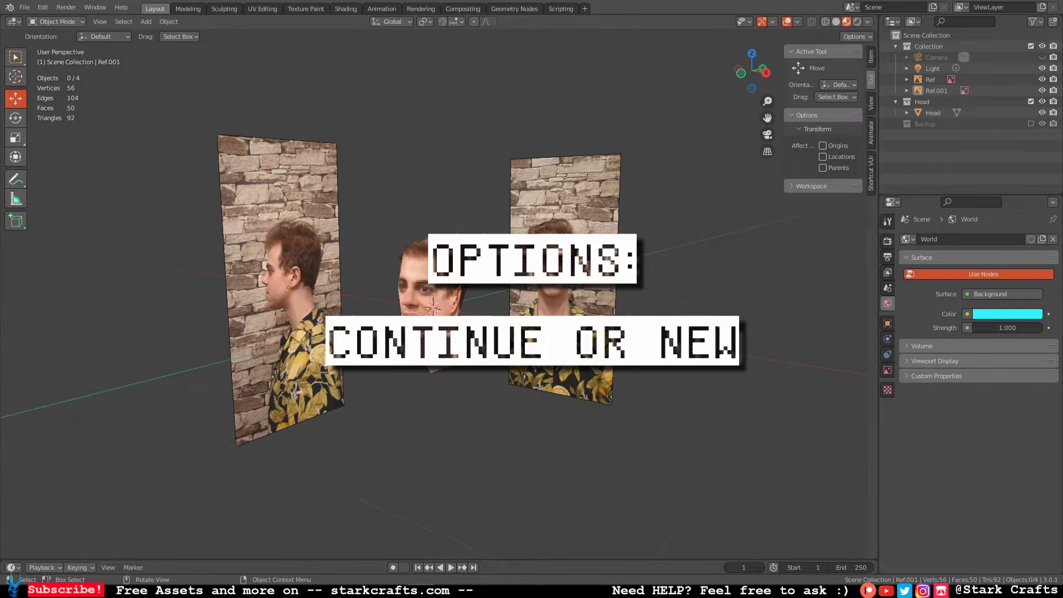
left_click(413, 292)
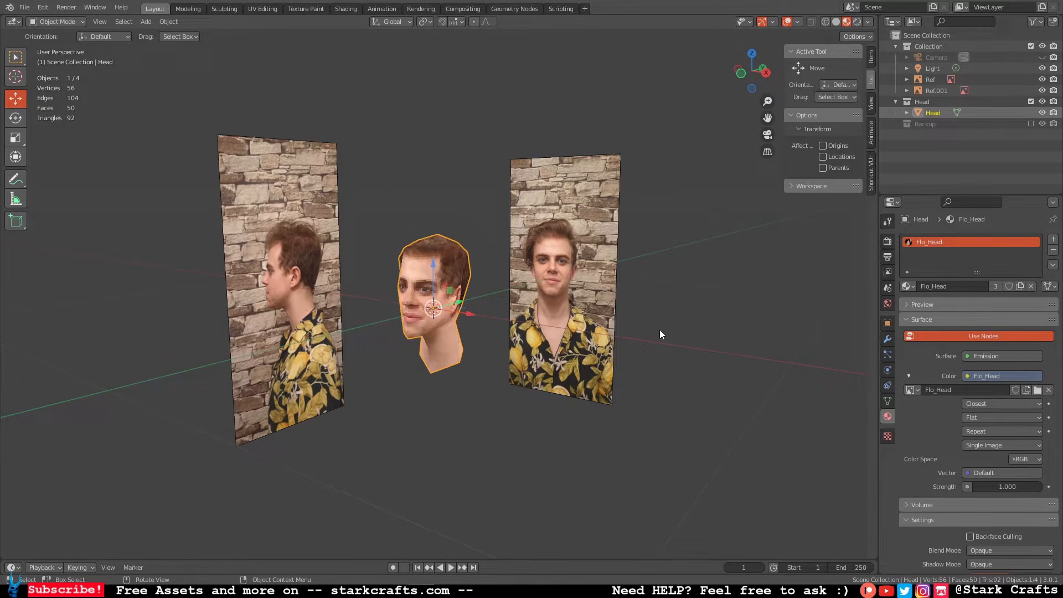
left_click(683, 288)
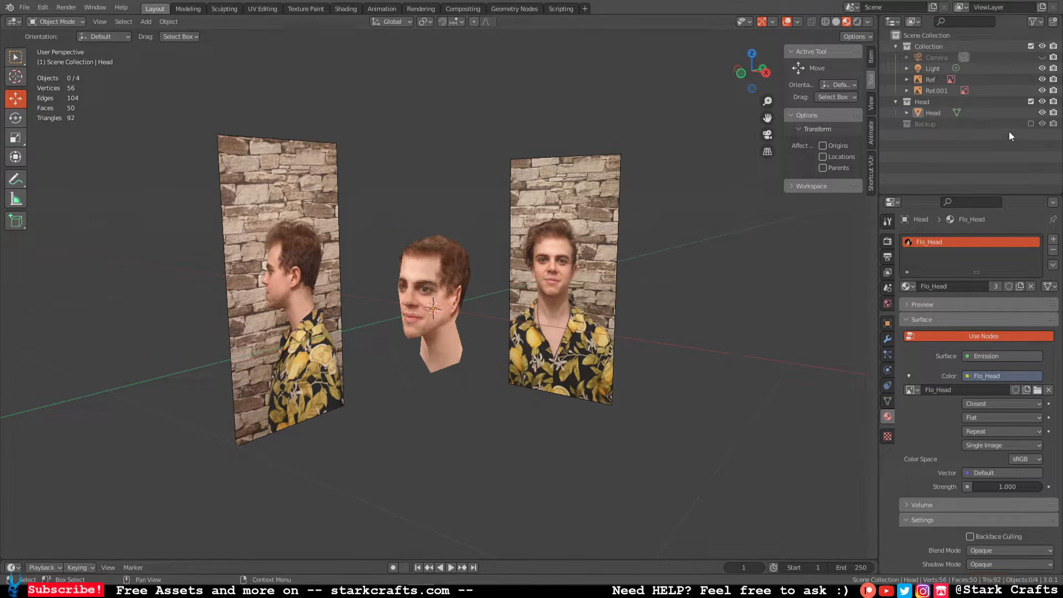
Add a new collection named Body and exclude the Head collection from the view layer.
left_click(1053, 23)
left_click(936, 131)
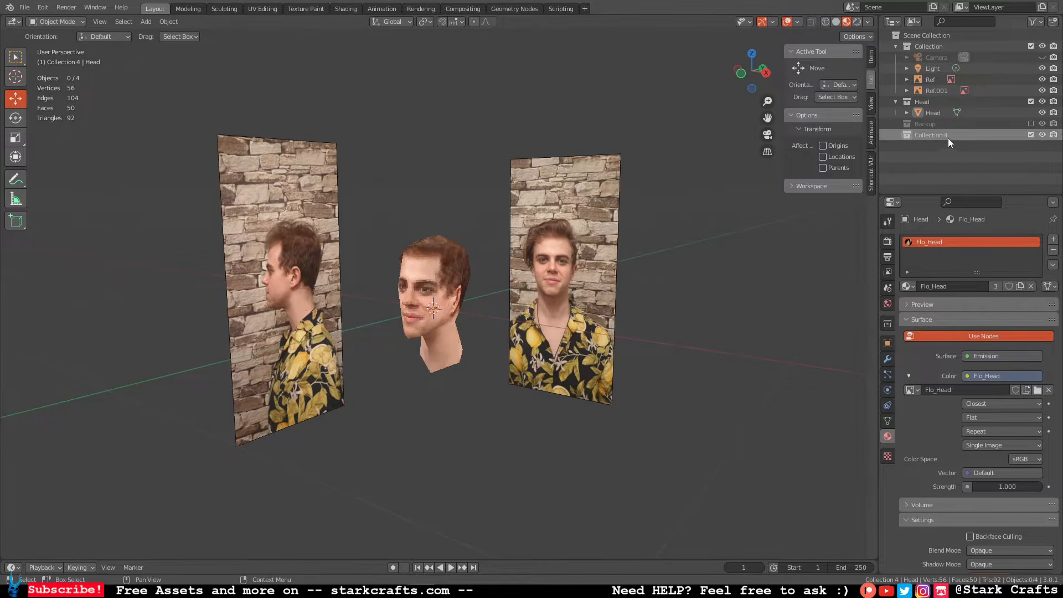
double_click(946, 136)
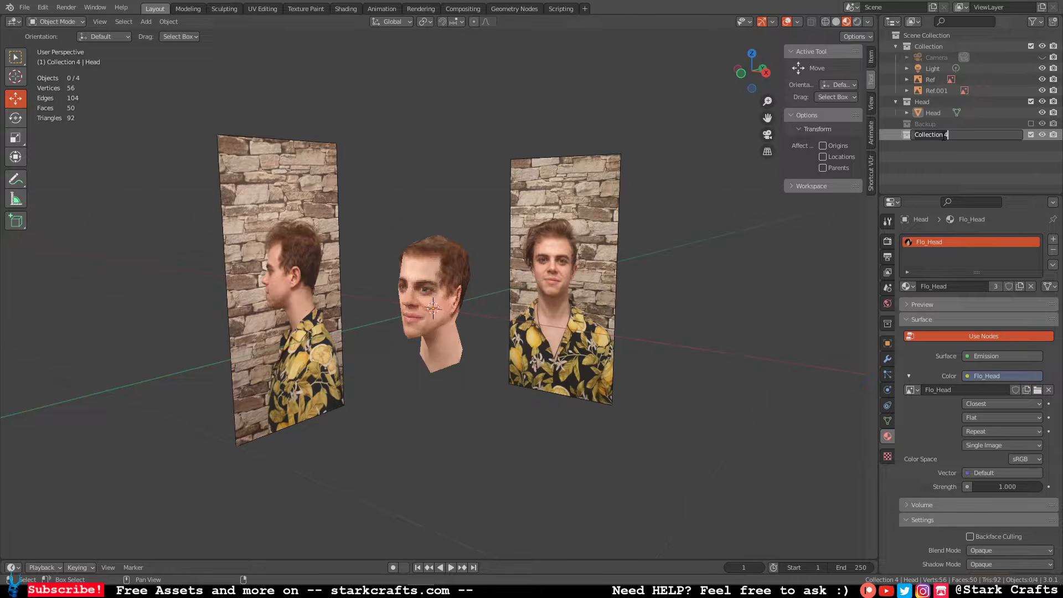
type("Body")
key("Return")
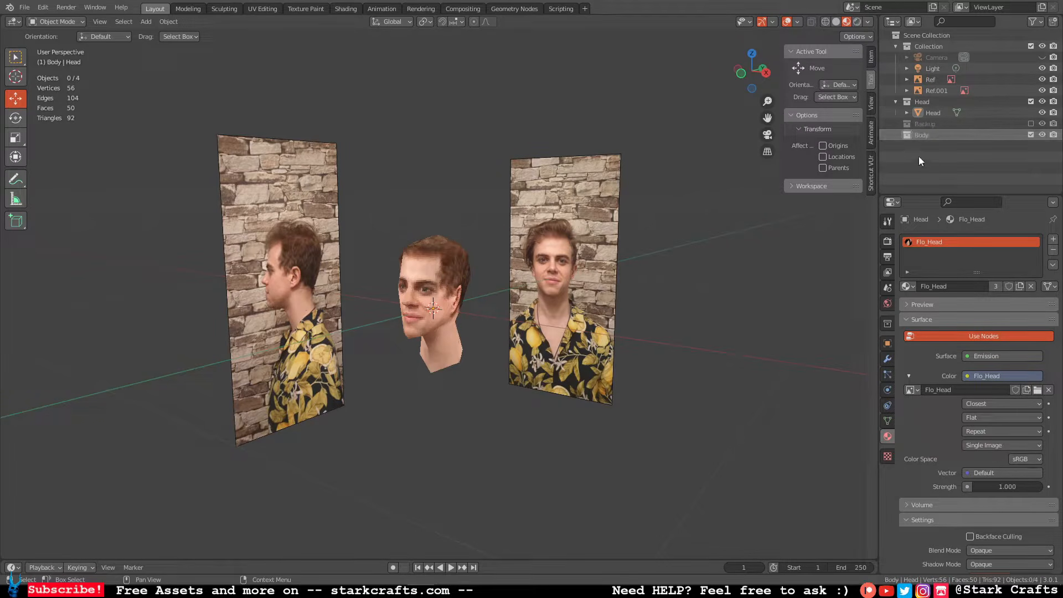
left_click(1031, 101)
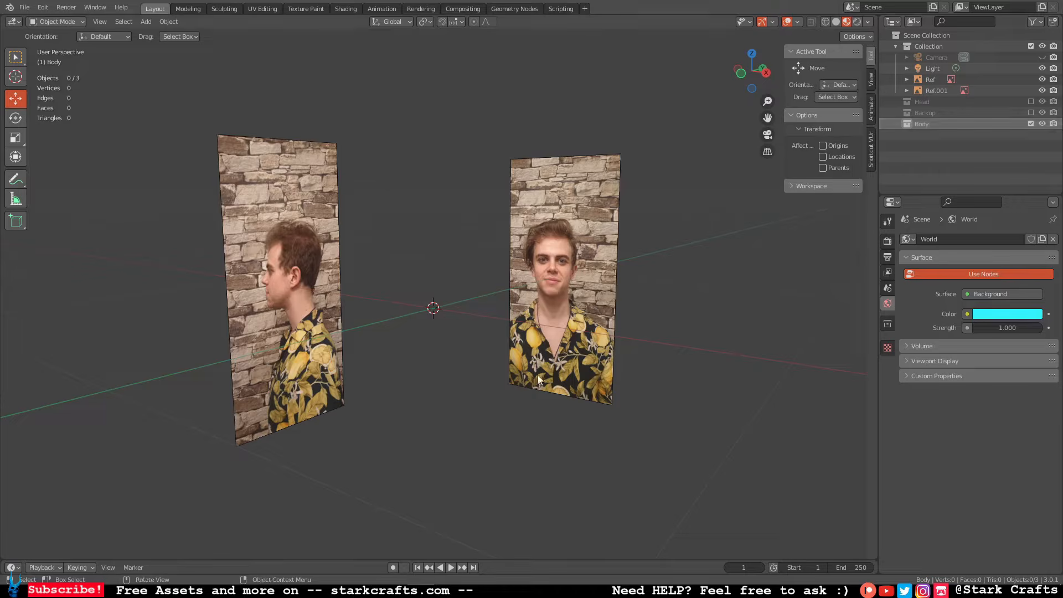
Exclude the Body collection from the view layer, re-enable the Head collection and select the head object.
left_click(589, 232)
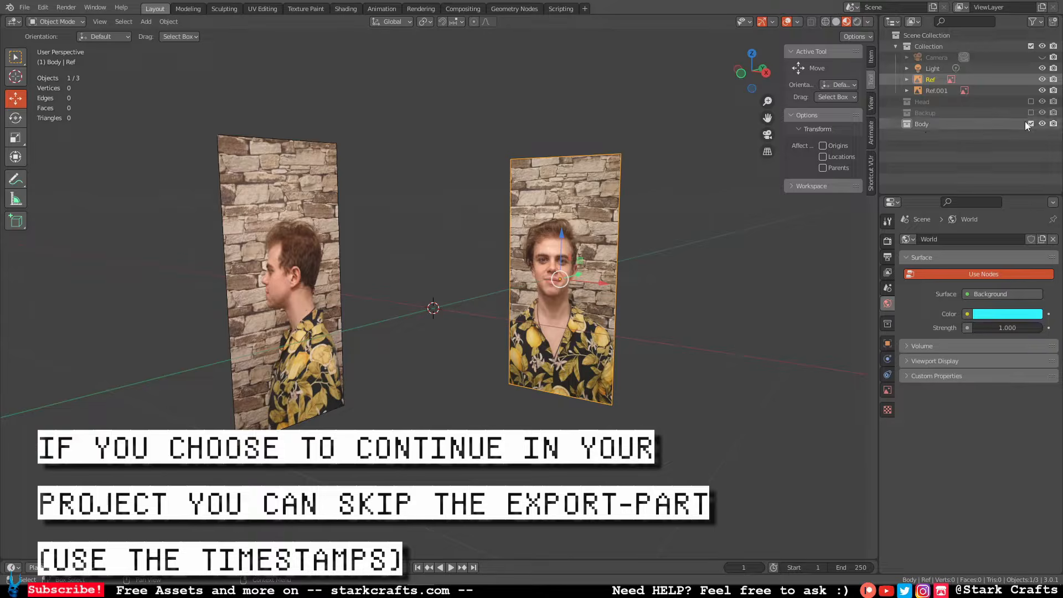
left_click(1031, 124)
left_click(1031, 101)
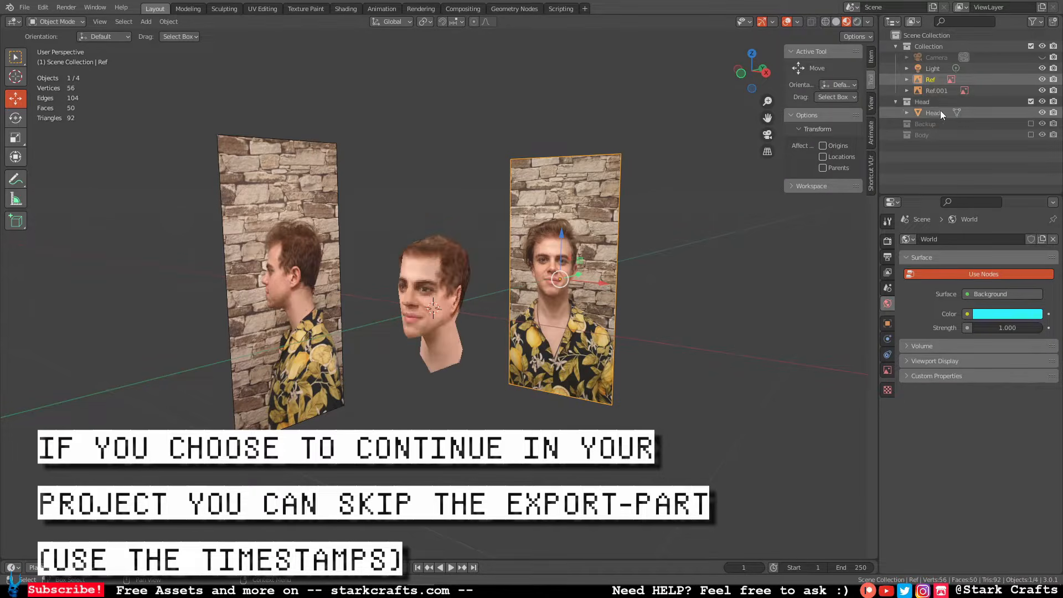
left_click(941, 112)
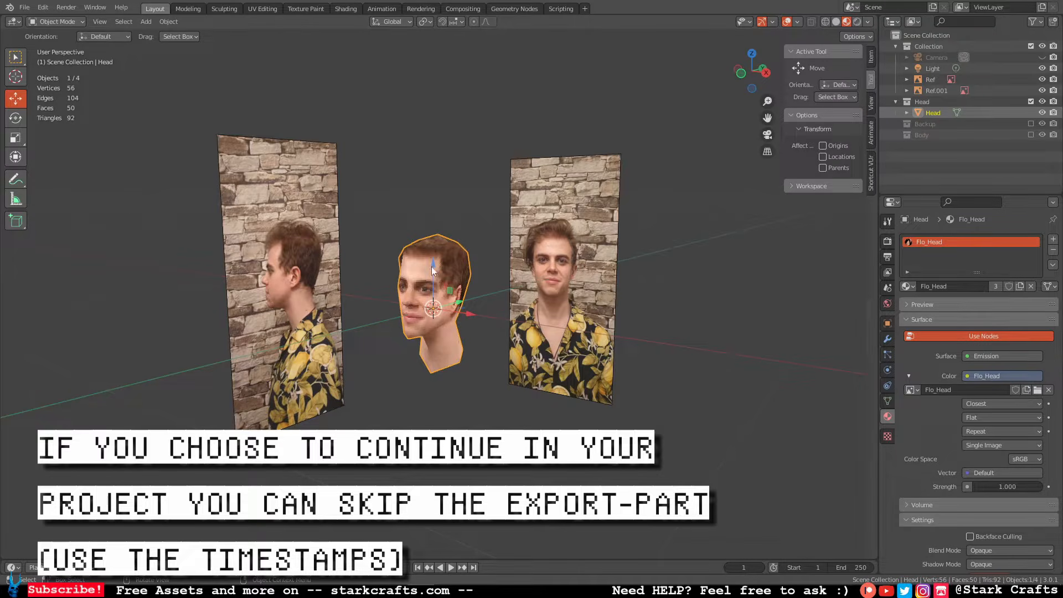
middle_click_drag(454, 271, 624, 296)
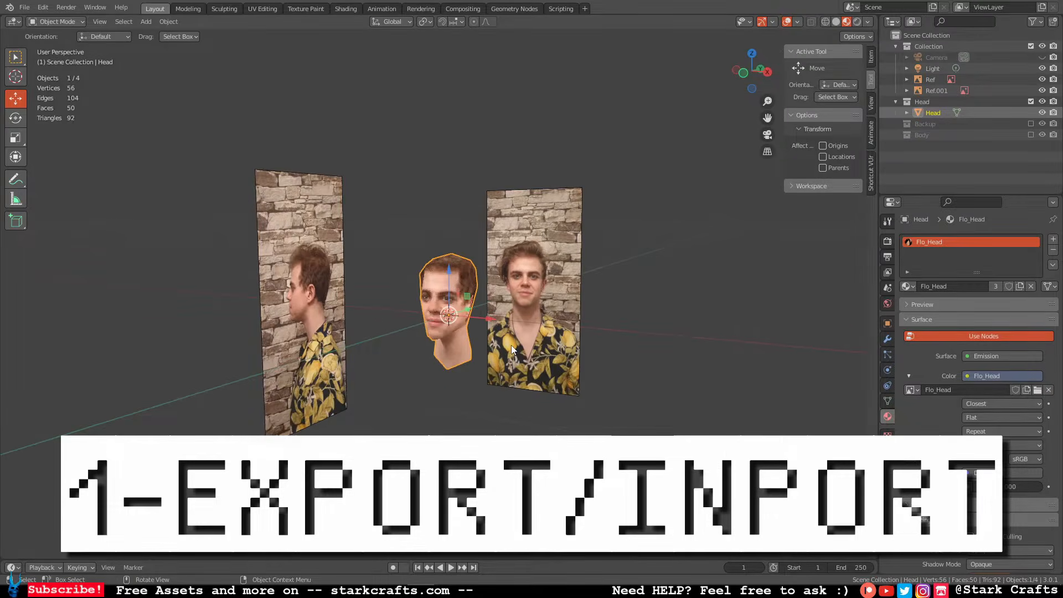
scroll(513, 347, "up", 4)
scroll(512, 346, "down", 3)
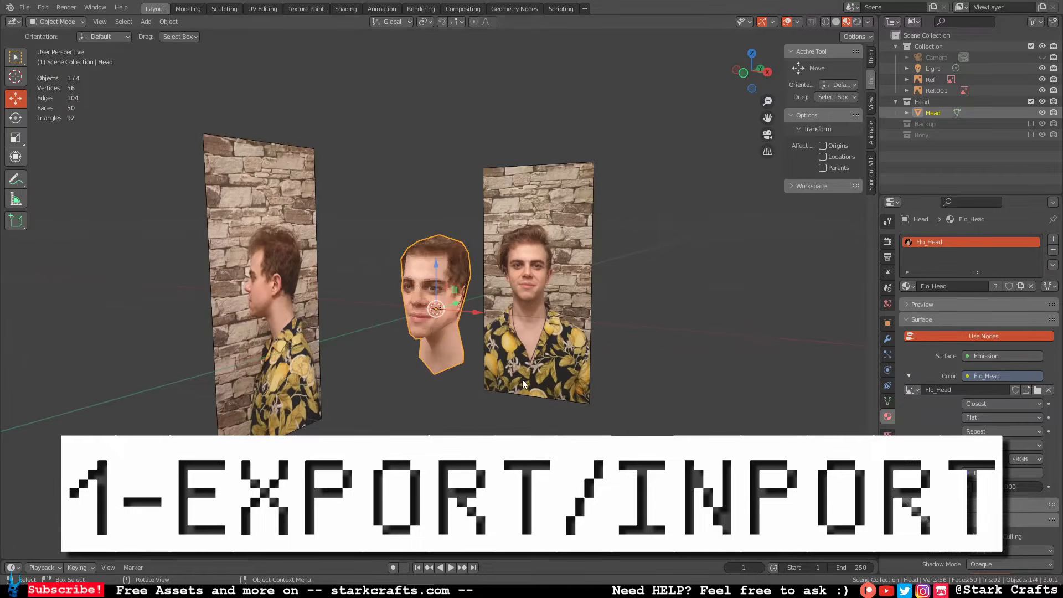
mouse_move(523, 382)
middle_mouse_down()
mouse_move(499, 388)
mouse_move(490, 378)
mouse_move(533, 391)
middle_mouse_up()
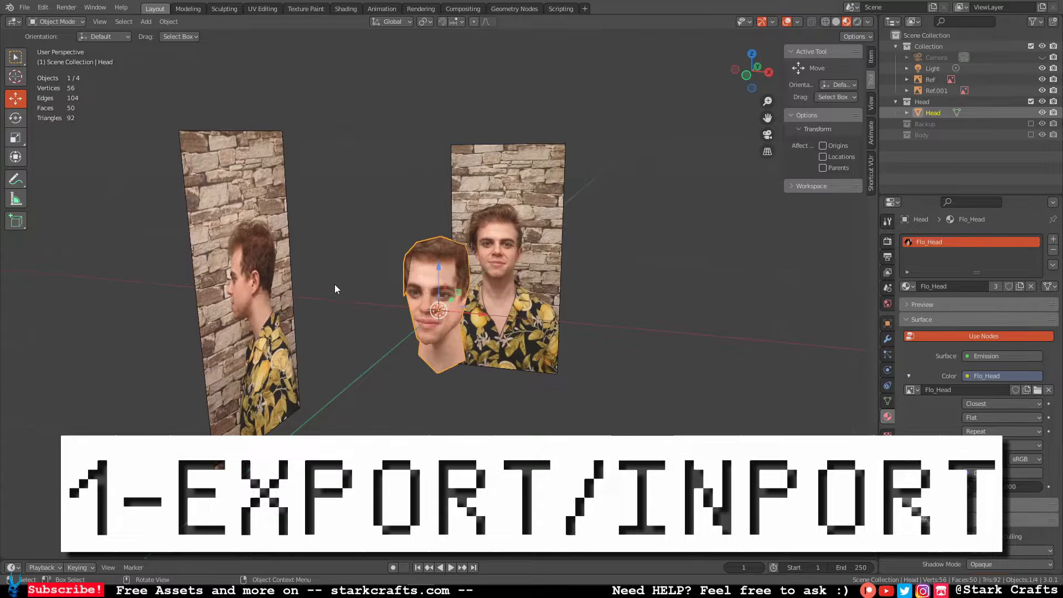
middle_click_drag(375, 239, 349, 229)
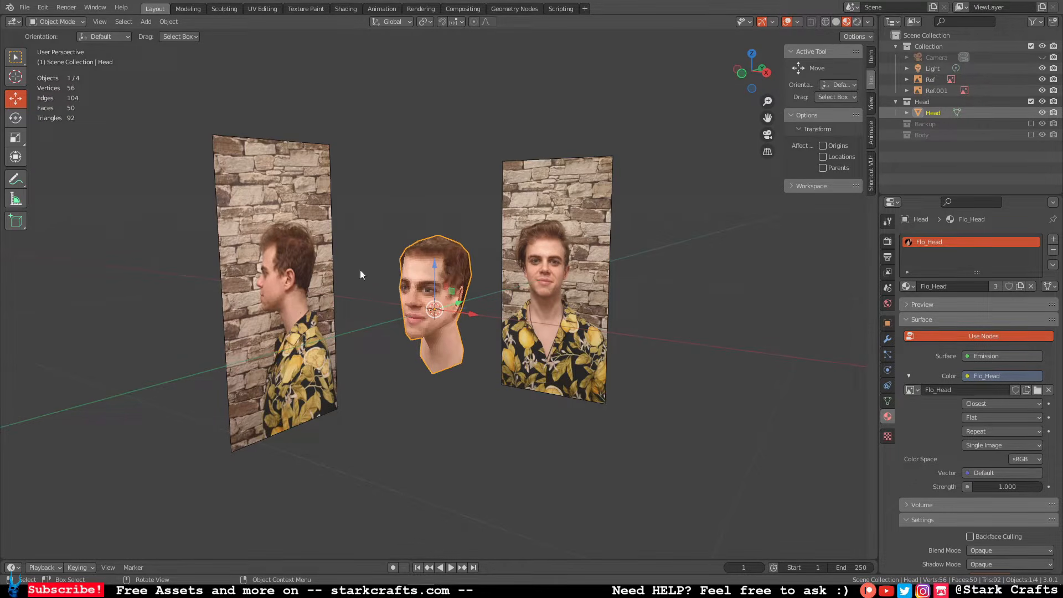
Open the Shading workspace for the selected head and show its material properties.
left_click(406, 138)
left_click(440, 285)
left_click(345, 9)
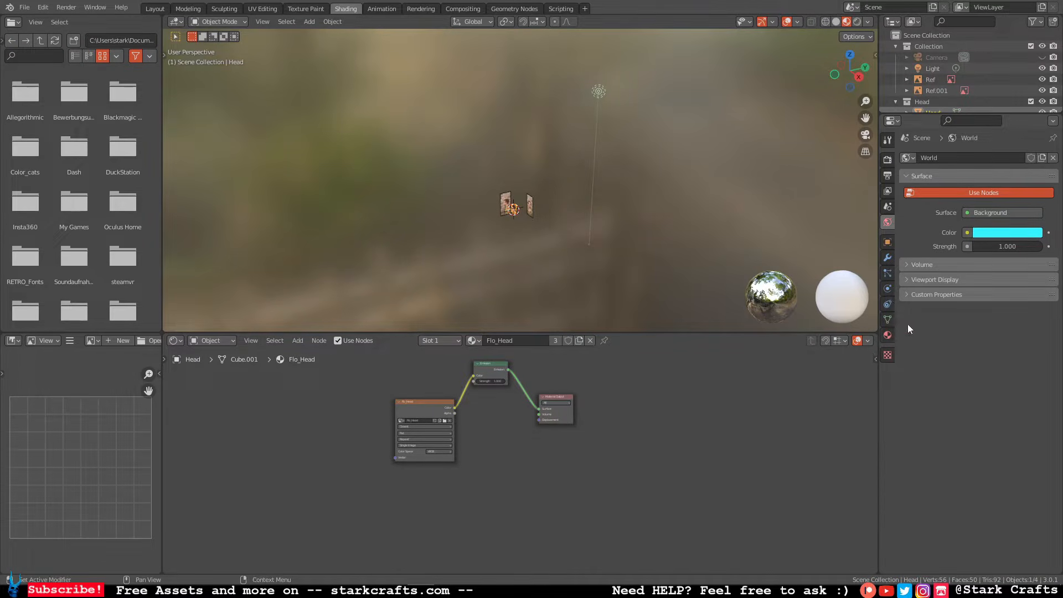
left_click(888, 337)
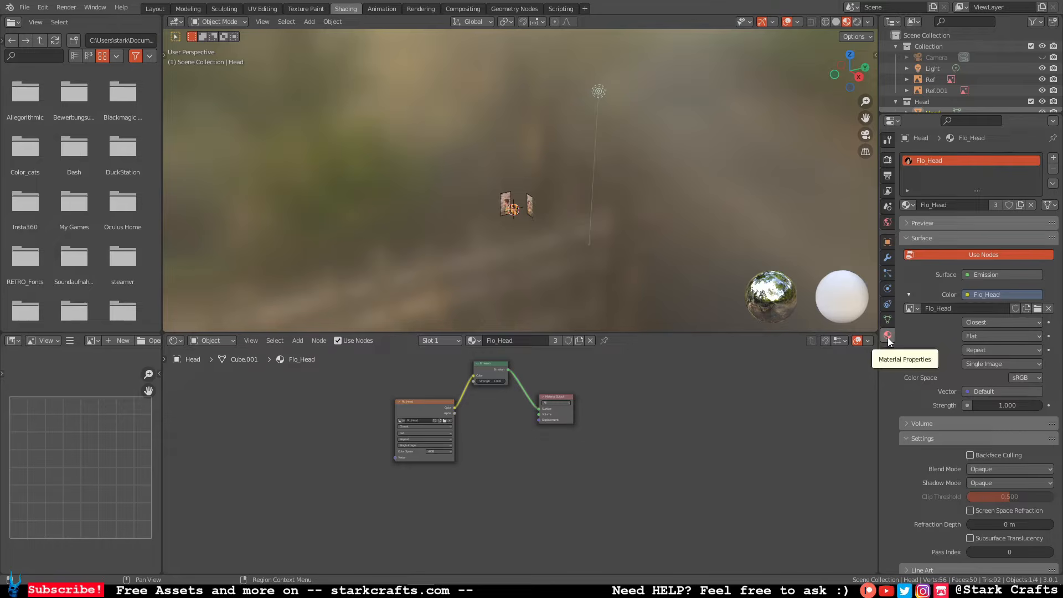
Spread the image texture, Emission and Material Output nodes out into a row with space between them.
middle_click_drag(680, 420, 711, 431)
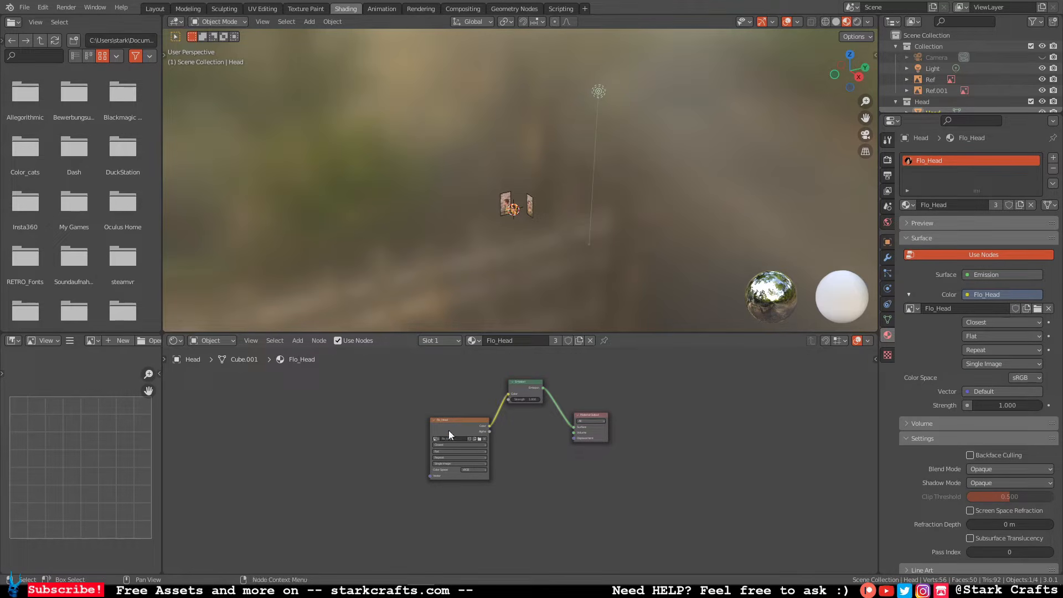
left_click_drag(457, 427, 406, 402)
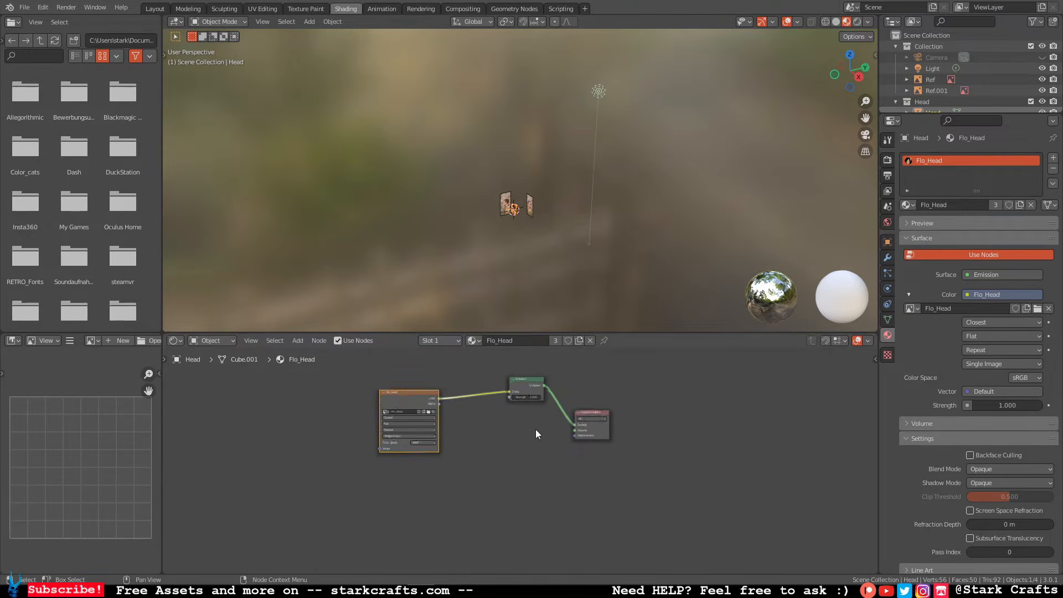
scroll(529, 427, "up", 3)
middle_click_drag(524, 424, 520, 469)
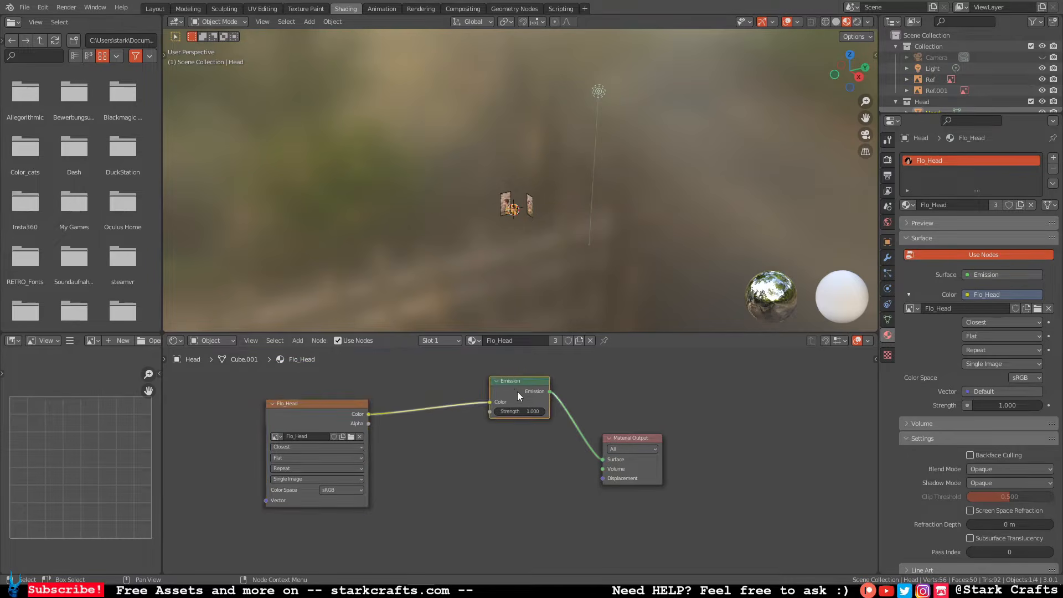
left_click_drag(517, 391, 498, 416)
left_click_drag(650, 465, 677, 430)
Delete the Emission node from the head material.
middle_click_drag(467, 236, 473, 218)
key("KP_Decimal")
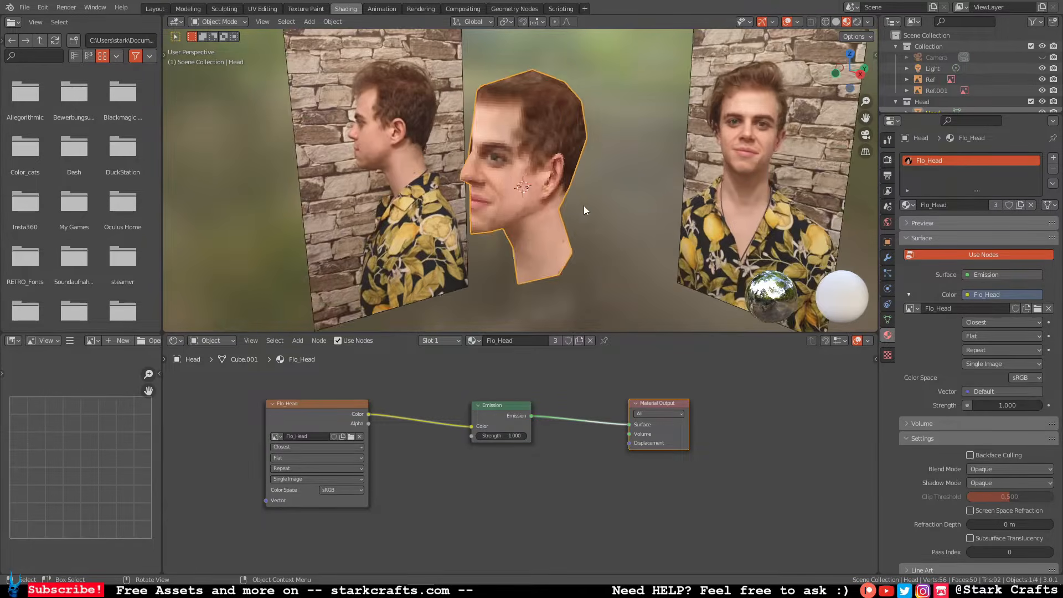
middle_click_drag(584, 205, 557, 187)
scroll(634, 201, "down", 5)
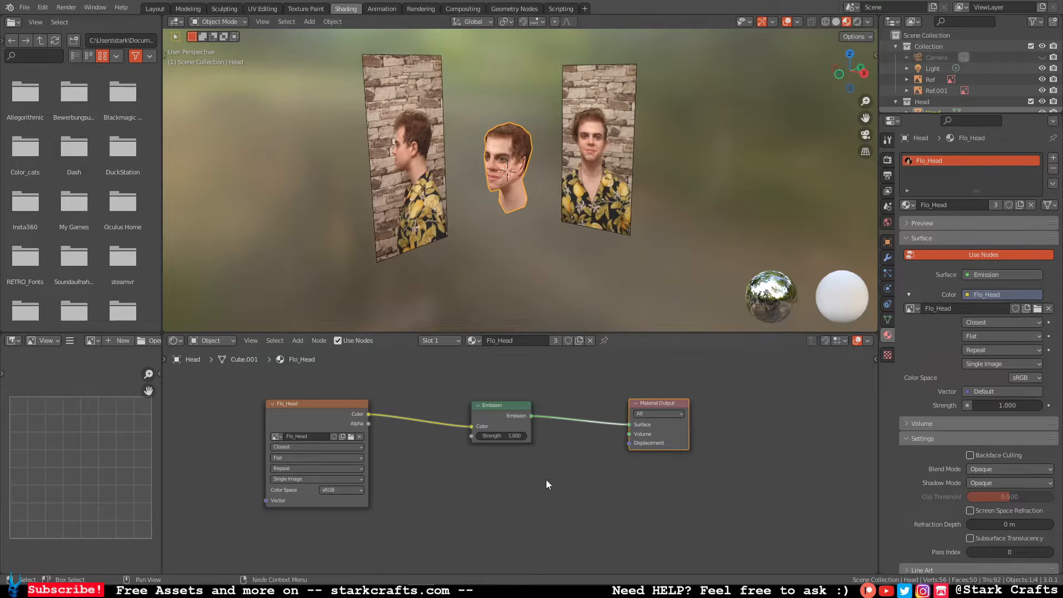
left_click_drag(546, 480, 445, 373)
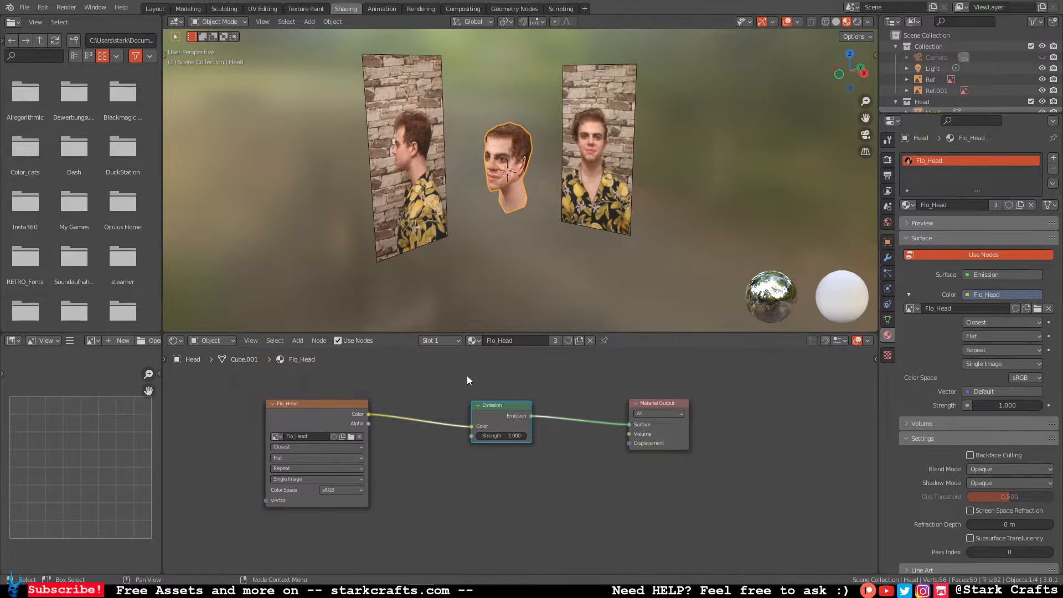
key("Delete")
Add a Principled BSDF node, linking the image texture's Color to Base Color and its BSDF output to the Material Output's Surface.
left_click(298, 340)
mouse_move(340, 353)
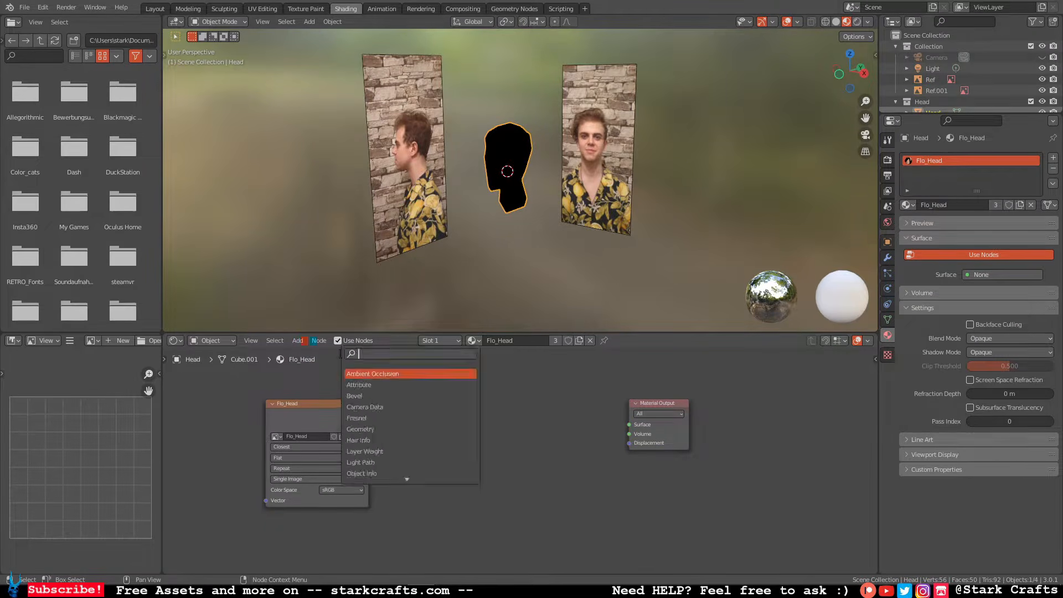
type("p")
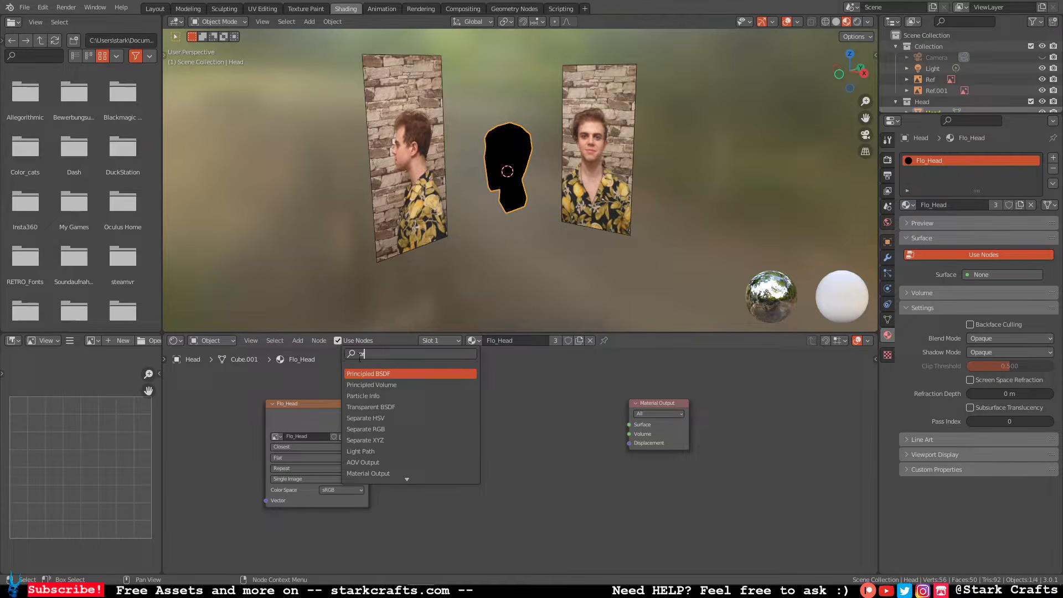
type("r")
left_click(407, 374)
left_click(490, 388)
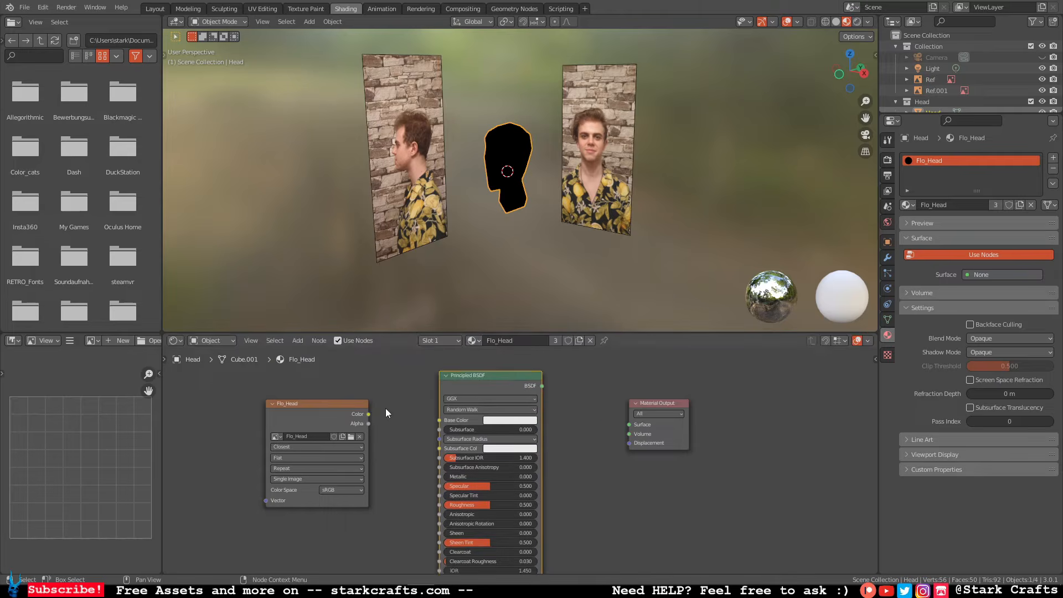
left_click_drag(369, 415, 440, 421)
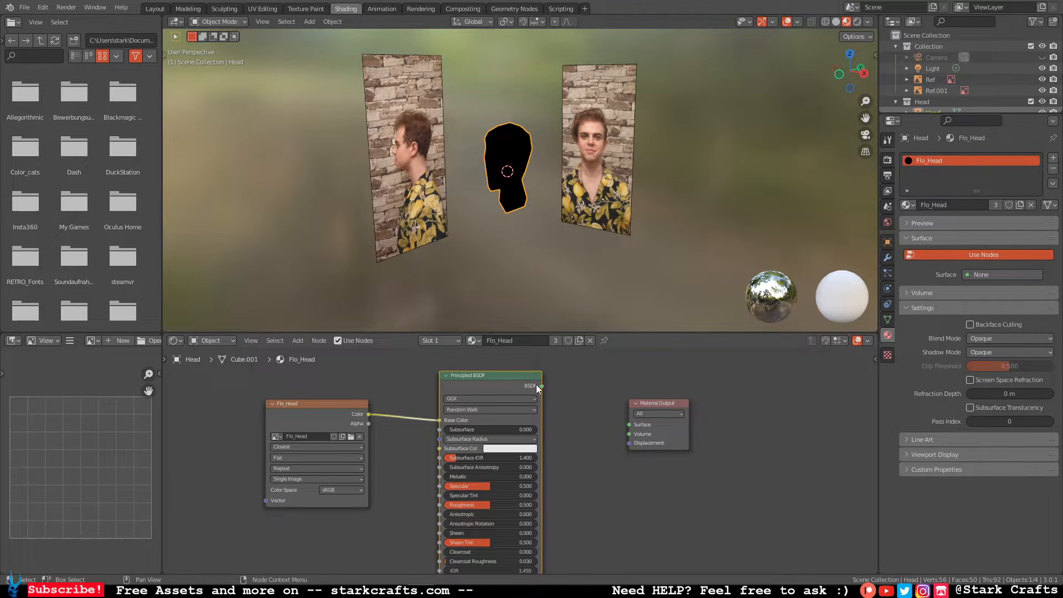
left_click_drag(541, 384, 627, 425)
Set the Principled BSDF node's Specular to 0 and Roughness to 1.
middle_click_drag(593, 453, 613, 428)
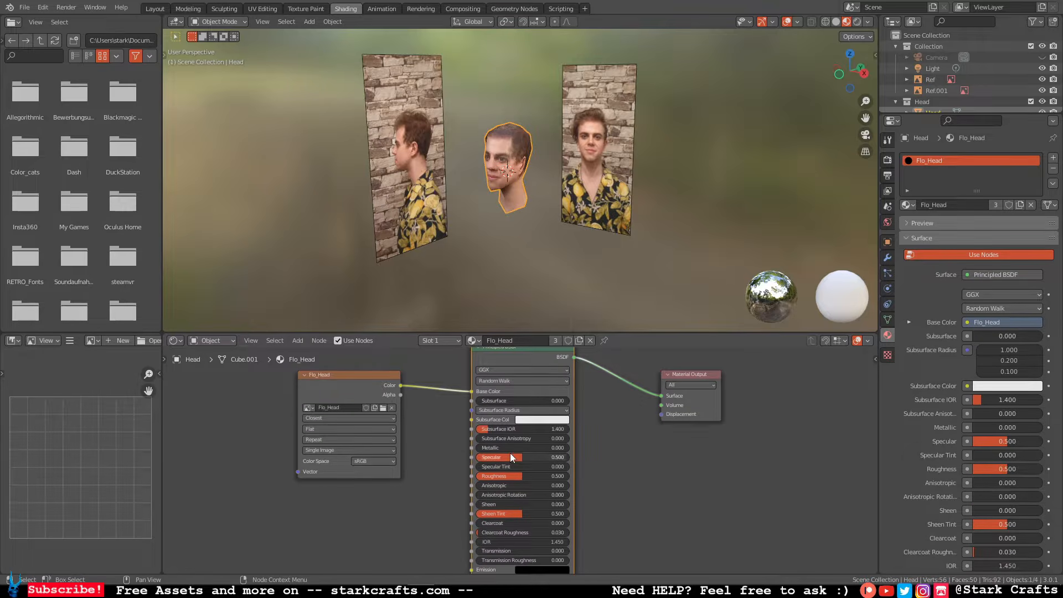
key("BackSpace")
left_click_drag(529, 476, 577, 476)
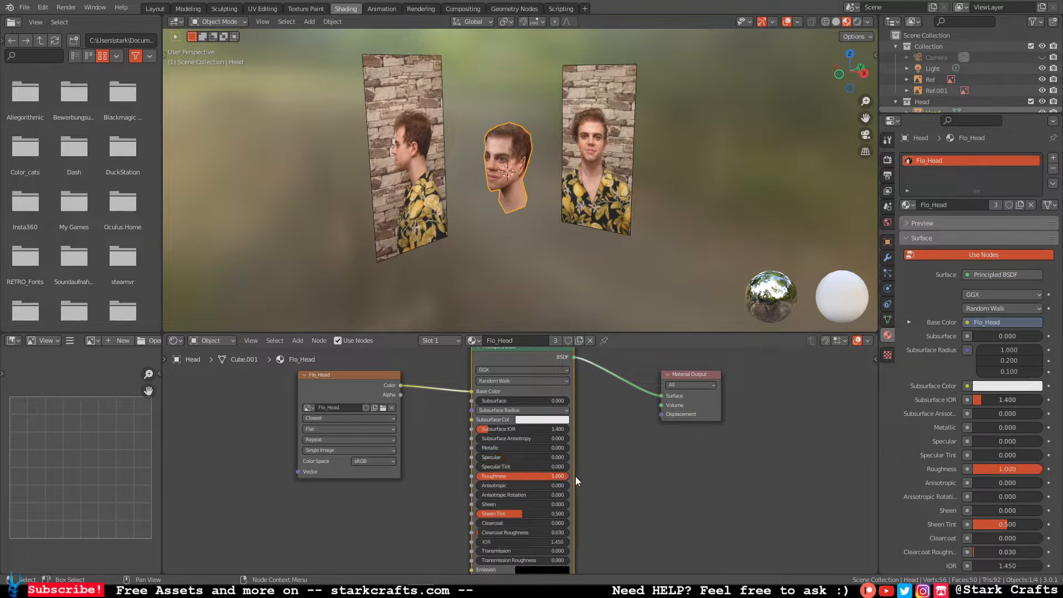
middle_click_drag(517, 275, 484, 267)
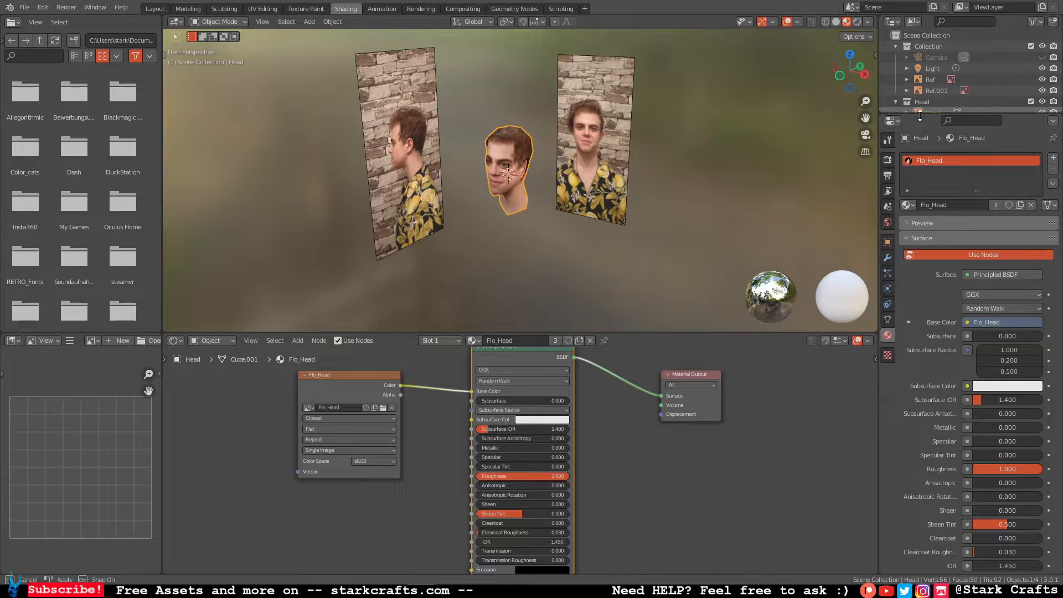
Enlarge the outliner to show all collections and select the head mesh in the Layout workspace.
left_click_drag(920, 113, 919, 233)
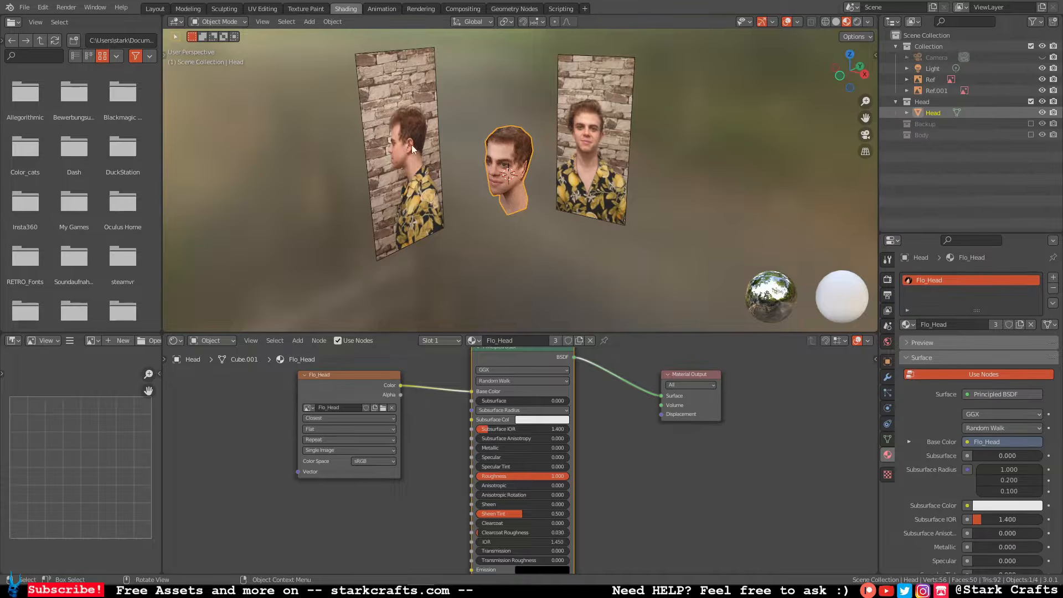
left_click(155, 9)
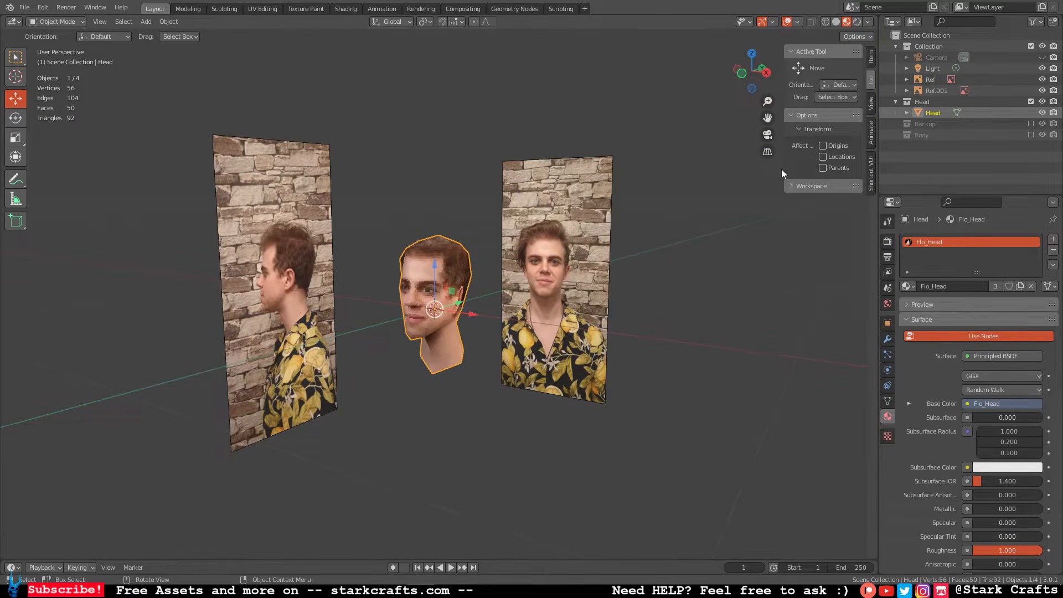
left_click(656, 274)
left_click(447, 267)
Start an FBX export and delete the existing PS1_head_Flo.fbx from the !PS1_MySelf folder.
left_click(23, 8)
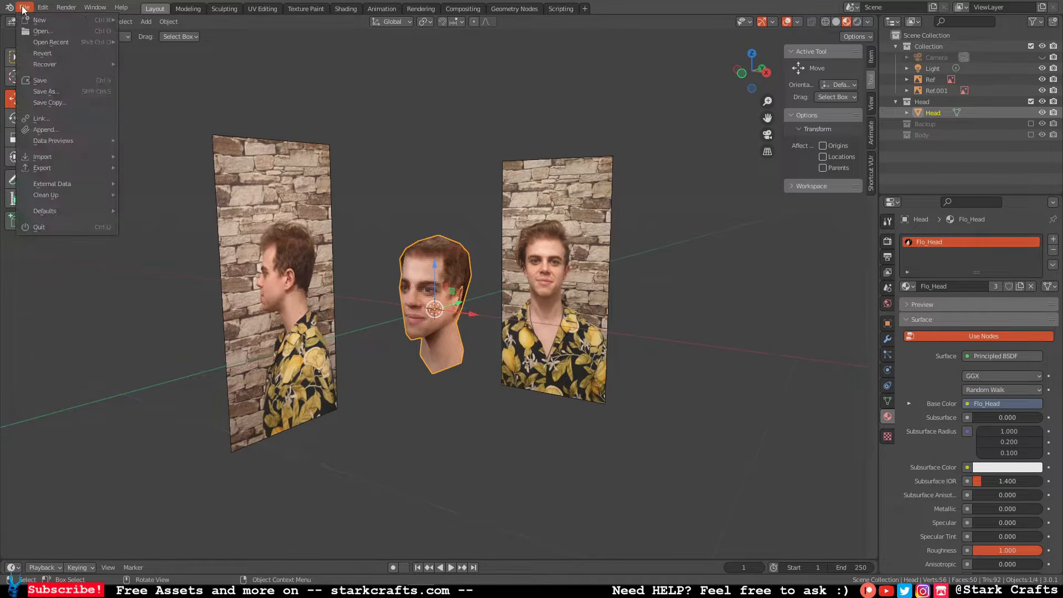
mouse_move(75, 168)
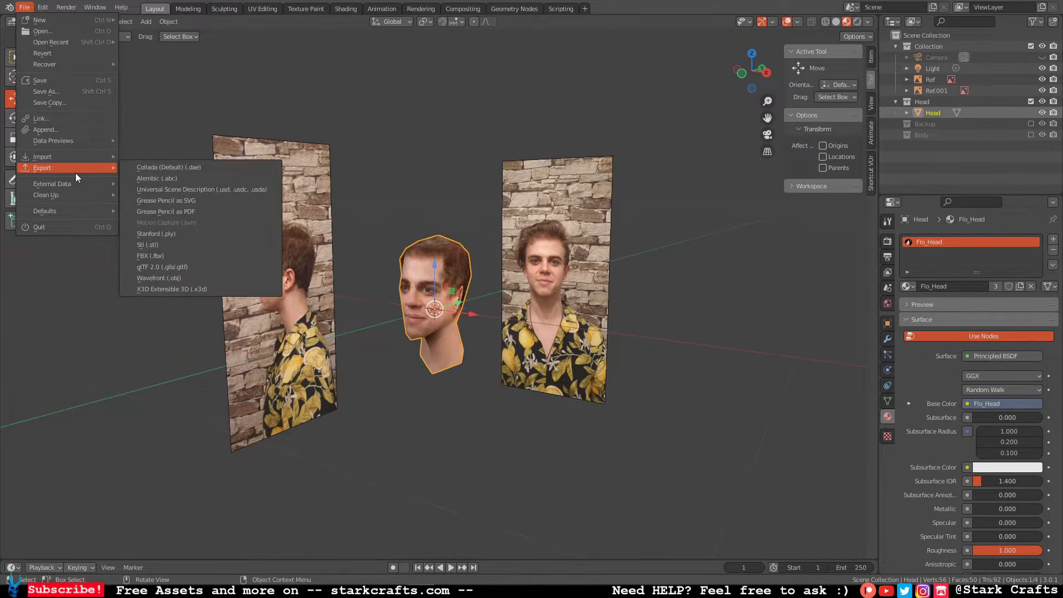
left_click(158, 255)
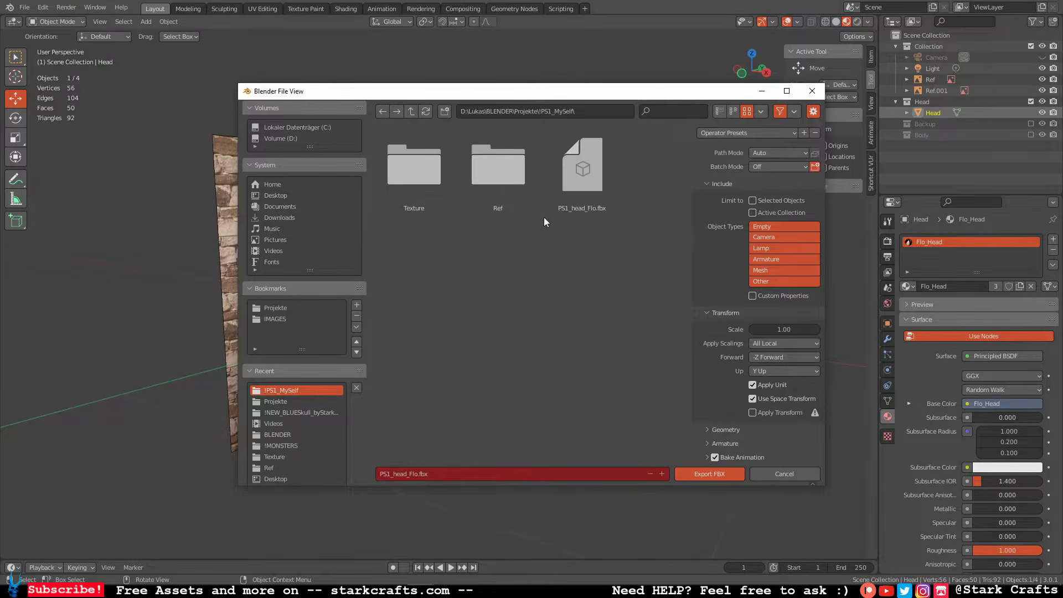
left_click(567, 179)
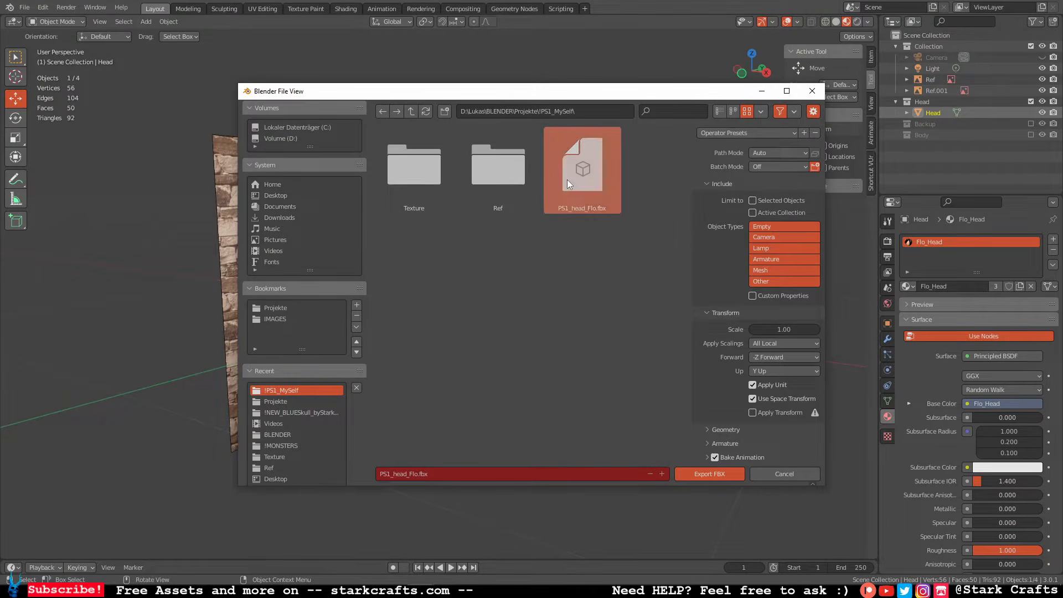
key("Delete")
left_click(571, 187)
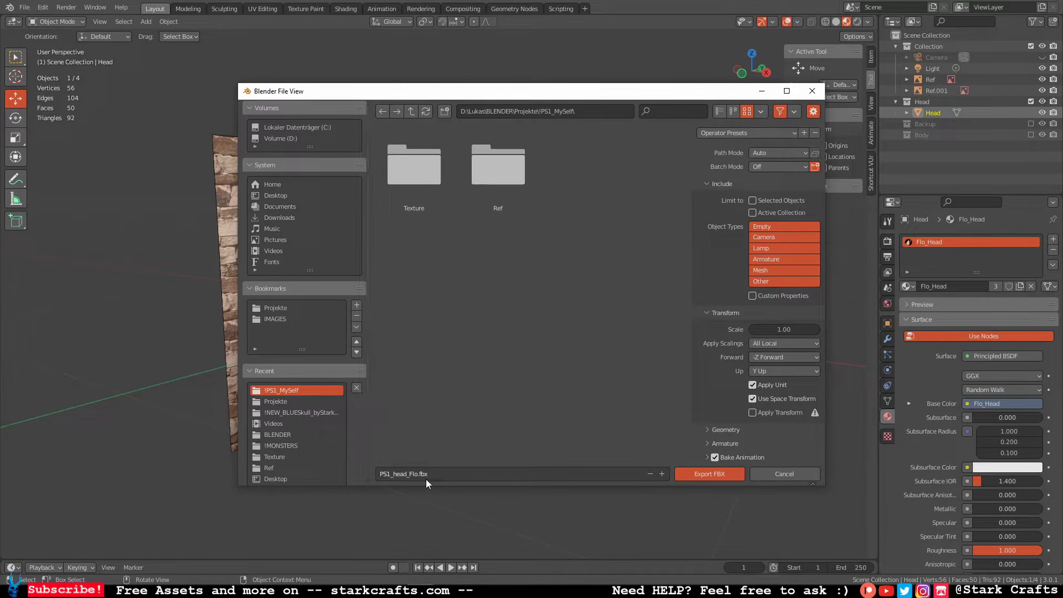
Limit the FBX export to selected objects and set the geometry smoothing to Face.
left_click(754, 203)
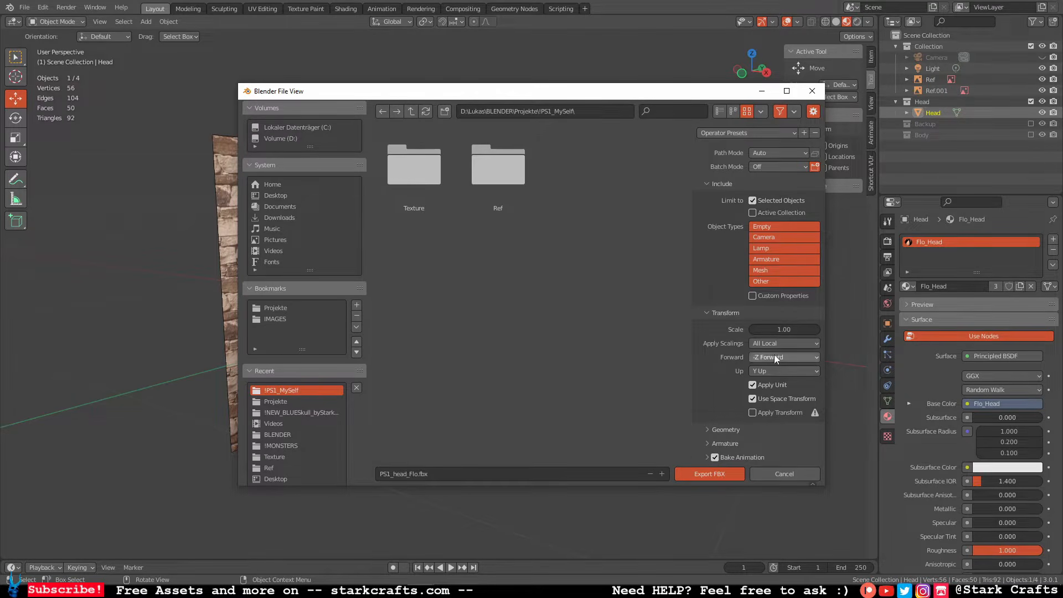
scroll(774, 354, "down", 1)
left_click(727, 428)
scroll(728, 427, "down", 3)
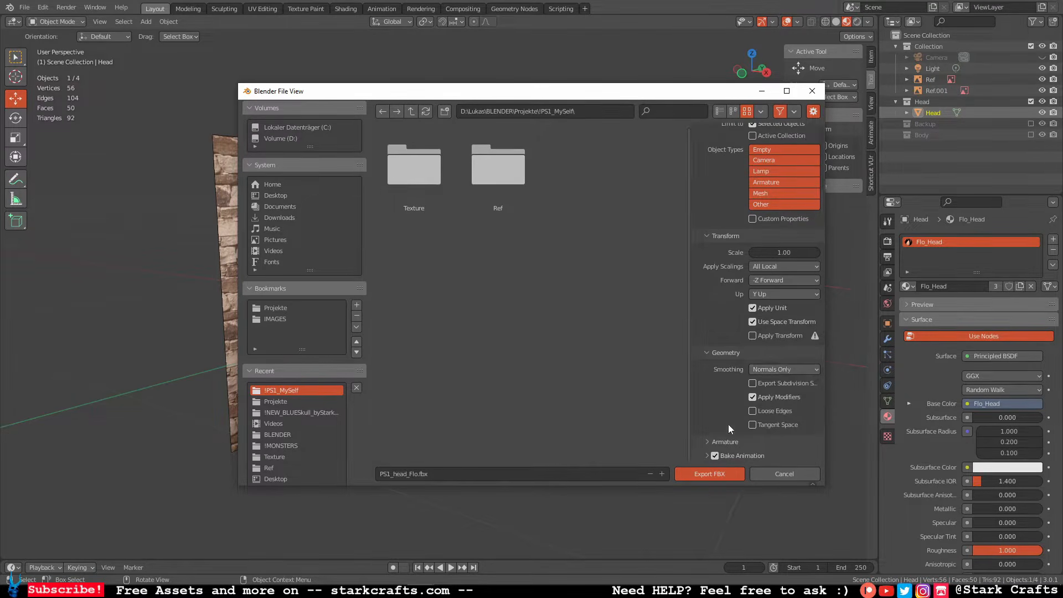
left_click(785, 370)
left_click(777, 394)
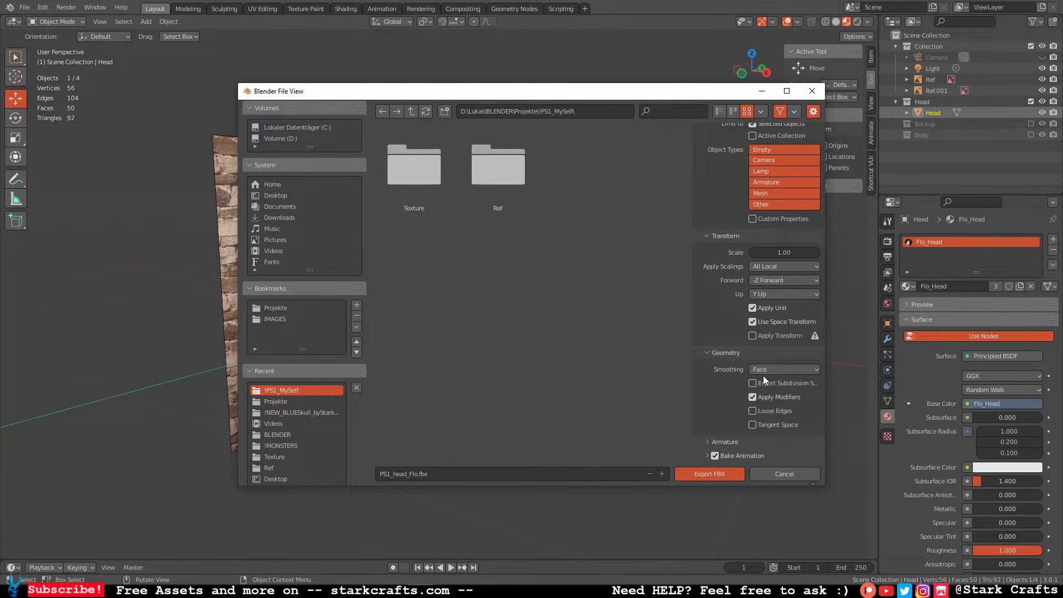
Check the geometry and armature export options, turn off Bake Animation, and export the head as PS1_head_Flo.fbx.
left_click(727, 353)
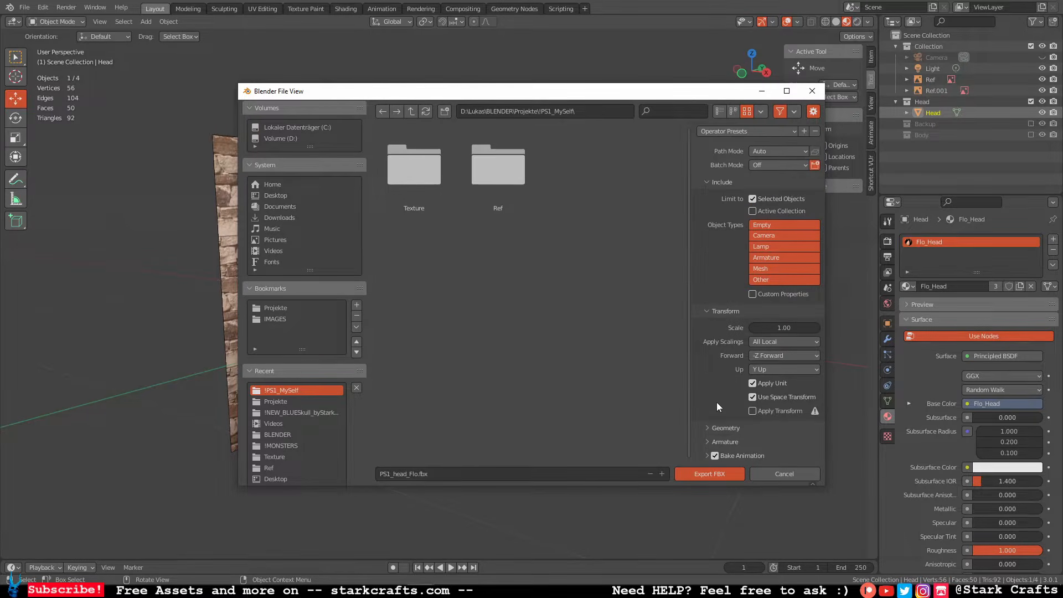
left_click(726, 429)
scroll(726, 417, "down", 2)
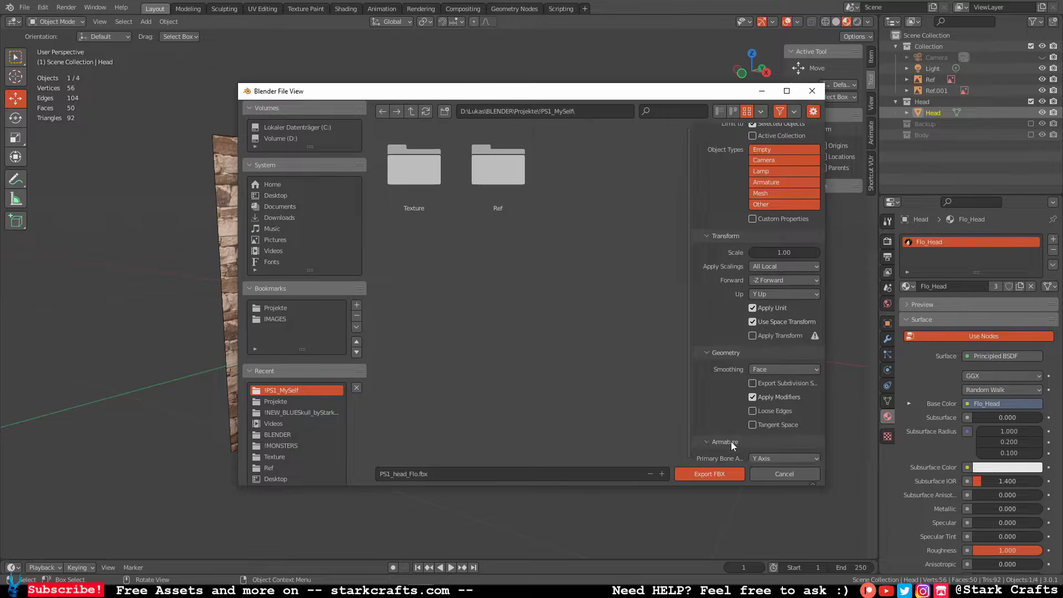
left_click(731, 441)
scroll(732, 438, "down", 3)
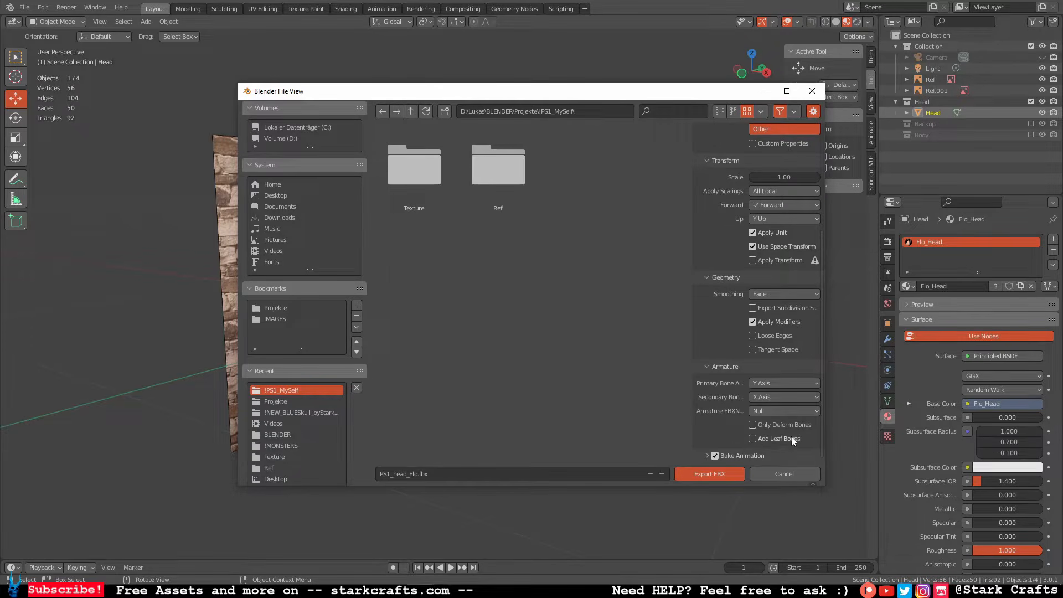
left_click(727, 366)
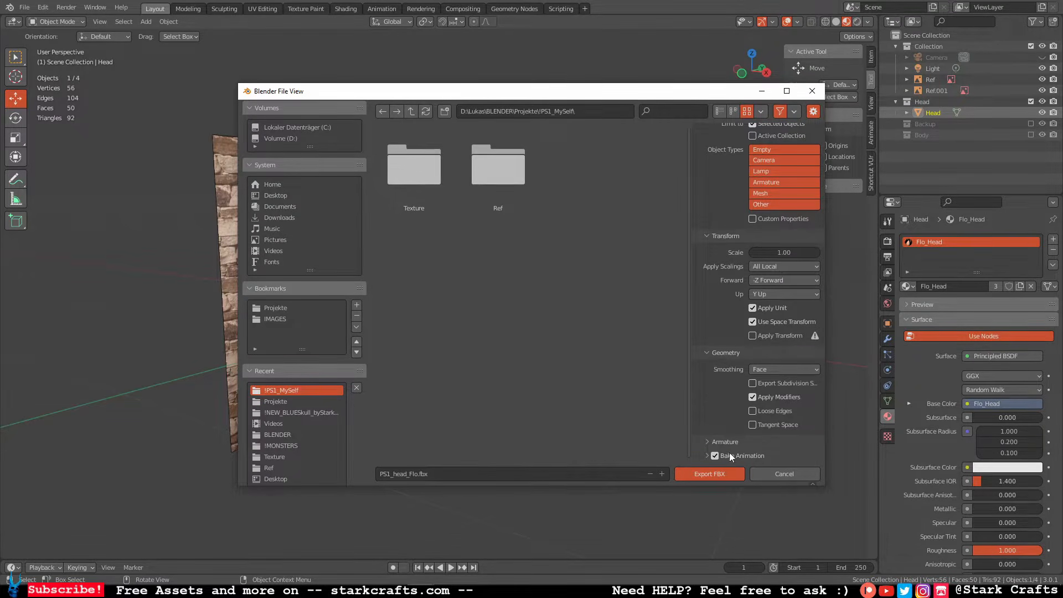
left_click(715, 456)
scroll(709, 415, "up", 4)
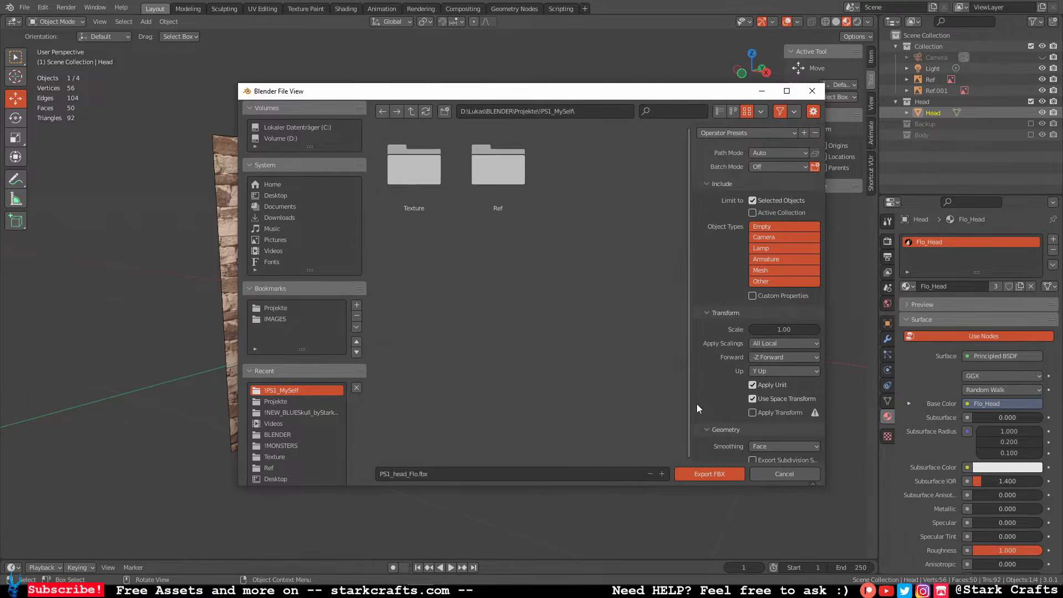
left_click(704, 473)
left_click(802, 271)
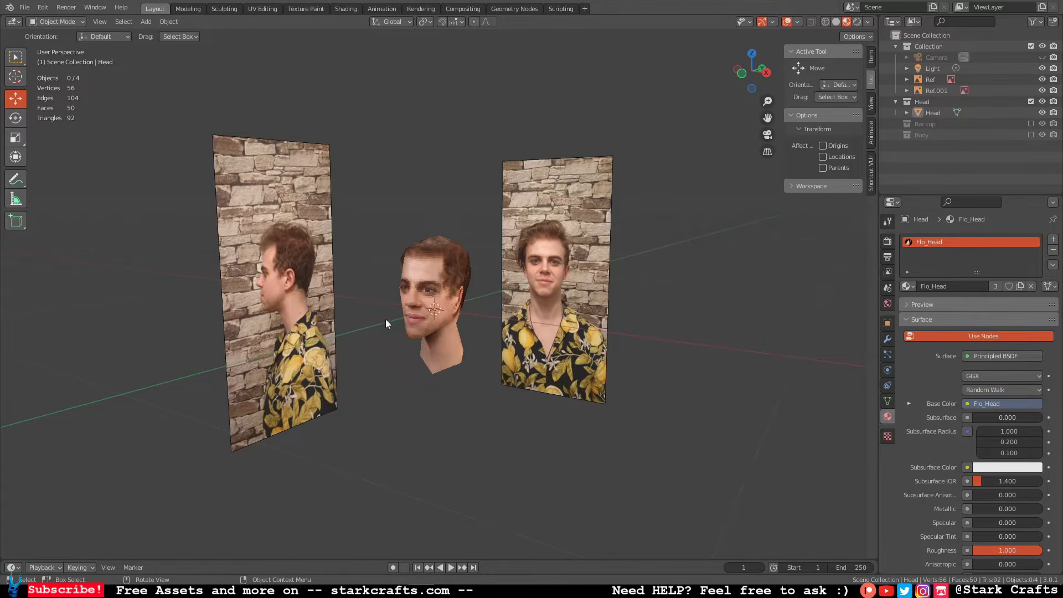
left_click(410, 335)
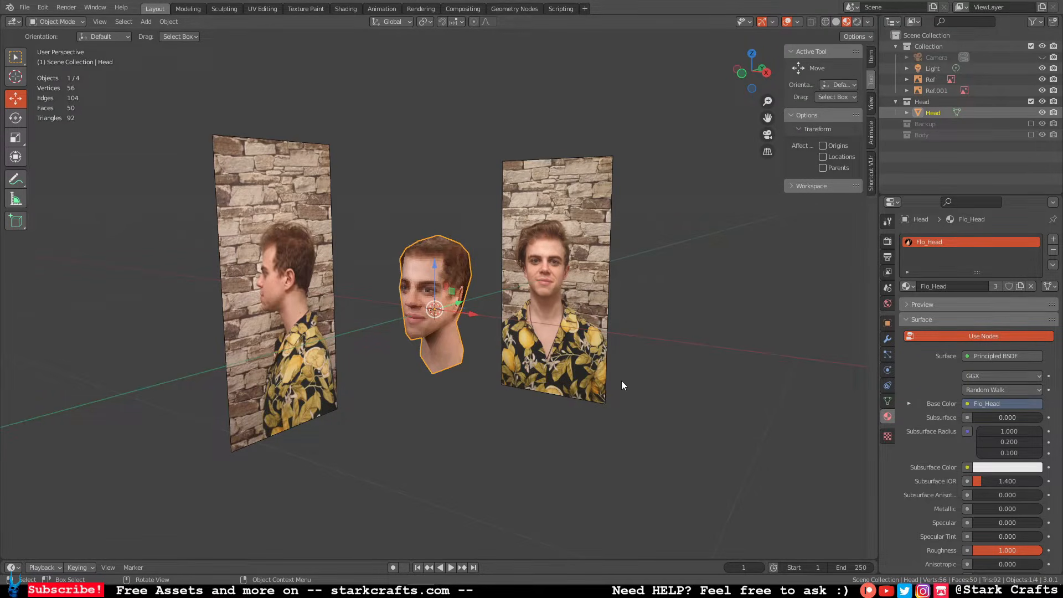
left_click(29, 10)
left_click(733, 280)
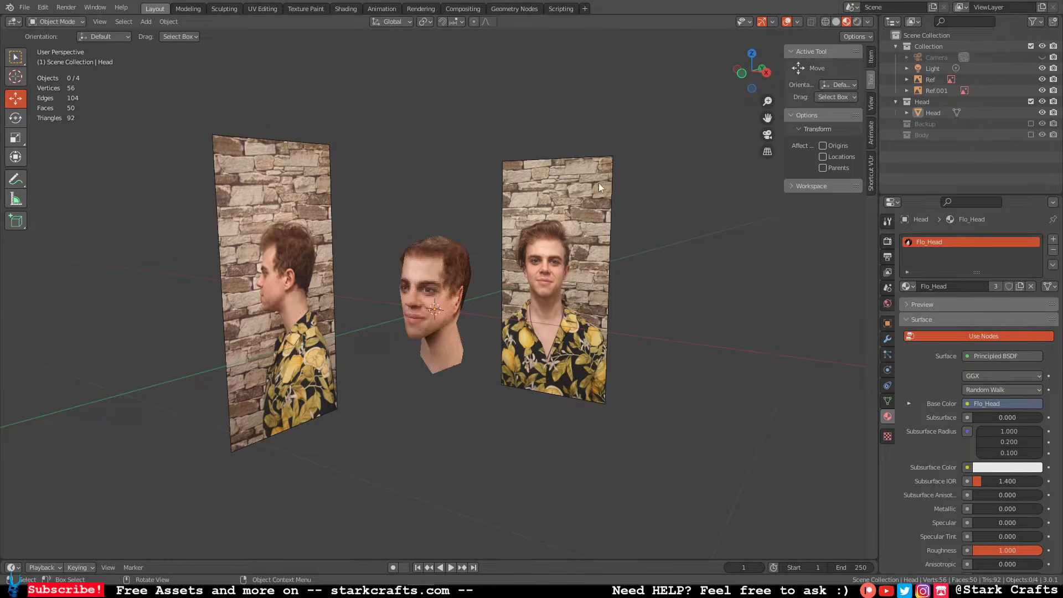
middle_click_drag(713, 281, 680, 399)
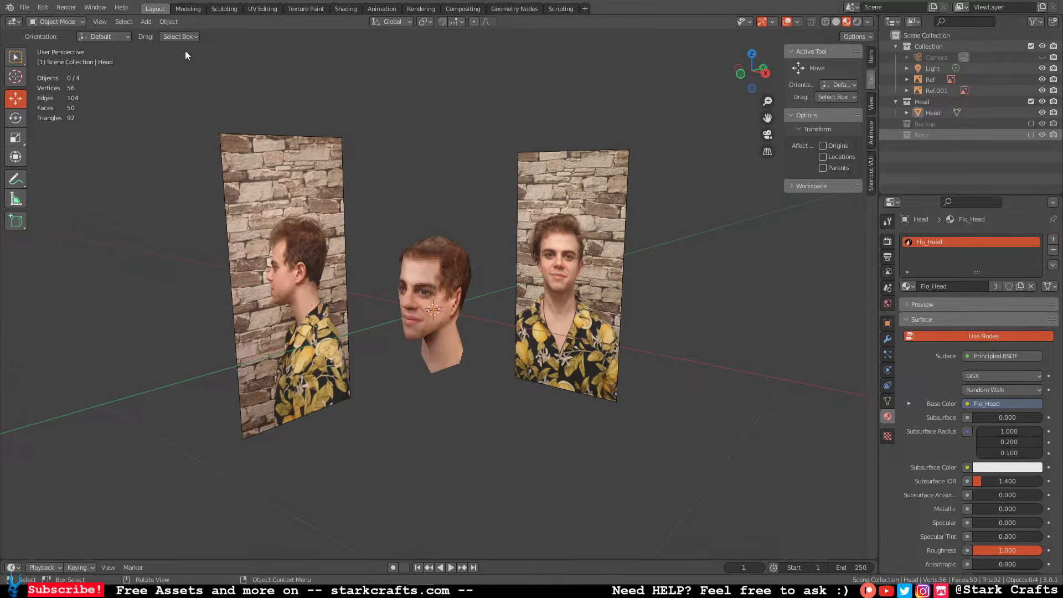
Start a new default scene without saving the head file's changes and delete the default cube.
left_click(28, 9)
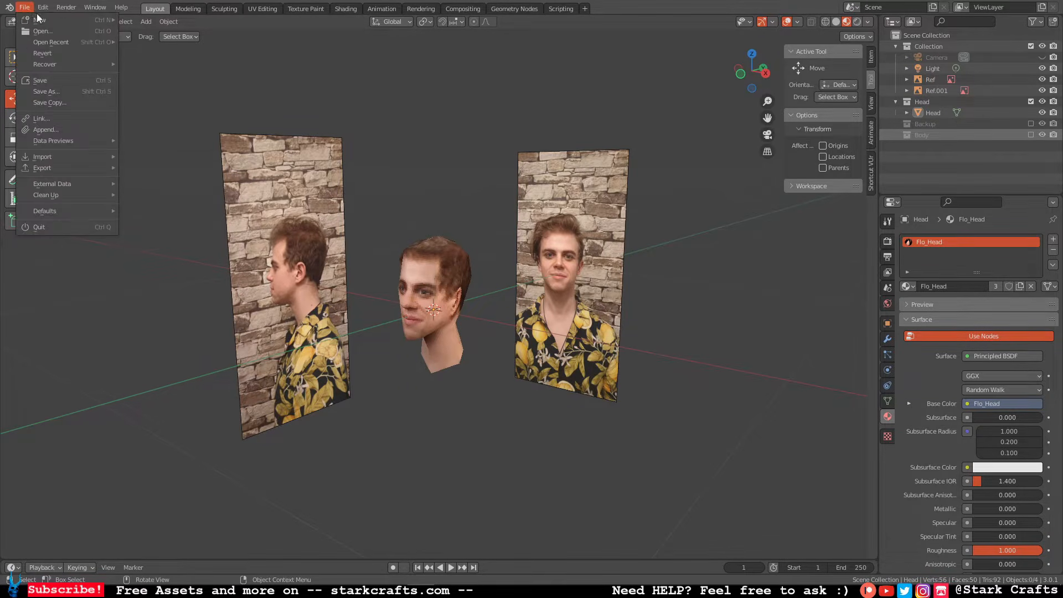
mouse_move(38, 21)
left_click(145, 20)
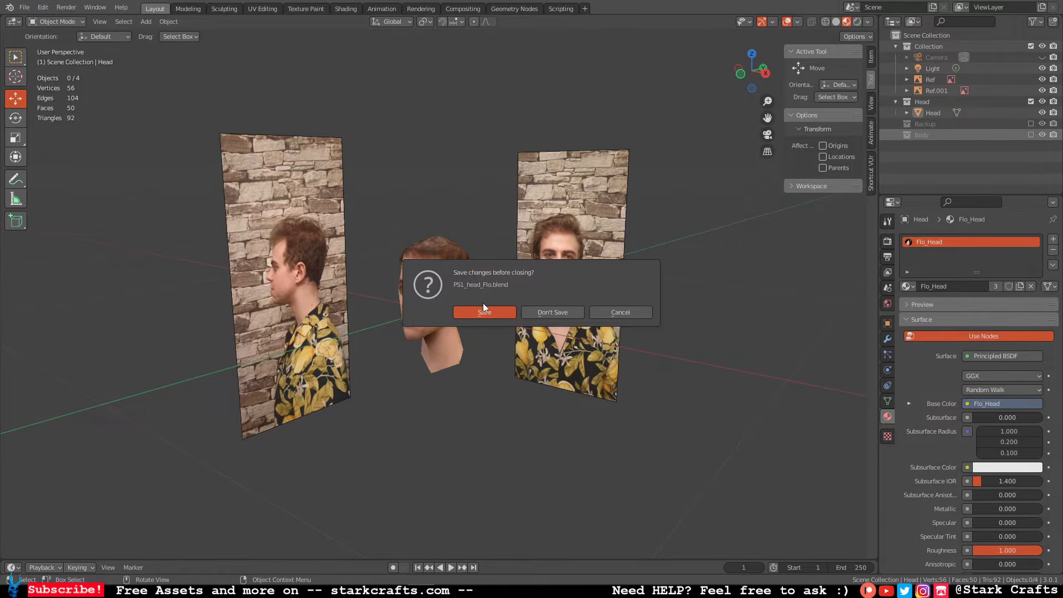
left_click(523, 313)
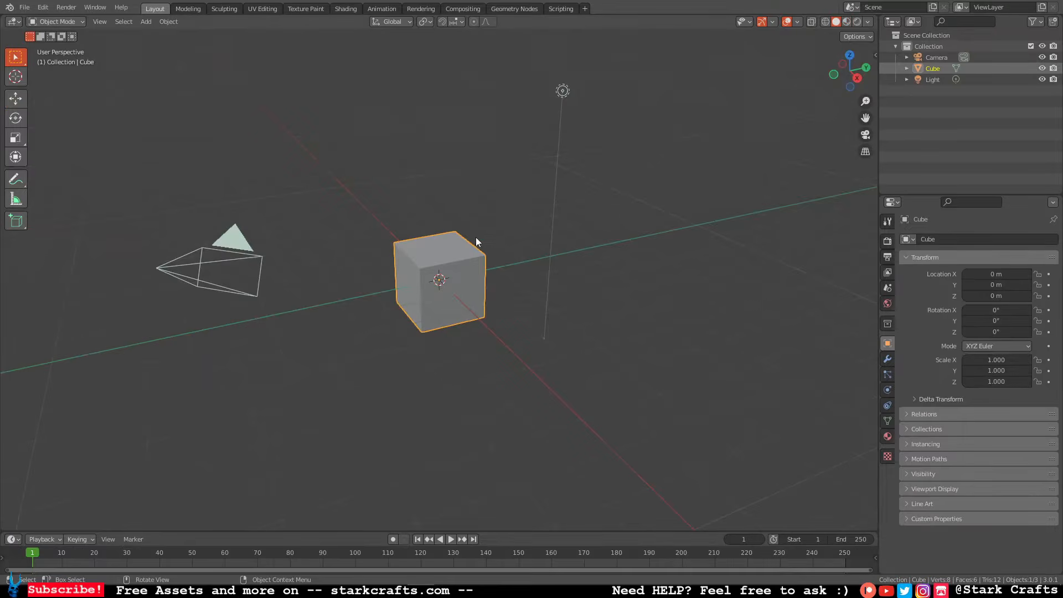
middle_click_drag(554, 253, 514, 227)
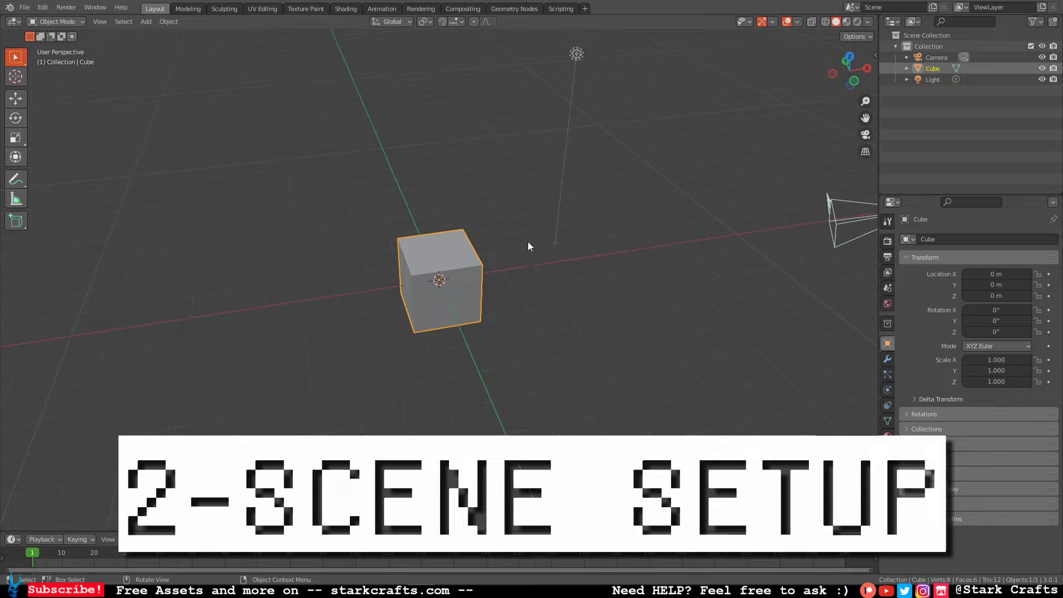
key("Delete")
middle_click_drag(525, 240, 577, 240)
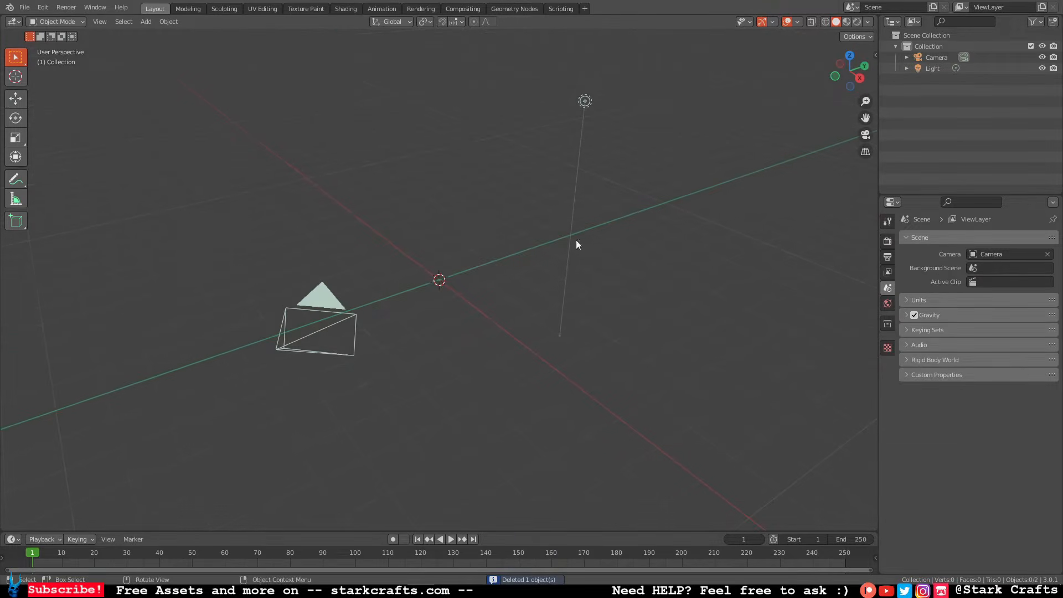
Add a new collection below the default one and name it Body.
left_click(1053, 21)
left_click(938, 84)
double_click(938, 82)
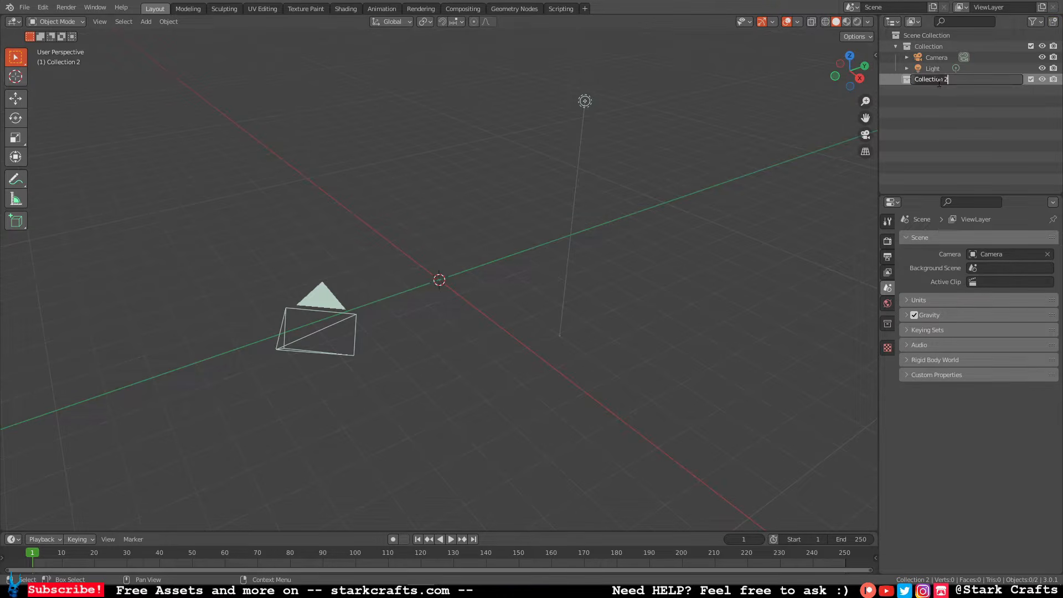
key("ctrl+a")
key("BackSpace")
type("Body")
key("Return")
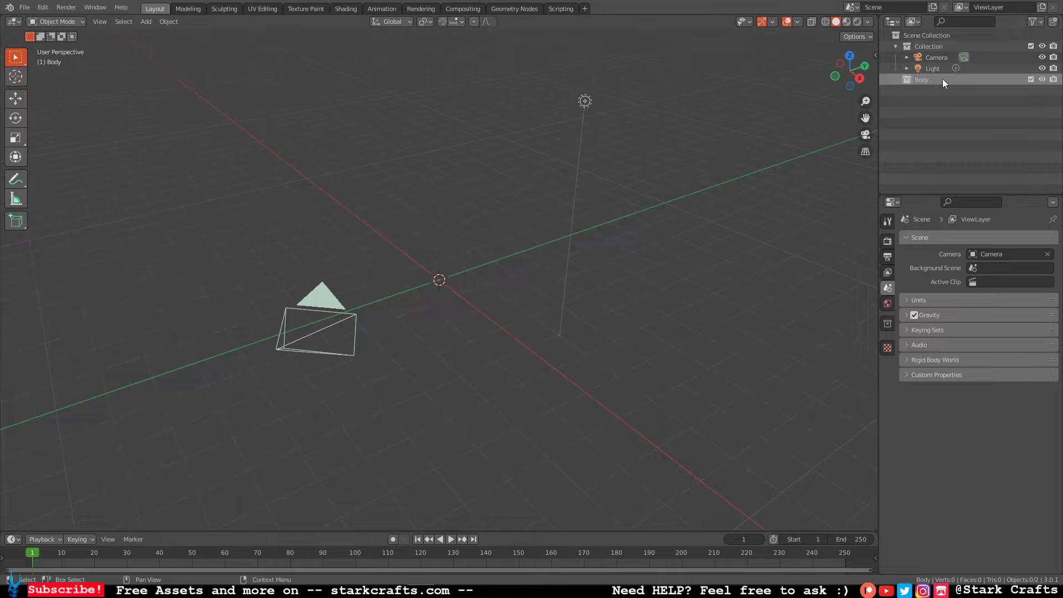
Add another collection to the scene and name it Head.
left_click(1053, 22)
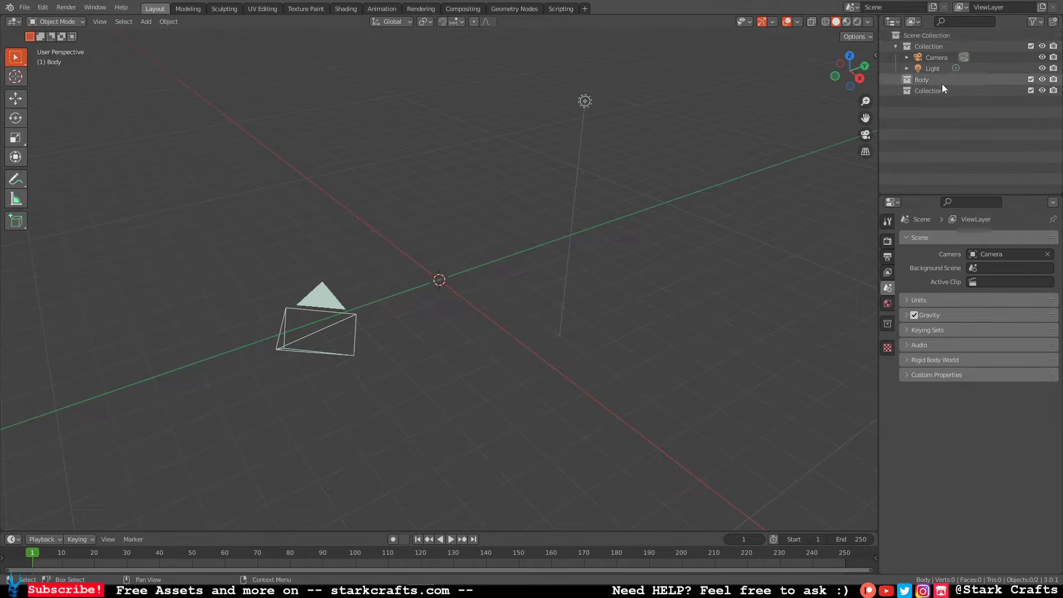
double_click(931, 87)
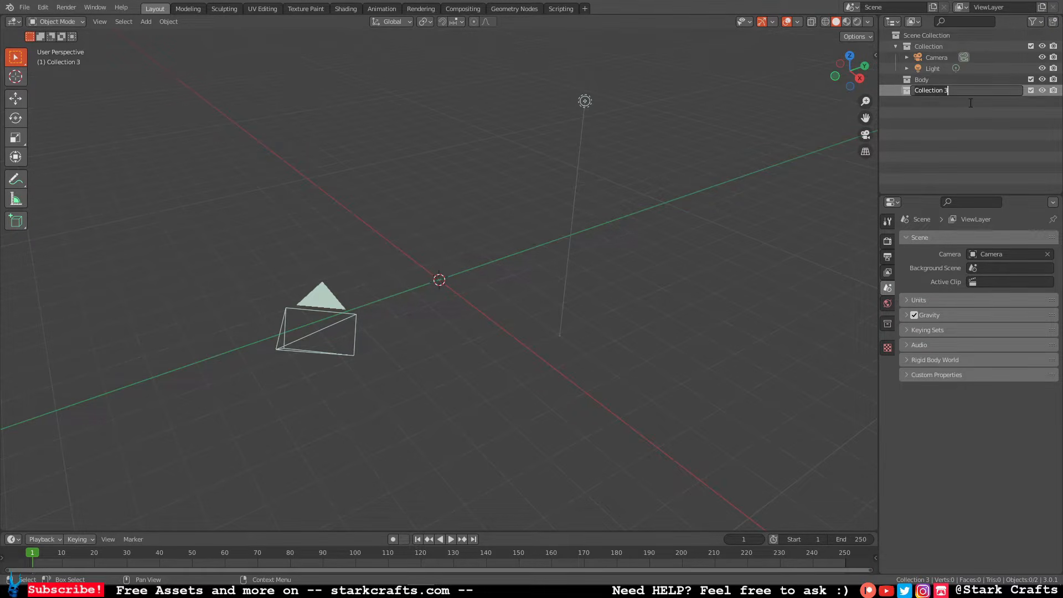
key("ctrl+a")
key("BackSpace")
type("Head")
key("Return")
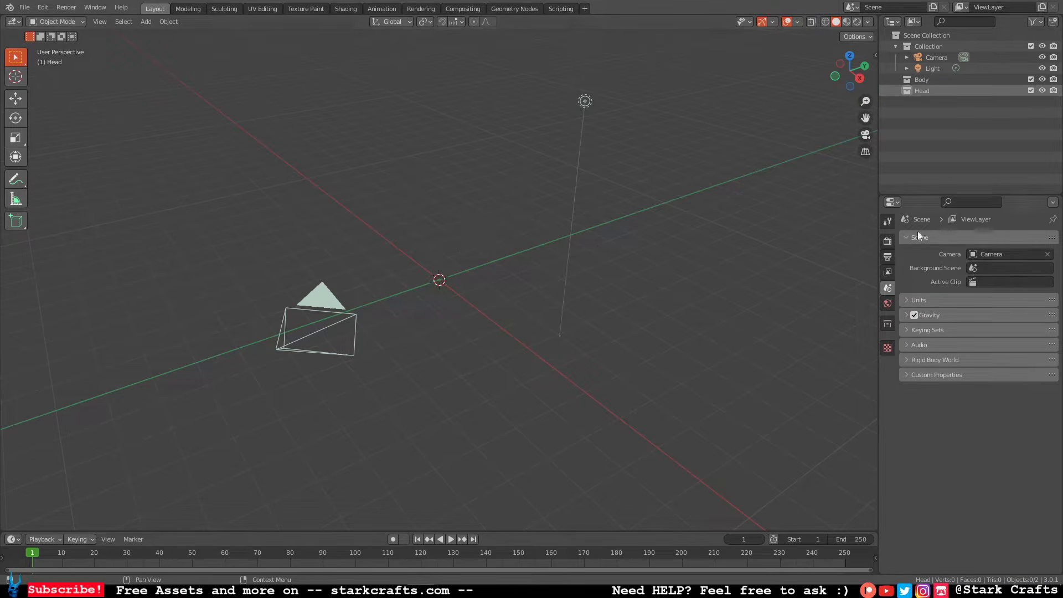
Import PS1_head_Flo.fbx from the !PS1_MySelf folder into the Head collection and frame the imported head in the viewport.
left_click(26, 8)
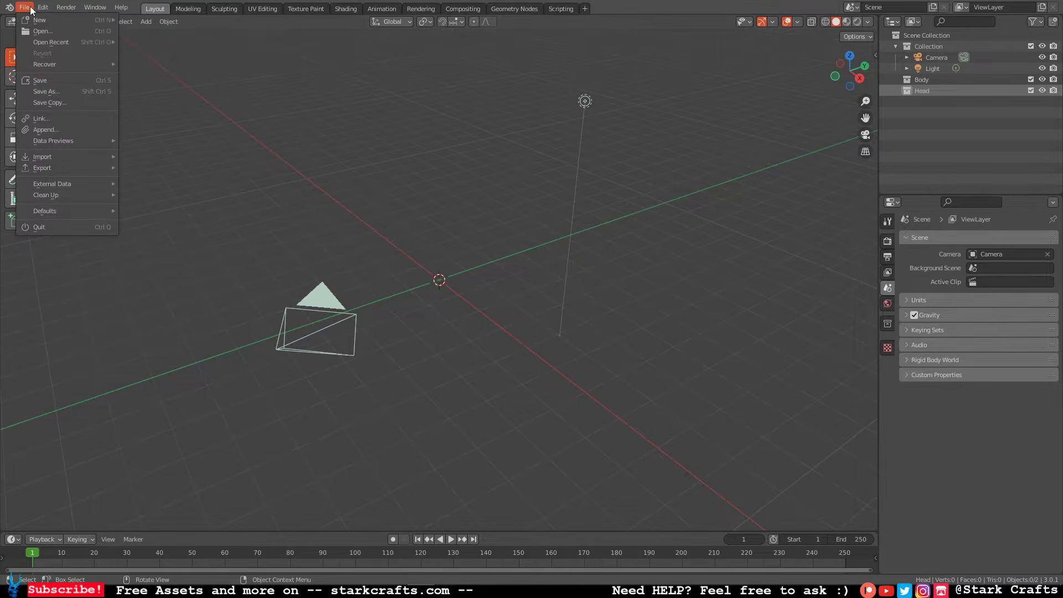
mouse_move(54, 157)
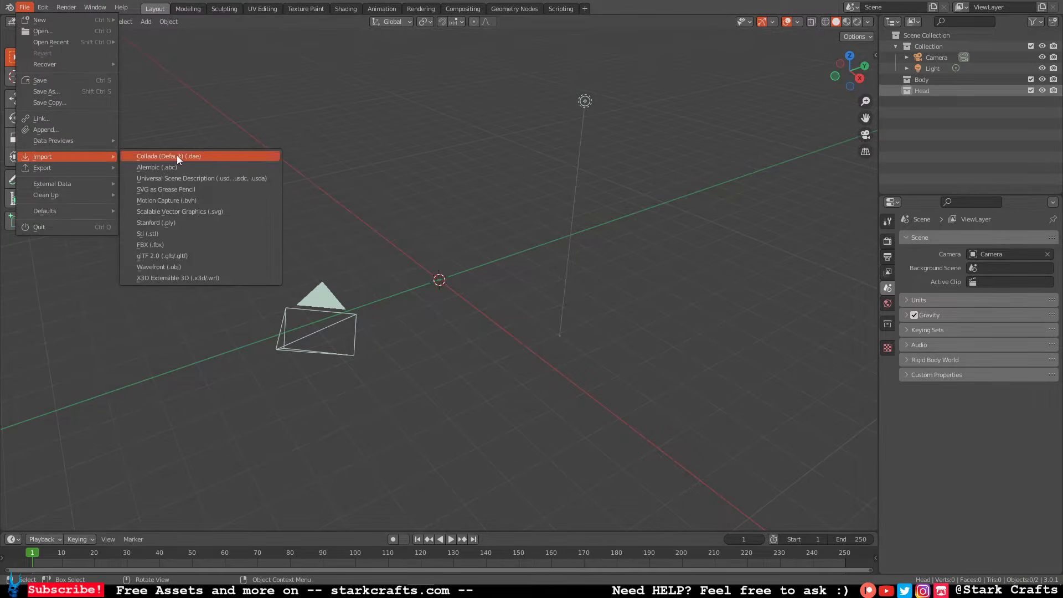
left_click(162, 244)
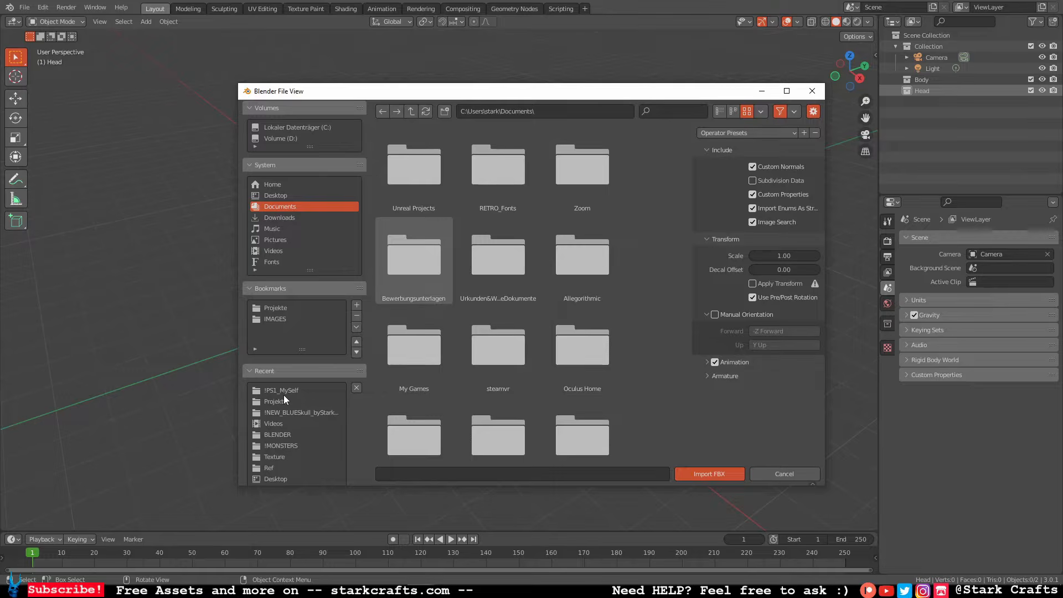
left_click(283, 391)
left_click(554, 190)
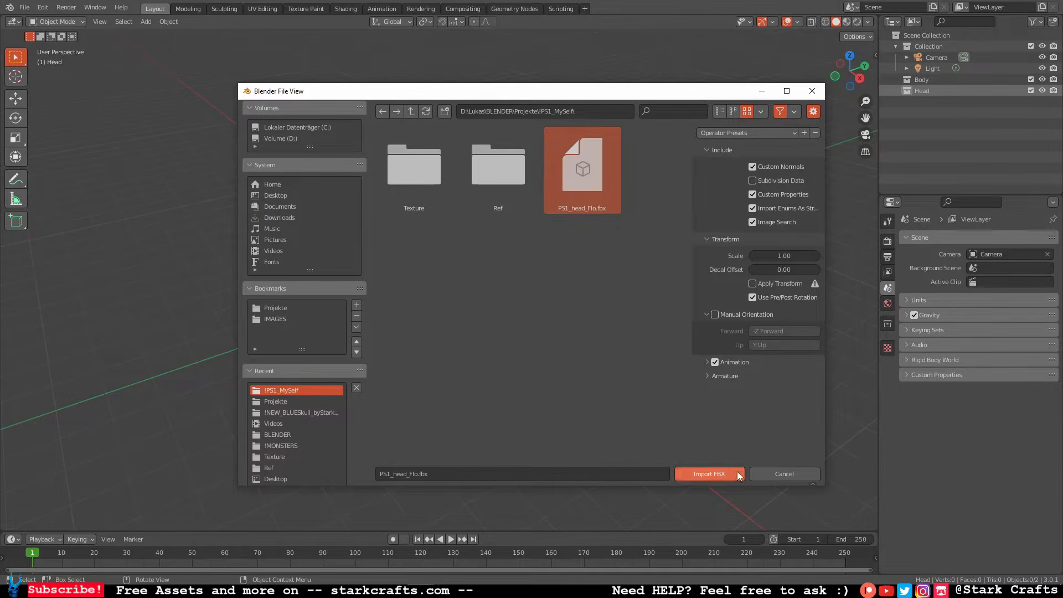
left_click(698, 474)
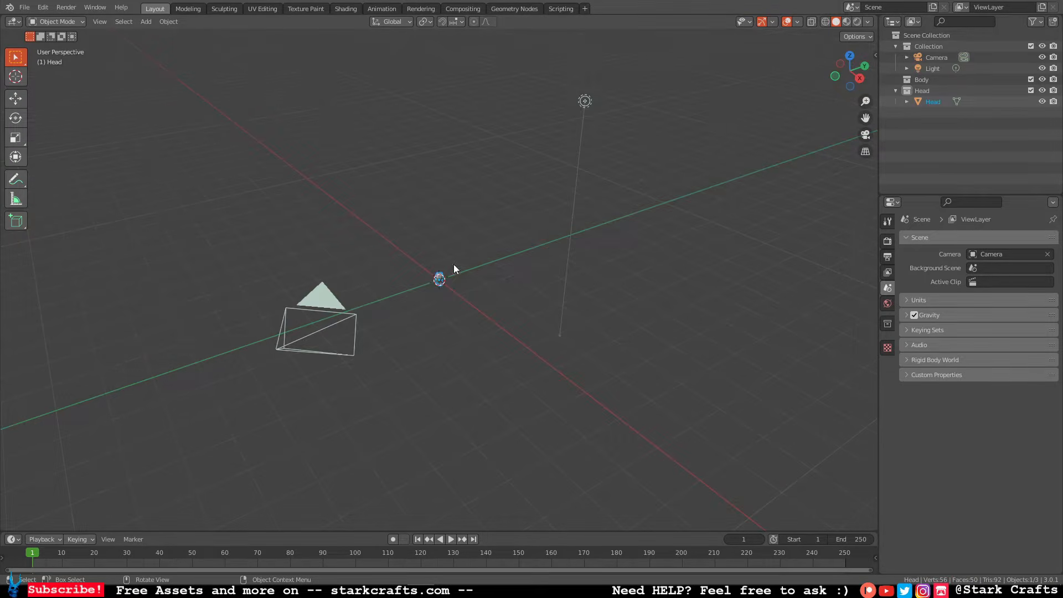
scroll(450, 270, "down", 2)
key("KP_Decimal")
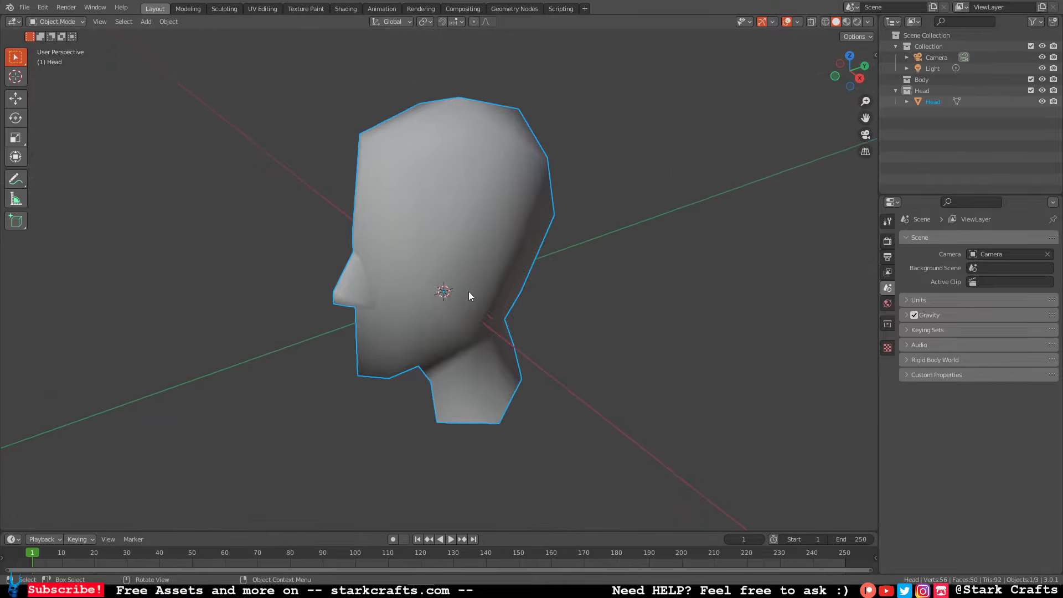
Show the imported head with its texture by switching the viewport to Material Preview shading.
middle_click_drag(469, 292, 673, 279)
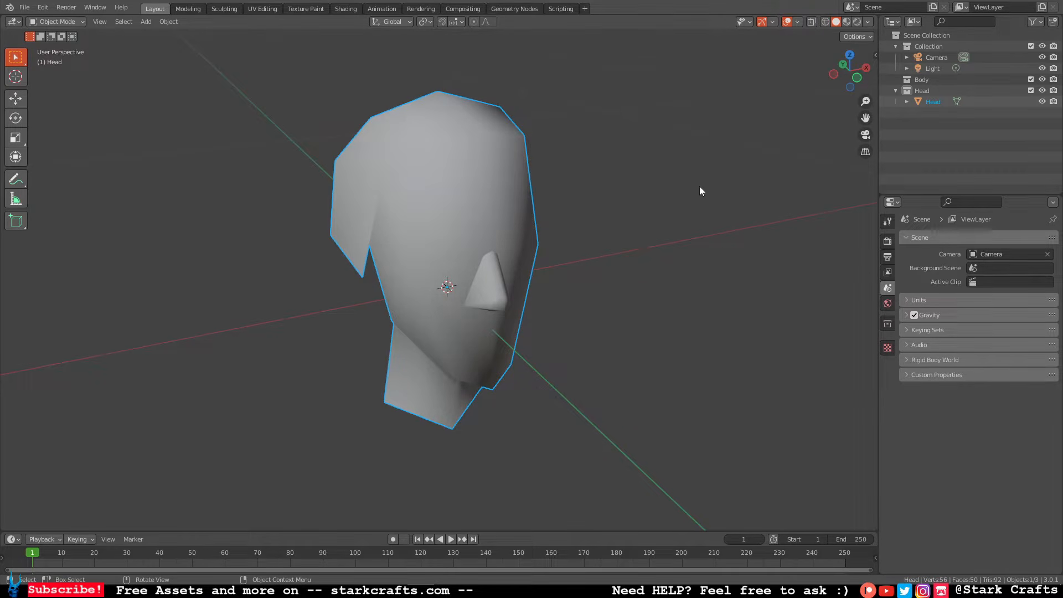
middle_click_drag(700, 188, 736, 78)
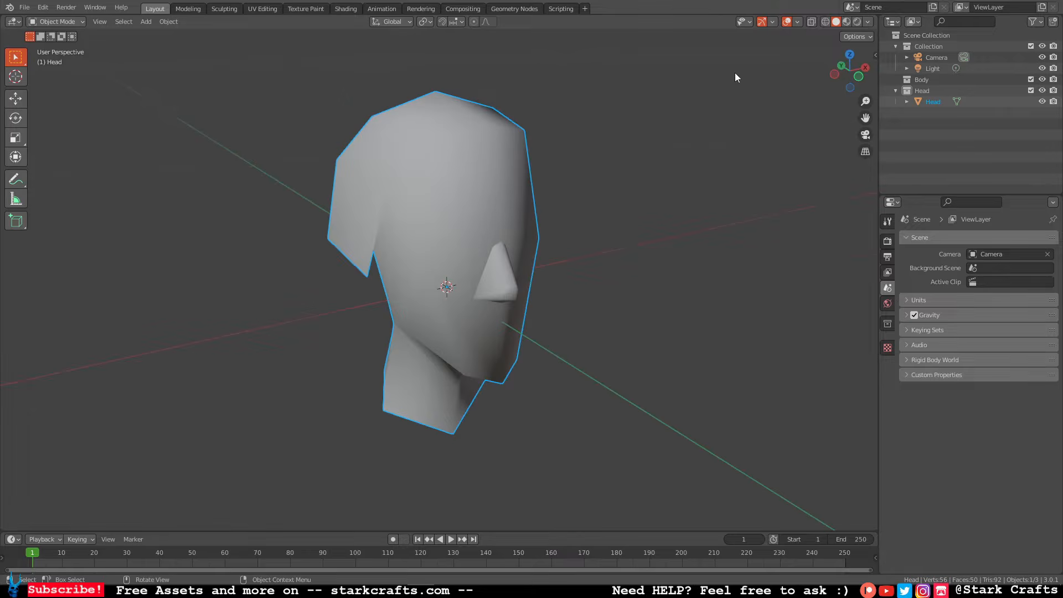
left_click(846, 22)
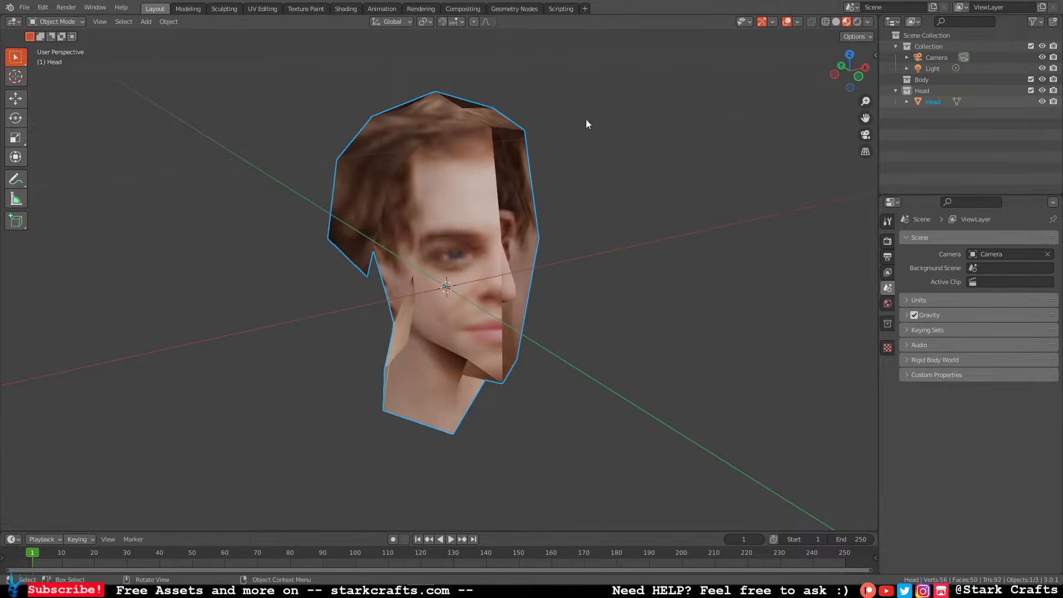
middle_click_drag(587, 123, 730, 264)
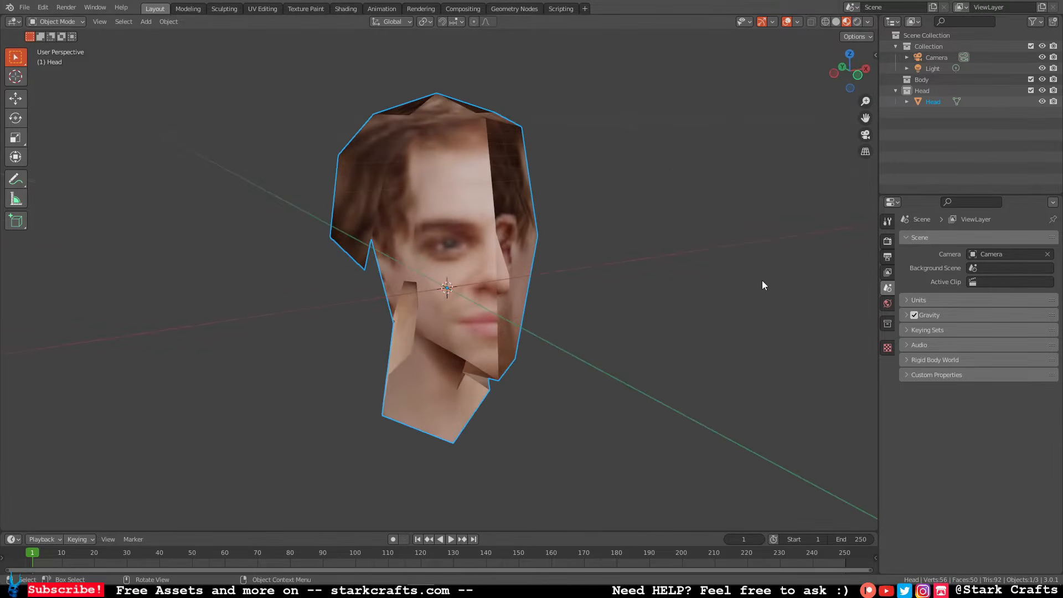
Set the blend mode of the head's Flo_Head material to Opaque and check the face from the front.
left_click(943, 102)
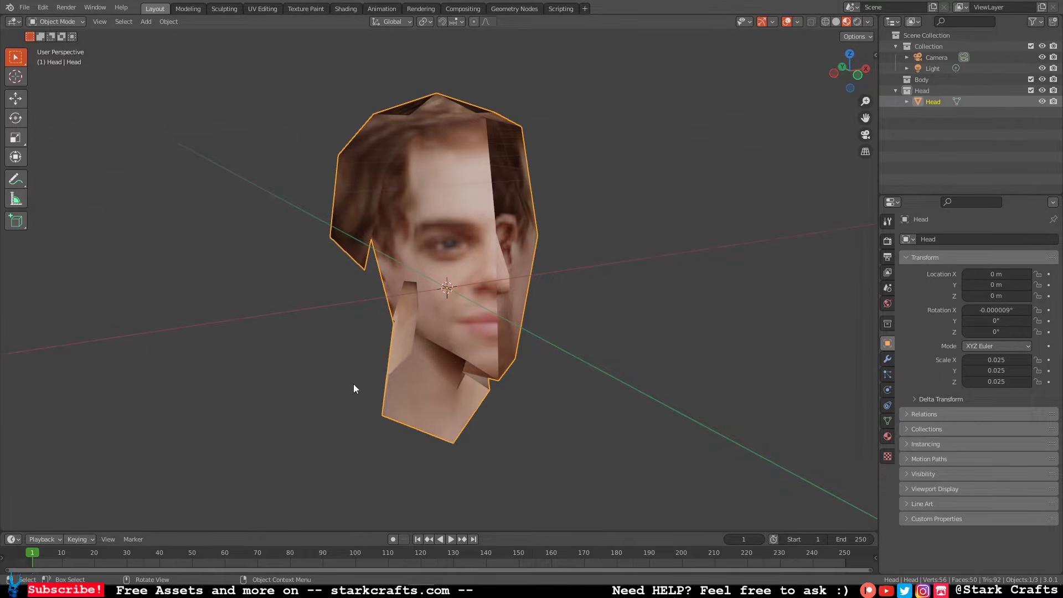
mouse_move(490, 261)
middle_mouse_down()
mouse_move(410, 251)
mouse_move(500, 257)
middle_mouse_up()
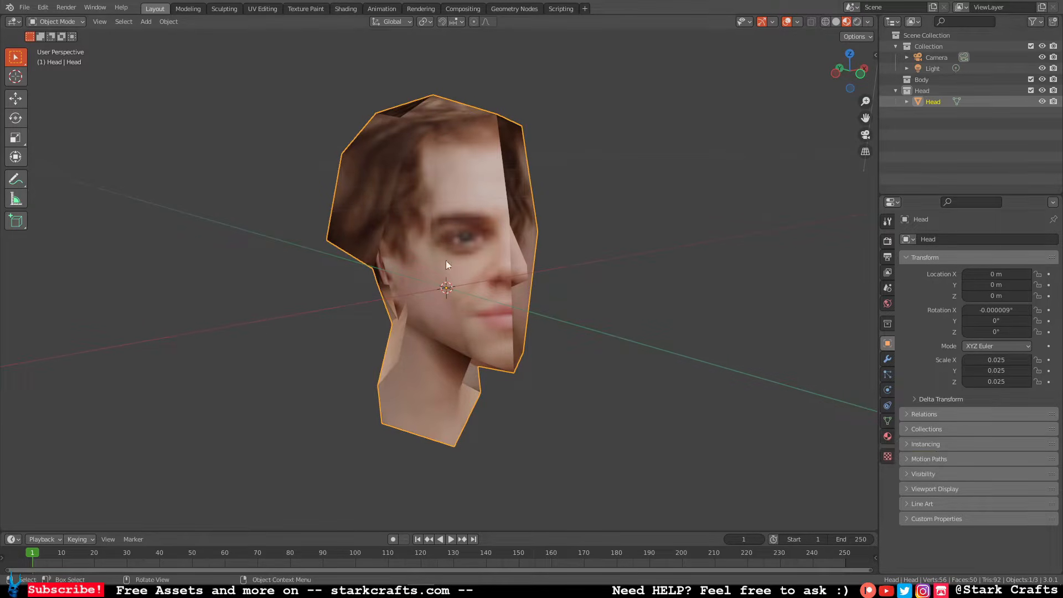
left_click(888, 437)
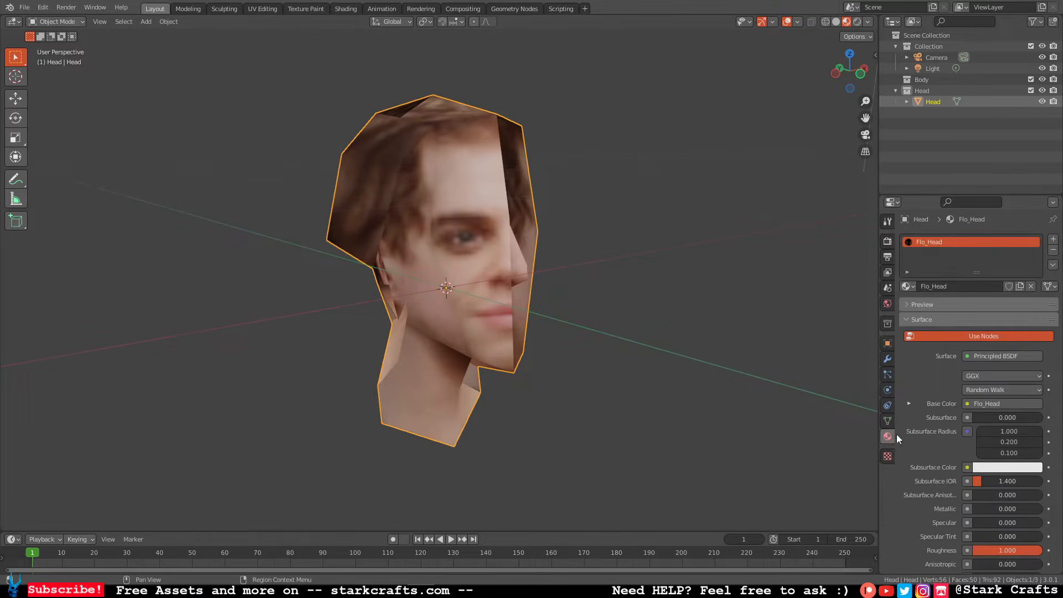
scroll(969, 436, "down", 10)
scroll(969, 437, "down", 6)
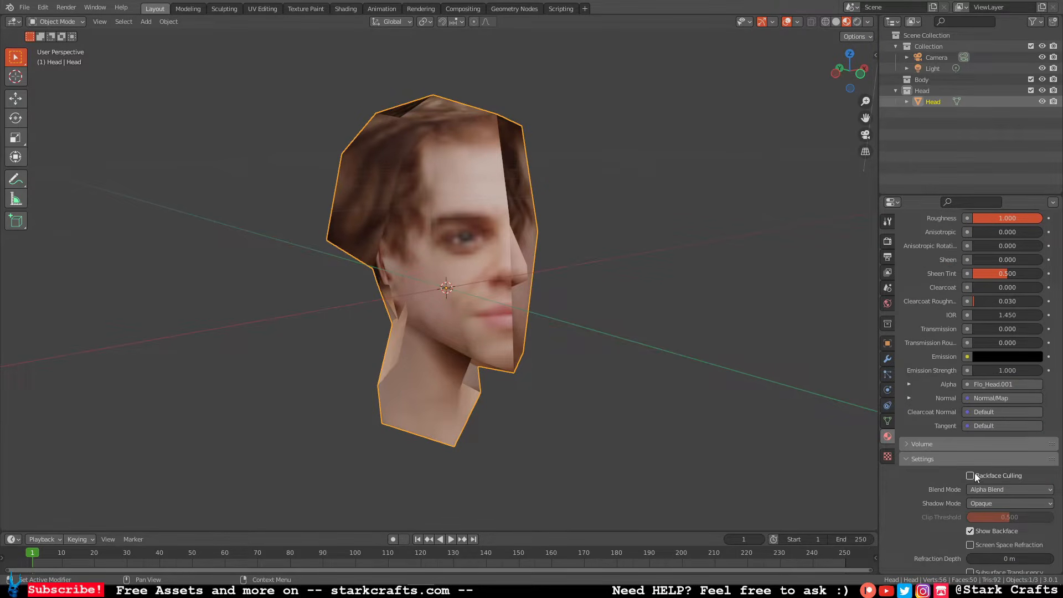
left_click(986, 491)
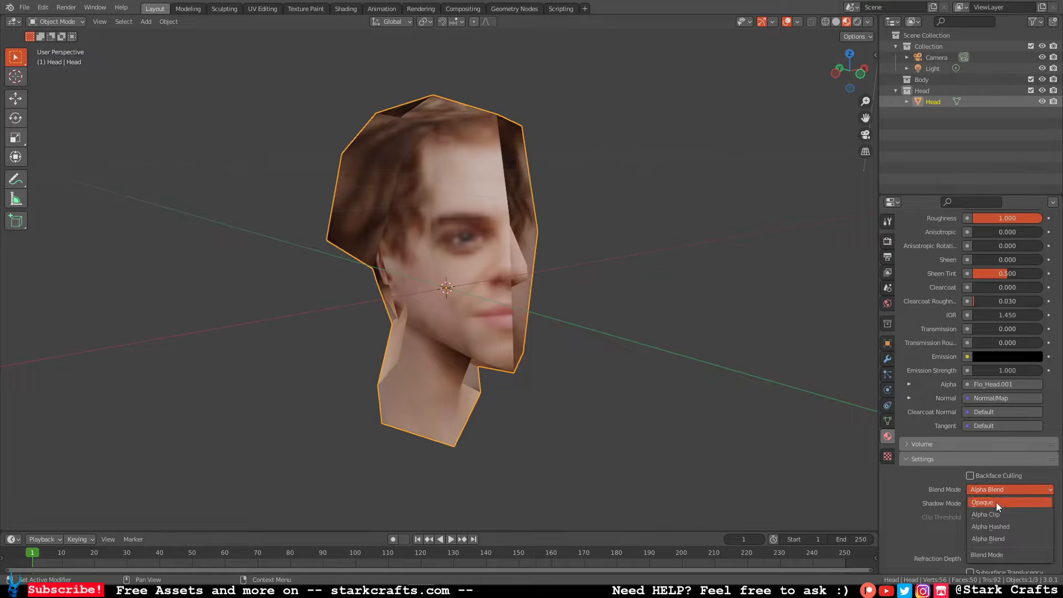
left_click(996, 503)
middle_click_drag(631, 321, 488, 320)
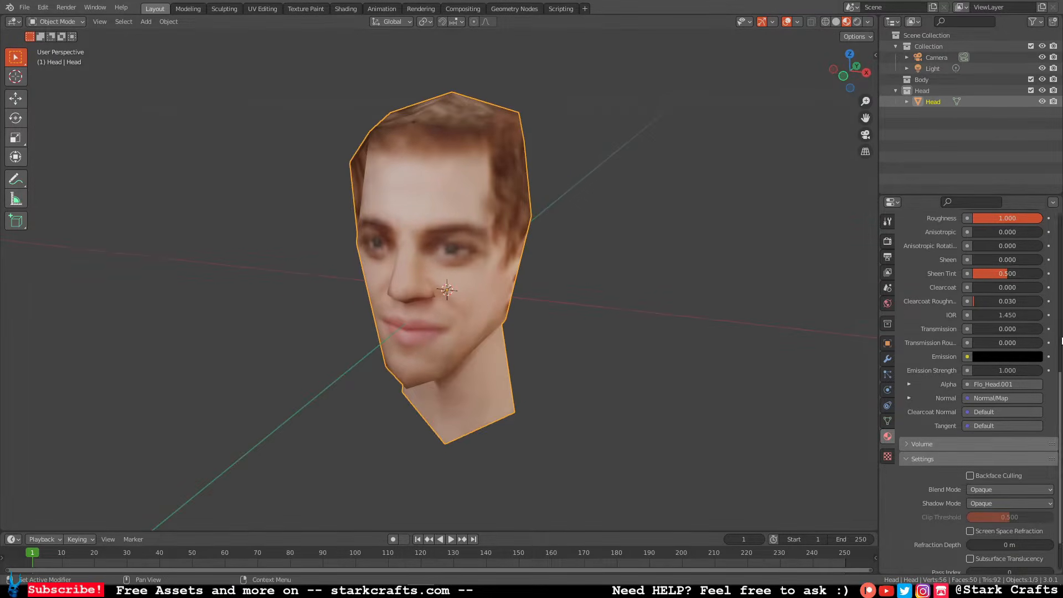
Set the interpolation of the Flo_Head base color texture to Closest and look over the head.
scroll(937, 361, "up", 15)
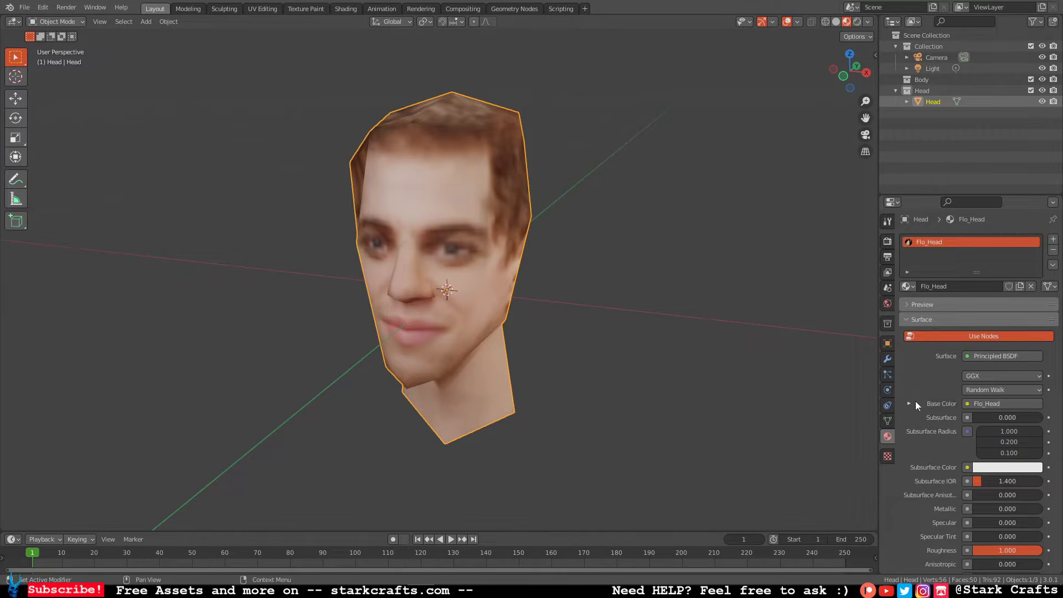
left_click(911, 403)
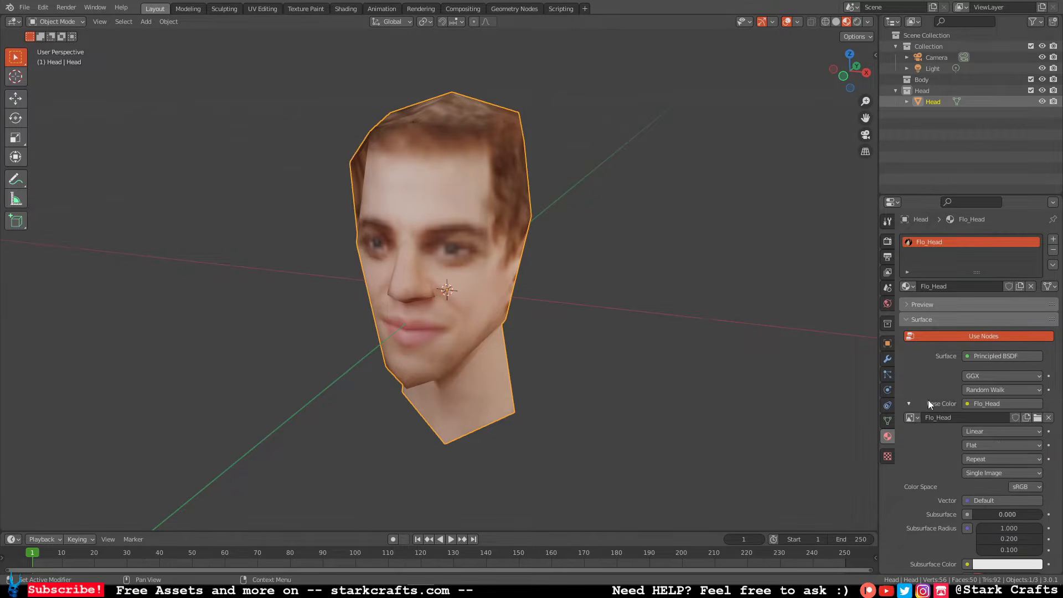
left_click(1008, 429)
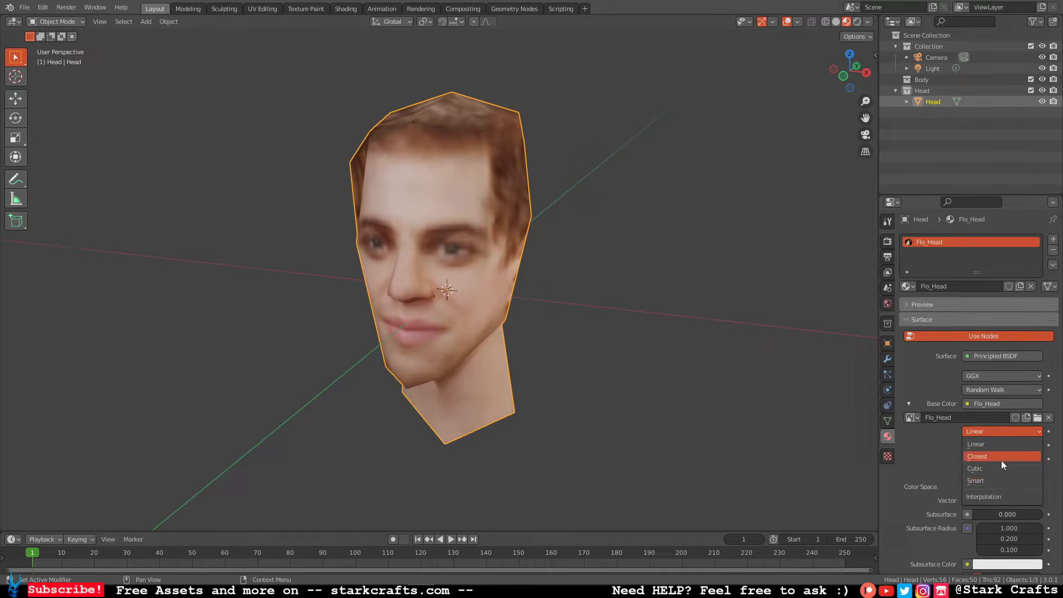
left_click(1002, 460)
middle_click_drag(648, 300, 595, 319)
scroll(670, 291, "down", 4)
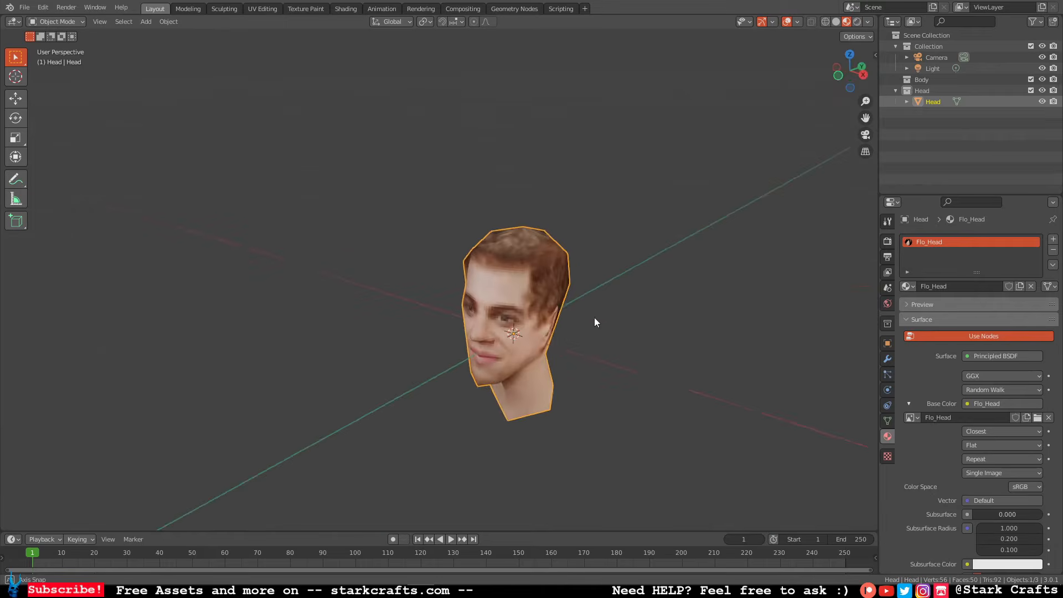
middle_click_drag(664, 331, 933, 154)
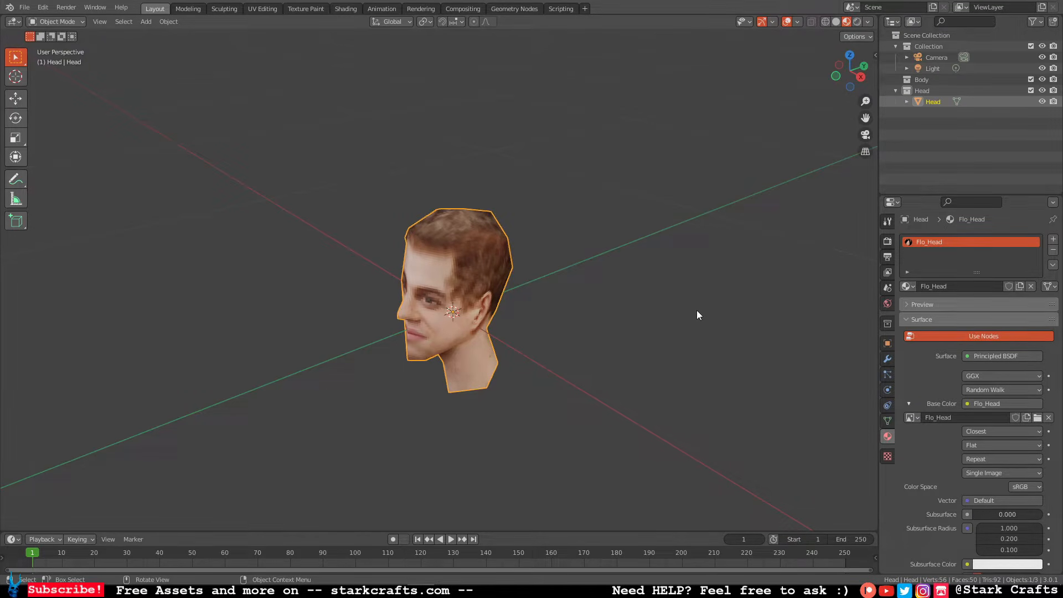
mouse_move(645, 287)
middle_mouse_down()
mouse_move(669, 290)
mouse_move(681, 278)
mouse_move(608, 316)
mouse_move(660, 287)
mouse_move(653, 278)
middle_mouse_up()
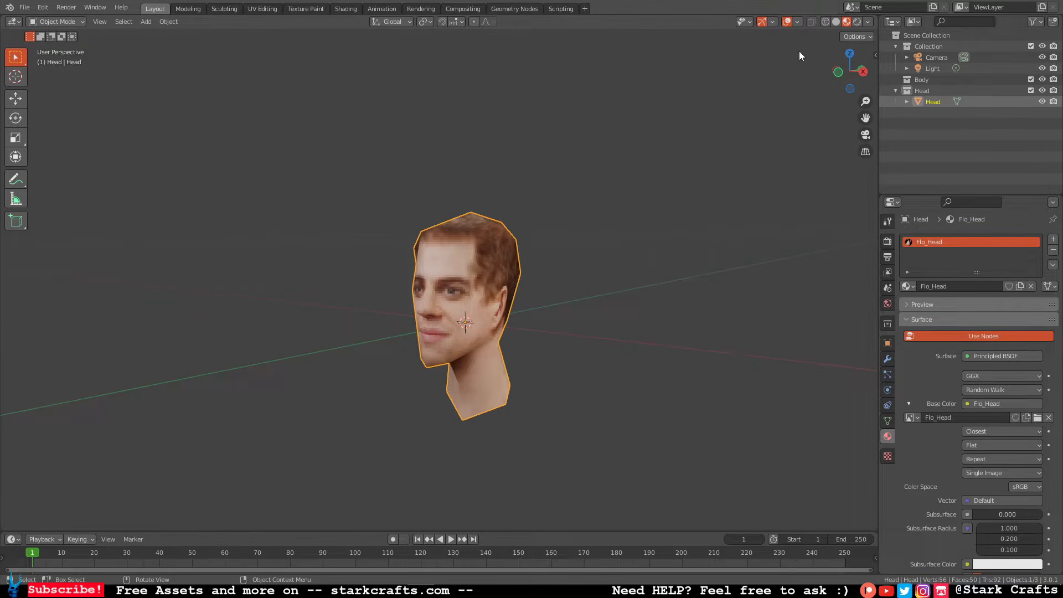
Switch to the front orthographic view and exclude the Head collection from the view layer.
middle_click_drag(619, 306, 590, 307, "shift")
left_click(839, 73)
scroll(667, 271, "down", 3)
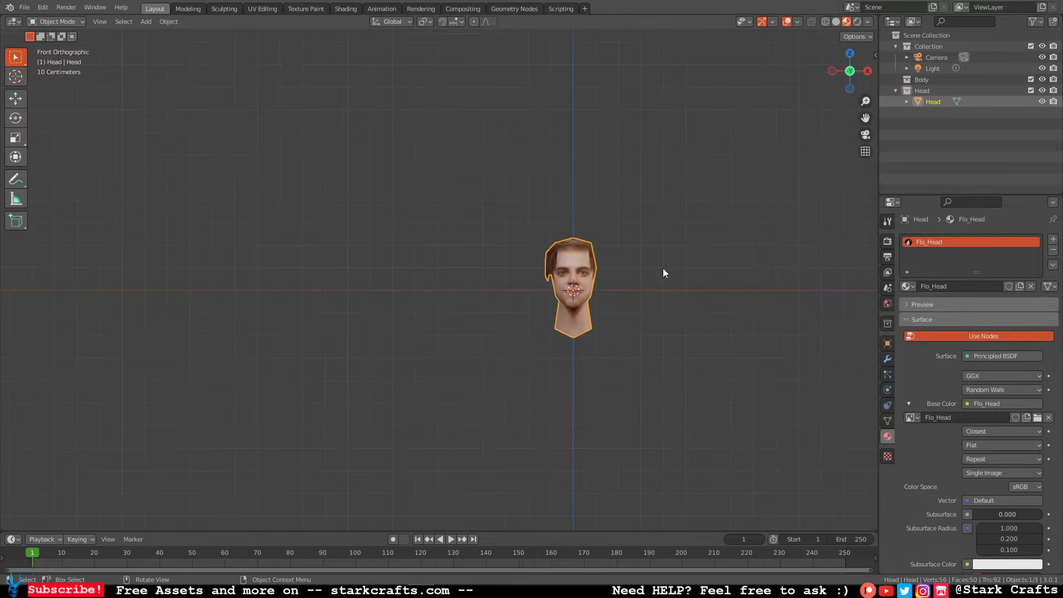
scroll(609, 288, "up", 2)
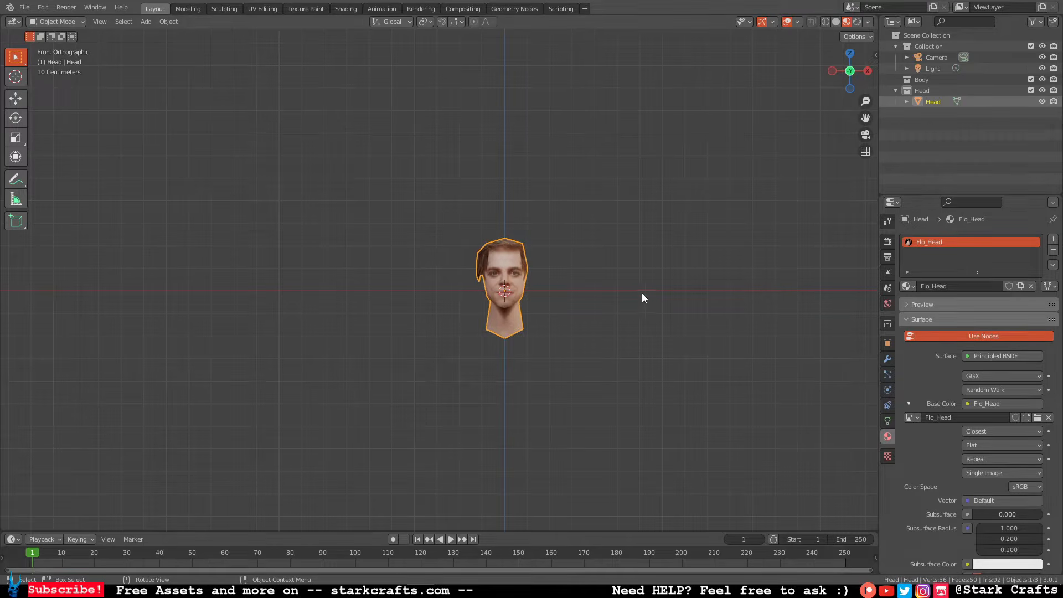
left_click(512, 407)
left_click(524, 265)
left_click(1033, 92)
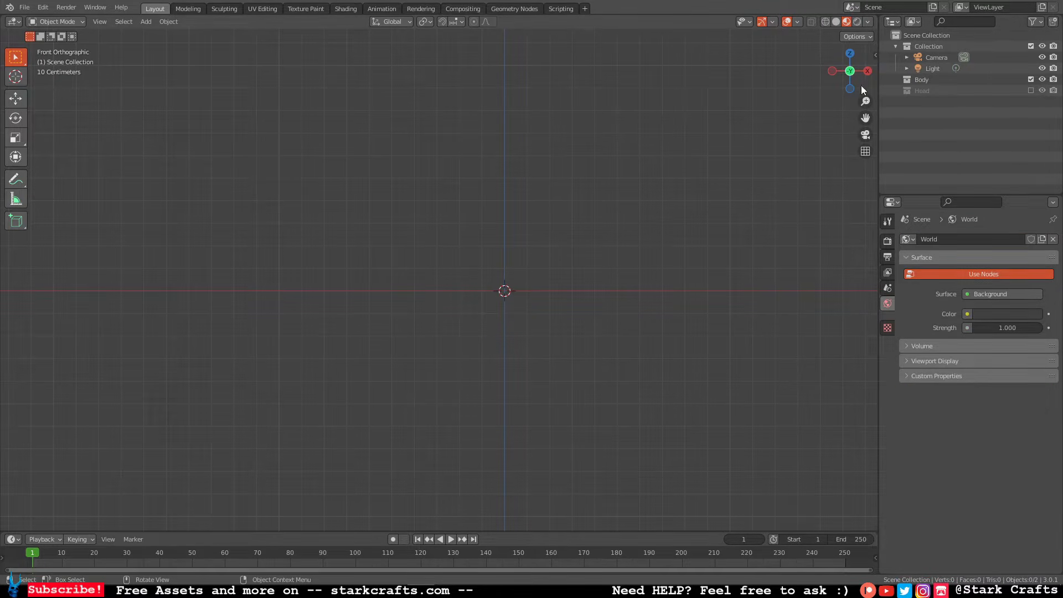
Add an image empty at the world origin in the default collection.
left_click(936, 46)
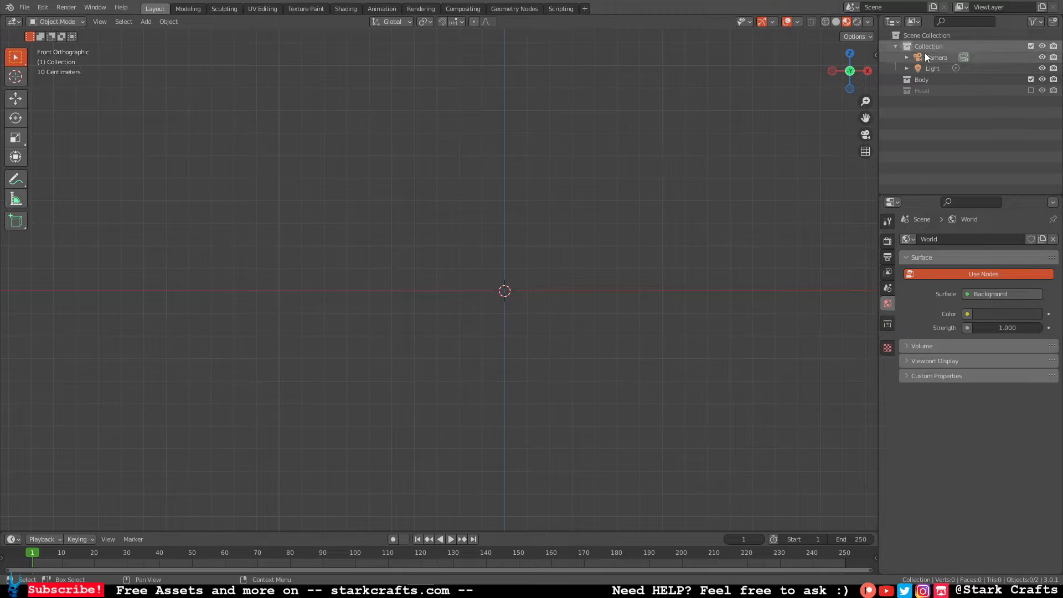
middle_click_drag(658, 224, 541, 352)
key("shift+a")
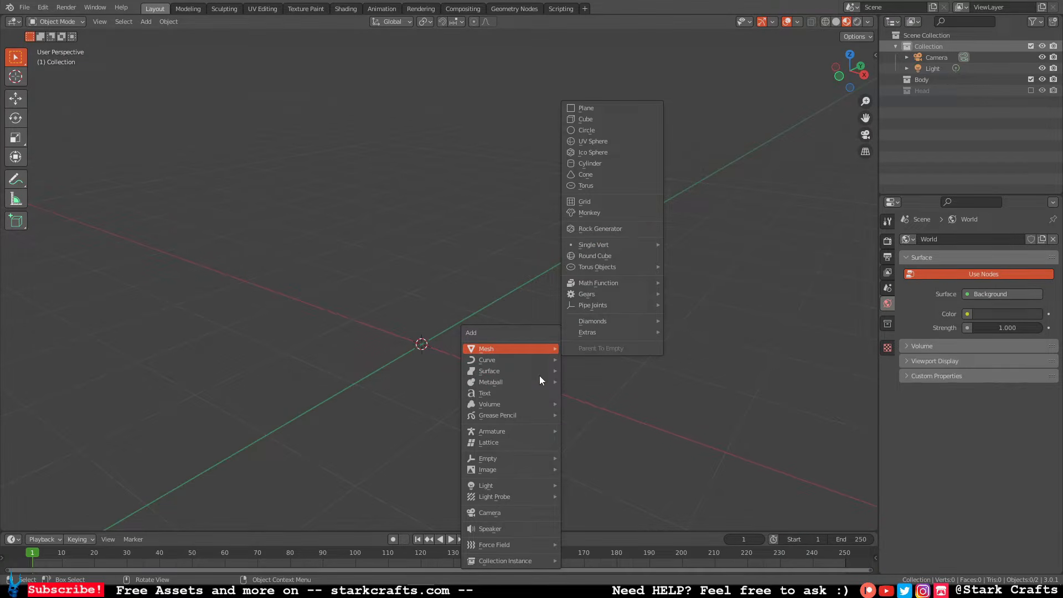
mouse_move(512, 458)
left_click(598, 542)
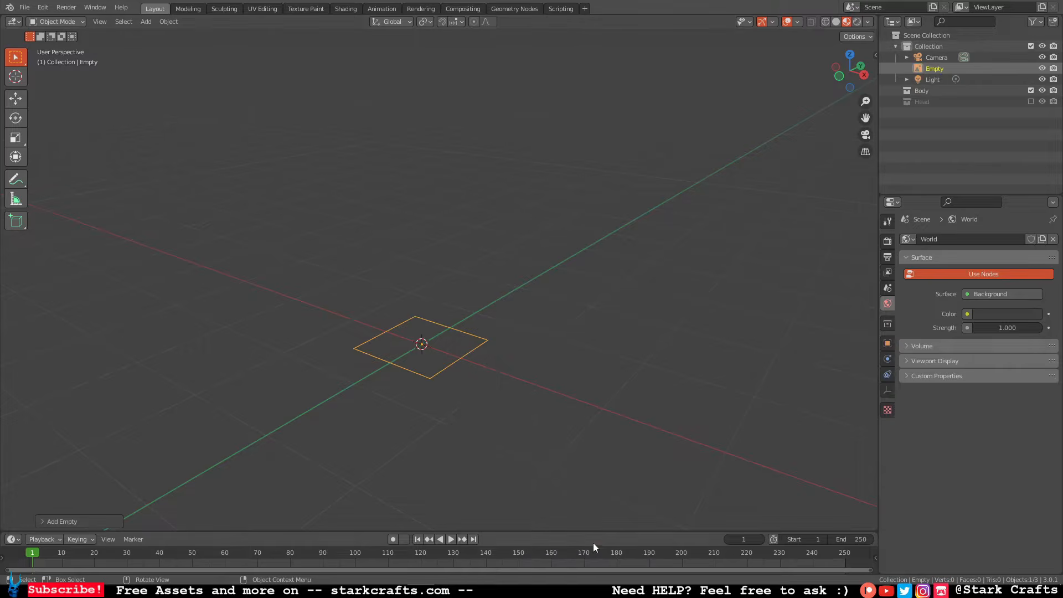
Stand the image empty upright by setting its X rotation to 90°.
left_click(877, 59)
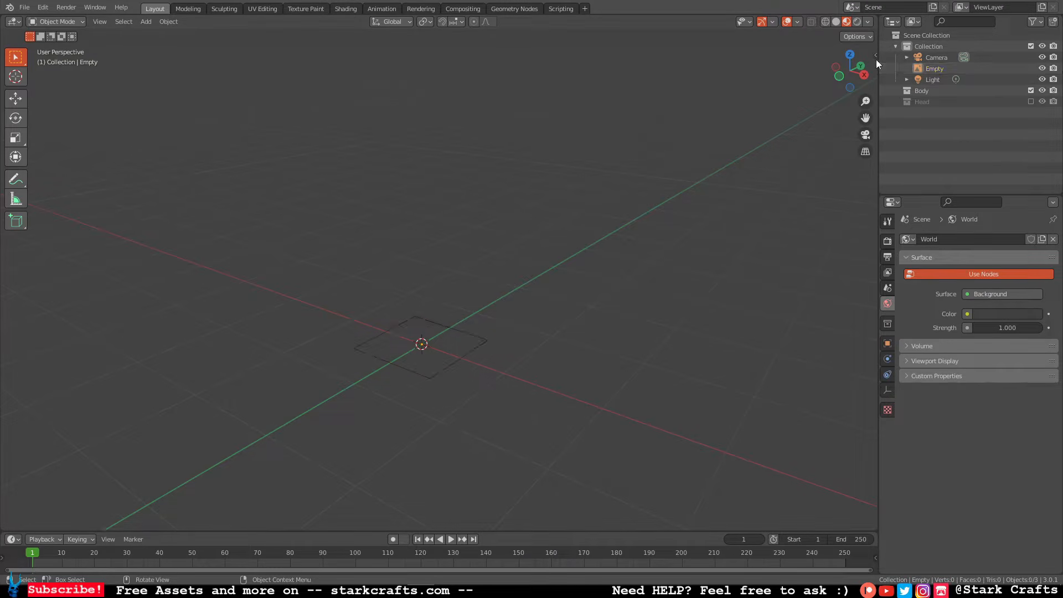
left_click(874, 55)
left_click(458, 350)
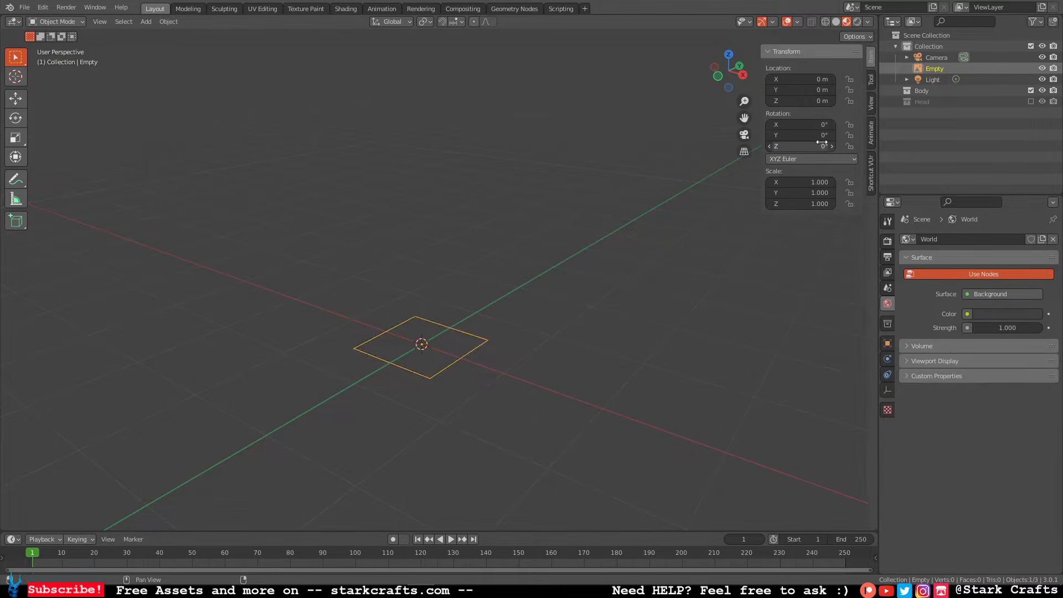
left_click_drag(801, 126, 844, 126)
left_click(802, 125)
type("90")
key("Return")
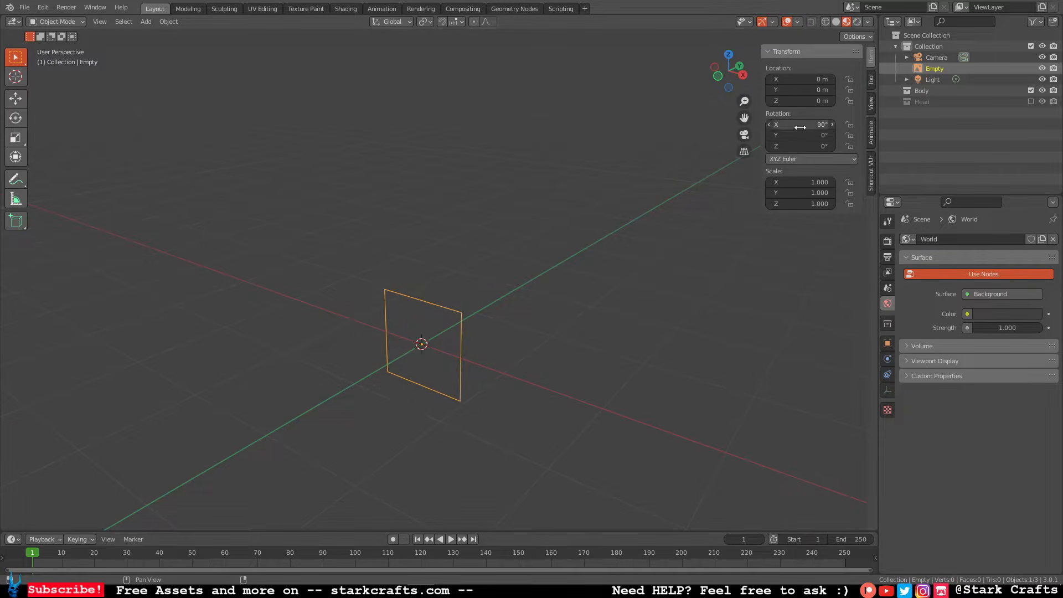
Rename the image empty as Ref1.
double_click(942, 68)
type("Ref")
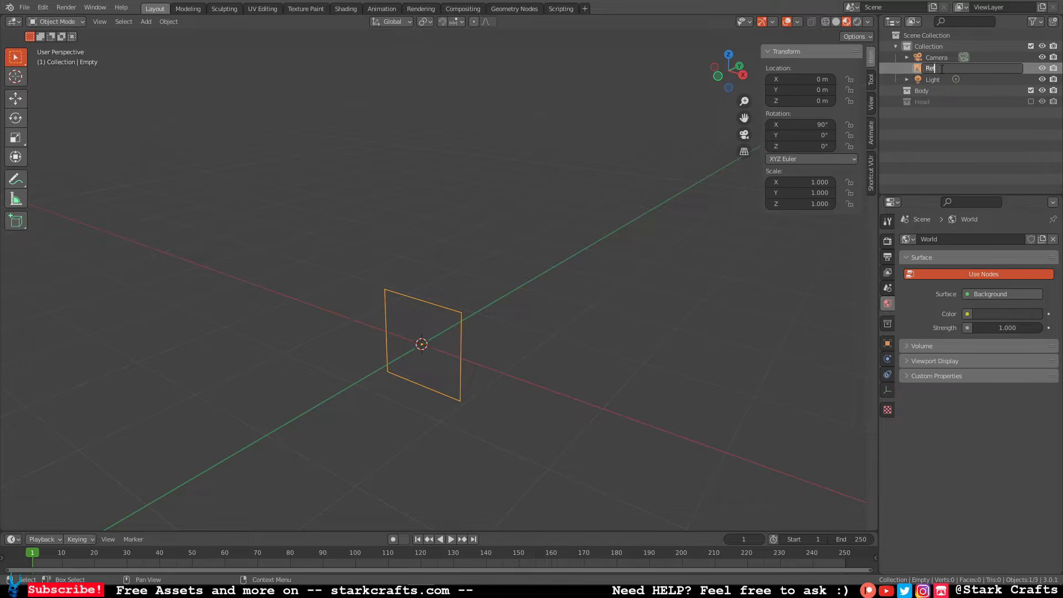
type("1")
key("Return")
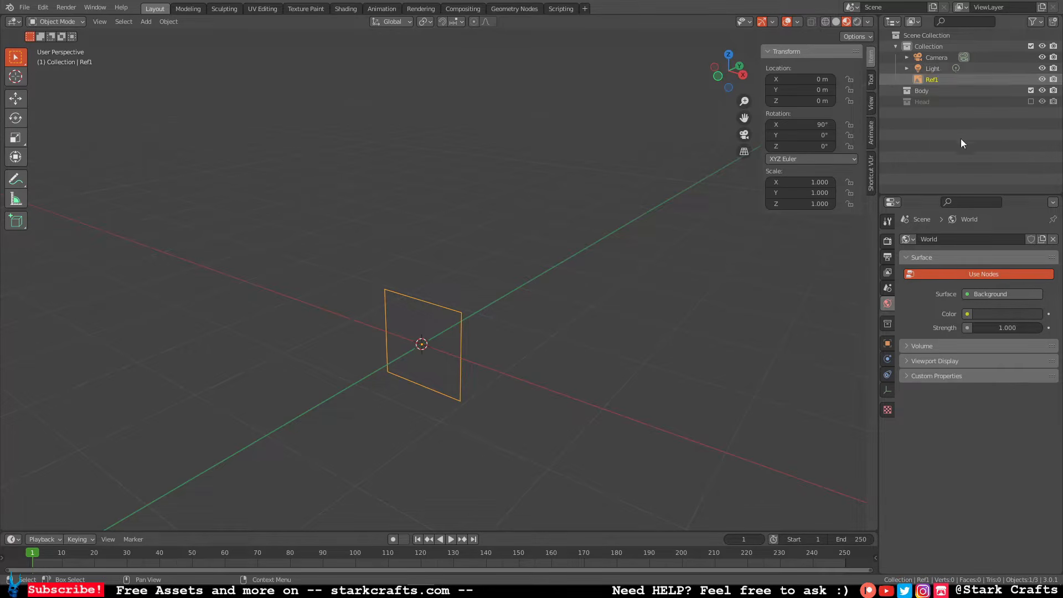
Load 20220312_002654.jpg from the Ref folder inside !PS1_MySelf as the image of the Ref1 empty.
left_click(888, 395)
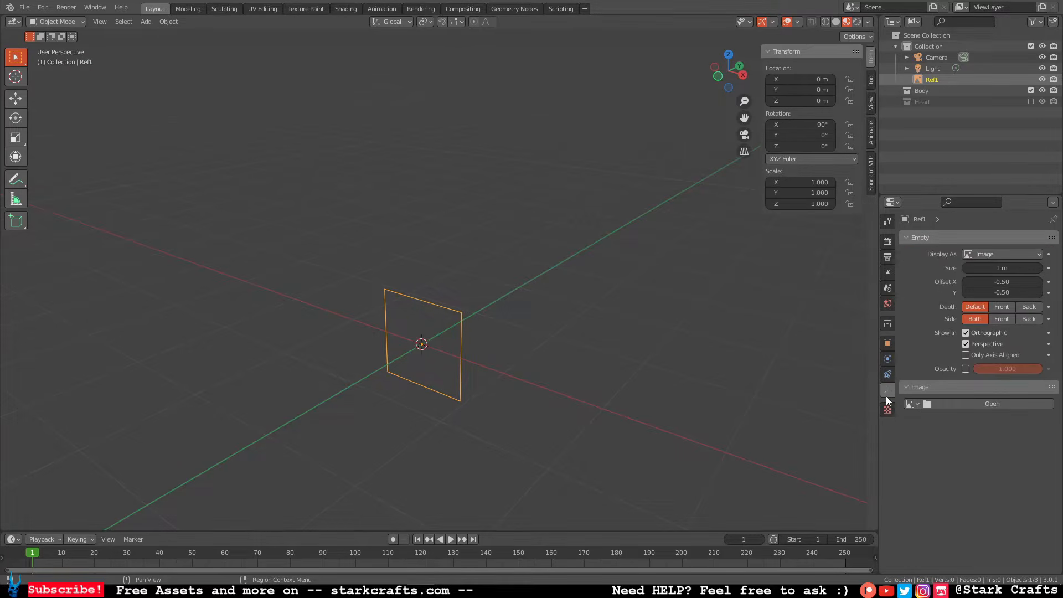
left_click(986, 403)
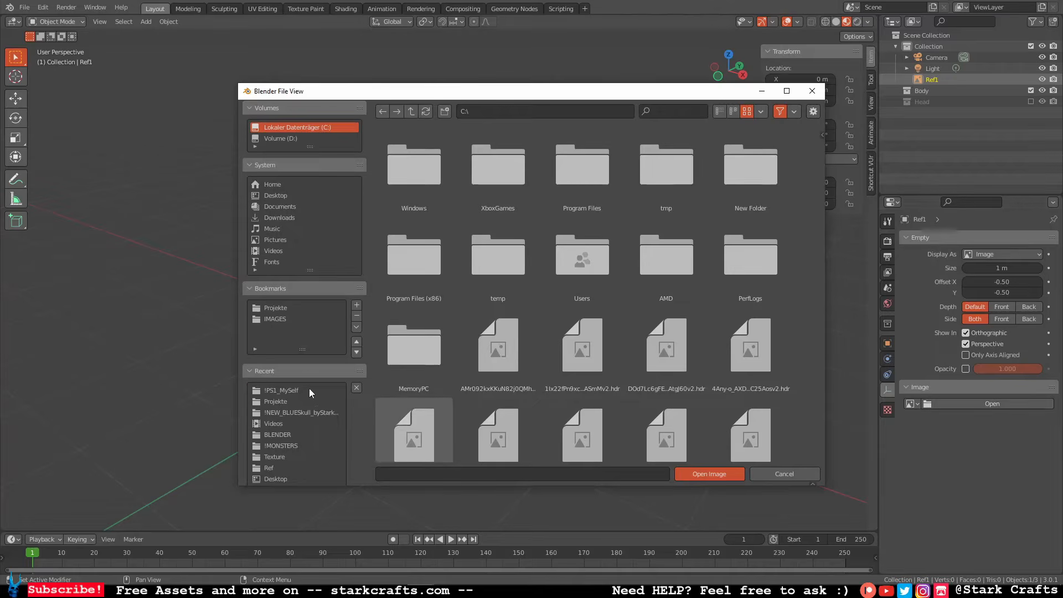
left_click(309, 390)
left_click(428, 201)
left_click(524, 182)
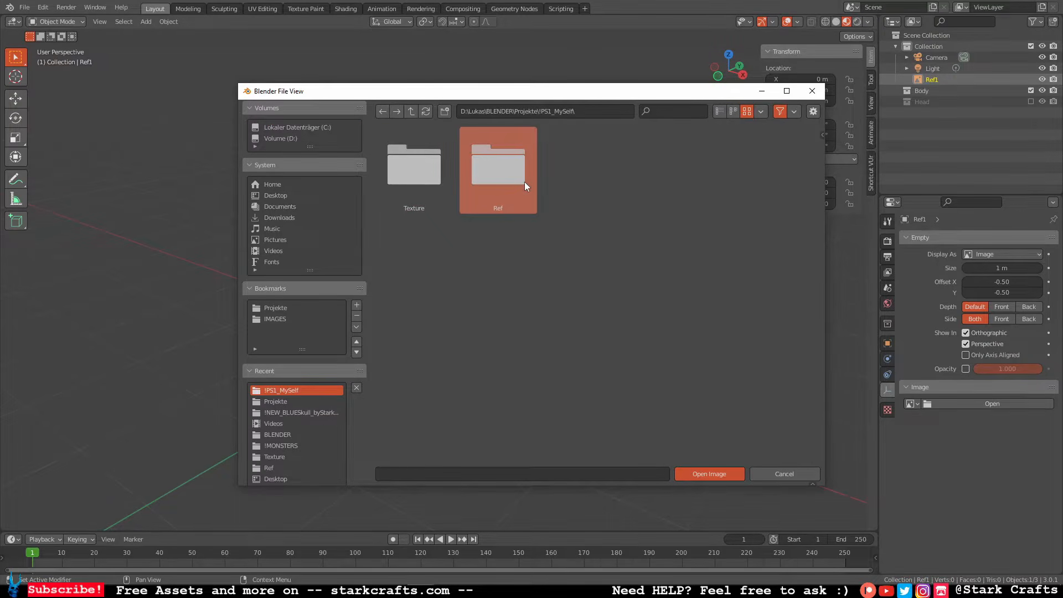
left_click(411, 184)
double_click(510, 182)
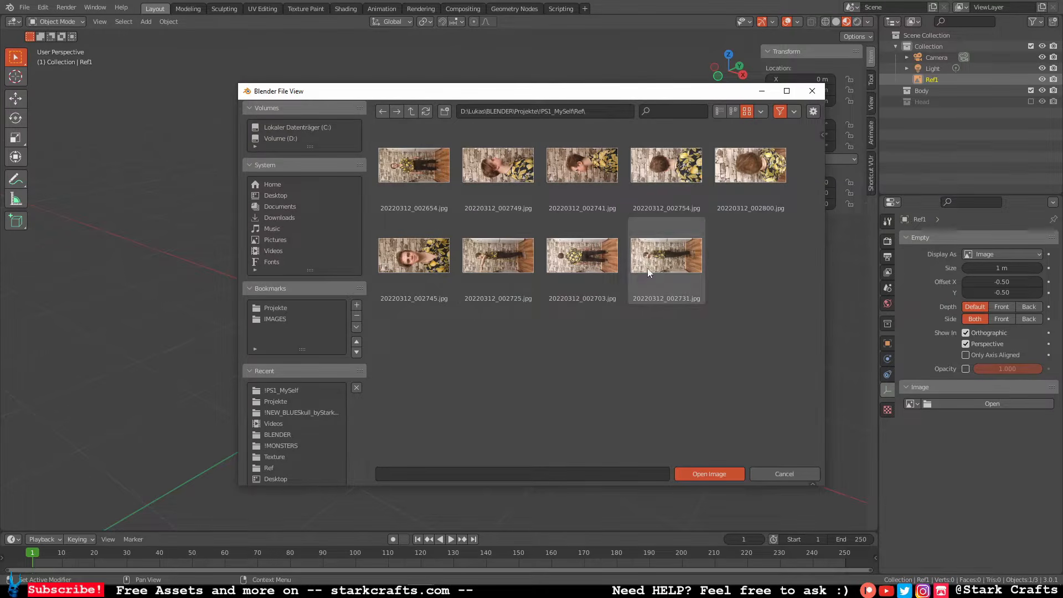
left_click(412, 167)
left_click(697, 472)
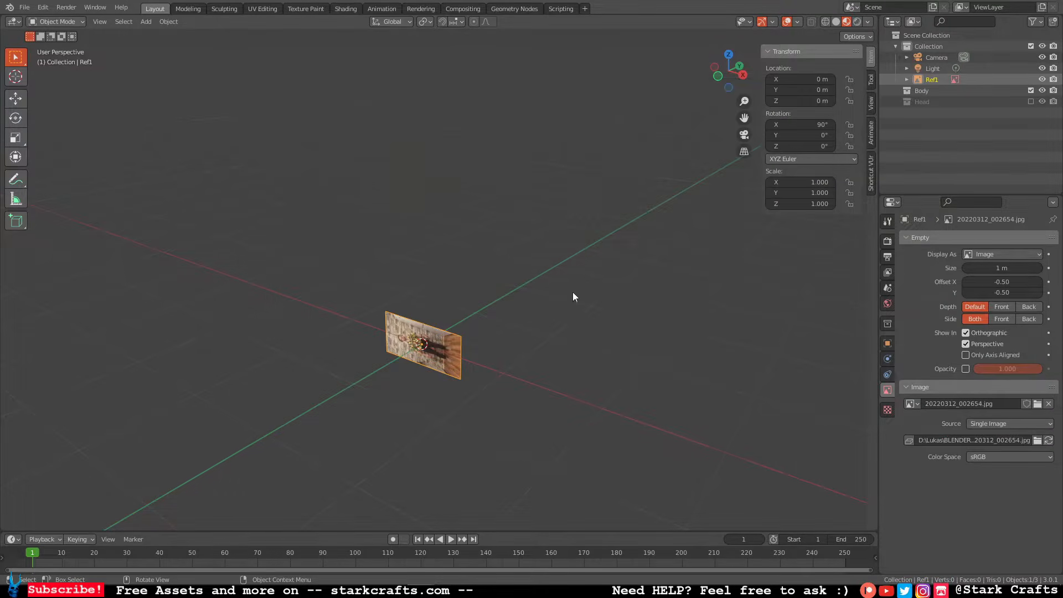
In the front orthographic view, rotate the Ref1 image by 90° so the person stands upright.
left_click(718, 77)
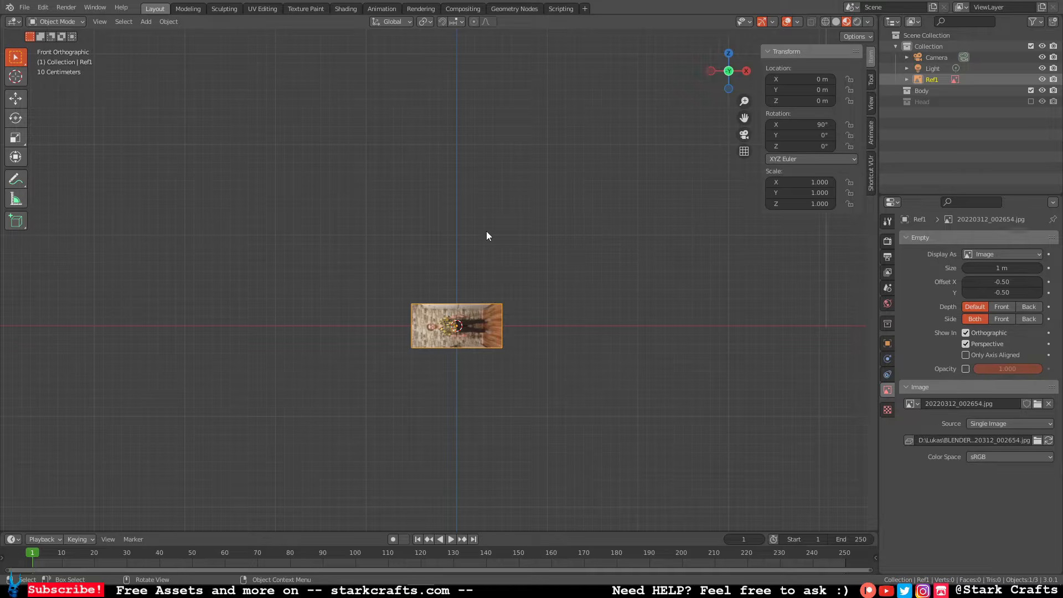
key("r")
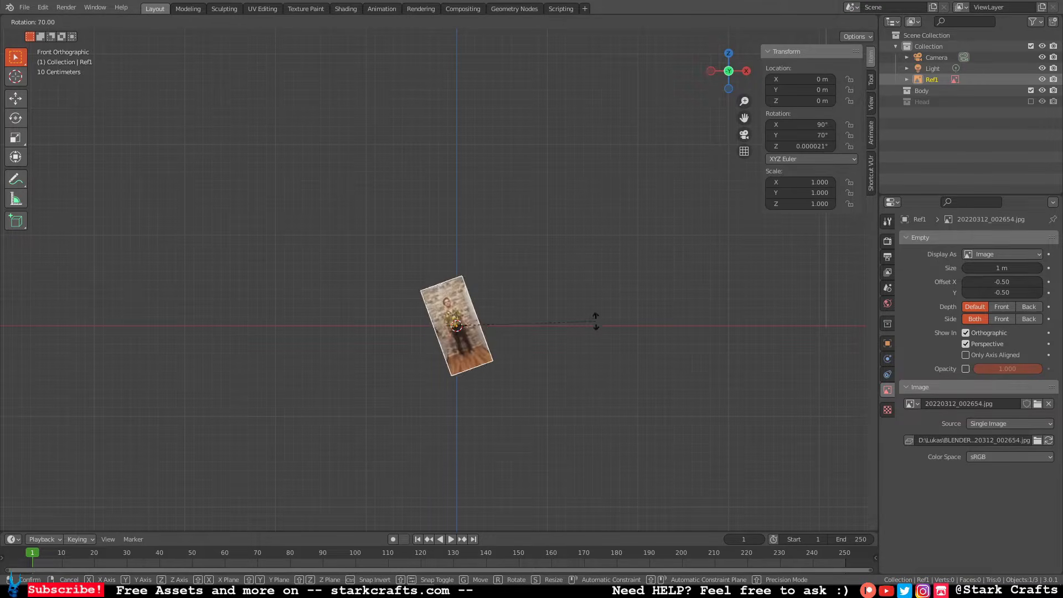
left_click(577, 365)
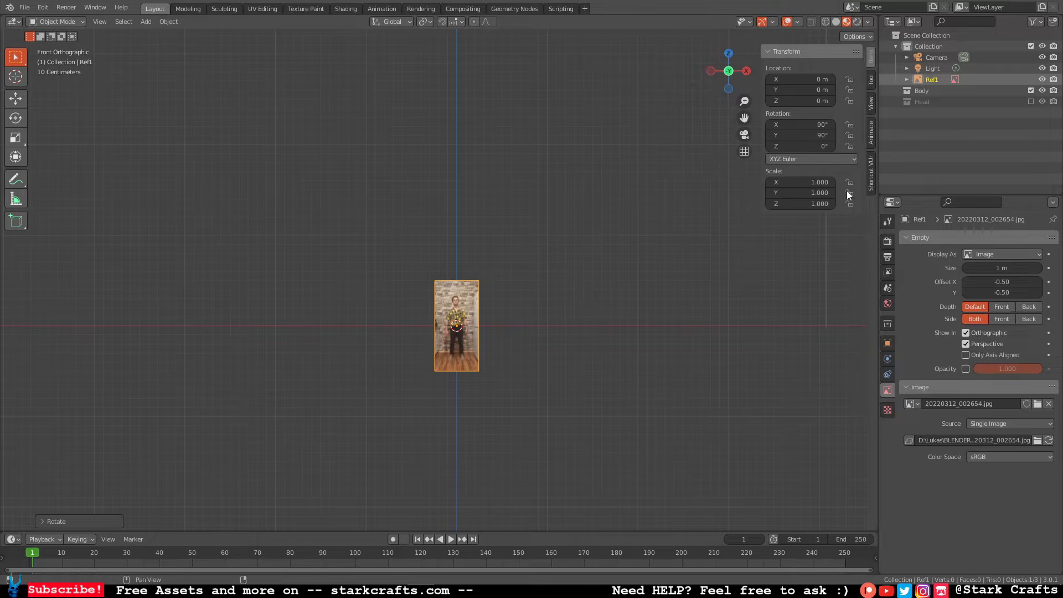
Hide the transform sidebar and scale up the Ref1 reference image uniformly in the front view.
left_click(871, 176)
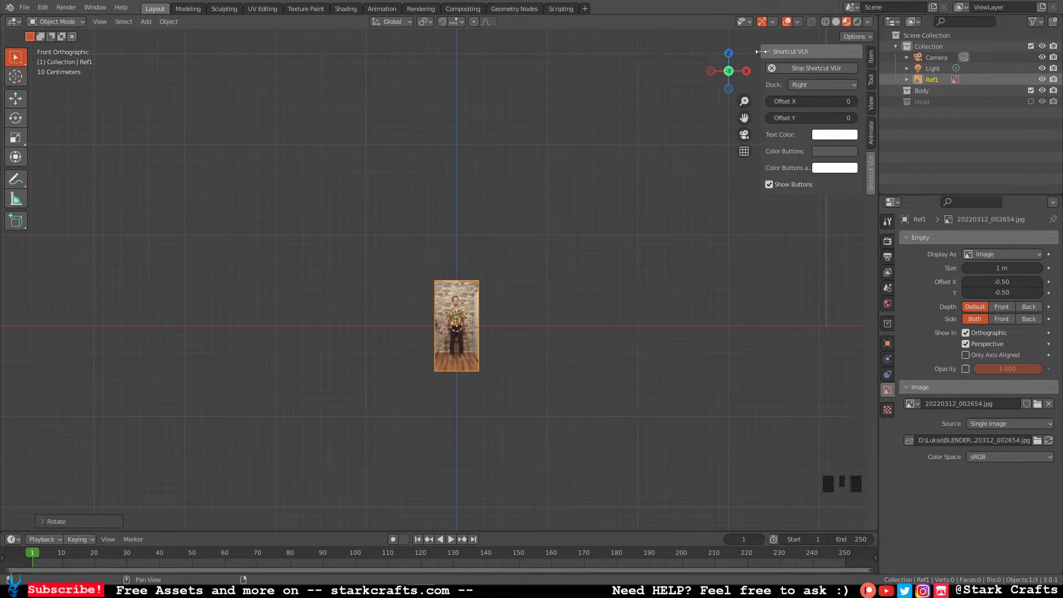
left_click_drag(759, 178, 875, 122)
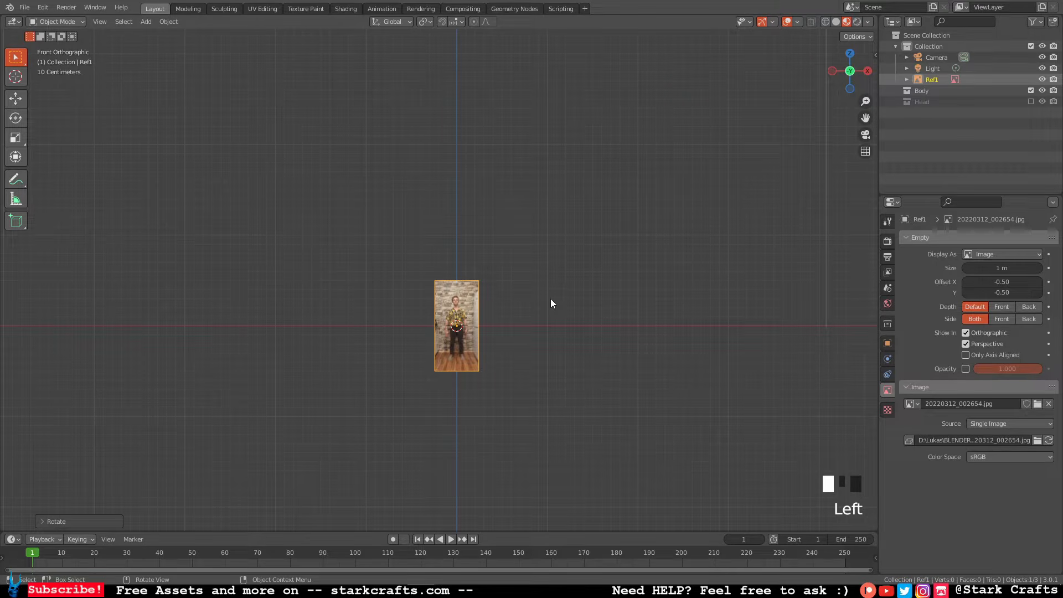
key("s")
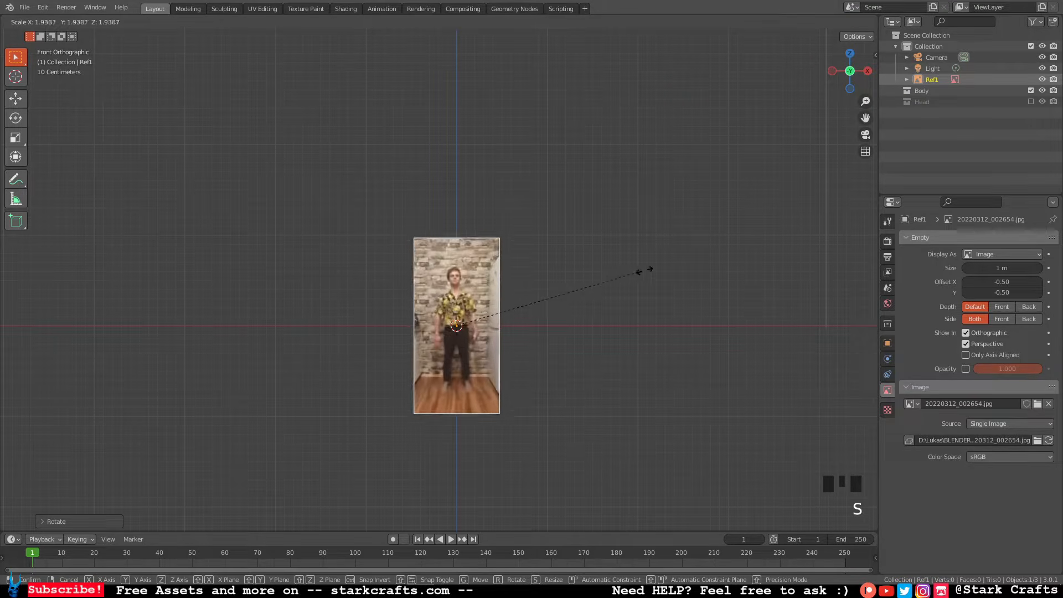
left_click(768, 244)
scroll(717, 254, "up", 2)
scroll(712, 261, "up", 3)
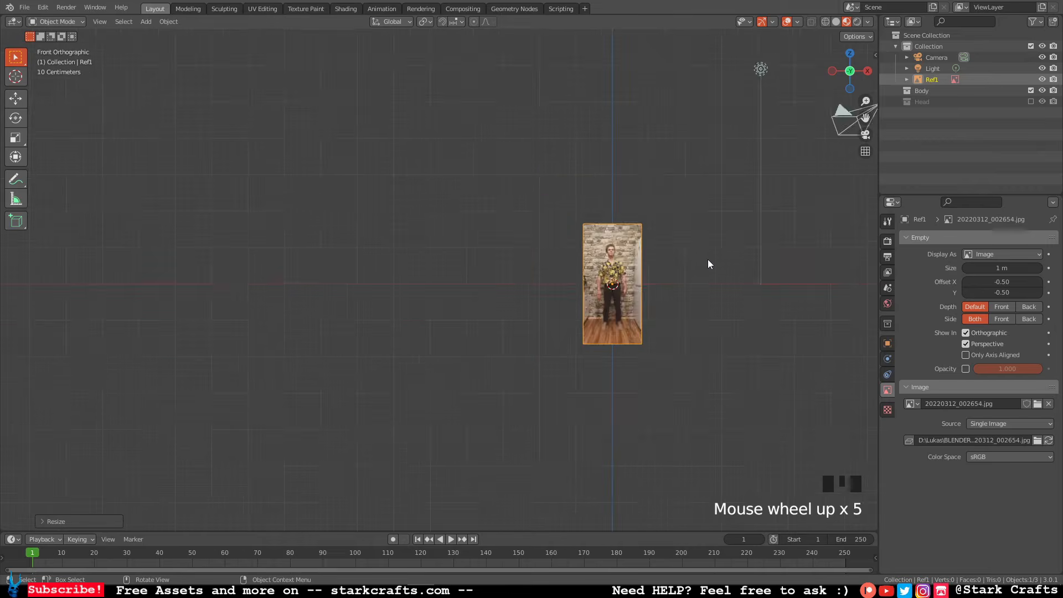
scroll(697, 267, "down", 3)
middle_click_drag(695, 268, 594, 231, "shift")
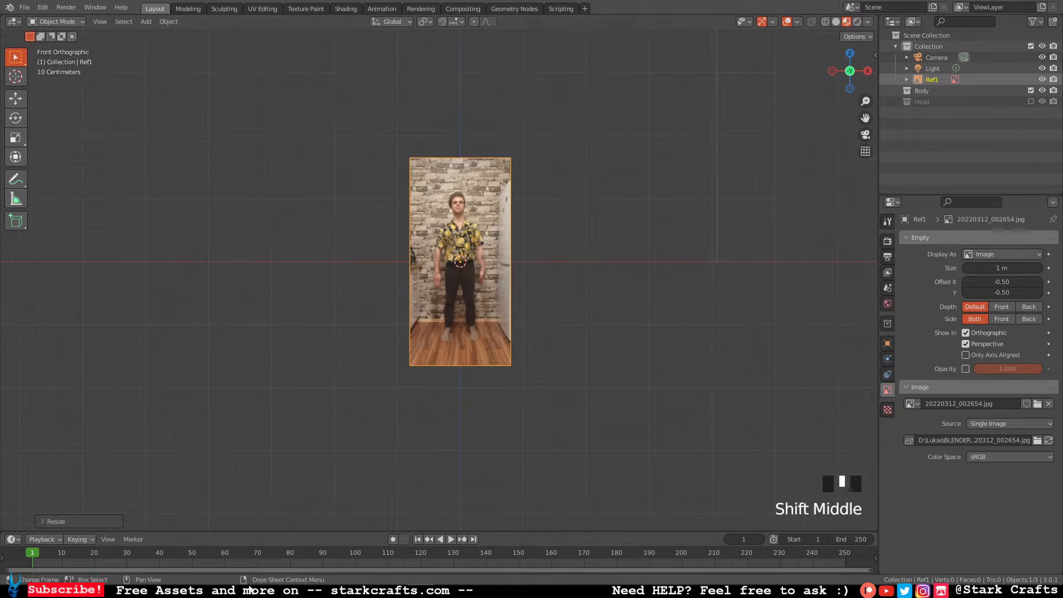
Switch to File Explorer and review the front, back and side reference photos in the Ref folder, starting from 20220312_002654.
mouse_move(343, 596)
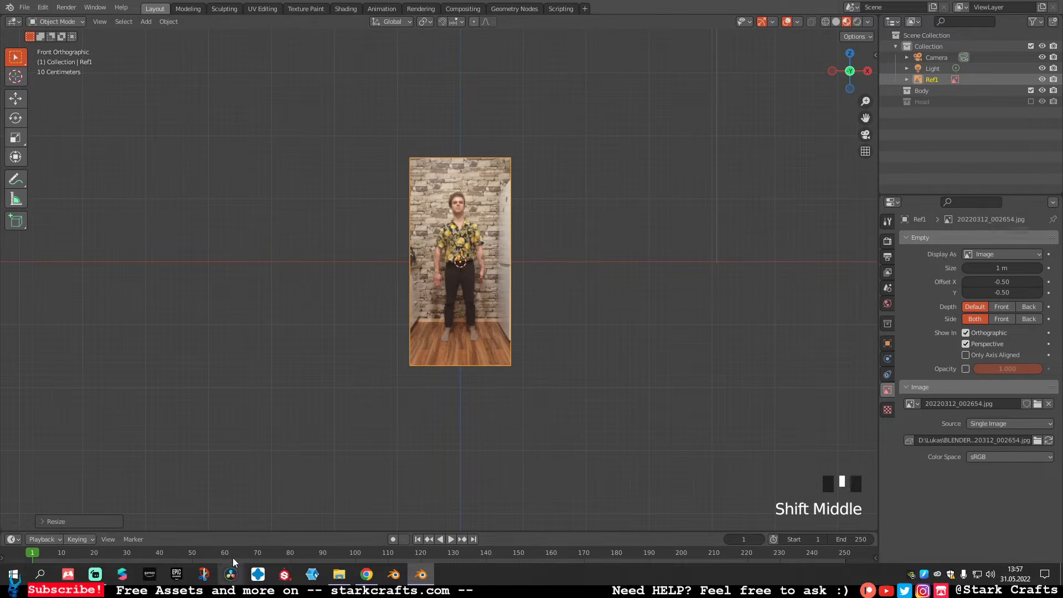
left_click(340, 579)
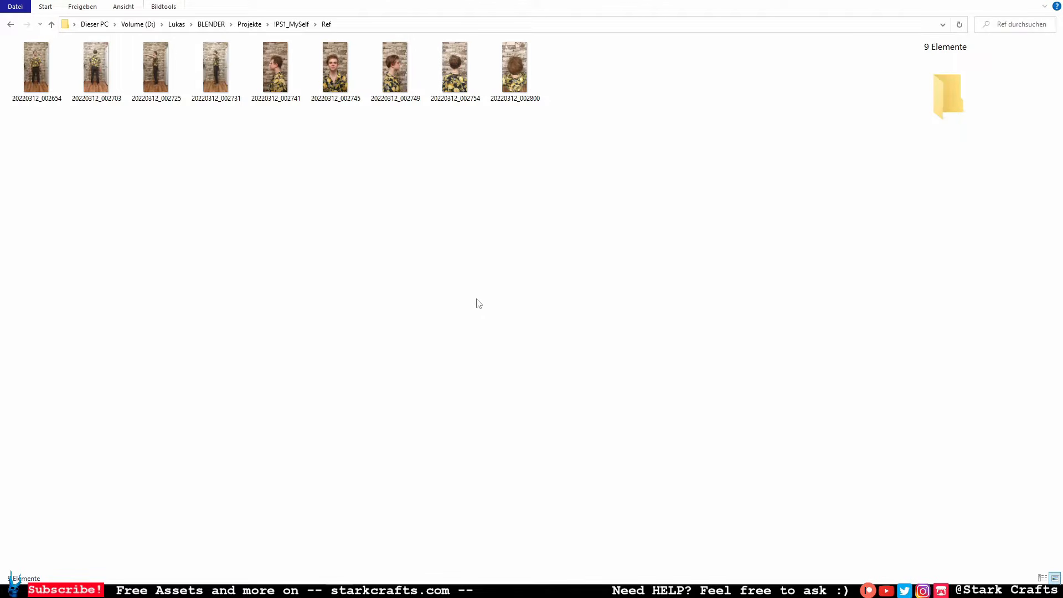
double_click(53, 78)
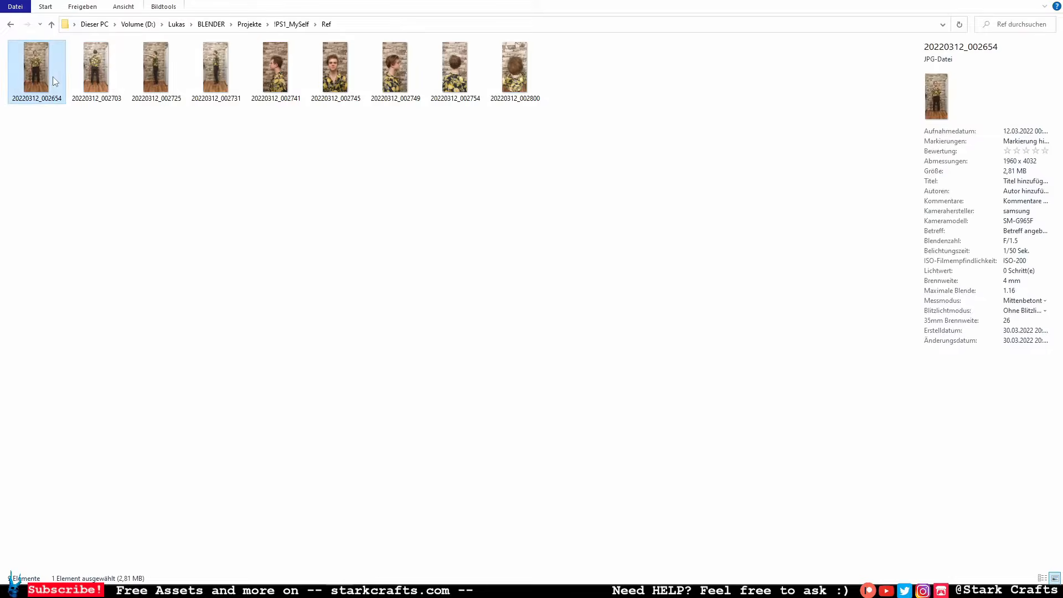
left_click_drag(727, 132, 685, 92)
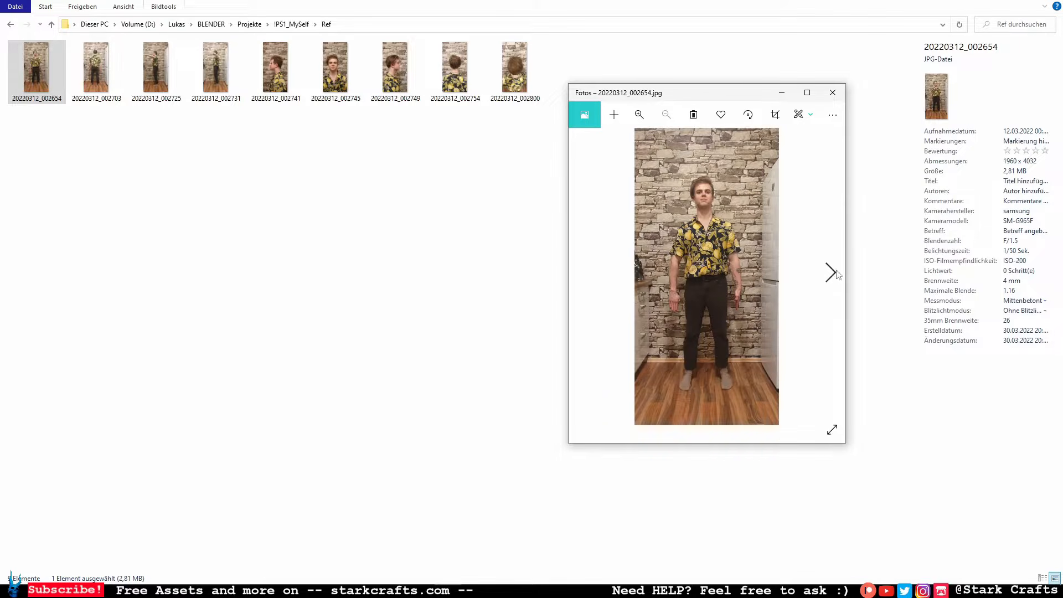
left_click(831, 272)
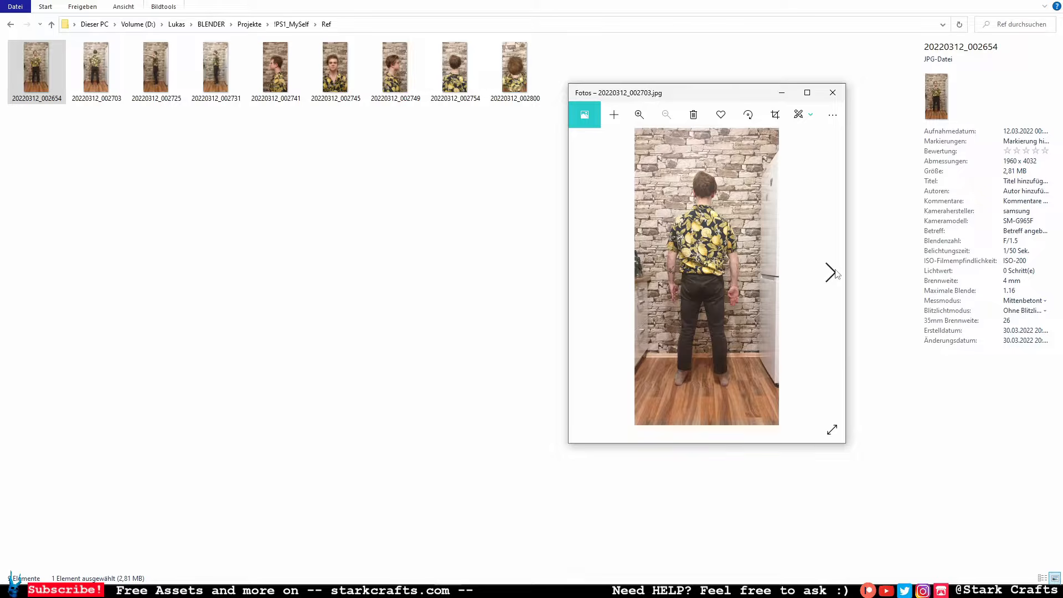
left_click(831, 272)
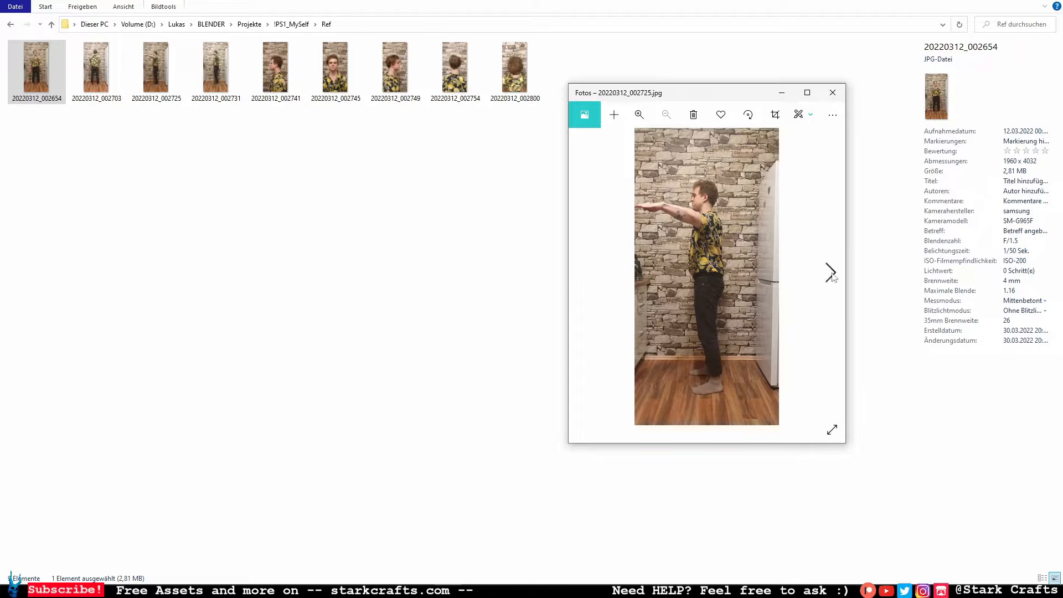
left_click(831, 272)
left_click(831, 272)
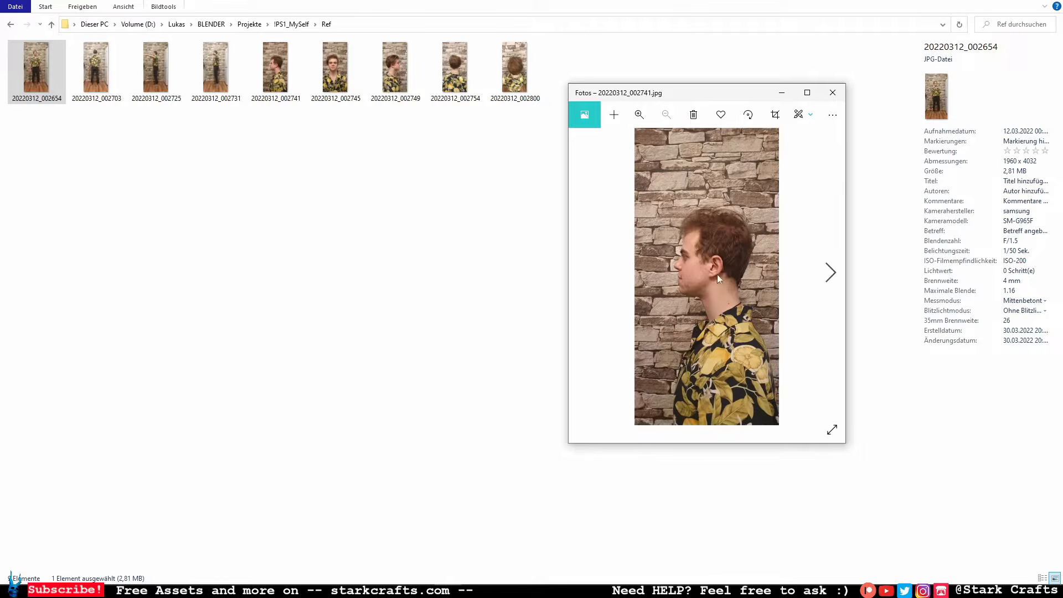
left_click(591, 272)
left_click(591, 272)
left_click(592, 273)
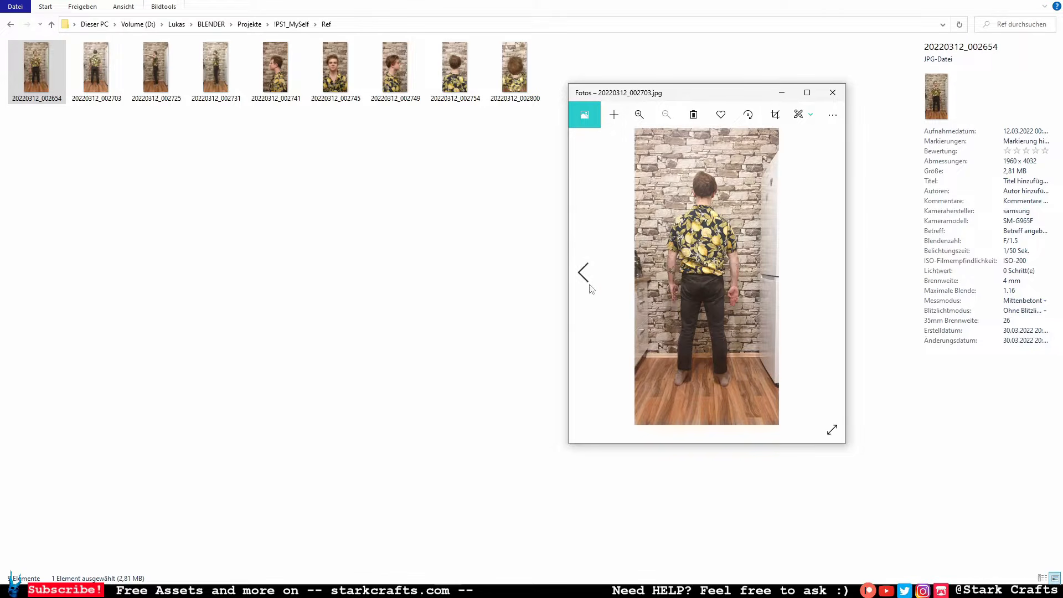
mouse_move(597, 290)
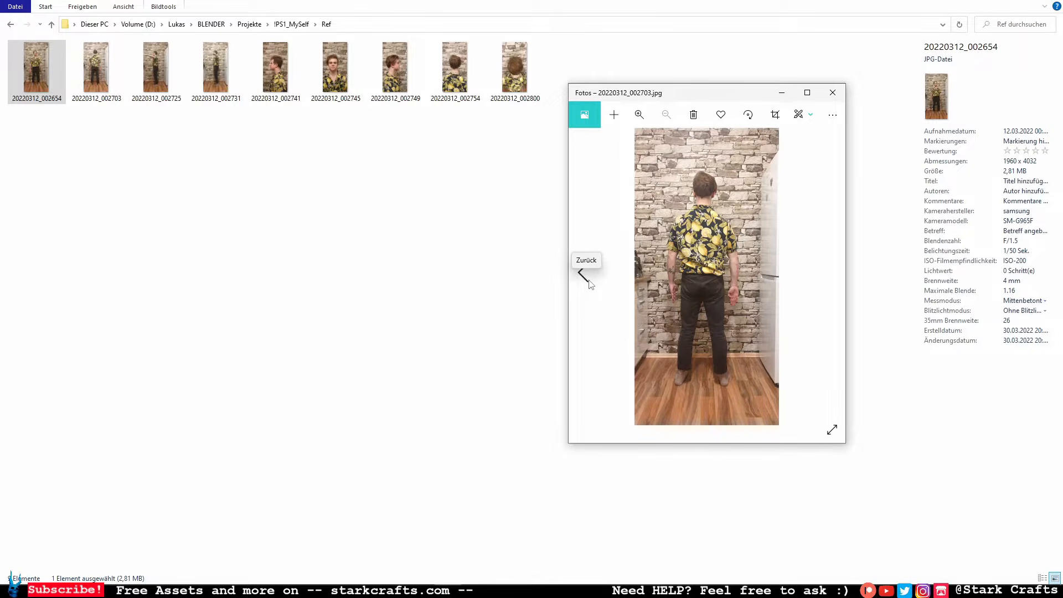
left_click(588, 279)
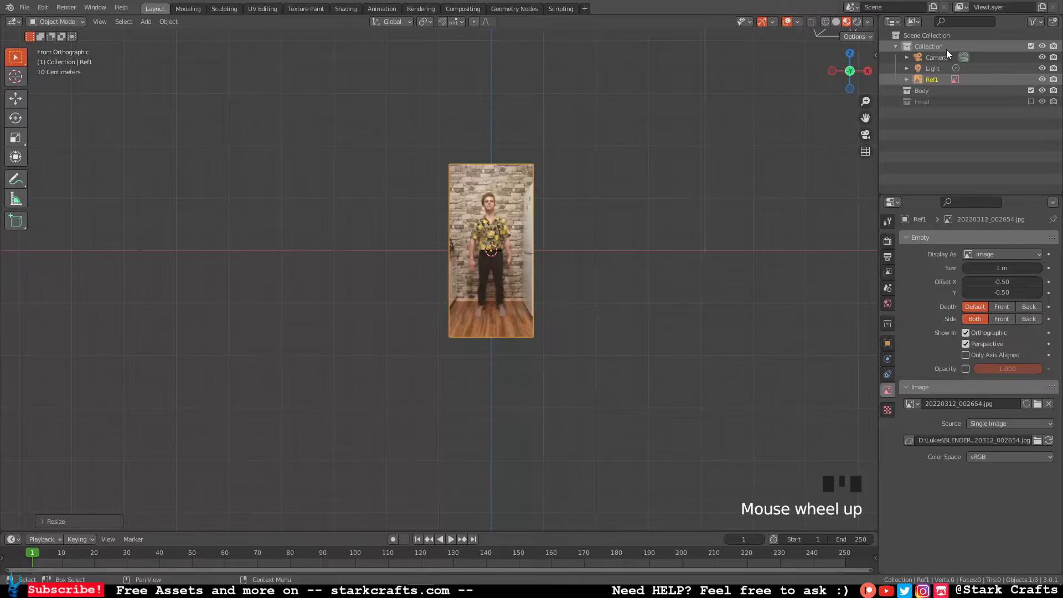
Make the collection that holds the Ref1 image the active collection.
left_click(936, 46)
scroll(614, 220, "up", 2)
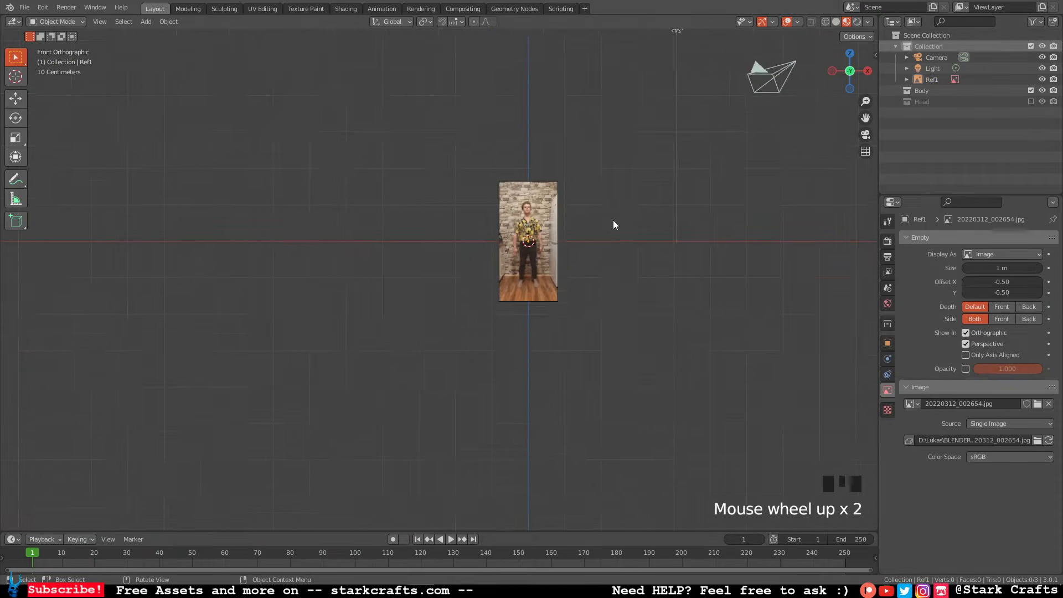
scroll(617, 212, "down", 3)
scroll(619, 211, "up", 2)
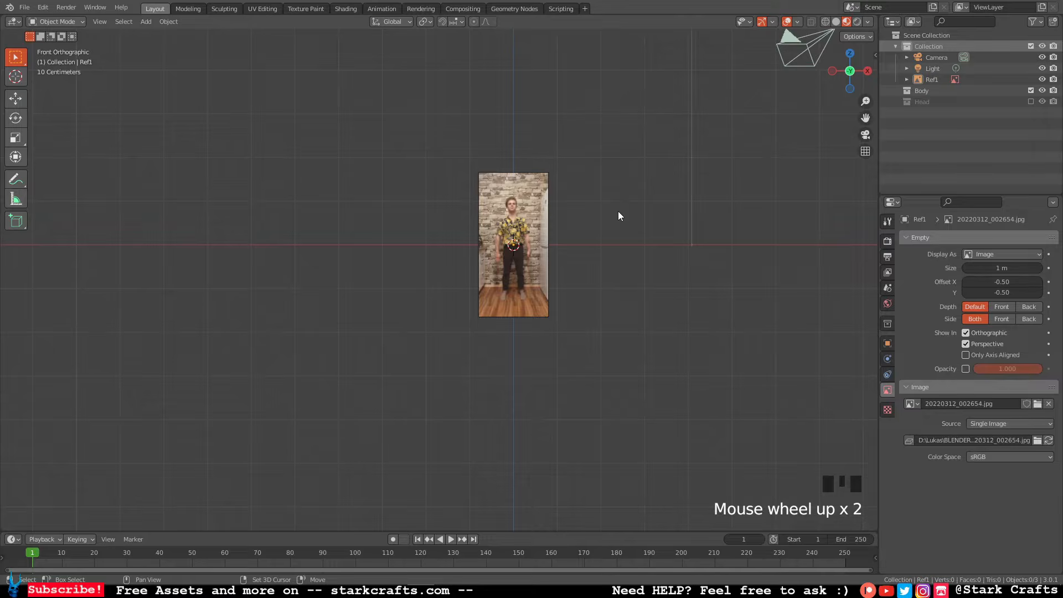
Measure the person's height with a vertical ruler beside the Ref1 image, and remove the ruler.
key("shift+a")
left_click(5, 200)
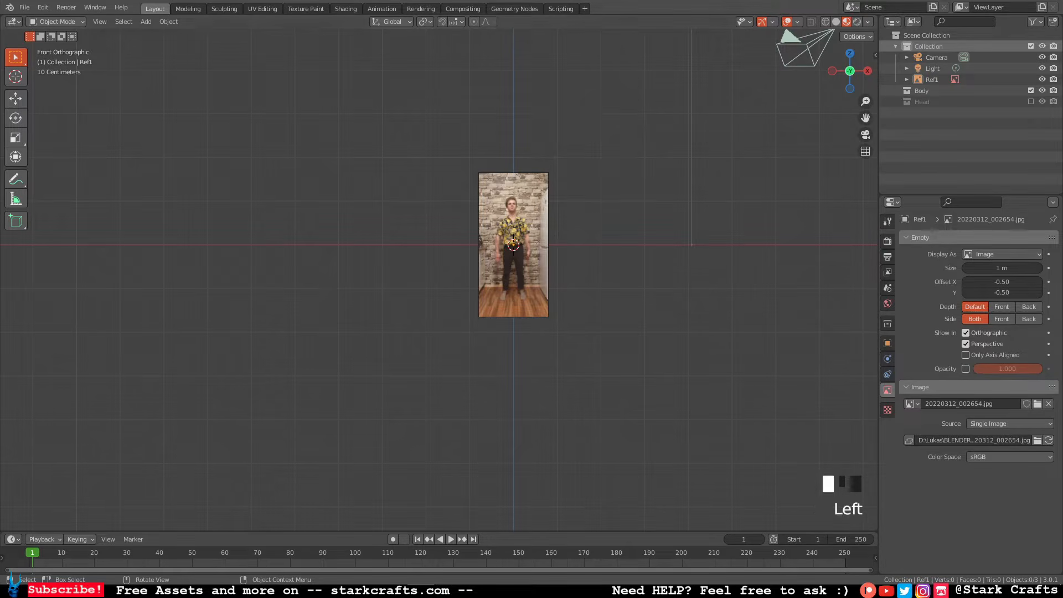
left_click(25, 204)
left_click_drag(434, 300, 431, 204)
left_click(339, 167)
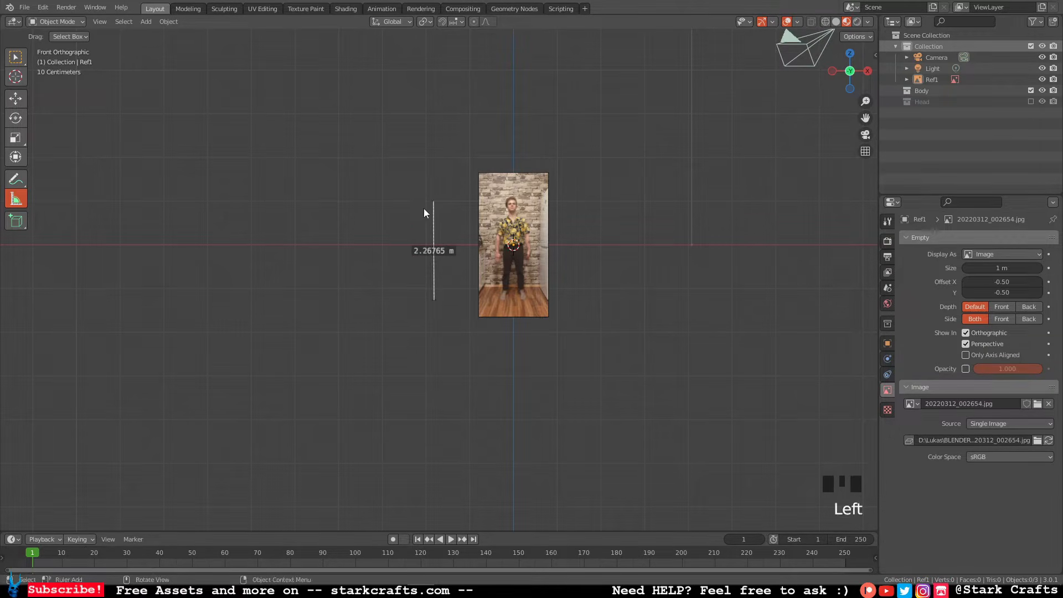
right_click(345, 199)
left_click(316, 187)
Activate the Move tool and add a cube mesh at the world origin.
left_click(21, 103)
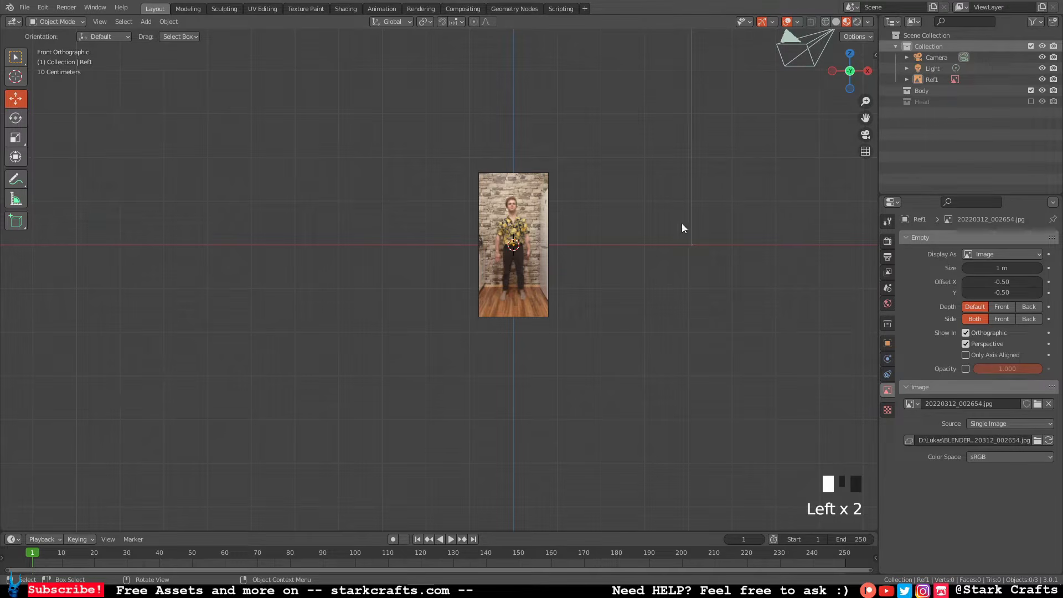
key("shift+a")
mouse_move(659, 108)
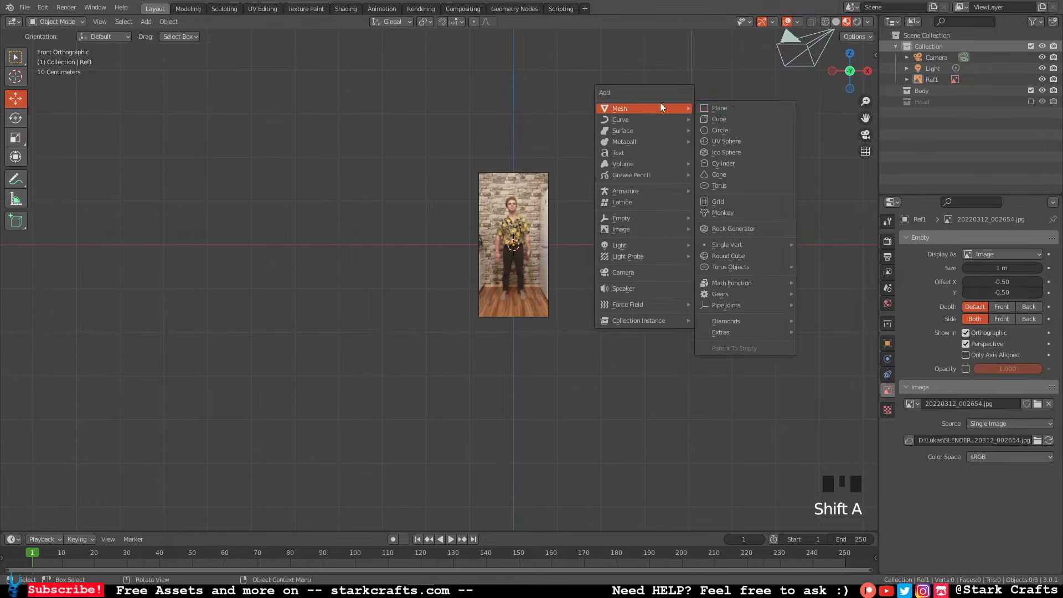
left_click(732, 118)
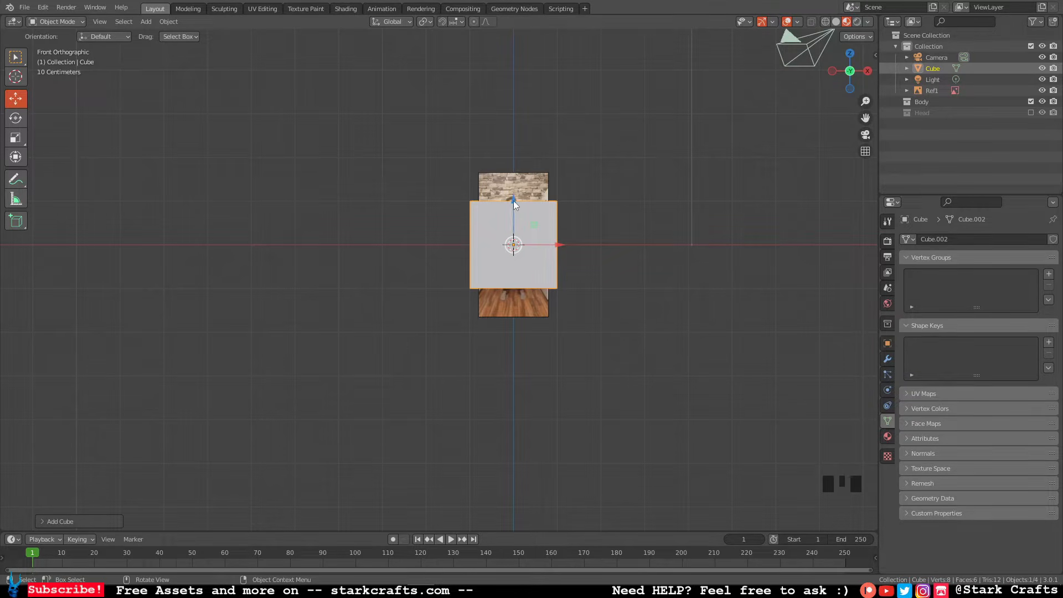
Set the cube's Z location to 1 m so its base sits on the ground line, and deselect it.
left_click(878, 54)
left_click(873, 59)
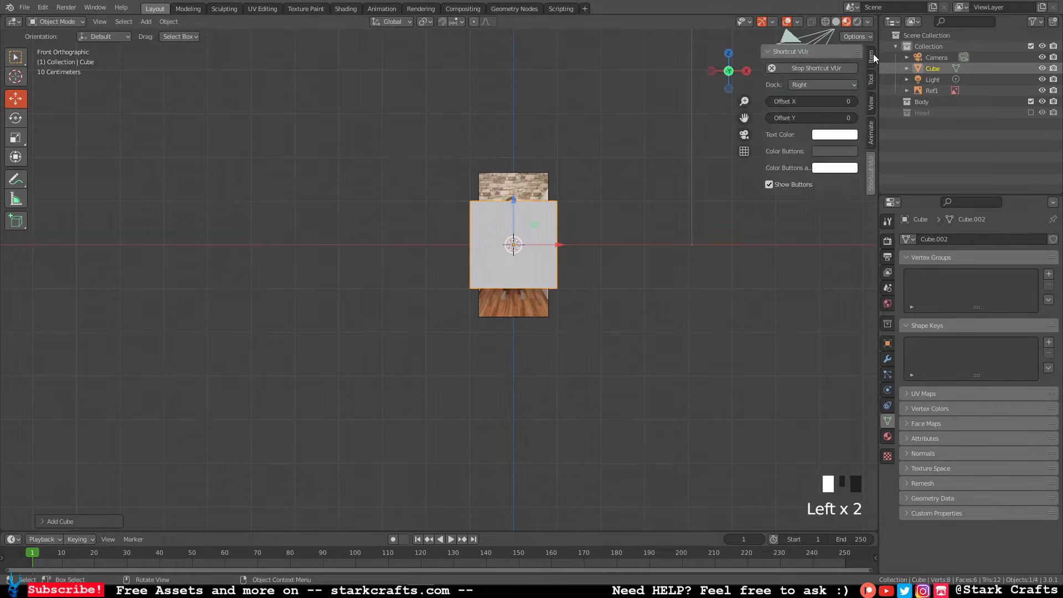
left_click(873, 62)
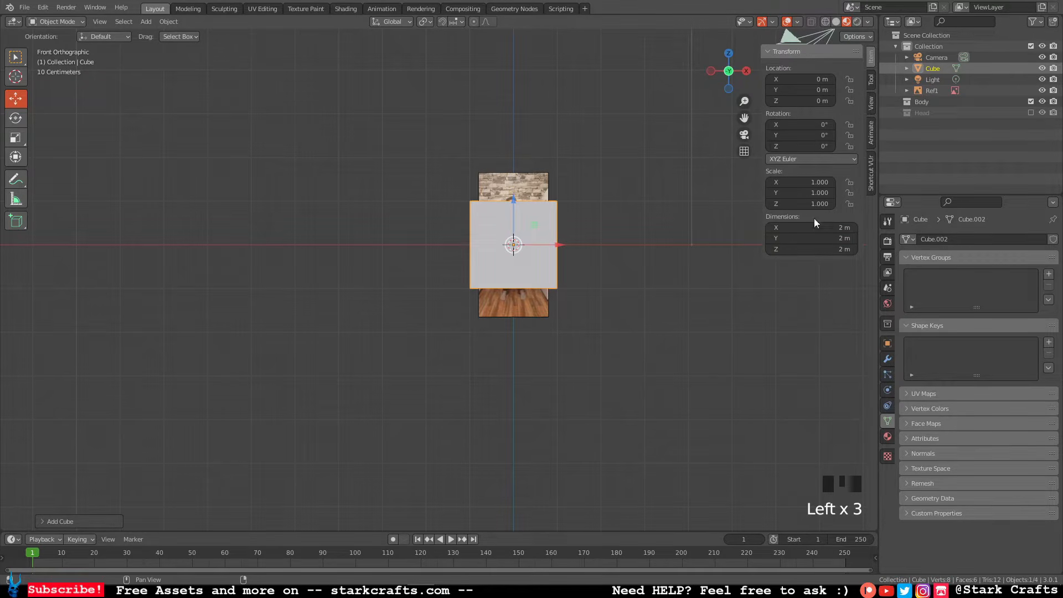
left_click(798, 105)
type("1")
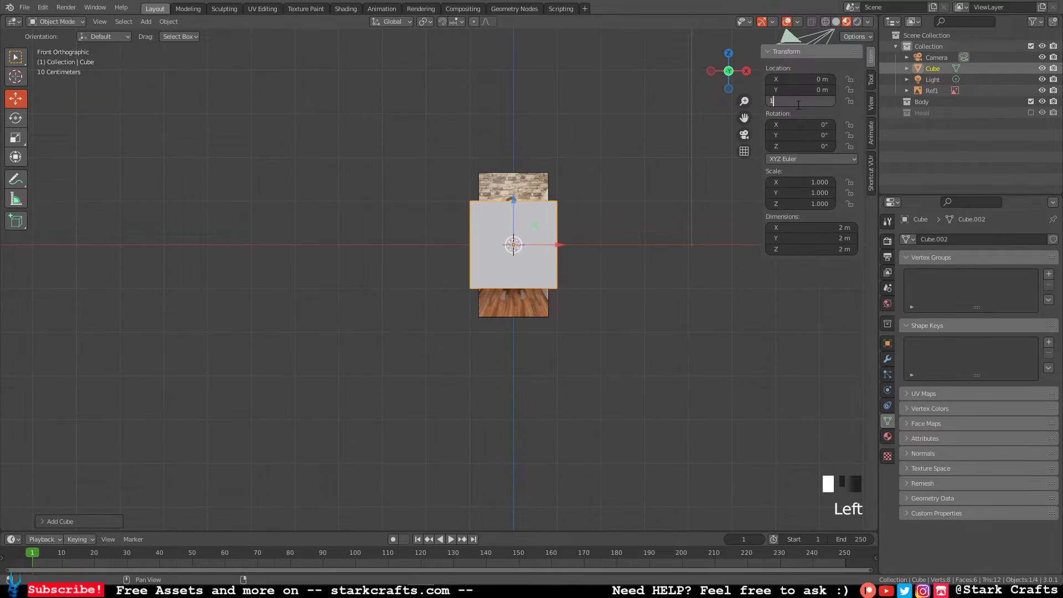
key("Return")
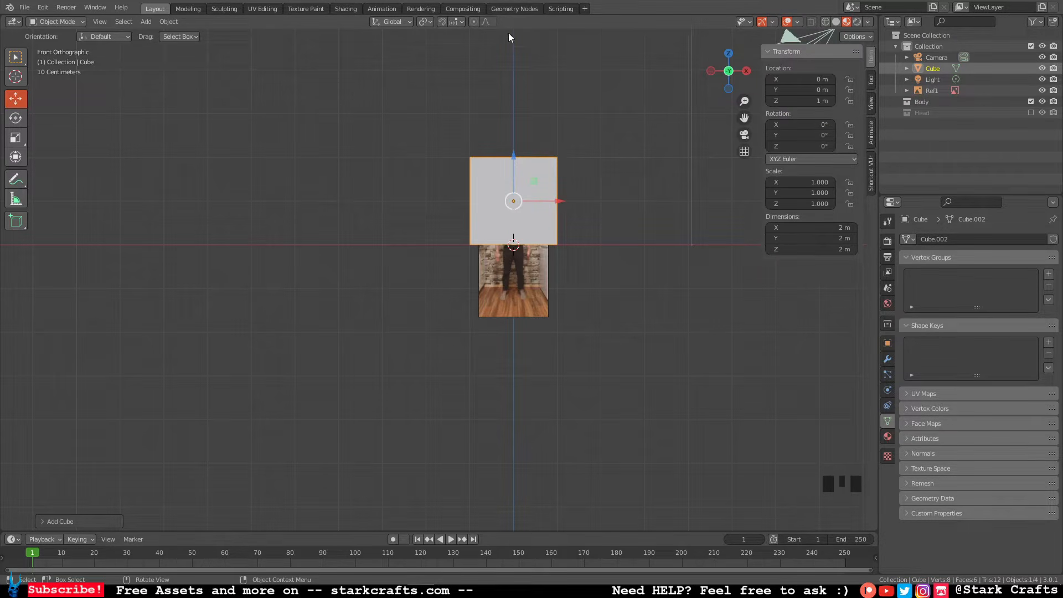
left_click(613, 194)
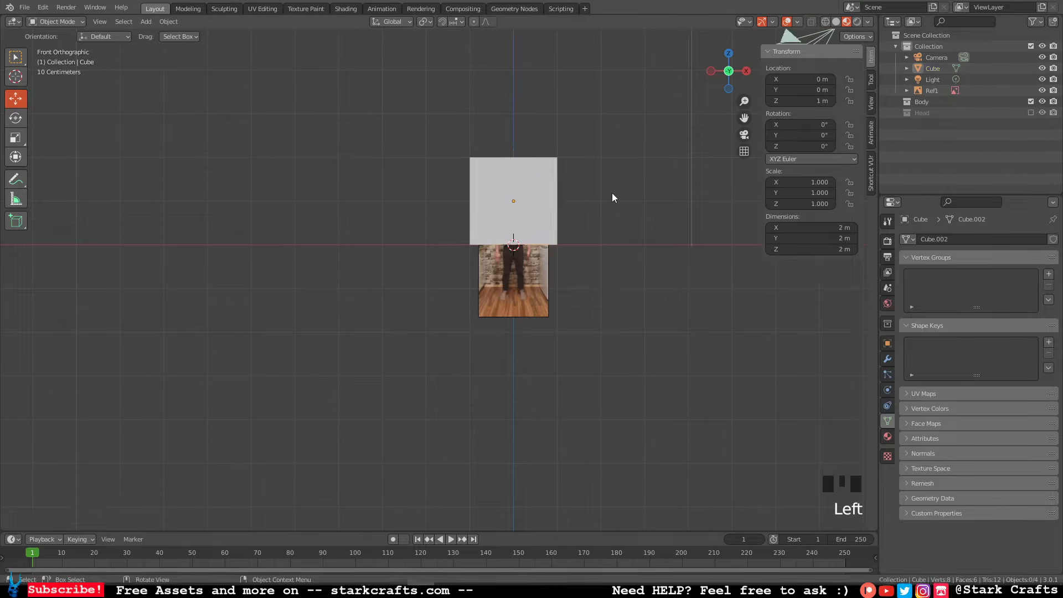
Set the cube's origin to the 3D cursor at the centre of its base.
middle_click_drag(660, 212, 613, 217)
middle_click_drag(549, 223, 588, 224)
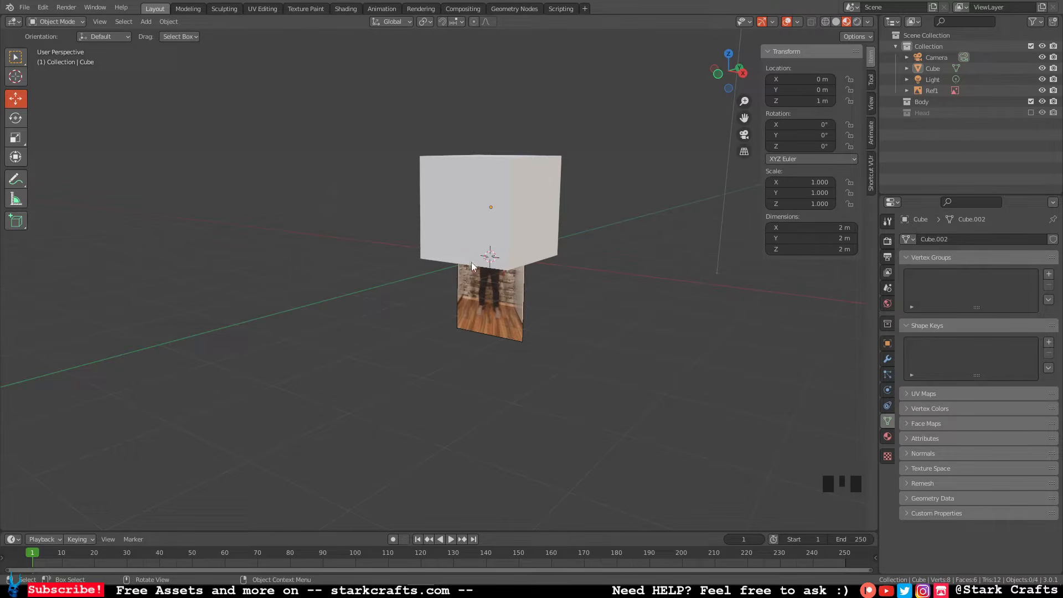
right_click(525, 194)
left_click(525, 194)
left_click(545, 175)
left_click(553, 191)
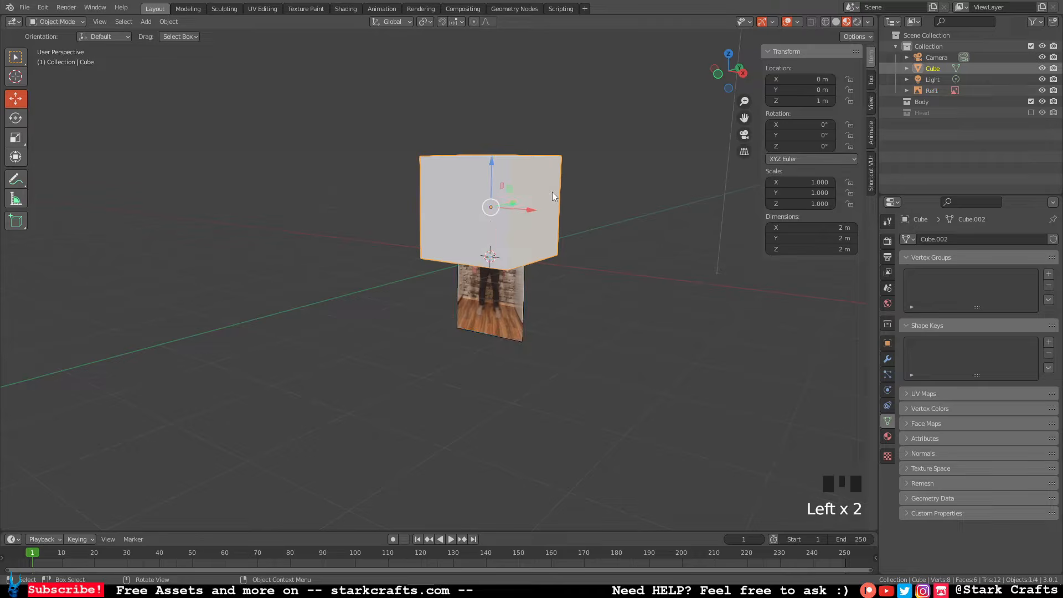
right_click(553, 192)
mouse_move(536, 228)
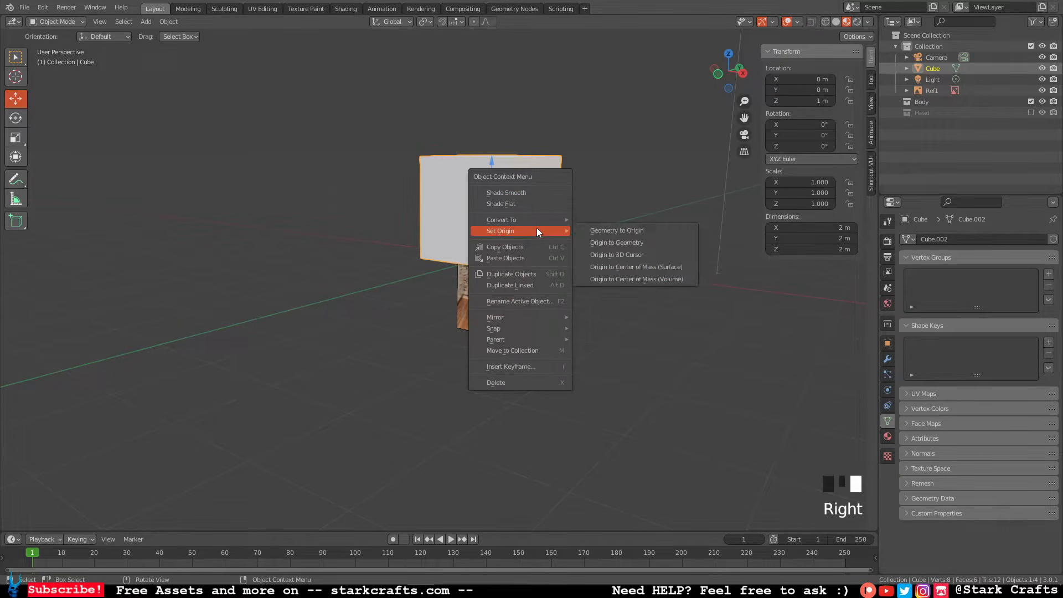
left_click(619, 256)
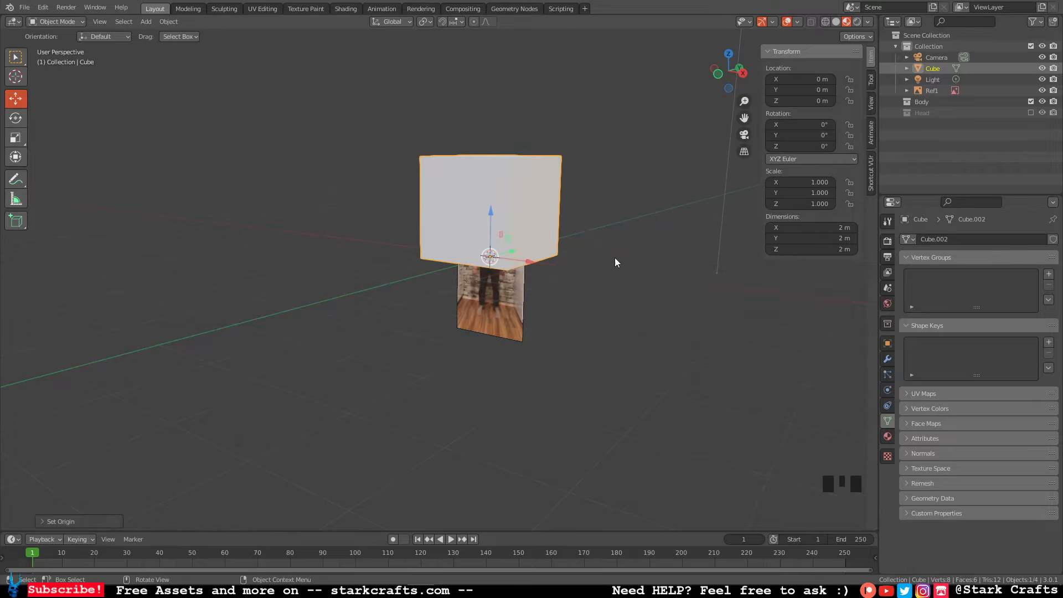
Try scaling the cube uniformly to 0.945 about its base origin, and undo the scaling.
middle_click_drag(407, 245, 649, 222)
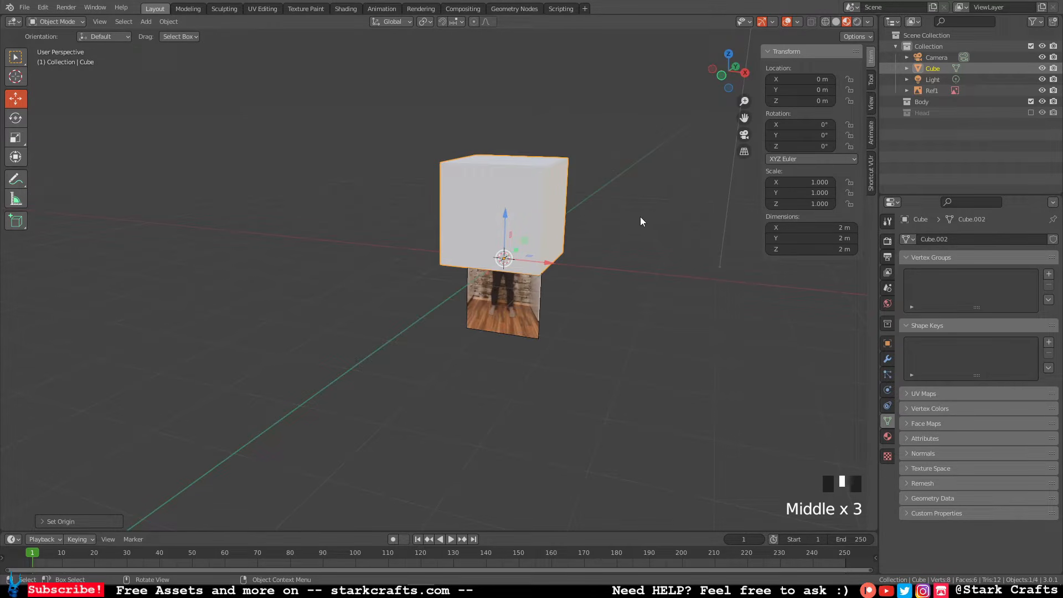
key("s")
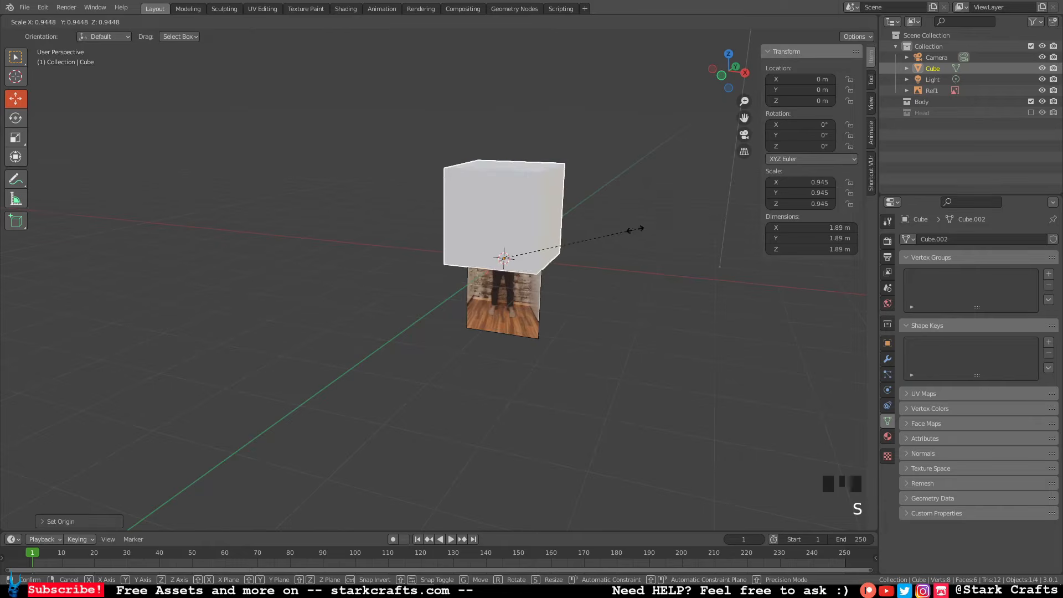
left_click(633, 230)
key("ctrl+z")
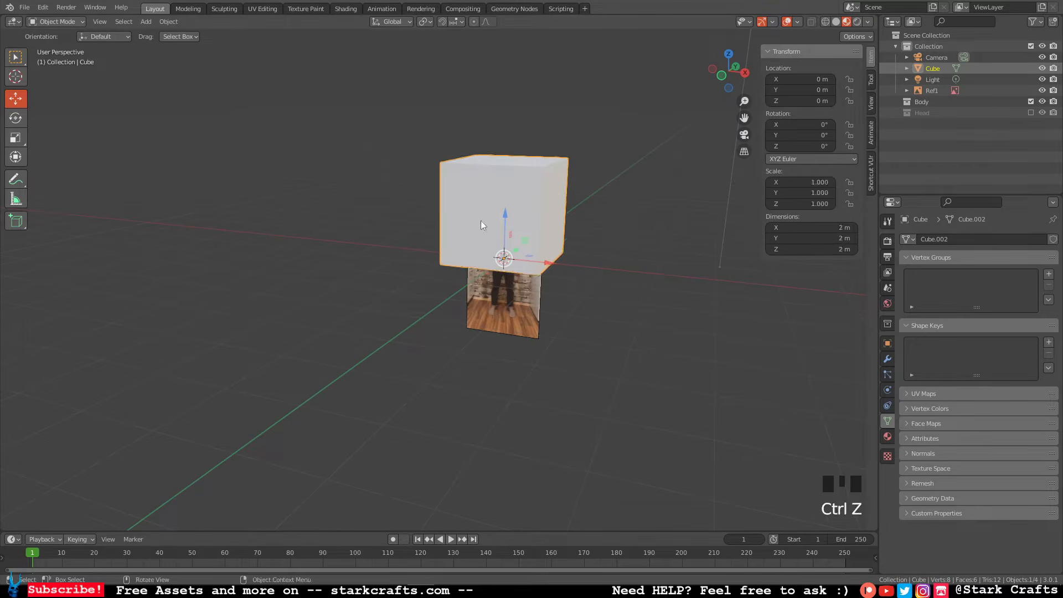
Show the scene in wireframe from the front and raise the Ref1 photo to a Z location of about 1.1 m.
left_click(726, 75)
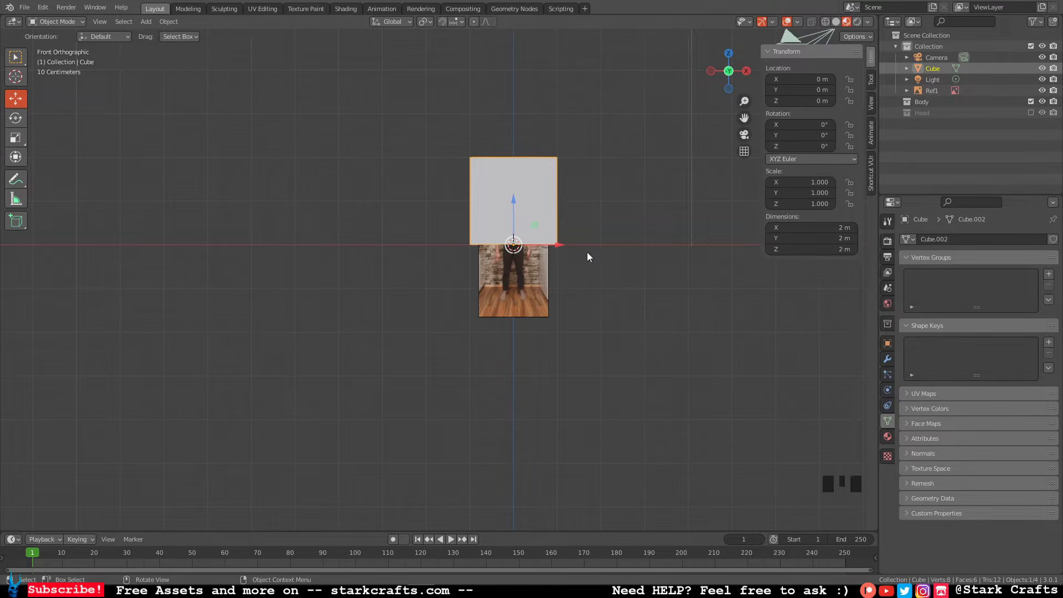
left_click(539, 271)
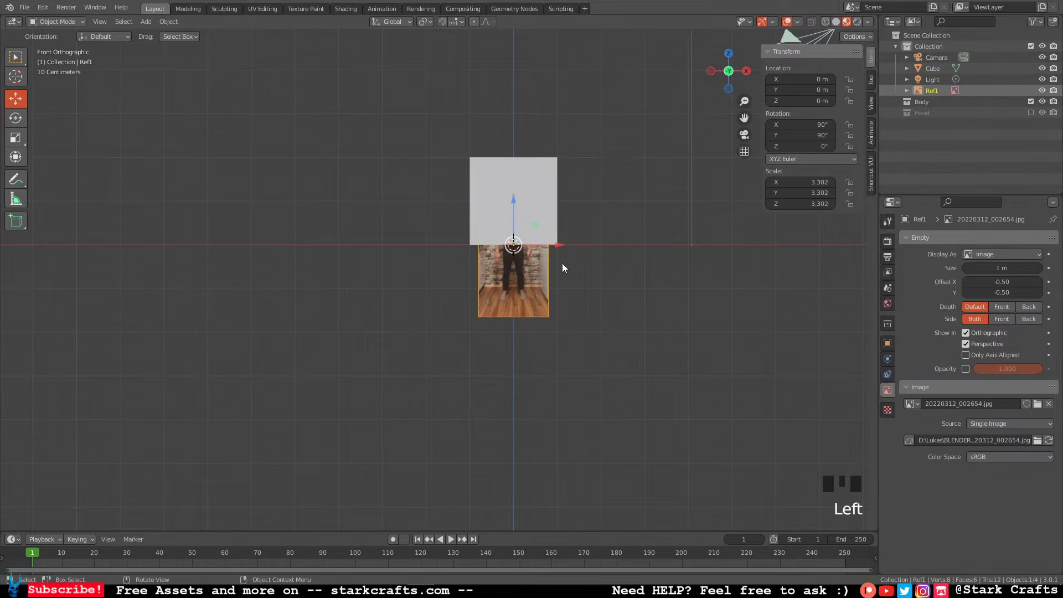
scroll(634, 231, "up", 3)
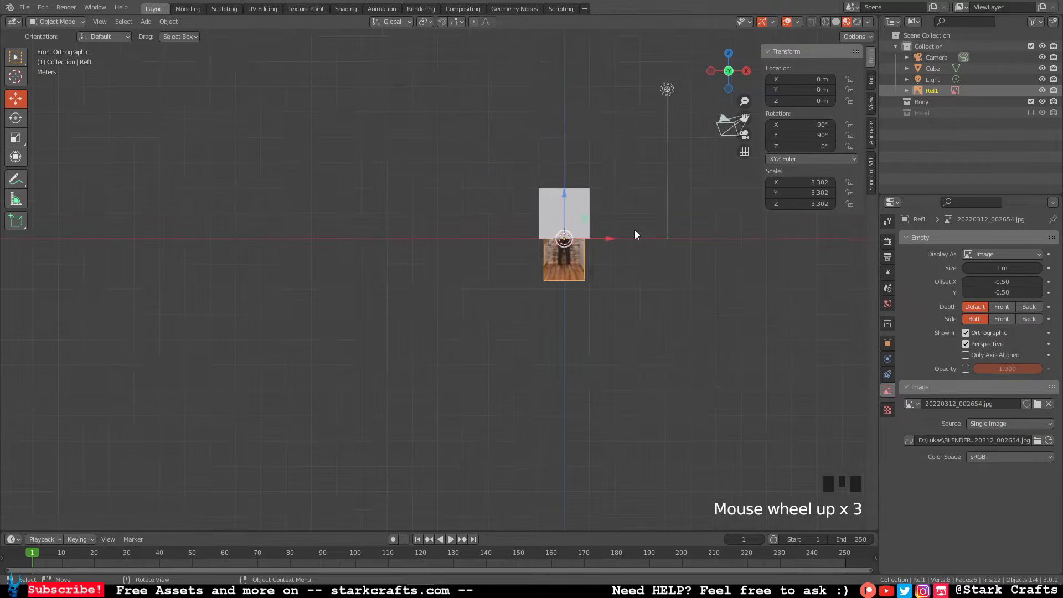
scroll(631, 230, "down", 7)
middle_click_drag(558, 232, 622, 238, "shift")
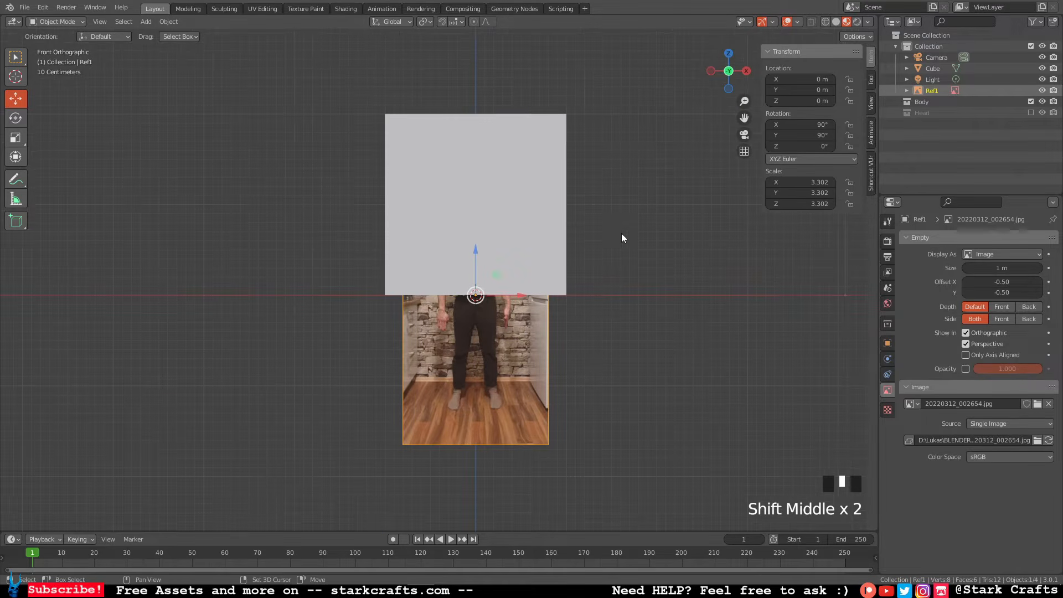
left_click(826, 22)
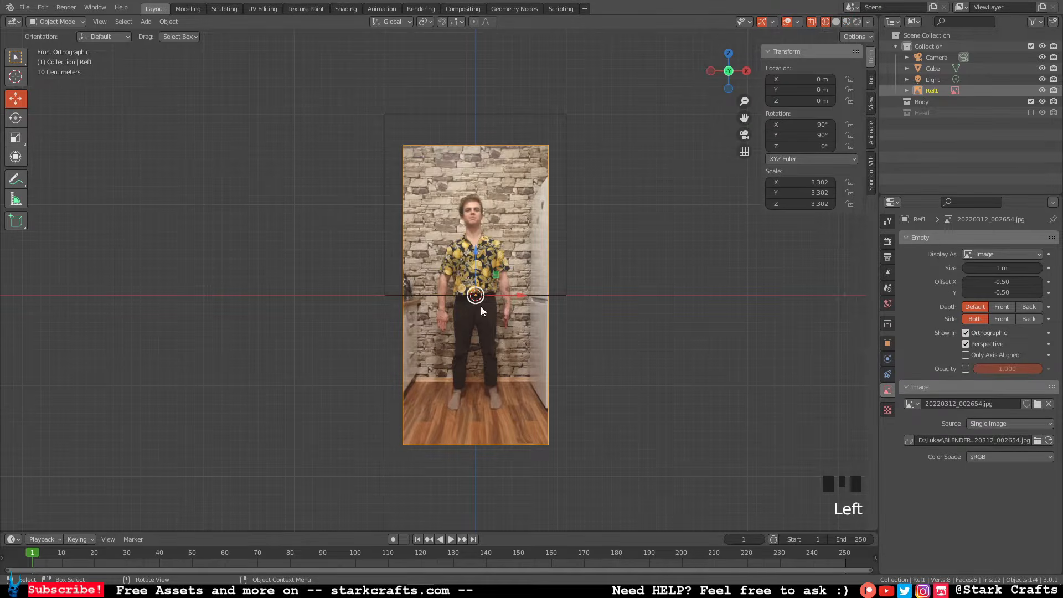
left_click_drag(476, 245, 476, 147)
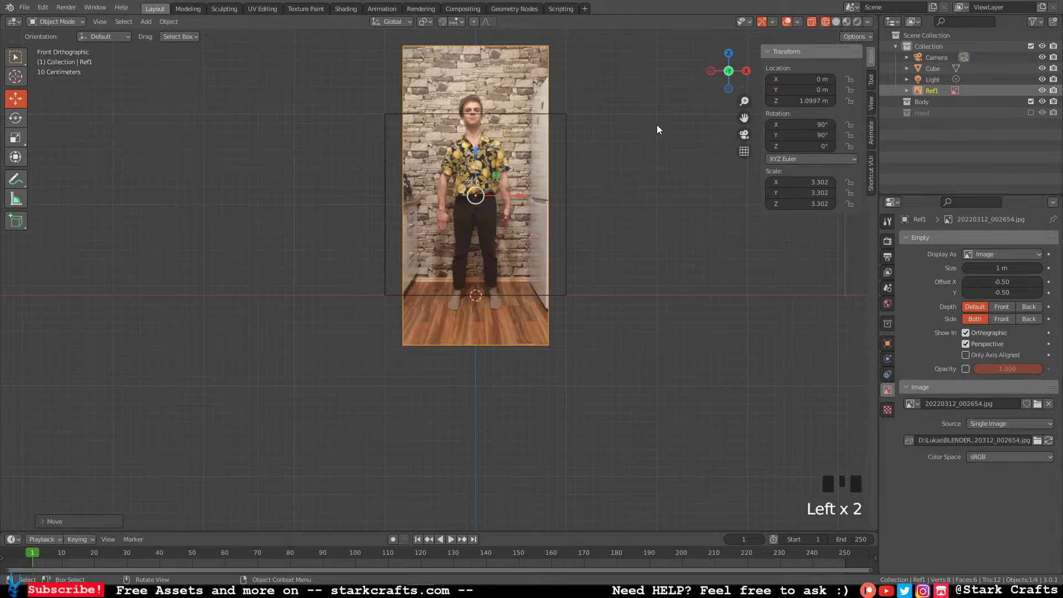
Fit the Ref1 figure to the cube's height by scaling the photo to about 2.848 and placing it at Z about 0.971 m.
key("s")
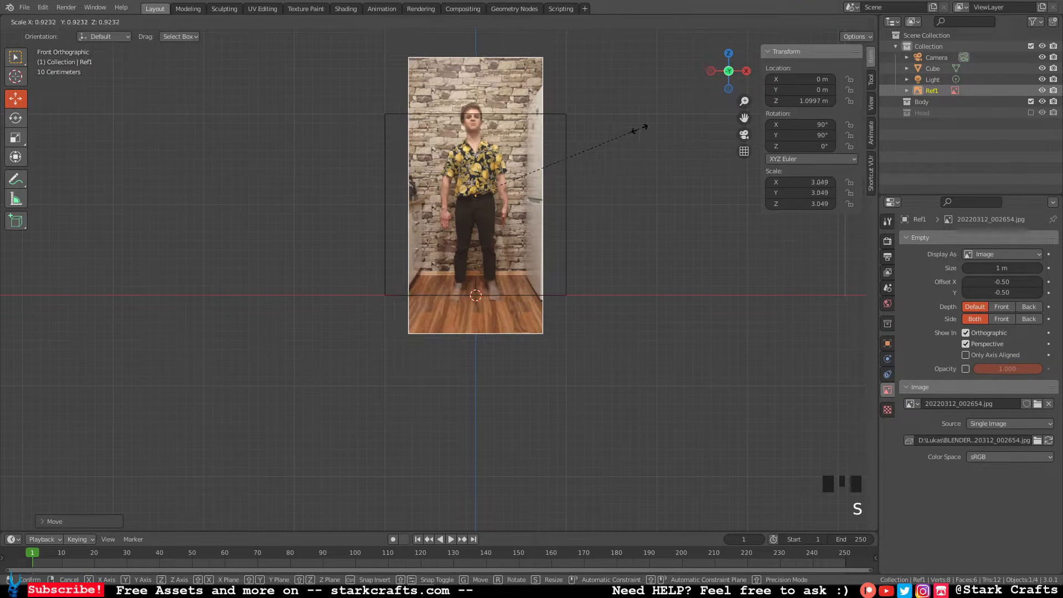
left_click(626, 132)
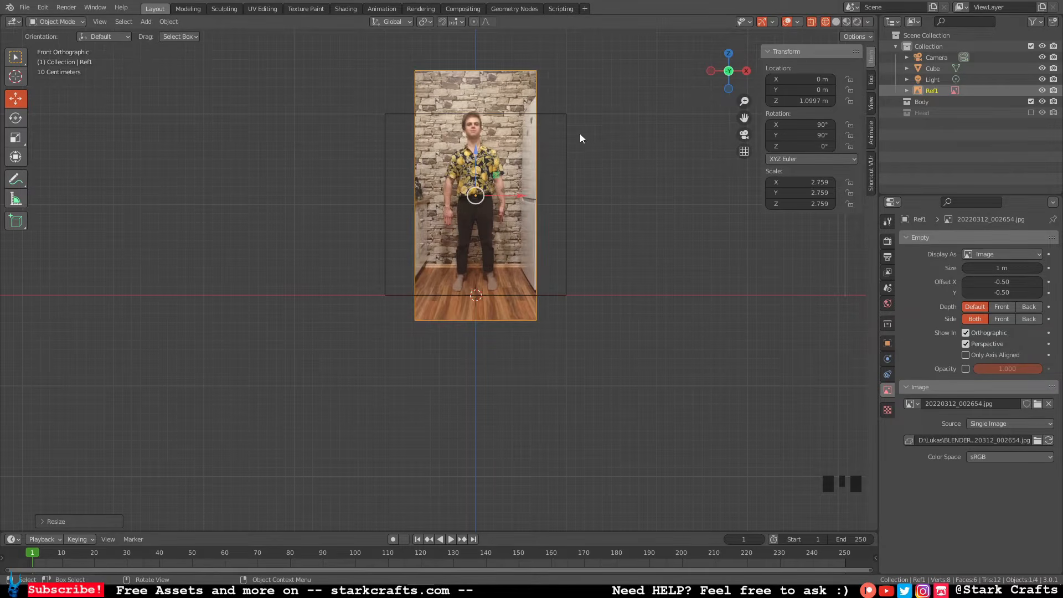
left_click_drag(478, 157, 481, 171)
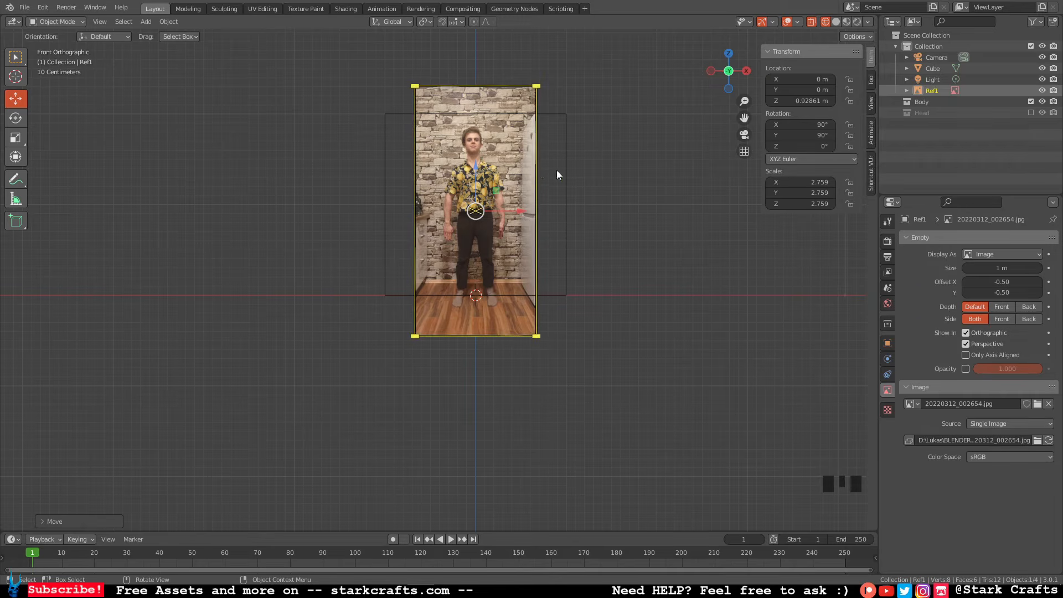
key("s")
left_click(587, 158)
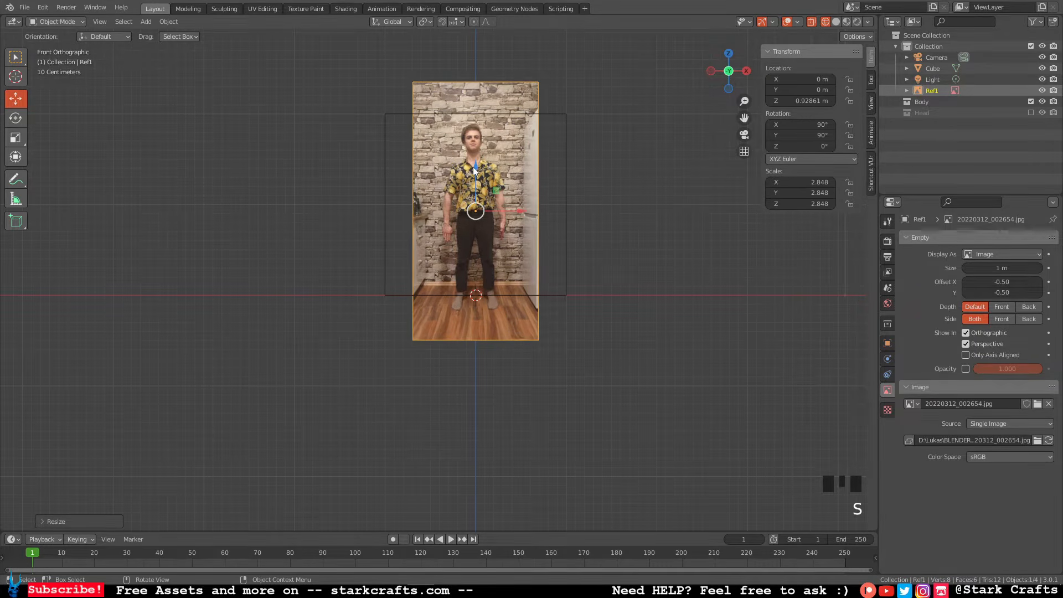
left_click_drag(474, 171, 474, 167)
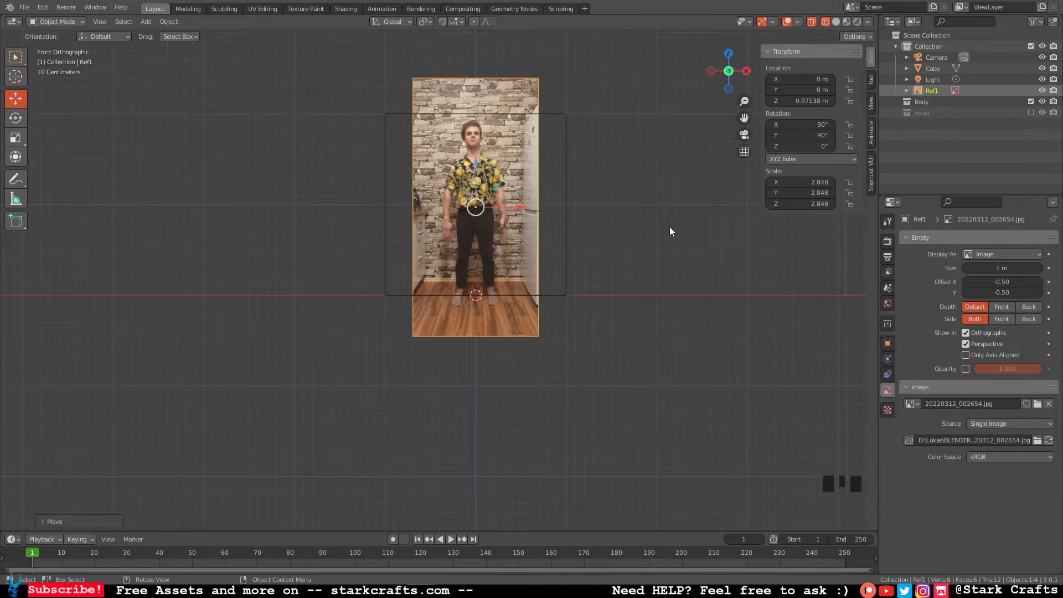
Select the guide cube around the reference photo and hide it in the viewport.
middle_click_drag(688, 231, 681, 255)
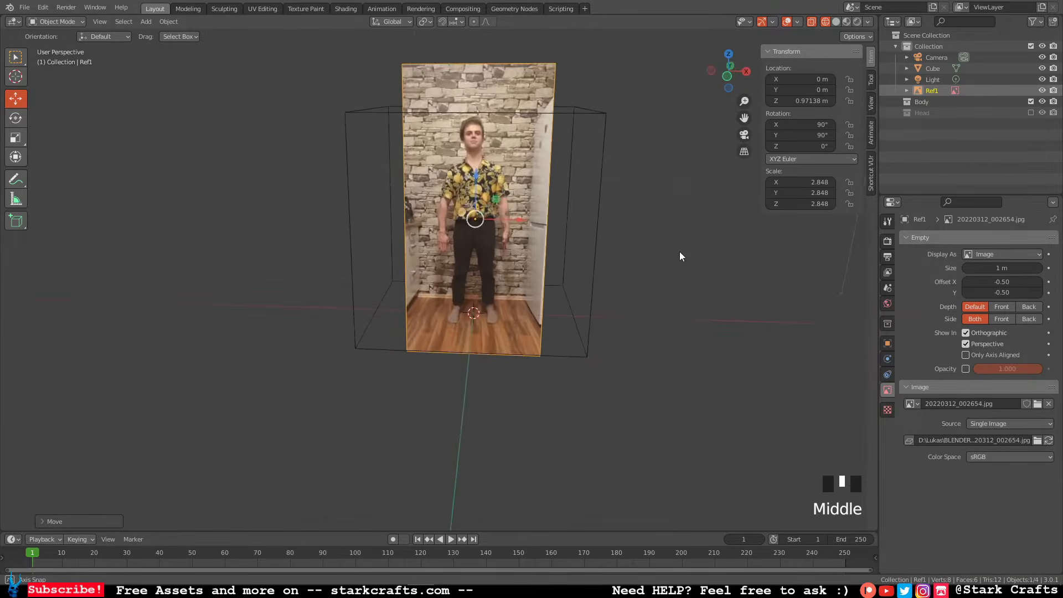
left_click(727, 76)
scroll(669, 178, "up", 2)
scroll(670, 178, "up", 1)
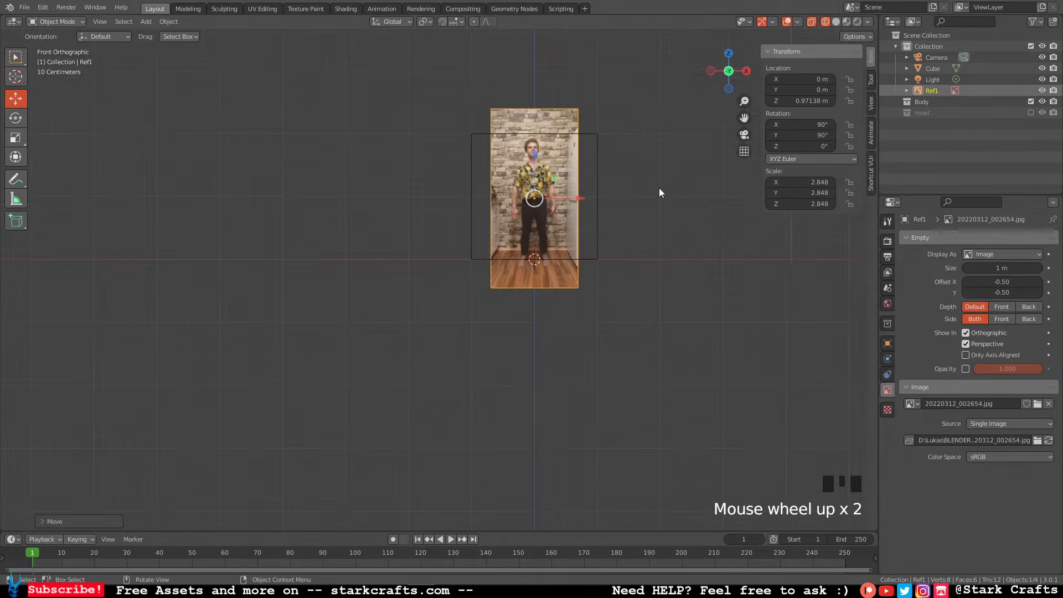
middle_click_drag(659, 189, 583, 214)
left_click(584, 203)
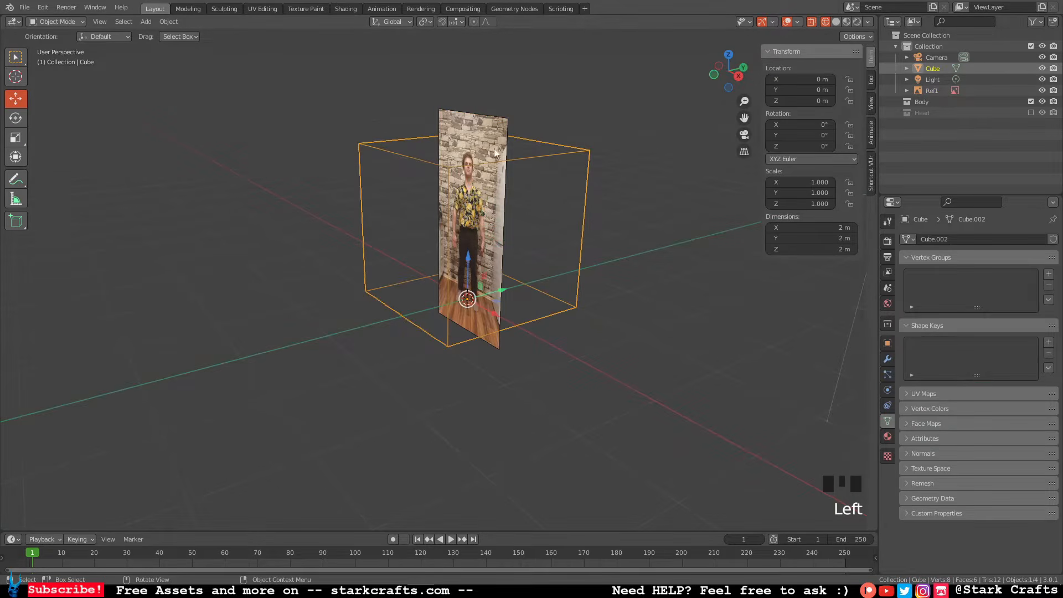
left_click(1042, 68)
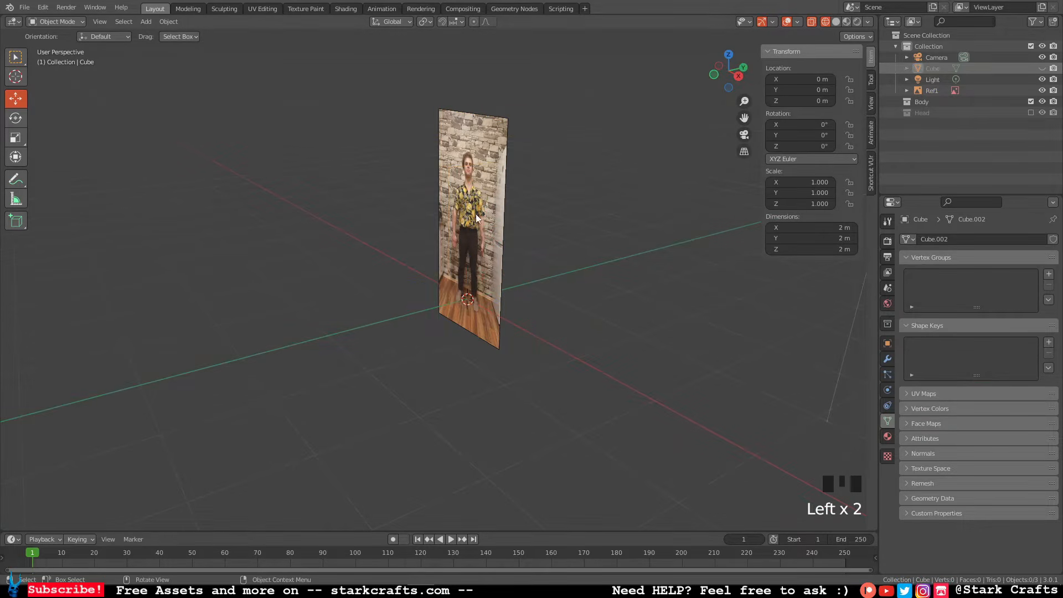
Duplicate the Ref1 photo in place without offsetting the copy.
mouse_move(477, 214)
middle_mouse_down()
mouse_move(508, 208)
mouse_move(565, 260)
mouse_move(488, 230)
middle_mouse_up()
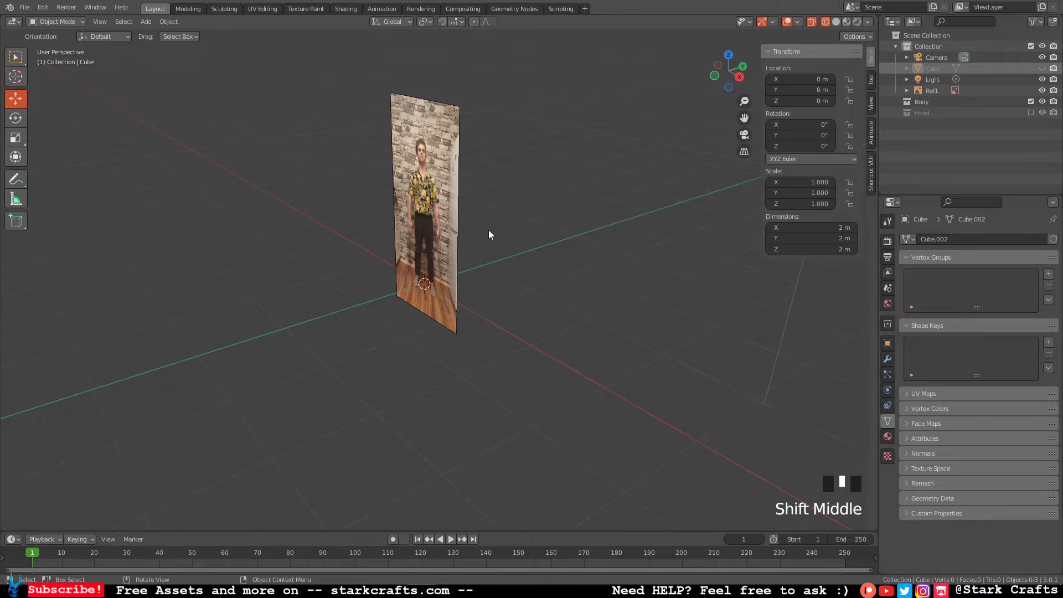
left_click(444, 214)
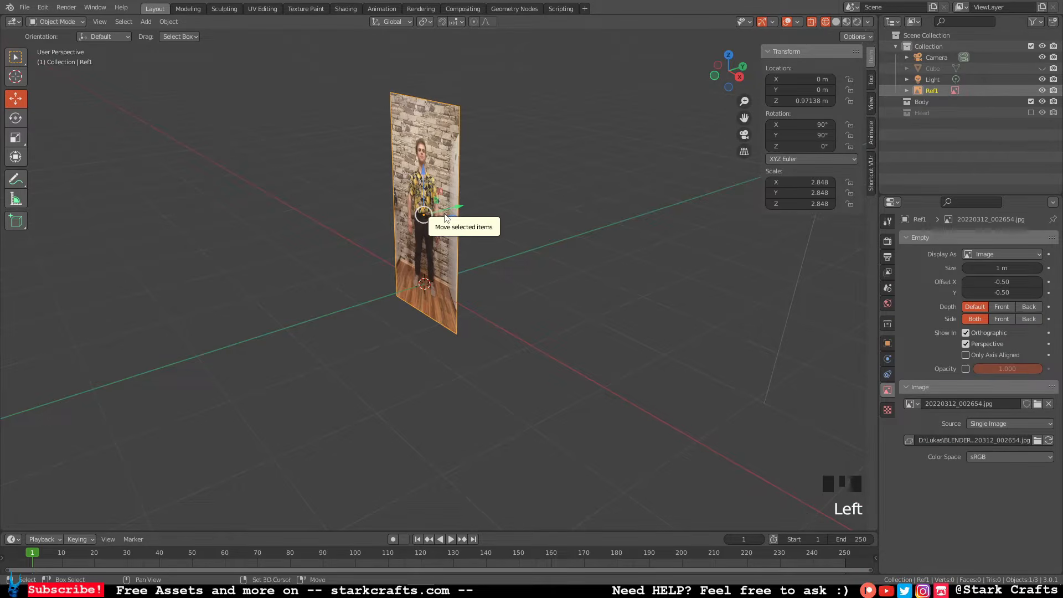
key("shift+d")
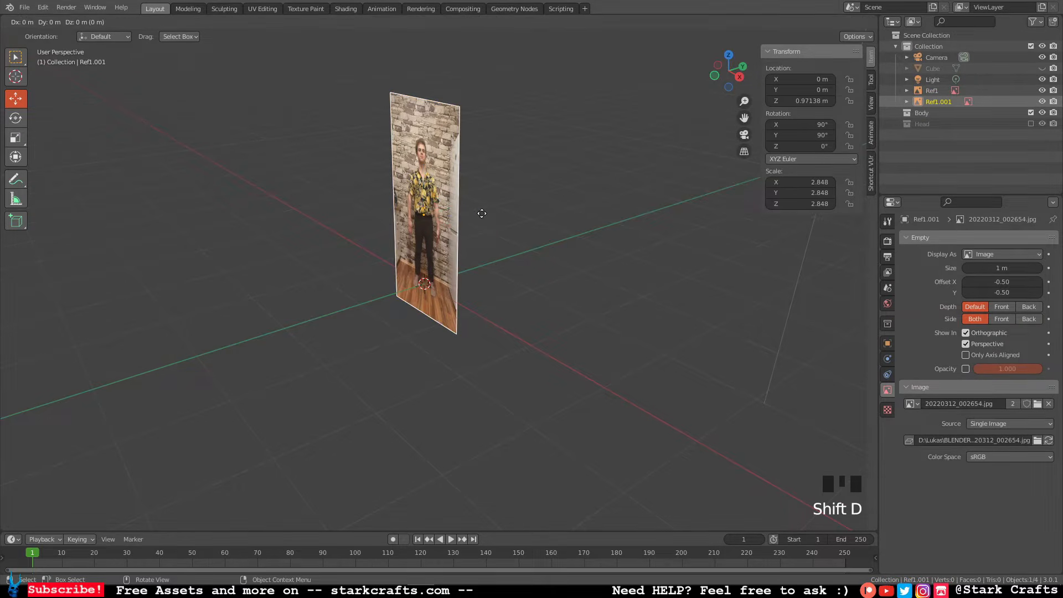
right_click(482, 213)
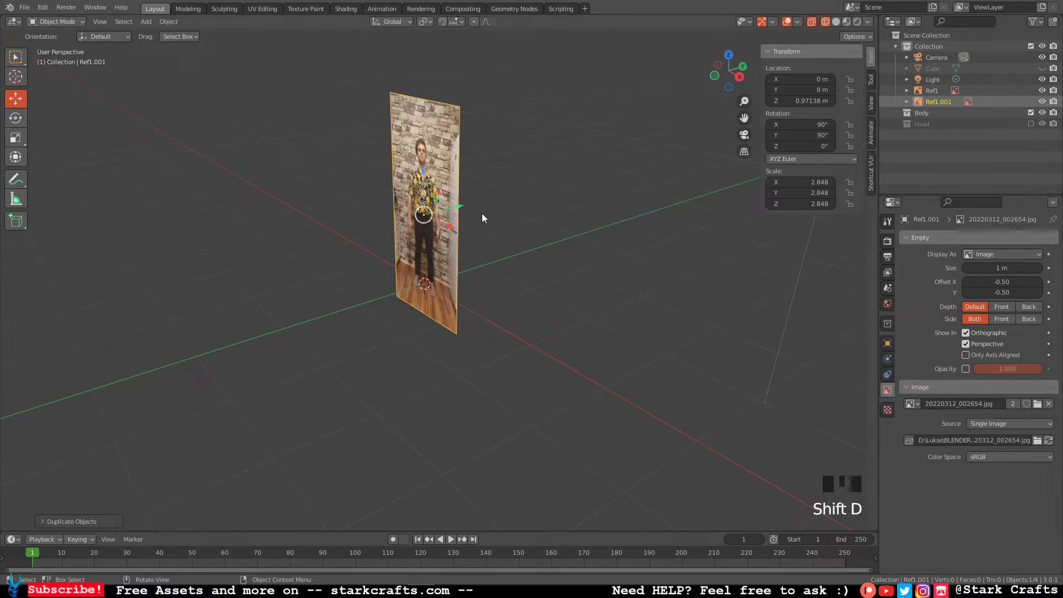
Rename the duplicated reference photo as Ref2.
double_click(950, 104)
left_click(948, 103)
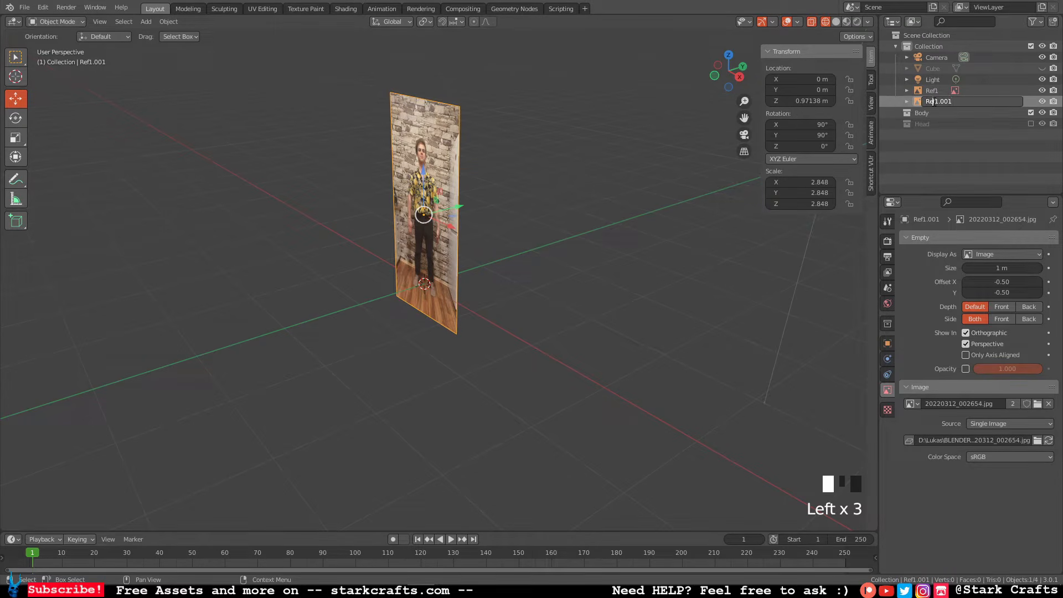
left_click_drag(934, 102, 963, 97)
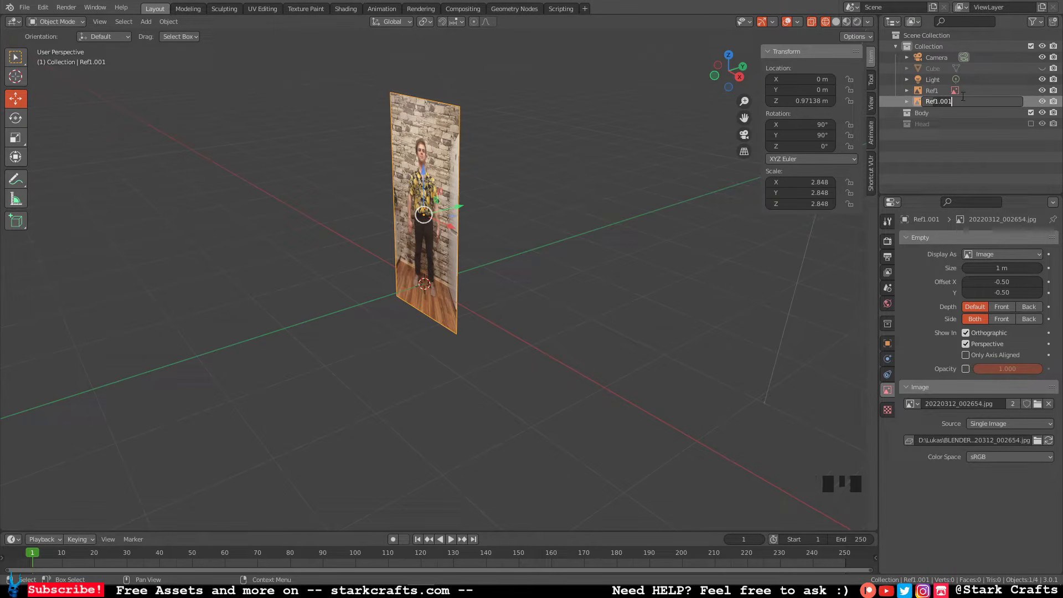
key("BackSpace")
key("BackSpace")
key("BackSpace")
key("BackSpace")
key("BackSpace")
type("2")
key("Return")
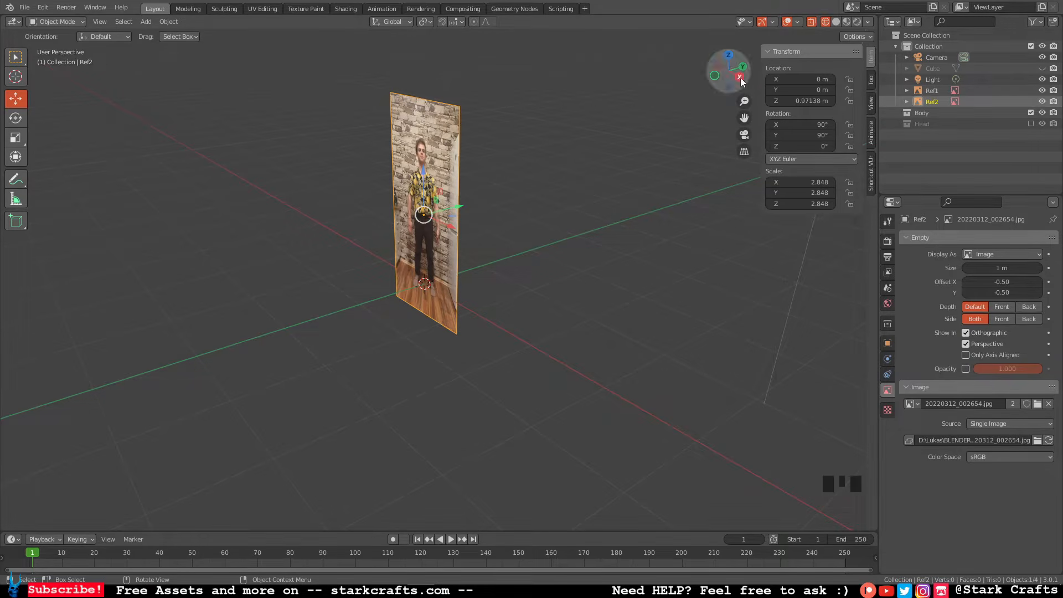
Set Ref2's Z rotation to 90° so it stands perpendicular to the front reference.
left_click(803, 146)
mouse_move(803, 146)
left_mouse_down()
mouse_move(817, 147)
mouse_move(803, 146)
left_mouse_up()
left_click(801, 146)
type("90")
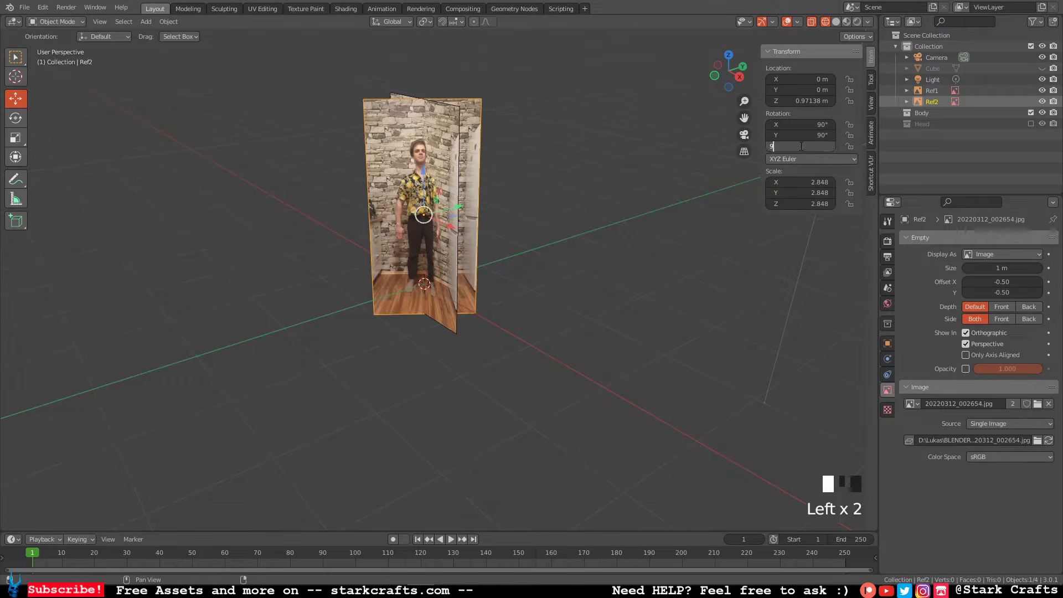
key("Return")
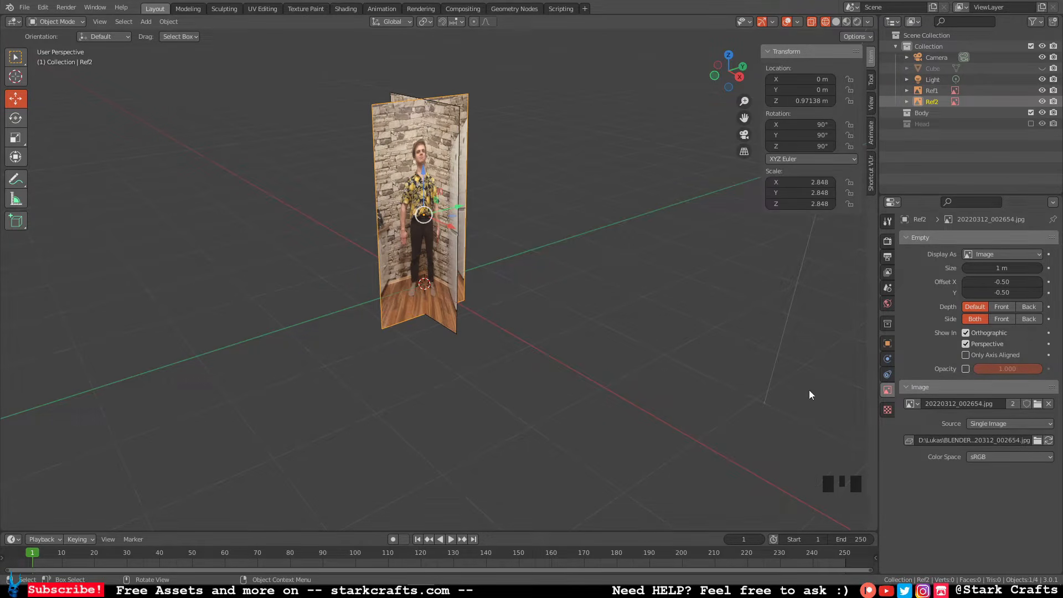
Replace Ref2's image with the side-view photo 20220312_002731.jpg.
left_click(1037, 405)
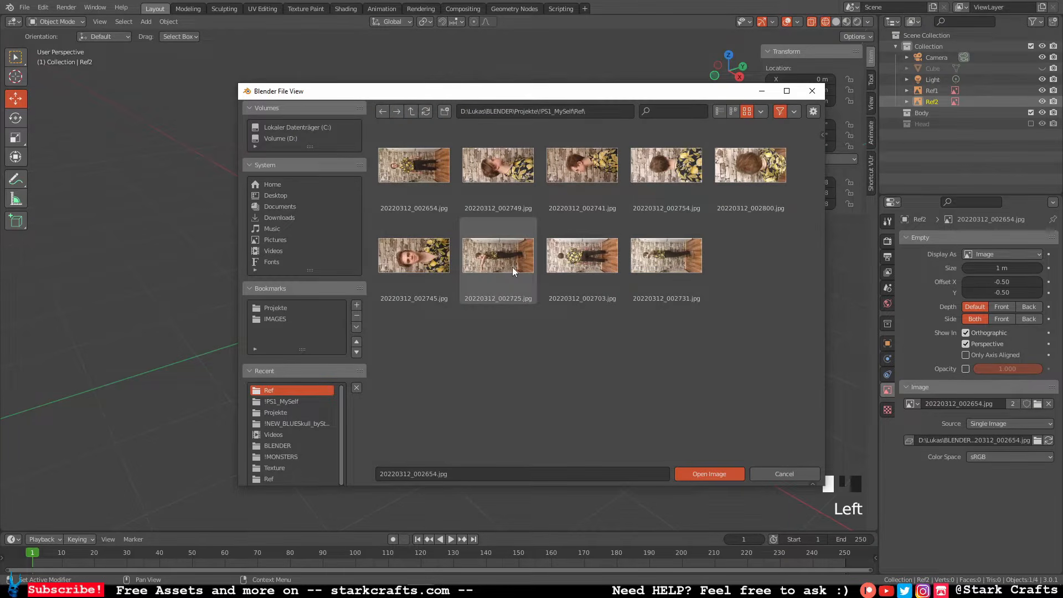
left_click(513, 269)
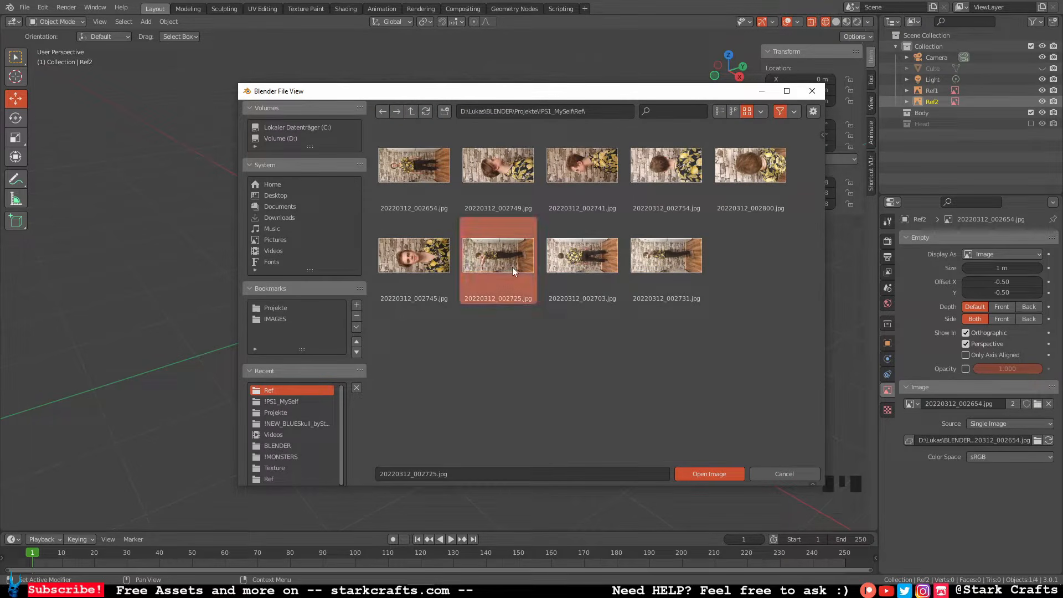
left_click(663, 270)
left_click(706, 474)
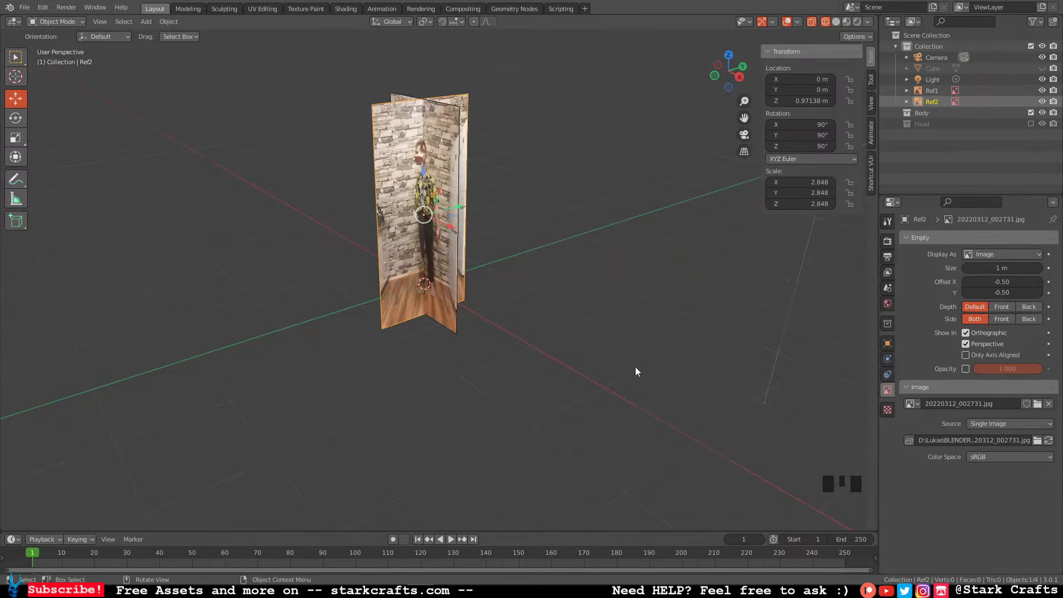
In the right orthographic view, lower the Ref2 side photo to a Z location of about 0.94 m.
left_click(740, 77)
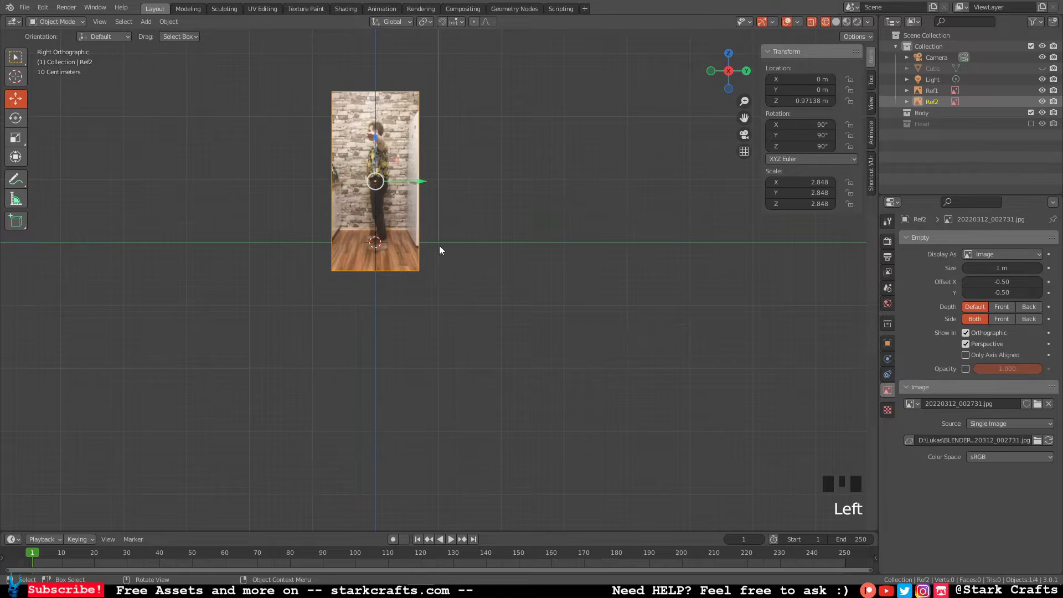
scroll(435, 245, "up", 1)
scroll(431, 244, "down", 5)
middle_click_drag(510, 249, 615, 298, "shift")
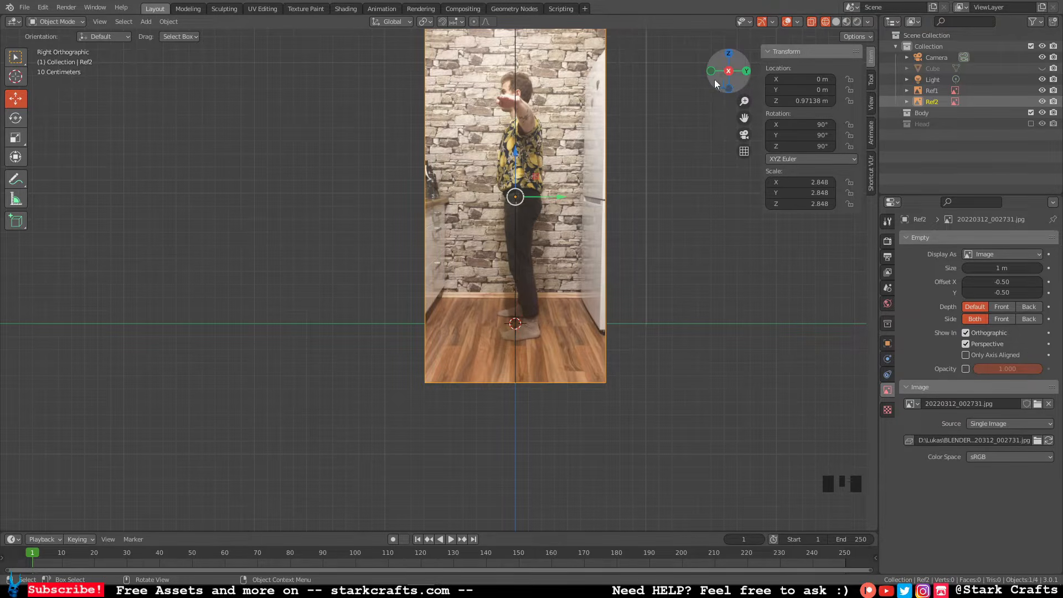
mouse_move(516, 150)
left_mouse_down()
mouse_move(520, 137)
mouse_move(520, 152)
left_mouse_up()
Move the Ref2 side photo along the X axis to about -2.10 m, away from the origin.
middle_click_drag(520, 152, 463, 130)
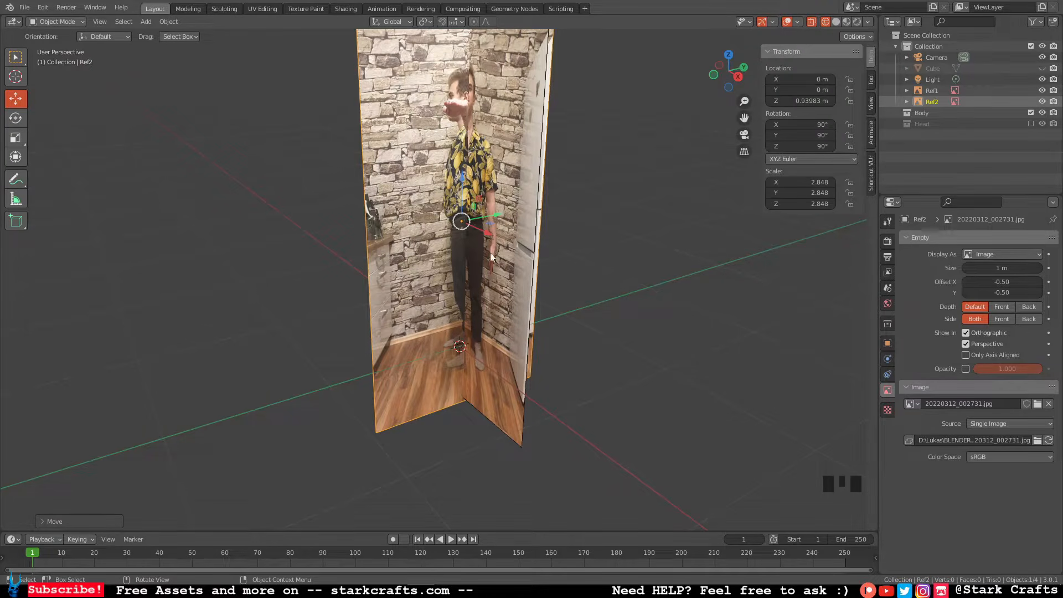
mouse_move(629, 199)
middle_mouse_down()
mouse_move(682, 211)
mouse_move(637, 202)
middle_mouse_up()
scroll(636, 204, "up", 2)
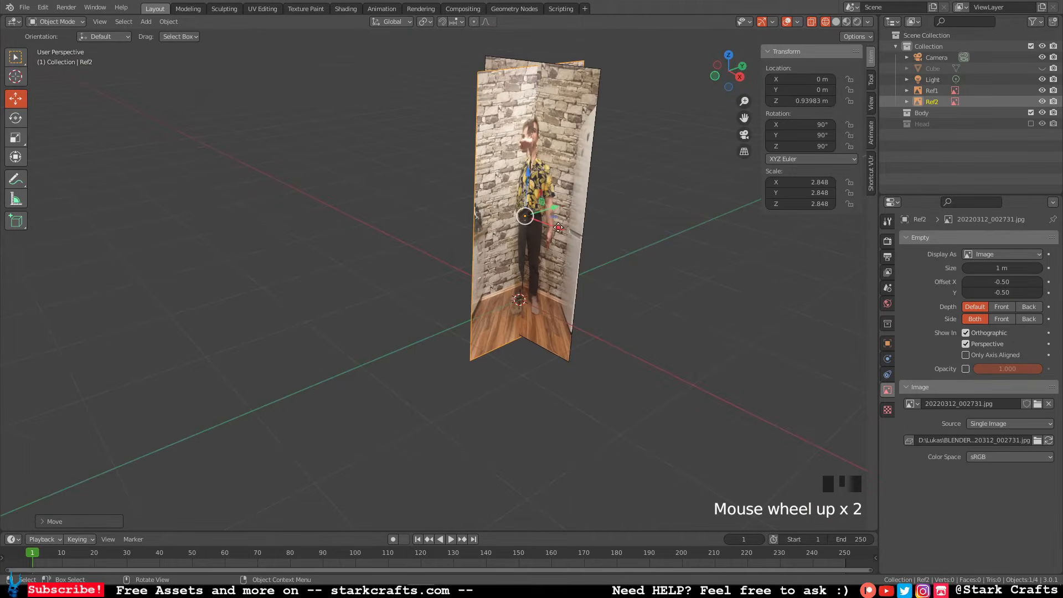
left_click_drag(556, 225, 428, 198)
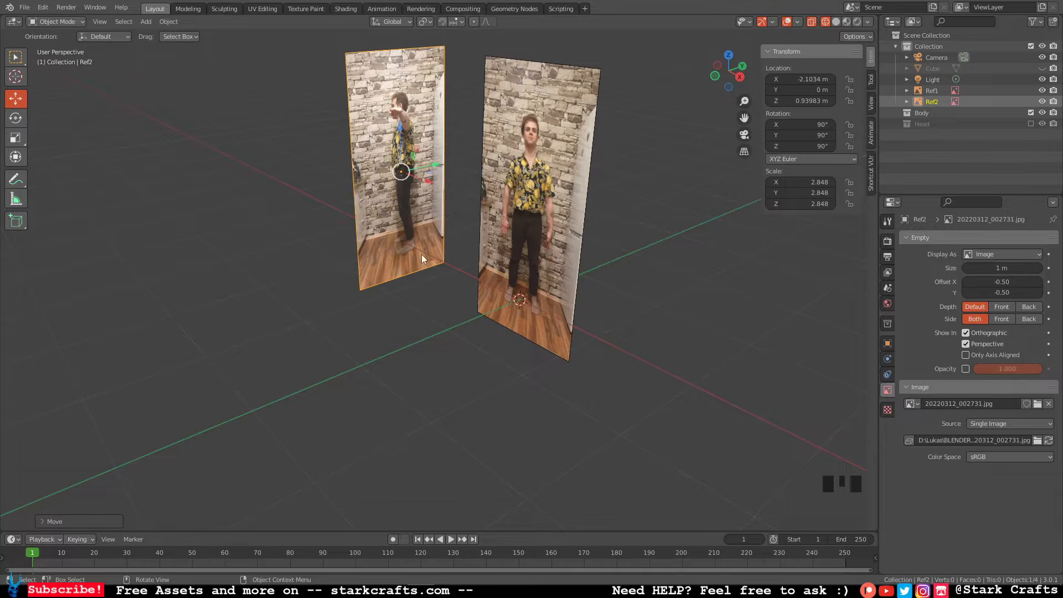
Move the Ref1 front photo back along the Y axis to about 3.36 m and deselect it.
left_click(556, 243)
middle_click_drag(556, 243, 522, 252)
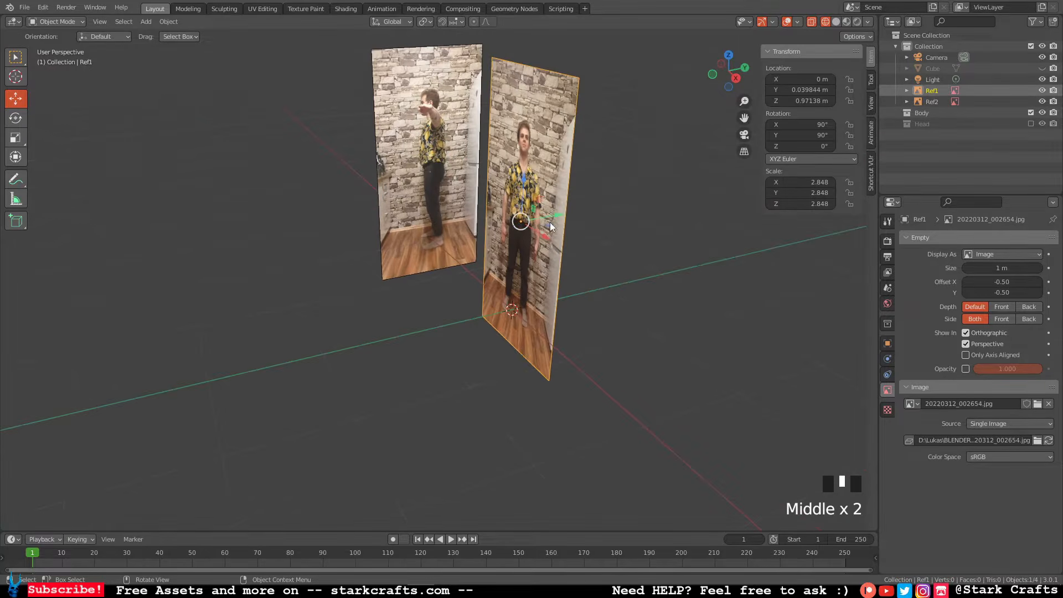
left_click_drag(552, 221, 814, 229)
middle_click_drag(517, 232, 562, 222)
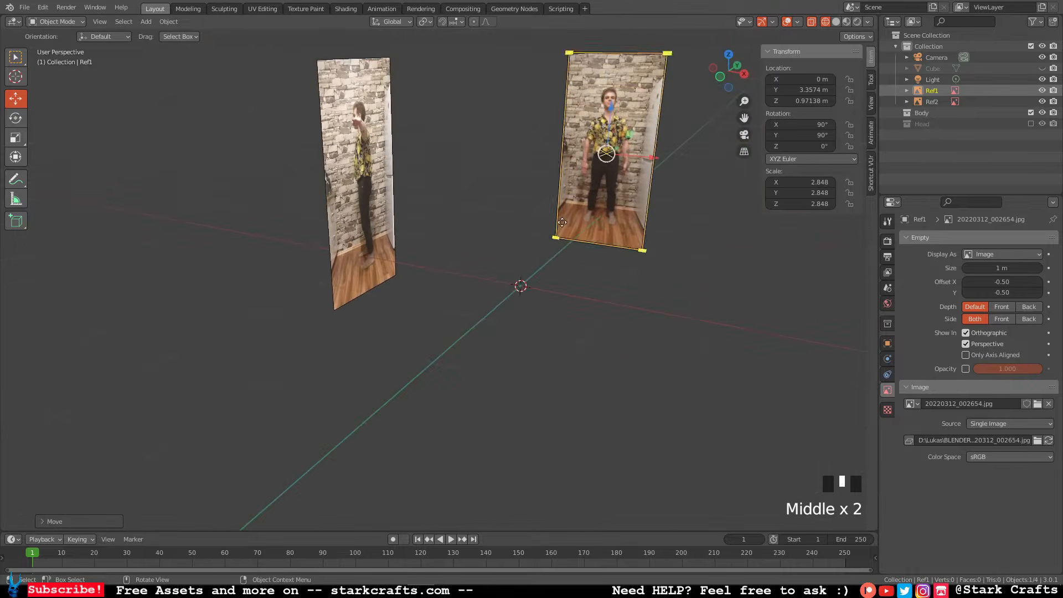
left_click(520, 224)
middle_click_drag(691, 275, 513, 293)
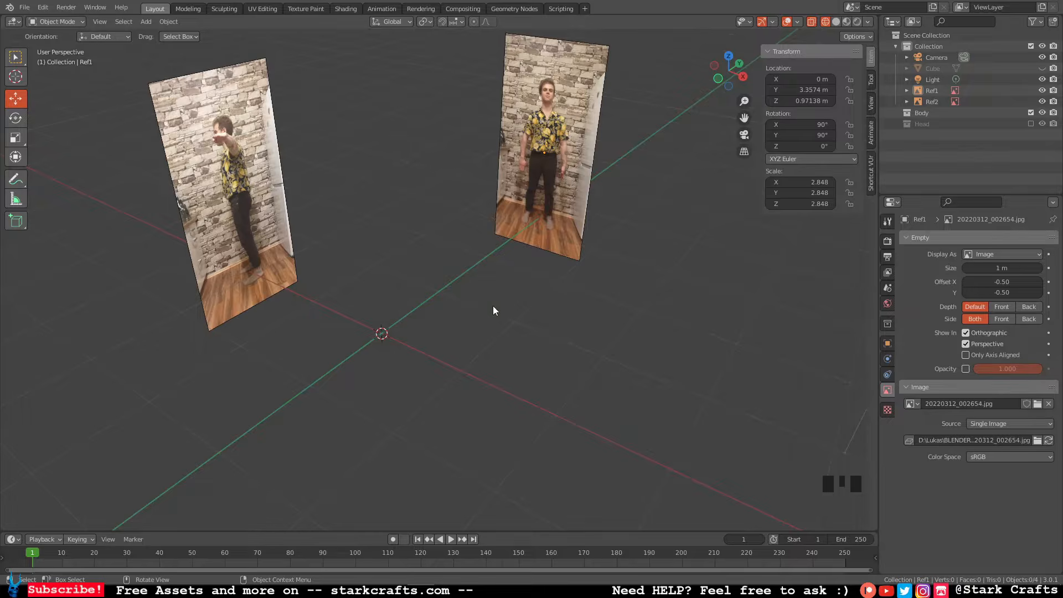
Make the Body collection active and add a mesh cube to it at the origin.
middle_click_drag(428, 229, 492, 273, "shift")
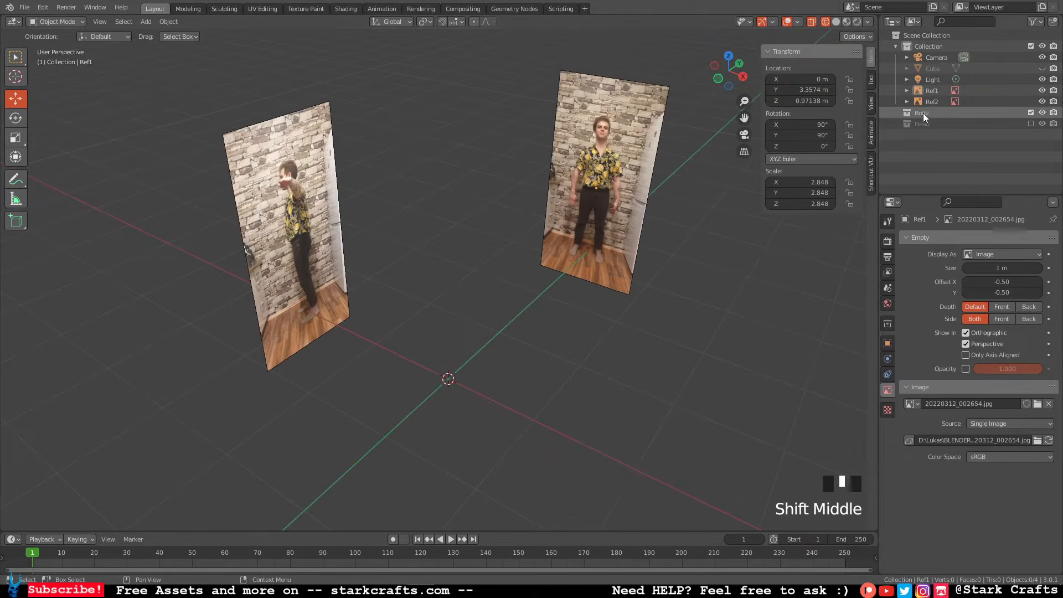
left_click(922, 112)
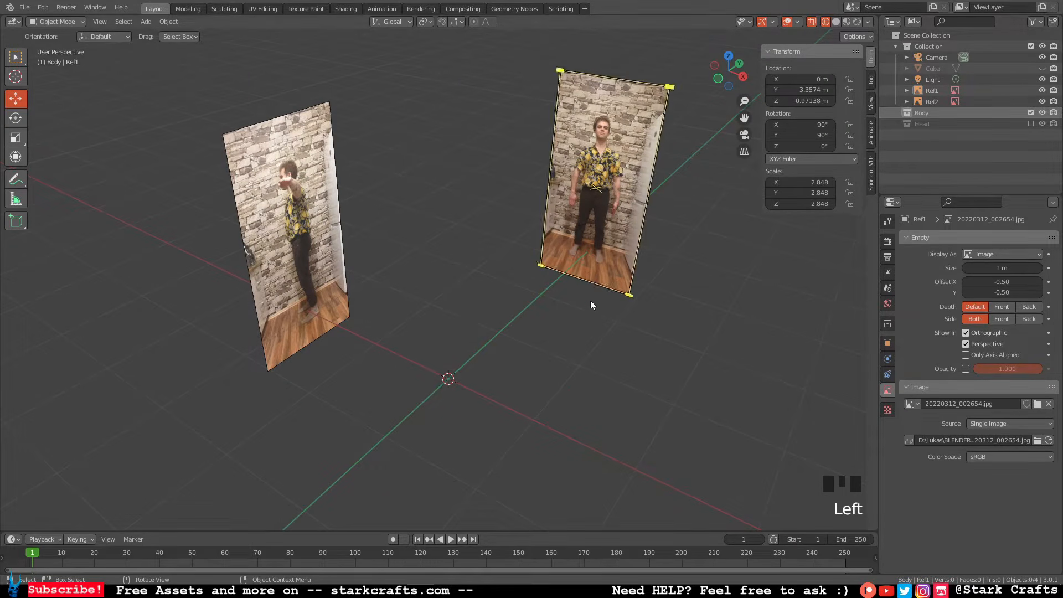
key("shift+a")
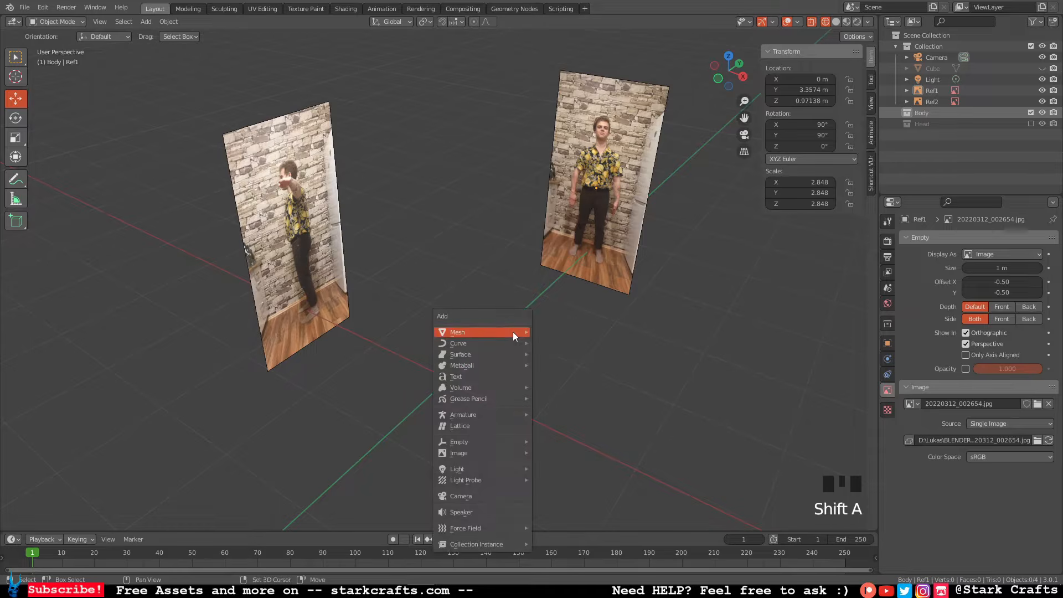
mouse_move(513, 333)
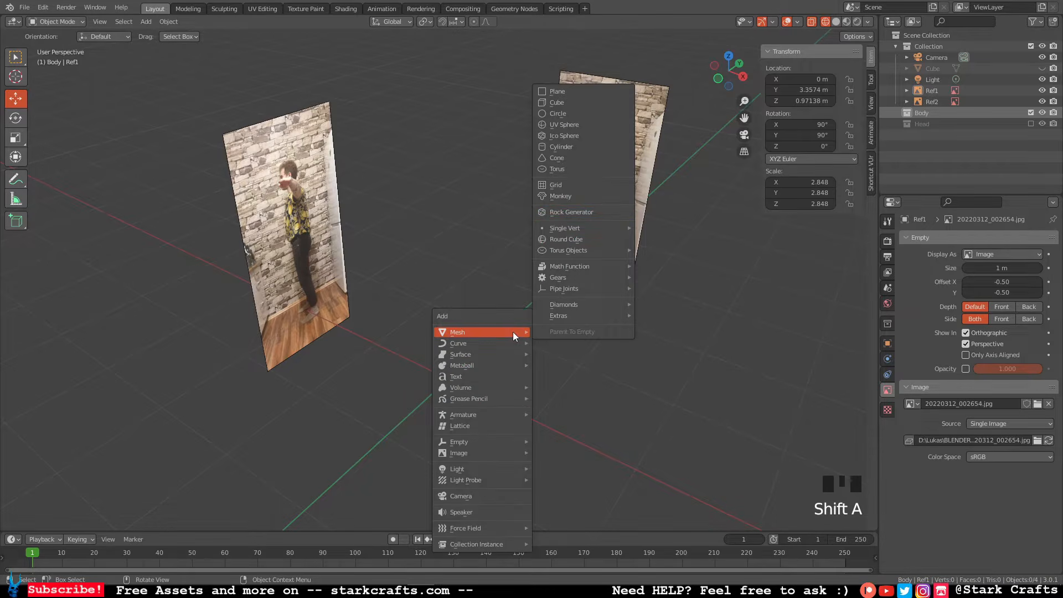
left_click(566, 101)
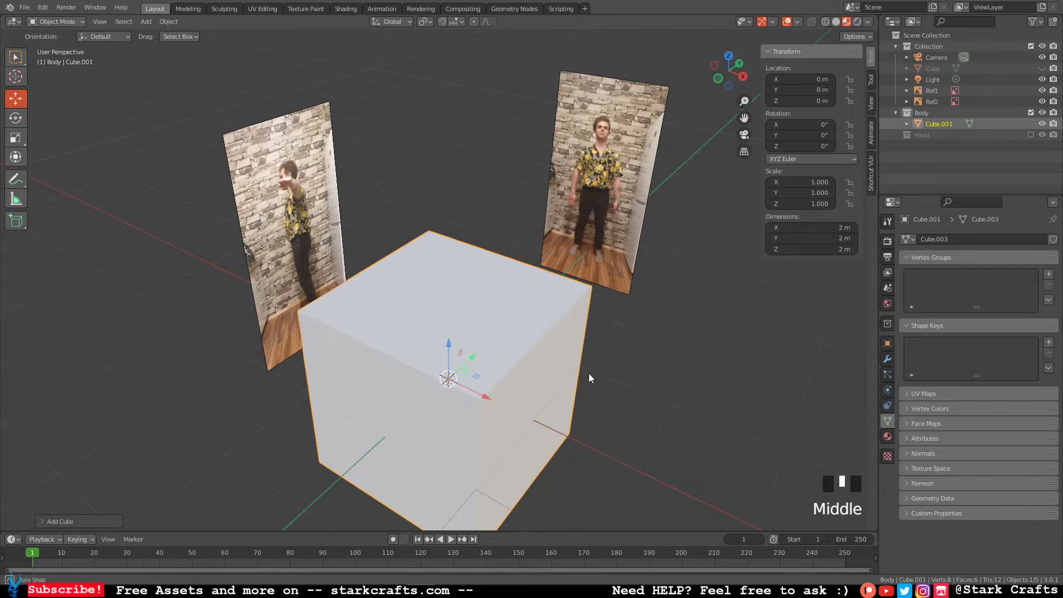
middle_click_drag(590, 373, 651, 293)
scroll(628, 280, "up", 2)
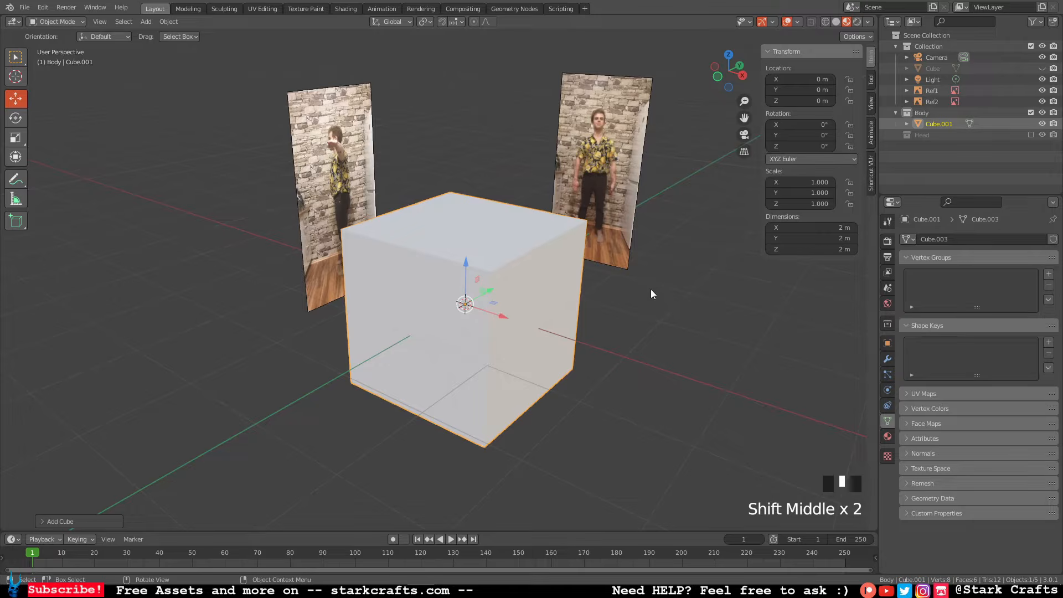
In the front orthographic view, raise the cube to a Z location of about 1.34 m and switch to solid shading.
left_click(28, 9)
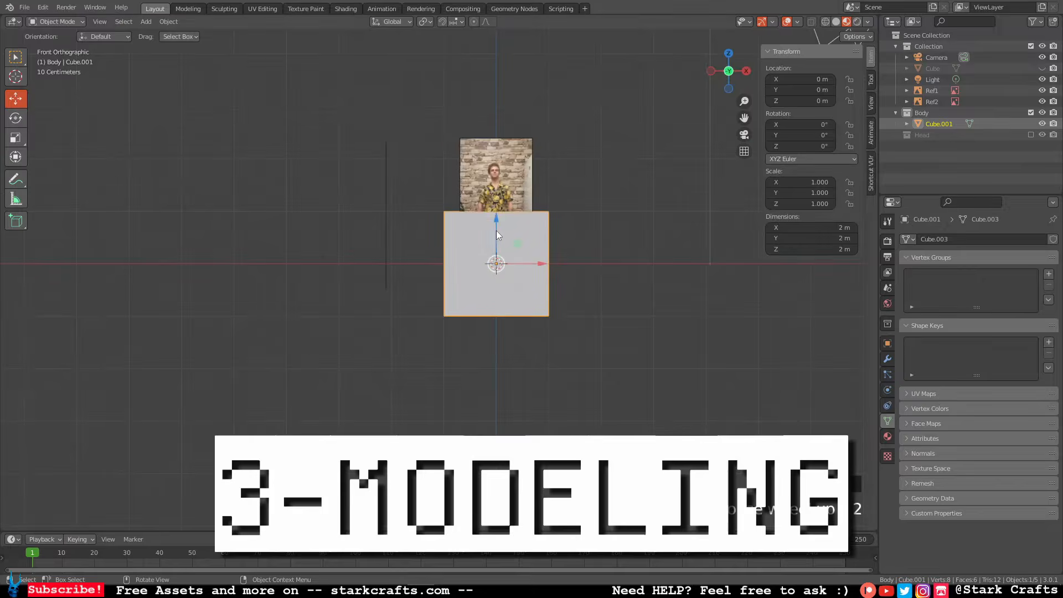
scroll(496, 230, "up", 4)
left_click_drag(496, 270, 521, 98)
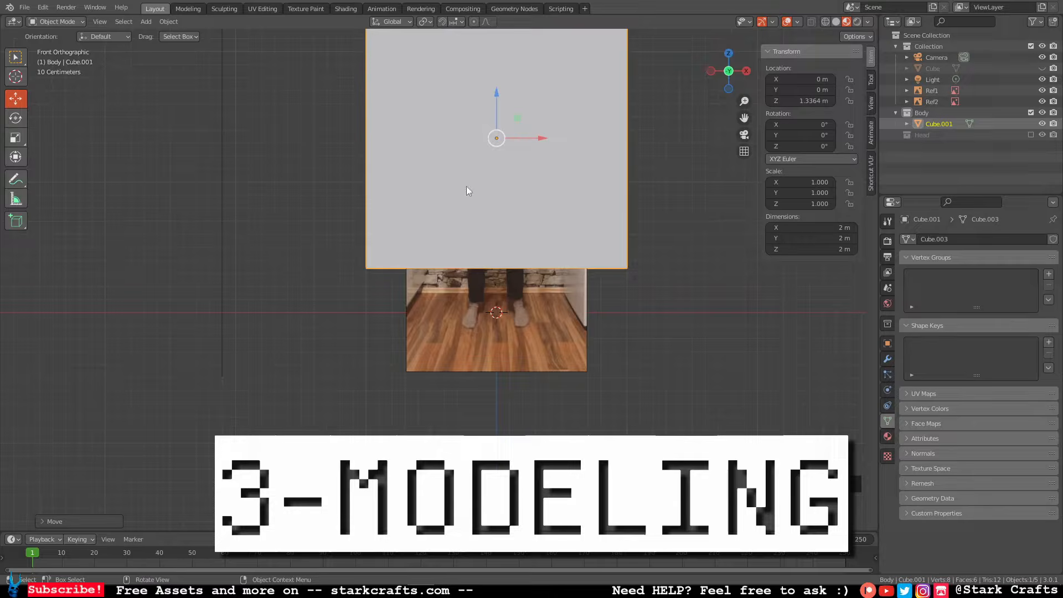
left_click(838, 22)
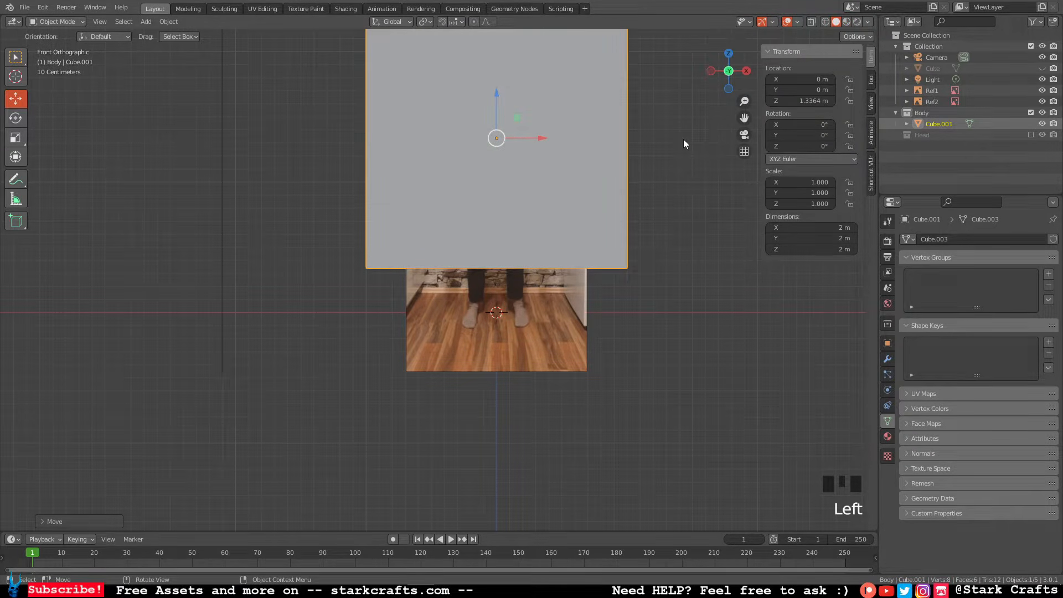
Enter Edit Mode with X-ray on and add one centred vertical loop cut through the cube.
key("Tab")
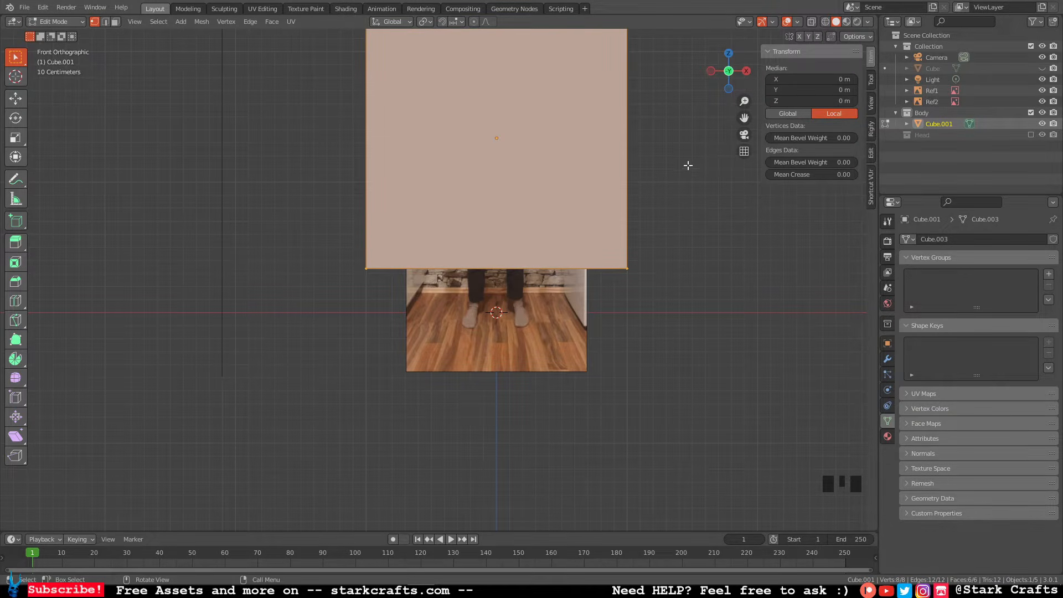
left_click(812, 22)
middle_click_drag(704, 175, 582, 236, "shift")
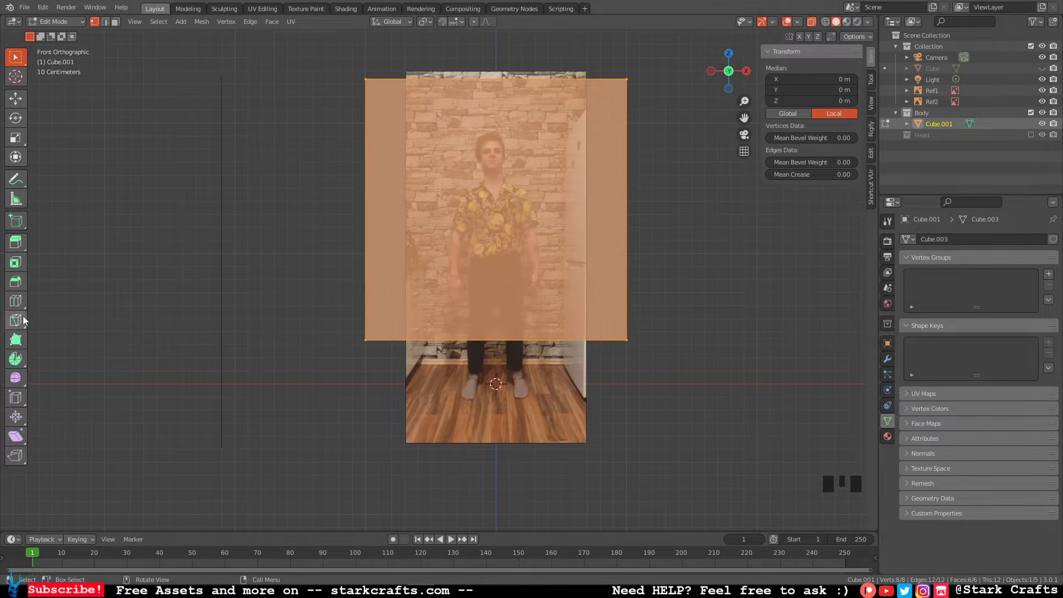
left_click(15, 301)
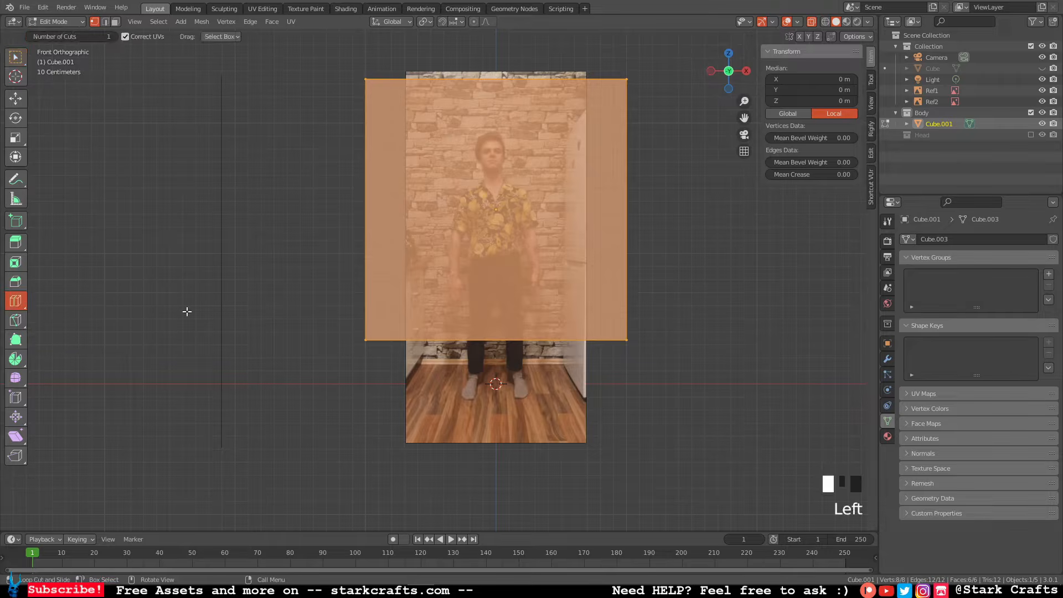
double_click(515, 82)
In face select mode, delete the faces of the cube's half on the negative X side.
left_click(15, 99)
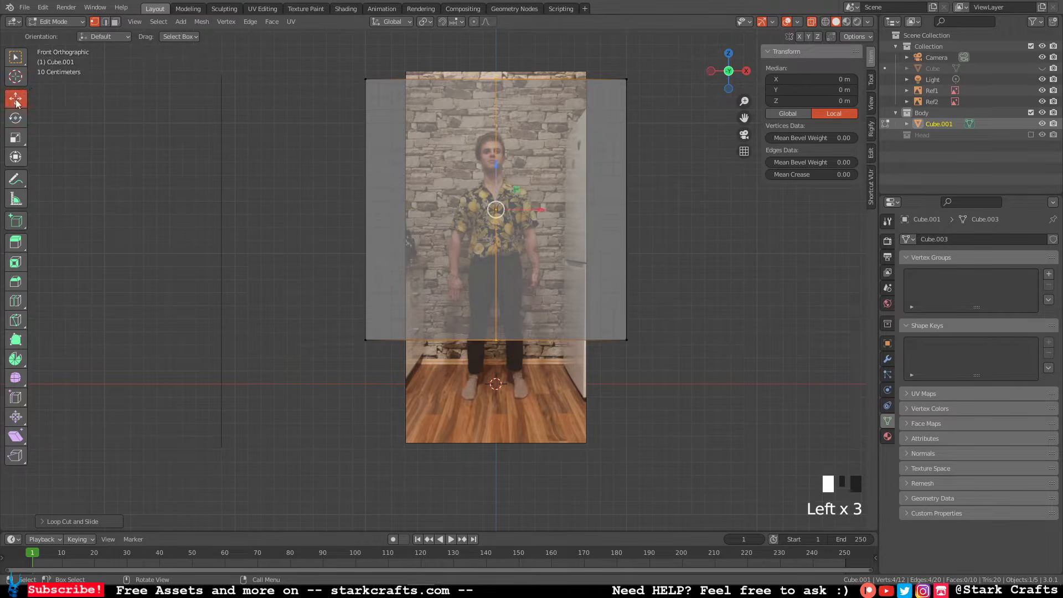
left_click(115, 23)
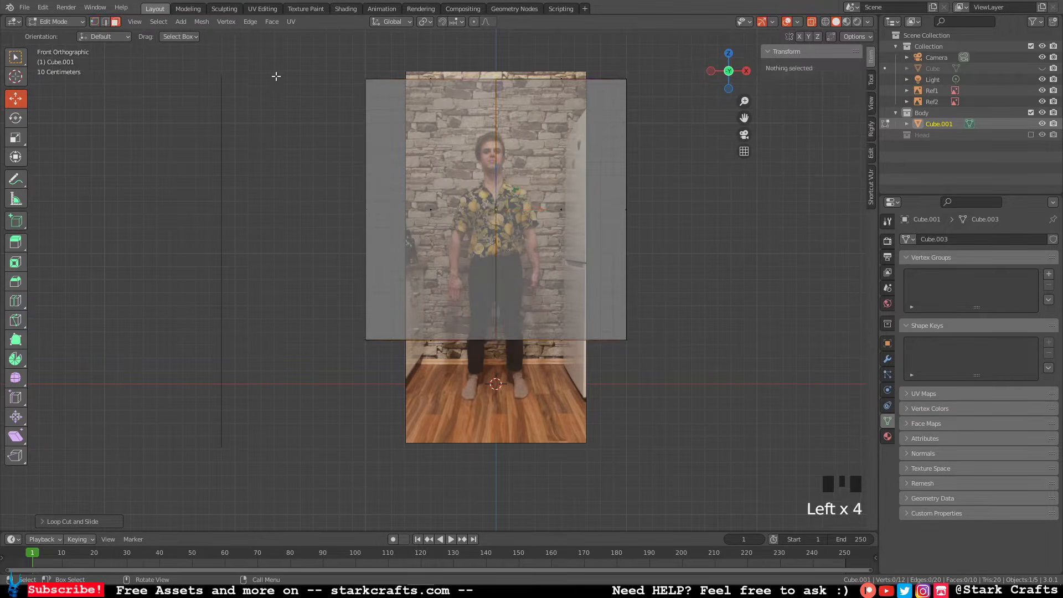
left_click_drag(339, 58, 471, 382)
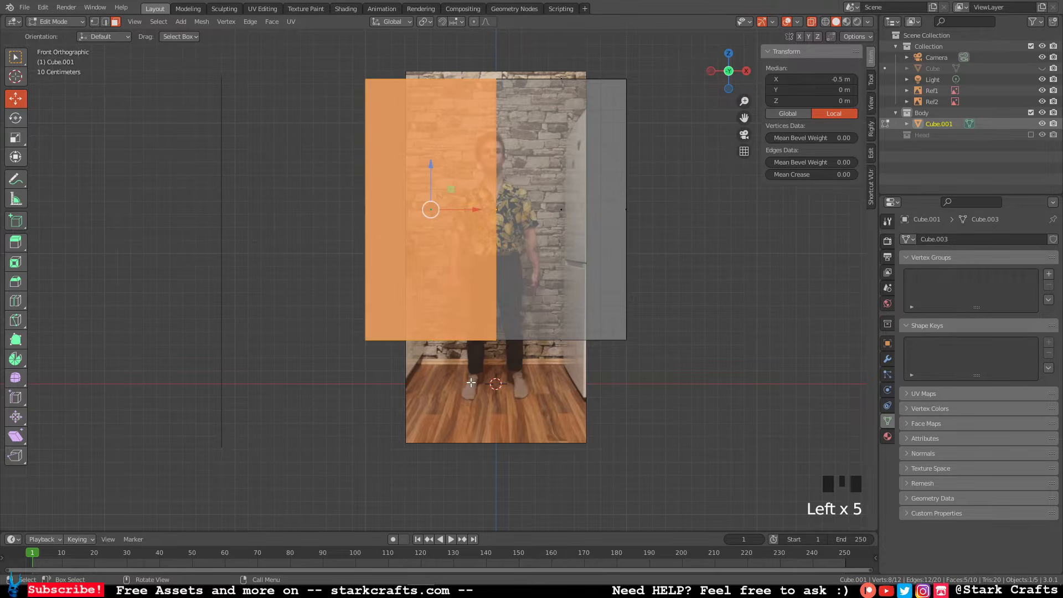
key("Delete")
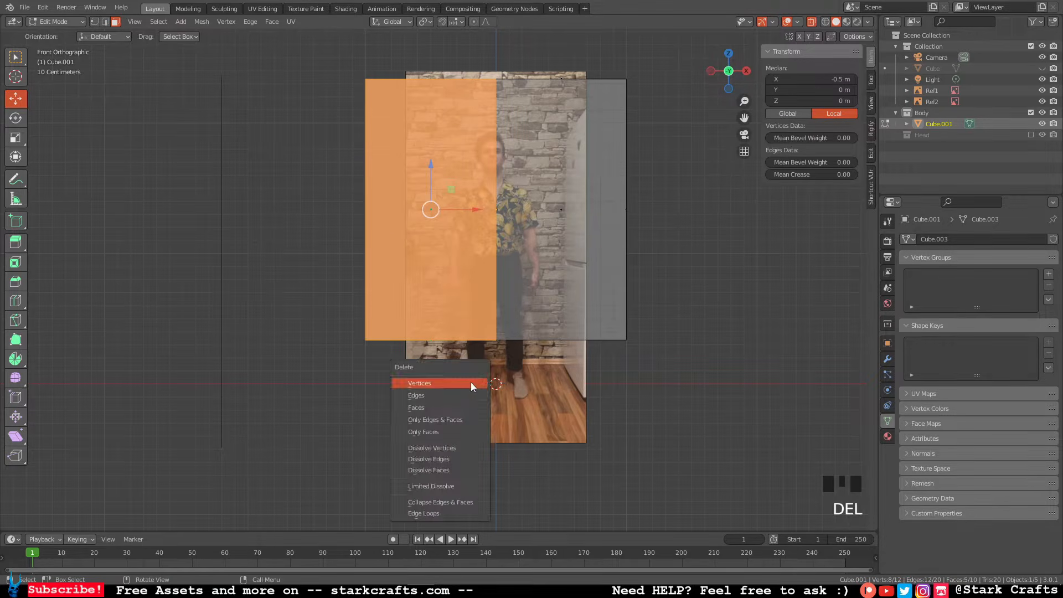
left_click(421, 407)
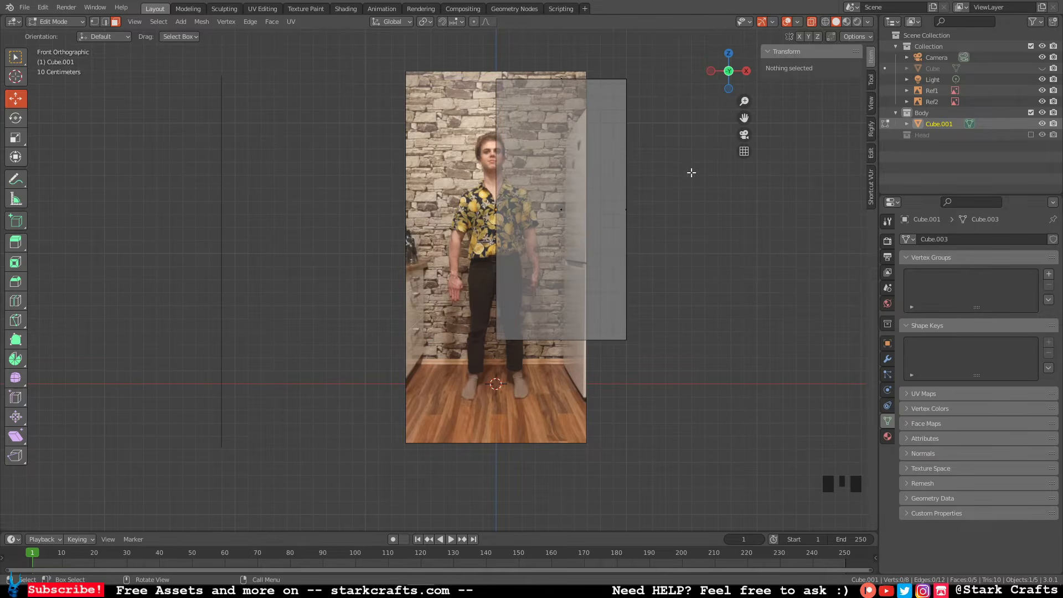
Add a Mirror modifier on the X axis to the half cube and enable Clipping.
middle_click_drag(690, 172, 681, 242, "shift")
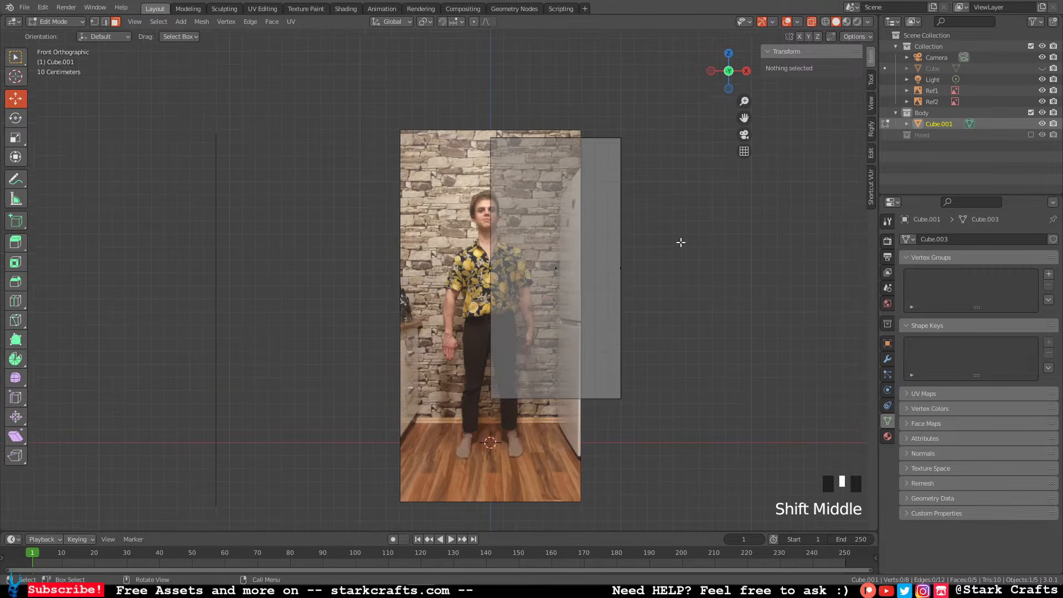
left_click(889, 359)
left_click(943, 238)
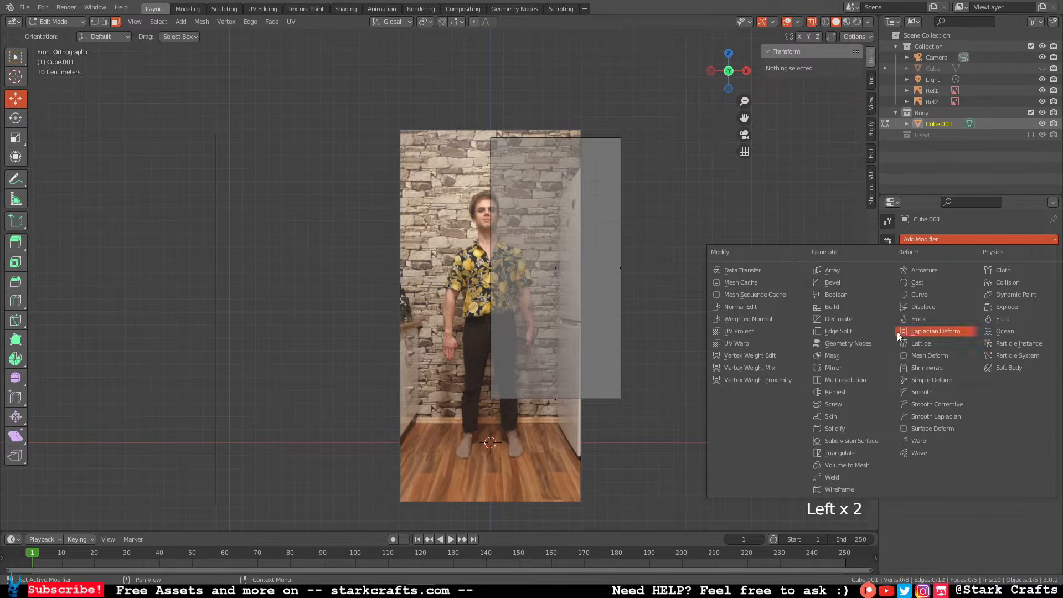
left_click(842, 368)
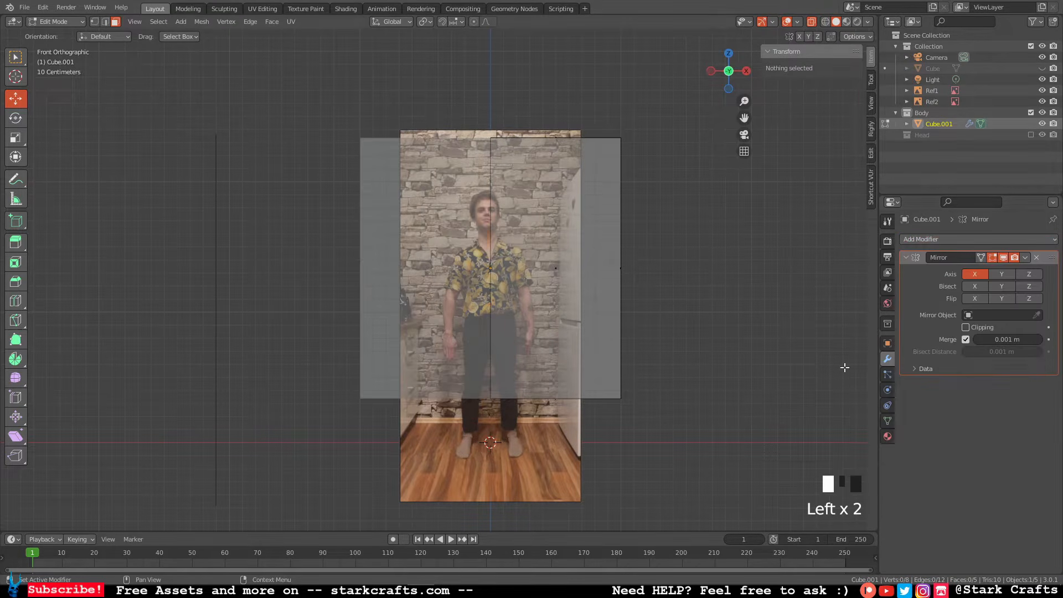
left_click(966, 328)
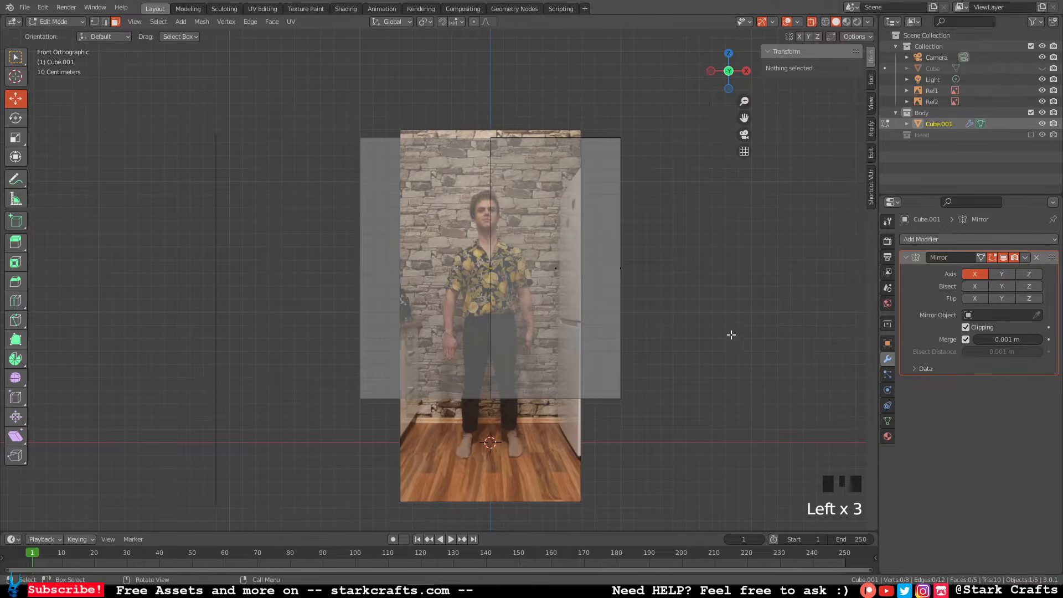
Select the whole half-cube mesh and scale it down uniformly to roughly chest size over the front photo.
key("a")
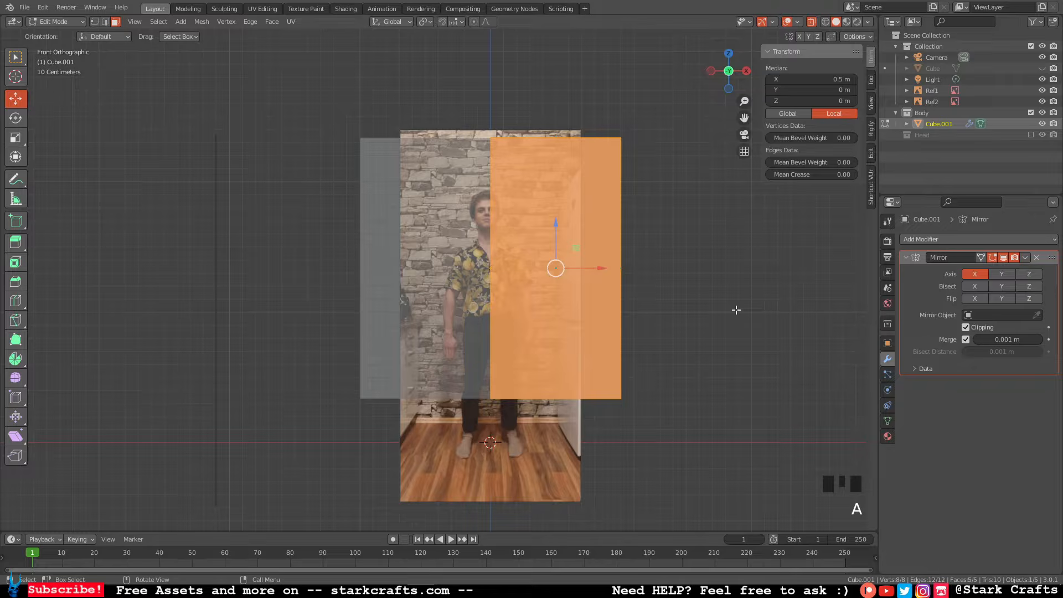
key("s")
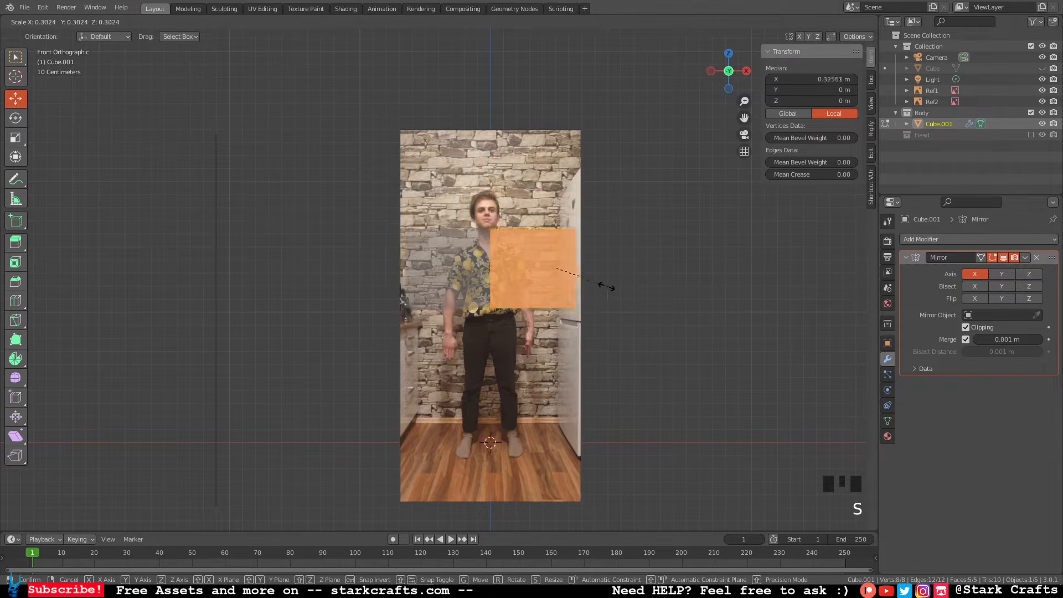
left_click(592, 287)
Move the mesh along X into the mirror plane until its median X is about 0.10 m, narrowing it to the torso.
scroll(673, 302, "up", 3)
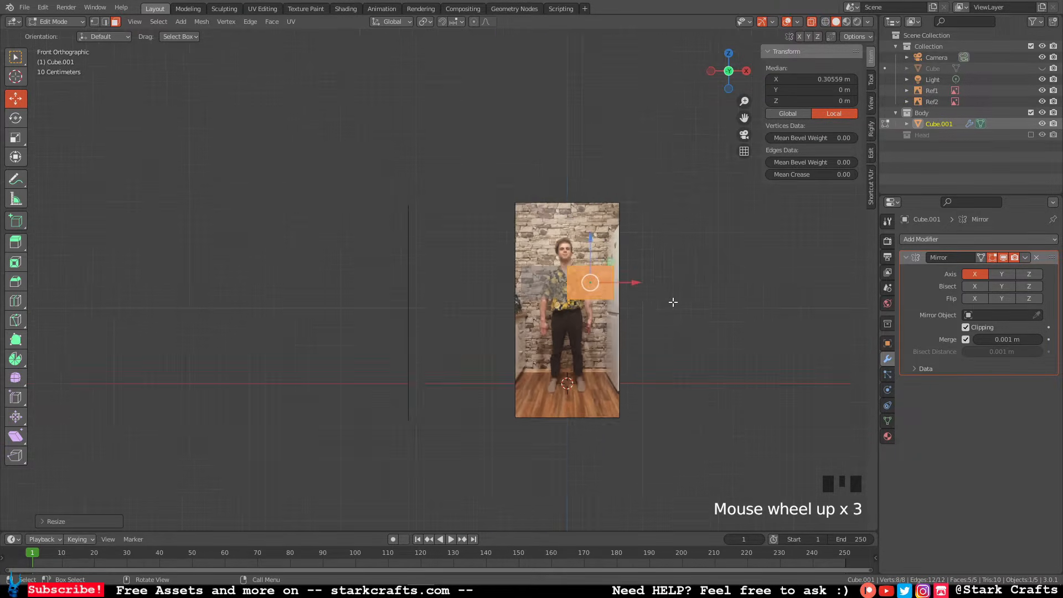
scroll(673, 302, "down", 7)
middle_click_drag(600, 308, 813, 307, "shift")
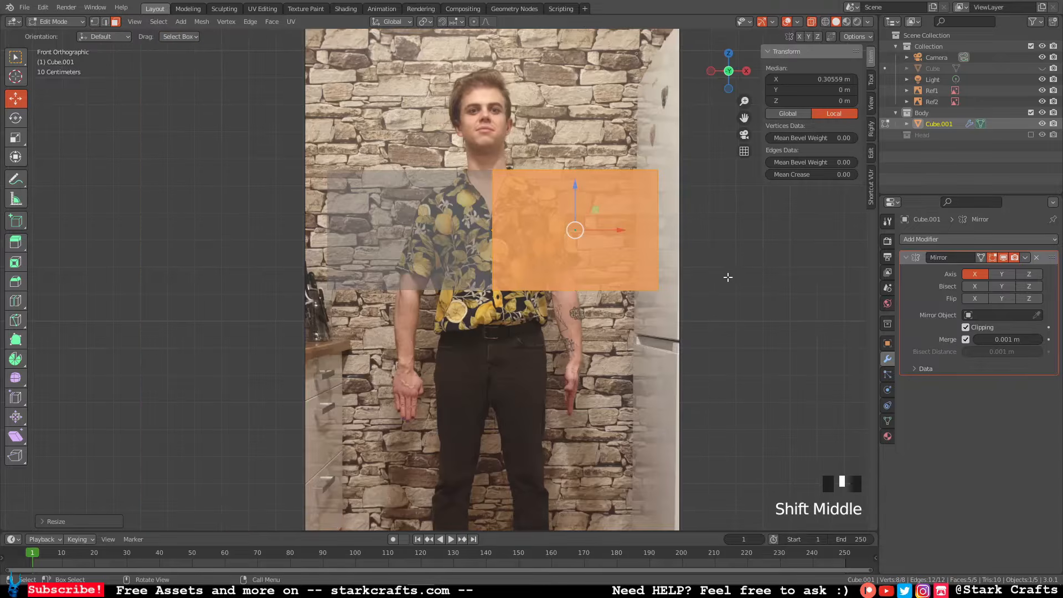
scroll(733, 259, "down", 1)
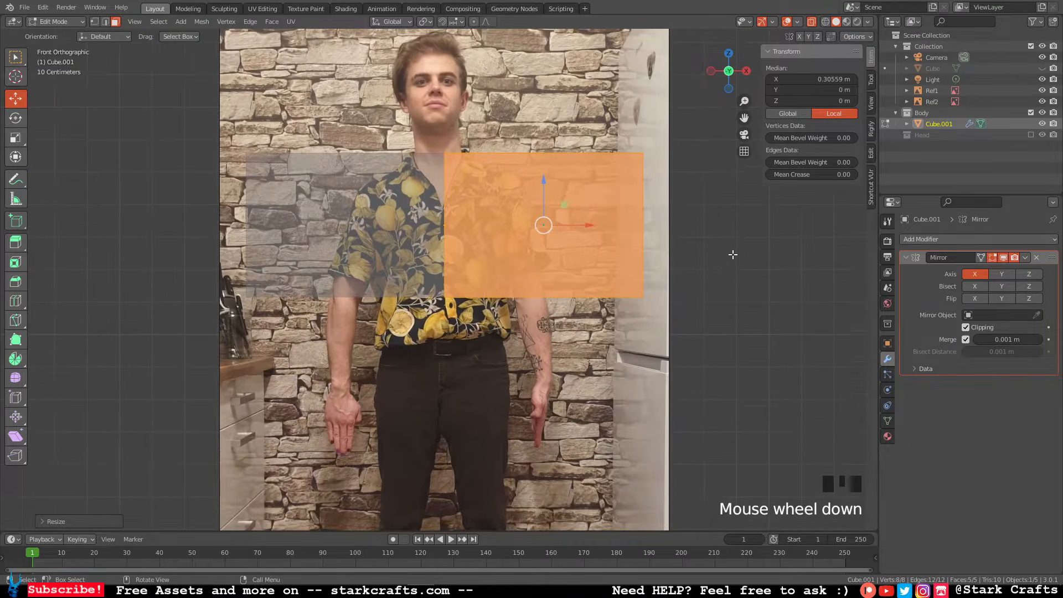
middle_click_drag(735, 256, 776, 285, "shift")
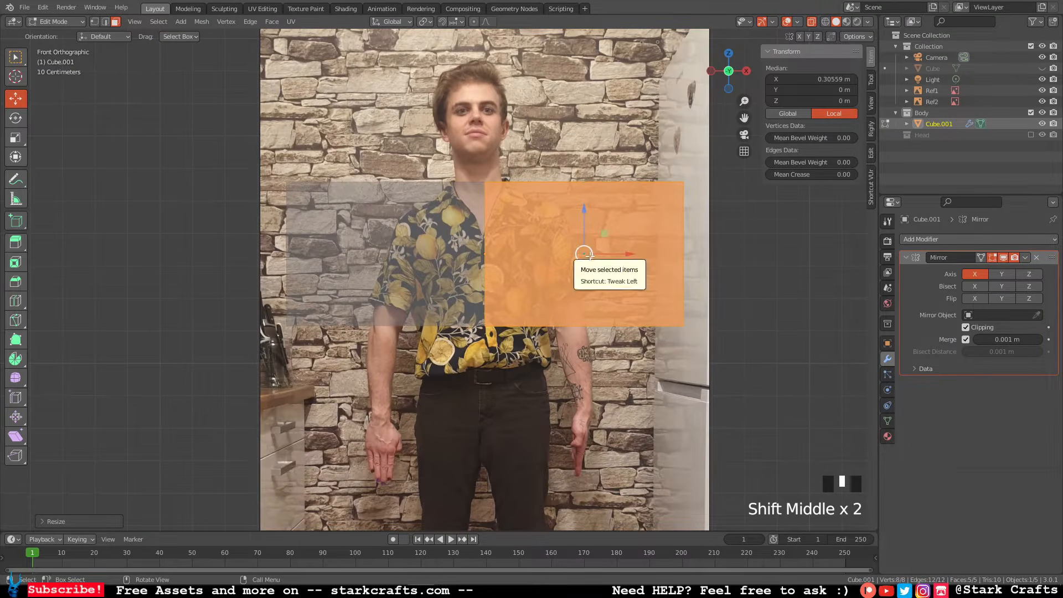
left_click_drag(584, 254, 488, 254)
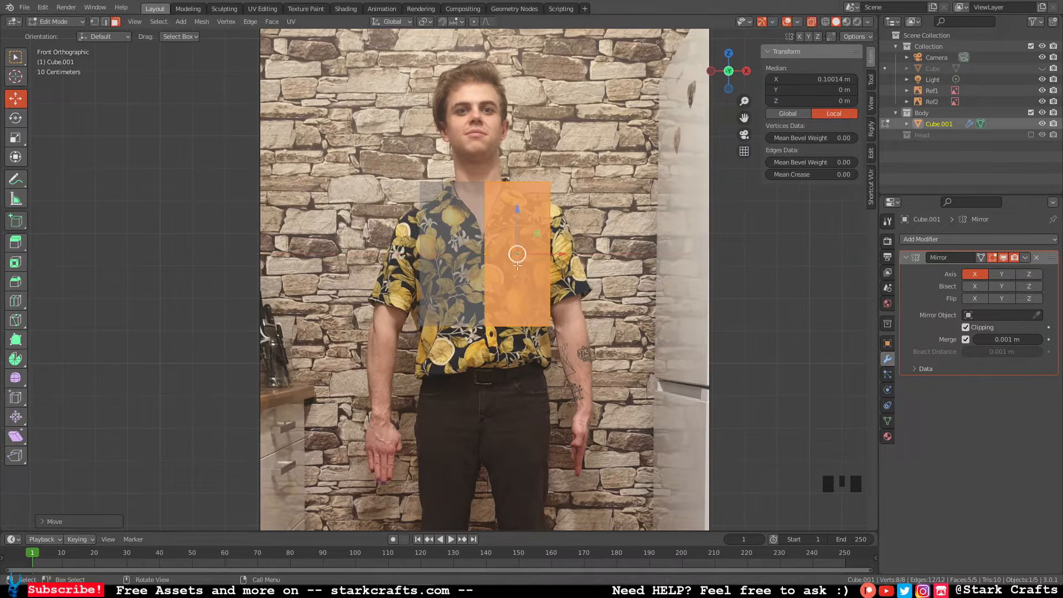
Fine-tune the torso block's width to a median X of about 0.094 m, compare it with the side photo, and deselect it.
scroll(567, 270, "up", 1)
scroll(567, 269, "down", 2)
middle_click_drag(567, 269, 603, 219, "shift")
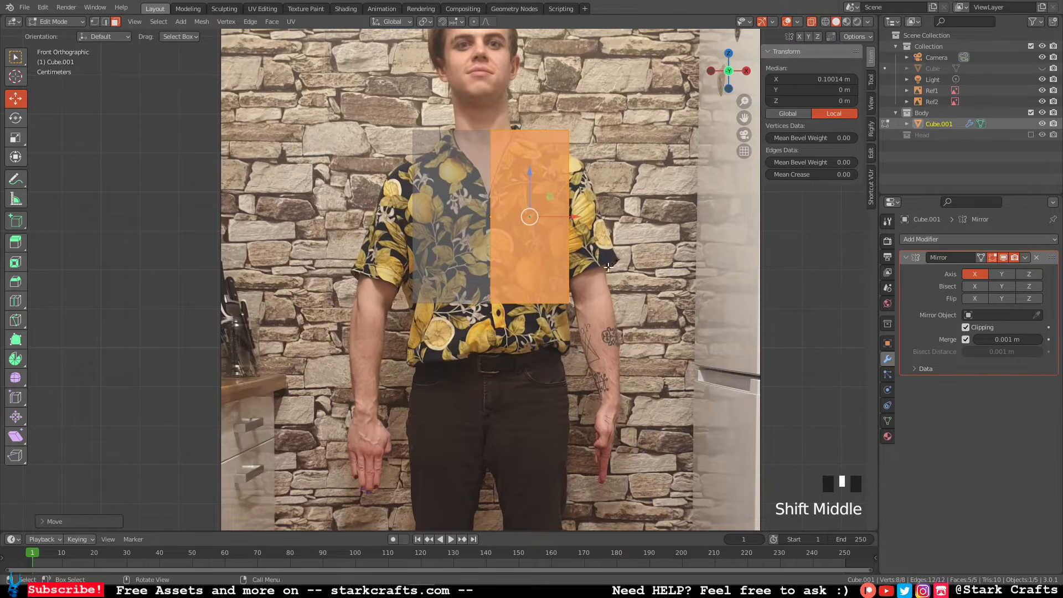
left_click_drag(579, 217, 573, 217)
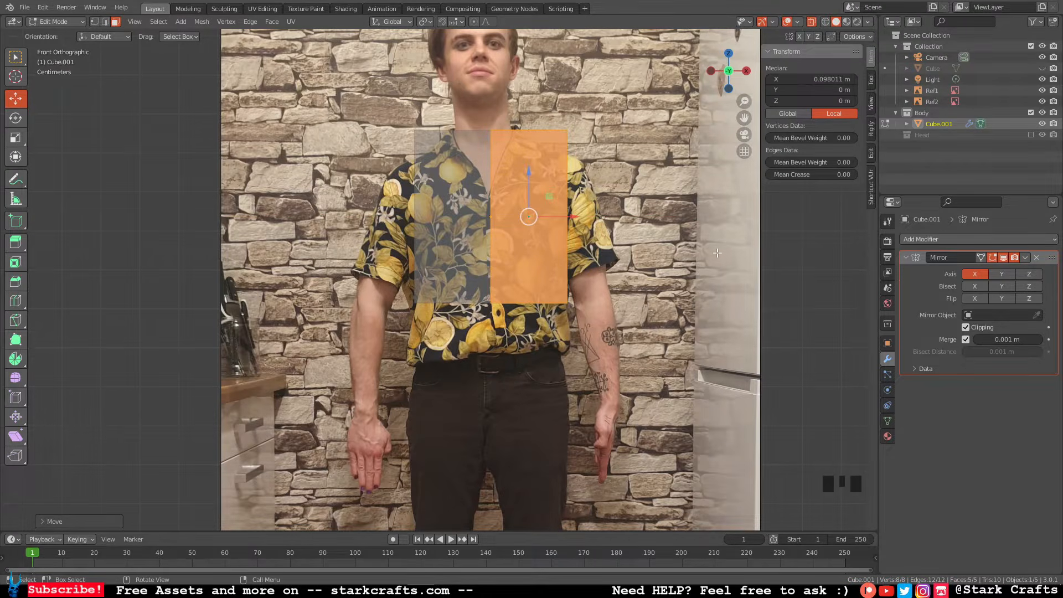
scroll(698, 252, "up", 1)
scroll(621, 247, "down", 1)
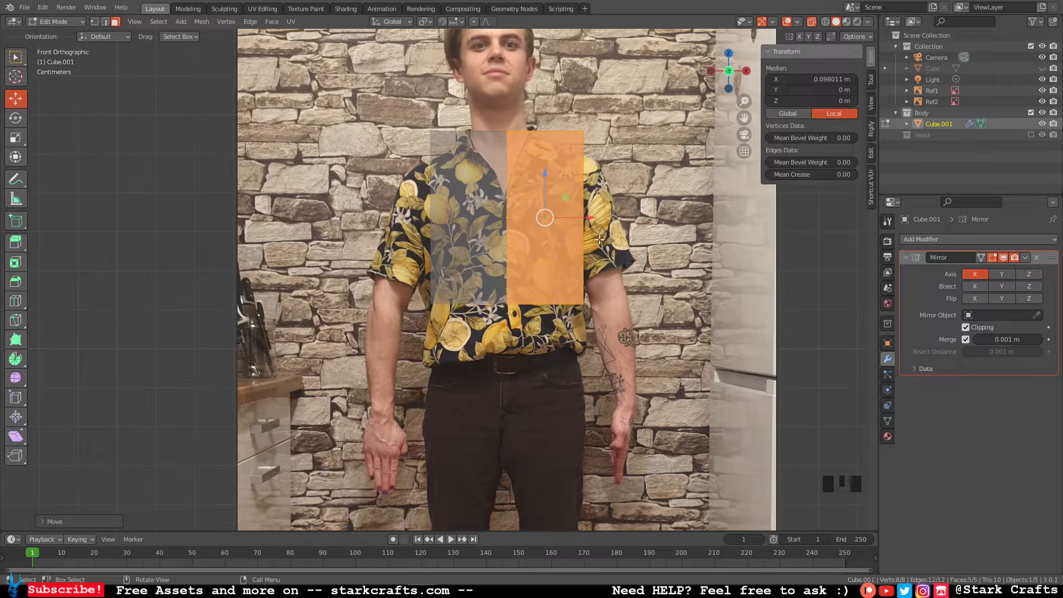
left_click_drag(590, 217, 586, 220)
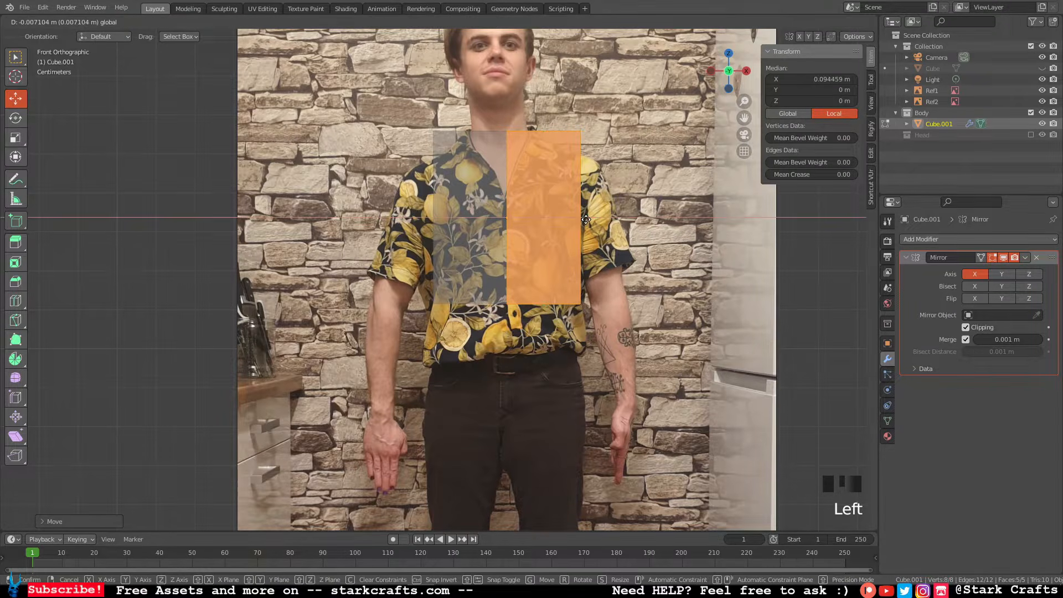
left_click(747, 71)
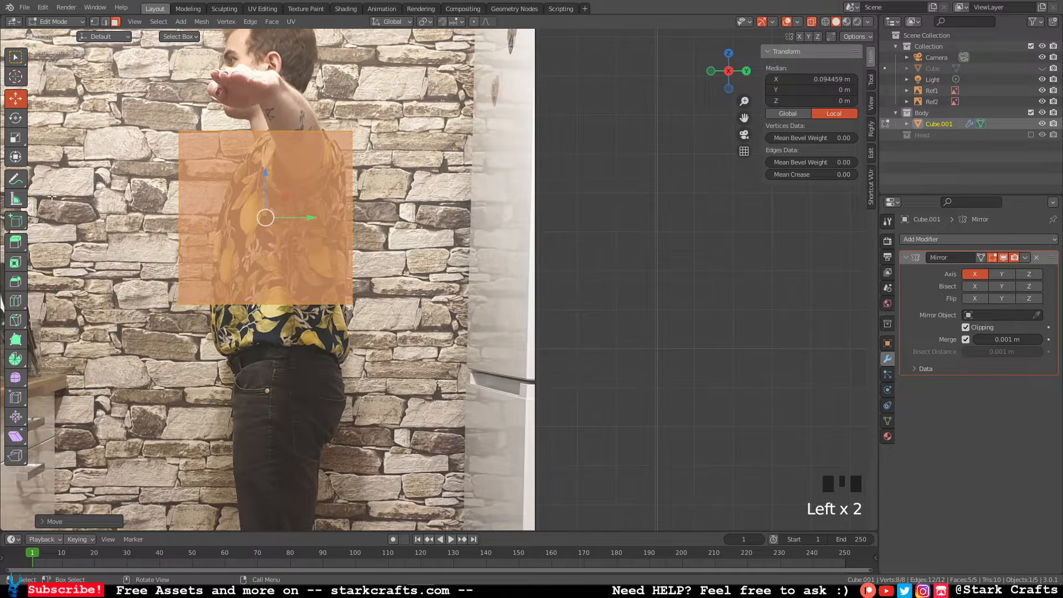
left_click(711, 71)
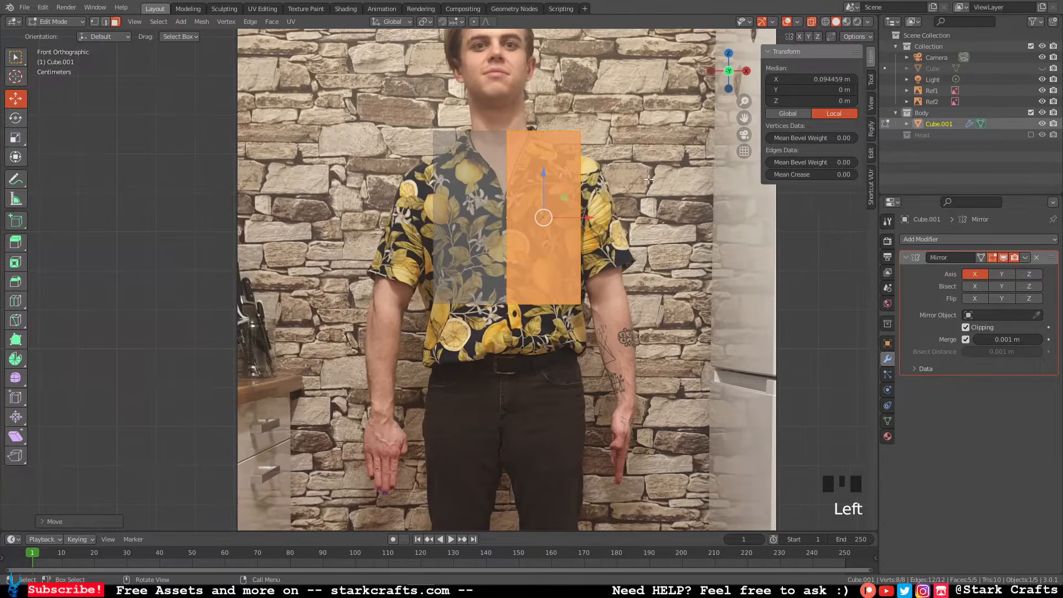
left_click(666, 229)
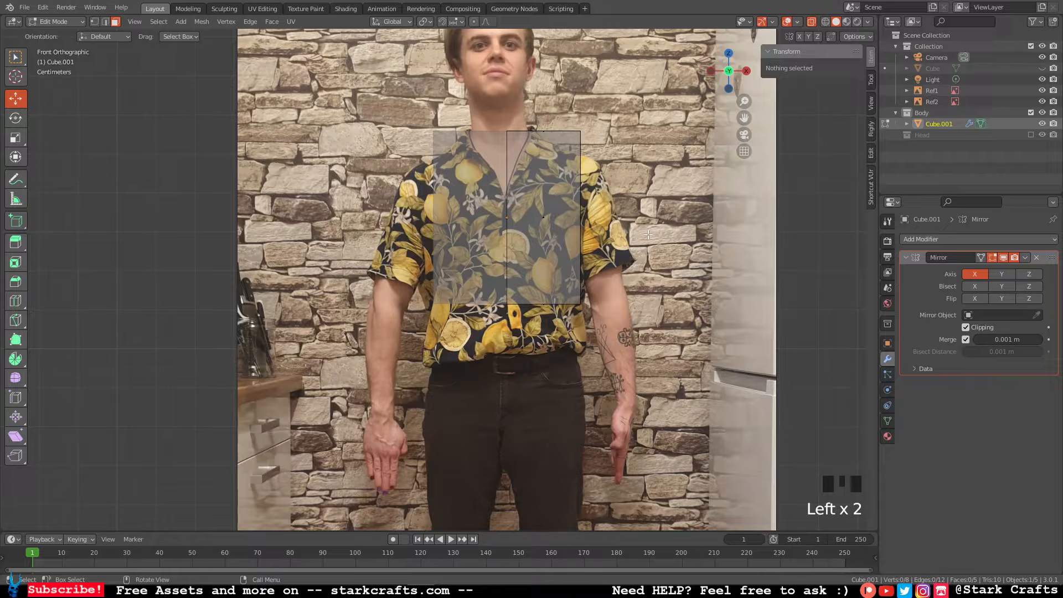
In vertex select mode, raise the torso block's bottom vertices to mid-chest, at a median Z of about -0.026 m.
left_click(95, 21)
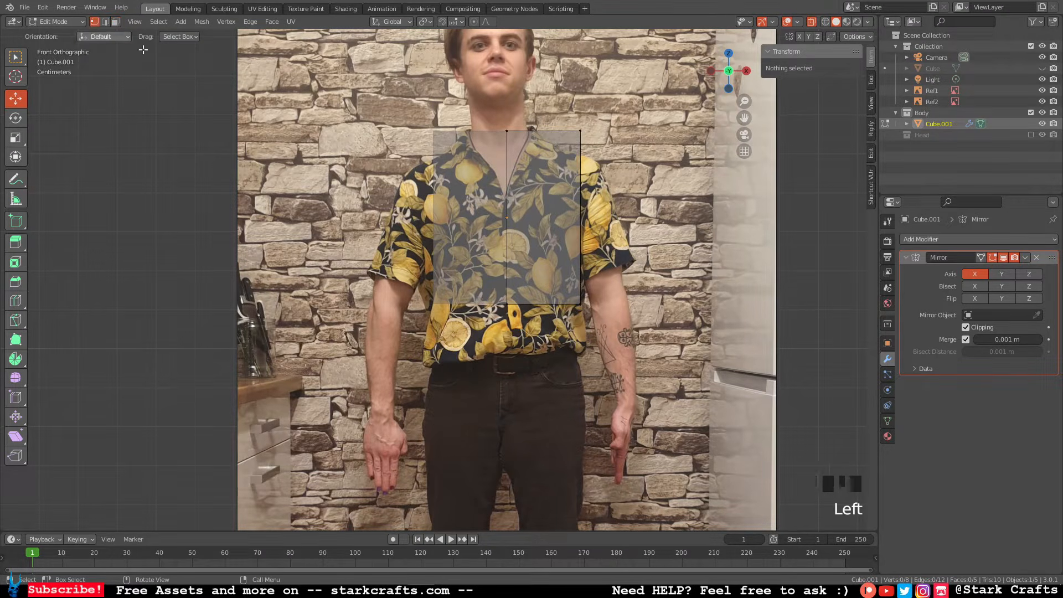
left_click_drag(660, 348, 538, 183)
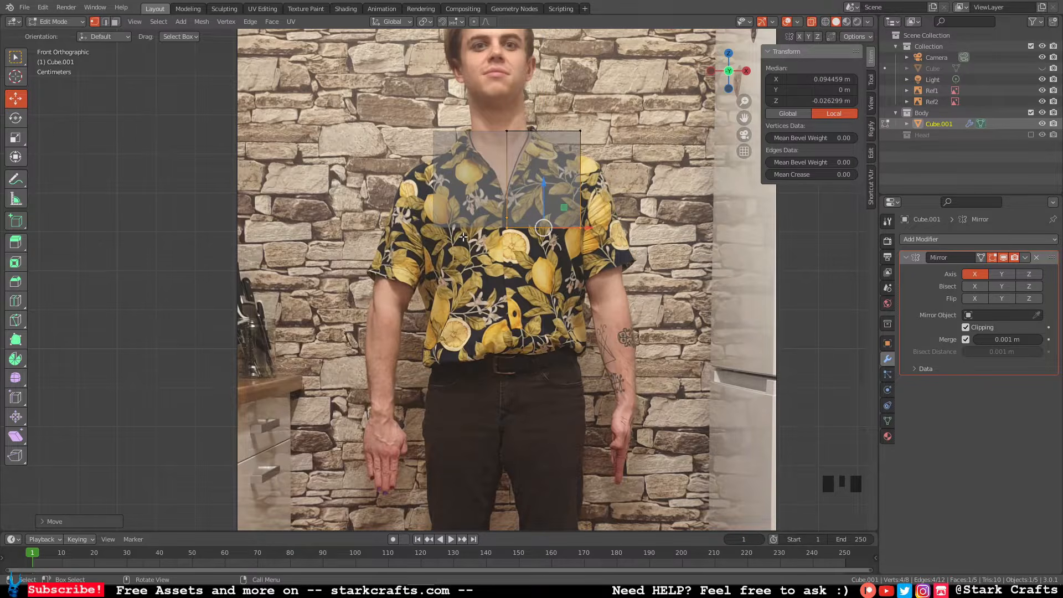
left_click_drag(606, 267, 561, 211)
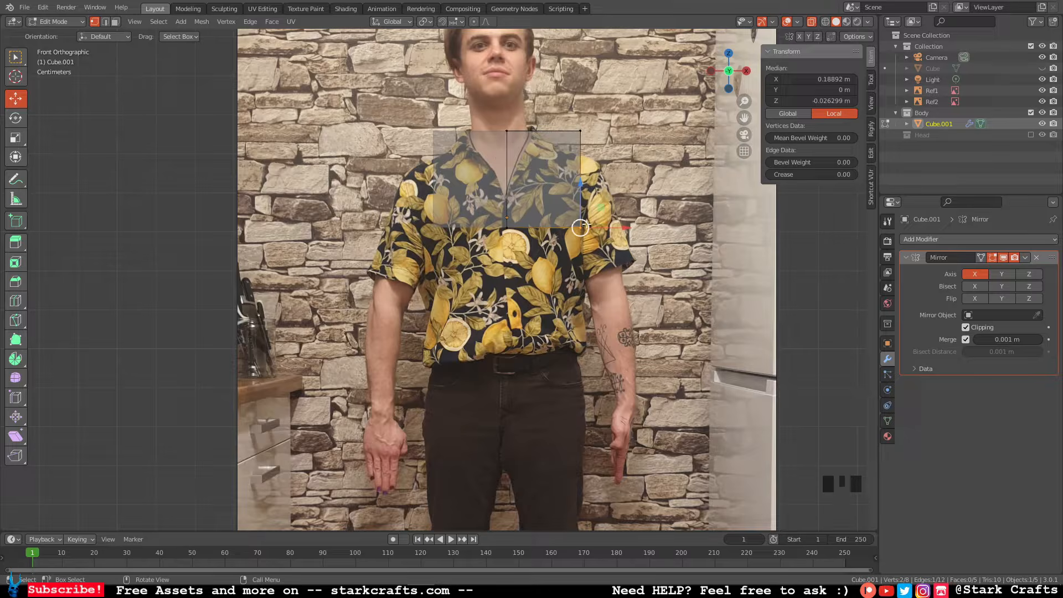
Extrude the torso's four bottom vertices down to the waist, at a median Z of about -0.228 m.
left_click_drag(606, 264, 483, 210)
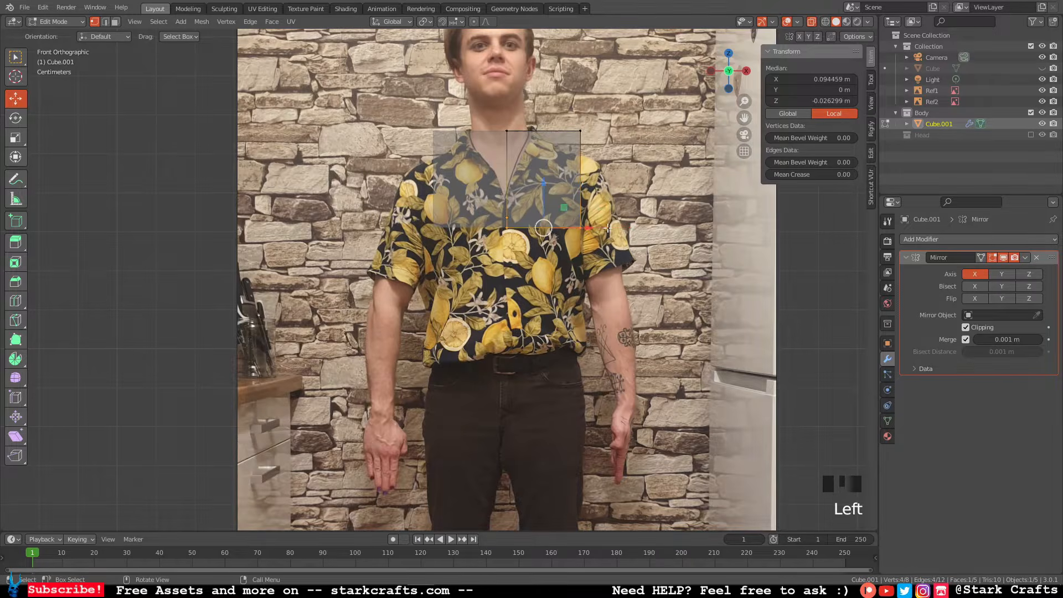
key("e")
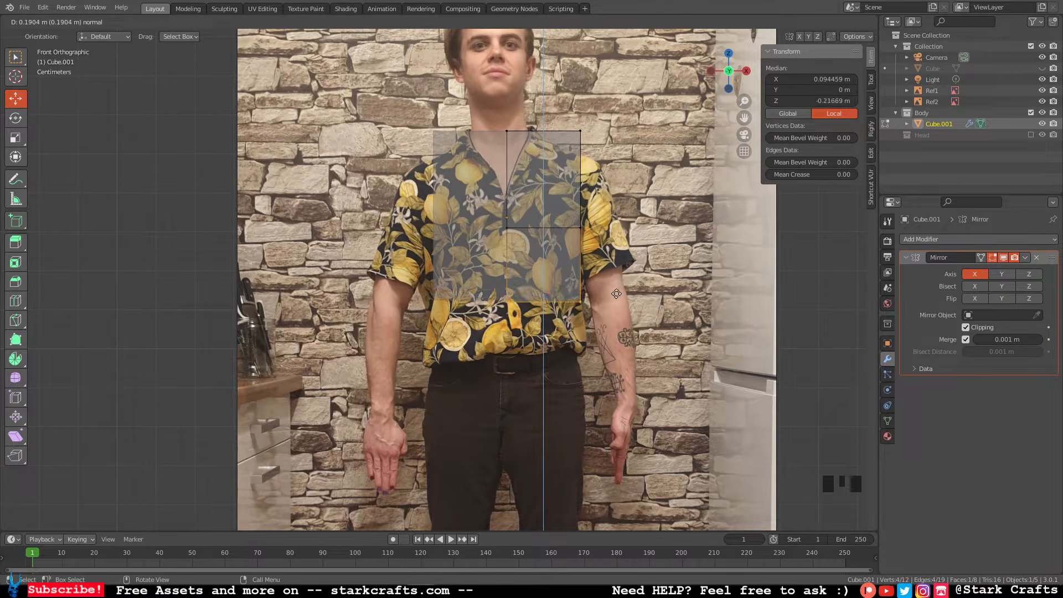
left_click(617, 293)
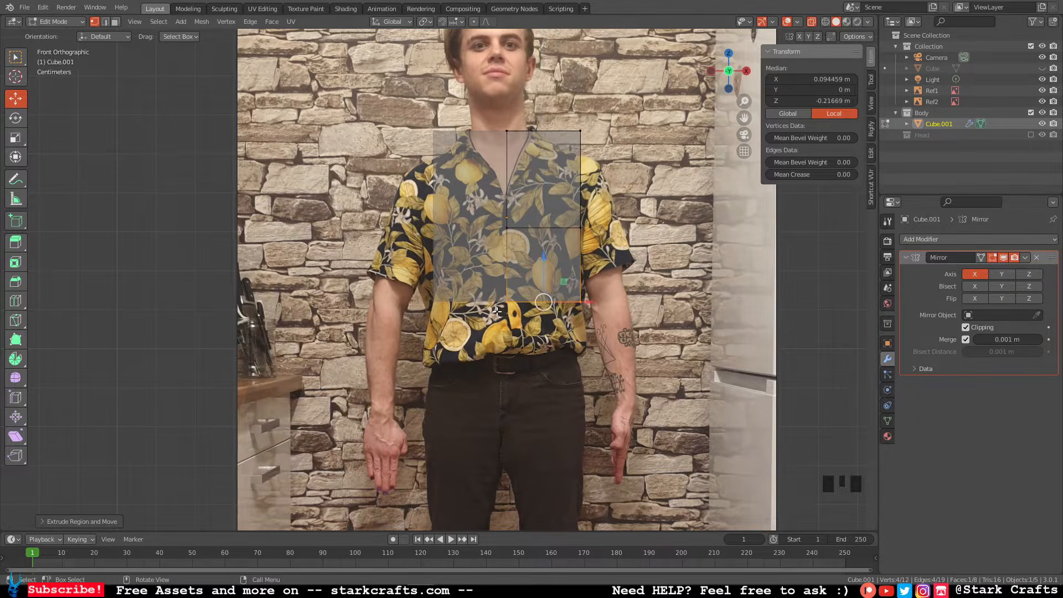
left_click_drag(543, 270, 544, 274)
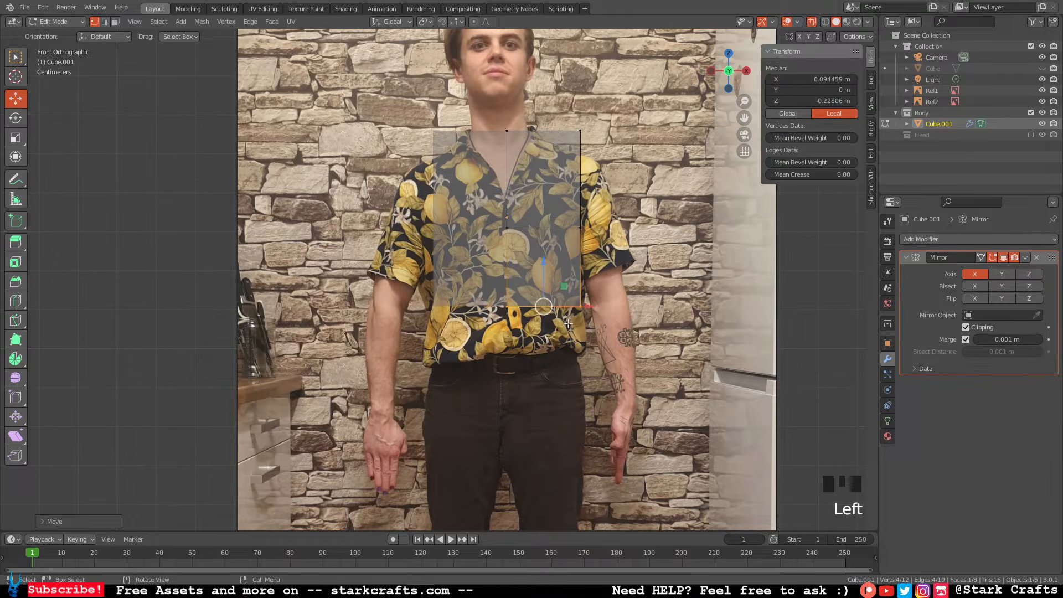
Extrude the bottom twice more, to the belt line at about Z -0.369 m and the crotch at about Z -0.562 m.
key("e")
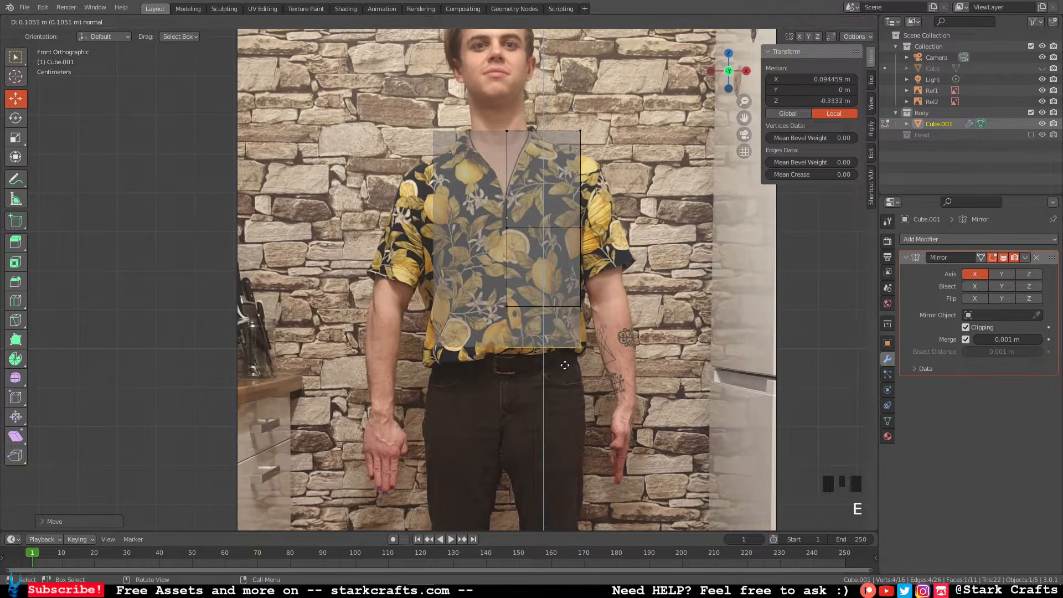
left_click(568, 378)
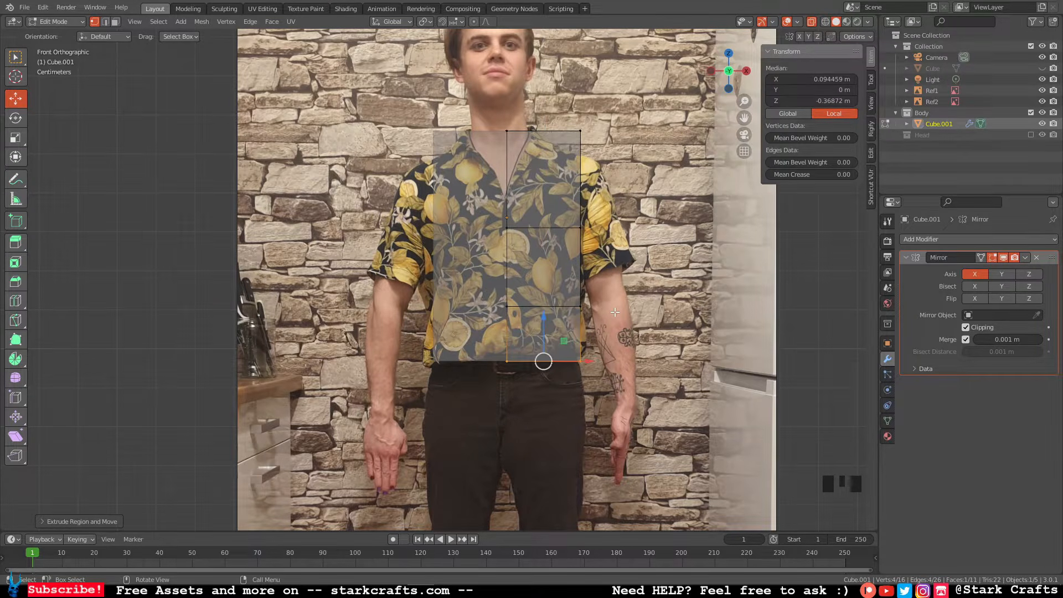
key("e")
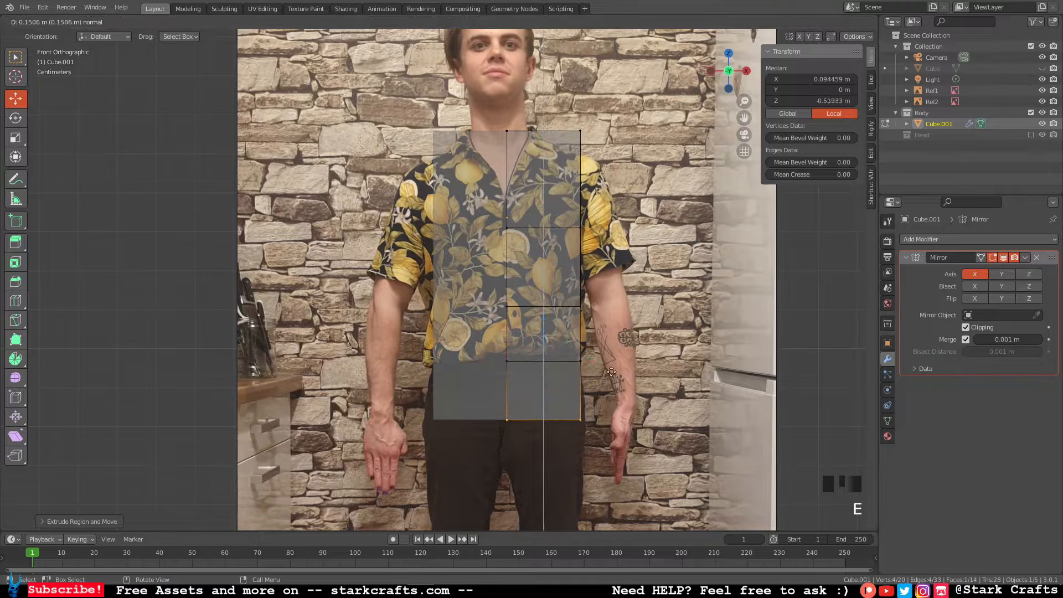
left_click(609, 387)
Raise the outer bottom vertices to about Z -0.470 m so the lower edge slopes from the hip to the crotch.
left_click(580, 437)
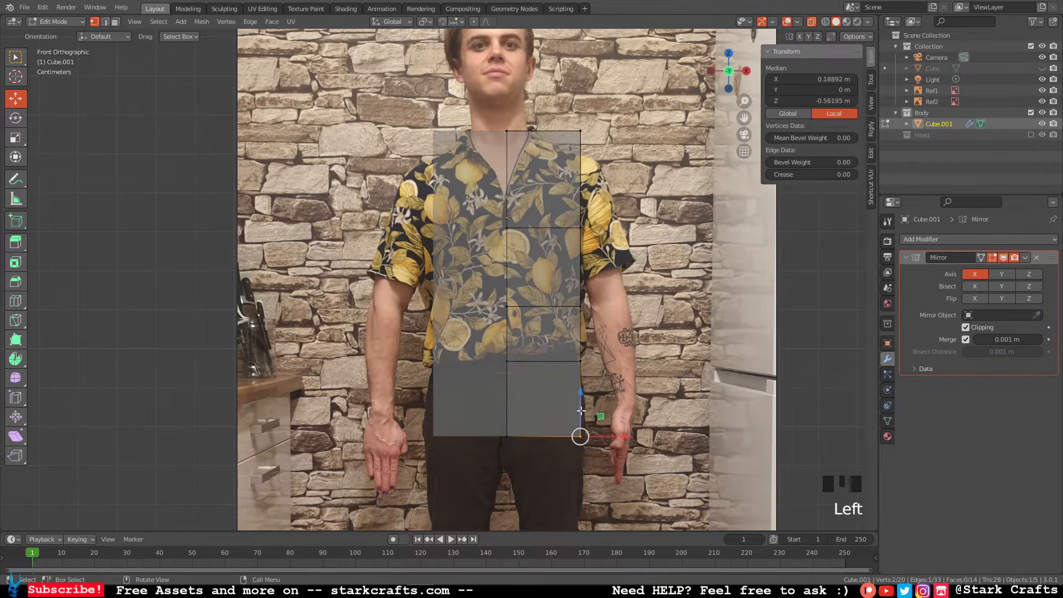
left_click_drag(582, 397, 568, 357)
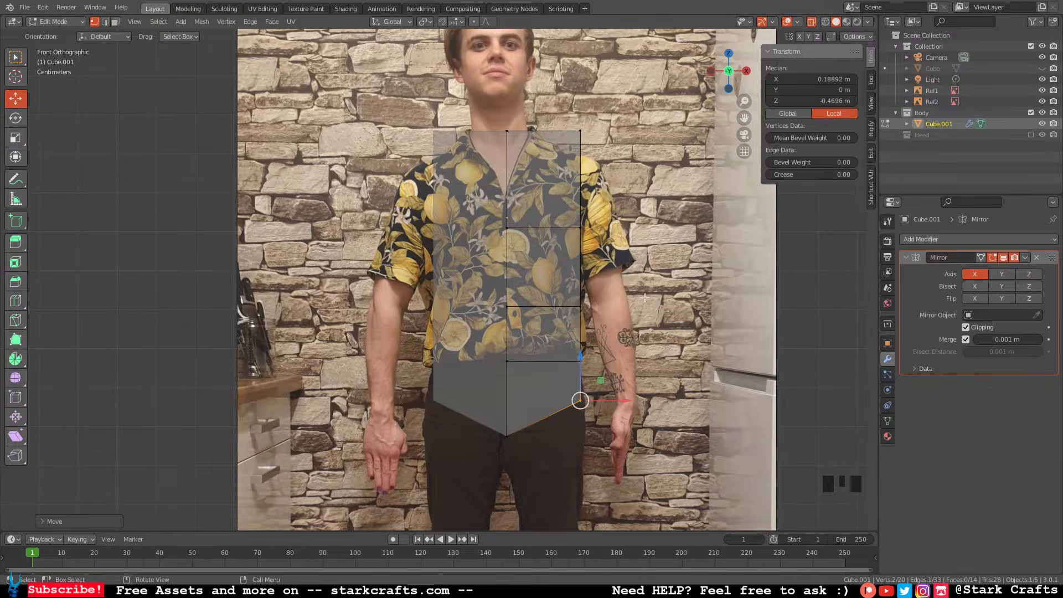
left_click(675, 293)
Add a single vertical loop cut down the middle of the torso half.
middle_click_drag(674, 292, 639, 215)
scroll(637, 301, "up", 3)
left_click(717, 73)
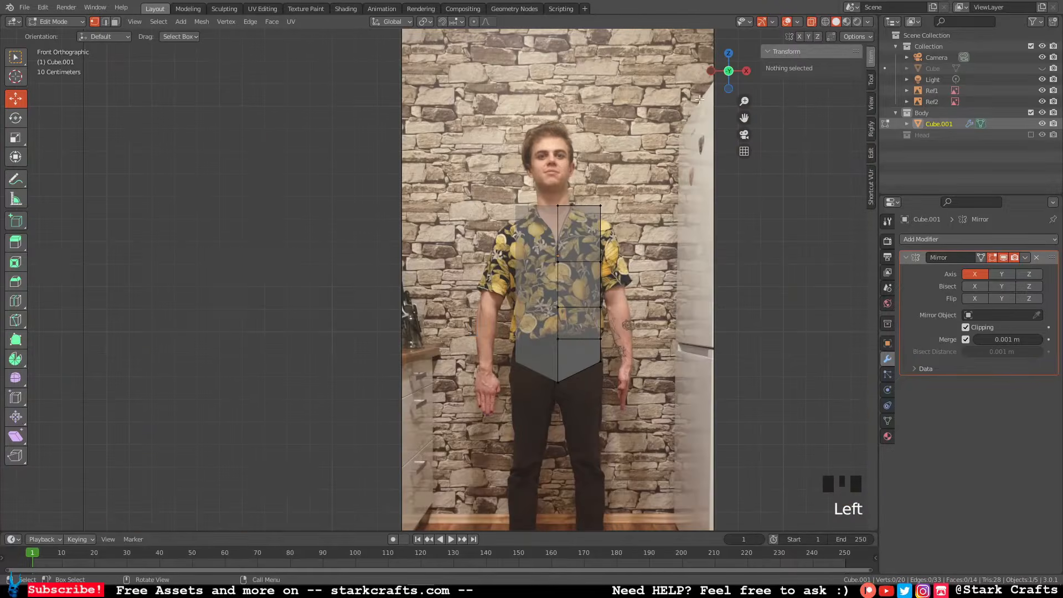
scroll(646, 279, "up", 1)
scroll(644, 280, "down", 5)
scroll(644, 280, "up", 2)
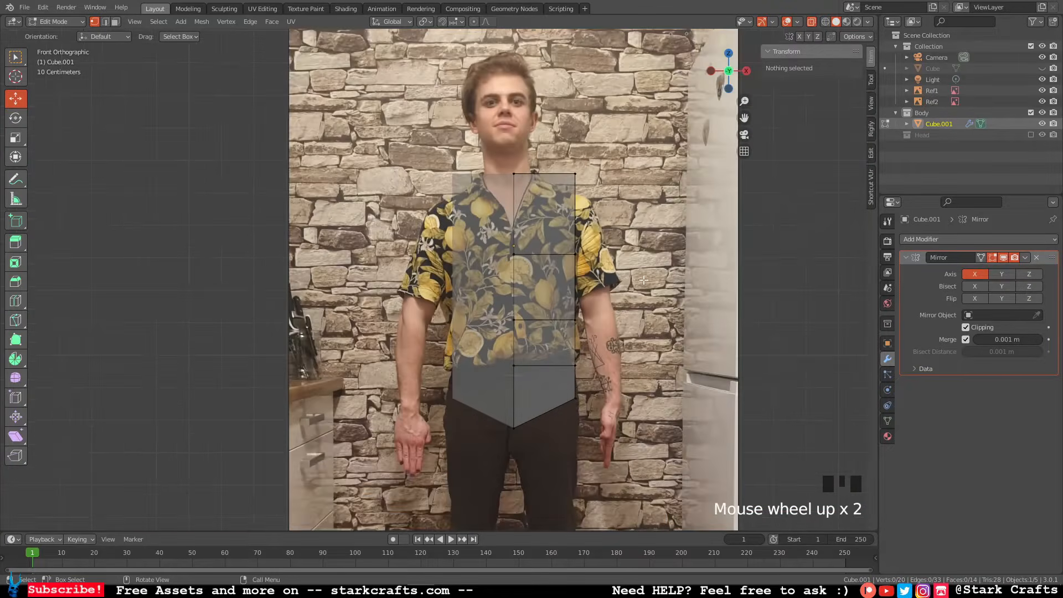
middle_click_drag(618, 314, 619, 302, "shift")
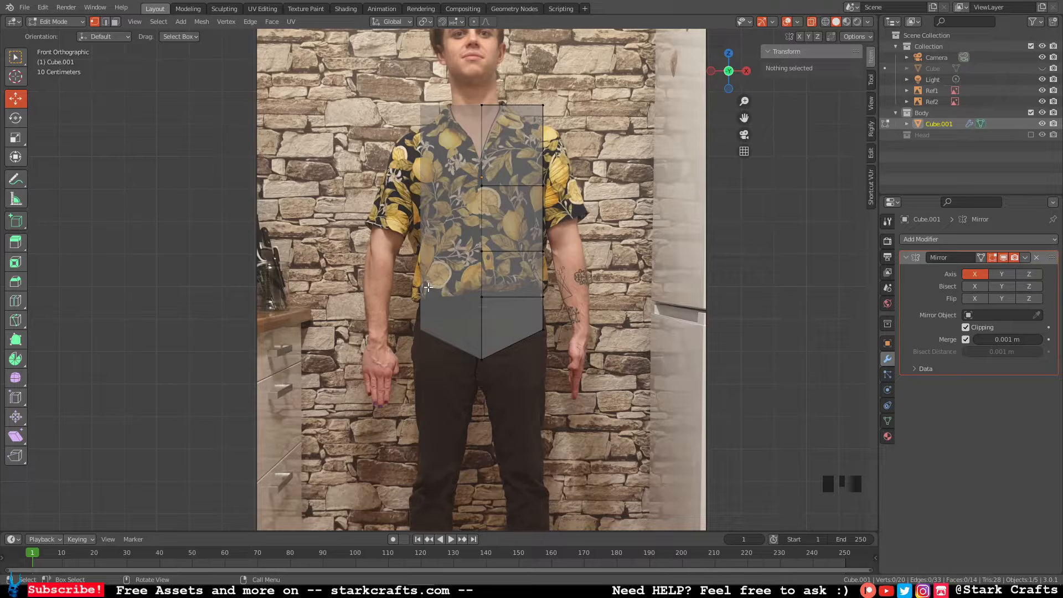
left_click(22, 302)
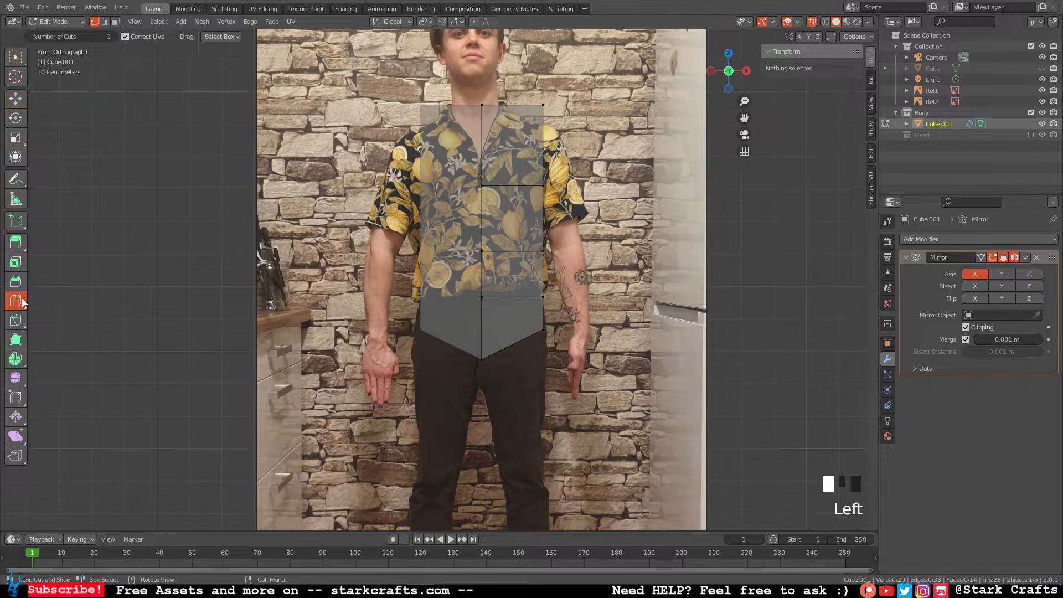
left_click_drag(522, 291, 522, 291)
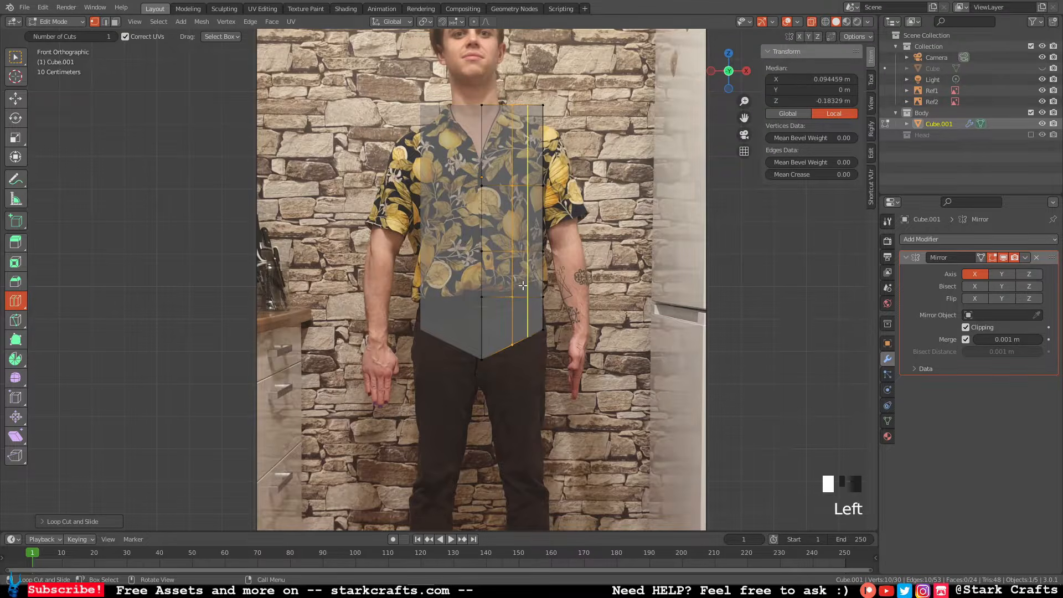
Move the new loop's bottom vertices along the hip edge to just beside the crotch, then deselect them.
left_click(12, 99)
left_click_drag(525, 366, 488, 359)
left_click_drag(590, 428, 489, 332)
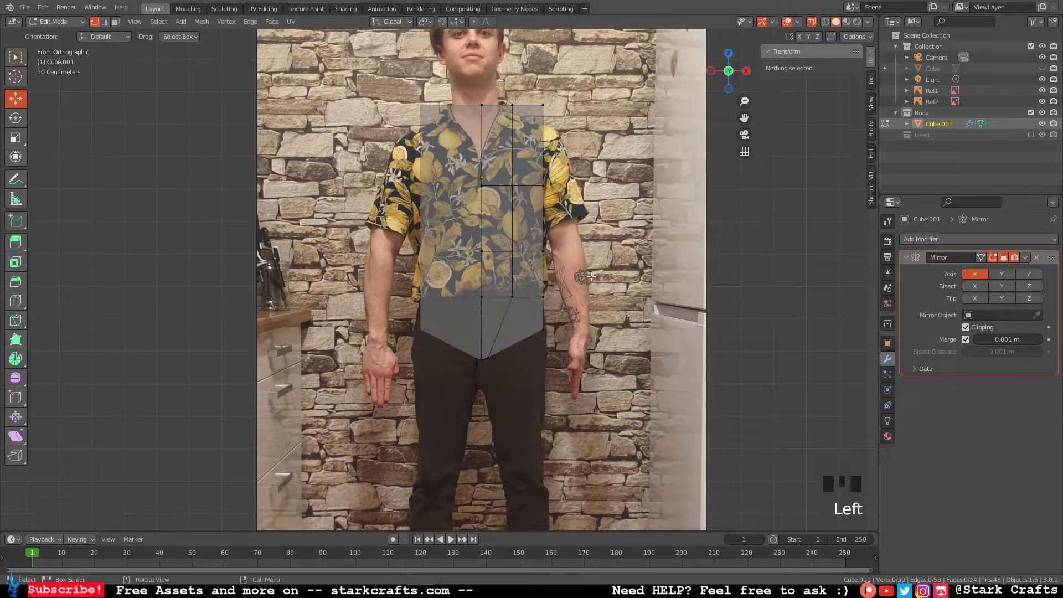
left_click(592, 277)
Fit the top vertices to the neck base and shoulder slope, placing the loop's top at about X 0.071 m, Z 0.210 m.
left_click_drag(469, 94, 521, 113)
left_click(589, 132)
left_click_drag(494, 65, 496, 70)
left_click_drag(580, 77, 548, 107)
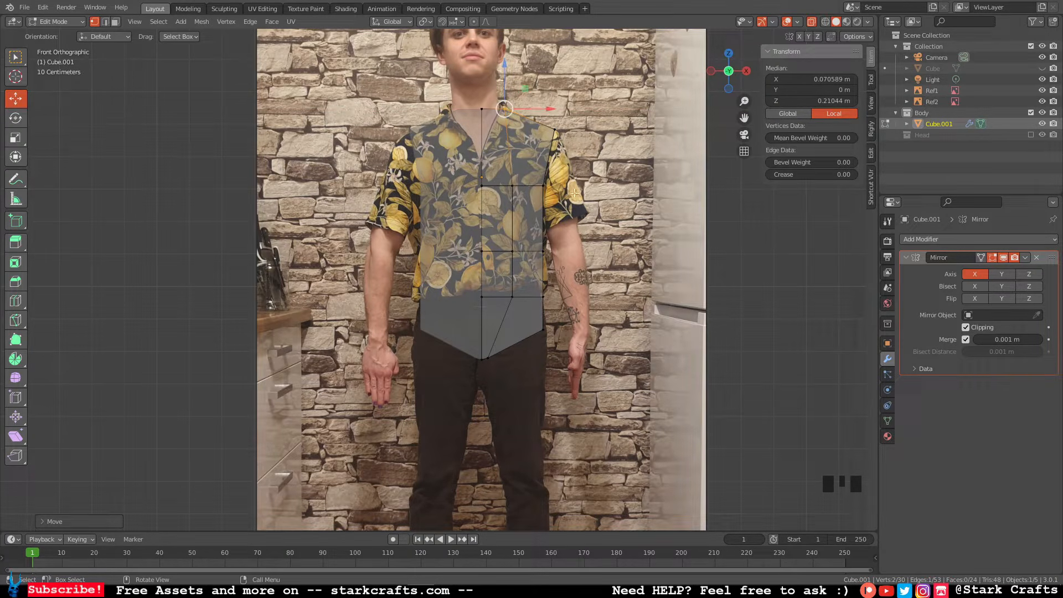
Adjust the outer side vertices to the shirt outline, raising the belt-line pair and moving the waist pair to about X 0.180 m.
left_click(564, 309)
left_click(544, 296)
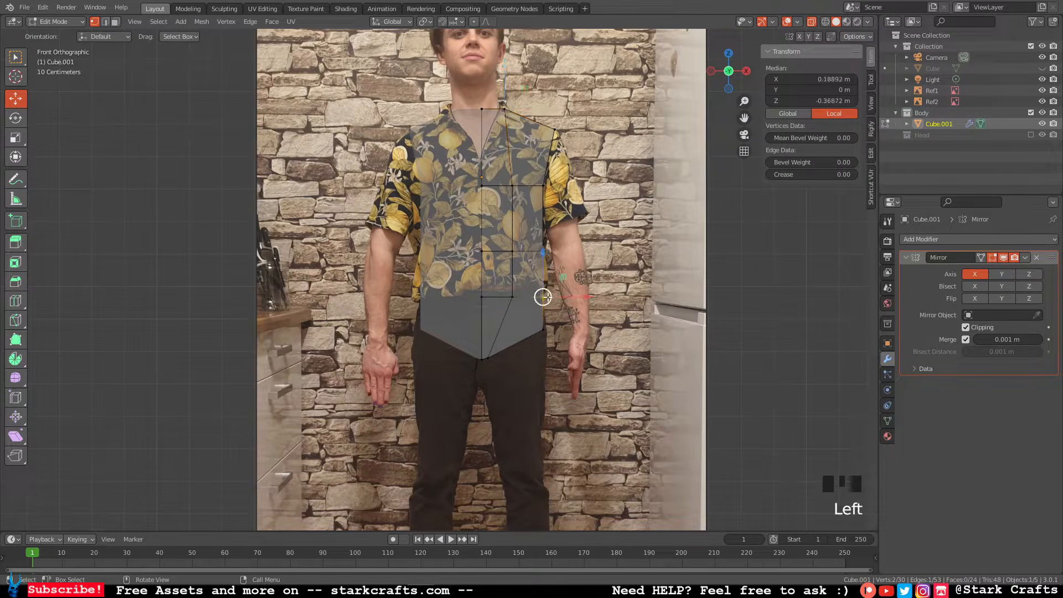
left_click_drag(544, 296, 544, 286)
left_click_drag(613, 211, 548, 250)
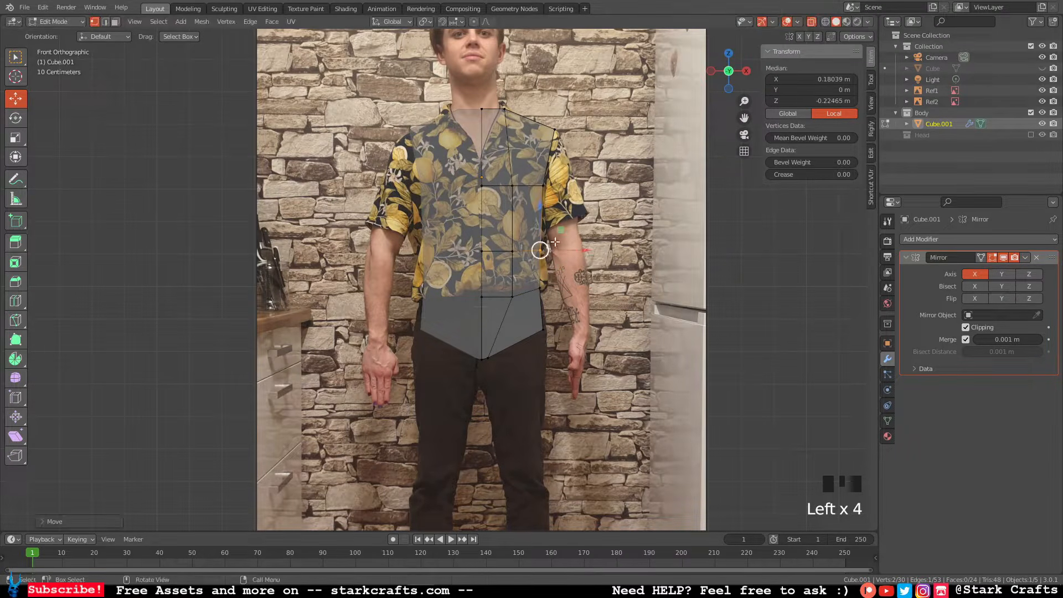
Lower the inner vertices of the chest row, placing the centre pair at about Z -0.059 m, and deselect them.
left_click_drag(585, 213, 520, 201)
mouse_move(500, 203)
left_mouse_down()
mouse_move(473, 179)
mouse_move(486, 201)
left_mouse_up()
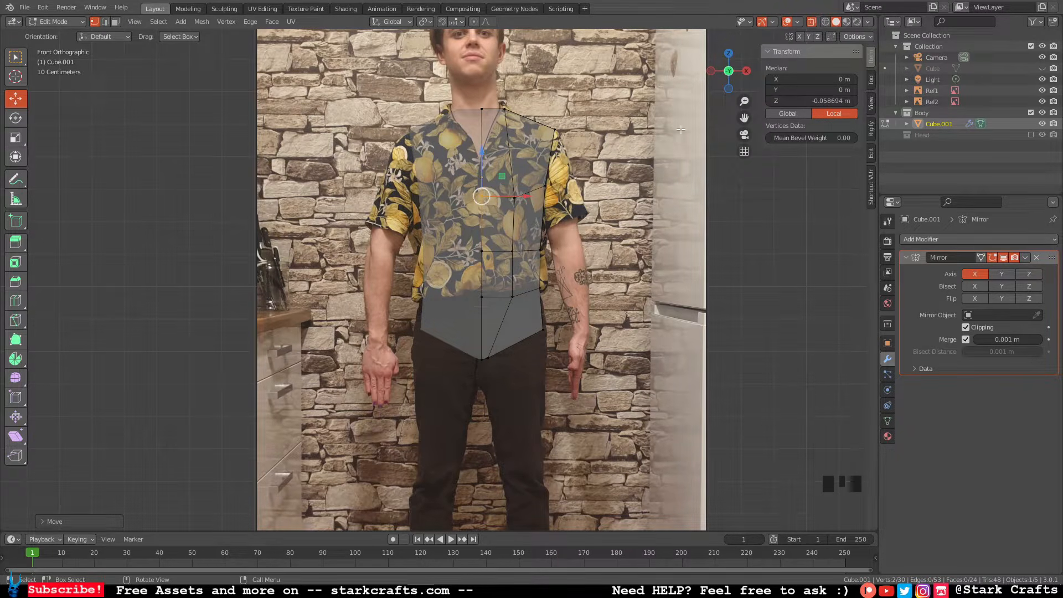
left_click(638, 226)
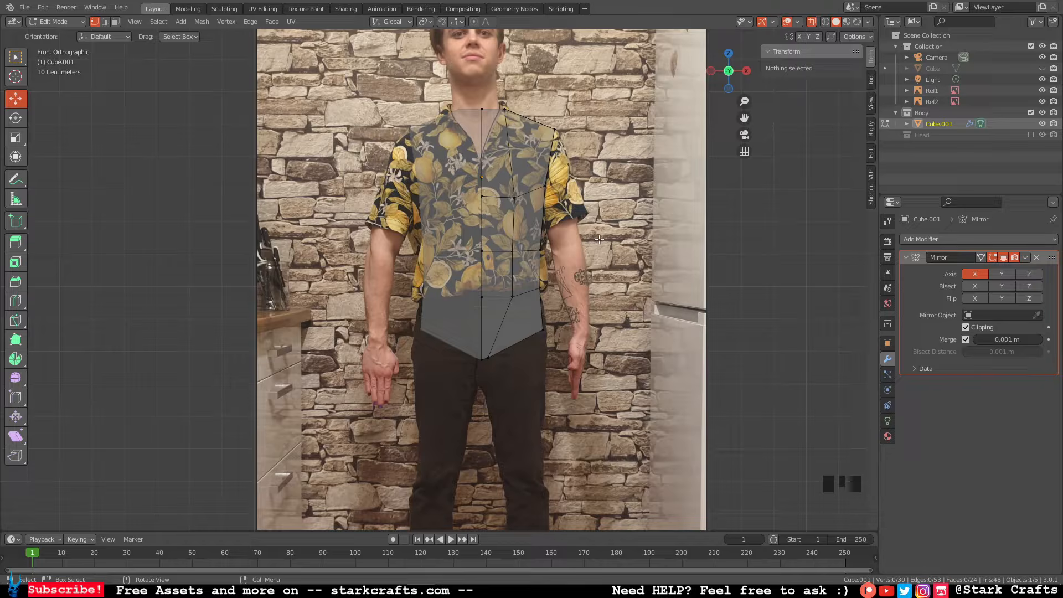
key("Tab")
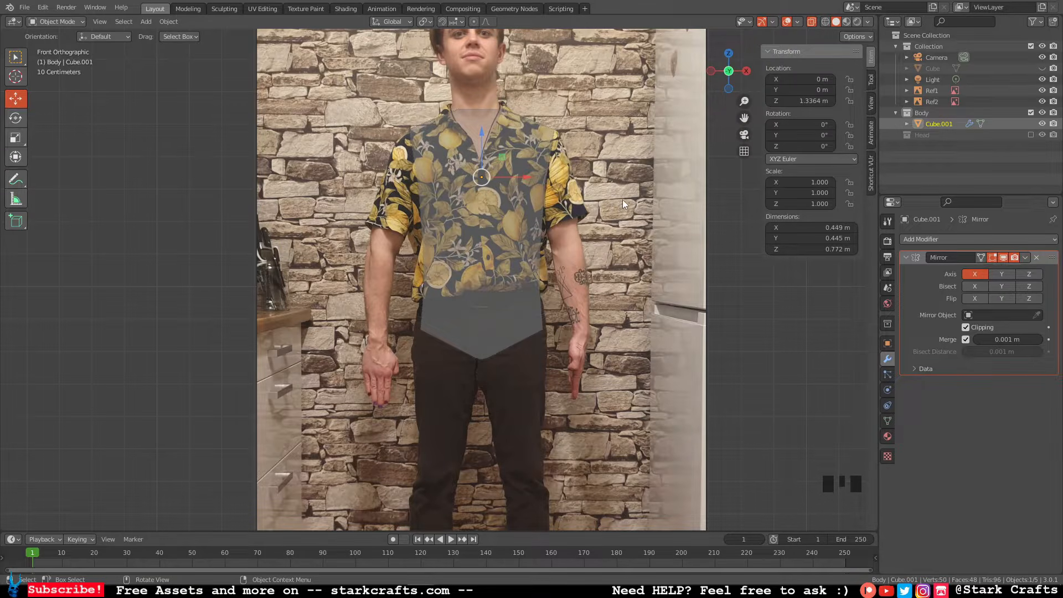
key("Tab")
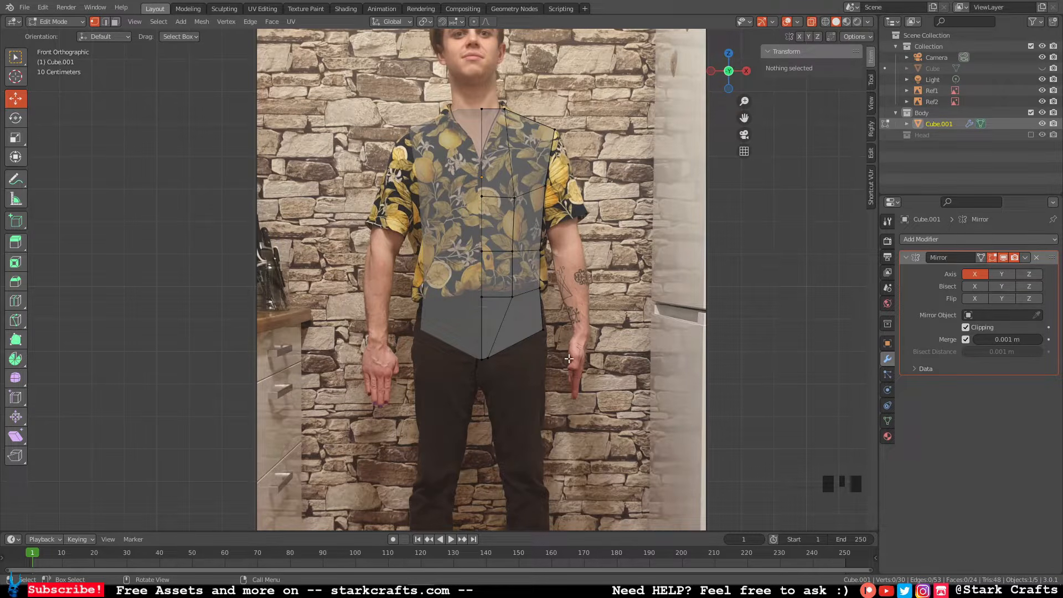
left_click_drag(566, 358, 545, 331)
middle_click_drag(571, 345, 601, 277, "shift")
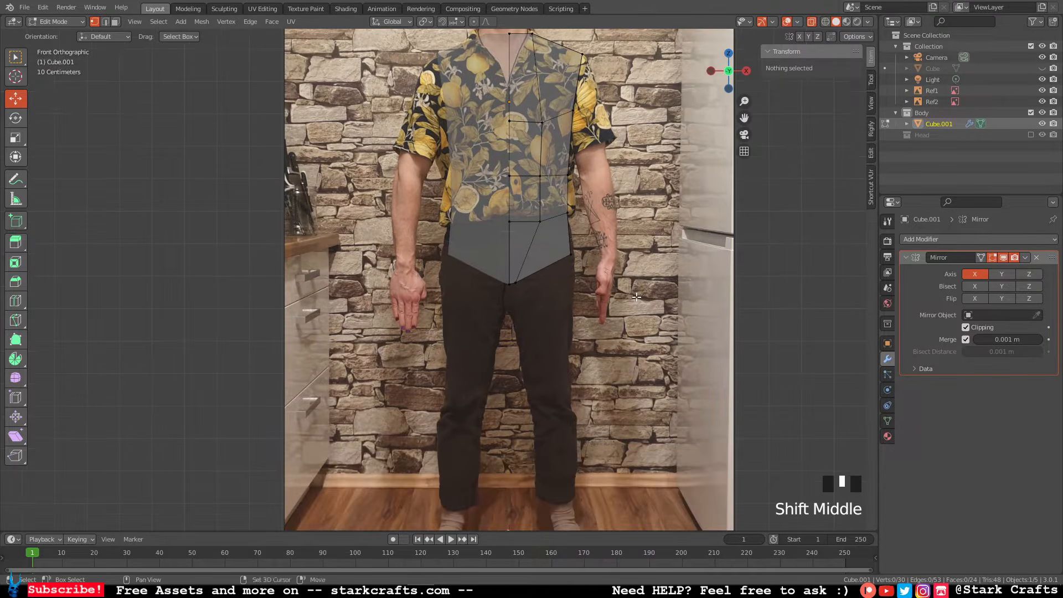
scroll(608, 295, "up", 1)
left_click_drag(622, 348, 522, 260)
left_click(610, 322)
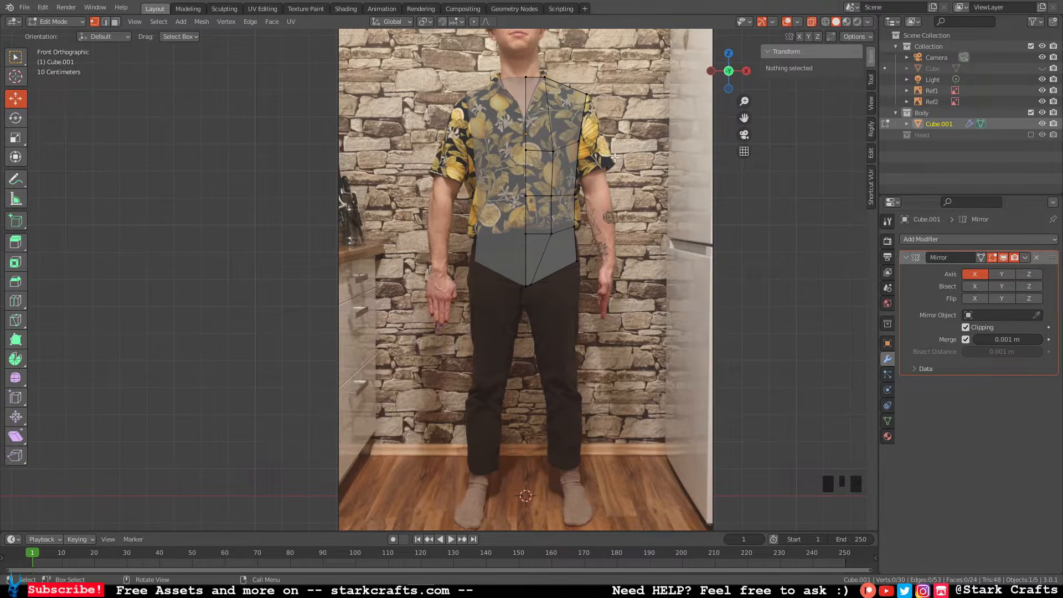
Extrude the hip's sloped lower face down the thigh to a median of about X 0.117 m, Z -0.735 m.
middle_click_drag(637, 155, 641, 202, "shift")
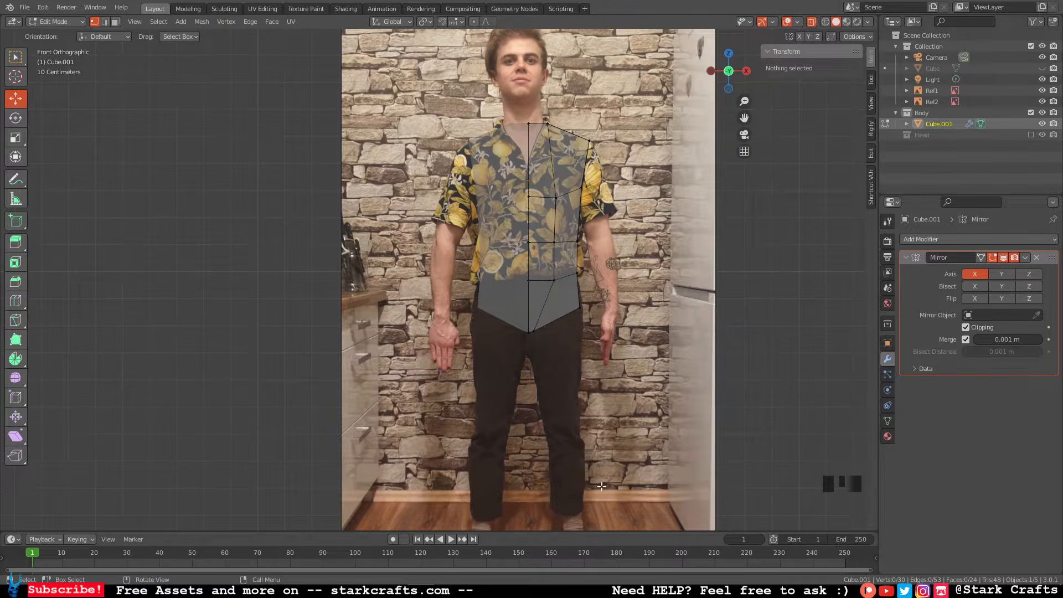
middle_click_drag(545, 374, 508, 320, "shift")
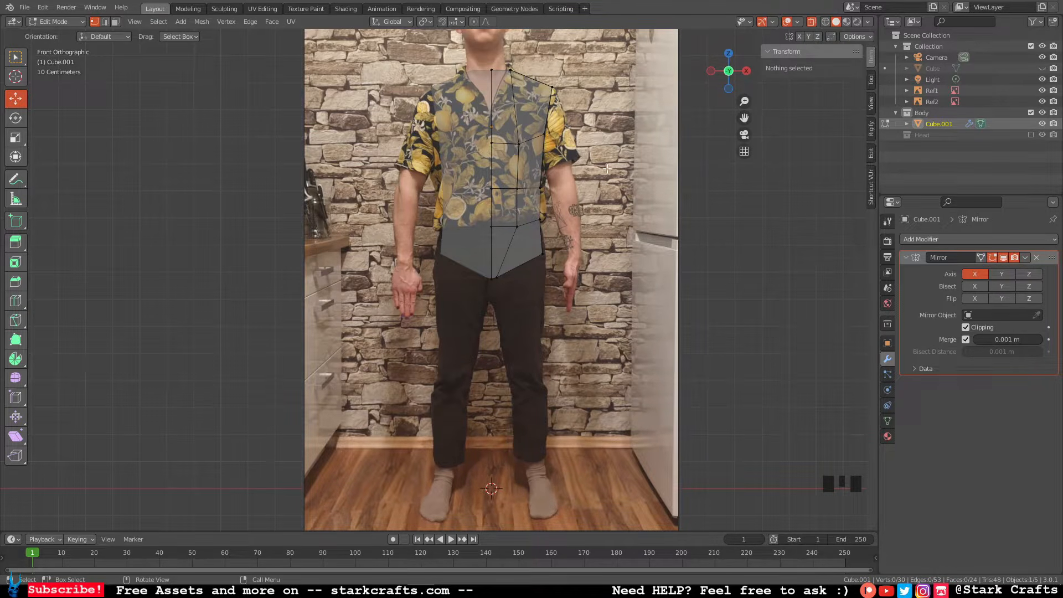
left_click_drag(576, 369, 495, 242)
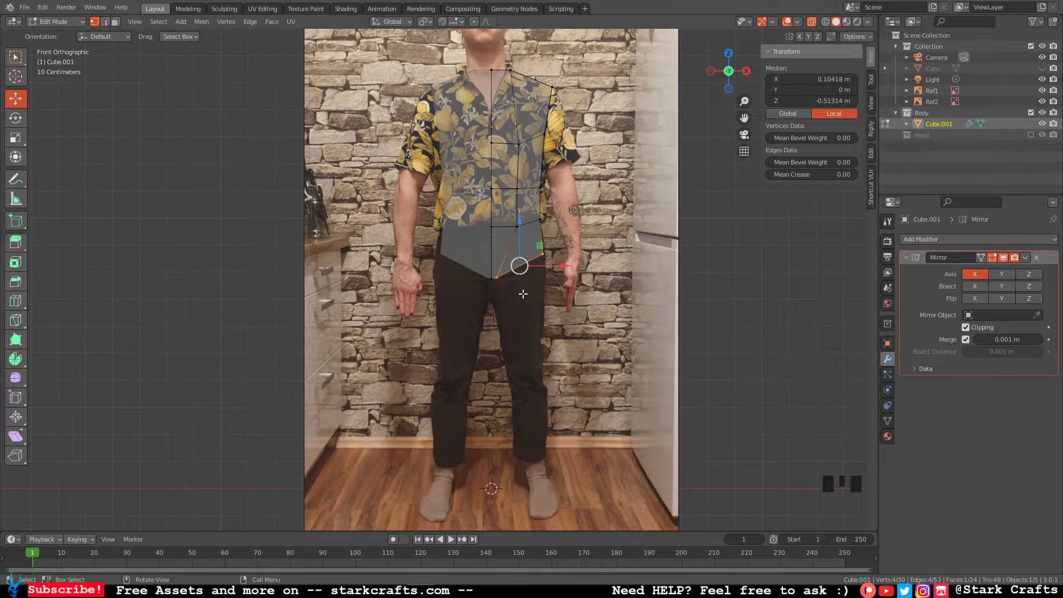
scroll(522, 294, "up", 1)
scroll(522, 294, "down", 5)
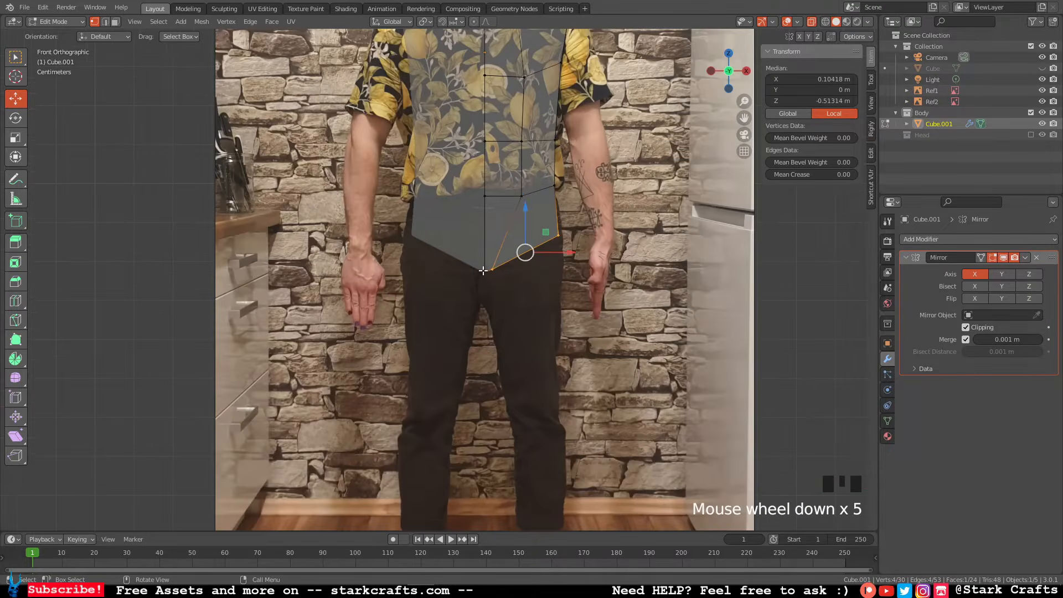
key("e")
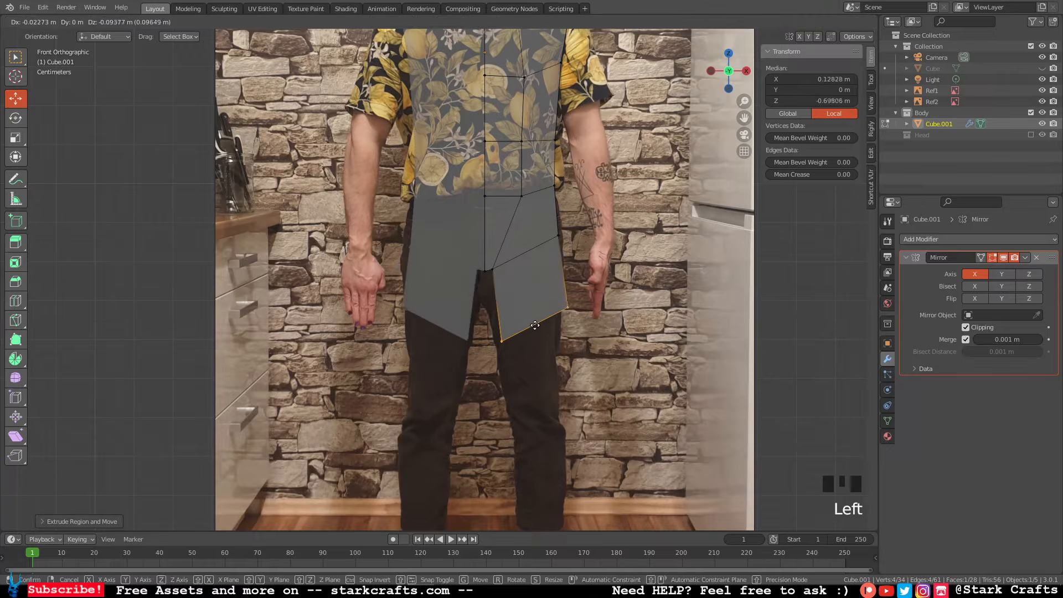
left_click(529, 341)
Rotate the extruded thigh end until its lower edge is horizontal.
middle_click_drag(637, 296, 653, 193, "shift")
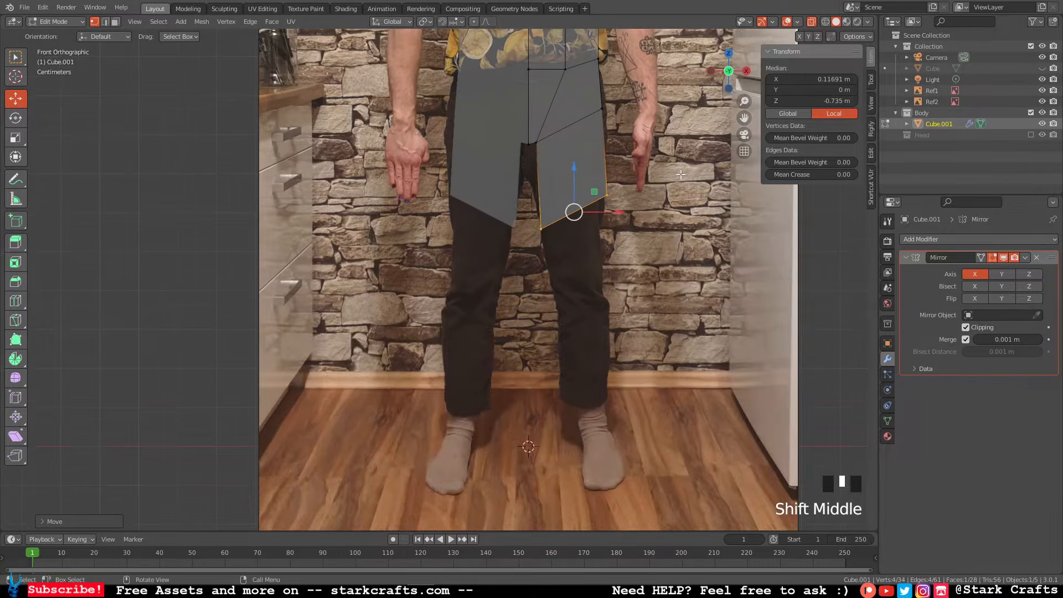
scroll(654, 193, "up", 1)
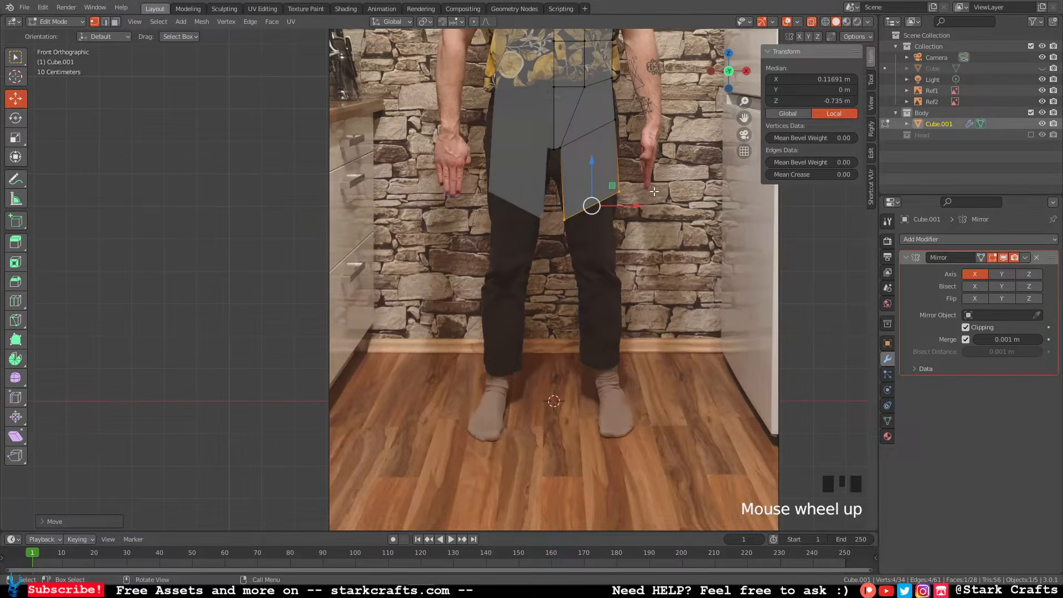
key("r")
left_click(668, 228)
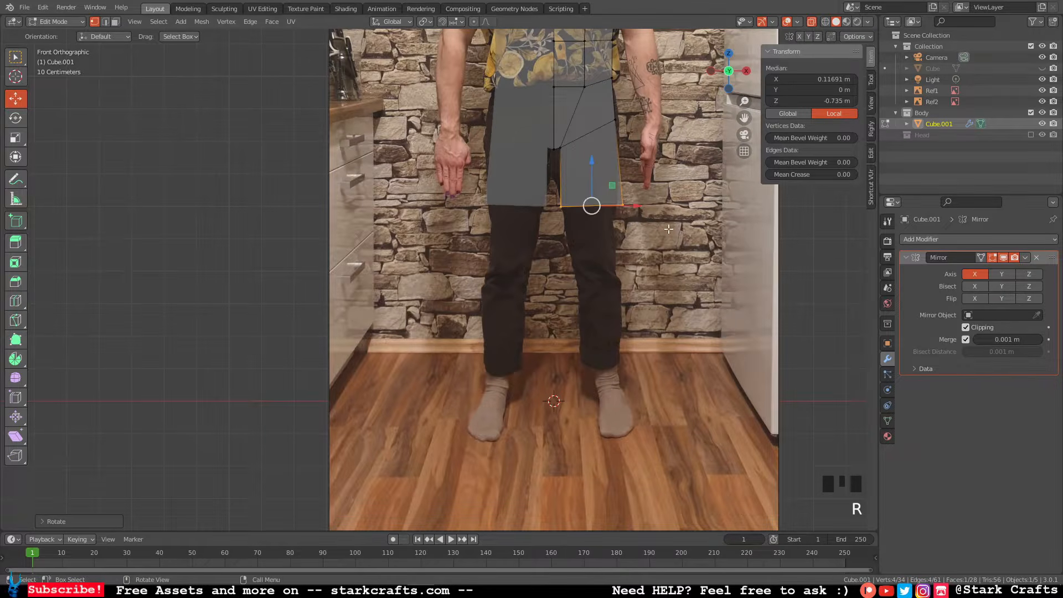
Scale the thigh's end face to about 0.79 and move it down to the trouser hem, at about X 0.144 m, Z -1.223 m.
key("s")
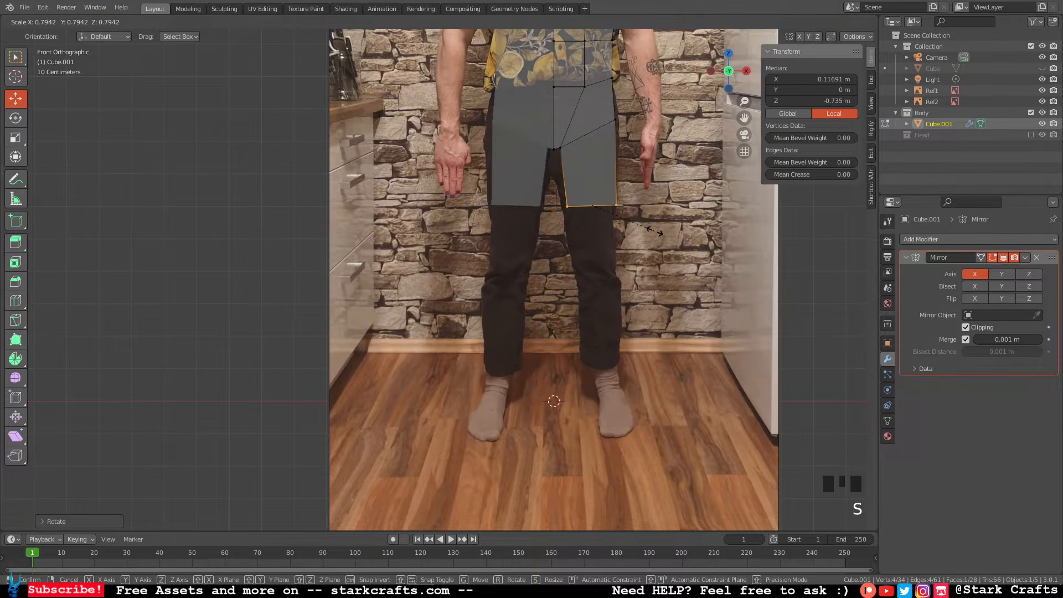
left_click(655, 230)
left_click_drag(591, 206, 601, 364)
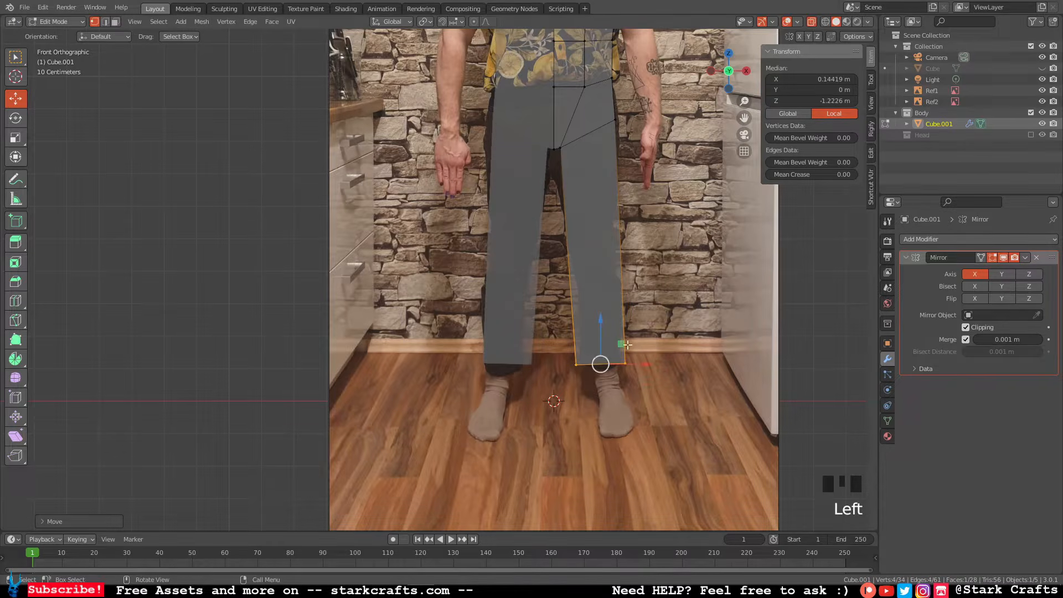
Lower the crotch vertices to about Z -0.596 m and move the outer hip pair to about X 0.194 m, Z -0.519 m.
scroll(570, 160, "up", 1)
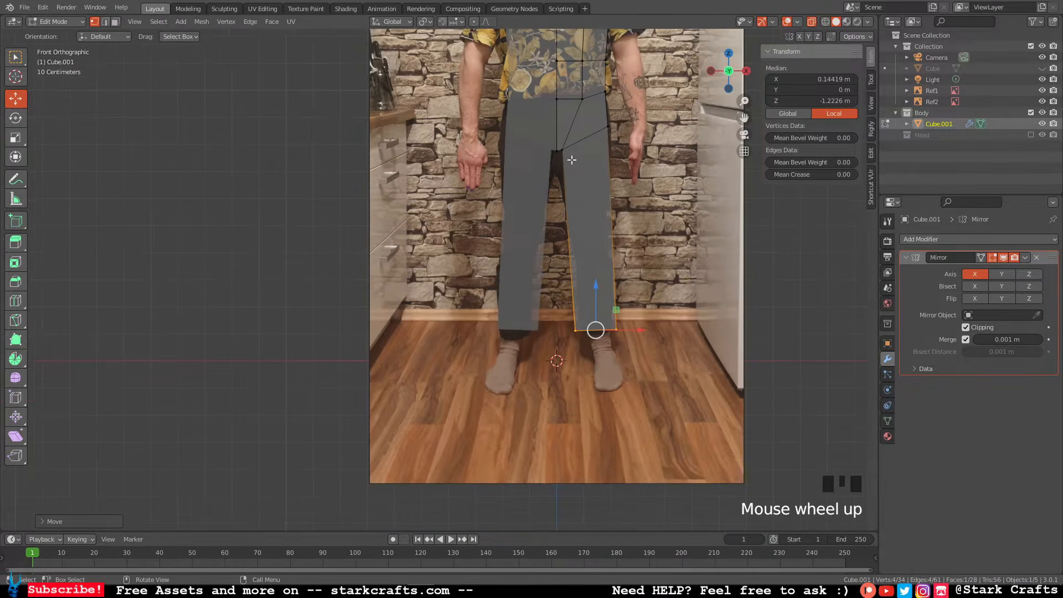
middle_click_drag(570, 159, 562, 206, "shift")
scroll(563, 206, "up", 2)
scroll(561, 204, "down", 5)
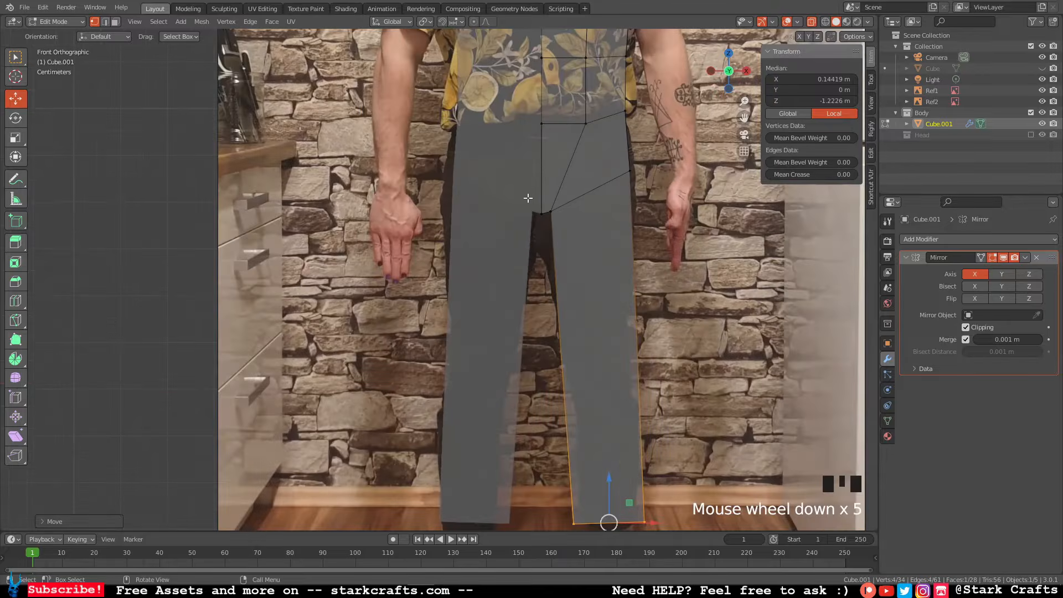
left_click(547, 213)
left_click_drag(547, 213, 548, 234)
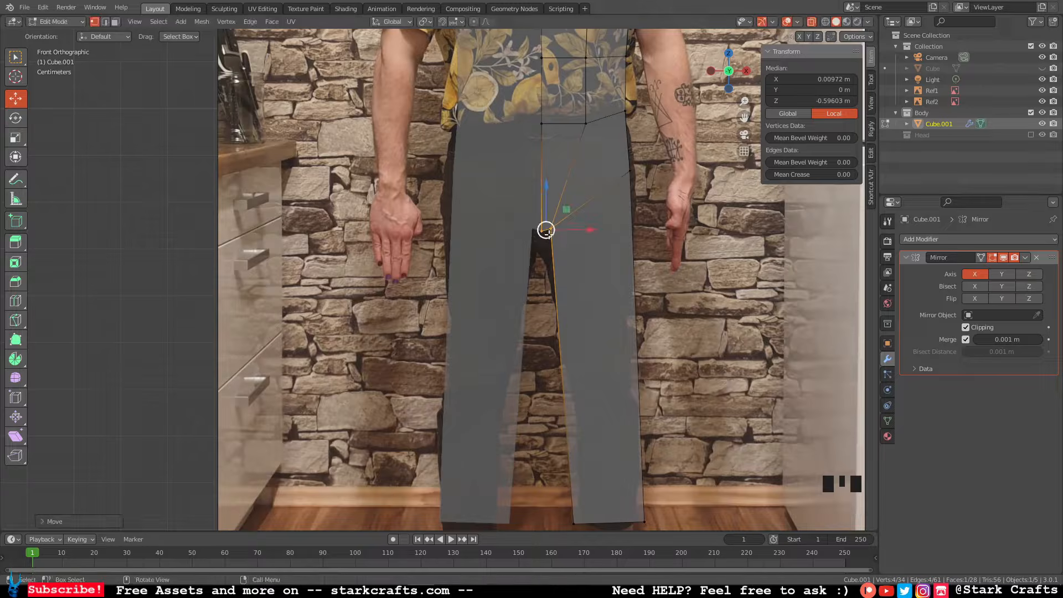
left_click(629, 170)
left_click_drag(630, 169, 637, 203)
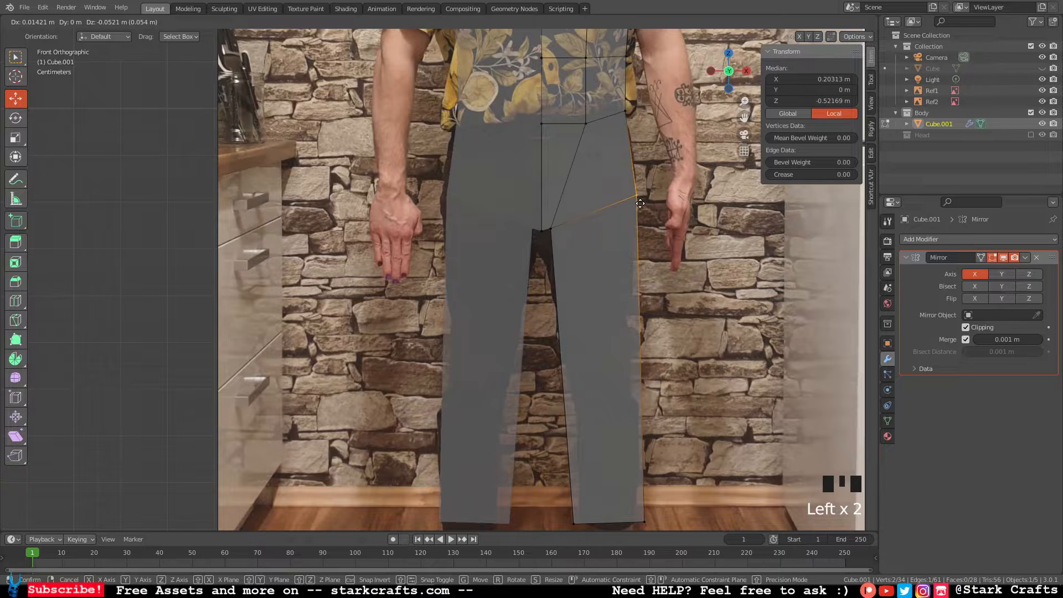
left_click(635, 202)
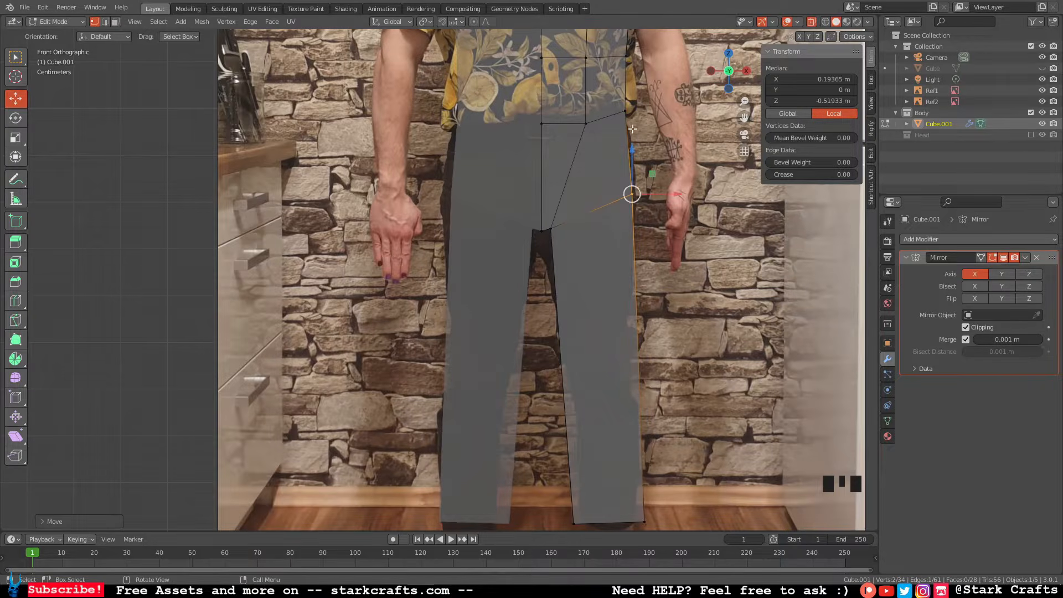
Add two loop cuts around the leg at the knee, with medians at about Z -0.841 m and Z -0.923 m.
scroll(636, 160, "up", 2)
middle_click_drag(670, 256, 677, 212, "shift")
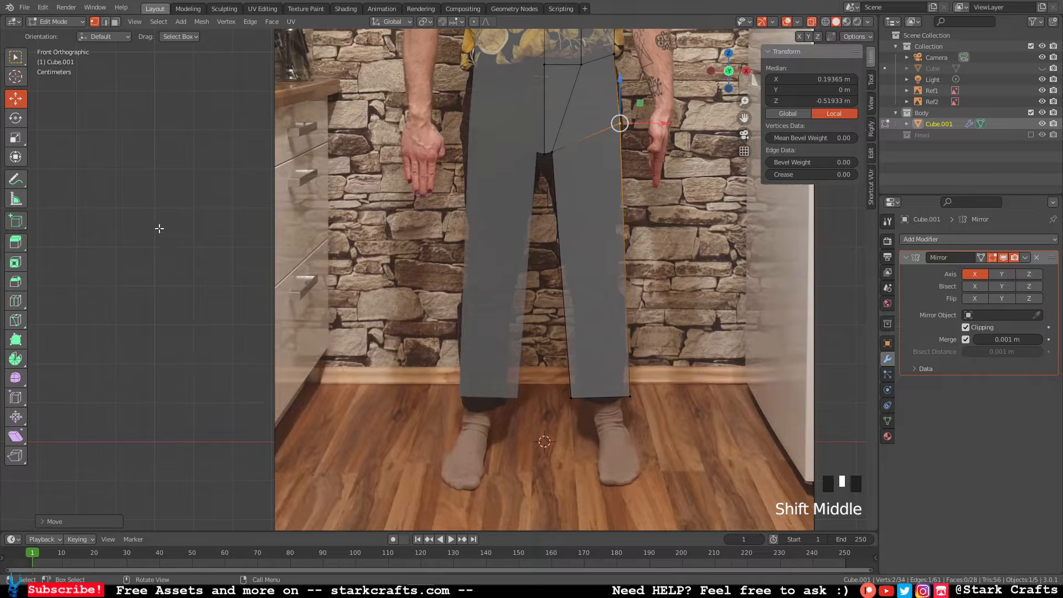
left_click(15, 300)
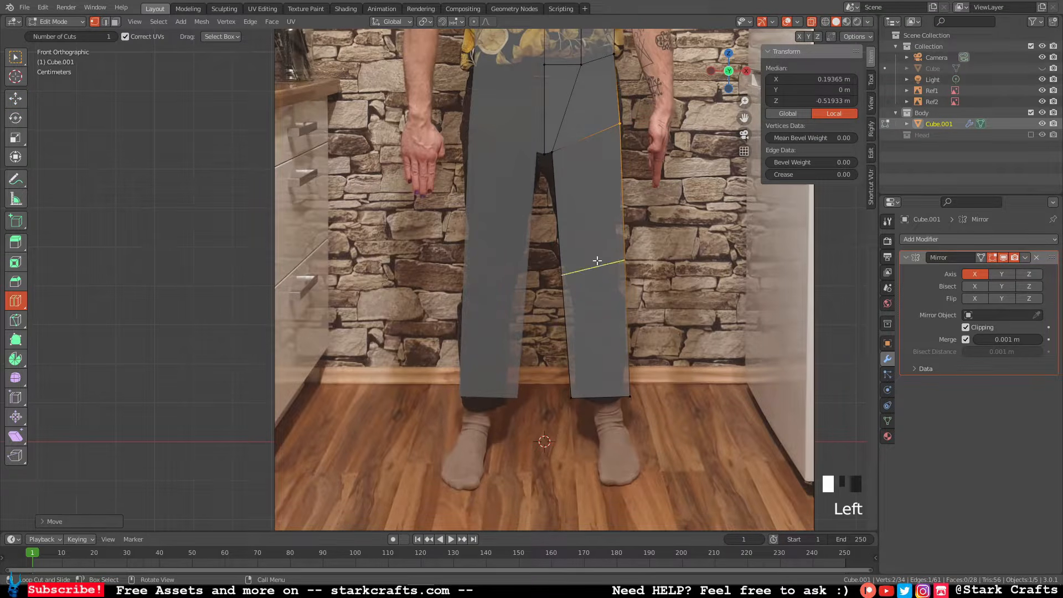
left_click_drag(592, 267, 590, 252)
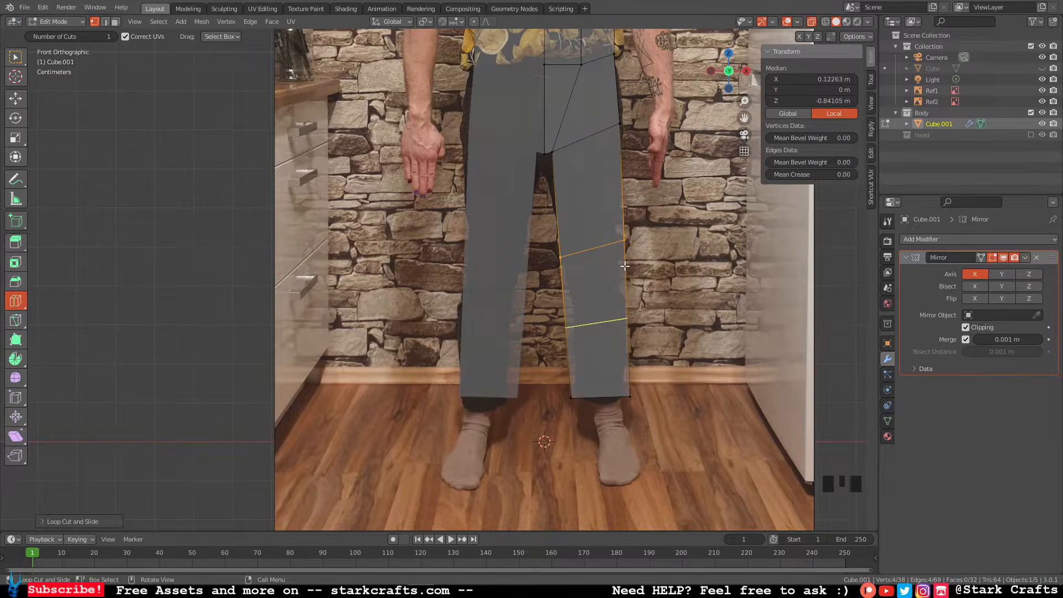
left_click_drag(609, 318, 609, 273)
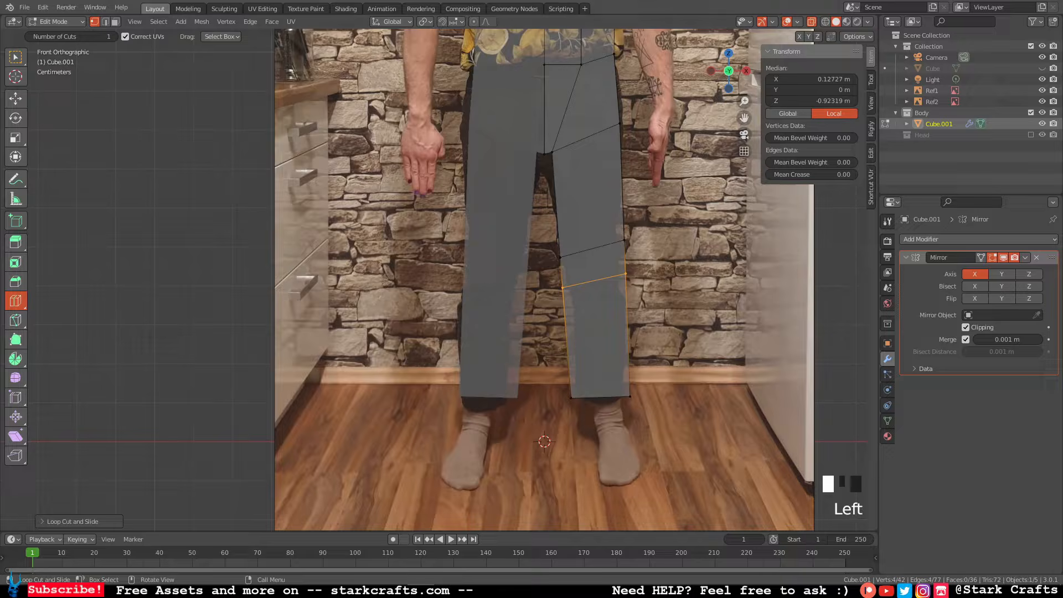
Move the knee and hem vertices to the trouser outline in front view, placing the outer hem pair at about X 0.203 m, Z -1.216 m.
left_click(15, 98)
left_click_drag(541, 242, 570, 276)
left_click_drag(617, 224, 641, 294)
left_click_drag(623, 256, 621, 265)
left_click_drag(649, 422, 620, 396)
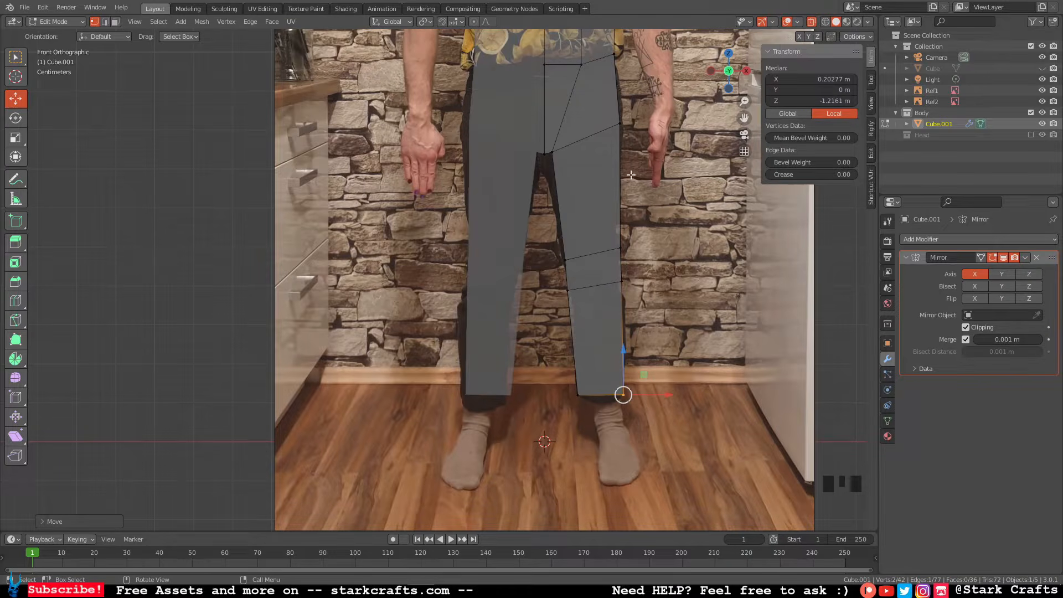
Examine the body mesh against the front and side references, including from angled perspectives, finishing in the right orthographic view.
middle_click_drag(649, 175, 632, 277, "shift")
scroll(654, 222, "up", 4)
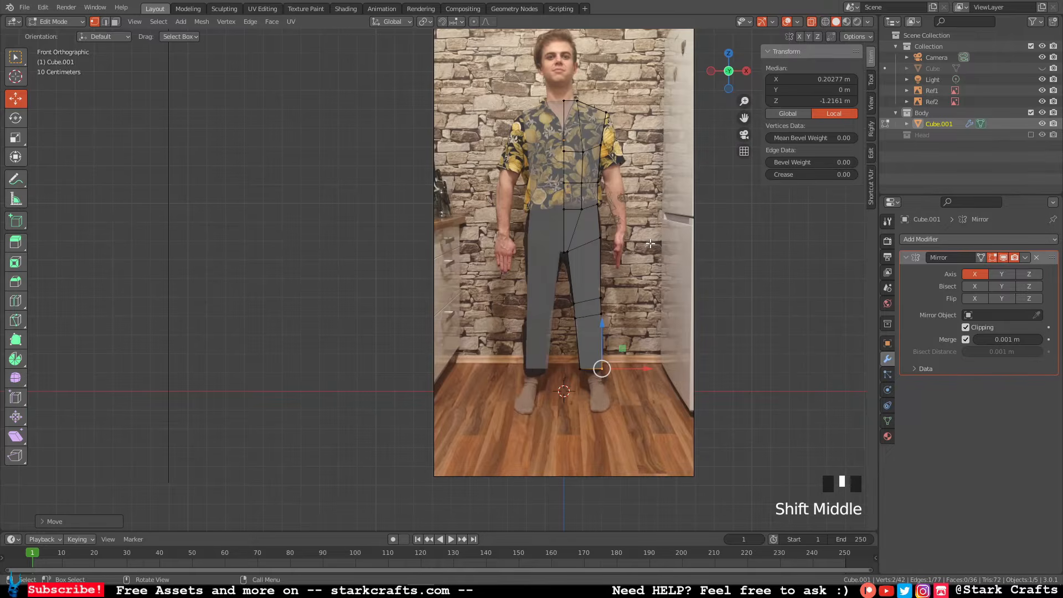
scroll(652, 242, "up", 1)
scroll(652, 238, "down", 4)
scroll(653, 235, "up", 2)
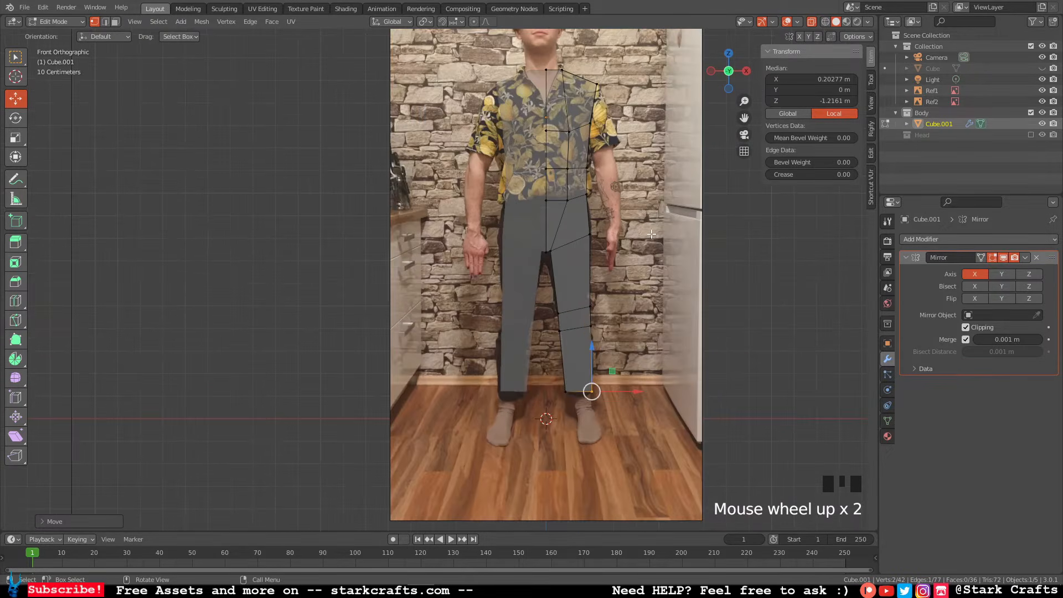
middle_click_drag(653, 235, 558, 299)
left_click(728, 87)
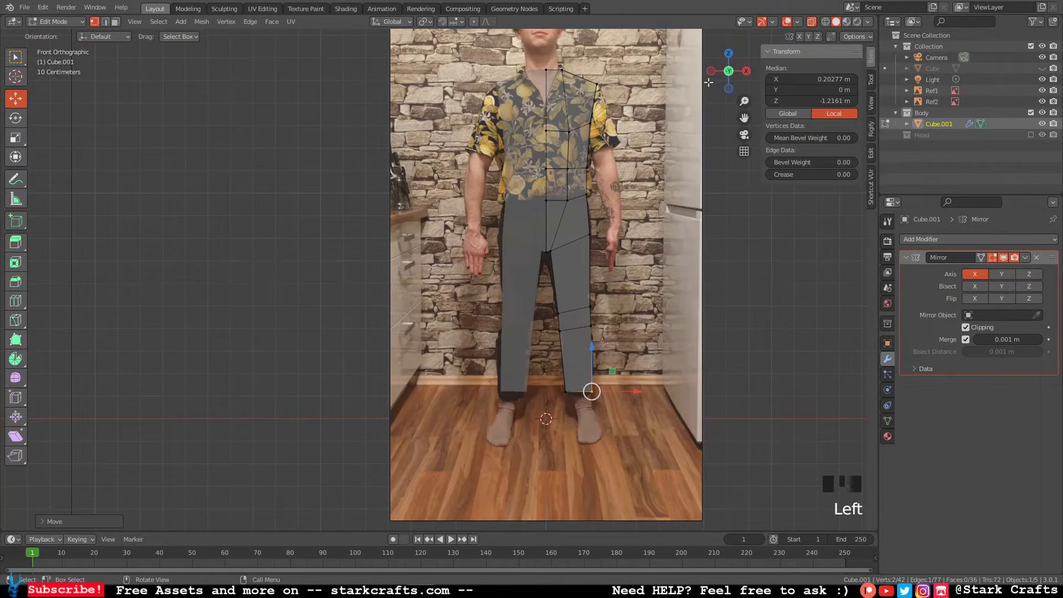
left_click(746, 71)
middle_click_drag(517, 192, 618, 196, "shift")
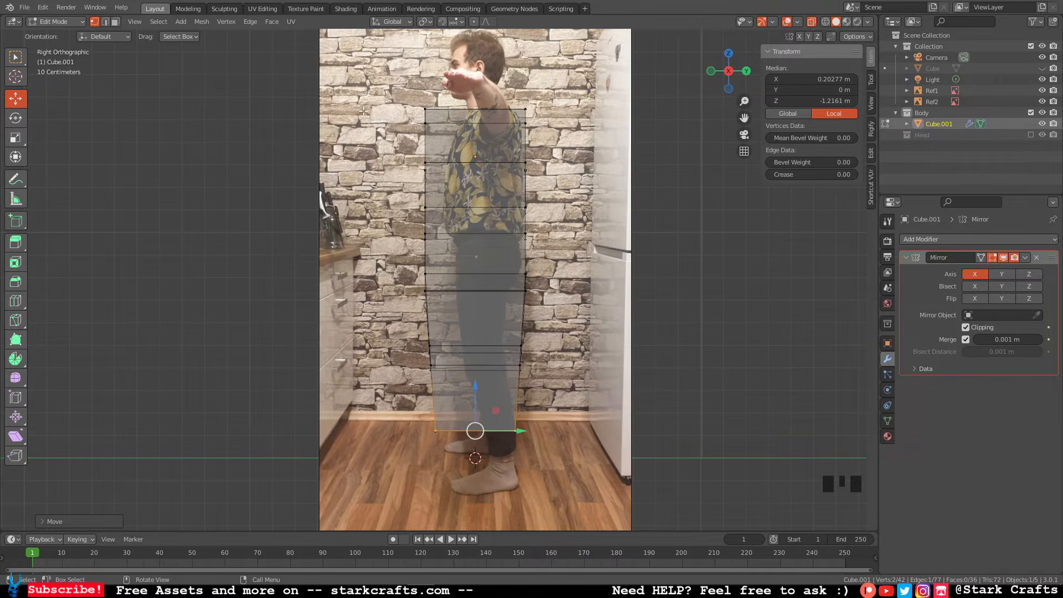
middle_click_drag(364, 111, 519, 140)
left_click(728, 81)
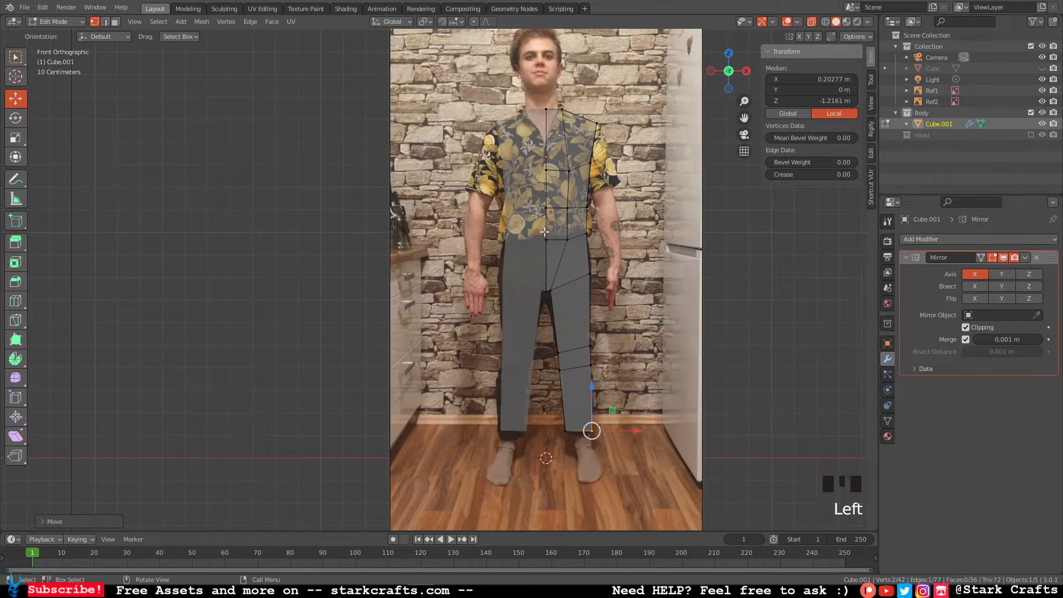
left_click(747, 71)
middle_click_drag(675, 129, 768, 154)
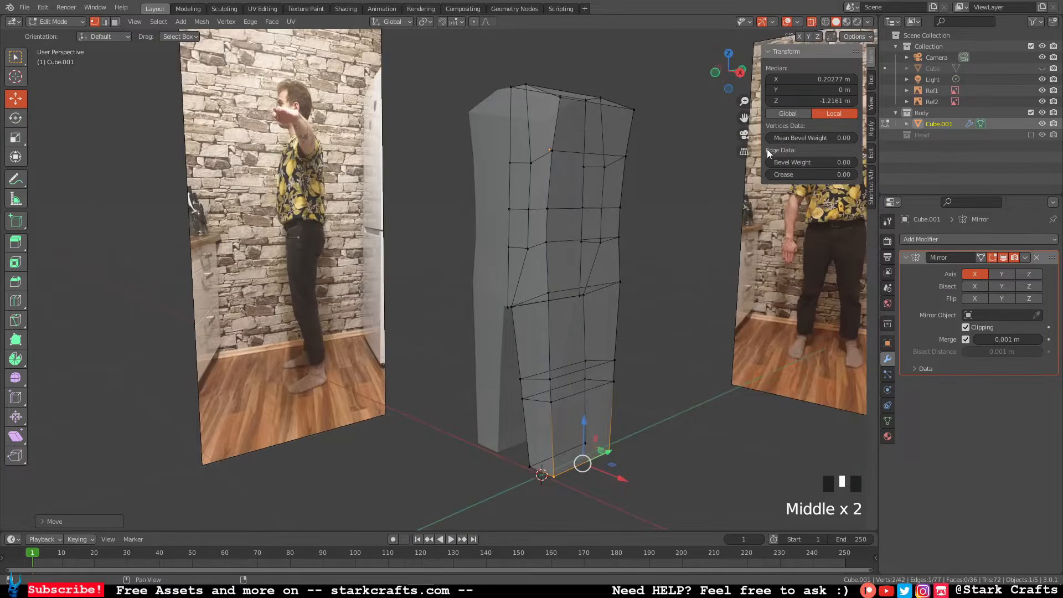
left_click(741, 73)
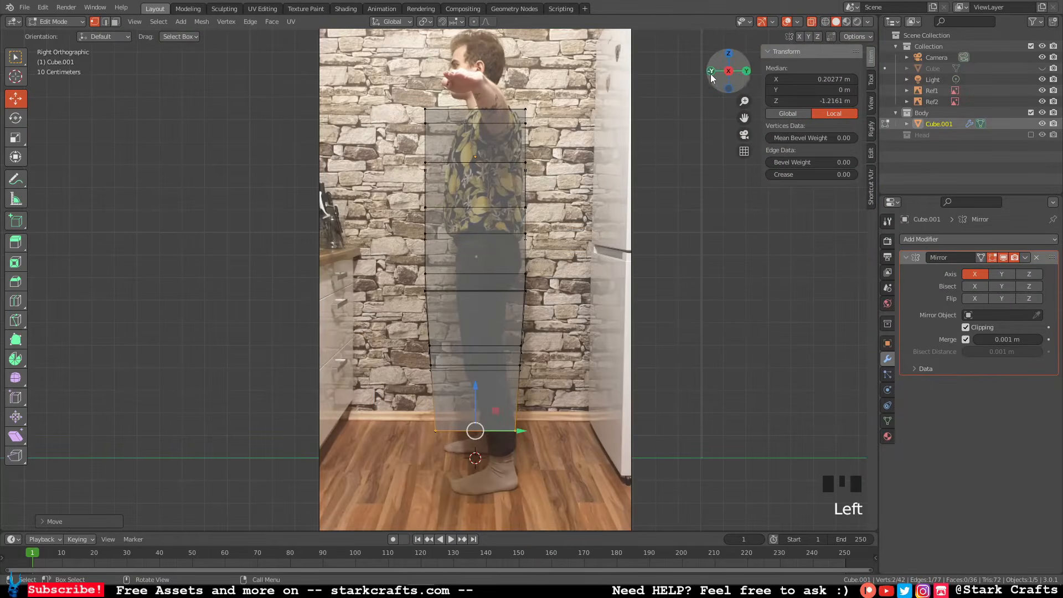
middle_click_drag(619, 185, 672, 254)
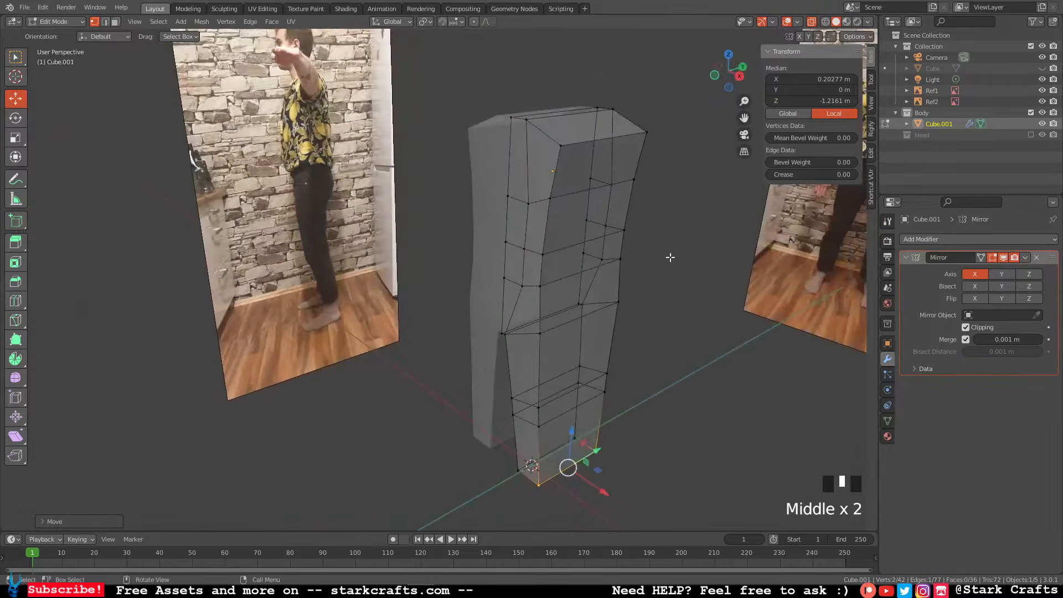
left_click(738, 75)
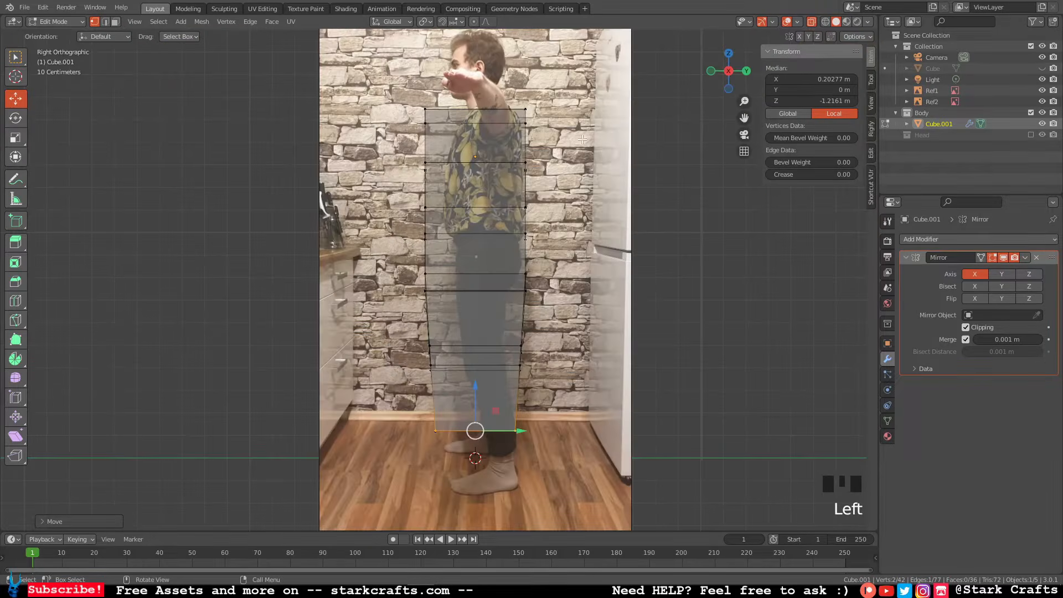
Move the front and back shoulder vertices inward to the side-view shirt outline, placing the back group at about Y 0.161 m, Z 0.189 m.
scroll(583, 139, "up", 1)
scroll(548, 177, "down", 4)
scroll(526, 222, "up", 1)
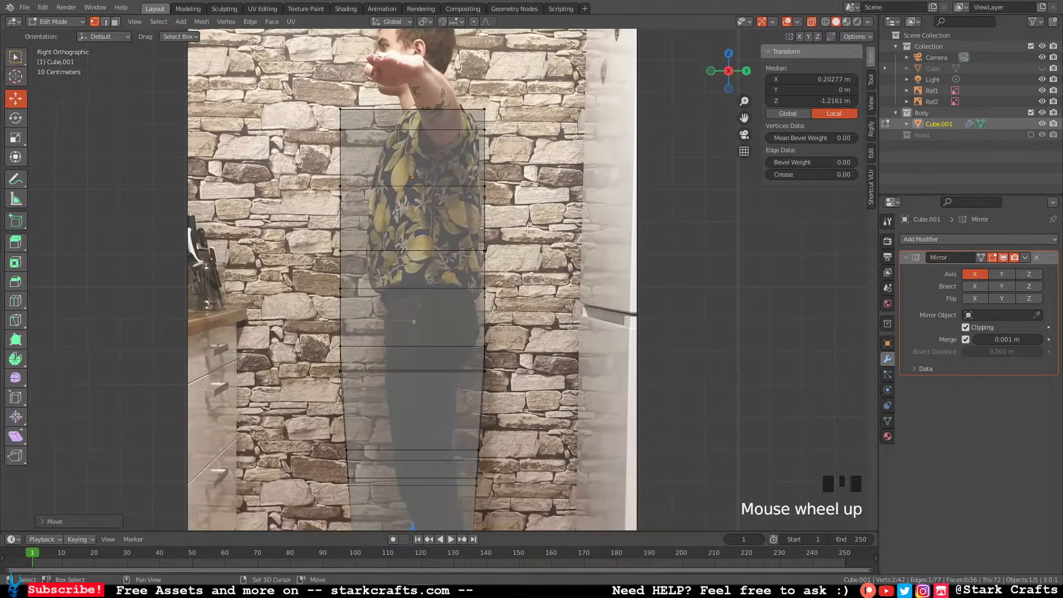
middle_click_drag(361, 173, 433, 184, "shift")
left_click_drag(377, 111, 572, 129)
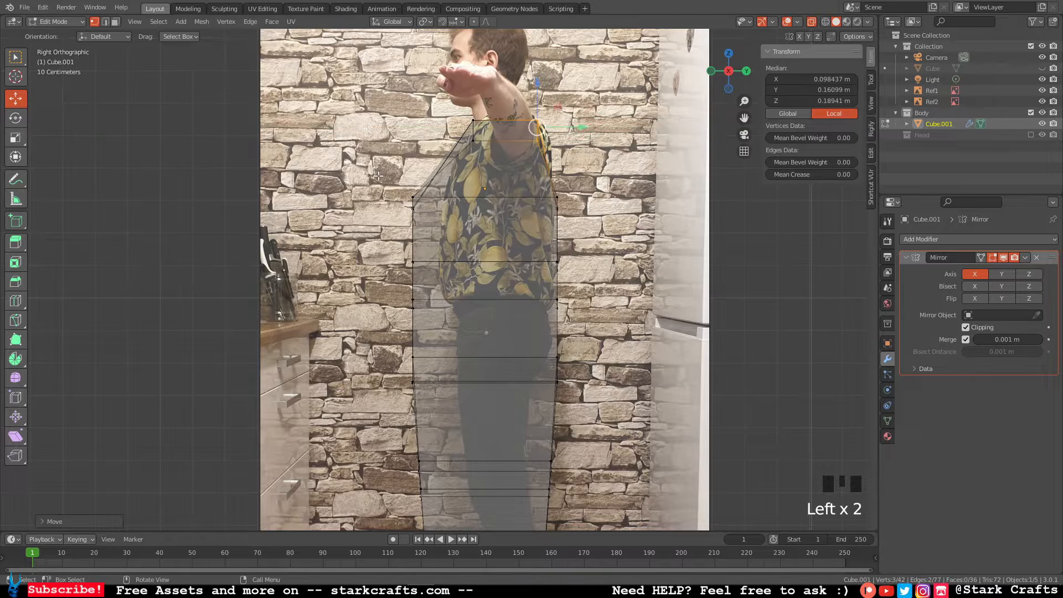
Move the front chest, waist and belt-line vertices back to the shirt's front outline, with the waist and belt groups at about Y -0.115 m.
left_click(412, 198)
left_click_drag(381, 181, 484, 206)
left_click(383, 241)
left_click_drag(383, 241, 449, 276)
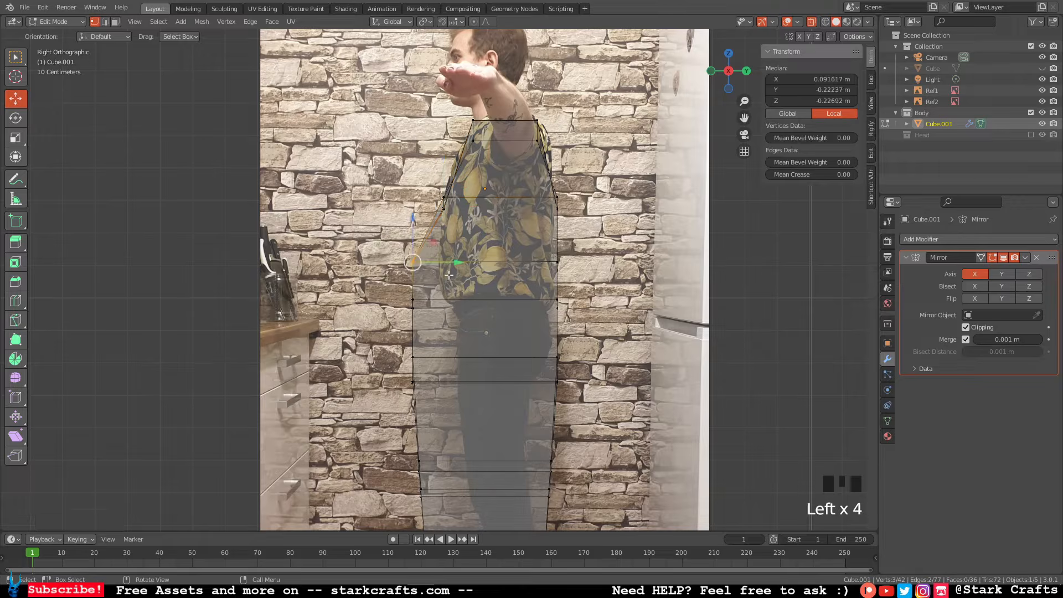
left_click_drag(352, 242, 494, 284)
scroll(413, 262, "down", 3)
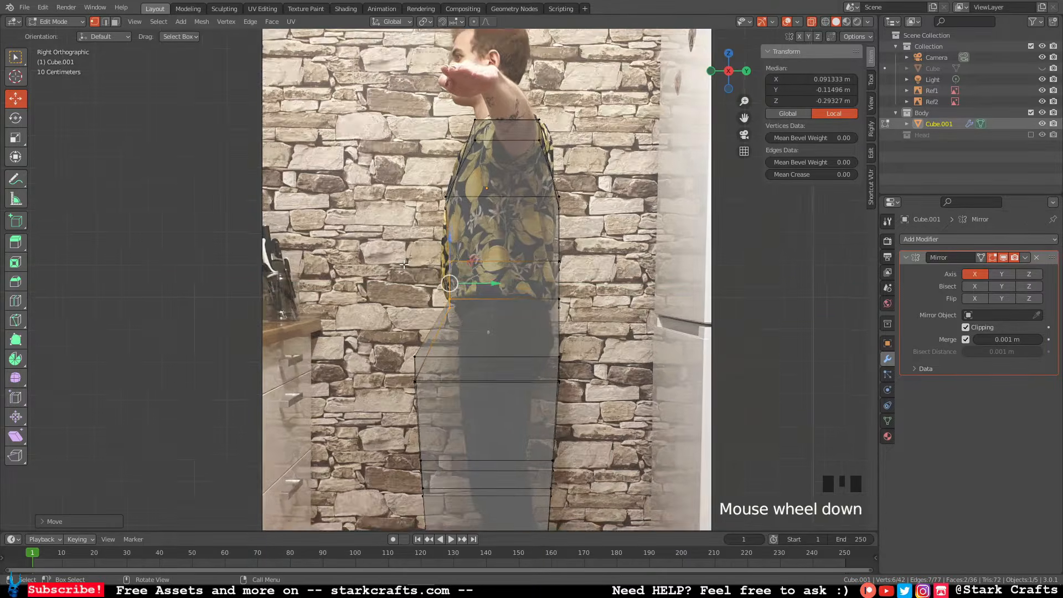
Move the back chest, waist and belt-line vertices forward to the shirt's back outline, placing the belt-line group at about Y 0.196 m.
middle_click_drag(413, 261, 438, 174, "shift")
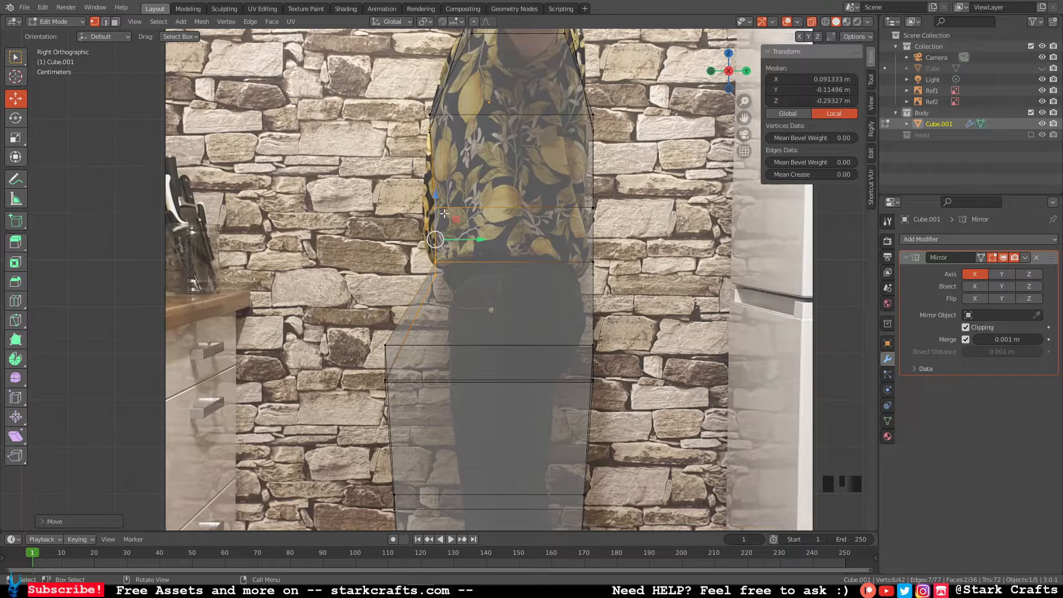
middle_click_drag(380, 271, 373, 268, "shift")
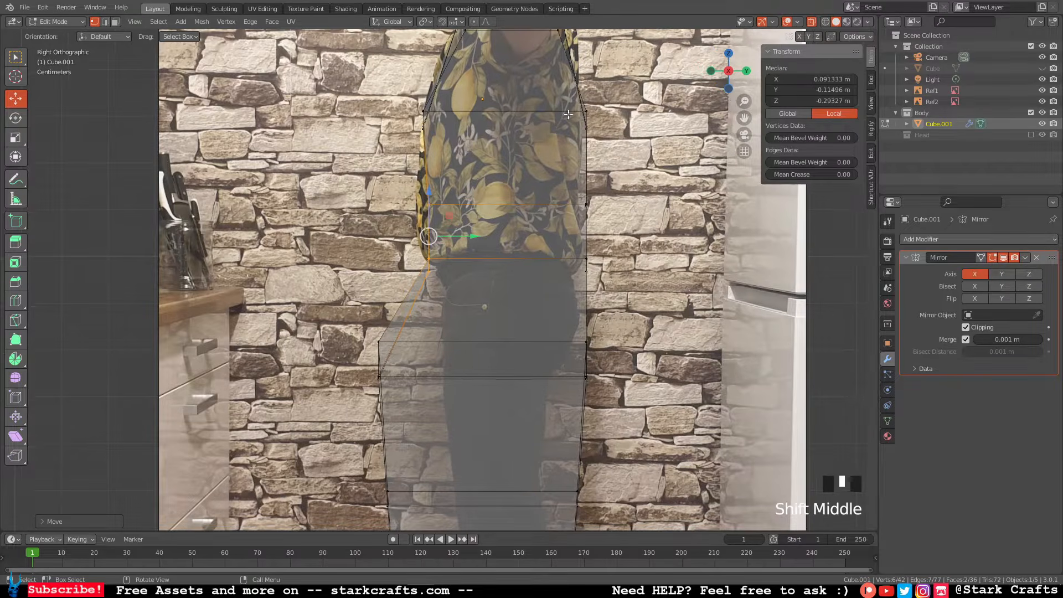
left_click_drag(619, 136, 565, 100)
left_click_drag(627, 125, 617, 126)
left_click(612, 217)
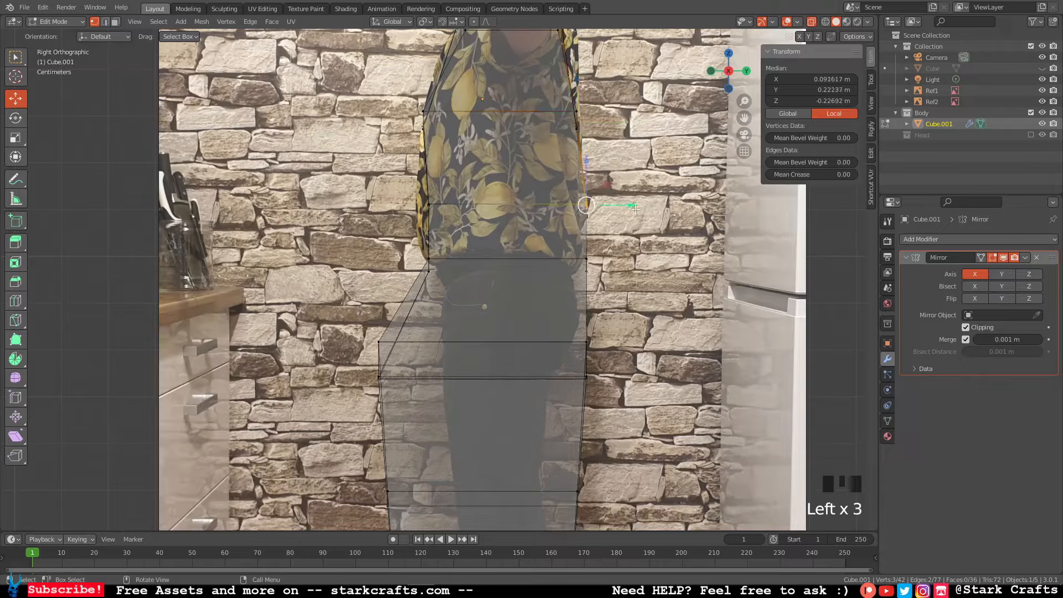
left_click_drag(635, 208, 620, 207)
left_click_drag(613, 295, 566, 240)
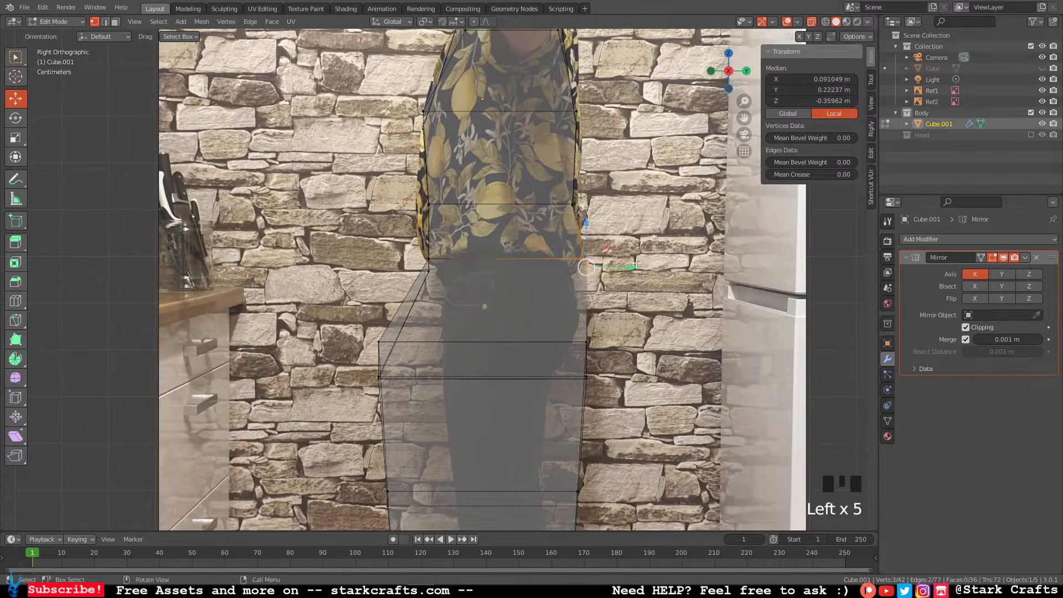
left_click_drag(636, 263, 624, 264)
Move the back hip, crotch and upper knee vertices forward to the trouser outline, placing the upper knee pair at about Y 0.123 m.
middle_click_drag(652, 434, 621, 353, "shift")
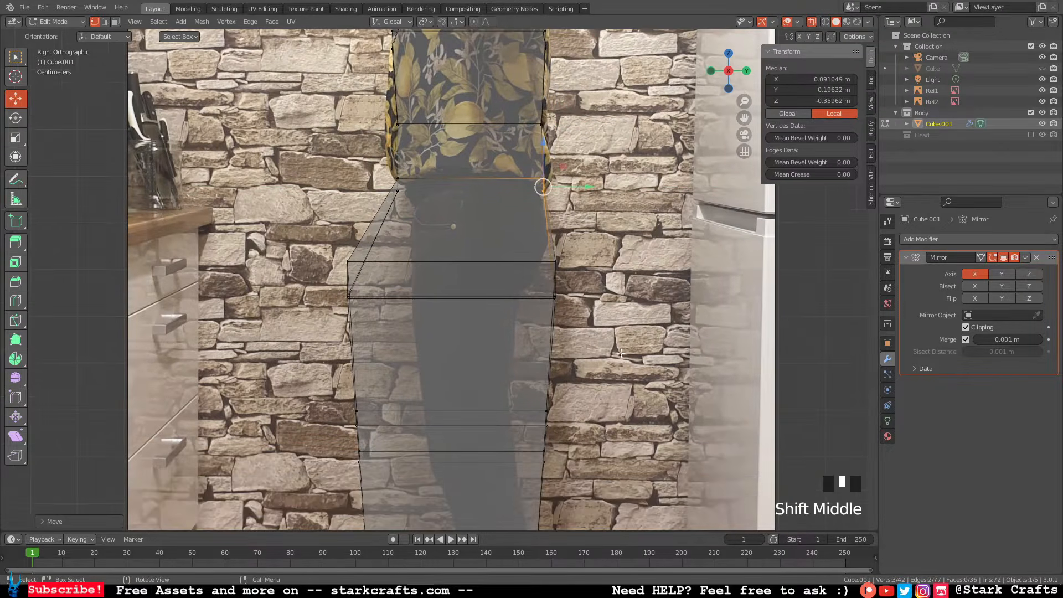
left_click_drag(621, 344, 541, 255)
left_click_drag(606, 285, 558, 301)
left_click_drag(591, 449, 518, 396)
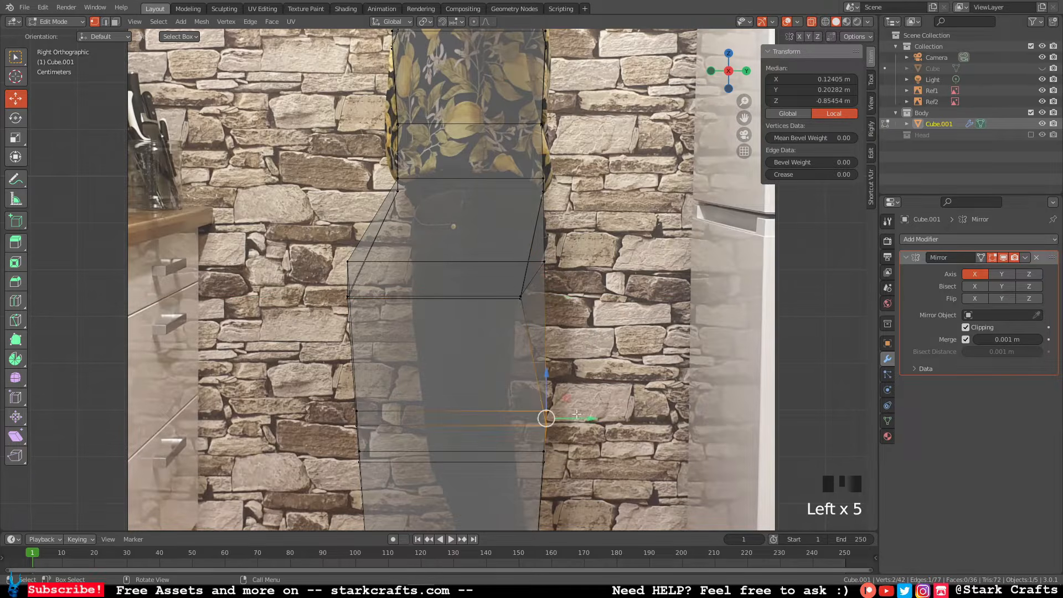
left_click_drag(591, 418, 554, 418)
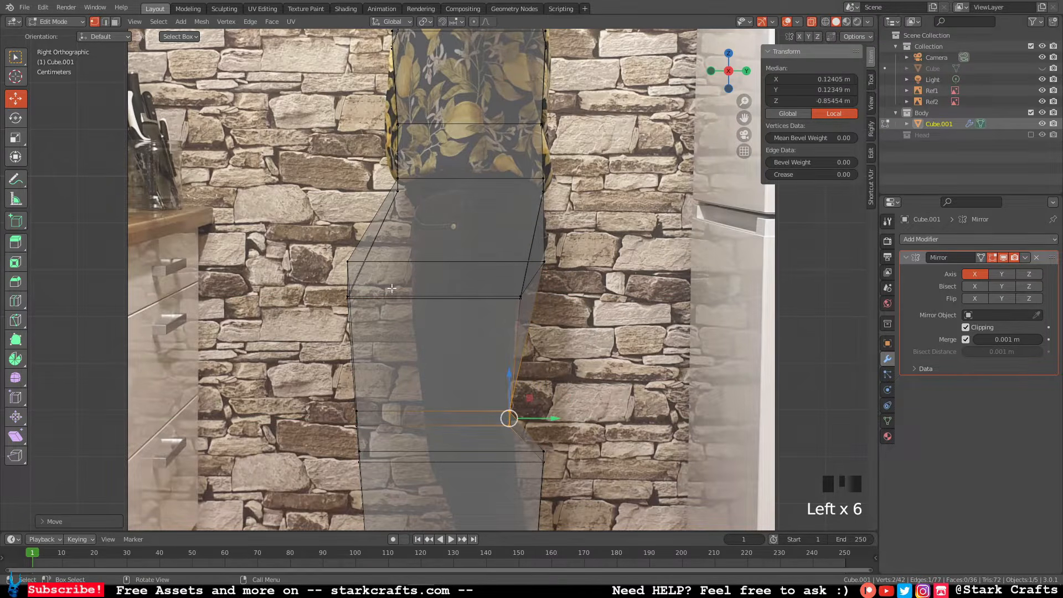
Move the front hip, belt-line and knee vertices to the trouser outline, with the belt line at about Y -0.091 m and lower knee at Y -0.044 m.
left_click_drag(339, 241, 451, 285)
left_click_drag(378, 174, 445, 189)
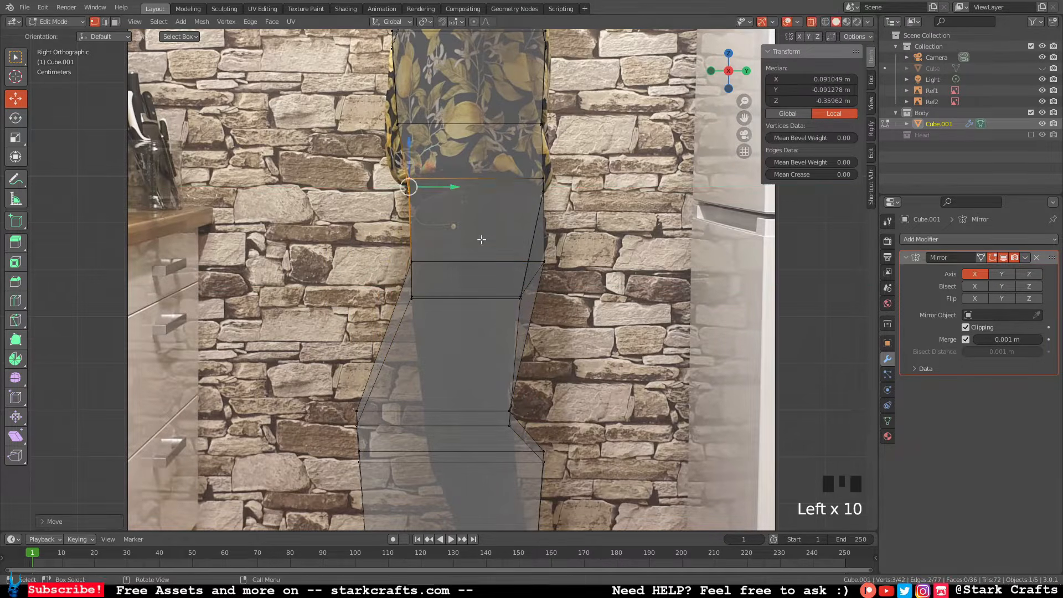
middle_click_drag(487, 313, 491, 241, "shift")
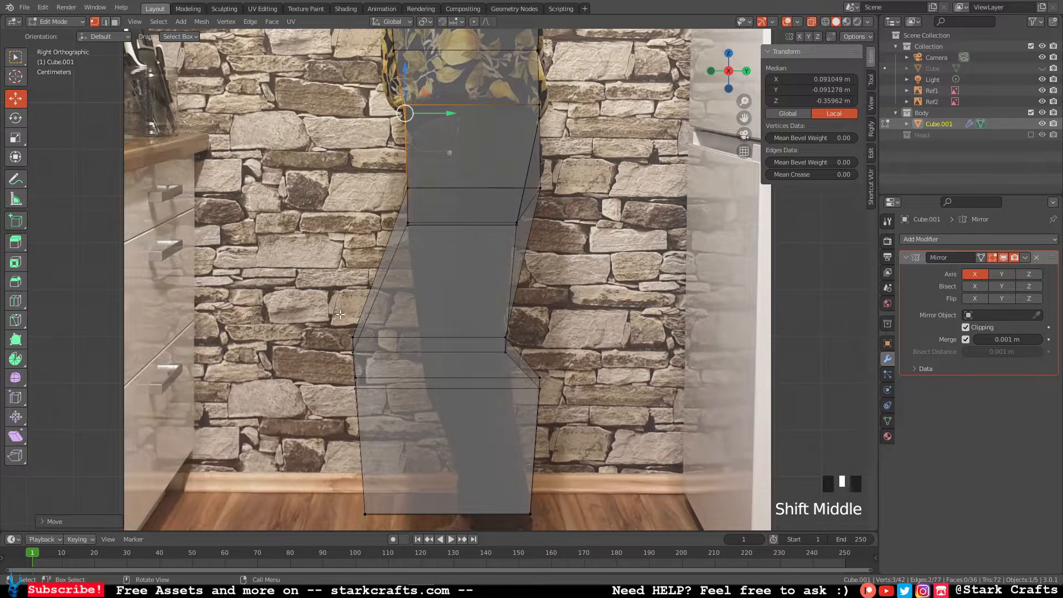
left_click_drag(322, 318, 474, 366)
left_click_drag(401, 371, 466, 387)
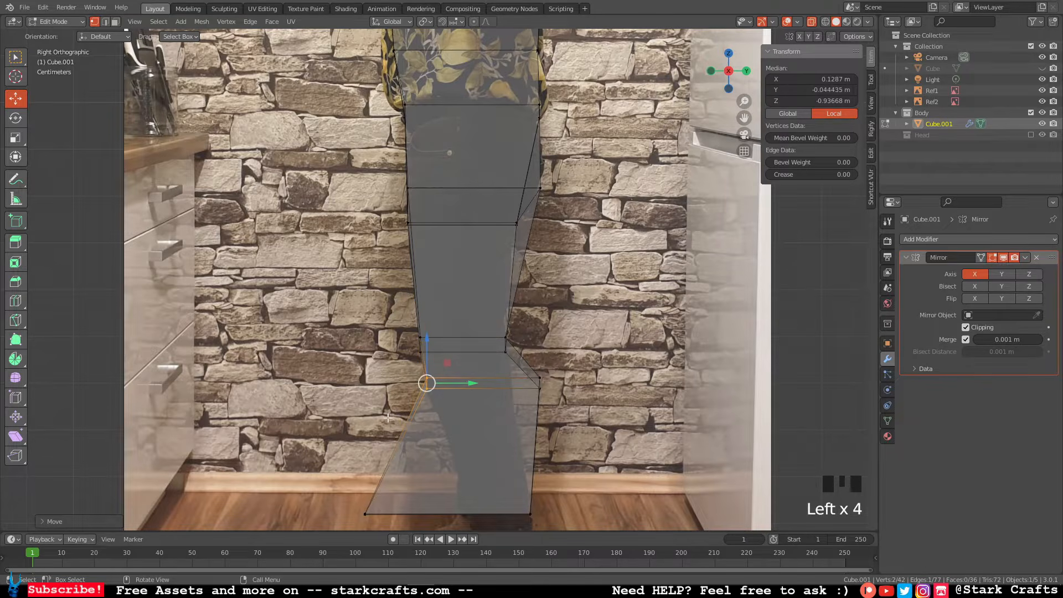
Move the back lower-knee vertices forward to about Y 0.140 m and the front ankle vertices back to about Y 0.042 m.
middle_click_drag(387, 418, 370, 359, "shift")
left_click_drag(453, 325, 547, 324)
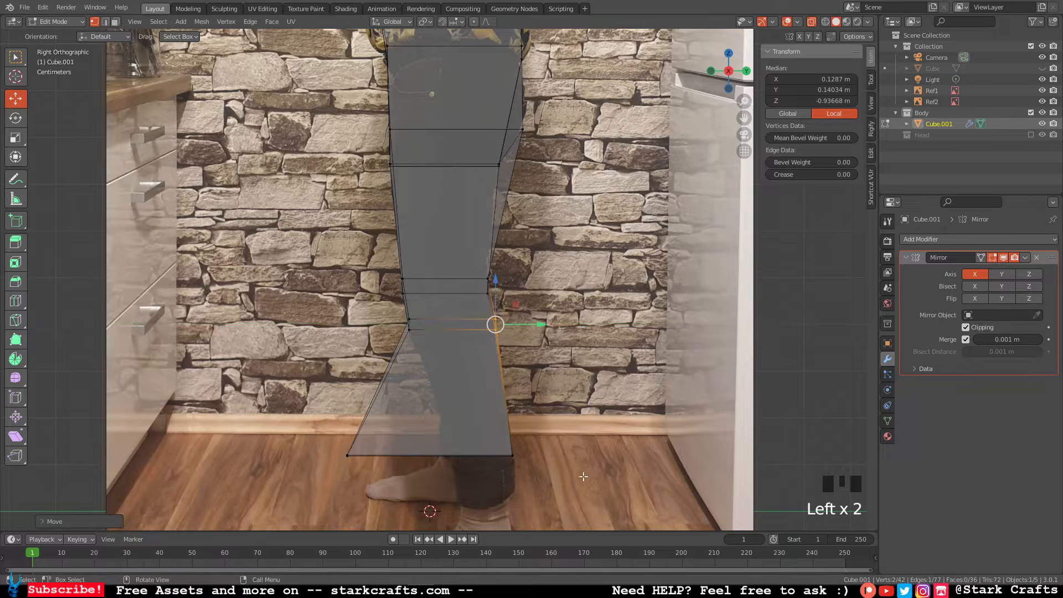
left_click_drag(330, 438, 371, 501)
left_click_drag(387, 455, 494, 454)
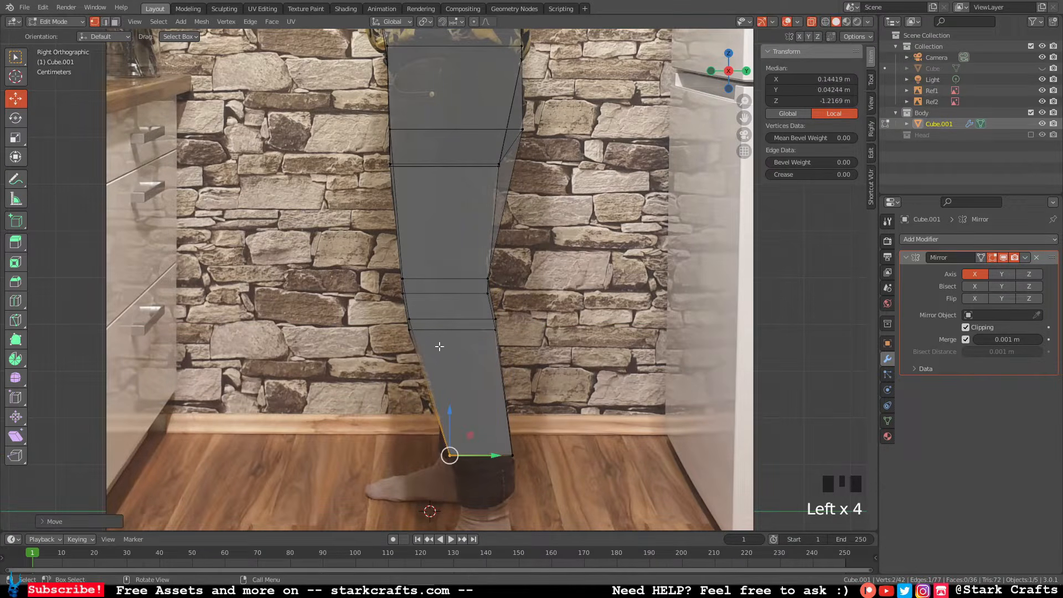
scroll(572, 203, "up", 3)
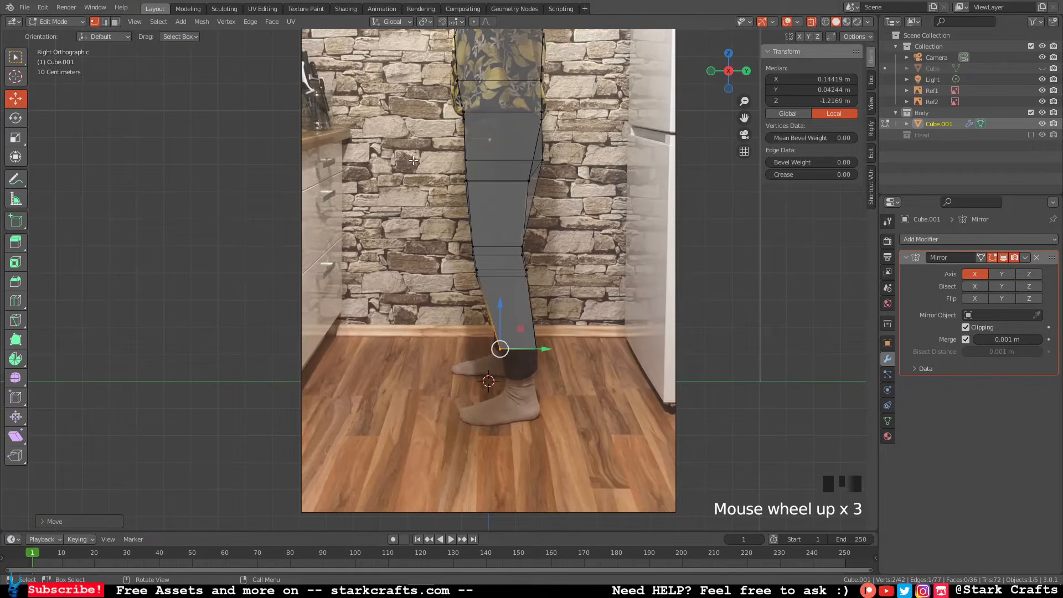
Move the front chest and waist vertices slightly back to the shirt outline, with the waist at about Y -0.103 m.
middle_click_drag(413, 161, 423, 204)
scroll(487, 173, "up", 3)
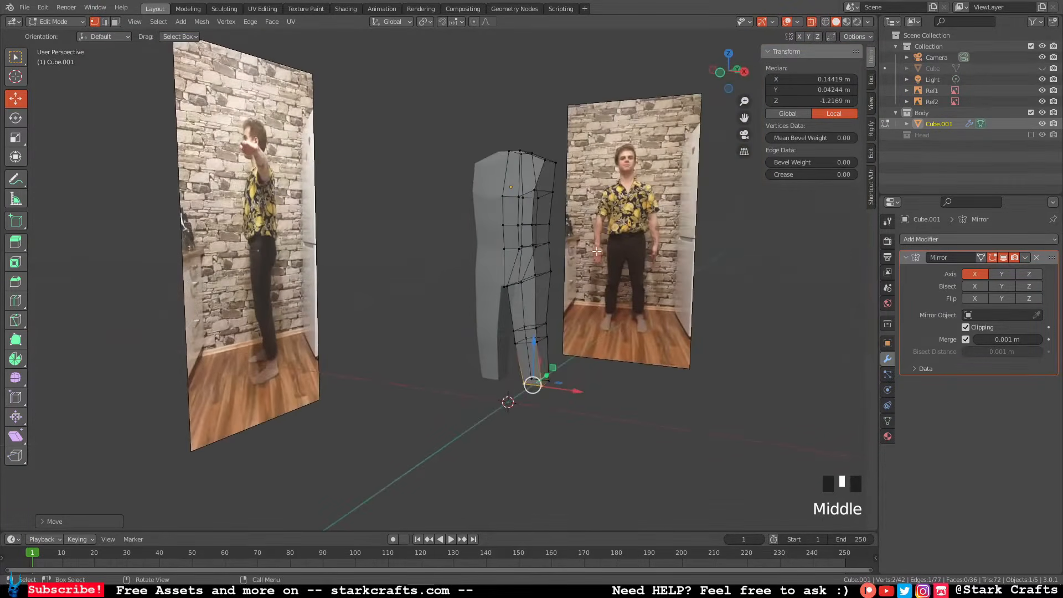
middle_click_drag(598, 251, 603, 272)
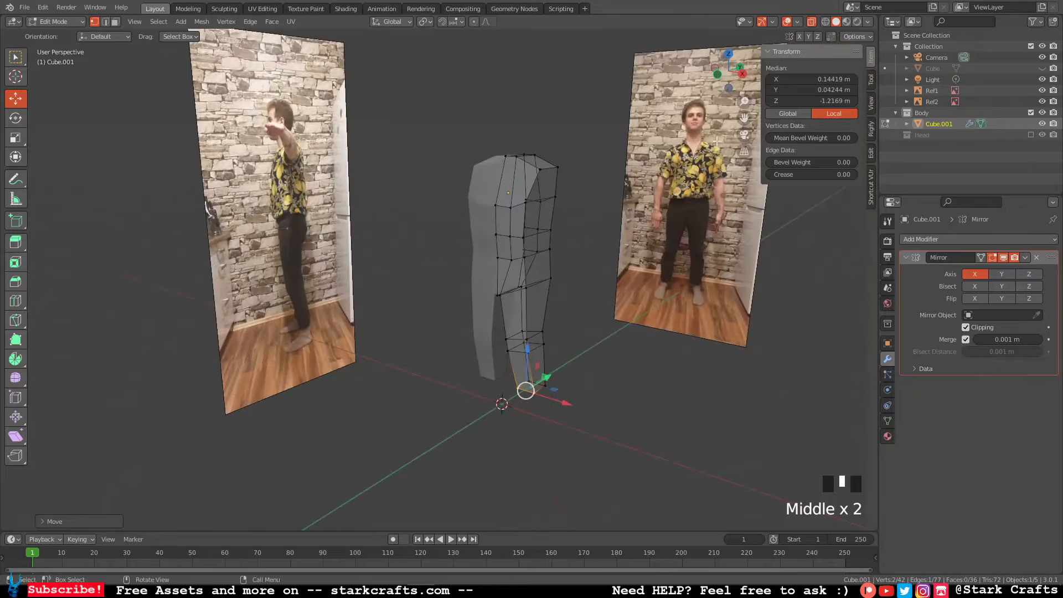
left_click(742, 73)
scroll(385, 205, "up", 1)
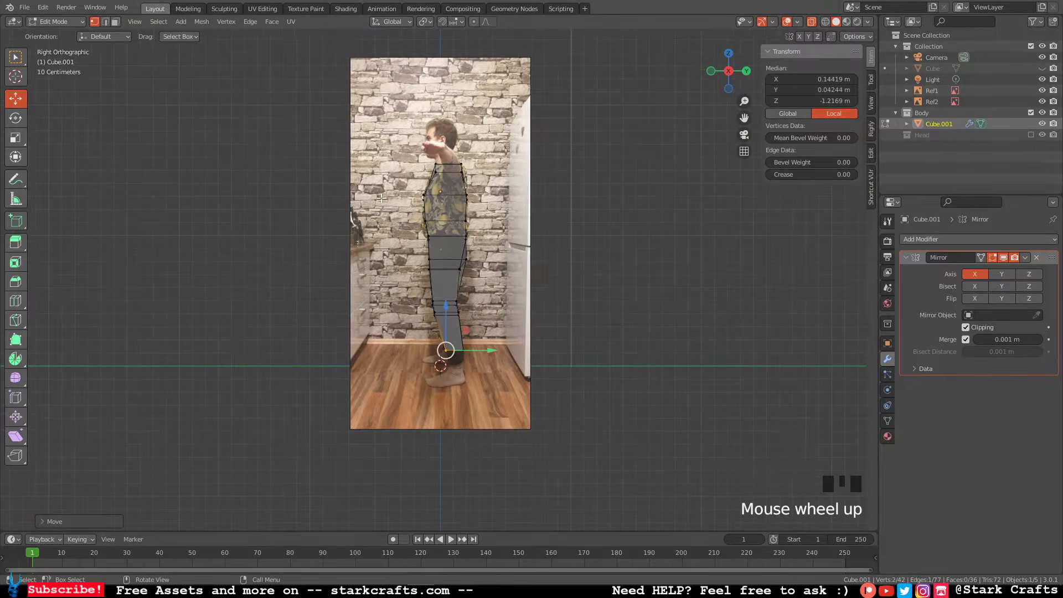
scroll(382, 200, "down", 4)
middle_click_drag(382, 200, 403, 169, "shift")
left_click_drag(402, 174, 463, 199)
left_click_drag(385, 228, 472, 245)
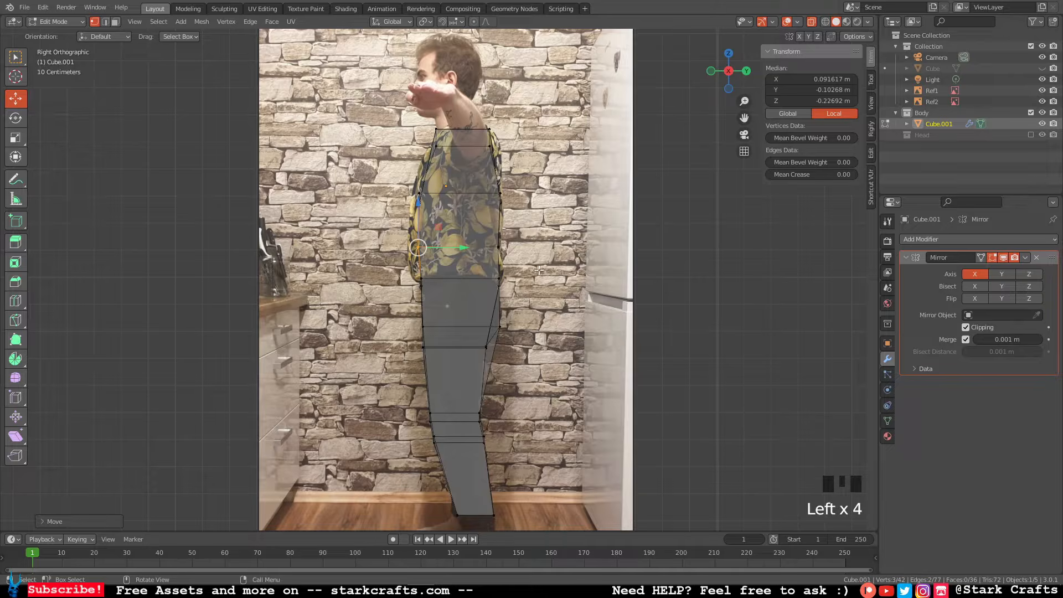
Nudge the back waist and chest vertices forward to the shirt's back outline, at about Y 0.176 m and Y 0.187 m.
left_click(500, 247)
left_click_drag(540, 249, 537, 251)
left_click(501, 198)
left_click_drag(547, 200, 543, 200)
left_click_drag(418, 119, 523, 137)
left_click(488, 133)
Compare the body mesh with the front photo reference and examine its overall shape in perspective.
scroll(334, 199, "up", 5)
middle_click_drag(334, 200, 429, 208)
left_click(716, 74)
scroll(662, 203, "up", 1)
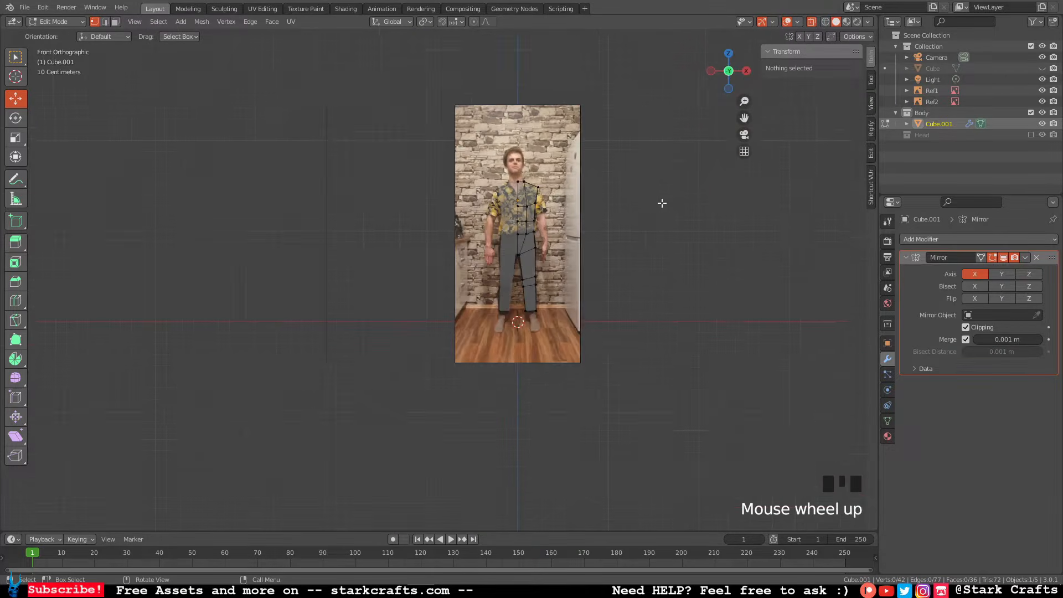
scroll(563, 257, "down", 5)
scroll(541, 281, "up", 2)
middle_click_drag(541, 280, 579, 205, "shift")
scroll(573, 214, "up", 1)
scroll(574, 214, "up", 1)
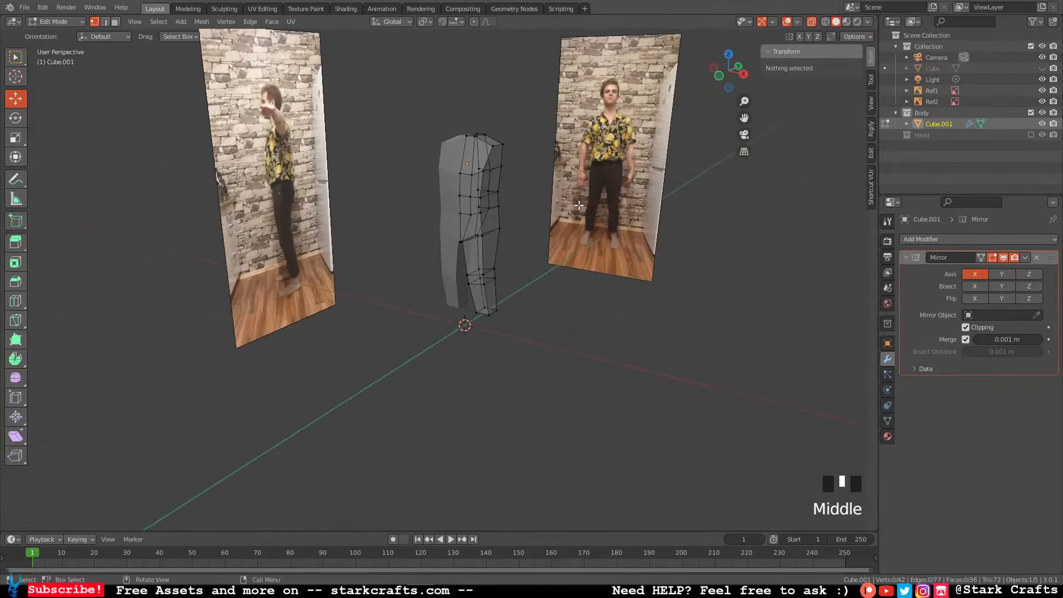
scroll(579, 205, "up", 2)
scroll(579, 205, "down", 3)
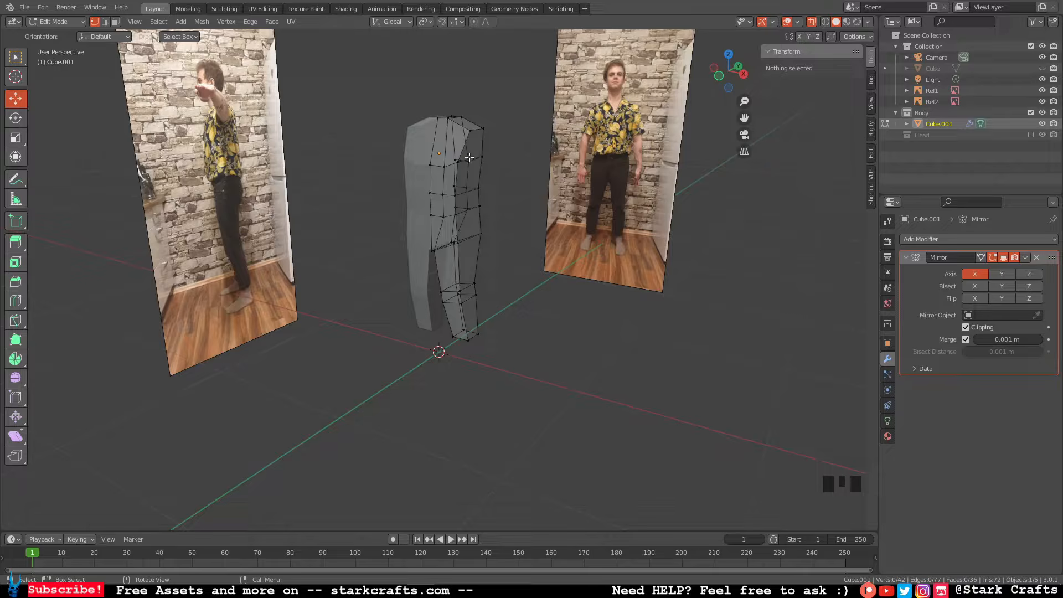
Examine the outer front corner vertices from the chest down to the thigh for boxy edges along the body's side.
middle_click_drag(469, 158, 460, 252)
left_click(449, 231)
left_click(449, 244)
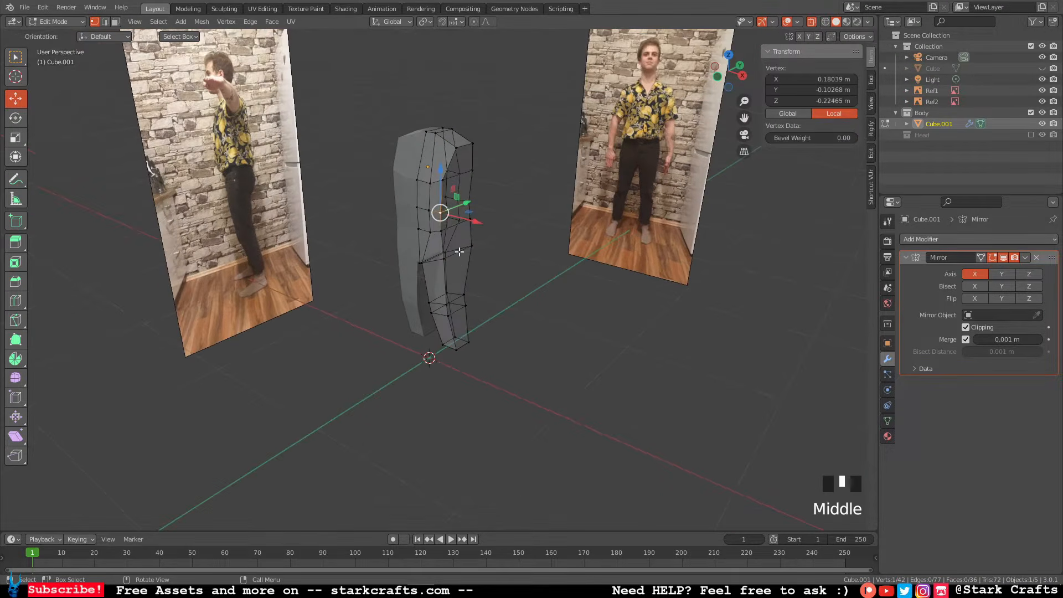
left_click(441, 234)
left_click(347, 250)
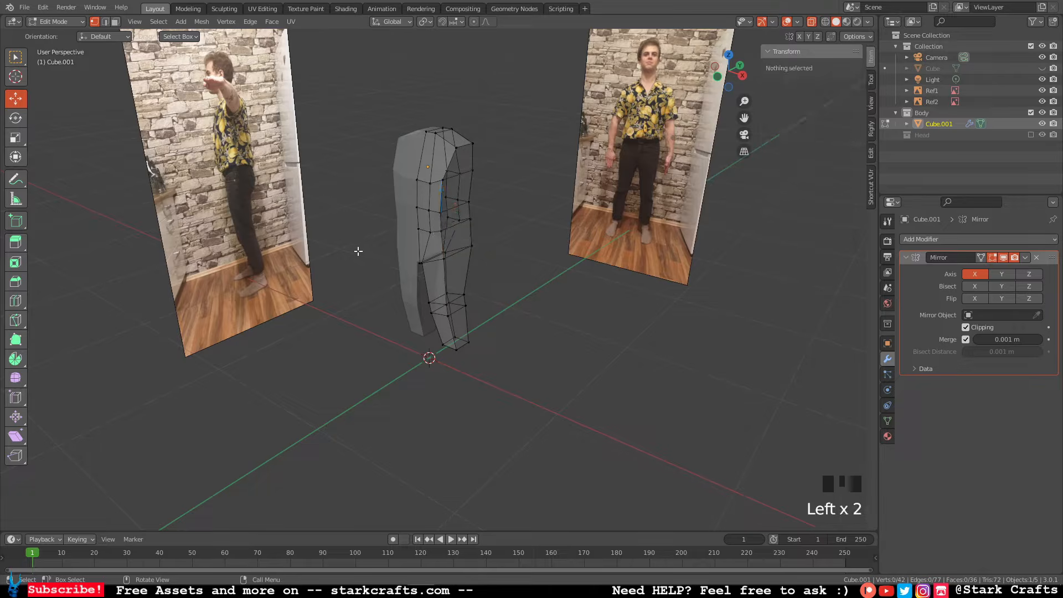
middle_click_drag(339, 271, 536, 241)
scroll(521, 210, "up", 1)
scroll(492, 207, "down", 3)
left_click(452, 240)
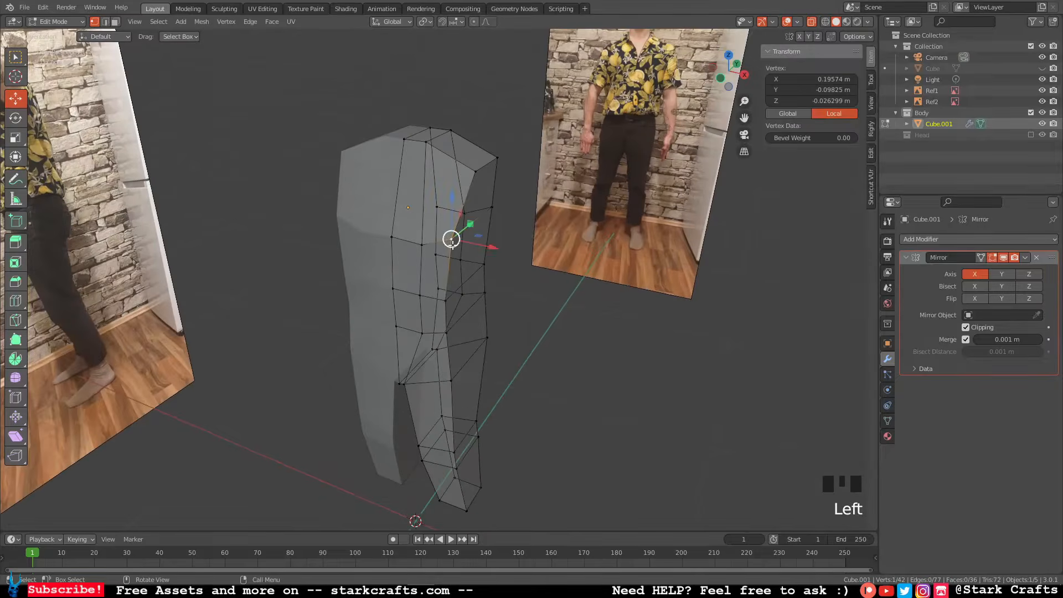
left_click(443, 300)
left_click(447, 334)
left_click(451, 382)
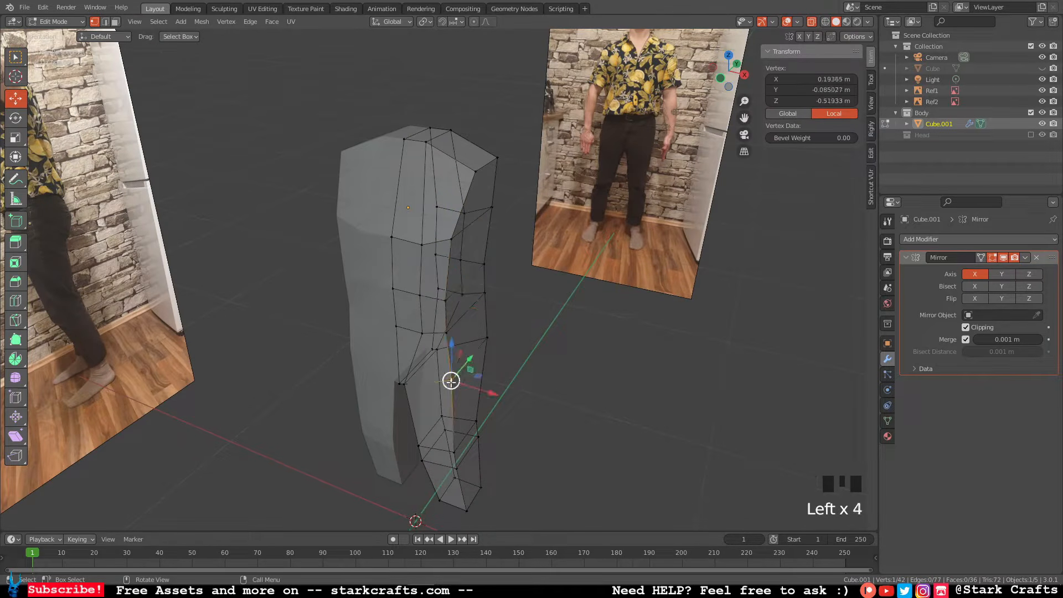
middle_click_drag(451, 382, 371, 191)
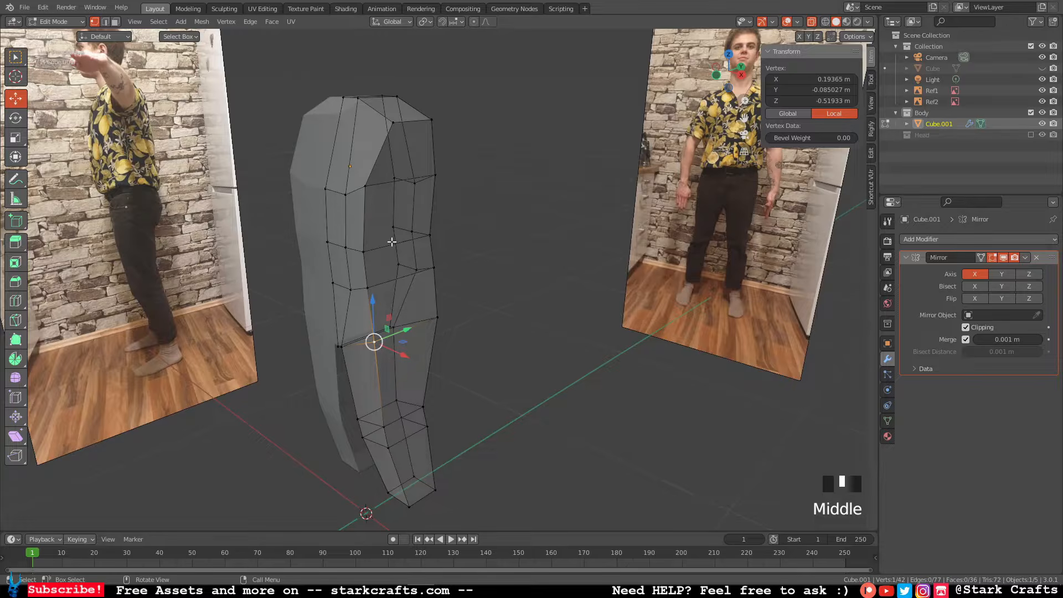
Move the outer front waist and hip vertices back along Y to round the torso's side, with the hip at about Y -0.021 m.
middle_click_drag(387, 229, 382, 225)
left_click(376, 228)
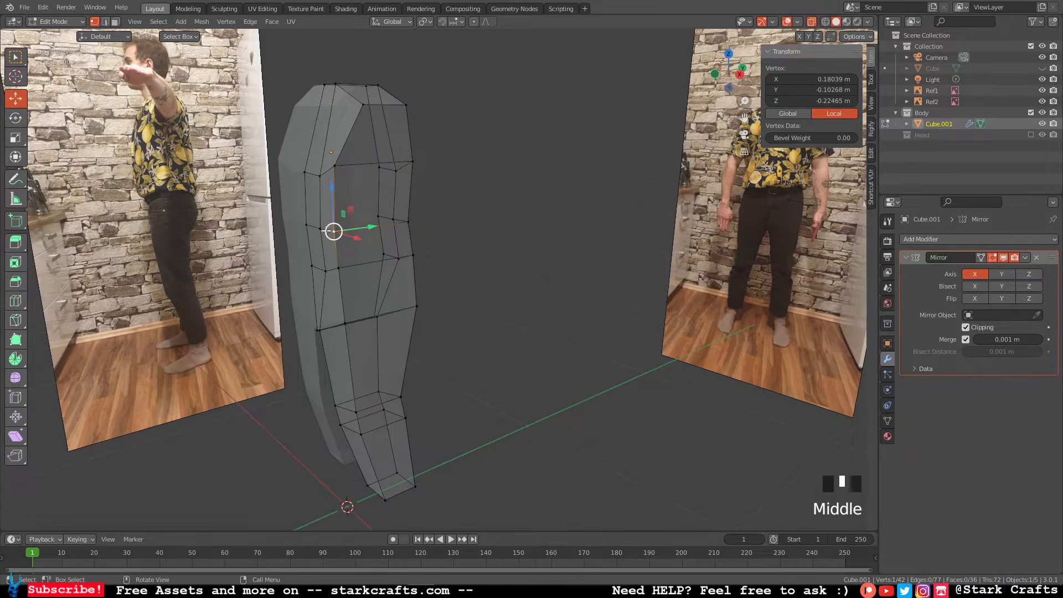
left_click_drag(369, 226, 400, 255)
left_click(337, 266)
middle_click_drag(400, 256, 401, 303)
Move the outer front upper-thigh vertex back along Y to about Y -0.003 m.
left_click(430, 302)
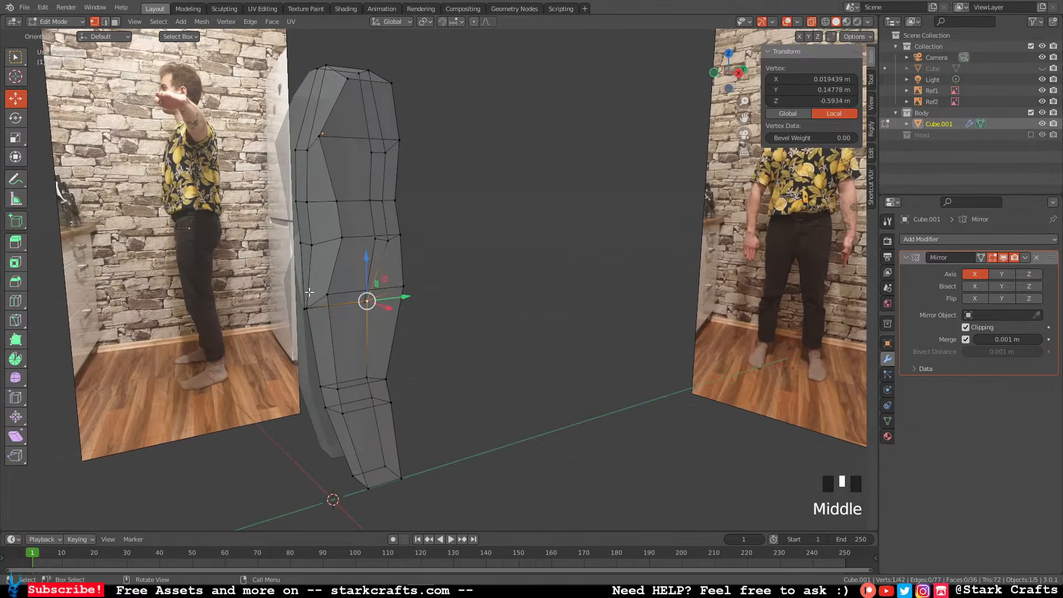
middle_click_drag(309, 292, 365, 300)
left_click(500, 328)
middle_click_drag(500, 328, 456, 329)
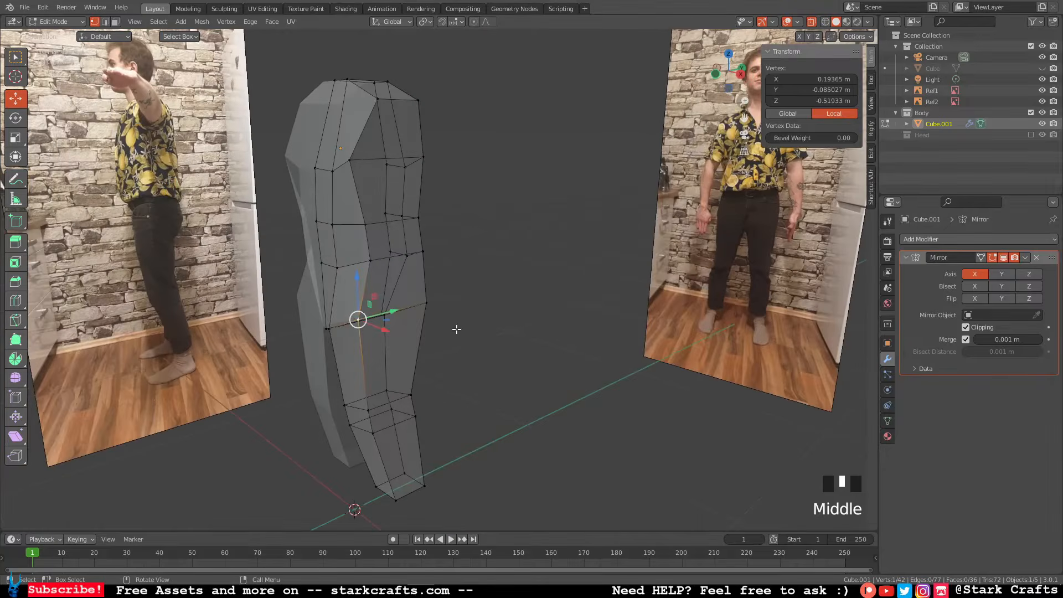
left_click_drag(392, 312, 415, 306)
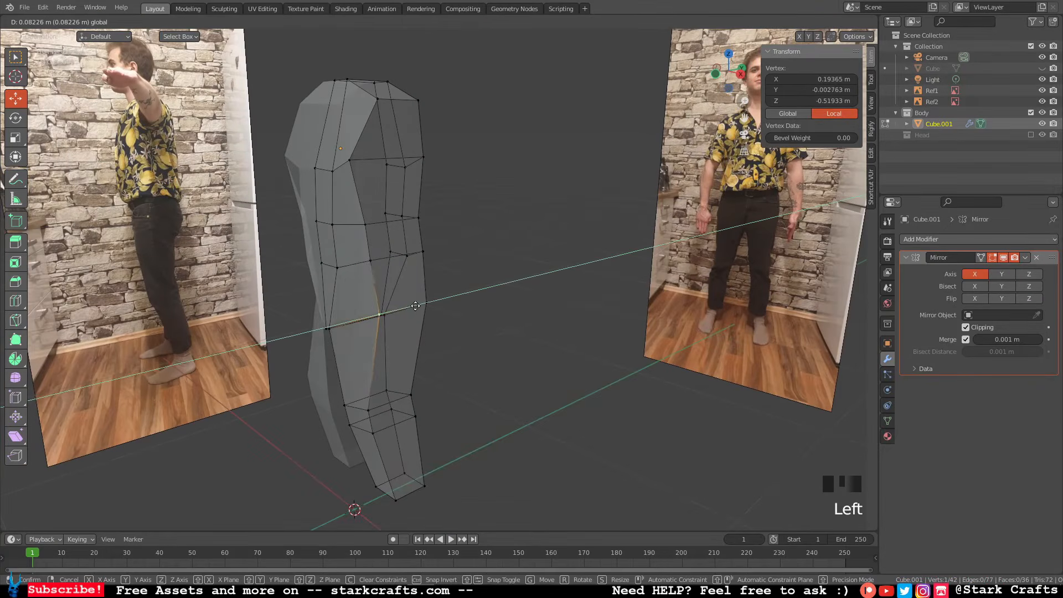
Move the two outer front knee vertices back along Y, placing the lower one at about Y -0.006 m.
left_click(368, 408)
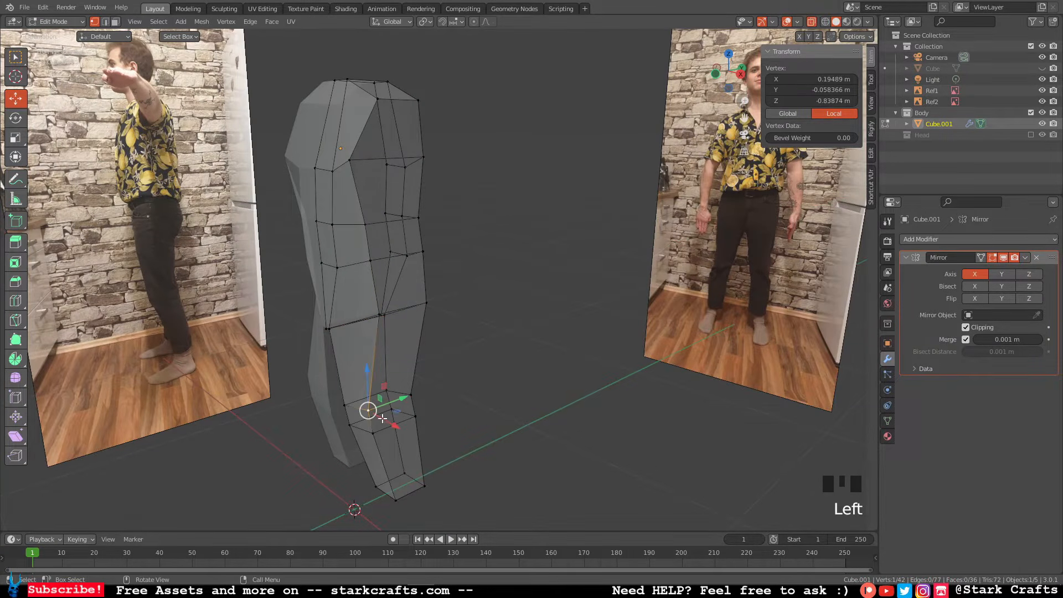
middle_click_drag(389, 374, 399, 353)
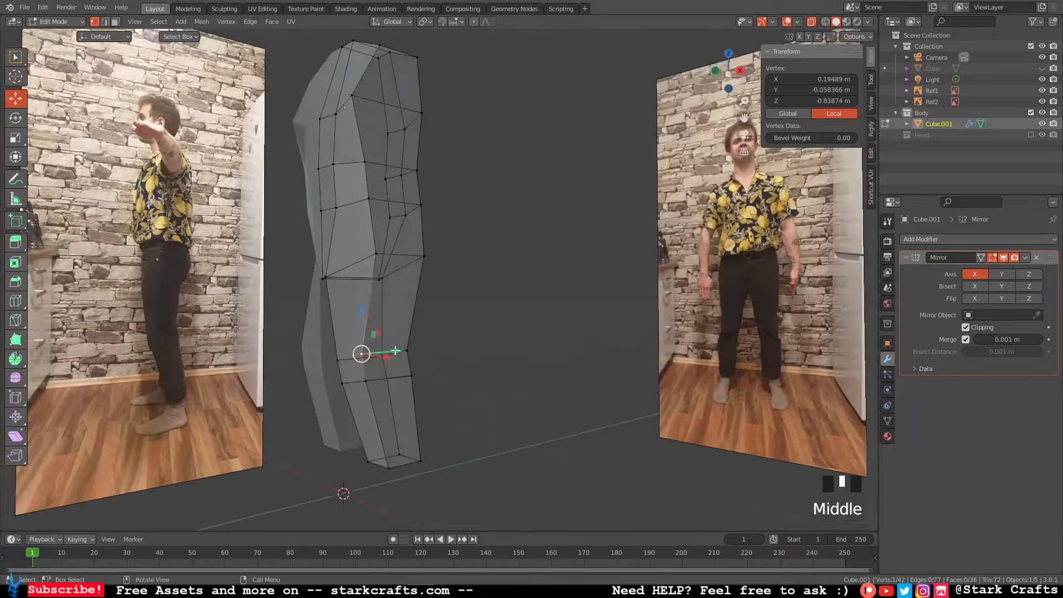
left_click_drag(395, 350, 413, 376)
left_click(367, 382)
middle_click_drag(451, 335, 488, 314)
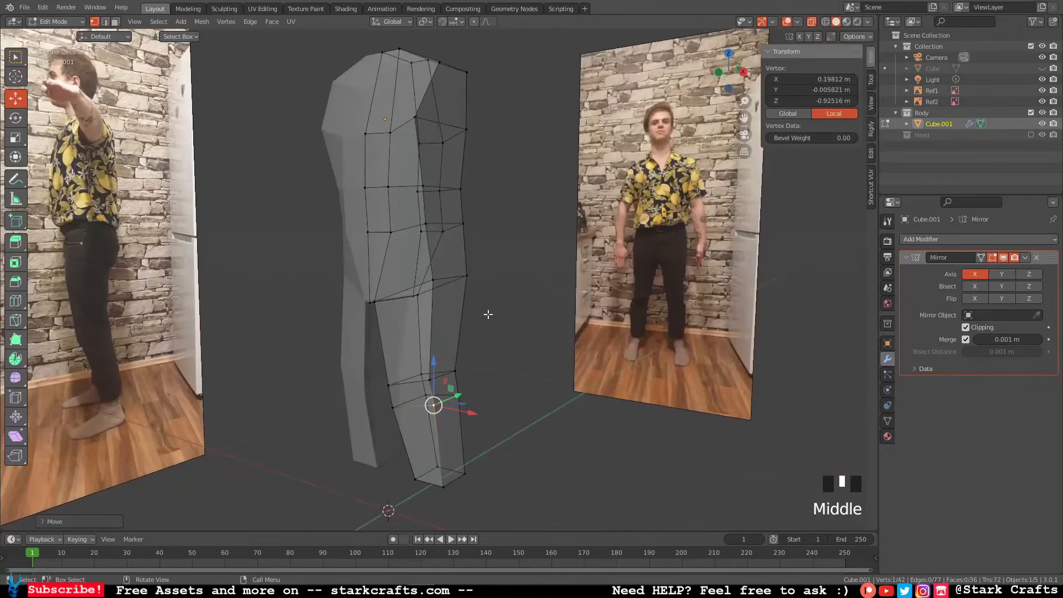
Lower the inner belt-line vertices to about Z -0.434 m in front view and shift the off-centre pair to X 0.091 m, Z -0.429 m.
left_click(720, 73)
scroll(557, 244, "up", 1)
scroll(558, 245, "down", 6)
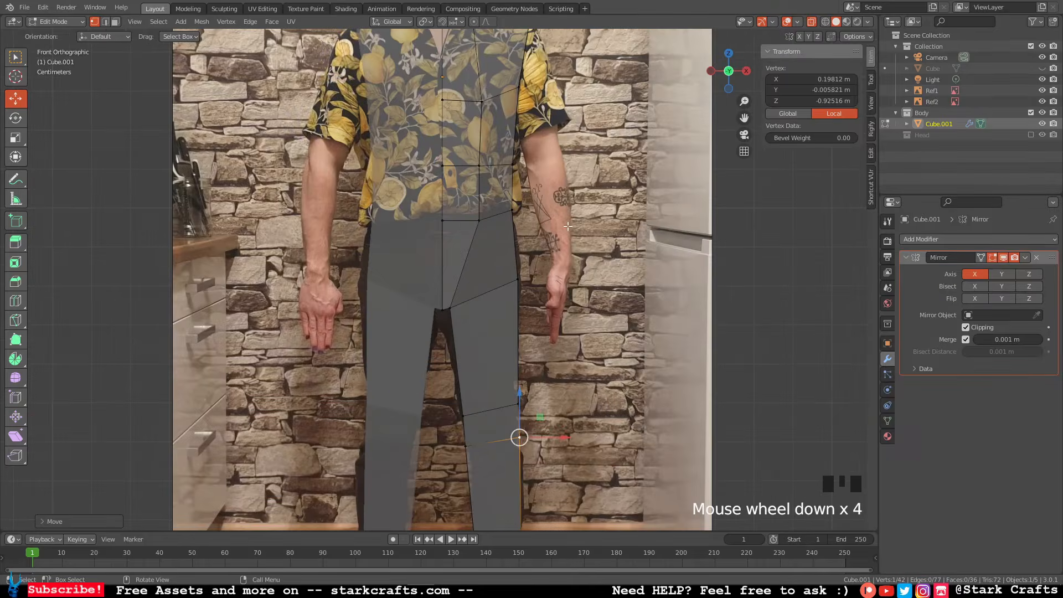
left_click_drag(372, 201, 458, 237)
left_click_drag(411, 177, 408, 216)
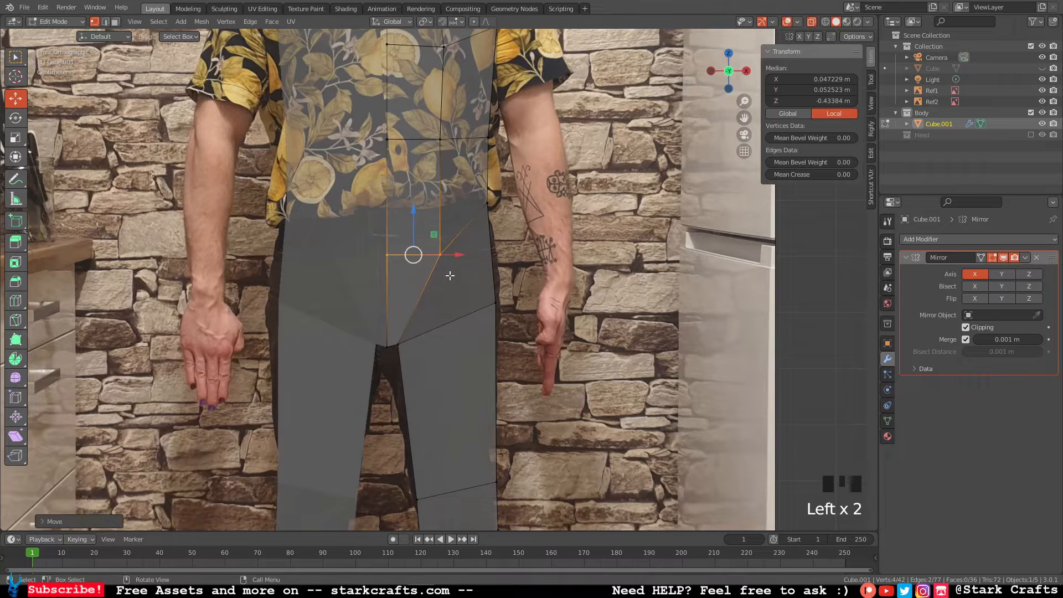
left_click(449, 276)
left_click_drag(459, 285, 443, 253)
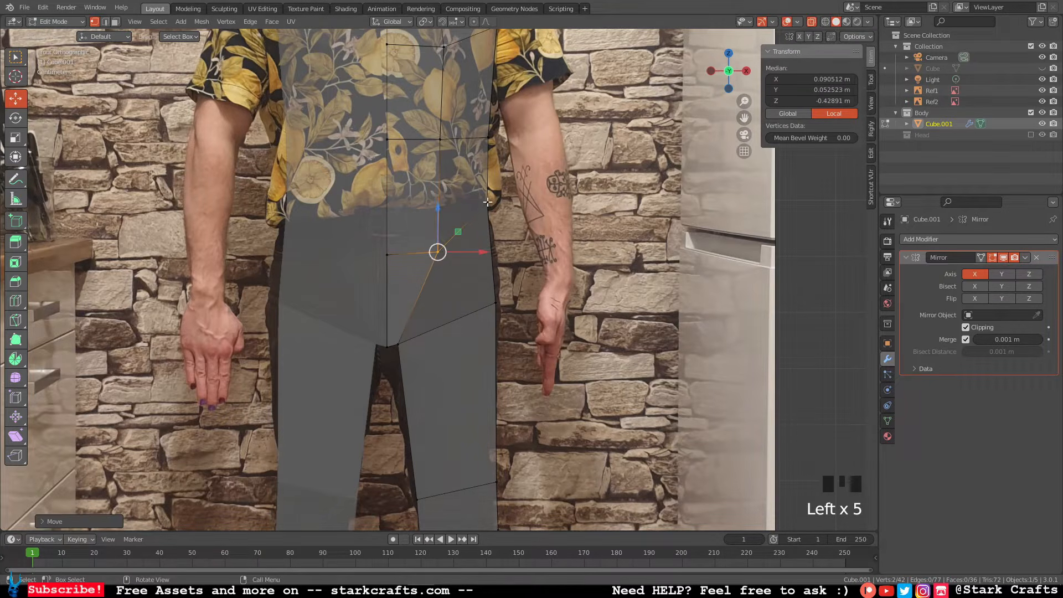
Move the outer front chest vertex along Y to round the torso's upper side.
middle_click_drag(519, 217, 391, 276)
scroll(477, 275, "up", 5)
left_click(476, 274)
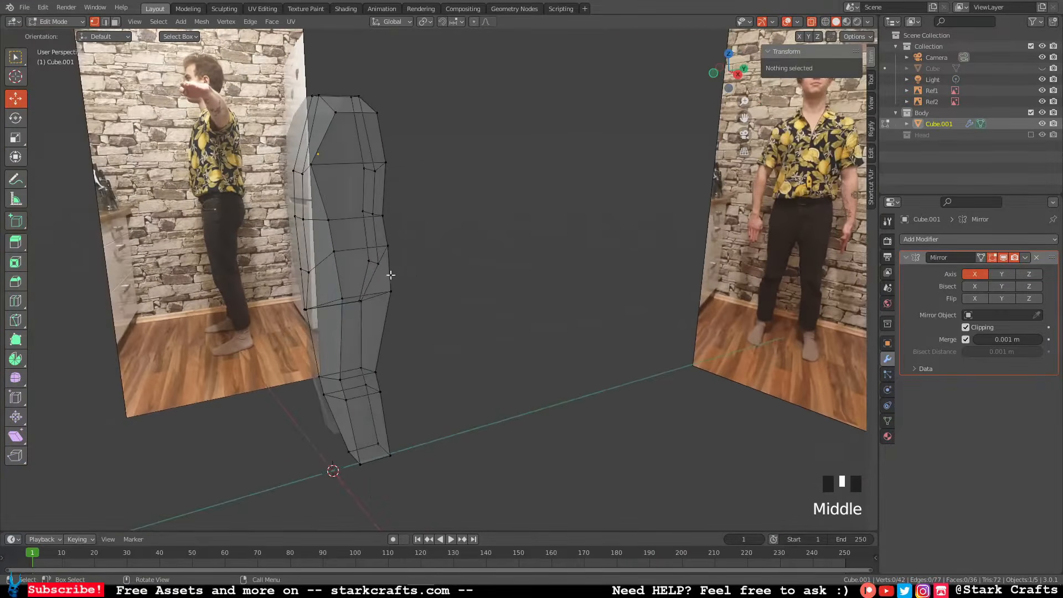
left_click(335, 256)
middle_click_drag(335, 254, 404, 268)
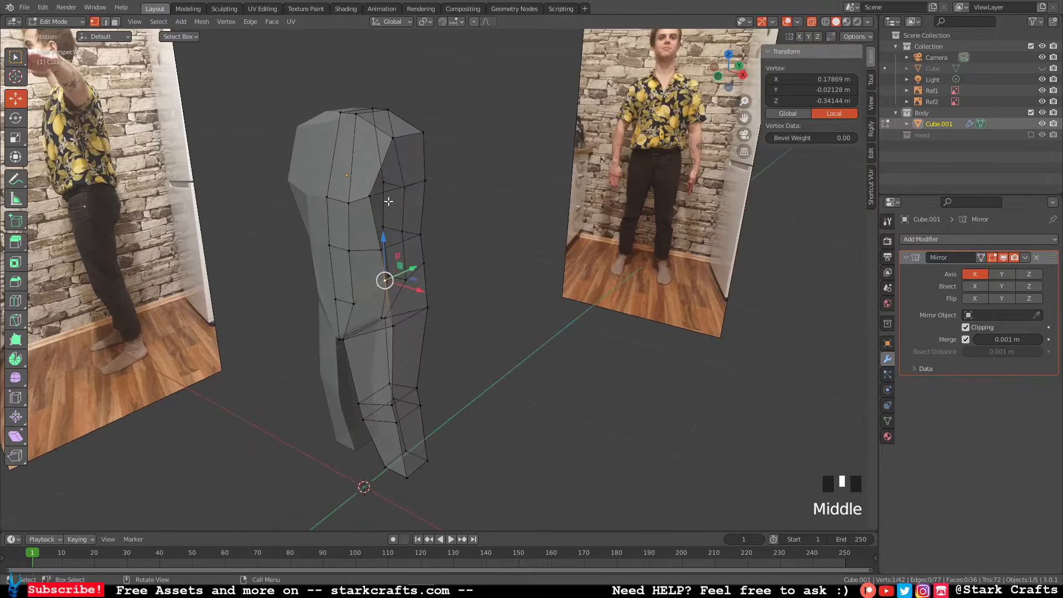
left_click(370, 196)
middle_click_drag(370, 196, 315, 199)
mouse_move(333, 184)
left_mouse_down()
mouse_move(346, 181)
mouse_move(320, 188)
left_mouse_up()
middle_click_drag(284, 191, 387, 199)
left_click(497, 247)
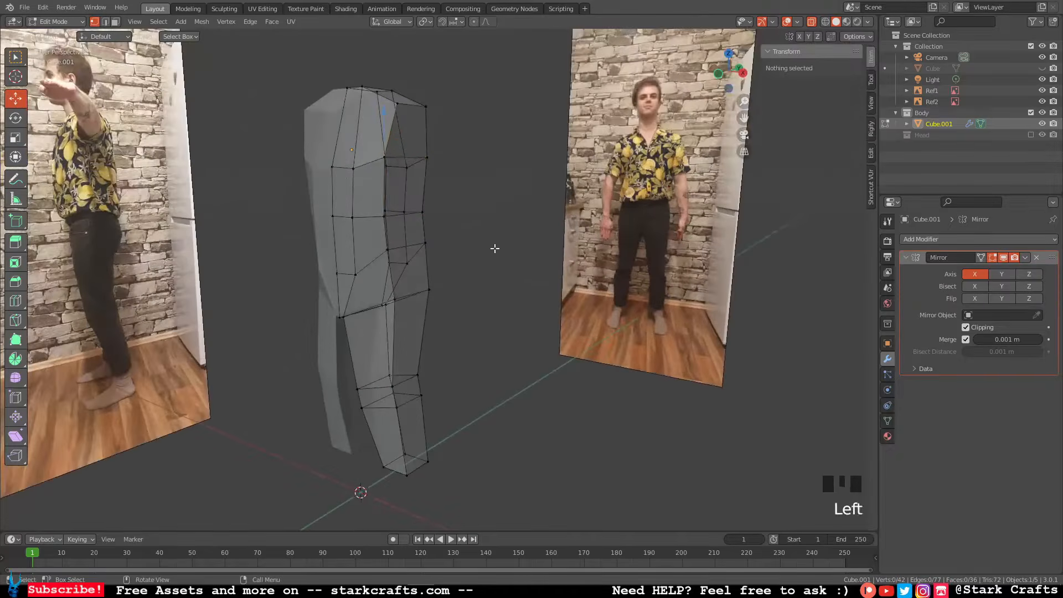
Move the outer back chest and waist vertices forward along Y to round the torso's back corner.
middle_click_drag(497, 247, 512, 263)
left_click(428, 185)
middle_click_drag(427, 185, 425, 178)
left_click(424, 178)
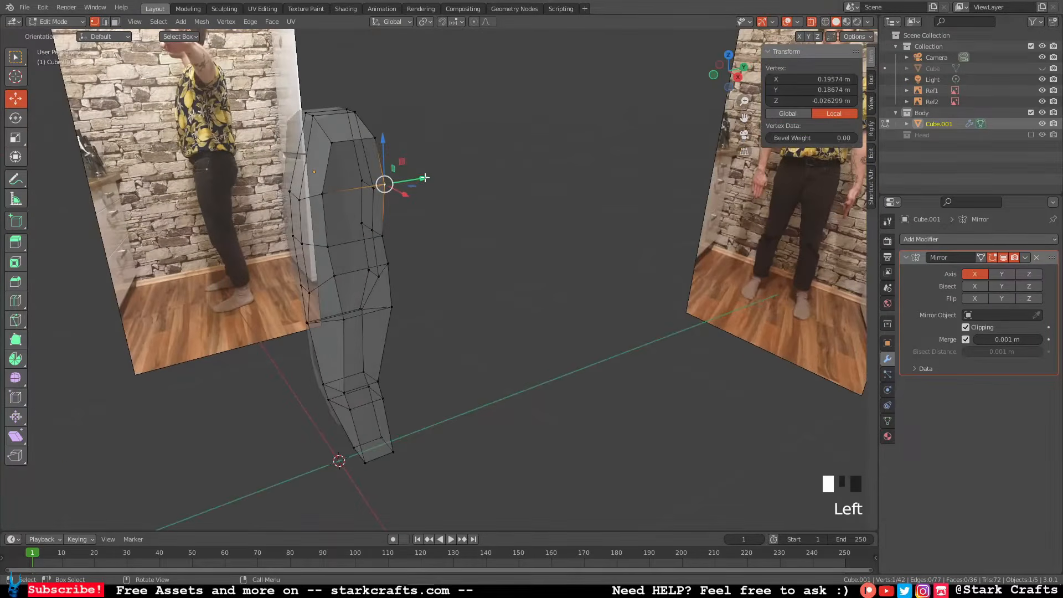
left_click(388, 237)
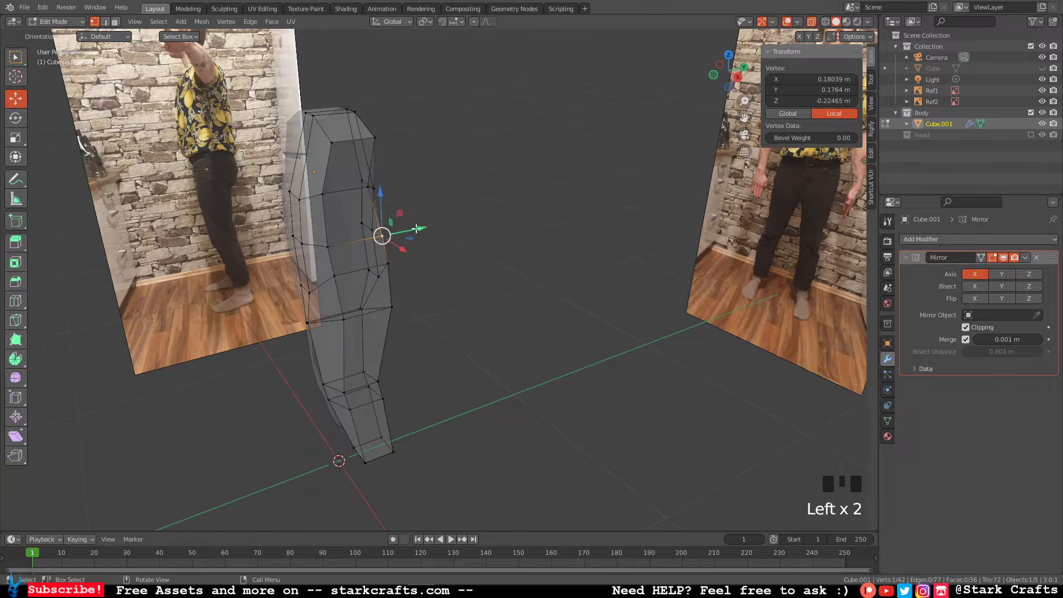
left_click_drag(416, 229, 394, 231)
Move the outer back hip vertex forward along Y to about Y 0.085 m.
middle_click_drag(472, 252, 416, 253)
left_click(382, 254)
left_click_drag(428, 250, 397, 259)
middle_click_drag(409, 260, 419, 284)
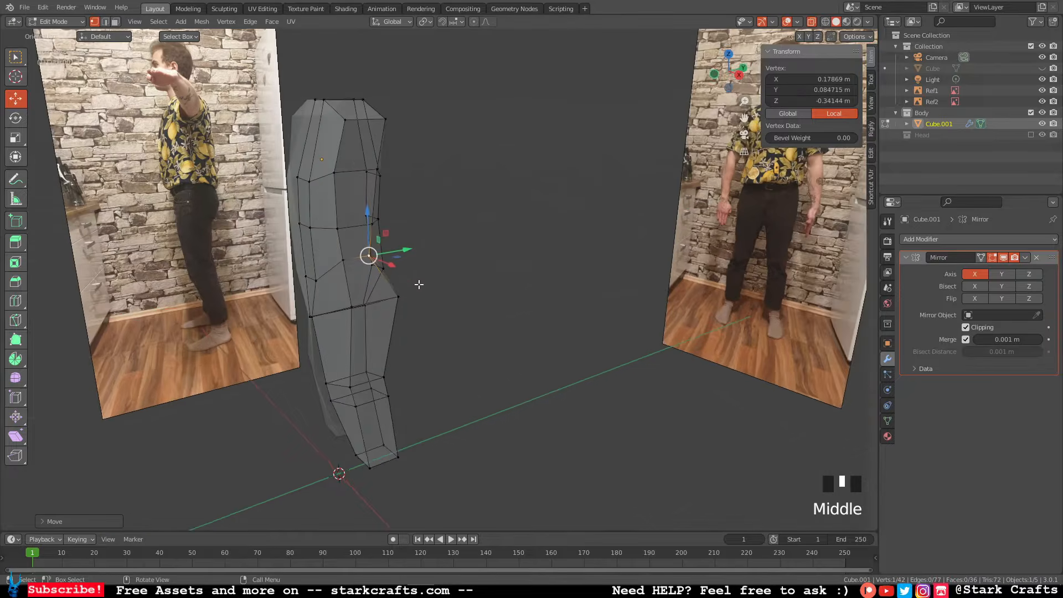
Move the outer back upper-thigh vertex forward along Y and readjust it to about Y 0.136 m.
left_click(404, 299)
left_click_drag(433, 290, 408, 297)
middle_click_drag(458, 301, 473, 270)
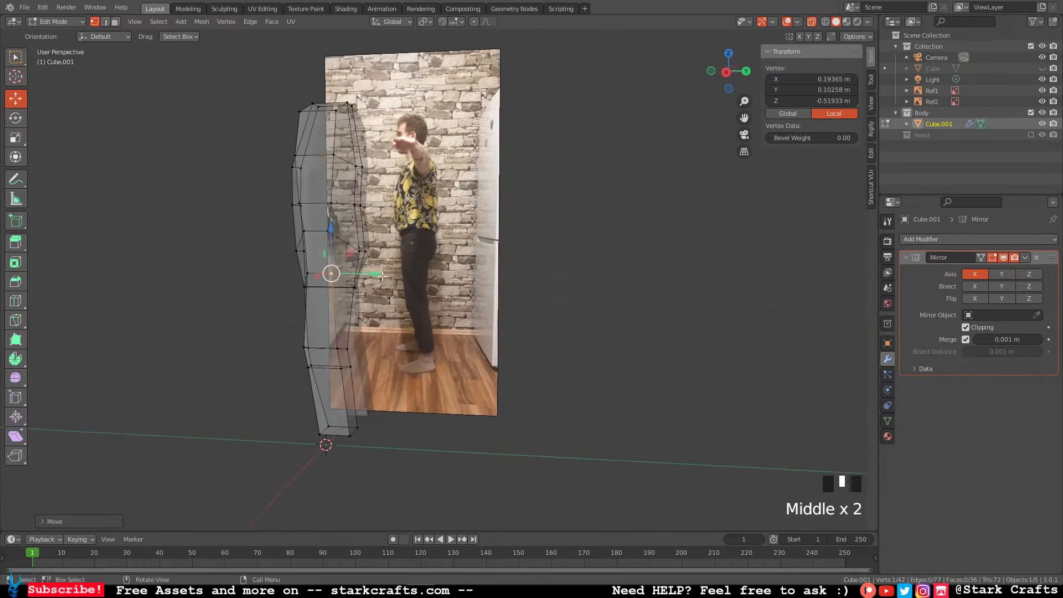
left_click_drag(378, 274, 389, 269)
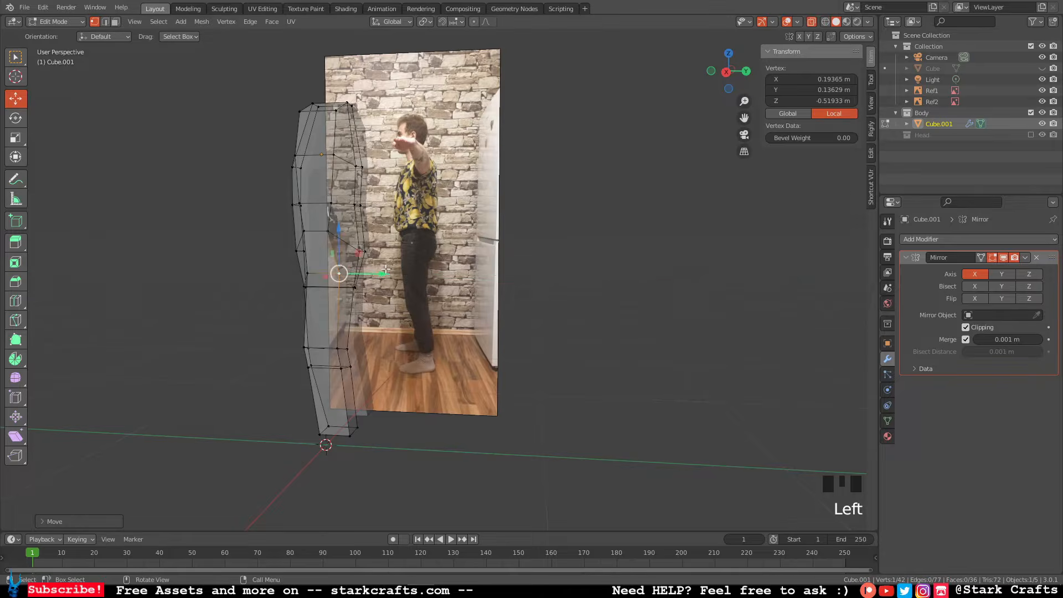
Move the outer back hip vertex down and inward to about X 0.151 m, Y 0.115 m, Z -0.403 m.
scroll(390, 269, "up", 2)
scroll(392, 267, "down", 5)
middle_click_drag(395, 265, 523, 276, "shift")
middle_click_drag(523, 276, 482, 276)
left_click(437, 228)
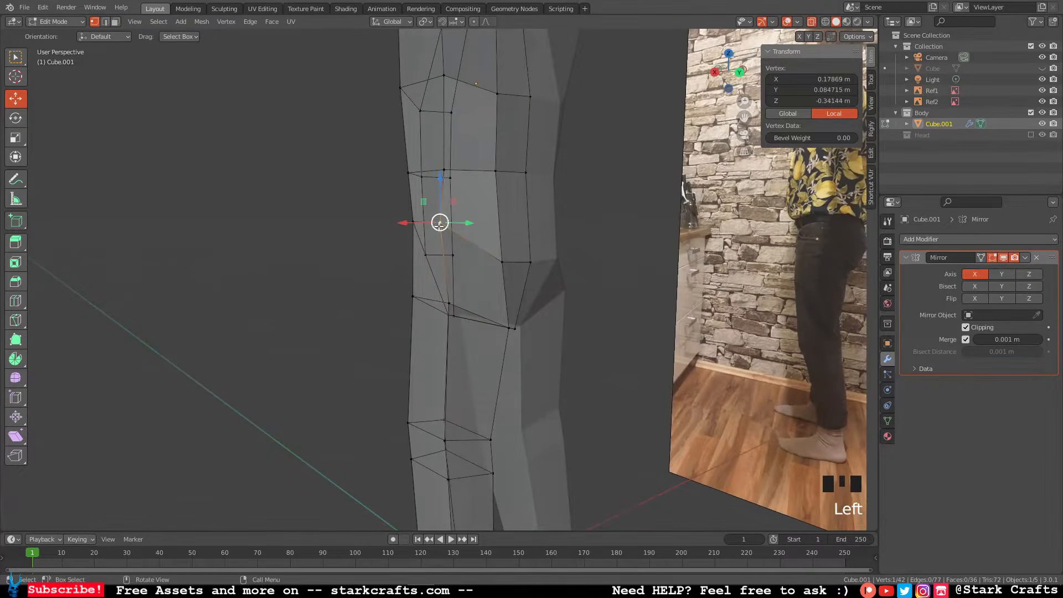
left_click_drag(437, 228, 458, 254)
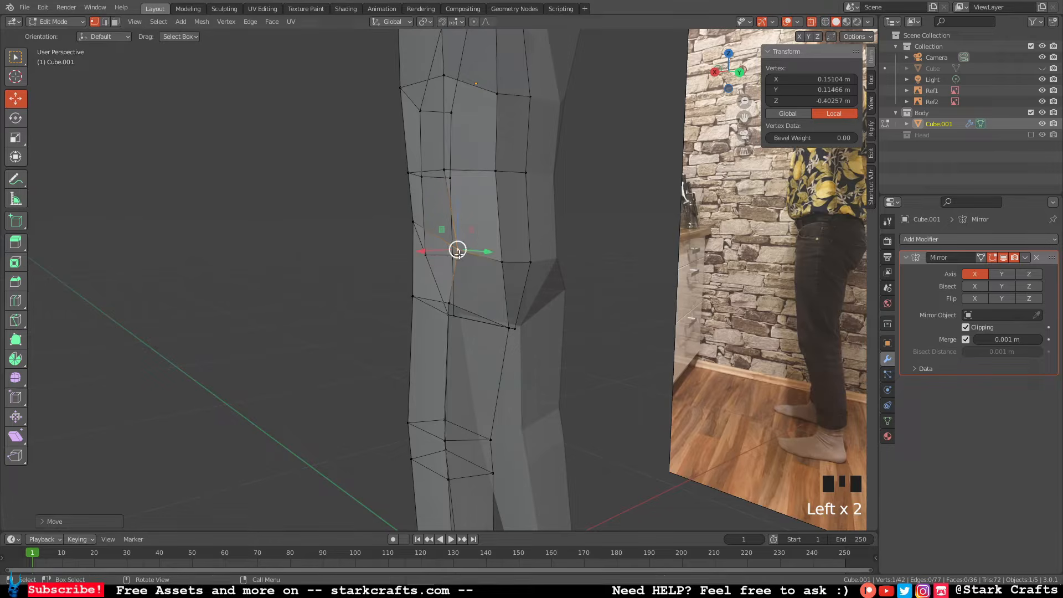
Raise the outer and inner back hip vertices along Z, bringing the outer one to about Z -0.364 m.
left_click(503, 260, "shift")
left_click_drag(486, 220, 529, 204)
left_click(528, 247)
mouse_move(530, 244)
middle_mouse_down()
mouse_move(501, 254)
mouse_move(533, 257)
middle_mouse_up()
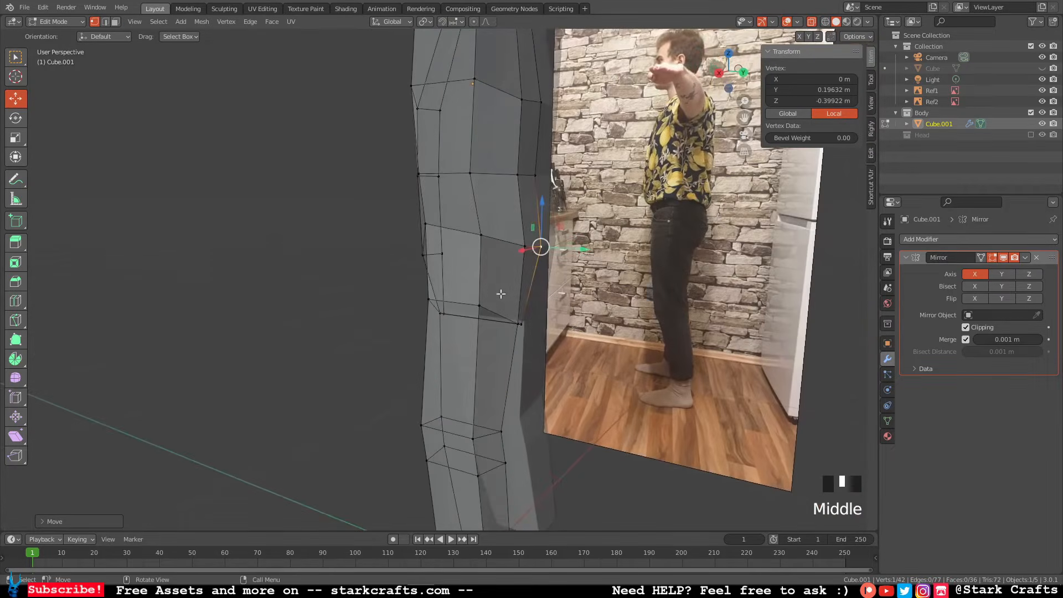
Move the outer back hip vertex backward along Y and readjust it slightly to round the hip.
left_click(481, 234)
left_click_drag(524, 237, 538, 242)
middle_click_drag(539, 242, 558, 250)
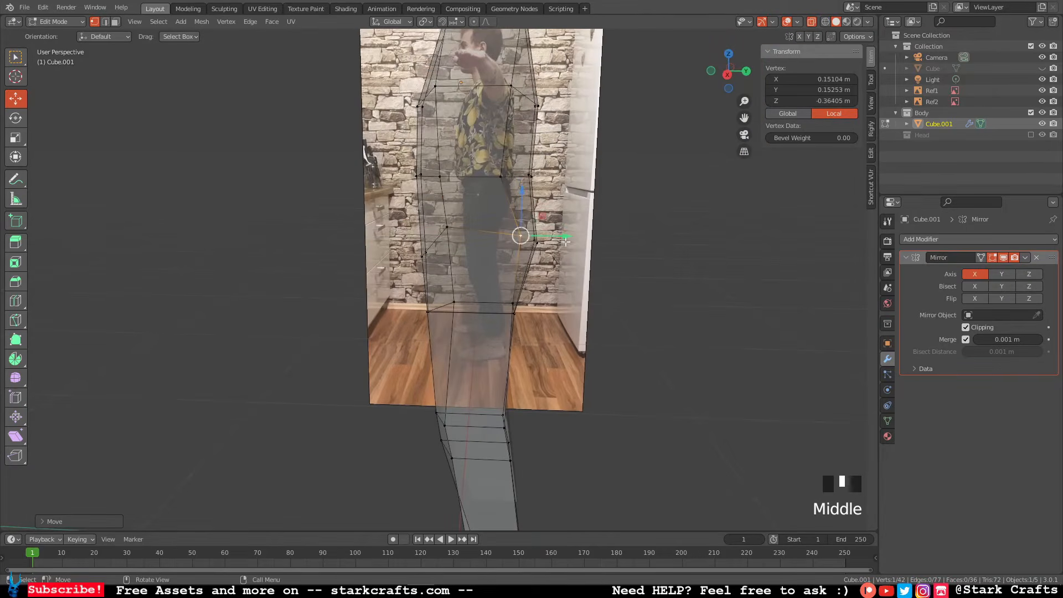
left_click_drag(565, 242, 554, 242)
Raise the two back crotch vertices to about Z -0.549 m and move them backward to about Y 0.176 m.
middle_click_drag(554, 242, 501, 248, "shift")
left_click(493, 279)
left_click_drag(501, 249, 503, 232)
middle_click_drag(503, 233, 597, 251)
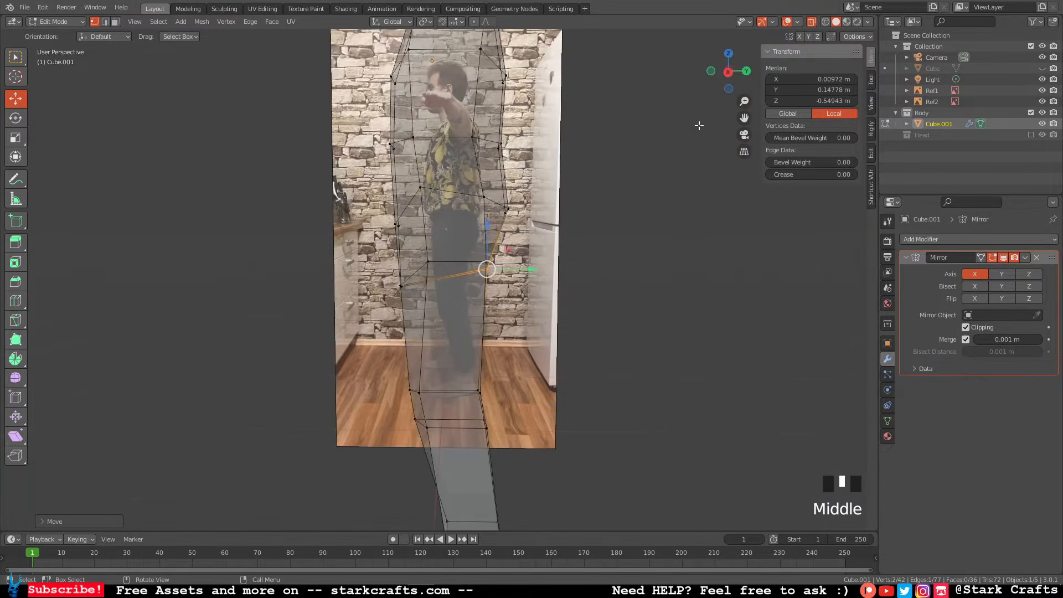
left_click(728, 72)
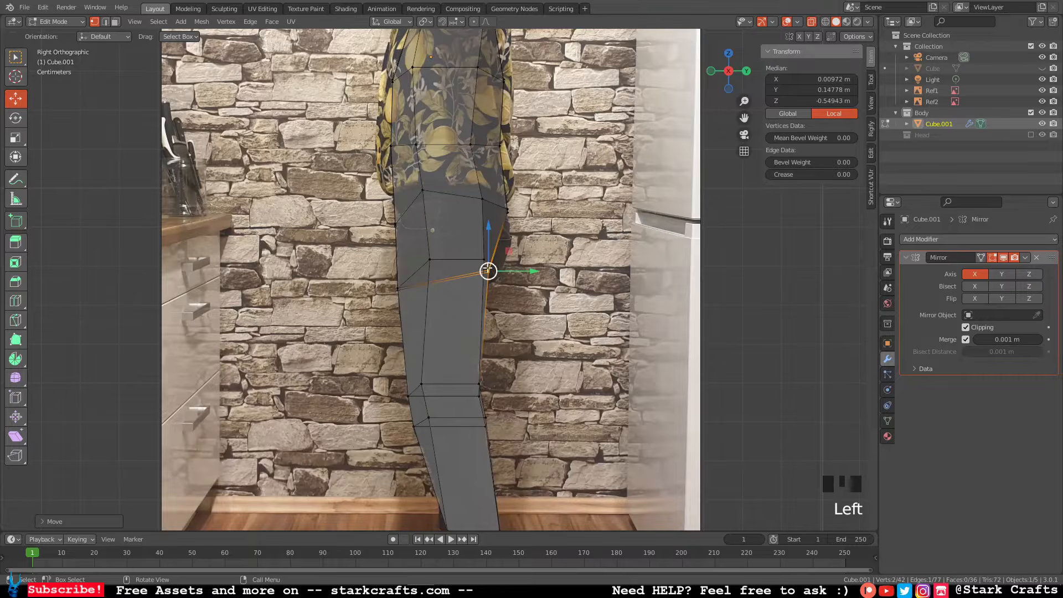
left_click_drag(524, 270, 544, 270)
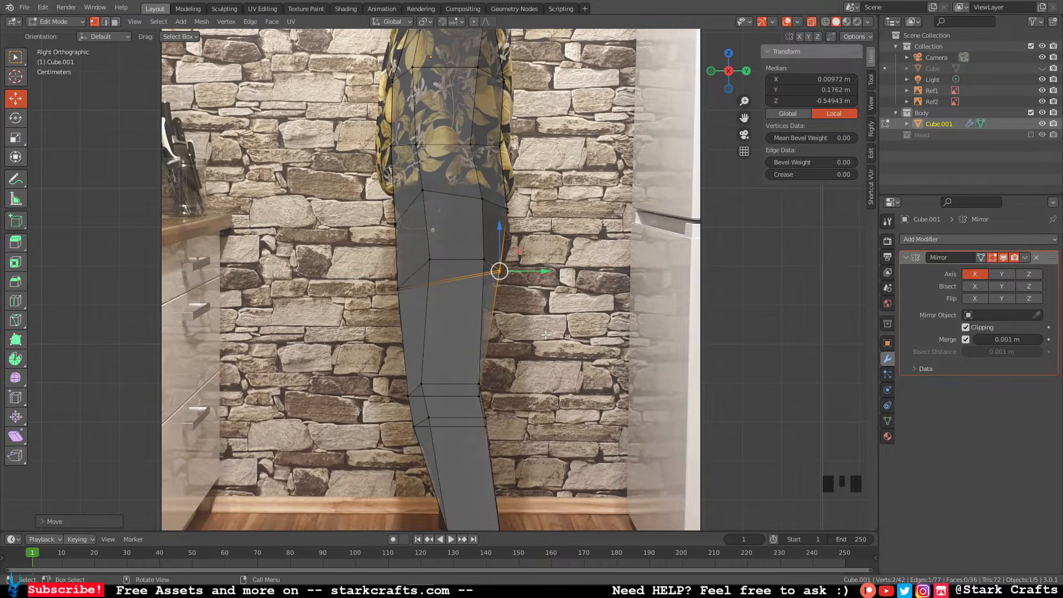
Move the inner back crotch vertex outward along X to about X 0.049 m and compare it with the back view.
left_click(442, 310)
middle_click_drag(441, 310, 429, 336)
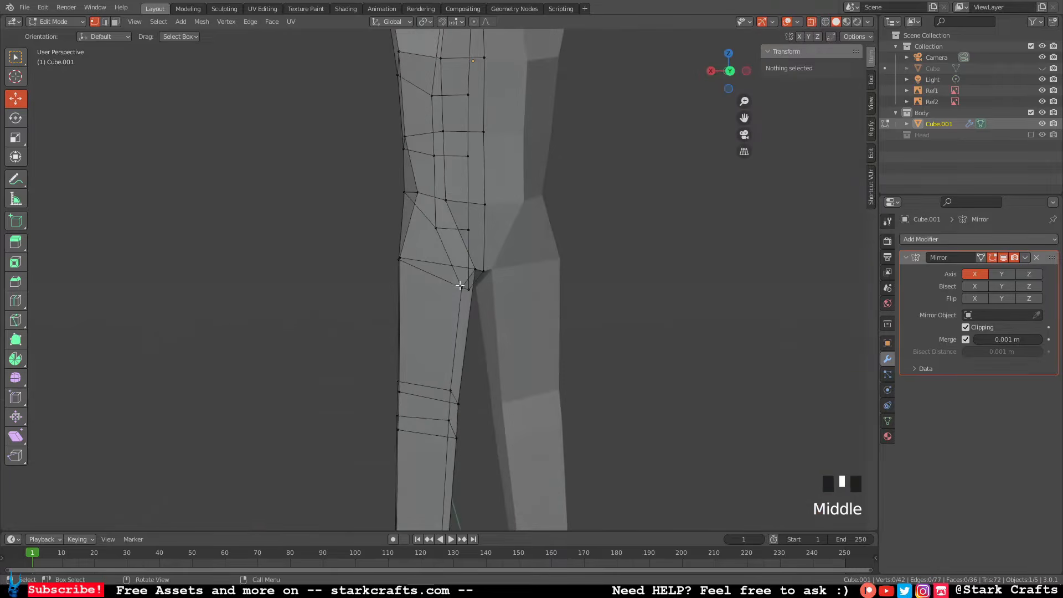
left_click(477, 269)
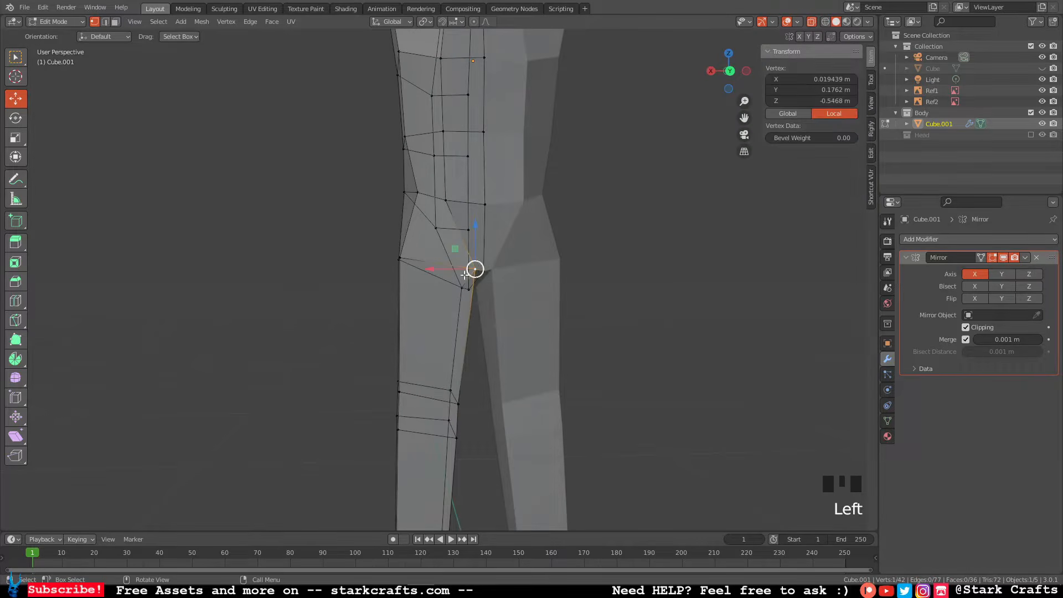
left_click(436, 270)
left_click_drag(435, 270, 423, 269)
left_click(730, 71)
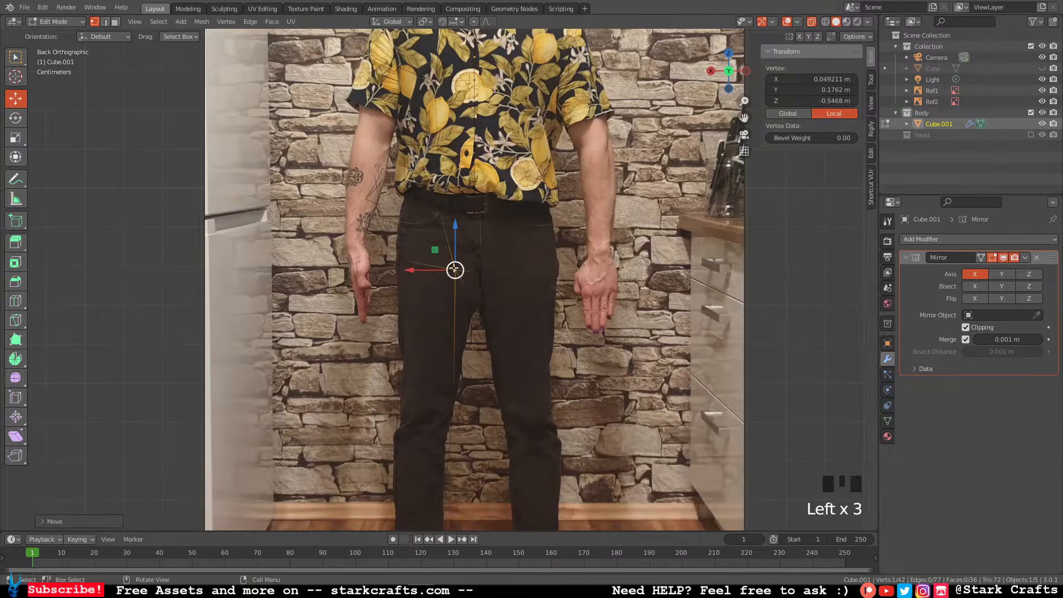
Move the outer back chest vertex forward along Y to about Y 0.115 m in the side view.
middle_click_drag(391, 260, 591, 261)
left_click(730, 75)
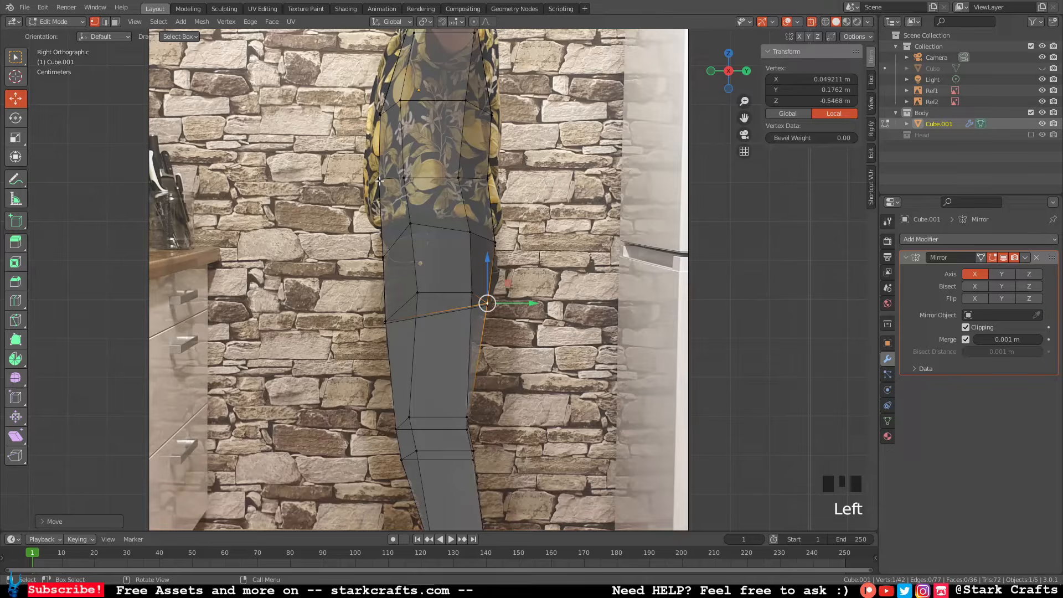
middle_click_drag(380, 180, 364, 265, "shift")
scroll(363, 265, "up", 2)
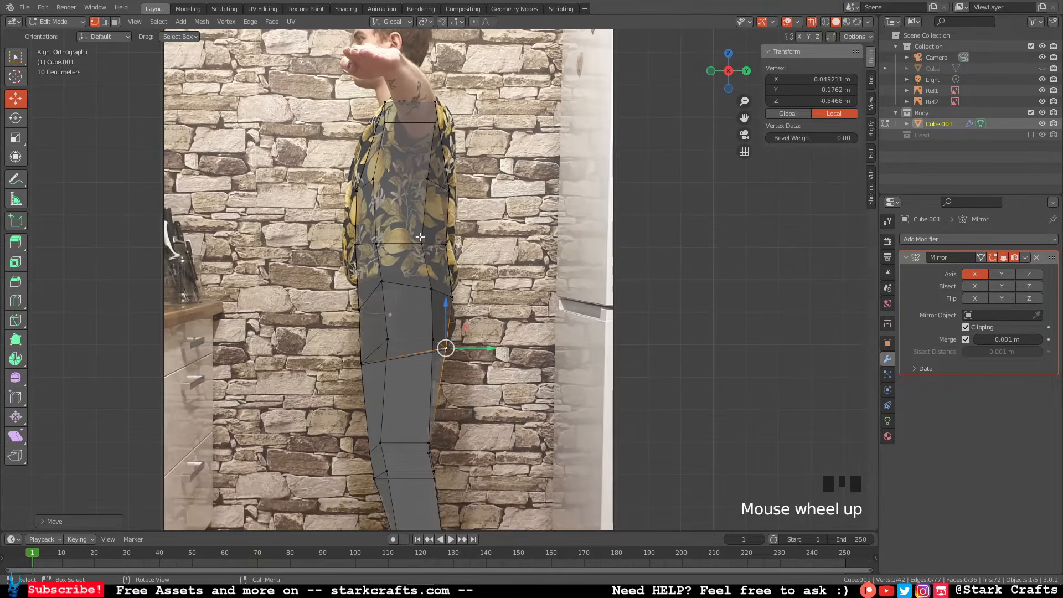
left_click(420, 244)
scroll(421, 243, "up", 1)
scroll(419, 242, "down", 3)
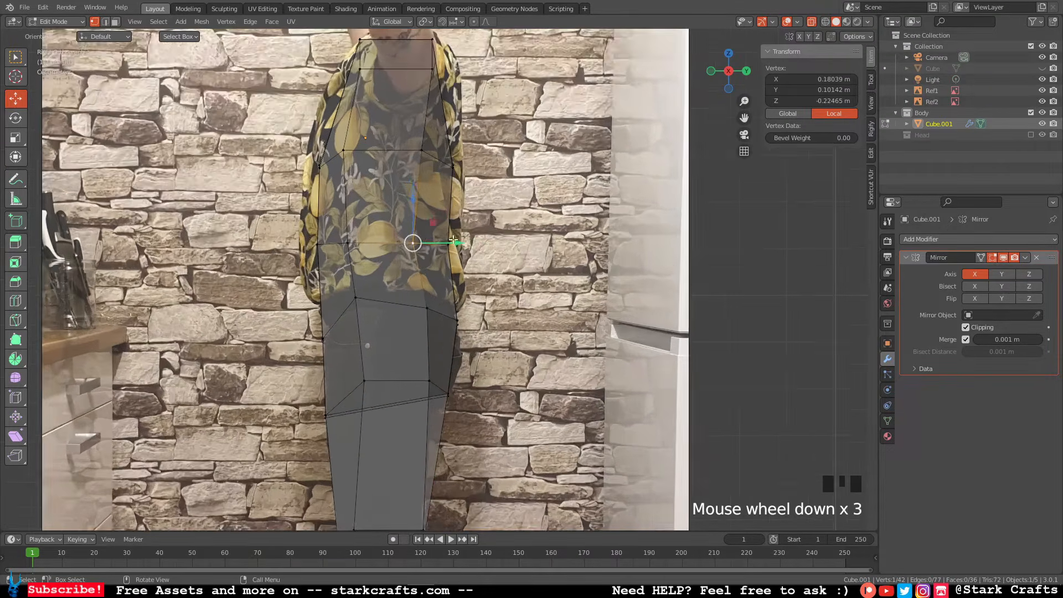
left_click(420, 152)
left_click(356, 158)
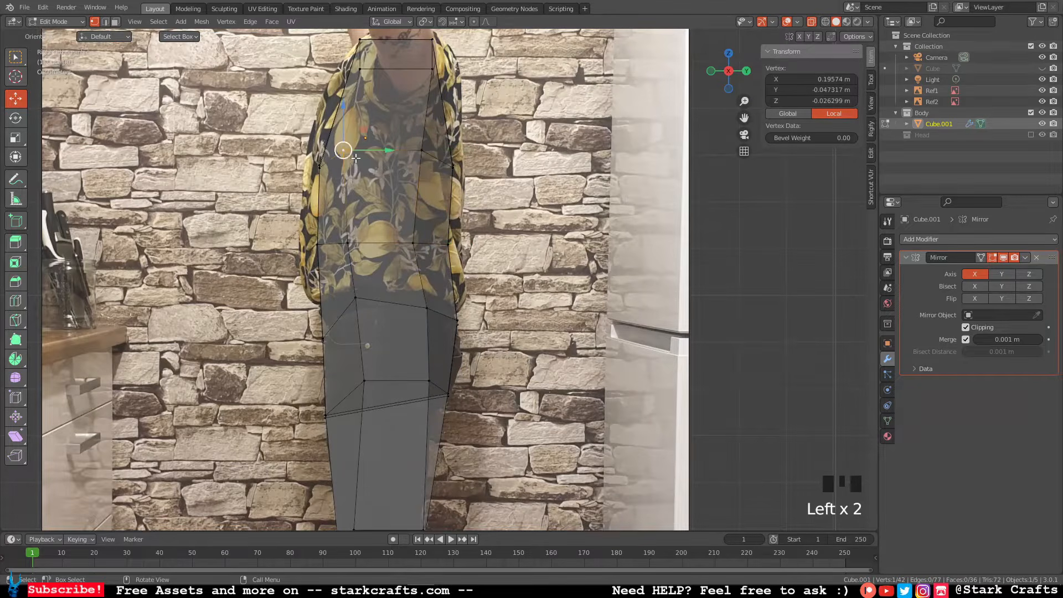
left_click(426, 151)
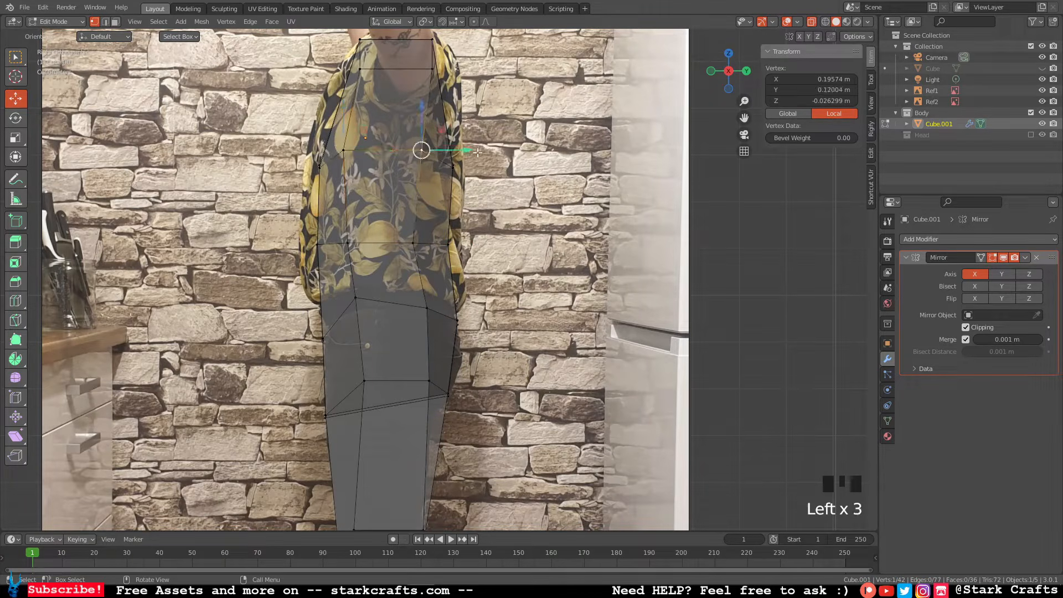
left_click_drag(475, 152, 472, 153)
Examine the back chest vertices and the torso's overall shape from the back and front.
middle_click_drag(506, 169, 428, 195)
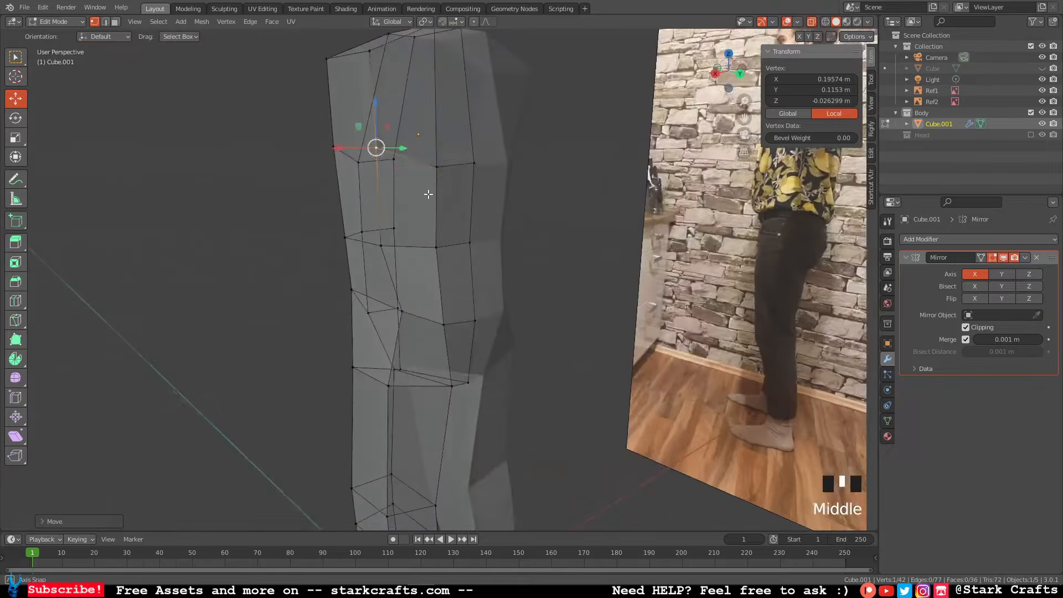
left_click(435, 171)
middle_click_drag(477, 170, 565, 191)
scroll(527, 178, "up", 3)
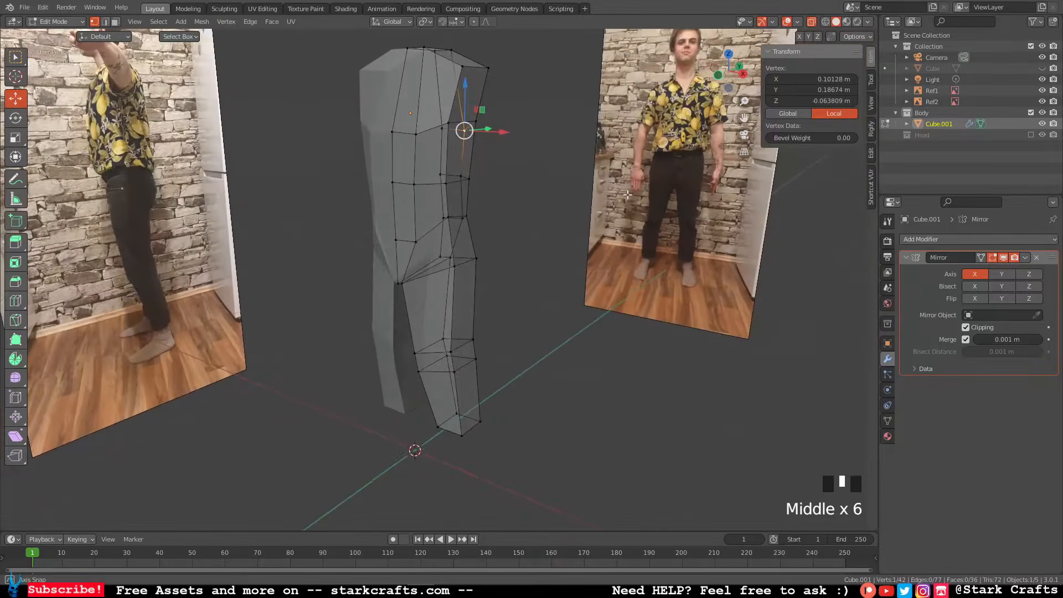
left_click(720, 77)
scroll(582, 173, "up", 1)
scroll(576, 172, "down", 4)
middle_click_drag(557, 170, 385, 160, "shift")
Raise the centre, inner and outer front chest vertices and shift them forward to a median of about Y -0.090 m, Z 0.007 m.
left_click(373, 153)
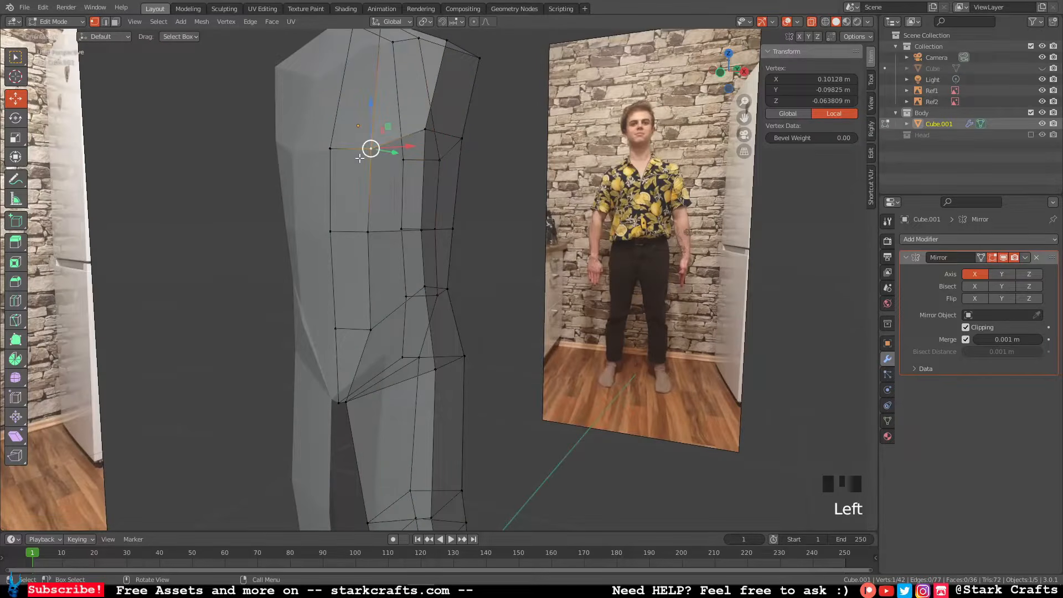
left_click(330, 150)
left_click(371, 148, "shift")
middle_click_drag(371, 149, 336, 166)
scroll(336, 166, "up", 2)
left_click(734, 75)
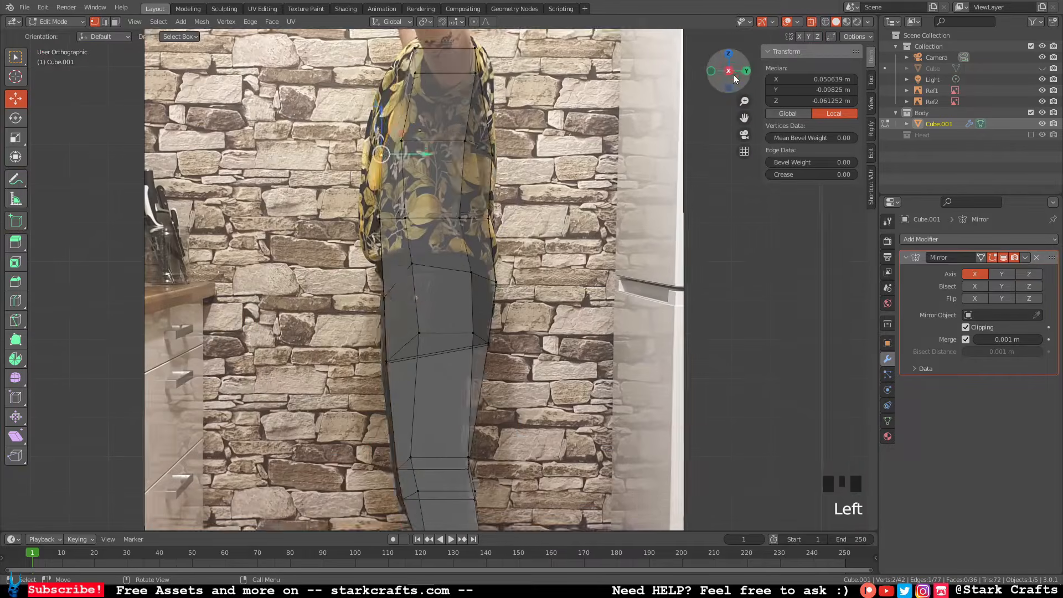
left_click(420, 131, "shift")
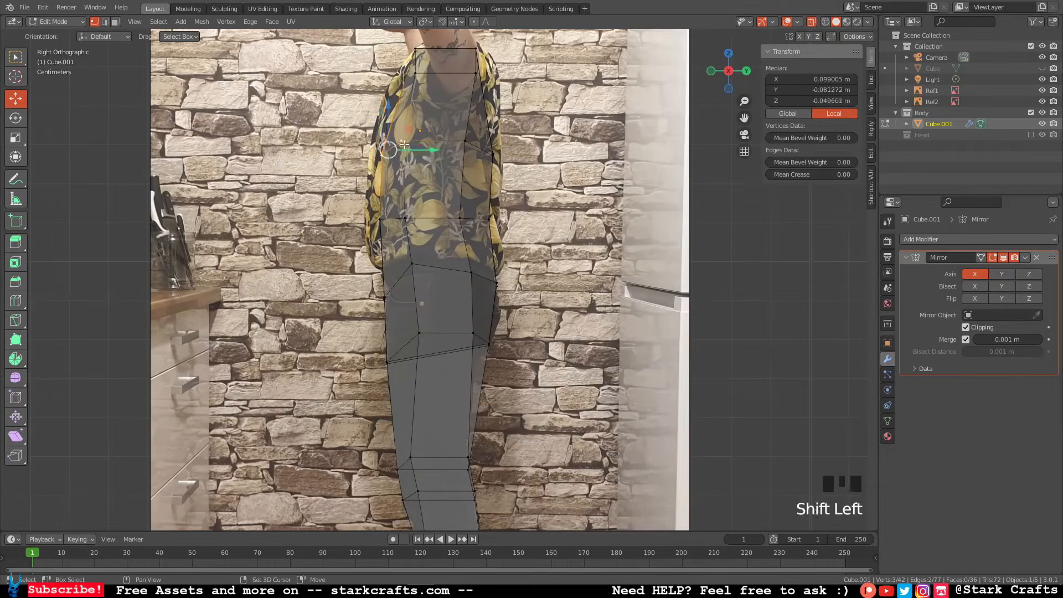
middle_click_drag(437, 171, 438, 198)
left_click(741, 76)
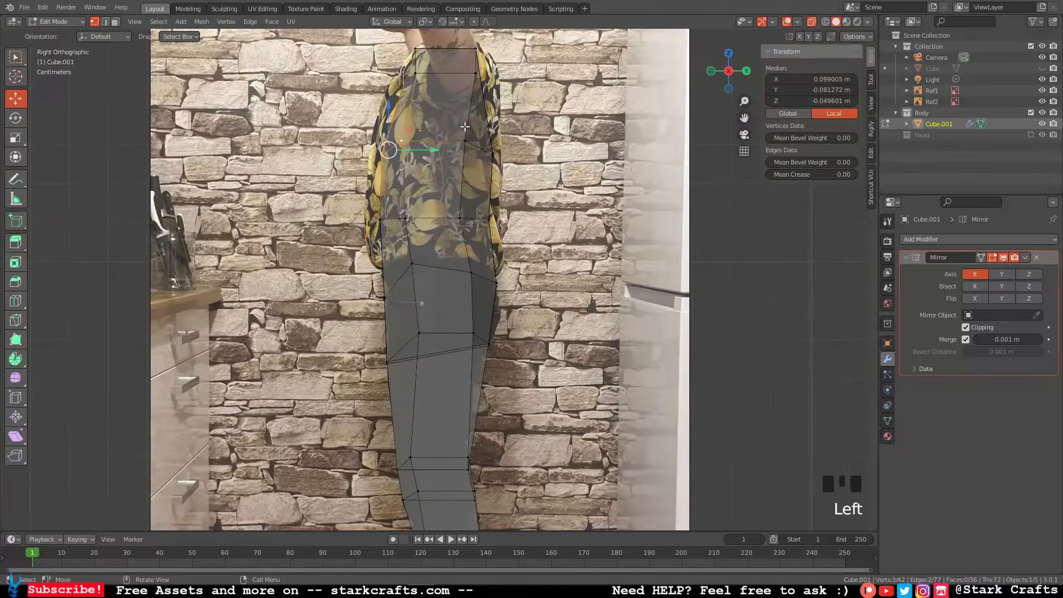
left_click_drag(396, 155, 393, 129)
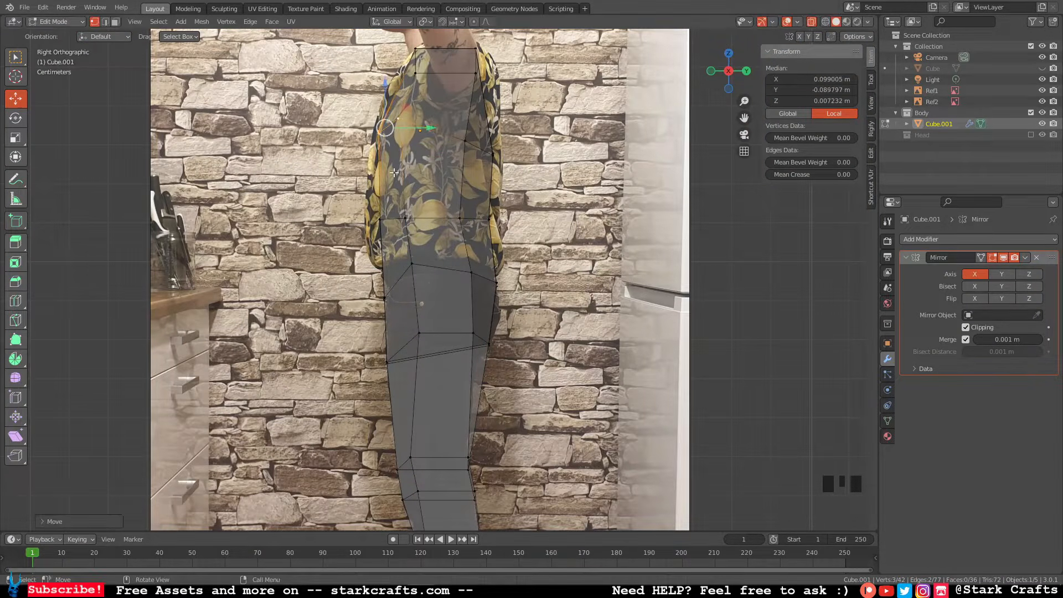
Move the inner front chest vertex outward and down in the front view to about X 0.137 m, Z -0.038 m.
middle_click_drag(372, 188, 704, 81)
left_click(718, 75)
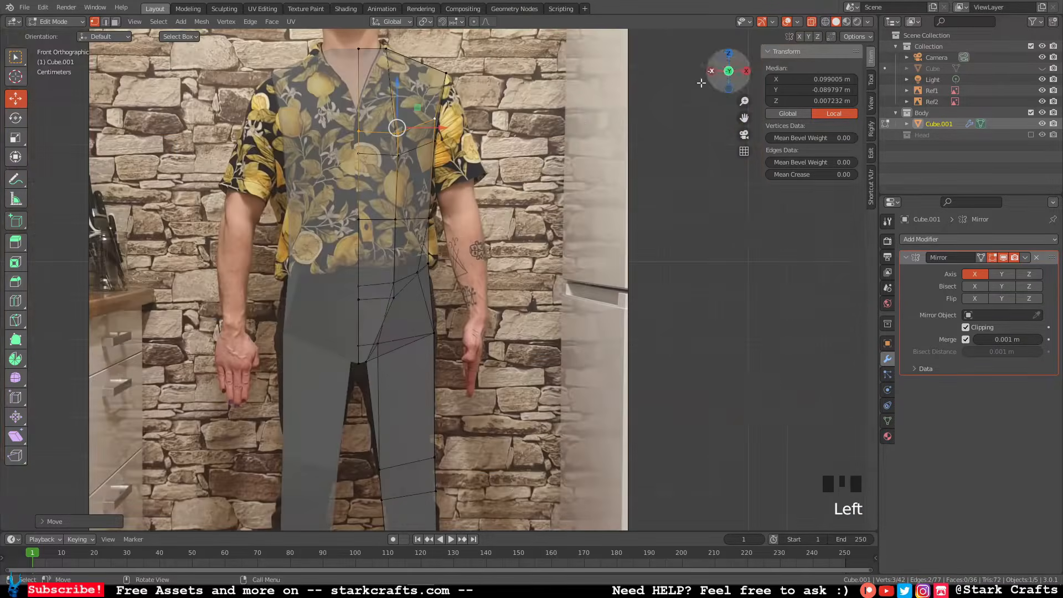
left_click_drag(397, 128, 420, 148)
left_click(410, 141)
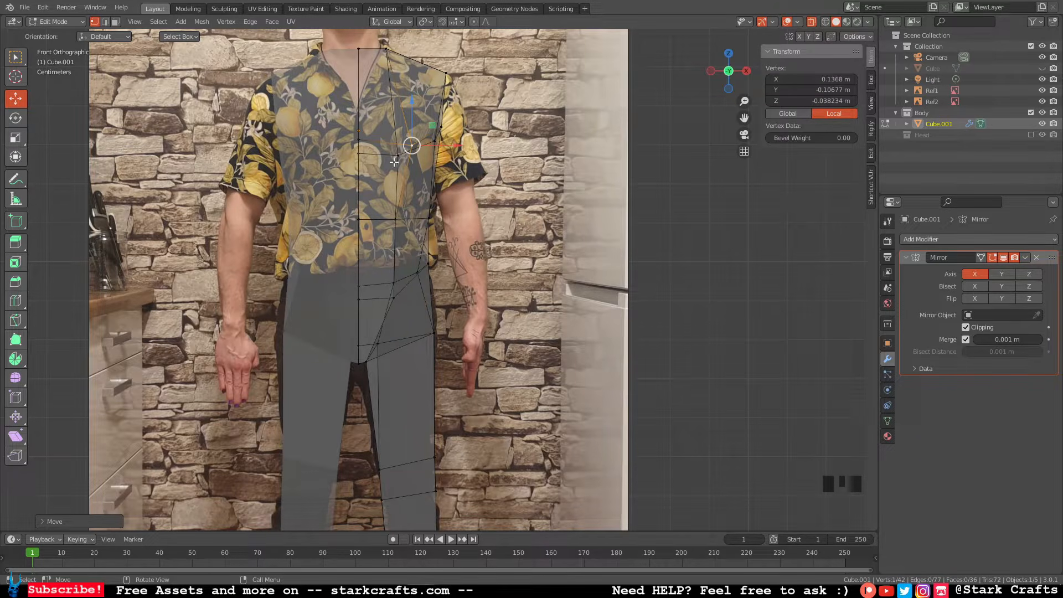
scroll(494, 178, "down", 1)
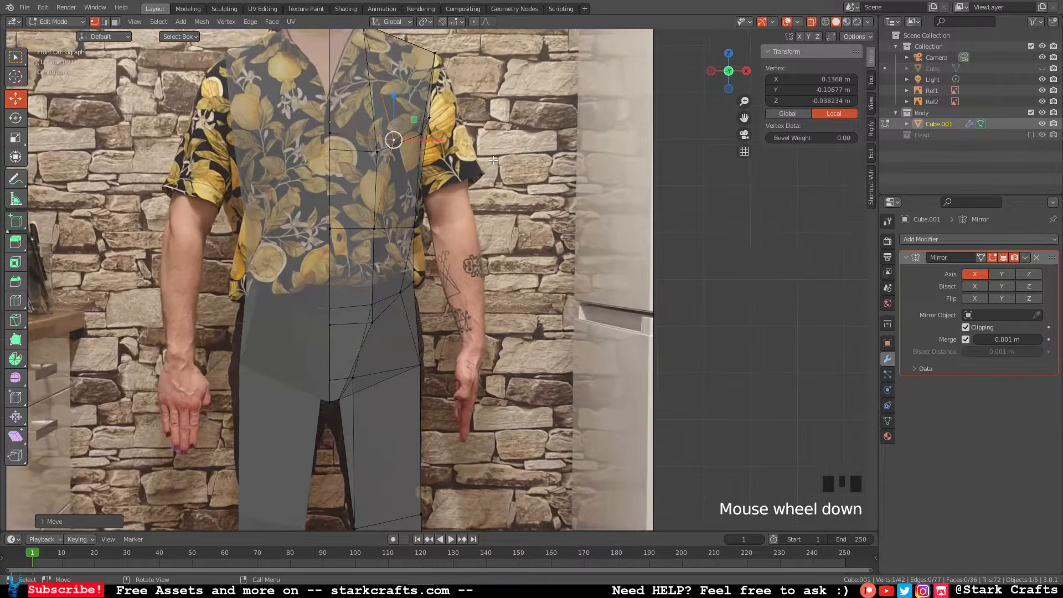
scroll(488, 161, "up", 2)
Nudge the inner front waist vertex outward to about X 0.098 m and raise it with the centre vertex to about Z -0.208 m.
middle_click_drag(511, 181, 744, 68)
left_click(740, 74)
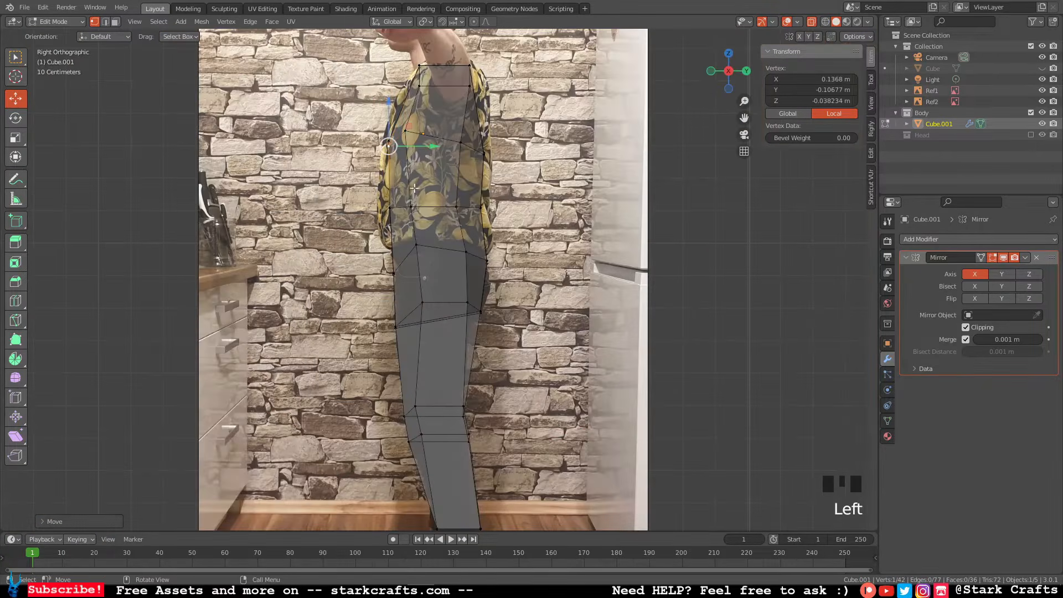
middle_click_drag(382, 204, 396, 209)
left_click(404, 207)
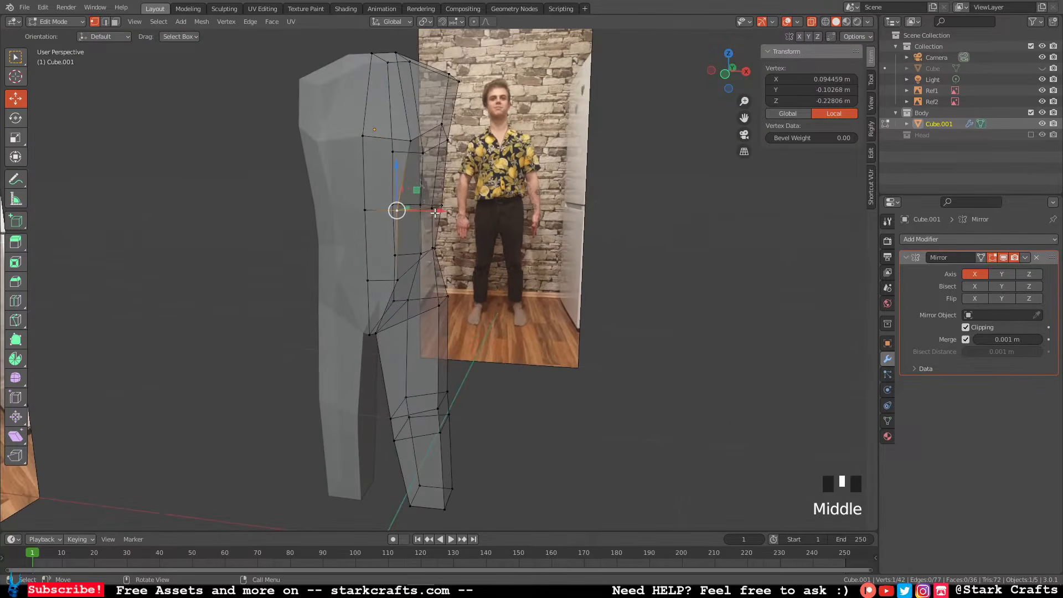
left_click_drag(441, 209, 441, 209)
left_click(362, 212, "shift")
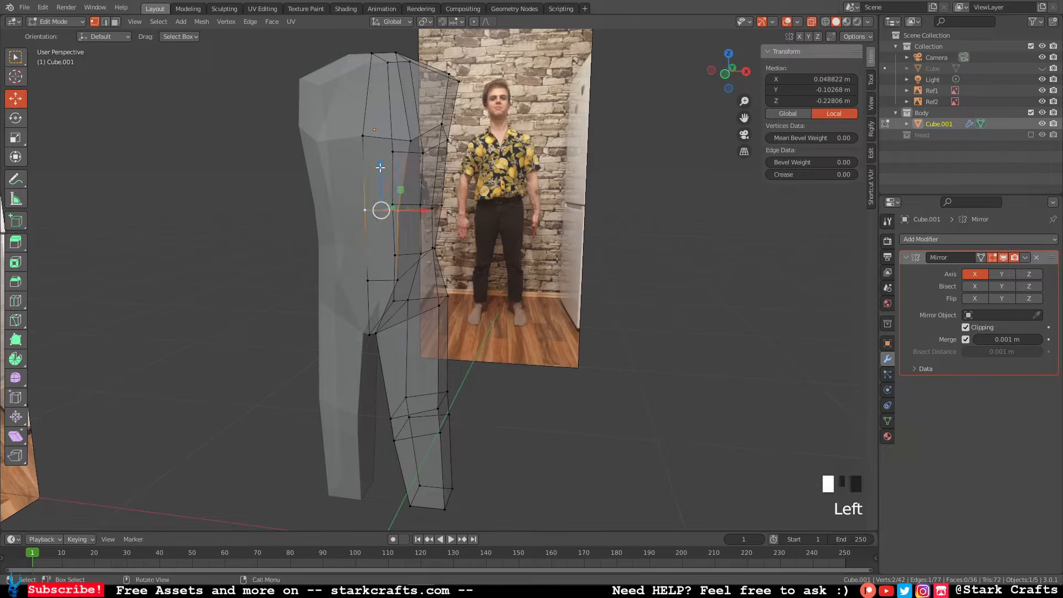
mouse_move(380, 167)
left_mouse_down()
mouse_move(382, 149)
mouse_move(397, 163)
left_mouse_up()
Move the inner front waist vertex outward along X to about X 0.106 m.
left_click(398, 196)
middle_click_drag(397, 162, 367, 180)
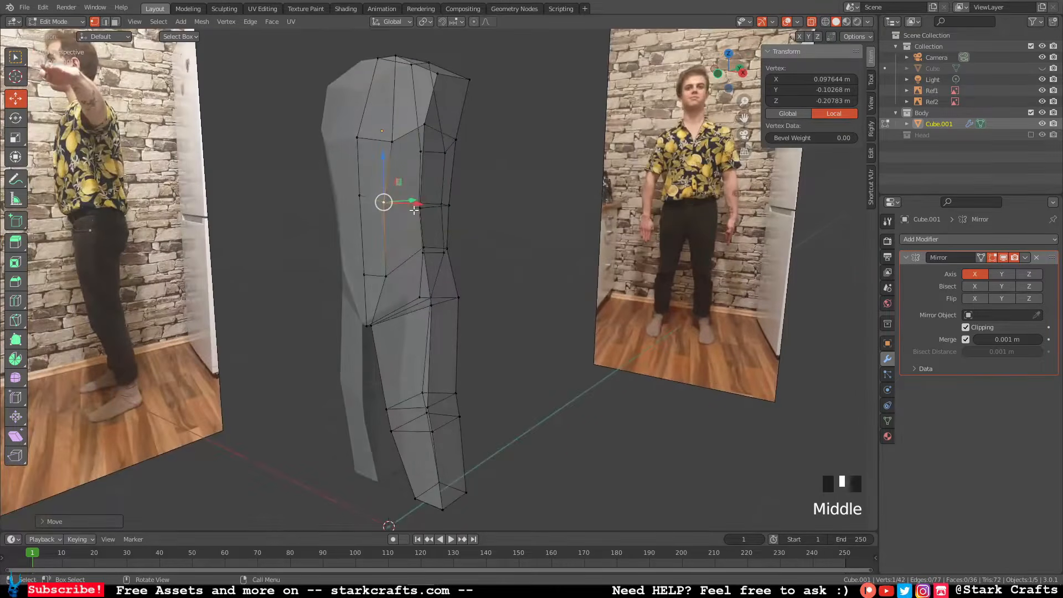
left_click_drag(414, 211, 418, 209)
Raise the inner and centre front hip vertices along Z to a median of about Z -0.400 m.
middle_click_drag(418, 209, 421, 250)
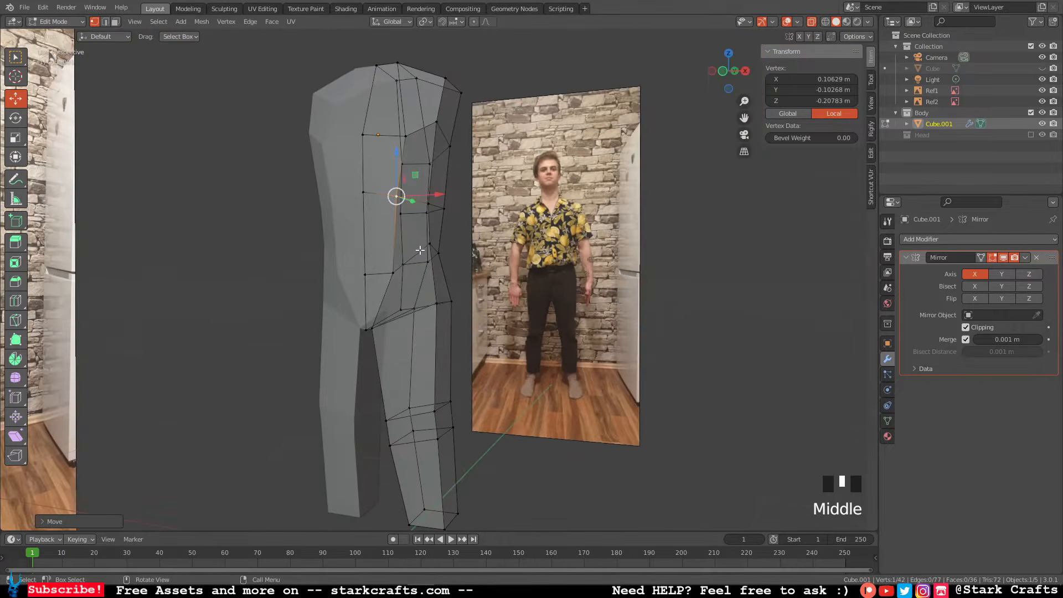
left_click(395, 273)
left_click(365, 275, "shift")
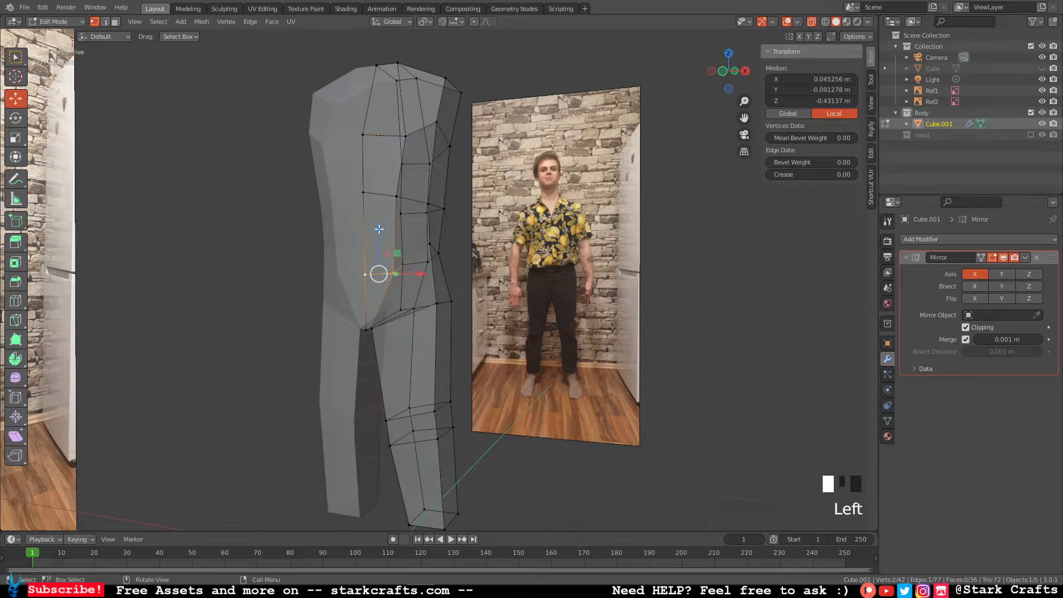
left_click(379, 229)
Nudge the front waist vertex slightly along Y and clear the selection.
middle_click_drag(381, 216, 505, 231)
left_click(458, 201)
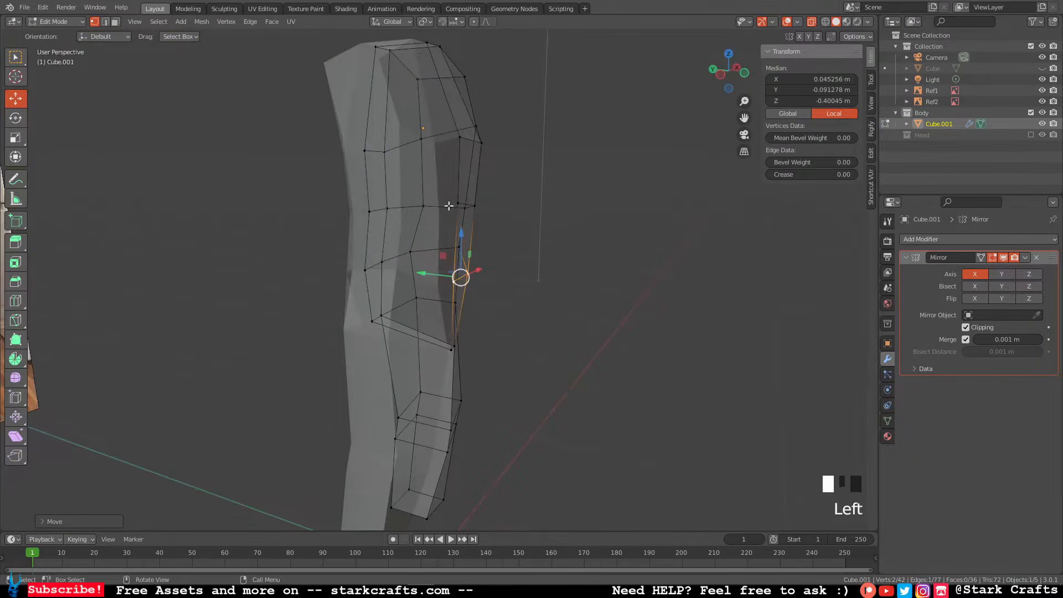
left_click_drag(420, 200, 425, 202)
middle_click_drag(424, 201, 319, 213)
left_click(520, 255)
middle_click_drag(520, 255, 553, 247)
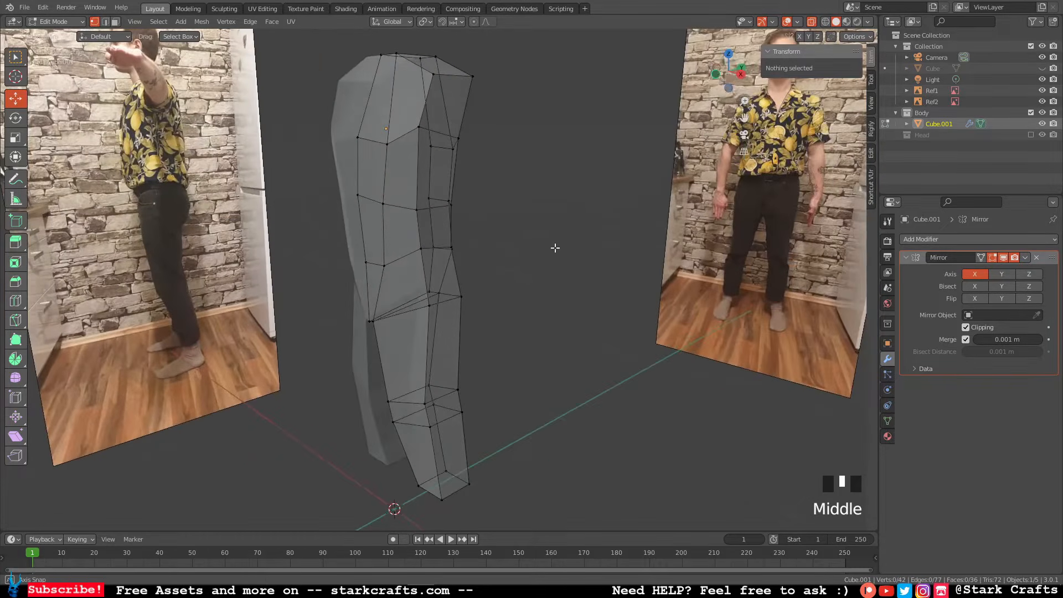
Move the centre and inner front neckline vertices down and forward to about Y -0.027 m, Z 0.140 m.
left_click(742, 77)
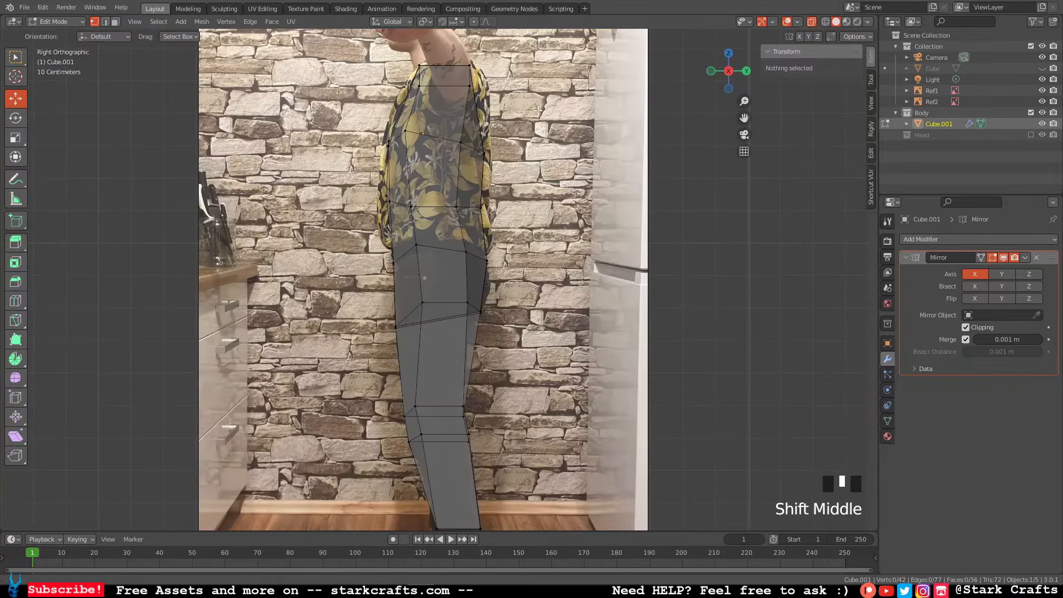
middle_click_drag(646, 103, 549, 188, "shift")
scroll(541, 185, "up", 1)
scroll(541, 184, "up", 3)
middle_click_drag(396, 115, 419, 152, "shift")
left_click(417, 164)
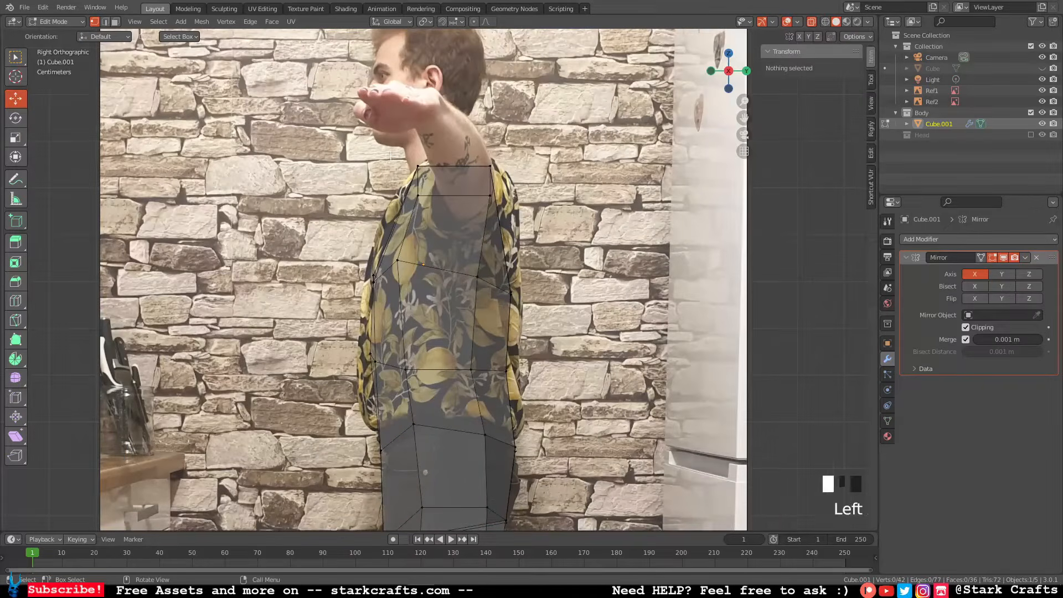
middle_click_drag(416, 164, 386, 159)
left_click_drag(371, 117, 406, 185)
left_click(741, 76)
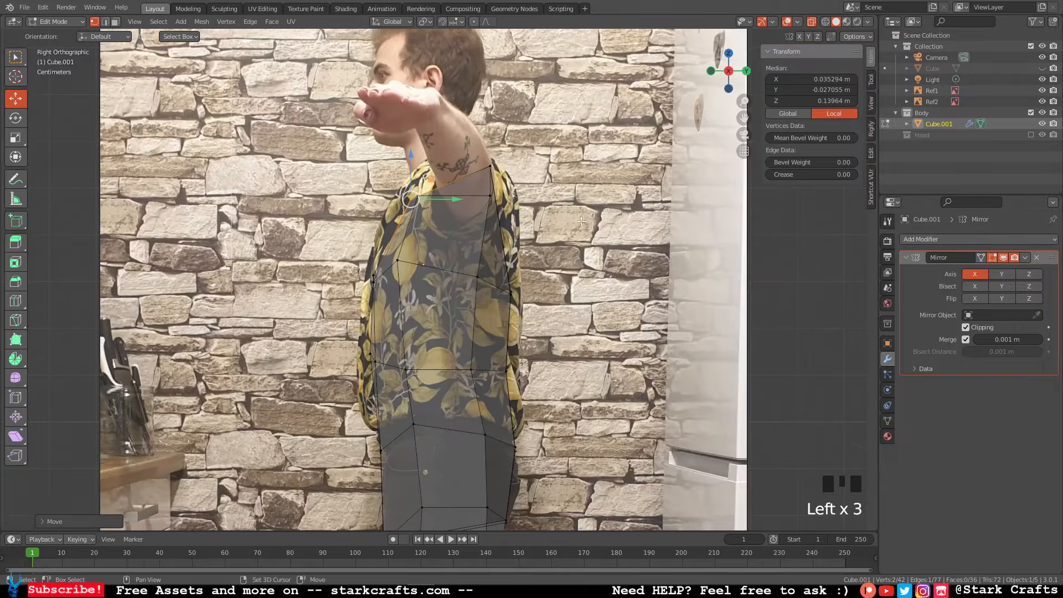
Move the inner front neckline vertex inward along X to about X 0.053 m.
middle_click_drag(581, 221, 546, 69, "shift")
left_click(356, 400)
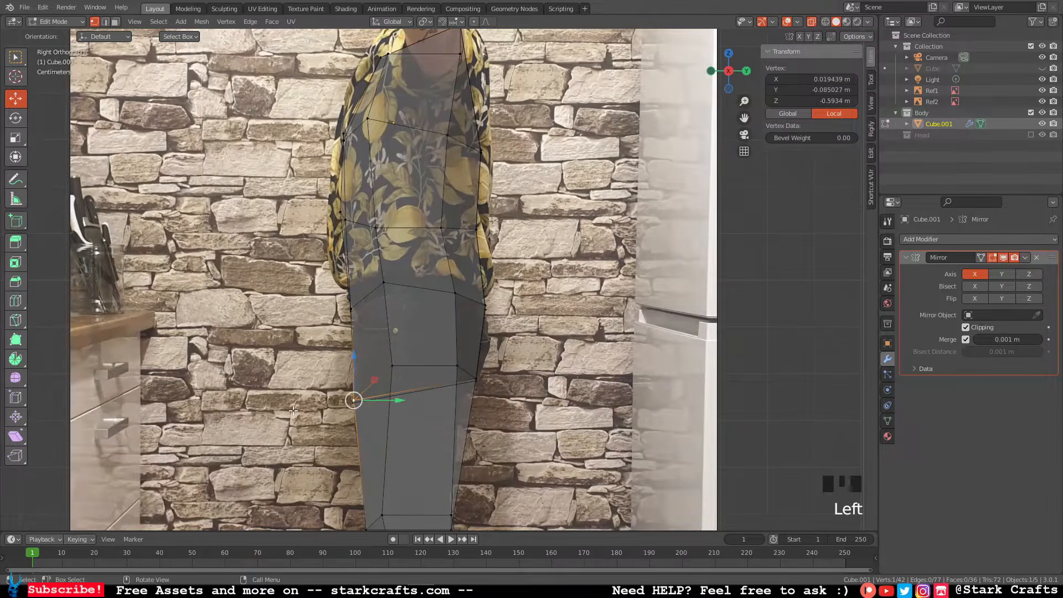
middle_click_drag(380, 300, 370, 443, "shift")
middle_click_drag(460, 158, 429, 218)
middle_click_drag(355, 213, 443, 194)
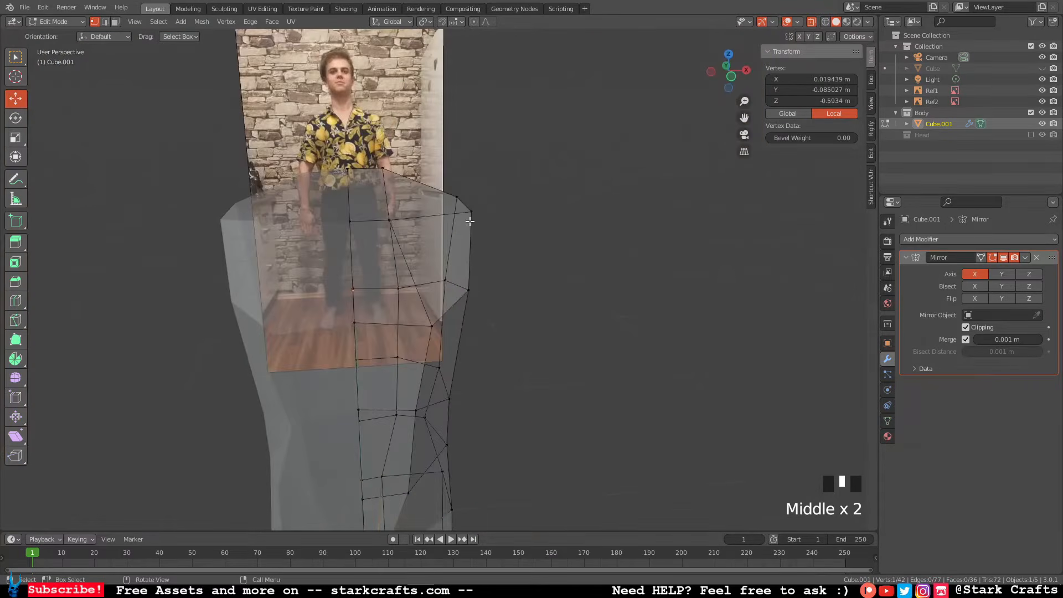
left_click(474, 209)
left_click_drag(476, 170, 437, 191)
middle_click_drag(389, 221, 368, 211)
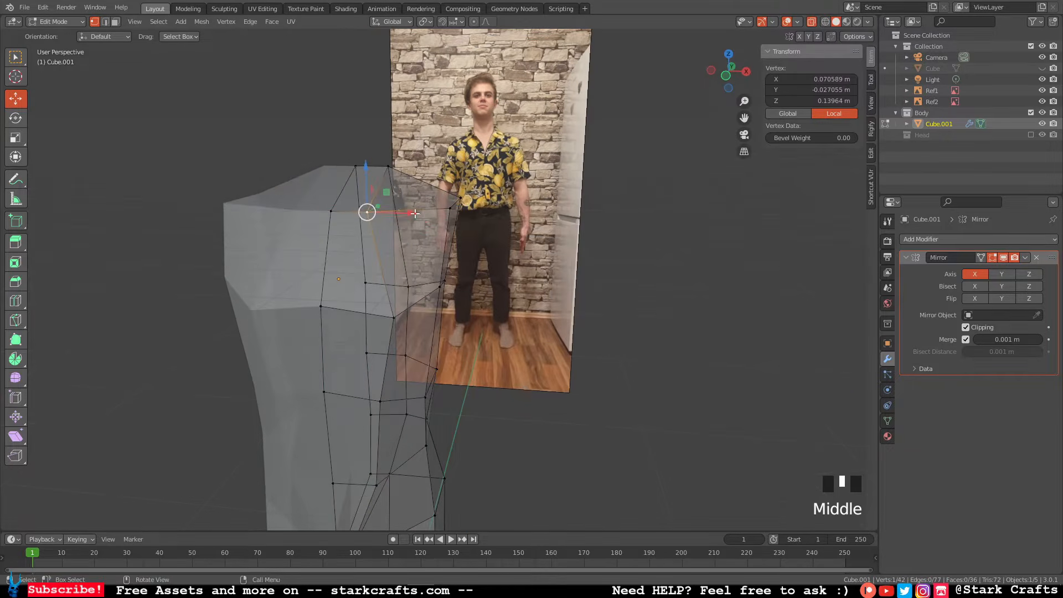
left_click_drag(415, 214, 399, 209)
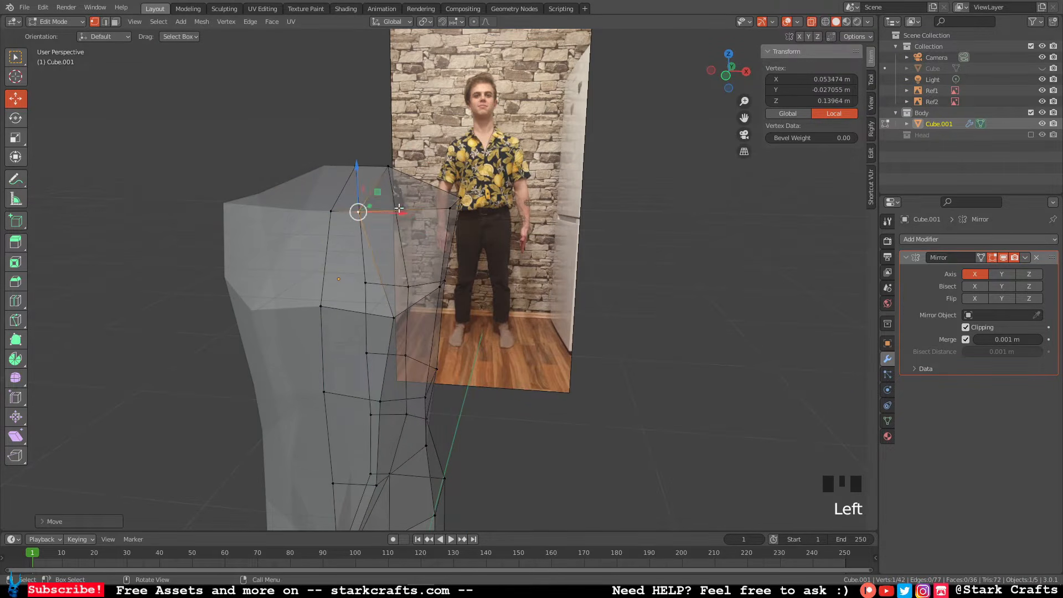
Move the centre vertex at the back of the neckline rearward to Y about 0.162 m.
left_click(391, 164)
middle_click_drag(391, 164, 471, 160)
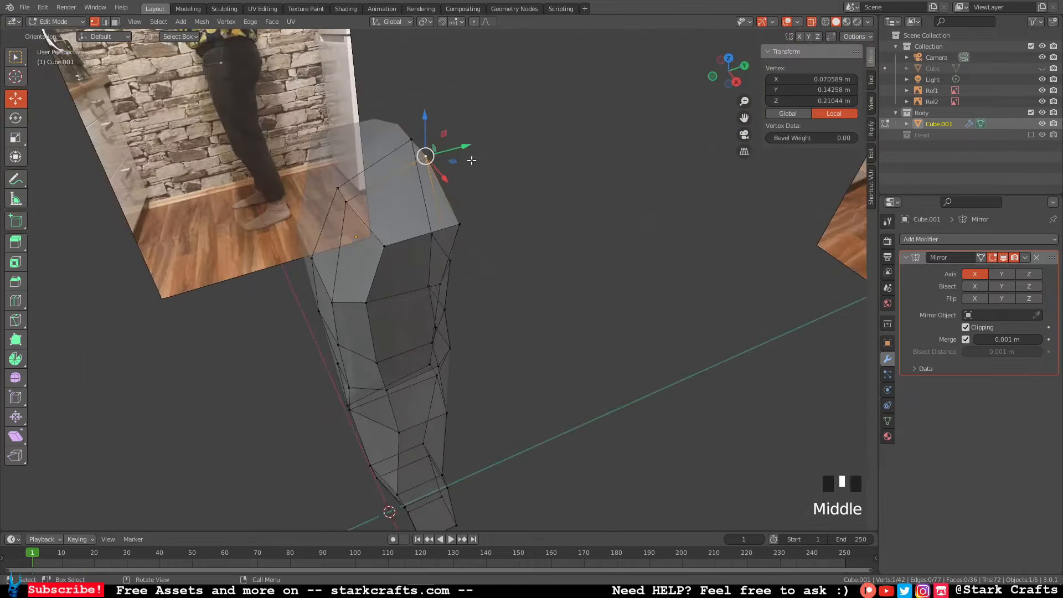
left_click(414, 141)
left_click_drag(439, 132, 458, 131)
middle_click_drag(459, 131, 357, 190)
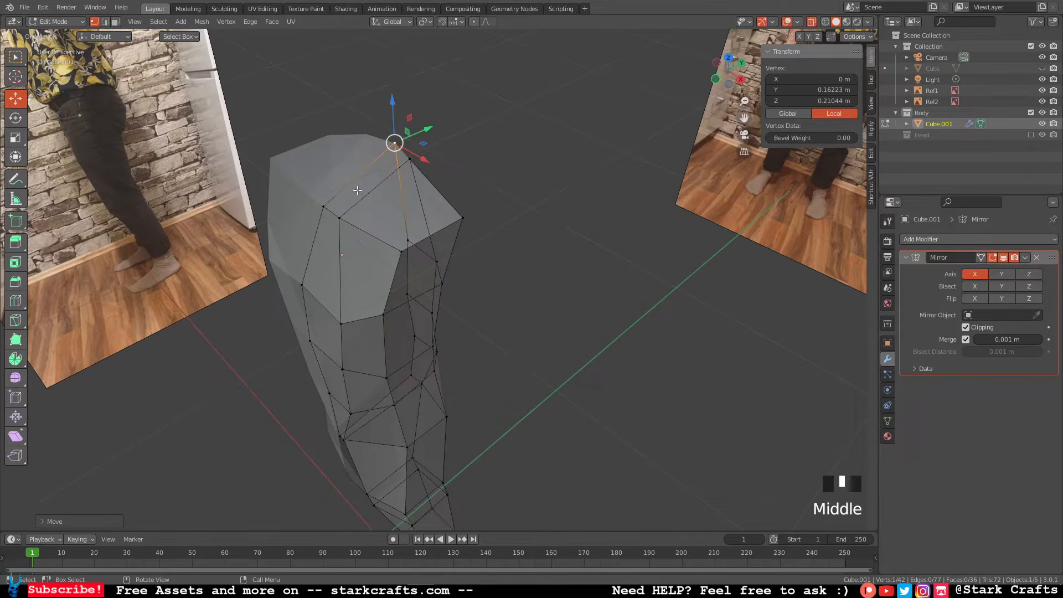
Adjust the centre front neckline vertex along Y and compare it and its neighbour with the front reference.
left_click(324, 208)
mouse_move(362, 189)
left_mouse_down()
mouse_move(352, 194)
mouse_move(364, 199)
left_mouse_up()
left_click(342, 217, "shift")
middle_click_drag(365, 199, 532, 148)
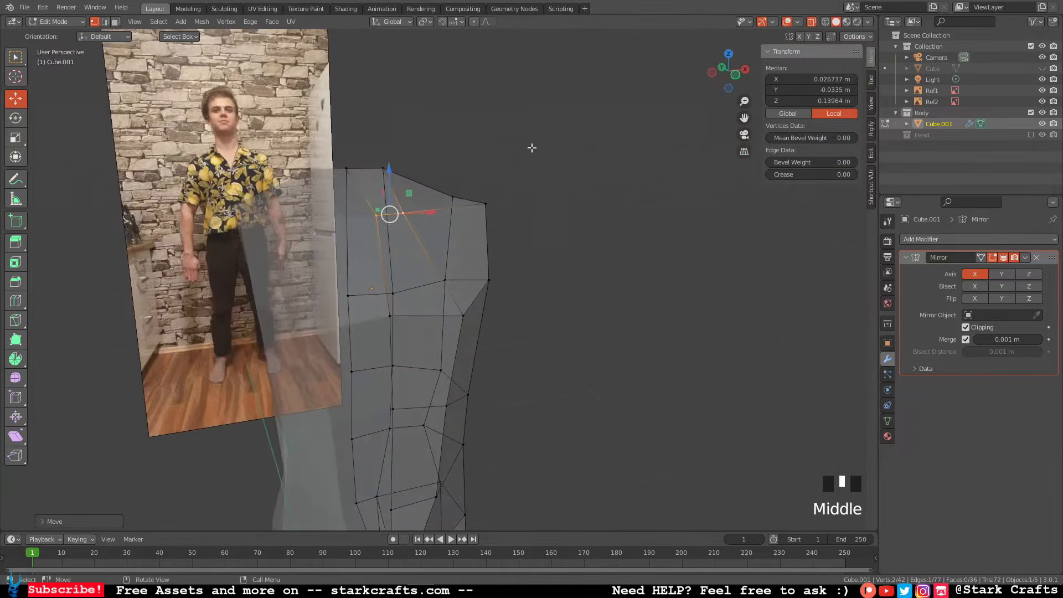
left_click(735, 76)
scroll(568, 178, "up", 3)
scroll(567, 261, "up", 1)
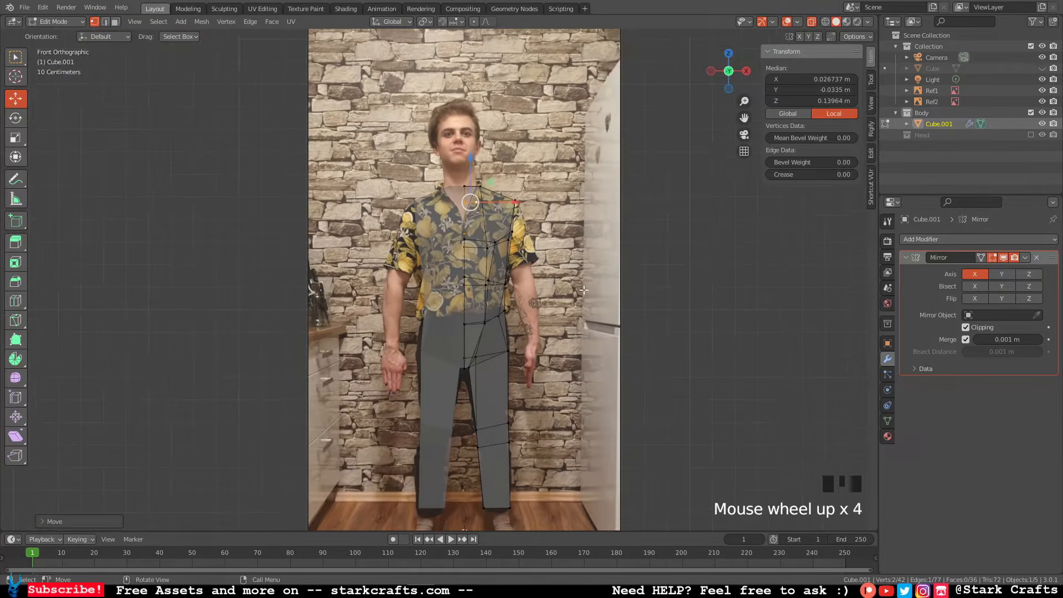
middle_click_drag(584, 291, 566, 221, "shift")
Lower the outer front shoulder vertex to Z about 0.128 m.
left_click(597, 184)
left_click(513, 100)
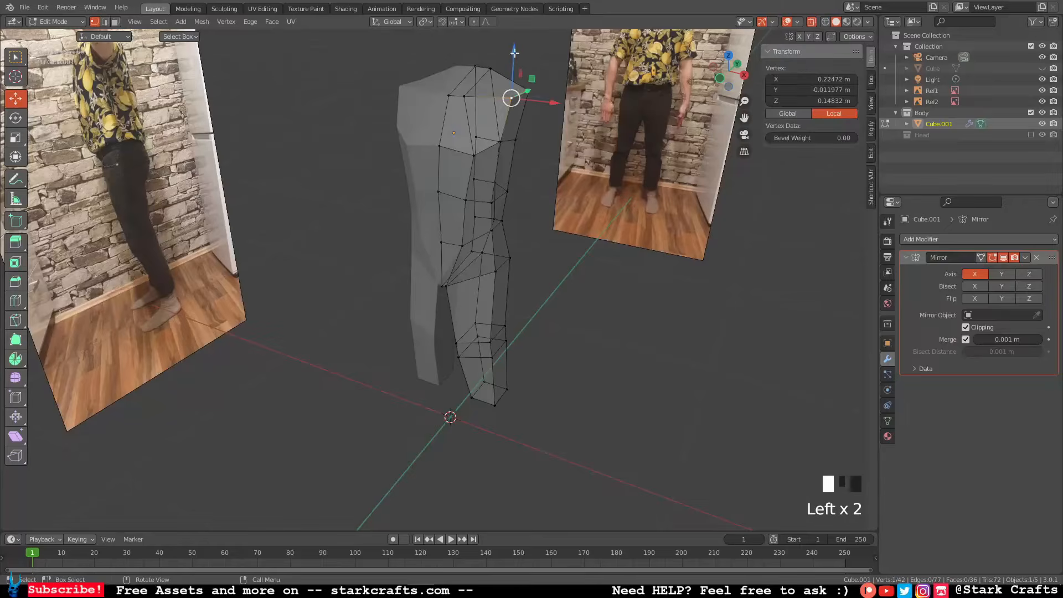
left_click_drag(515, 53, 514, 62)
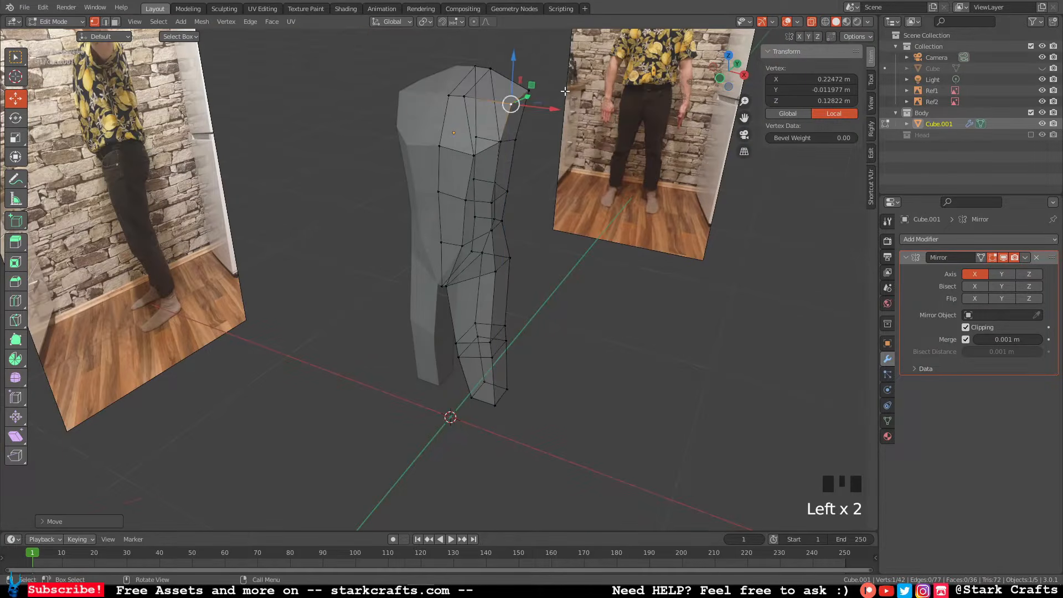
middle_click_drag(515, 62, 614, 161)
Examine the body mesh from the front, in perspective and from the side against the reference photos.
scroll(624, 166, "up", 2)
left_click(643, 201)
middle_click_drag(643, 202, 639, 251)
left_click(727, 75)
scroll(570, 188, "up", 1)
scroll(542, 191, "down", 2)
scroll(541, 191, "down", 2)
scroll(506, 227, "up", 5)
left_click(352, 271)
middle_click_drag(352, 271, 541, 242)
scroll(568, 246, "up", 2)
scroll(568, 245, "down", 5)
scroll(541, 242, "up", 2)
scroll(541, 241, "down", 1)
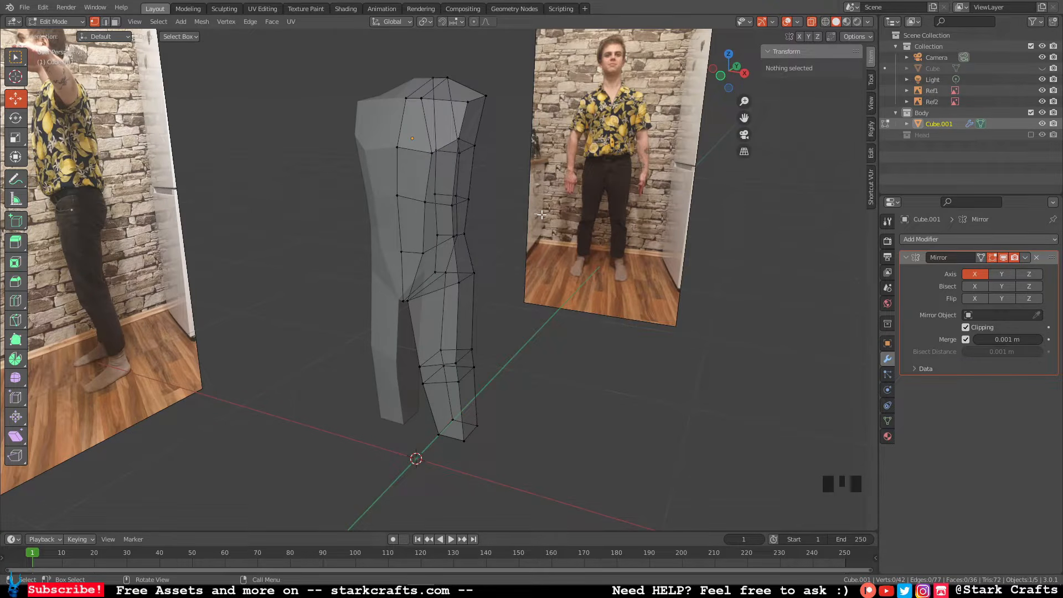
middle_click_drag(557, 213, 601, 188)
left_click(730, 78)
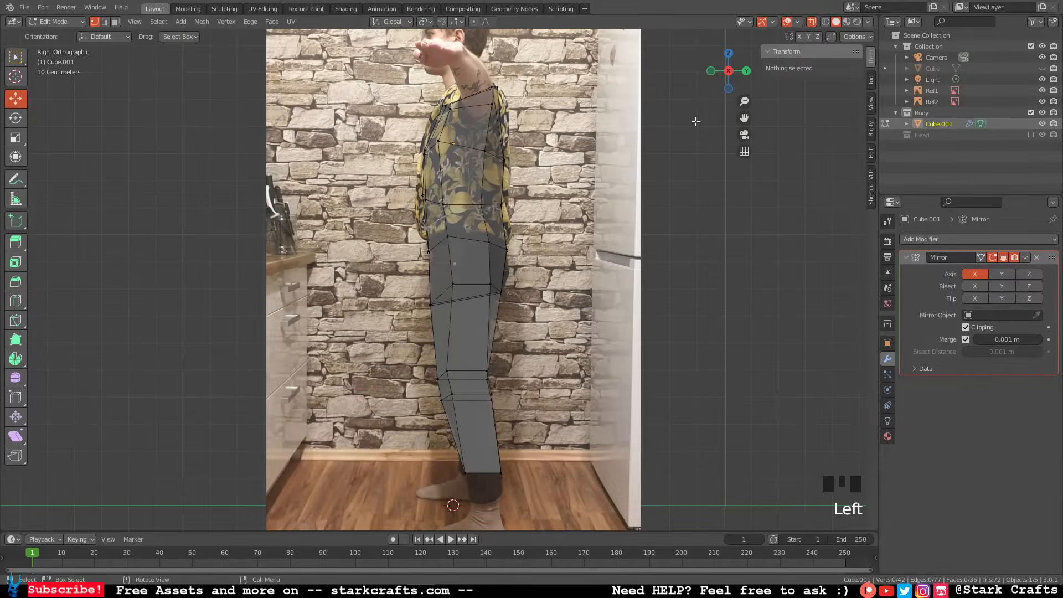
Move the outer front vertex of the upper thigh forward to Y about -0.054 m and inward to X about 0.167 m.
left_click(453, 285)
middle_click_drag(453, 284, 502, 272)
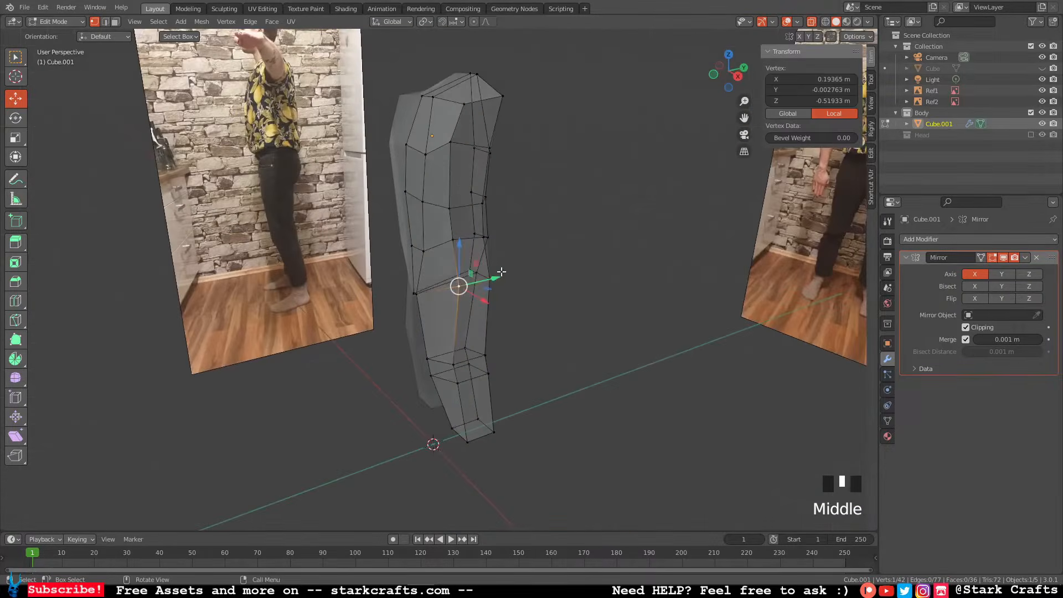
left_click_drag(496, 277, 493, 278)
mouse_move(492, 277)
middle_mouse_down()
mouse_move(591, 263)
mouse_move(514, 288)
mouse_move(488, 275)
middle_mouse_up()
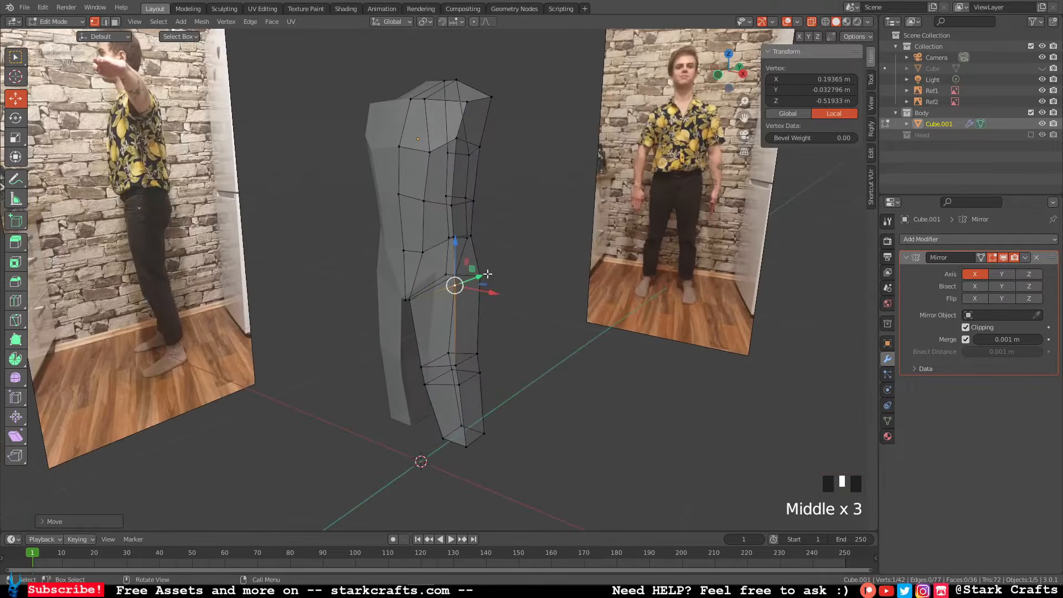
left_click_drag(484, 275, 470, 278)
middle_click_drag(469, 279, 553, 273)
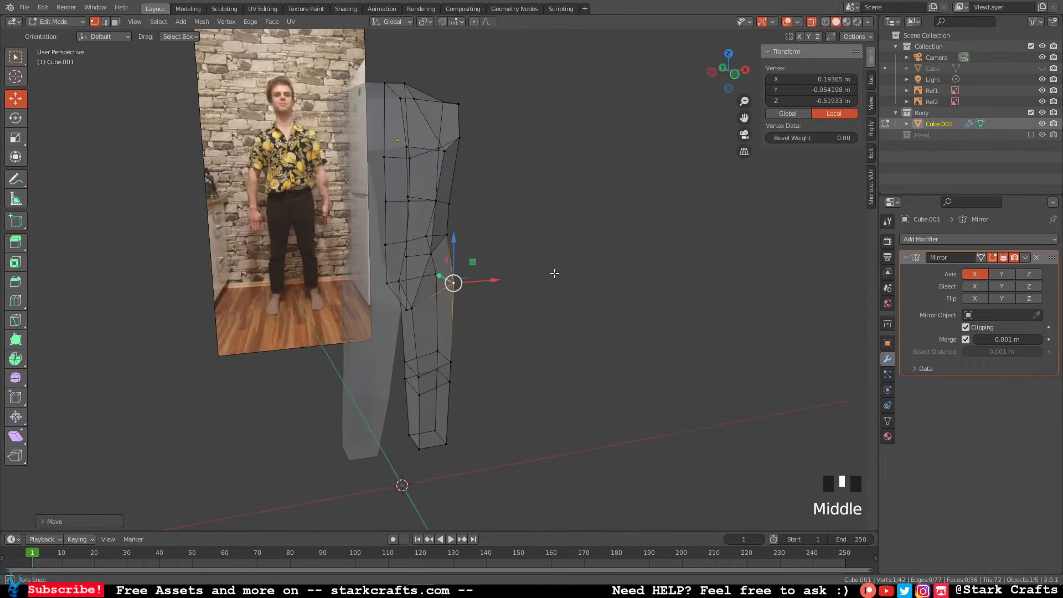
left_click_drag(491, 281, 482, 281)
middle_click_drag(482, 281, 380, 302)
Raise the two front crotch vertices to a median Z of about -0.591 m and shift them slightly outward.
left_click(725, 75)
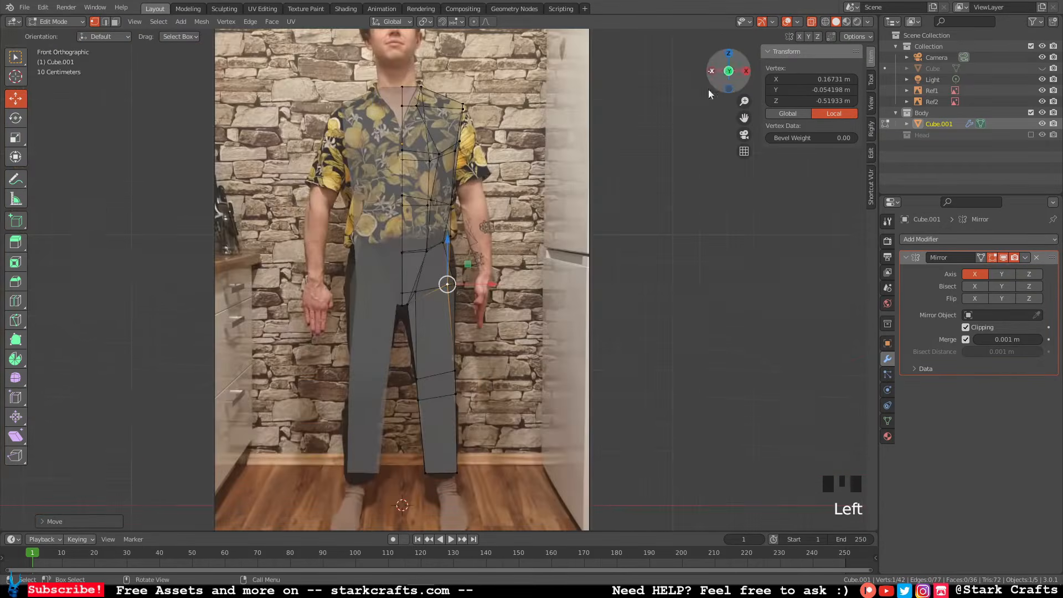
scroll(408, 293, "up", 1)
left_click(409, 301)
left_click(404, 303, "shift")
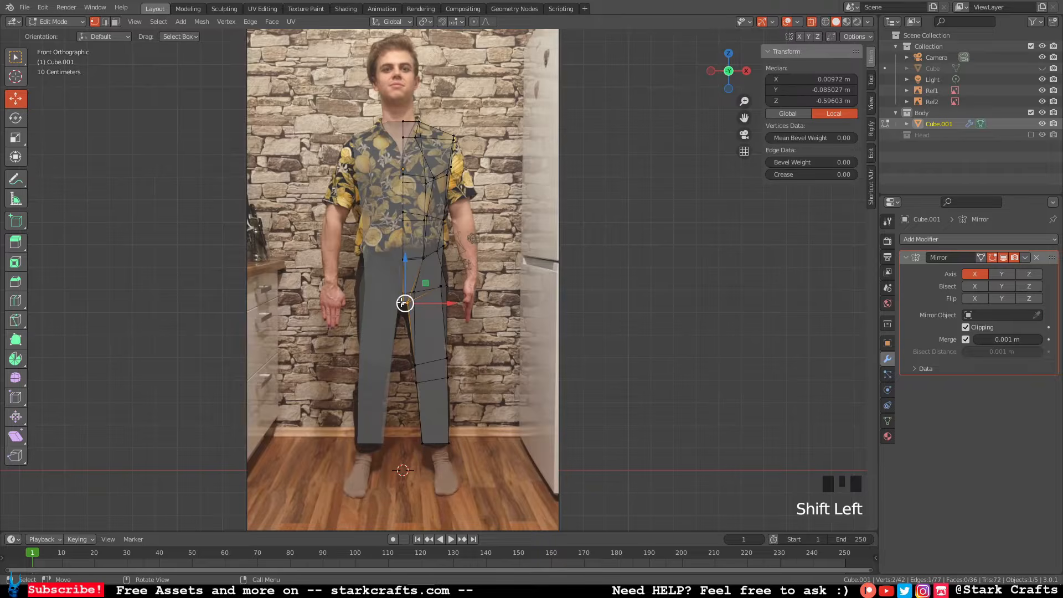
left_click_drag(403, 262, 407, 260)
left_click_drag(448, 302, 452, 302)
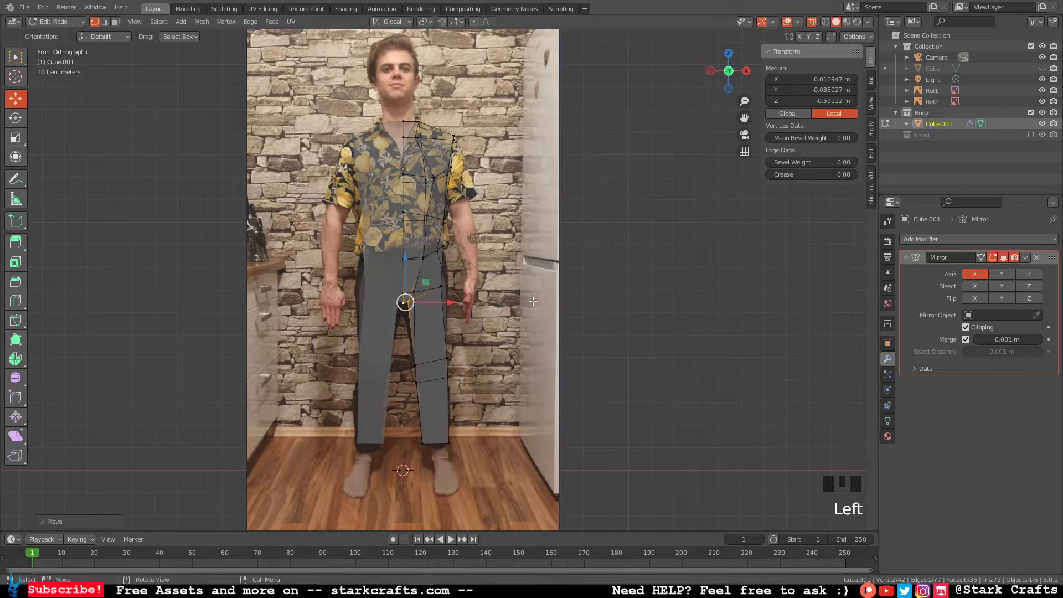
Move the rear outer hip vertex outward to X about 0.18 m to match the front reference.
middle_click_drag(485, 278, 502, 249)
left_click(444, 247)
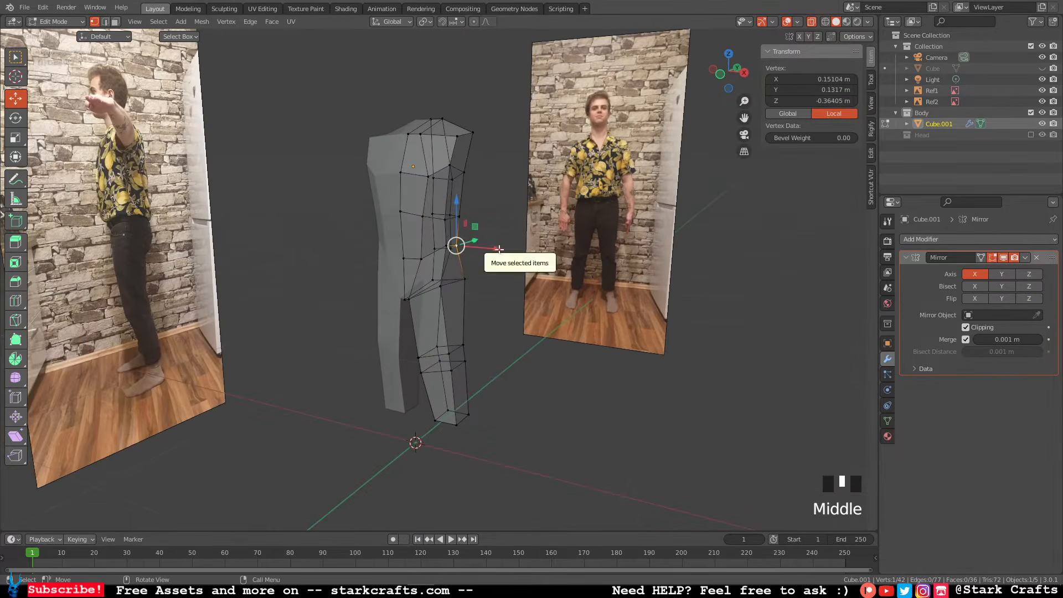
left_click_drag(502, 249, 503, 252)
left_click(507, 280)
middle_click_drag(507, 280, 677, 108)
left_click(731, 75)
scroll(601, 304, "up", 1)
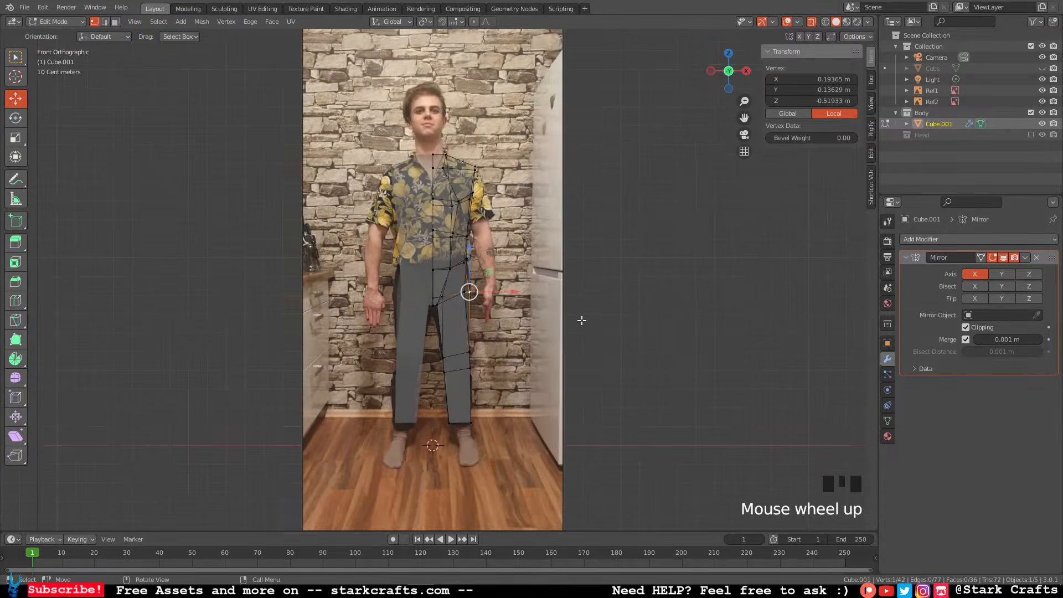
scroll(580, 318, "down", 4)
left_click_drag(406, 262, 398, 264)
left_click(348, 205)
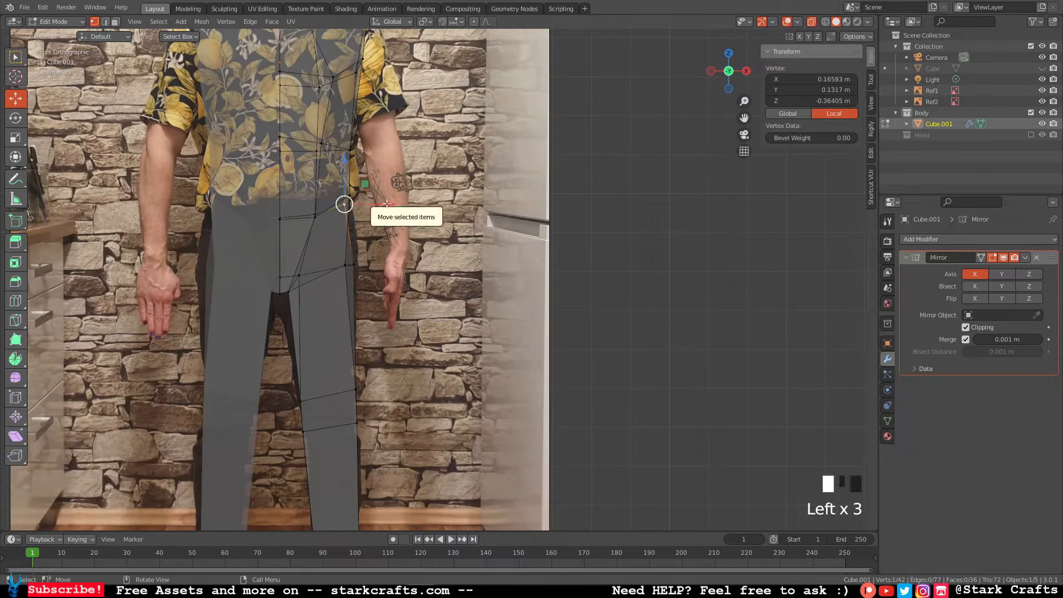
left_click_drag(388, 204, 393, 204)
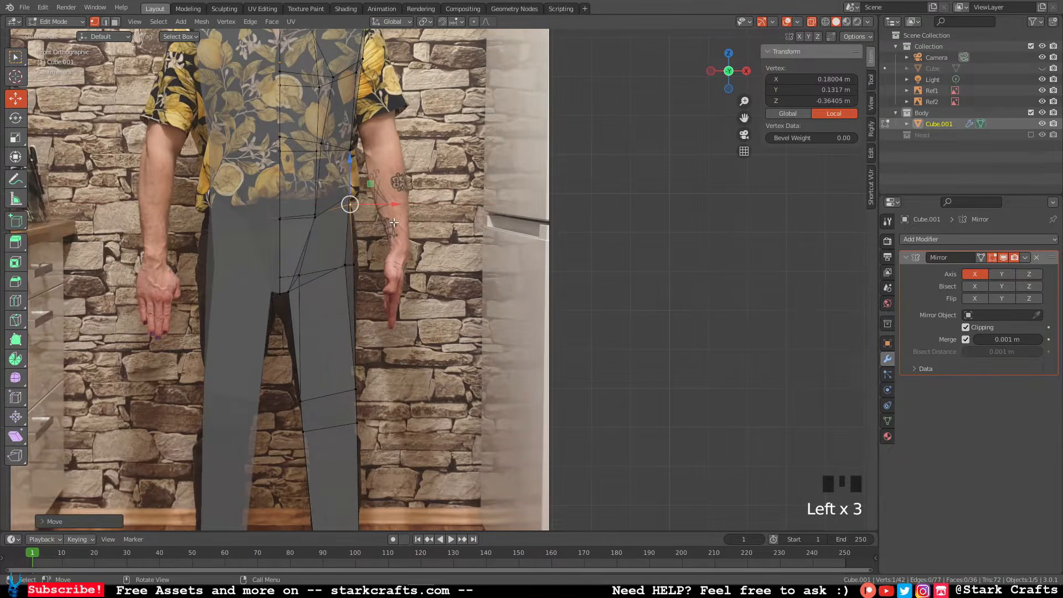
Move the two outer upper-thigh vertices to a median X of about 0.194 m.
scroll(394, 223, "up", 1)
left_click_drag(404, 283, 406, 257)
scroll(478, 282, "up", 2)
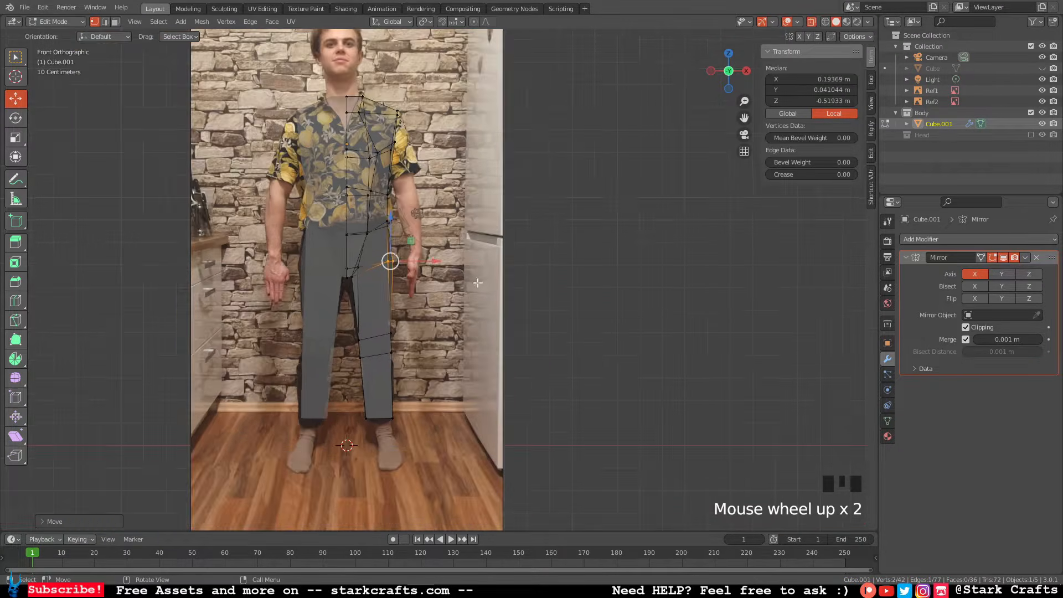
left_click(478, 293)
Shift the front outer hip vertex forward along Y and clear the selection.
middle_click_drag(479, 294, 390, 313)
left_click(417, 218)
middle_click_drag(416, 218, 388, 237)
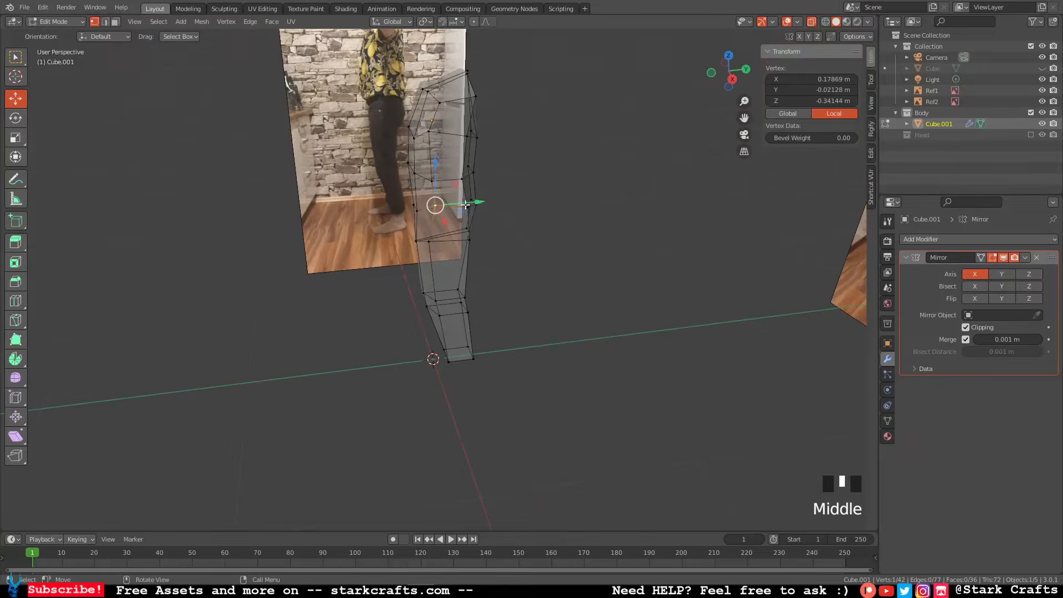
left_click_drag(476, 202, 468, 202)
middle_click_drag(469, 203, 414, 222)
left_click(506, 221)
Inspect the reshaped hips and legs from the front, in perspective and from behind.
scroll(508, 220, "up", 2)
scroll(507, 223, "down", 3)
middle_click_drag(569, 222, 706, 205)
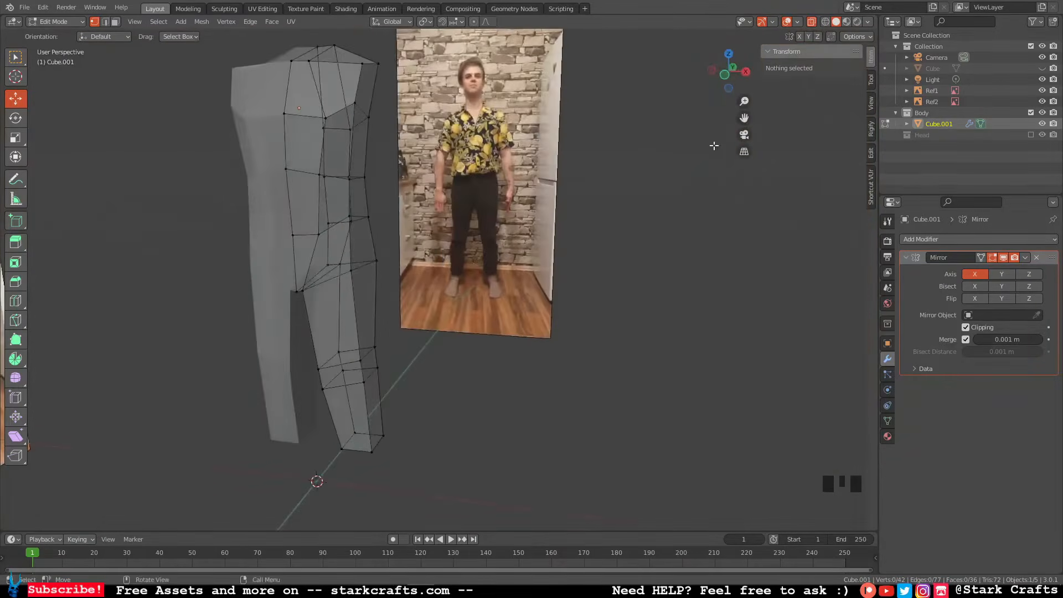
left_click(727, 77)
scroll(568, 199, "up", 2)
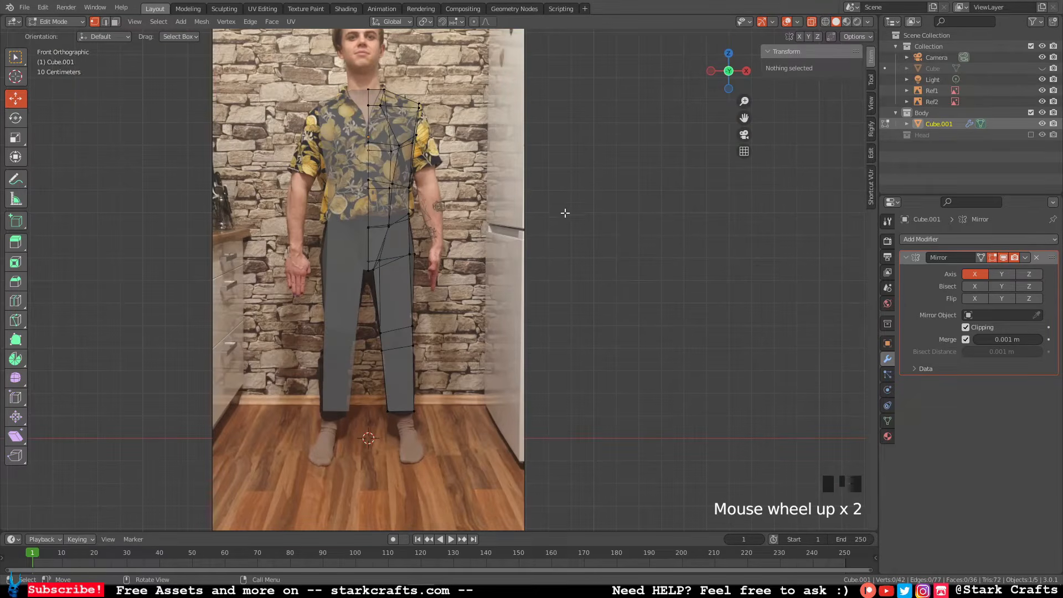
middle_click_drag(557, 209, 596, 239, "shift")
left_click(712, 71)
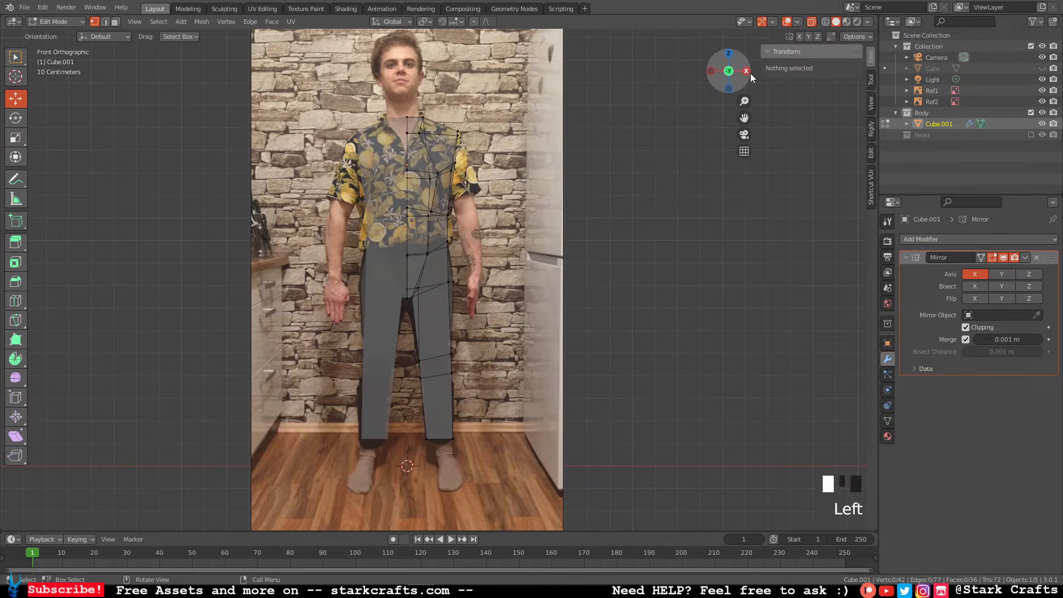
middle_click_drag(637, 157, 577, 170)
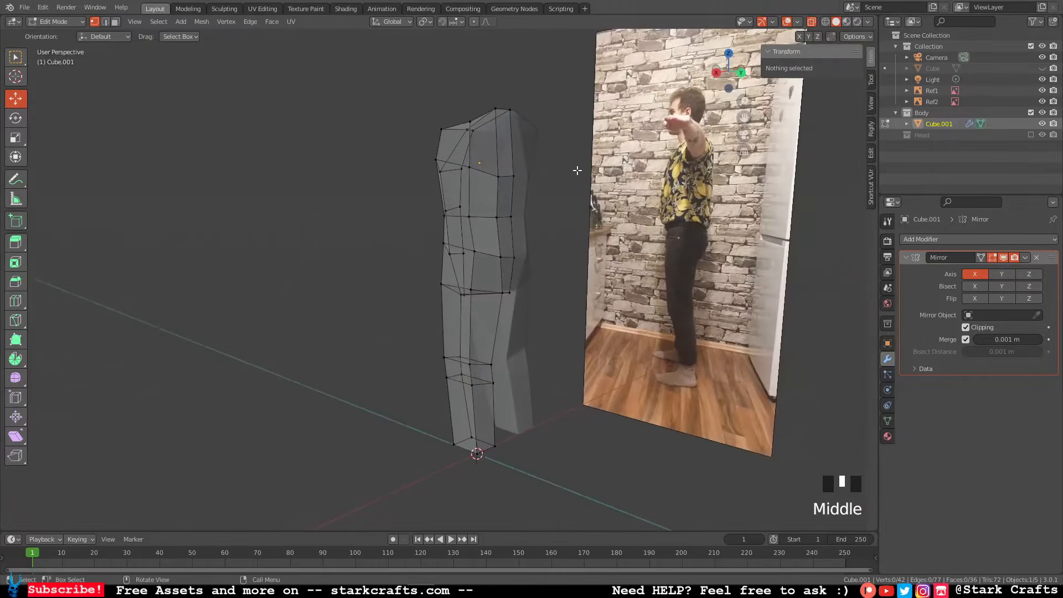
Raise the two rear vertices at the top of the buttocks to a median Z of about -0.37 m.
left_click(497, 260, "shift")
middle_click_drag(497, 260, 497, 260)
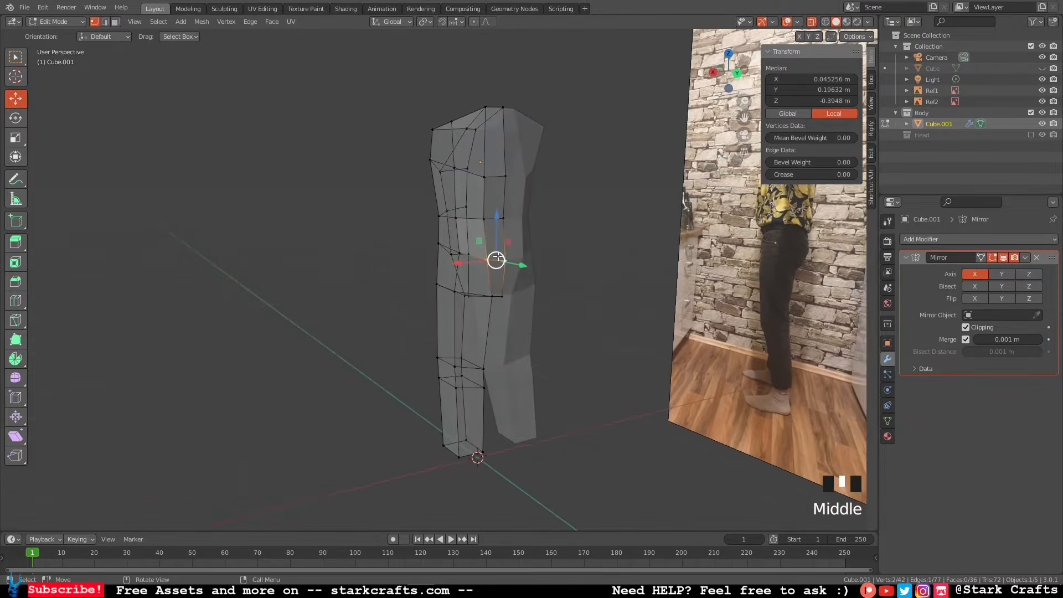
scroll(496, 260, "down", 2)
scroll(494, 256, "up", 6)
scroll(560, 212, "down", 2)
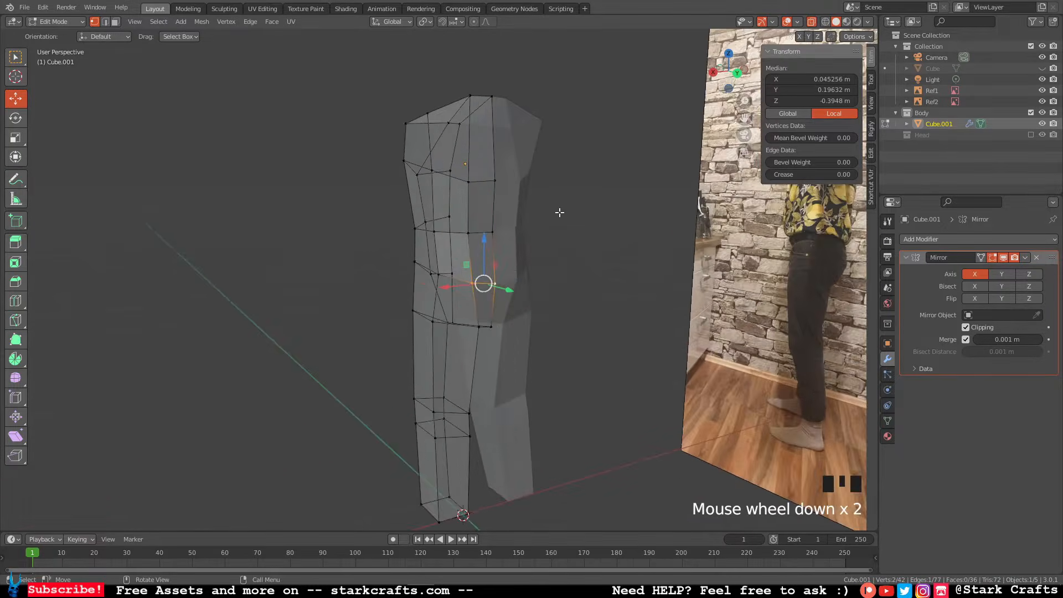
scroll(560, 212, "up", 3)
scroll(564, 236, "down", 5)
scroll(563, 219, "up", 2)
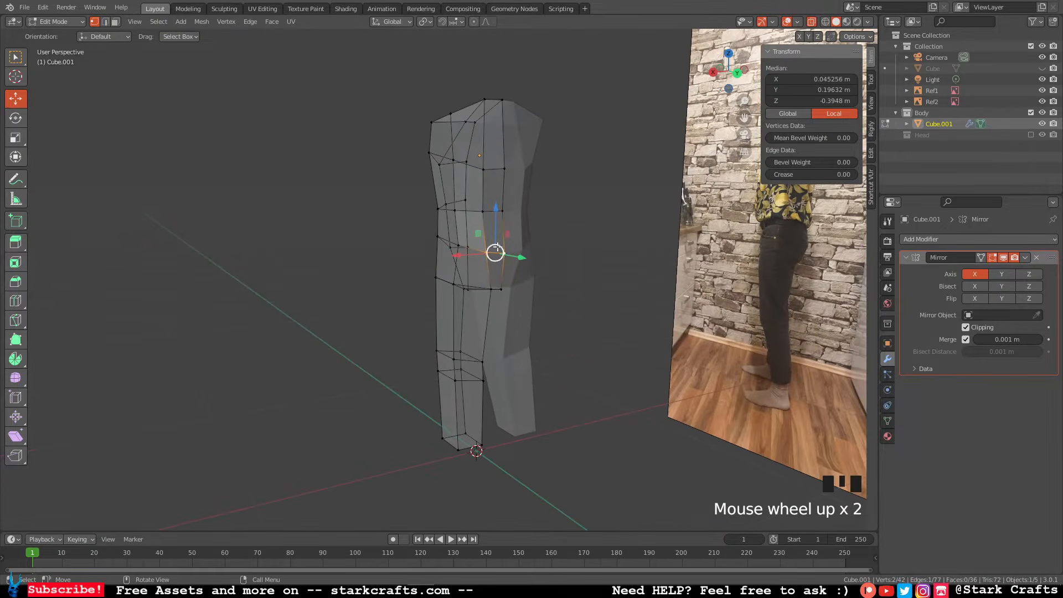
left_click_drag(494, 213, 498, 205)
Check the hip mesh against the side reference and examine the positions of the two front pelvis vertices.
middle_click_drag(498, 205, 694, 116)
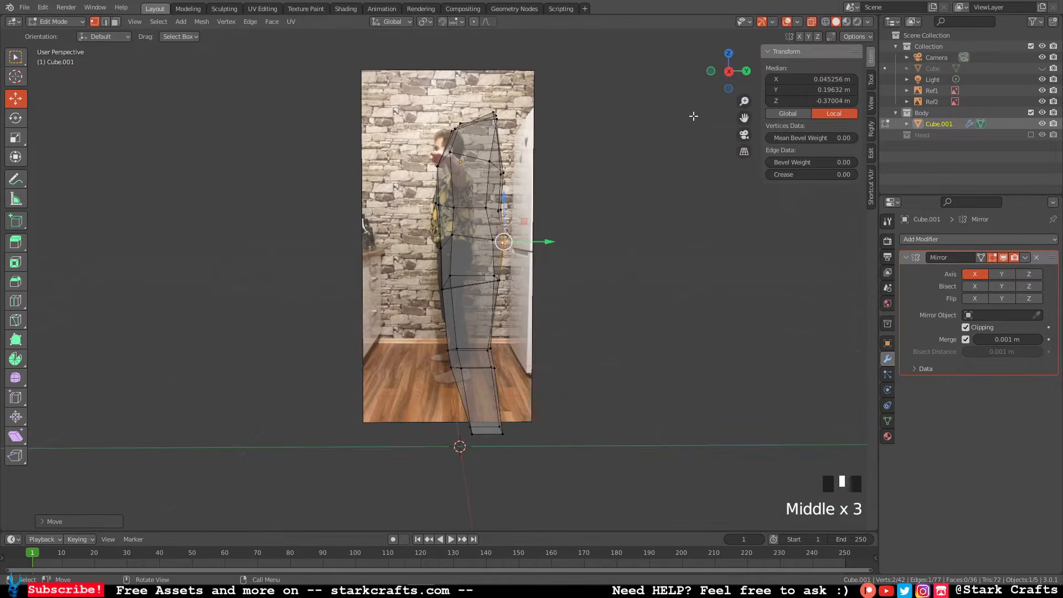
left_click(730, 72)
scroll(565, 240, "up", 2)
scroll(548, 242, "down", 6)
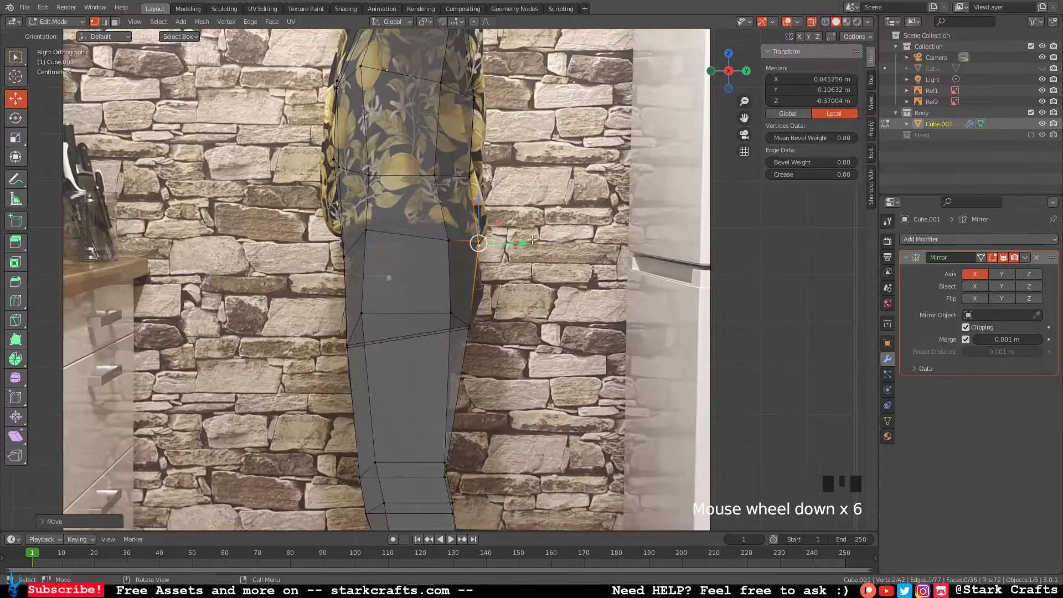
middle_click_drag(389, 278, 455, 277)
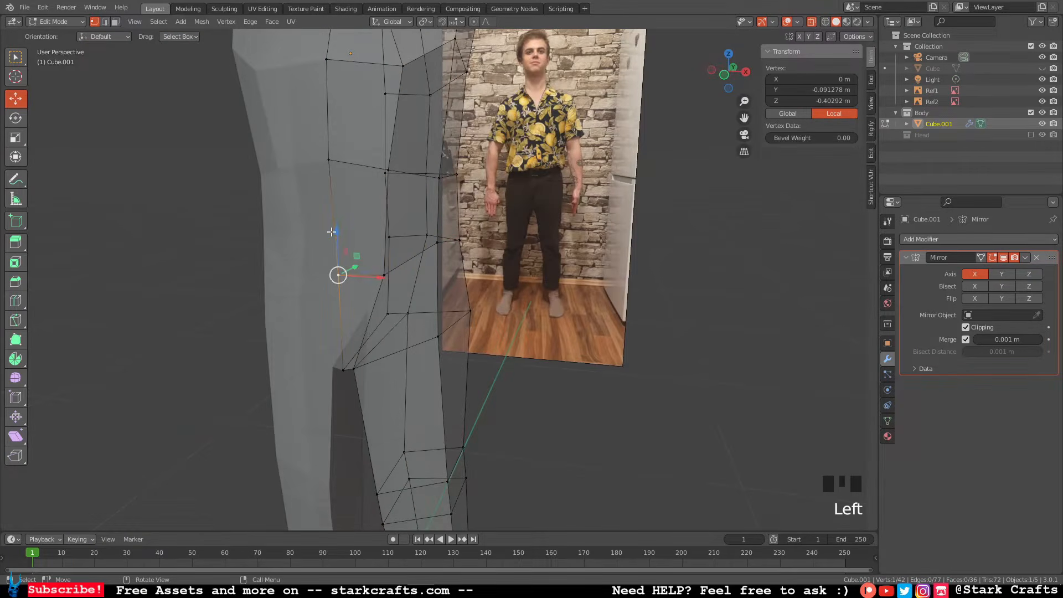
left_click_drag(367, 277, 413, 277)
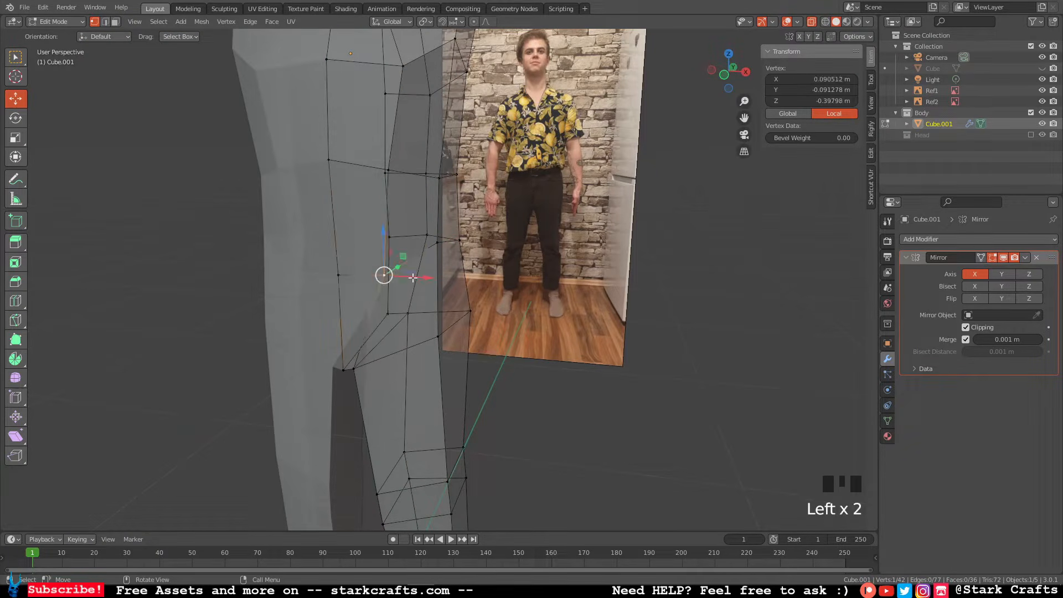
middle_click_drag(587, 271, 563, 277)
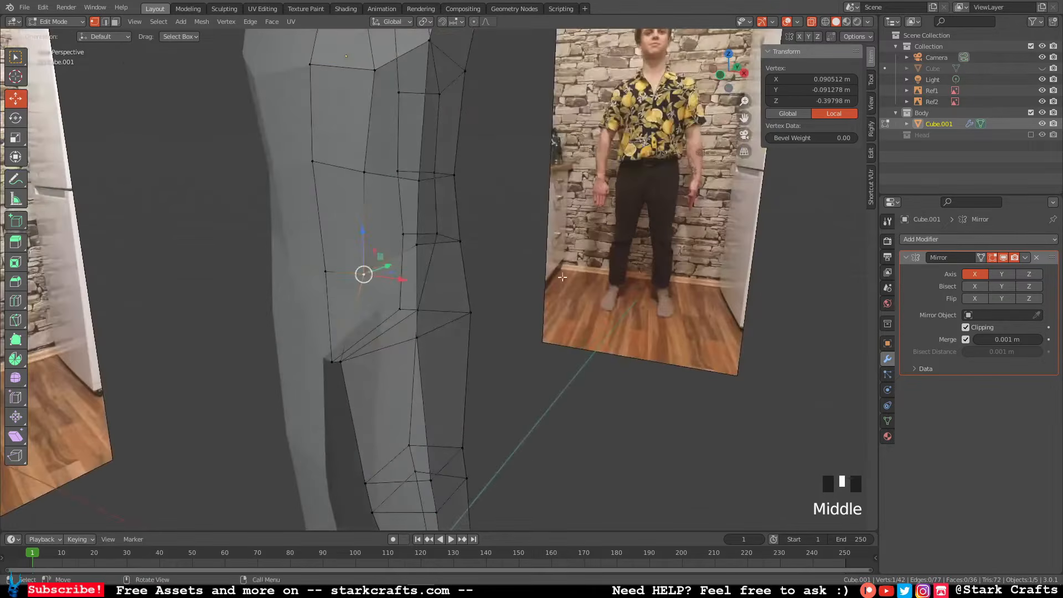
left_click_drag(363, 275, 327, 271)
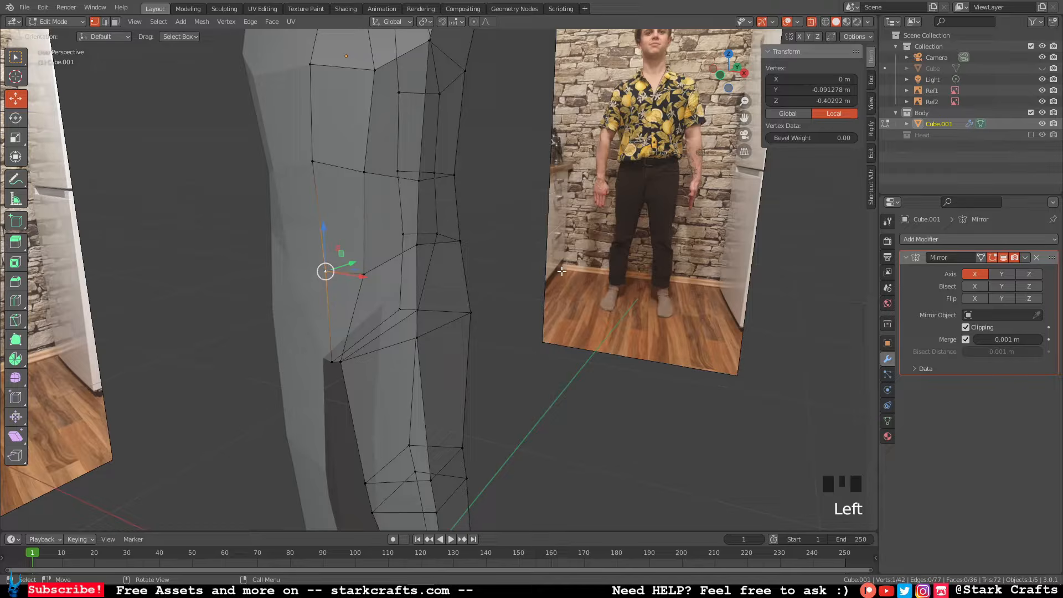
middle_click_drag(548, 229, 585, 248)
Move the two rear buttock vertices and the lower rear thigh vertex rearward along Y to follow the side reference.
left_click(516, 246, "shift")
left_click(723, 73)
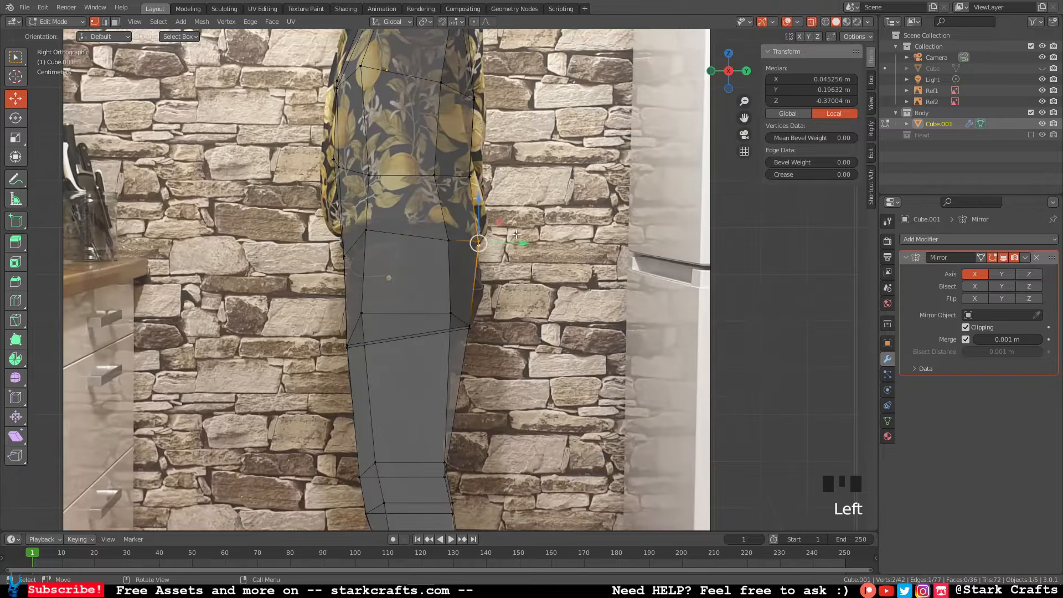
left_click_drag(522, 241, 523, 243)
left_click(471, 328)
left_click_drag(518, 327, 523, 326)
Move the buttock vertex beside the centre line outward along X.
middle_click_drag(560, 258, 456, 264)
left_click(478, 245)
left_click_drag(439, 249, 425, 246)
Hide the front reference image and lower the rear inner thigh vertex beside the crotch to a Z of about -0.576 m.
middle_click_drag(468, 311, 500, 339)
left_click(491, 335)
left_click(484, 338)
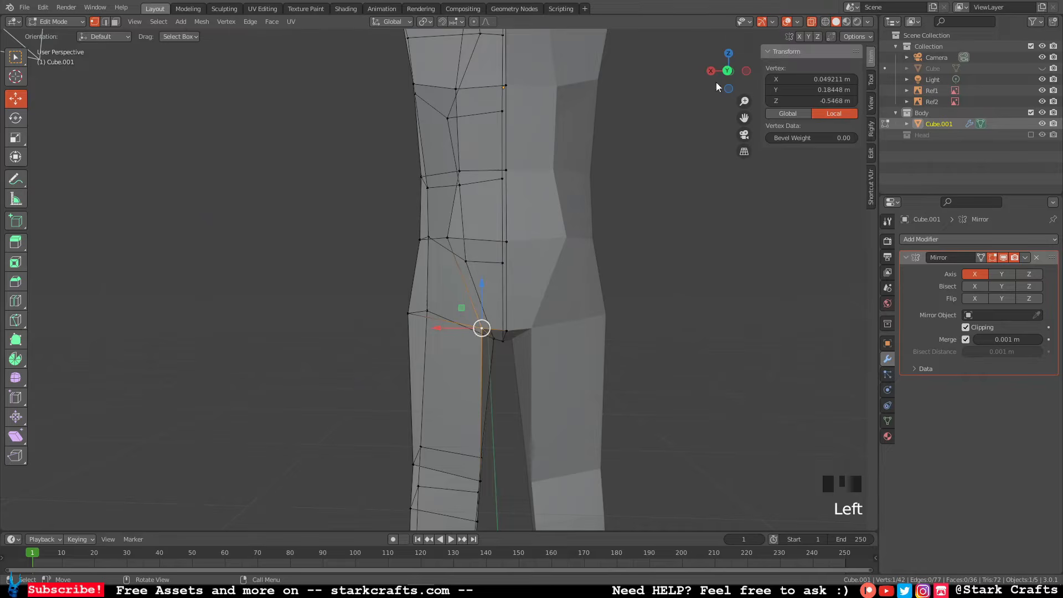
left_click(728, 71)
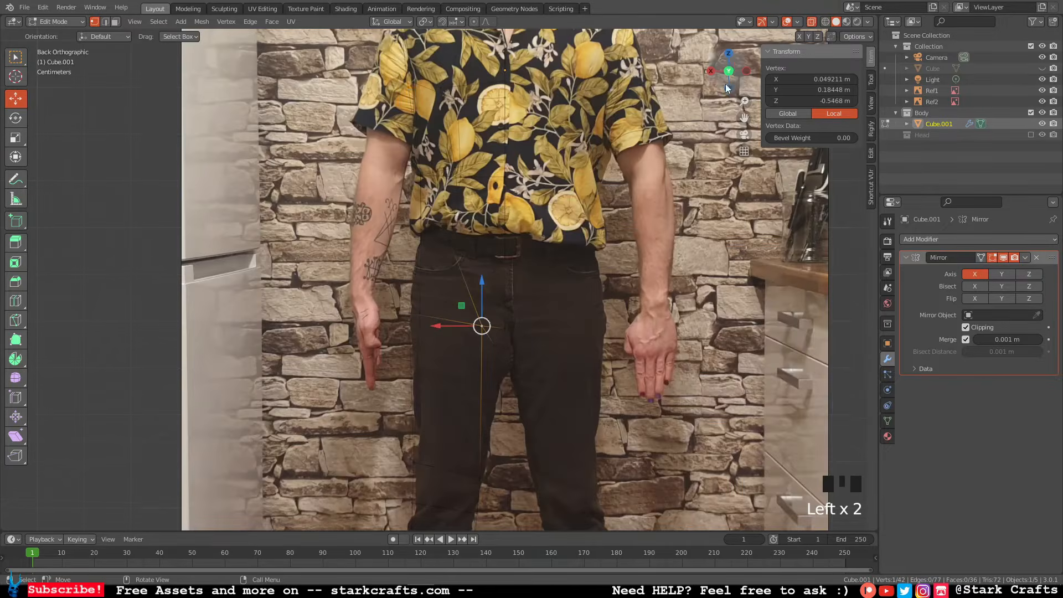
left_click(1042, 92)
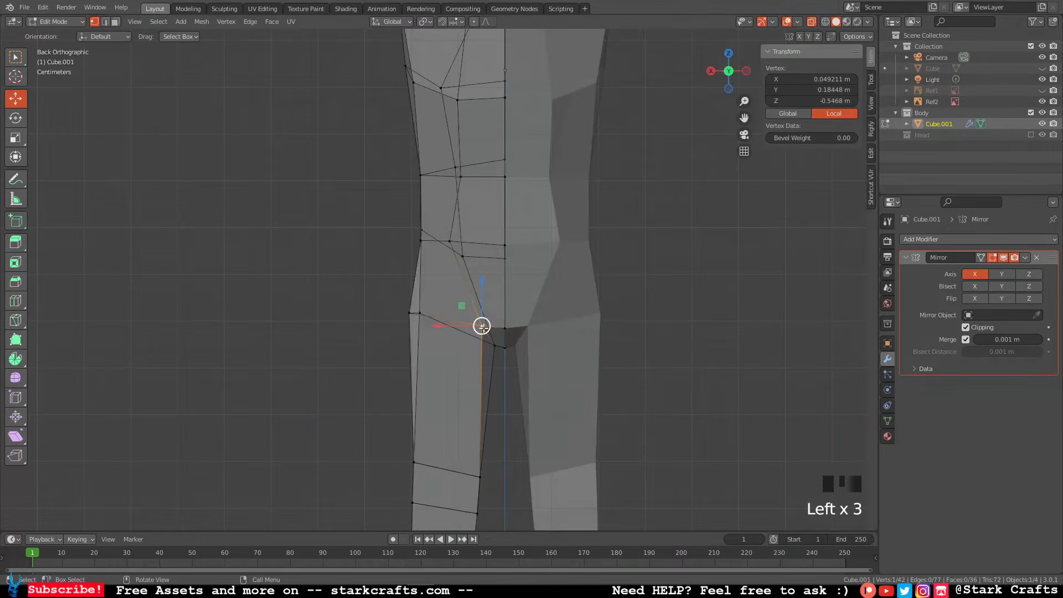
left_click_drag(482, 327, 487, 344)
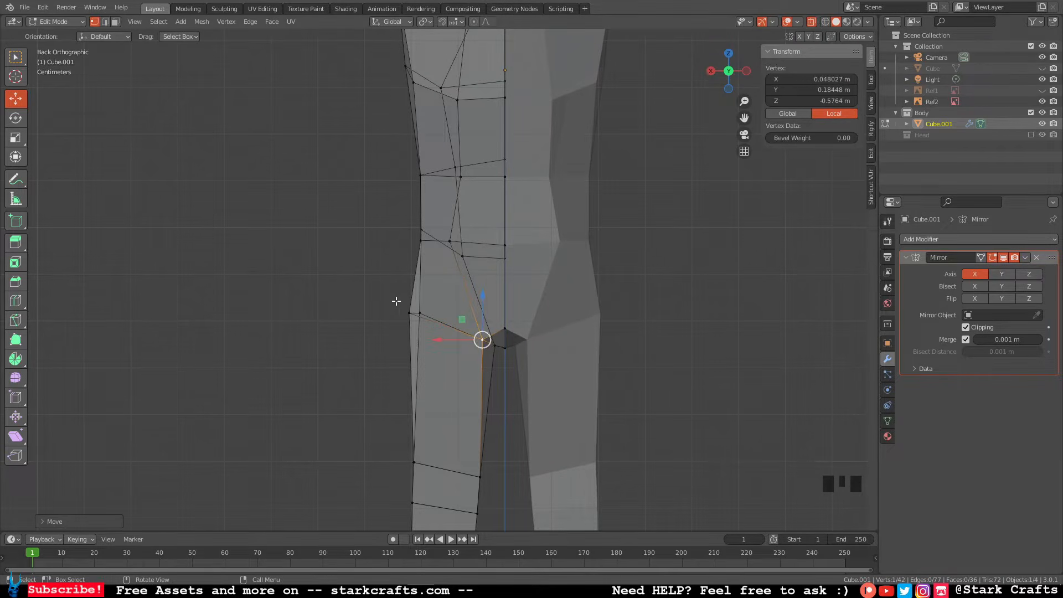
left_click(313, 284)
Lower the three rear vertices at the top of the buttocks to a median Z of about -0.374 m.
middle_click_drag(314, 236, 451, 188)
middle_click_drag(572, 191, 520, 178)
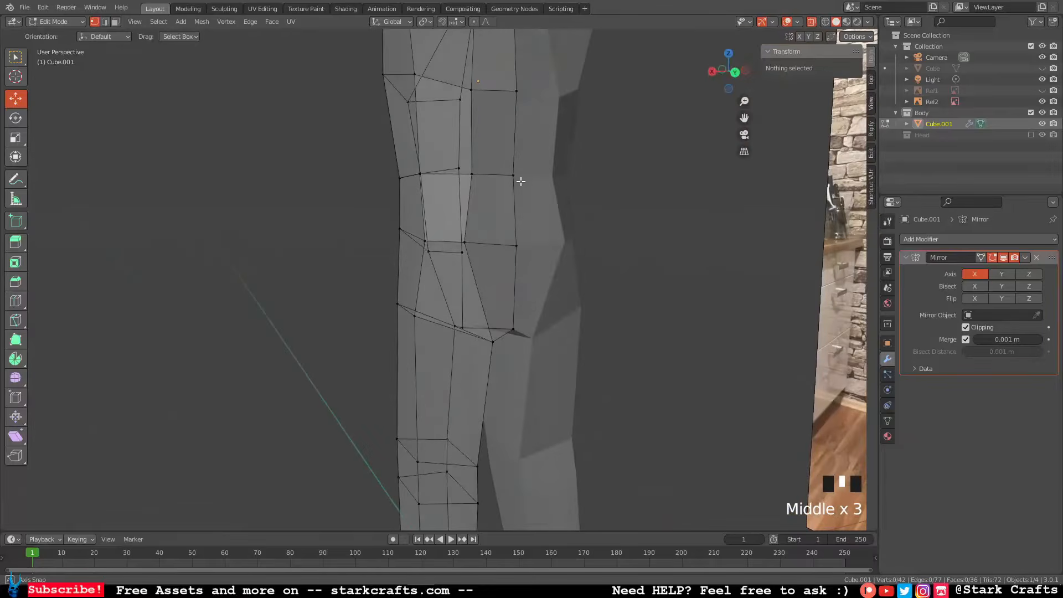
left_click(711, 72)
left_click_drag(517, 210, 428, 263)
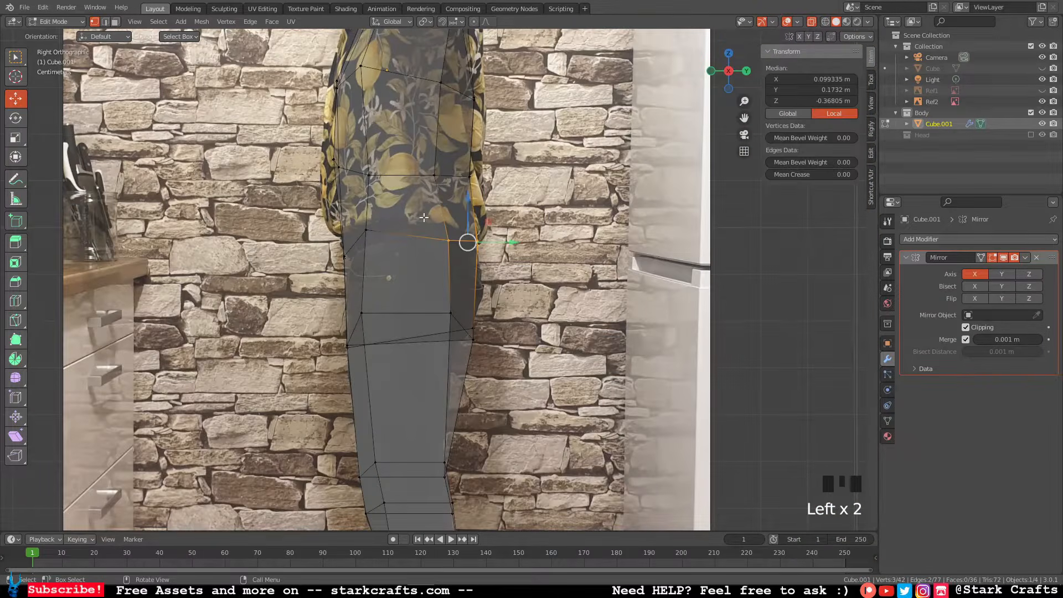
left_click(469, 197)
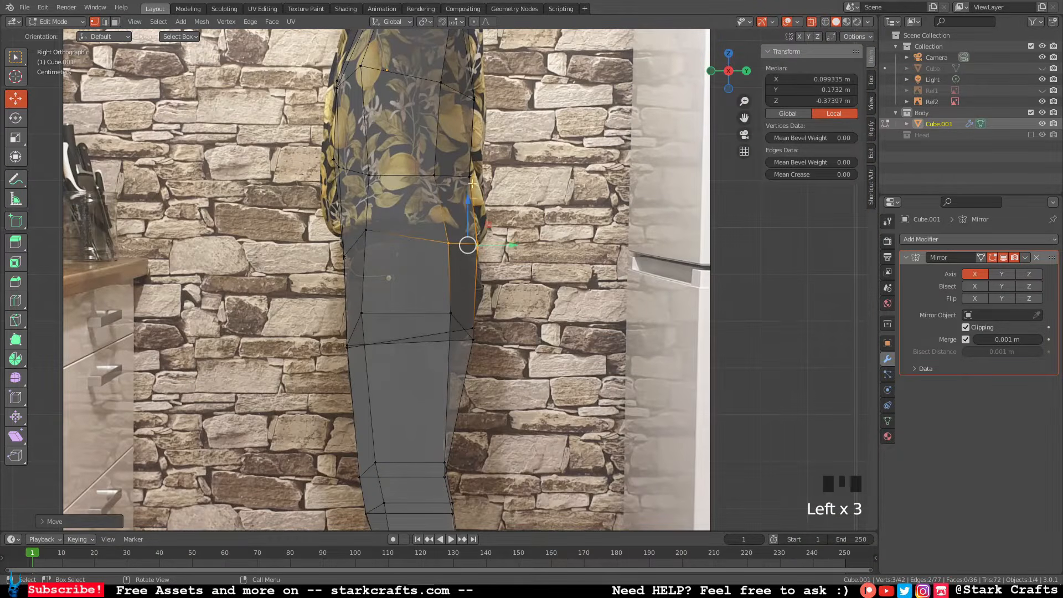
Lower the two rear waist vertices to a median Z of about -0.288 m and widen them outward to a median X of about 0.069 m.
left_click(471, 178)
middle_click_drag(546, 182, 452, 186)
left_click(476, 177, "shift")
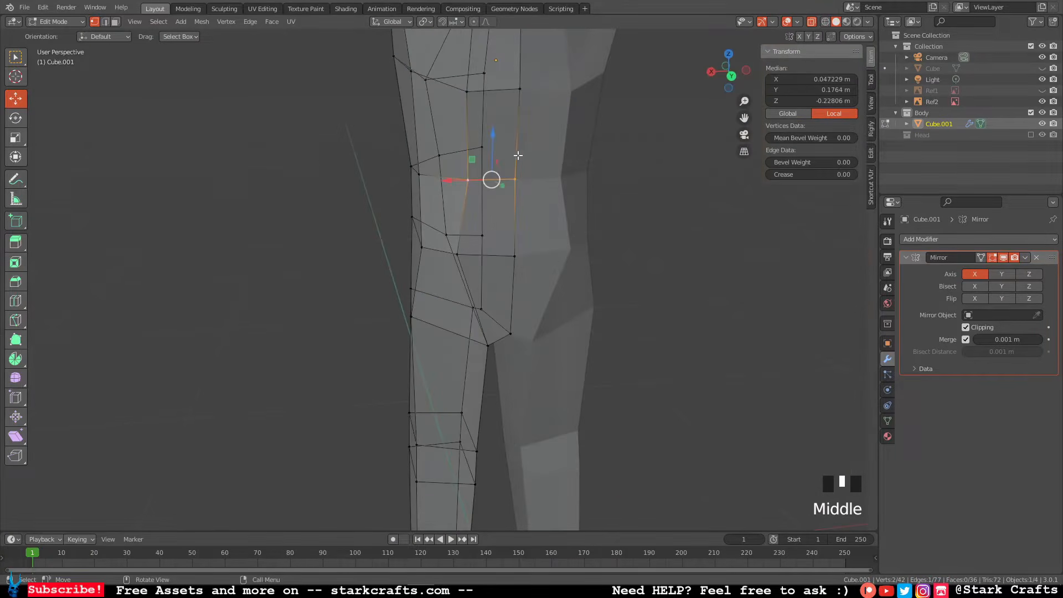
left_click_drag(491, 135, 483, 168)
middle_click_drag(483, 168, 524, 166)
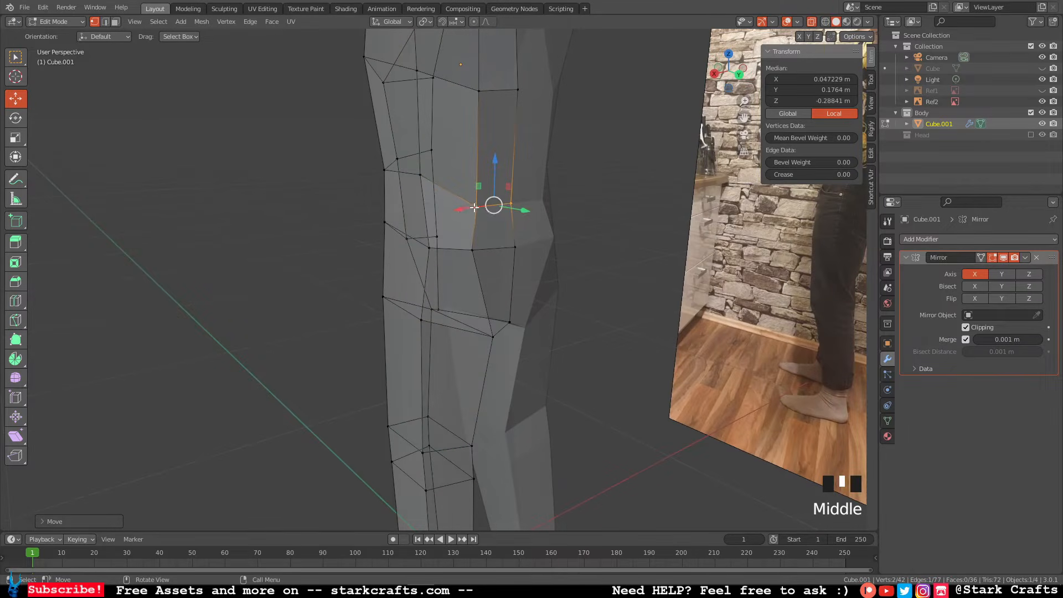
left_click_drag(461, 209, 441, 209)
middle_click_drag(441, 210, 479, 190)
Move the side waist vertex forward to Y of about 0.082 m and down, and raise the outer rear waist vertex to Z of about -0.27 m.
left_click(438, 181)
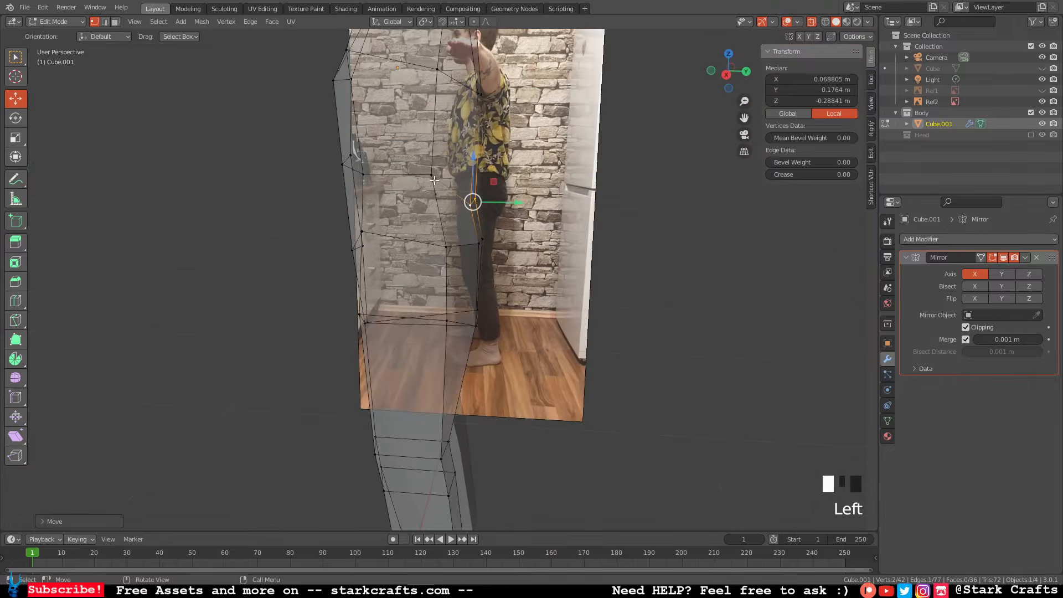
left_click_drag(469, 176, 460, 176)
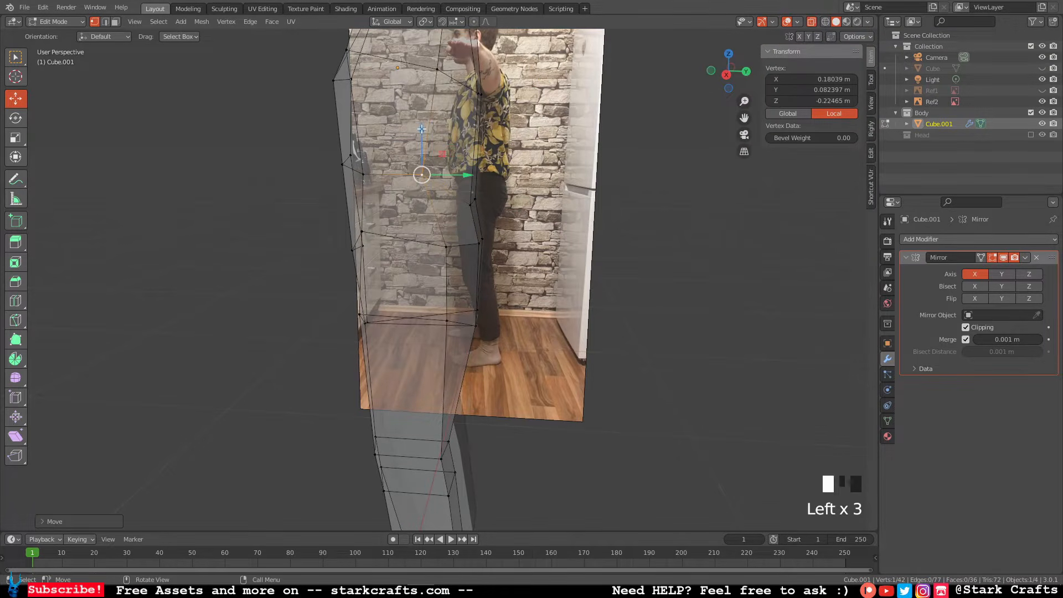
left_click_drag(422, 129, 416, 166)
mouse_move(423, 201)
middle_mouse_down()
mouse_move(443, 206)
mouse_move(438, 213)
middle_mouse_up()
left_click_drag(467, 208, 466, 200)
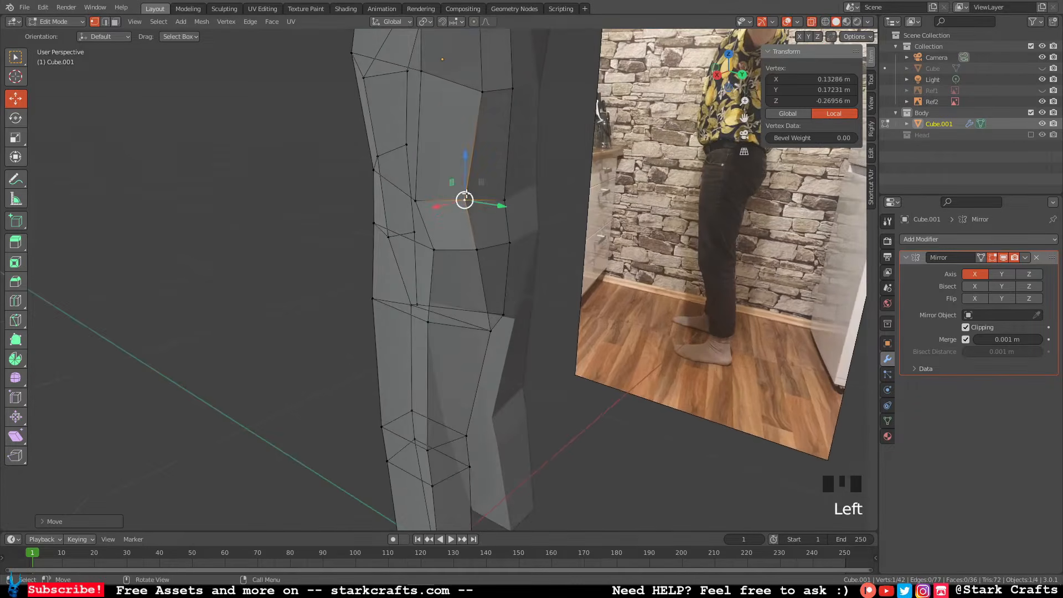
Raise the two upper back vertices to a Z of about 0.02 m and nudge the outer one into place.
middle_click_drag(466, 201, 454, 181)
left_click(483, 210)
left_click(525, 202, "shift")
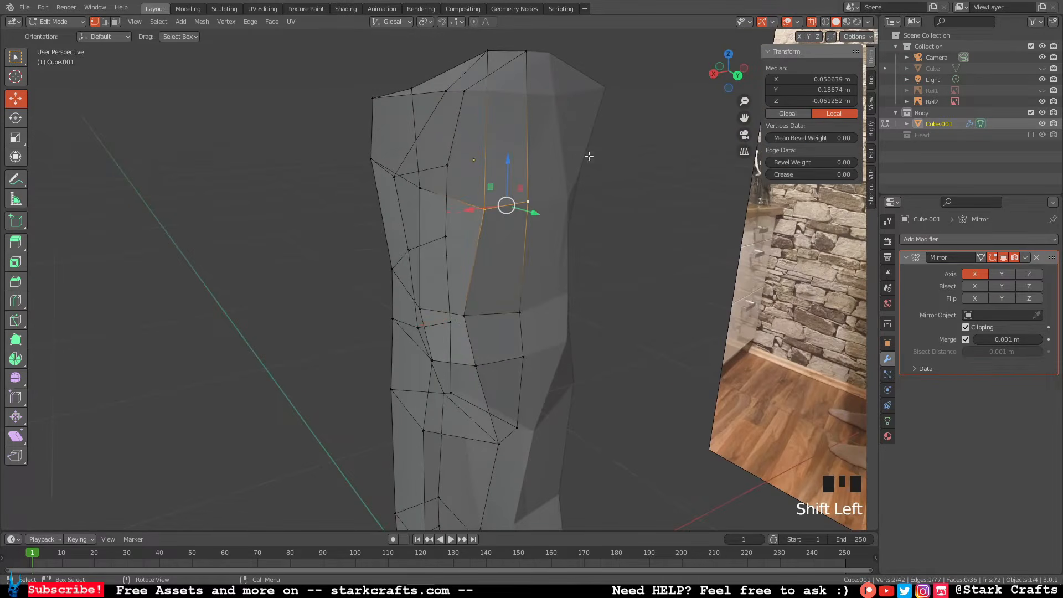
left_click(738, 75)
left_click_drag(456, 148, 464, 118)
left_click(434, 157)
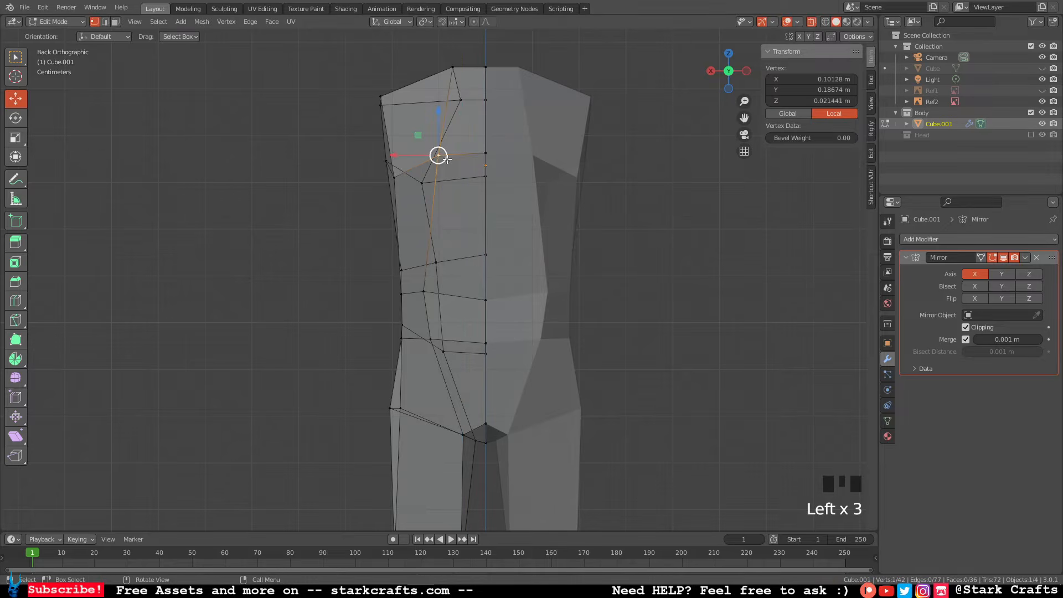
left_click_drag(433, 157, 433, 155)
Move the off-centre lower back vertex inward along X toward the centre line.
left_click(424, 279)
left_click_drag(423, 291, 442, 291)
left_click(430, 150)
middle_click_drag(430, 150, 487, 194)
Fine-tune the height of the rear neckline vertices at the top of the torso.
middle_click_drag(475, 126, 502, 120)
left_click(495, 140)
left_click(471, 178)
left_click(499, 56)
left_click(459, 98)
left_click(729, 77)
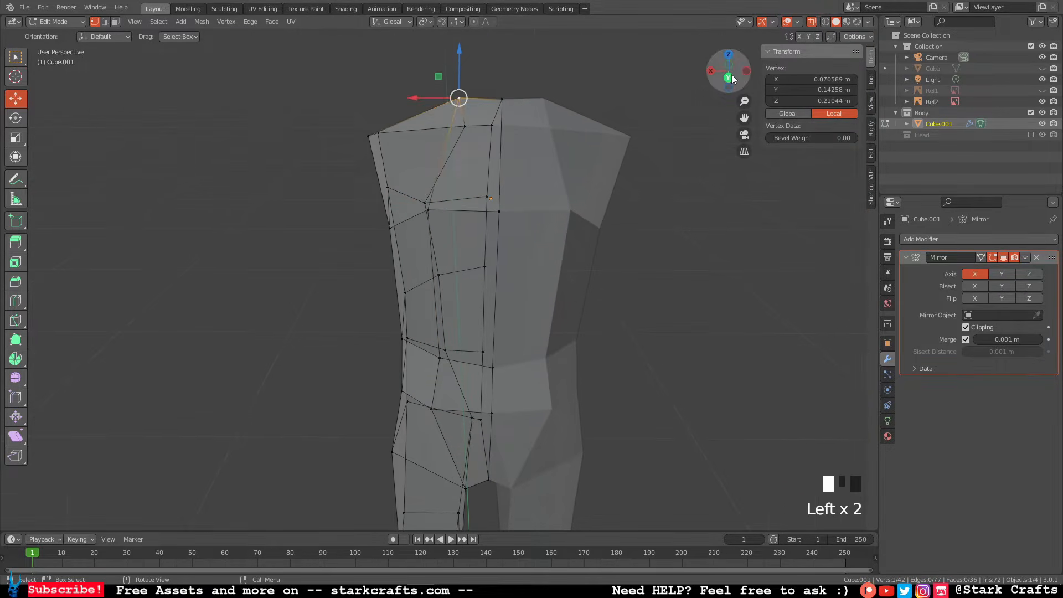
left_click_drag(456, 54, 488, 54)
left_click(493, 96)
Lower the centre-line upper back vertex to a Z of about 0.004 m.
left_click(490, 180)
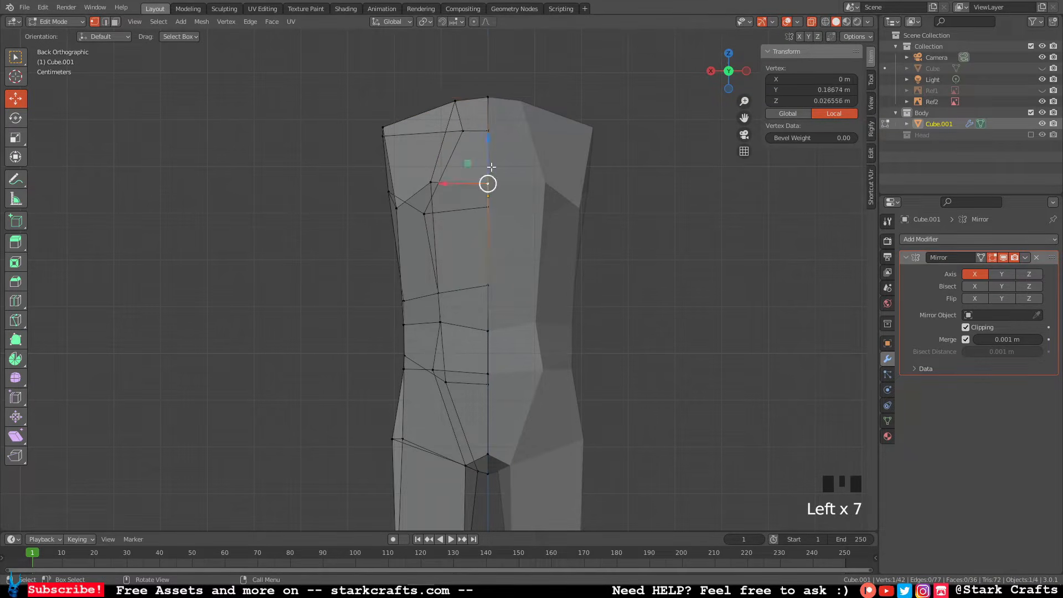
left_click_drag(489, 139, 489, 149)
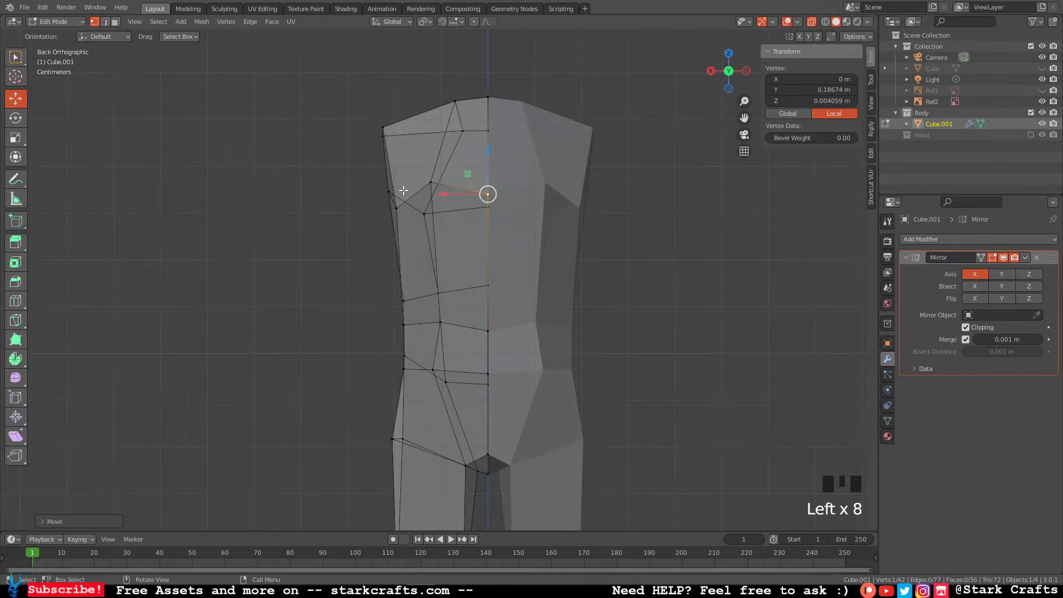
middle_click_drag(404, 190, 452, 182)
Scale the front and rear outer shoulder vertices closer together to narrow the shoulder's depth.
left_click(416, 151)
middle_click_drag(416, 152, 527, 216)
left_click(555, 197, "shift")
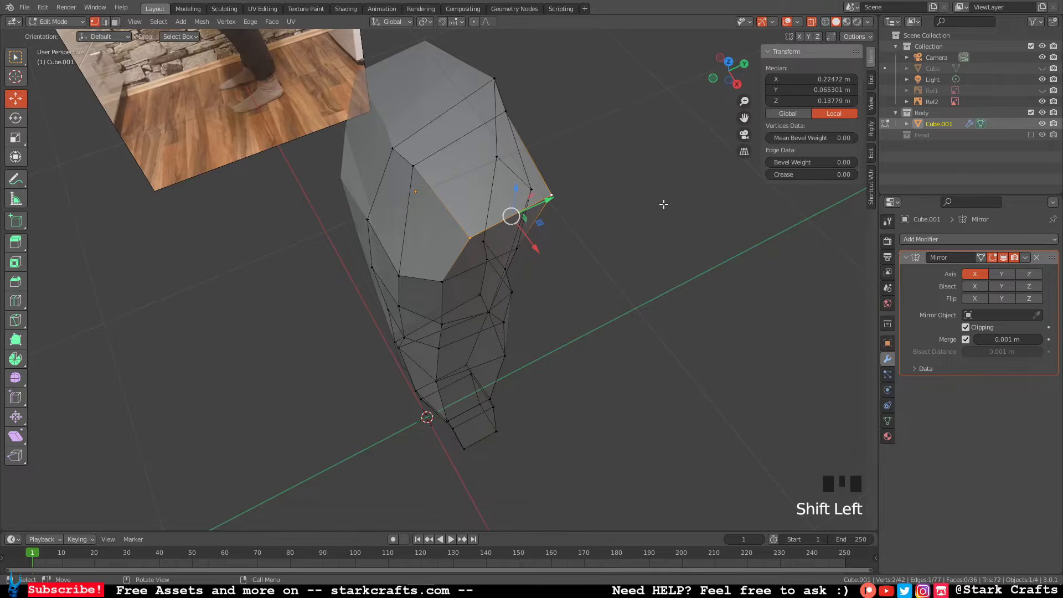
middle_click_drag(663, 205, 494, 209)
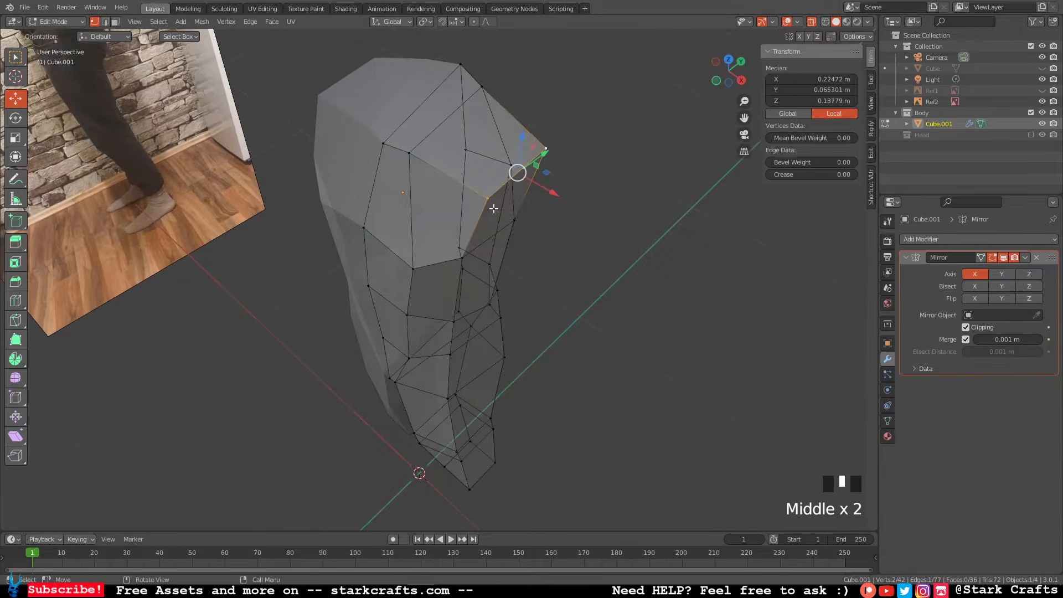
left_click(489, 199)
left_click(546, 148, "shift")
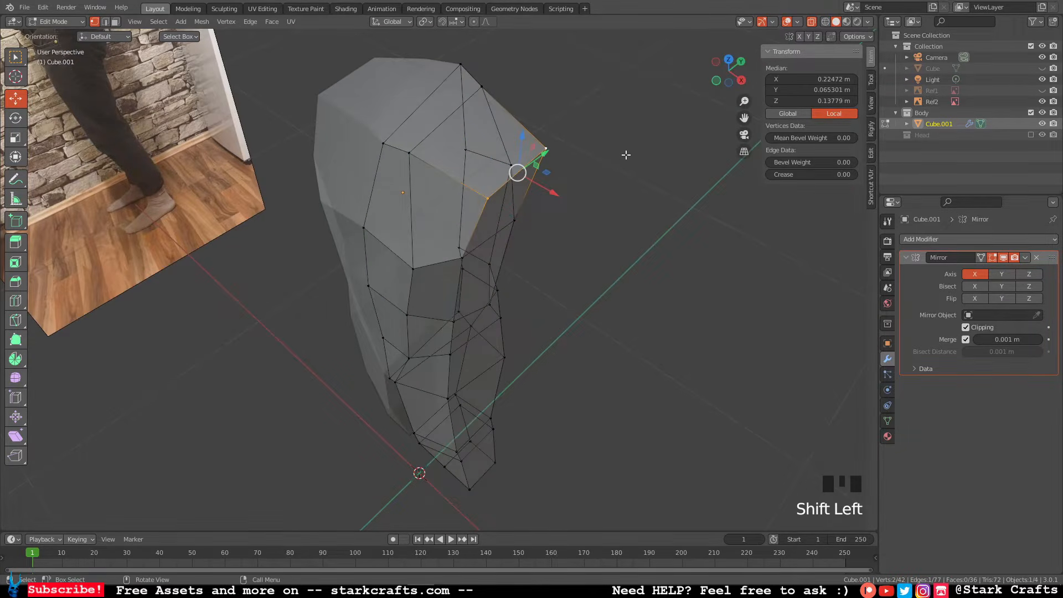
key("s")
left_click(572, 165)
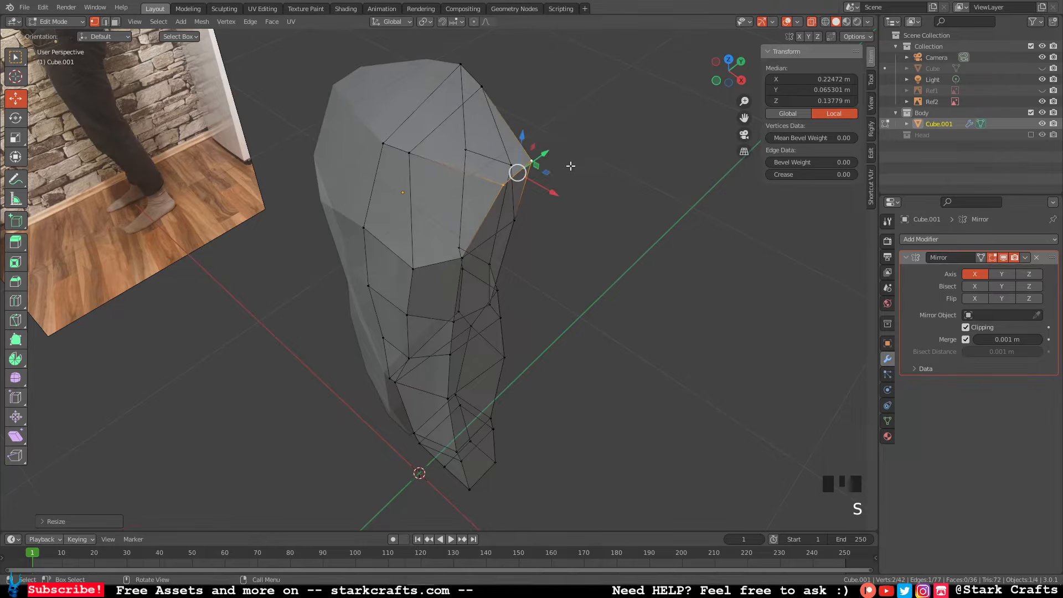
middle_click_drag(572, 165, 522, 138)
middle_click_drag(551, 146, 661, 171)
Compare the torso outline with the front reference photo and examine the body shape from behind.
left_click(728, 82)
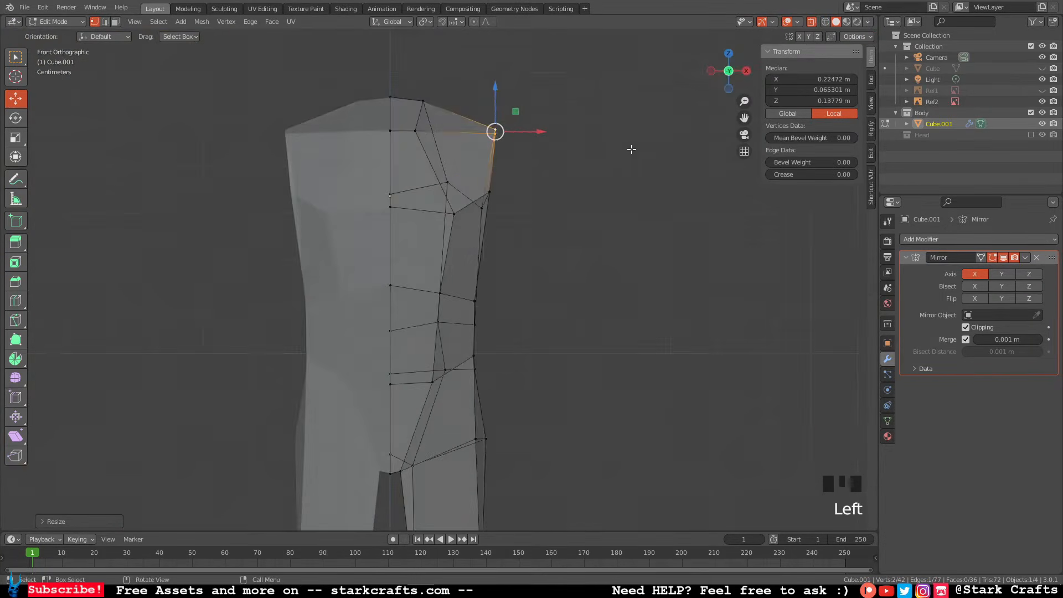
left_click(1043, 91)
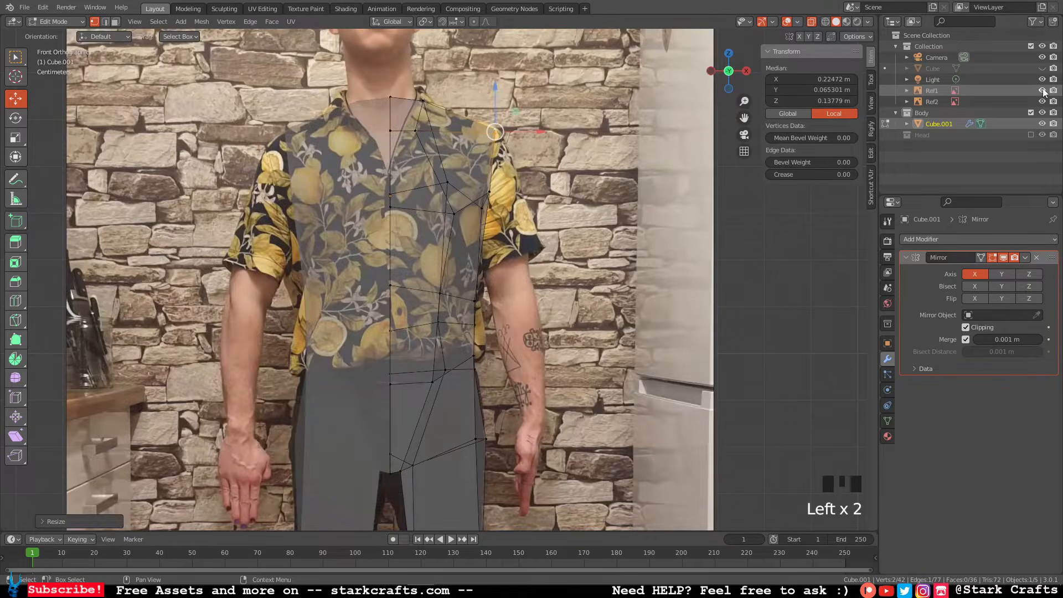
left_click(1042, 91)
middle_click_drag(653, 166, 355, 232)
scroll(498, 238, "up", 6)
left_click(579, 254)
scroll(570, 257, "up", 1)
mouse_move(441, 235)
middle_mouse_down()
mouse_move(394, 235)
mouse_move(443, 232)
middle_mouse_up()
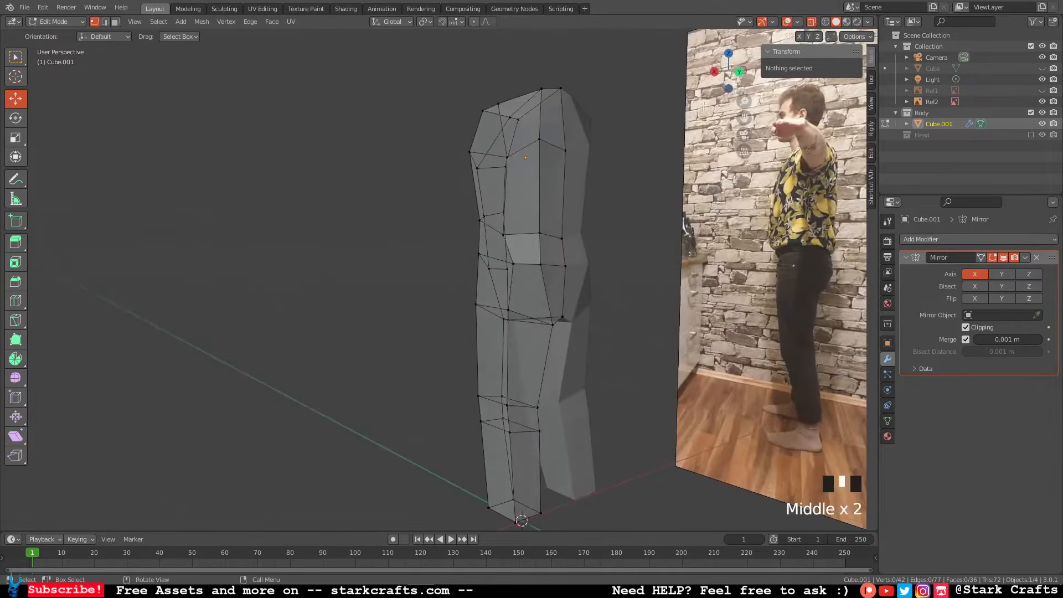
Raise the two rear vertices at crotch level to a median Z of about -0.534 m against the side reference.
left_click(718, 72)
left_click(747, 72)
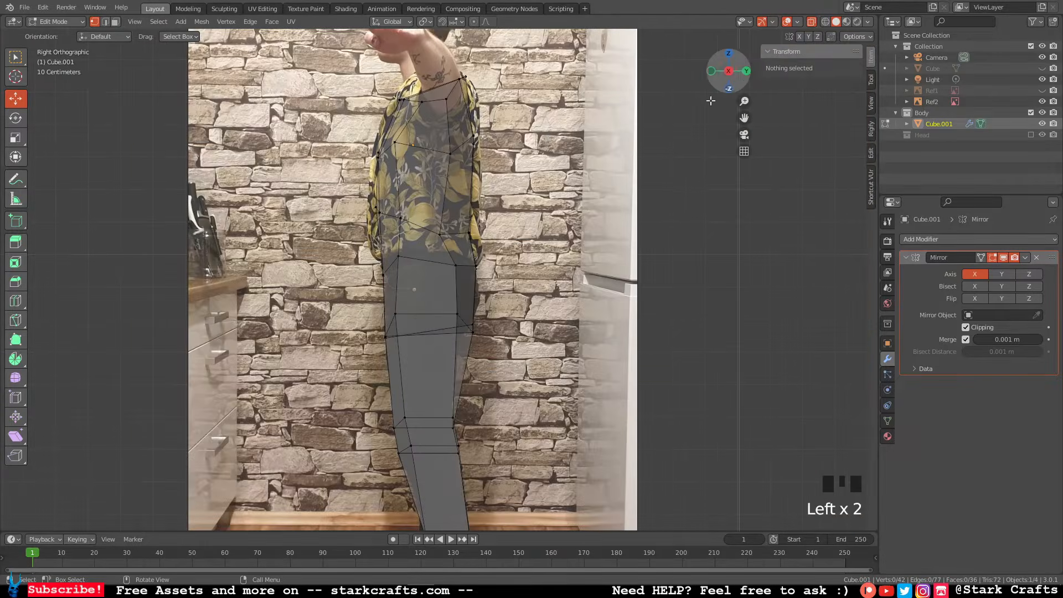
scroll(589, 201, "up", 1)
scroll(589, 200, "down", 2)
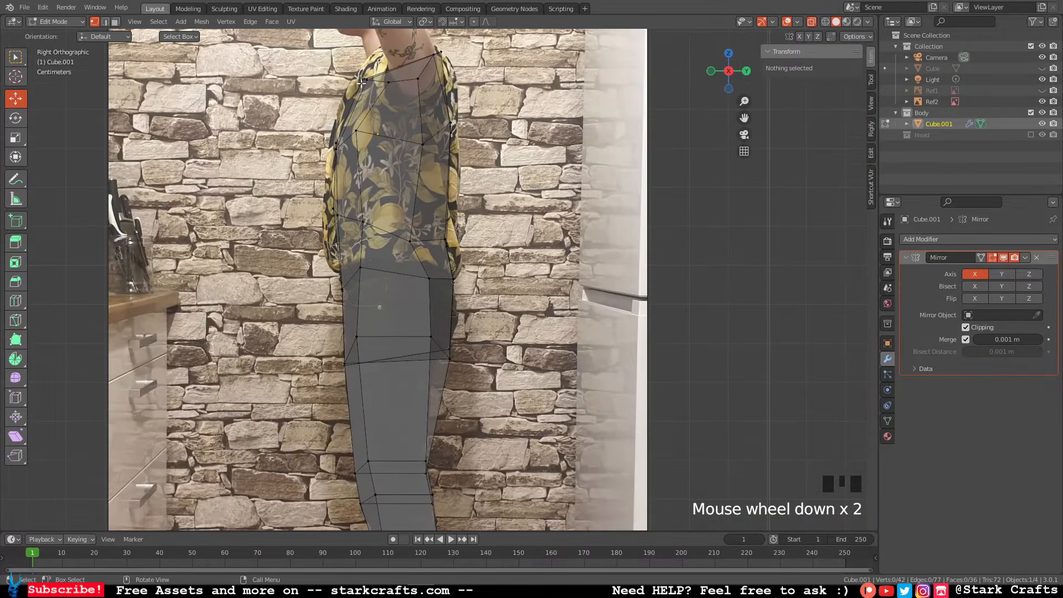
middle_click_drag(422, 225, 402, 180, "shift")
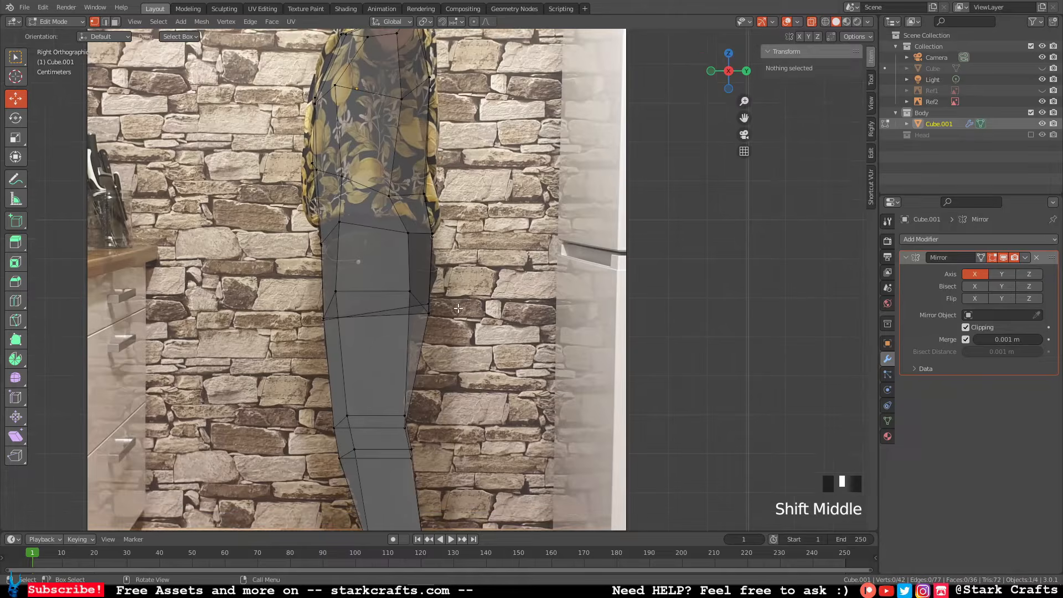
left_click_drag(467, 324, 432, 296)
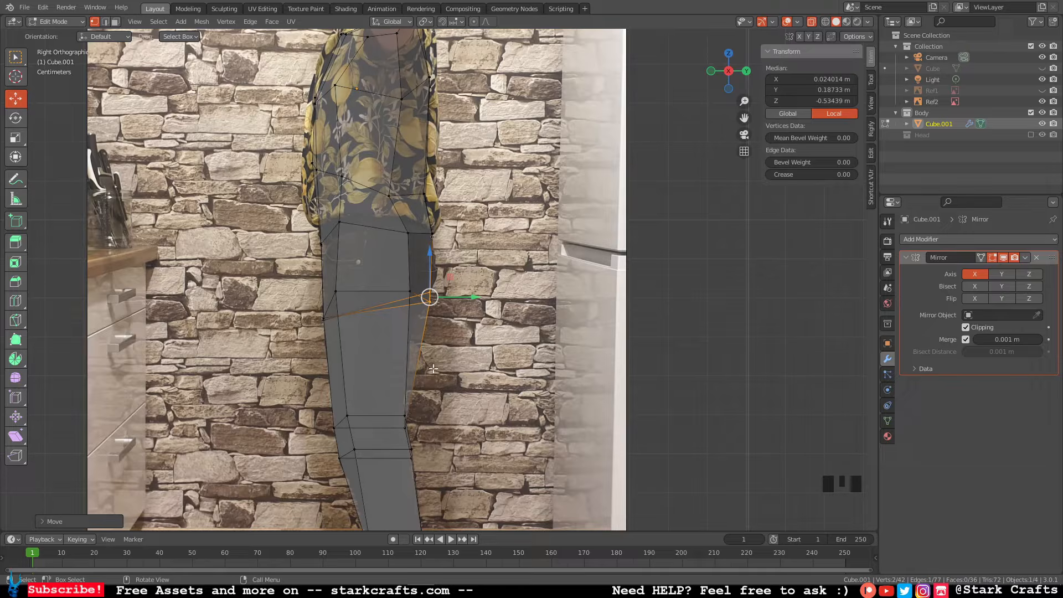
Move the rear outer thigh vertex forward to Y of about 0.109 m, adjust its height, and place it at X of about 0.203 m.
left_click(409, 289)
left_click_drag(408, 290, 395, 310)
middle_click_drag(395, 310, 315, 294)
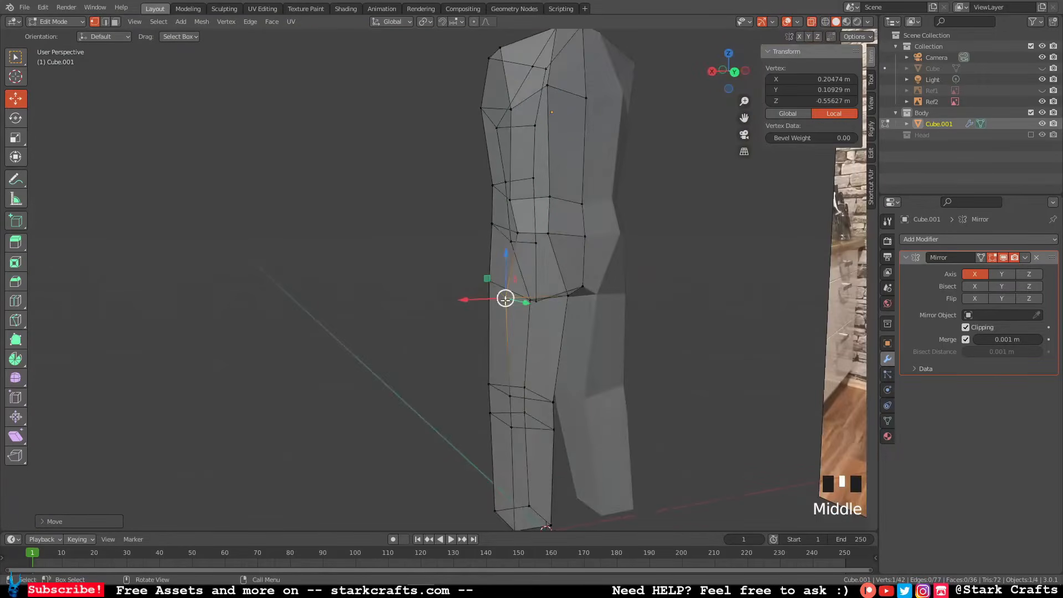
mouse_move(459, 297)
left_mouse_down()
mouse_move(473, 298)
mouse_move(459, 298)
left_mouse_up()
left_click(735, 72)
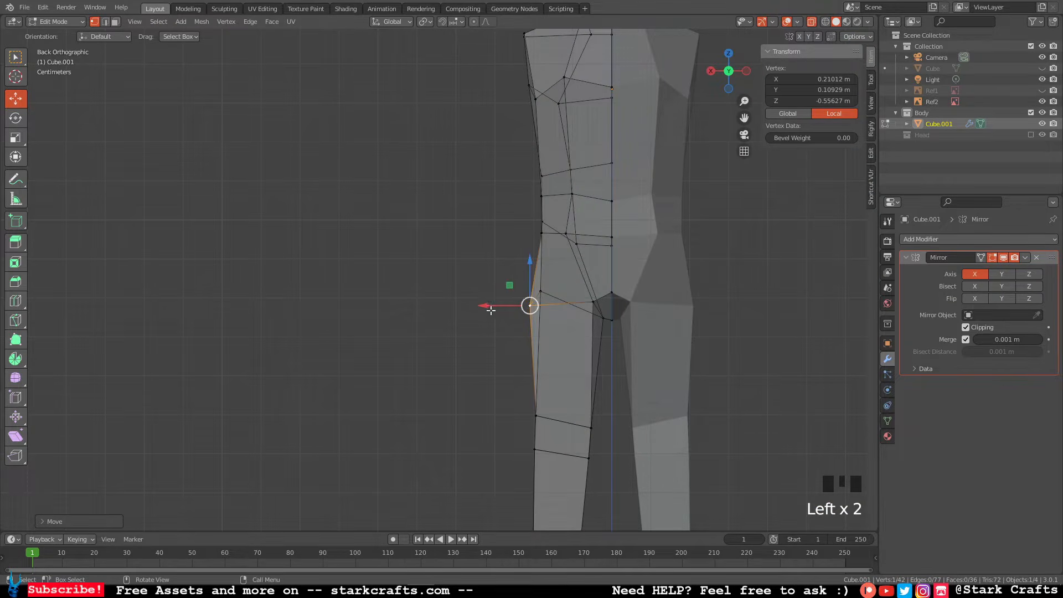
left_click_drag(487, 305, 491, 305)
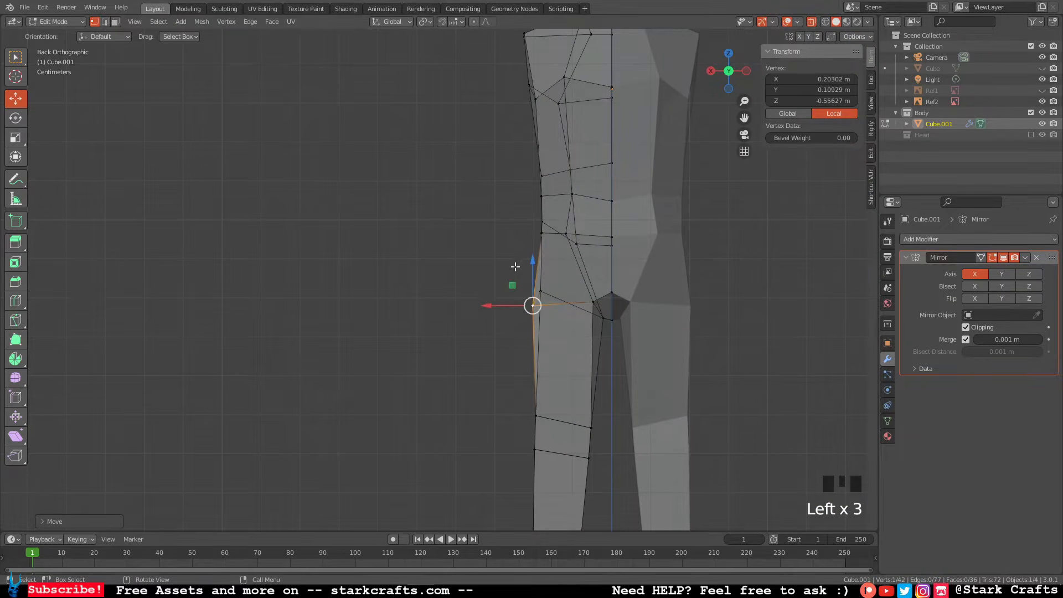
mouse_move(533, 260)
left_mouse_down()
mouse_move(544, 240)
mouse_move(541, 250)
left_mouse_up()
Move the rear inner thigh vertex slightly toward the centre line along X and adjust the height of the rear centre crotch vertex.
left_click(594, 302)
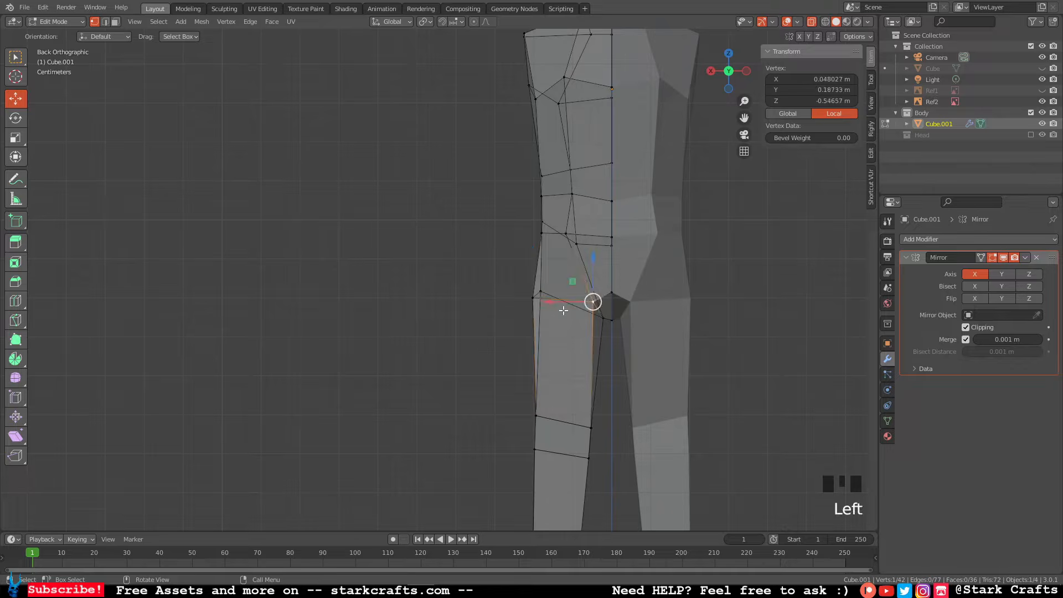
left_click_drag(552, 302, 611, 292)
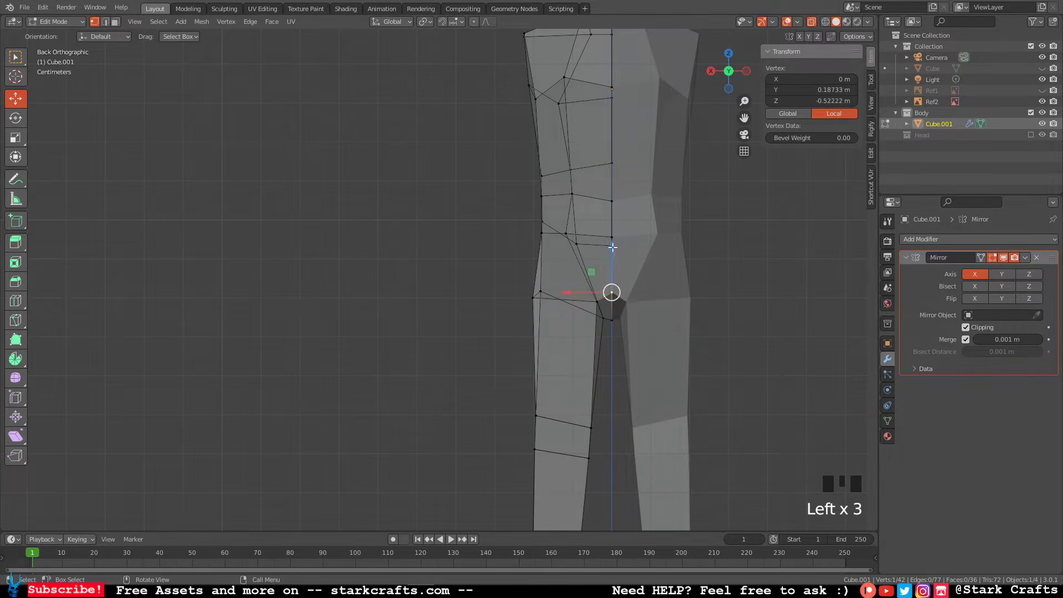
left_click_drag(613, 247, 614, 249)
middle_click_drag(445, 276, 541, 283)
left_click(577, 287)
scroll(574, 287, "up", 1)
scroll(573, 286, "up", 1)
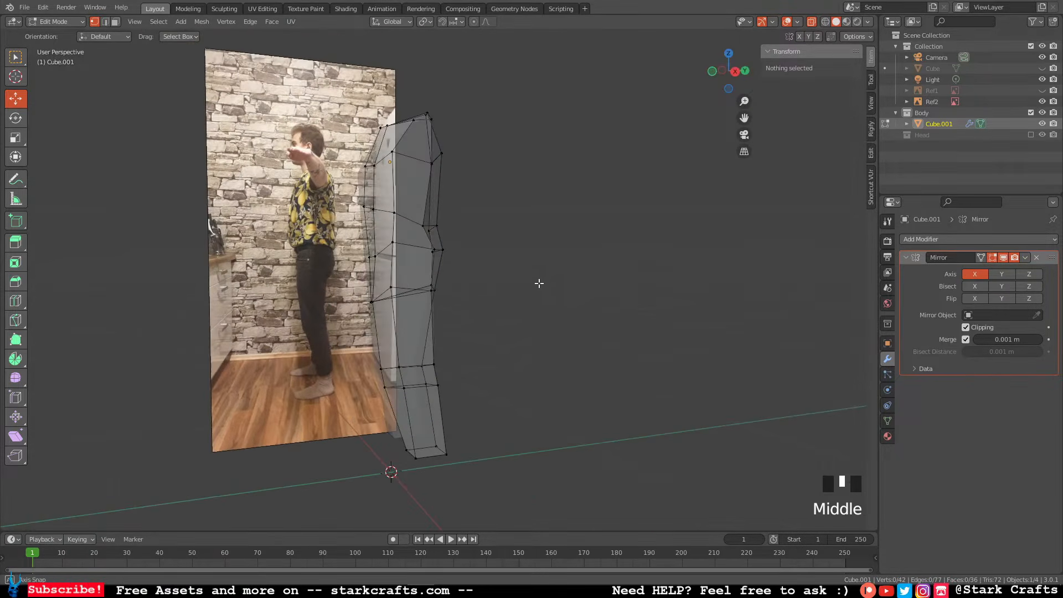
Nudge the upper thigh vertices at crotch level vertically in the side view and check the body from the front.
left_click(735, 71)
left_click_drag(388, 296, 444, 306)
left_click_drag(398, 262, 398, 261)
left_click(350, 293)
middle_click_drag(347, 295, 425, 299)
middle_click_drag(494, 218, 653, 237)
left_click(726, 81)
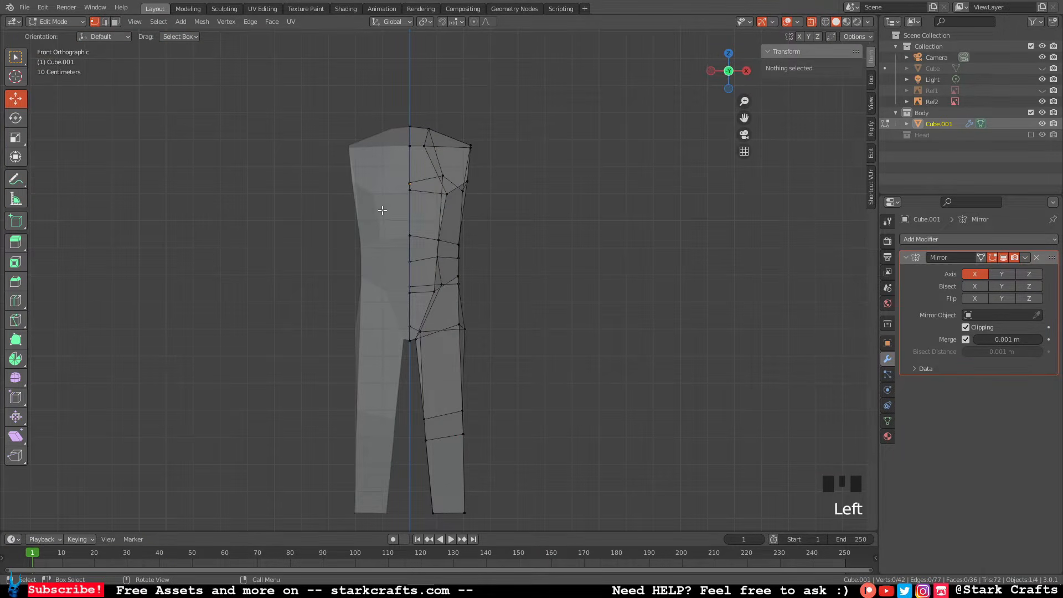
Fine-tune the rear waist and back vertices along the back outline of the side reference.
middle_click_drag(573, 242, 447, 191)
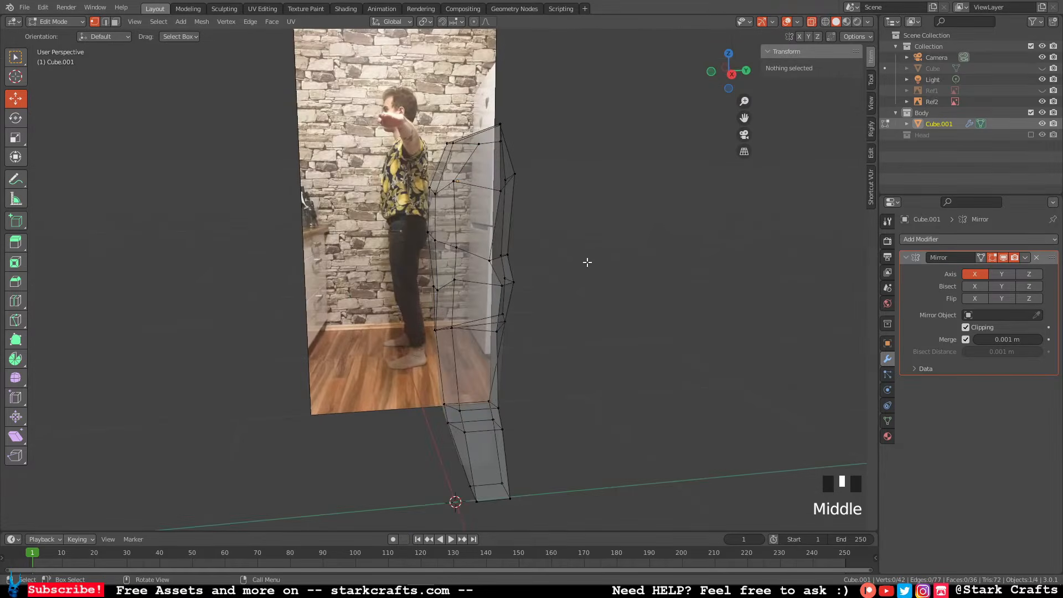
middle_click_drag(587, 262, 509, 261)
left_click(499, 264)
left_click(510, 261)
left_click(522, 261, "shift")
middle_click_drag(522, 261, 585, 261)
left_click(727, 78)
scroll(574, 236, "up", 1)
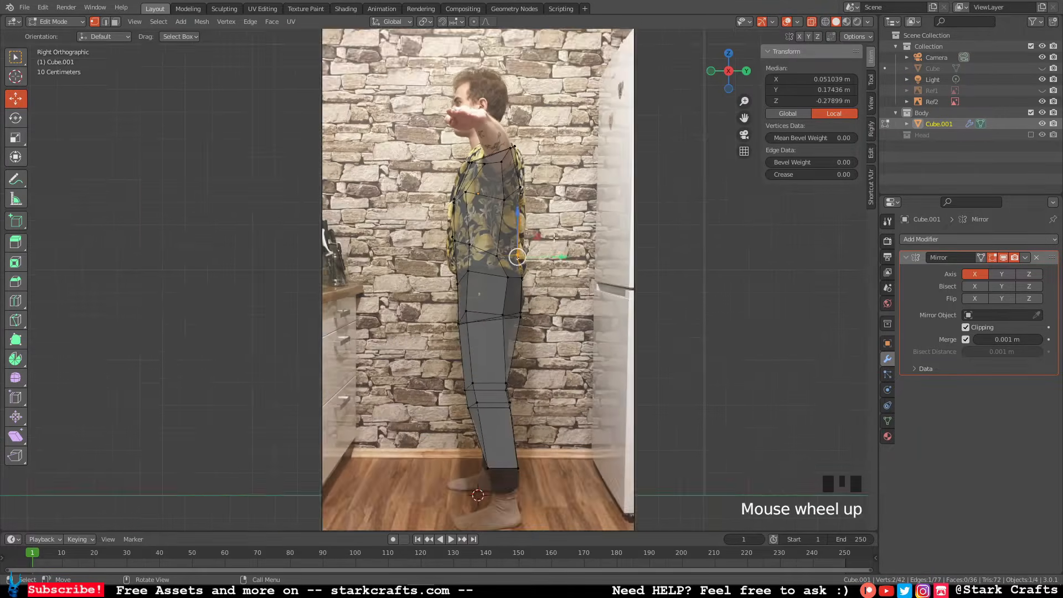
scroll(554, 238, "down", 4)
middle_click_drag(525, 213, 534, 242, "shift")
left_click_drag(519, 238, 492, 181)
left_click_drag(549, 208, 553, 206)
left_click_drag(522, 364, 537, 347)
left_click(568, 285)
scroll(568, 285, "up", 5)
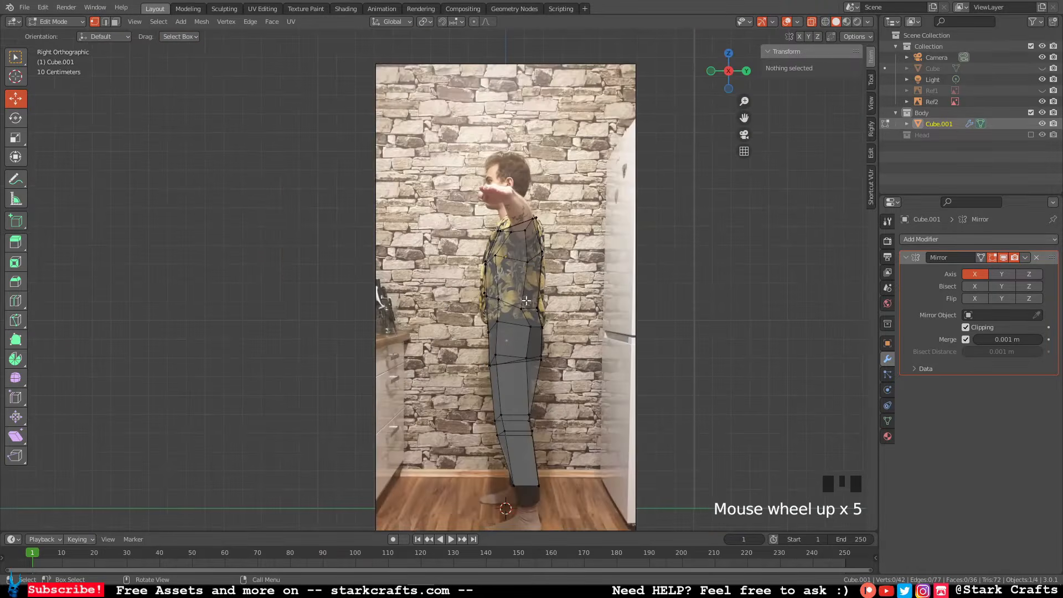
Turn off X-ray and inspect the solid body mesh from the front, side and back.
left_click(416, 322)
middle_click_drag(416, 321, 362, 230, "shift")
left_click(712, 71)
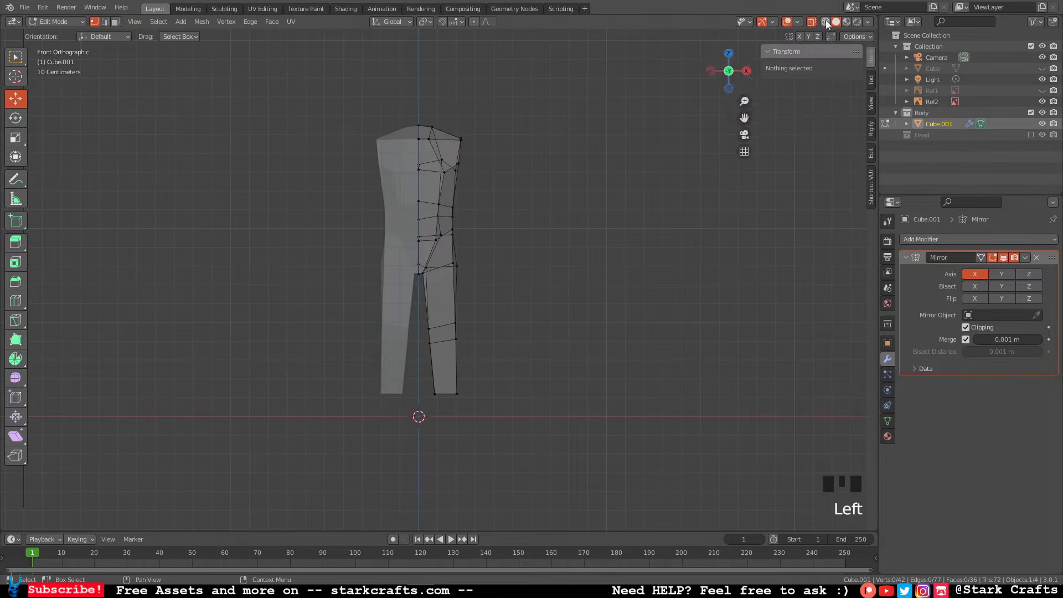
left_click(811, 21)
scroll(555, 192, "up", 2)
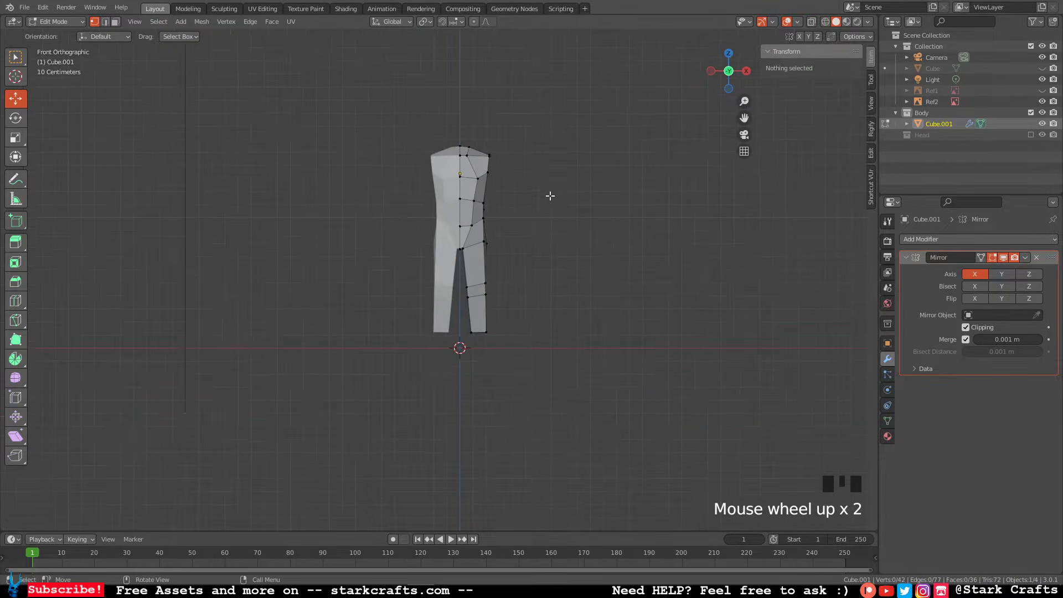
scroll(538, 218, "down", 2)
scroll(605, 251, "down", 1, "shift")
scroll(597, 245, "down", 1)
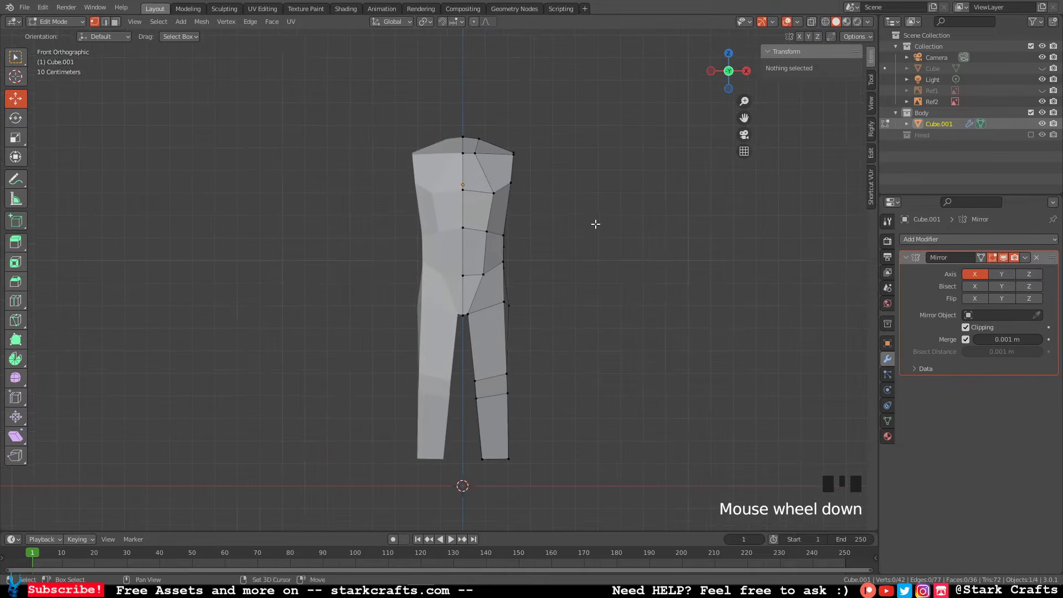
middle_click_drag(597, 246, 617, 233, "shift")
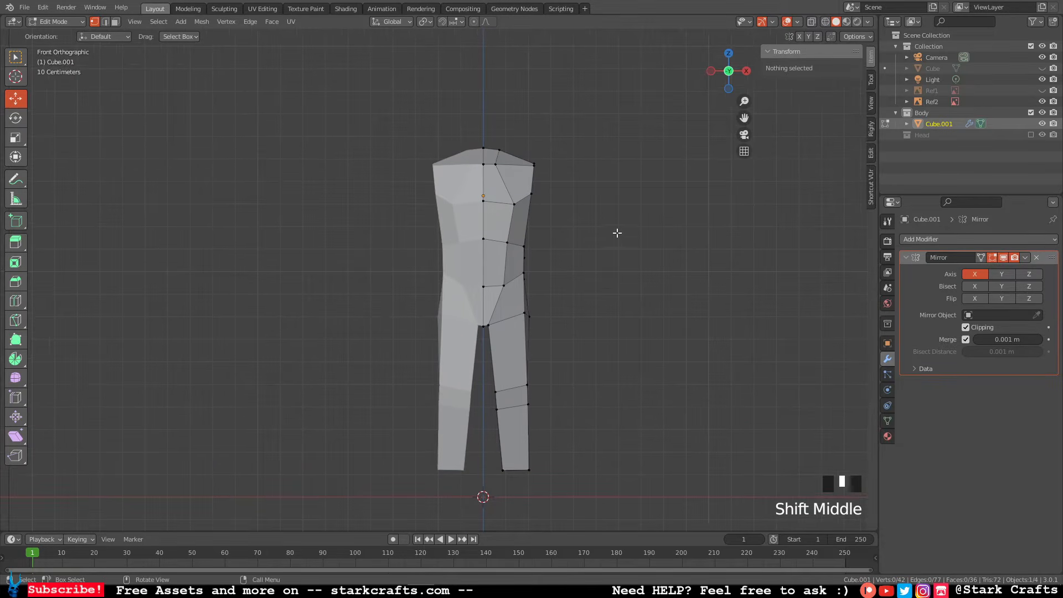
left_click(747, 72)
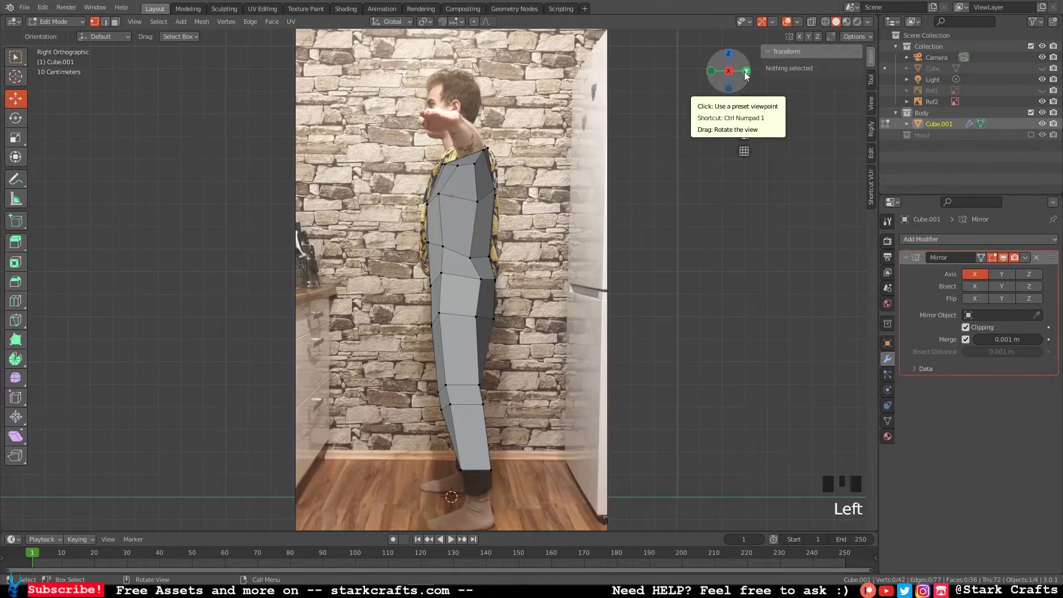
left_click(747, 72)
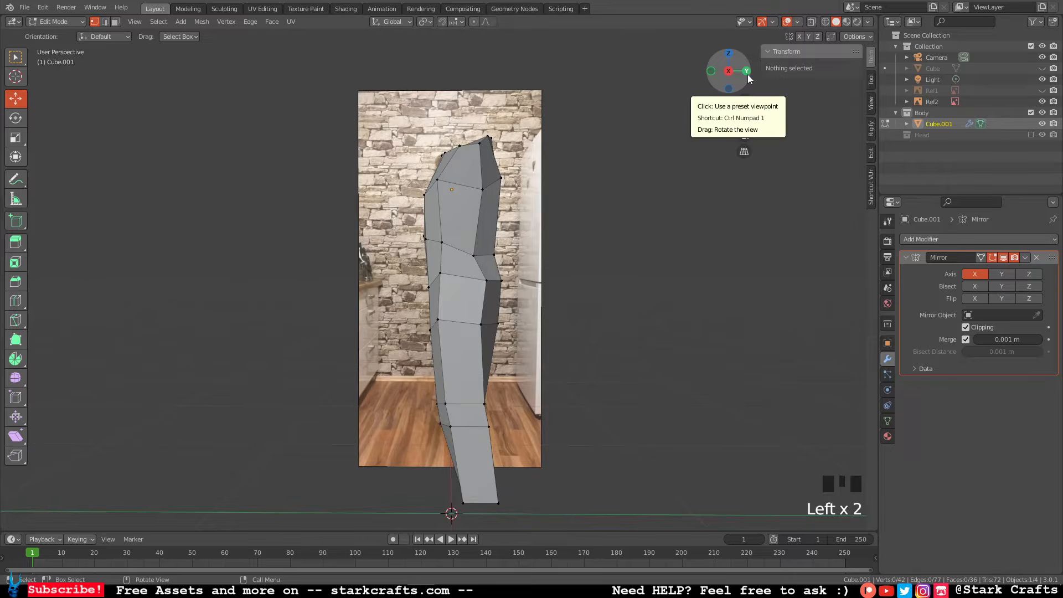
left_click(747, 72)
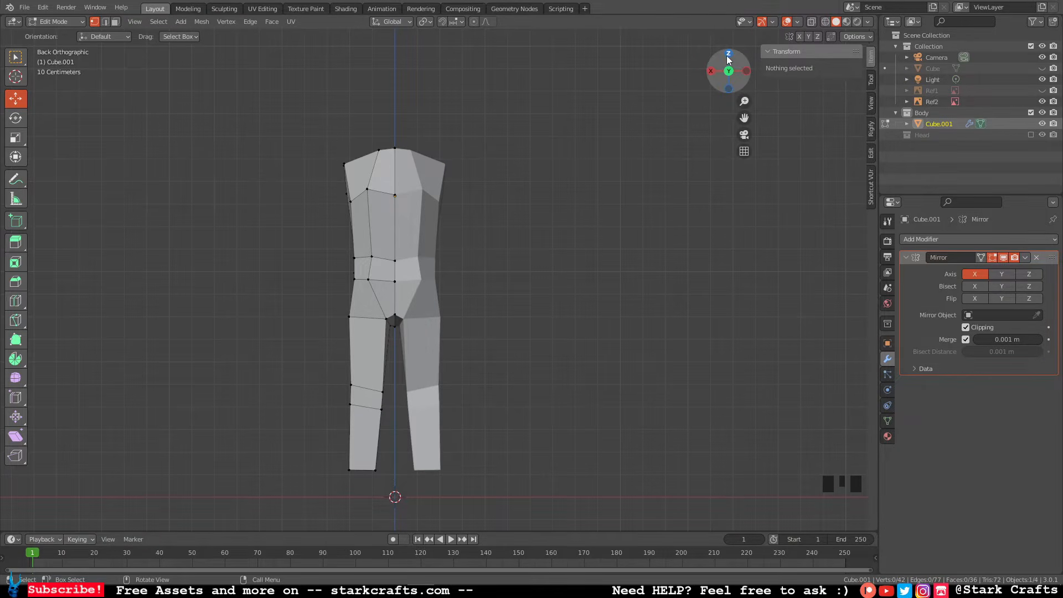
left_click(713, 72)
left_click(713, 72)
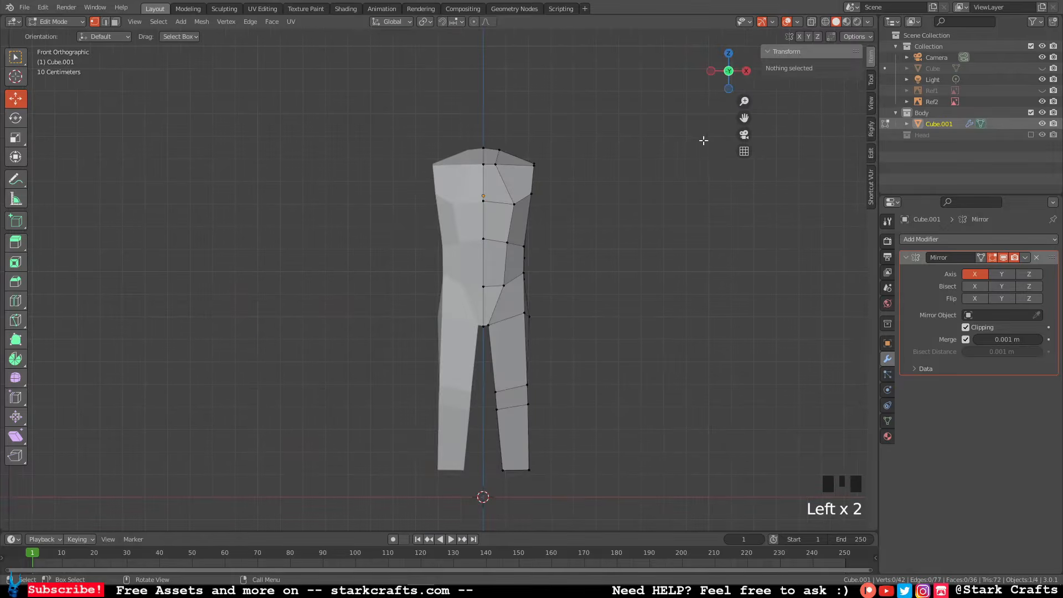
Show the Ref1 front reference image and turn X-ray on for the body mesh.
left_click(814, 24)
left_click(815, 23)
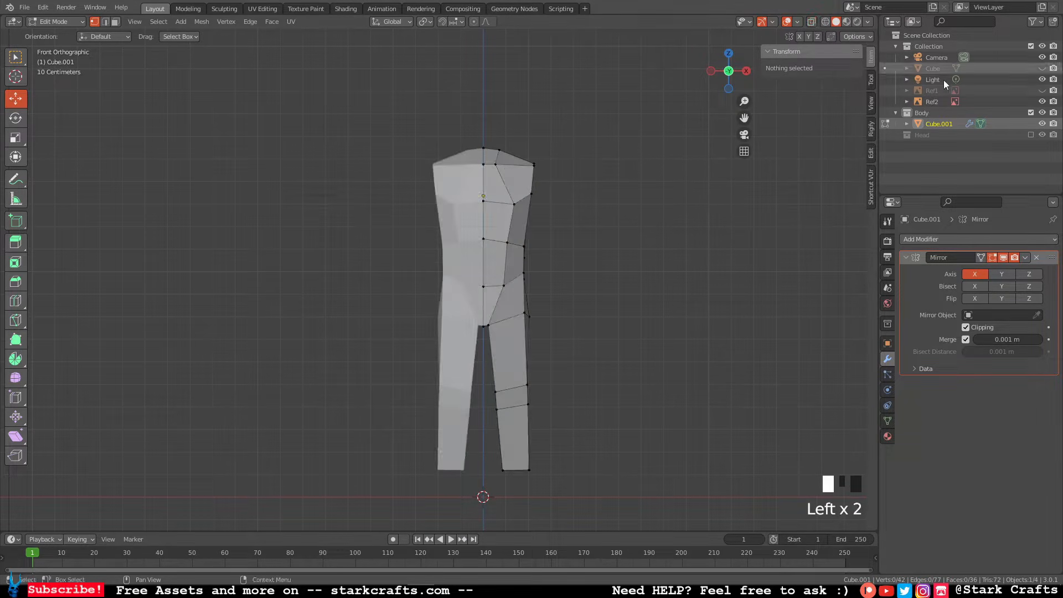
left_click(1042, 91)
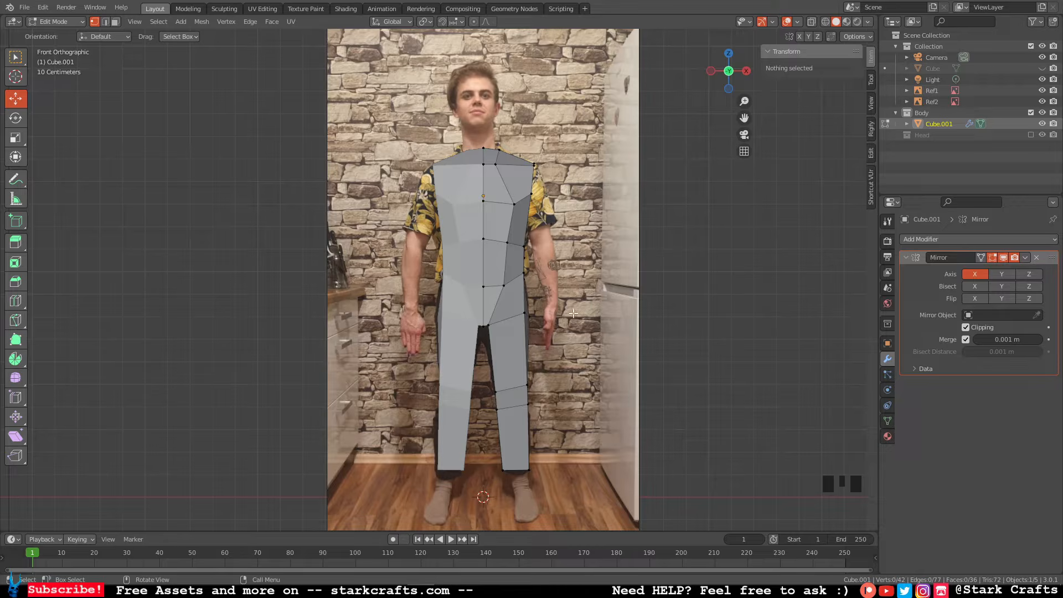
left_click(812, 23)
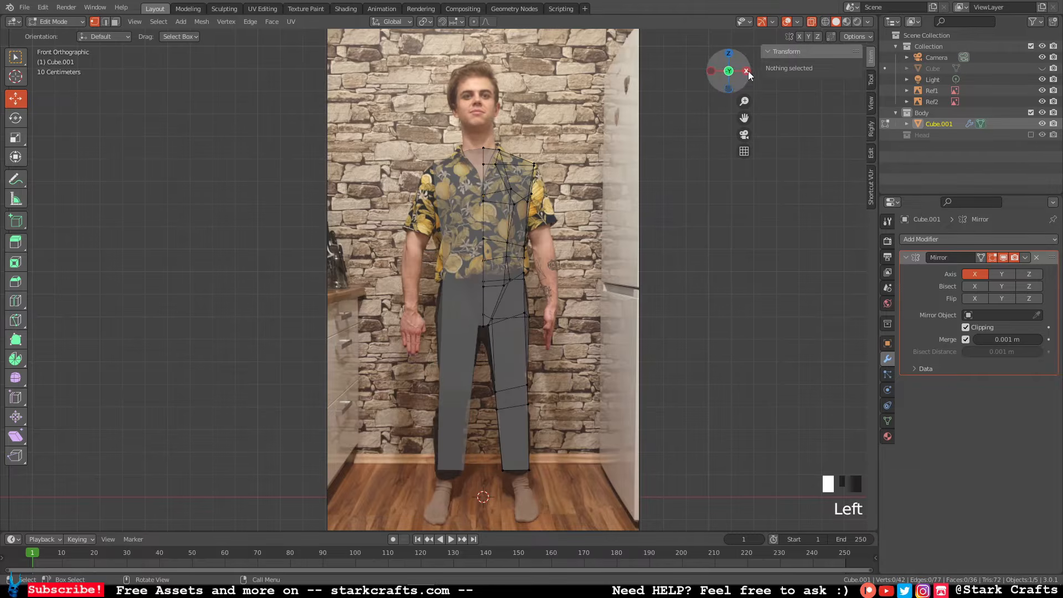
Nudge the front inner crotch vertex to X of about 0.019 m against the front reference.
middle_click_drag(693, 218, 701, 219, "shift")
scroll(593, 273, "up", 2)
scroll(593, 274, "down", 6)
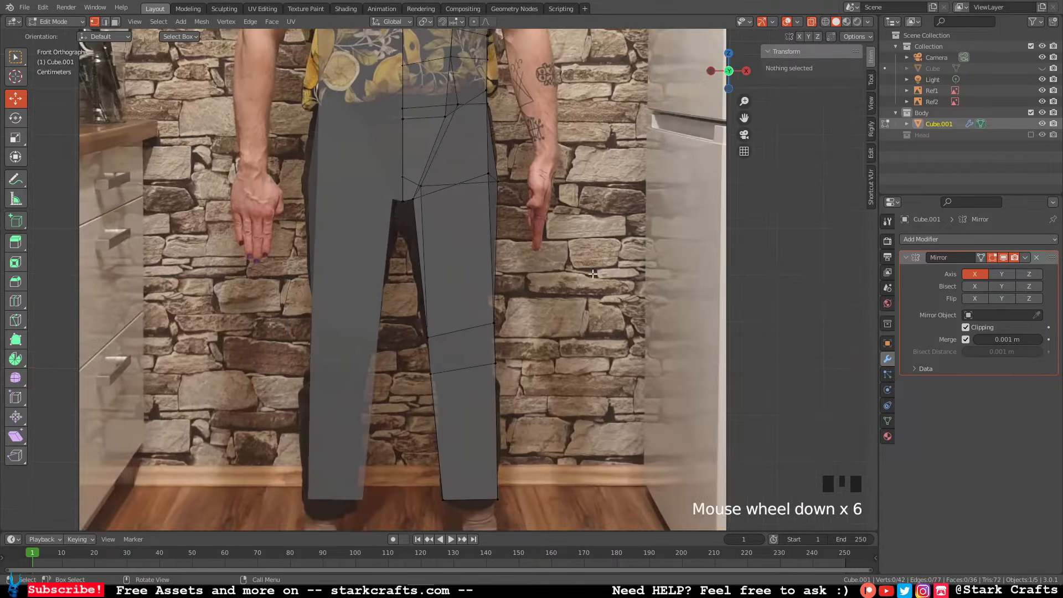
middle_click_drag(578, 286, 620, 272, "shift")
scroll(470, 238, "up", 1)
scroll(460, 227, "down", 3)
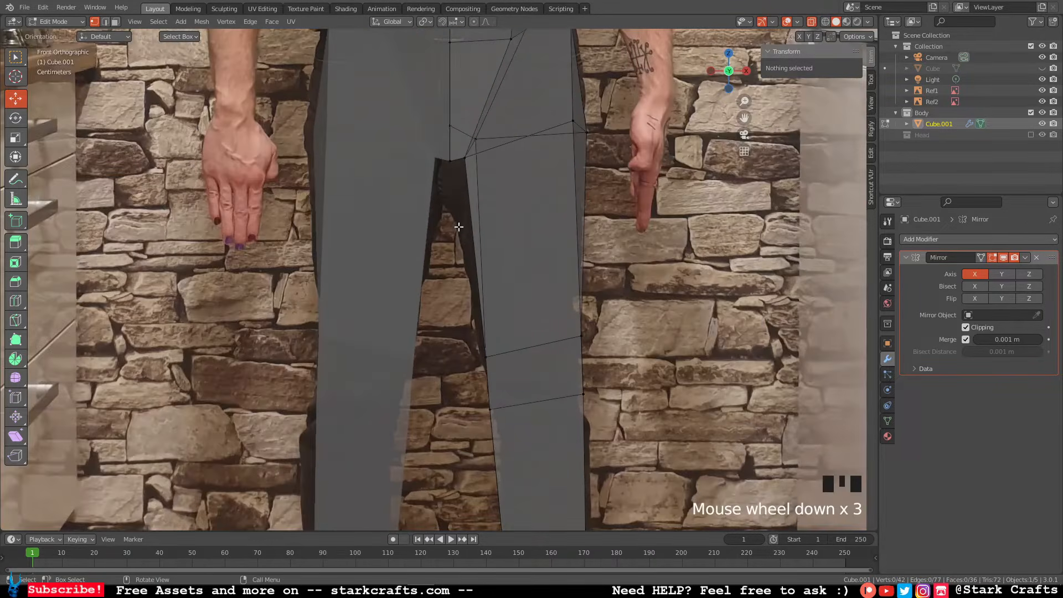
left_click(451, 161)
left_click(458, 161, "shift")
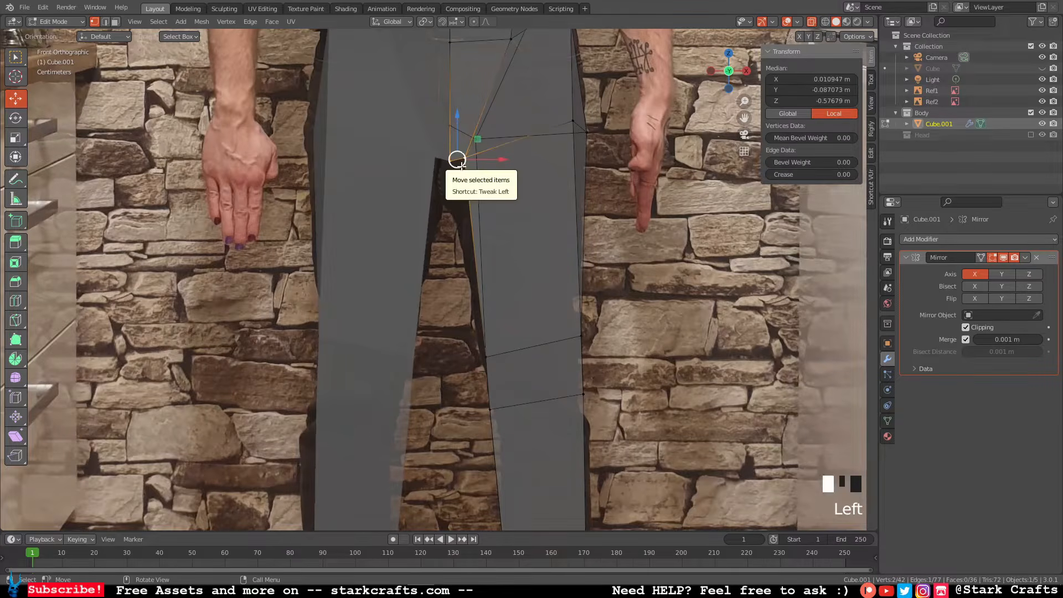
mouse_move(461, 166)
left_mouse_down()
mouse_move(461, 181)
mouse_move(465, 168)
left_mouse_up()
left_click(464, 167)
middle_click_drag(520, 267, 495, 226, "shift")
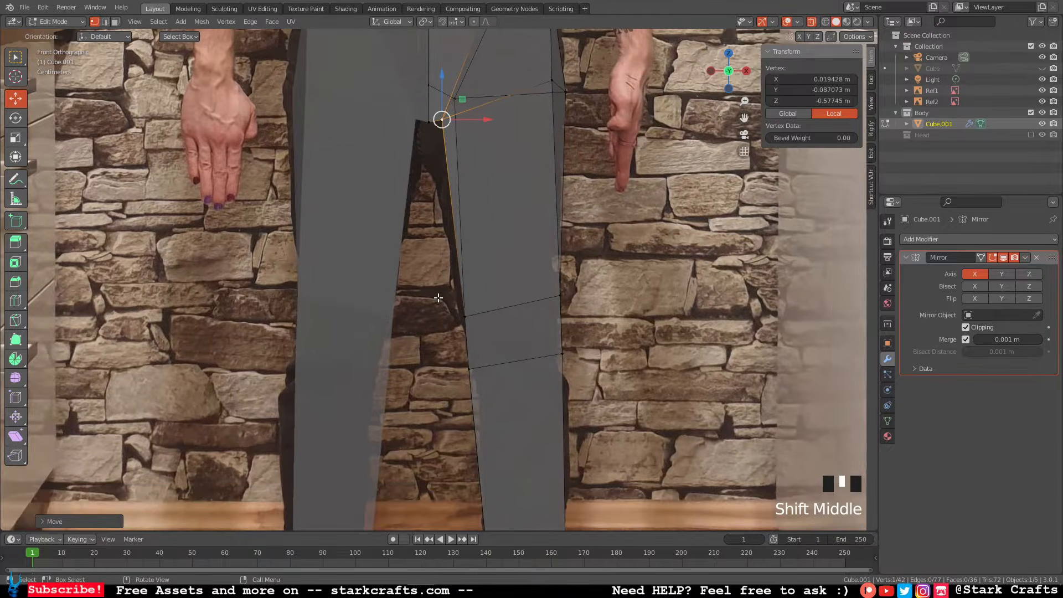
Move the two rear vertices of the lower knee loop slightly backward along Y to match the side reference.
left_click(465, 317)
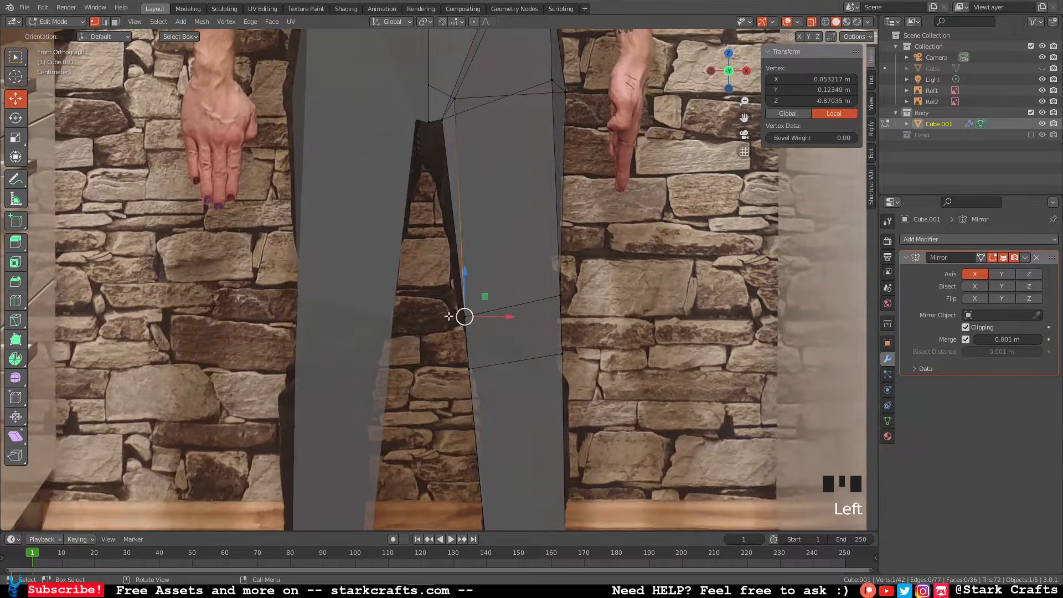
middle_click_drag(451, 316, 460, 294)
middle_click_drag(646, 326, 702, 118)
left_click(728, 71)
middle_click_drag(631, 306, 585, 279, "shift")
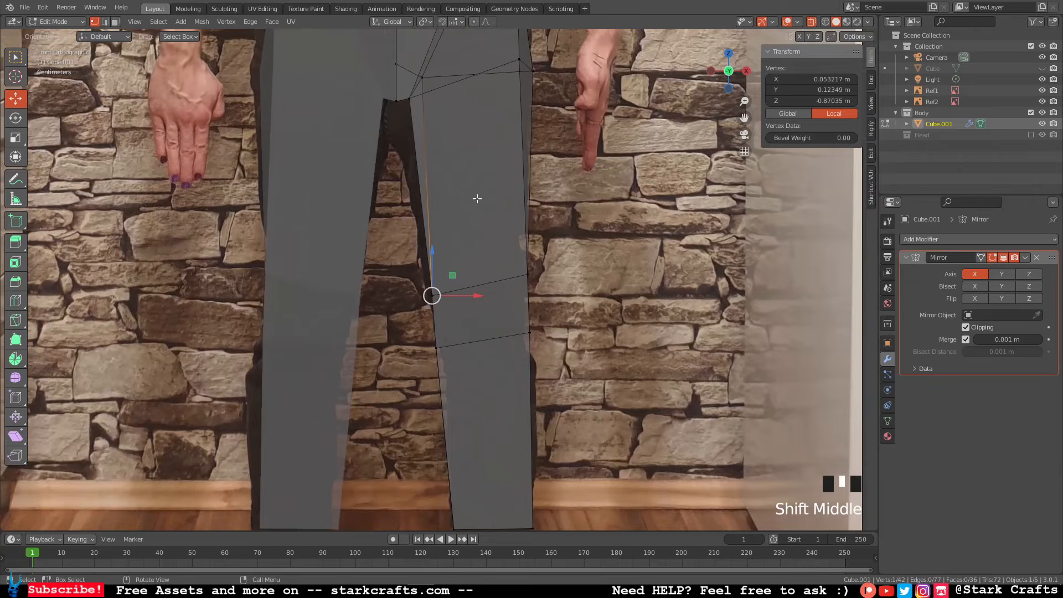
left_click(747, 71)
middle_click_drag(605, 366, 548, 295, "shift")
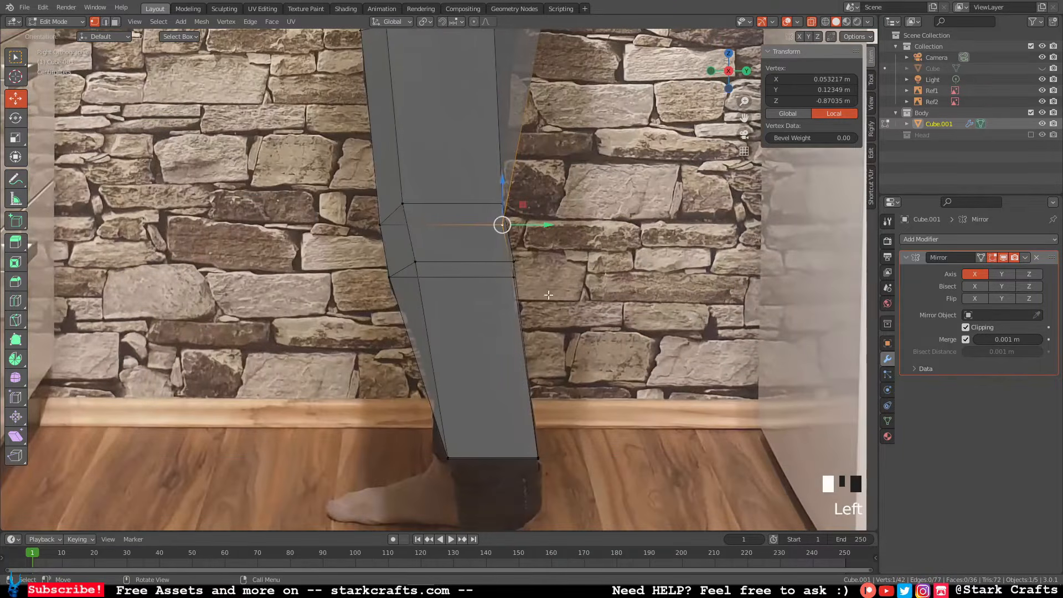
left_click_drag(549, 295, 502, 258)
middle_click_drag(594, 316, 554, 277, "shift")
scroll(564, 259, "up", 3)
scroll(554, 277, "up", 1)
scroll(543, 294, "down", 4)
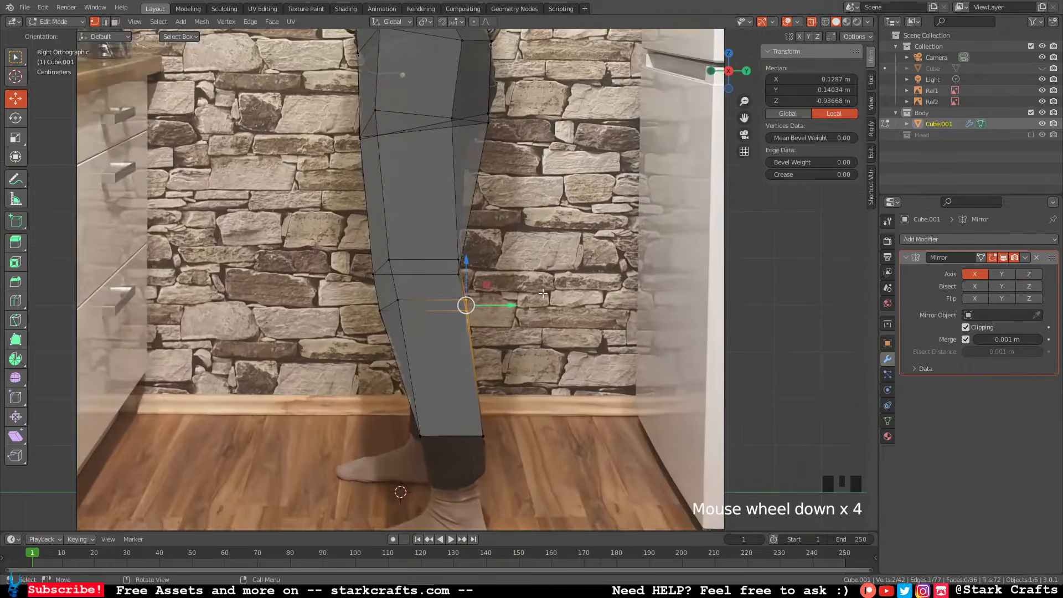
left_click(563, 358)
Move the two rear vertices of the upper knee loop forward to Y of about 0.115 m.
left_click_drag(479, 333, 441, 248)
left_click(539, 252)
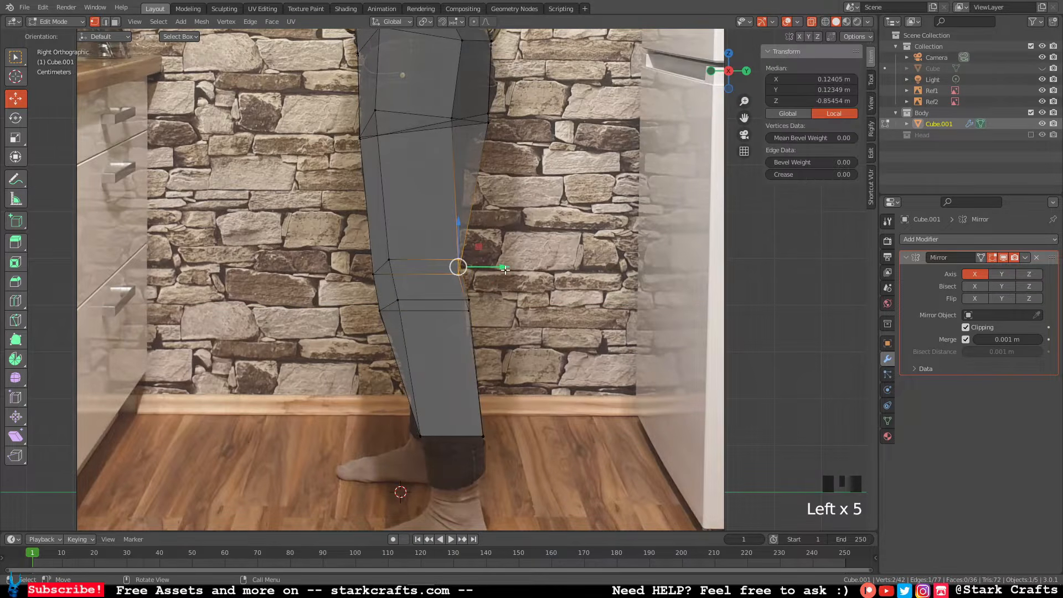
left_click_drag(504, 269, 499, 268)
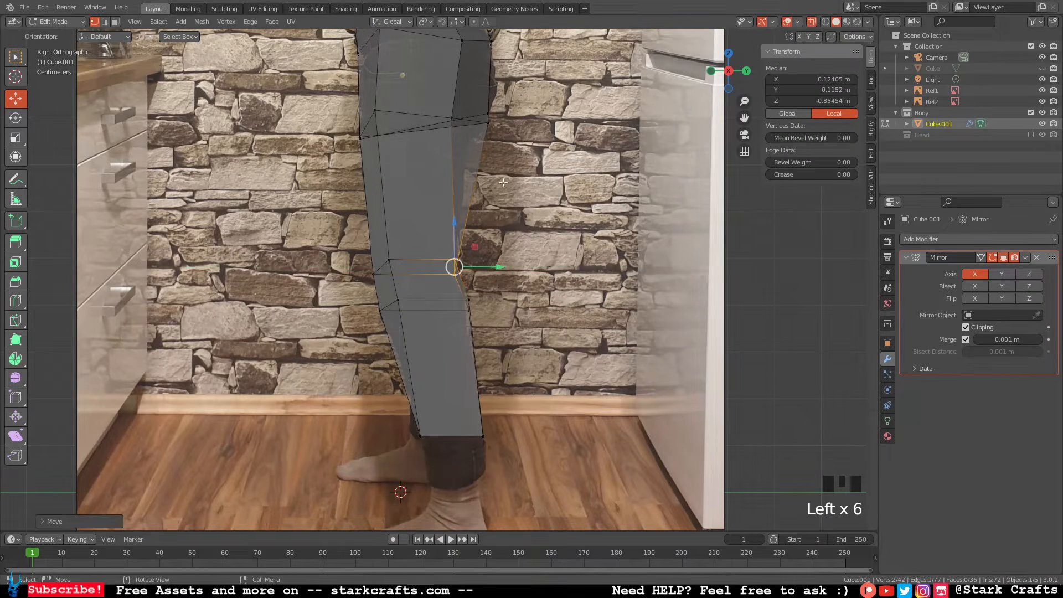
Move the rear inner thigh vertex at crotch level forward to Y of about 0.166 m.
left_click(492, 129)
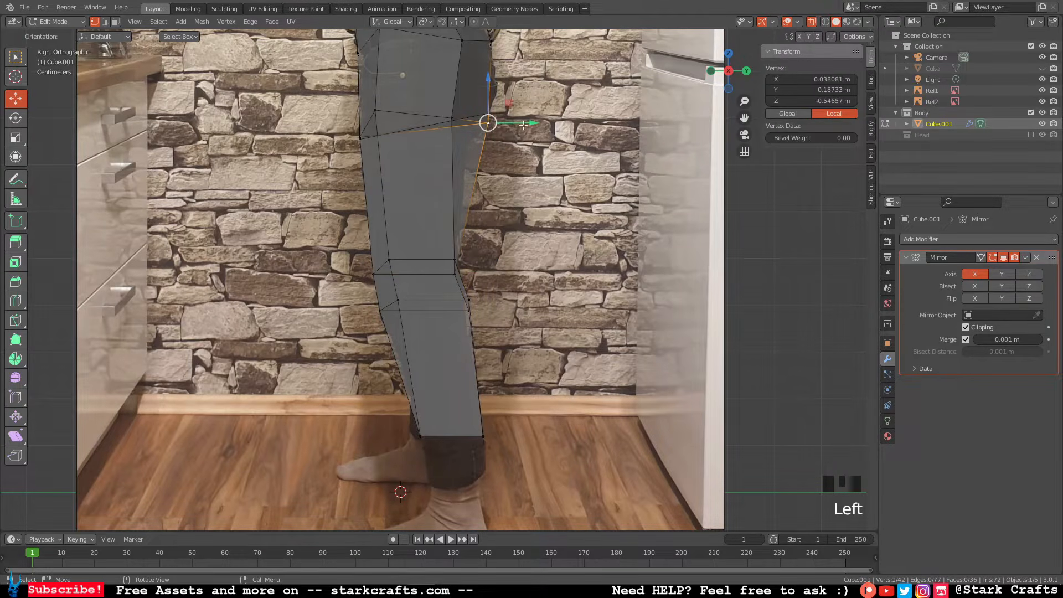
left_click(487, 116, "shift")
left_click_drag(529, 122, 516, 123)
left_click(488, 125)
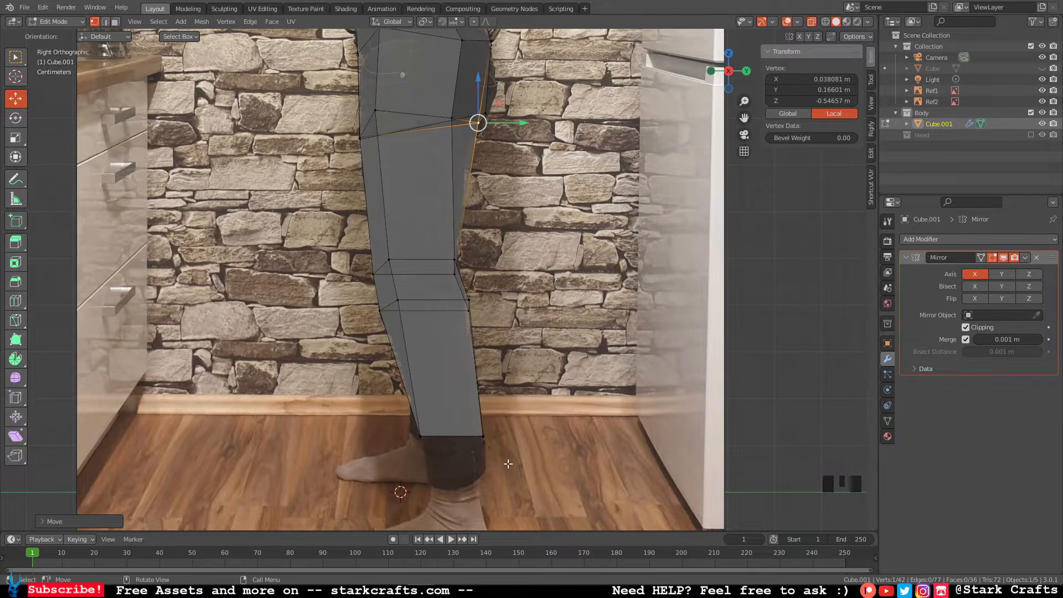
Move the front outer ankle vertex backward to Y of about 0.075 m.
left_click(423, 437)
left_click(422, 437)
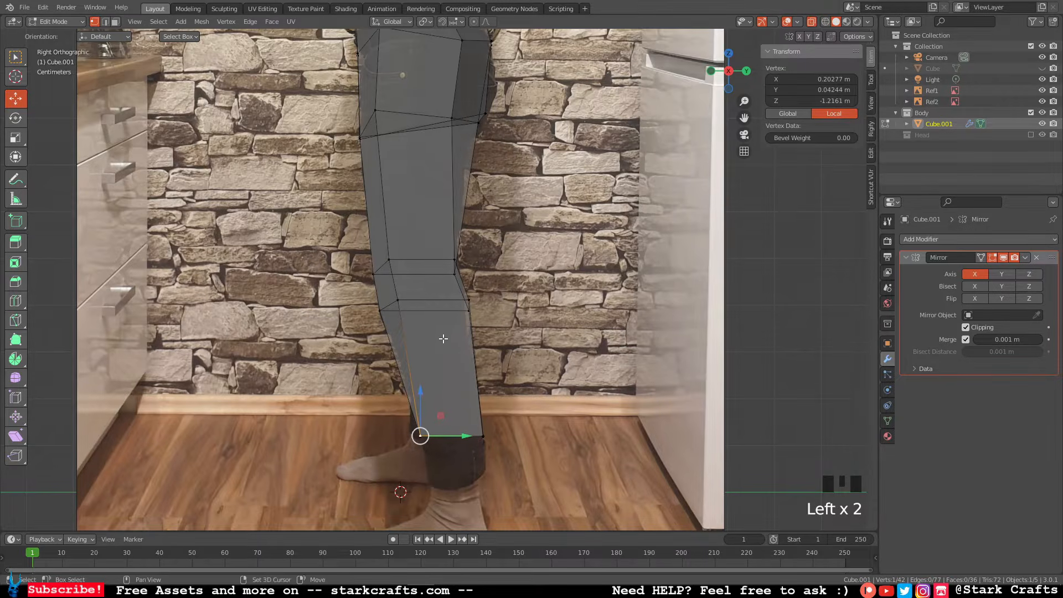
middle_click_drag(468, 438, 502, 340, "shift")
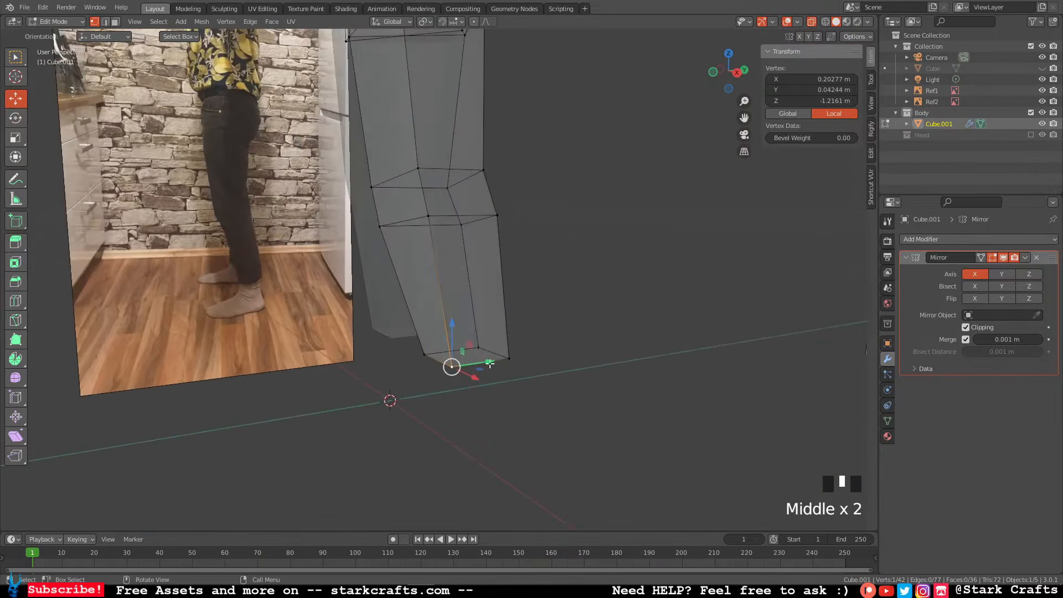
left_click_drag(488, 365, 504, 357)
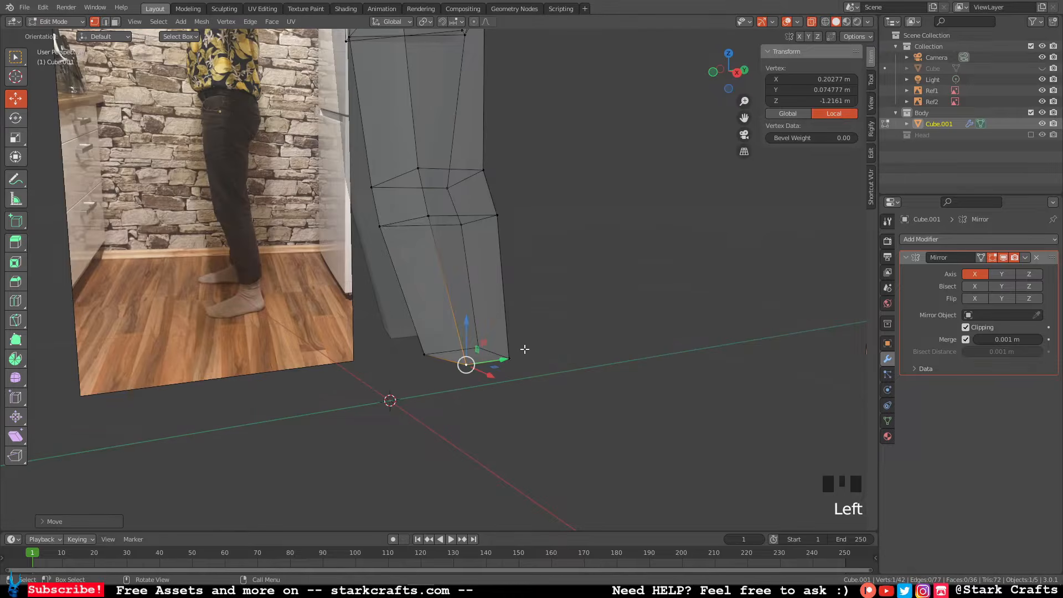
Nudge the rear inner ankle vertex along X to about 0.084 m and check the ankle opening.
middle_click_drag(522, 352, 381, 350)
left_click(427, 368)
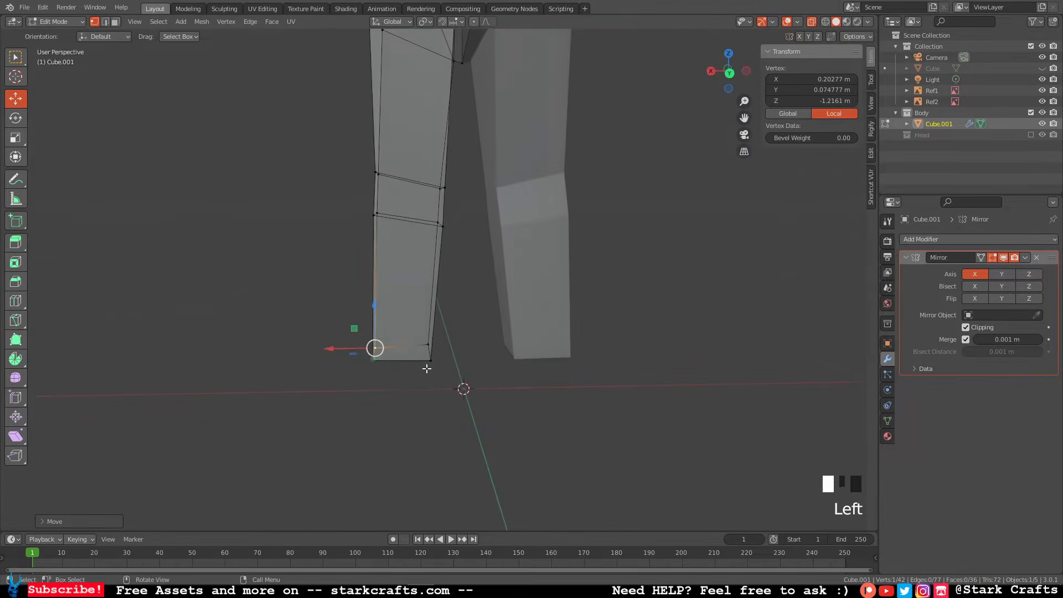
mouse_move(389, 362)
left_mouse_down()
mouse_move(374, 359)
mouse_move(390, 359)
left_mouse_up()
middle_click_drag(390, 359, 582, 353)
left_click(443, 354)
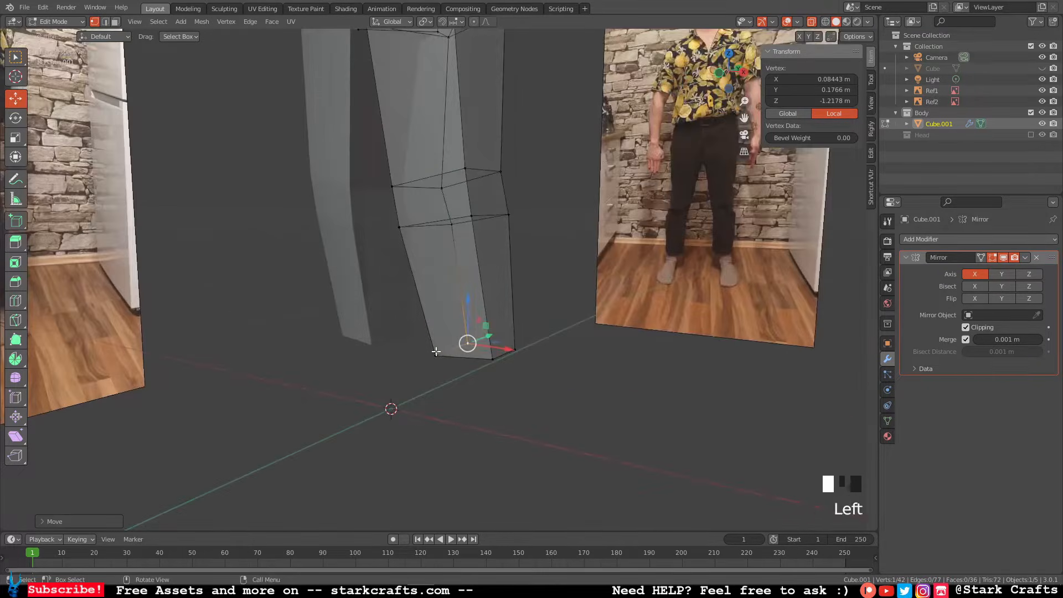
middle_click_drag(443, 354, 495, 354)
Shift a lower inner knee vertex outward along X and bring the upper rear outer knee vertex in to X of about 0.184 m.
middle_click_drag(475, 263, 459, 240)
left_click(462, 231)
left_click_drag(470, 235, 482, 235)
middle_click_drag(482, 235, 360, 249)
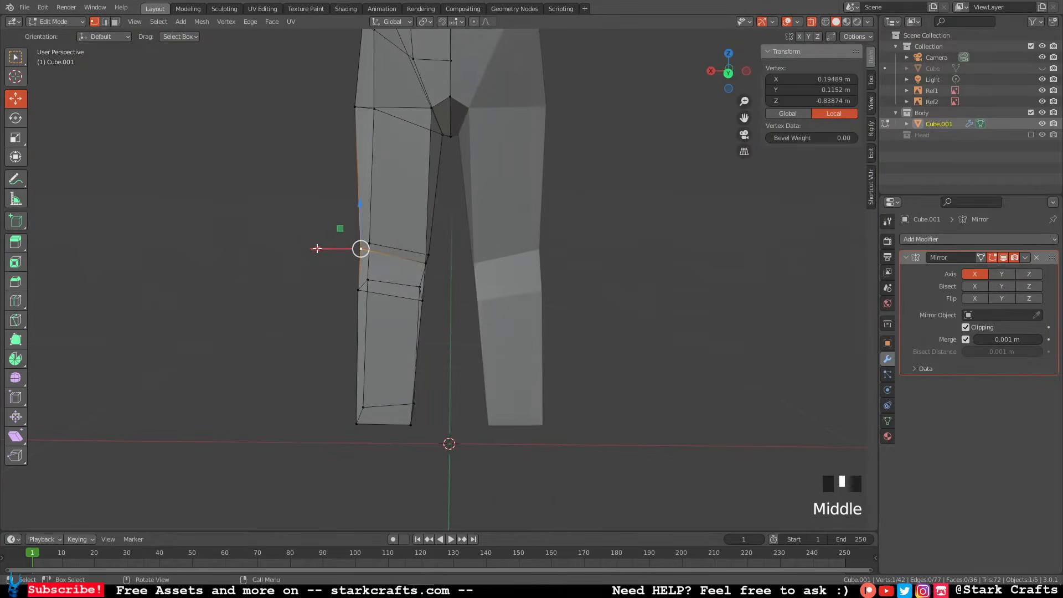
left_click_drag(317, 249, 323, 248)
left_click(728, 82)
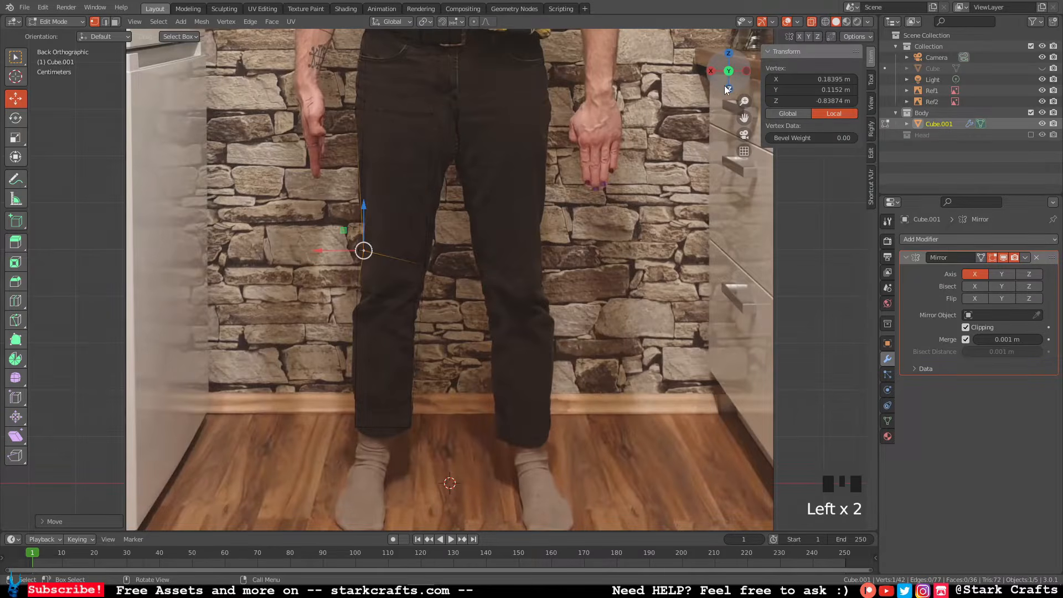
left_click(727, 87)
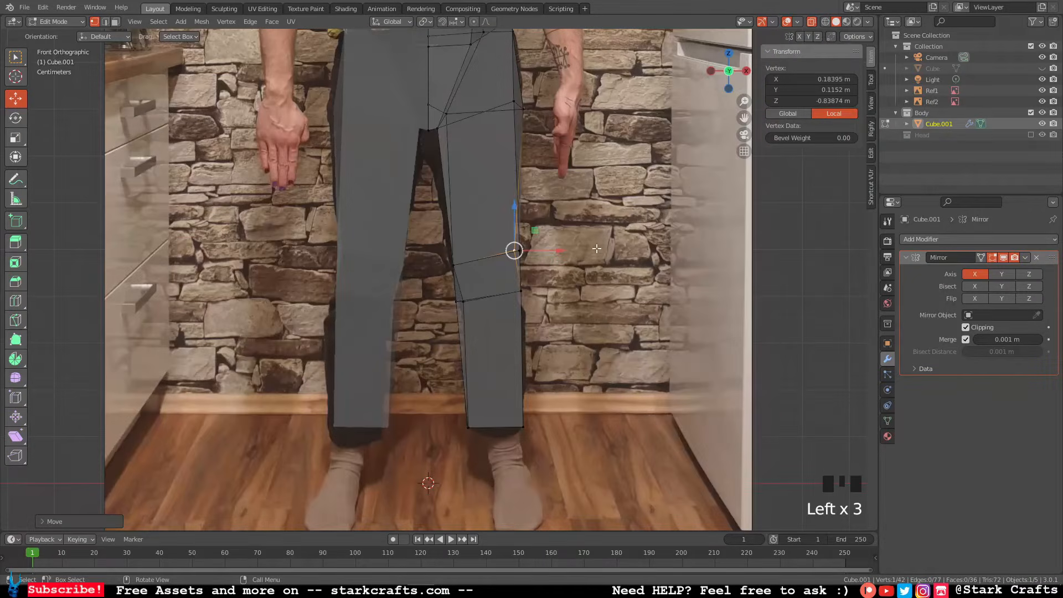
Clear the vertex selection, turn off X-ray and inspect the solid torso and legs in perspective.
scroll(596, 249, "up", 2)
left_click(601, 246)
scroll(609, 242, "up", 3)
middle_click_drag(609, 242, 488, 242)
left_click(813, 22)
middle_click_drag(634, 220, 653, 260, "shift")
left_click(629, 313)
middle_click_drag(629, 313, 594, 304)
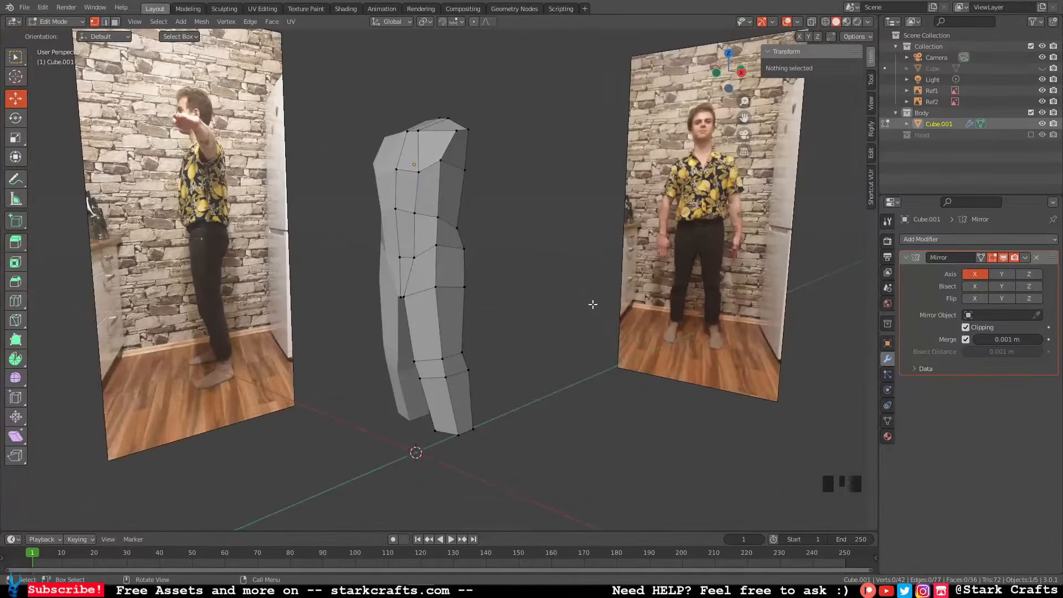
Return to Object Mode, enable the wireframe and statistics overlays, and review the body mesh in perspective and front view.
key("Tab")
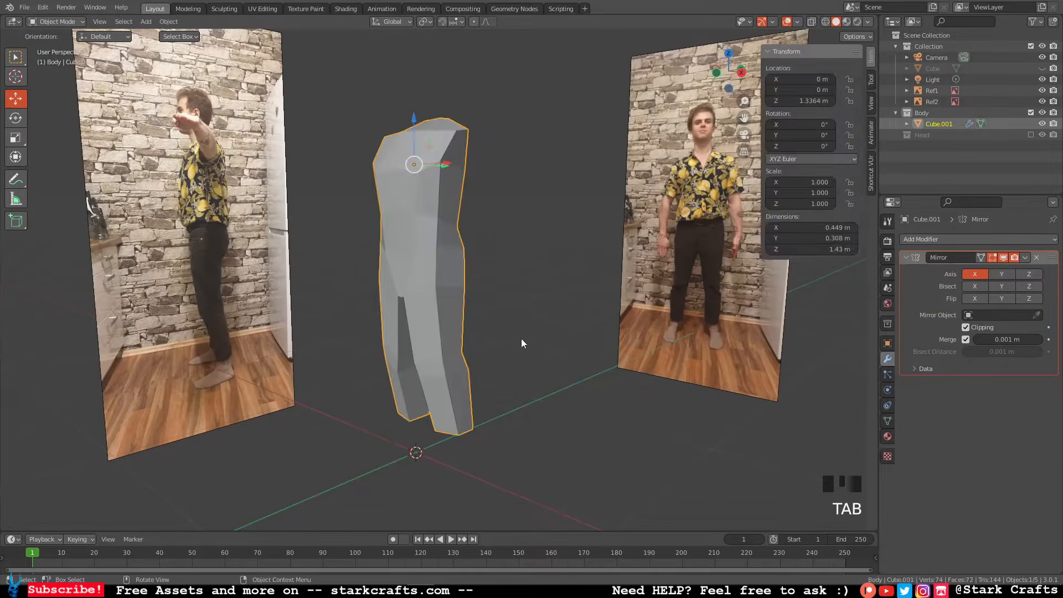
left_click(799, 22)
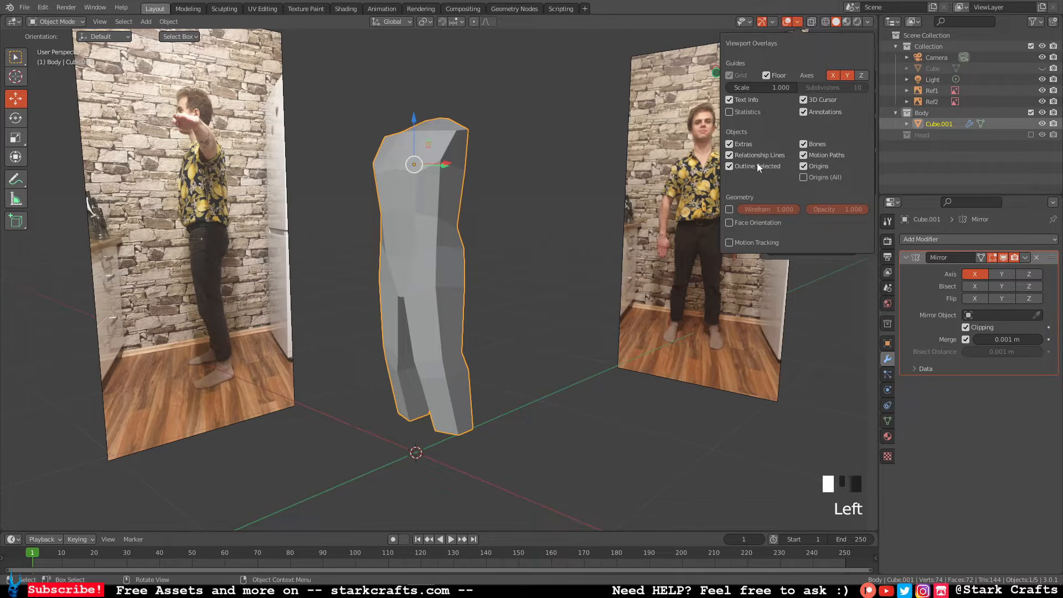
left_click(729, 209)
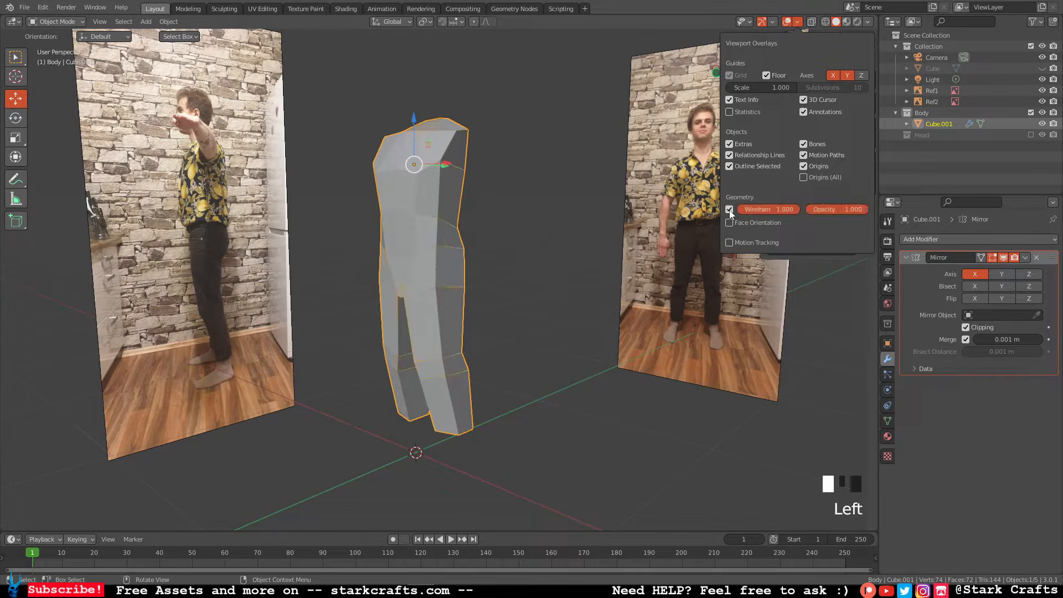
left_click(730, 111)
middle_click_drag(586, 181, 580, 175)
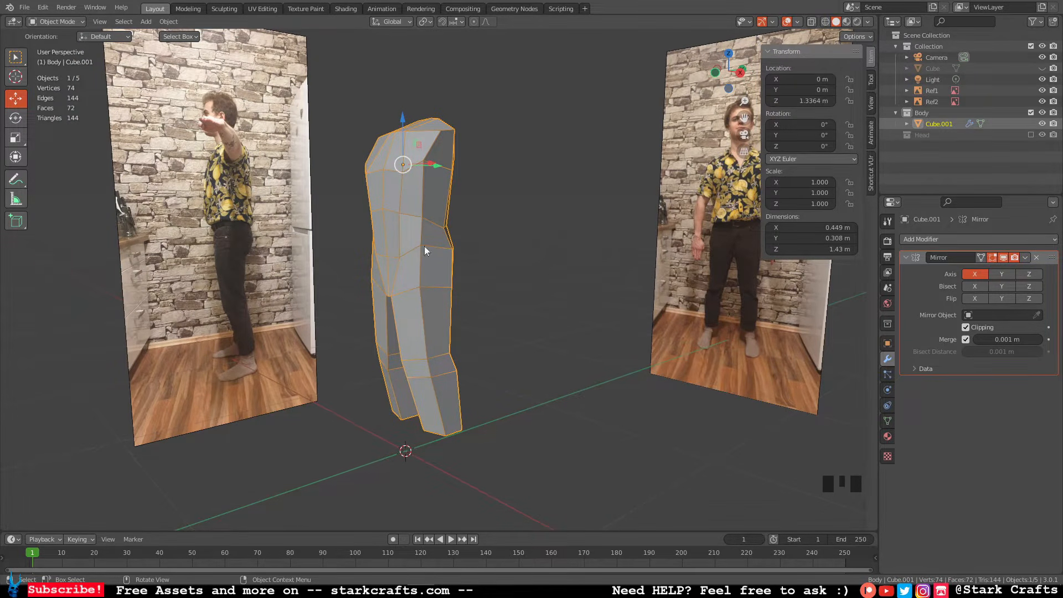
middle_click_drag(508, 199, 561, 231)
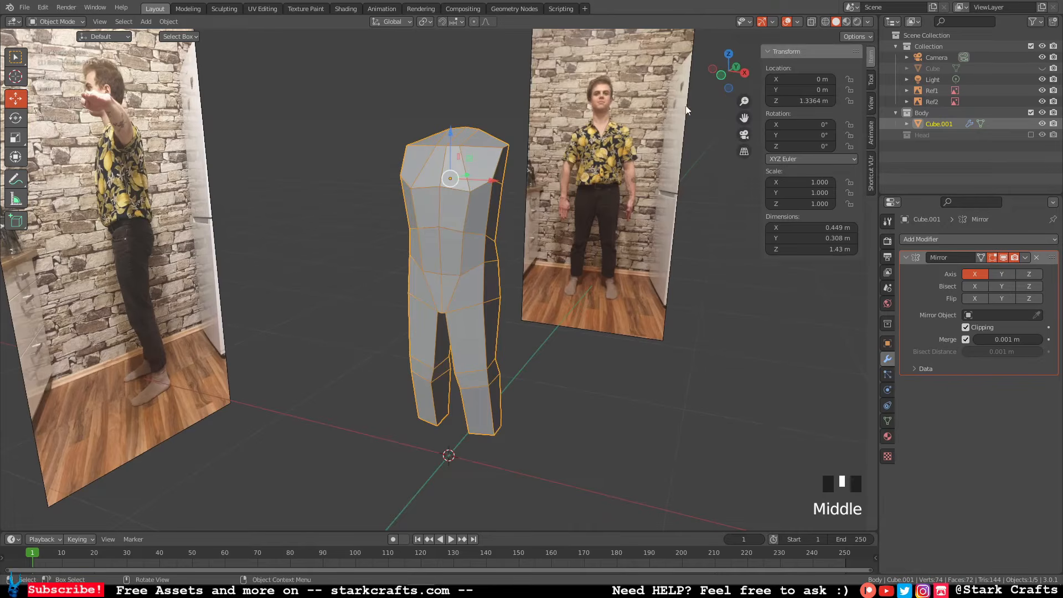
left_click(721, 75)
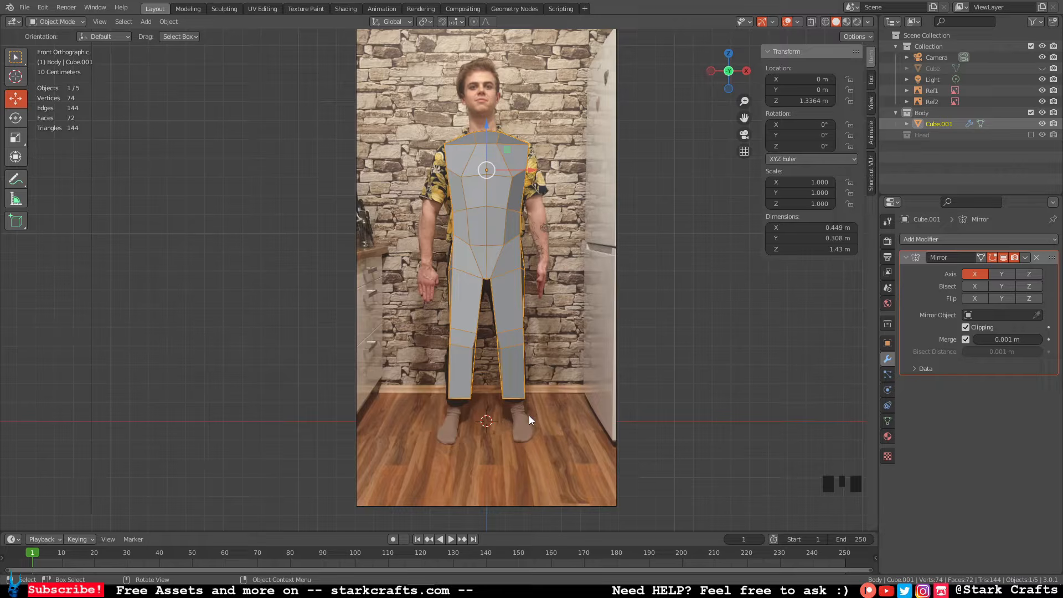
middle_click_drag(629, 326, 517, 305)
scroll(518, 304, "up", 2)
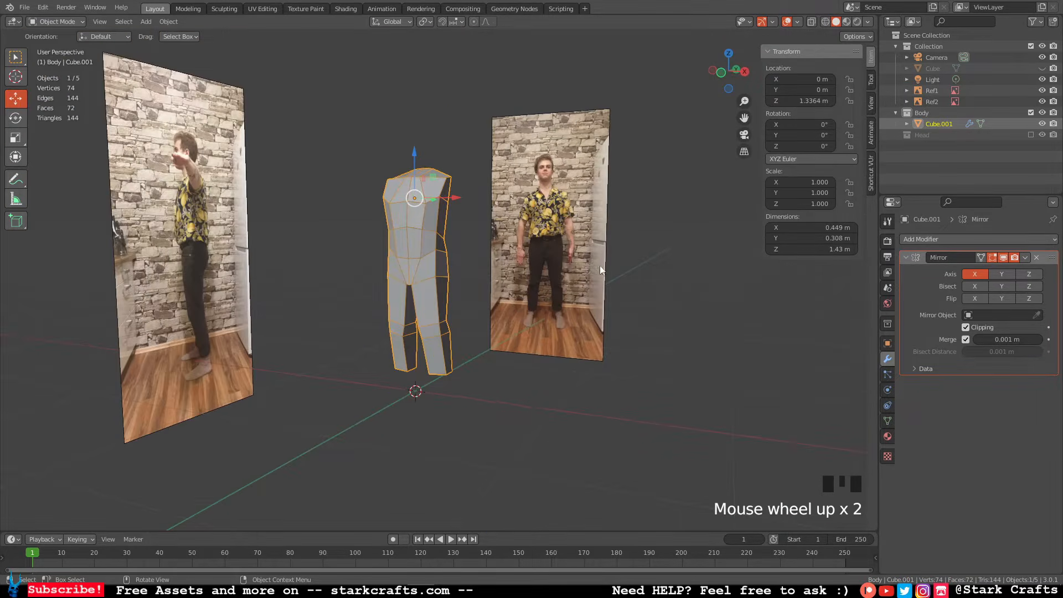
Rename the body mesh object tORSO and create a new scene collection named Backup.
double_click(939, 124)
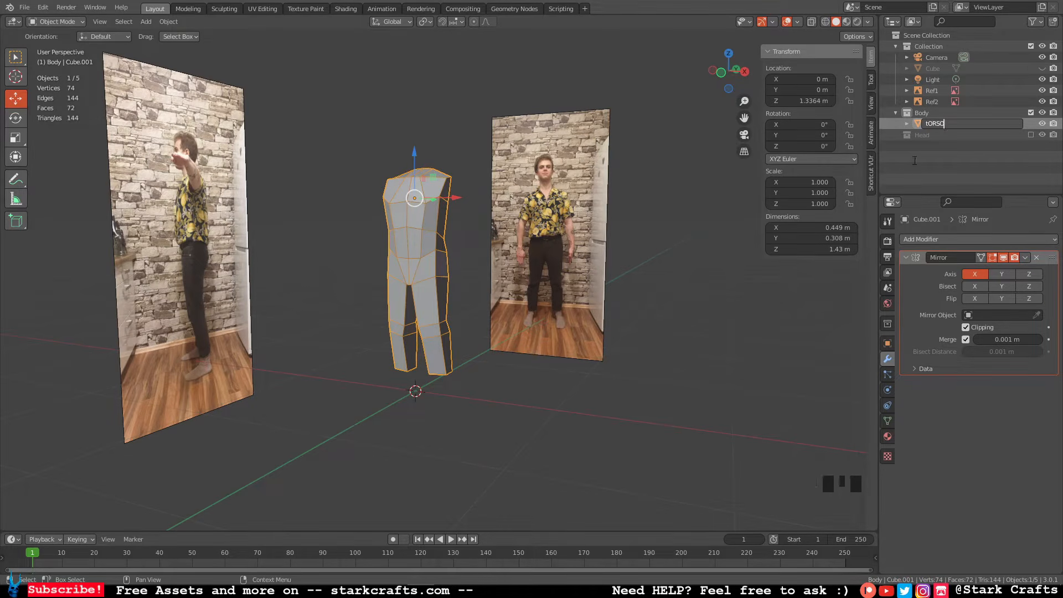
key("Return")
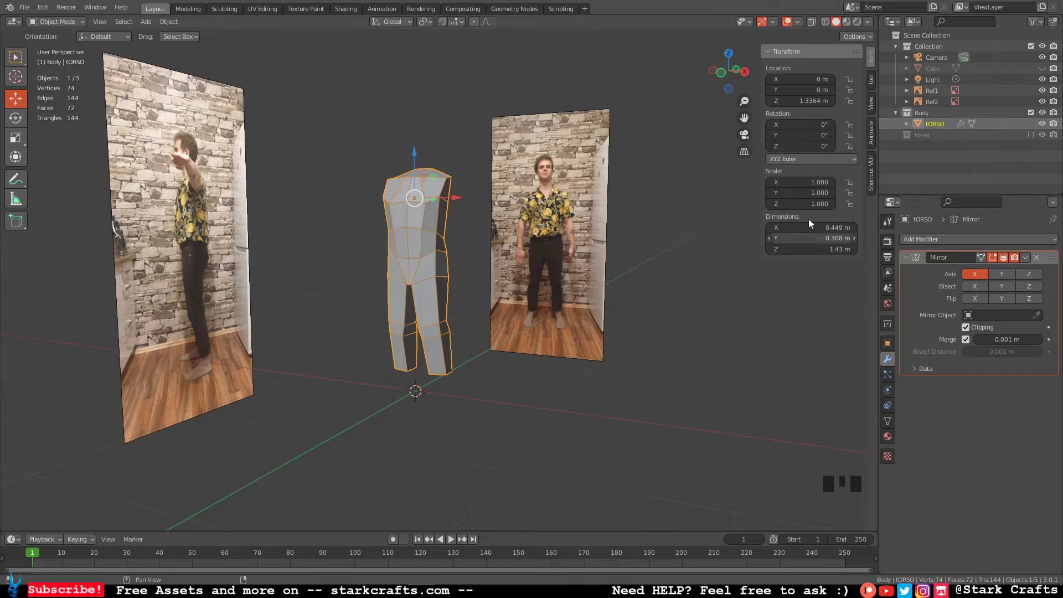
left_click(1055, 27)
left_click(916, 145)
double_click(916, 146)
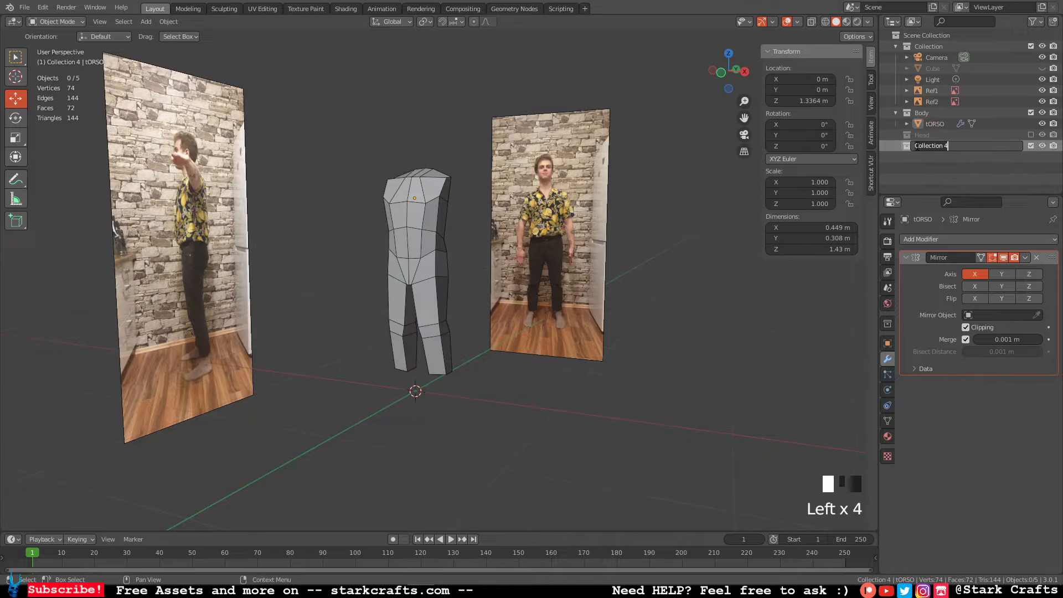
type("E")
type("ackup")
key("Return")
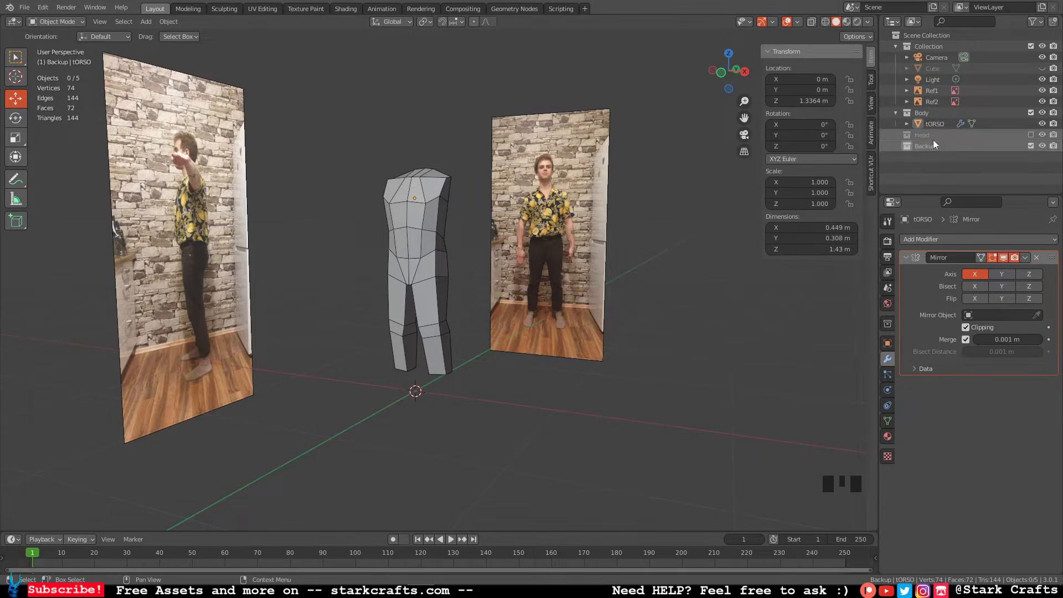
Duplicate the tORSO object in place, move the copy into the Backup collection and exclude that collection from the view layer.
left_click(937, 124)
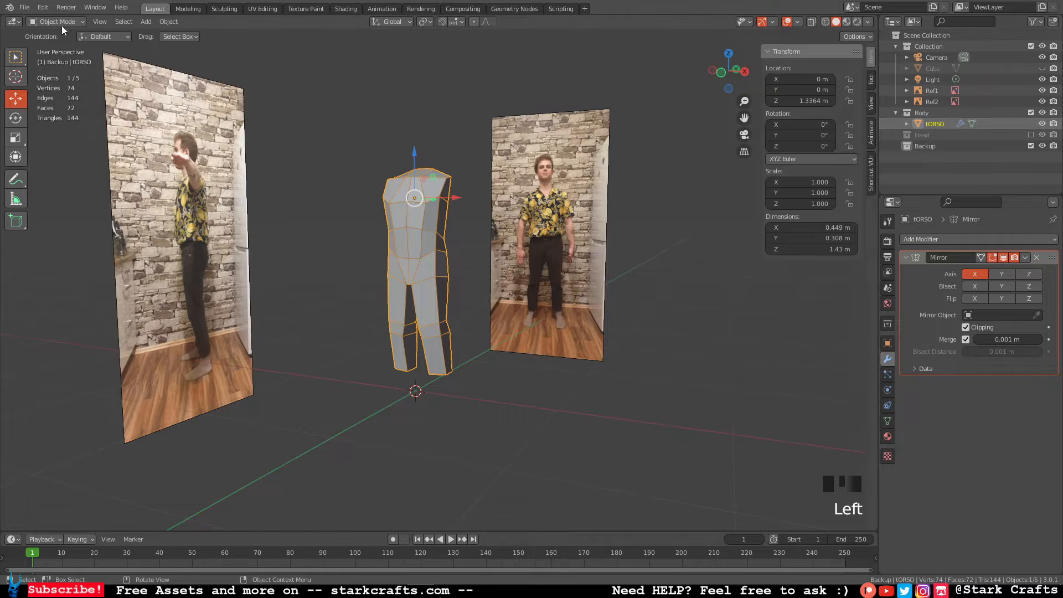
left_click(466, 251)
left_click(409, 233)
key("shift+d")
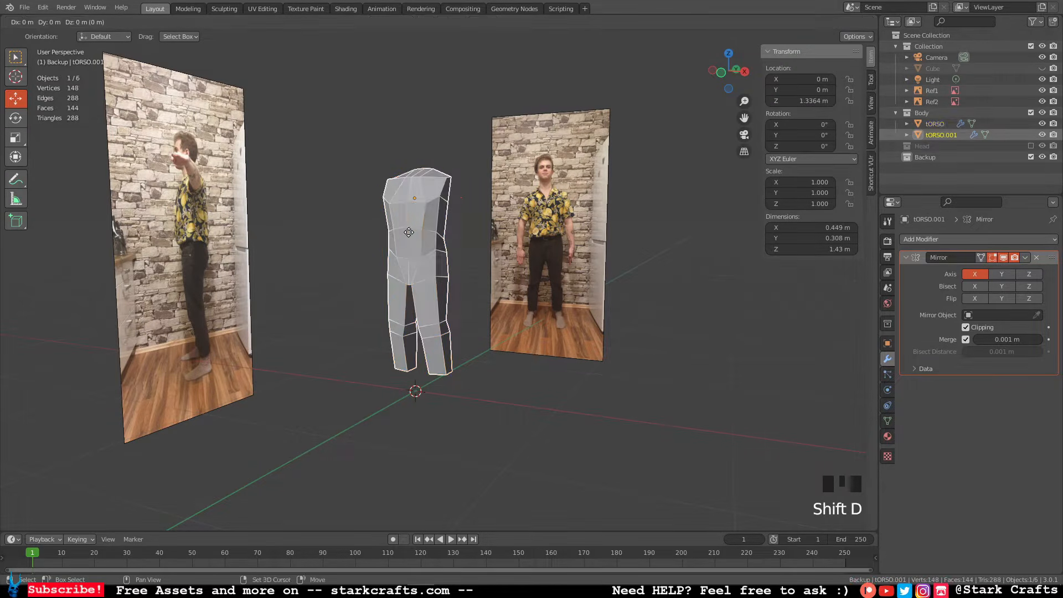
left_click(409, 231)
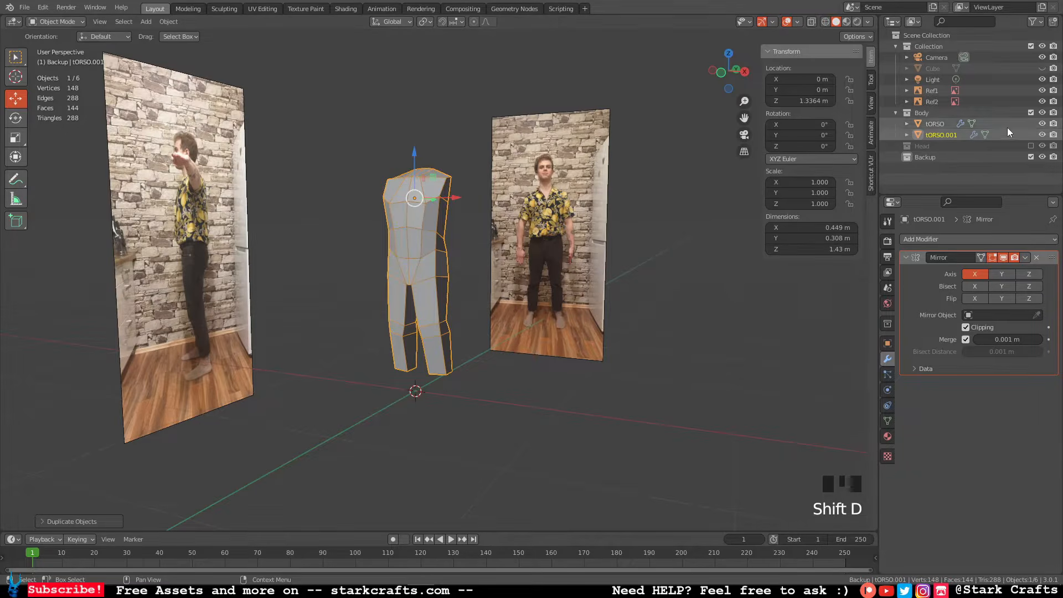
left_click_drag(936, 135, 932, 153)
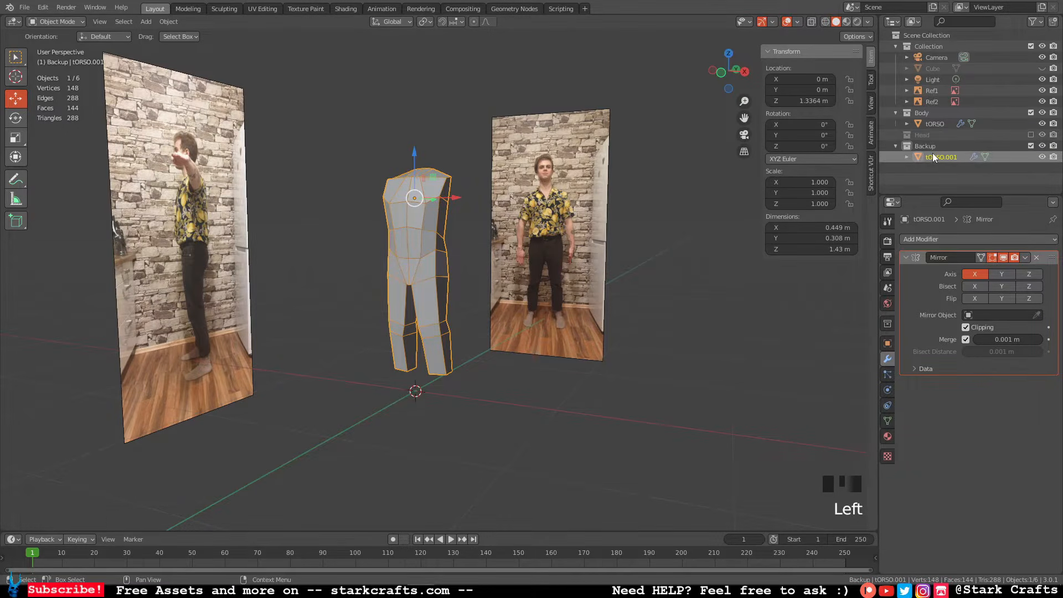
left_click(1031, 146)
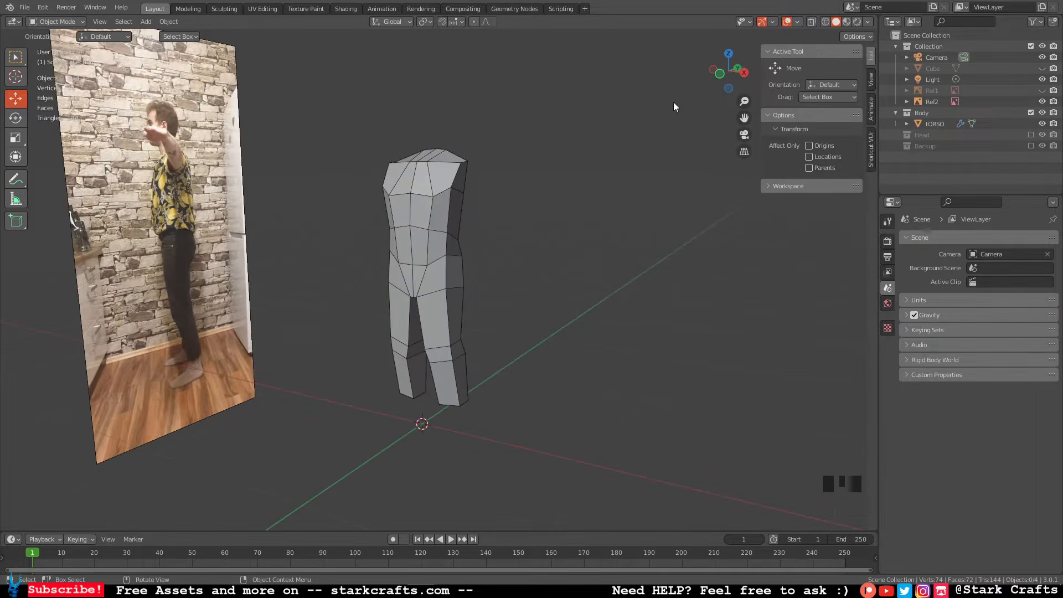
Add a cube to the Body collection and scale it down in front view to a small block at the origin.
left_click(926, 115)
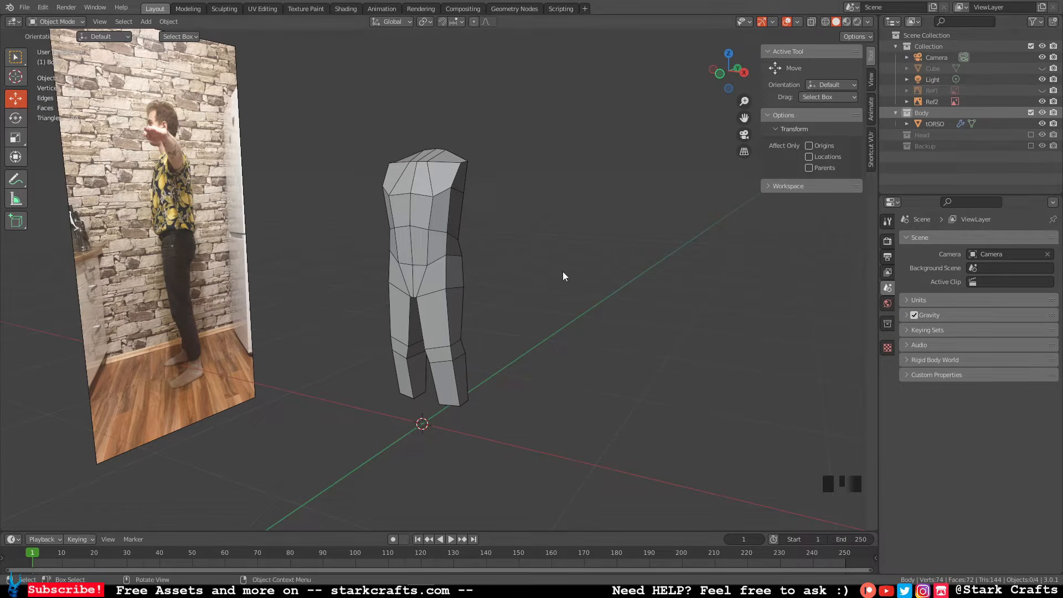
key("shift+a")
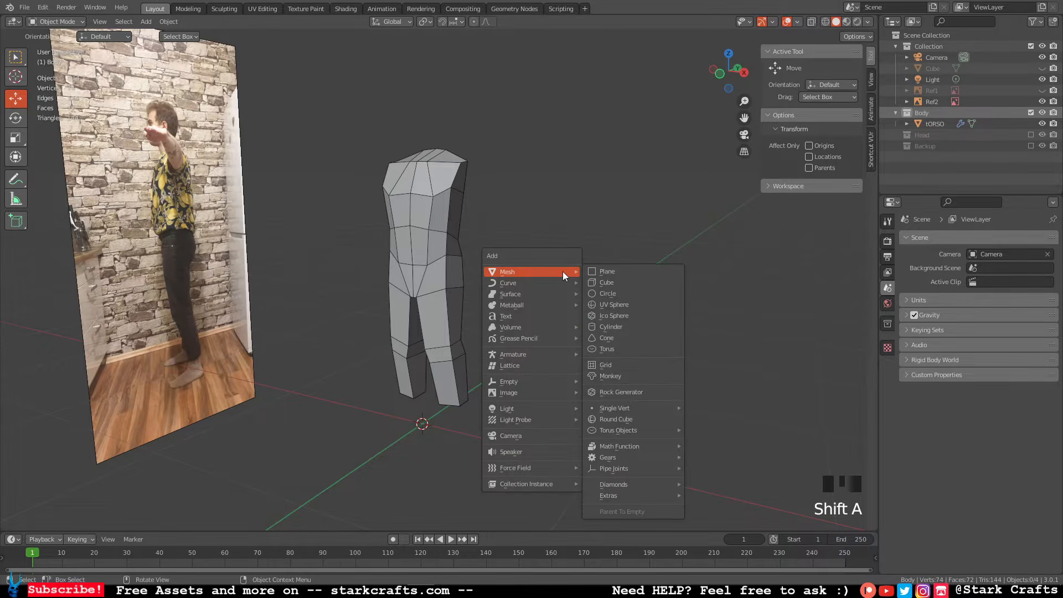
left_click(609, 283)
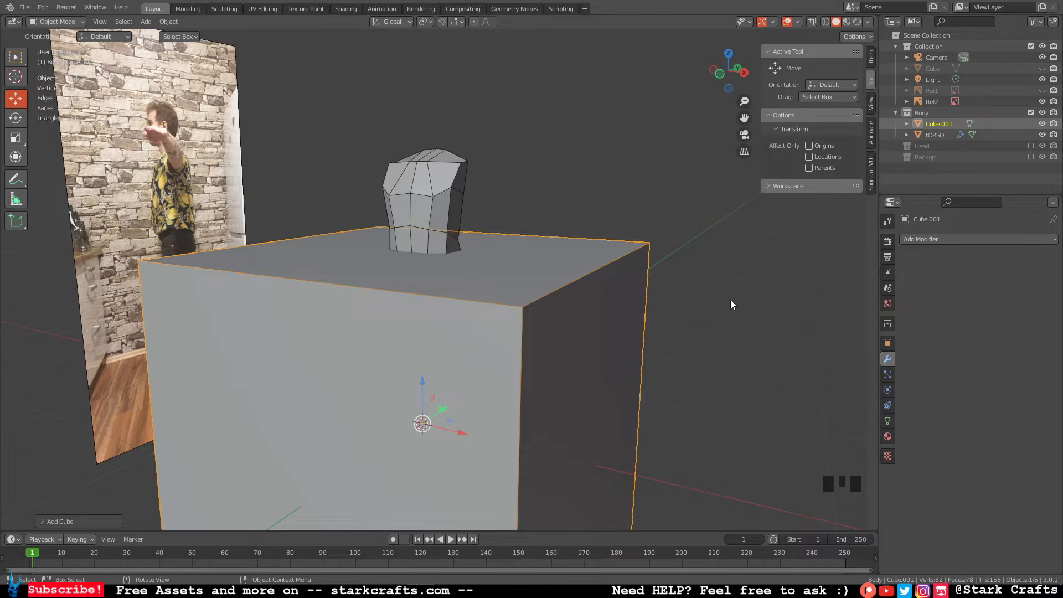
left_click(720, 75)
middle_click_drag(704, 226, 696, 205, "shift")
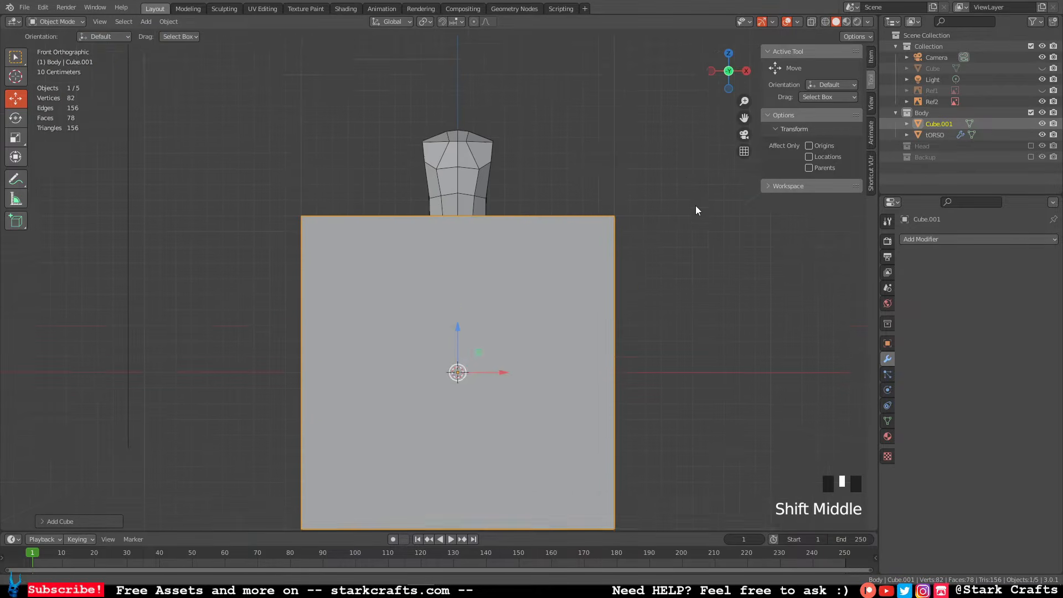
scroll(697, 209, "up", 2)
key("s")
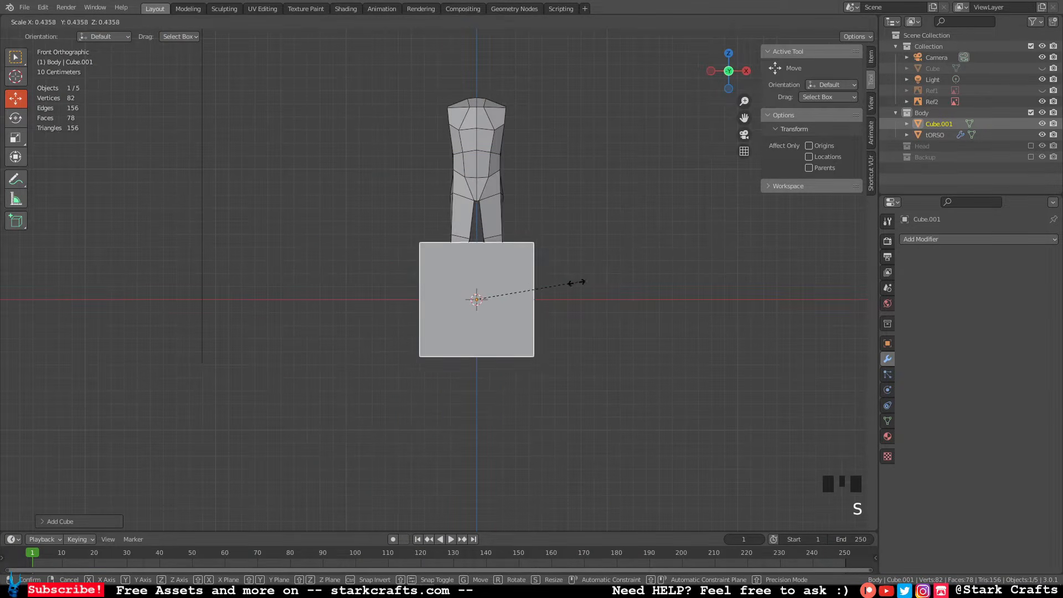
left_click(495, 300)
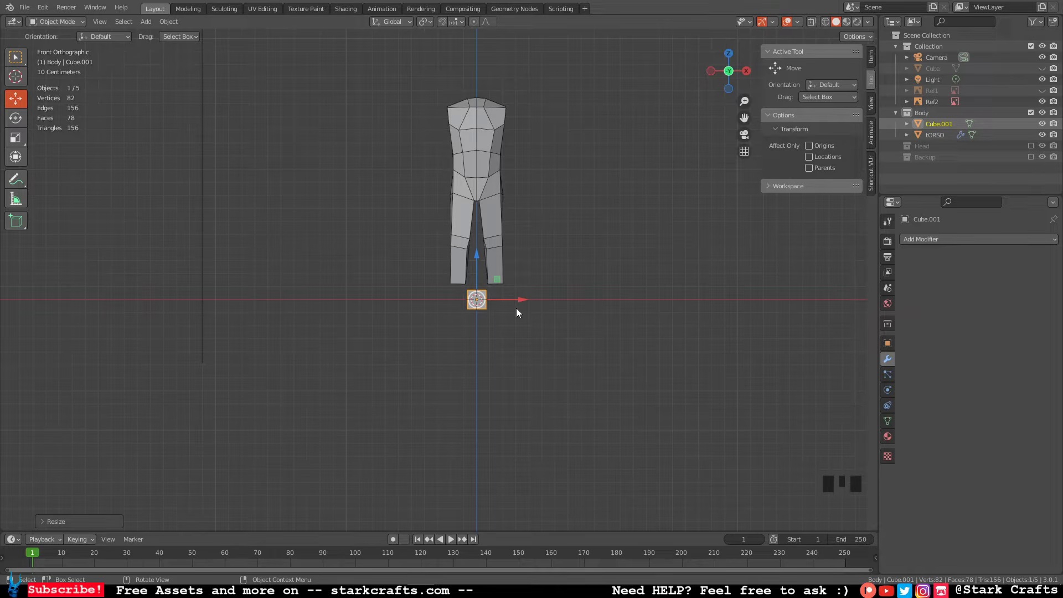
Move all of the cube's vertices out beside the chest in Edit Mode and add a Mirror modifier on the X axis.
key("Tab")
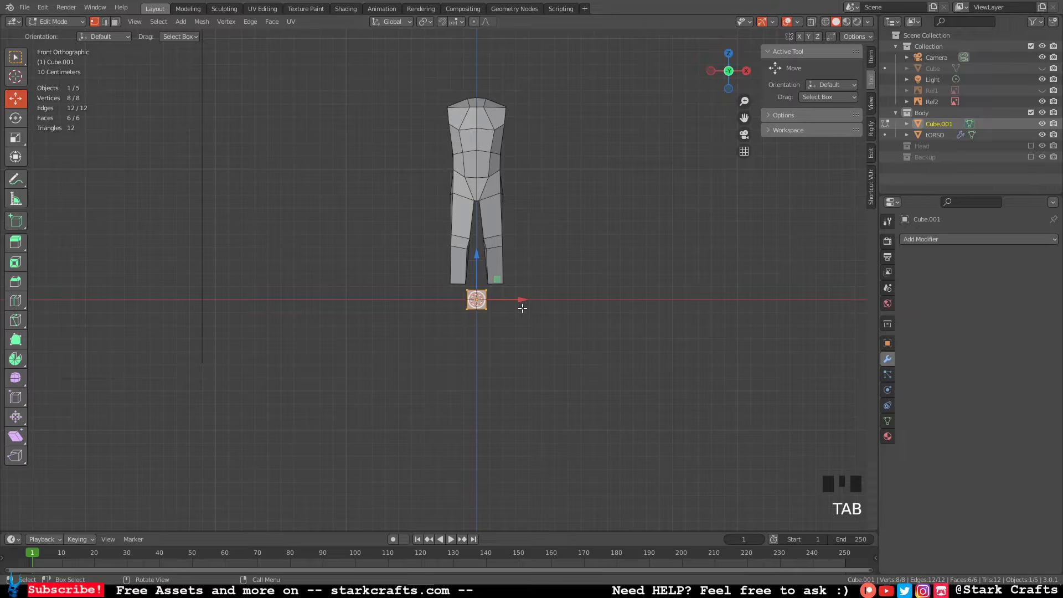
key("g")
left_click(611, 153)
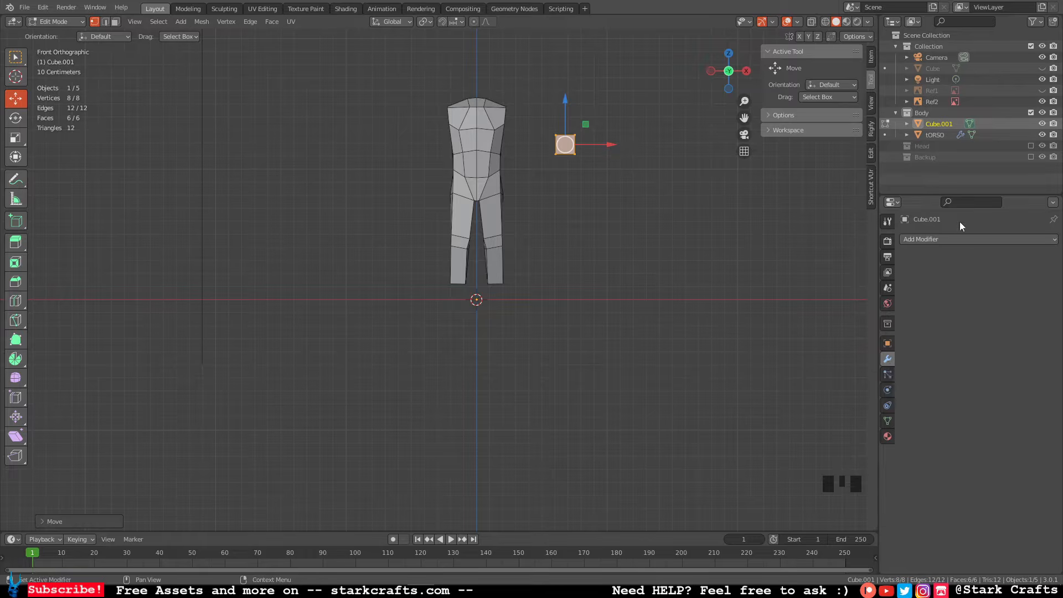
left_click(949, 240)
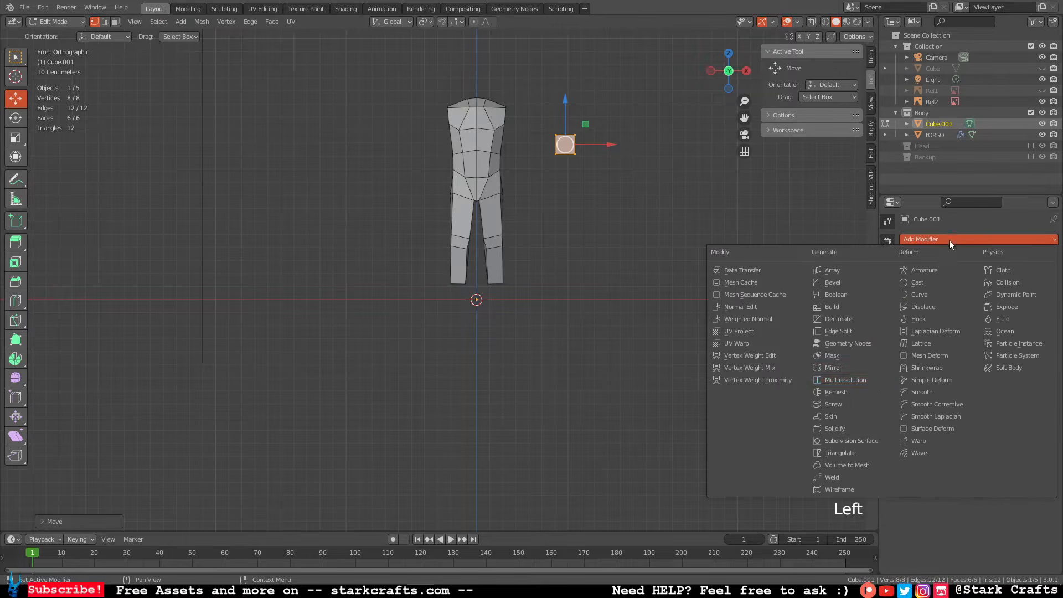
left_click(849, 369)
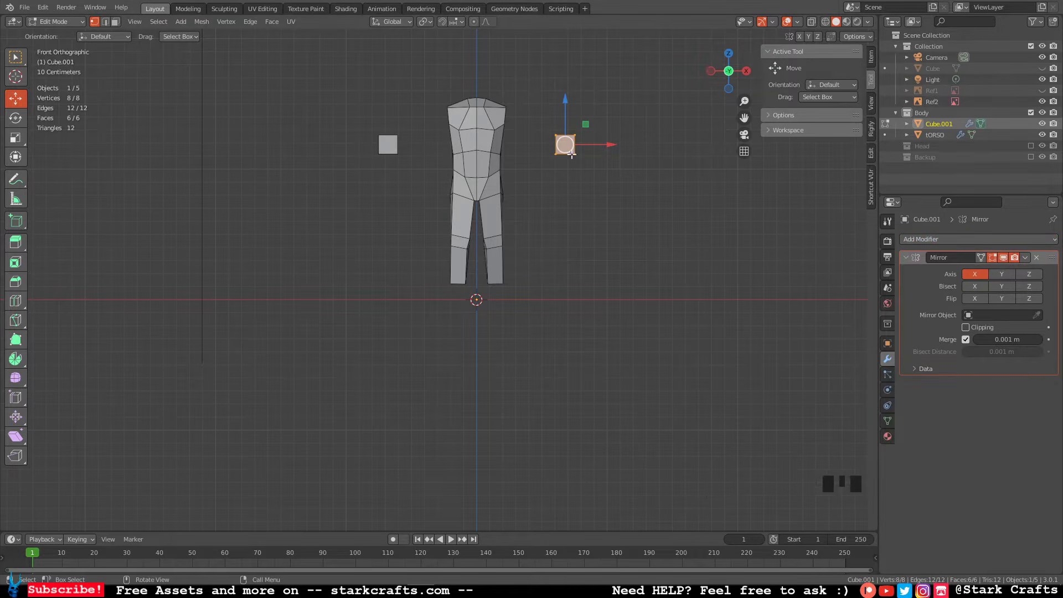
Unhide the Ref1 photo, then move the cube's mesh onto the shoulder and scale it down slightly in front view.
middle_click_drag(572, 154, 608, 265, "shift")
scroll(563, 304, "up", 2)
scroll(555, 292, "down", 6)
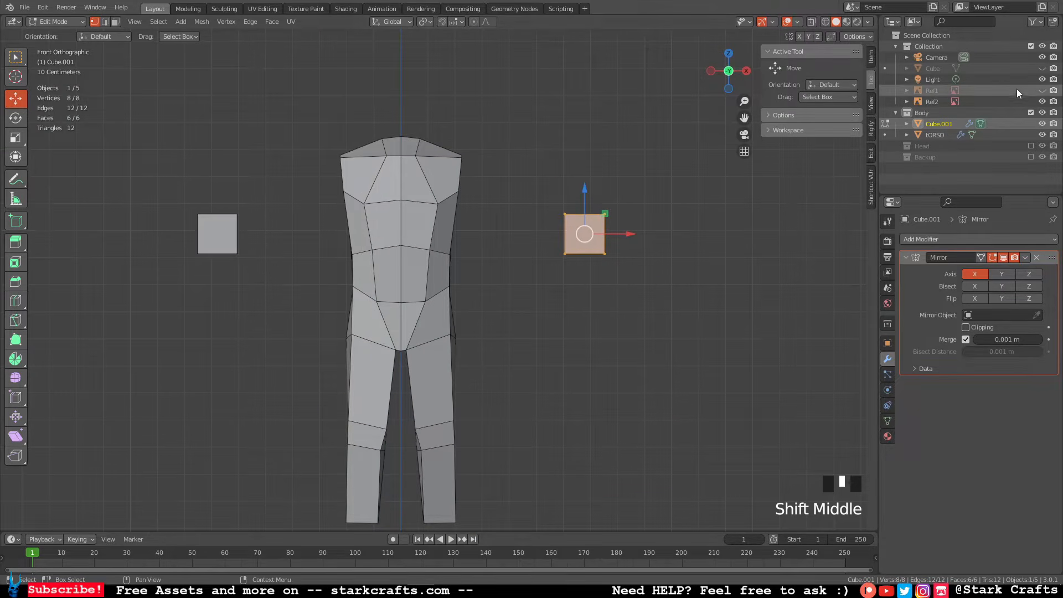
left_click(1043, 90)
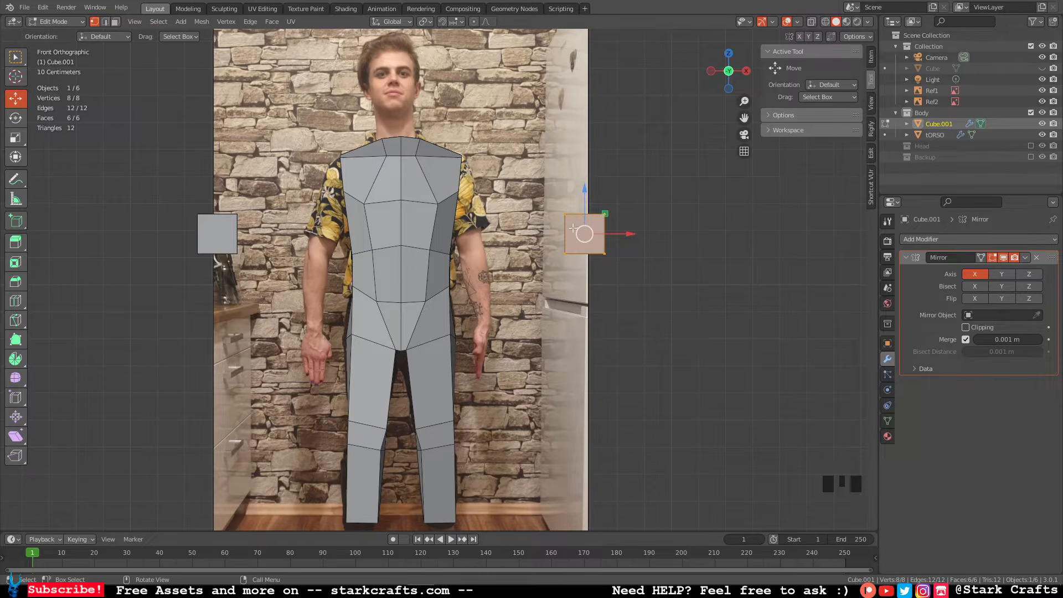
left_click_drag(584, 235, 461, 166)
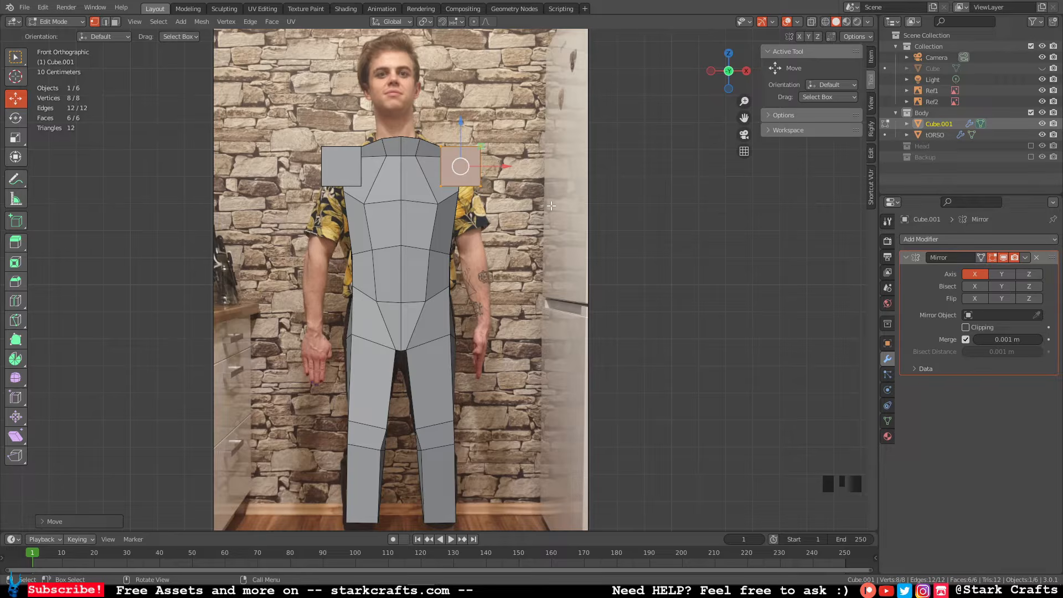
key("s")
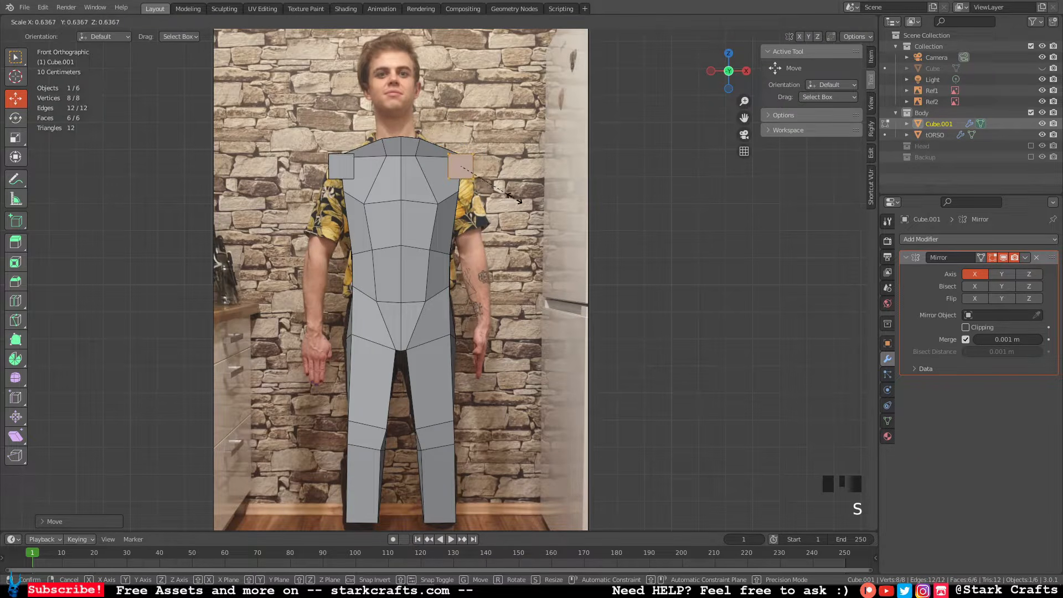
left_click(533, 198)
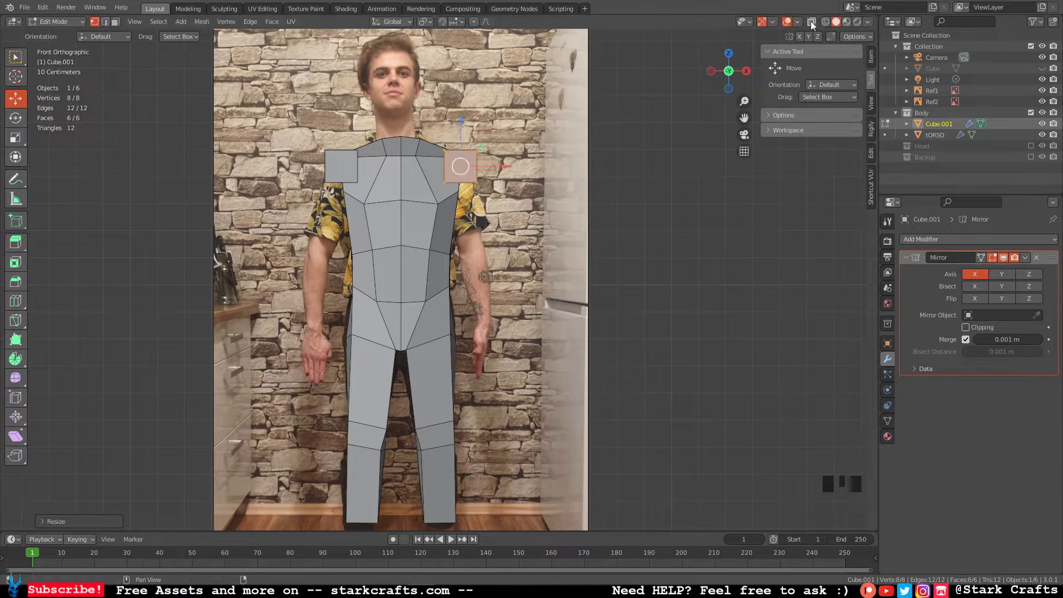
Shift the shoulder cube backward along Y in side view, then return to front view and hide the tORSO object.
left_click(746, 71)
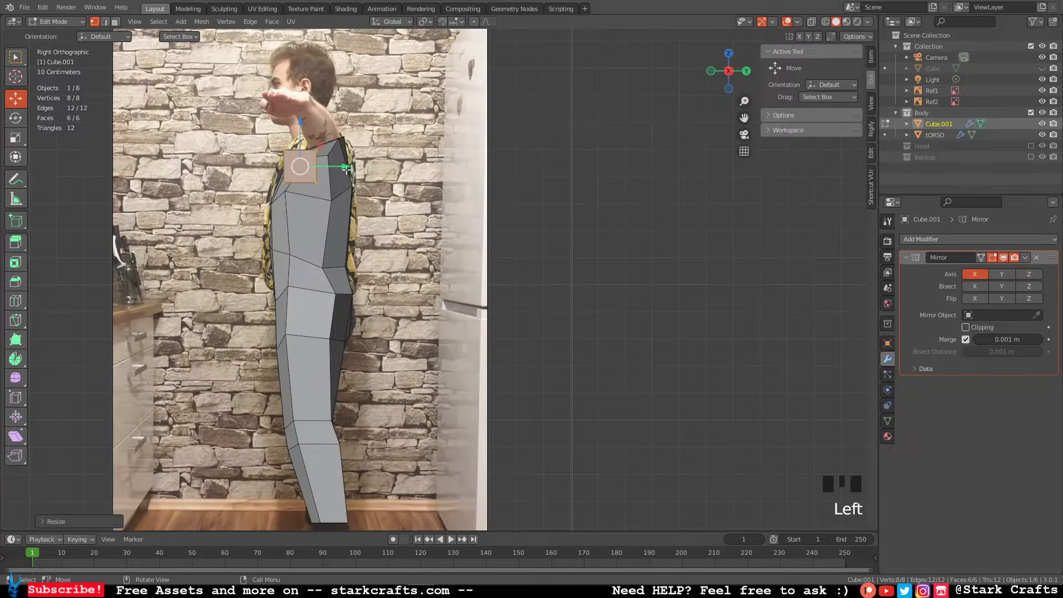
left_click_drag(347, 170, 360, 167)
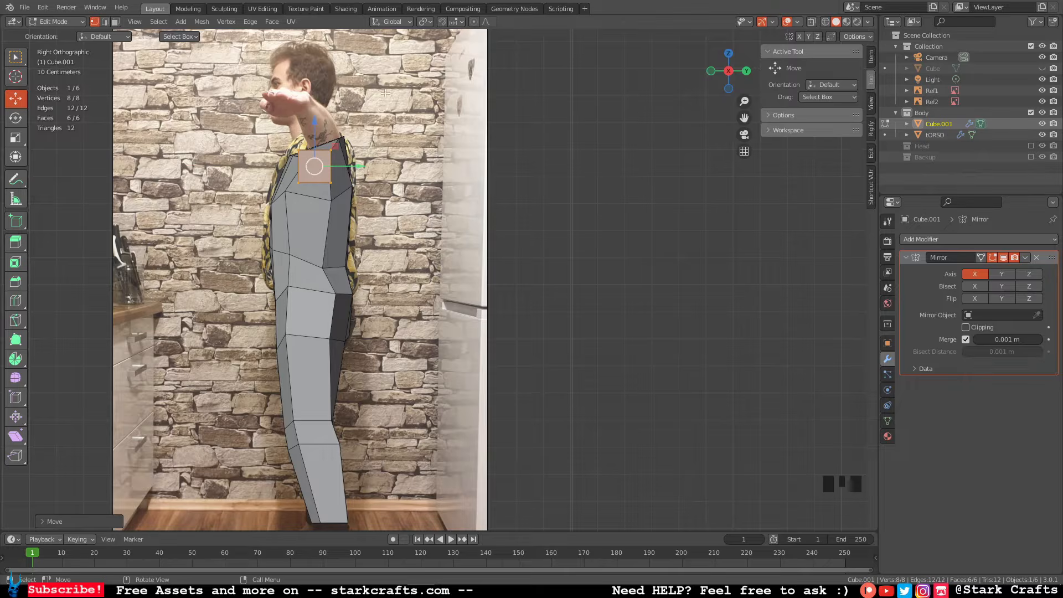
left_click(711, 71)
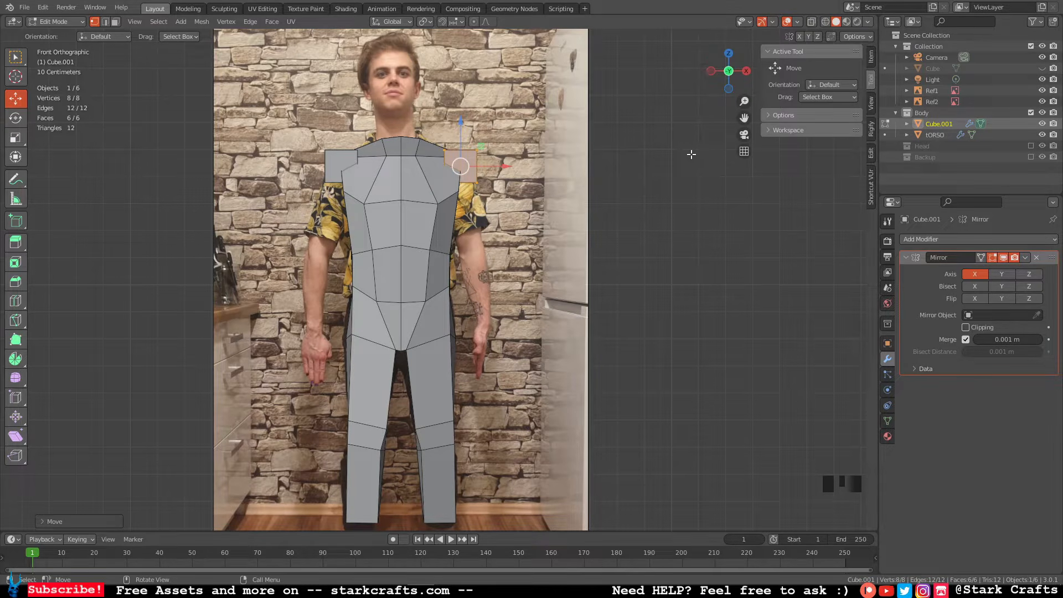
left_click(1043, 135)
scroll(479, 191, "up", 1)
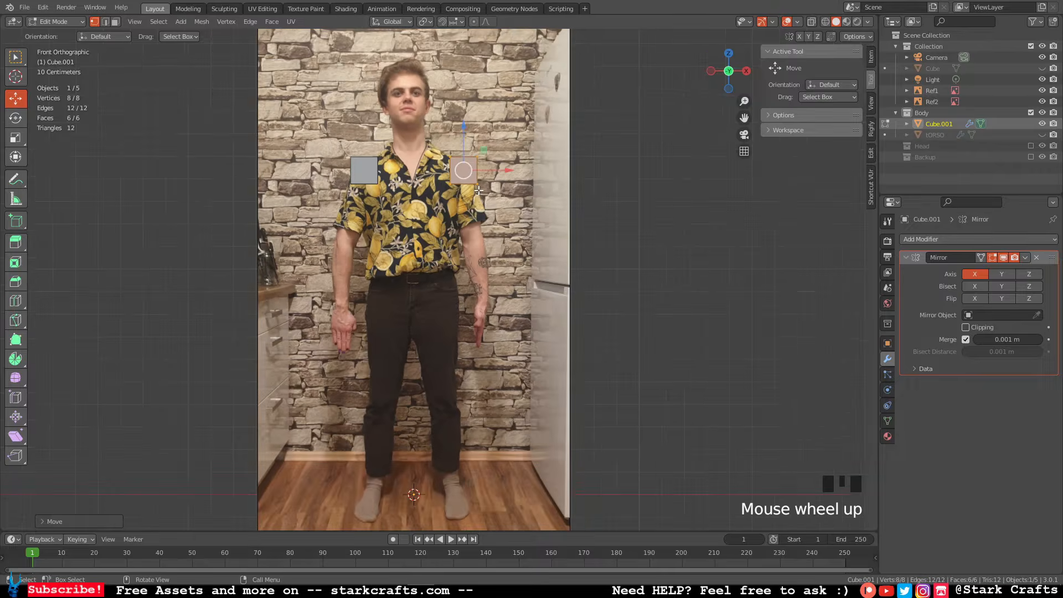
Move the shoulder cube's mesh slightly inward and down in front view and rotate it to follow the slope of the arm.
scroll(478, 191, "down", 2)
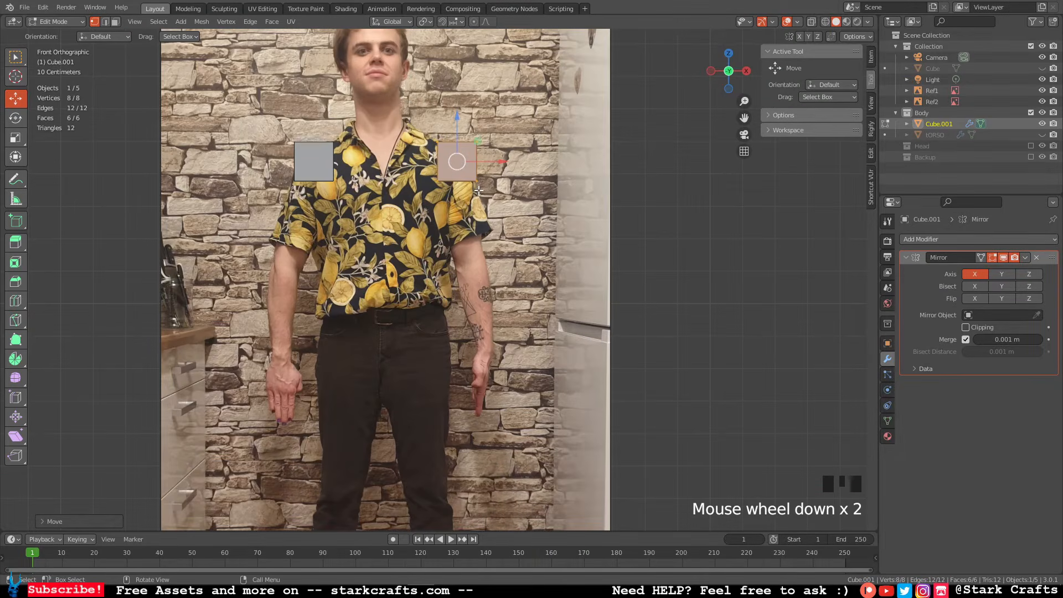
left_click(457, 165)
left_click_drag(457, 166, 449, 169)
key("r")
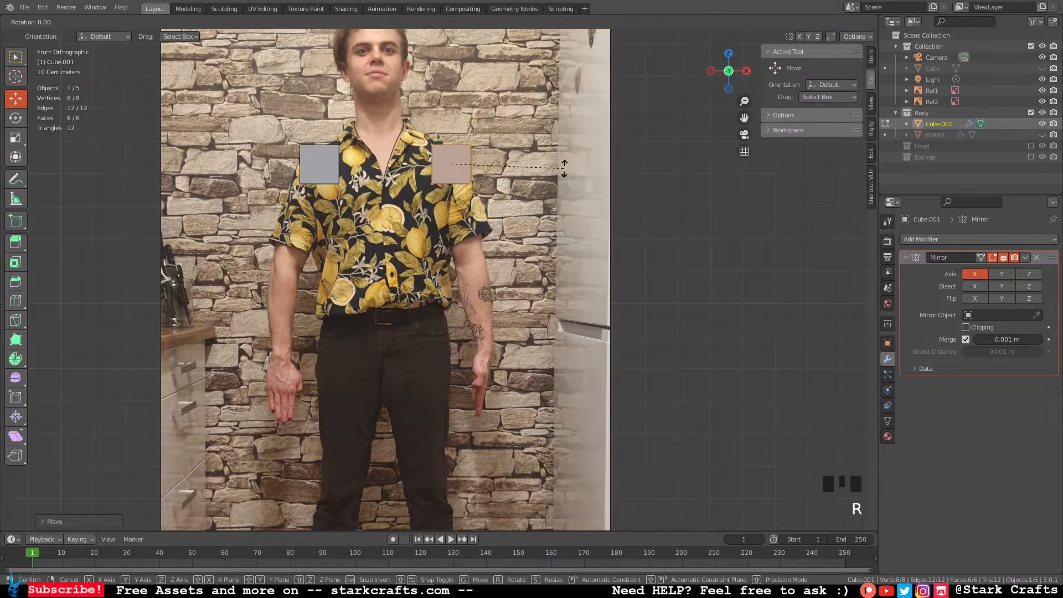
left_click(540, 138)
Extrude the lower face of the upper arm to the wrist, scale it down to the wrist's width and align it with the photo.
left_click_drag(516, 255, 419, 171)
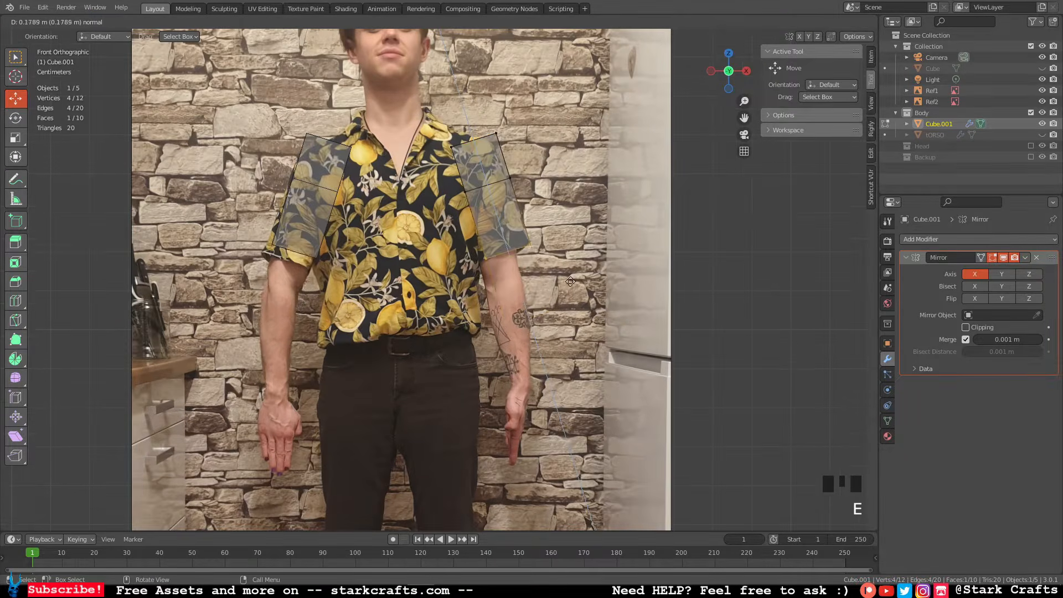
key("e")
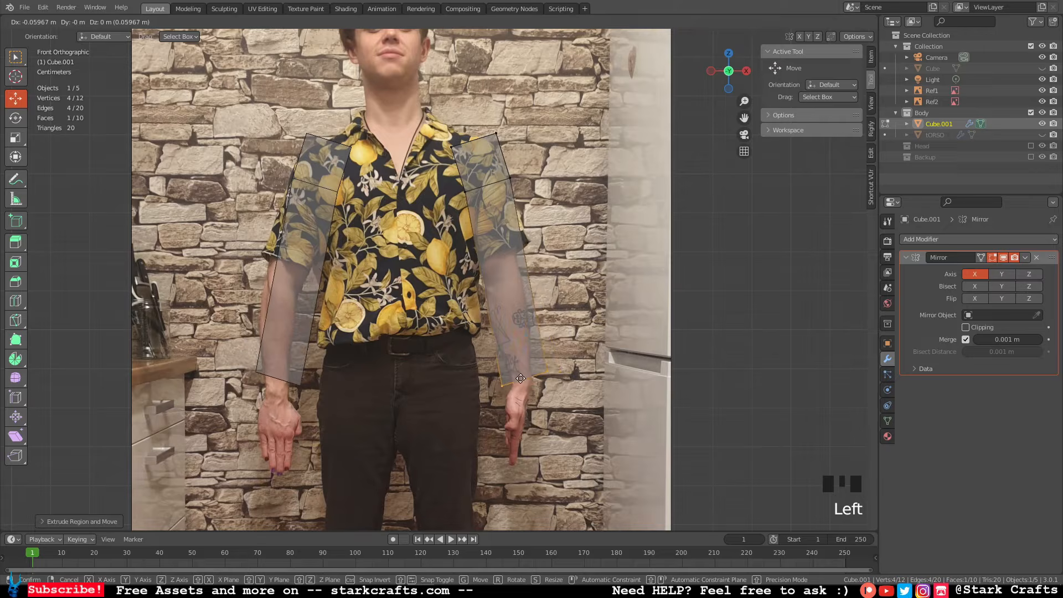
left_click(529, 378)
key("s")
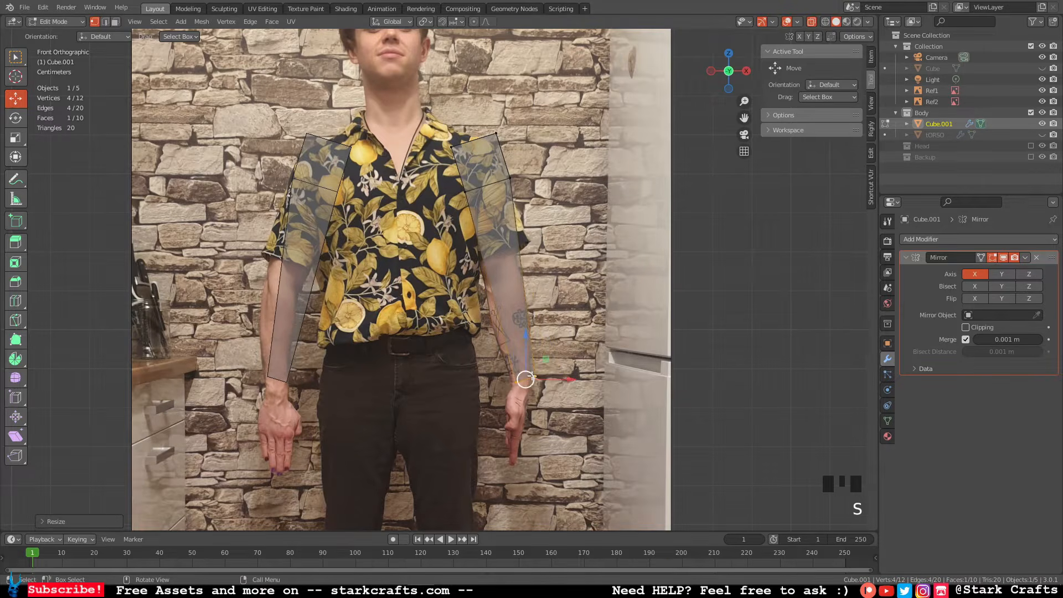
left_click(523, 378)
left_click_drag(524, 379, 521, 379)
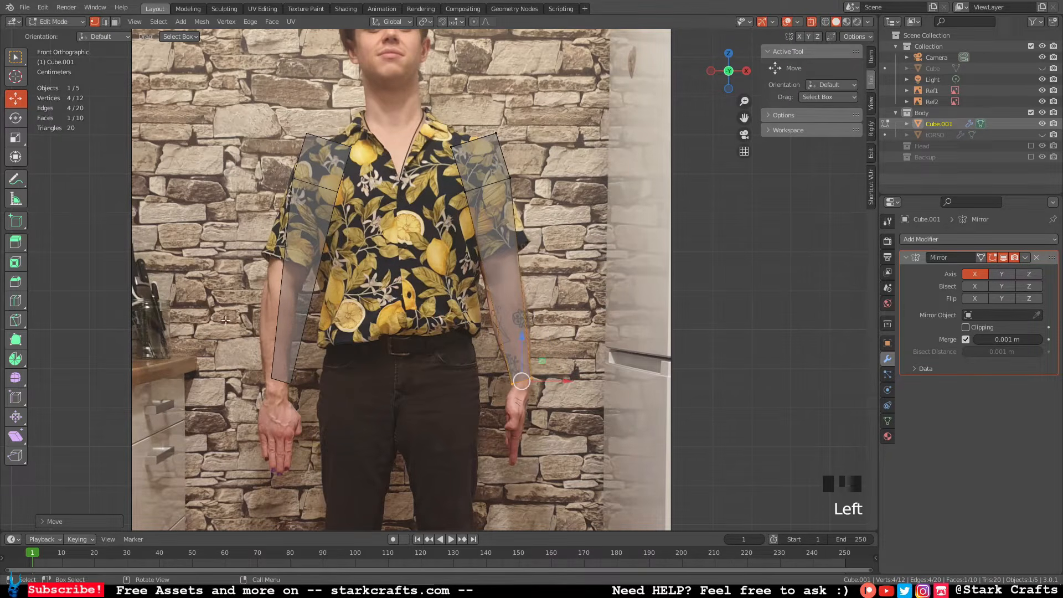
Add two loop cuts across the arm around the elbow and return to the Move tool.
left_click(16, 309)
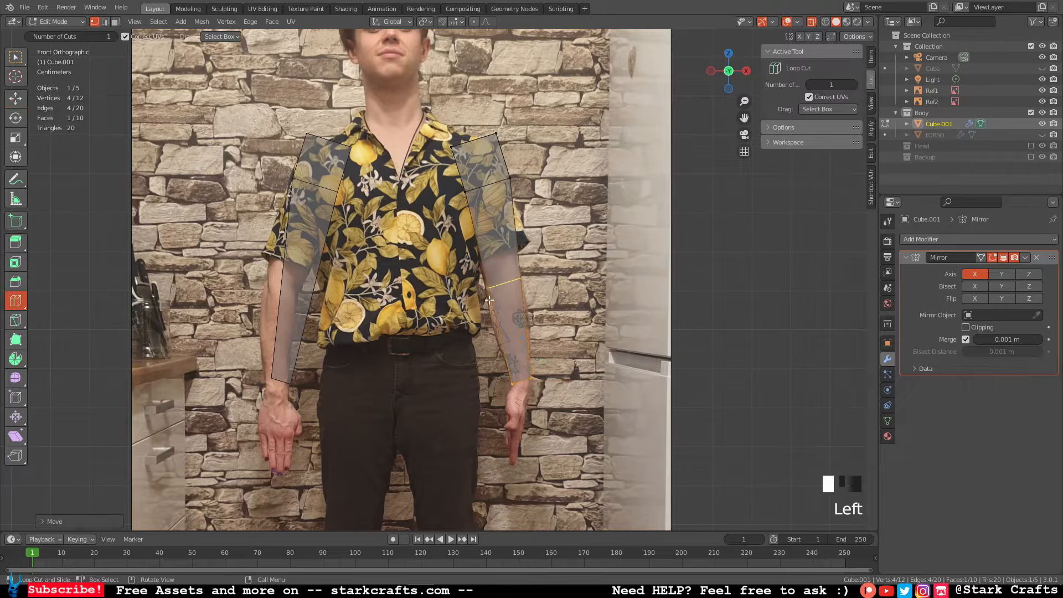
mouse_move(505, 277)
left_mouse_down()
mouse_move(507, 261)
mouse_move(507, 286)
left_mouse_up()
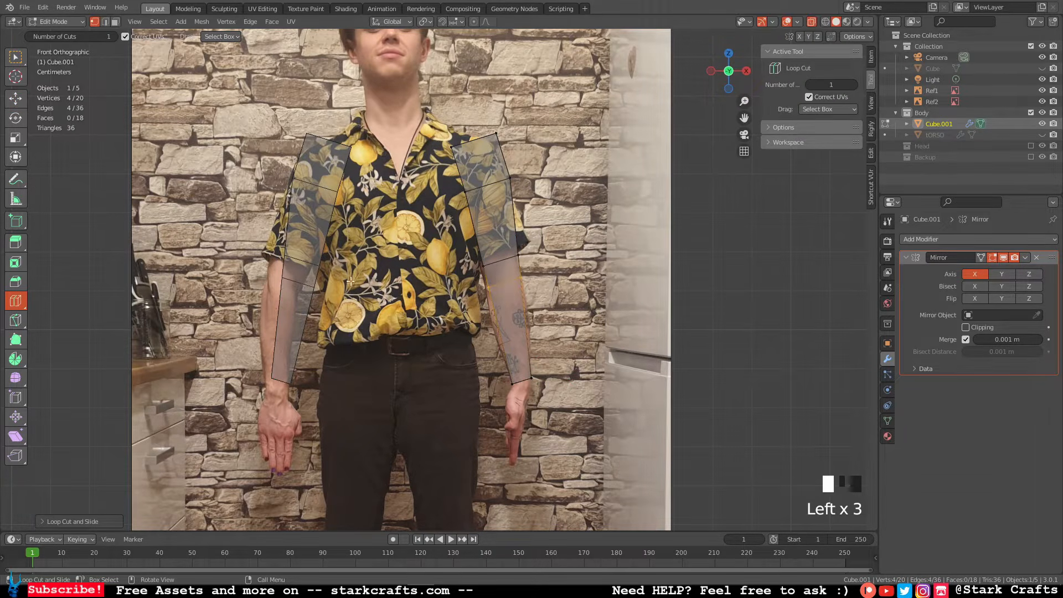
left_click(15, 98)
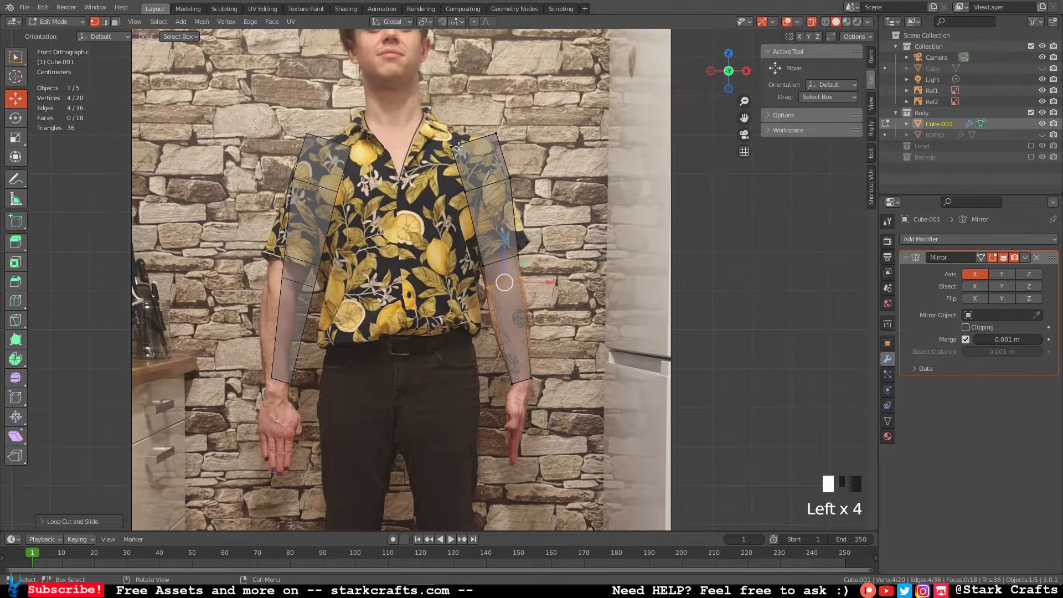
Try to reposition the arm's inner shoulder vertices in front view.
left_click_drag(424, 125, 480, 213)
scroll(454, 151, "up", 1)
scroll(453, 150, "down", 2)
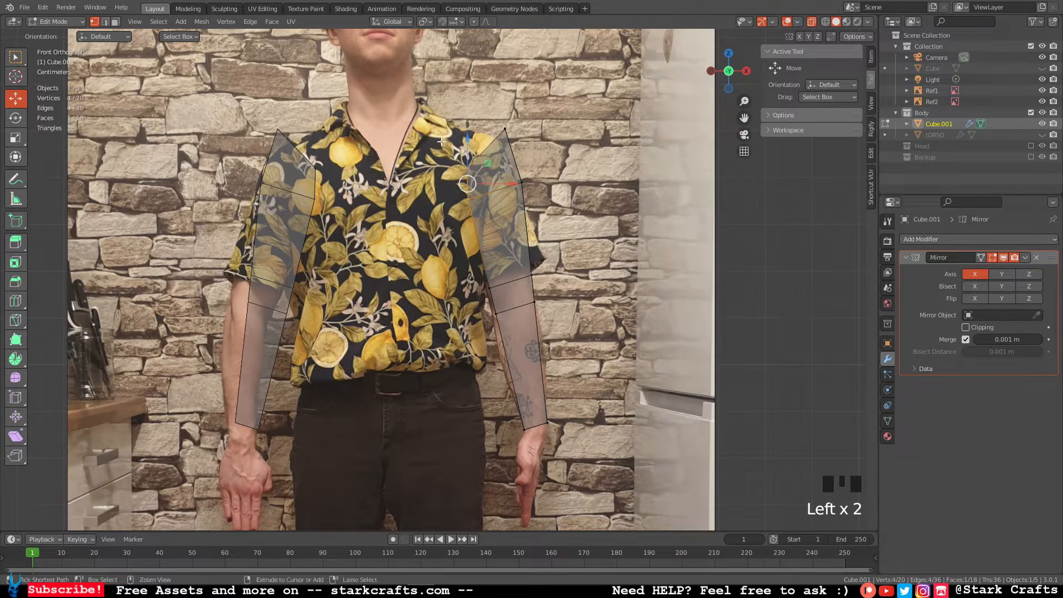
key("ctrl+z")
key("ctrl+z")
left_click(642, 209)
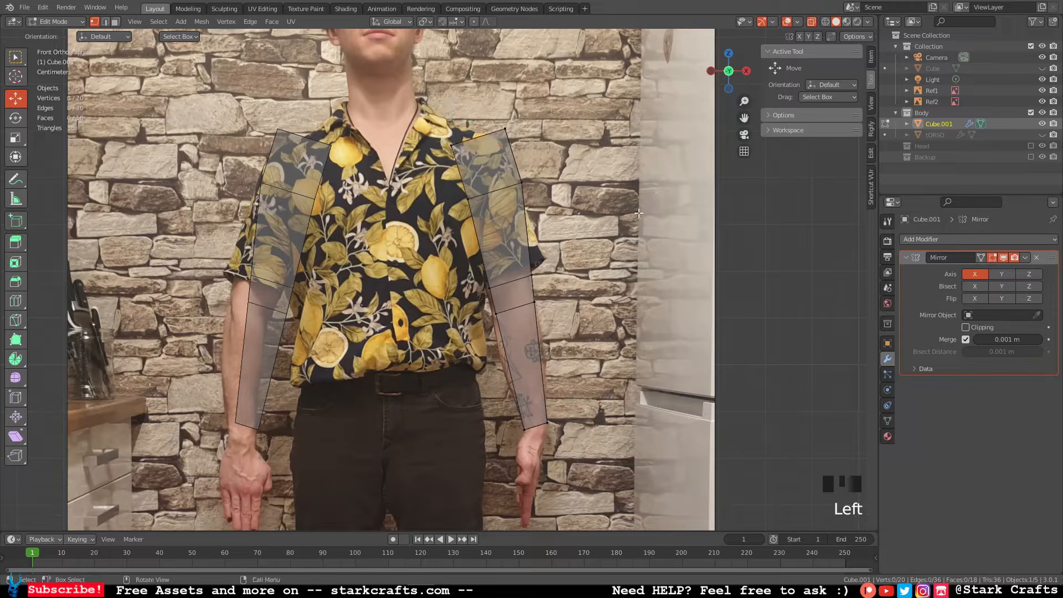
Select all vertices of the arm, rotate it to a horizontal T-pose and move it out and up to shoulder height.
scroll(634, 204, "up", 4)
middle_click_drag(634, 204, 575, 202, "shift")
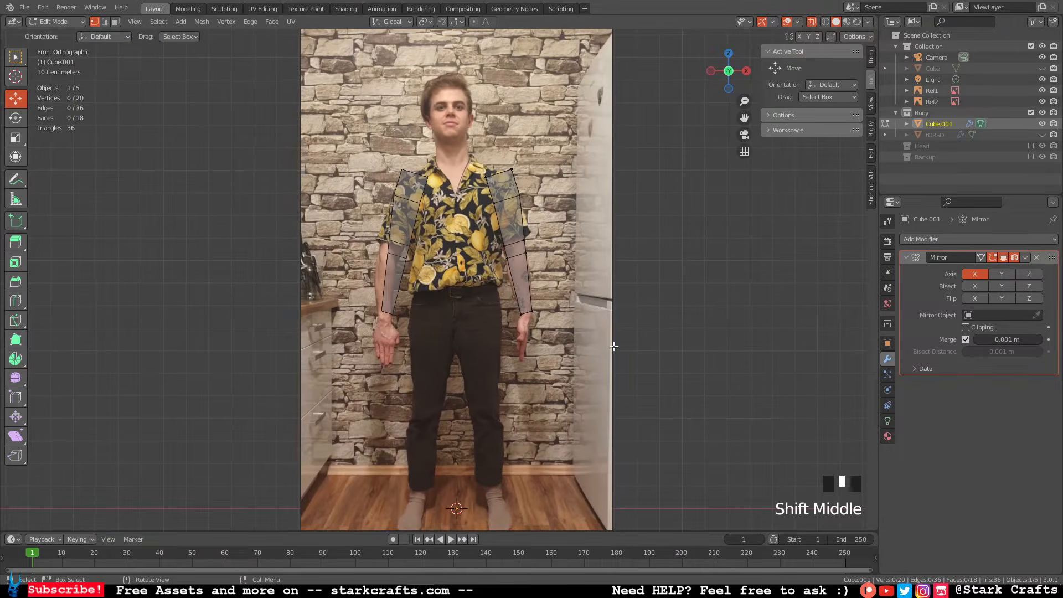
left_click_drag(615, 351, 474, 119)
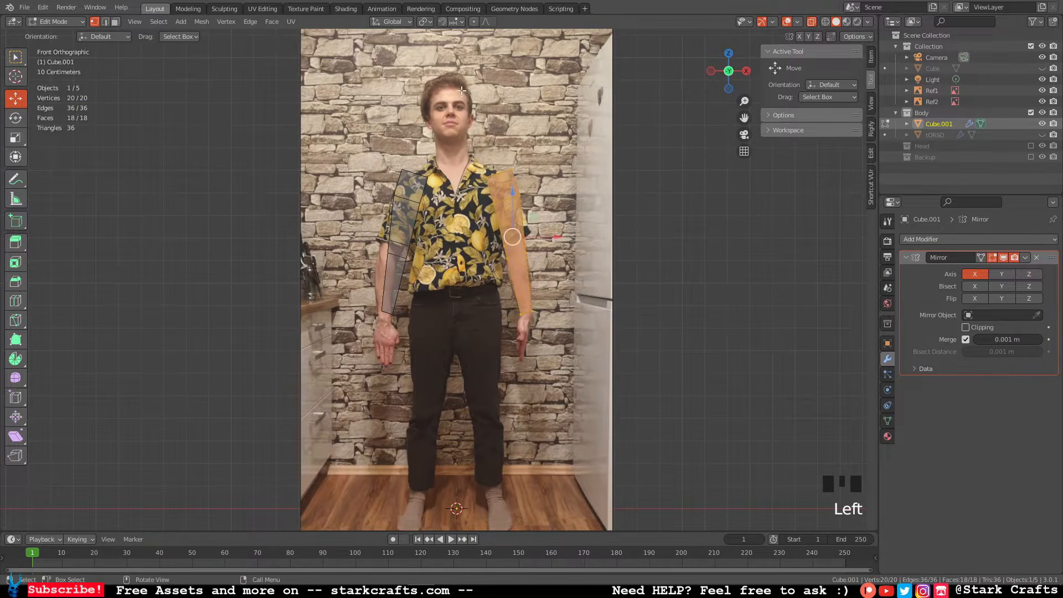
key("r")
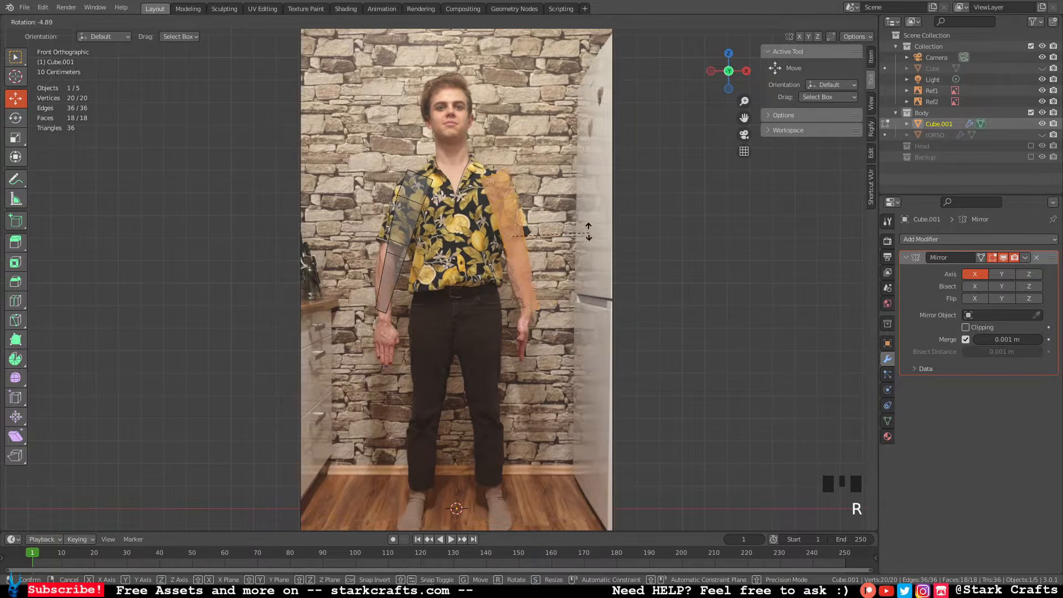
left_click(533, 166)
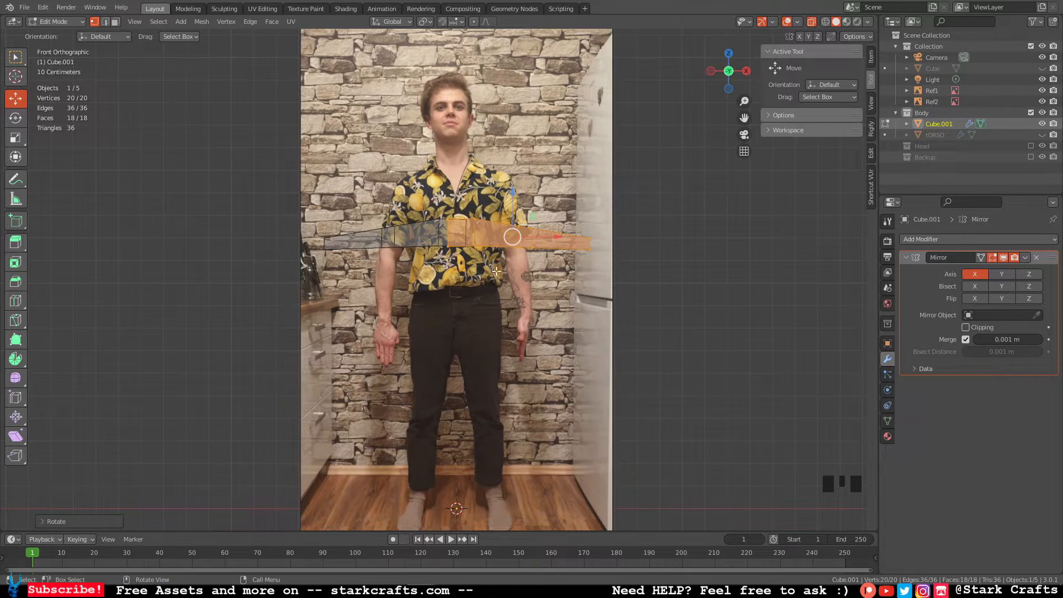
left_click_drag(512, 237, 568, 186)
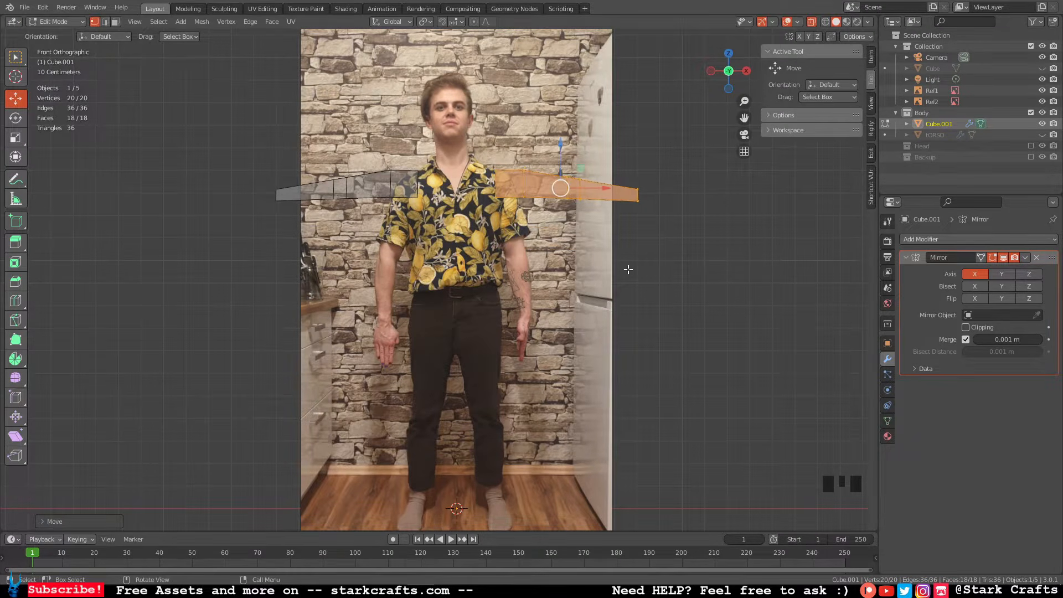
Compare the arm with the tORSO object, then shift the arm slightly backward and up onto the shoulder in right side view.
scroll(628, 270, "up", 2)
left_click(1043, 134)
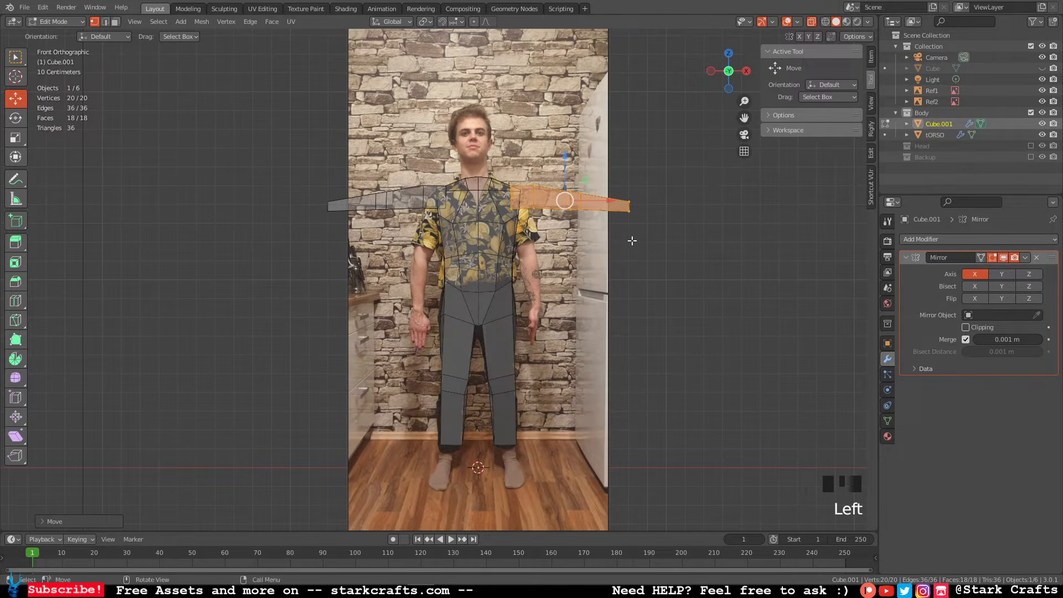
scroll(632, 241, "down", 2)
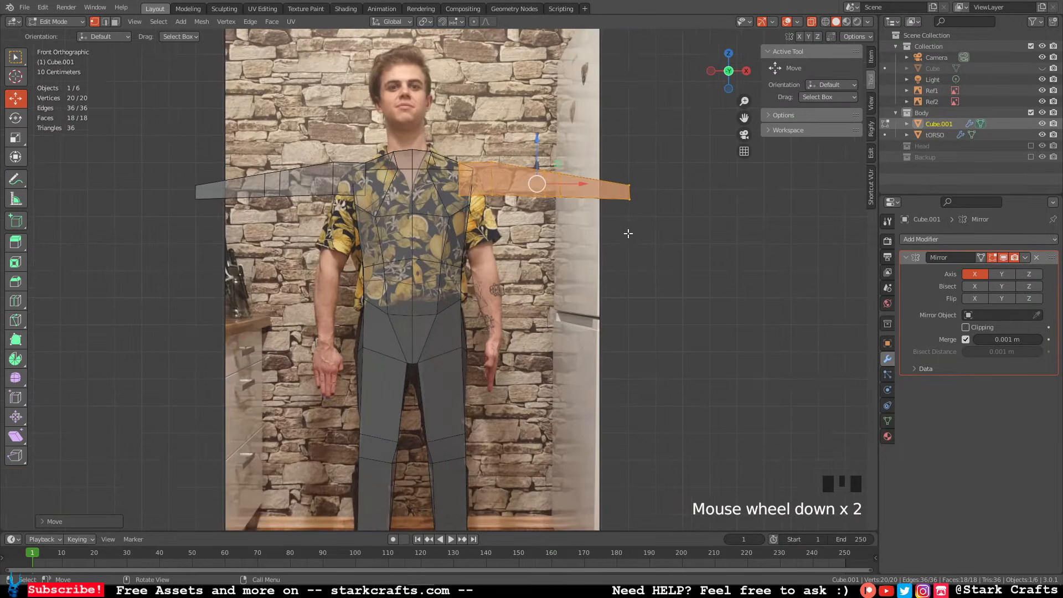
left_click(1042, 135)
left_click(746, 71)
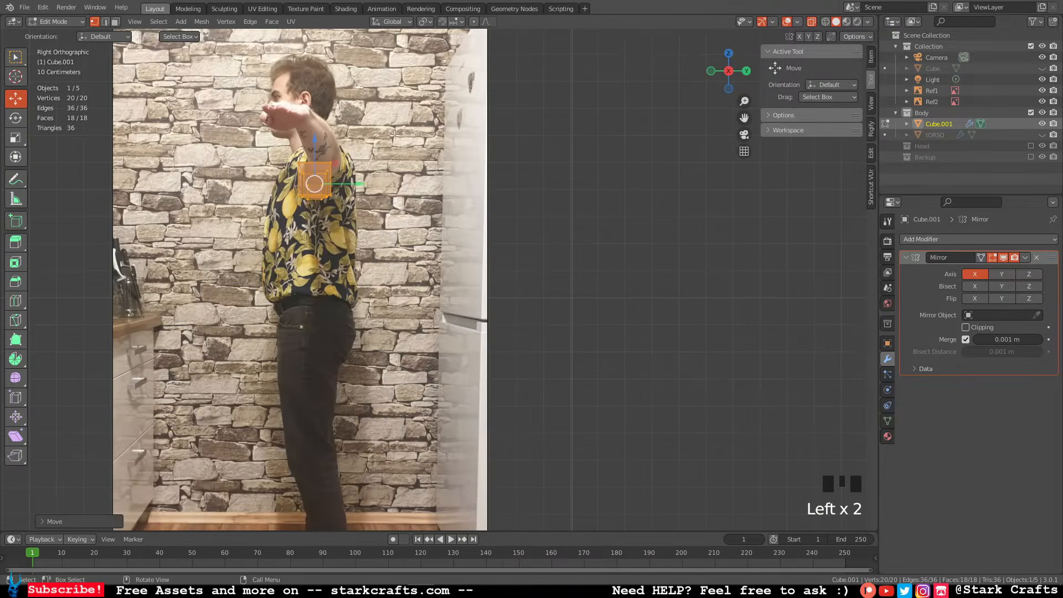
left_click_drag(315, 184, 329, 173)
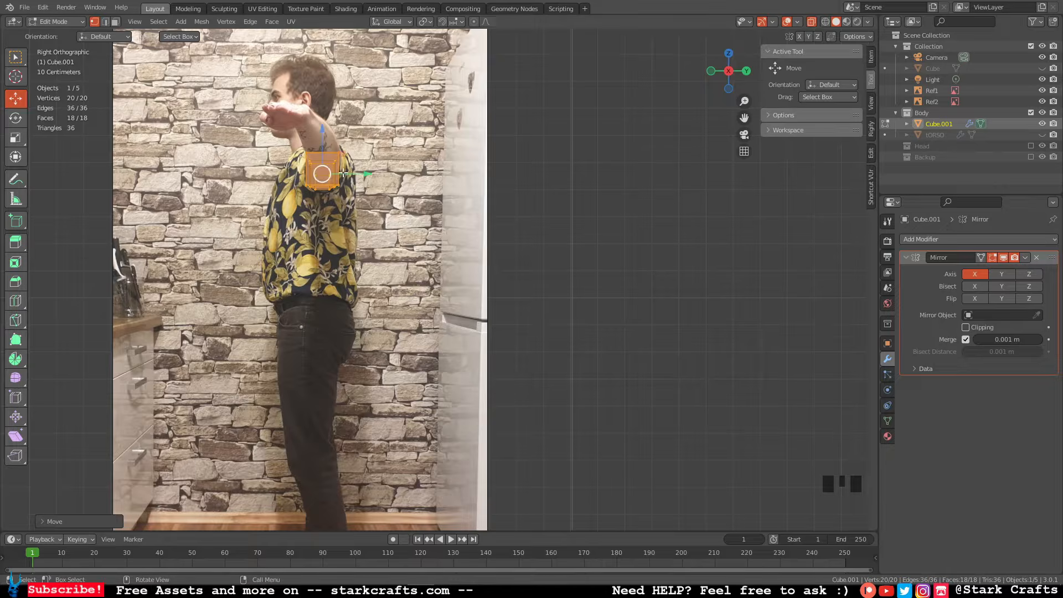
left_click(1043, 134)
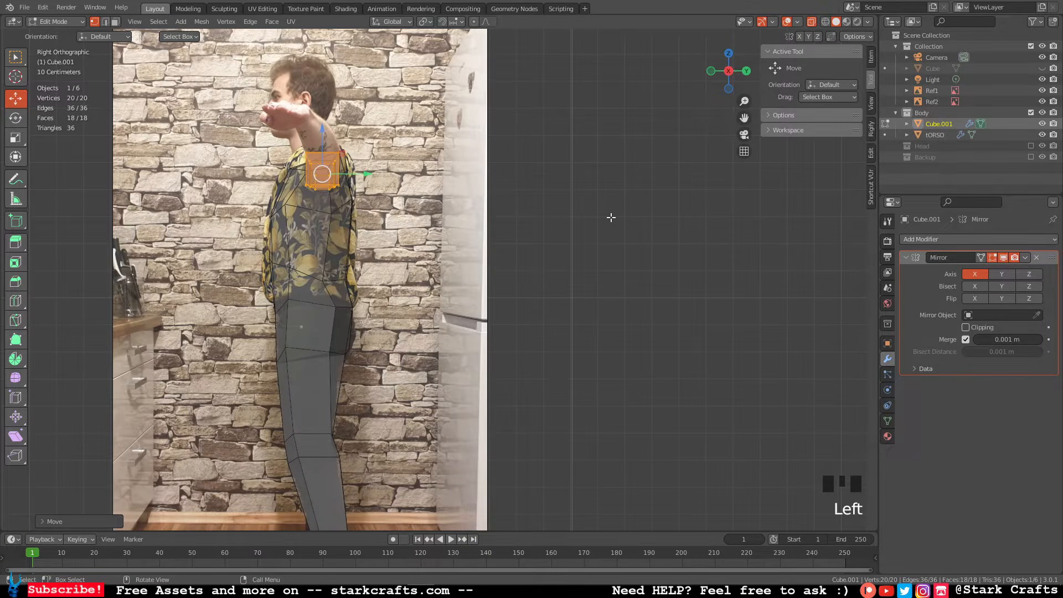
Rotate the arm about its length in right side view until its square cross-section stands on a corner like a diamond.
middle_click_drag(534, 218, 640, 253)
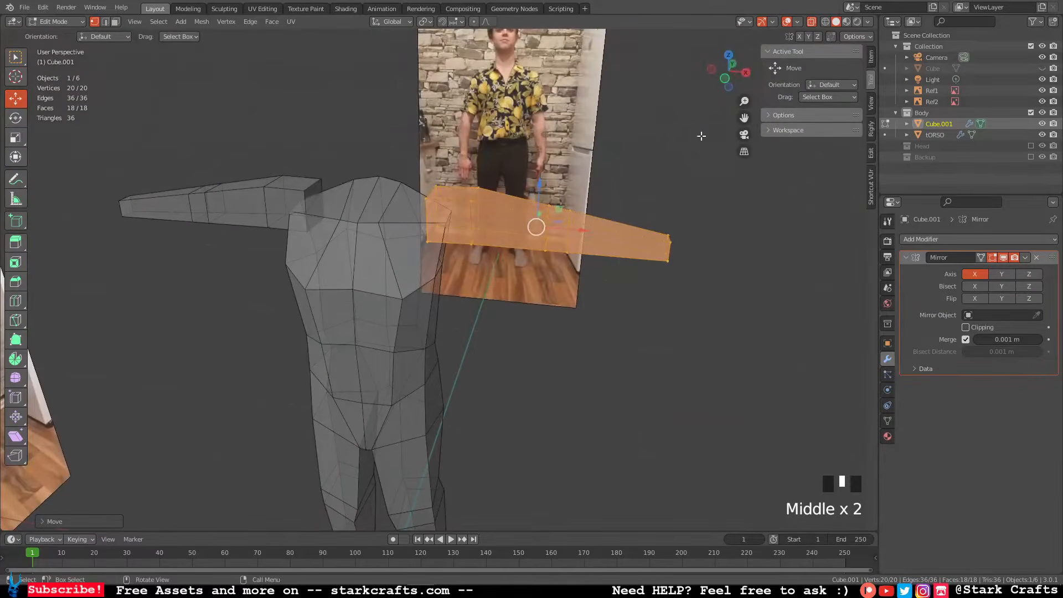
left_click(746, 72)
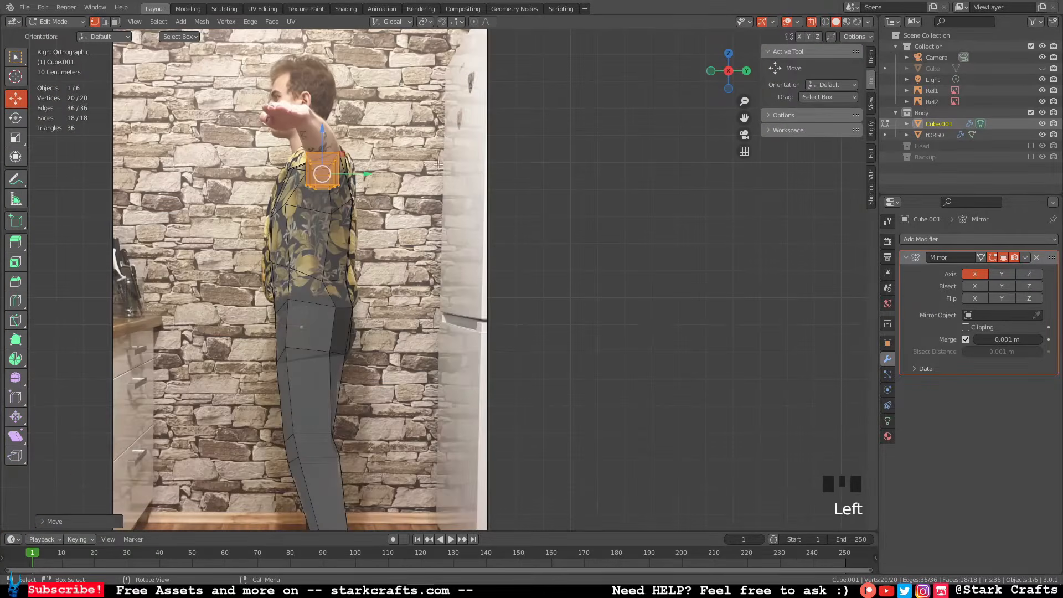
key("r")
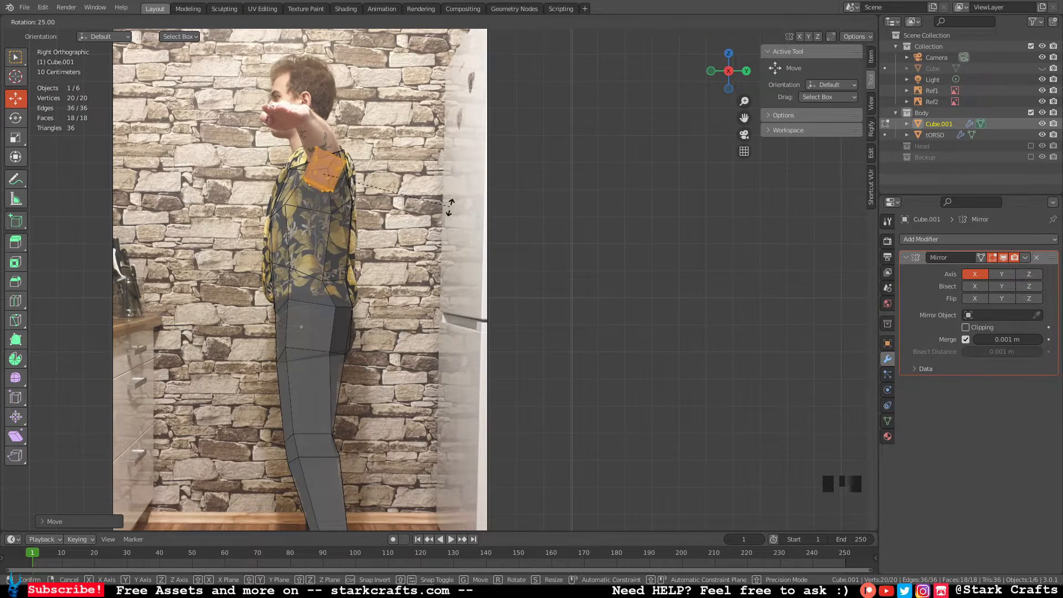
left_click(429, 237)
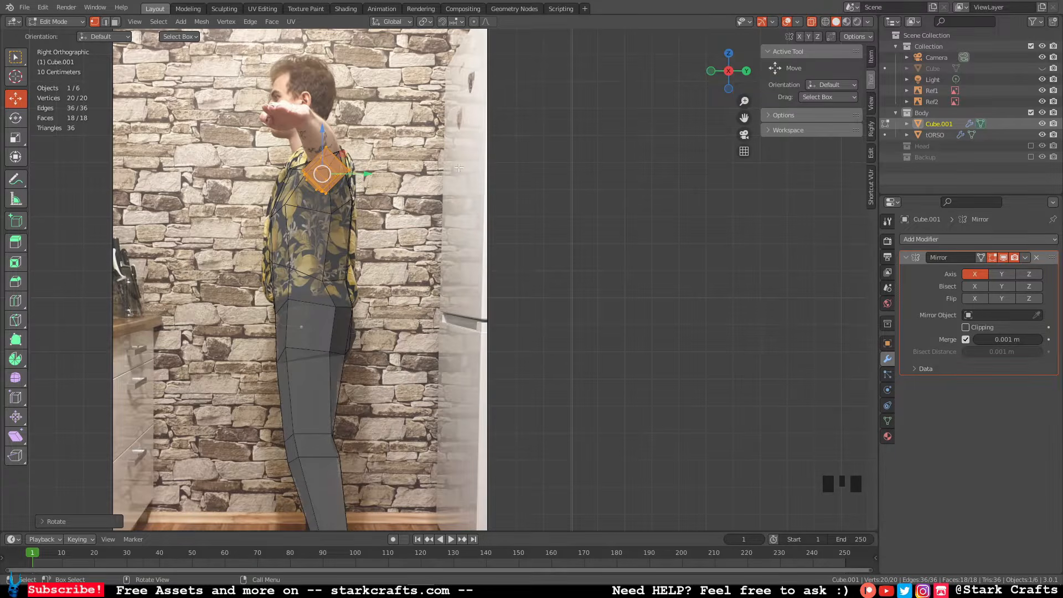
Examine how the rotated arm meets the torso's shoulder from several angles.
mouse_move(472, 185)
middle_mouse_down()
mouse_move(498, 194)
mouse_move(485, 191)
middle_mouse_up()
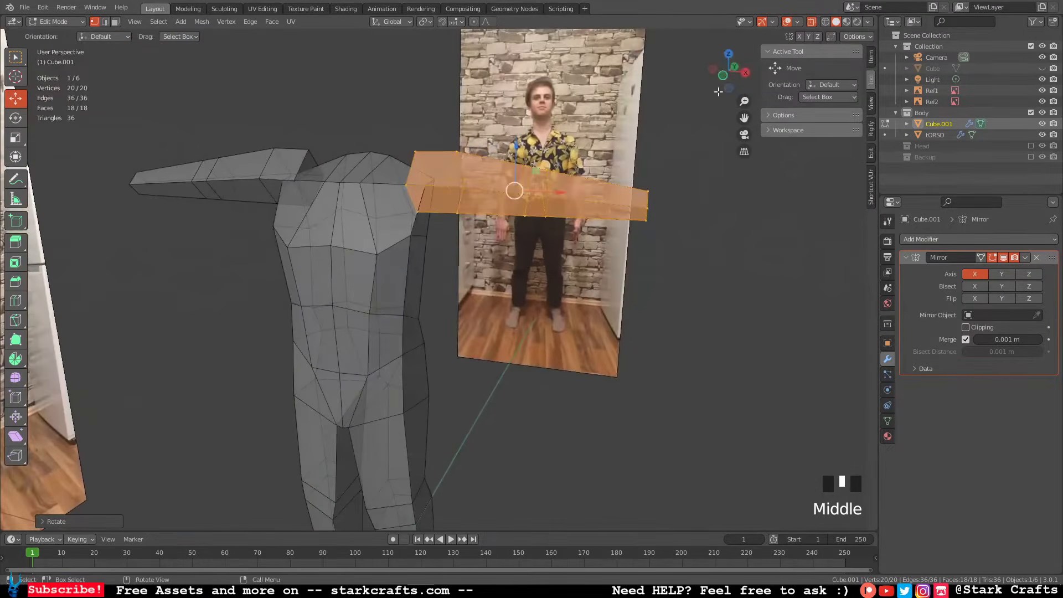
left_click(724, 75)
middle_click_drag(560, 226, 475, 253, "shift")
scroll(515, 227, "up", 1)
scroll(504, 228, "down", 4)
scroll(475, 297, "up", 5)
middle_click_drag(474, 296, 563, 274)
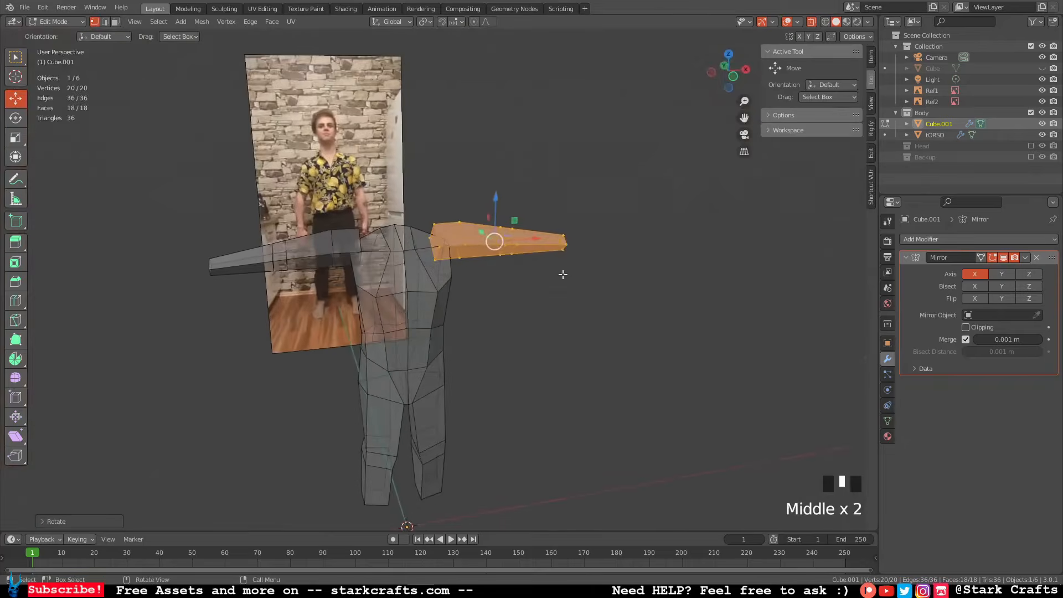
middle_click_drag(618, 162, 530, 181)
scroll(601, 171, "up", 1)
scroll(598, 171, "down", 4)
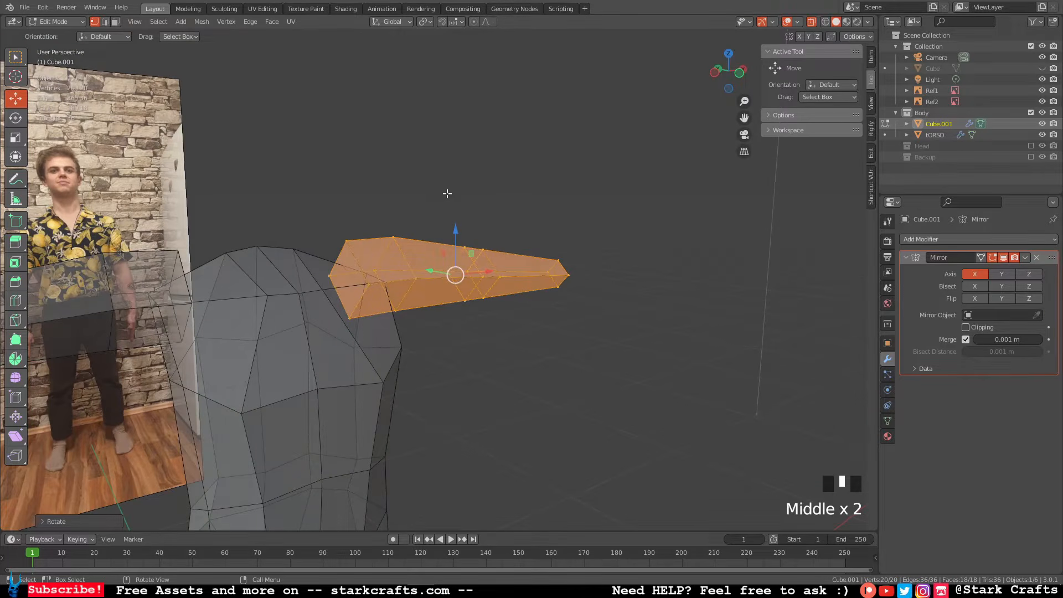
Cut an edge between two opposite corners of the arm's open shoulder-end face with the Knife tool, then return to the Move tool.
left_click(415, 166)
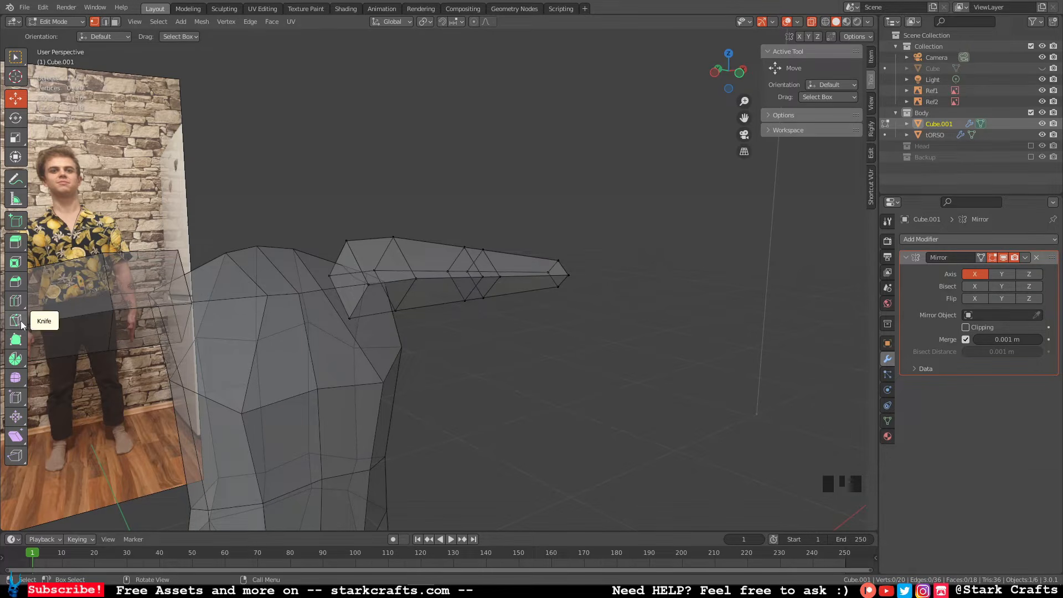
left_click(16, 320)
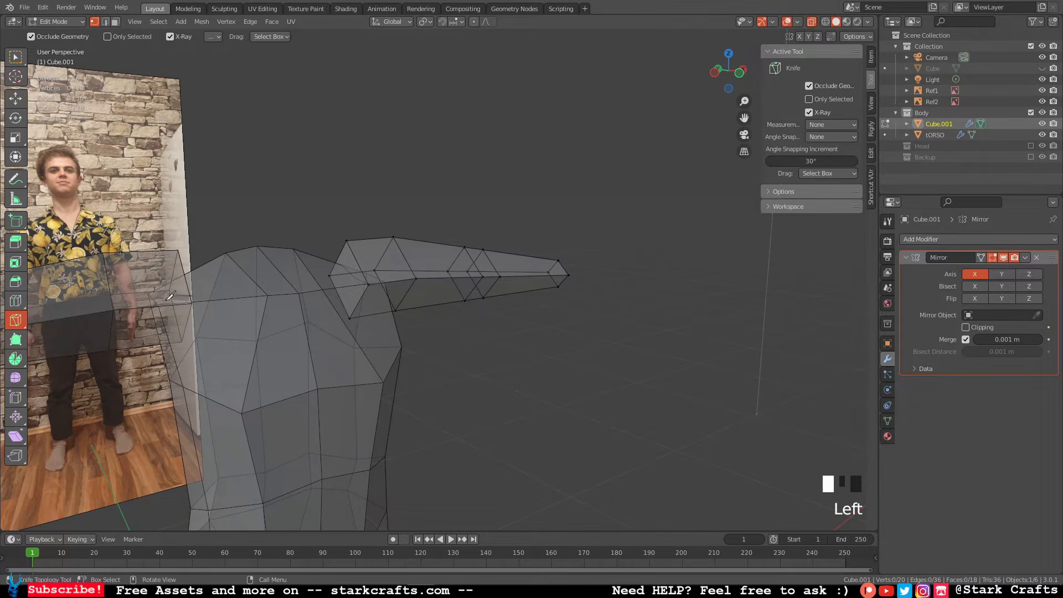
left_click(314, 269)
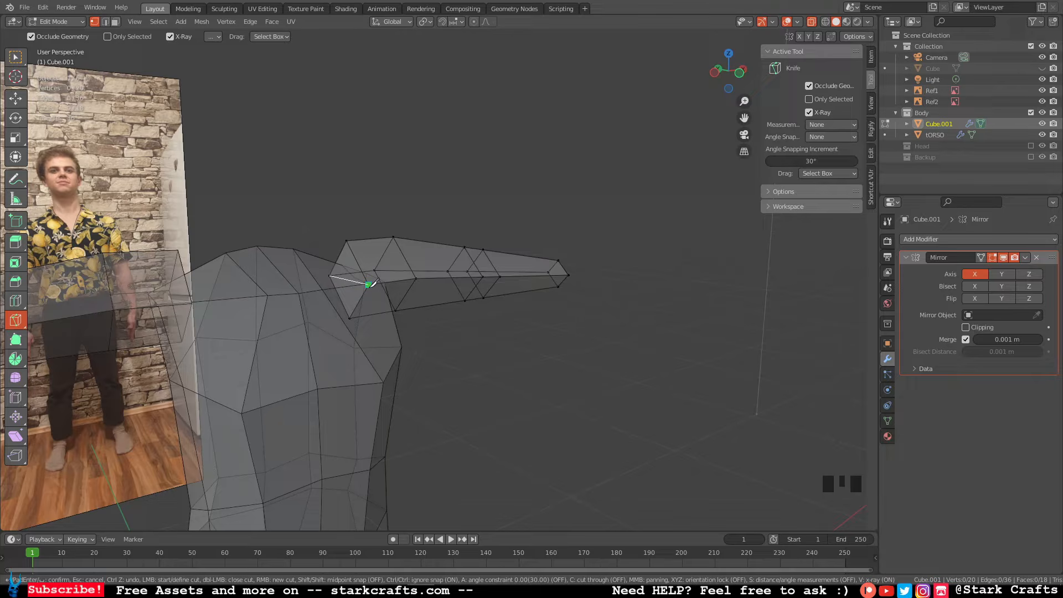
key("Return")
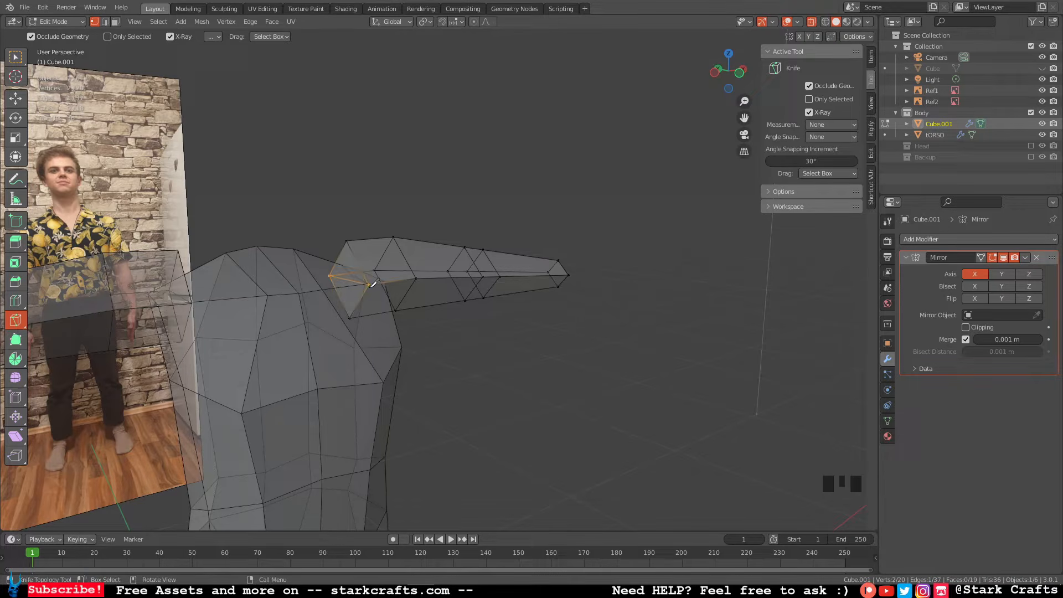
left_click(16, 98)
Hide the tORSO object, clear the vertex selection and switch to front view of the isolated arm.
left_click(1043, 135)
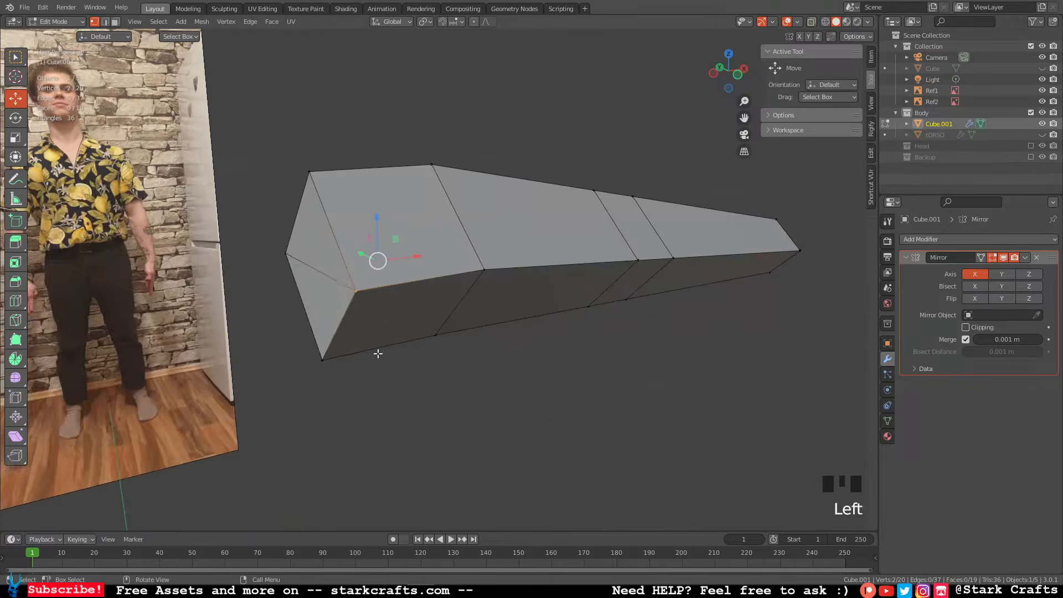
left_click(377, 353)
middle_click_drag(409, 215, 353, 253)
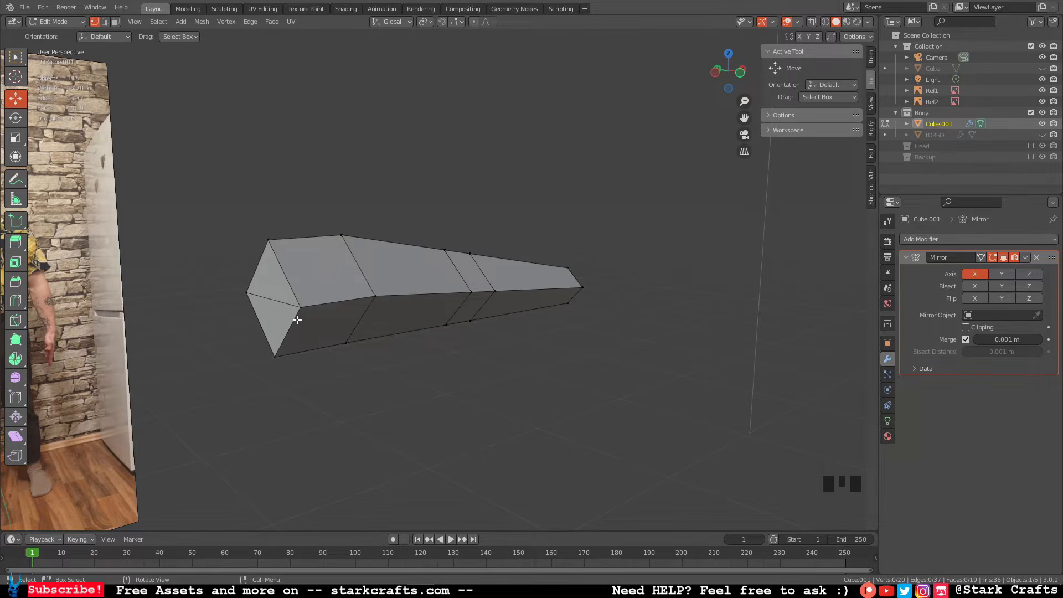
left_click(742, 72)
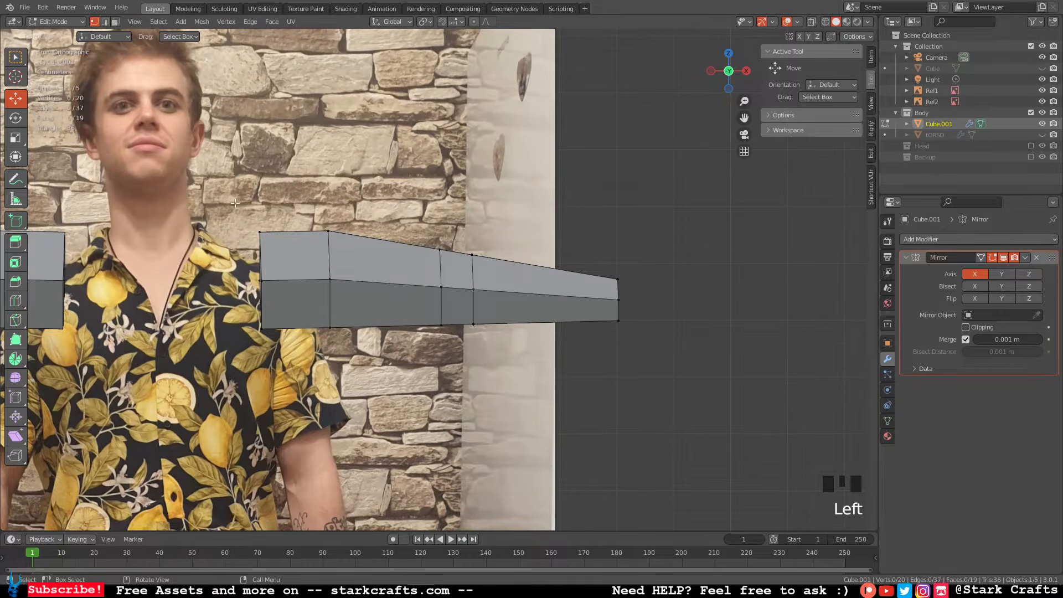
Move the top and bottom corner vertices of the arm's shoulder end inward in front view to taper that end.
left_click(274, 229)
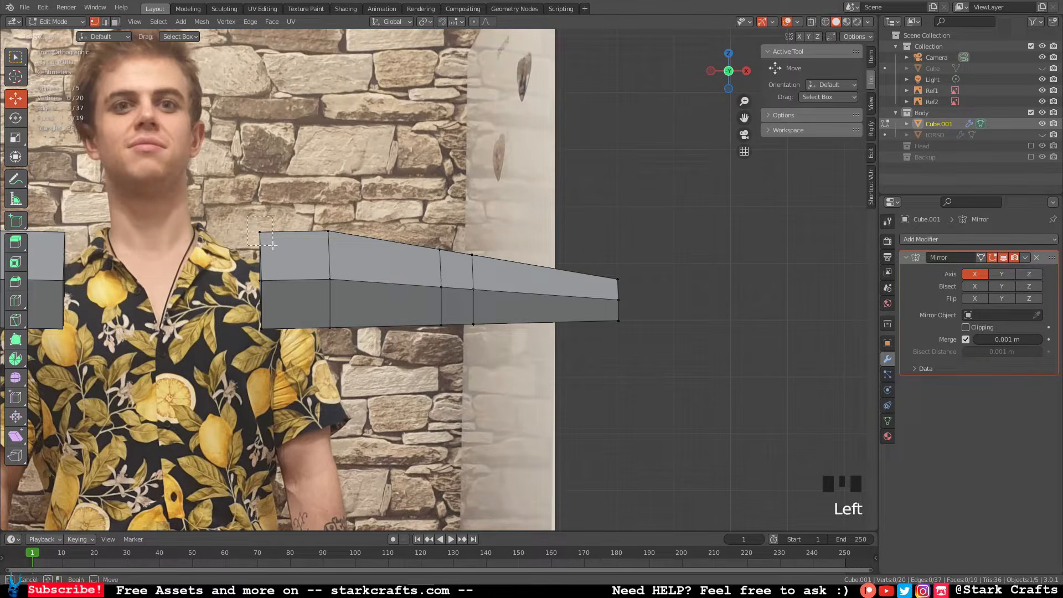
middle_click_drag(274, 229, 344, 207, "shift")
scroll(330, 244, "up", 2)
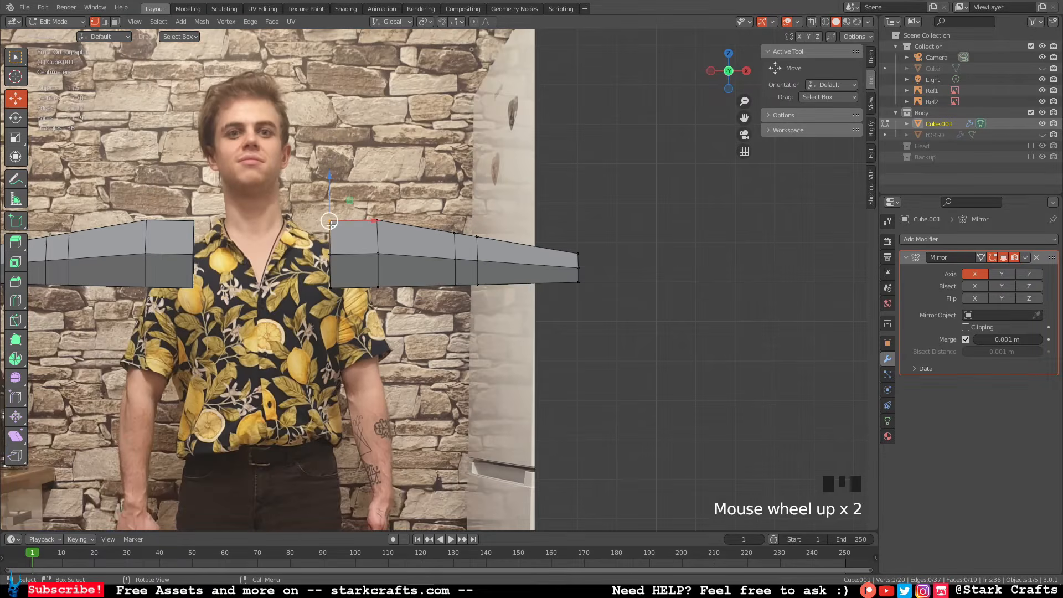
left_click_drag(330, 221, 344, 233)
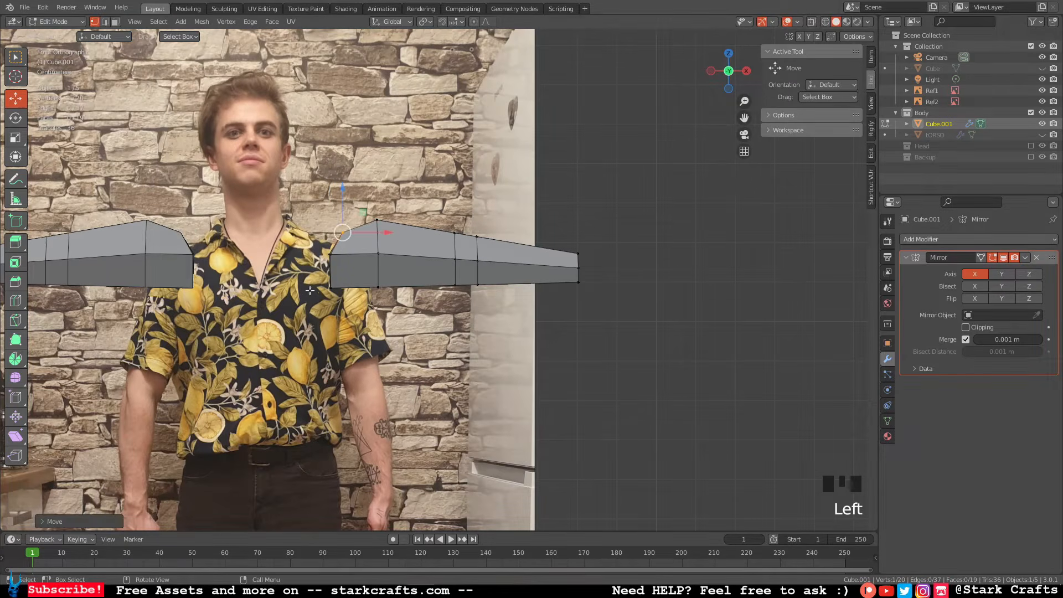
left_click(330, 287)
scroll(329, 285, "up", 1)
scroll(327, 283, "down", 3)
left_click(326, 281)
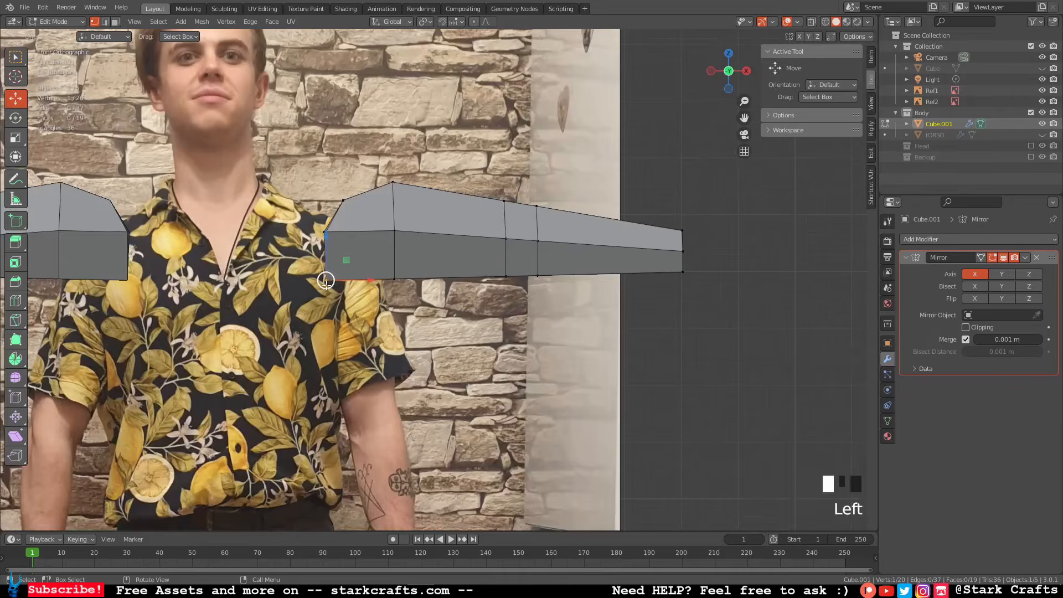
left_click_drag(325, 281, 355, 265)
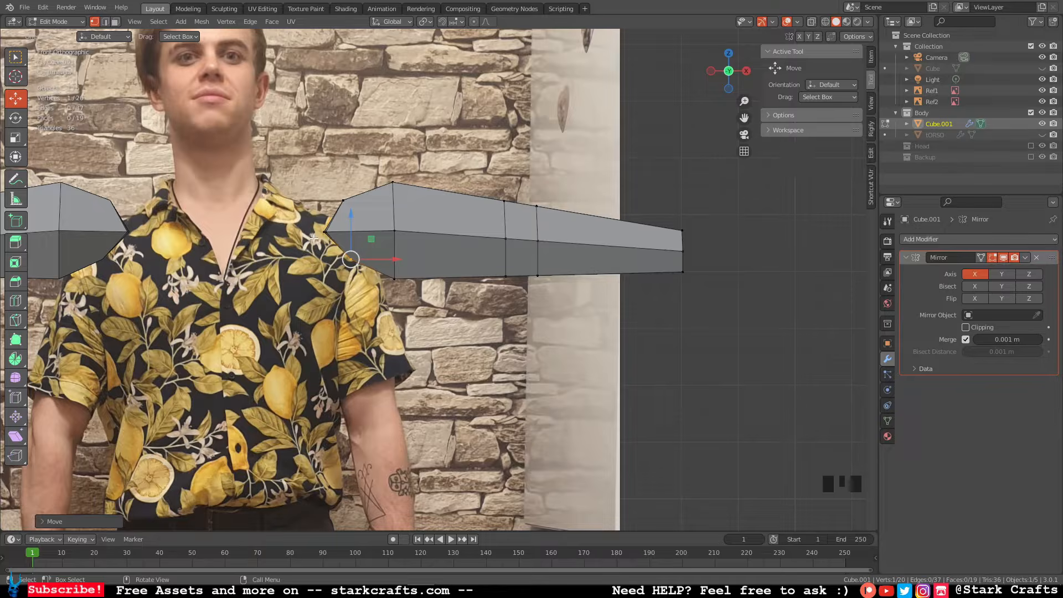
Scale down the edge joining the front and back corner vertices at the arm's shoulder end to narrow its opening.
middle_click_drag(314, 239, 355, 256)
left_click(356, 258)
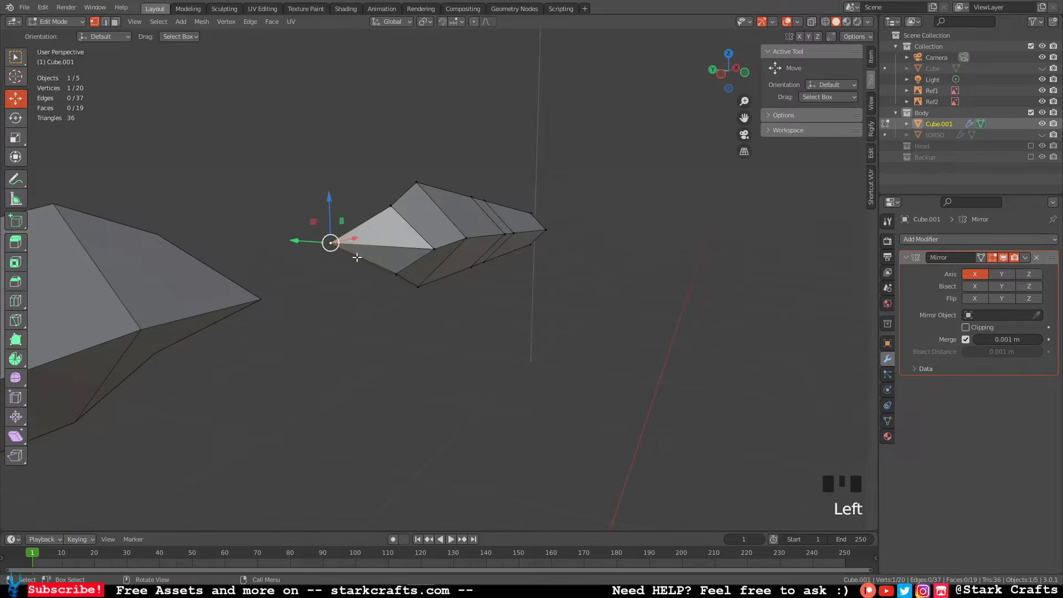
left_click(435, 250, "shift")
middle_click_drag(437, 254, 501, 276)
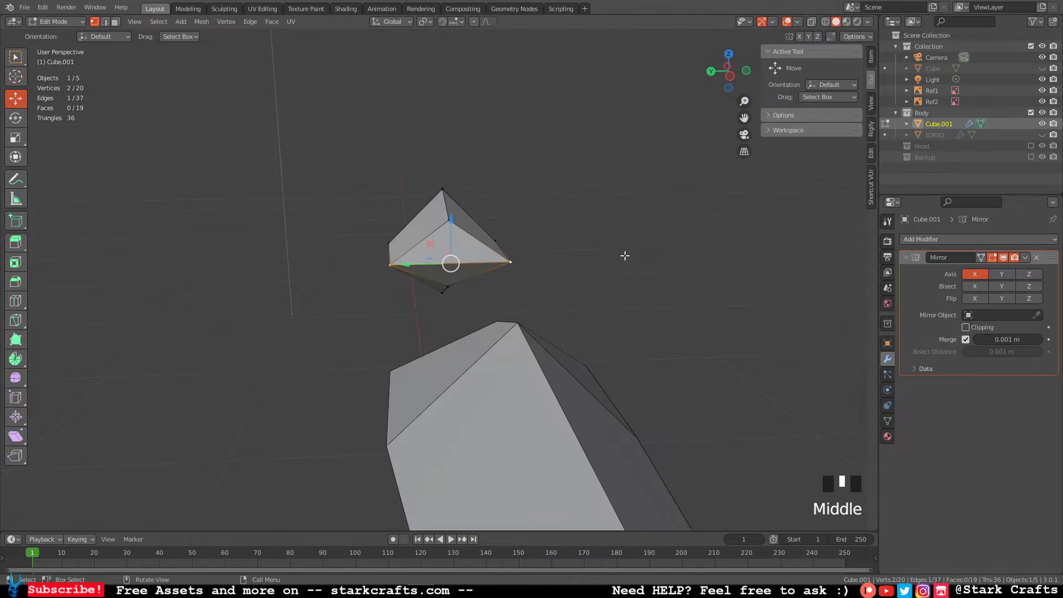
key("s")
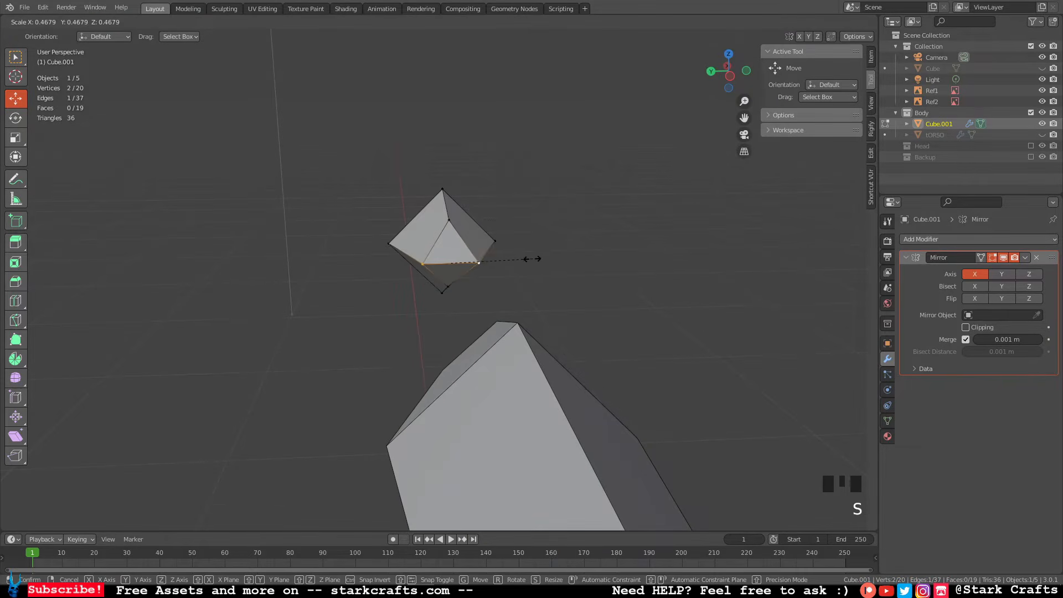
left_click(584, 287)
middle_click_drag(584, 288, 518, 260)
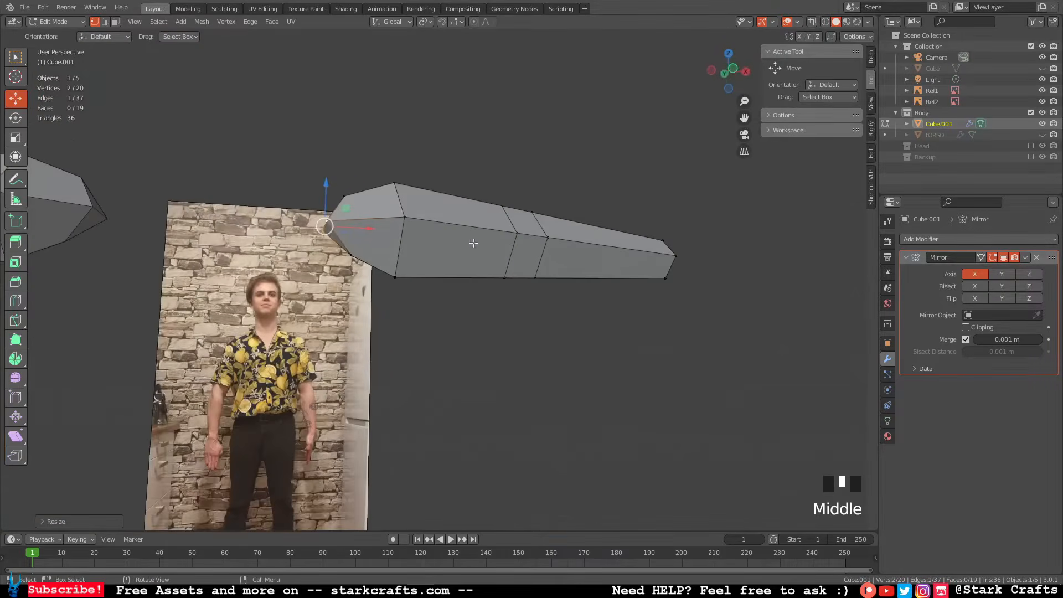
Rotate the whole arm mesh downward in front view until it hangs nearly vertical, and move it over the photographed arm.
left_click(732, 70)
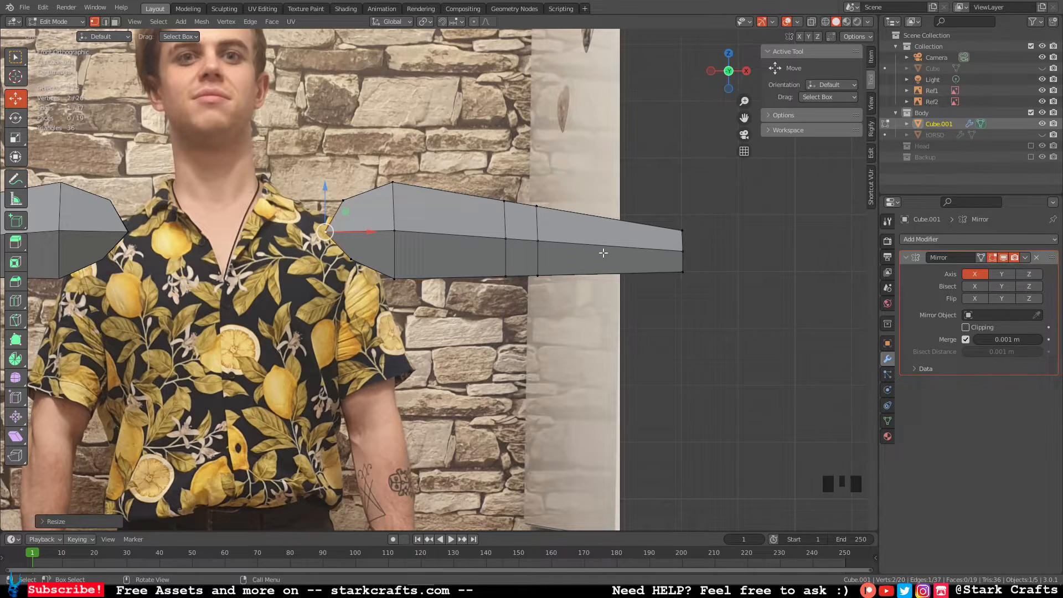
left_click(567, 168)
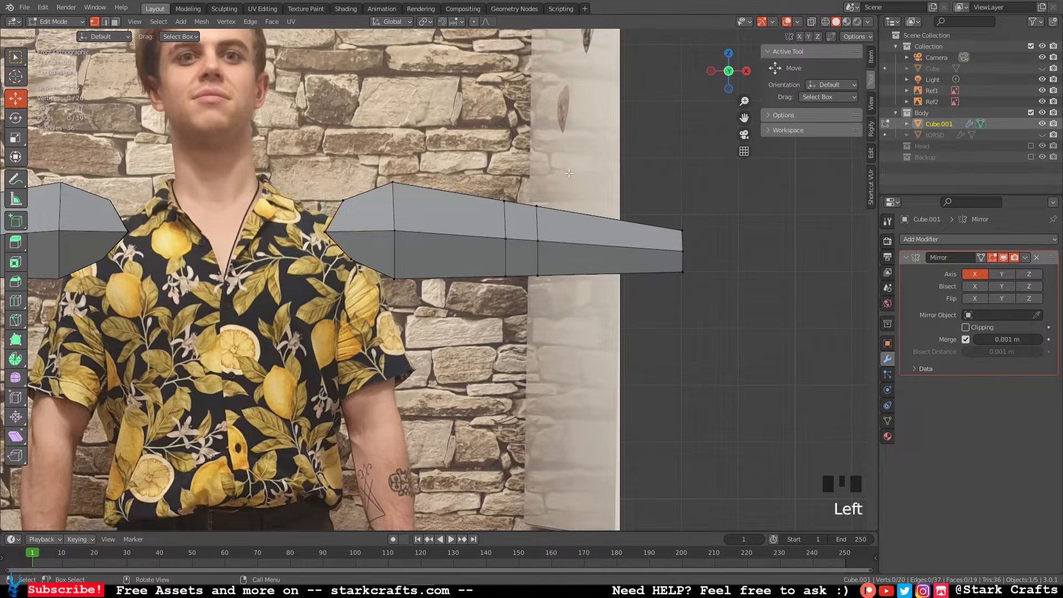
scroll(564, 169, "up", 5)
key("a")
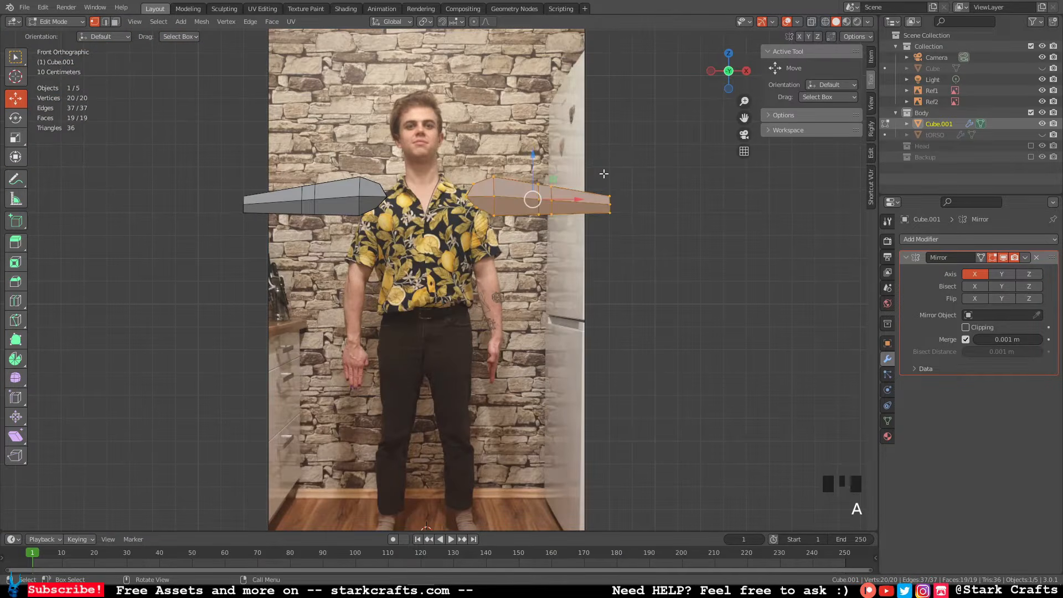
key("r")
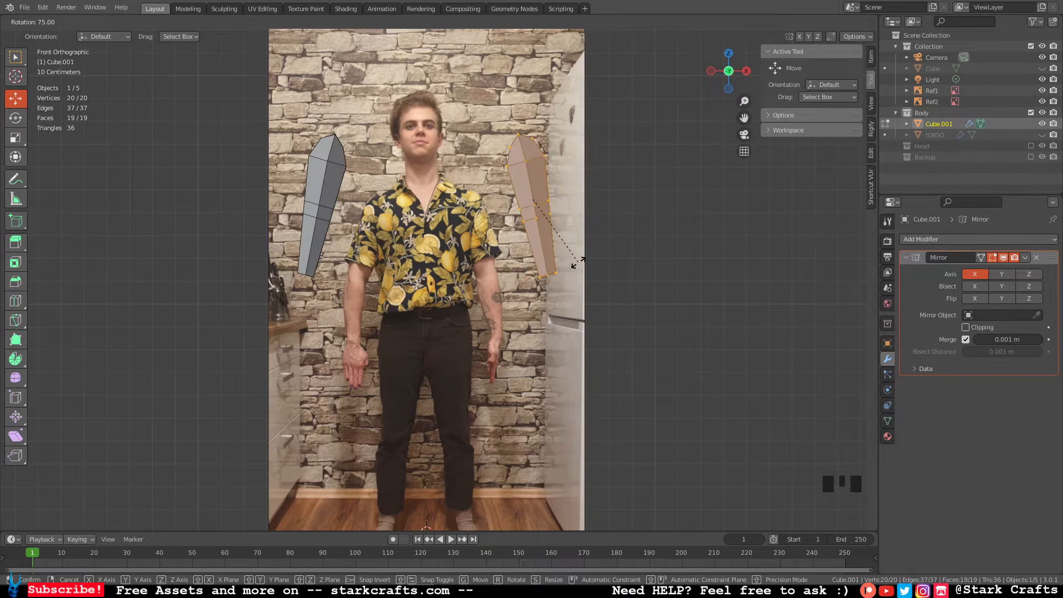
left_click(572, 264)
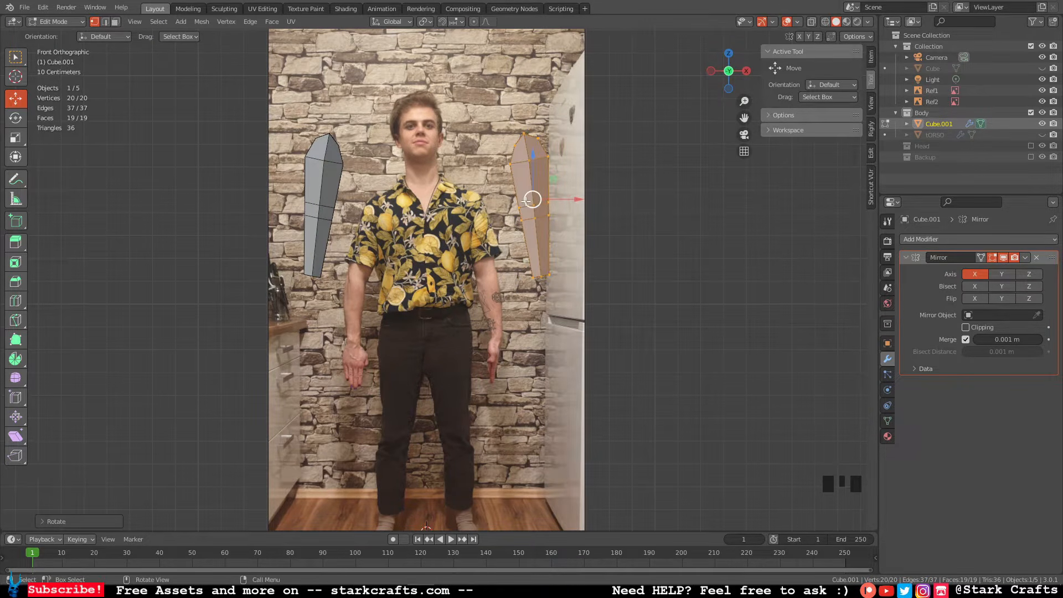
left_click_drag(531, 200, 482, 258)
Turn on X-ray and fine-tune the whole arm's rotation and position to follow the angle of the photographed arm.
left_click(811, 21)
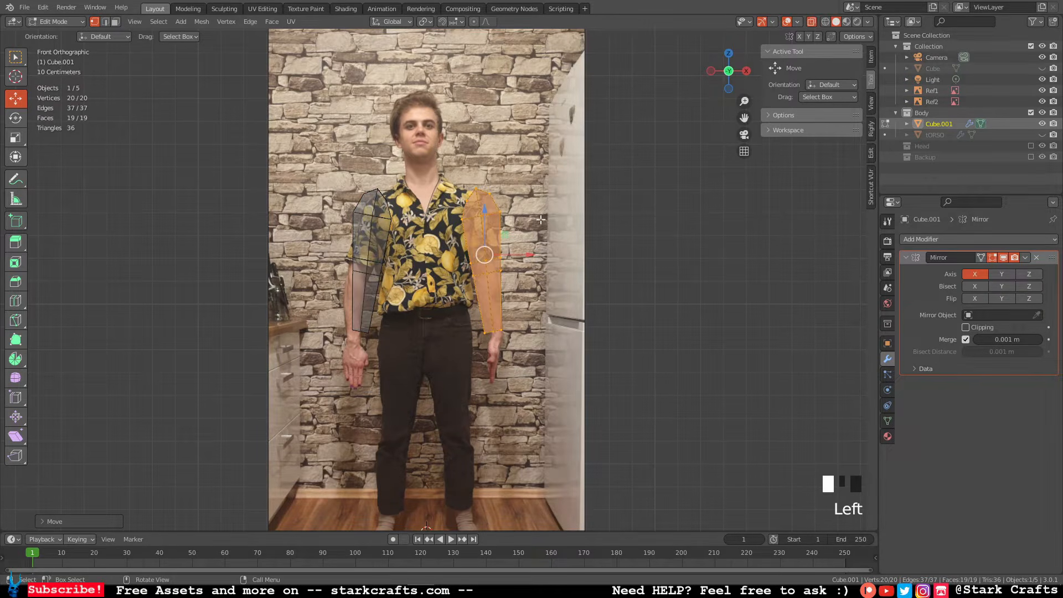
scroll(536, 218, "up", 7)
key("r")
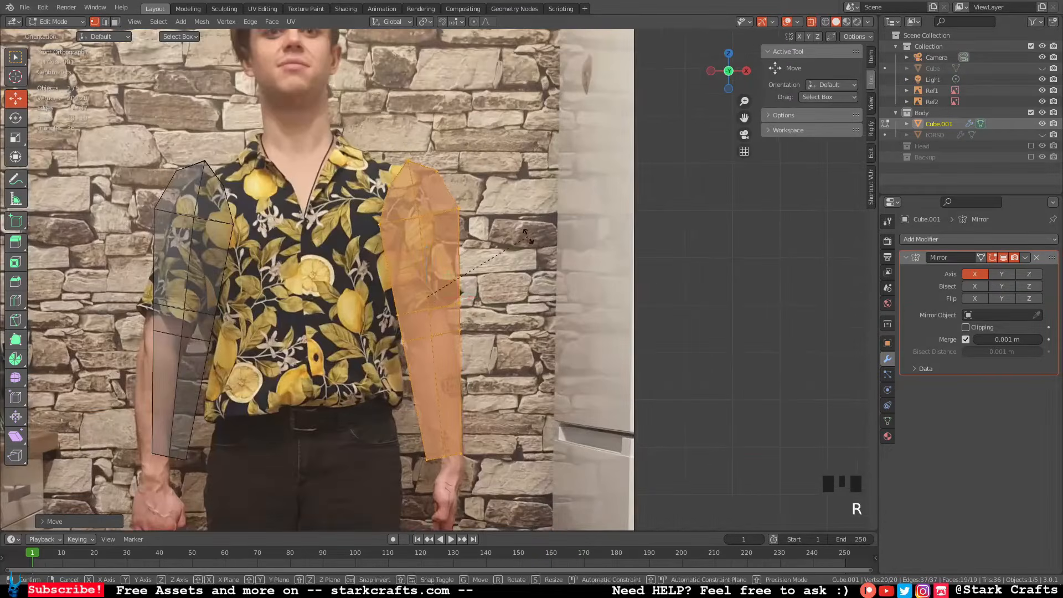
left_click(523, 227)
left_click_drag(426, 298, 425, 296)
scroll(489, 311, "up", 1)
scroll(490, 312, "down", 3)
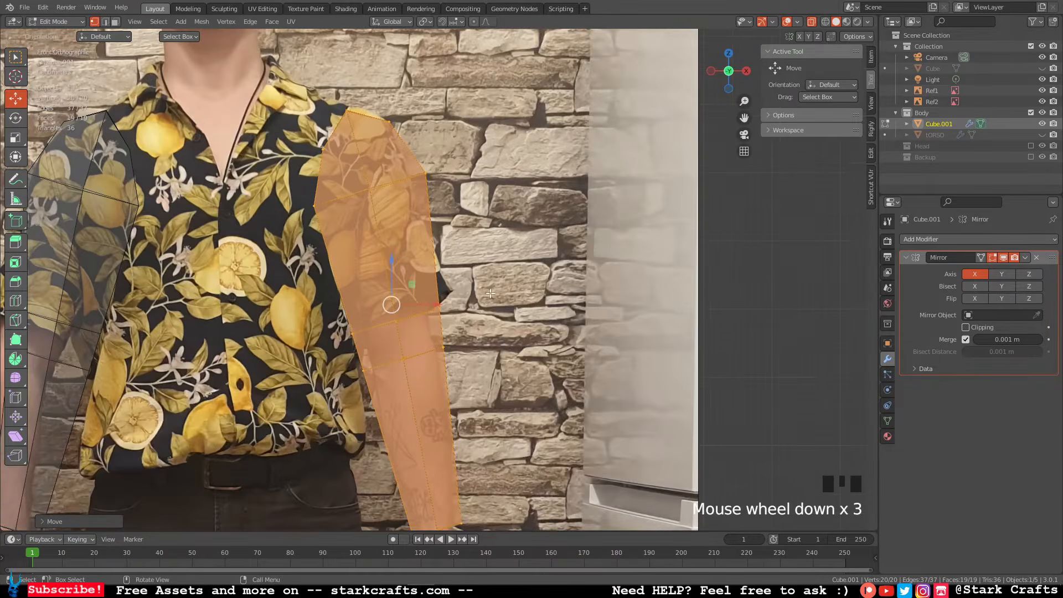
middle_click_drag(489, 311, 528, 243, "shift")
middle_click_drag(514, 152, 544, 223, "shift")
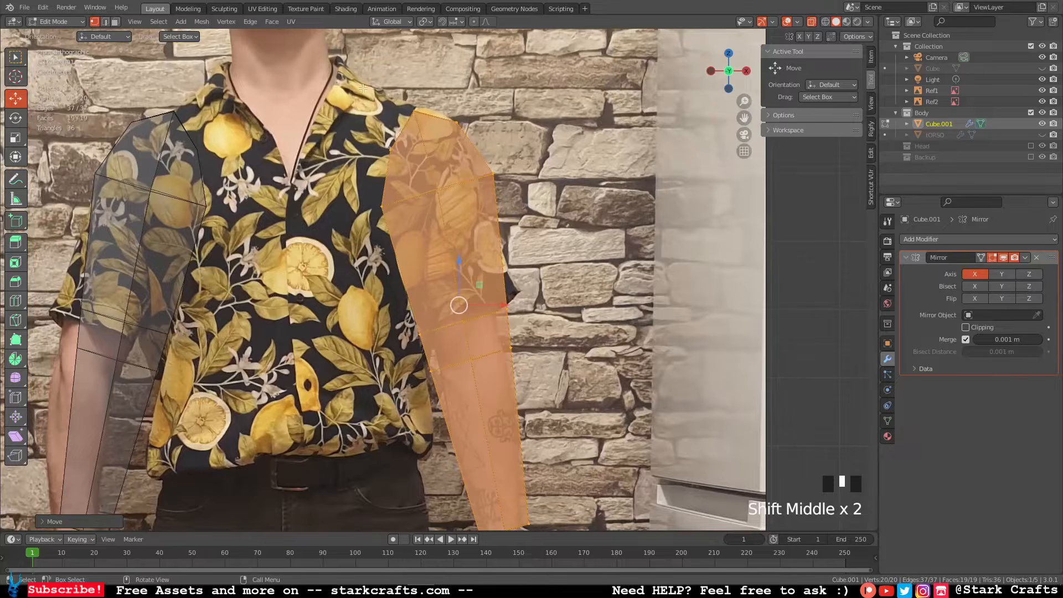
Move the inner top vertex of the shoulder end and the vertices of the upper-arm loop to match the sleeve in the photo.
left_click_drag(363, 88, 465, 163)
left_click_drag(413, 122, 407, 115)
left_click(493, 175)
left_click(494, 175)
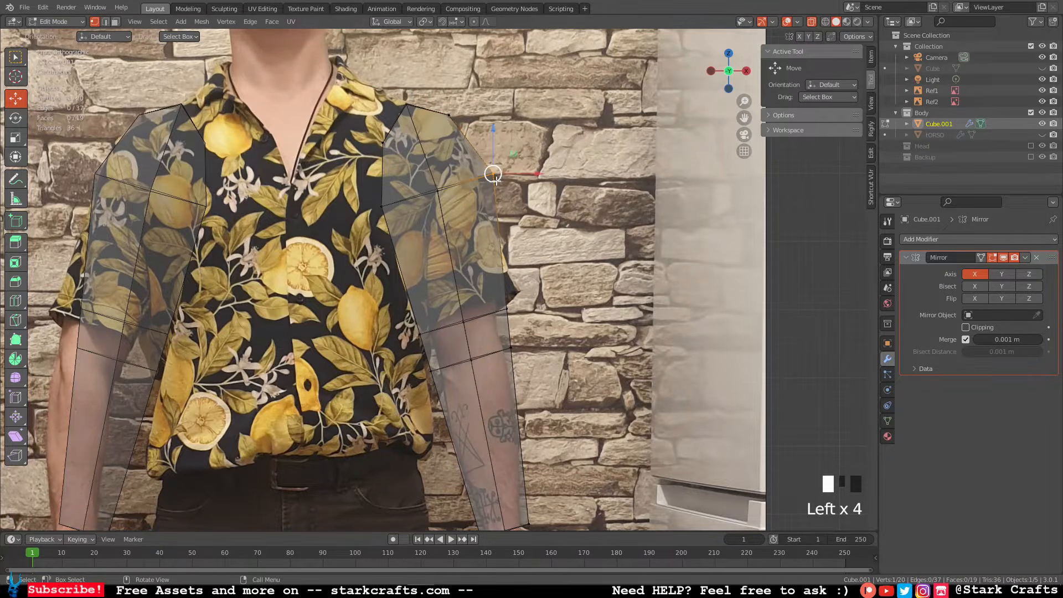
left_click_drag(494, 175, 484, 196)
left_click_drag(457, 214, 411, 161)
left_click_drag(438, 194, 396, 189)
left_click(381, 207)
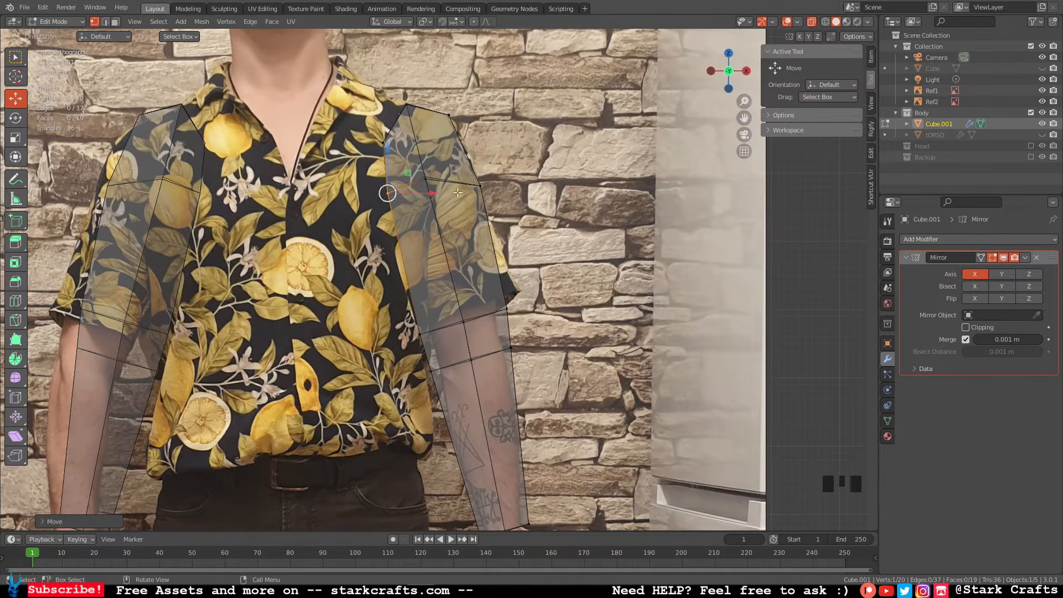
Move the shoulder end's outer top vertex outward and the upper-arm loop's outer vertex slightly inward.
left_click(446, 116)
left_click_drag(445, 116, 465, 118)
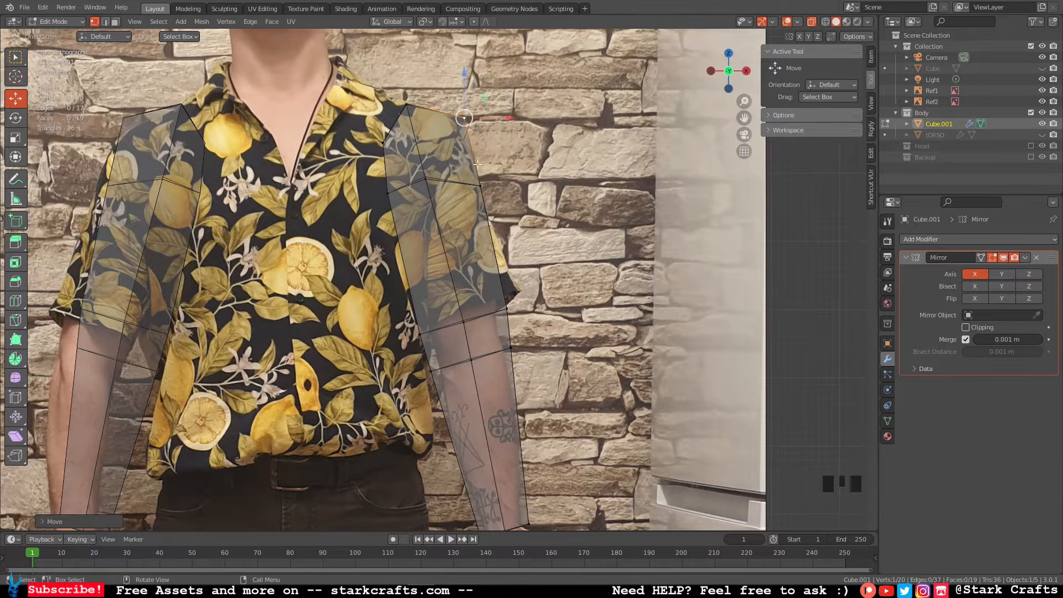
left_click(482, 186)
left_click_drag(482, 185, 472, 185)
Move the inner and outer vertices of the loop just above the elbow inward to match the photographed arm's width.
left_click(414, 331)
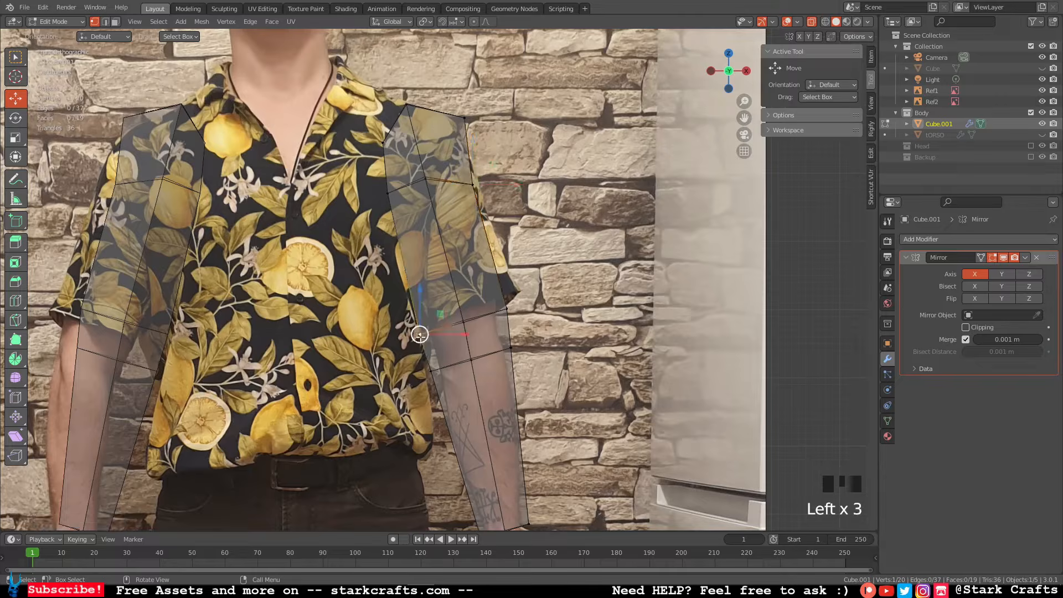
left_click_drag(415, 330, 434, 328)
left_click(510, 310)
left_click_drag(510, 311, 499, 322)
left_click(430, 326)
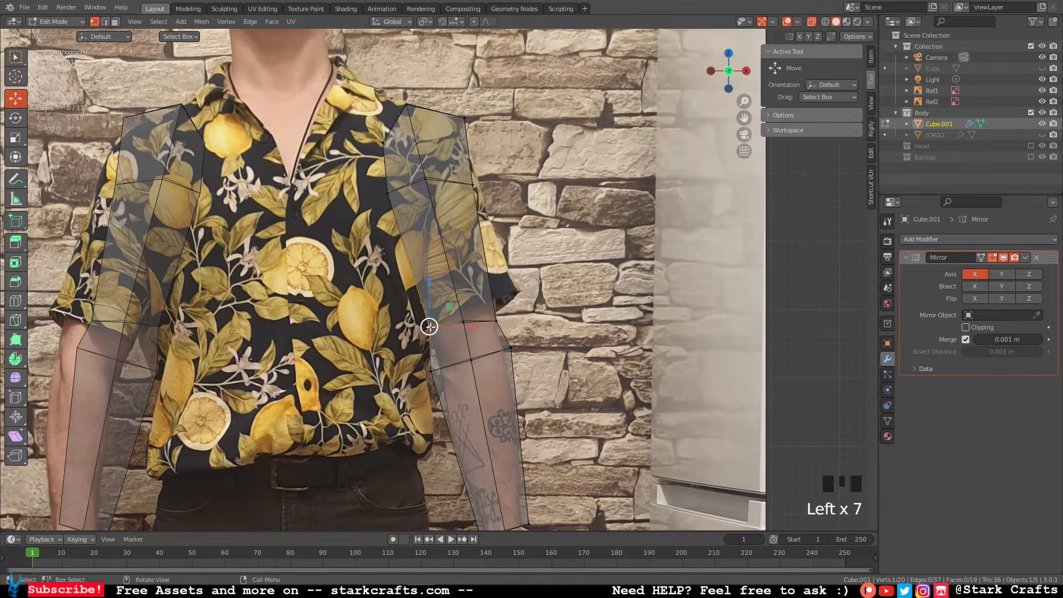
left_click_drag(430, 326, 430, 328)
Move the inner and outer vertices of the lower elbow loop slightly inward to the photographed forearm's outline.
left_click(435, 370)
left_click_drag(434, 370, 439, 366)
left_click(511, 347)
left_click_drag(511, 348, 504, 349)
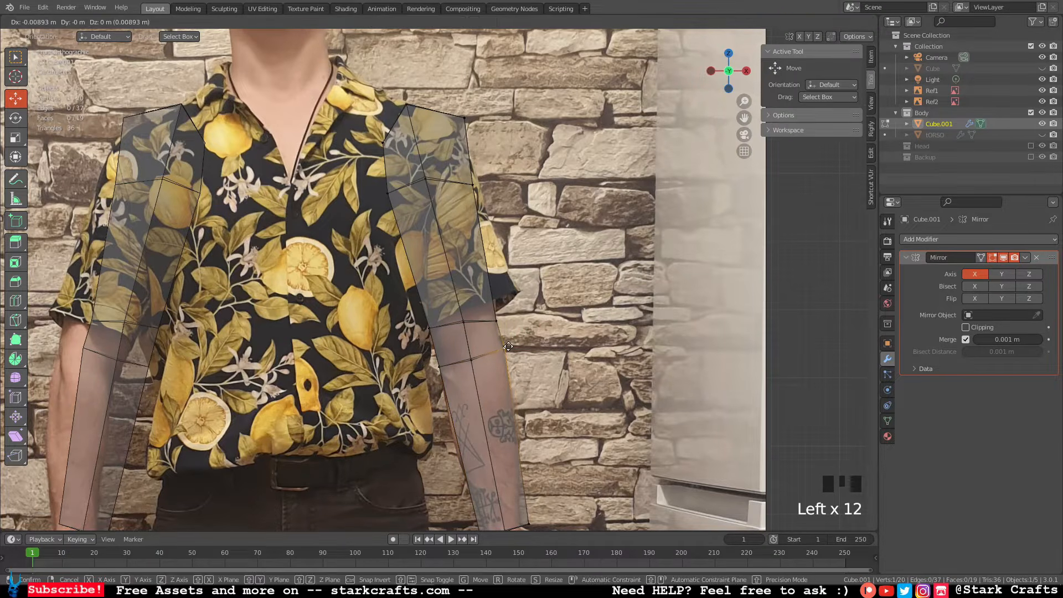
Raise the upper elbow loop by moving its centre vertex and then its inner and outer vertices up the arm.
middle_click_drag(547, 331, 525, 267, "shift")
left_click(442, 255)
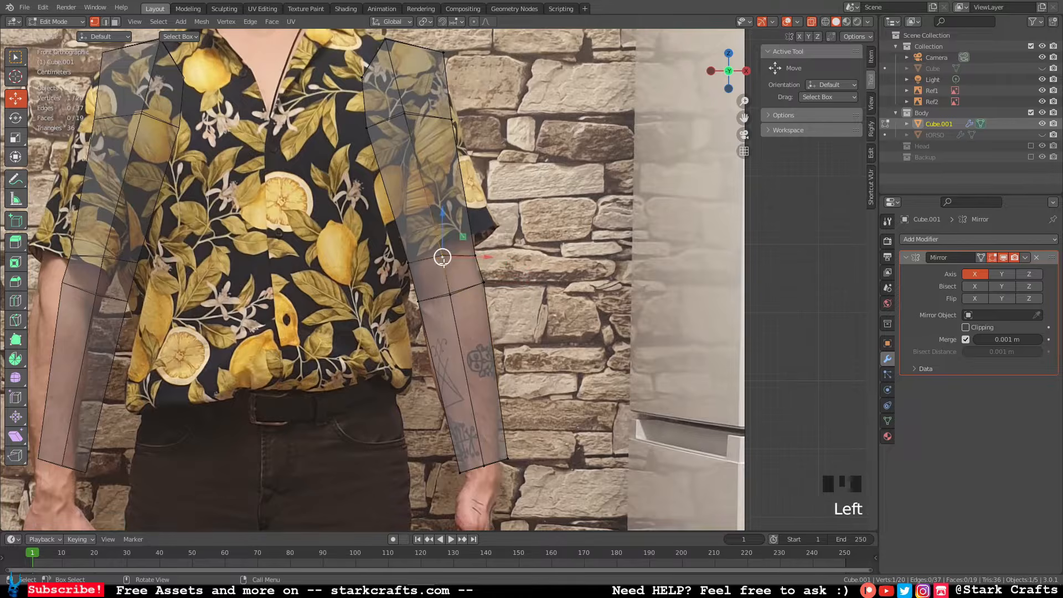
mouse_move(442, 256)
left_mouse_down()
mouse_move(447, 273)
mouse_move(441, 251)
left_mouse_up()
left_click(441, 264, "shift")
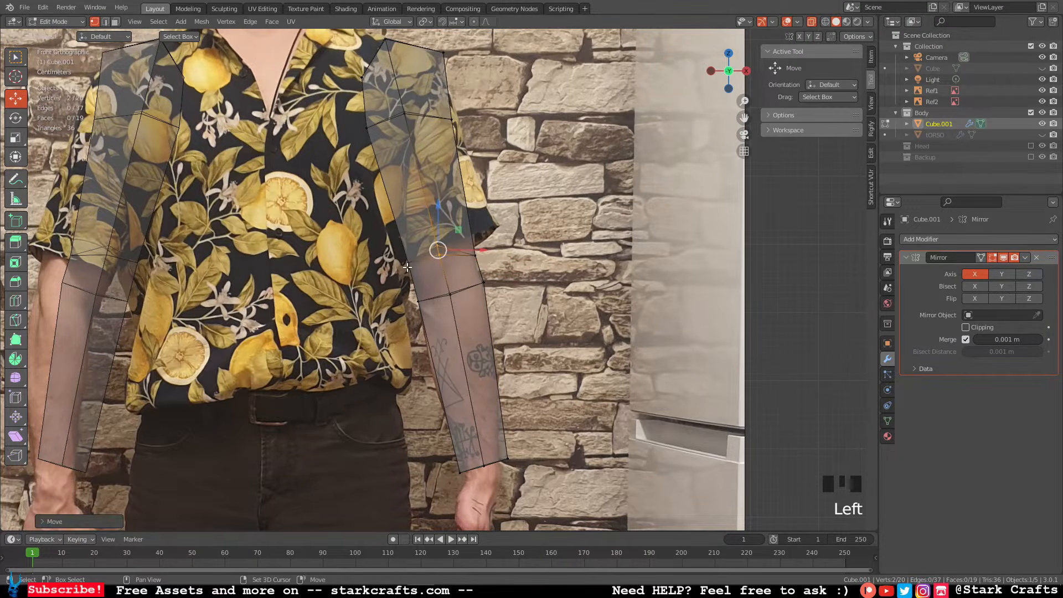
left_click(413, 264, "shift")
left_click(481, 260)
left_click(411, 264, "shift")
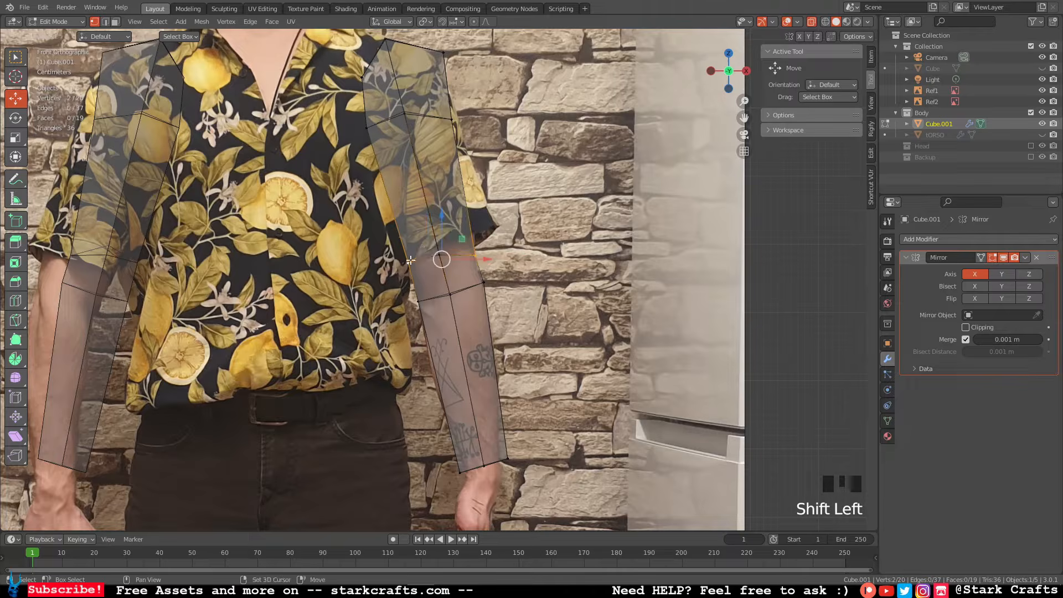
left_click_drag(442, 258, 434, 239)
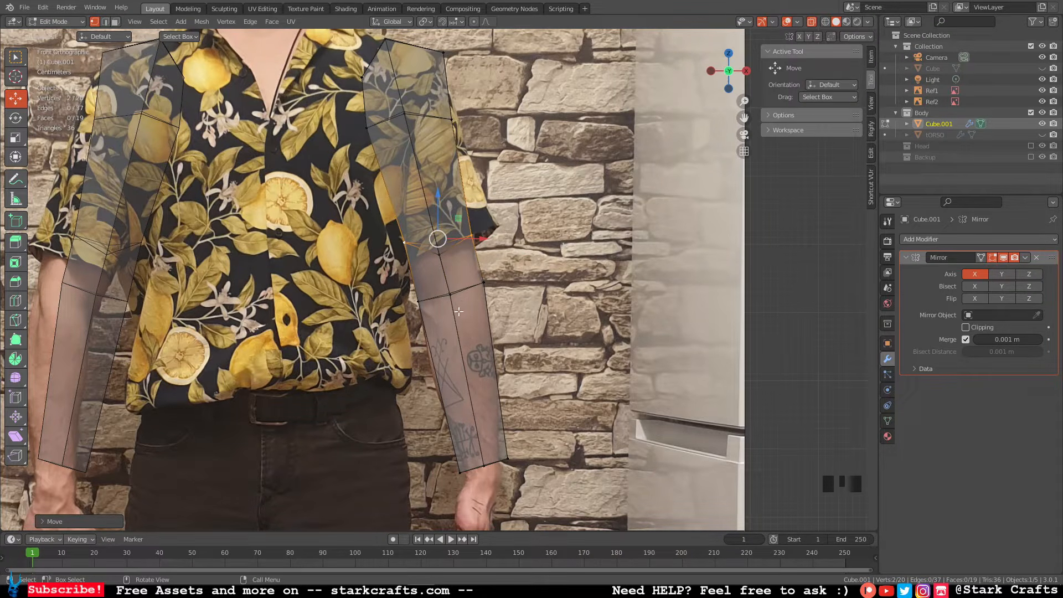
Lower the centre vertex of the lower elbow loop and raise its inner and outer vertices.
left_click_drag(459, 312, 446, 288)
left_click(446, 288)
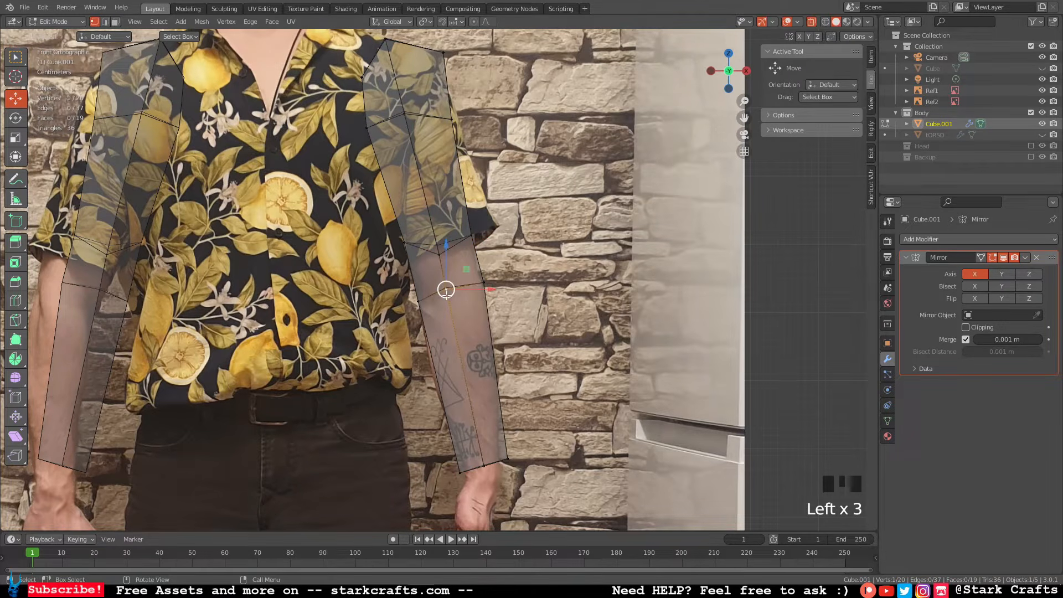
left_click(444, 301)
left_click(420, 304)
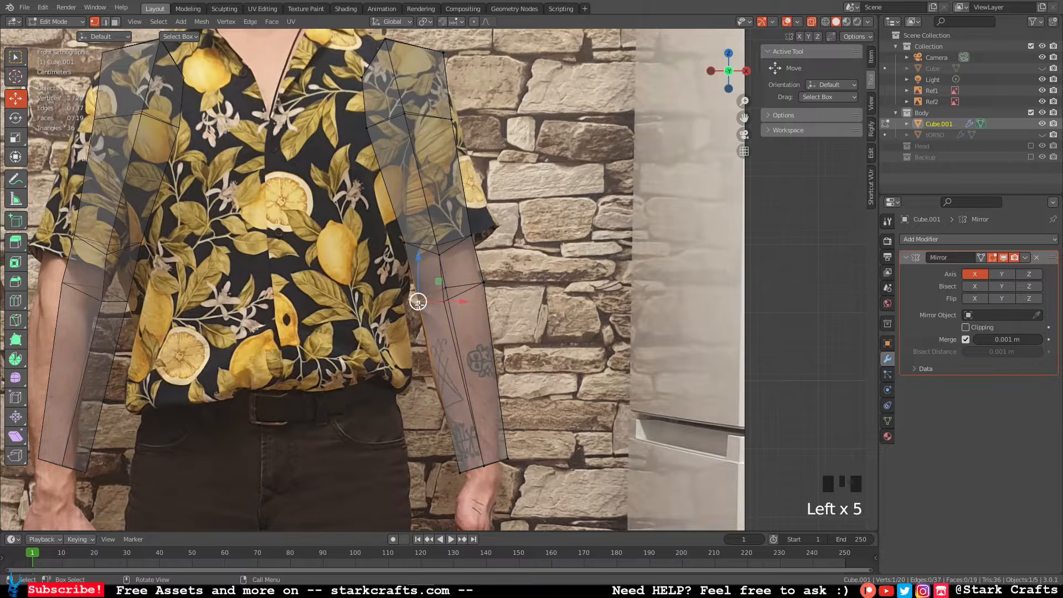
left_click_drag(419, 303, 416, 292)
left_click(484, 286)
left_click(484, 286)
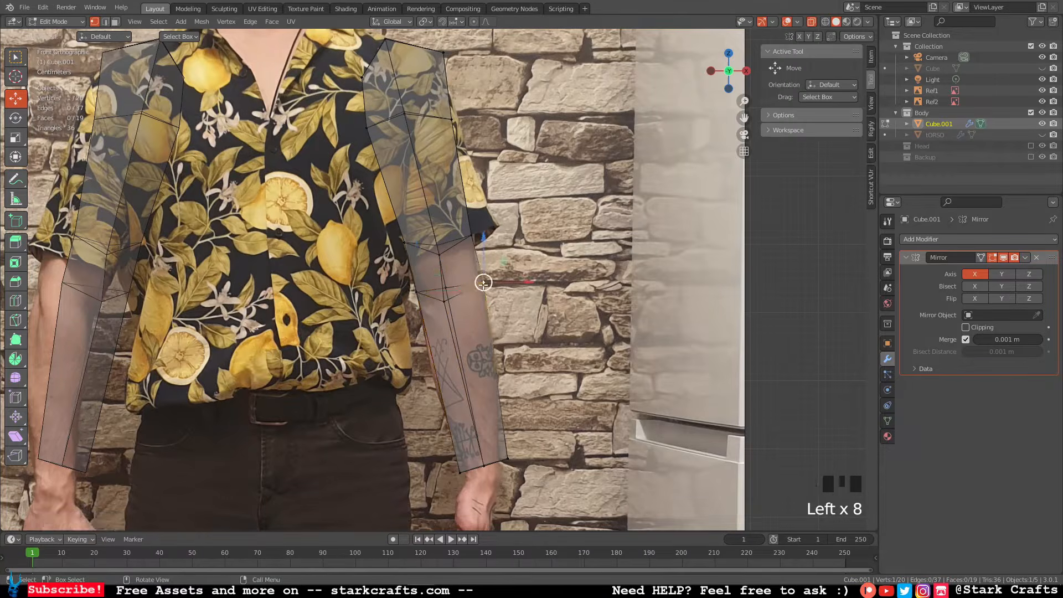
left_click_drag(484, 286, 478, 276)
Scale down the wrist-end vertices and move the wrist's inner and outer corners inward to match the photographed wrist.
middle_click_drag(533, 357, 510, 289, "shift")
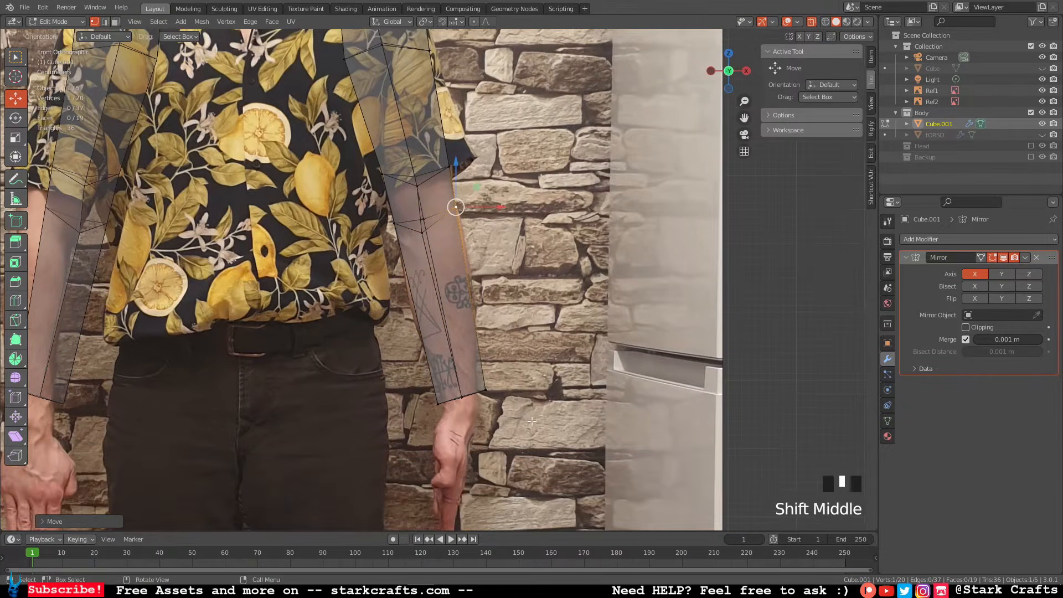
left_click(426, 364)
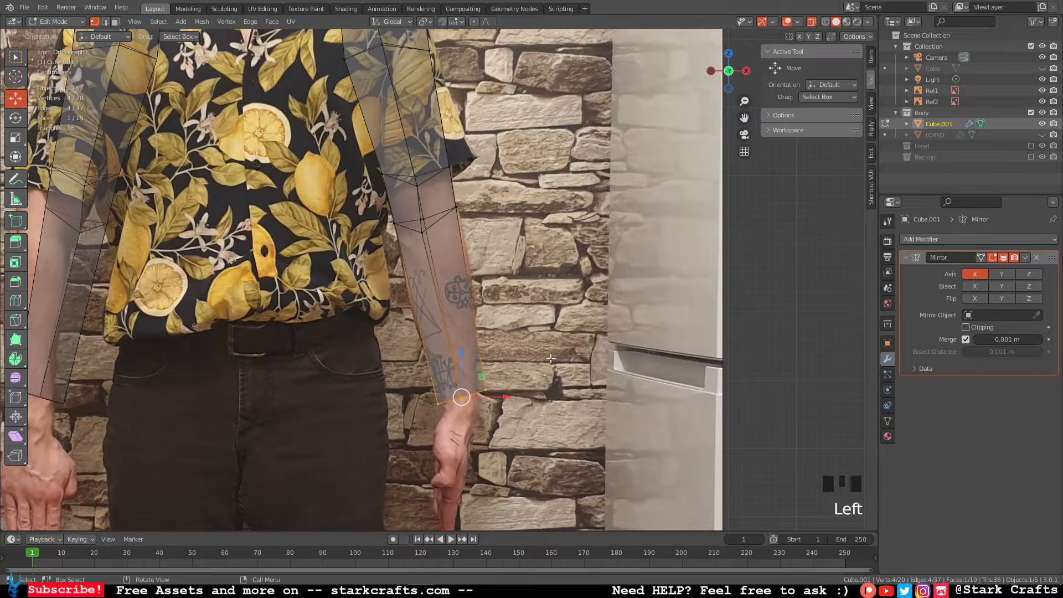
key("s")
left_click(534, 358)
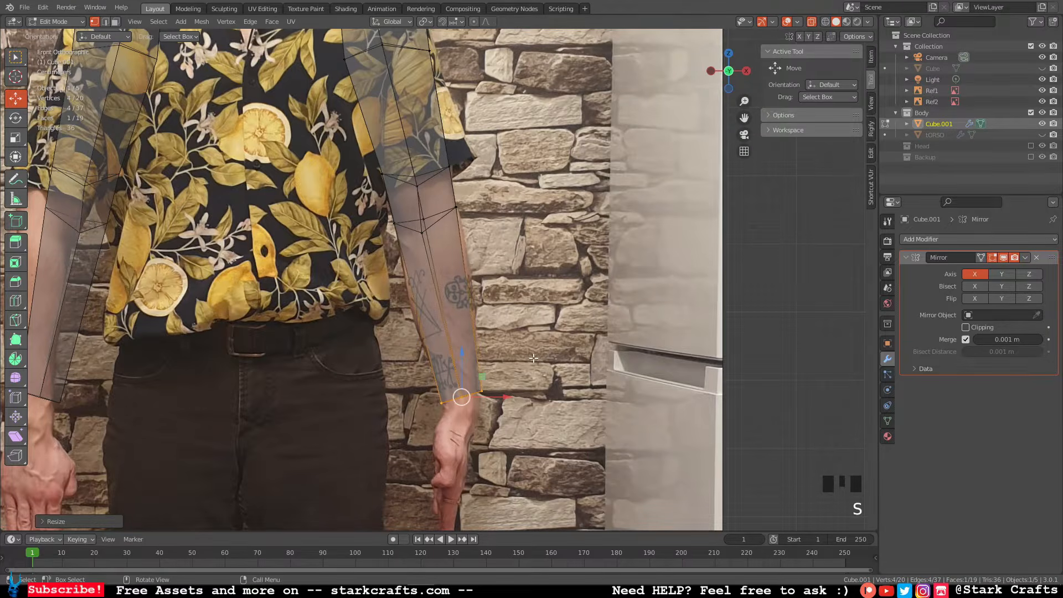
left_click(441, 403)
left_click_drag(442, 403, 474, 392)
left_click(482, 392)
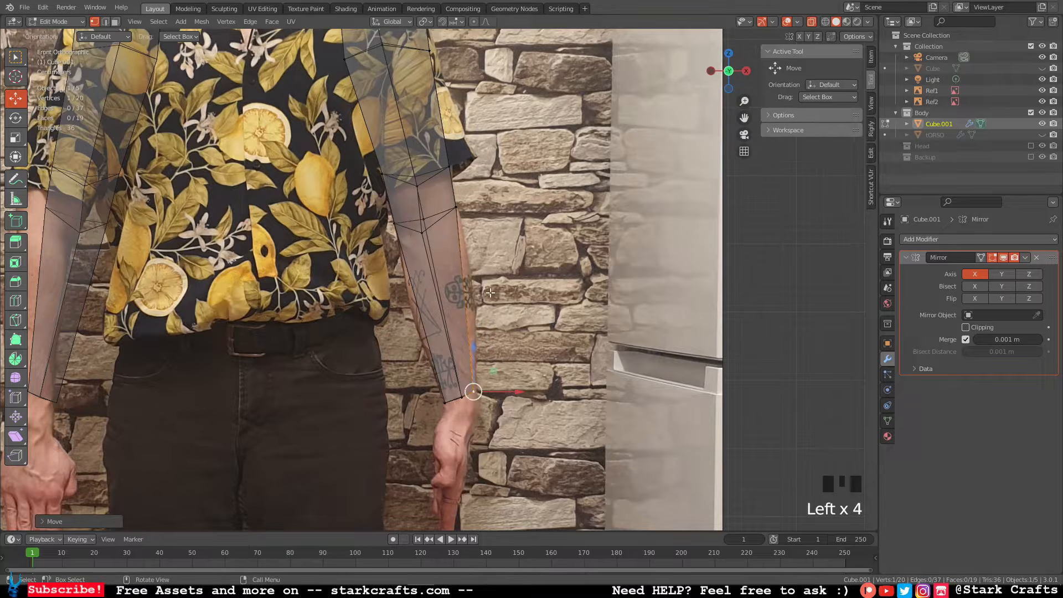
In the front view, nudge the outer elbow vertex and wrist corner to the photographed outline and lower the lower elbow loop's inner vertex.
left_click(456, 207)
left_click_drag(456, 206, 458, 208)
left_click(482, 392)
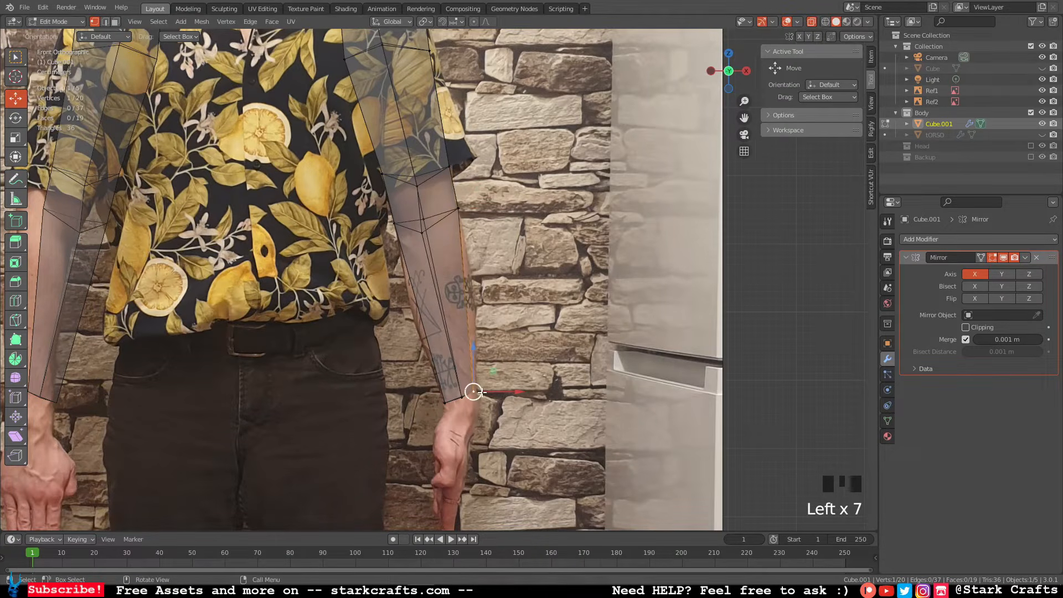
mouse_move(482, 392)
left_mouse_down()
mouse_move(428, 379)
mouse_move(471, 396)
left_mouse_up()
left_click(395, 225)
left_click_drag(396, 226, 405, 254)
left_click(447, 401)
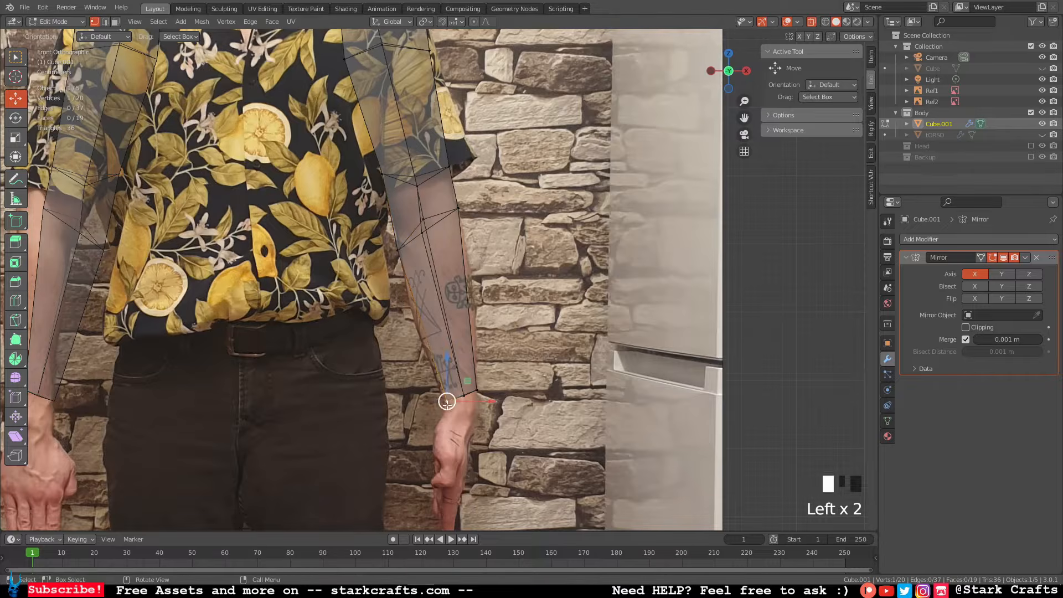
Move the outer vertex at the top of the shoulder slightly down and inward to follow the photographed shoulder.
scroll(445, 399, "up", 4)
left_click(522, 282)
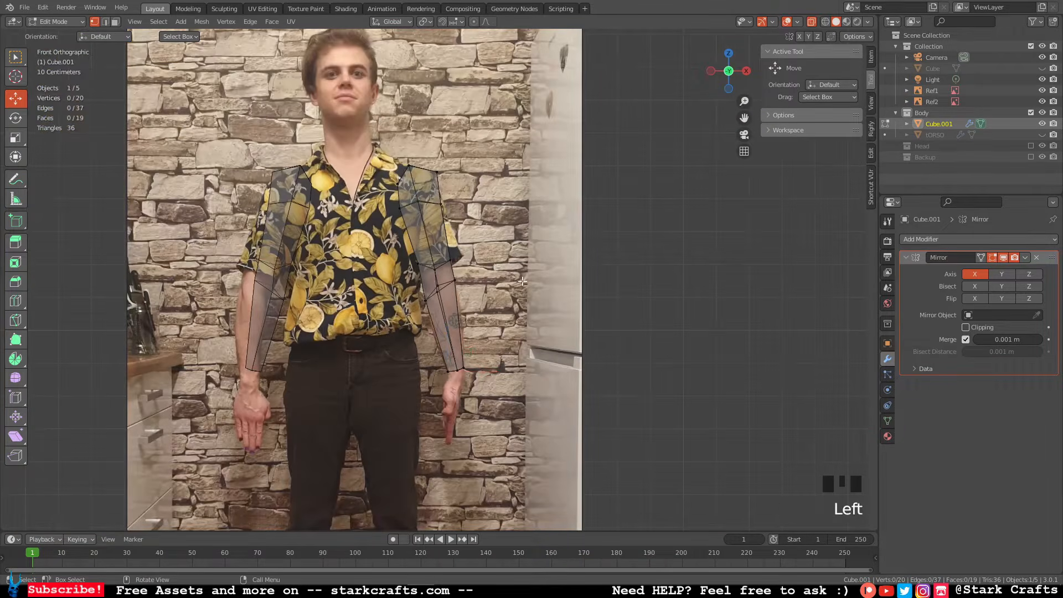
left_click(444, 170)
left_click_drag(443, 171, 441, 176)
In the right side view, move the arm's top rear vertex back and down and lower its top front vertex.
middle_click_drag(532, 249, 451, 281)
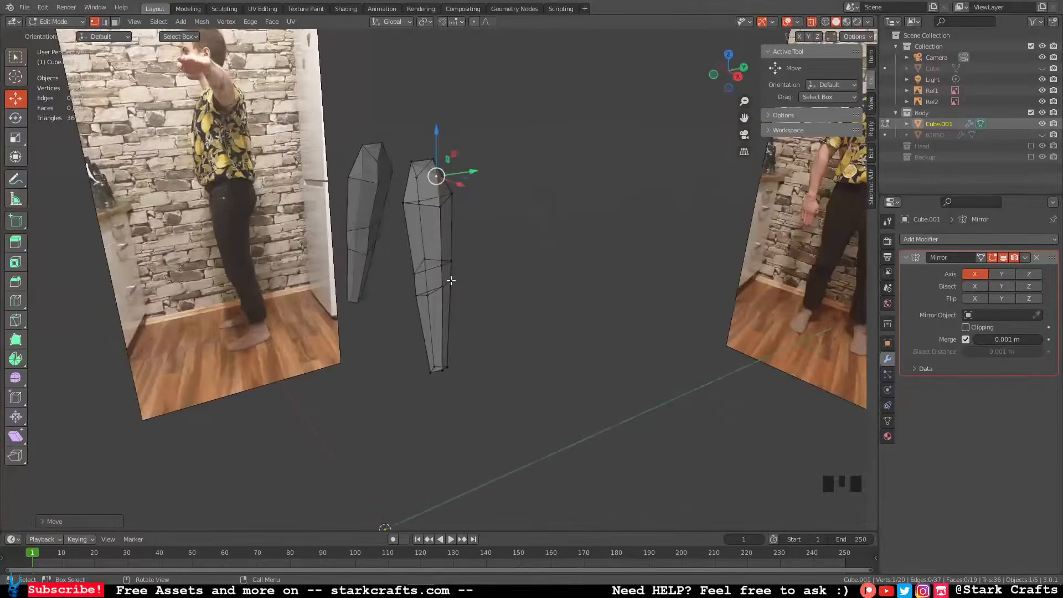
left_click(737, 76)
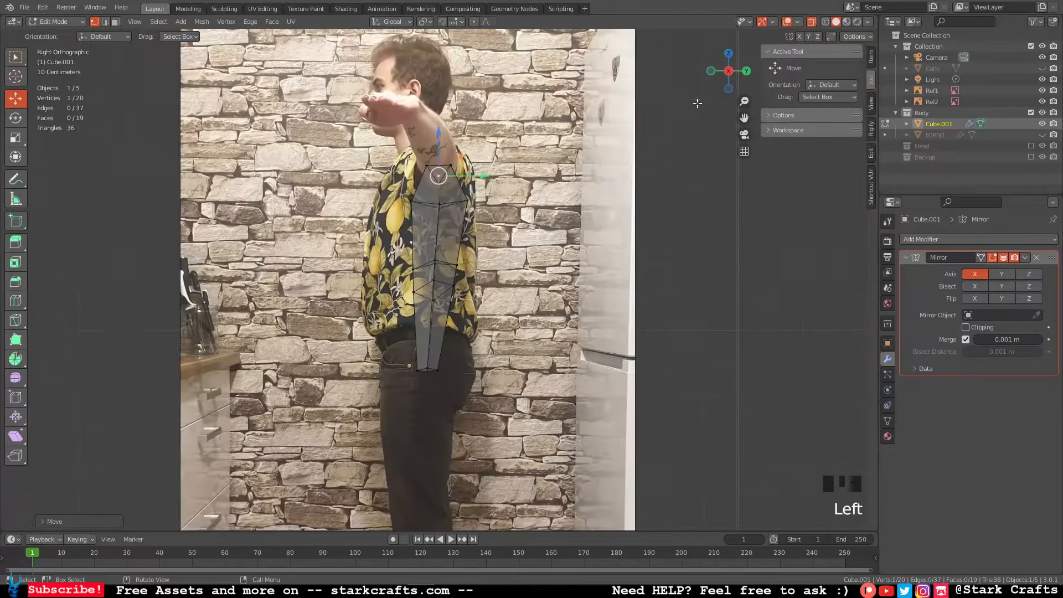
scroll(518, 260, "up", 1)
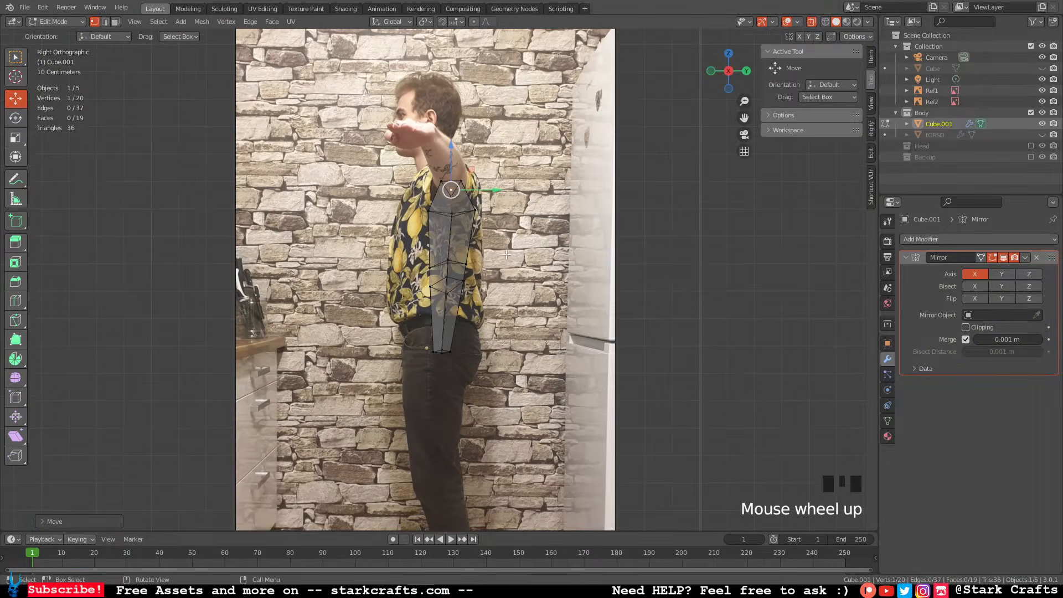
scroll(499, 246, "down", 5)
left_click(487, 161)
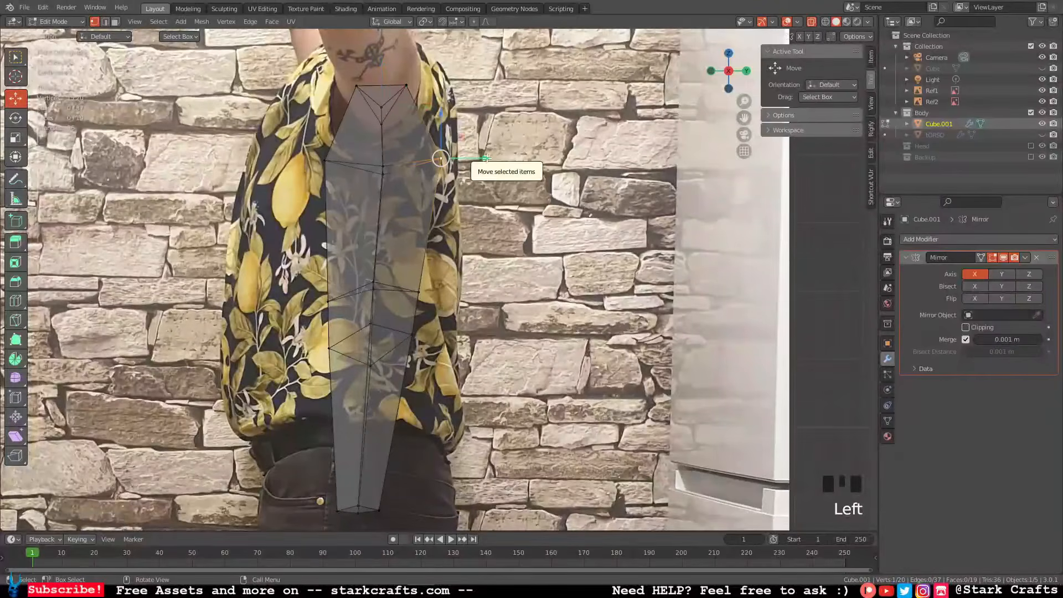
left_click(416, 86)
left_click_drag(416, 85, 427, 101)
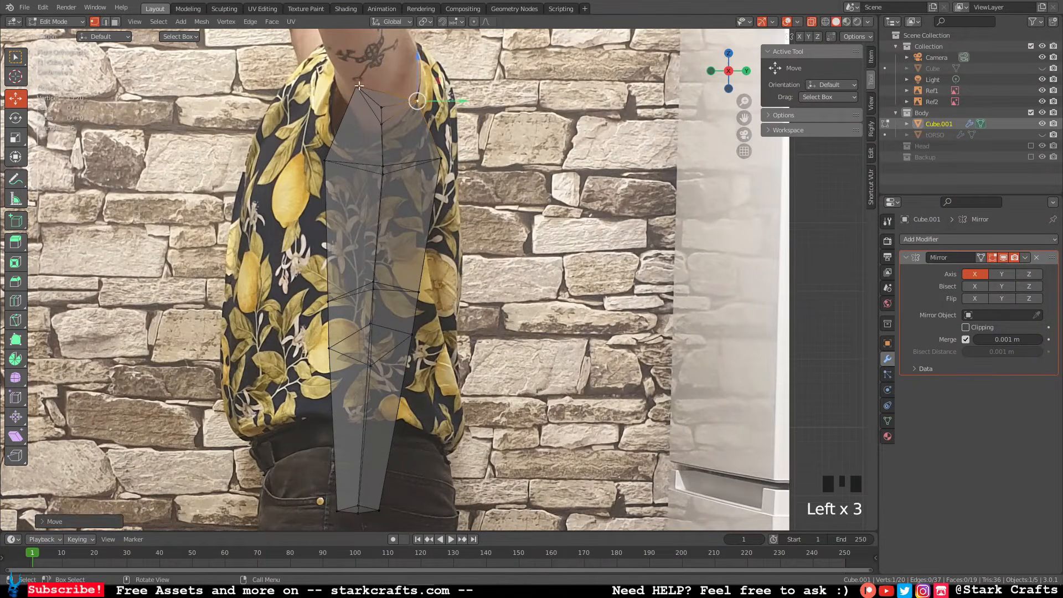
left_click(358, 86)
left_click_drag(358, 86, 355, 110)
Raise the arm's top rear and top front vertices slightly and pull the rear vertex of the shoulder loop forward.
left_click(422, 97)
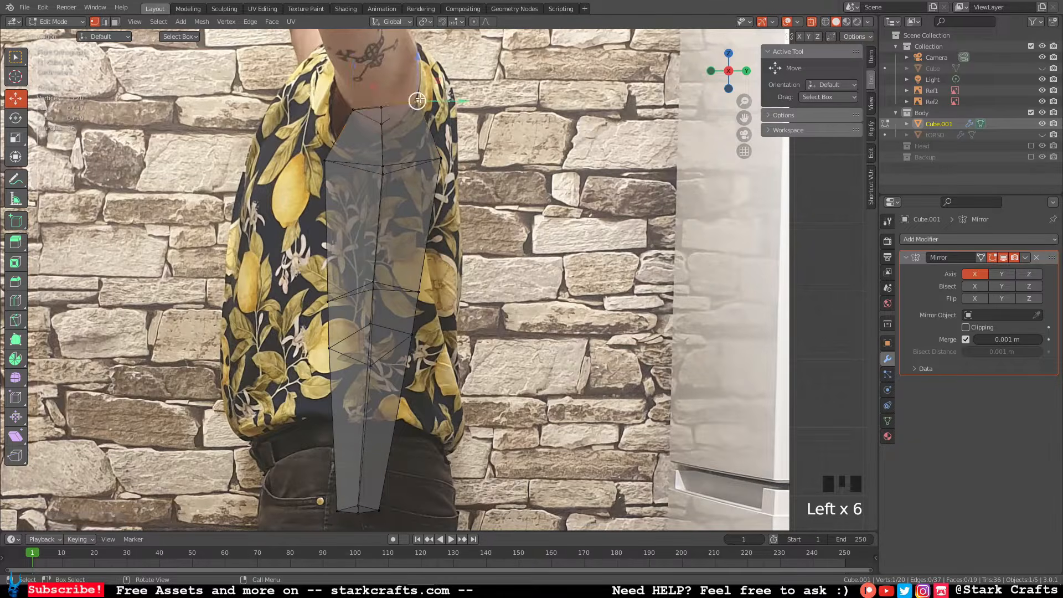
left_click_drag(418, 101, 415, 91)
left_click(449, 165)
left_click_drag(449, 164, 441, 164)
left_click(355, 107)
left_click(354, 107)
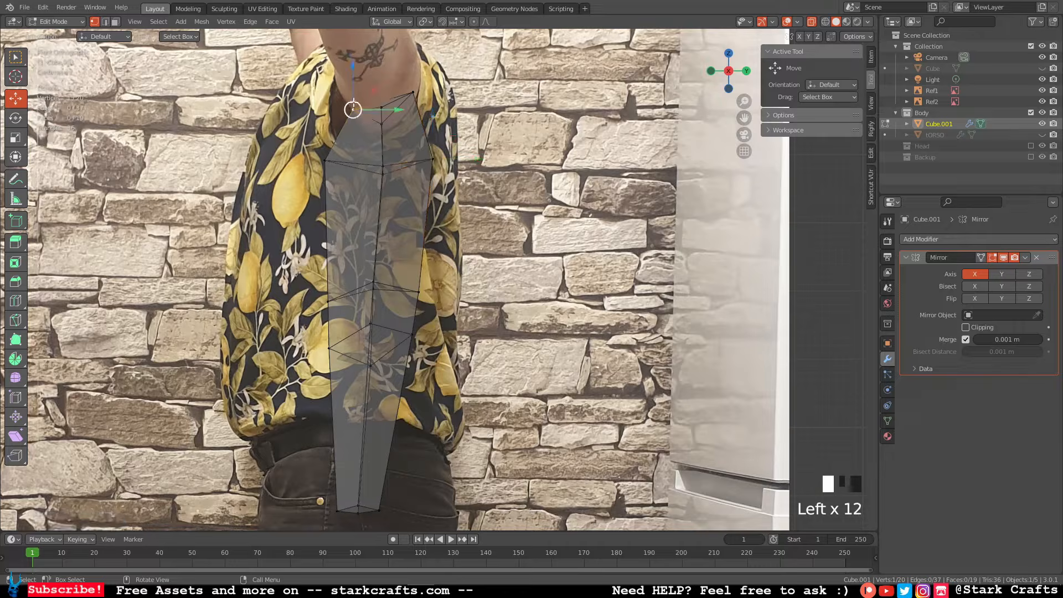
left_click_drag(355, 108, 353, 100)
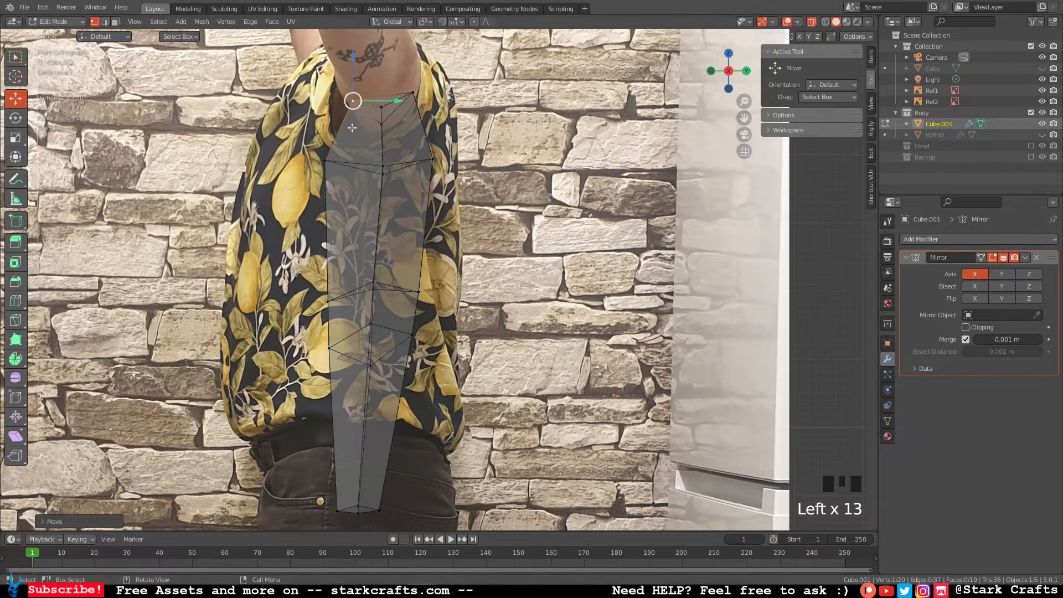
Move the front vertices of the shoulder loop and both elbow loops backward to slim the front of the arm.
left_click(325, 162)
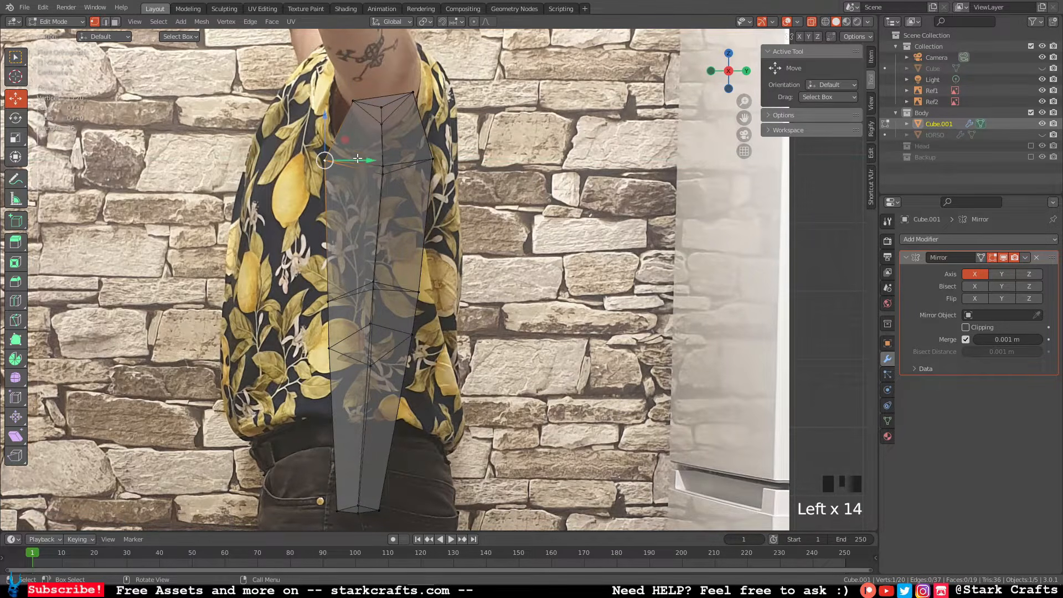
left_click_drag(358, 159, 369, 159)
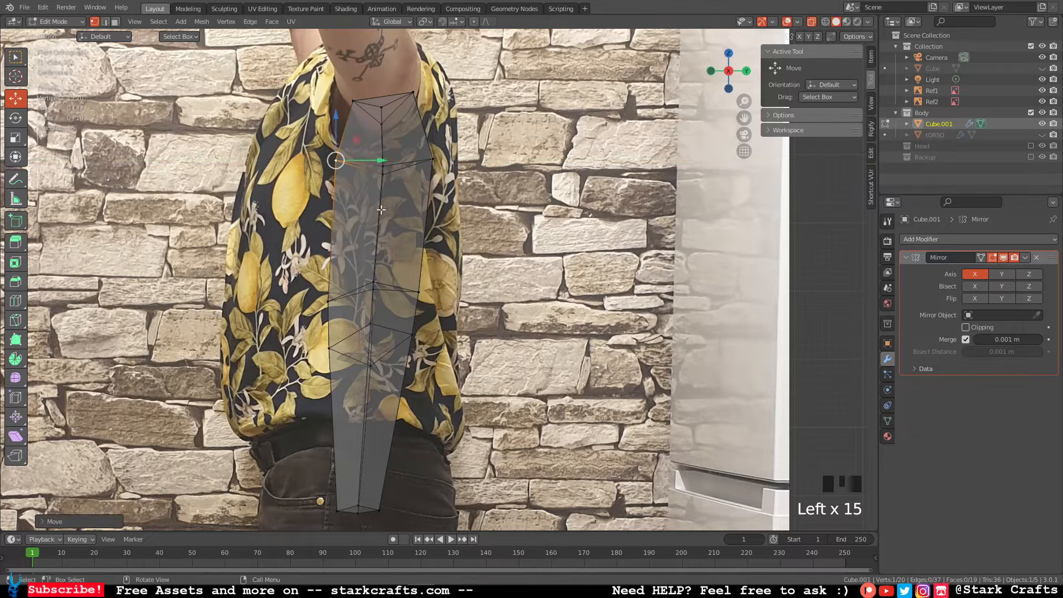
left_click(329, 308)
left_click_drag(367, 301, 382, 302)
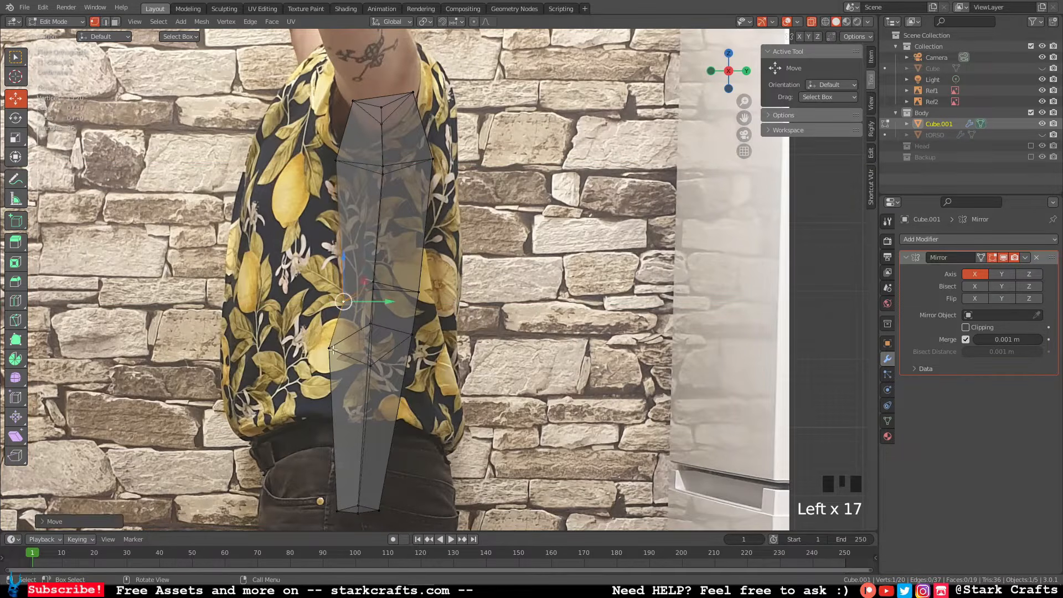
left_click(332, 349)
left_click_drag(377, 349, 382, 349)
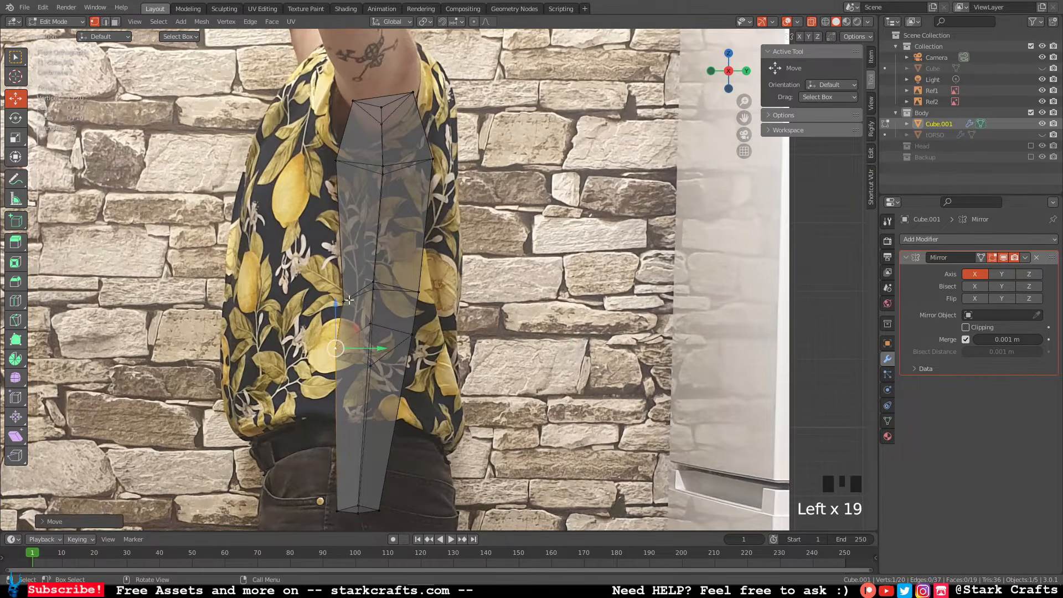
left_click(349, 300)
left_click_drag(385, 307, 389, 306)
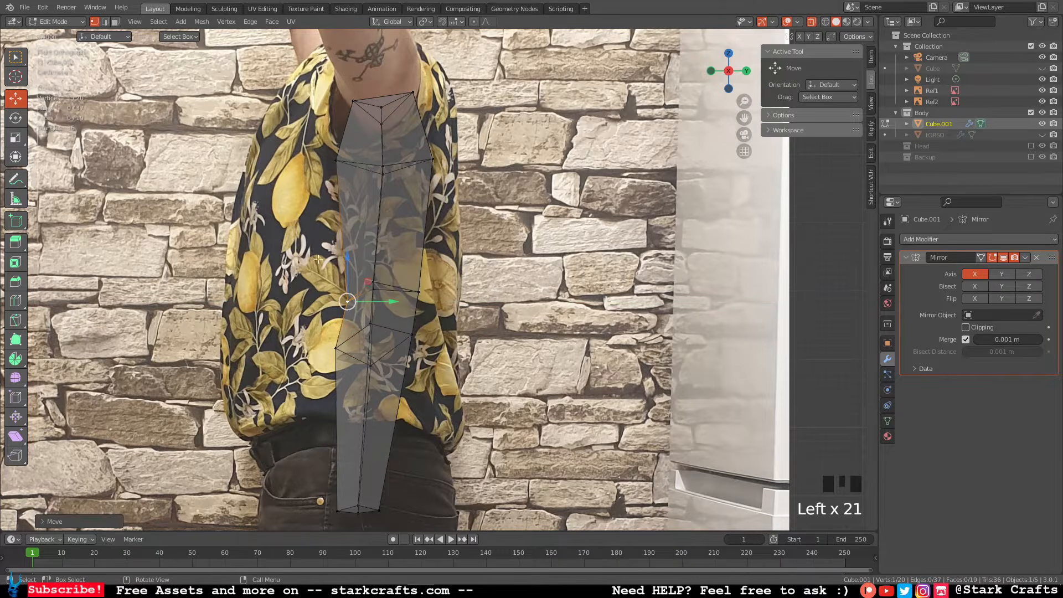
left_click(335, 345)
left_click_drag(381, 349, 383, 349)
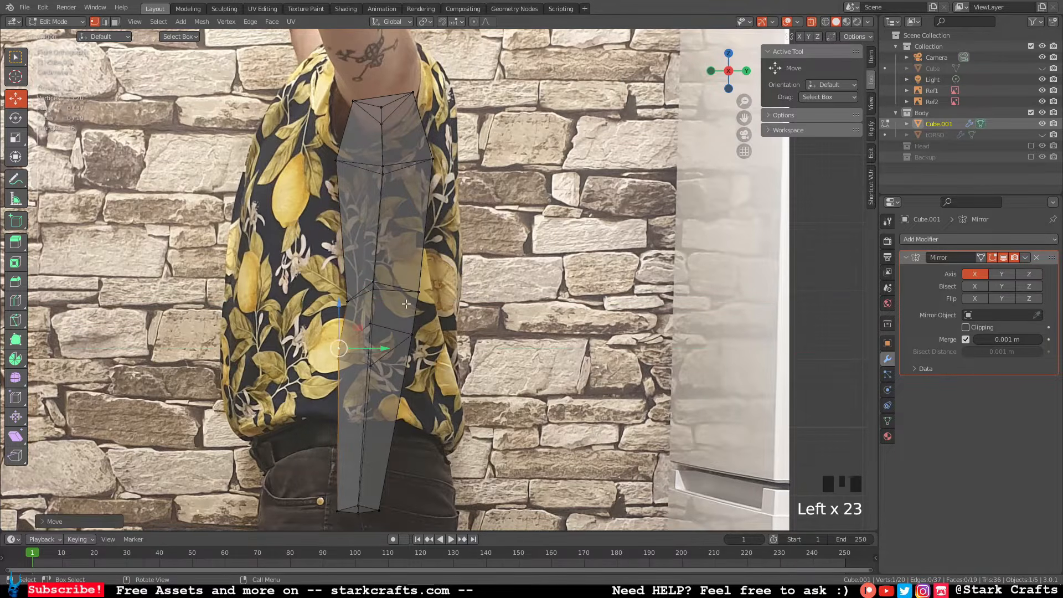
Move the rear vertices of both elbow loops forward and raise the lower loop's rear vertex slightly.
left_click(425, 295)
left_click_drag(458, 291, 447, 290)
left_click(415, 339)
left_click_drag(456, 335, 454, 334)
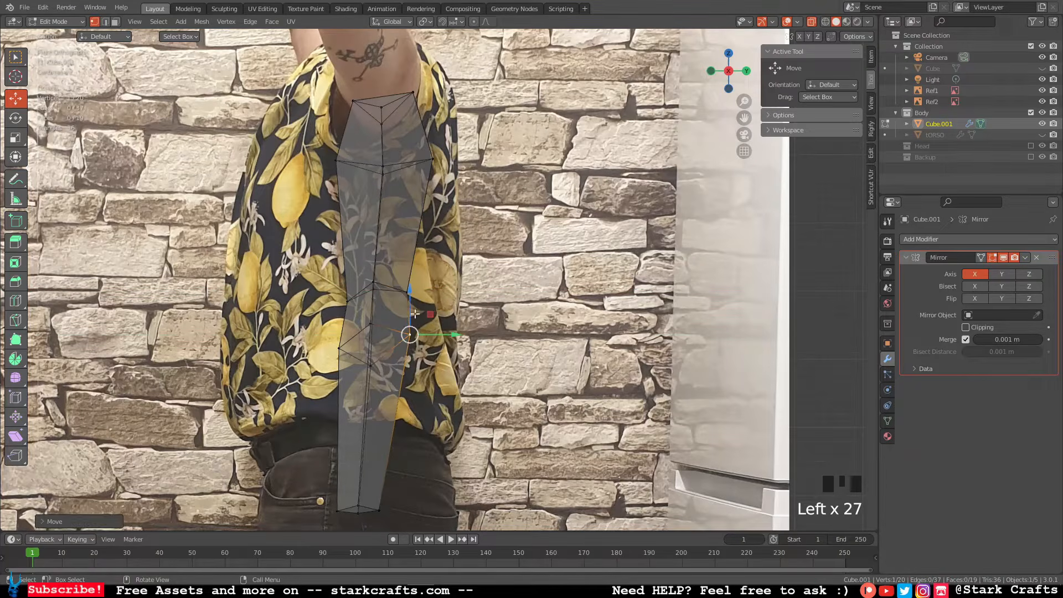
left_click_drag(411, 292, 410, 285)
Move the rear corner of the wrist end forward to narrow the wrist in the side view.
middle_click_drag(396, 489, 392, 408, "shift")
left_click_drag(387, 440, 403, 418)
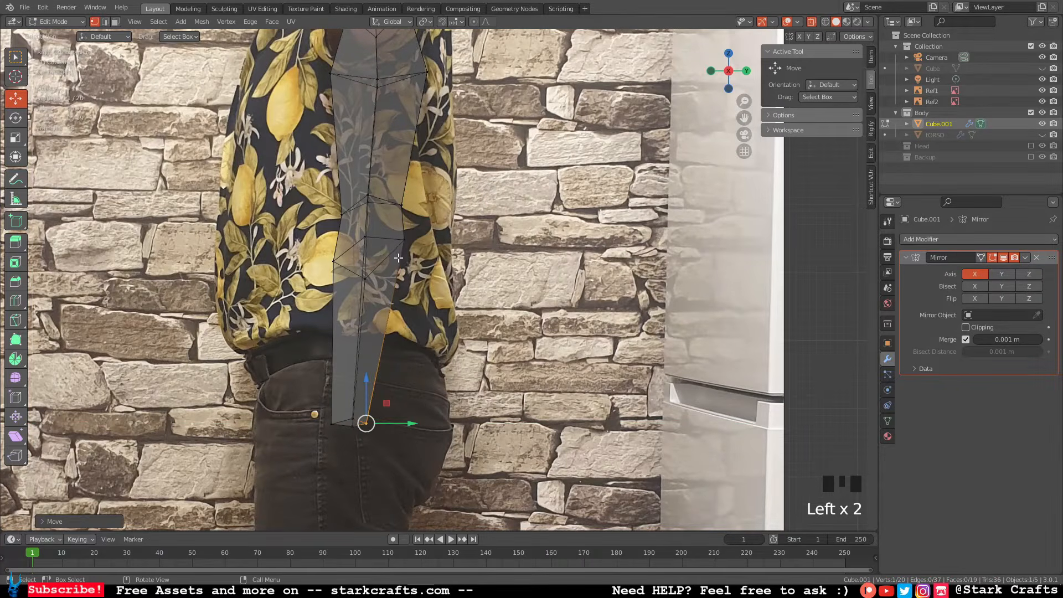
scroll(332, 332, "up", 2)
left_click(256, 281)
Unhide the torso mesh, switch the arm back to Object Mode and turn off X-ray display.
middle_click_drag(256, 280, 663, 194)
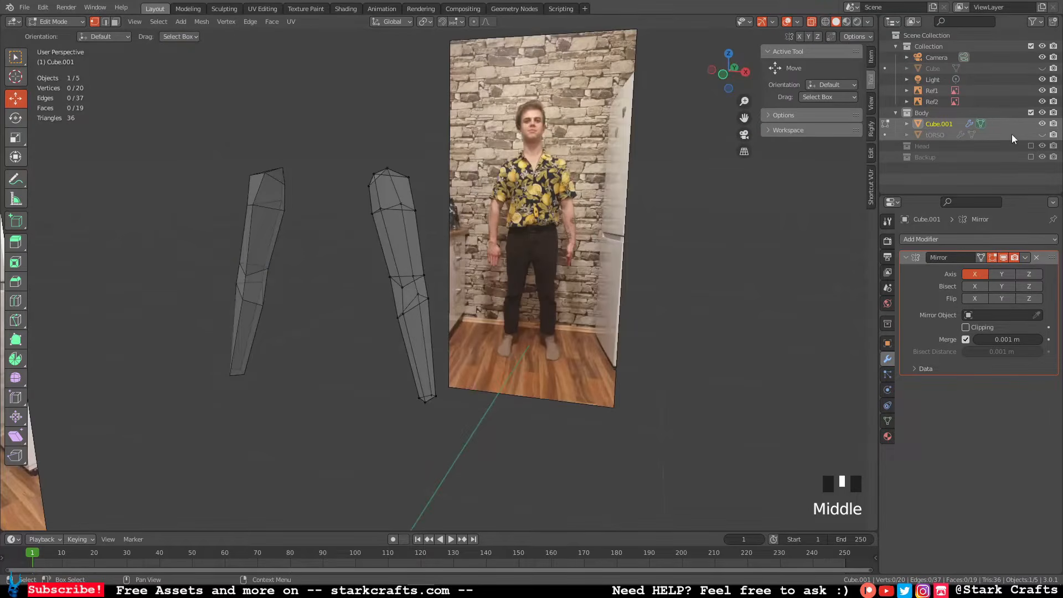
left_click(1044, 136)
scroll(606, 256, "up", 3)
middle_click_drag(633, 276, 711, 182)
left_click(659, 273)
key("Tab")
left_click(711, 181)
left_click(812, 23)
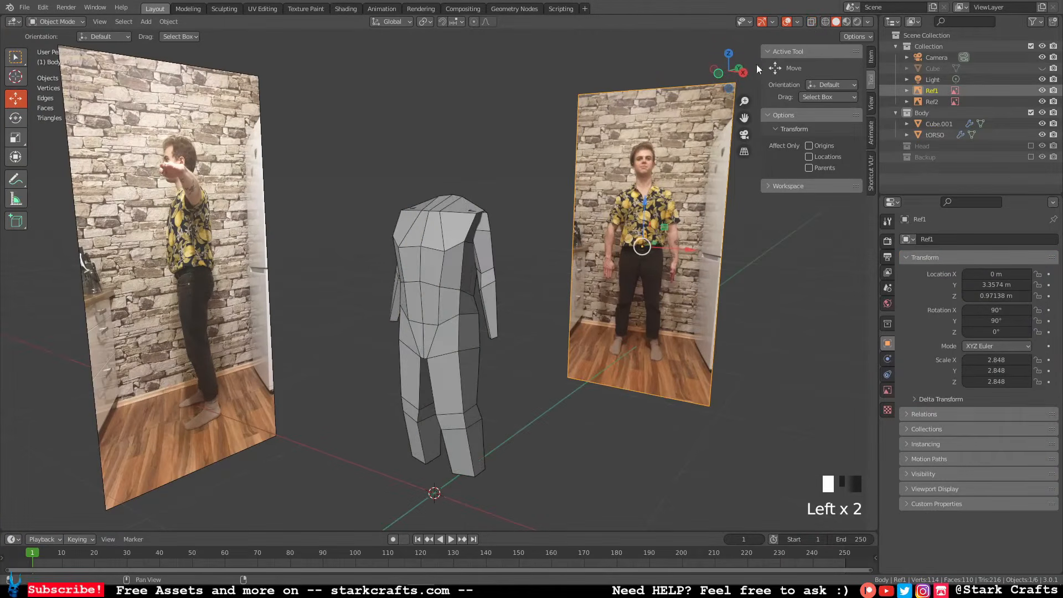
Examine the arm's proportions against the torso and reference photos from the front and right side.
left_click(721, 74)
scroll(615, 231, "up", 1)
scroll(614, 230, "down", 5)
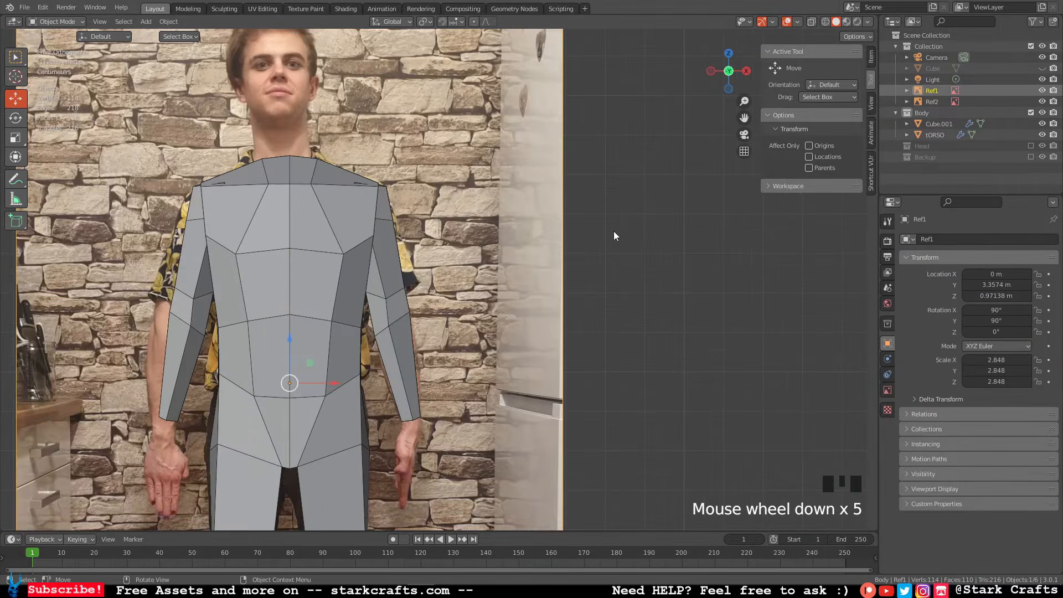
scroll(613, 231, "up", 2)
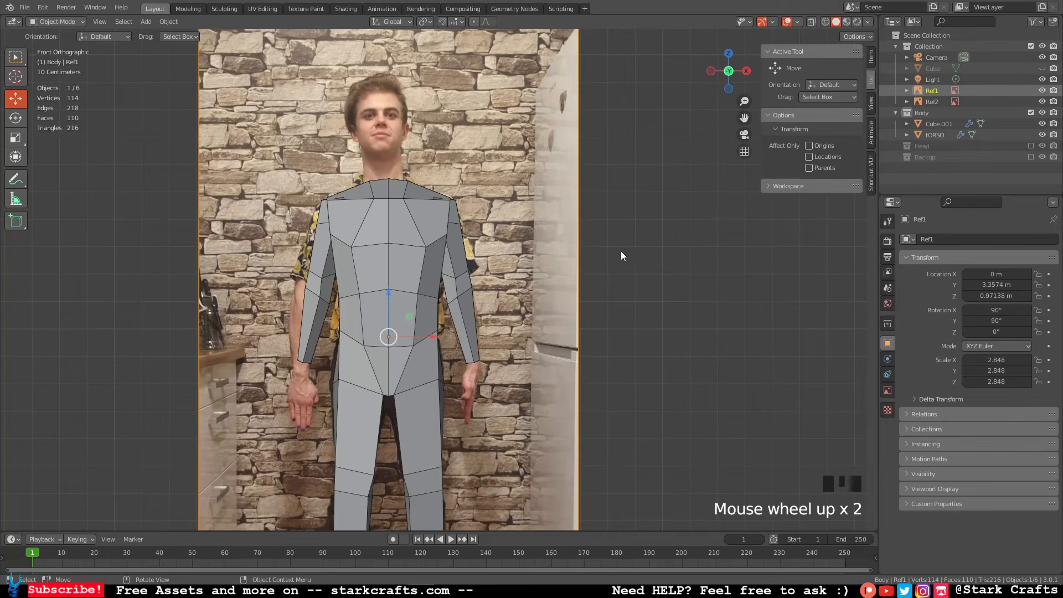
middle_click_drag(507, 241, 642, 160)
left_click(422, 253)
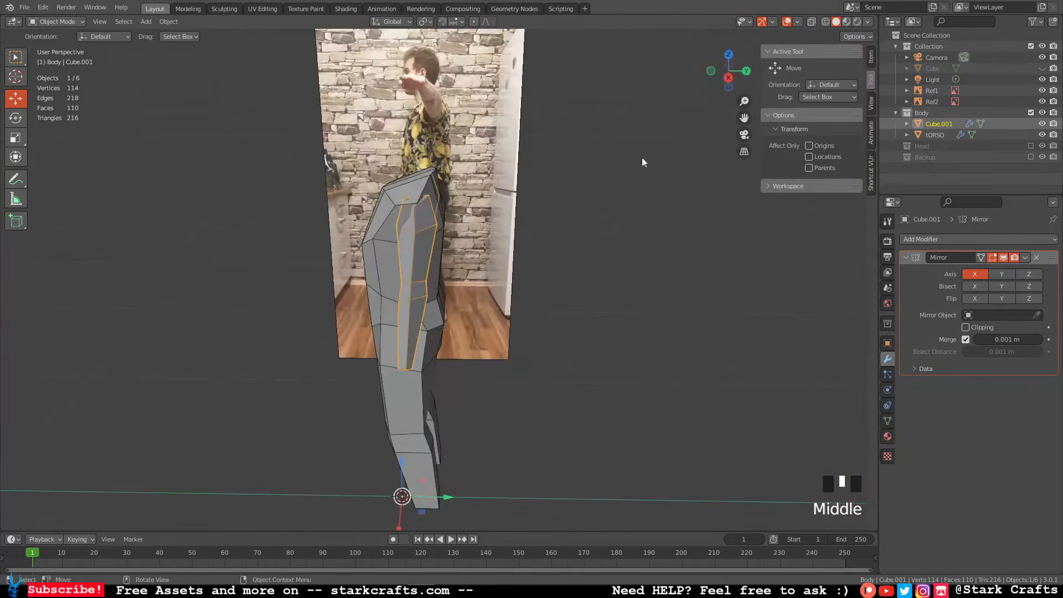
left_click(730, 78)
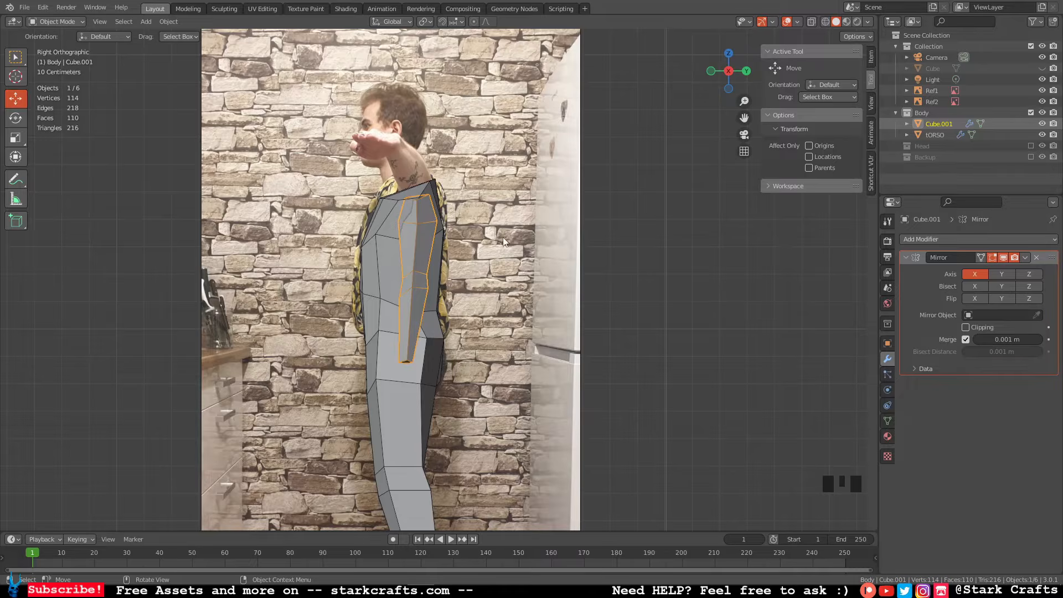
middle_click_drag(484, 258, 576, 258)
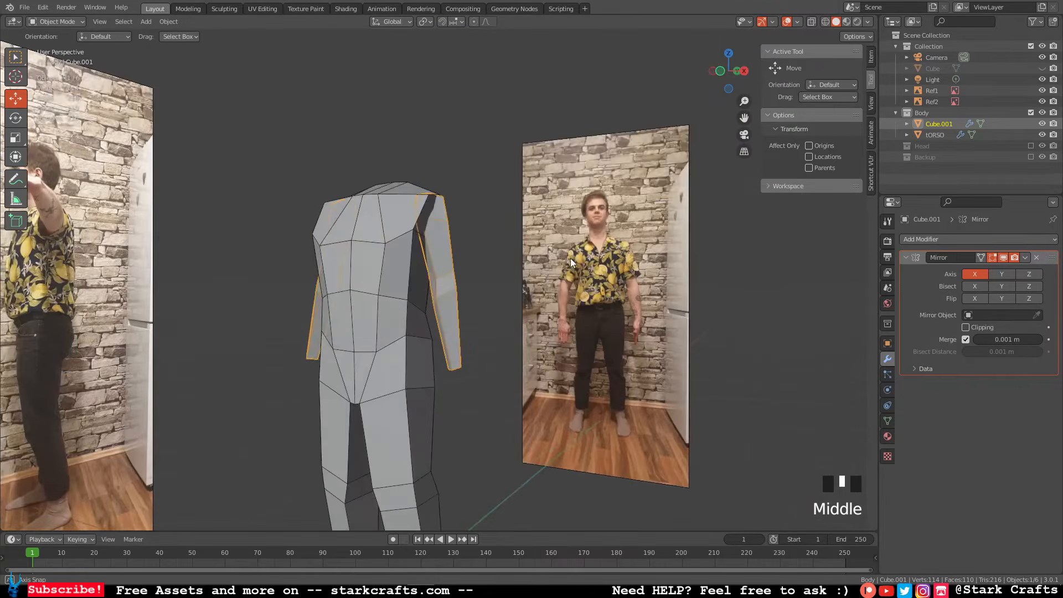
left_click(720, 72)
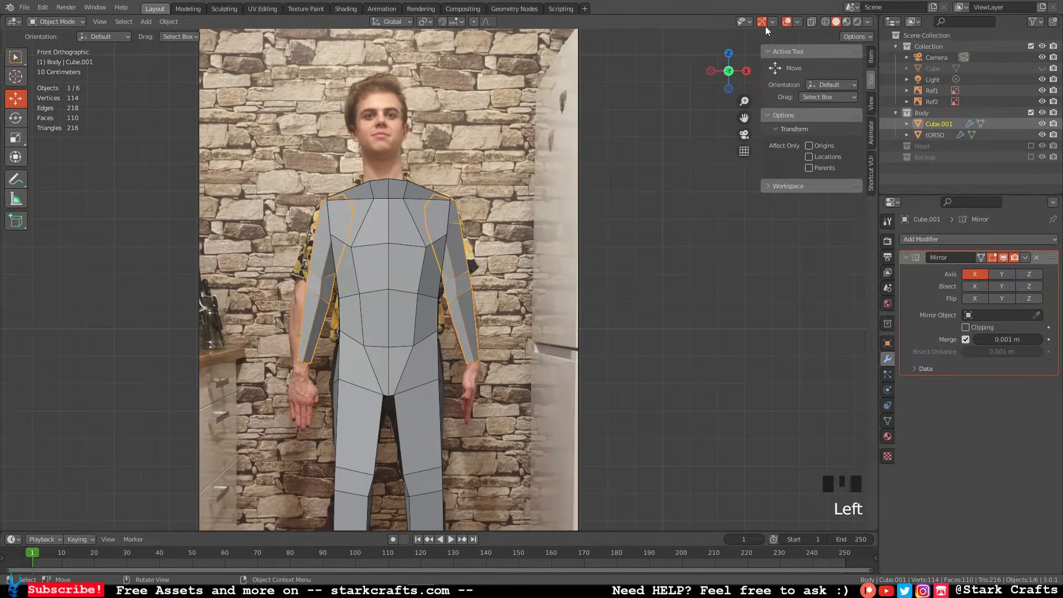
Hide the arm mesh to inspect the photographed arms beside the torso, and show the arm mesh again.
left_click(1042, 124)
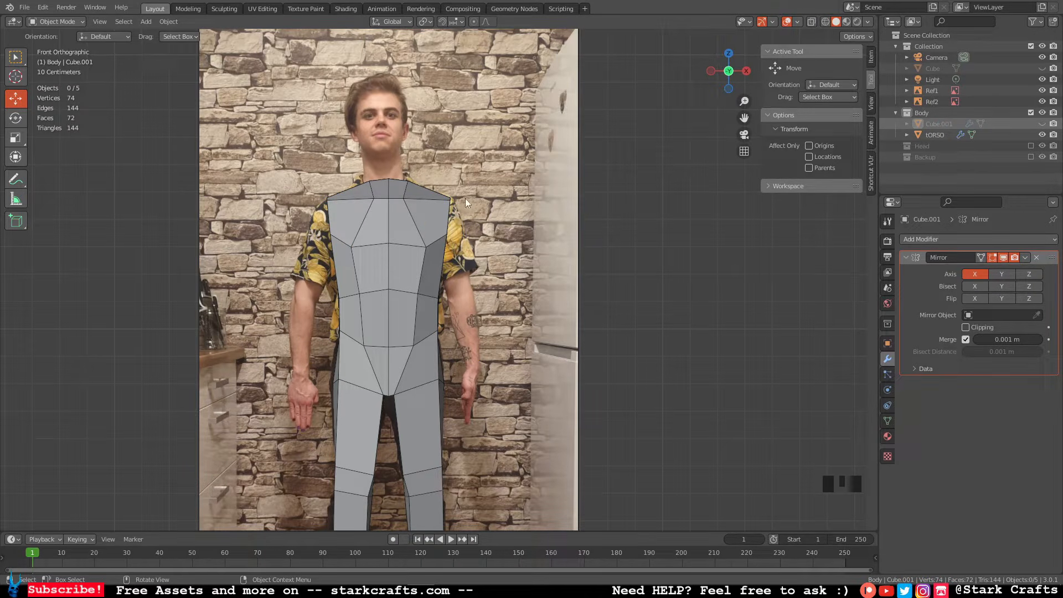
left_click(292, 367)
left_click(299, 375)
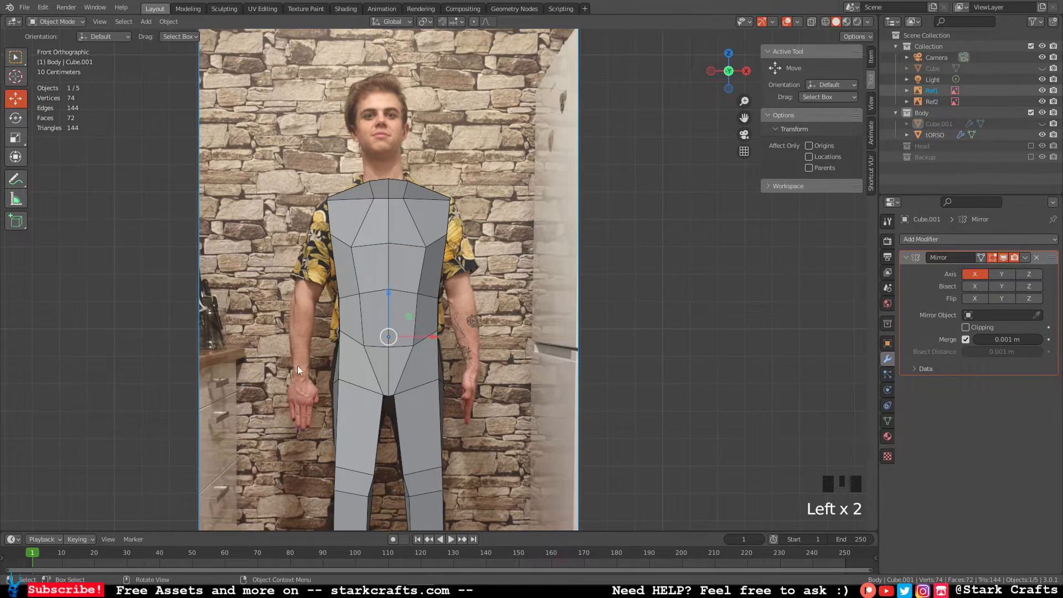
left_click(666, 205)
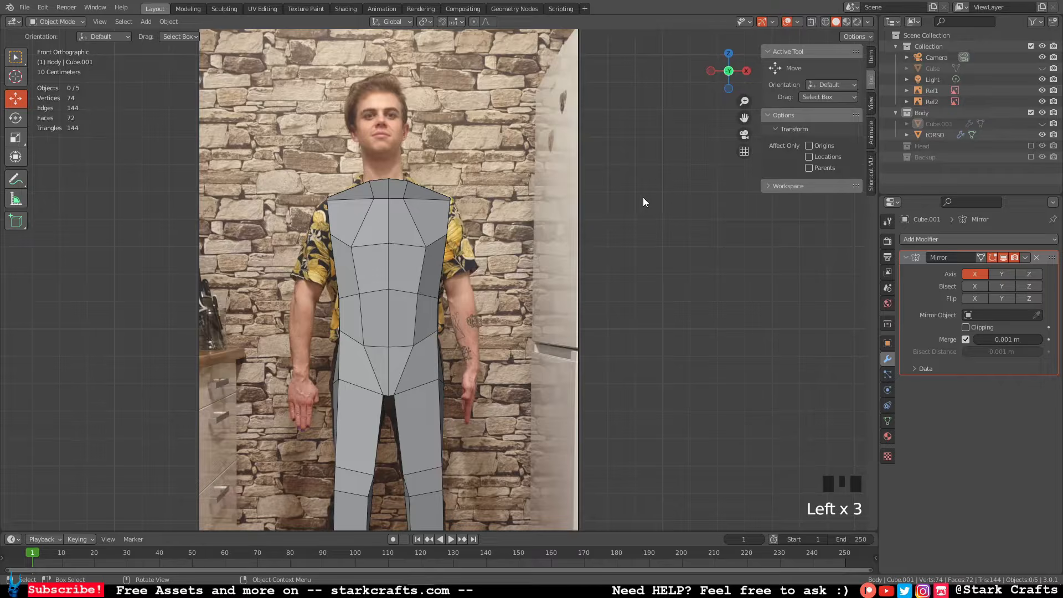
scroll(643, 197, "up", 2)
left_click(1042, 124)
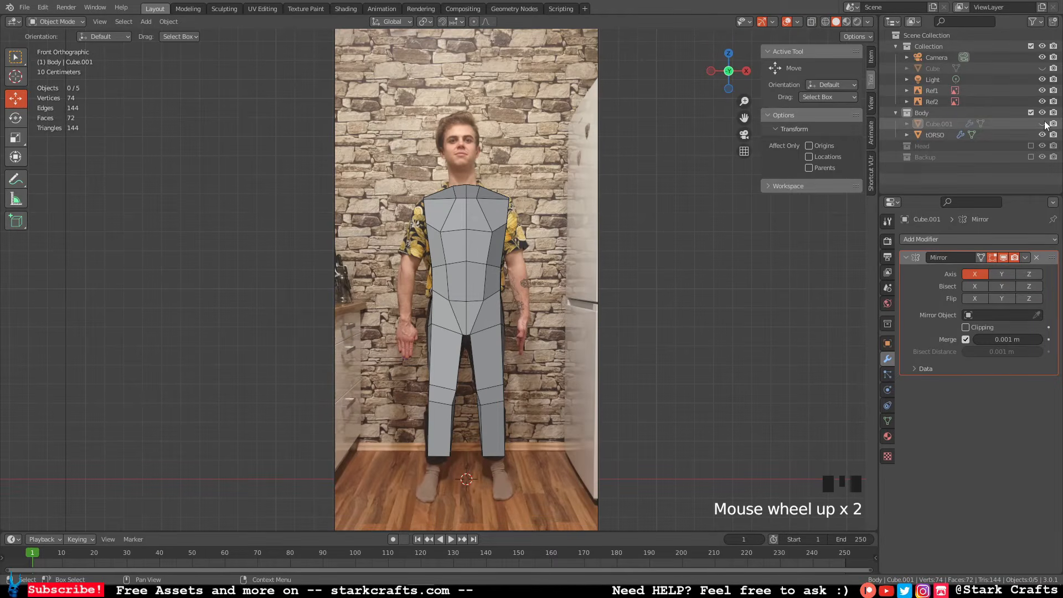
Put the arm mesh into Edit Mode and show it together with the torso in the right side view.
left_click(520, 259)
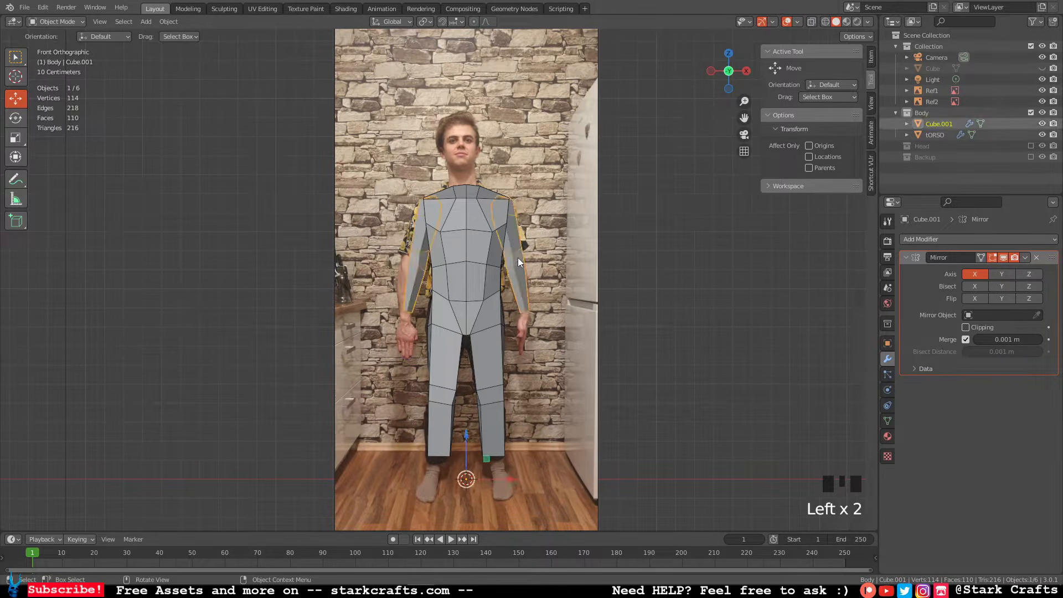
key("Tab")
scroll(578, 237, "up", 1)
scroll(561, 245, "down", 3)
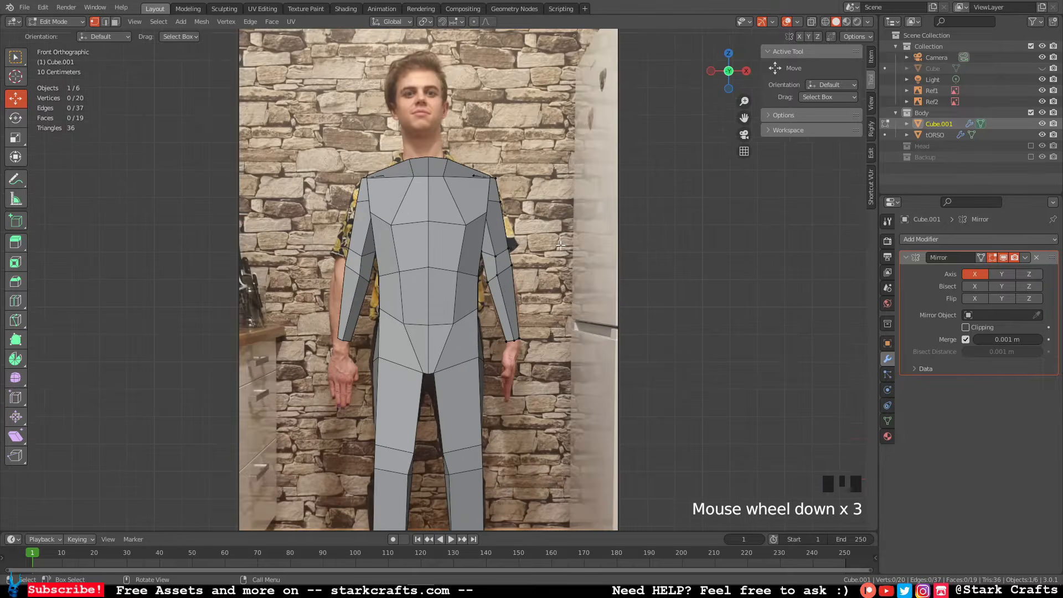
middle_click_drag(529, 280, 507, 257, "shift")
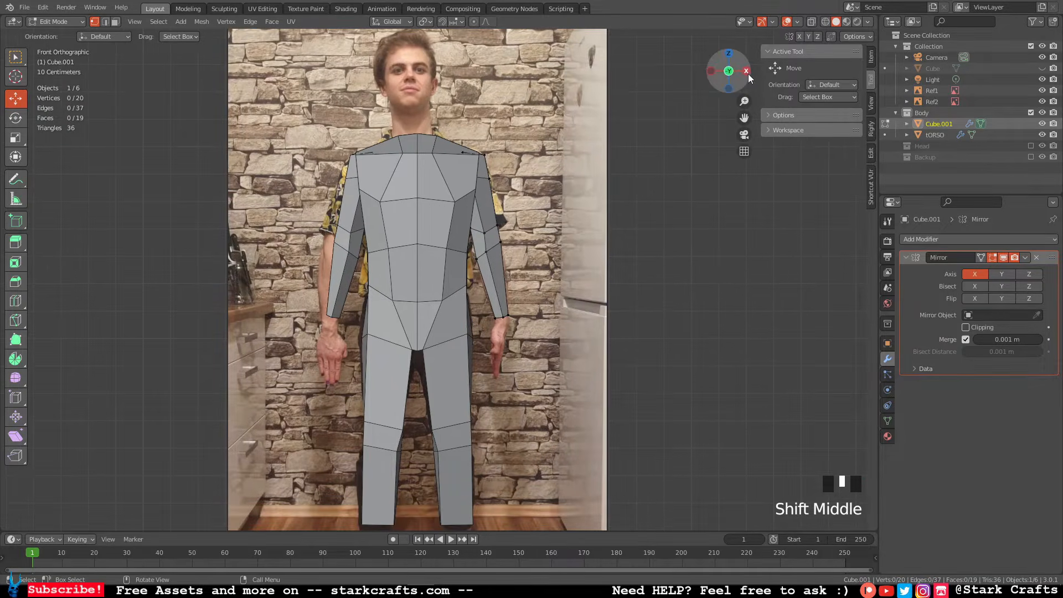
left_click(746, 71)
scroll(500, 224, "up", 1)
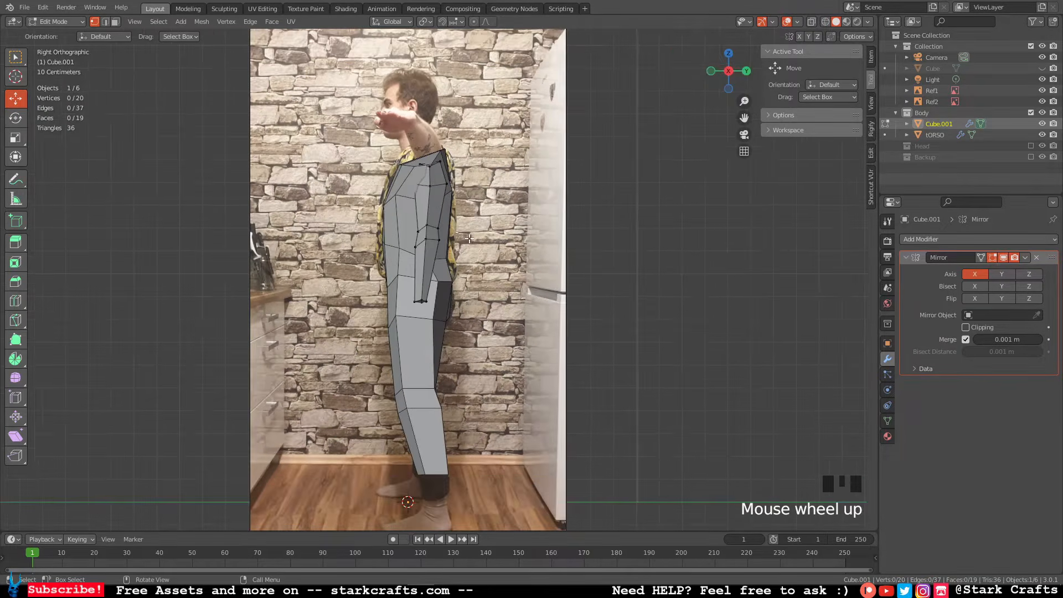
In the side view, move the arm's elbow vertices backward and its two front elbow vertices forward to shape the elbow.
scroll(470, 238, "down", 1)
left_click_drag(450, 259, 392, 211)
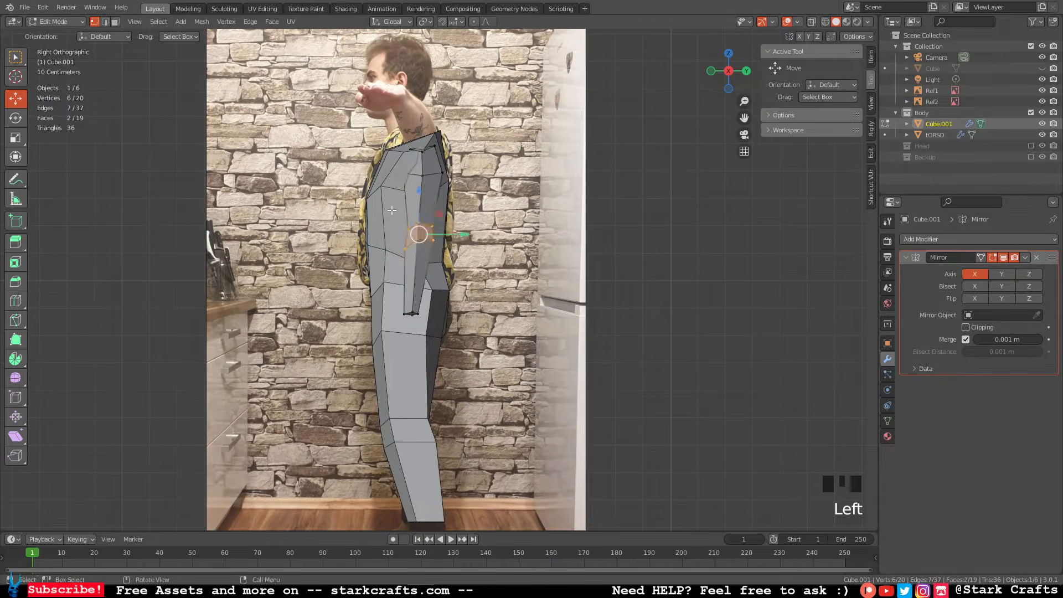
left_click_drag(467, 236, 475, 235)
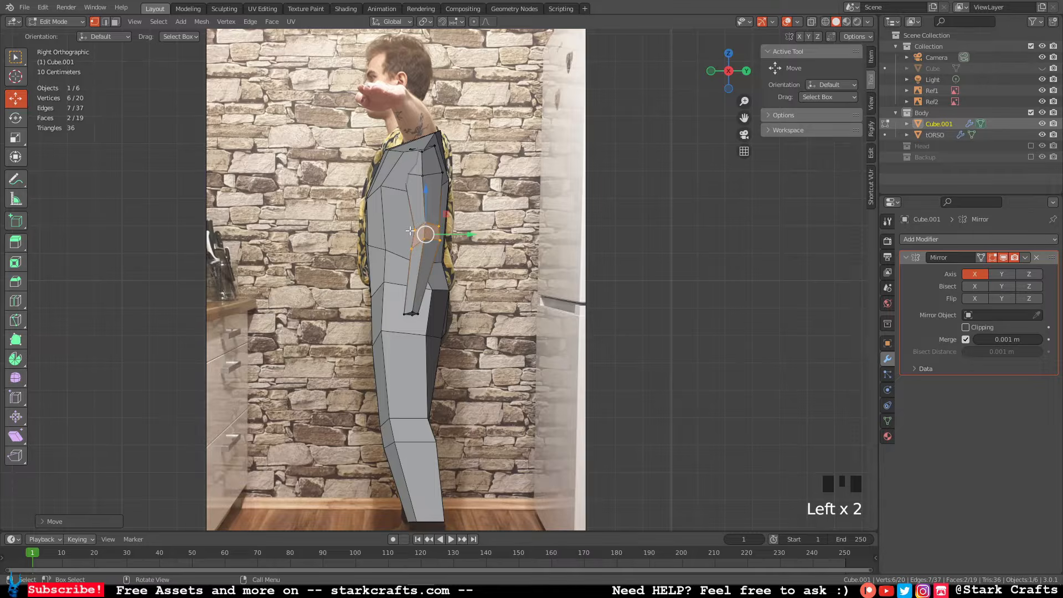
left_click(411, 230)
left_click(412, 248, "shift")
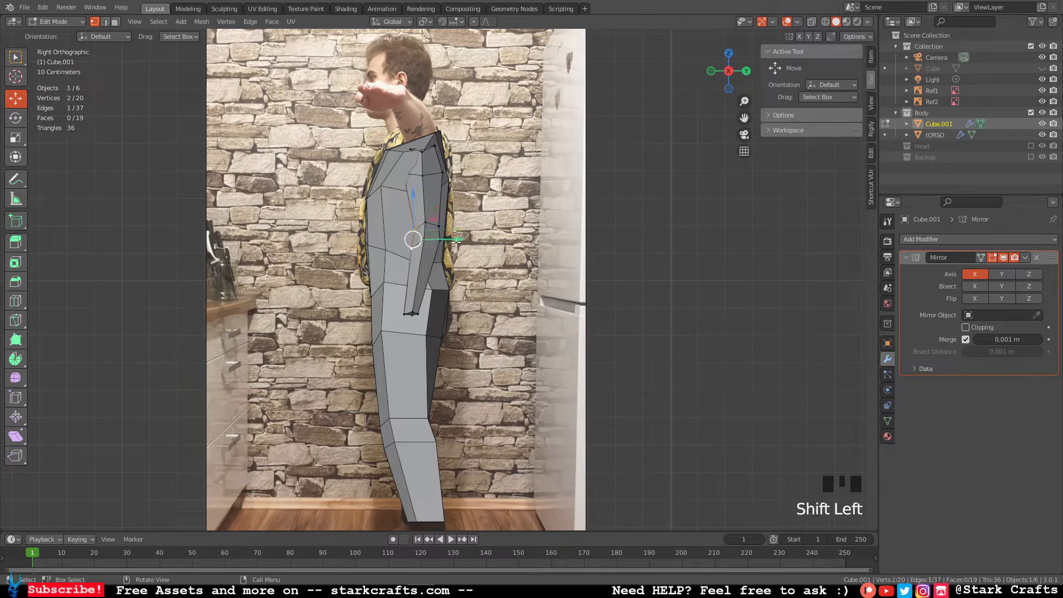
left_click_drag(456, 241, 449, 240)
Adjust the upper arm's vertex near the armpit in perspective and compare the arm with the reference from the front.
left_click(408, 177)
middle_click_drag(408, 177, 468, 166)
left_click_drag(472, 165, 475, 159)
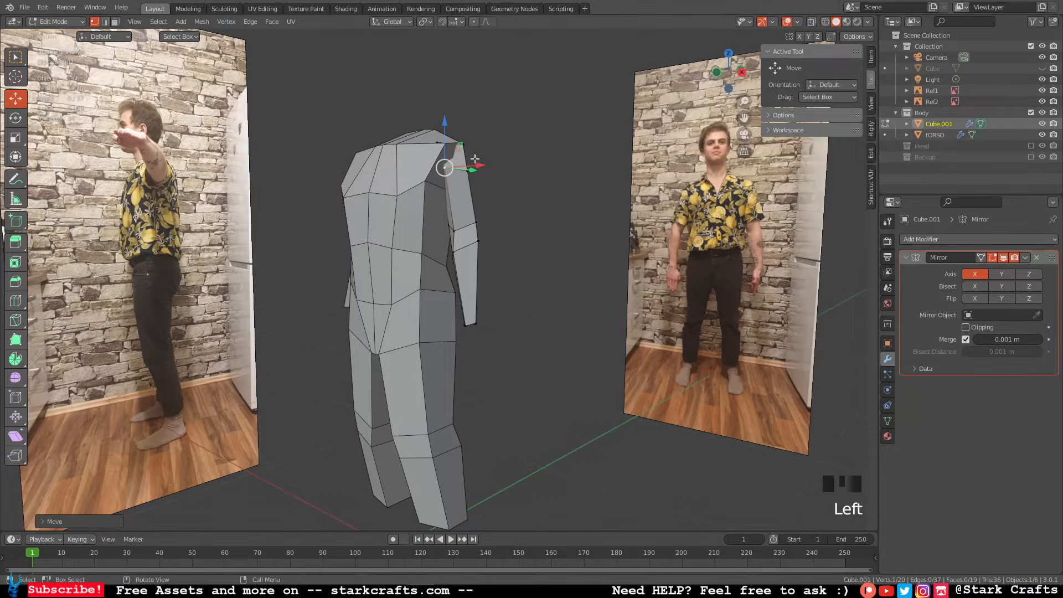
left_click(727, 79)
middle_click_drag(582, 146, 558, 191, "shift")
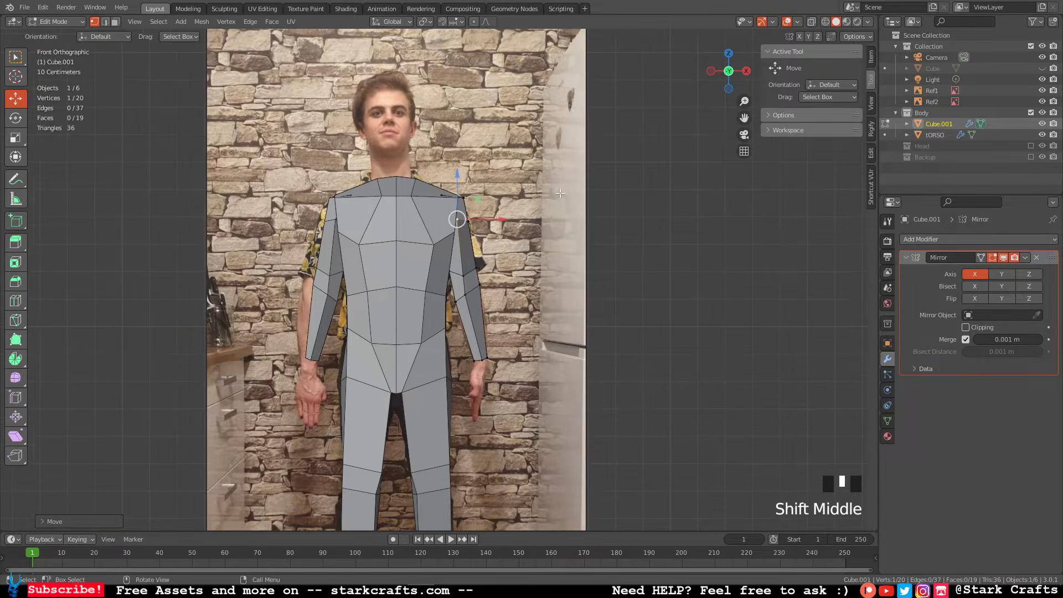
scroll(557, 192, "up", 1)
scroll(558, 191, "down", 2)
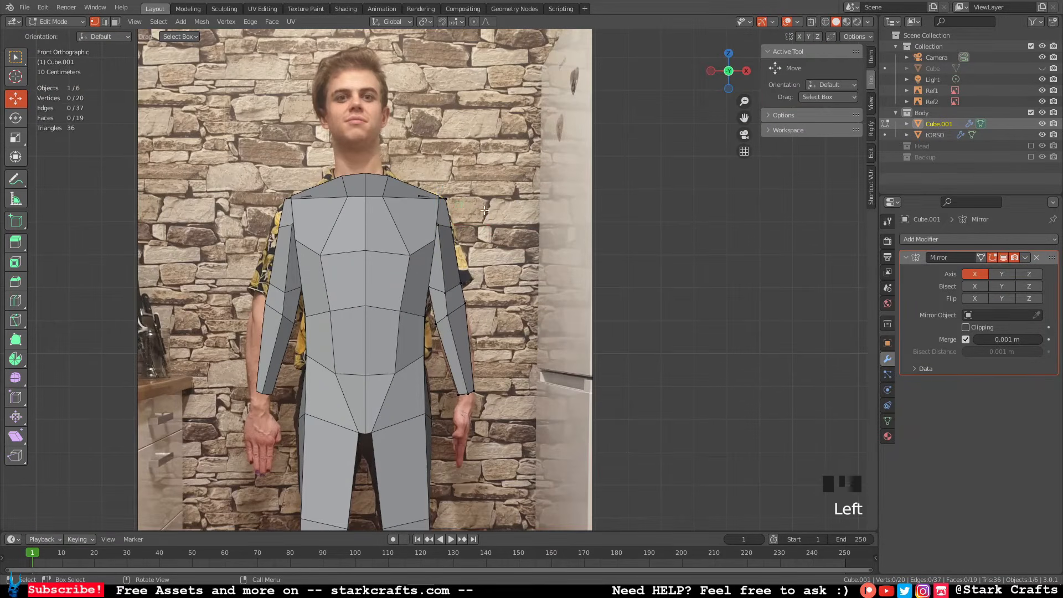
Put the torso mesh into Edit Mode and move its shoulder edge inward and slightly up where it meets the arm.
key("Tab")
left_click(389, 232)
key("Tab")
left_click(438, 198)
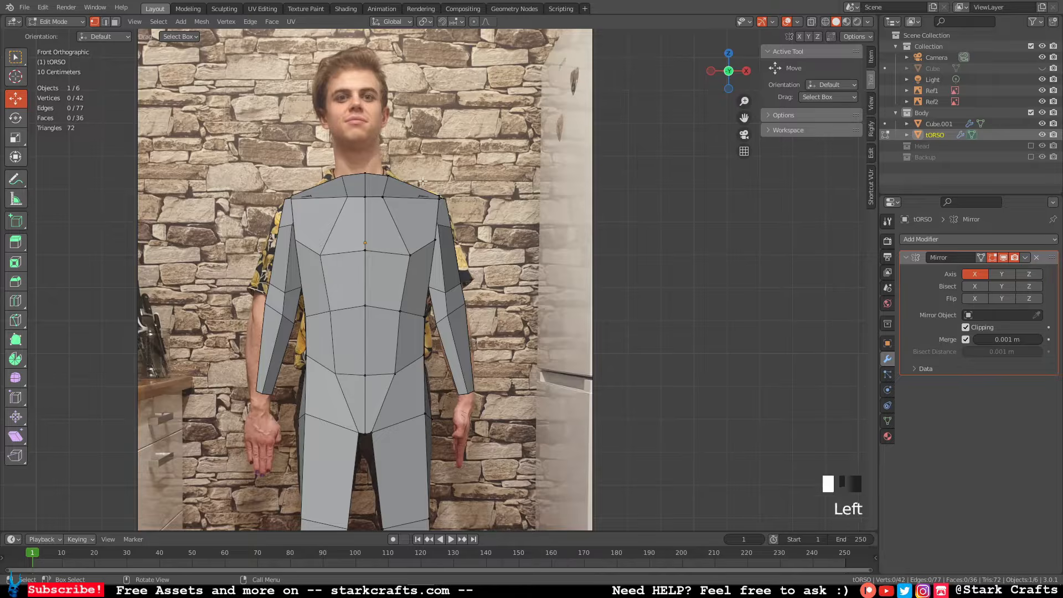
left_click_drag(480, 195, 459, 192)
left_click_drag(418, 152, 421, 148)
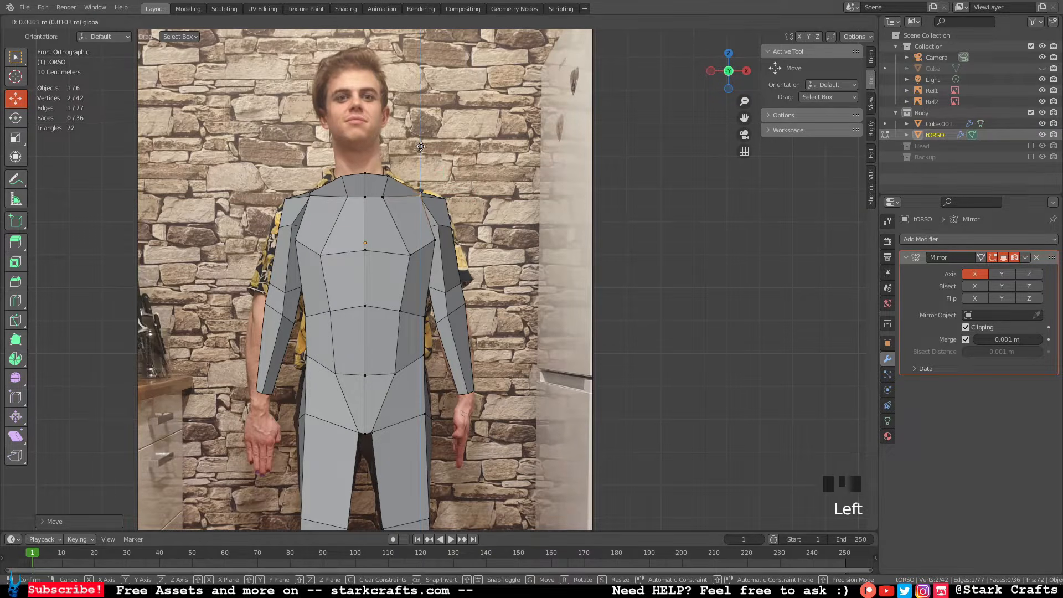
middle_click_drag(434, 153, 470, 223)
left_click_drag(449, 208, 457, 208)
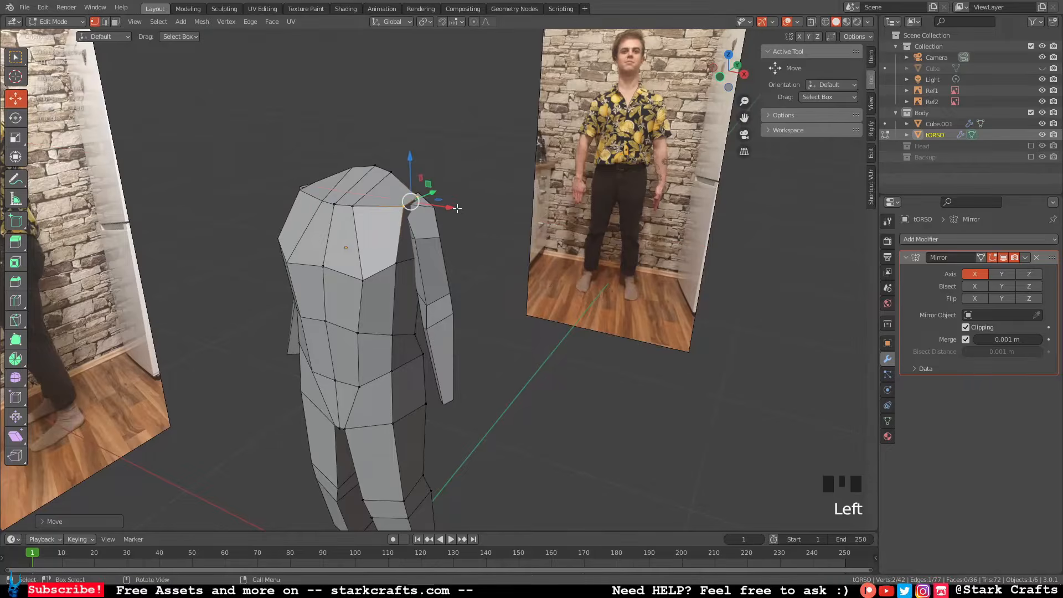
middle_click_drag(457, 208, 475, 195)
left_click_drag(469, 197, 461, 198)
Reposition the vertex at the side of the torso's chest beside the arm and return the torso to Object Mode.
middle_click_drag(461, 198, 386, 246)
left_click(391, 239)
left_click_drag(408, 243, 428, 242)
middle_click_drag(428, 242, 516, 262)
left_click(508, 249)
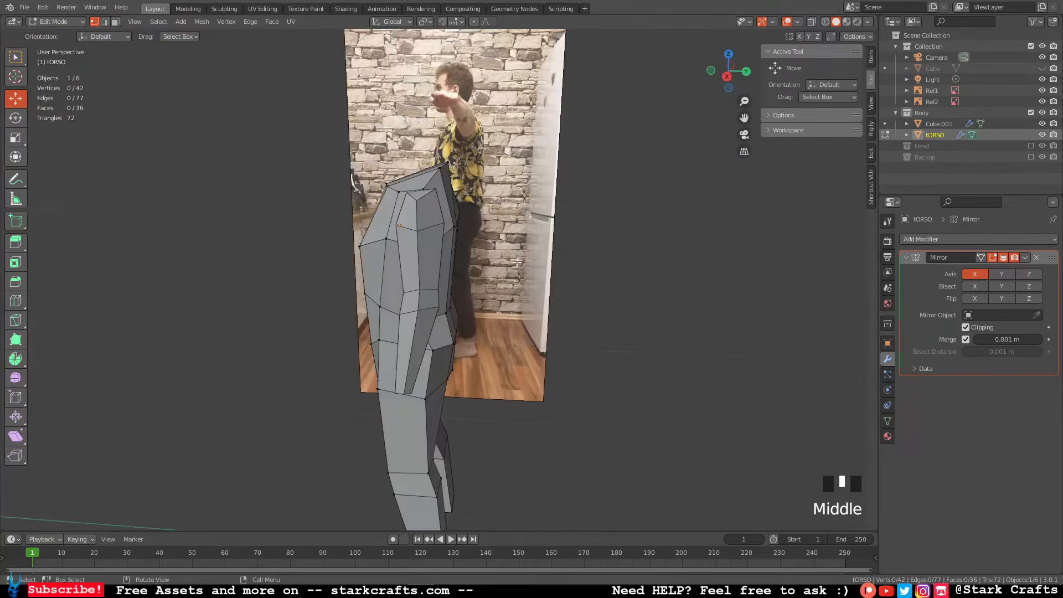
left_click(726, 76)
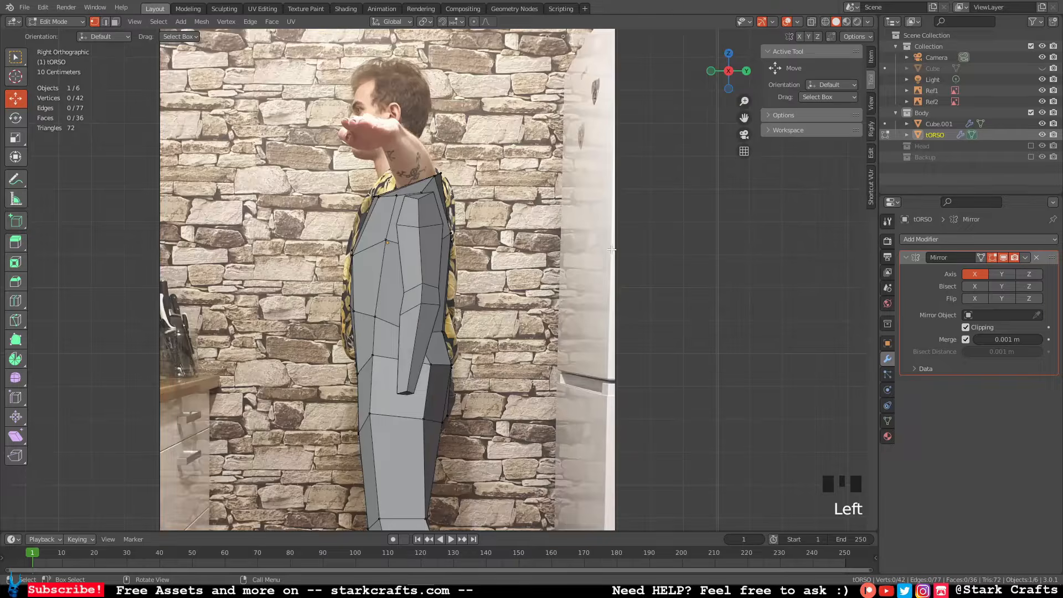
key("Tab")
middle_click_drag(612, 250, 587, 200, "shift")
scroll(512, 198, "up", 3)
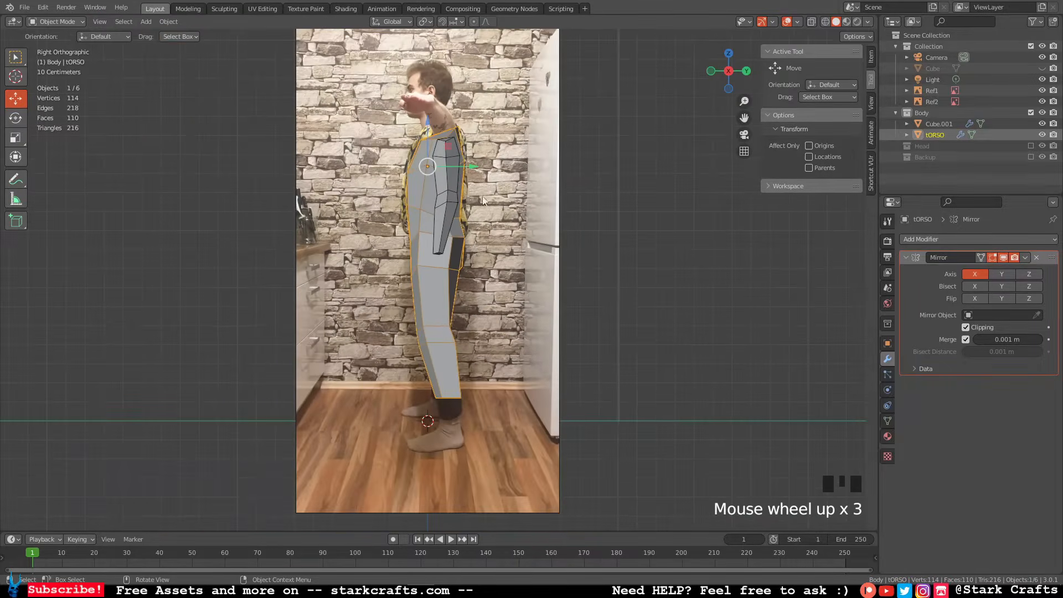
left_click(711, 71)
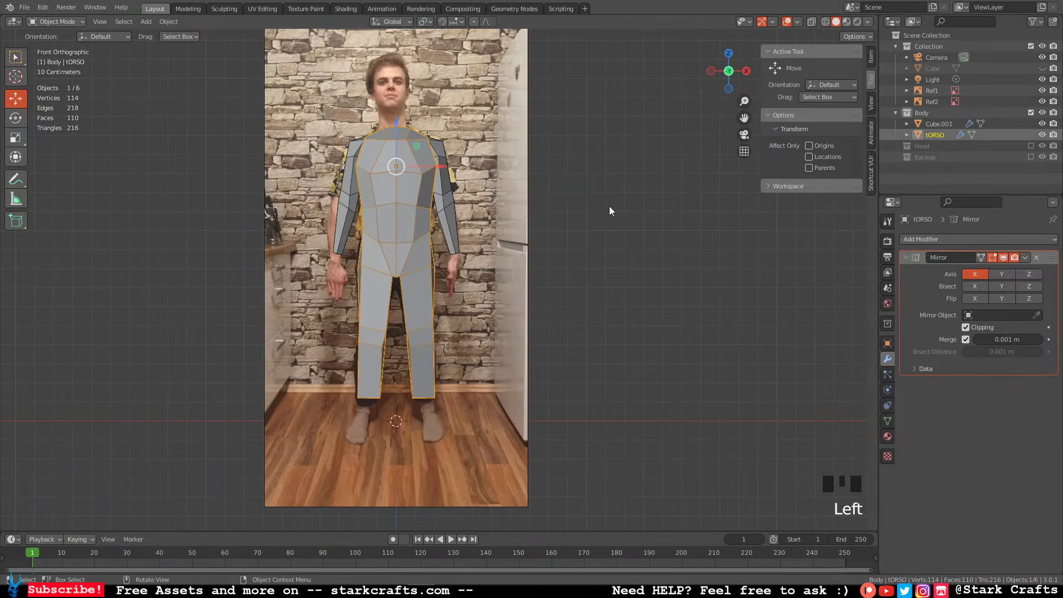
Put the arm mesh into Edit Mode and scale all of its vertices up slightly.
left_click(447, 195)
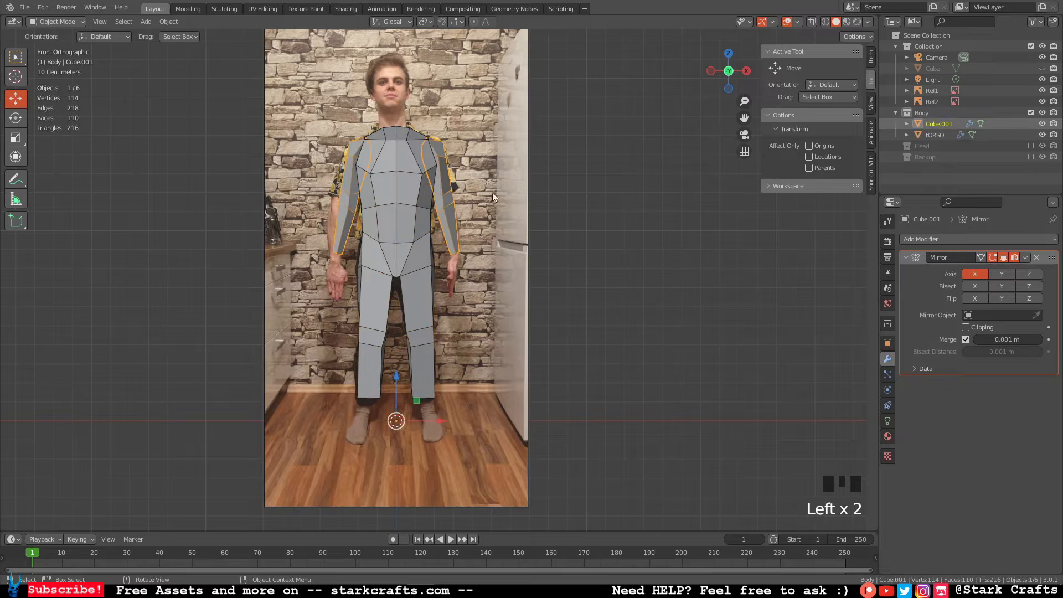
scroll(536, 178, "up", 1)
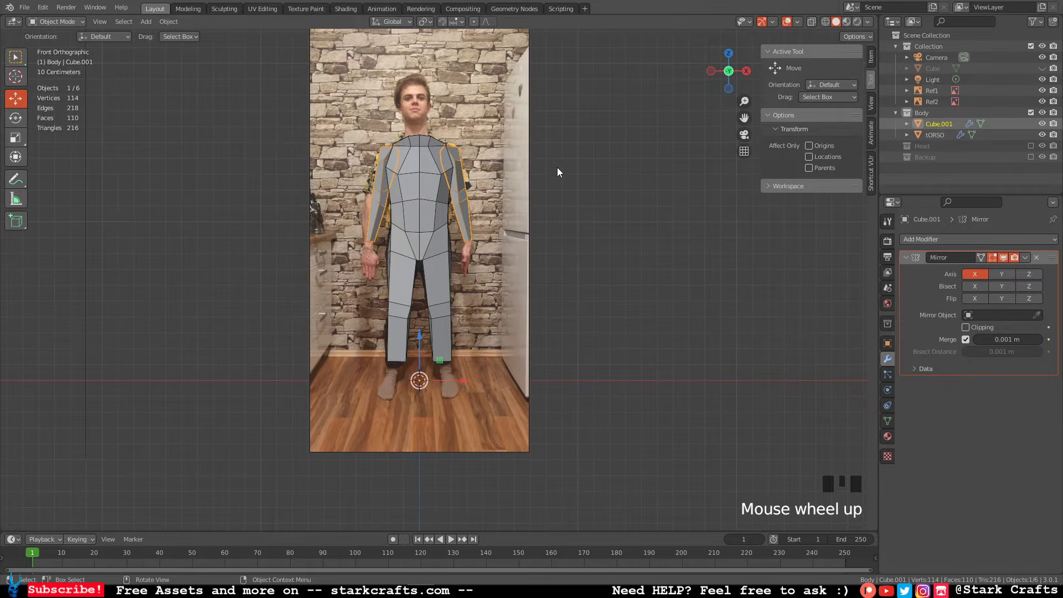
key("Tab")
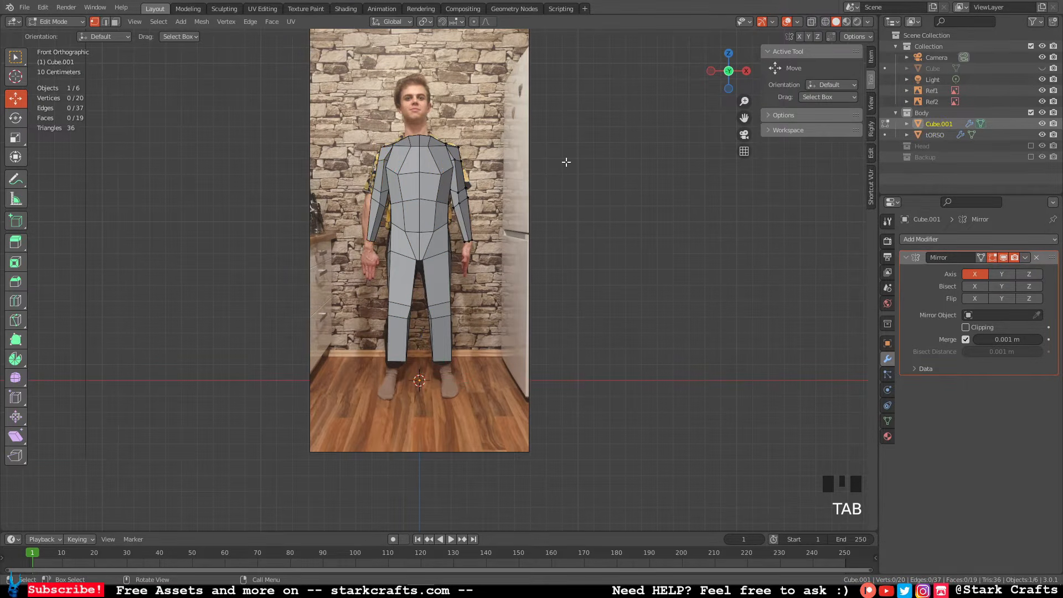
key("a")
key("s")
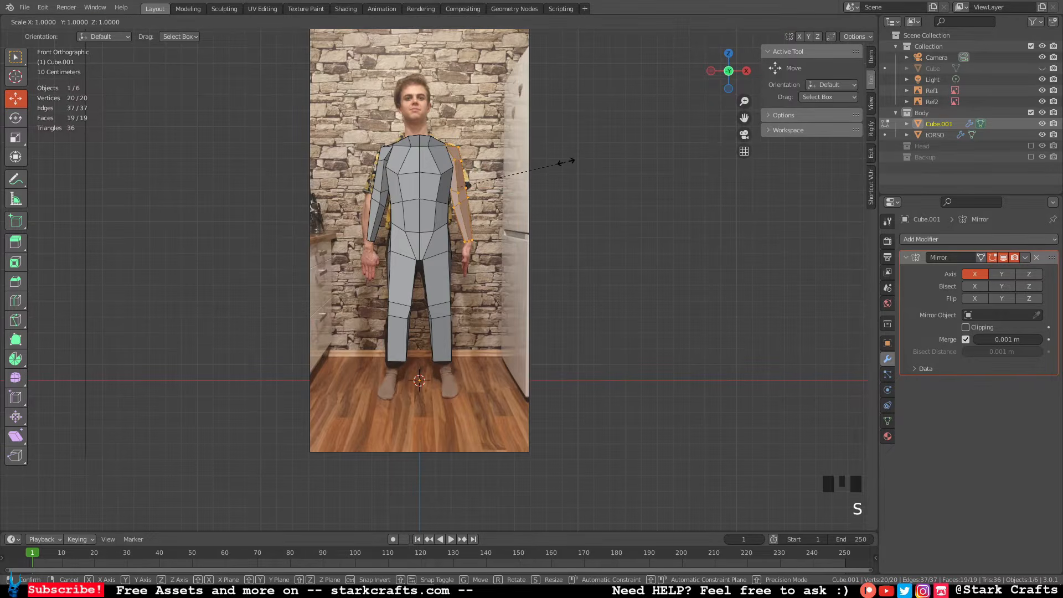
left_click(576, 157)
Move the whole arm to fit the shoulder in the front view, and shift one elbow vertex slightly outward.
scroll(424, 288, "up", 1)
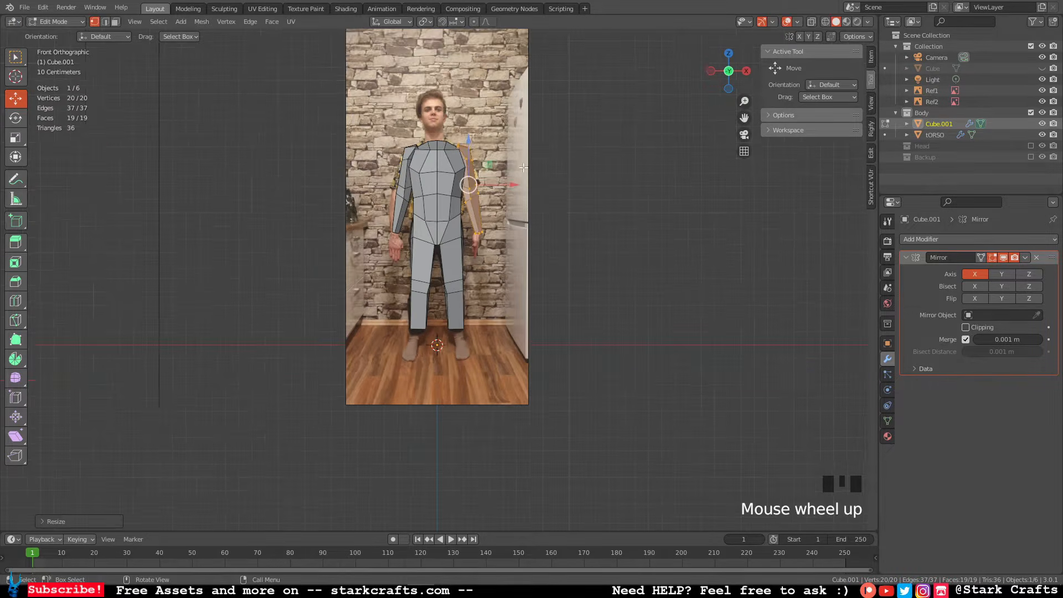
scroll(468, 165, "down", 3)
left_click_drag(431, 151, 526, 147)
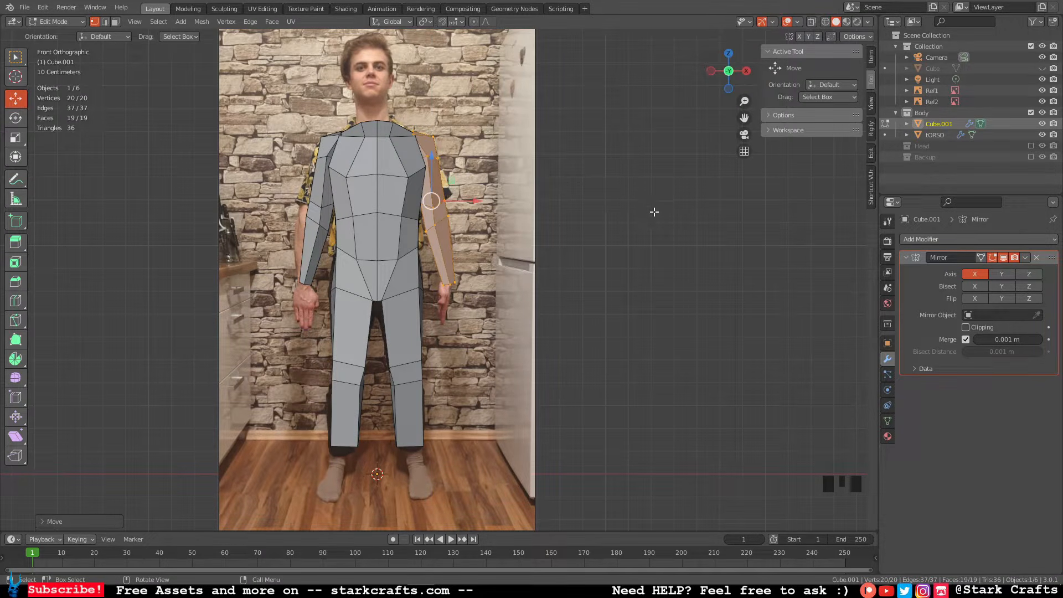
left_click(435, 208)
left_click_drag(474, 207, 480, 204)
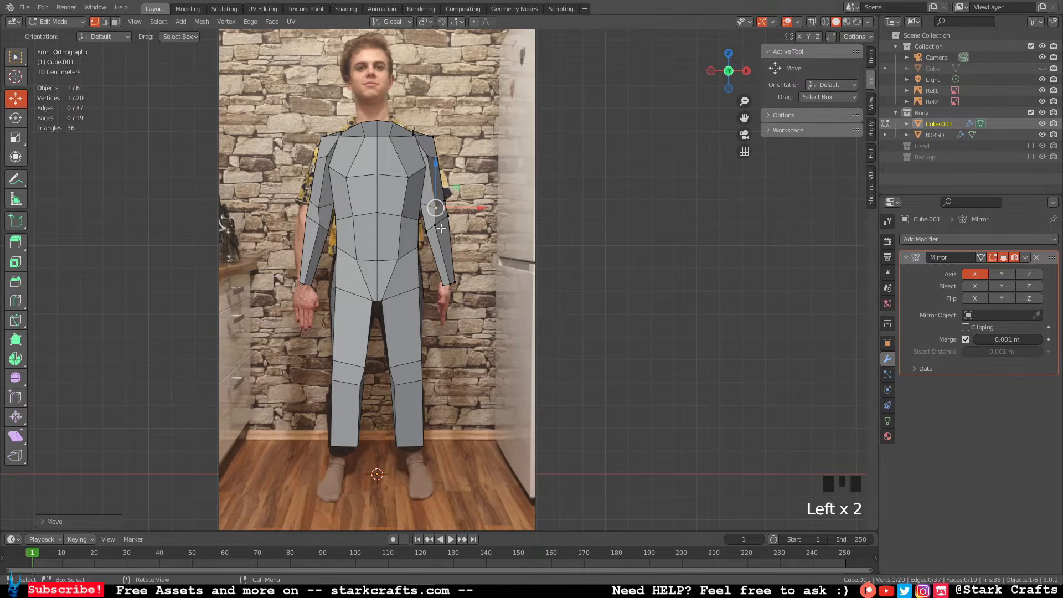
Show the body from the back and hide the Ref1 reference image blocking the view.
left_click(747, 72)
scroll(540, 207, "up", 1)
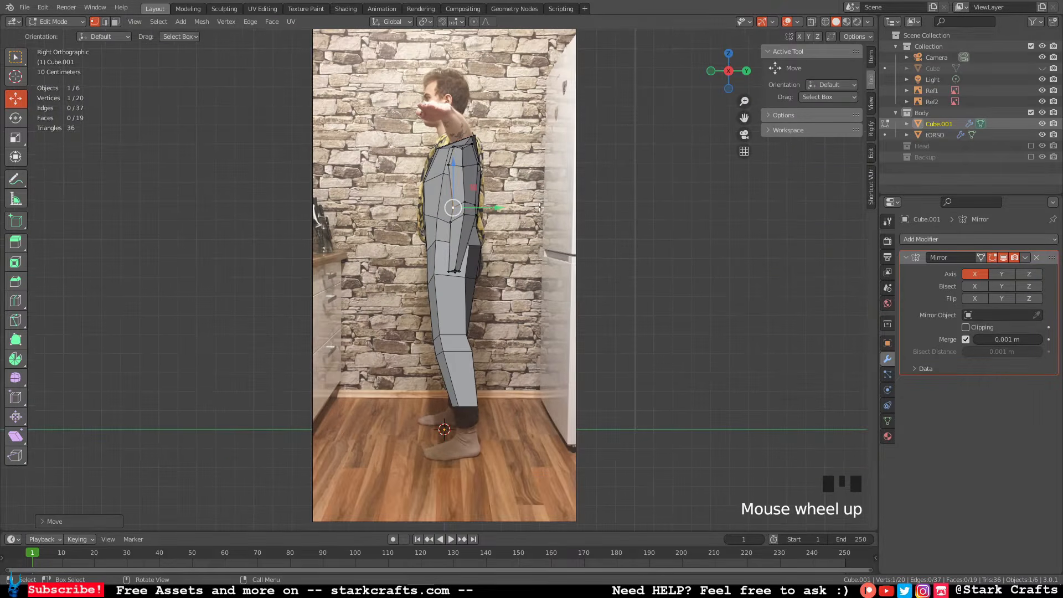
middle_click_drag(540, 206, 624, 100)
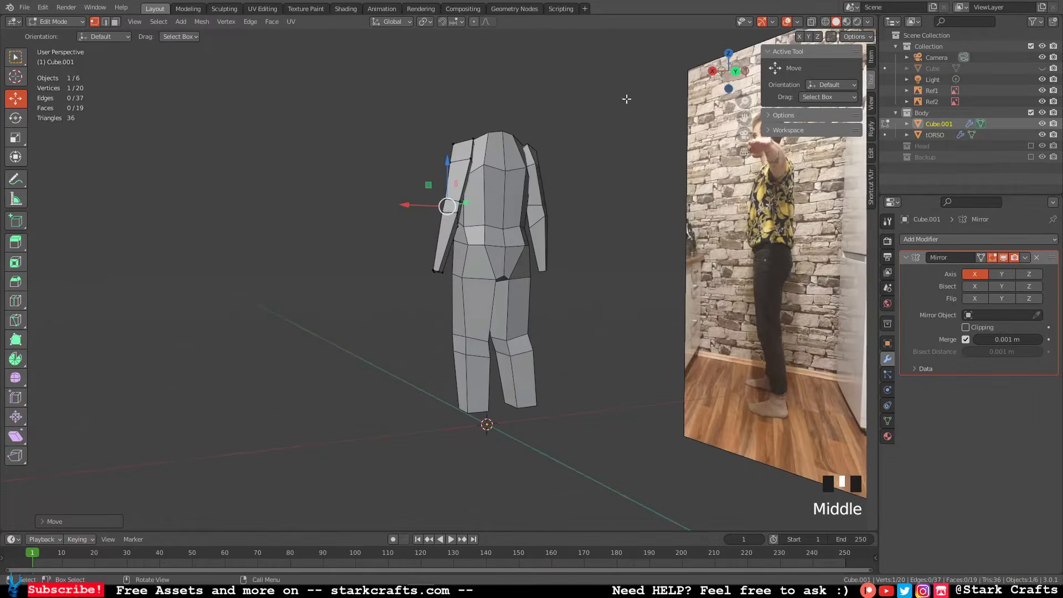
left_click(737, 64)
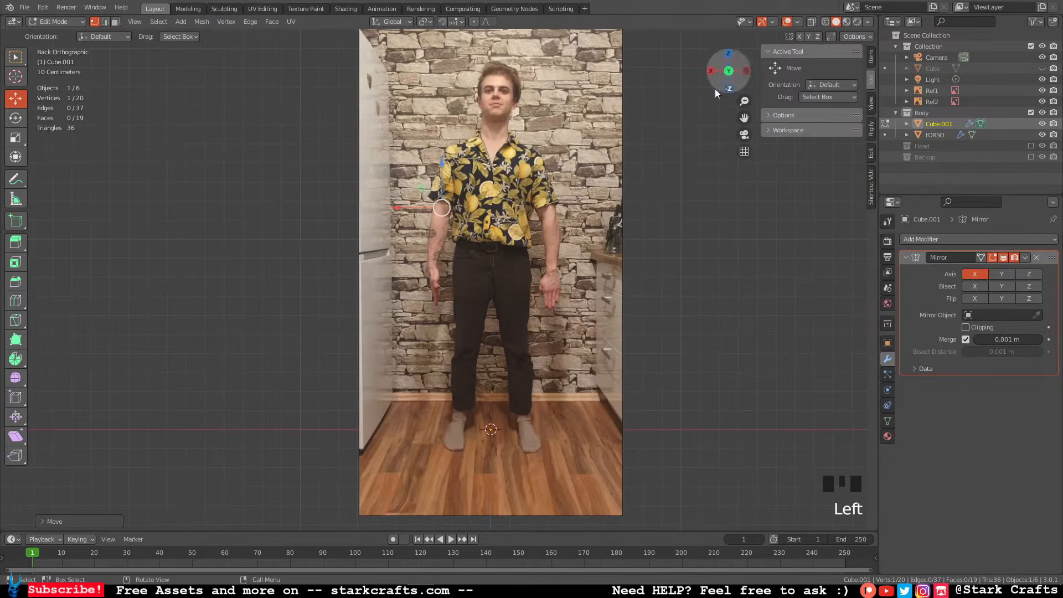
left_click(1042, 90)
scroll(561, 176, "up", 1)
scroll(497, 184, "down", 4)
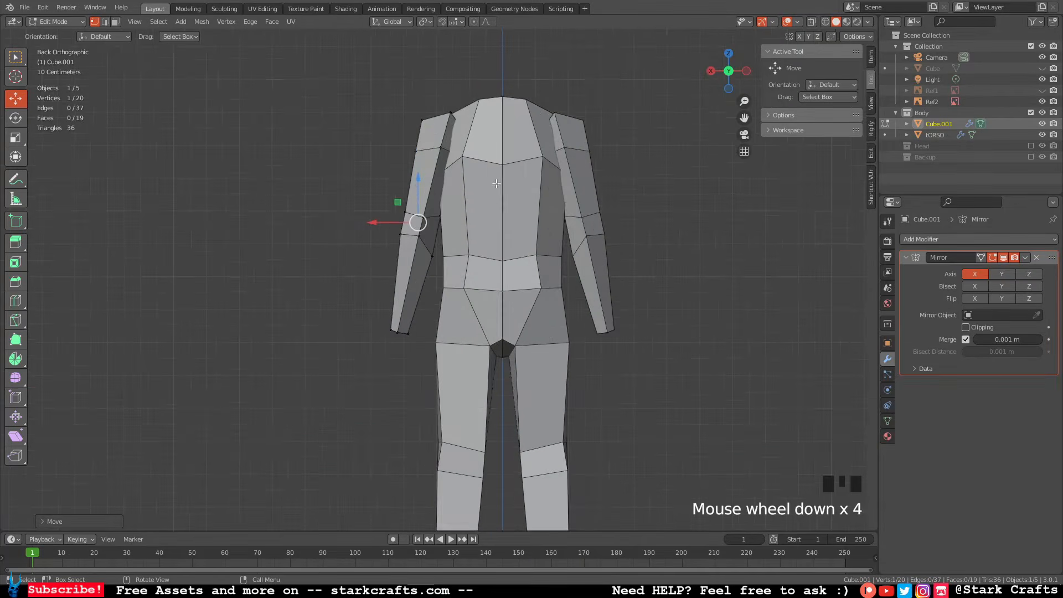
In the back view, move the arm's outer vertices at the upper arm and below the elbow outward.
left_click(402, 210)
left_click(414, 155)
left_click_drag(383, 153, 368, 151)
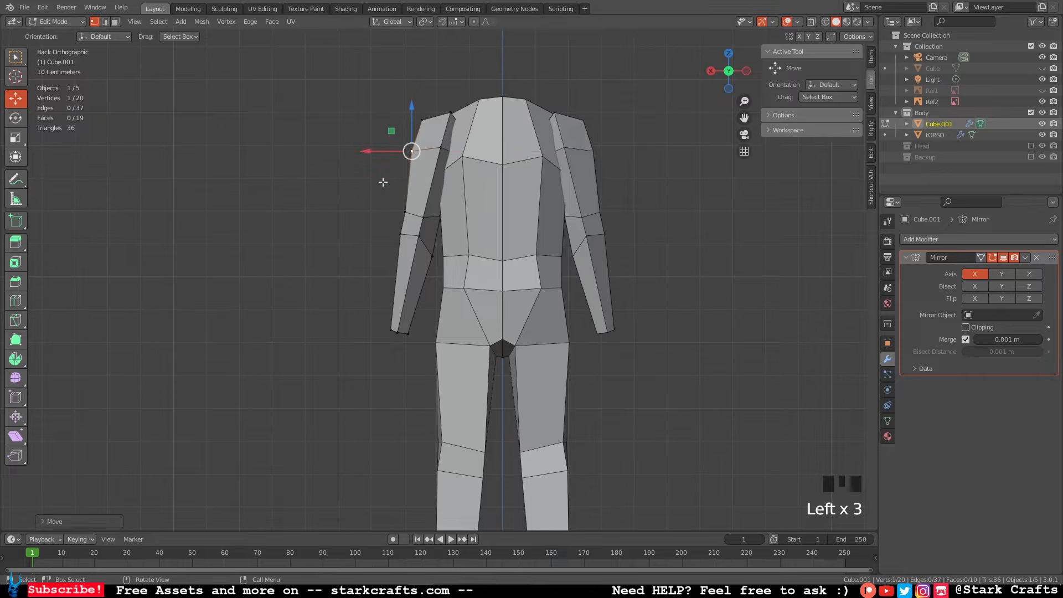
left_click(396, 235)
left_click_drag(351, 233, 351, 232)
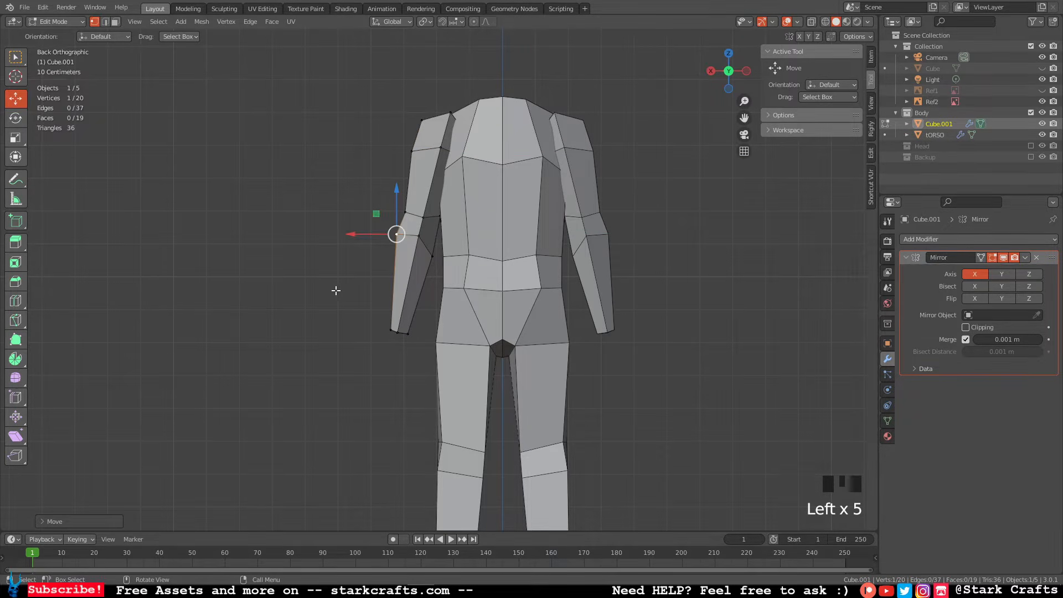
Move the shoulder's outer corner vertex inward and adjust the arm's inner vertices at the shoulder top and armpit.
scroll(336, 291, "up", 1)
left_click(398, 152)
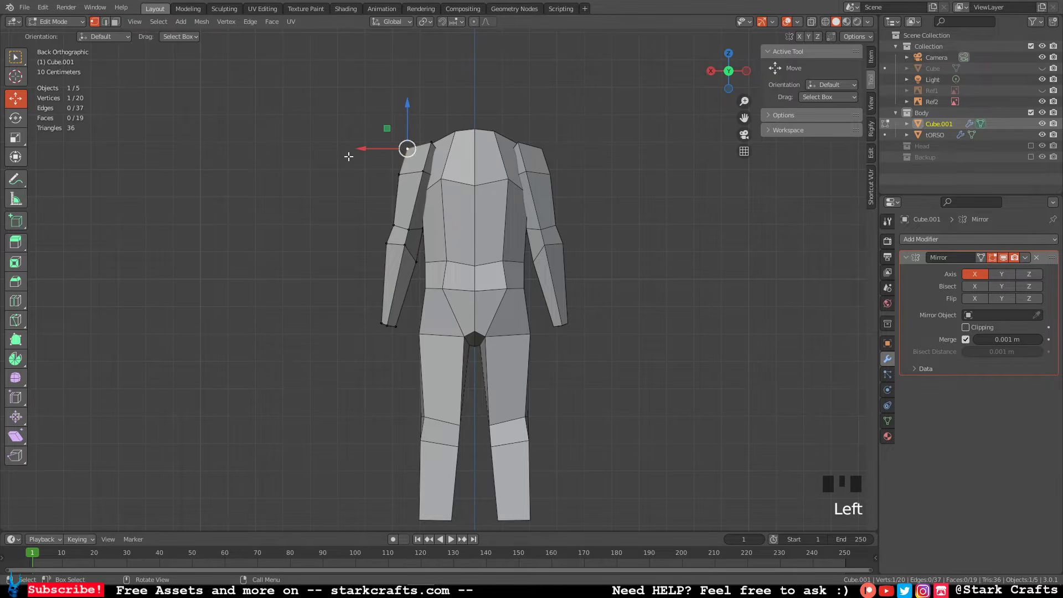
left_click_drag(359, 149, 365, 150)
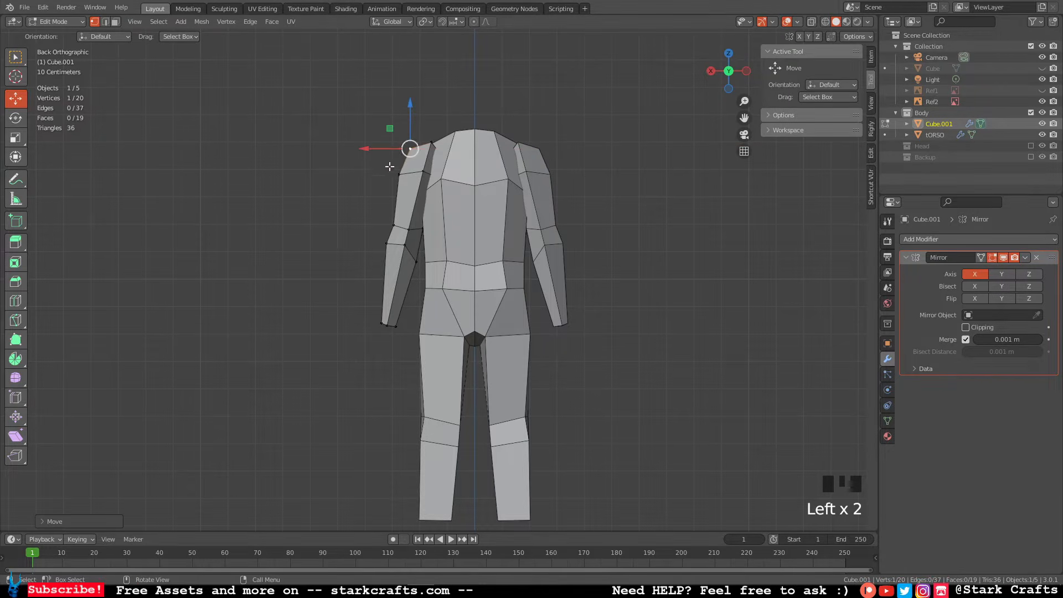
left_click(432, 147)
left_click_drag(431, 114, 422, 141)
left_click(422, 171)
left_click_drag(423, 184, 430, 183)
Examine the body from the front with the arm mesh shown and hidden, leaving the arm mesh shown.
middle_click_drag(430, 182, 598, 225)
left_click(739, 76)
scroll(628, 205, "up", 1)
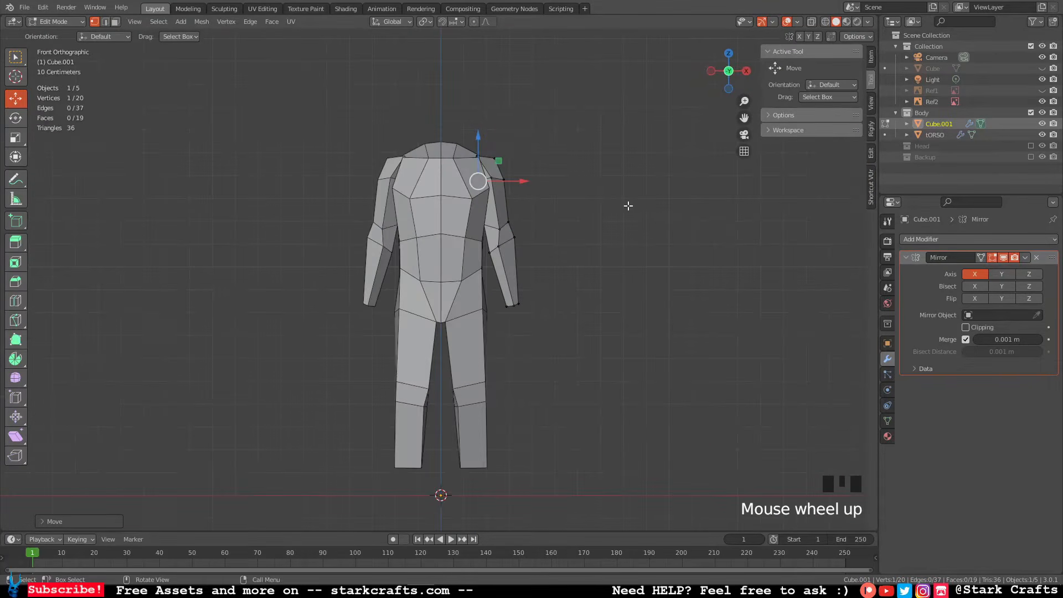
left_click(634, 200)
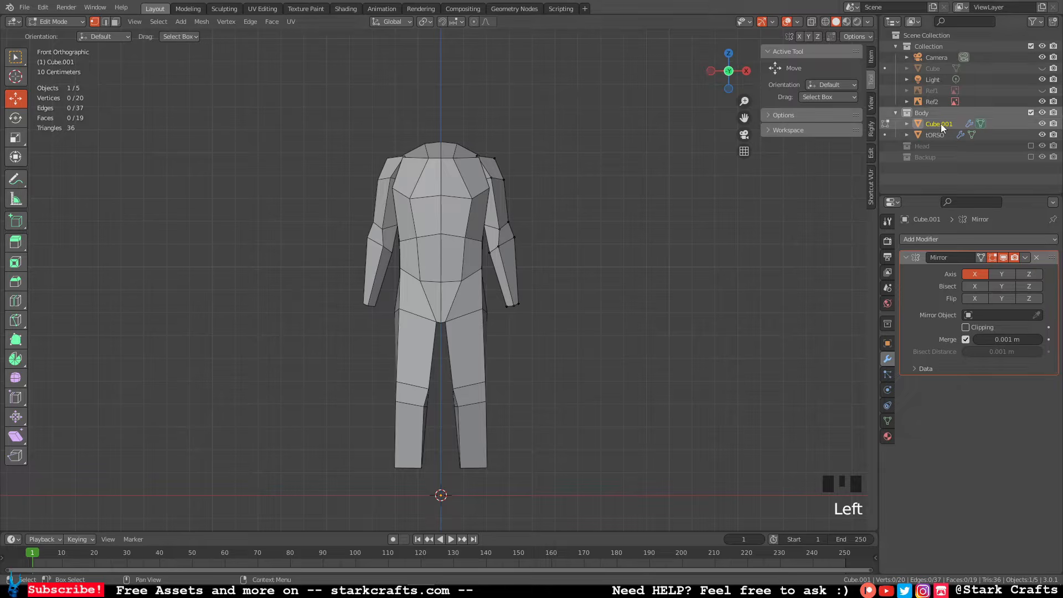
middle_click_drag(696, 228, 677, 216, "shift")
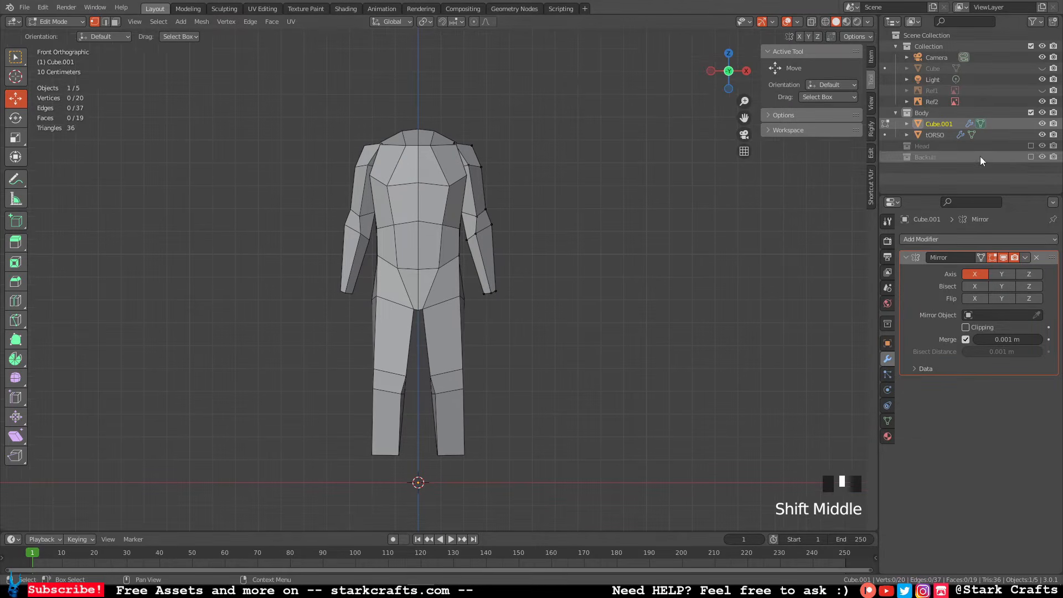
left_click(1045, 124)
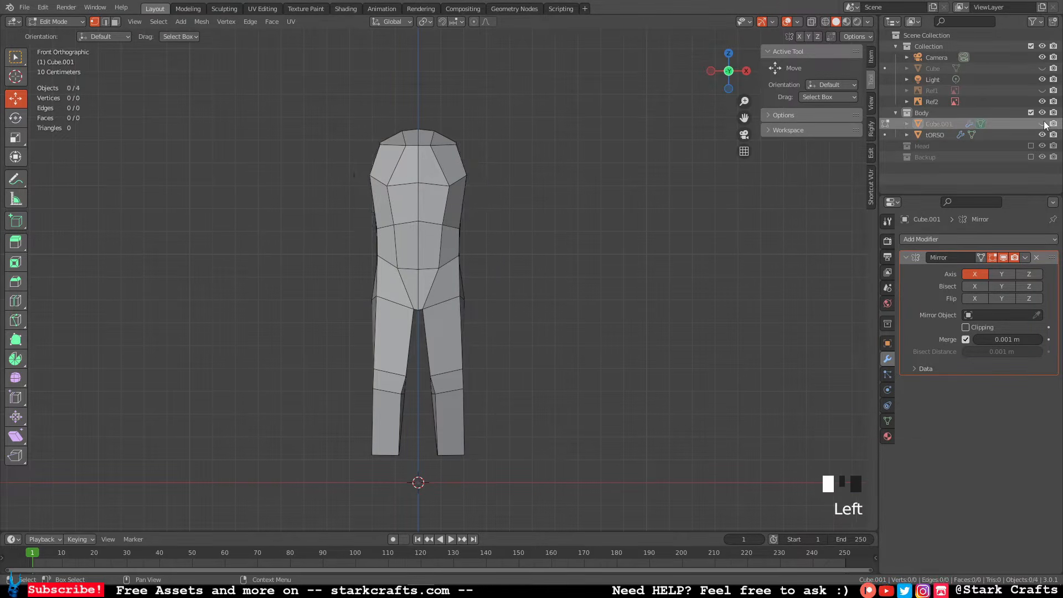
left_click(1045, 124)
left_click(1045, 124)
middle_click_drag(648, 255, 620, 284)
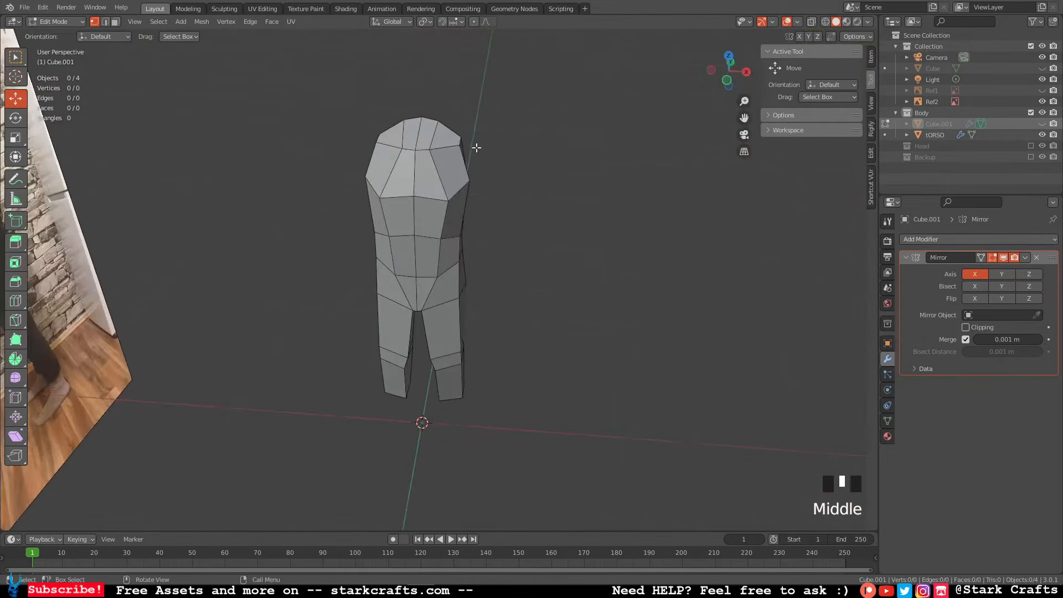
left_click(727, 81)
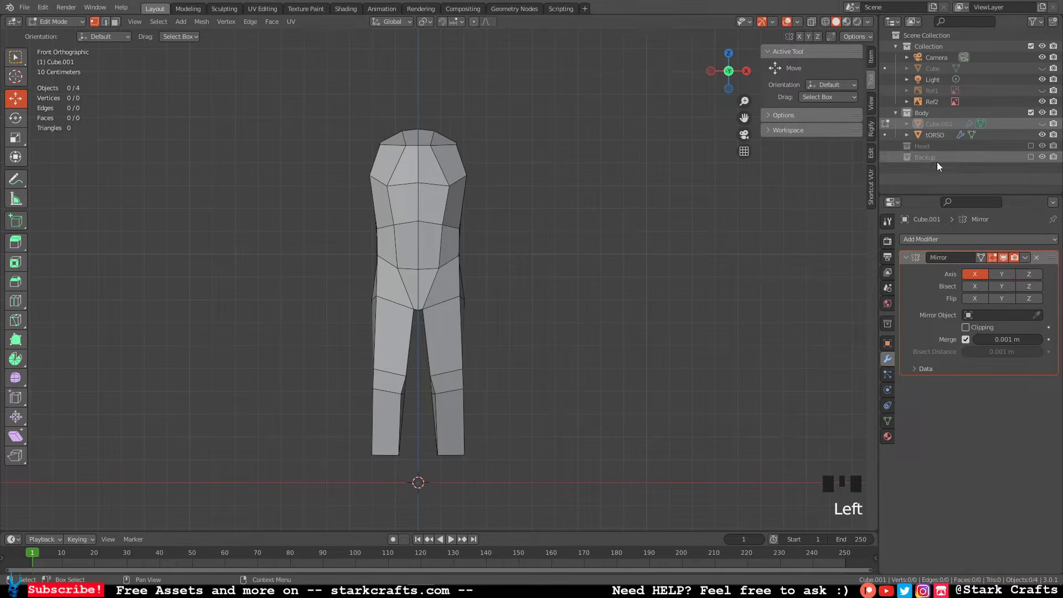
left_click(1042, 124)
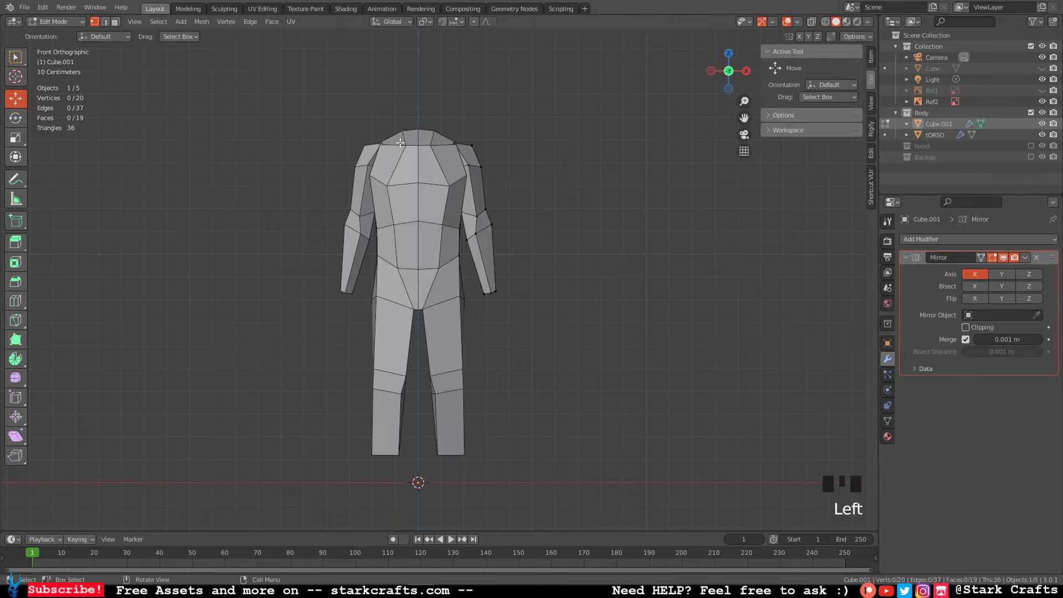
Examine the body model against the reference photos from several angles, including the front and the side.
middle_click_drag(677, 208, 742, 242)
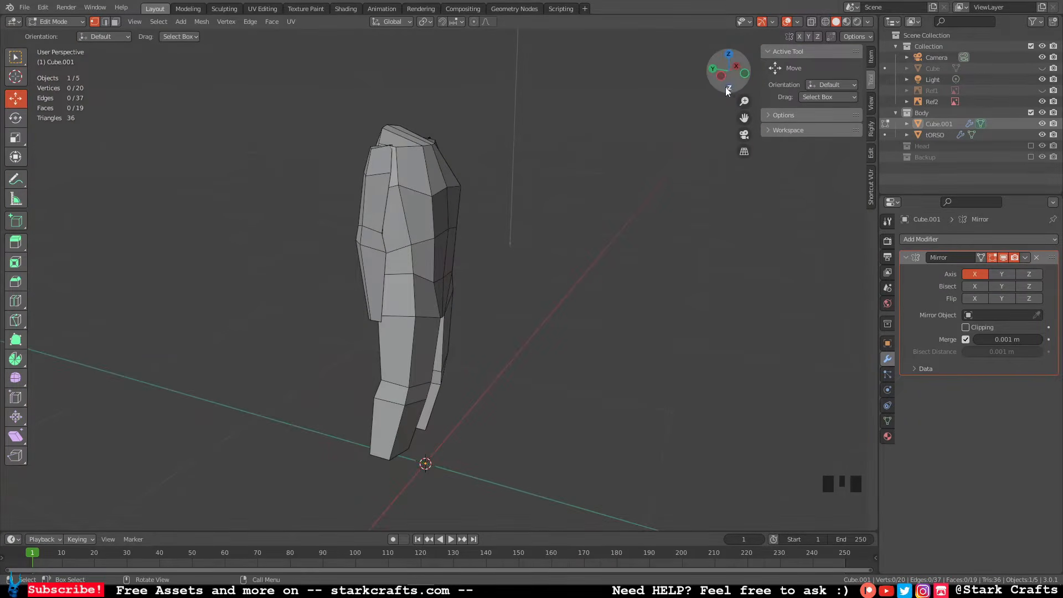
left_click(725, 83)
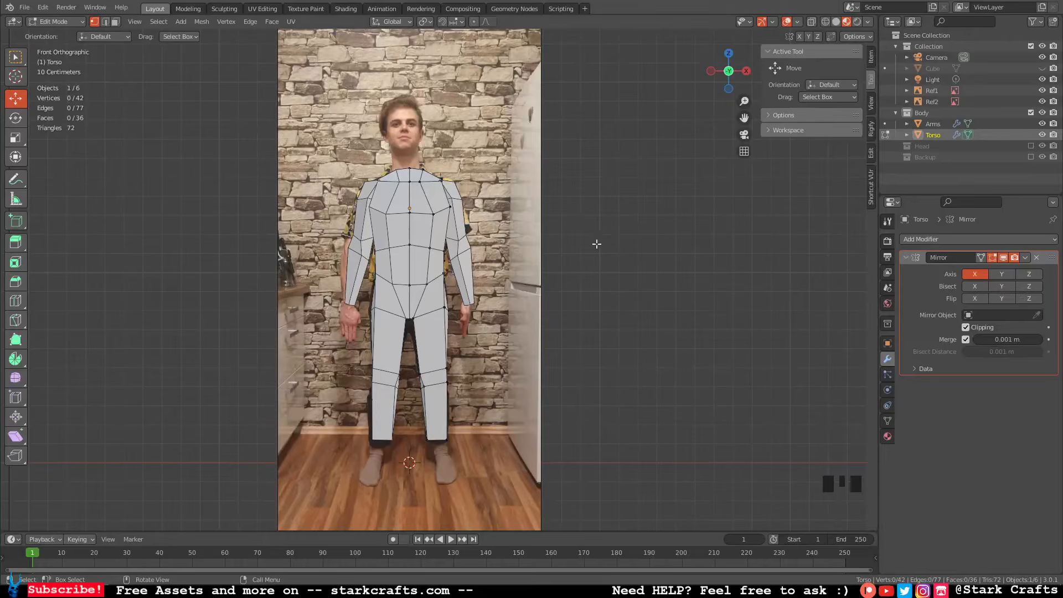
middle_click_drag(682, 261, 139, 274)
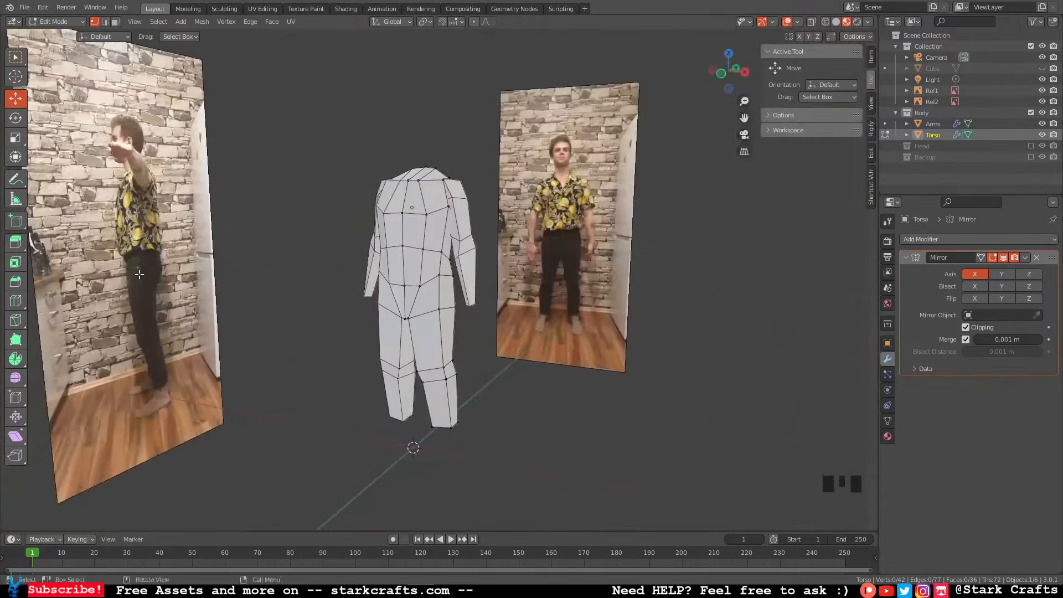
left_click(721, 81)
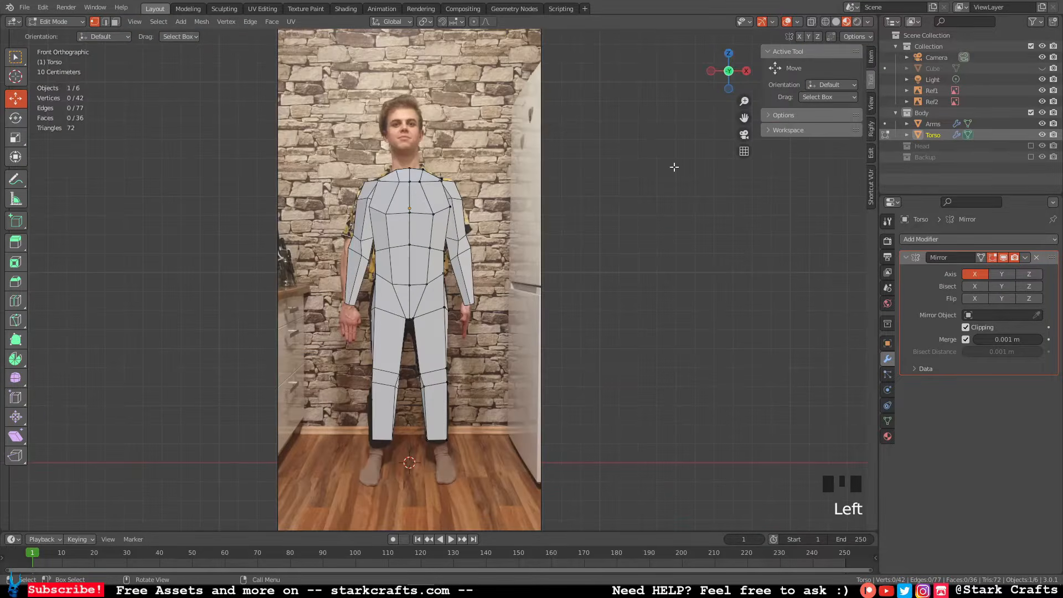
left_click(746, 71)
middle_click_drag(630, 299, 545, 280, "shift")
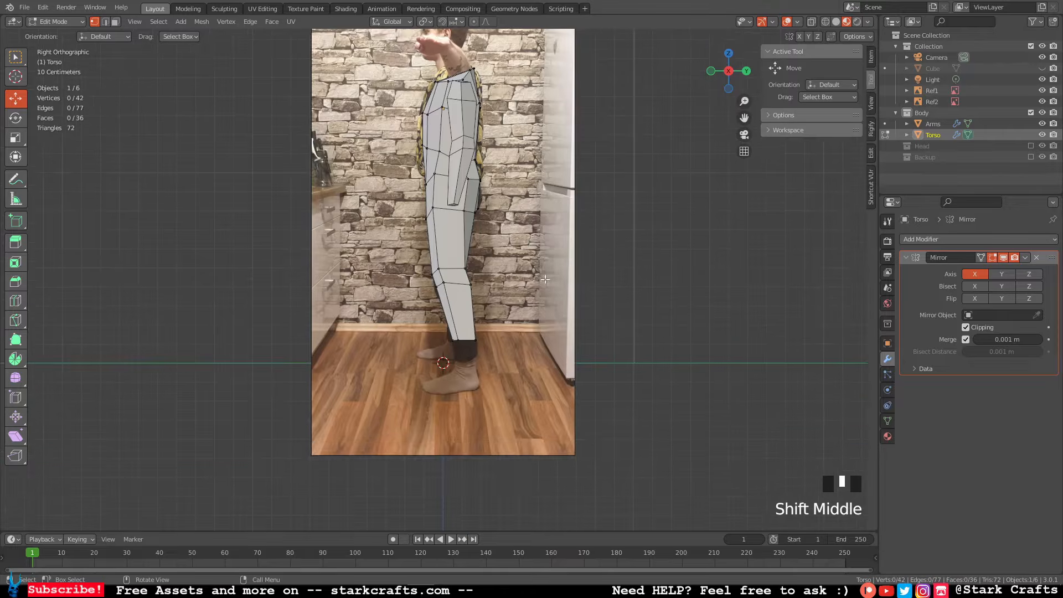
scroll(545, 280, "up", 4)
scroll(545, 280, "down", 8)
Duplicate the bottom face of the leg and scale the copy down to ankle width.
middle_click_drag(523, 343, 650, 206, "shift")
scroll(581, 221, "up", 4)
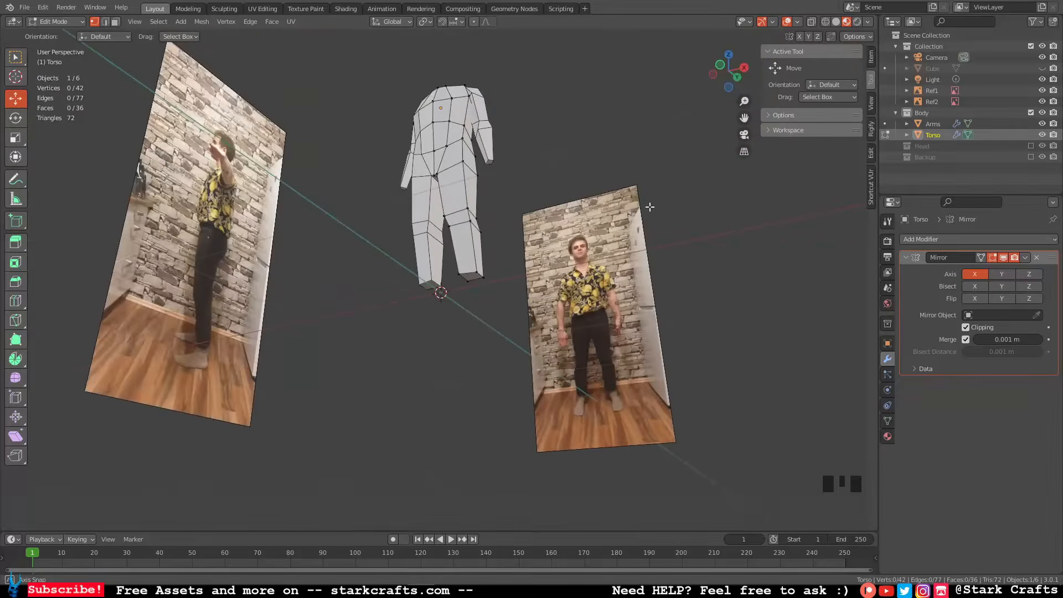
left_click(459, 275)
left_click(484, 275, "shift")
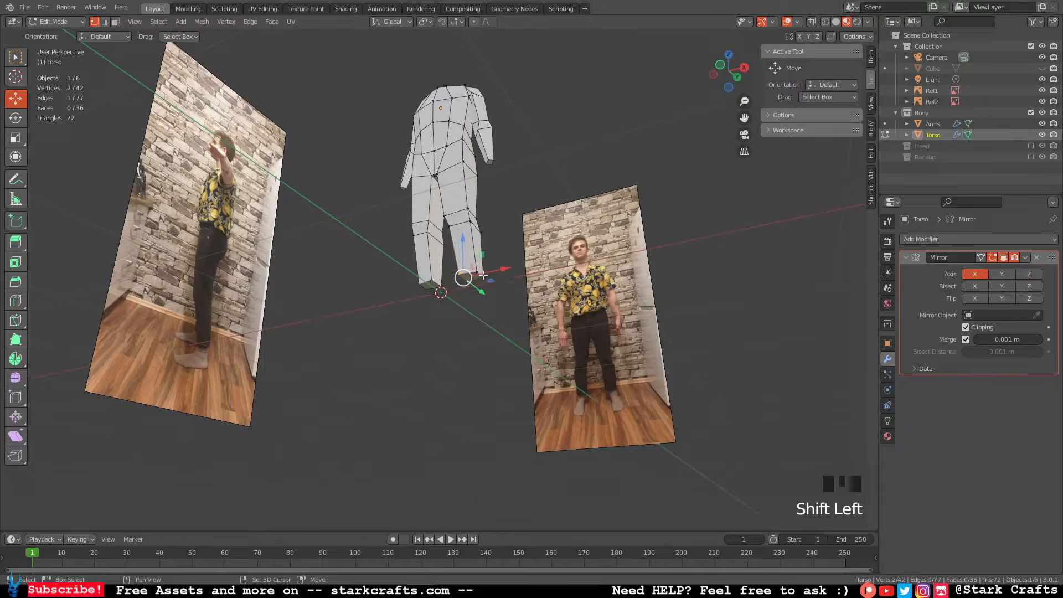
left_click(483, 275, "shift")
left_click(478, 272, "shift")
middle_click_drag(507, 252, 536, 279)
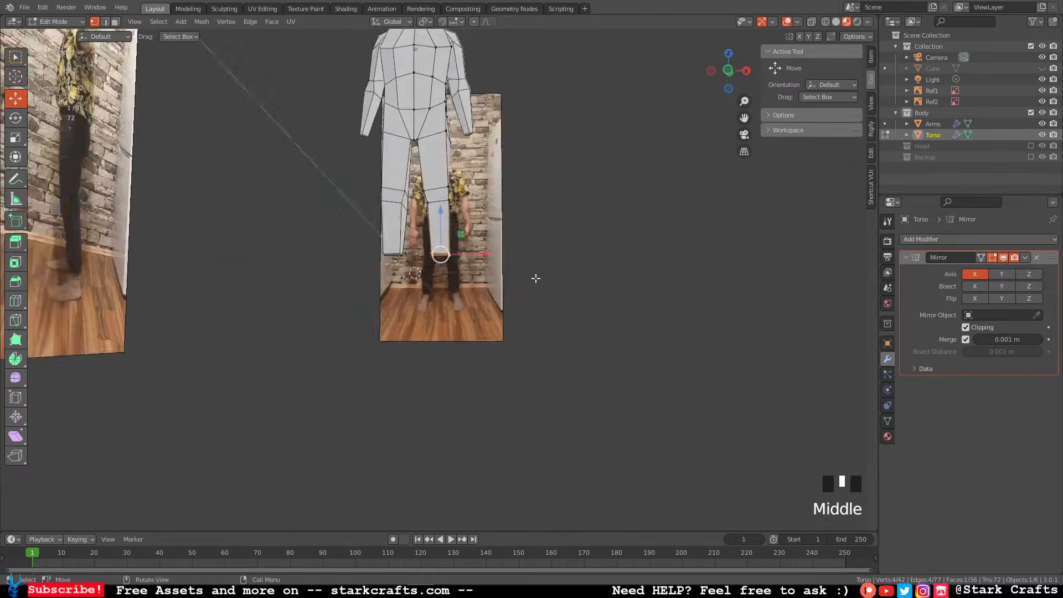
scroll(520, 278, "up", 4)
scroll(504, 277, "down", 8)
scroll(492, 267, "up", 2)
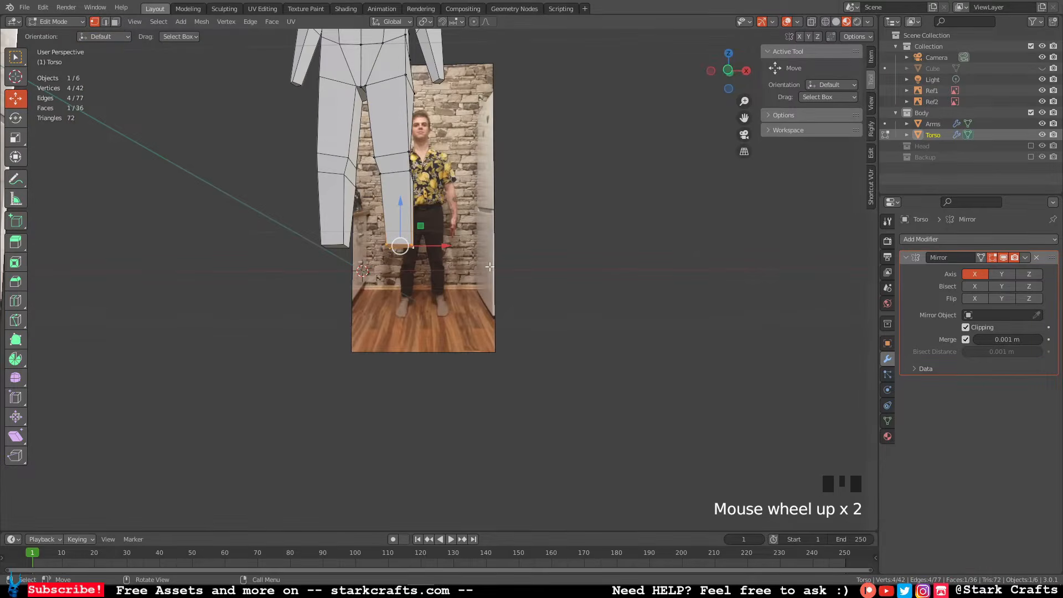
left_click(730, 70)
scroll(460, 232, "up", 1)
scroll(460, 232, "down", 4)
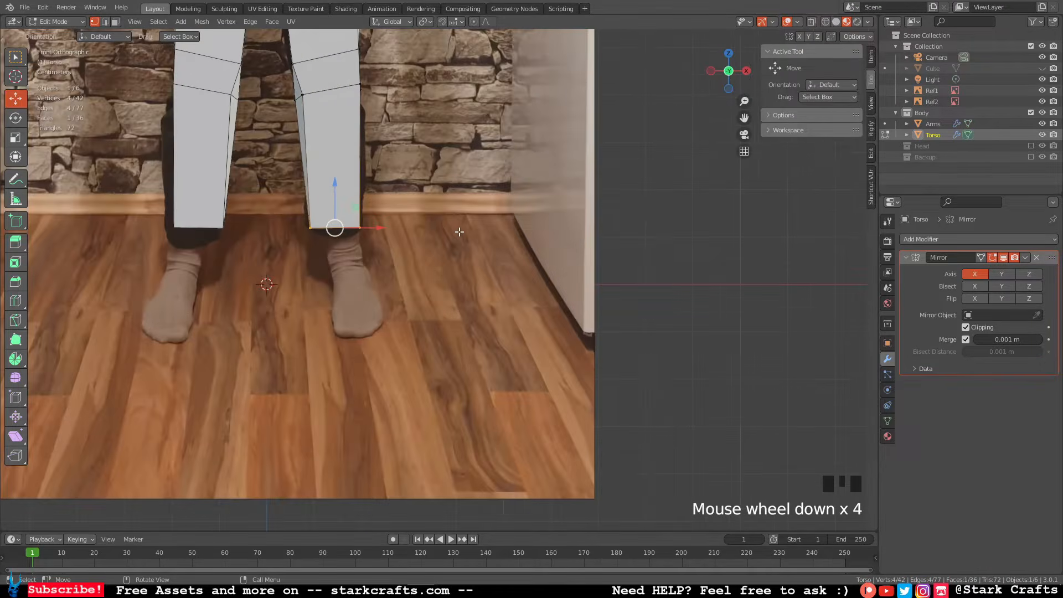
key("shift+d")
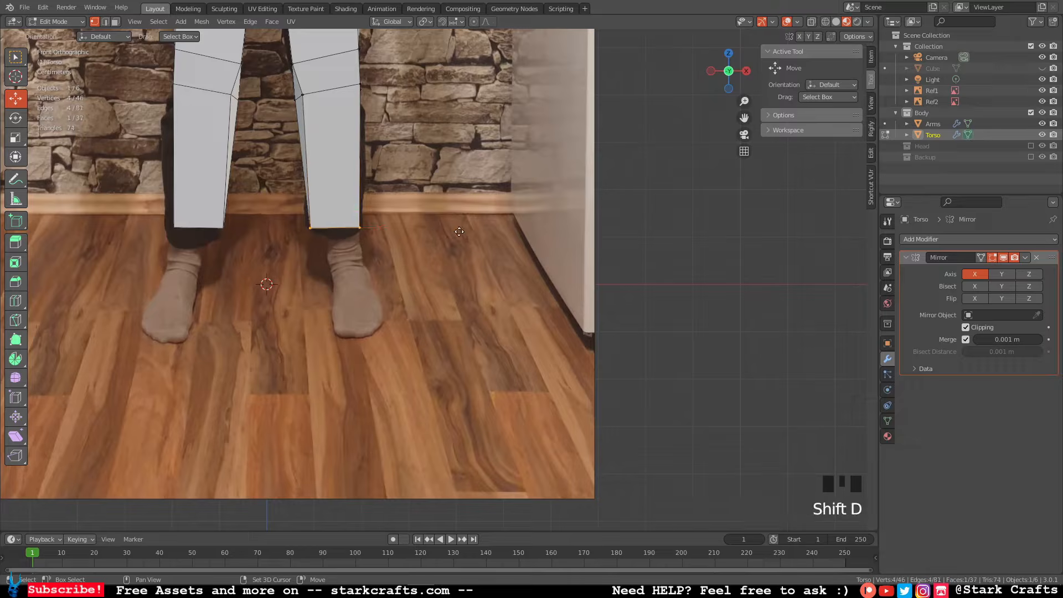
key("s")
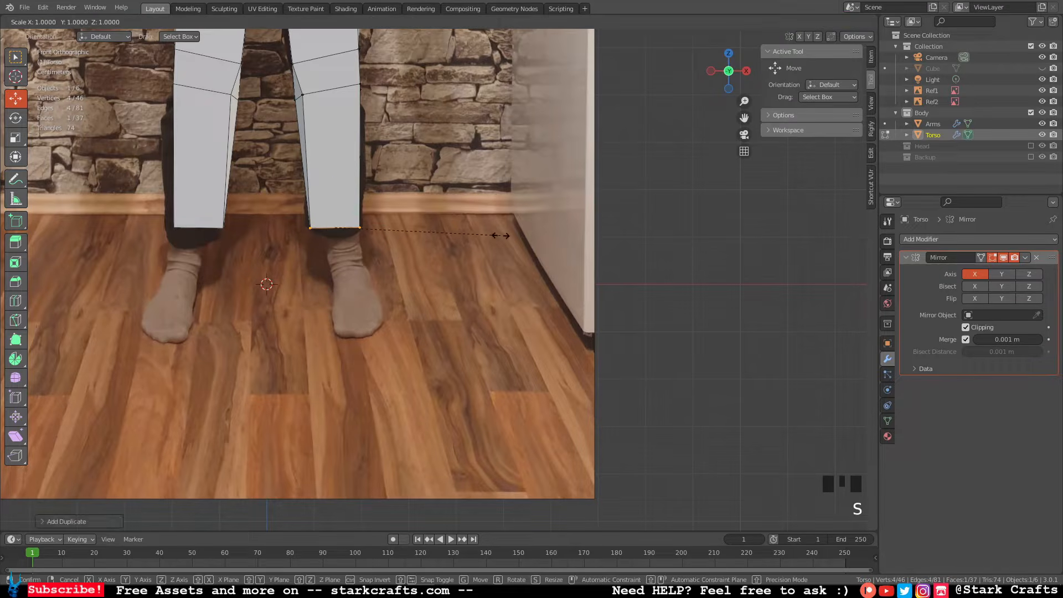
left_click(450, 233)
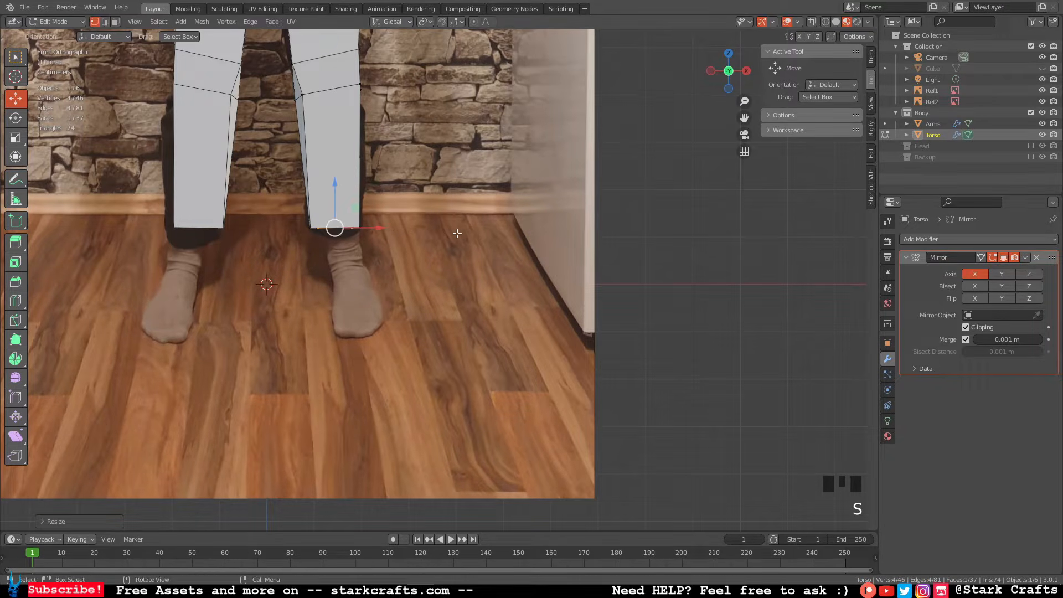
key("s")
left_click(449, 233)
In the side view, raise the smaller face slightly inside the trouser leg and turn on X-ray display.
left_click(747, 70)
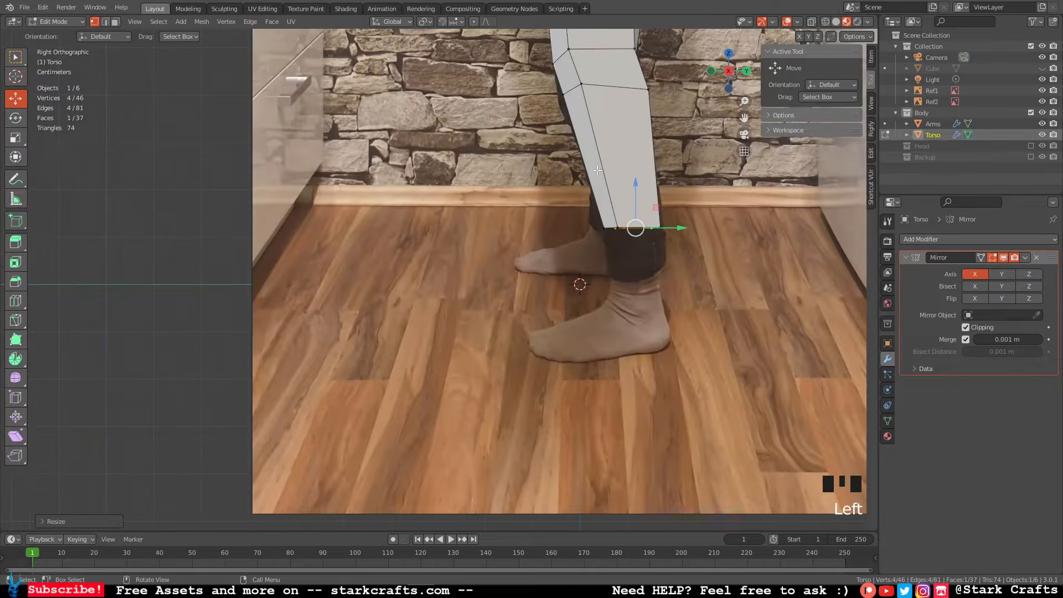
left_click_drag(639, 181, 638, 167)
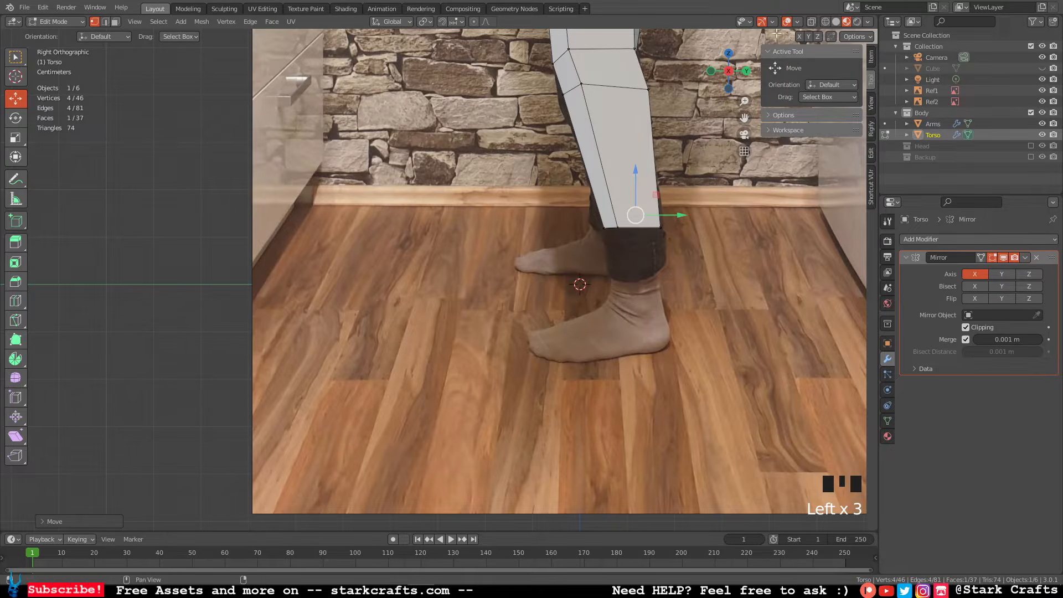
left_click(812, 22)
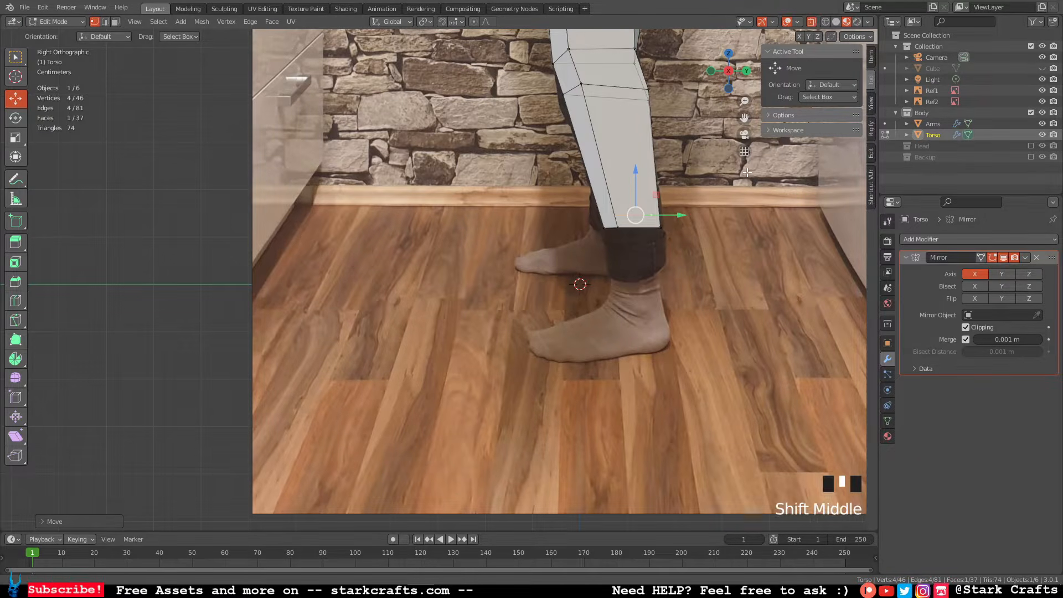
Extrude the small face straight down to the floor axis as the ankle and hide the Ref2 reference image.
middle_click_drag(767, 104, 703, 105, "shift")
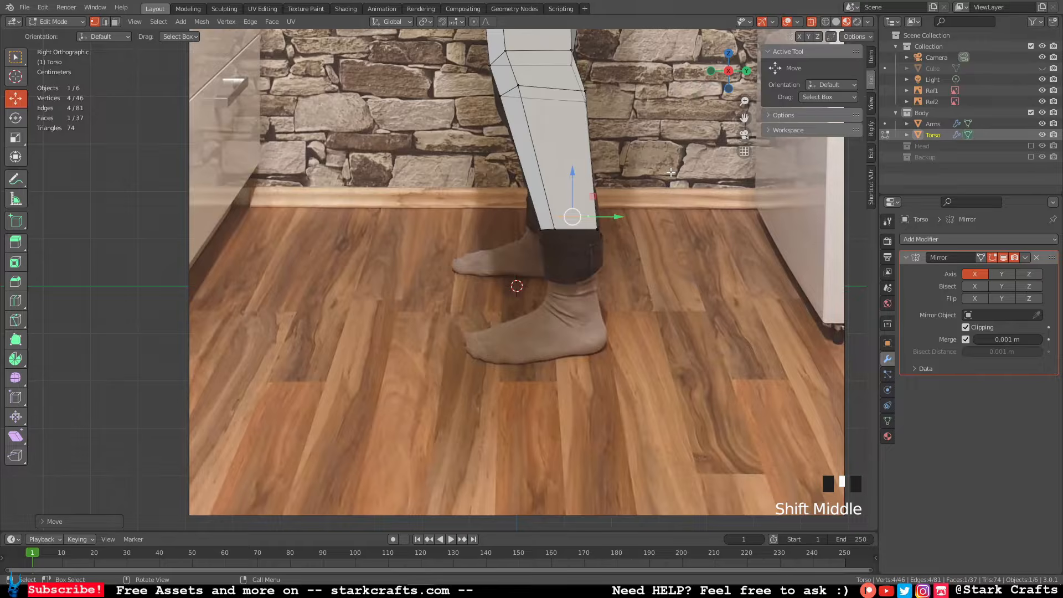
key("e")
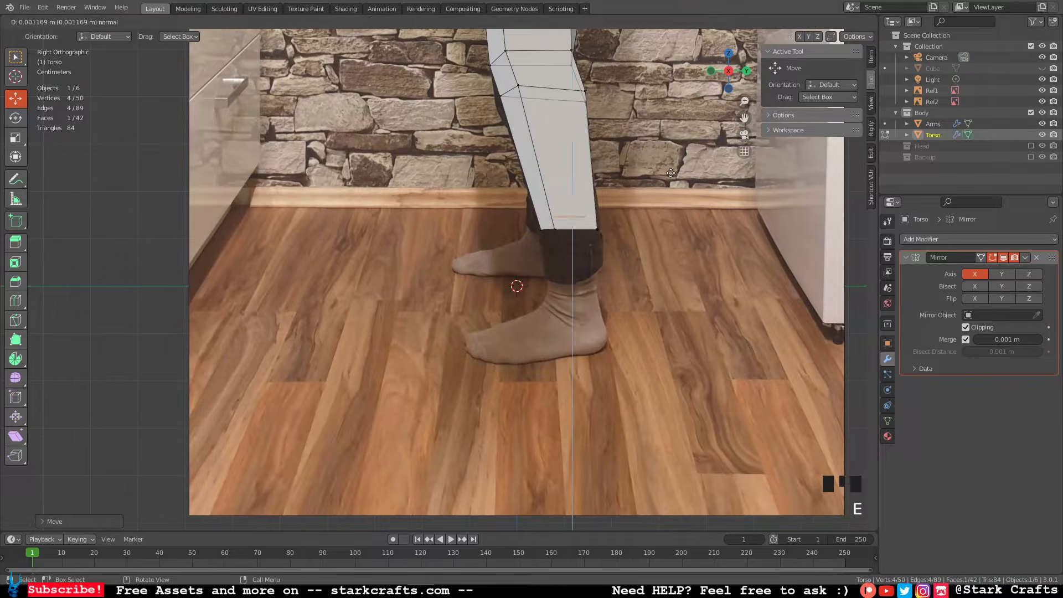
left_click(675, 240)
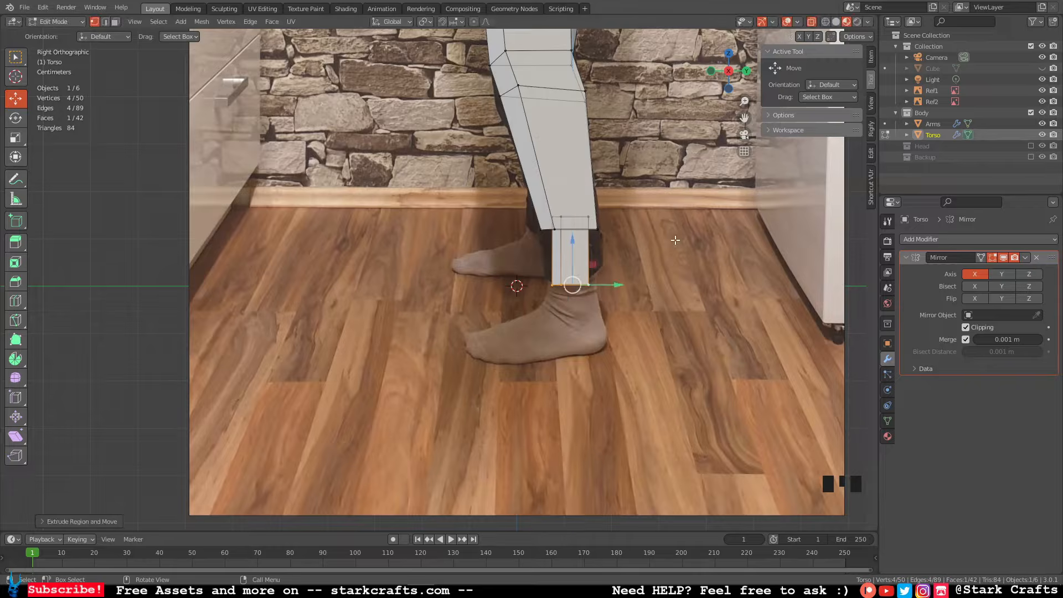
left_click(1042, 102)
scroll(663, 271, "up", 1)
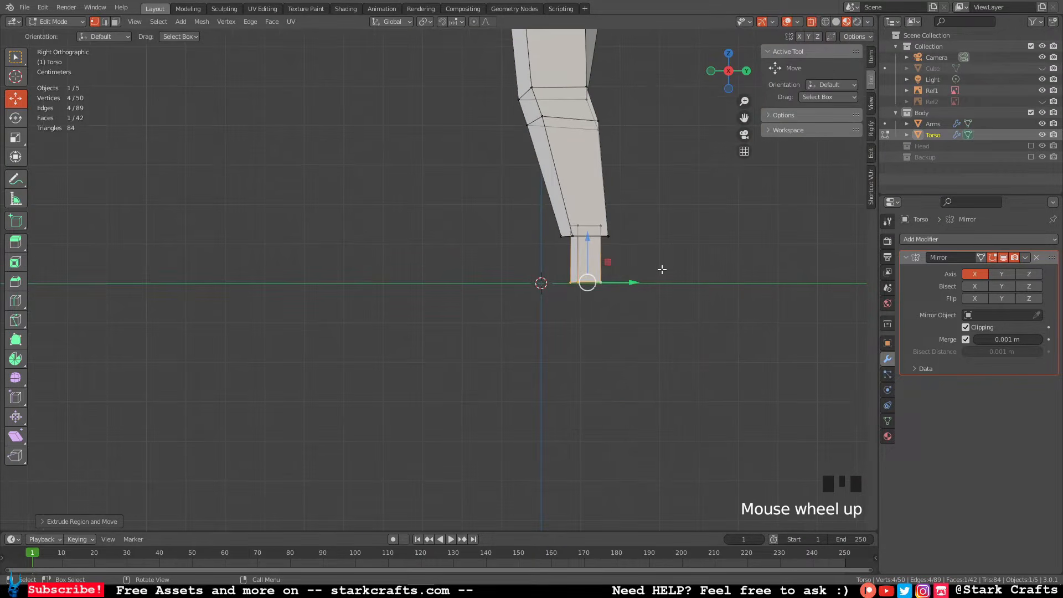
scroll(344, 300, "down", 5)
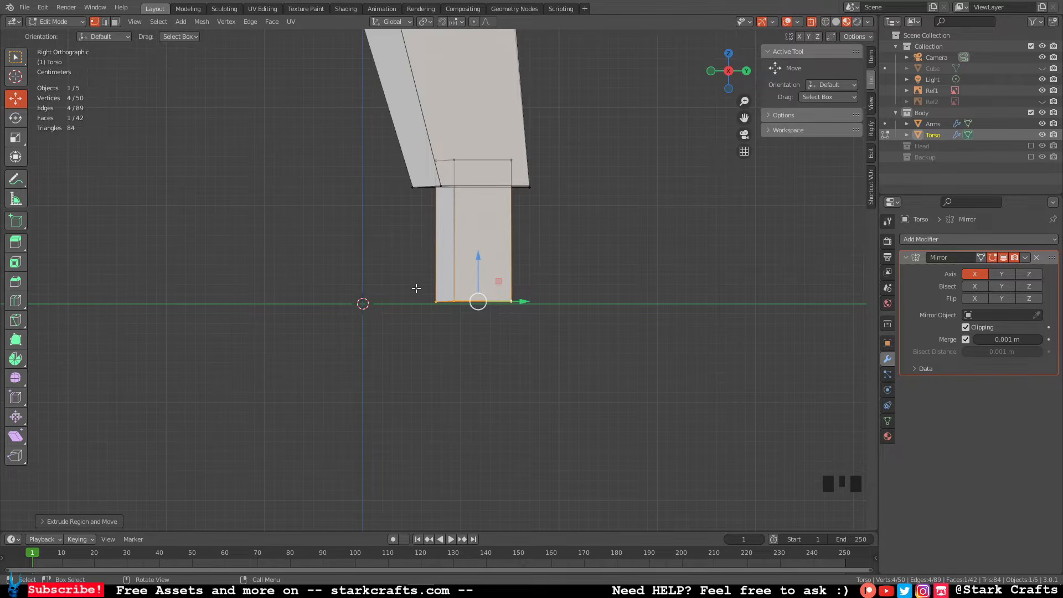
Inspect the ankle block's upper and lower vertices from the side and the front against the reference foot.
left_click(436, 302)
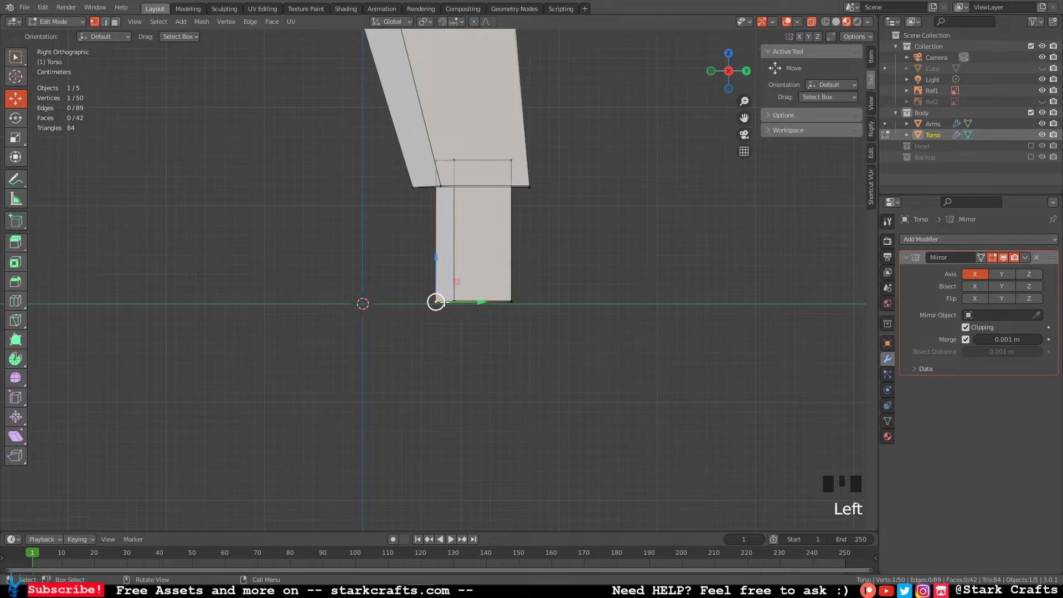
left_click(454, 300, "shift")
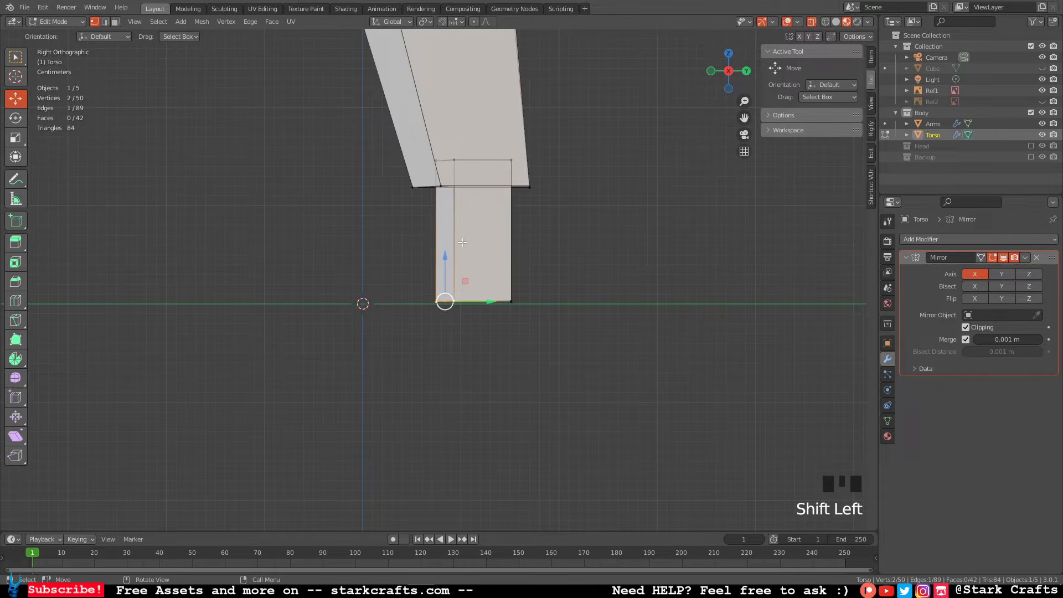
left_click(453, 160)
left_click(438, 160, "shift")
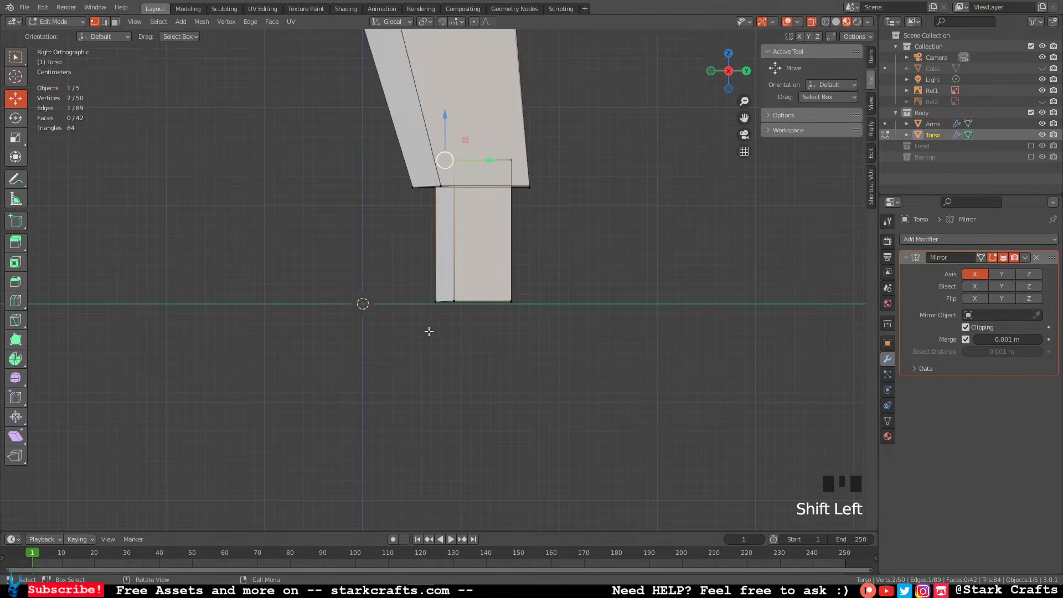
left_click(435, 302)
left_click(454, 301, "shift")
left_click(512, 303, "shift")
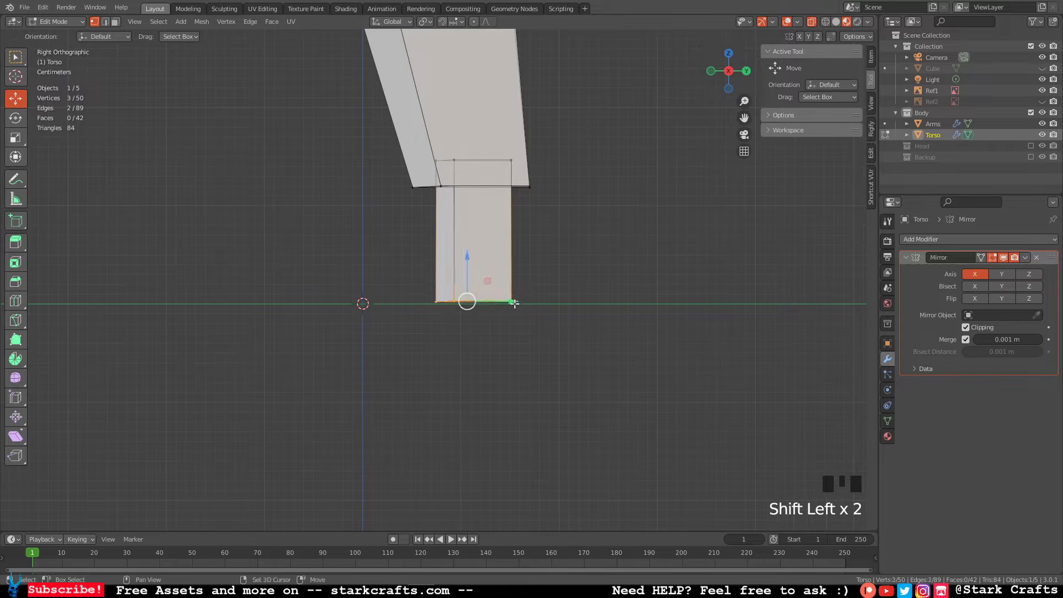
left_click(496, 306, "shift")
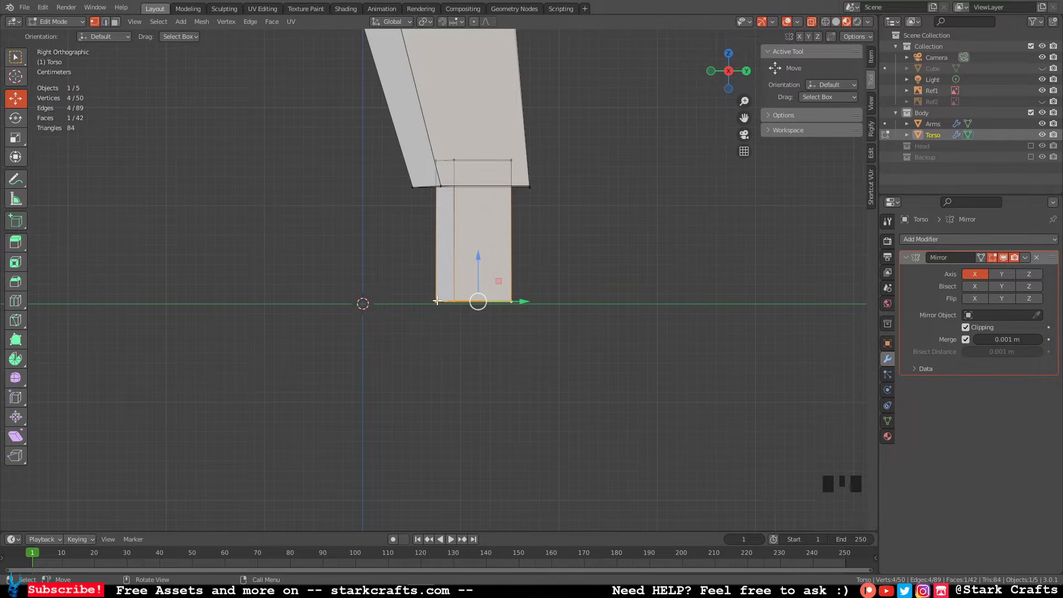
middle_click_drag(345, 187, 526, 225)
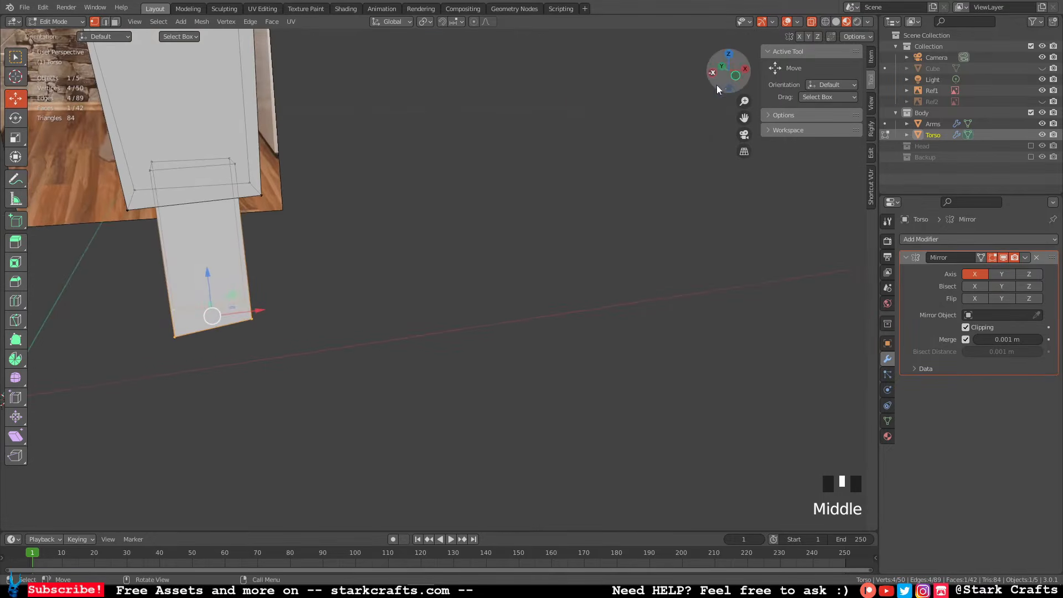
left_click(733, 79)
middle_click_drag(385, 260, 495, 307, "shift")
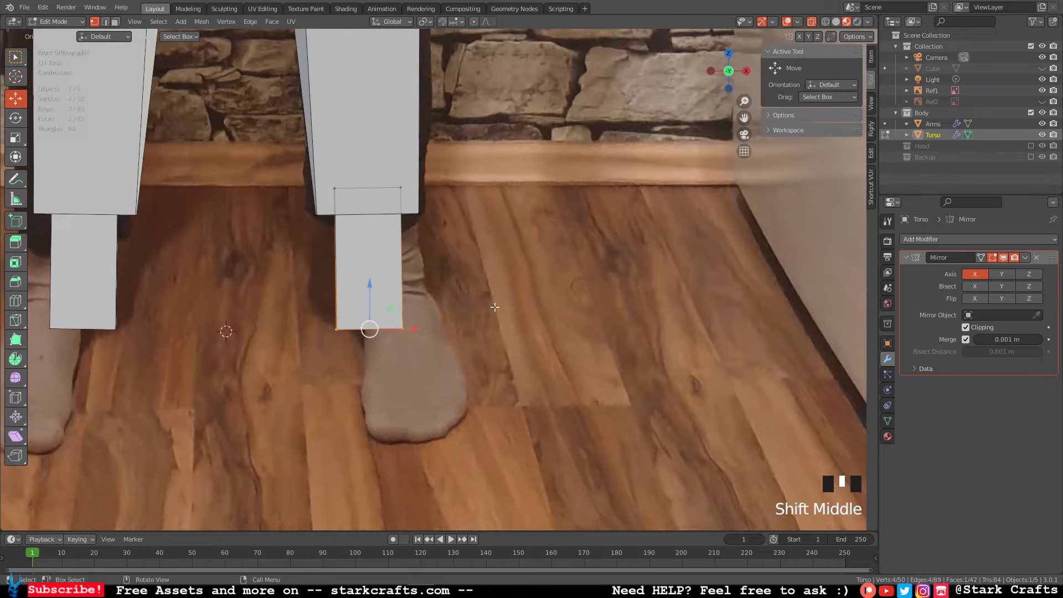
left_click_drag(430, 373, 308, 309)
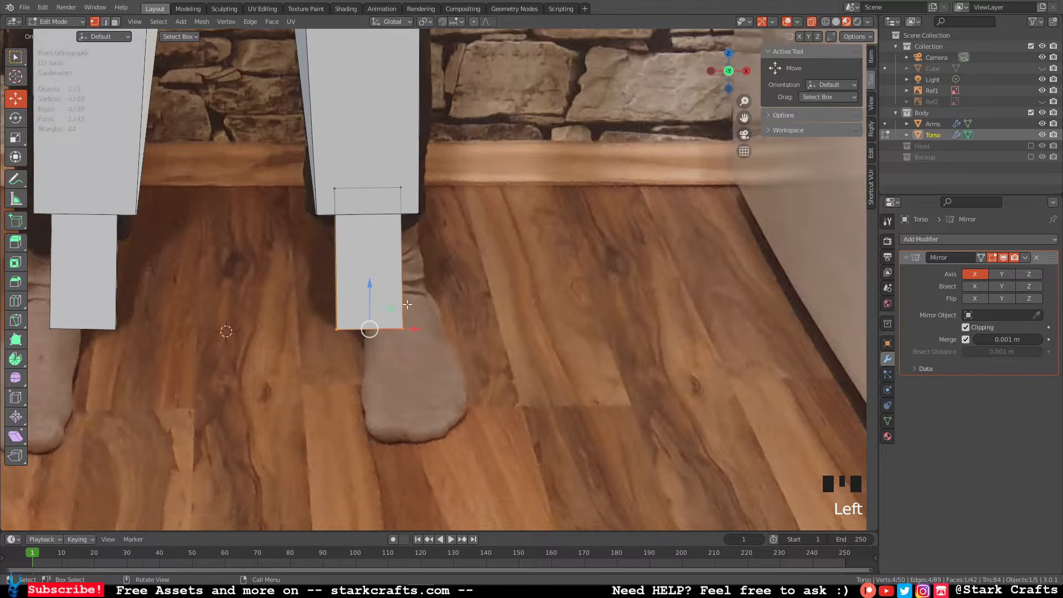
In the side view, move the two front vertices at the ankle block's top slightly forward.
left_click(747, 71)
left_click(451, 186)
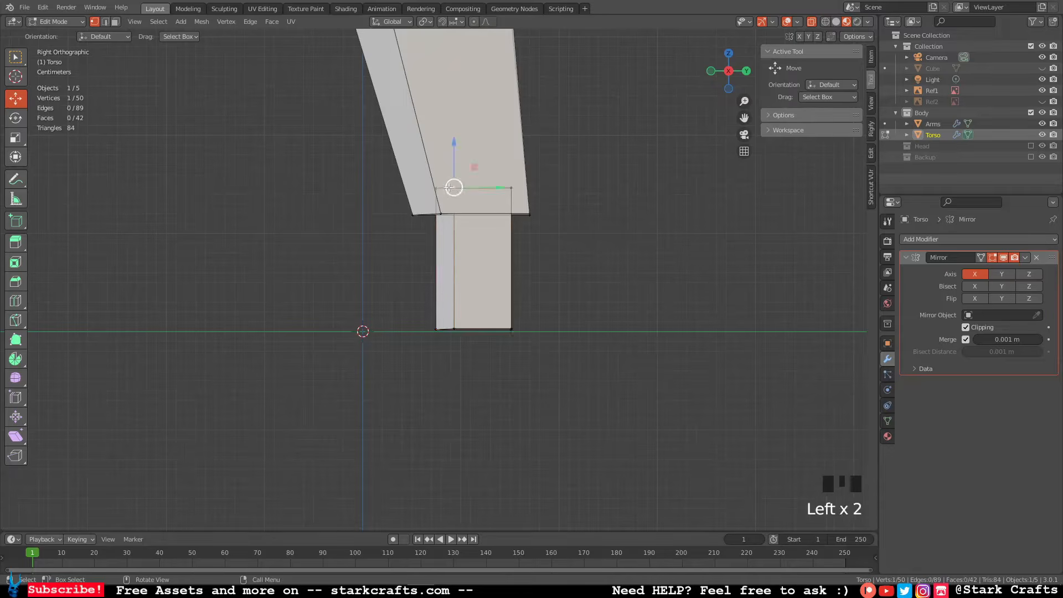
left_click(437, 189, "shift")
left_click_drag(489, 190, 477, 191)
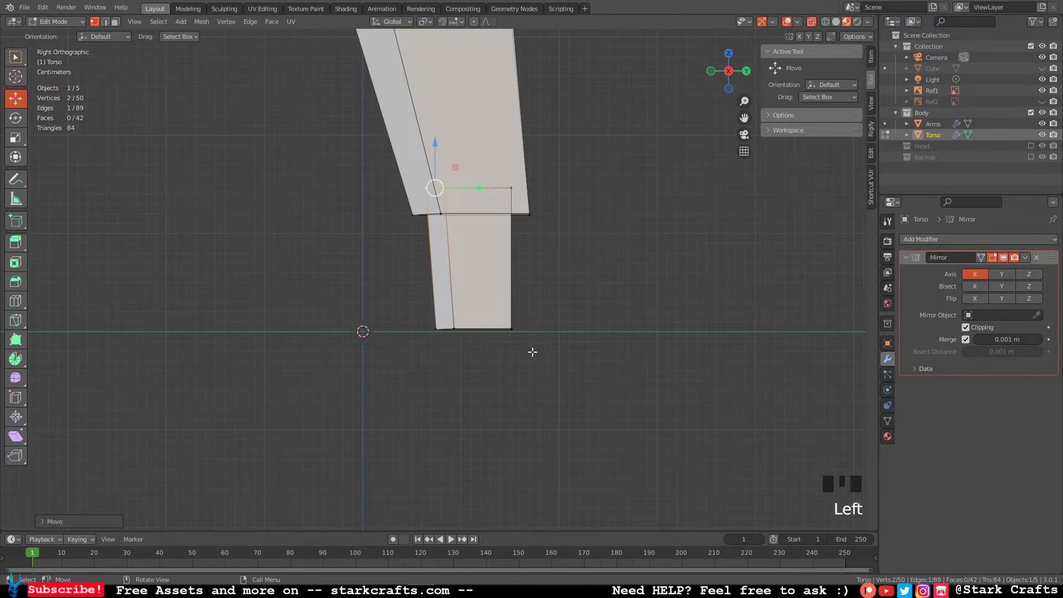
Nudge the four bottom vertices of the ankle block slightly along the vertical axis.
left_click_drag(532, 352, 476, 288)
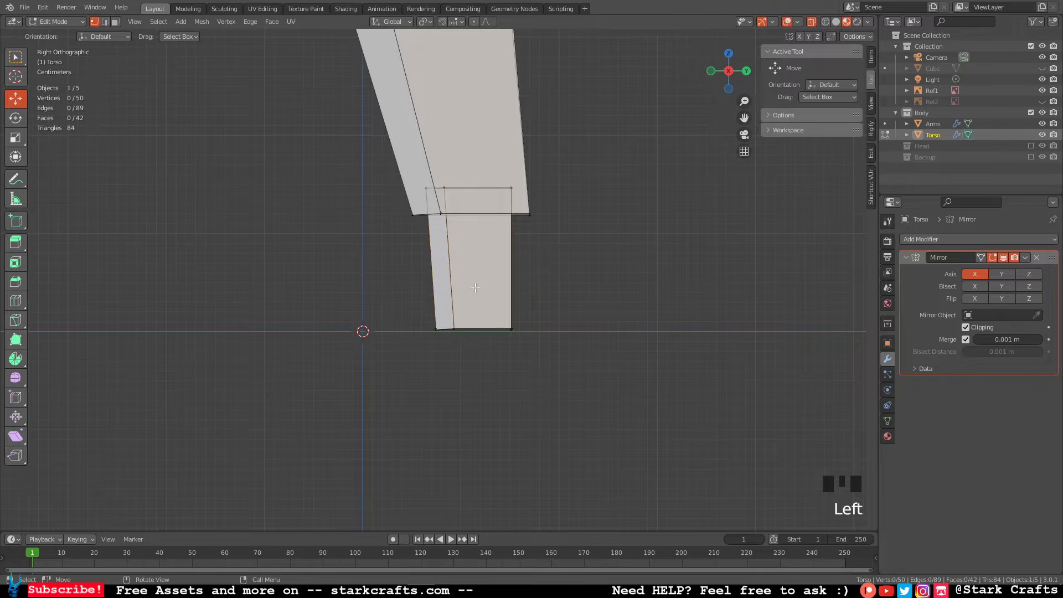
left_click_drag(418, 317, 538, 354)
left_click_drag(478, 292, 473, 290)
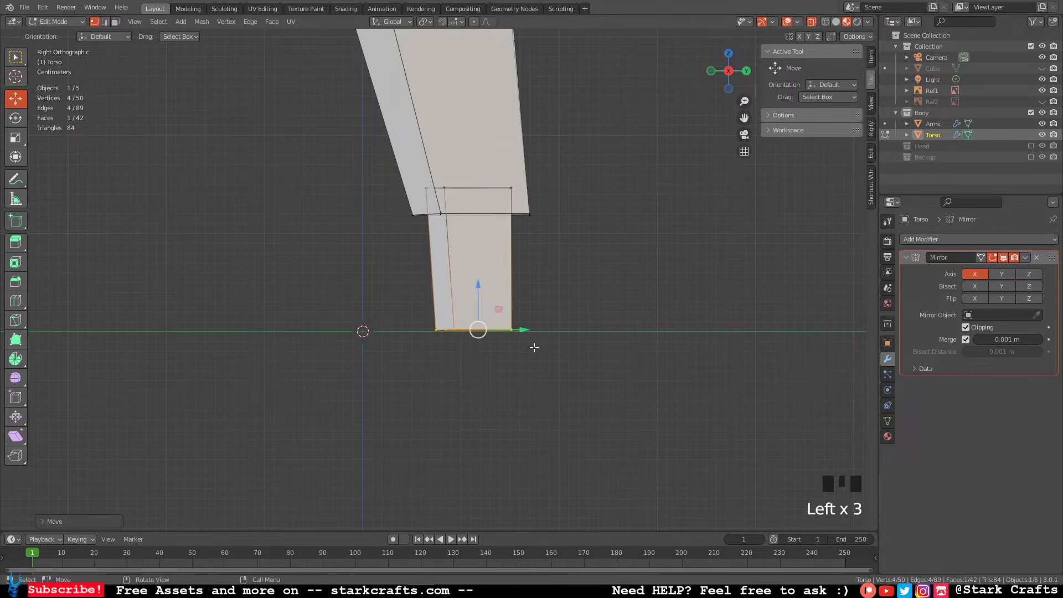
Add one horizontal loop cut around the ankle block, a little below the trouser hem.
left_click(524, 343)
left_click(13, 302)
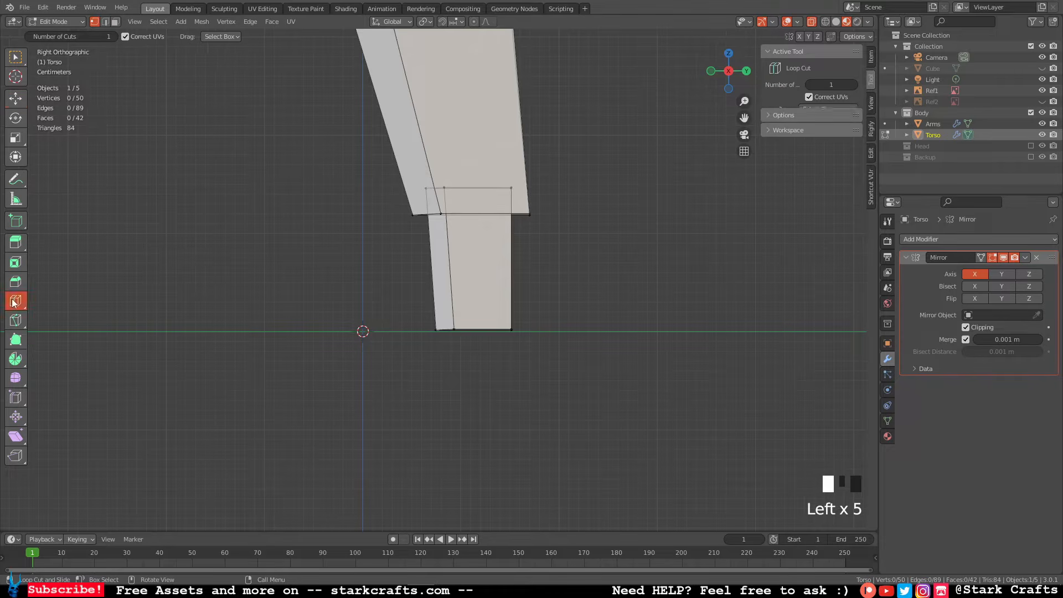
left_click_drag(490, 259, 490, 245)
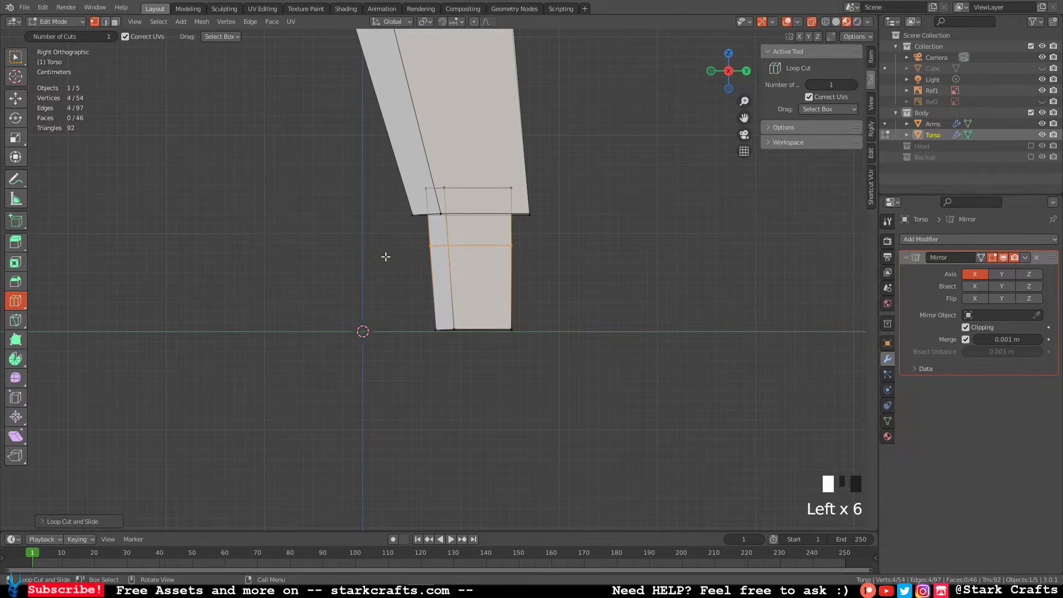
Extrude the ankle block's lower front face forward to form the foot, then raise the new end so the sole is level with the ground.
left_click(15, 99)
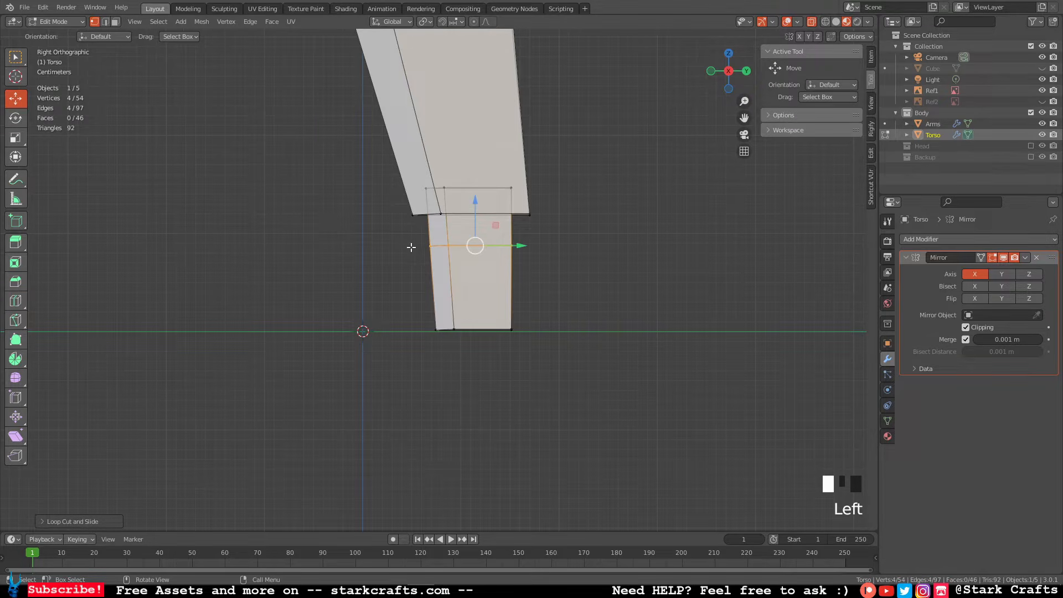
left_click(430, 244)
left_click(447, 256, "shift")
left_click(454, 330, "shift")
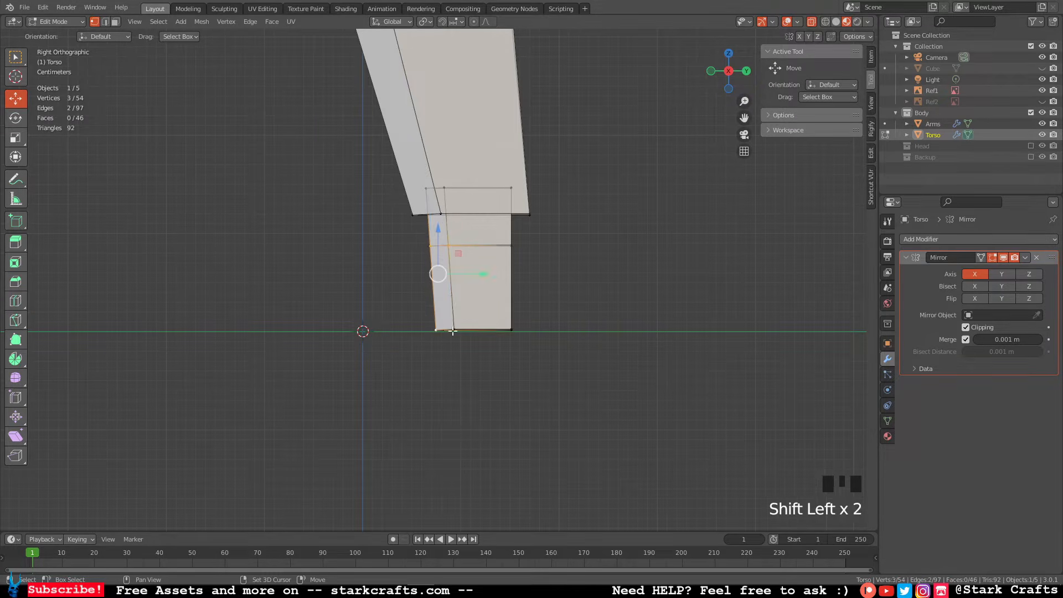
left_click(454, 330, "shift")
middle_click_drag(416, 324, 617, 208)
left_click(743, 76)
left_click(745, 72)
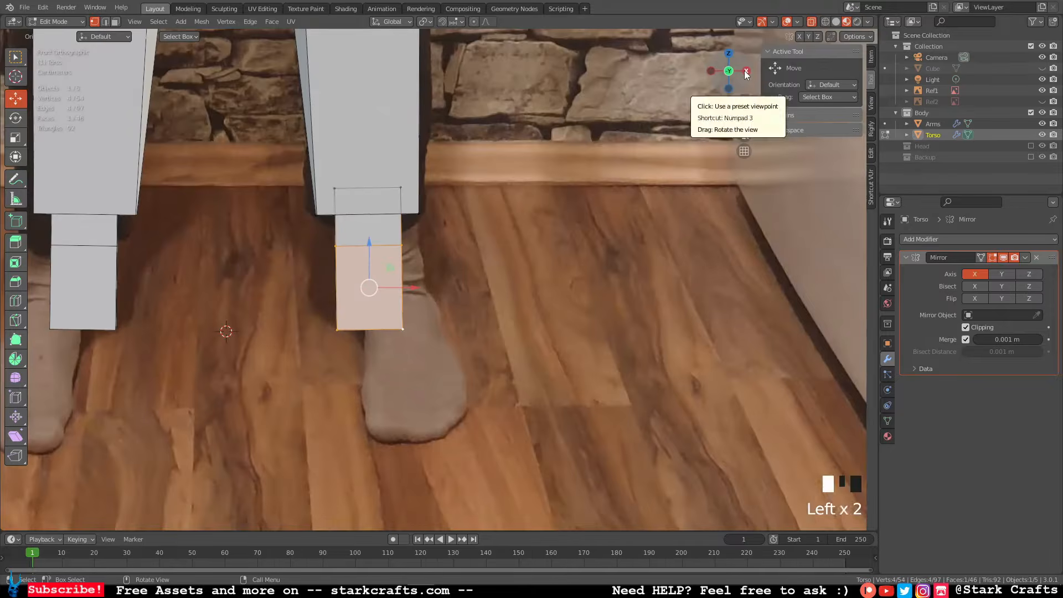
key("e")
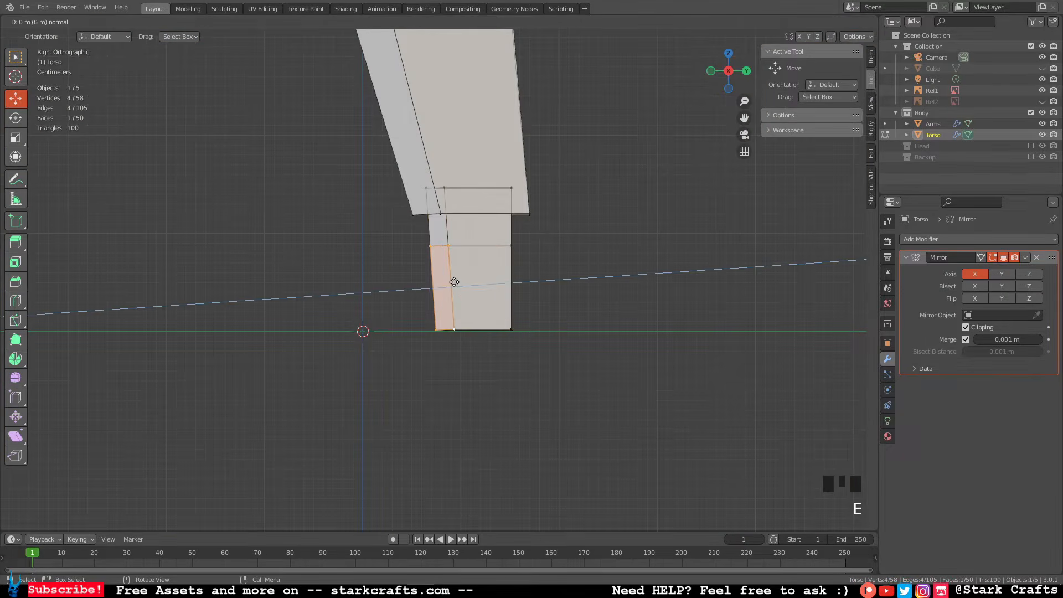
left_click(303, 267)
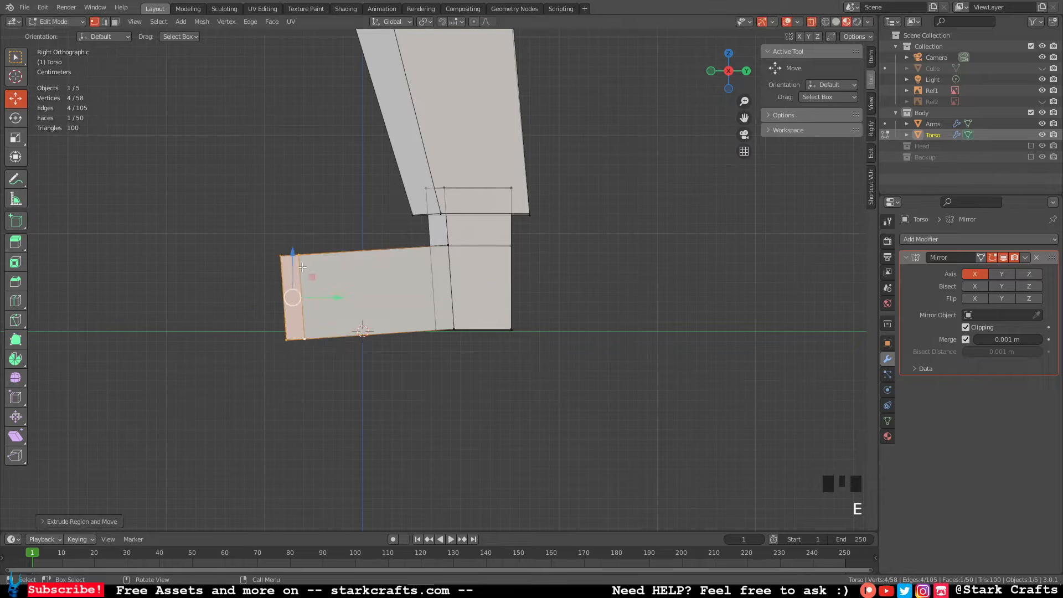
left_click_drag(286, 302, 290, 287)
Lower the foot's upper toe edge to taper the instep into a wedge, and shift the toe edges slightly forward.
left_click(297, 245)
left_click(278, 245, "shift")
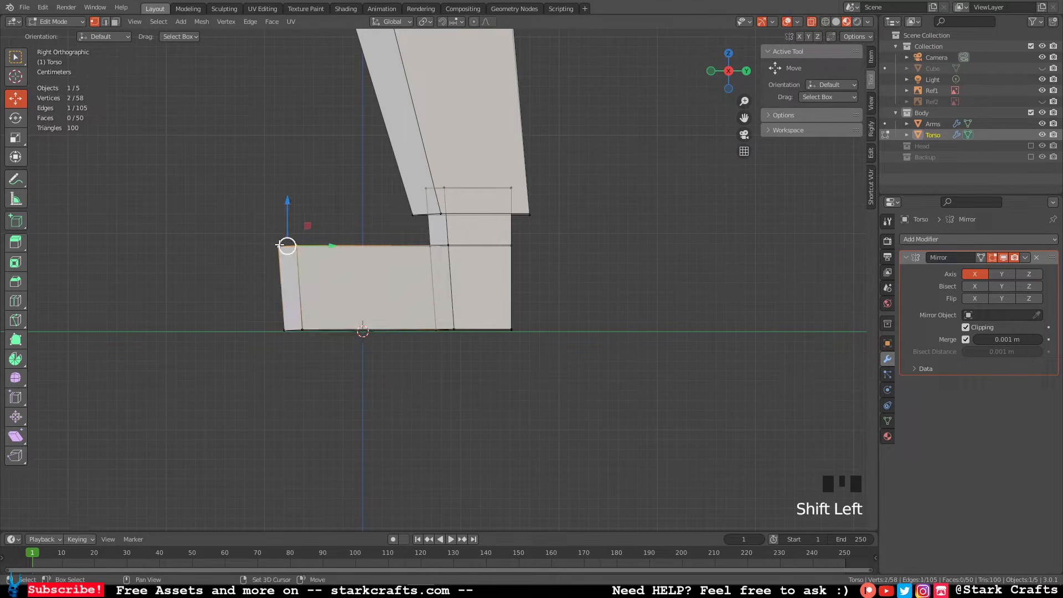
left_click_drag(285, 206, 300, 277)
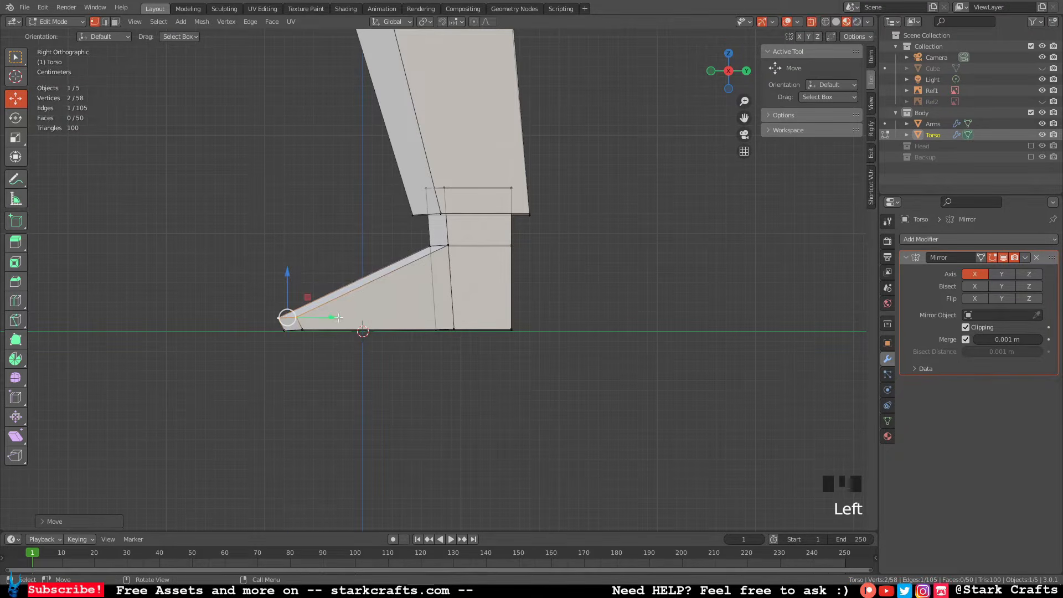
left_click_drag(331, 318, 292, 333)
left_click(302, 331)
left_click(292, 331, "shift")
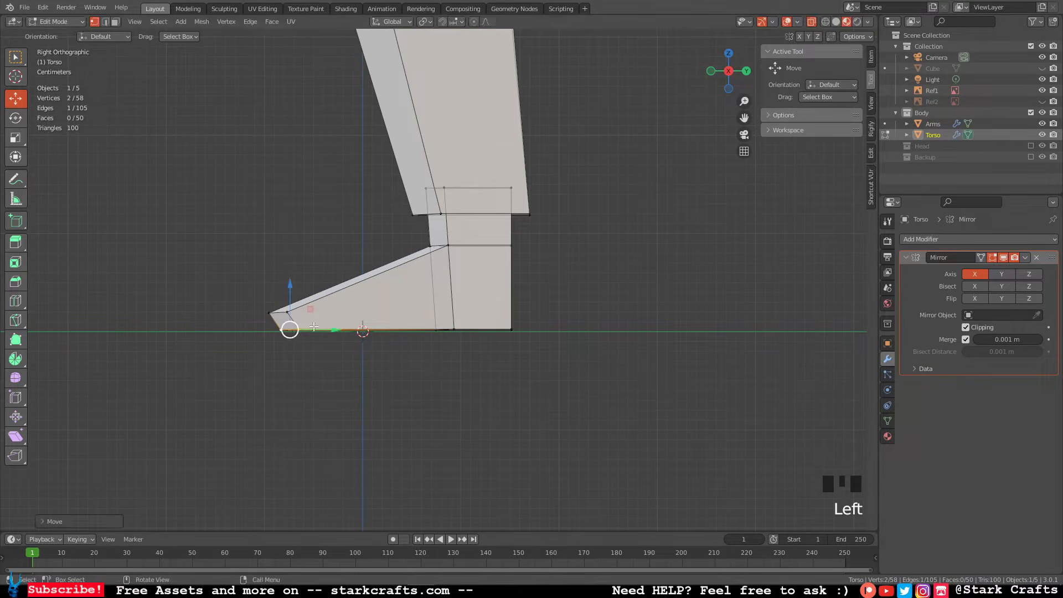
Move the sole edge below the front of the ankle slightly forward in the side view.
left_click(438, 331)
left_click(477, 337, "shift")
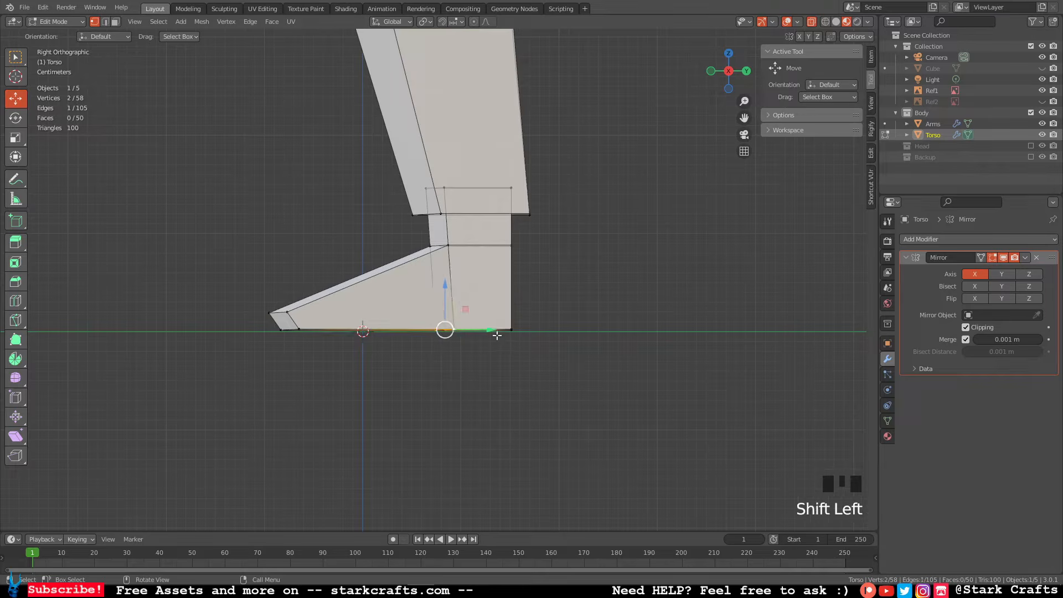
middle_click_drag(497, 335, 461, 269)
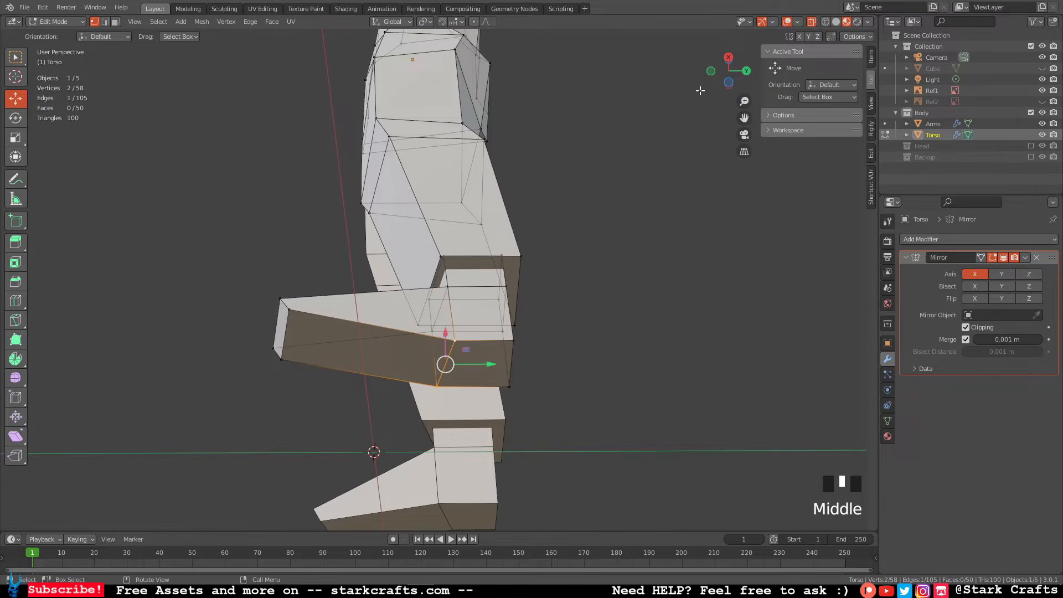
left_click(728, 57)
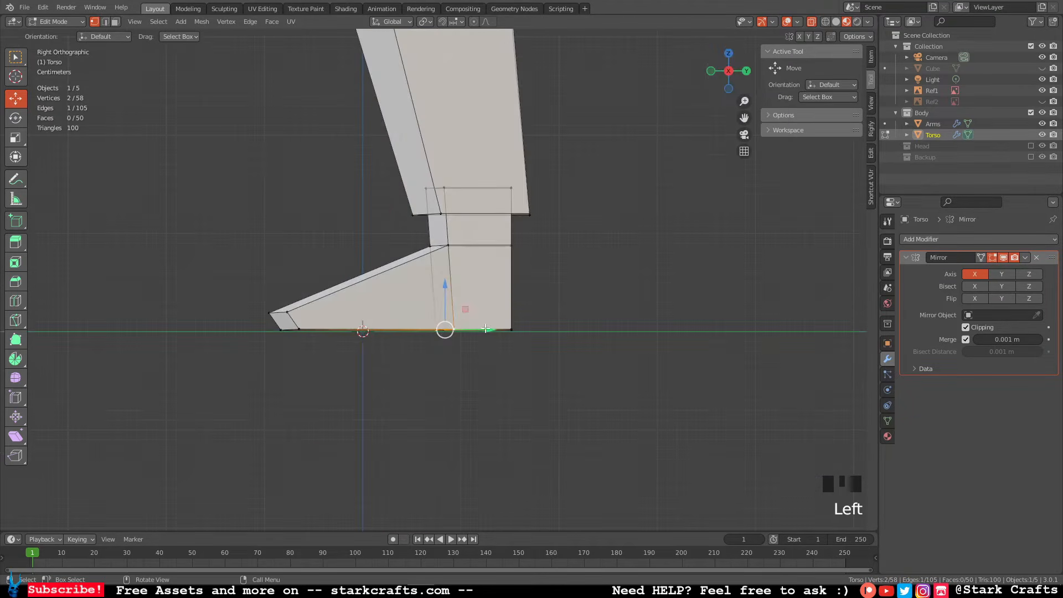
mouse_move(446, 330)
left_mouse_down()
mouse_move(462, 327)
mouse_move(439, 322)
left_mouse_up()
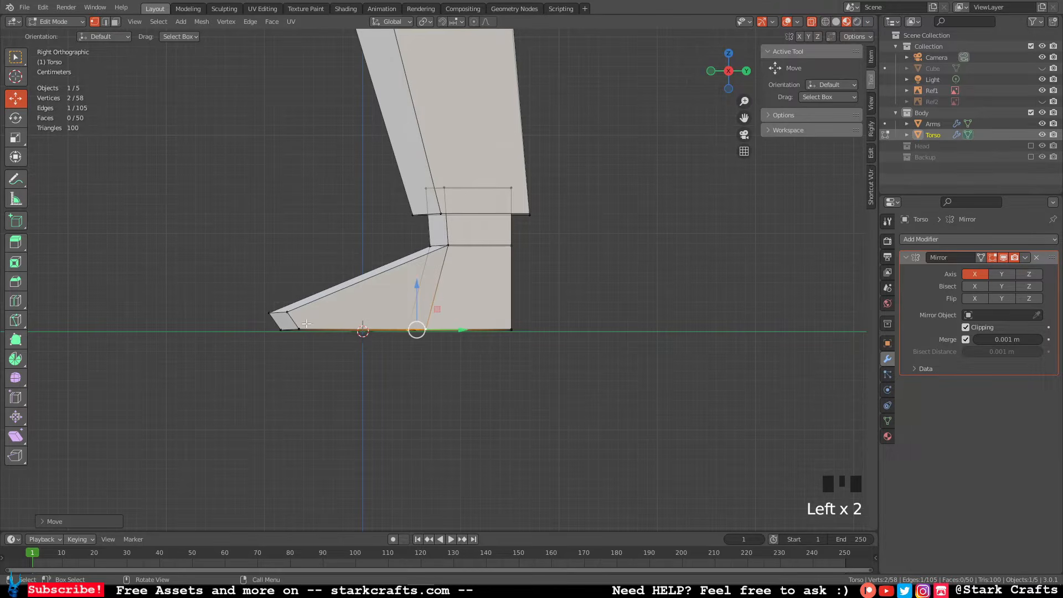
Widen the toe end of the foot by moving its inner edge toward the midline and adjusting the side edges sideways.
scroll(312, 240, "up", 2)
middle_click_drag(348, 270, 339, 390)
left_click(354, 371)
left_click(361, 371, "shift")
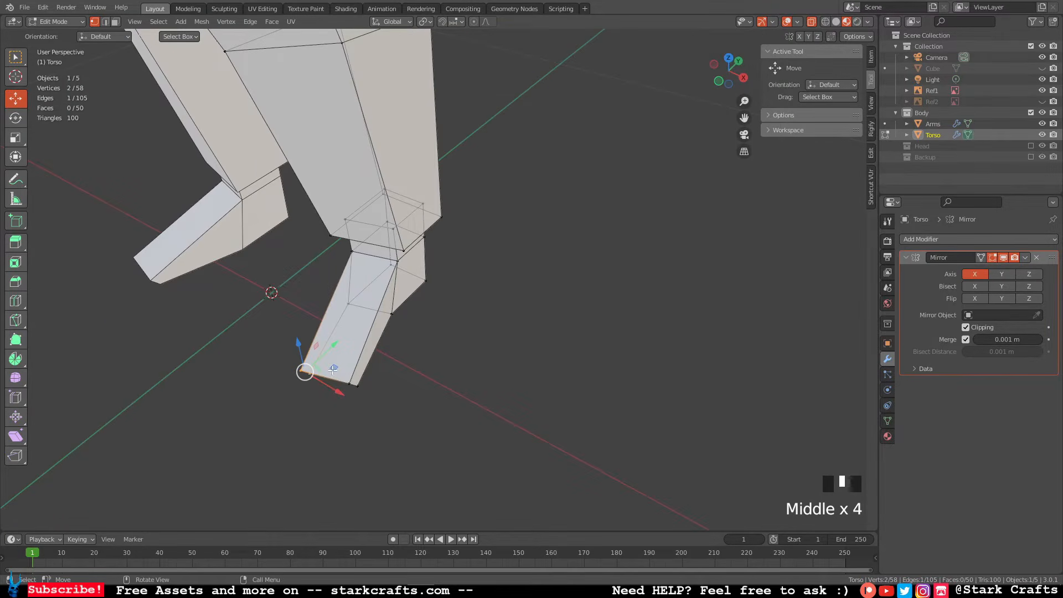
left_click_drag(332, 368, 304, 357)
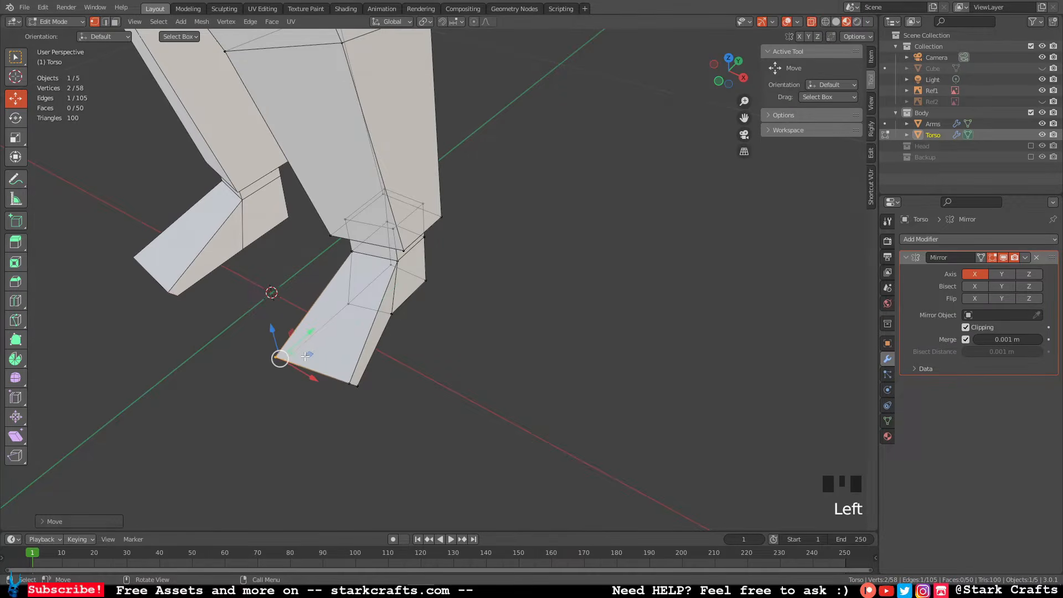
middle_click_drag(303, 356, 471, 302)
left_click_drag(471, 302, 429, 289)
middle_click_drag(430, 289, 442, 298)
left_click_drag(484, 288, 488, 290)
left_click(507, 344)
left_click(507, 344, "shift")
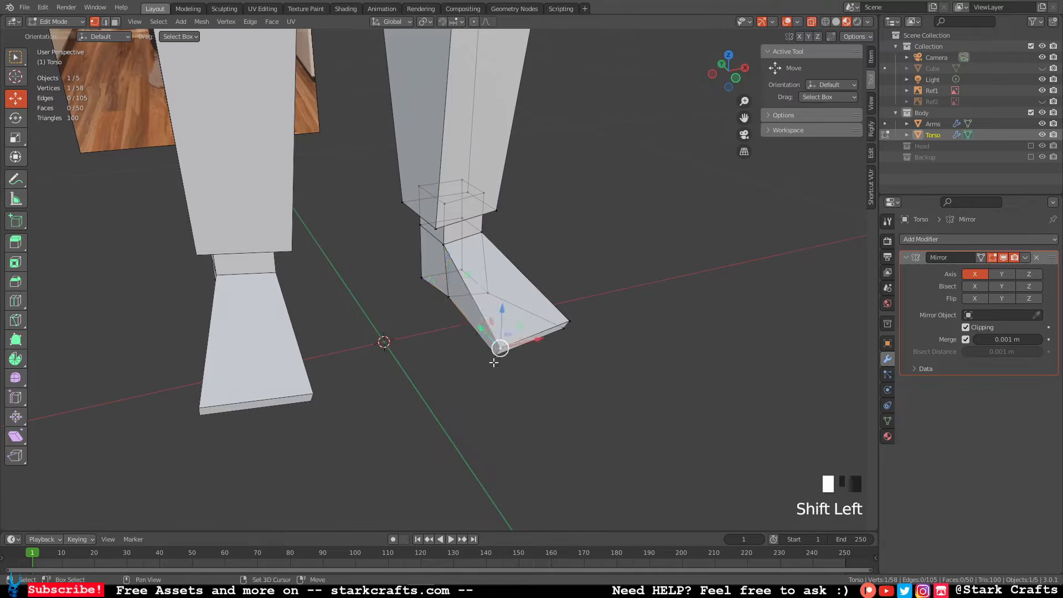
left_click_drag(535, 344, 532, 344)
Move the heel's bottom edge backward in the side view so the back of the foot slopes out from the ankle.
middle_click_drag(533, 344, 438, 302)
left_click(430, 303)
left_click(462, 296, "shift")
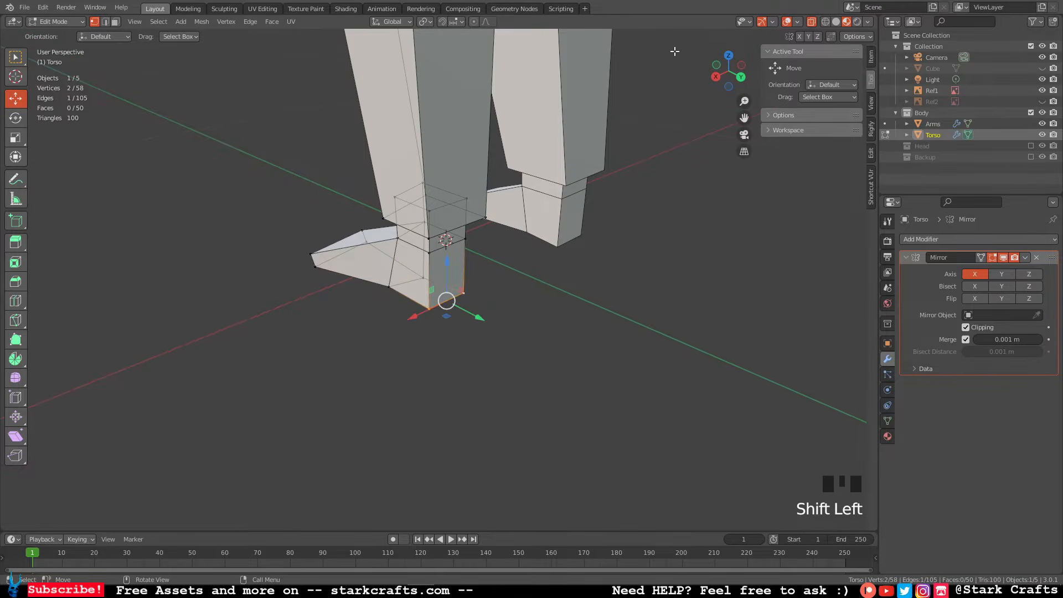
left_click(715, 76)
left_click_drag(511, 287, 536, 271)
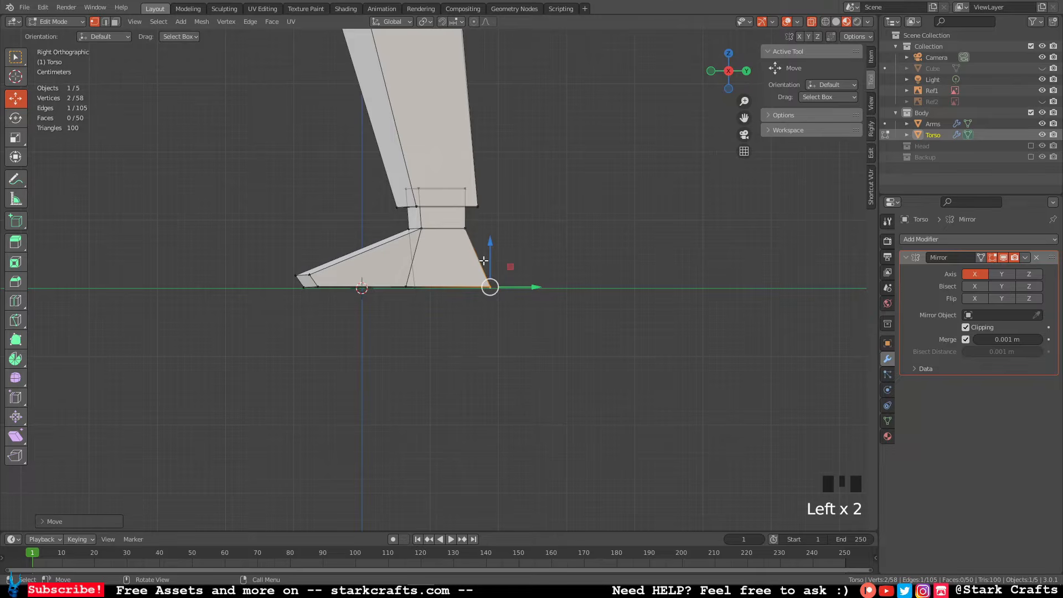
left_click(261, 328)
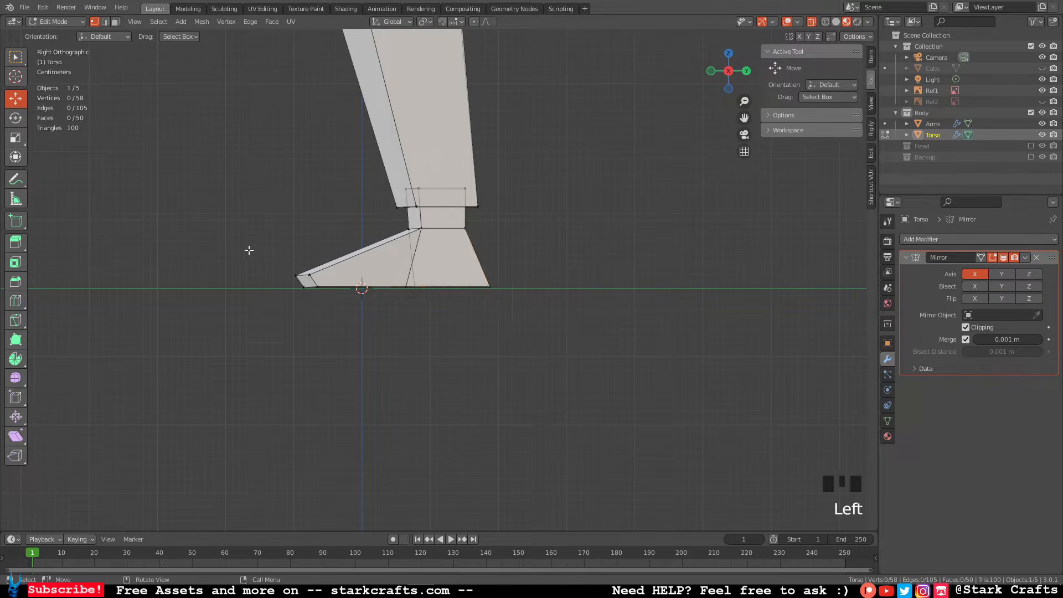
Leave mesh editing and show the Ref2 reference photo behind the body in the right side view.
middle_click_drag(249, 251, 269, 262)
middle_click_drag(470, 268, 673, 278)
left_click(632, 275)
middle_click_drag(650, 234, 588, 283)
key("Tab")
scroll(631, 239, "up", 7)
left_click(716, 73)
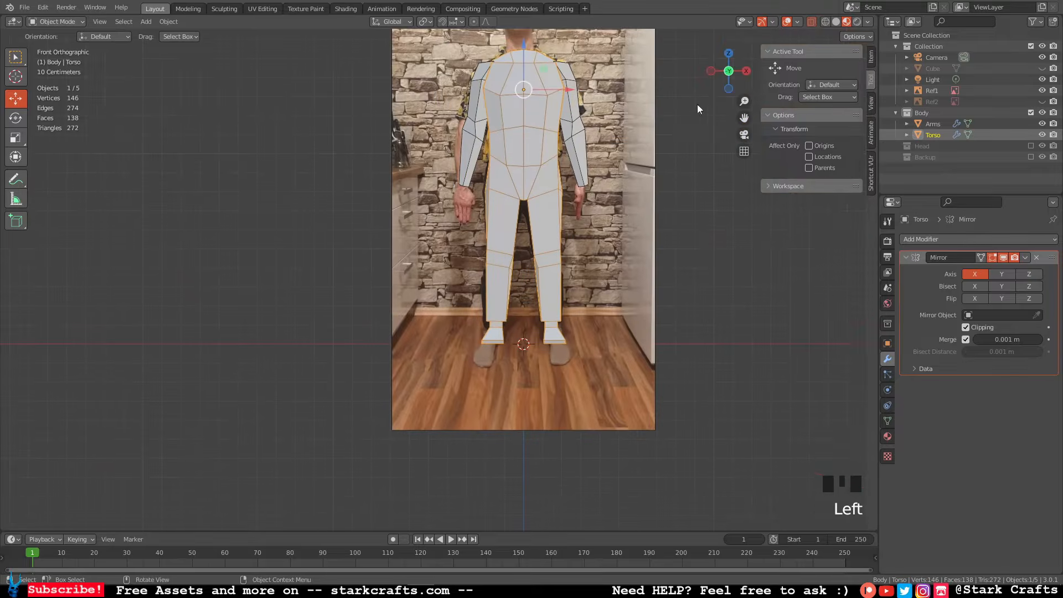
mouse_move(635, 202)
middle_mouse_down("shift")
mouse_move(622, 245)
mouse_move(575, 252)
mouse_move(537, 223)
mouse_move(470, 227)
mouse_move(596, 233)
mouse_move(637, 183)
middle_mouse_up("shift")
left_click(734, 74)
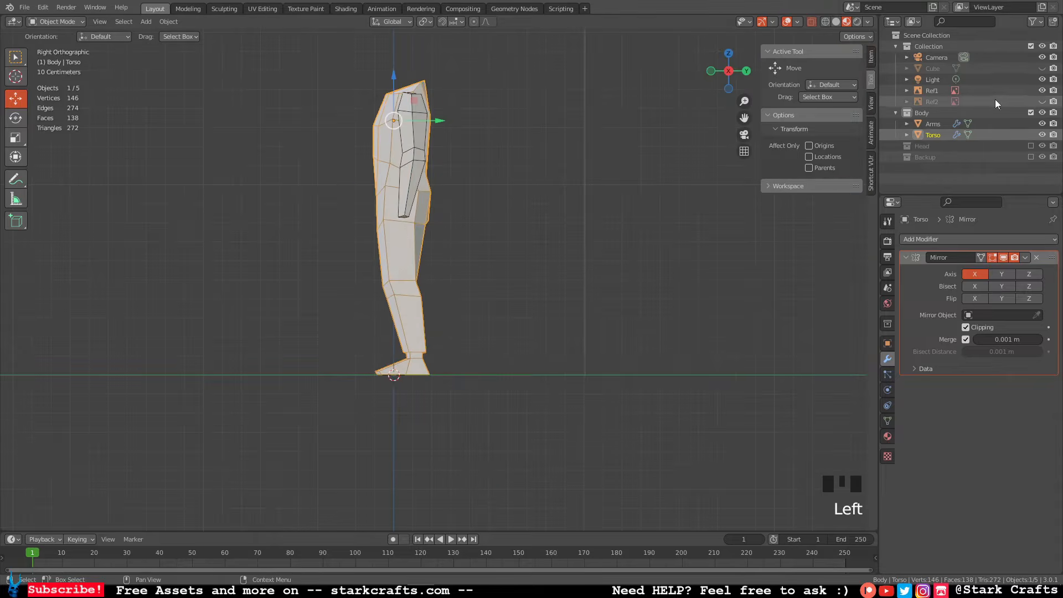
left_click(1042, 101)
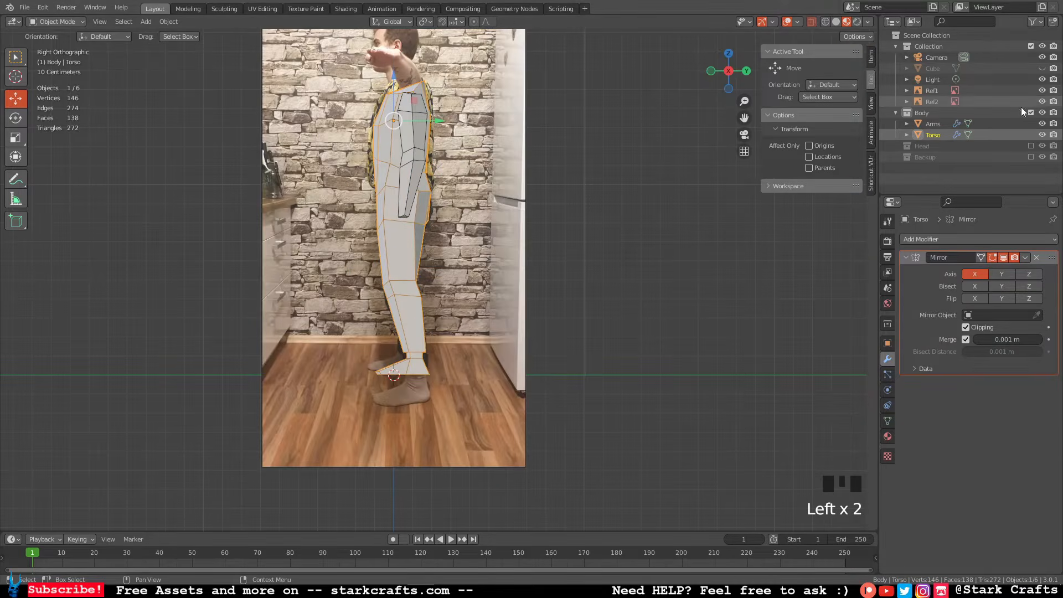
Edit the torso mesh again and move the four toe vertices slightly forward to match the foot length in the side photo.
left_click(411, 369)
left_click(415, 371)
key("Tab")
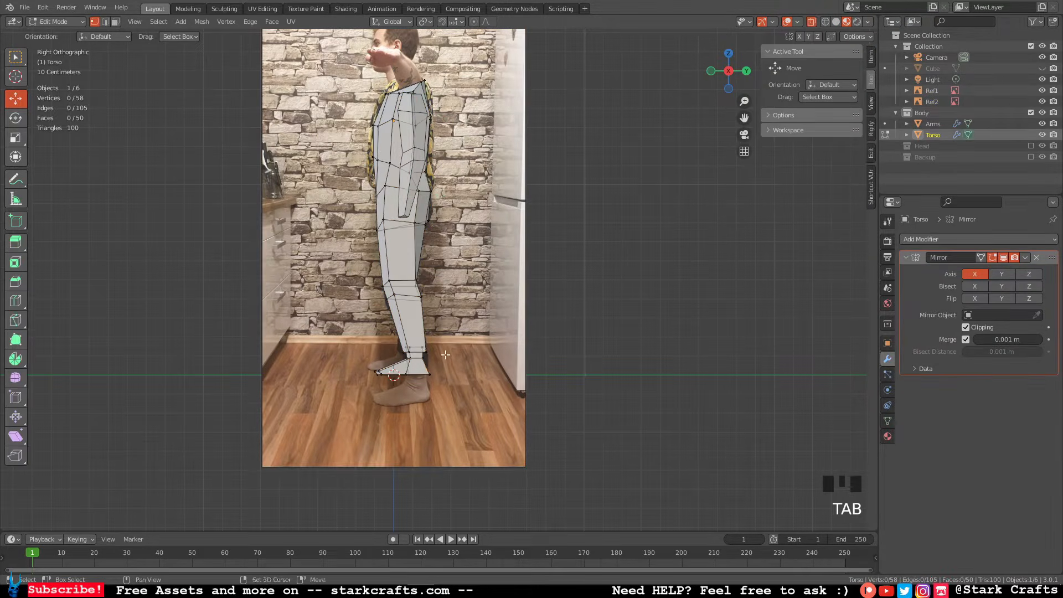
middle_click_drag(412, 366, 413, 330, "shift")
scroll(412, 330, "up", 3)
scroll(373, 289, "down", 7)
left_click_drag(372, 289, 417, 298)
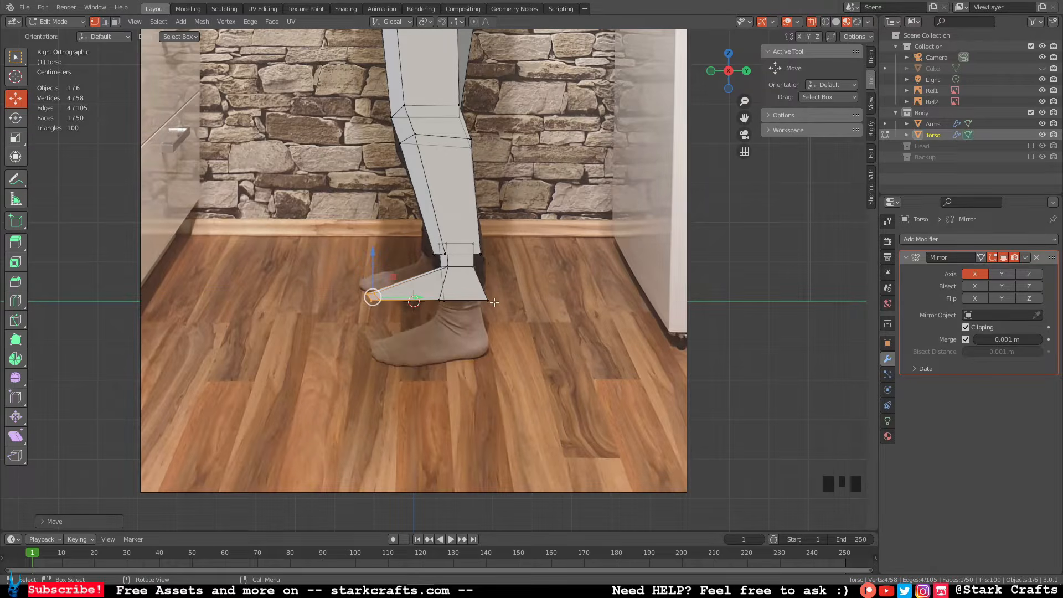
Nudge the rear ankle vertex on the loop below the trouser hem to refine the back of the ankle.
middle_click_drag(508, 275, 380, 298)
left_click(298, 313)
middle_click_drag(300, 313, 354, 304)
mouse_move(355, 304)
middle_mouse_down()
mouse_move(376, 302)
mouse_move(364, 303)
middle_mouse_up()
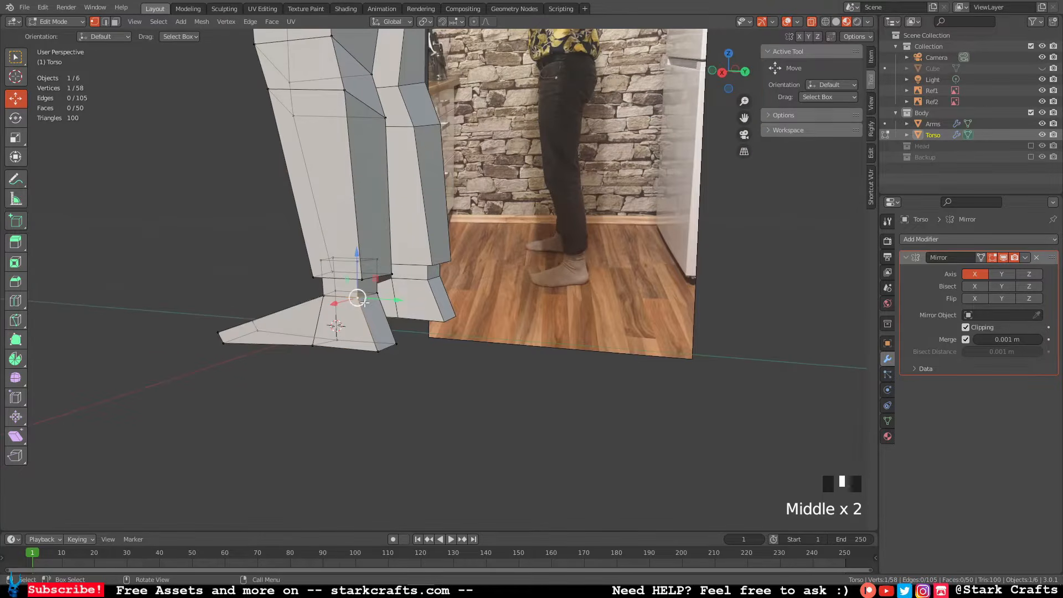
left_click(394, 299)
middle_click_drag(394, 299, 359, 321)
left_click(359, 321)
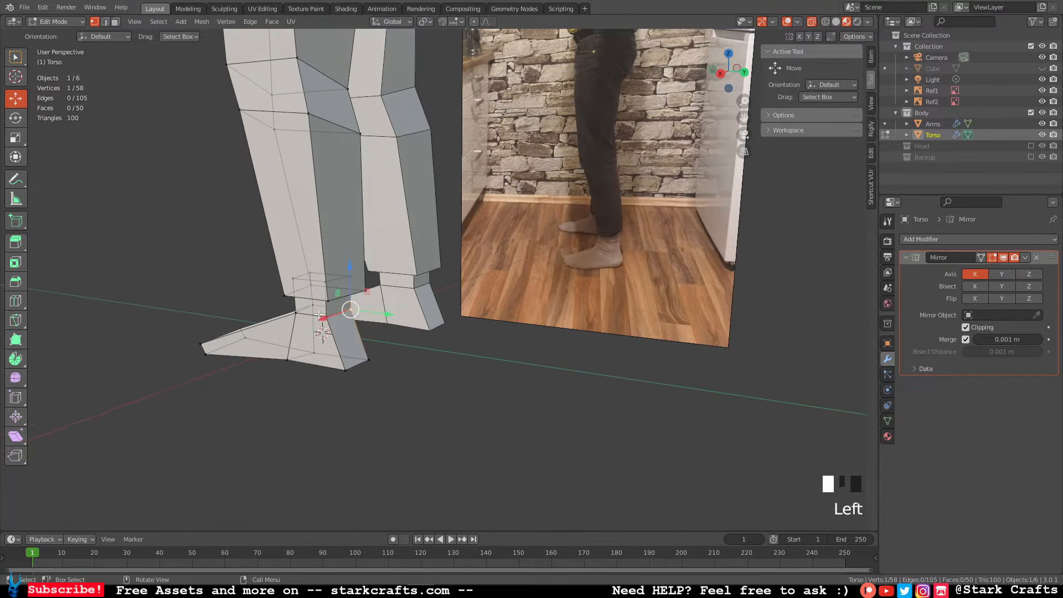
left_click_drag(359, 322, 376, 314)
left_click(353, 310)
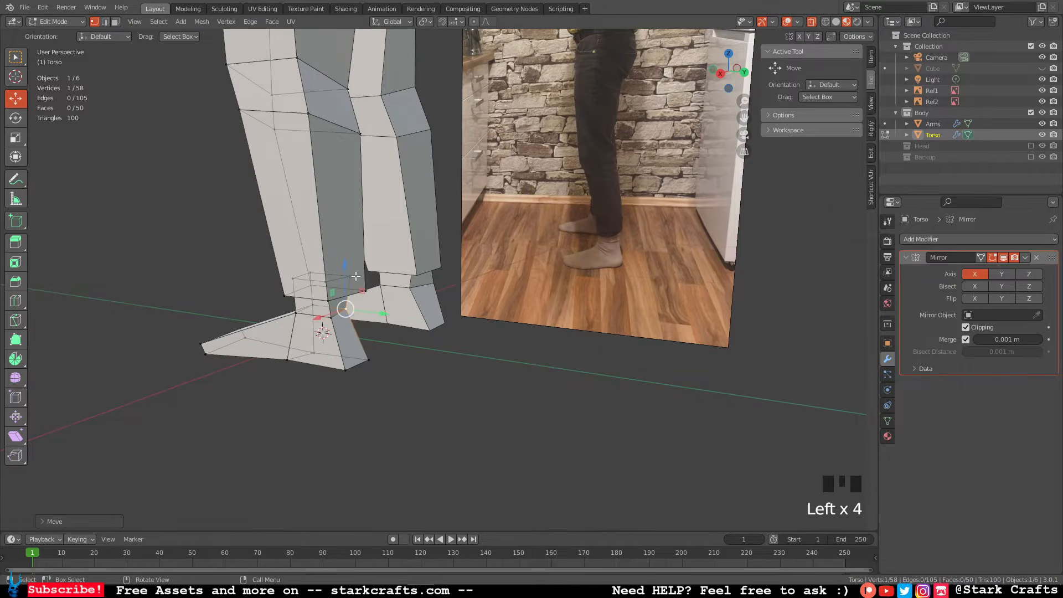
middle_click_drag(347, 272, 565, 276)
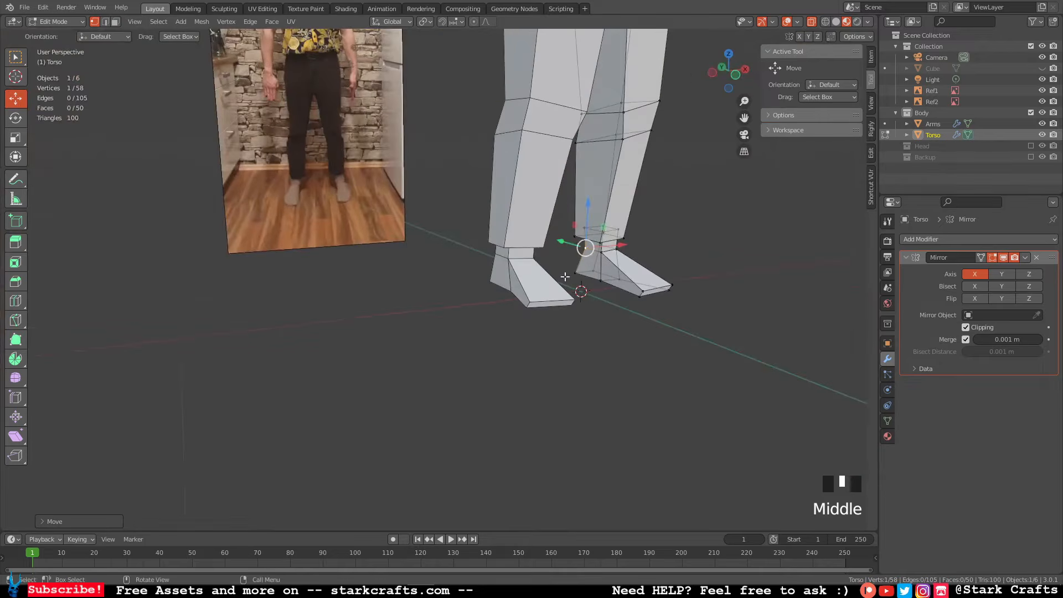
Raise the front ankle vertex where the instep begins slightly, then clear the selection.
left_click(602, 253)
left_click_drag(602, 211, 602, 204)
left_click(586, 244)
middle_click_drag(586, 244, 535, 252)
mouse_move(612, 265)
middle_mouse_down("shift")
mouse_move(499, 265)
mouse_move(602, 273)
middle_mouse_up("shift")
left_click(677, 261)
Examine the whole body in object mode from the front, around and the side against both reference photos.
key("Tab")
scroll(679, 261, "up", 6)
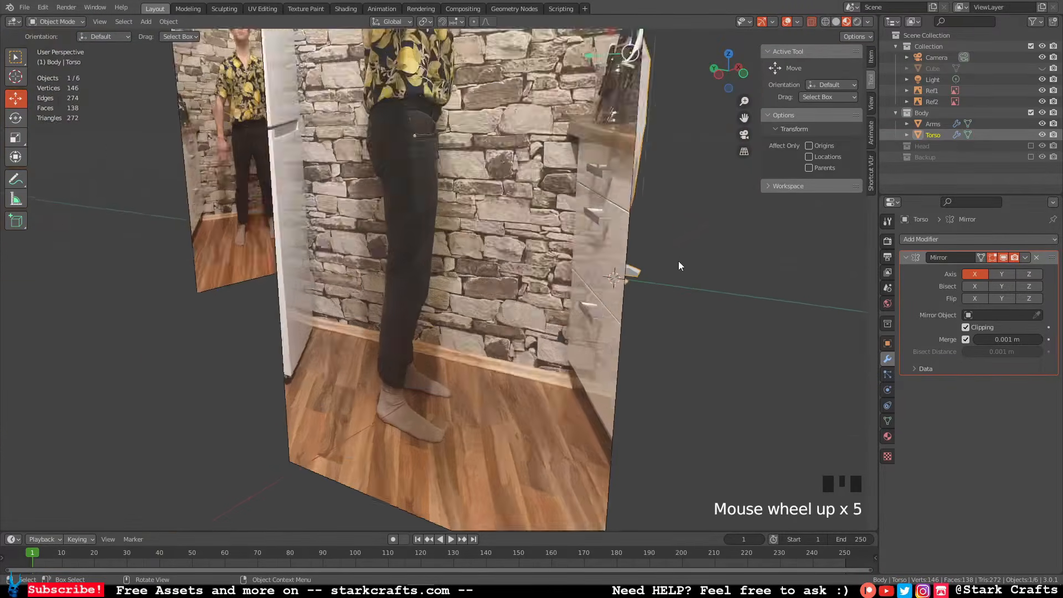
scroll(703, 266, "down", 4)
middle_click_drag(707, 266, 555, 300)
scroll(561, 262, "up", 5)
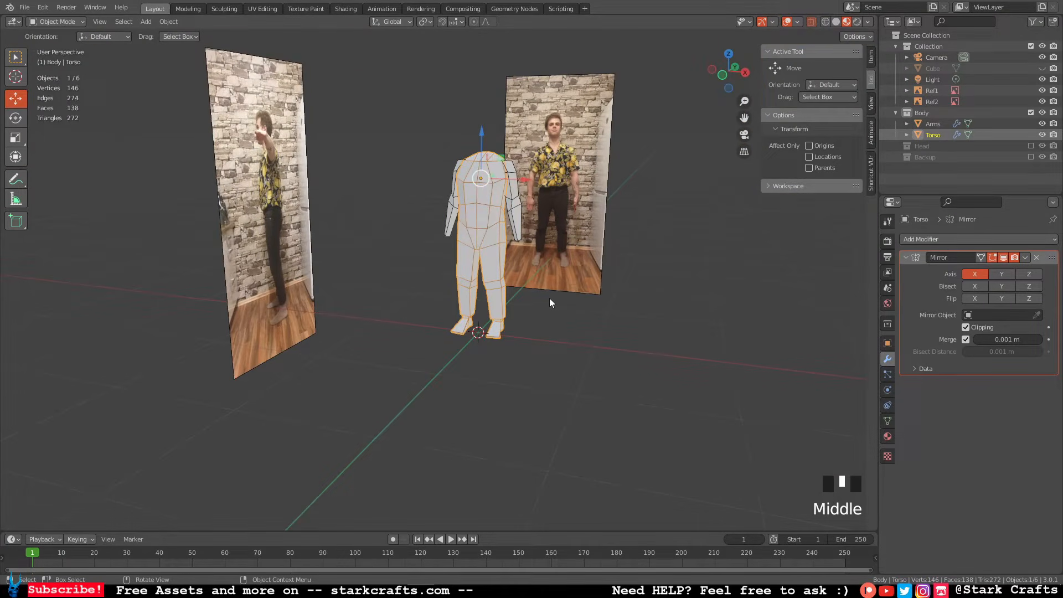
middle_click_drag(550, 303, 509, 292)
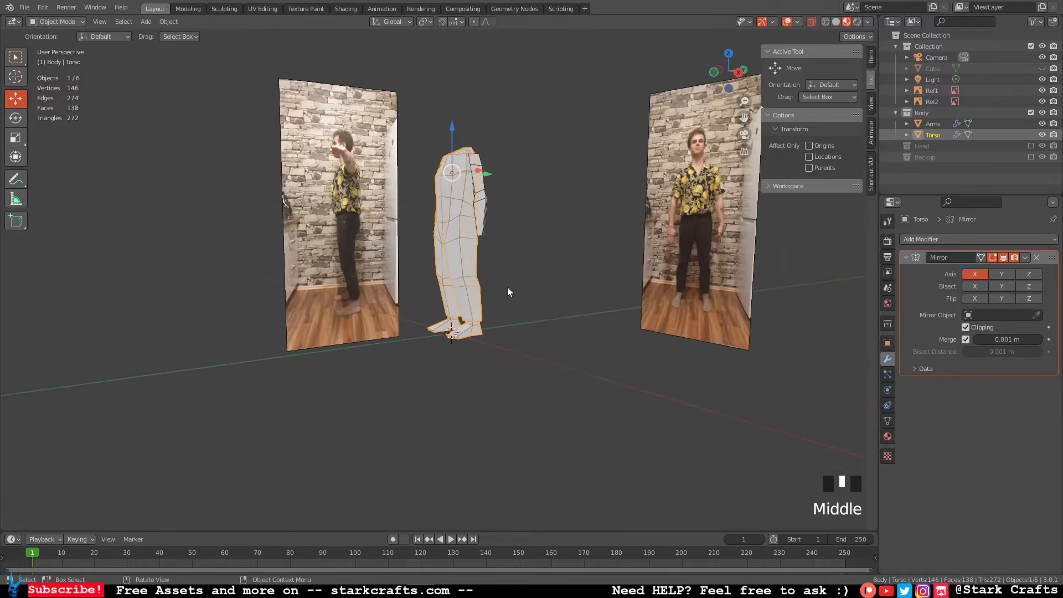
left_click(714, 71)
scroll(511, 299, "up", 1)
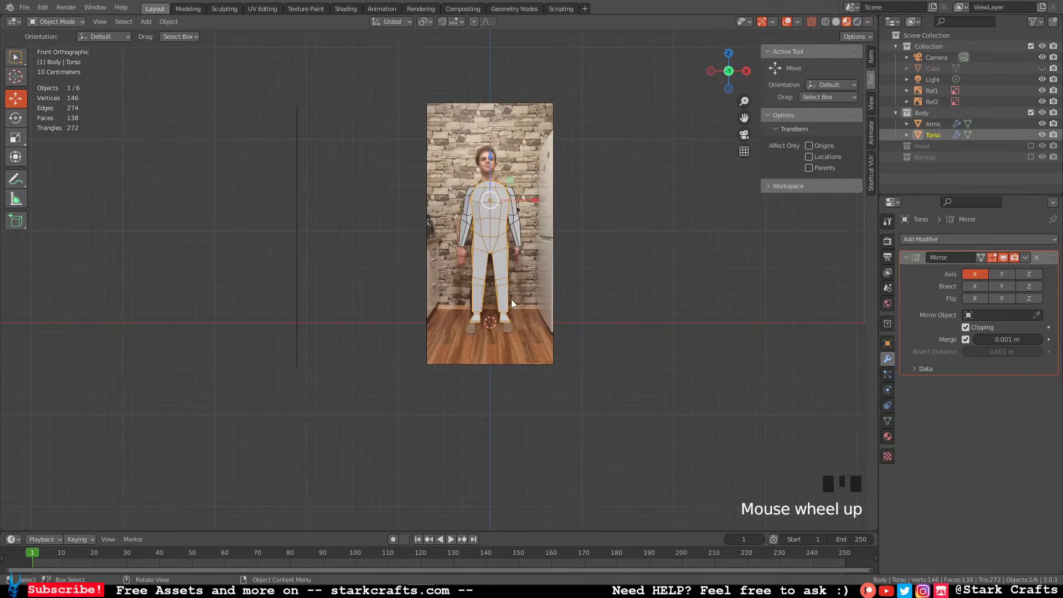
scroll(593, 327, "down", 4)
middle_click_drag(593, 327, 470, 325)
scroll(329, 321, "down", 1)
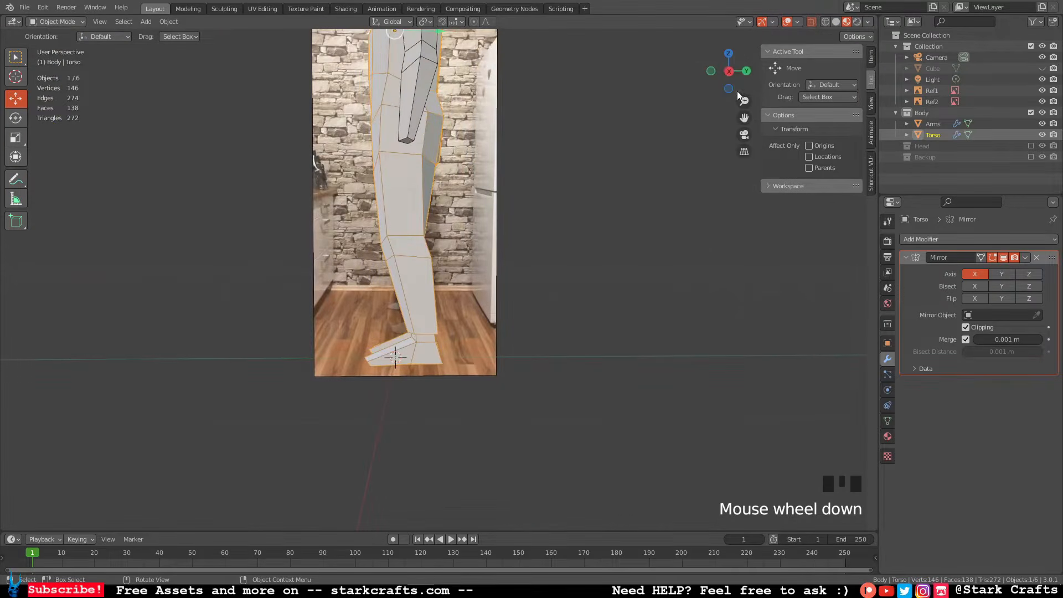
left_click(730, 72)
scroll(440, 346, "up", 2)
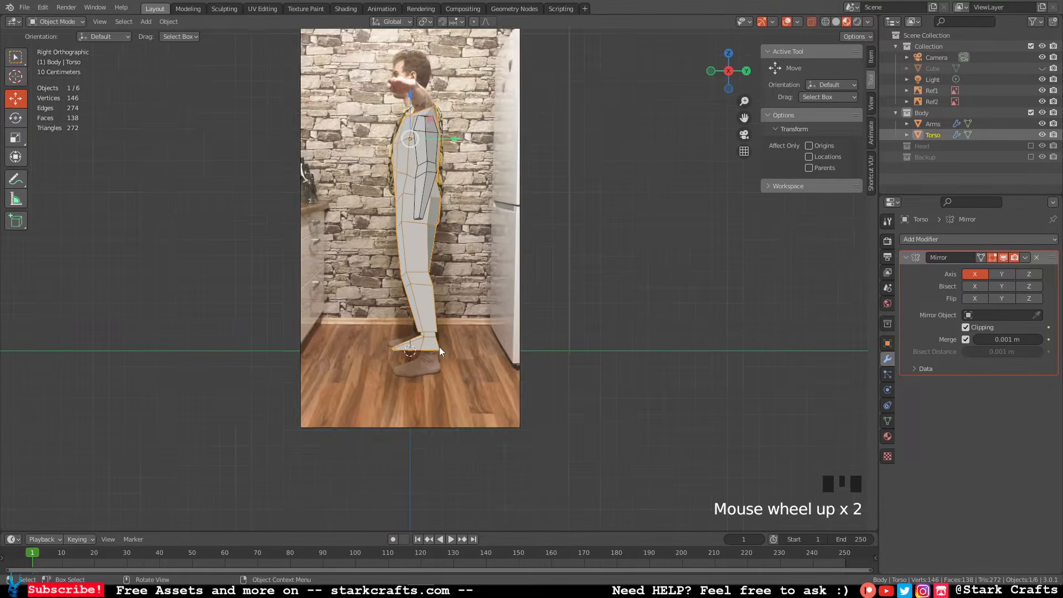
scroll(438, 344, "down", 7)
middle_click_drag(471, 283, 520, 320, "shift")
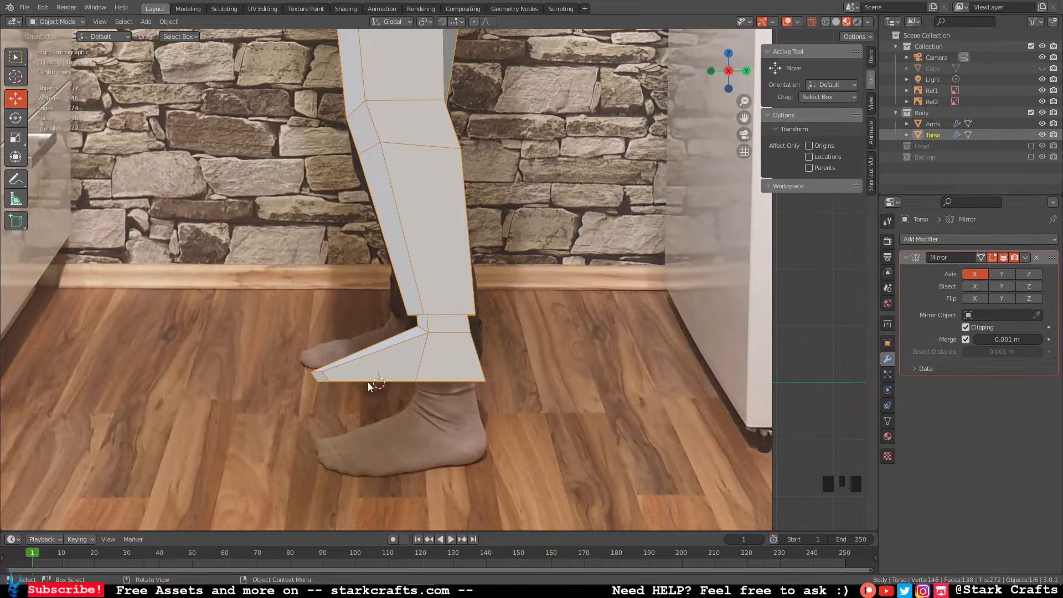
Add one loop cut across the foot, midway between the toe tip and the front of the ankle.
left_click(433, 368)
left_click(435, 358)
key("Tab")
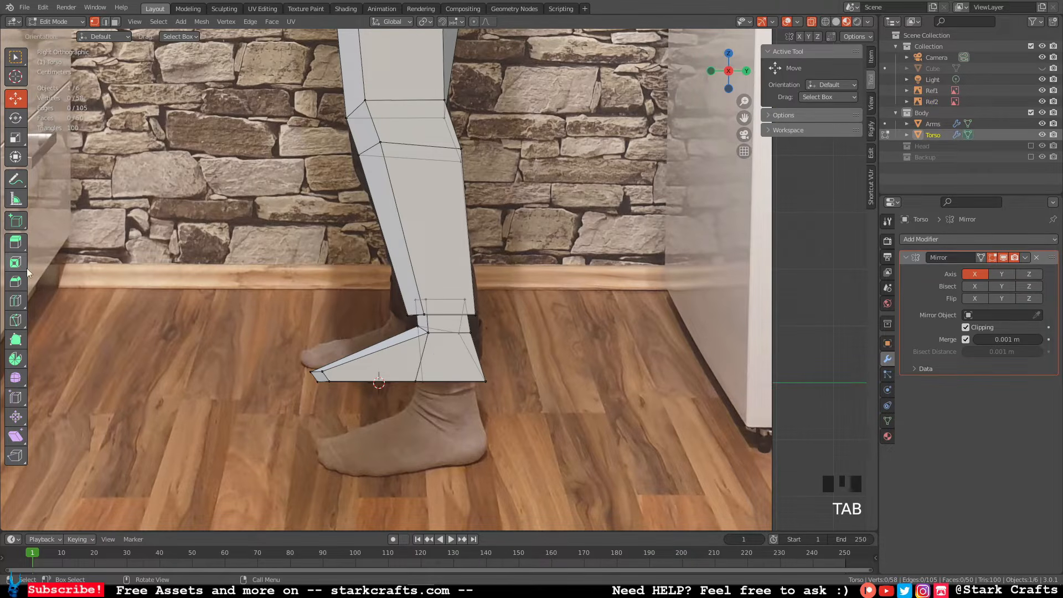
left_click(15, 300)
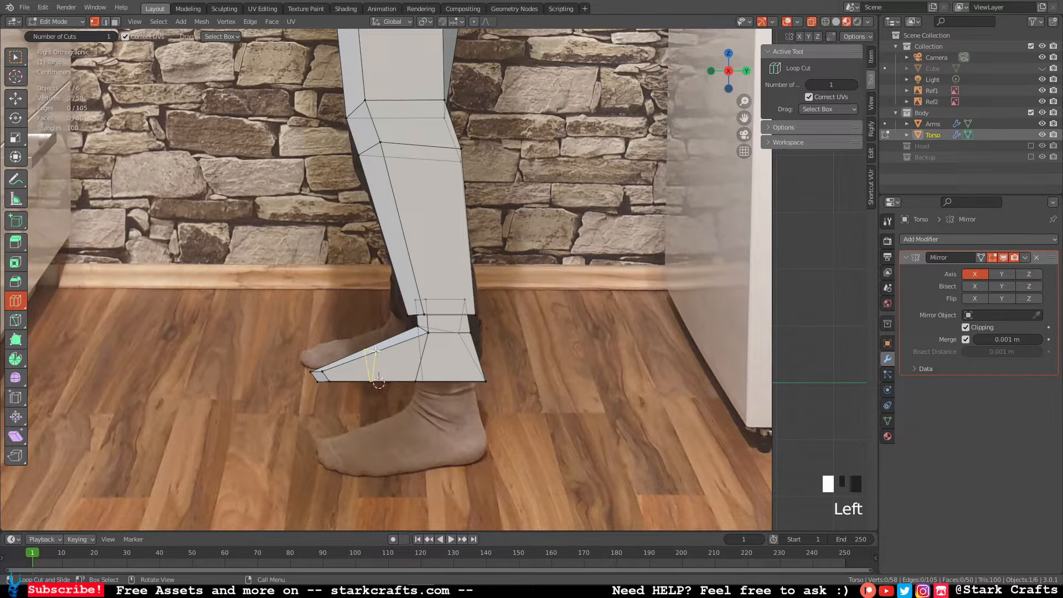
left_click_drag(375, 350, 376, 351)
left_click(16, 98)
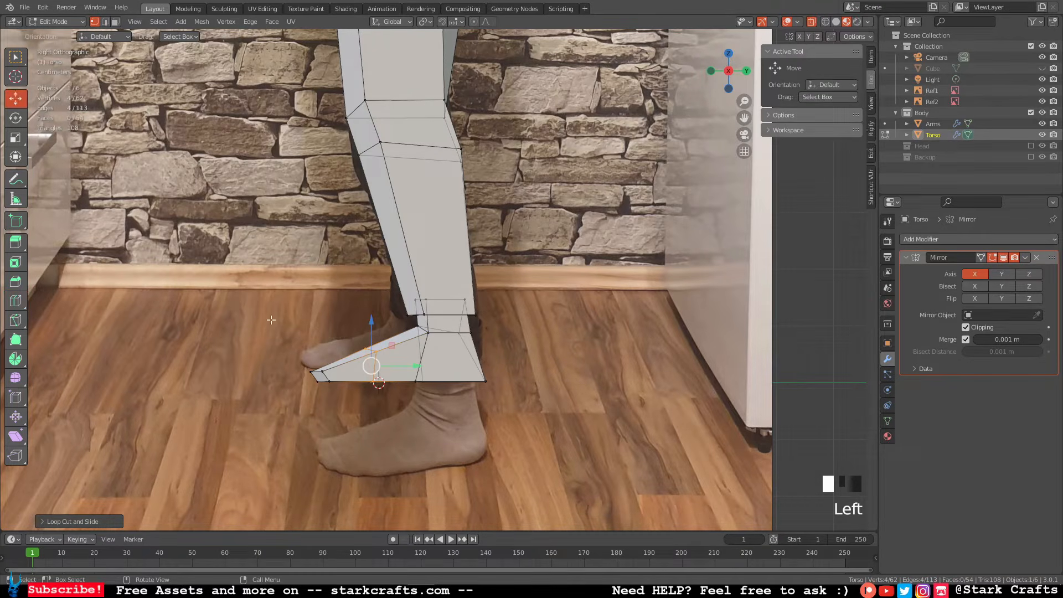
Raise the four toe-tip vertices so the front of the foot bends upward at the new loop.
left_click_drag(267, 349, 332, 408)
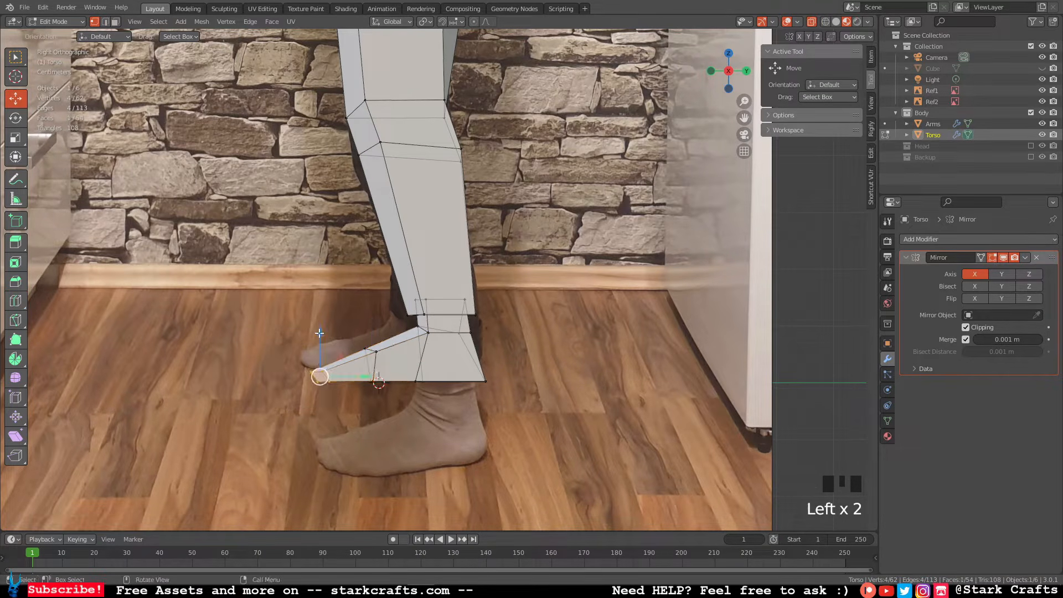
left_click_drag(320, 333, 321, 306)
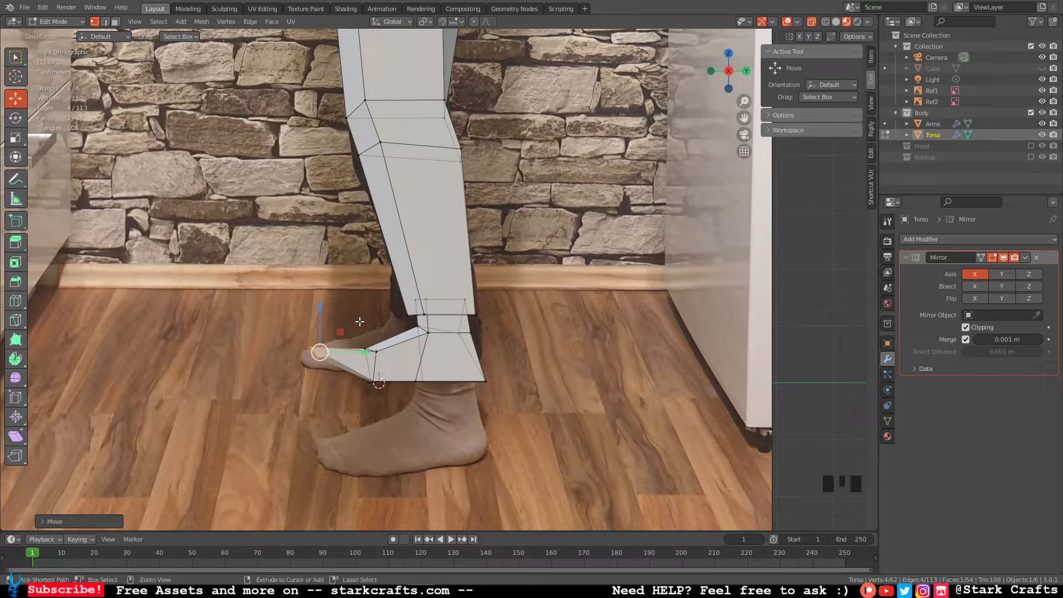
Undo the last move and reposition the inner and outer sole vertices of the foot sideways.
key("ctrl+z")
left_click(249, 334)
middle_click_drag(248, 333, 300, 344)
middle_click_drag(545, 342, 499, 365)
left_click(498, 365)
left_click_drag(498, 365, 495, 367)
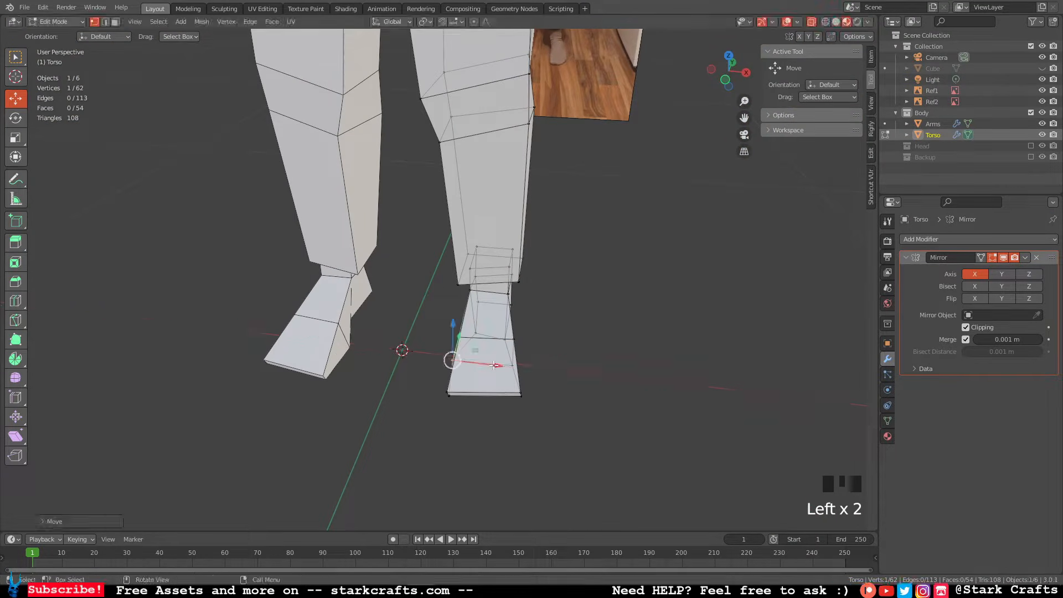
middle_click_drag(495, 366, 501, 369)
left_click(506, 371)
left_click_drag(548, 381, 564, 381)
Move the outer mid-sole vertex of the foot outward and back toward the heel.
middle_click_drag(563, 381, 533, 382)
left_click(488, 375)
left_click_drag(532, 382, 543, 383)
middle_click_drag(543, 383, 508, 370)
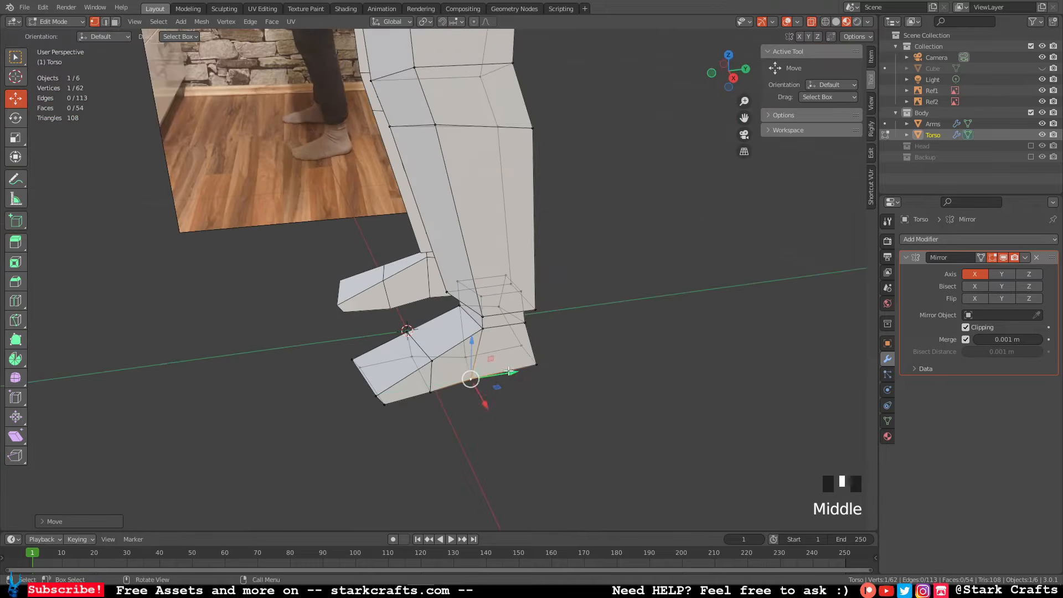
left_click_drag(515, 369, 535, 364)
middle_click_drag(535, 366, 554, 370)
Nudge the outer sole vertex at the ball of the foot slightly inward.
left_click(453, 390)
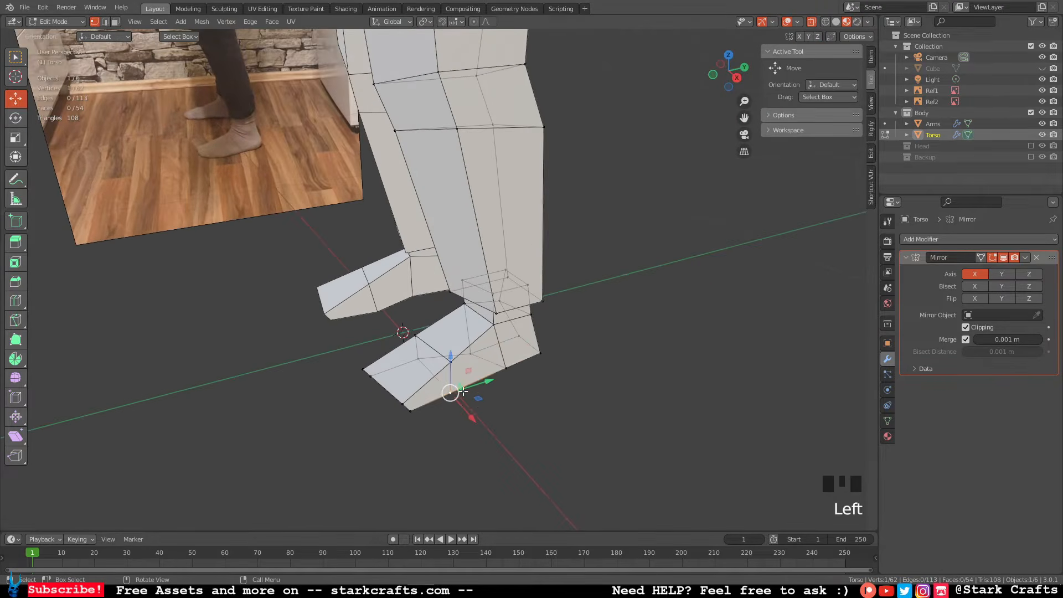
middle_click_drag(477, 391, 502, 395)
left_click(519, 359)
left_click_drag(548, 373, 544, 372)
middle_click_drag(519, 380, 562, 390)
Adjust the inner and outer vertices on top of the foot sideways at the ball of the foot.
left_click(464, 337)
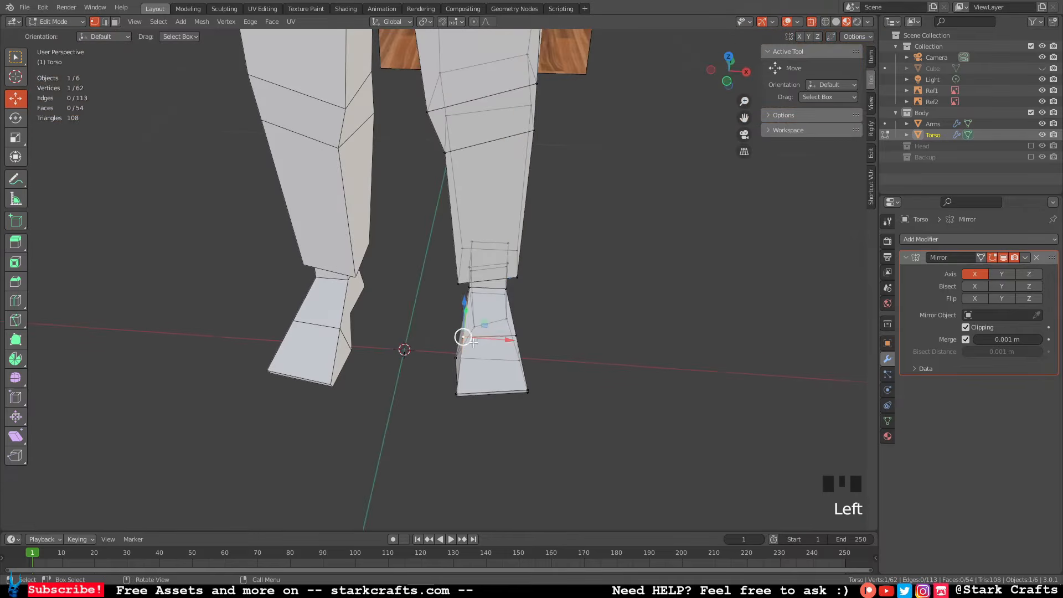
left_click_drag(508, 343, 543, 341)
left_click(517, 336)
middle_click_drag(542, 343, 499, 339)
left_click_drag(520, 364, 522, 370)
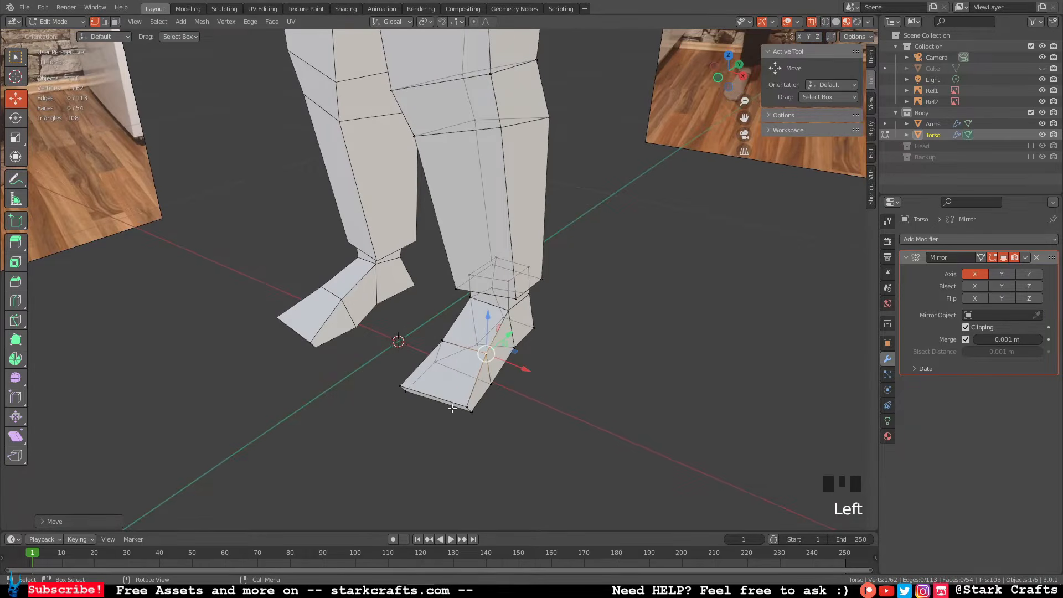
Reposition the toe-tip vertices to shape the front of the foot, and clear the selection.
middle_click_drag(491, 387, 565, 394)
left_click_drag(578, 386, 509, 392)
left_click(464, 392)
middle_click_drag(511, 392, 538, 351)
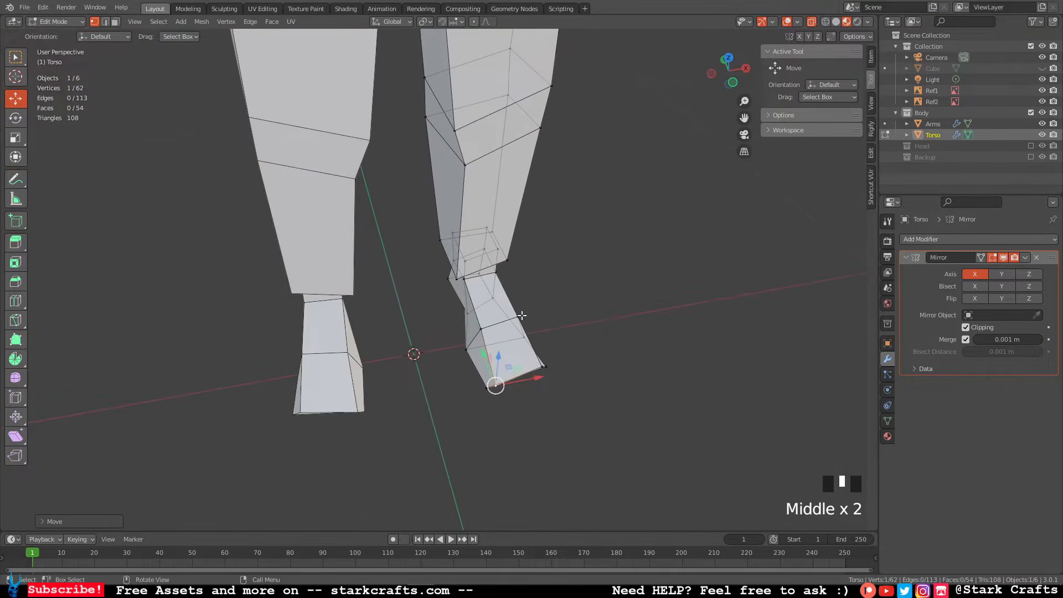
middle_click_drag(522, 316, 566, 285)
left_click_drag(516, 260, 475, 291)
middle_click_drag(475, 291, 366, 328)
left_click(630, 304)
Compare the reshaped foot and ankle with the side reference photo from several angles.
middle_click_drag(629, 304, 395, 327)
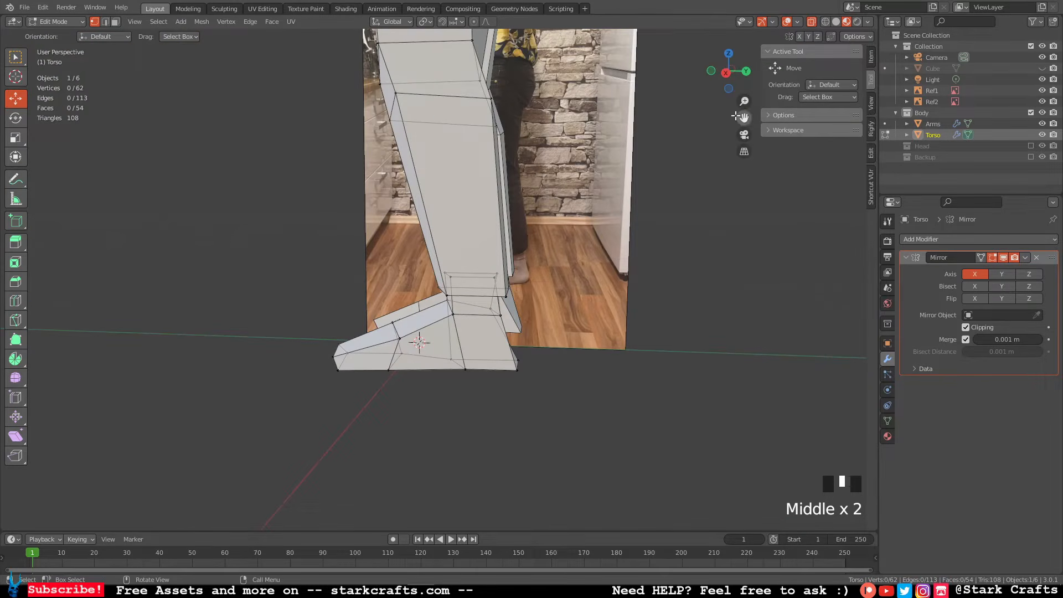
left_click(726, 73)
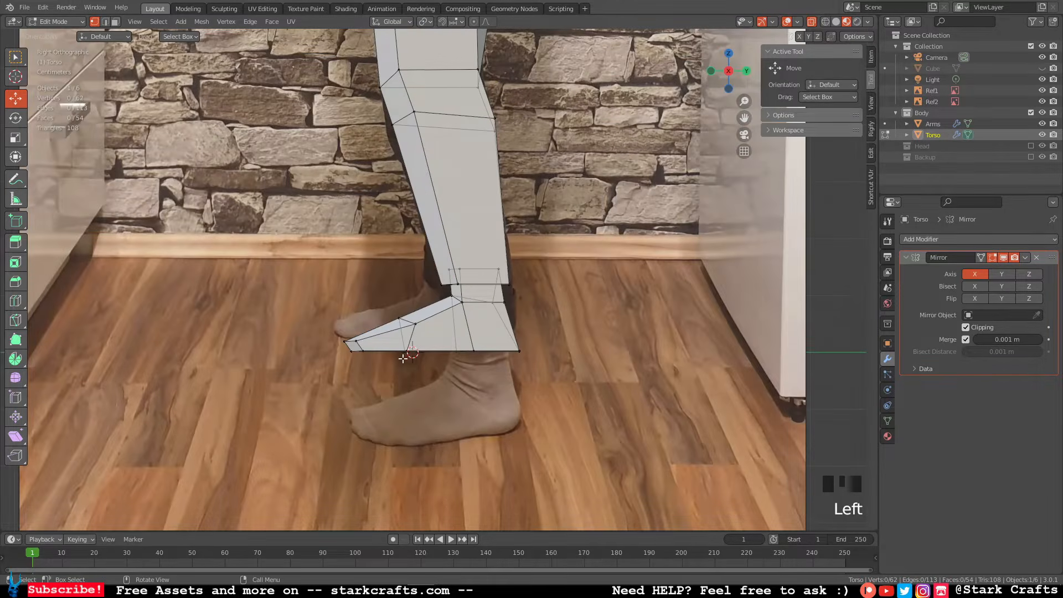
middle_click_drag(416, 364, 599, 294)
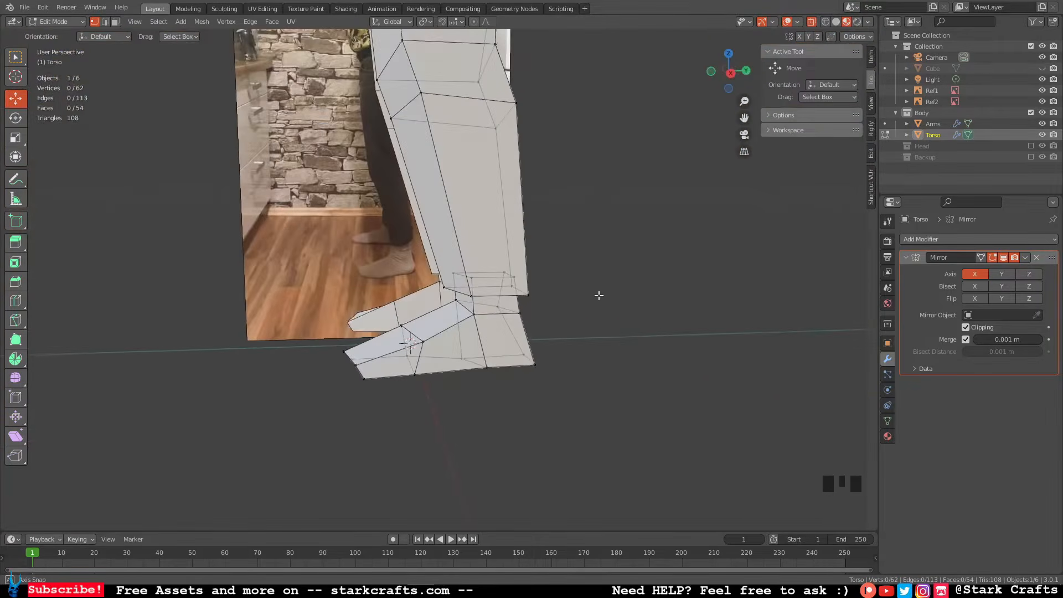
left_click(731, 72)
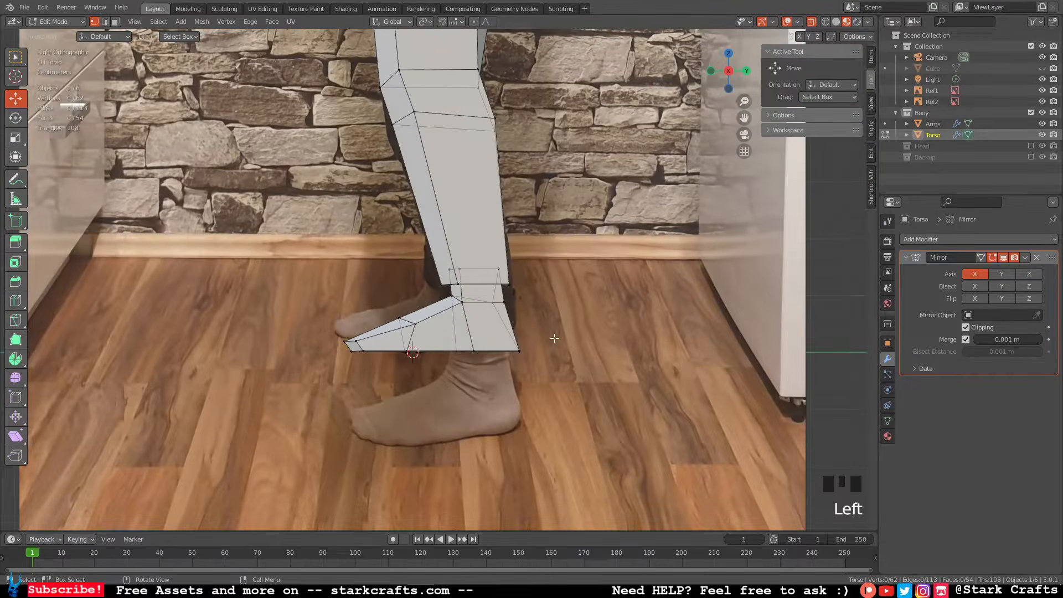
scroll(555, 338, "up", 1)
scroll(555, 338, "up", 1)
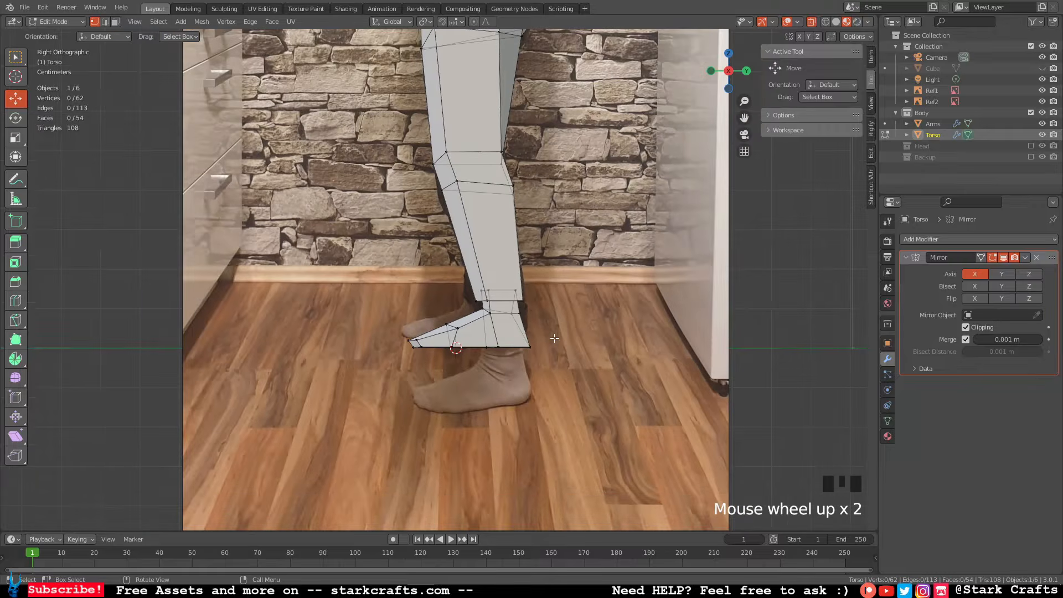
scroll(555, 338, "down", 3)
middle_click_drag(587, 276, 700, 288)
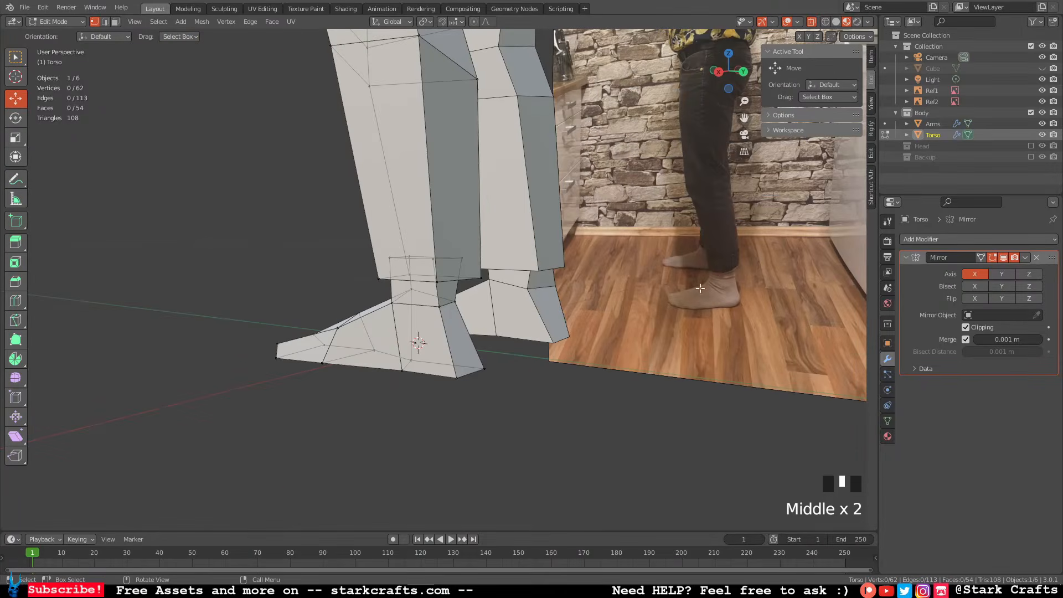
Select the four vertices at the trouser leg's bottom hem in side view and lower them toward the ankle.
left_click(723, 74)
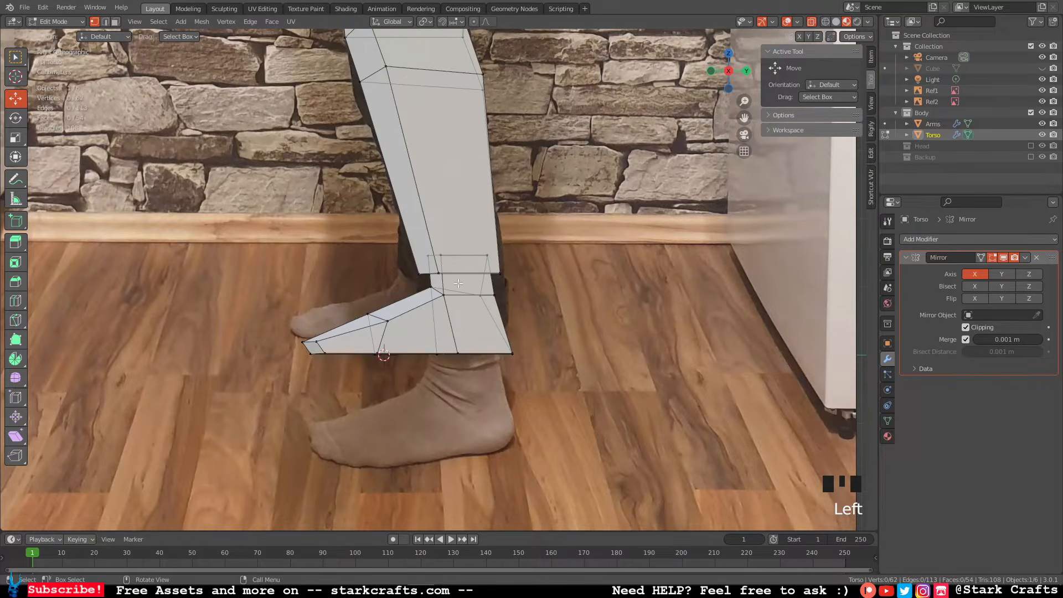
left_click(428, 274, "shift")
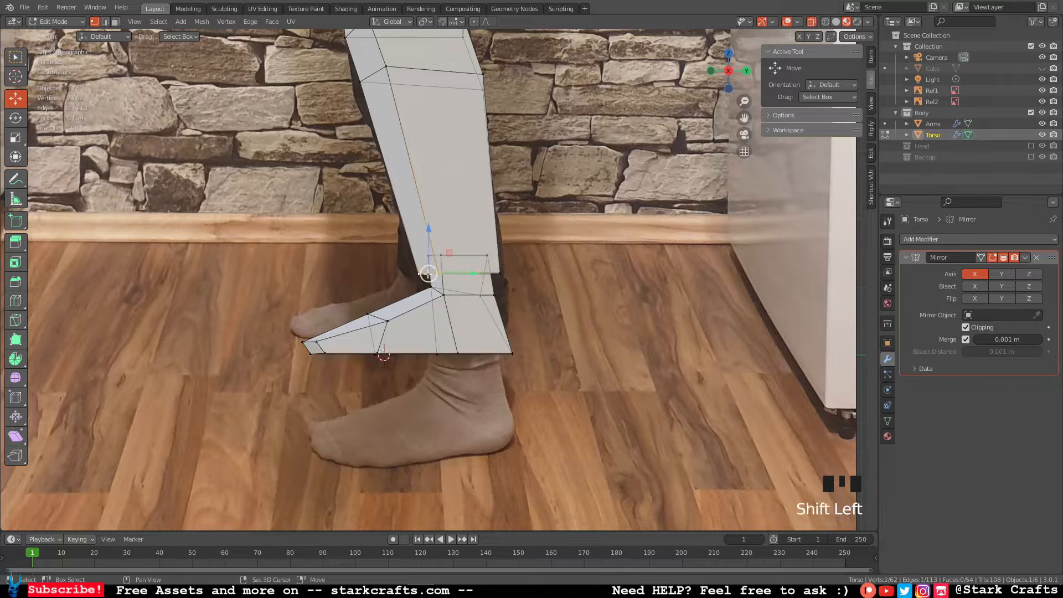
left_click(497, 273, "shift")
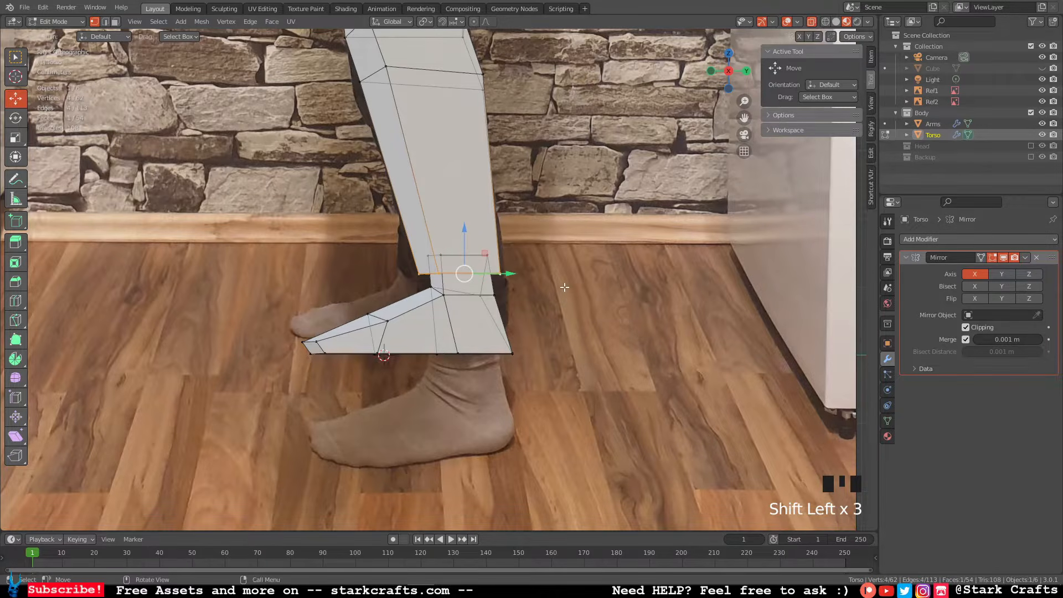
middle_click_drag(565, 287, 625, 231)
left_click(729, 72)
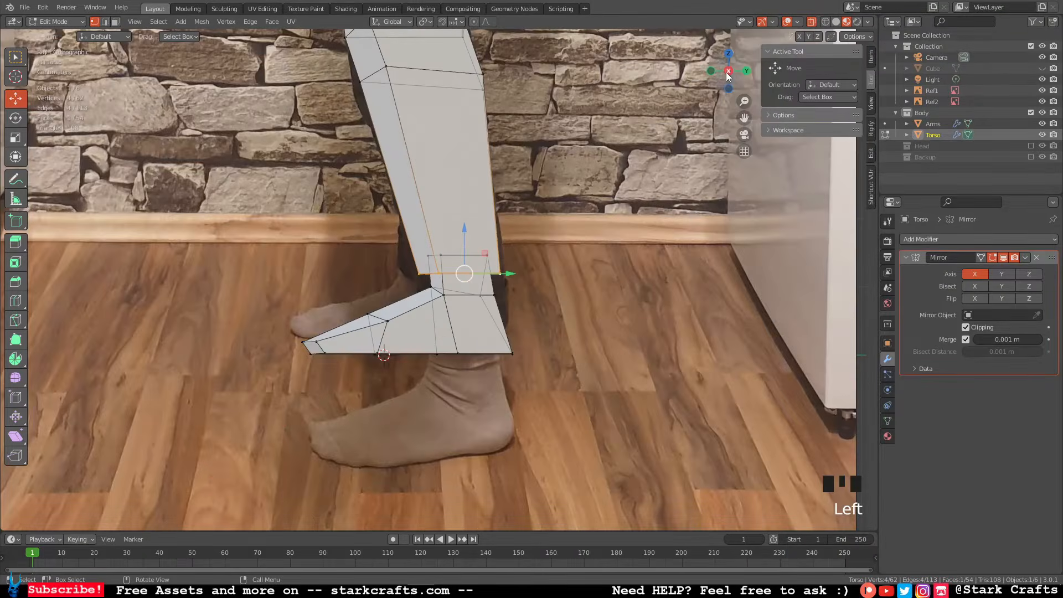
left_click_drag(464, 228, 464, 257)
middle_click_drag(465, 260, 586, 281)
middle_click_drag(484, 252, 492, 278)
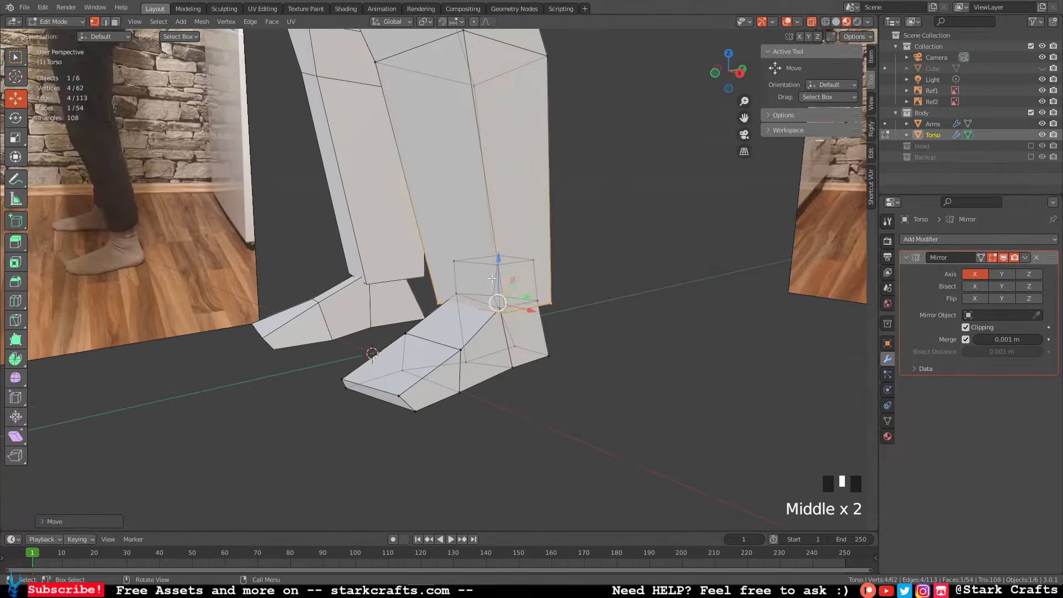
In front view, rotate the trouser hem slightly so it slopes down toward the outside, and raise it a little.
left_click(715, 77)
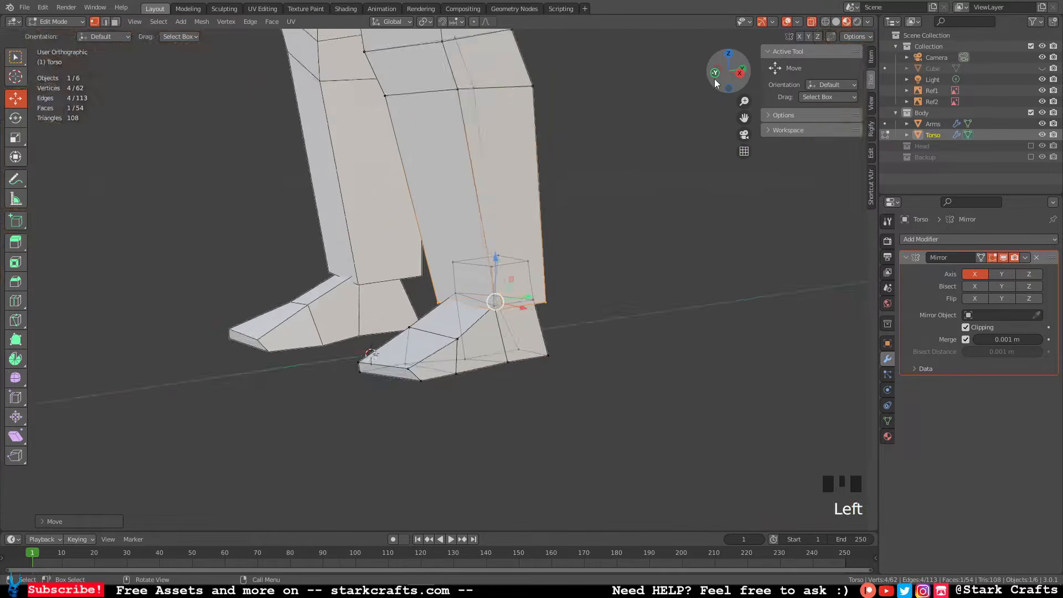
middle_click_drag(623, 213, 570, 221)
scroll(571, 221, "up", 9)
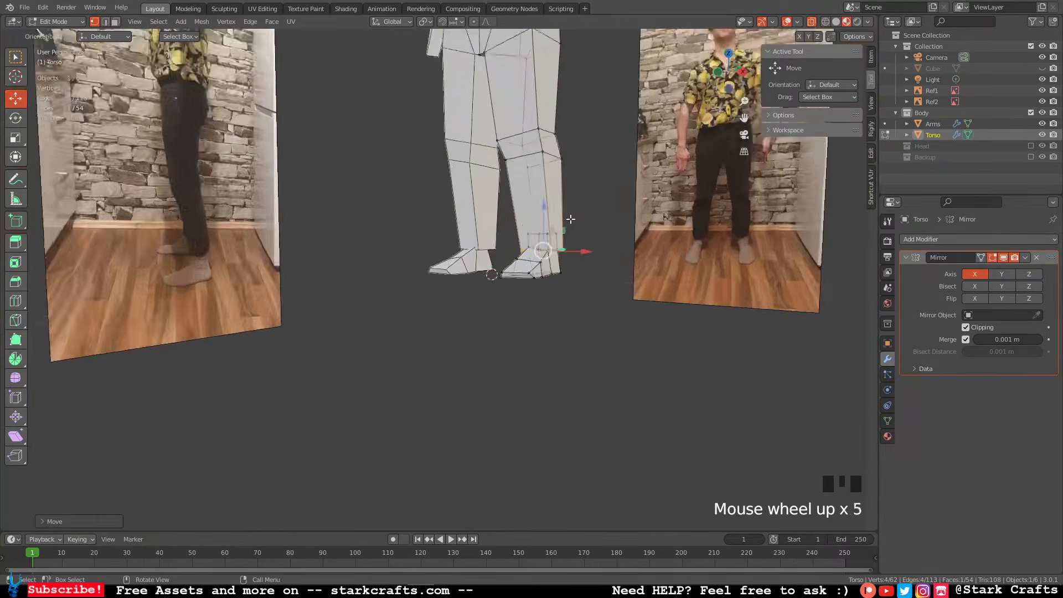
middle_click_drag(610, 187, 575, 295, "shift")
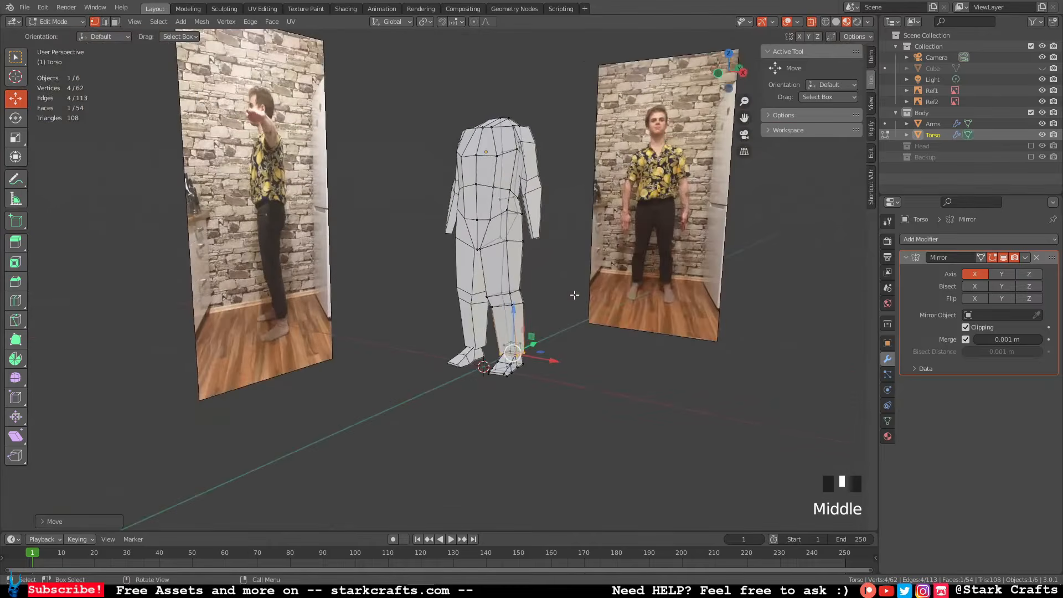
left_click(729, 75)
scroll(515, 351, "down", 8)
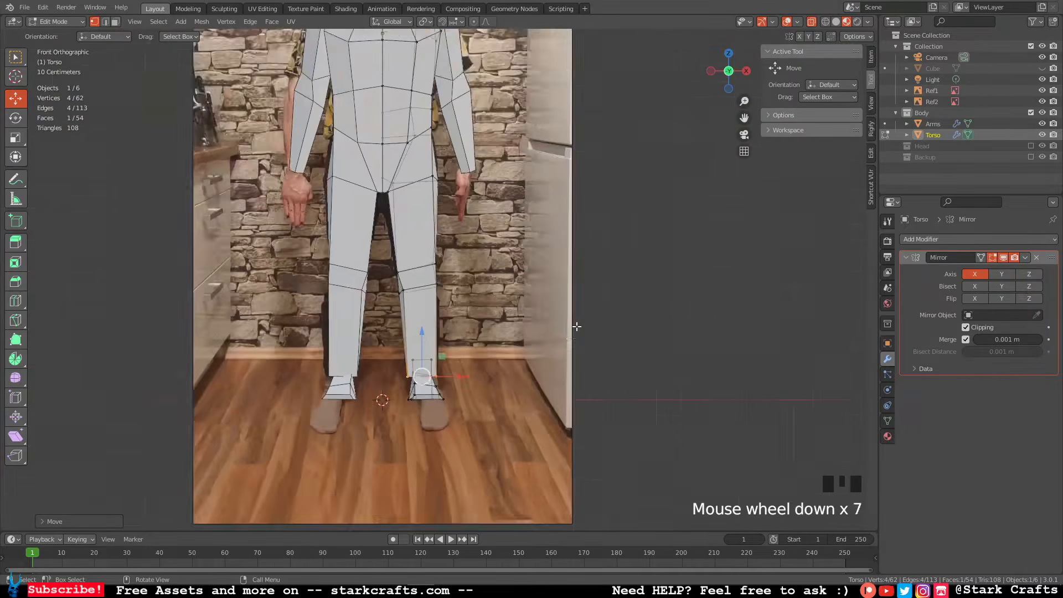
scroll(514, 351, "down", 5)
middle_click_drag(330, 340, 503, 278, "shift")
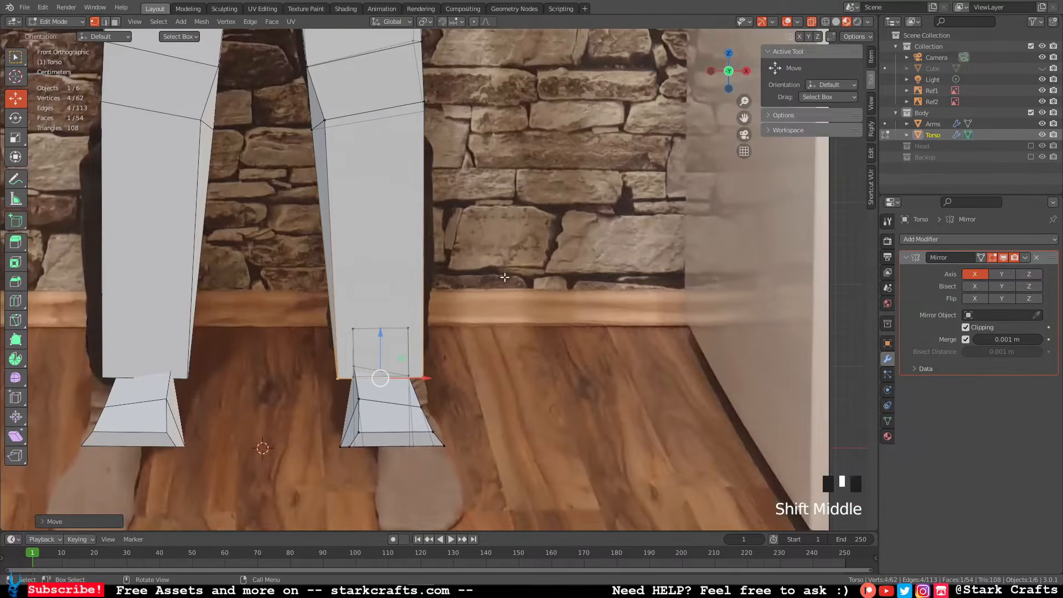
key("r")
left_click(519, 294)
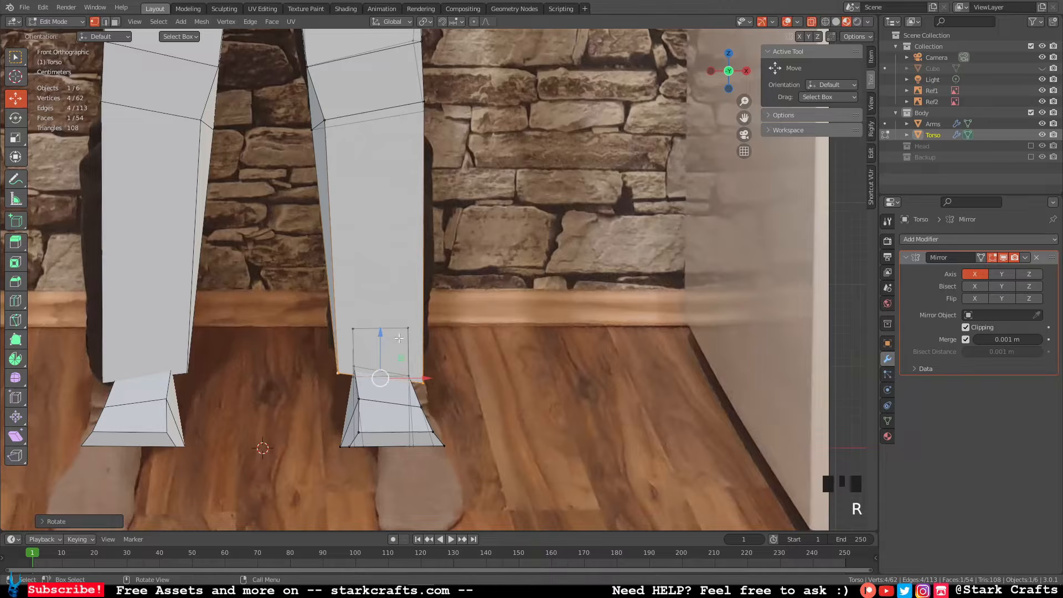
left_click_drag(380, 333, 382, 325)
Lower the inner rear hem vertex and move both rear hem vertices toward each other to narrow the trouser leg.
middle_click_drag(505, 353, 279, 314)
middle_click_drag(608, 380, 518, 381)
left_click(519, 381)
left_click_drag(523, 340, 525, 352)
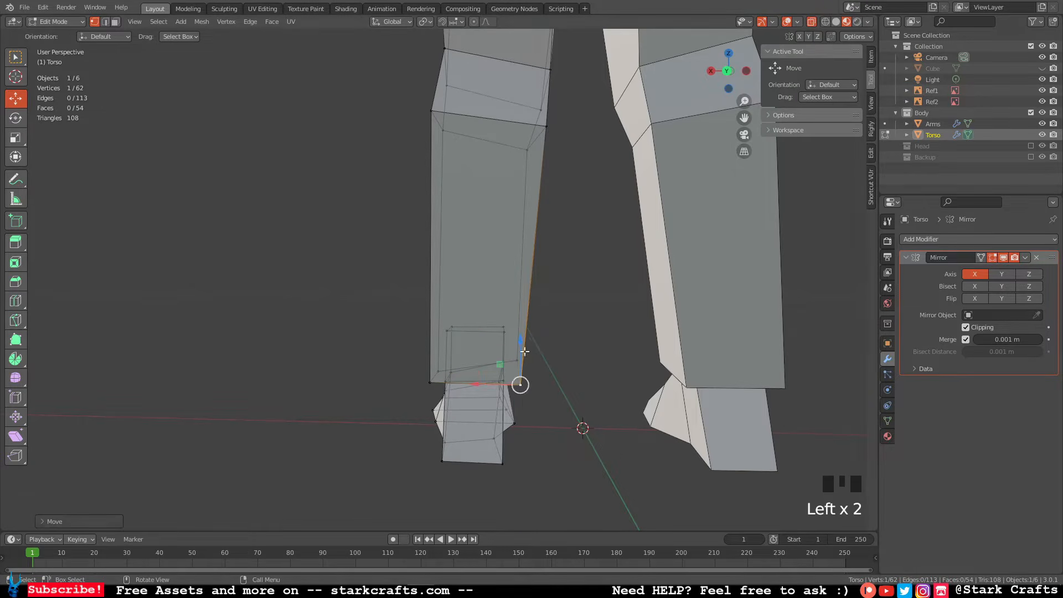
left_click_drag(479, 384, 471, 384)
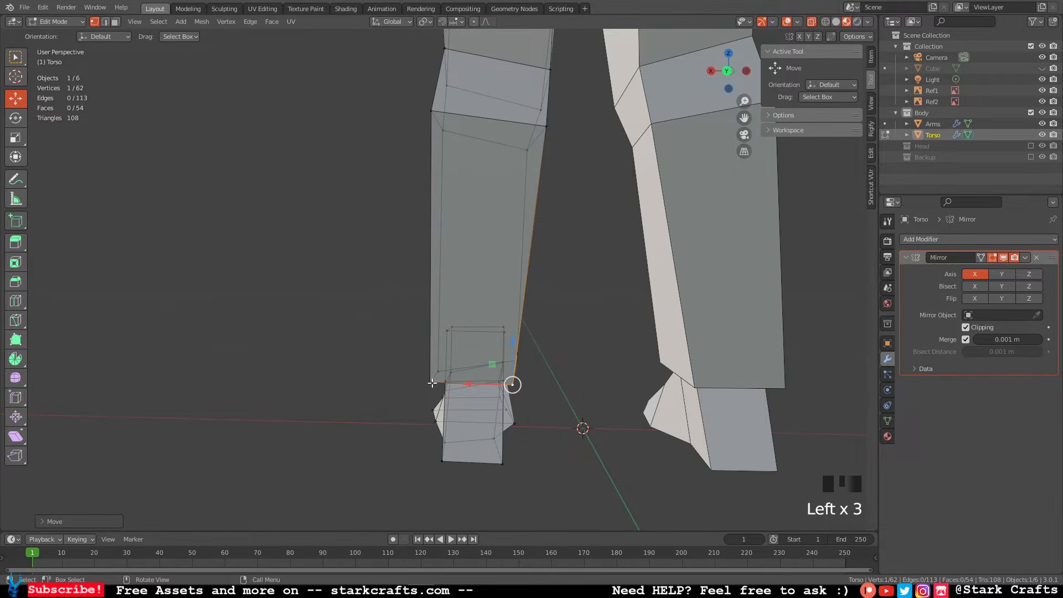
left_click(431, 383)
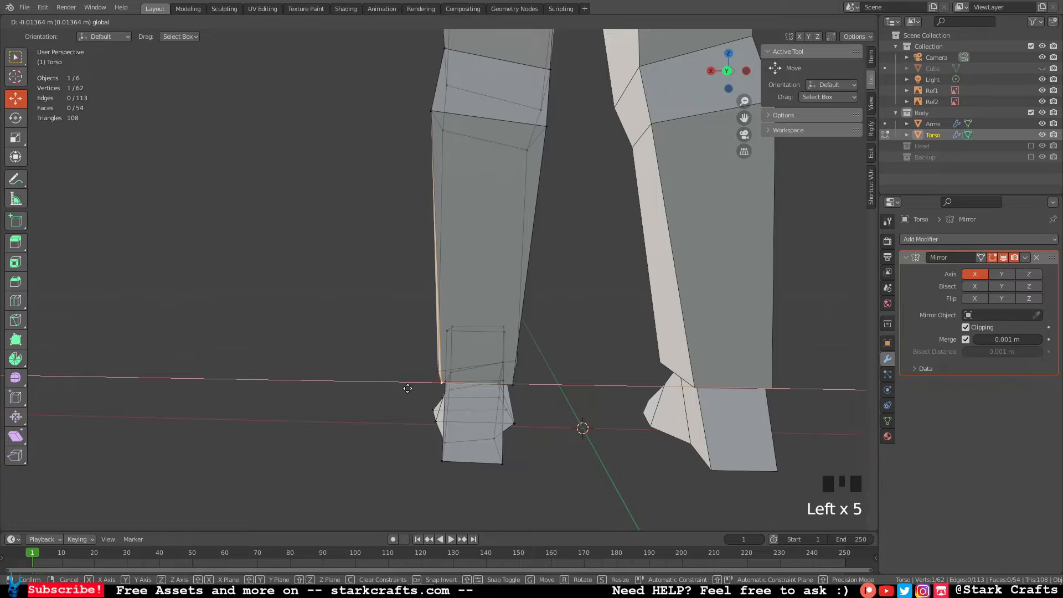
left_click_drag(407, 389, 408, 389)
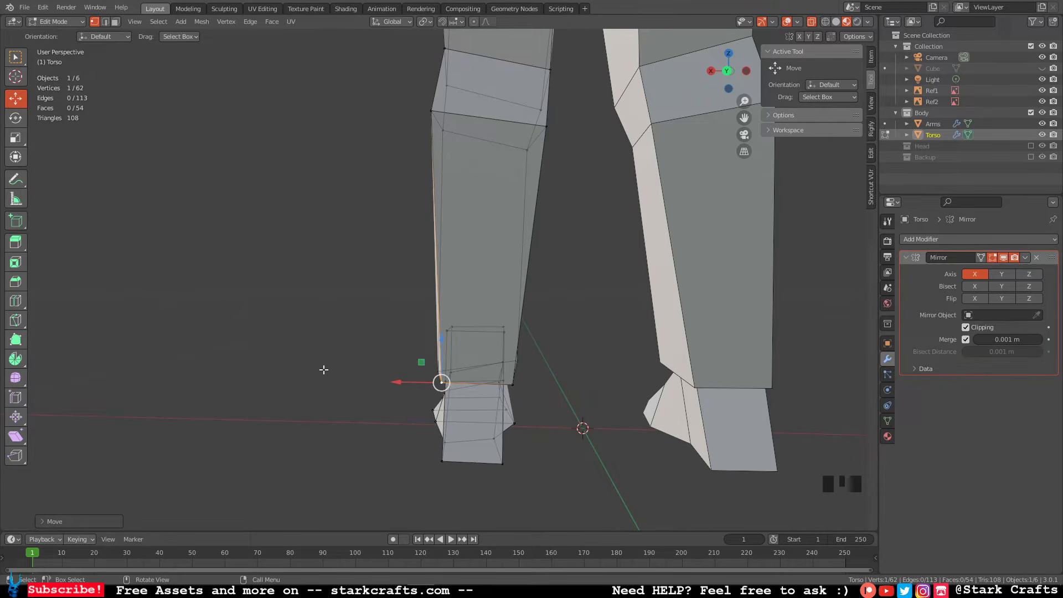
Select the five faces of the leftover box hidden inside the lower leg and delete them.
middle_click_drag(325, 435, 347, 408)
middle_click_drag(469, 376, 325, 381)
middle_click_drag(557, 353, 520, 344)
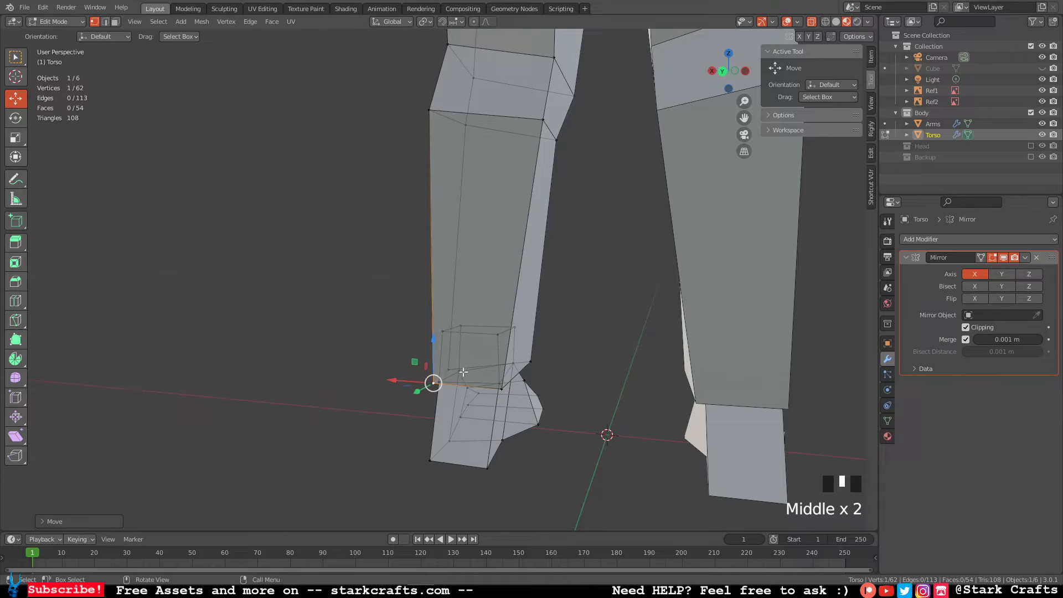
left_click(116, 22)
middle_click_drag(477, 342, 705, 351)
left_click(441, 352)
left_click(479, 327, "shift")
scroll(509, 359, "up", 6)
scroll(508, 359, "down", 9)
left_click(411, 340, "shift")
left_click(515, 321, "shift")
left_click(515, 326, "shift")
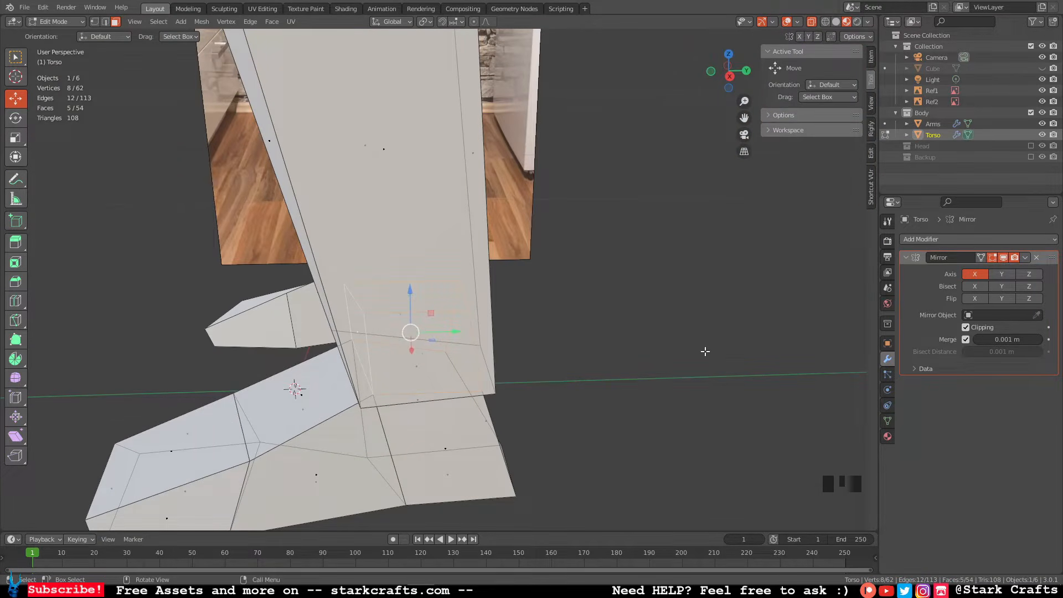
key("Delete")
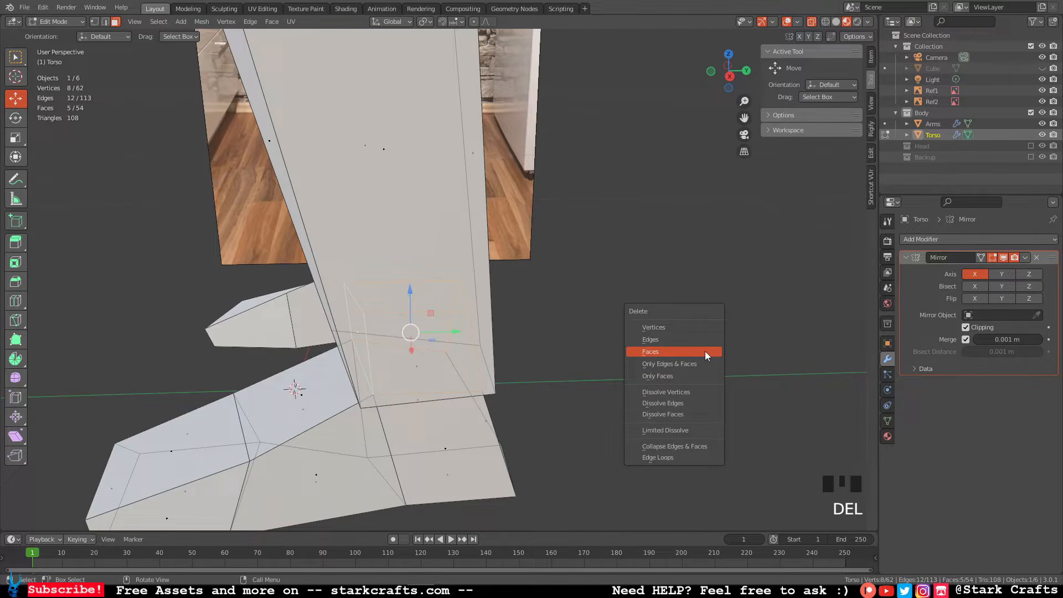
left_click(705, 352)
Leave Edit Mode, bring the whole body into view and save the file.
middle_click_drag(705, 351, 687, 233)
scroll(587, 357, "up", 6)
scroll(586, 326, "up", 3)
key("Tab")
left_click(730, 73)
scroll(663, 195, "up", 2)
middle_click_drag(662, 196, 603, 301, "shift")
left_click(626, 300)
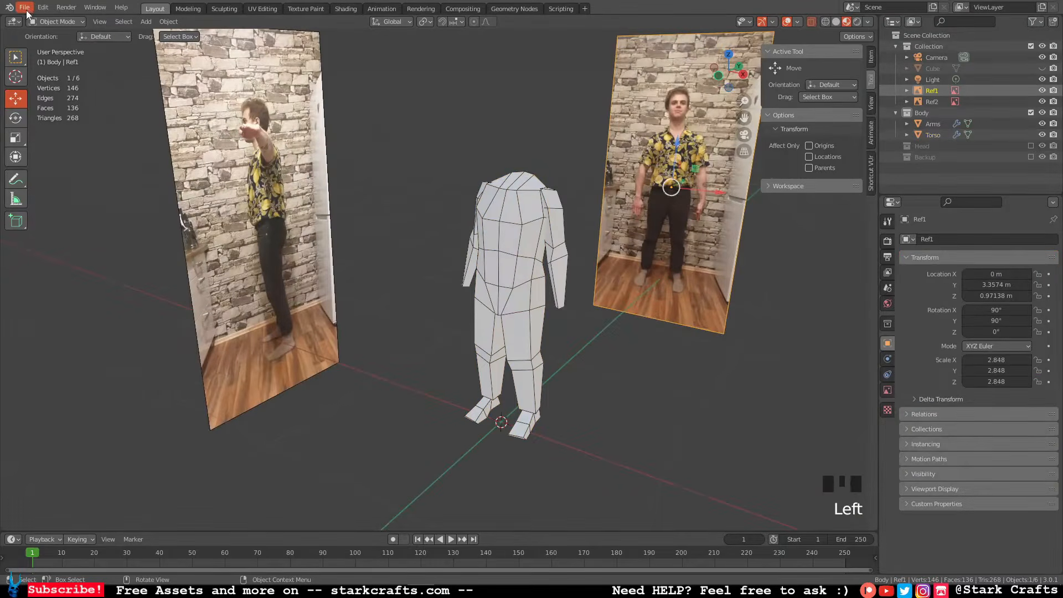
left_click(24, 7)
left_click(63, 79)
Duplicate the Torso object in place and put the copy into the Backup collection.
middle_click_drag(523, 289, 468, 248, "shift")
left_click(443, 212)
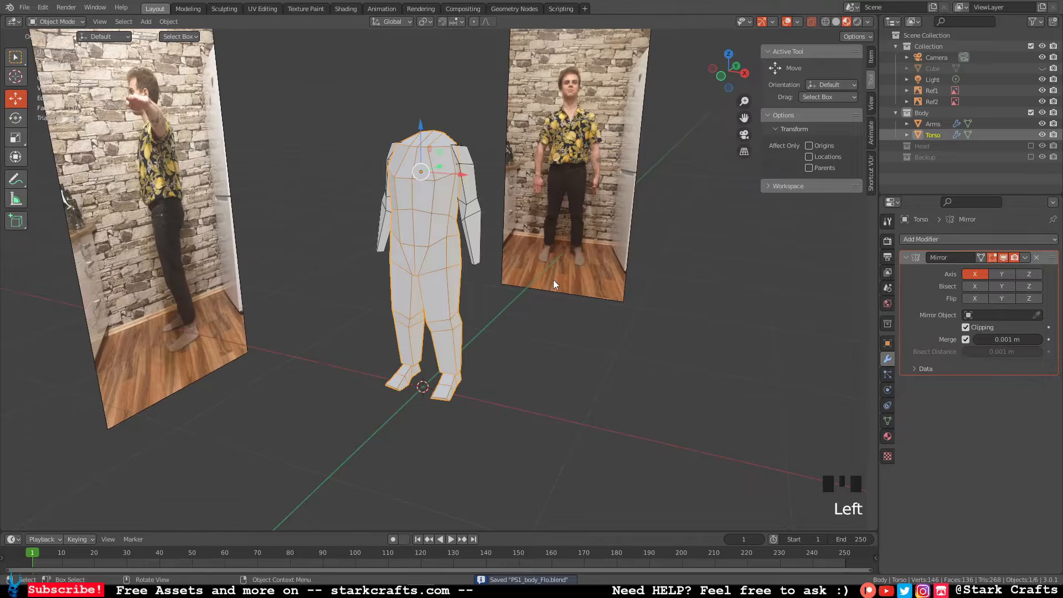
key("shift+d")
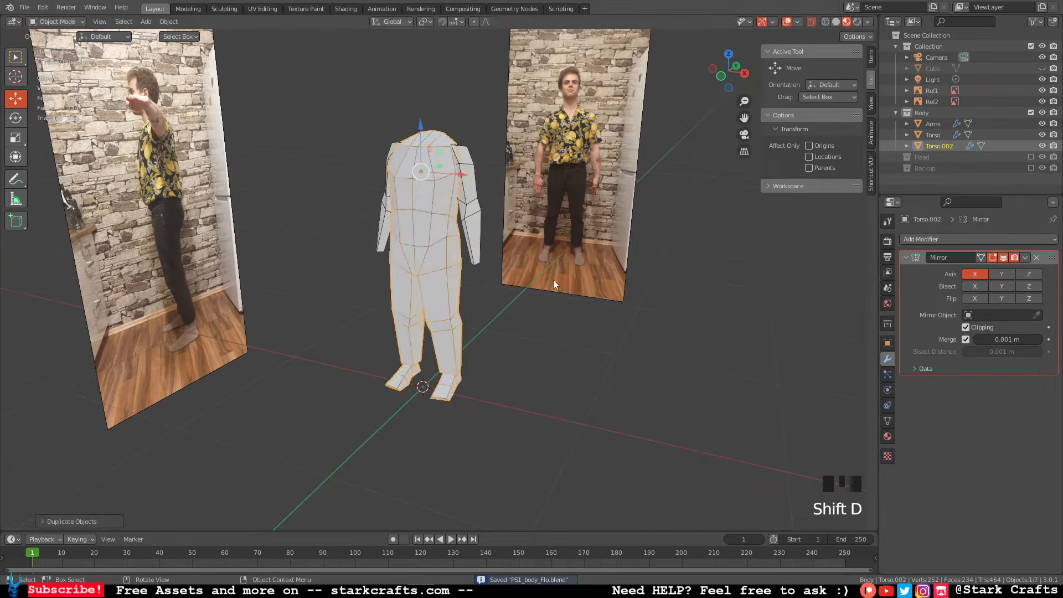
mouse_move(928, 147)
left_mouse_down()
mouse_move(939, 152)
mouse_move(928, 168)
left_mouse_up()
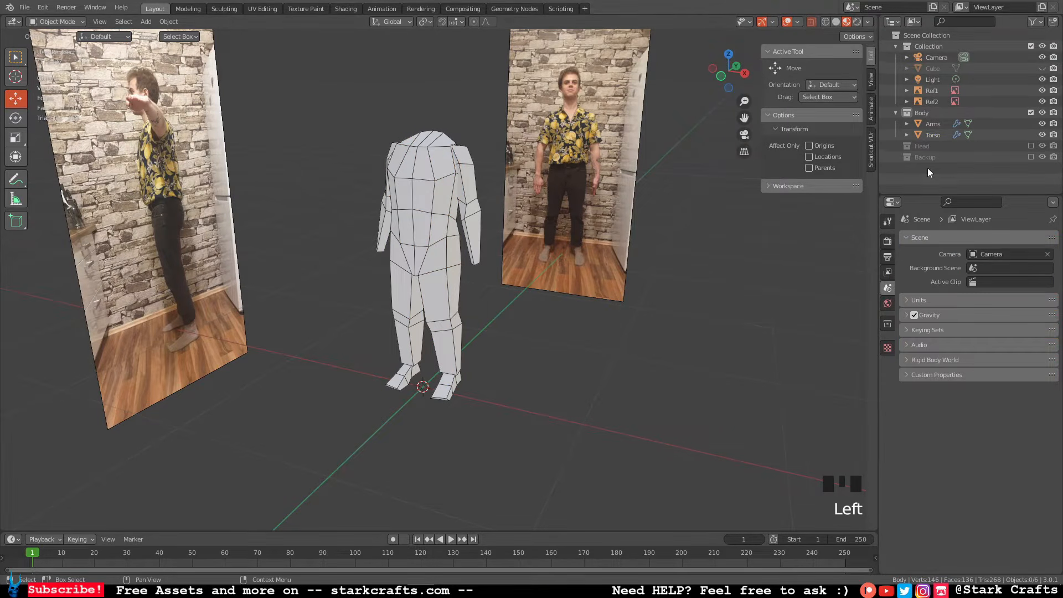
middle_click_drag(556, 322, 589, 142)
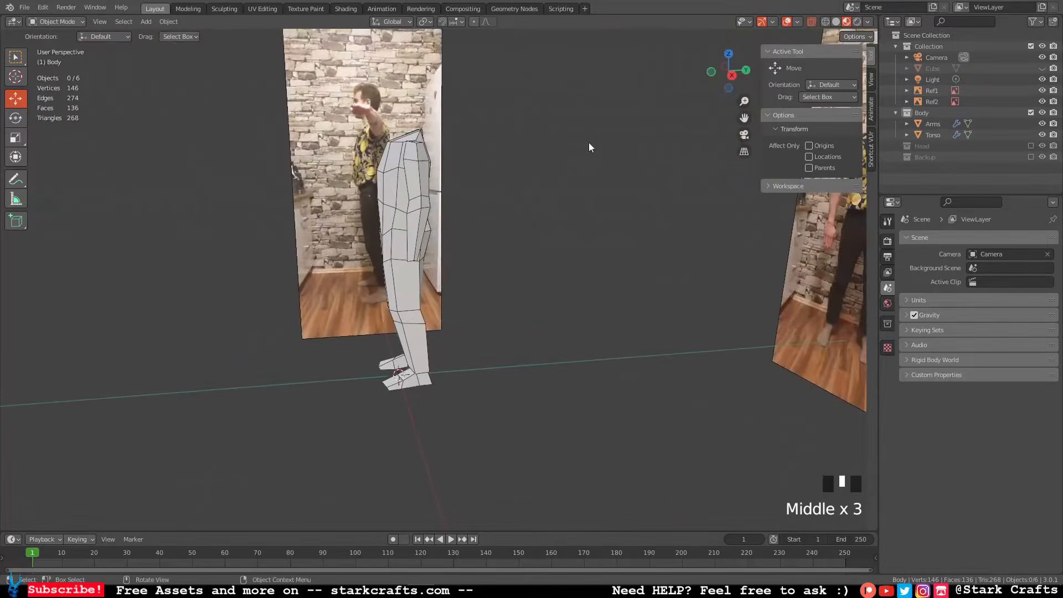
Select the Arms object and view the body from the front against the reference photo.
left_click(732, 76)
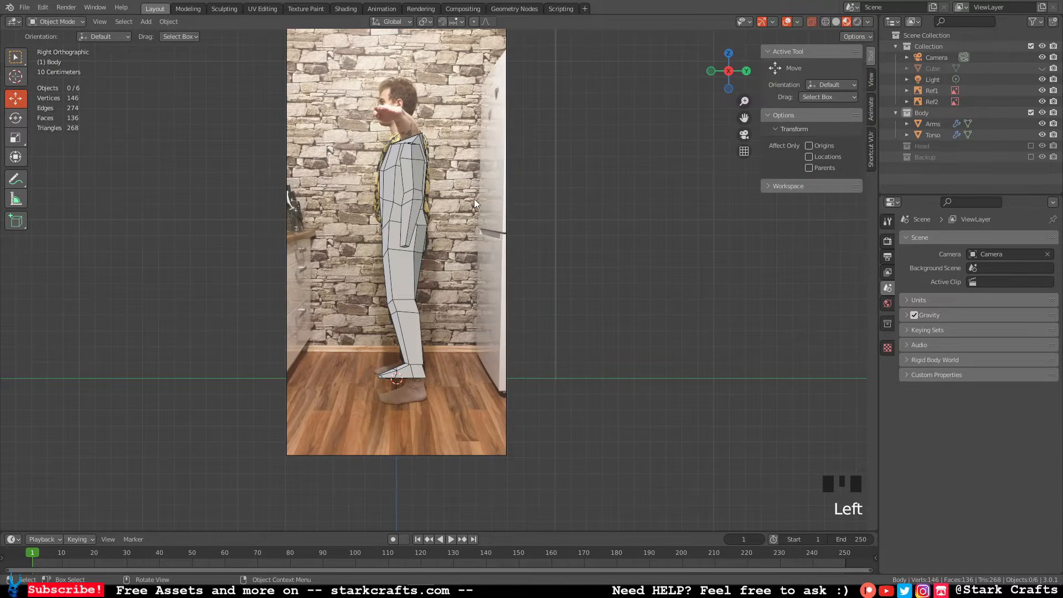
middle_click_drag(469, 202, 588, 225)
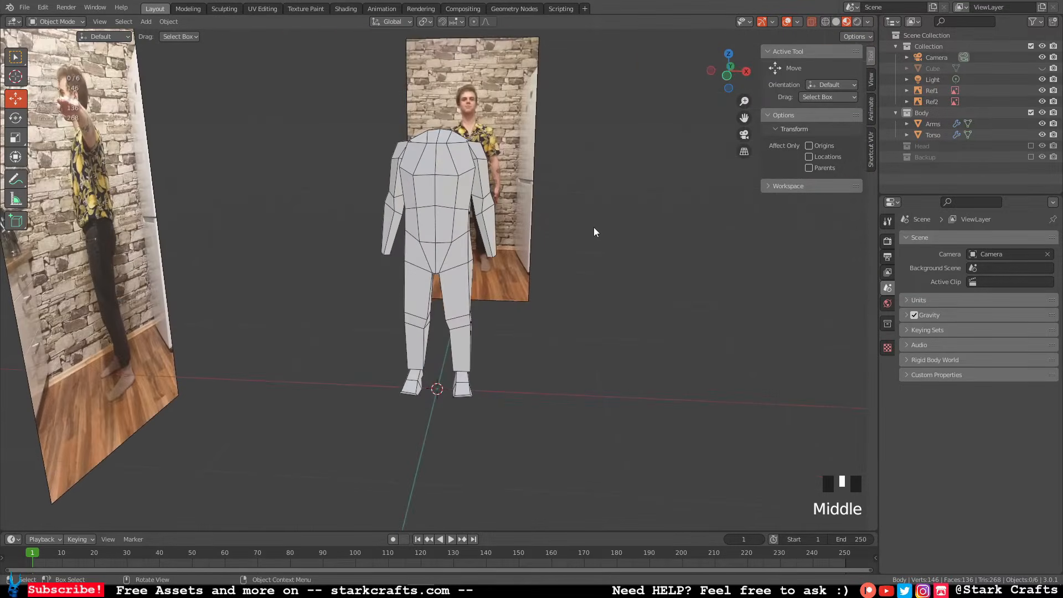
scroll(593, 227, "up", 2)
scroll(594, 227, "down", 6)
scroll(593, 226, "up", 3)
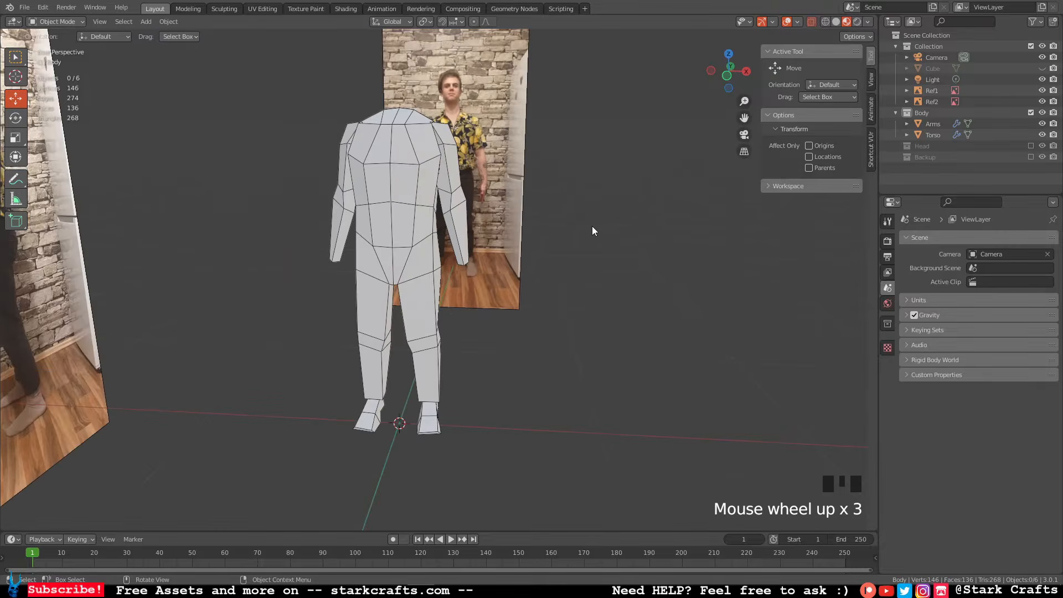
left_click(444, 199)
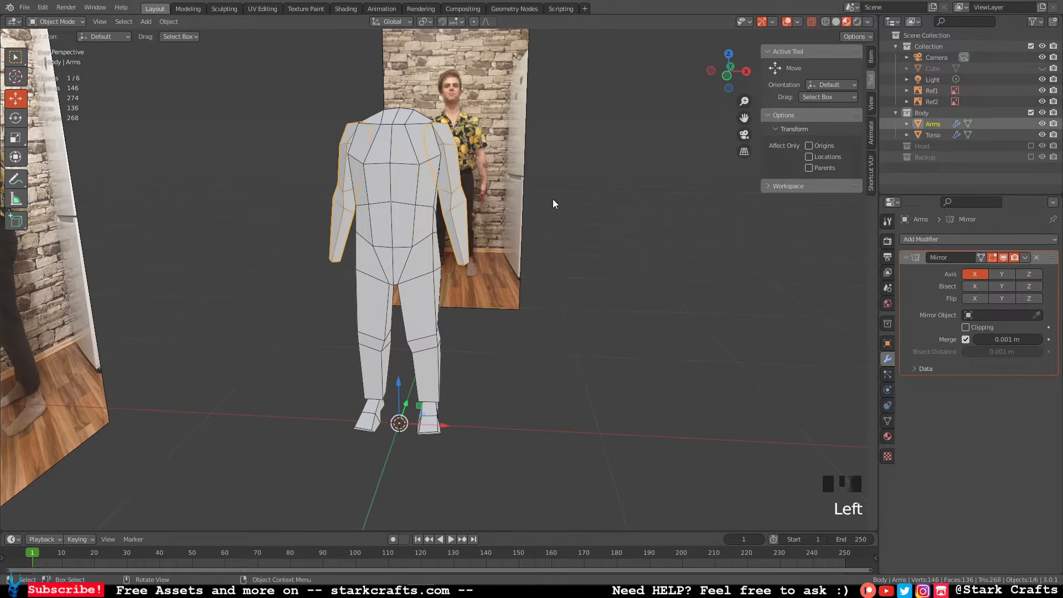
left_click(727, 76)
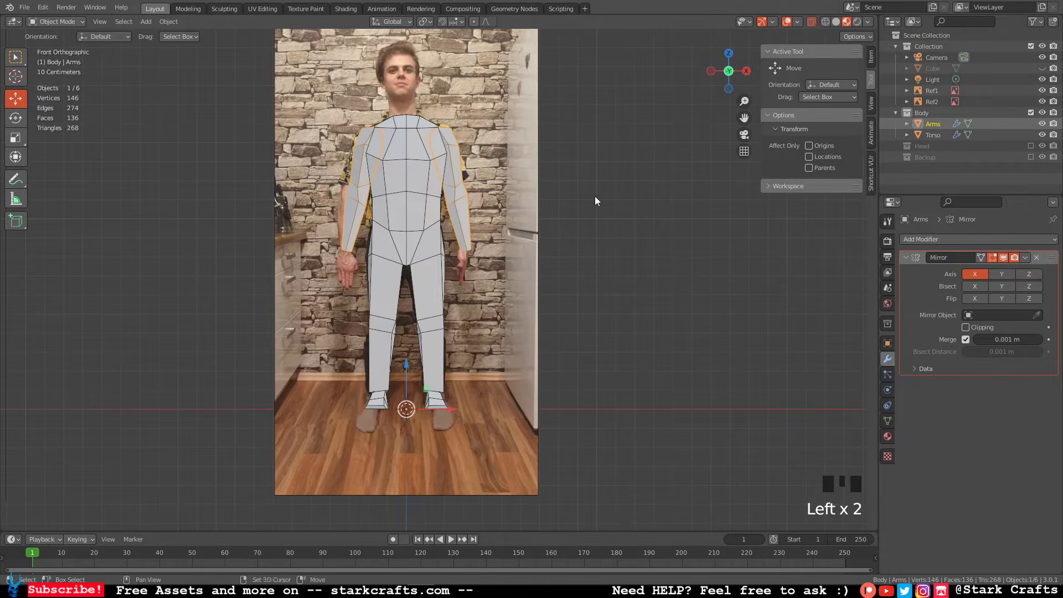
middle_click_drag(595, 196, 589, 251, "shift")
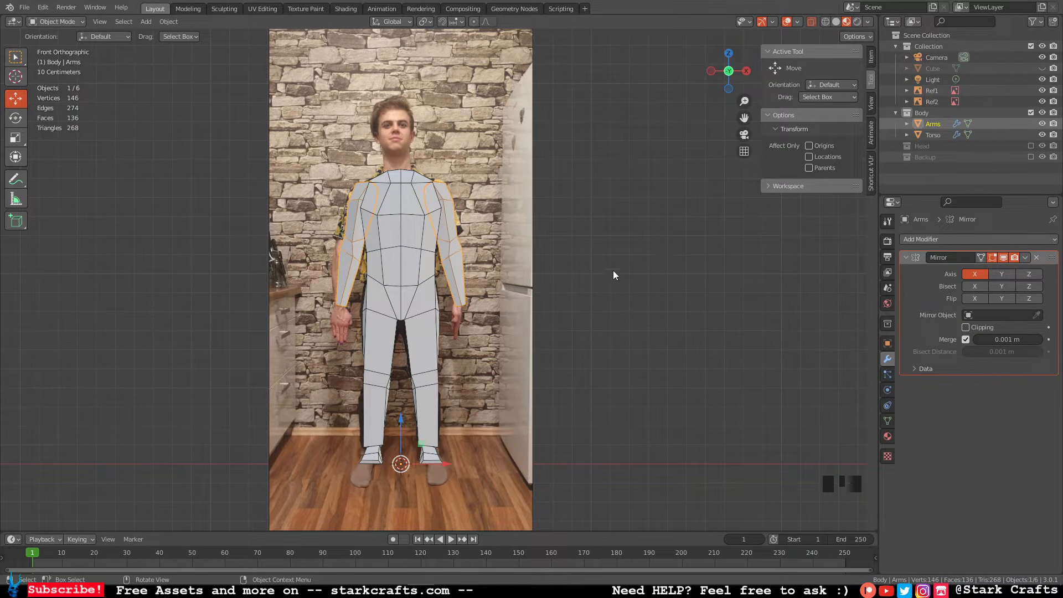
key("Tab")
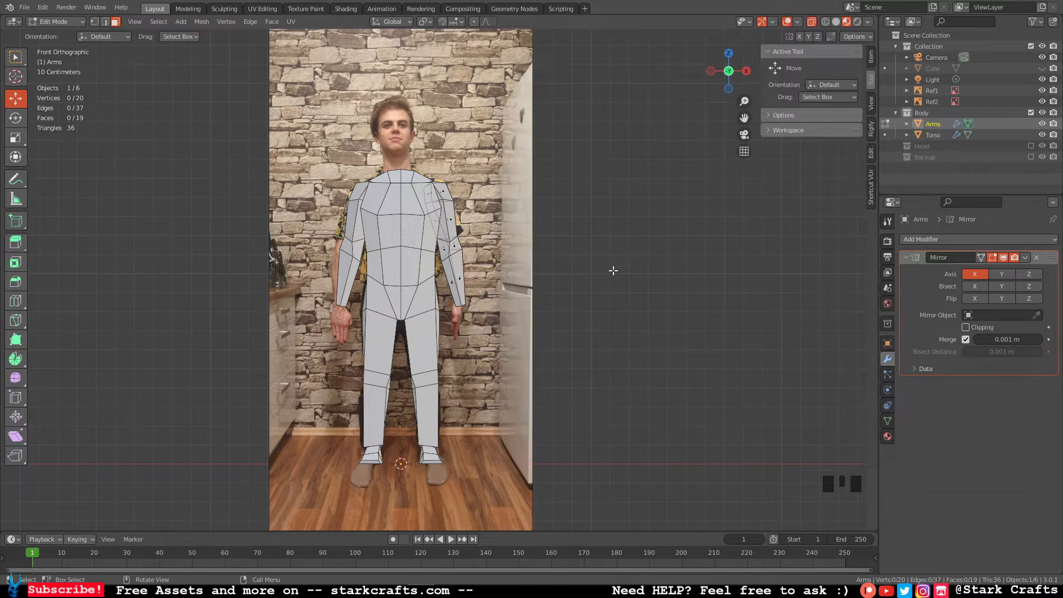
key("a")
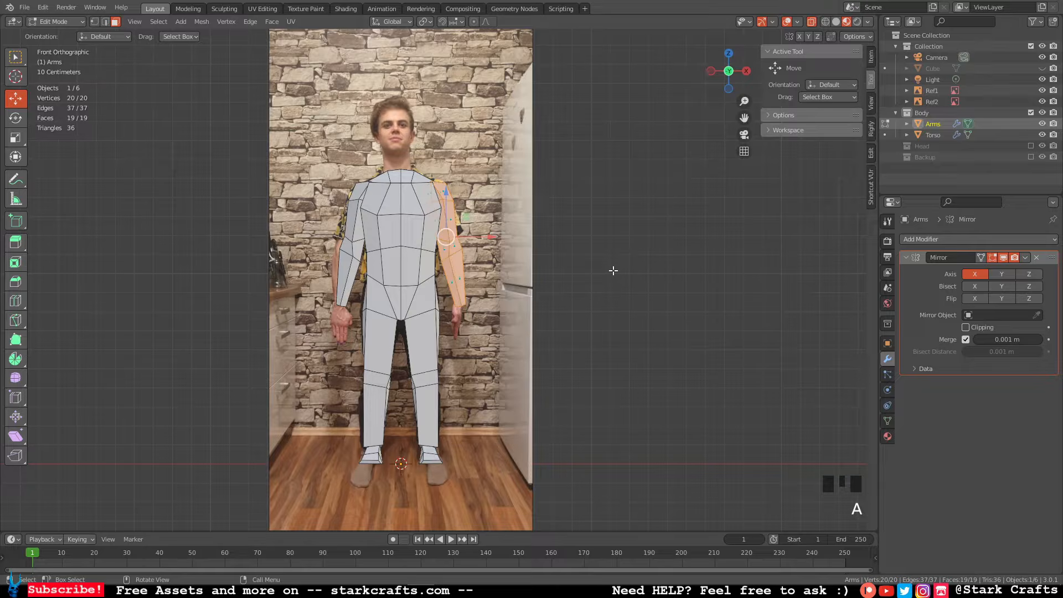
key("e")
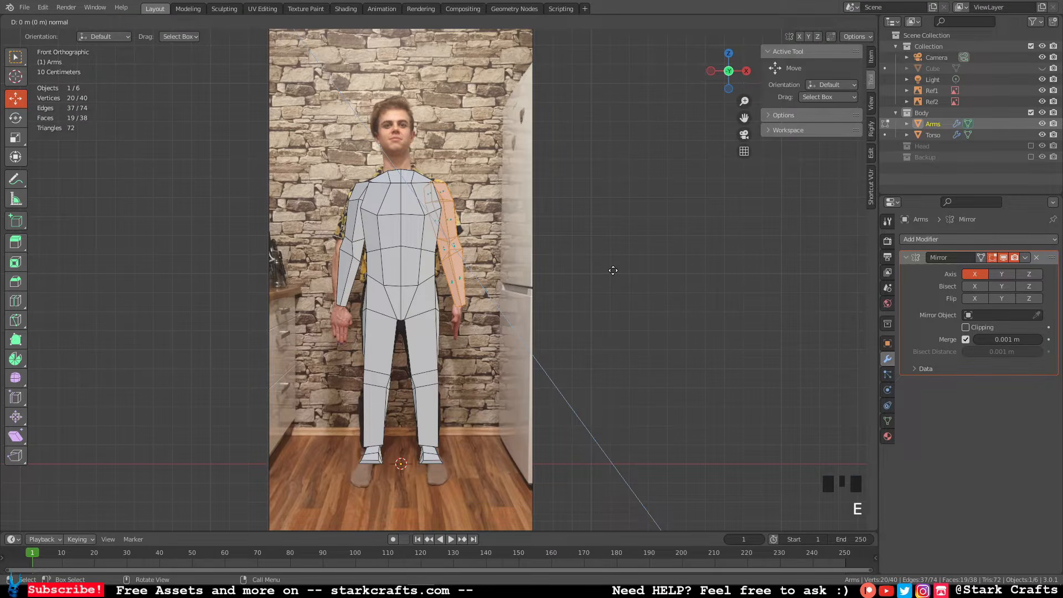
left_click(614, 270)
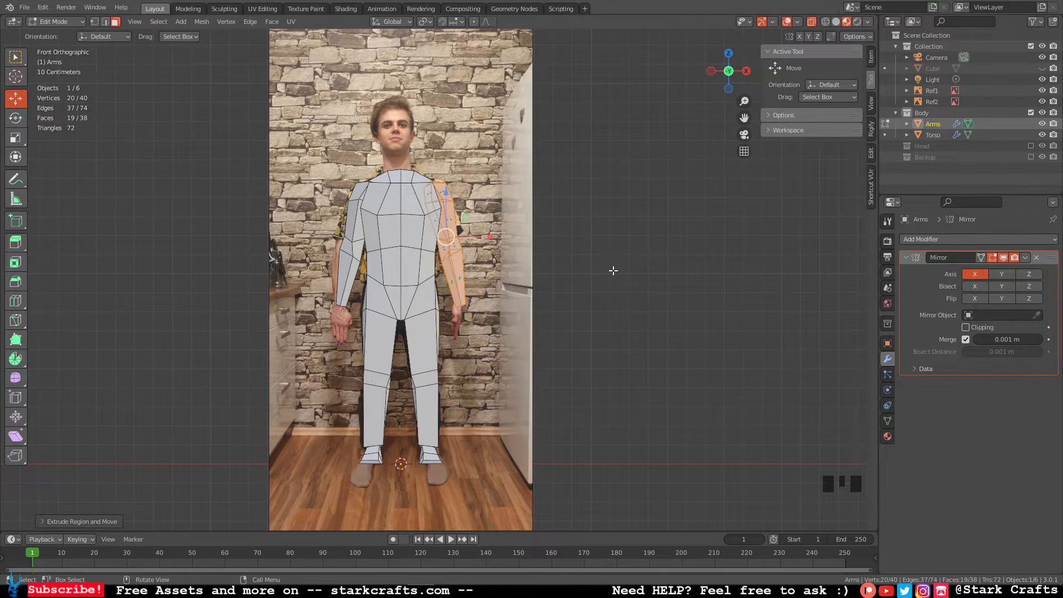
key("ctrl+z")
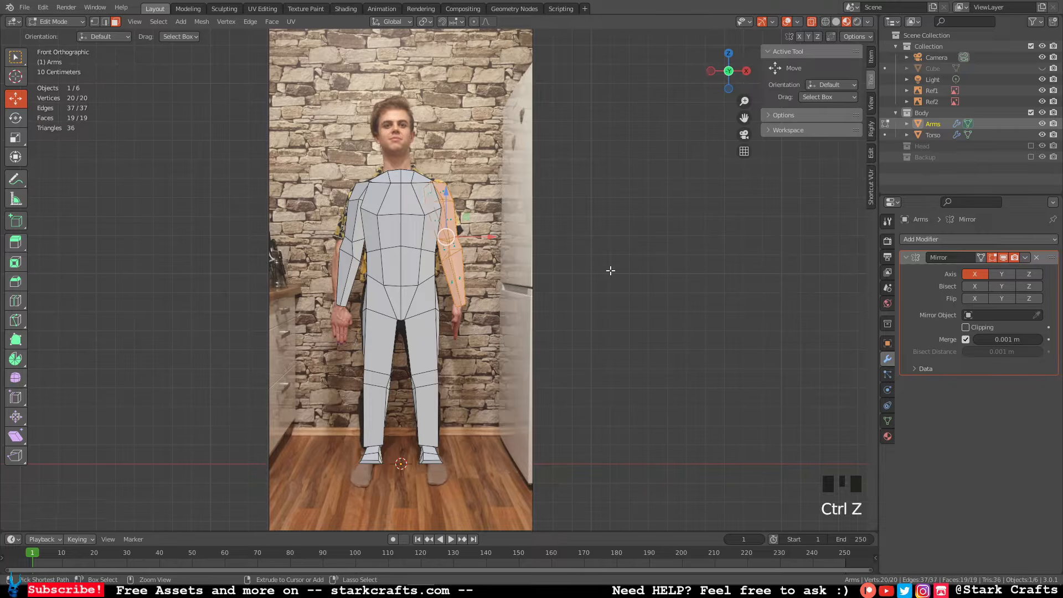
key("ctrl+z")
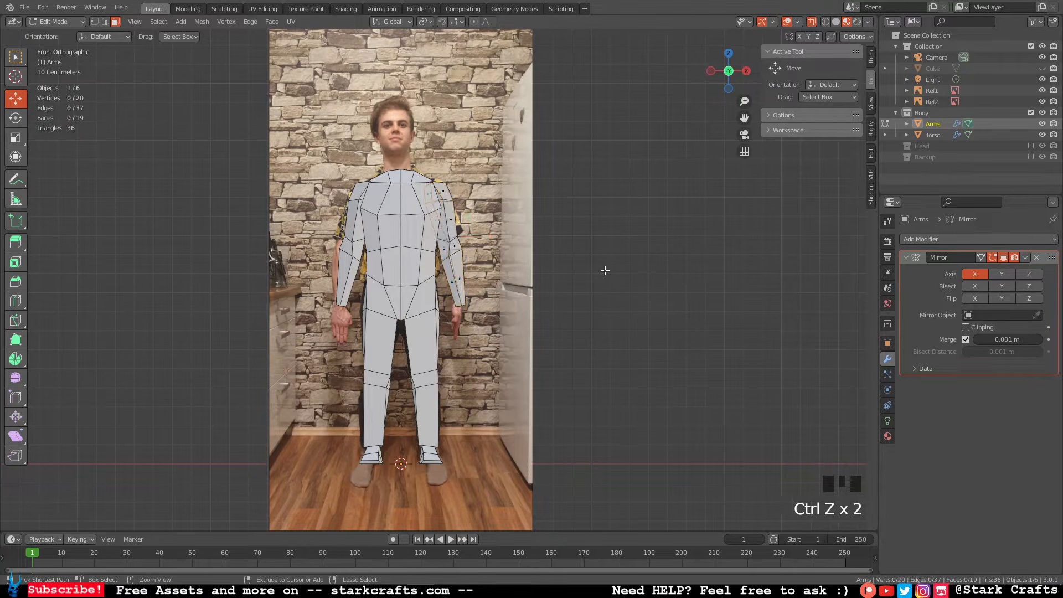
left_click(605, 270)
key("Tab")
key("Tab")
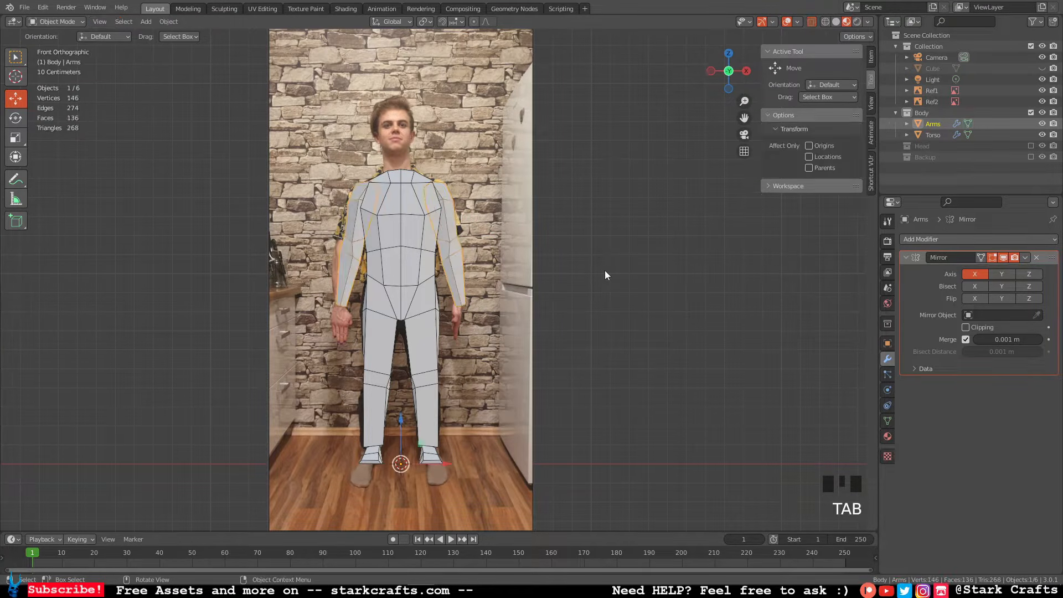
Try rotating the whole arm mesh outward by about 64° and moving it up to meet the shoulder.
key("a")
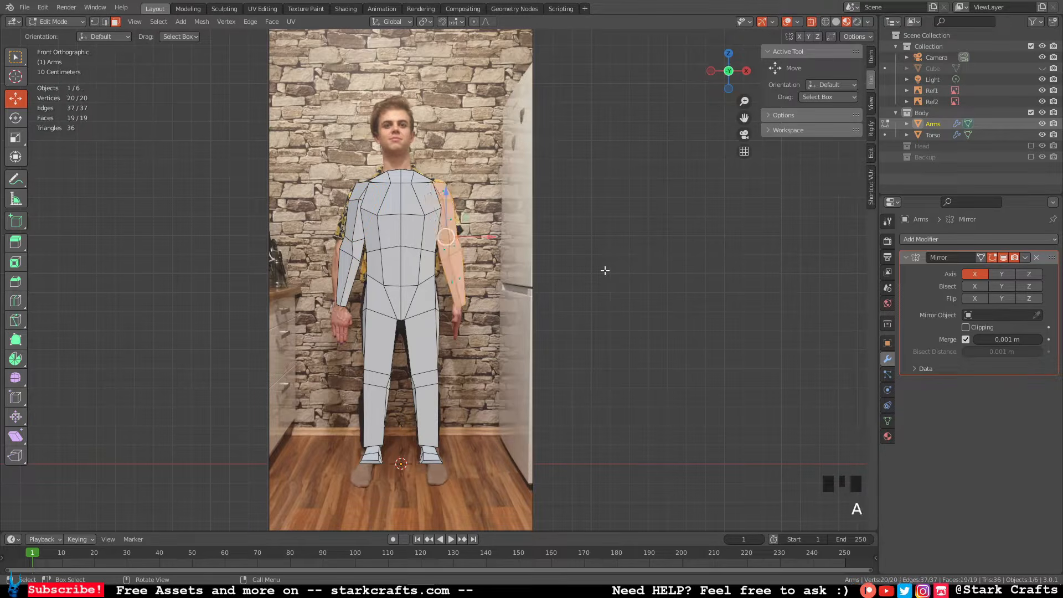
key("r")
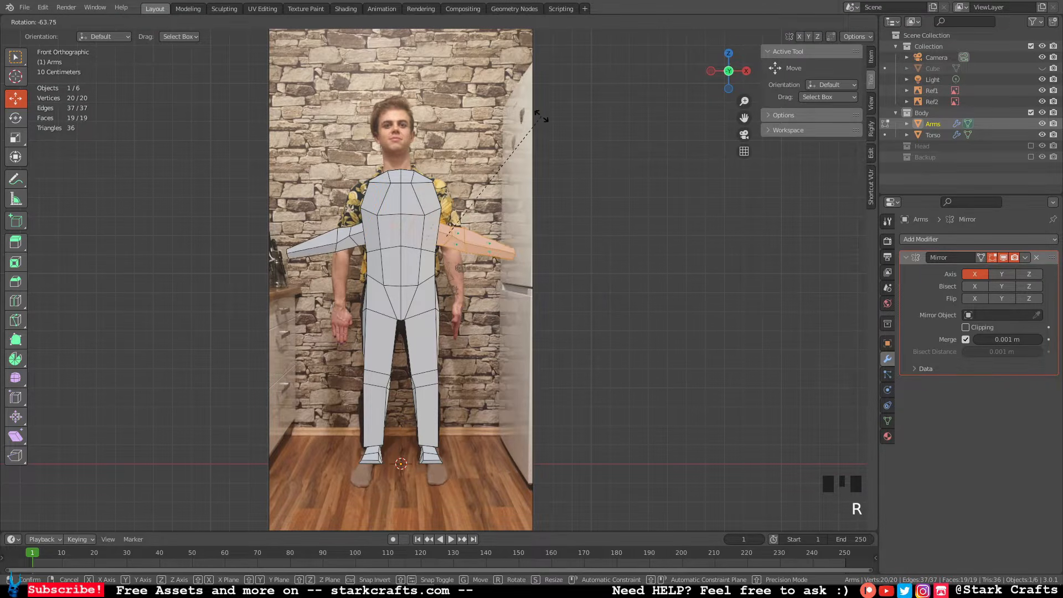
left_click(547, 120)
left_click_drag(448, 238, 484, 201)
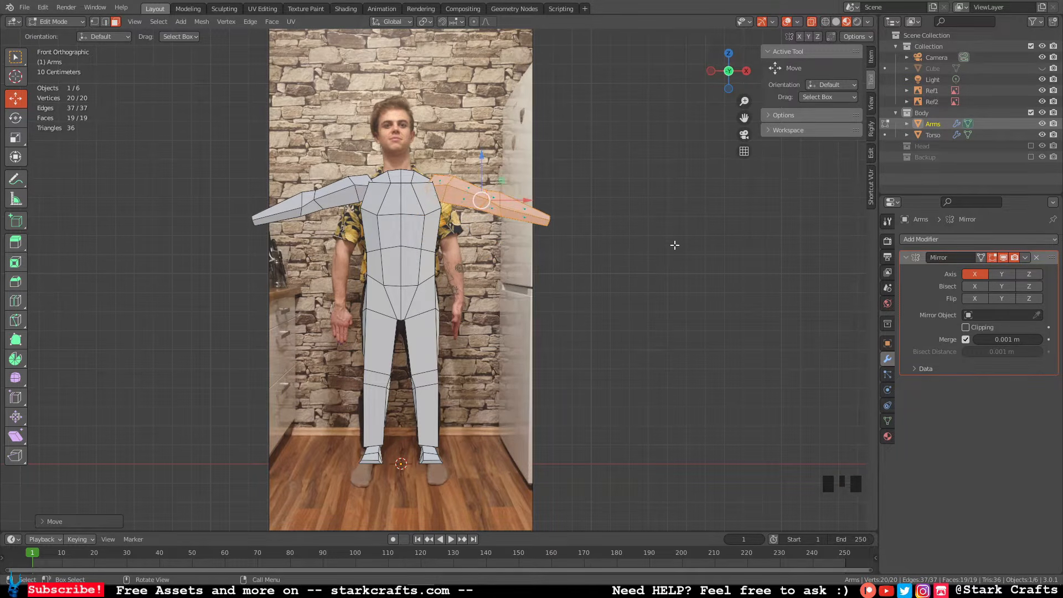
left_click_drag(482, 150, 485, 155)
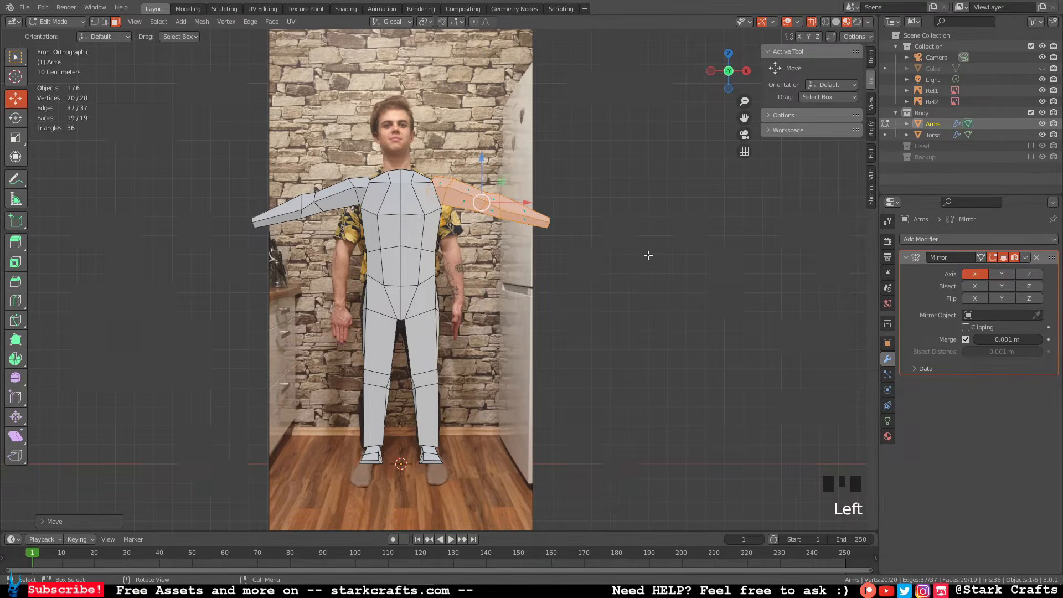
mouse_move(648, 256)
middle_mouse_down()
mouse_move(551, 265)
mouse_move(487, 298)
mouse_move(642, 261)
middle_mouse_up()
left_click(641, 260)
left_click(729, 72)
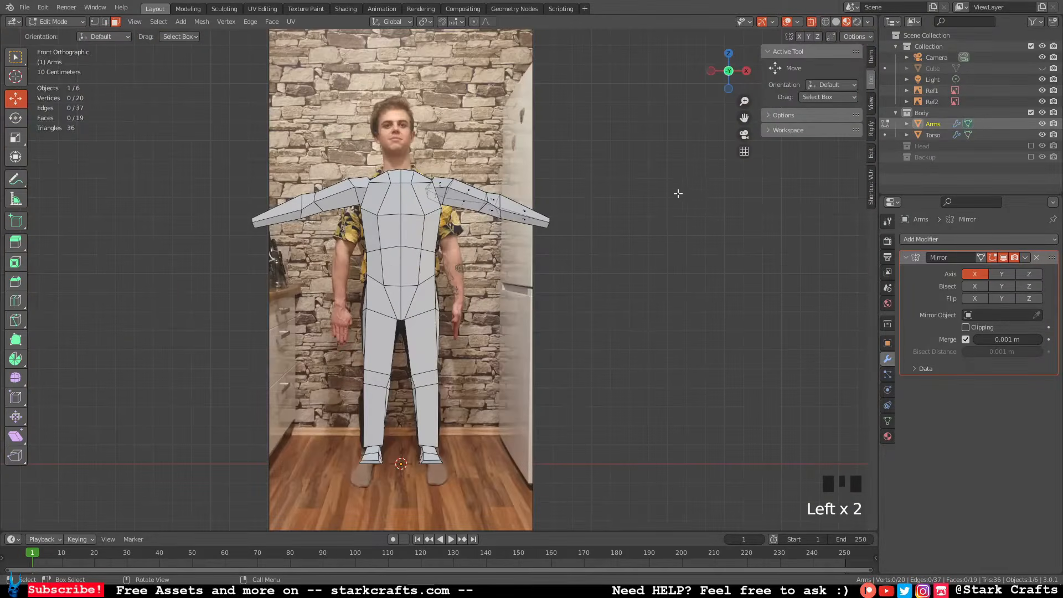
scroll(666, 227, "up", 1)
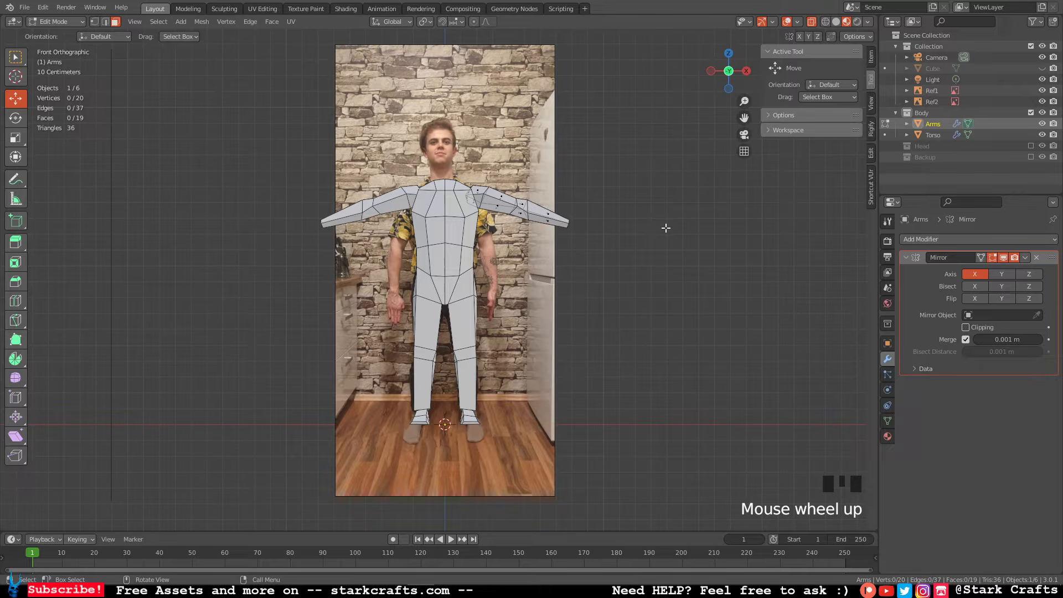
Undo the arm's rotation and moves, and leave Edit Mode.
key("ctrl+z")
key("ctrl+z")
key("ctrl+z")
key("ctrl+z")
key("ctrl+z")
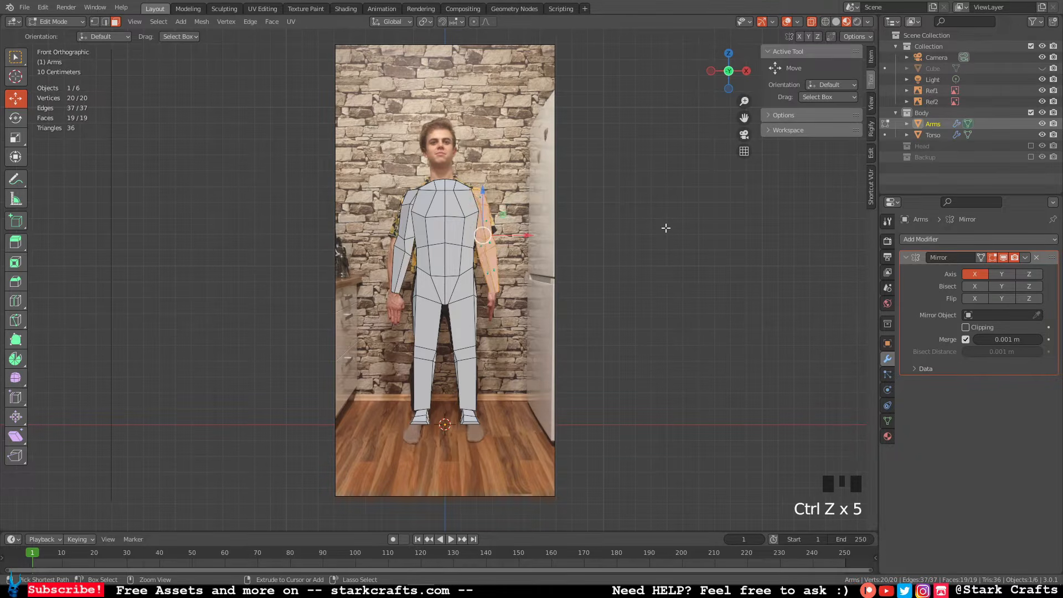
scroll(665, 226, "up", 2)
scroll(659, 220, "down", 4)
left_click(658, 220)
middle_click_drag(658, 221, 638, 230)
key("Tab")
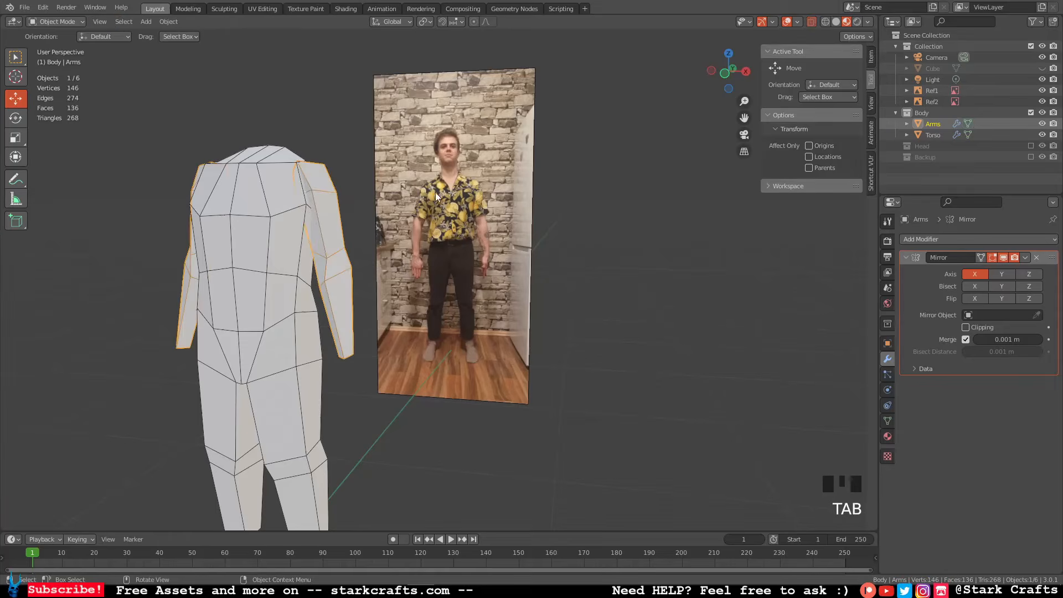
Examine the modelled arms and sleeves against the front and side reference photos.
scroll(486, 217, "up", 2)
scroll(486, 218, "down", 8)
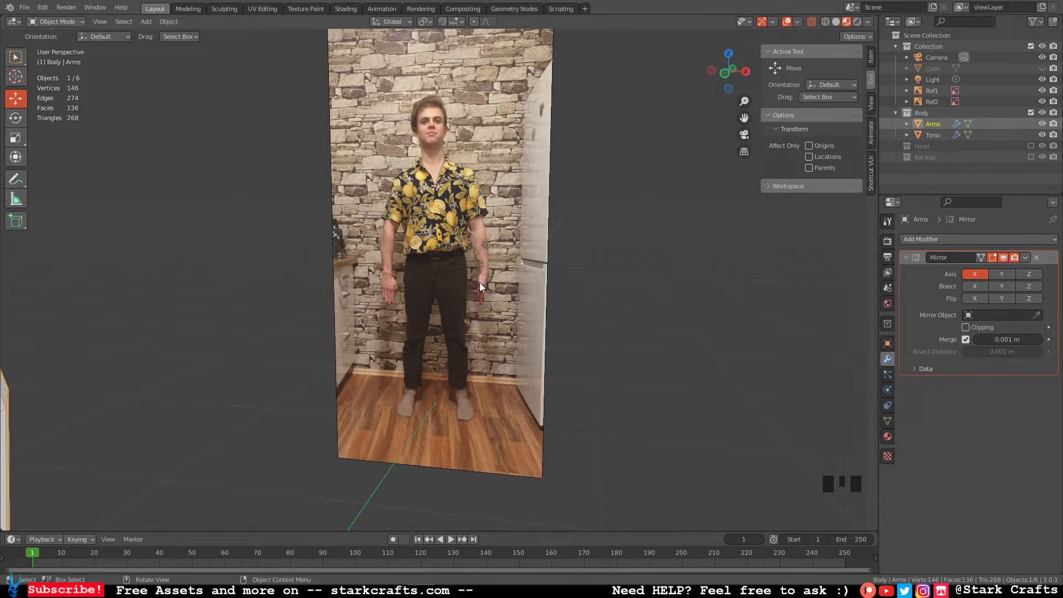
scroll(696, 123, "up", 2)
left_click(722, 80)
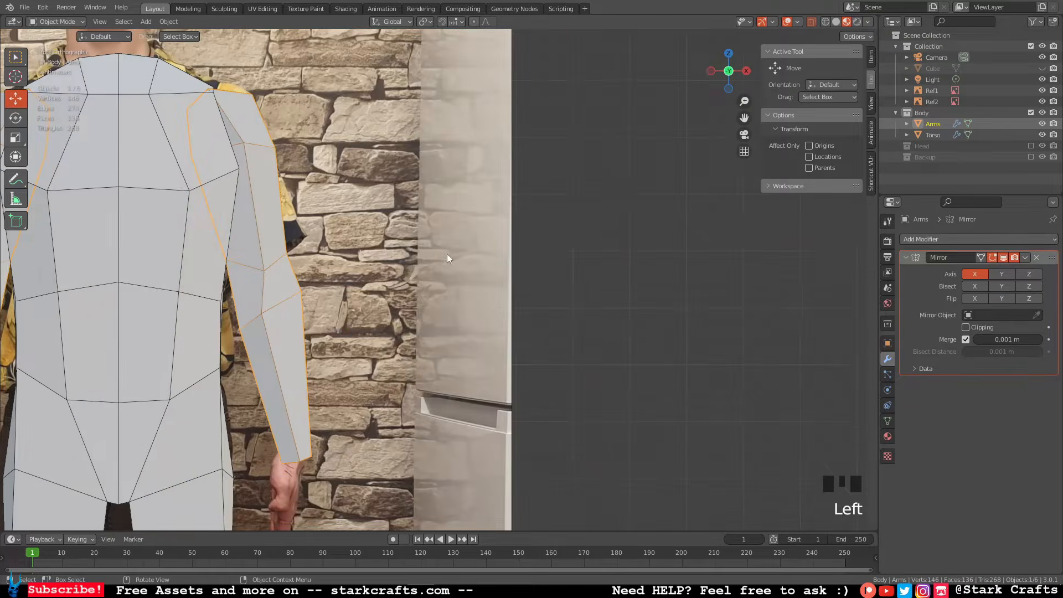
middle_click_drag(447, 254, 509, 220, "shift")
scroll(579, 220, "up", 6)
left_click(508, 226)
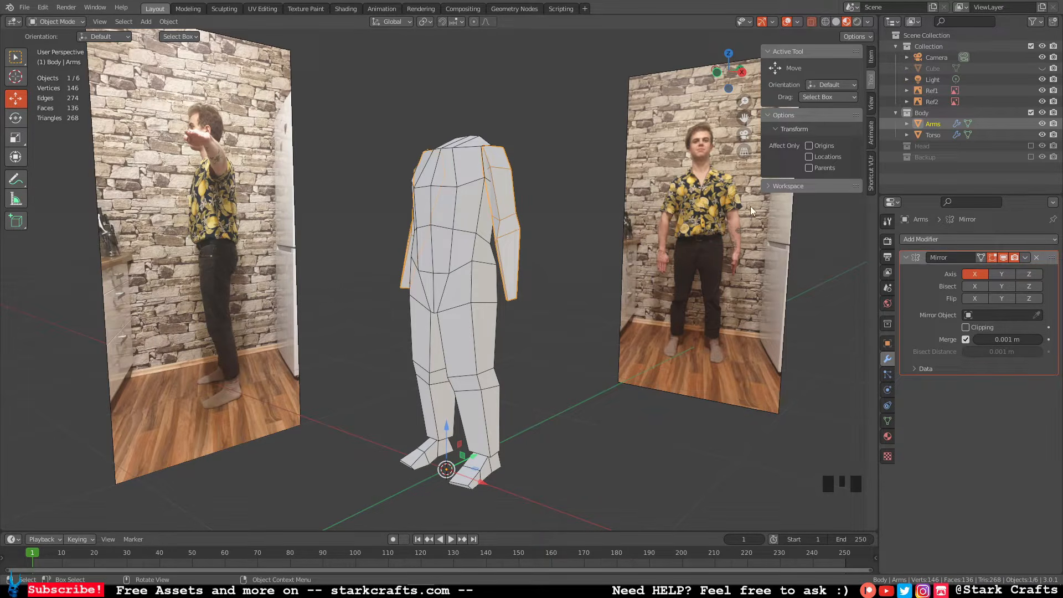
middle_click_drag(750, 206, 716, 103)
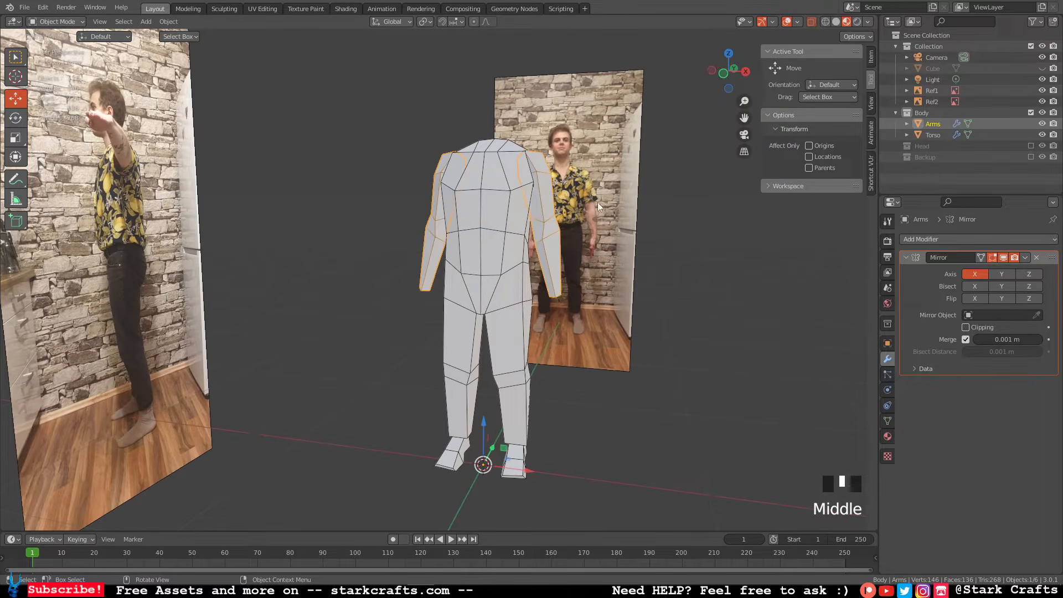
left_click(729, 78)
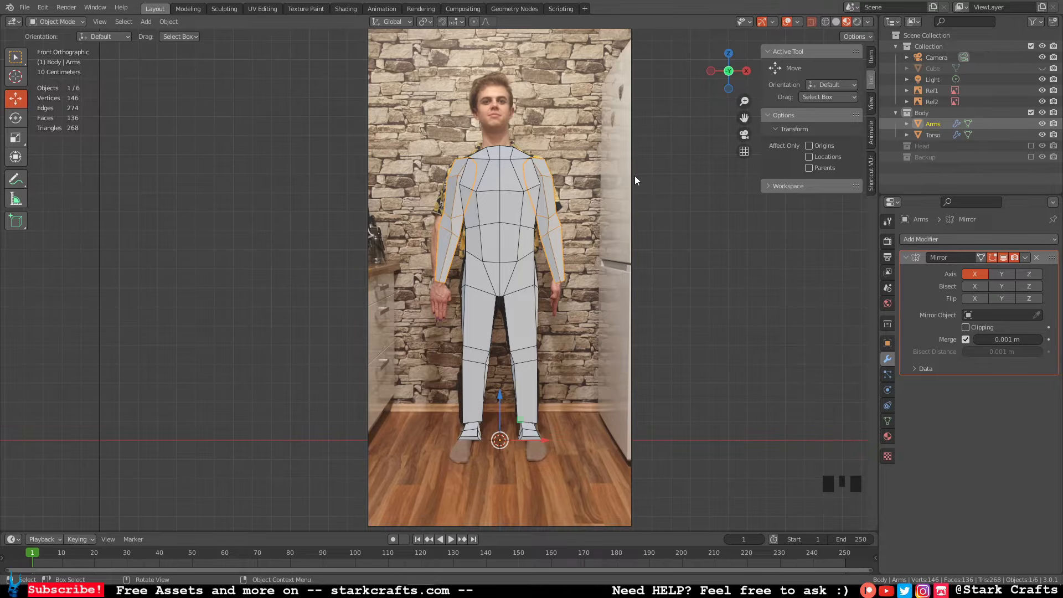
middle_click_drag(632, 191, 551, 195)
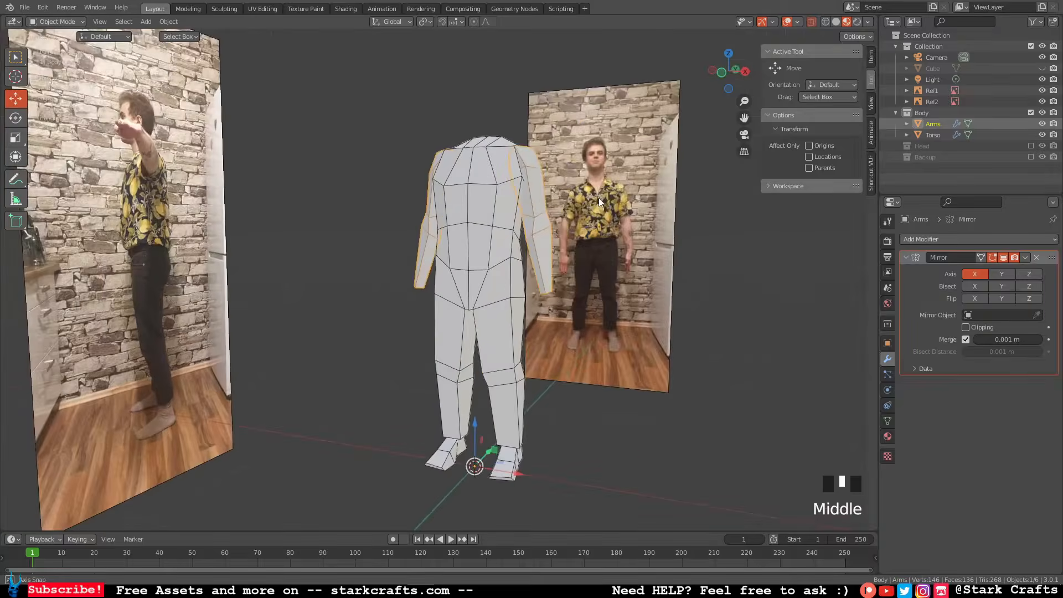
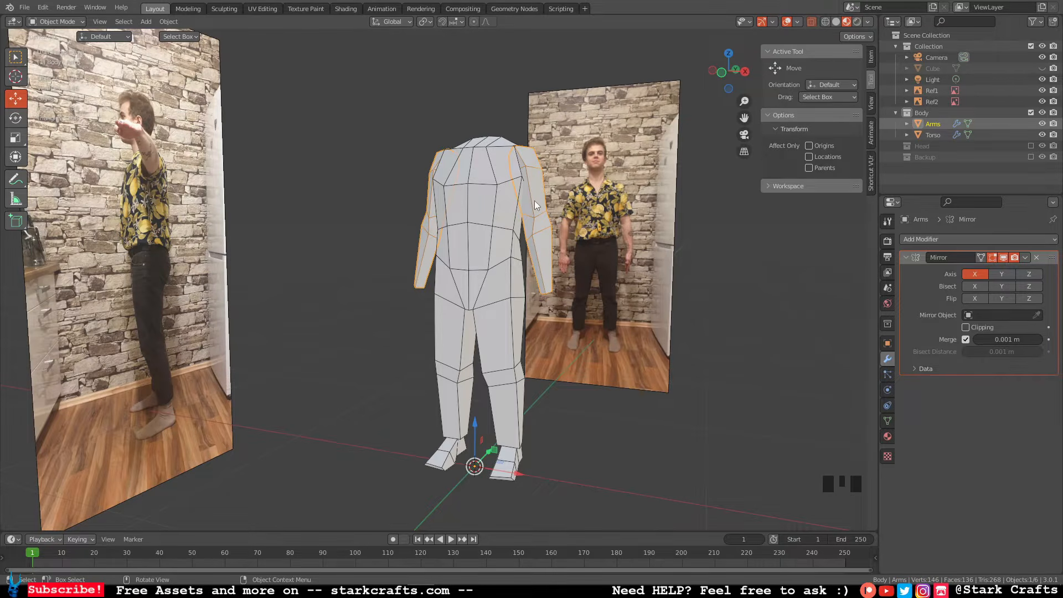
In vertex mode, select the edge loop at the sleeve hem above the elbow and rip the arm mesh apart along it.
key("Tab")
left_click(722, 76)
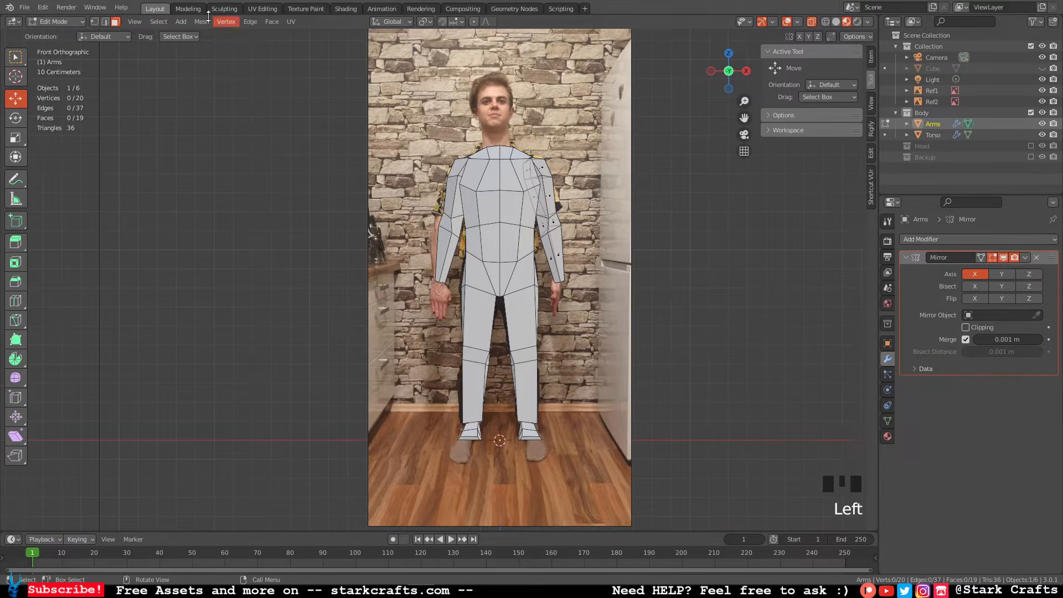
left_click(94, 21)
scroll(495, 187, "up", 1)
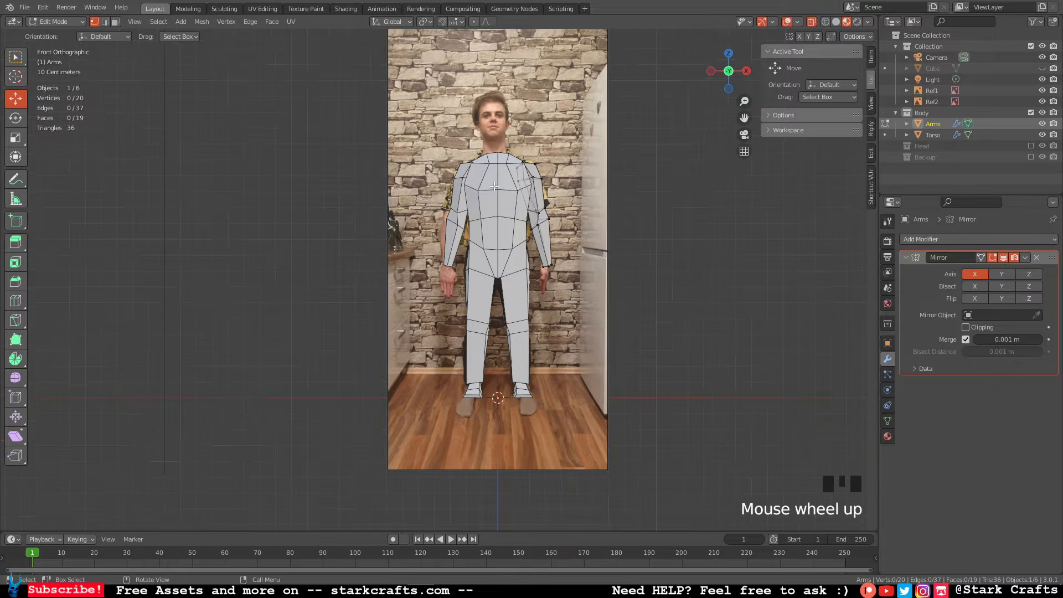
scroll(494, 187, "down", 6)
middle_click_drag(495, 187, 501, 219, "shift")
left_click(499, 211, "alt")
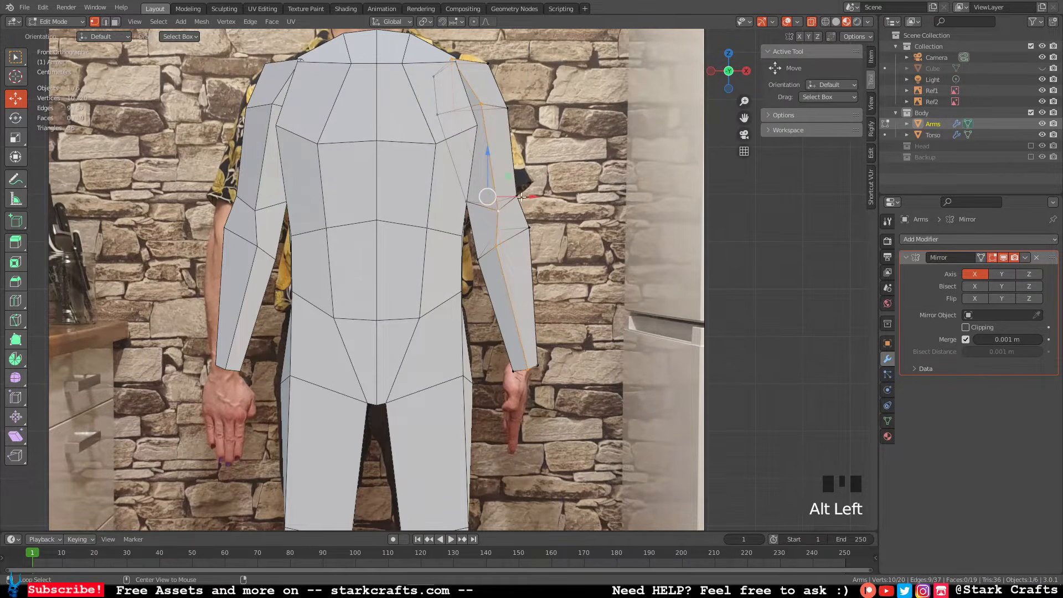
left_click(520, 196, "alt")
left_click(514, 213, "alt")
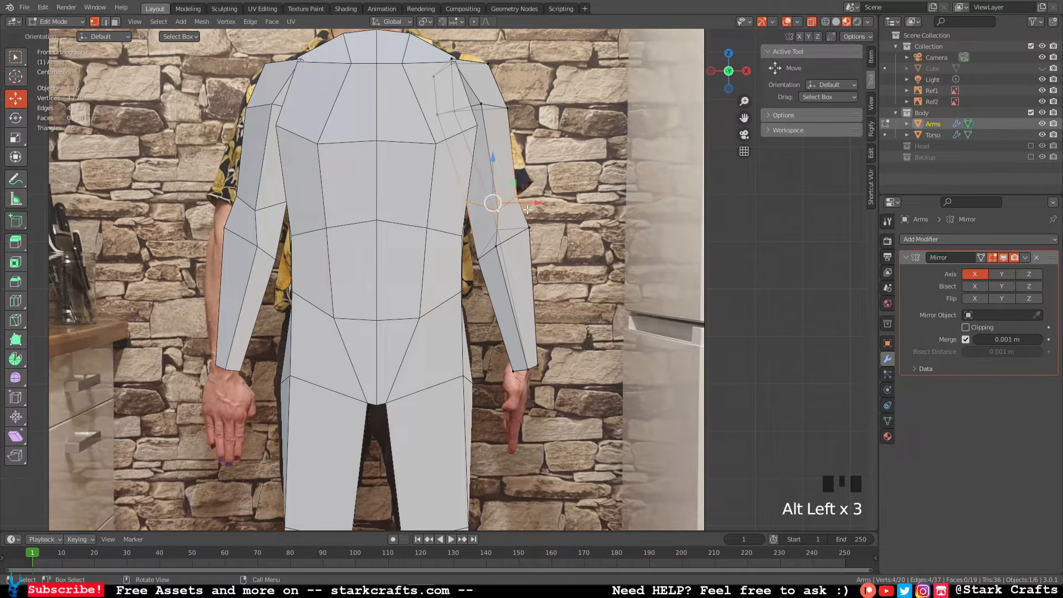
key("v")
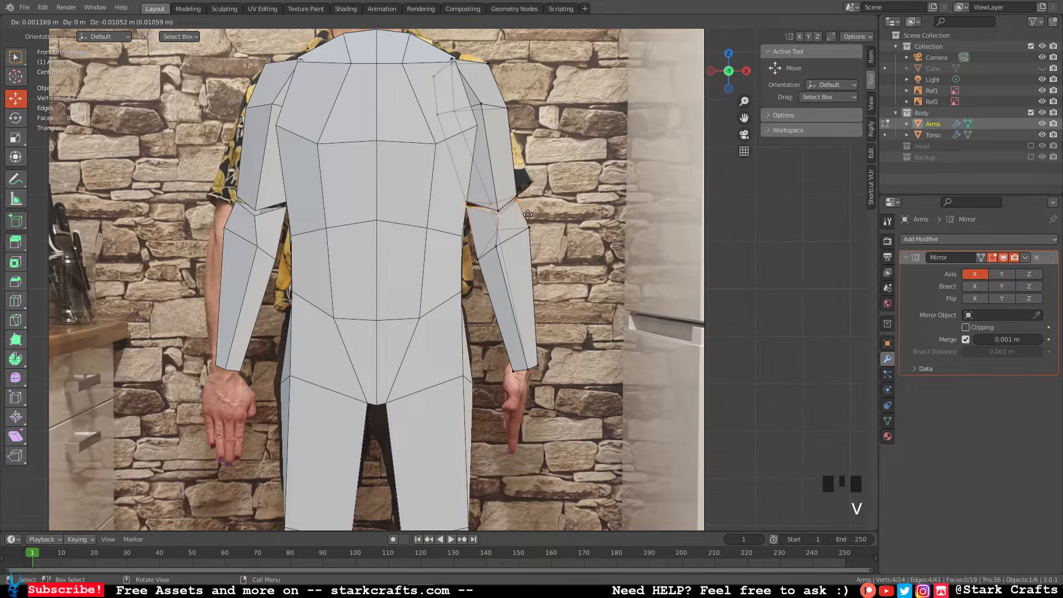
left_click(527, 221)
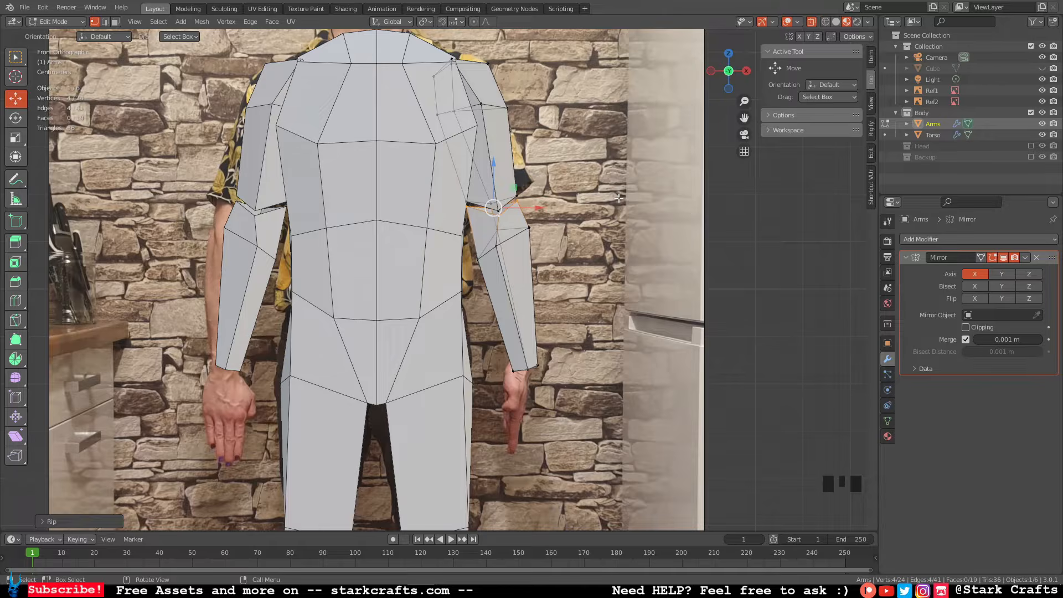
Shrink the forearm's ripped edge loop slightly and move it up inside the sleeve opening.
key("s")
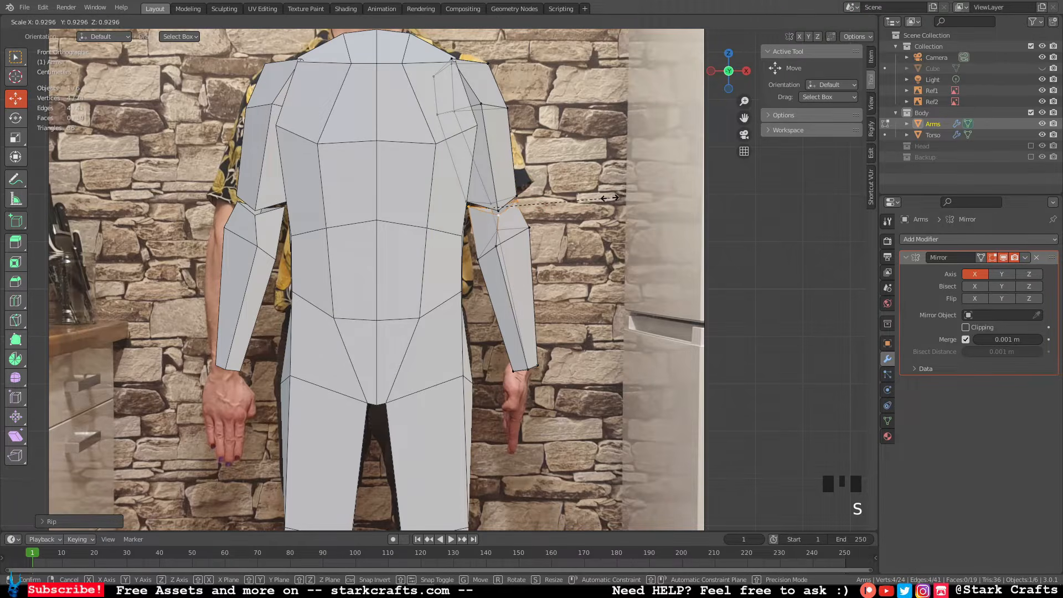
left_click(609, 197)
left_click_drag(494, 165, 491, 153)
left_click_drag(492, 196, 496, 196)
key("s")
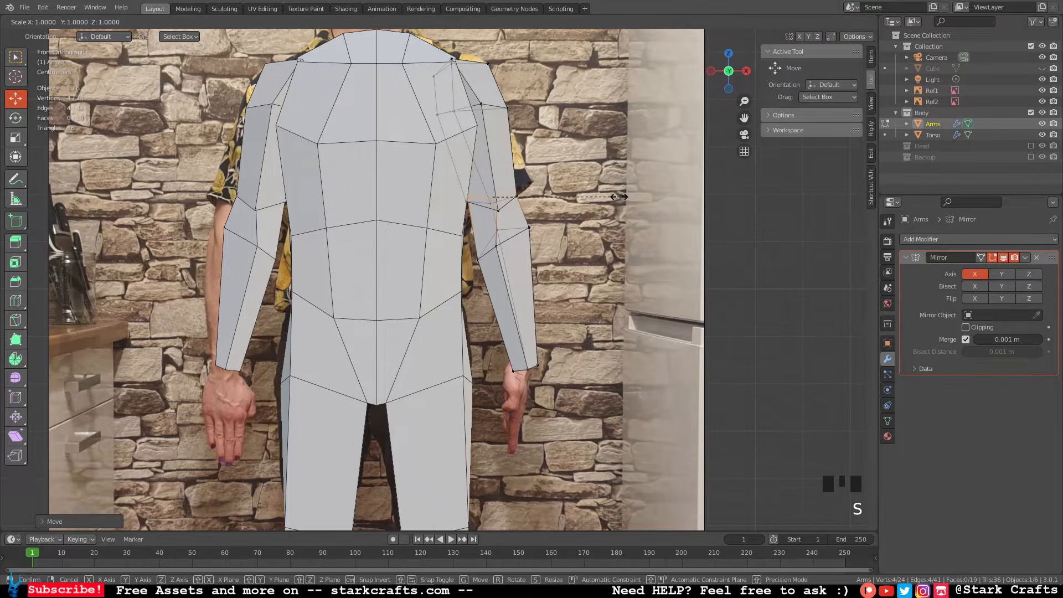
left_click(610, 197)
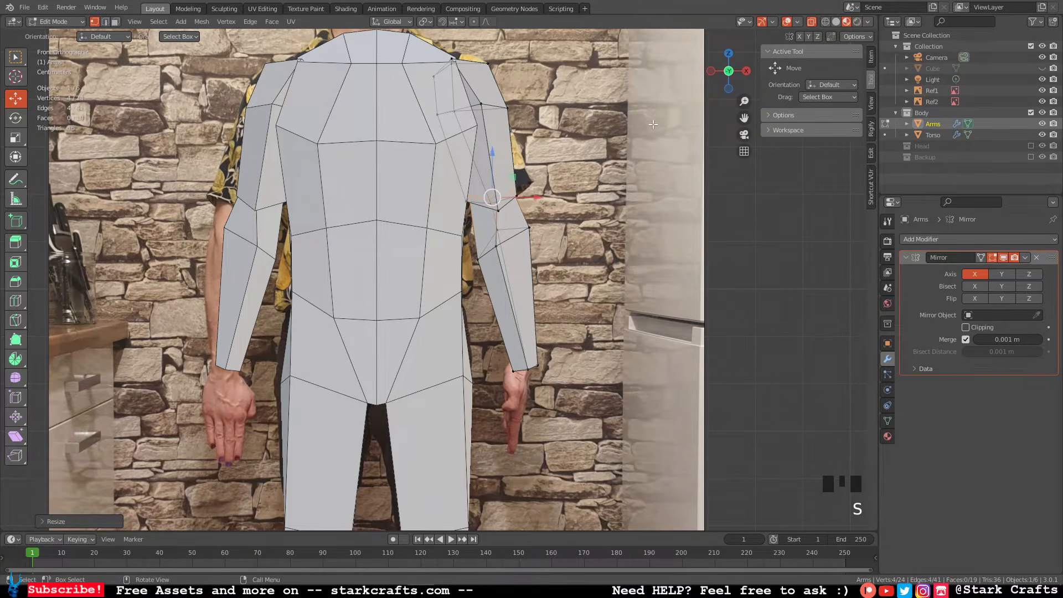
Select the open edge loop at the bottom of the sleeve and adjust its scale in the front view.
left_click(745, 72)
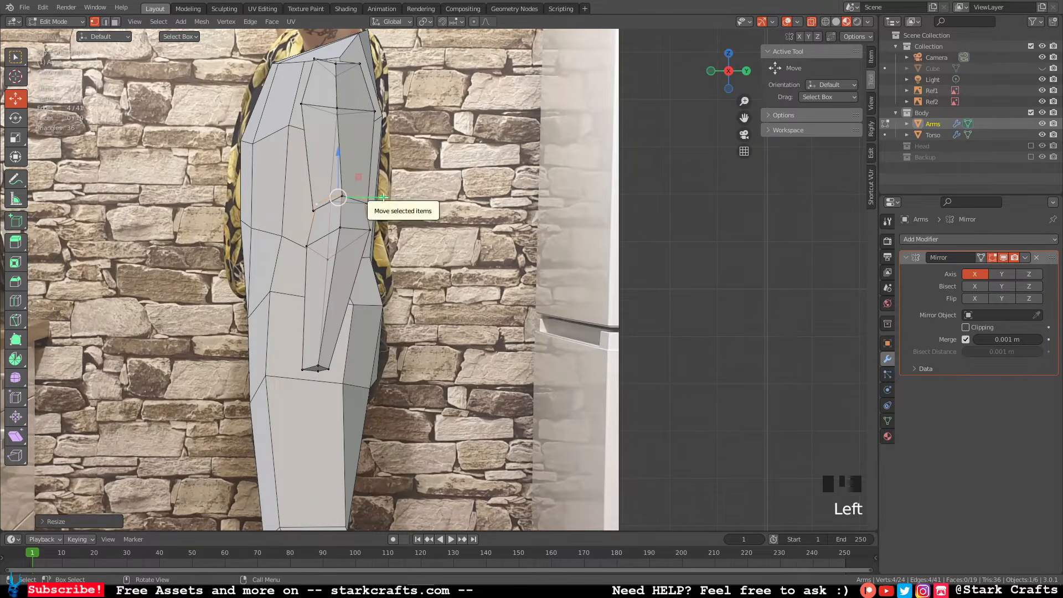
left_click(368, 204)
scroll(367, 203, "down", 7)
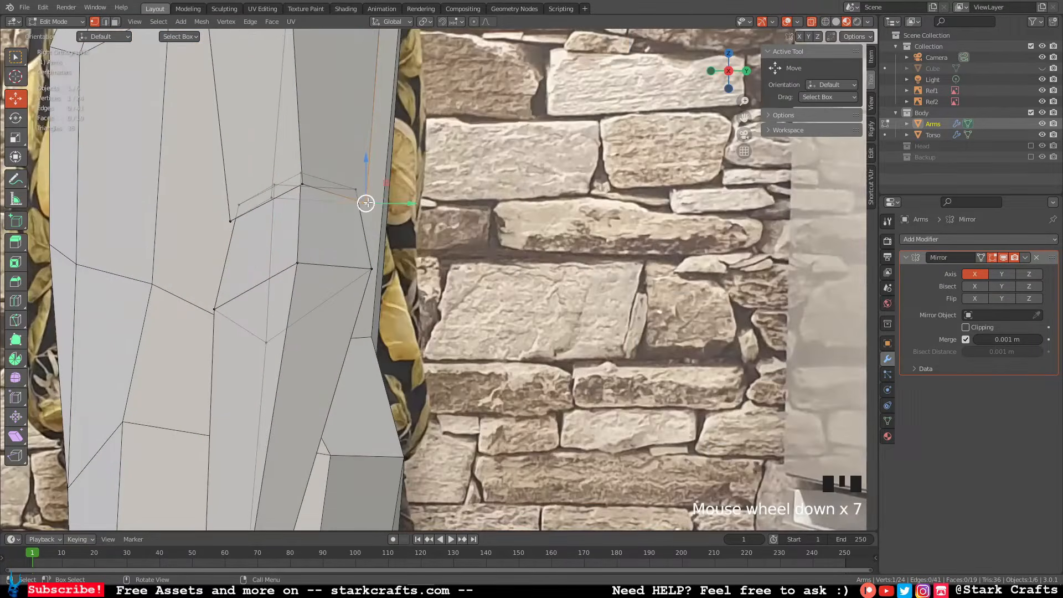
left_click(367, 202)
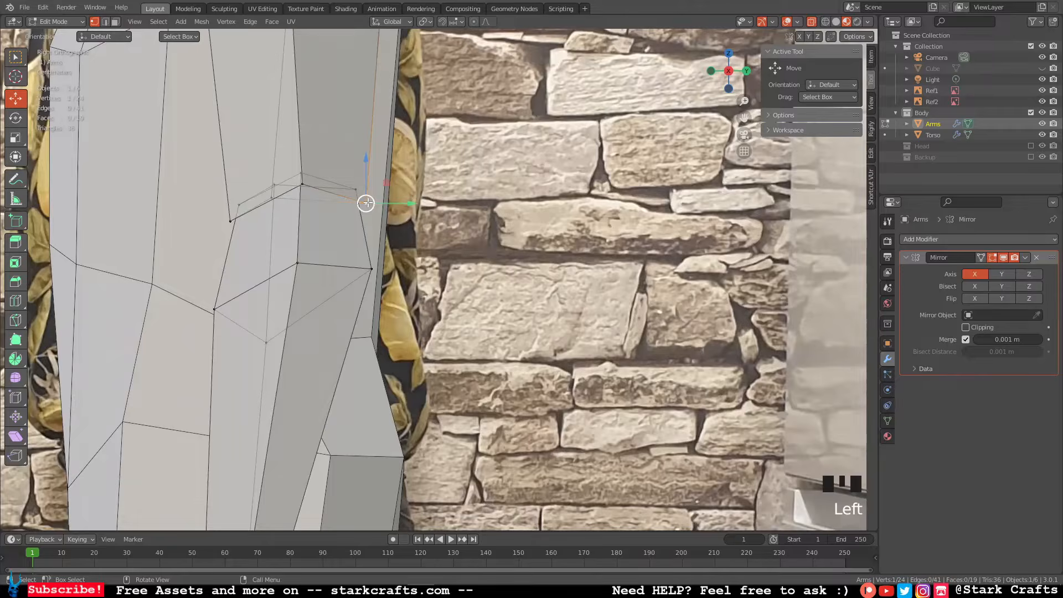
left_click(367, 203, "alt")
left_click(368, 202, "alt")
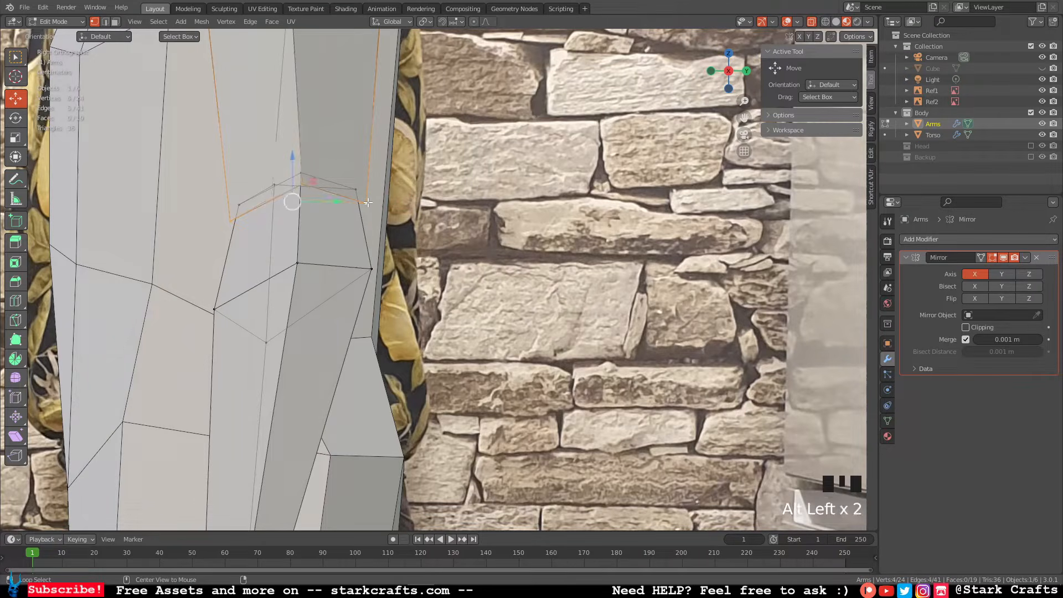
middle_click_drag(374, 204, 497, 188)
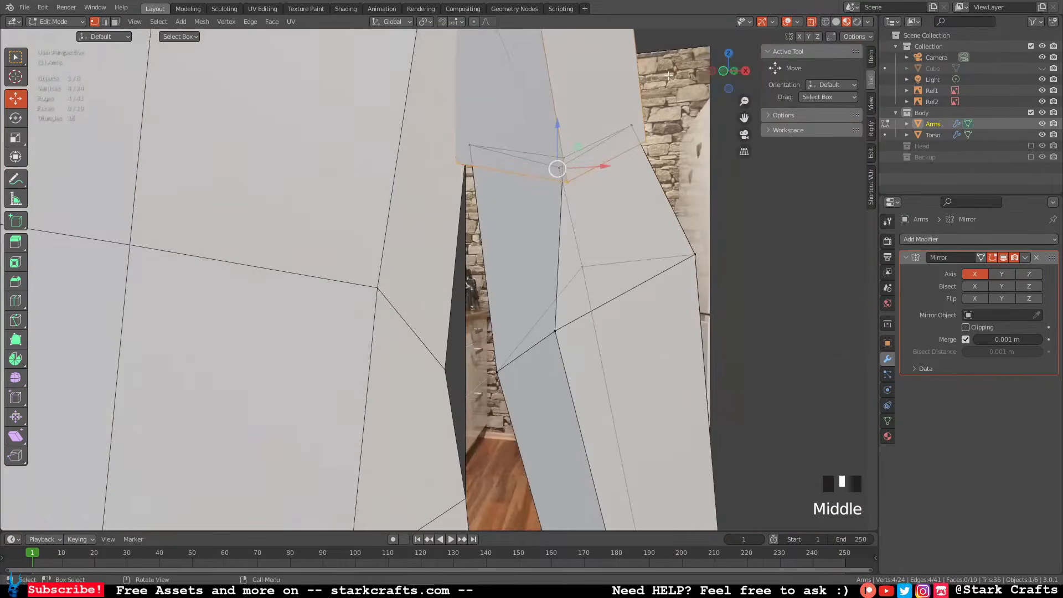
left_click(725, 74)
scroll(644, 148, "up", 6)
middle_click_drag(673, 178, 597, 180, "shift")
key("s")
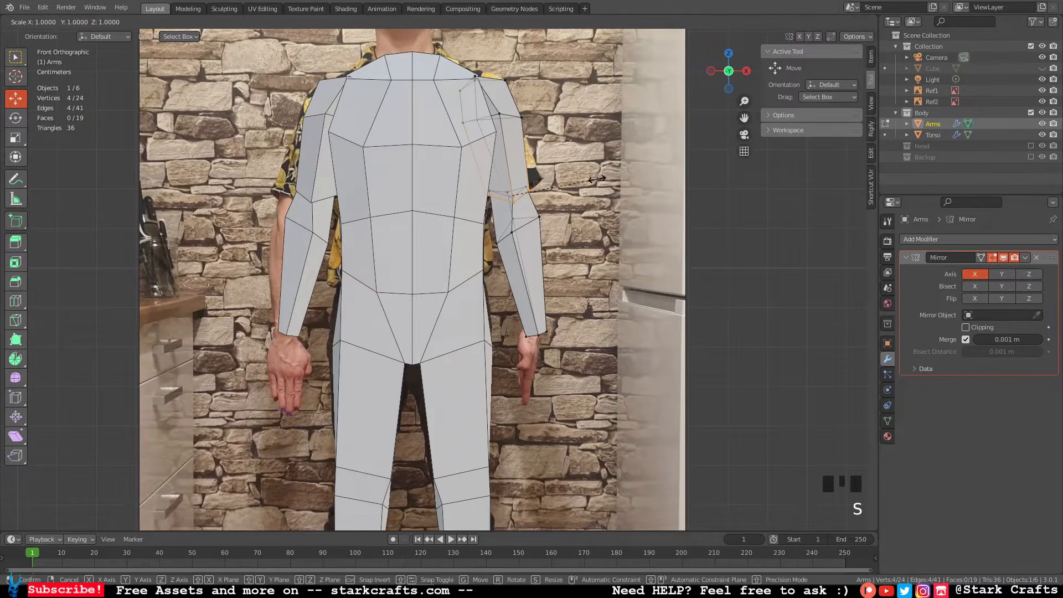
left_click(588, 188)
Spread the sleeve hem's corner vertices away from the forearm, working in the front and side views.
left_click(530, 191)
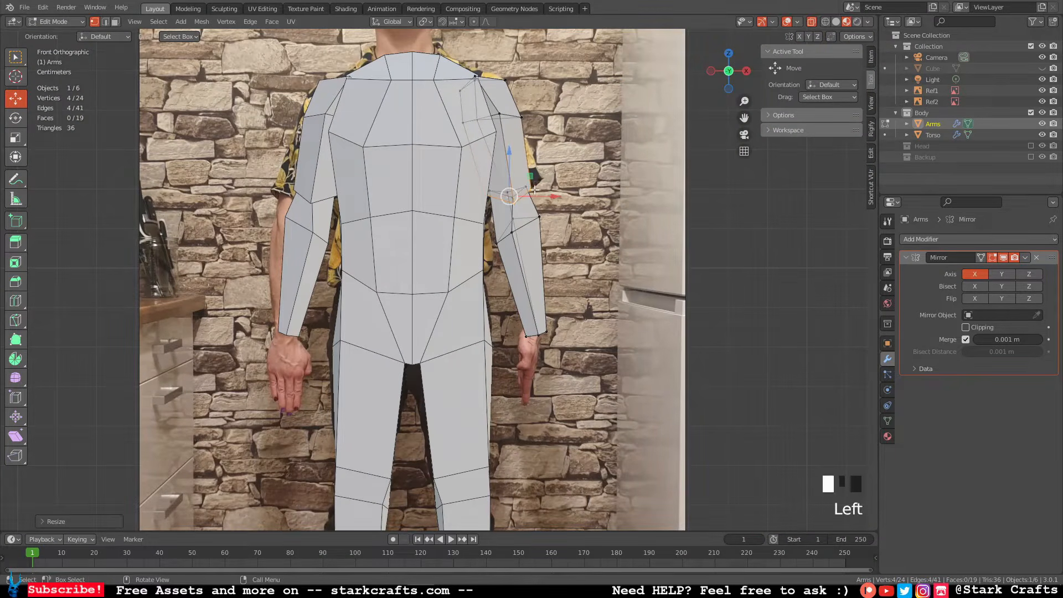
left_click_drag(535, 190, 554, 187)
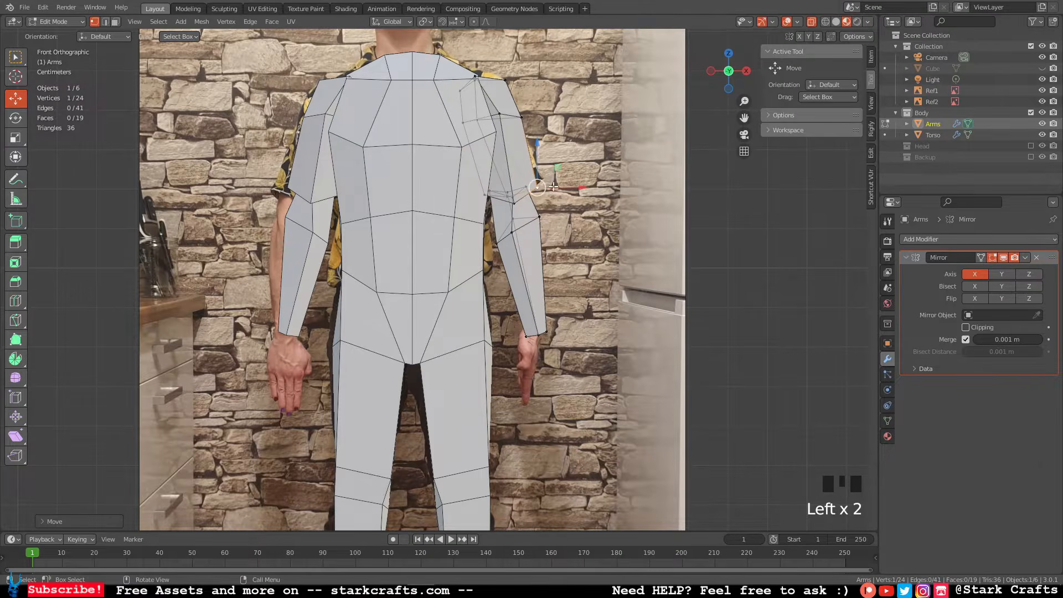
left_click(746, 71)
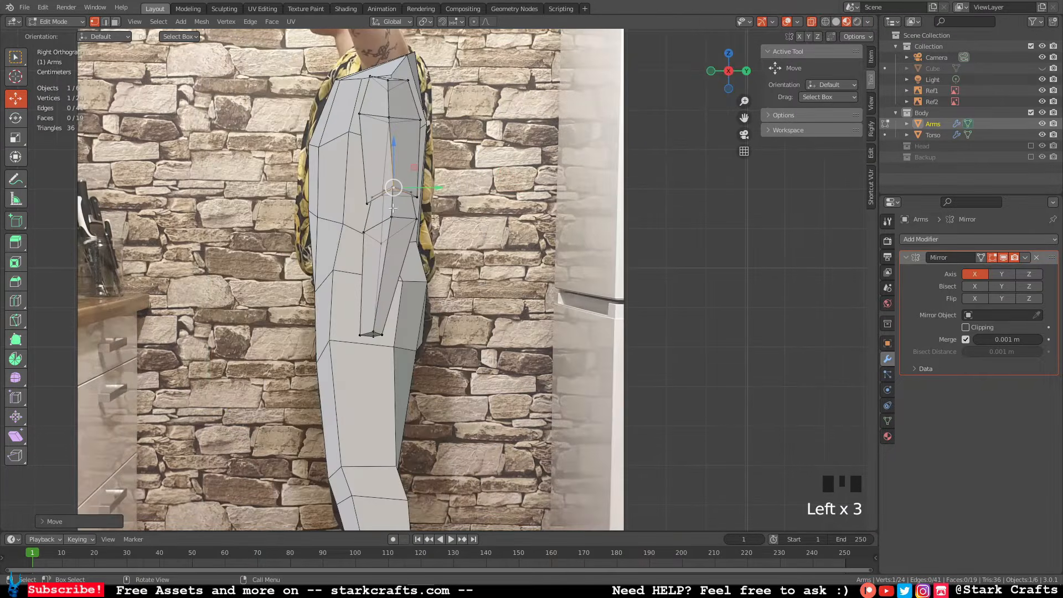
left_click(367, 202)
left_click_drag(368, 203, 427, 198)
left_click(421, 197)
Lower the outer and inner corner vertices of the sleeve hem slightly.
middle_click_drag(427, 197, 523, 194)
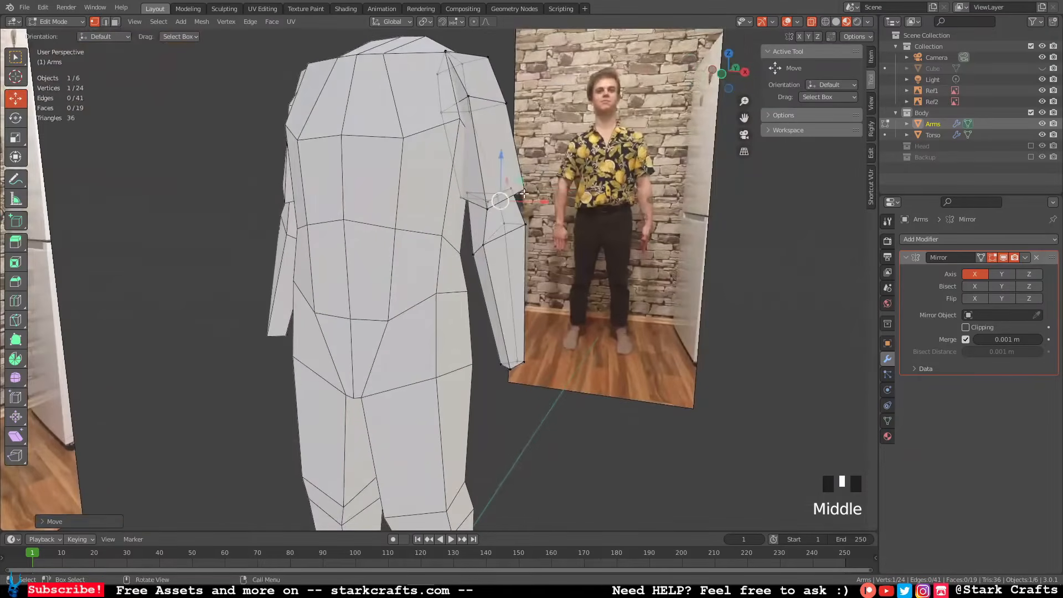
left_click(523, 193)
left_click_drag(524, 147, 524, 157)
middle_click_drag(477, 204, 503, 205)
left_click(489, 199)
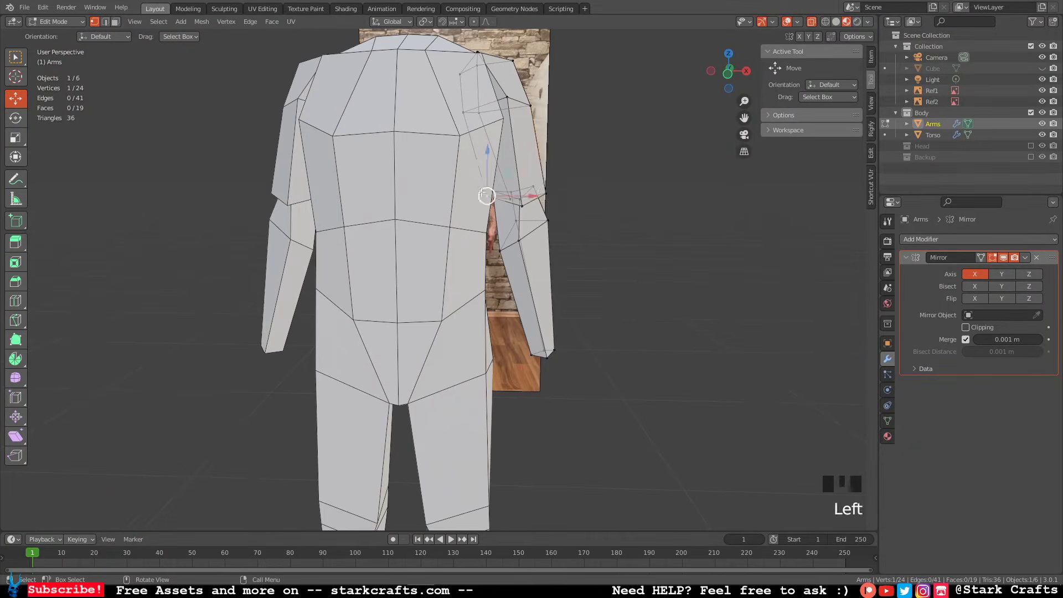
left_click_drag(487, 164, 492, 163)
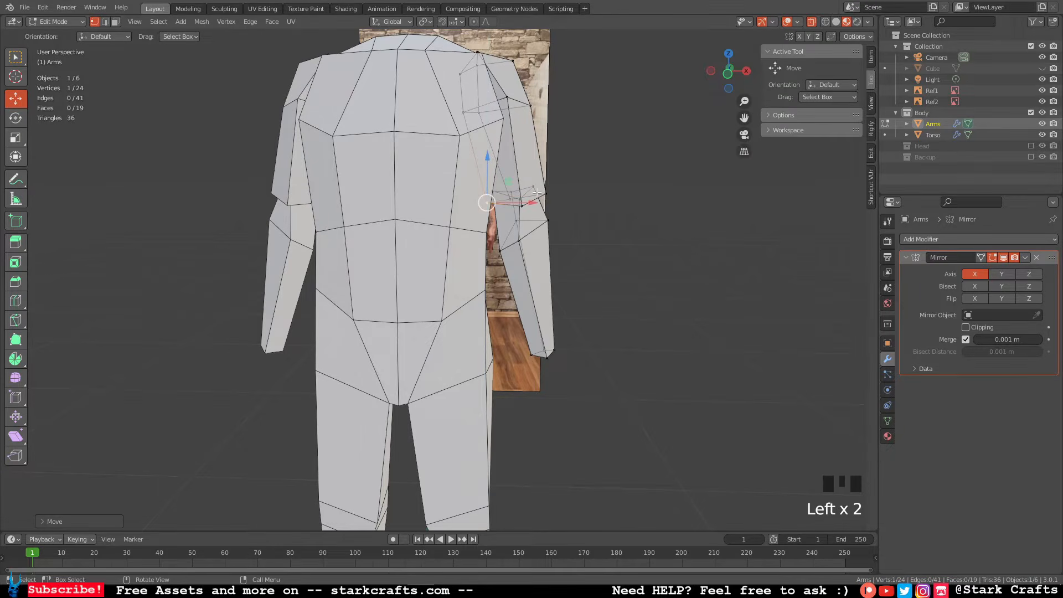
Leave Edit Mode and examine the separated sleeves and forearms from several angles beside the reference photos.
middle_click_drag(609, 211, 571, 154)
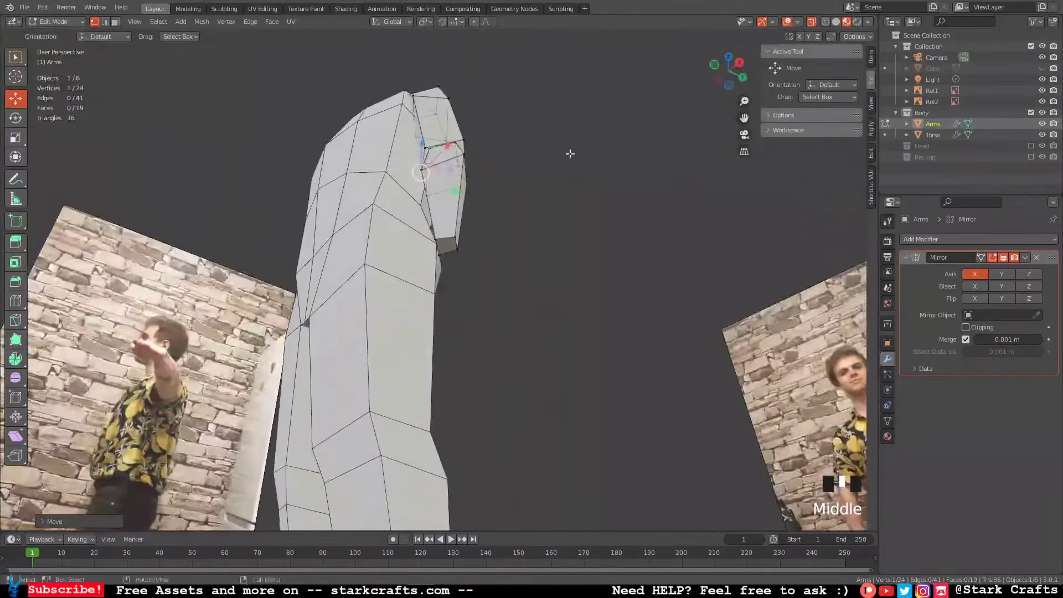
middle_click_drag(428, 189, 603, 218)
scroll(614, 200, "up", 3)
key("Tab")
left_click(729, 71)
left_click(528, 94)
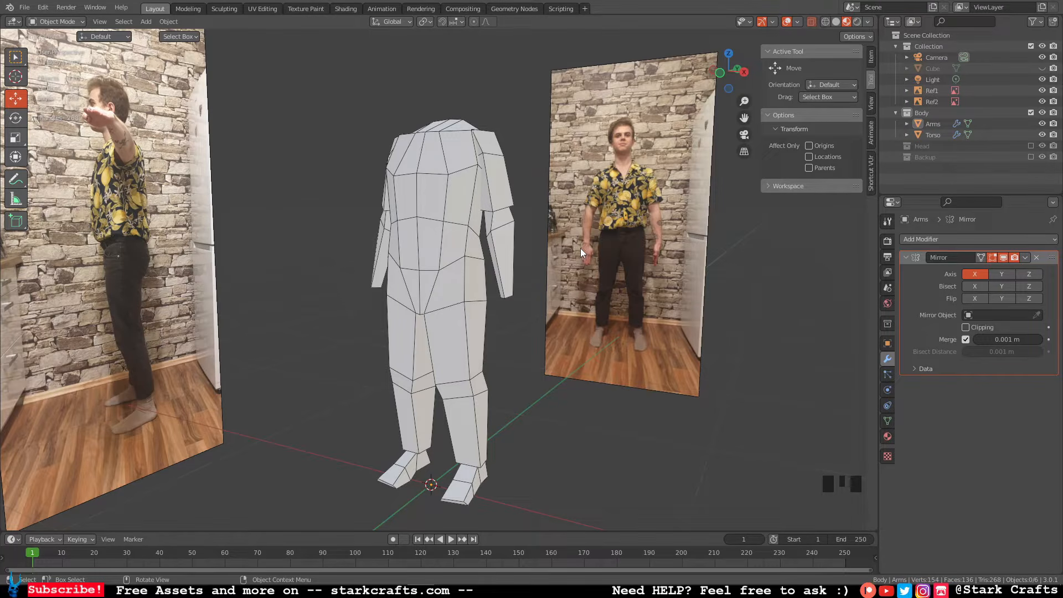
middle_click_drag(504, 220, 556, 97)
middle_click_drag(508, 145, 454, 210)
Rotate the entire arm mesh of the Arms object outward in the front view and move it up to meet the shoulder.
left_click(473, 177)
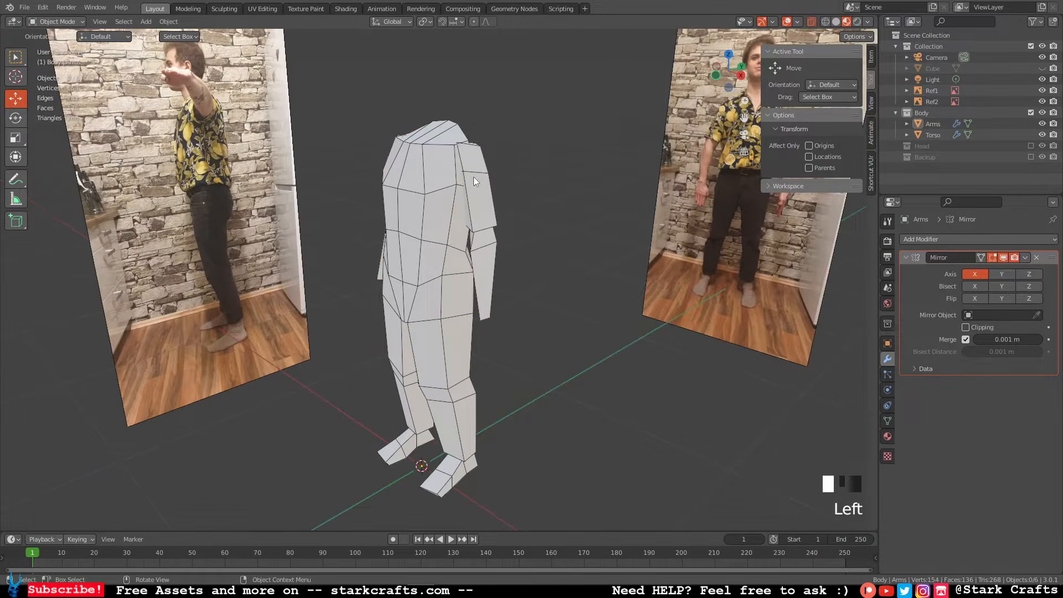
key("Tab")
key("Tab")
middle_click_drag(475, 183, 634, 274)
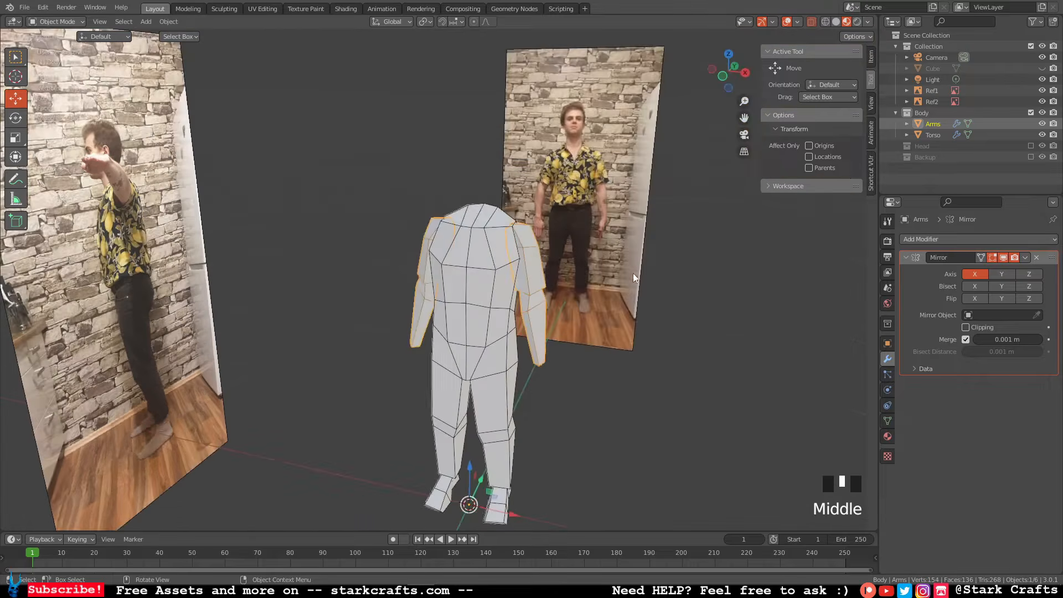
left_click(721, 77)
middle_click_drag(634, 215, 561, 191, "shift")
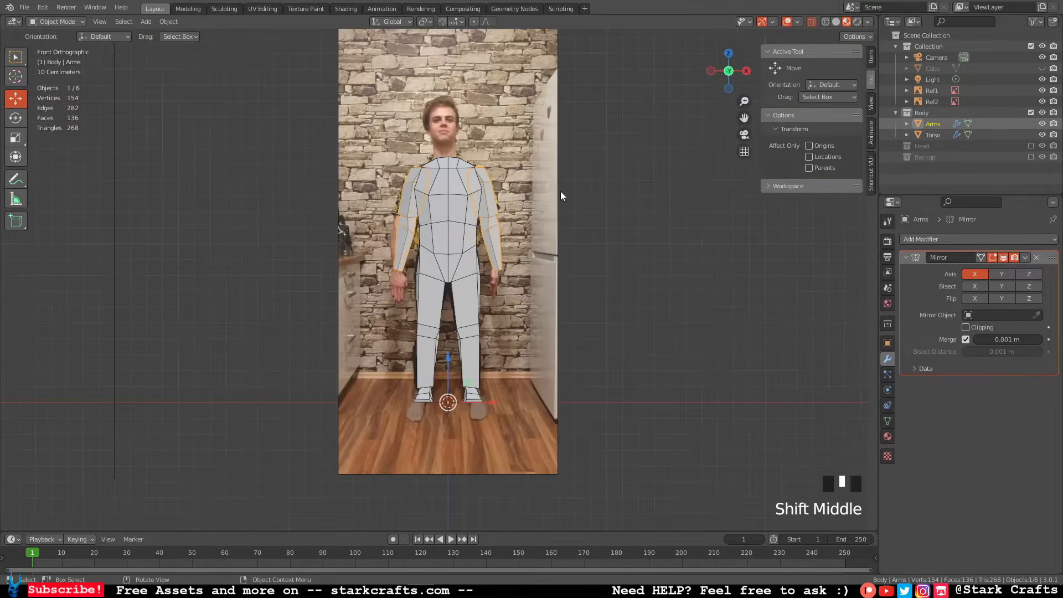
scroll(560, 194, "up", 1)
scroll(557, 199, "down", 4)
key("Tab")
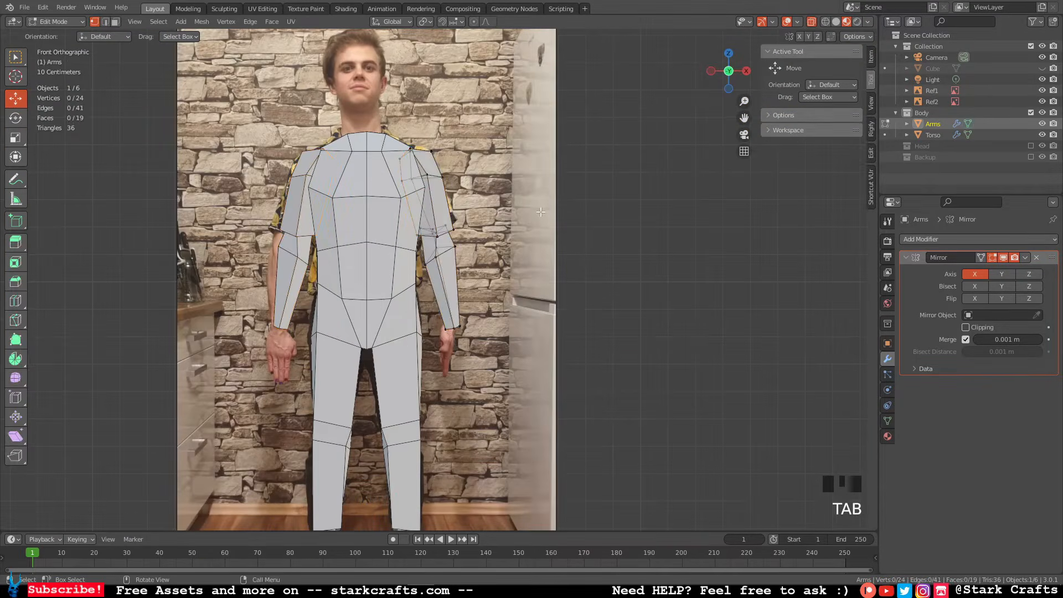
key("a")
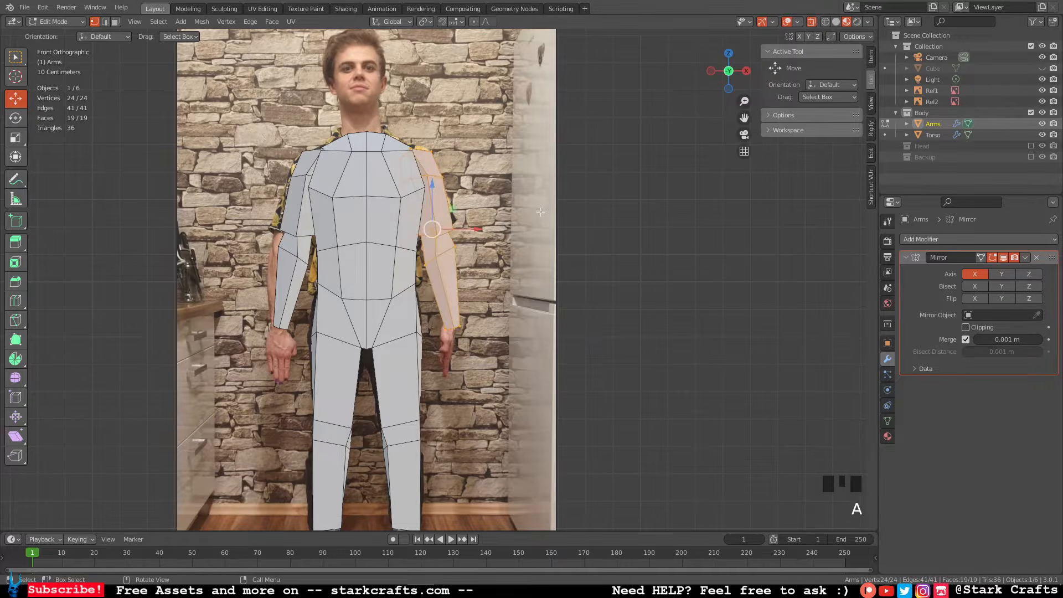
key("r")
left_click(522, 129)
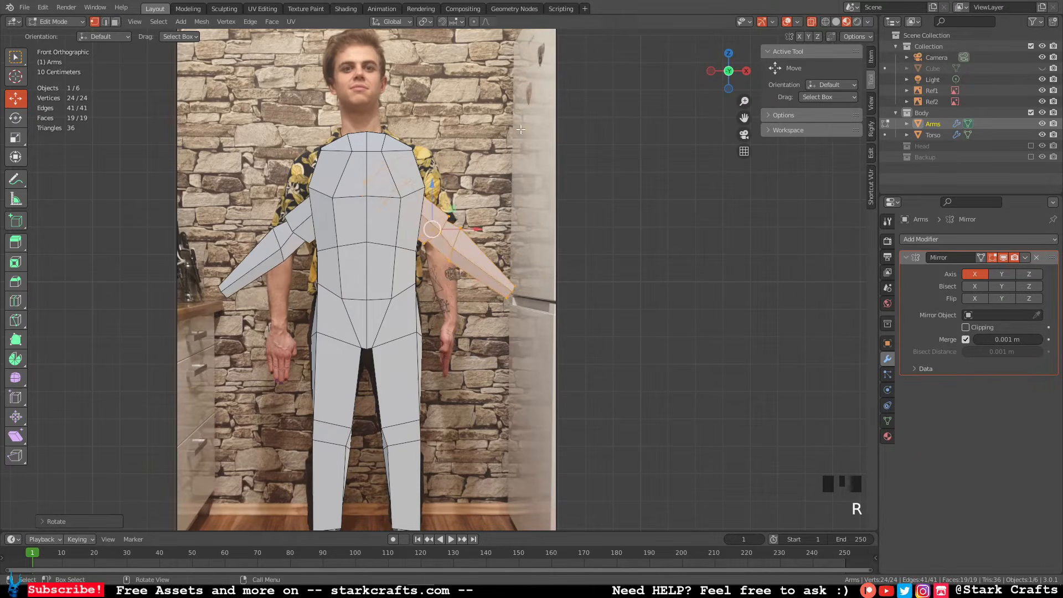
left_click_drag(432, 229, 475, 205)
Leave Edit Mode and examine the outward-posed arms against the front reference photo.
middle_click_drag(637, 202, 678, 208)
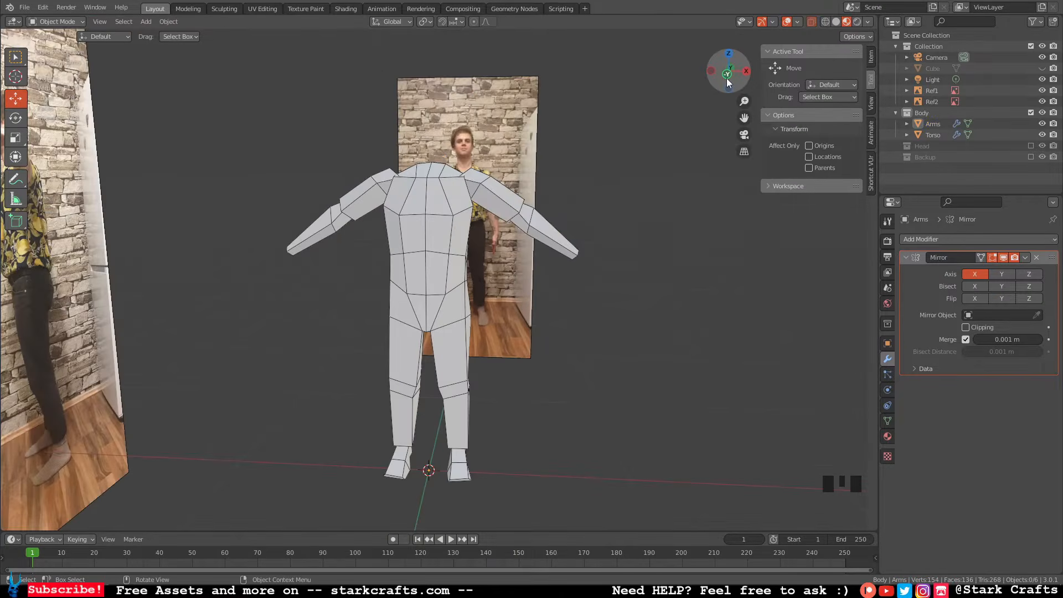
left_click(728, 82)
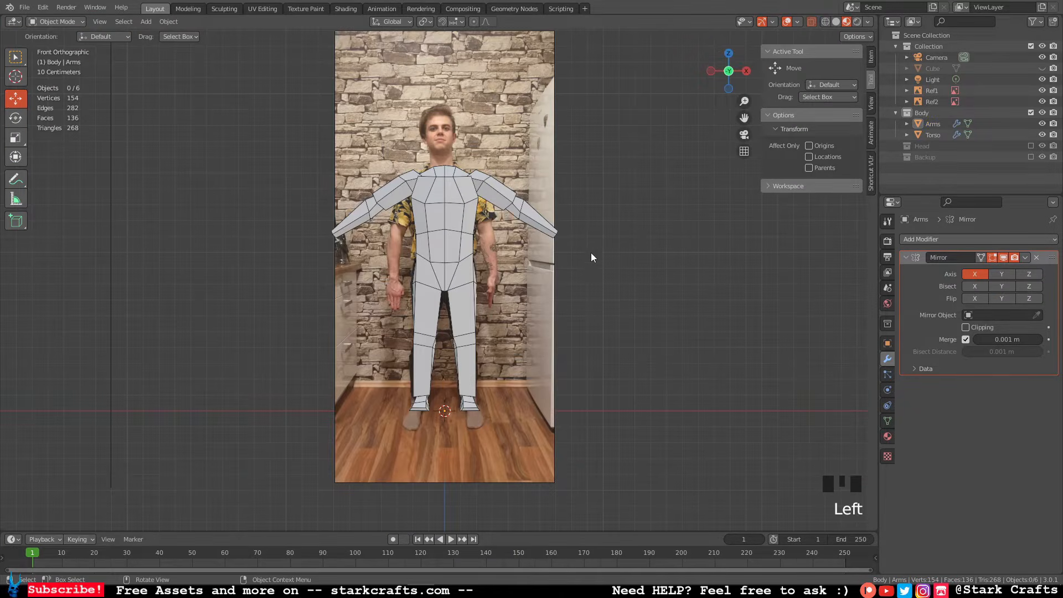
middle_click_drag(592, 263, 611, 308, "shift")
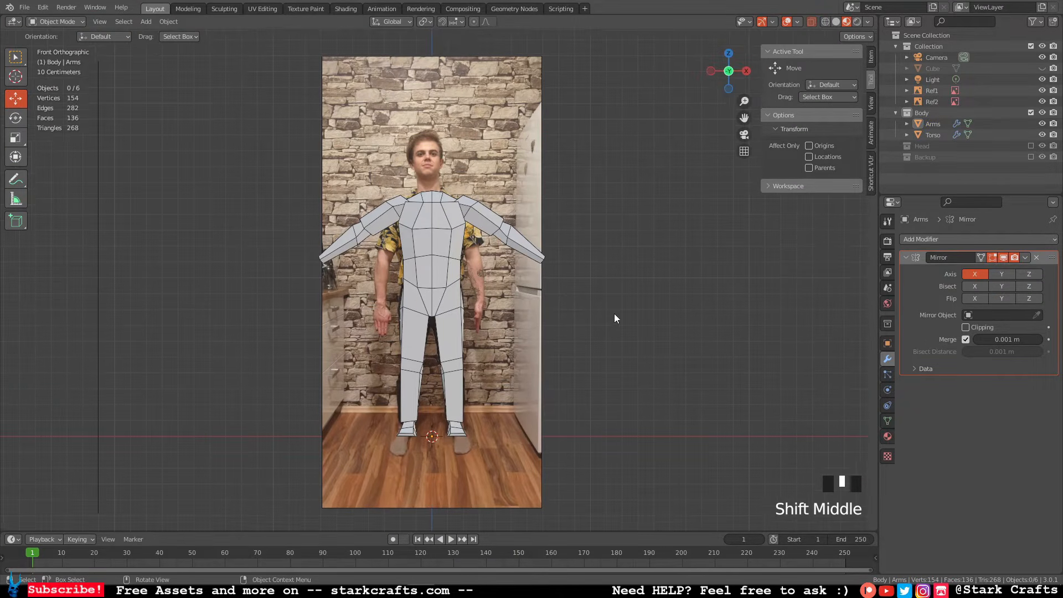
scroll(600, 287, "up", 1)
scroll(597, 293, "down", 4)
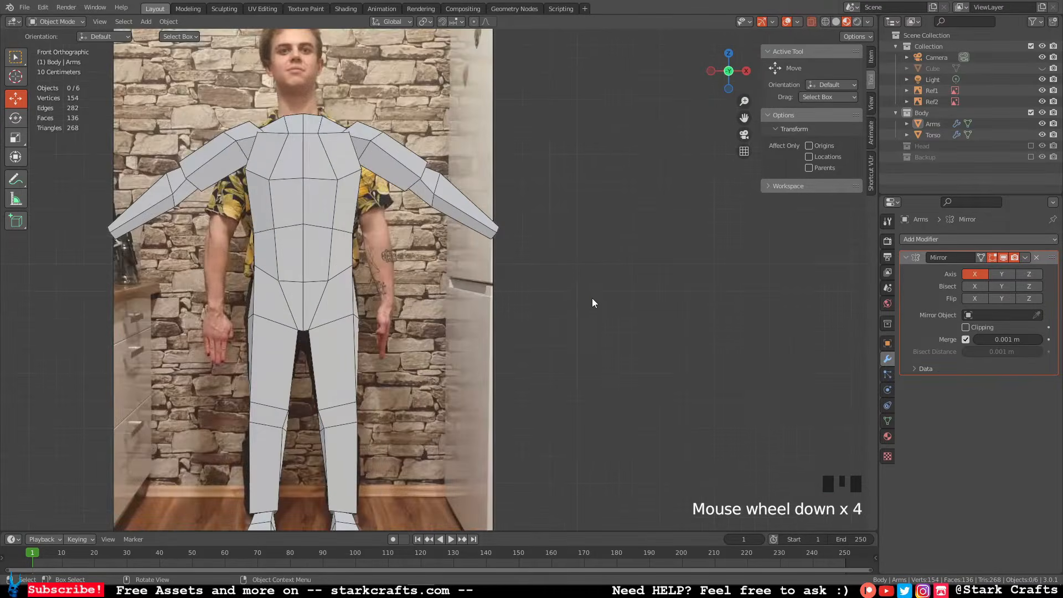
Duplicate the four wrist-end vertices of the Arms mesh and place the copy just beyond the forearm's end.
middle_click_drag(593, 298, 247, 202)
left_click(246, 202)
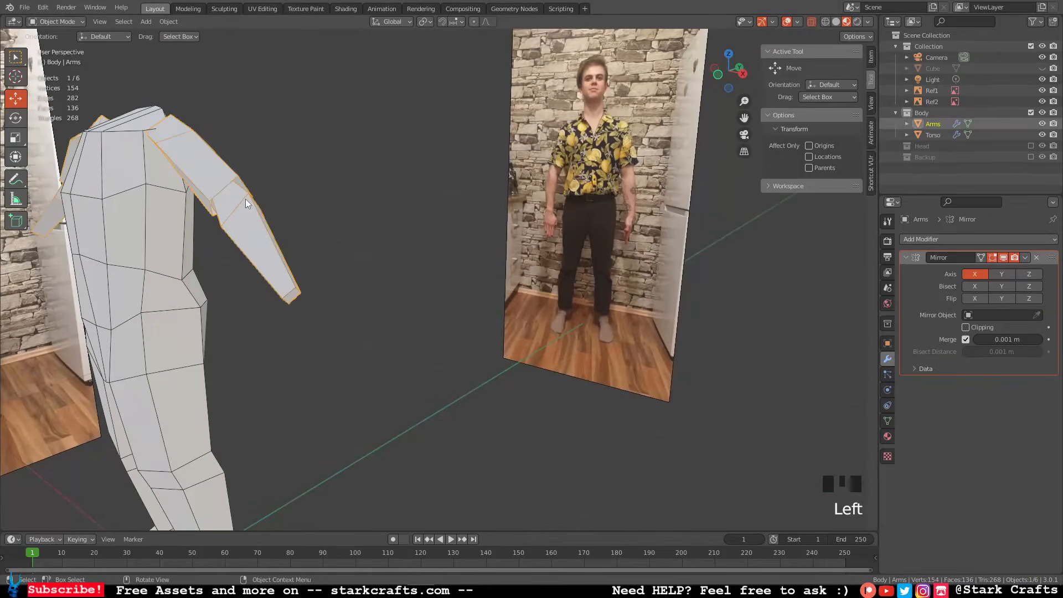
key("Tab")
left_click(294, 296)
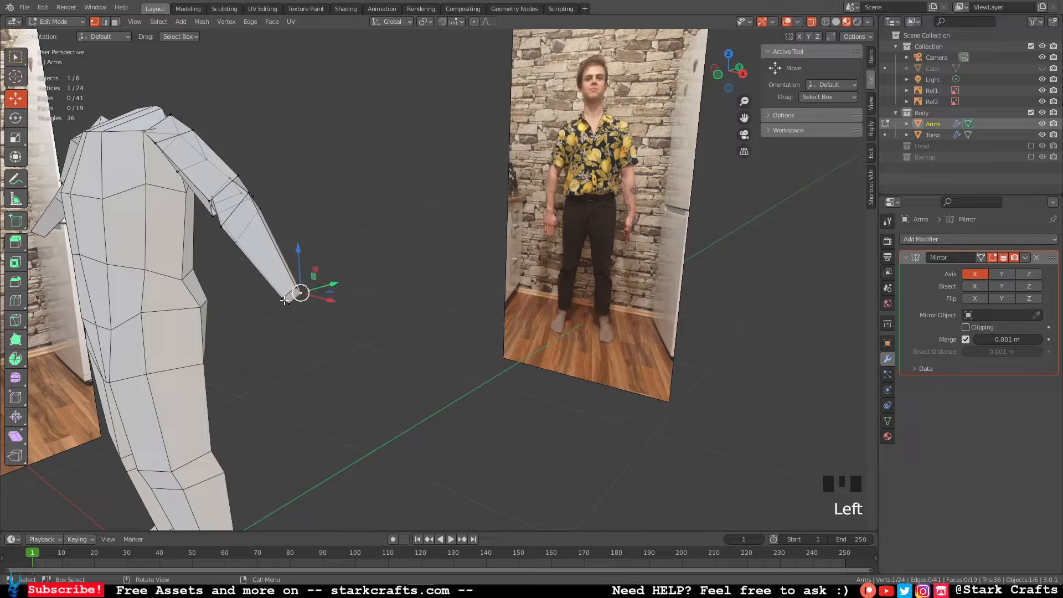
left_click(289, 300, "shift")
left_click(293, 293, "shift")
left_click(291, 304, "shift")
middle_click_drag(292, 309, 308, 300)
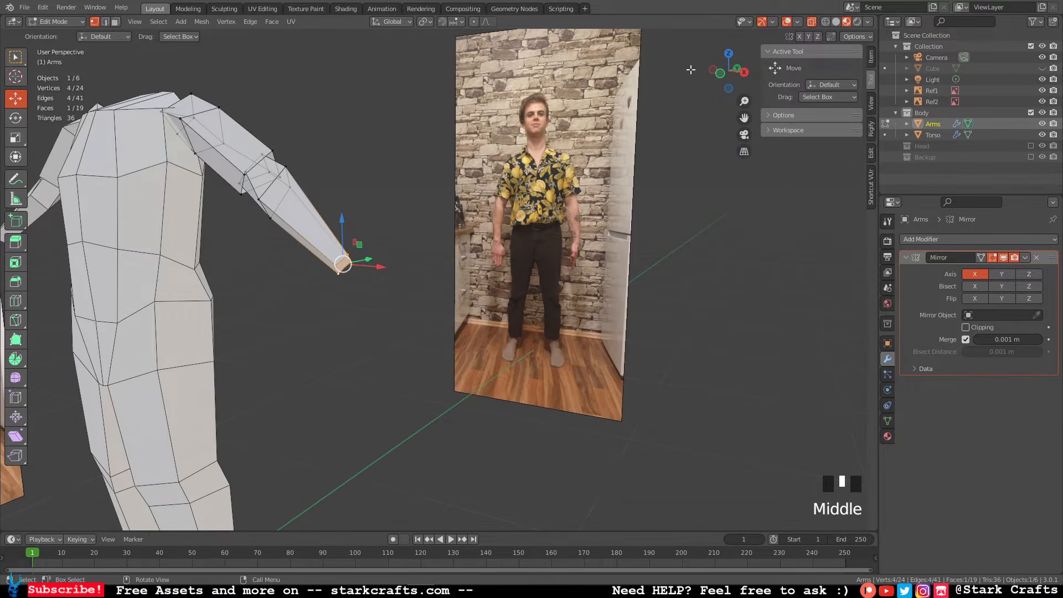
left_click(720, 73)
middle_click_drag(630, 205, 566, 226, "shift")
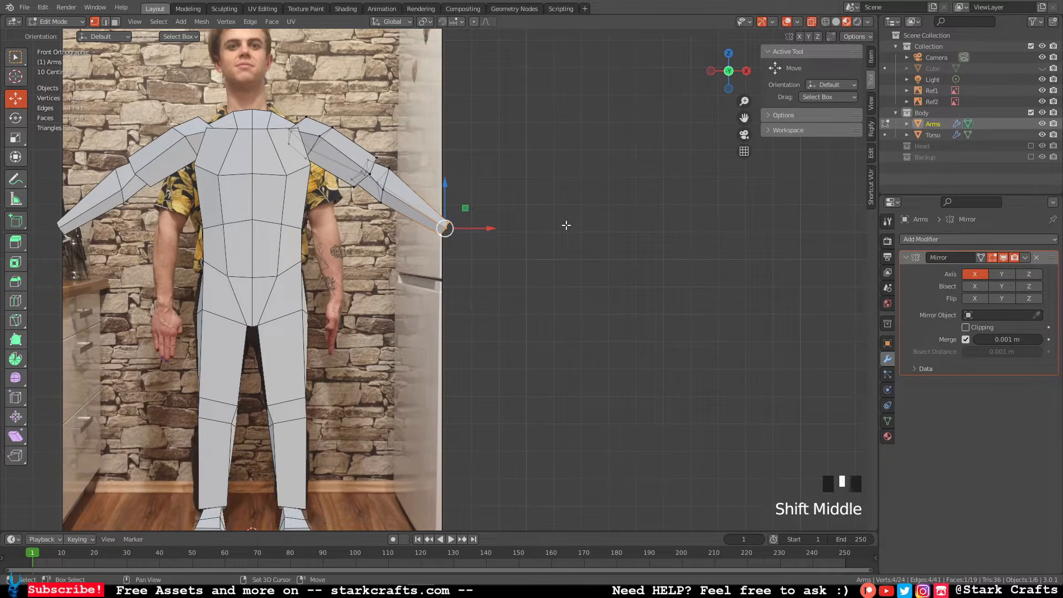
key("shift+d")
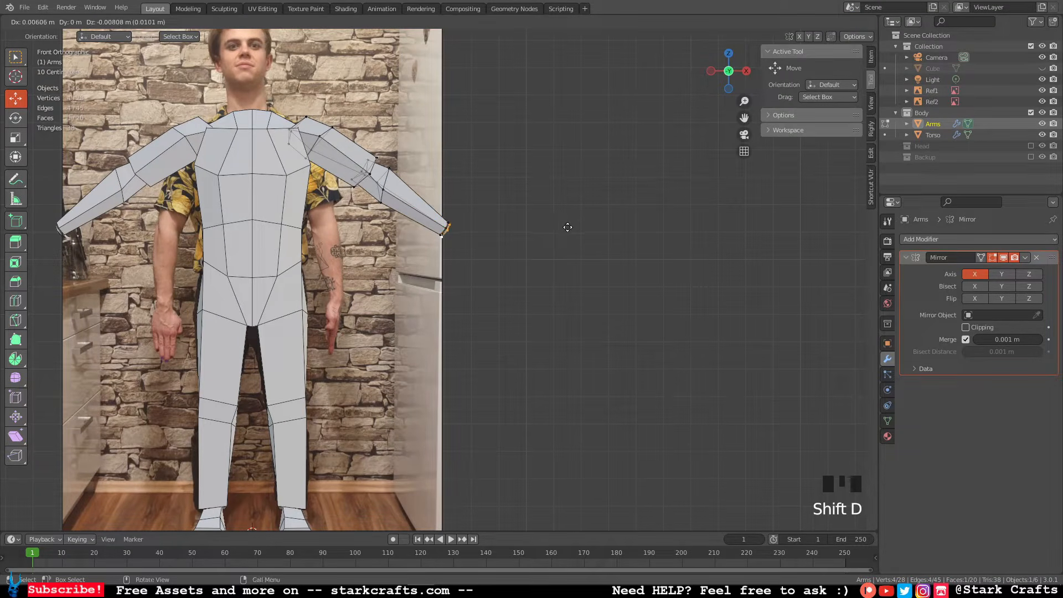
left_click(568, 227)
scroll(534, 245, "up", 2)
scroll(480, 240, "down", 6)
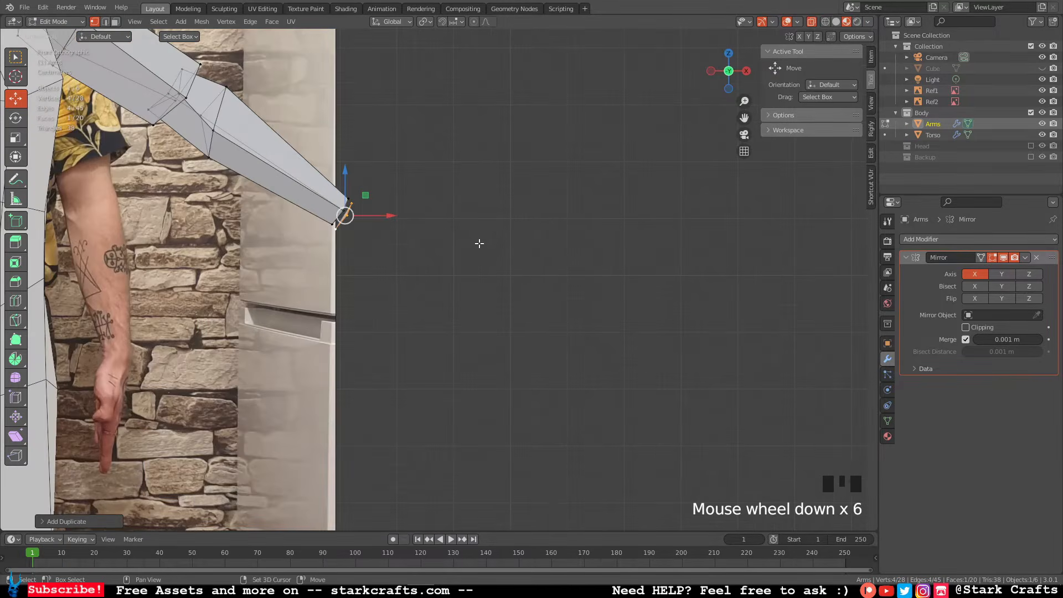
middle_click_drag(480, 240, 466, 257, "shift")
left_click_drag(456, 250, 458, 255)
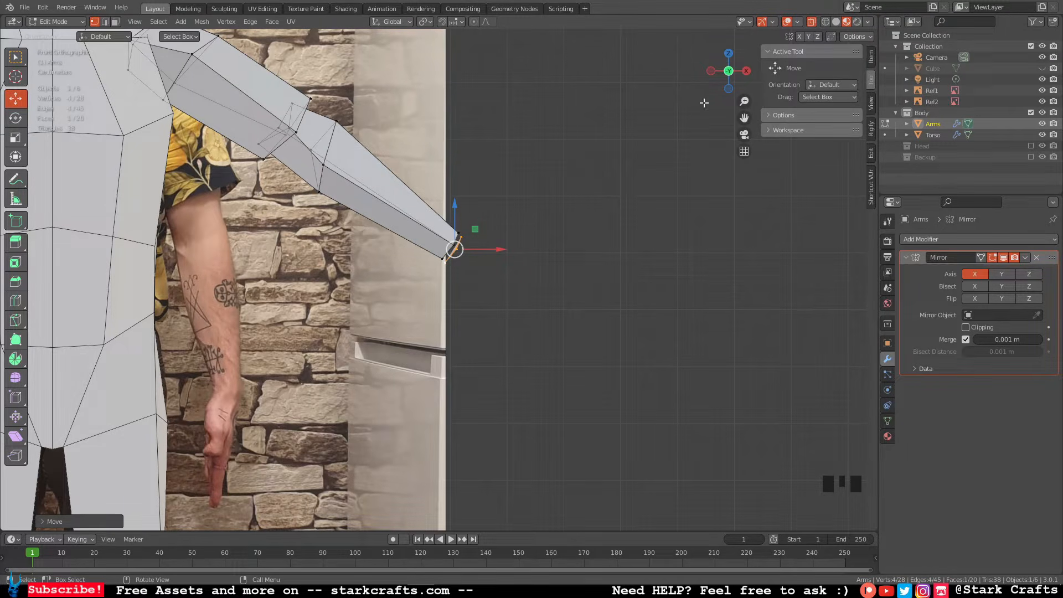
Extrude the duplicated wrist face outward by about 0.10 m in the top view to start the hand.
left_click(747, 71)
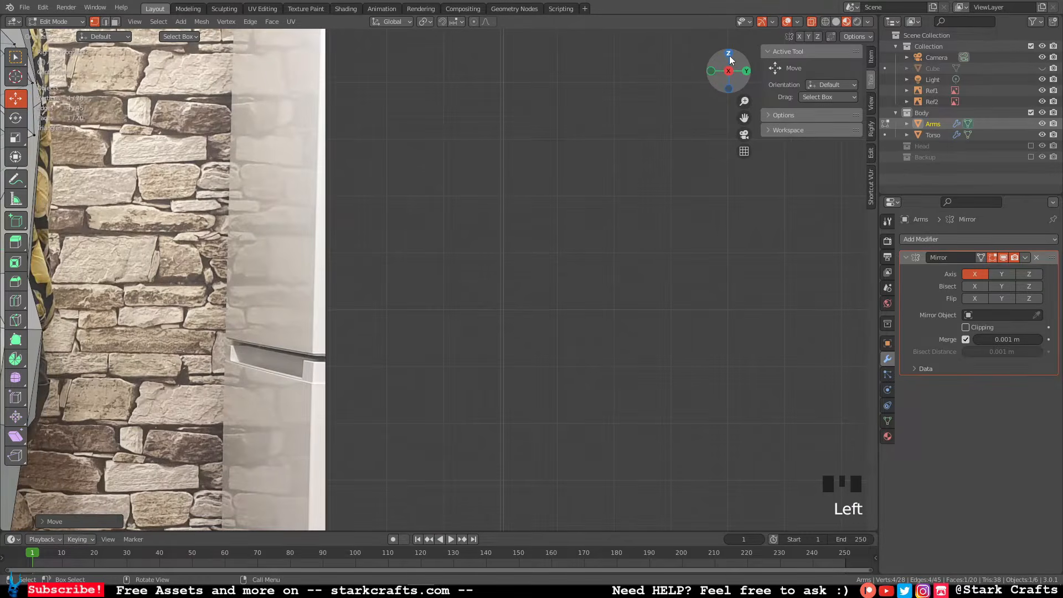
left_click(730, 60)
scroll(505, 222, "up", 6)
scroll(525, 270, "down", 3)
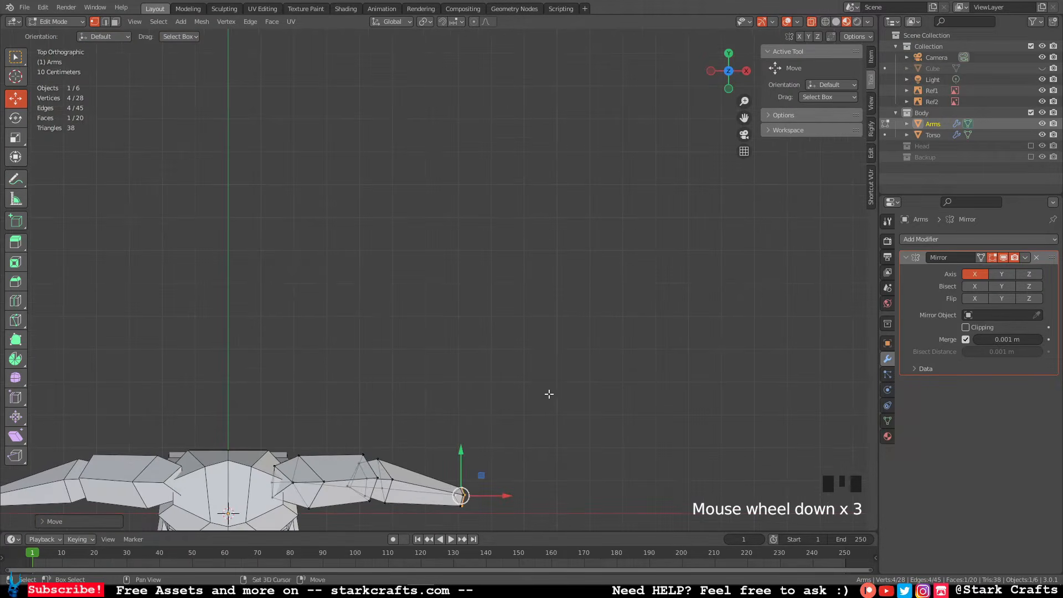
middle_click_drag(548, 394, 542, 171, "shift")
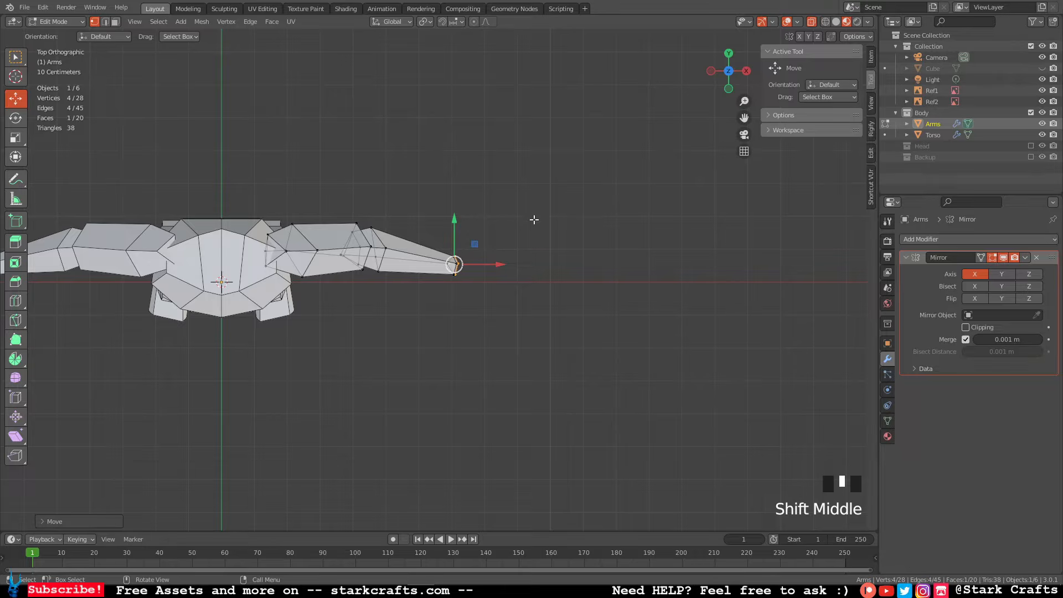
scroll(532, 223, "up", 1)
scroll(510, 280, "down", 7)
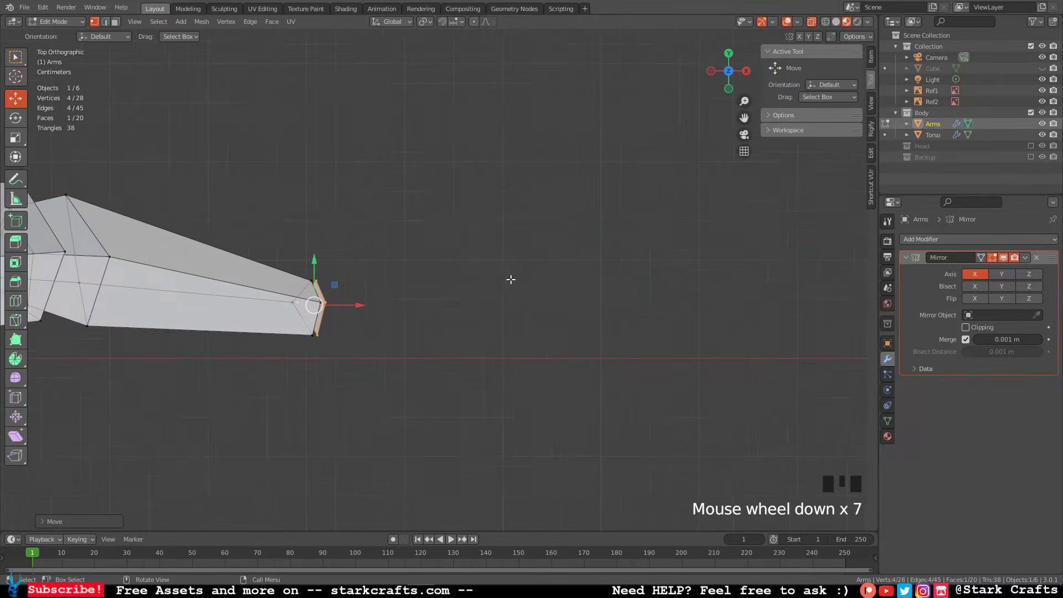
middle_click_drag(510, 280, 550, 272, "shift")
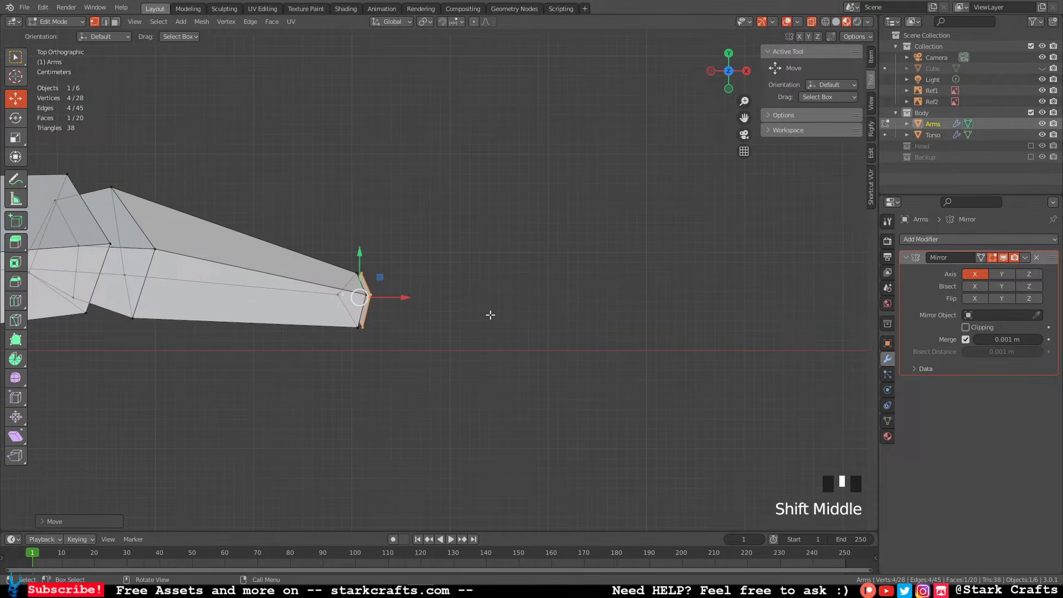
key("e")
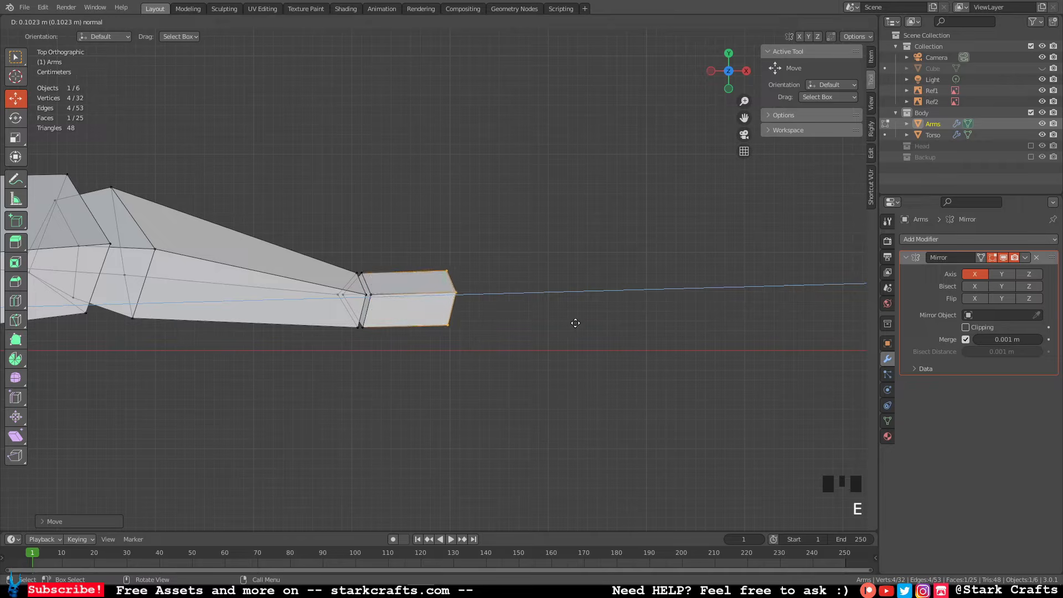
left_click(575, 323)
Move the hand's end face farther outward and slightly forward, and scale it up a little.
left_click_drag(481, 299, 463, 310)
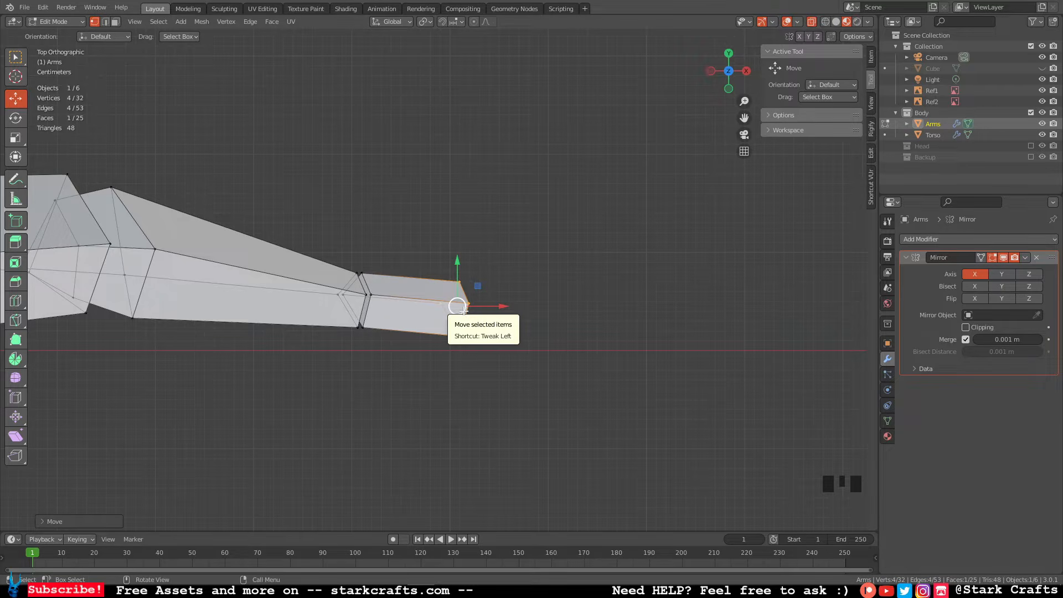
left_click_drag(502, 305, 527, 303)
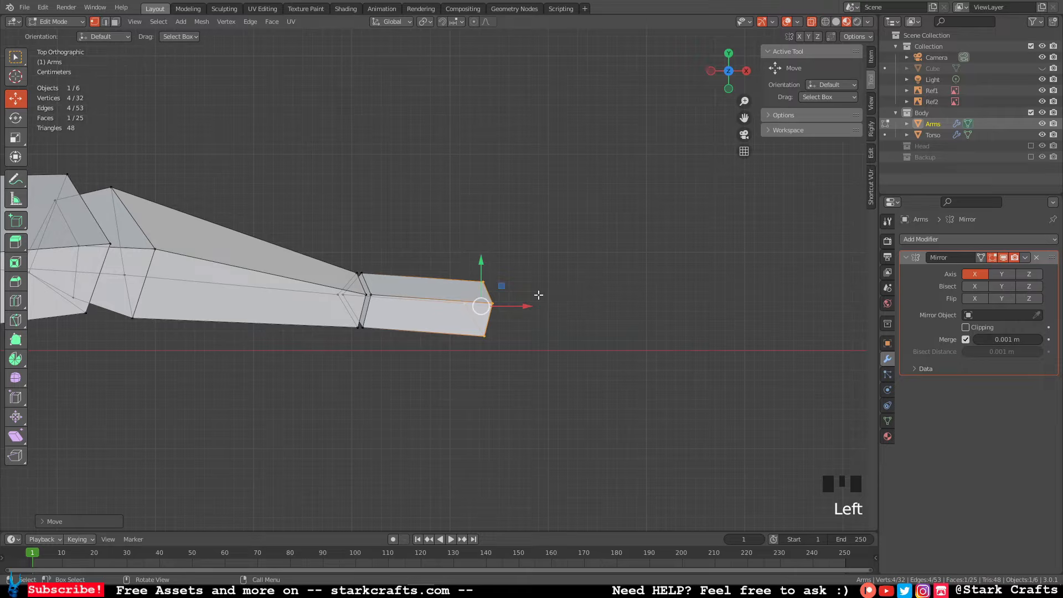
key("s")
left_click(585, 279)
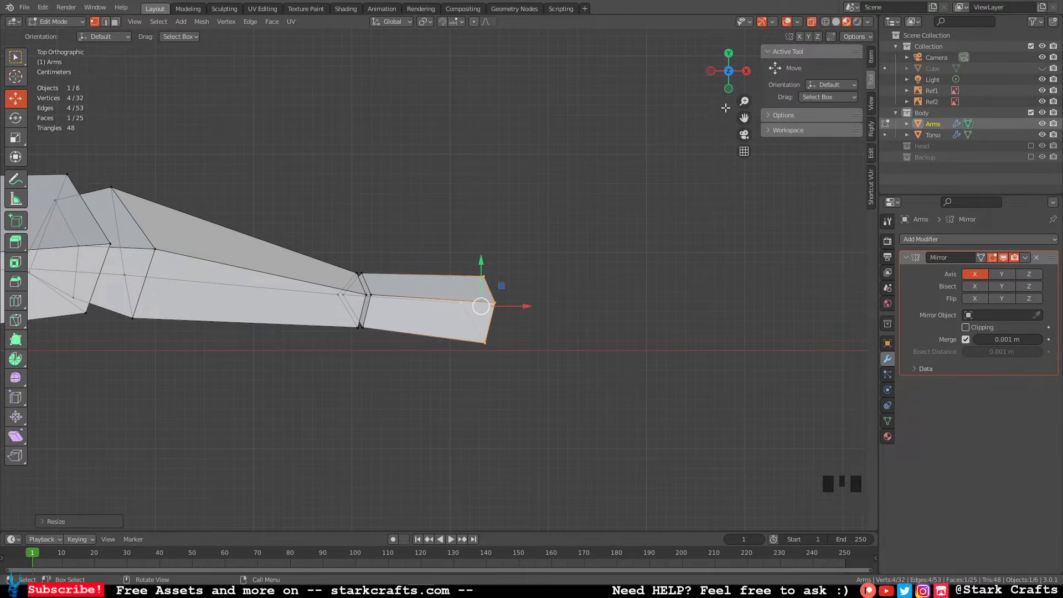
Thin the hand in the front view by raising its lower edge and lowering the upper corner vertex at its end.
left_click(729, 88)
left_click(444, 299)
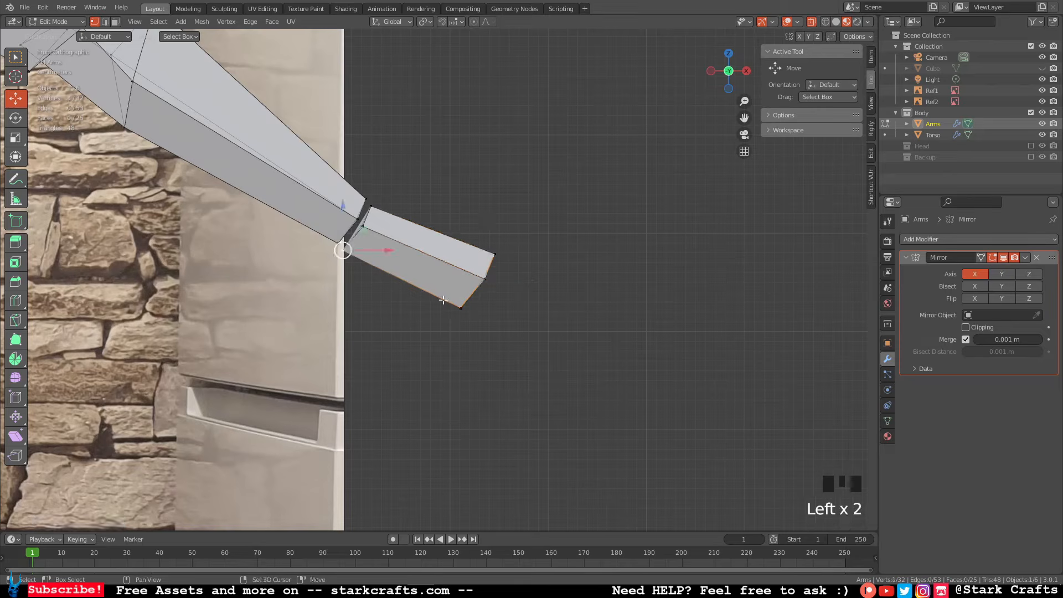
left_click(401, 278, "shift")
left_click_drag(402, 277, 415, 261)
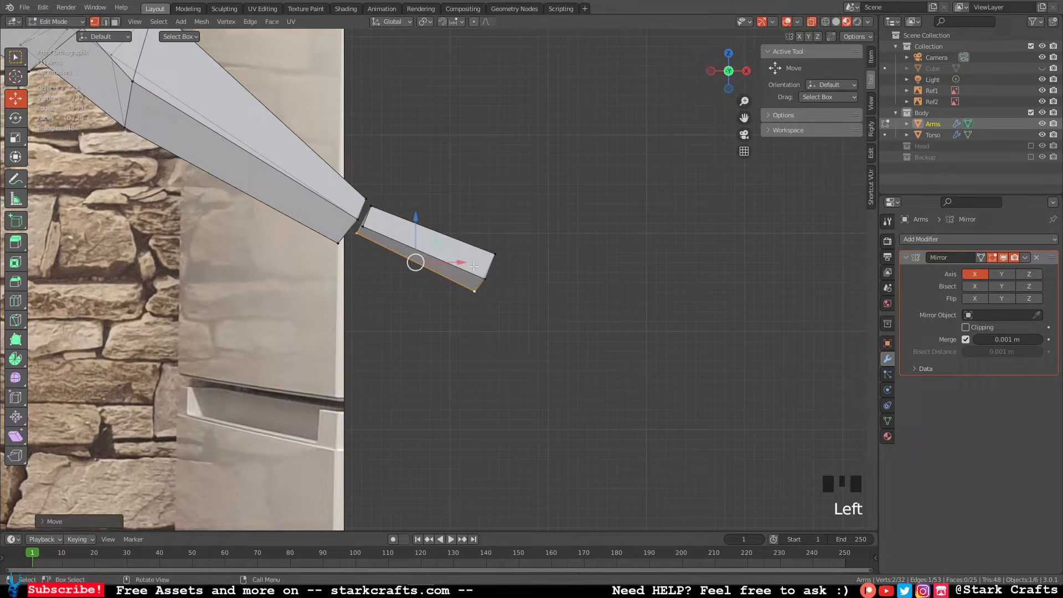
left_click(496, 254)
left_click_drag(496, 254, 493, 275)
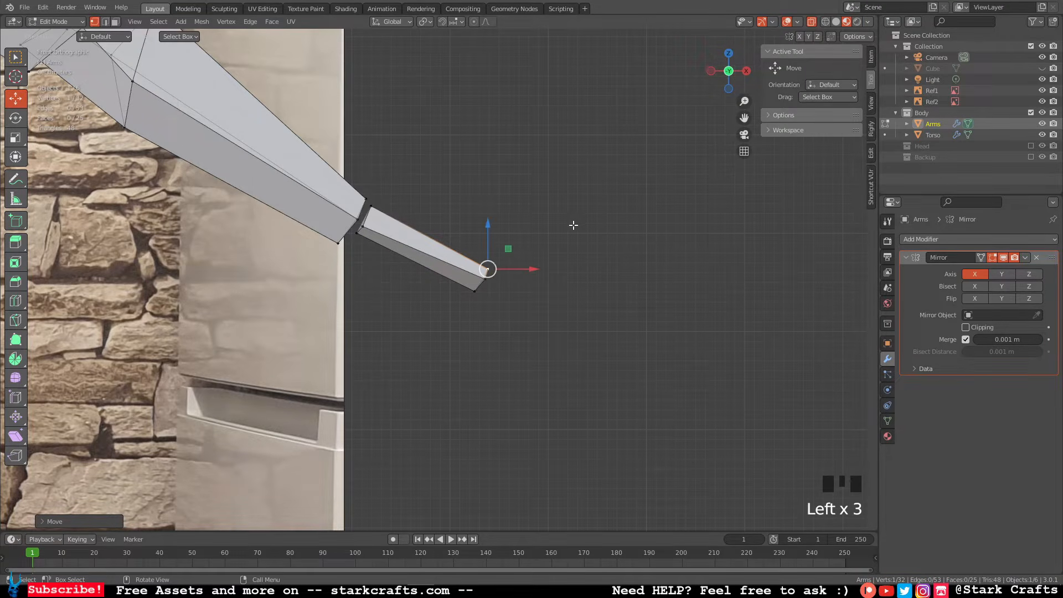
Widen the hand's end by moving its rear corner vertex slightly along the Y axis.
middle_click_drag(574, 225, 479, 308)
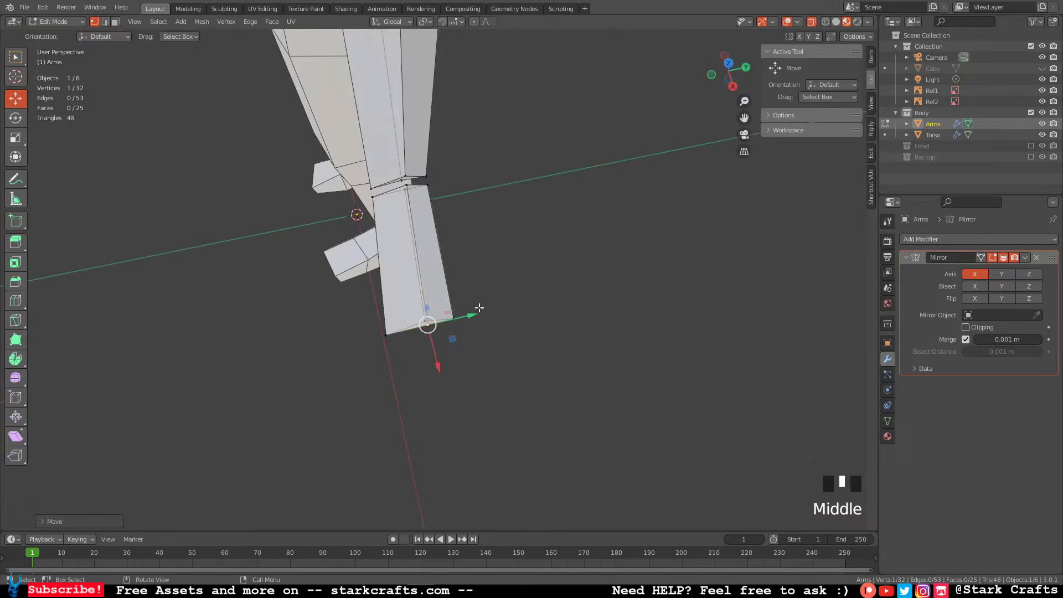
left_click(460, 316)
left_click_drag(498, 312, 506, 309)
middle_click_drag(506, 307, 577, 283)
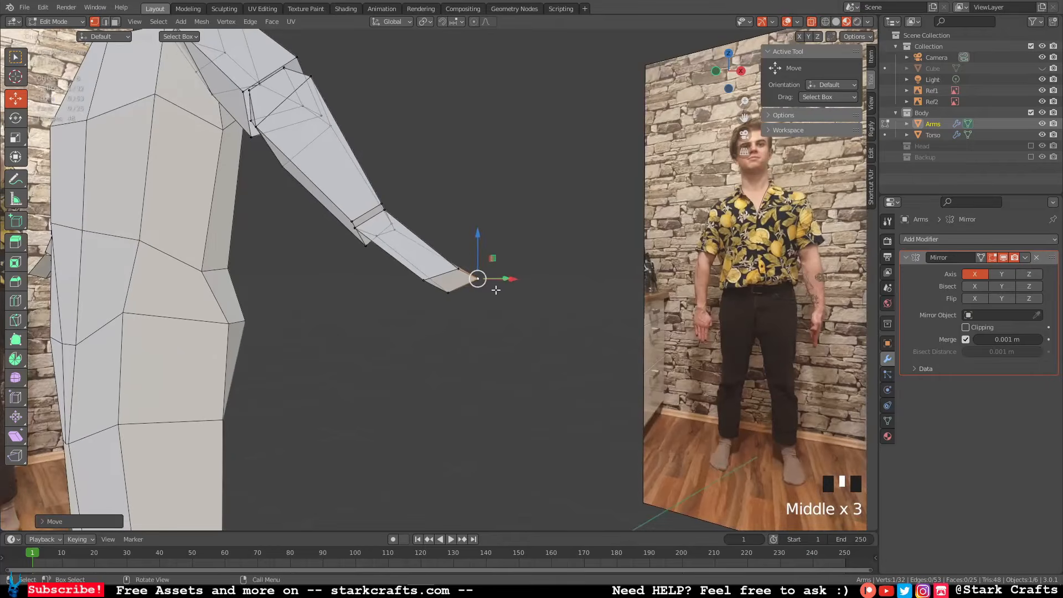
Cut the hand's end face with the Knife between its two side corners, and return to the Move tool.
left_click(425, 351)
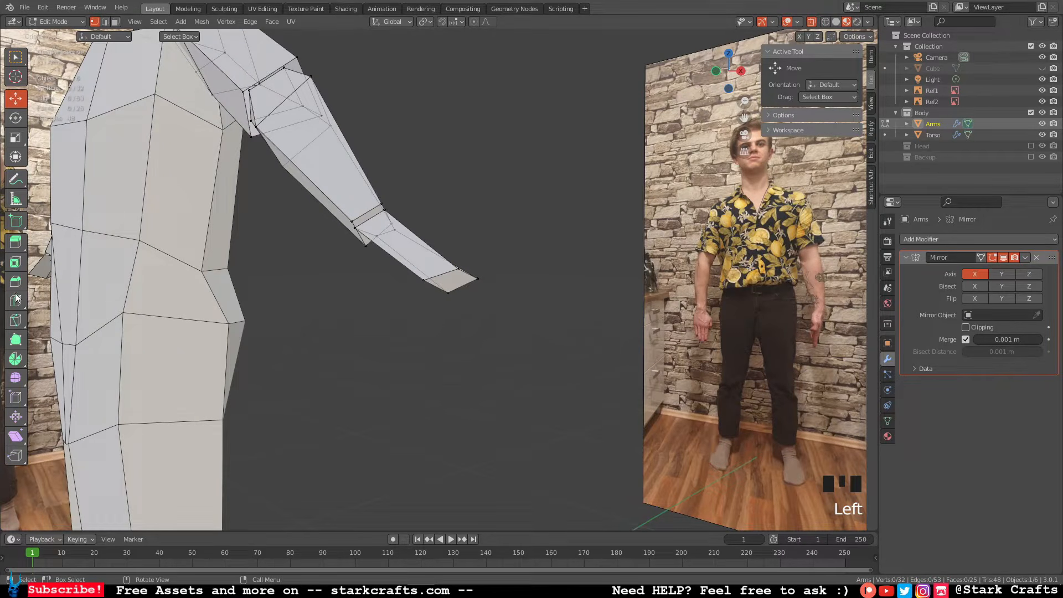
left_click(15, 320)
left_click(390, 310)
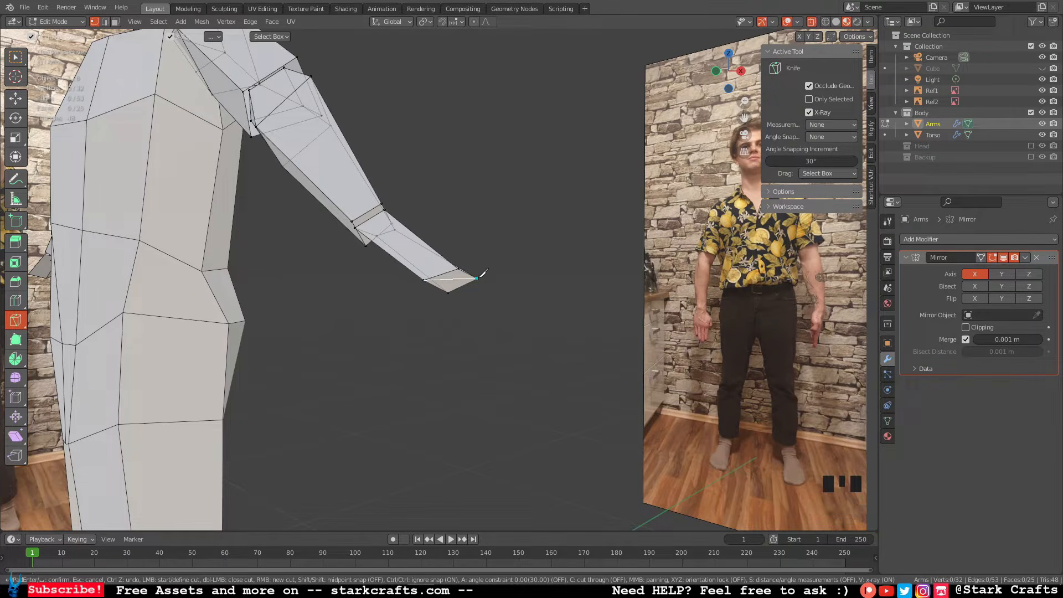
key("Return")
left_click(16, 98)
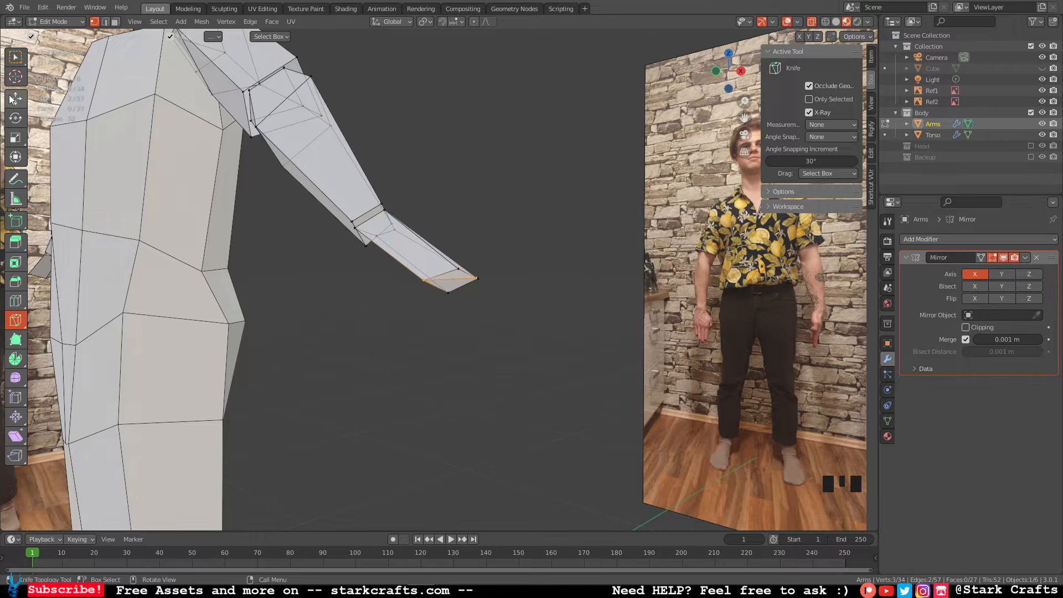
Select the overlapping vertices at the side corner of the hand's end and merge them at center.
scroll(434, 325, "up", 1)
scroll(420, 316, "down", 5)
left_click_drag(424, 299, 426, 244)
middle_click_drag(427, 244, 377, 279)
left_click_drag(365, 285, 386, 244)
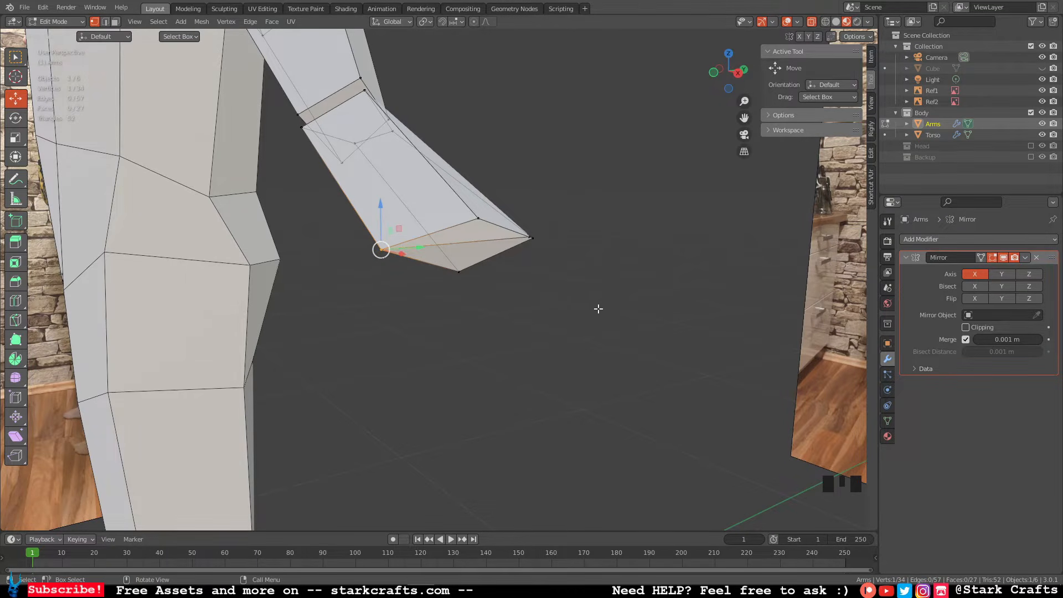
middle_click_drag(576, 280, 422, 285)
scroll(402, 287, "up", 2)
scroll(404, 286, "down", 3)
left_click_drag(395, 250, 420, 287)
middle_click_drag(420, 287, 451, 292)
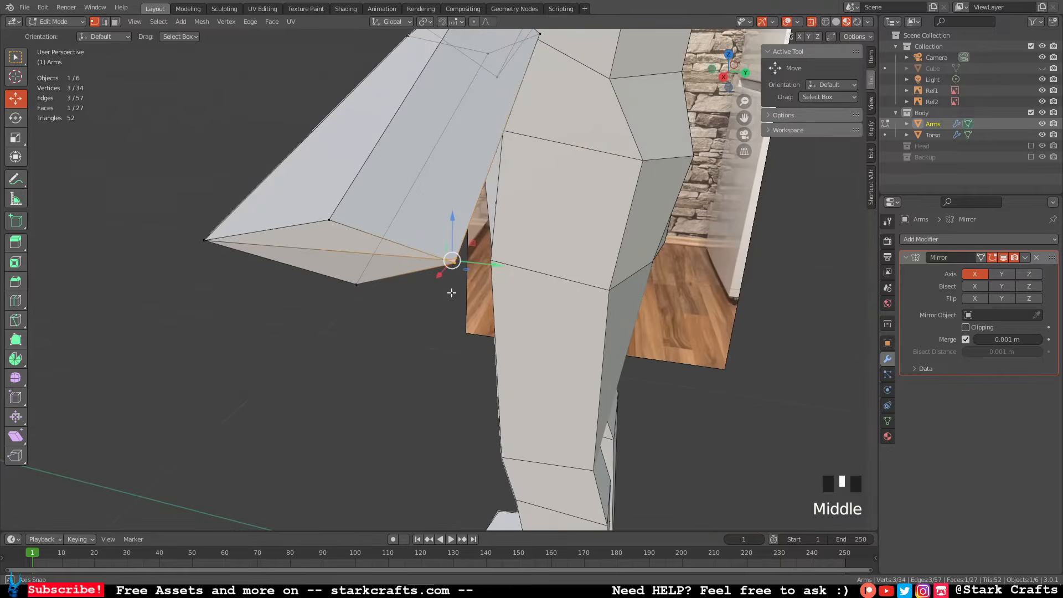
key("m")
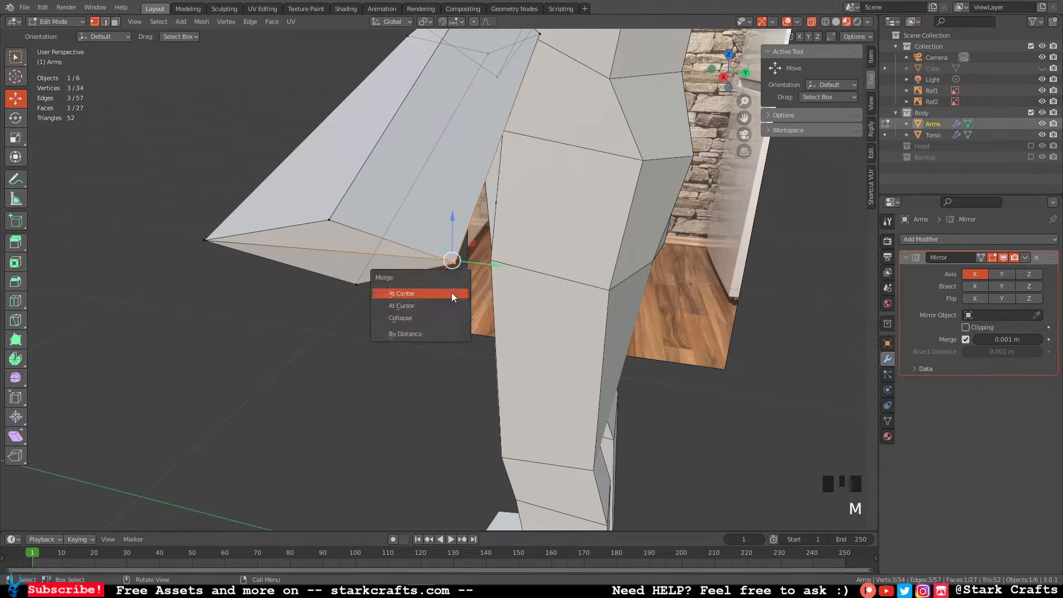
left_click(452, 294)
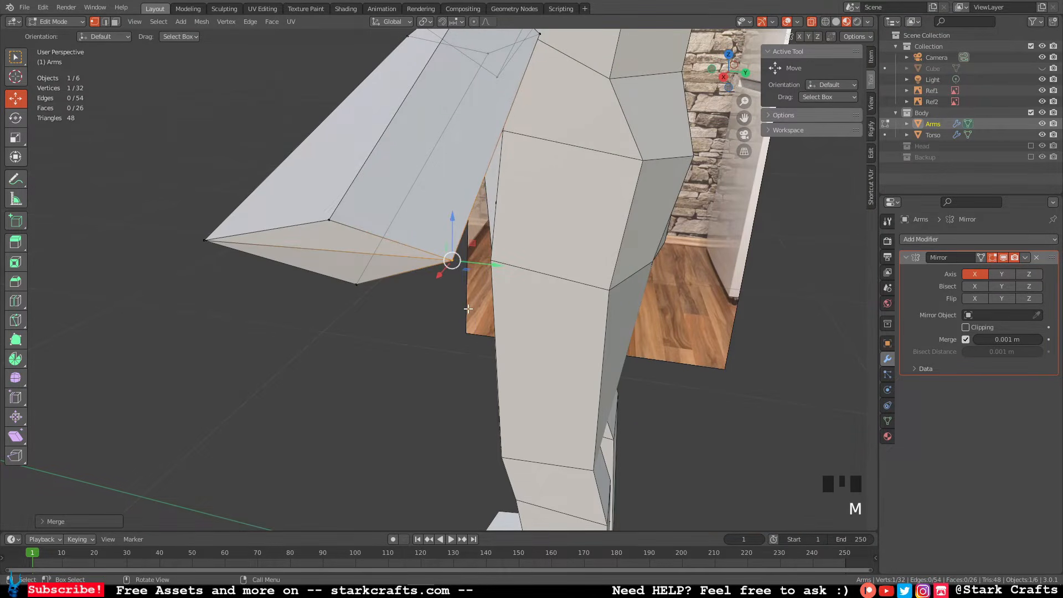
Move the two side corner vertices joined by the cut slightly outward and down in the front view.
middle_click_drag(452, 294, 613, 303)
scroll(613, 302, "up", 2)
middle_click_drag(715, 323, 721, 220)
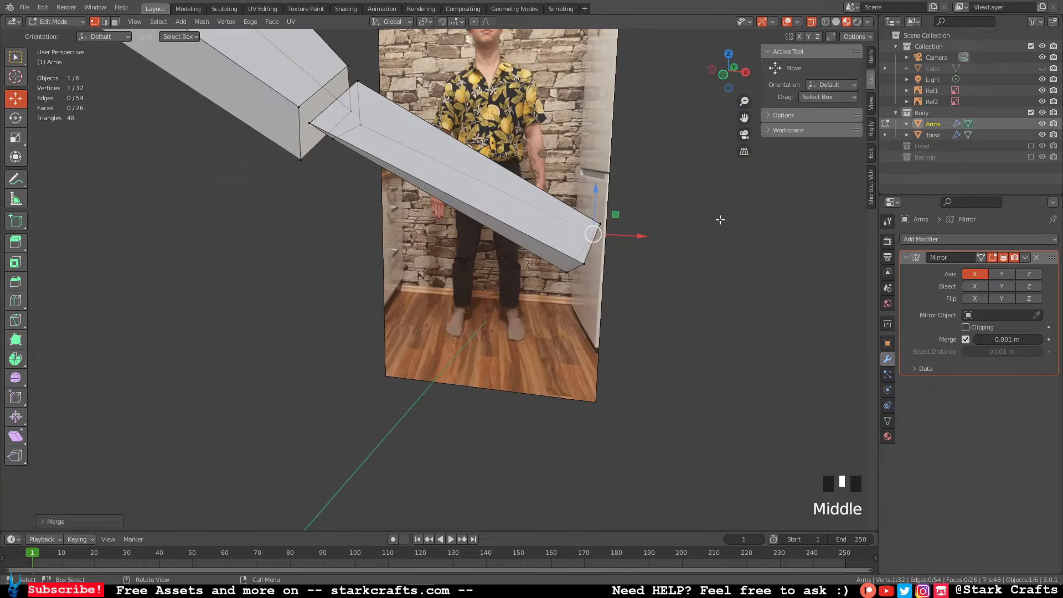
left_click(723, 88)
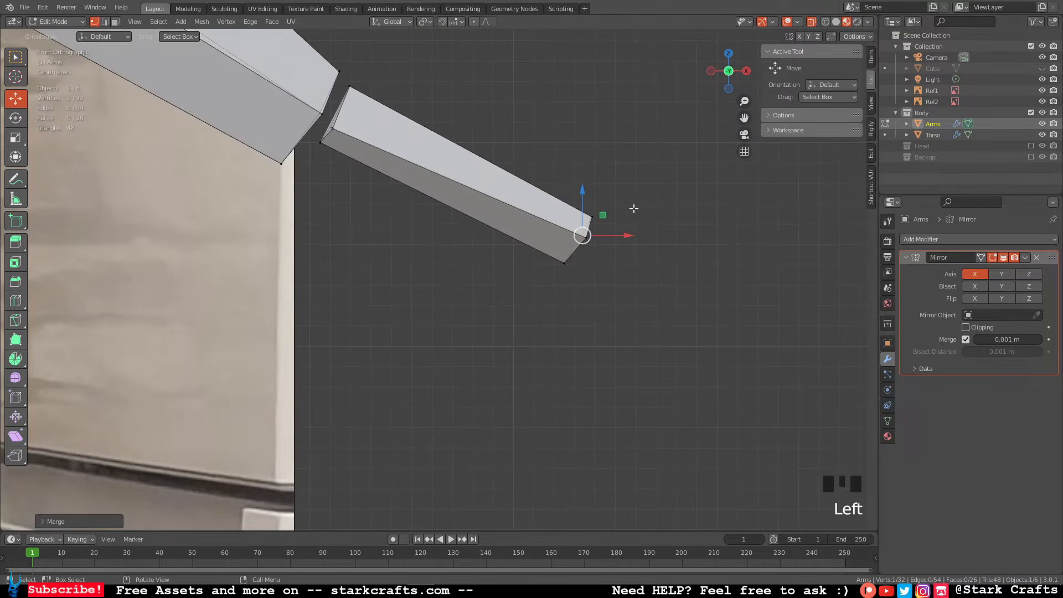
left_click(582, 237, "shift")
left_click_drag(583, 236, 594, 244)
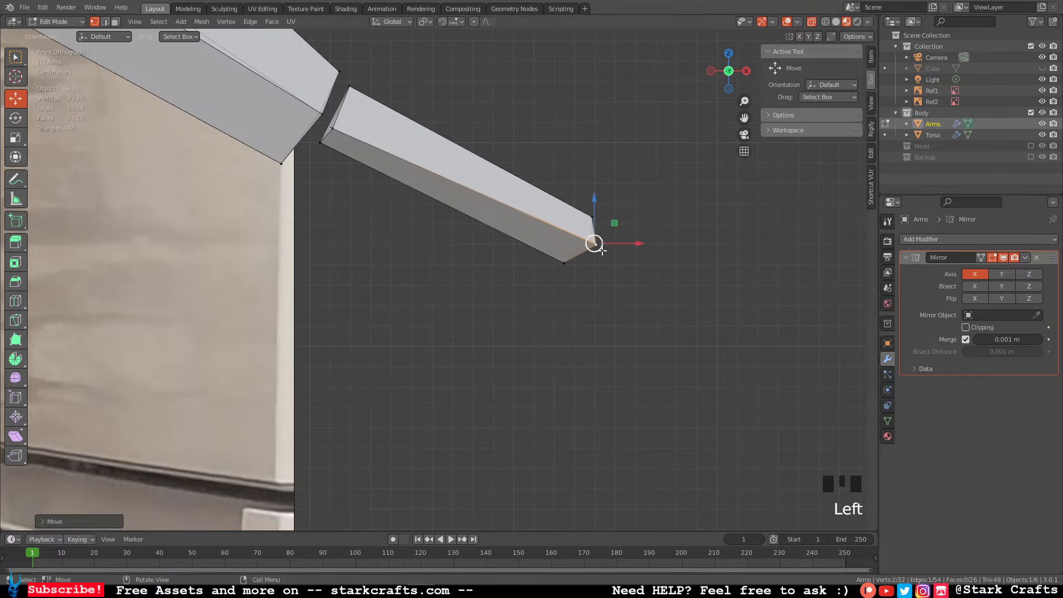
Select all vertices at the hand's end and move them slightly down and inward in the front view.
left_click_drag(645, 327, 551, 198)
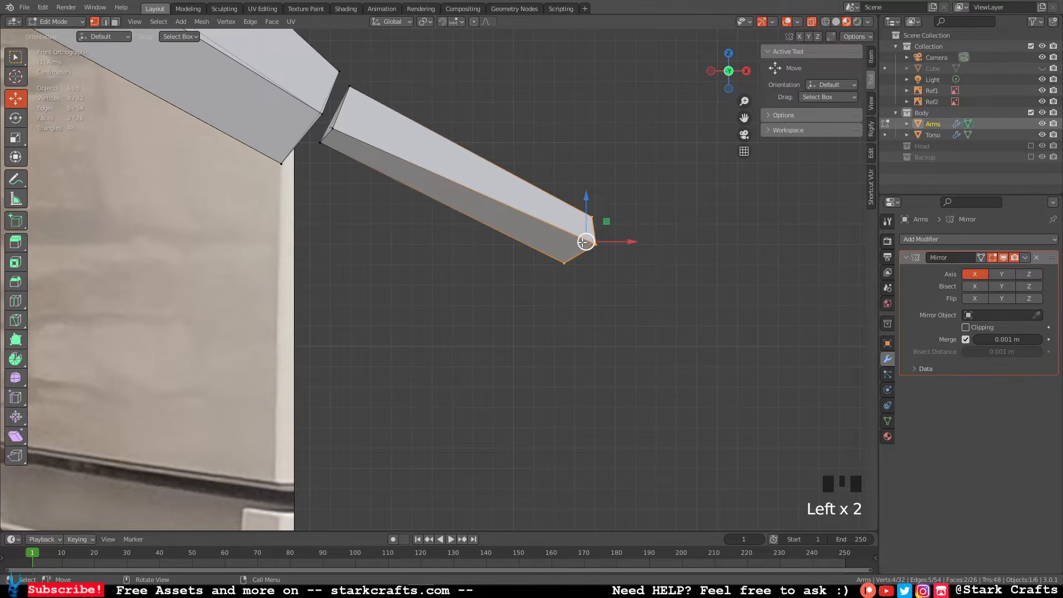
left_click_drag(586, 243, 581, 252)
scroll(659, 162, "up", 5)
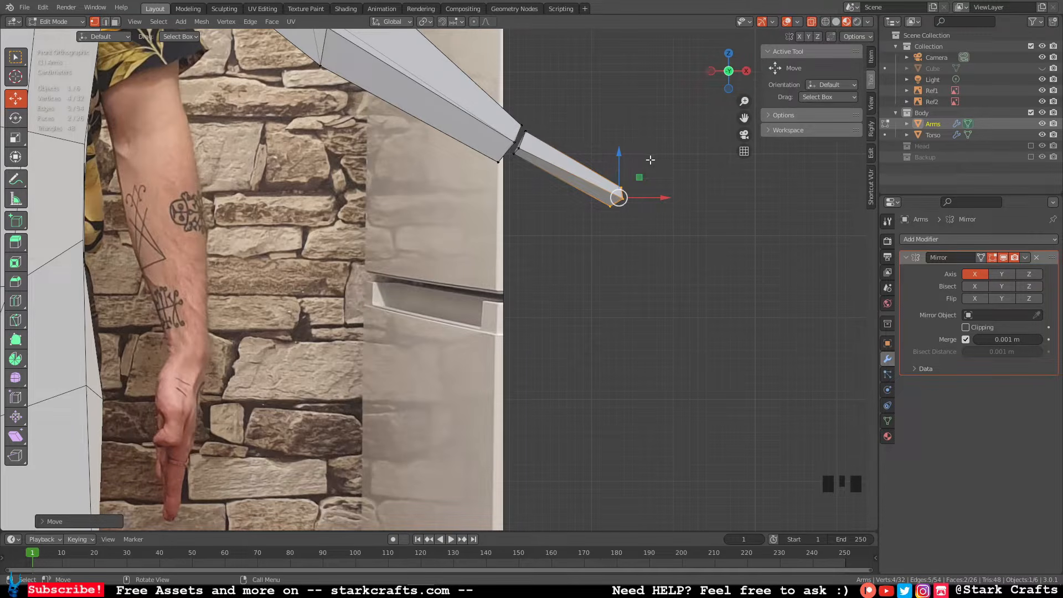
Add two loop cuts across the hand, one near its middle and one closer to its end.
left_click(16, 300)
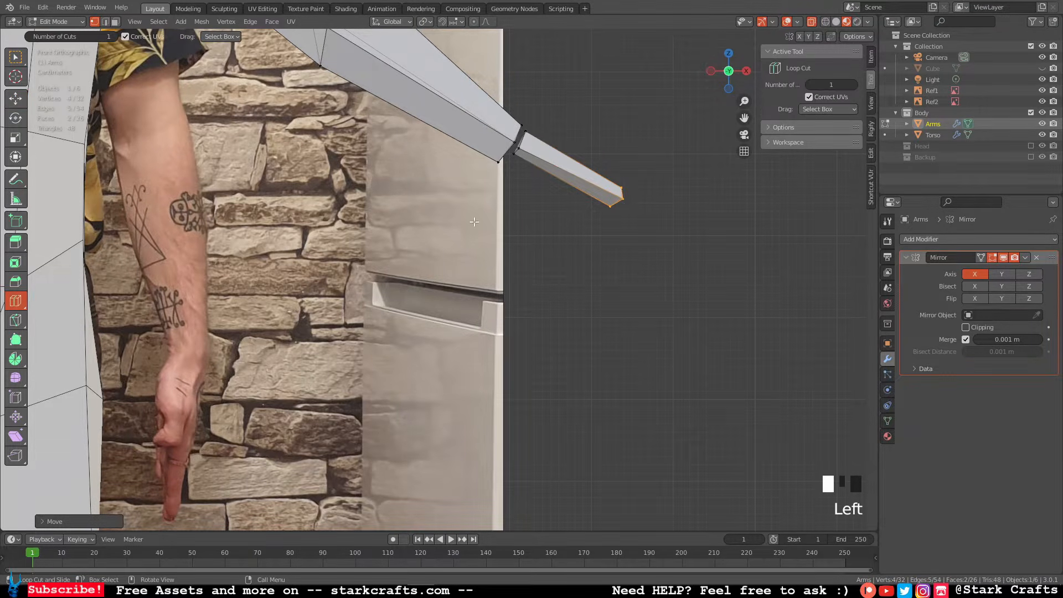
left_click(568, 168)
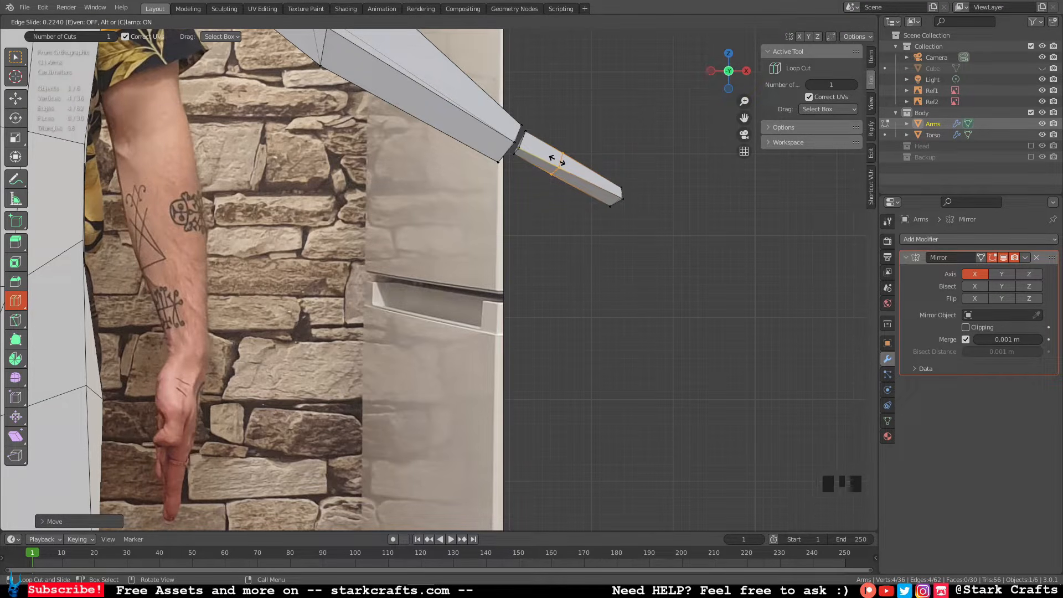
left_click(560, 162)
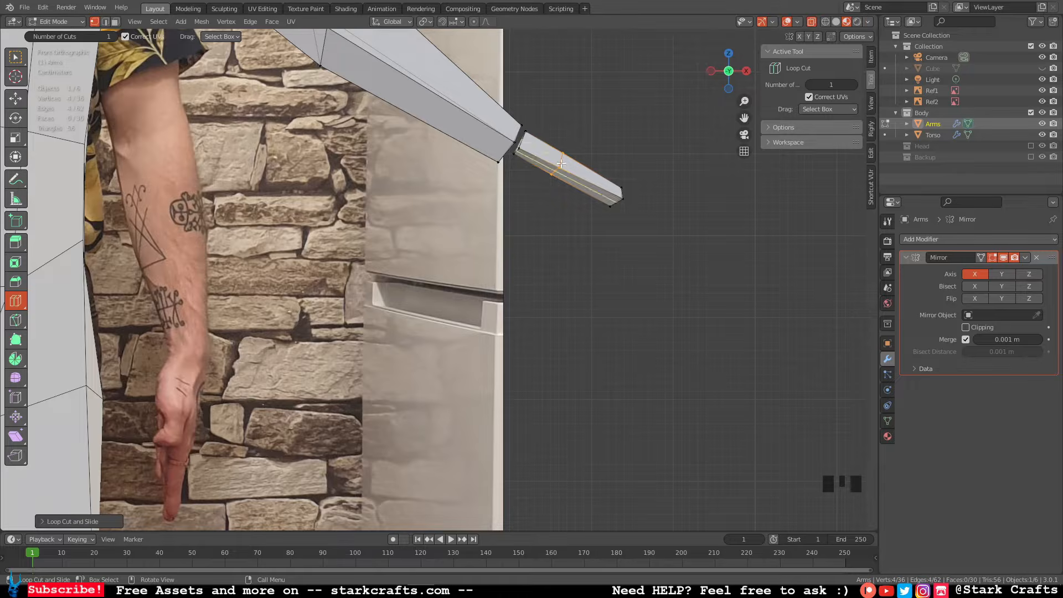
left_click(597, 181)
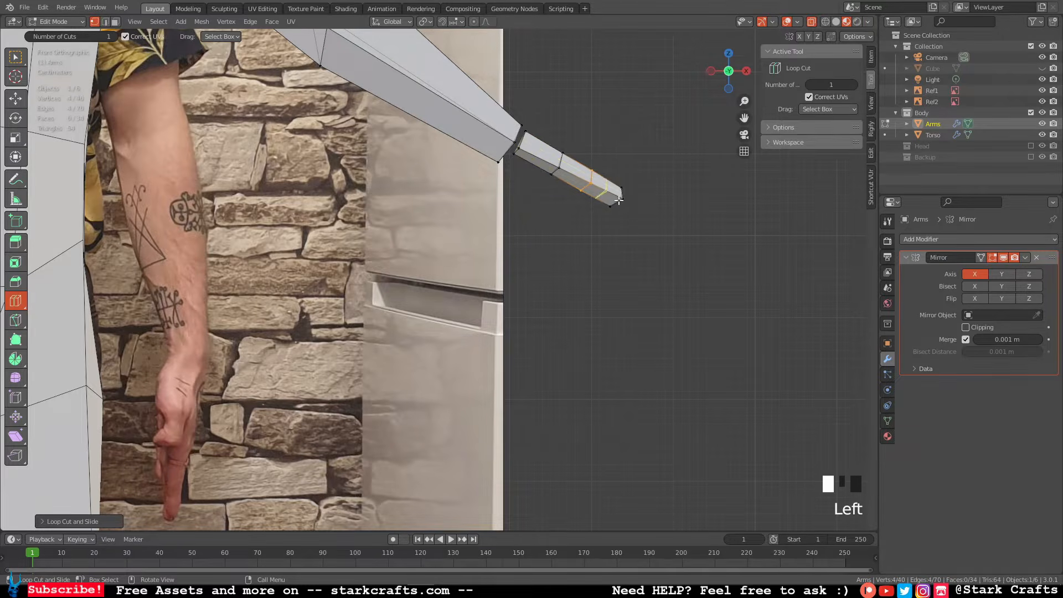
Select the vertices of the loop nearest the hand's end with the Move tool and raise them slightly.
left_click(16, 98)
left_click_drag(580, 216, 602, 162)
left_click(578, 191)
scroll(581, 210, "up", 2)
scroll(581, 206, "down", 3)
Adjust the lower corner vertices at the hand's end in the front view to make the tip thinner.
left_click(598, 162)
left_click(616, 202)
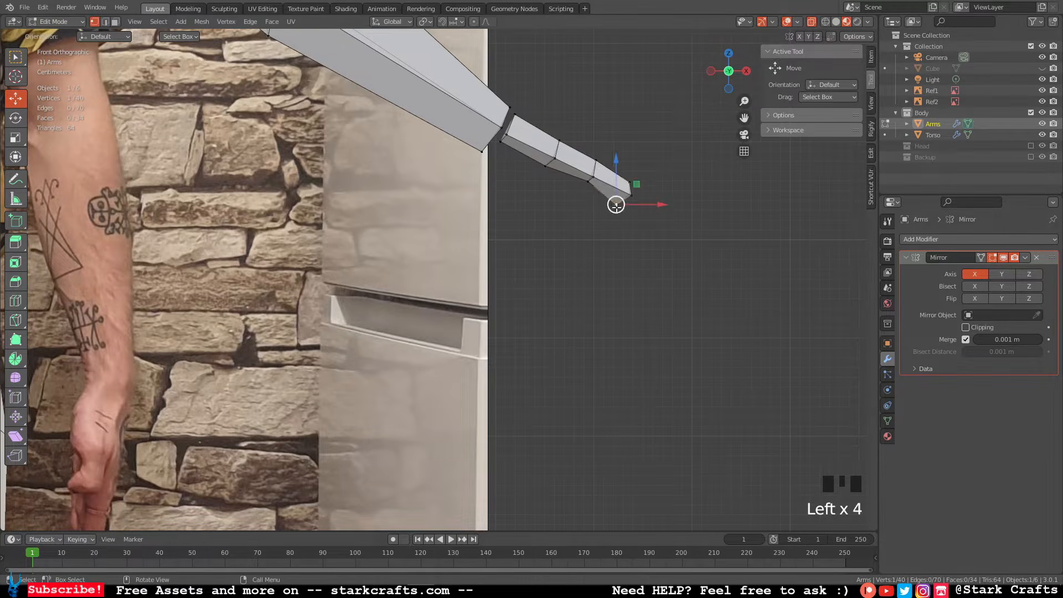
mouse_move(617, 202)
left_mouse_down()
mouse_move(631, 186)
mouse_move(615, 179)
mouse_move(623, 205)
left_mouse_up()
left_click(630, 182)
left_click(622, 204)
left_click(617, 204)
Adjust the side corner vertices of the outer hand loop slightly along the Y axis.
middle_click_drag(635, 217, 533, 269)
middle_click_drag(466, 309, 436, 325)
left_click(380, 298)
left_click_drag(504, 327, 499, 327)
left_click(550, 314)
left_click_drag(586, 304, 588, 303)
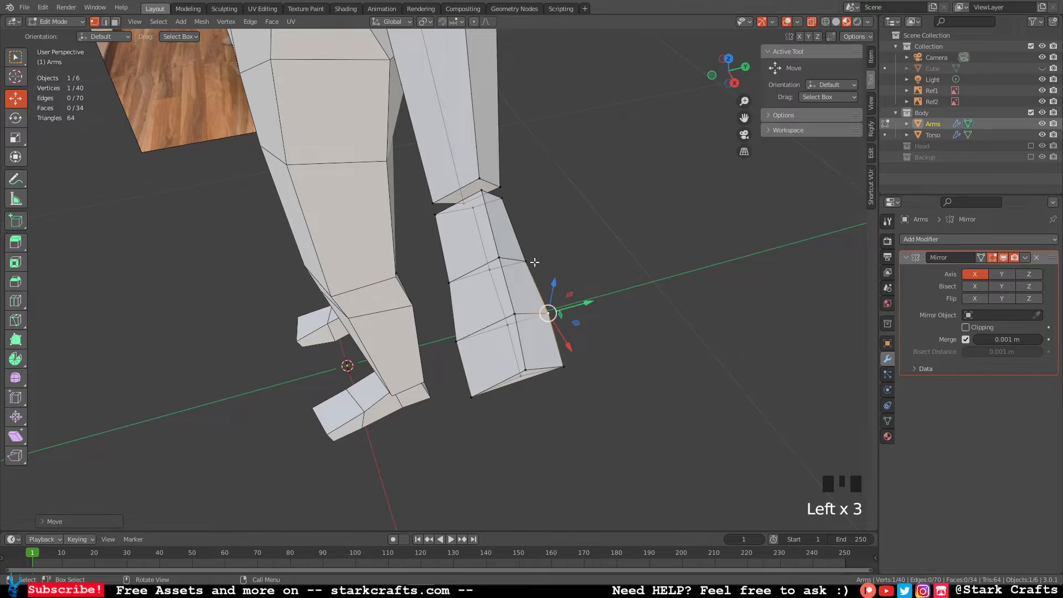
Shift the side vertices of the first hand loop and of the wrist end slightly along the Y axis.
left_click(450, 285)
left_click_drag(491, 274, 486, 278)
left_click(448, 217)
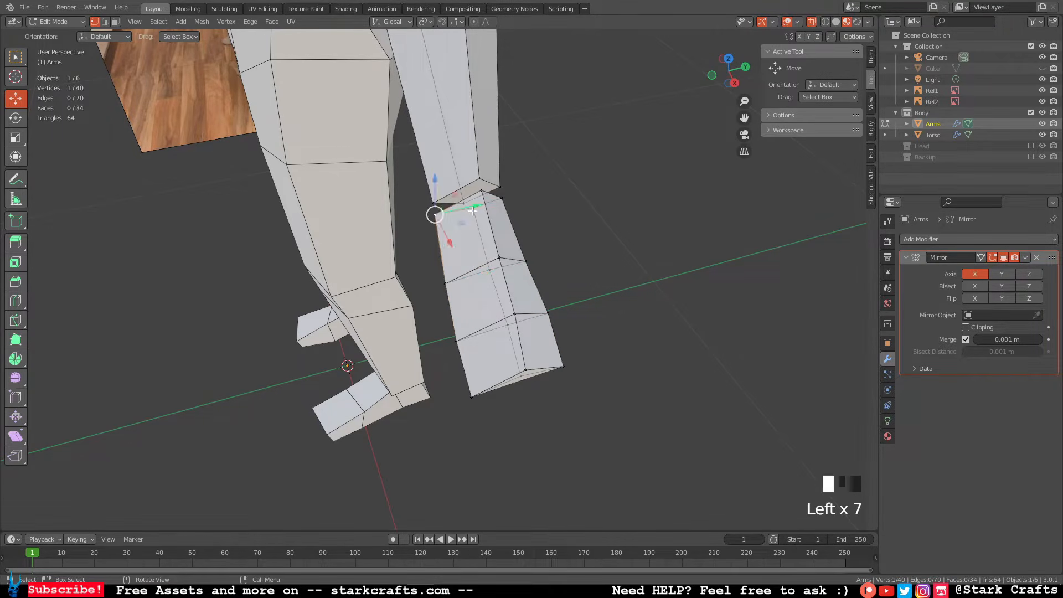
left_click_drag(473, 210, 478, 209)
In the front view, raise the outer loop slightly and move the hand's end inward so the fingers bend down.
middle_click_drag(477, 209, 714, 79)
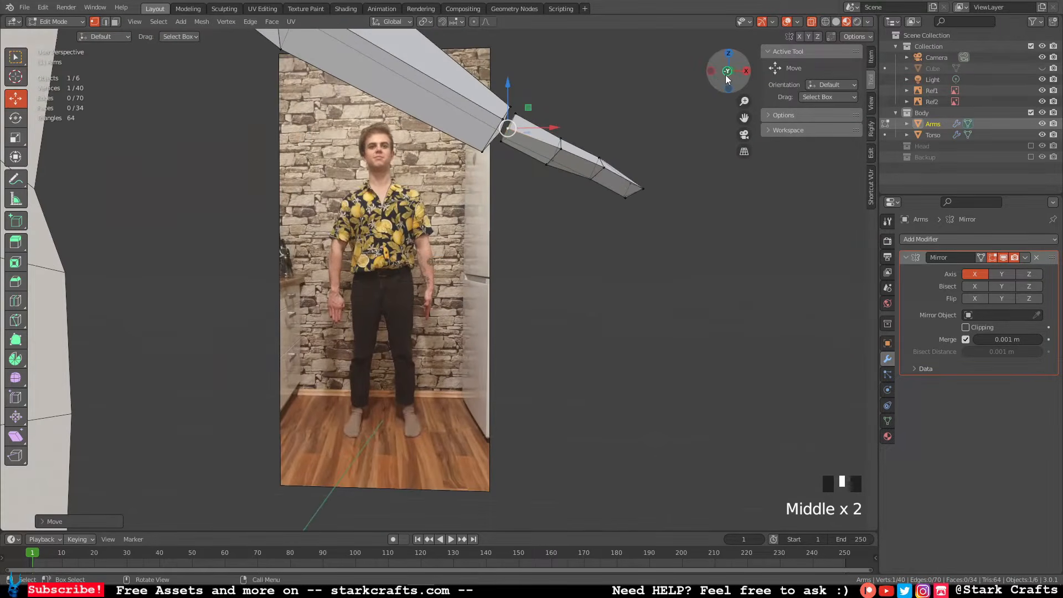
left_click(727, 79)
left_click(597, 163, "alt")
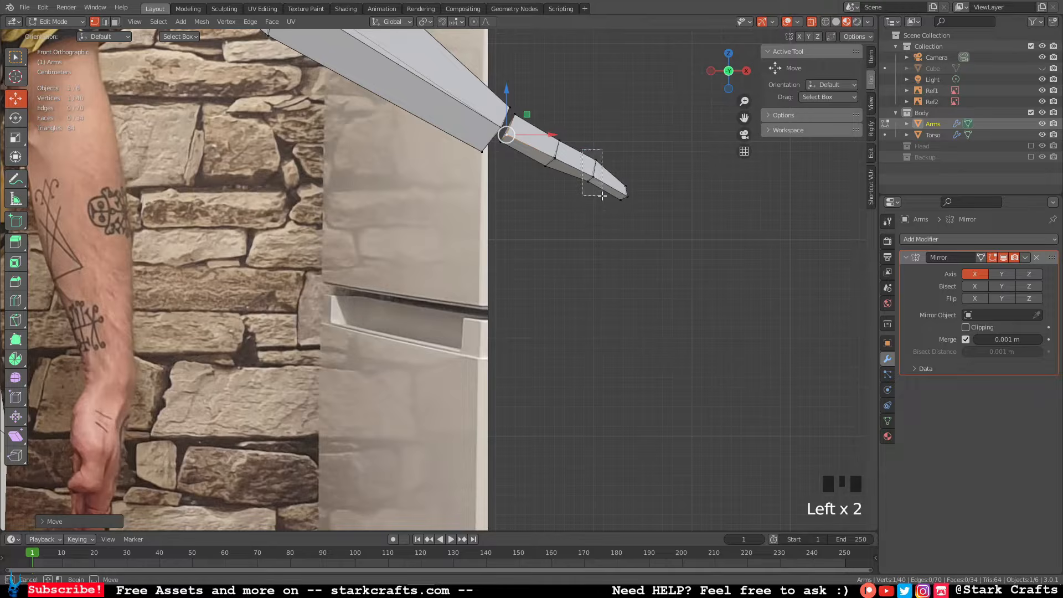
left_click_drag(593, 173, 594, 169)
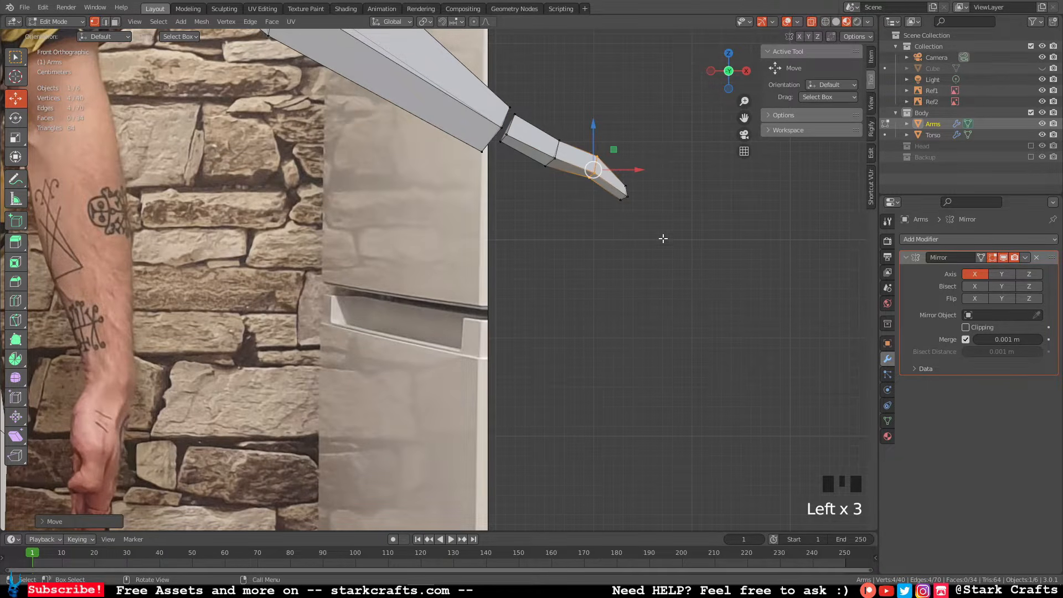
left_click_drag(664, 238, 624, 195)
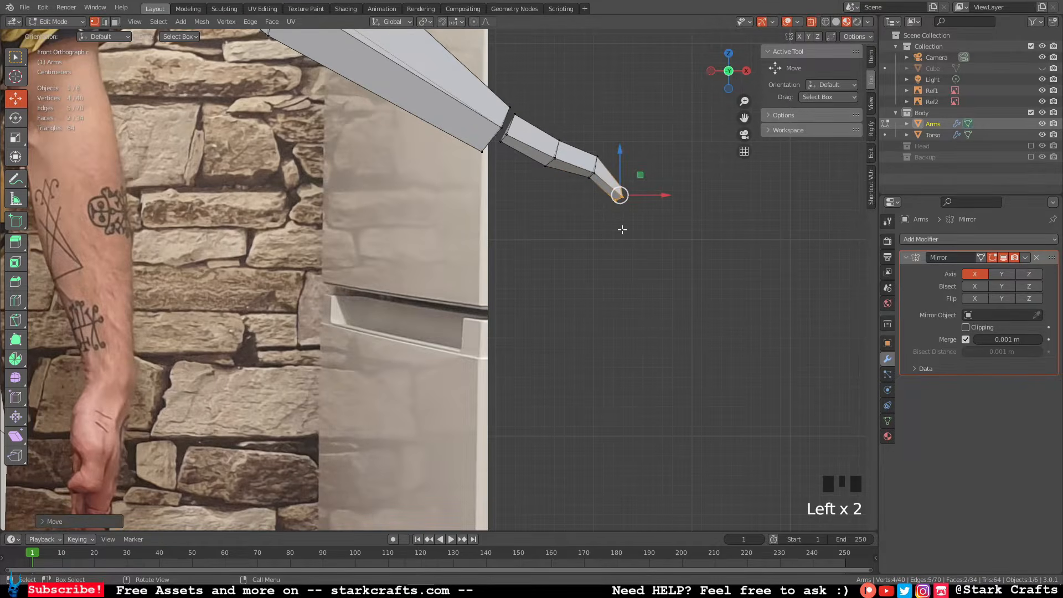
From the bottom view, move the underside edge between the wrist and the first loop toward the thumb side.
middle_click_drag(623, 229, 552, 192)
left_click(646, 270)
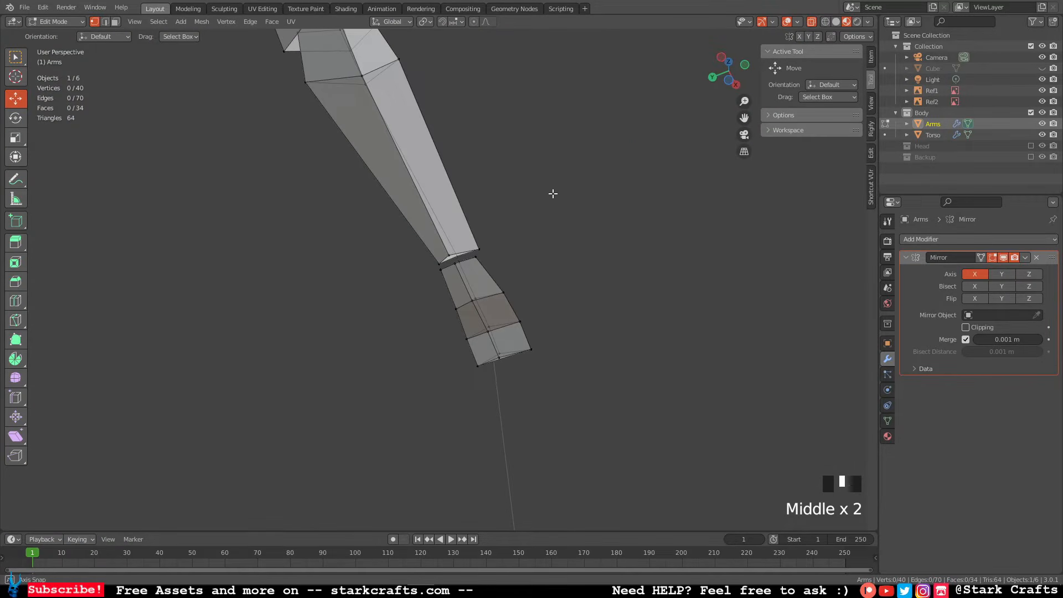
left_click(724, 82)
left_click(544, 283)
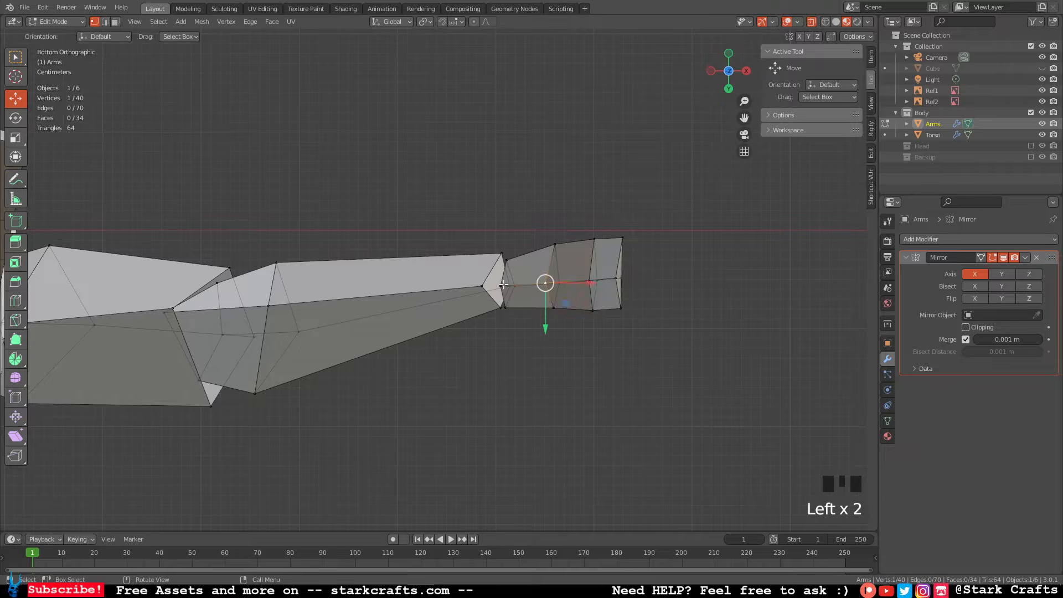
left_click(503, 284)
left_click(545, 284, "shift")
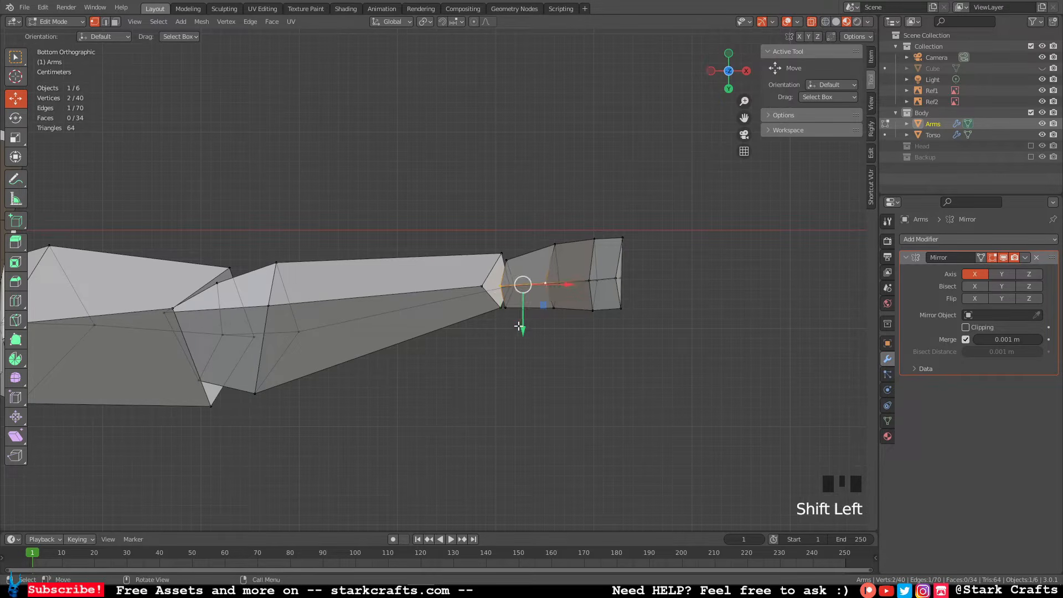
left_click_drag(519, 326, 526, 319)
Move the first loop's underside vertex toward the wrist and shift the wrist's underside vertex further toward the thumb side.
left_click(546, 276)
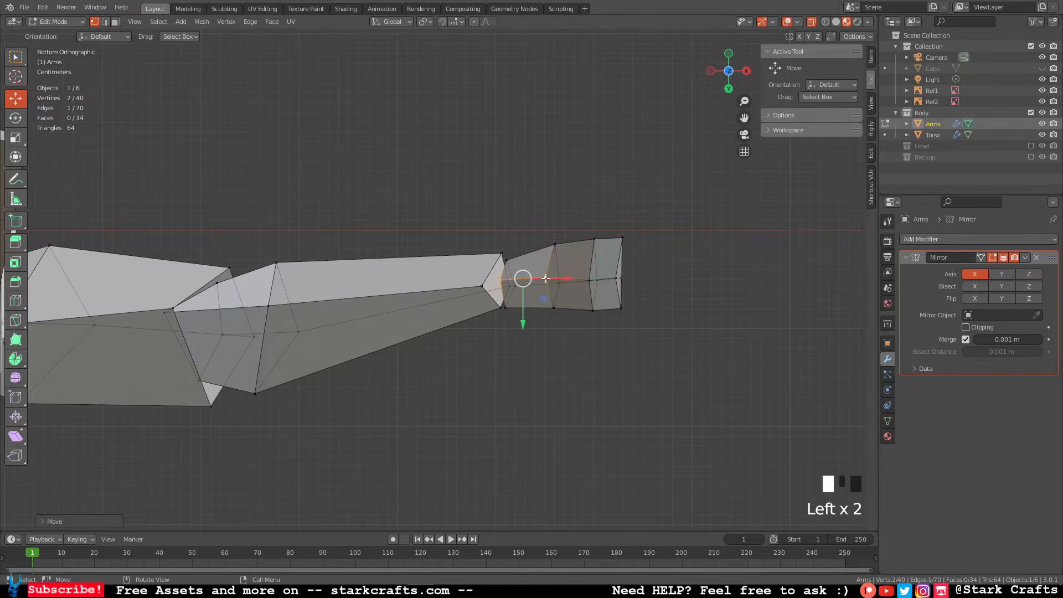
mouse_move(548, 276)
left_mouse_down()
mouse_move(541, 261)
mouse_move(504, 274)
mouse_move(531, 270)
left_mouse_up()
left_click(500, 281)
left_click(542, 264)
Move the first loop's thumb-side corner vertex toward the wrist and slightly inward along Y.
left_click(509, 259, "shift")
left_click(551, 243, "shift")
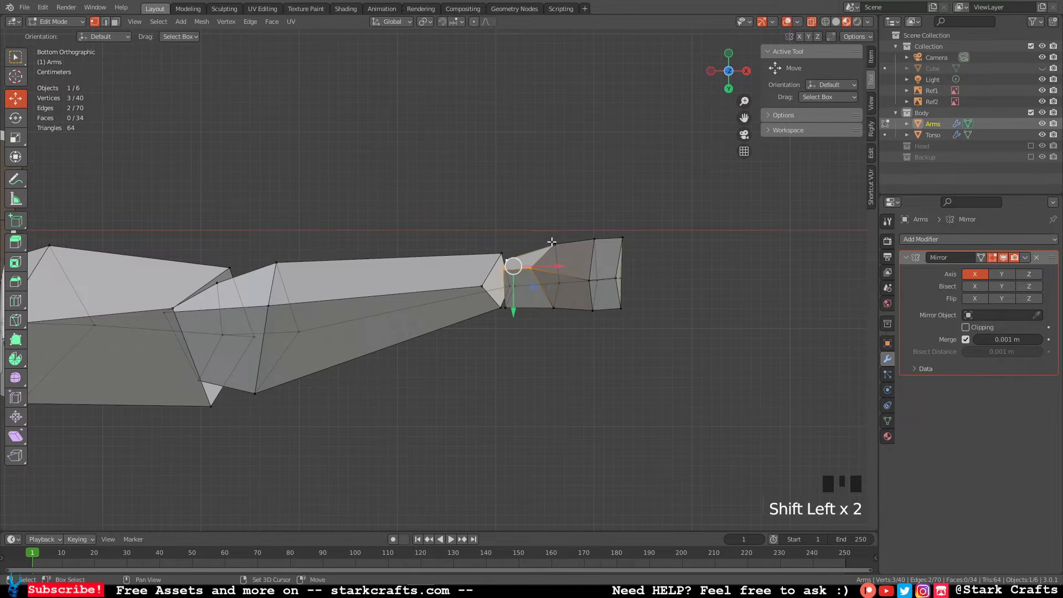
left_click(555, 242, "shift")
left_click(559, 241)
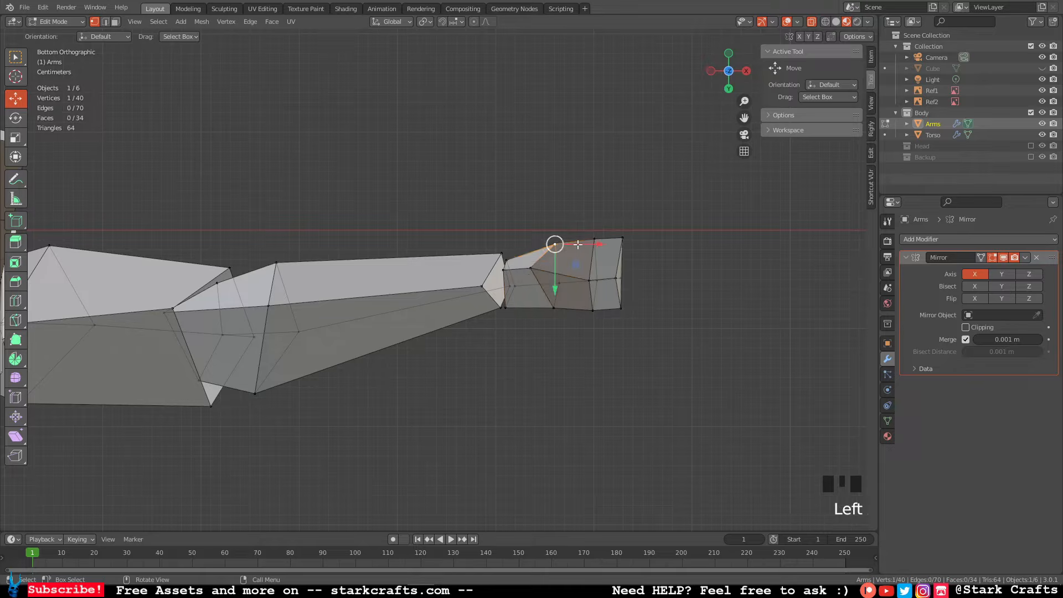
left_click_drag(586, 244, 568, 246)
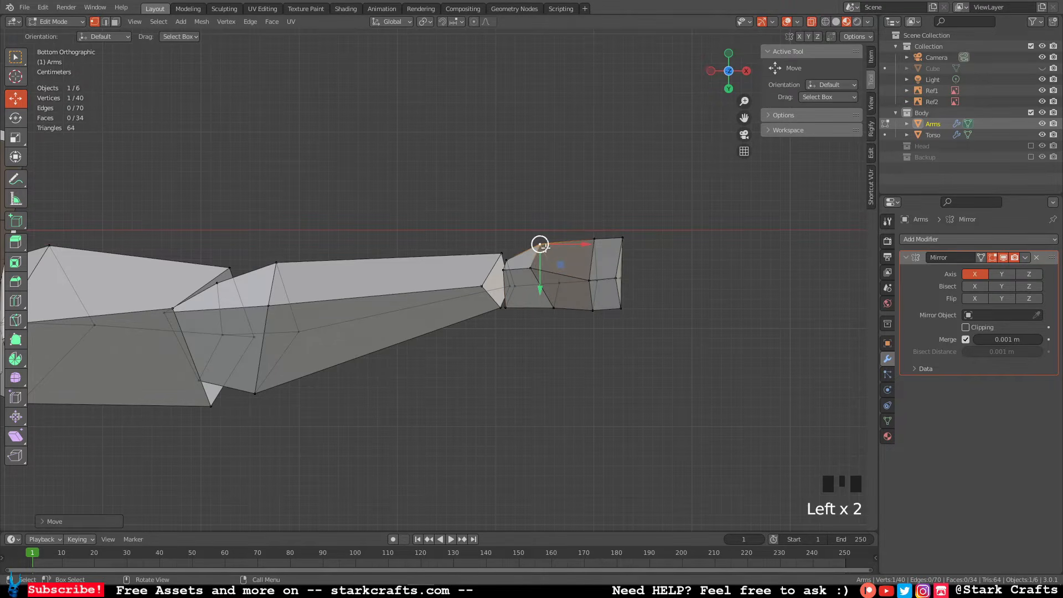
left_click_drag(539, 284, 542, 291)
Move the outer loop's thumb-side vertex toward the wrist and pull the hand's end corner slightly inward.
left_click(595, 240)
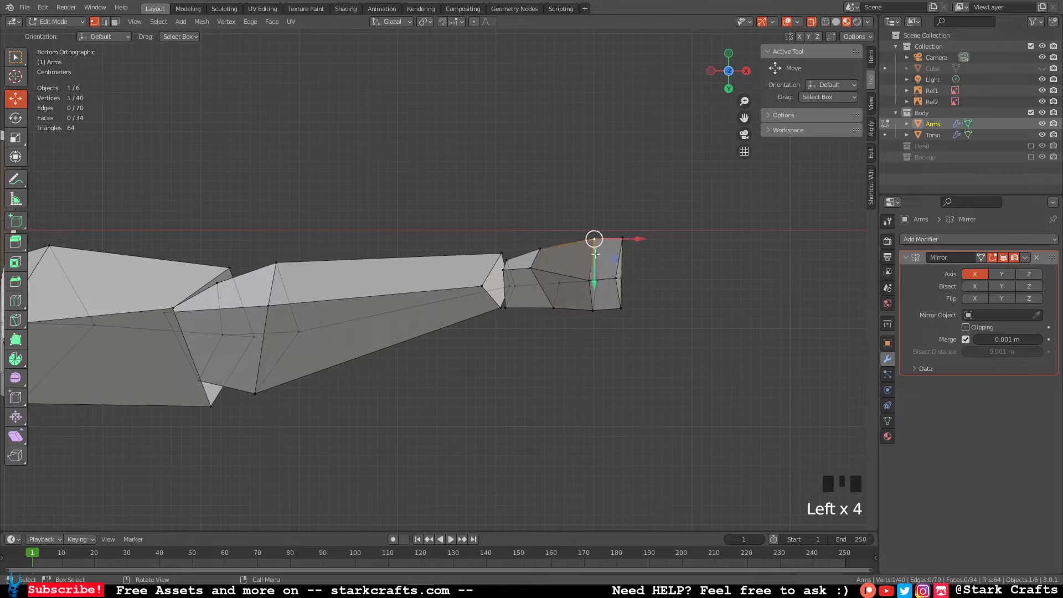
left_click_drag(639, 241, 621, 242)
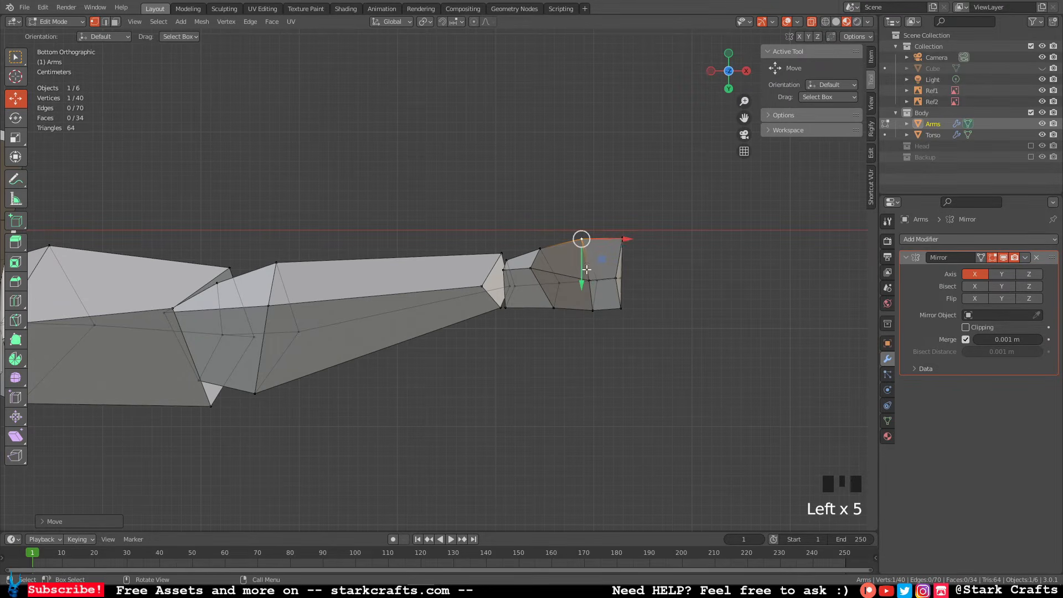
left_click(627, 247)
left_click_drag(623, 240, 621, 246)
Extrude the four-vertex thumb-side face beside the wrist outward, then move and scale the new face for the thumb's base.
left_click(541, 248)
left_click(530, 268, "shift")
left_click(504, 271, "shift")
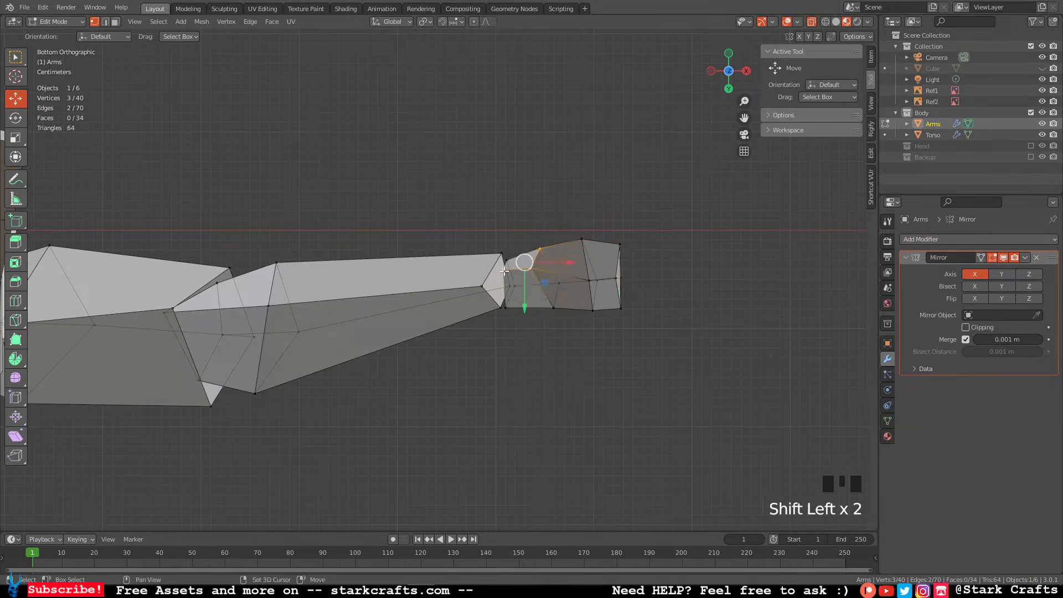
left_click(506, 259, "shift")
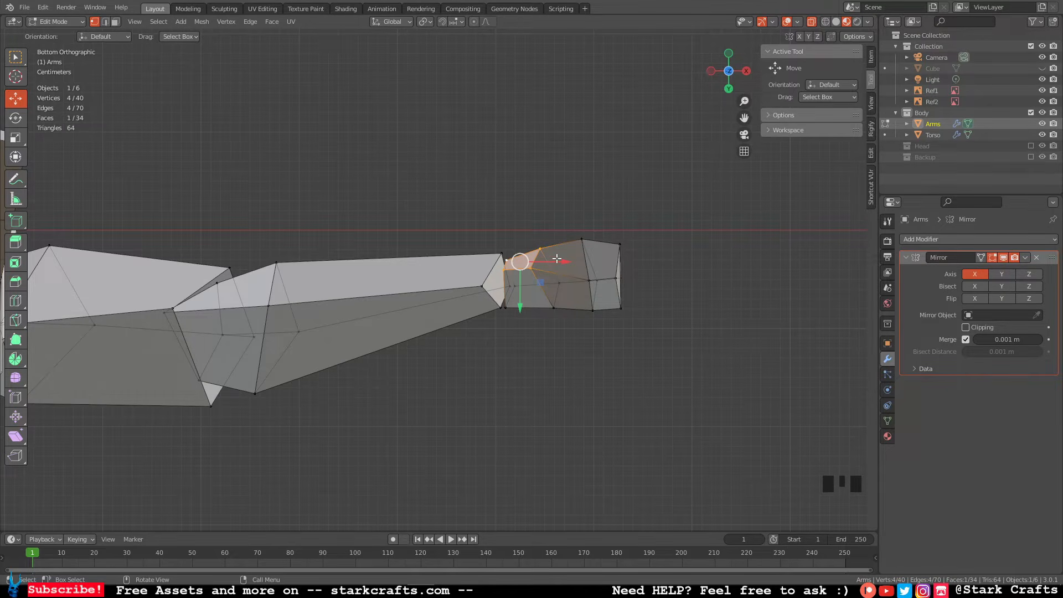
key("e")
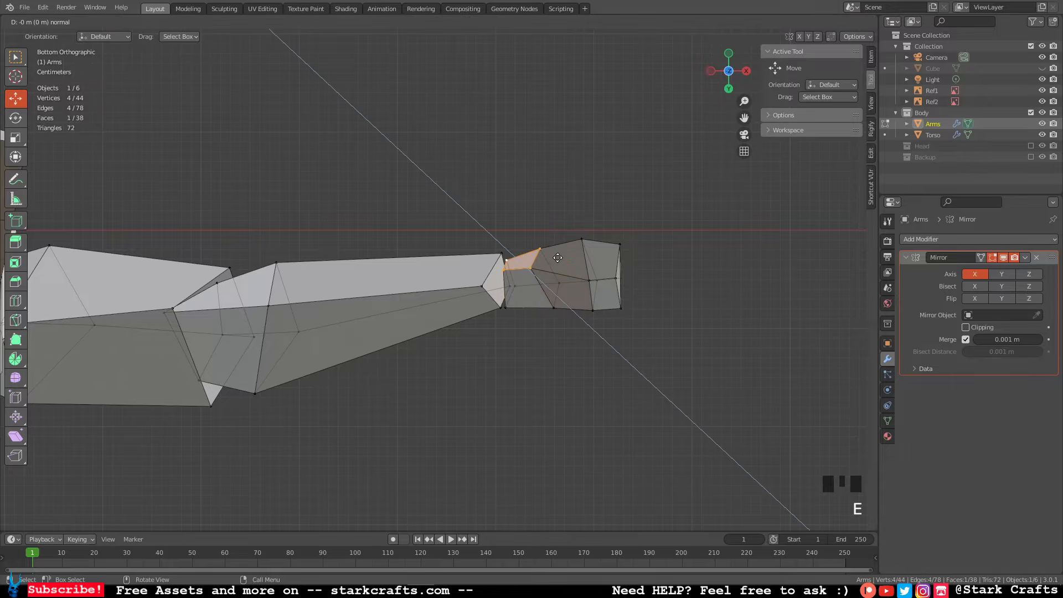
left_click(552, 235)
left_click_drag(512, 239, 521, 241)
key("s")
left_click(567, 220)
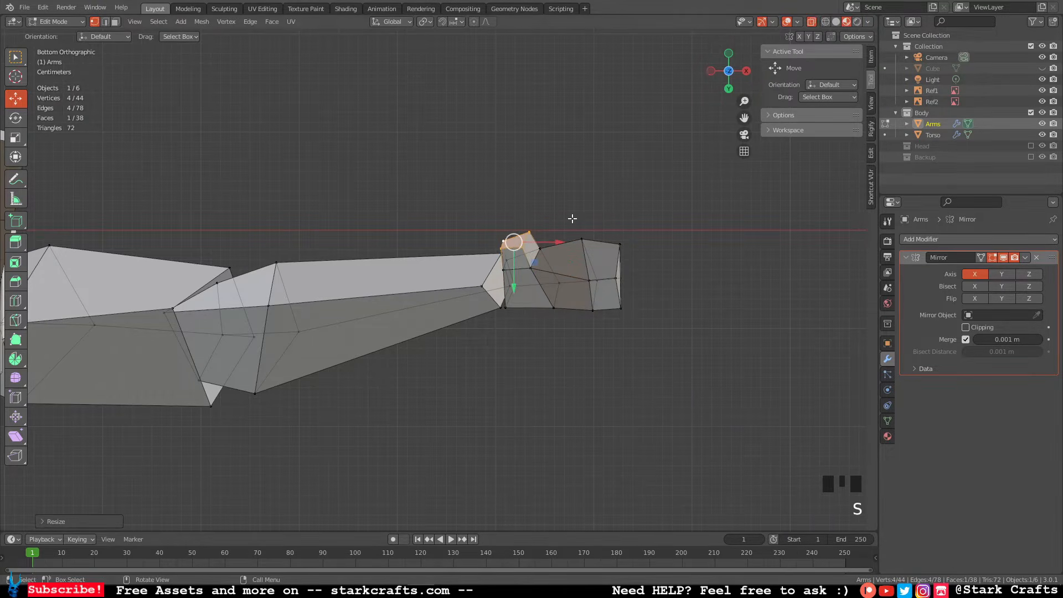
Extrude the thumb's end face a second time, scale it down and move it along X toward the fingers.
key("e")
left_click(564, 197)
key("s")
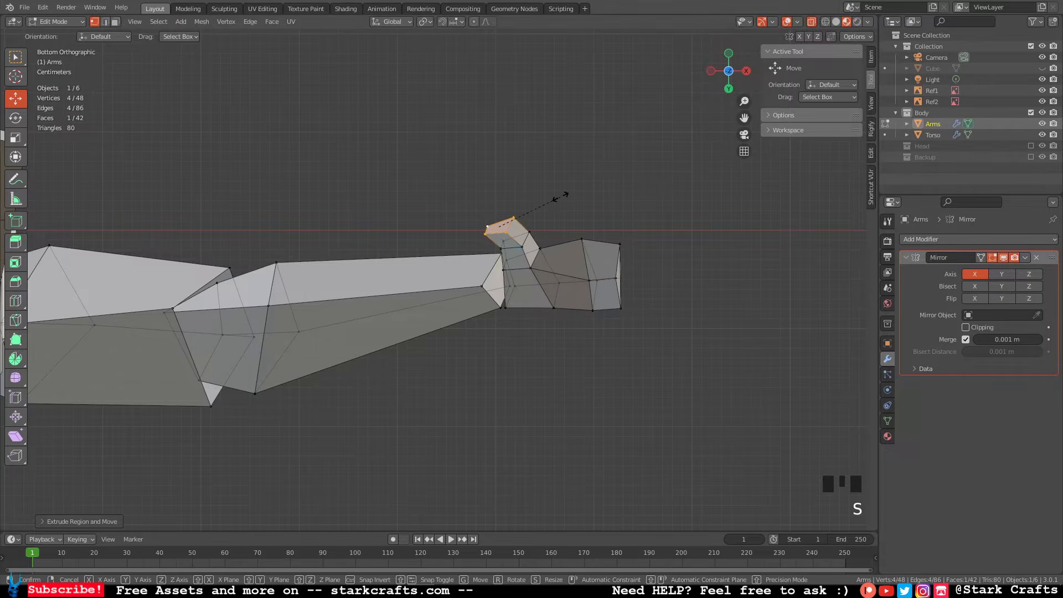
left_click(498, 228)
left_click_drag(498, 228, 514, 227)
Move the inner vertex at the thumb's middle joint along X toward the fingers.
middle_click_drag(514, 227, 570, 348)
middle_click_drag(665, 138, 601, 176)
middle_click_drag(511, 228, 551, 188)
scroll(540, 213, "up", 2)
left_click(466, 147)
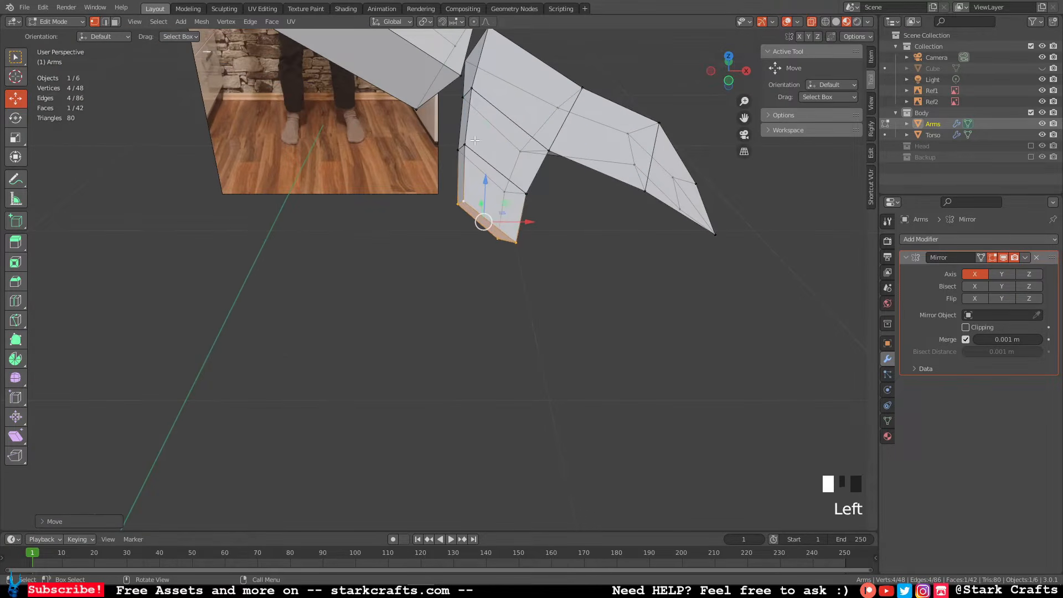
left_click_drag(472, 147, 497, 151)
Reposition the vertices at the thumb's tip one by one to narrow and taper it.
left_click(465, 199)
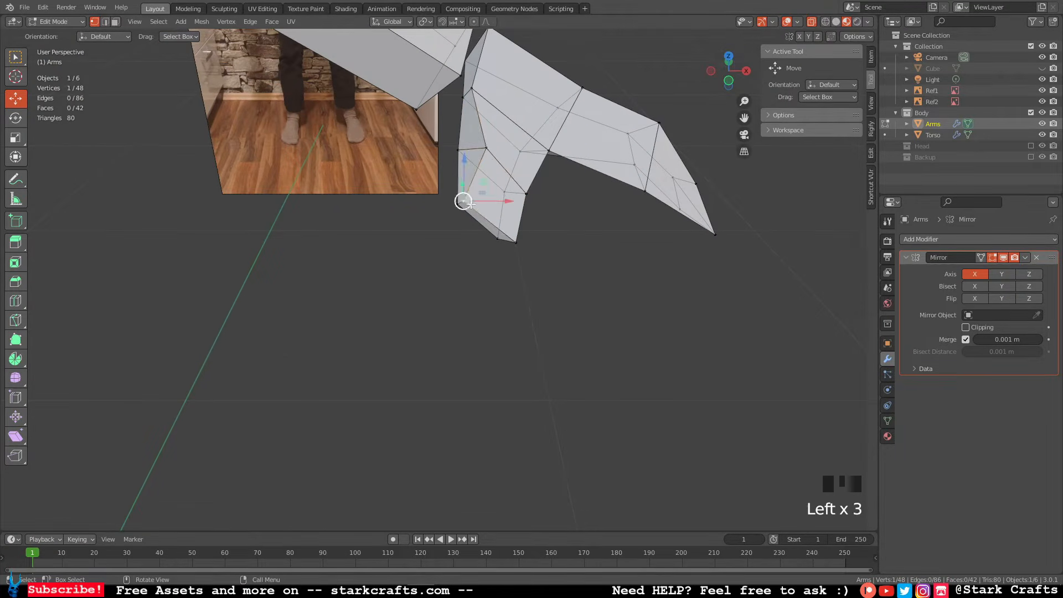
left_click_drag(465, 200, 482, 237)
left_click(458, 203)
middle_click_drag(482, 237, 526, 199)
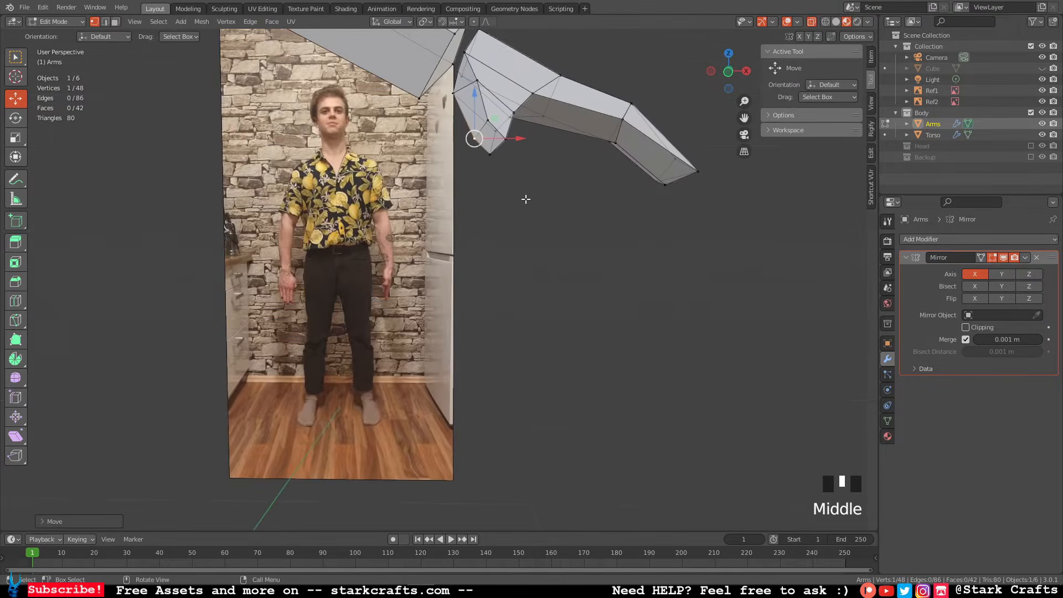
left_click(506, 139)
left_click_drag(506, 138, 496, 150)
left_click(490, 155)
Move the finger-side vertex at the thumb's middle joint to straighten the thumb's outline.
middle_click_drag(454, 96, 458, 112)
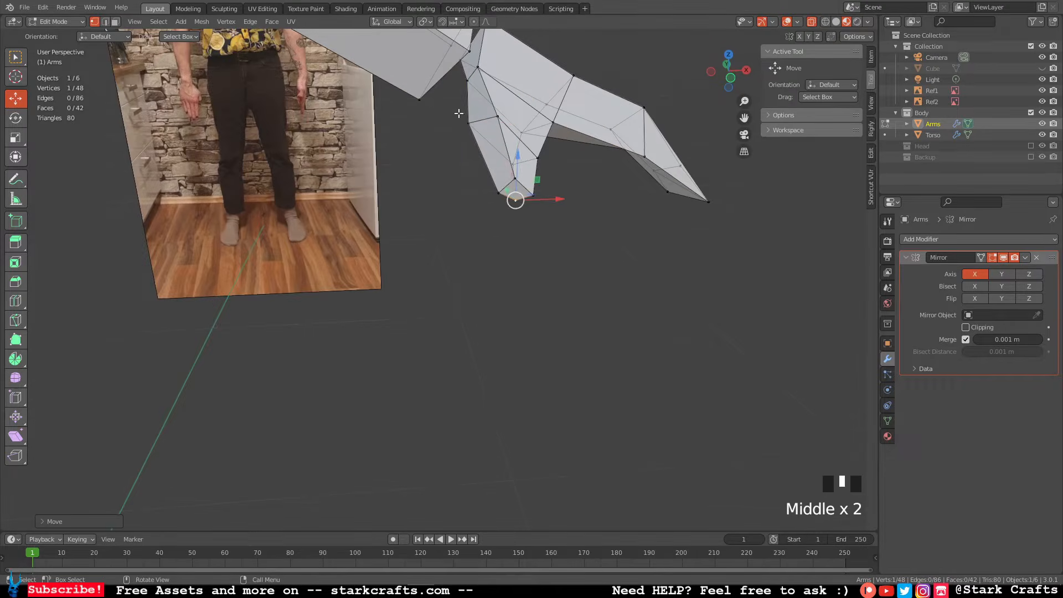
left_click(468, 123)
left_click(545, 161)
middle_click_drag(546, 161, 492, 189)
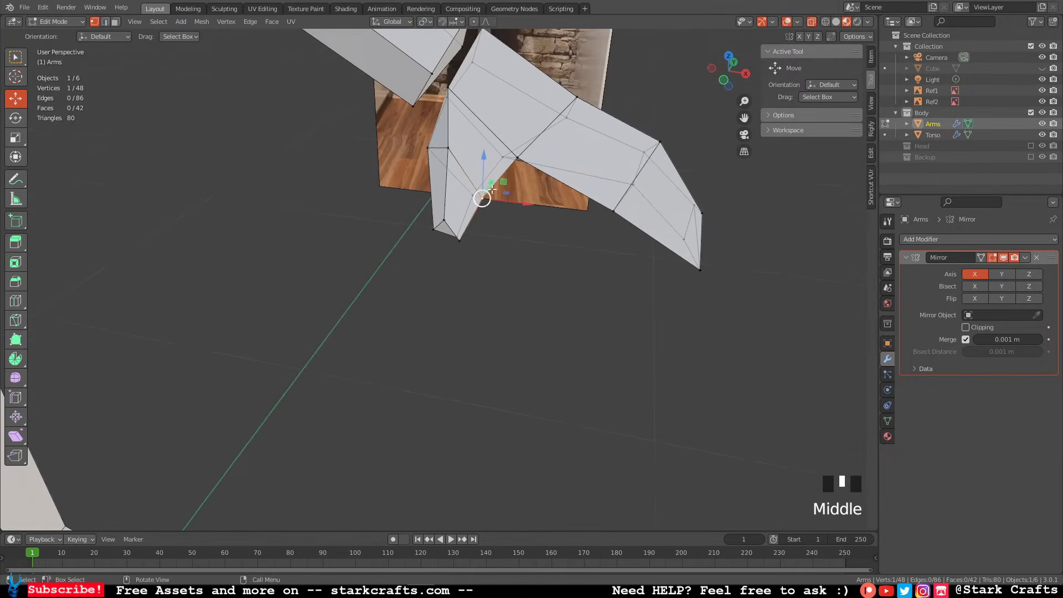
left_click_drag(488, 188, 475, 161)
middle_click_drag(475, 161, 453, 185)
Refine the remaining vertices around the thumb's middle joint, checking the shape from several angles.
left_click(487, 178)
left_click_drag(487, 178, 472, 168)
middle_click_drag(472, 168, 517, 136)
left_click(501, 174)
left_click_drag(517, 136, 517, 145)
middle_click_drag(517, 145, 490, 56)
middle_click_drag(481, 117, 452, 222)
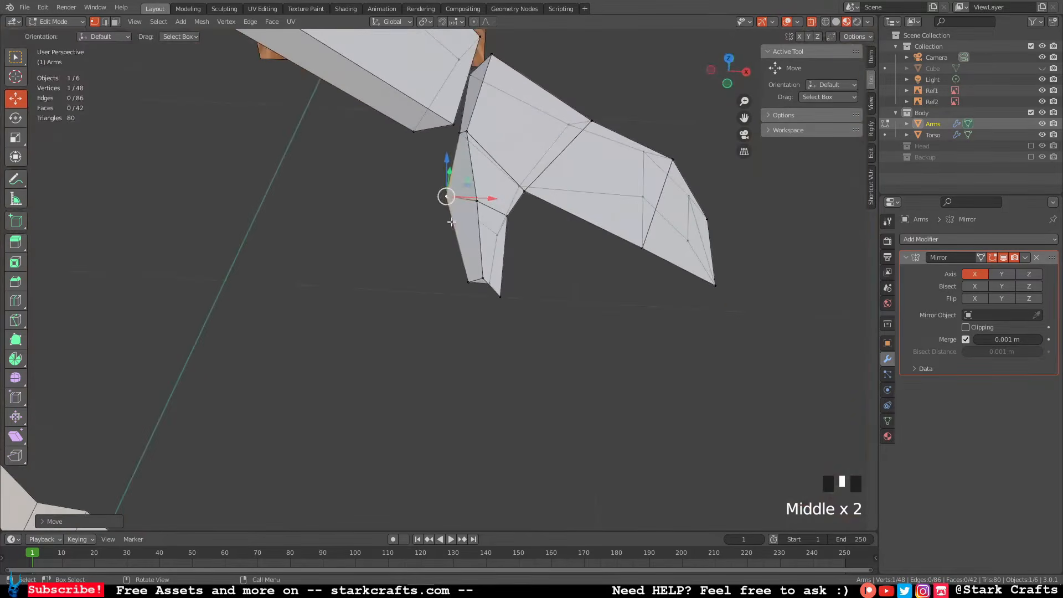
Examine the hand and its proportions against the whole body in the front view.
left_click(467, 132)
mouse_move(498, 142)
middle_mouse_down()
mouse_move(450, 178)
mouse_move(378, 105)
mouse_move(502, 138)
middle_mouse_up()
scroll(514, 141, "up", 3)
scroll(657, 105, "up", 2)
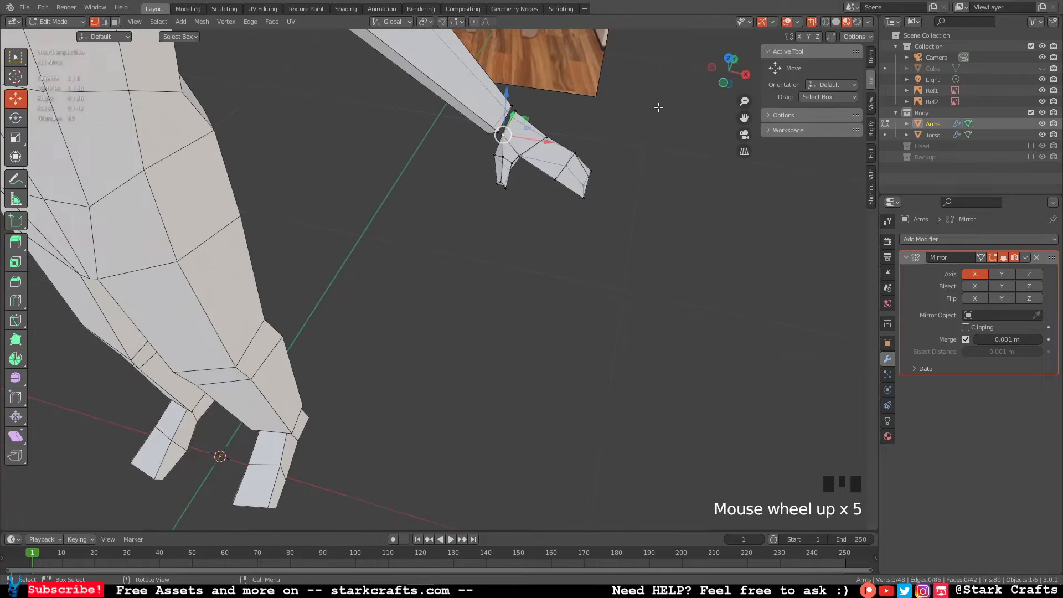
left_click(722, 84)
middle_click_drag(637, 126, 603, 214, "shift")
scroll(582, 244, "up", 3)
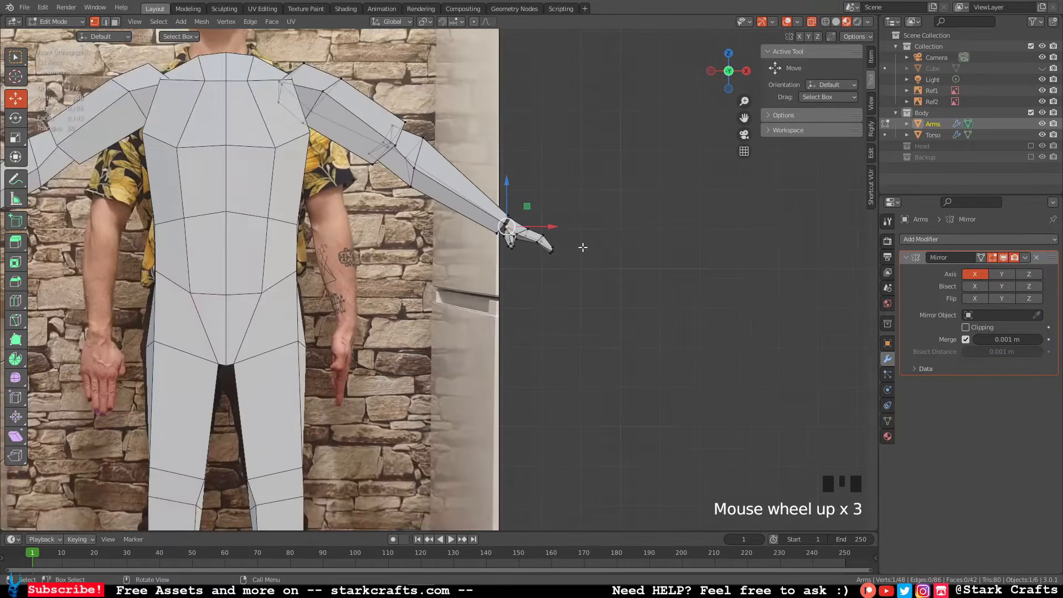
Reposition the fingertip vertices and the upper knuckle vertices in the front view to refine the bent fingers' profile.
scroll(570, 271, "down", 6)
left_click_drag(525, 305, 495, 277)
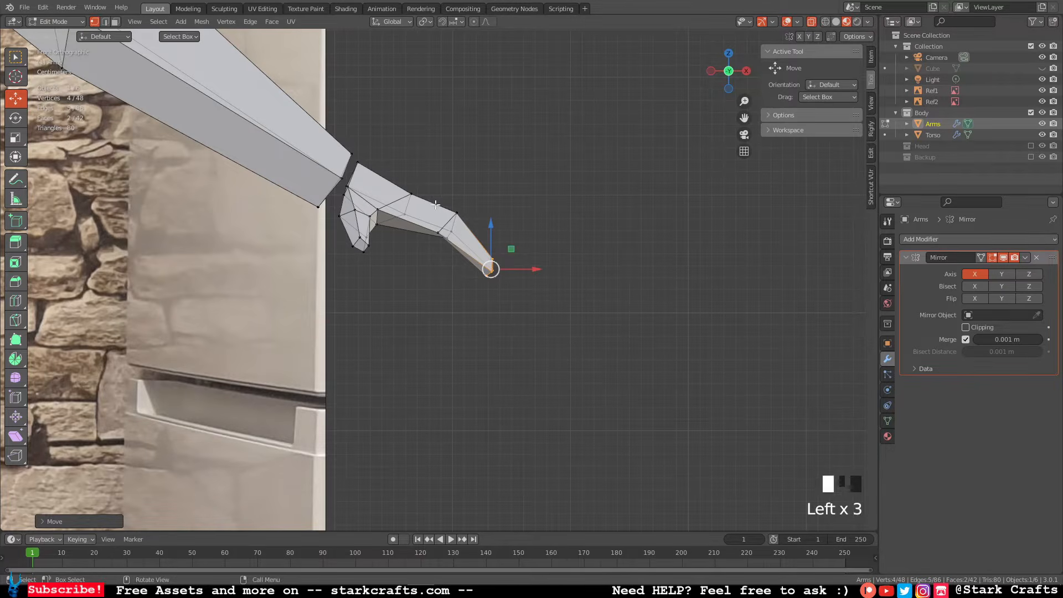
left_click_drag(436, 205, 448, 230)
left_click(546, 233)
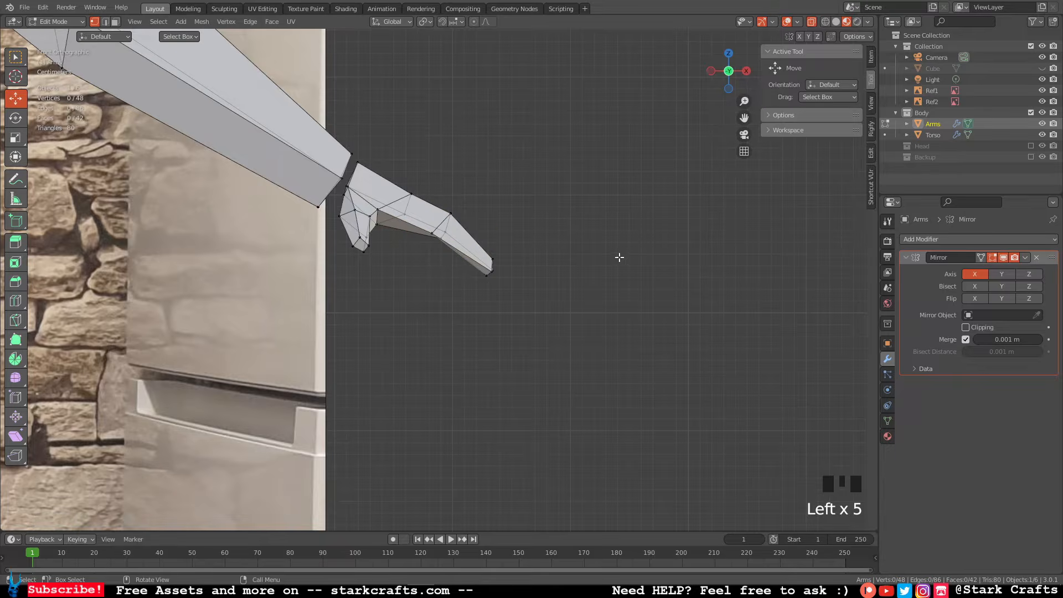
Examine the hand's shape and size against the whole body from the front, side and perspective views.
middle_click_drag(619, 256, 638, 275)
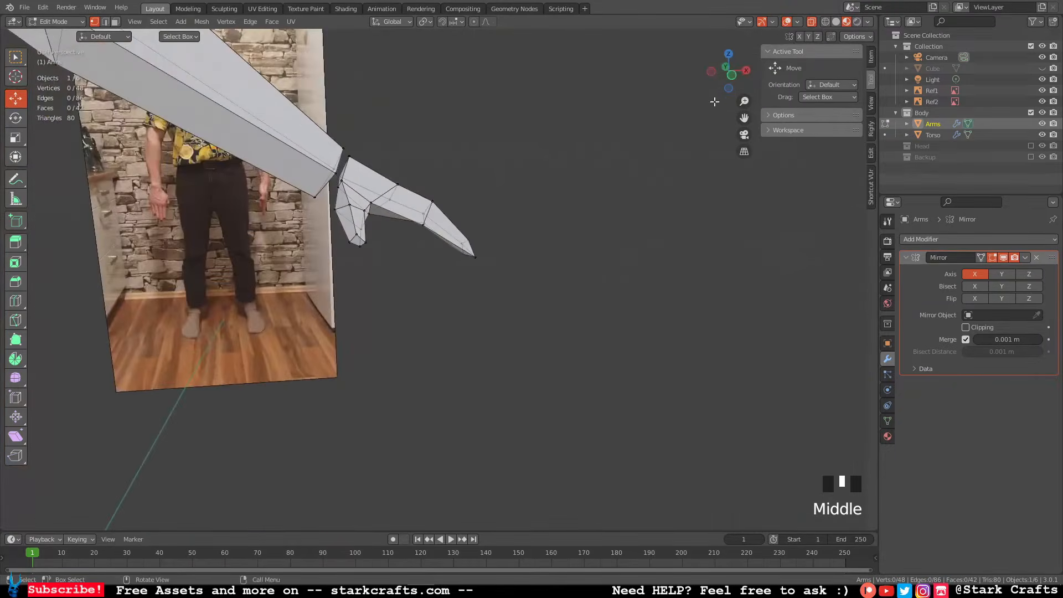
left_click(732, 76)
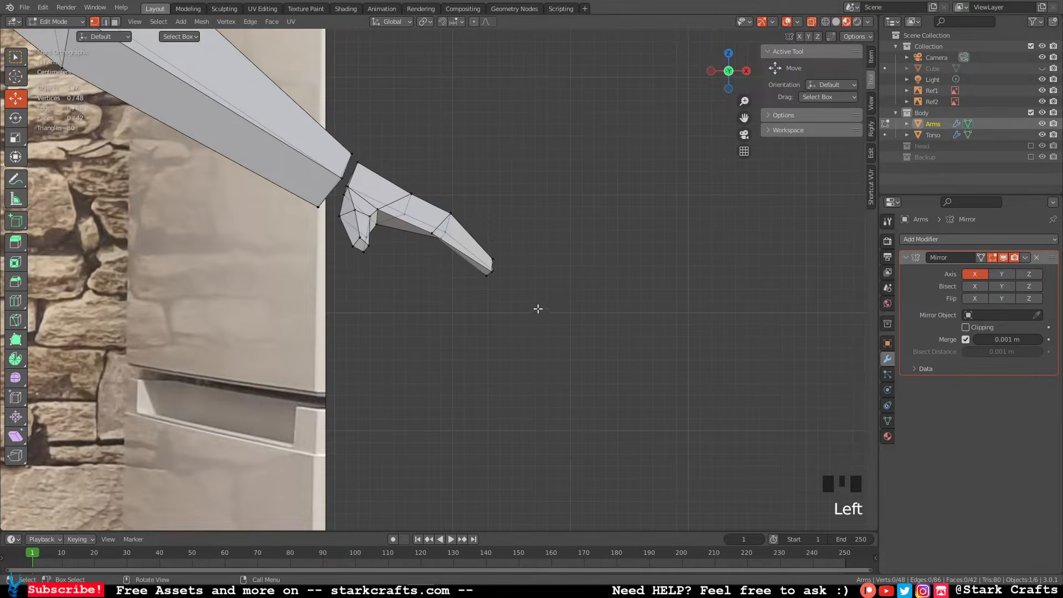
left_click(634, 227)
middle_click_drag(633, 227, 675, 129)
left_click(741, 77)
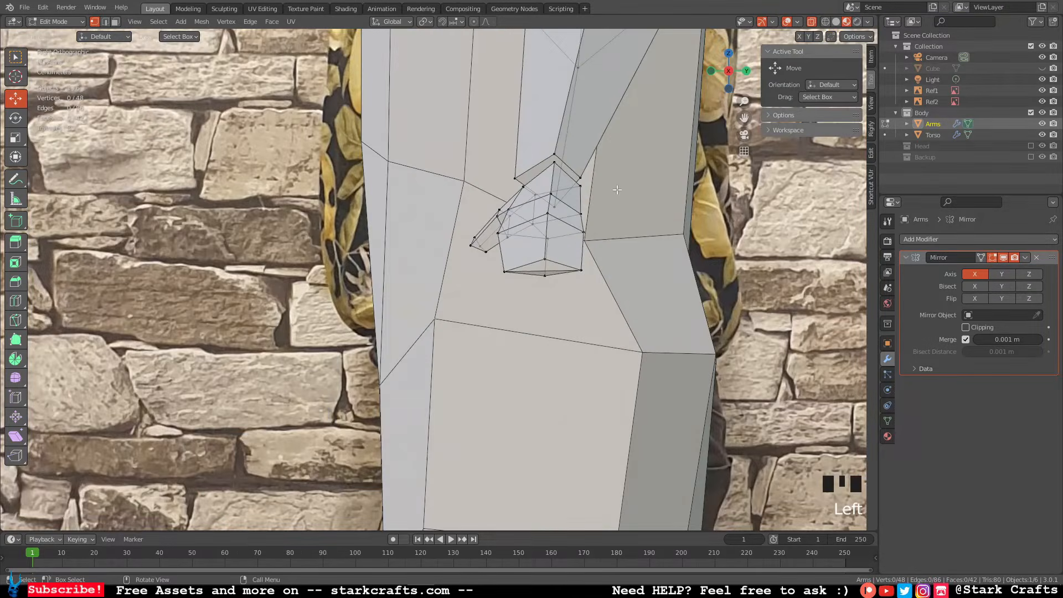
scroll(617, 189, "up", 6)
middle_click_drag(617, 189, 723, 108)
scroll(418, 222, "up", 1)
scroll(417, 222, "up", 4)
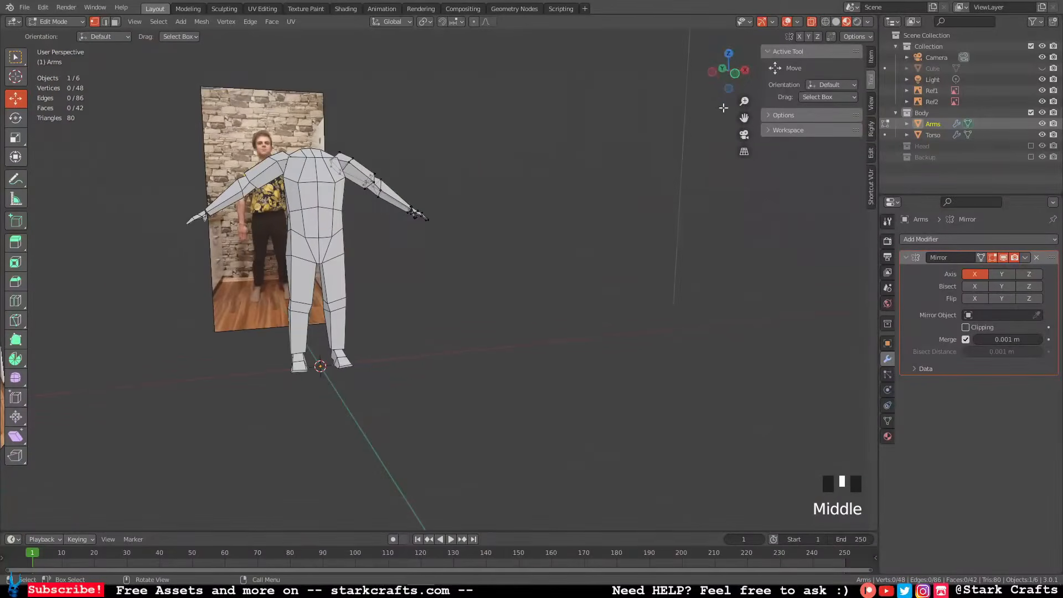
left_click(734, 79)
scroll(546, 157, "up", 1)
scroll(477, 185, "down", 4)
middle_click_drag(477, 185, 624, 206, "shift")
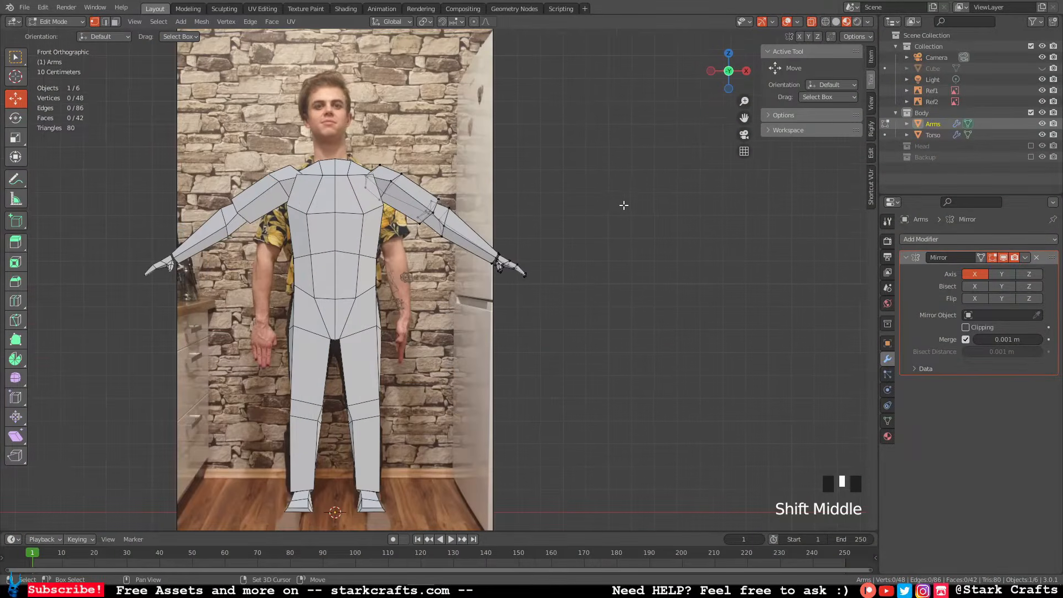
Duplicate the front reference photo Ref1, offset the copy towards the posed arm, and set its Y location to 3.2874 m.
key("Tab")
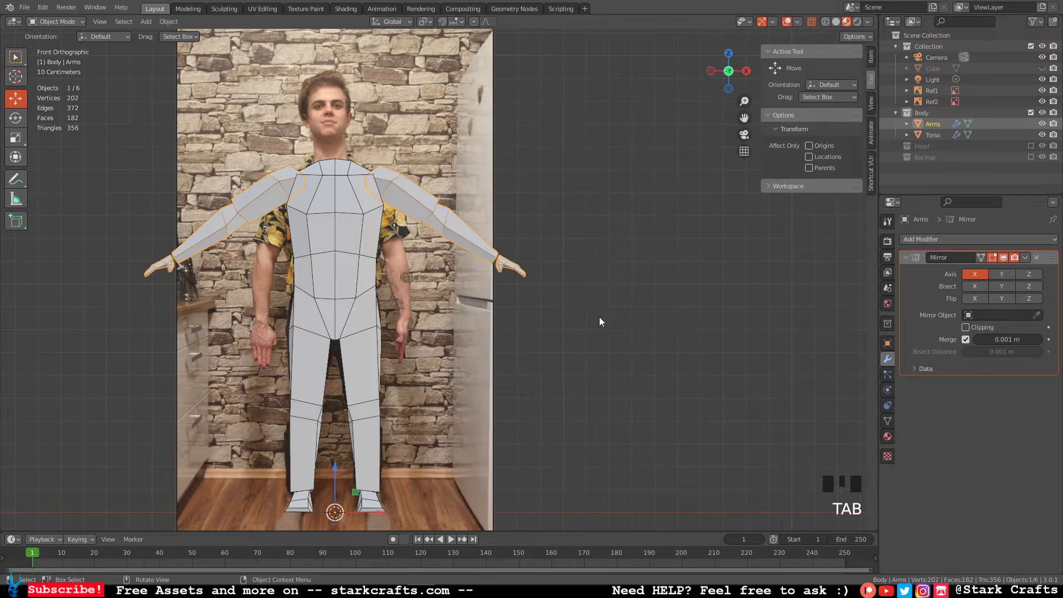
scroll(596, 315, "up", 1)
scroll(506, 282, "down", 4)
scroll(490, 249, "up", 2)
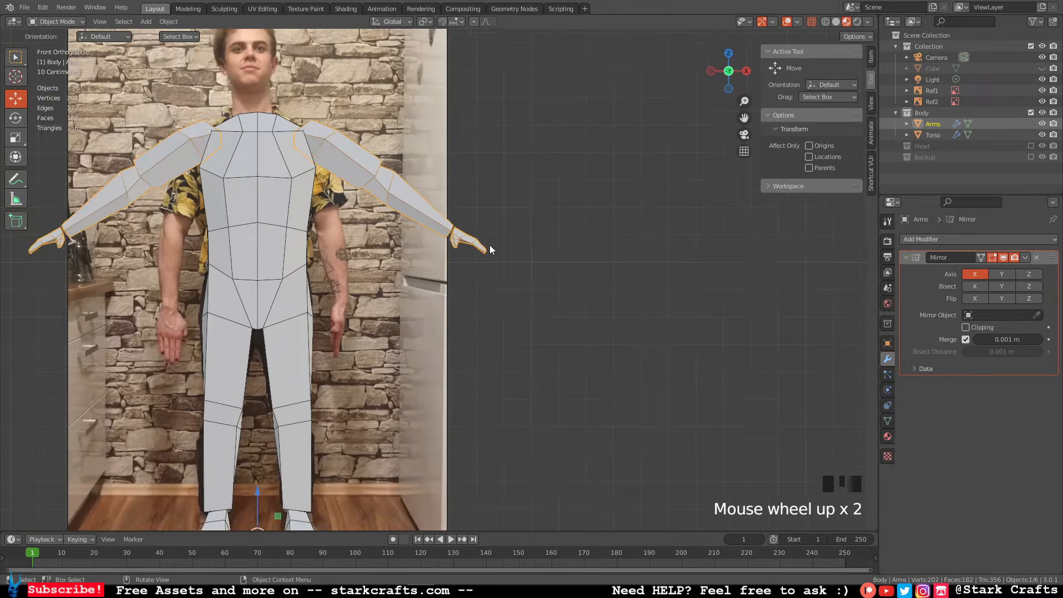
left_click(378, 317)
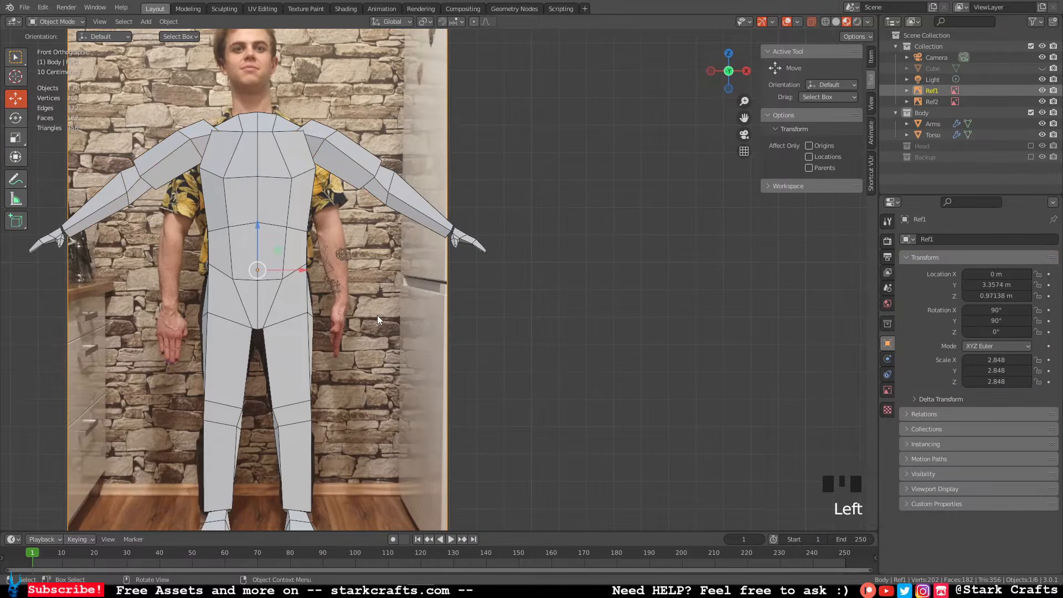
key("shift+d")
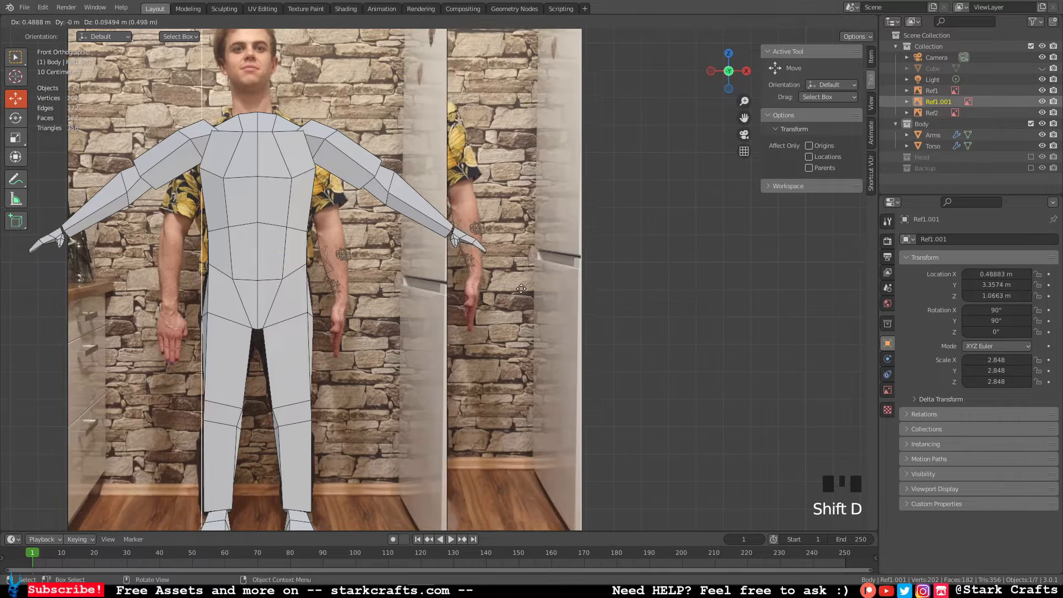
left_click(512, 264)
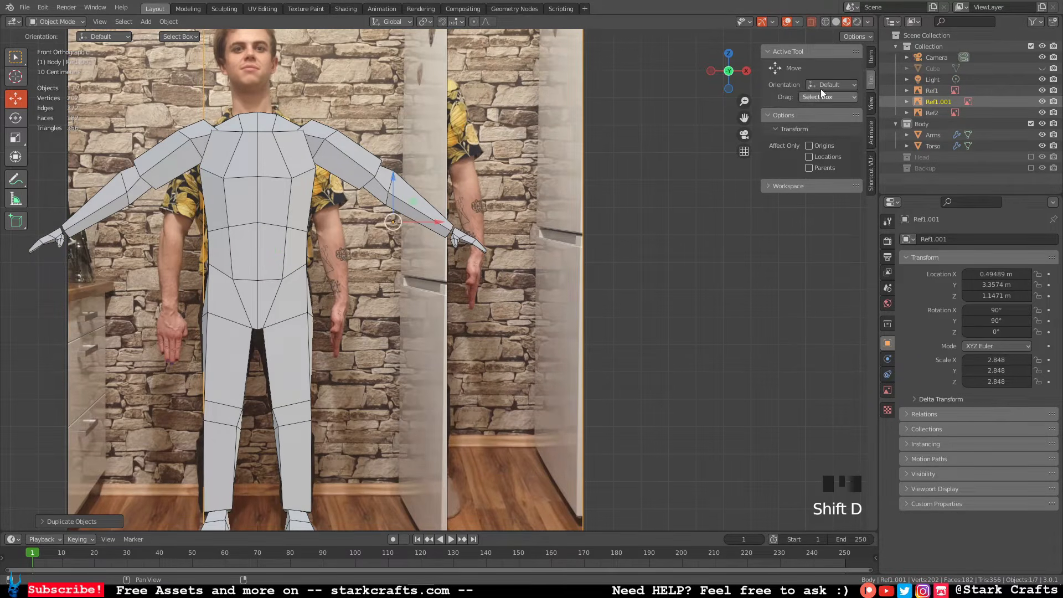
left_click(871, 56)
mouse_move(803, 101)
left_mouse_down()
mouse_move(786, 101)
mouse_move(801, 90)
mouse_move(791, 90)
left_mouse_up()
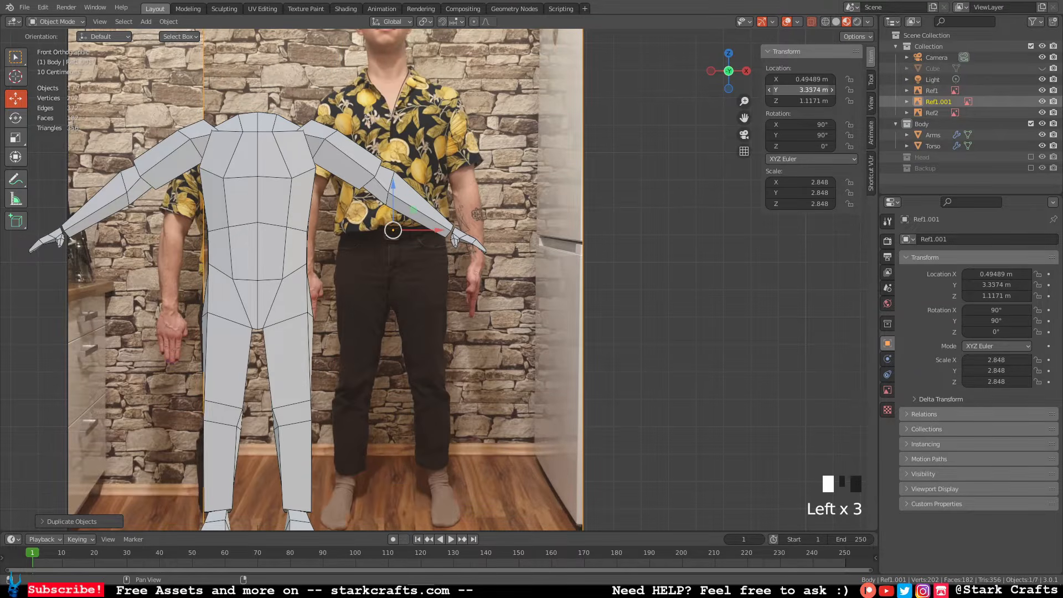
Rotate the duplicated photo to about 33.1° on Y and move it so its forearm and hand line up with the posed arm.
key("r")
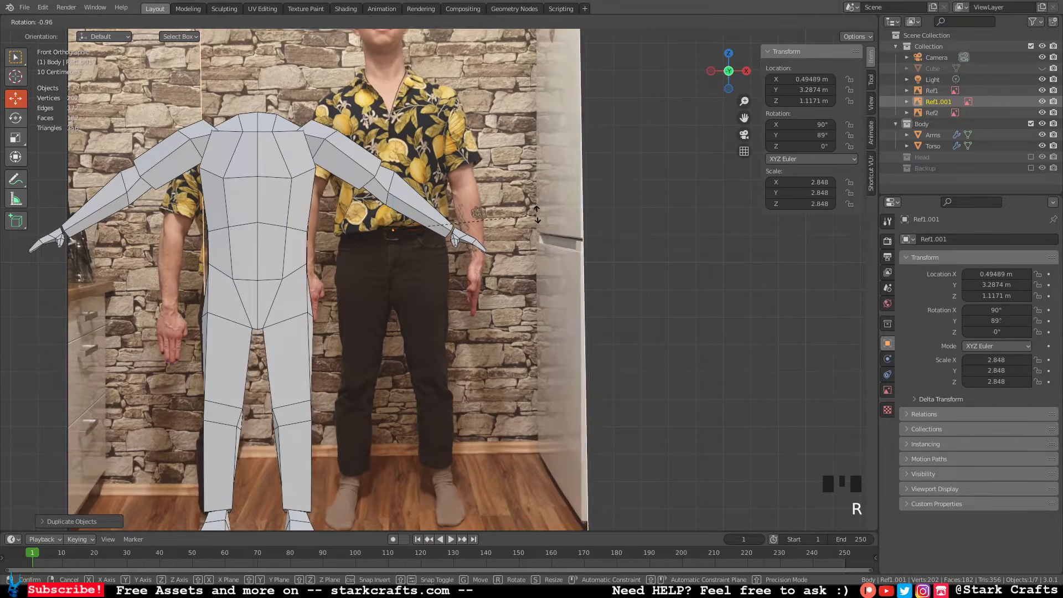
left_click(457, 109)
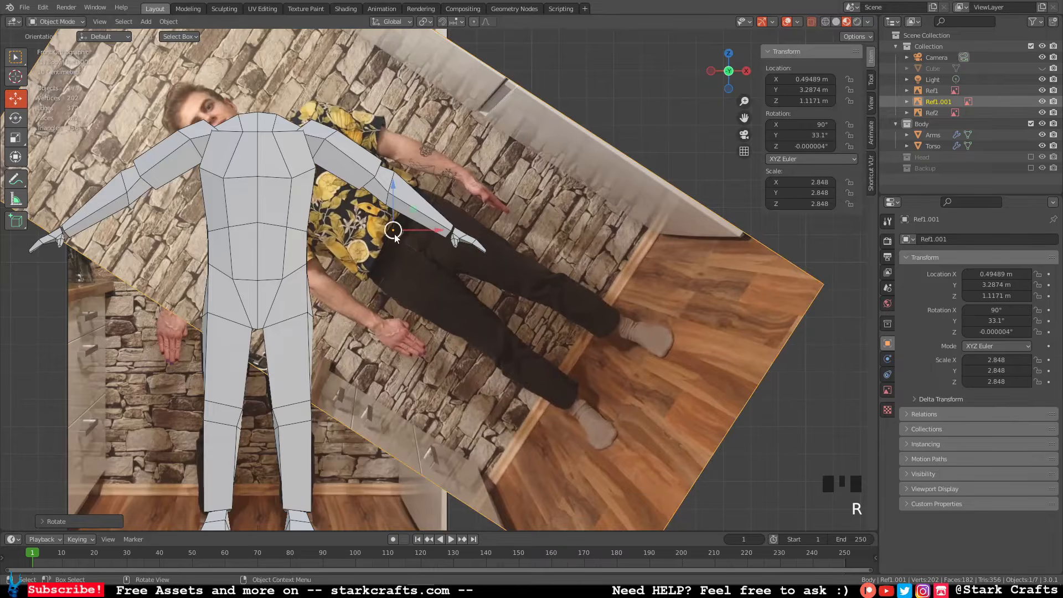
left_click_drag(393, 230, 378, 289)
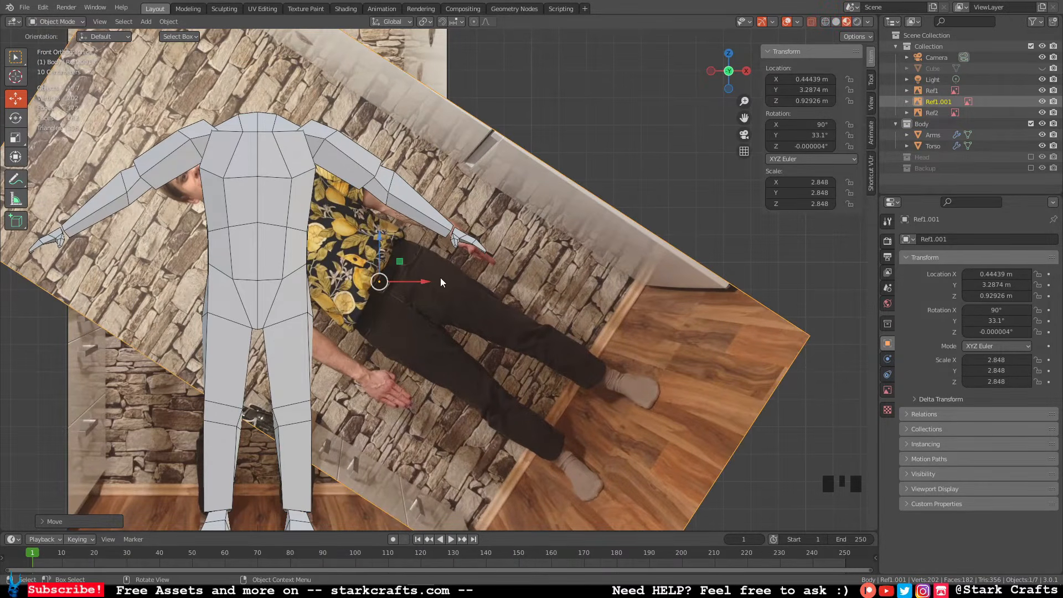
scroll(443, 275, "up", 2)
scroll(443, 275, "down", 7)
Select the whole linked hand mesh of the arms object, scale it up, and move it onto the photographed hand.
left_click(501, 195)
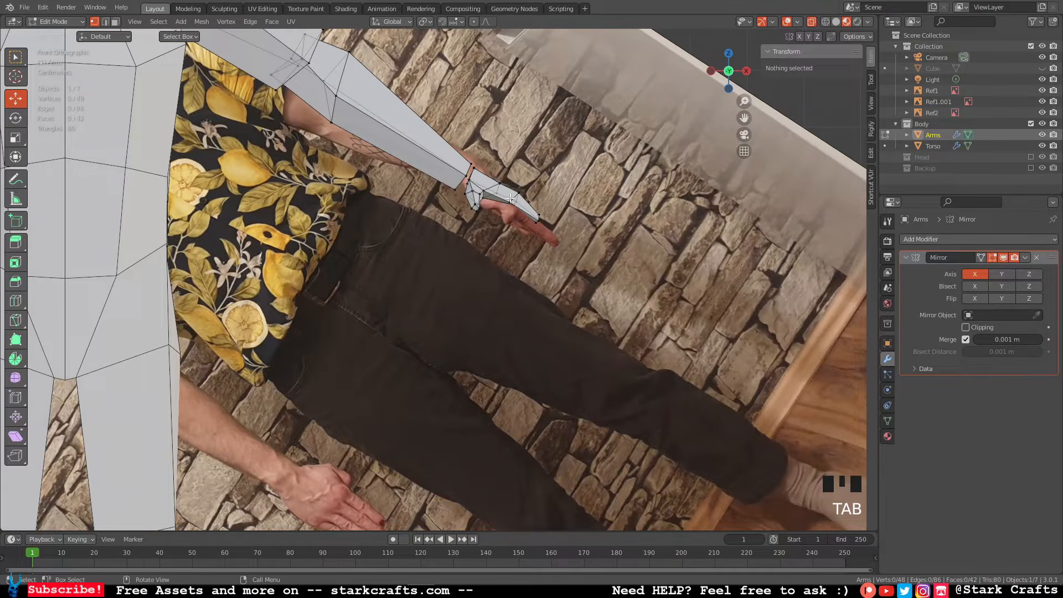
left_click(483, 192)
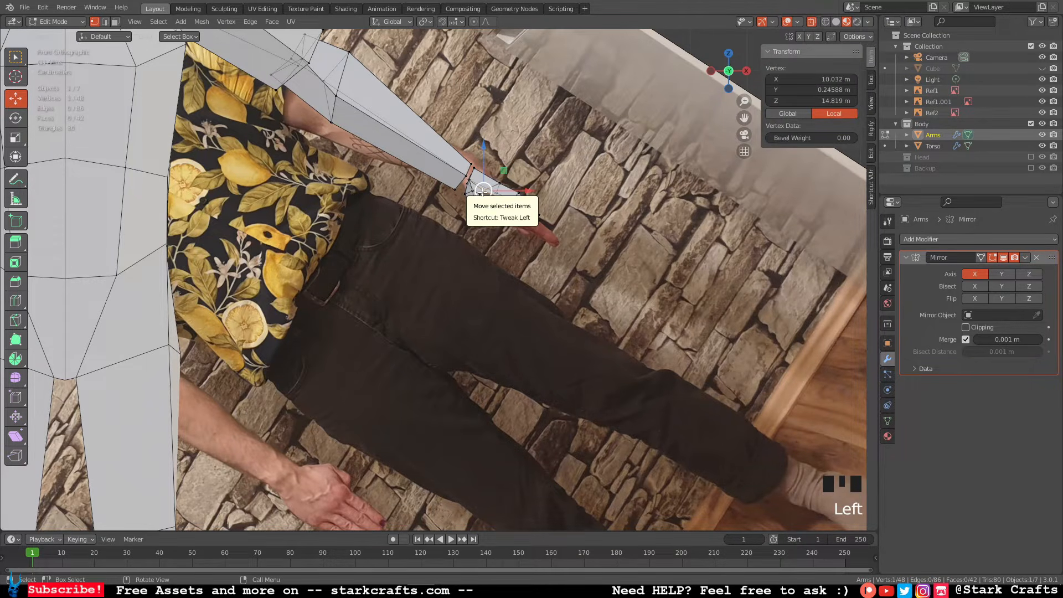
key("l")
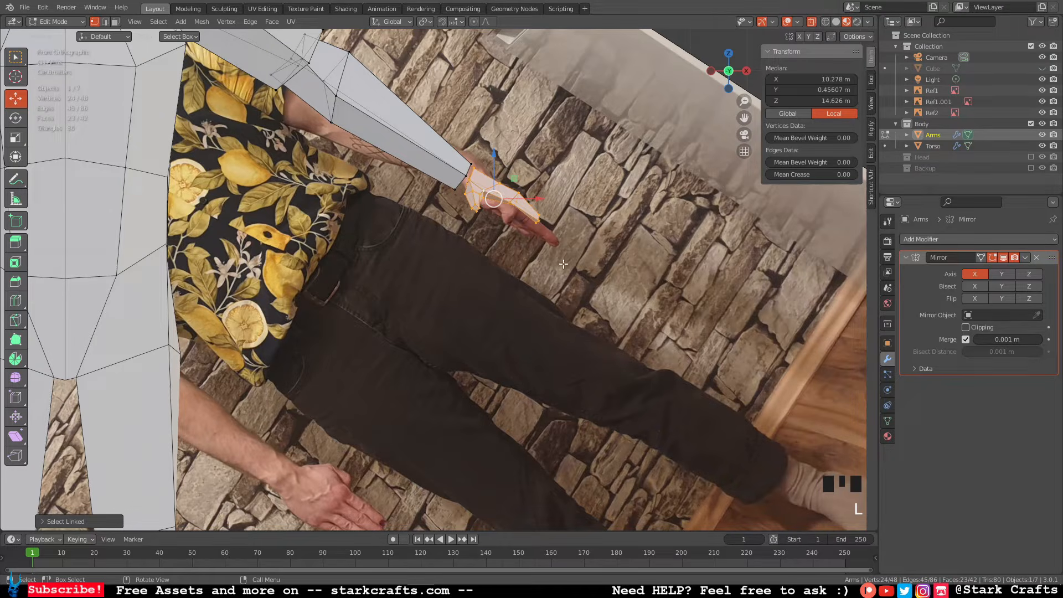
key("s")
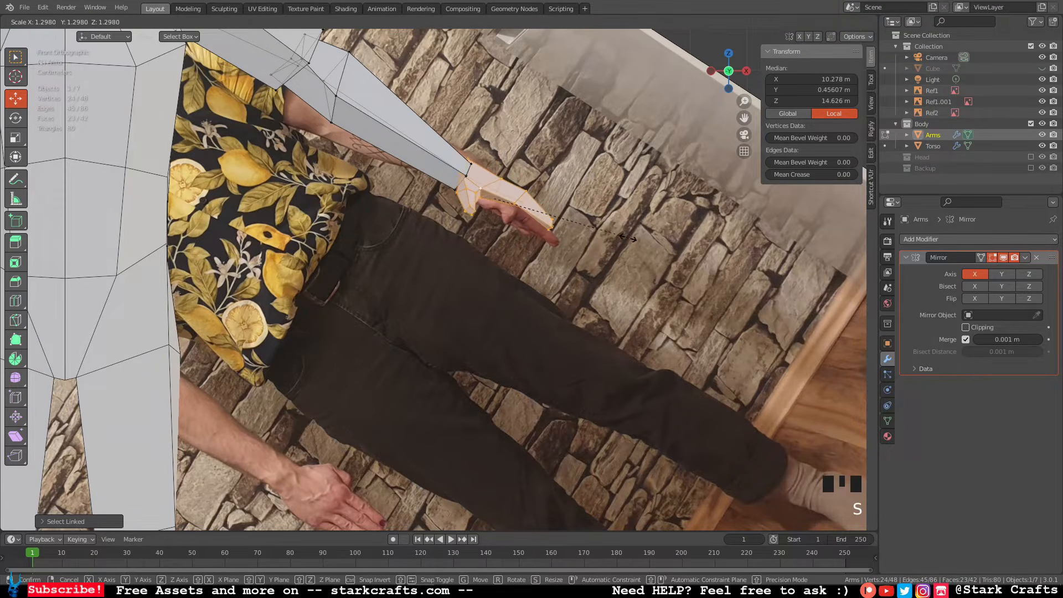
left_click(542, 221)
left_click_drag(495, 199, 499, 215)
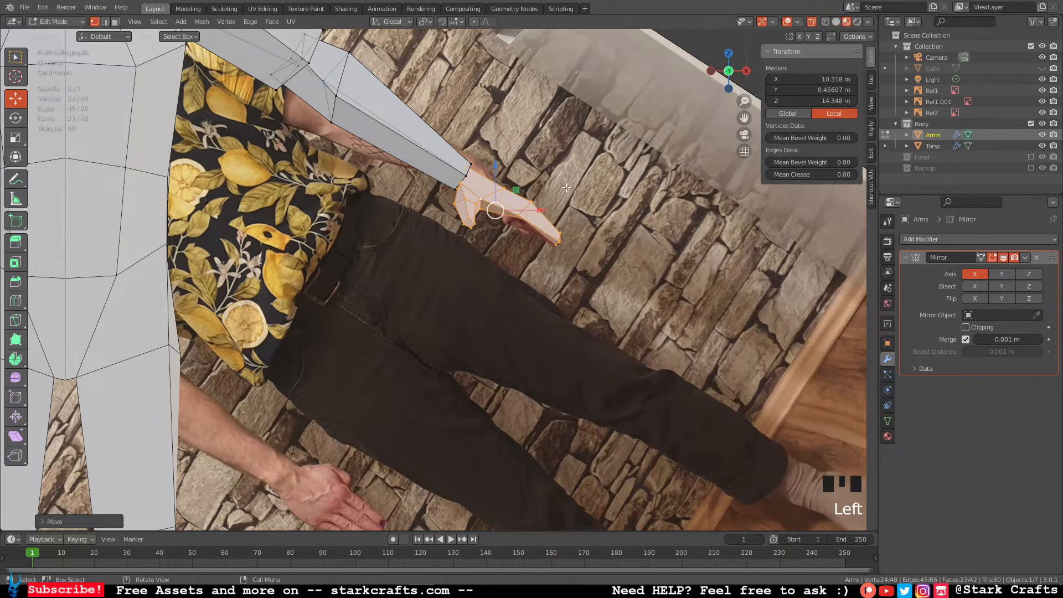
Rotate the hand slightly to follow the photo and shift it along Y to centre it on the wrist.
key("r")
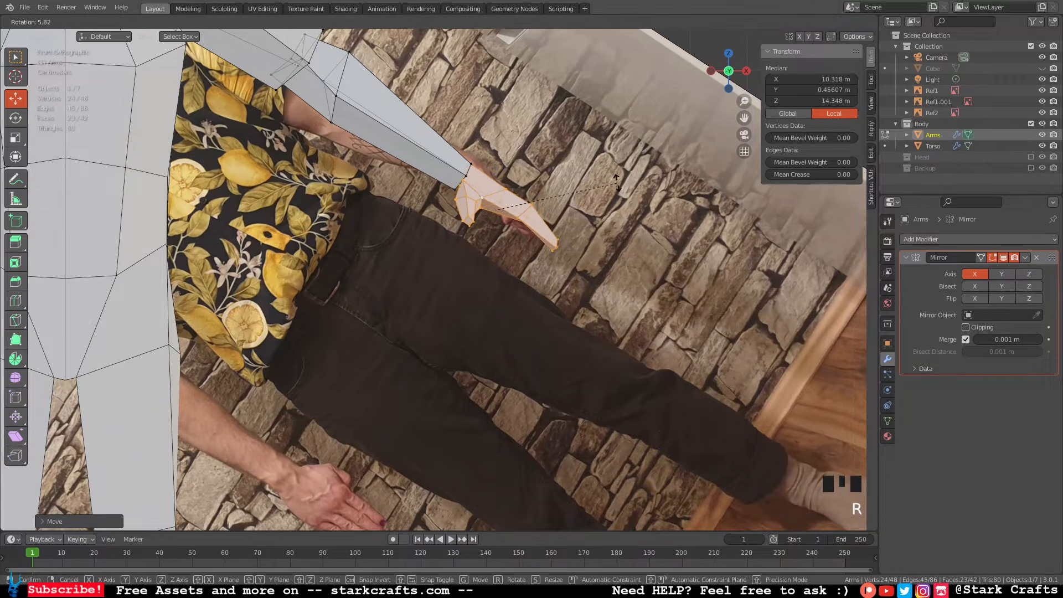
left_click(617, 184)
middle_click_drag(601, 186, 473, 224)
left_click_drag(523, 236, 513, 234)
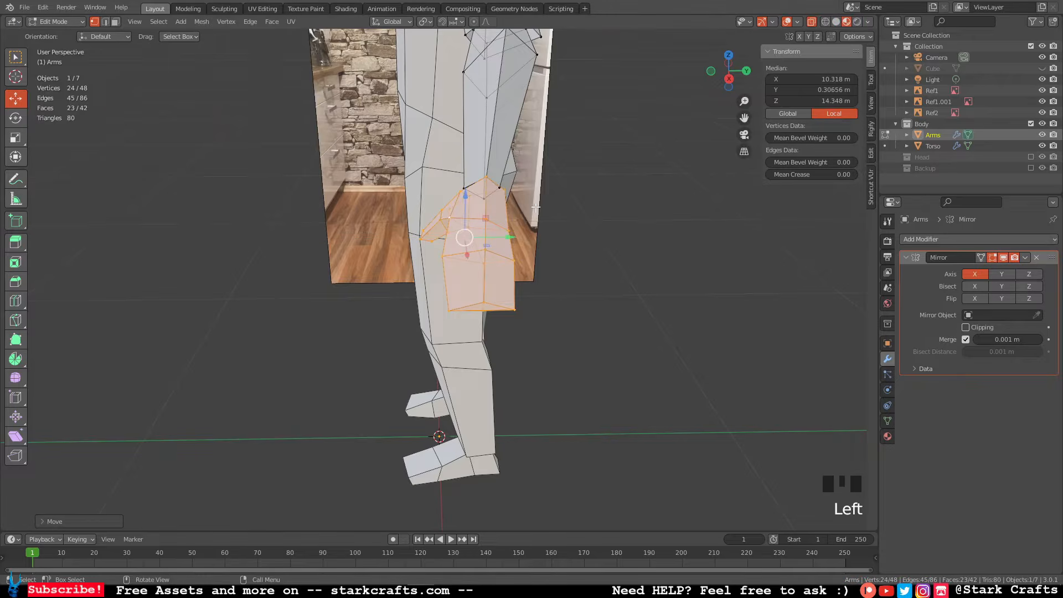
middle_click_drag(514, 234, 647, 166)
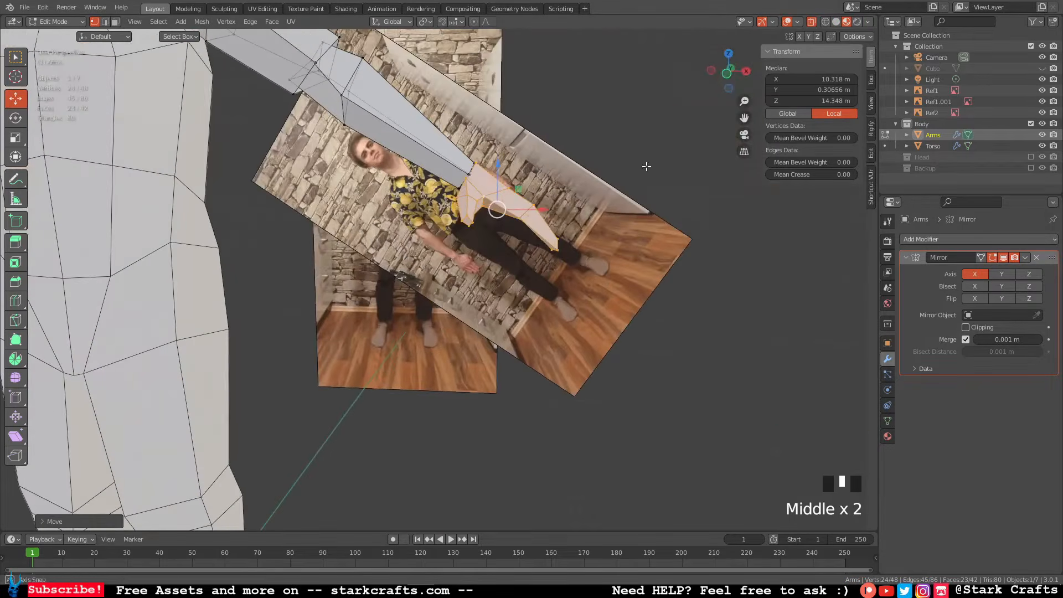
left_click(727, 72)
Select the four vertices at the forearm's wrist end and move them towards the hand to close the gap.
scroll(578, 168, "up", 5)
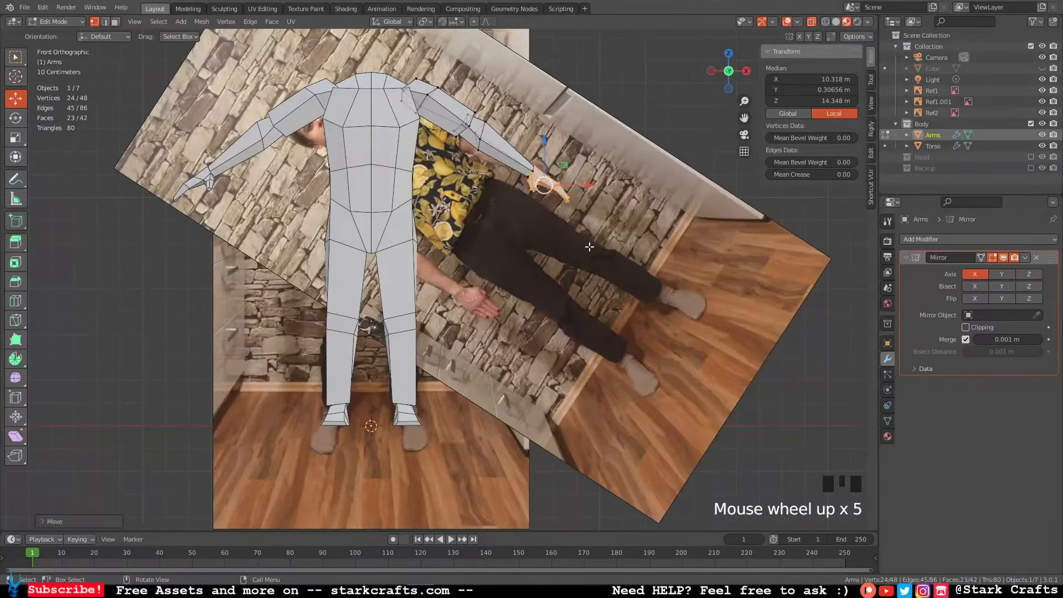
scroll(589, 247, "down", 6)
middle_click_drag(604, 207, 571, 231, "shift")
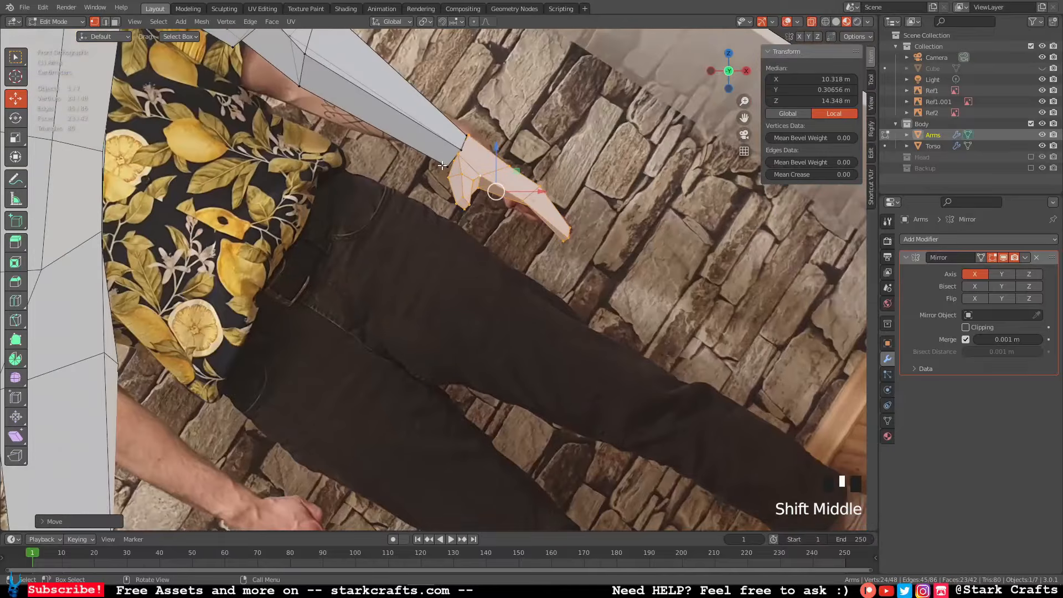
left_click(445, 165)
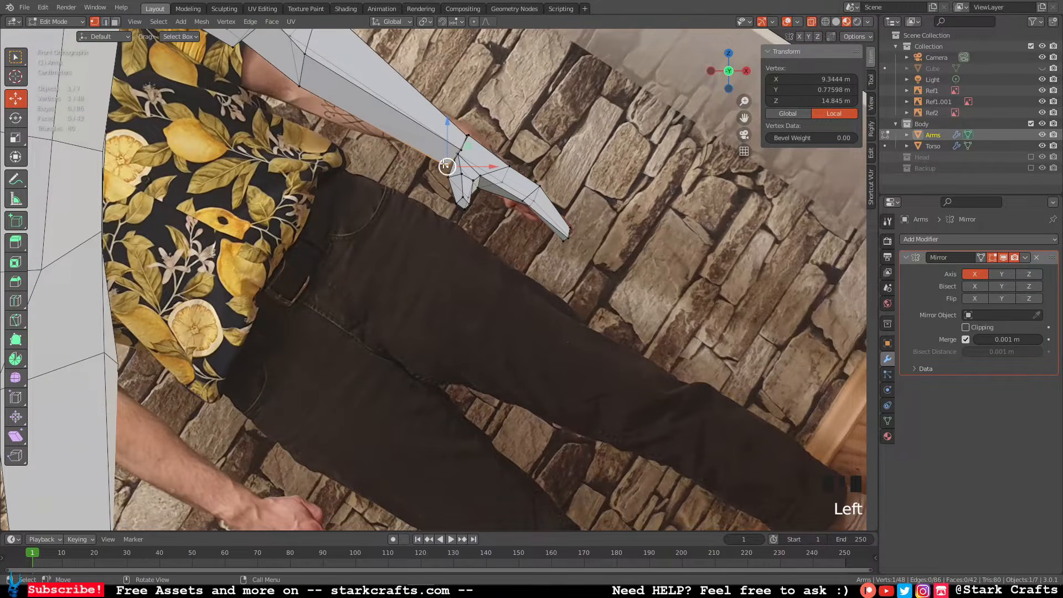
left_click(447, 165, "alt")
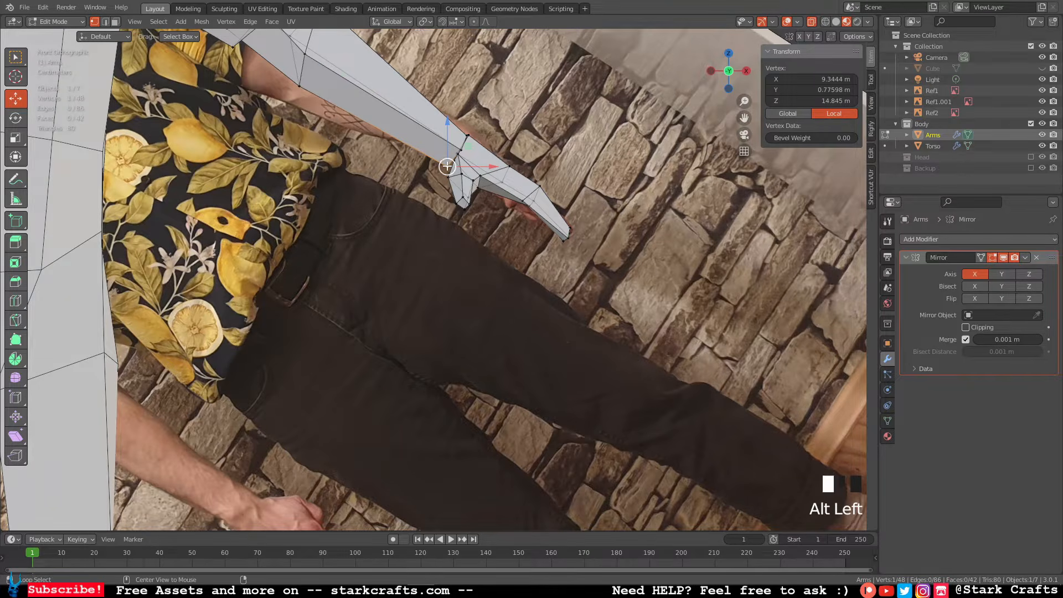
left_click(447, 166, "alt")
middle_click_drag(447, 166, 561, 183)
left_click(432, 208, "shift")
left_click(711, 75)
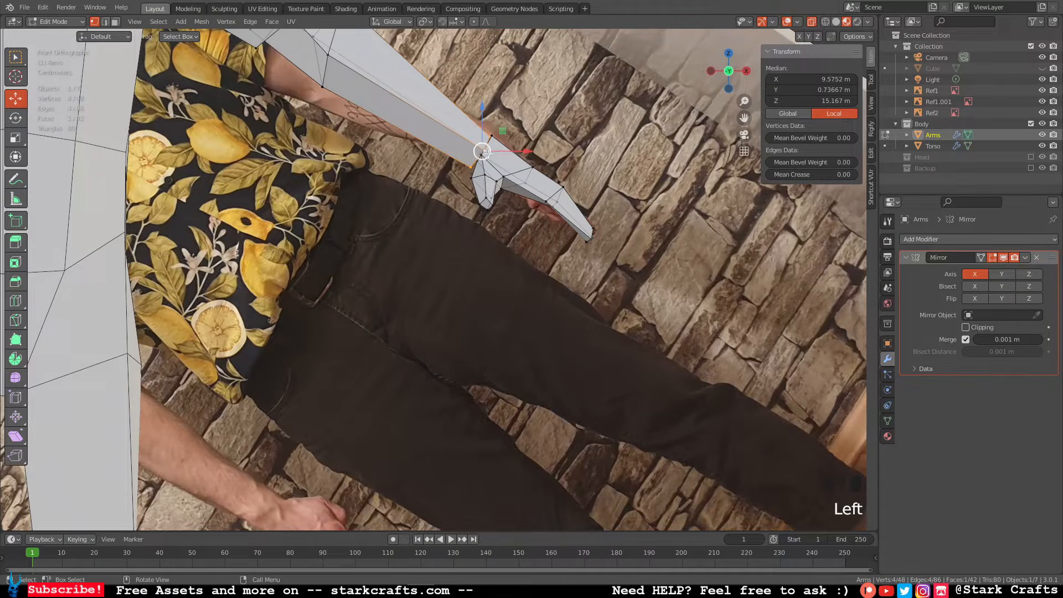
left_click_drag(482, 152, 495, 157)
left_click(441, 201)
Shift the hand's outer fingertip corner vertex and the middle fingertip vertex slightly along Y towards the thumb side.
scroll(520, 195, "up", 6)
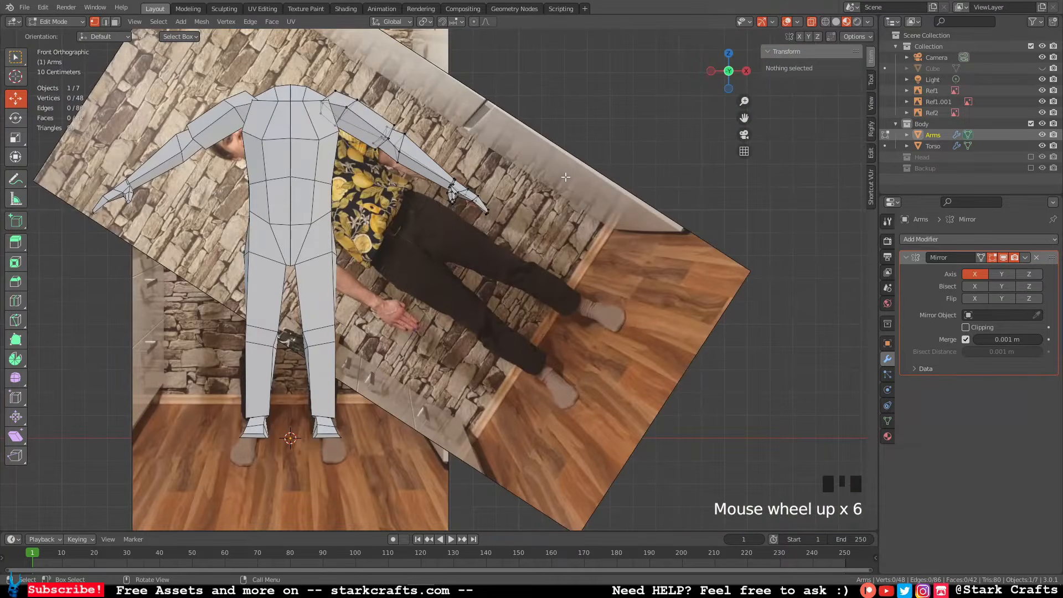
scroll(541, 166, "down", 5)
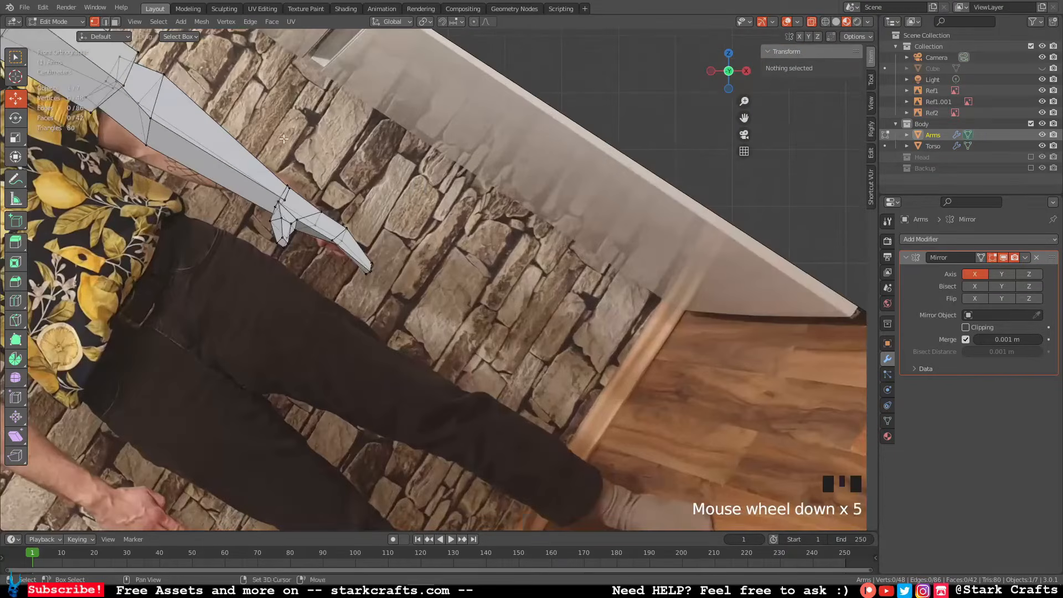
middle_click_drag(283, 138, 296, 191, "shift")
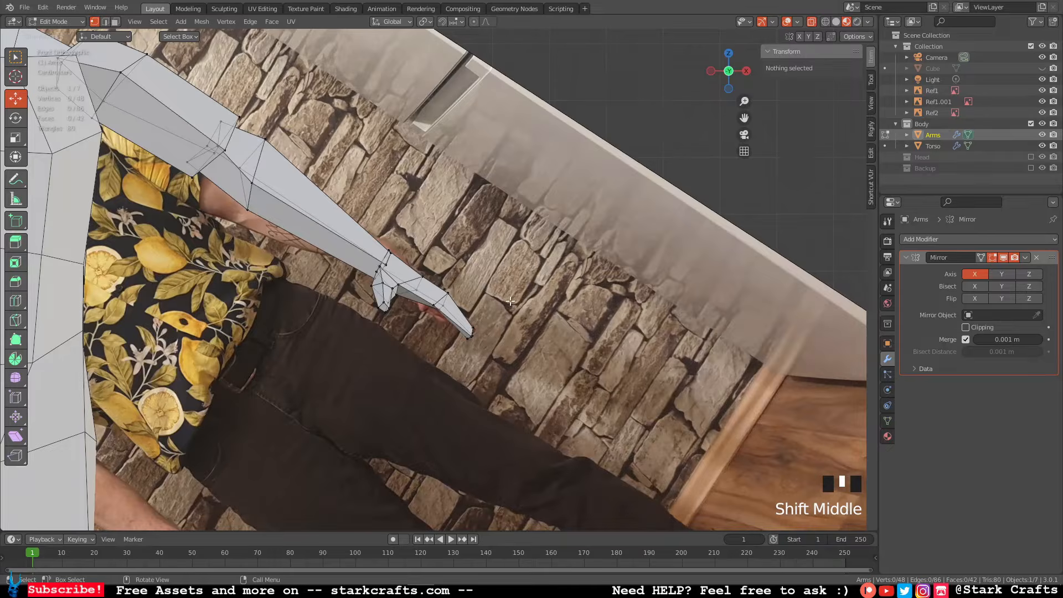
middle_click_drag(510, 301, 508, 348)
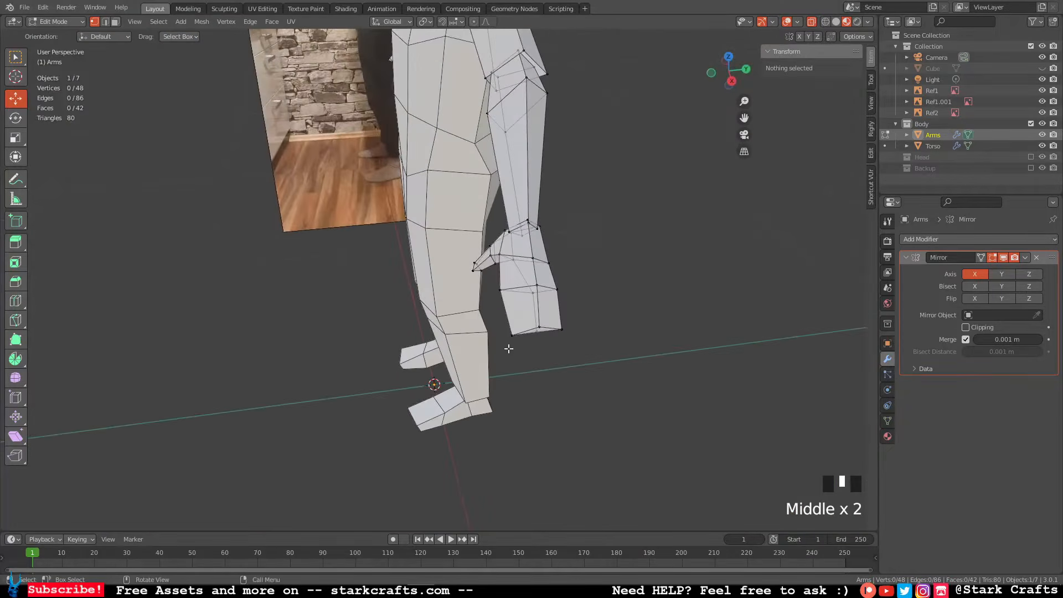
left_click(560, 330)
left_click_drag(602, 328, 573, 313)
left_click(540, 325)
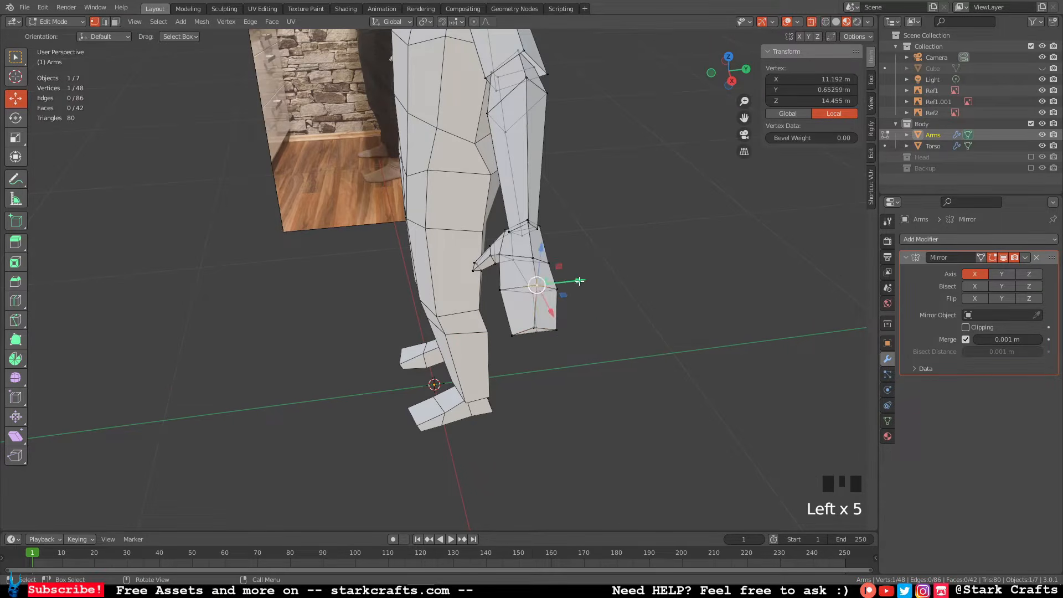
Shift the middle vertices at the knuckles, the back of the hand and the fingertips' underside along Y towards the thumb side.
left_click(529, 286)
left_click(531, 259)
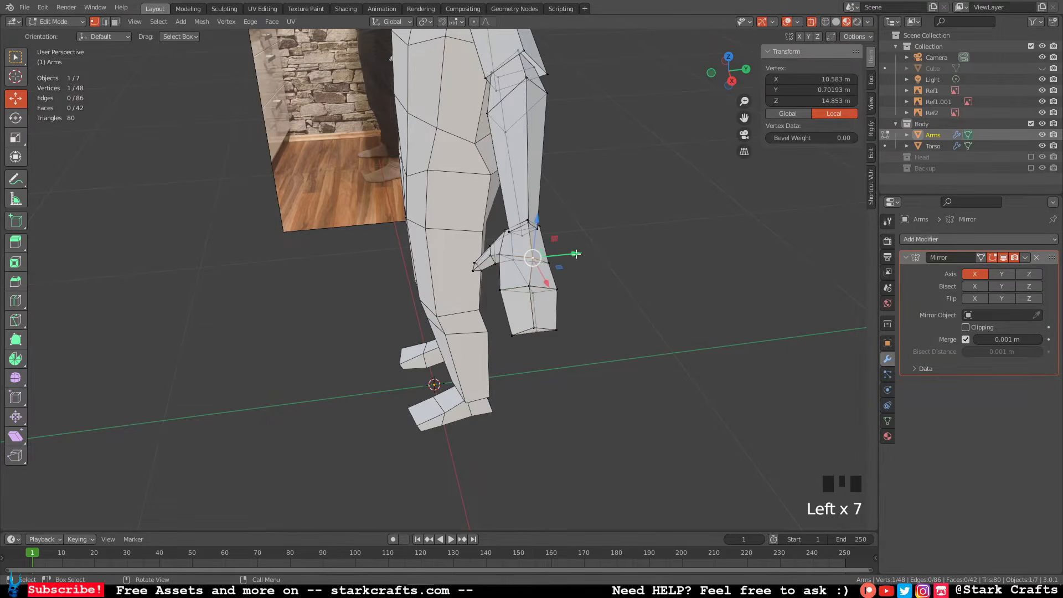
left_click_drag(571, 255, 588, 454)
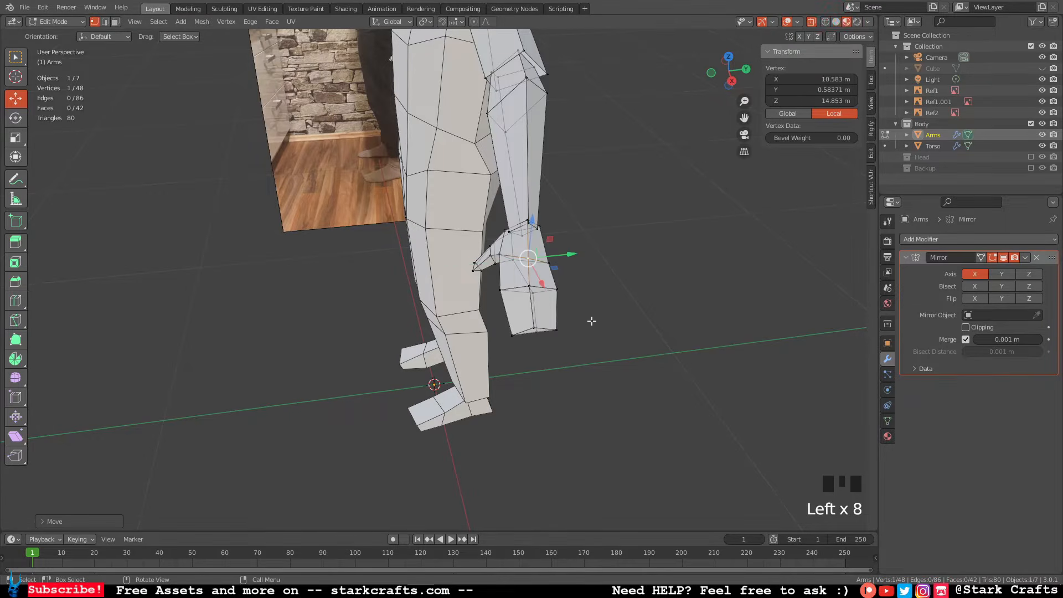
middle_click_drag(588, 454, 588, 243)
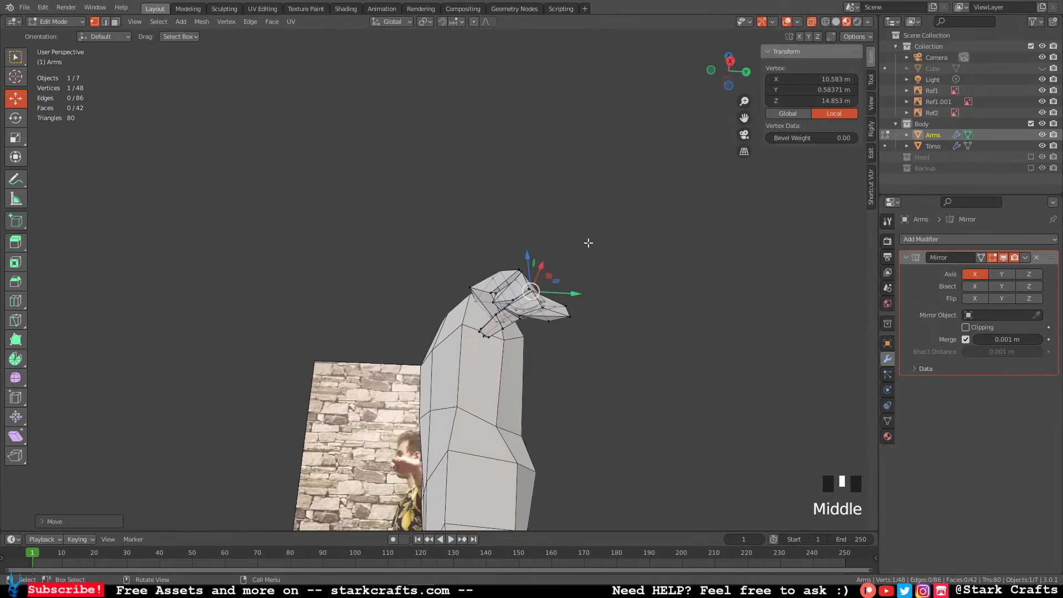
left_click(548, 329)
left_click_drag(584, 323, 580, 323)
Examine the fingertip corner and the thumb's shape from several angles.
middle_click_drag(542, 320, 498, 299)
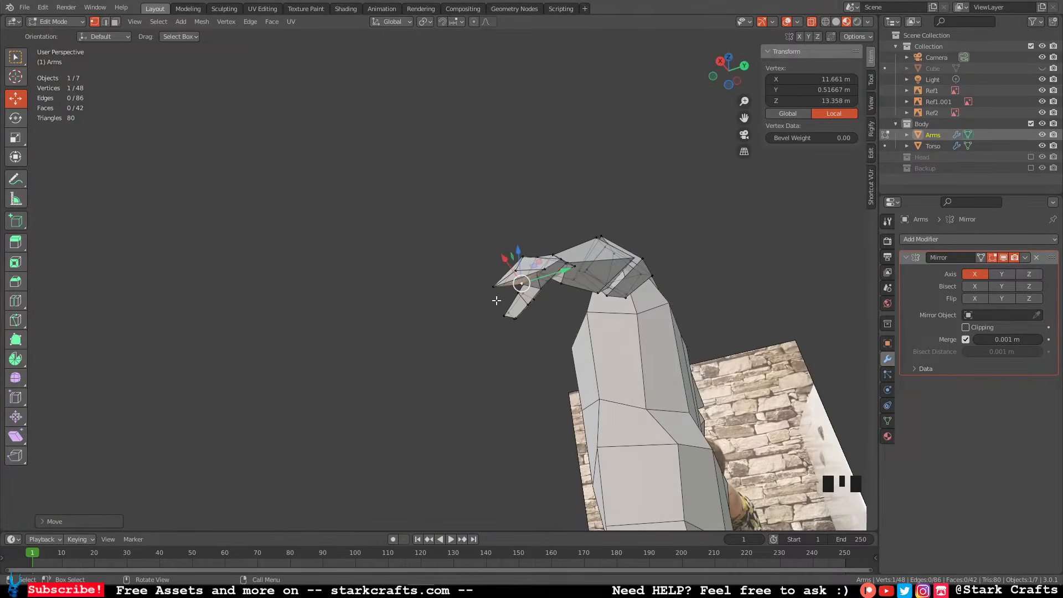
scroll(496, 300, "up", 4)
scroll(495, 300, "down", 14)
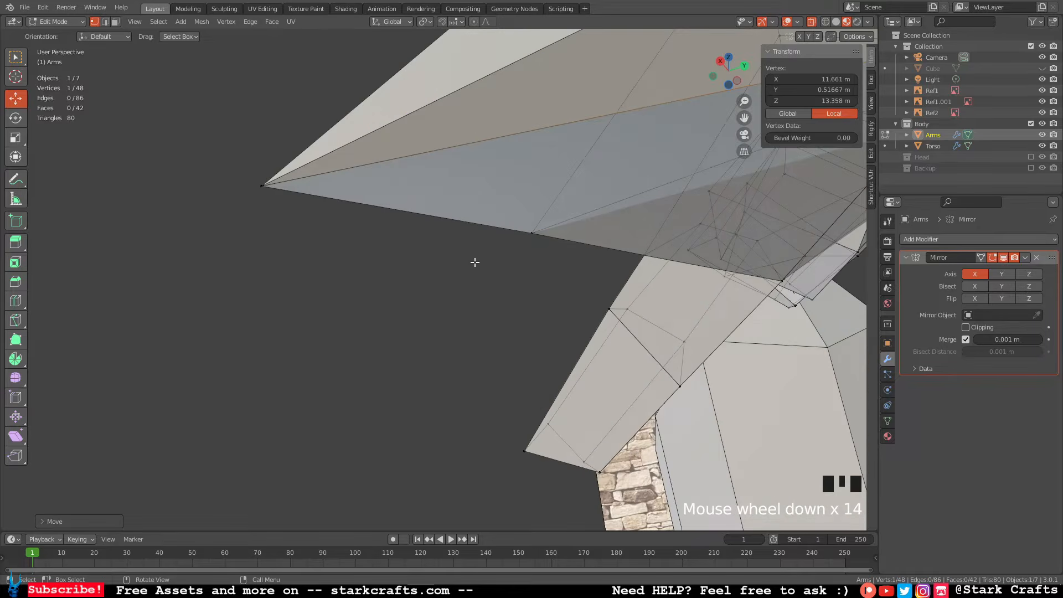
left_click(263, 186)
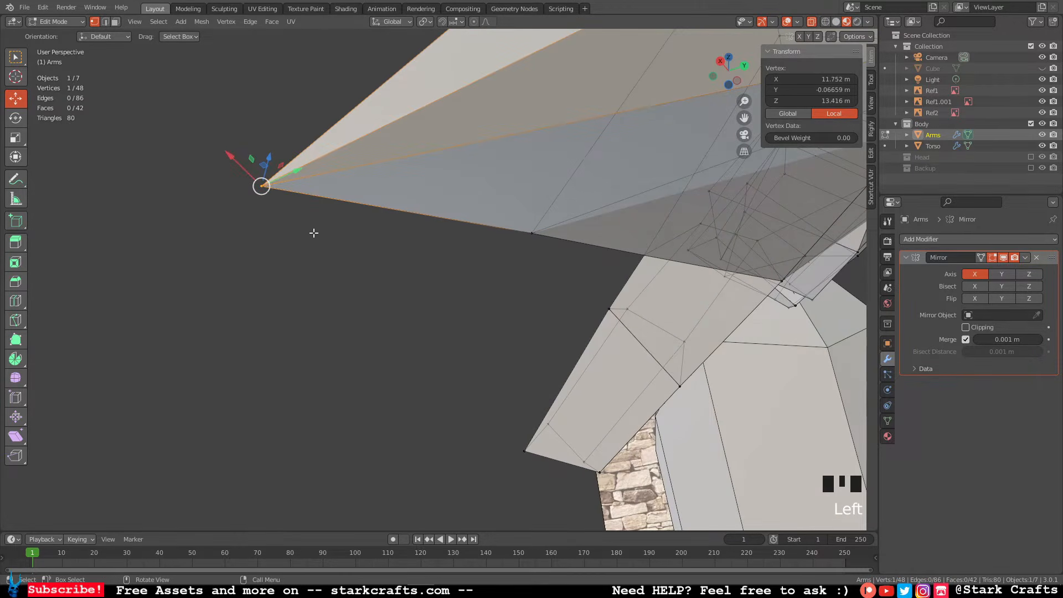
scroll(302, 235, "up", 3)
middle_click_drag(302, 235, 334, 349)
scroll(337, 347, "up", 7)
scroll(335, 349, "down", 10)
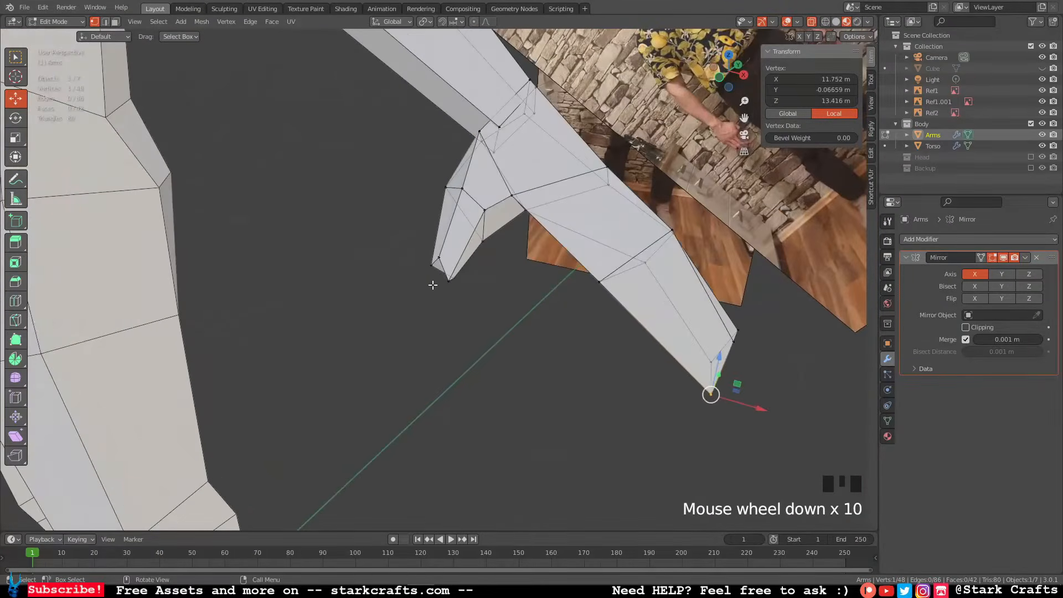
middle_click_drag(454, 307, 414, 297)
Try to merge two of the thumb tip's vertices at their centre.
left_click(436, 264)
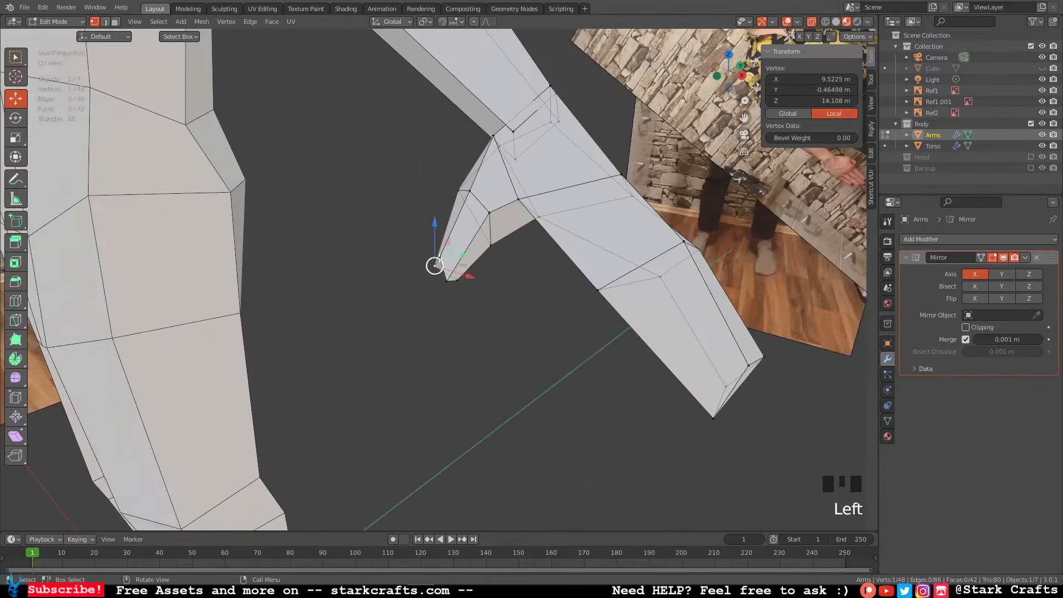
left_click_drag(440, 257, 437, 273)
middle_click_drag(437, 273, 484, 241)
middle_click_drag(454, 303, 449, 282)
left_click(431, 273, "shift")
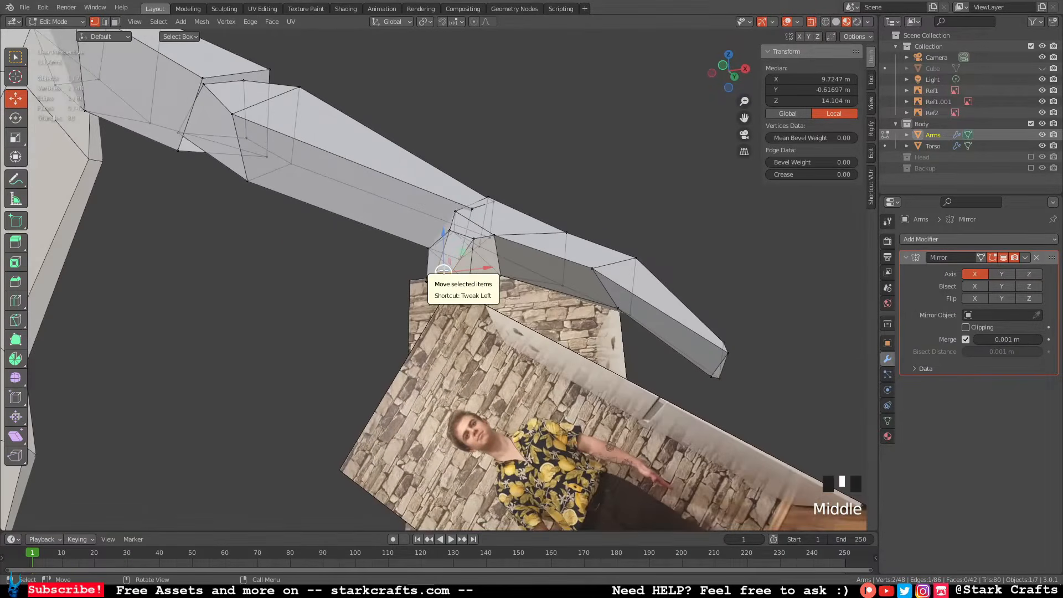
key("m")
left_click(442, 276)
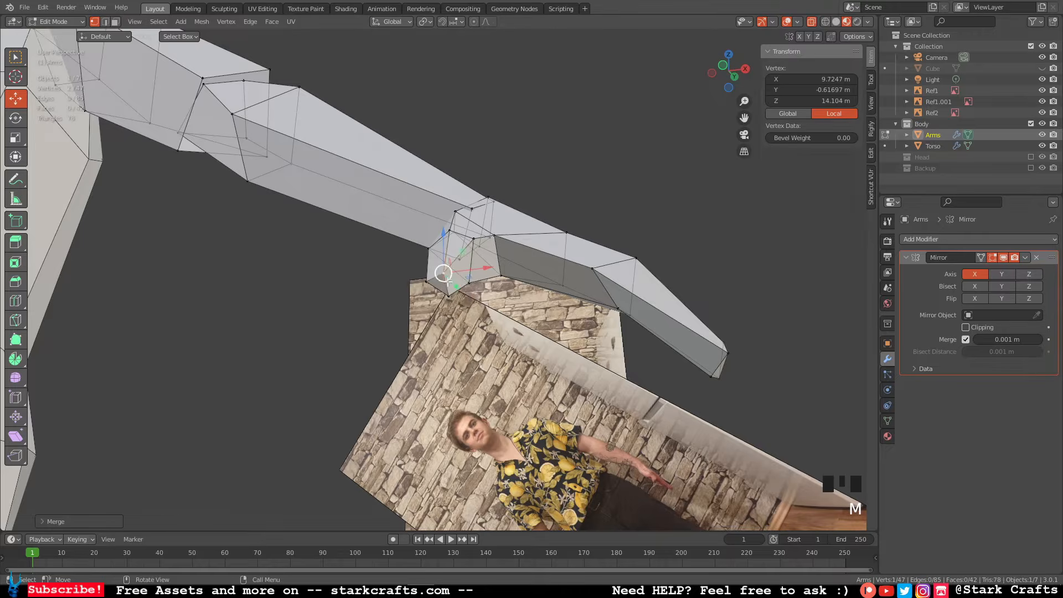
middle_click_drag(441, 276, 421, 268)
key("ctrl+z")
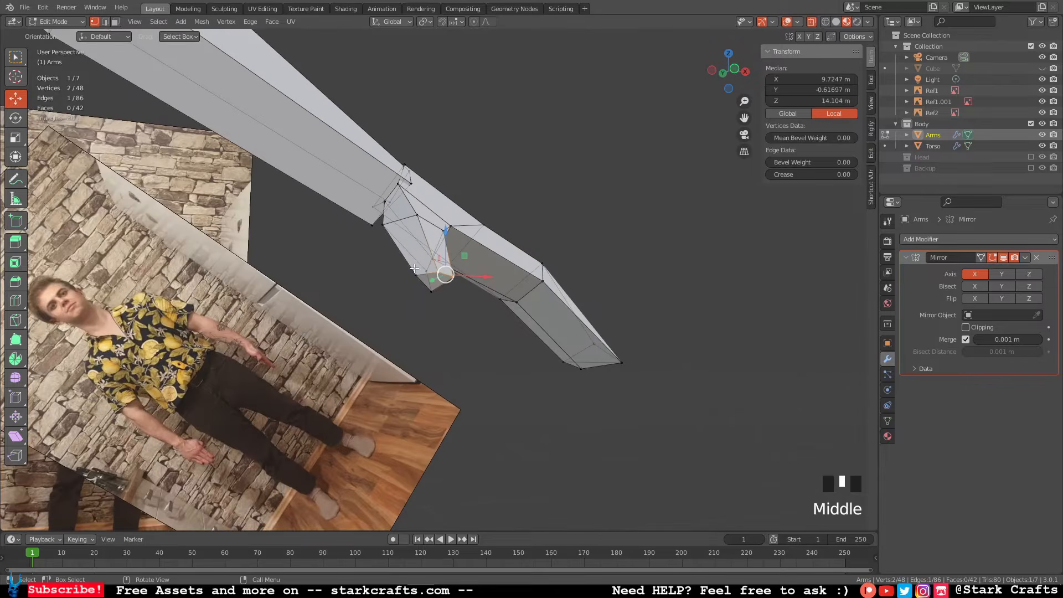
Merge the thumb tip's outer corner vertex with its neighbouring vertex at their centre.
left_click(415, 271)
left_click(439, 274, "shift")
key("m")
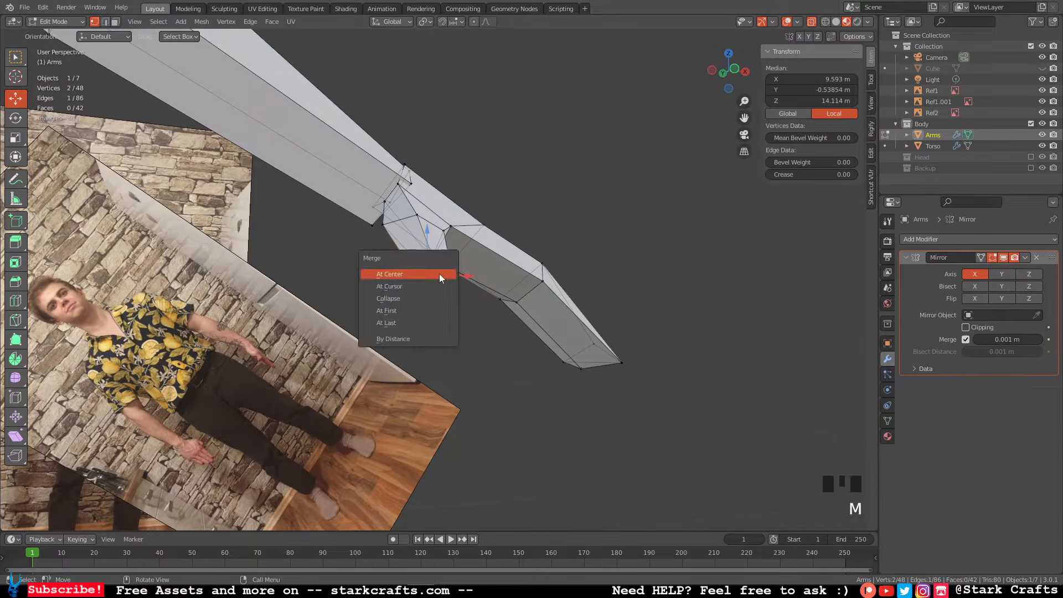
left_click(441, 274)
mouse_move(440, 278)
middle_mouse_down()
mouse_move(409, 319)
mouse_move(437, 260)
middle_mouse_up()
Adjust the vertex at the middle of the thumb's base along X and raise it along Z.
left_click(469, 190)
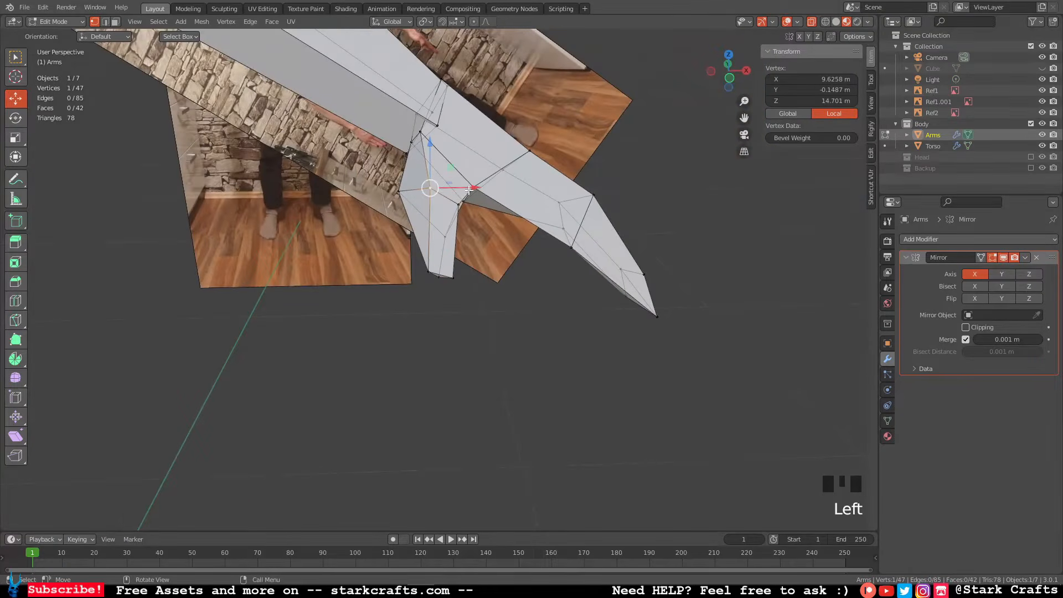
left_click(418, 180)
mouse_move(418, 181)
middle_mouse_down()
mouse_move(413, 131)
mouse_move(419, 176)
middle_mouse_up()
left_click_drag(419, 176, 419, 155)
middle_click_drag(420, 155, 576, 222)
Shift the palm-side middle knuckle vertex along Y to even out the row, and pull the outer wrist corner vertex inward along Y.
left_click(324, 388)
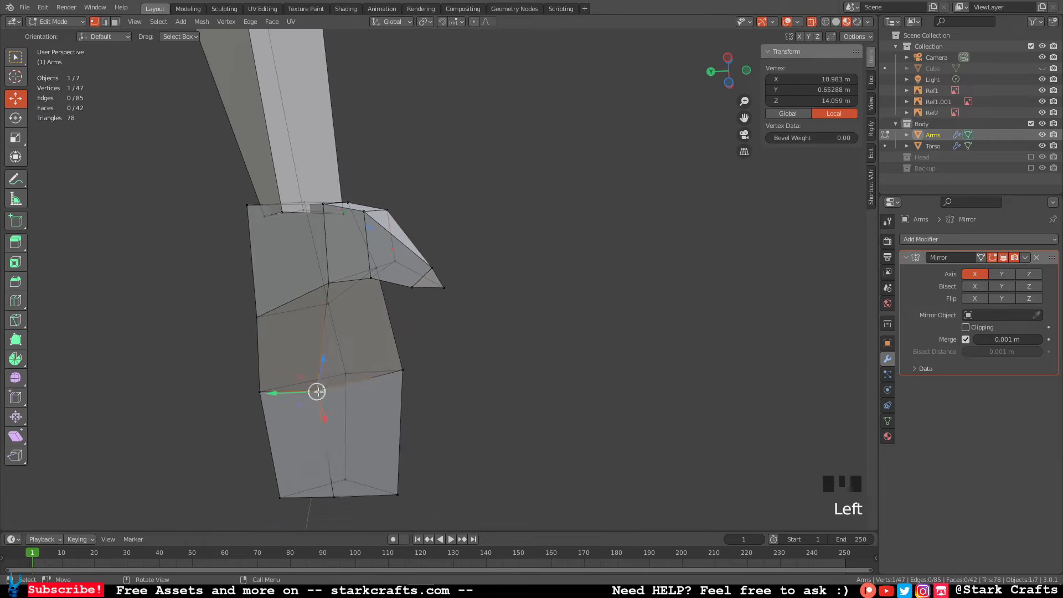
left_click_drag(327, 389, 344, 387)
middle_click_drag(550, 377, 473, 361)
left_click(260, 246)
left_click_drag(261, 243, 273, 238)
middle_click_drag(273, 237, 343, 178)
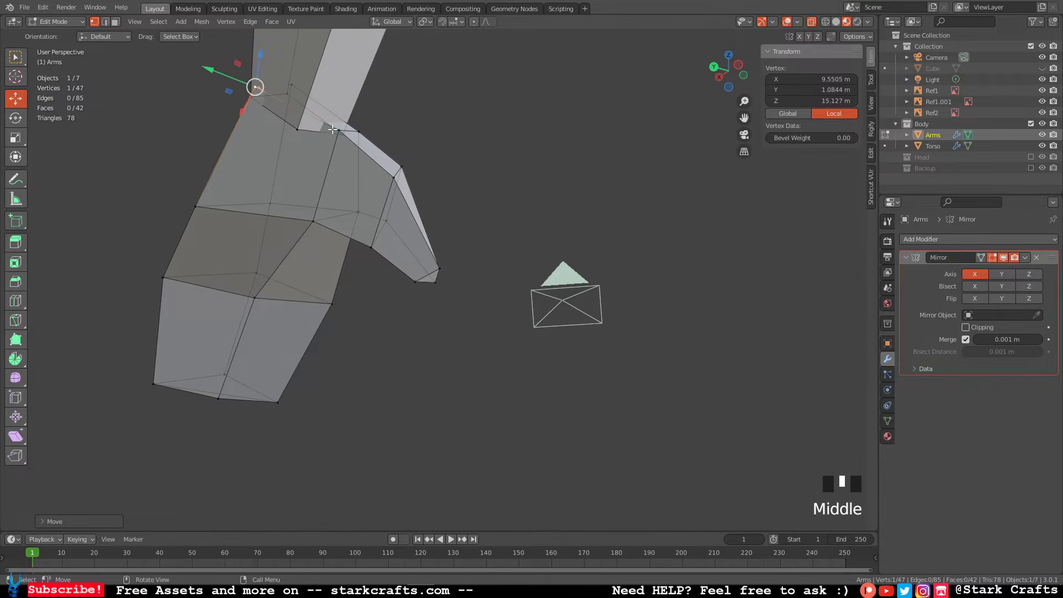
Raise the thumb-side vertex at the hand's wrist end slightly along Z.
left_click(337, 130)
left_click(365, 128)
left_click_drag(361, 102, 362, 89)
middle_click_drag(474, 161, 254, 235)
scroll(254, 235, "up", 6)
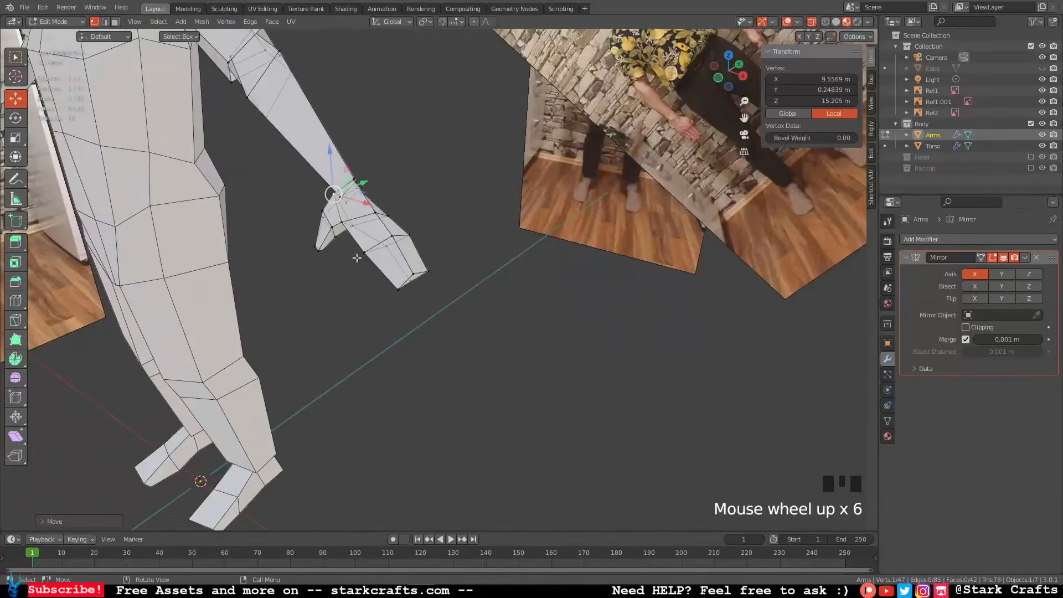
In front view, select the four knuckle vertices of the hand and move them towards the wrist.
middle_click_drag(357, 257, 655, 159)
scroll(505, 260, "up", 10)
scroll(531, 284, "up", 2)
scroll(535, 288, "down", 11)
scroll(536, 288, "up", 6)
left_click(728, 82)
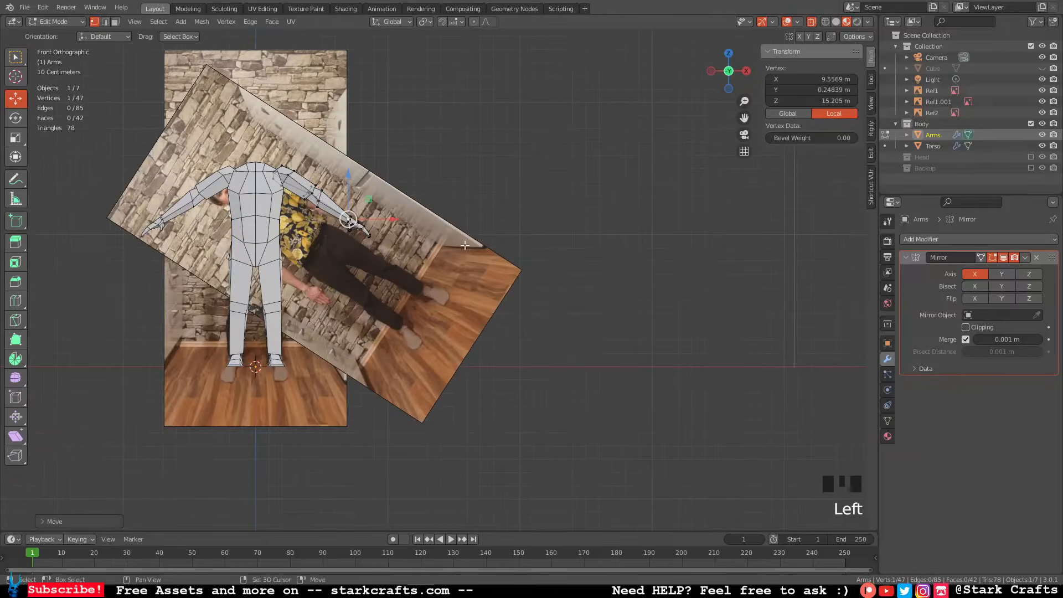
middle_click_drag(464, 245, 651, 321, "shift")
scroll(649, 320, "down", 14)
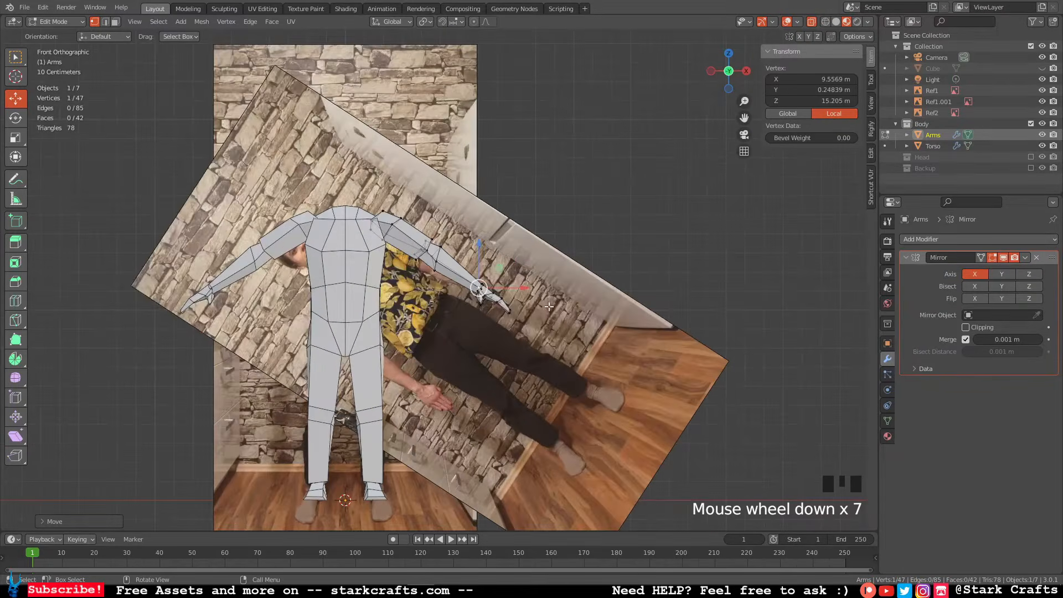
scroll(514, 317, "up", 3)
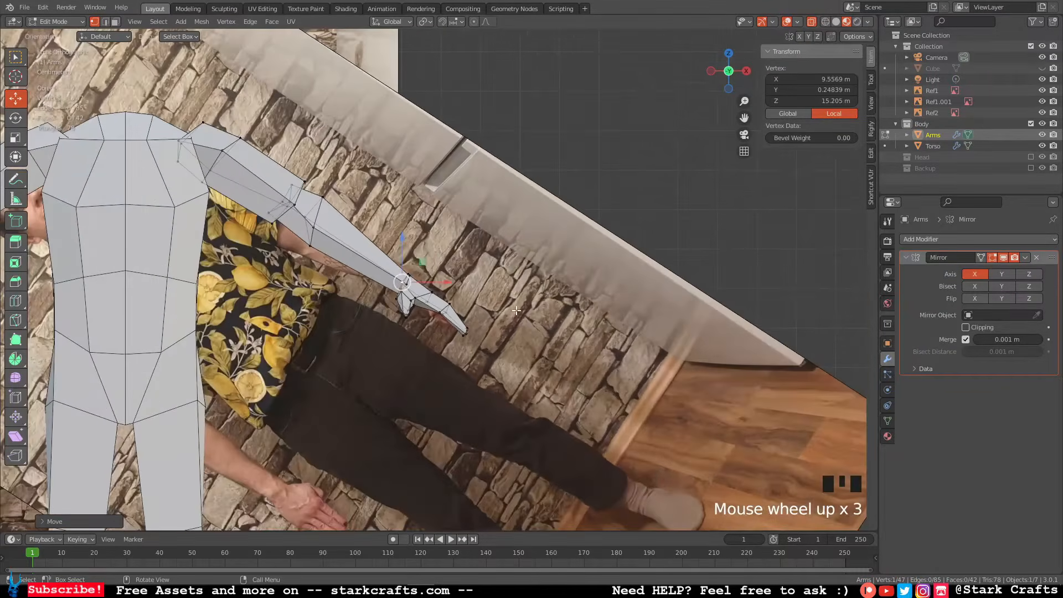
left_click(516, 311)
scroll(512, 321, "up", 1)
scroll(511, 320, "down", 5)
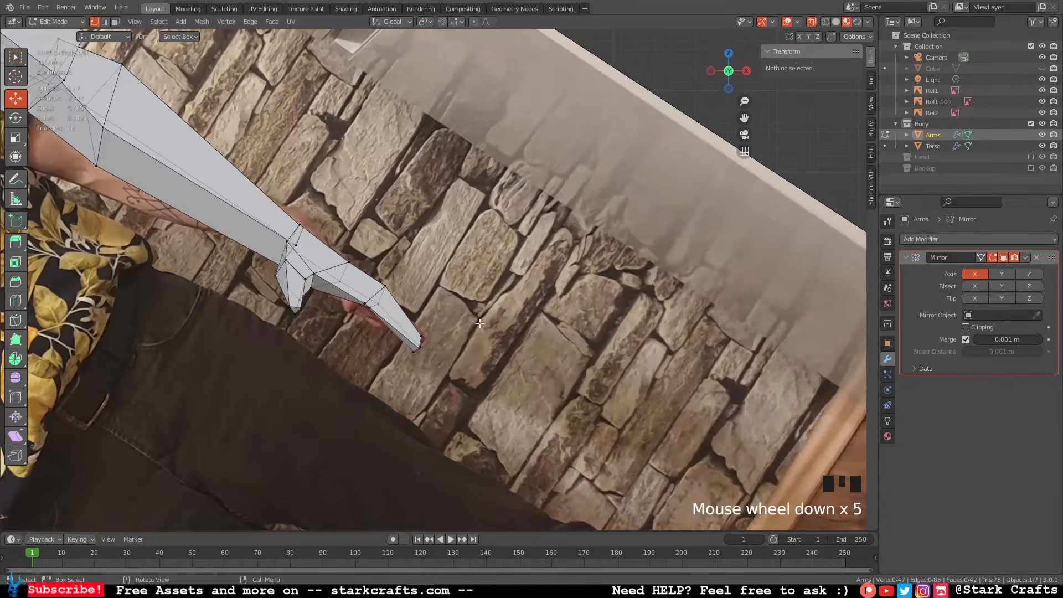
middle_click_drag(514, 321, 562, 336, "shift")
left_click_drag(544, 313, 484, 329)
Add one loop cut across the fingers, then scale and rotate the new loop to follow the hand's bend.
left_click(12, 302)
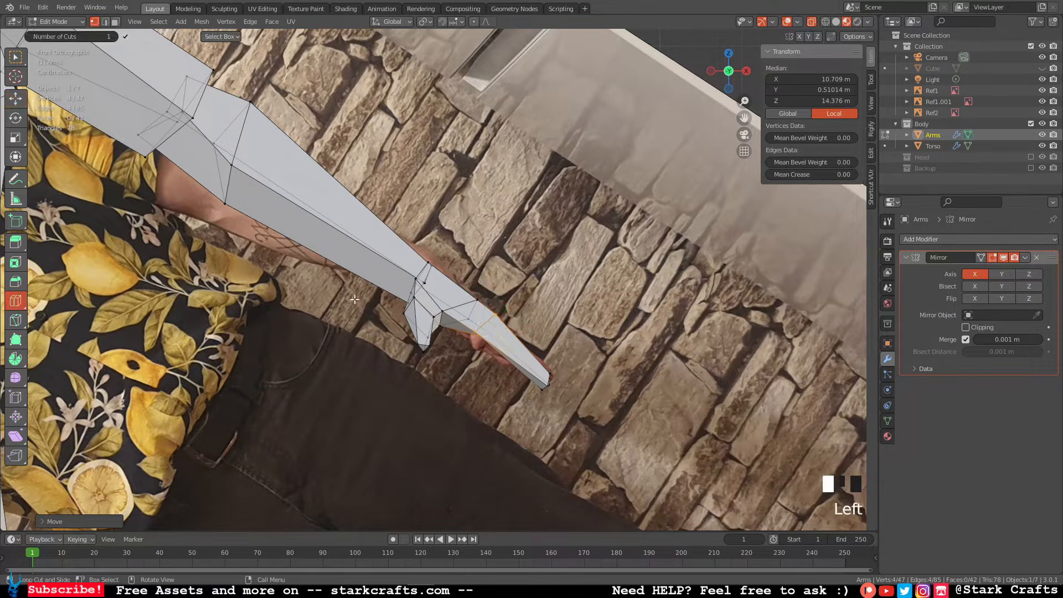
left_click(507, 341)
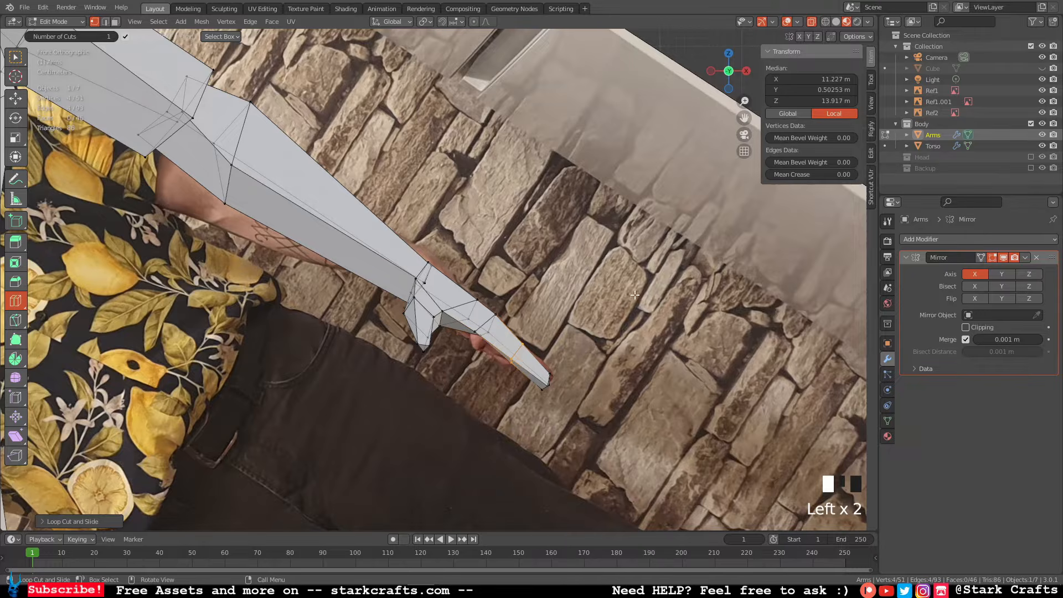
key("s")
left_click(599, 314)
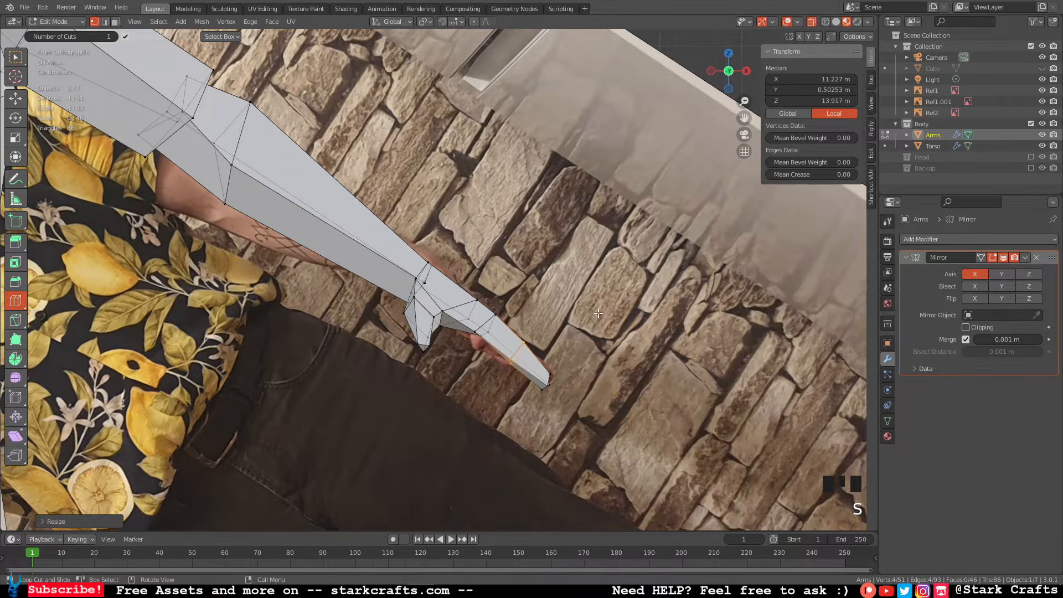
key("r")
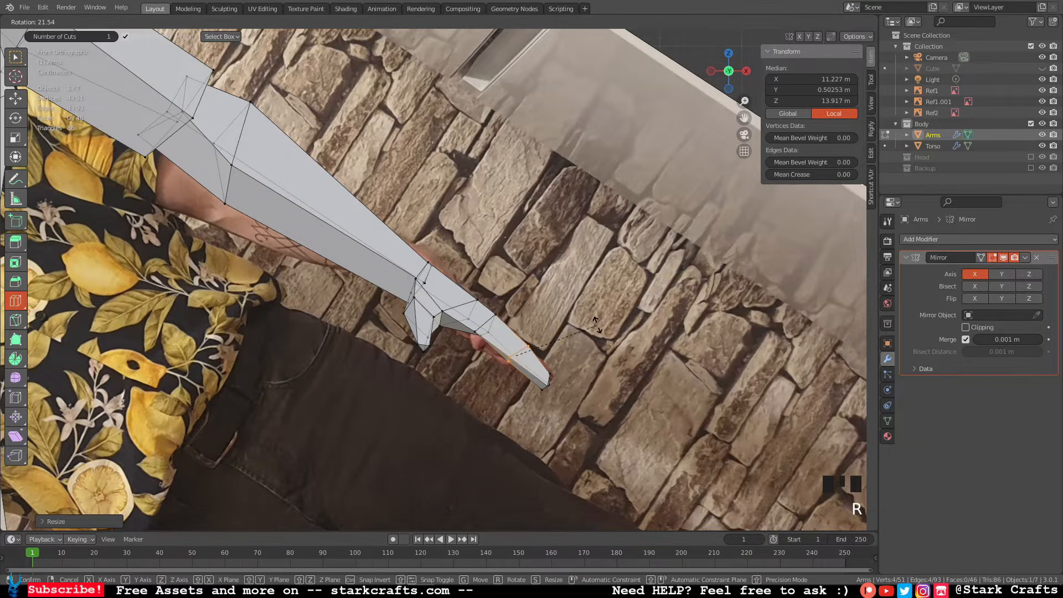
left_click(597, 325)
Move the inner vertex at the arm's shoulder end outward to about 2.52 m on X and forward to about 0.42 m on Y.
middle_click_drag(597, 325, 510, 330)
scroll(510, 330, "up", 13)
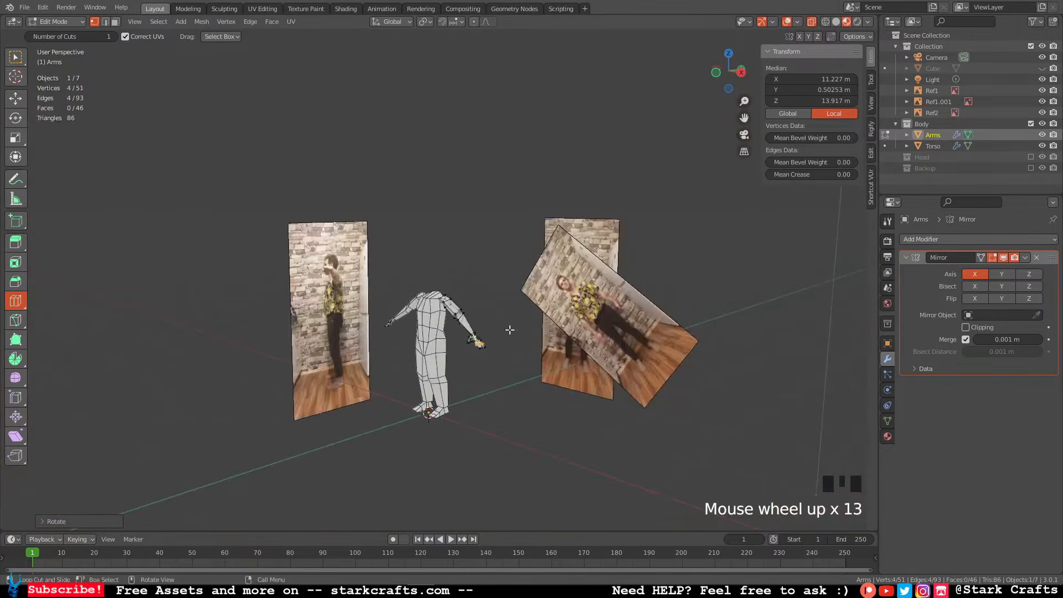
scroll(510, 330, "down", 9)
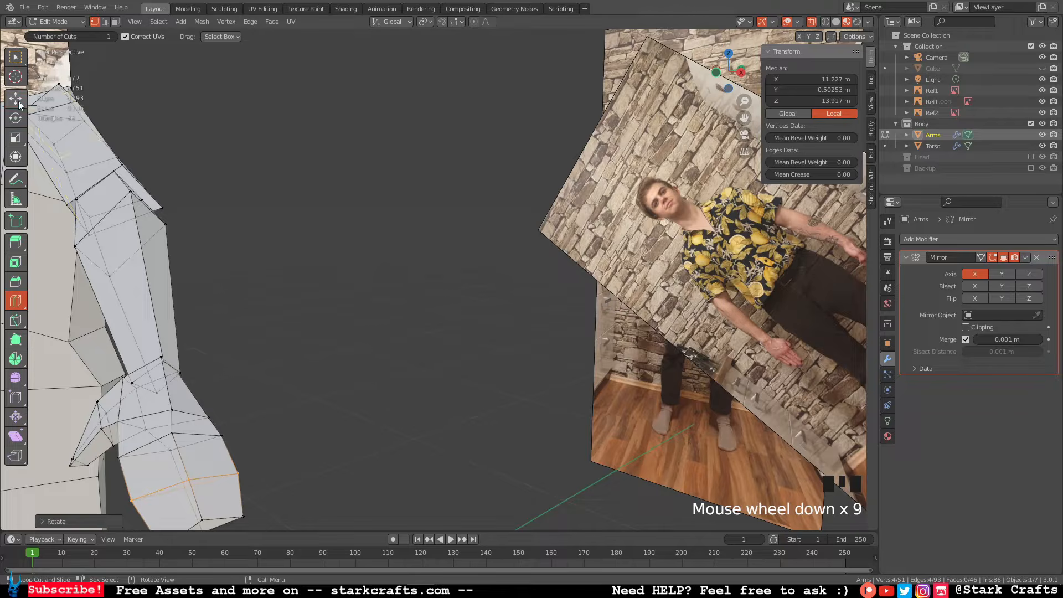
left_click(16, 99)
middle_click_drag(209, 164, 435, 232)
left_click(370, 179)
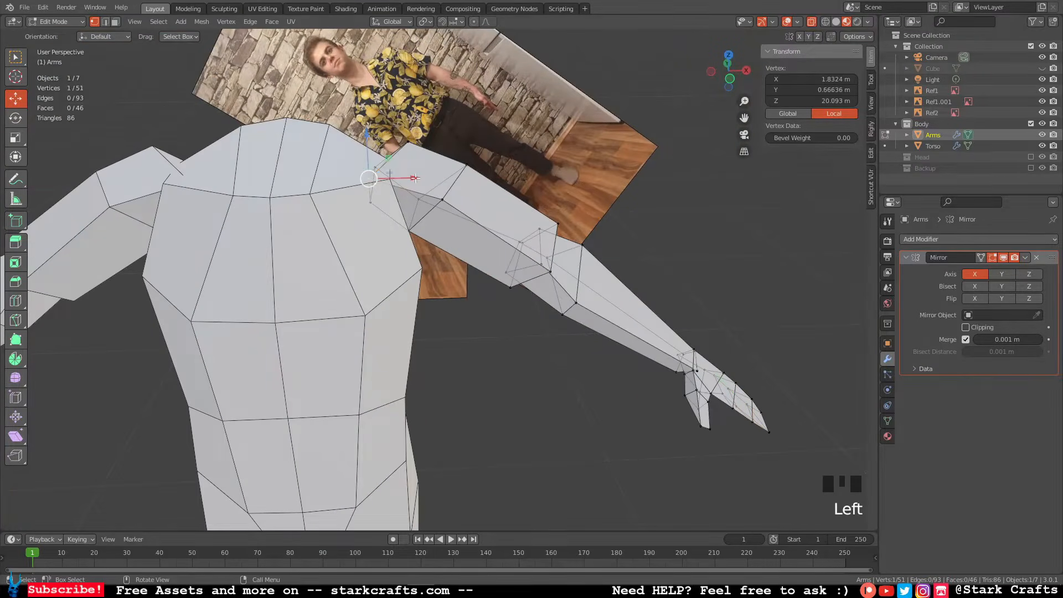
left_click_drag(415, 178, 455, 178)
mouse_move(455, 178)
middle_mouse_down()
mouse_move(359, 176)
mouse_move(399, 203)
mouse_move(448, 175)
middle_mouse_up()
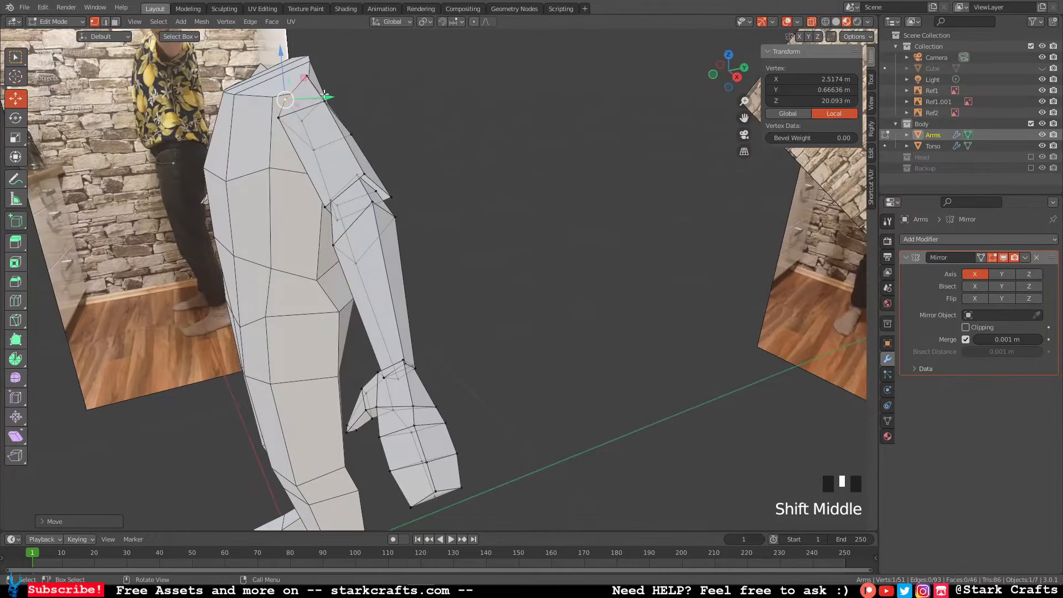
left_click_drag(324, 96, 313, 94)
middle_click_drag(313, 94, 530, 187)
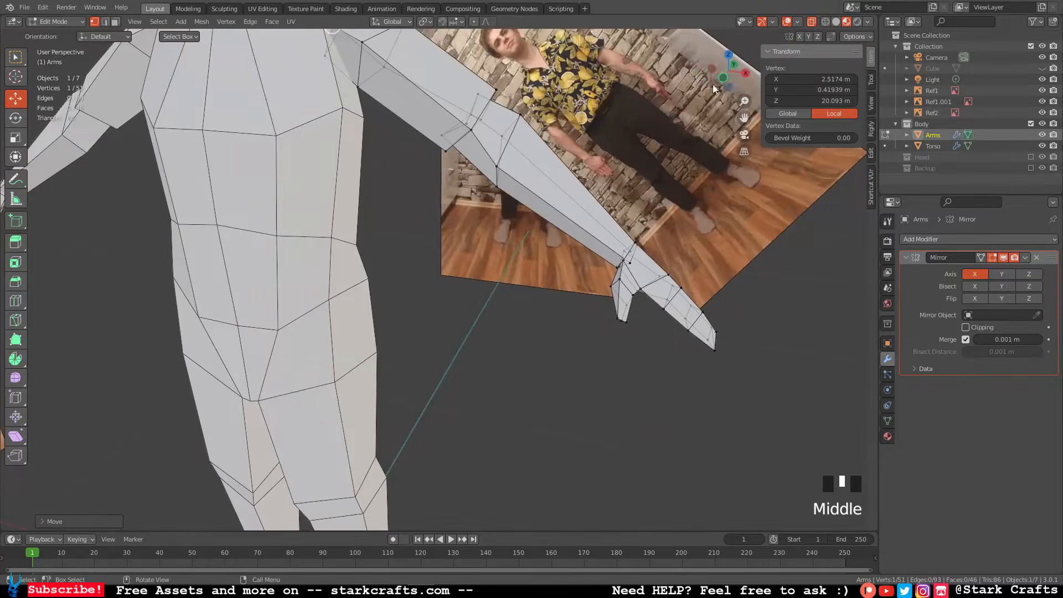
Turn off X-ray display and return the arms object to Object Mode.
left_click(724, 79)
left_click(812, 22)
middle_click_drag(716, 223, 654, 217)
key("Tab")
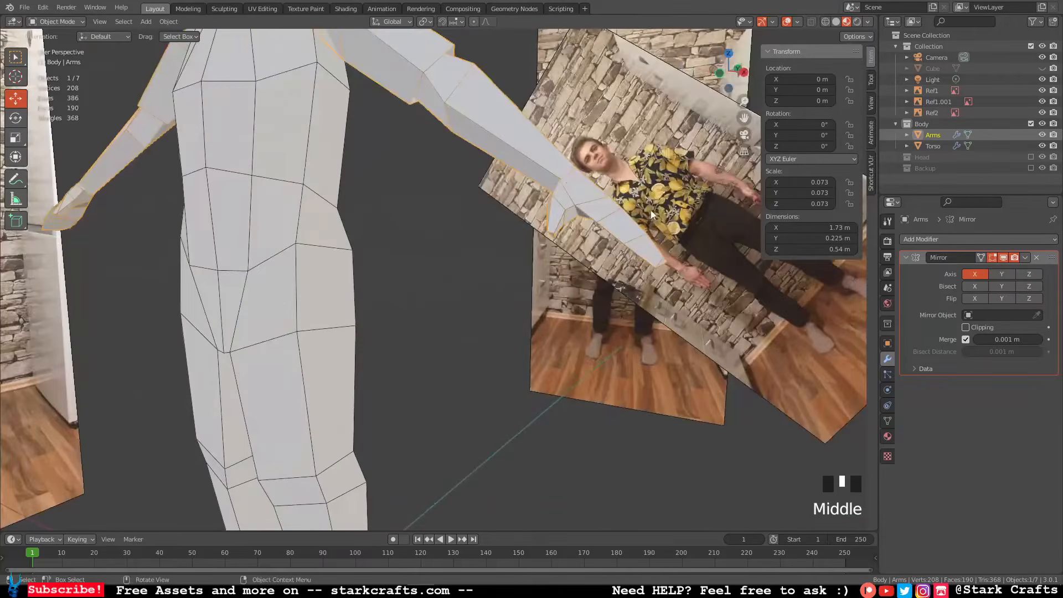
In front view, select the four vertices of the new finger loop through the mesh and move them to about 11.19 m on X and 14.01 m on Z.
left_click(720, 74)
middle_click_drag(680, 172, 567, 188, "shift")
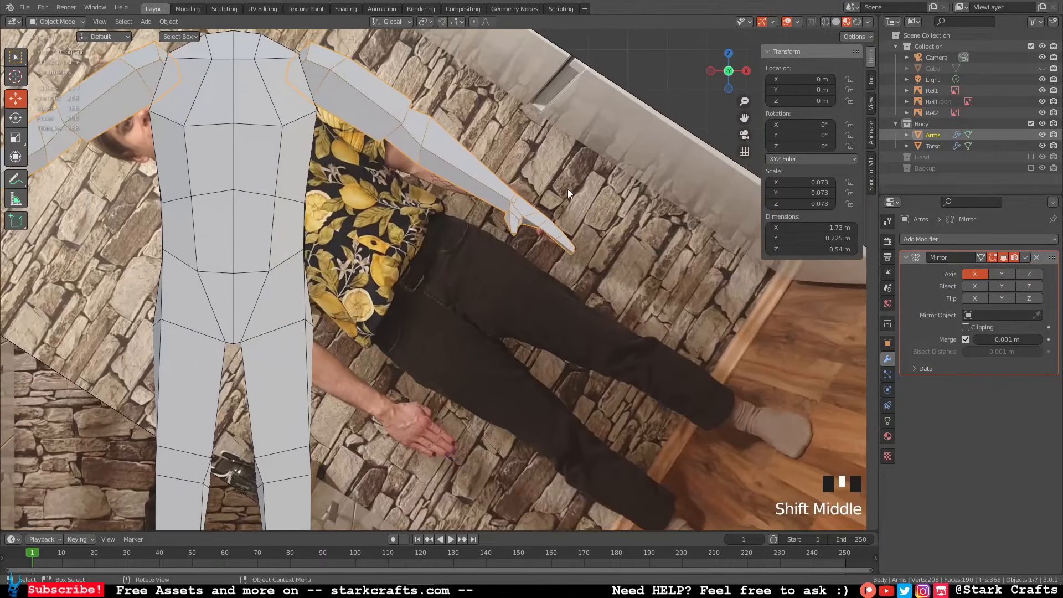
scroll(568, 189, "up", 3)
scroll(570, 189, "down", 8)
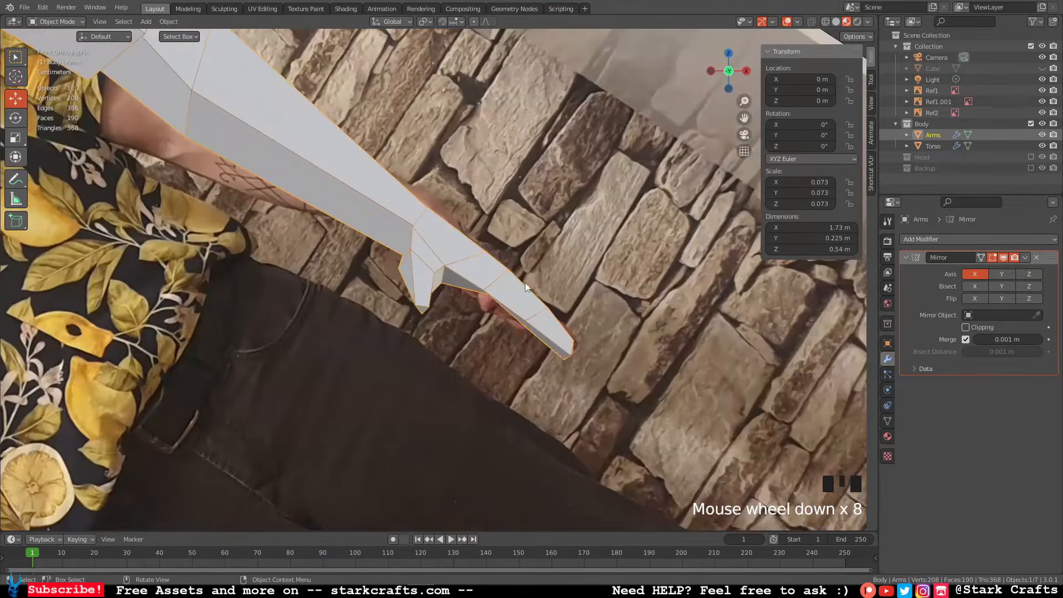
key("Tab")
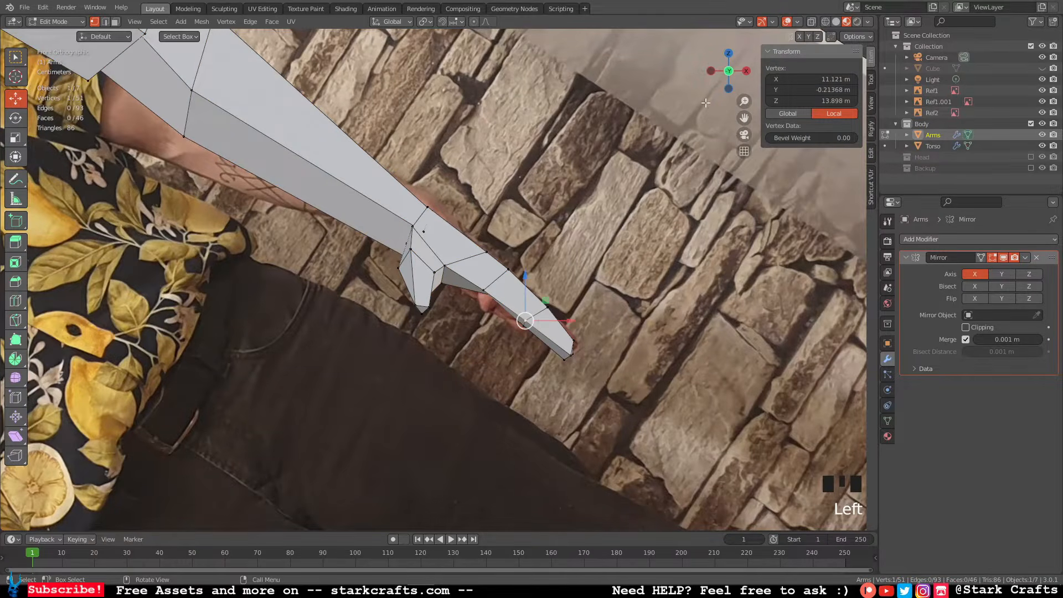
left_click(810, 22)
left_click(536, 316, "shift")
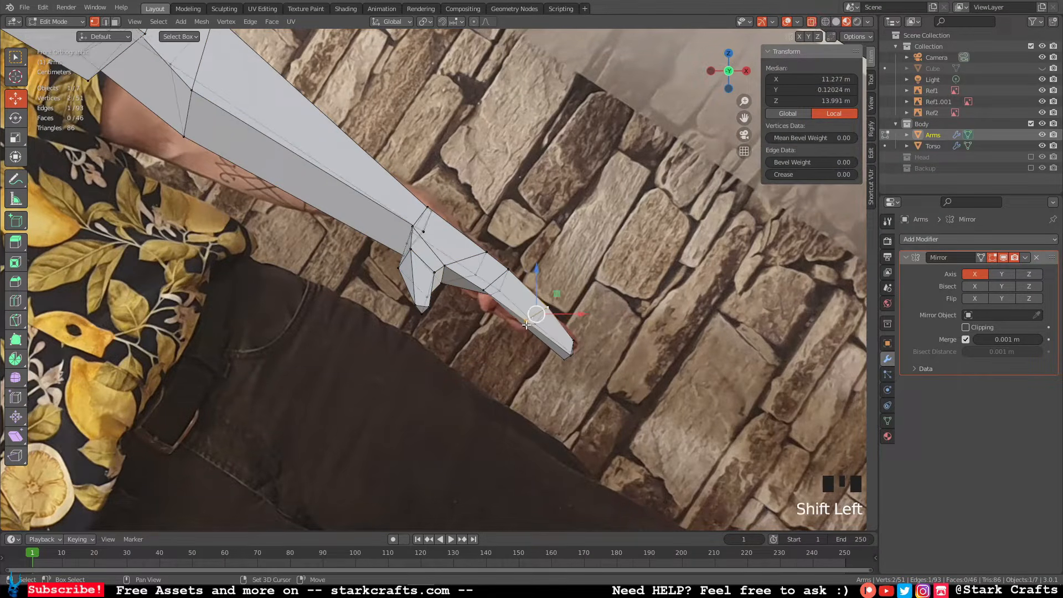
left_click(534, 317, "shift")
left_click(533, 320, "shift")
left_click_drag(535, 324, 532, 314)
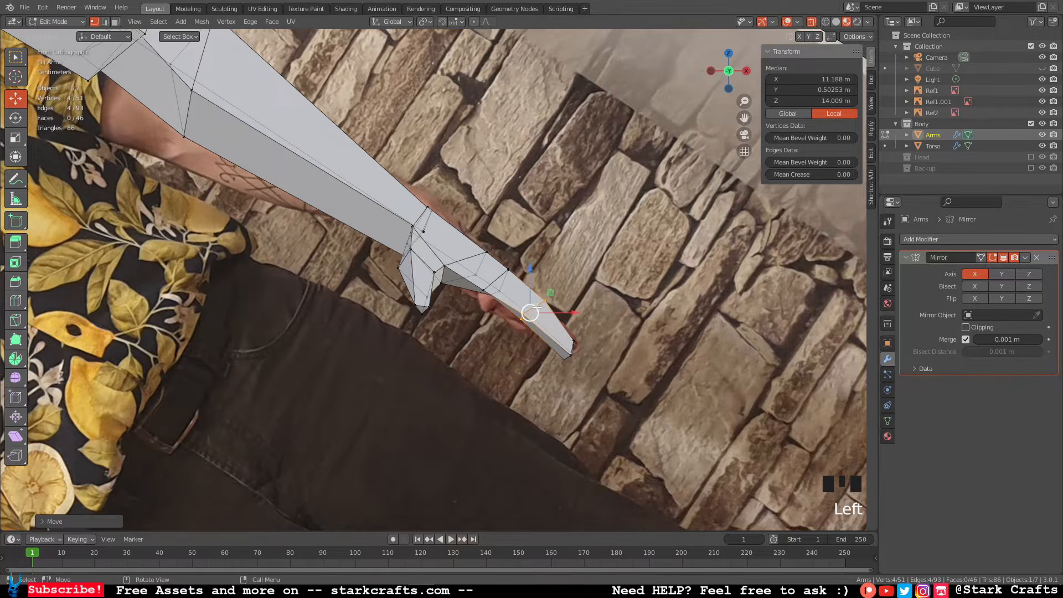
Try moving the vertex on the back of the fingers to about 10.97 m on X and 14.68 m on Z, then undo that move.
left_click(510, 268)
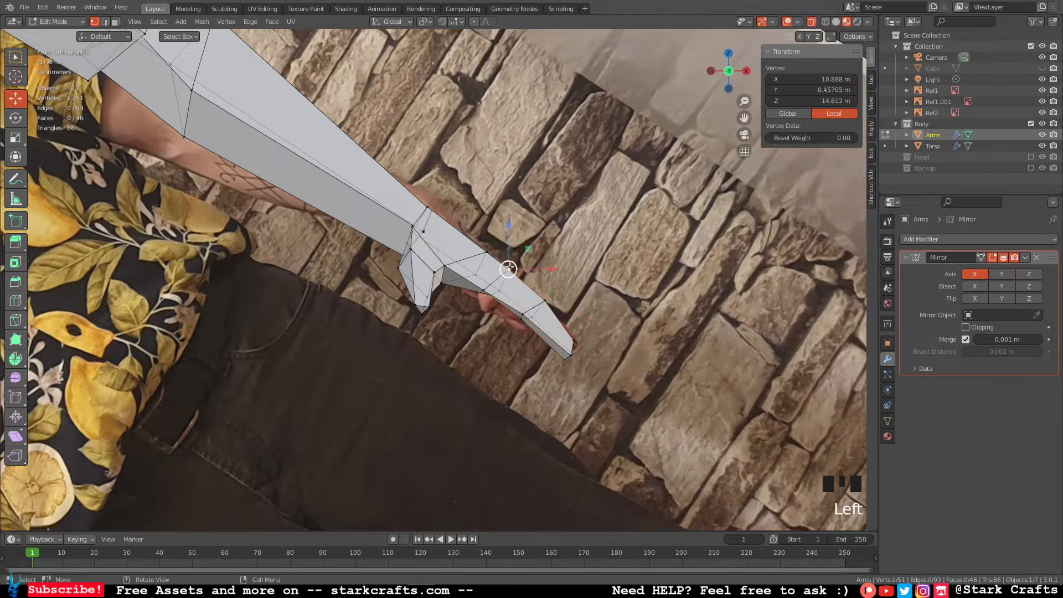
left_click(495, 251)
left_click_drag(494, 251, 517, 260)
left_click(510, 268)
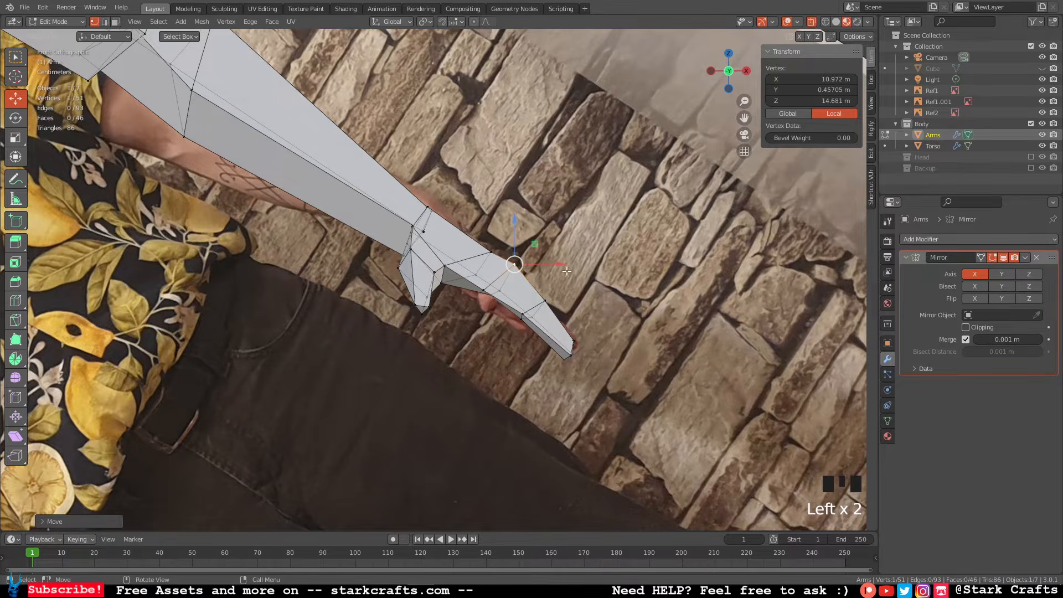
middle_click_drag(567, 271, 650, 234)
scroll(468, 280, "up", 3)
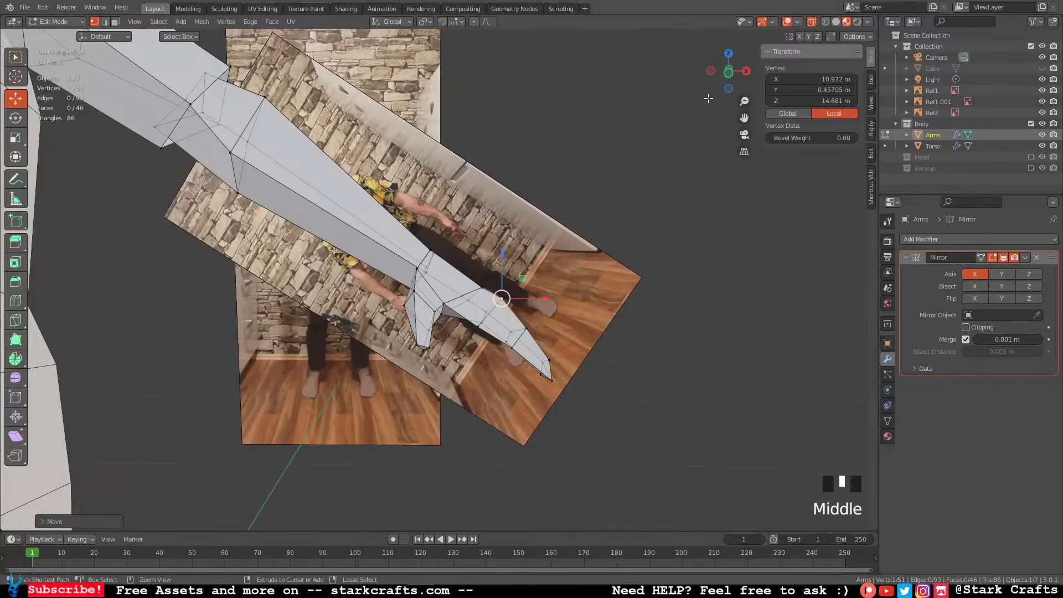
key("ctrl+z")
In front view, nudge the back-of-hand vertices outward and move the finger loop's upper vertex to about 11.39 m on X and 14.25 m on Z.
left_click(728, 75)
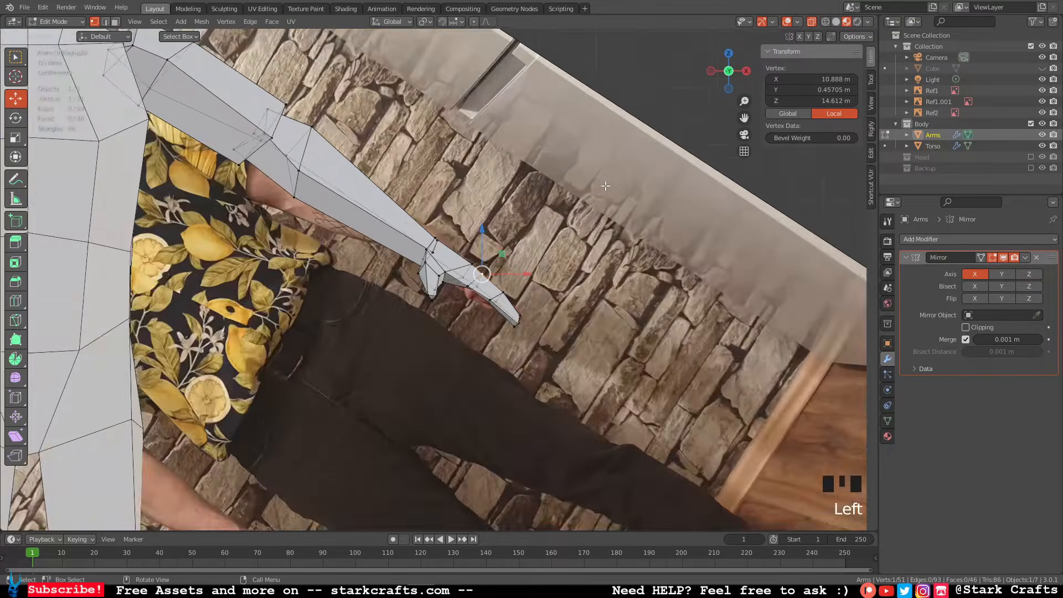
scroll(348, 314, "up", 4)
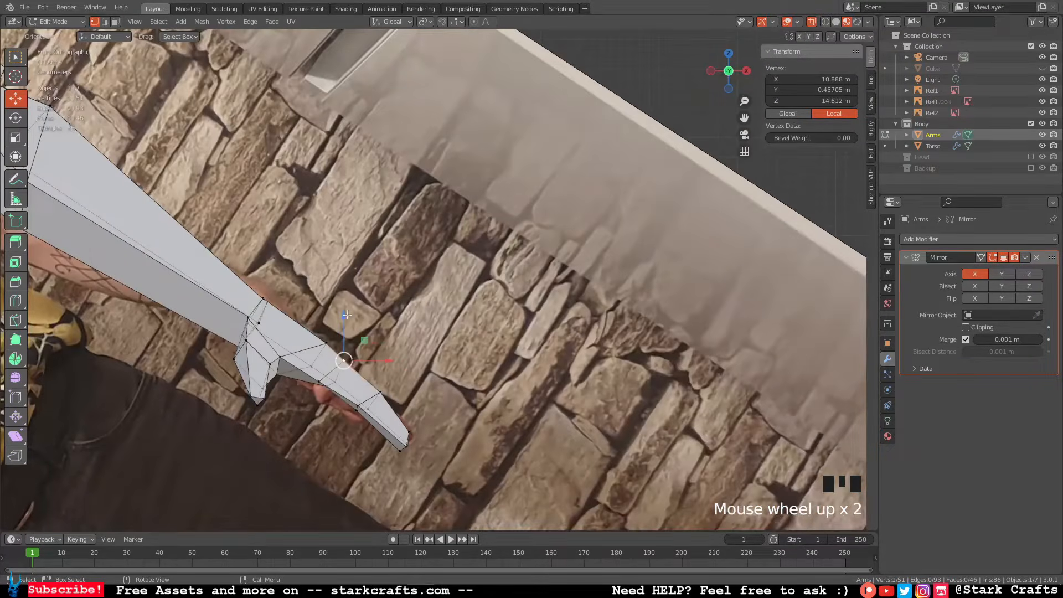
left_click(321, 352)
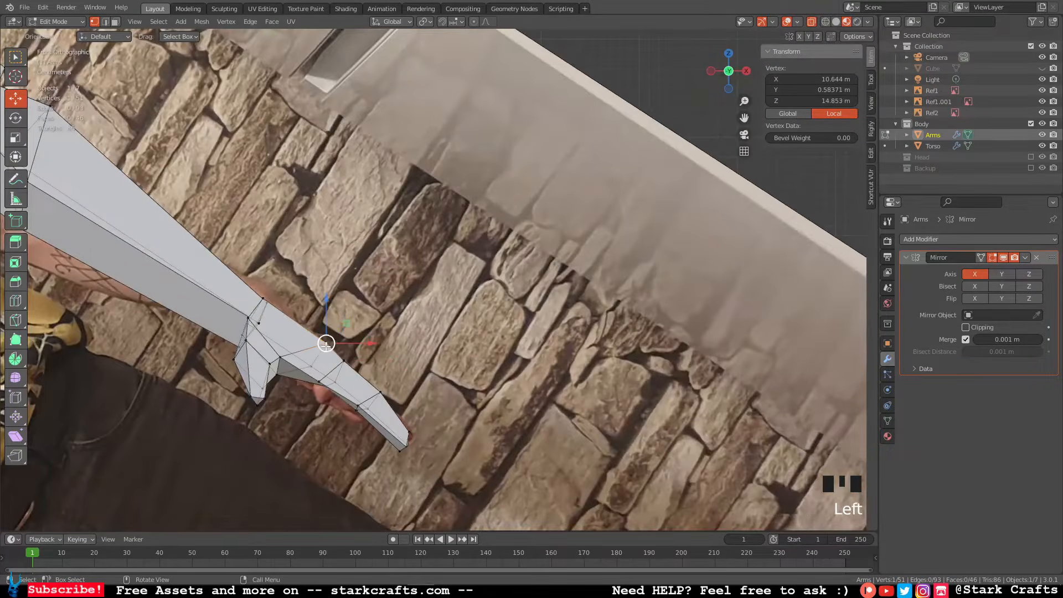
left_click_drag(320, 352, 342, 357)
left_click(344, 360)
left_click(382, 392)
left_click_drag(382, 391, 382, 387)
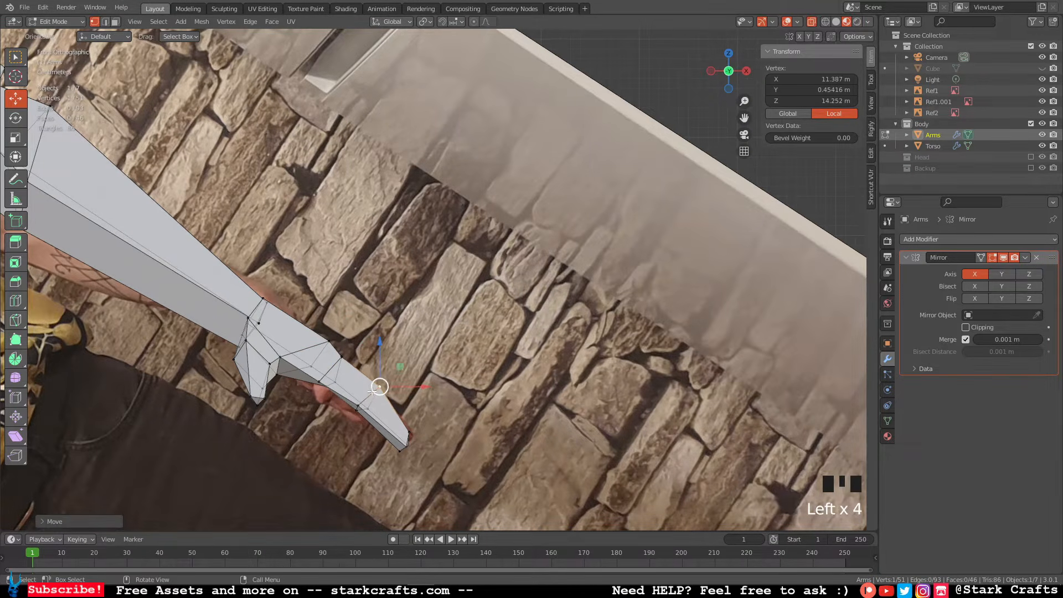
Adjust the fingertip vertices in front view so the end of the hand follows its curve.
left_click(404, 440)
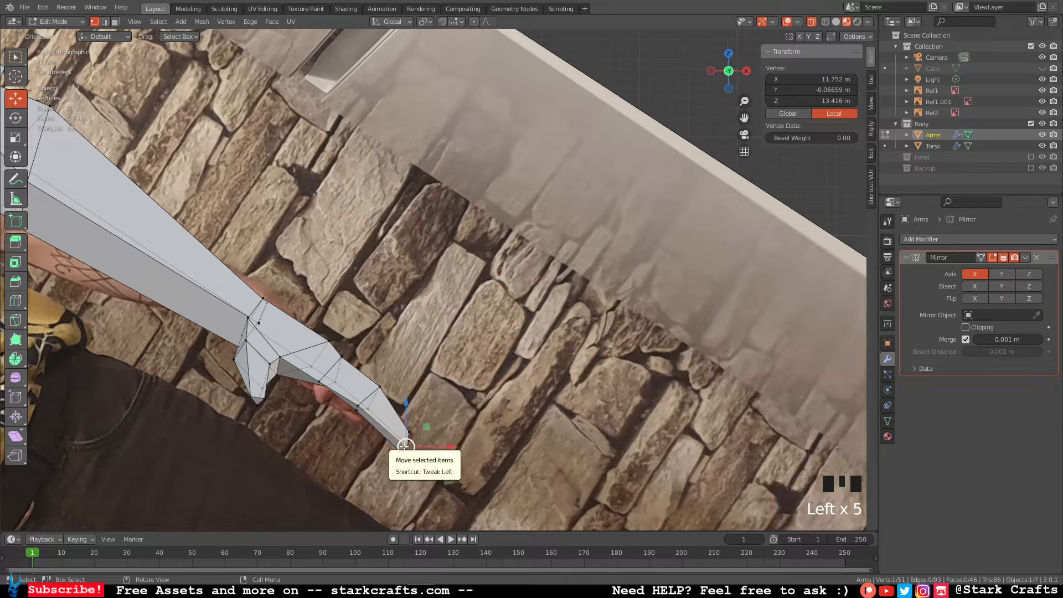
left_click_drag(405, 441, 396, 448)
left_click(410, 433)
left_click(399, 446)
Shift the middle vertex on the back of the hand along Y to about 0.53 m.
middle_click_drag(487, 364, 515, 355)
left_click(273, 311)
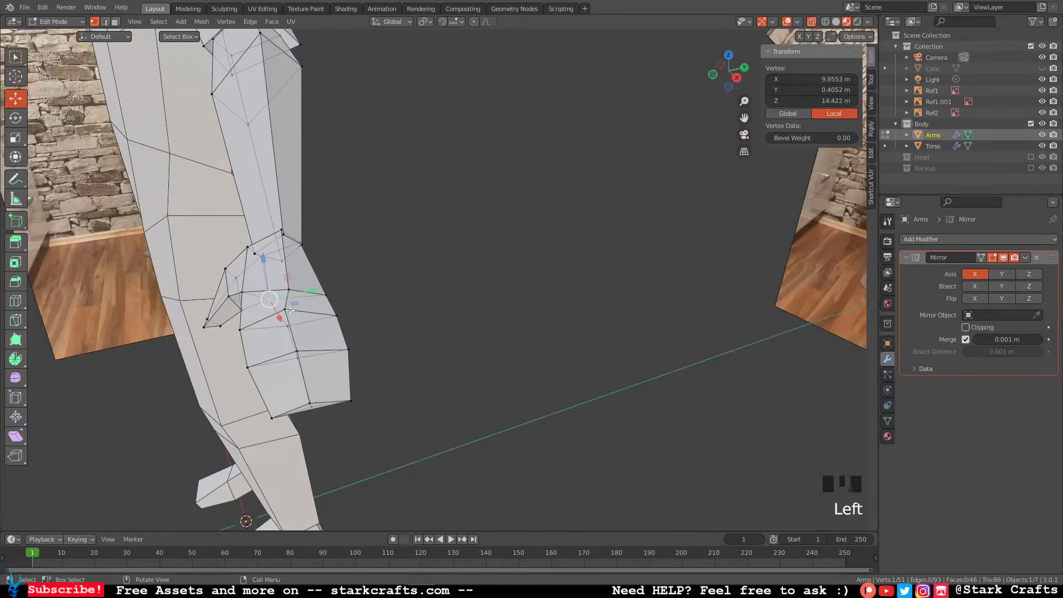
left_click(289, 311)
left_click_drag(334, 301, 339, 300)
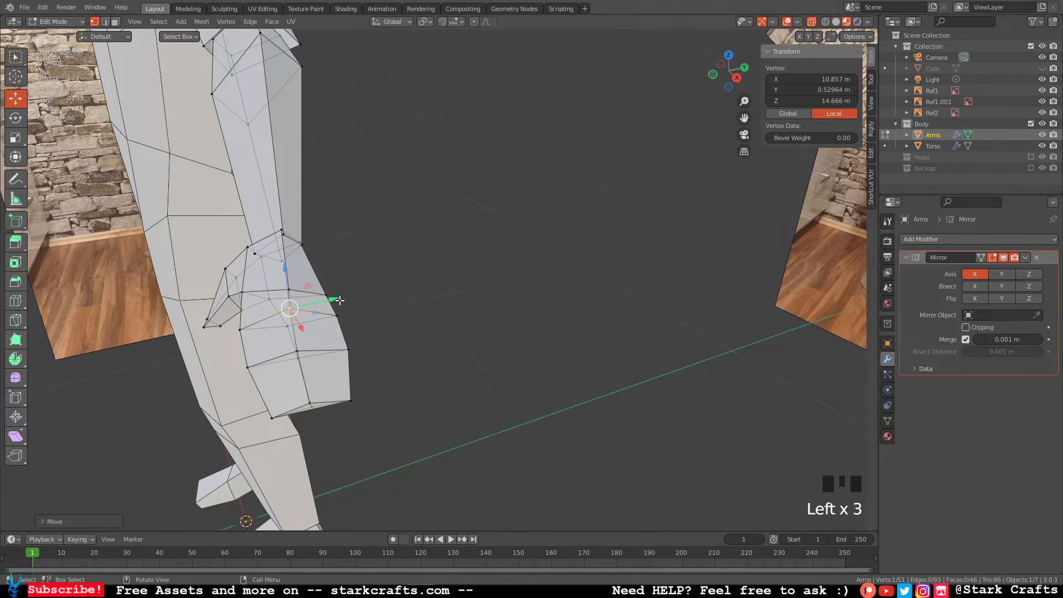
In top view, select the thumb tip's vertices and move them to about -0.64 m on Y and 9.82 m on X.
middle_click_drag(340, 300, 487, 228)
left_click(399, 252)
scroll(443, 252, "up", 6)
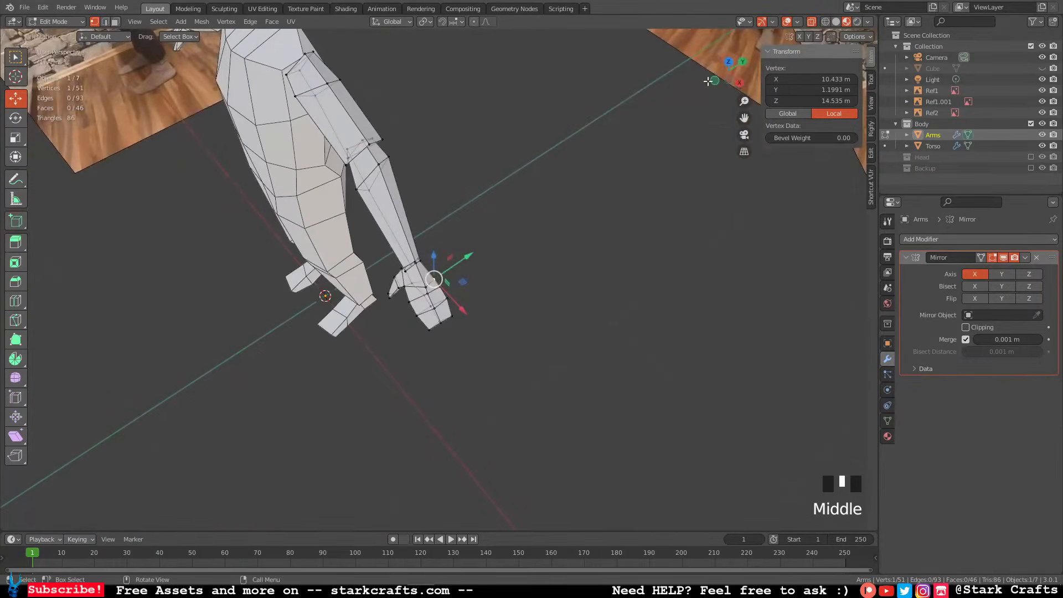
left_click(735, 66)
scroll(484, 299, "down", 5)
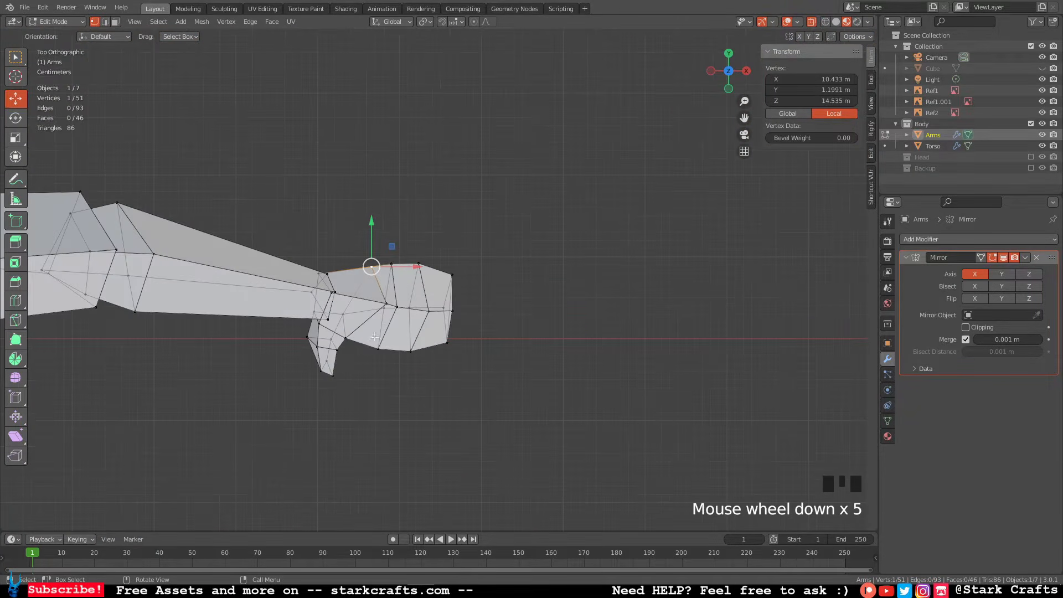
left_click_drag(360, 403, 330, 368)
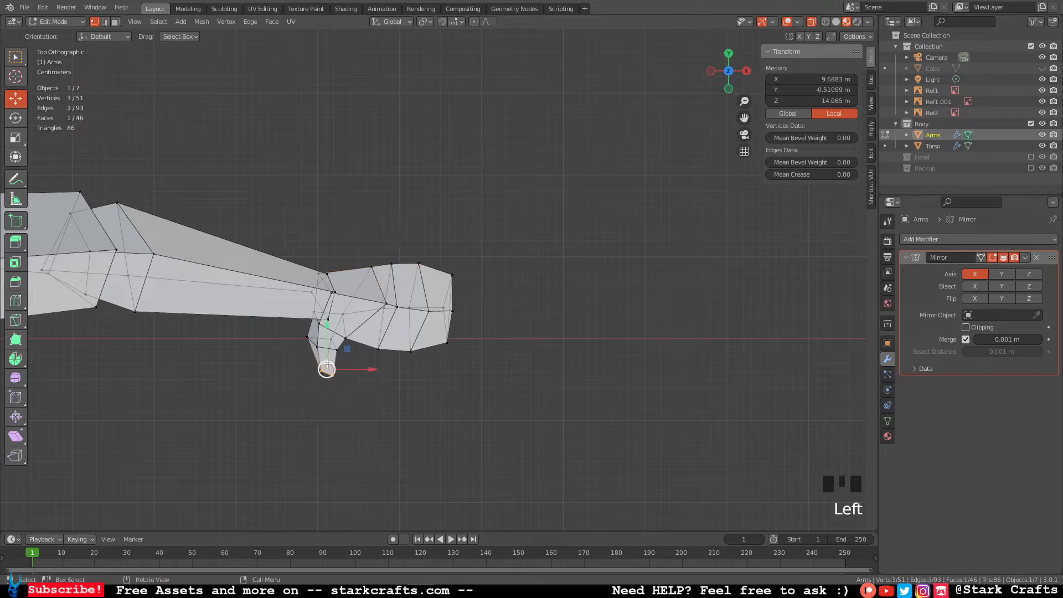
left_click_drag(328, 325, 327, 333)
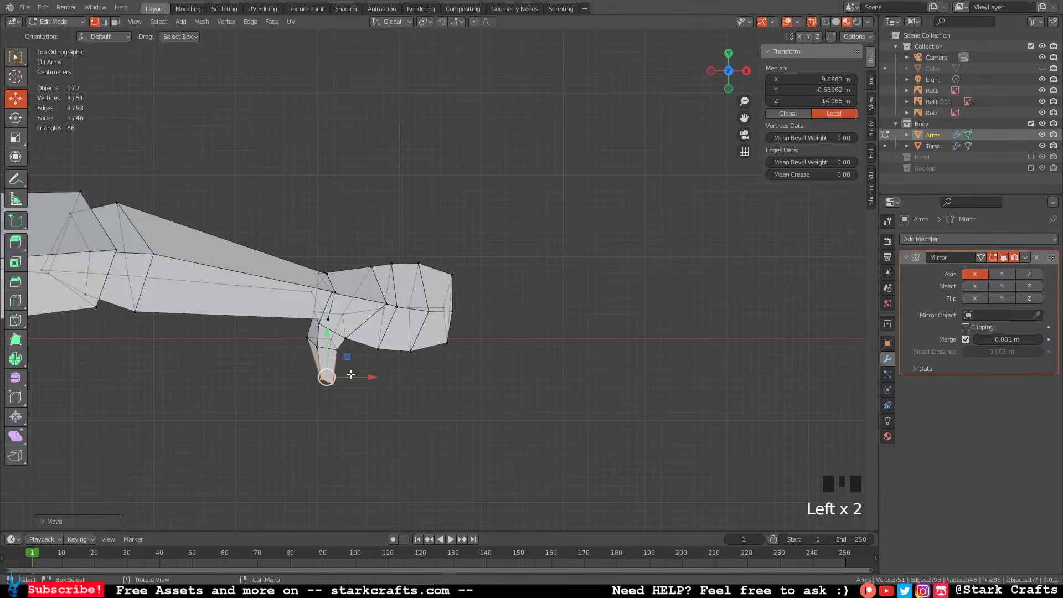
left_click_drag(372, 378, 384, 374)
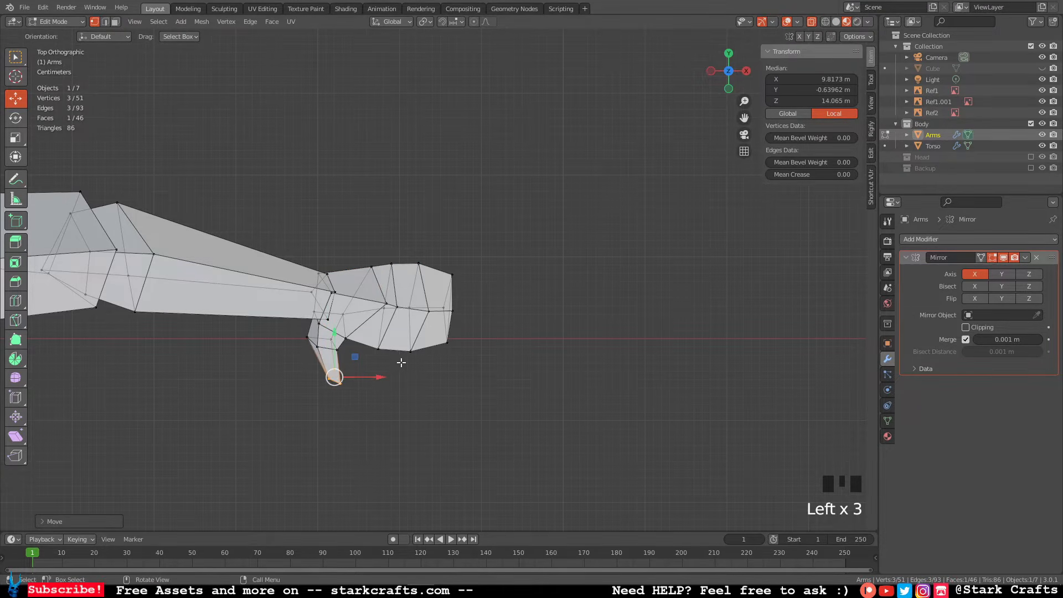
In top view, adjust the vertices along the hand's outer edge and fingertips to refine the outline, then clear the selection.
middle_click_drag(402, 362, 381, 249)
left_click(379, 242)
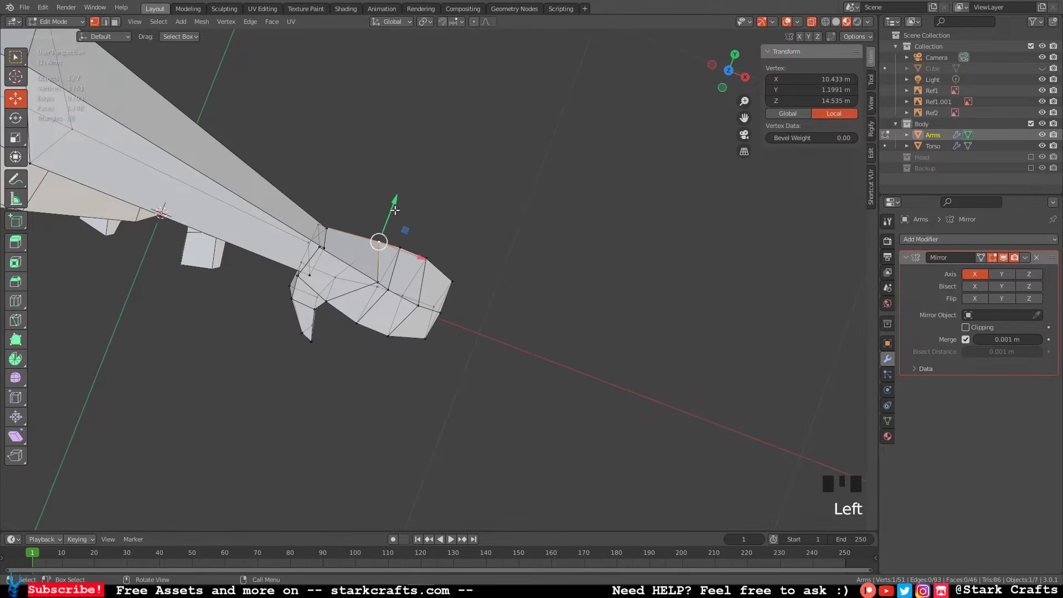
left_click(729, 71)
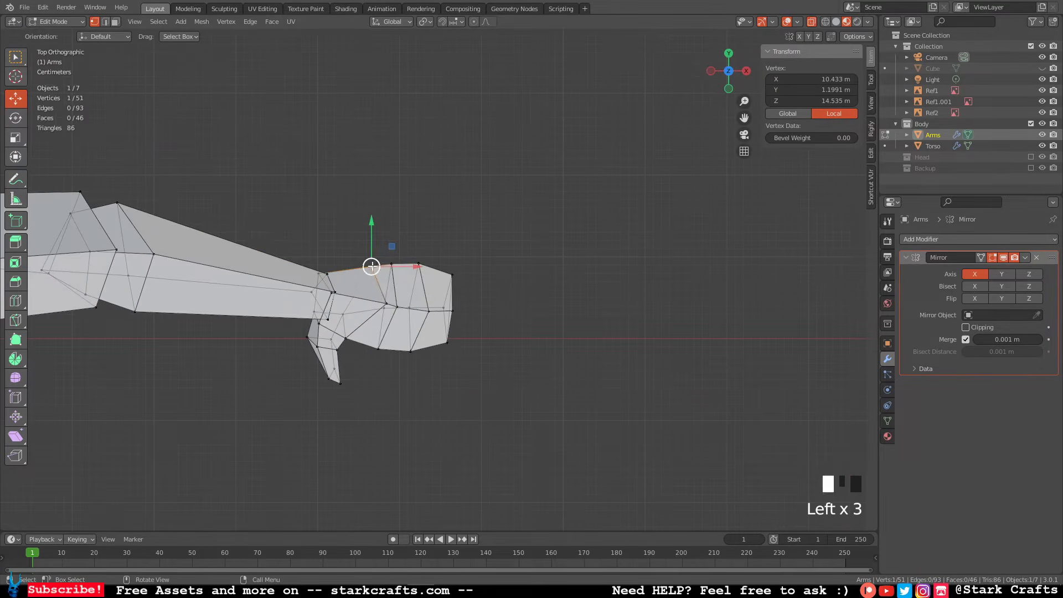
left_click_drag(372, 267, 367, 266)
left_click(453, 277)
left_click_drag(453, 277, 477, 357)
left_click(421, 265)
left_click(452, 277)
left_click(455, 316)
left_click(444, 309, "shift")
left_click(477, 356)
Return the arms to Object Mode and examine the hand, thumb and arm shape from several angles.
middle_click_drag(477, 356, 460, 285)
scroll(477, 248, "up", 3)
scroll(477, 249, "down", 4)
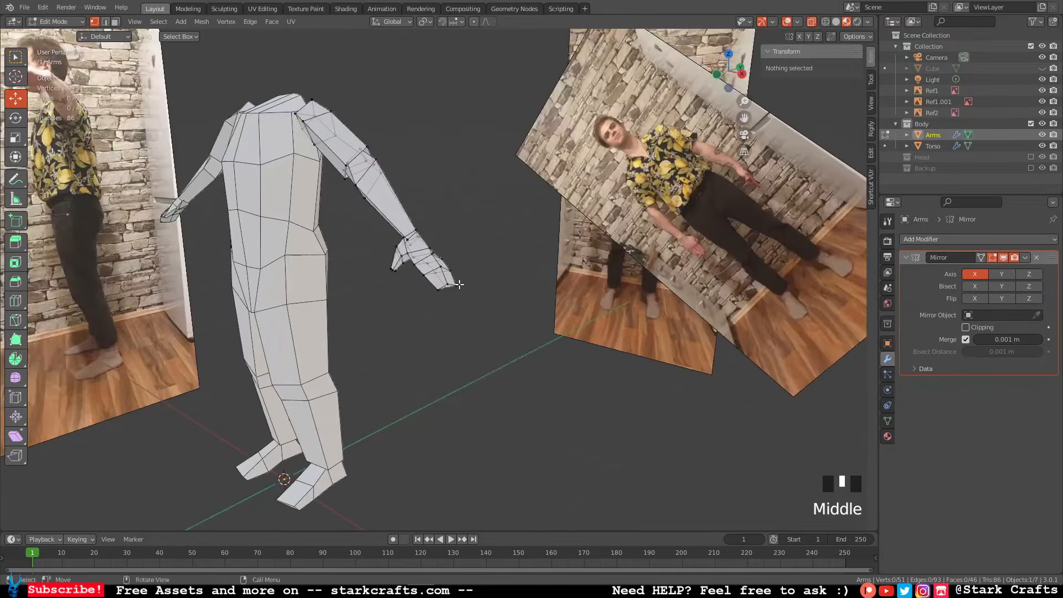
mouse_move(523, 276)
middle_mouse_down()
mouse_move(477, 285)
mouse_move(510, 294)
mouse_move(532, 277)
middle_mouse_up()
scroll(532, 277, "up", 6)
scroll(547, 261, "down", 4)
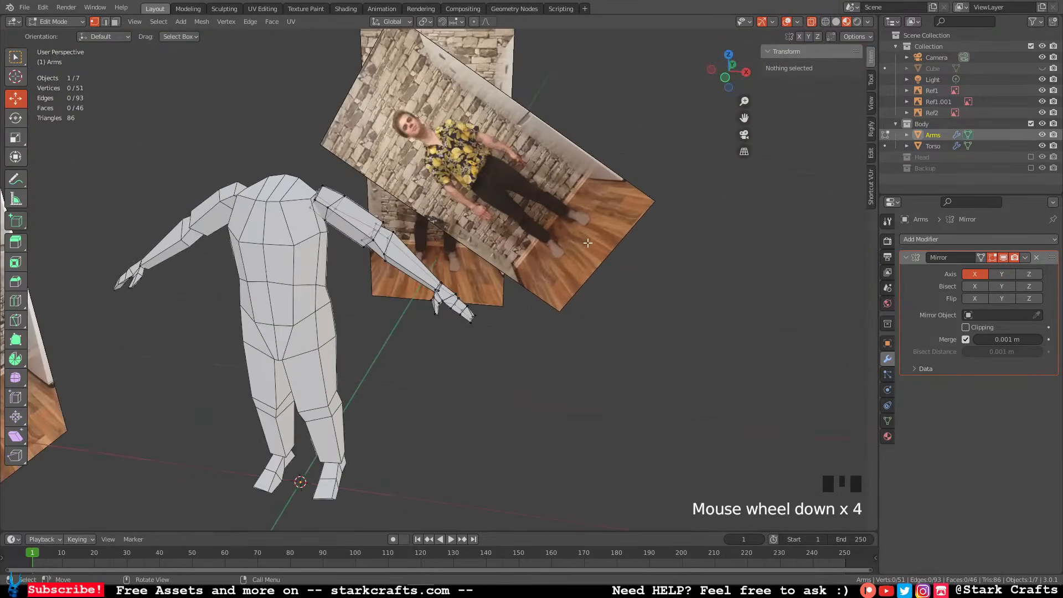
key("Tab")
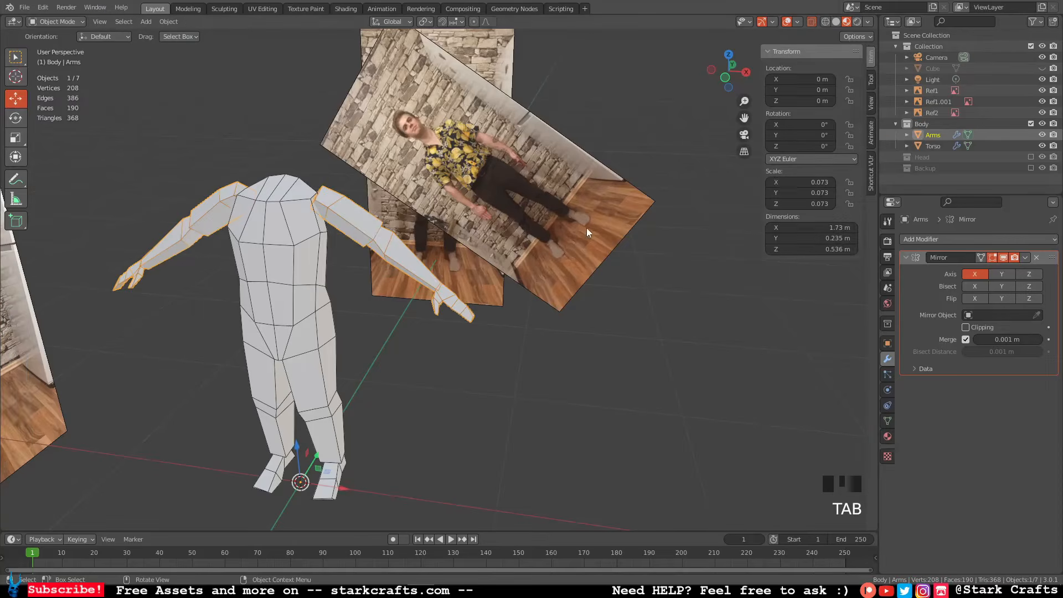
middle_click_drag(587, 228, 599, 195)
scroll(577, 209, "up", 5)
scroll(556, 221, "down", 8)
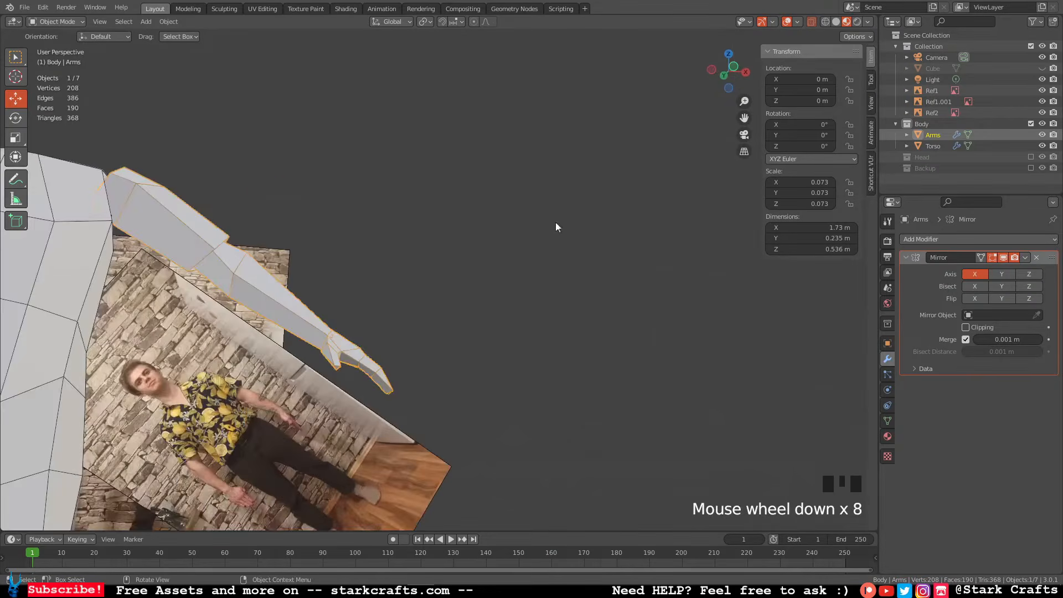
middle_click_drag(557, 222, 409, 308)
scroll(410, 311, "up", 3)
scroll(410, 311, "down", 6)
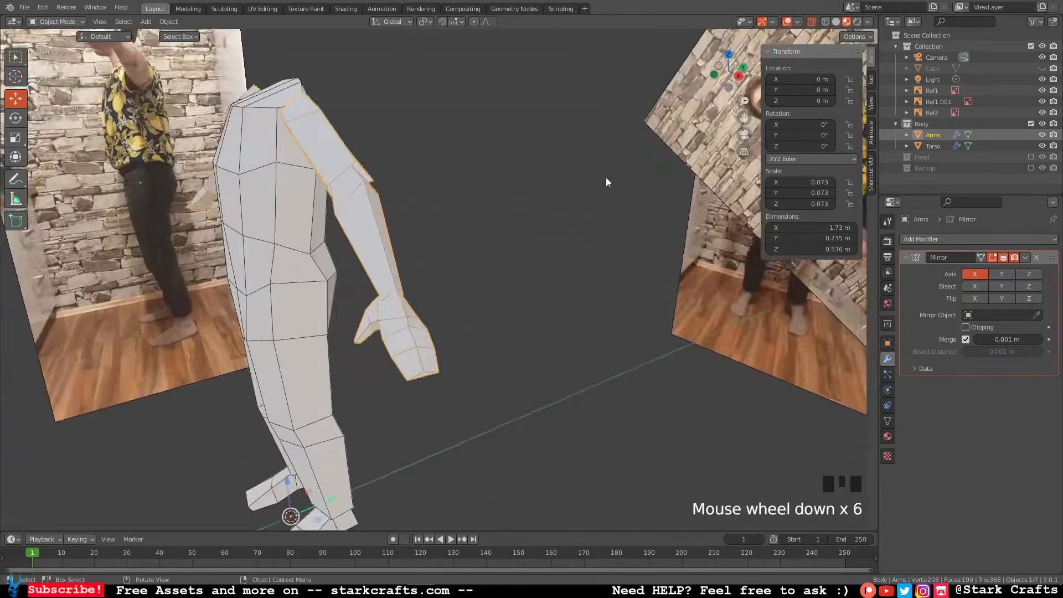
left_click(720, 64)
middle_click_drag(431, 269, 584, 122)
scroll(532, 242, "up", 2)
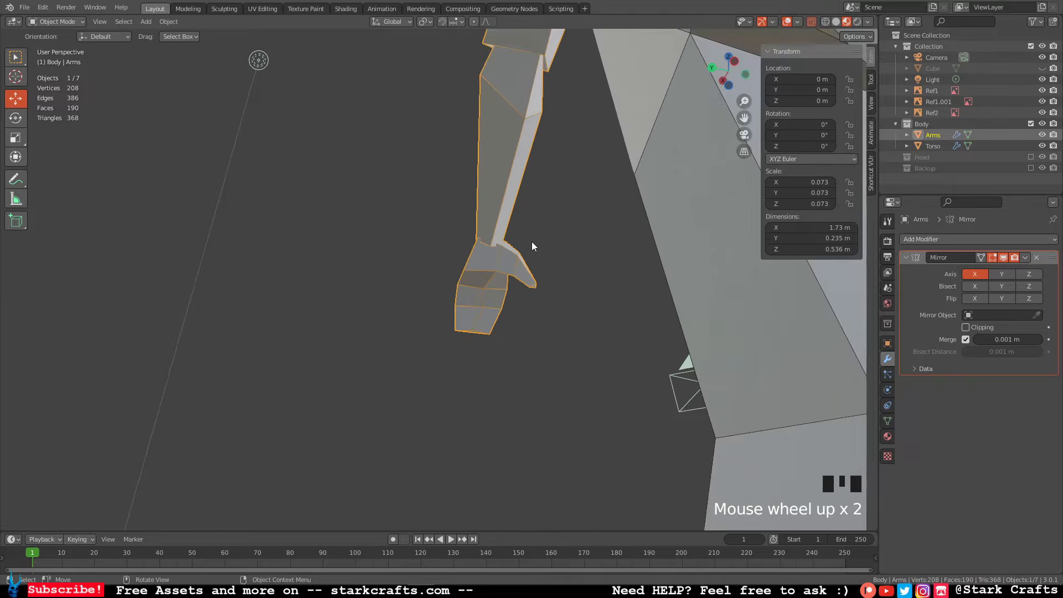
scroll(491, 277, "down", 4)
middle_click_drag(491, 278, 766, 275, "shift")
middle_click_drag(488, 343, 666, 108, "shift")
In front view, rotate the whole arm mesh downward, move it against the shoulders so the arms hang beside the torso, and return to Object Mode.
left_click(729, 76)
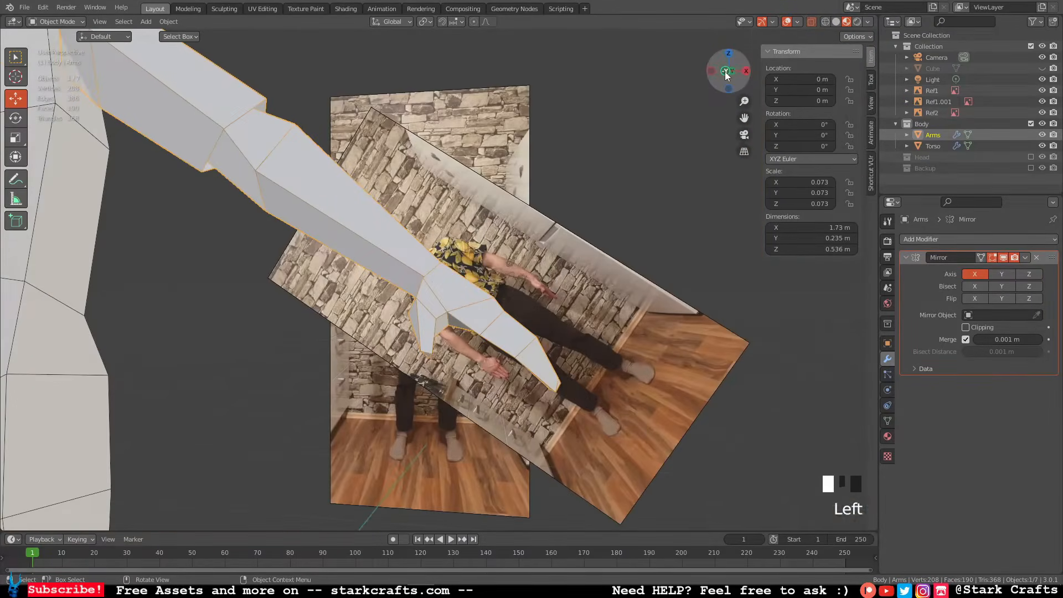
scroll(397, 247, "up", 6)
middle_click_drag(397, 246, 533, 272, "shift")
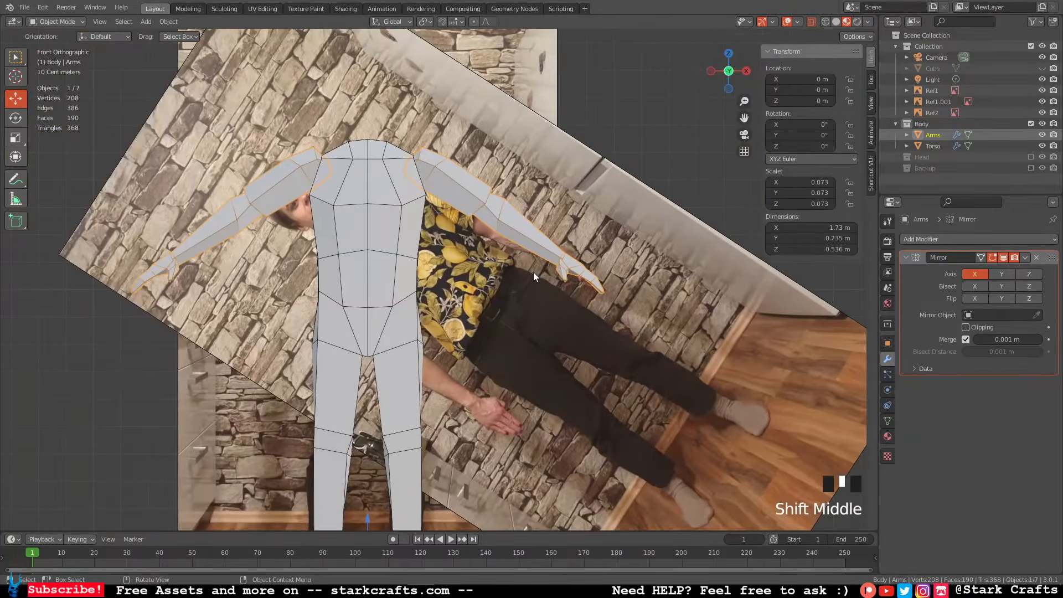
scroll(605, 228, "up", 2)
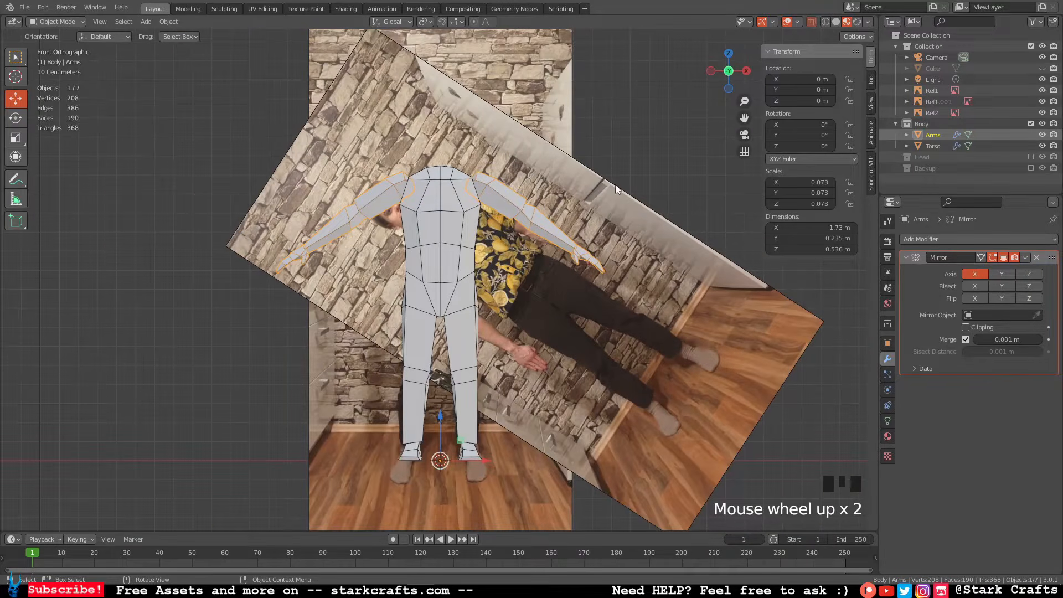
key("Tab")
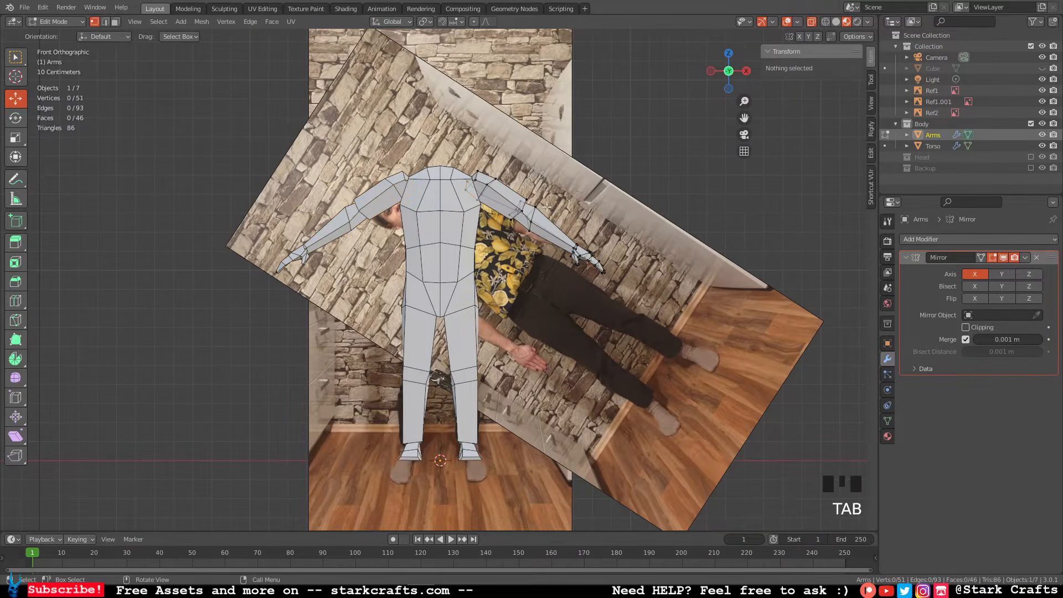
key("a")
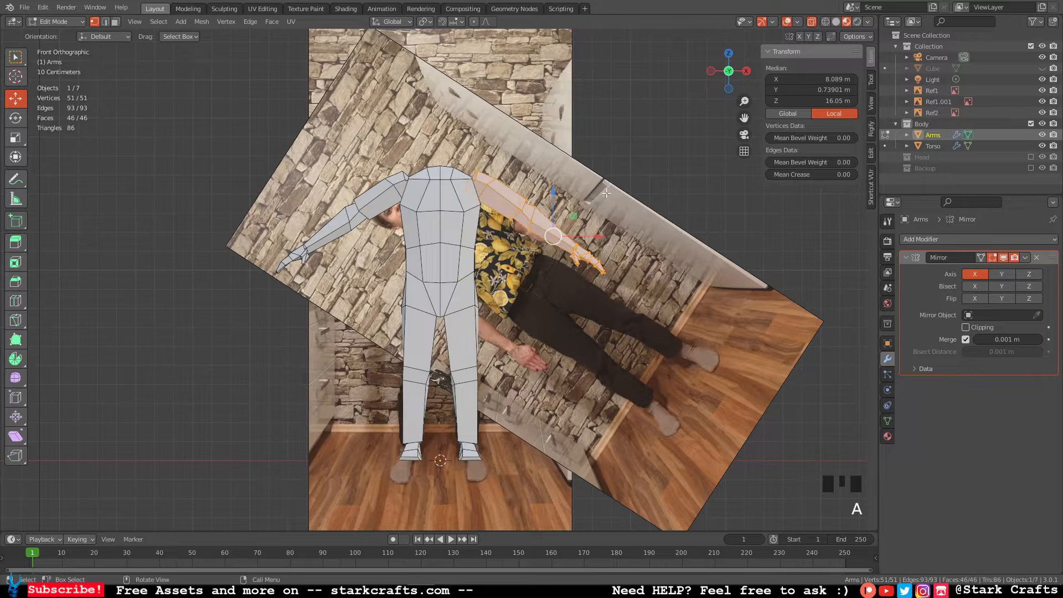
key("r")
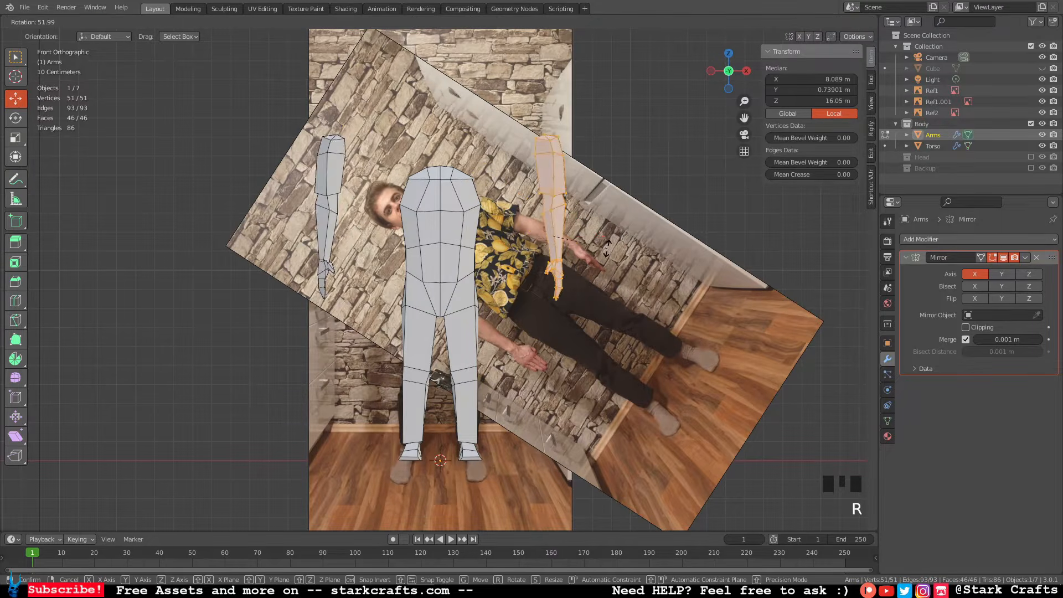
left_click(554, 242)
left_click_drag(540, 249, 490, 279)
key("Tab")
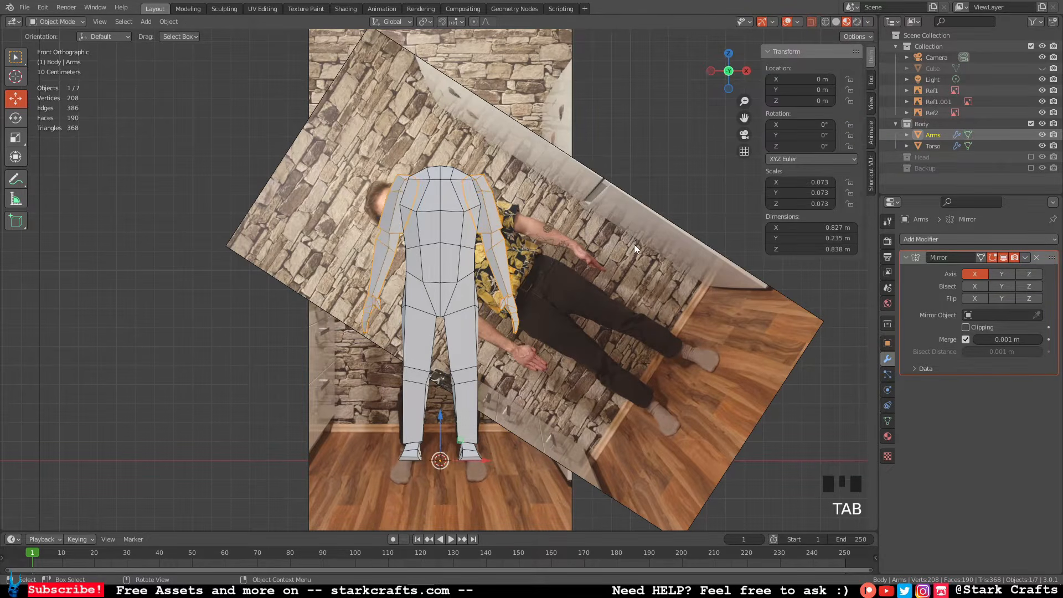
Hide the rotated reference image Ref1.001 in front view so only the upright front photo stands behind the body.
left_click(634, 245)
mouse_move(634, 244)
middle_mouse_down()
mouse_move(561, 271)
mouse_move(563, 285)
mouse_move(394, 256)
mouse_move(633, 262)
middle_mouse_up()
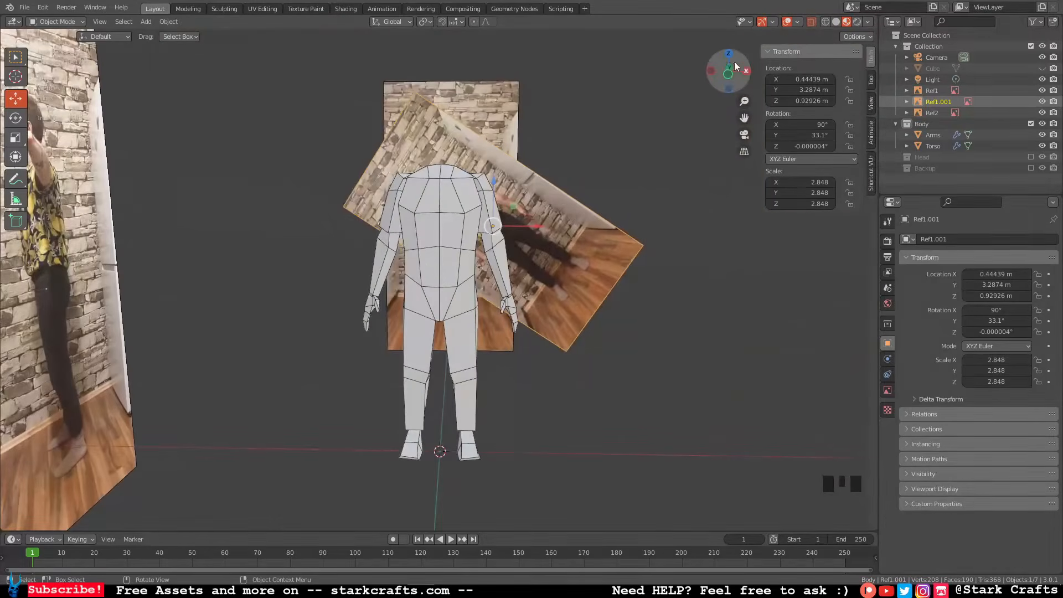
left_click(729, 79)
left_click(667, 282)
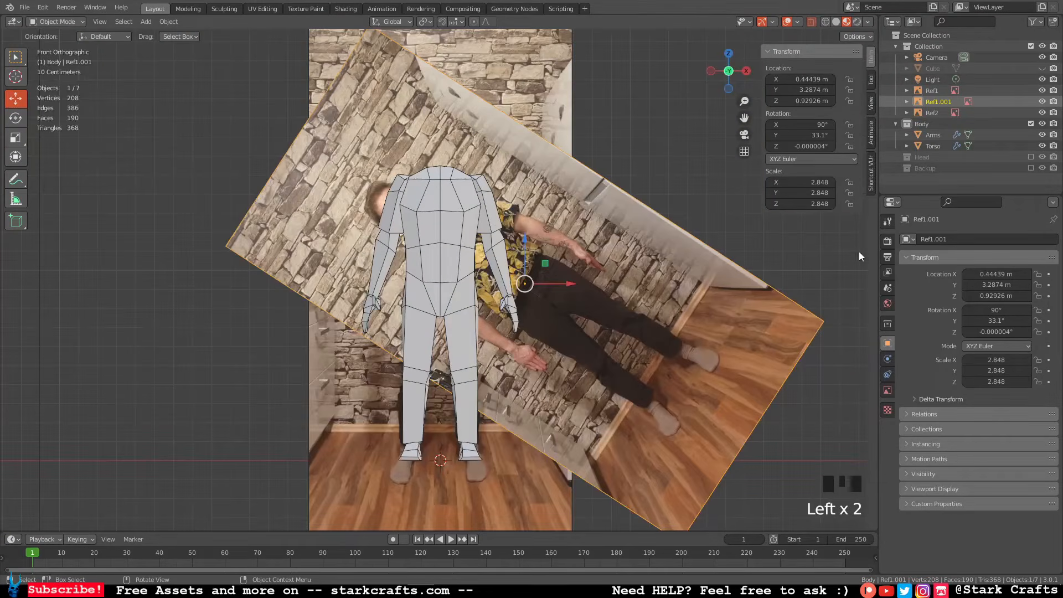
left_click(1043, 102)
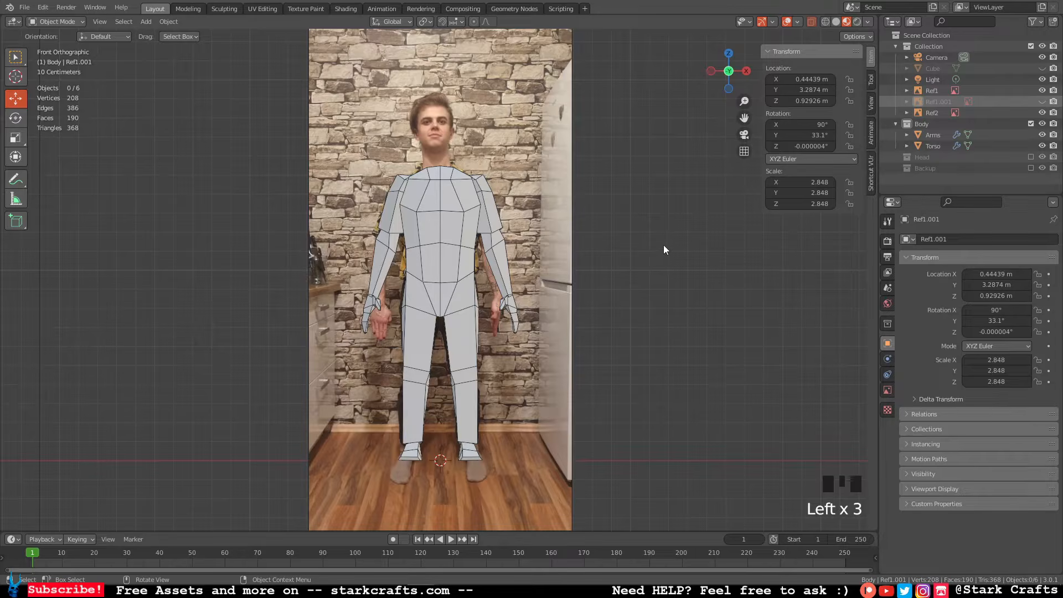
Duplicate the arms mesh, move the copy into the Backup collection, and save the file.
scroll(497, 321, "up", 1)
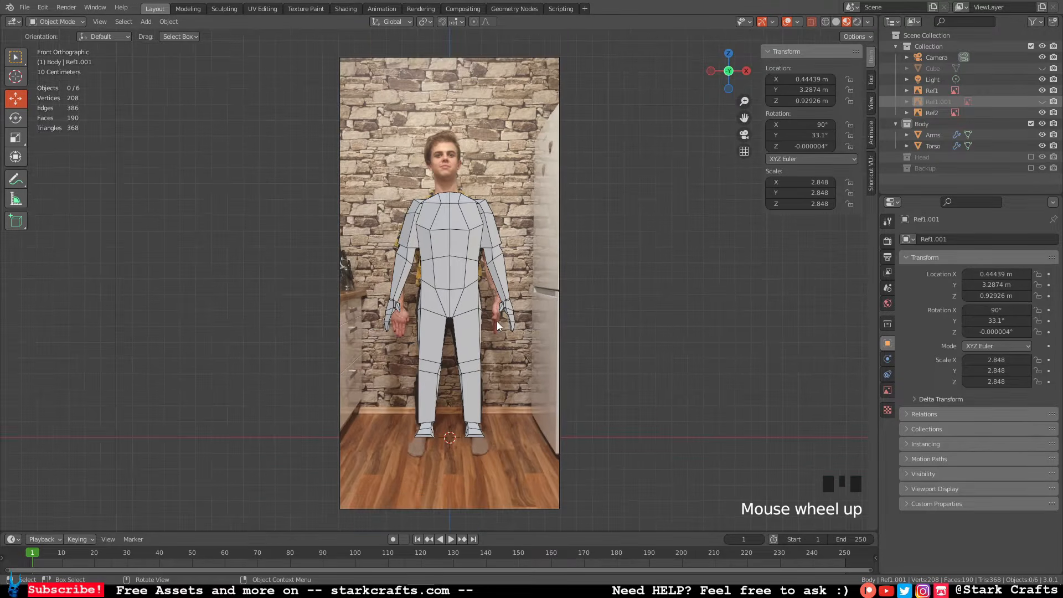
scroll(497, 321, "down", 2)
middle_click_drag(574, 318, 665, 310)
left_click(741, 83)
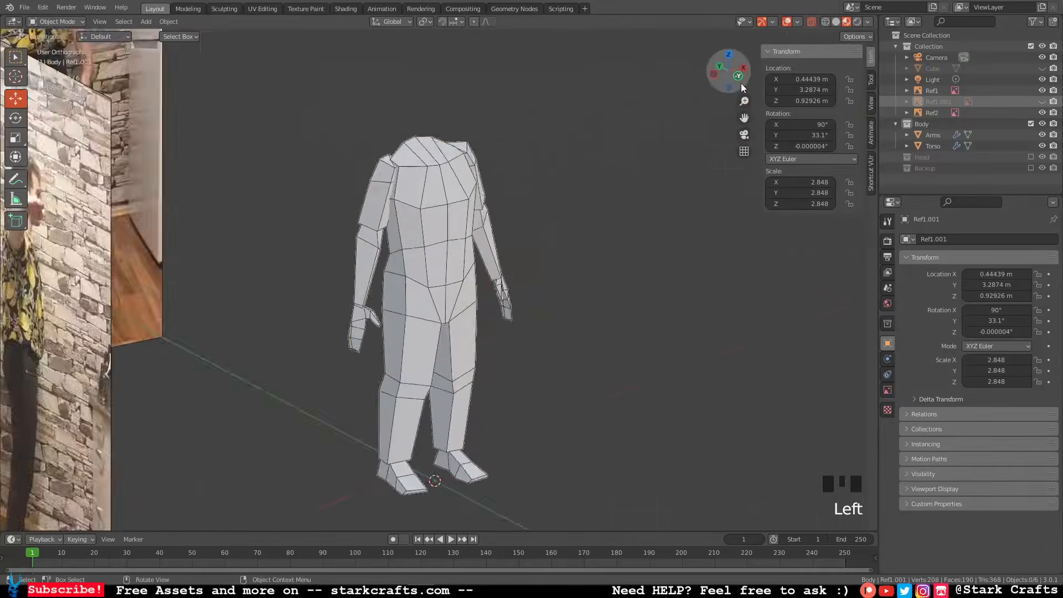
left_click(494, 244)
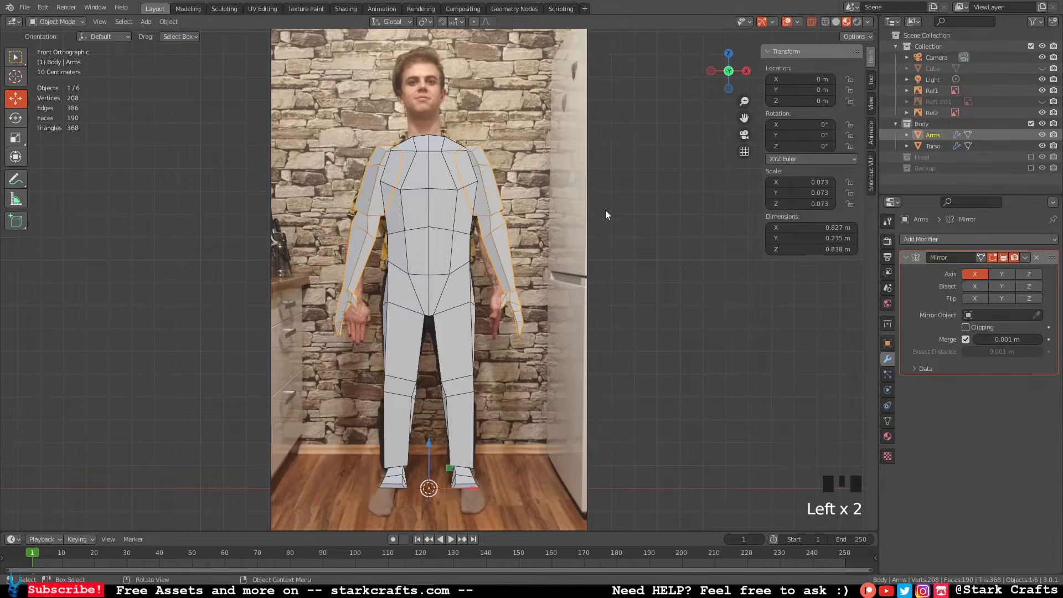
middle_click_drag(573, 226, 748, 86)
left_click(732, 81)
key("shift+d")
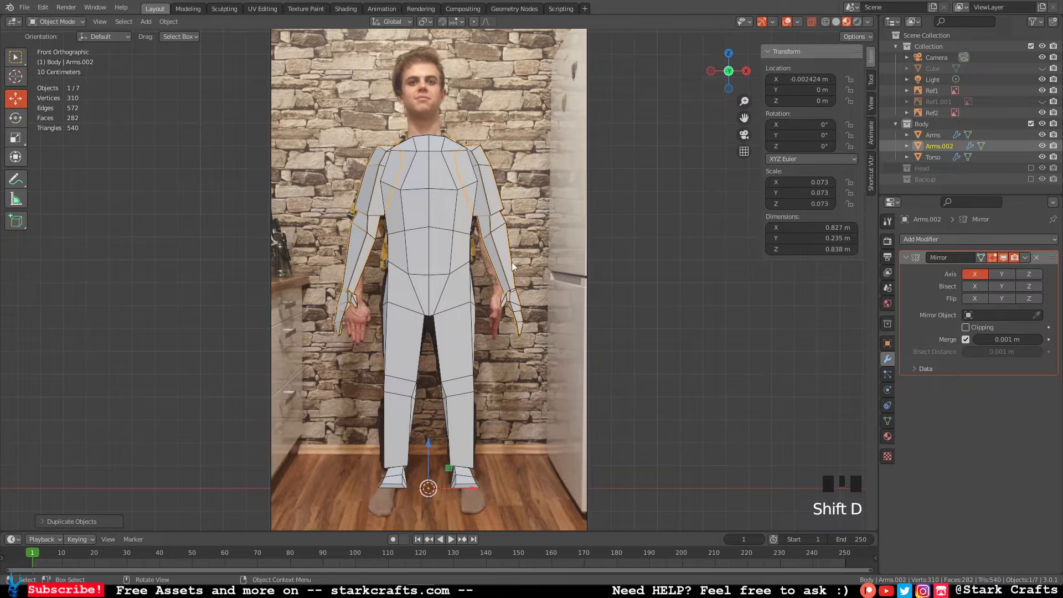
left_click_drag(939, 150, 925, 179)
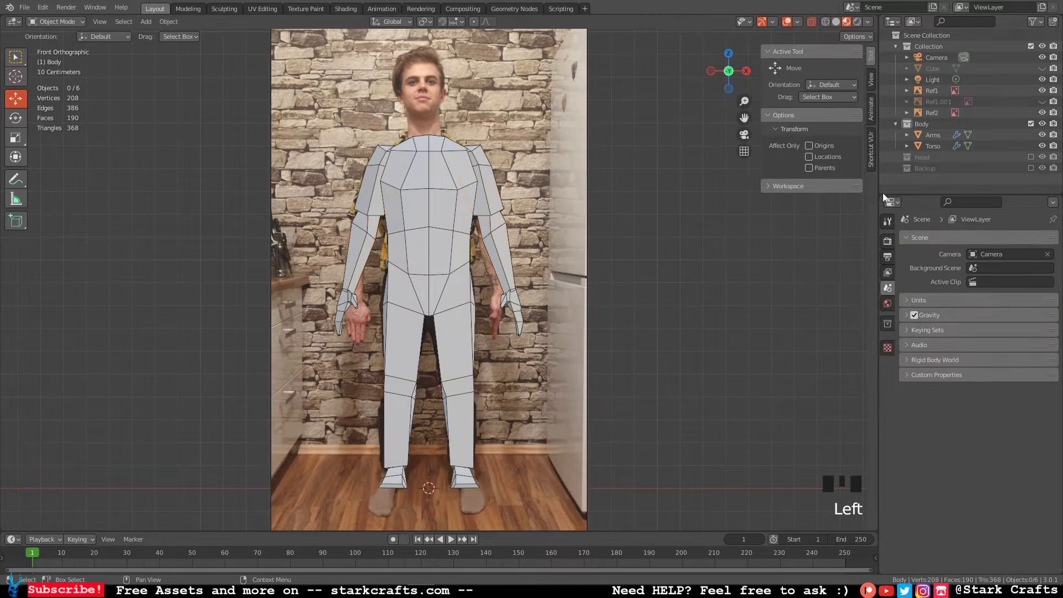
left_click(25, 7)
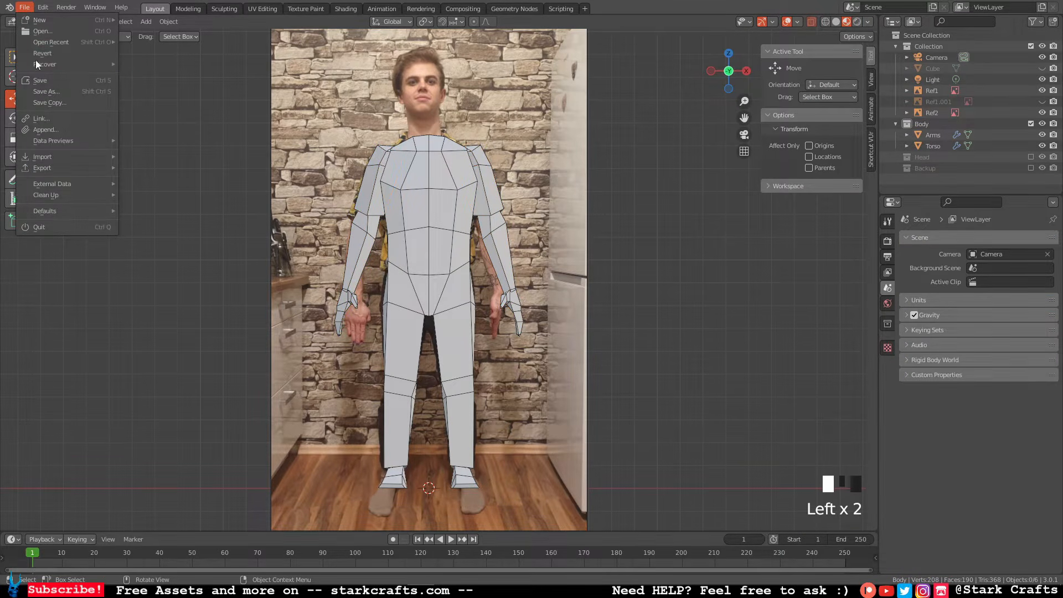
left_click(62, 82)
middle_click_drag(503, 206, 599, 150)
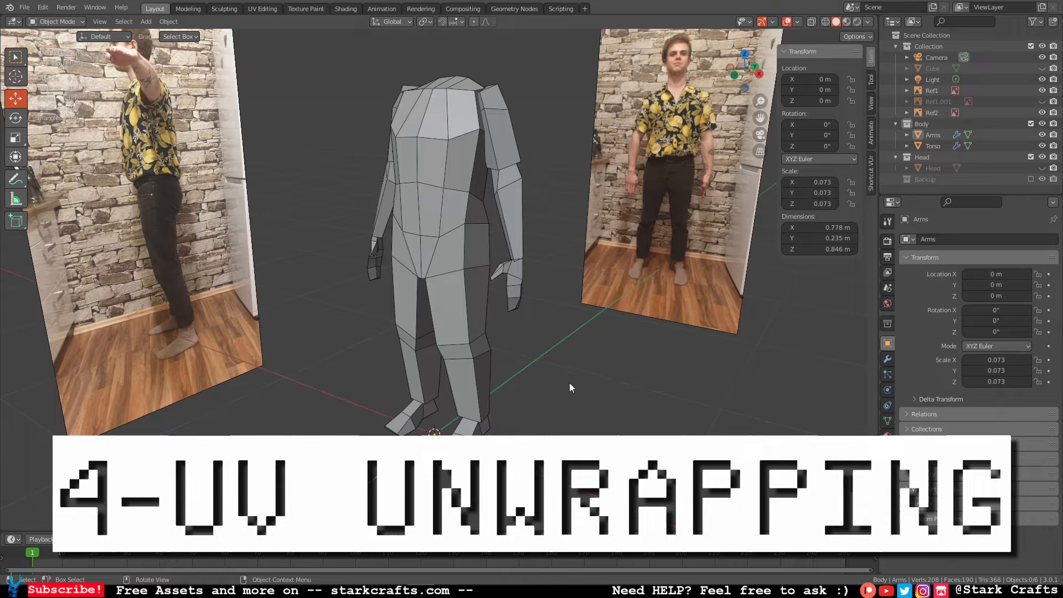
middle_click_drag(525, 341, 571, 353)
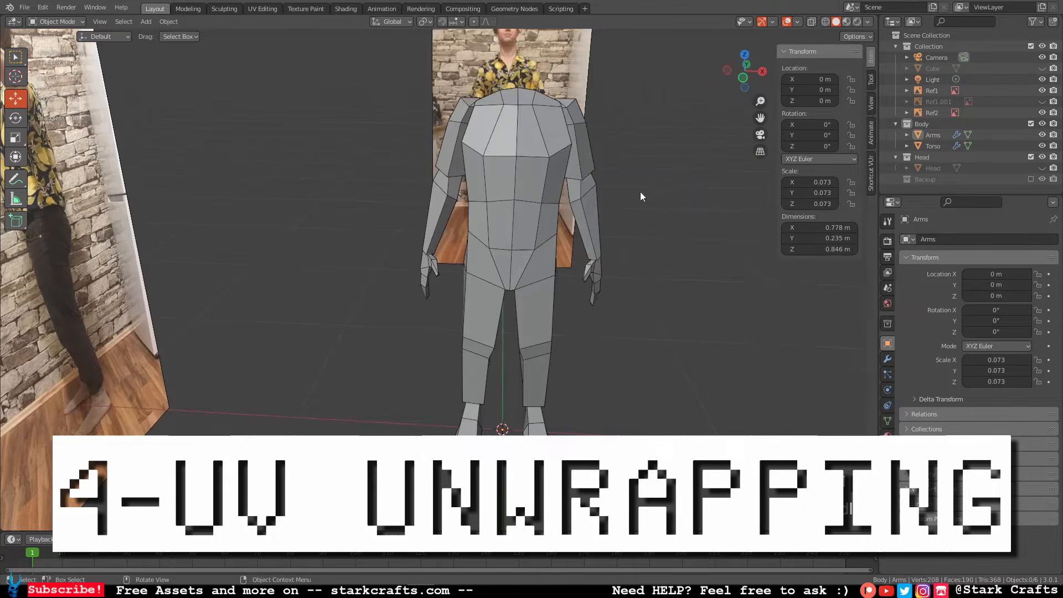
left_click(743, 82)
middle_click_drag(636, 231, 602, 242, "shift")
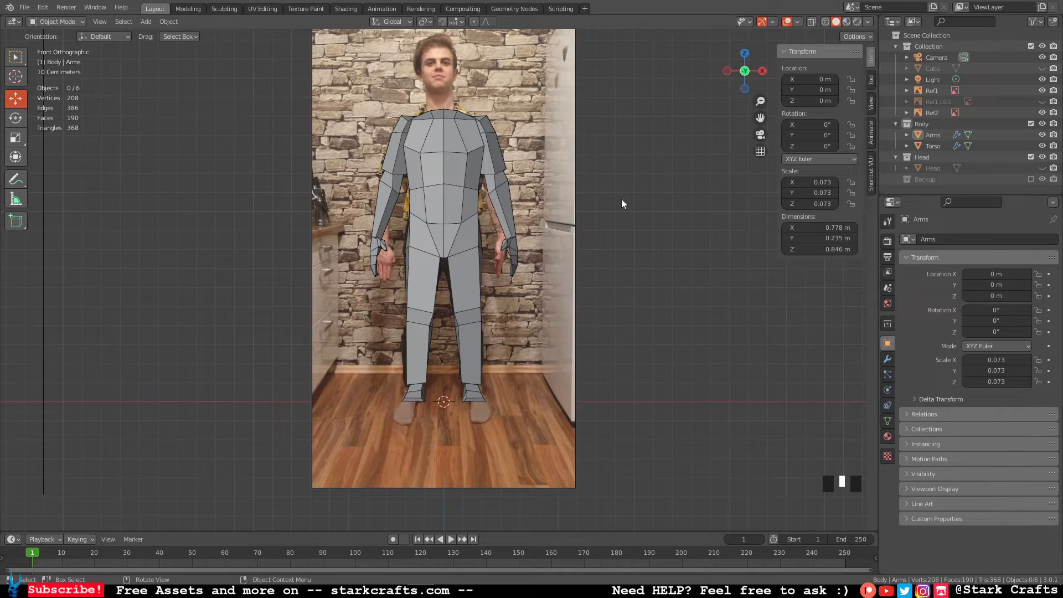
middle_click_drag(631, 200, 578, 223)
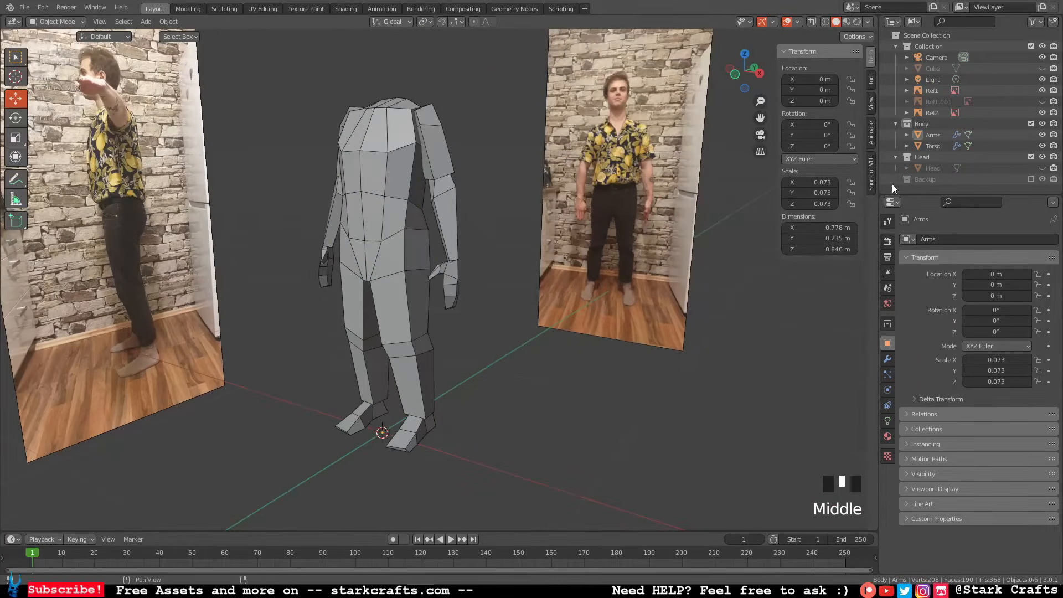
Select the torso and the arms, with the arms as active object, and join them into a single mesh.
left_click(936, 138)
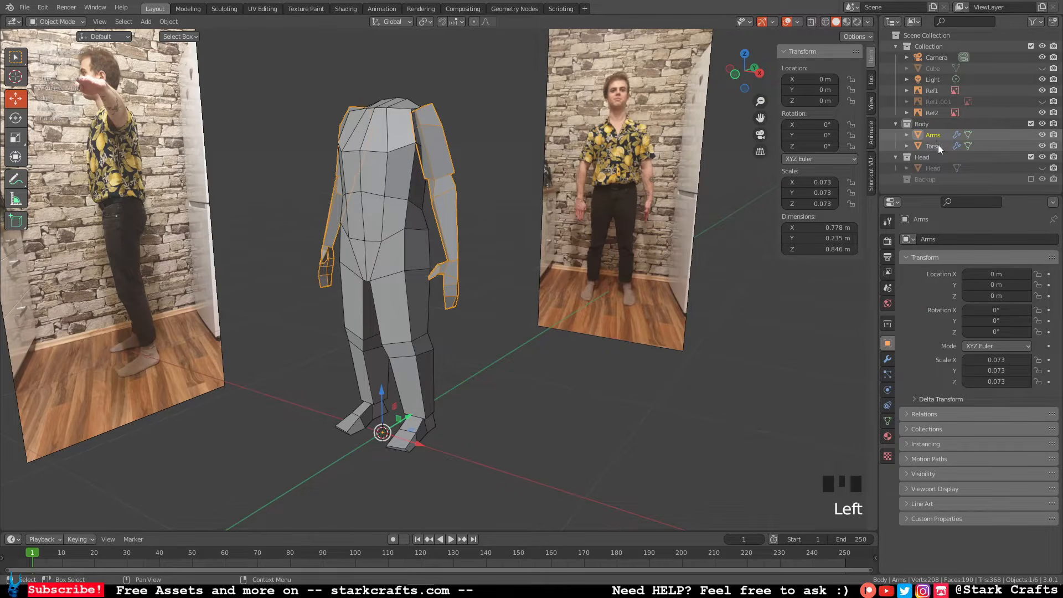
left_click(938, 145)
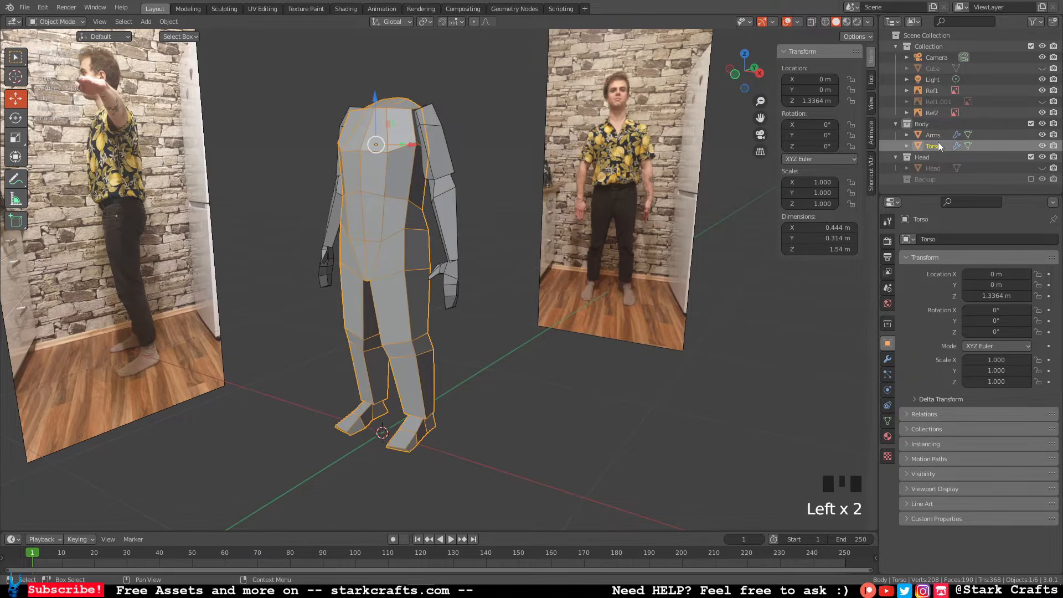
left_click(431, 135)
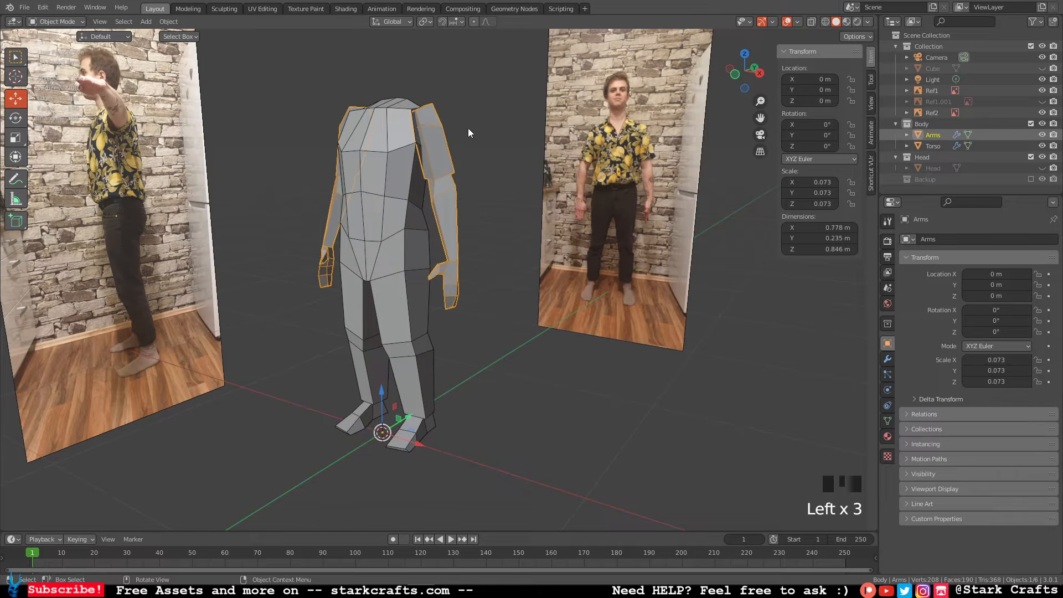
left_click(374, 153, "shift")
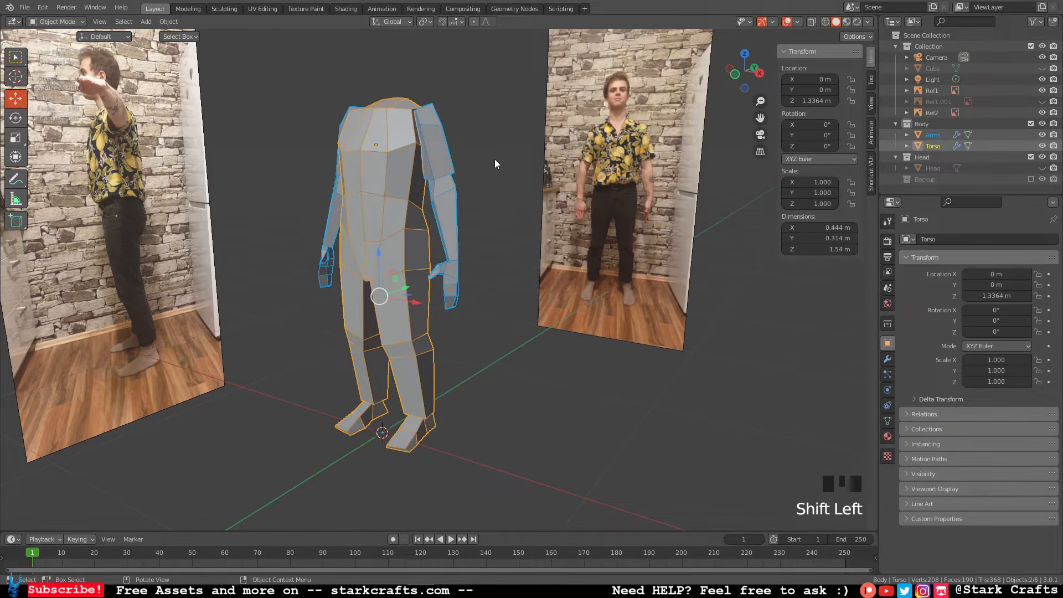
middle_click_drag(495, 164, 493, 164)
left_click(474, 113)
left_click(450, 132)
left_click(410, 167)
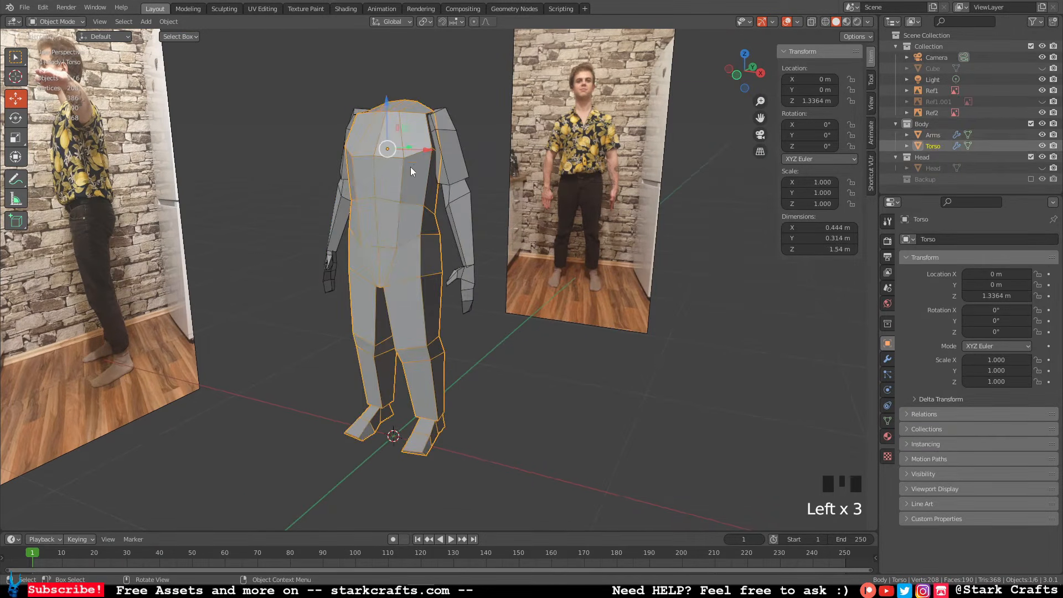
left_click(444, 138, "shift")
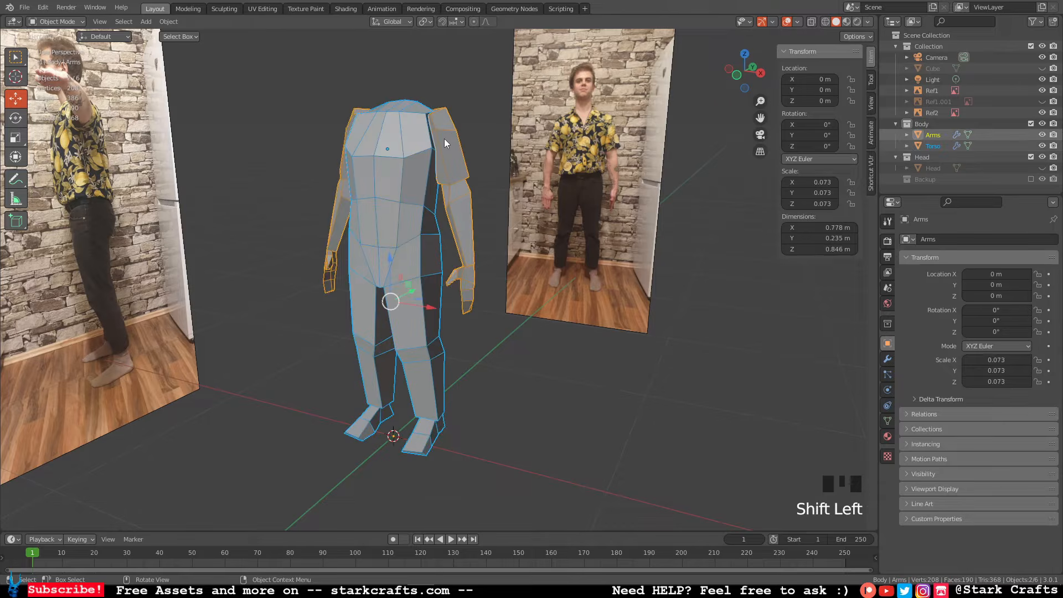
left_click(468, 73)
left_click_drag(470, 72, 359, 205)
key("ctrl+j")
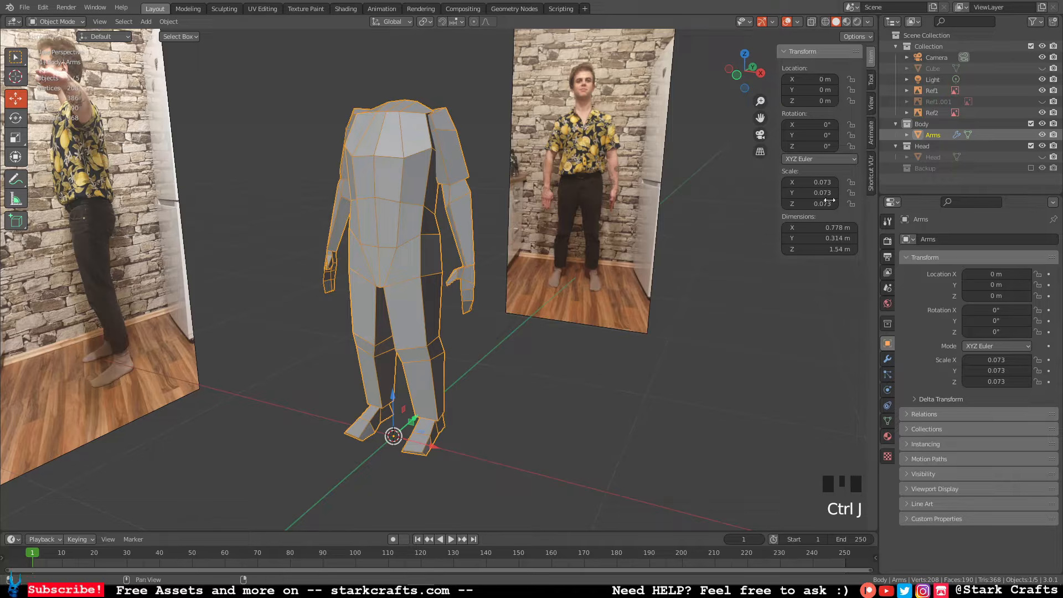
Rename the joined mesh object from Arms to Body.
middle_click_drag(420, 149, 471, 166)
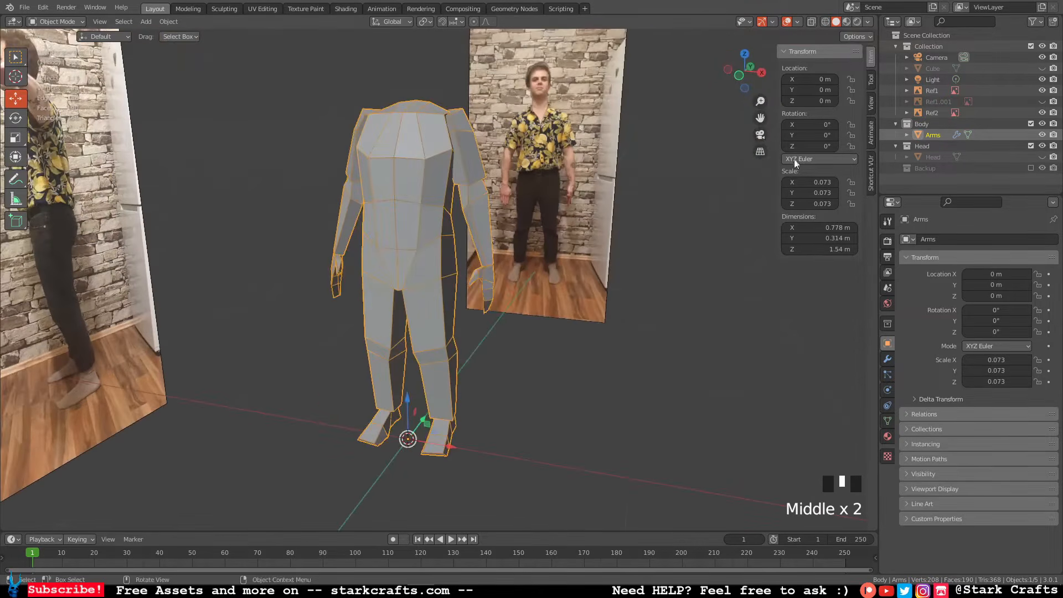
left_click(936, 136)
double_click(936, 135)
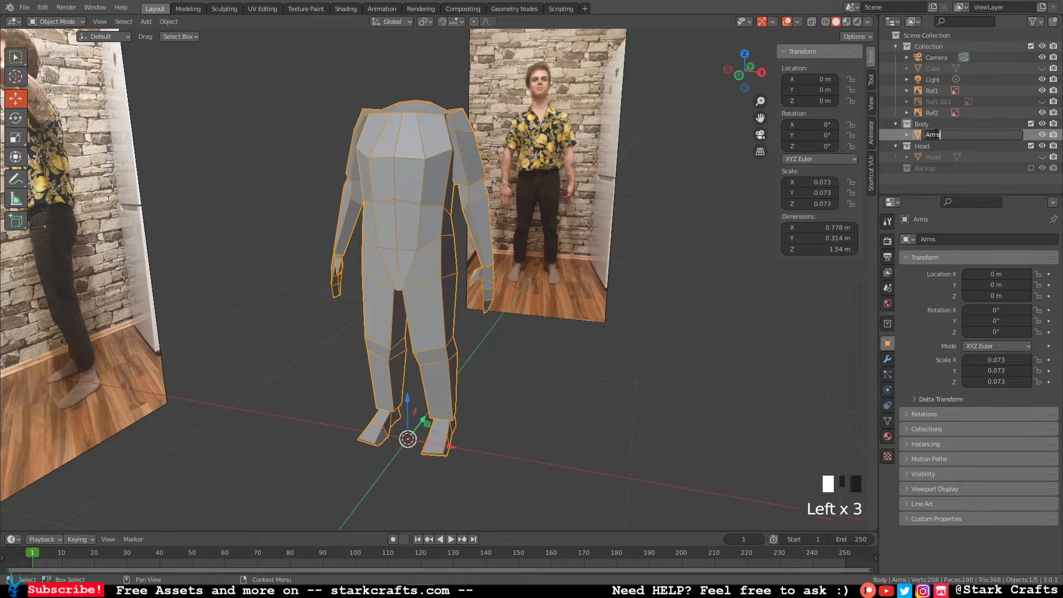
type("Body")
key("Return")
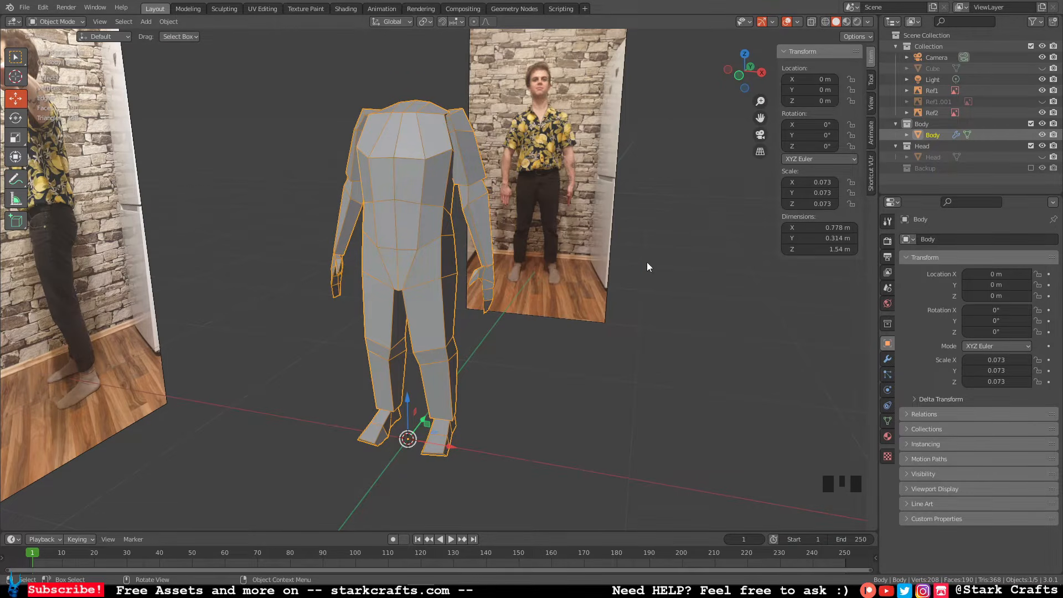
Duplicate the Body mesh in place and move the copy into the Backup collection.
middle_click_drag(613, 344, 558, 325)
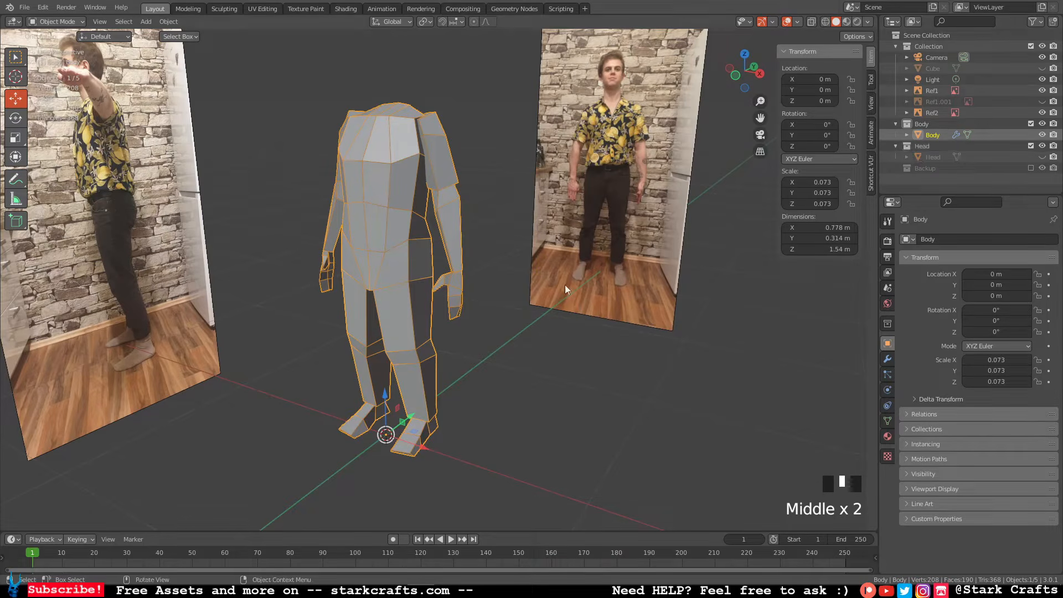
left_click(500, 218)
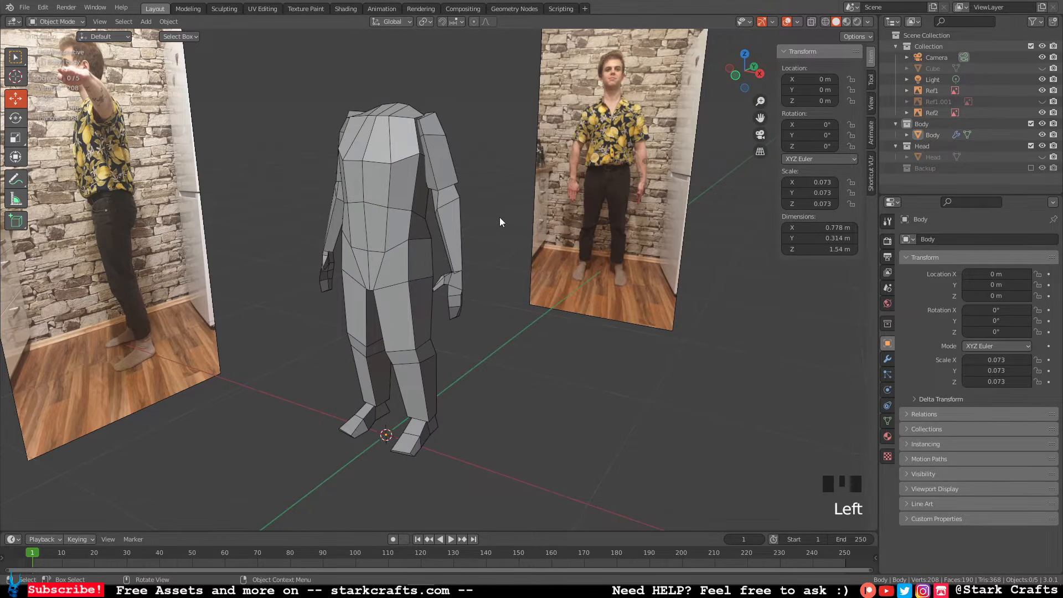
left_click(357, 216)
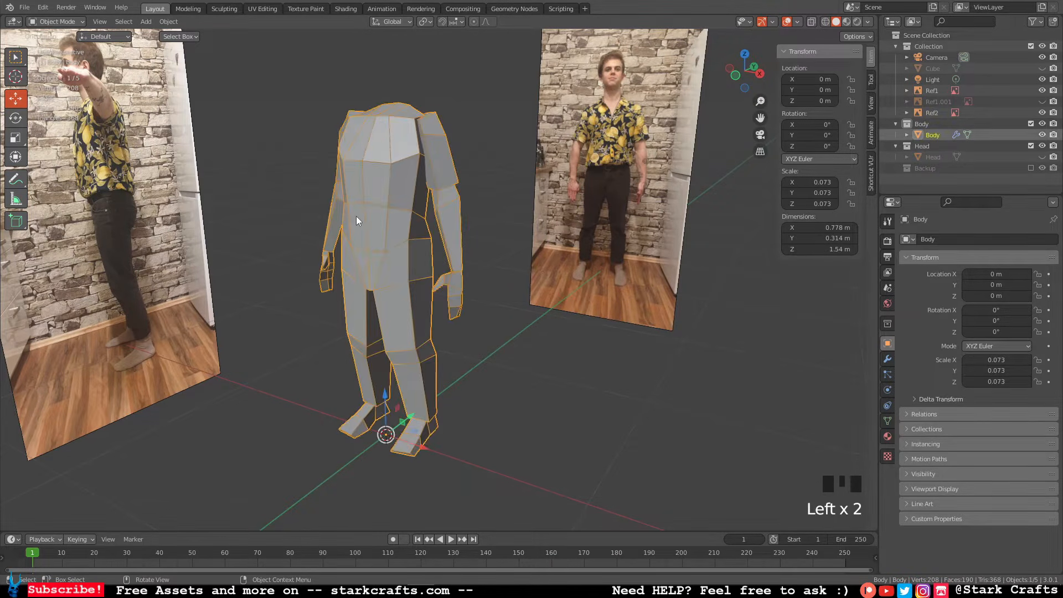
key("shift+d")
left_click(499, 208)
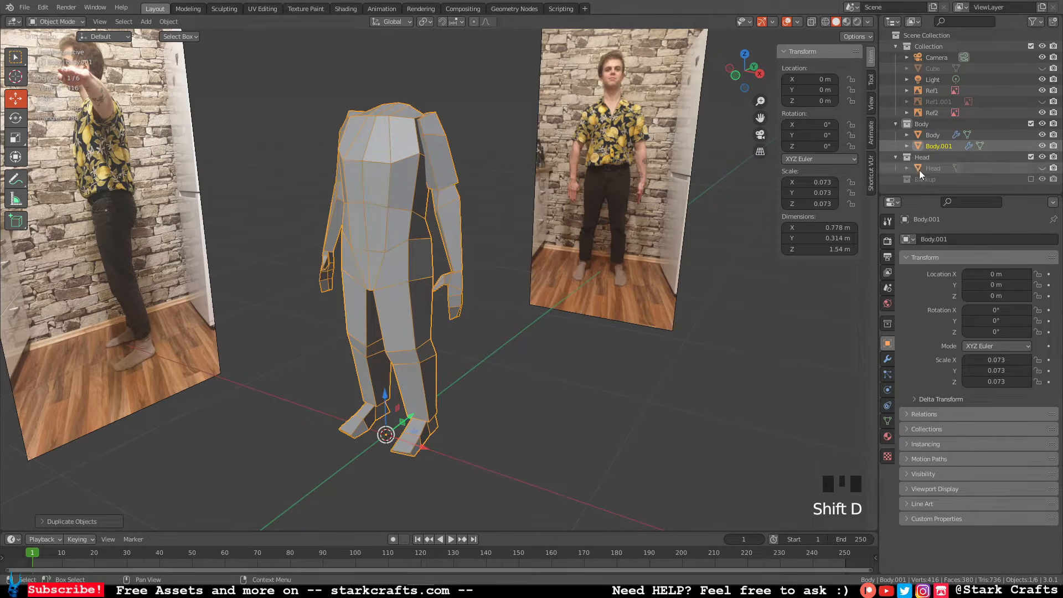
left_click_drag(949, 147, 929, 179)
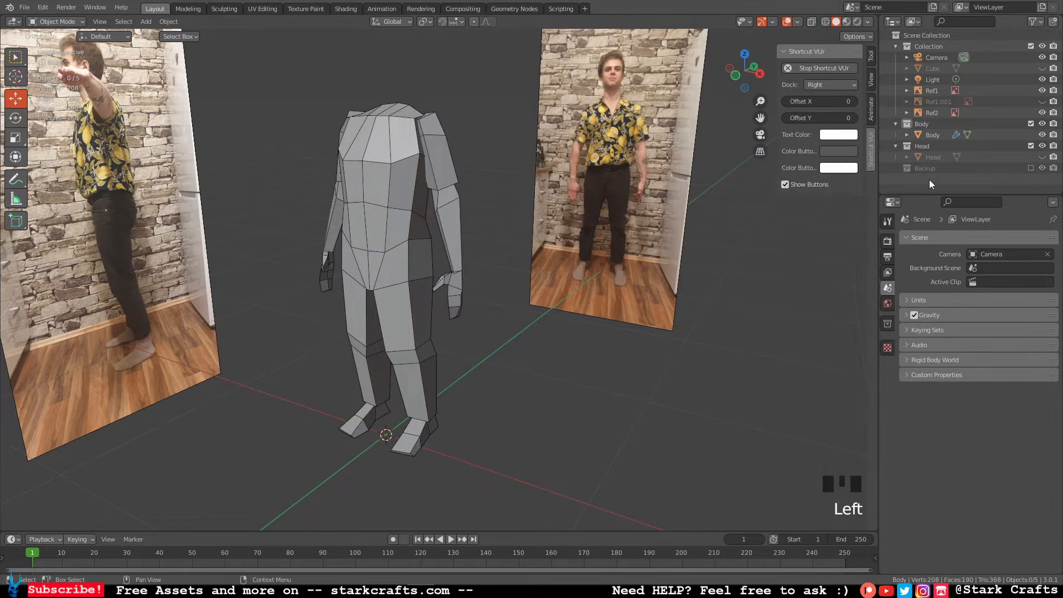
Give the Body mesh a new material named PS1_BODY_FLO, with Specular set to 0 and Roughness to 1.
middle_click_drag(738, 251, 704, 258)
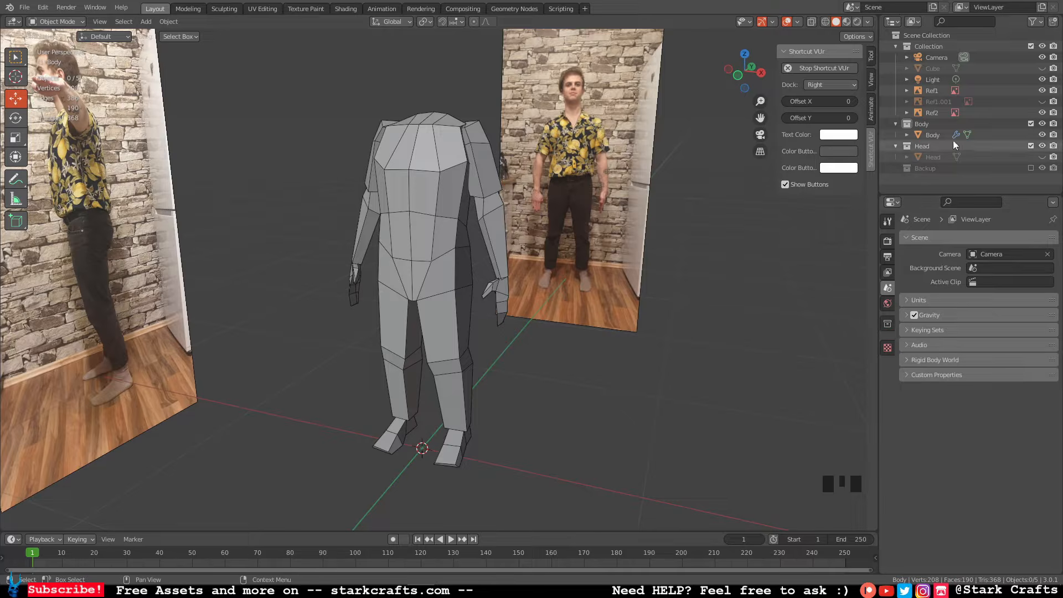
left_click(933, 135)
middle_click_drag(629, 313, 592, 302)
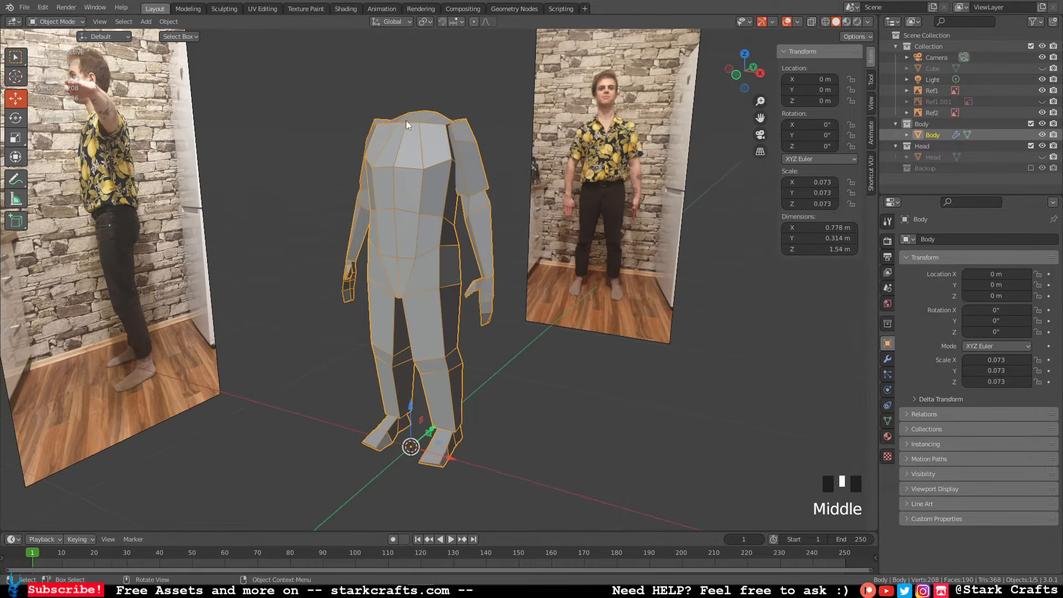
left_click(888, 437)
left_click(985, 288)
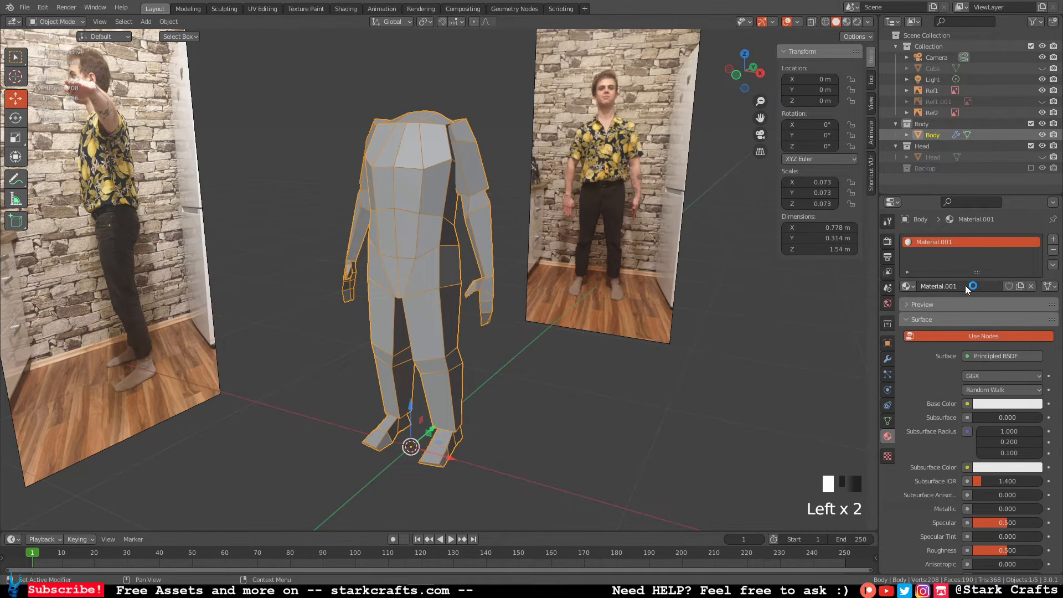
left_click(967, 287)
key("ctrl+a")
type("PS")
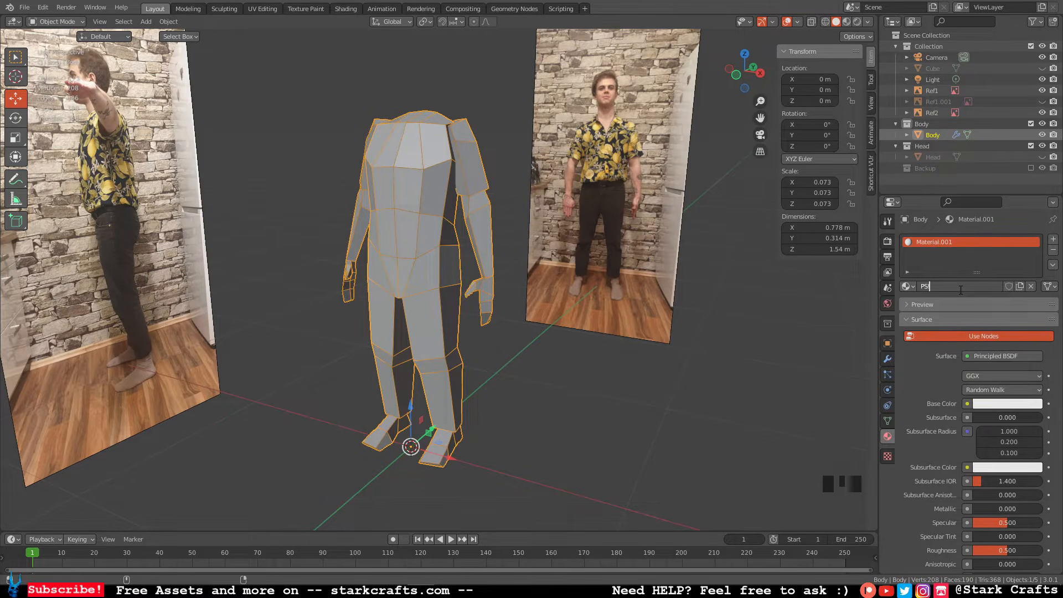
type("1_BODY_FLO")
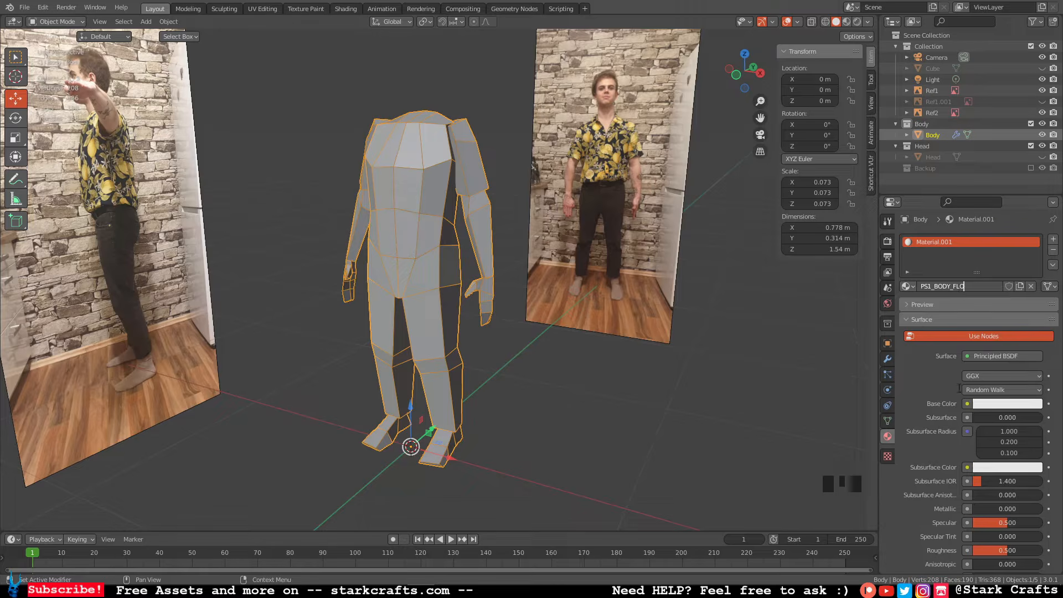
key("Return")
scroll(978, 437, "down", 4)
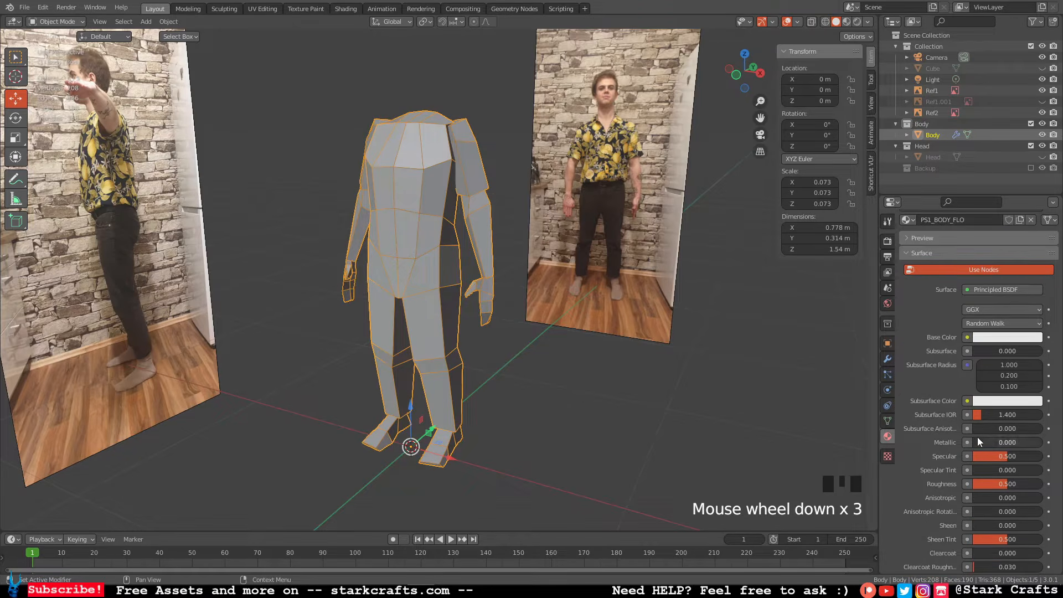
left_click_drag(1000, 434, 1043, 462)
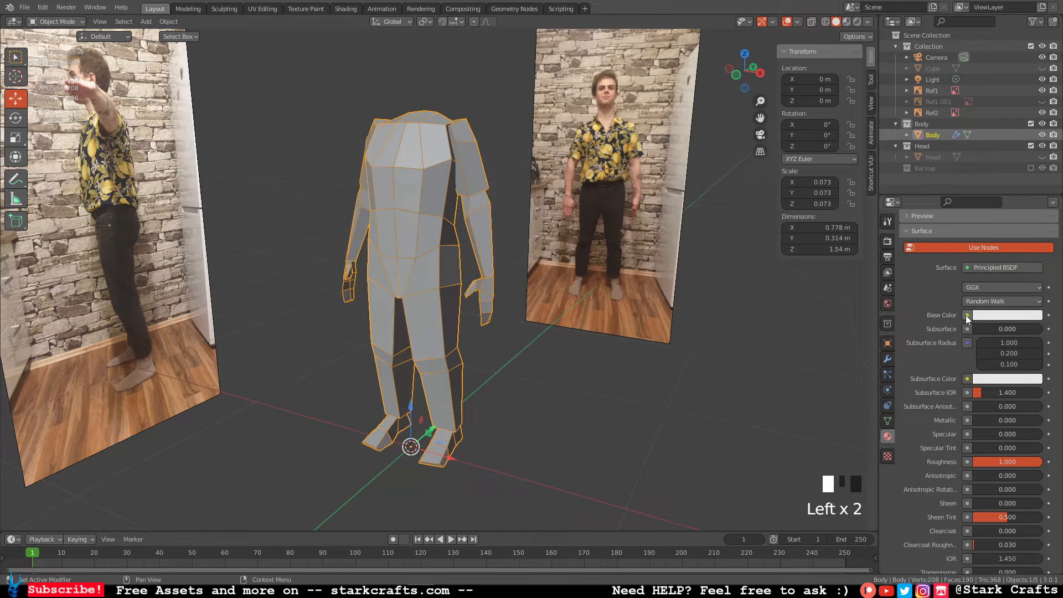
Connect an Image Texture to the material's Base Color and start a new image named PS1_Body_Flo.
left_click(967, 316)
left_click(968, 315)
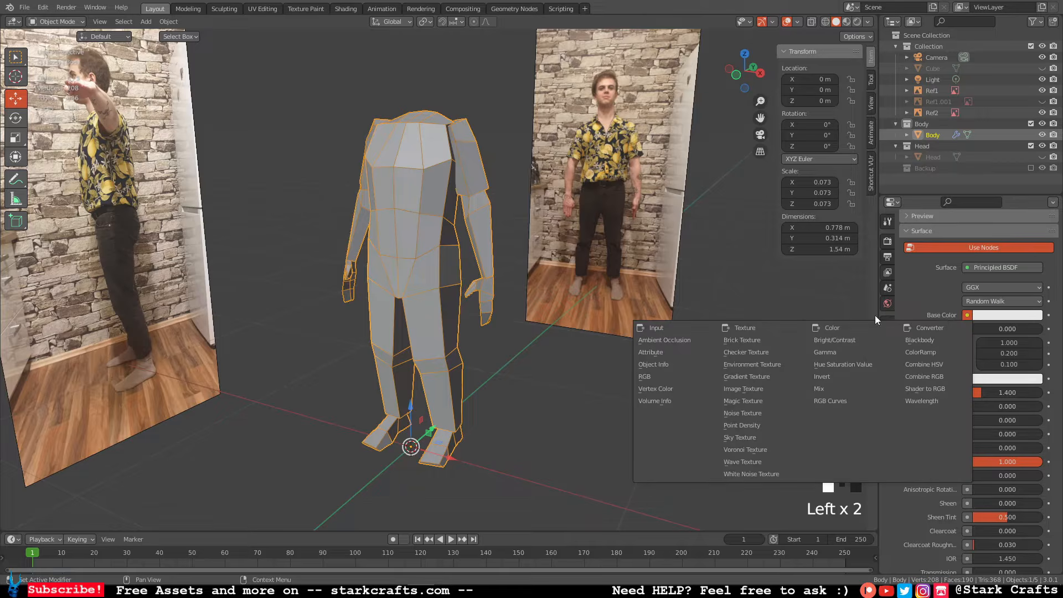
left_click(764, 388)
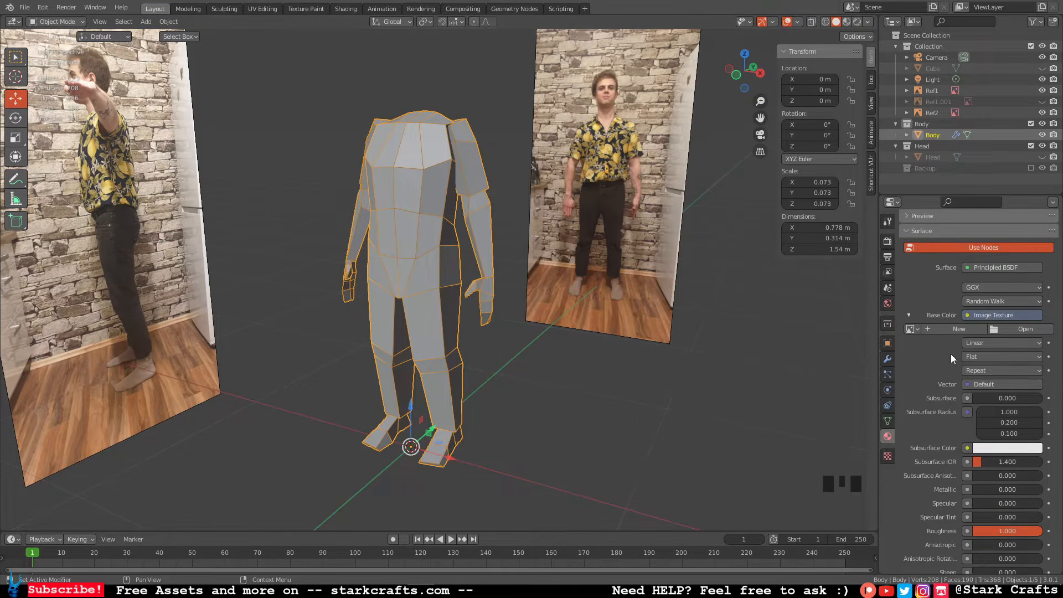
scroll(952, 354, "up", 2)
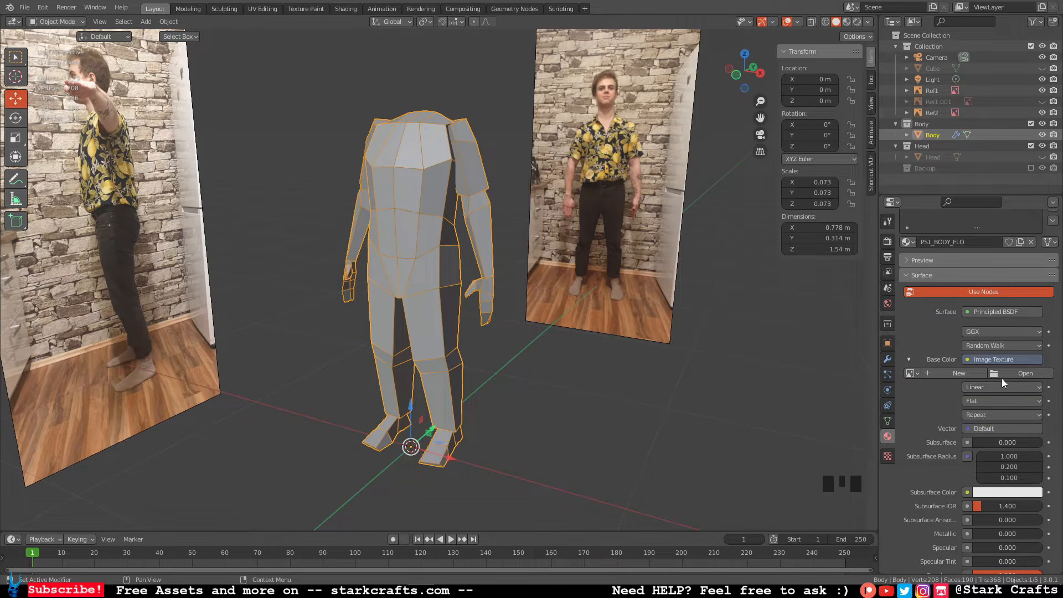
left_click(970, 374)
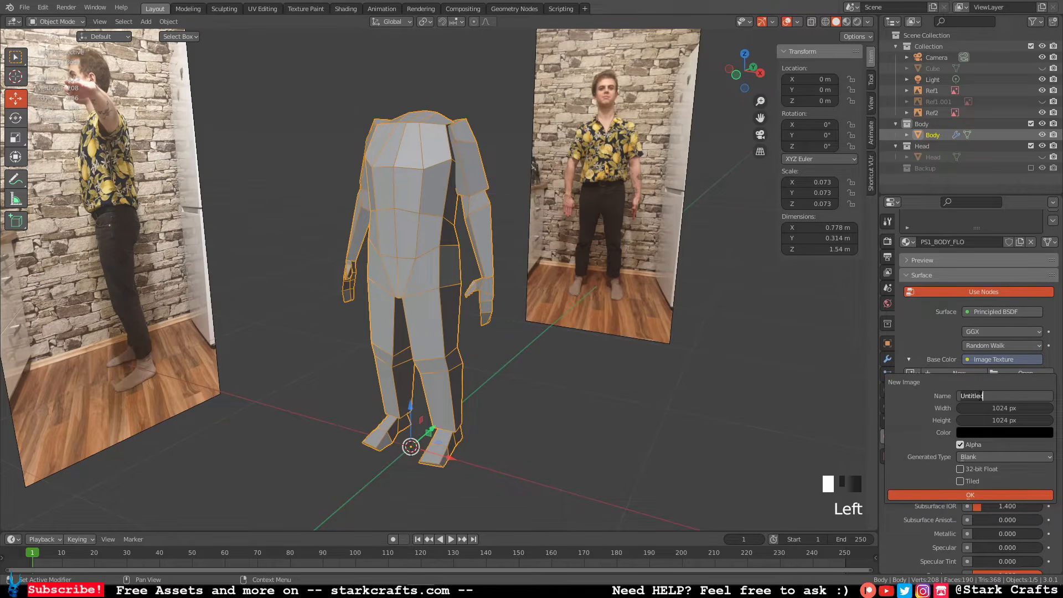
type("PS1_")
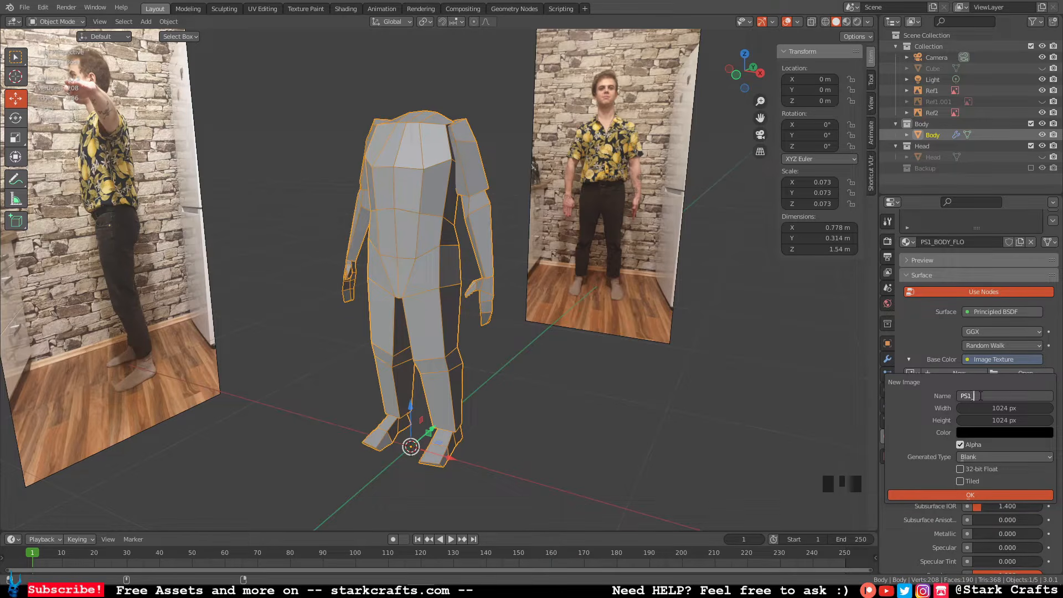
type("Body")
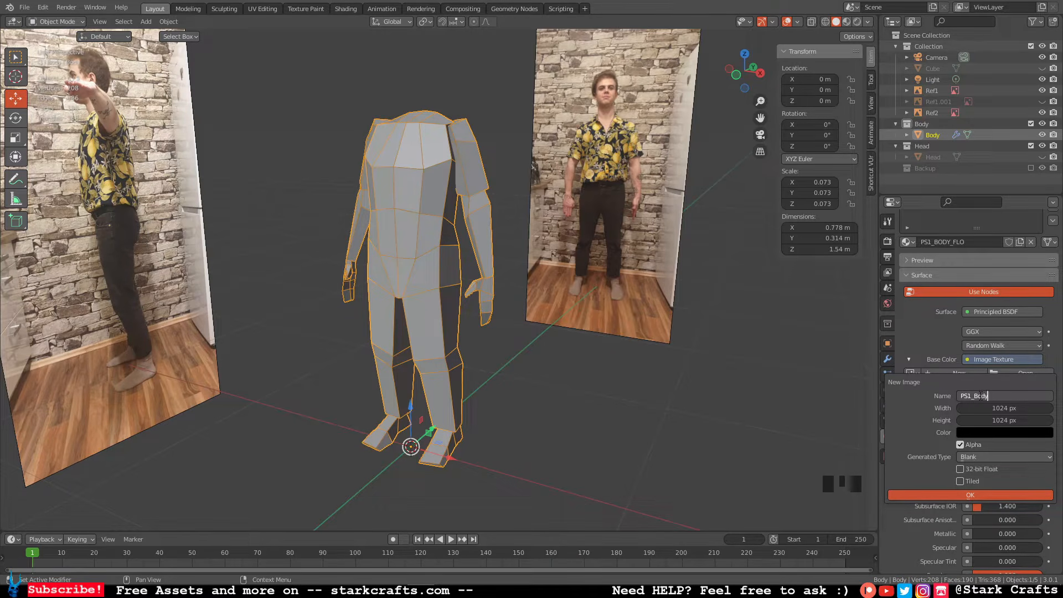
type("_Flo")
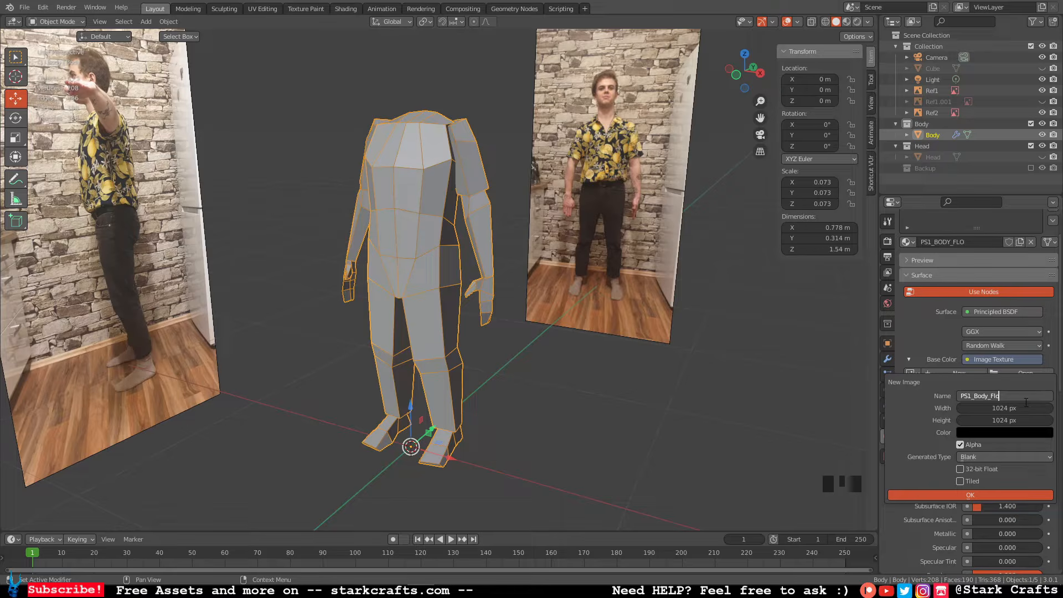
Set the new image's width and height to 256 px, disable Alpha and create the image.
left_click(1026, 403)
left_click(1018, 408)
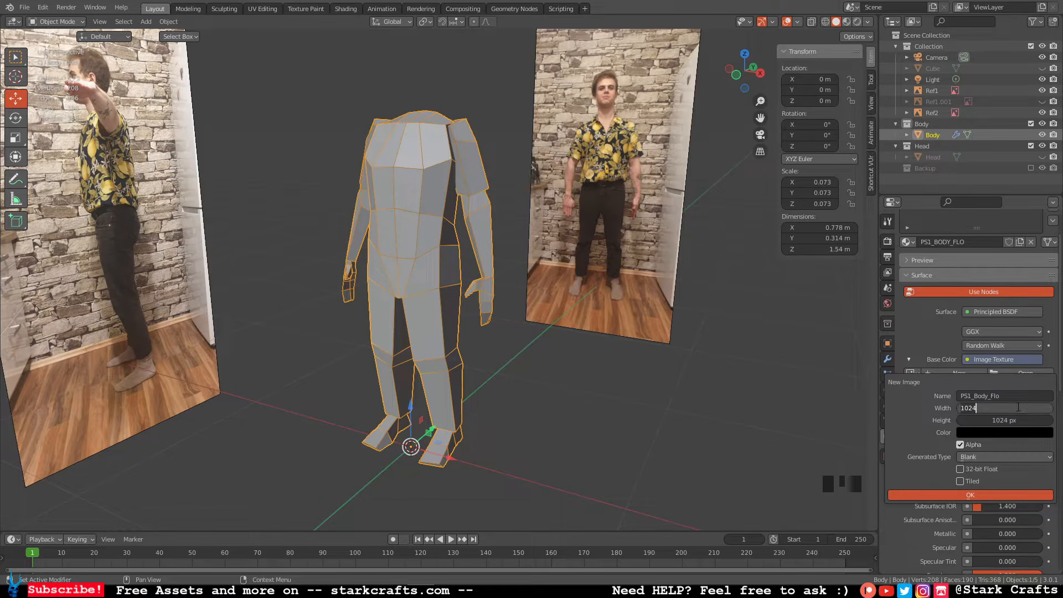
key("BackSpace")
key("BackSpace")
key("BackSpace")
key("BackSpace")
type("254")
key("BackSpace")
type("6")
left_click(1014, 420)
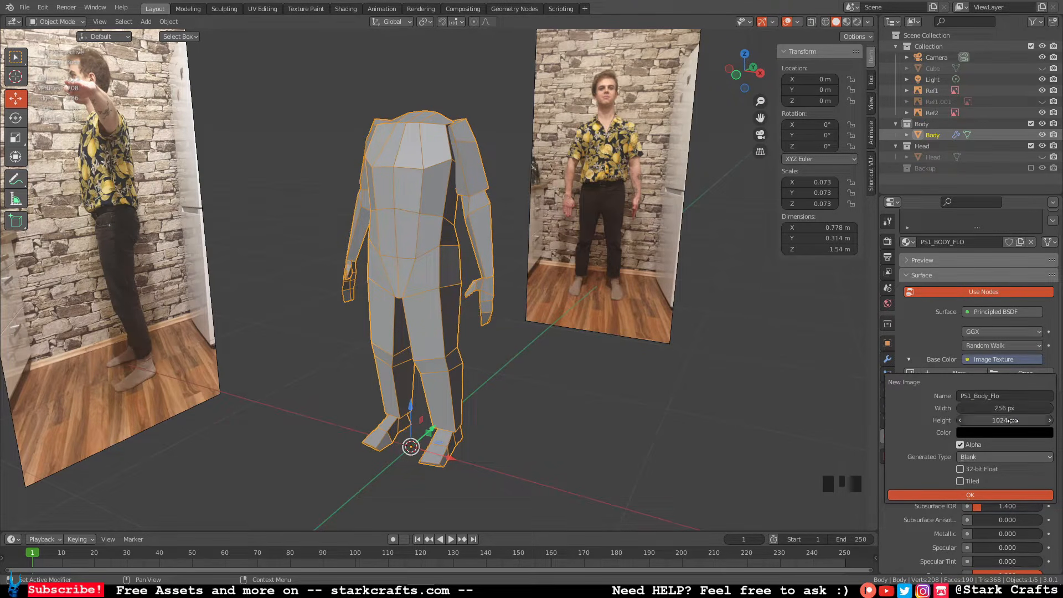
key("BackSpace")
key("BackSpace")
key("BackSpace")
key("BackSpace")
type("256")
key("Return")
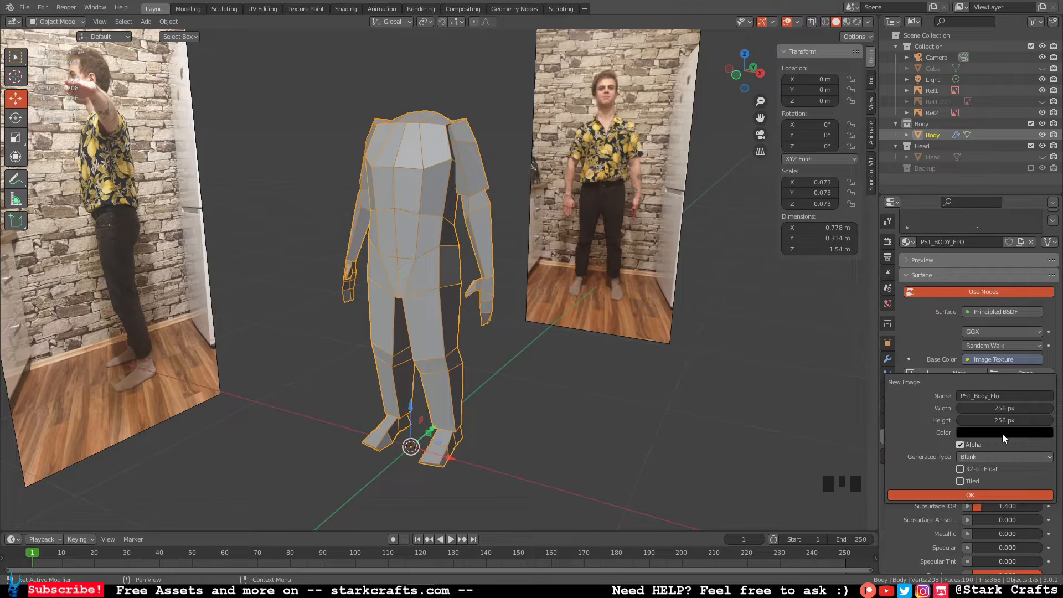
left_click(963, 445)
left_click(955, 495)
Switch to the UV Editing workspace and fit the black PS1_Body_Flo image in the UV editor.
middle_click_drag(618, 373, 492, 324)
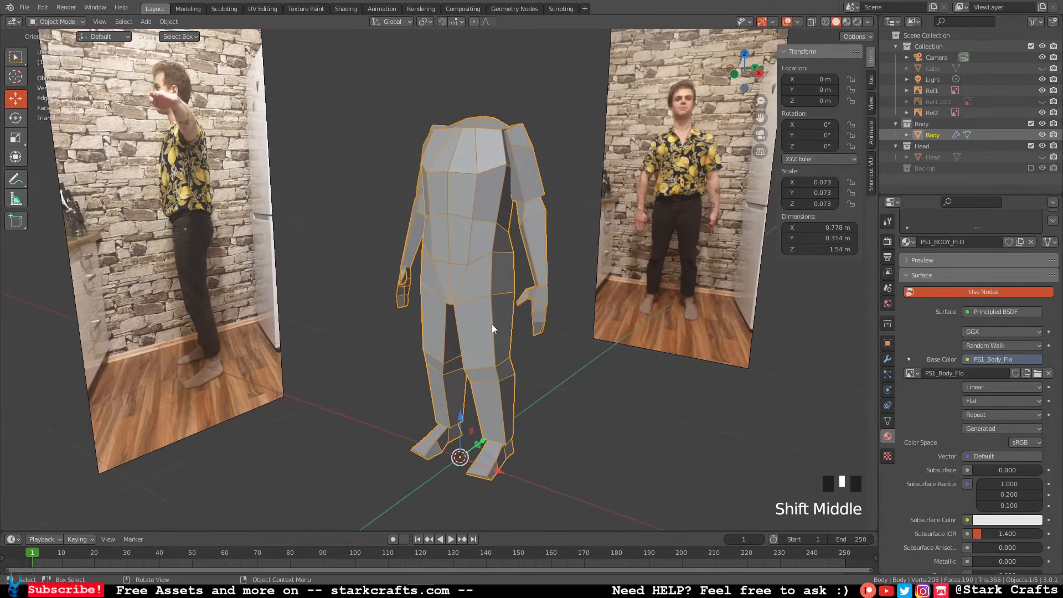
left_click(275, 11)
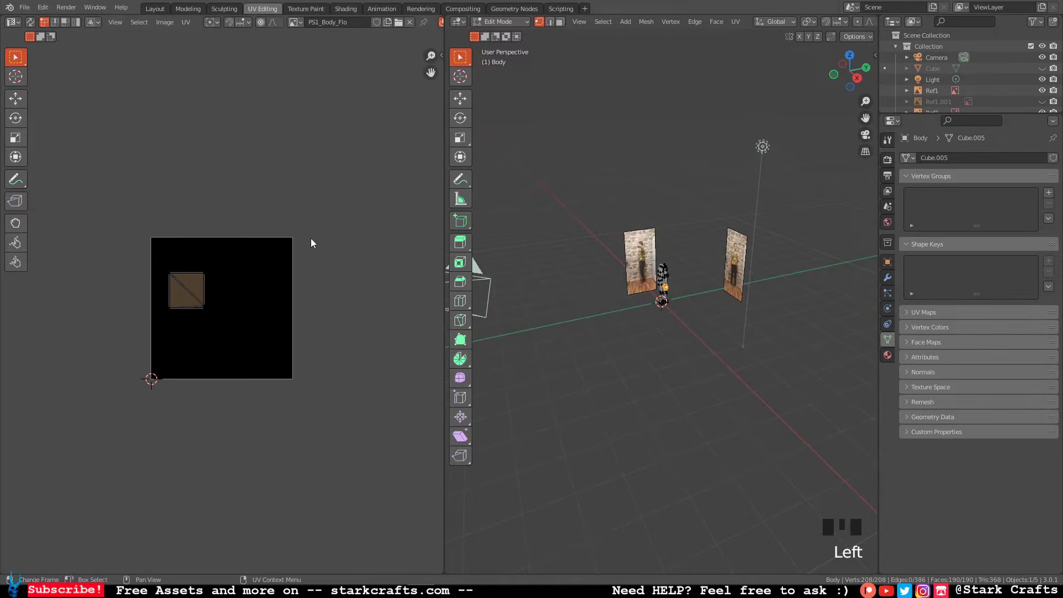
scroll(357, 291, "down", 3)
scroll(354, 288, "up", 6)
key("Home")
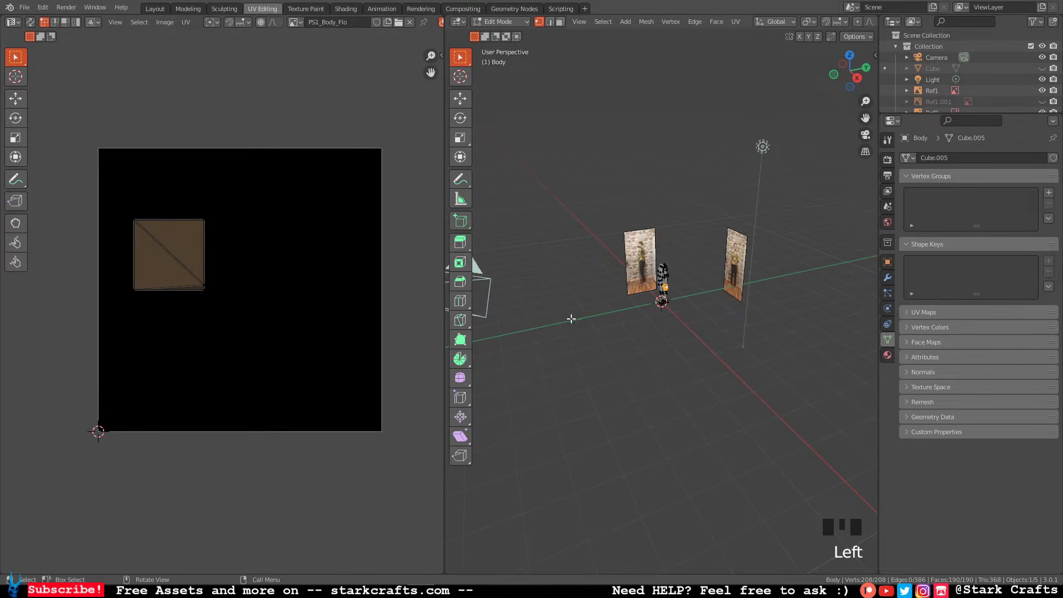
Frame the whole Body mesh in the 3D viewport and clear its selection.
middle_click_drag(570, 316, 630, 310)
left_click(632, 343)
scroll(717, 330, "up", 2)
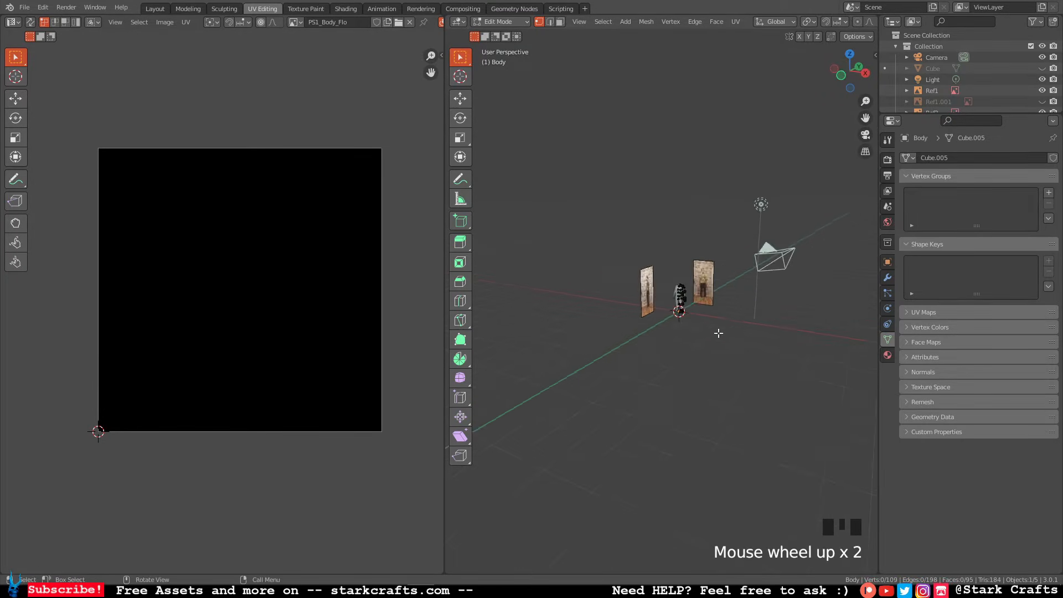
scroll(698, 321, "down", 8)
middle_click_drag(698, 321, 750, 340, "shift")
scroll(722, 367, "down", 4)
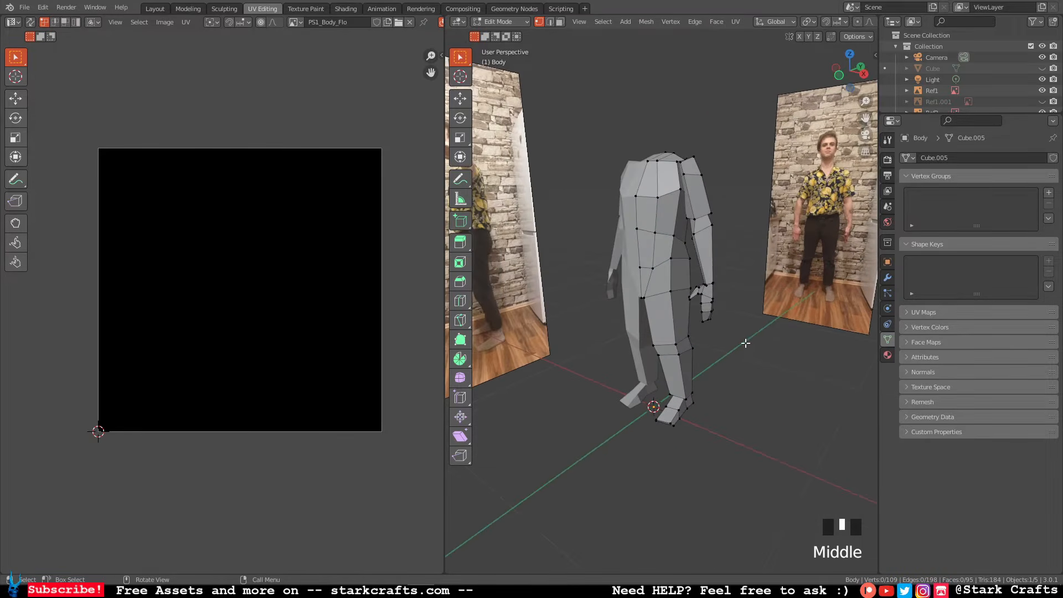
scroll(747, 339, "down", 1)
scroll(746, 344, "up", 1)
scroll(746, 343, "up", 6)
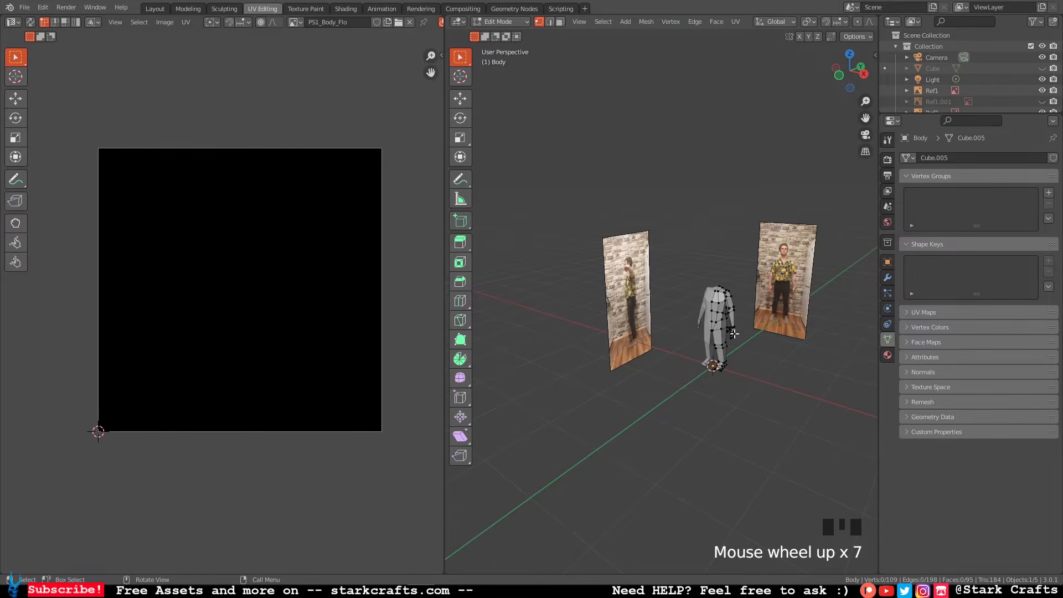
left_click(732, 334)
scroll(749, 353, "down", 5)
scroll(749, 352, "up", 3)
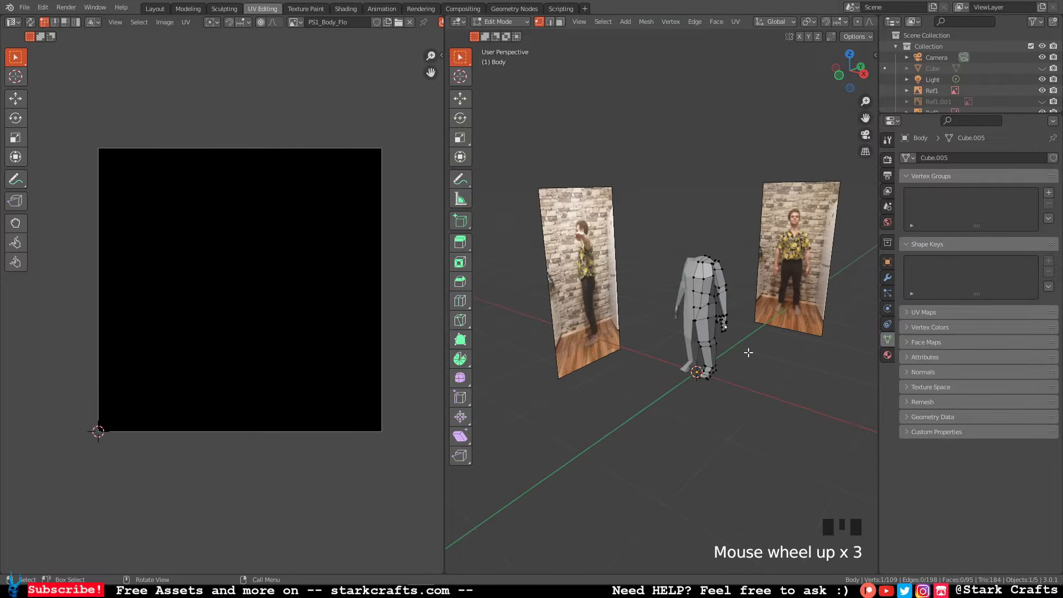
scroll(748, 351, "down", 3)
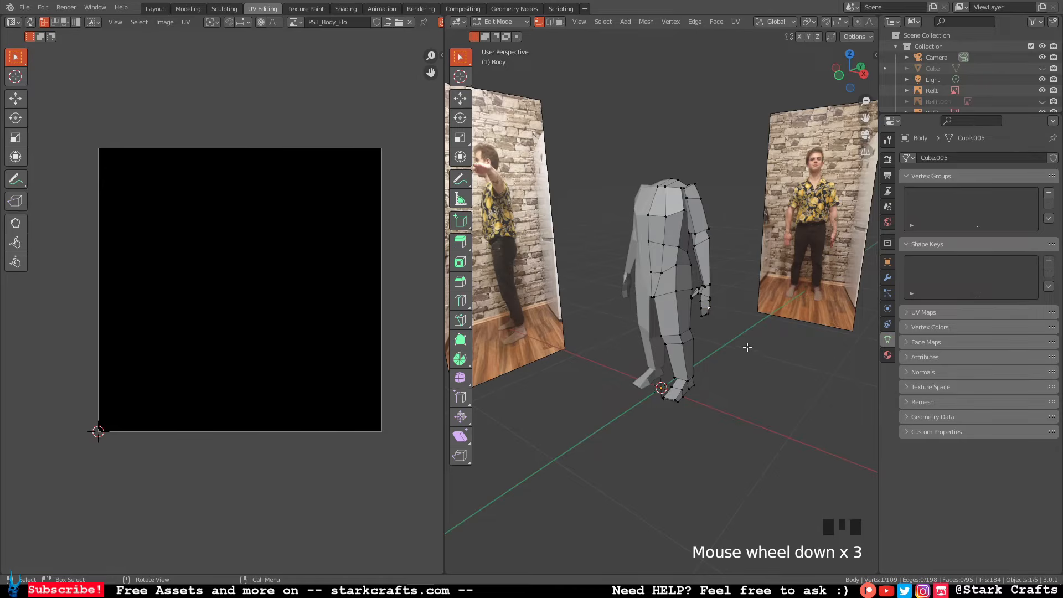
key("KP_Decimal")
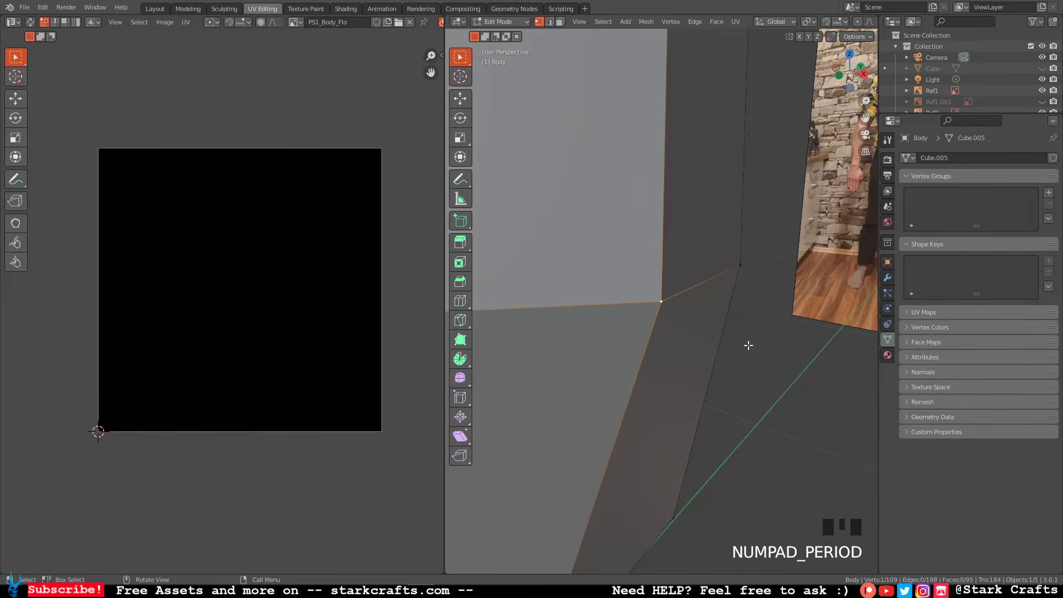
scroll(752, 340, "up", 8)
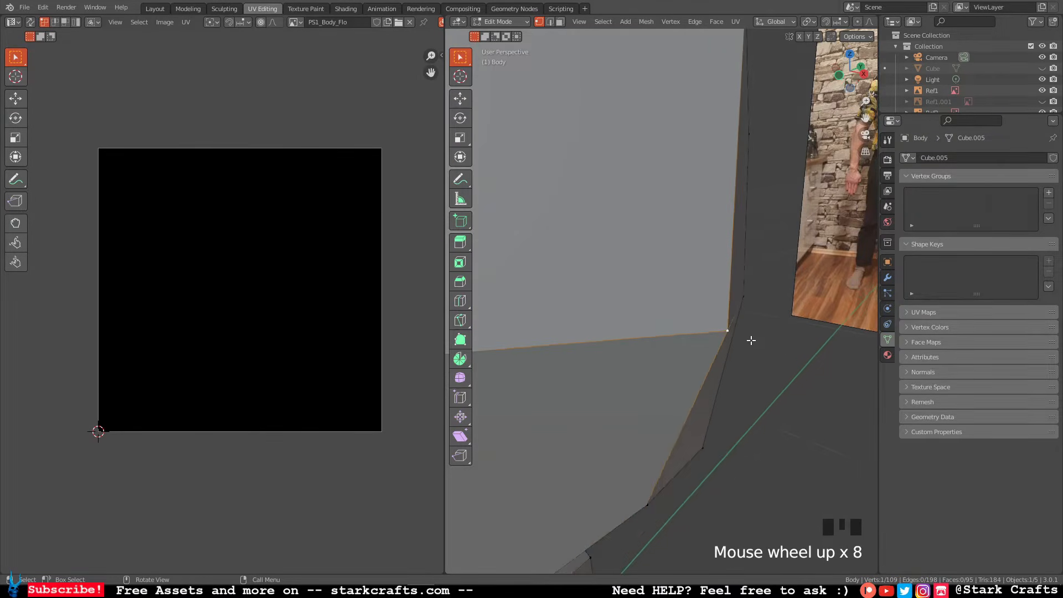
key("a")
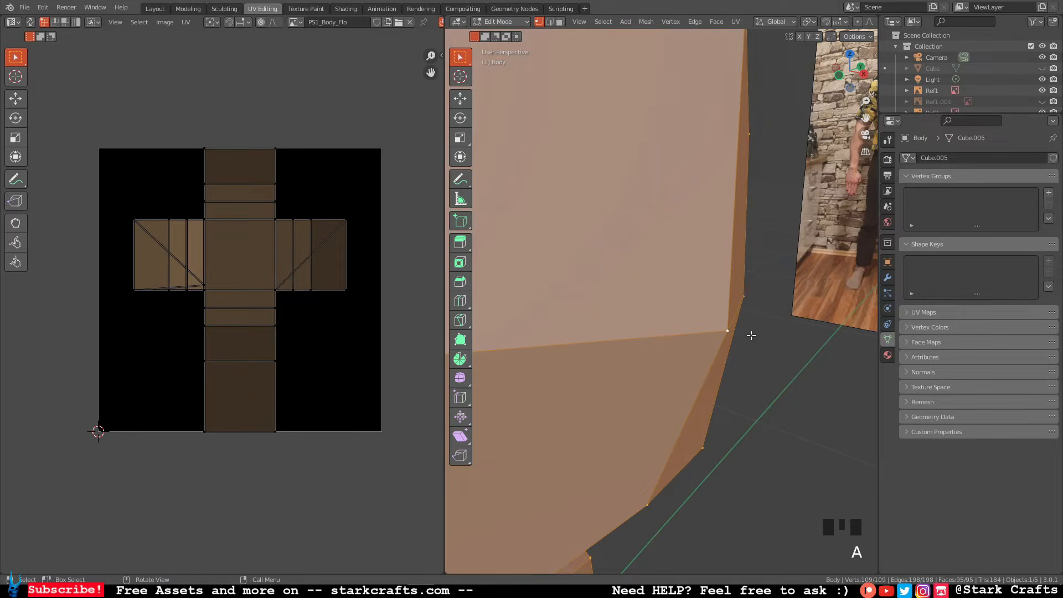
key("KP_Decimal")
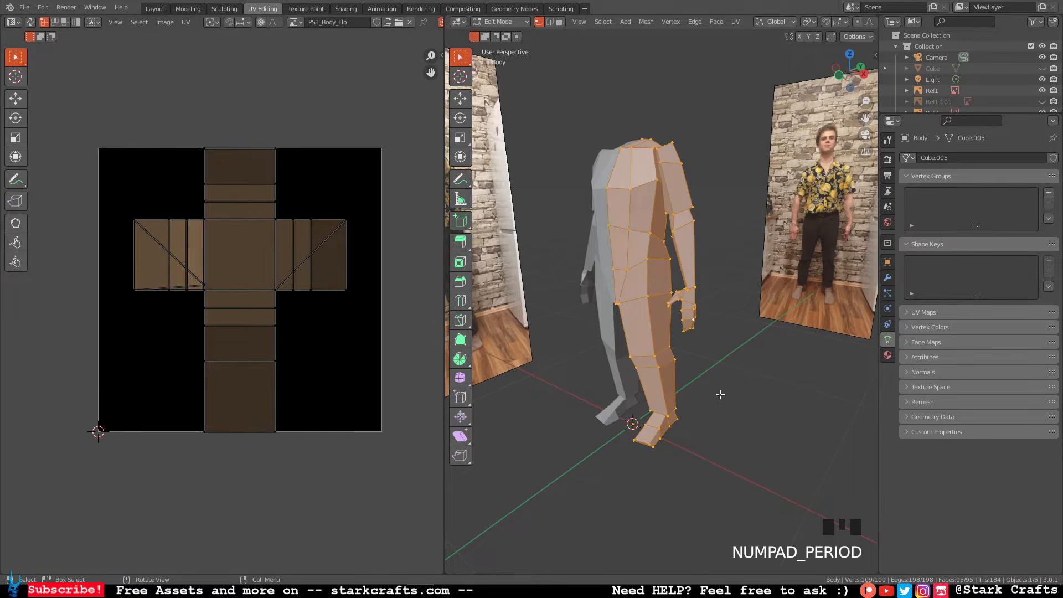
middle_click_drag(722, 395, 787, 373)
left_click(787, 374)
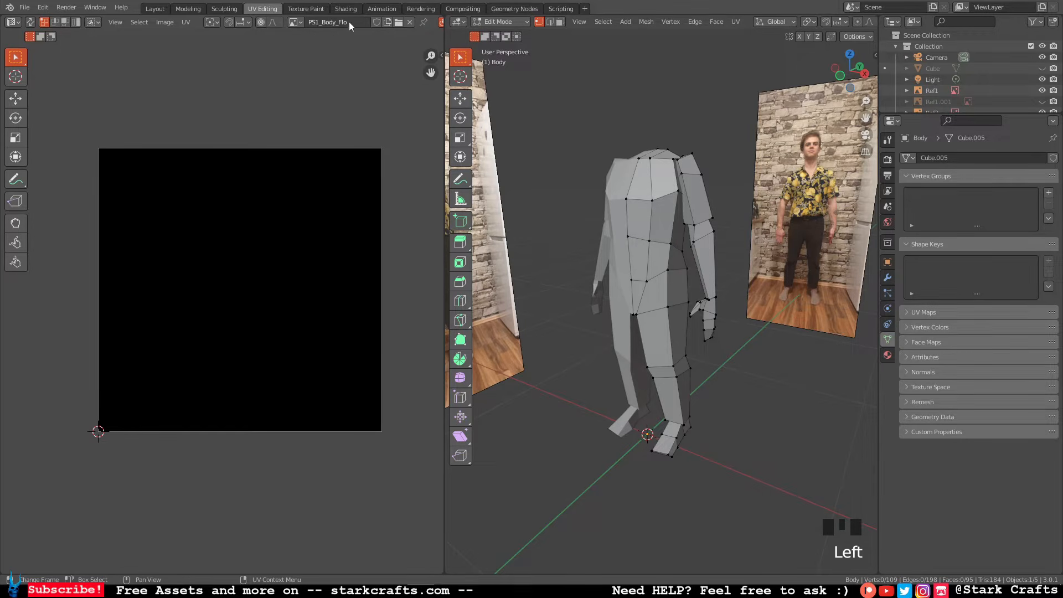
Save the PS1_Body_Flo image as PS1_Body_Flo_256px.png in the project's Texture folder.
left_click(297, 23)
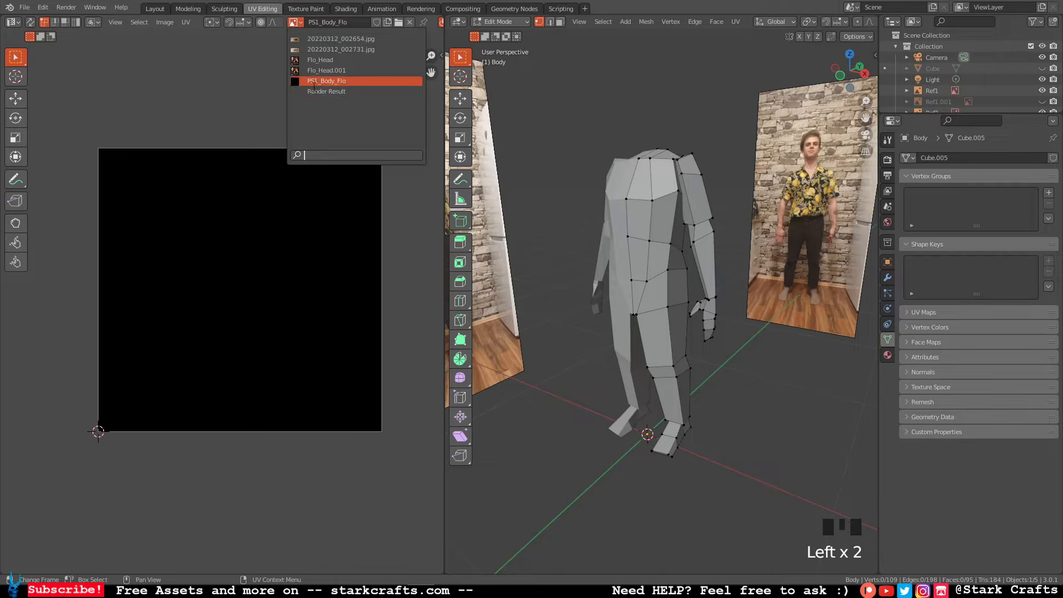
left_click(166, 22)
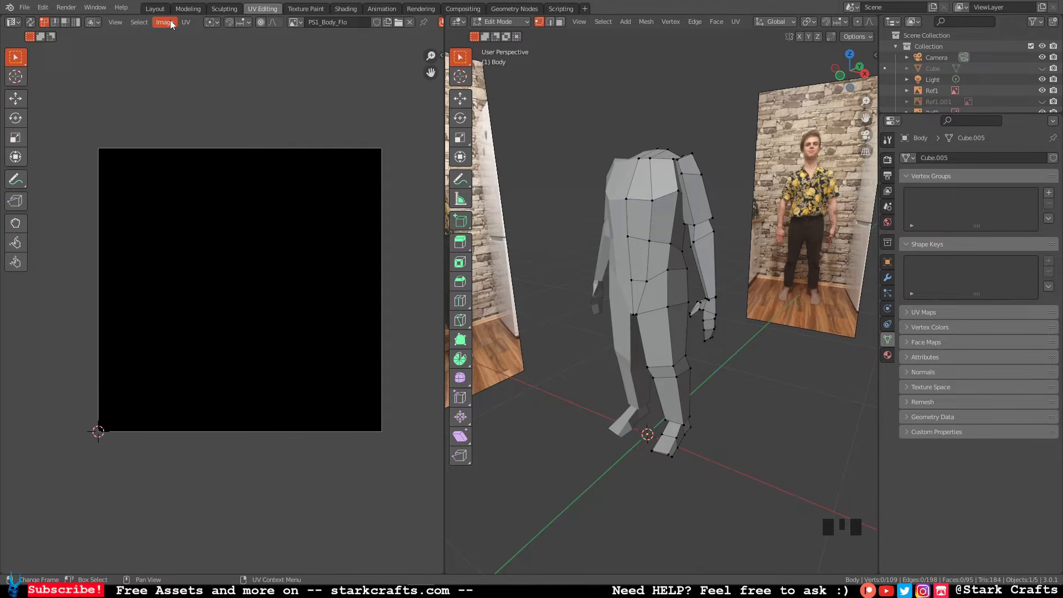
left_click(207, 124)
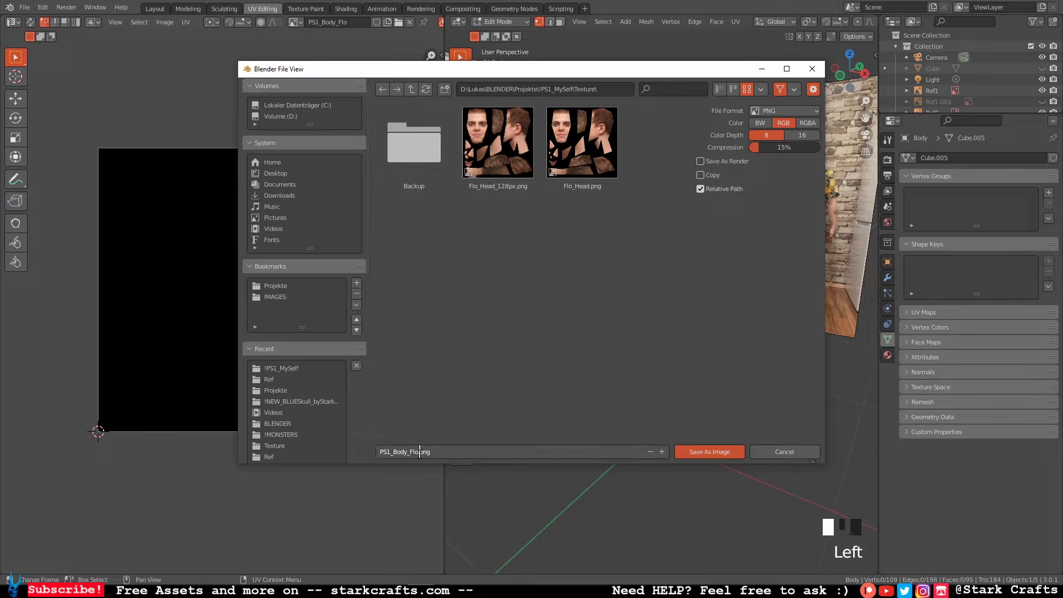
key("Left")
type("256px")
left_click(416, 452)
type("_")
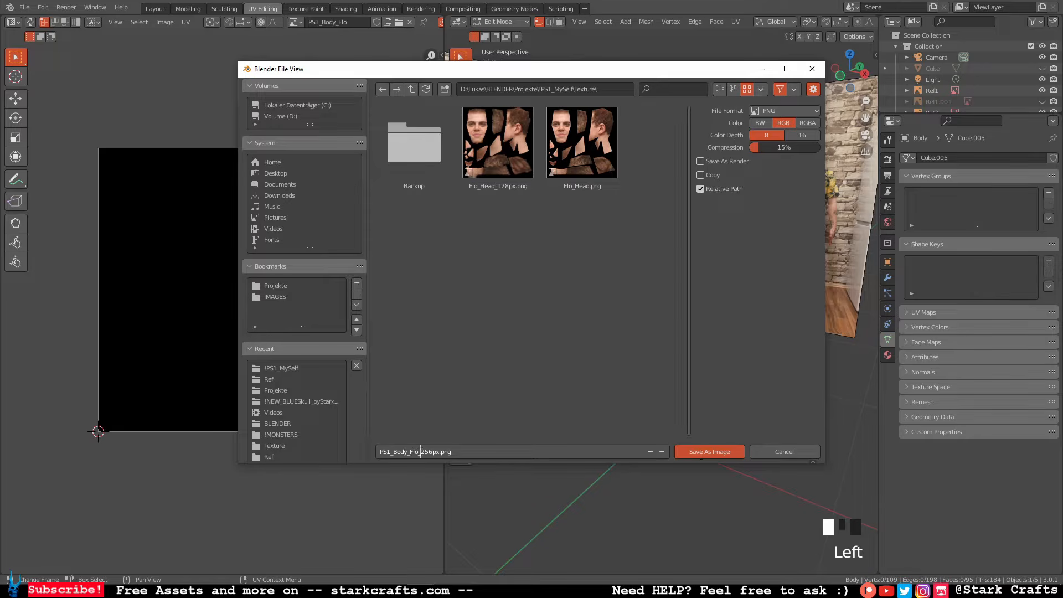
left_click(704, 455)
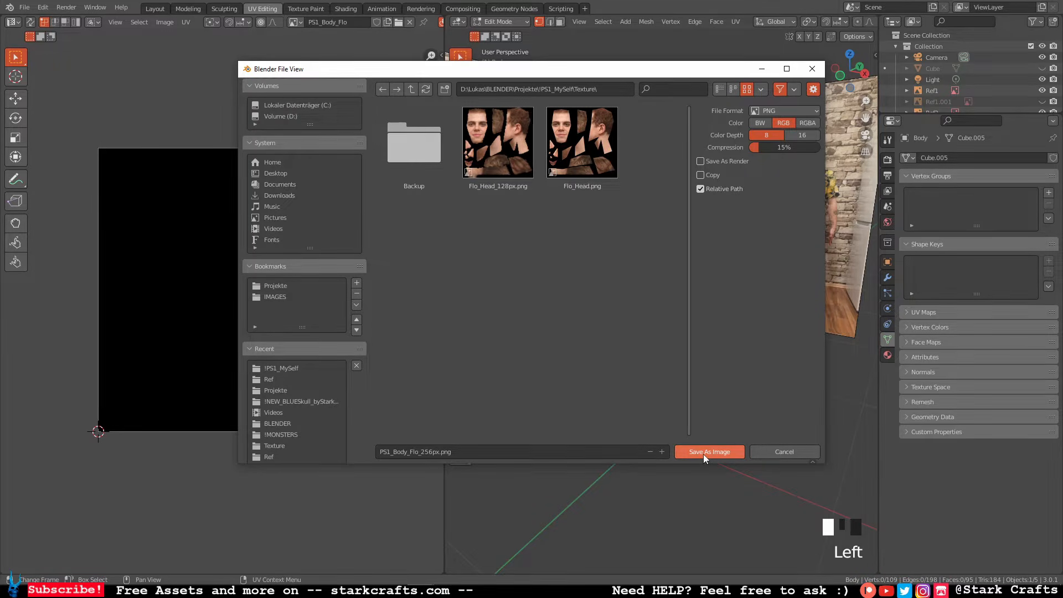
left_click(704, 454)
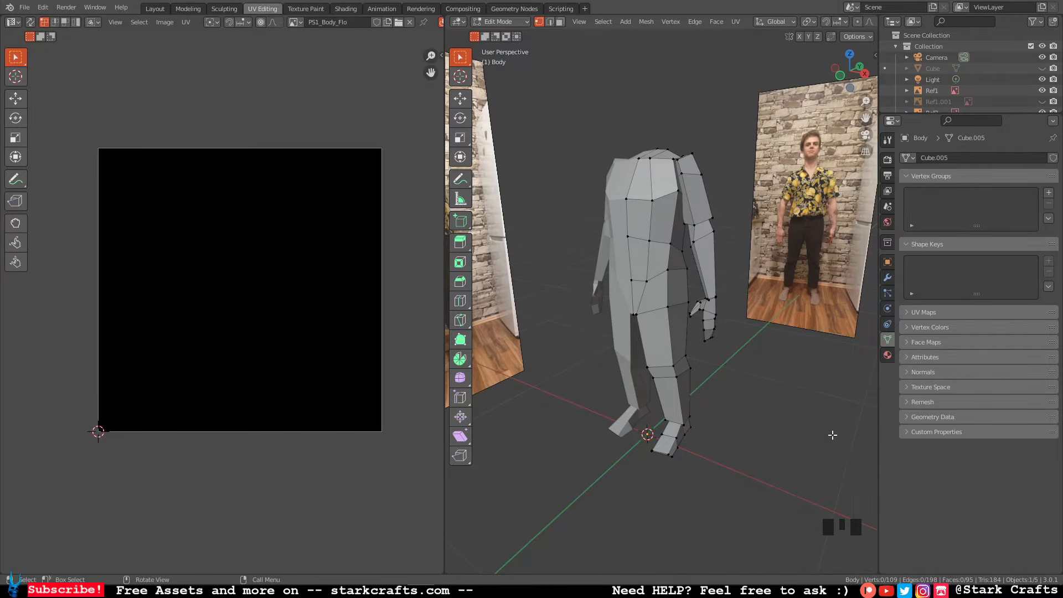
Select all of the Body's geometry in face select mode and UV-unwrap it with Cube Projection.
key("a")
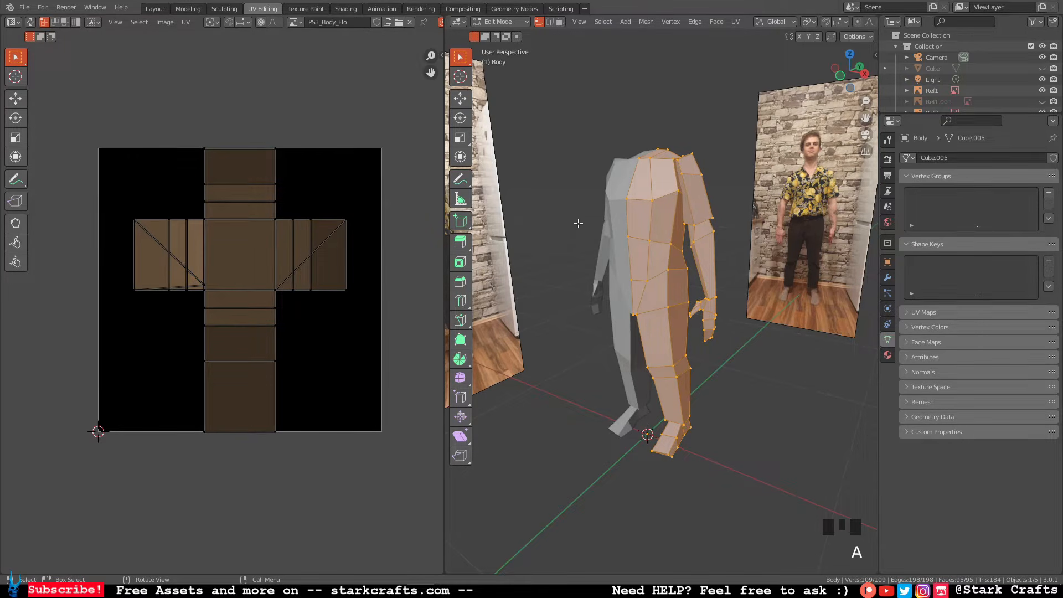
left_click(561, 22)
mouse_move(658, 201)
middle_mouse_down()
mouse_move(649, 166)
mouse_move(664, 181)
middle_mouse_up()
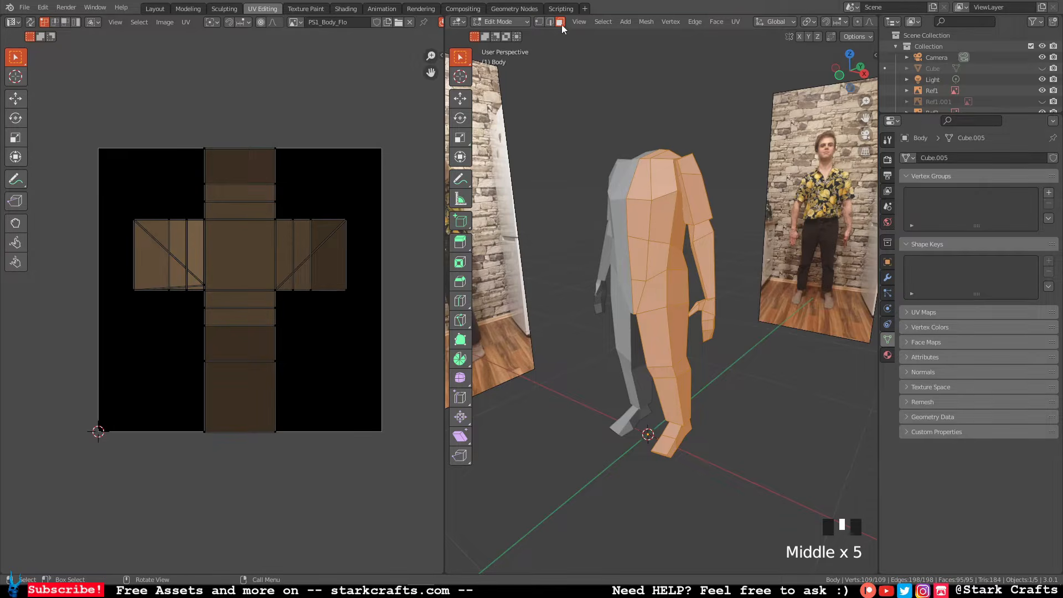
right_click(637, 218)
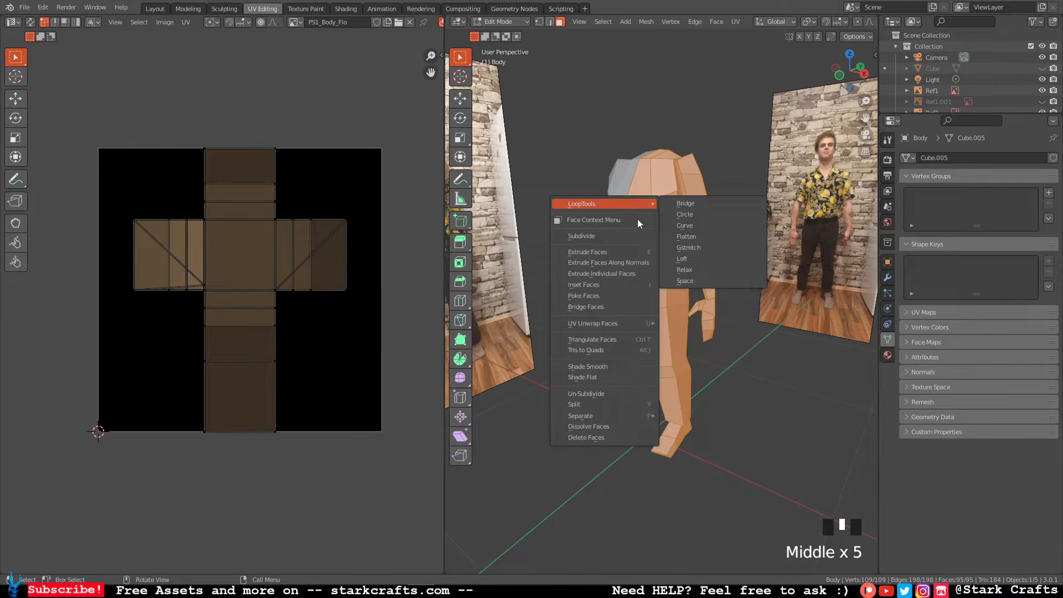
mouse_move(611, 326)
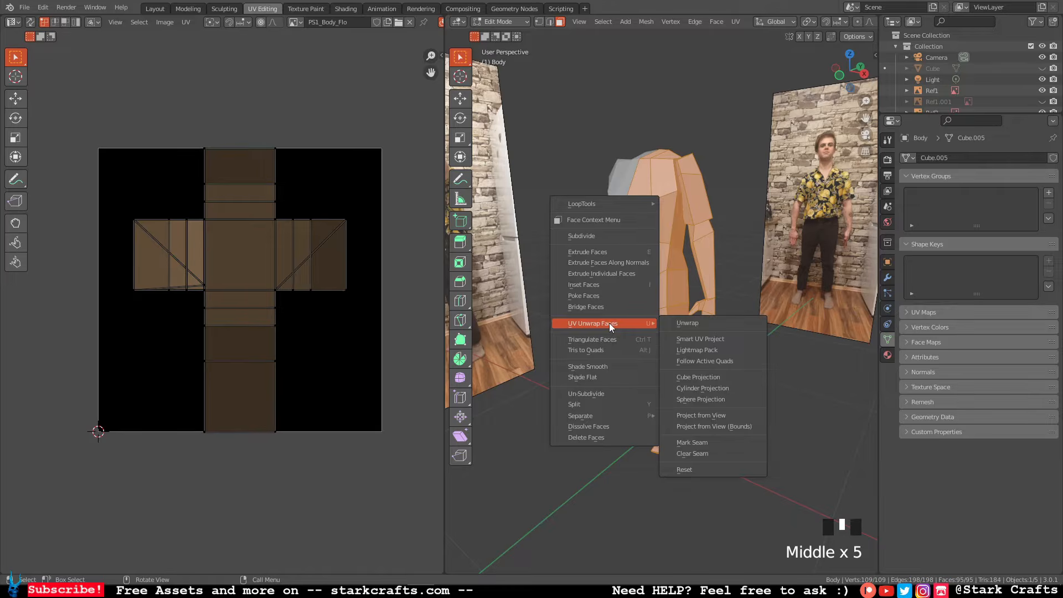
left_click(732, 377)
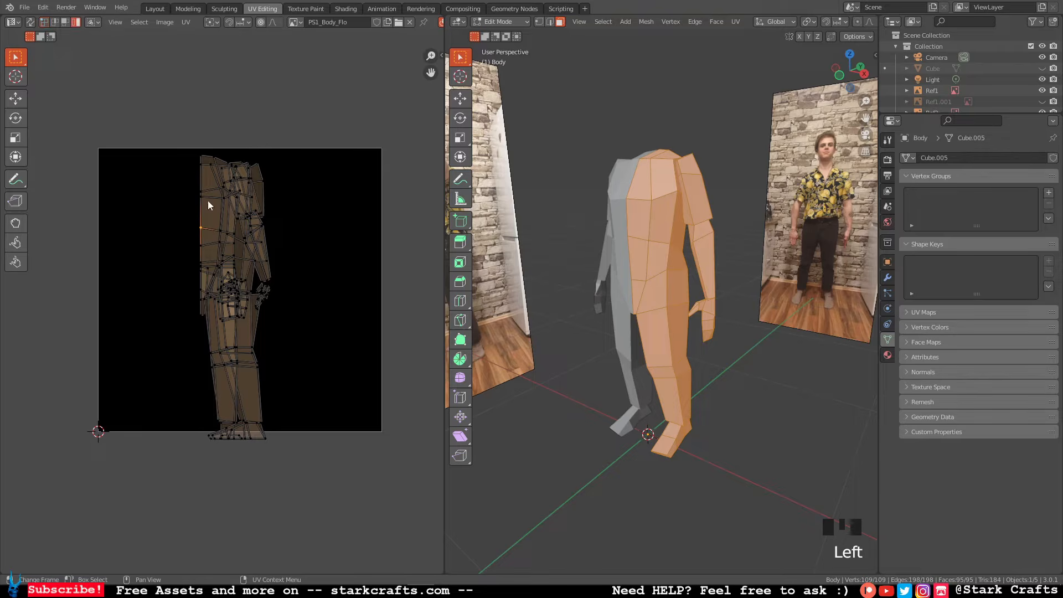
Spread the overlapping long body islands across the PS1_Body_Flo image in the UV editor, separating three of them from the stack.
double_click(221, 237)
key("g")
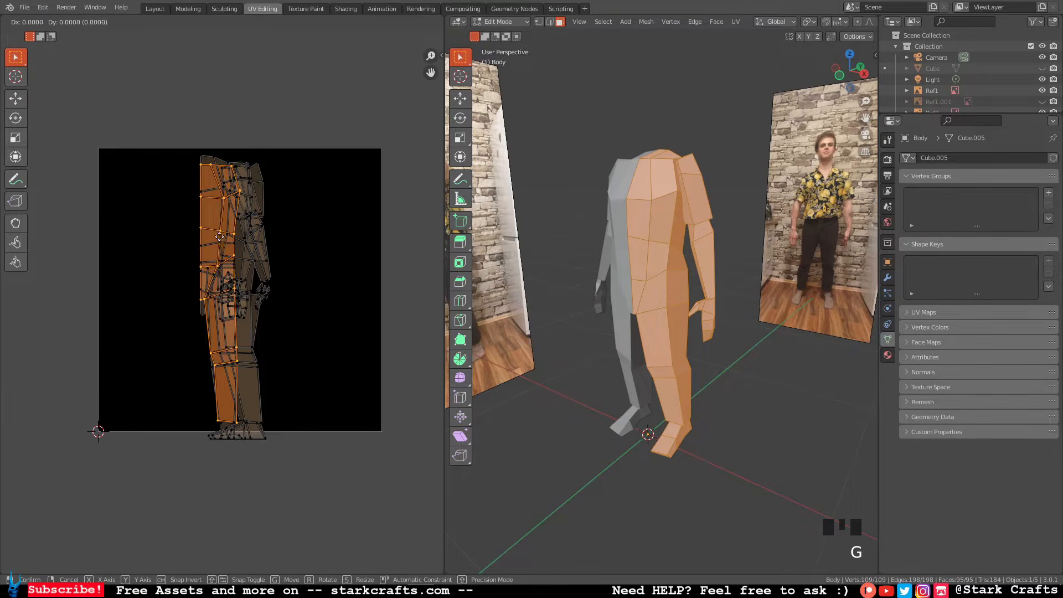
left_click(134, 238)
left_click(214, 218)
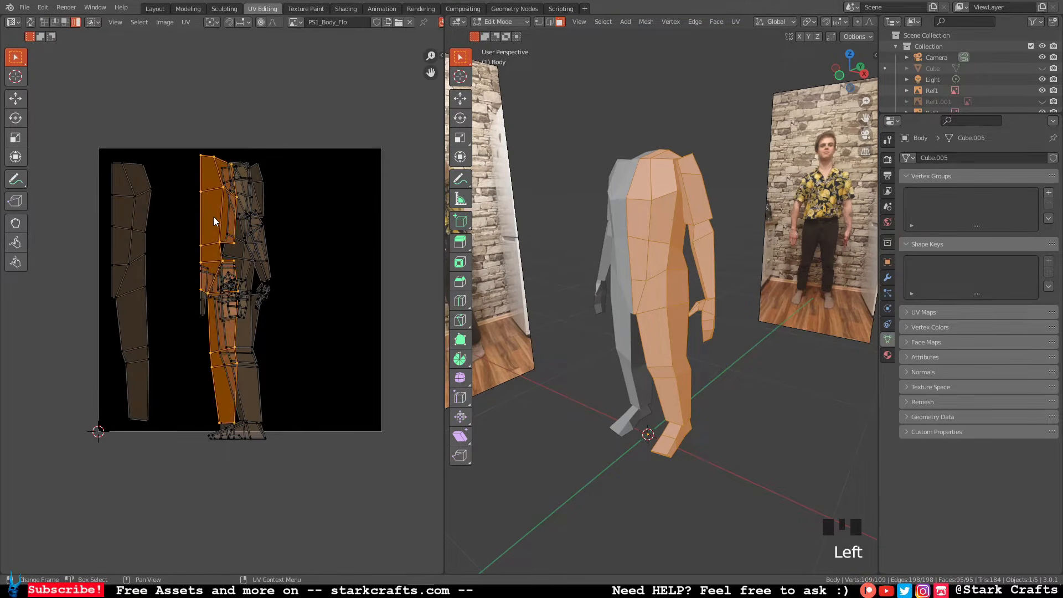
key("g")
left_click(342, 219)
left_click(229, 238)
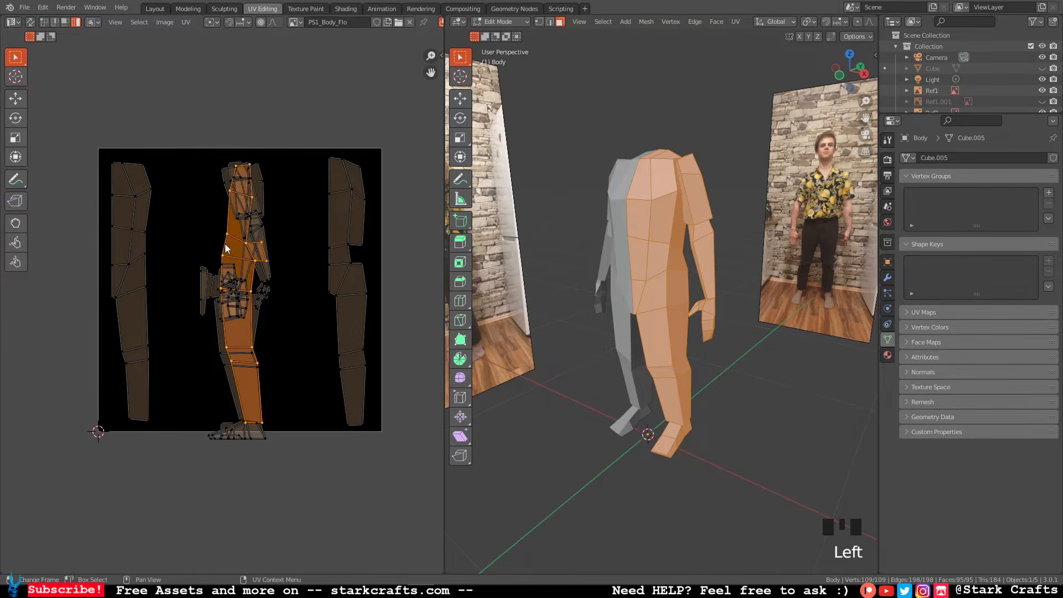
key("g")
left_click(284, 301)
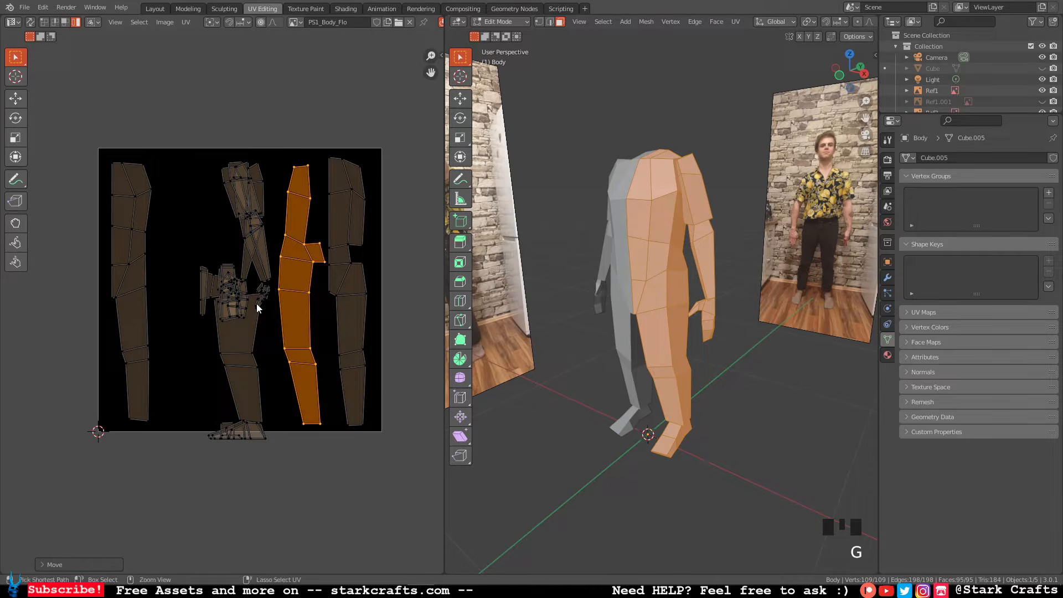
Undo the UV island moves and the Cube Projection unwrap of the Body.
key("ctrl+z")
key("ctrl+z")
key("ctrl+z")
key("ctrl+z")
key("ctrl+z")
key("ctrl+z")
key("ctrl+z")
key("ctrl+z")
key("ctrl+z")
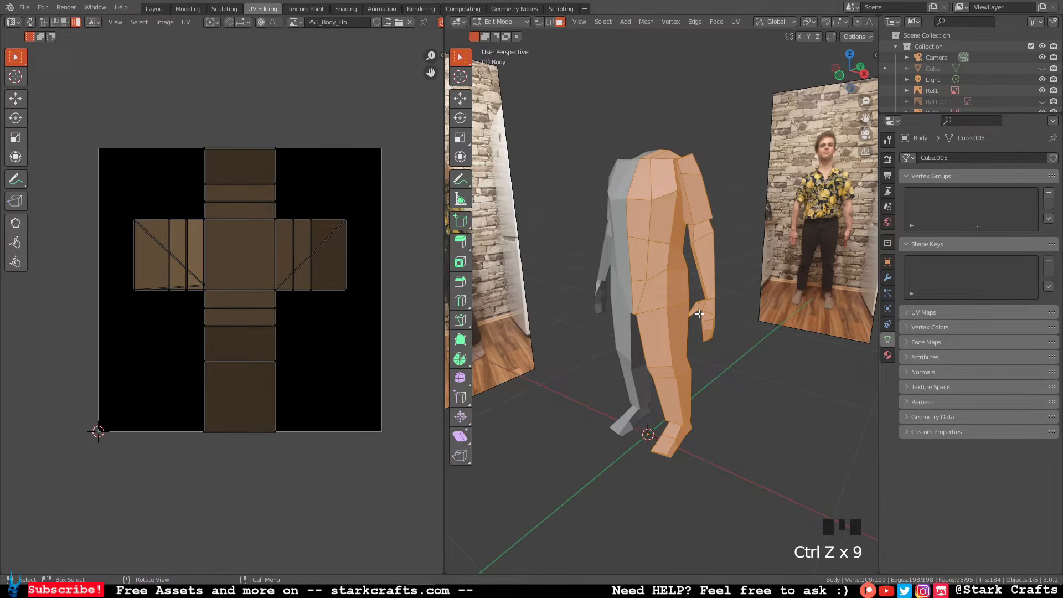
Save the Blender project file.
left_click(24, 8)
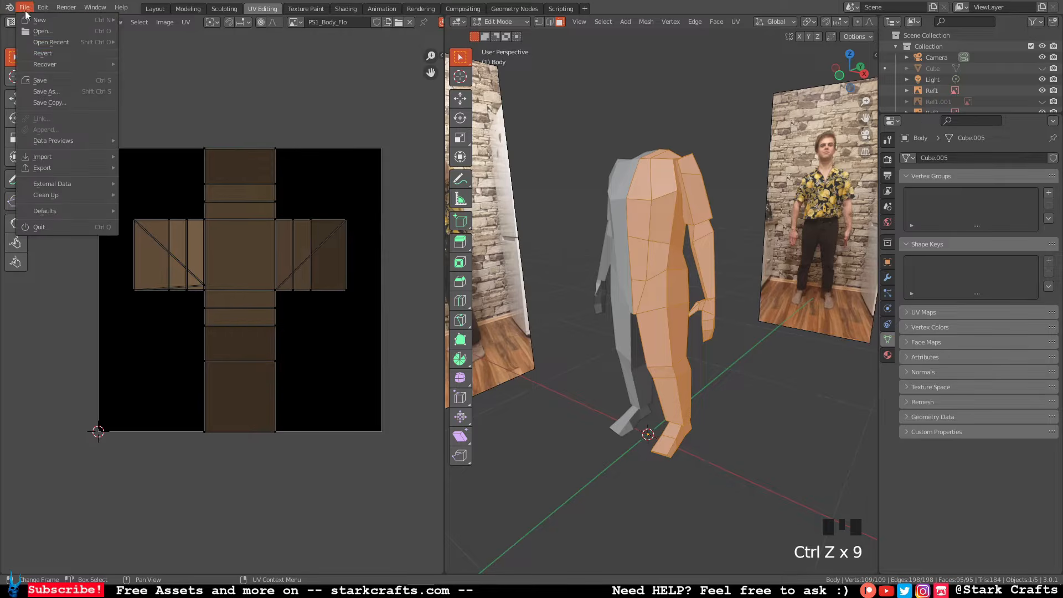
left_click(53, 81)
Select the linked upper arm, forearm, hand and foot parts of the Body, and clear the selection.
middle_click_drag(646, 132, 674, 154)
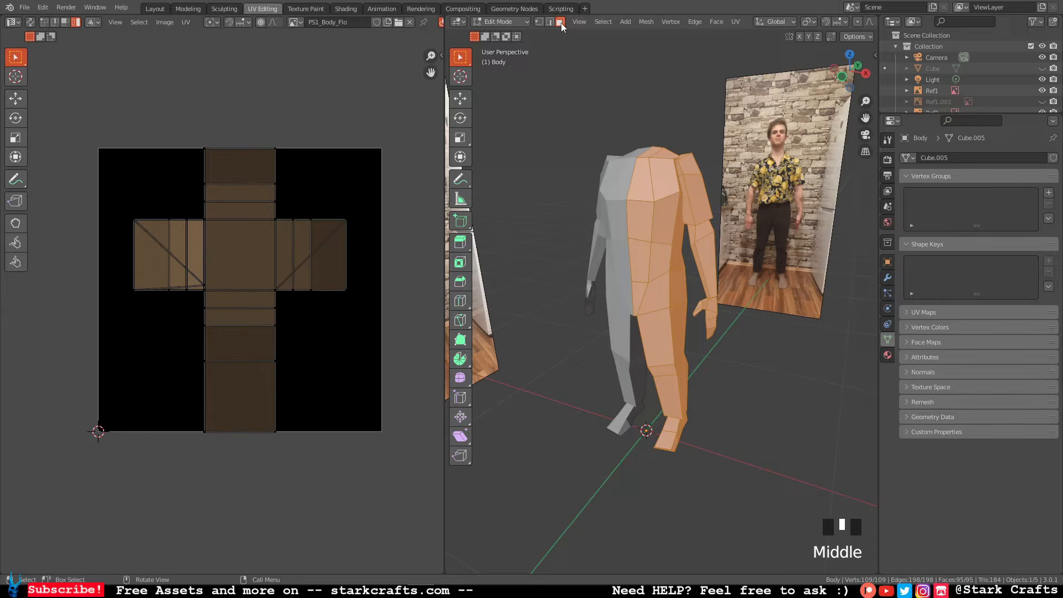
left_click(841, 77)
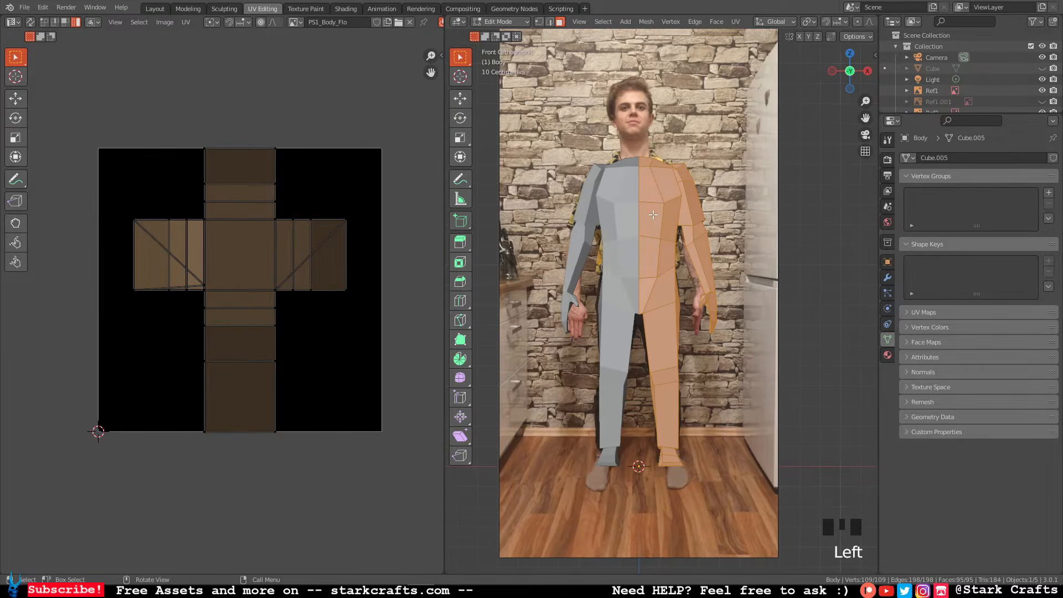
middle_click_drag(654, 214, 696, 198)
left_click(696, 197)
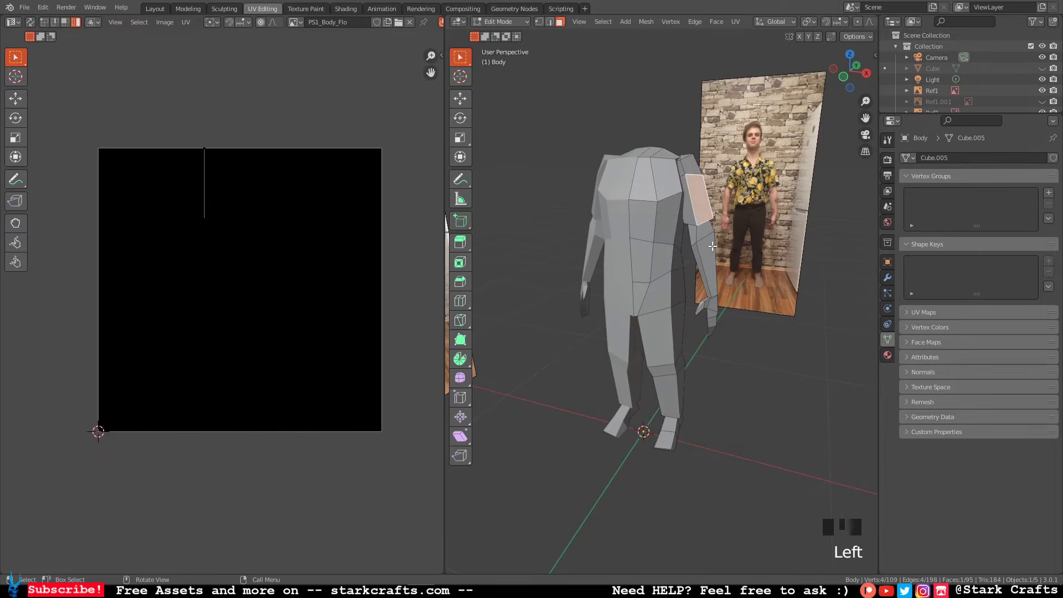
left_click(700, 208)
key("l")
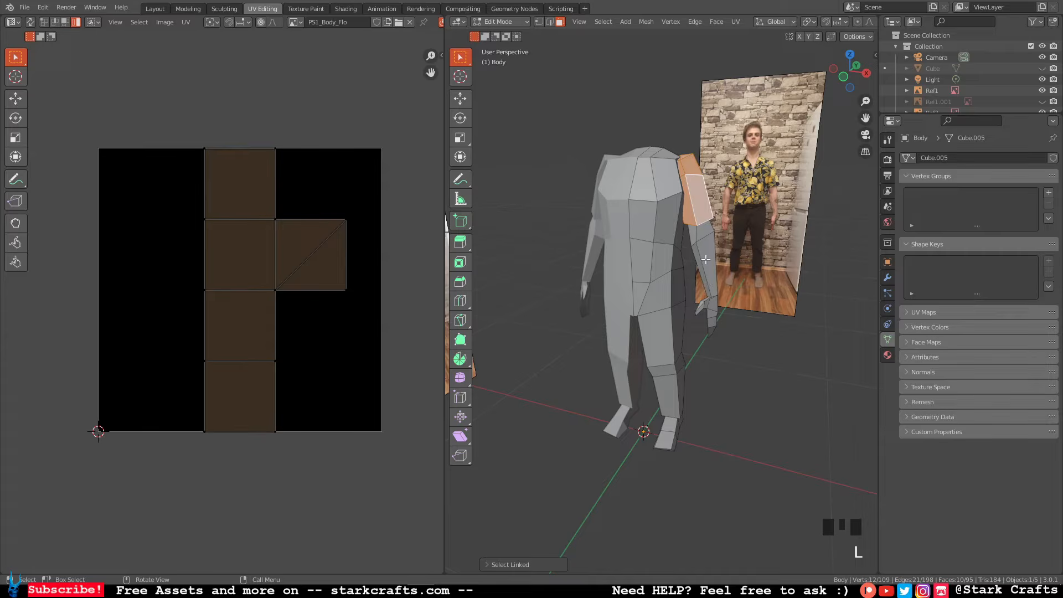
key("l")
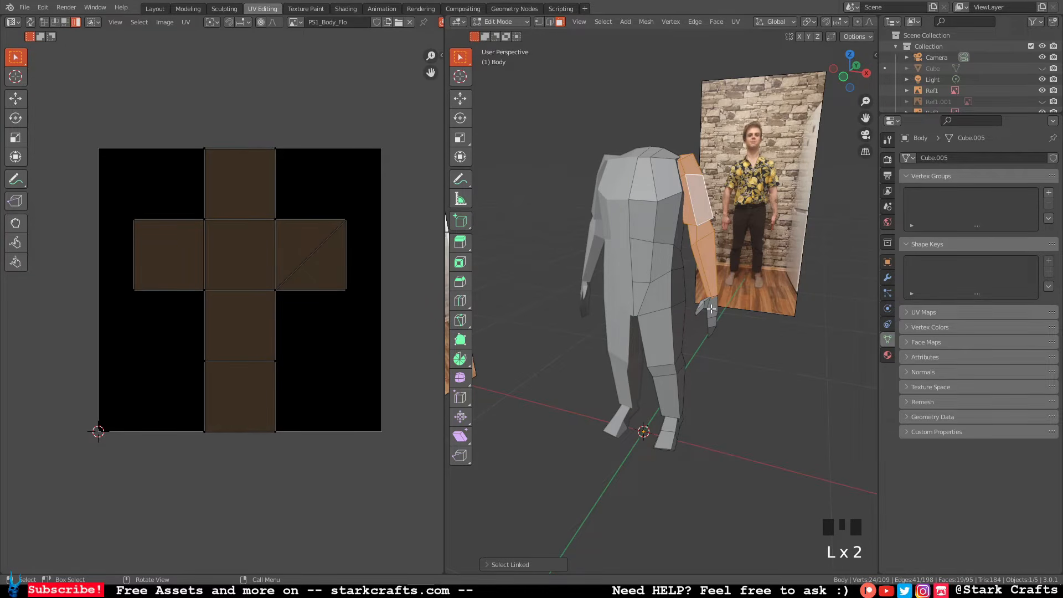
key("l")
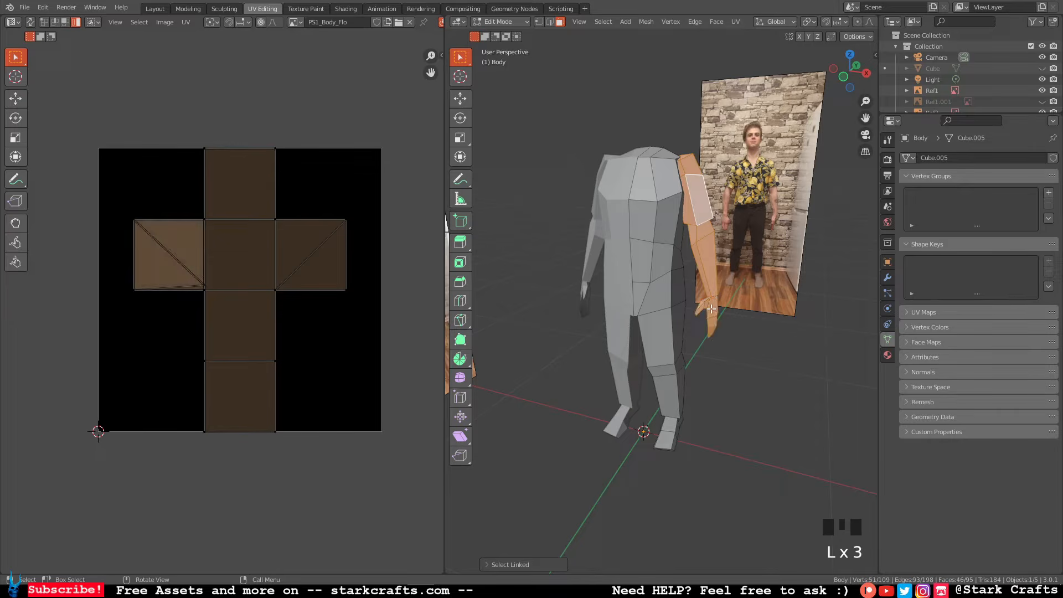
middle_click_drag(711, 308, 782, 266)
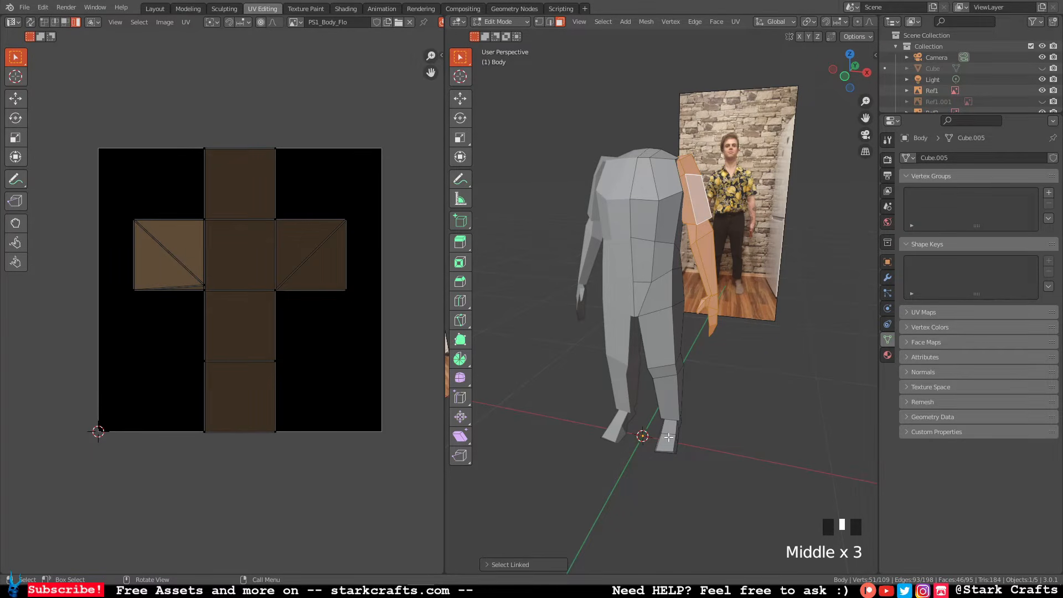
key("l")
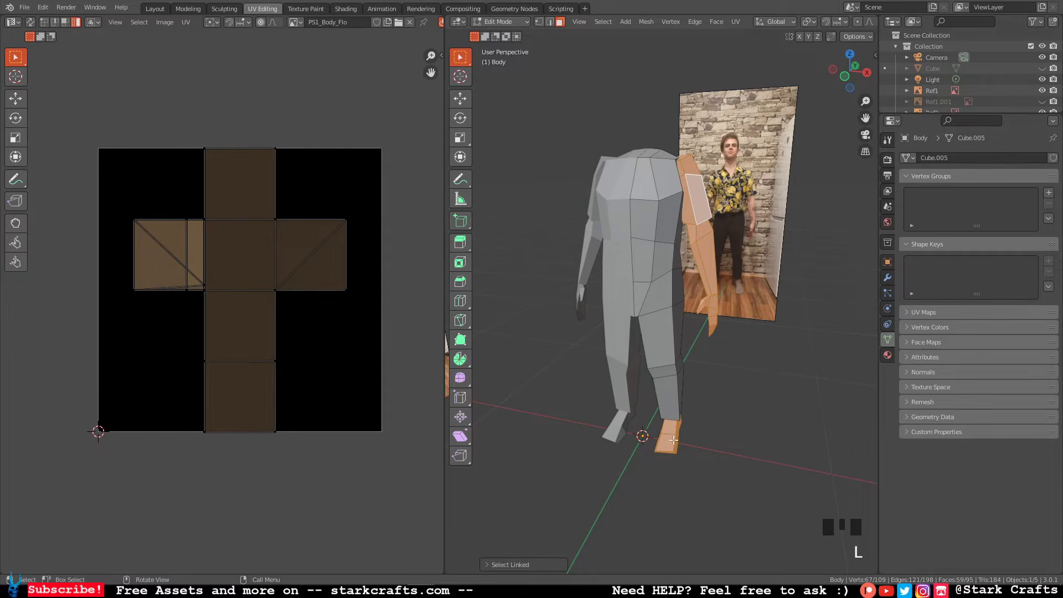
middle_click_drag(672, 438, 693, 394)
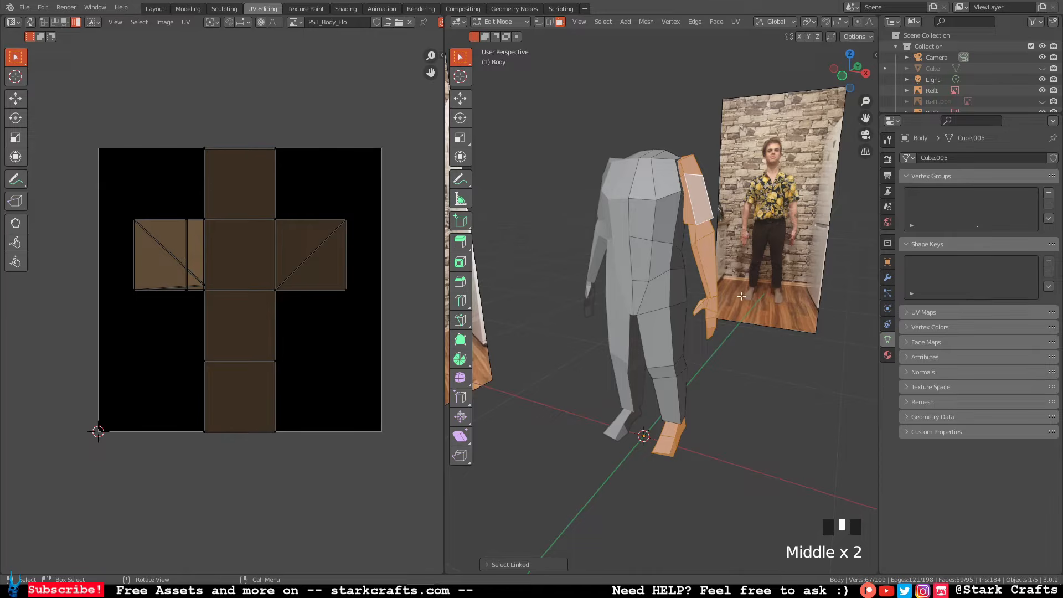
left_click(753, 350)
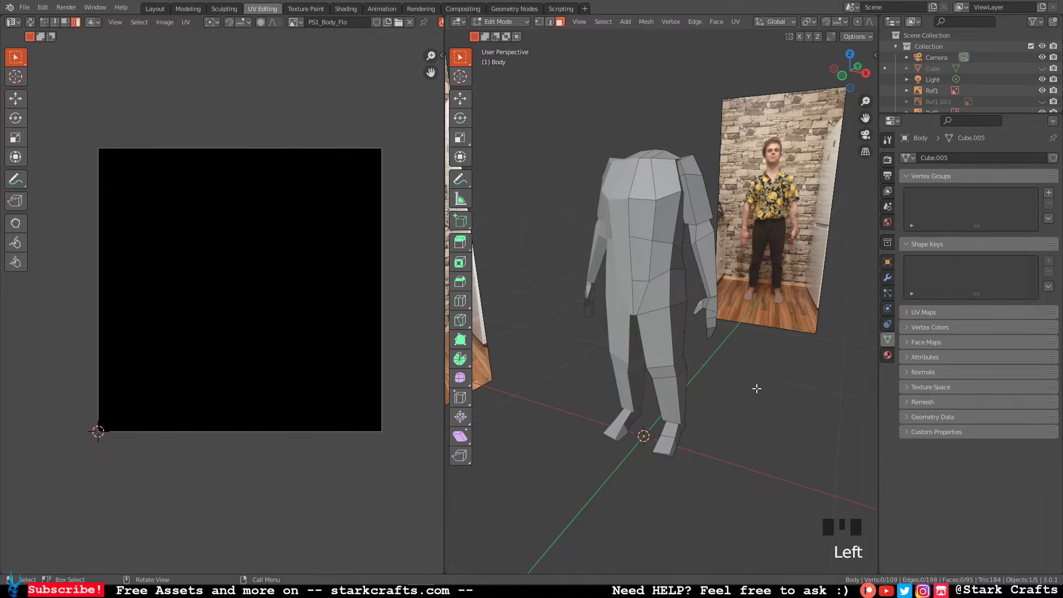
left_click(699, 201)
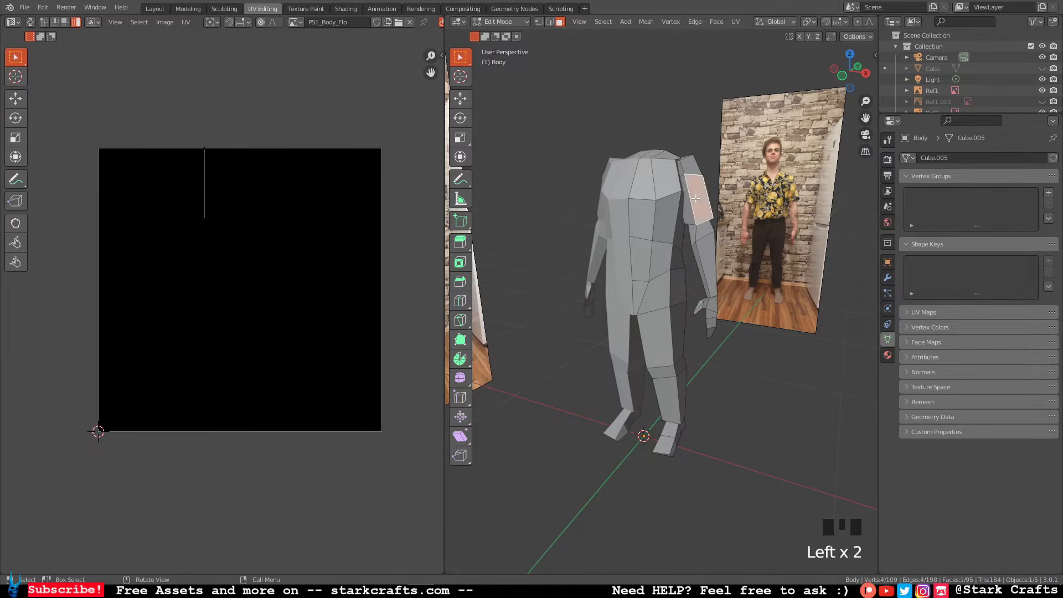
left_click(657, 213)
left_click(701, 202)
left_click(734, 359)
Select the Body's linked upper arm, forearm, hand and foot parts and hide them, leaving the torso and legs.
left_click(699, 194)
key("l")
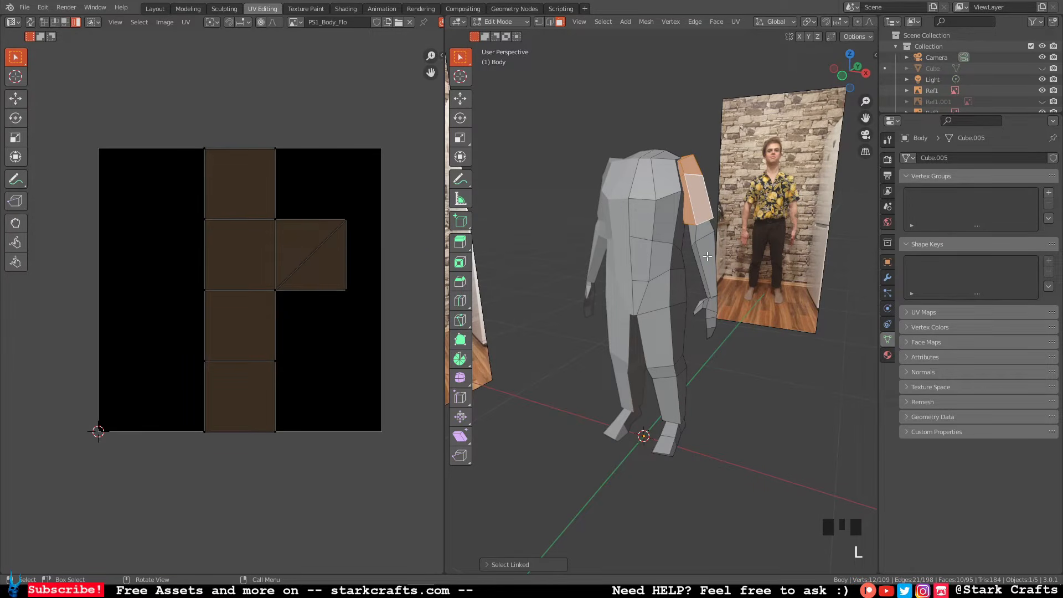
key("l")
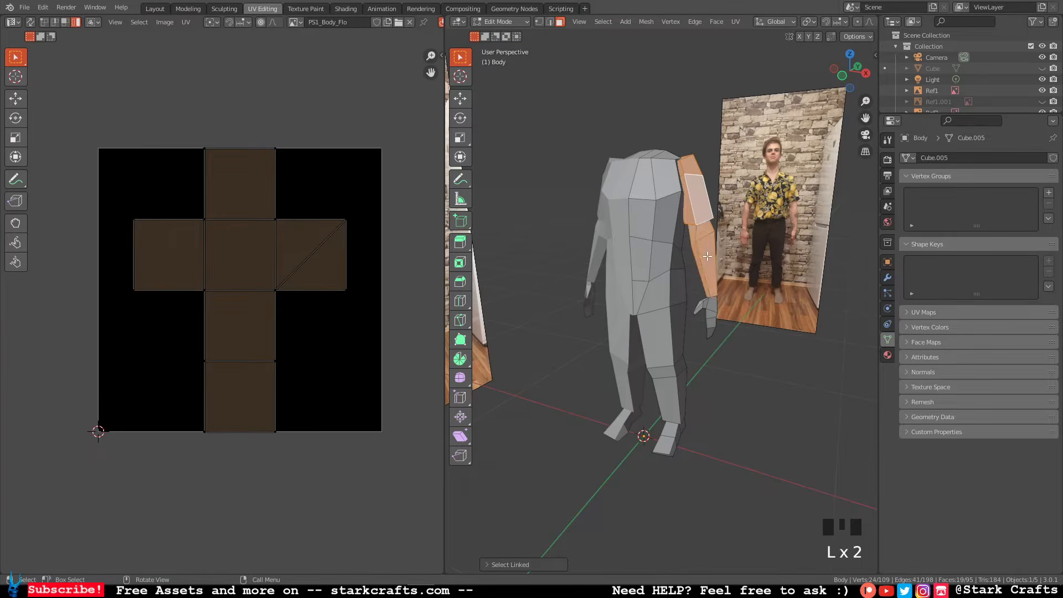
key("l")
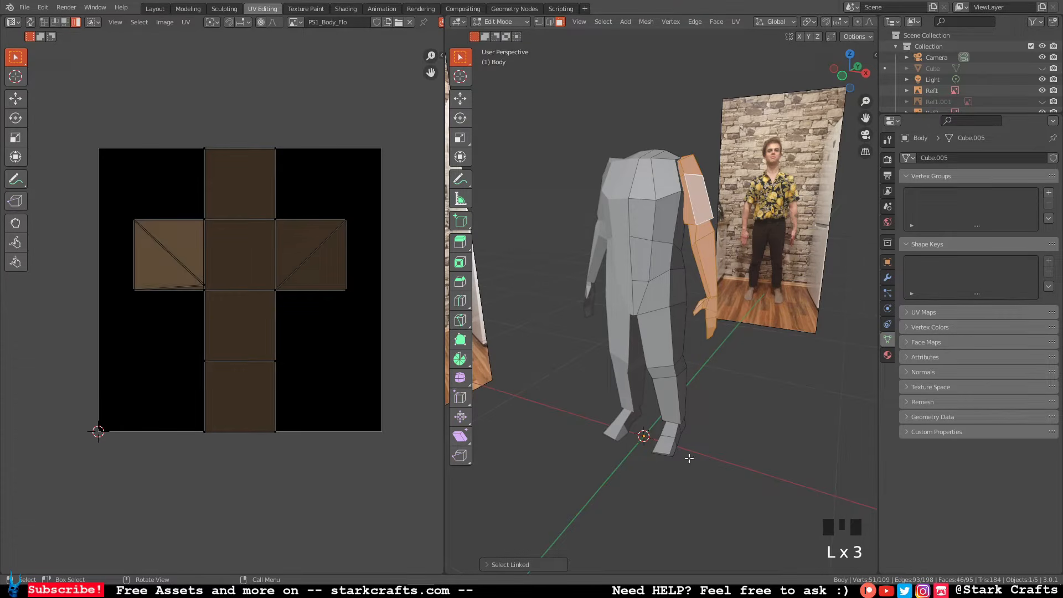
key("l")
middle_click_drag(638, 249, 673, 240)
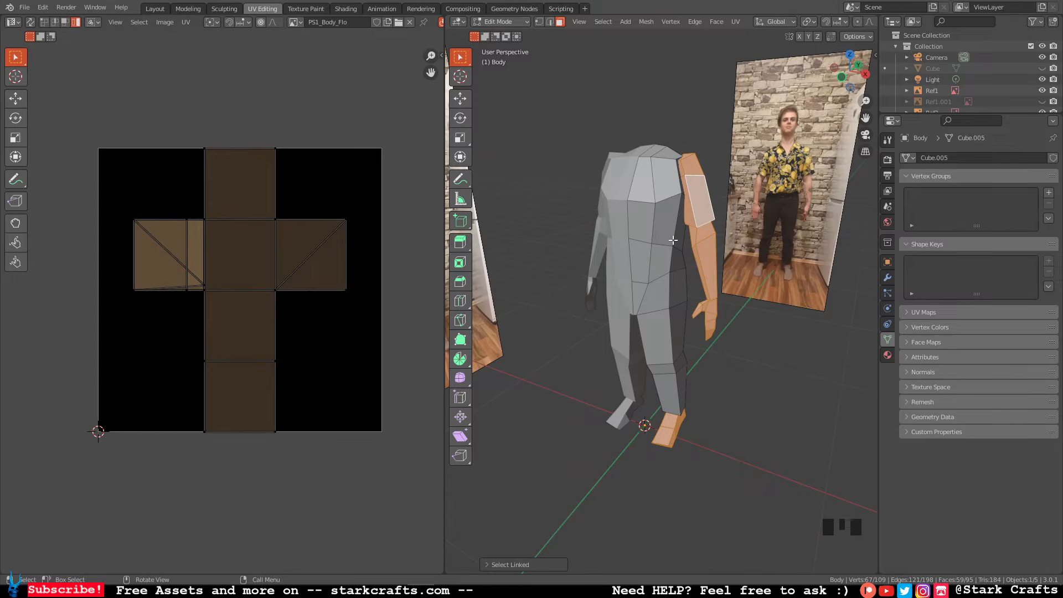
key("h")
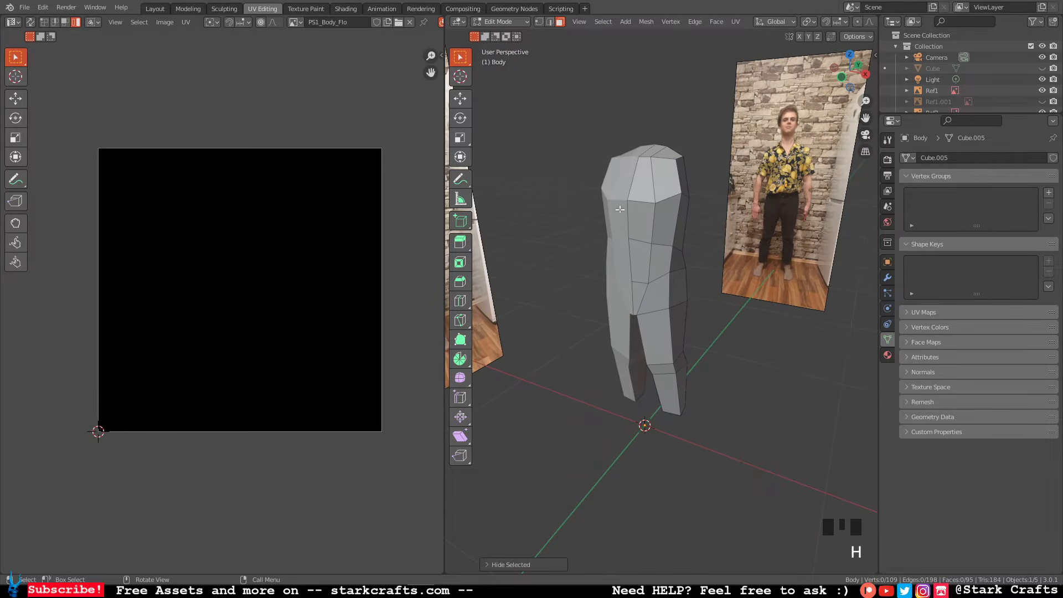
Reveal the hidden arm, hand and foot parts of the body mesh and clear the selection.
middle_click_drag(645, 205, 696, 286)
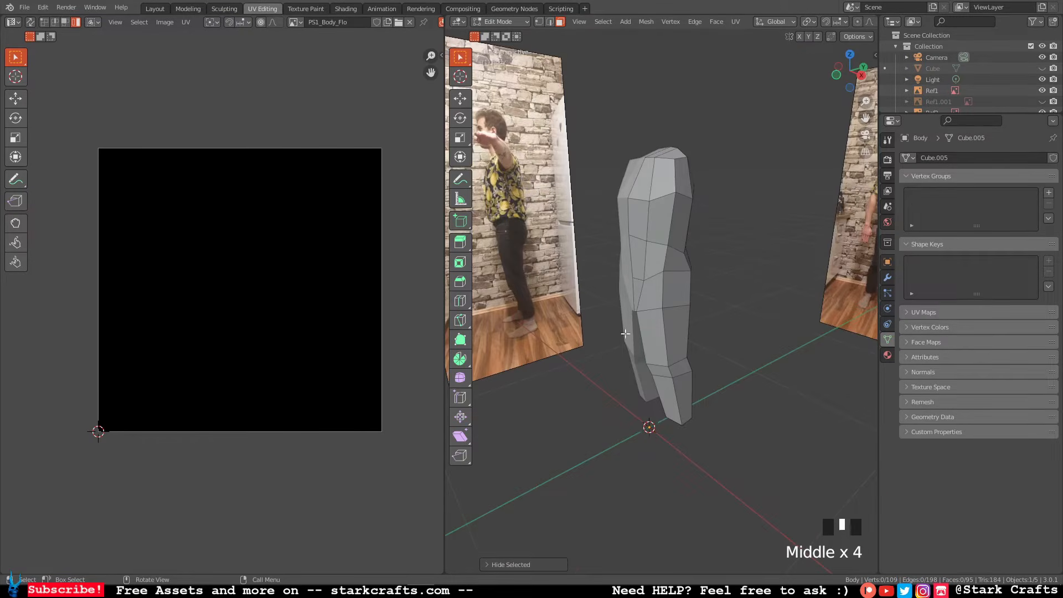
middle_click_drag(625, 333, 775, 286)
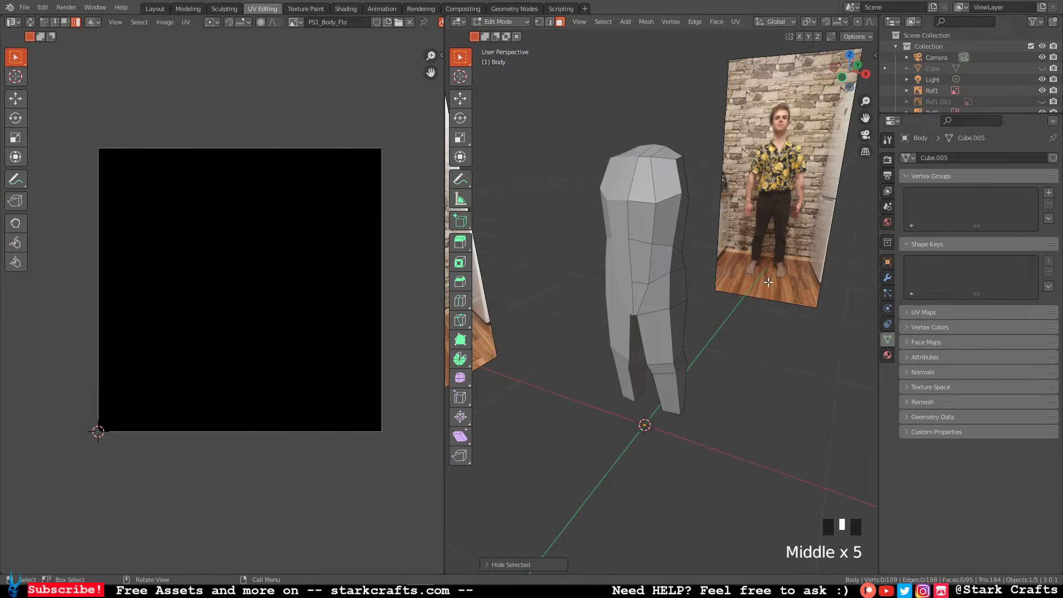
key("alt+h")
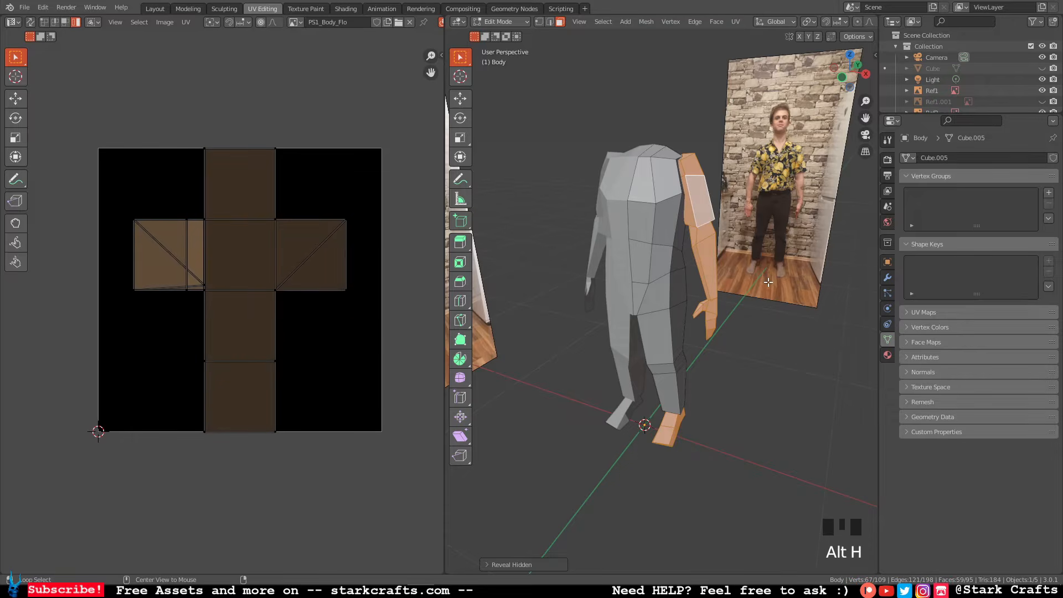
middle_click_drag(770, 276, 755, 276)
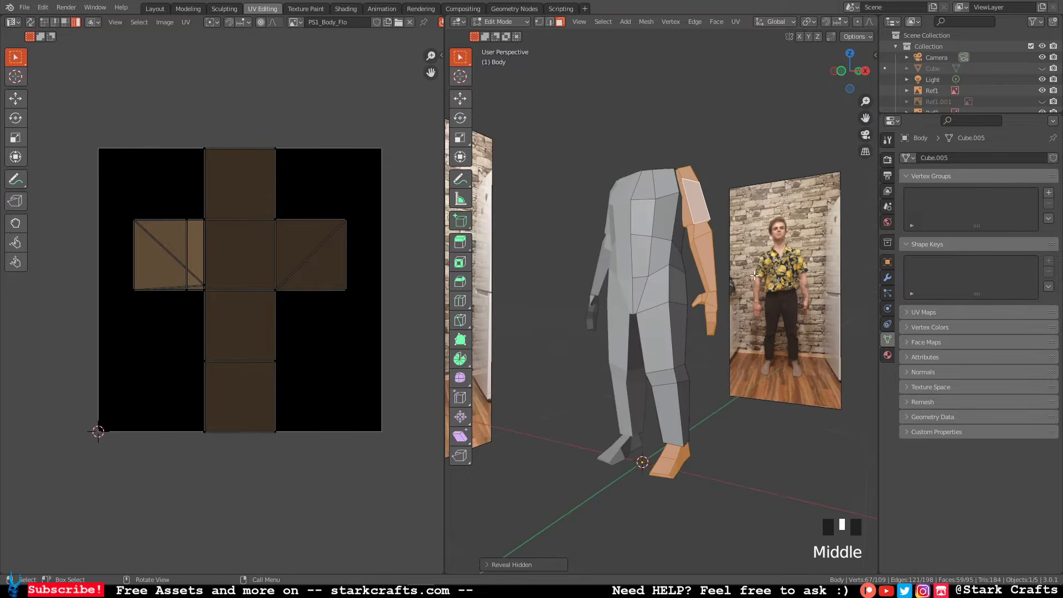
left_click(708, 353)
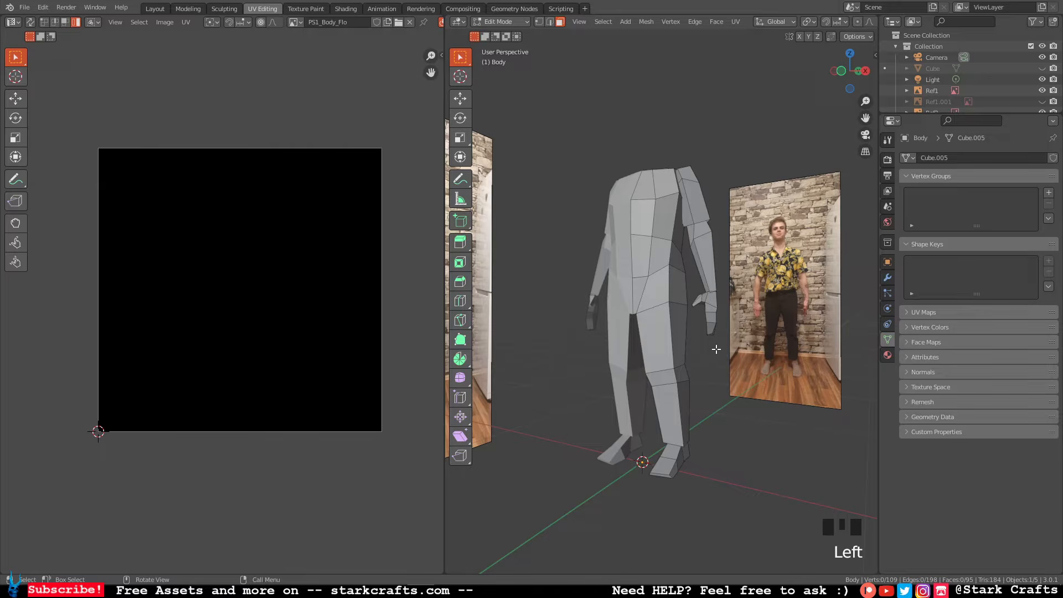
Select the linked arm, hand and foot parts and hide them, leaving only the torso and legs.
left_click(695, 197)
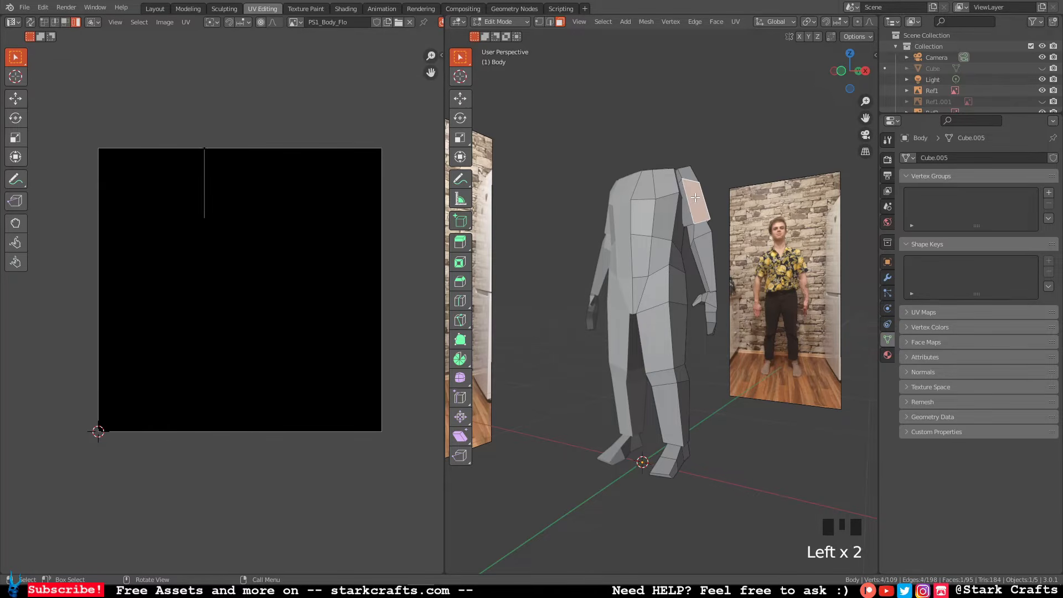
key("l")
key("l")
key("l")
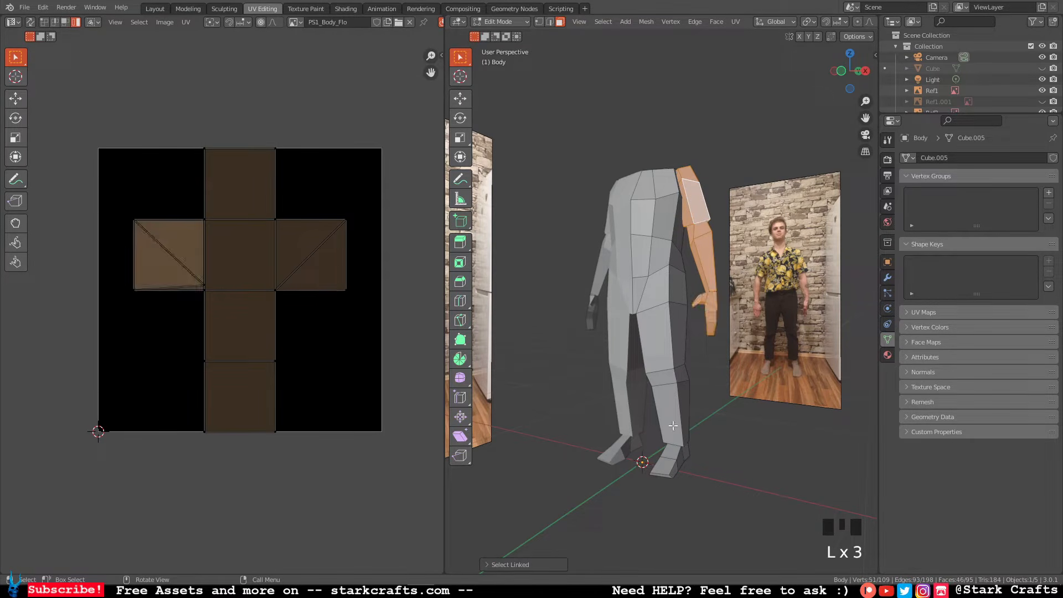
key("l")
key("h")
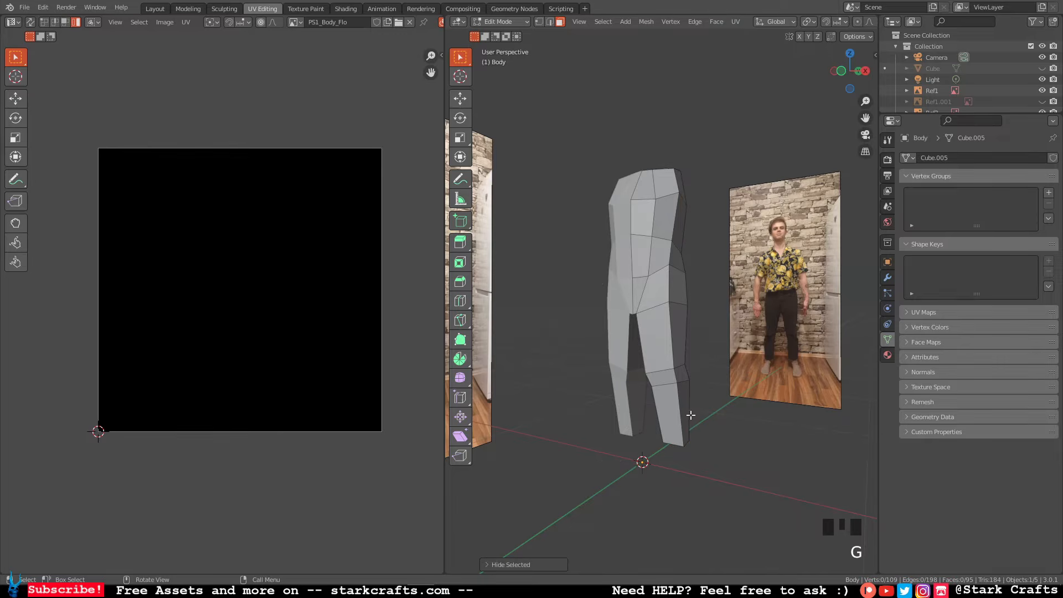
middle_click_drag(673, 462, 711, 194)
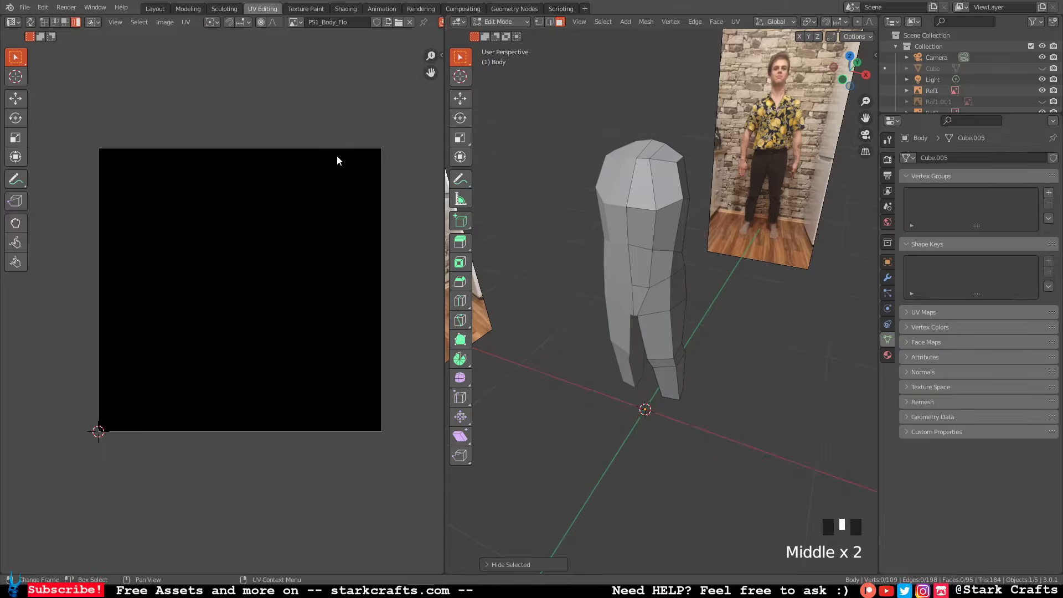
scroll(332, 154, "up", 1)
scroll(332, 153, "down", 1)
middle_click_drag(325, 149, 339, 150)
scroll(340, 145, "down", 1)
scroll(340, 144, "up", 1)
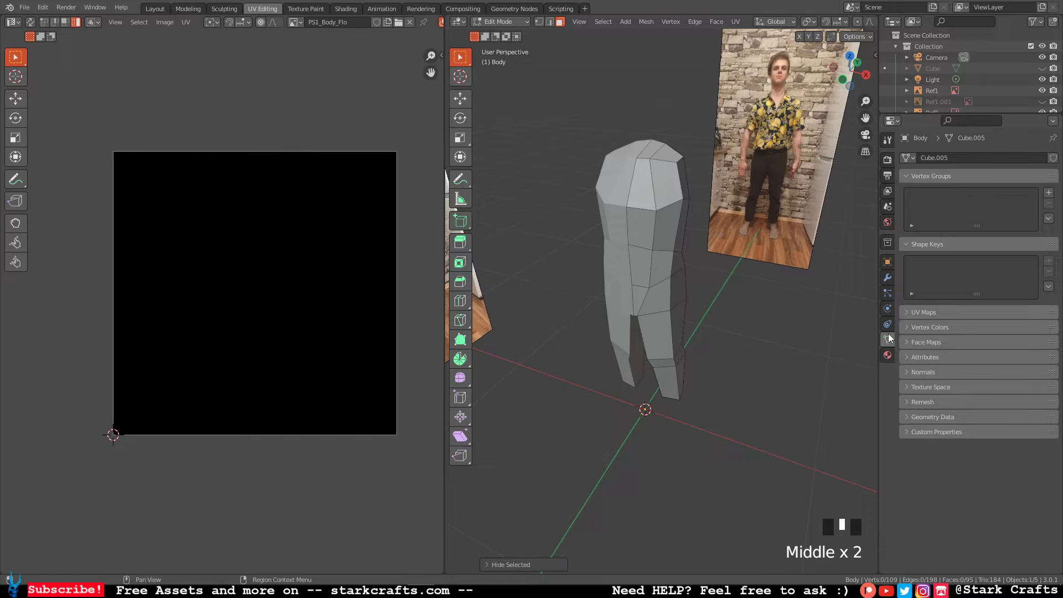
Replace the Base Color image of the PS1_BODY_FLO material with PixelartGrid_px256.png from the Desktop.
left_click(888, 356)
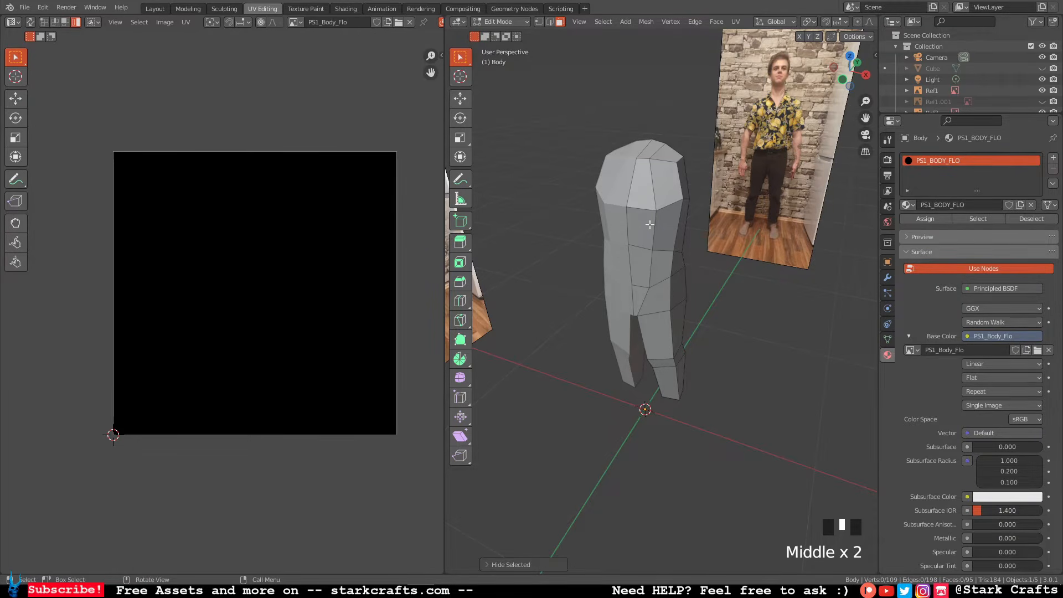
middle_click_drag(650, 224, 659, 256)
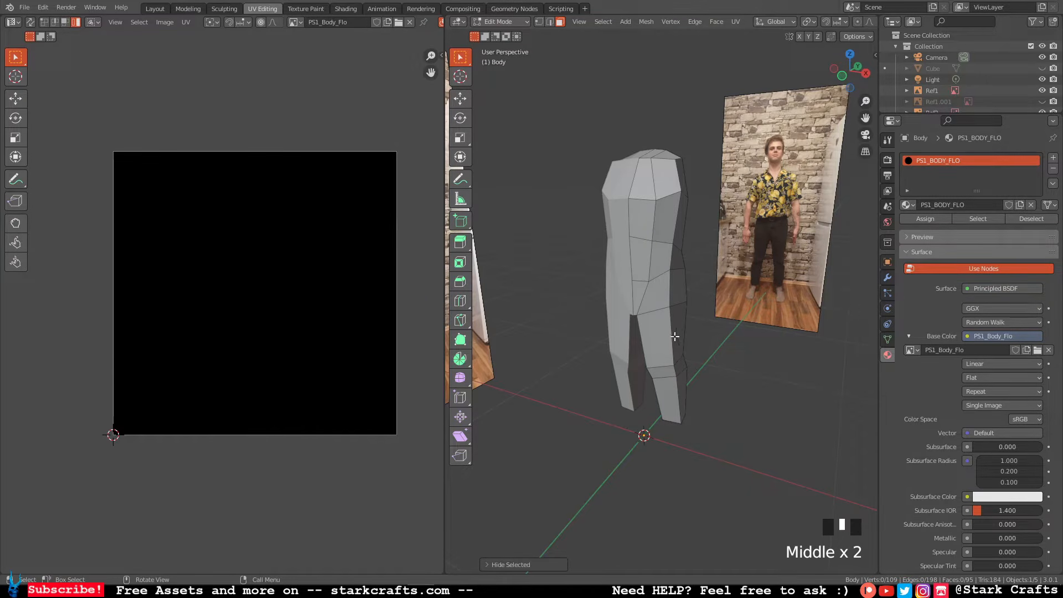
left_click(1038, 350)
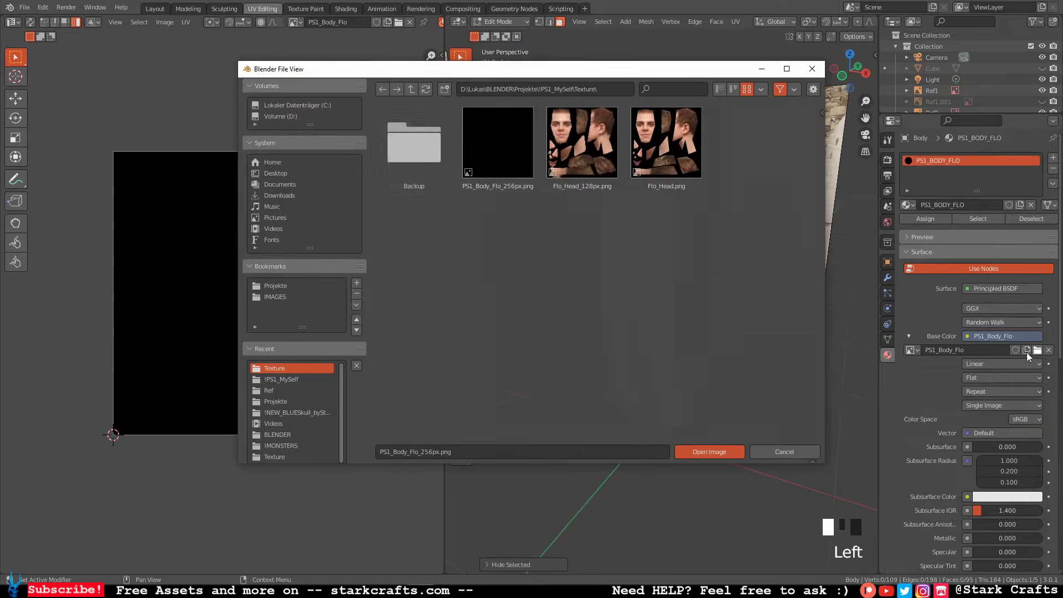
left_click(275, 173)
scroll(610, 277, "down", 10)
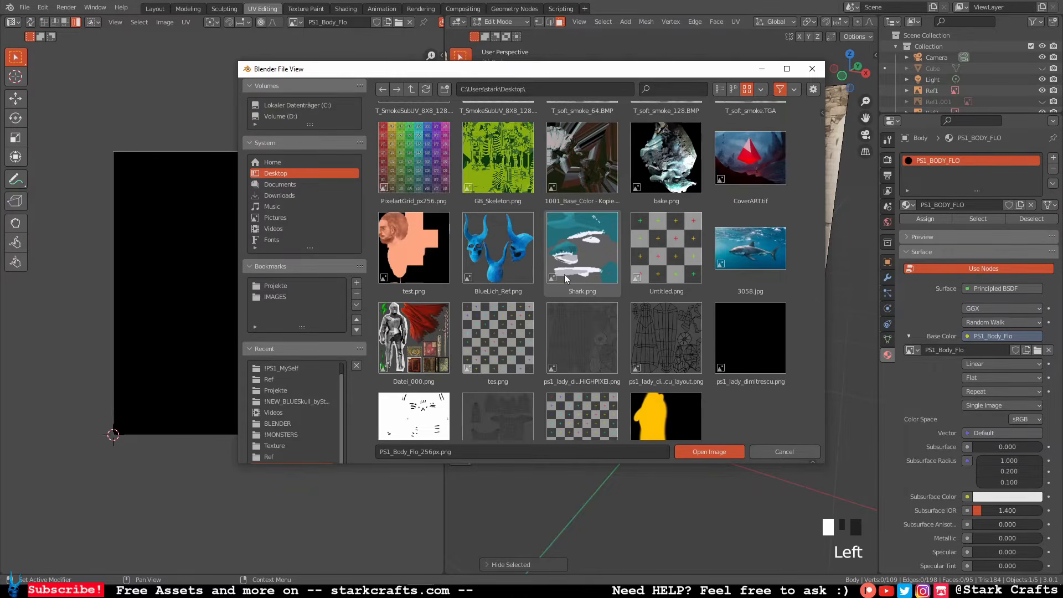
left_click(414, 158)
left_click(725, 451)
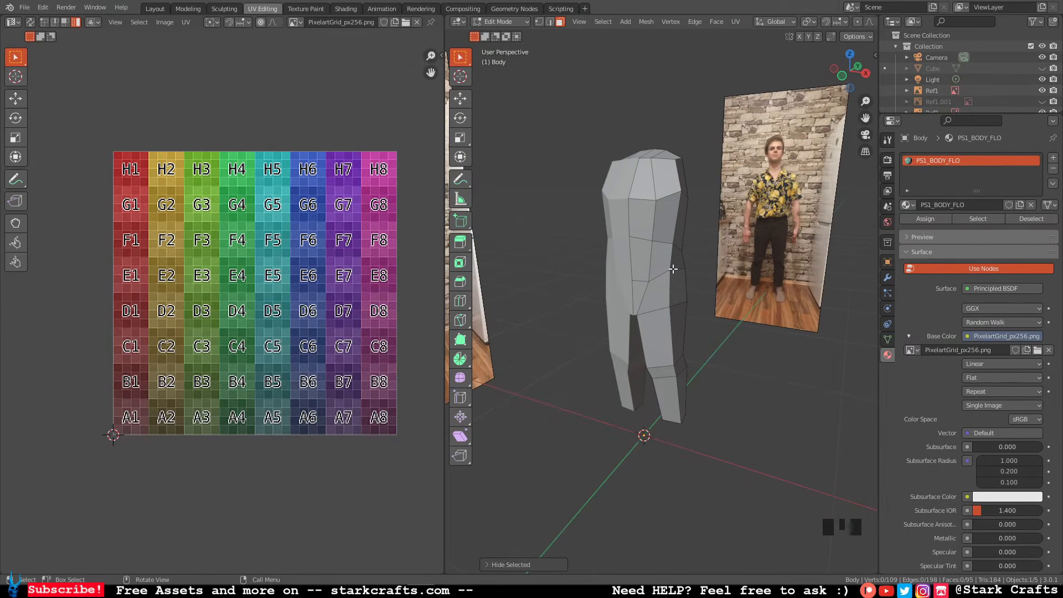
Select all visible faces and check the grid image's pixel size without resizing it.
key("a")
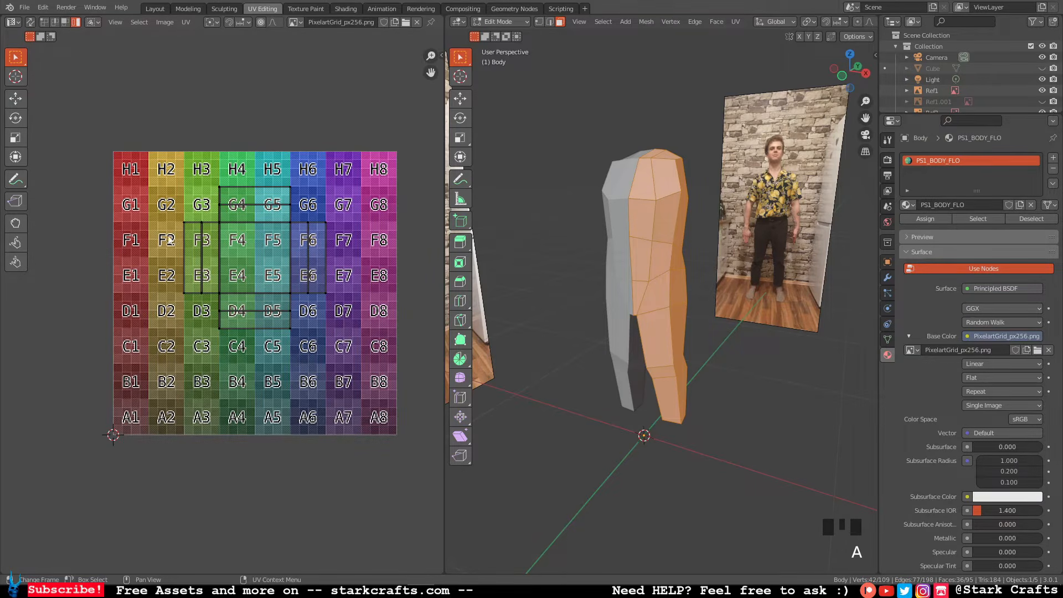
left_click(165, 22)
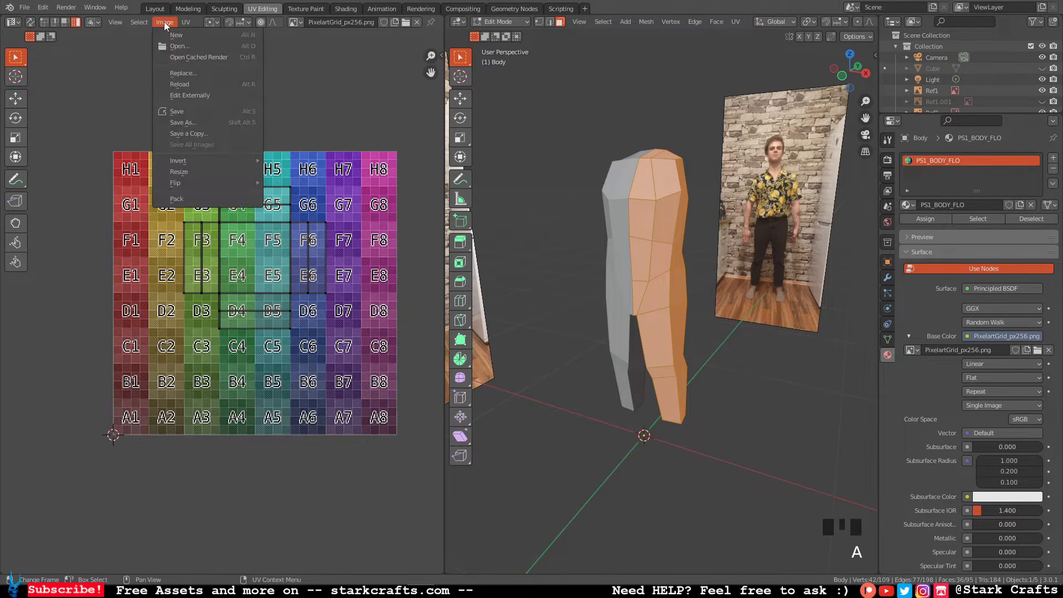
left_click(186, 176)
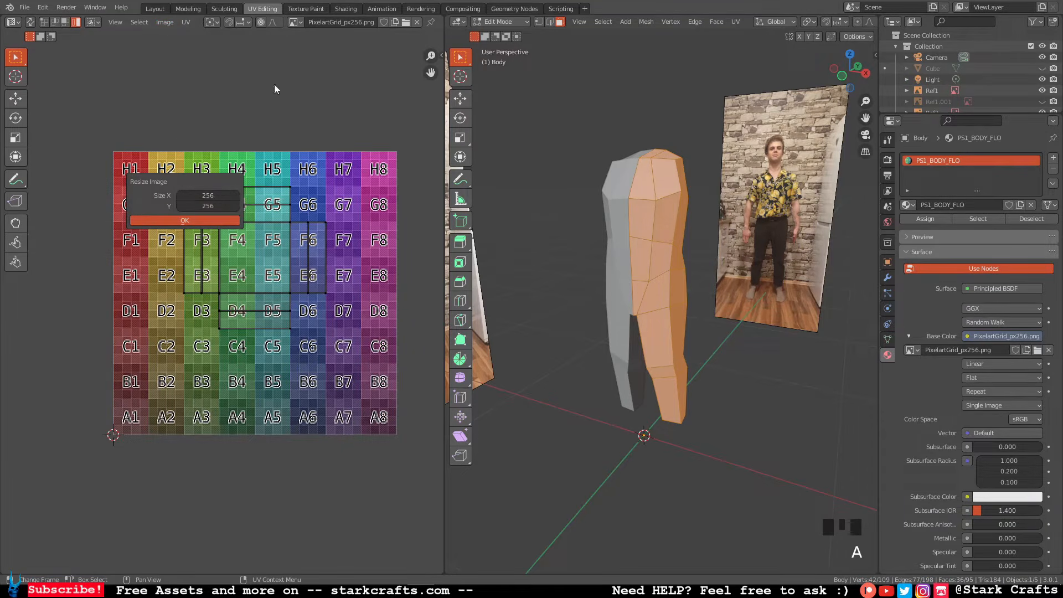
left_click(162, 26)
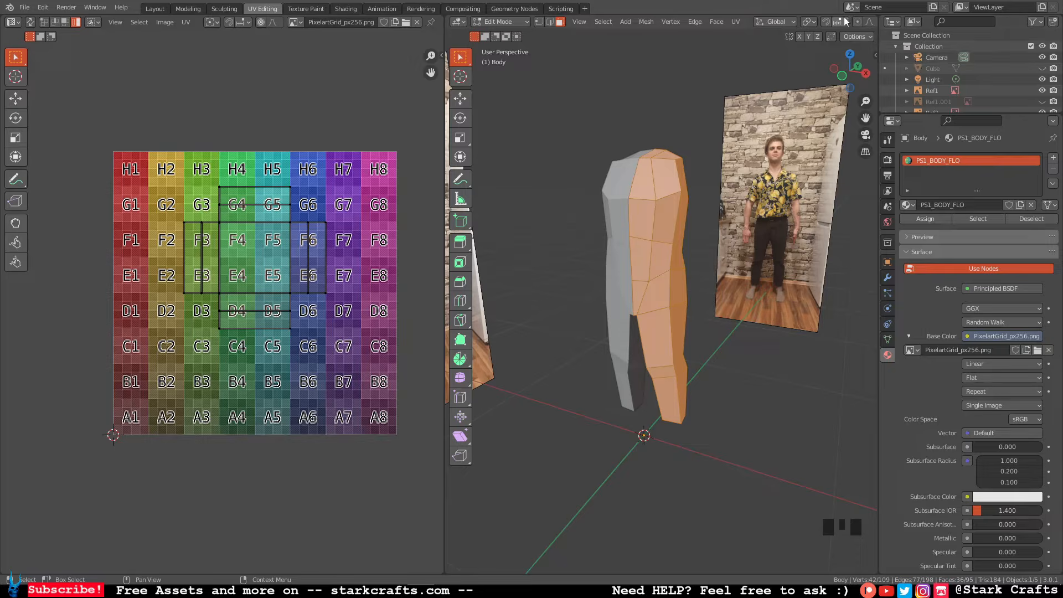
Display the grid texture on the body with Material Preview shading and switch the mesh selection to edges.
middle_click_drag(840, 20, 837, 17)
scroll(837, 19, "down", 5)
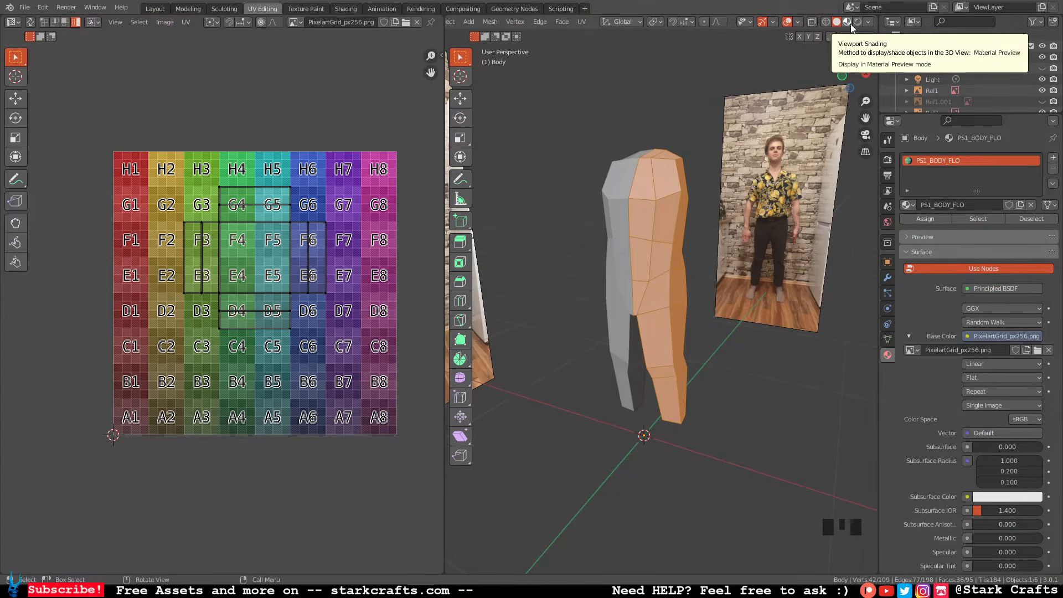
left_click(848, 22)
mouse_move(621, 124)
middle_mouse_down()
mouse_move(693, 131)
mouse_move(633, 152)
middle_mouse_up()
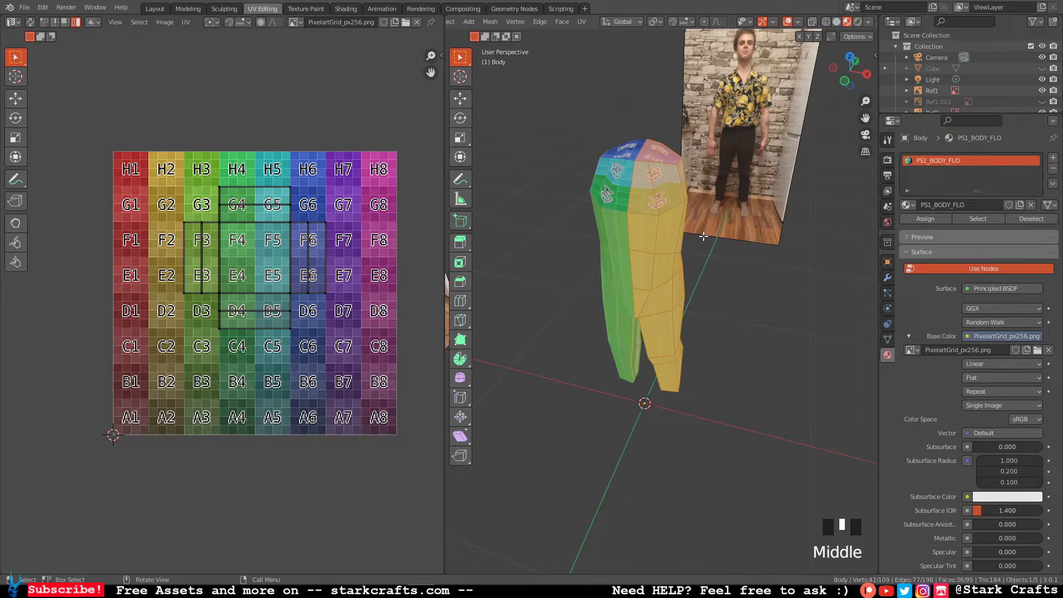
middle_click_drag(704, 237, 651, 202)
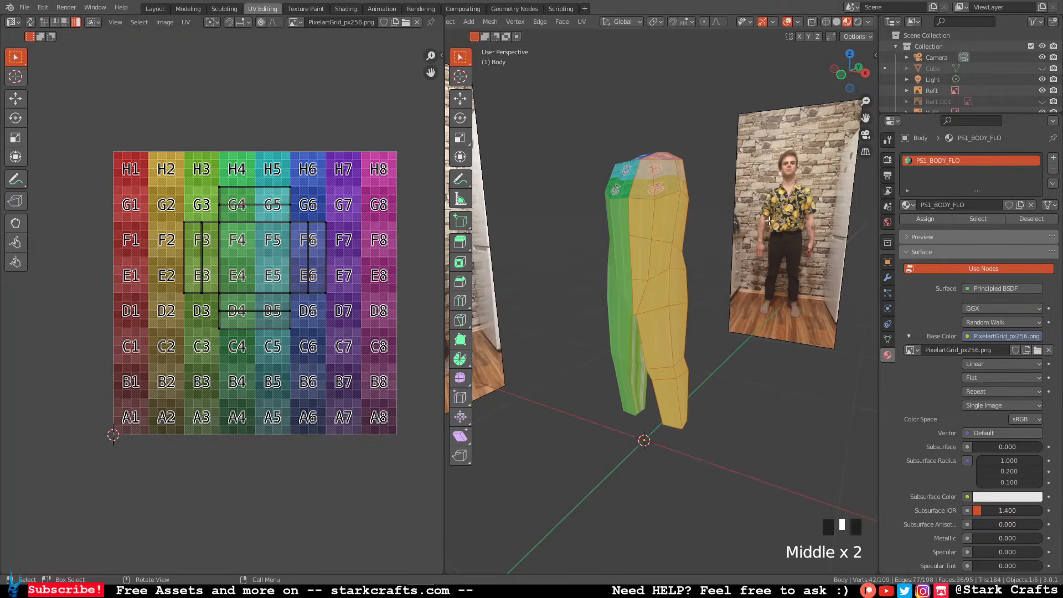
left_click(713, 233)
middle_click_drag(708, 244, 660, 292)
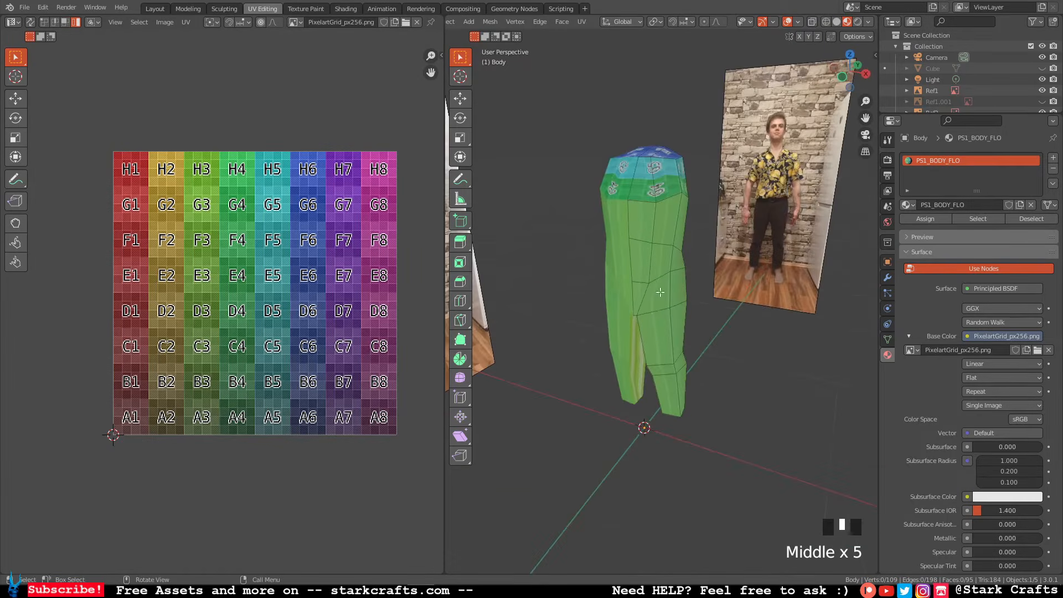
scroll(498, 28, "up", 5)
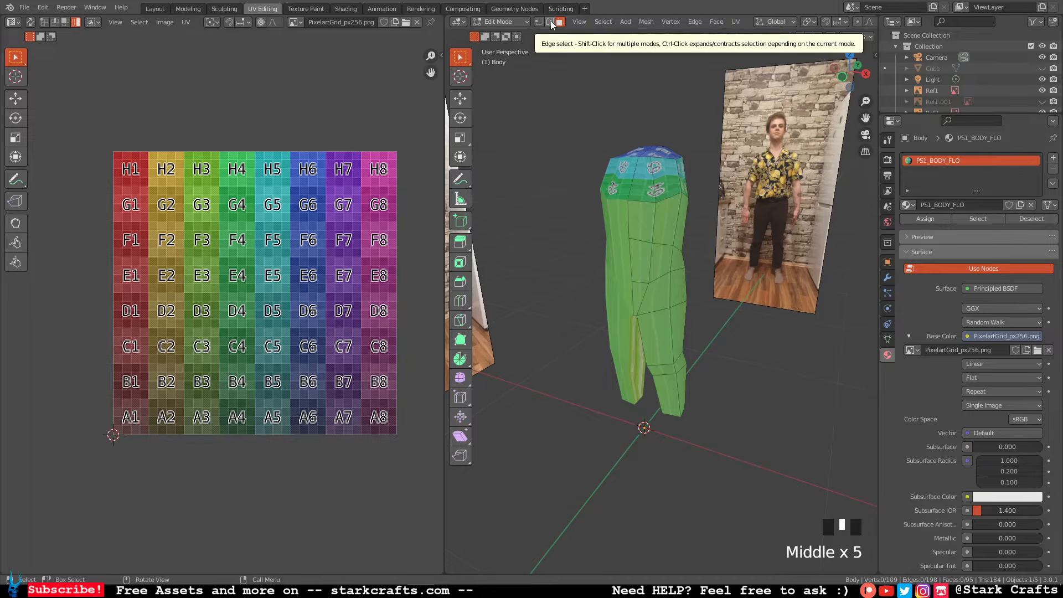
left_click(551, 22)
Select three connected edges down the side of the torso and clear the selection.
middle_click_drag(691, 241, 662, 256)
left_click(655, 259)
left_click(658, 238, "shift")
left_click(657, 277, "shift")
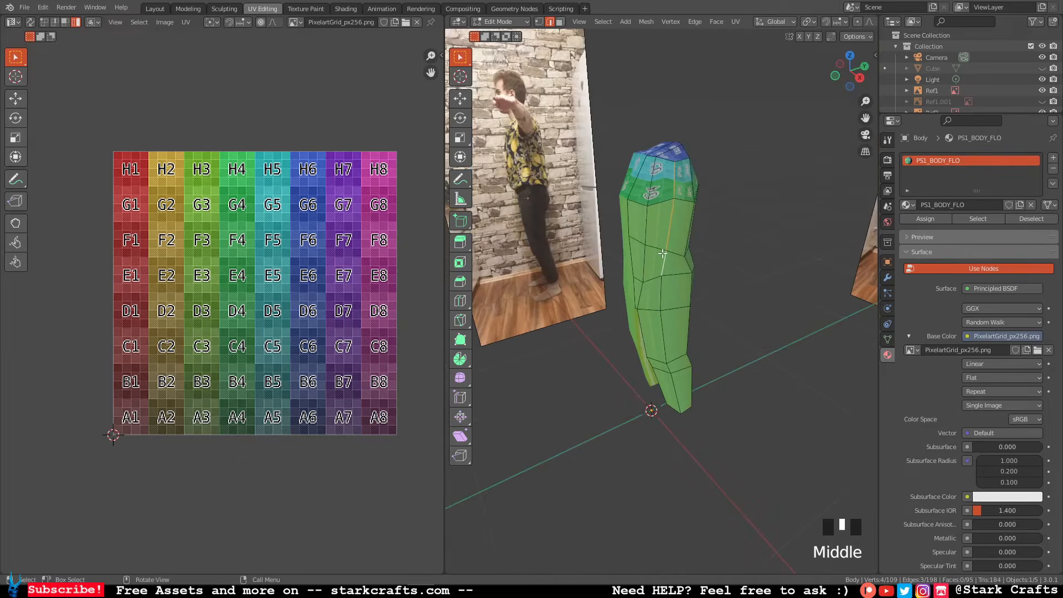
left_click(597, 312)
middle_click_drag(597, 312, 620, 314)
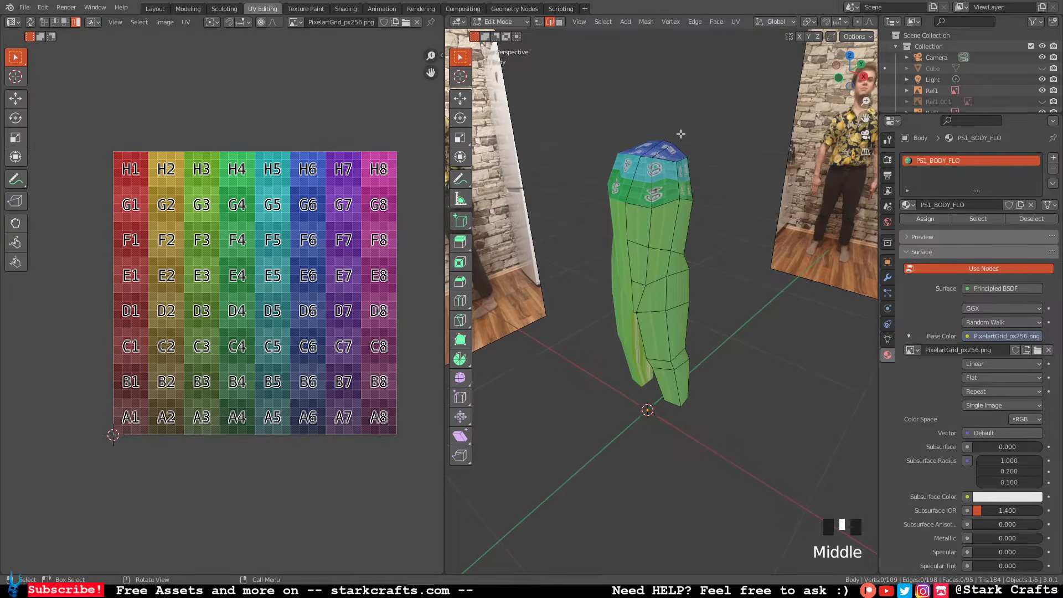
Select the edges around the top of the leg at crotch height and mark them as a seam.
middle_click_drag(681, 134, 648, 313)
scroll(649, 297, "down", 7)
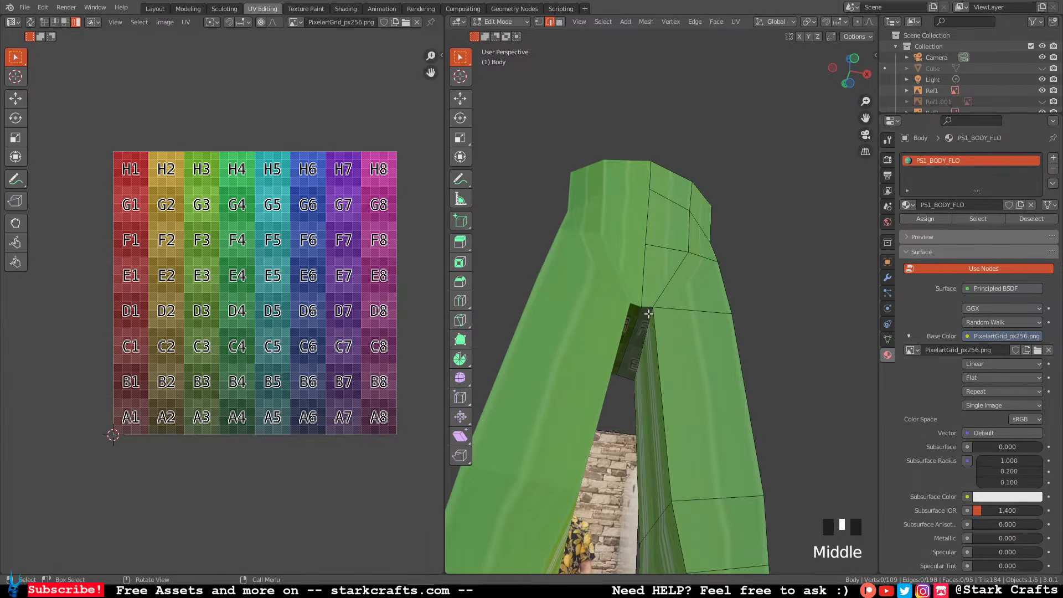
left_click(647, 308)
left_click(685, 312, "shift")
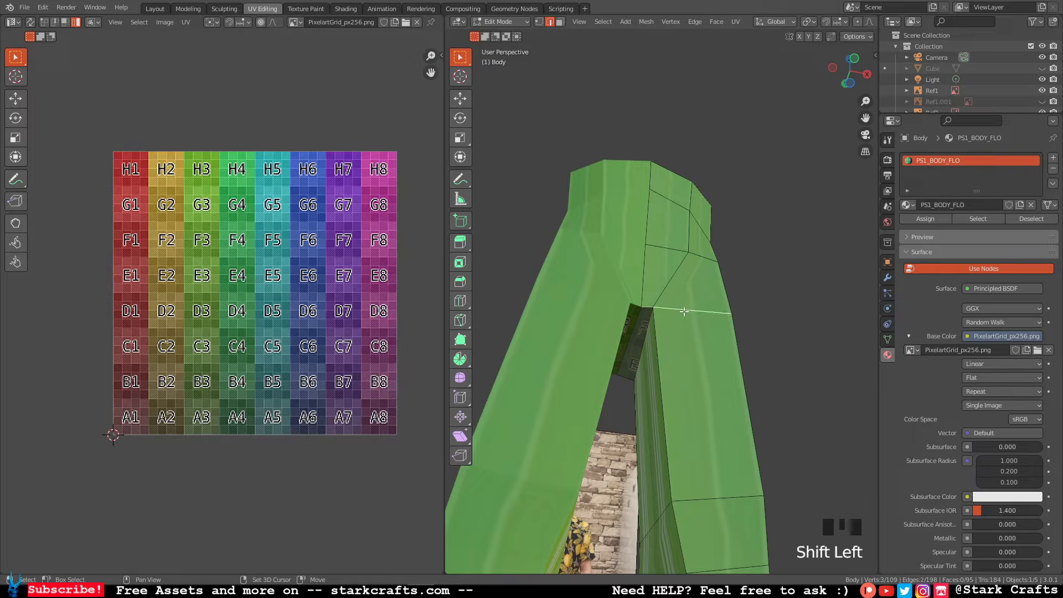
mouse_move(684, 312)
middle_mouse_down()
mouse_move(705, 317)
mouse_move(637, 283)
mouse_move(643, 271)
mouse_move(666, 304)
middle_mouse_up()
left_click(702, 305, "shift")
scroll(702, 305, "up", 3)
left_click(700, 320, "shift")
left_click(637, 279, "shift")
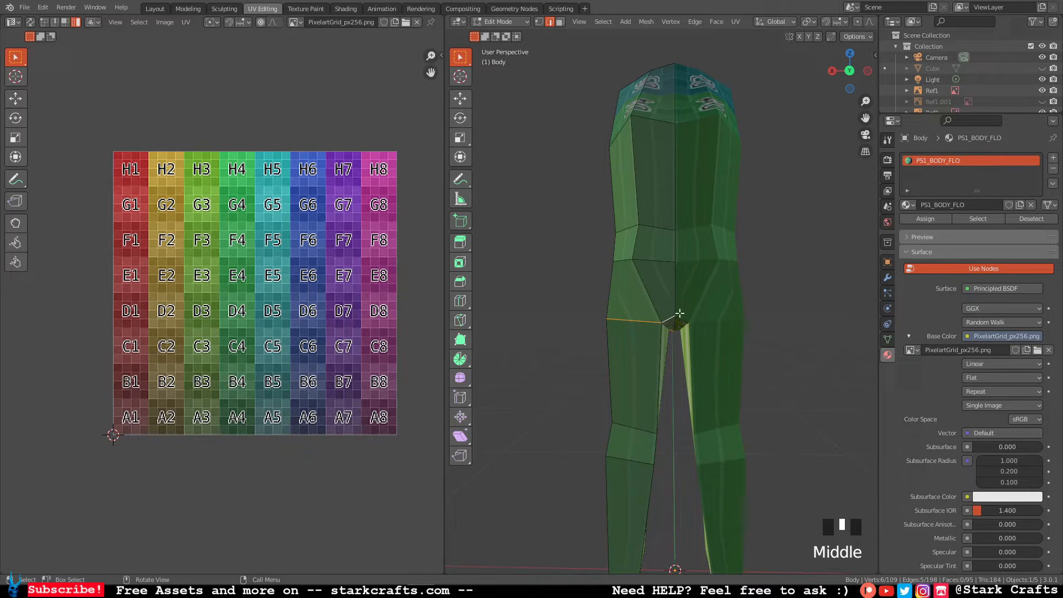
right_click(634, 319)
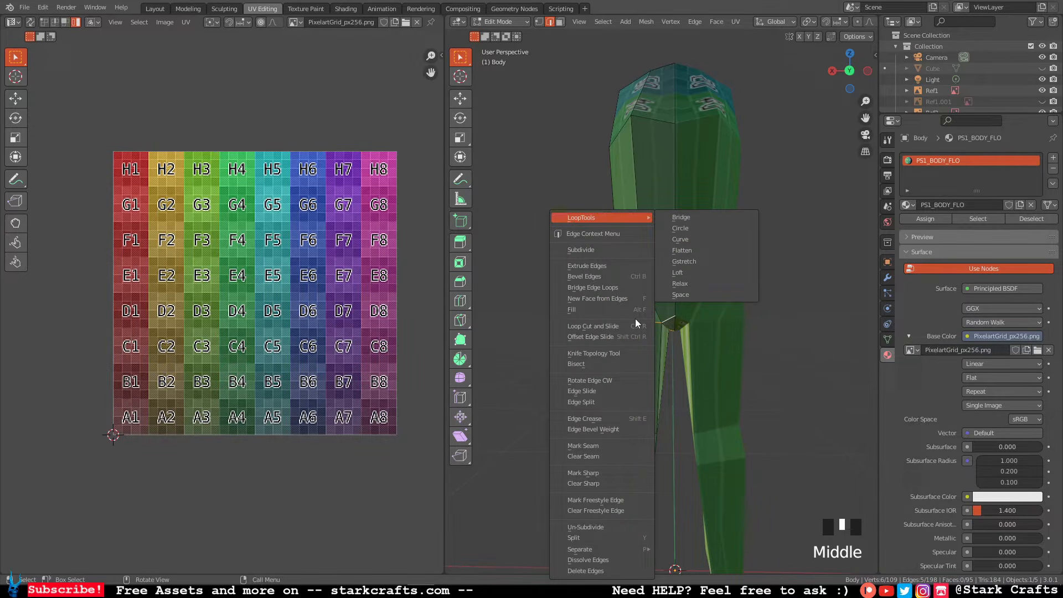
left_click(601, 446)
Select the vertical edges running down the inner leg plus two edges around its foot end, and mark them as a seam.
middle_click_drag(600, 446, 650, 200)
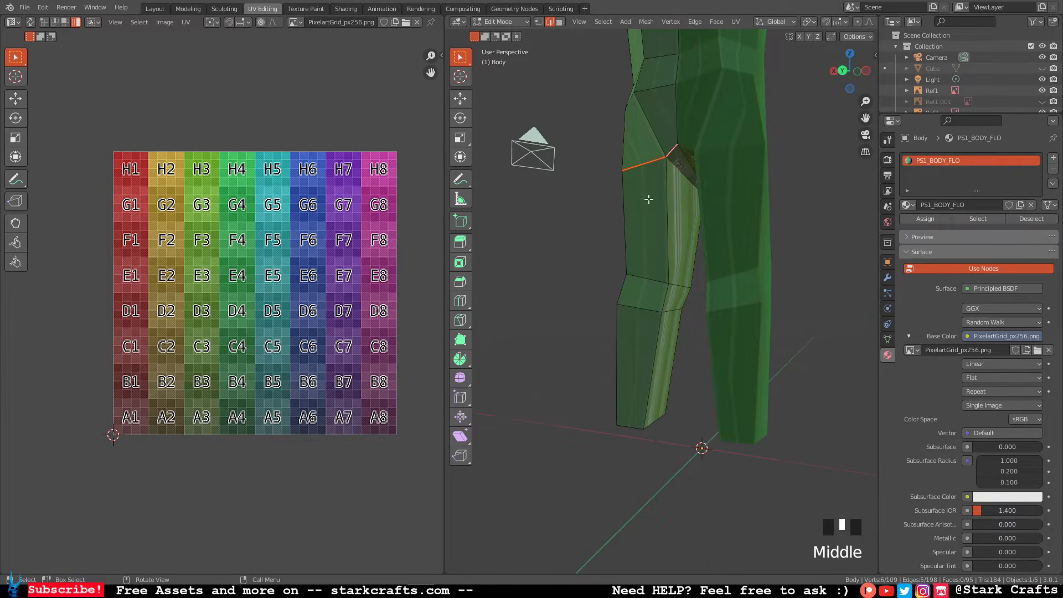
left_click(670, 246)
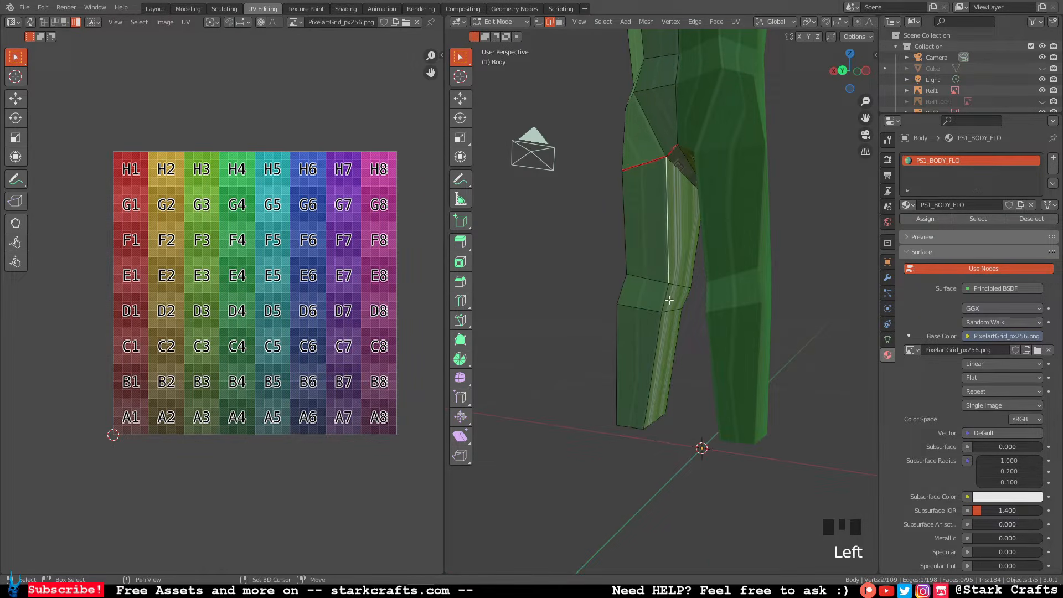
left_click(666, 299, "shift")
left_click(655, 360, "shift")
mouse_move(646, 315)
middle_mouse_down()
mouse_move(689, 332)
mouse_move(652, 331)
mouse_move(651, 319)
middle_mouse_up()
middle_click_drag(653, 402, 662, 312)
left_click(671, 293, "shift")
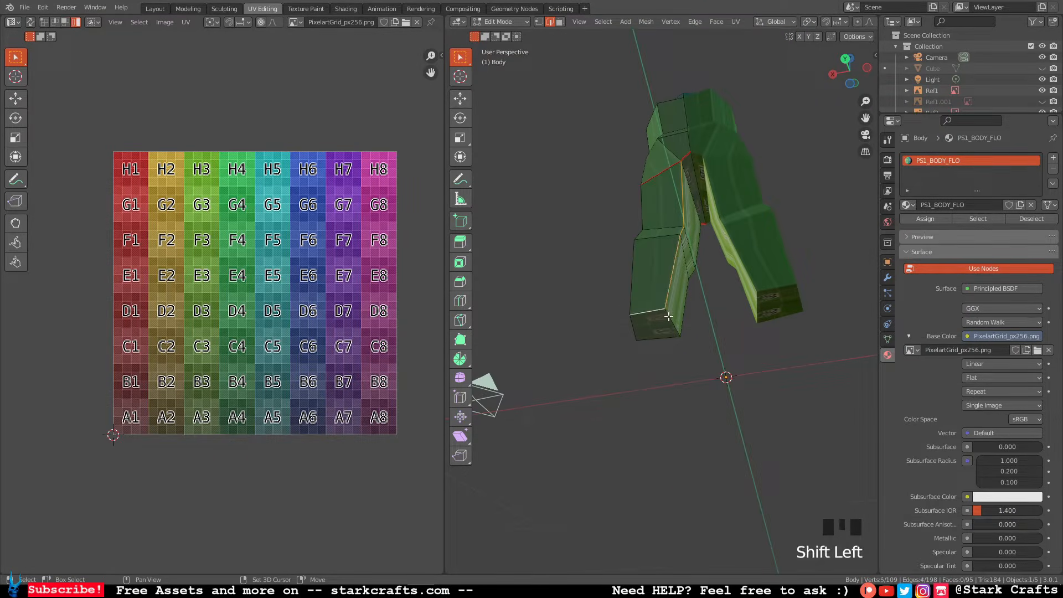
left_click(654, 308, "shift")
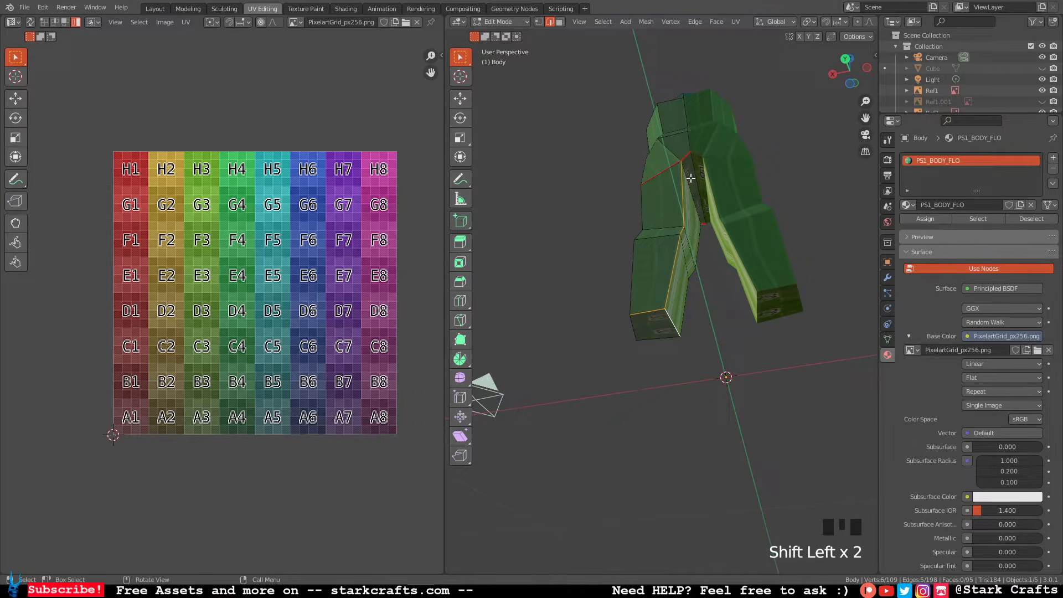
middle_click_drag(691, 177, 649, 267)
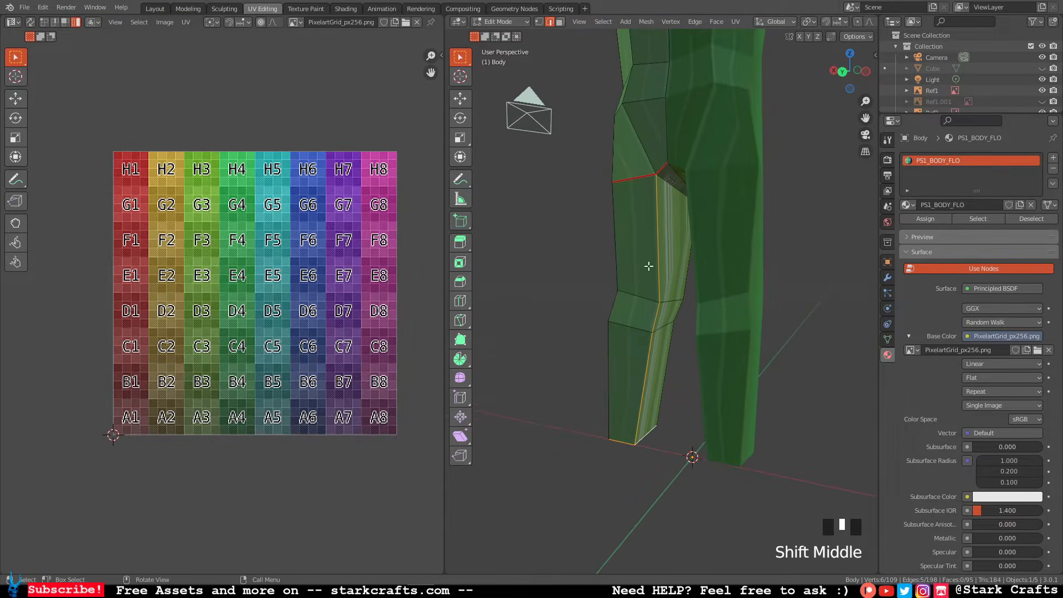
right_click(658, 223)
left_click(645, 243)
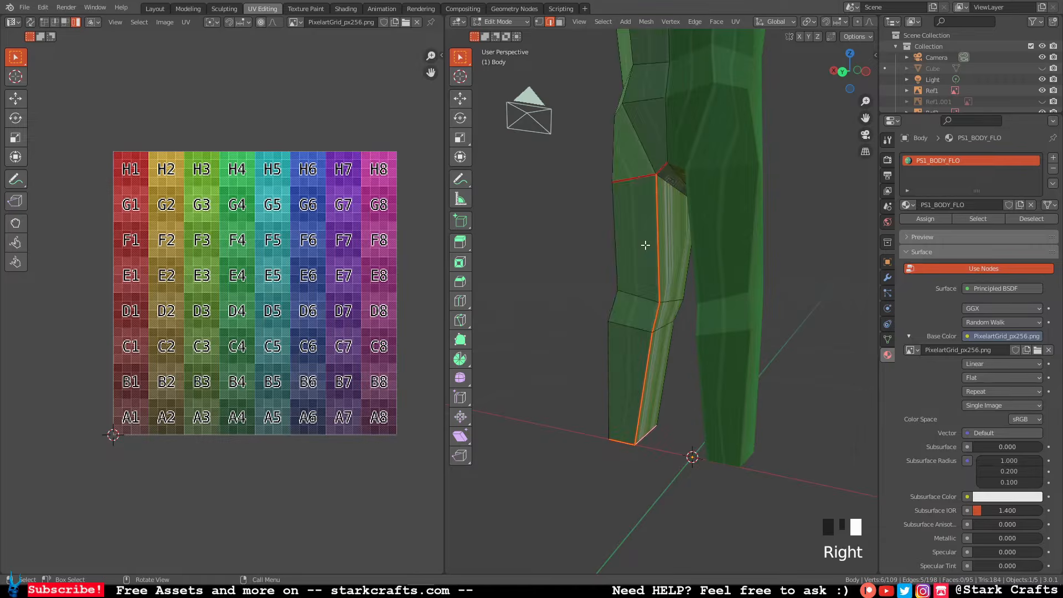
Select three connected edges along the shoulder line at the top of the torso and mark them as a seam.
middle_click_drag(648, 144, 618, 265, "shift")
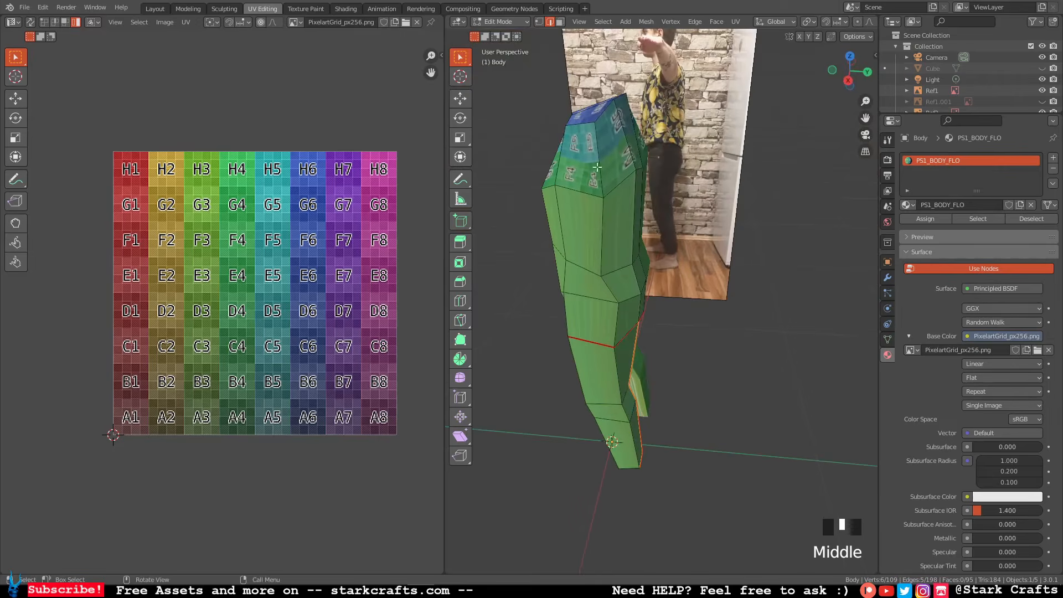
left_click(601, 116)
left_click(587, 126, "shift")
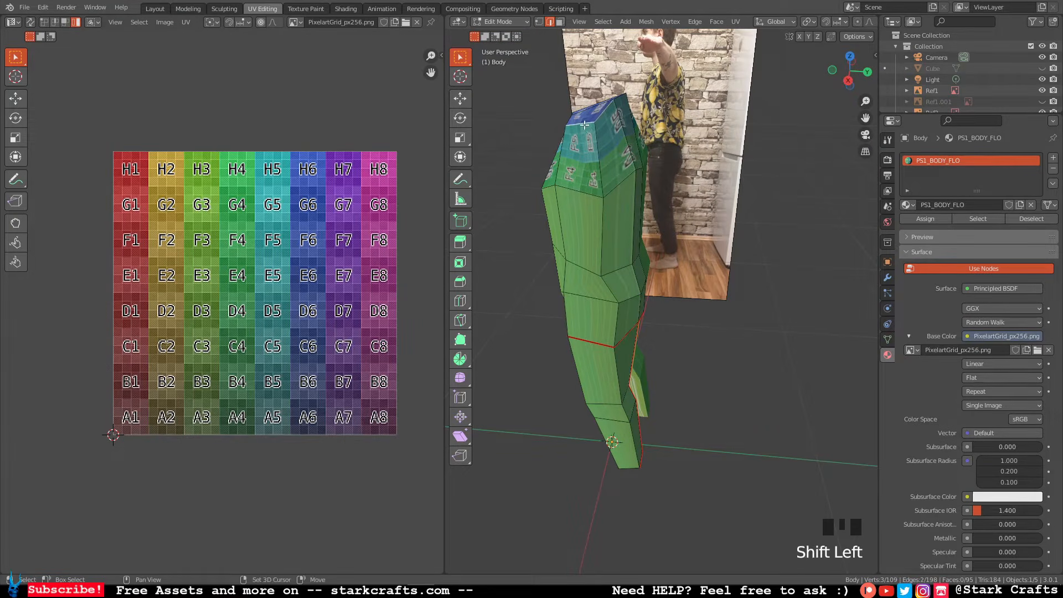
middle_click_drag(587, 126, 589, 154)
left_click(611, 164, "shift")
key("ctrl+e")
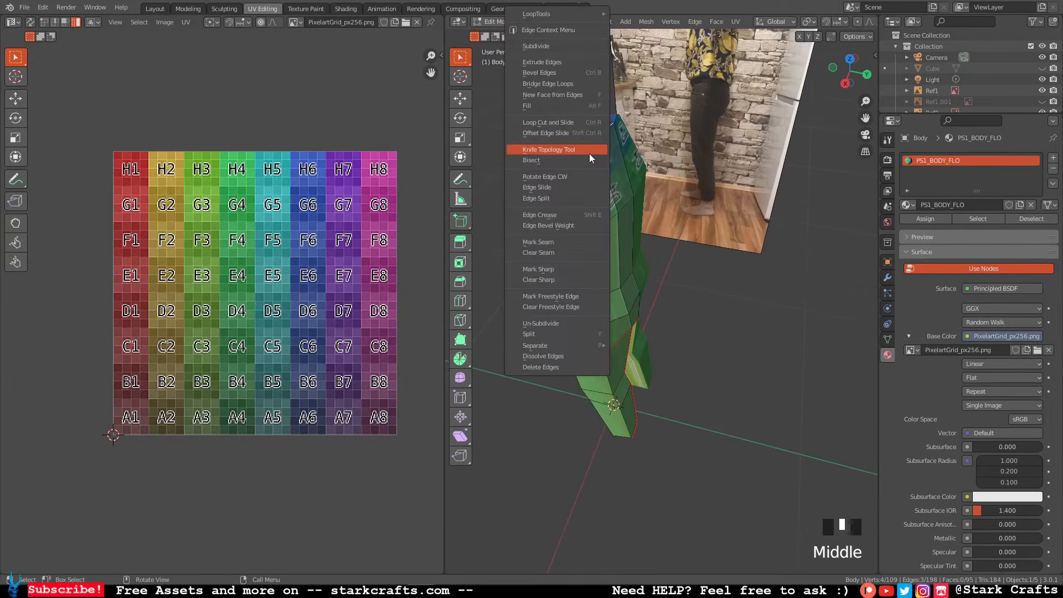
right_click(560, 246)
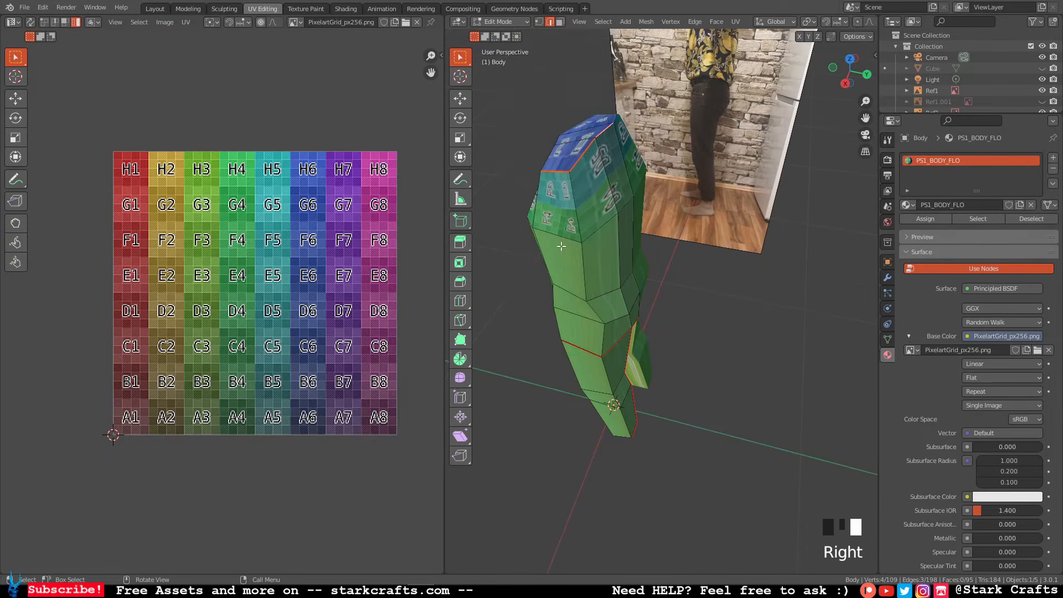
Select the whole half body, switch the mesh selection to faces and unwrap it along the seams.
middle_click_drag(561, 246, 669, 221)
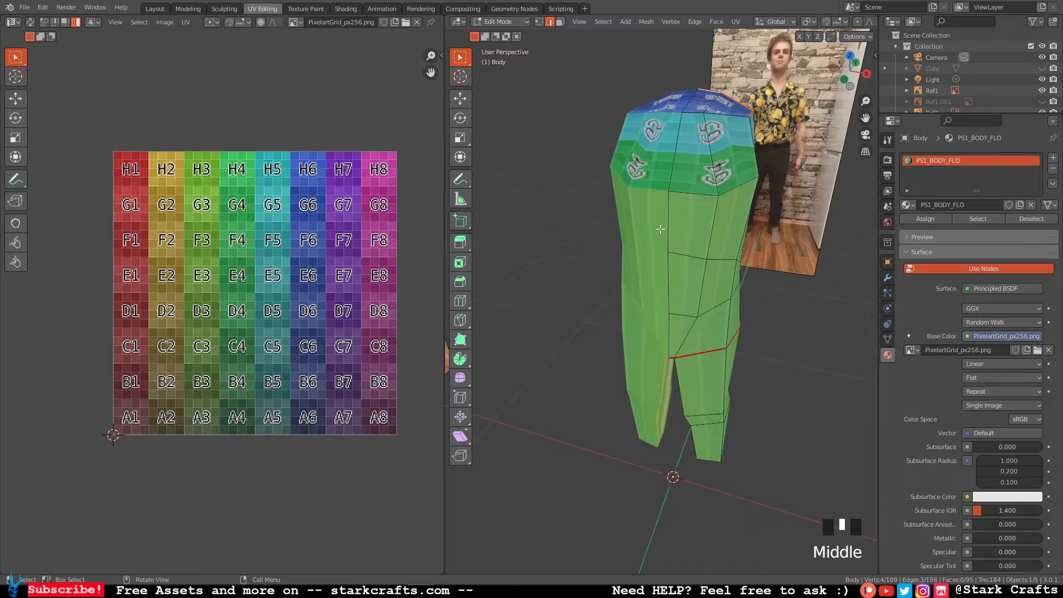
key("a")
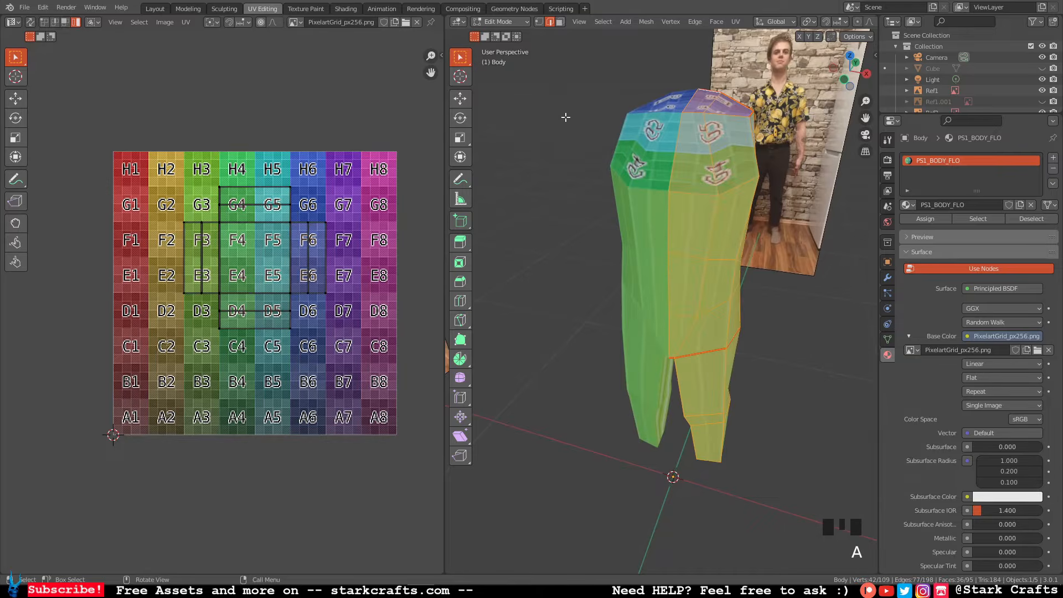
left_click(560, 22)
right_click(682, 175)
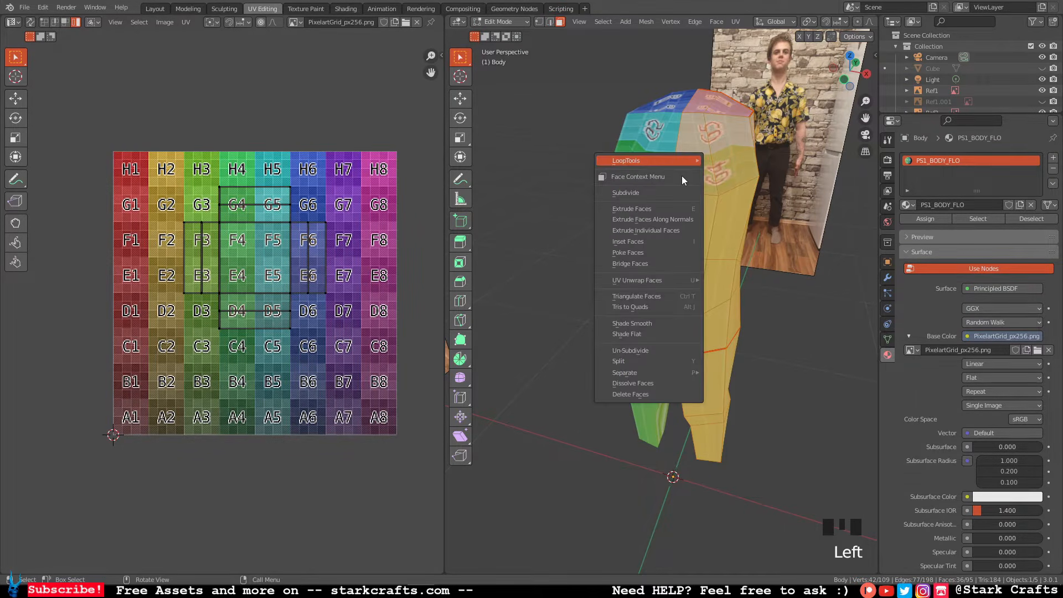
mouse_move(655, 278)
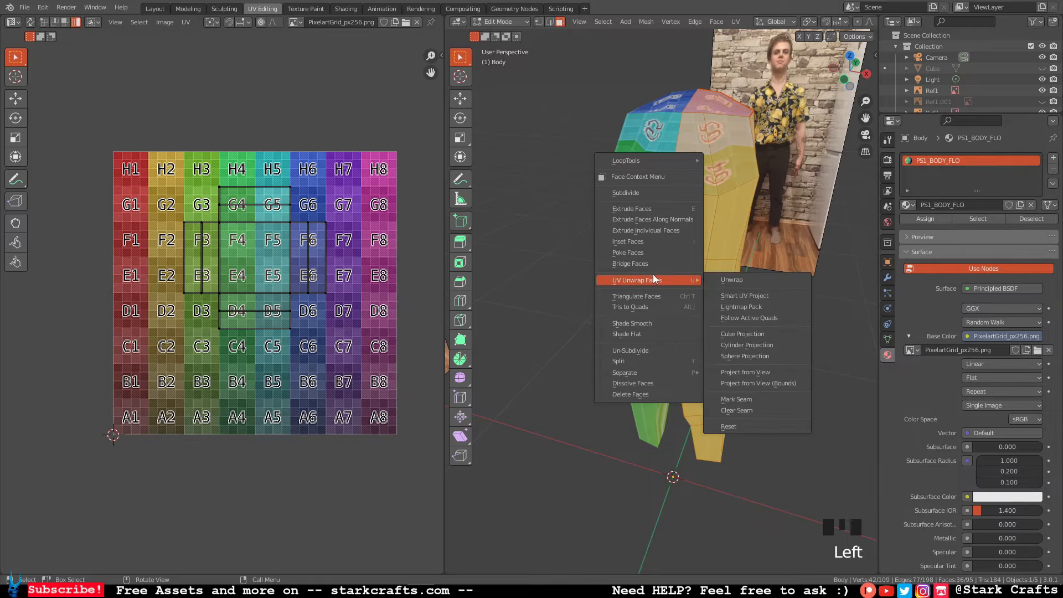
left_click(743, 282)
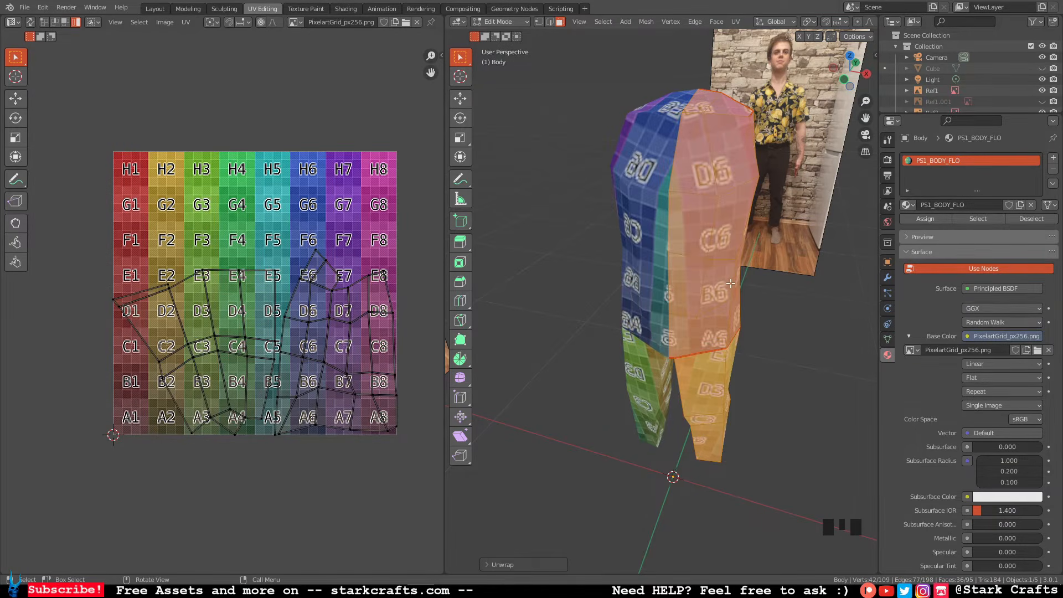
Select the leg's UV island and scale it down uniformly to about 0.68.
middle_click_drag(733, 284, 789, 364)
left_click(701, 244)
key("a")
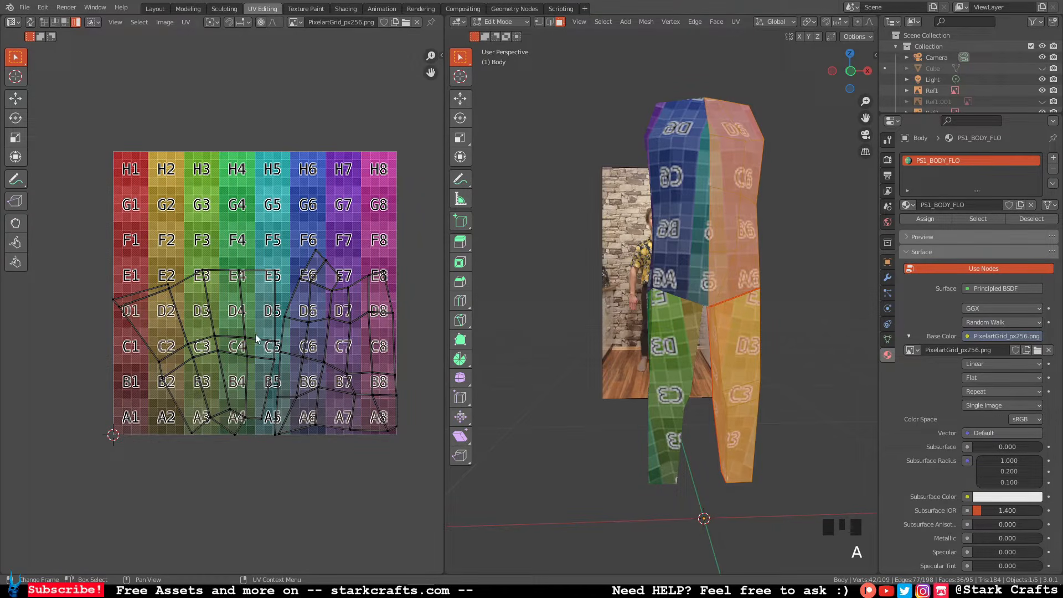
left_click(208, 357)
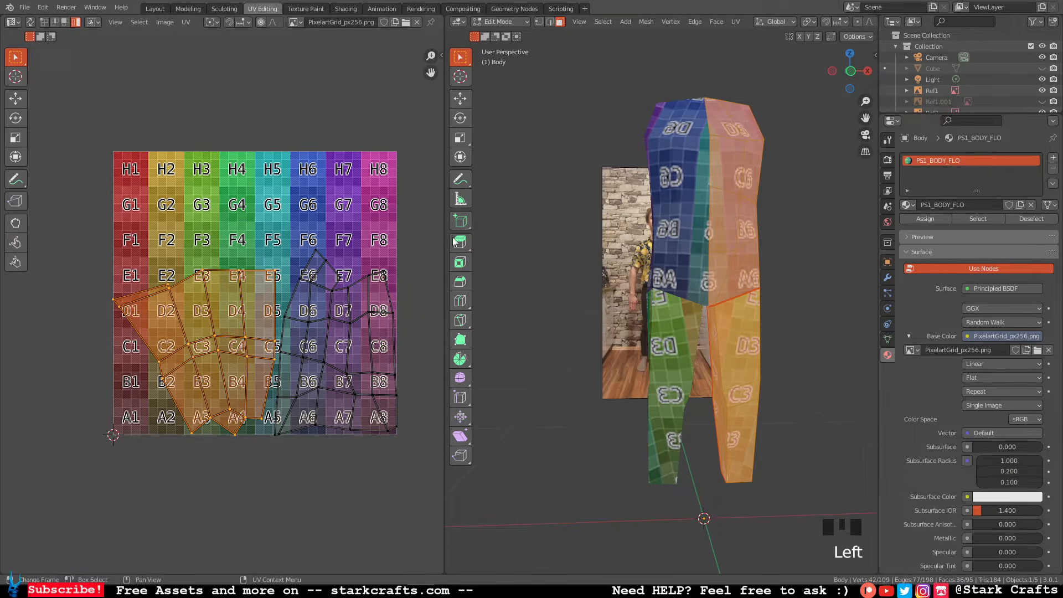
middle_click_drag(593, 230, 633, 273)
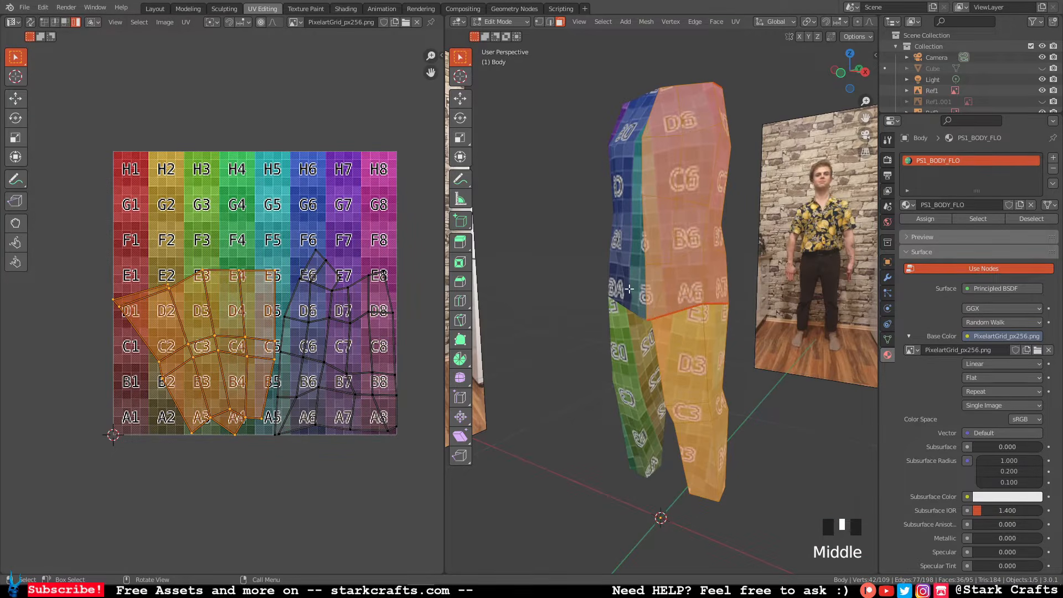
left_click(233, 341)
key("s")
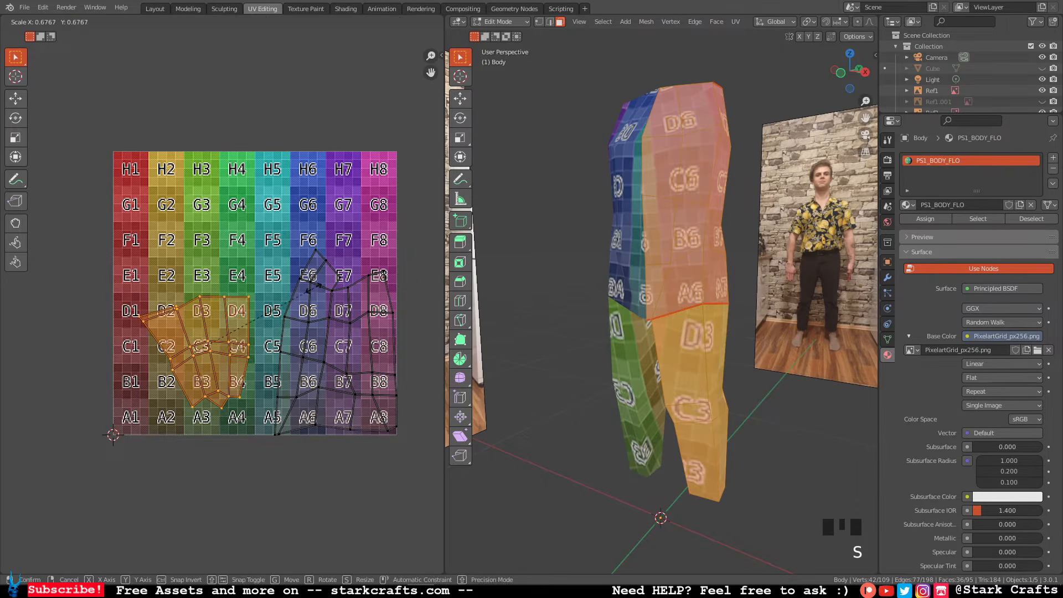
left_click(314, 293)
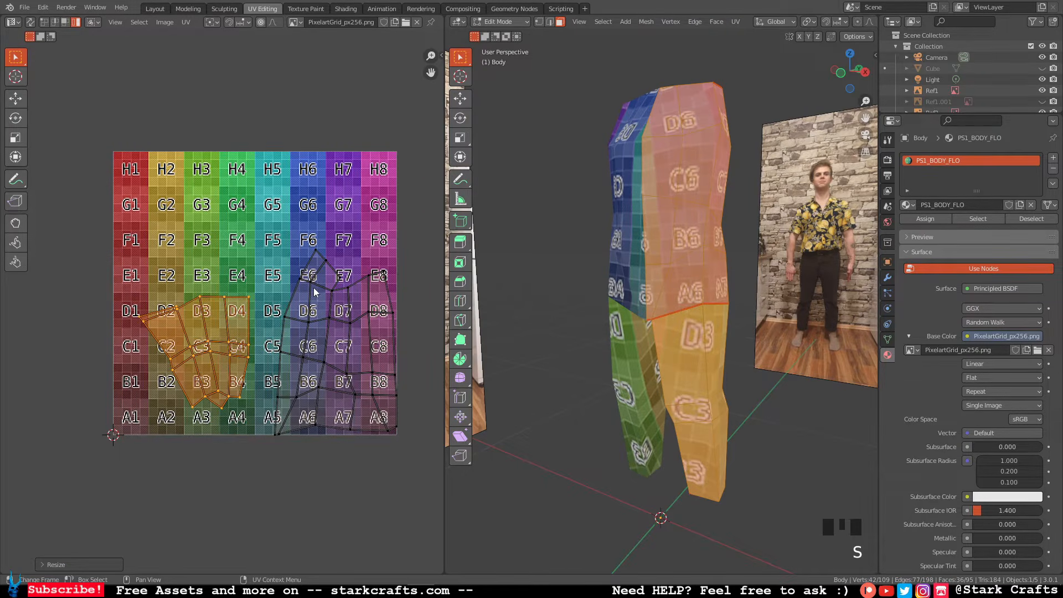
Move the leg's UV island over grid cells A1 to C3 and rotate it so its first column stands nearly upright.
key("g")
left_click(284, 296)
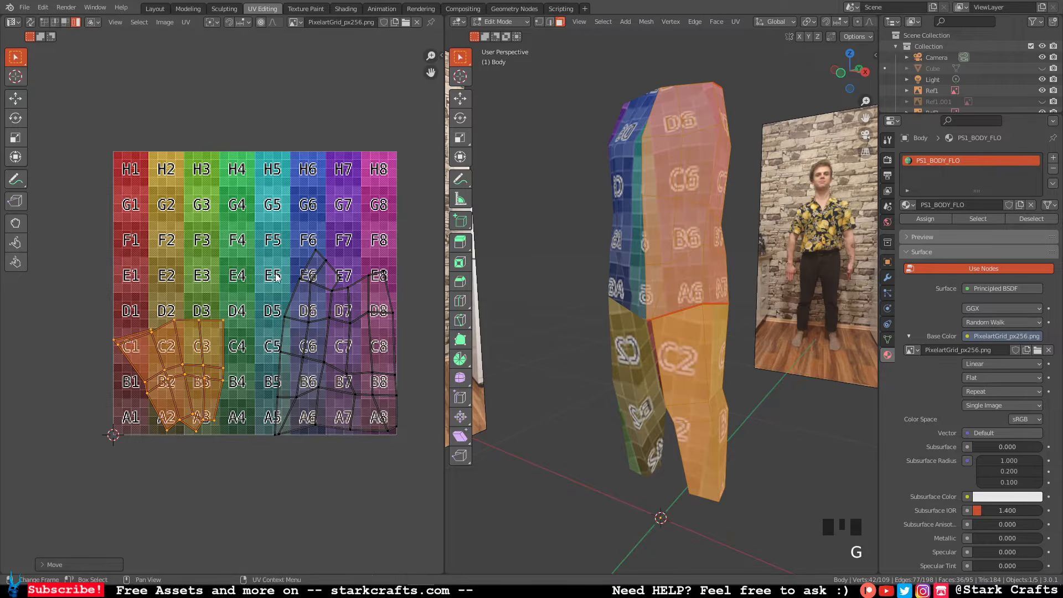
key("r")
left_click(301, 302)
key("g")
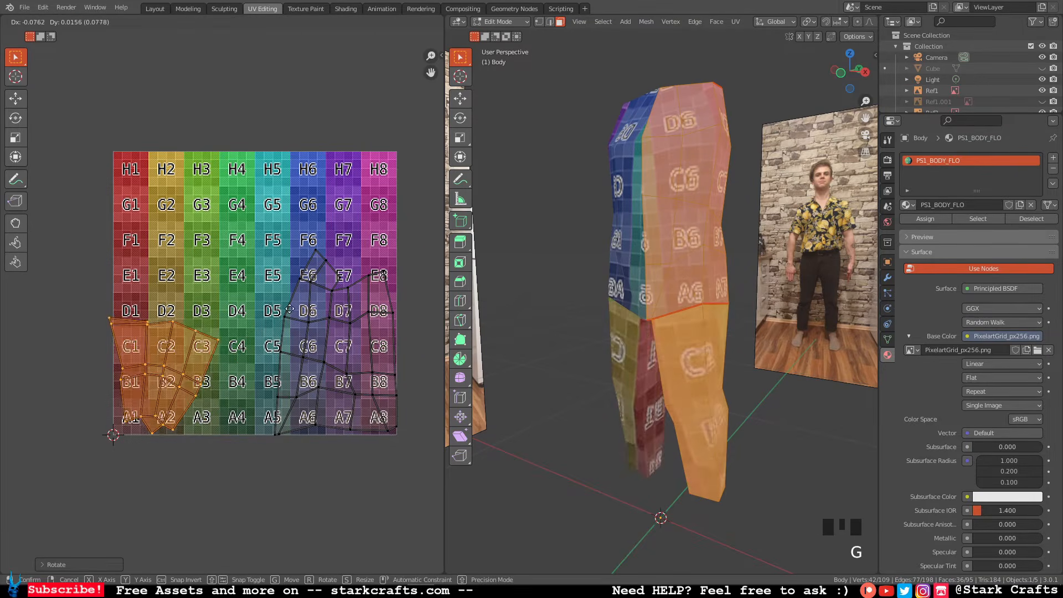
left_click(326, 321)
Move the torso's UV island directly above the leg island and scale it down to fit grid cells E1 to H3.
left_click(350, 332)
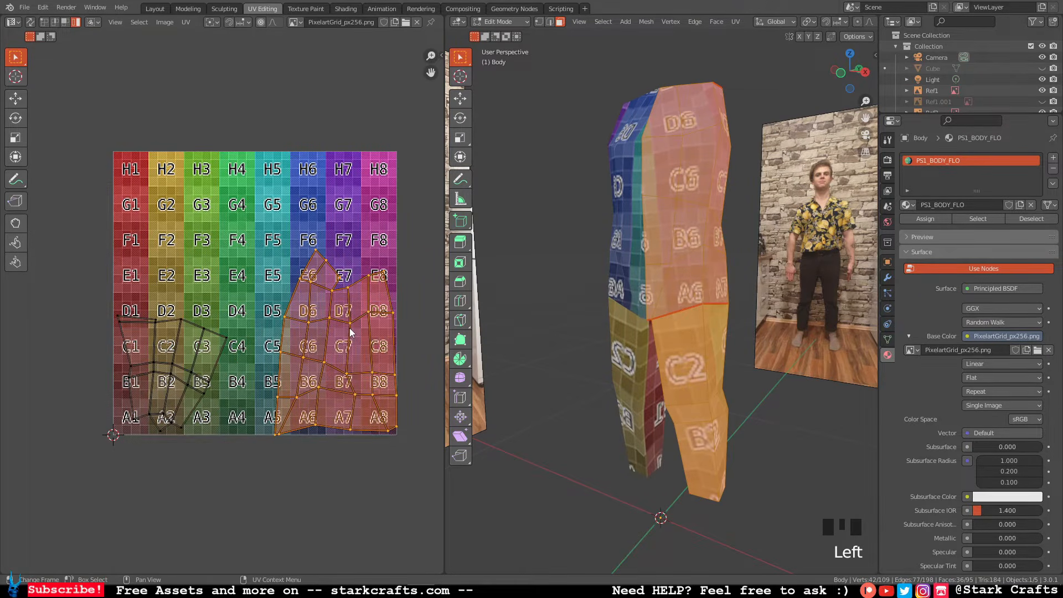
key("g")
left_click(200, 210)
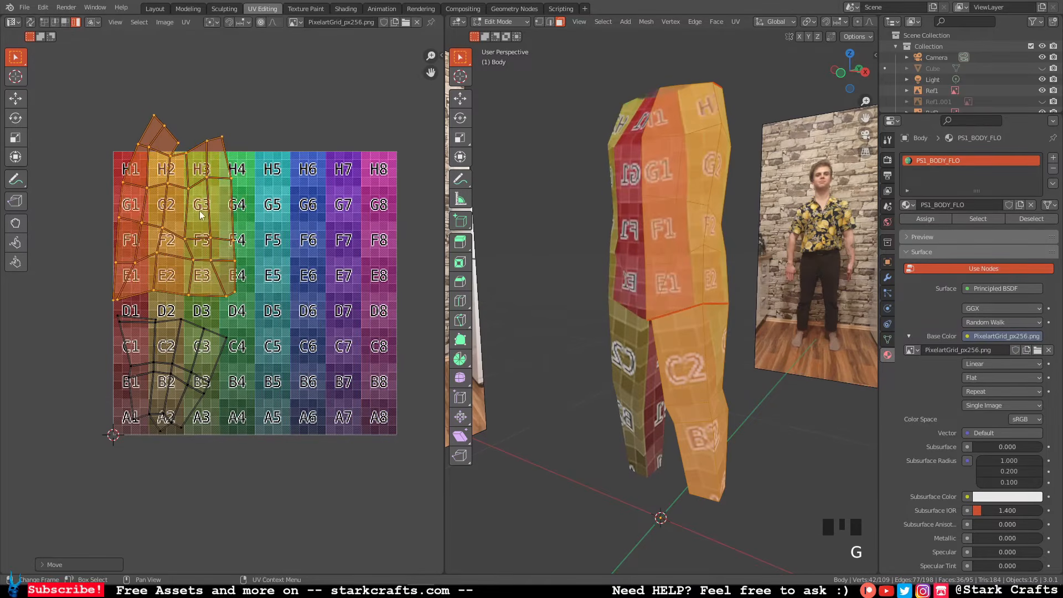
key("s")
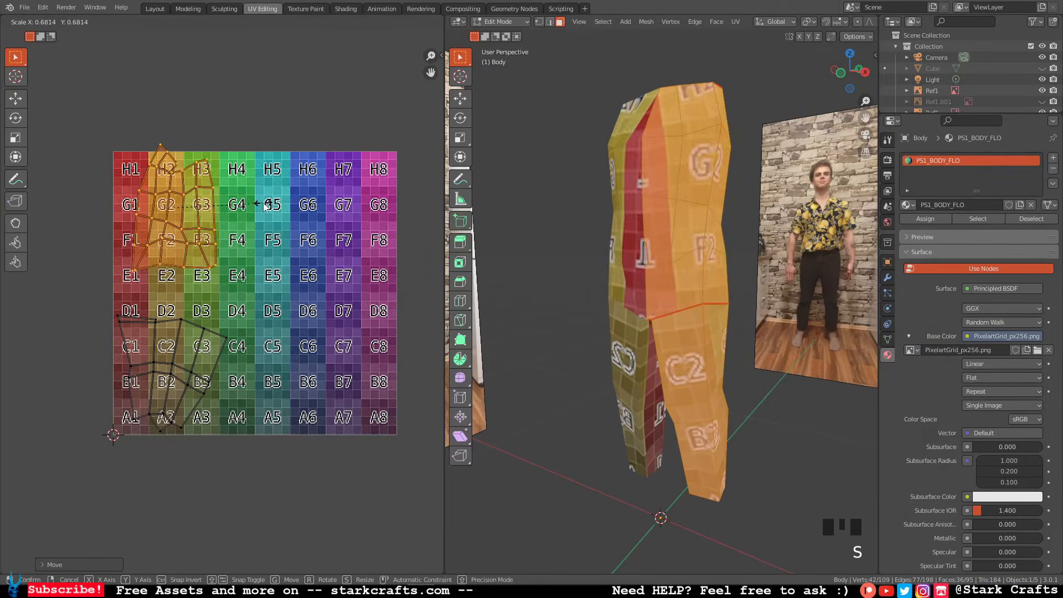
left_click(252, 213)
key("g")
left_click(242, 238)
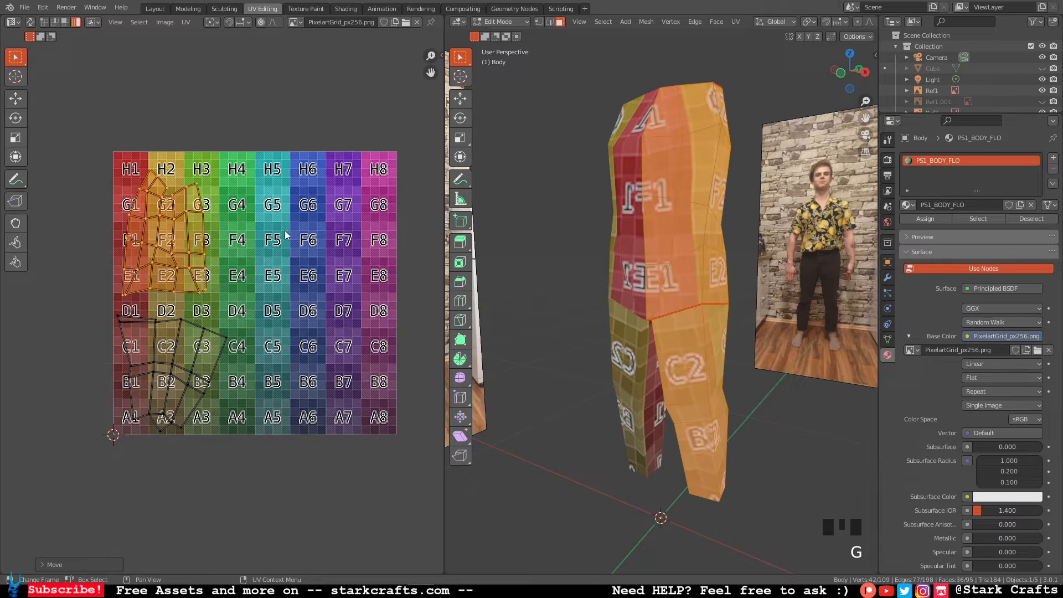
key("s")
left_click(276, 255)
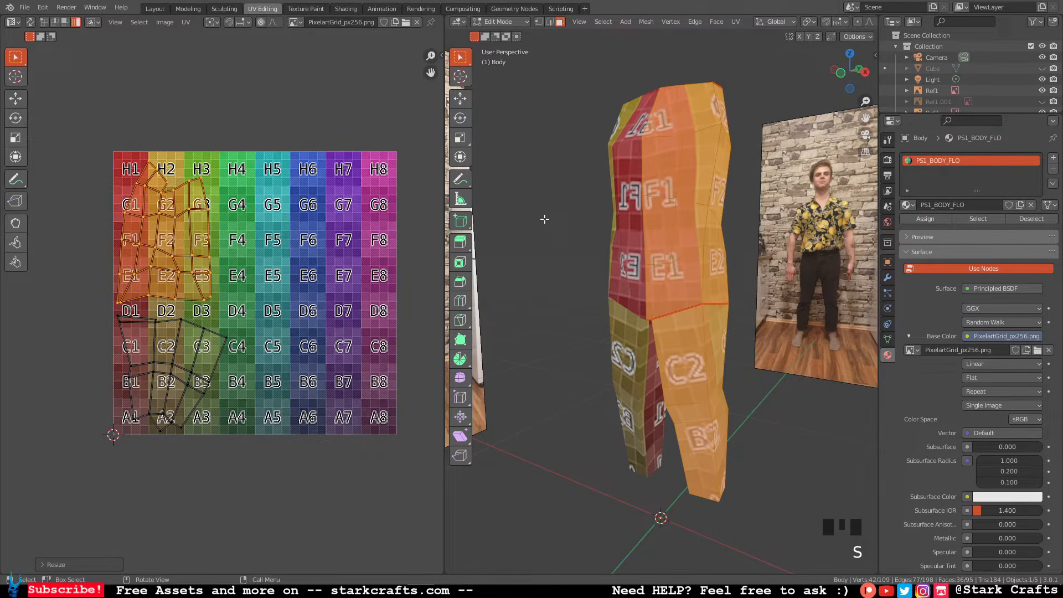
Set the grid texture's interpolation to Closest in the body material.
middle_click_drag(549, 226, 454, 246)
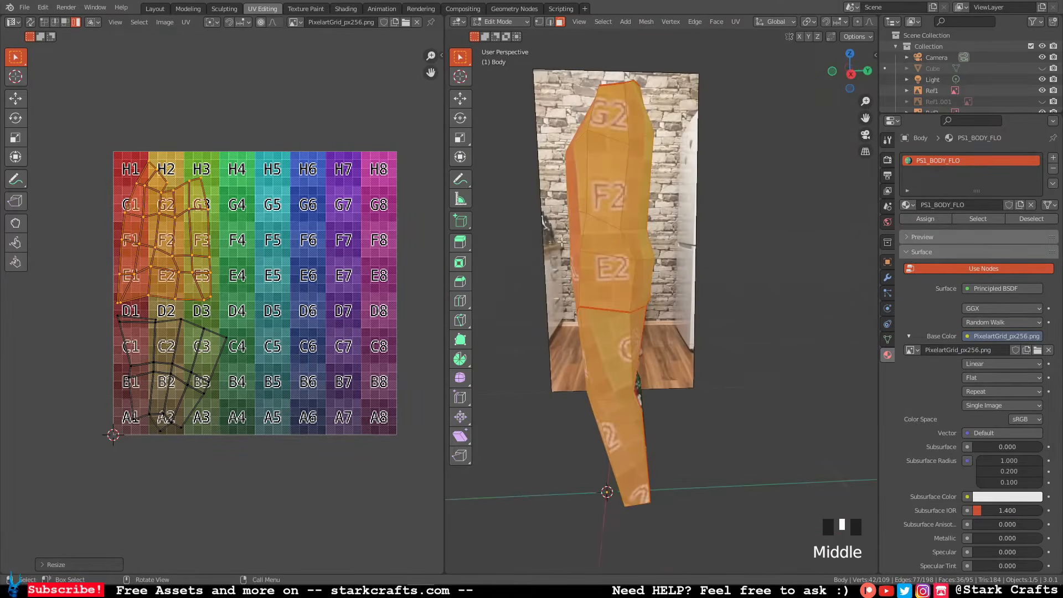
middle_click_drag(591, 227, 627, 240)
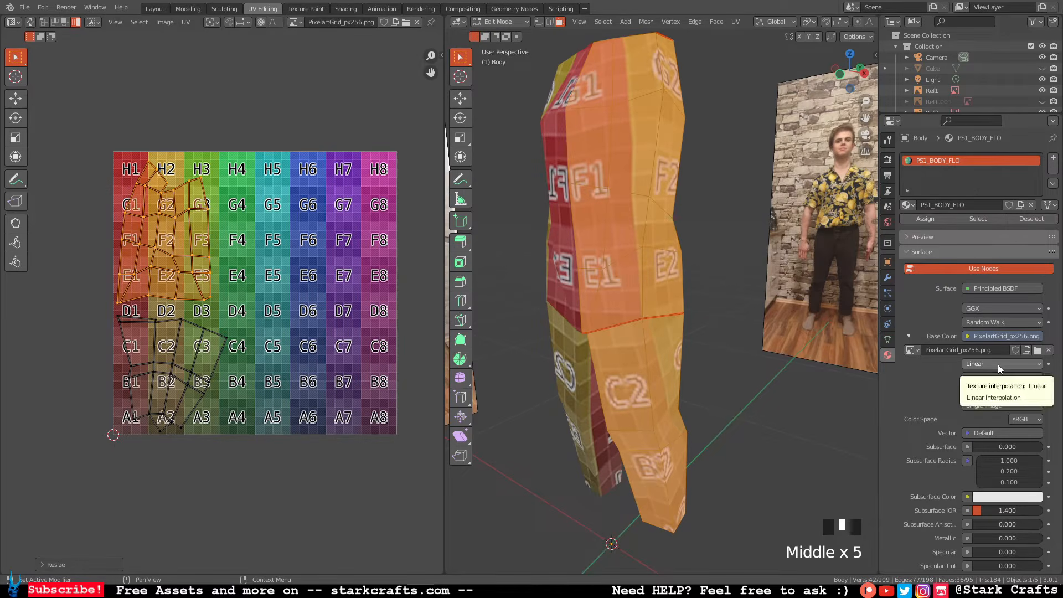
left_click(1000, 367)
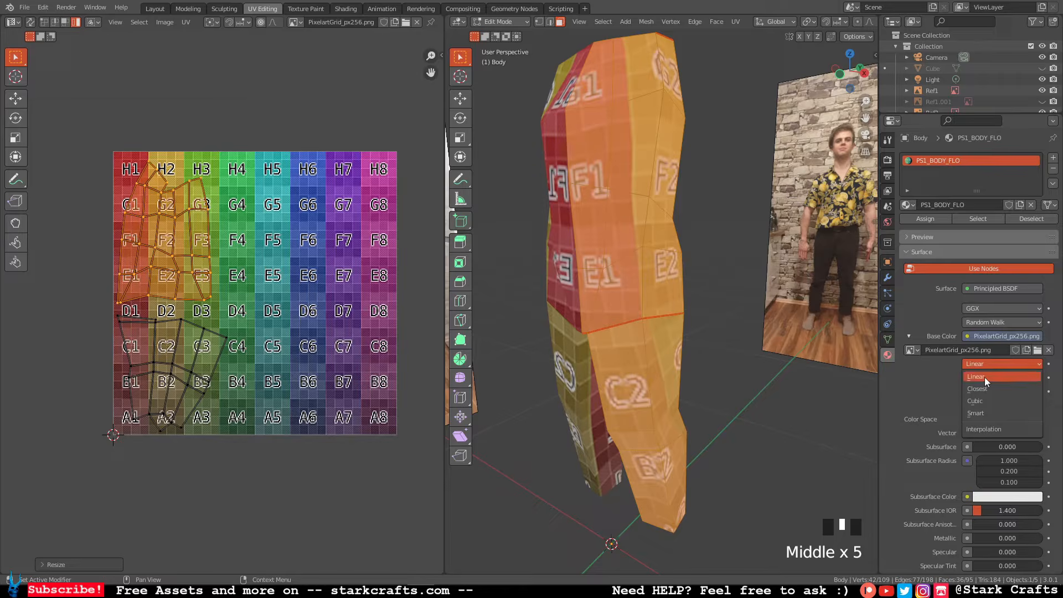
left_click(985, 388)
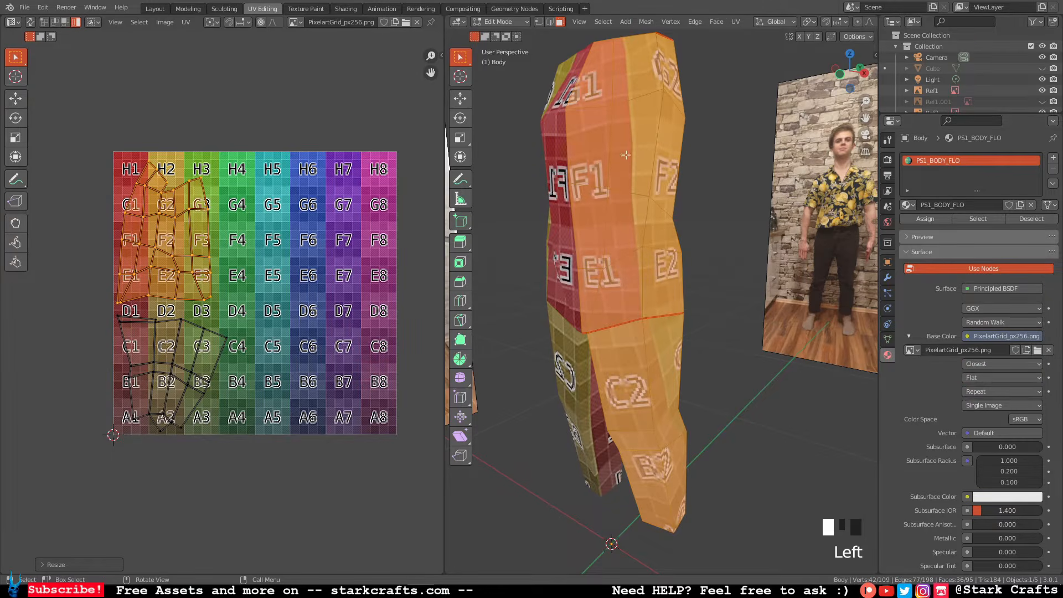
mouse_move(632, 191)
middle_mouse_down()
mouse_move(646, 189)
mouse_move(640, 201)
middle_mouse_up()
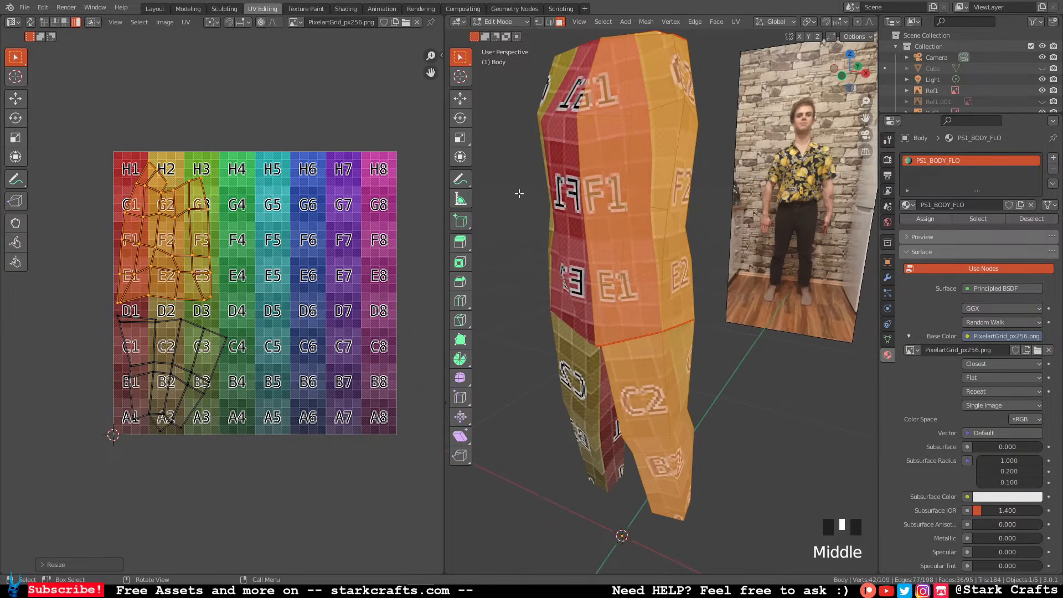
Switch UV selection to vertex mode and move the torso island's upper outer corner vertex left within column 1, near the H1–G1 boundary.
left_click(173, 372)
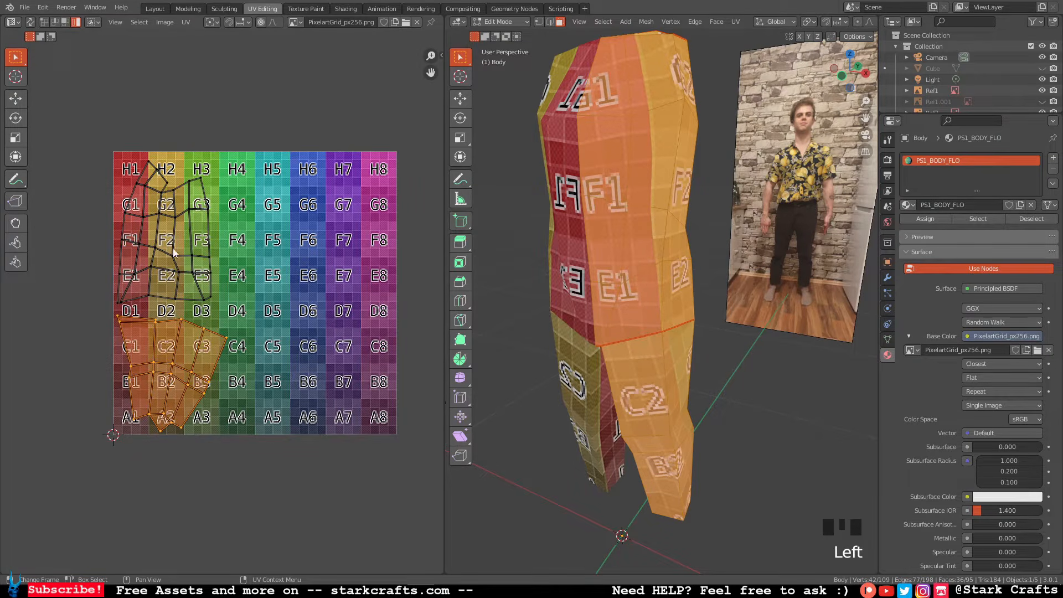
left_click(151, 234)
middle_click_drag(226, 237, 312, 238)
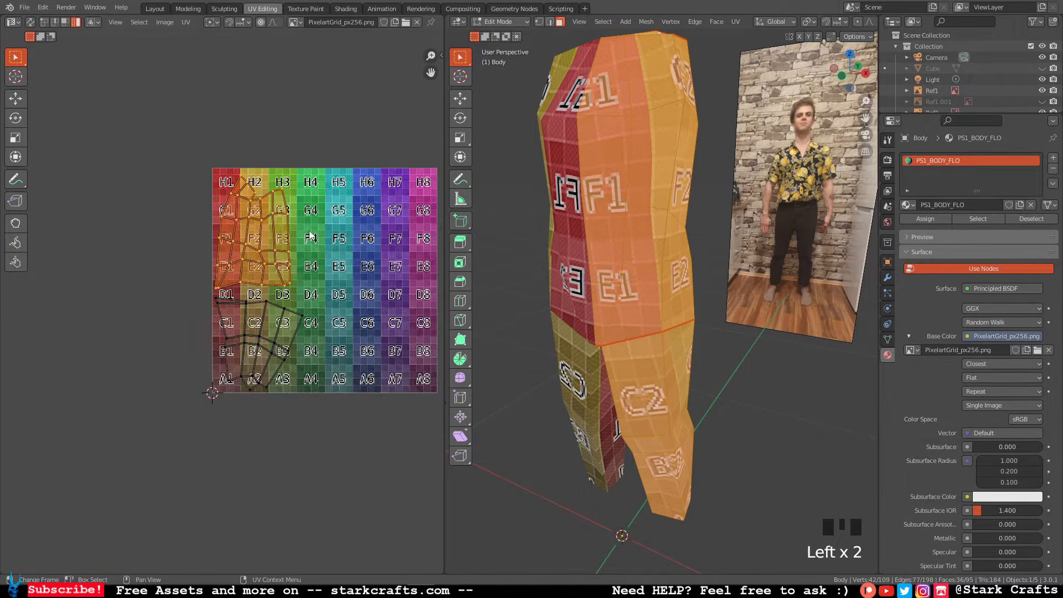
scroll(310, 238, "up", 1)
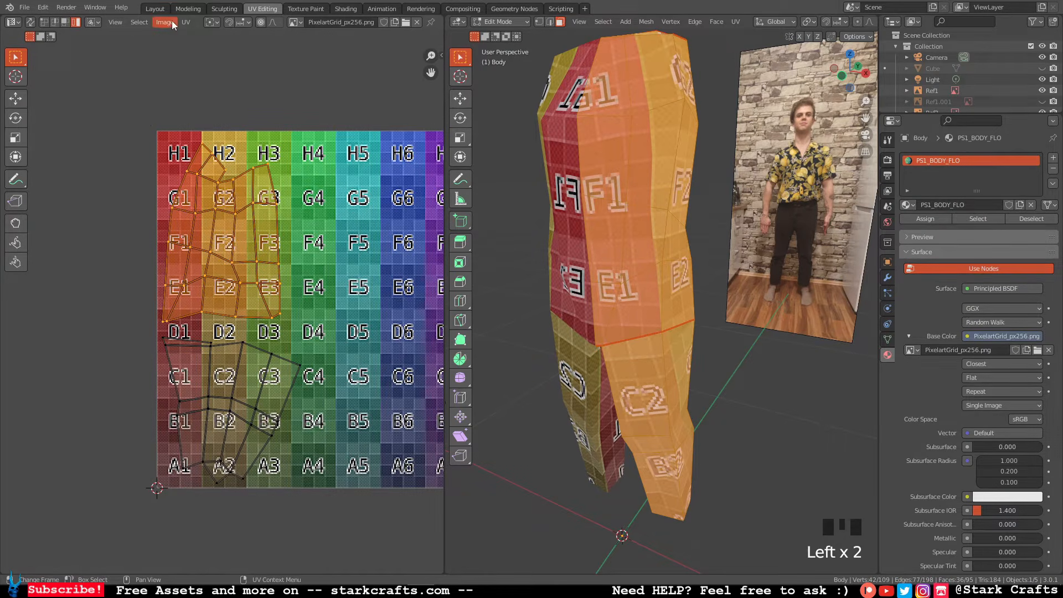
left_click(48, 21)
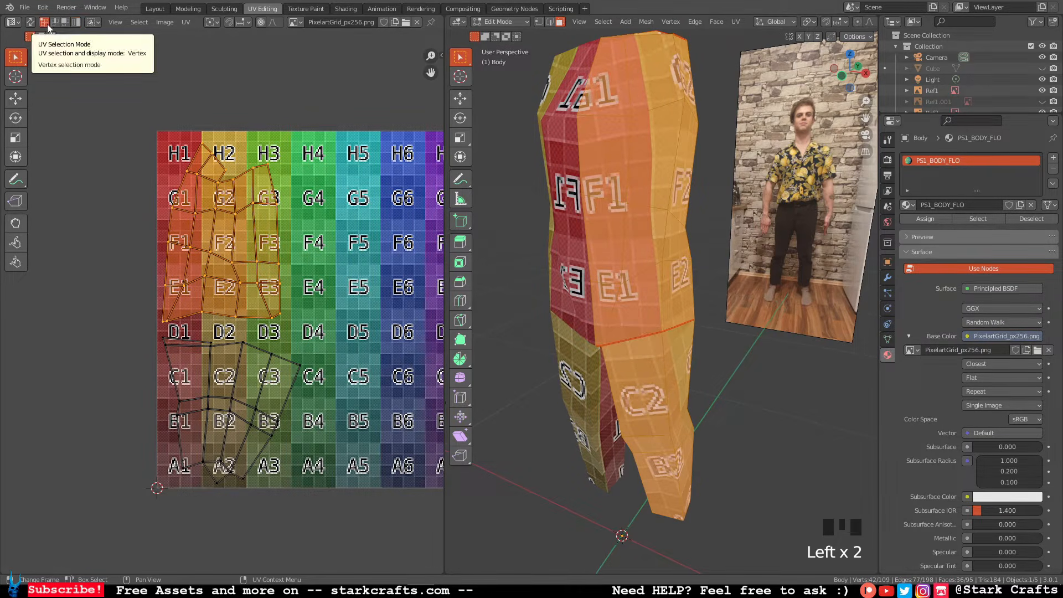
left_click(182, 174)
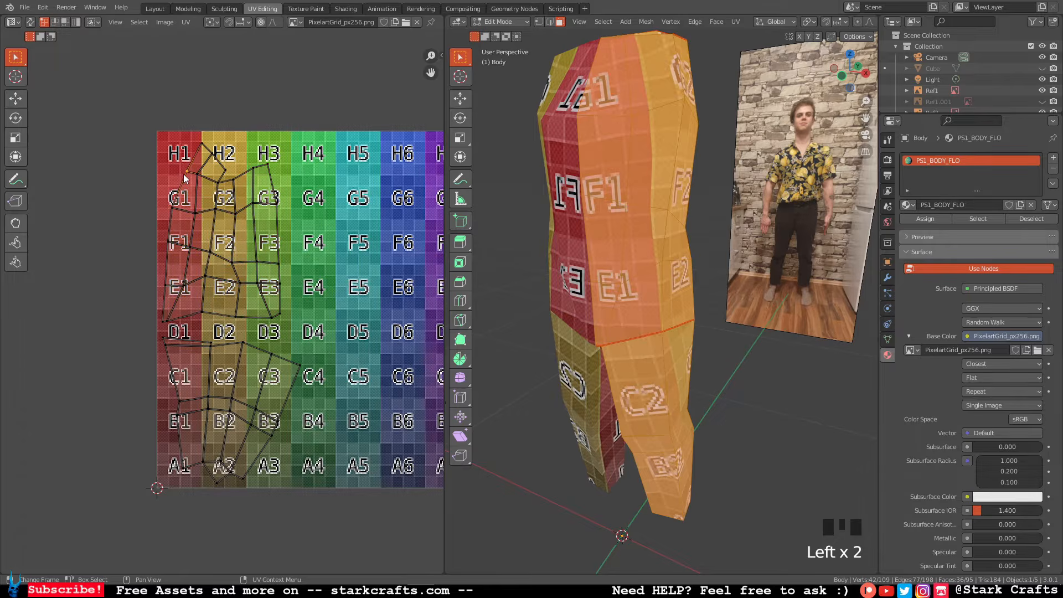
key("g")
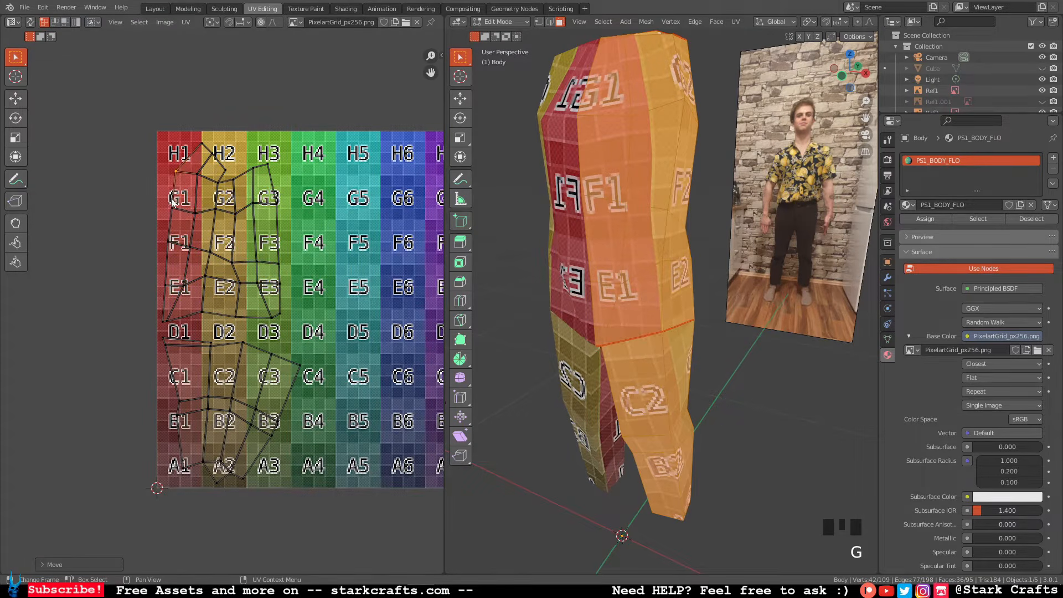
left_click(171, 209)
Move the torso island's topmost vertex left into cell H1, above the outer edge of the front column.
left_click(178, 171)
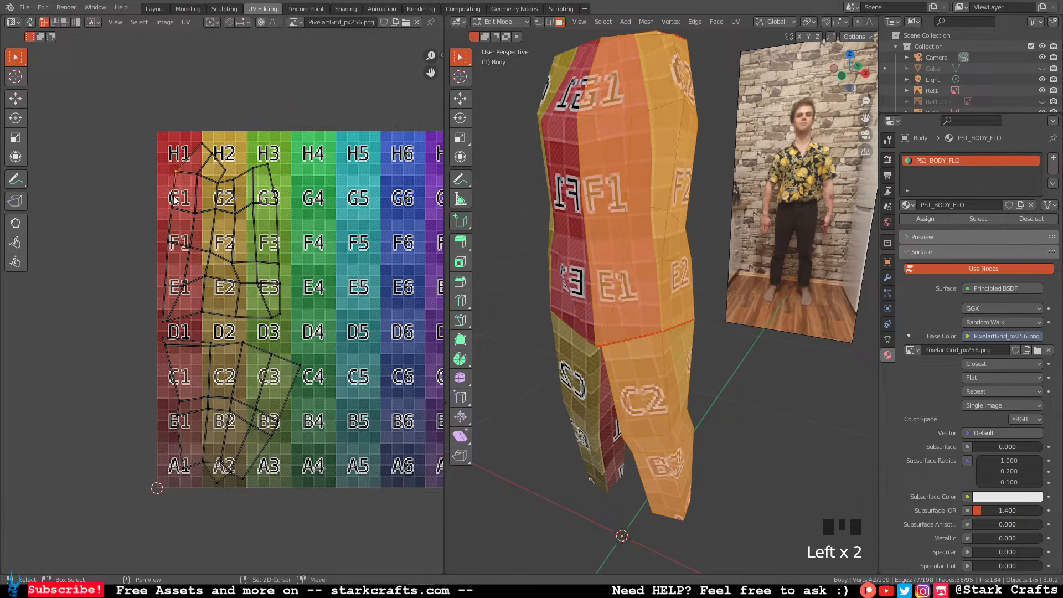
left_click(198, 144, "shift")
left_click(198, 144)
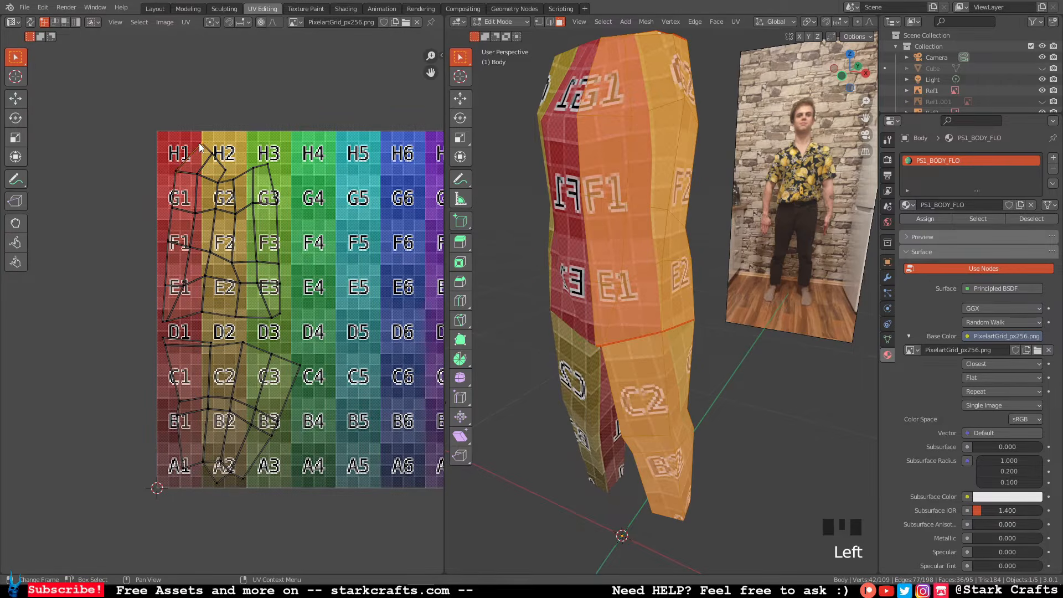
key("g")
left_click(179, 148)
Select the vertices along the torso island's outer front edge from H1 down to D1 and straighten them with Align Auto.
left_click(175, 169, "shift")
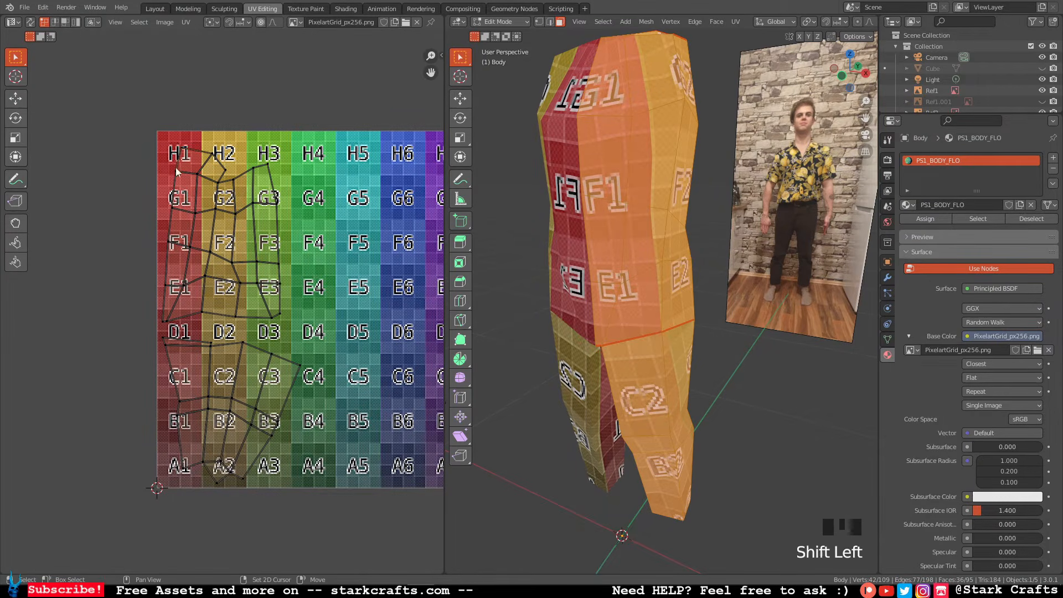
left_click(179, 147, "shift")
left_click(173, 206, "shift")
left_click(170, 225, "shift")
left_click(169, 242, "shift")
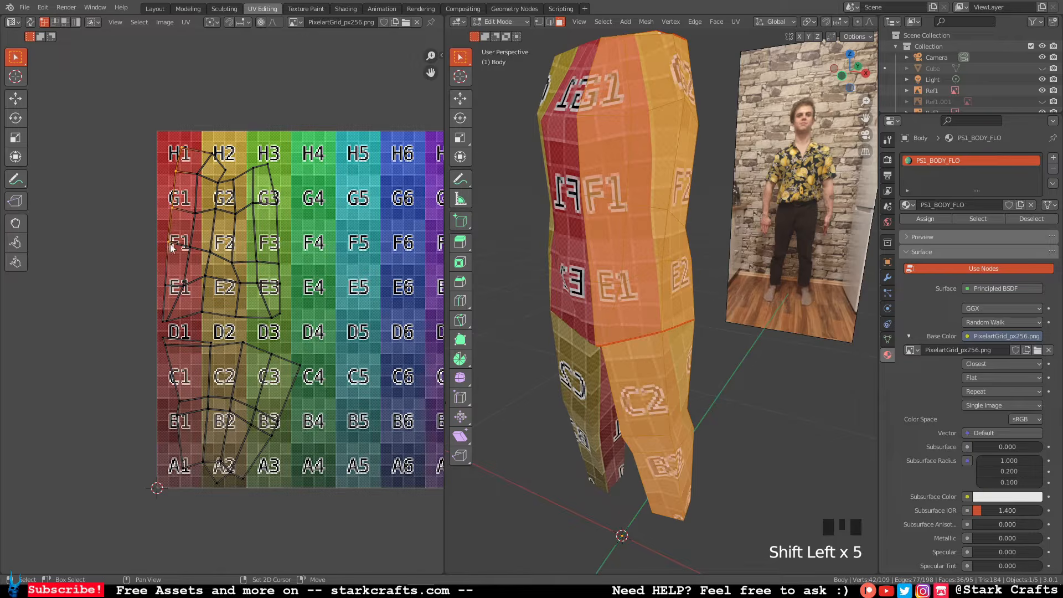
left_click(163, 320, "shift")
middle_click_drag(803, 111, 851, 78)
left_click(850, 77)
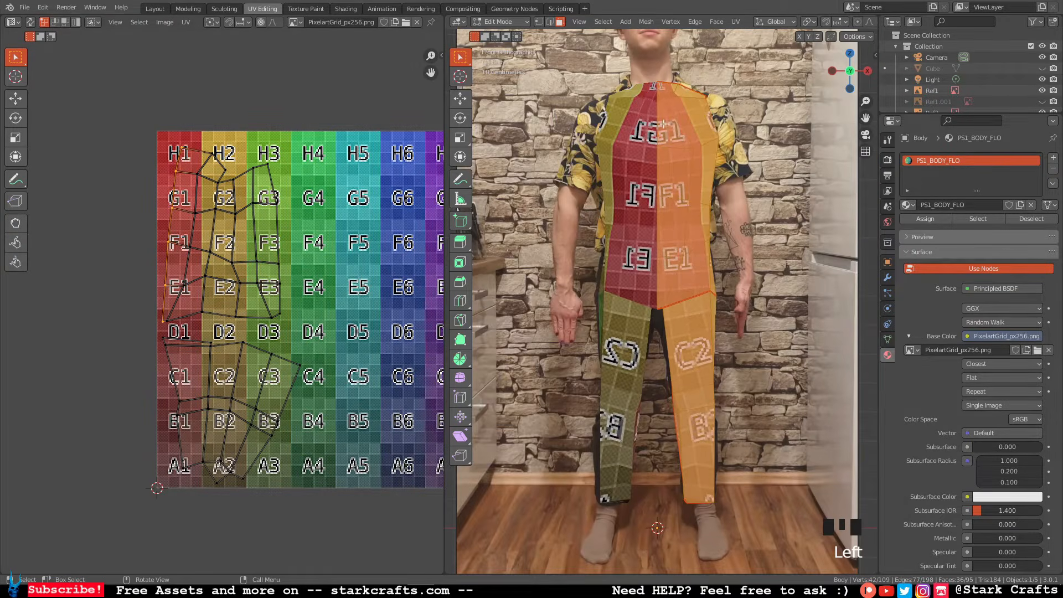
middle_click_drag(708, 166, 527, 212)
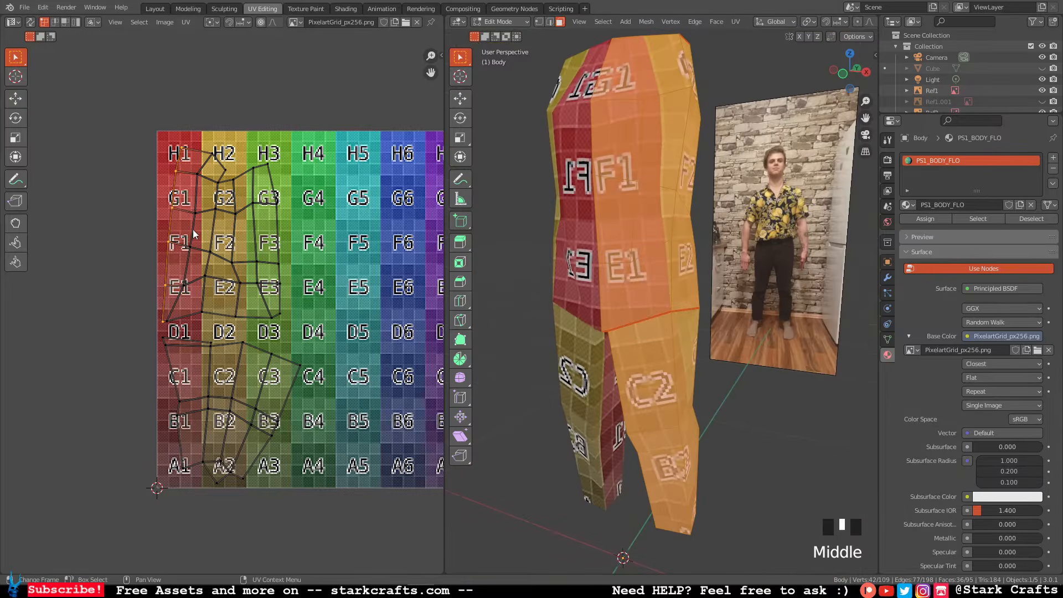
right_click(171, 220)
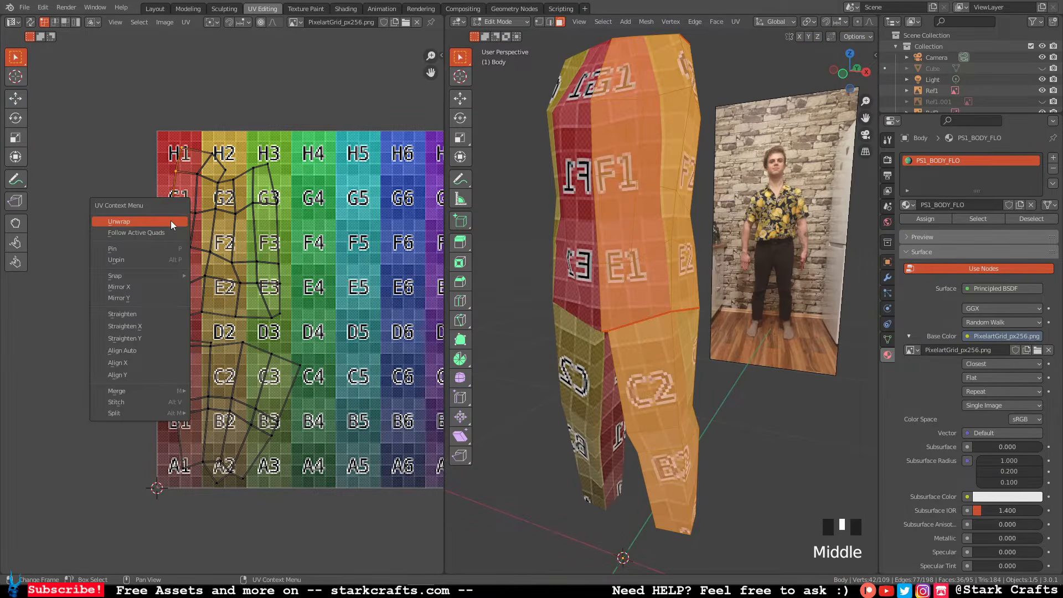
left_click(138, 351)
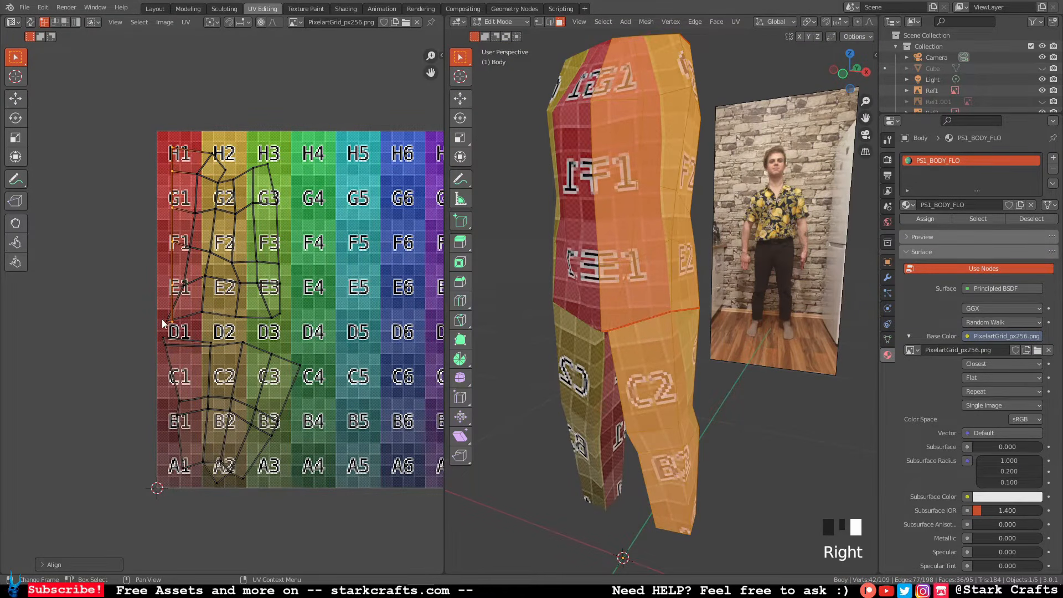
Move the torso island's stray bottom vertex beside the front edge rightward, to the middle of column 1 at the top of D1.
mouse_move(631, 194)
middle_mouse_down()
mouse_move(680, 191)
mouse_move(644, 202)
middle_mouse_up()
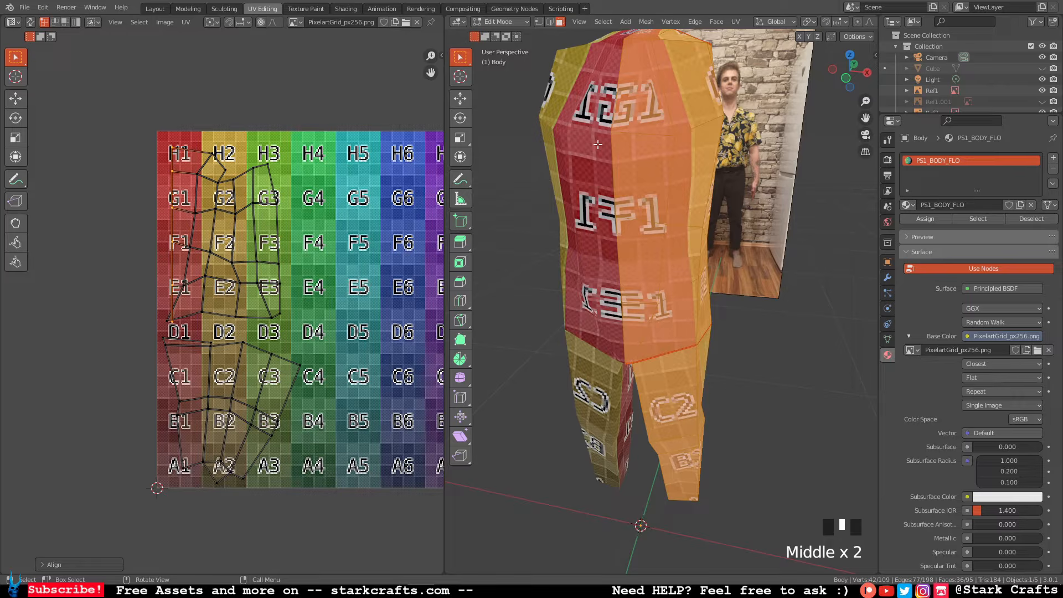
scroll(605, 151, "up", 1)
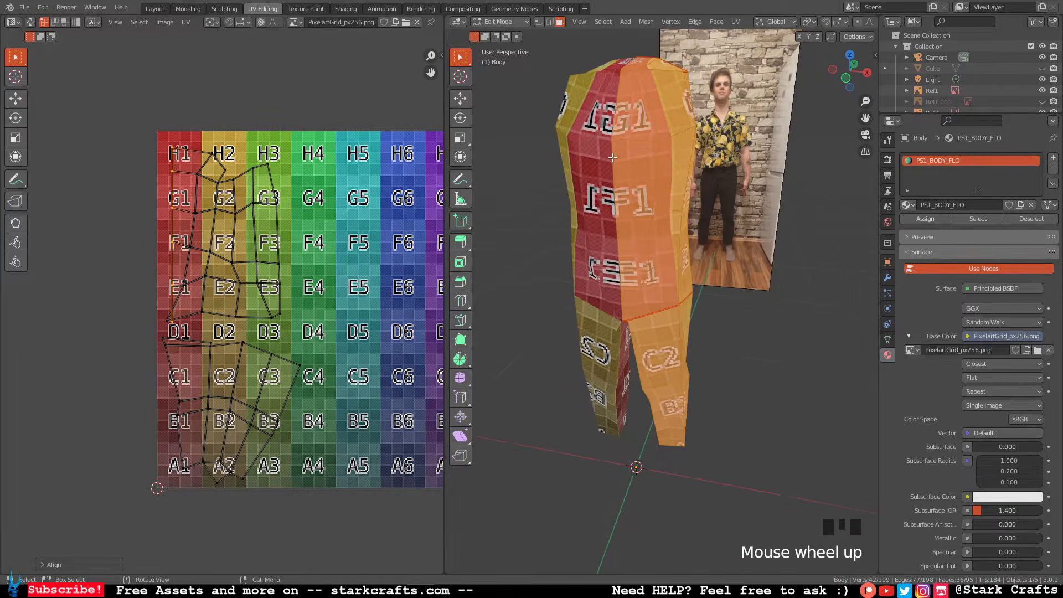
scroll(602, 142, "down", 5)
scroll(592, 137, "up", 5)
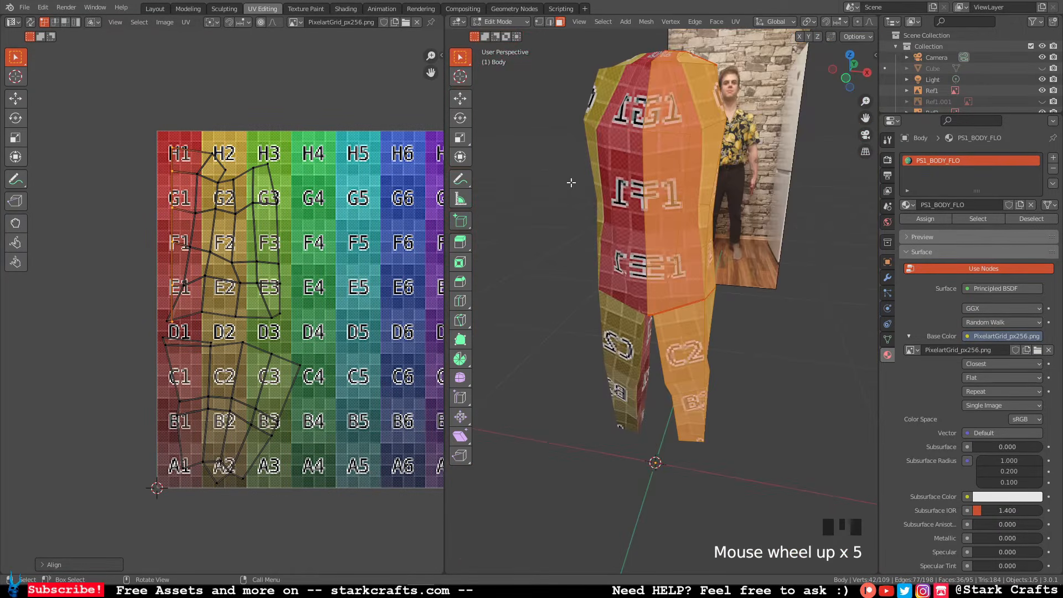
left_click(167, 316)
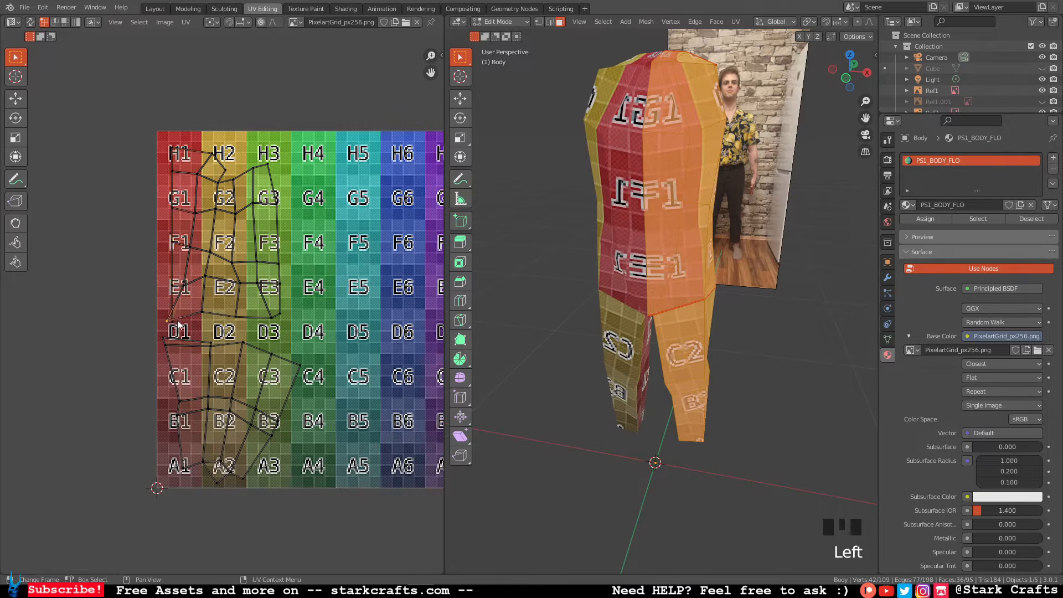
key("g")
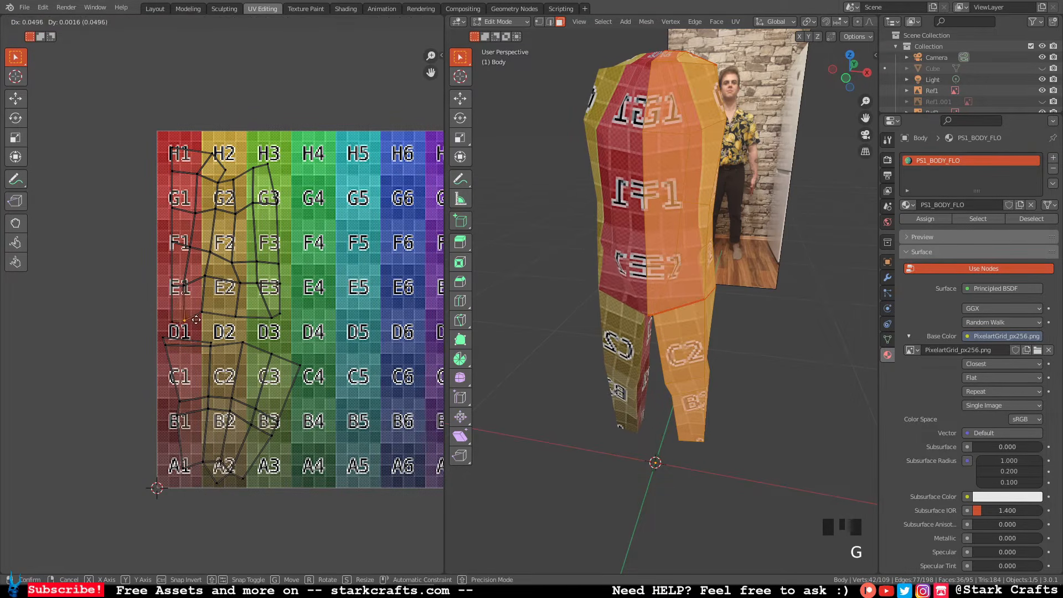
left_click(194, 309)
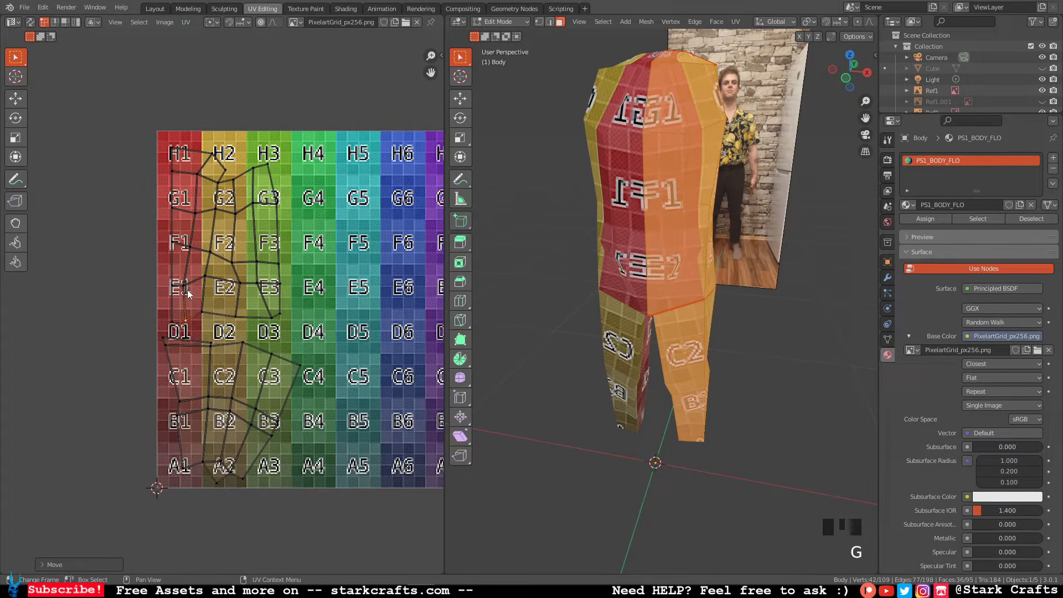
Lower the torso island's bottom vertices at the D1–D2 boundary and at the outer corner in column 3 slightly.
left_click(207, 311)
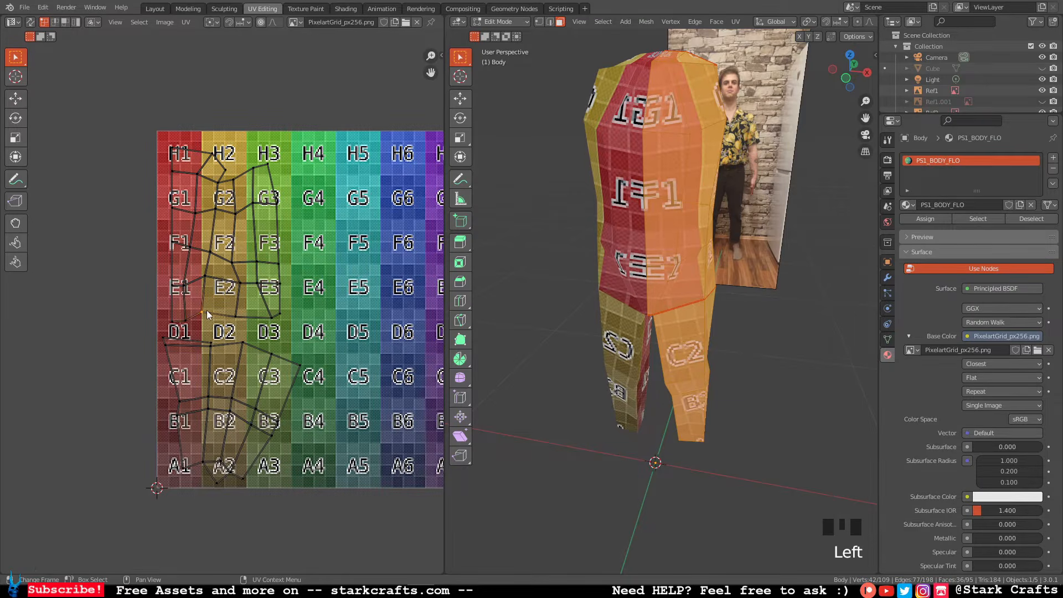
key("g")
left_click(206, 317)
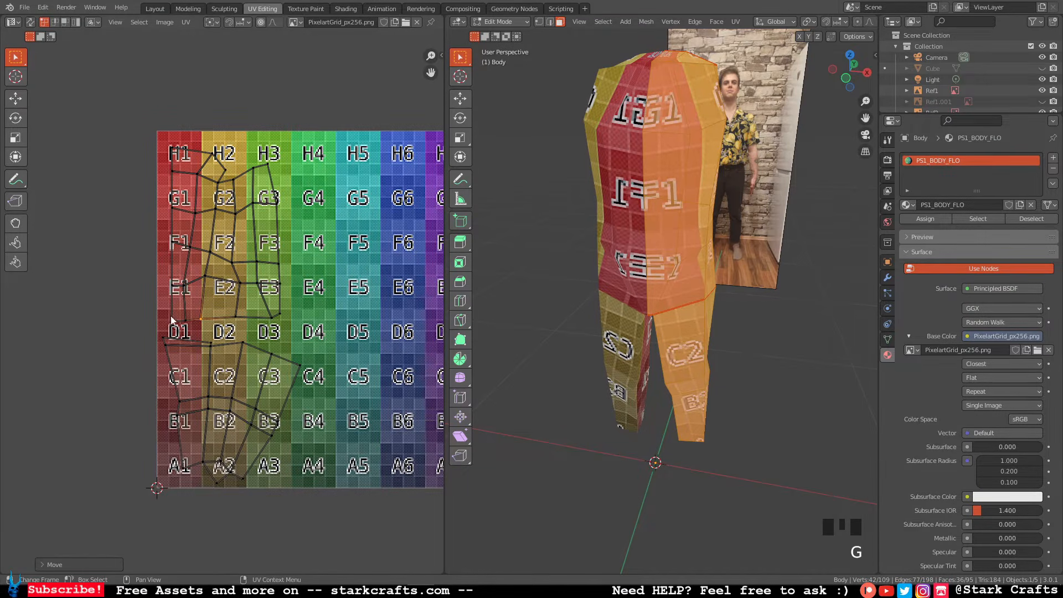
left_click(283, 313)
key("g")
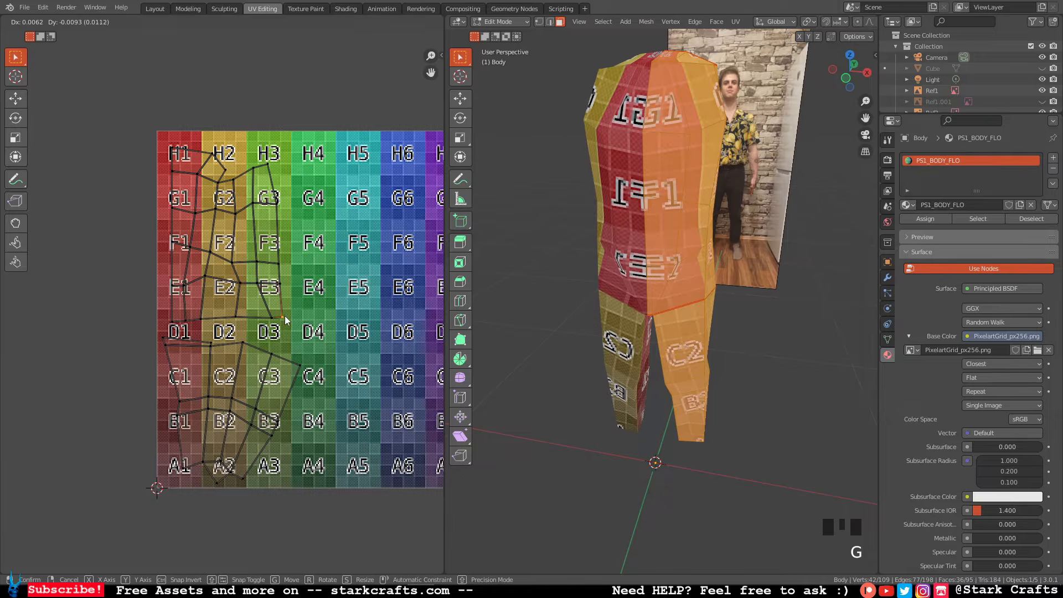
left_click(285, 315)
Select all vertices along the torso island's bottom edge and flatten them into a horizontal line with Align Auto.
left_click(172, 321, "shift")
left_click(203, 320, "shift")
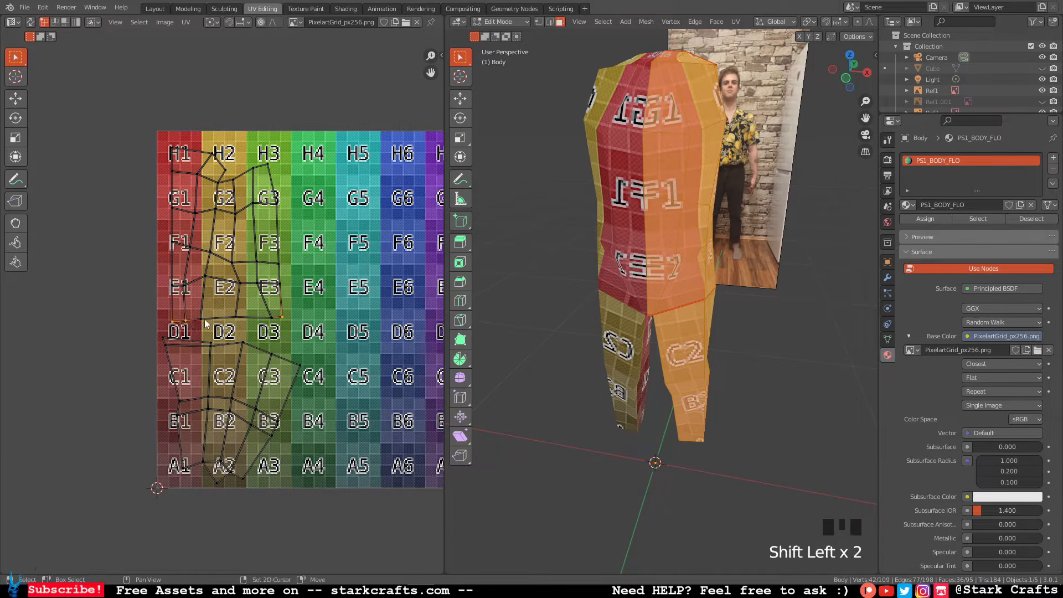
left_click(267, 316, "shift")
left_click(268, 317, "shift")
right_click(272, 317)
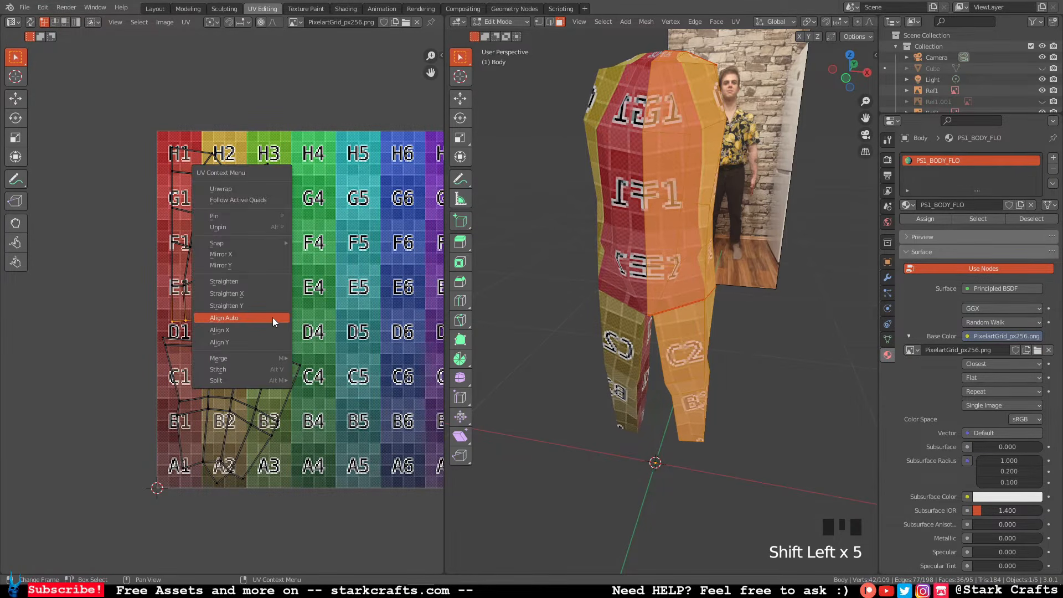
left_click(273, 317)
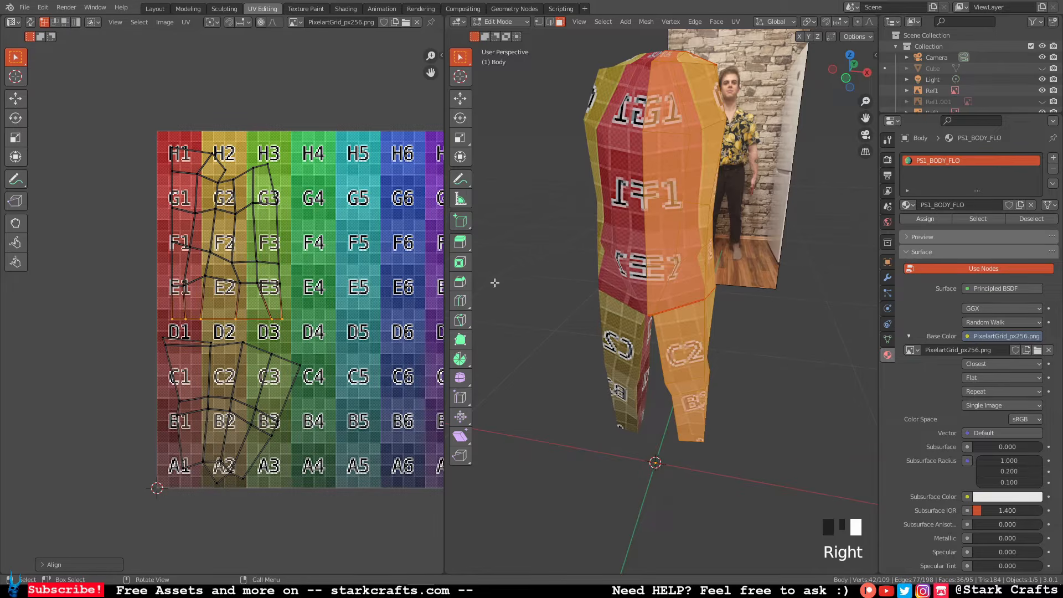
Move the torso island's bottom edge up onto the boundary between grid rows D and E.
mouse_move(607, 275)
middle_mouse_down()
mouse_move(637, 253)
mouse_move(598, 258)
middle_mouse_up()
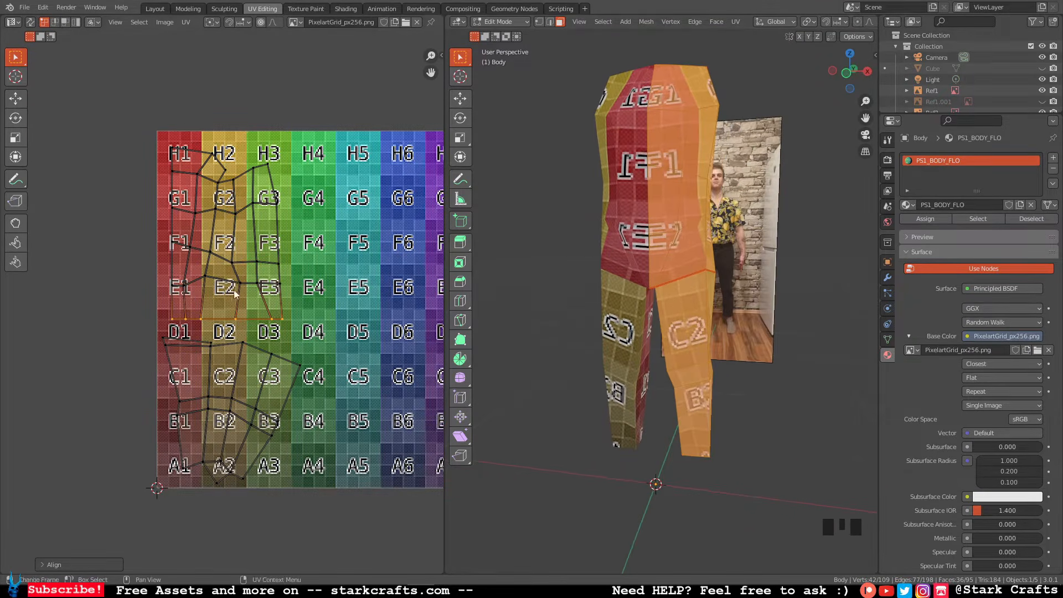
key("g")
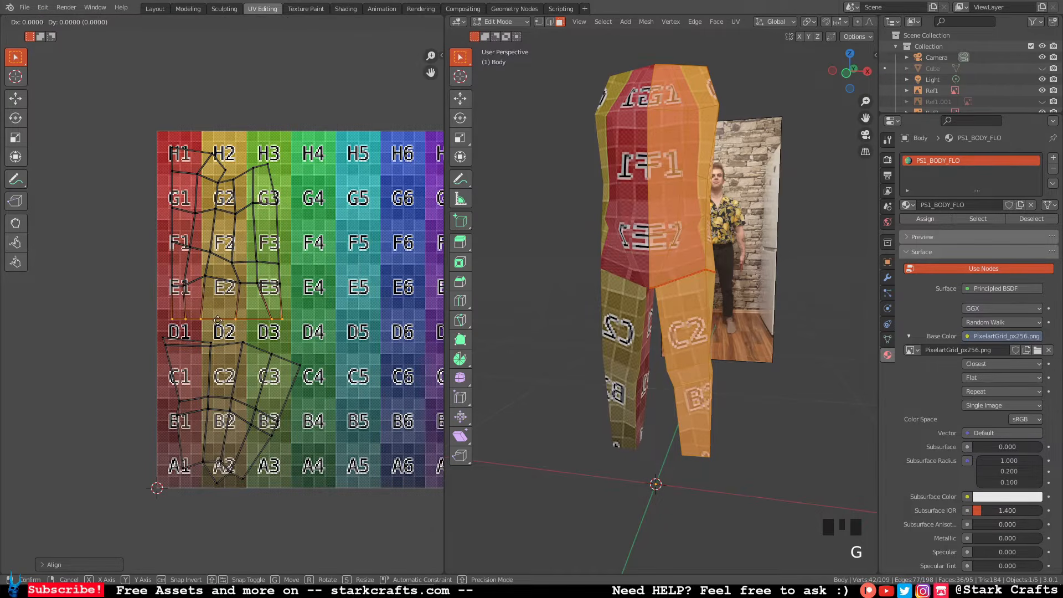
left_click(217, 309)
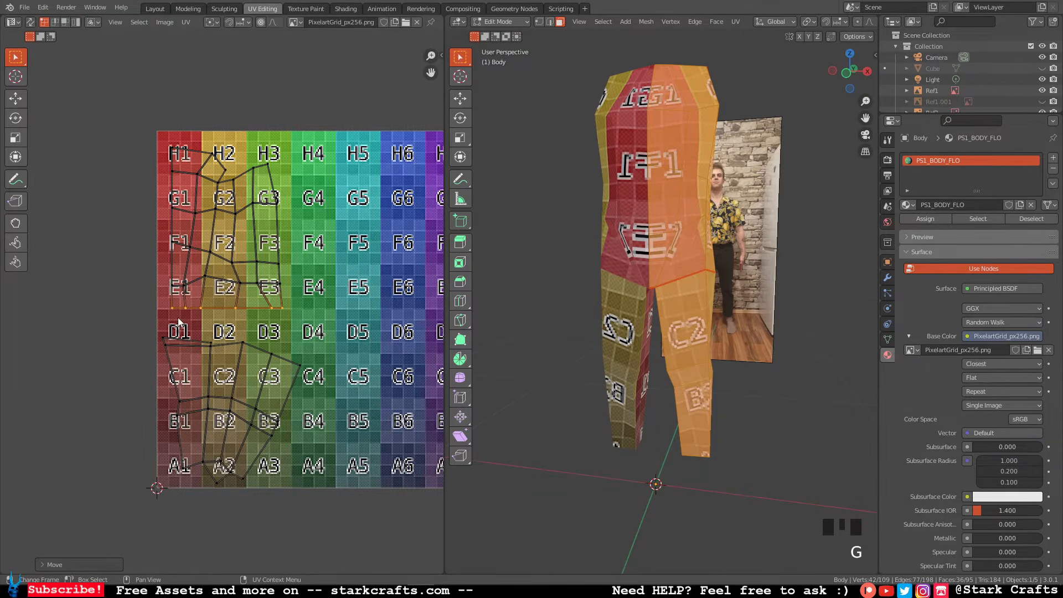
key("g")
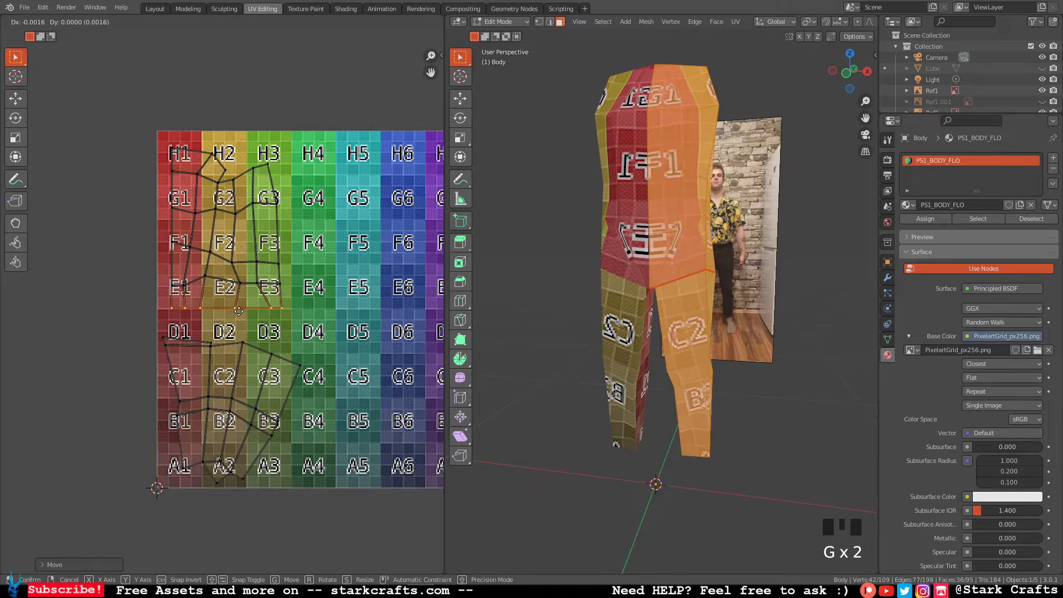
left_click(237, 314)
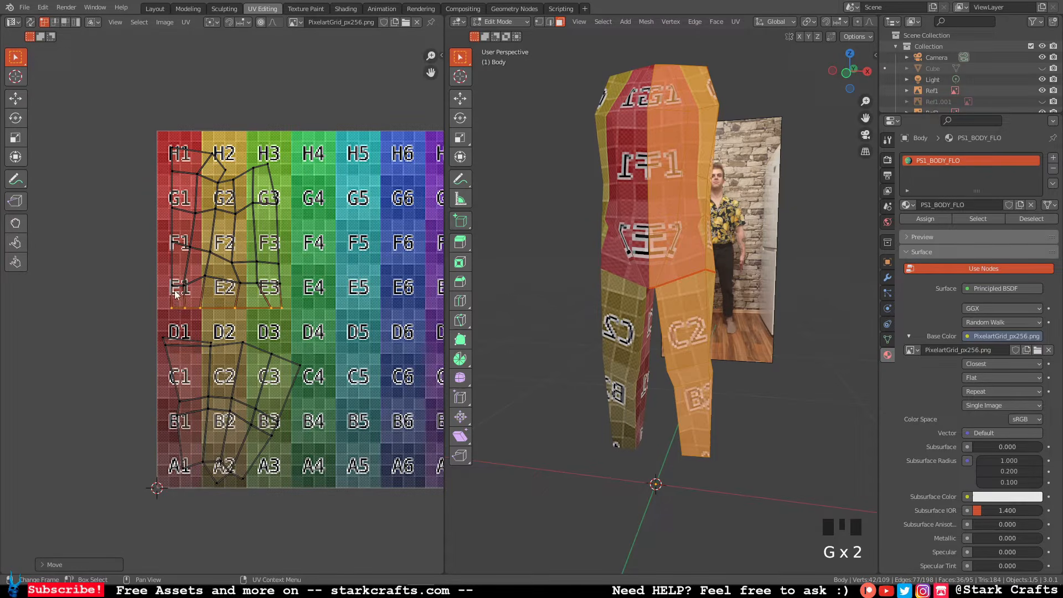
Reselect the torso island's outer front edge vertices from E1 up to H1 and line them up vertically with Align Auto.
left_click(174, 306, "shift")
left_click(171, 242, "shift")
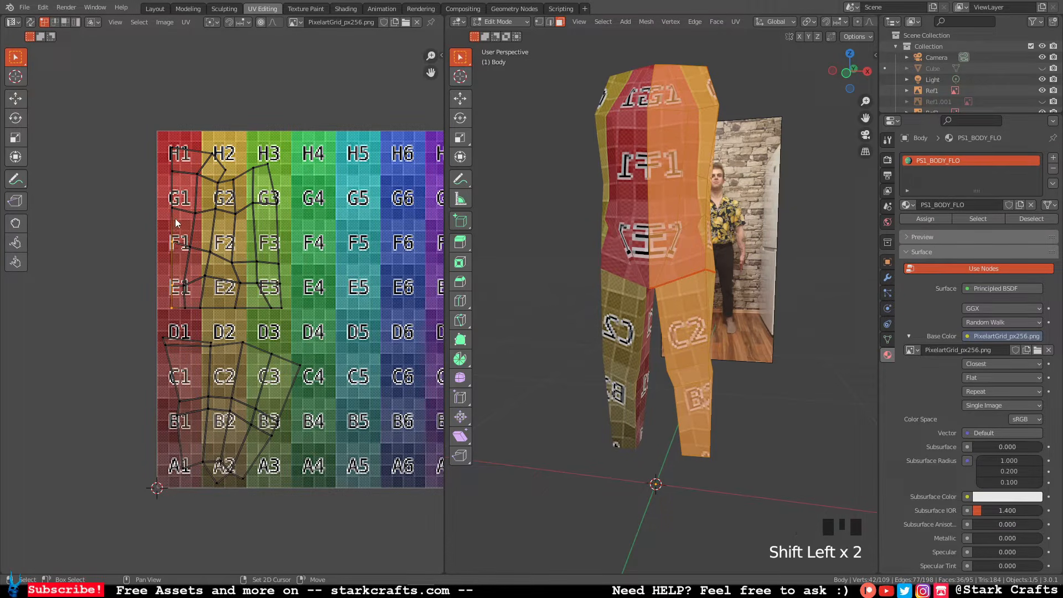
left_click(172, 167, "shift")
left_click(175, 150, "shift")
right_click(175, 148)
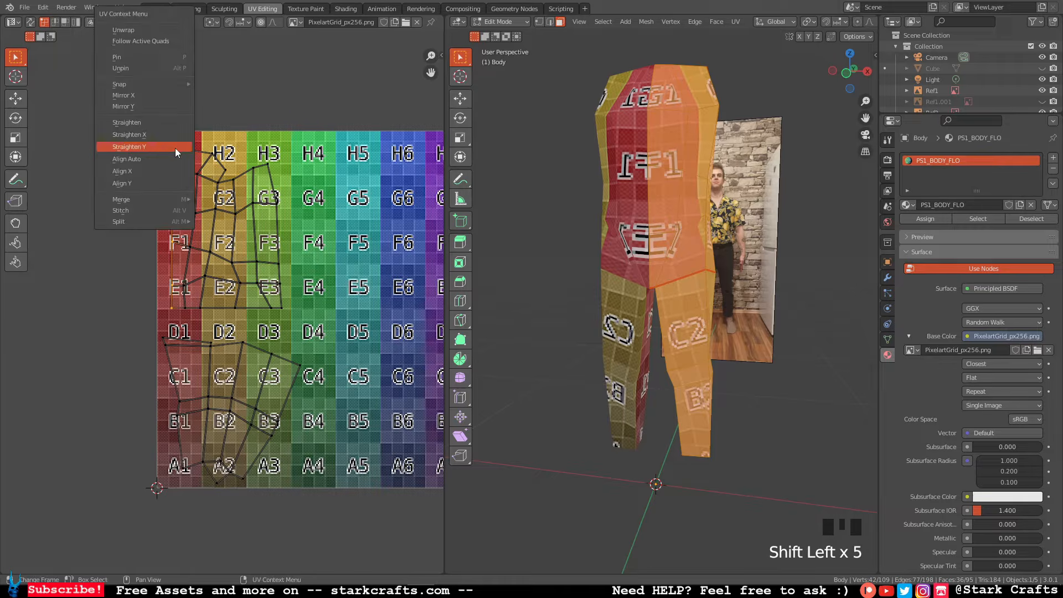
right_click(170, 157)
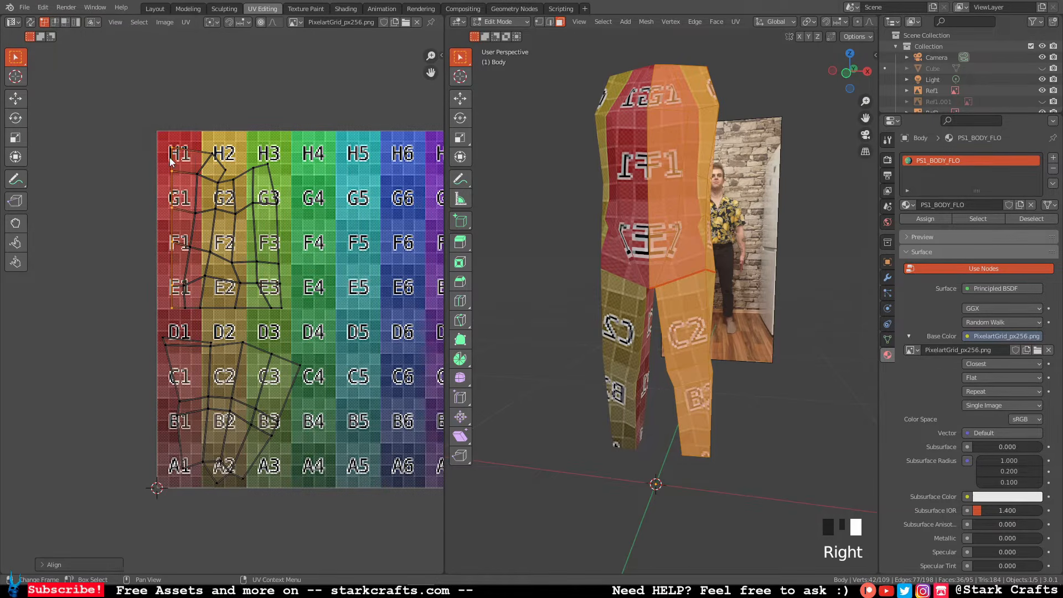
Select the torso island's outer edge vertices in column 3 from row E up to H3 and align them vertically with Align Auto.
left_click(291, 300)
left_click(281, 286)
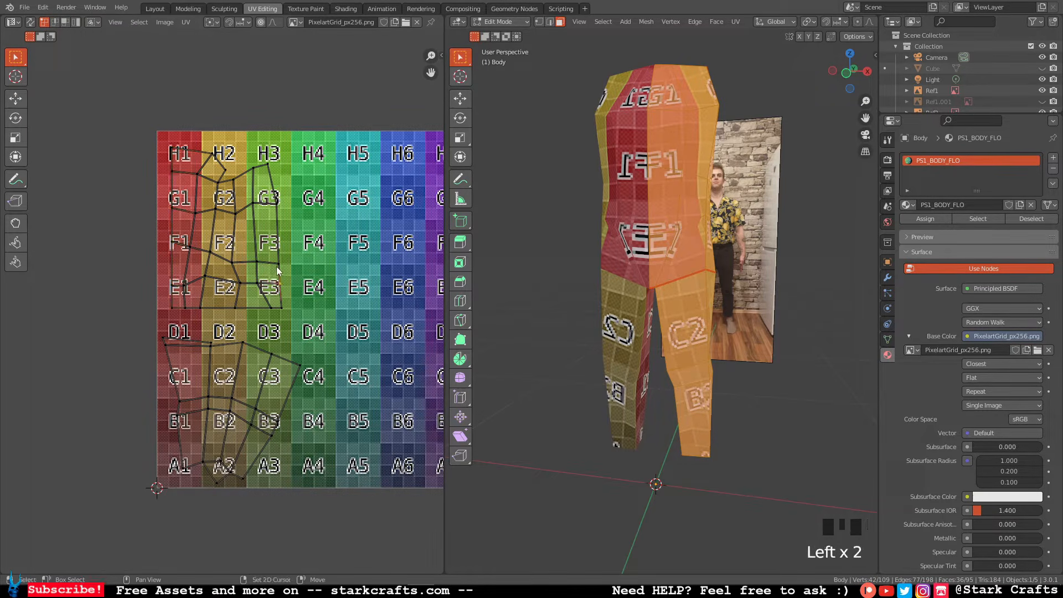
left_click(288, 303, "shift")
left_click(283, 264, "shift")
left_click(277, 199, "shift")
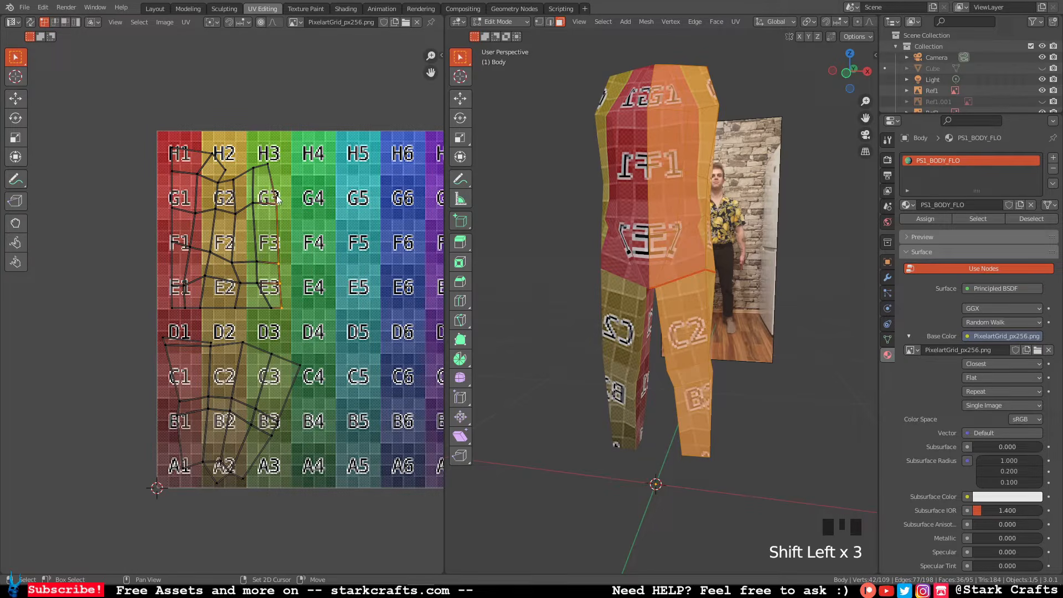
left_click(274, 166, "shift")
right_click_drag(278, 186, 280, 188)
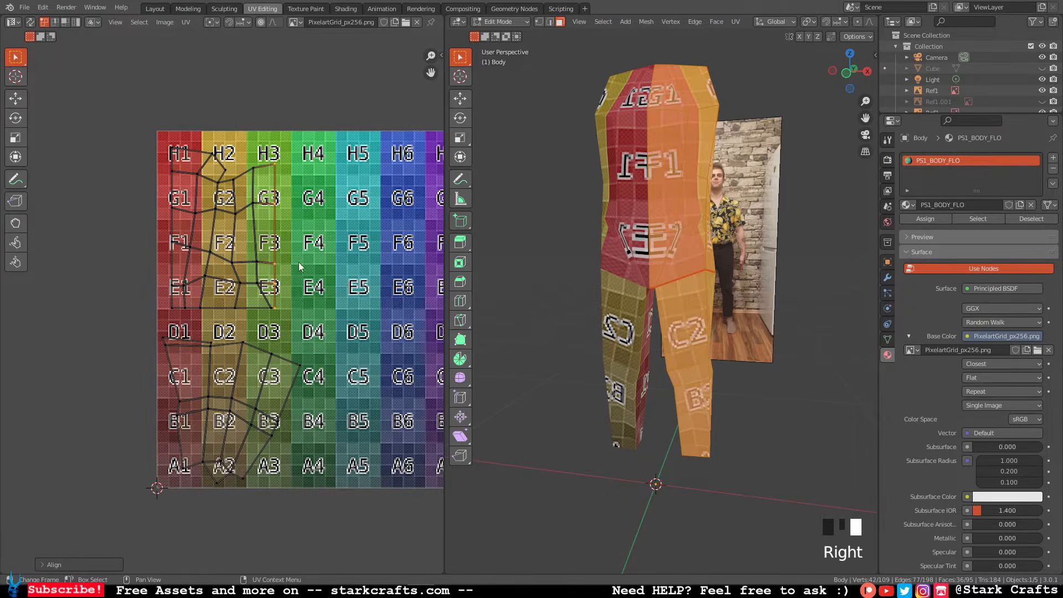
Move the torso island's top vertex at the H1–H2 boundary away from H2 to sit just inside H1.
middle_click_drag(661, 275, 604, 216)
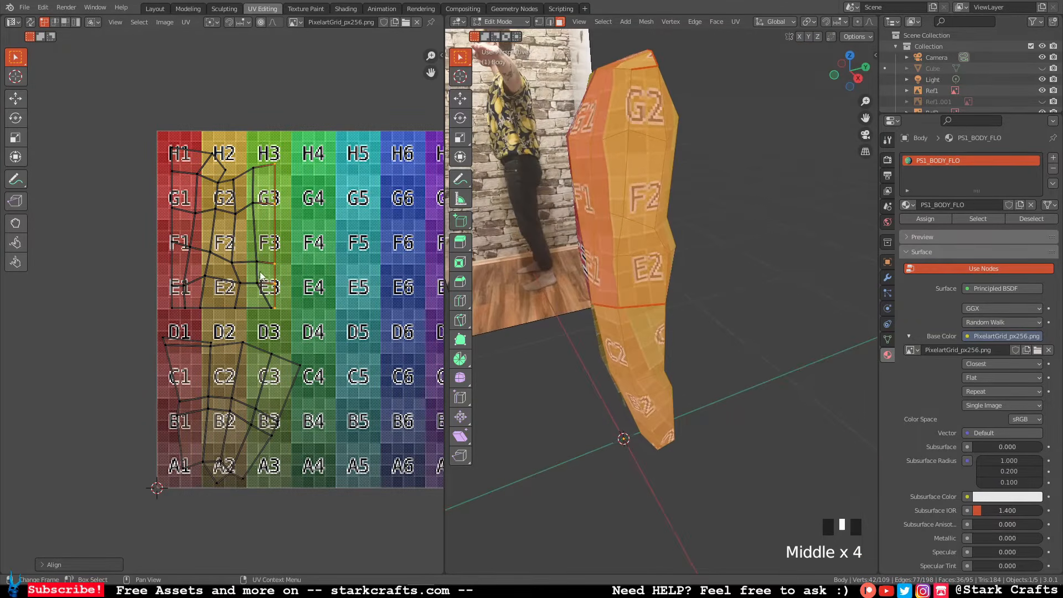
left_click(209, 158)
key("g")
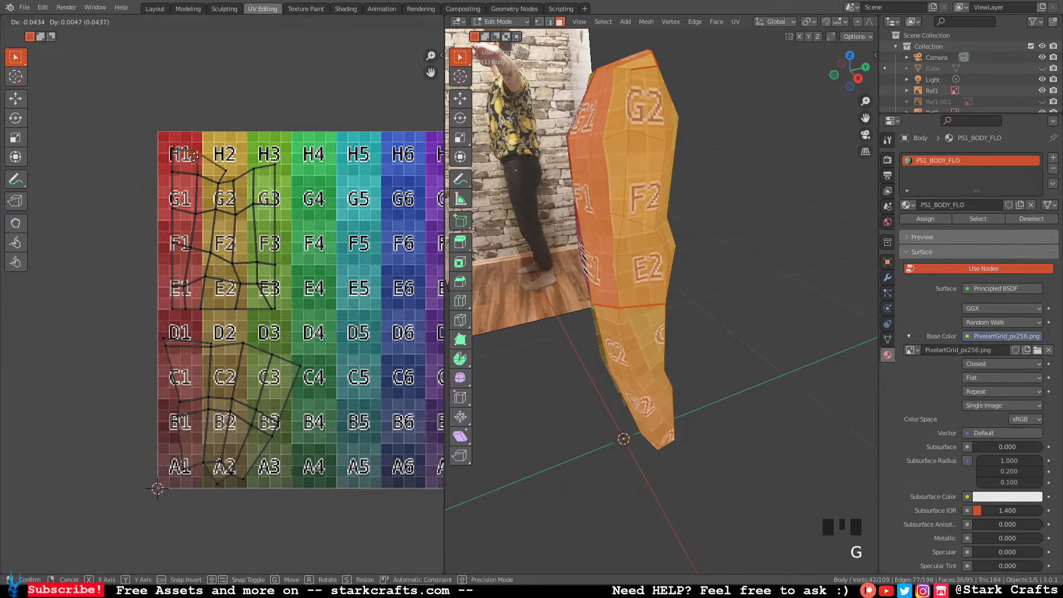
left_click(200, 181)
Select the torso island's inner vertex line running from H1 down to E1 and straighten it vertically with Align Auto.
left_click(198, 175, "shift")
left_click(196, 214, "shift")
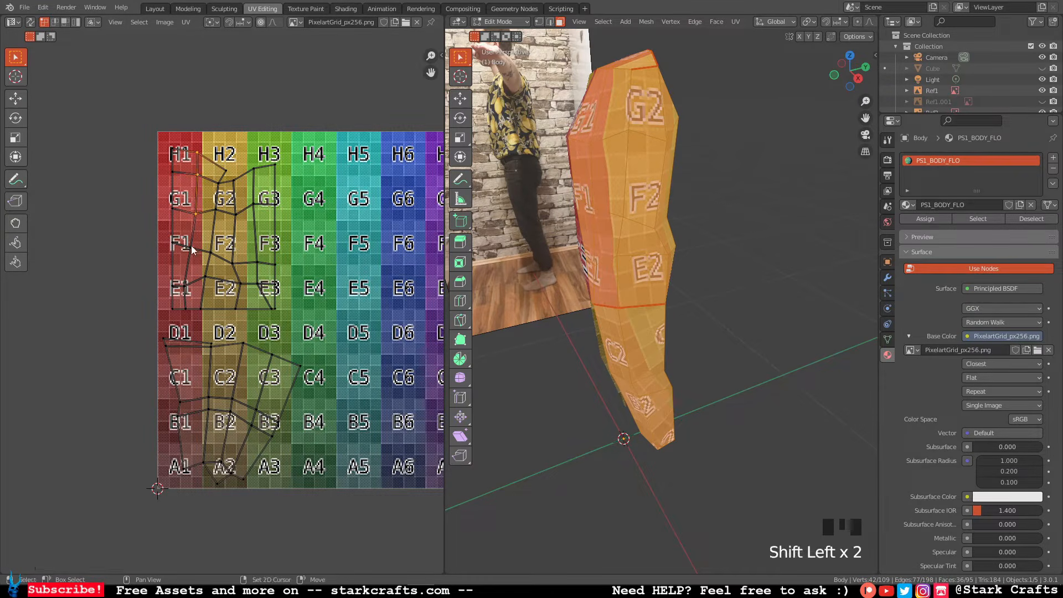
left_click(188, 278, "shift")
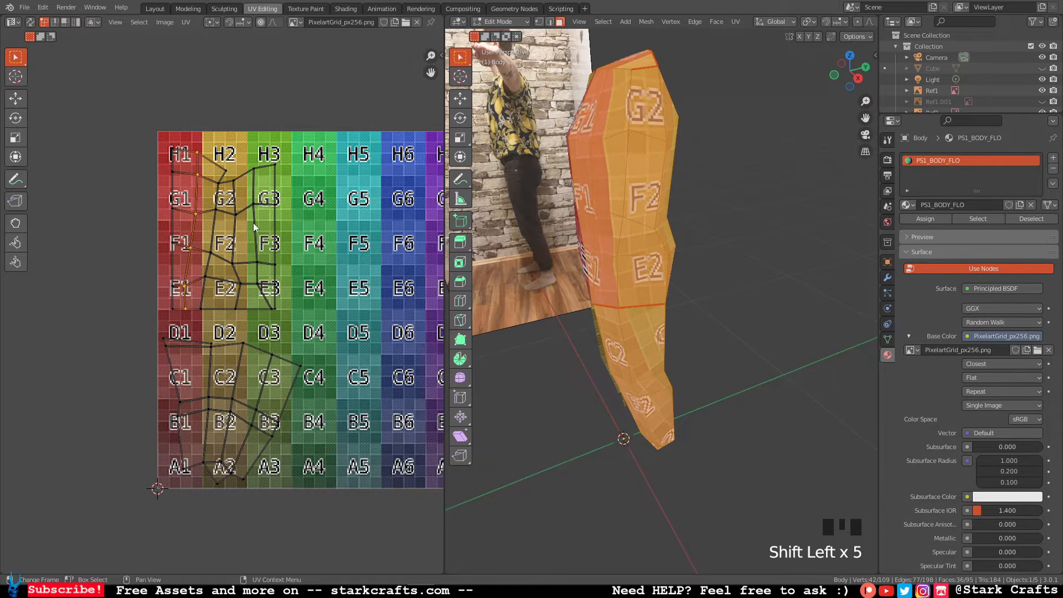
middle_click_drag(637, 222, 697, 227)
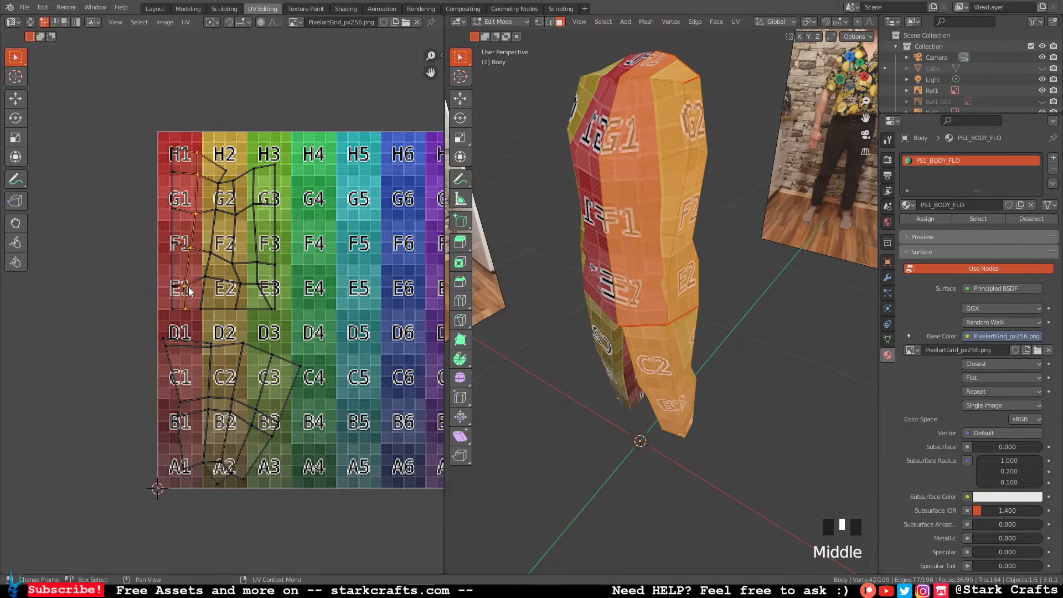
right_click(188, 287)
left_click(188, 288)
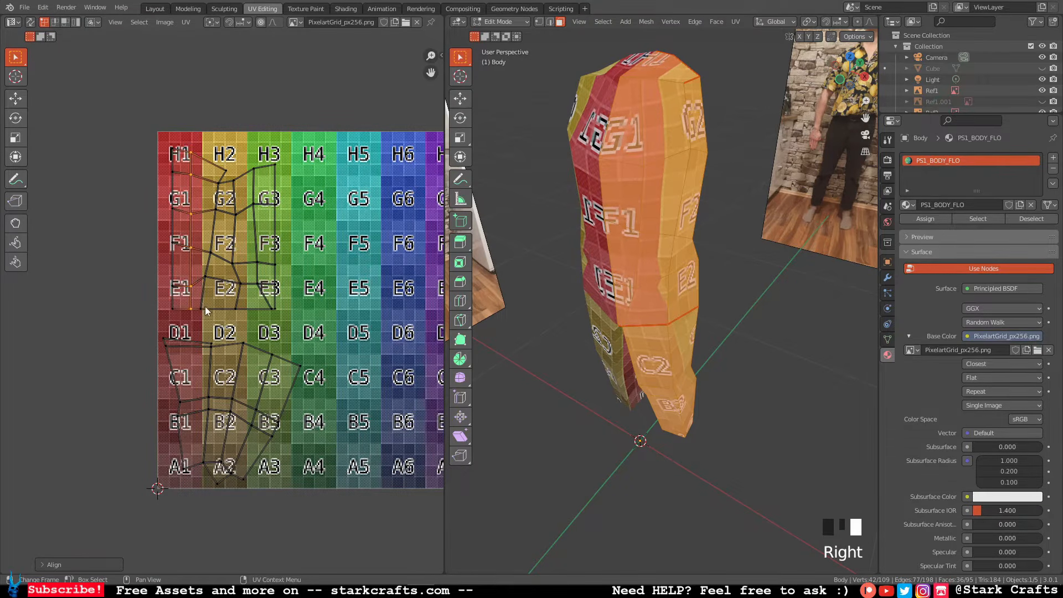
Straighten the torso island's vertex line from the bottom edge of E2 up to H2 vertically with Align Auto.
left_click(203, 309)
left_click(208, 275, "shift")
left_click(212, 252, "shift")
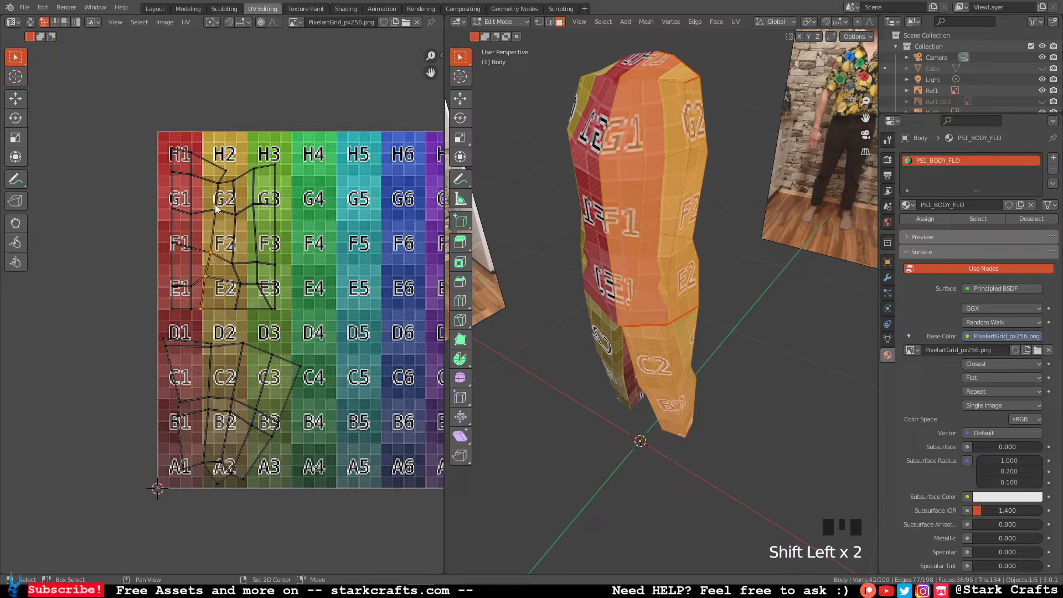
left_click(219, 185, "shift")
left_click(224, 171, "shift")
right_click(224, 171)
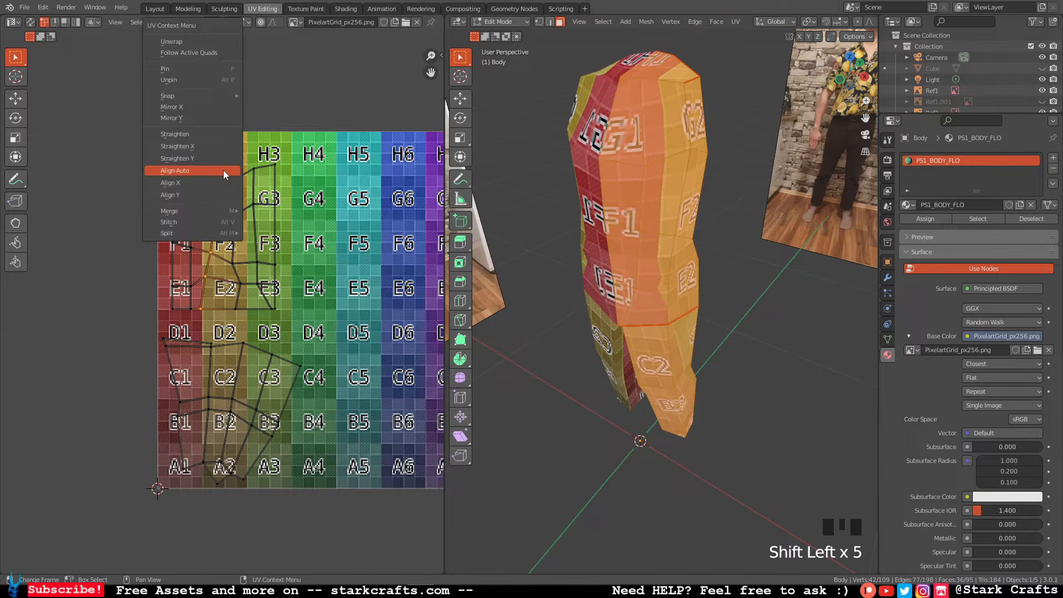
left_click(224, 171)
Align the torso island's second vertex line in column 2, nearest column 3, vertically with Align Auto.
left_click(241, 285)
left_click(234, 250, "shift")
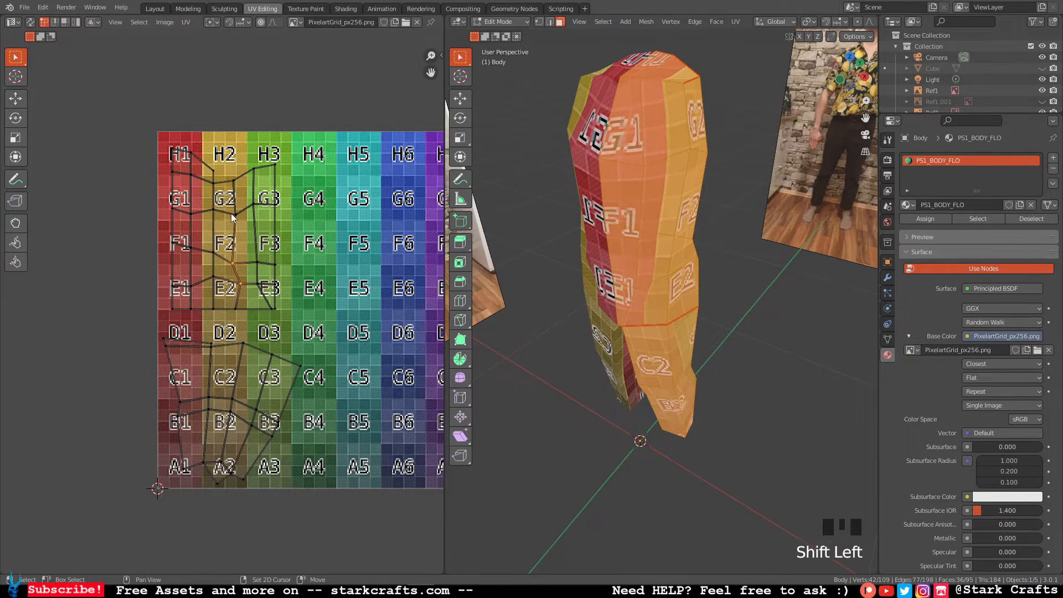
left_click(231, 214, "shift")
left_click(241, 305, "shift")
right_click(241, 305)
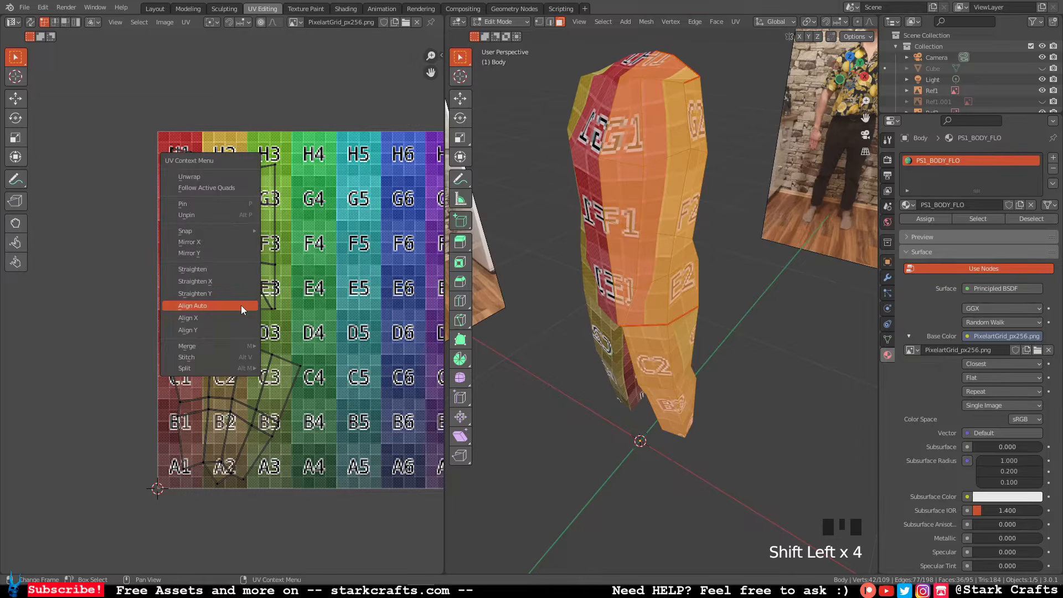
left_click(241, 305)
Move the inner bottom vertex below E3 toward column 2, and align its vertex line up to H3 vertically with Align Auto.
left_click(271, 307)
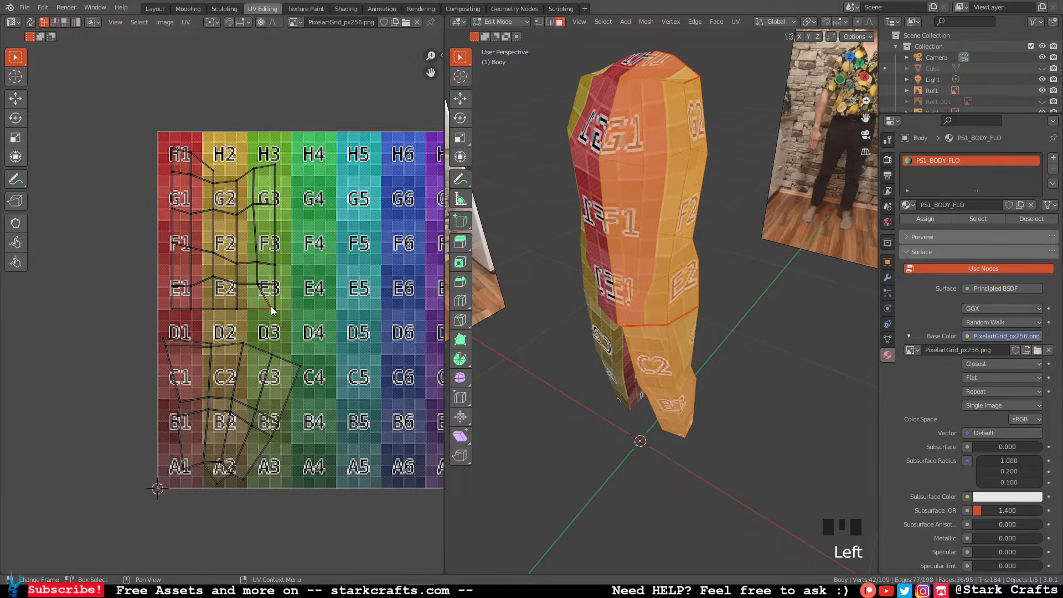
key("g")
left_click(260, 303)
left_click(253, 258, "shift")
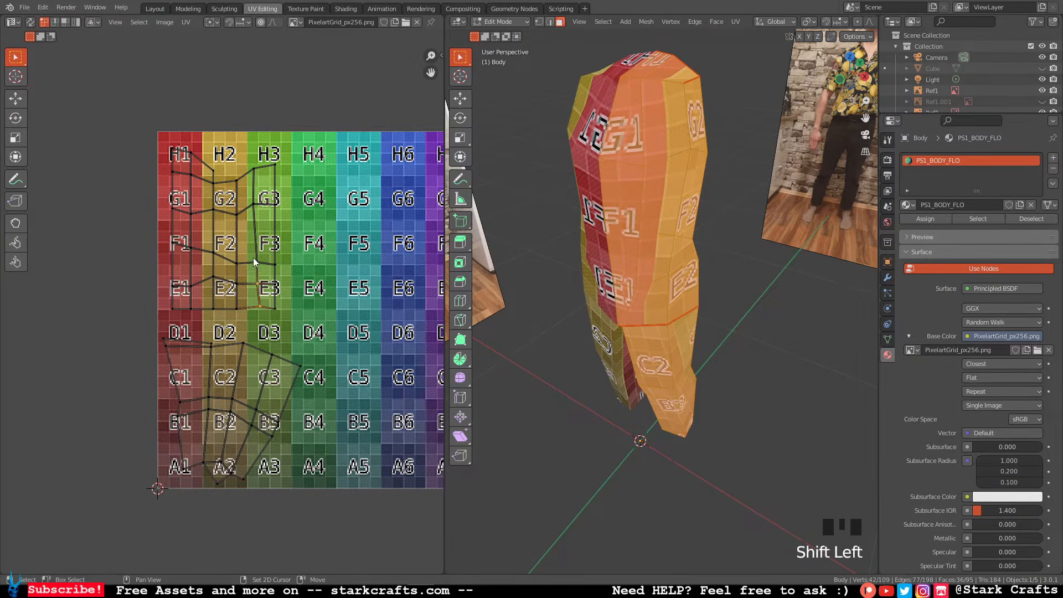
left_click(255, 259, "shift")
left_click(257, 172, "shift")
right_click(258, 187)
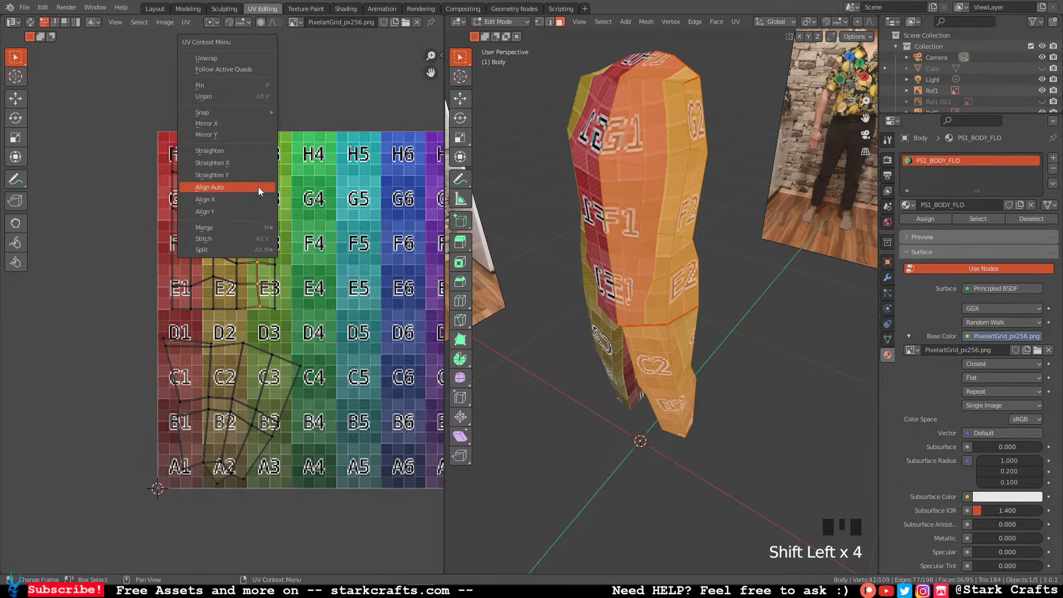
left_click(258, 187)
Select the torso island's whole bottom edge from column 1 to column 3 and flatten it horizontally again with Align Auto.
left_click(275, 312, "shift")
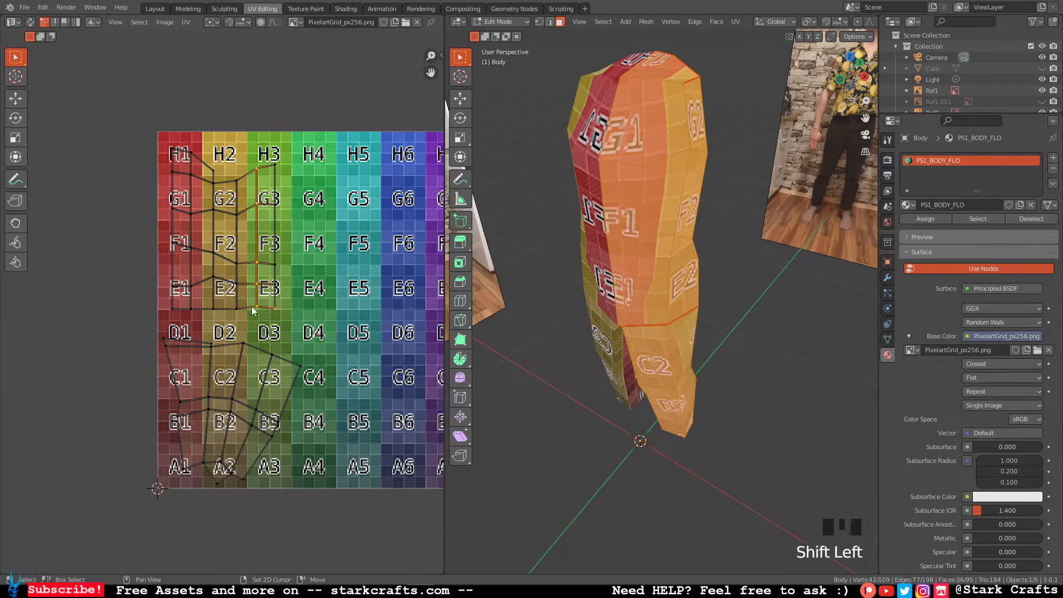
left_click(253, 308, "shift")
left_click(235, 309, "shift")
left_click(251, 310, "shift")
left_click(253, 311)
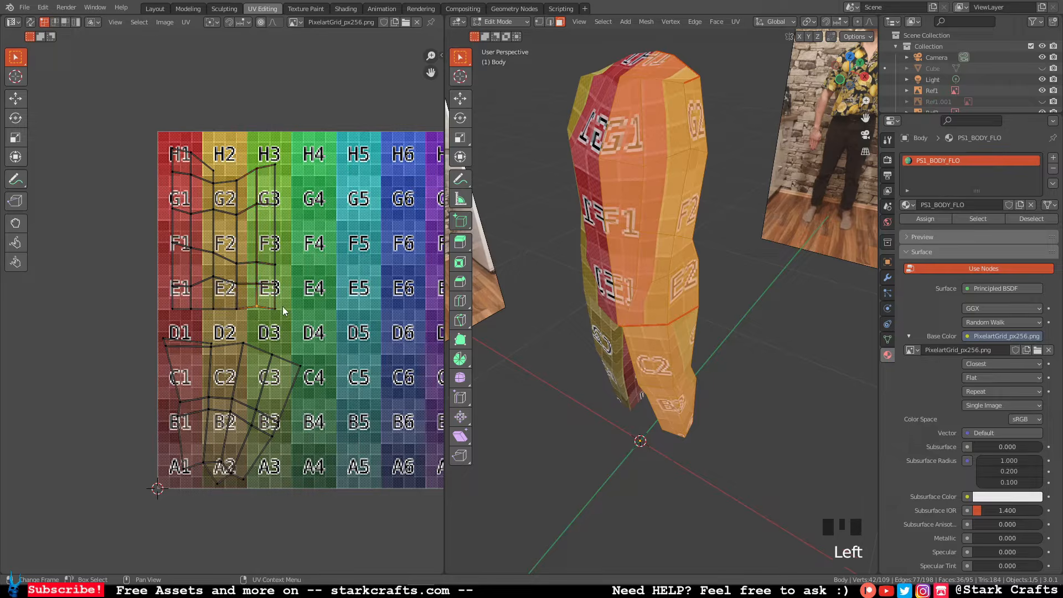
left_click_drag(300, 314, 166, 302)
right_click(199, 308)
left_click(198, 308)
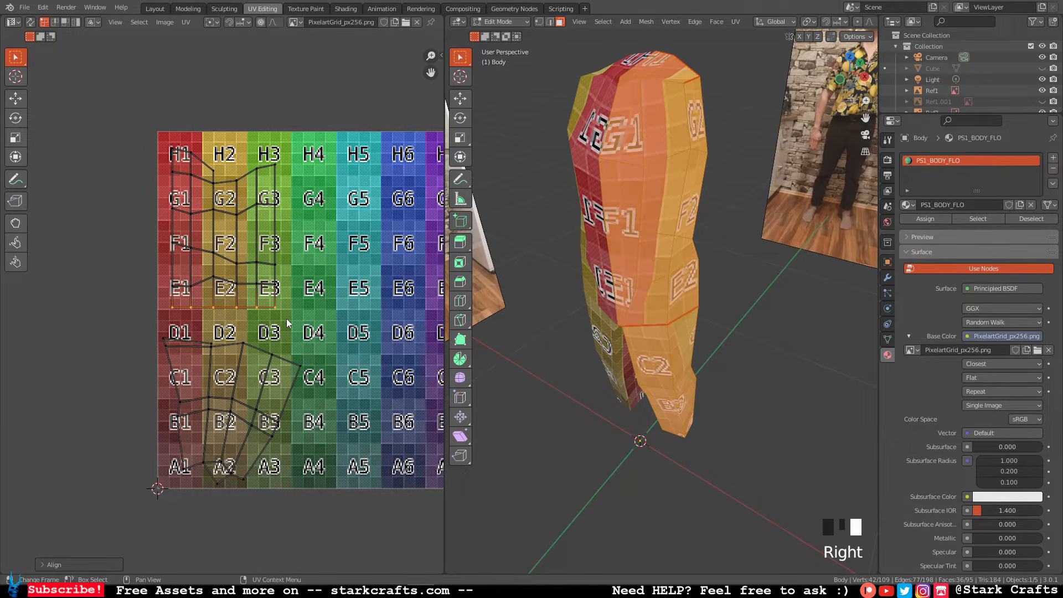
Reselect the torso island's full outer edge in column 3 and realign it vertically with Align Auto.
left_click_drag(287, 318, 268, 157)
right_click(284, 225)
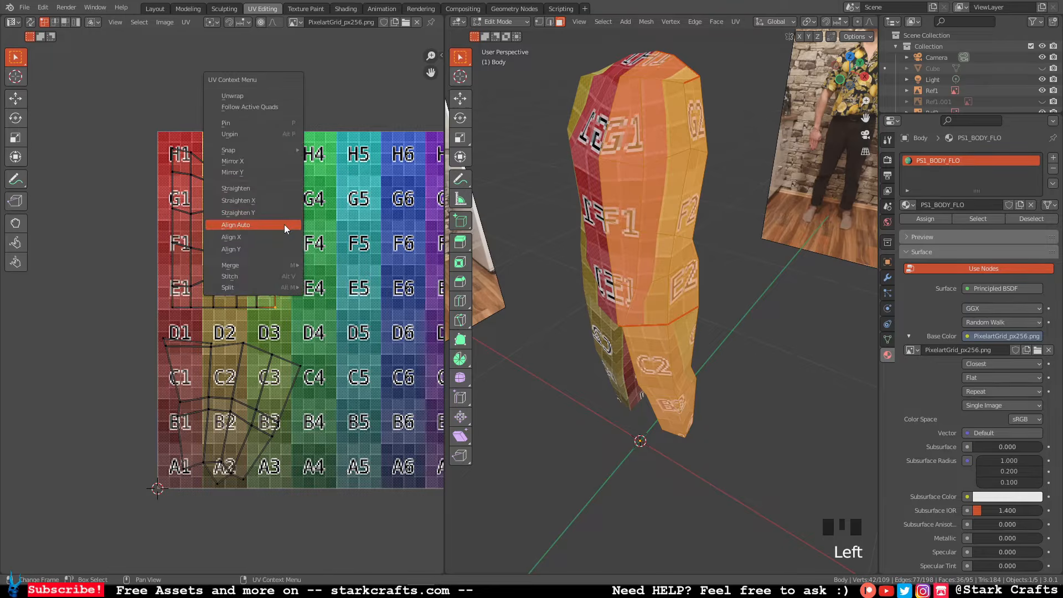
right_click(284, 225)
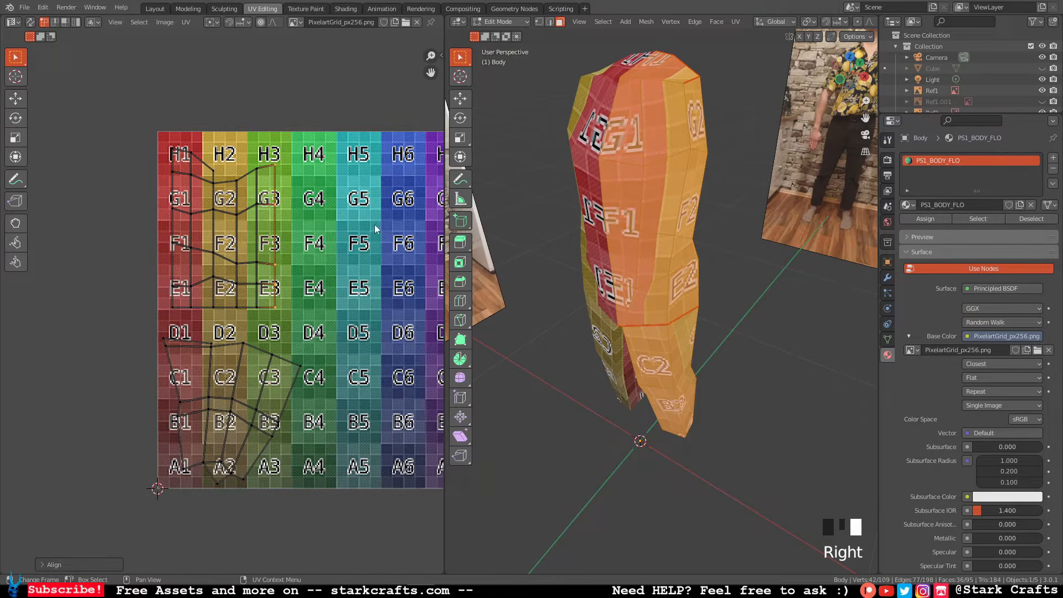
Scale the whole torso island down to about 0.92 and move it into the texture's H1 corner, with its bottom edge in row E.
left_click(354, 227)
key("s")
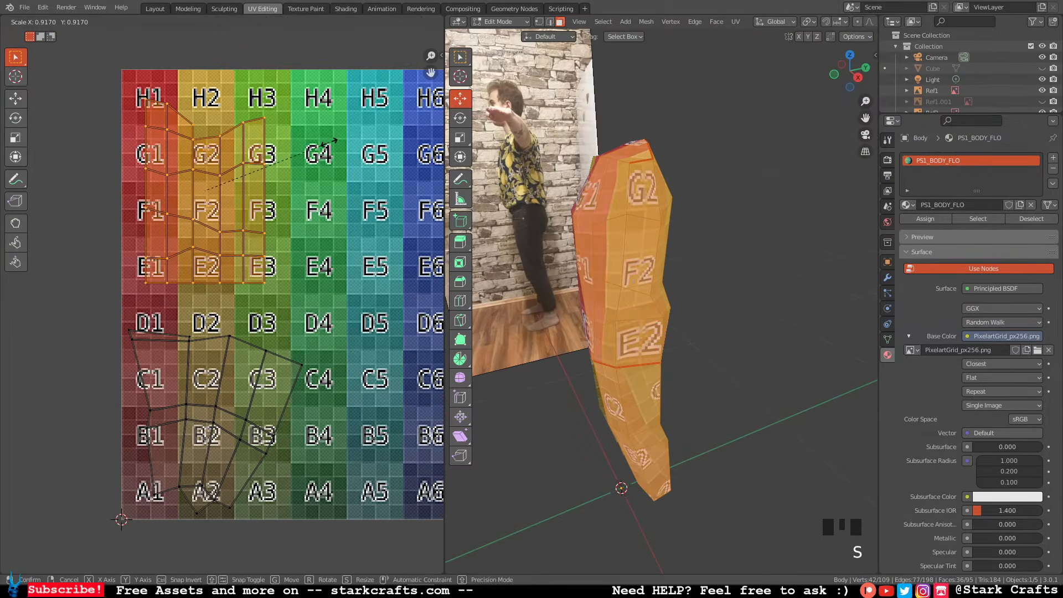
left_click(330, 145)
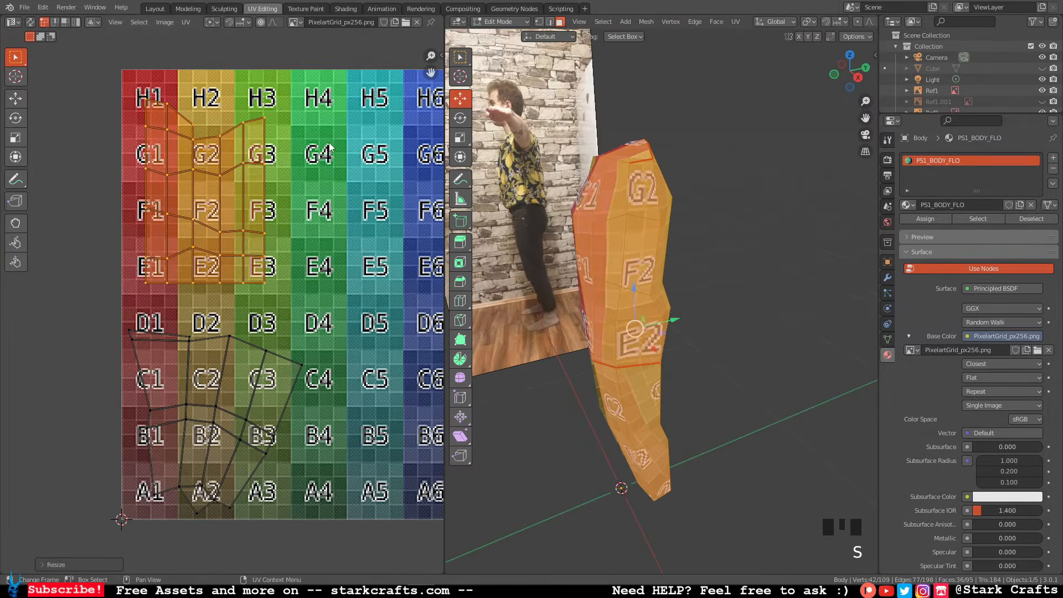
key("g")
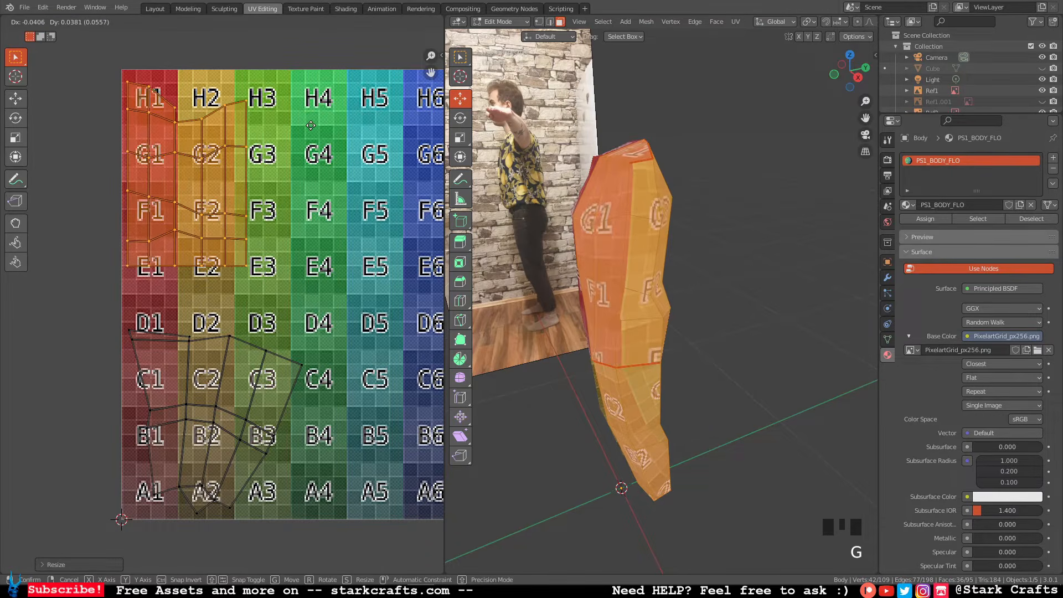
left_click(334, 178)
middle_click_drag(334, 176, 302, 180)
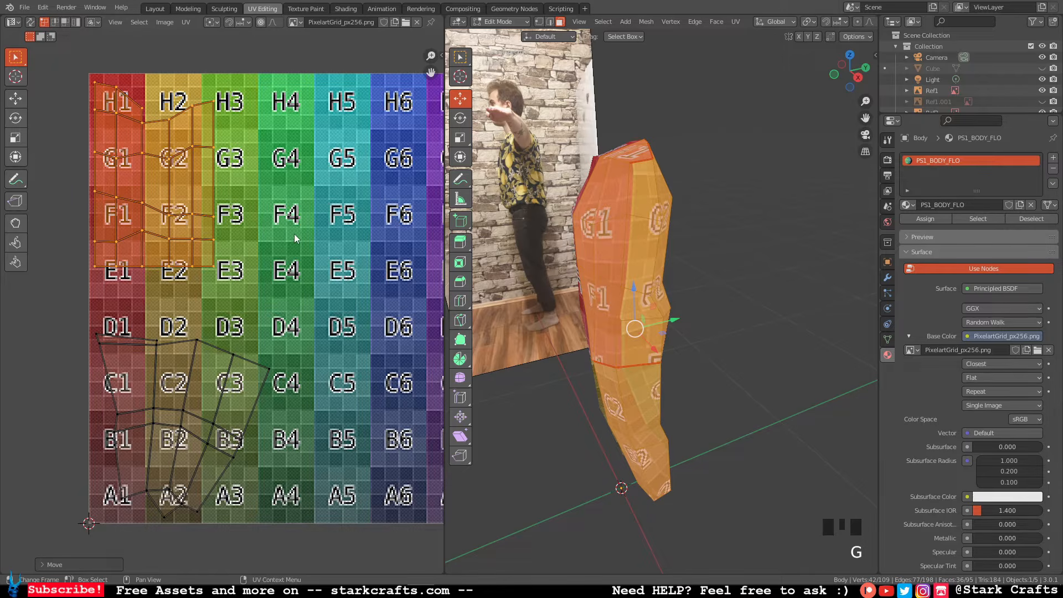
middle_click_drag(598, 239, 647, 218)
left_click(102, 108)
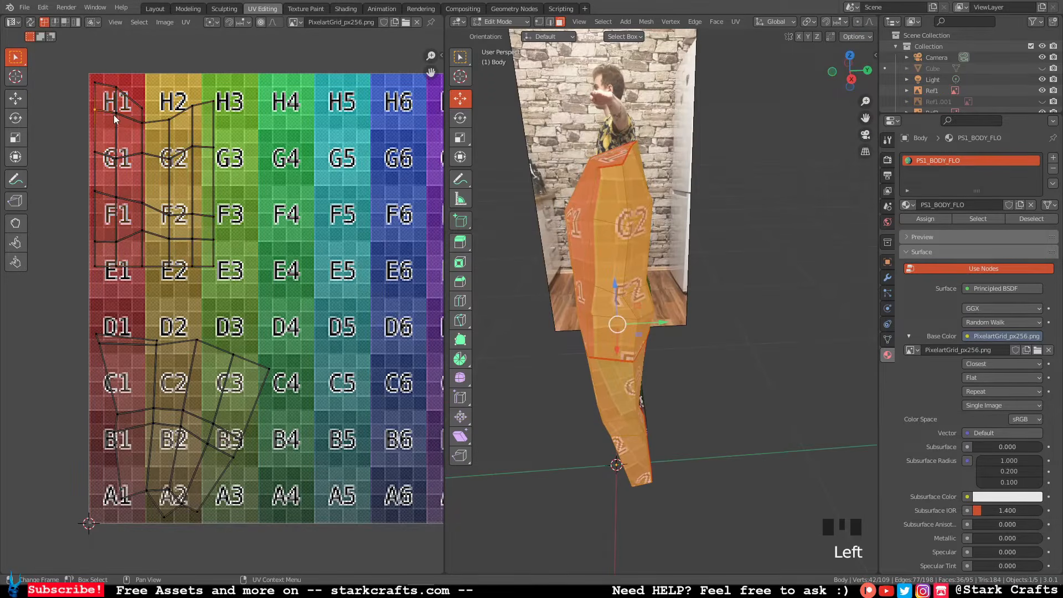
left_click(123, 115, "shift")
left_click(144, 122, "shift")
left_click(169, 119, "shift")
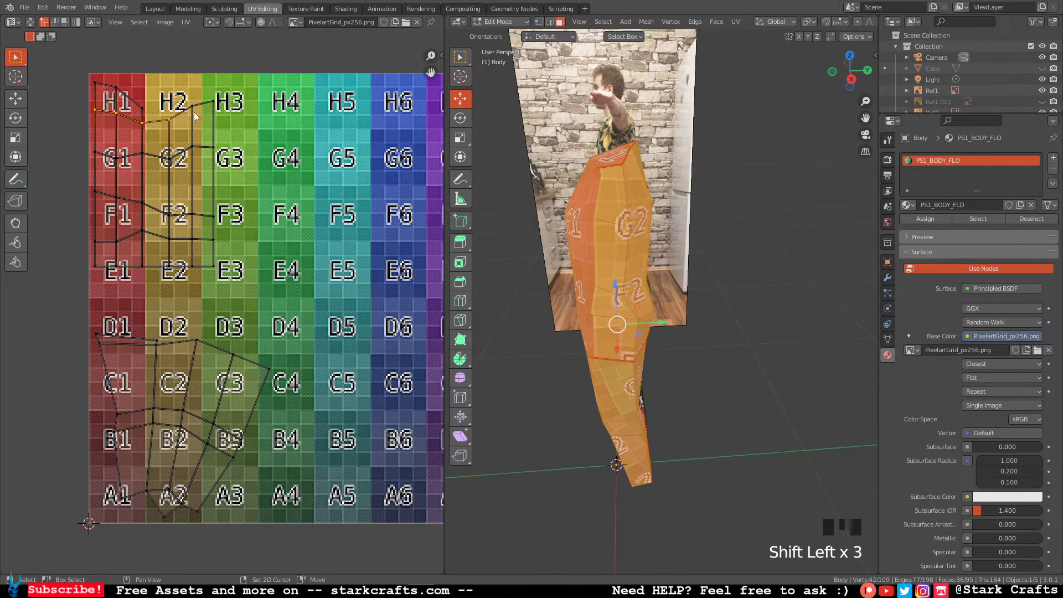
left_click(193, 109, "shift")
left_click(215, 106, "shift")
left_click(236, 132)
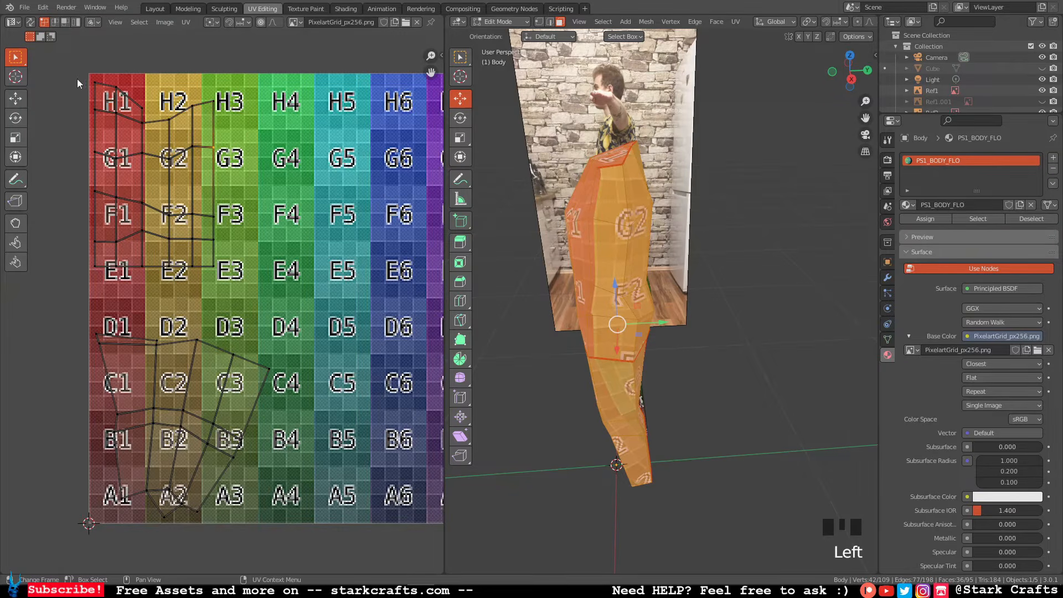
left_click(288, 221)
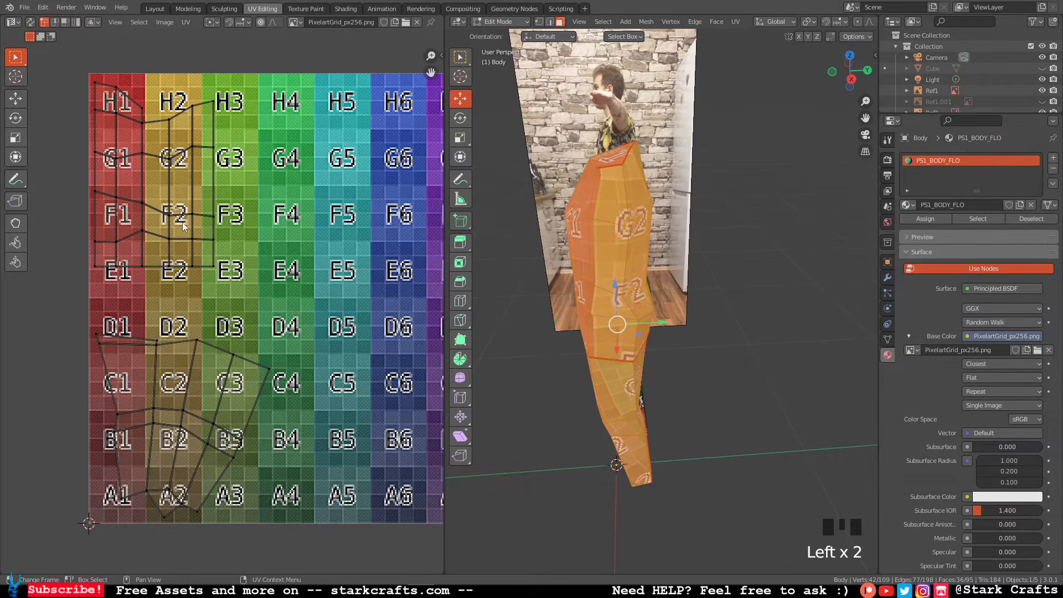
left_click(285, 226)
Select the leg island's top edge vertices from column 1 to column 4 and flatten them horizontally with Align Auto.
scroll(267, 260, "down", 3)
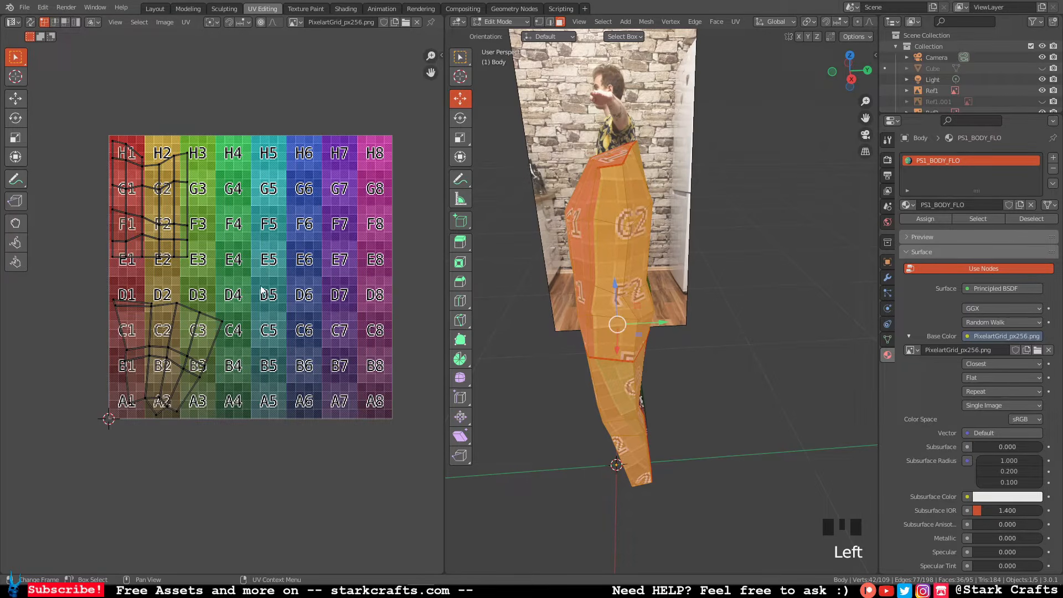
middle_click_drag(551, 306, 678, 304)
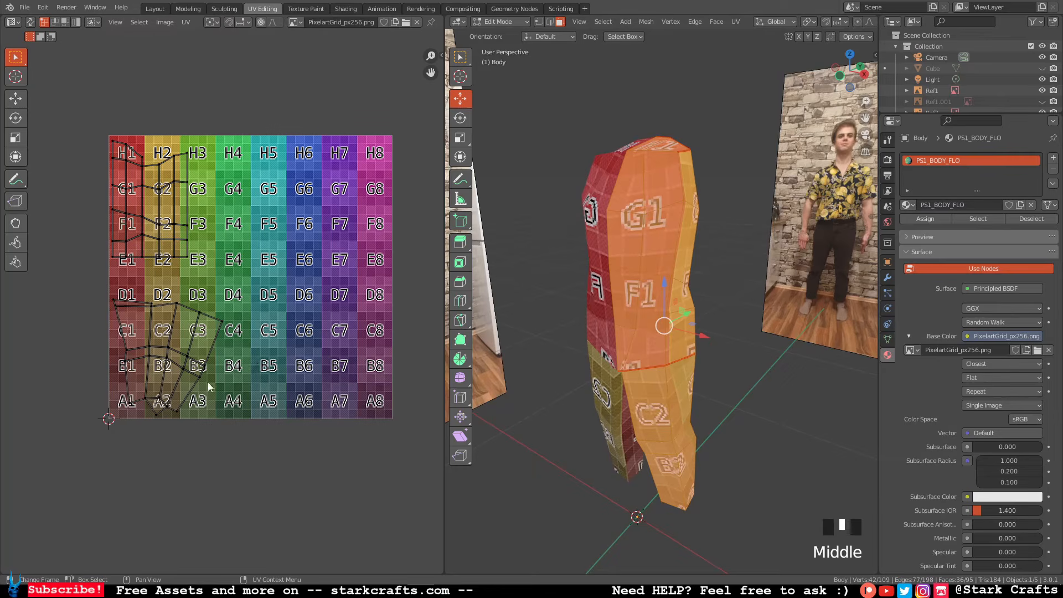
left_click(115, 307)
left_click(151, 307, "shift")
left_click(177, 304, "shift")
left_click(200, 314, "shift")
left_click(222, 321, "shift")
middle_click_drag(190, 335, 202, 321)
right_click(201, 322)
left_click(201, 321)
Straighten the leg island's two outer side edges, in column 1 and column 3, into vertical lines with Align Auto.
left_click(126, 287)
left_click(128, 299, "shift")
left_click(139, 337, "shift")
left_click(138, 349, "shift")
left_click(141, 389, "shift")
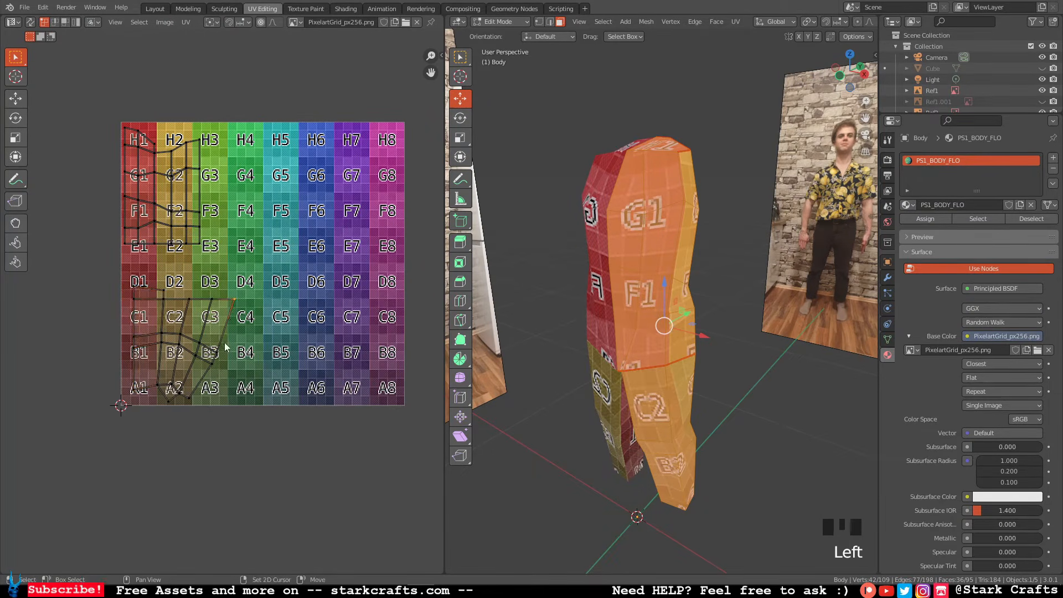
right_click(160, 301)
left_click(160, 300)
left_click(223, 366, "shift")
Align the leg island's slanted inner vertex line nearest its column 3 outer edge vertically with Align Auto.
left_click(179, 393)
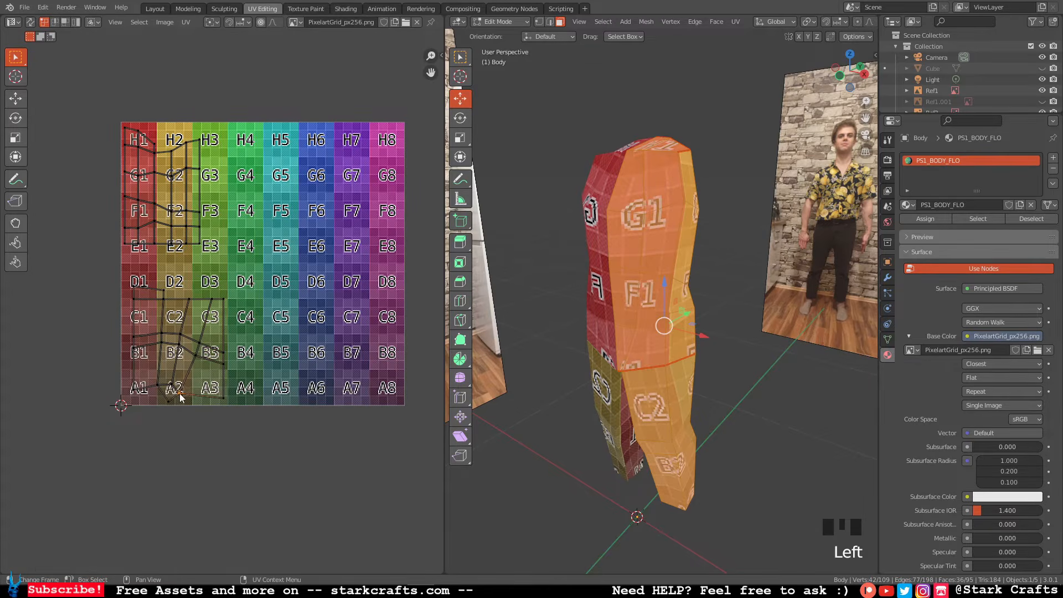
left_click(196, 355, "shift")
right_click(199, 344)
left_click(199, 345)
left_click(211, 300)
right_click(201, 386)
left_click(201, 385)
Align the leg island's remaining two inner vertex lines, both in column 2, vertically with Align Auto.
left_click(189, 300)
right_click(178, 383)
left_click(177, 383)
left_click(164, 291)
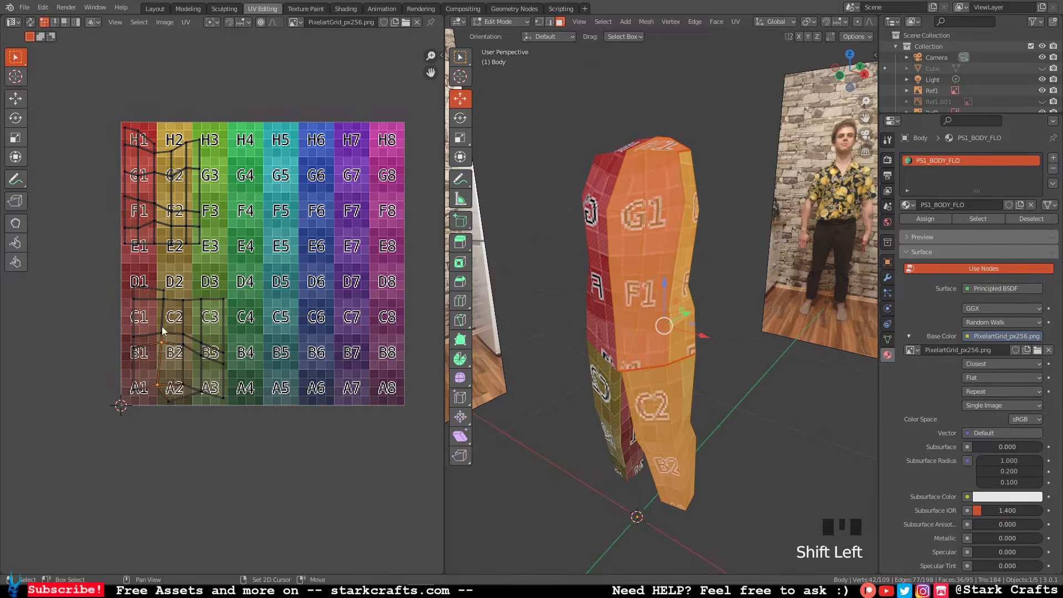
right_click(166, 385)
left_click(166, 385)
Flatten the leg island's top edge near the C–D boundary and its bottom edge in row A horizontally with Align Auto.
left_click_drag(127, 295, 232, 306)
right_click(213, 304)
left_click(212, 304)
left_click_drag(126, 380, 236, 400)
right_click(237, 390)
left_click(237, 389)
left_click(171, 403)
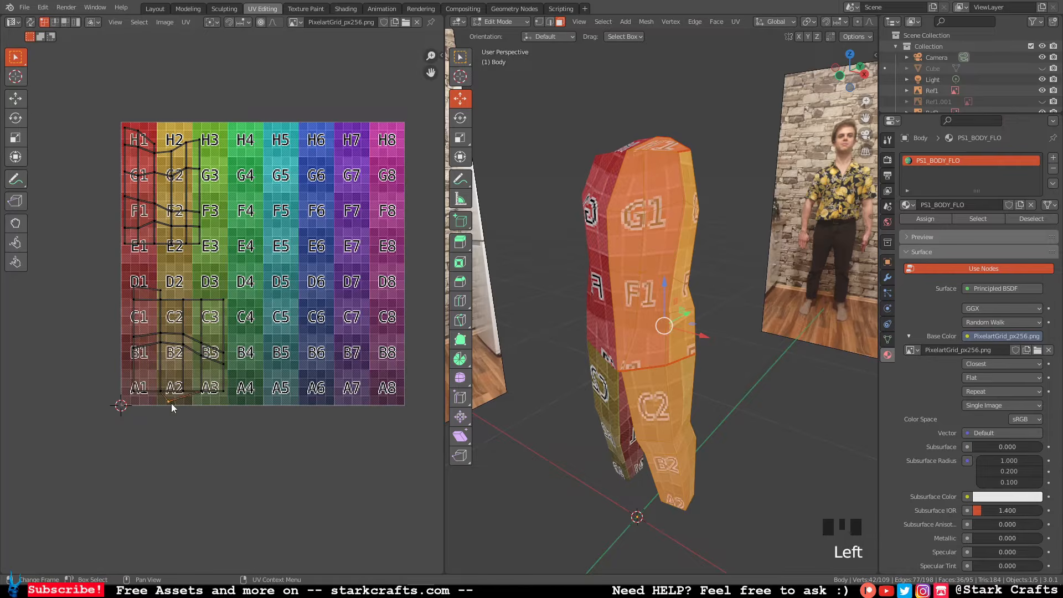
Delete the cap face that closes the bottom end of the leg.
key("g")
left_click(631, 321)
middle_click_drag(693, 398, 663, 341)
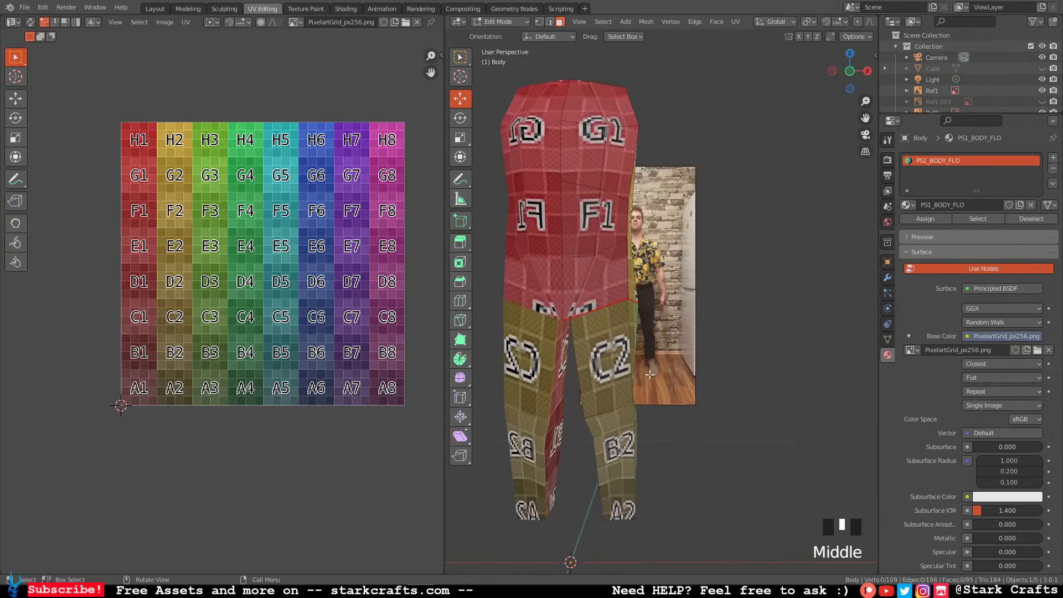
middle_click_drag(641, 391, 670, 339, "shift")
scroll(670, 339, "up", 2)
scroll(671, 339, "down", 6)
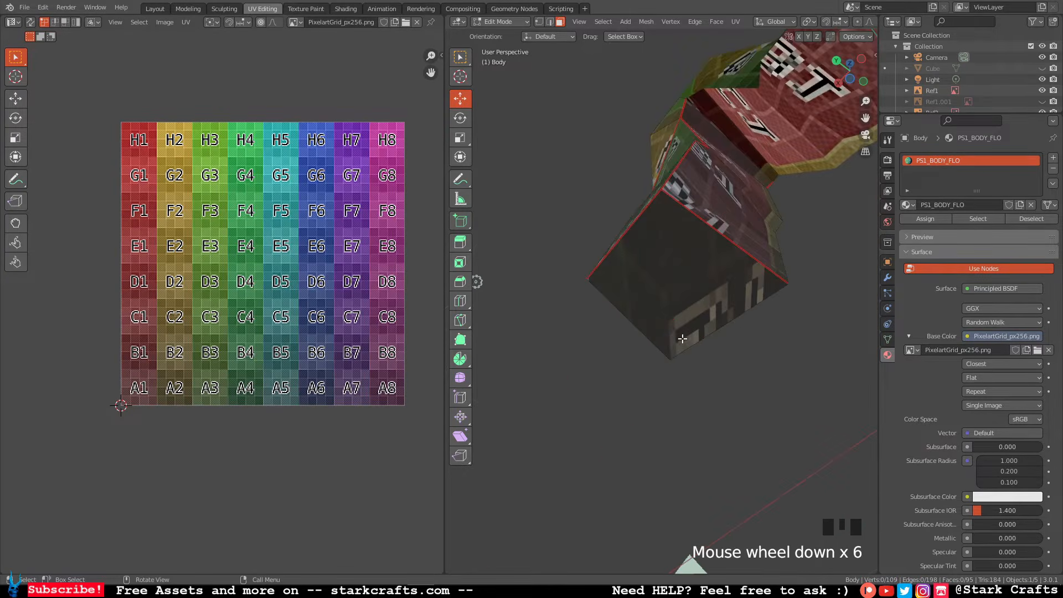
scroll(687, 331, "up", 1)
scroll(687, 321, "up", 1)
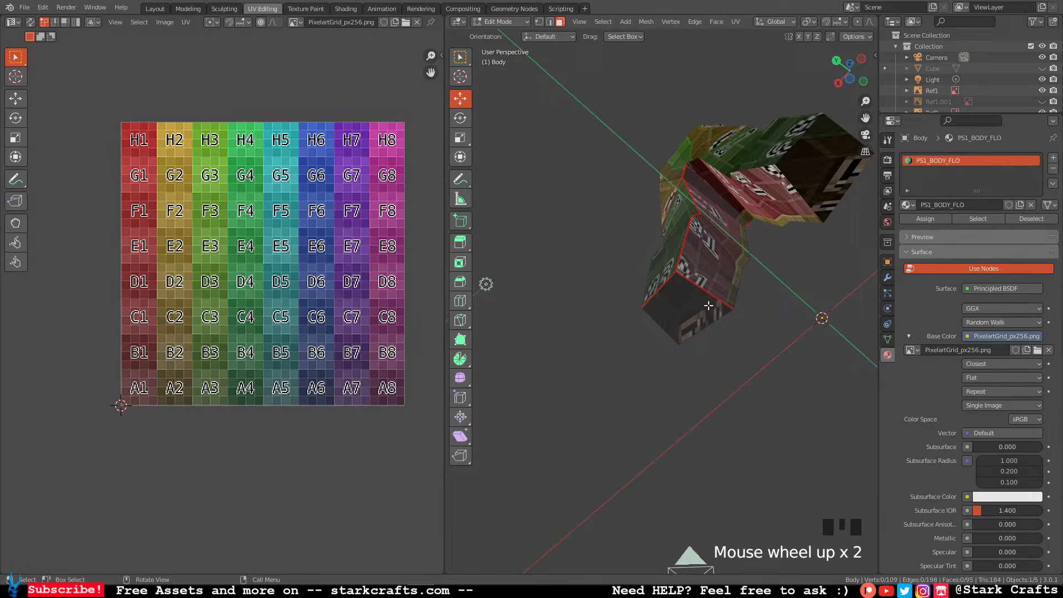
middle_click_drag(688, 302, 641, 362)
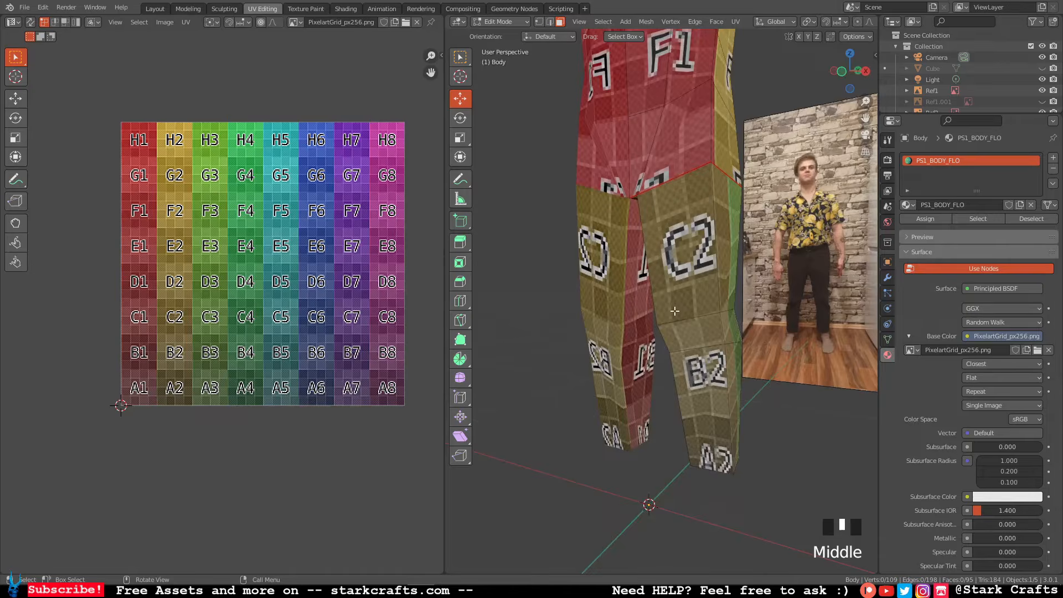
middle_click_drag(674, 311, 673, 360)
scroll(673, 360, "up", 1)
scroll(717, 307, "up", 1)
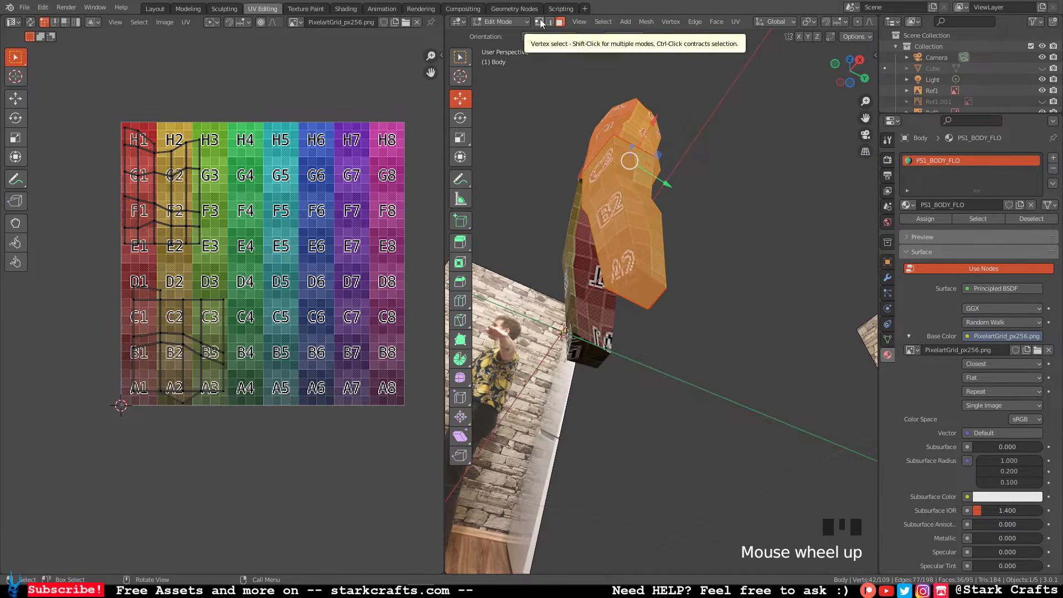
left_click(637, 289)
key("x")
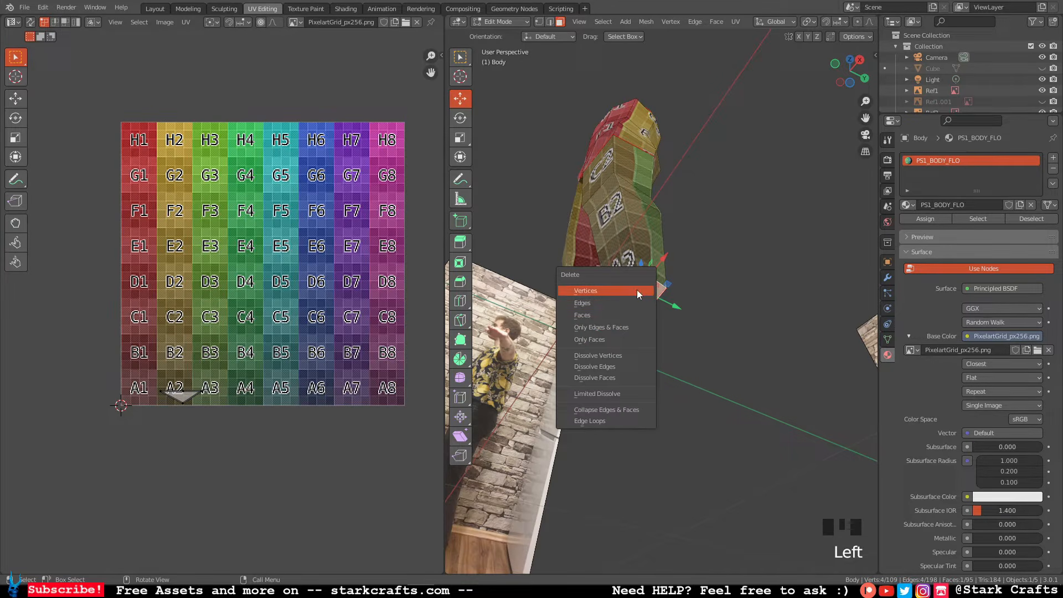
left_click(591, 314)
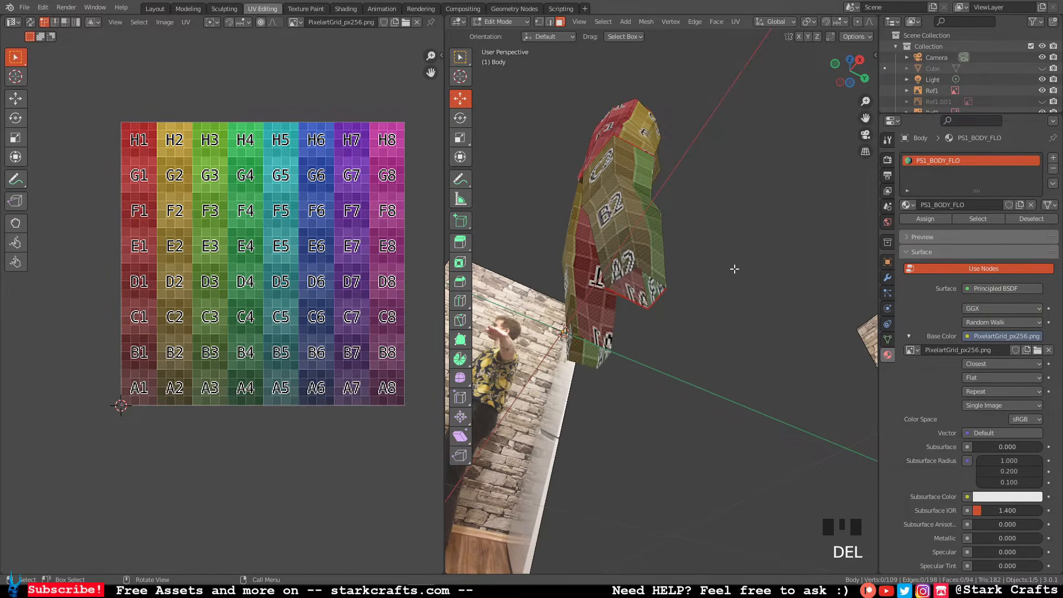
Flatten the leg island's lower slanted cross line in row B horizontally with Align Auto.
key("a")
middle_click_drag(554, 255, 744, 278)
left_click(161, 292)
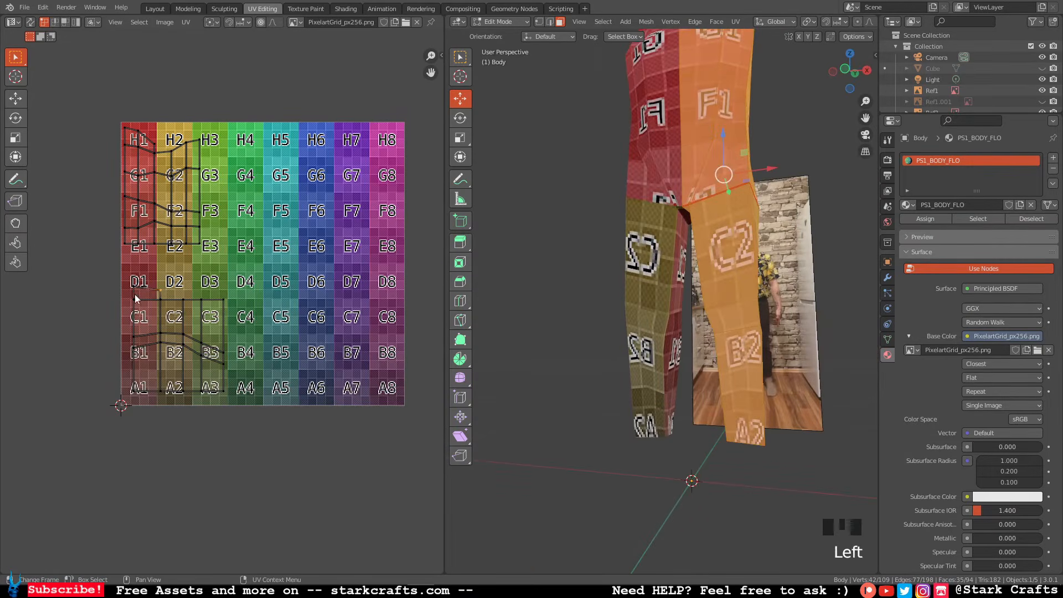
middle_click_drag(587, 260, 553, 302)
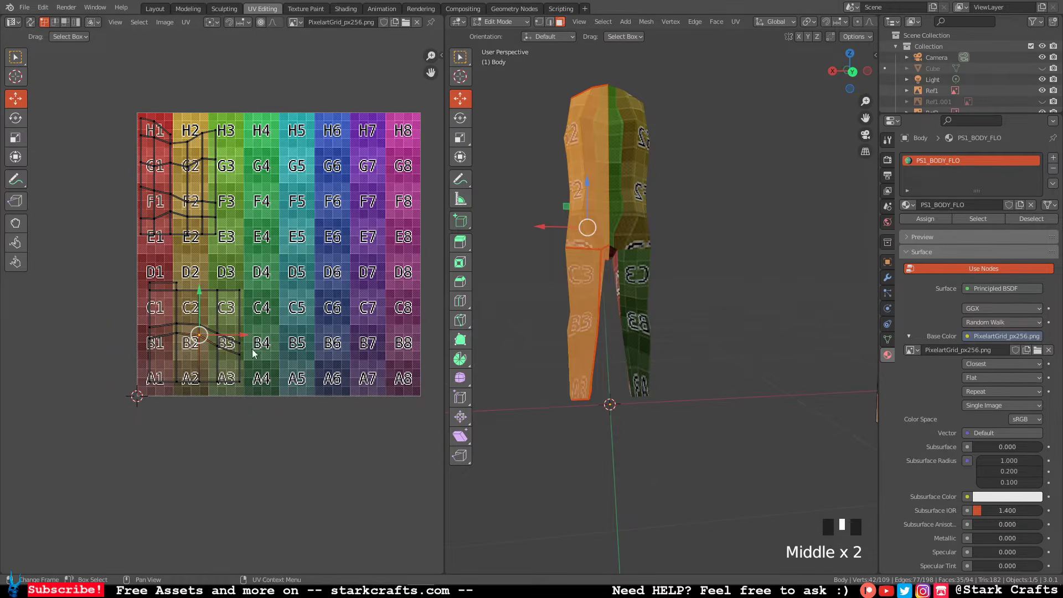
left_click(240, 344)
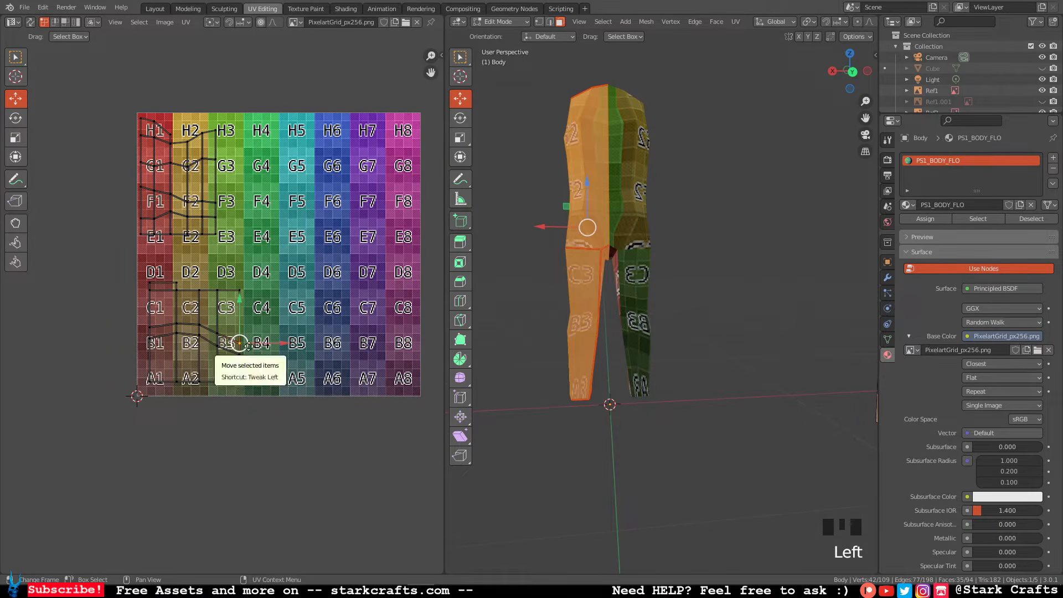
left_click(230, 351)
left_click(208, 348, "shift")
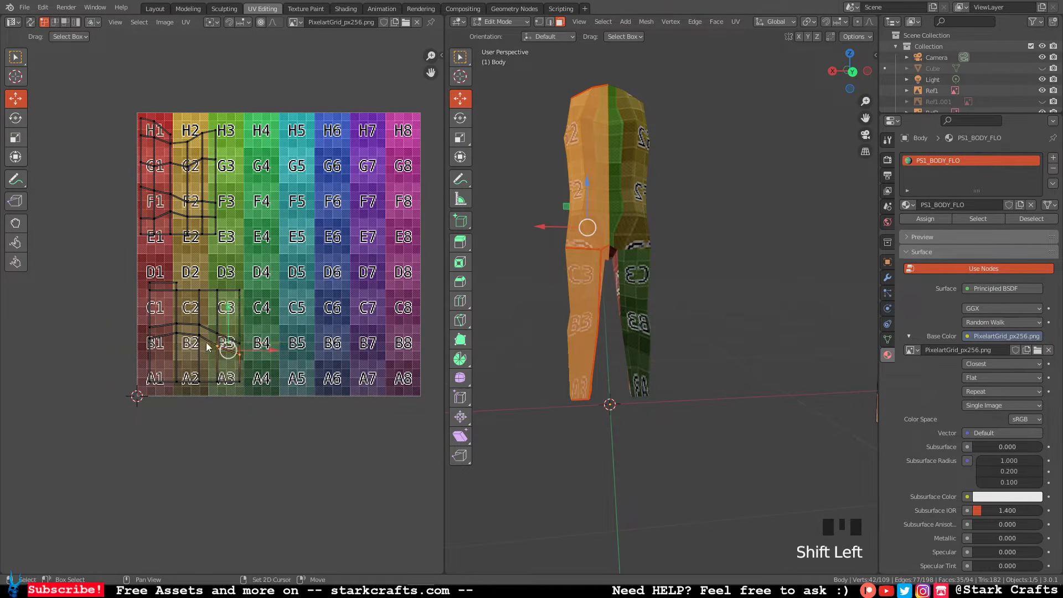
left_click(202, 344, "shift")
left_click(177, 334, "shift")
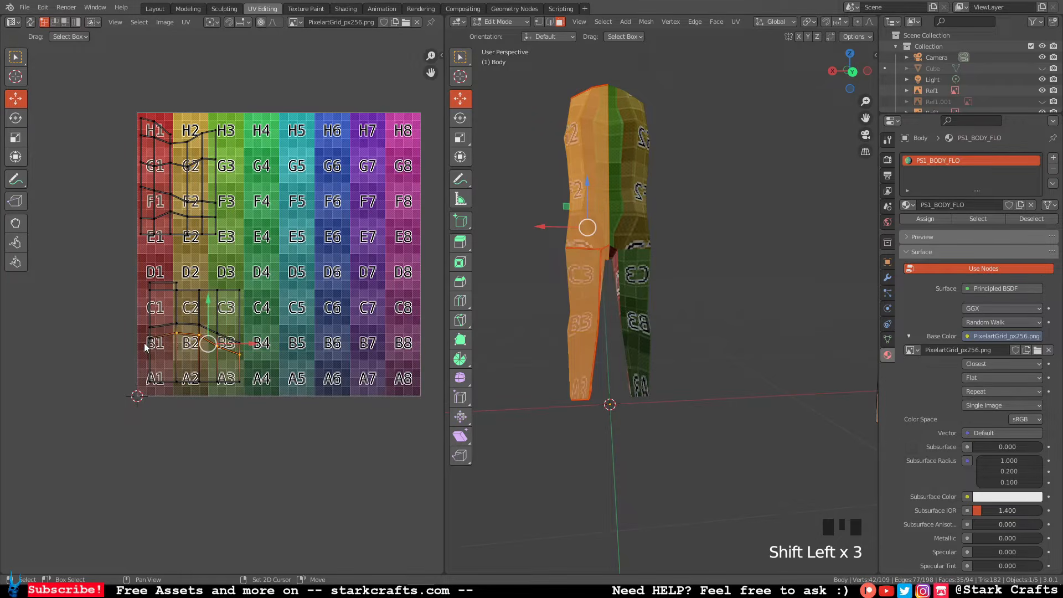
left_click(147, 343, "shift")
right_click(165, 344)
left_click(165, 343)
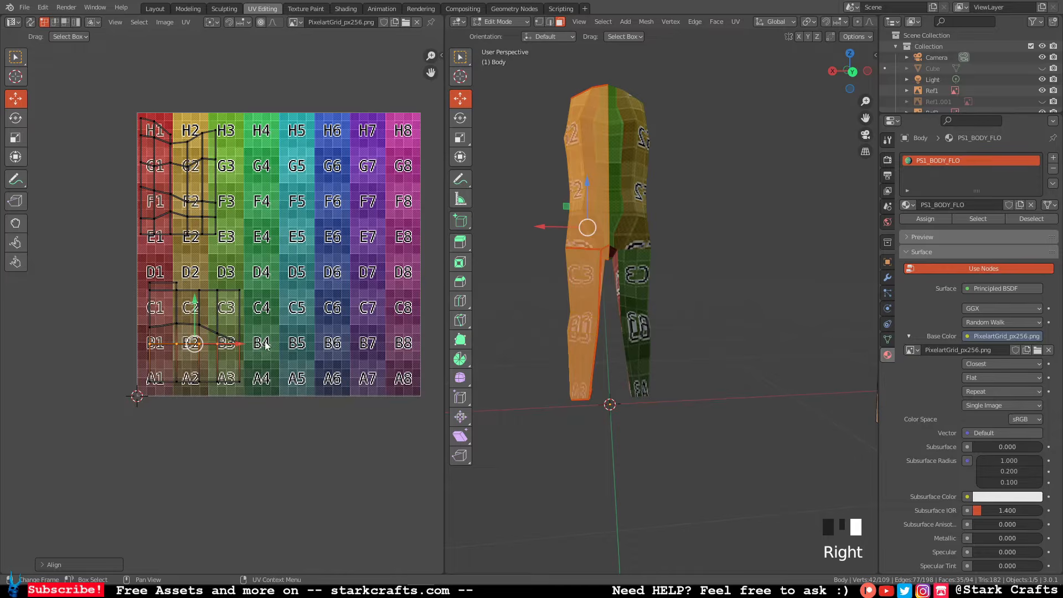
Flatten the leg island's upper slanted cross line, near the B–C boundary, horizontally with Align Auto.
scroll(256, 350, "down", 4)
scroll(255, 350, "up", 8)
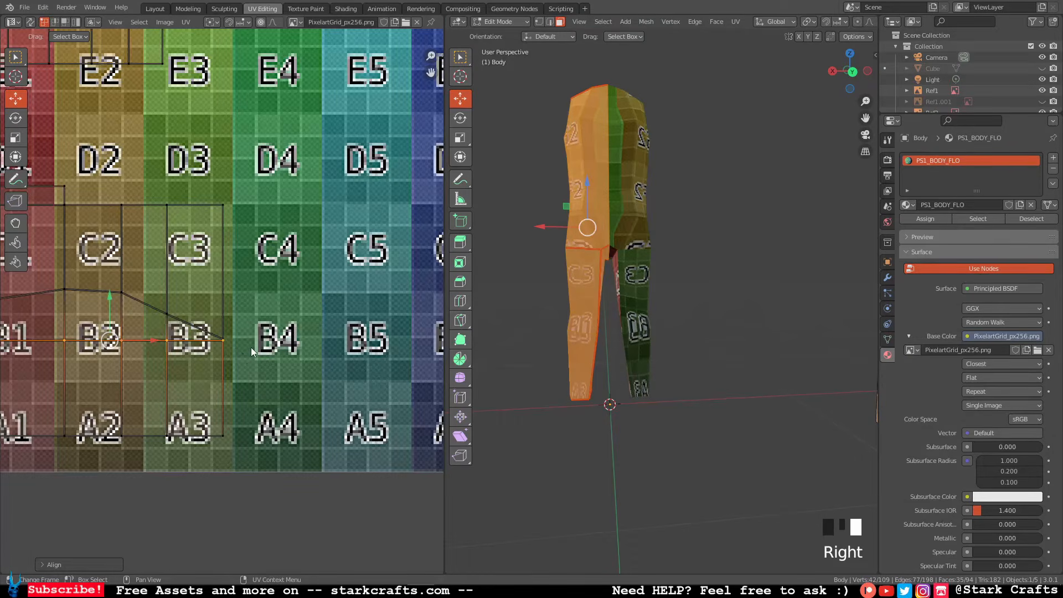
left_click(224, 339)
left_click(168, 315, "shift")
left_click(125, 300, "shift")
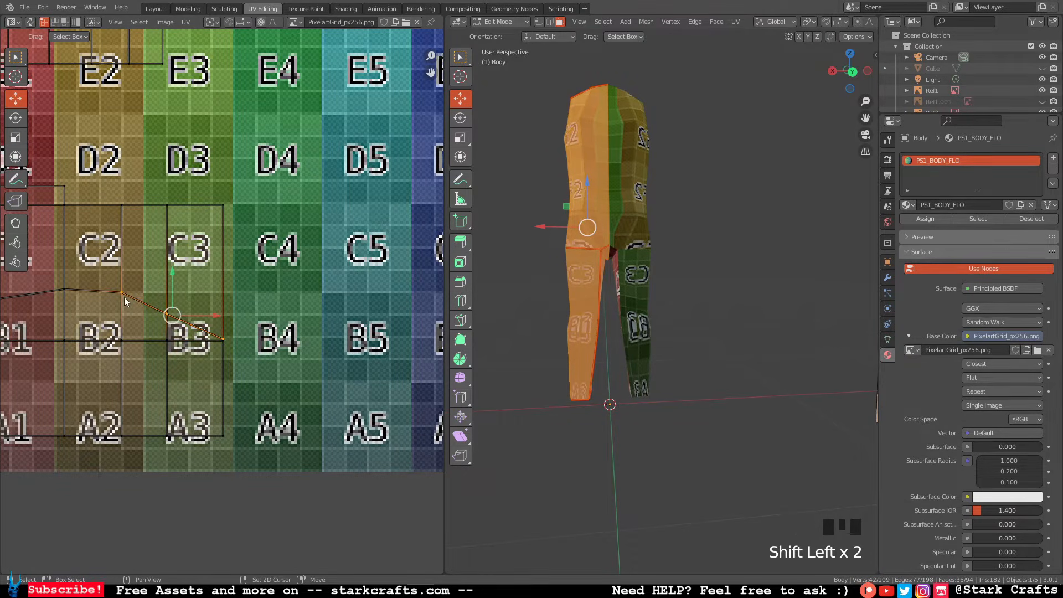
left_click(66, 289, "shift")
scroll(81, 300, "down", 2)
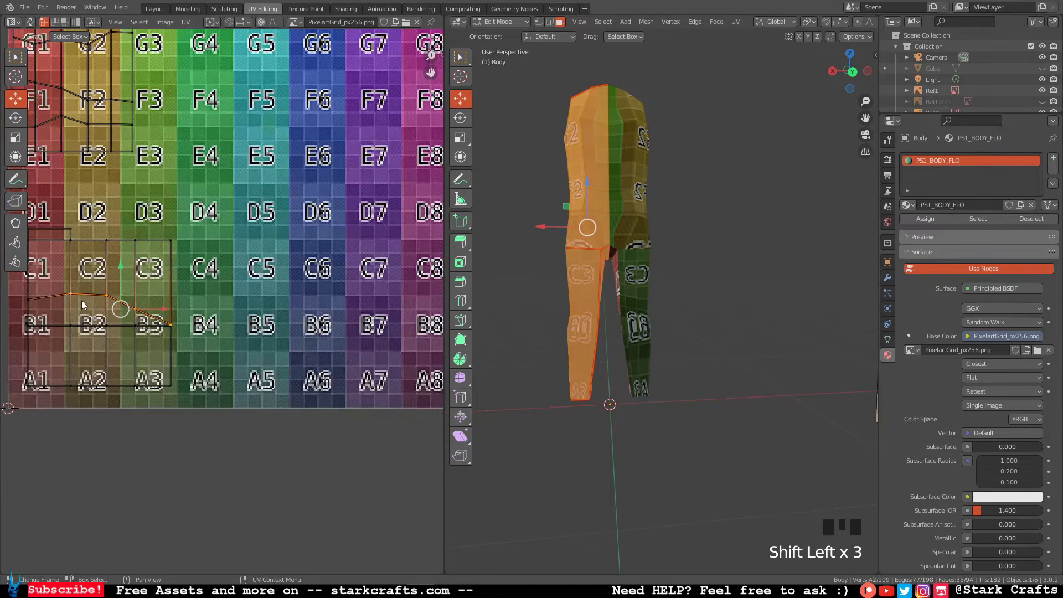
left_click(29, 300, "shift")
right_click_drag(74, 304, 82, 303)
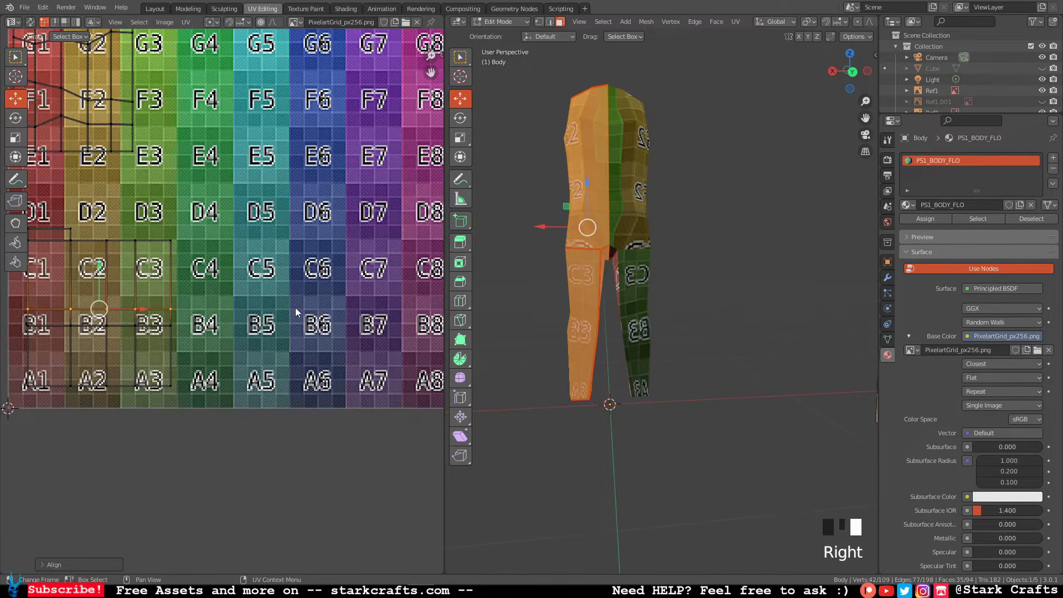
Select the whole leg island and shift it slightly left and down within columns 1 to 3.
left_click(245, 308)
scroll(357, 304, "up", 1)
scroll(534, 288, "up", 2)
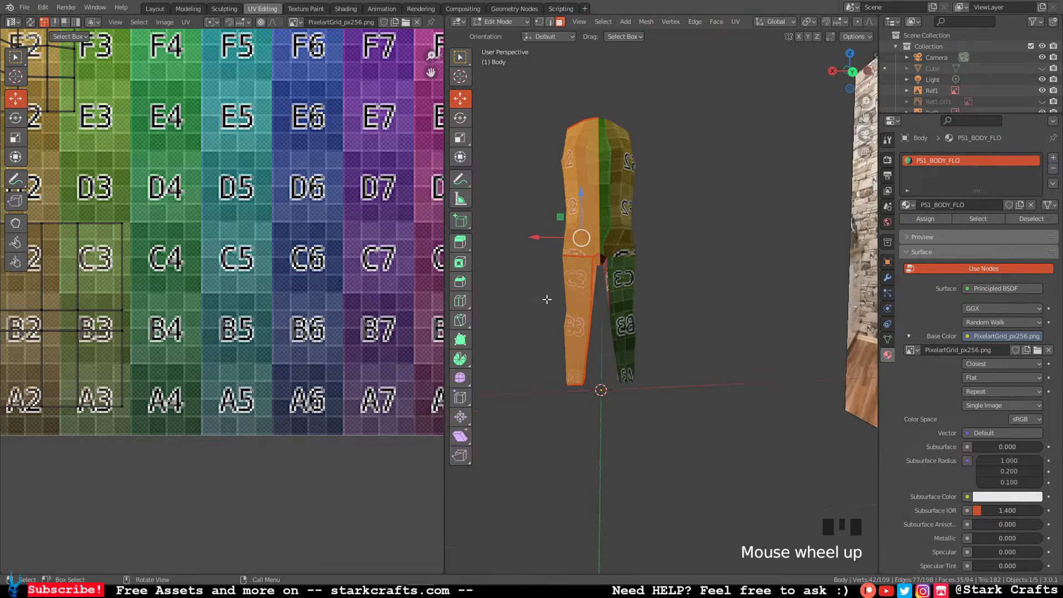
middle_click_drag(533, 302, 731, 313)
scroll(187, 305, "up", 3)
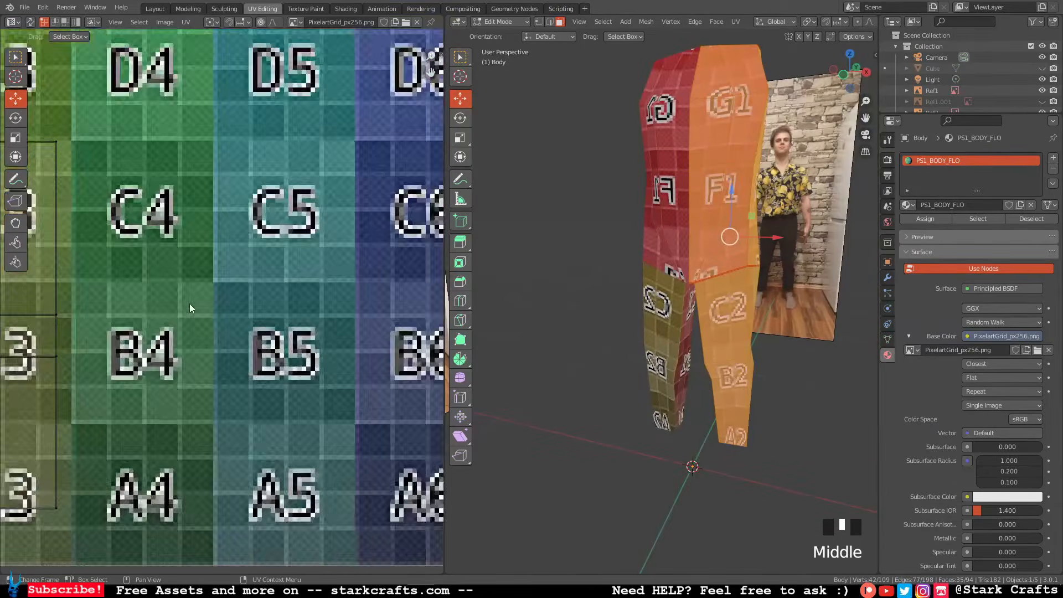
scroll(186, 306, "down", 6)
middle_click_drag(176, 316, 296, 343)
left_click(228, 335)
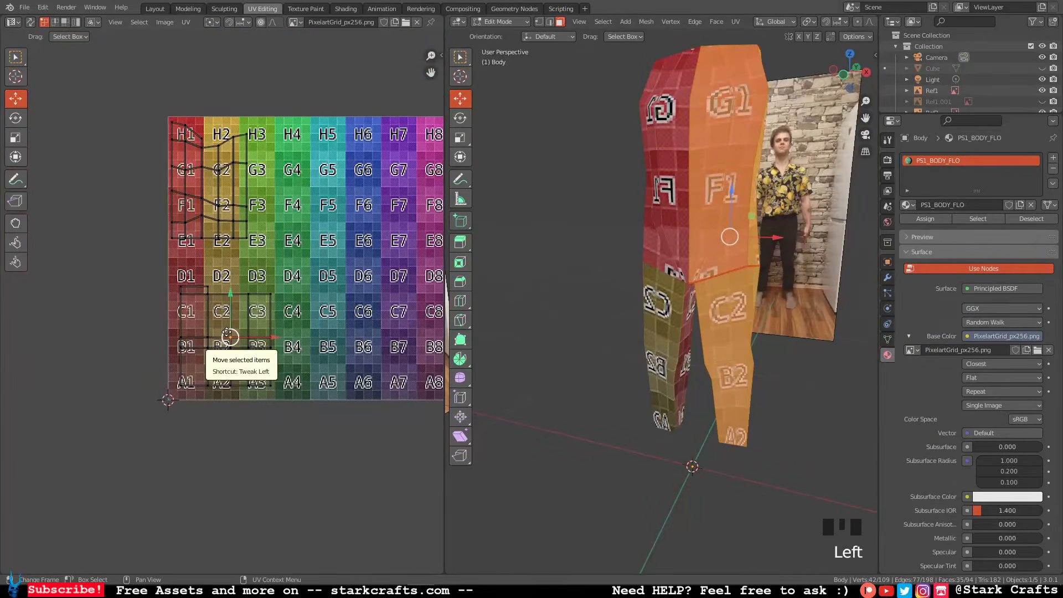
key("l")
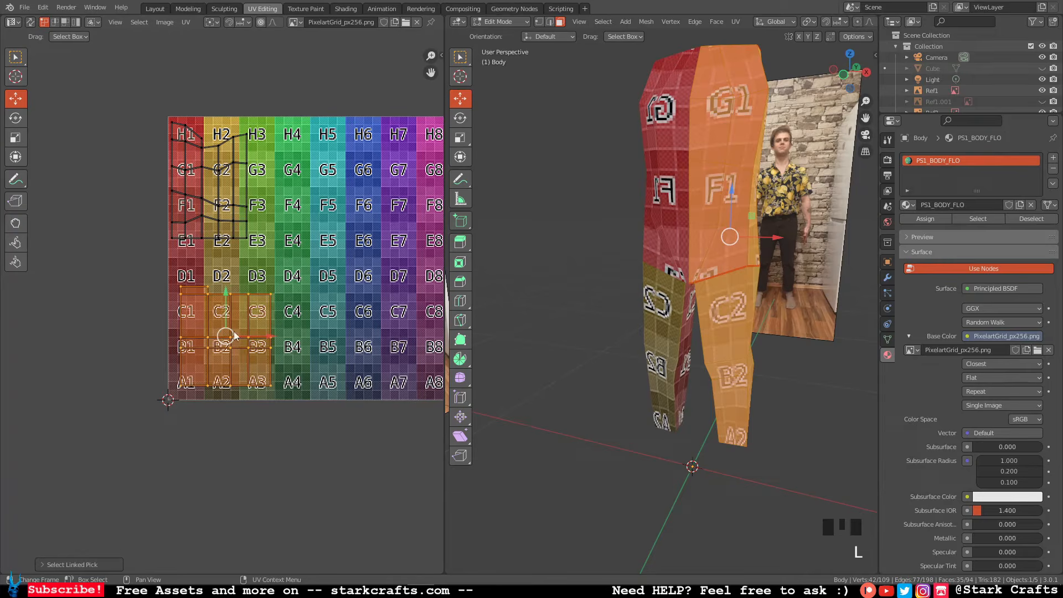
left_click(227, 335)
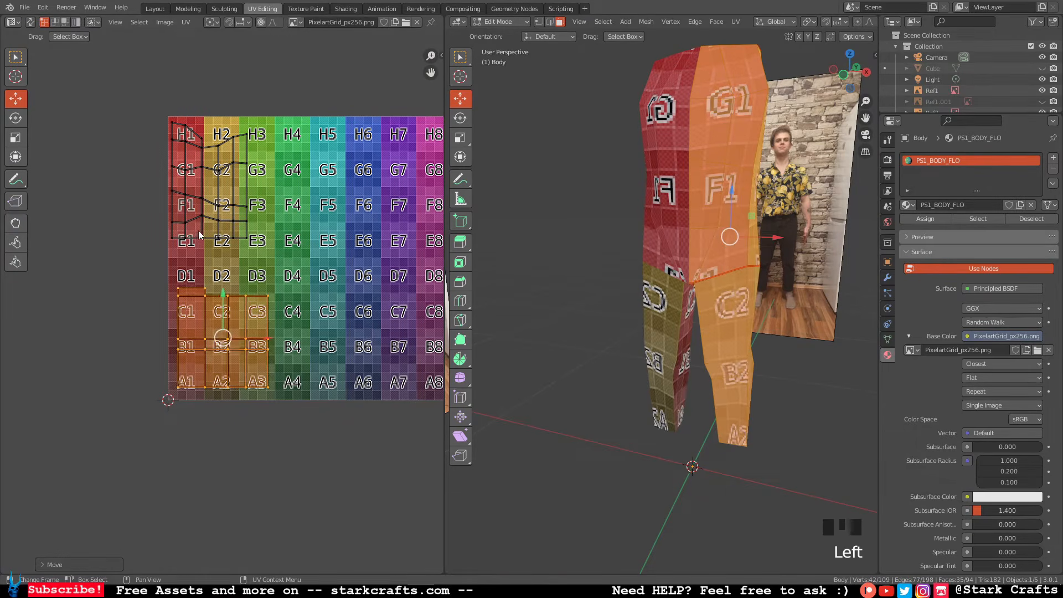
Select the whole torso island and shift it right and down, spanning columns 1 to 3 in rows E to H.
left_click(200, 211)
key("l")
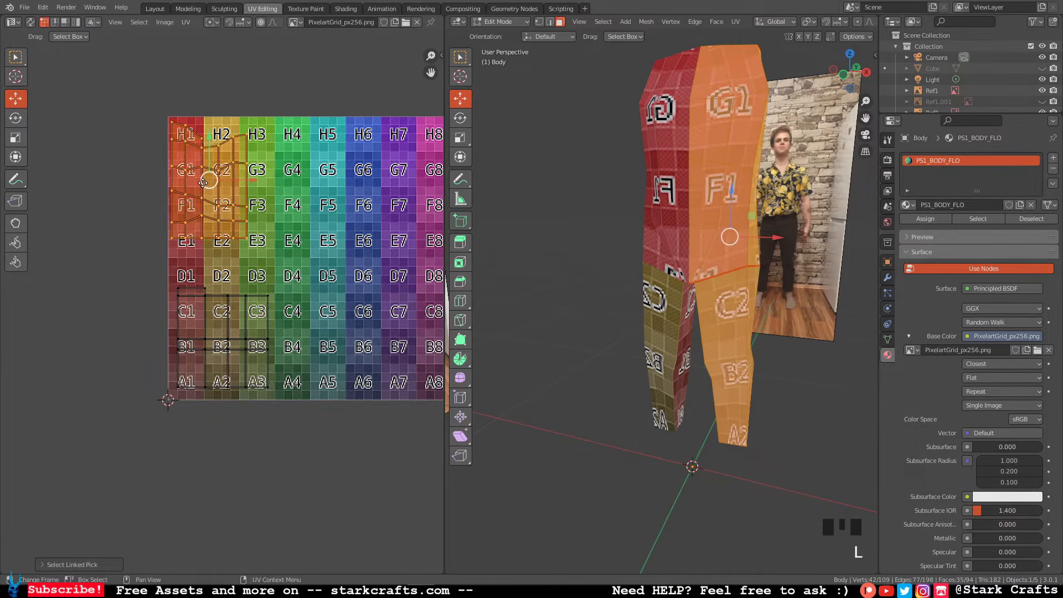
left_click_drag(205, 184, 215, 193)
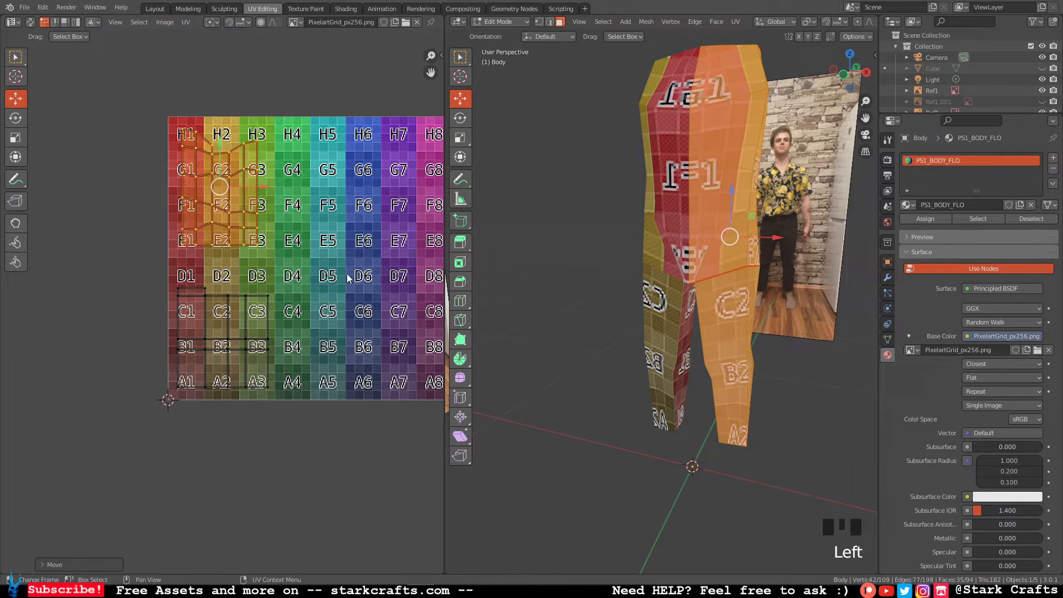
Select both the torso and leg islands and move them off the texture into the empty area to its left.
left_click(248, 347)
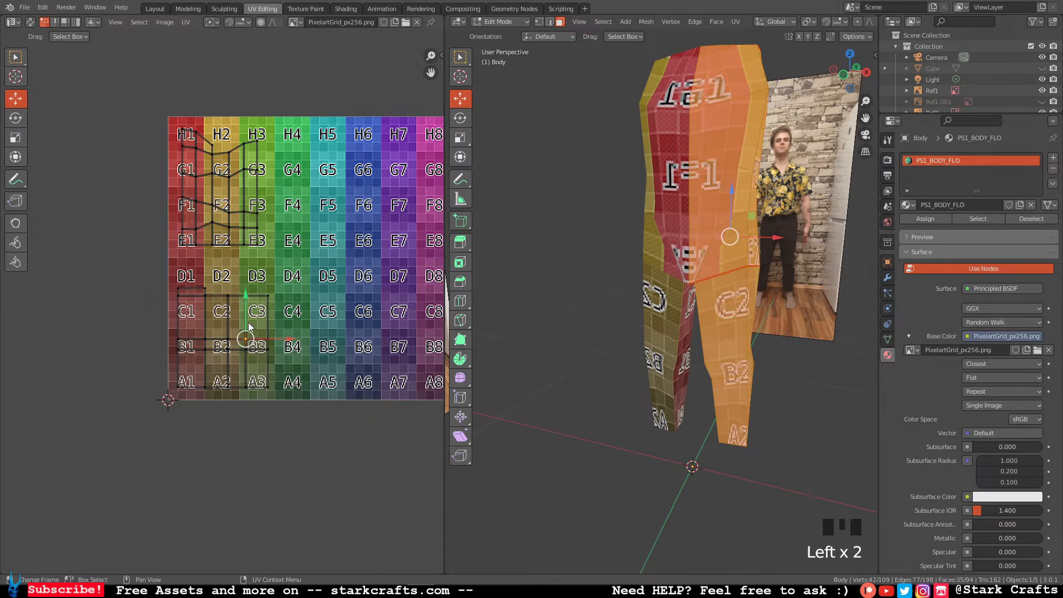
key("l")
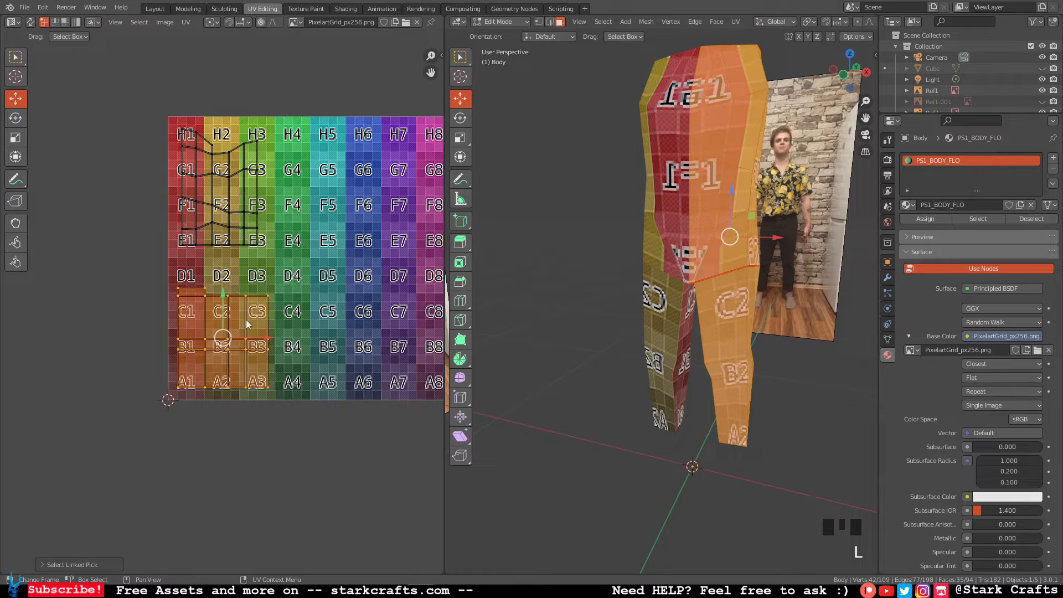
left_click(575, 286)
key("a")
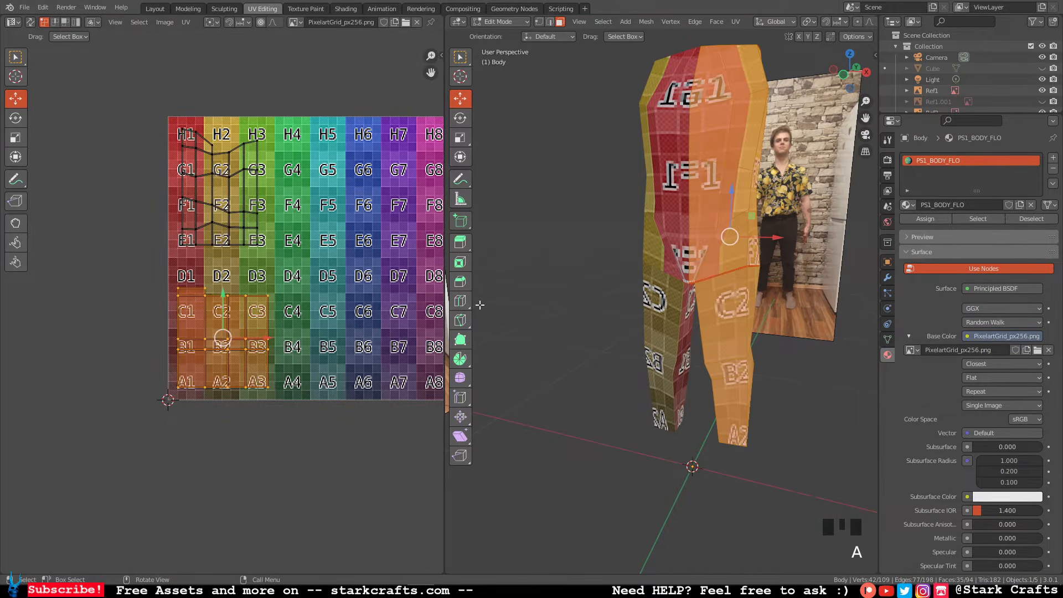
scroll(288, 343, "down", 2)
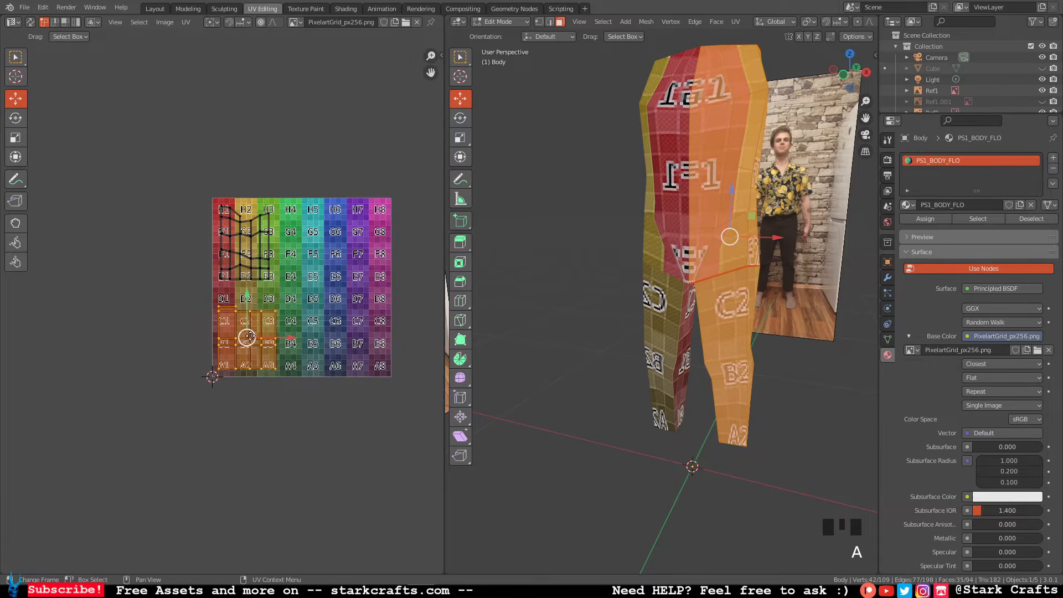
left_click_drag(229, 168, 296, 306, "shift")
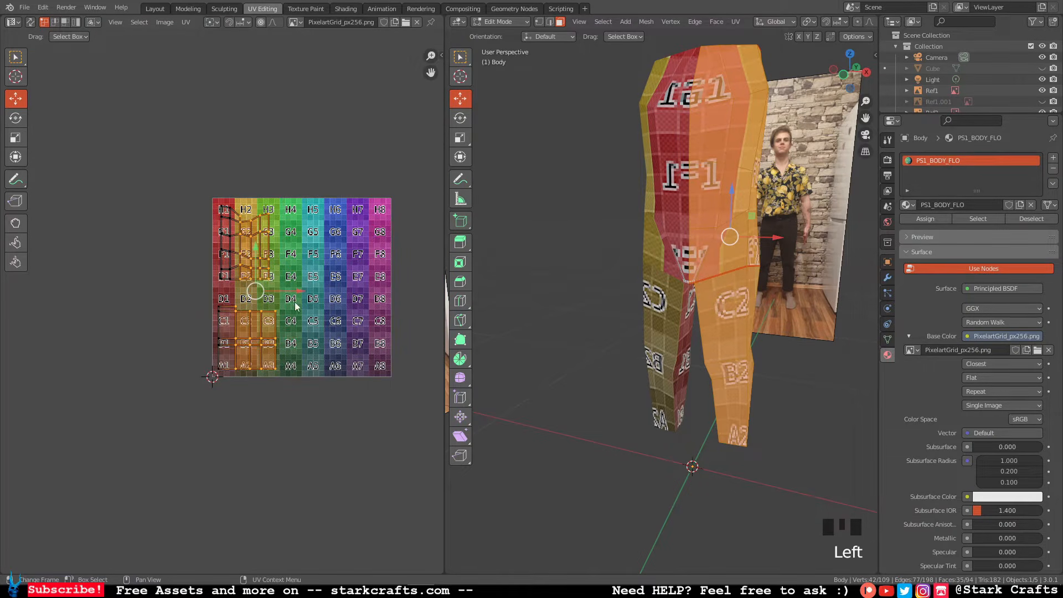
key("a")
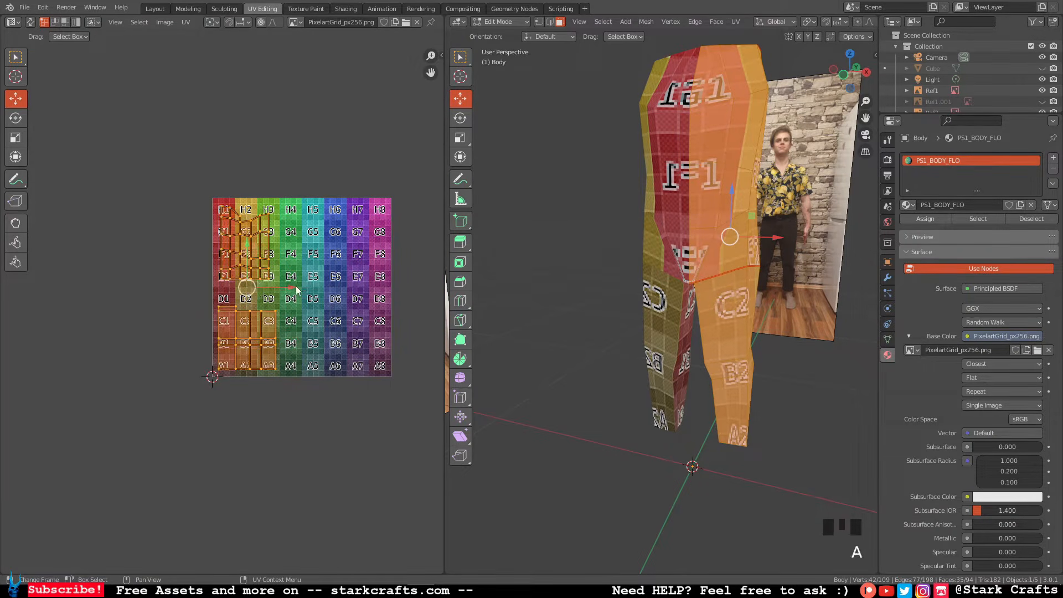
left_click_drag(293, 292, 212, 291)
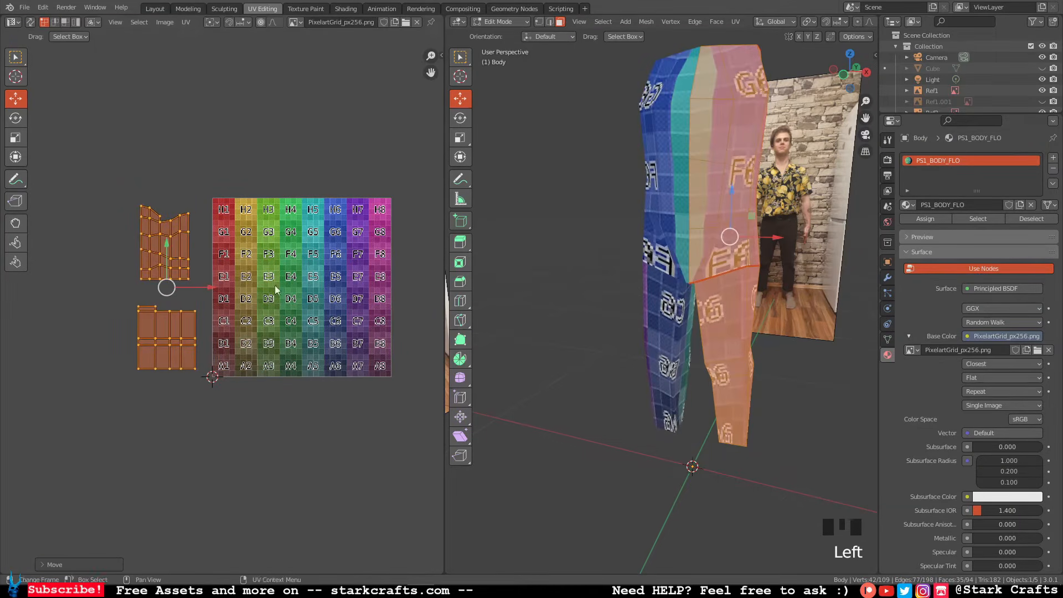
Reveal all hidden parts of the body mesh and clear the selection.
left_click(578, 238)
middle_click_drag(578, 239, 687, 314)
key("alt+h")
scroll(603, 238, "up", 2)
left_click(687, 314)
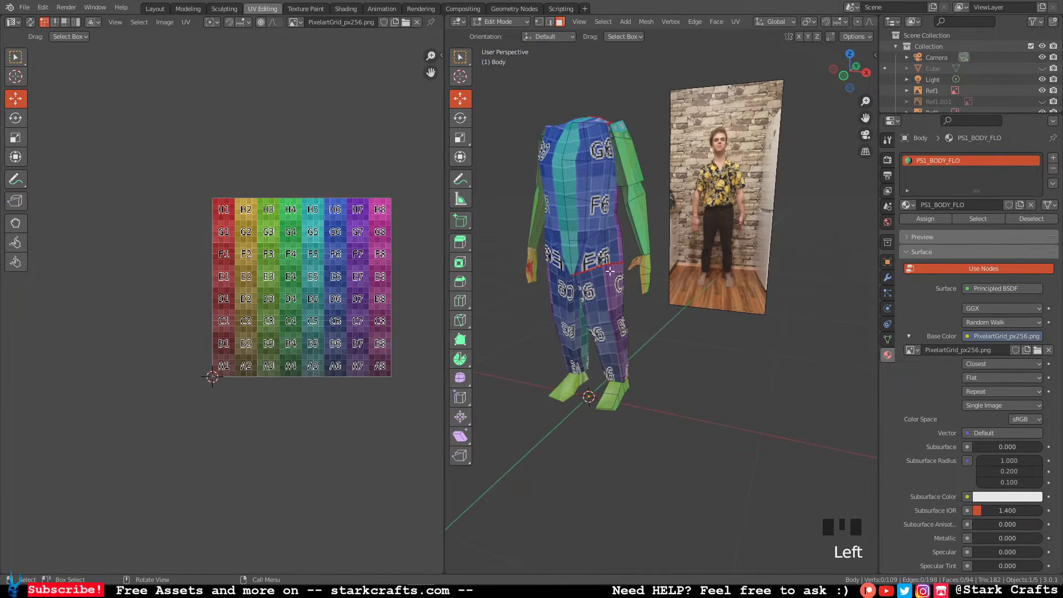
Select the linked torso and leg faces and hide them, leaving only the arms, hands and feet.
left_click(596, 217)
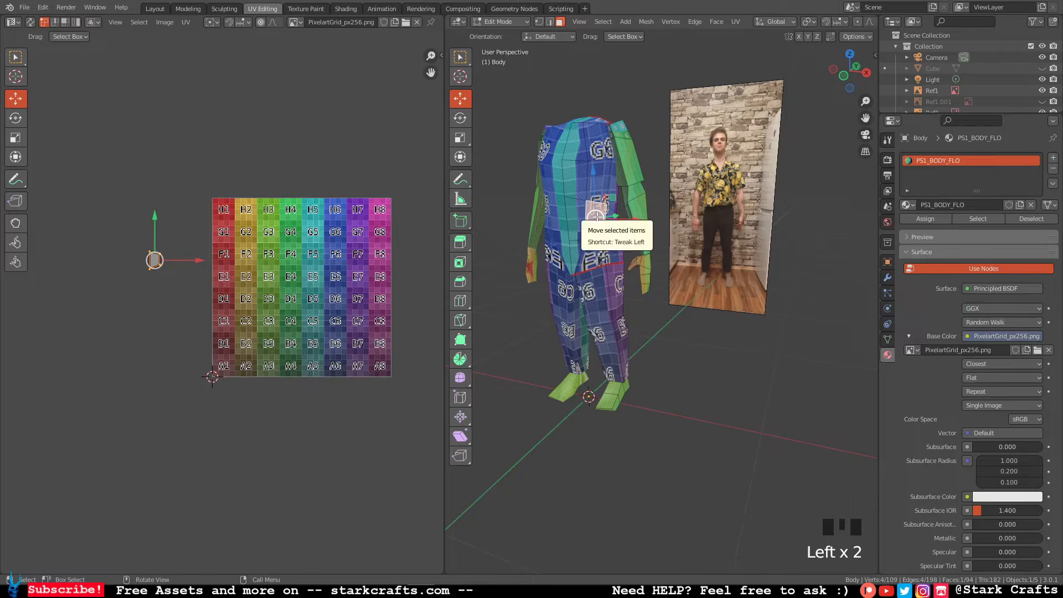
key("l")
key("l")
middle_click_drag(631, 324, 624, 375)
key("h")
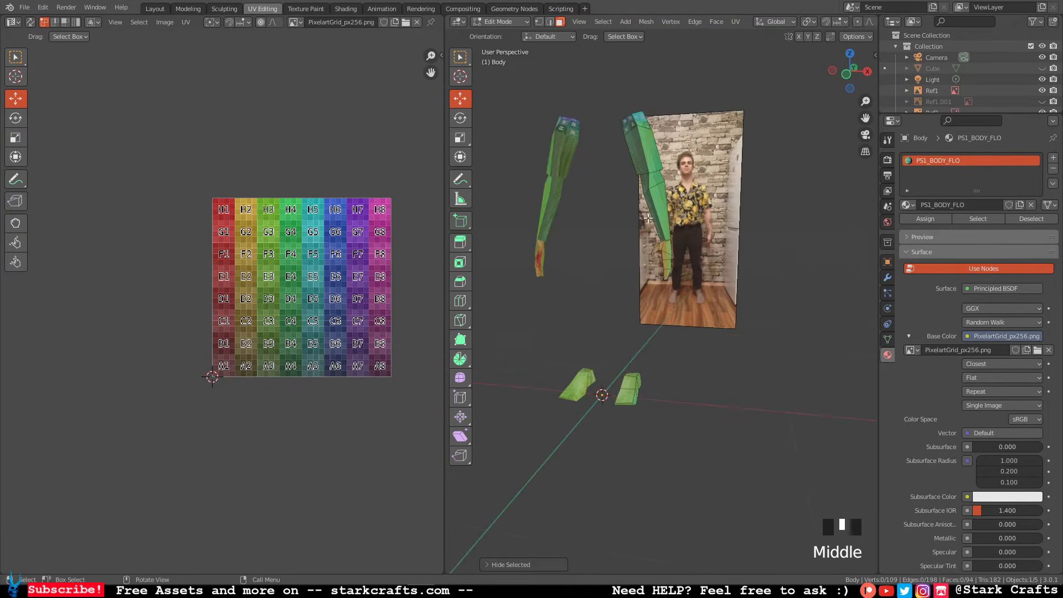
middle_click_drag(648, 219, 631, 346)
scroll(629, 349, "up", 1)
scroll(611, 257, "down", 2)
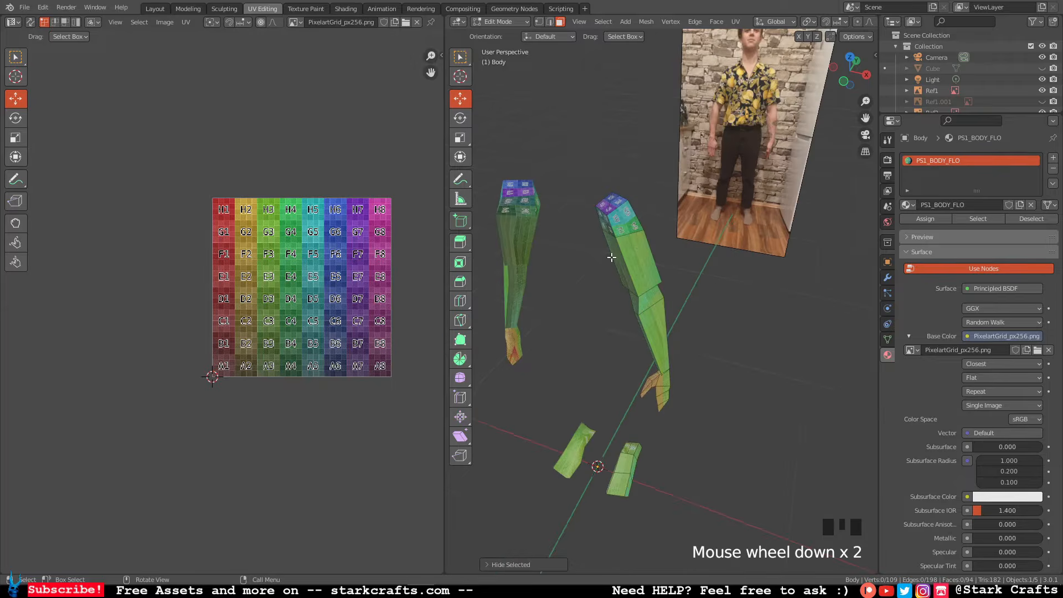
middle_click_drag(639, 248, 640, 237)
left_click(640, 234)
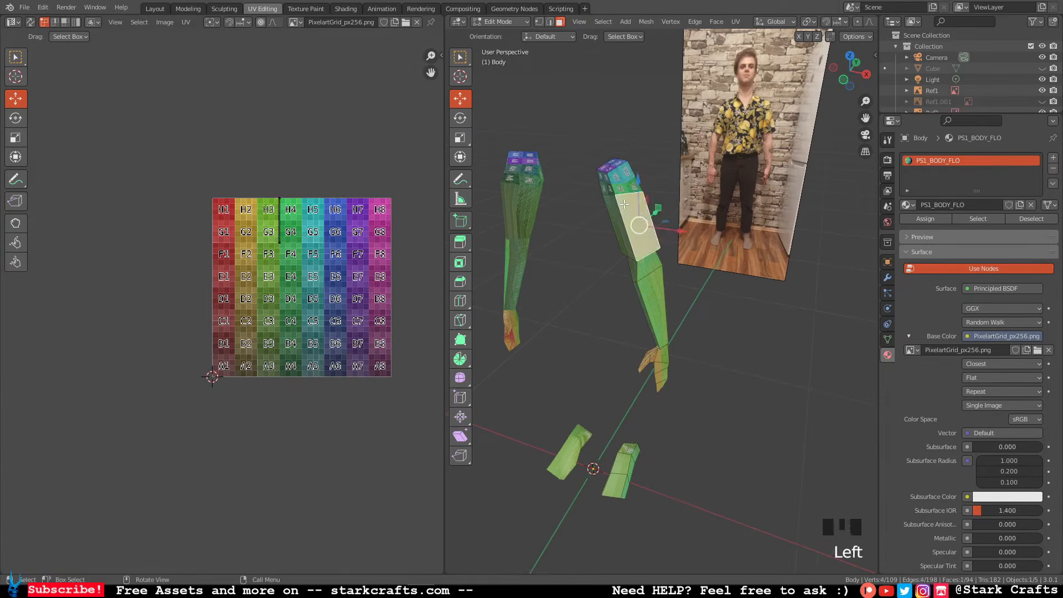
key("l")
key("l")
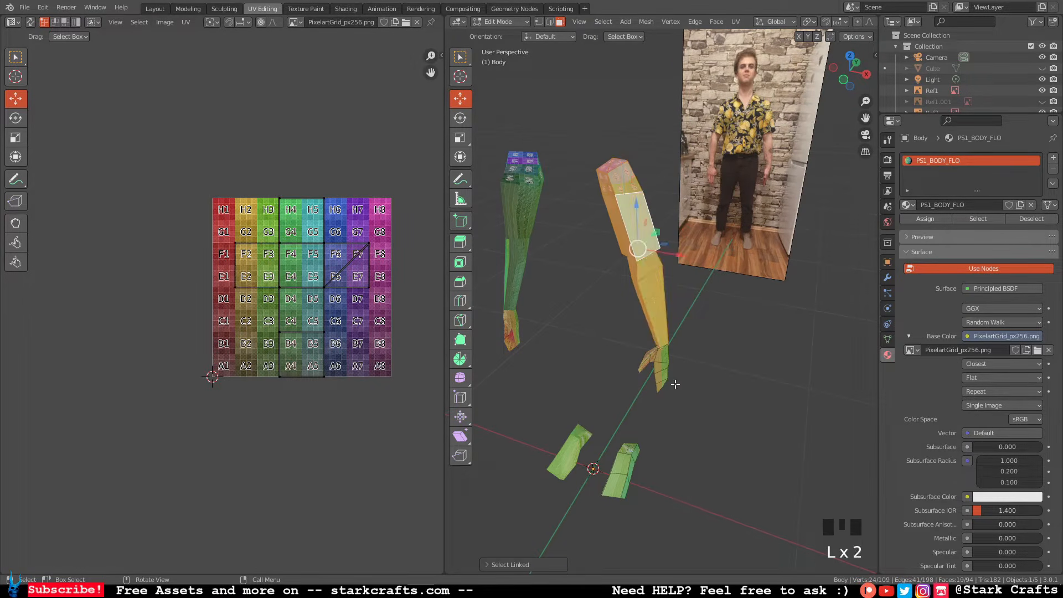
key("l")
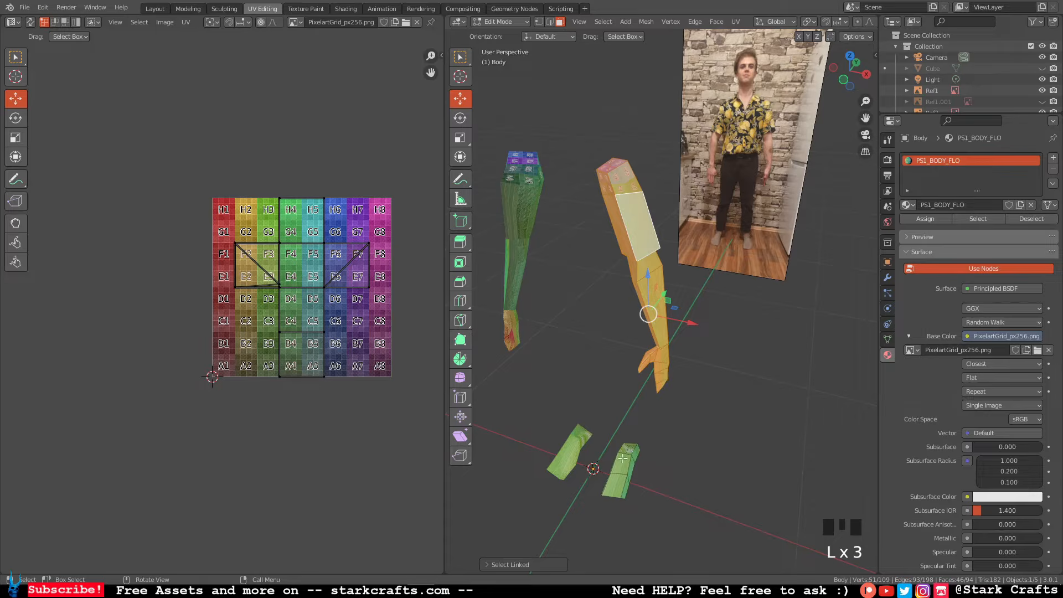
key("l")
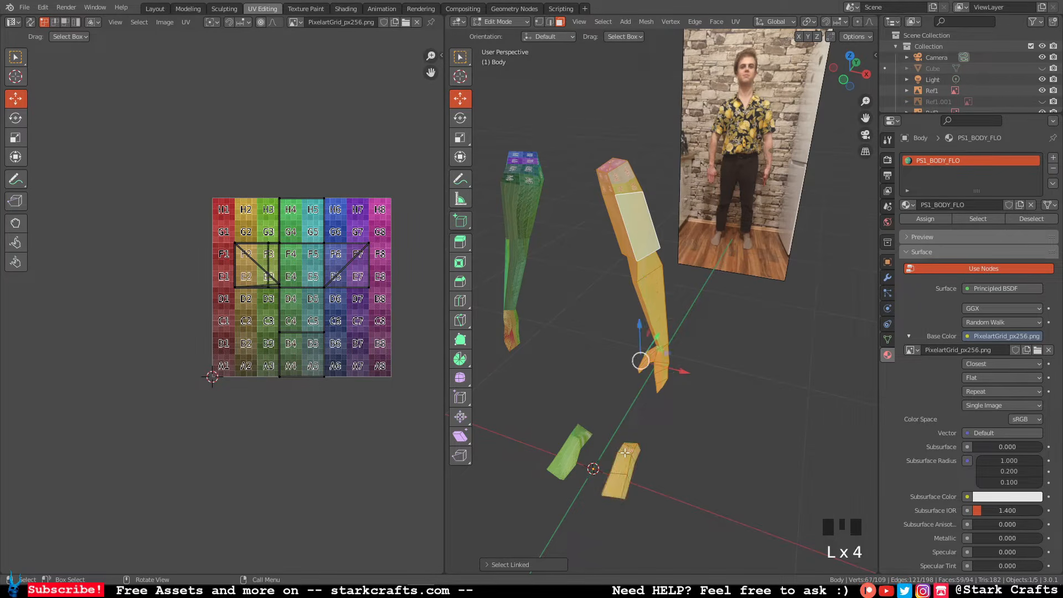
left_click(590, 321)
Switch to edge selection and examine the arm from the front, side and shoulder for seam placement.
middle_click_drag(591, 320, 595, 299)
middle_click_drag(677, 203, 733, 219, "shift")
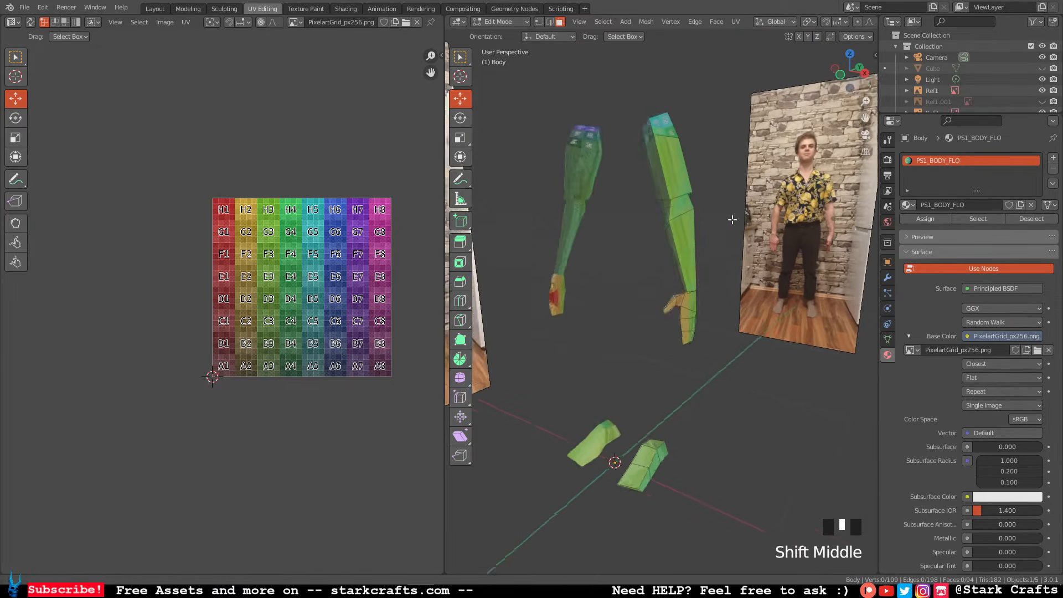
left_click(841, 75)
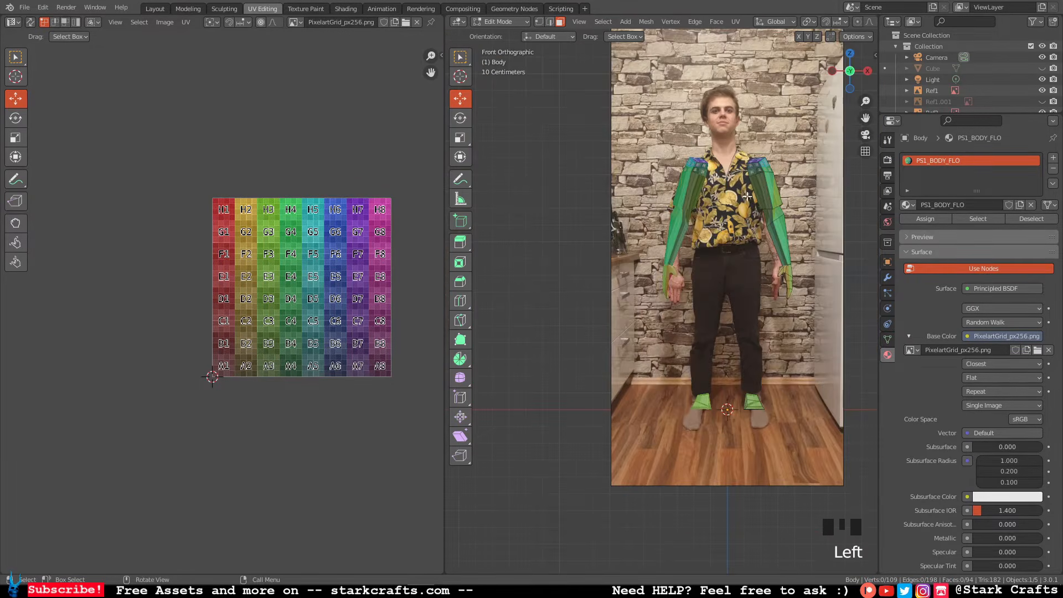
middle_click_drag(751, 200, 752, 233)
scroll(751, 234, "up", 2)
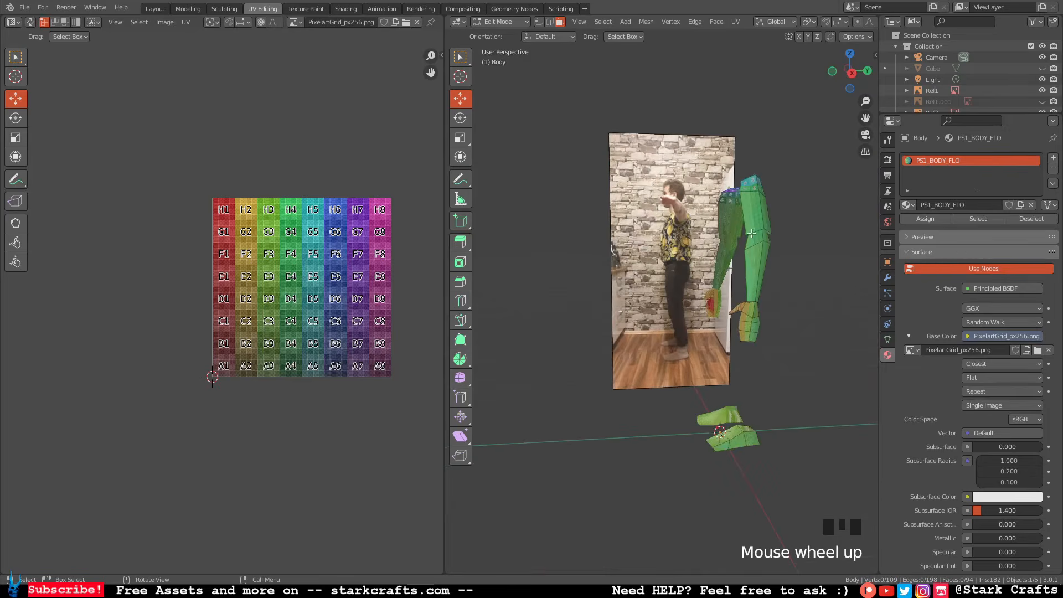
left_click(551, 22)
middle_click_drag(637, 233, 661, 188)
scroll(655, 229, "up", 2)
scroll(654, 229, "down", 6)
scroll(660, 209, "up", 2)
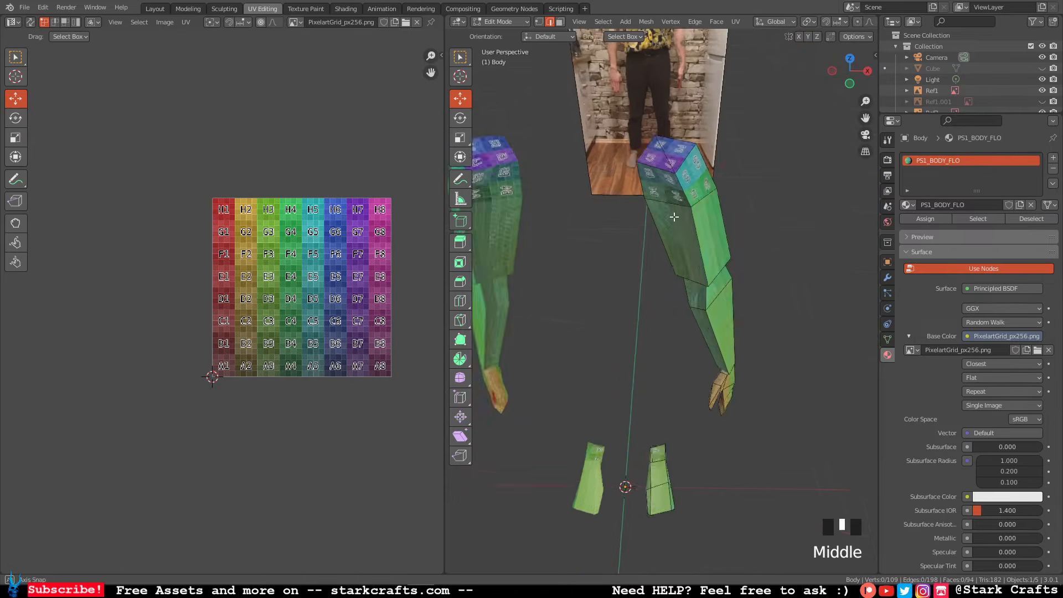
scroll(661, 187, "up", 1)
scroll(667, 177, "down", 3)
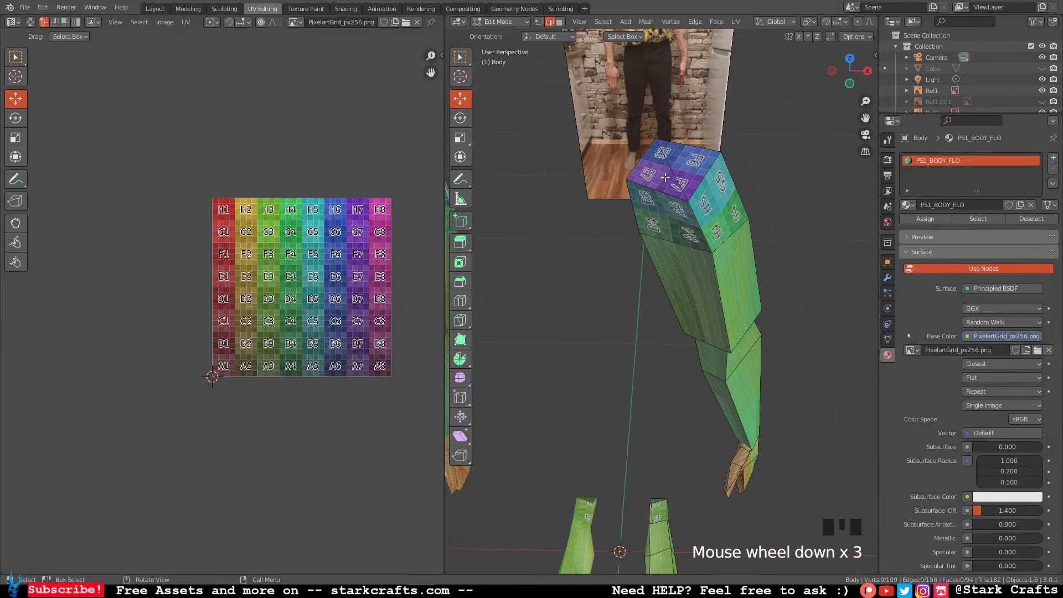
scroll(667, 177, "up", 2)
middle_click_drag(667, 177, 592, 272)
Mark a seam along the edges running down the back of the arm from the shoulder to the wrist.
left_click(604, 206)
left_click(596, 237, "shift")
left_click(578, 299, "shift")
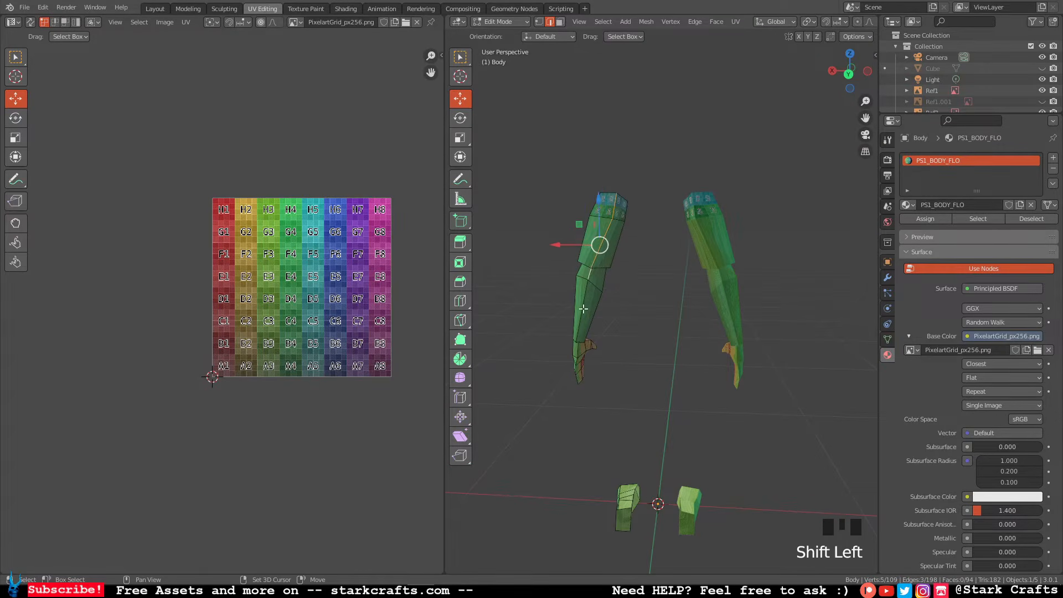
left_click(584, 309, "shift")
middle_click_drag(584, 309, 671, 274)
scroll(670, 289, "up", 2)
scroll(665, 285, "down", 5)
scroll(654, 258, "down", 1)
left_click(620, 245, "shift")
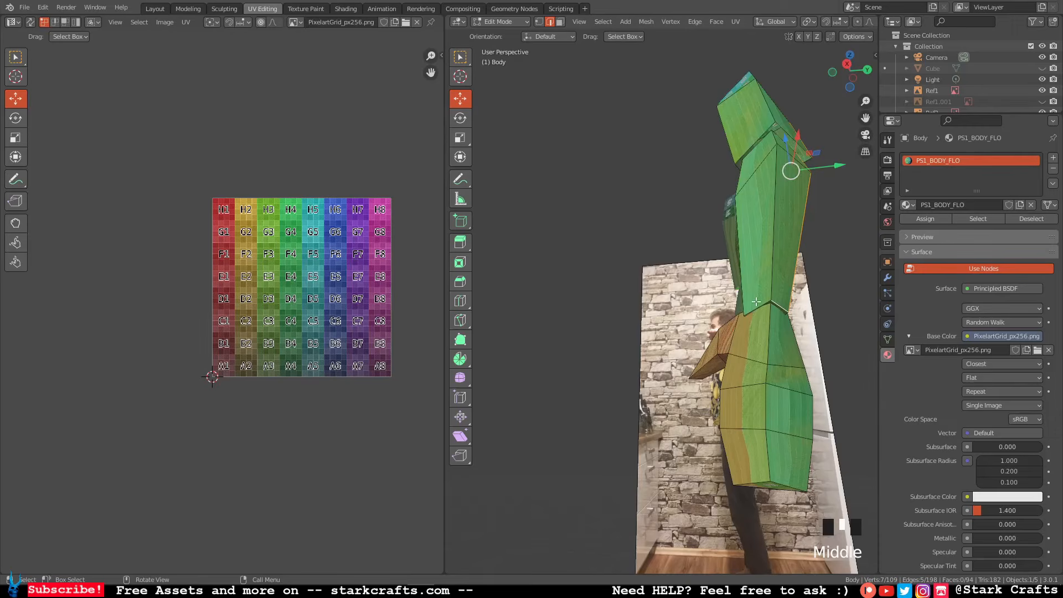
scroll(756, 302, "up", 1)
middle_click_drag(757, 302, 549, 247)
right_click(549, 247)
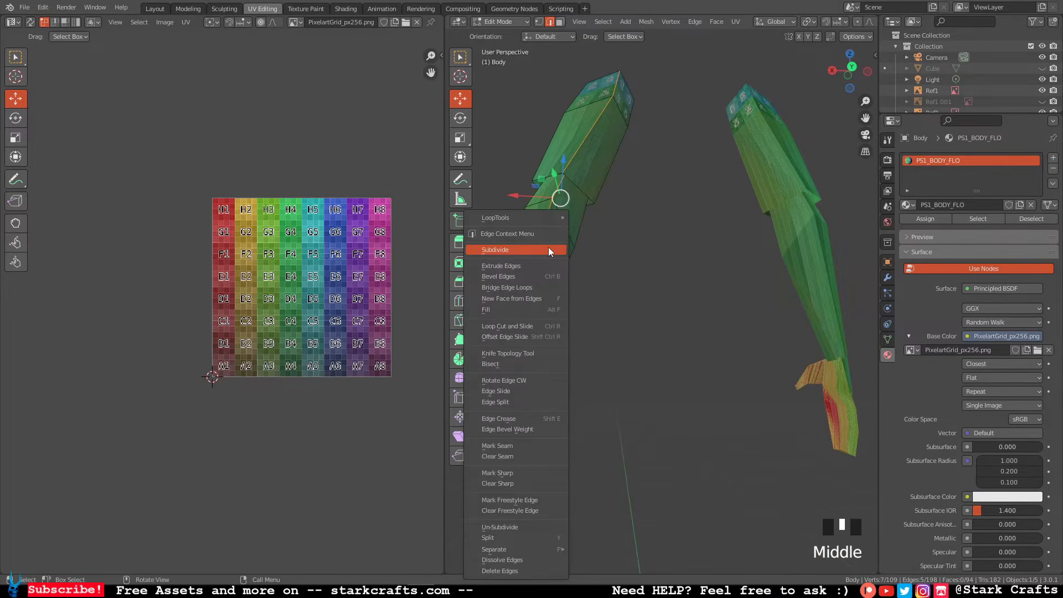
left_click(524, 446)
Select the whole linked hand and hide it to expose the wrist end of the arm.
middle_click_drag(524, 445, 613, 353)
left_click(524, 392)
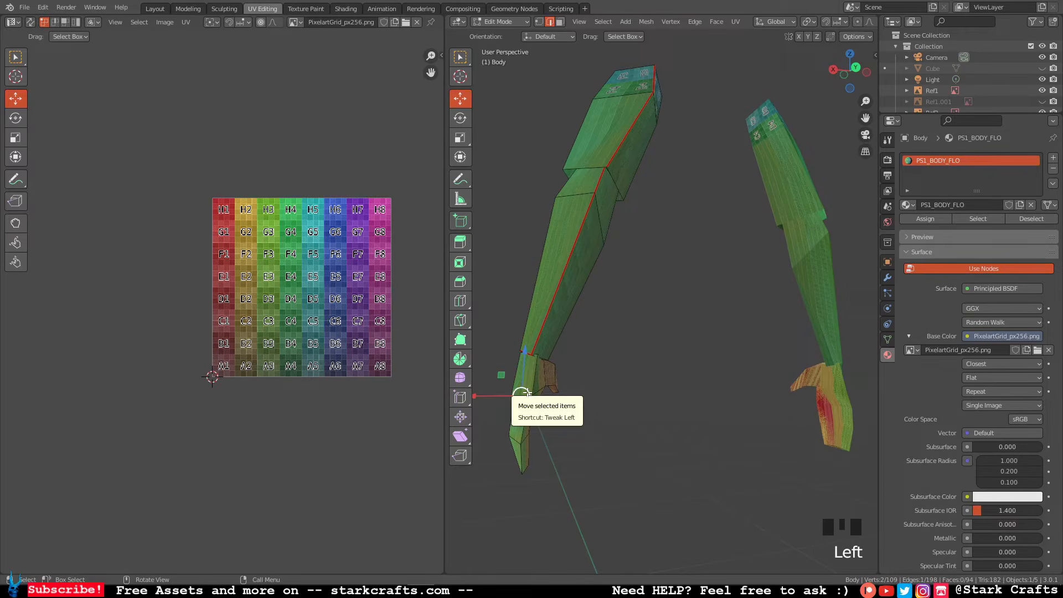
key("l")
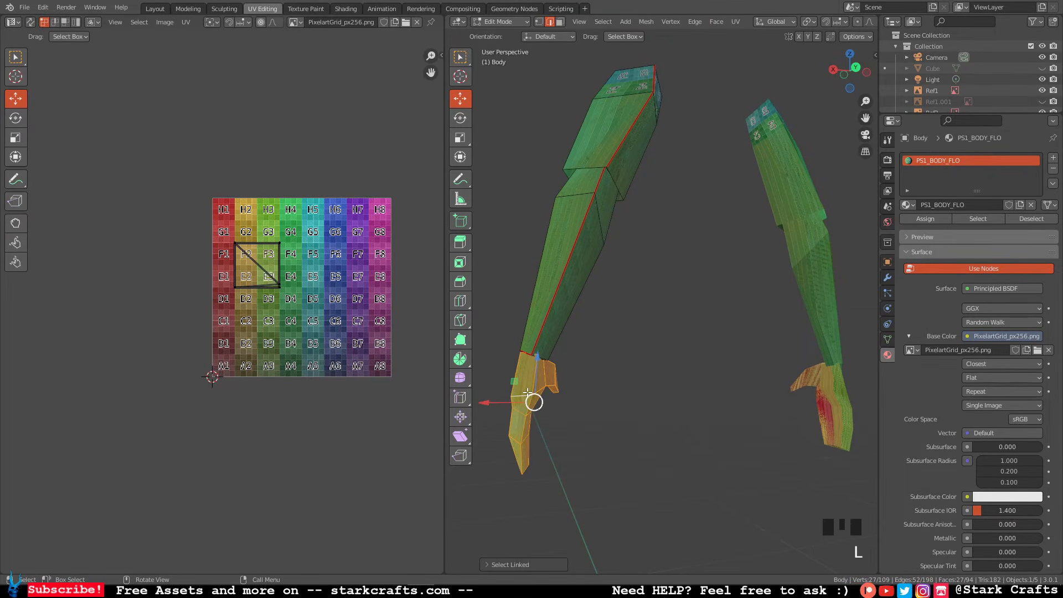
key("h")
middle_click_drag(575, 314, 619, 278)
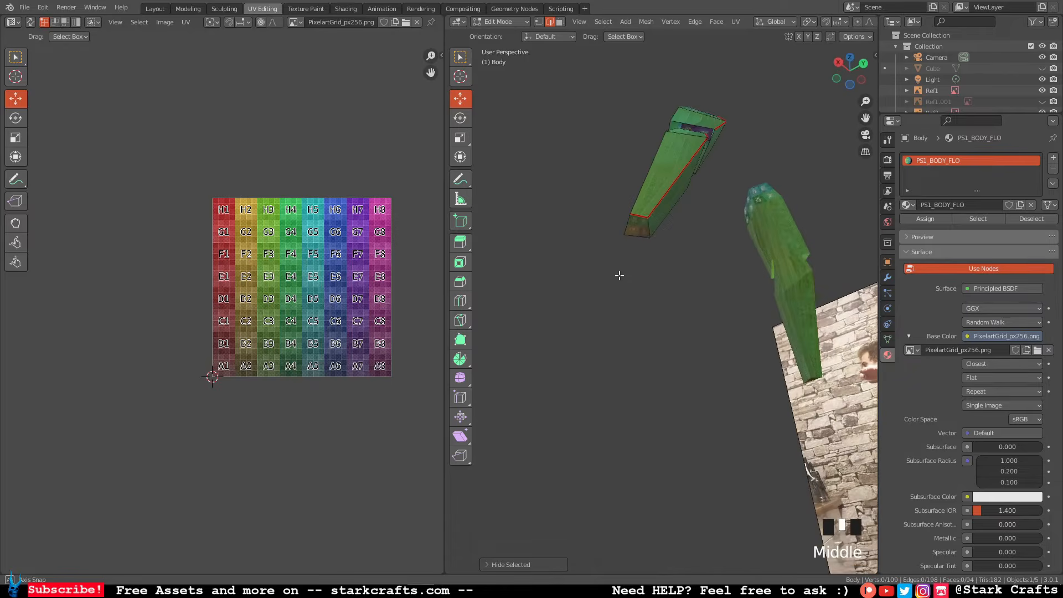
Mark seams on two more edges around the wrist end of the forearm.
left_click(649, 224, "shift")
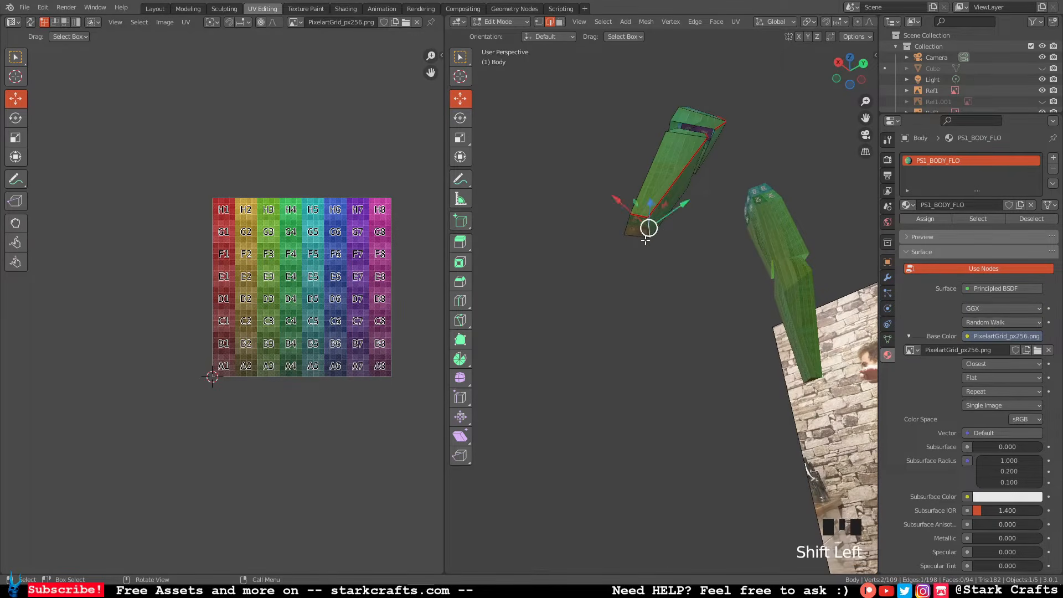
middle_click_drag(646, 227, 678, 256)
left_click(715, 267, "shift")
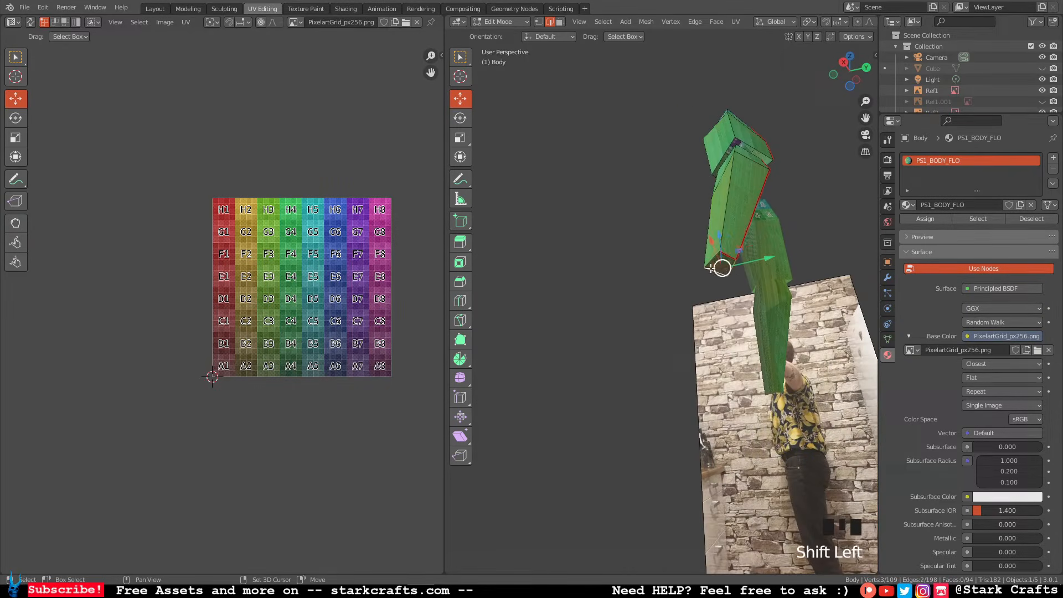
right_click(711, 267)
left_click(710, 268)
Mark seams on three edges around the cap on top of the shoulder.
middle_click_drag(720, 254, 656, 249)
middle_click_drag(642, 169, 603, 272)
left_click(596, 259, "shift")
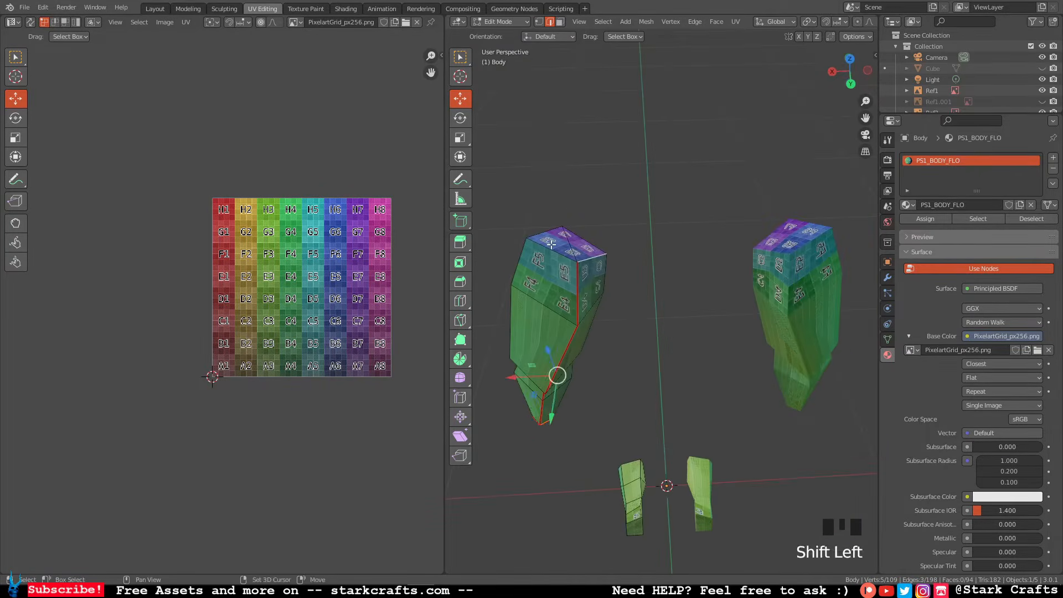
left_click(552, 244, "shift")
middle_click_drag(552, 244, 581, 250)
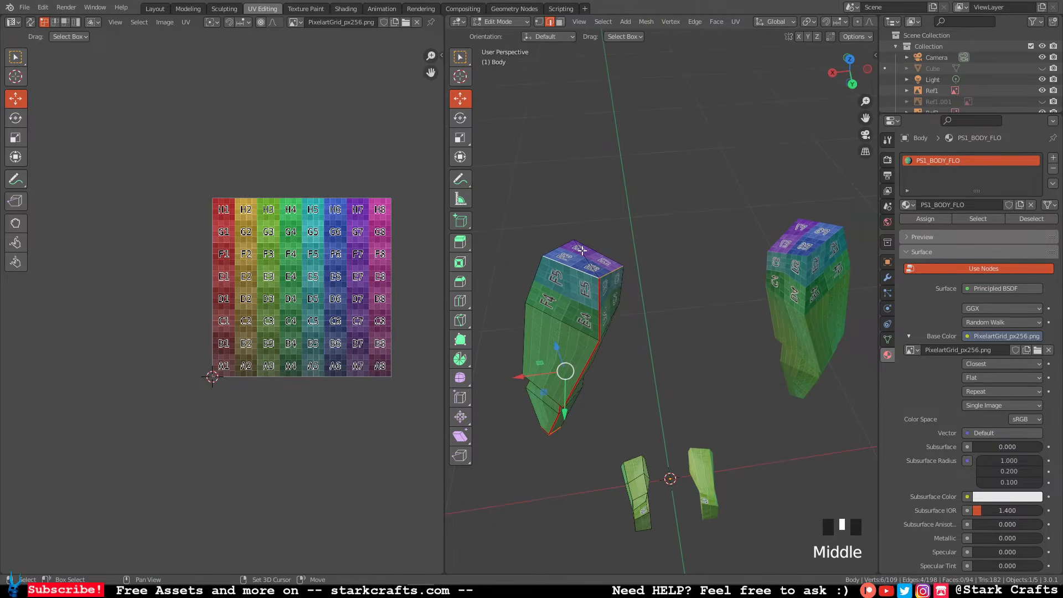
left_click(565, 250, "shift")
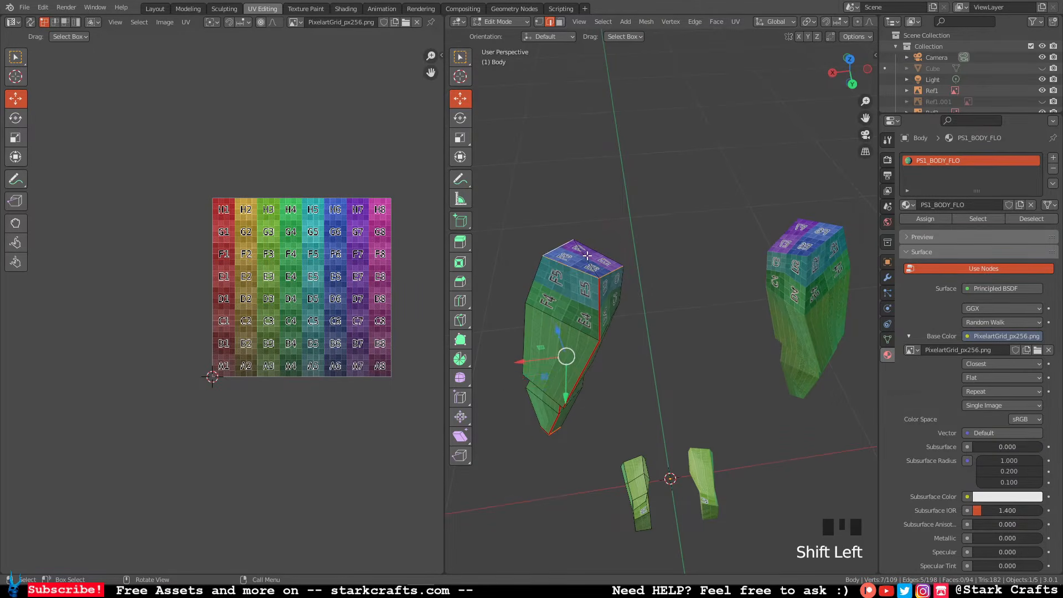
right_click(587, 255)
Frame the linked foot for a close view and clear the selection.
middle_click_drag(587, 255, 657, 312)
scroll(672, 255, "up", 2)
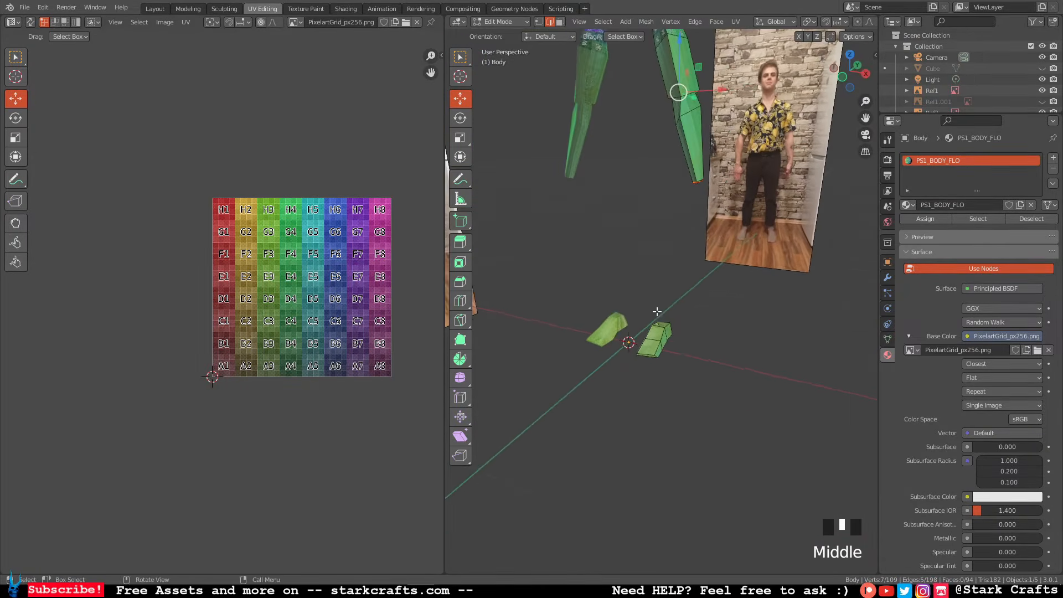
left_click(661, 339)
key("l")
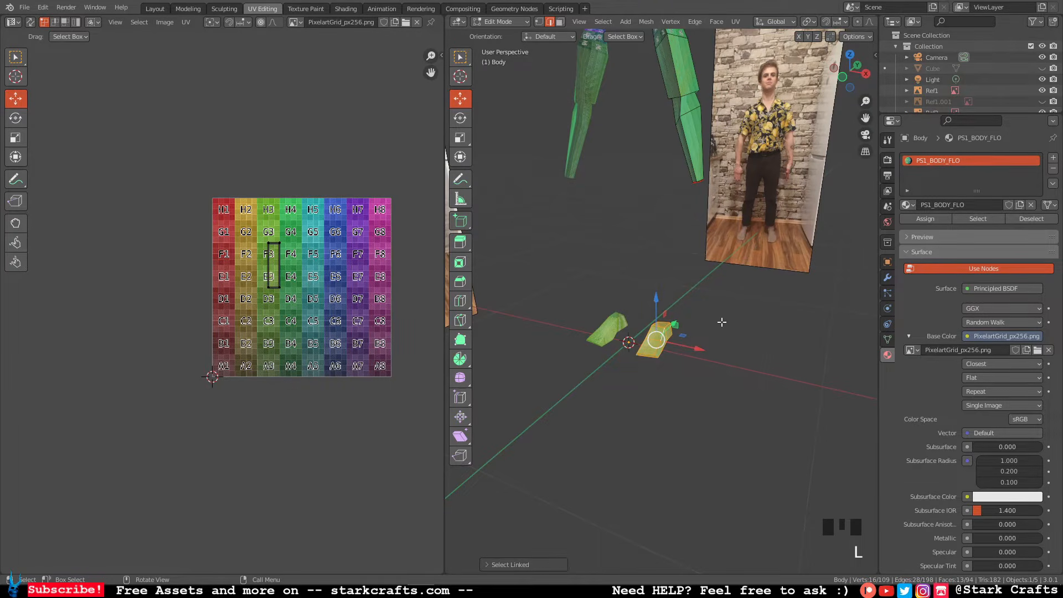
scroll(722, 322, "up", 1)
scroll(724, 317, "down", 6)
middle_click_drag(715, 306, 866, 235, "shift")
left_click(693, 266)
scroll(675, 301, "down", 10)
scroll(675, 301, "up", 6)
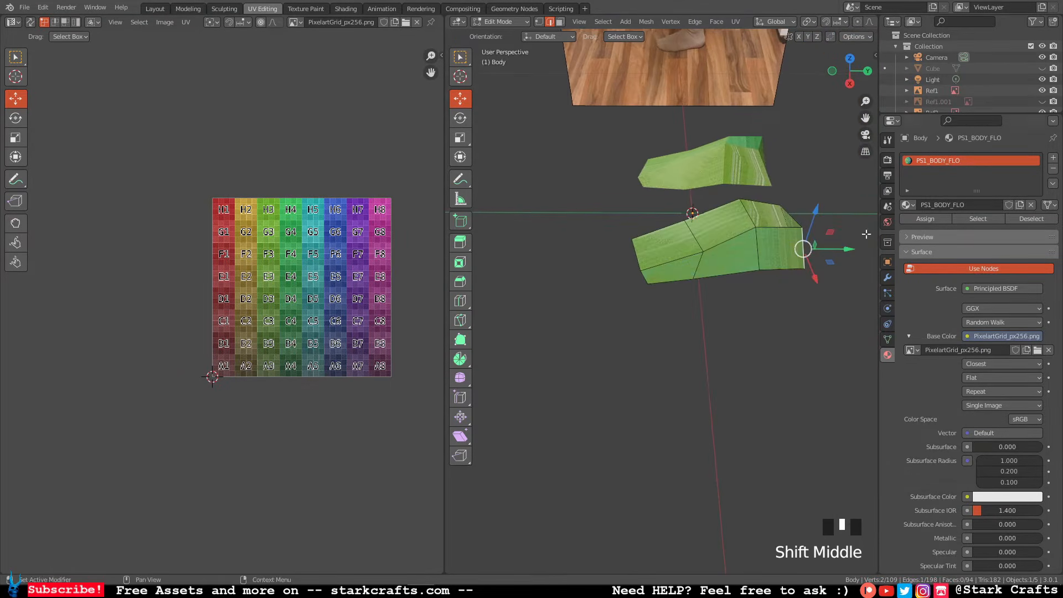
key("KP_Decimal")
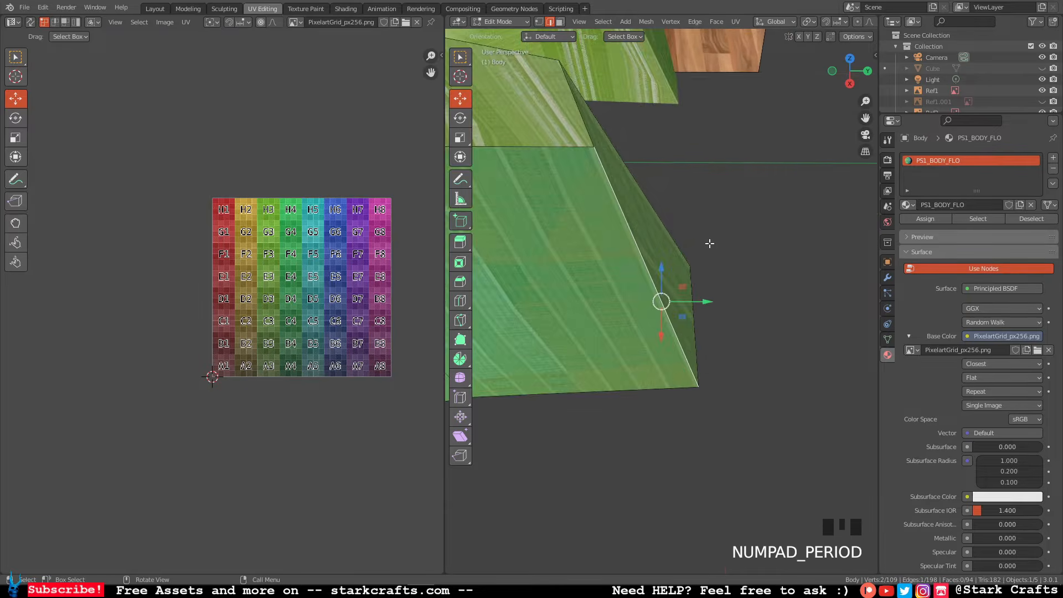
scroll(660, 245, "up", 14)
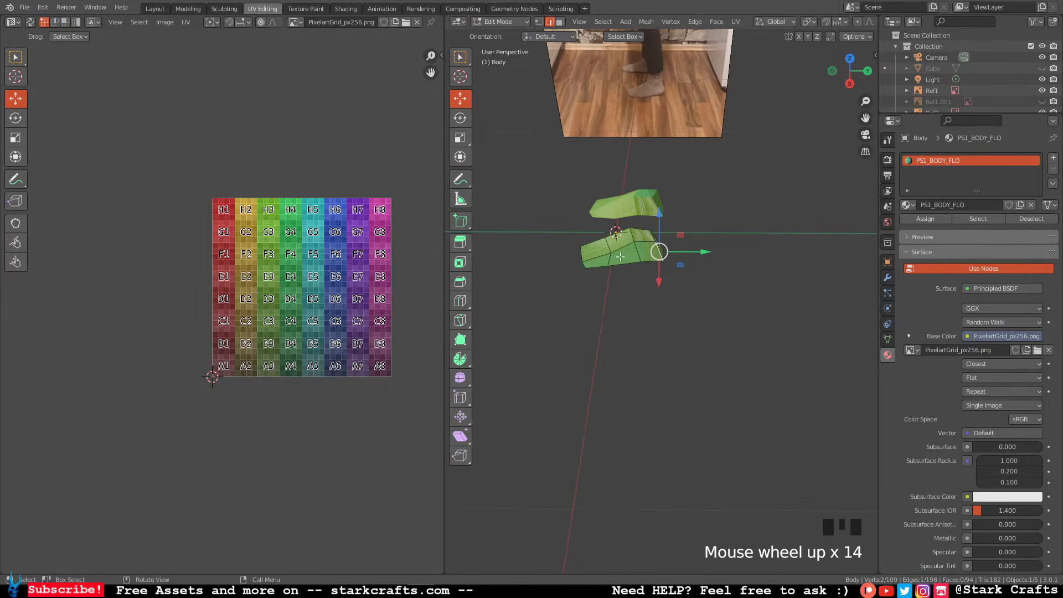
key("ctrl+l")
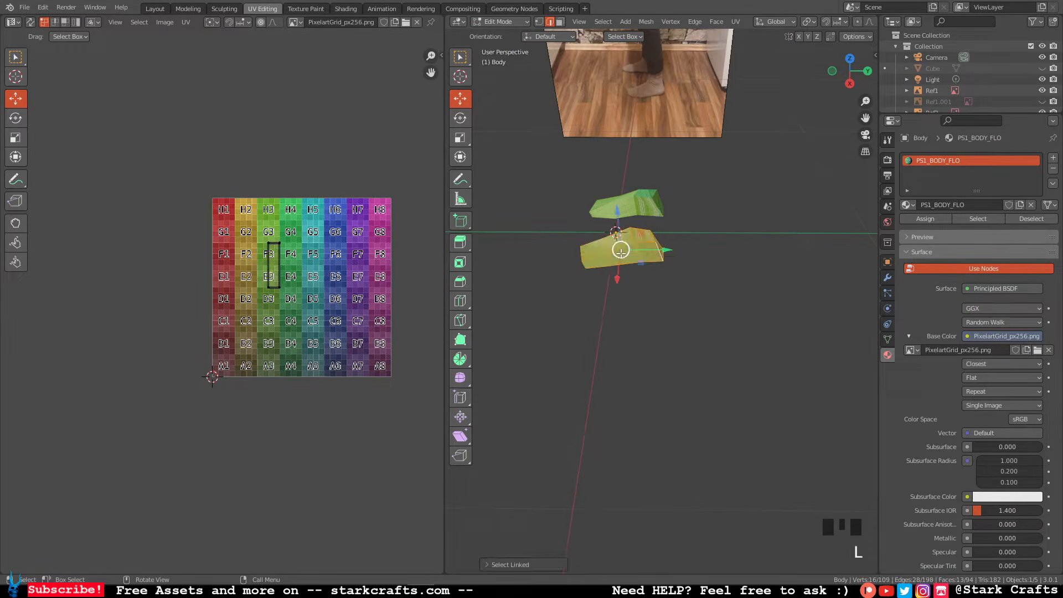
key("KP_Decimal")
mouse_move(651, 296)
middle_mouse_down()
mouse_move(759, 303)
mouse_move(578, 302)
mouse_move(656, 306)
middle_mouse_up()
left_click(759, 303)
Mark seams on the foot along one upper side edge, around the toe's top and corner edges, and at the heel.
left_click(678, 297)
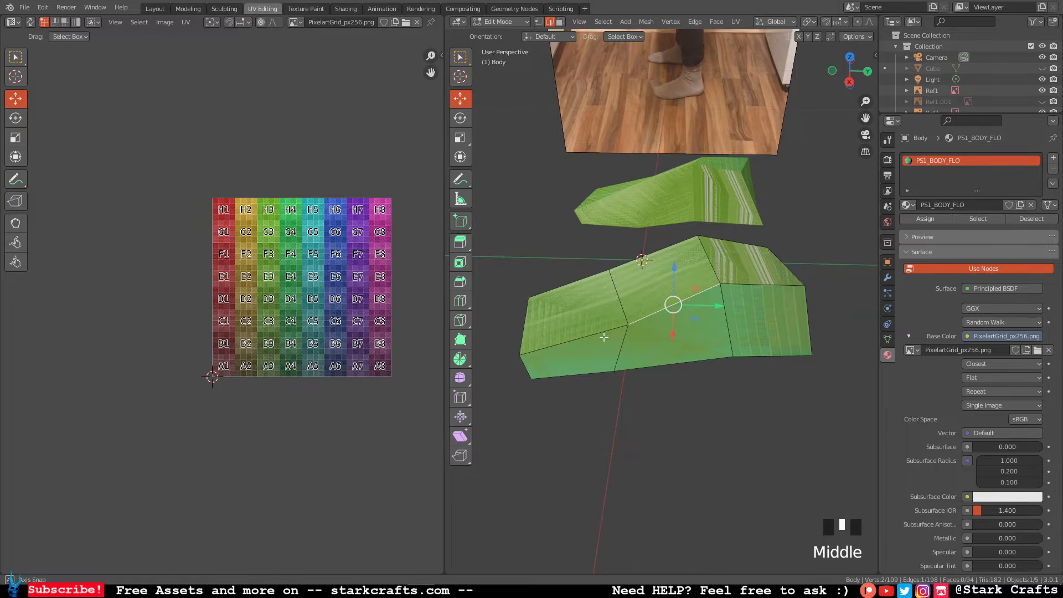
middle_click_drag(613, 337, 719, 321)
left_click(568, 347, "shift")
left_click(615, 269, "shift")
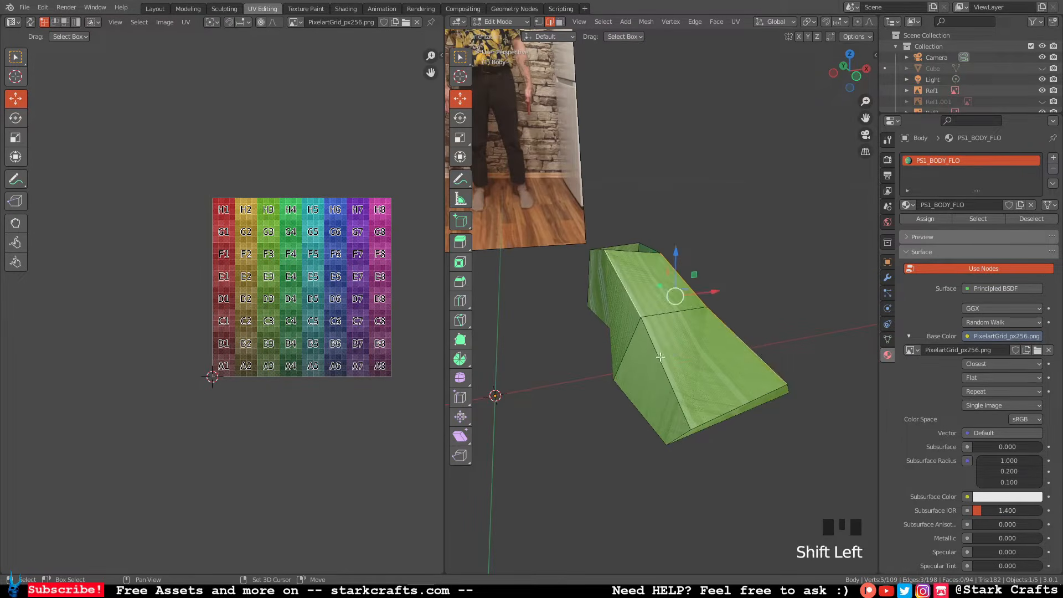
left_click(664, 360)
middle_click_drag(635, 323, 609, 335)
left_click(647, 321, "shift")
left_click(645, 323, "shift")
left_click(629, 345, "shift")
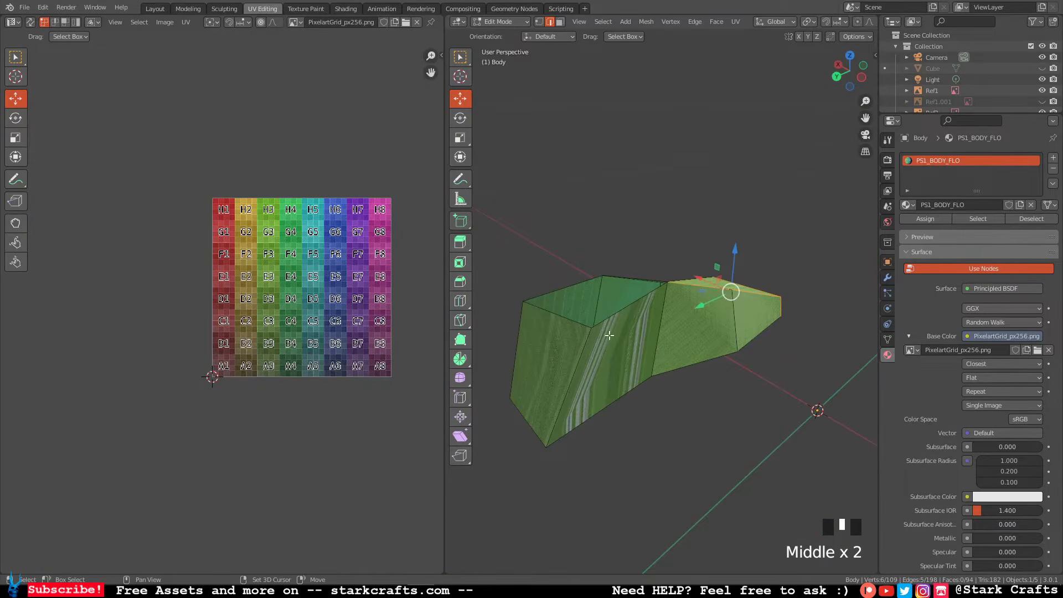
left_click(578, 367, "shift")
middle_click_drag(578, 368, 682, 370)
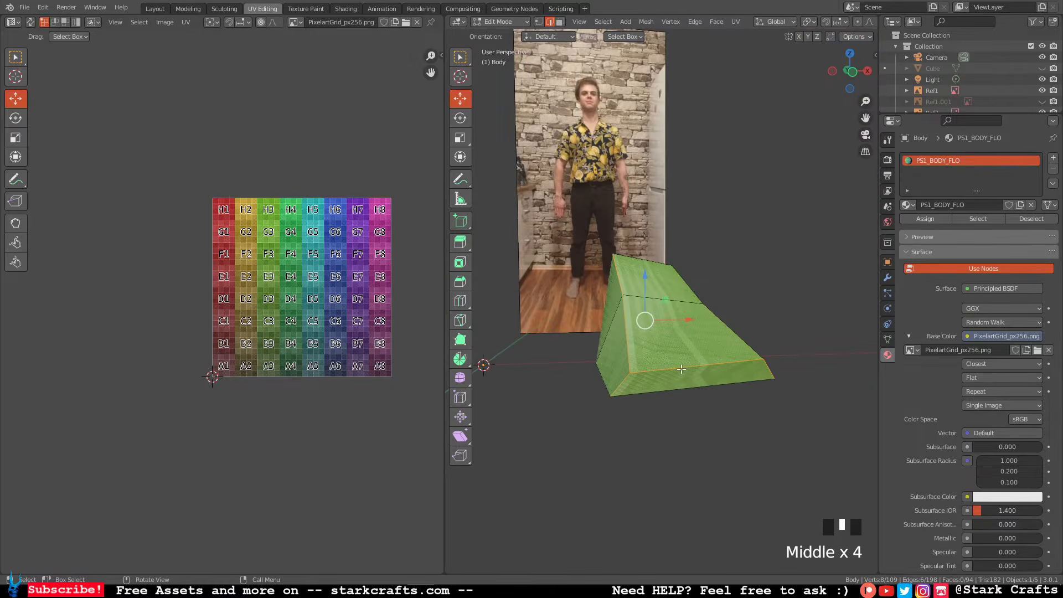
right_click(681, 369)
left_click(681, 369)
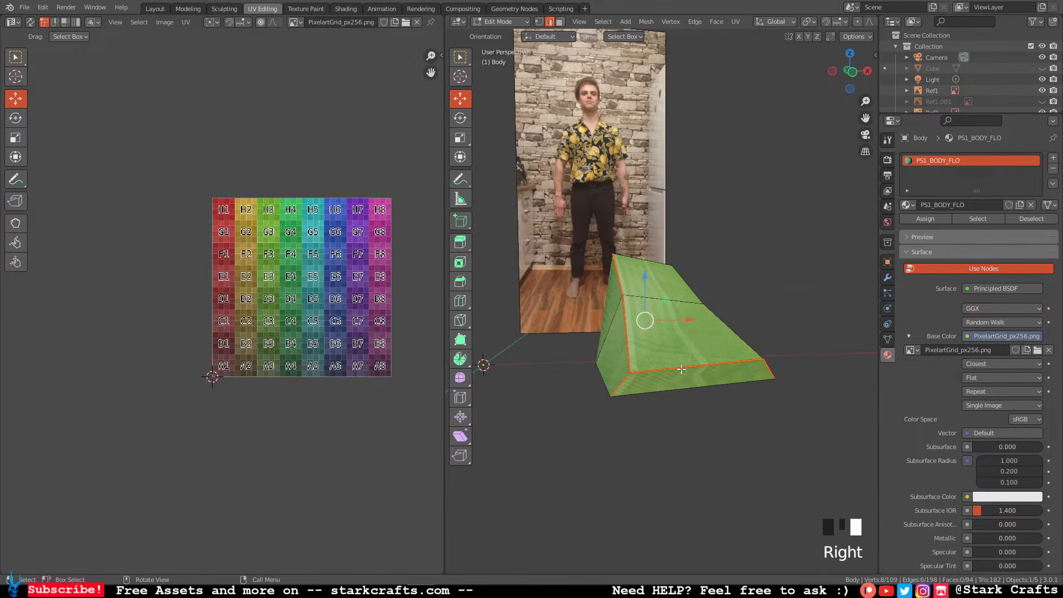
Select all visible arm and foot faces in face selection mode and unwrap them along the marked seams.
scroll(696, 340, "up", 5)
middle_click_drag(719, 319, 670, 288)
scroll(698, 330, "up", 11)
key("a")
scroll(676, 288, "down", 5)
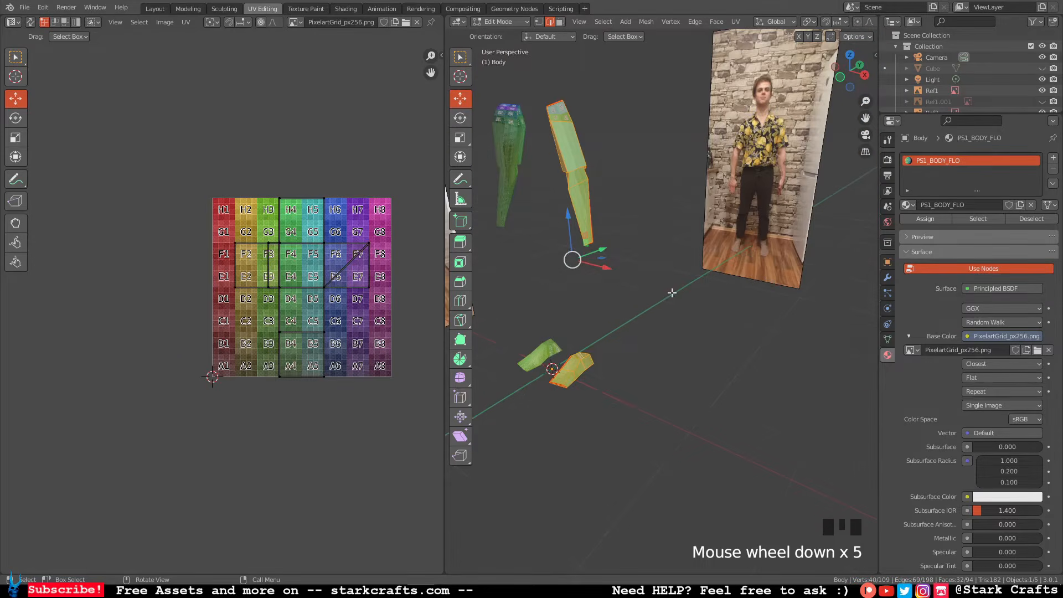
right_click(625, 301)
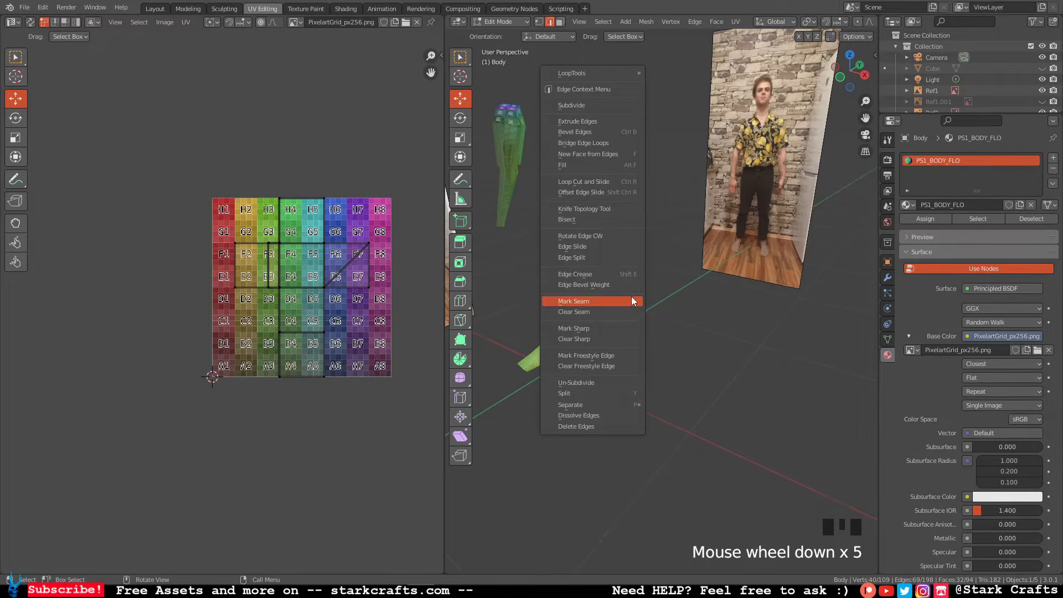
left_click(561, 21)
right_click(577, 181)
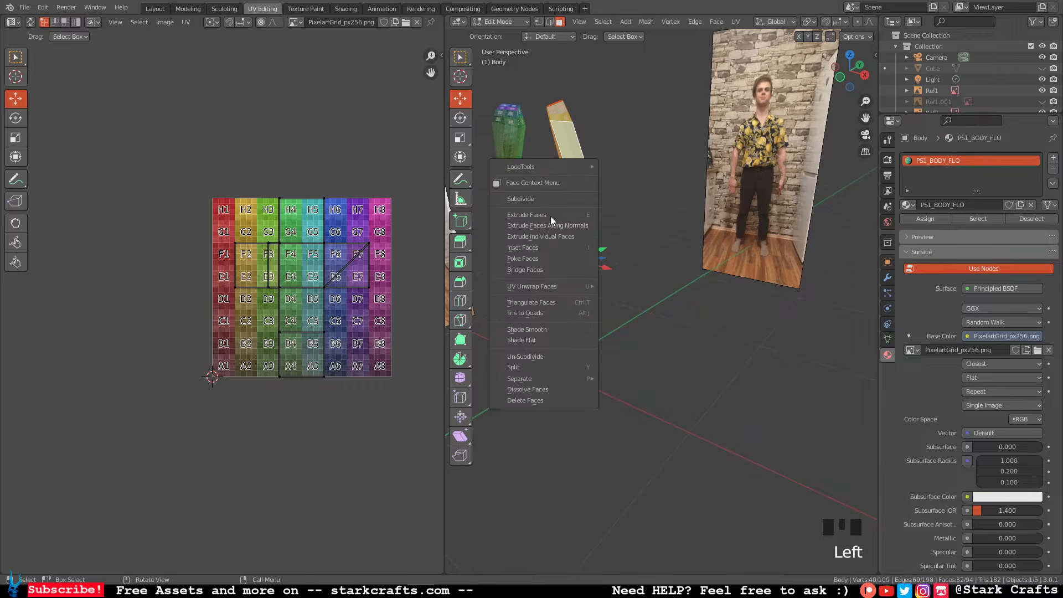
mouse_move(540, 287)
left_click(658, 286)
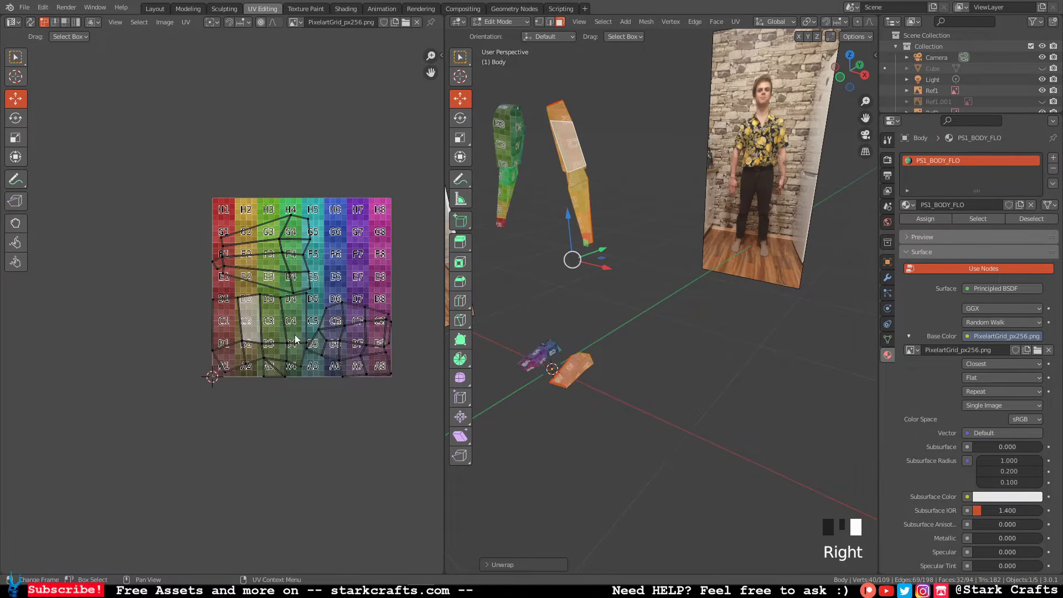
Clear the face selection and reselect all visible arm and foot faces.
scroll(300, 338, "down", 1)
scroll(301, 339, "up", 2)
scroll(303, 339, "up", 3)
scroll(306, 335, "down", 2)
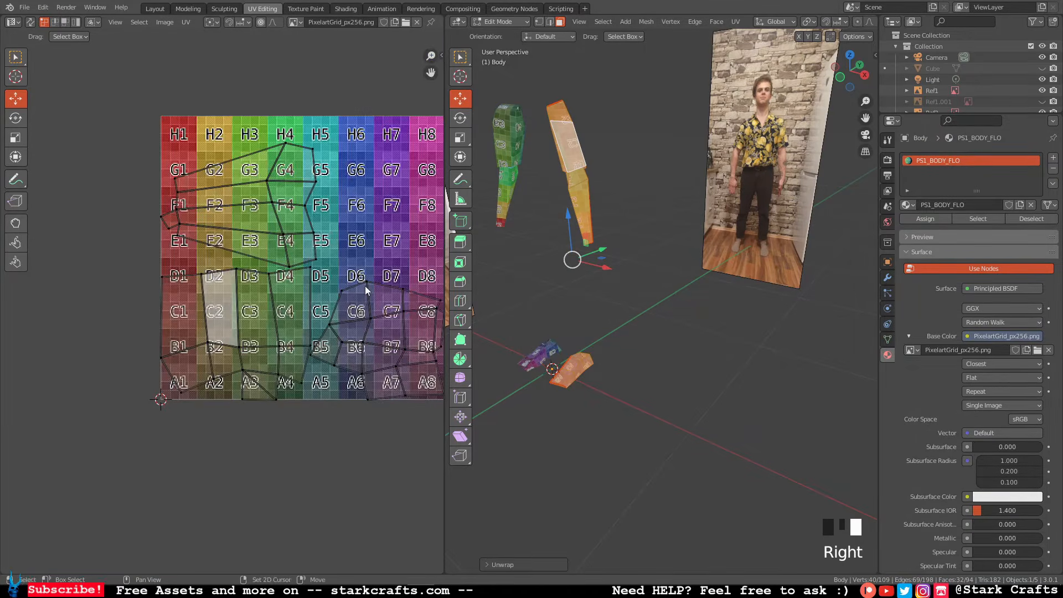
middle_click_drag(387, 276, 319, 288)
middle_click_drag(575, 272, 575, 271, "shift")
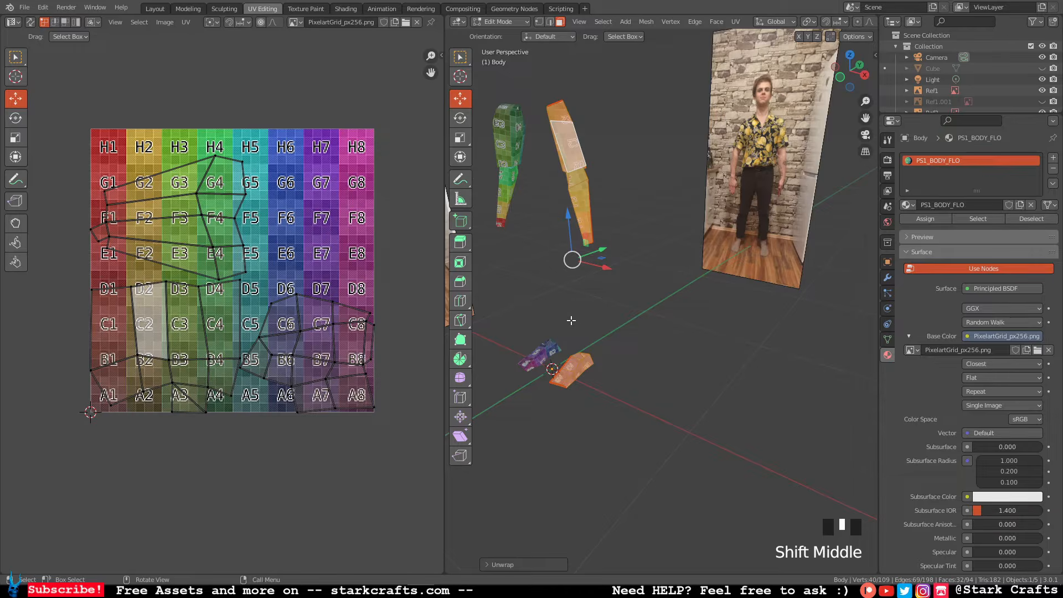
middle_click_drag(571, 320, 609, 317)
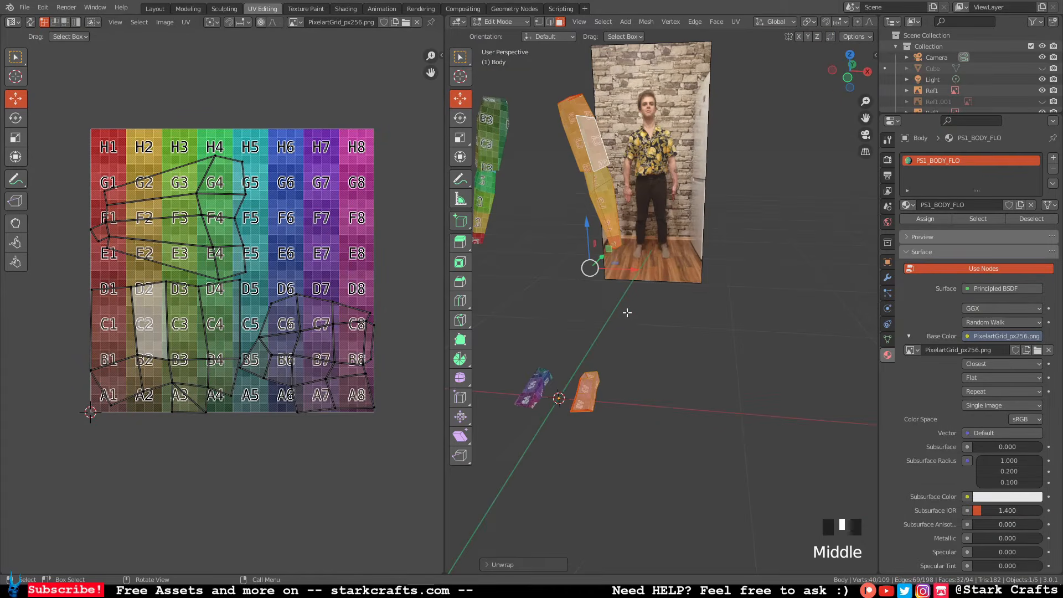
left_click(607, 313)
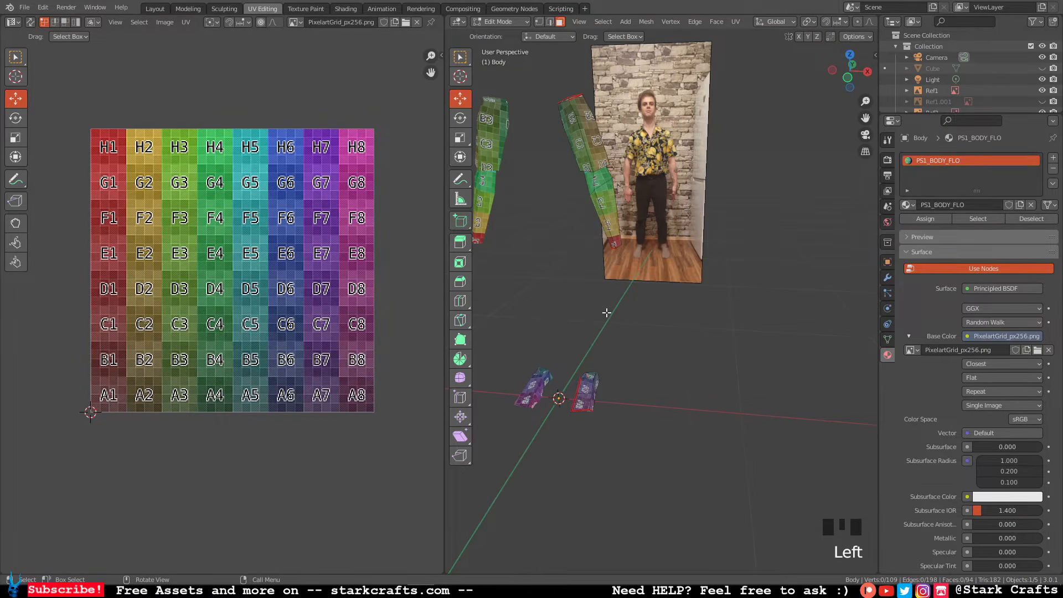
key("a")
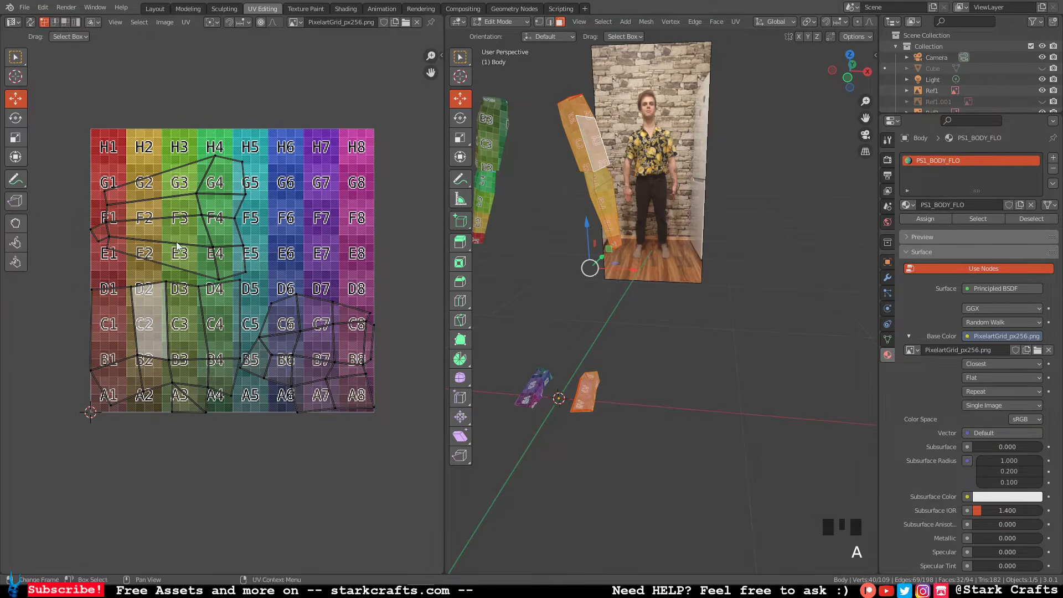
Straighten the top two vertex rows of the forearm UV island horizontally with Align Auto.
left_click(190, 216)
left_click(105, 190)
left_click(212, 167, "shift")
left_click(214, 169, "shift")
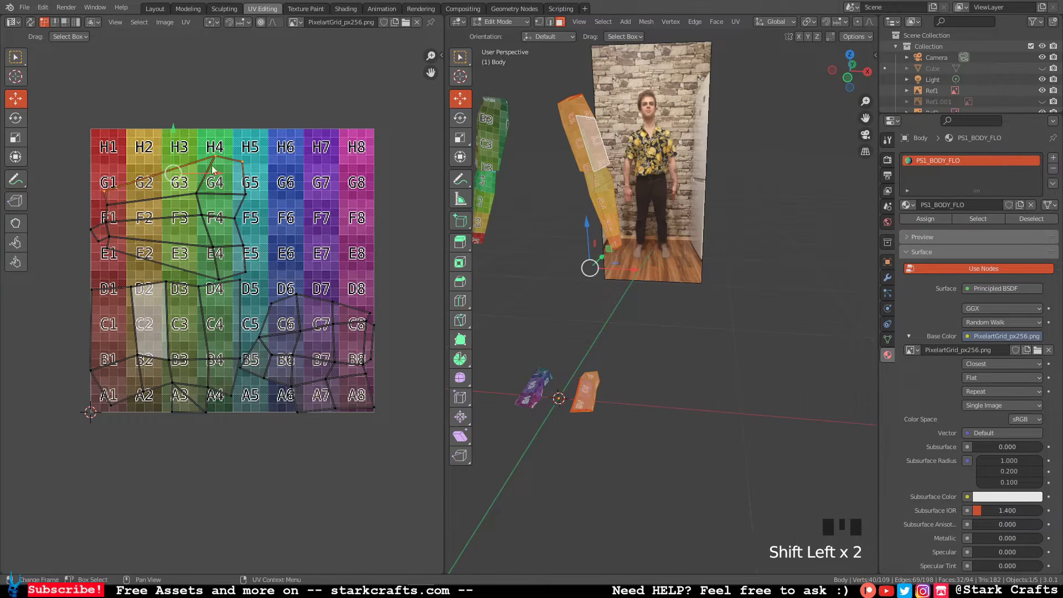
right_click(212, 167)
left_click(212, 166)
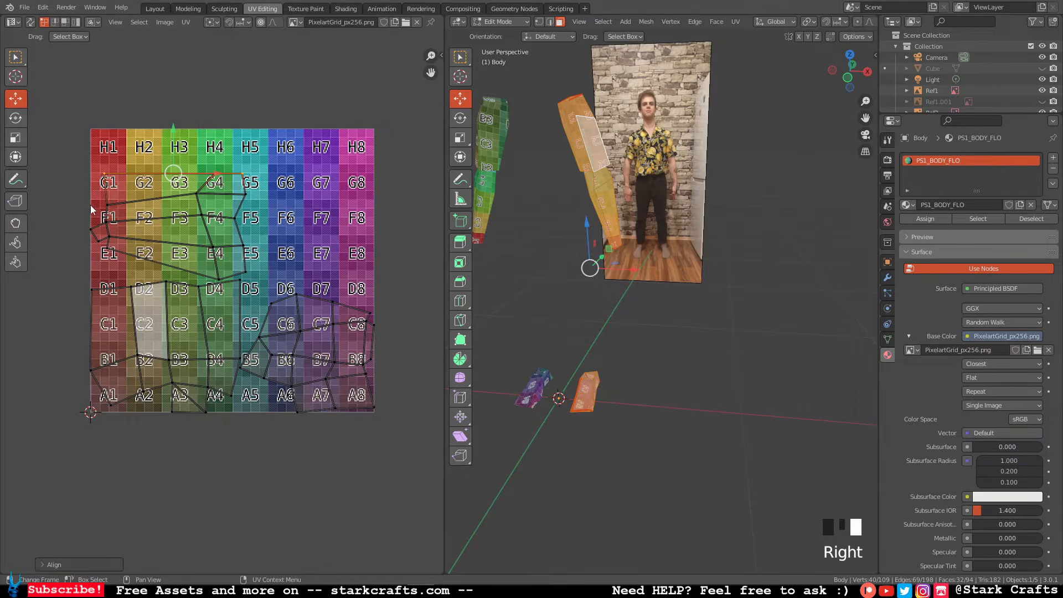
left_click(105, 205)
left_click(197, 193, "shift")
left_click(245, 195, "shift")
right_click(246, 196)
left_click(245, 196)
Straighten the remaining vertex rows of the forearm UV island horizontally with Align Auto.
left_click(106, 222)
left_click(201, 216, "shift")
left_click(236, 219, "shift")
right_click(237, 222)
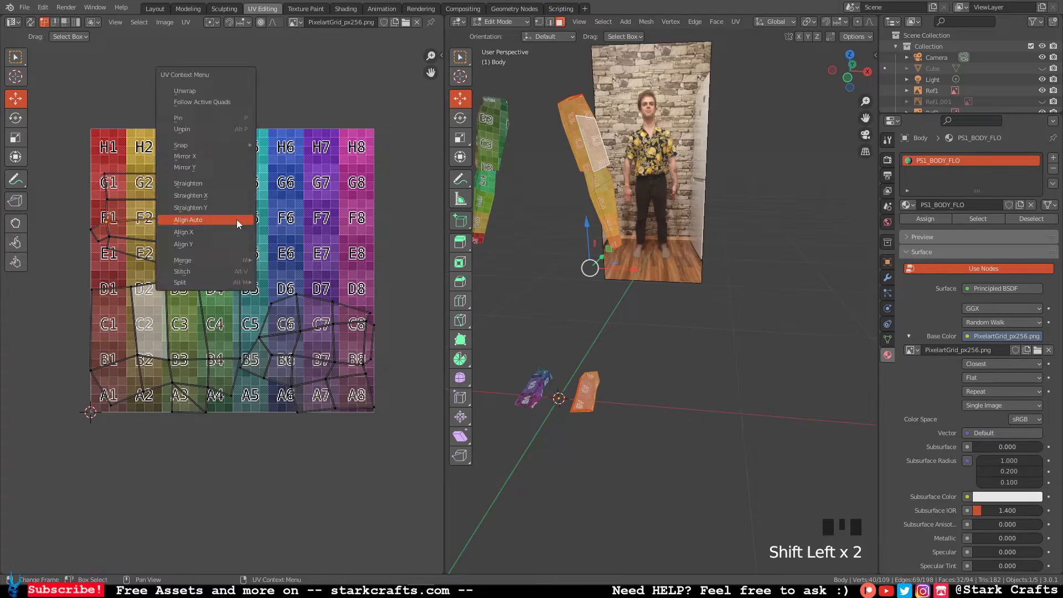
right_click(99, 244)
left_click(99, 244)
left_click(92, 229)
left_click(106, 220, "shift")
left_click(202, 219, "shift")
left_click(236, 219, "shift")
right_click(235, 220)
left_click(235, 220)
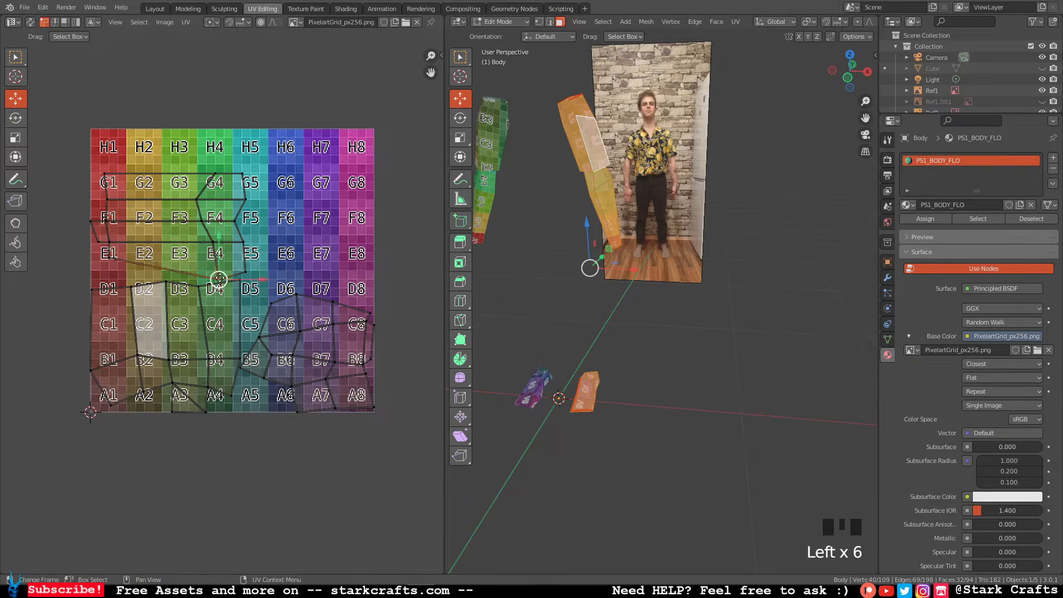
left_click_drag(178, 222, 178, 220)
Align the five vertices at the elbow end of the forearm UV island into one vertical column.
left_click(243, 174)
left_click(245, 200, "shift")
left_click(236, 221, "shift")
left_click(243, 242, "shift")
left_click(246, 262, "shift")
right_click(246, 263)
left_click(247, 263)
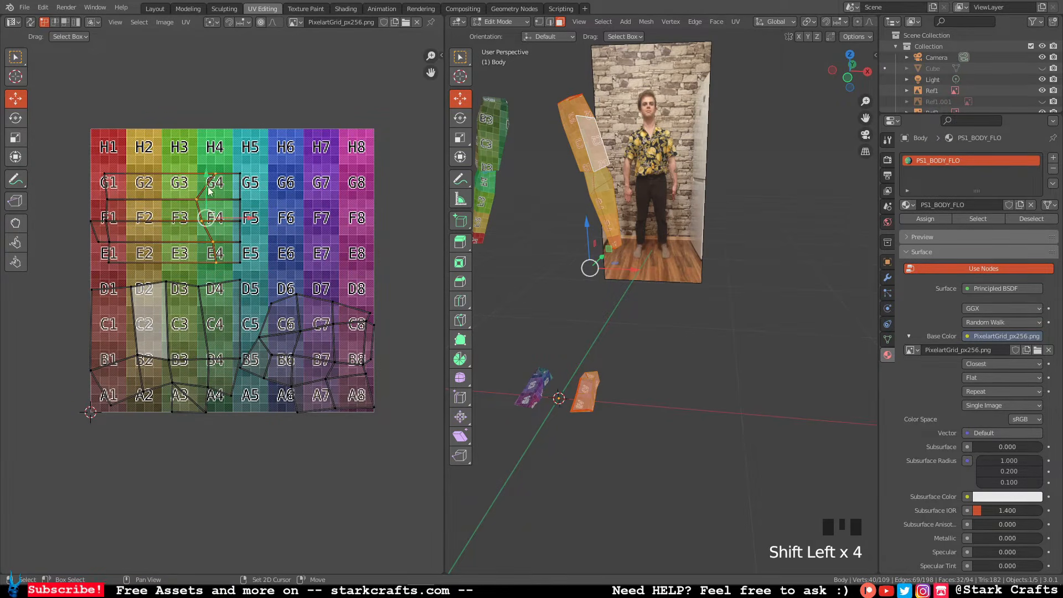
Align the other columns of the forearm UV island vertically and move the whole island up to grid rows H to F.
left_click_drag(103, 164, 103, 164)
left_click(91, 223, "shift")
right_click(92, 223)
left_click(92, 224)
key("l")
left_click_drag(166, 219, 172, 185)
Align the vertex rows of the upper arm UV island at grid rows D, B and A horizontally.
left_click(89, 294)
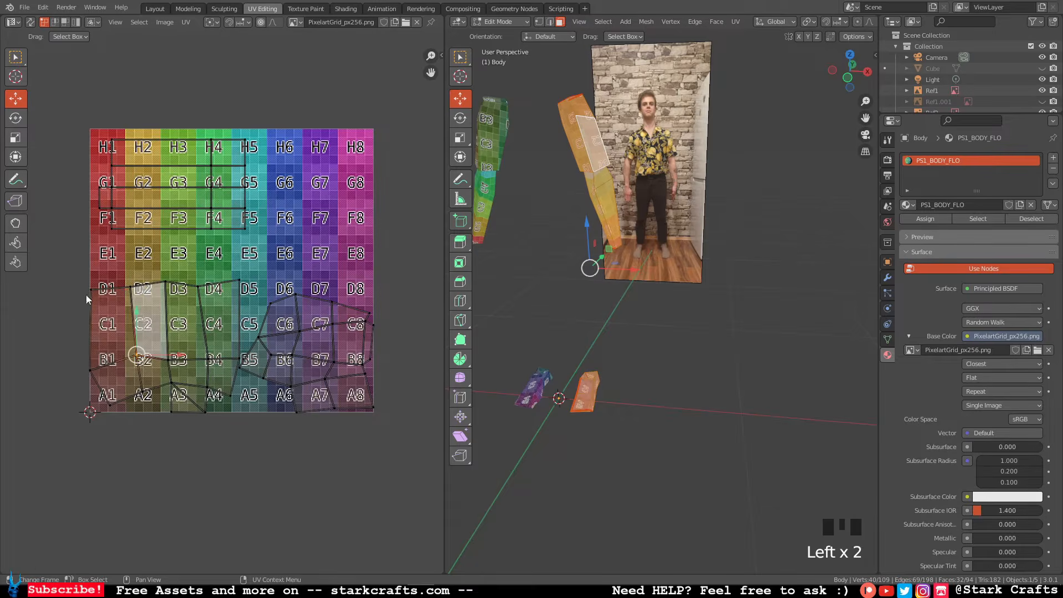
right_click(177, 303)
left_click_drag(158, 402, 217, 423)
right_click(187, 402)
left_click(229, 400)
left_click(90, 370)
left_click(137, 355, "shift")
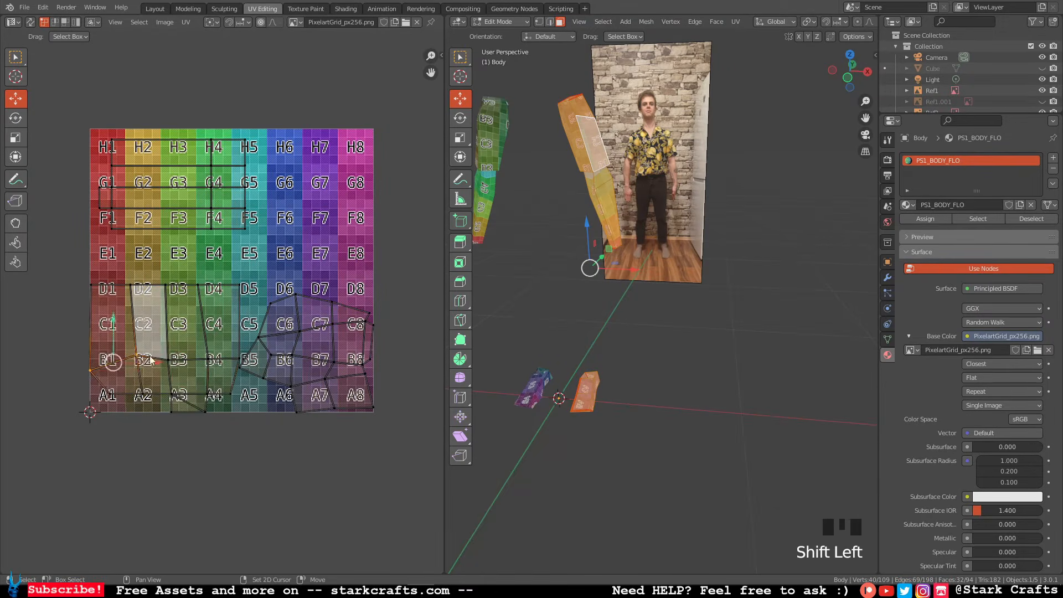
left_click(168, 361, "shift")
left_click(207, 362, "shift")
left_click(240, 368, "shift")
right_click(239, 369)
left_click(239, 369)
Align the two outer vertex columns of the upper arm UV island vertically.
middle_click_drag(681, 332, 599, 332)
left_click(90, 363, "shift")
left_click(91, 287, "shift")
right_click(91, 291)
left_click(90, 292)
left_click(231, 394)
left_click(239, 363, "shift")
Align the inner columns next to the shoulder cap vertically and move the upper arm UV island up to row E.
left_click(173, 420)
left_click(172, 394, "shift")
left_click(168, 363, "shift")
left_click(167, 288, "shift")
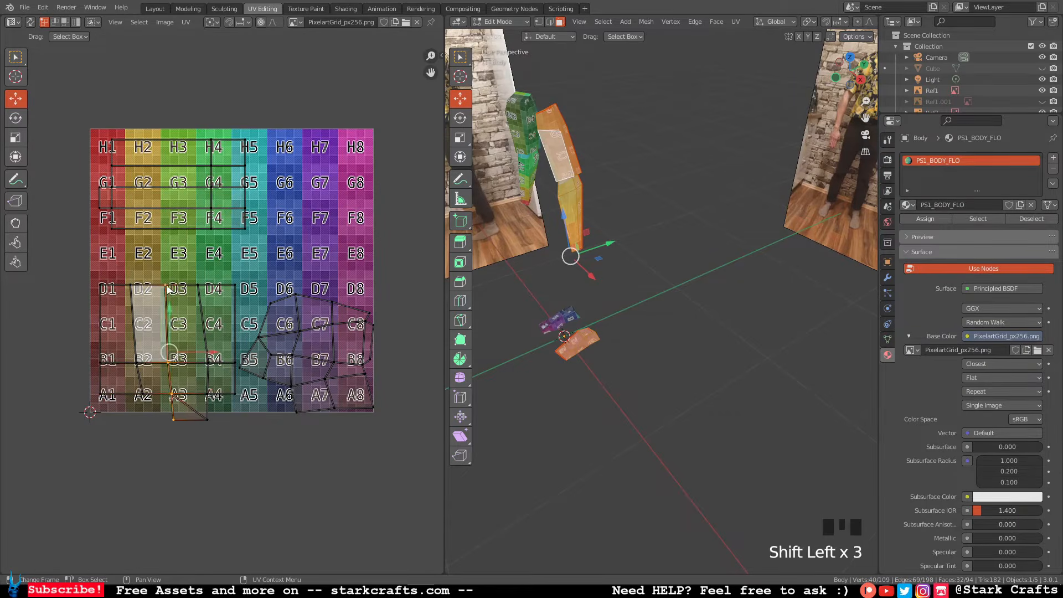
right_click(168, 290)
left_click(168, 290)
left_click(208, 420)
left_click(208, 394, "shift")
Select the linked foot UV island, rotate it upright and move it over grid columns 5 to 8.
key("l")
key("r")
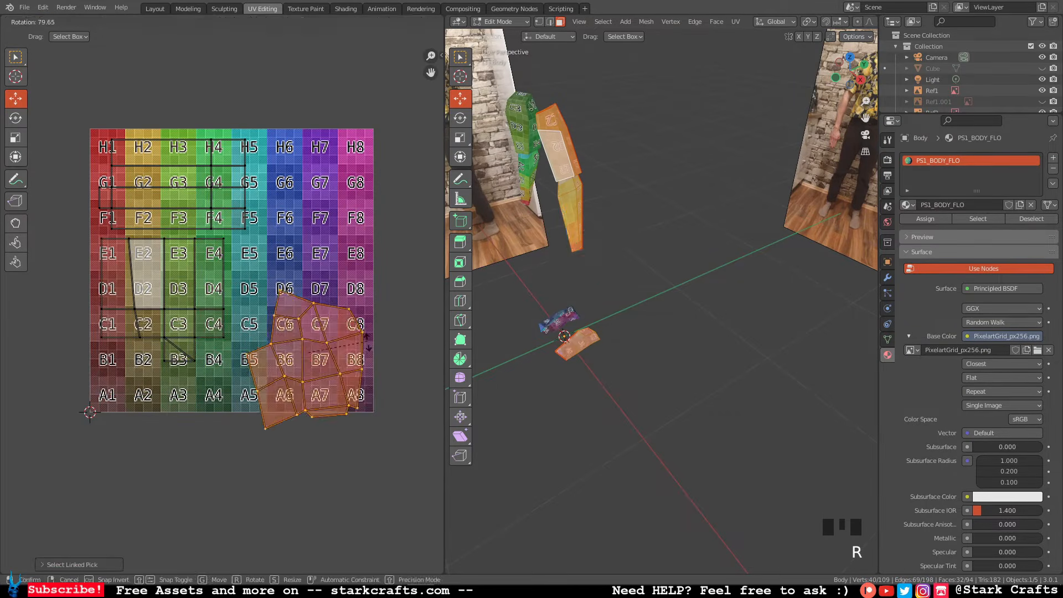
left_click(311, 367)
key("g")
left_click(314, 313)
scroll(315, 309, "up", 2)
middle_click_drag(570, 379, 654, 260)
key("r")
left_click(360, 246)
Align the foot UV island's vertex rows at grid rows B and D horizontally.
left_click(220, 404)
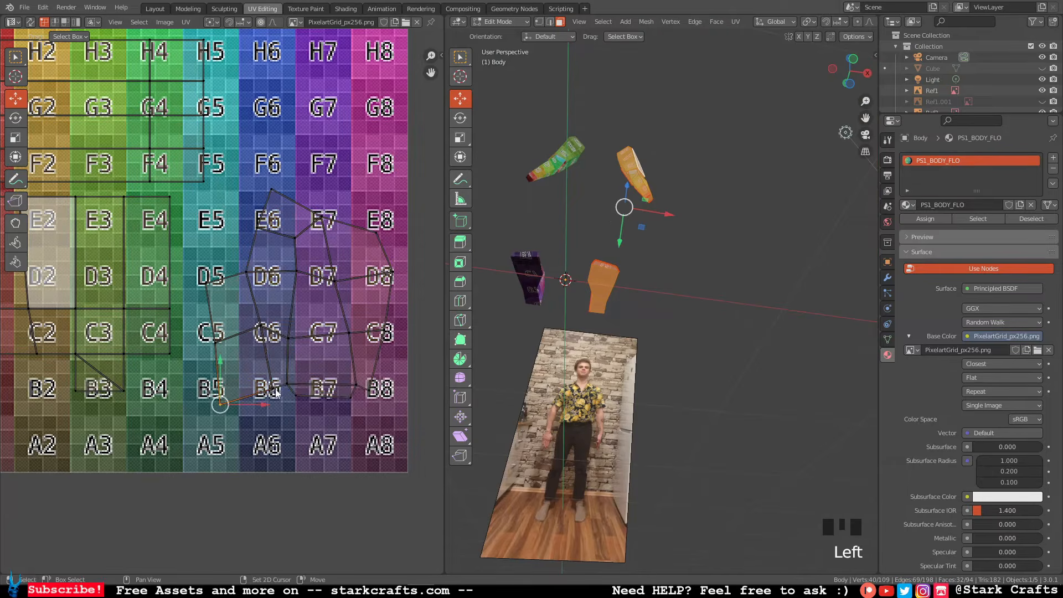
left_click(272, 390, "shift")
left_click(286, 385, "shift")
left_click(356, 386, "shift")
left_click(370, 391, "shift")
right_click(368, 394)
left_click(392, 274, "shift")
left_click(299, 273, "shift")
right_click(302, 276)
left_click(302, 275)
Align the foot island's vertex row at row E horizontally and shift the tip vertex sideways to line up with the inner column.
left_click(260, 229)
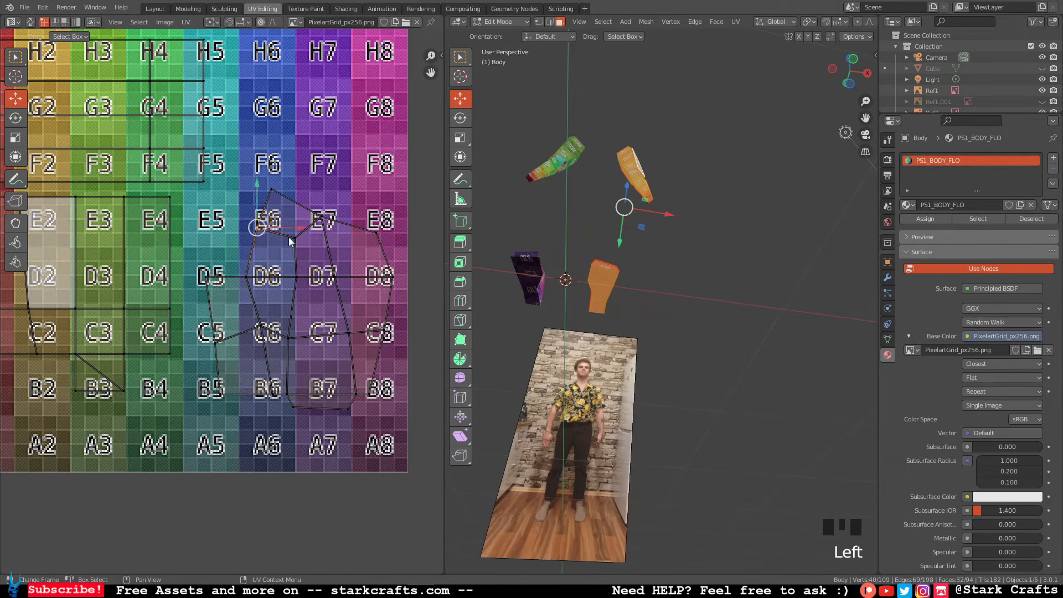
left_click(293, 240)
left_click(261, 232, "shift")
right_click(267, 238)
right_click(262, 235)
left_click(271, 190)
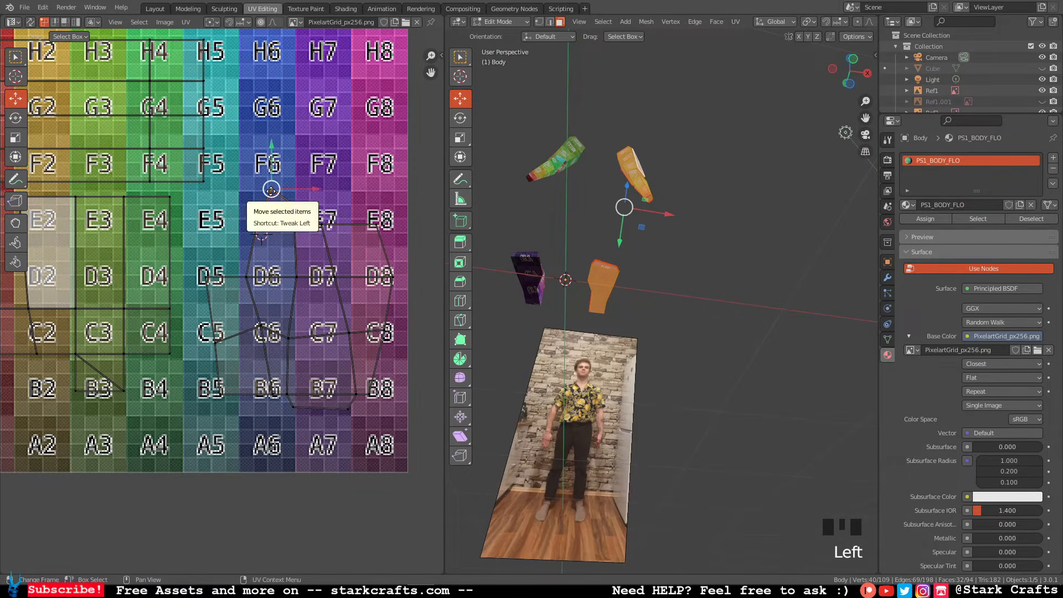
left_click_drag(271, 190, 294, 191)
left_click(296, 227, "shift")
right_click(297, 228)
Box-select the vertex columns of the foot UV island one after another and align each vertically.
left_click_drag(195, 265, 254, 395)
left_click_drag(264, 421, 239, 215)
right_click(253, 288)
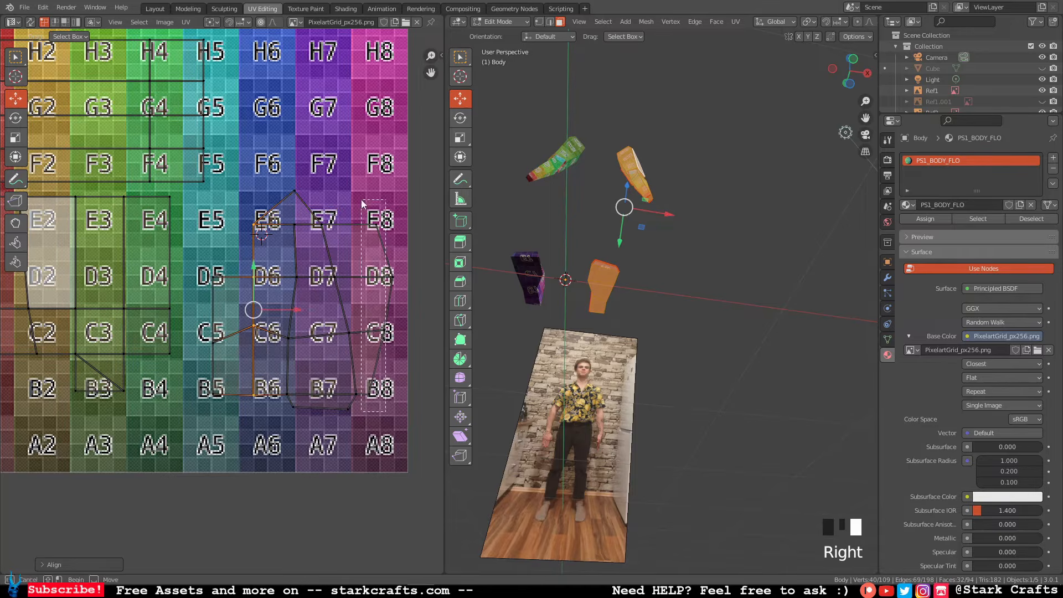
left_click_drag(403, 415, 364, 215)
left_click_drag(281, 261, 280, 215)
right_click(287, 283)
left_click_drag(365, 424, 313, 215)
right_click(328, 269)
Align the lowest vertices and the row C vertices of the foot UV island horizontally.
left_click_drag(351, 439, 277, 400)
right_click(282, 395)
left_click_drag(193, 310, 395, 355)
right_click(376, 348)
middle_click_drag(532, 244, 434, 318)
left_click(339, 334)
Frame the linked foot, select its top ankle face and mark a seam along an edge of that face.
scroll(683, 339, "down", 7)
left_click(682, 339)
key("l")
key("KP_Decimal")
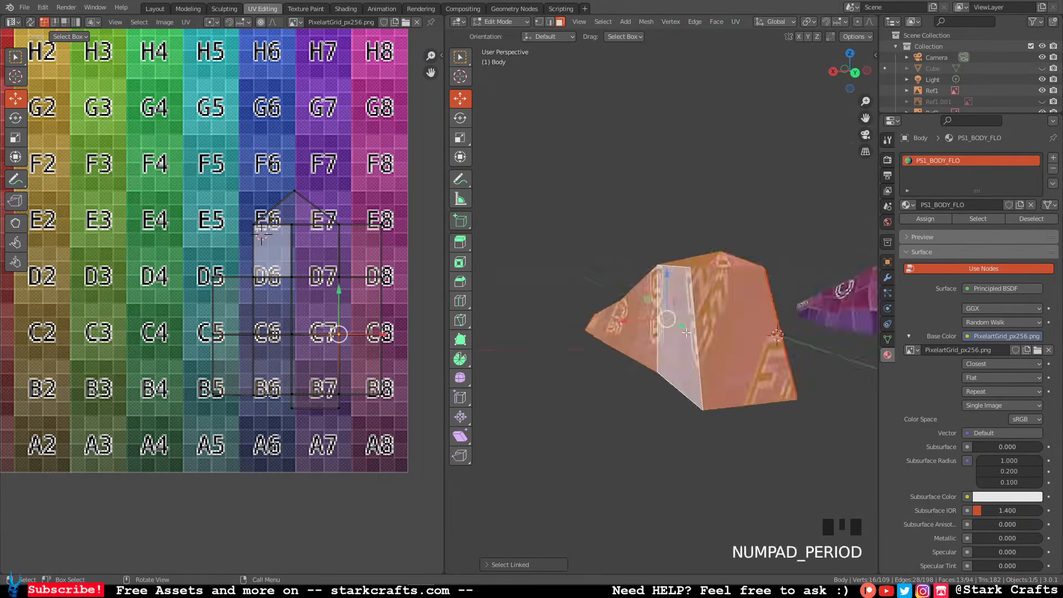
middle_click_drag(682, 339, 659, 293)
left_click(659, 244)
left_click(550, 22)
left_click(657, 289, "shift")
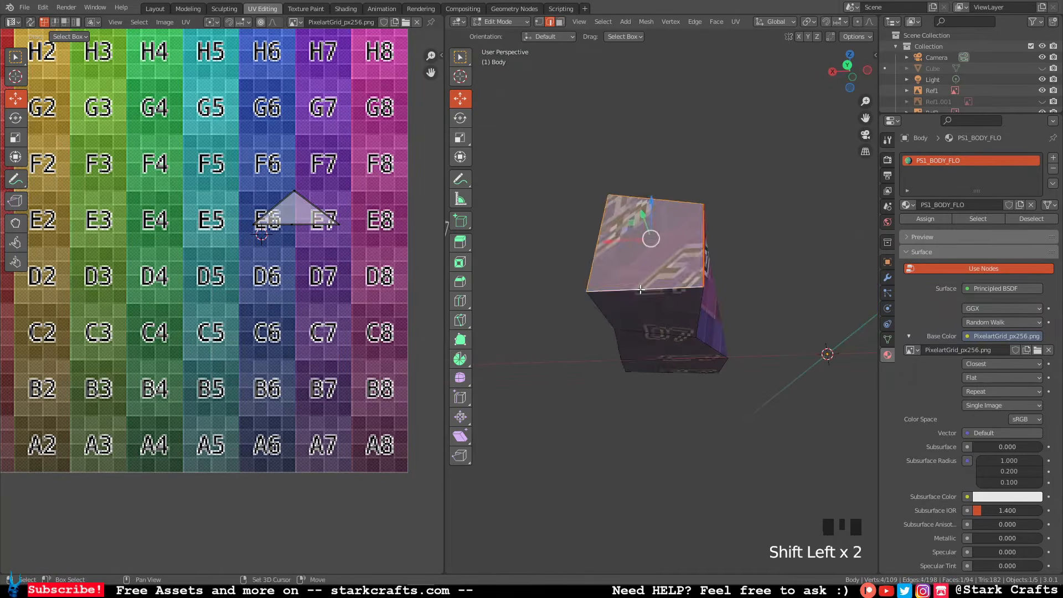
right_click(640, 450)
left_click(639, 449)
Select all visible arm and foot geometry again and return to face selection mode.
middle_click_drag(669, 347, 678, 354)
key("a")
scroll(685, 350, "down", 5)
right_click(686, 350)
left_click(560, 21)
right_click(703, 327)
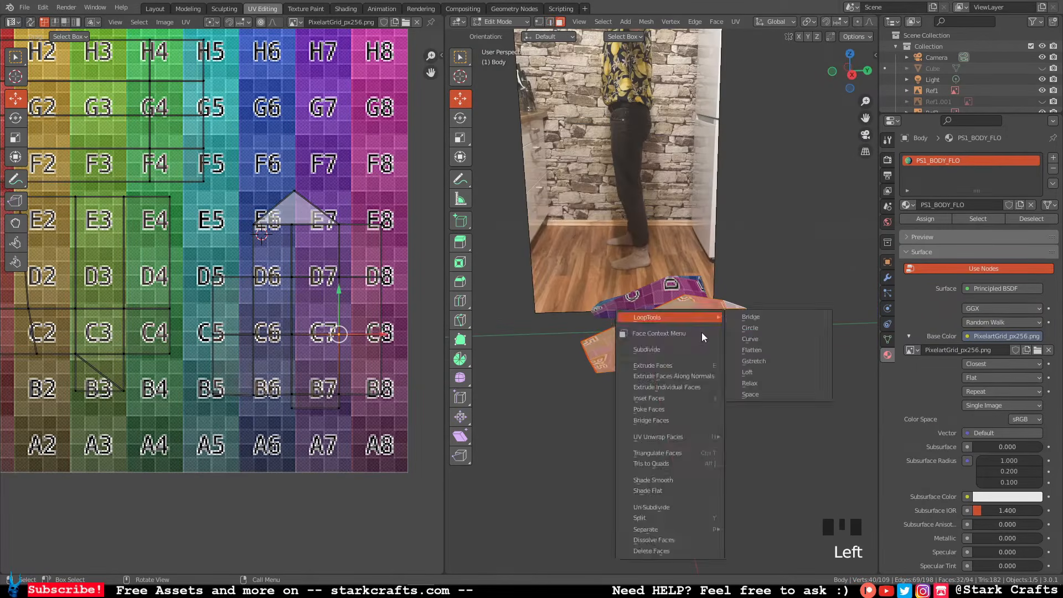
Rip the ankle face's corner vertex free in the UV layout and align the face's outer side with the foot island's column.
scroll(335, 215, "up", 1)
left_click(340, 225)
key("v")
left_click(287, 203)
left_click(283, 186)
left_click_drag(284, 185, 241, 188)
left_click_drag(196, 217, 269, 445, "shift")
right_click(270, 445)
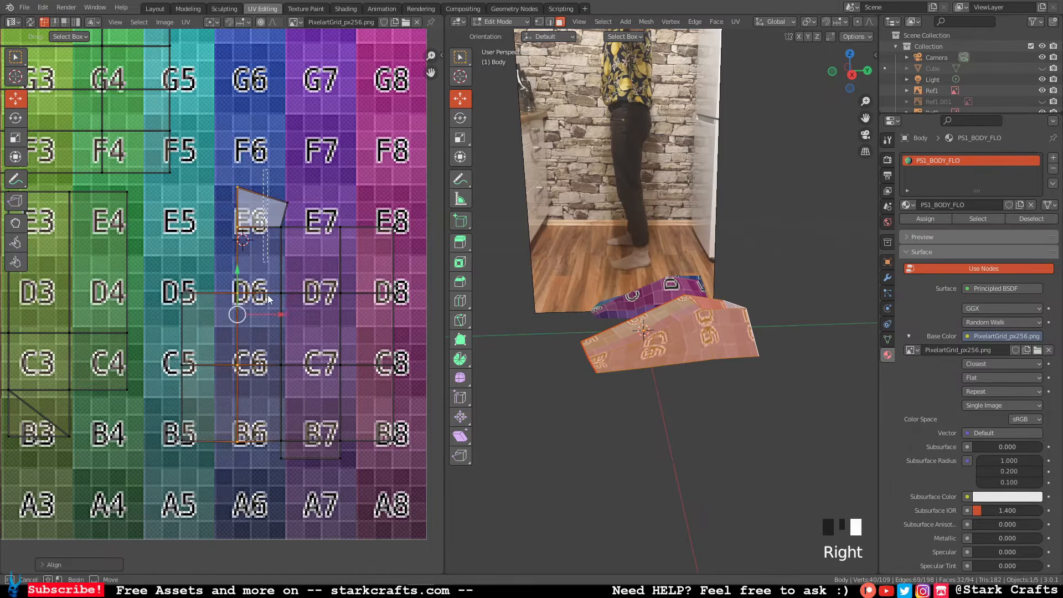
Align the other side and upper edge of the ankle face to make it a rectangle at E6.
left_click_drag(266, 187, 297, 462)
right_click(298, 462)
left_click(297, 462)
right_click(297, 215)
left_click(297, 215)
scroll(338, 238, "down", 3)
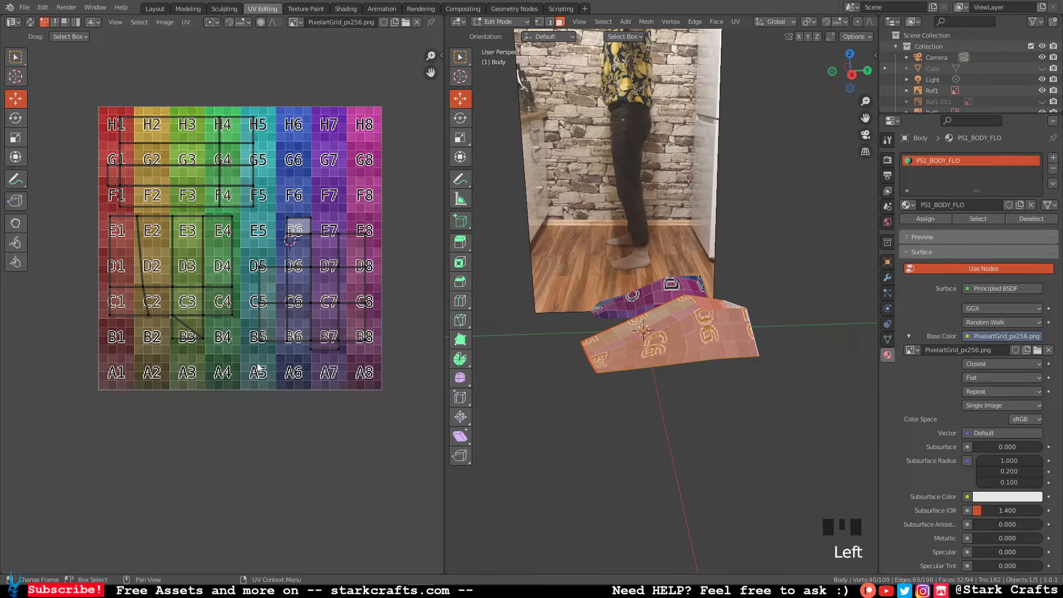
Align the slanted inner column between grid columns 1 and 2 of the upper arm UV island vertically.
left_click(132, 221)
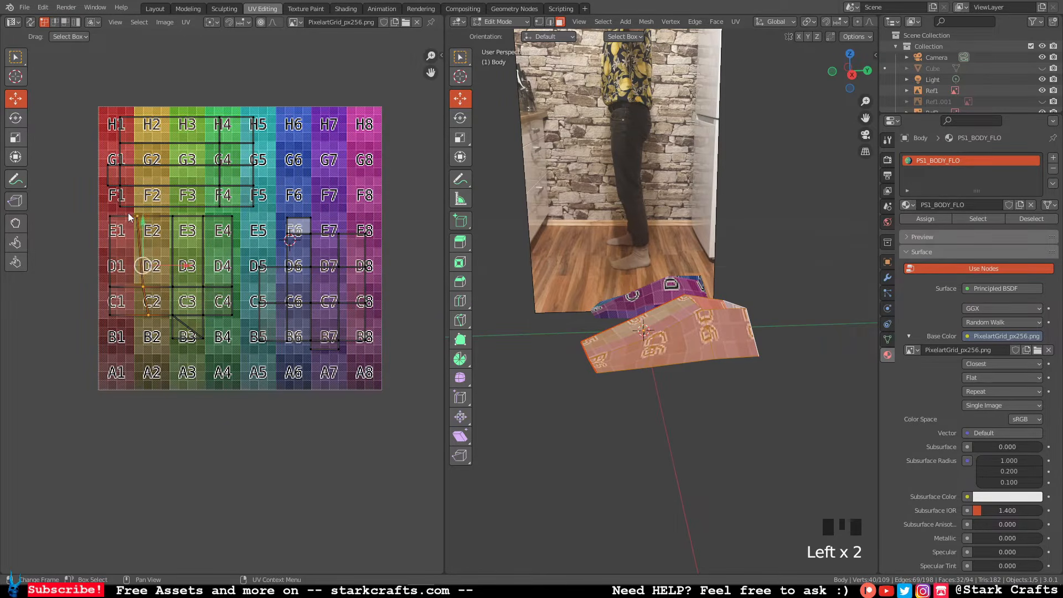
right_click(133, 222)
right_click(132, 221)
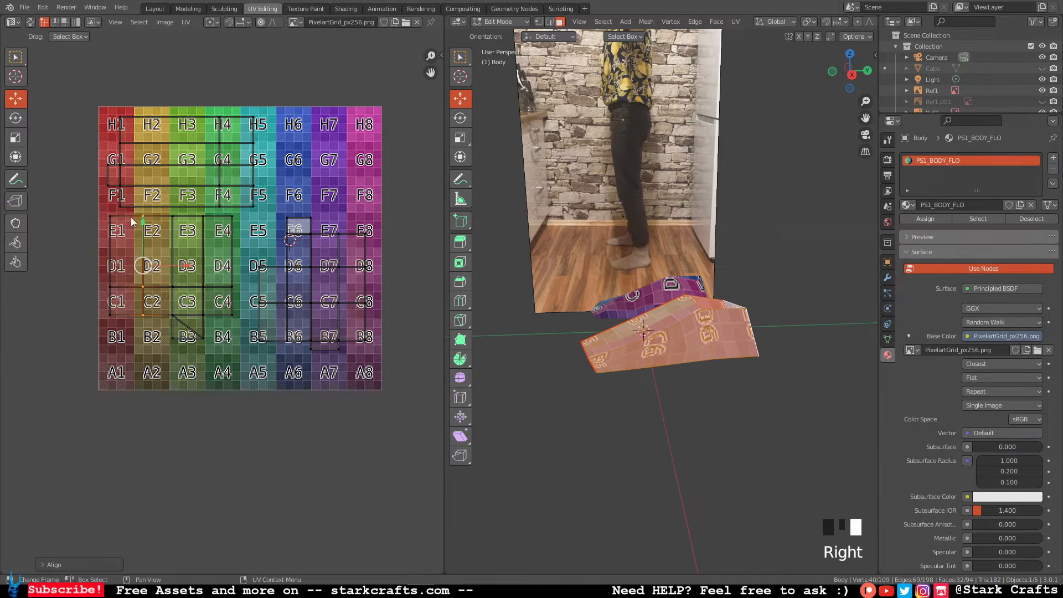
Select all arm and foot UV islands and move them straight up above the texture grid.
left_click(226, 350)
scroll(304, 294, "up", 2)
scroll(310, 296, "down", 5)
key("a")
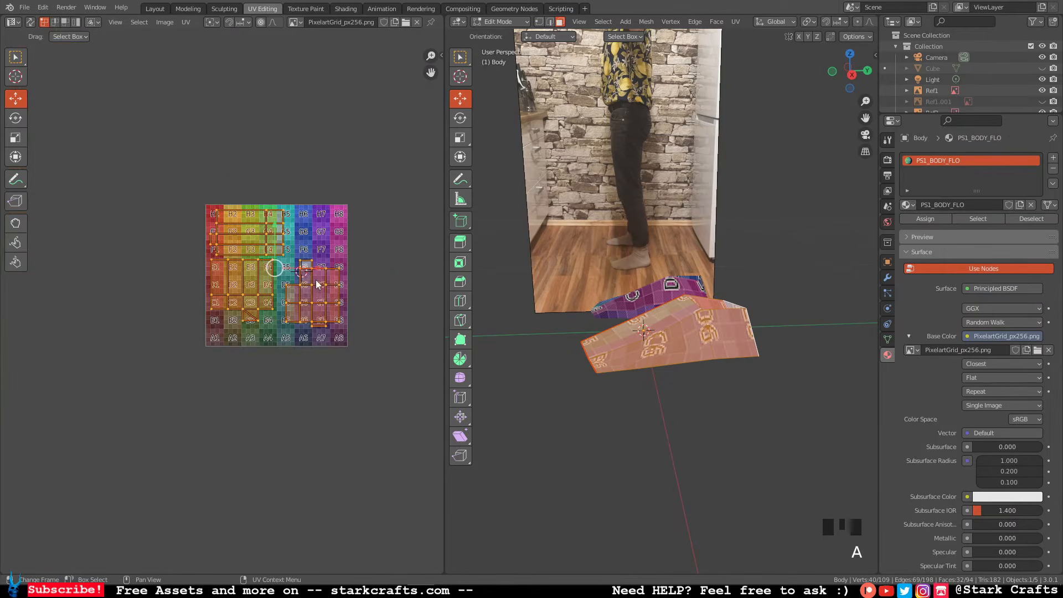
left_click_drag(273, 226, 274, 97)
Clear the face selection on the arms and feet.
scroll(524, 268, "up", 5)
middle_click_drag(524, 268, 656, 305)
scroll(618, 281, "down", 5)
left_click(654, 298)
scroll(659, 304, "up", 1)
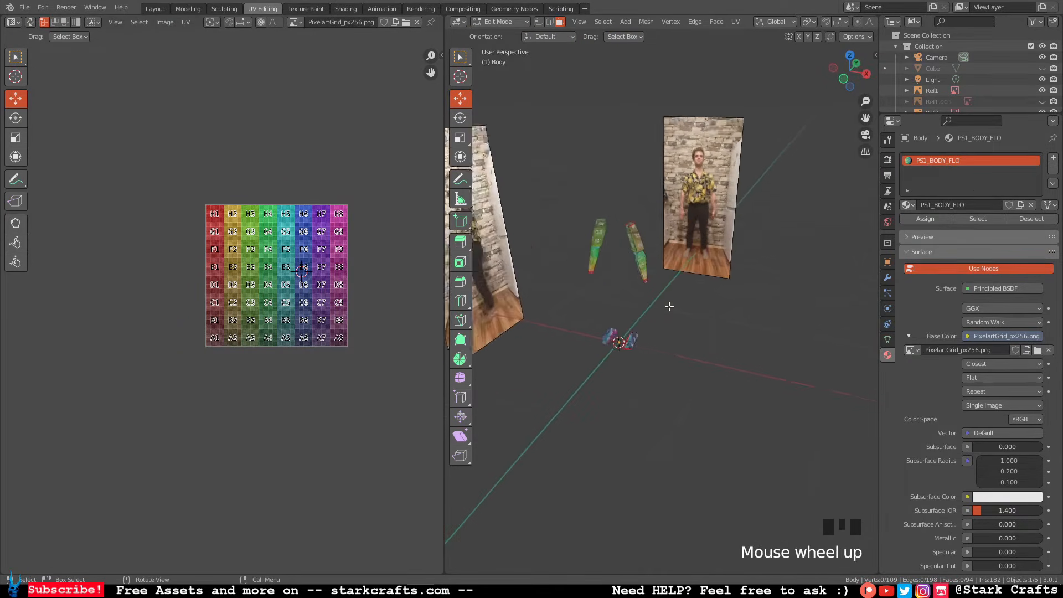
scroll(670, 304, "down", 5)
scroll(665, 303, "up", 2)
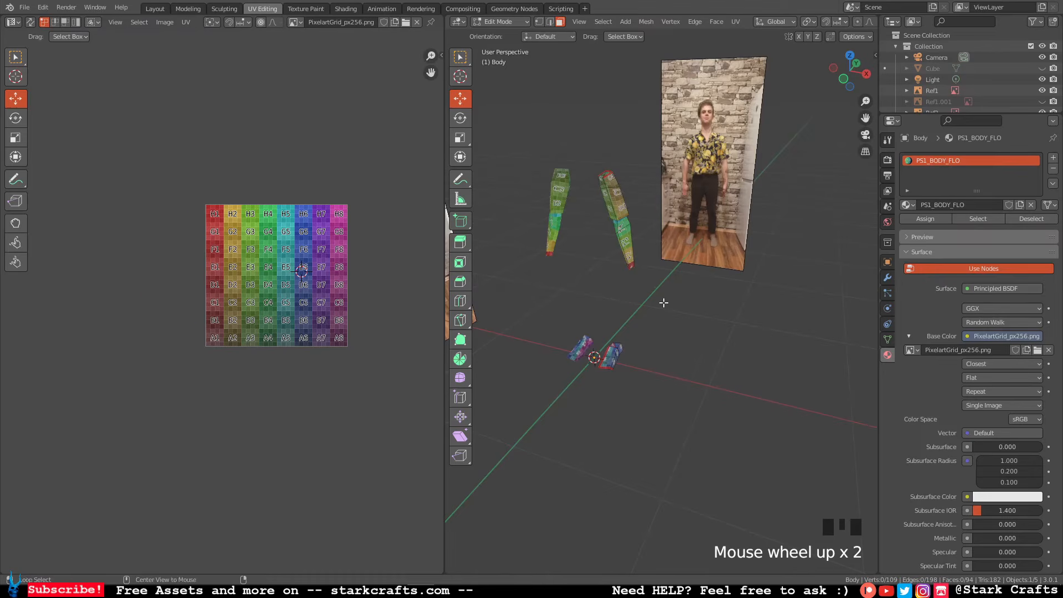
Reveal the hidden body parts, then select the linked feet, legs, torso and arms and hide them so only the hands remain.
key("alt+h")
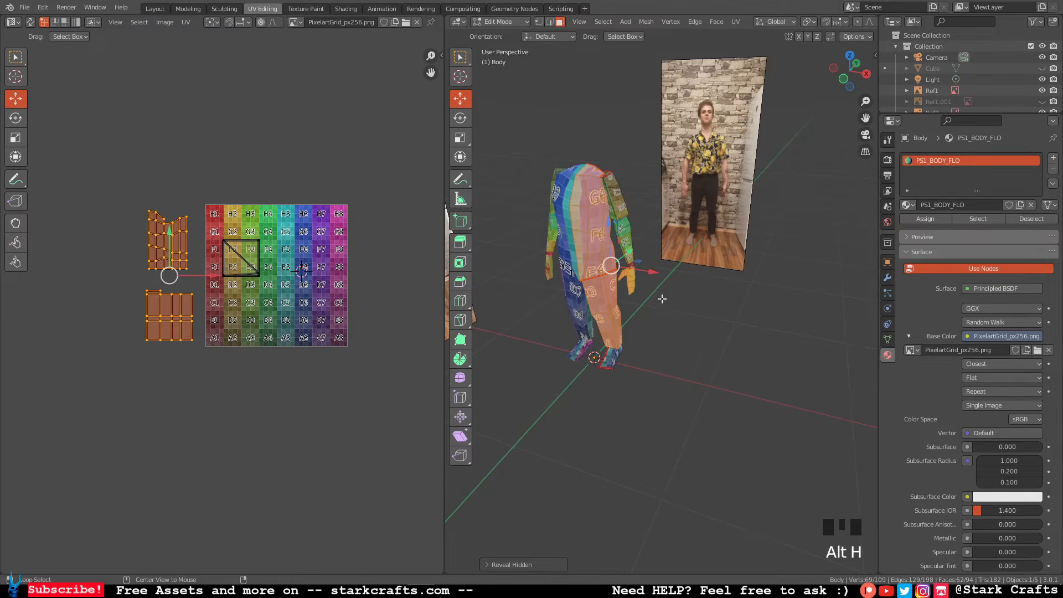
left_click(608, 360)
key("l")
key("l")
key("l")
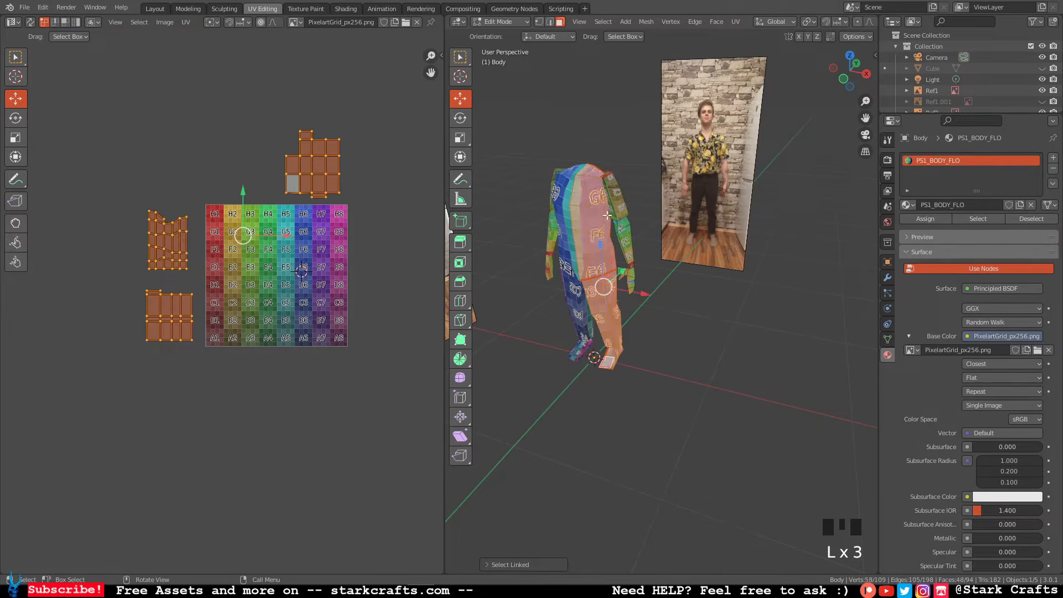
key("l")
key("l")
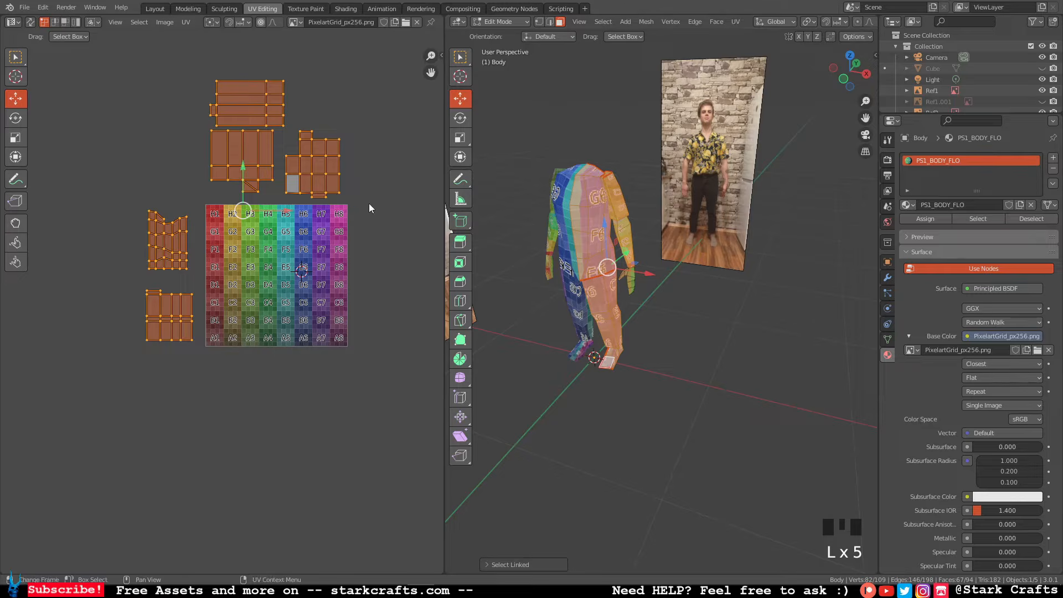
key("h")
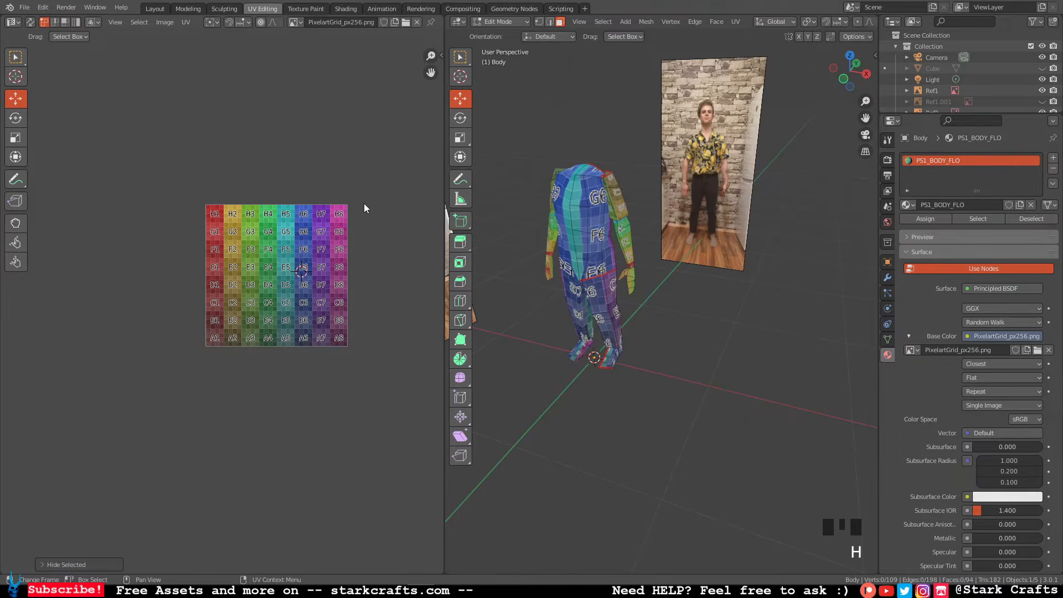
key("ctrl+z")
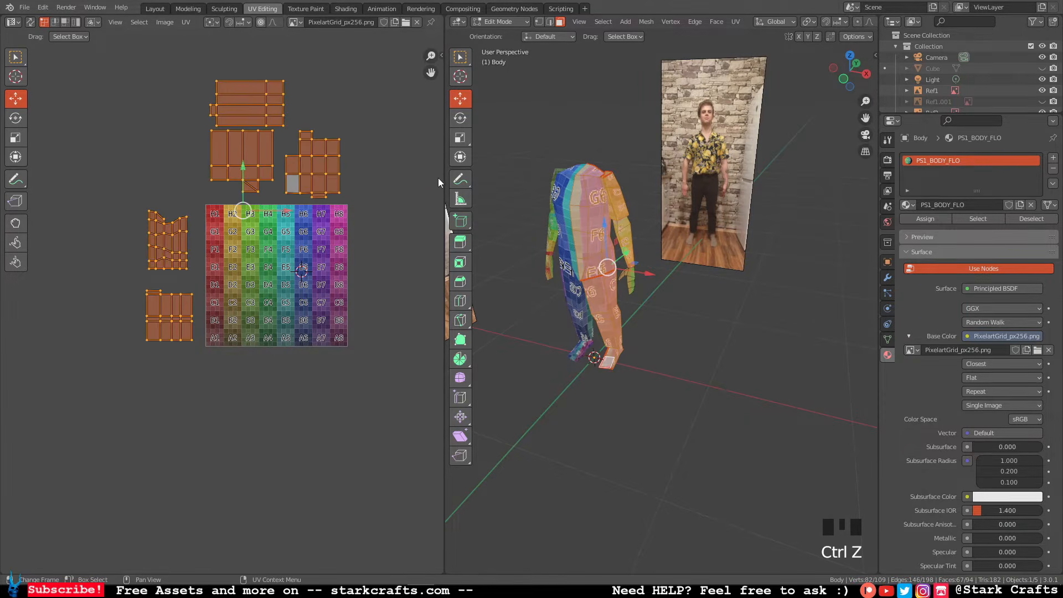
key("h")
Select the linked faces of one hand, focus on it and switch to edge selection.
scroll(632, 262, "up", 1)
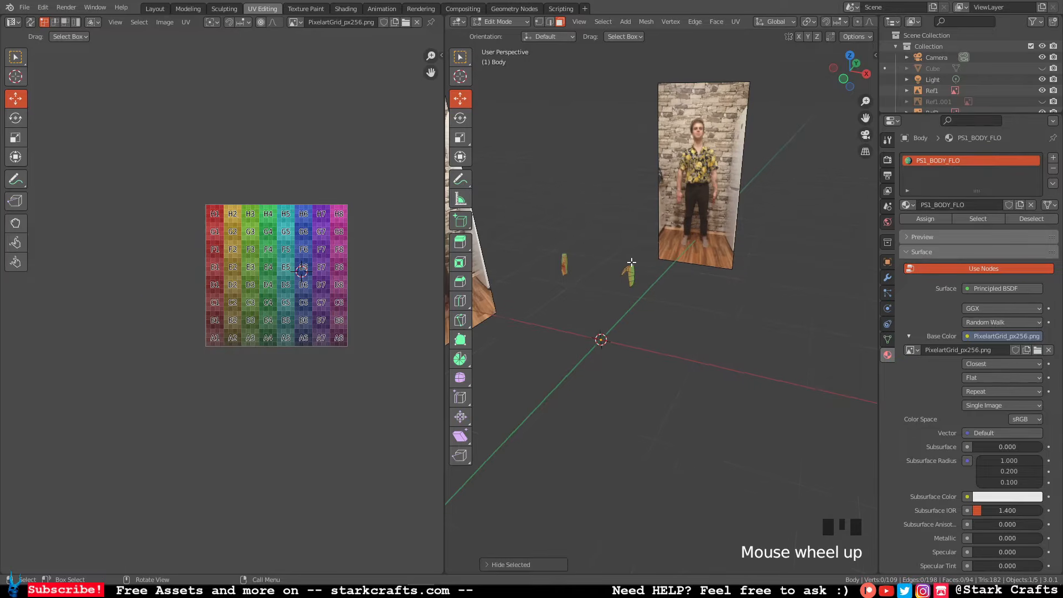
left_click(629, 268)
key("l")
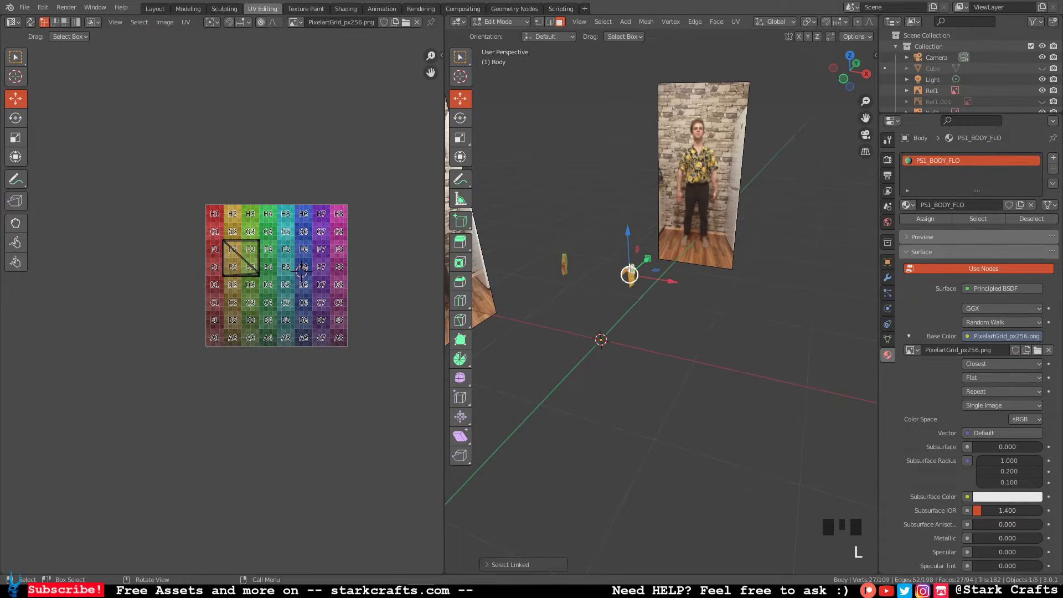
key("KP_Decimal")
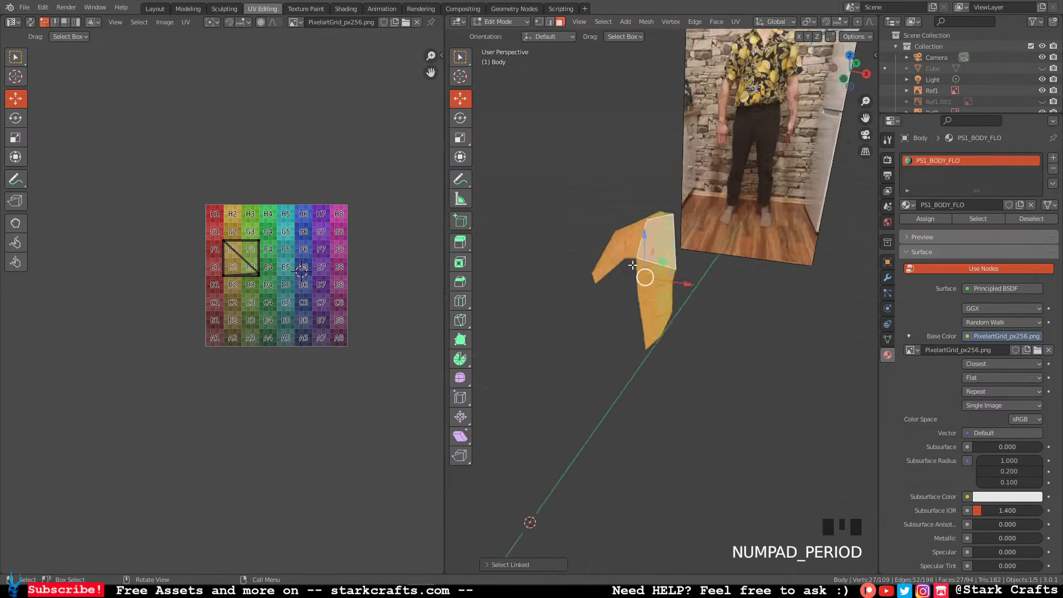
middle_click_drag(632, 266, 685, 256)
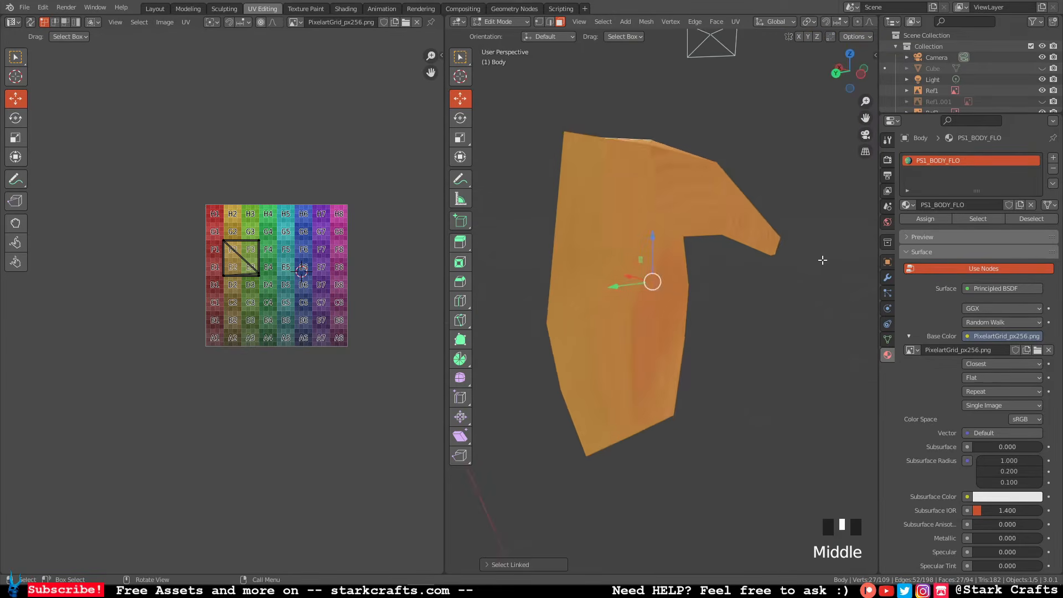
scroll(664, 256, "up", 2)
middle_click_drag(613, 261, 713, 275)
left_click(550, 21)
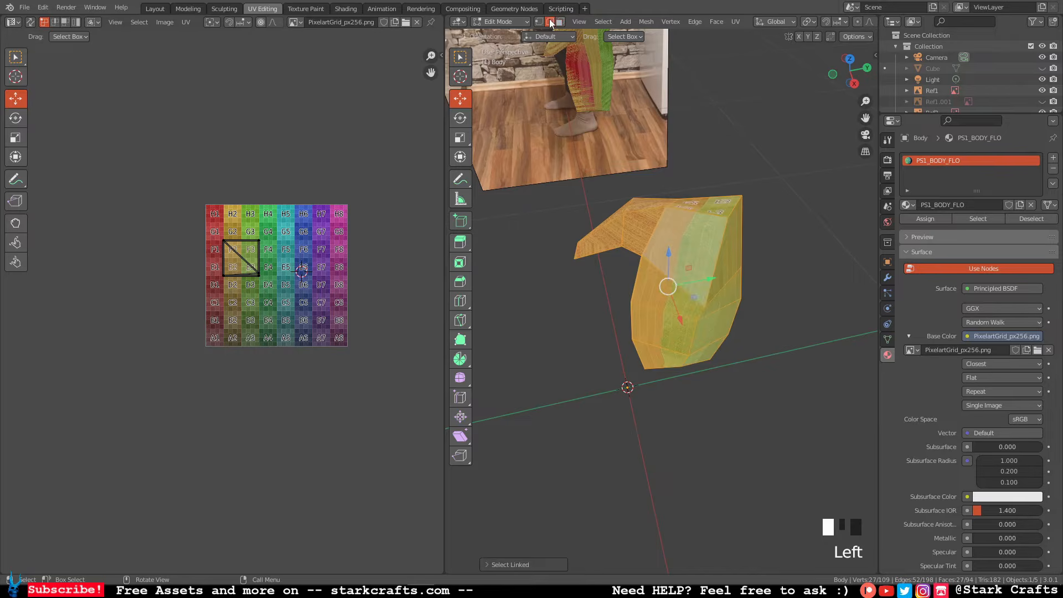
Mark the chain of four edges along the hand's outer side, from the wrist to the fingertips, as a seam.
middle_click_drag(678, 201, 744, 190)
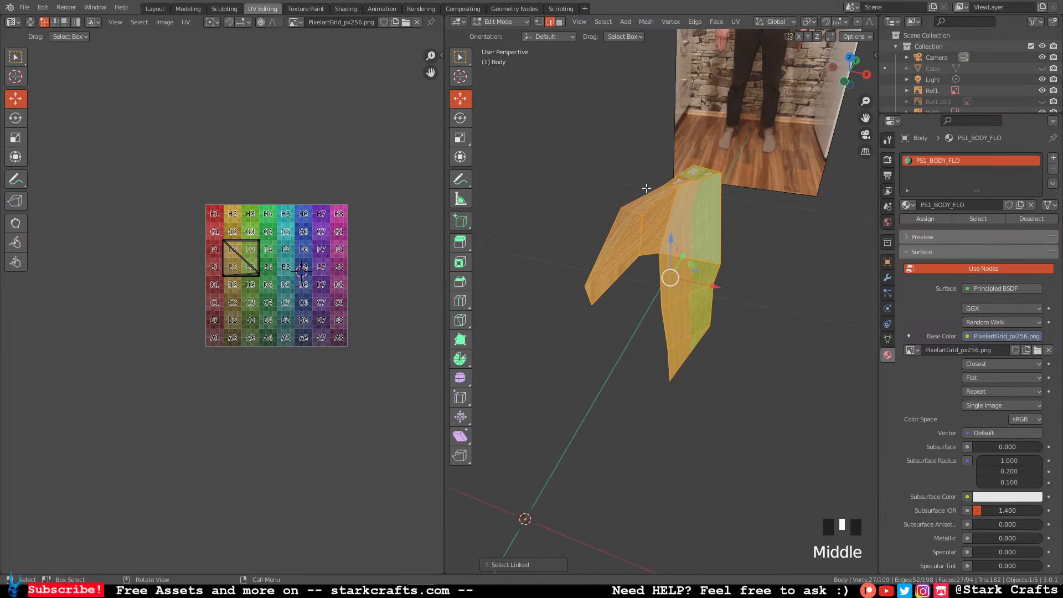
middle_click_drag(647, 188, 612, 209)
left_click(662, 199)
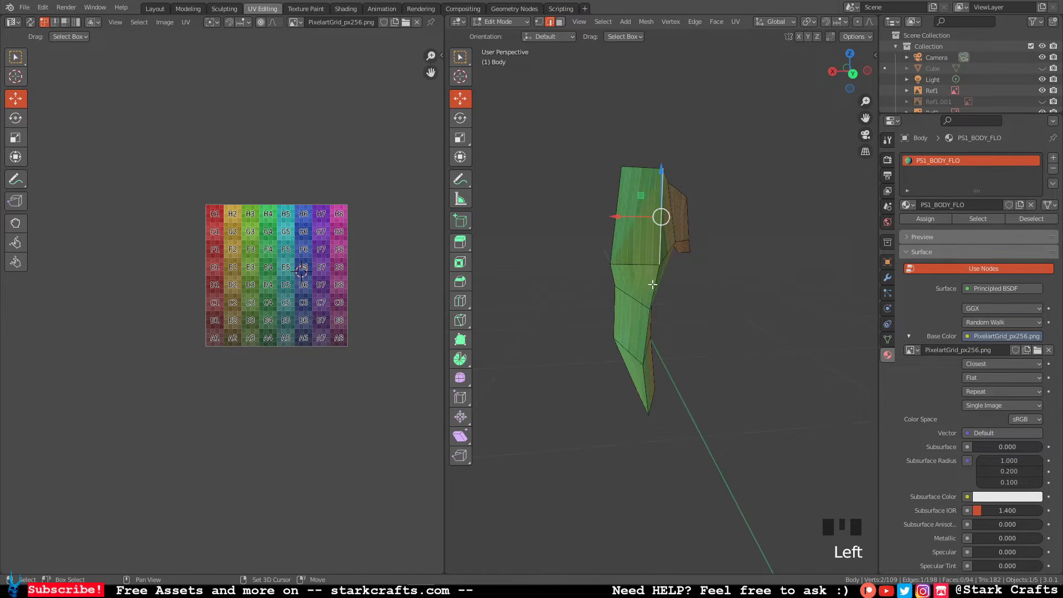
left_click(653, 284)
middle_click_drag(652, 285, 608, 310)
left_click(608, 318, "shift")
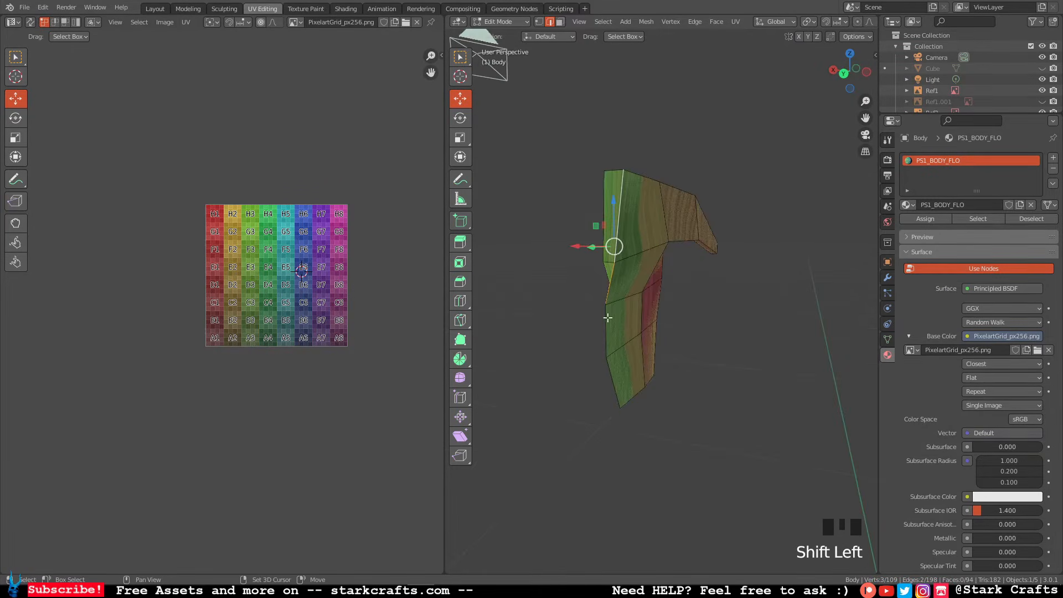
left_click(604, 365, "shift")
left_click(614, 385, "shift")
middle_click_drag(614, 385, 630, 328)
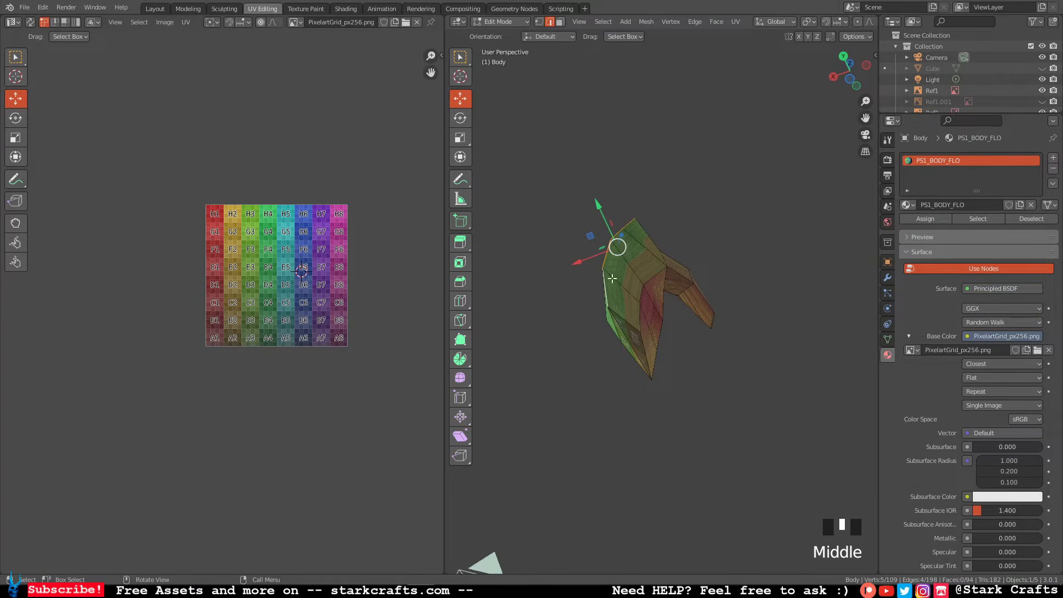
right_click(584, 258)
left_click(585, 259)
Extend the seam across the fingertips and up the hand's thumb side to the base of the thumb.
middle_click_drag(621, 316, 734, 298)
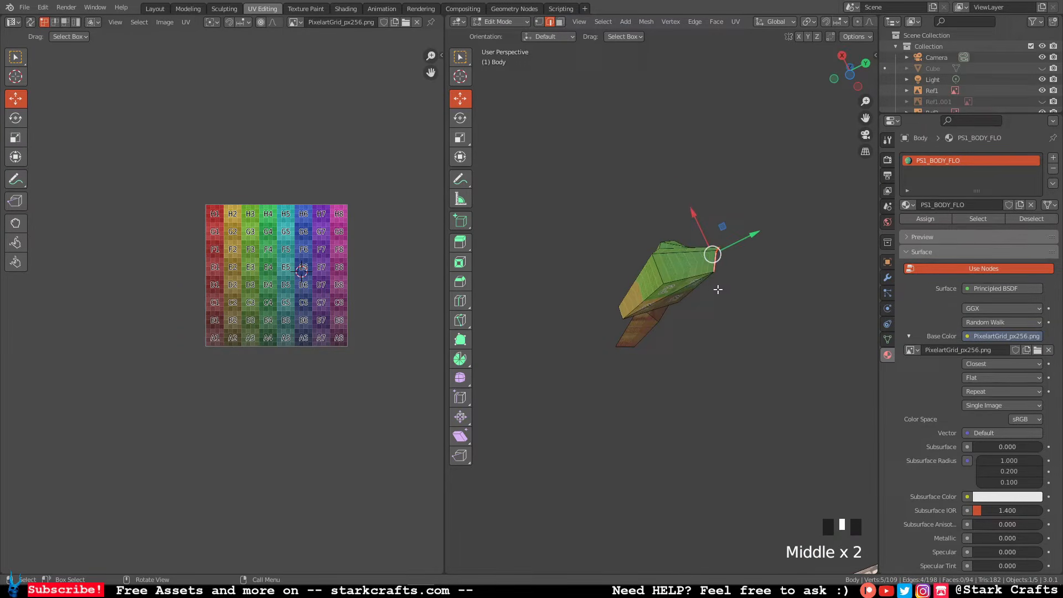
left_click(679, 290, "shift")
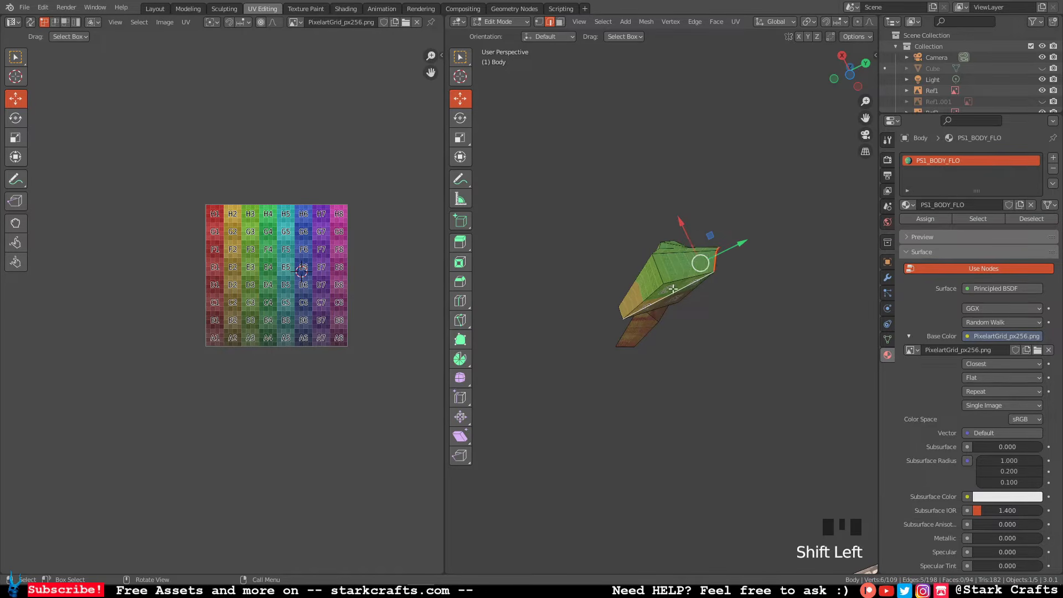
middle_click_drag(673, 288, 720, 354)
left_click(699, 331, "shift")
left_click(693, 276, "shift")
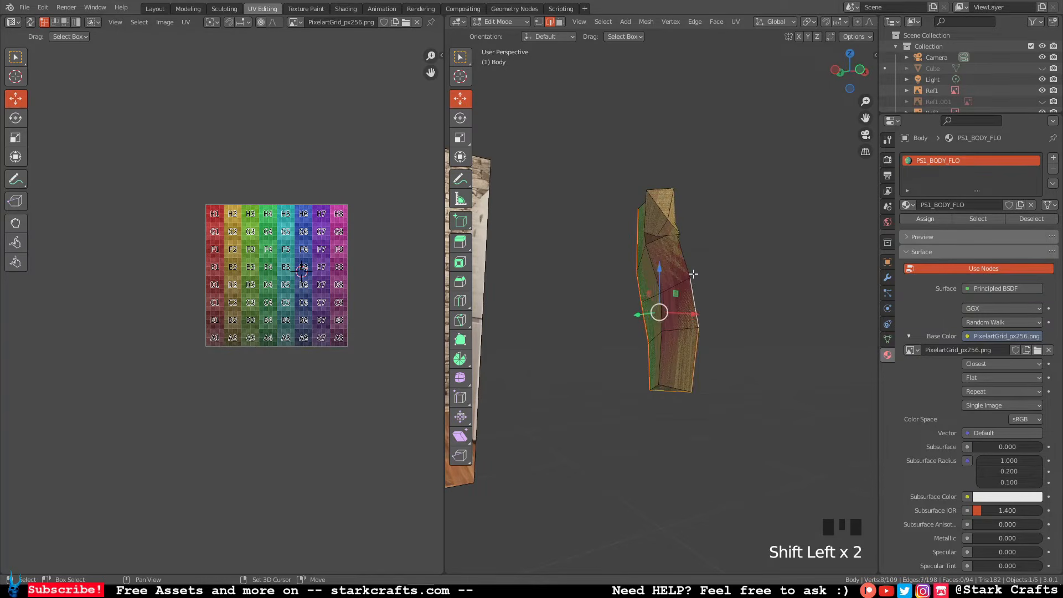
left_click(689, 262, "shift")
middle_click_drag(688, 262, 645, 226)
right_click(653, 269)
left_click(653, 268)
Add the edges around the thumb and back up to the wrist to the selection and mark them as a seam.
left_click(637, 229, "shift")
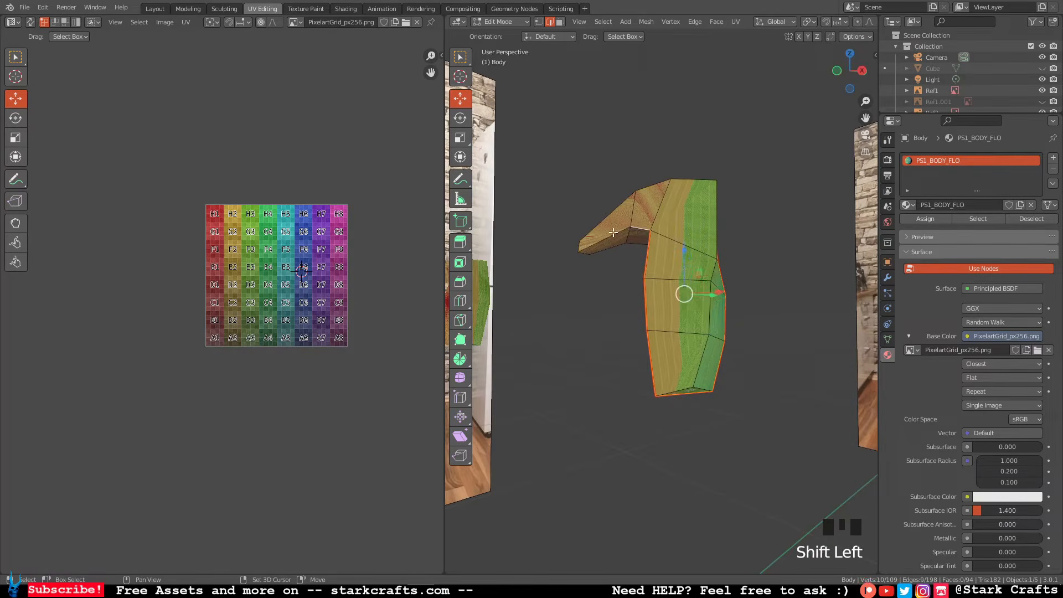
left_click(594, 243, "shift")
left_click(578, 248, "shift")
middle_click_drag(577, 247, 693, 232)
left_click(645, 248, "shift")
left_click(629, 238, "shift")
left_click(642, 211, "shift")
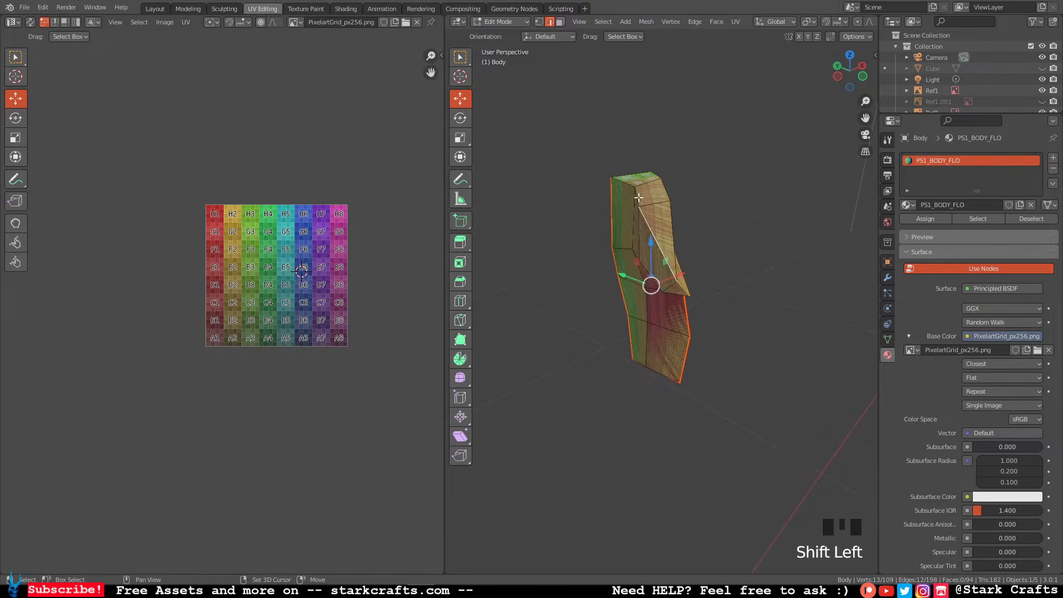
left_click(640, 198, "shift")
middle_click_drag(624, 186, 623, 188)
left_click(623, 188, "shift")
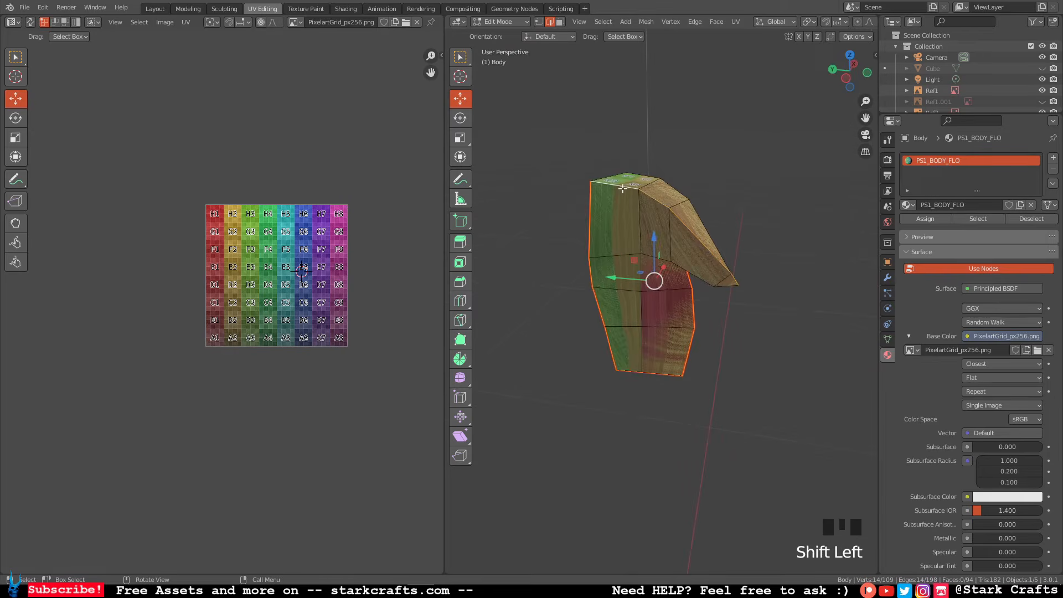
right_click(622, 189)
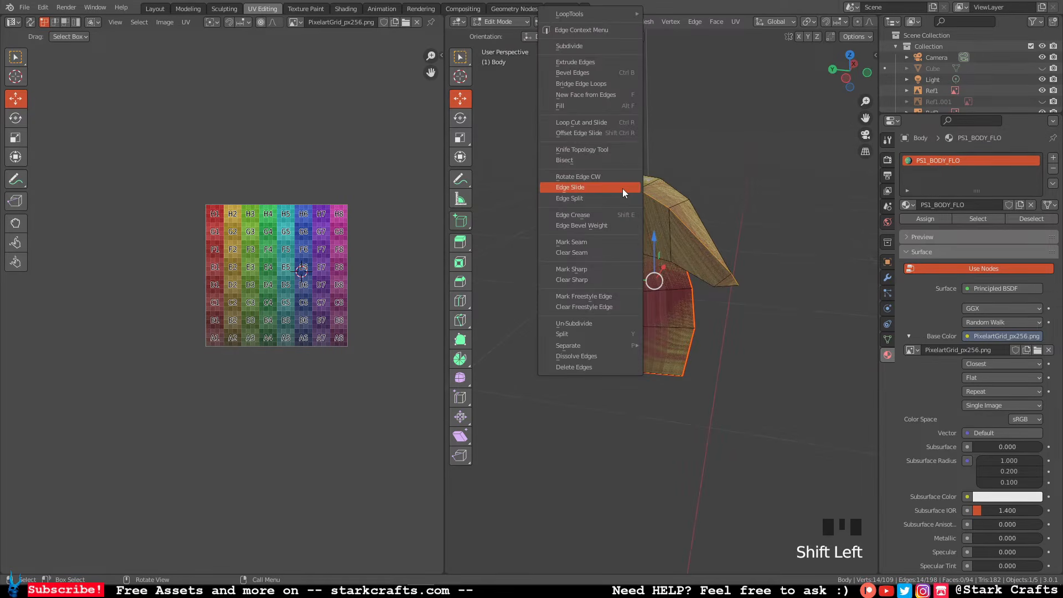
left_click(611, 243)
Mark the two inner edges between the thumb's base and the palm as a seam.
mouse_move(714, 305)
middle_mouse_down()
mouse_move(720, 286)
mouse_move(666, 237)
middle_mouse_up()
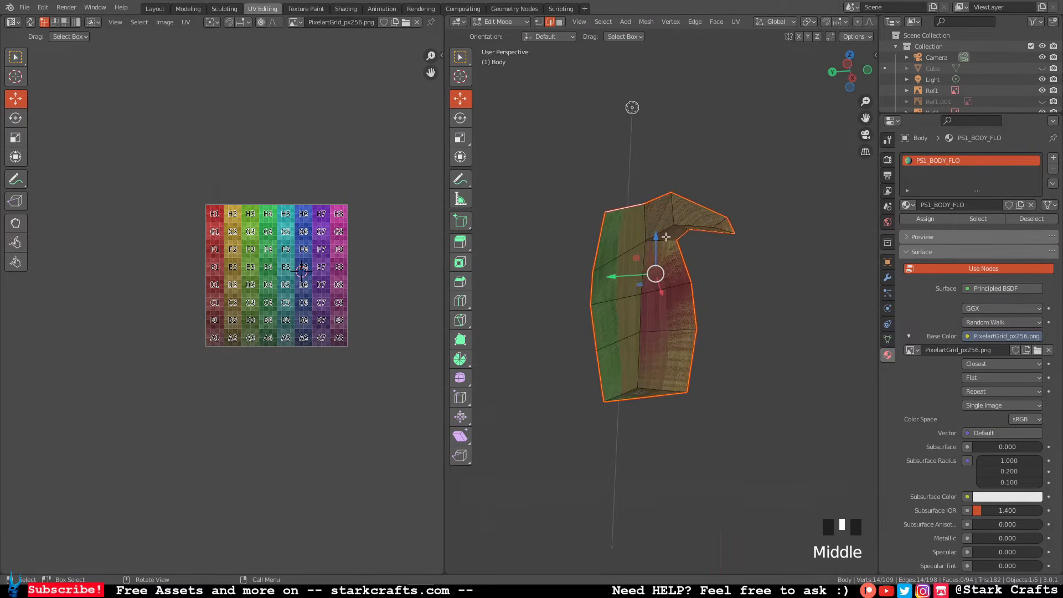
left_click(666, 238)
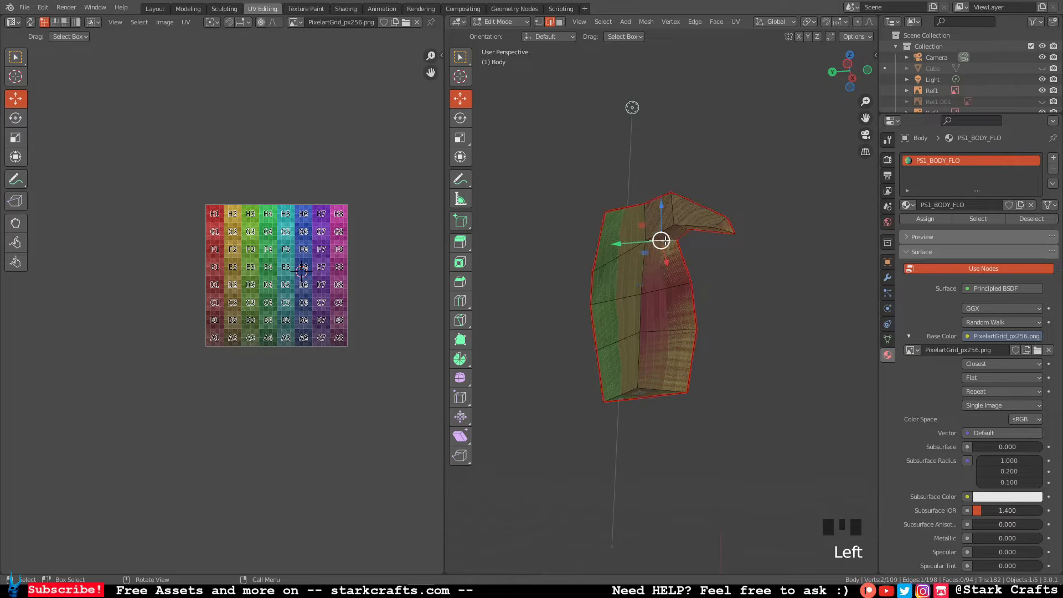
left_click(646, 220, "shift")
right_click(646, 220)
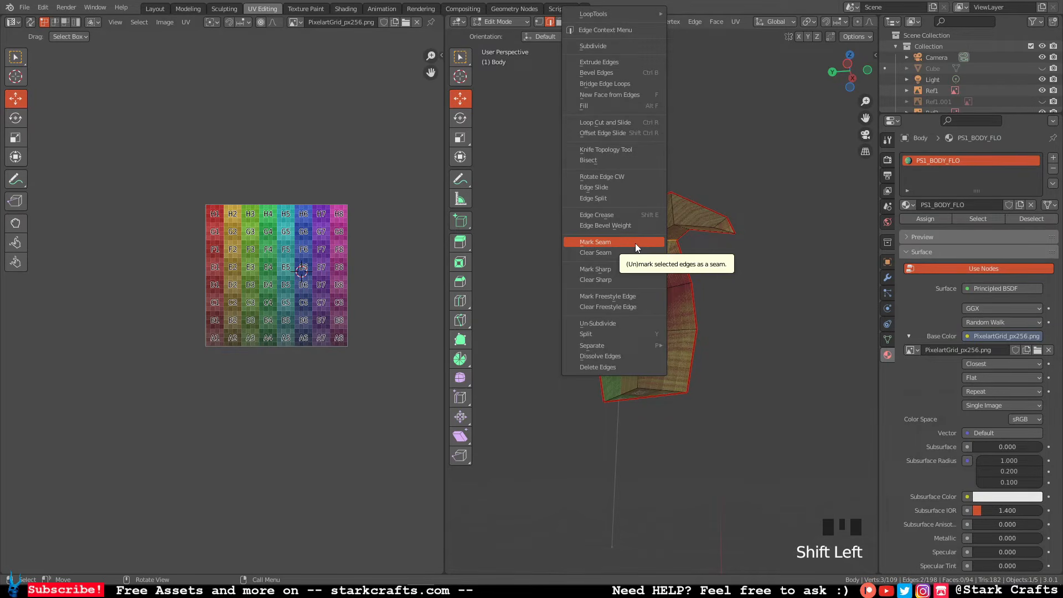
left_click(636, 244)
Select all faces of the hand and unwrap them along the marked seams.
middle_click_drag(714, 266, 519, 342)
middle_click_drag(603, 269, 730, 280)
scroll(704, 291, "up", 4)
key("a")
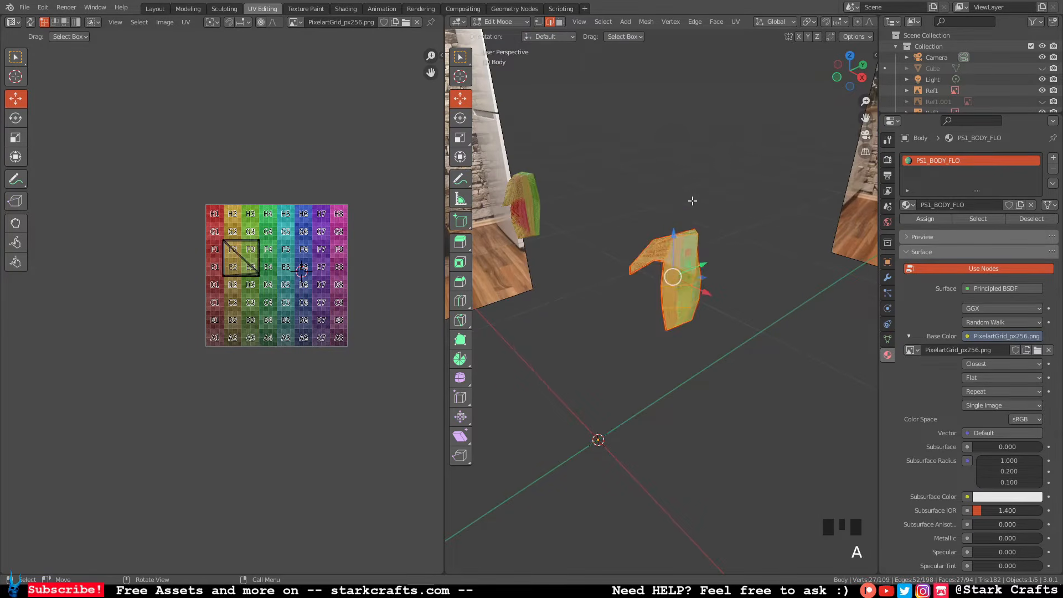
left_click(561, 22)
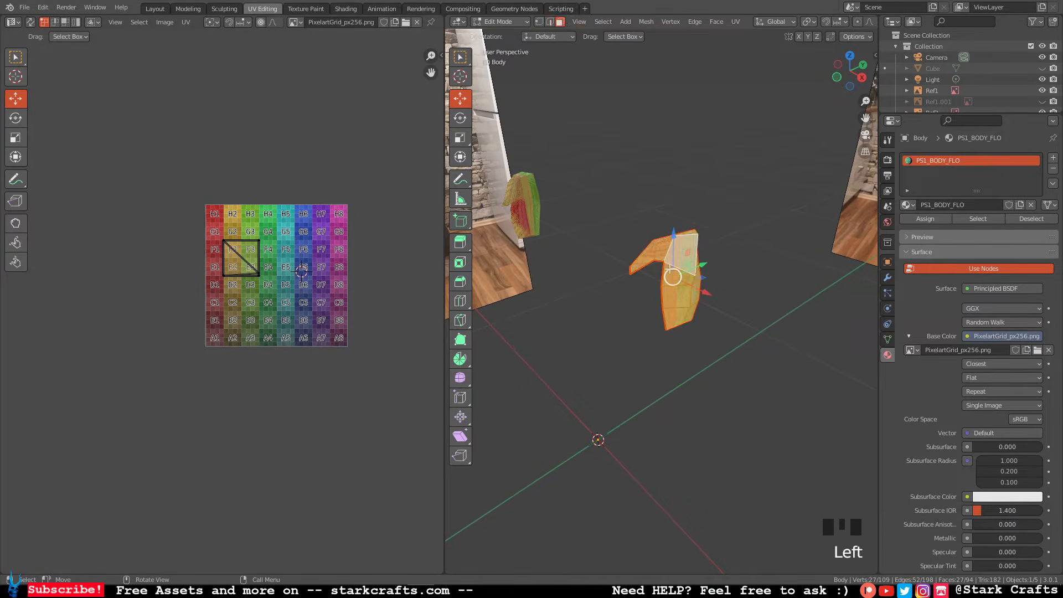
right_click(672, 271)
mouse_move(663, 377)
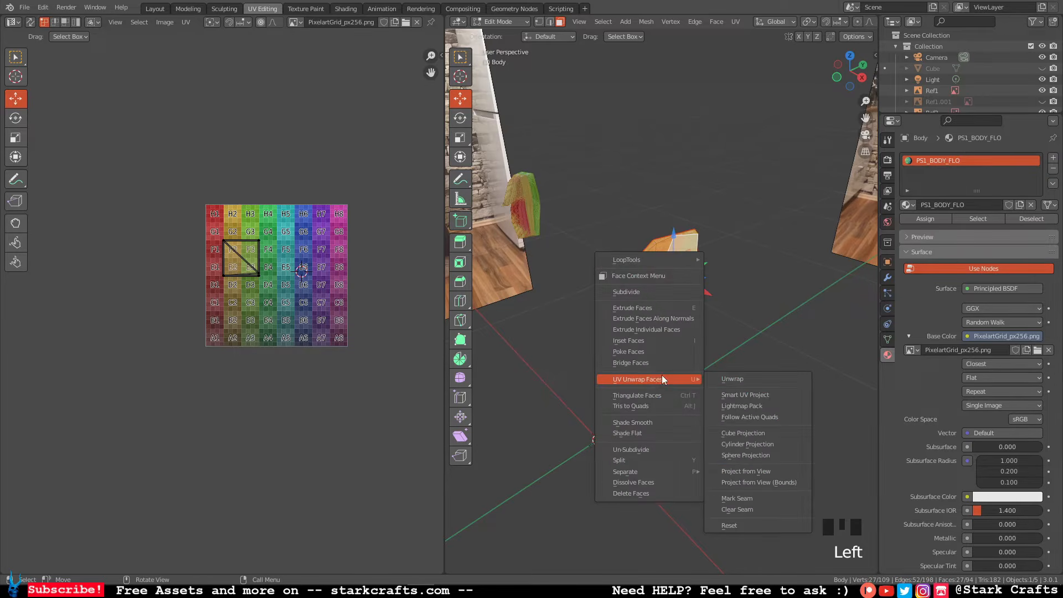
left_click(734, 380)
Examine how the hand's unwrapped UVs lie on the grid and which area a wrist-side face of the hand covers.
middle_click_drag(748, 388, 601, 299)
scroll(291, 324, "down", 1)
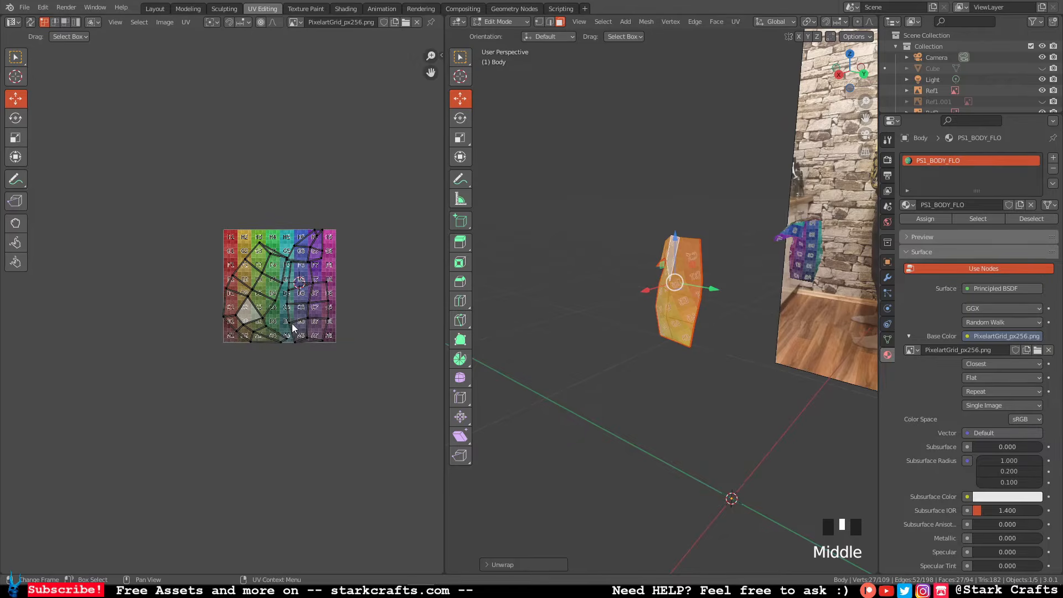
scroll(291, 323, "up", 4)
scroll(291, 326, "down", 1)
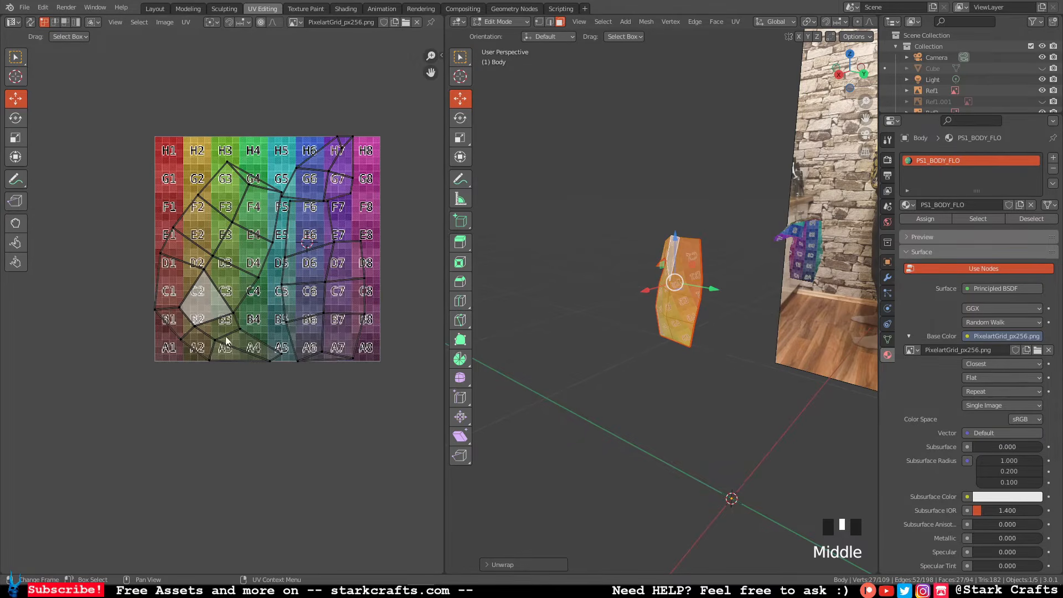
left_click(324, 282)
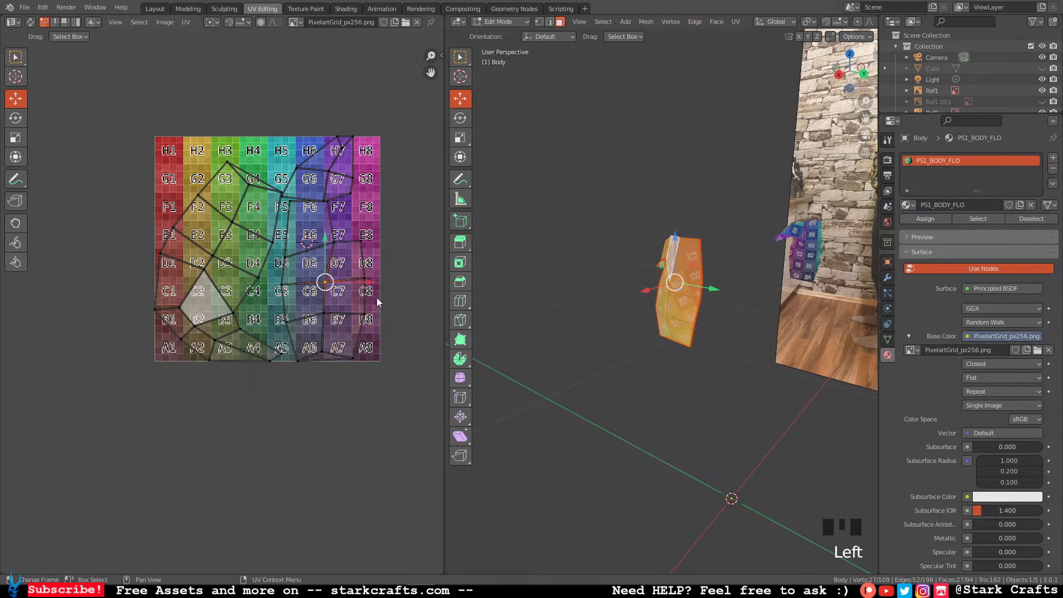
left_click(608, 315)
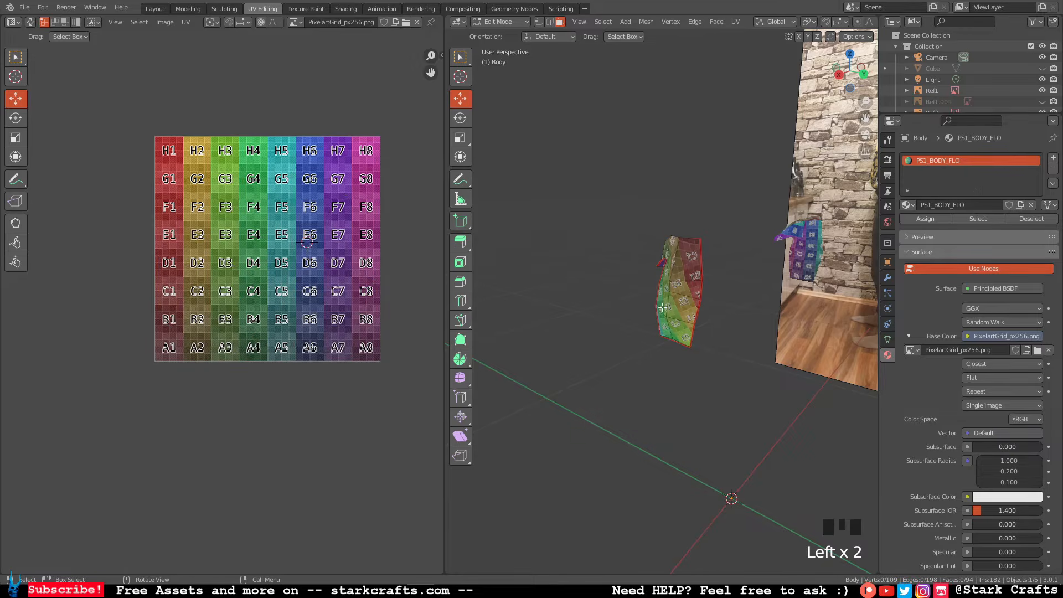
key("a")
middle_click_drag(604, 317, 573, 182)
left_click(645, 275)
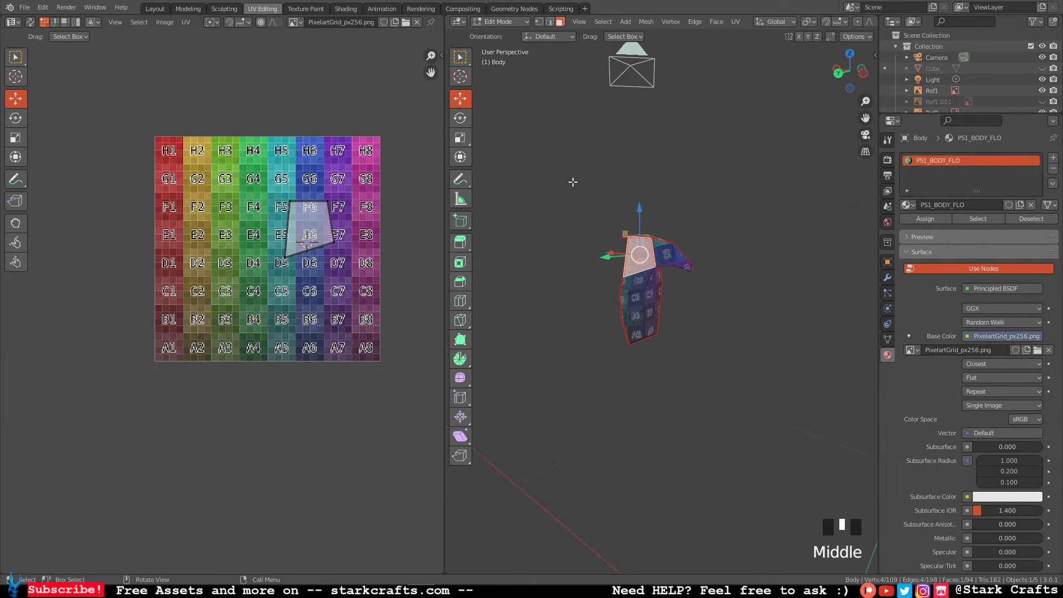
Select the four edges down the hand's side opposite the thumb, from wrist to fingertips, and clear their seam.
left_click(551, 23)
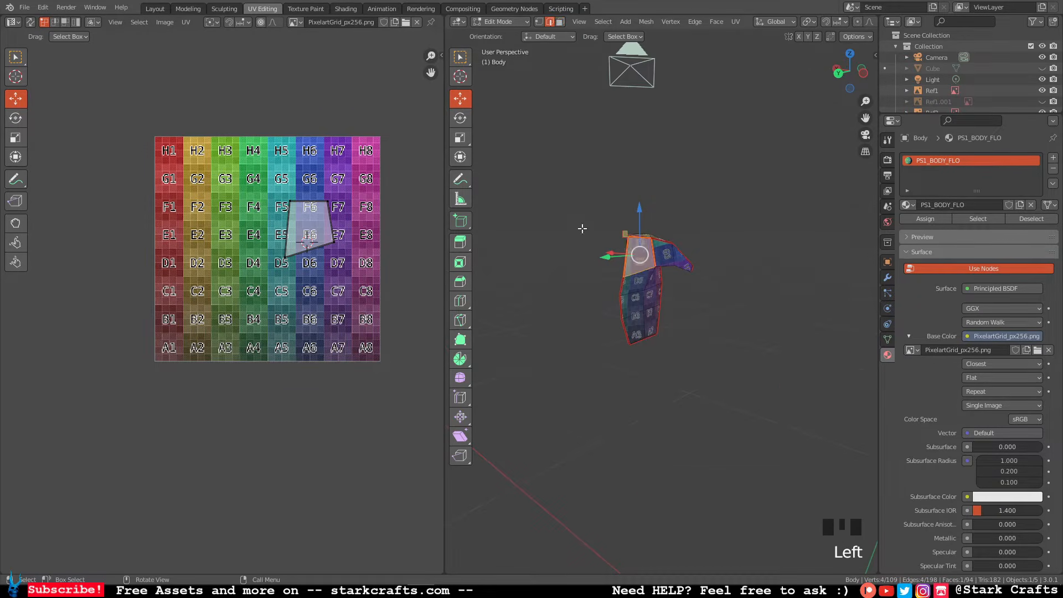
left_click(625, 256)
left_click(617, 287, "shift")
left_click(617, 309, "shift")
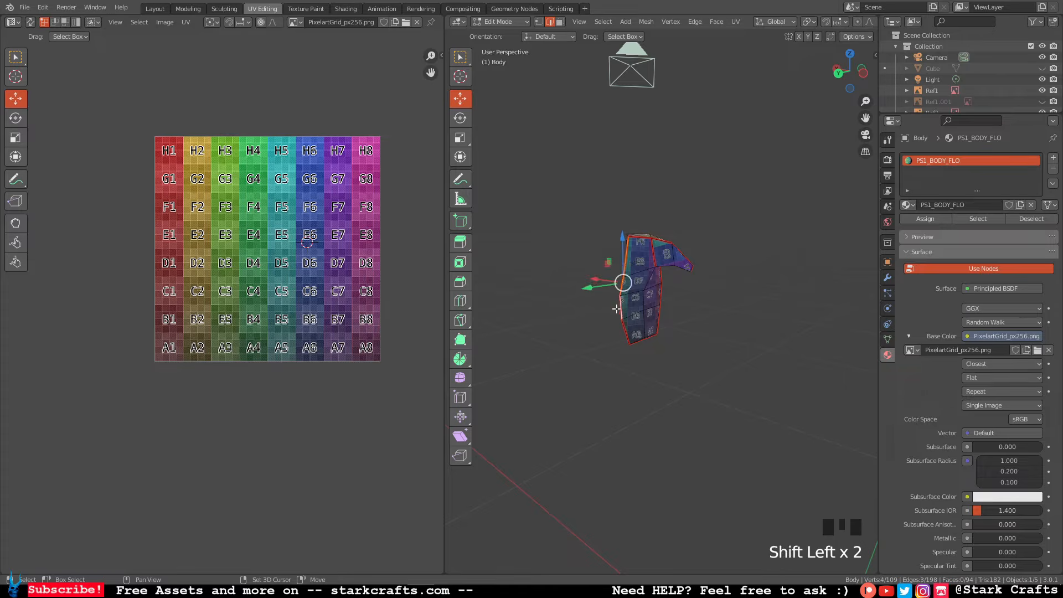
left_click(626, 327, "shift")
middle_click_drag(628, 326, 656, 326)
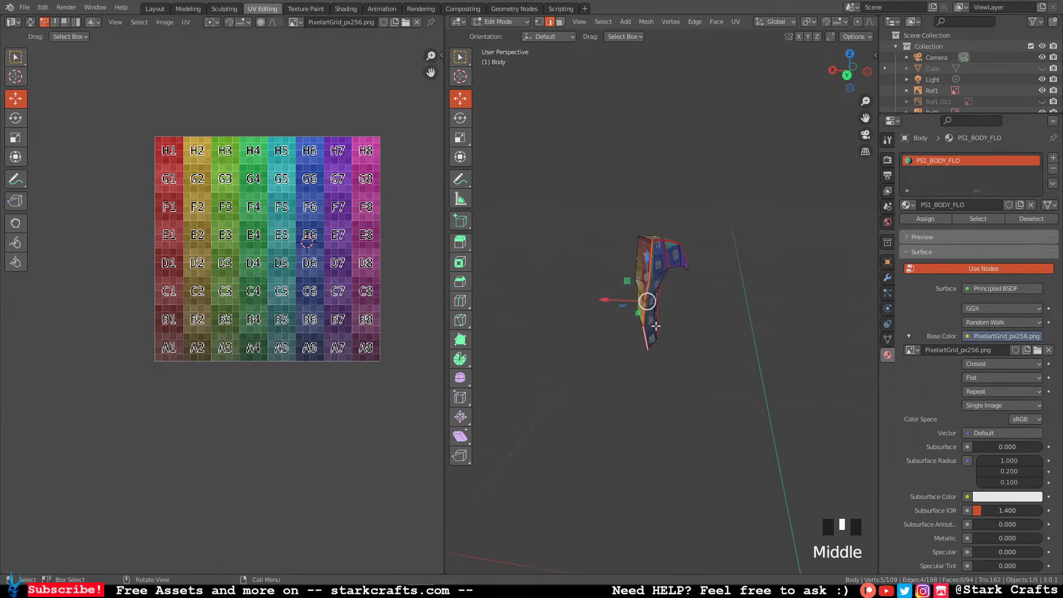
right_click(655, 326)
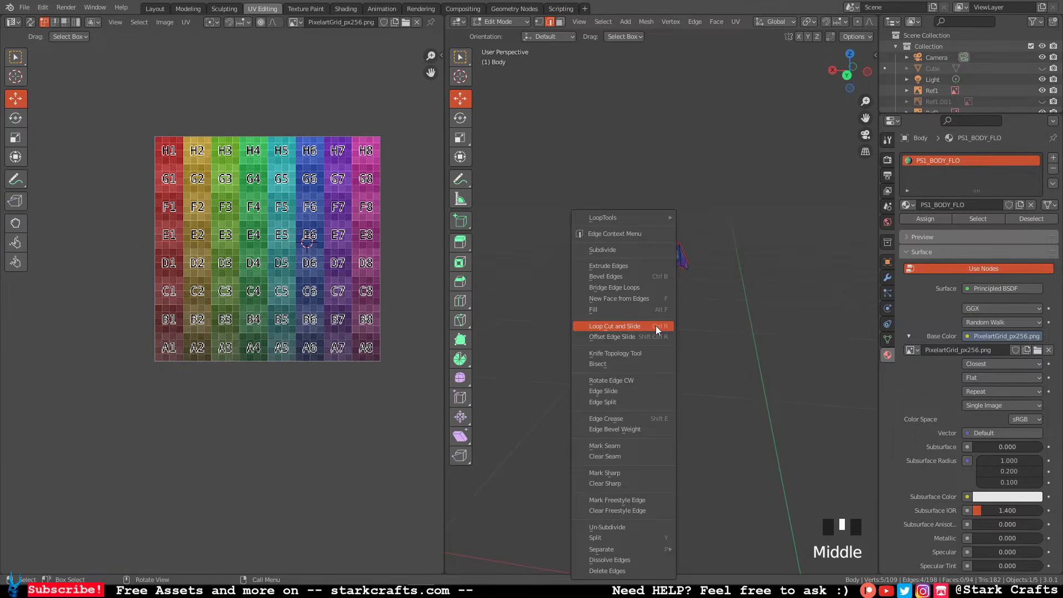
right_click(619, 459)
middle_click_drag(619, 458, 672, 271)
Select all faces of the hand and unwrap them again using the remaining seams.
key("a")
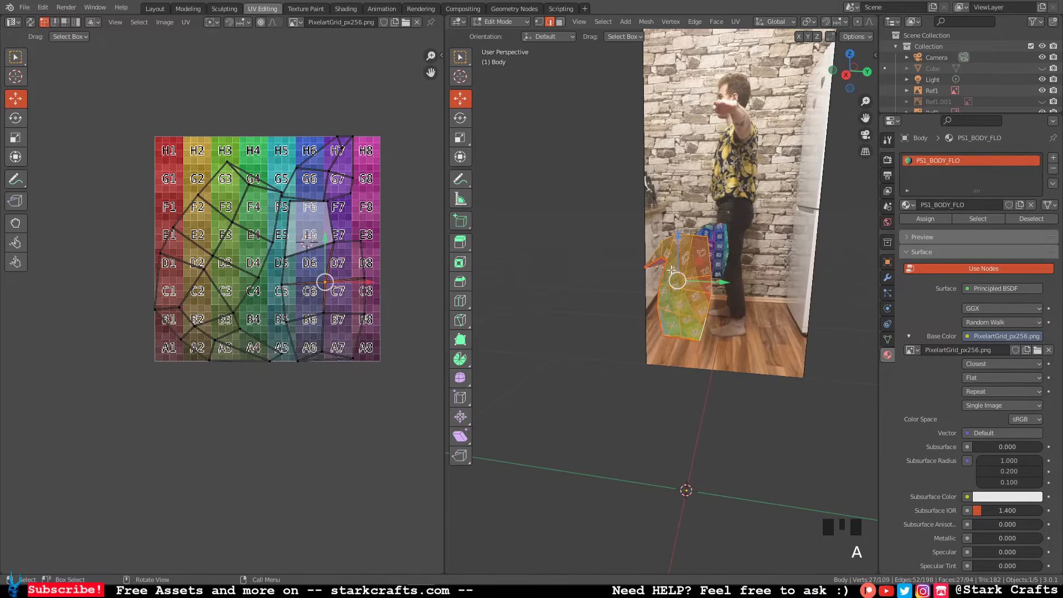
left_click(561, 22)
right_click(664, 325)
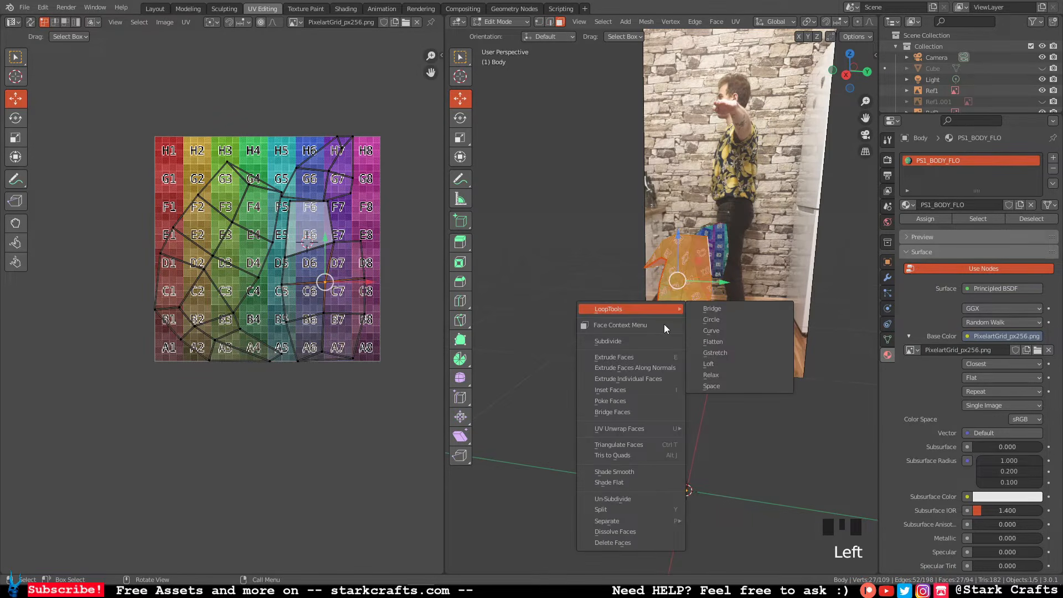
mouse_move(618, 430)
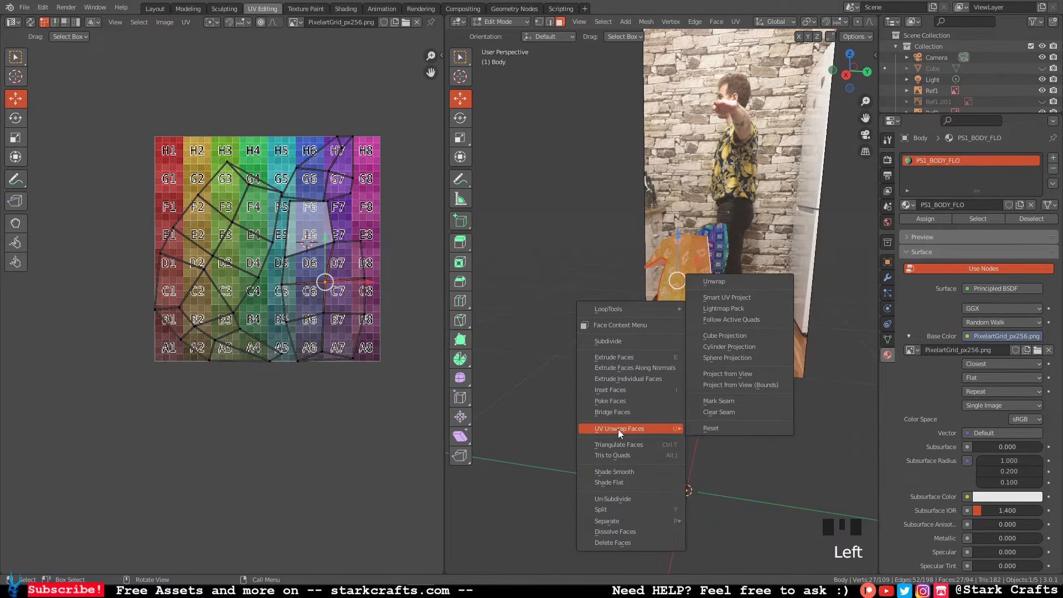
left_click(717, 282)
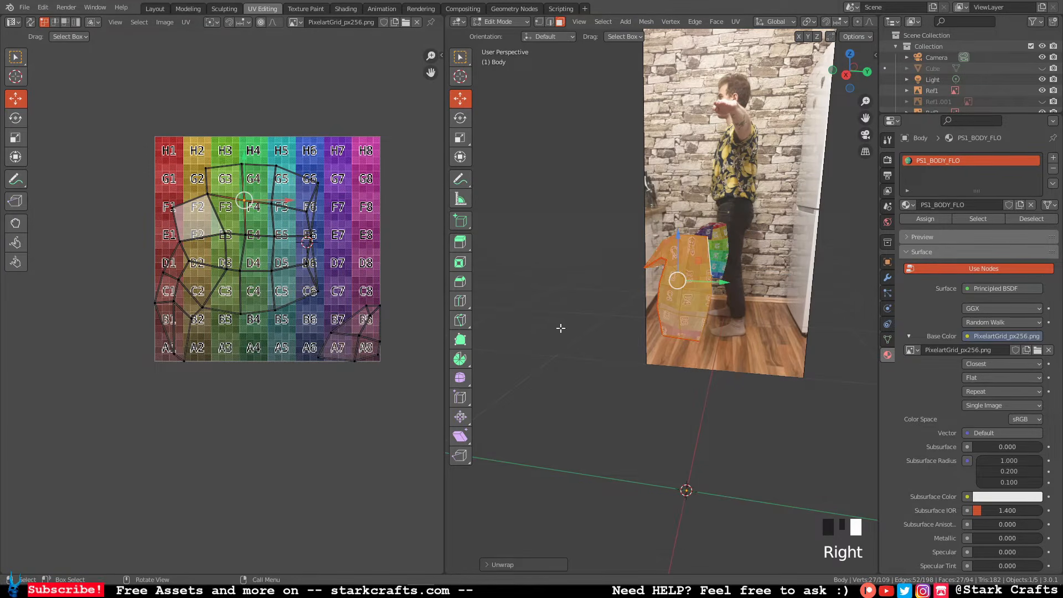
Align the UV vertices on the large hand island's outer edge along column 6 into a straight vertical line with Align Auto.
middle_click_drag(598, 314, 864, 316)
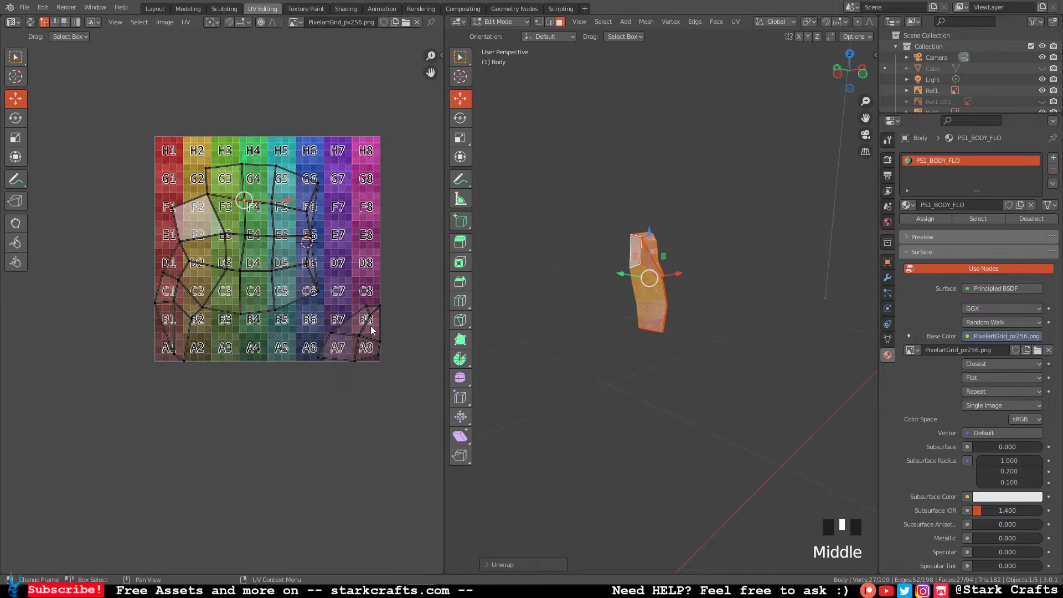
mouse_move(680, 246)
middle_mouse_down()
mouse_move(747, 231)
mouse_move(680, 263)
middle_mouse_up()
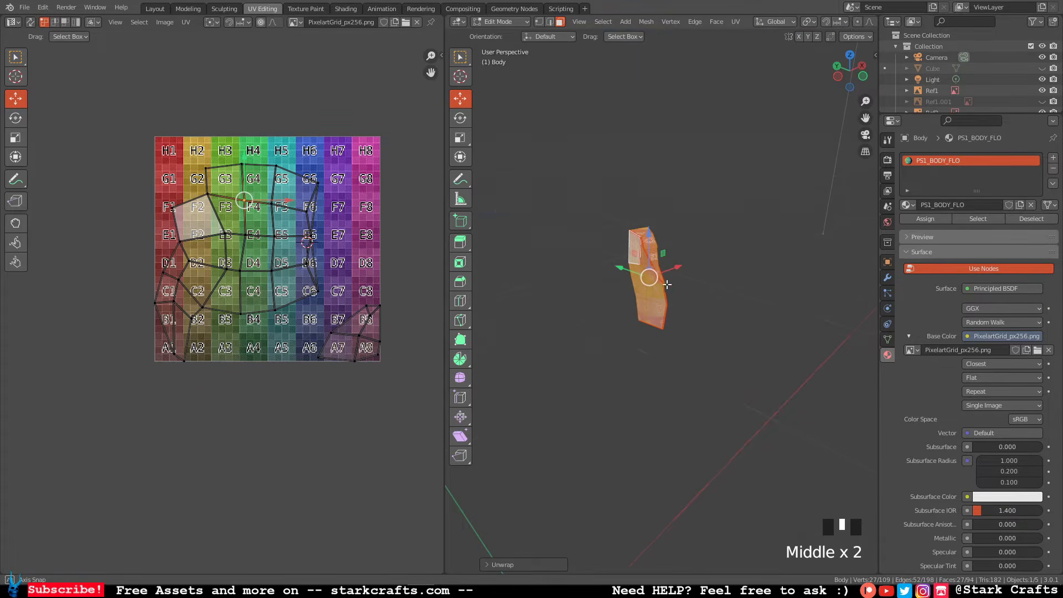
left_click(276, 235)
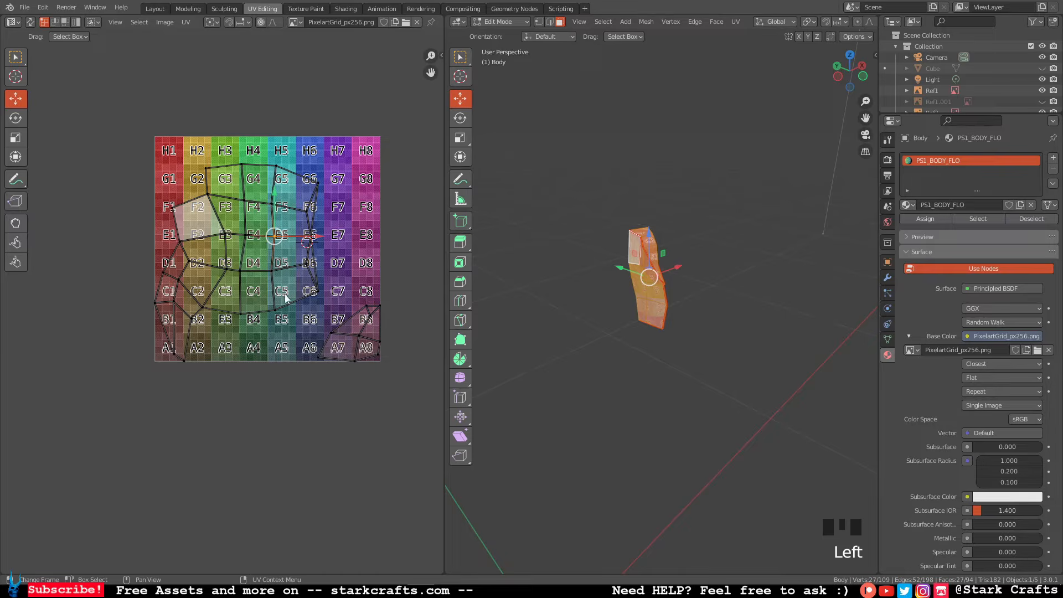
scroll(287, 294, "down", 1)
scroll(287, 293, "up", 3)
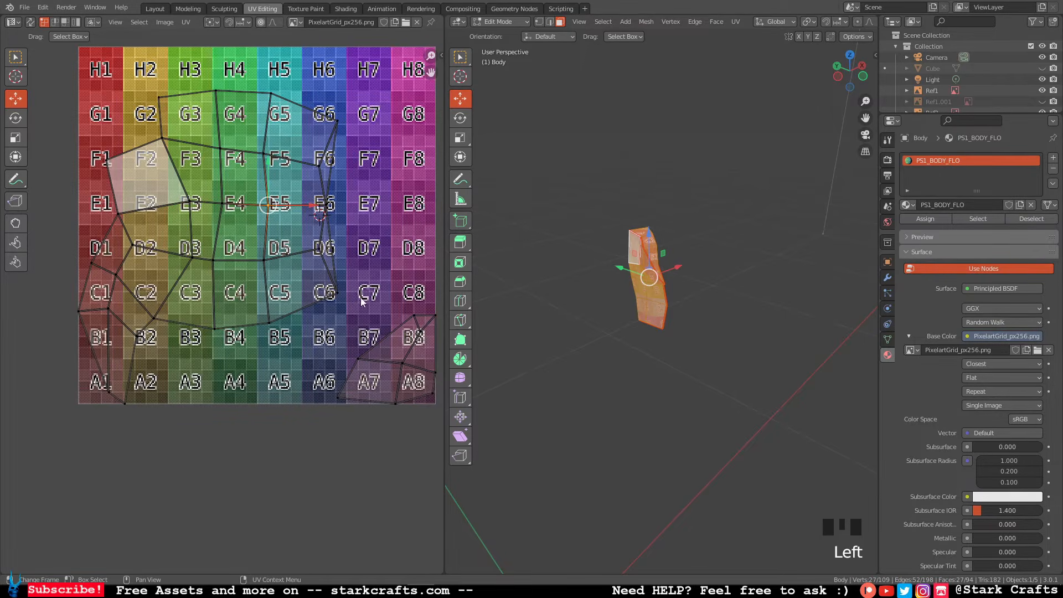
left_click(337, 292)
left_click(331, 208, "shift")
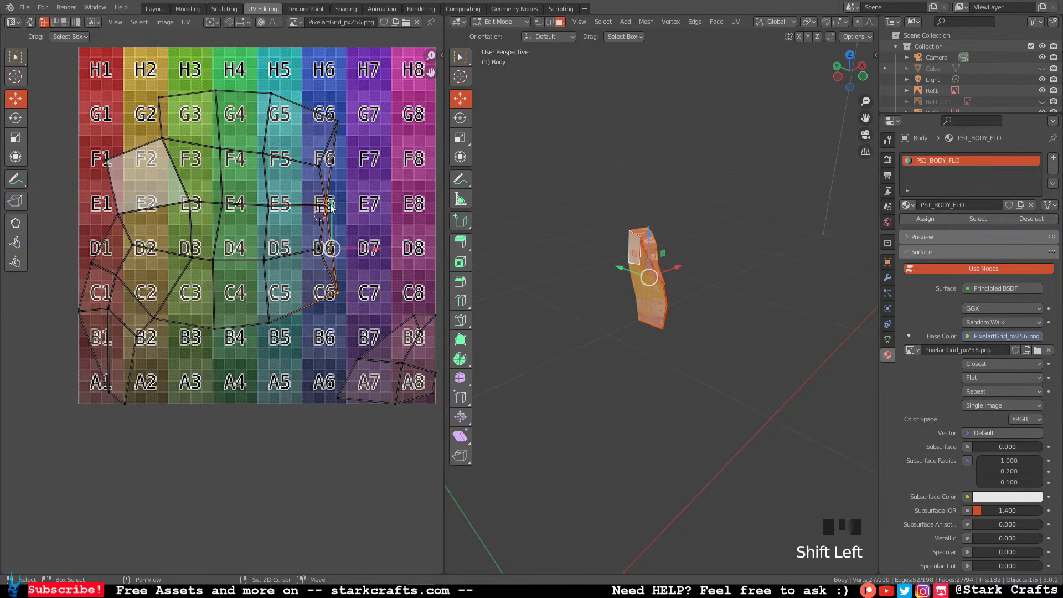
left_click(349, 123, "shift")
right_click(348, 122)
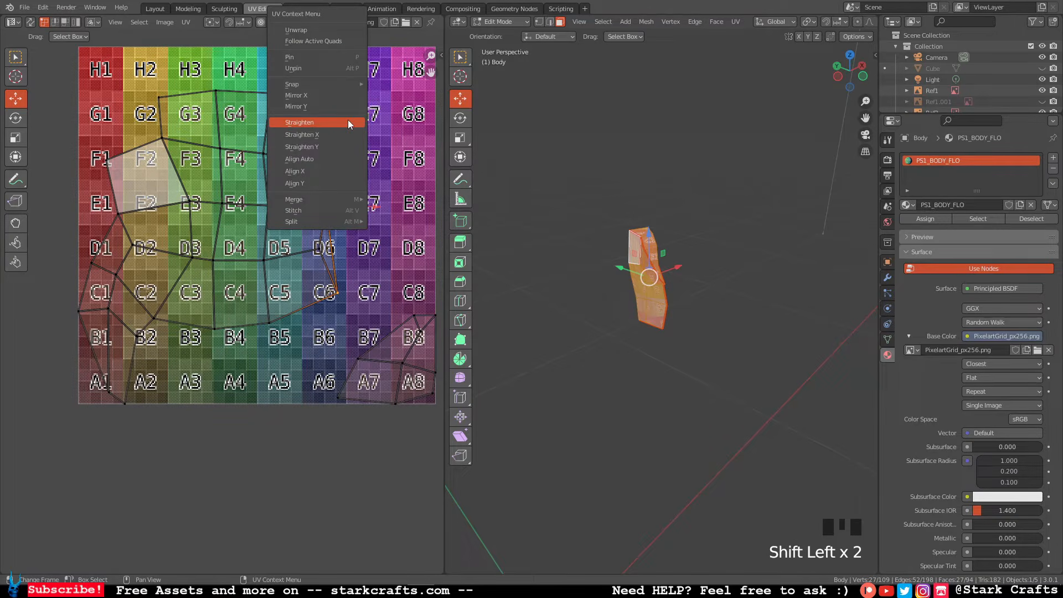
left_click(328, 160)
Select the large island's vertex column running through G5 to B5 and straighten it vertically with Align Auto.
left_click(267, 321)
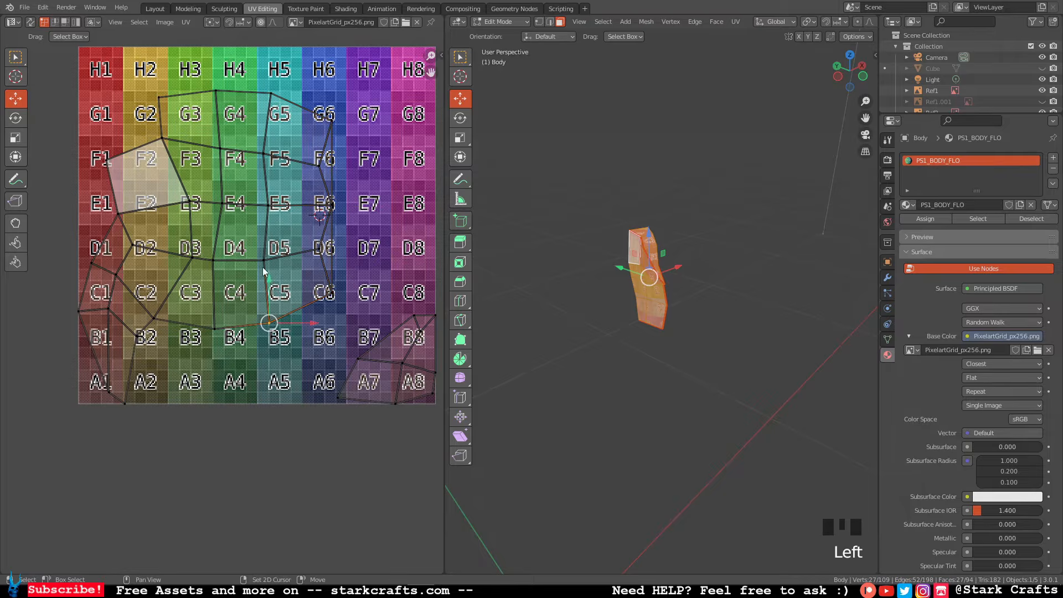
left_click(264, 260, "shift")
left_click(268, 205, "shift")
left_click(265, 153, "shift")
left_click(272, 94, "shift")
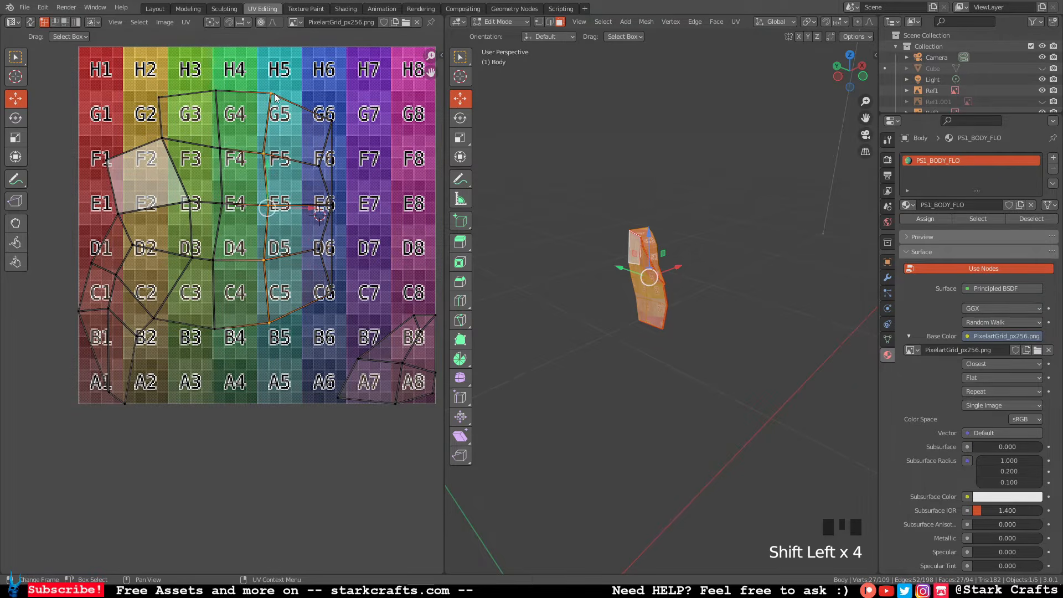
right_click(275, 97)
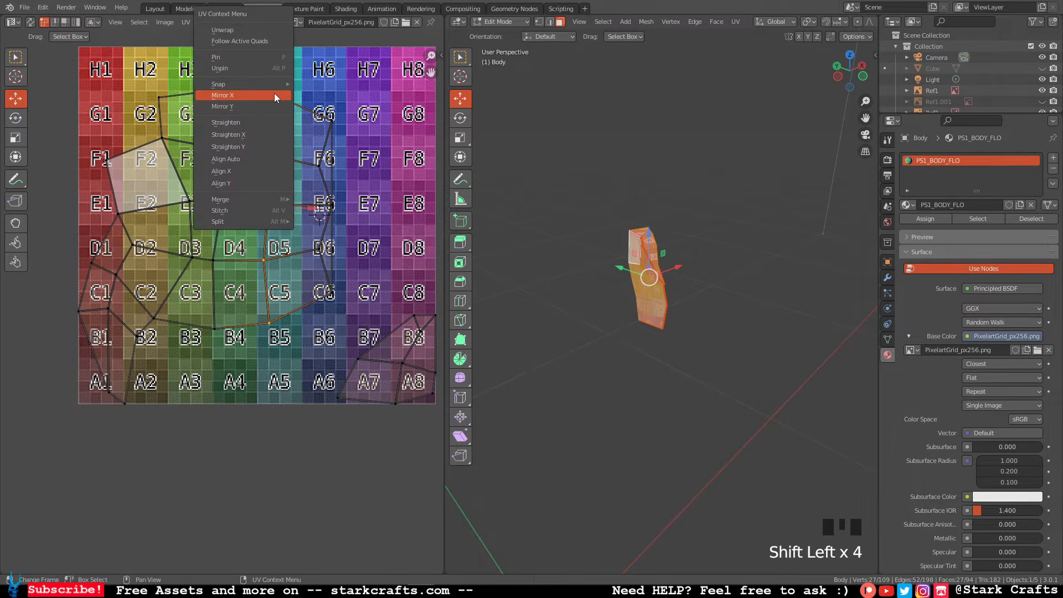
right_click(259, 162)
Vertically align the large island's vertex columns near G4 to B4 and G2 to B2.
left_click(219, 93)
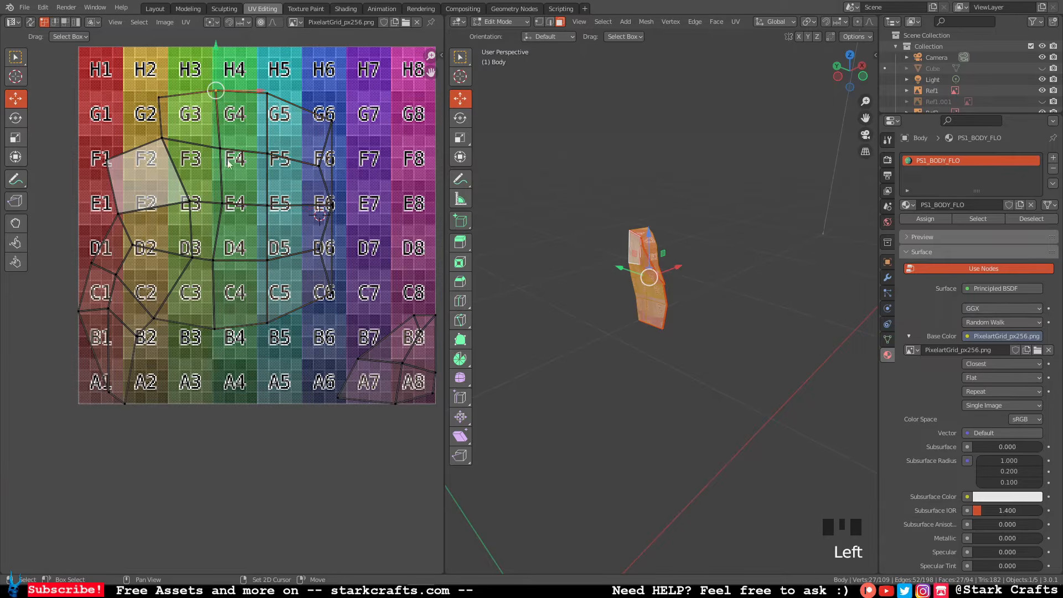
left_click(221, 146, "shift")
left_click(223, 201, "shift")
left_click(158, 97)
left_click(162, 138, "shift")
left_click(188, 203, "shift")
left_click(192, 248, "shift")
left_click(153, 318, "shift")
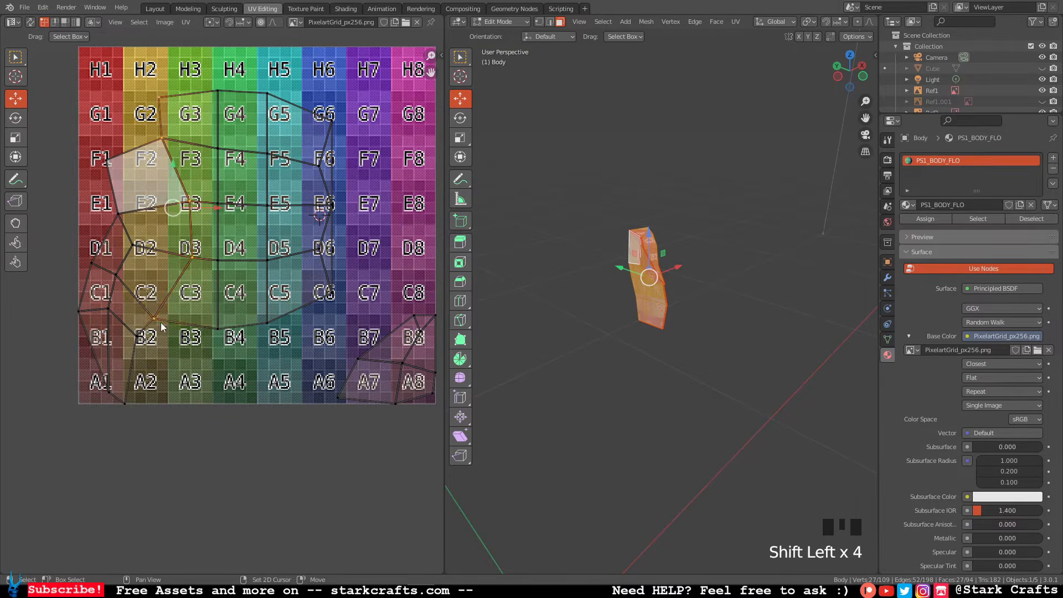
Align the lower, upper and middle vertex rows of the large hand island horizontally with Align Auto.
left_click(332, 290)
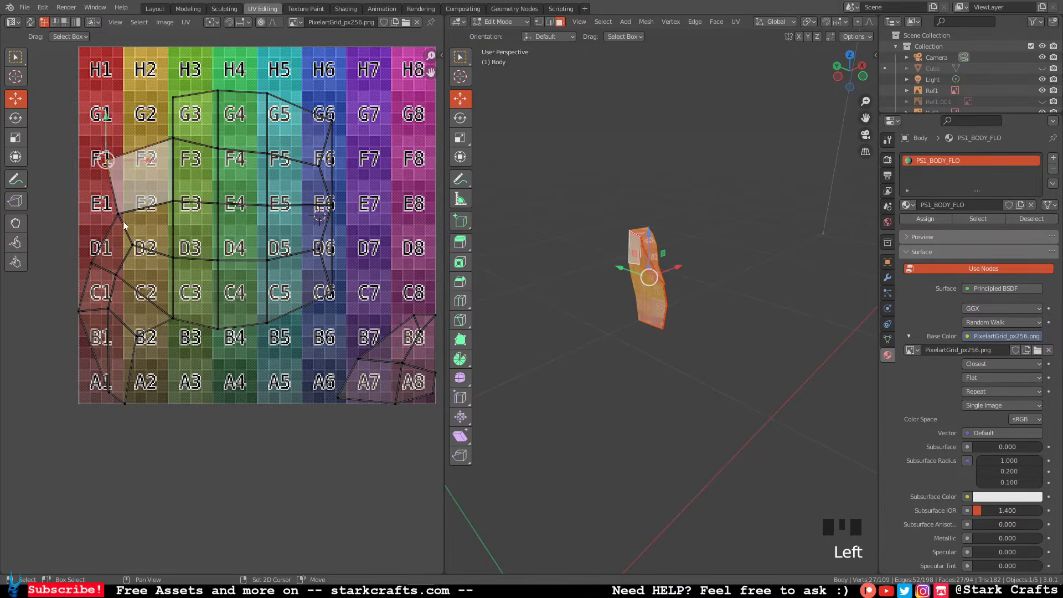
left_click(267, 323, "shift")
left_click(218, 329, "shift")
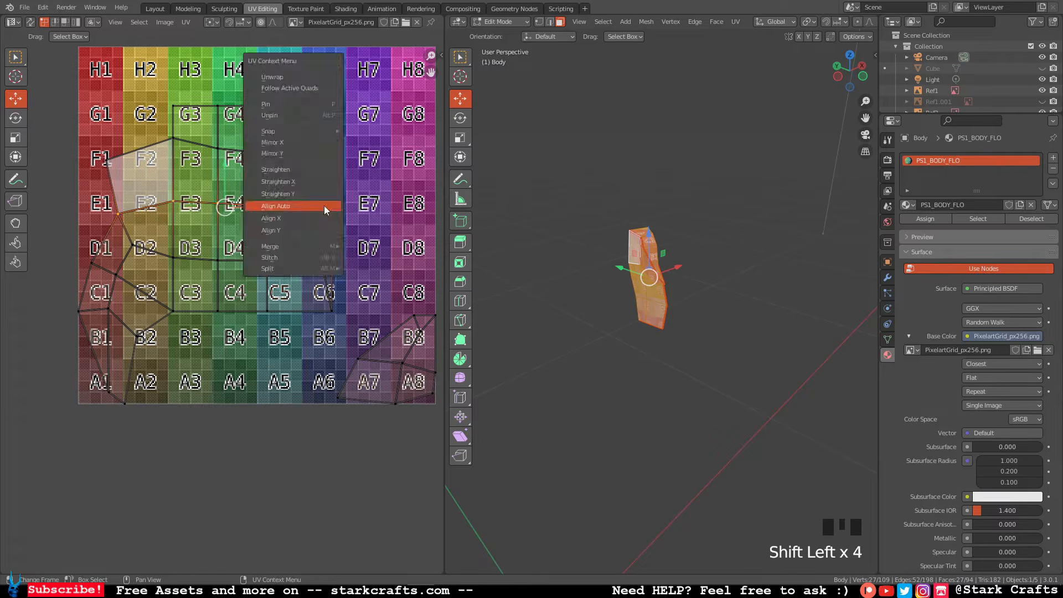
left_click(324, 205)
Line up the thumb section's inner UV vertices vertically, near the border between grid columns 1 and 2.
left_click(123, 403)
left_click(136, 336)
scroll(648, 266, "up", 3)
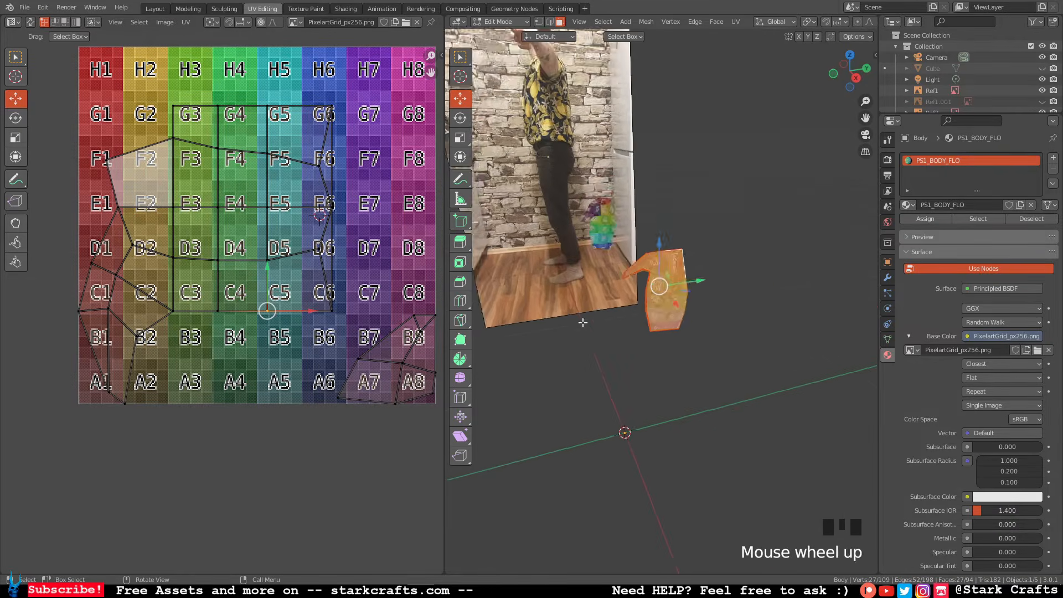
left_click_drag(850, 71, 864, 70)
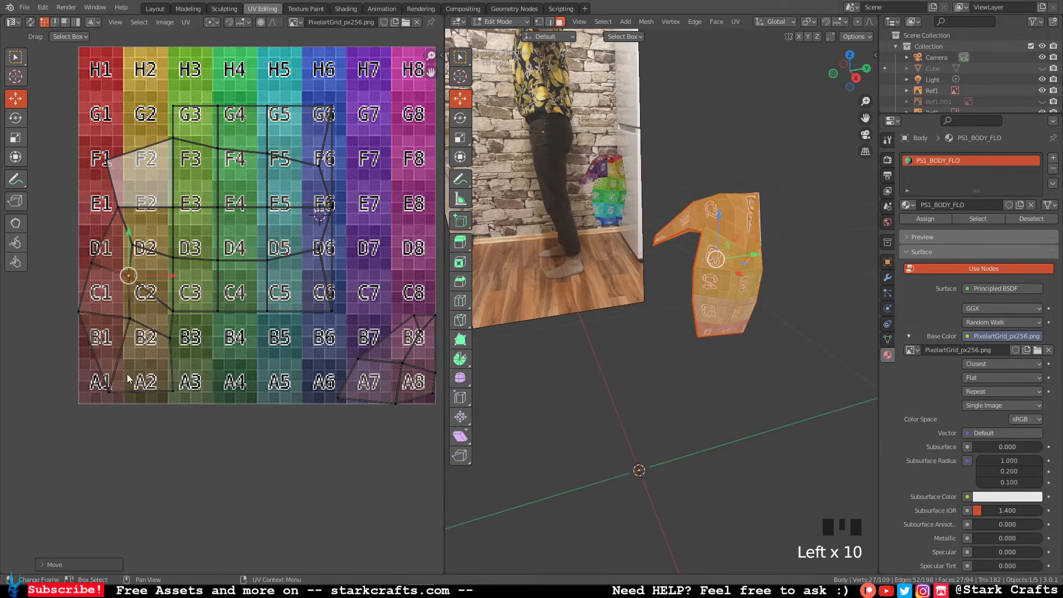
left_click(109, 392)
left_click_drag(109, 392, 128, 392)
key("s")
key("x")
key("0")
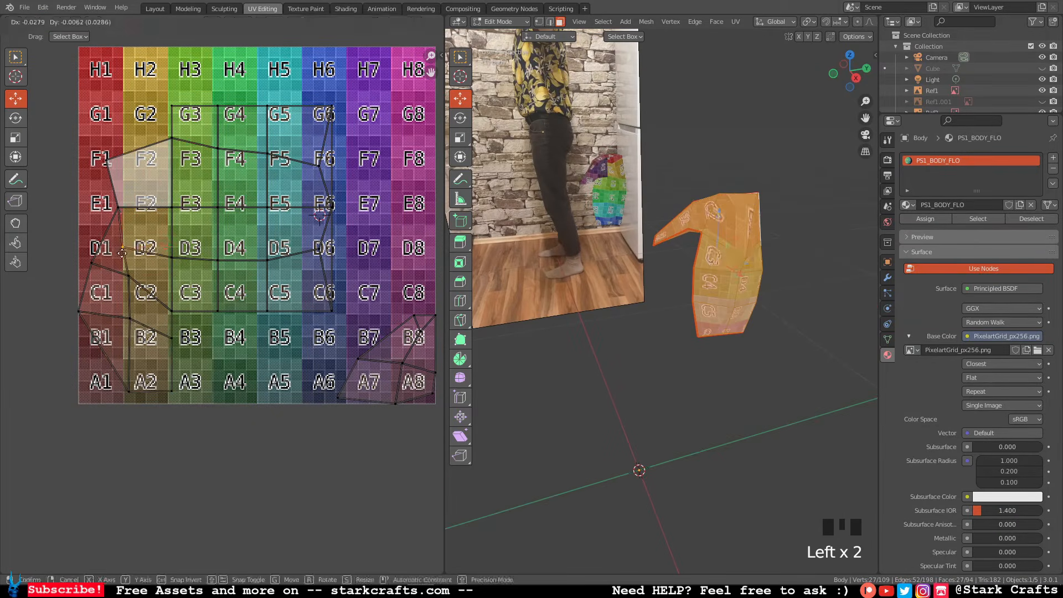
Square up the wrist-side UV face over F2 and E2 by aligning its outer corners with the column below.
key("s")
key("x")
key("0")
left_click(127, 160)
left_click_drag(127, 160, 127, 143)
Align the thumb section's outermost UV vertices vertically between D1 and B1.
right_click(150, 266)
left_click(149, 266)
left_click_drag(79, 312, 93, 320)
right_click(95, 327)
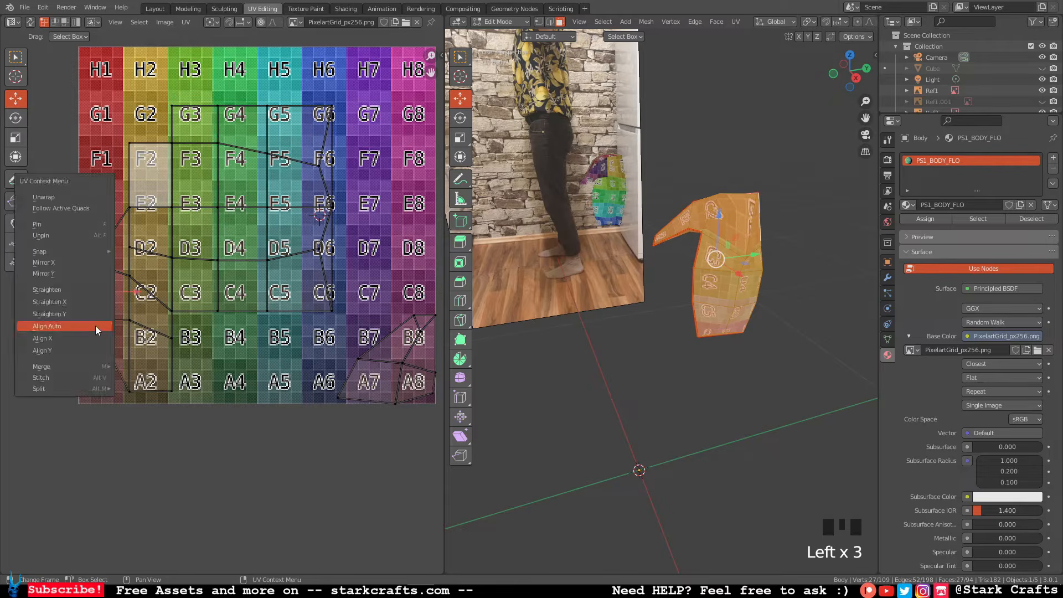
left_click(95, 328)
left_click(218, 311)
Straighten the rows and columns of the small UV island around A7 and B8 and reposition its upper corner.
middle_click_drag(587, 288, 748, 293)
left_click(388, 407, "shift")
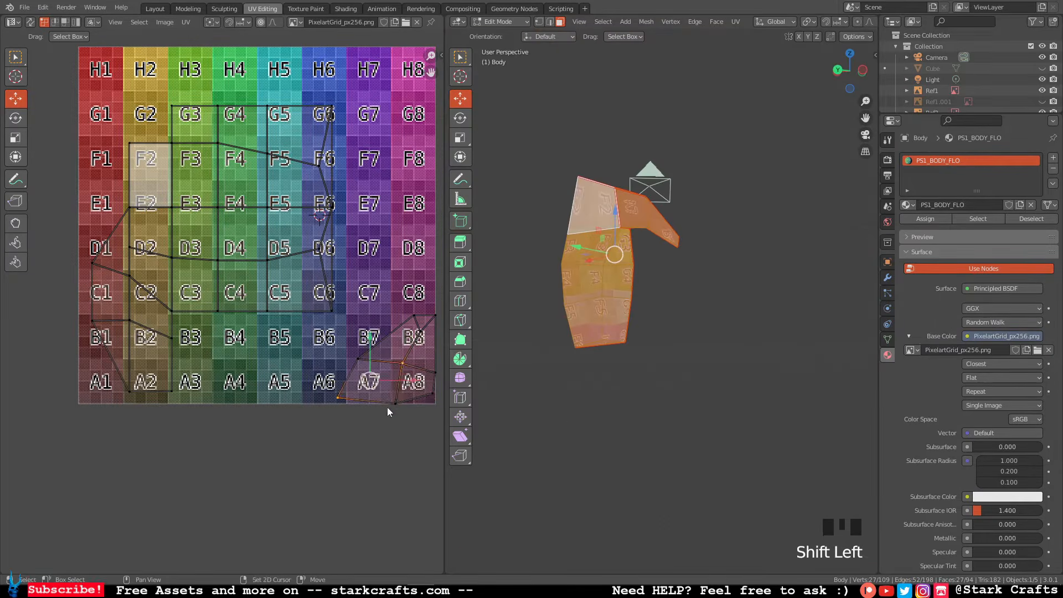
left_click(359, 356)
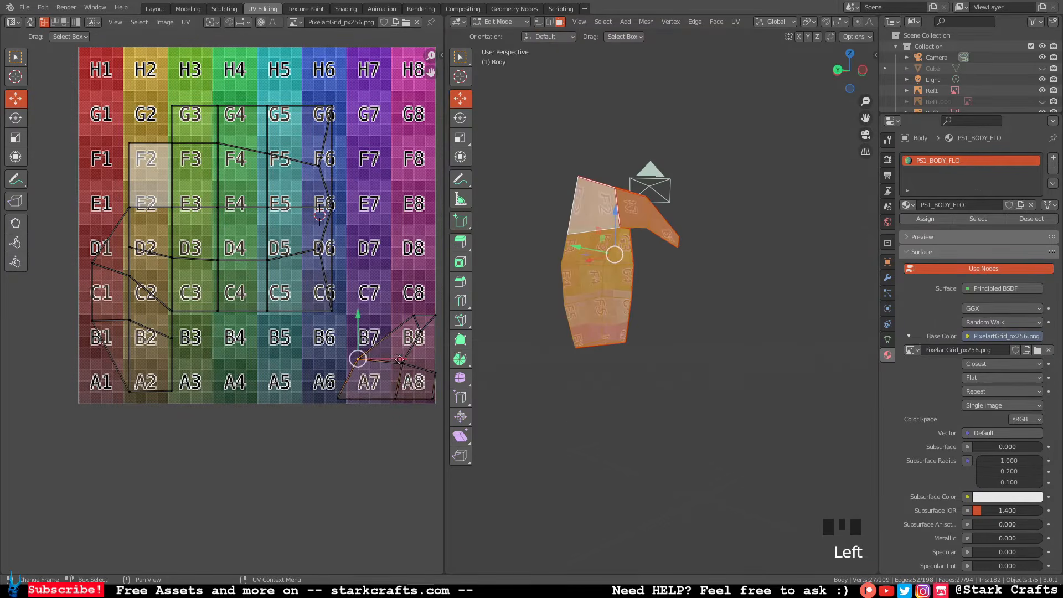
right_click(409, 332)
left_click(407, 328)
left_click(394, 325)
left_click(377, 358, "shift")
left_click(370, 390, "shift")
left_click_drag(388, 309, 370, 311)
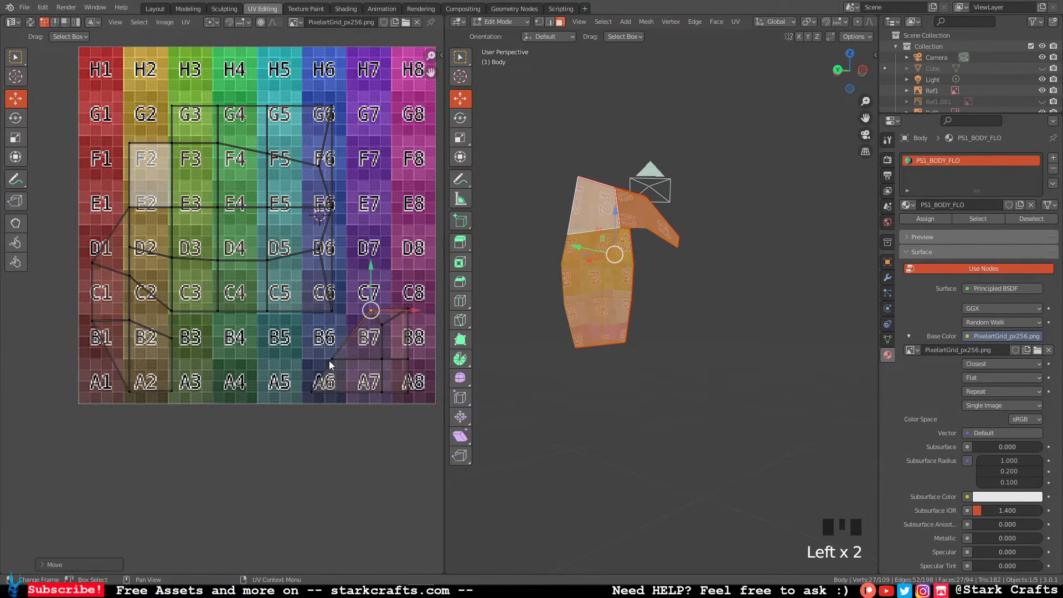
Move the small island's two remaining outer vertices under its upper corner to complete a rectangle.
left_click_drag(331, 360, 356, 359)
left_click_drag(313, 391, 348, 391)
left_click(349, 390, "shift")
left_click(348, 387)
Select the small UV island, rotate it 90 degrees and place it beneath the large hand island around B4.
left_click_drag(431, 407, 354, 289)
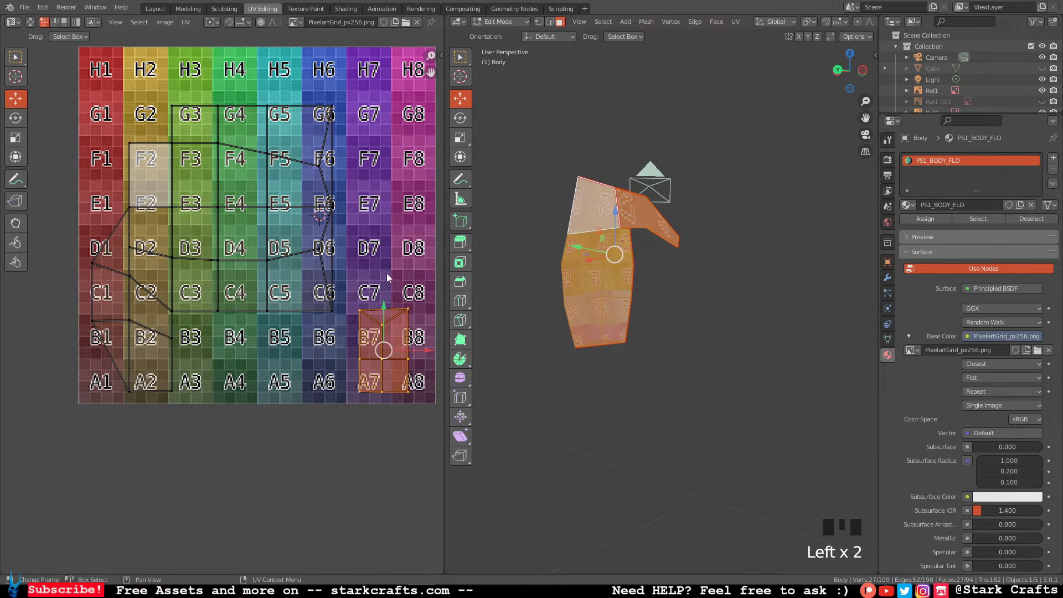
key("r")
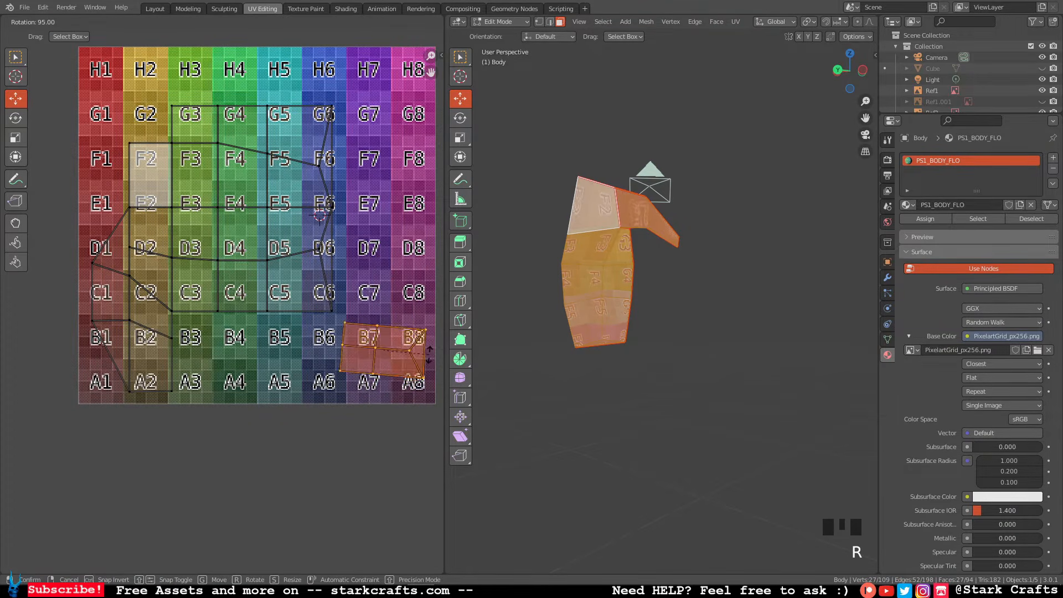
left_click(402, 359)
left_click_drag(403, 358, 231, 350)
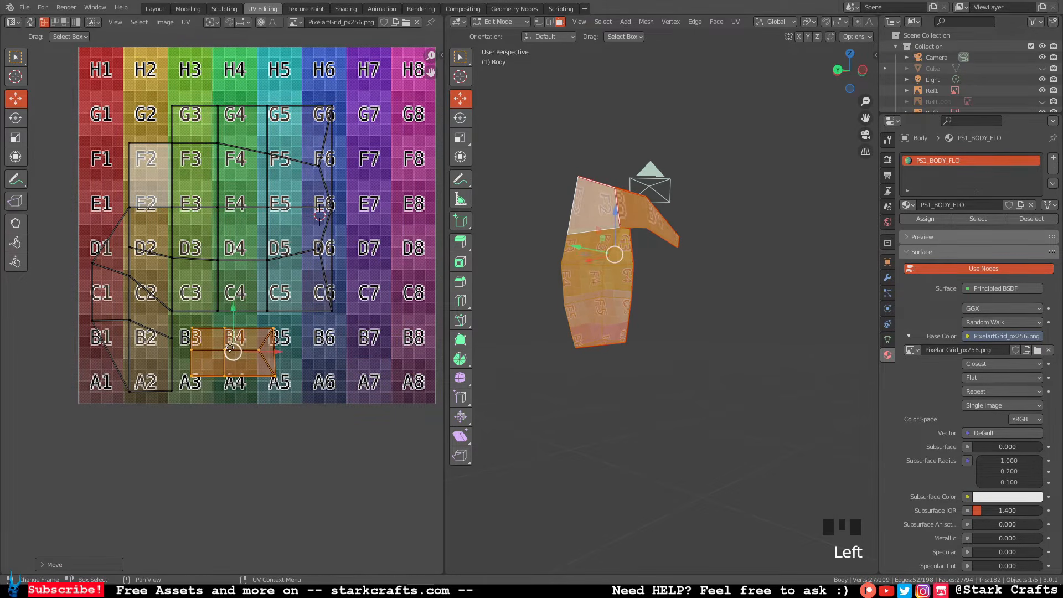
Select all of the hand's UVs and move them outside the texture grid, beside column 8.
scroll(324, 397, "down", 2)
left_click_drag(391, 532, 168, 163)
scroll(243, 309, "down", 2)
key("g")
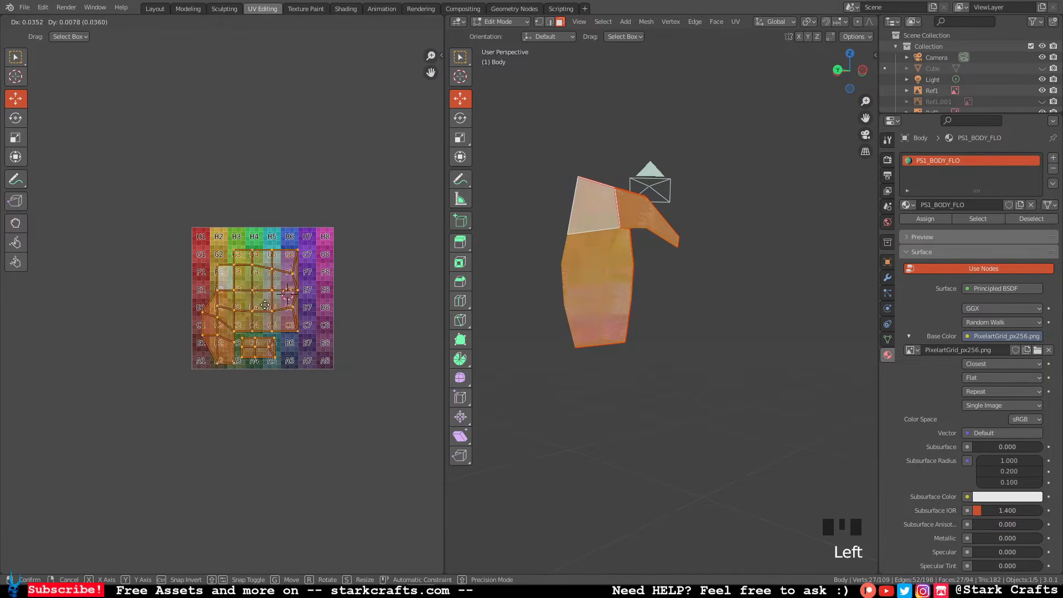
left_click(406, 303)
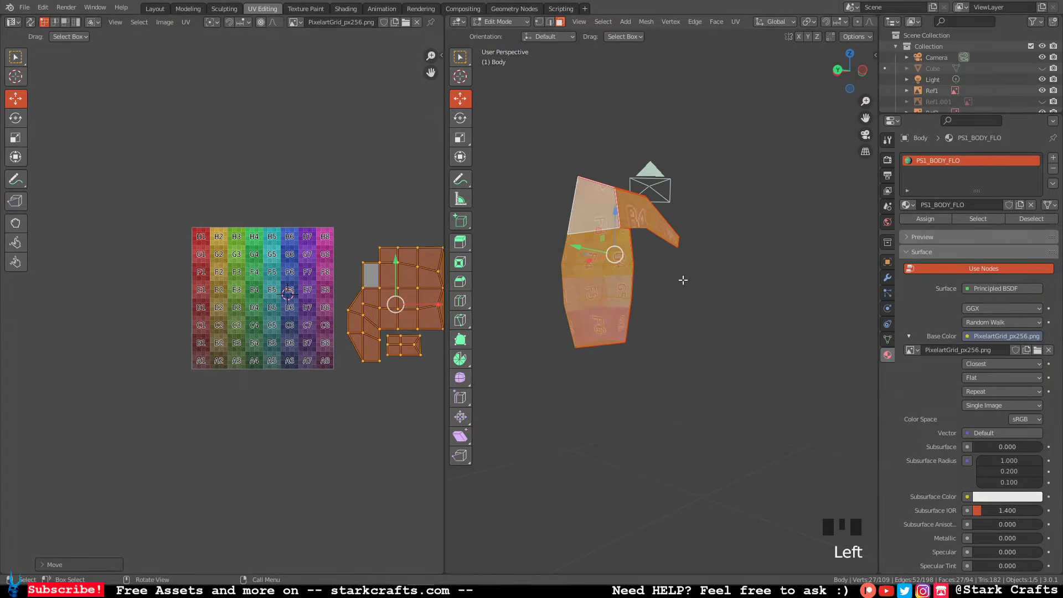
Deselect the hand faces and reveal all hidden parts of the body.
left_click(708, 304)
middle_click_drag(630, 332, 714, 344)
scroll(713, 351, "up", 5)
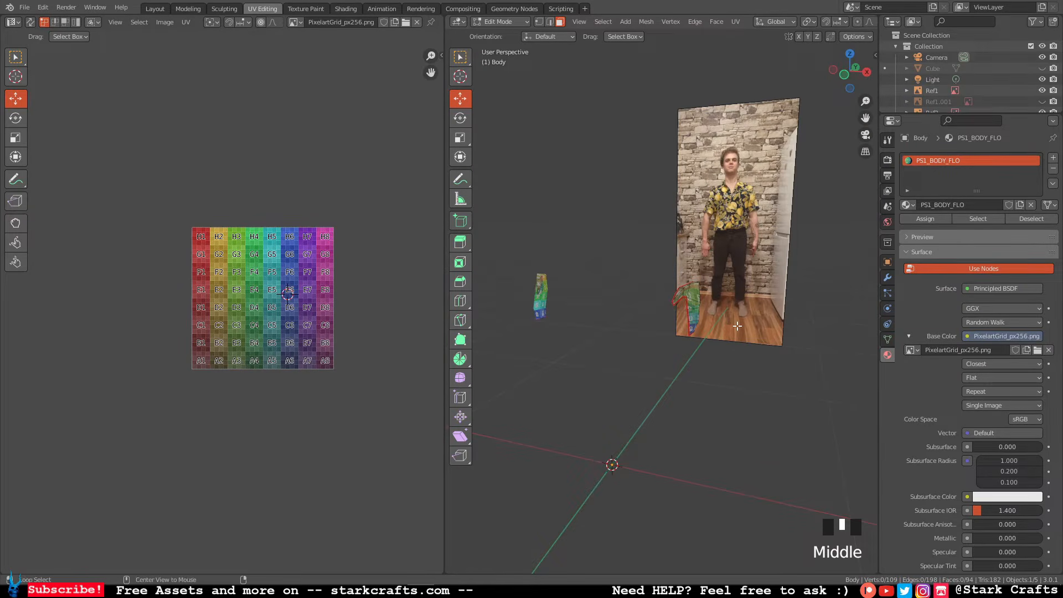
key("alt+h")
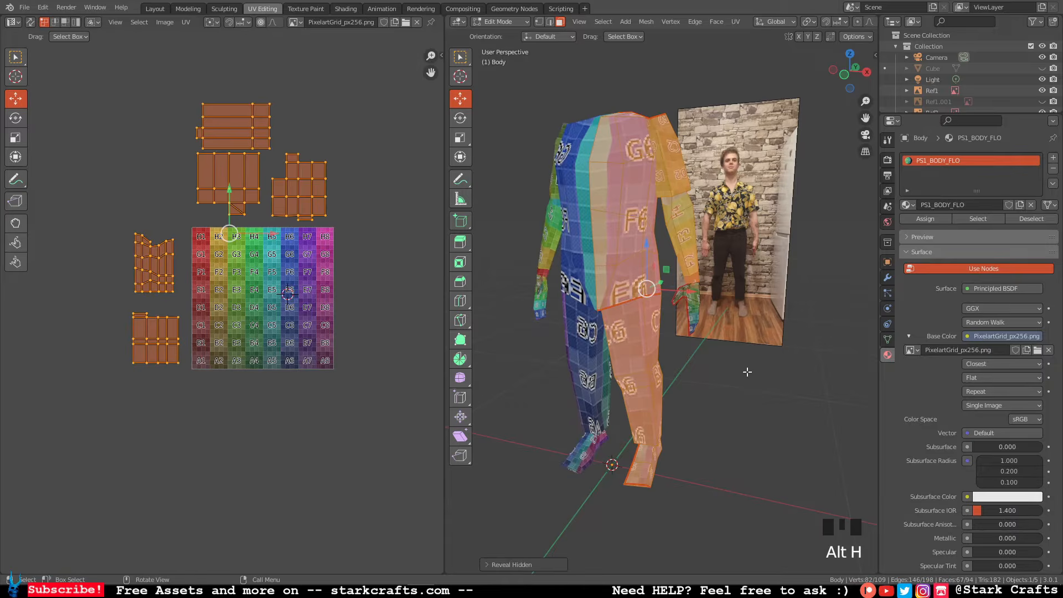
Select all of the body's faces so every UV island is displayed, and widen the UV editor.
key("a")
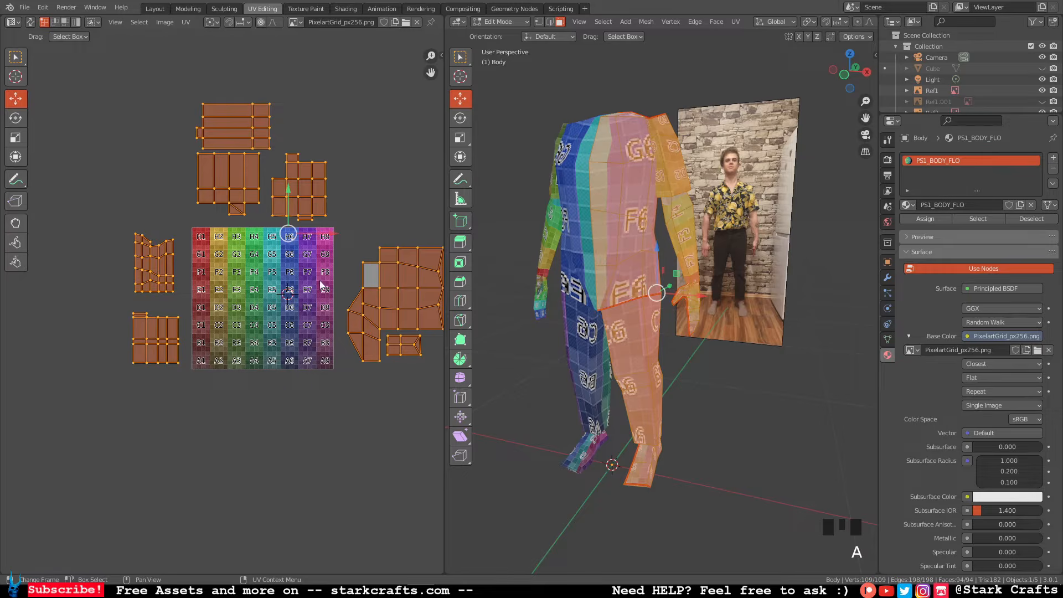
middle_click_drag(297, 308, 266, 294)
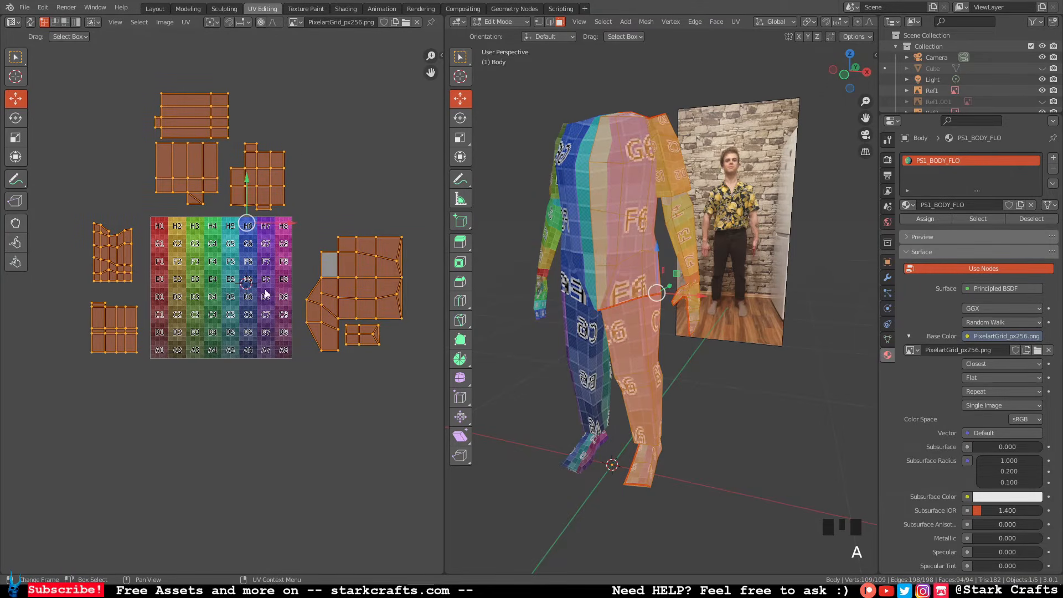
left_click_drag(444, 183, 471, 181)
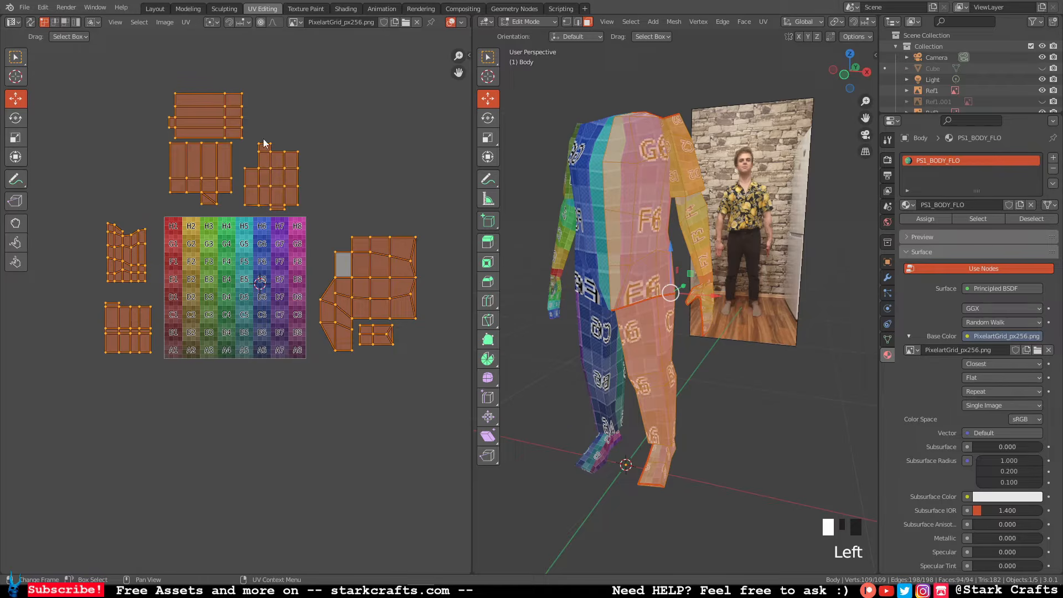
Select the torso and leg UV islands together and move them onto the texture grid, around columns 2 and 3.
left_click(114, 259)
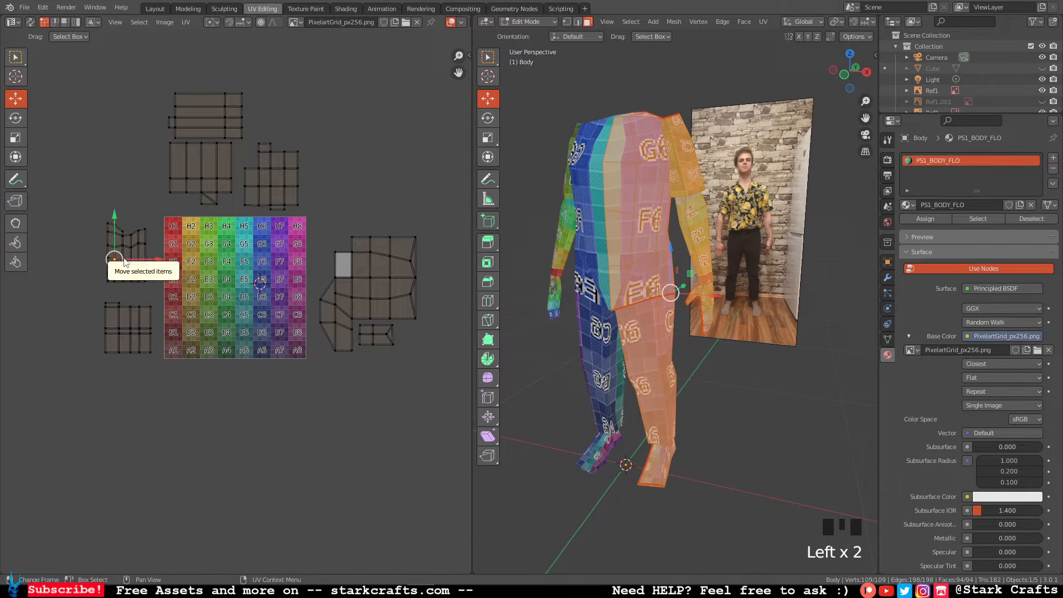
key("l")
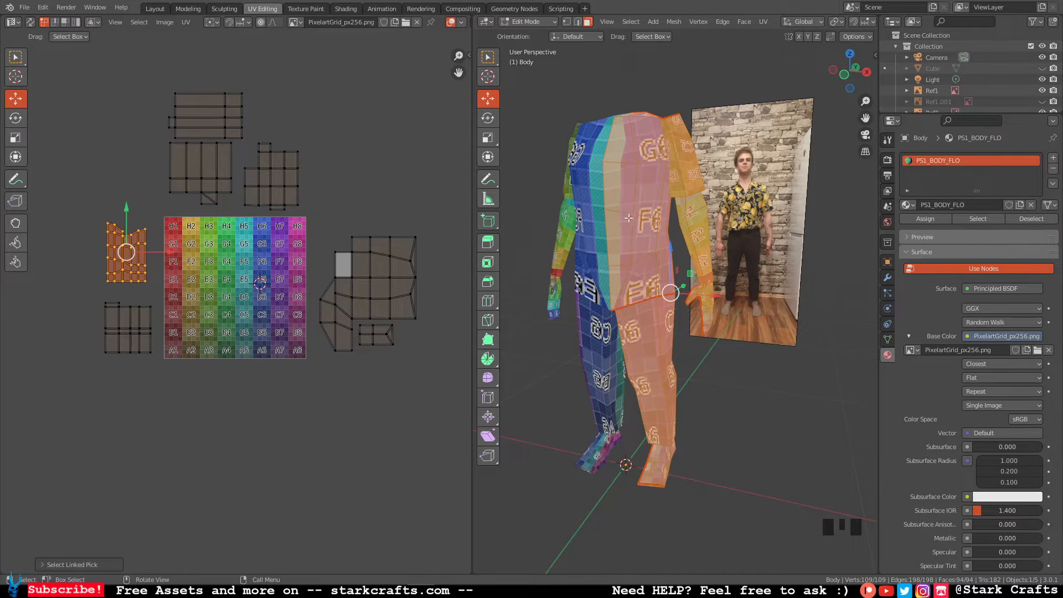
middle_click_drag(630, 218, 606, 131)
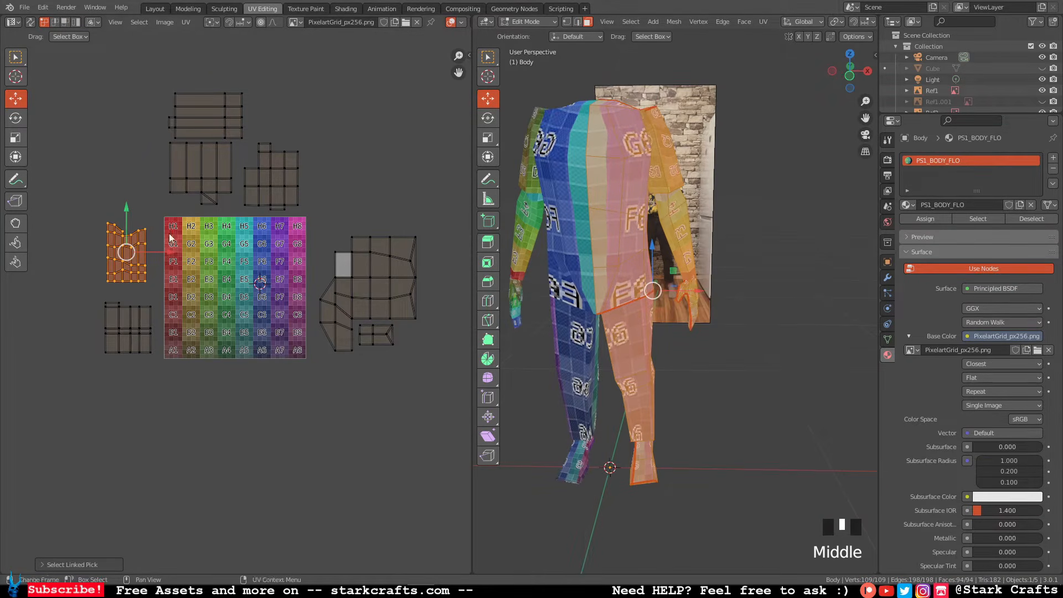
left_click(122, 331)
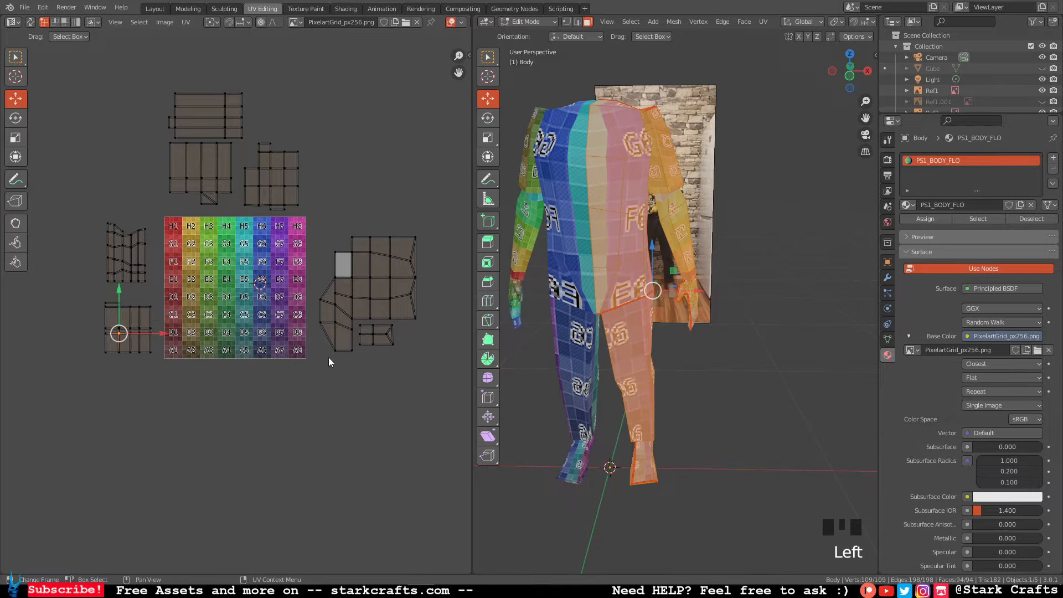
left_click(121, 265)
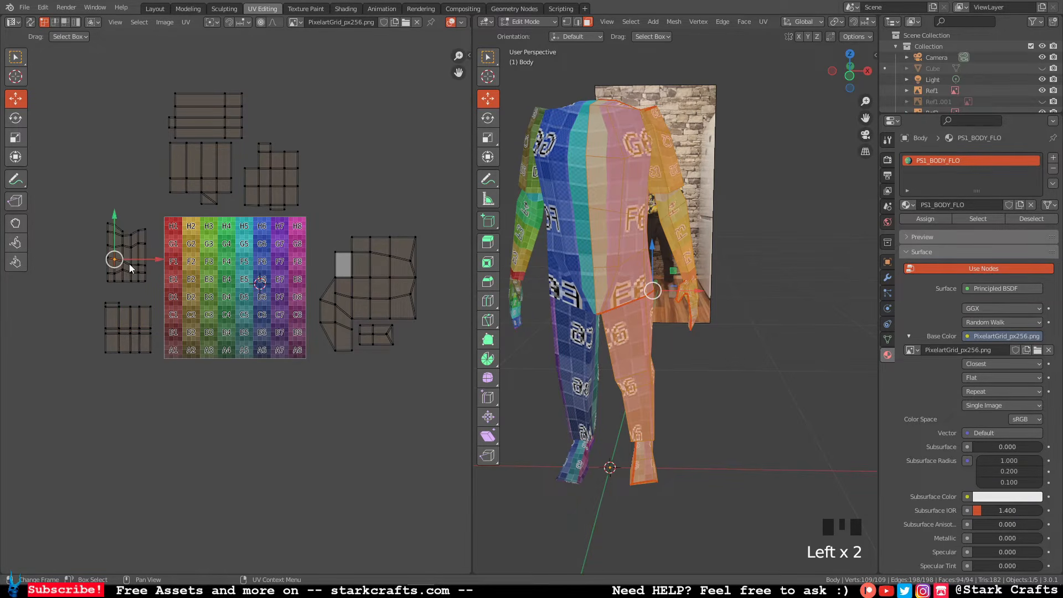
key("l")
key("l")
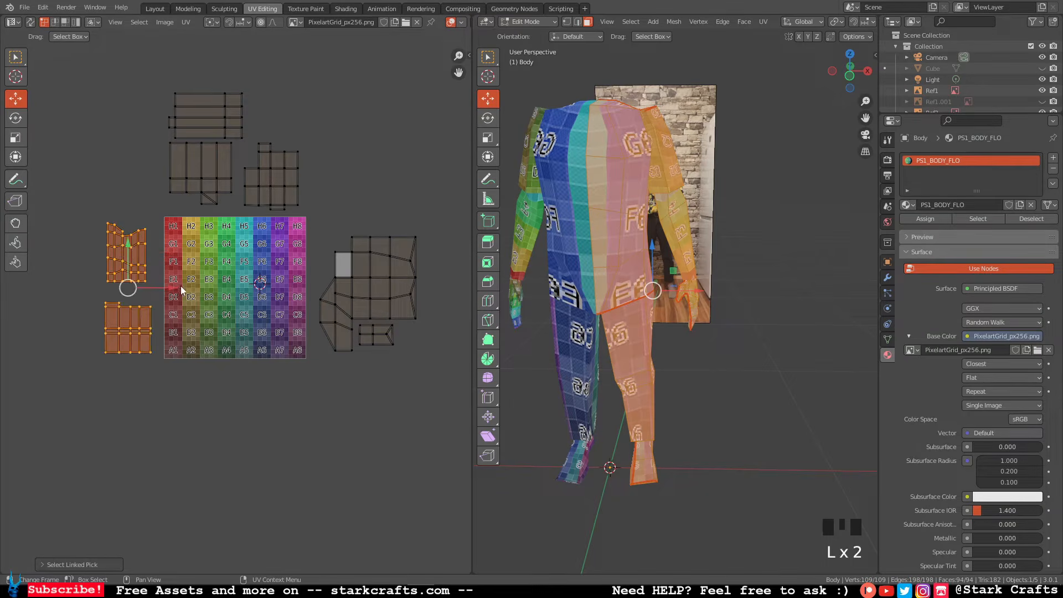
left_click_drag(173, 289, 246, 283)
left_click(246, 283)
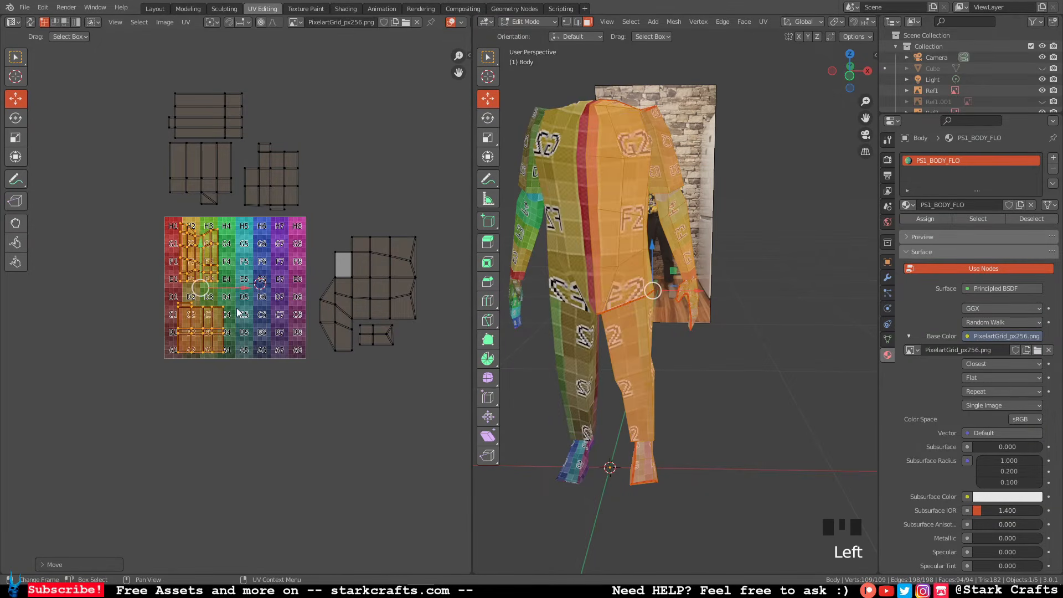
With island selection enabled, enlarge the leg island about 1.29 times and fit it into columns 1 to 4, rows A to D.
scroll(246, 314, "up", 1)
scroll(224, 300, "up", 2)
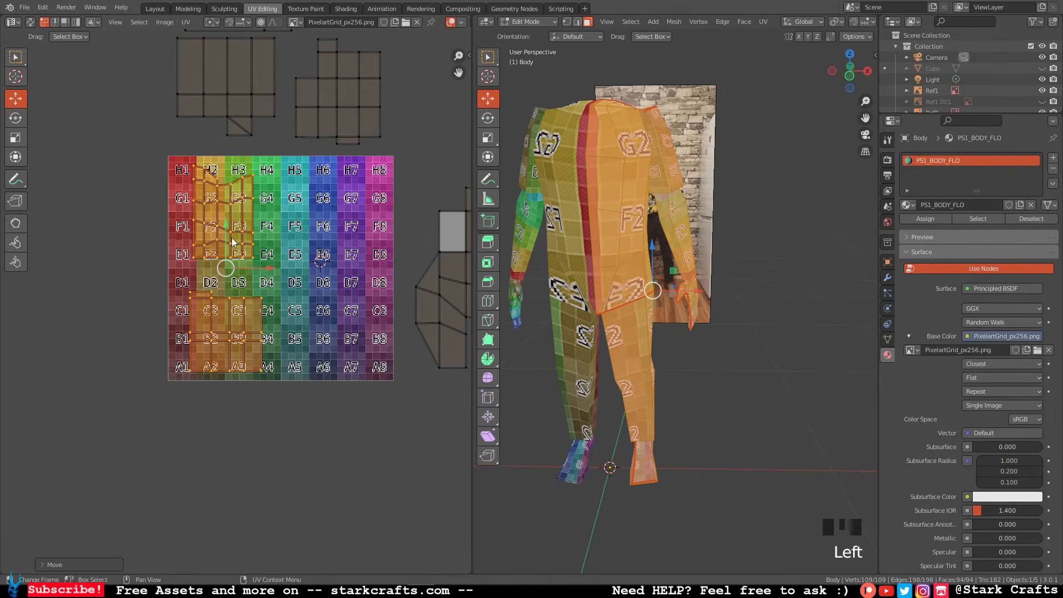
left_click(211, 340)
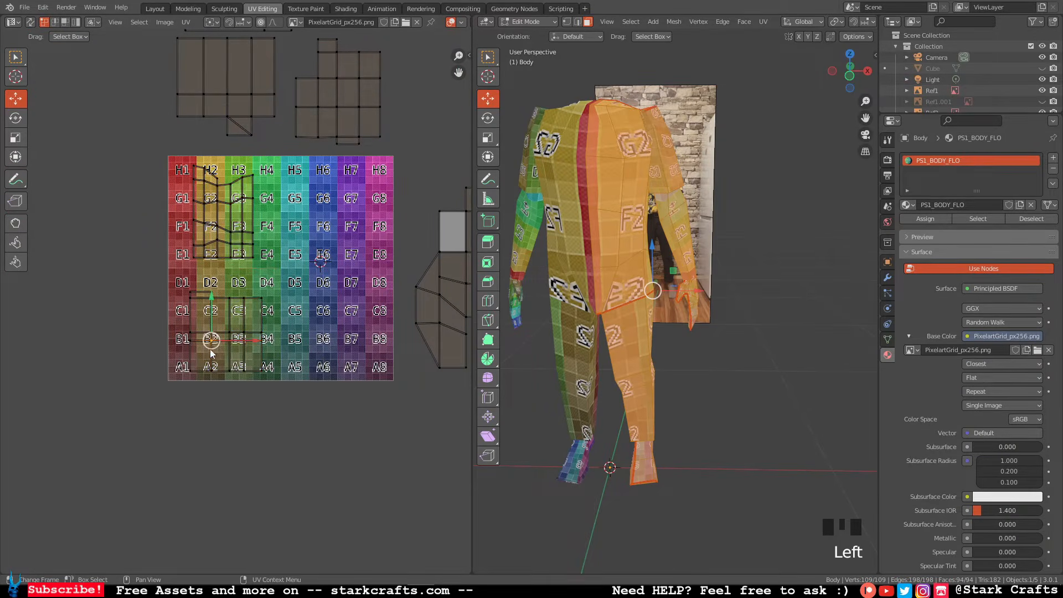
left_click(78, 26)
double_click(224, 324)
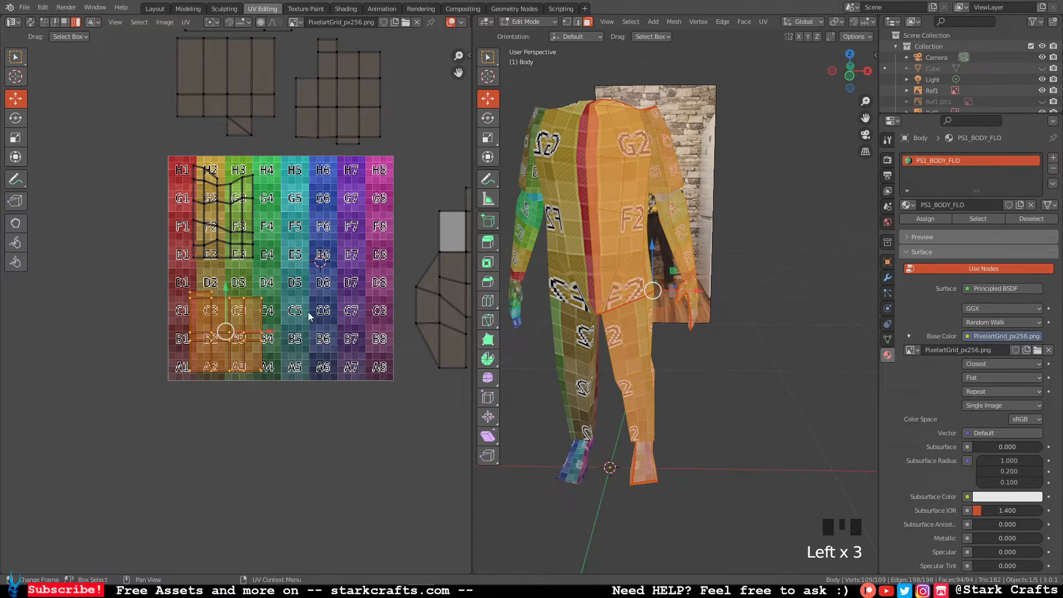
key("s")
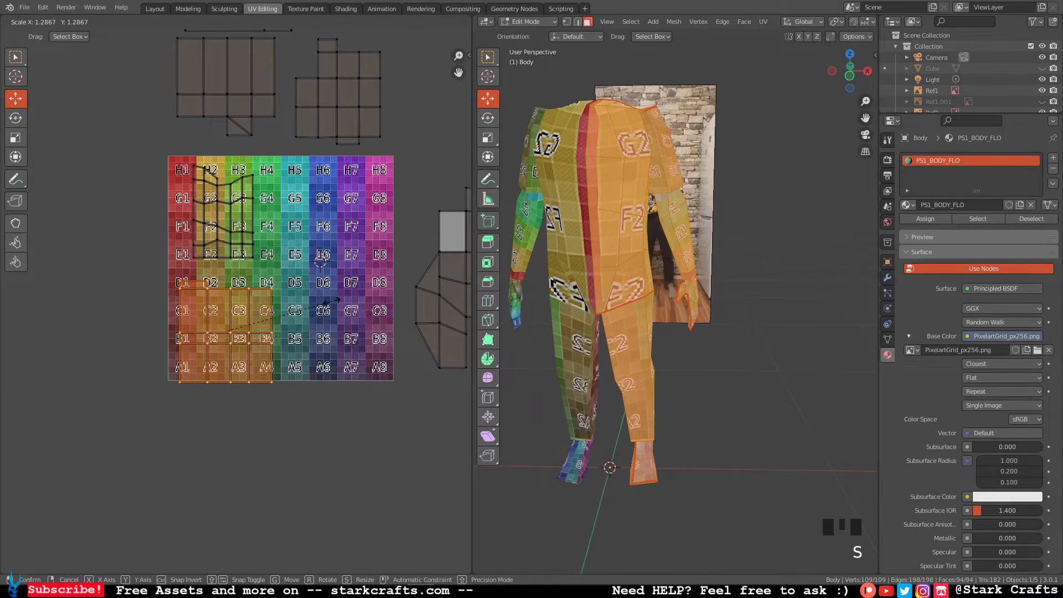
left_click(334, 303)
left_click_drag(224, 329, 218, 326)
Enlarge the torso island about 1.16 times and shift it over columns 1 to 3, above the leg island.
left_click(224, 230)
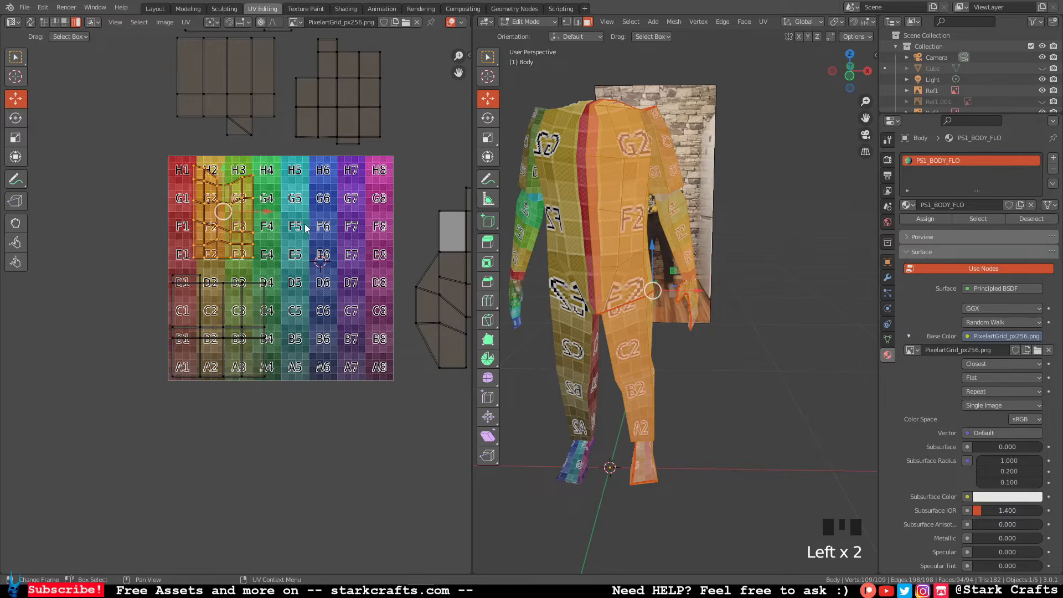
key("s")
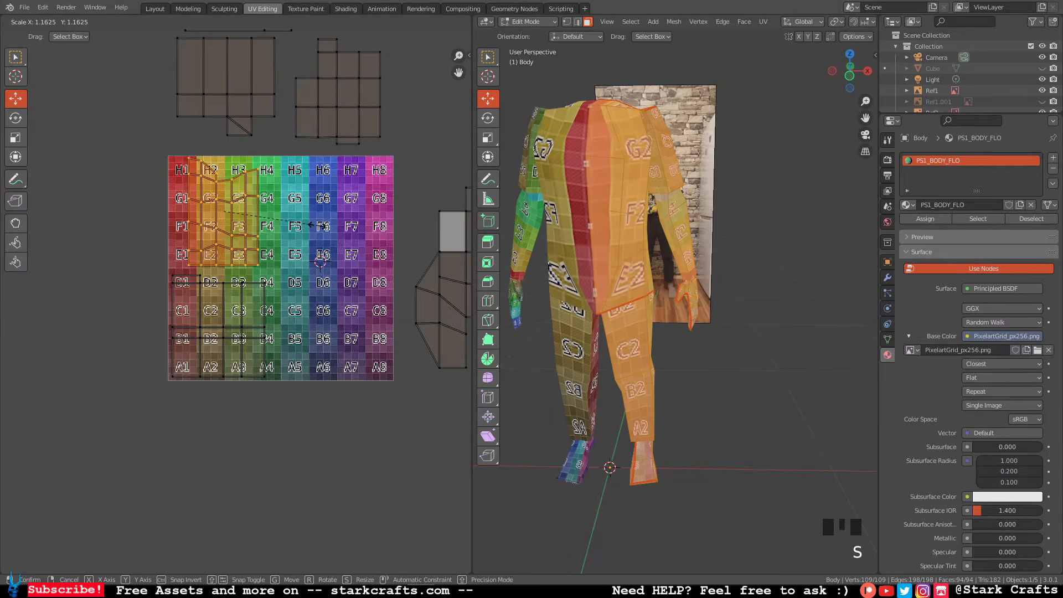
left_click(203, 220)
left_click_drag(228, 213, 218, 216)
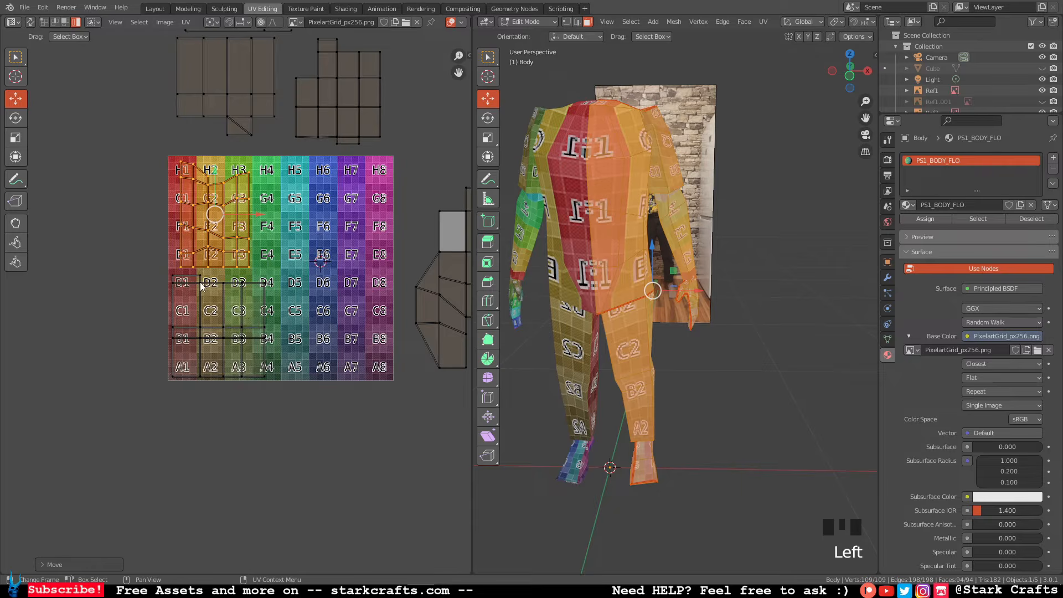
Rotate the torso island 90 degrees and enlarge it to span columns 1 to 5 across rows E to H.
scroll(200, 281, "down", 1)
scroll(188, 277, "up", 6)
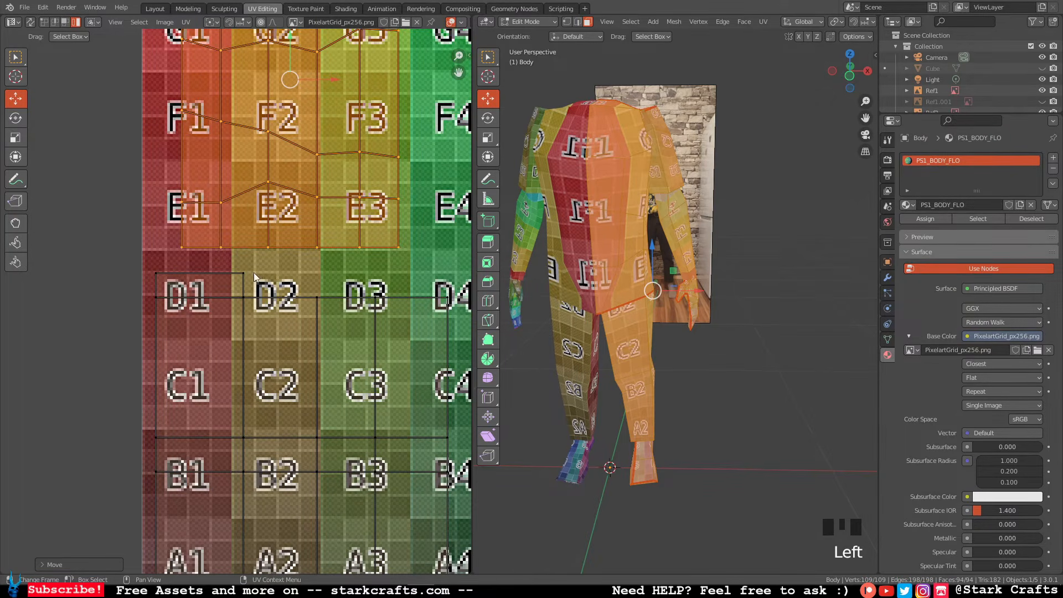
scroll(253, 273, "down", 5)
scroll(327, 220, "up", 1)
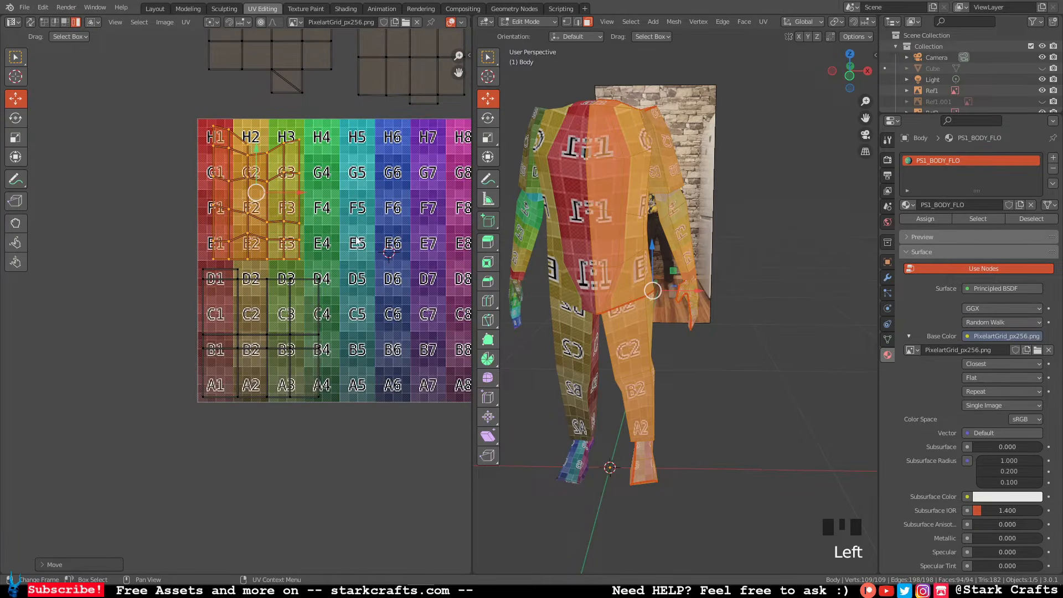
key("r")
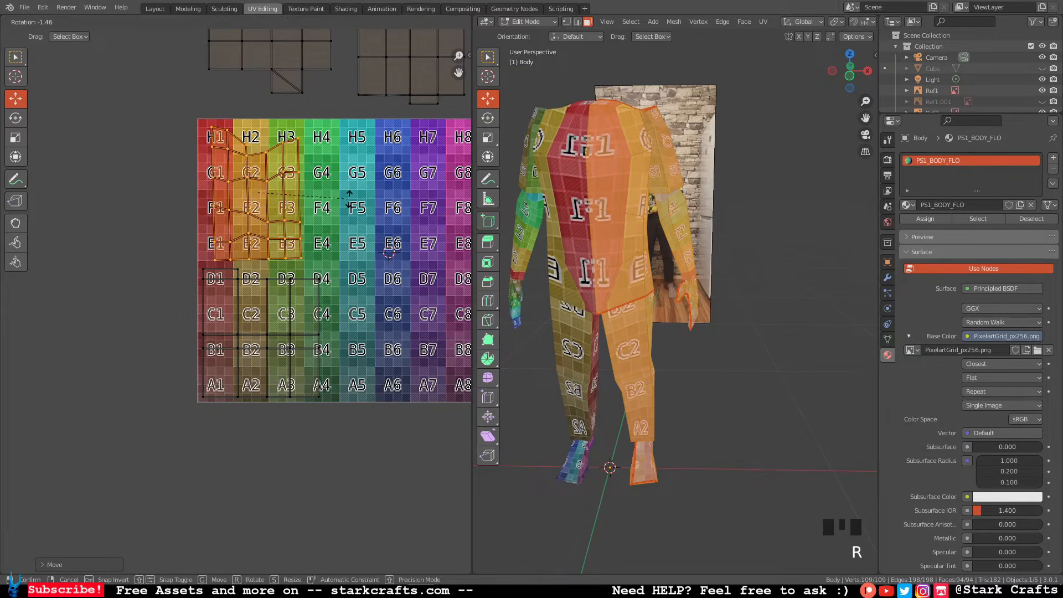
left_click(248, 283)
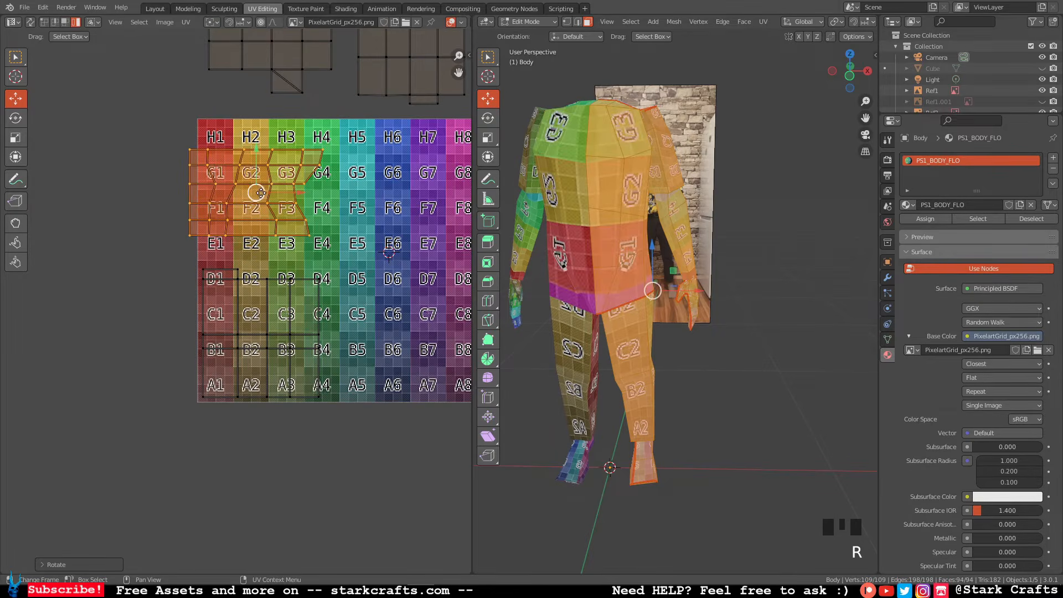
left_click_drag(257, 195, 309, 197)
scroll(357, 238, "down", 1)
key("s")
left_click(375, 252)
Reposition and rescale the leg island to fill the space directly beneath the torso island in columns 1 to 4.
left_click(277, 304)
left_click_drag(277, 310, 285, 301)
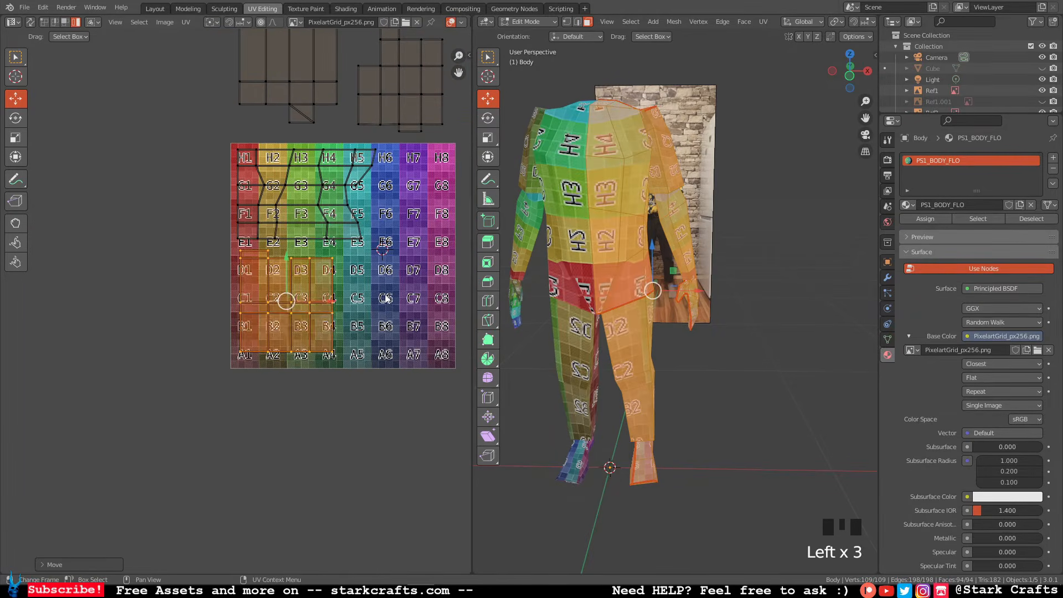
key("s")
left_click(393, 297)
Select both hand islands, shrink them and move them into the grid's lower corner around A7 and A8.
middle_click_drag(394, 297, 188, 285)
scroll(188, 286, "down", 1)
left_click_drag(249, 346, 413, 192)
key("s")
left_click(337, 246)
left_click_drag(315, 261, 216, 319)
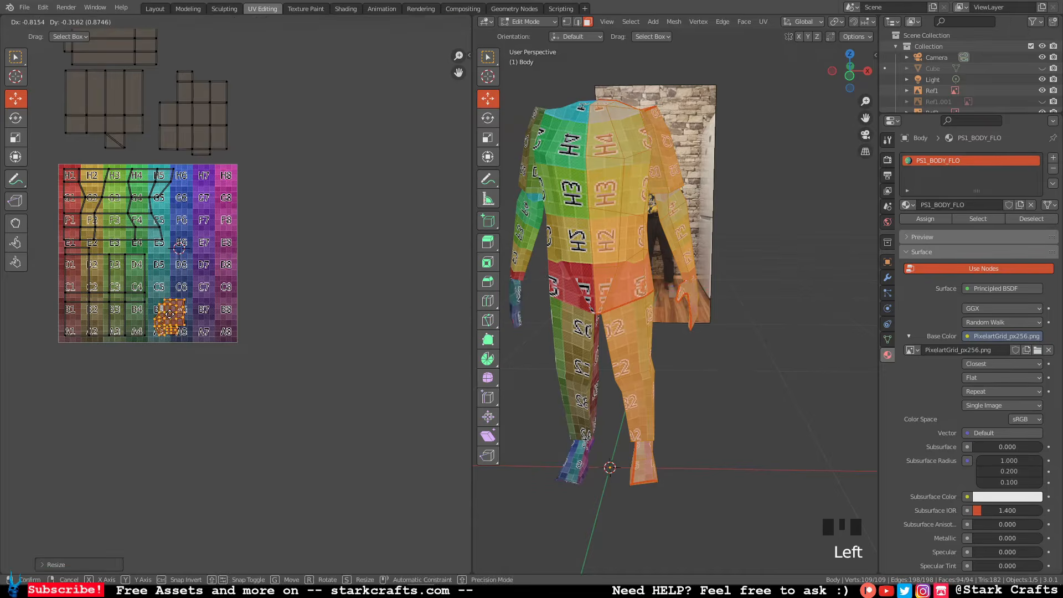
Shrink the foot island and place it between the leg and hand islands, around columns 5 and 6, rows A to C.
left_click(202, 126)
key("s")
left_click(206, 111)
left_click_drag(193, 114, 212, 299)
key("s")
left_click(360, 202)
key("s")
left_click(343, 239)
Select both hand islands and rescale them to fit the area from A7 to B8.
left_click_drag(262, 370, 398, 241)
key("s")
left_click(388, 272)
key("s")
left_click(388, 274)
Nudge the foot island slightly and rotate it 90 degrees around A5 to B6.
left_click(220, 297)
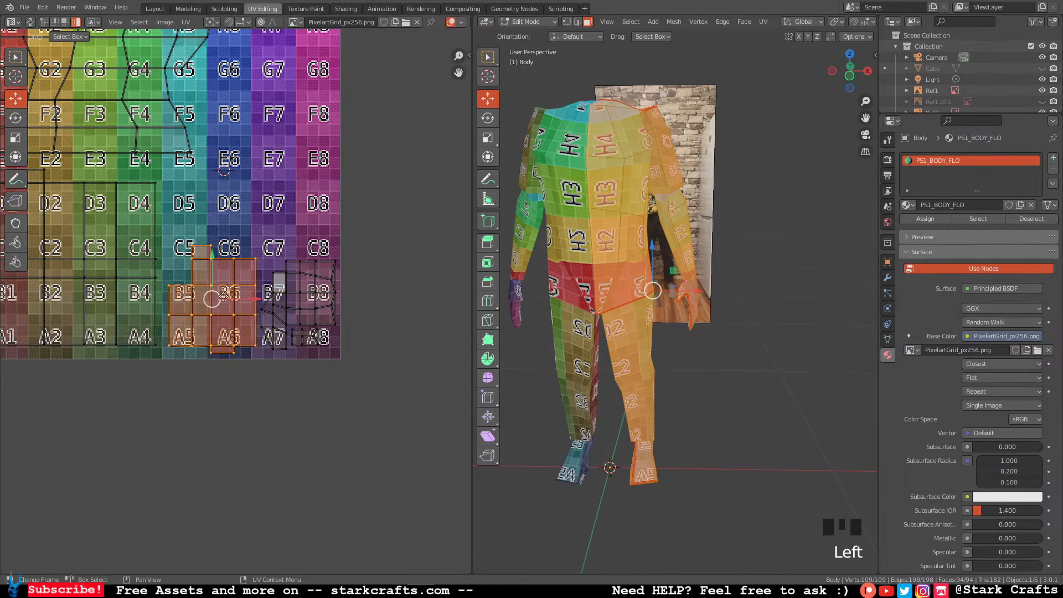
left_click_drag(220, 297, 218, 298)
key("r")
left_click(166, 246)
left_click_drag(269, 370, 385, 260)
key("r")
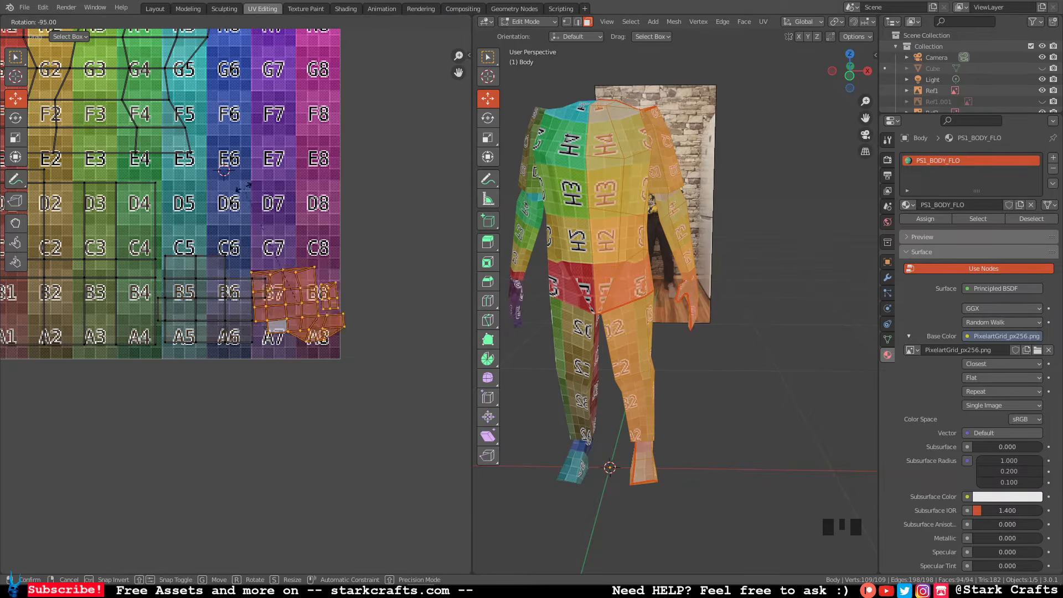
left_click(382, 263)
Nudge the rotated foot island slightly upward between the leg and hand islands.
left_click(221, 294)
left_click_drag(212, 259, 212, 256)
left_click_drag(336, 368, 295, 274)
Move the upper arm island aside, then scale the forearm island and place it above the foot and hand islands, across columns 5 to 8.
middle_click_drag(281, 213, 281, 321)
left_click(178, 165)
left_click_drag(177, 164, 363, 92)
left_click(198, 109)
key("s")
left_click_drag(185, 88, 270, 270)
Scale the upper arm island, move it onto the texture grid and rotate it 90 degrees.
left_click(363, 92)
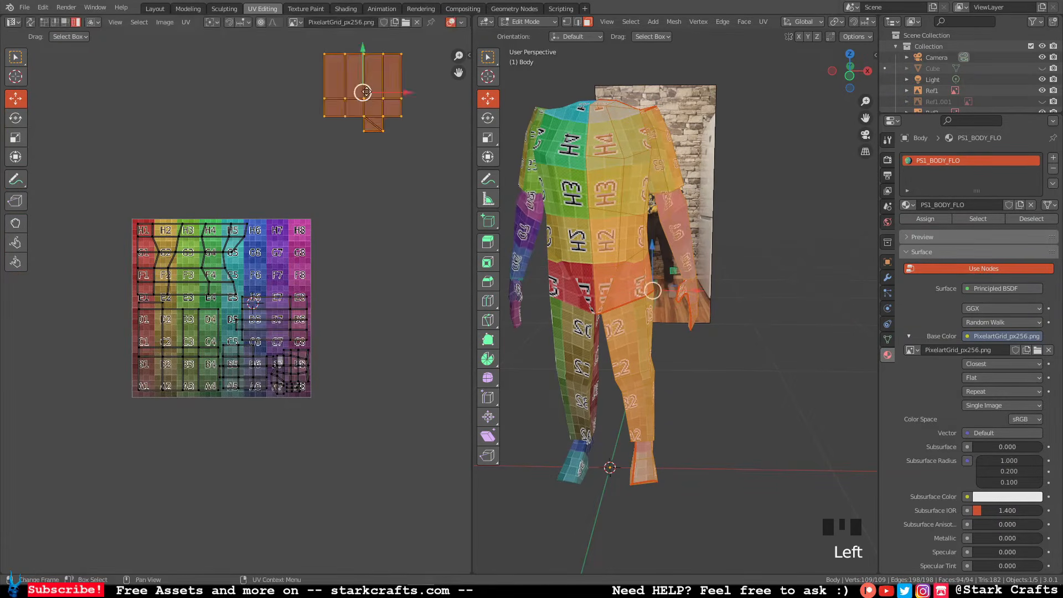
key("s")
left_click(368, 237)
left_click_drag(363, 92, 271, 258)
key("r")
scroll(273, 330, "up", 3)
left_click(299, 227)
Move and scale the upper arm island to fit beside the torso in columns 6 to 8, rows F to H.
left_click_drag(296, 204, 331, 205)
key("s")
key("g")
scroll(360, 258, "down", 2)
left_click(388, 250)
Select all UV islands and examine the finished layout and the grid texture on the body model.
scroll(395, 296, "up", 1)
middle_click_drag(407, 250, 439, 280)
key("a")
key("a")
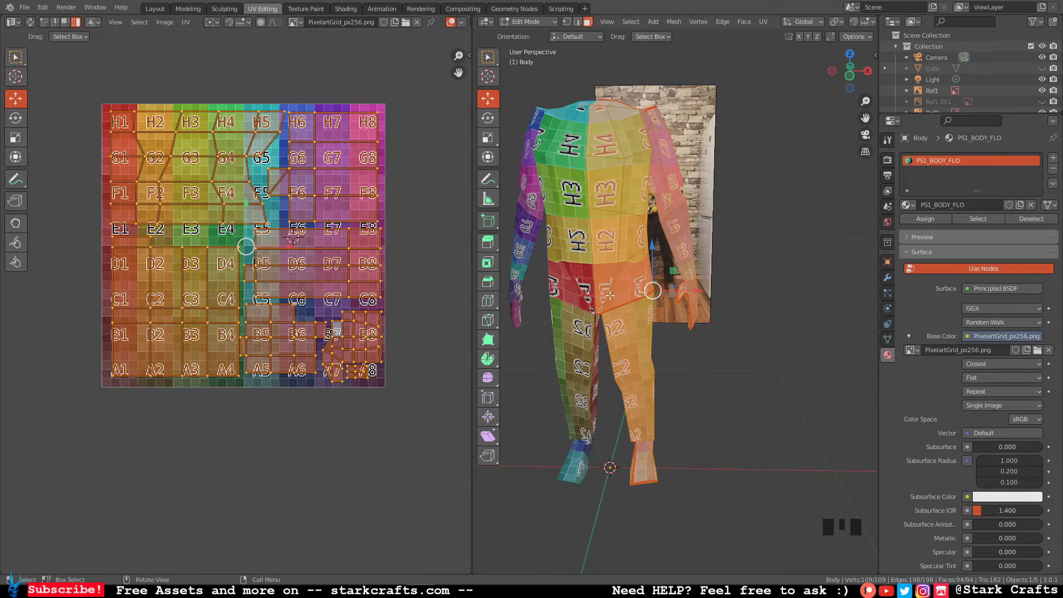
middle_click_drag(605, 295, 720, 328)
scroll(637, 297, "up", 2)
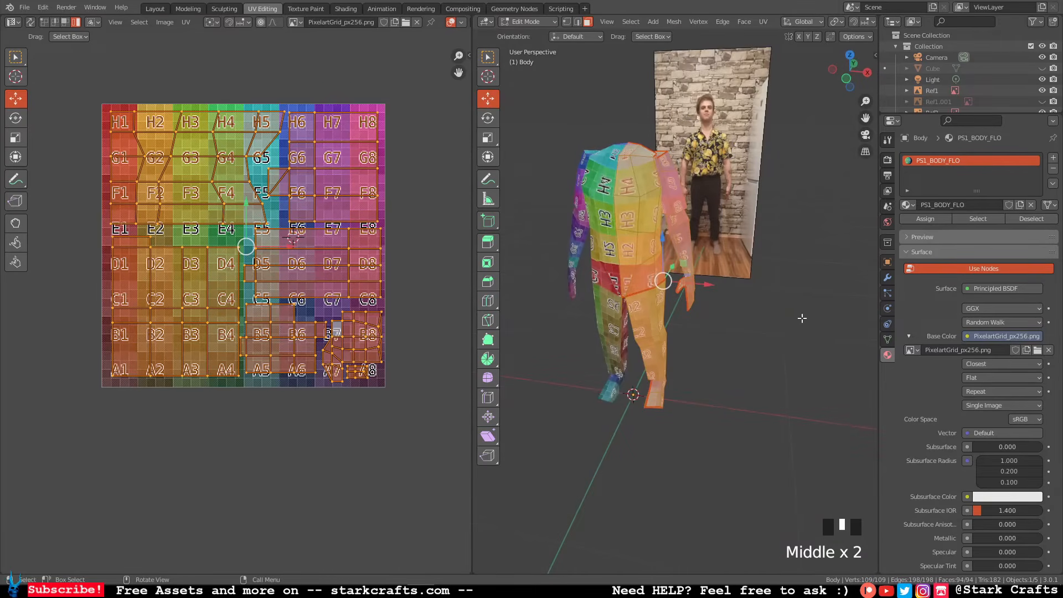
Shift the leg island slightly toward column 1 to widen its gap to the foot island, and deselect it.
left_click(200, 352)
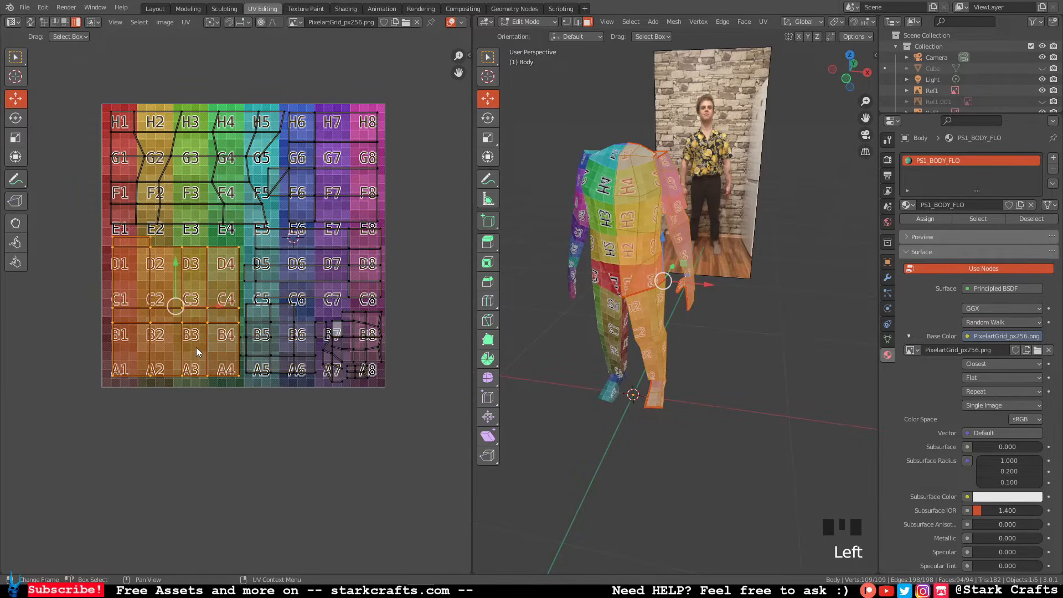
left_click_drag(218, 311, 212, 308)
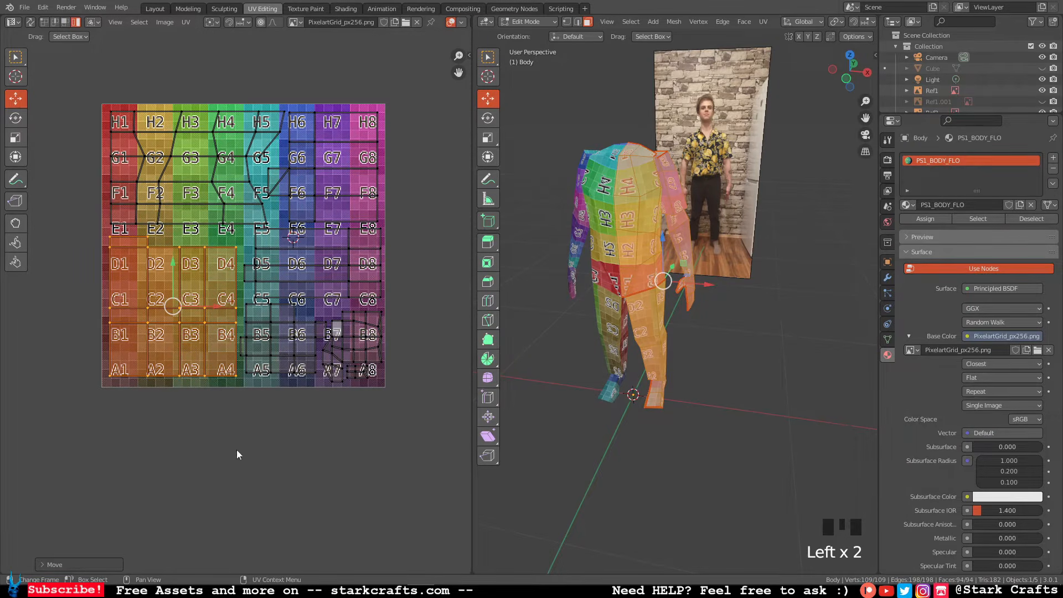
left_click(235, 472)
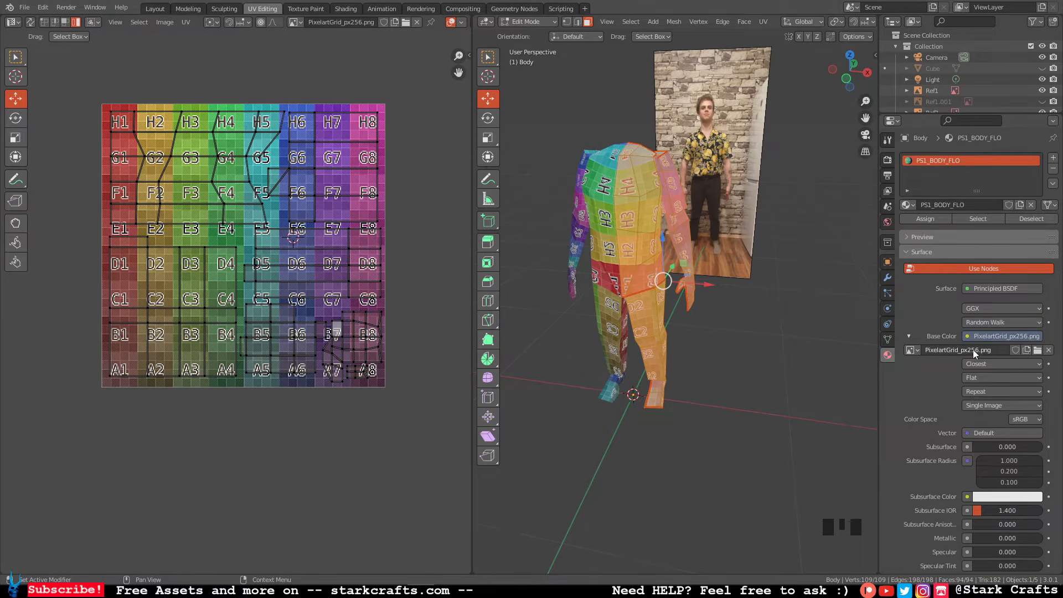
Replace the material's base color image with PS1_Body_Flo and save the project file.
left_click(911, 352)
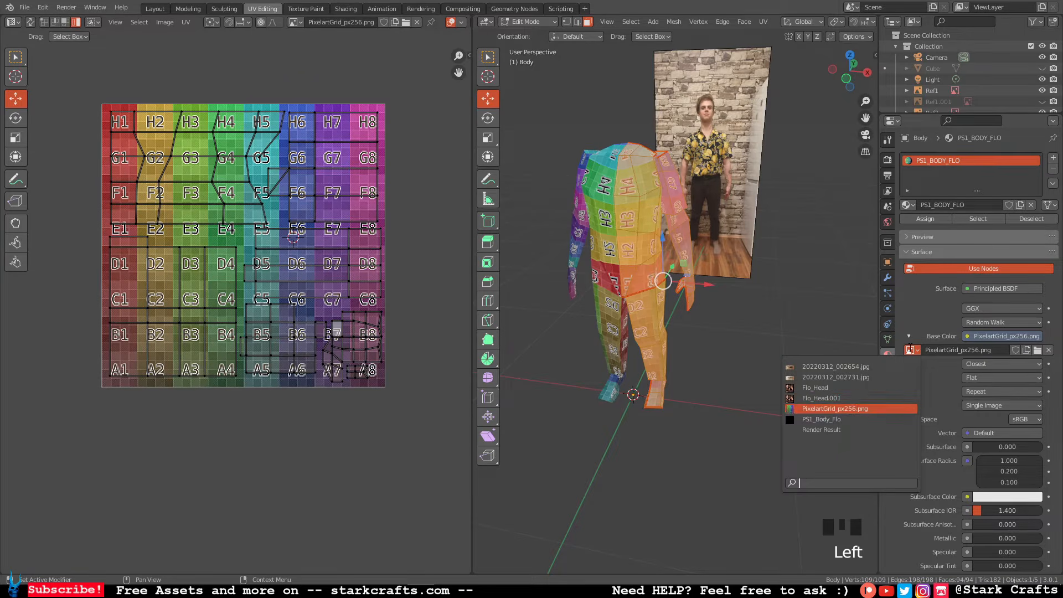
left_click(850, 420)
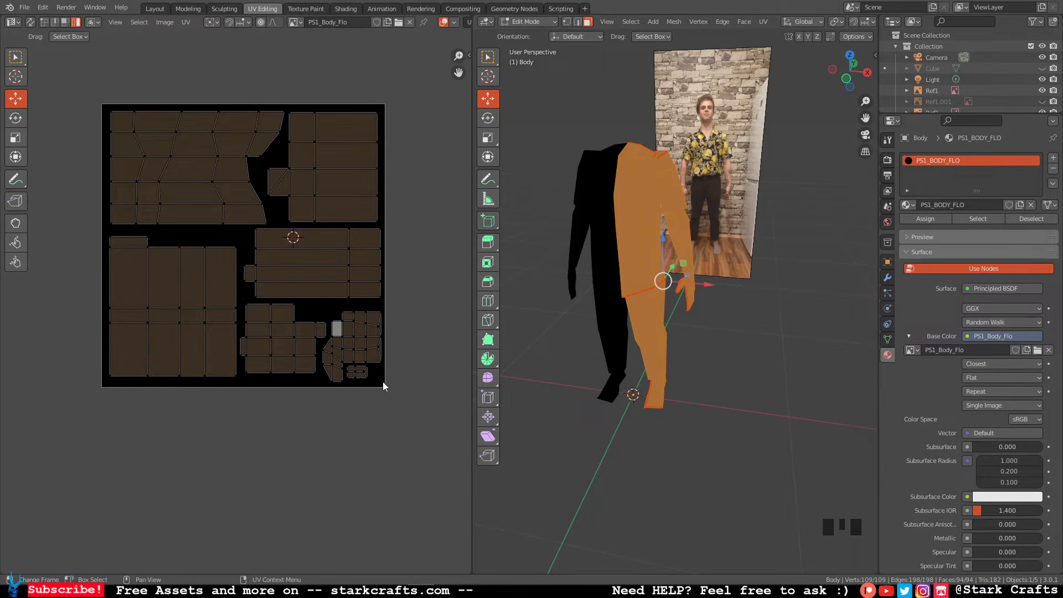
left_click(24, 7)
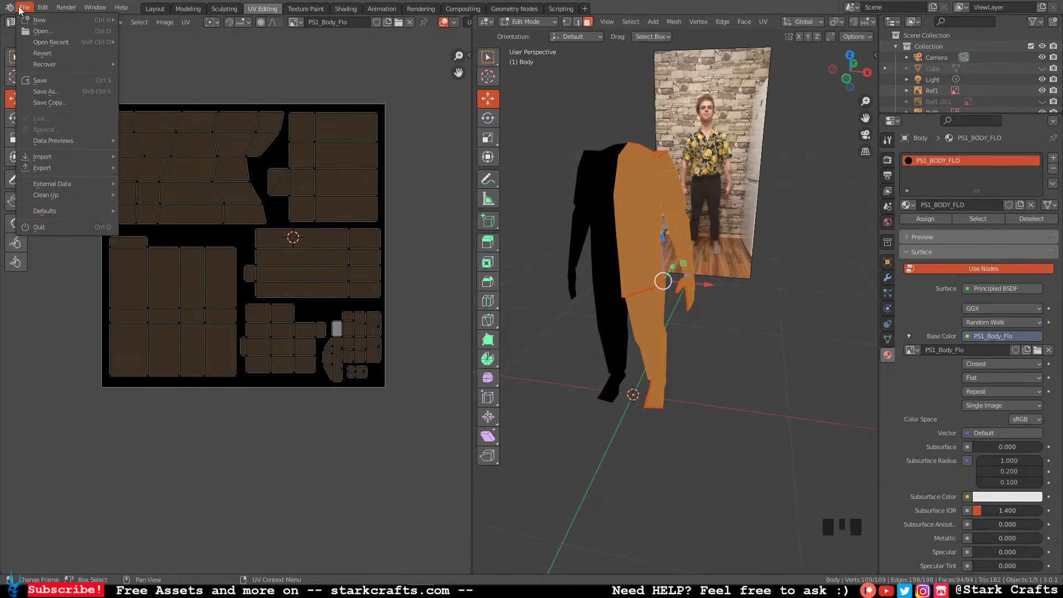
left_click(40, 81)
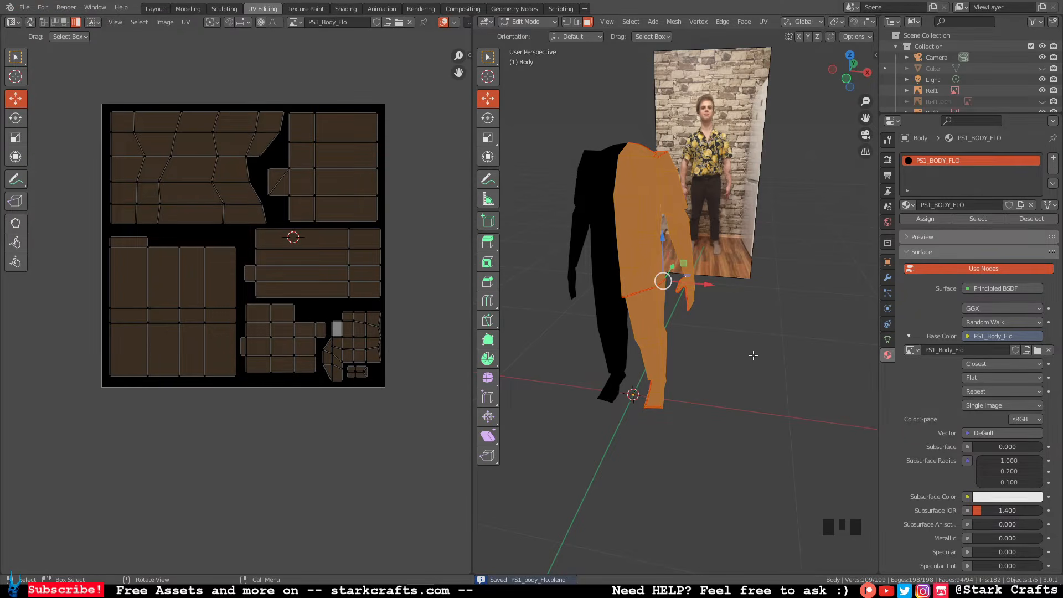
Duplicate the body in the Layout workspace without moving it and put the copy in the Backup collection.
double_click(735, 381)
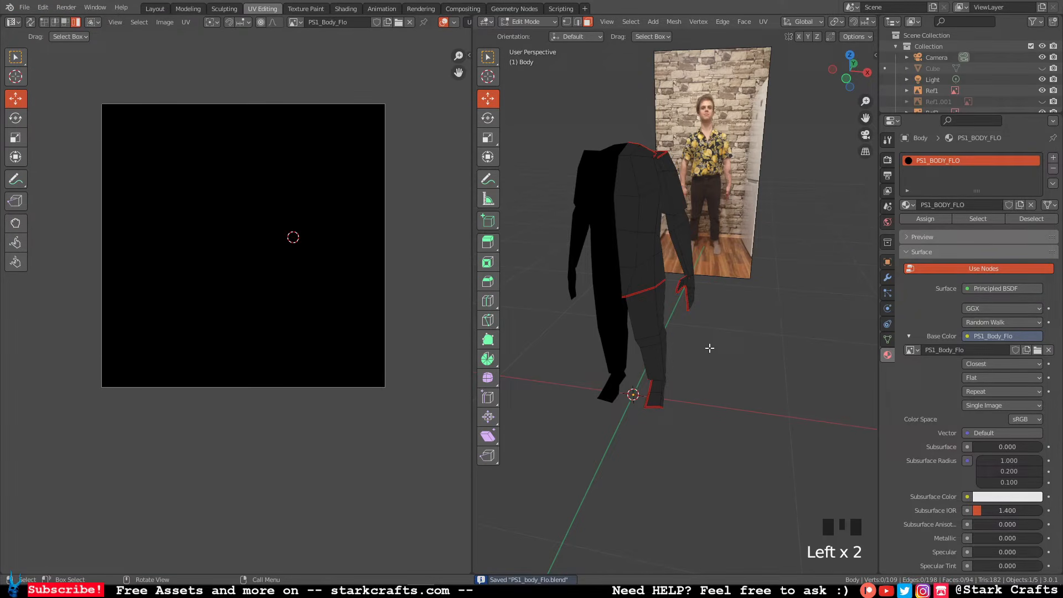
left_click(155, 8)
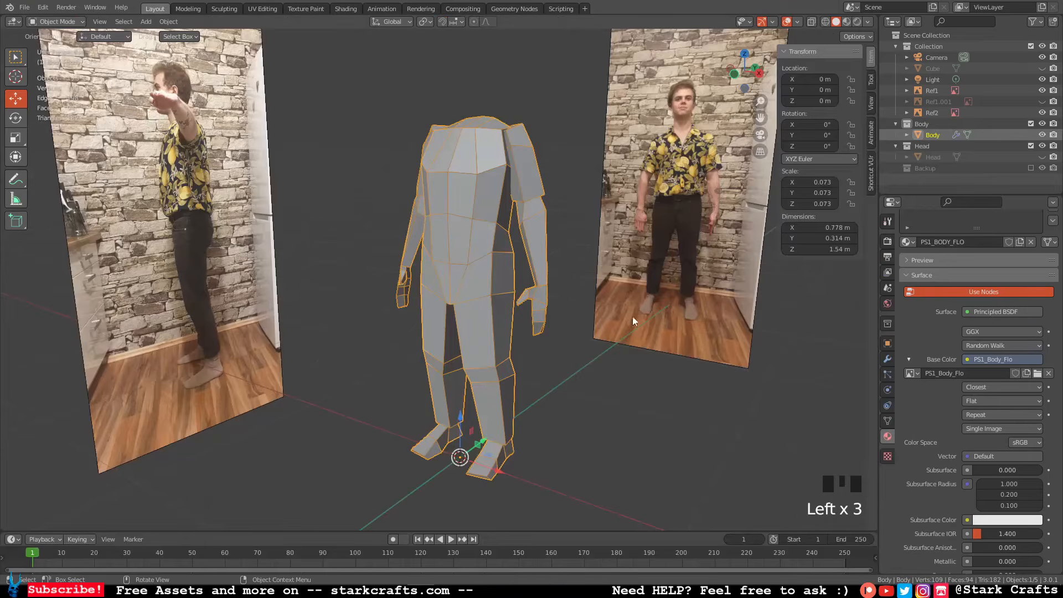
scroll(628, 311, "up", 2)
mouse_move(623, 302)
middle_mouse_down()
mouse_move(603, 307)
mouse_move(620, 311)
middle_mouse_up()
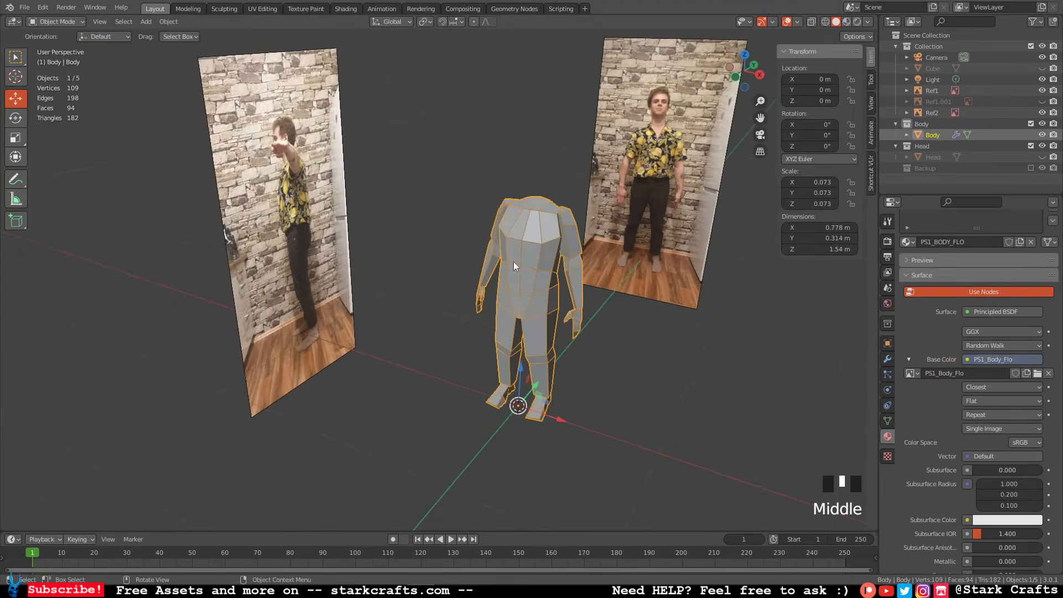
left_click(623, 325)
left_click(623, 325)
left_click(533, 274)
right_click(536, 308)
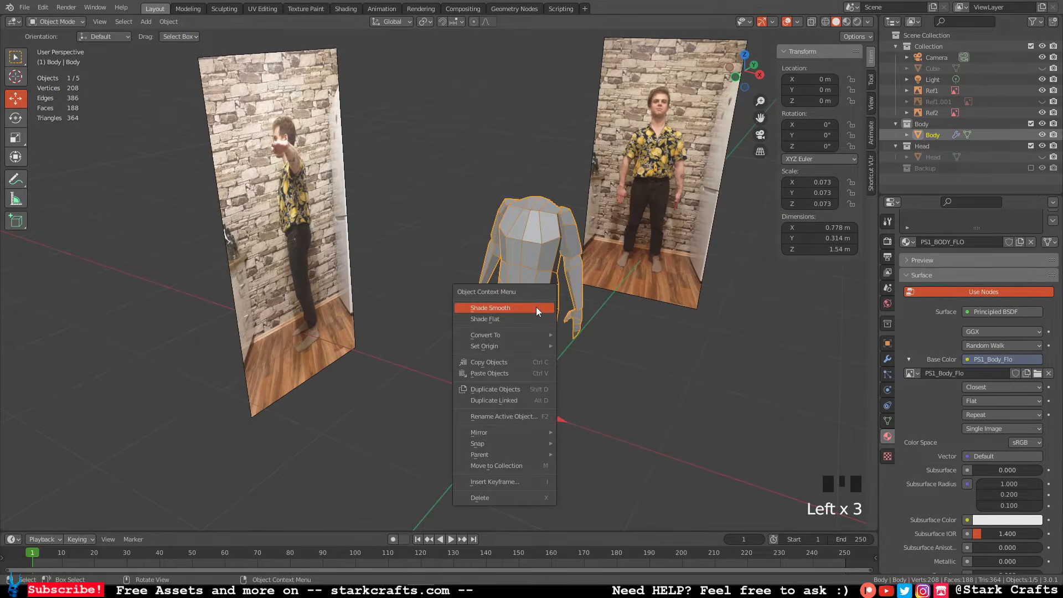
key("shift+d")
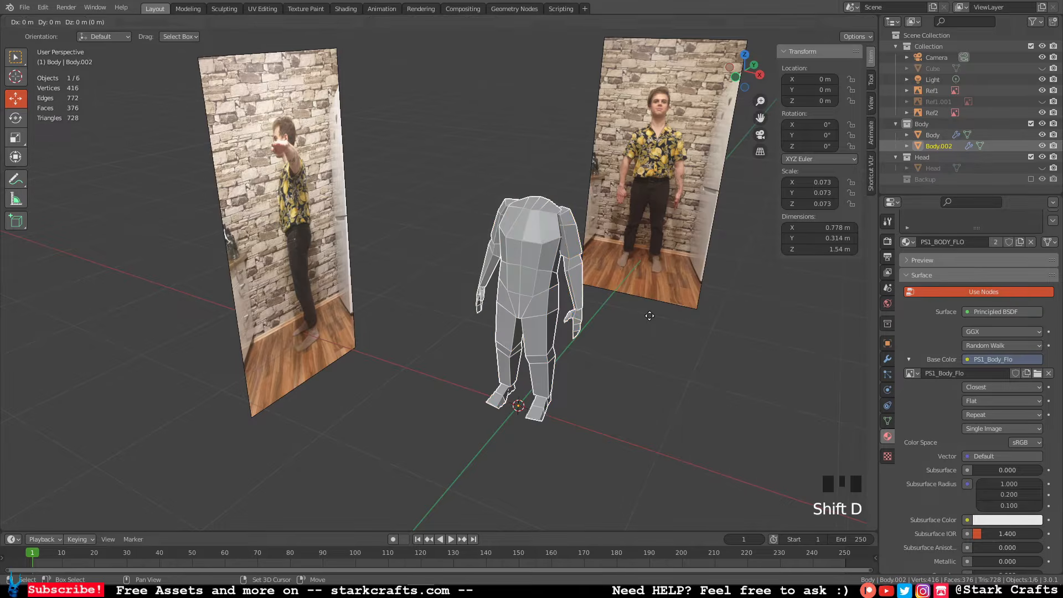
left_click(649, 316)
left_click_drag(936, 148, 929, 181)
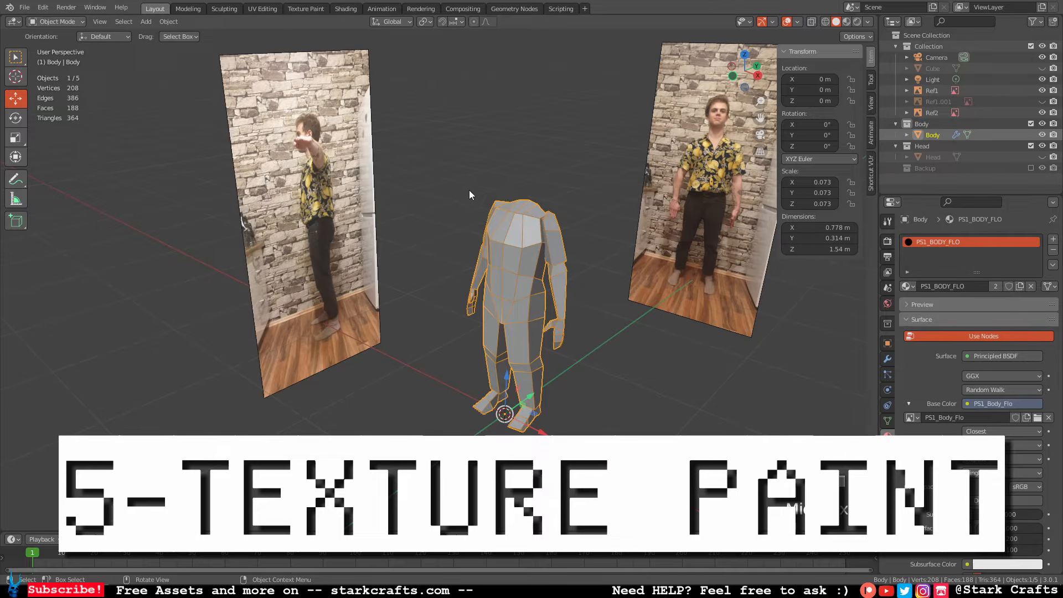
Select all body faces in the UV Editing workspace and view their UV outlines over PS1_Body_Flo in Texture Paint.
middle_click_drag(470, 191, 473, 180)
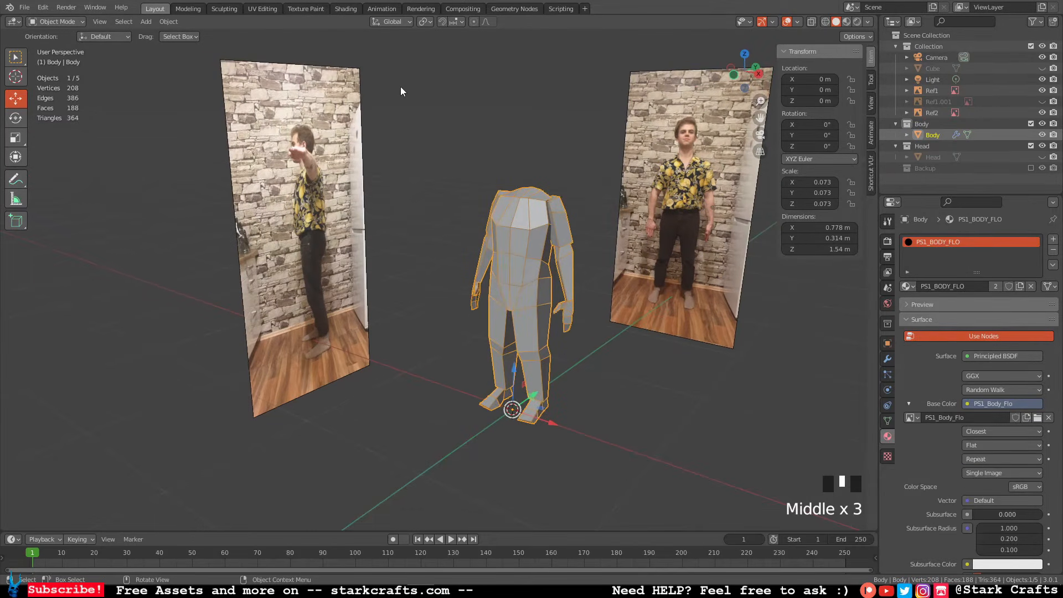
left_click(265, 9)
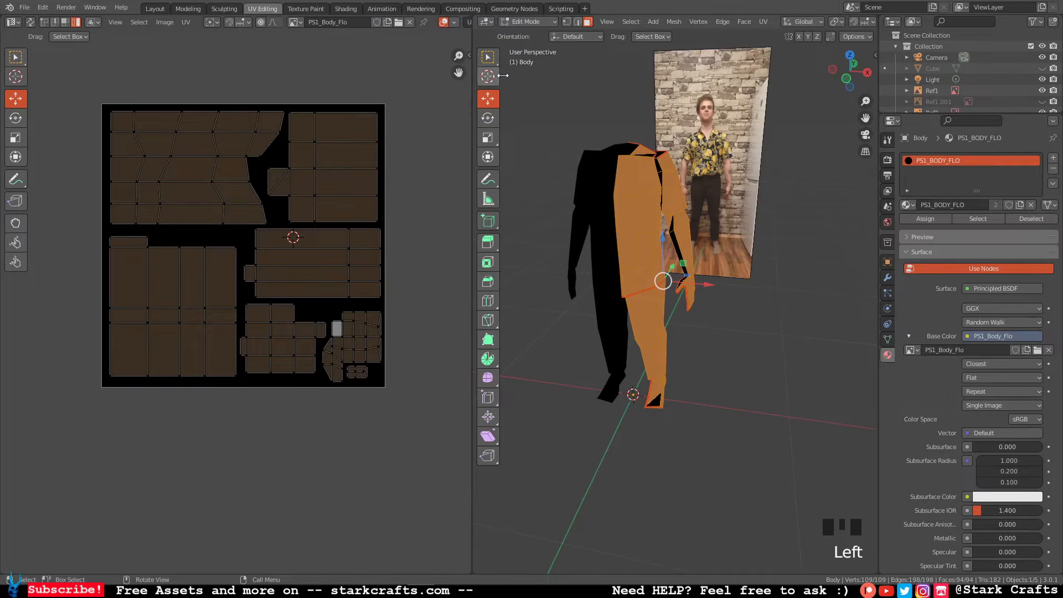
mouse_move(598, 110)
middle_mouse_down()
mouse_move(576, 114)
mouse_move(598, 108)
middle_mouse_up()
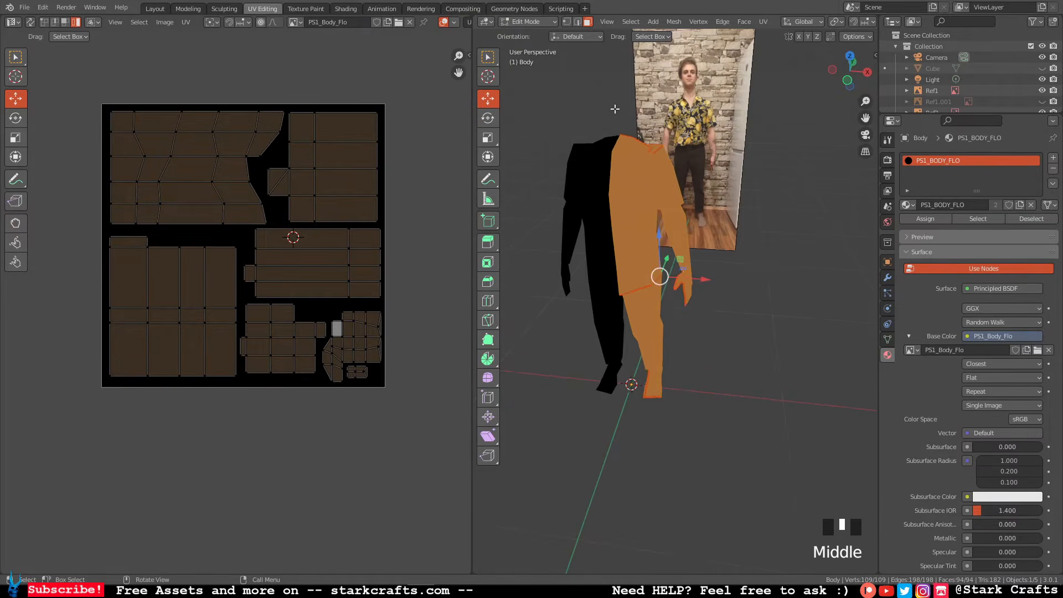
left_click(597, 108)
key("Tab")
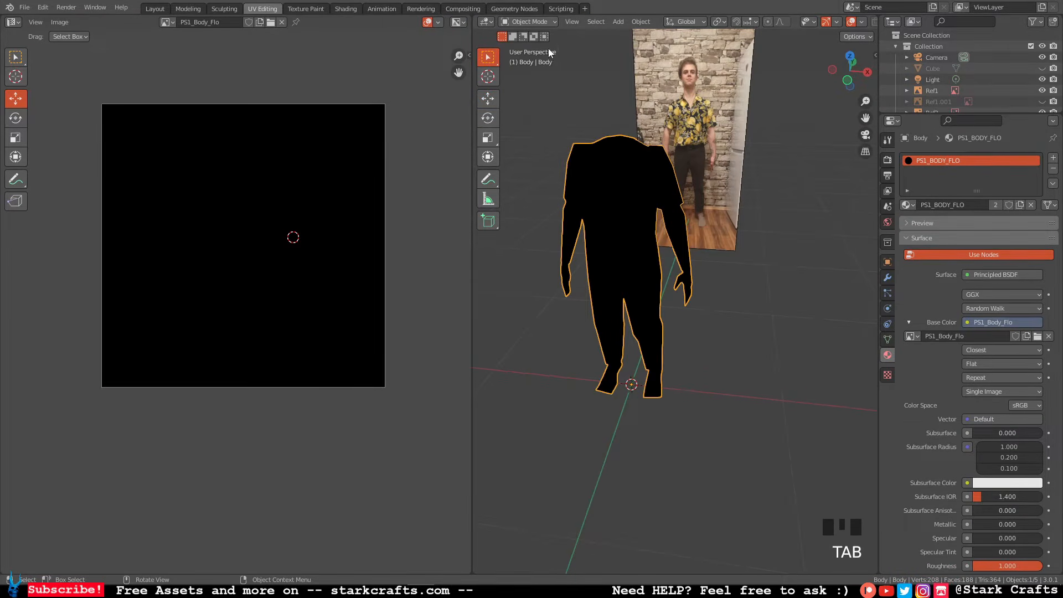
middle_click_drag(696, 162, 697, 202)
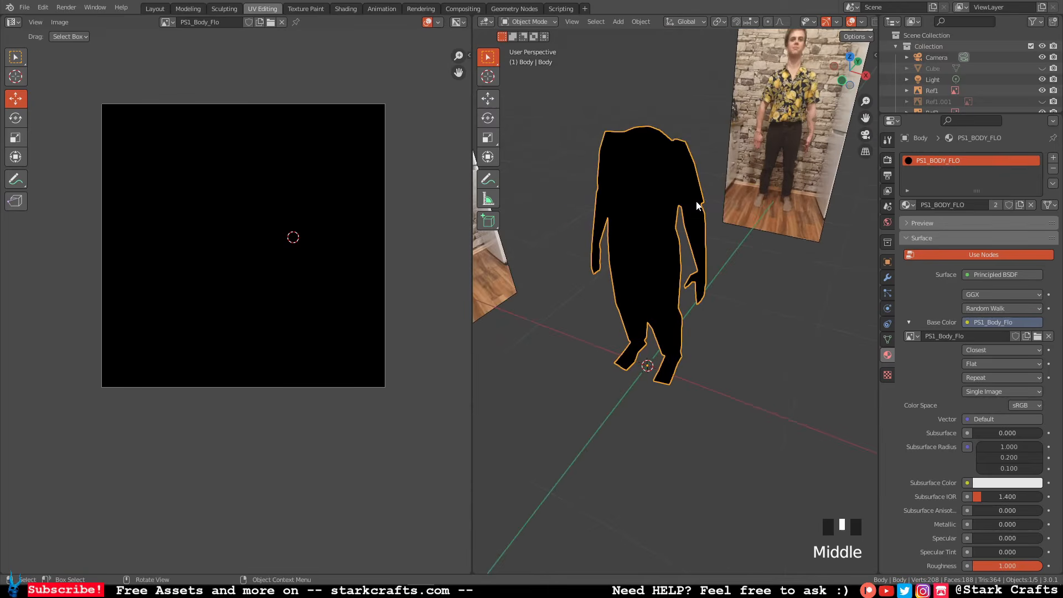
key("Tab")
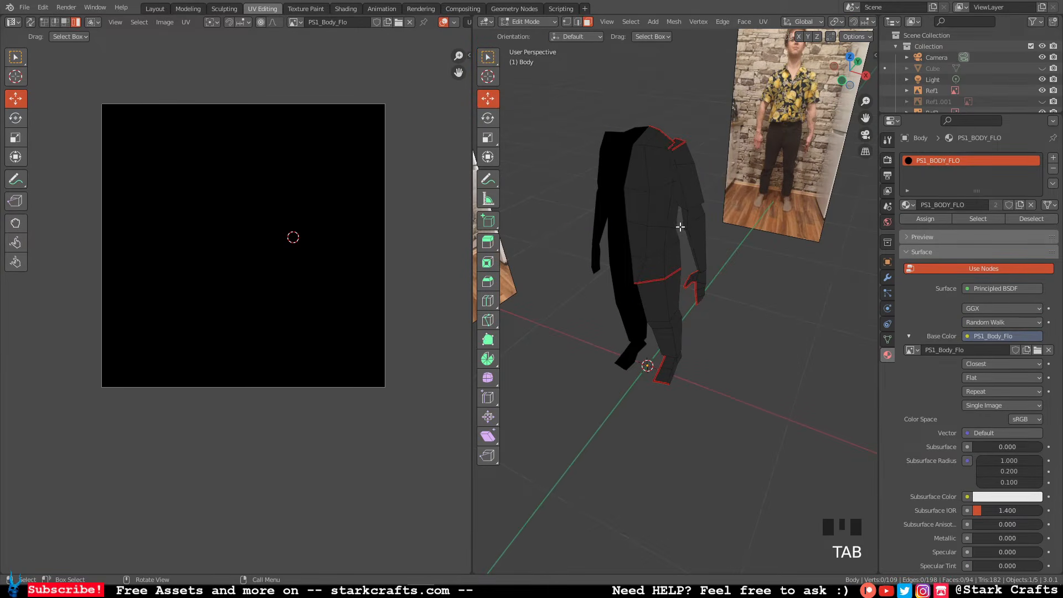
key("a")
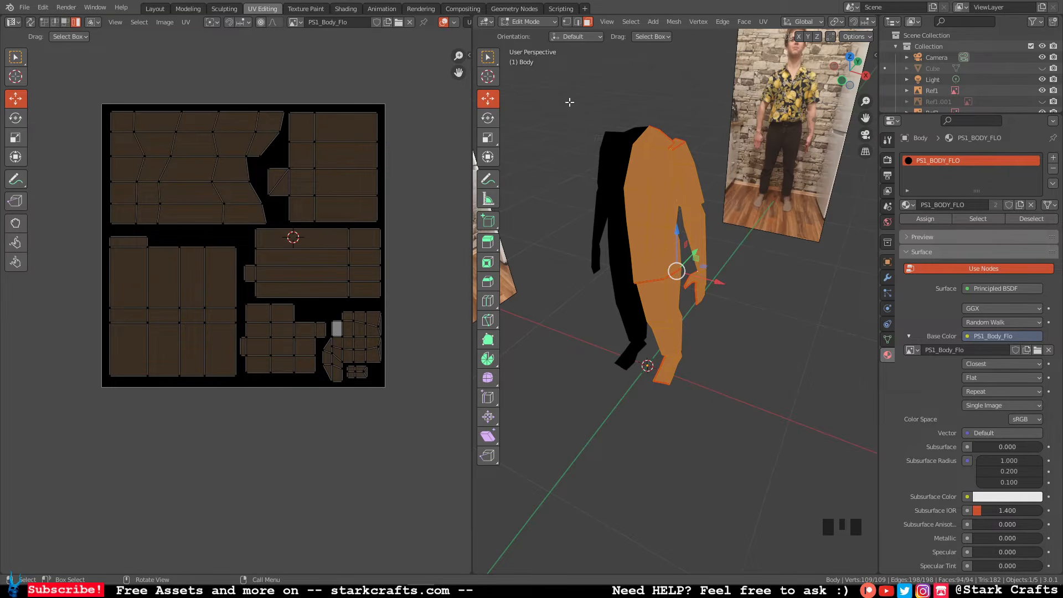
left_click(306, 9)
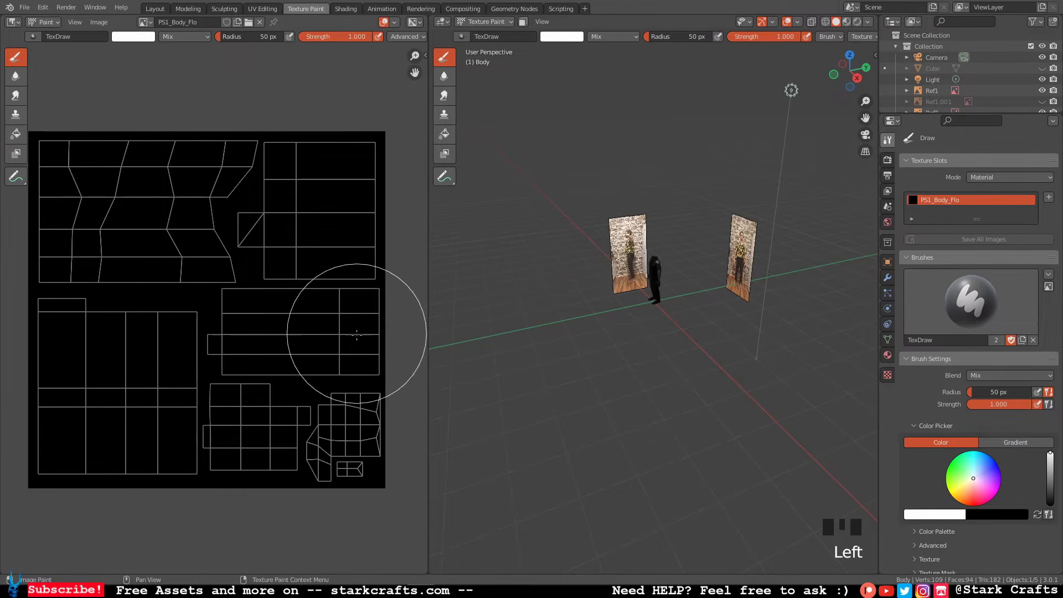
Deselect all body faces in UV Editing and compare how the texture canvas looks in Texture Paint.
left_click(260, 10)
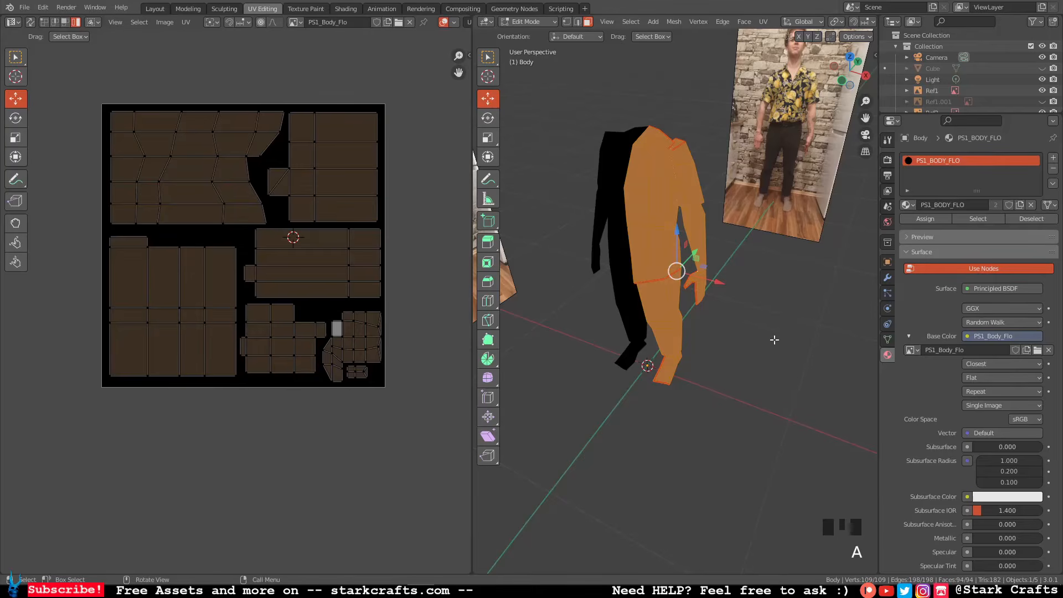
left_click(791, 361)
left_click(308, 8)
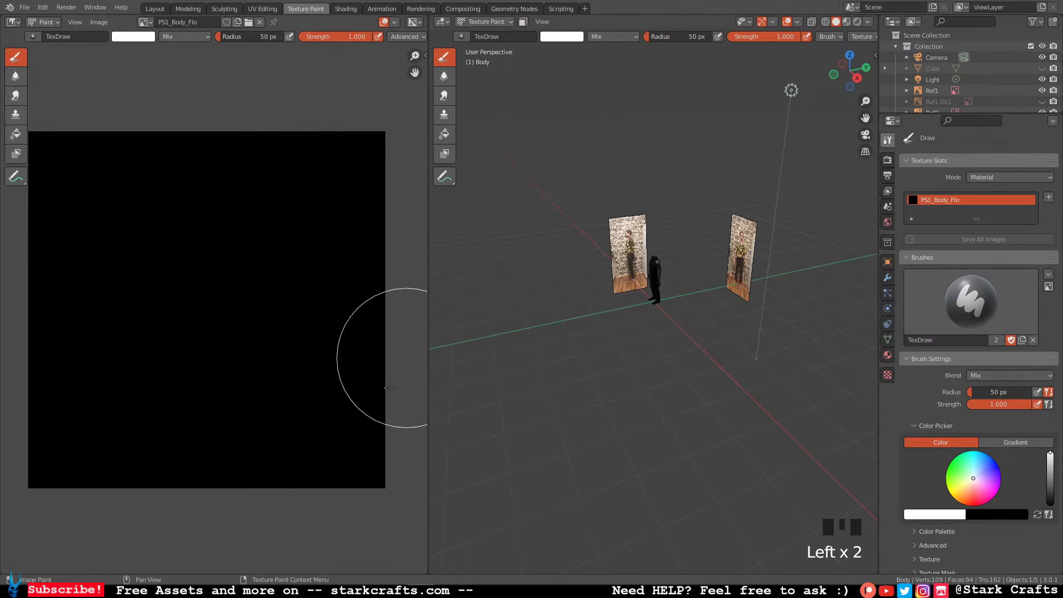
Select only the linked torso faces in UV Editing and show their UV outline on the Texture Paint canvas.
left_click(265, 9)
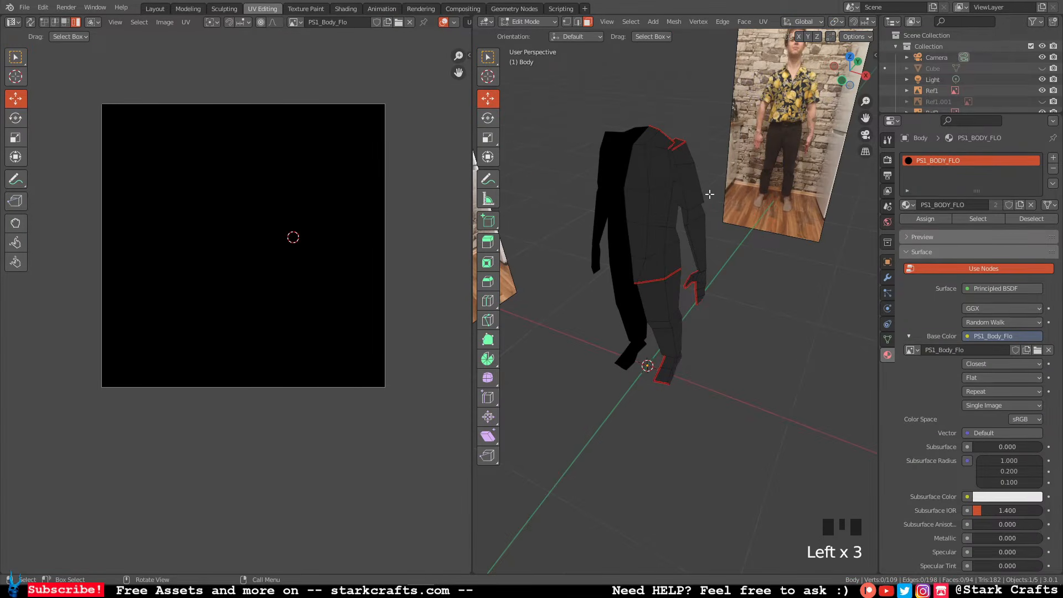
mouse_move(747, 315)
middle_mouse_down()
mouse_move(784, 299)
mouse_move(753, 303)
middle_mouse_up()
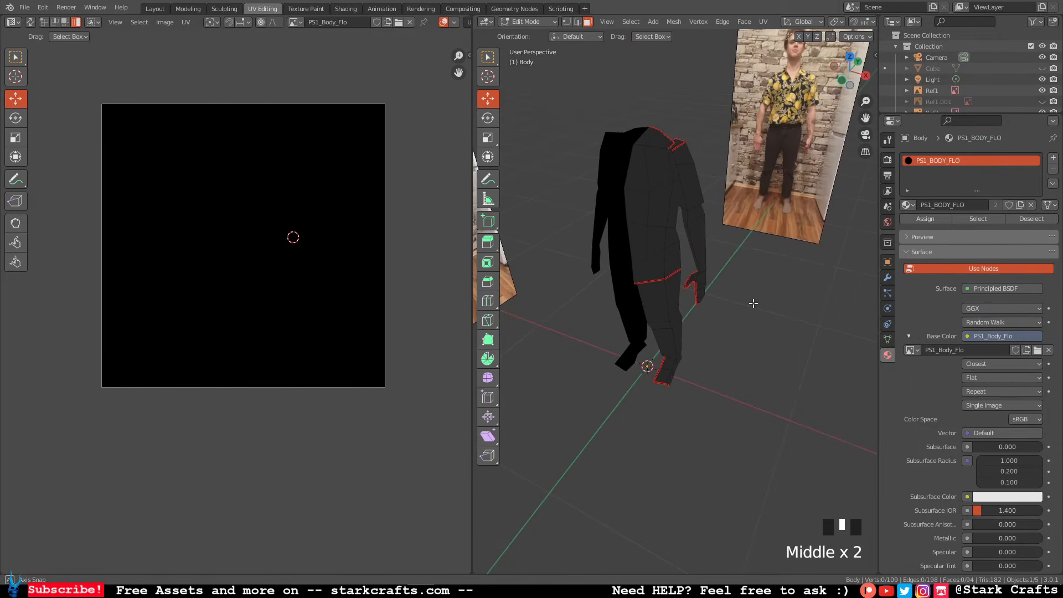
left_click(666, 237)
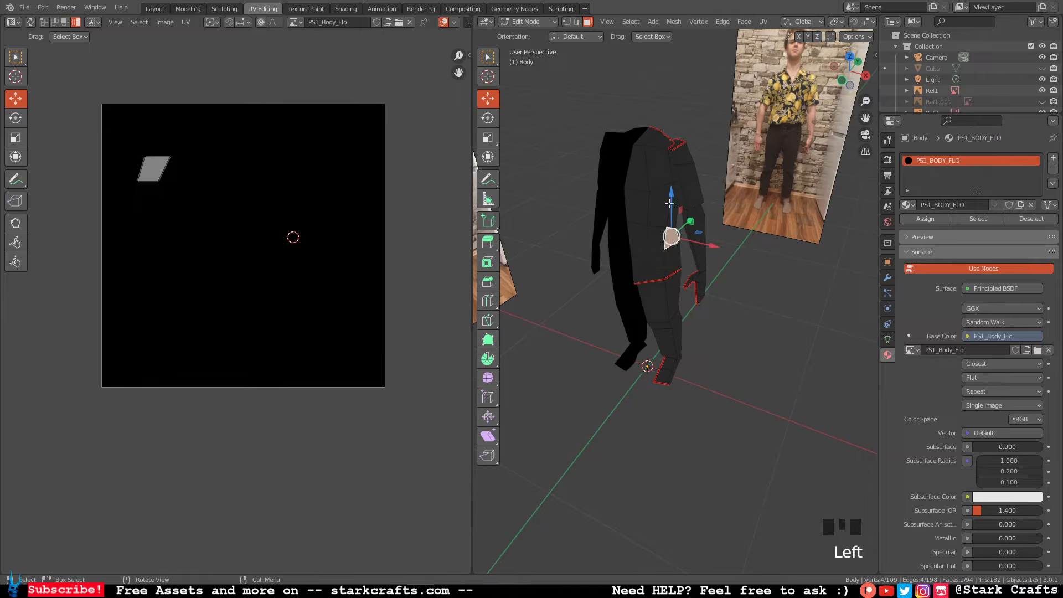
key("l")
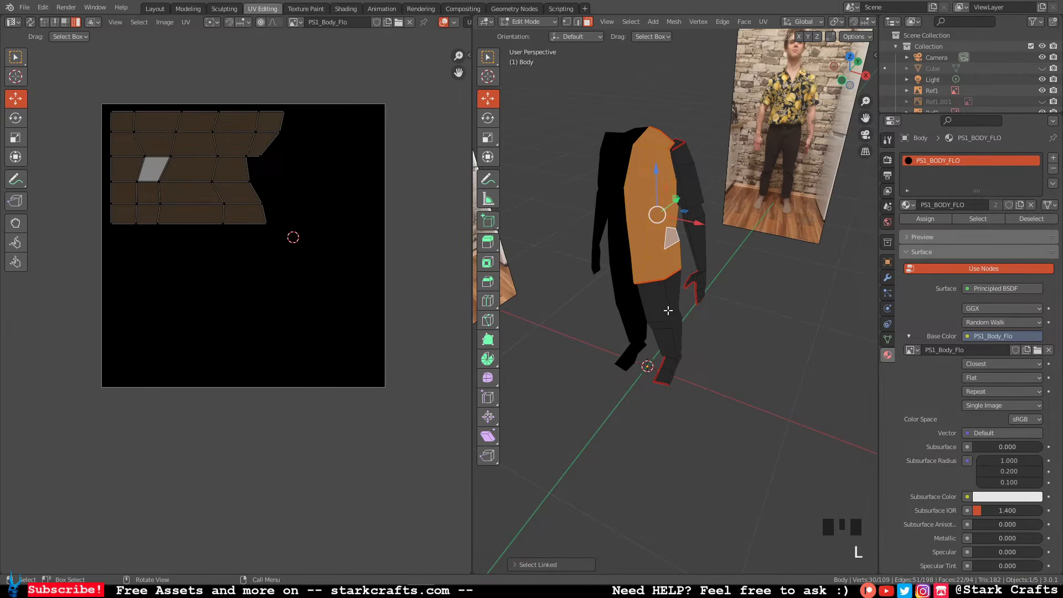
left_click(316, 10)
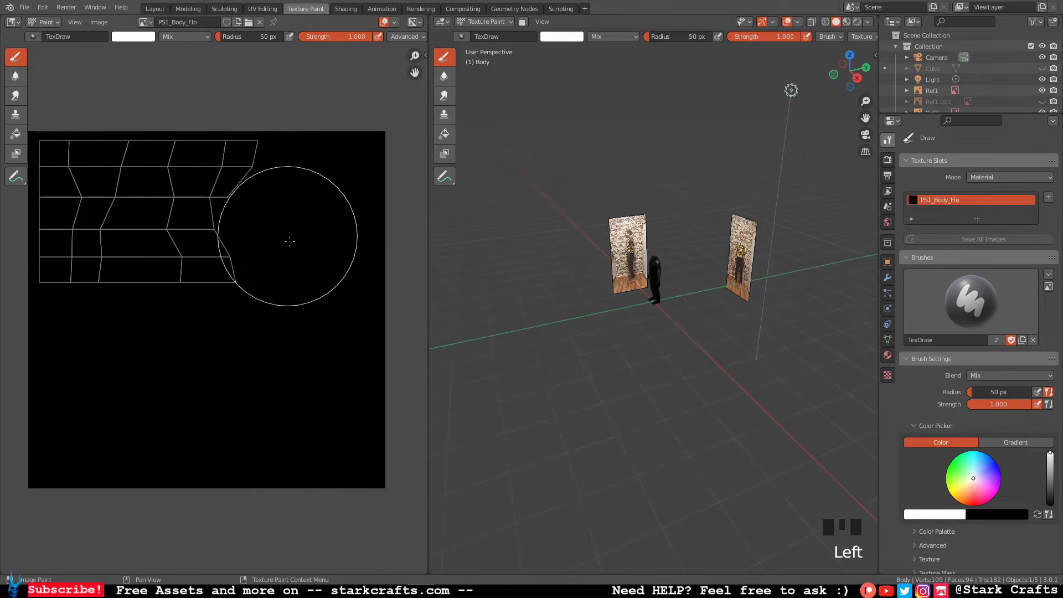
middle_click_drag(525, 275, 588, 273)
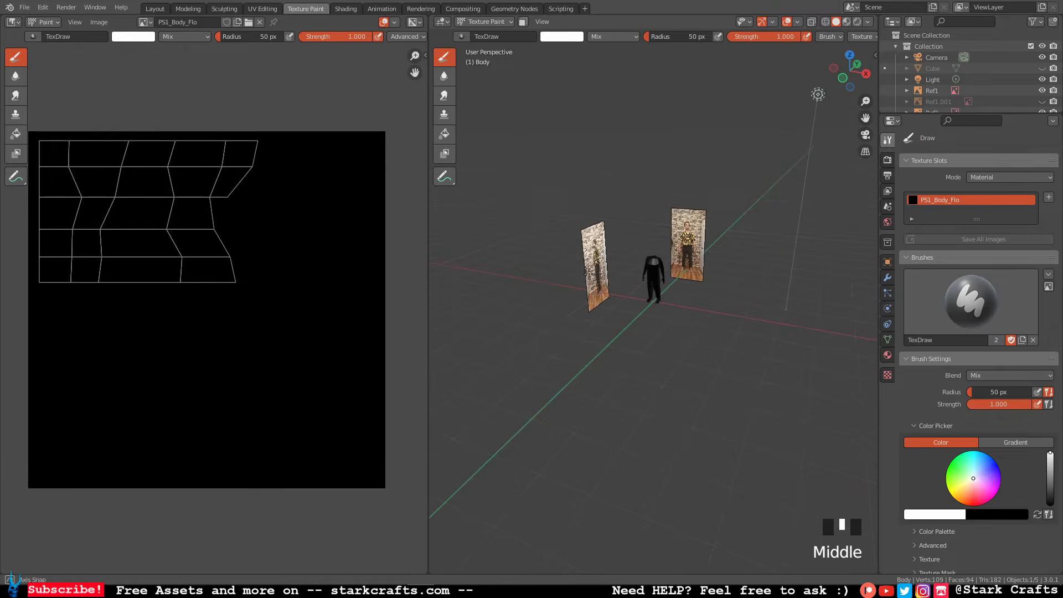
middle_click(541, 206)
middle_click_drag(556, 102, 693, 144)
scroll(654, 202, "up", 2)
scroll(654, 201, "down", 8)
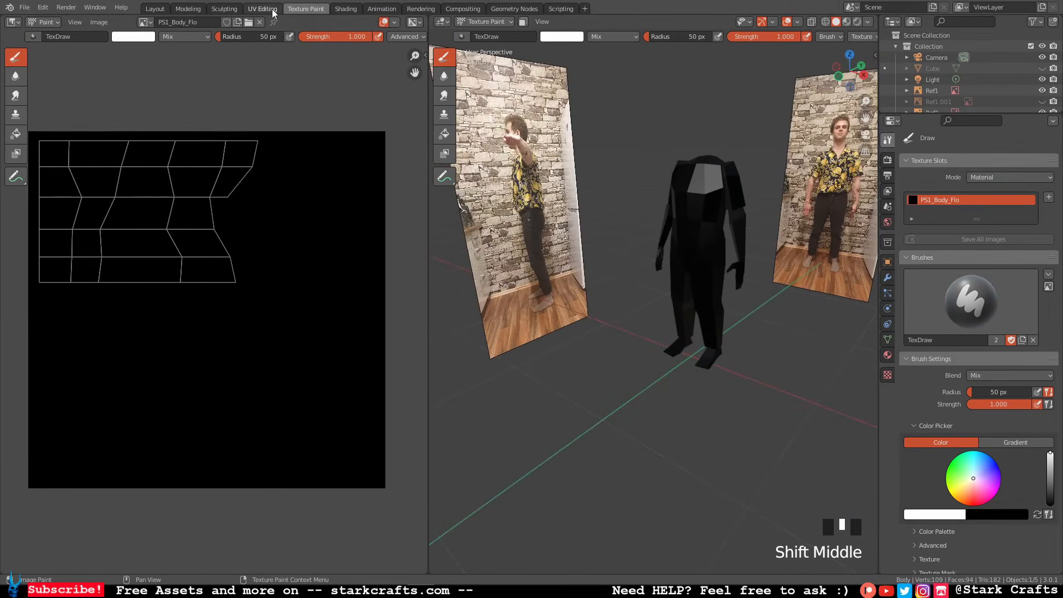
left_click(523, 21)
mouse_move(718, 137)
middle_mouse_down()
mouse_move(746, 134)
mouse_move(731, 138)
middle_mouse_up()
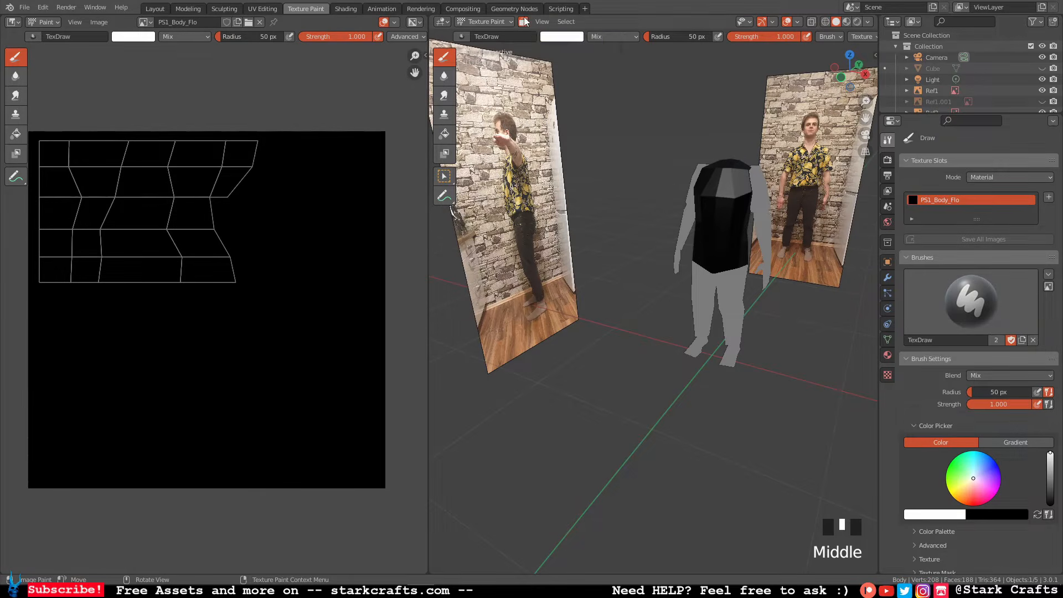
left_click(524, 23)
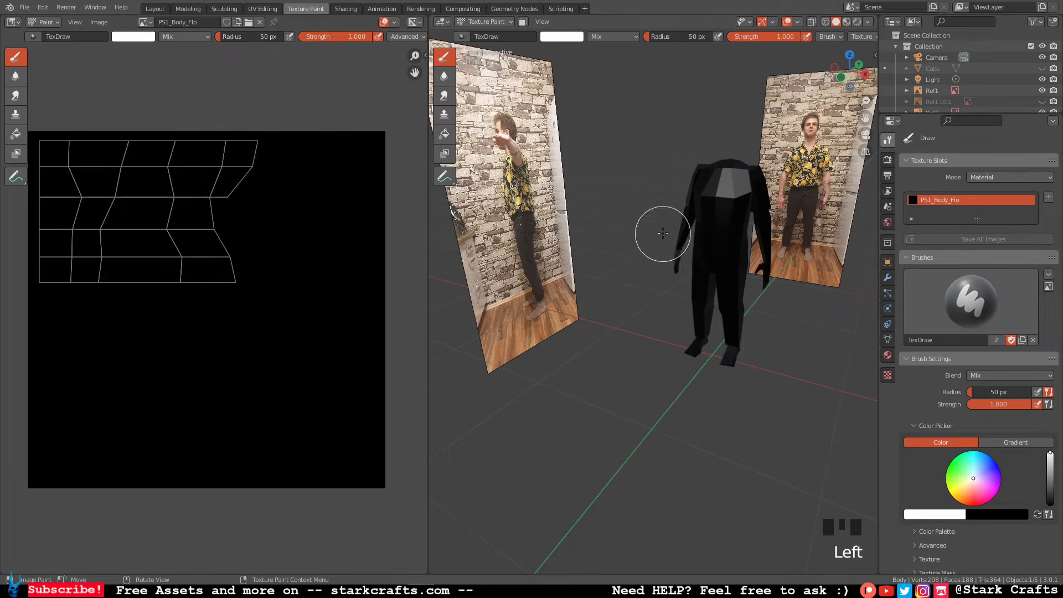
Select all faces of the body mesh in the UV Editing workspace and return to the Texture Paint workspace.
left_click(263, 9)
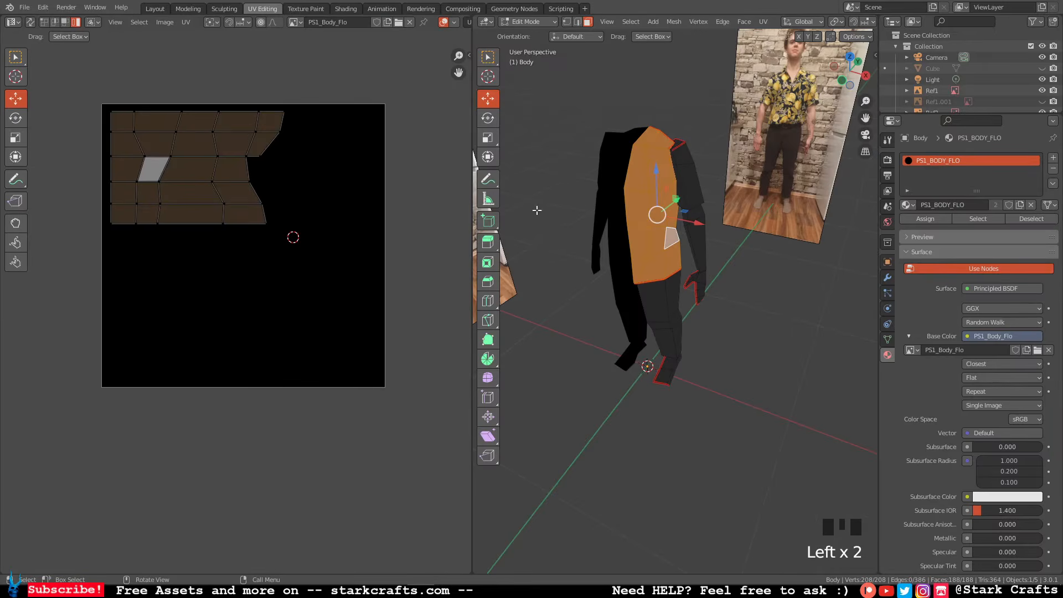
mouse_move(555, 152)
middle_mouse_down()
mouse_move(594, 149)
mouse_move(565, 138)
middle_mouse_up()
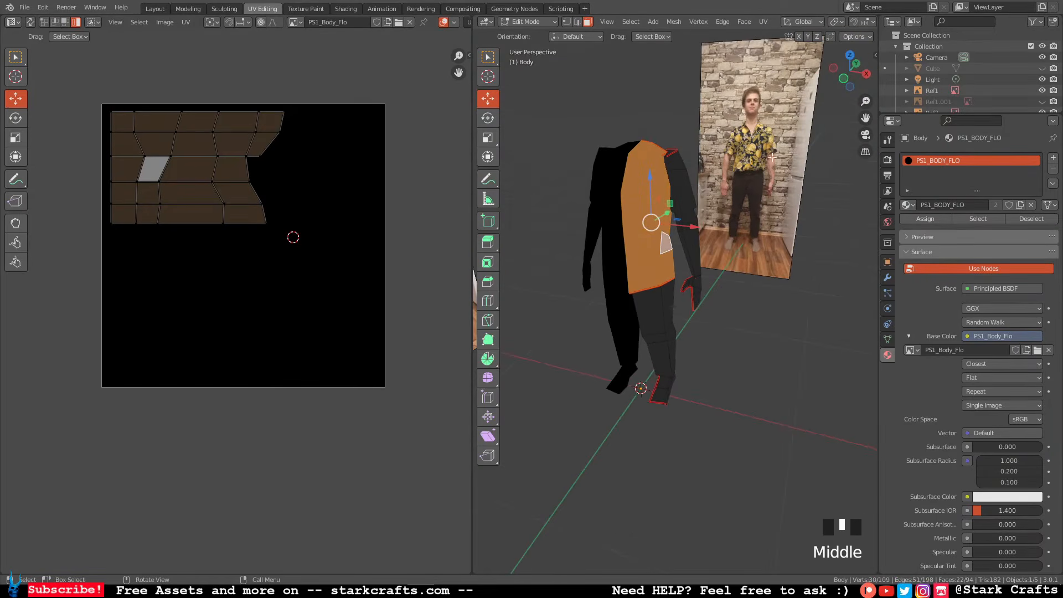
key("a")
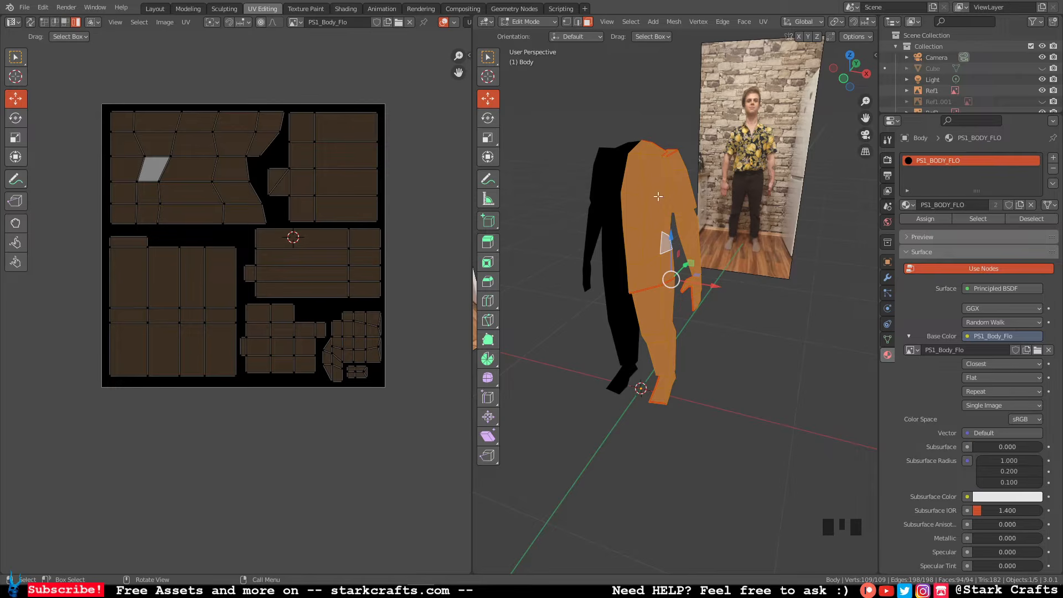
left_click(306, 9)
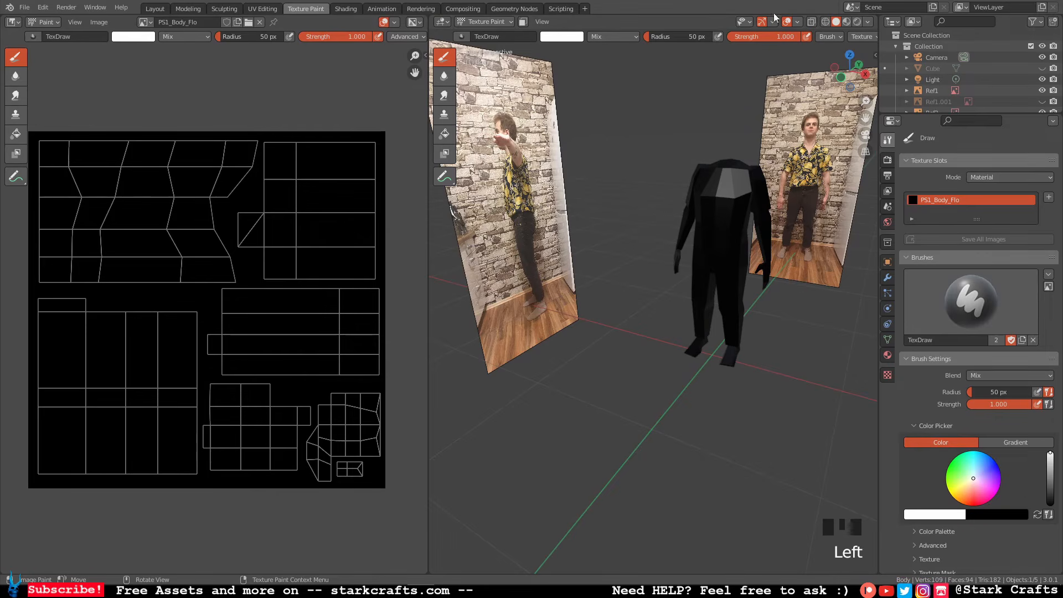
Switch the 3D viewport to Material Preview shading and show the body from the front.
left_click(847, 21)
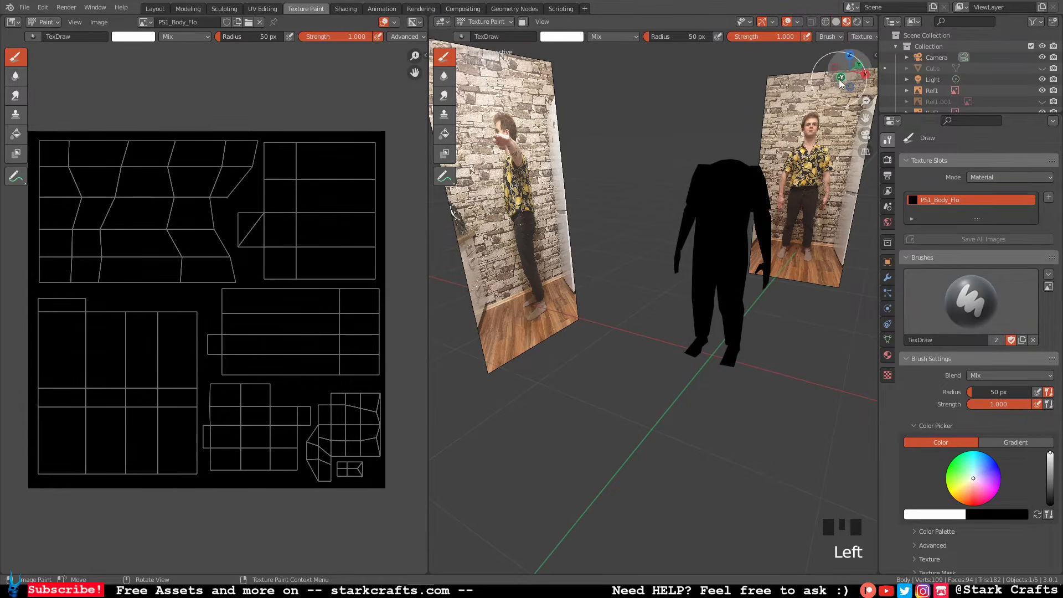
left_click(841, 77)
middle_click_drag(788, 121, 807, 69, "shift")
scroll(731, 130, "up", 1)
scroll(730, 131, "down", 6)
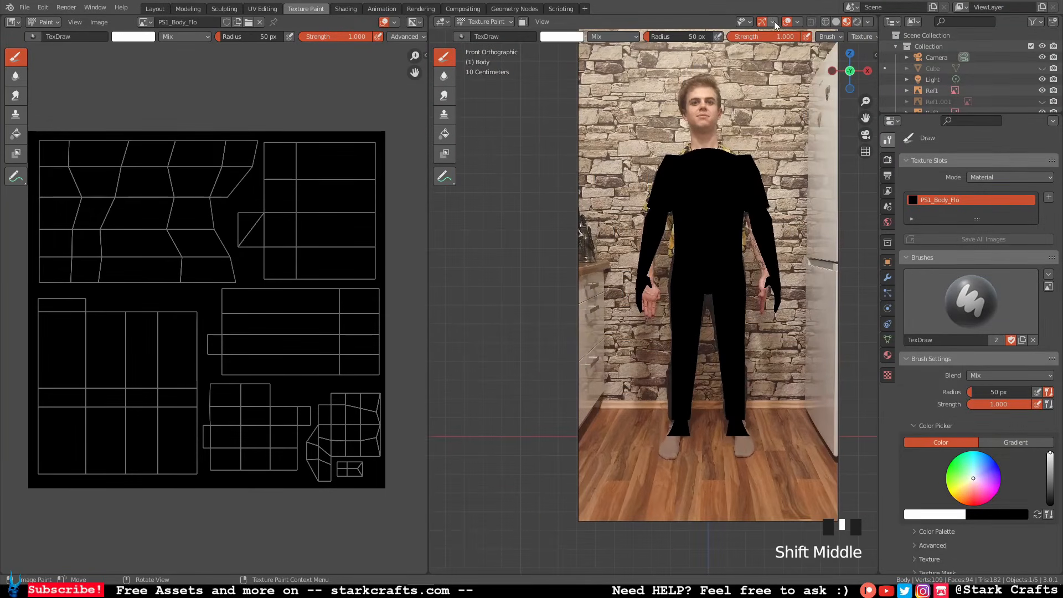
Enable the wireframe overlay in the 3D viewport and centre the body over the front reference photo.
left_click(798, 22)
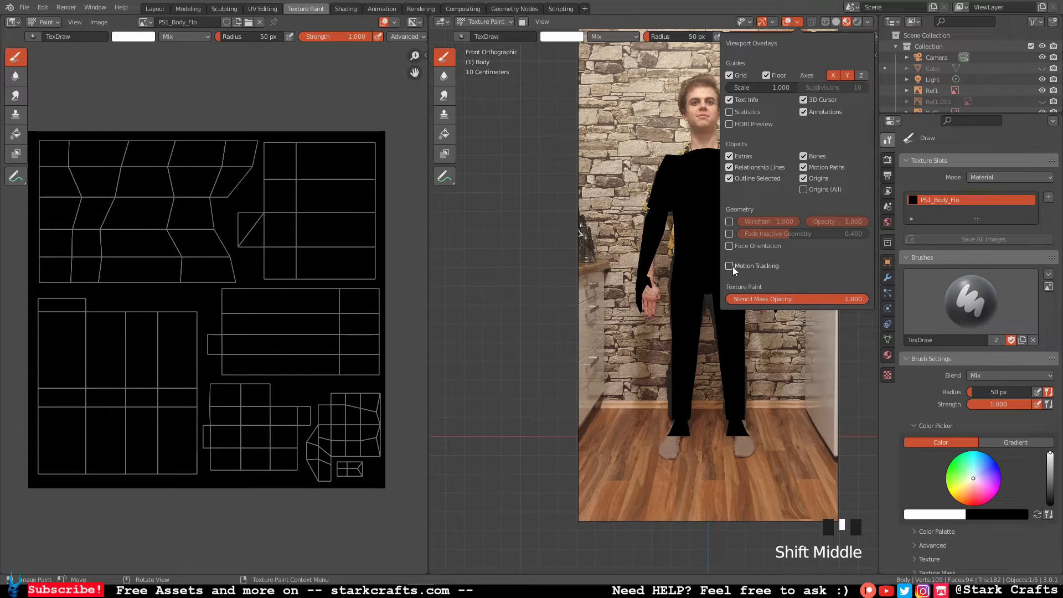
left_click(729, 221)
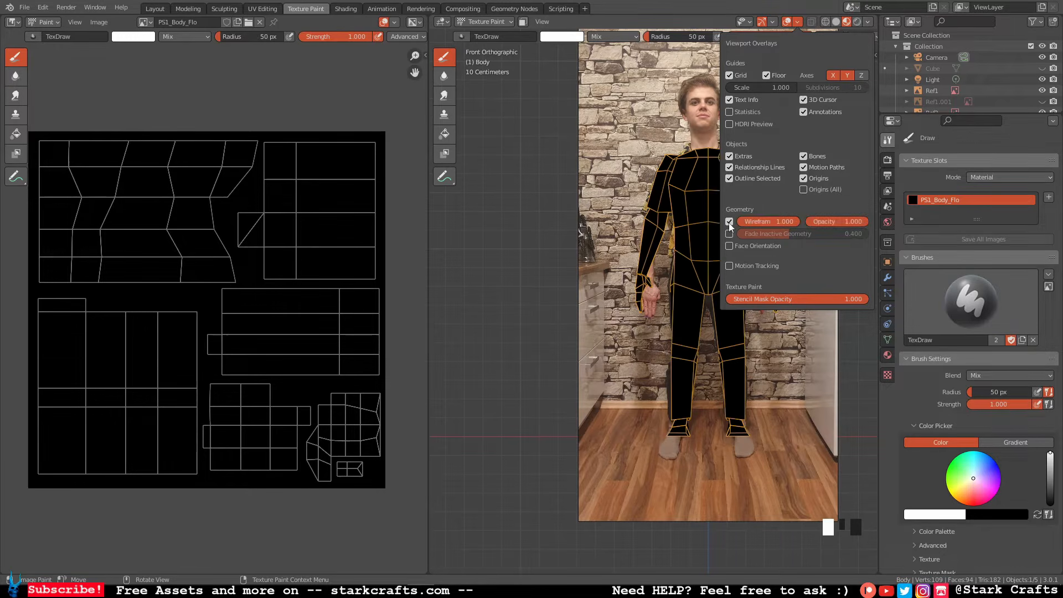
middle_click_drag(781, 183, 718, 158, "shift")
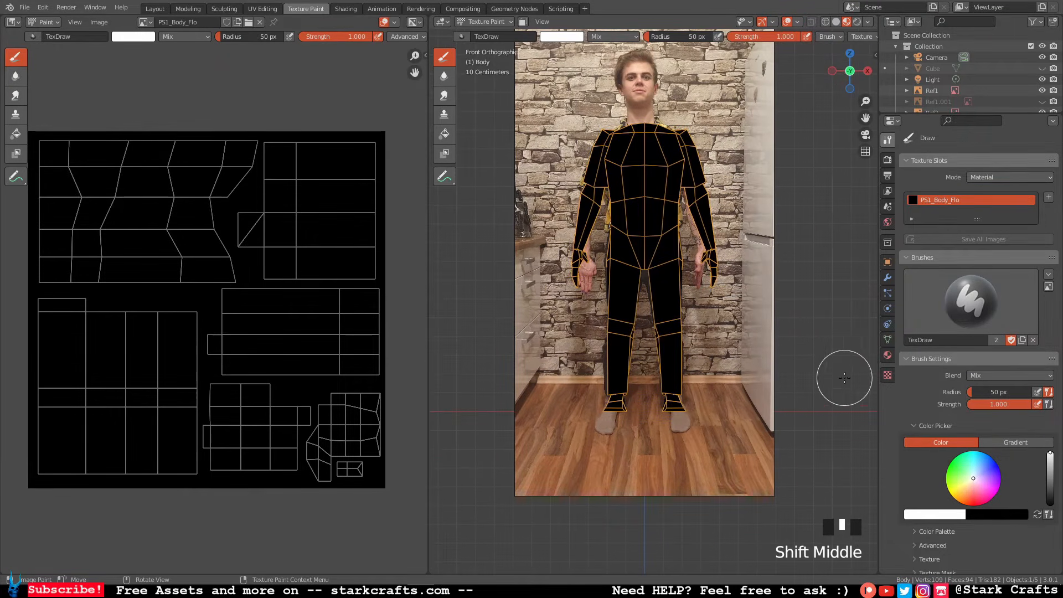
middle_click_drag(750, 294, 757, 322, "shift")
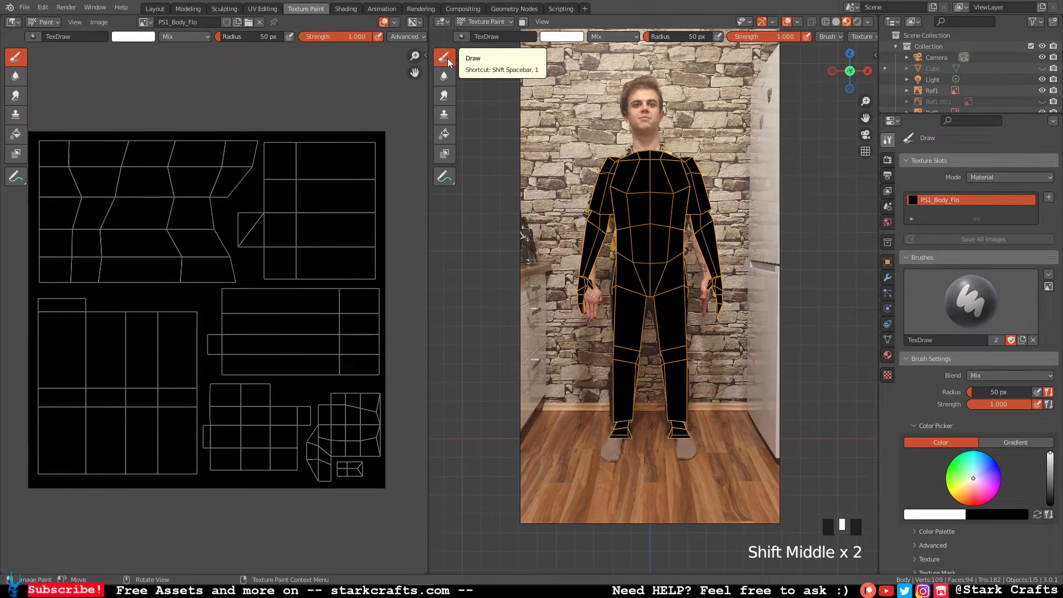
left_click(573, 44)
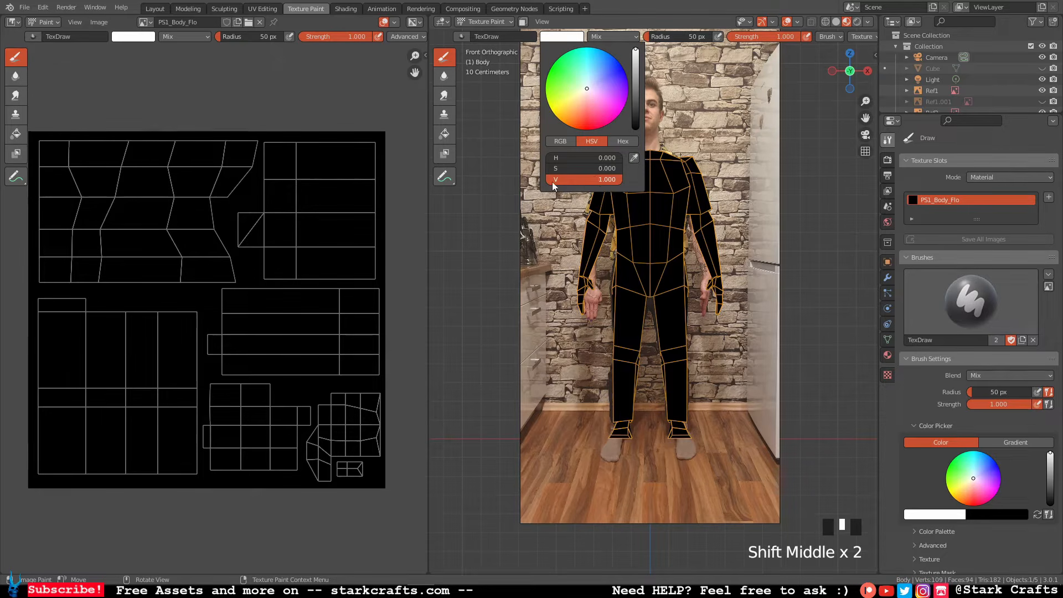
left_click_drag(596, 181, 618, 177)
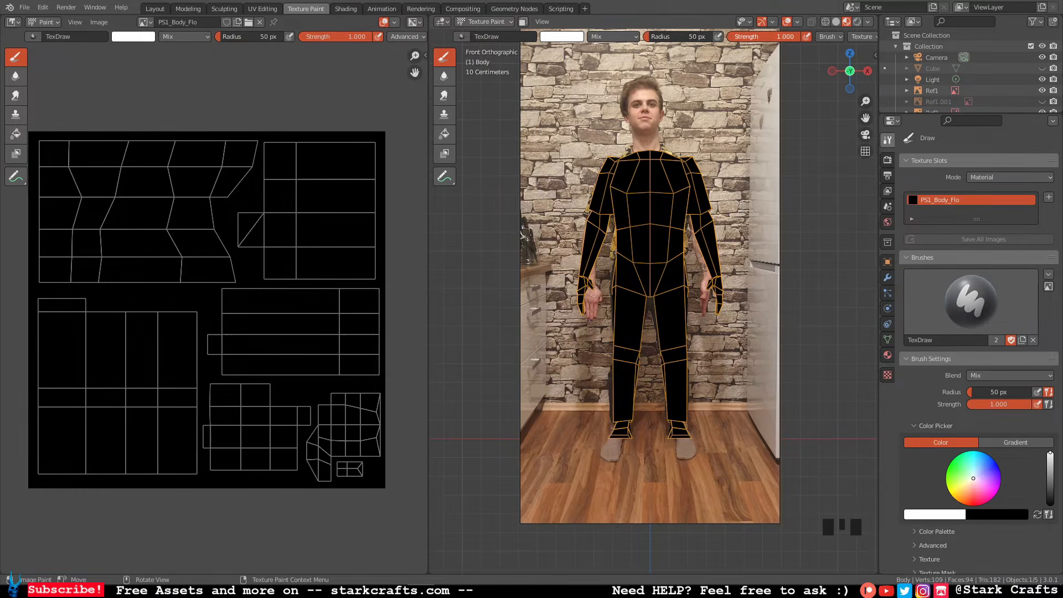
left_click_drag(763, 37, 807, 38)
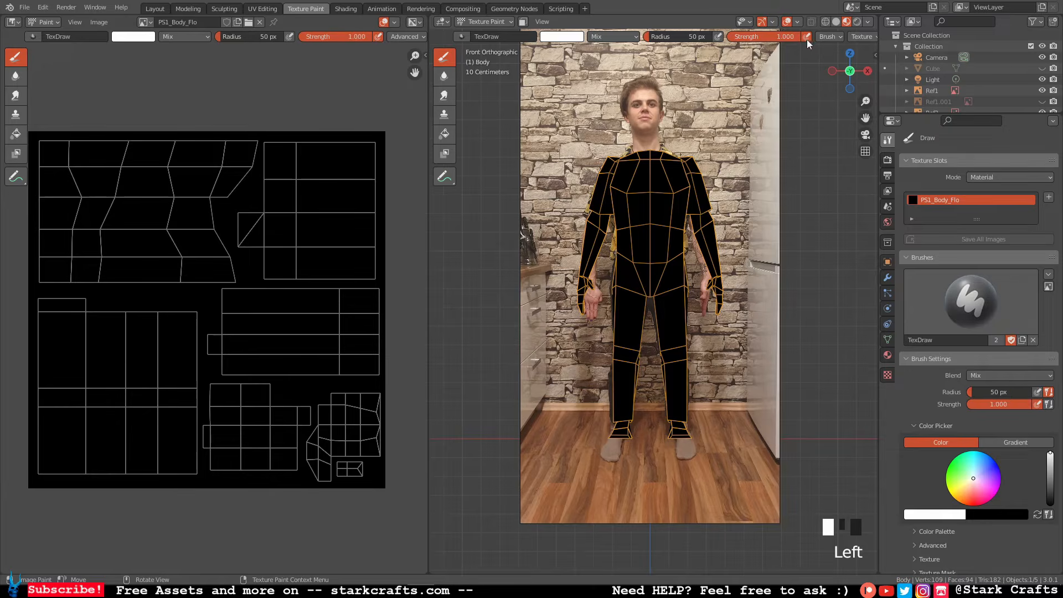
Create a new brush texture and assign the front reference photo 20220312_002654.jpg as its image.
left_click(885, 377)
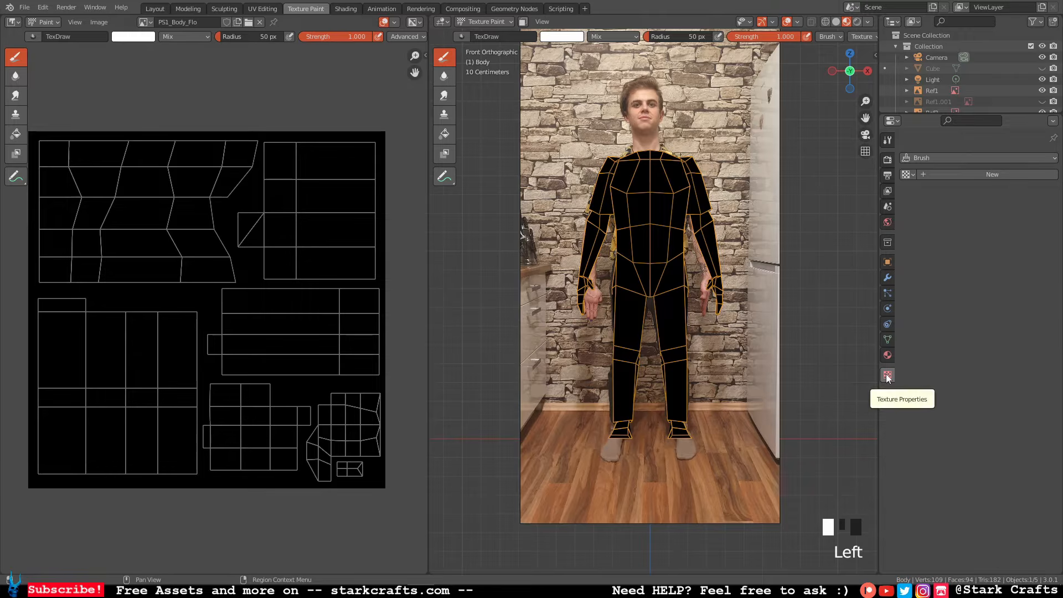
left_click(989, 174)
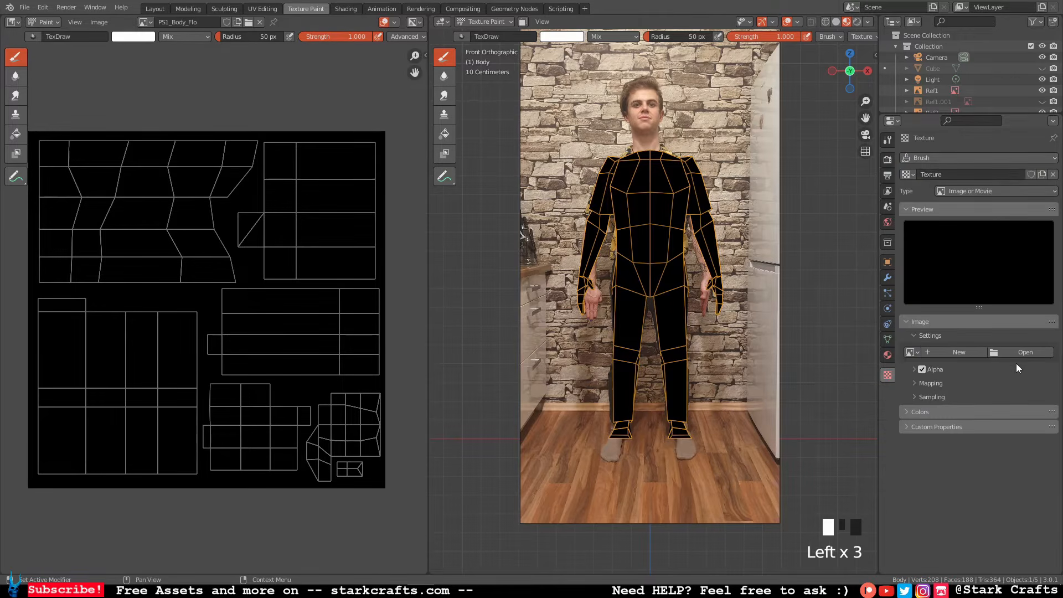
left_click(912, 352)
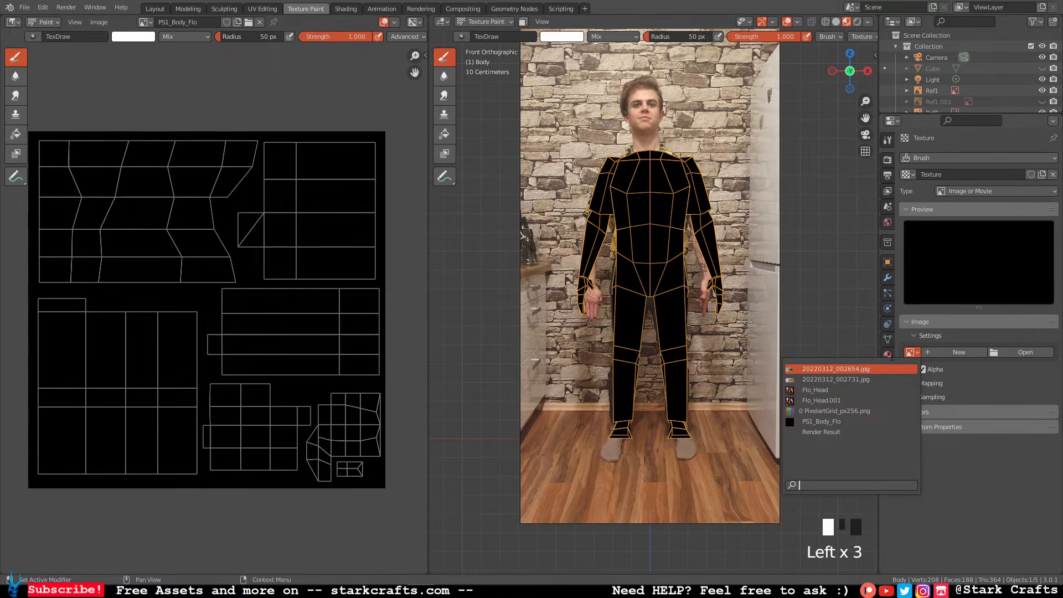
left_click(850, 369)
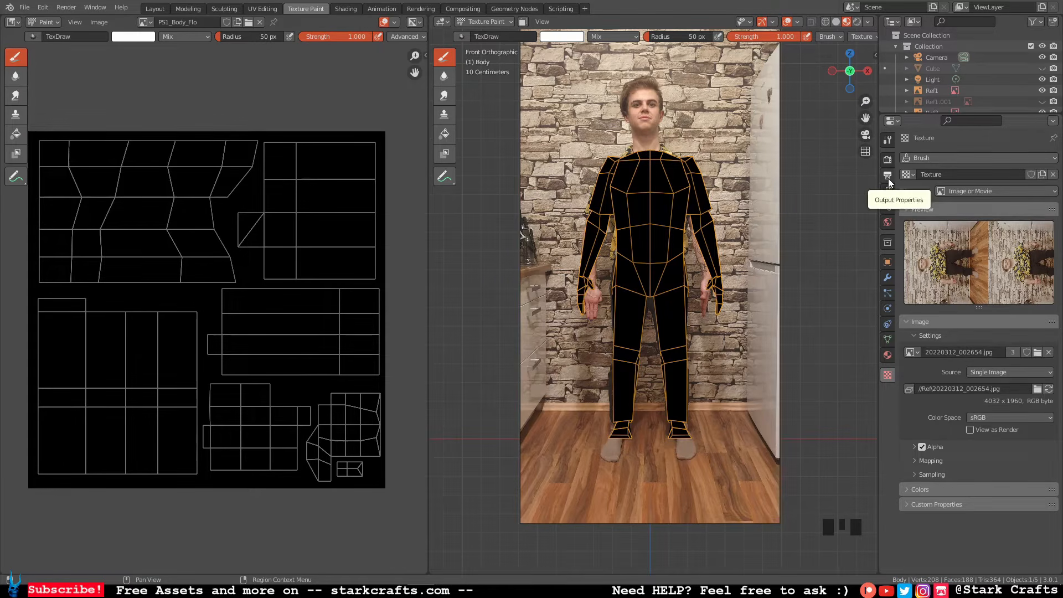
Set the TexDraw brush's texture mapping to Stencil.
left_click(888, 142)
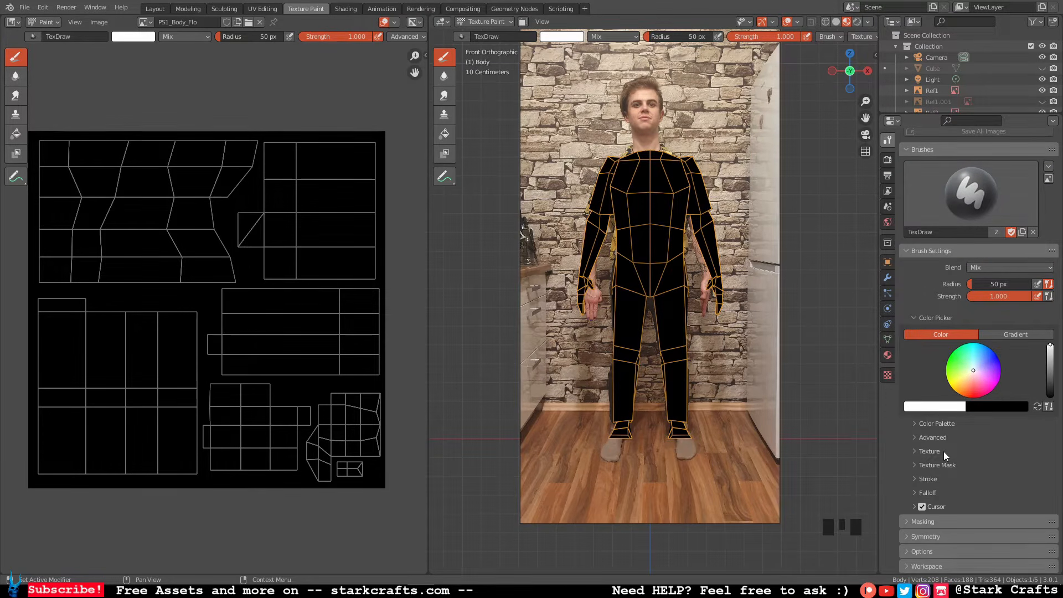
left_click(944, 450)
scroll(945, 453, "down", 5)
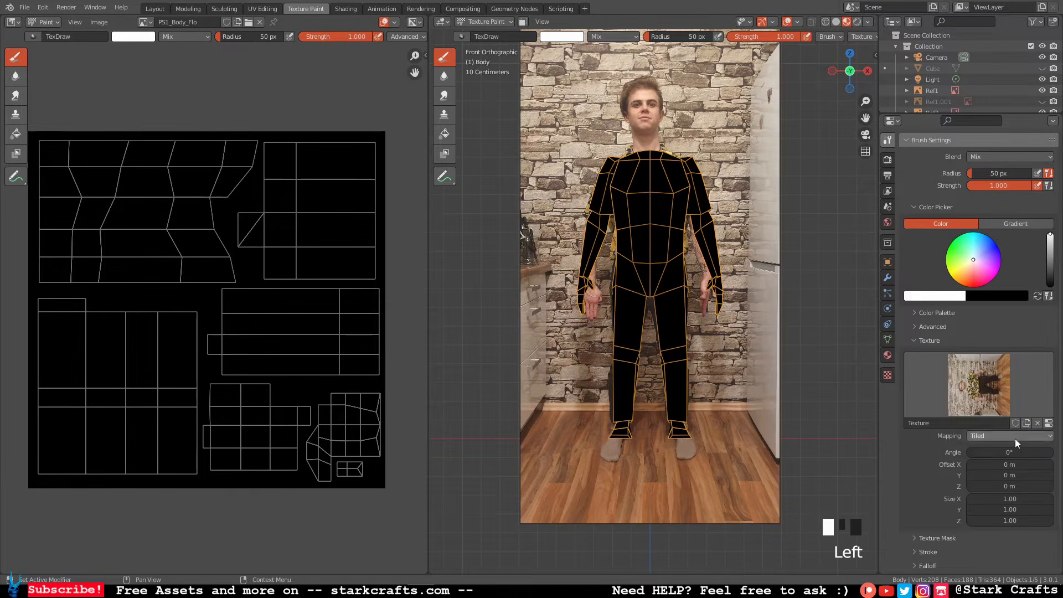
left_click(1015, 439)
left_click(997, 499)
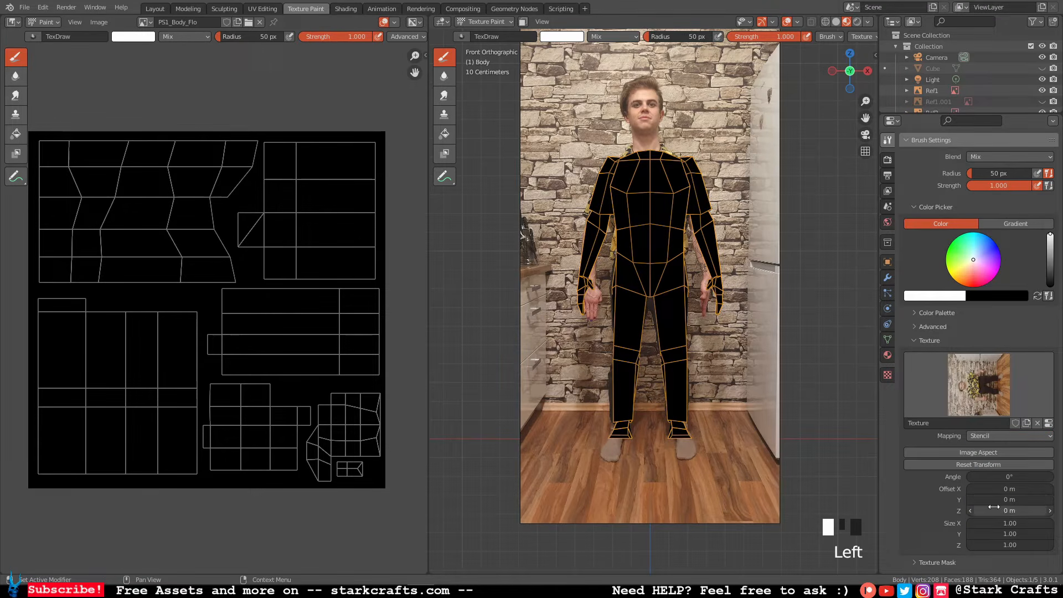
right_click_drag(573, 403, 616, 303)
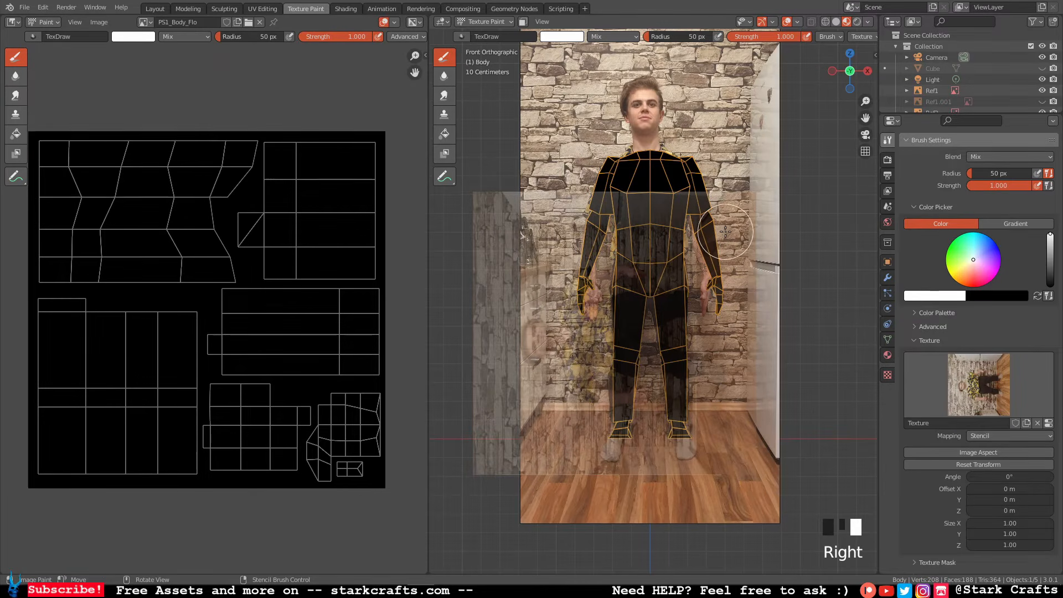
right_click_drag(740, 227, 687, 410, "ctrl")
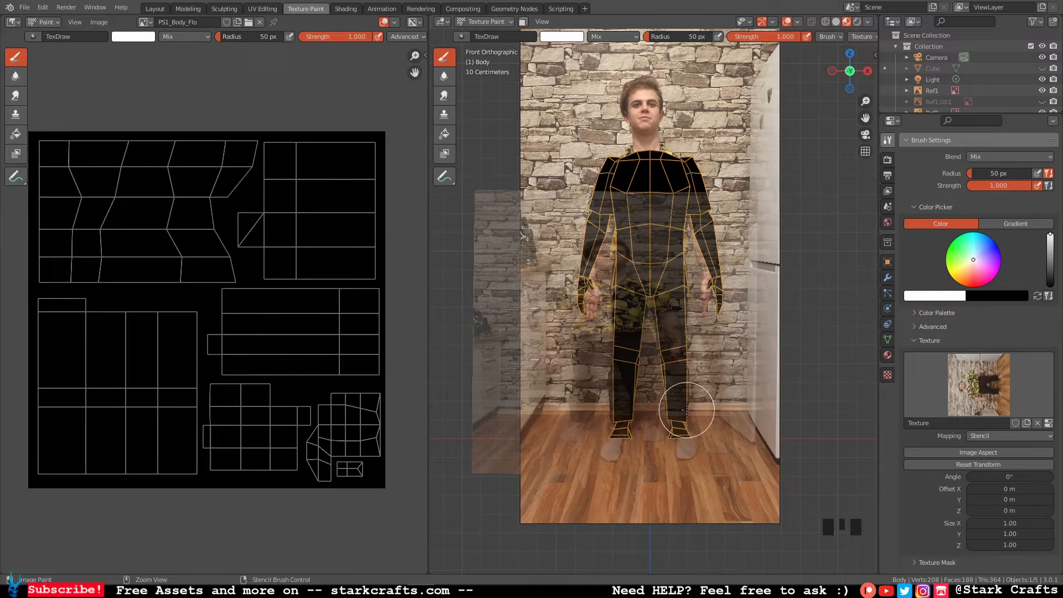
right_click_drag(687, 410, 871, 404, "ctrl")
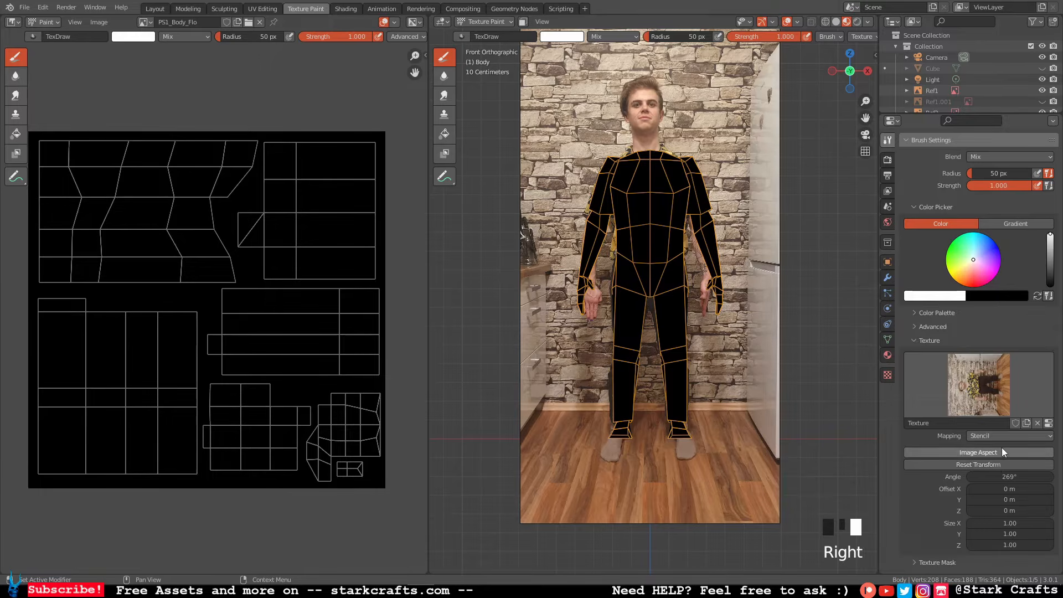
left_click(994, 463)
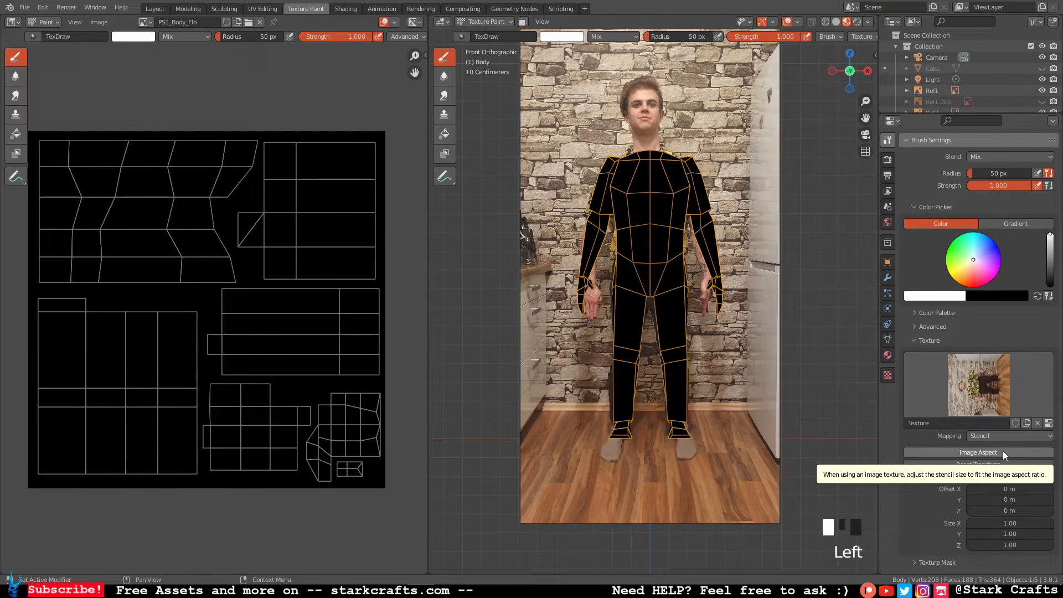
Match the stencil to the image aspect ratio, rotate it to 270°, and align it with the front reference photo.
left_click(1003, 452)
mouse_move(576, 451)
right_mouse_down()
mouse_move(570, 366)
mouse_move(614, 287)
right_mouse_up()
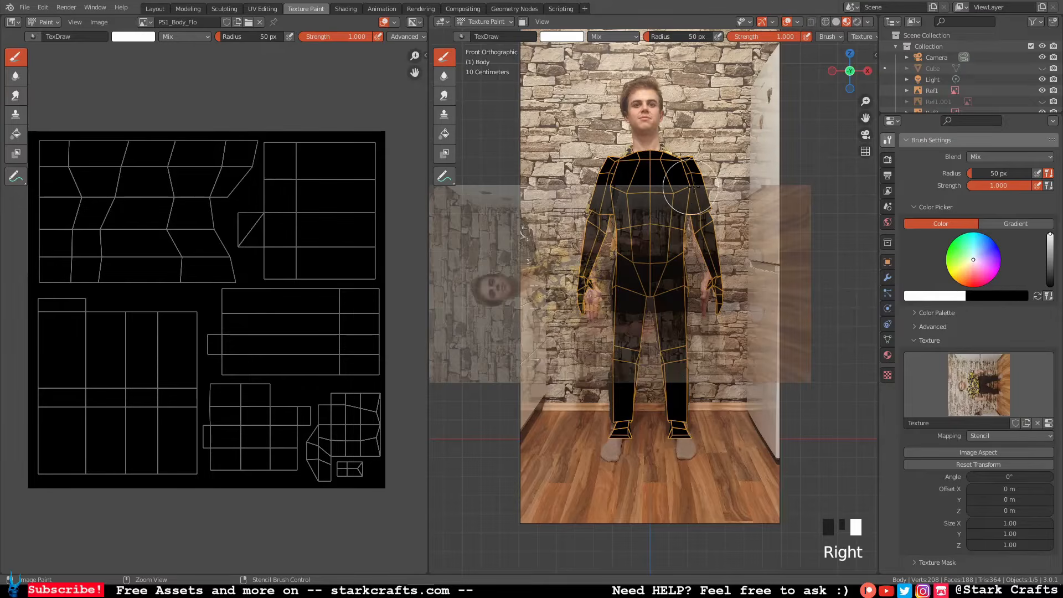
right_click_drag(700, 187, 750, 399, "ctrl")
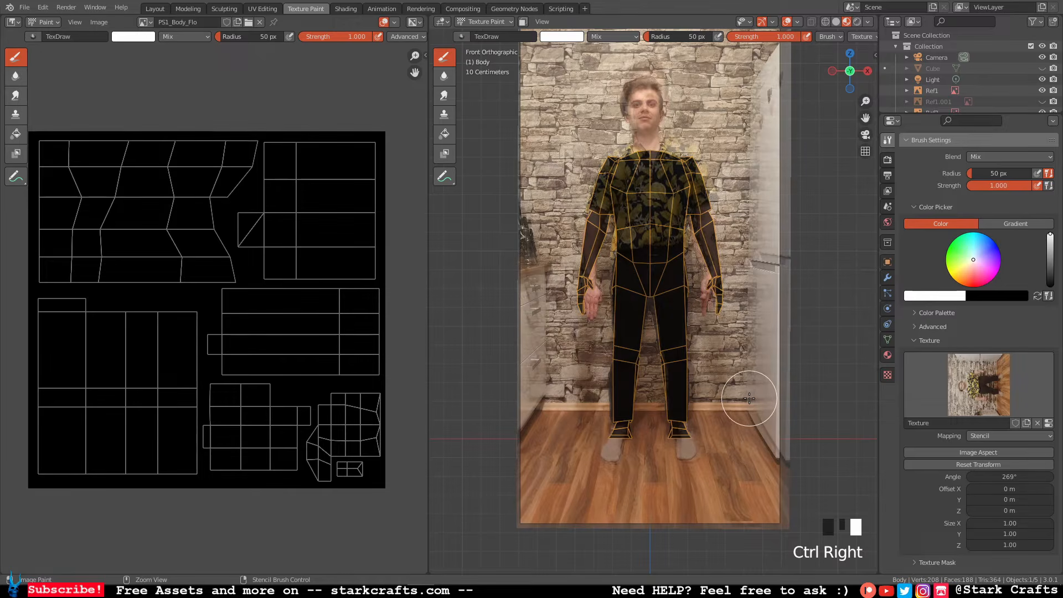
mouse_move(740, 381)
right_mouse_down()
mouse_move(729, 373)
mouse_move(741, 393)
mouse_move(732, 398)
right_mouse_up()
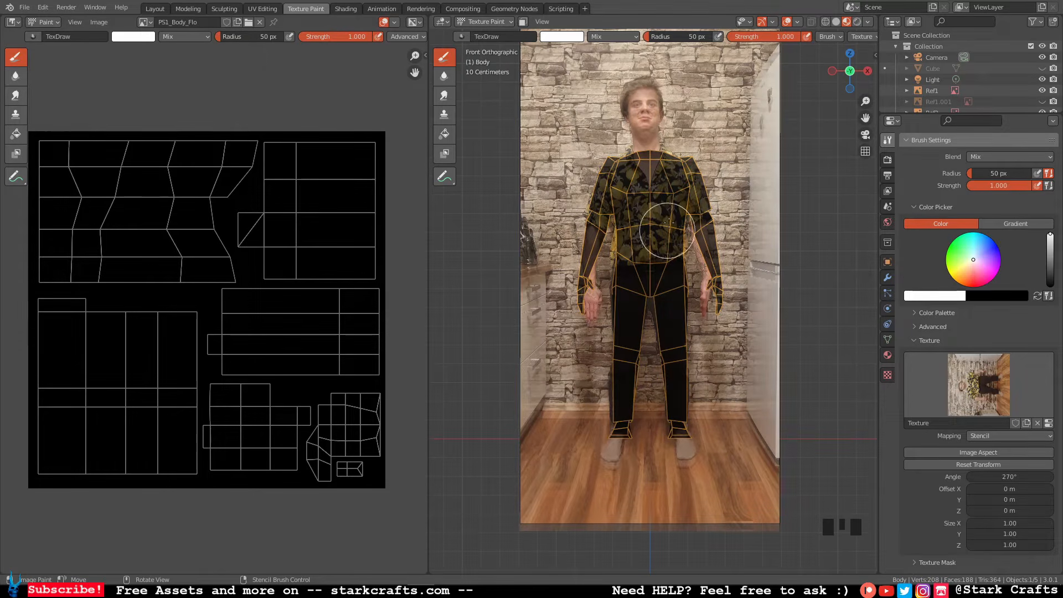
Paint the patterned shirt and neckline from the photo stencil onto the front of the body's torso.
mouse_move(667, 231)
left_mouse_down()
mouse_move(645, 199)
mouse_move(695, 313)
mouse_move(648, 283)
left_mouse_up()
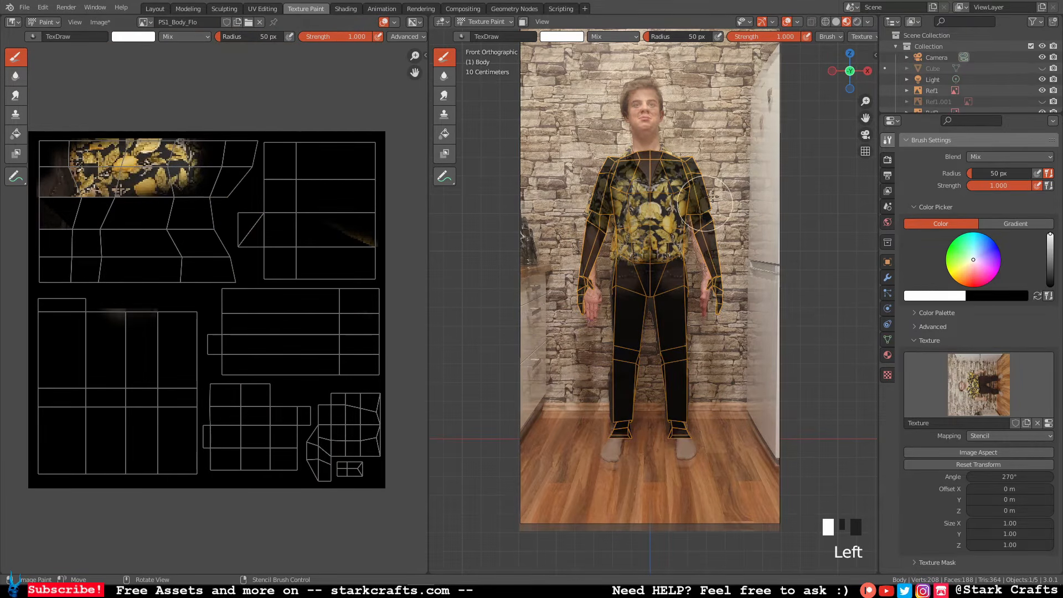
mouse_move(653, 172)
left_mouse_down()
mouse_move(670, 145)
mouse_move(681, 286)
left_mouse_up()
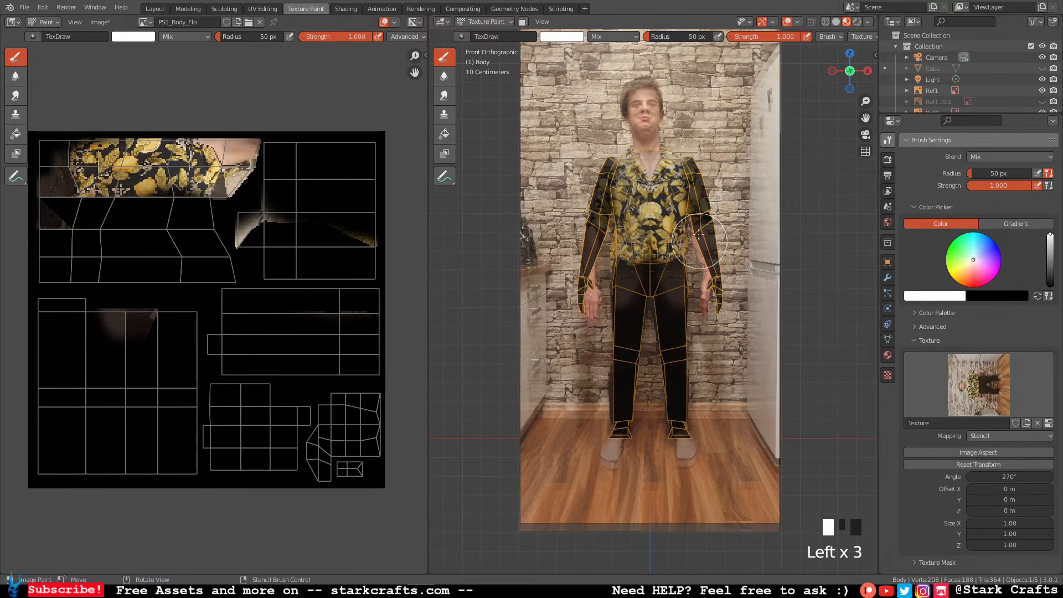
mouse_move(699, 248)
left_mouse_down()
mouse_move(681, 195)
mouse_move(667, 252)
mouse_move(701, 237)
left_mouse_up()
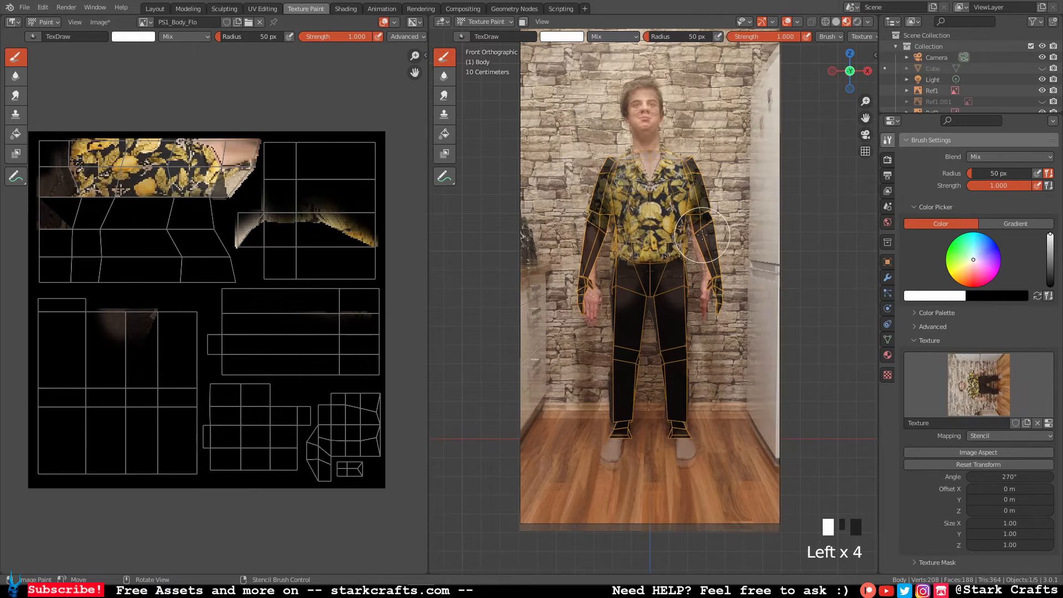
right_click(703, 235)
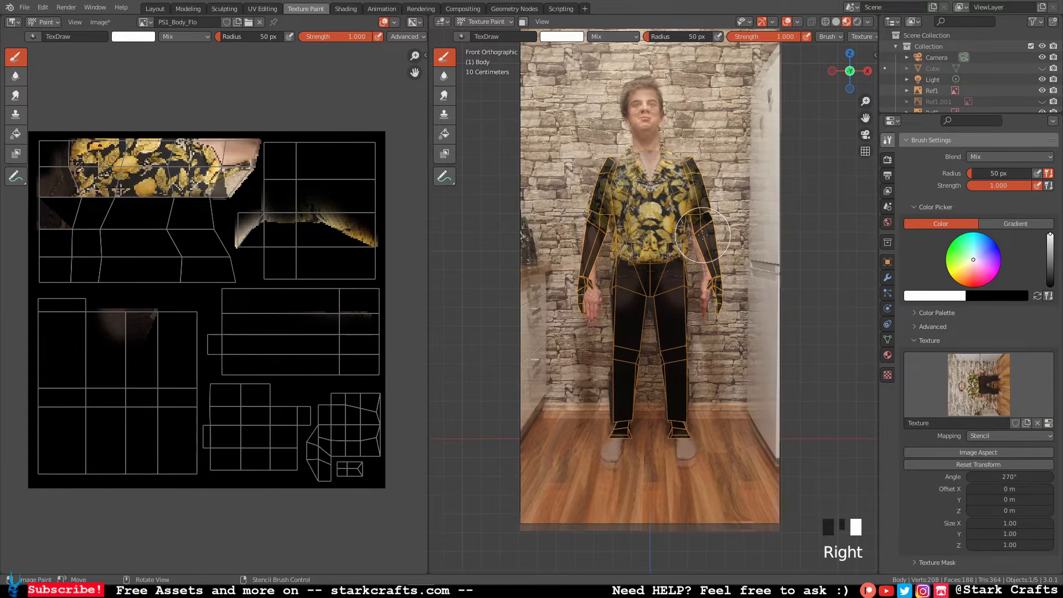
Paint the patterned shirt, sleeves, forearms and hands from the front photo stencil onto the body, shifting the stencil to fit.
mouse_move(659, 198)
left_mouse_down()
mouse_move(619, 145)
mouse_move(614, 174)
mouse_move(630, 176)
left_mouse_up()
right_click_drag(630, 175, 630, 171)
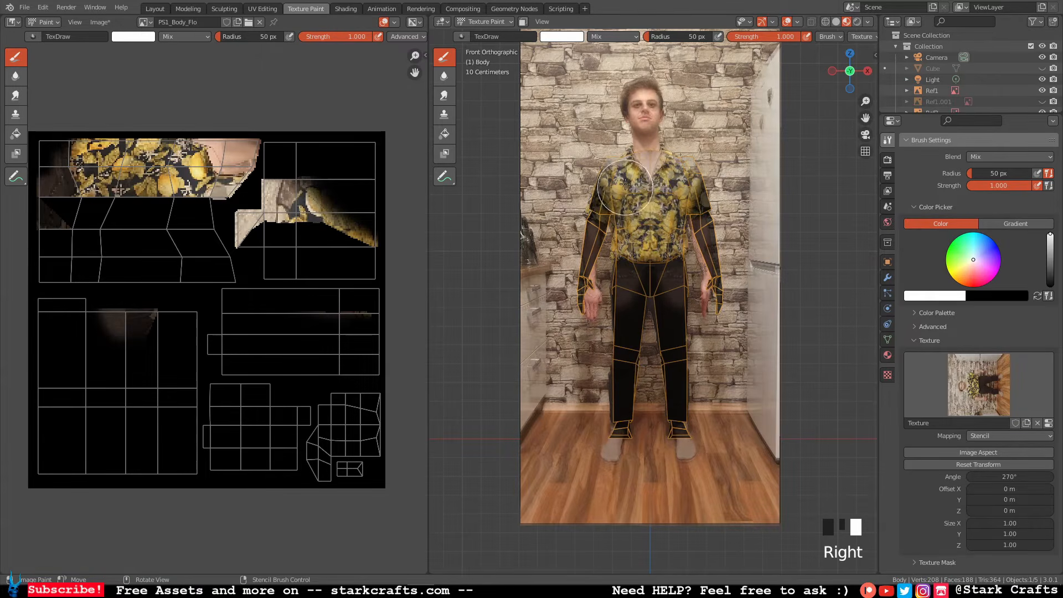
mouse_move(630, 172)
left_mouse_down()
mouse_move(612, 178)
mouse_move(613, 162)
left_mouse_up()
left_click_drag(612, 163, 612, 182)
mouse_move(612, 182)
left_mouse_down()
mouse_move(564, 336)
mouse_move(612, 216)
mouse_move(573, 349)
mouse_move(626, 291)
left_mouse_up()
mouse_move(637, 207)
left_mouse_down()
mouse_move(627, 222)
mouse_move(622, 200)
left_mouse_up()
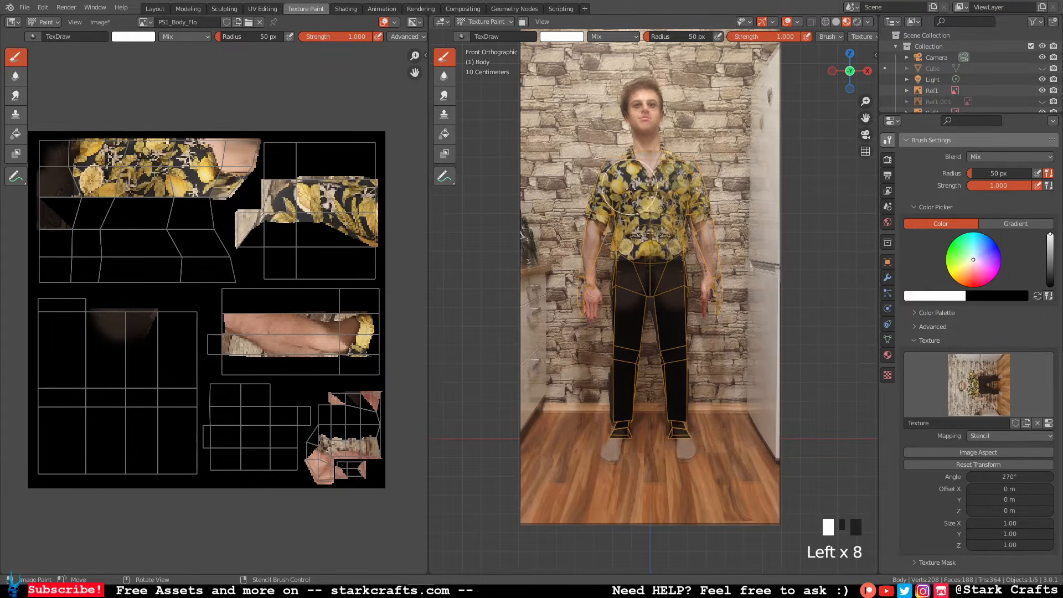
Paint the dark trousers and the feet from the front photo stencil onto the legs, nudging the stencil into line.
left_click_drag(632, 265, 629, 417)
left_click_drag(625, 296, 629, 497)
left_click_drag(625, 431, 626, 496)
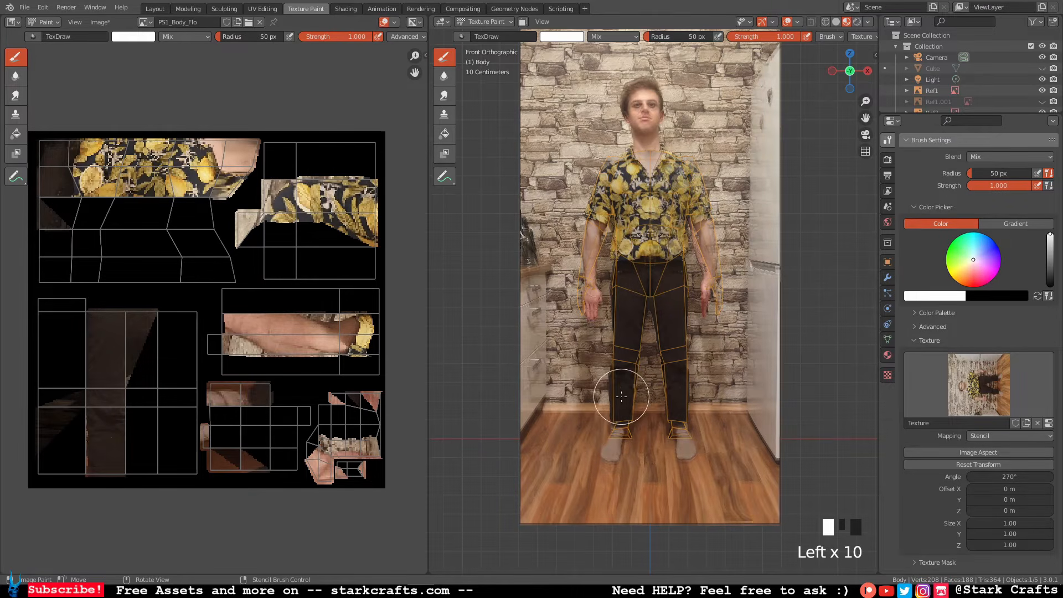
right_click_drag(621, 397, 630, 380)
mouse_move(624, 446)
left_mouse_down()
mouse_move(645, 438)
mouse_move(623, 437)
left_mouse_up()
right_click_drag(625, 342, 620, 341)
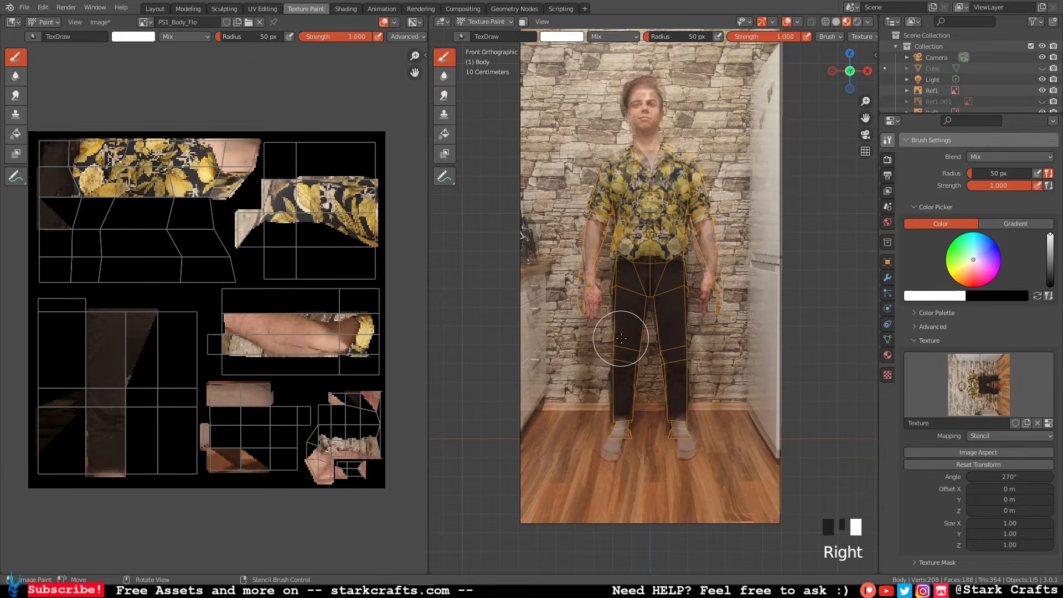
Hide the Ref1 reference image and look at the body in the back orthographic view.
mouse_move(685, 260)
middle_mouse_down()
mouse_move(704, 281)
mouse_move(688, 286)
mouse_move(737, 282)
mouse_move(669, 275)
mouse_move(720, 281)
mouse_move(642, 332)
mouse_move(685, 348)
middle_mouse_up()
scroll(697, 272, "up", 2)
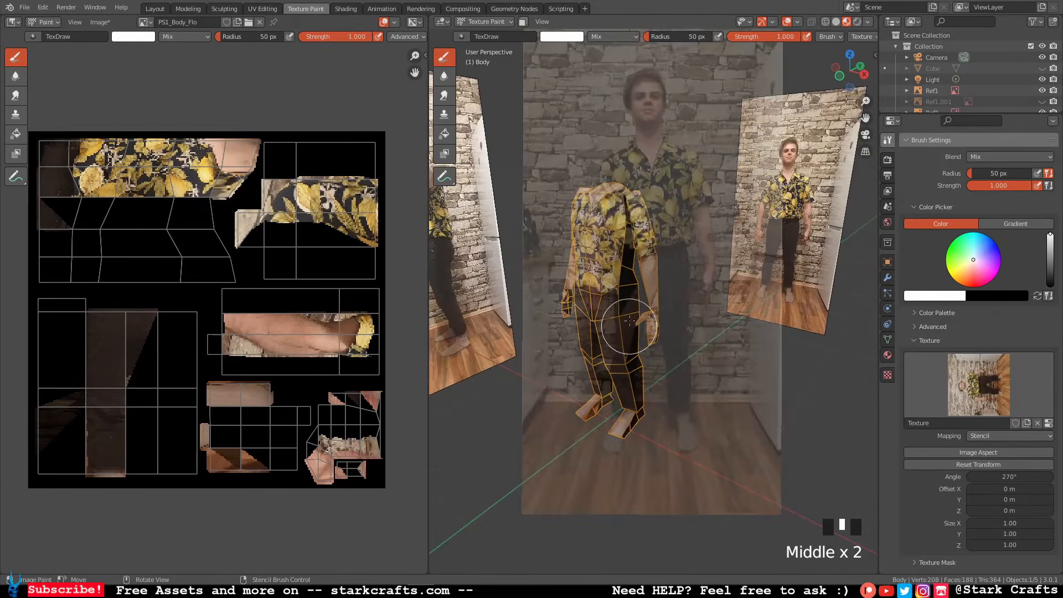
middle_click_drag(630, 321, 676, 315)
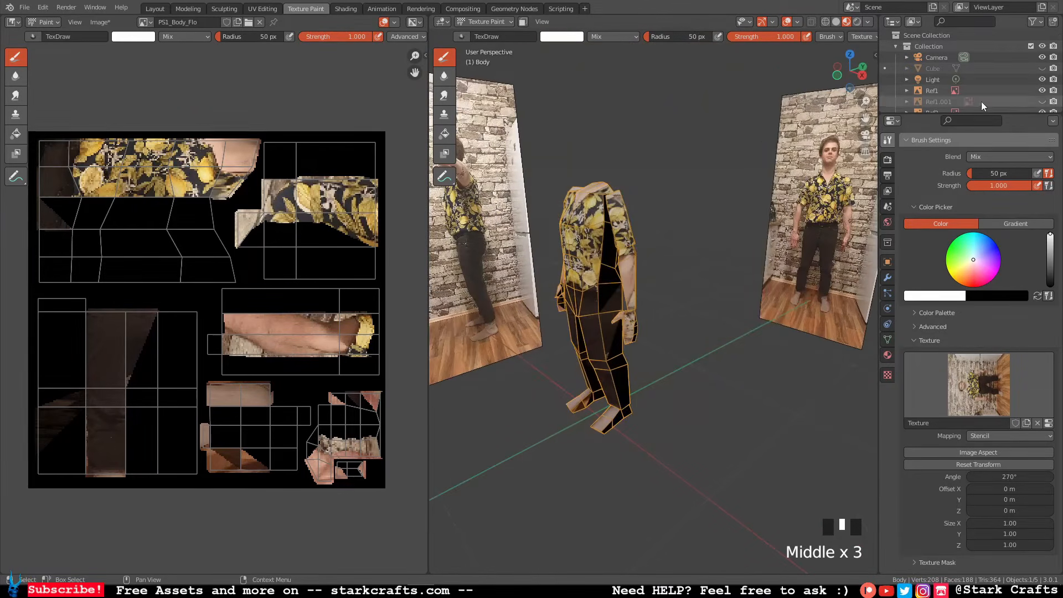
left_click(1043, 91)
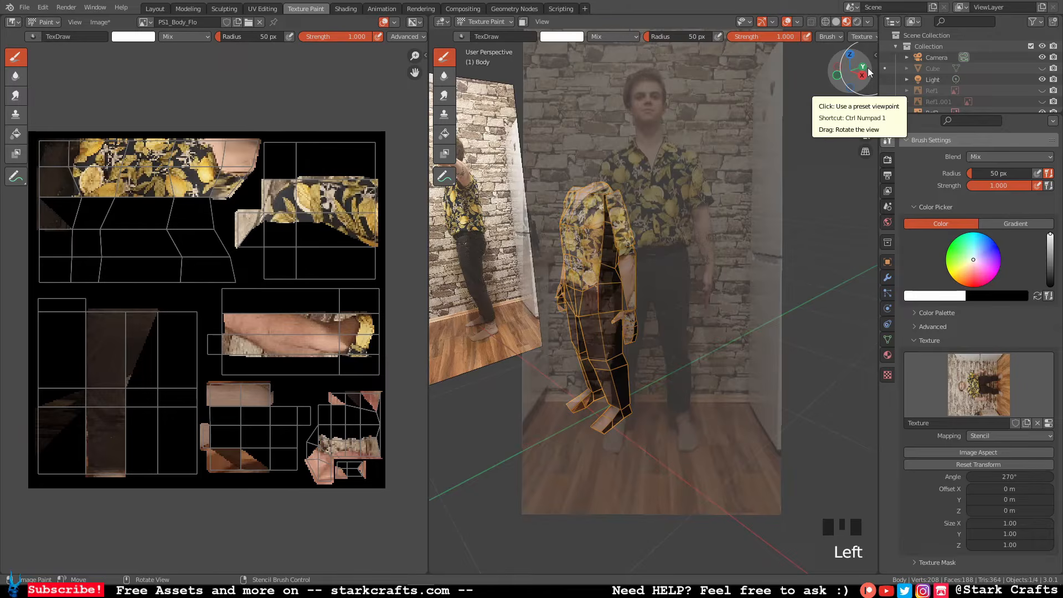
left_click(864, 68)
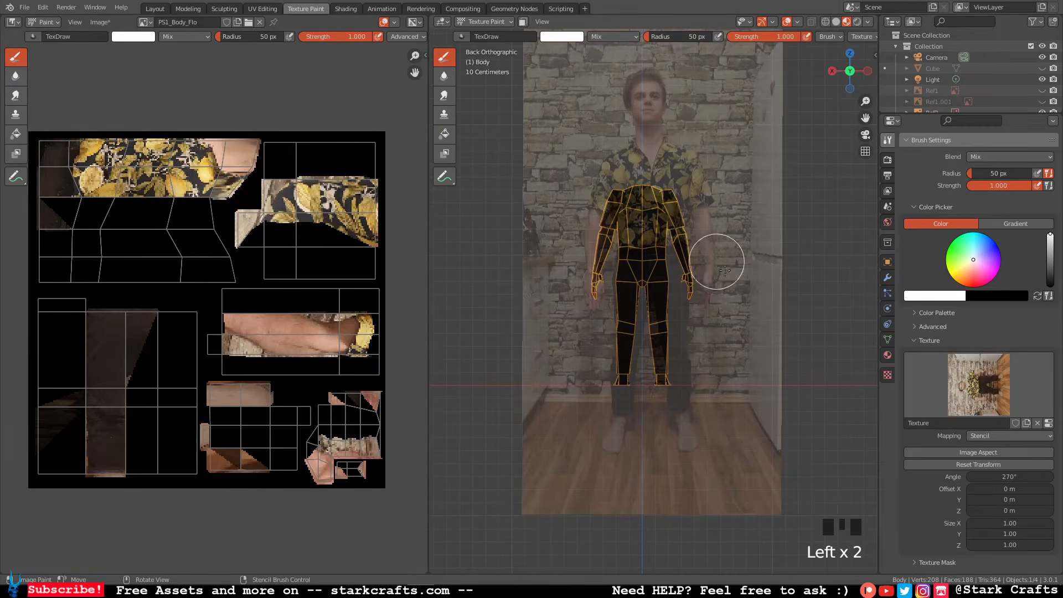
Replace the brush texture's image with the back reference photo 20220312_002703.jpg.
left_click(888, 377)
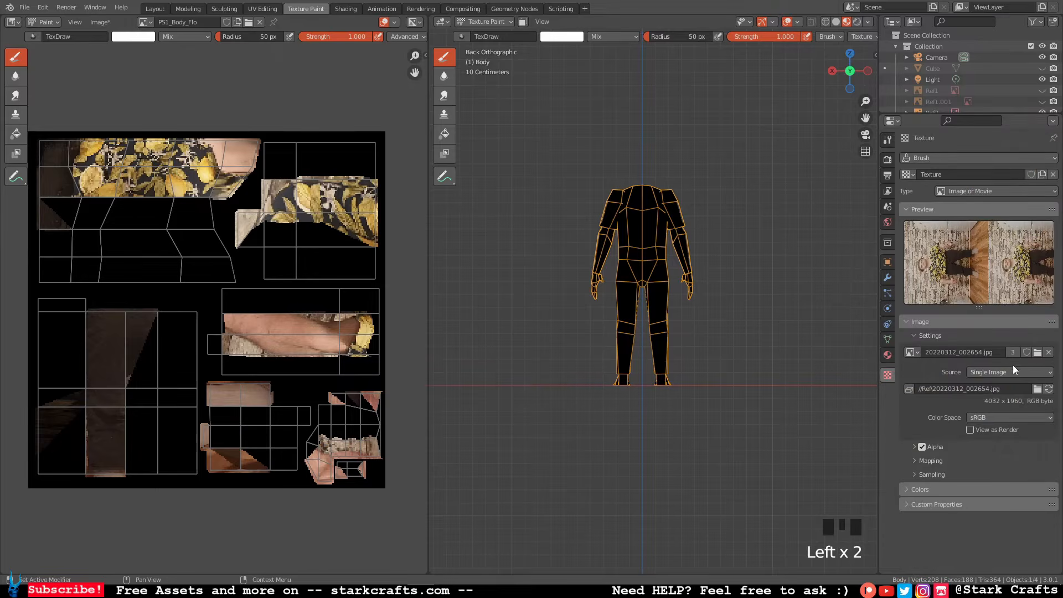
left_click(1039, 353)
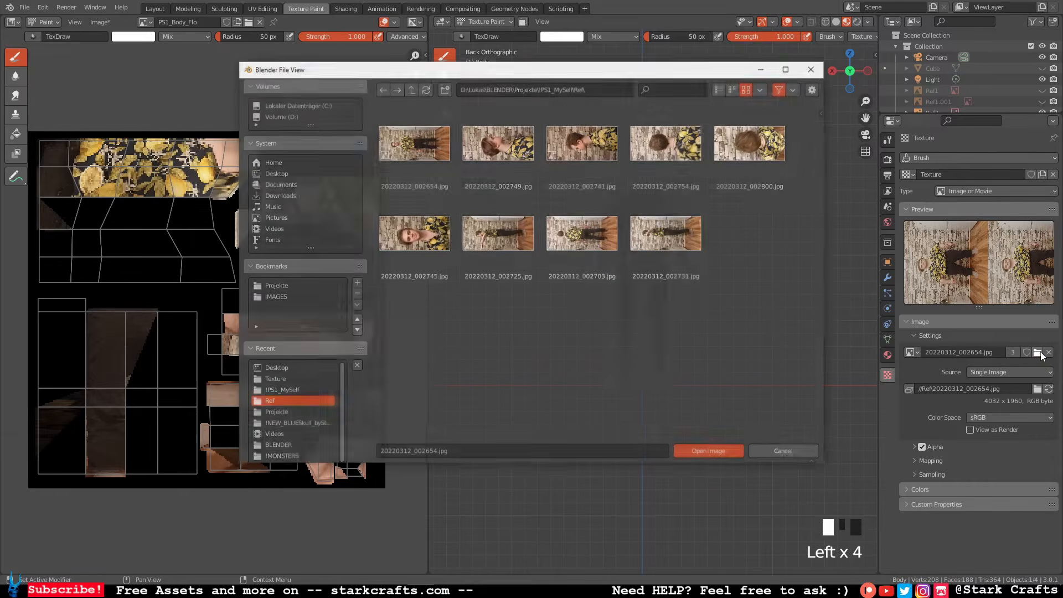
left_click(582, 233)
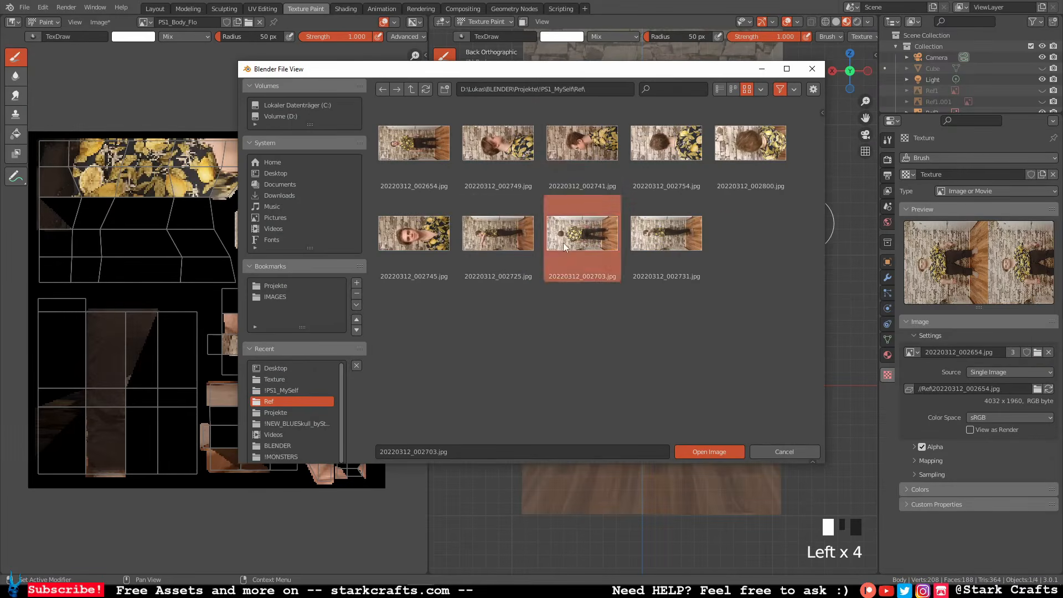
left_click(710, 452)
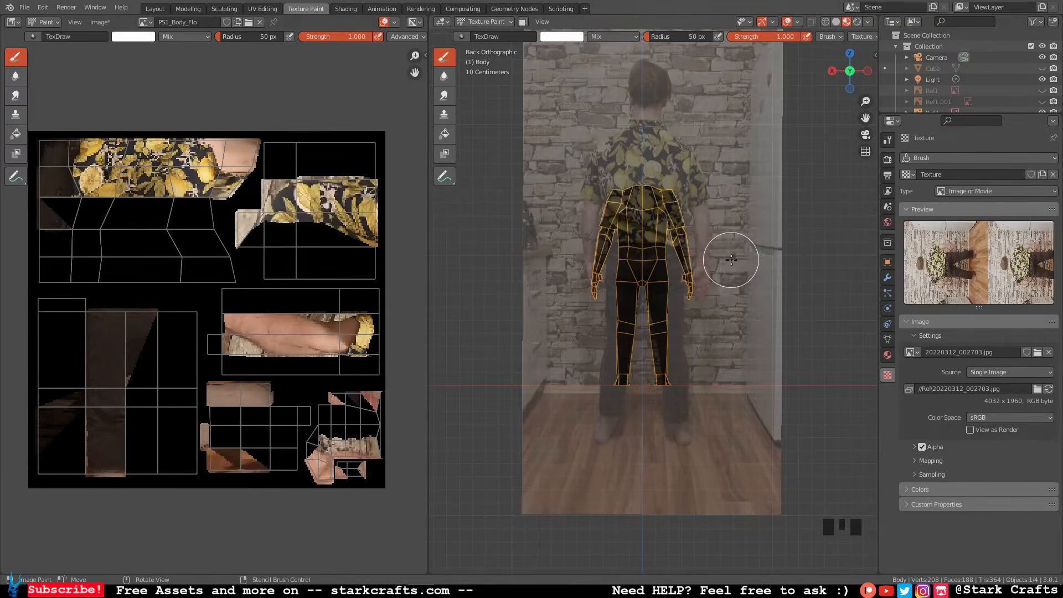
Scale the stencil down and position it so the back photo matches the body's back outline.
right_click_drag(750, 238, 740, 243, "ctrl")
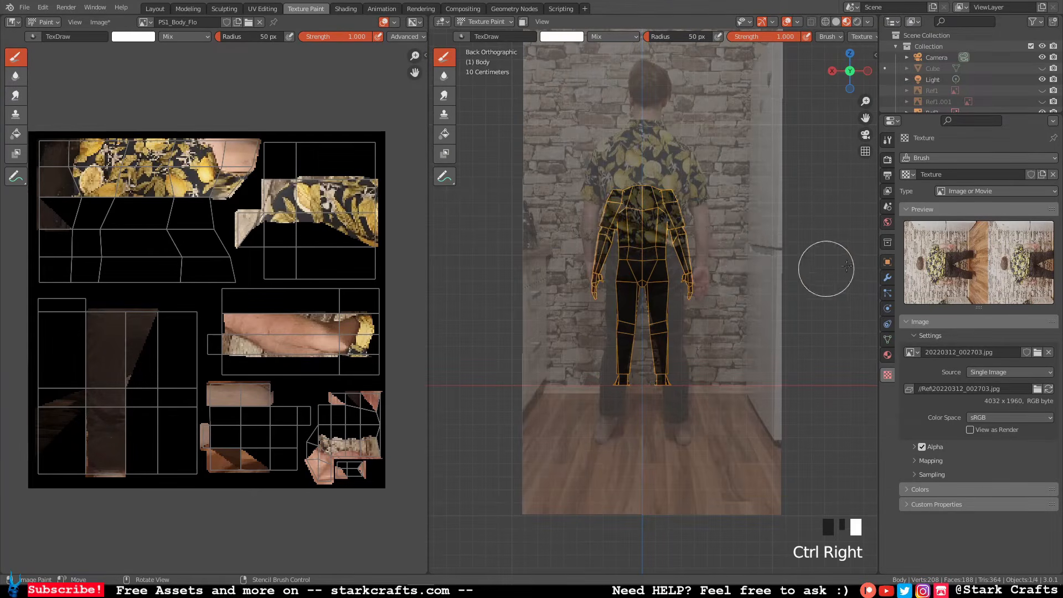
left_click(888, 140)
scroll(984, 408, "down", 16)
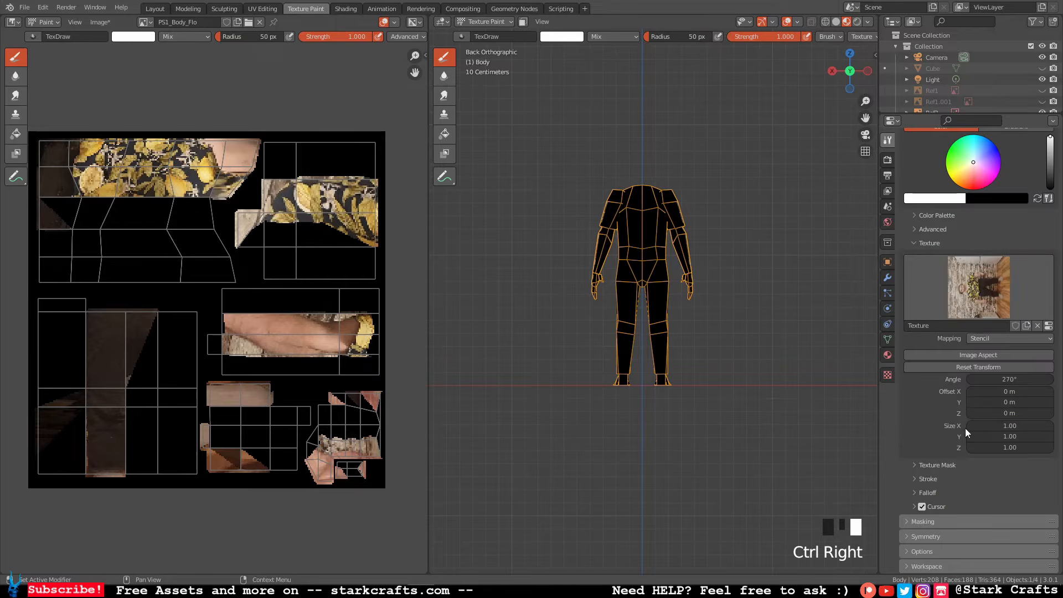
right_click_drag(750, 230, 704, 258, "shift")
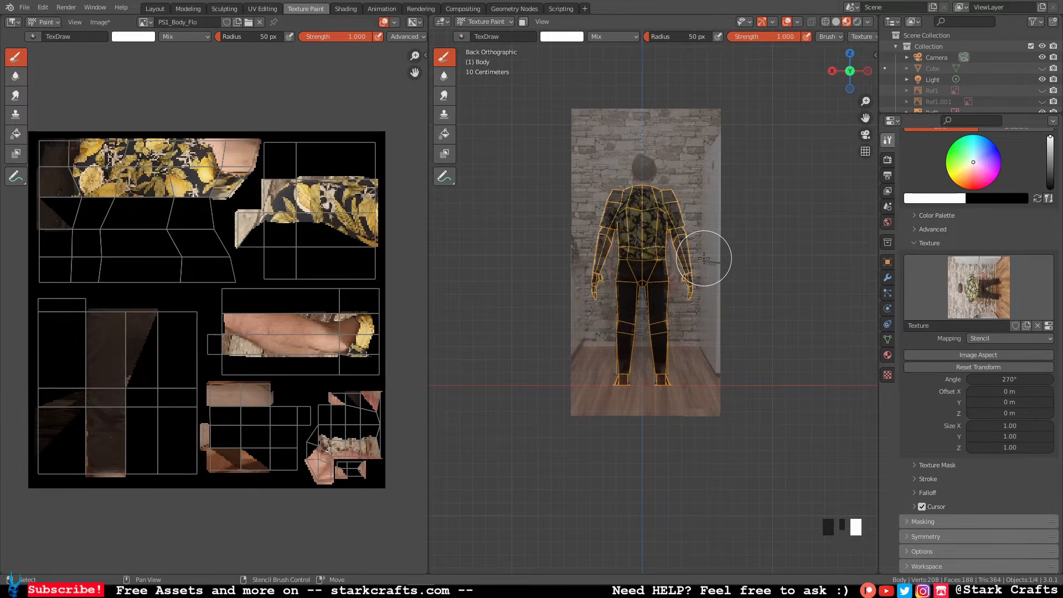
right_click_drag(707, 256, 719, 255, "shift")
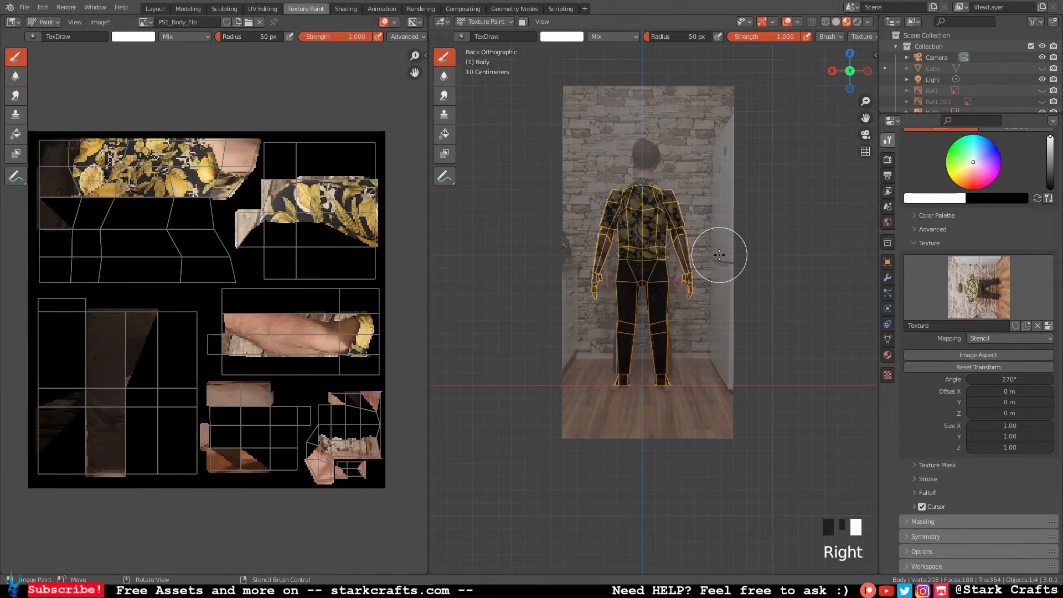
Paint the shirt, arms, trousers and feet from the back photo stencil onto the body's back, and move the stencil aside.
mouse_move(588, 237)
left_mouse_down()
mouse_move(622, 305)
mouse_move(626, 189)
mouse_move(622, 404)
mouse_move(624, 369)
mouse_move(588, 249)
left_mouse_up()
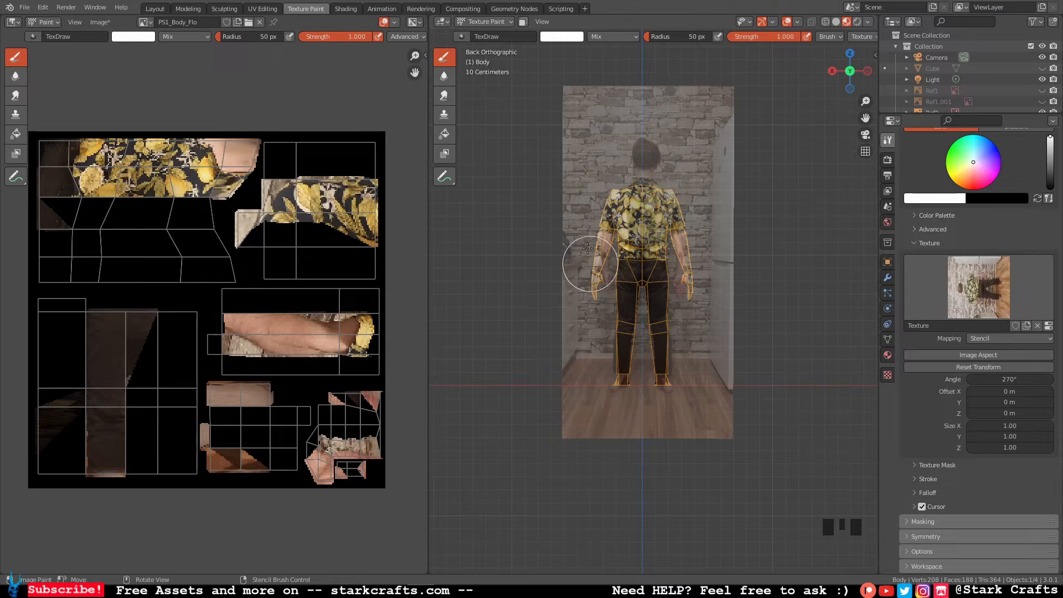
right_click_drag(614, 375, 614, 375)
mouse_move(615, 375)
left_mouse_down()
mouse_move(616, 321)
mouse_move(611, 400)
left_mouse_up()
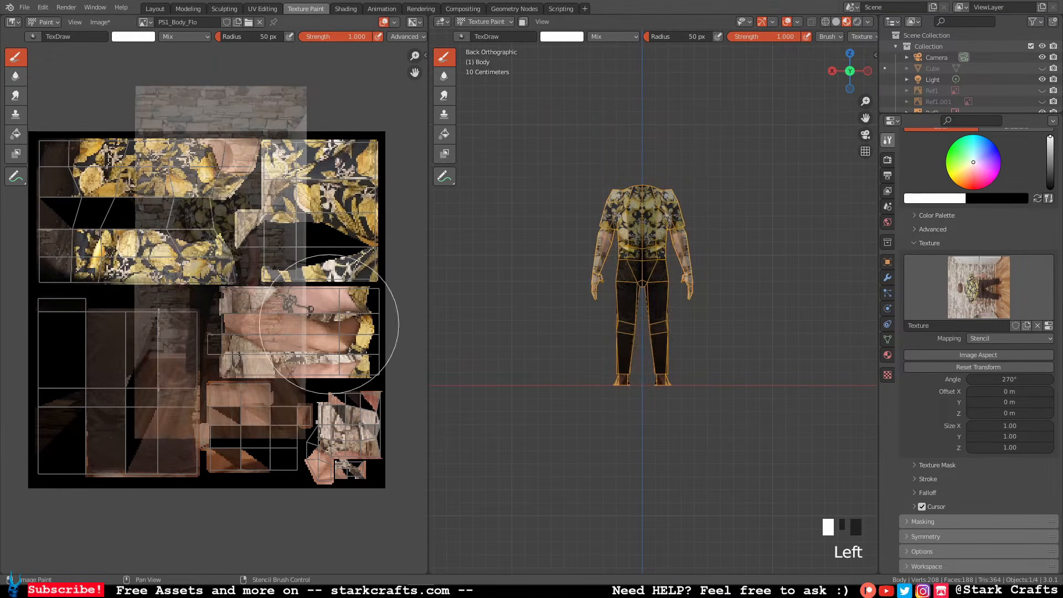
left_click_drag(629, 256, 623, 178)
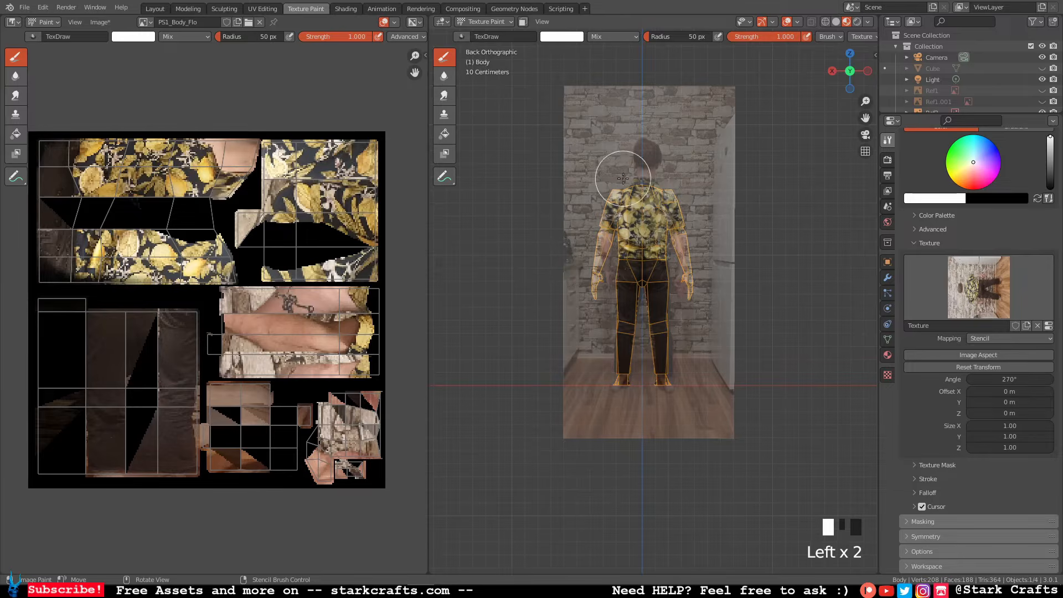
right_click_drag(547, 270, 626, 263)
Save the painted PS1_Body_Flo texture image and the Blender project file.
mouse_move(626, 263)
middle_mouse_down()
mouse_move(775, 306)
mouse_move(609, 293)
mouse_move(770, 286)
mouse_move(783, 304)
mouse_move(768, 294)
middle_mouse_up()
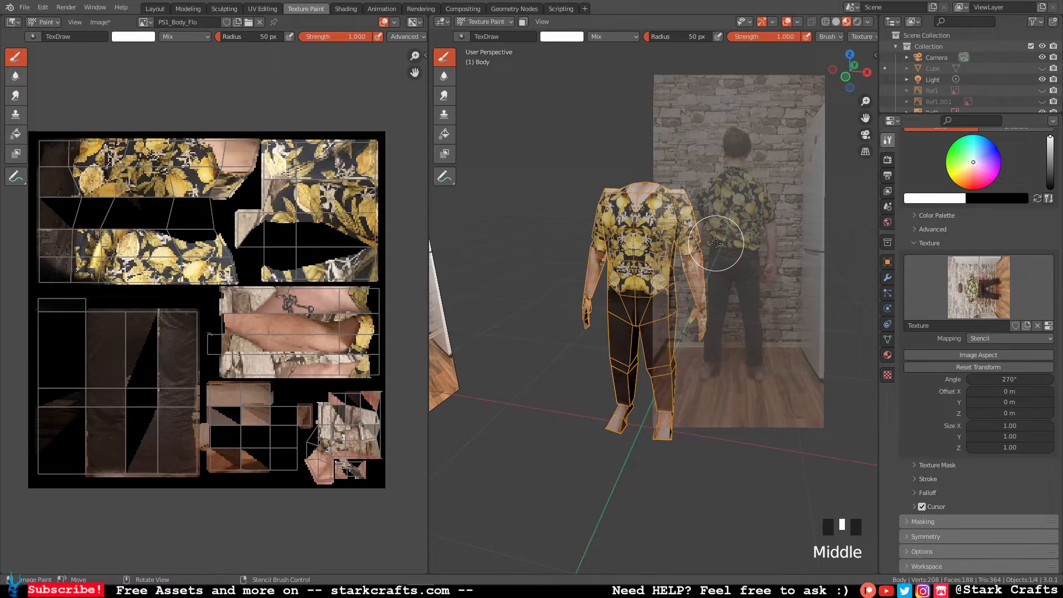
middle_click_drag(720, 241, 598, 231)
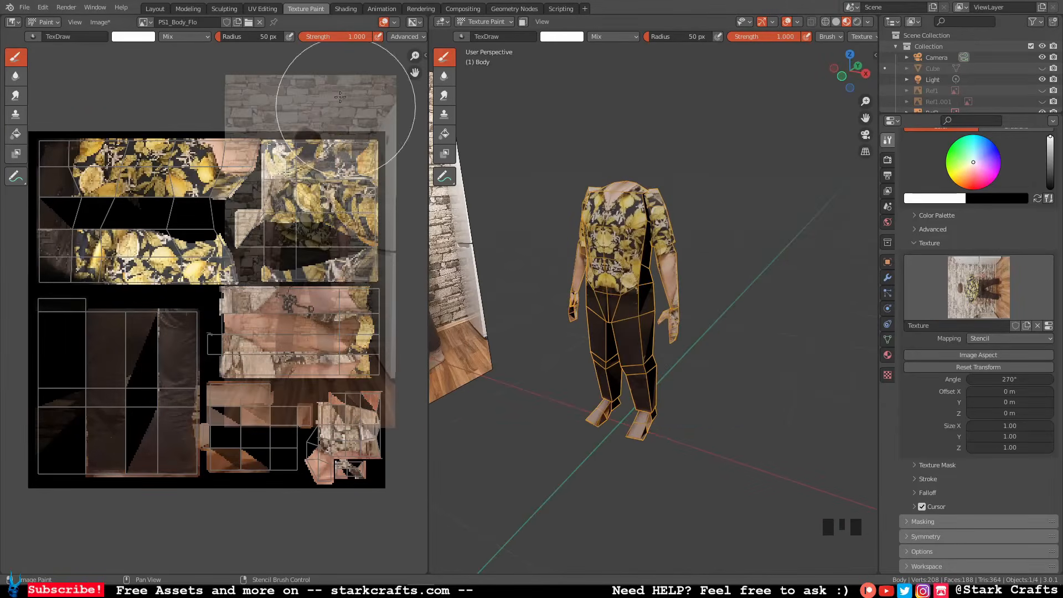
left_click(101, 22)
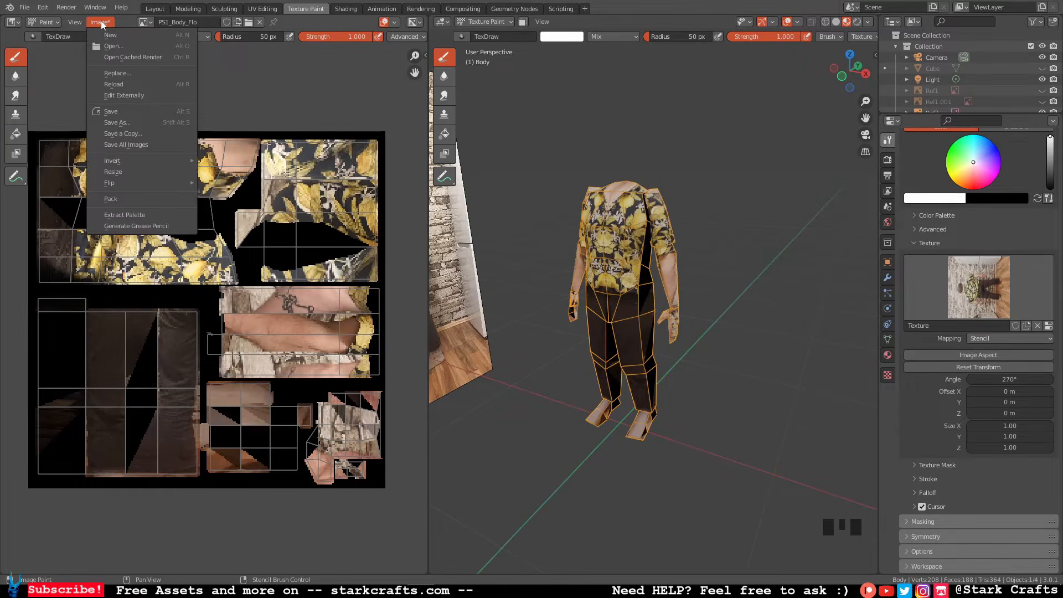
left_click(133, 112)
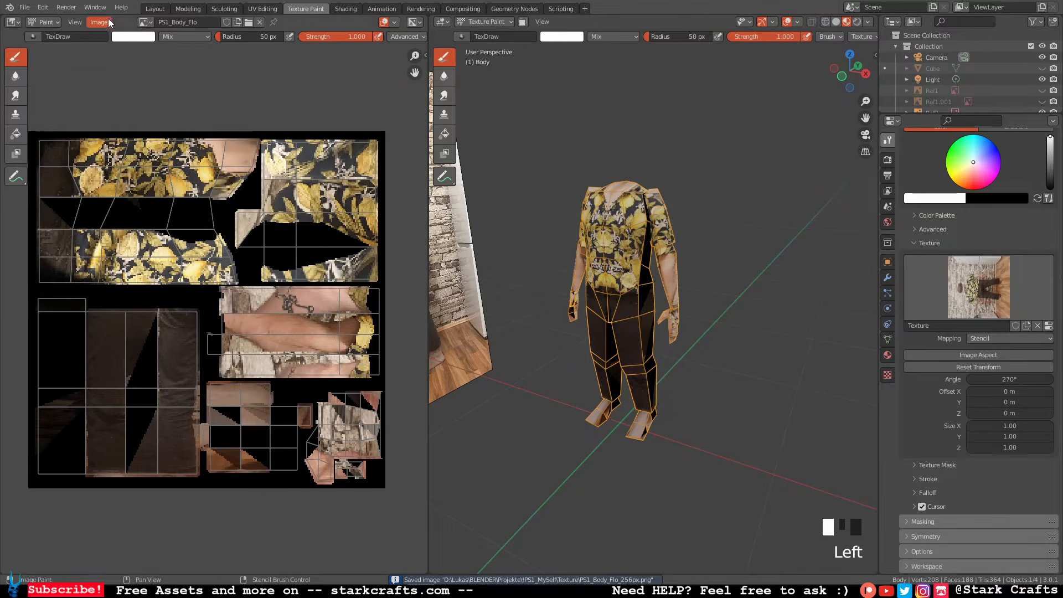
left_click(26, 8)
left_click(54, 80)
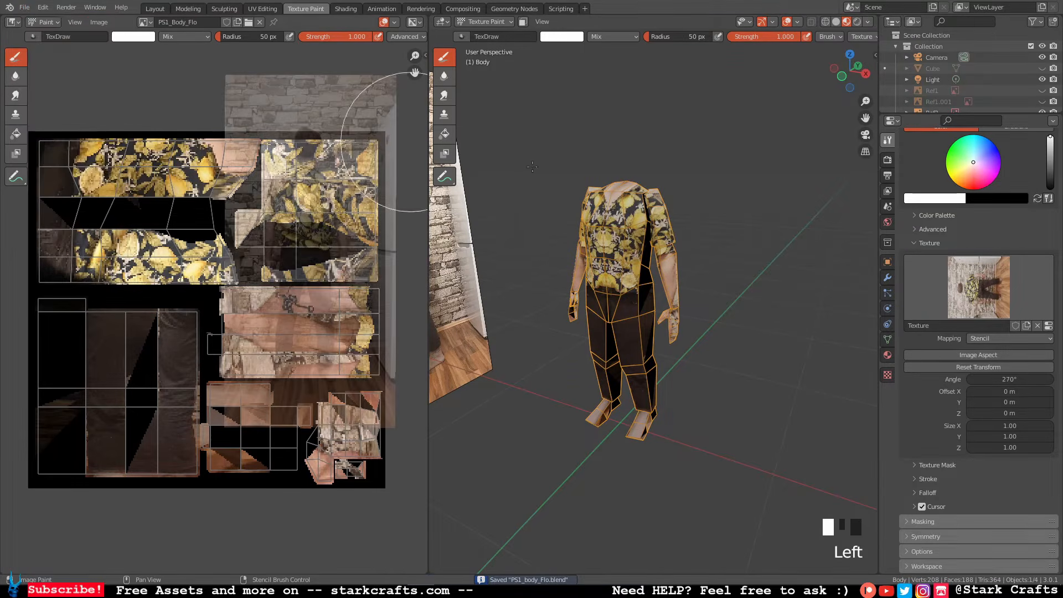
middle_click_drag(741, 292, 769, 287)
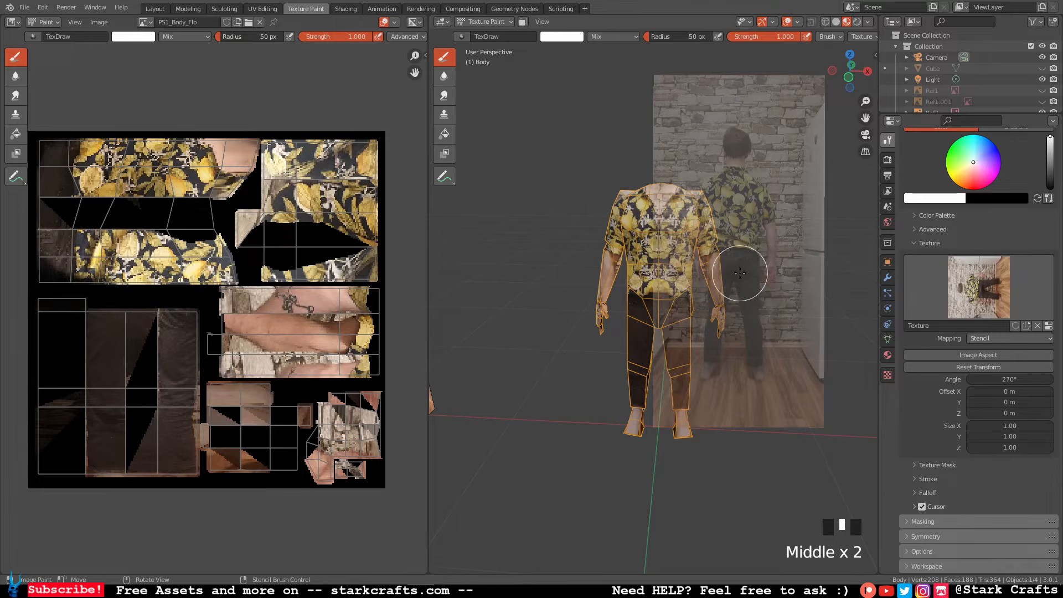
middle_click_drag(753, 247, 759, 240)
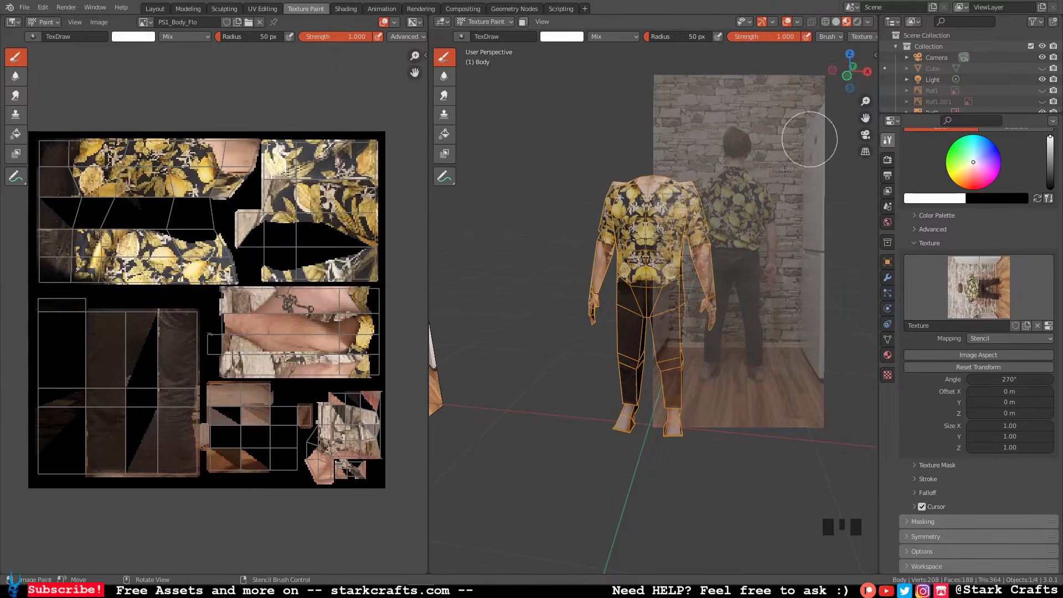
left_click(845, 78)
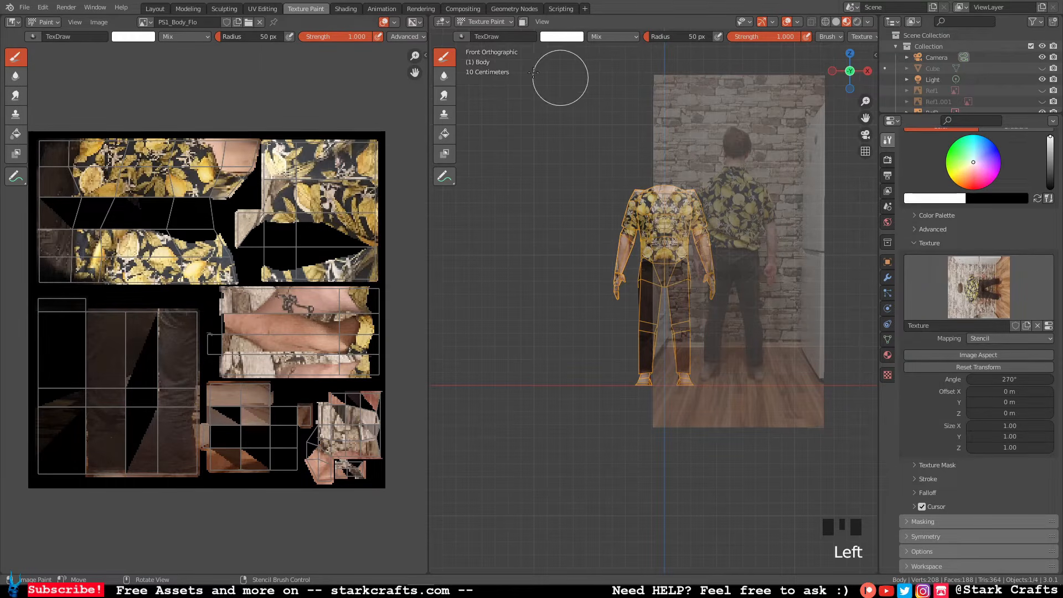
In the UV Editing workspace, select the linked faces of the torso, leg, foot and hand and hide them.
left_click(263, 9)
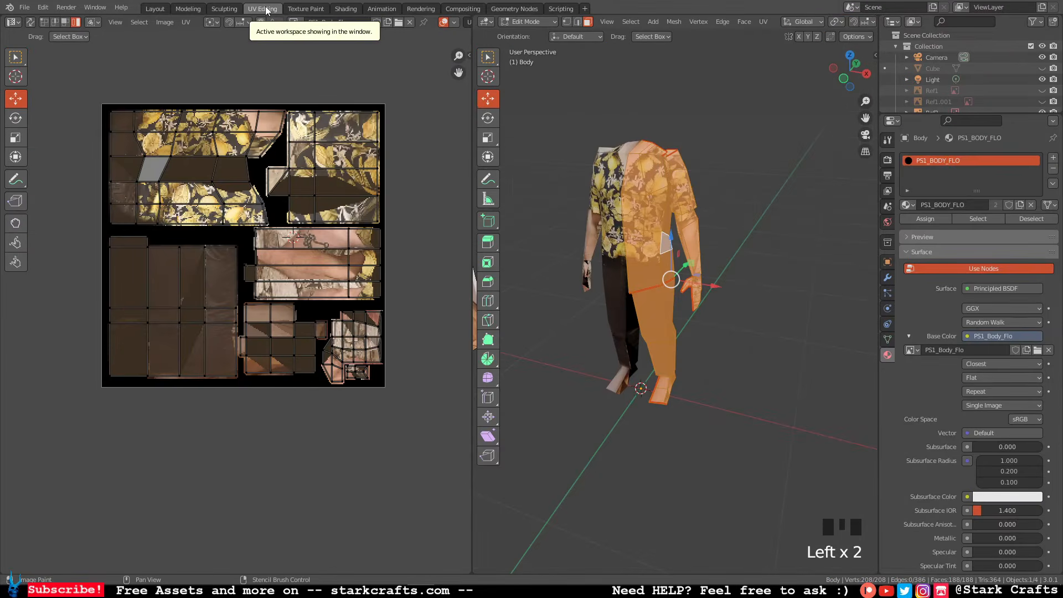
left_click(806, 196)
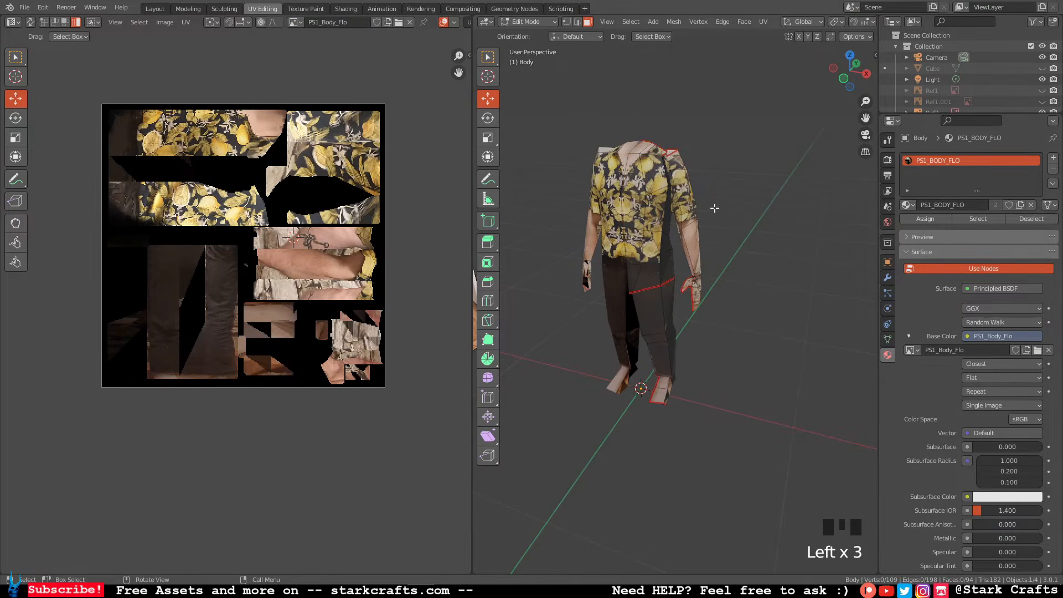
left_click(652, 185)
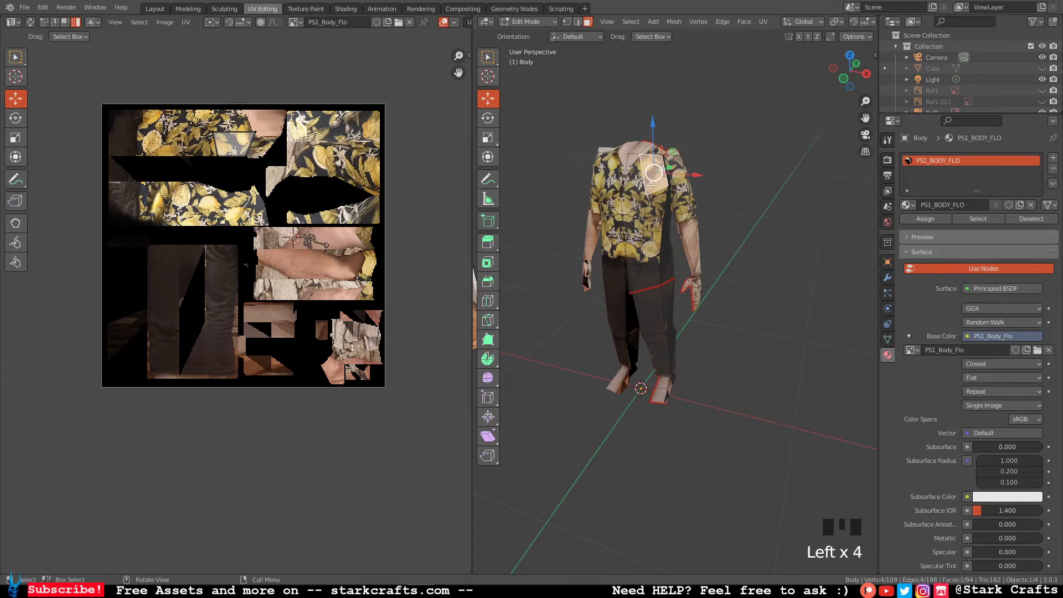
left_click(643, 219)
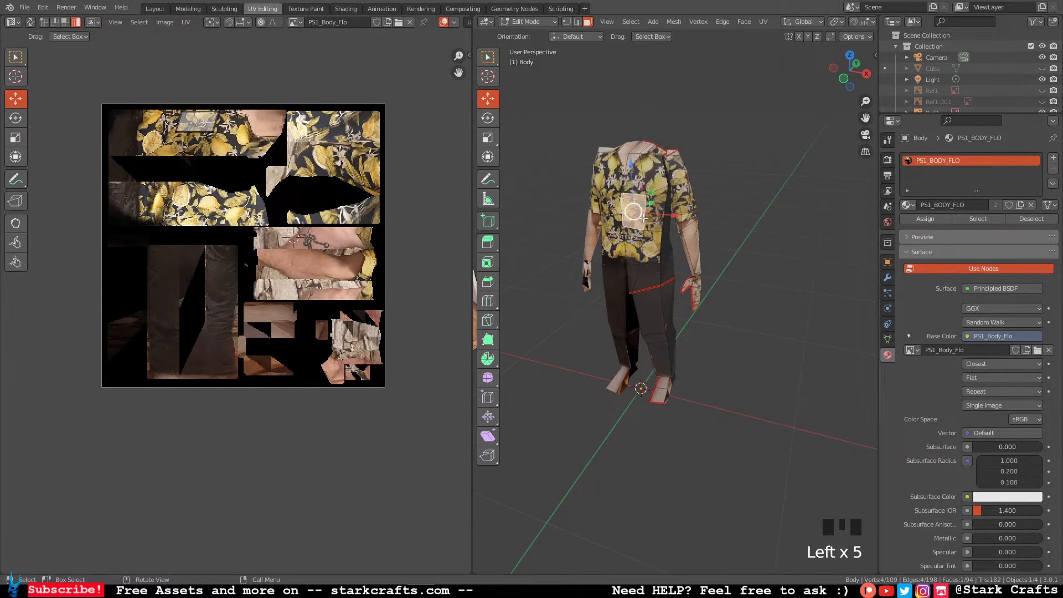
key("l")
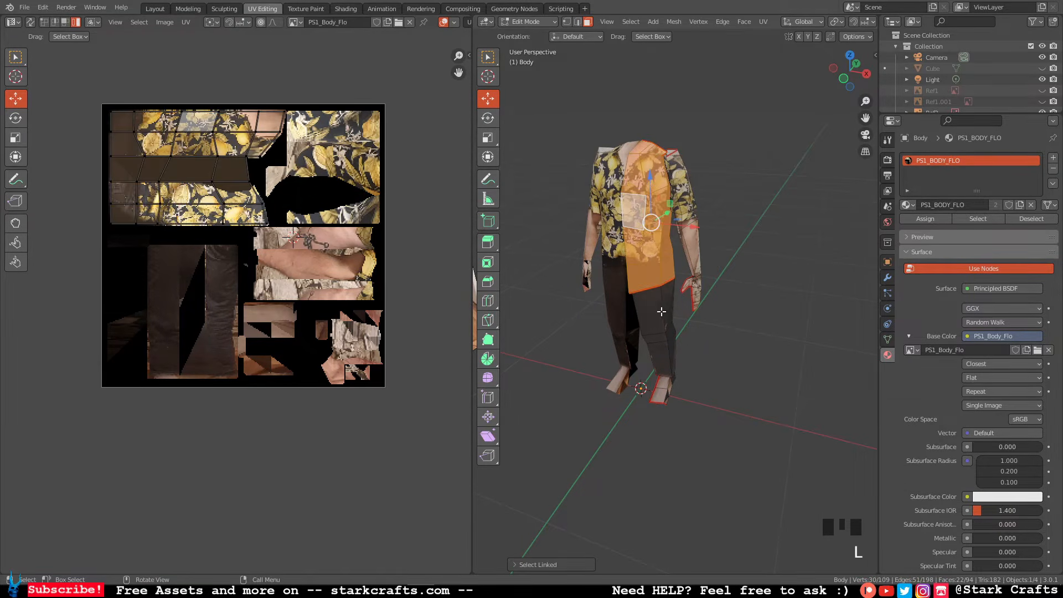
key("l")
key("l")
key("l")
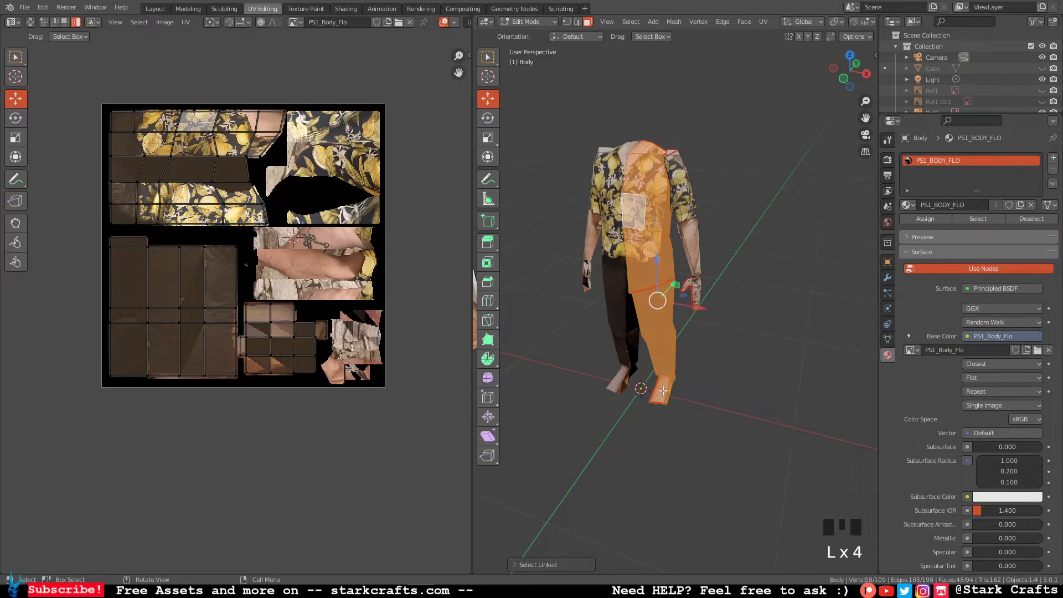
key("l")
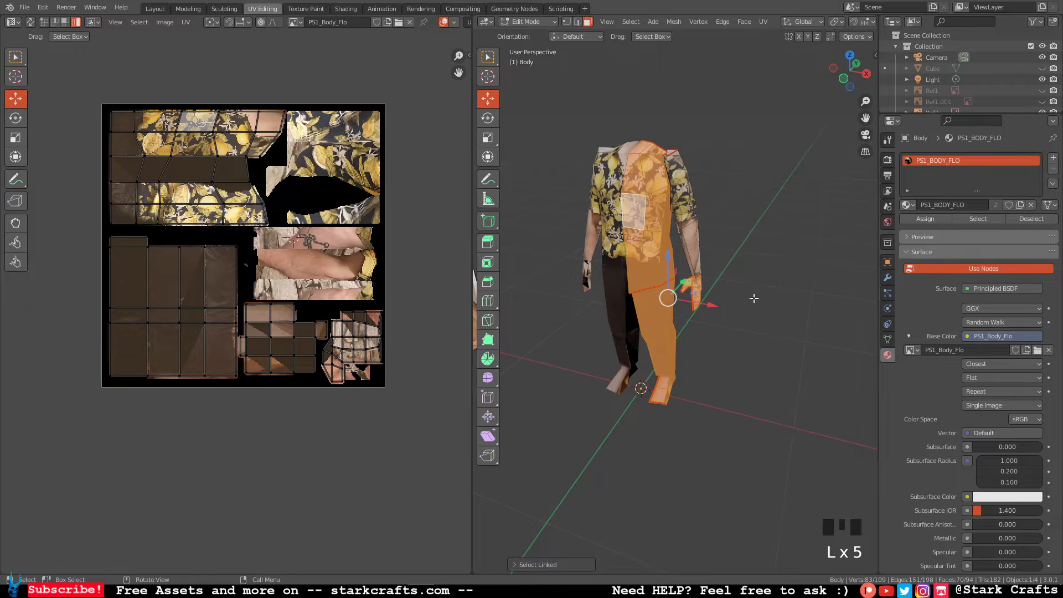
key("h")
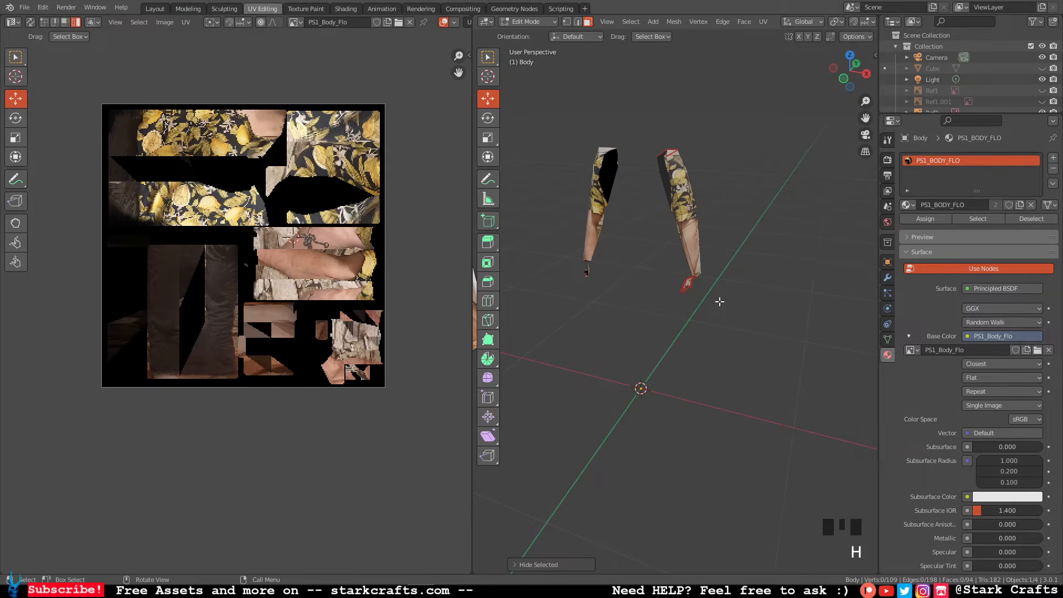
Select the linked faces of the forearm and the remaining hand piece and hide them, leaving only the upper-arm sleeve.
left_click_drag(757, 331, 688, 272)
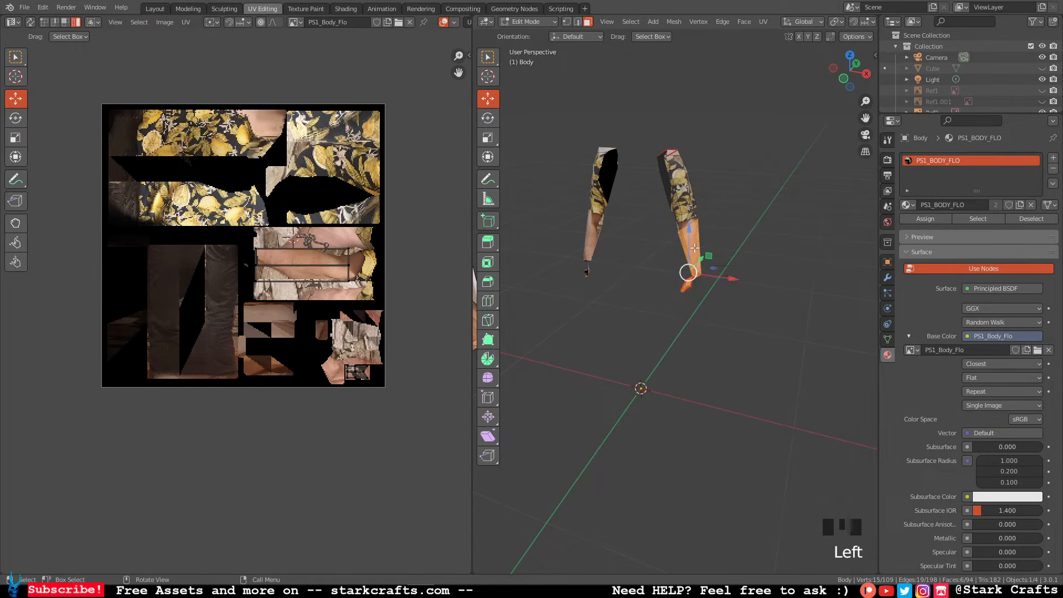
key("l")
key("h")
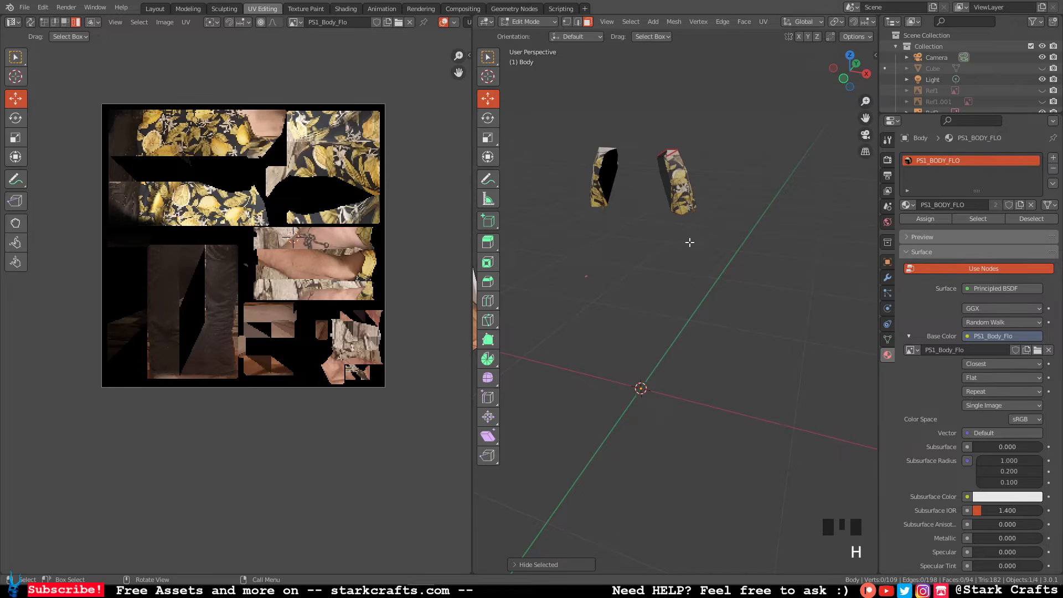
left_click(679, 271)
middle_click_drag(698, 300, 709, 227)
double_click(696, 287)
key("h")
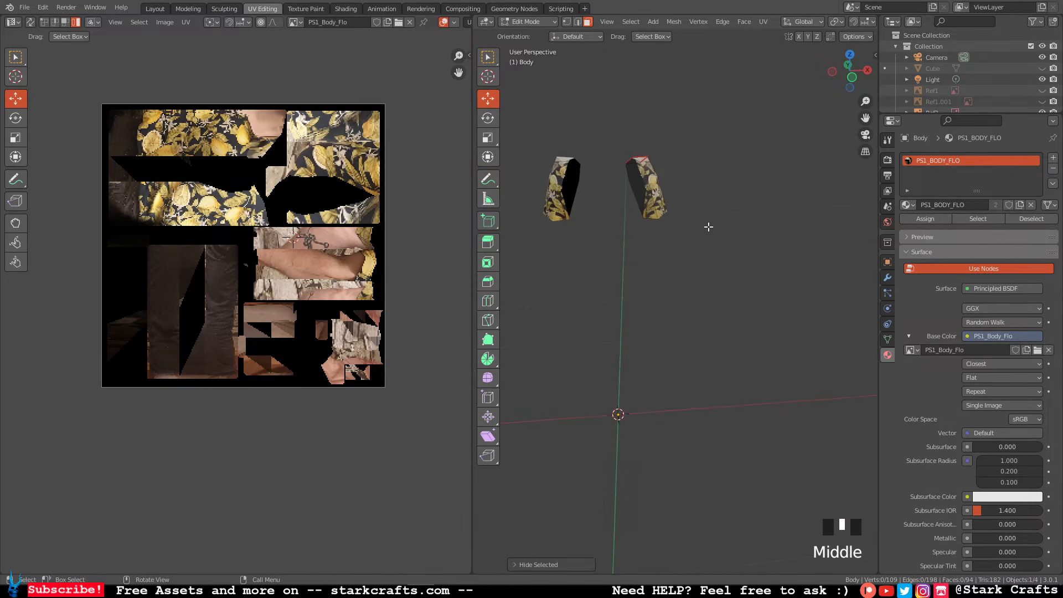
Select the linked sleeve faces and turn off the Mirror modifier's viewport display.
left_click(651, 177)
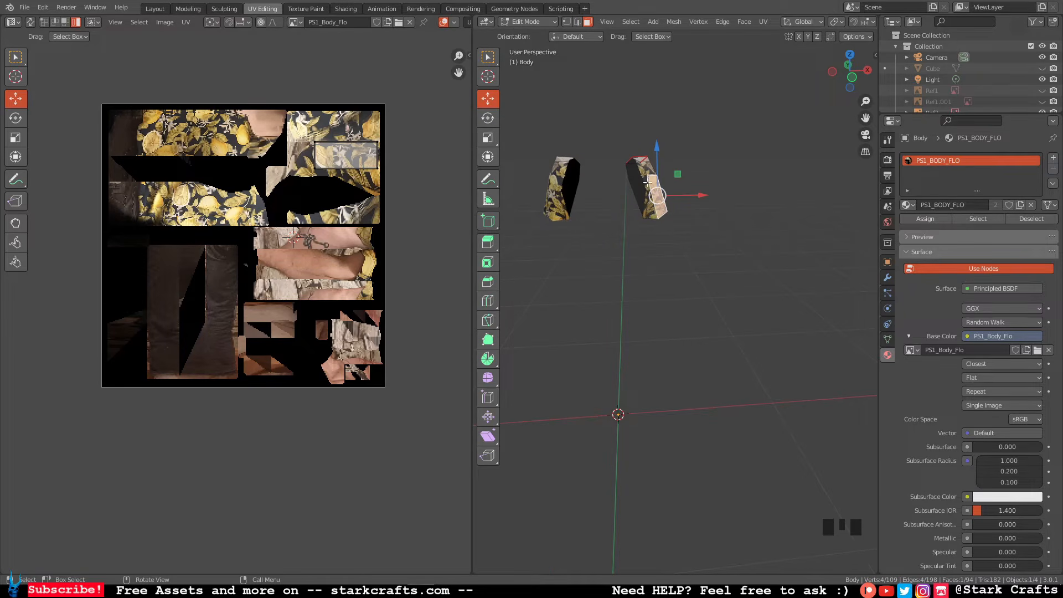
key("ctrl+l")
mouse_move(655, 216)
middle_mouse_down()
mouse_move(610, 231)
mouse_move(847, 180)
mouse_move(610, 216)
mouse_move(672, 211)
middle_mouse_up()
left_click(888, 277)
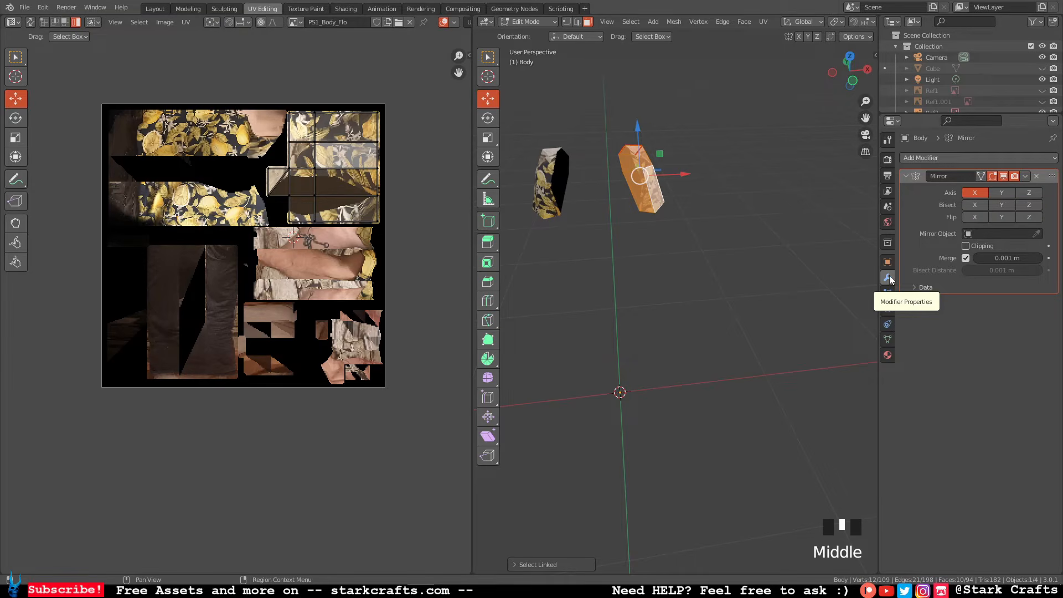
double_click(1005, 177)
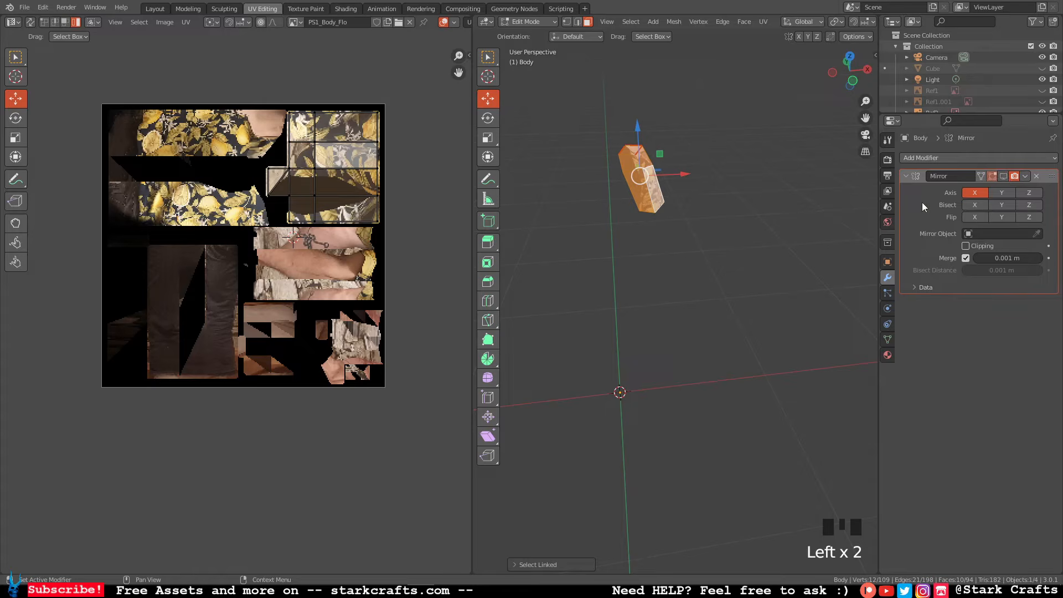
left_click(715, 267)
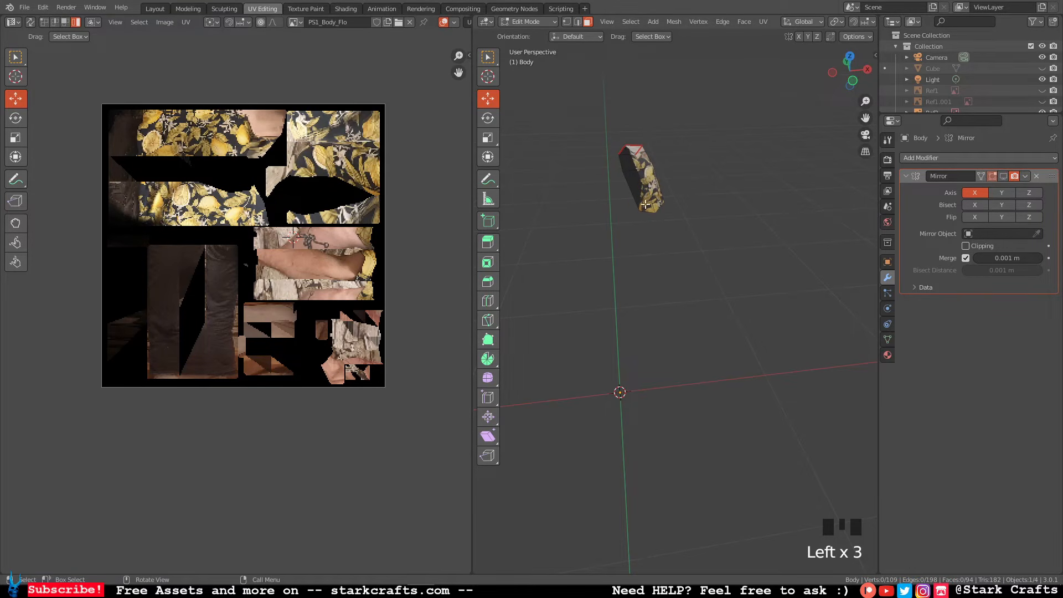
Select all sleeve faces in UV Editing and enable the face selection paint mask in the Texture Paint workspace.
left_click(310, 9)
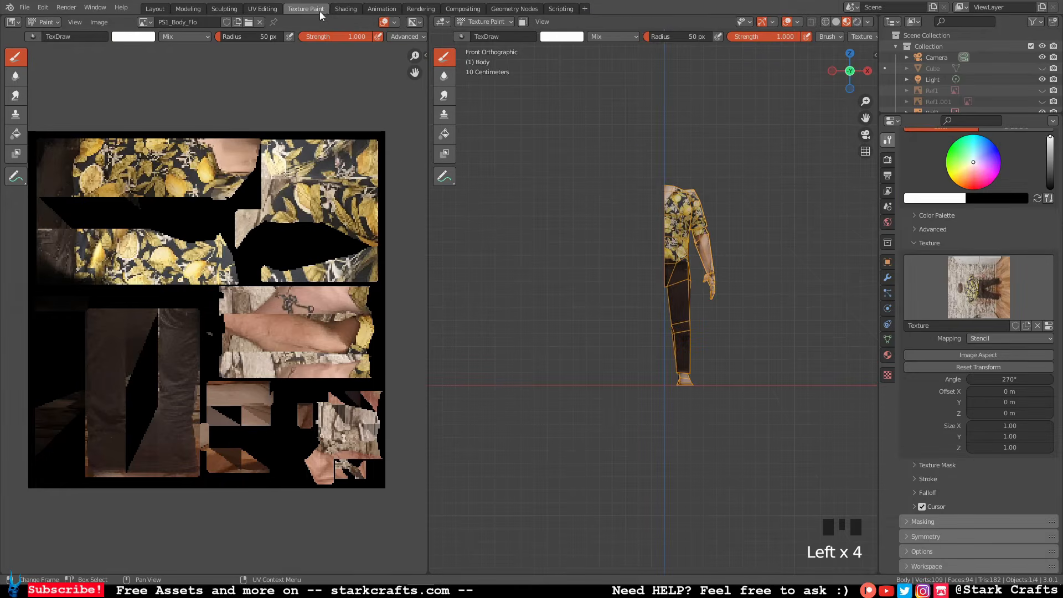
left_click(523, 23)
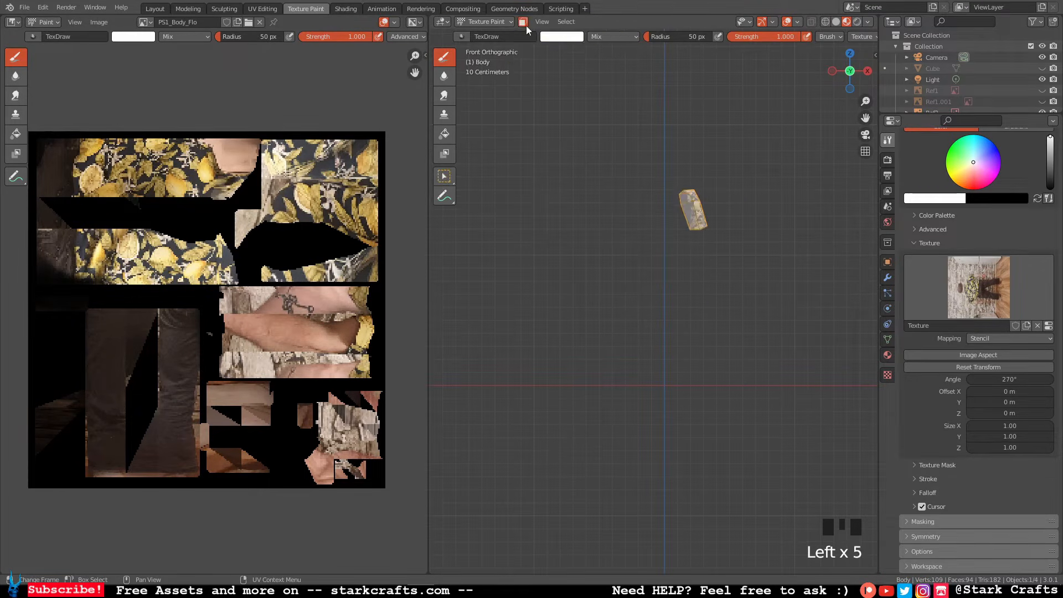
left_click(270, 7)
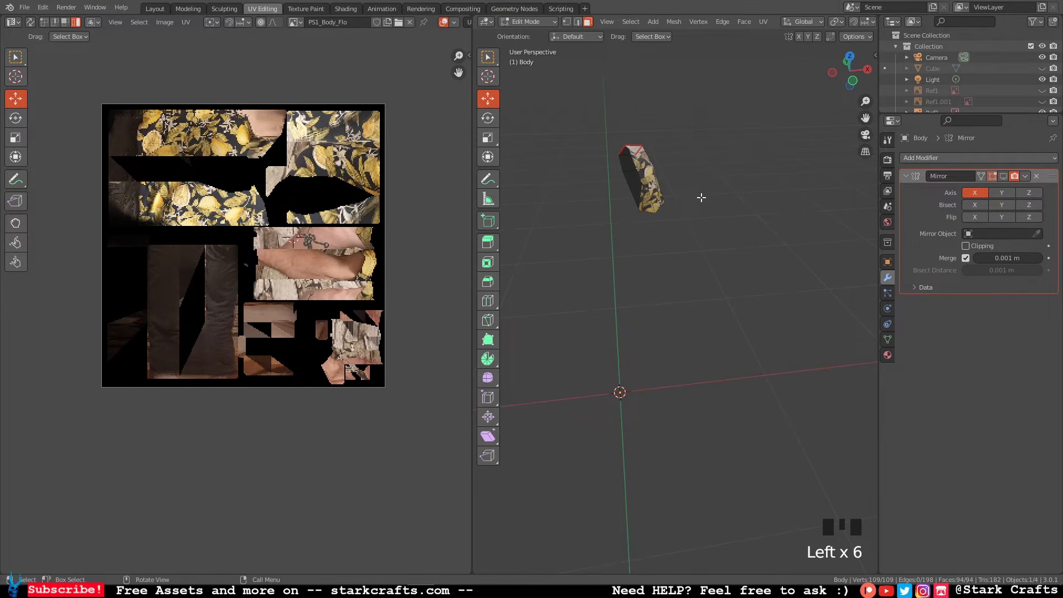
key("a")
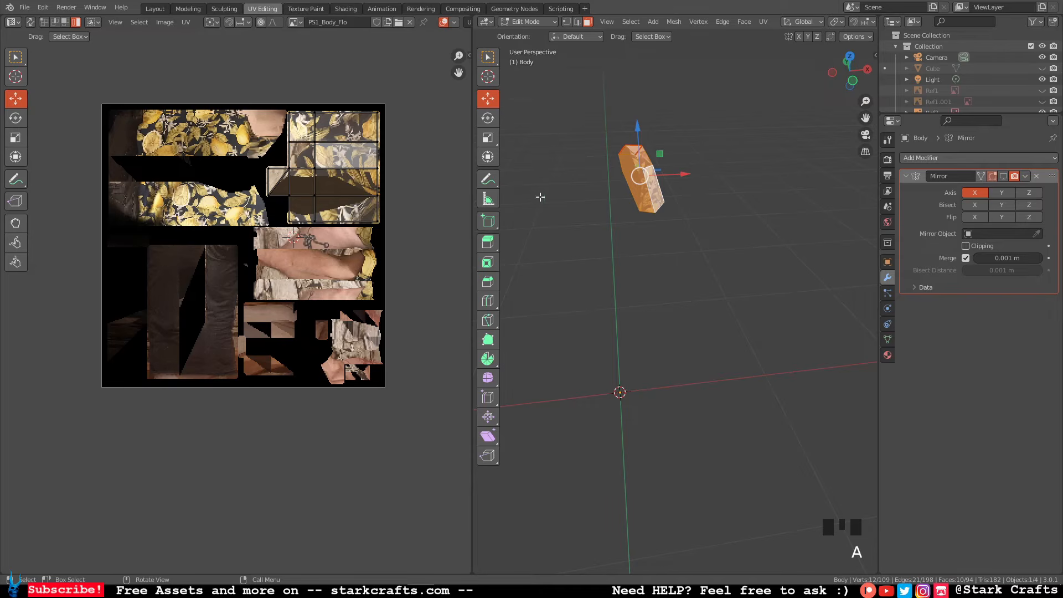
left_click(306, 9)
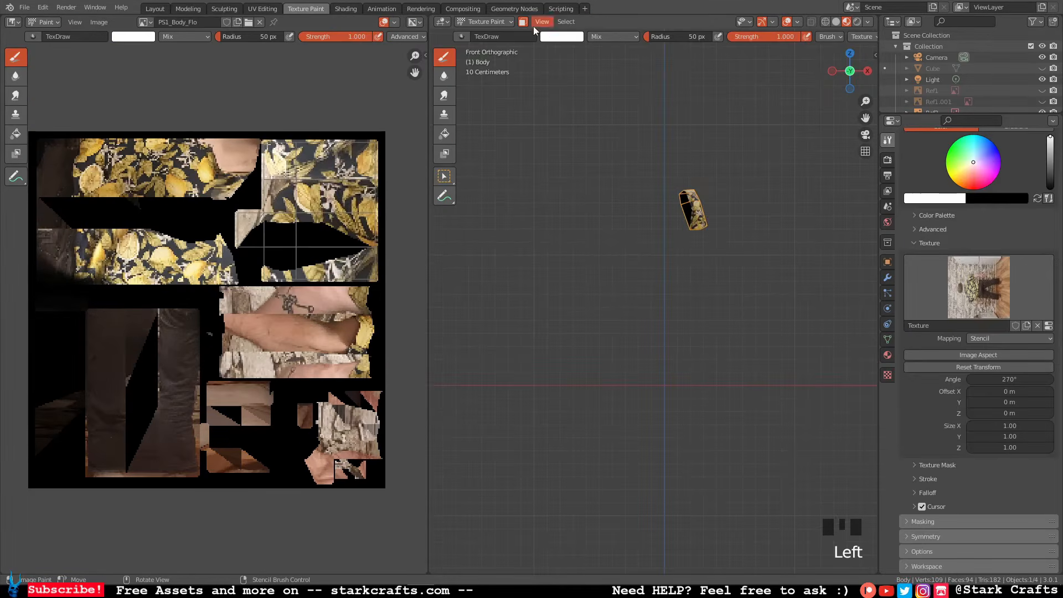
left_click(523, 22)
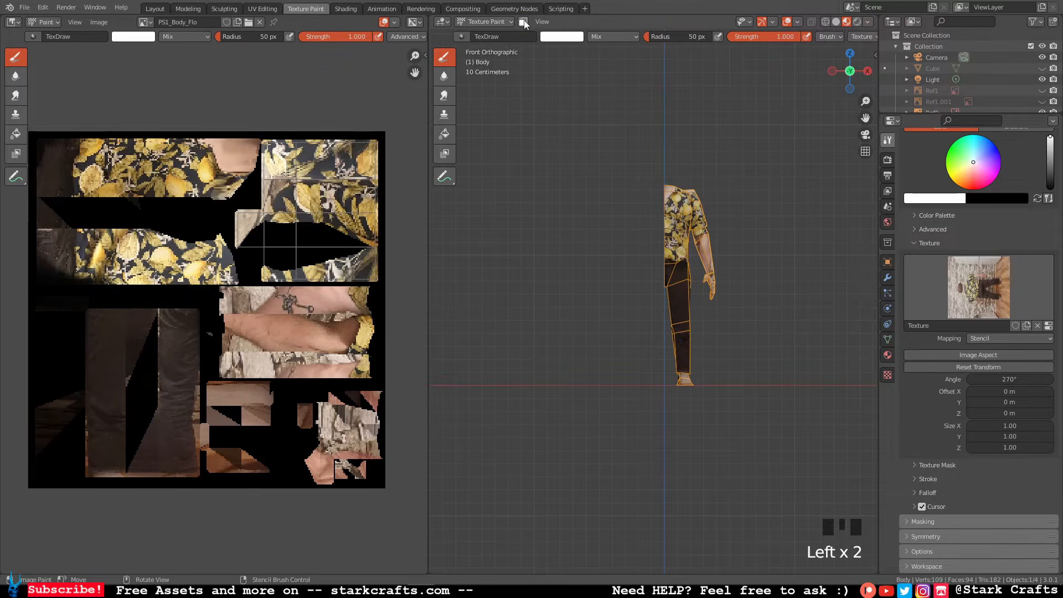
left_click(524, 24)
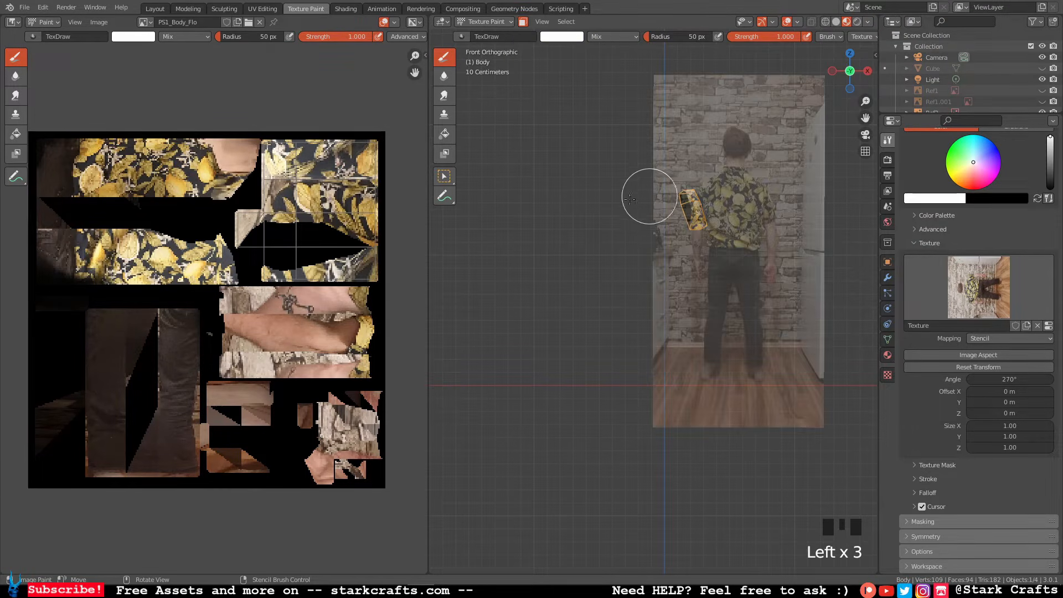
Hide the Ref2 reference image and paint the sleeve's inner side from the back photo stencil in the left orthographic view.
middle_click_drag(580, 207, 697, 219)
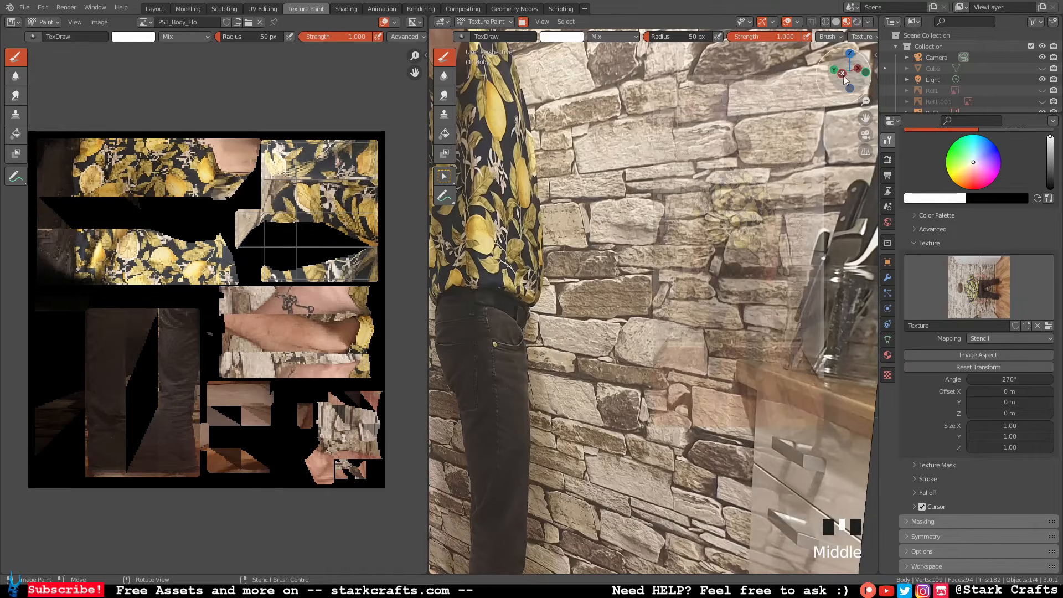
scroll(1048, 108, "down", 1)
left_click(1043, 92)
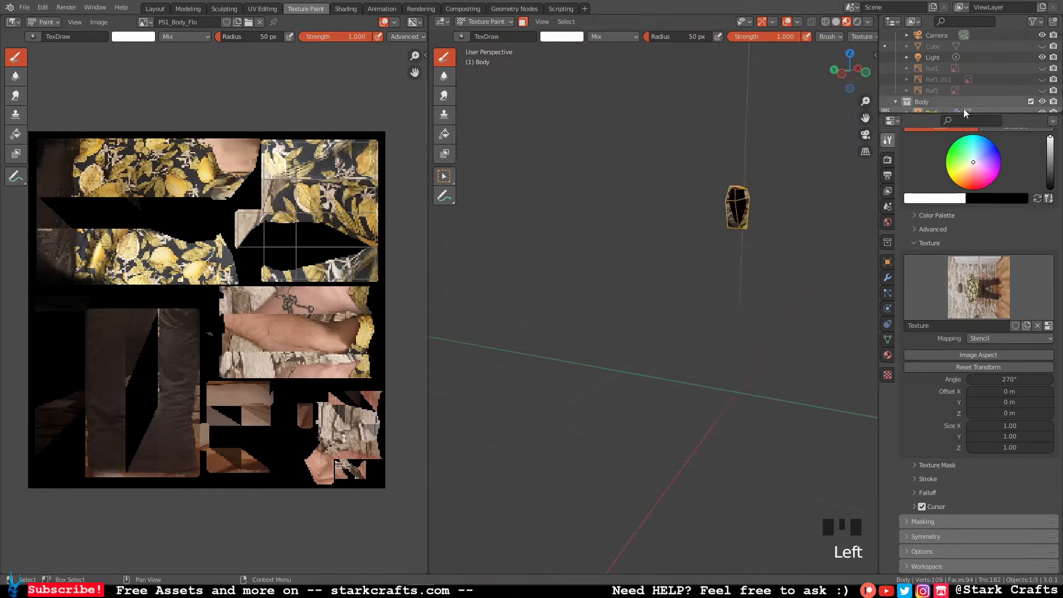
left_click(843, 77)
middle_click_drag(807, 183, 767, 243, "shift")
scroll(755, 185, "up", 3)
scroll(762, 181, "down", 5)
mouse_move(769, 246)
right_mouse_down()
mouse_move(714, 285)
mouse_move(741, 273)
mouse_move(749, 328)
right_mouse_up()
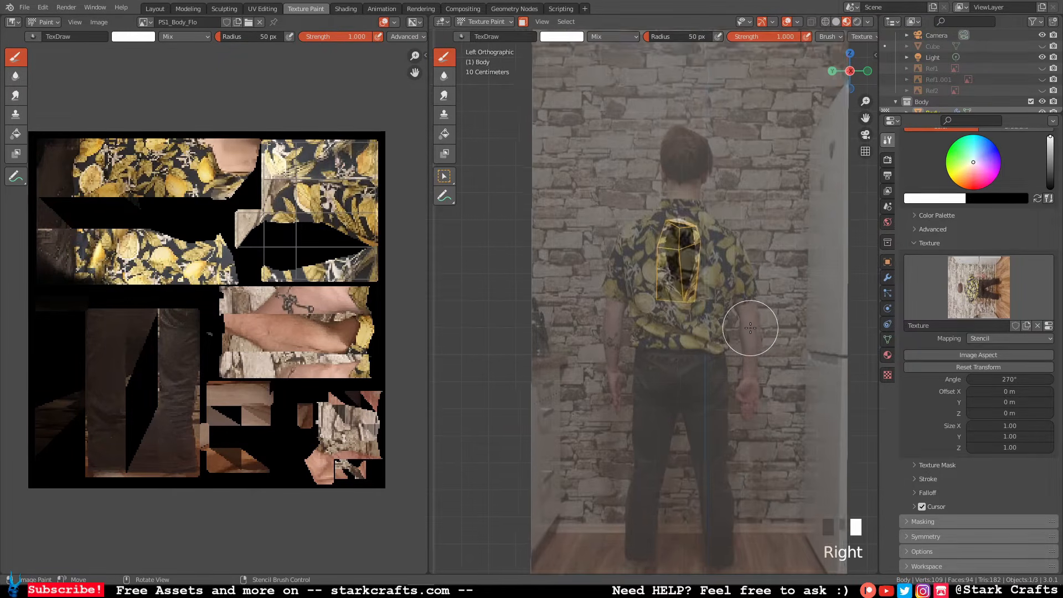
mouse_move(687, 266)
left_mouse_down()
mouse_move(664, 308)
mouse_move(679, 238)
mouse_move(696, 302)
left_mouse_up()
Move the stencil's shirt pattern over the sleeve's outer side in the right orthographic view and paint its remaining faces.
double_click(853, 71)
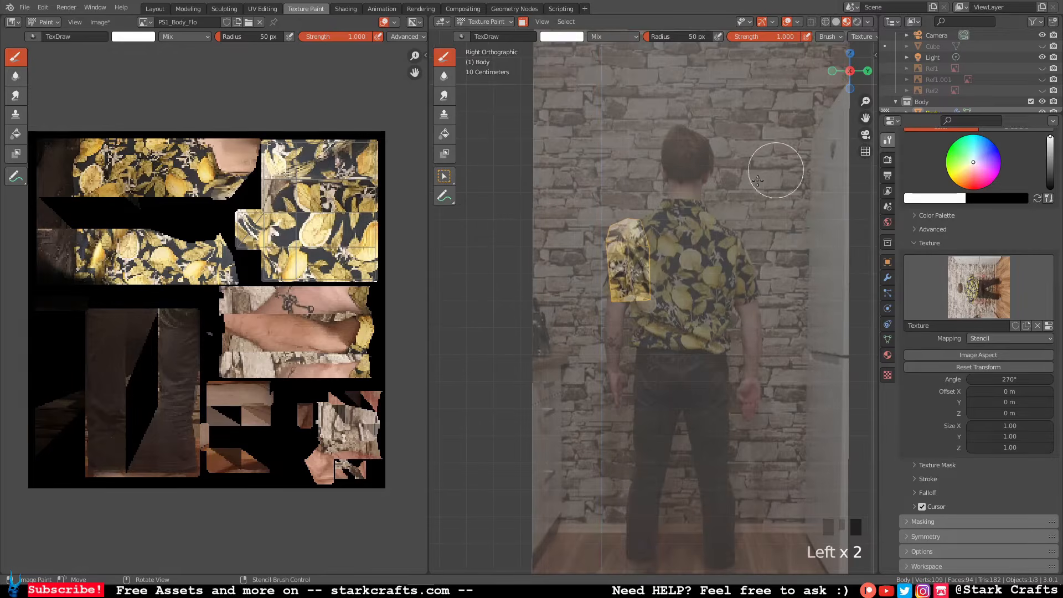
right_click_drag(723, 258, 664, 256)
mouse_move(664, 257)
left_mouse_down()
mouse_move(626, 283)
mouse_move(628, 219)
mouse_move(620, 304)
mouse_move(623, 277)
left_mouse_up()
middle_click_drag(754, 116, 755, 214)
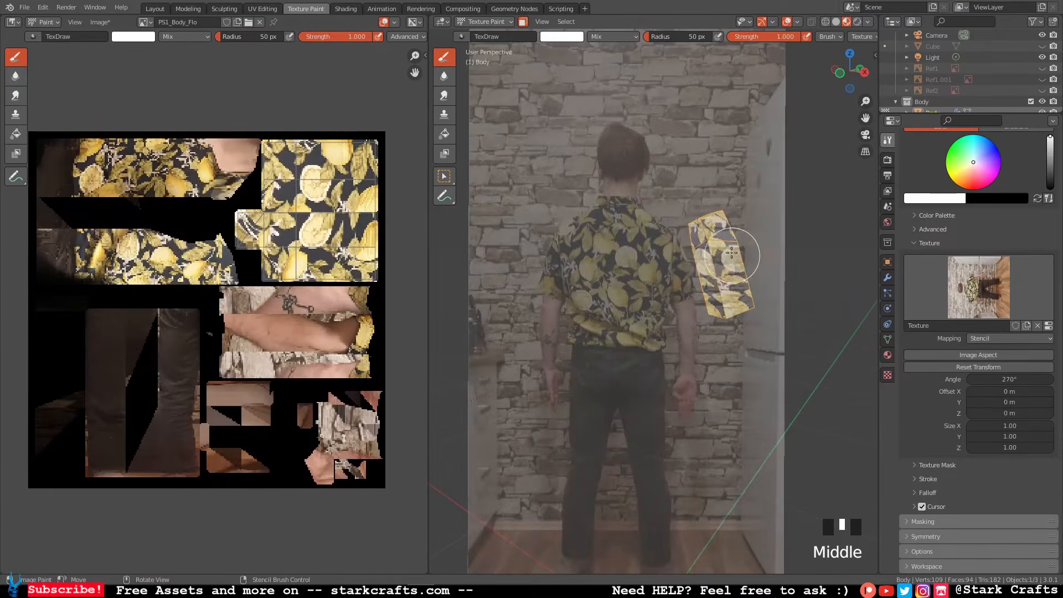
mouse_move(559, 225)
middle_mouse_down()
mouse_move(480, 221)
mouse_move(729, 237)
middle_mouse_up()
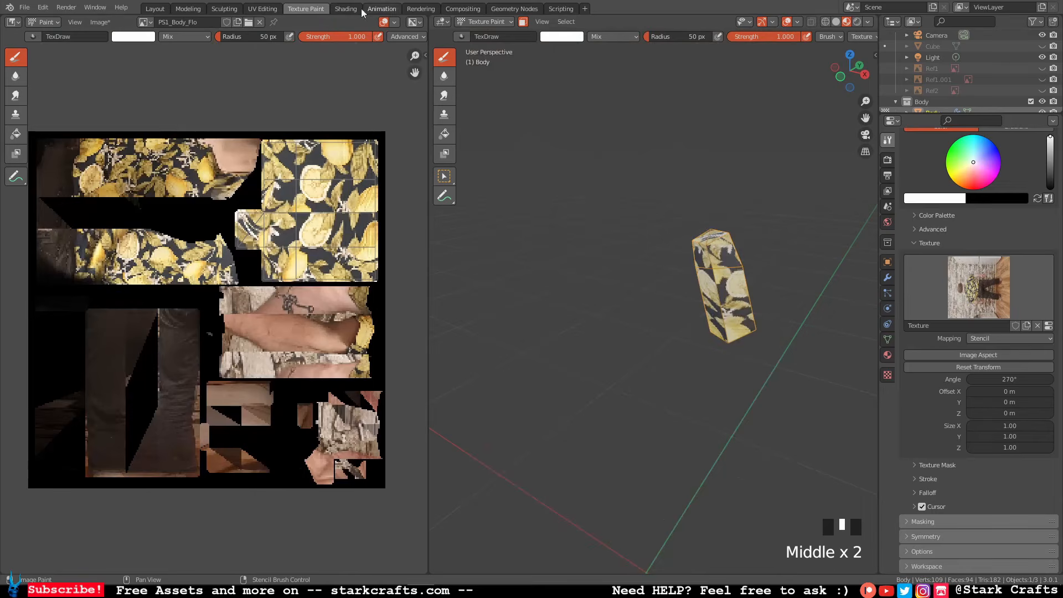
Save the painted PS1_Body_Flo image and reveal all hidden body faces in the UV Editing workspace.
left_click(98, 23)
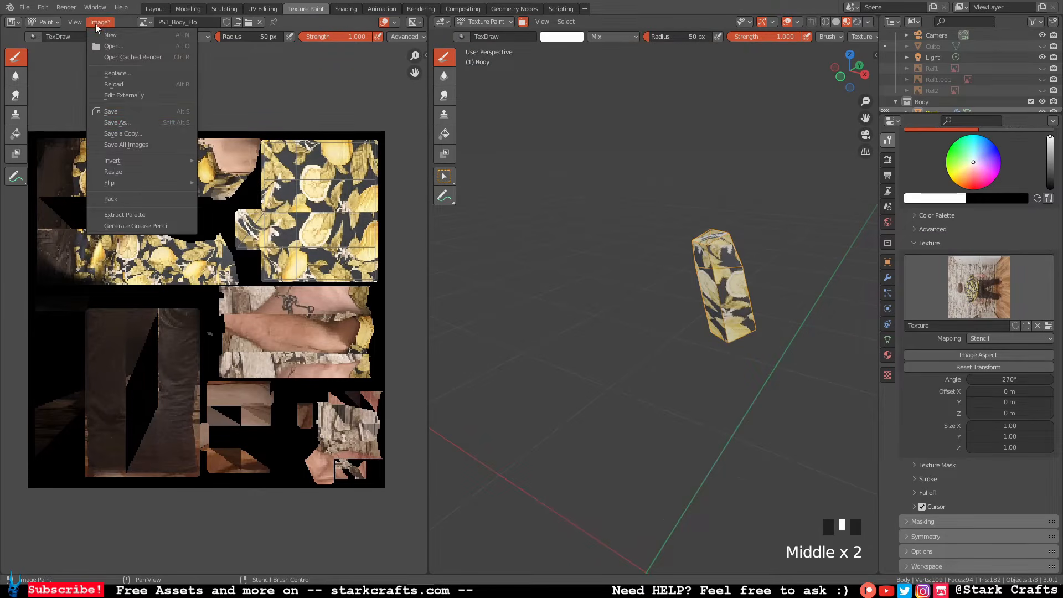
left_click(111, 112)
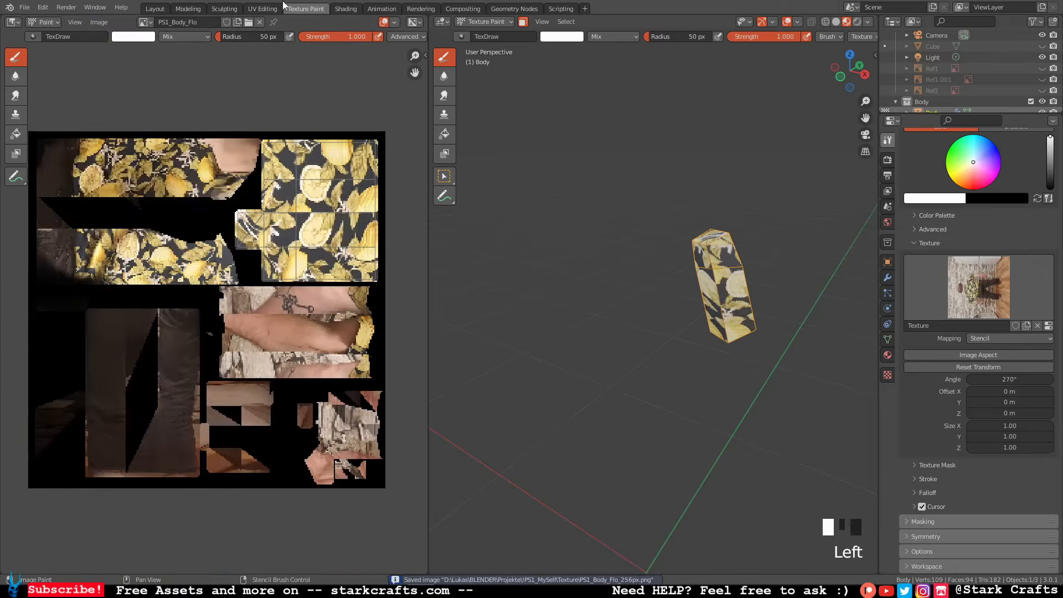
left_click(263, 8)
middle_click_drag(702, 145, 768, 175)
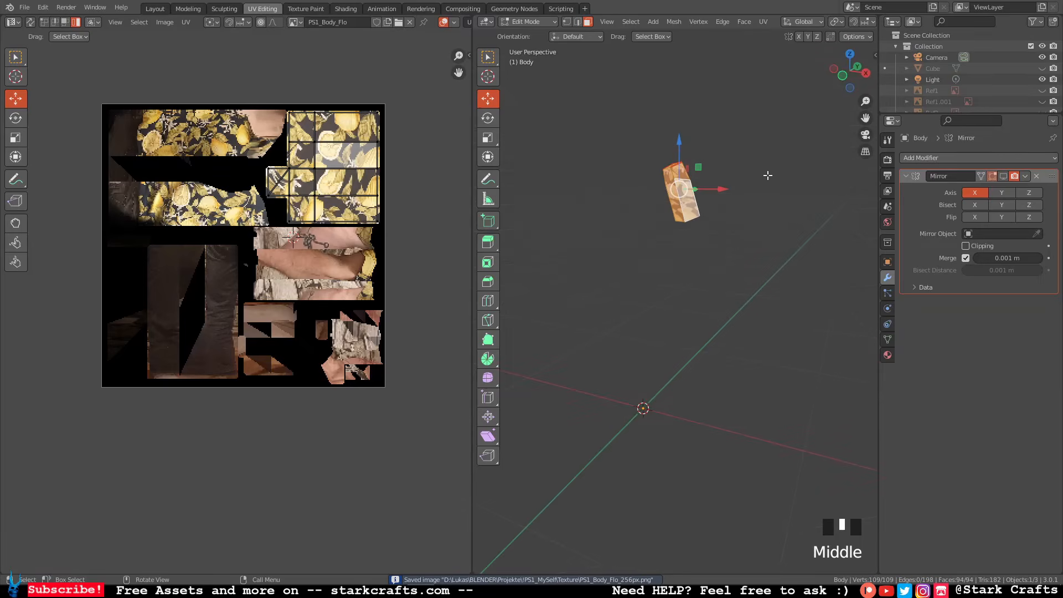
key("alt+h")
left_click(798, 191)
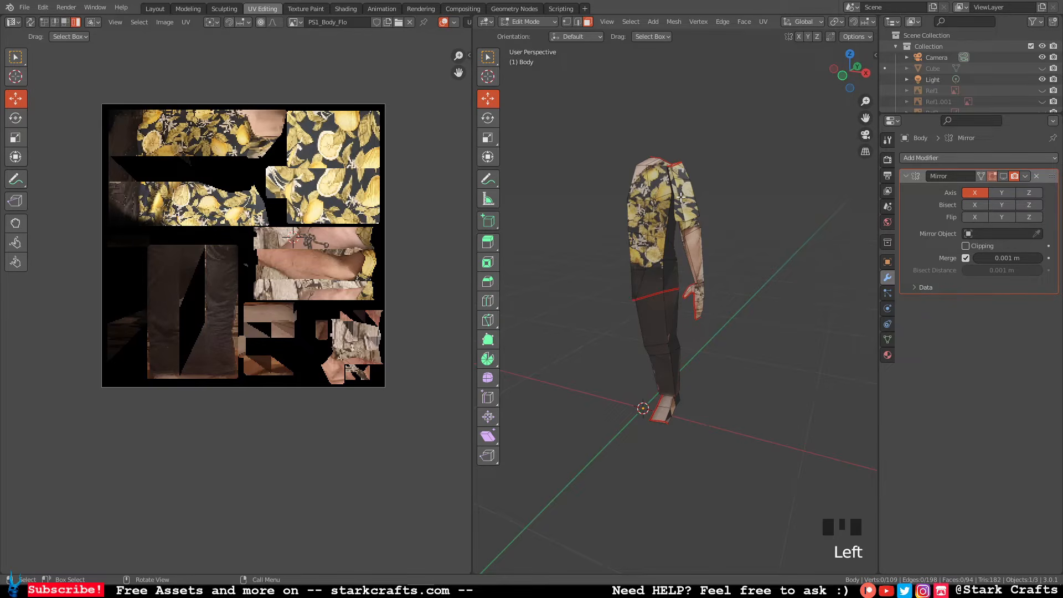
Hide the linked faces of the sleeve, forearm, hand and foot, and select all remaining torso and trouser faces.
key("l")
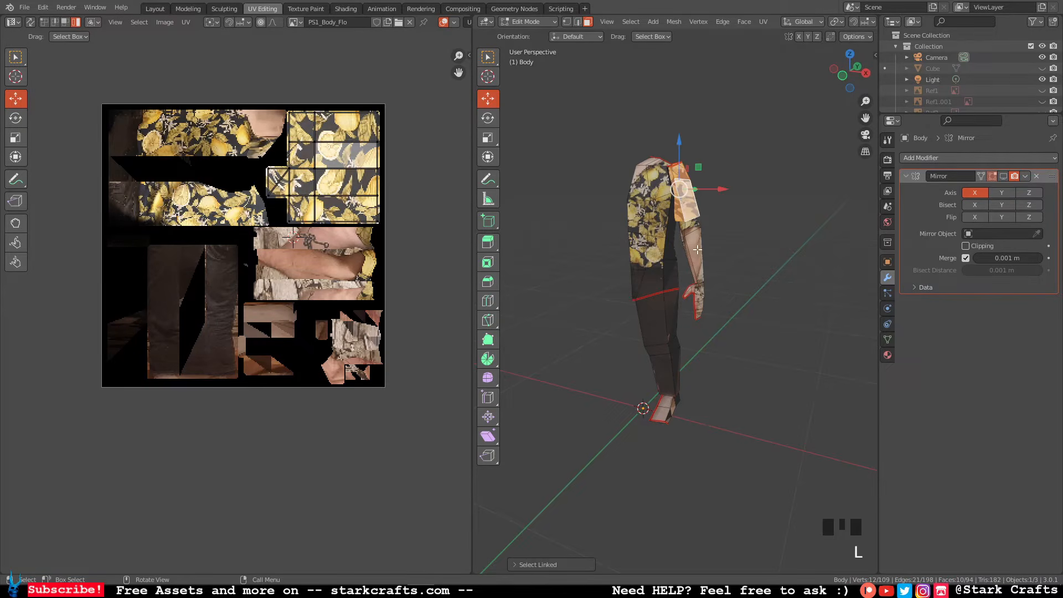
key("l")
key("l")
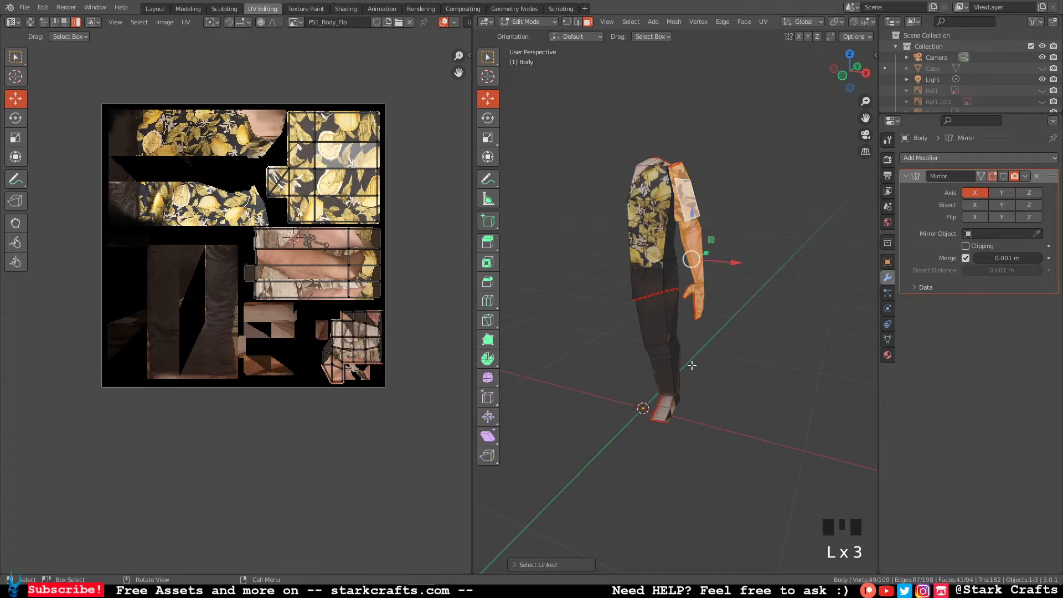
key("l")
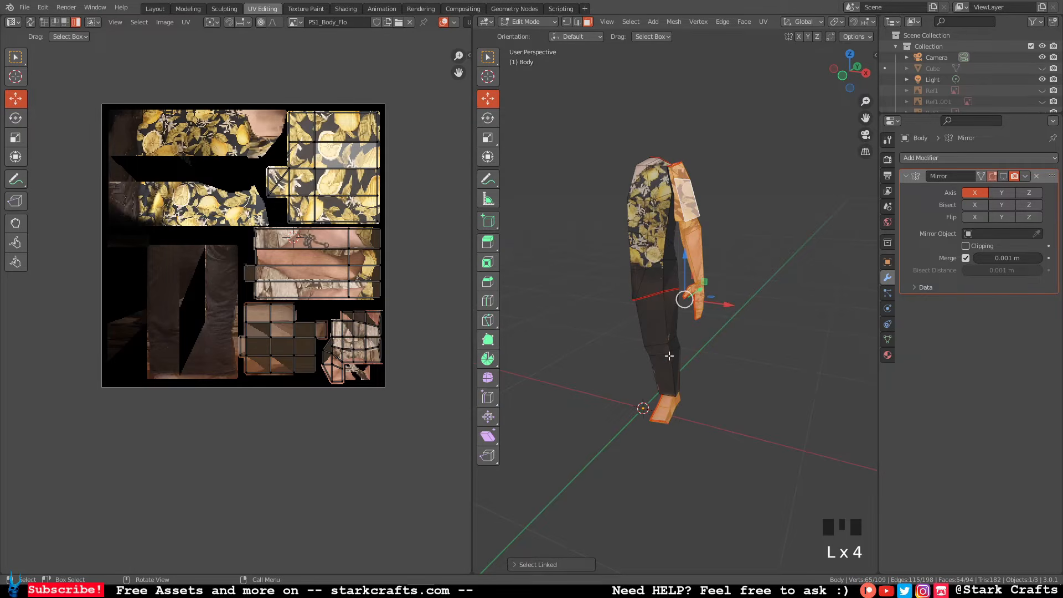
middle_click_drag(782, 340, 733, 338)
key("h")
left_click_drag(733, 338, 657, 271)
key("h")
middle_click_drag(676, 287, 732, 278)
key("a")
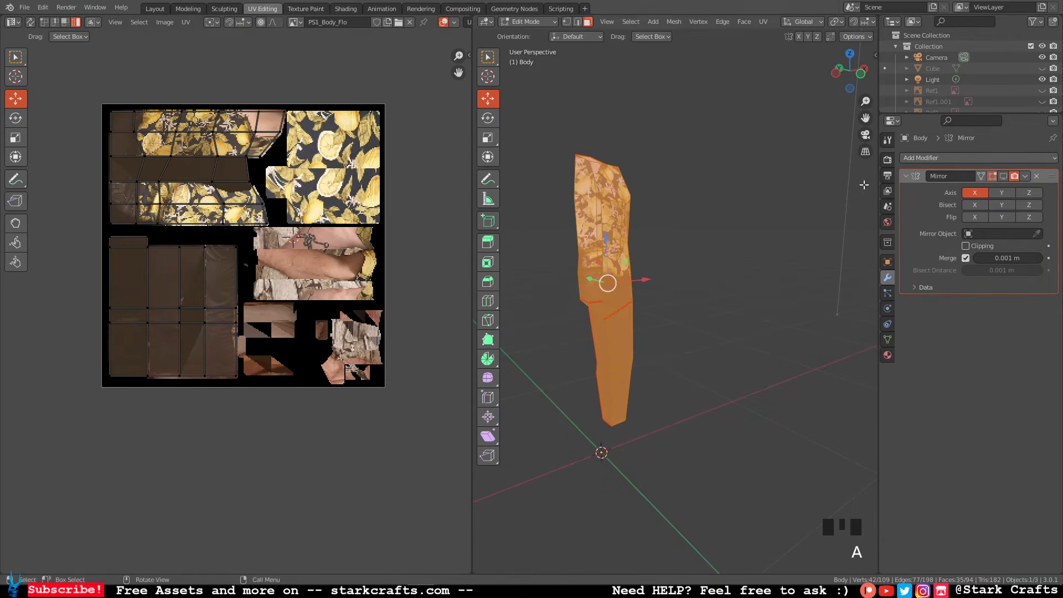
Turn the Mirror modifier's viewport display back on and select all visible torso and trouser faces.
mouse_move(803, 195)
middle_mouse_down()
mouse_move(738, 190)
mouse_move(784, 199)
middle_mouse_up()
left_click(995, 178)
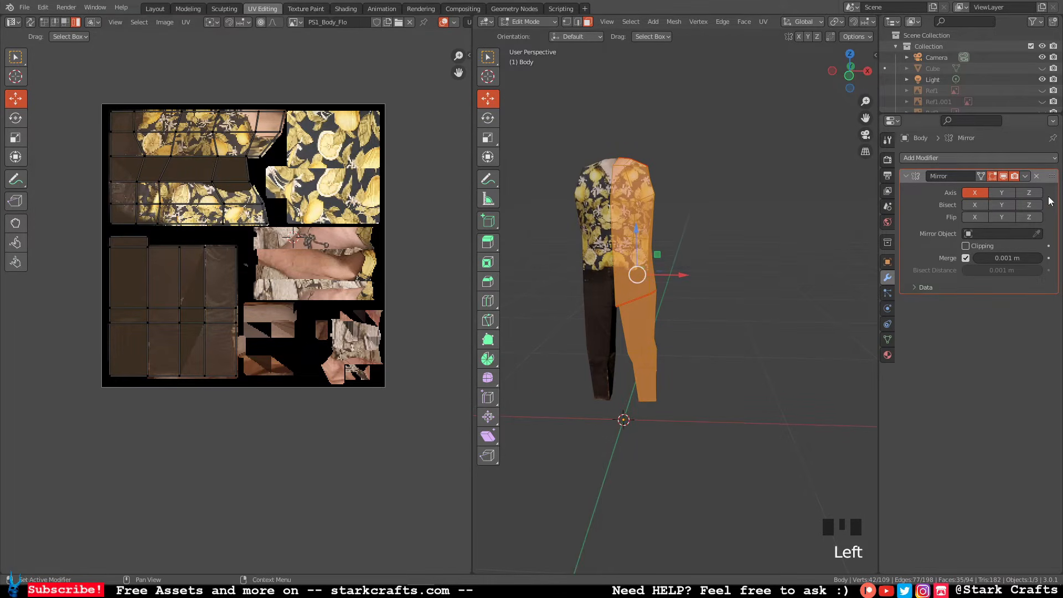
left_click(1006, 179)
left_click(1006, 178)
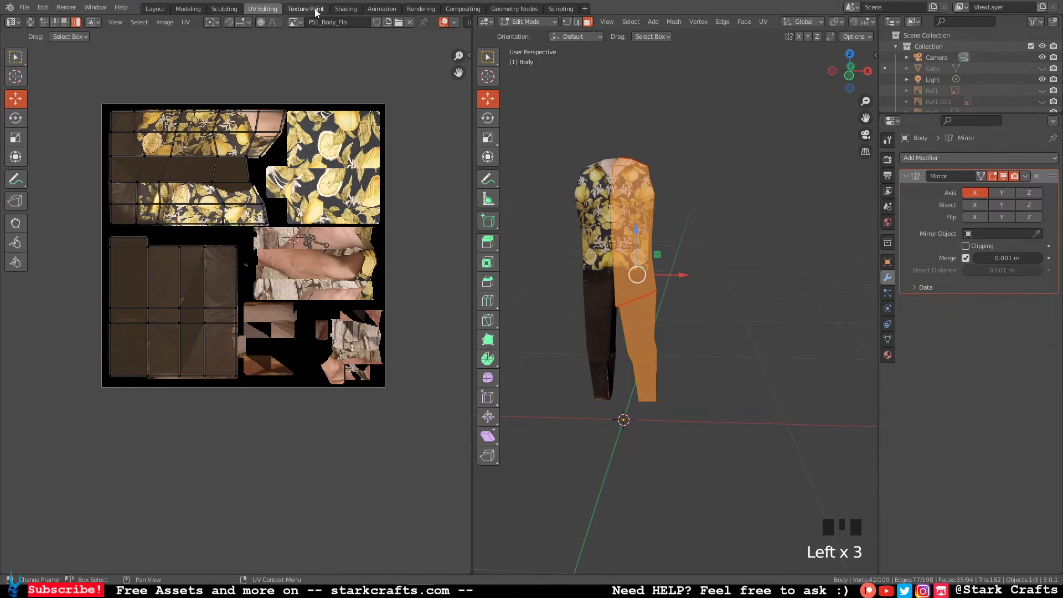
left_click(755, 237)
key("a")
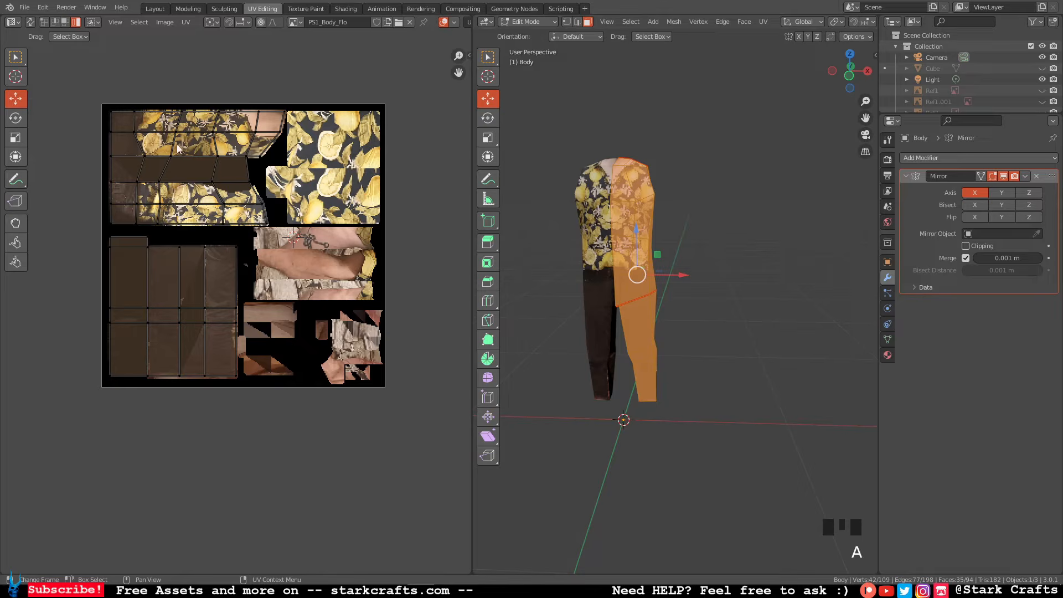
Return to the Texture Paint workspace and load 20220312_002725.jpg as the brush's stencil image.
left_click(306, 9)
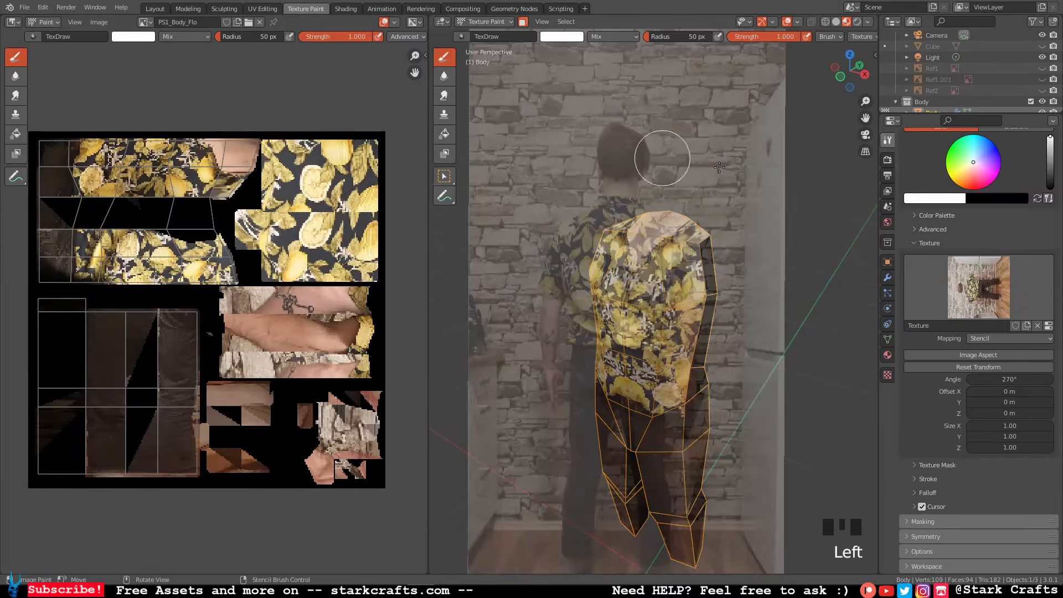
left_click(843, 81)
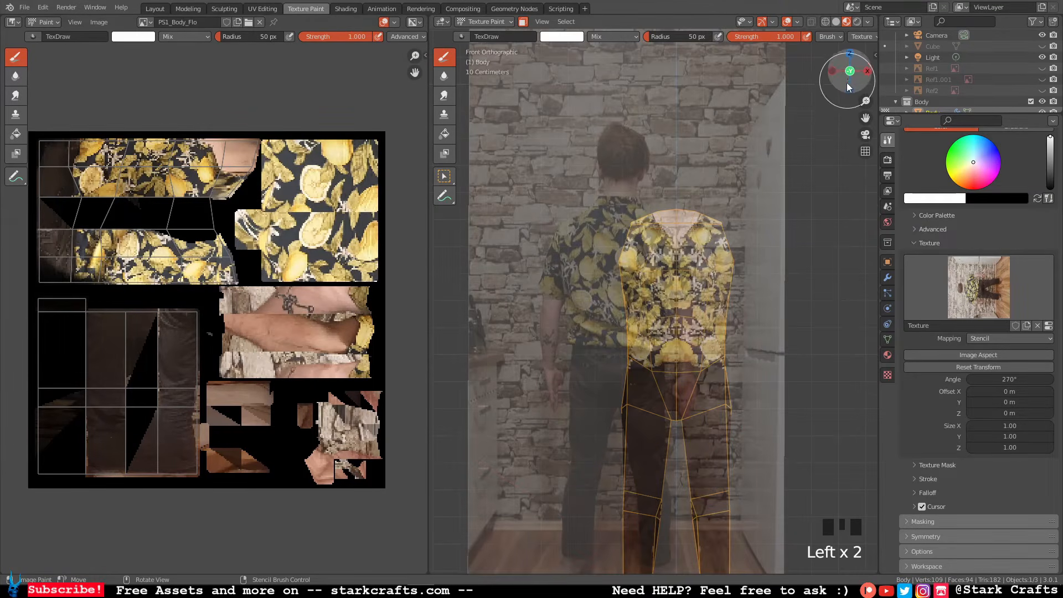
left_click(851, 72)
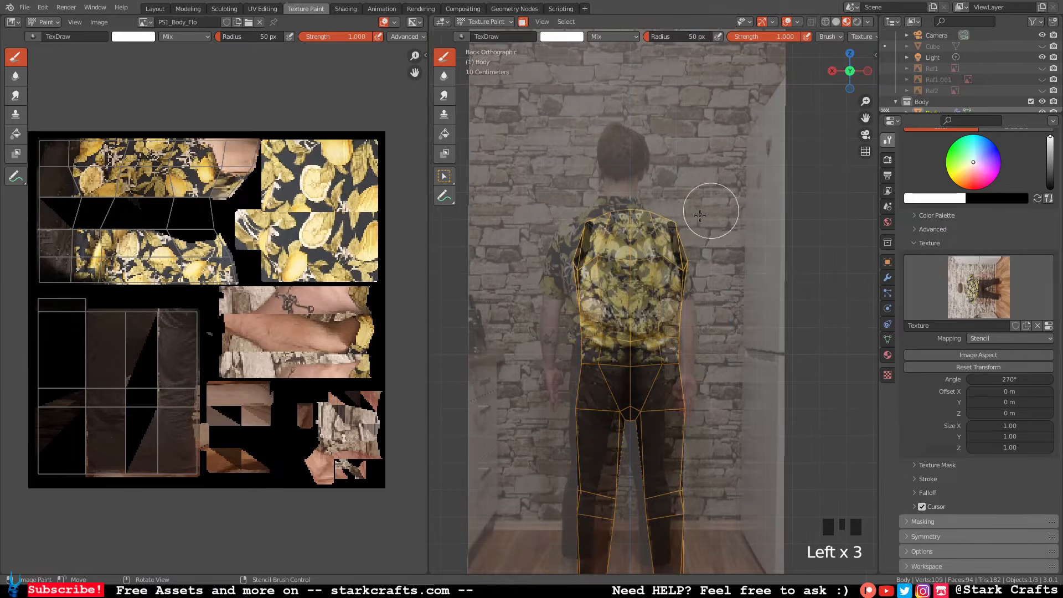
mouse_move(693, 242)
middle_mouse_down("shift")
mouse_move(681, 232)
mouse_move(750, 247)
mouse_move(450, 267)
middle_mouse_up("shift")
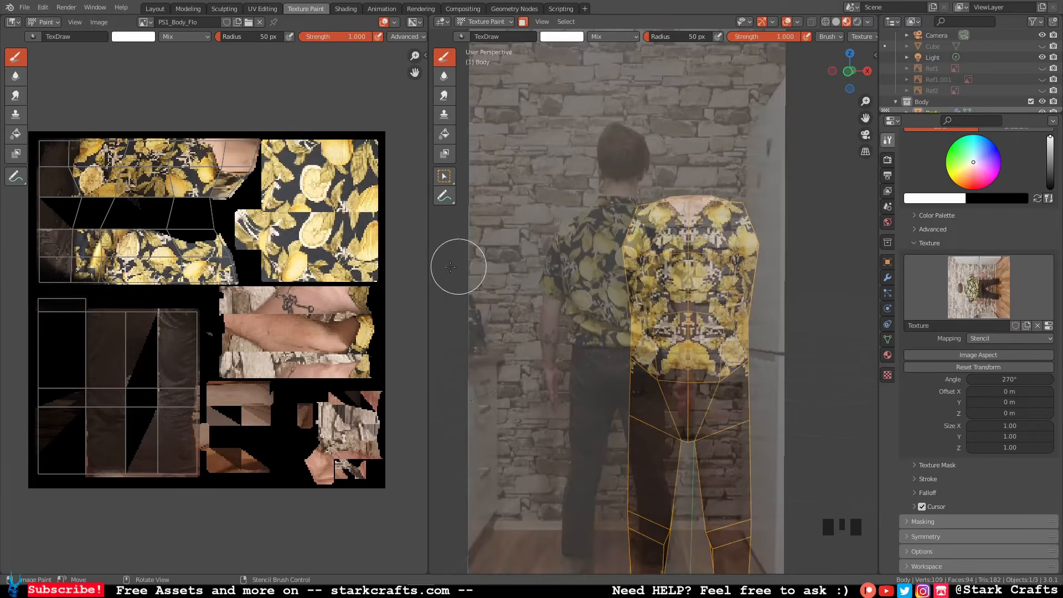
middle_click_drag(769, 267, 700, 254, "shift")
middle_click_drag(760, 275, 717, 277)
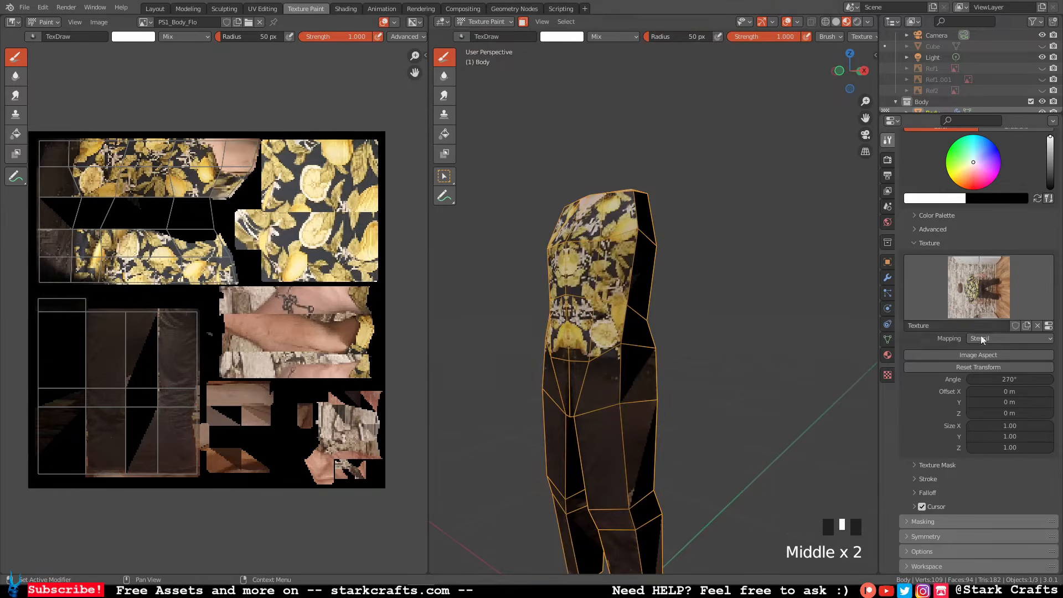
left_click(888, 376)
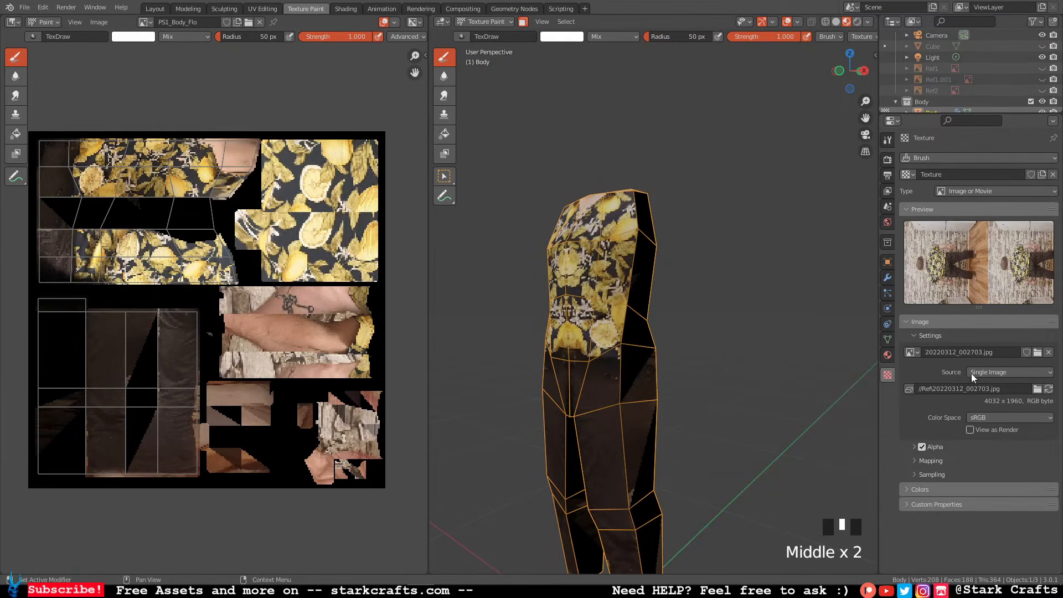
left_click(1038, 354)
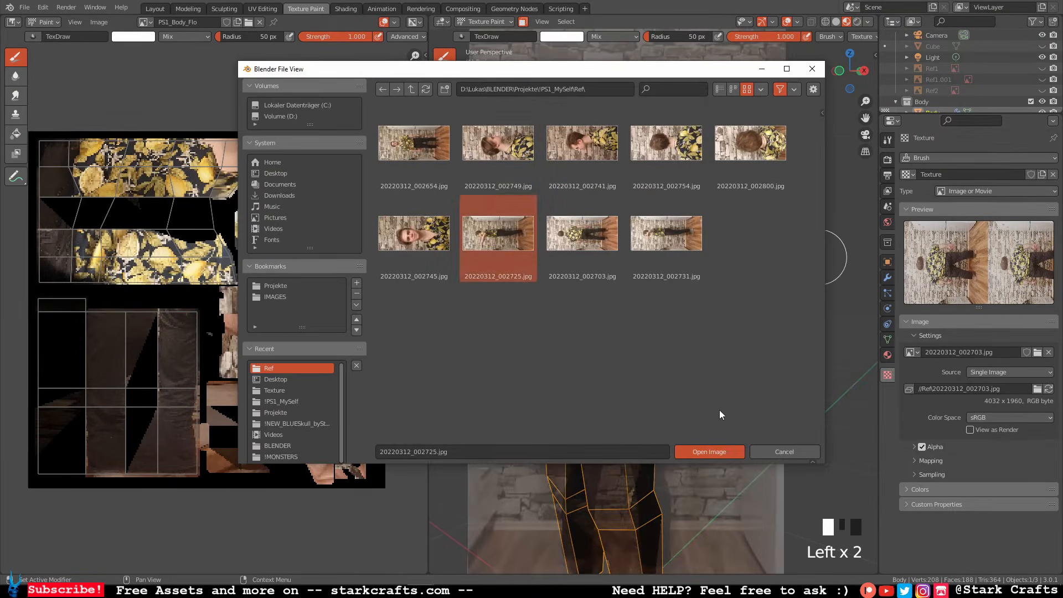
left_click(709, 451)
Align the side-view photo stencil with the body in right orthographic view and paint the shirt pattern onto the torso's side faces.
middle_click_drag(712, 335, 749, 227)
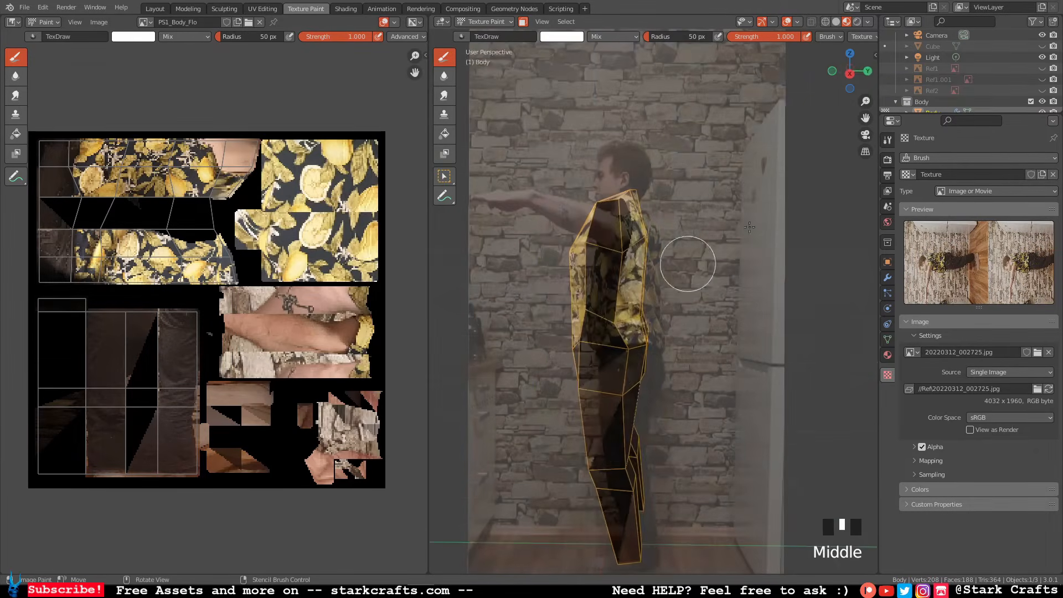
left_click(849, 73)
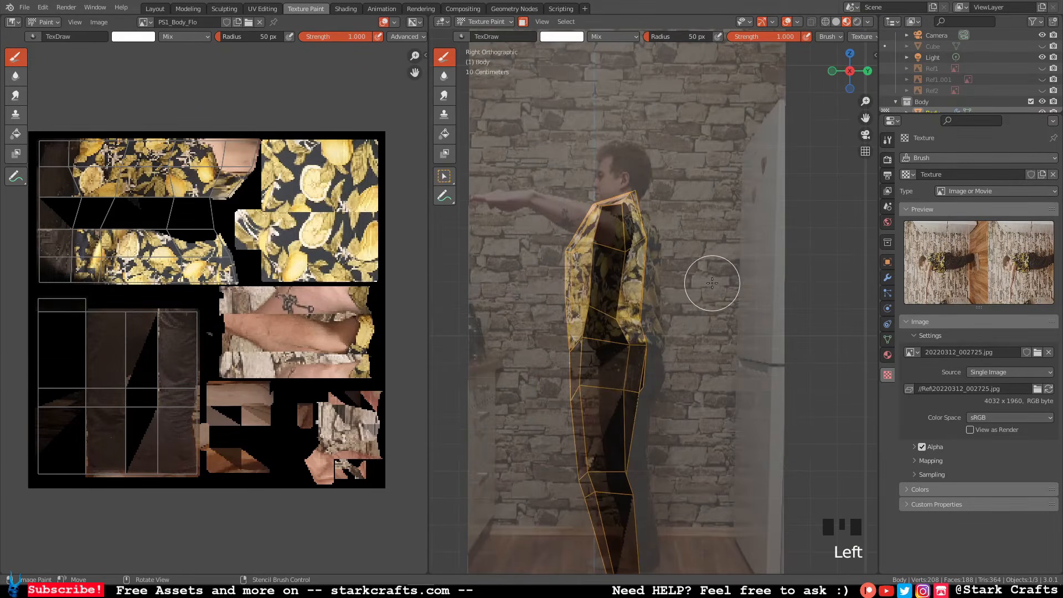
mouse_move(712, 283)
right_mouse_down()
mouse_move(688, 276)
mouse_move(703, 265)
right_mouse_up()
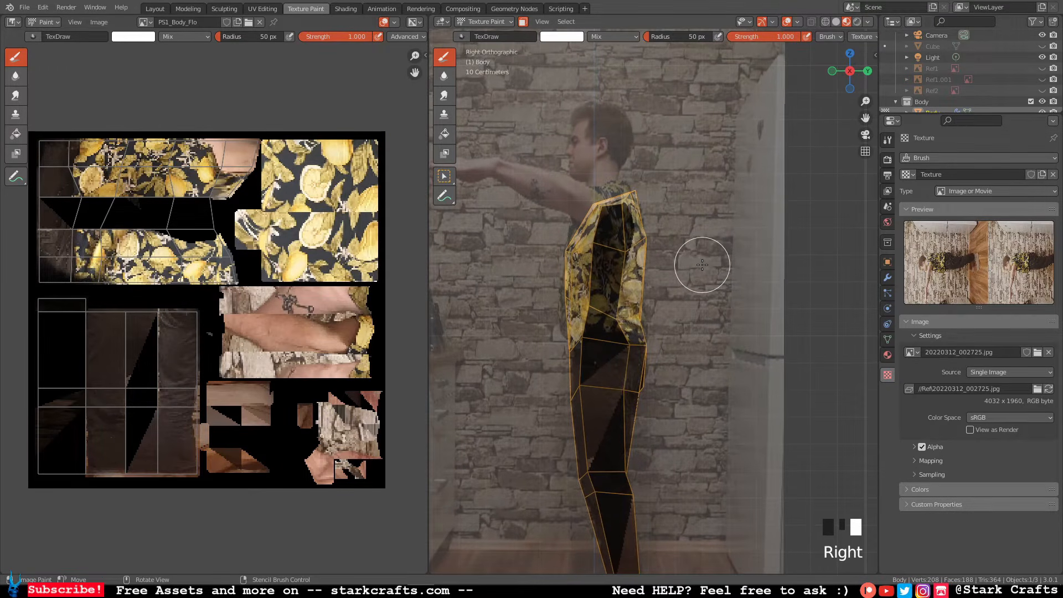
left_click(610, 319)
left_click(598, 327)
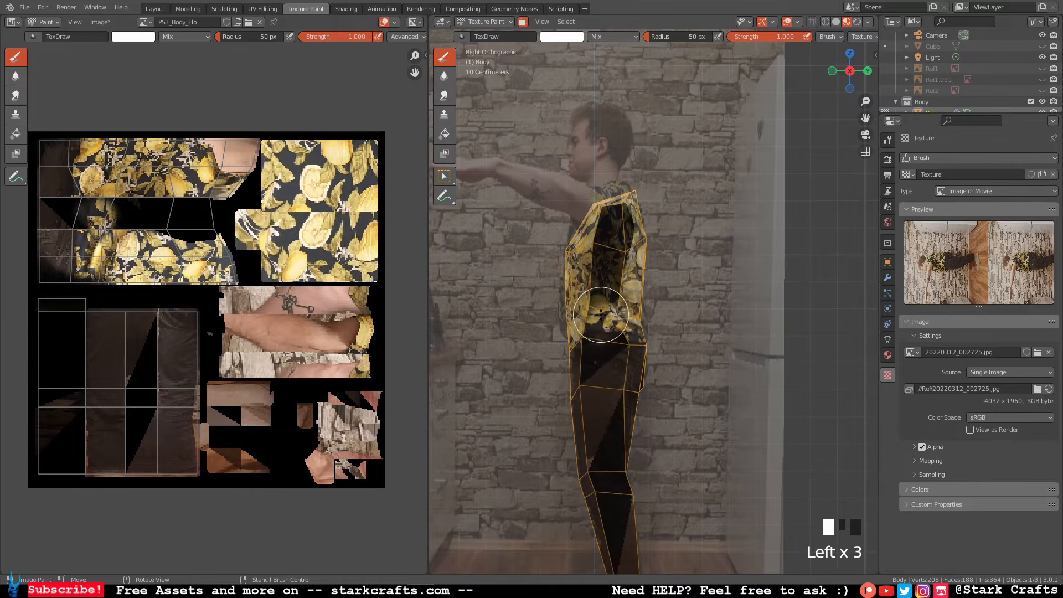
left_click(603, 311)
left_click(604, 285)
left_click(606, 262)
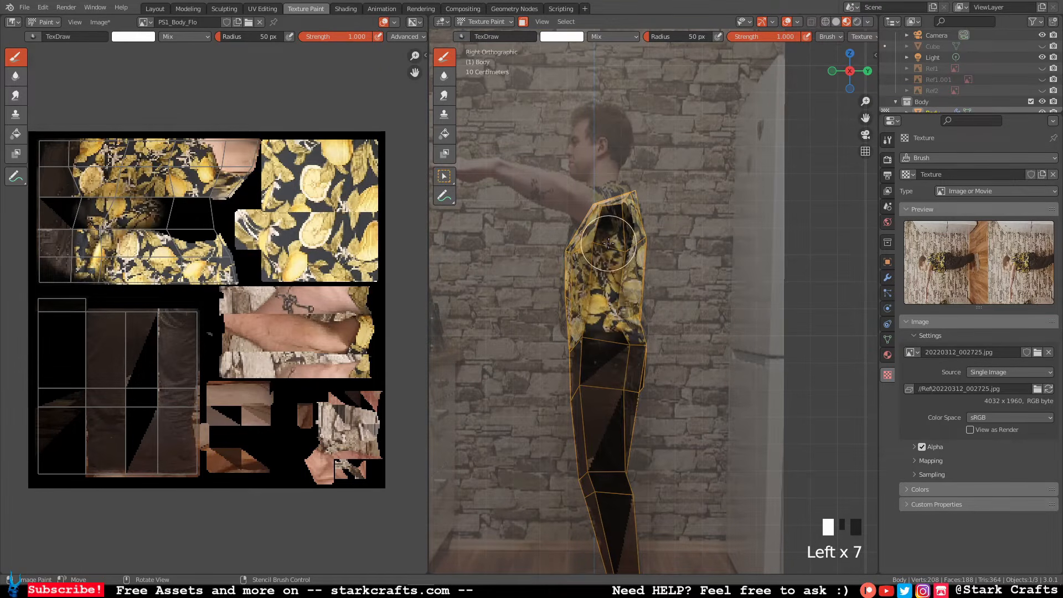
left_click(611, 234)
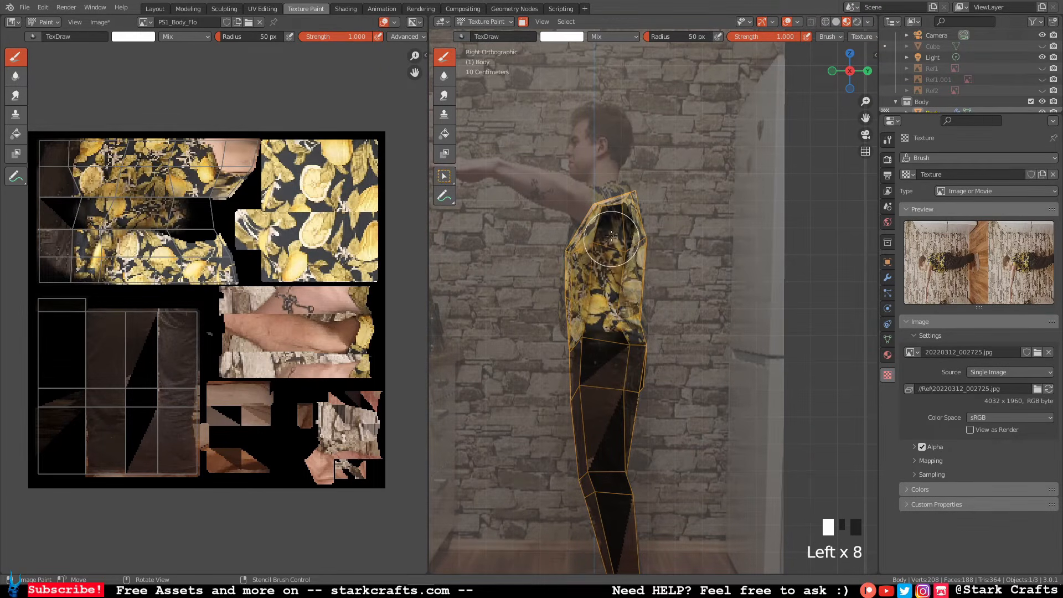
left_click(612, 217)
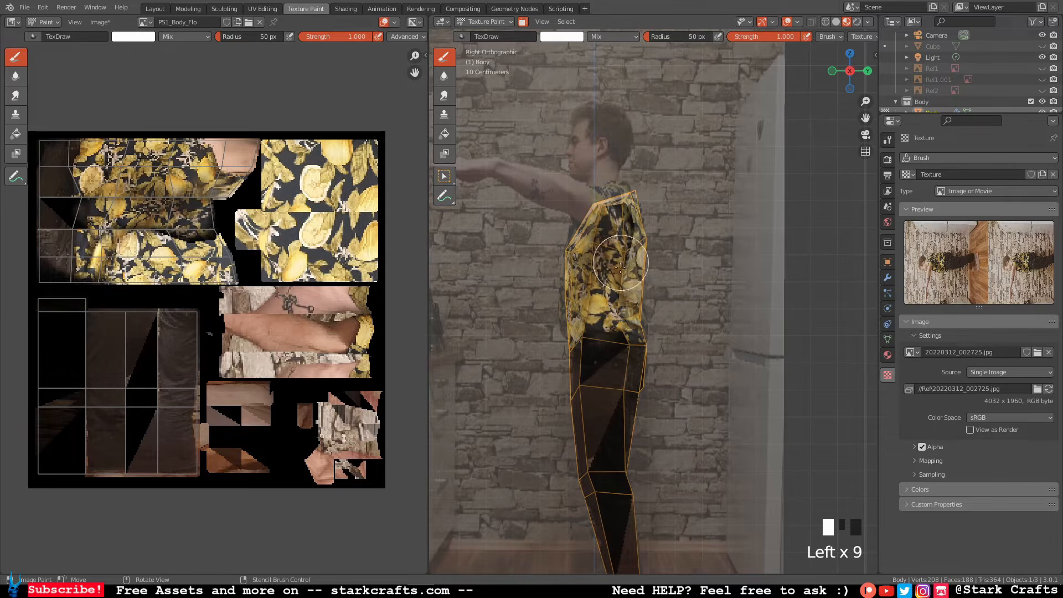
Paint the trouser fabric from the stencil onto the leg's outer side, from the hip to the lower leg.
left_click(607, 343)
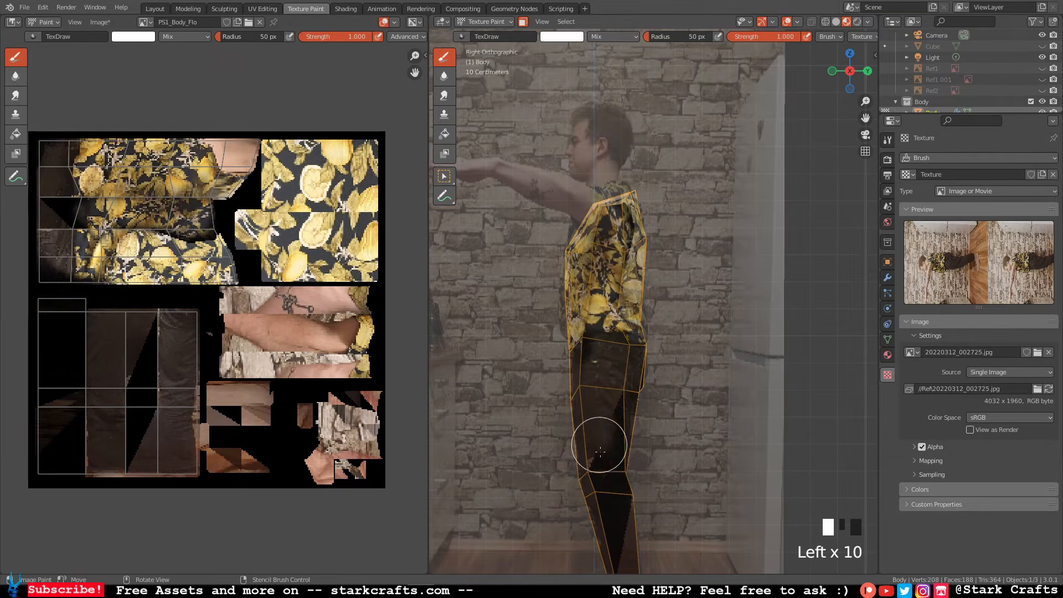
left_click(615, 512)
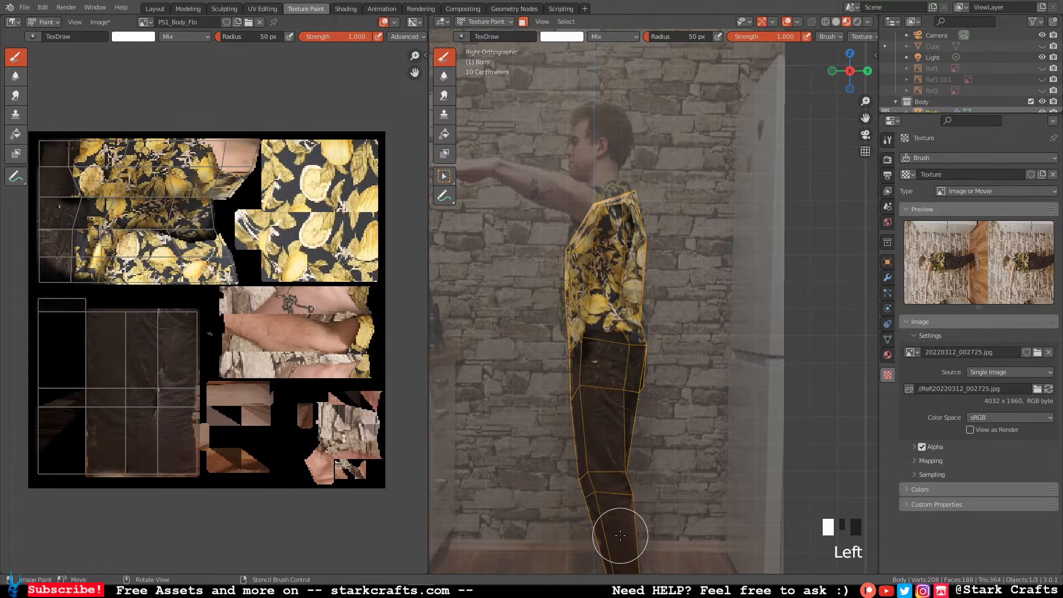
key("Right")
key("Left")
key("Right")
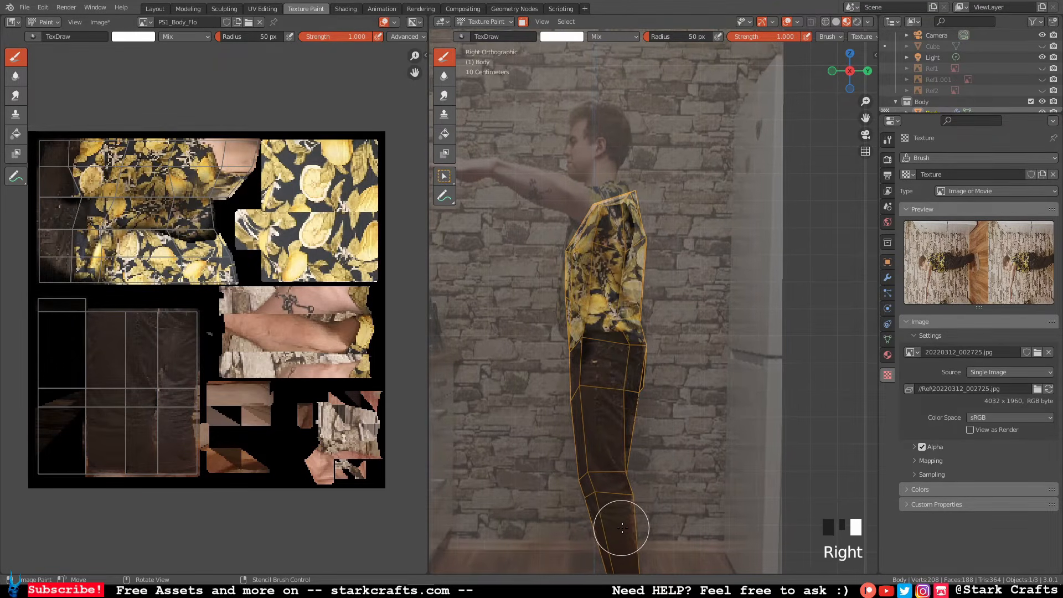
key("Left")
middle_click_drag(620, 515, 807, 335, "shift")
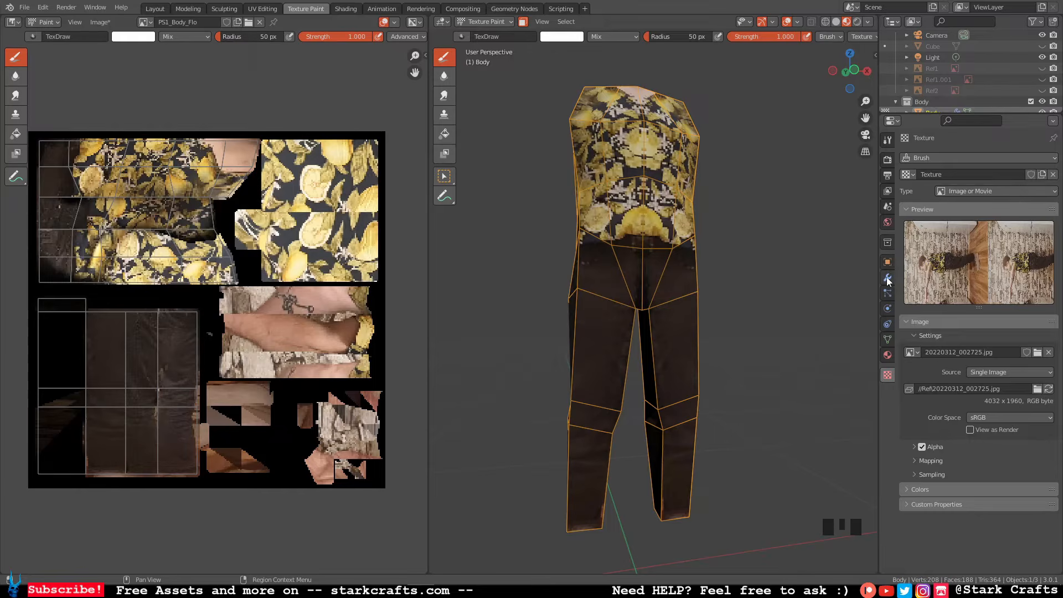
Turn off the Mirror modifier's viewport display and move the stencil over the inner leg in left orthographic view.
left_click(888, 279)
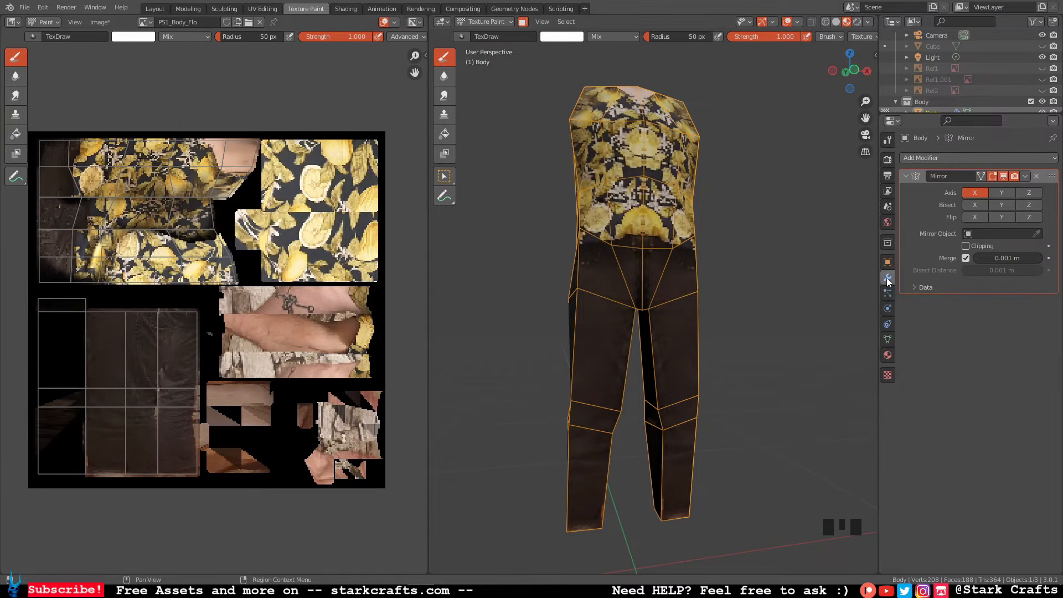
left_click(1002, 177)
middle_click_drag(714, 221, 835, 206)
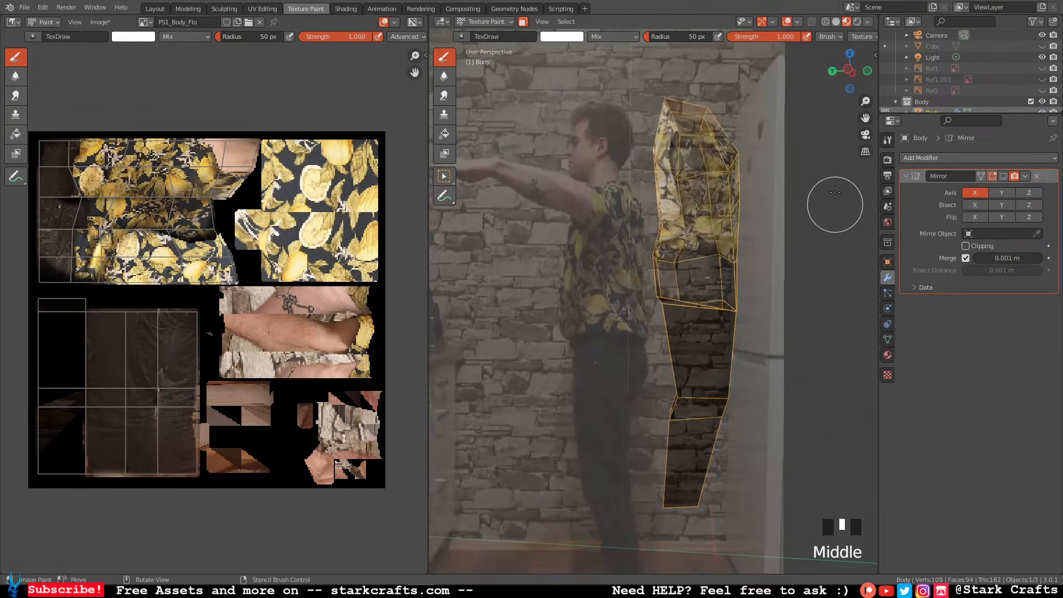
left_click(850, 69)
right_click_drag(643, 344, 767, 291, "shift")
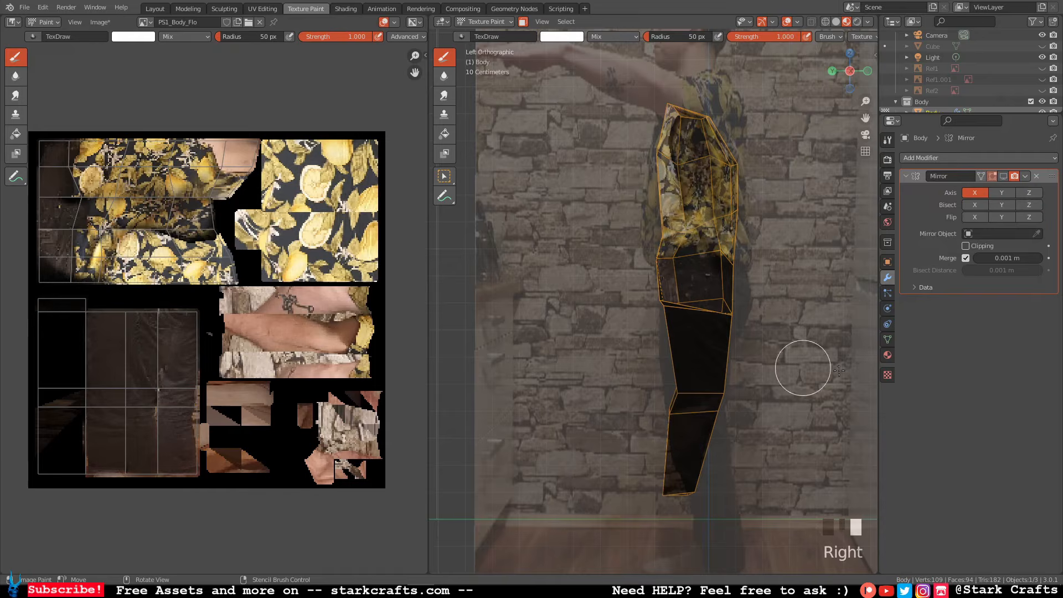
Set the brush texture's Offset Y to 0 m and its Size Y to -1.00 to flip the stencil photo.
left_click(888, 375)
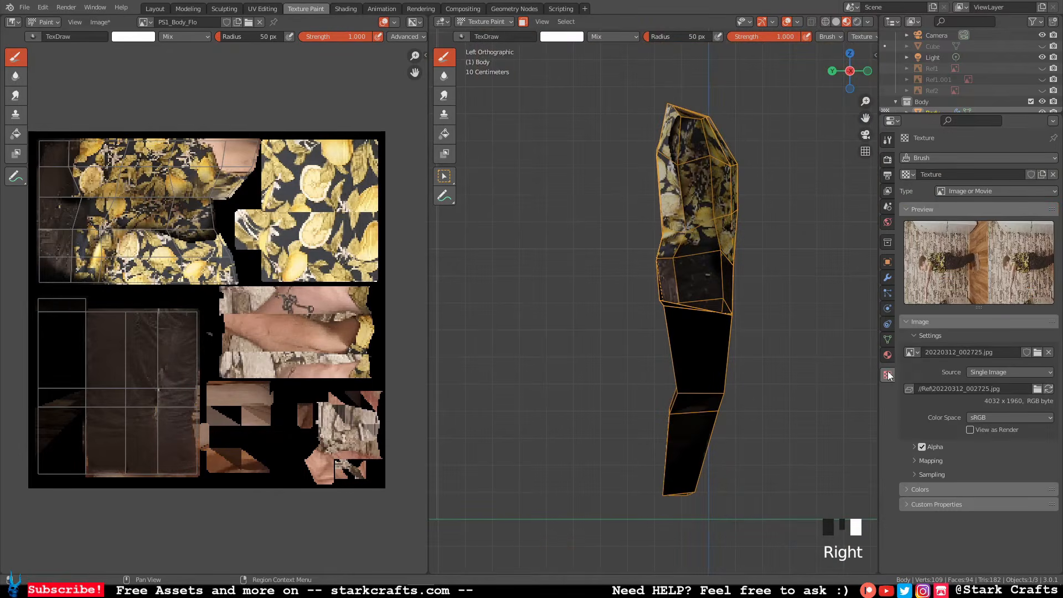
left_click(889, 140)
scroll(968, 361, "down", 16)
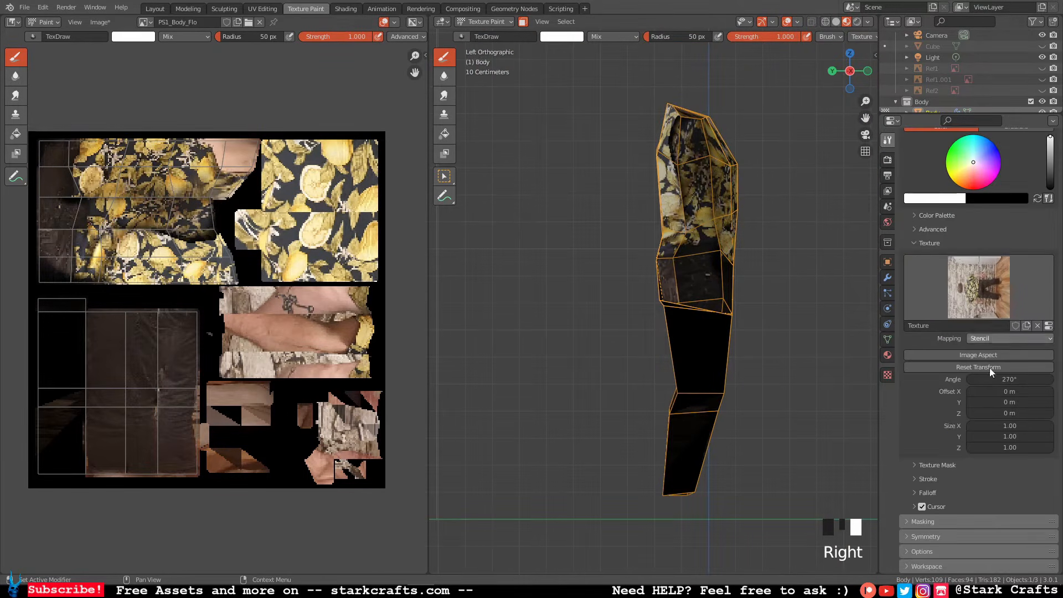
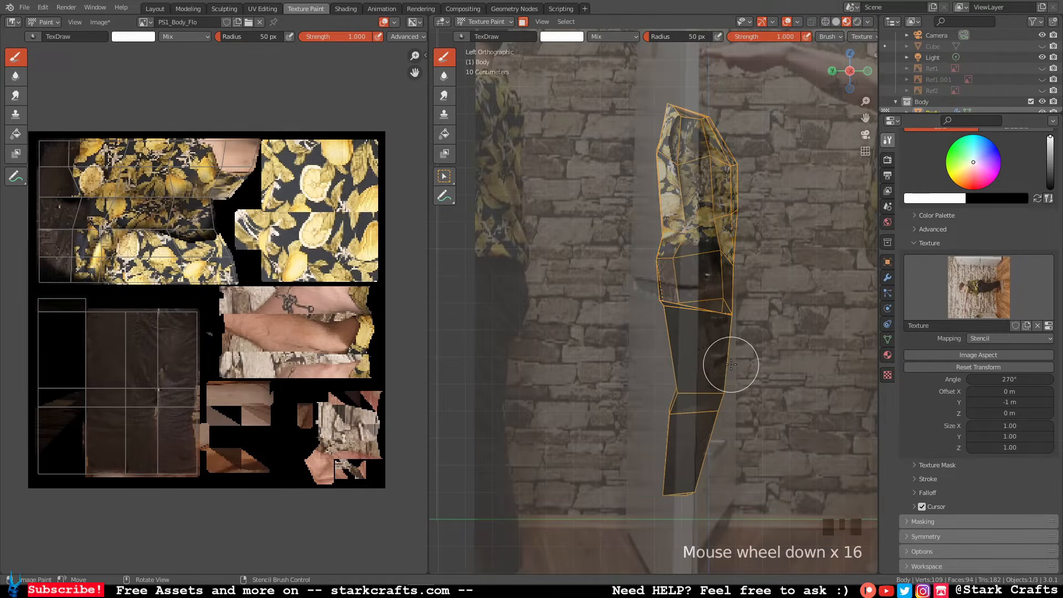
left_click(1011, 404)
left_click(1017, 401)
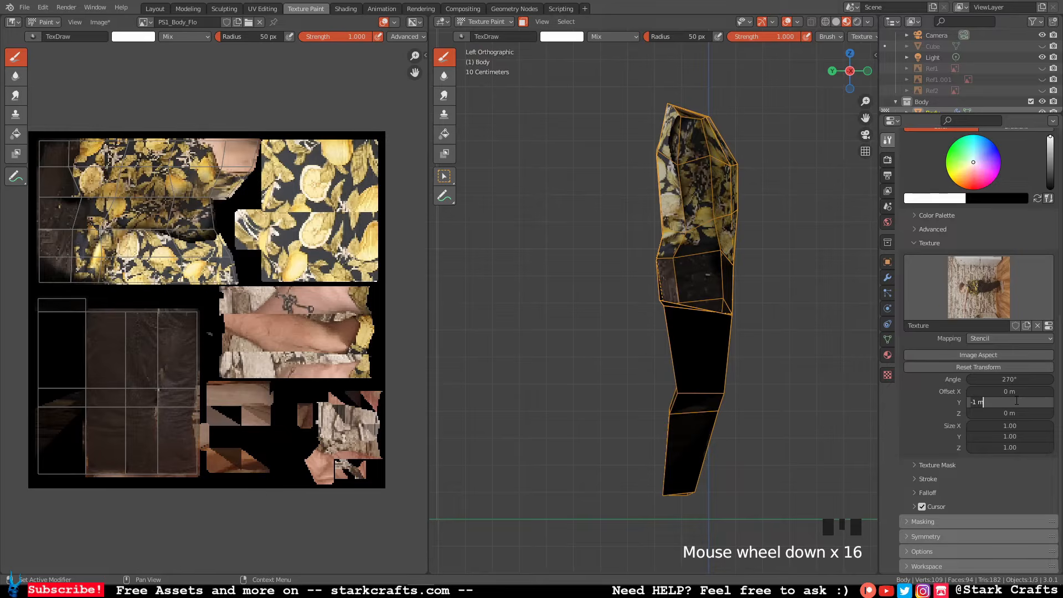
type("0")
key("Return")
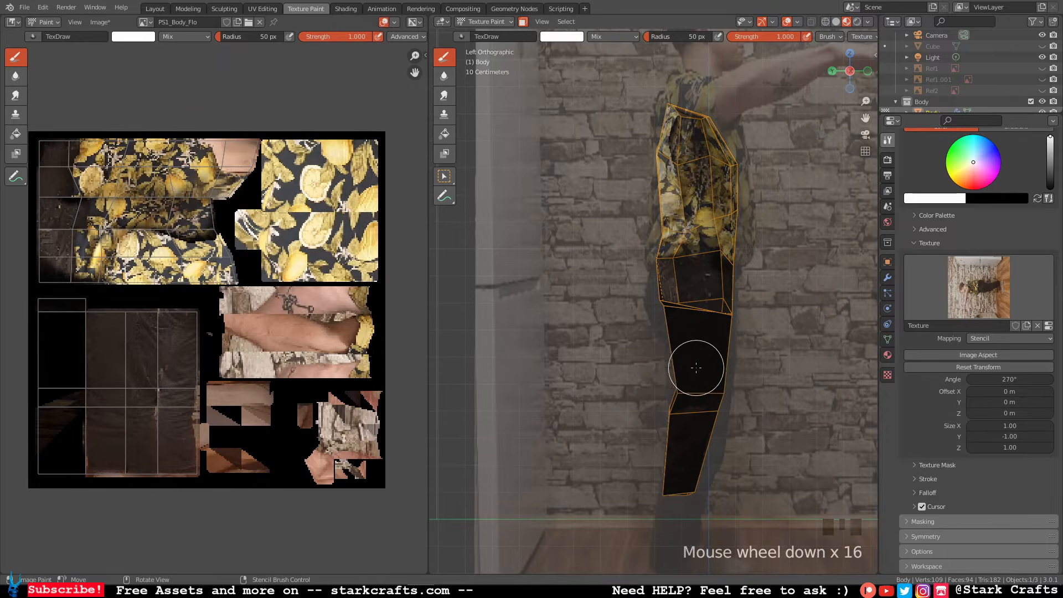
Paint the trouser fabric onto the inner leg faces, reposition the stencil, and paint the crotch area from behind.
mouse_move(706, 352)
left_mouse_down()
mouse_move(688, 321)
mouse_move(719, 322)
mouse_move(700, 351)
mouse_move(679, 496)
mouse_move(699, 379)
left_mouse_up()
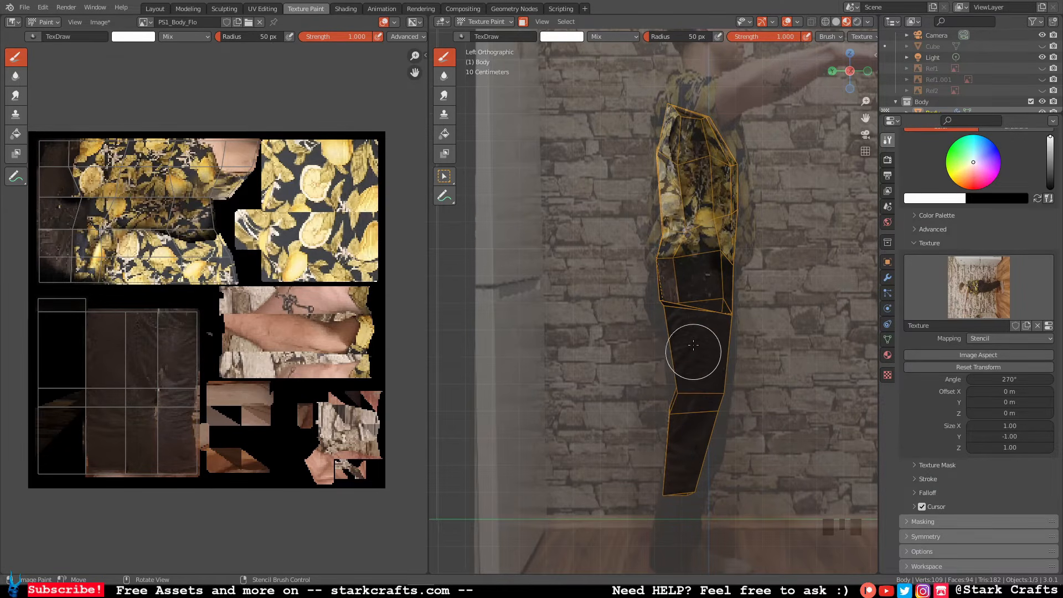
mouse_move(666, 304)
middle_mouse_down()
mouse_move(737, 355)
mouse_move(696, 341)
mouse_move(705, 351)
middle_mouse_up()
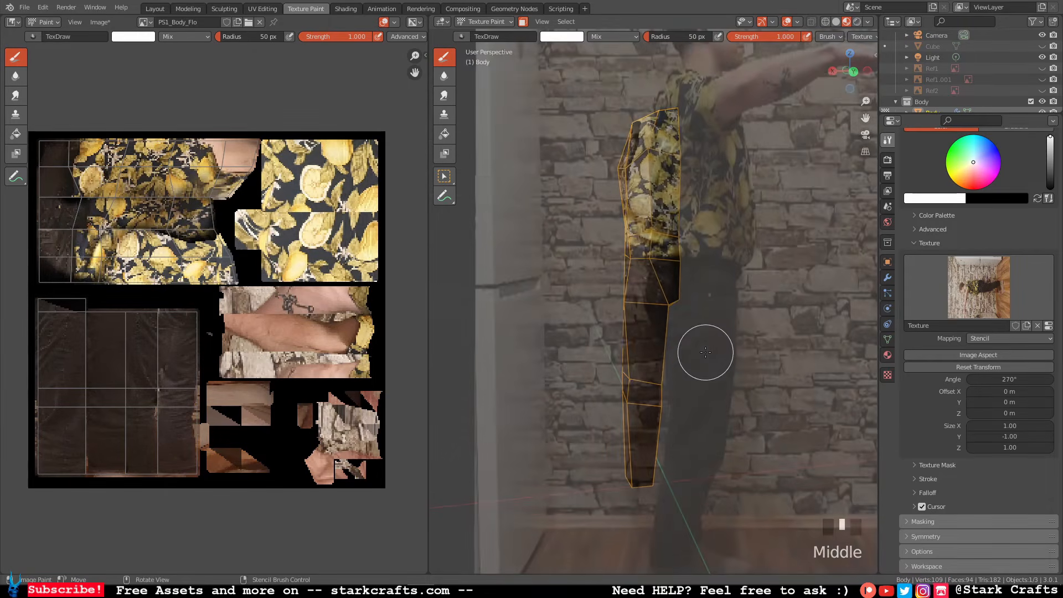
mouse_move(705, 353)
right_mouse_down()
mouse_move(684, 261)
mouse_move(695, 288)
right_mouse_up()
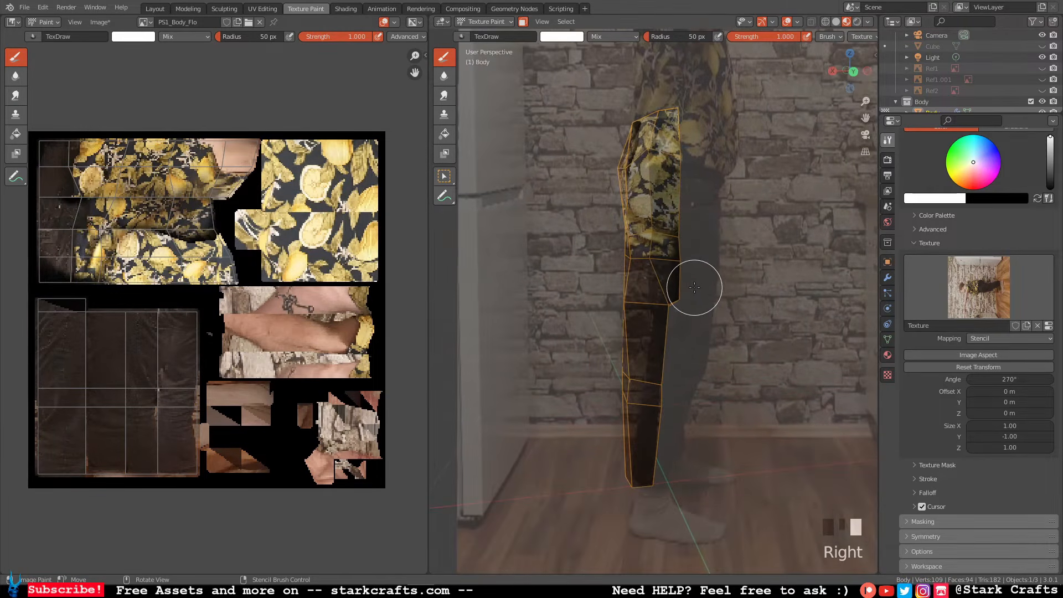
left_click_drag(687, 278, 682, 311)
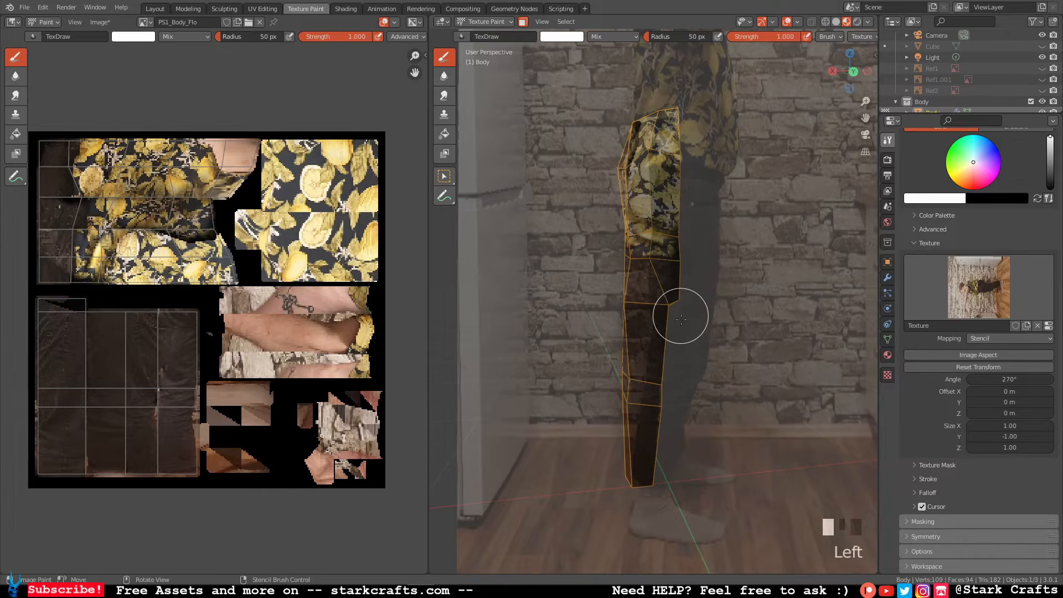
mouse_move(681, 310)
middle_mouse_down()
mouse_move(688, 363)
mouse_move(727, 389)
mouse_move(681, 356)
mouse_move(780, 340)
mouse_move(750, 301)
middle_mouse_up()
scroll(750, 301, "up", 2)
Turn the Mirror modifier's viewport display back on and inspect the painted torso and trousers.
left_click(888, 277)
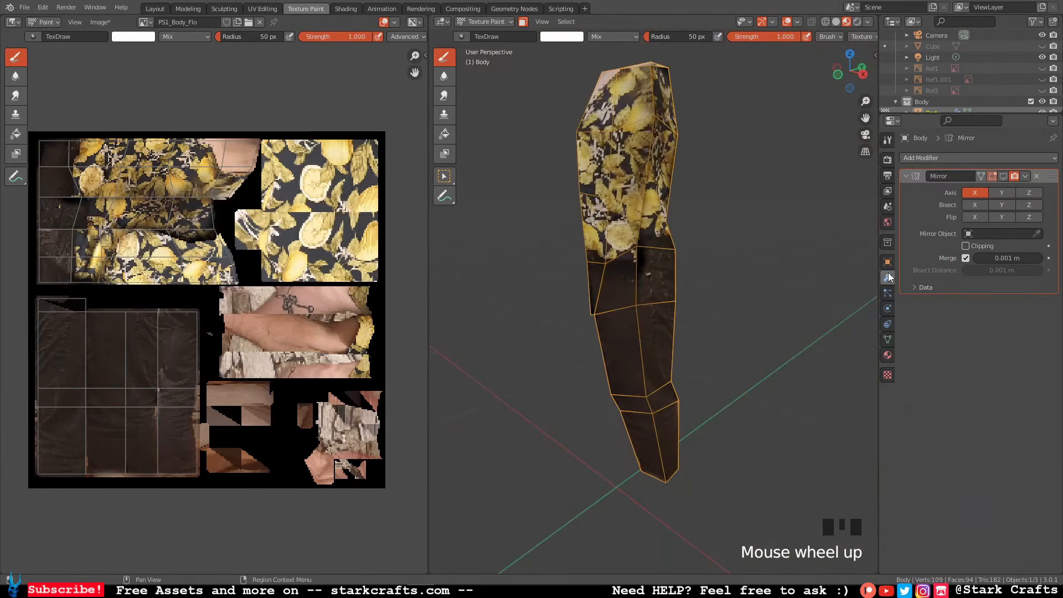
left_click(1004, 176)
middle_click_drag(743, 290, 716, 295)
scroll(753, 299, "up", 2)
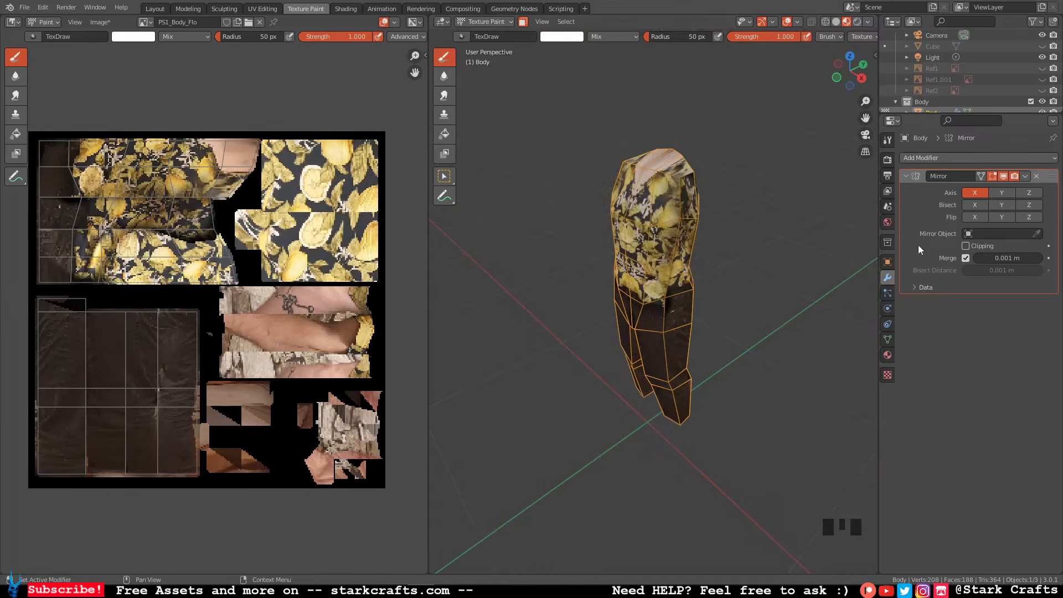
Switch the brush texture image to 20220312_002703.jpg, then scale and move the back-view stencil over the torso.
left_click(888, 160)
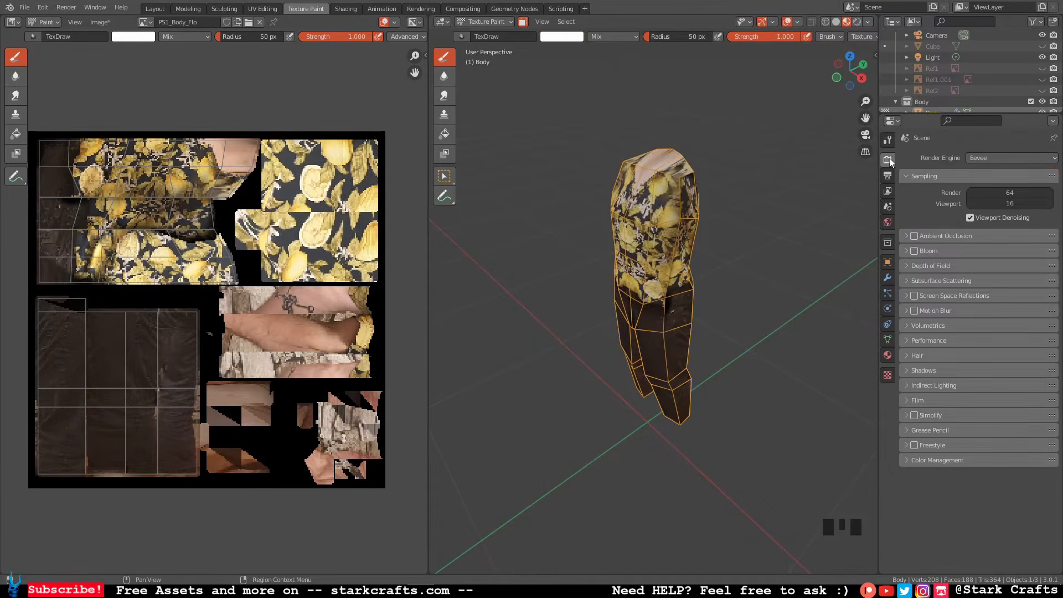
left_click(887, 375)
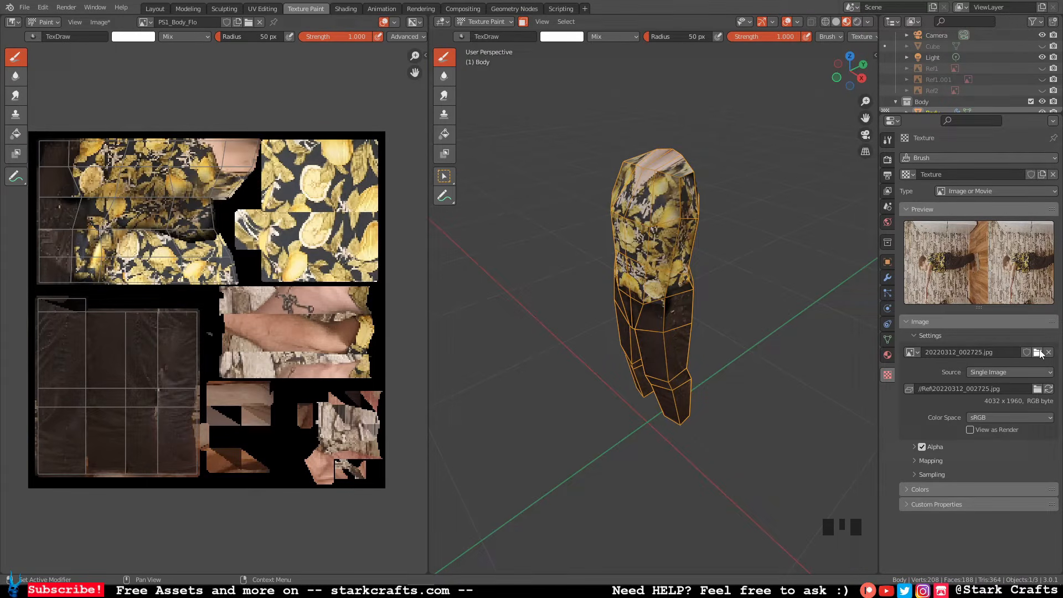
left_click(912, 352)
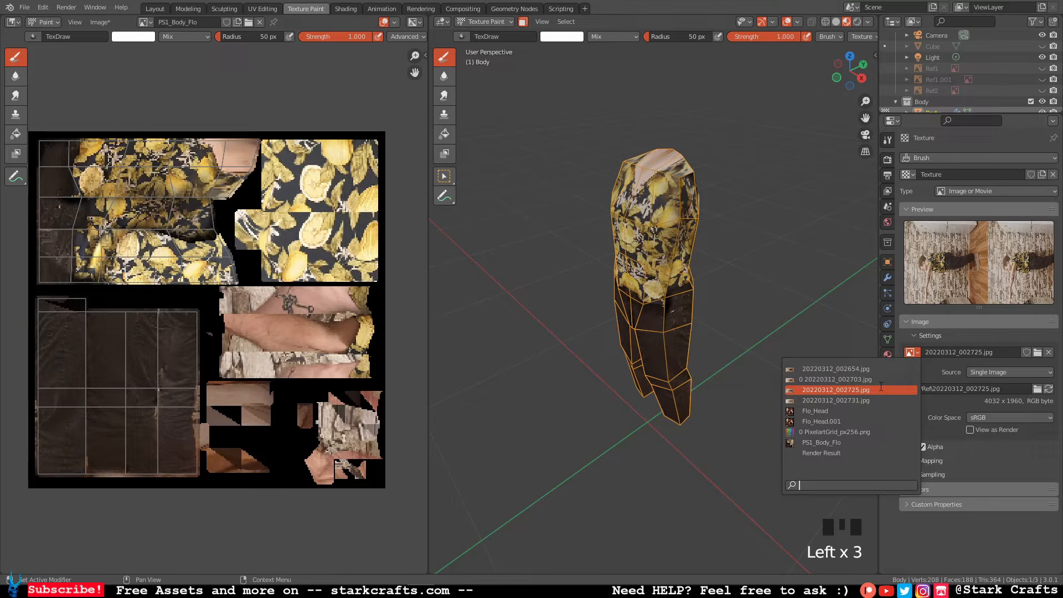
left_click(880, 380)
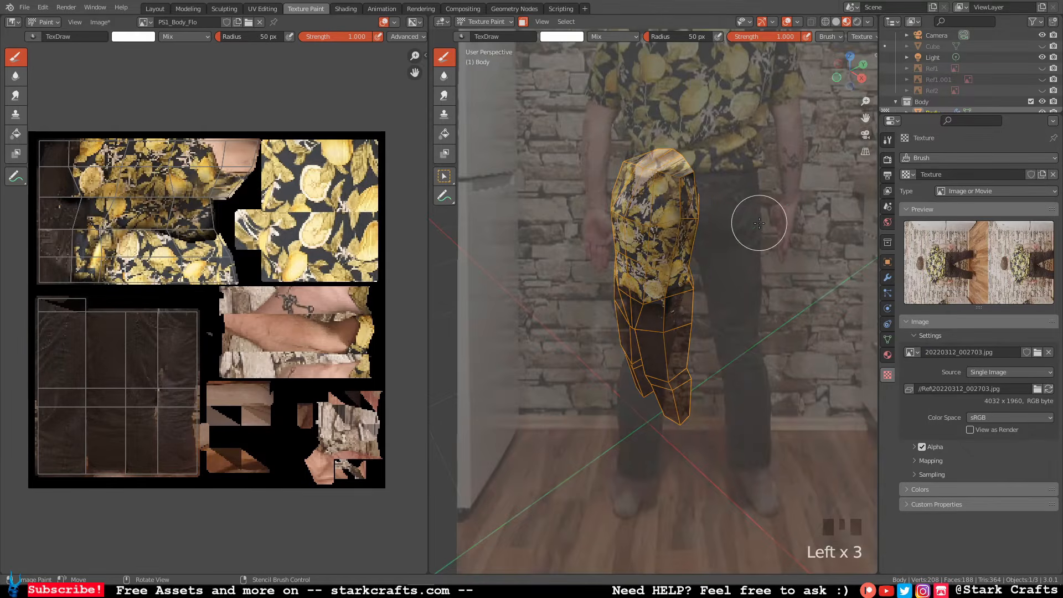
right_click_drag(759, 223, 736, 384)
middle_click_drag(743, 346, 742, 302)
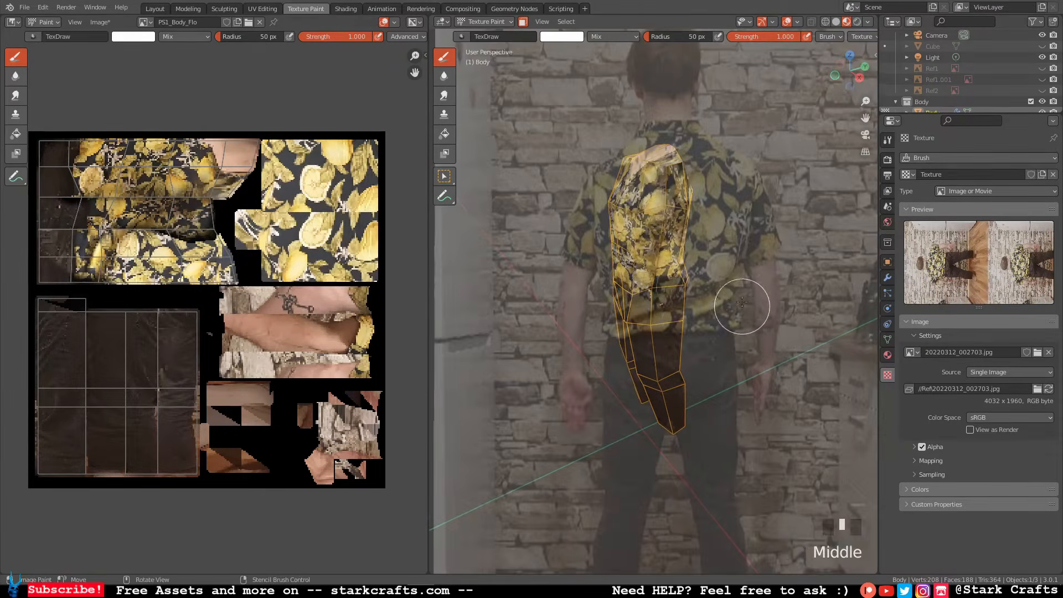
right_click_drag(755, 290, 716, 237, "shift")
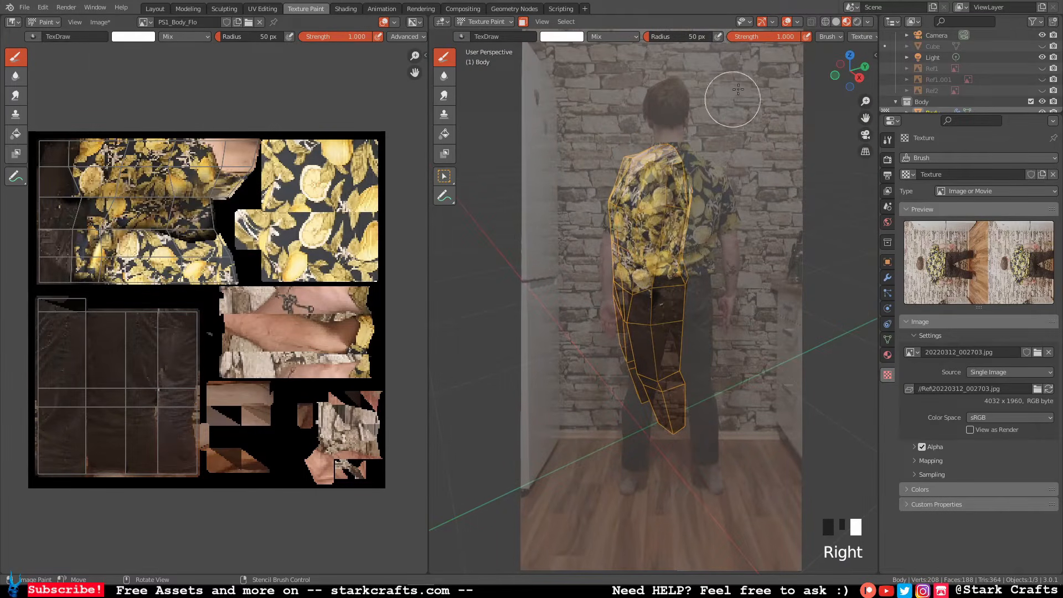
left_click_drag(772, 37, 731, 37)
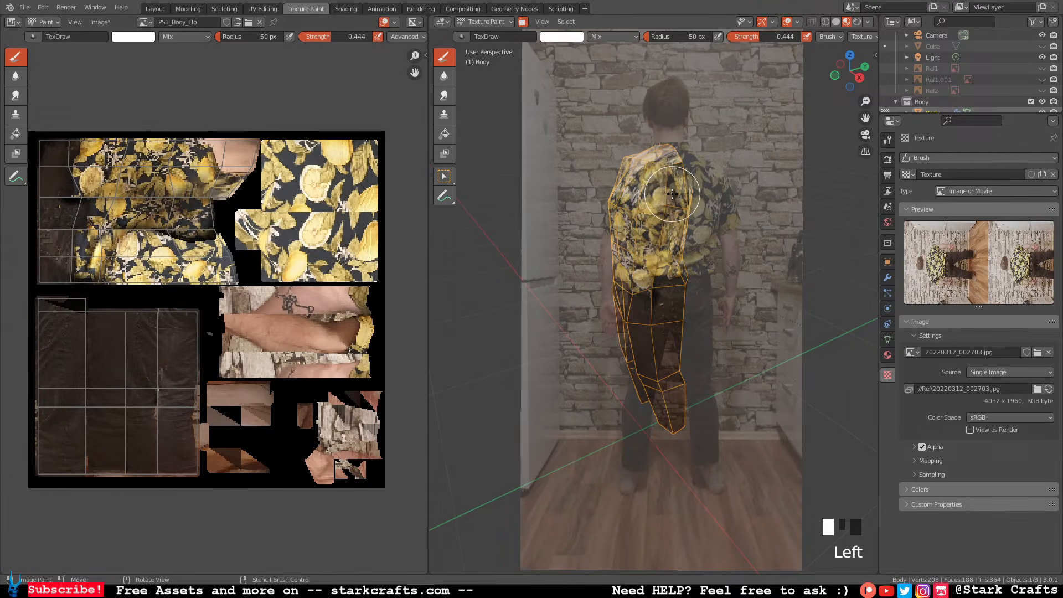
mouse_move(672, 194)
left_mouse_down()
mouse_move(674, 172)
mouse_move(662, 258)
mouse_move(659, 210)
left_mouse_up()
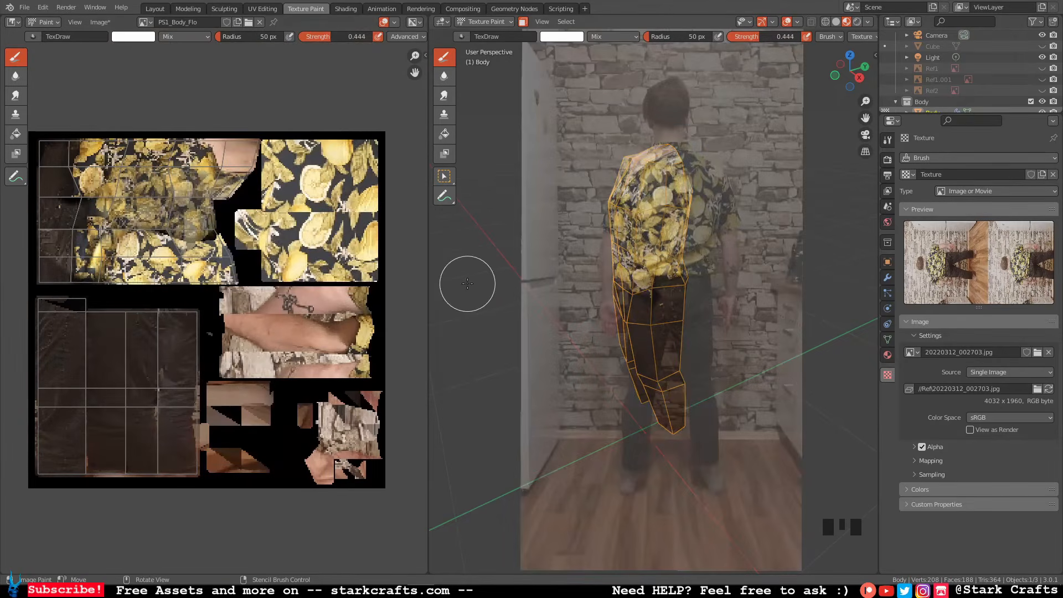
key("ctrl+z")
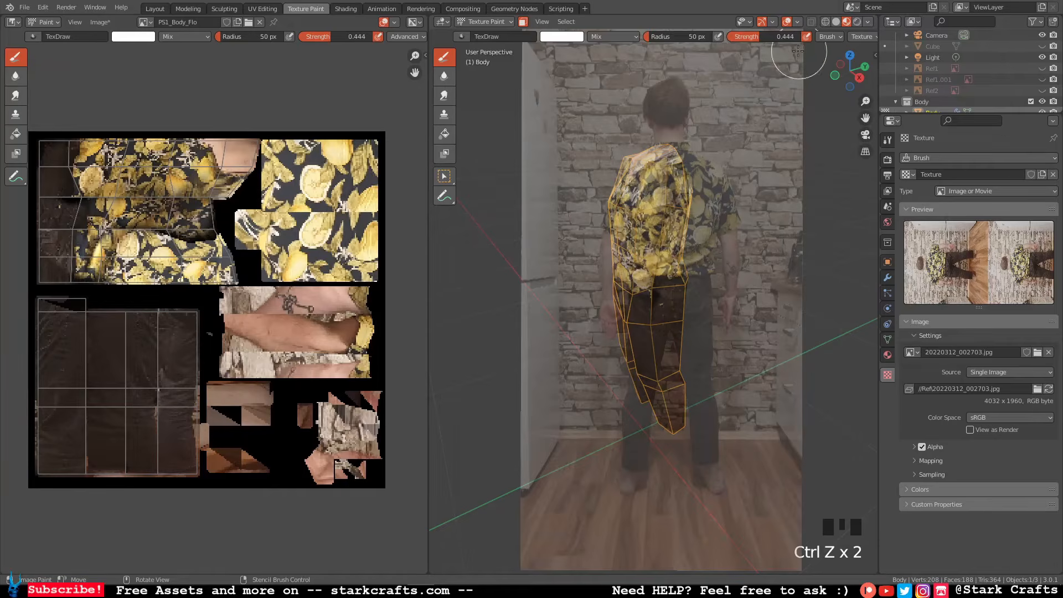
left_click_drag(789, 37, 805, 40)
Nudge the stencil into place and paint the shirt pattern onto the side of the torso at full strength.
middle_click_drag(715, 195, 670, 205)
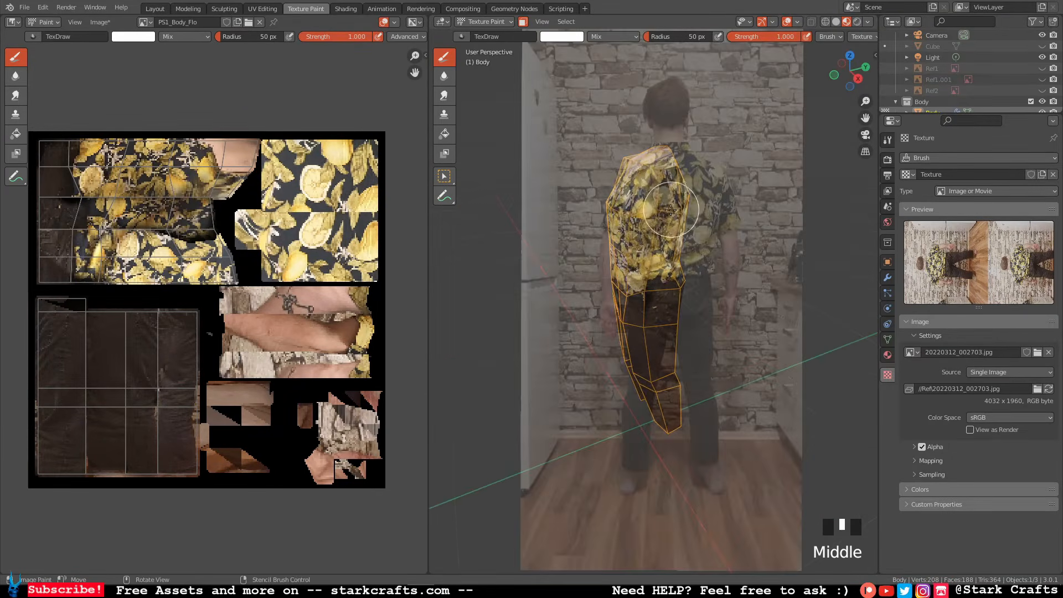
mouse_move(662, 247)
right_mouse_down()
mouse_move(654, 255)
mouse_move(664, 252)
right_mouse_up()
left_click(664, 253)
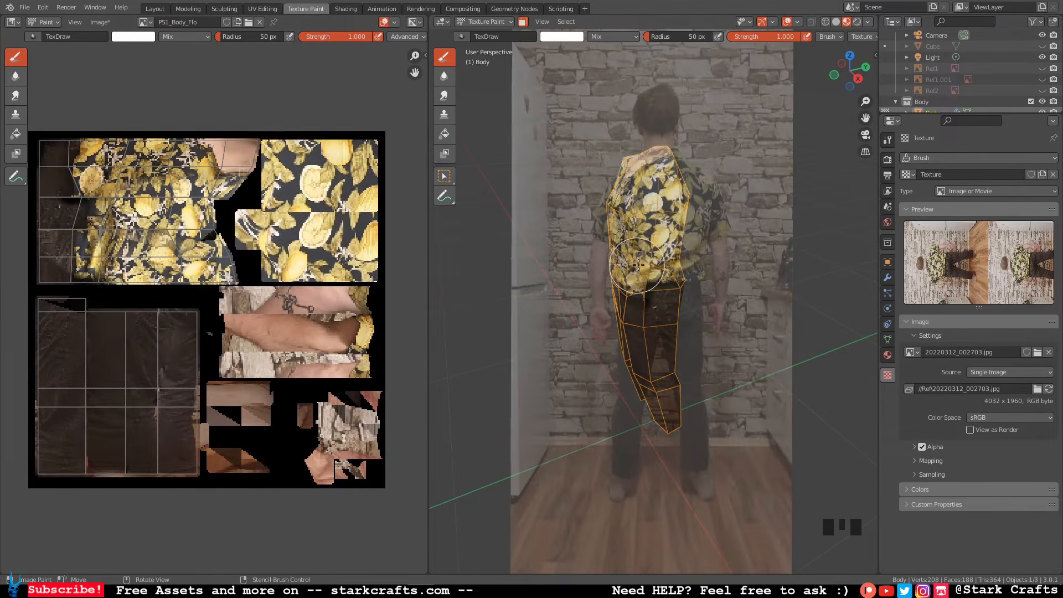
Align the stencil with the body in back orthographic view and paint the shirt pattern over the back of the torso.
mouse_move(659, 245)
middle_mouse_down()
mouse_move(669, 259)
mouse_move(543, 264)
mouse_move(565, 262)
middle_mouse_up()
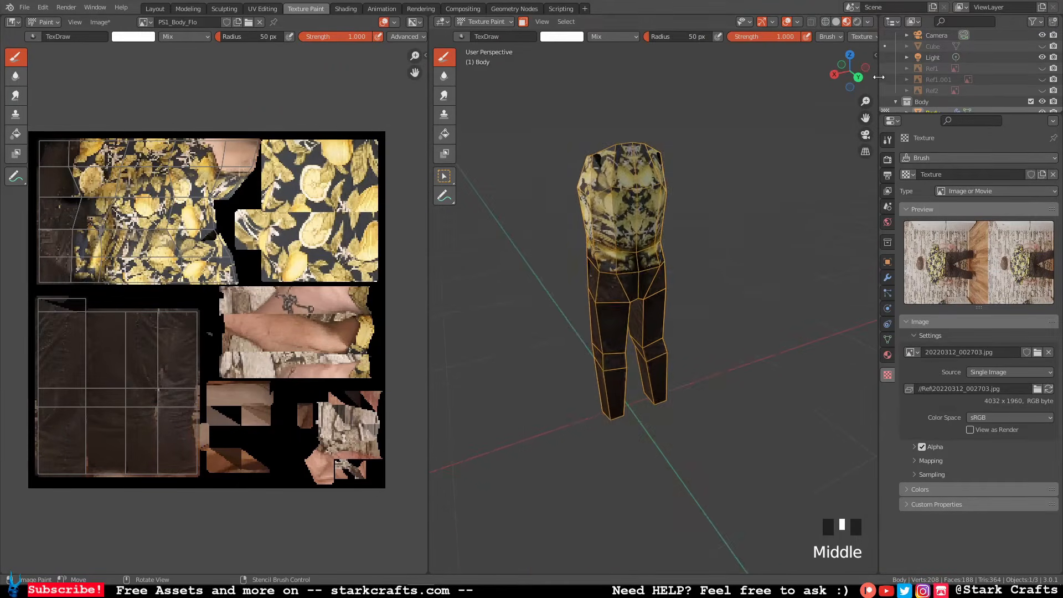
left_click(858, 77)
right_click_drag(680, 202, 653, 212, "shift")
middle_click_drag(651, 212, 679, 234, "shift")
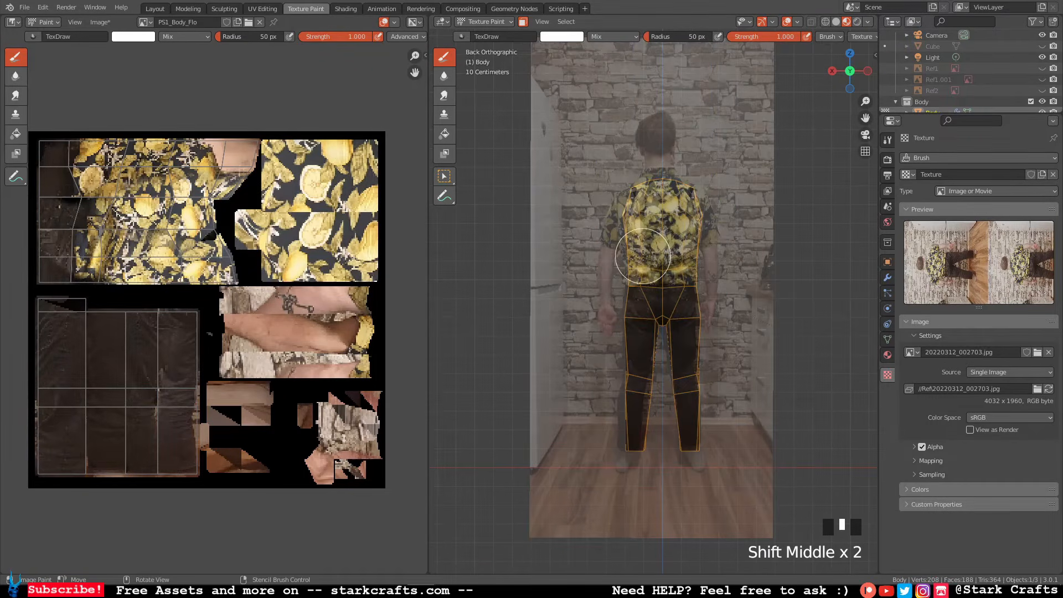
right_click_drag(644, 248, 647, 246)
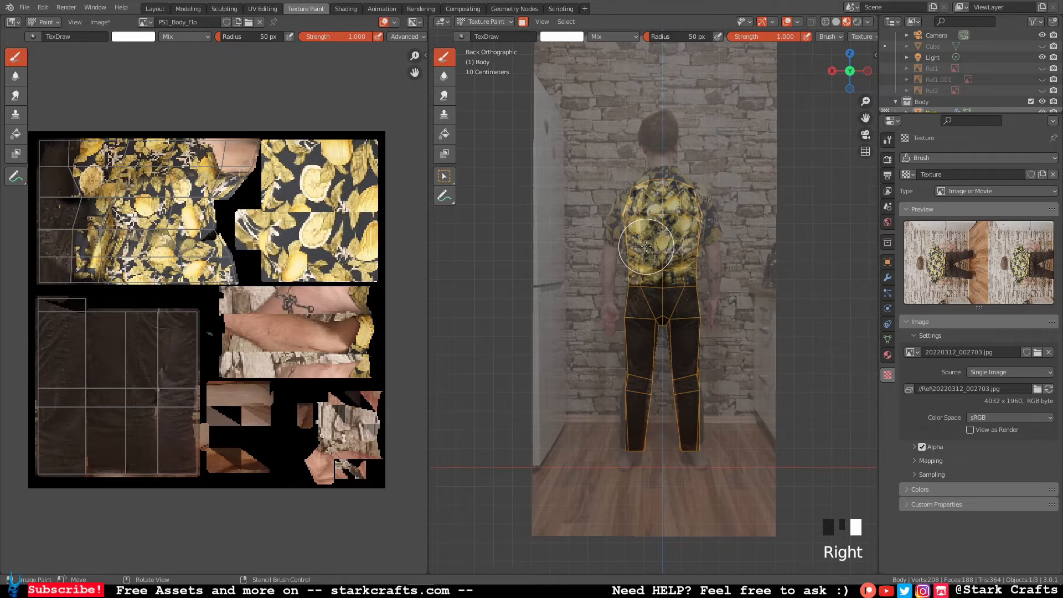
left_click_drag(646, 259, 648, 266)
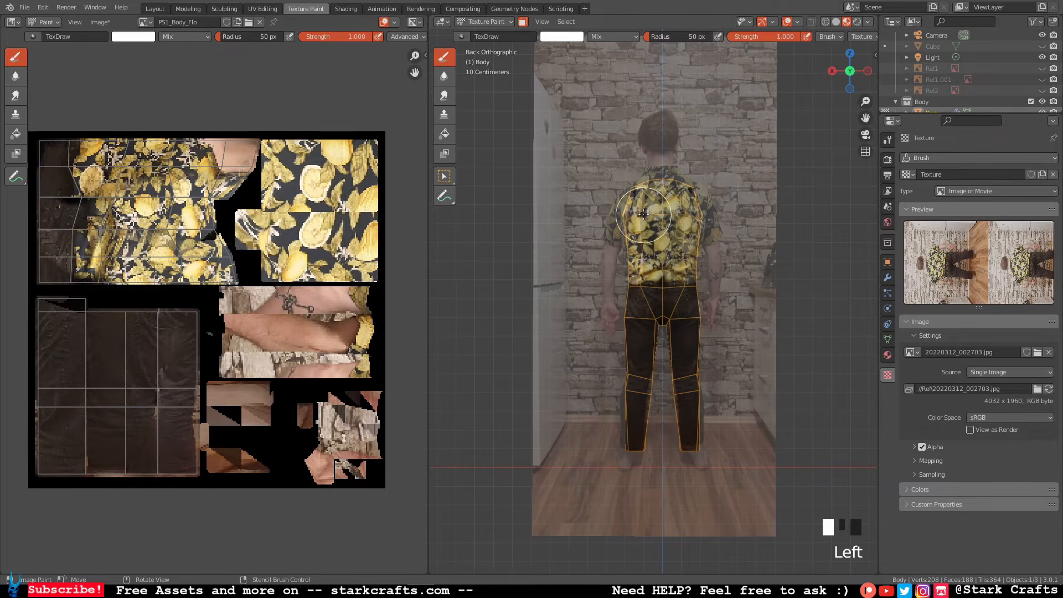
left_click_drag(651, 183, 648, 182)
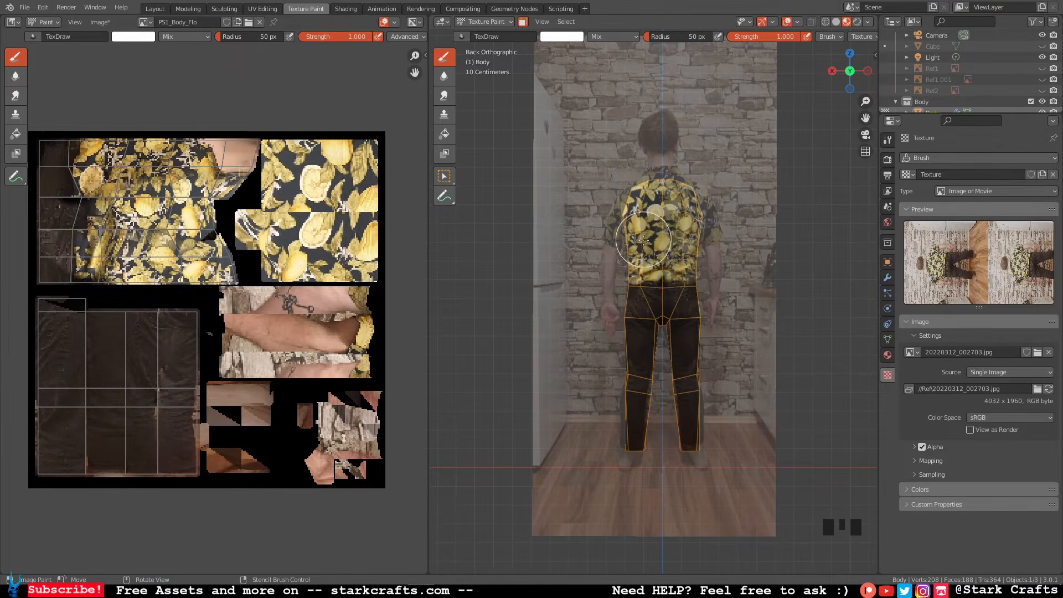
left_click(641, 244)
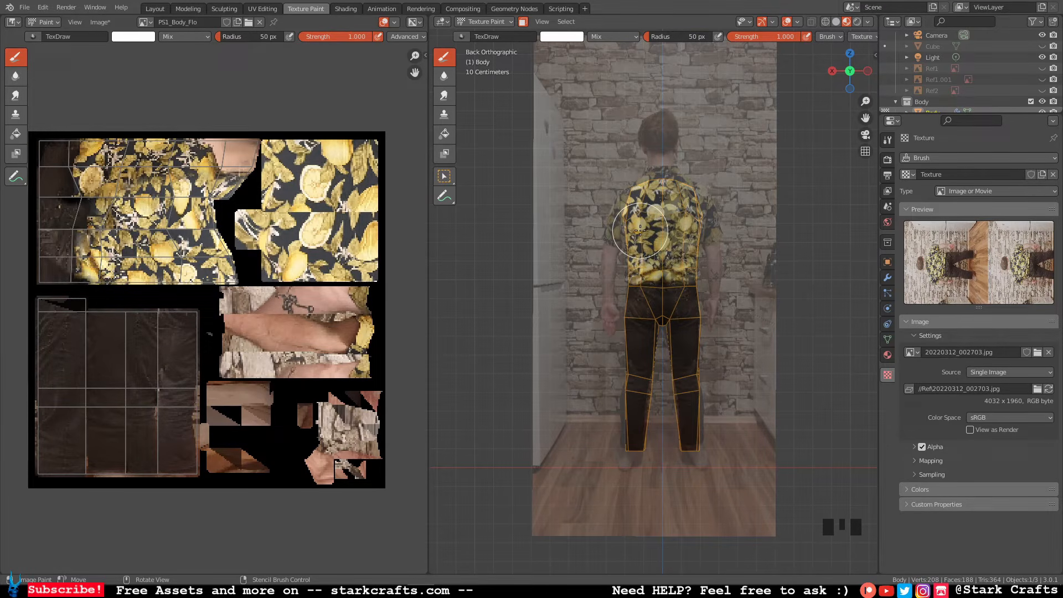
Paint the shirt's lower hem on the back with the Mirror modifier's viewport display off, and turn the display back on.
left_click(888, 278)
left_click(1003, 176)
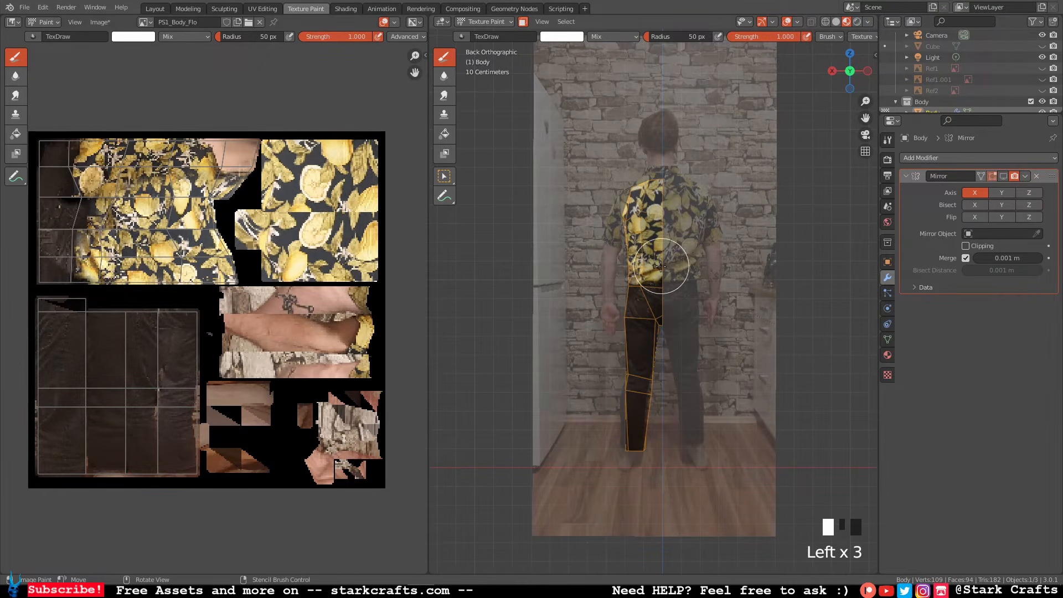
left_click(1004, 176)
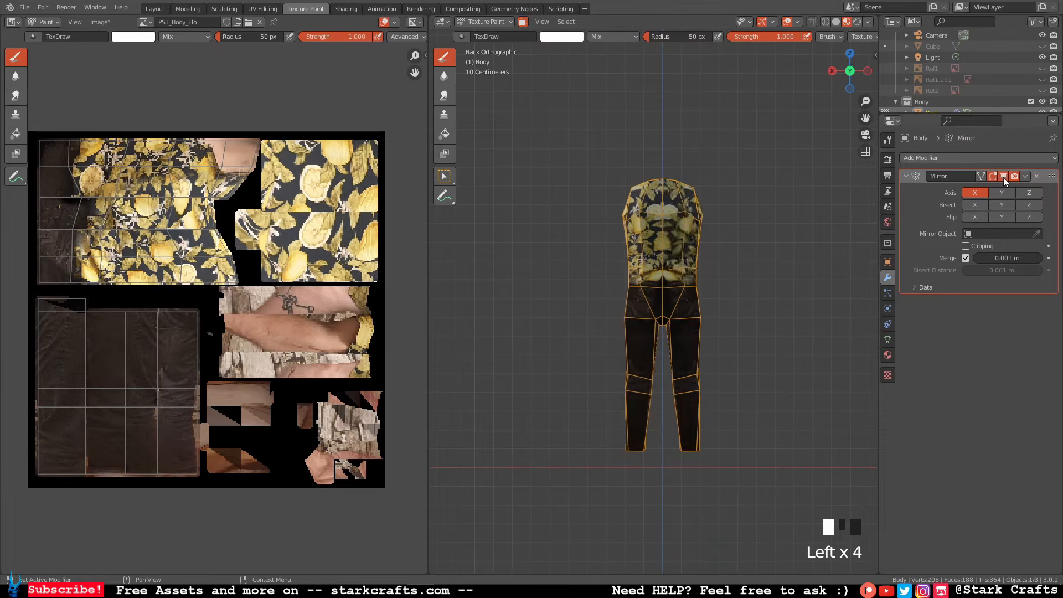
left_click(1004, 176)
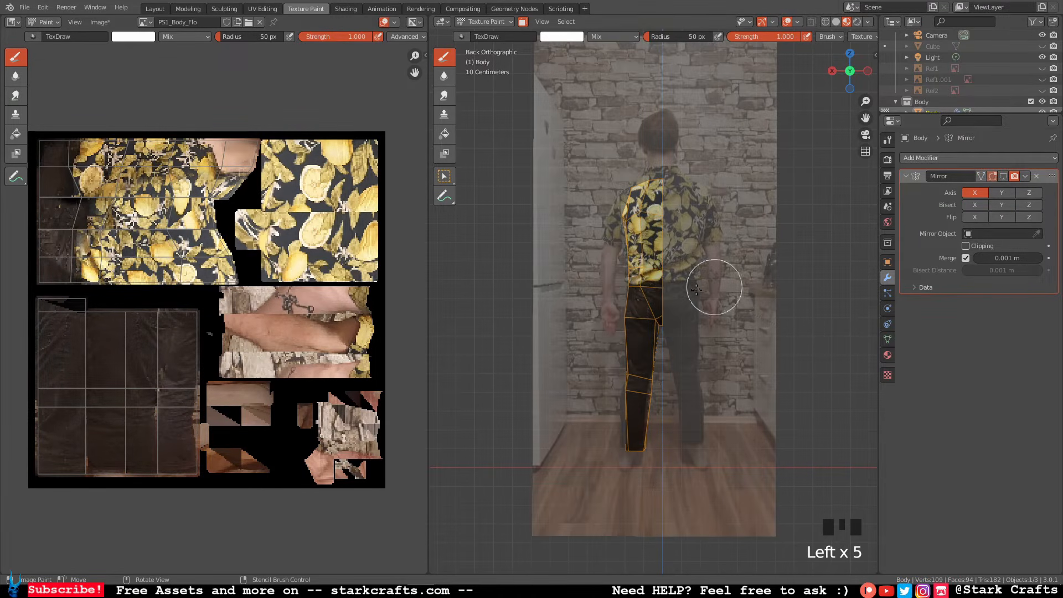
left_click_drag(637, 262, 605, 271)
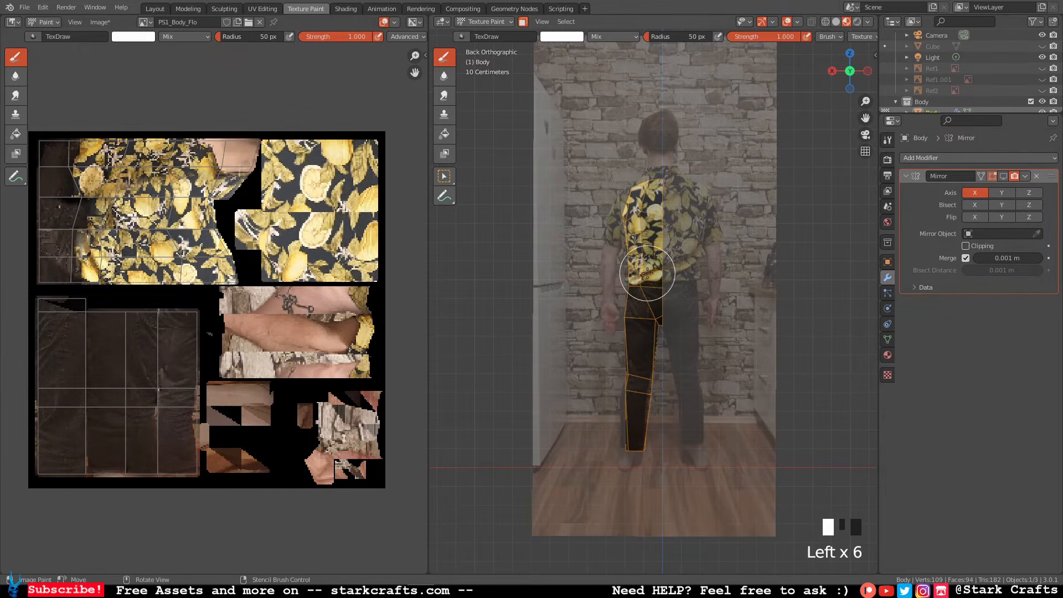
left_click(1004, 176)
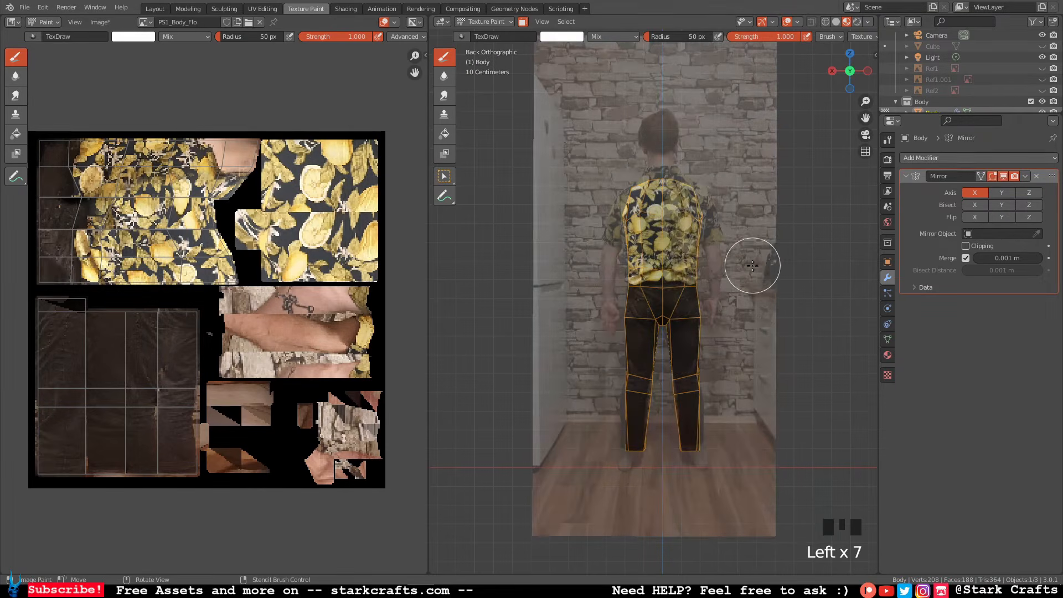
Show the body in front orthographic view and switch the brush texture image to 20220312_002654.jpg.
middle_click_drag(776, 258, 733, 266)
middle_click_drag(734, 216, 739, 194)
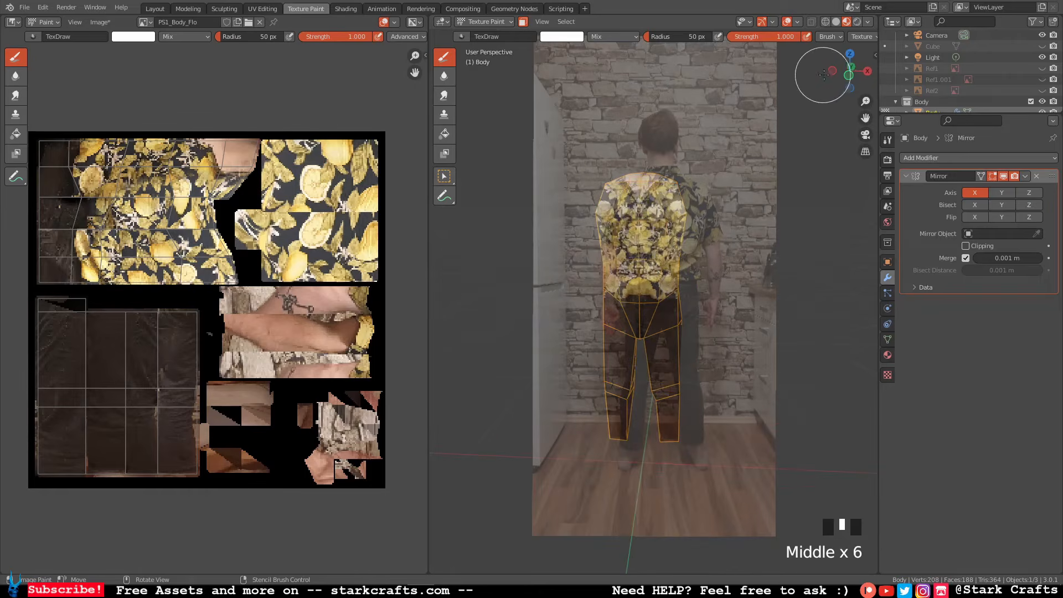
left_click(847, 78)
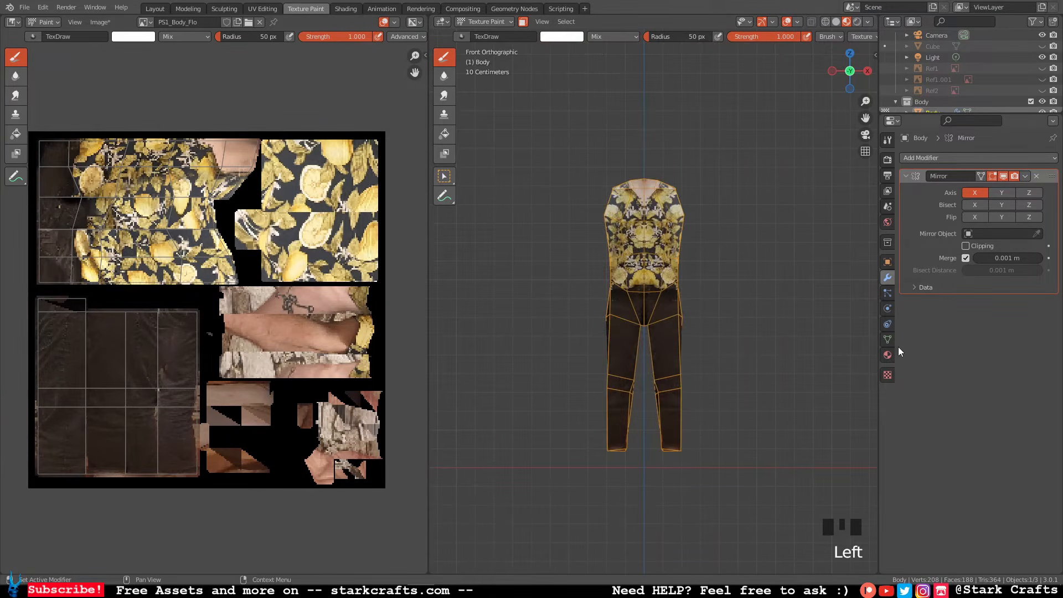
left_click(888, 139)
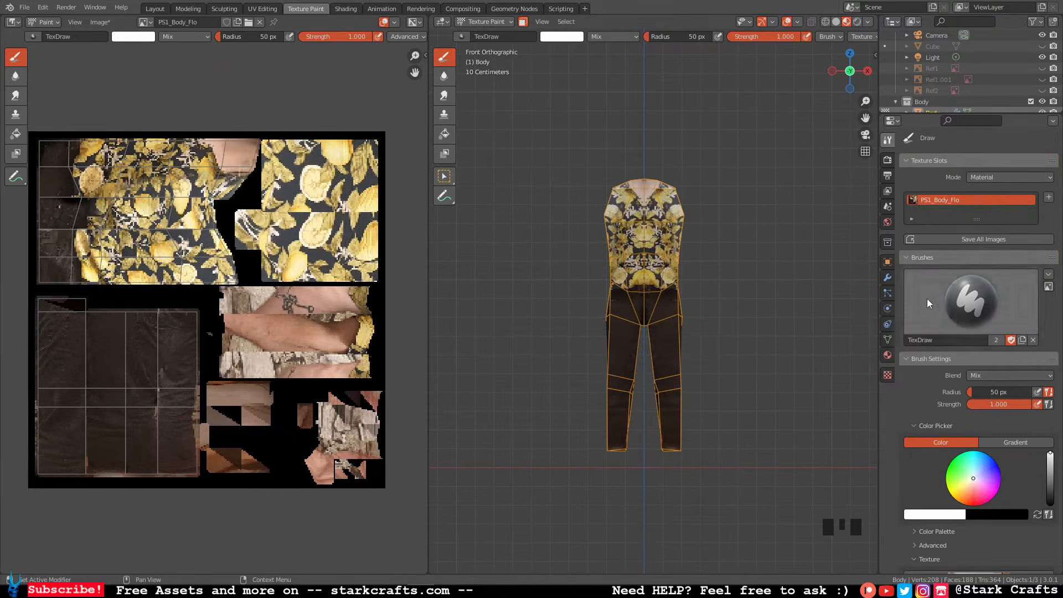
left_click(888, 356)
left_click(888, 375)
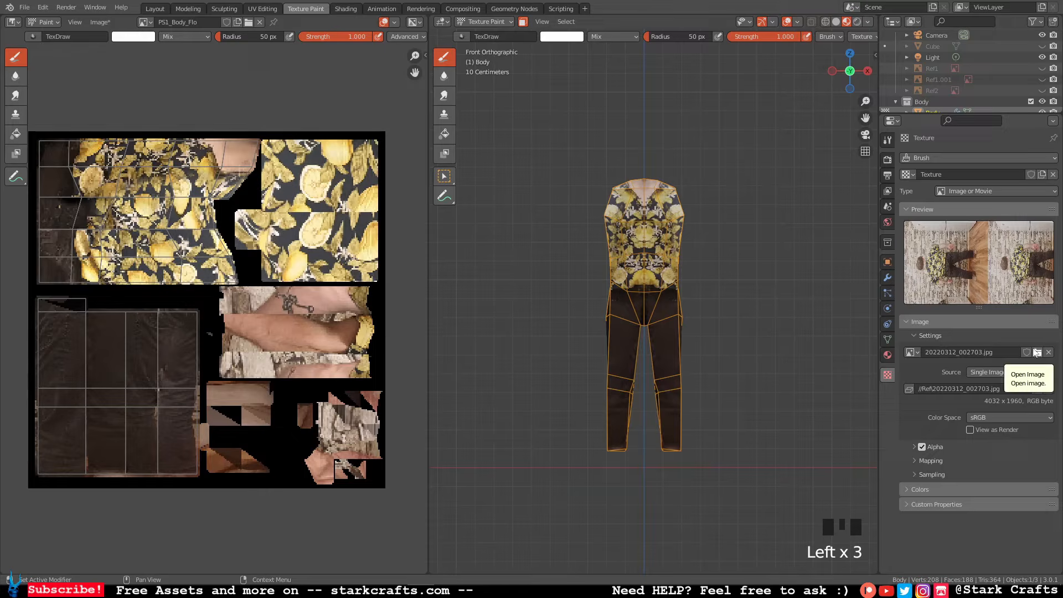
left_click(912, 352)
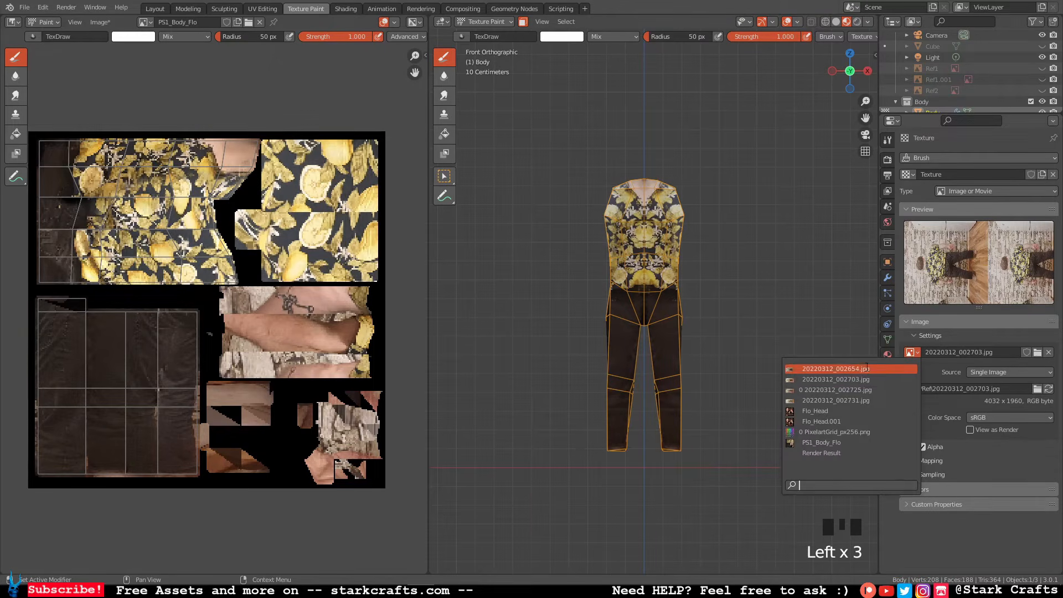
left_click(833, 369)
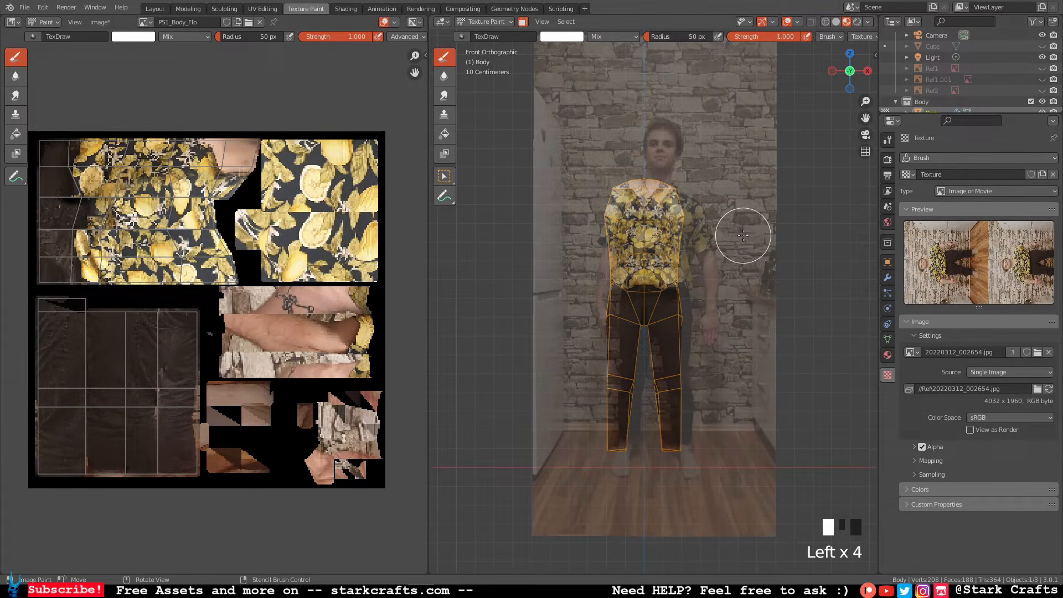
Align the front-view stencil with the torso, paint the shirt front and neckline, and check the result from behind.
left_click(889, 161)
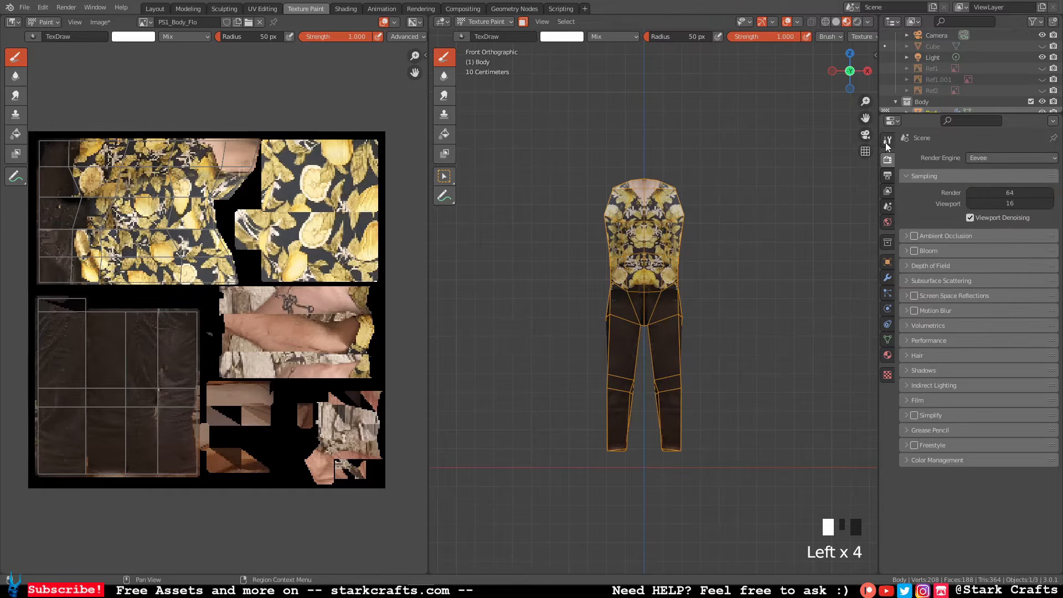
left_click(888, 141)
scroll(963, 390, "down", 10)
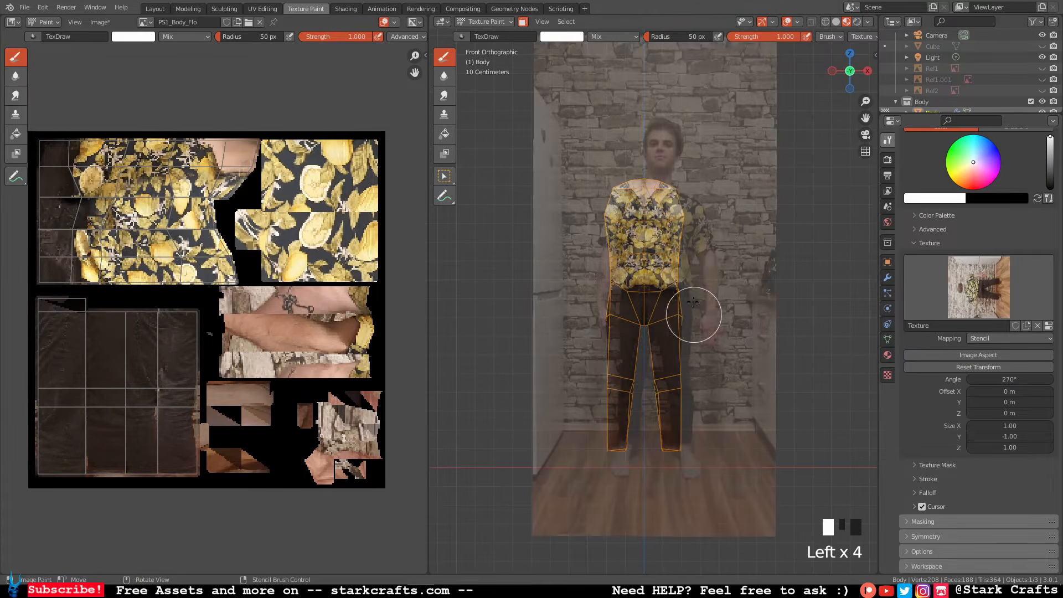
scroll(736, 266, "down", 15)
mouse_move(736, 266)
right_mouse_down()
mouse_move(723, 283)
mouse_move(723, 275)
right_mouse_up()
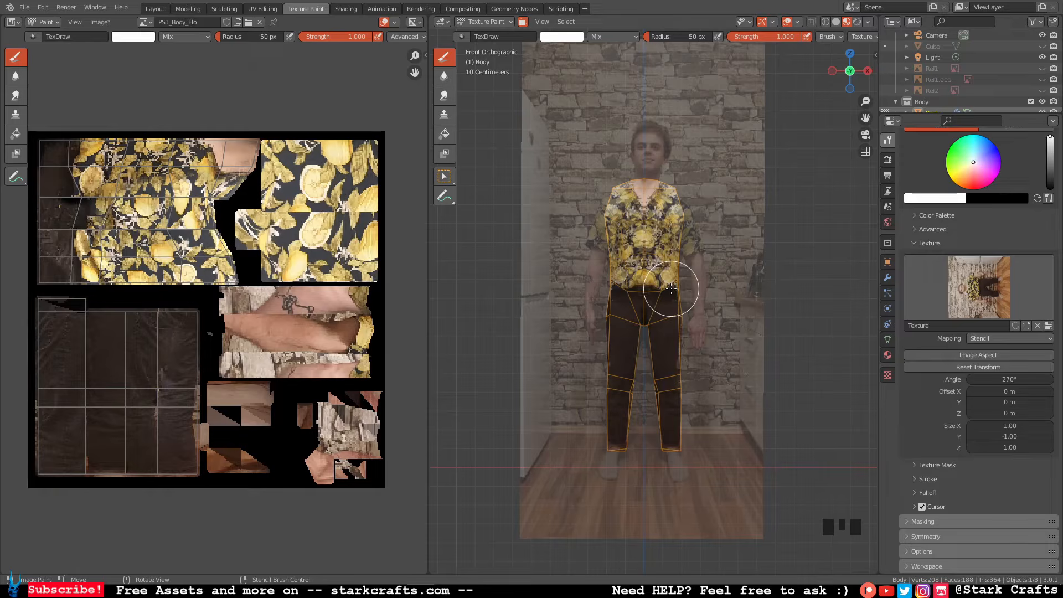
mouse_move(671, 287)
left_mouse_down()
mouse_move(656, 286)
mouse_move(664, 302)
mouse_move(662, 180)
mouse_move(657, 244)
left_mouse_up()
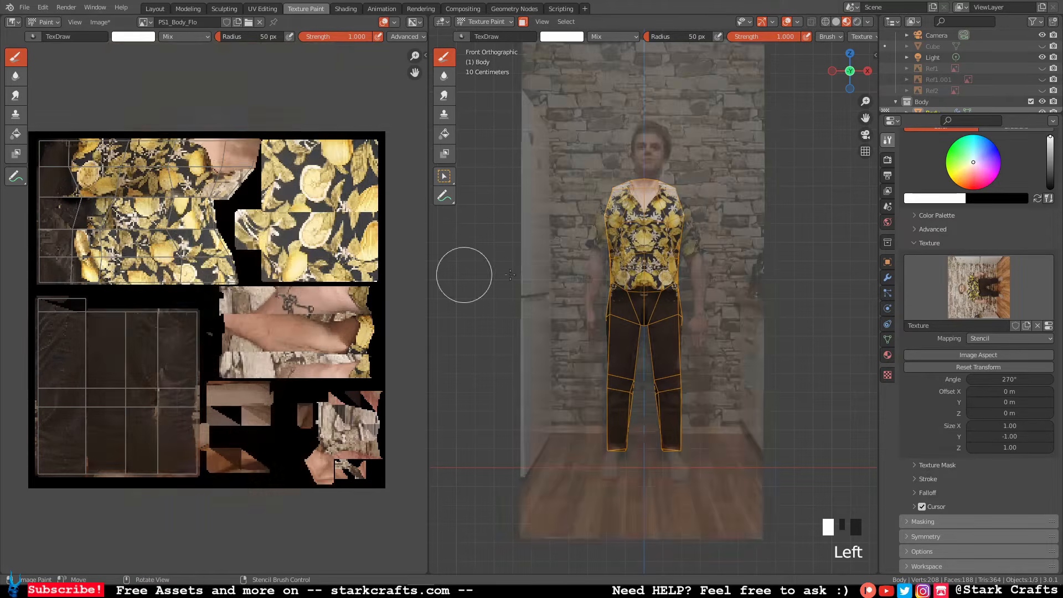
right_click_drag(678, 236, 678, 229)
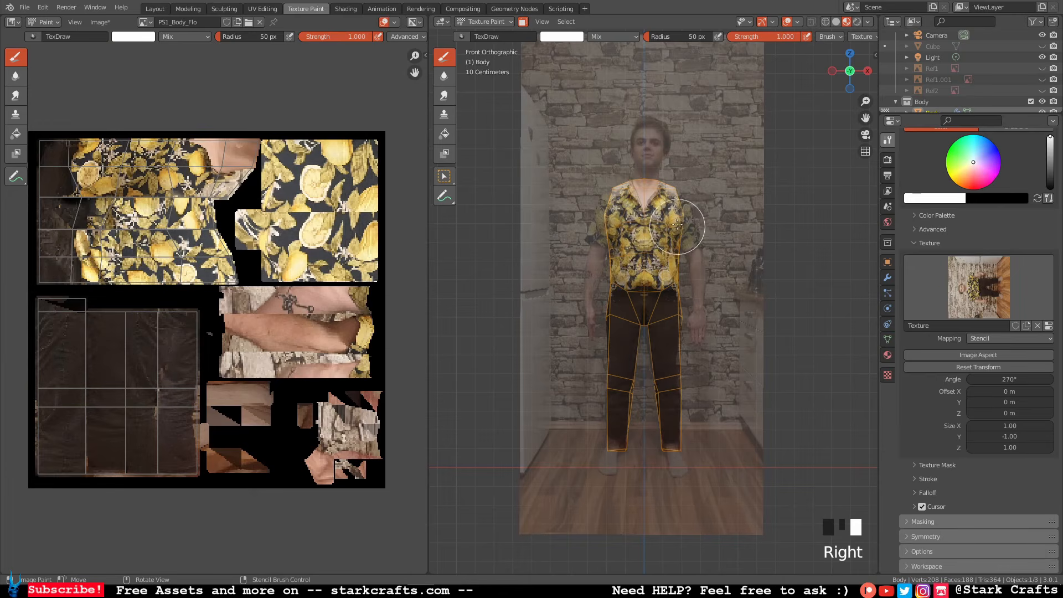
left_click(678, 176)
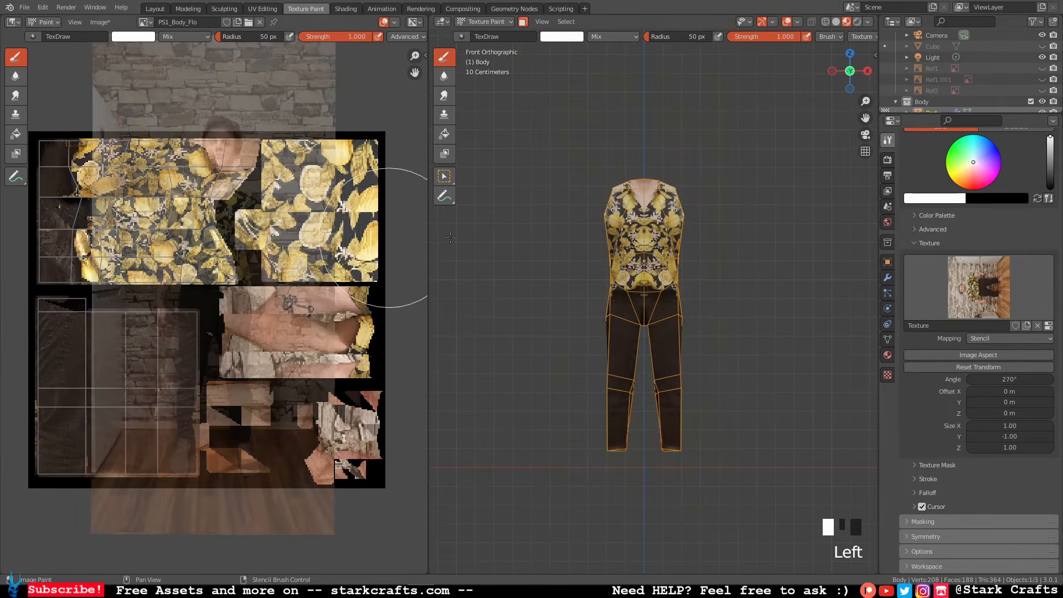
middle_click_drag(681, 288, 825, 275)
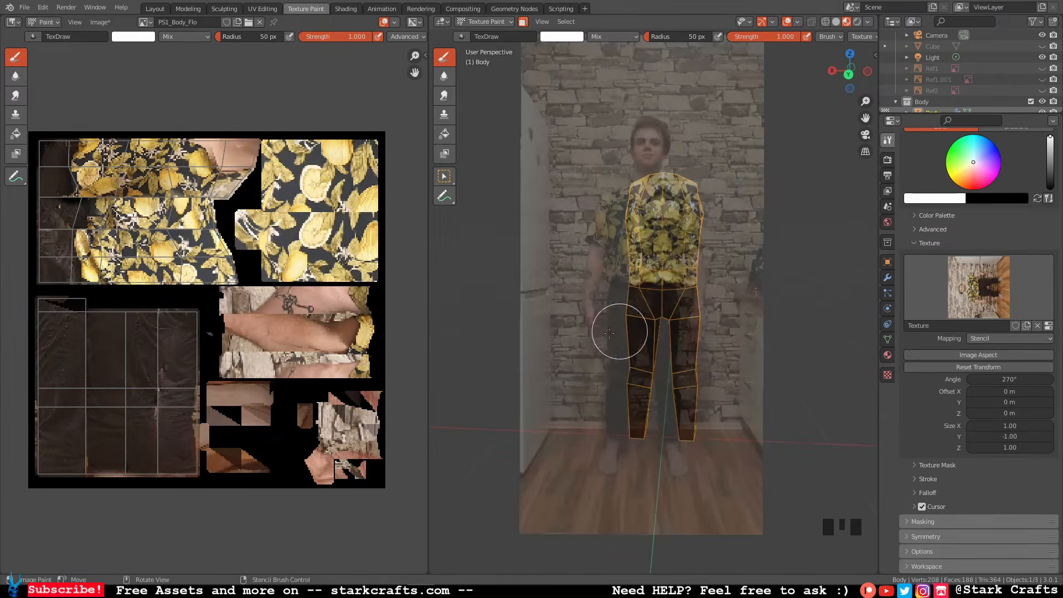
Check the painted body from several angles and save the PS1_Body_Flo texture image.
middle_click_drag(620, 331, 846, 326)
mouse_move(675, 339)
middle_mouse_down()
mouse_move(730, 315)
mouse_move(662, 335)
middle_mouse_up()
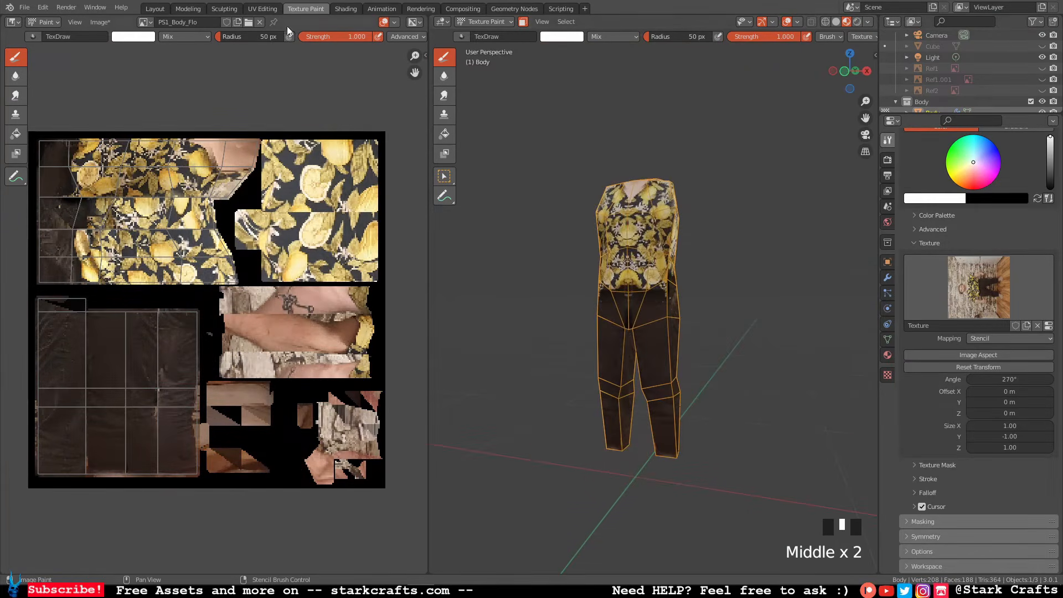
middle_click_drag(711, 136, 734, 168)
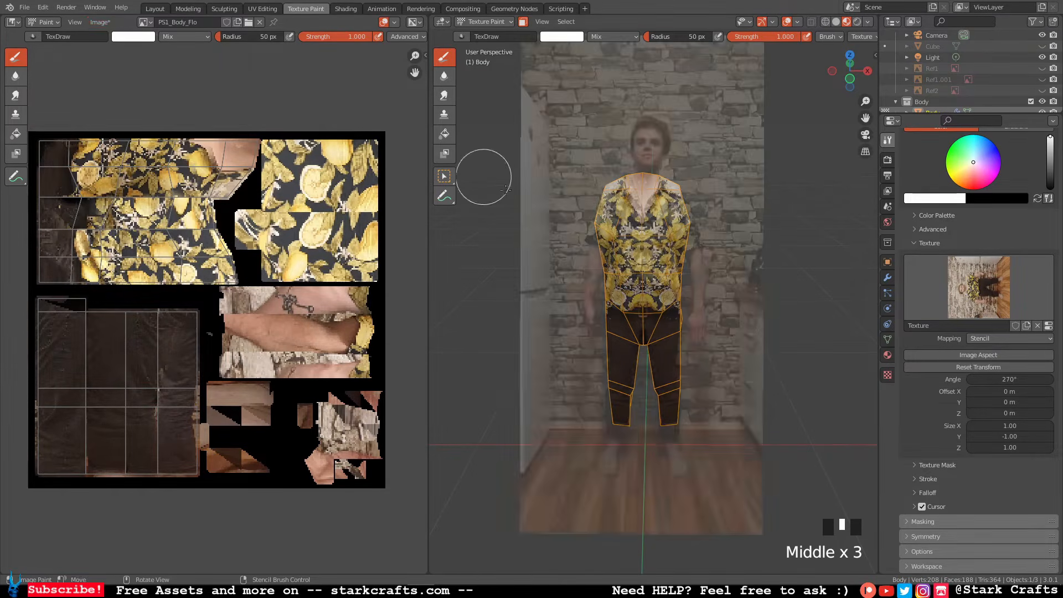
middle_click_drag(498, 182, 553, 209)
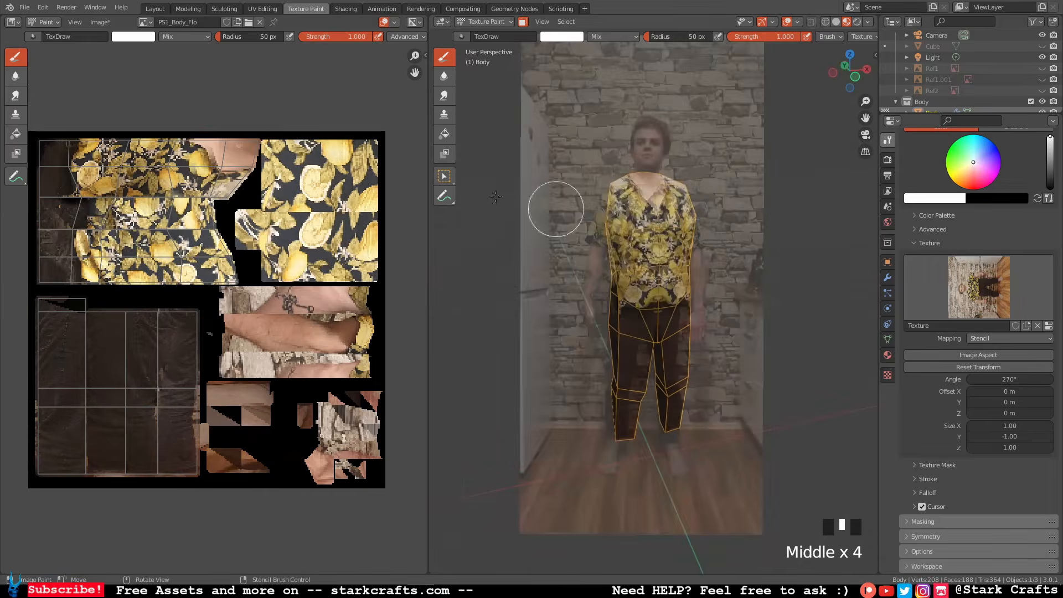
left_click(99, 22)
left_click(153, 112)
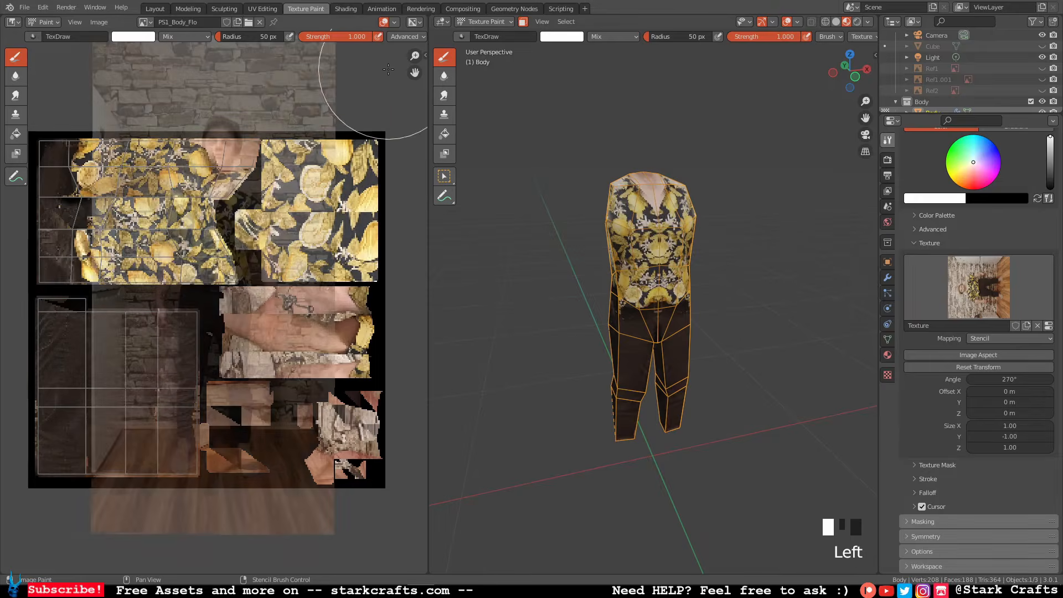
Switch to the UV Editing workspace and reveal all hidden parts of the body mesh with nothing selected.
left_click(263, 8)
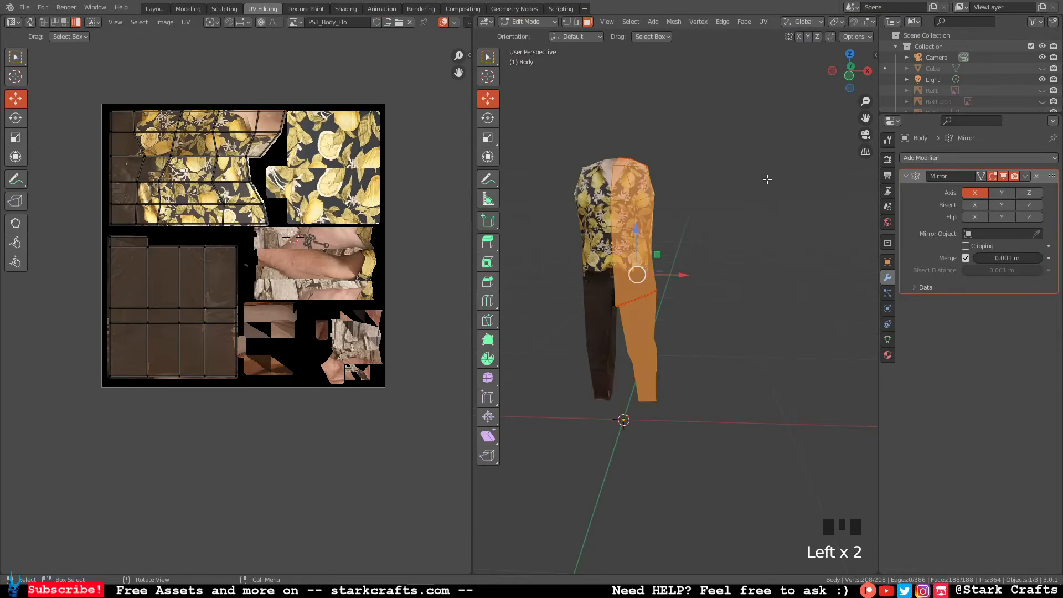
left_click(781, 175)
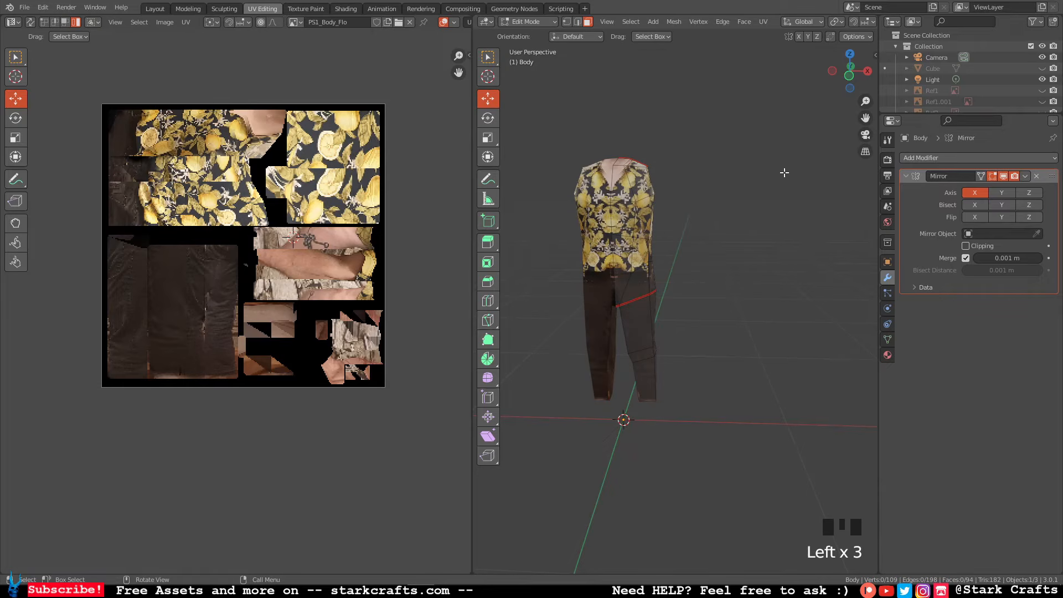
key("alt")
key("alt+h")
left_click(814, 208)
middle_click_drag(761, 234, 701, 290)
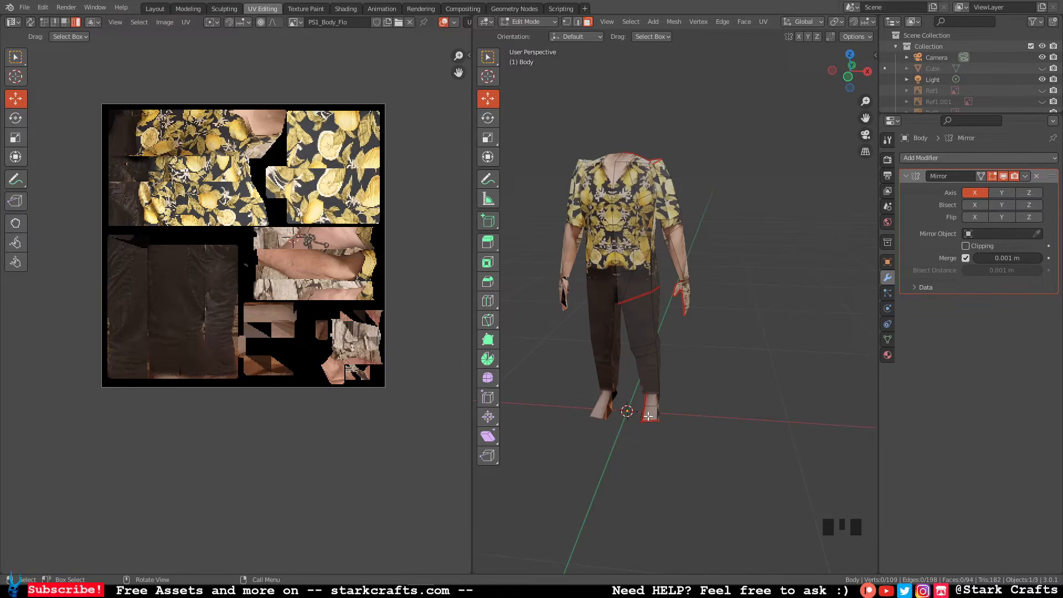
Select the linked faces of the torso, sleeve, trousers, arm and hand and hide them.
double_click(651, 326)
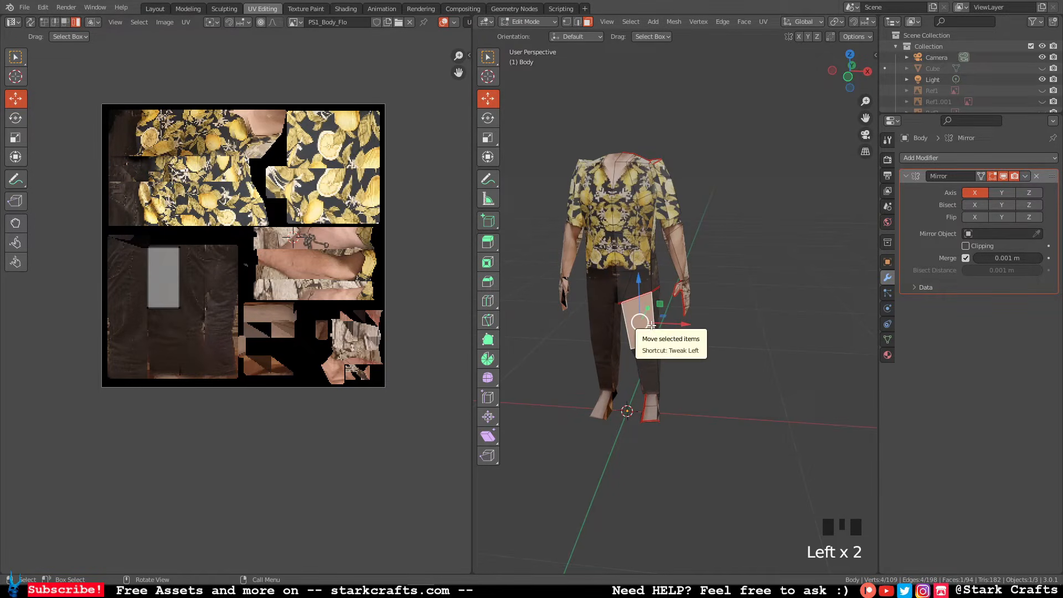
key("l")
key("l")
key("l")
key("l")
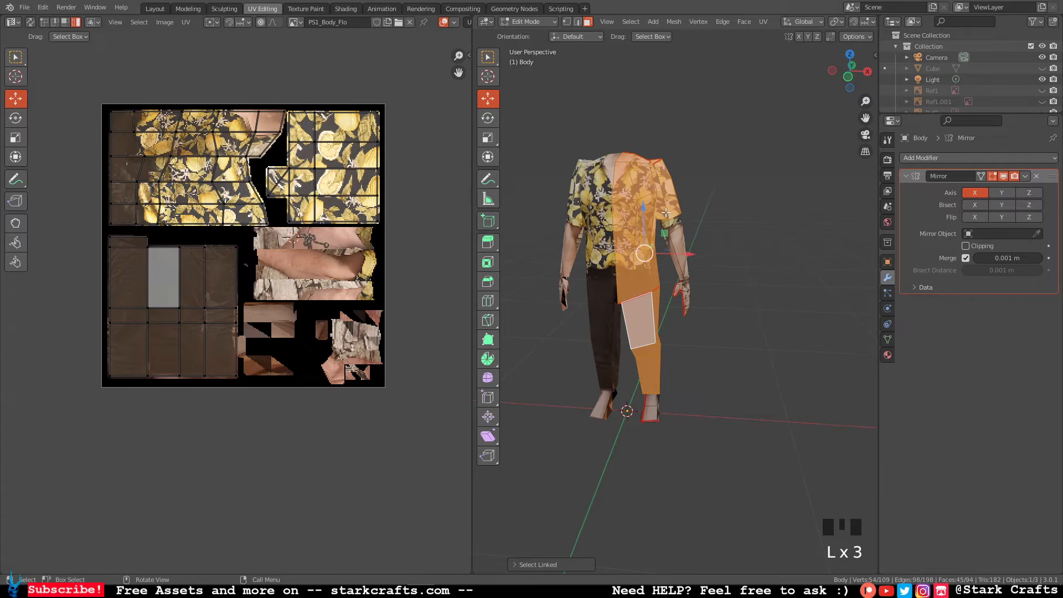
key("l")
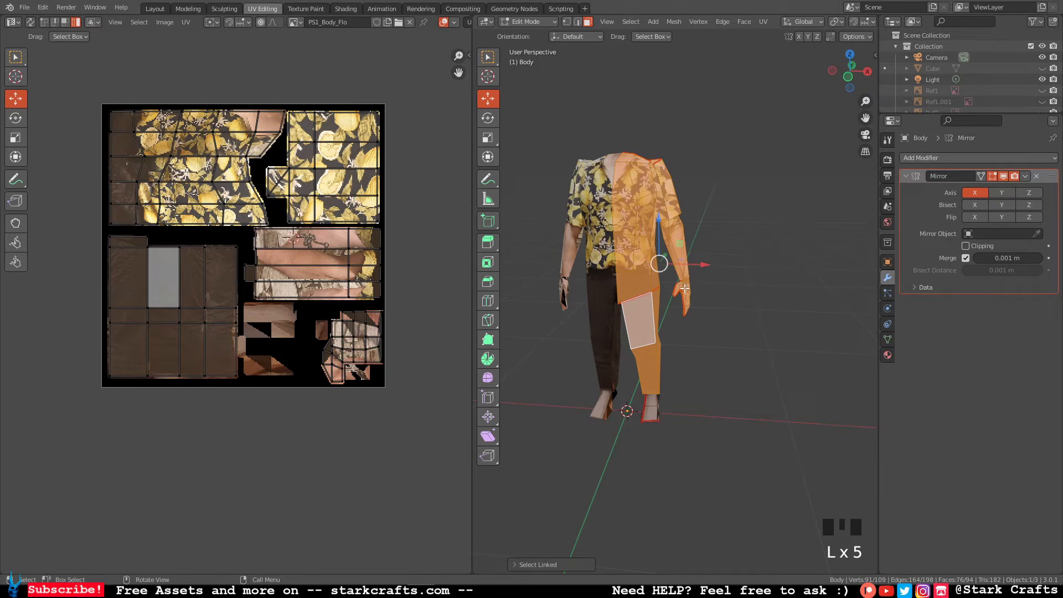
key("h")
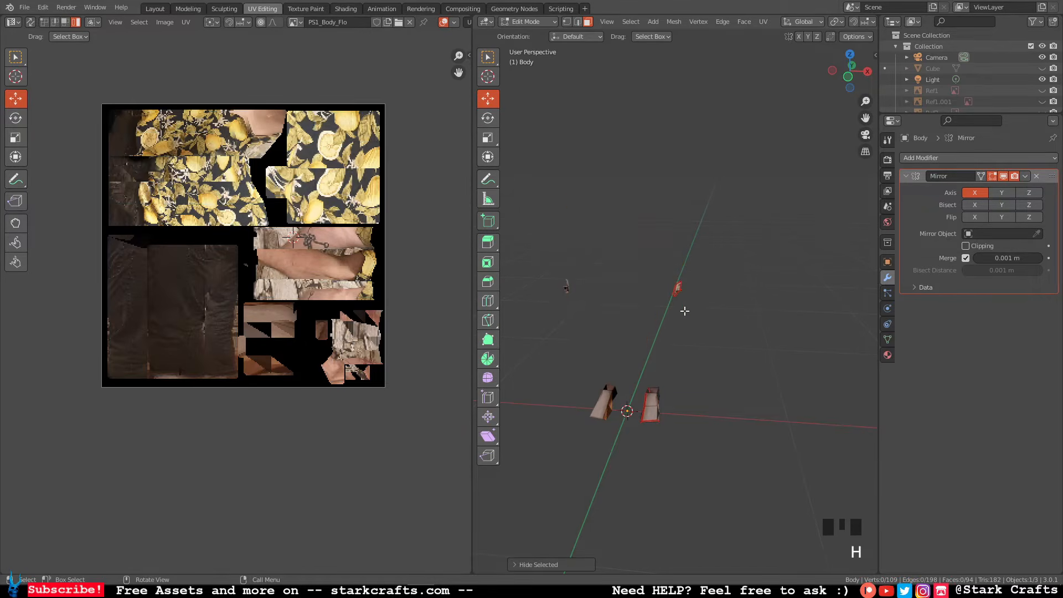
Hide the leftover hand faces and select the linked foot faces so only the feet stay in view.
left_click(677, 289)
key("h")
key("l")
middle_click_drag(668, 308, 731, 294)
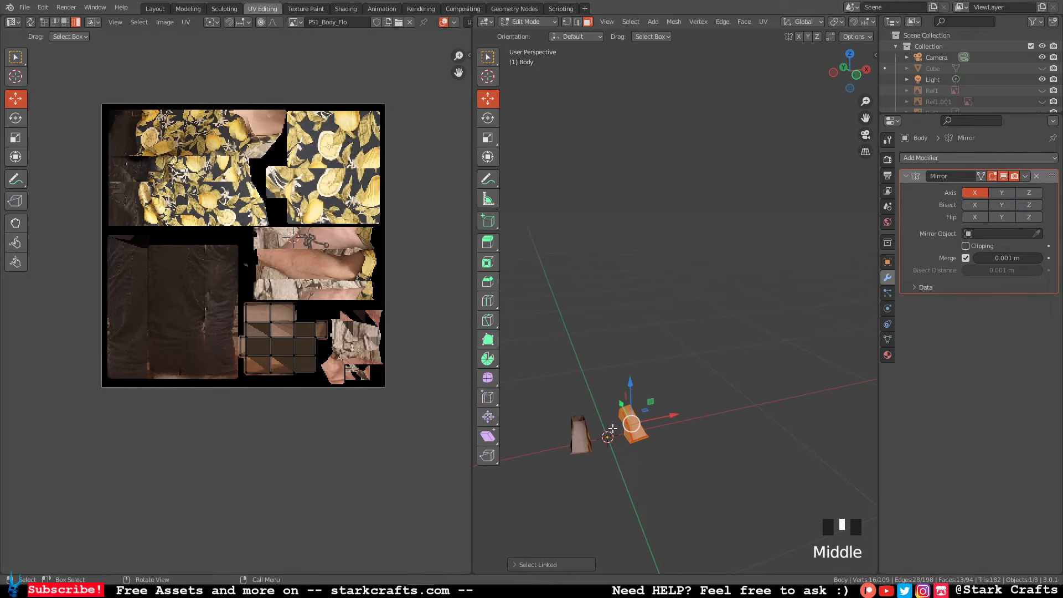
In the Texture Paint workspace, turn off the Mirror modifier's viewport display and enlarge the stencil to match the foot.
left_click(305, 8)
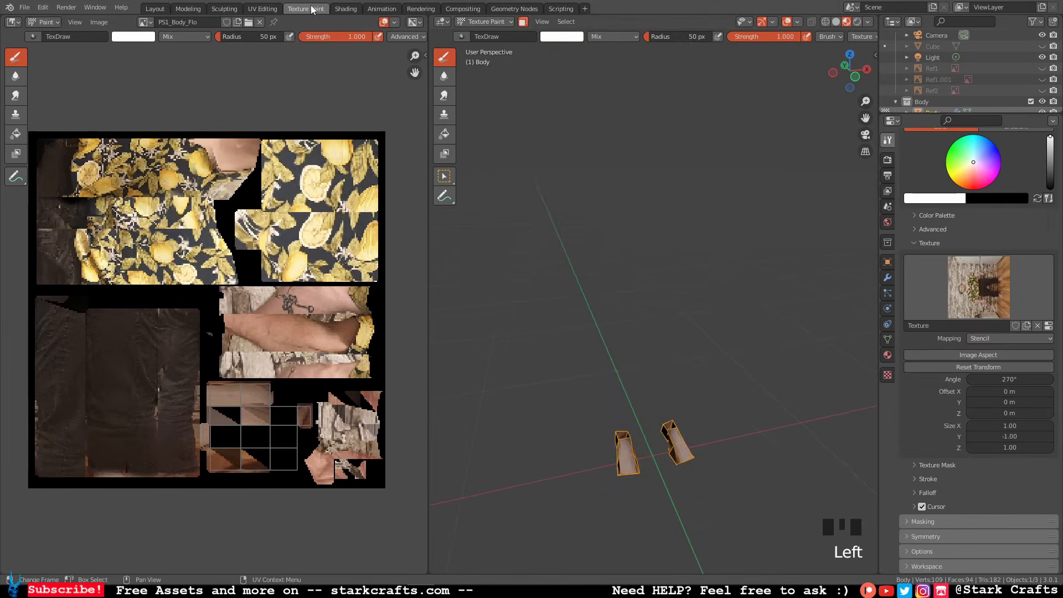
middle_click_drag(664, 256, 673, 244)
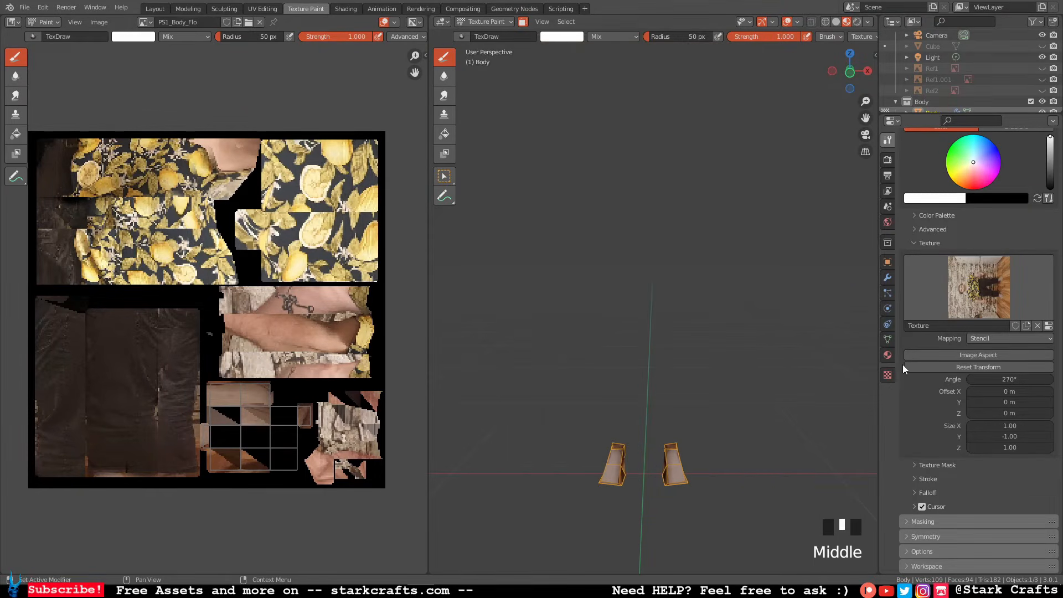
left_click(888, 278)
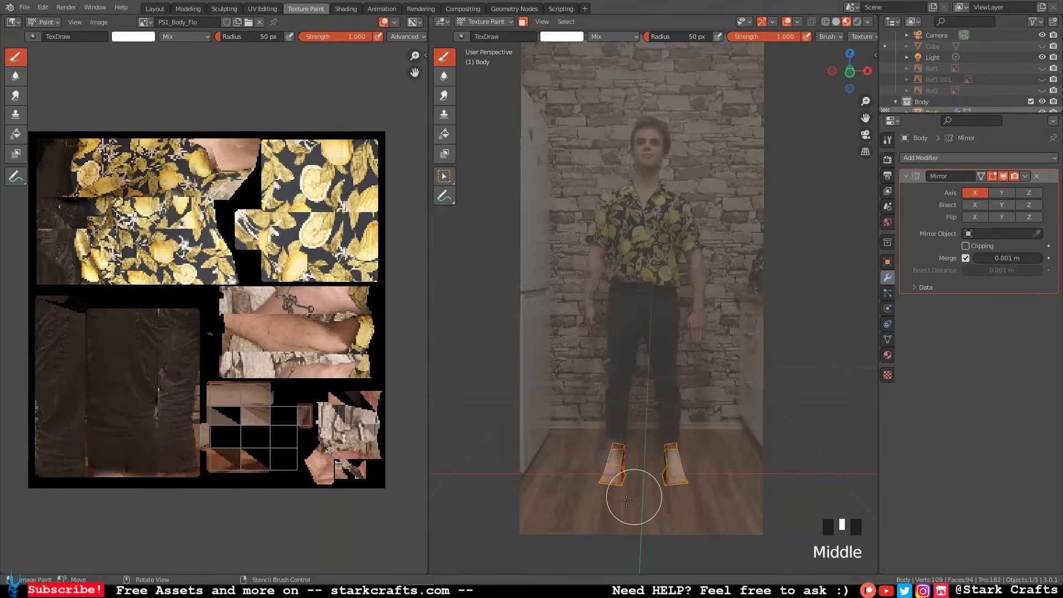
left_click(1004, 176)
middle_click_drag(720, 332, 691, 329)
right_click_drag(715, 347, 686, 266, "shift")
middle_click_drag(714, 342, 693, 390)
right_click_drag(667, 370, 702, 350, "shift")
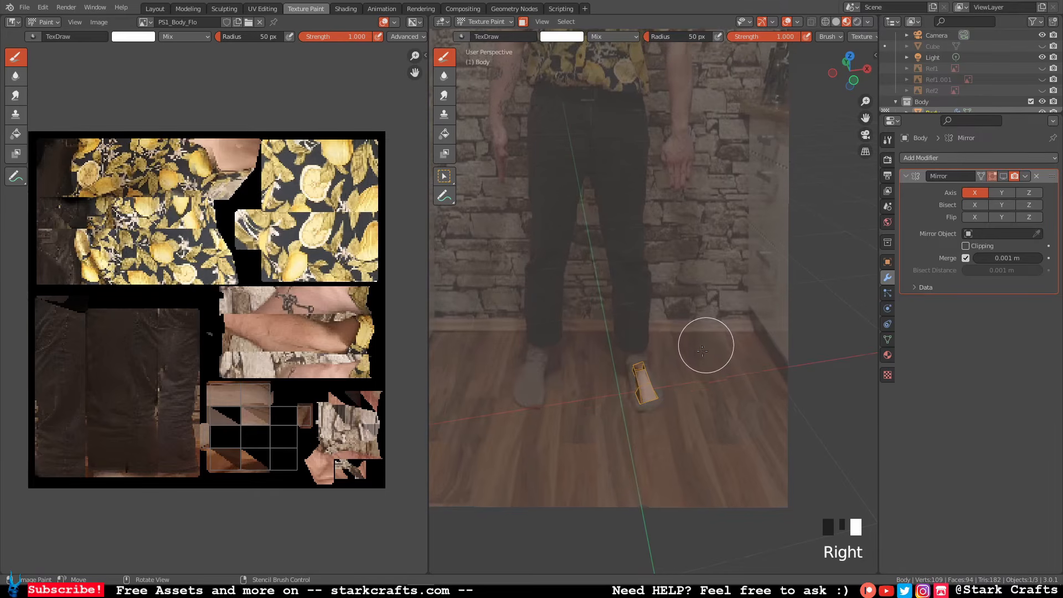
Paint the photographed foot onto the top and one side of the foot mesh.
mouse_move(646, 397)
left_mouse_down()
mouse_move(645, 366)
mouse_move(643, 382)
left_mouse_up()
mouse_move(776, 368)
middle_mouse_down()
mouse_move(720, 345)
mouse_move(722, 330)
middle_mouse_up()
mouse_move(691, 402)
right_mouse_down()
mouse_move(678, 432)
mouse_move(685, 422)
right_mouse_up()
mouse_move(685, 422)
left_mouse_down()
mouse_move(637, 419)
mouse_move(696, 429)
left_mouse_up()
Rotate the stencil sideways to line up with the foot's length and repaint the side of the foot.
right_click_drag(713, 424, 725, 257, "ctrl")
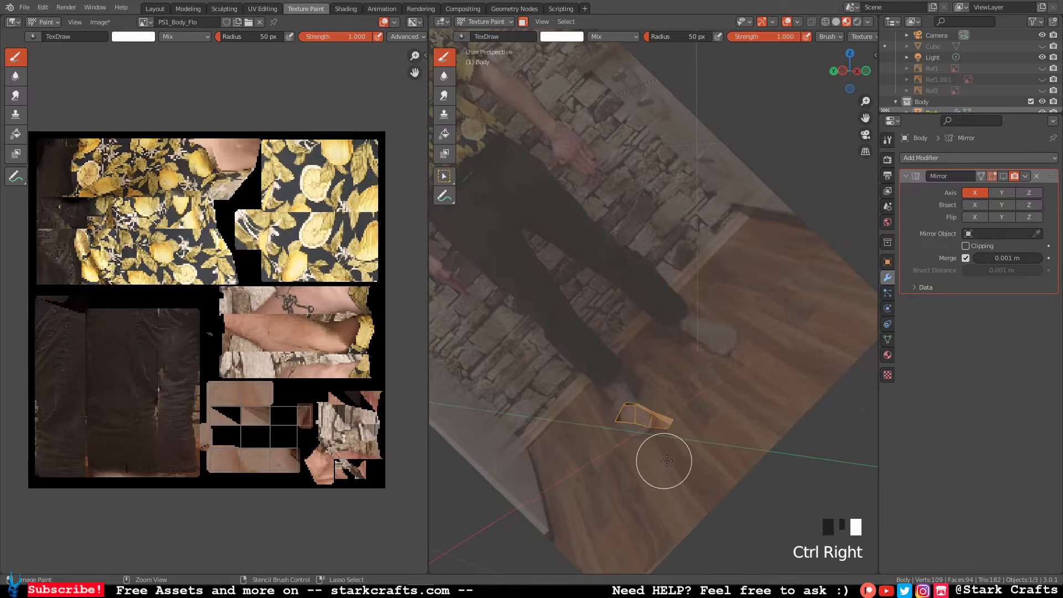
mouse_move(662, 458)
right_mouse_down("ctrl")
mouse_move(812, 287)
mouse_move(691, 392)
mouse_move(702, 432)
mouse_move(714, 437)
mouse_move(743, 373)
mouse_move(703, 409)
mouse_move(717, 396)
mouse_move(766, 399)
mouse_move(697, 437)
mouse_move(716, 433)
mouse_move(657, 421)
right_mouse_up("ctrl")
left_click_drag(605, 412, 594, 410)
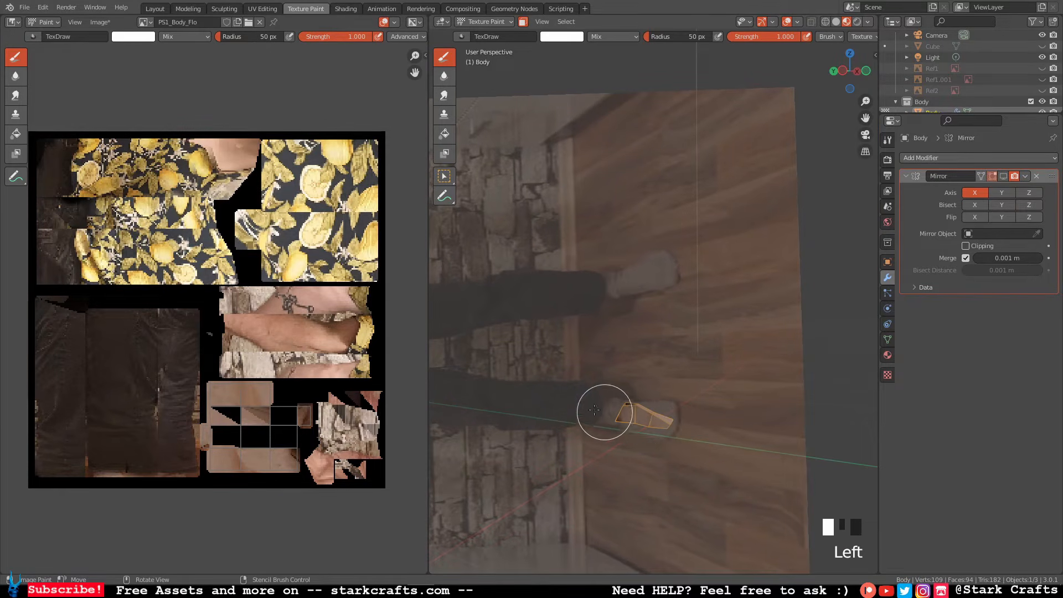
left_click(636, 422)
right_click_drag(638, 420, 614, 421)
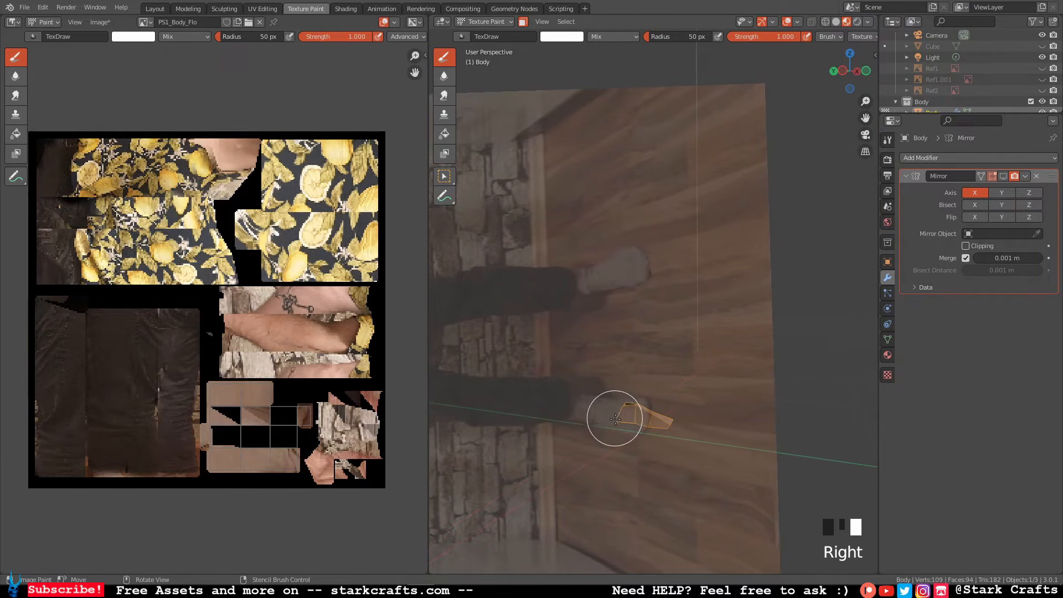
left_click(615, 421)
Paint the heel and the remaining side of the foot, shifting the stencil to fit each view.
middle_click_drag(604, 445, 663, 444)
right_click_drag(598, 431, 641, 432)
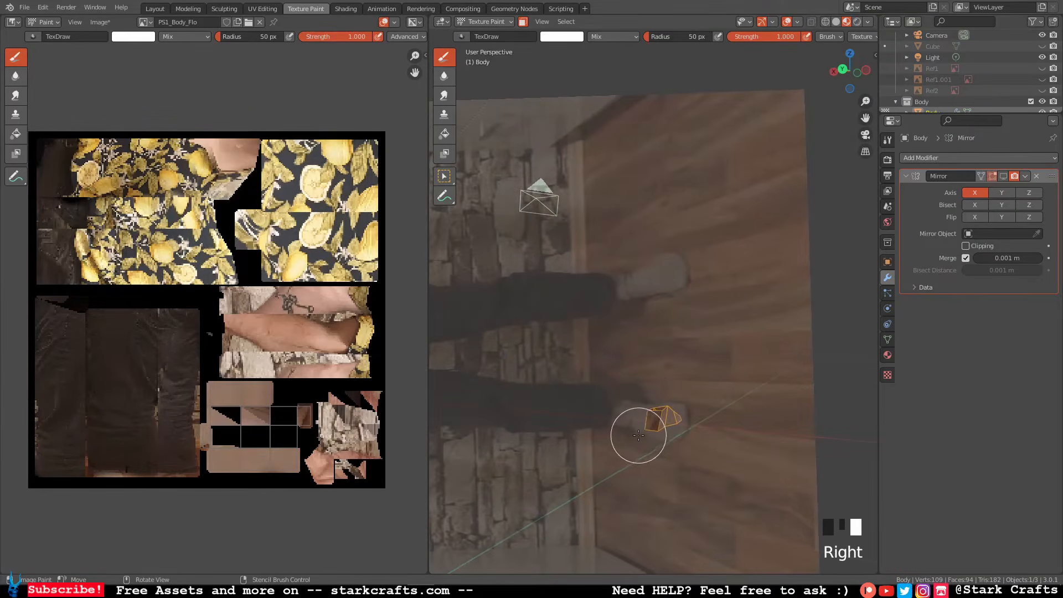
left_click(650, 423)
middle_click_drag(651, 417, 678, 418)
right_click_drag(678, 419, 686, 420)
left_click_drag(685, 420, 641, 415)
mouse_move(690, 418)
middle_mouse_down()
mouse_move(646, 432)
mouse_move(657, 426)
middle_mouse_up()
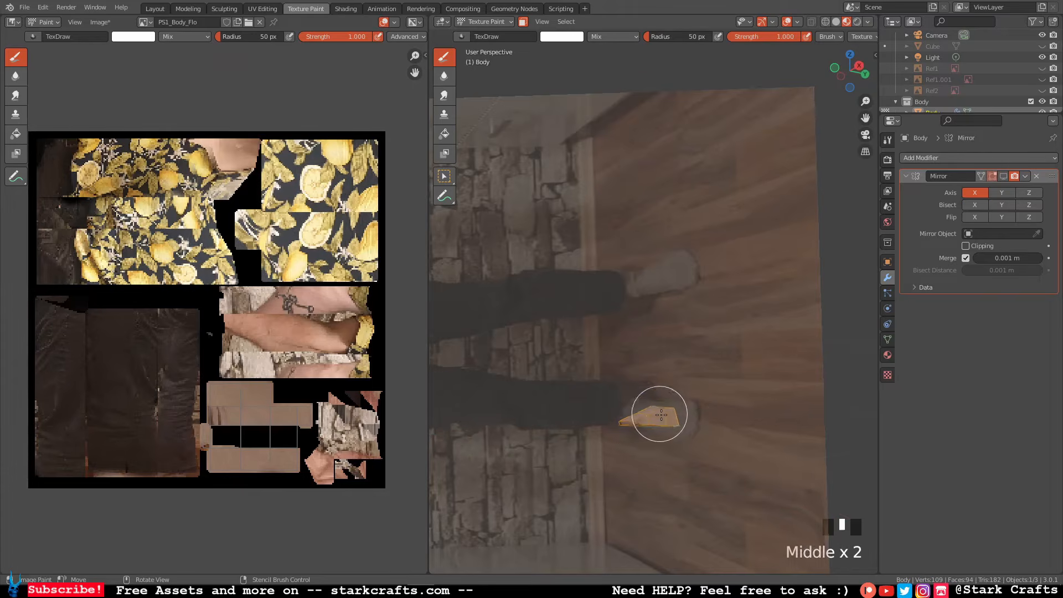
mouse_move(659, 418)
right_mouse_down()
mouse_move(648, 434)
mouse_move(641, 427)
right_mouse_up()
left_click(615, 423)
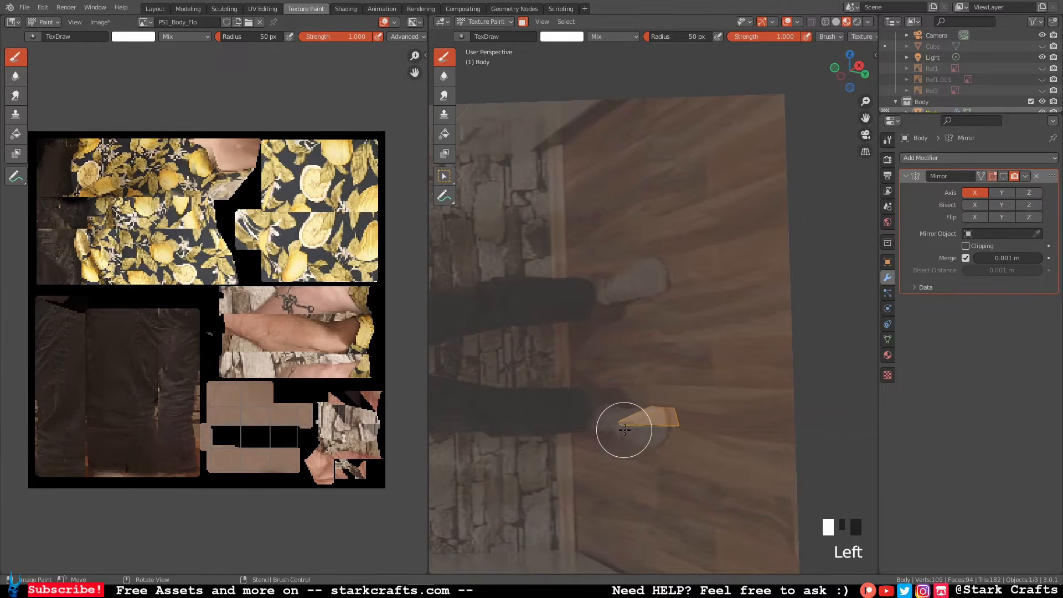
Paint the sole of the foot from below with the stencil moved over it until its faces are covered.
middle_click_drag(624, 430, 641, 384)
right_click_drag(640, 385, 691, 381, "shift")
right_click_drag(625, 403, 642, 392)
left_click(648, 398)
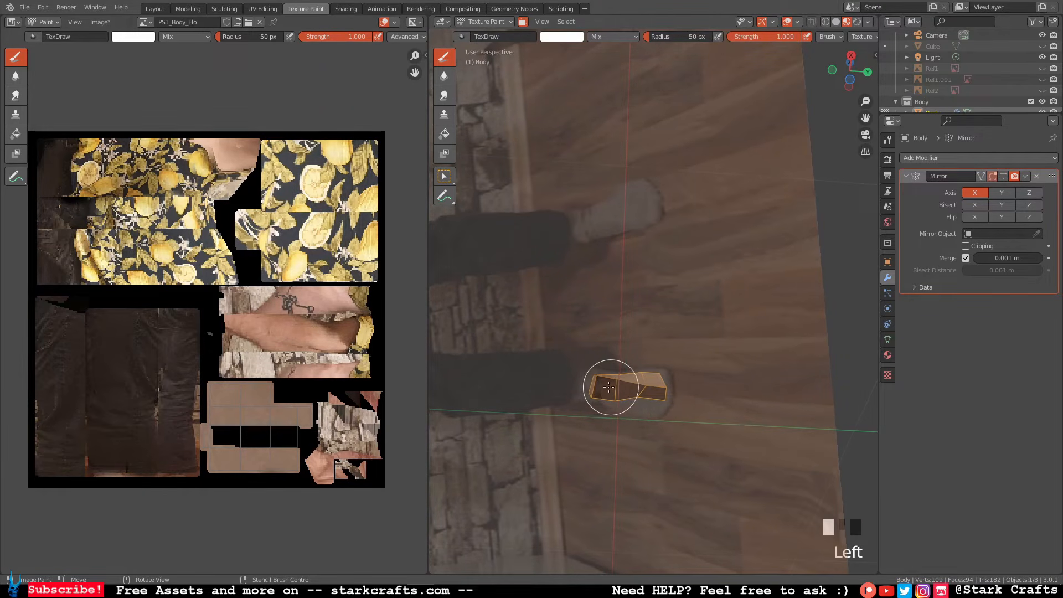
right_click_drag(608, 382, 594, 390)
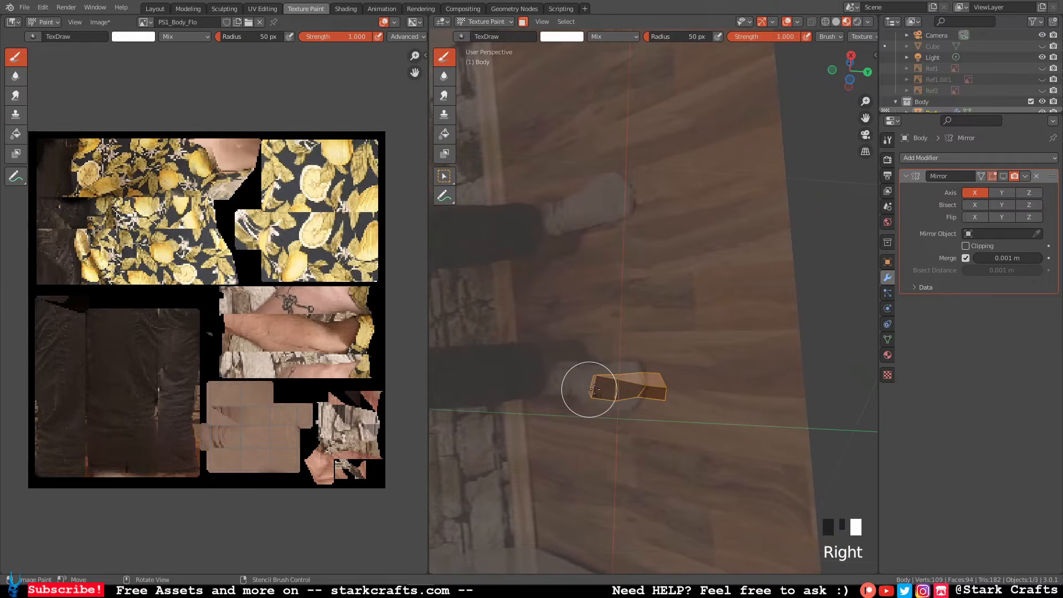
left_click_drag(594, 389, 606, 388)
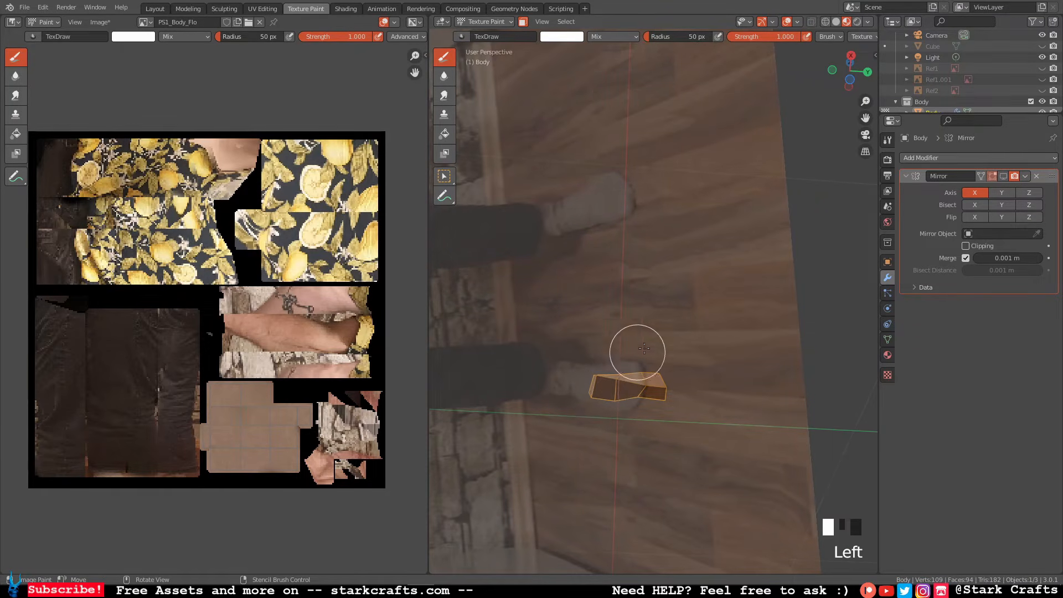
middle_click_drag(636, 351, 735, 339)
Return to the UV Editing workspace and reveal all hidden body parts with nothing selected.
left_click(263, 9)
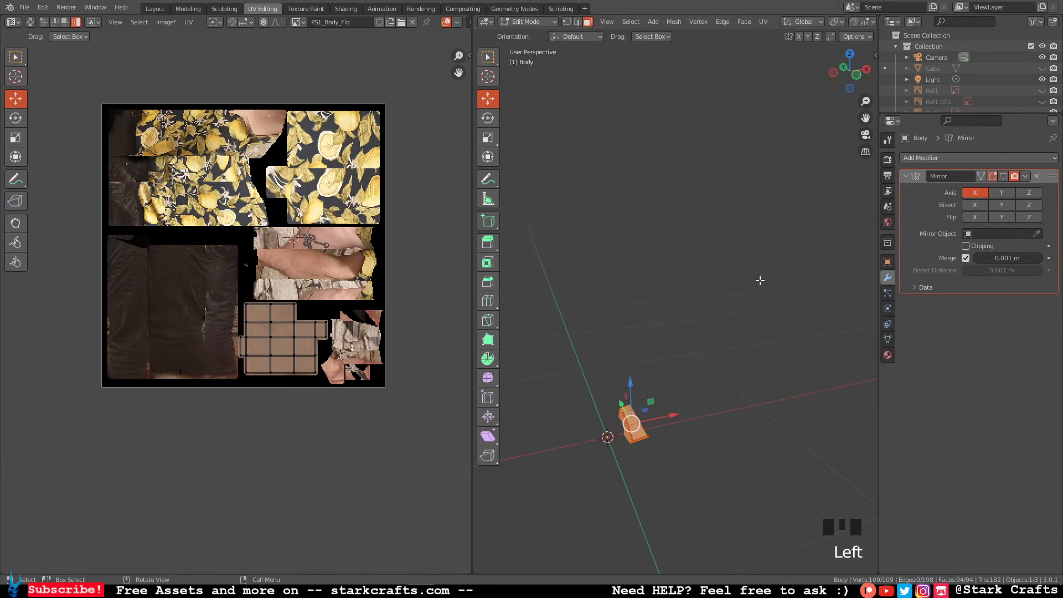
key("alt+h")
left_click(778, 286)
middle_click_drag(781, 286, 816, 58)
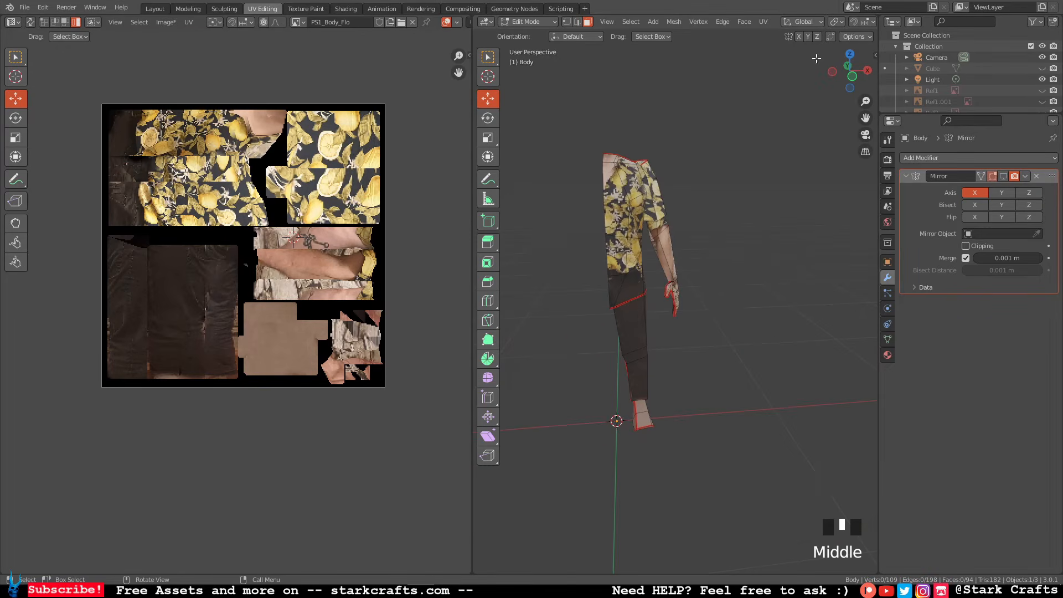
Inspect the textured half body from the front and back with viewport overlays off, and turn the overlays back on.
scroll(837, 26, "down", 5)
left_click(832, 24)
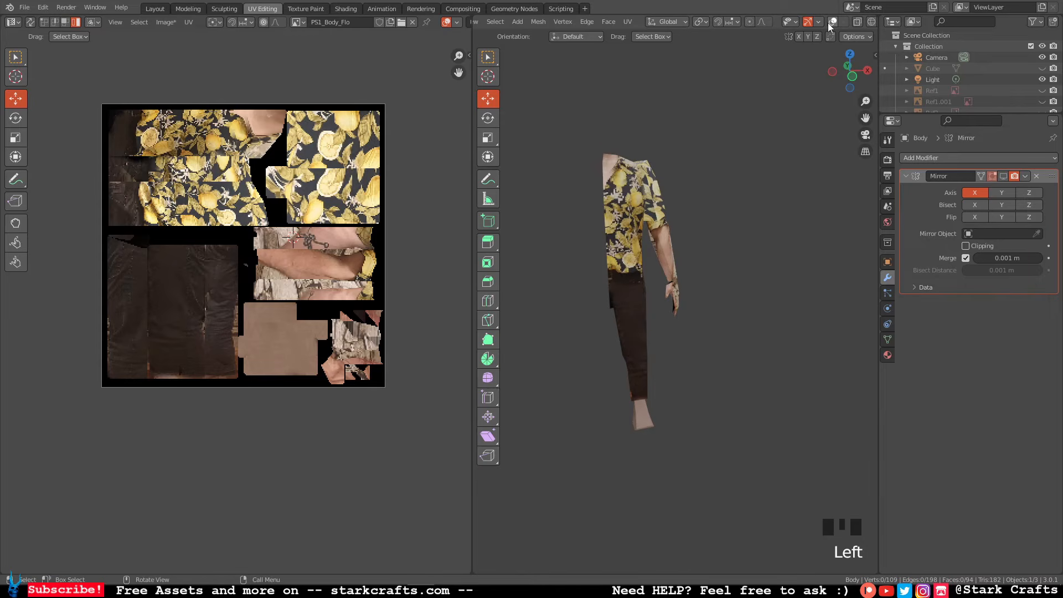
middle_click_drag(786, 182, 697, 277)
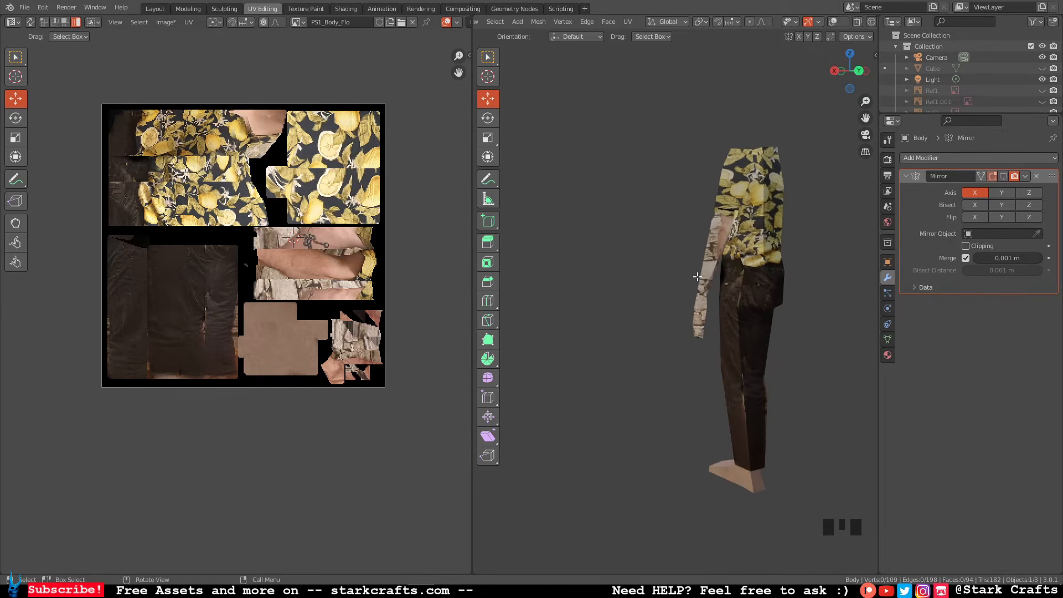
middle_click_drag(717, 416, 856, 307)
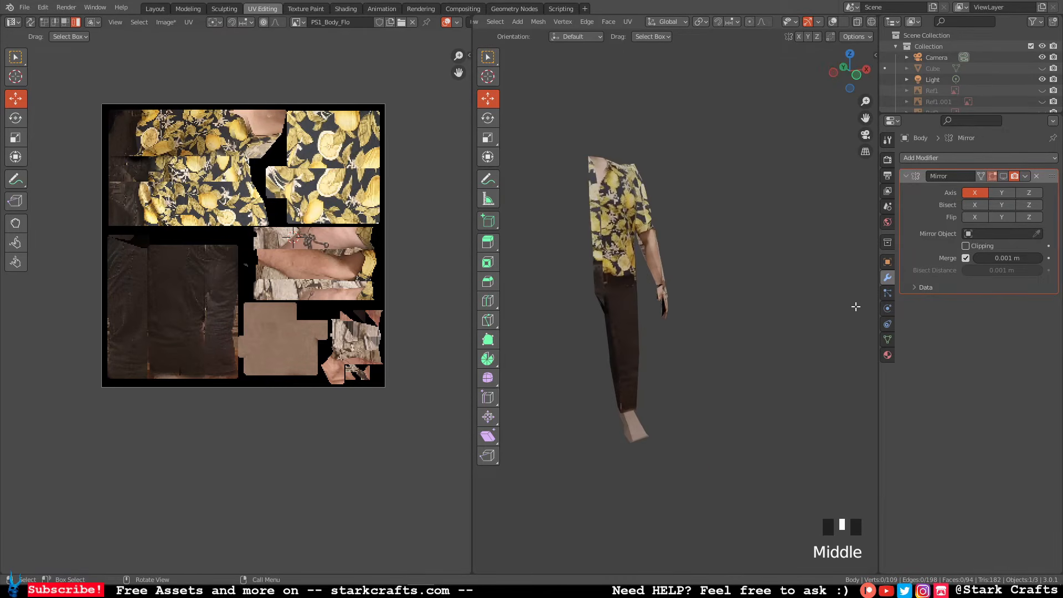
left_click(835, 22)
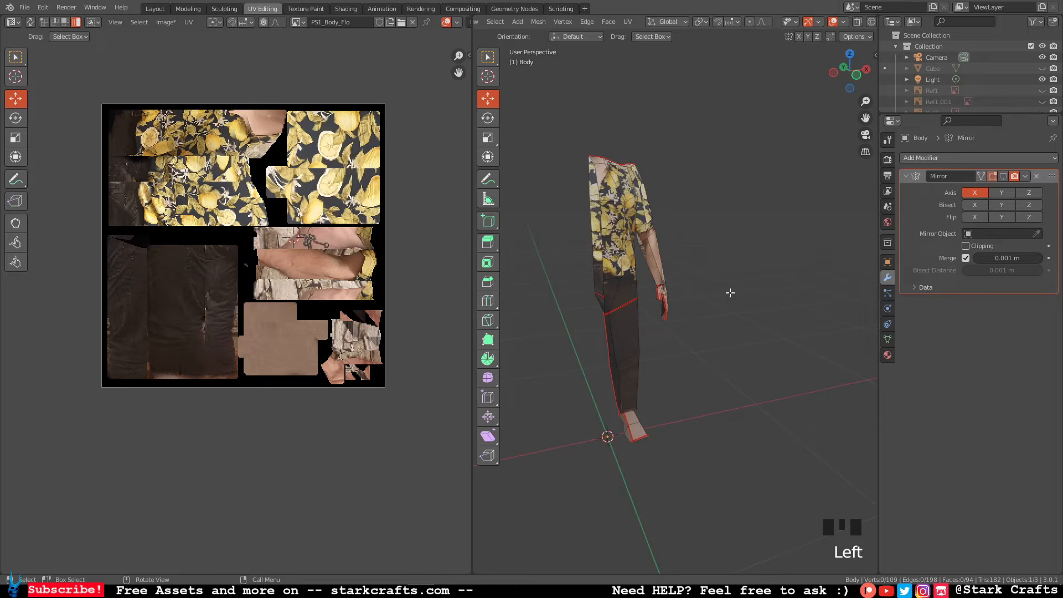
Hide the linked torso, sleeve, trouser and foot faces so only the forearm and hand stay in view.
middle_click_drag(731, 292, 654, 223)
key("l")
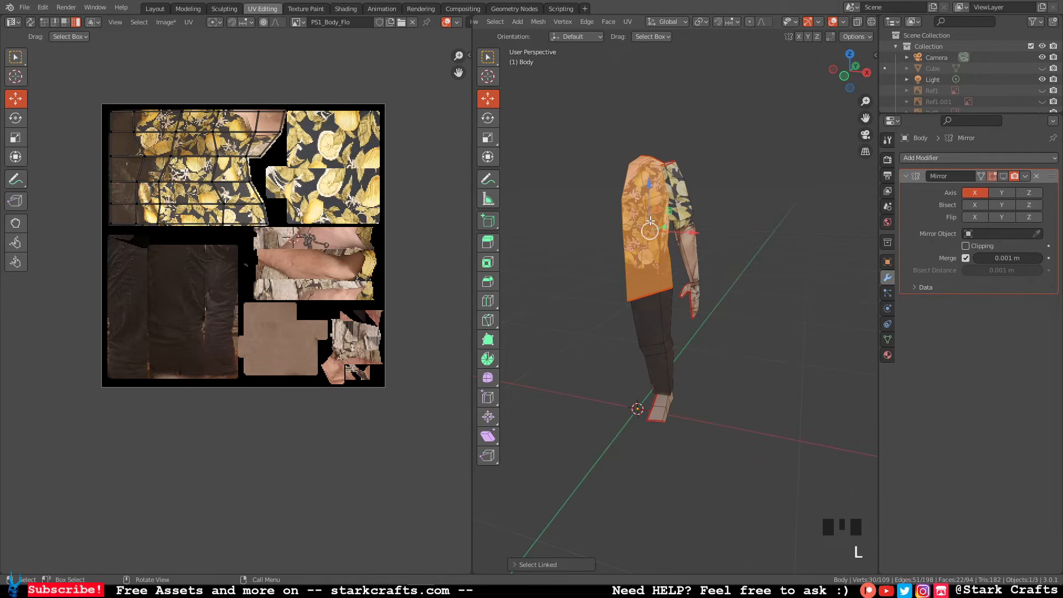
key("l")
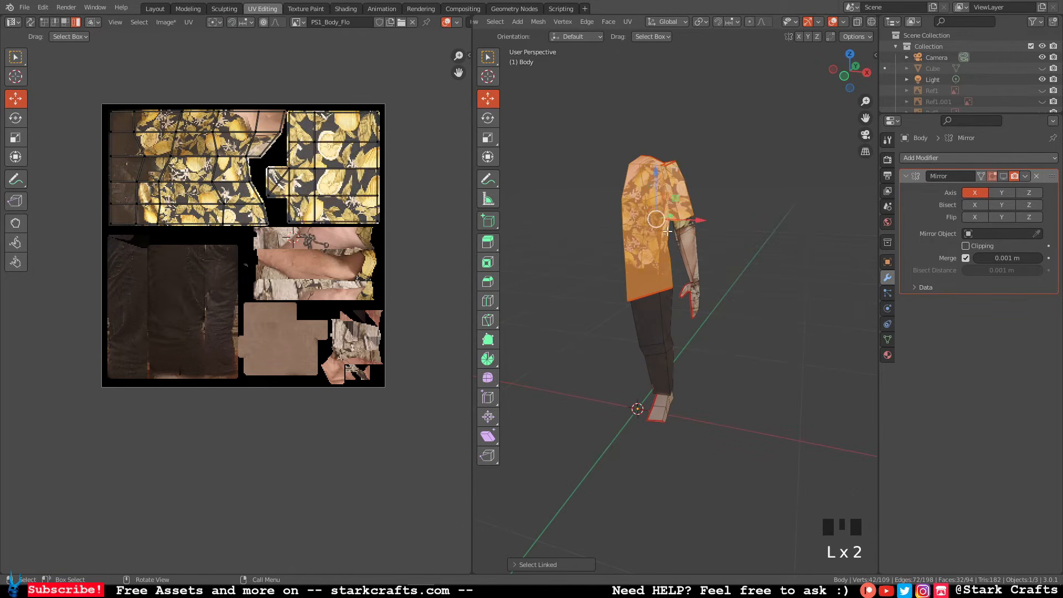
key("l")
key("l")
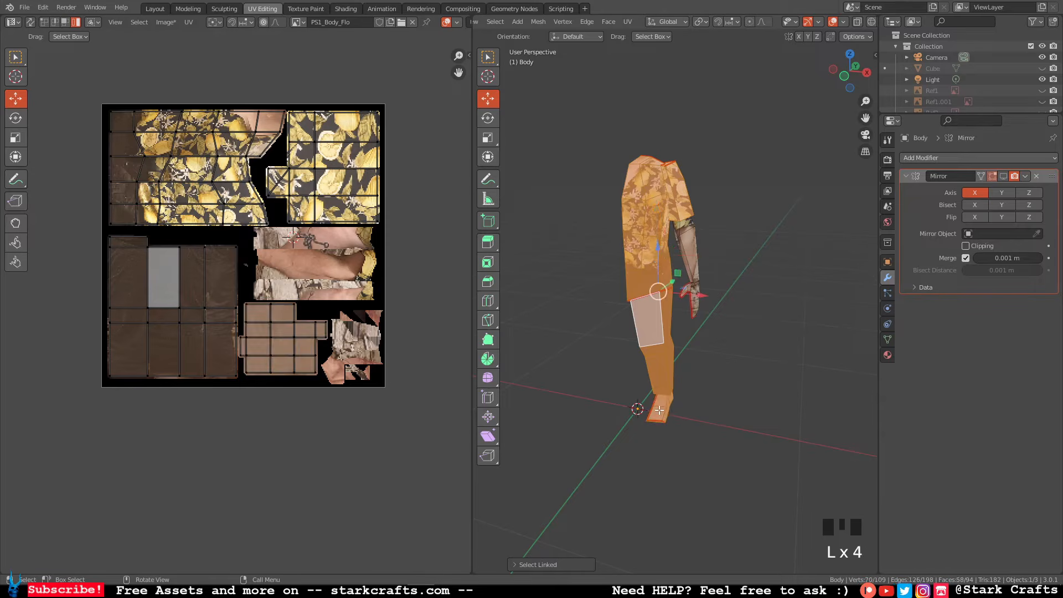
key("h")
middle_click_drag(629, 327, 637, 303)
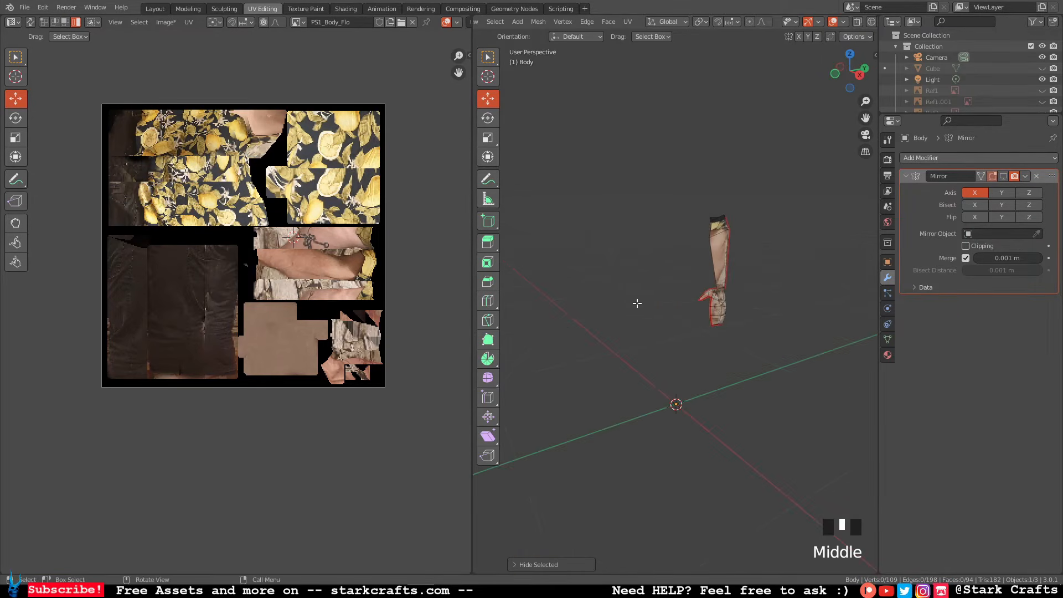
Select the visible forearm and hand faces, return to the Texture Paint workspace, and reset the stencil's transform and fit it to the image aspect.
key("a")
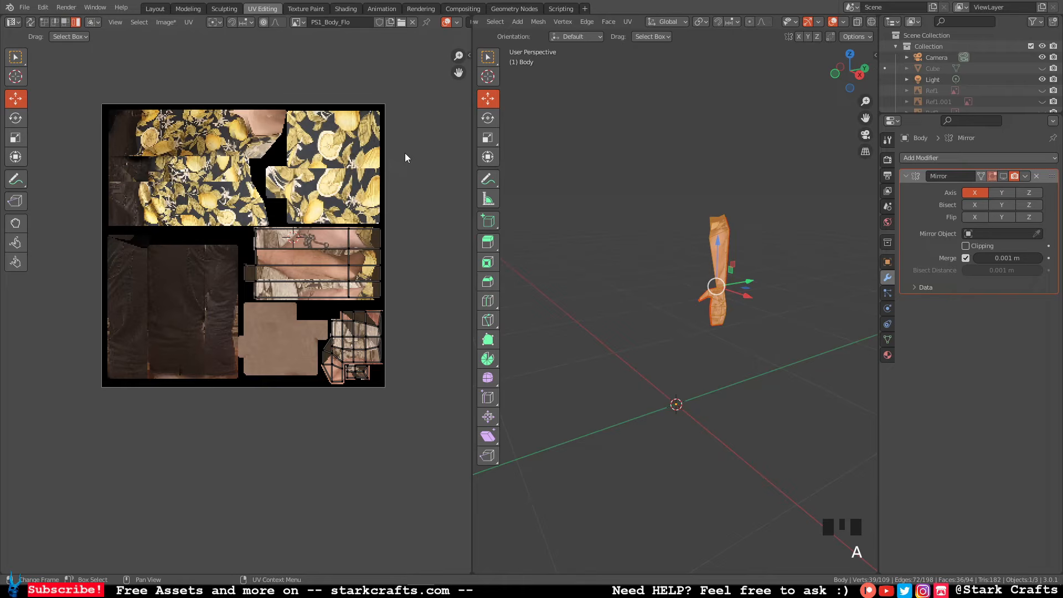
left_click(306, 9)
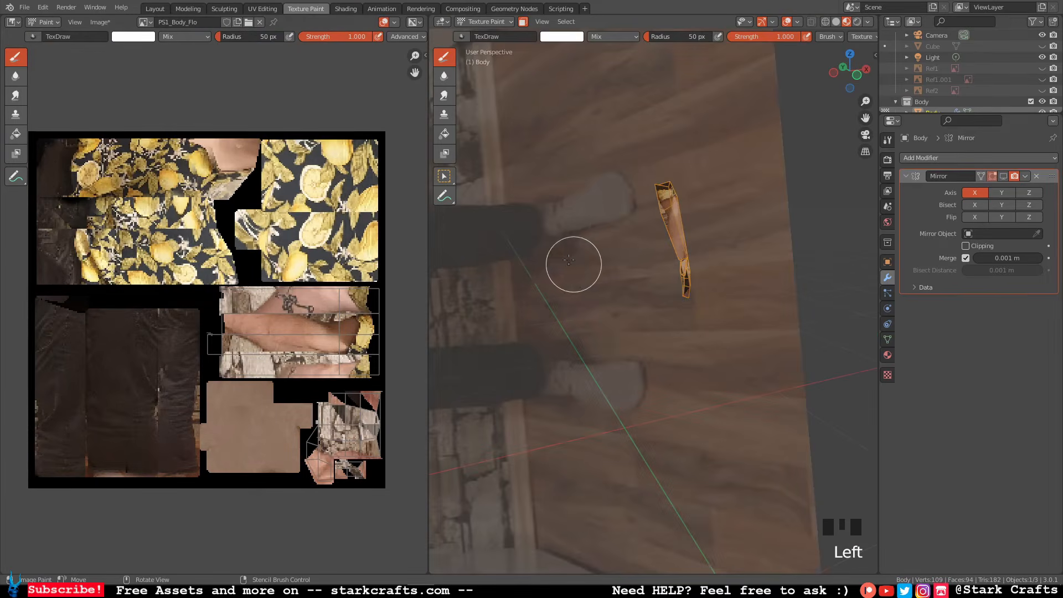
left_click(888, 141)
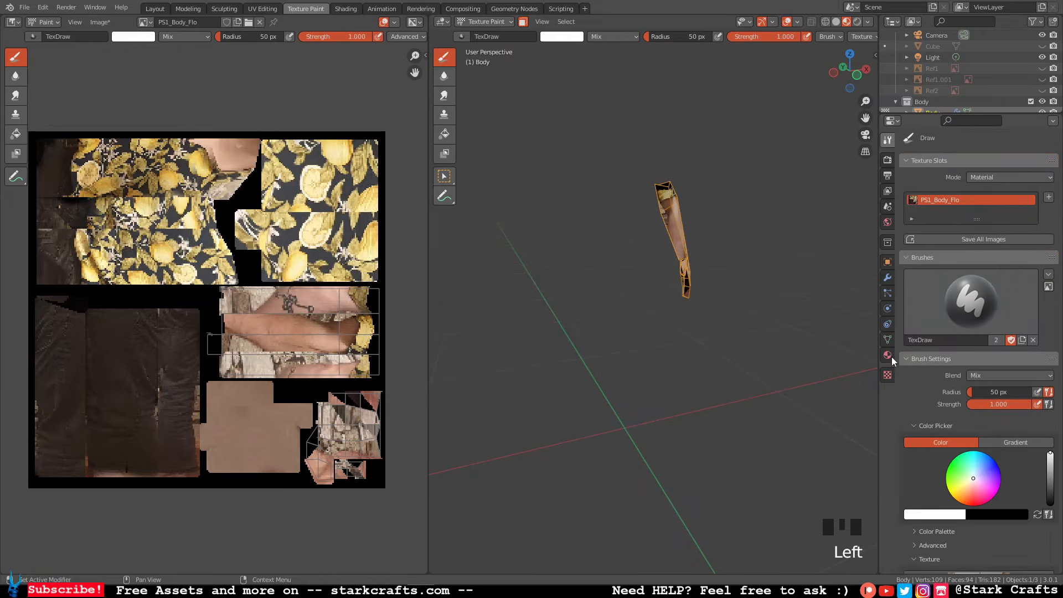
left_click(890, 146)
scroll(986, 374, "down", 8)
left_click(977, 430)
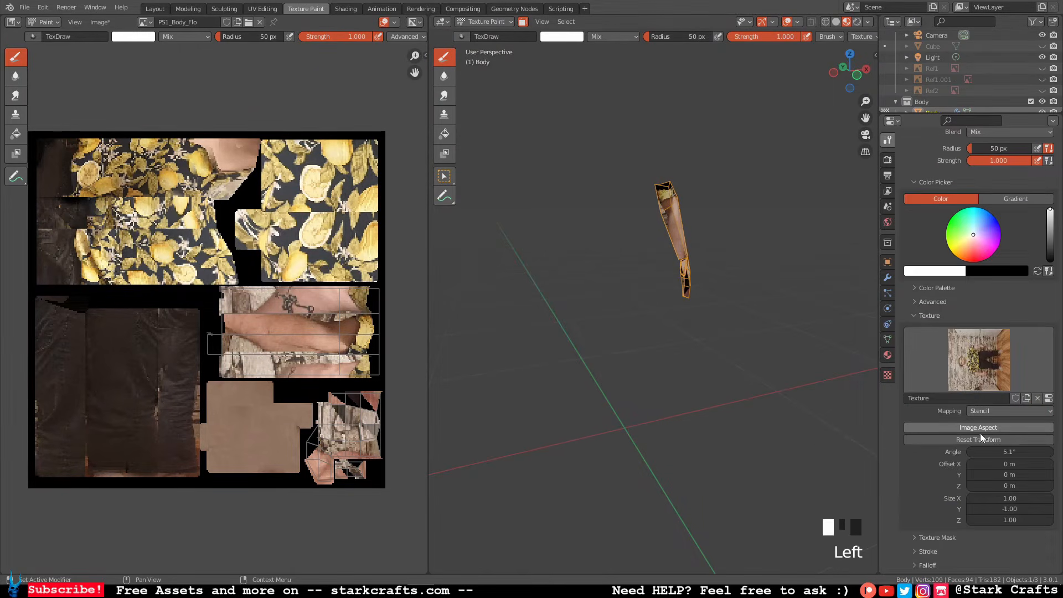
left_click(981, 436)
left_click(991, 430)
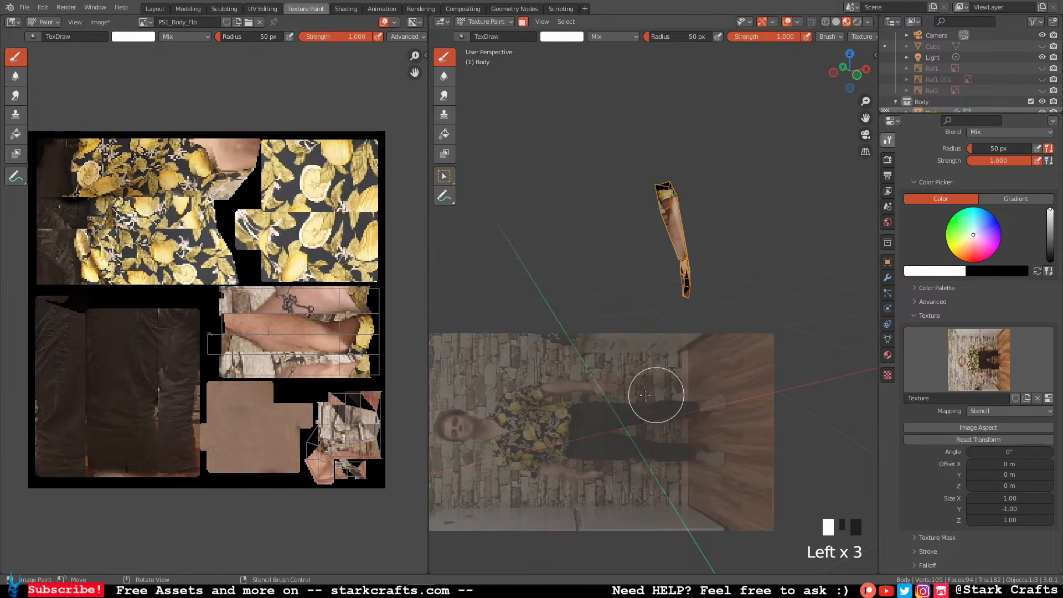
Position and enlarge the stencil at about 257° over the forearm in right orthographic view and paint the forearm's outer faces.
right_click_drag(582, 388, 613, 309)
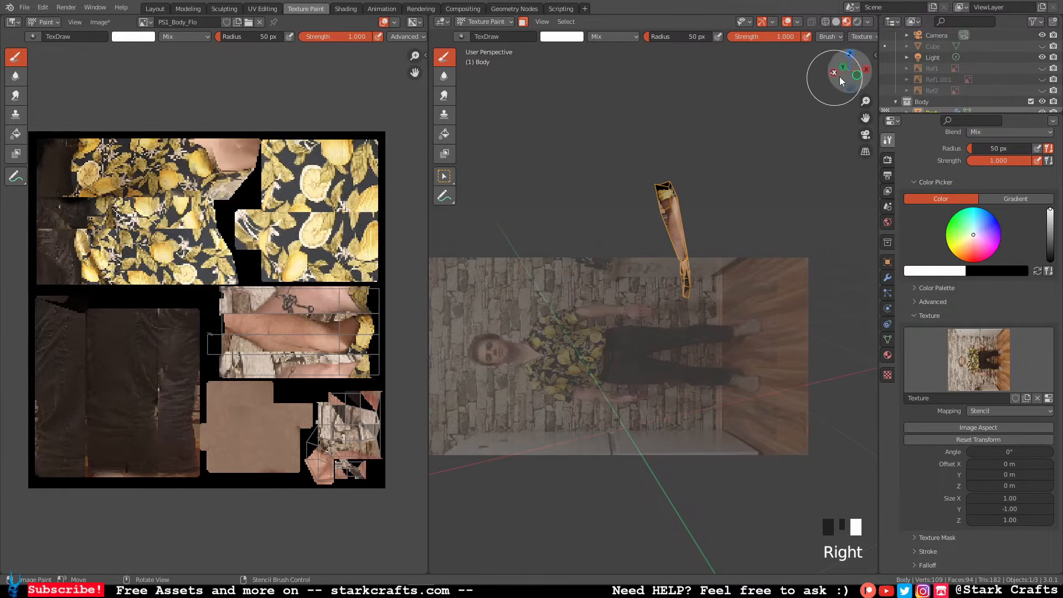
left_click(862, 76)
right_click_drag(630, 273, 735, 323)
mouse_move(684, 209)
right_mouse_down("ctrl")
mouse_move(671, 434)
mouse_move(643, 445)
mouse_move(625, 423)
mouse_move(638, 323)
mouse_move(633, 349)
mouse_move(669, 347)
mouse_move(705, 368)
mouse_move(684, 366)
right_mouse_up("ctrl")
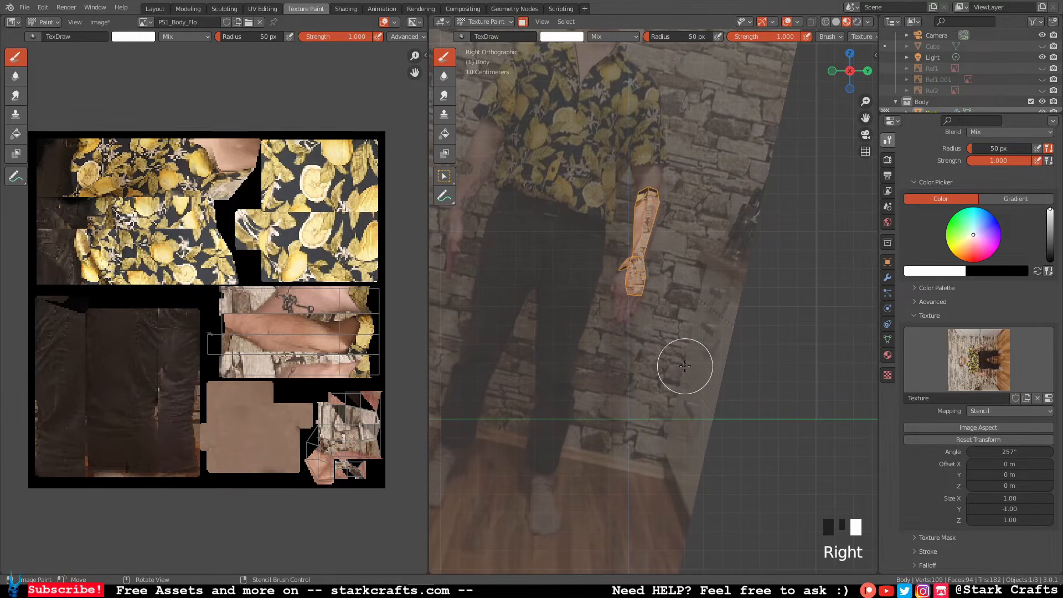
left_click_drag(656, 207, 651, 179)
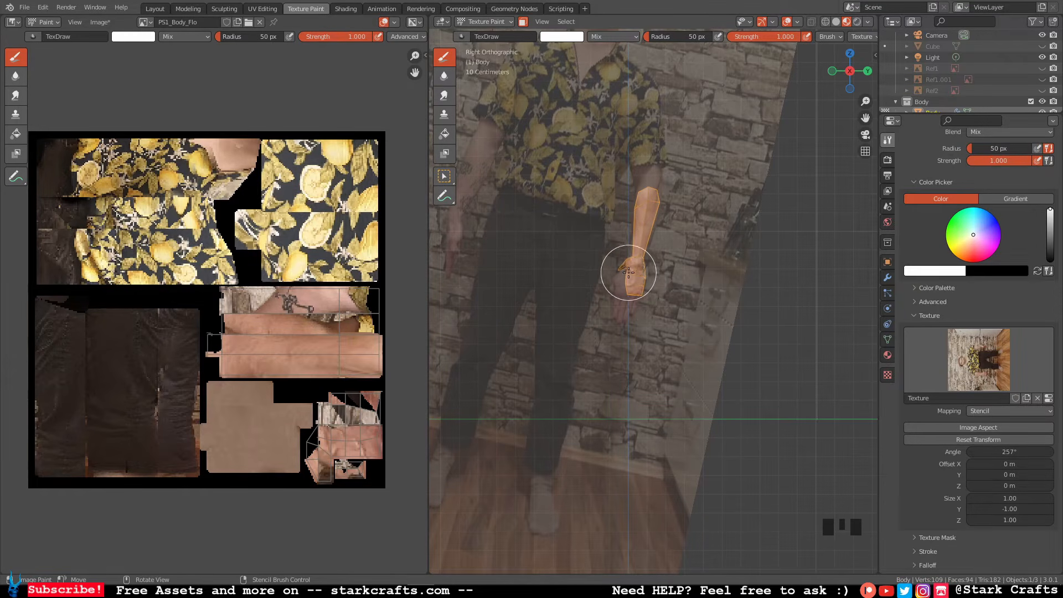
Paint the hand and thumb from the right view, shifting the stencil between strokes, and touch up the forearm.
right_click_drag(629, 273, 633, 268)
mouse_move(634, 268)
left_mouse_down()
mouse_move(637, 292)
mouse_move(637, 280)
left_mouse_up()
right_click_drag(637, 280, 628, 276)
left_click_drag(622, 262, 634, 273)
right_click_drag(635, 273, 634, 271)
left_click_drag(647, 240, 651, 196)
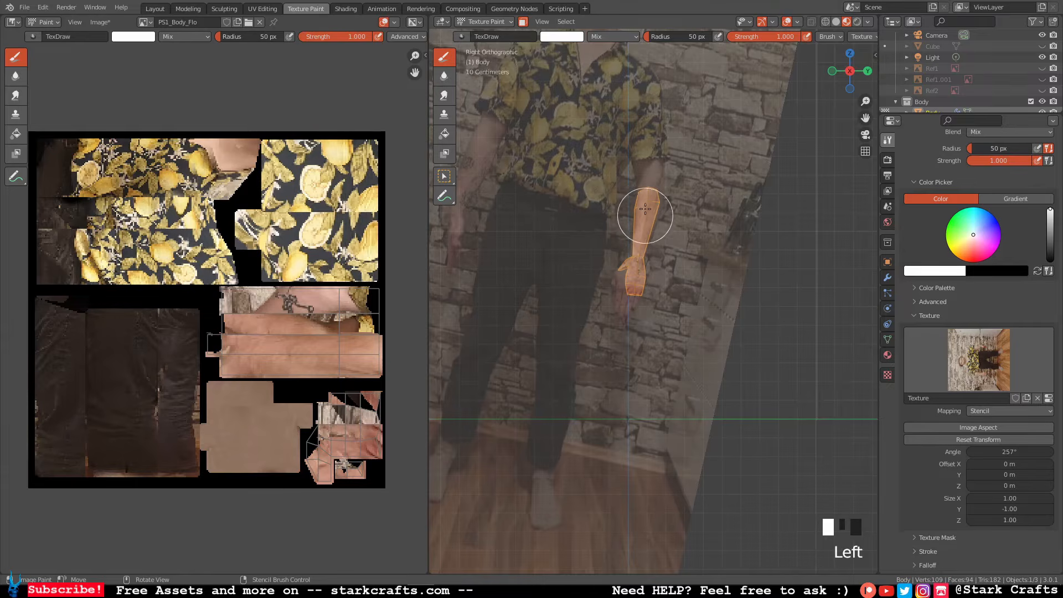
Align the stencil at about 279° in left orthographic view and paint the inner side of the forearm and hand.
left_click(849, 71)
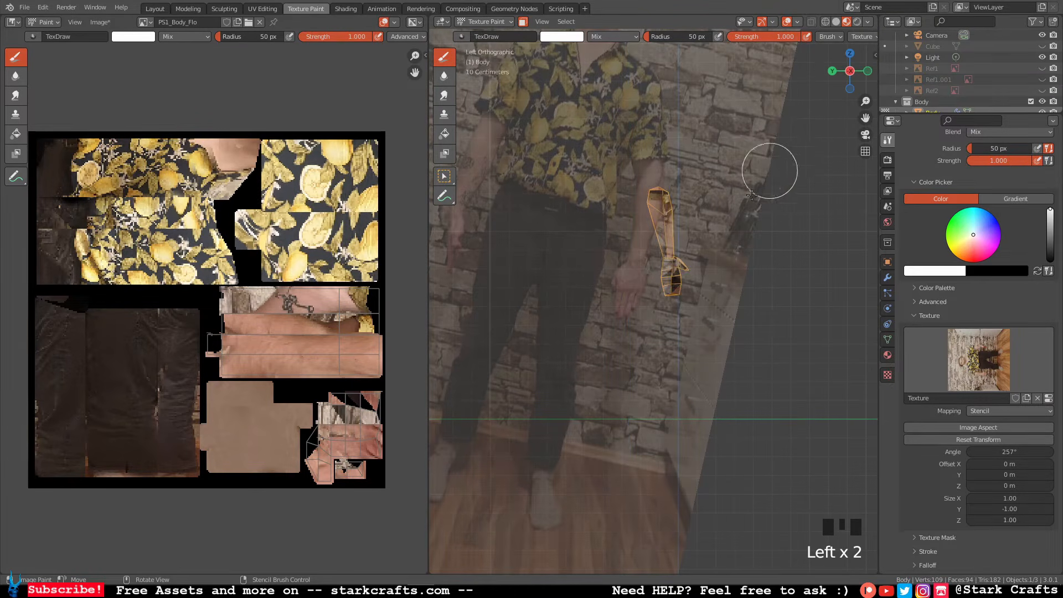
right_click_drag(702, 298, 694, 226, "shift")
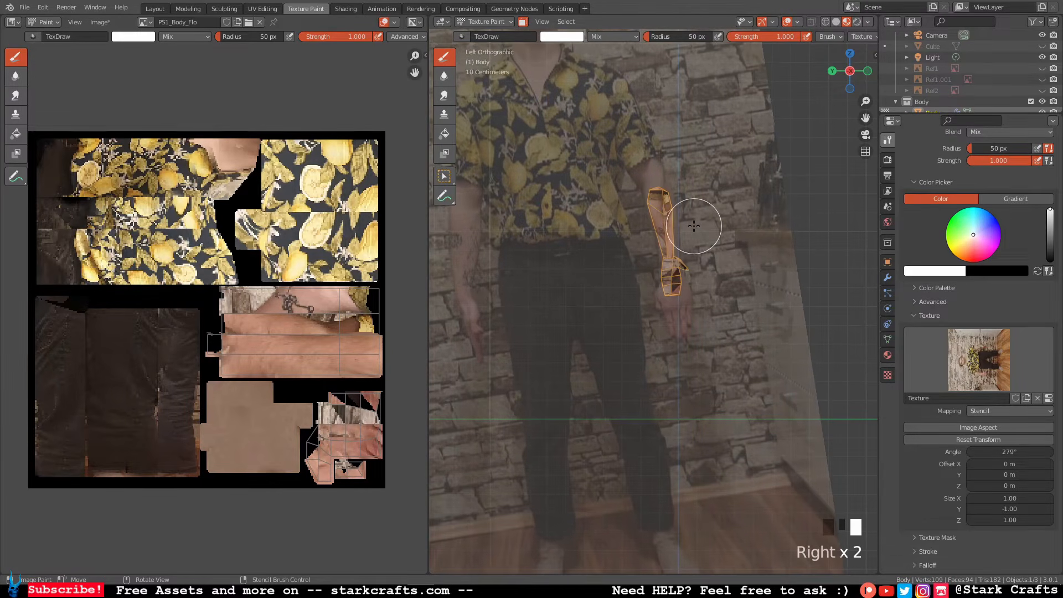
left_click_drag(664, 241, 656, 192)
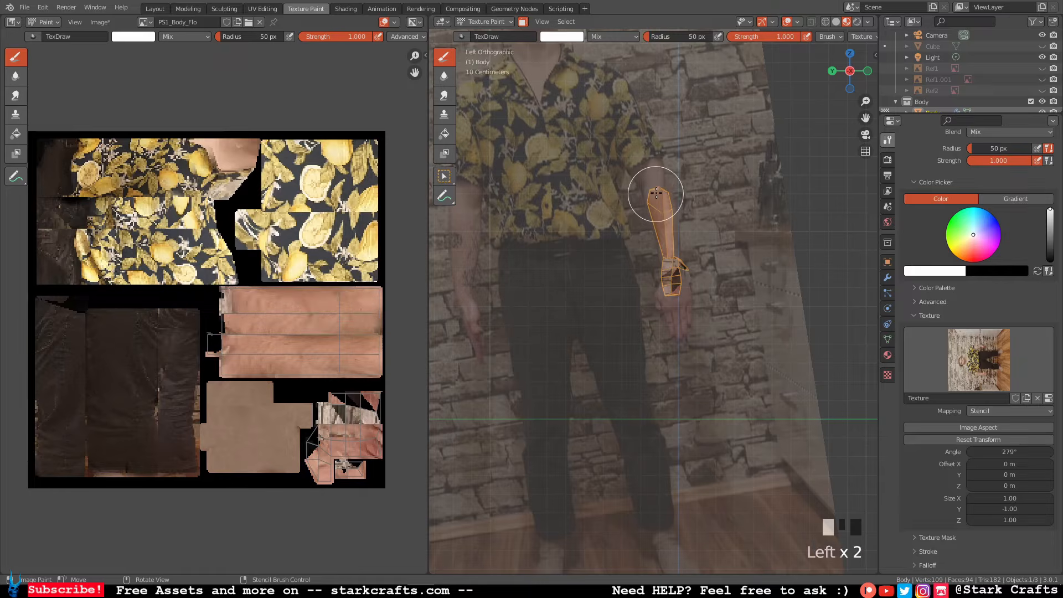
left_click_drag(668, 250, 667, 250)
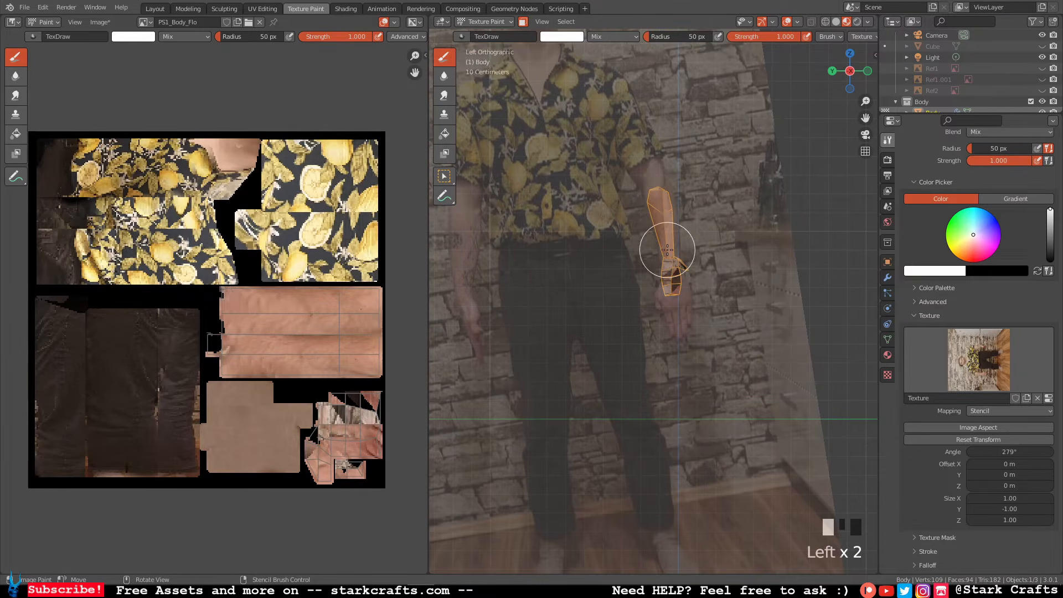
right_click_drag(675, 284, 672, 264)
left_click_drag(672, 263, 679, 270)
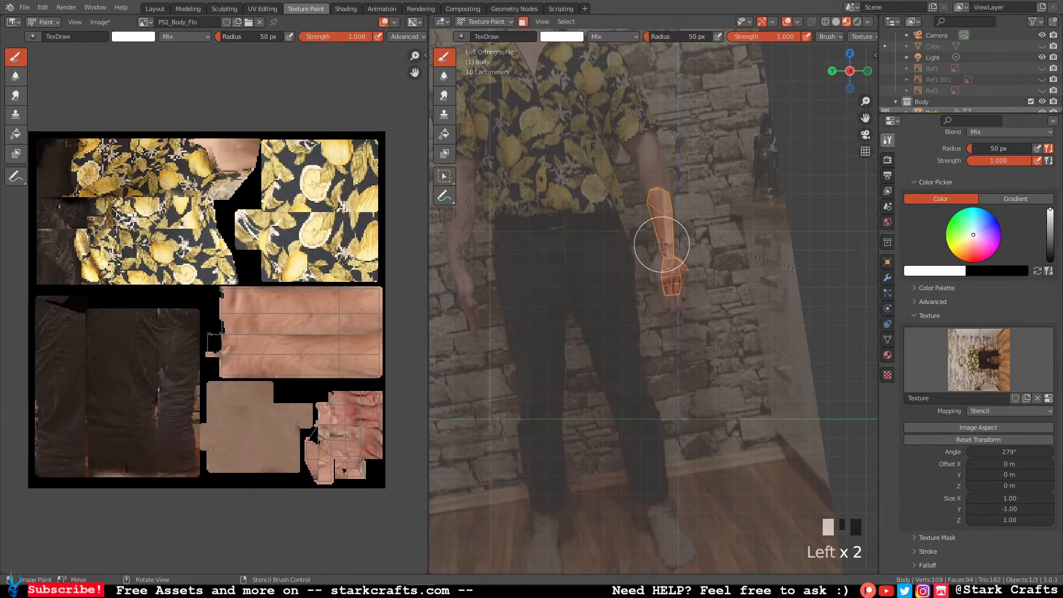
Orbit to the unpainted side of the forearm, align the stencil at about 254° over it and paint the remaining faces.
mouse_move(694, 219)
middle_mouse_down()
mouse_move(713, 255)
mouse_move(680, 260)
mouse_move(691, 264)
middle_mouse_up()
right_click_drag(705, 264, 658, 303, "ctrl")
scroll(657, 294, "up", 3)
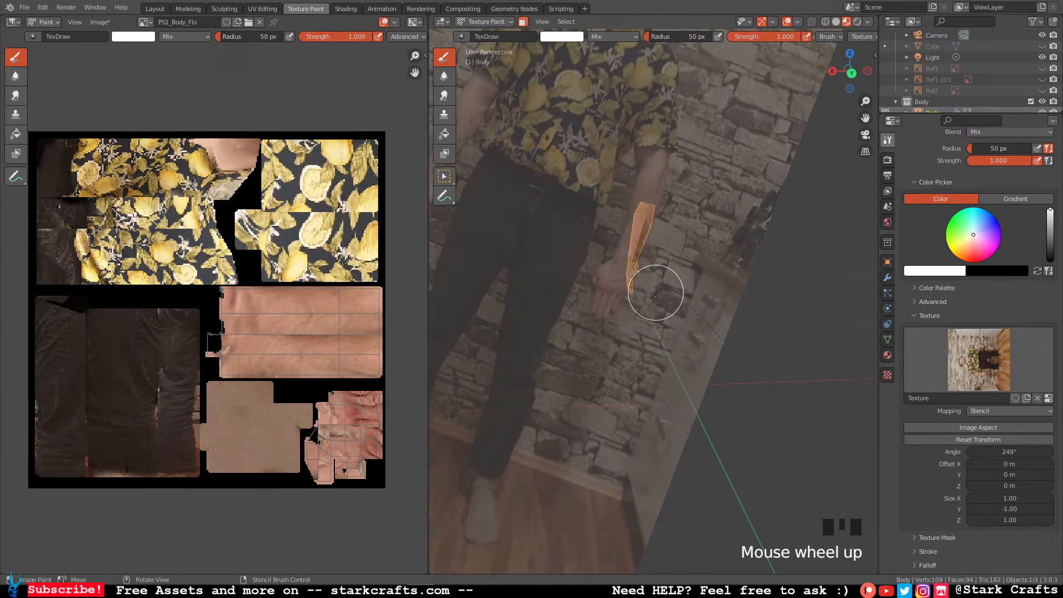
scroll(651, 277, "down", 8)
middle_click_drag(641, 266, 699, 346, "shift")
right_click_drag(699, 346, 746, 344)
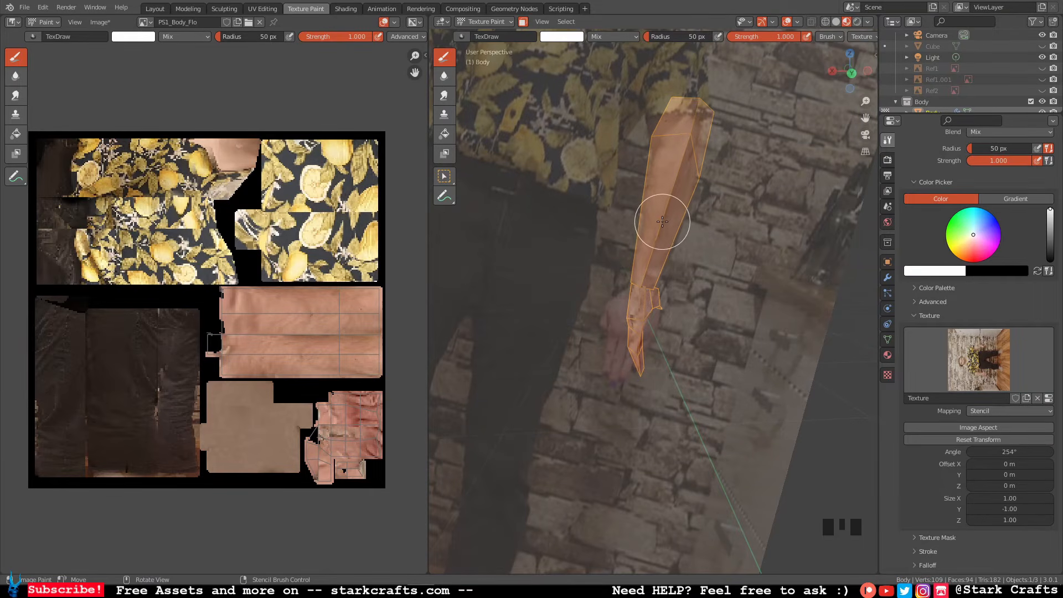
mouse_move(672, 206)
left_mouse_down()
mouse_move(683, 155)
mouse_move(681, 183)
left_mouse_up()
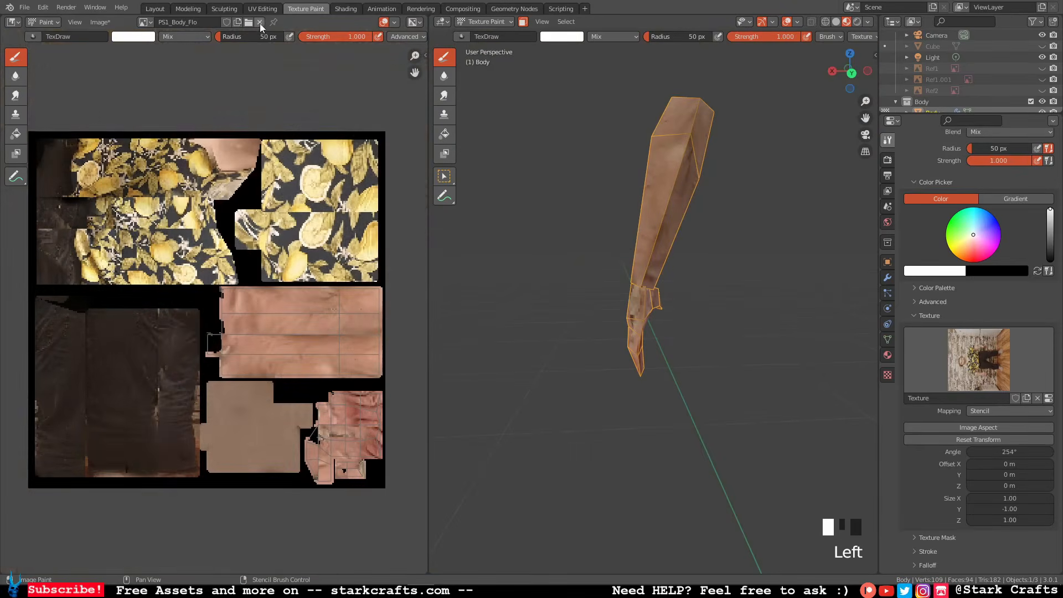
Hide the linked forearm faces in the UV Editing workspace, select the hand's faces and return to the Texture Paint workspace.
left_click(266, 9)
middle_click_drag(636, 229, 631, 232)
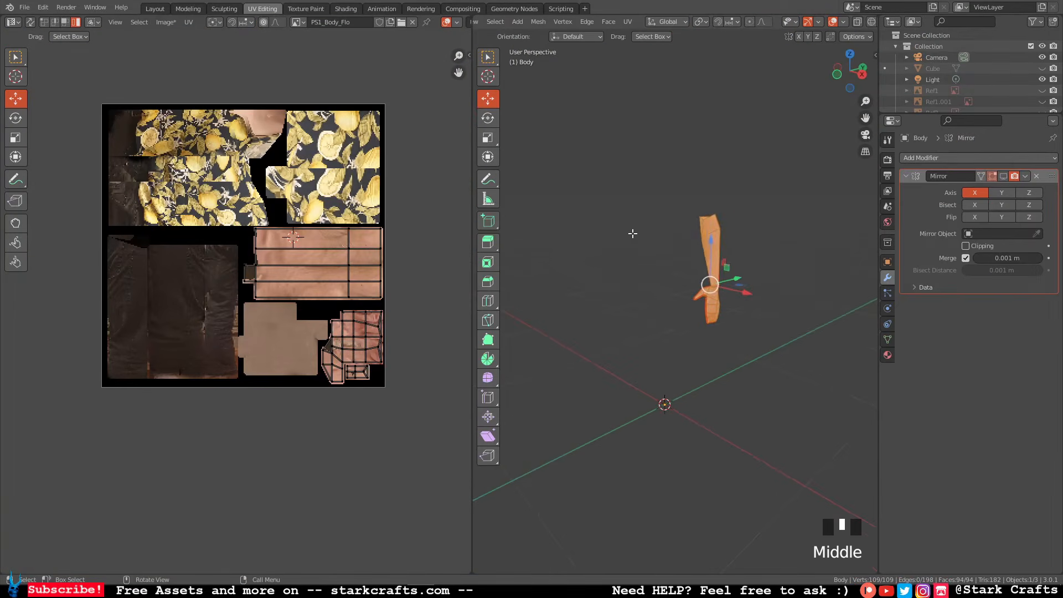
left_click(637, 233)
key("l")
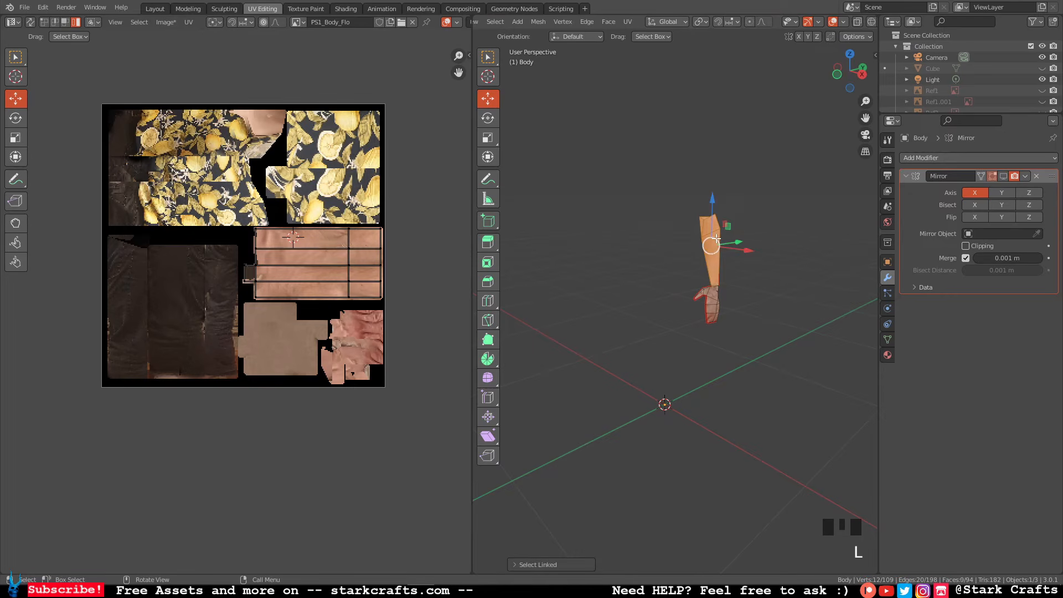
key("h")
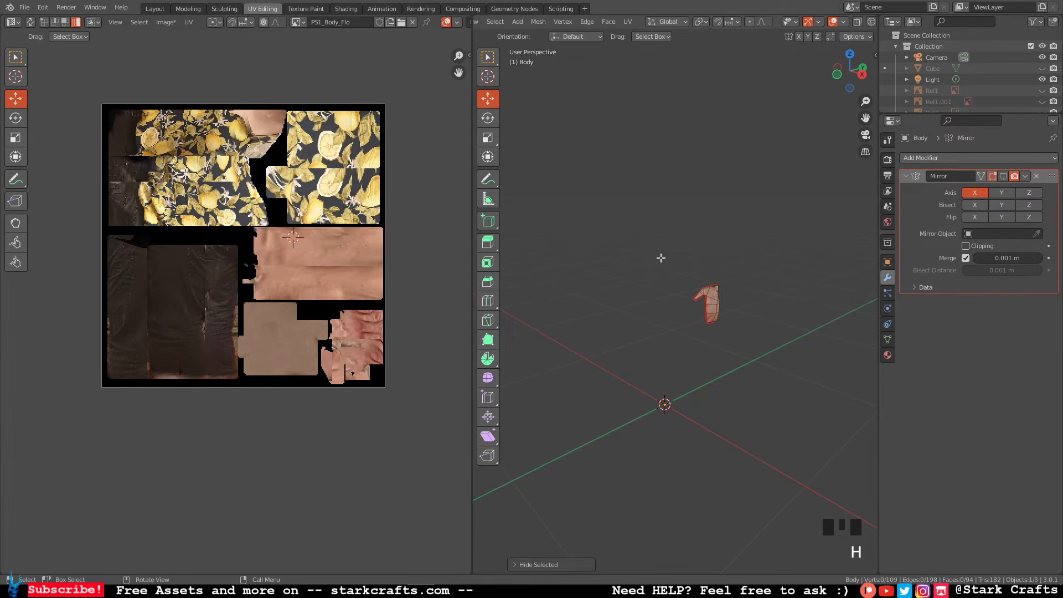
key("a")
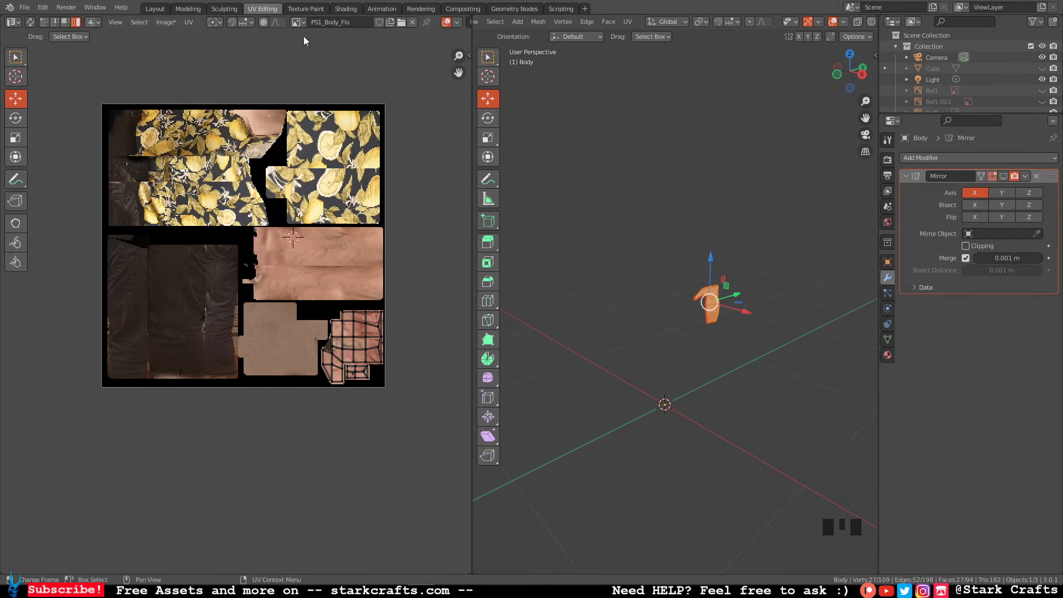
left_click(304, 12)
Frame the hand in right orthographic view and align the enlarged stencil's hand over it at about 266°.
middle_click_drag(732, 268, 706, 291)
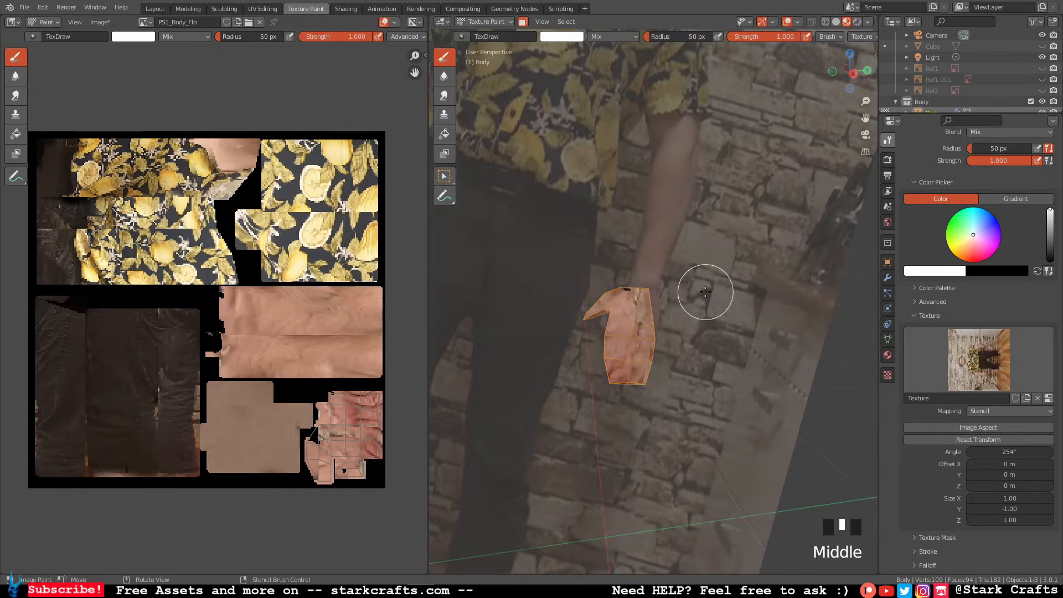
key("KP_Decimal")
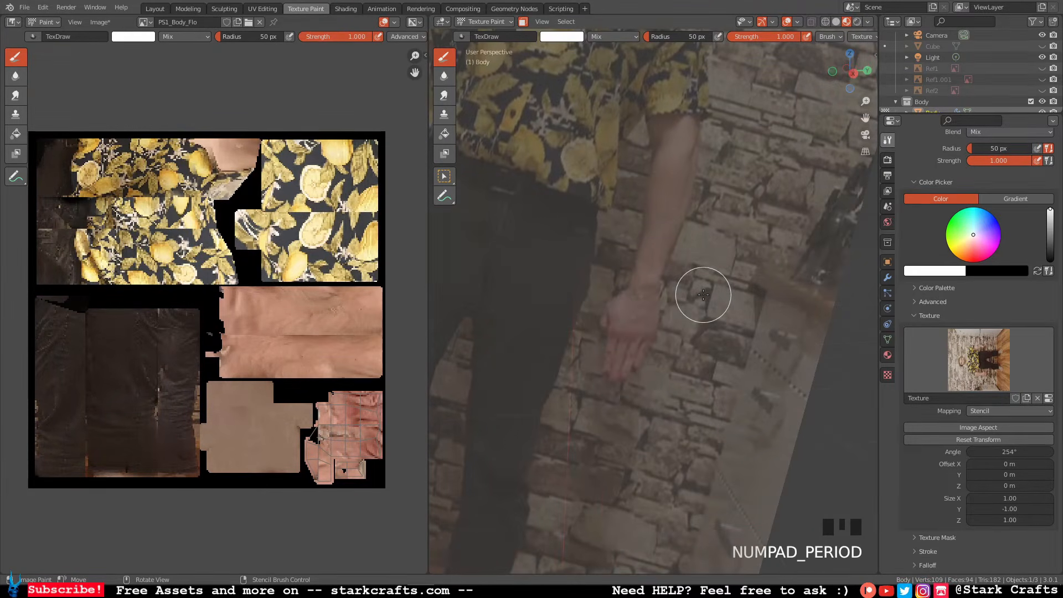
scroll(681, 316, "down", 4)
middle_click_drag(666, 384, 703, 304, "shift")
scroll(692, 341, "up", 9)
scroll(688, 353, "up", 2)
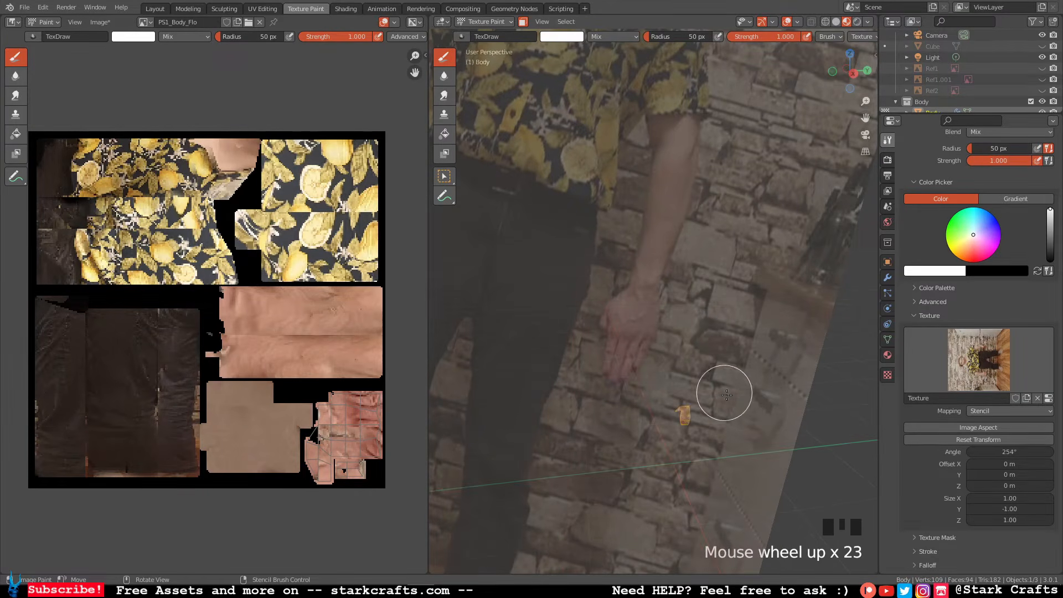
middle_click_drag(723, 388, 705, 297, "shift")
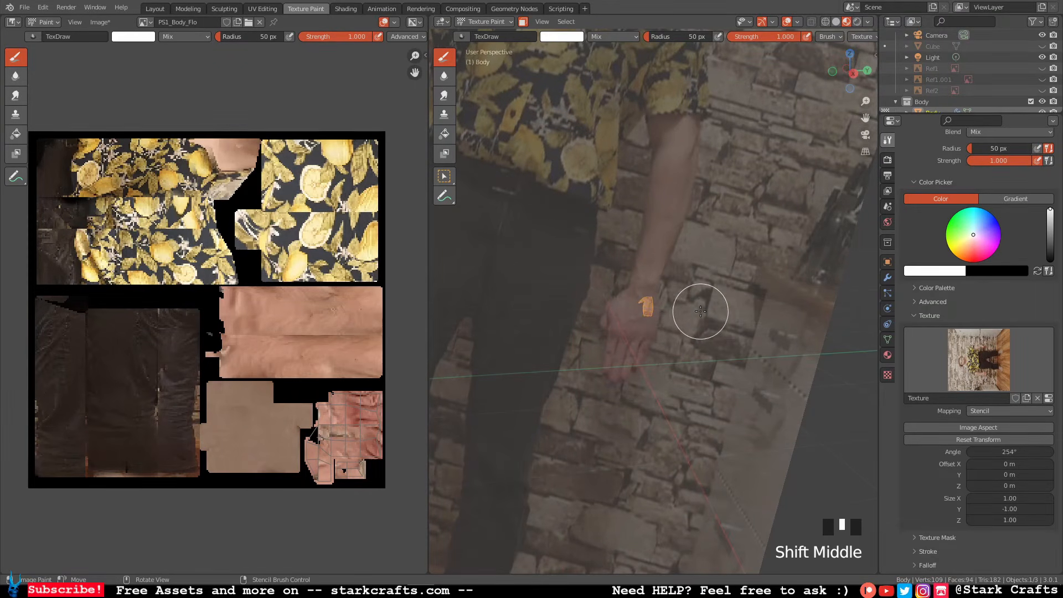
scroll(700, 311, "down", 11)
middle_click_drag(648, 328, 818, 323, "shift")
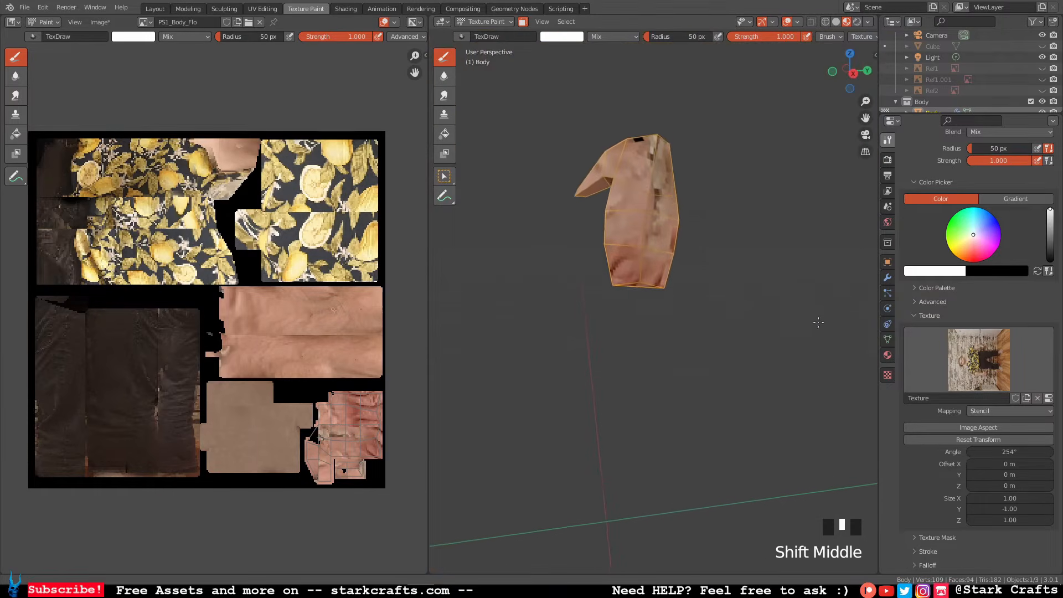
right_click_drag(819, 322, 763, 307)
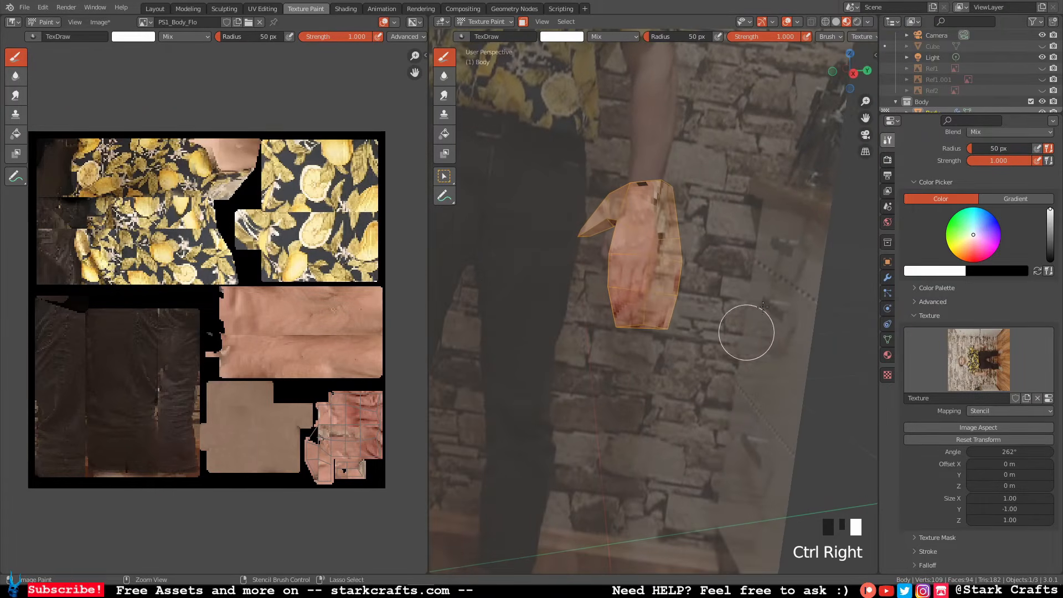
left_click(854, 73)
right_click_drag(708, 280, 738, 254, "shift")
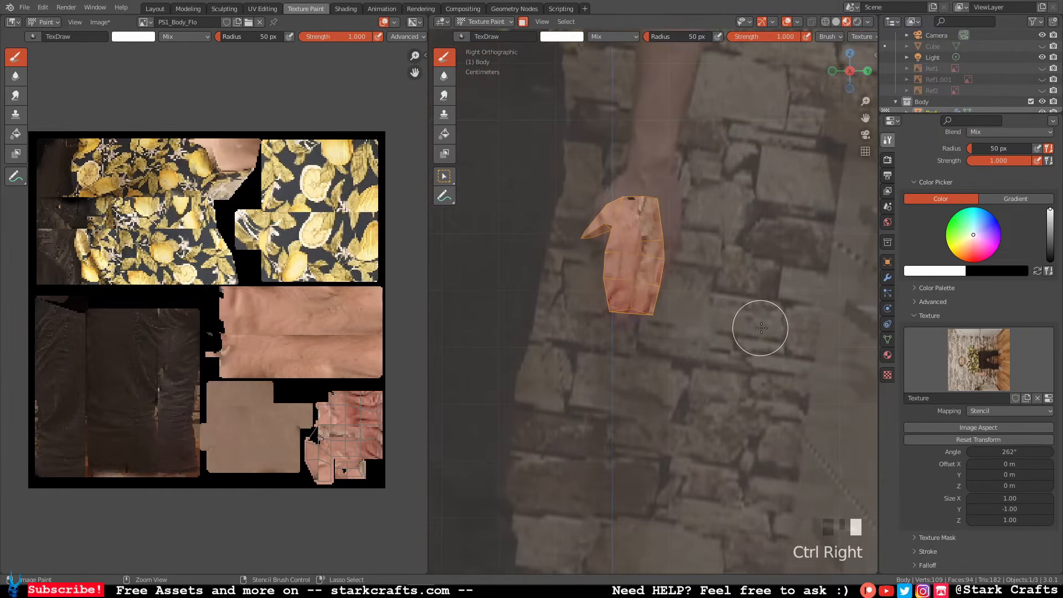
mouse_move(761, 328)
right_mouse_down("ctrl")
mouse_move(819, 284)
mouse_move(783, 297)
mouse_move(762, 320)
right_mouse_up("ctrl")
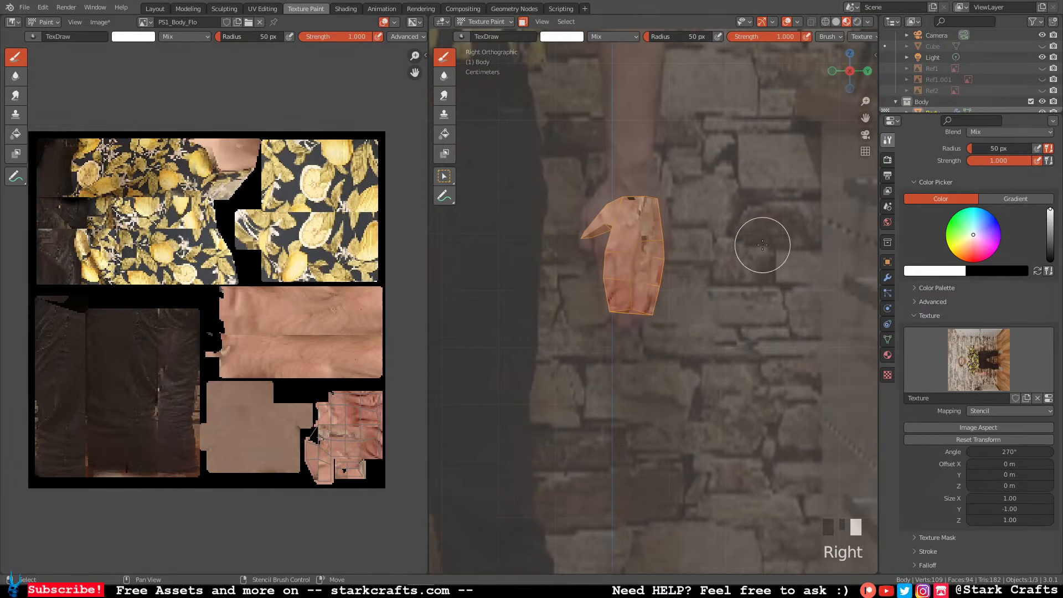
right_click_drag(763, 245, 764, 363, "shift")
right_click_drag(764, 363, 737, 318)
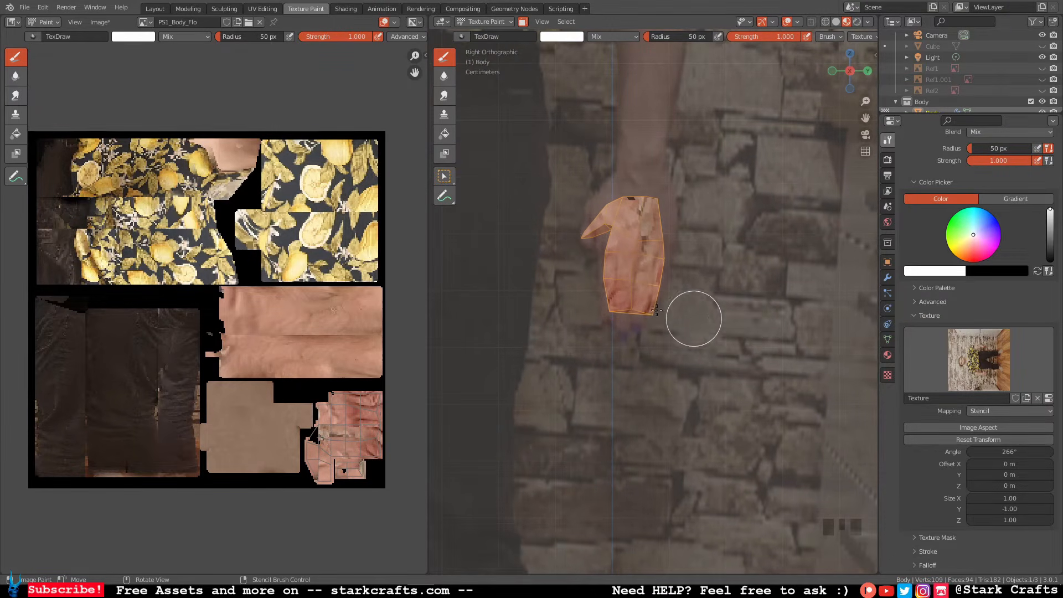
Paint the back of the hand and fingers, moving the stencil slightly down between strokes to cover the fingertips.
mouse_move(690, 316)
left_mouse_down()
mouse_move(693, 254)
mouse_move(608, 297)
mouse_move(689, 244)
mouse_move(589, 242)
mouse_move(662, 218)
left_mouse_up()
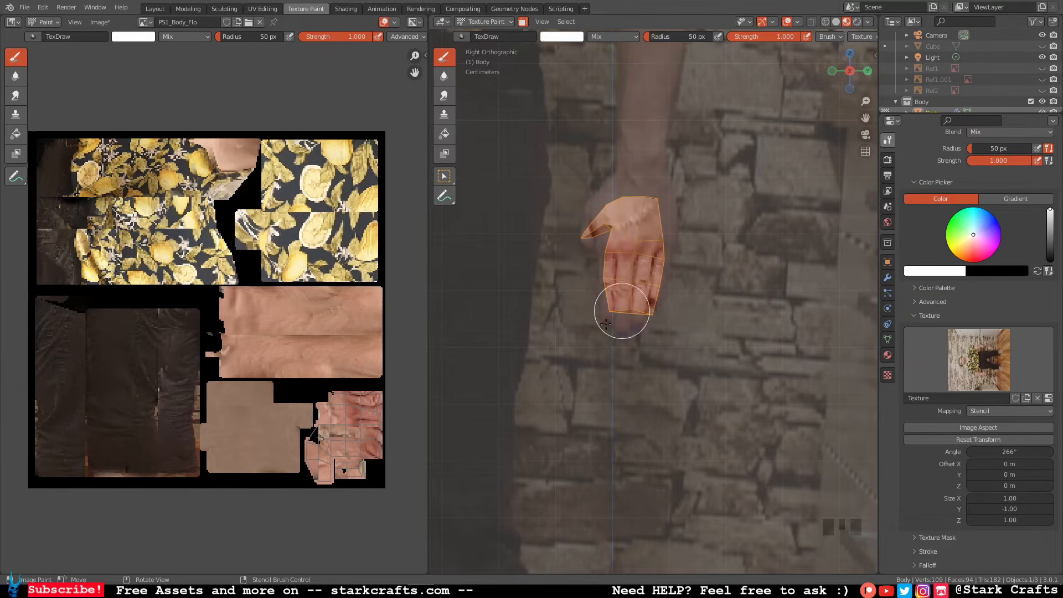
right_click_drag(665, 289, 655, 302)
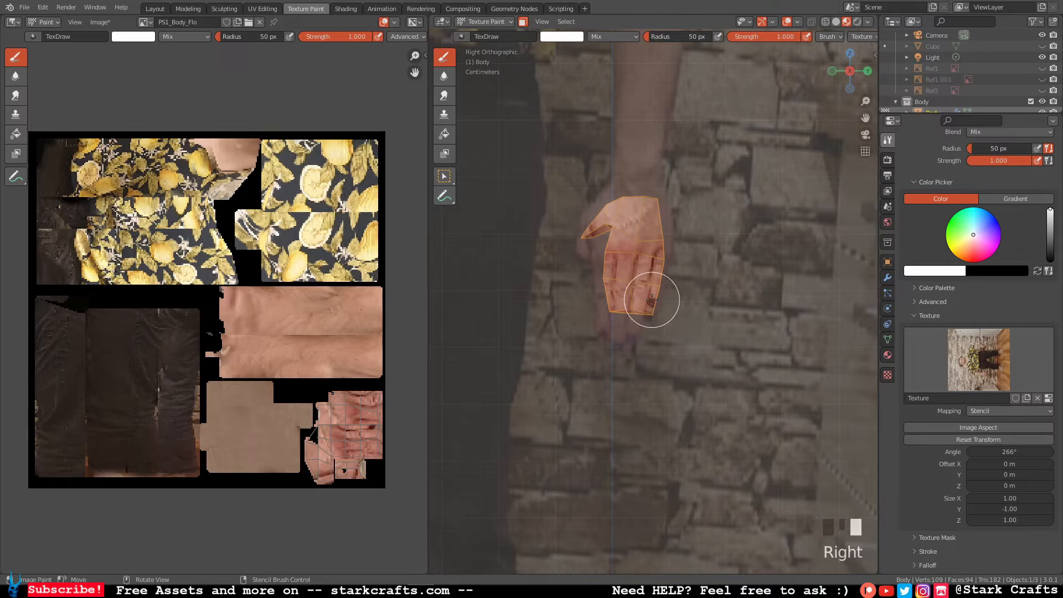
mouse_move(653, 302)
left_mouse_down()
mouse_move(638, 334)
mouse_move(565, 282)
mouse_move(499, 161)
mouse_move(709, 210)
left_mouse_up()
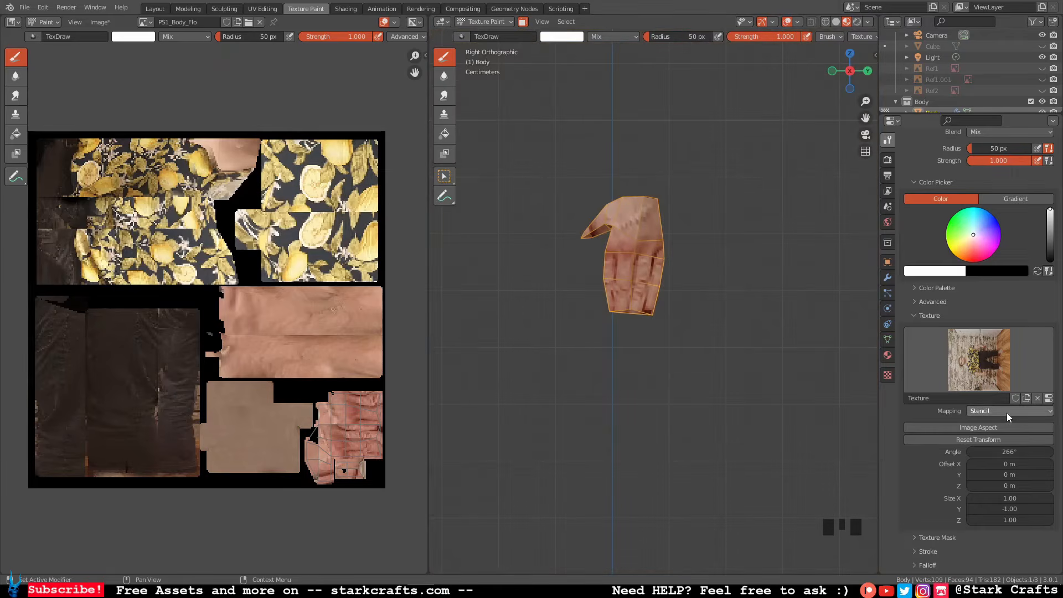
Load the reference photo 20220312_002703.jpg as the brush's texture image.
left_click(887, 377)
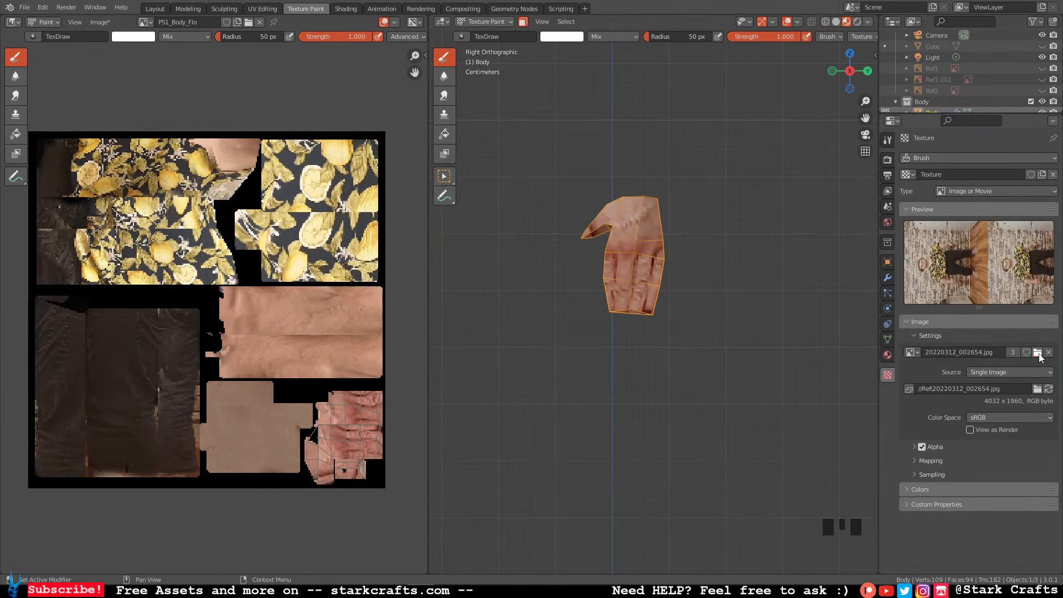
left_click(1038, 354)
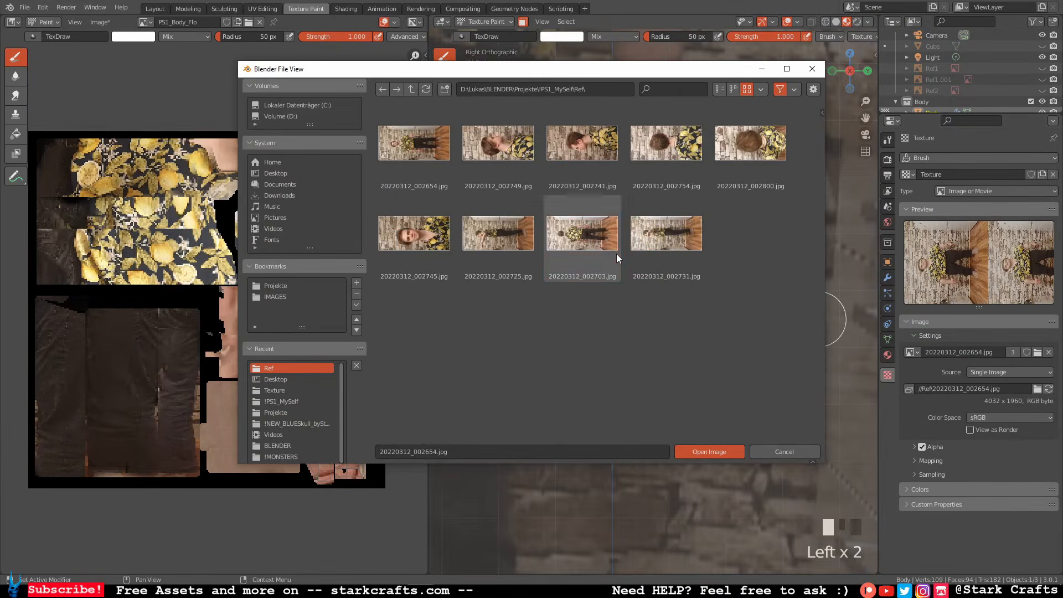
left_click(616, 254)
left_click(718, 451)
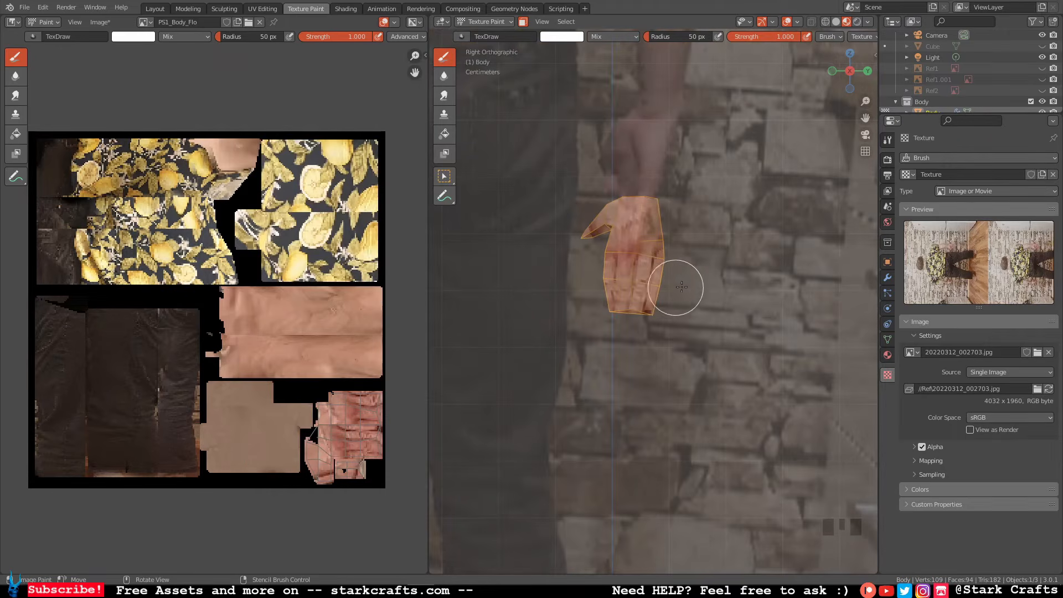
Switch to left orthographic view and align the stencil's open palm over the hand mesh.
right_click_drag(719, 268, 703, 387)
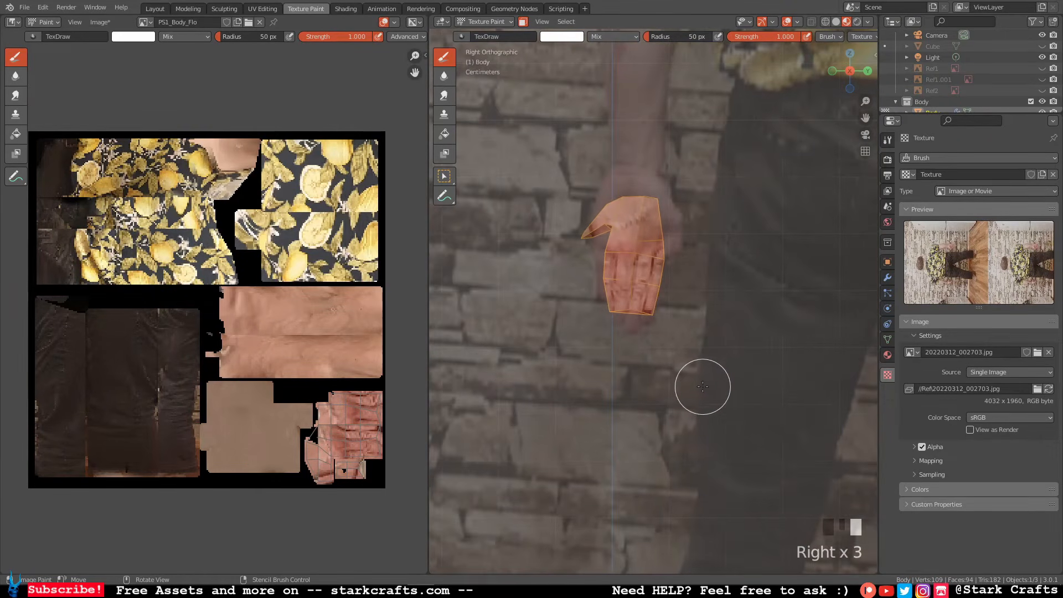
left_click(849, 75)
right_click_drag(773, 242, 813, 296)
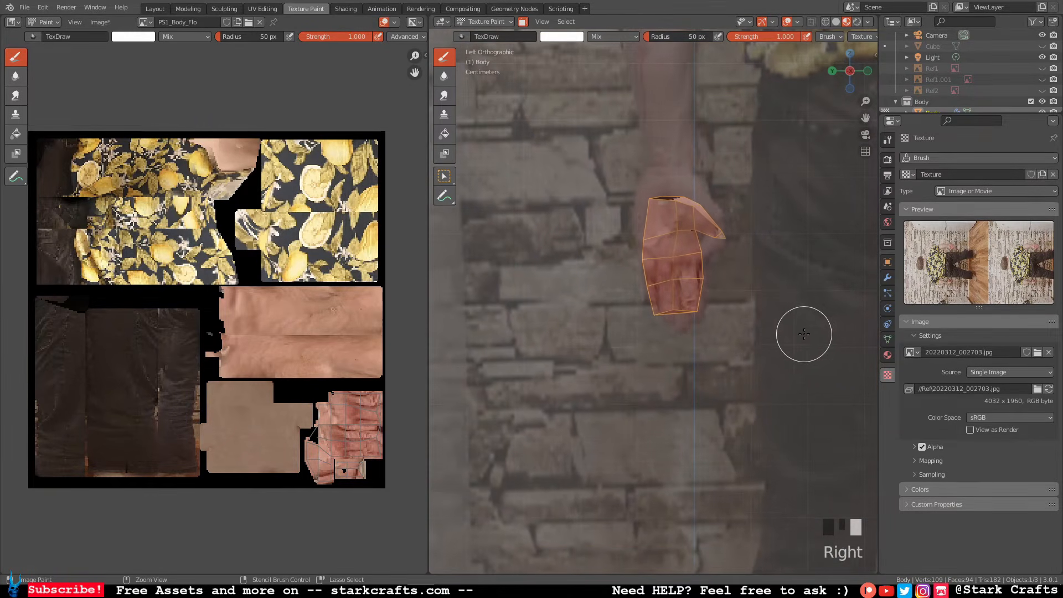
right_click_drag(805, 334, 782, 361, "ctrl")
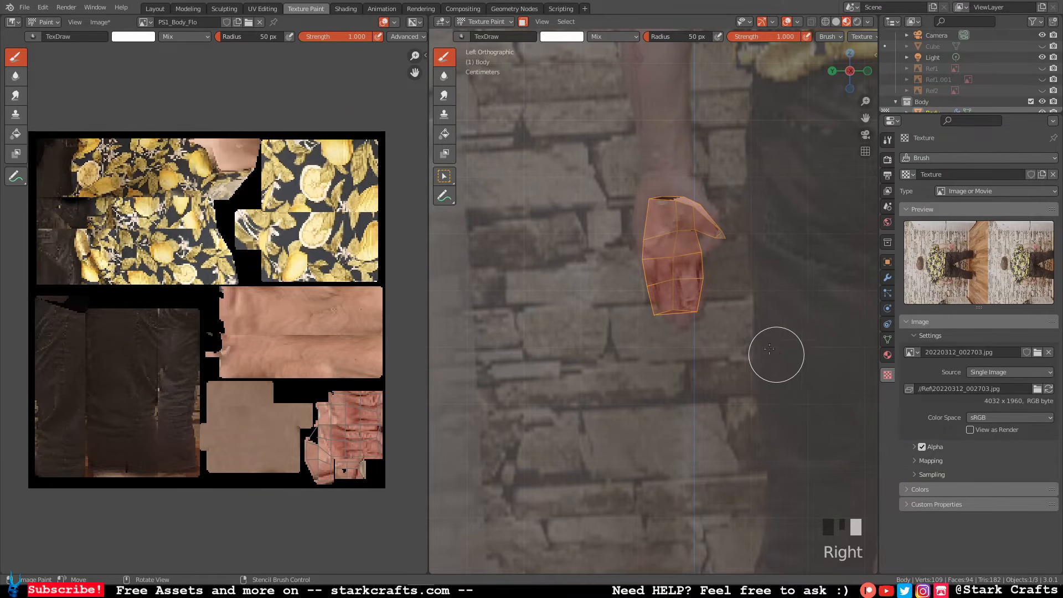
Paint the palm and fingers, moving the stencil slightly down between strokes, and save the texture image.
mouse_move(702, 295)
left_mouse_down()
mouse_move(688, 278)
mouse_move(707, 244)
mouse_move(651, 320)
mouse_move(657, 339)
mouse_move(720, 240)
mouse_move(696, 255)
mouse_move(704, 292)
left_mouse_up()
right_click_drag(704, 292, 710, 304)
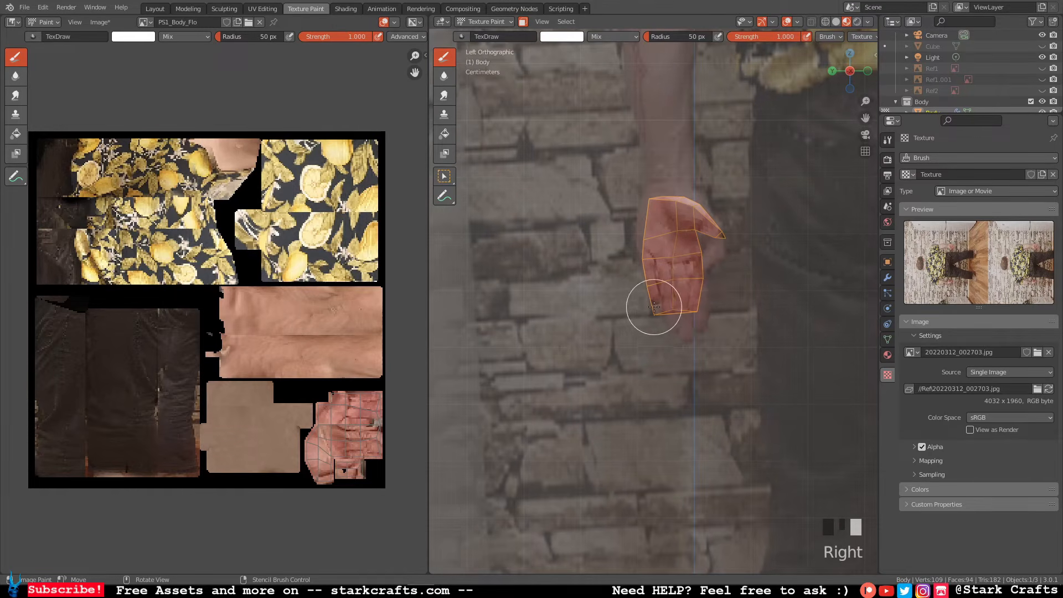
left_click_drag(657, 304, 622, 325)
mouse_move(553, 172)
middle_mouse_down()
mouse_move(569, 192)
mouse_move(846, 198)
mouse_move(695, 238)
mouse_move(562, 192)
mouse_move(493, 191)
middle_mouse_up()
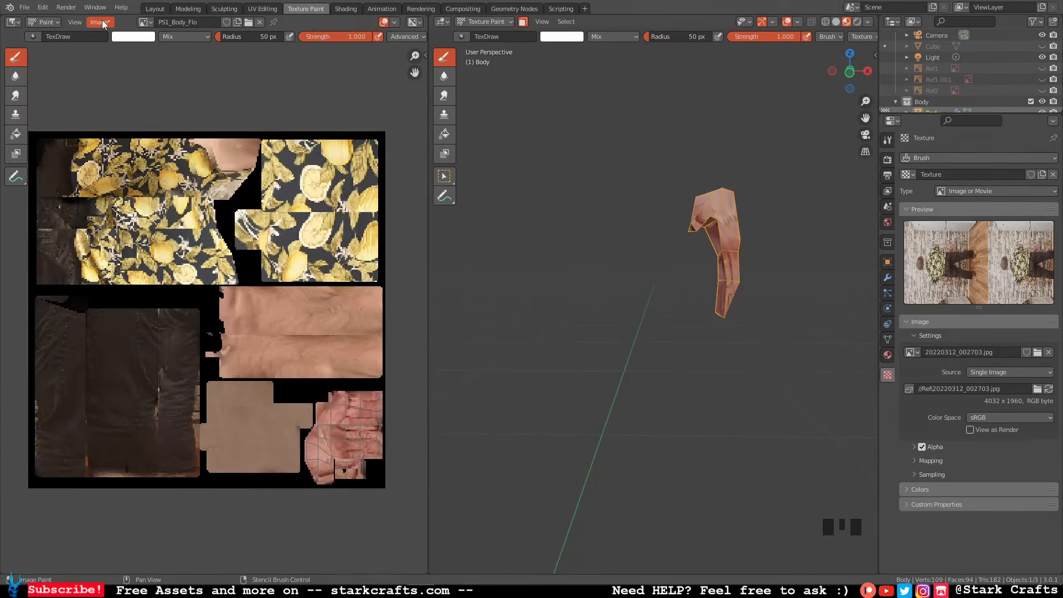
left_click(102, 23)
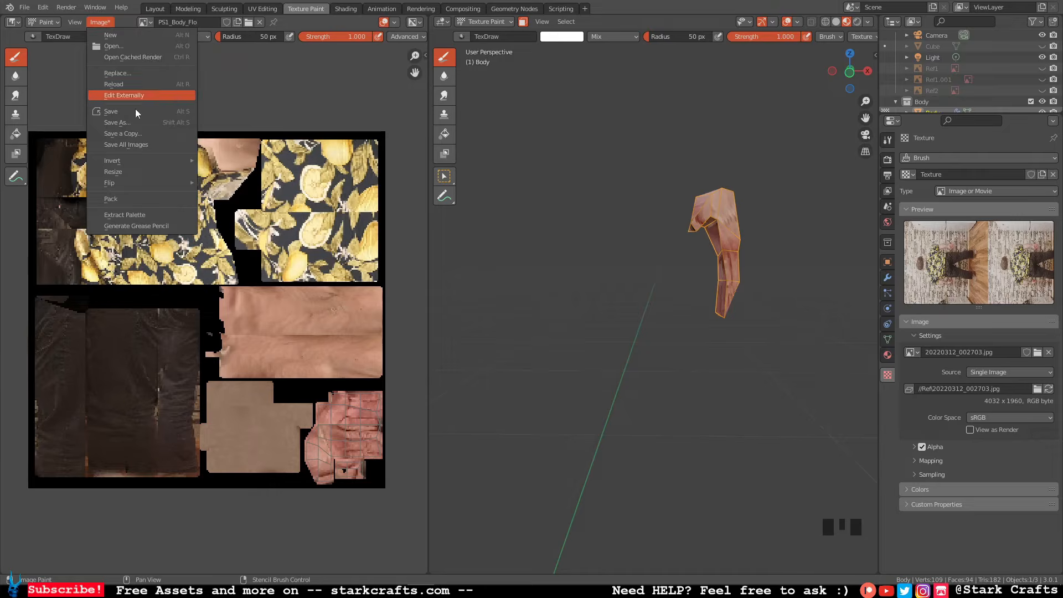
left_click(136, 111)
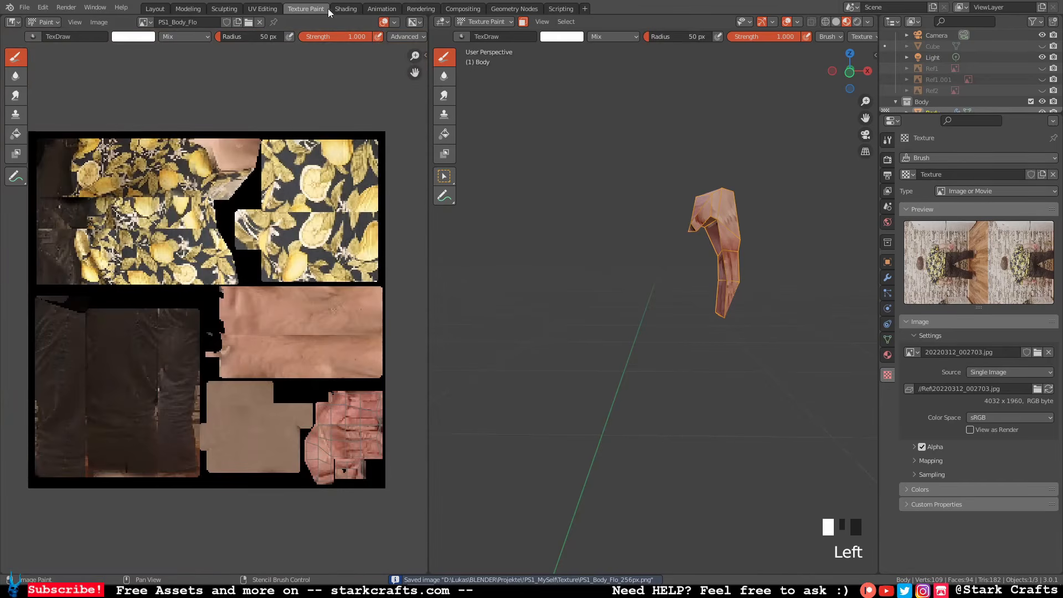
In the UV Editing workspace, reveal all hidden faces, select the whole body and enable the Mirror modifier's viewport display.
left_click(262, 9)
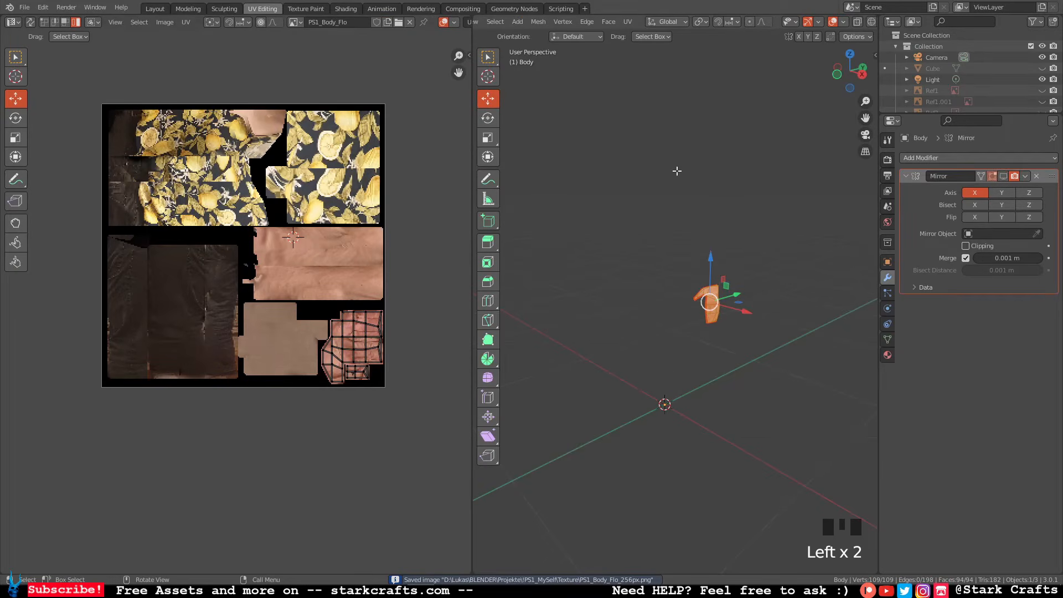
key("alt+h")
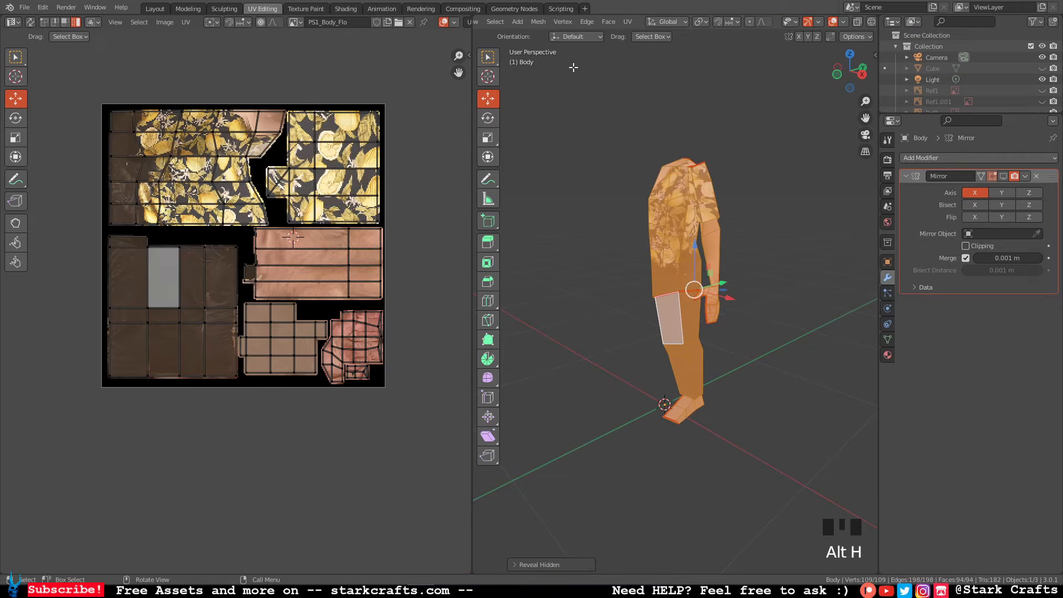
left_click(575, 93)
middle_click_drag(570, 167, 711, 162)
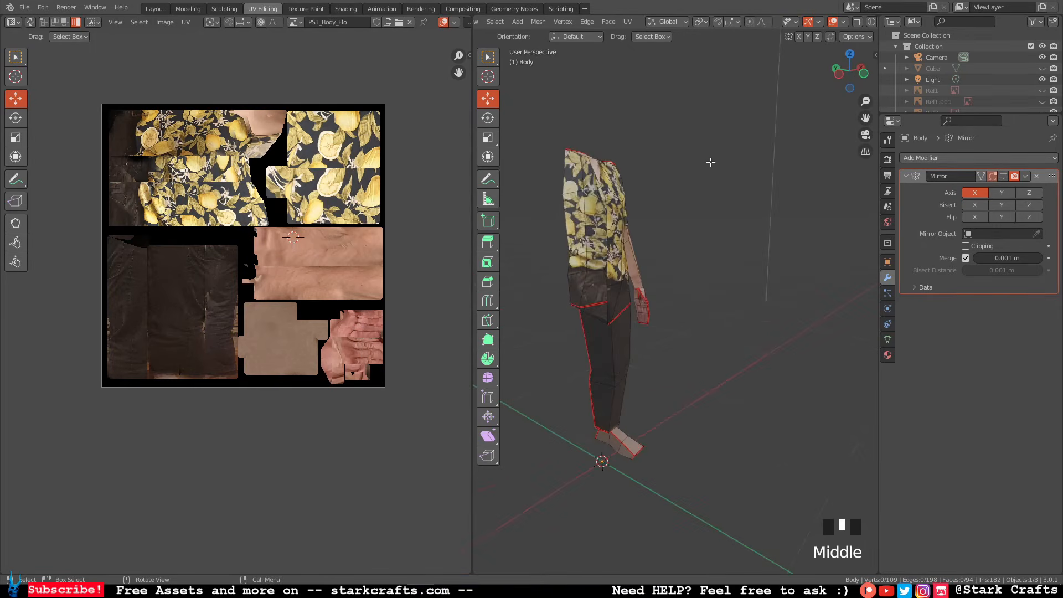
key("a")
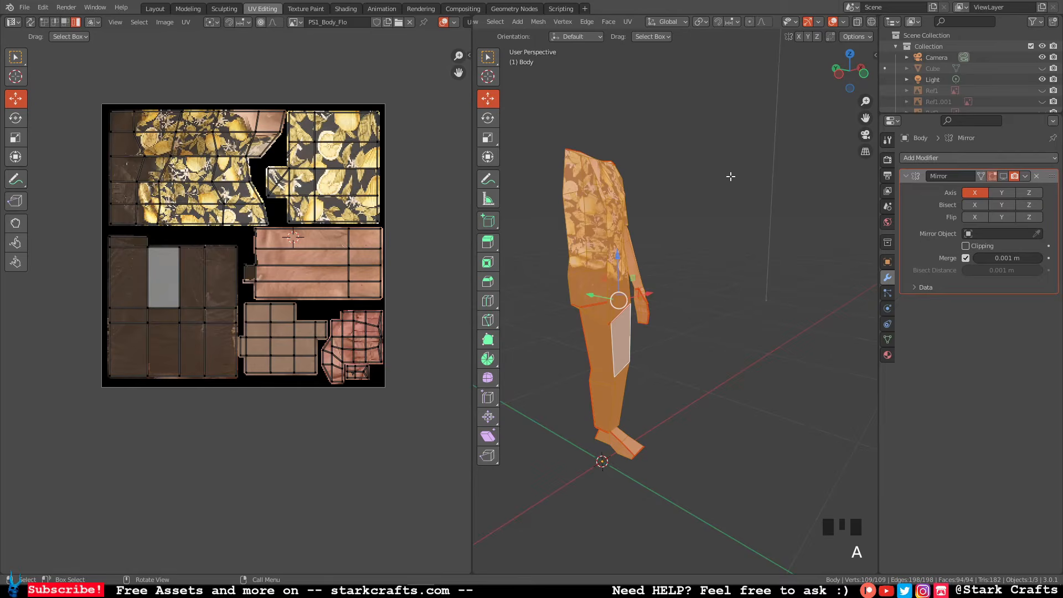
left_click(1005, 177)
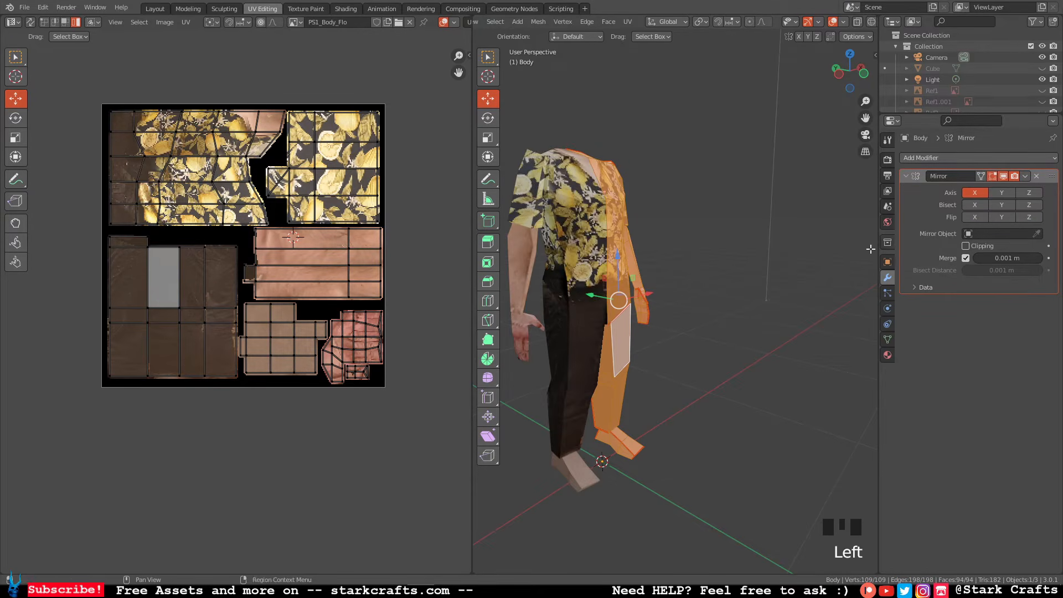
mouse_move(726, 293)
middle_mouse_down()
mouse_move(753, 295)
mouse_move(740, 294)
middle_mouse_up()
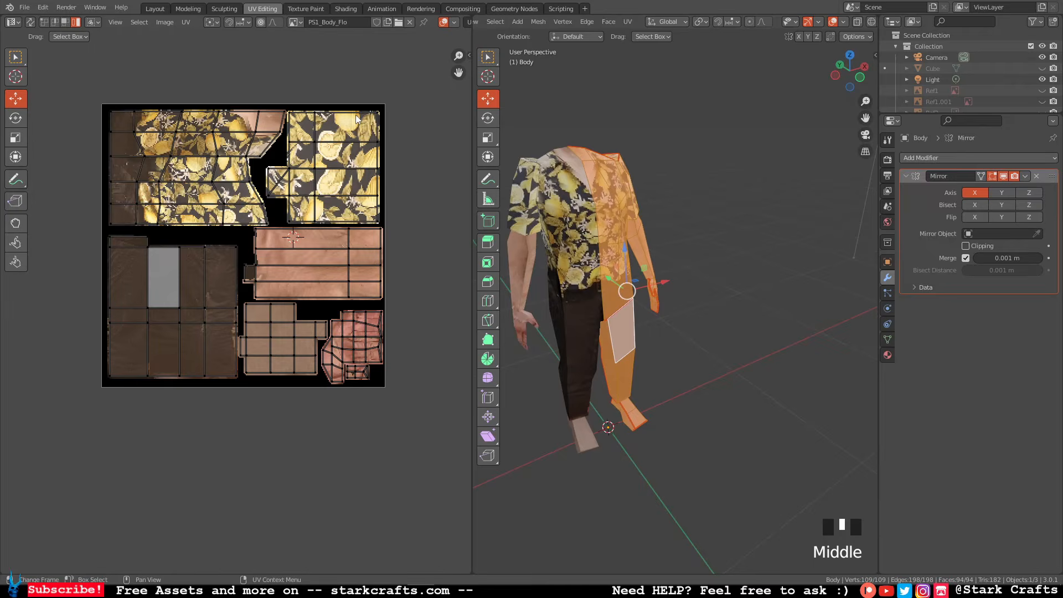
Return to the Texture Paint workspace, bring the full mirrored body into view and remove the brush's reference texture.
left_click(305, 9)
scroll(603, 151, "up", 7)
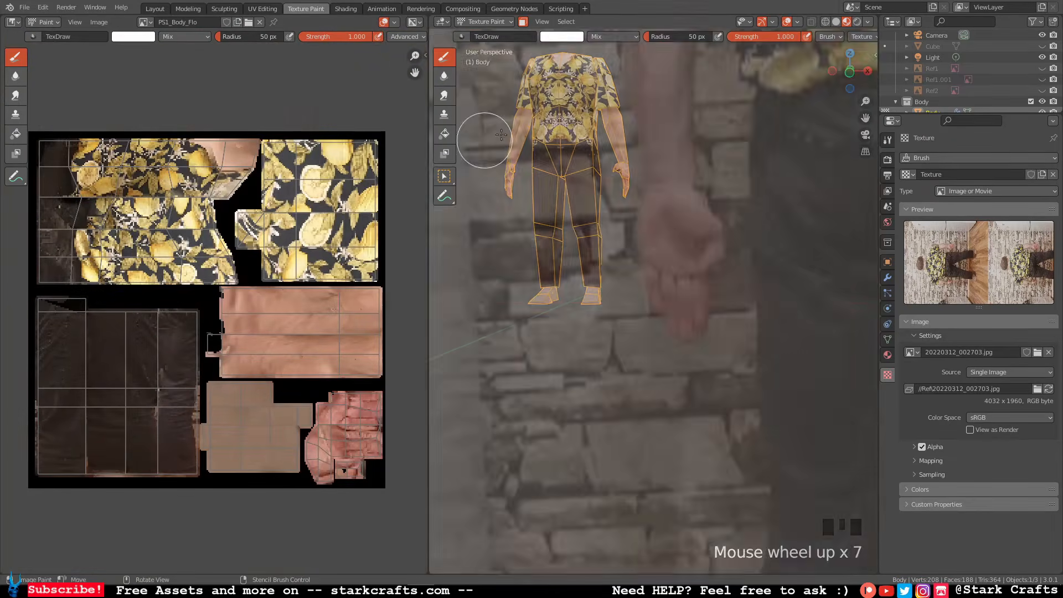
mouse_move(487, 138)
middle_mouse_down("shift")
mouse_move(595, 207)
mouse_move(587, 244)
middle_mouse_up("shift")
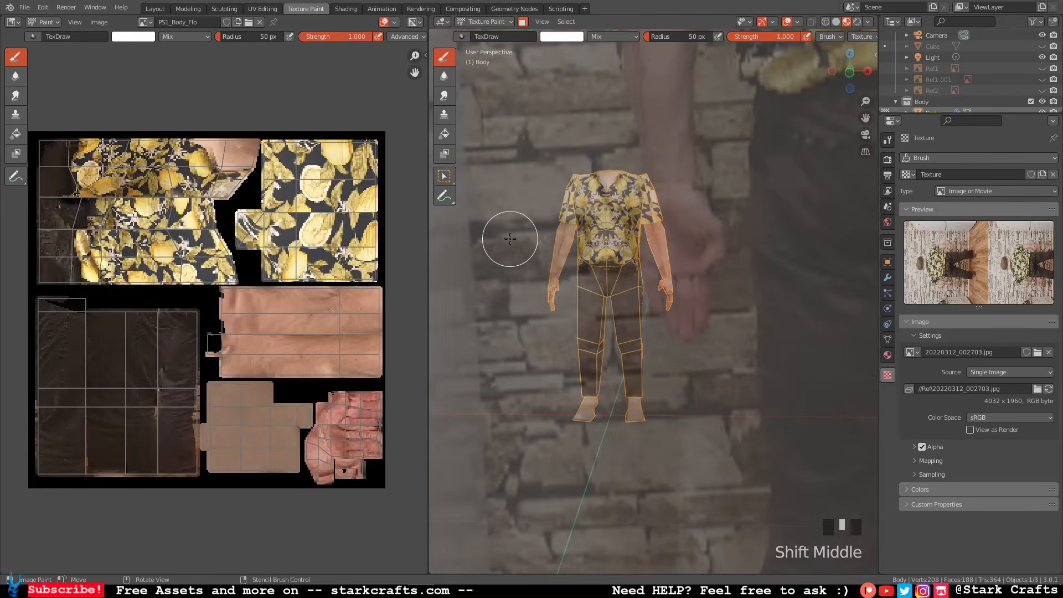
middle_click_drag(510, 239, 540, 262)
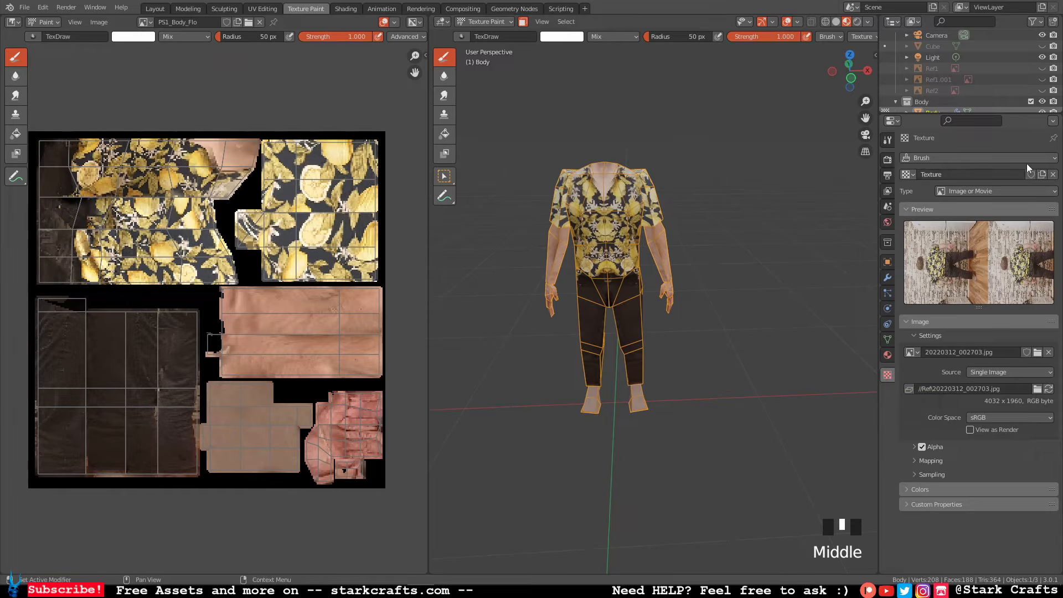
left_click(1054, 175)
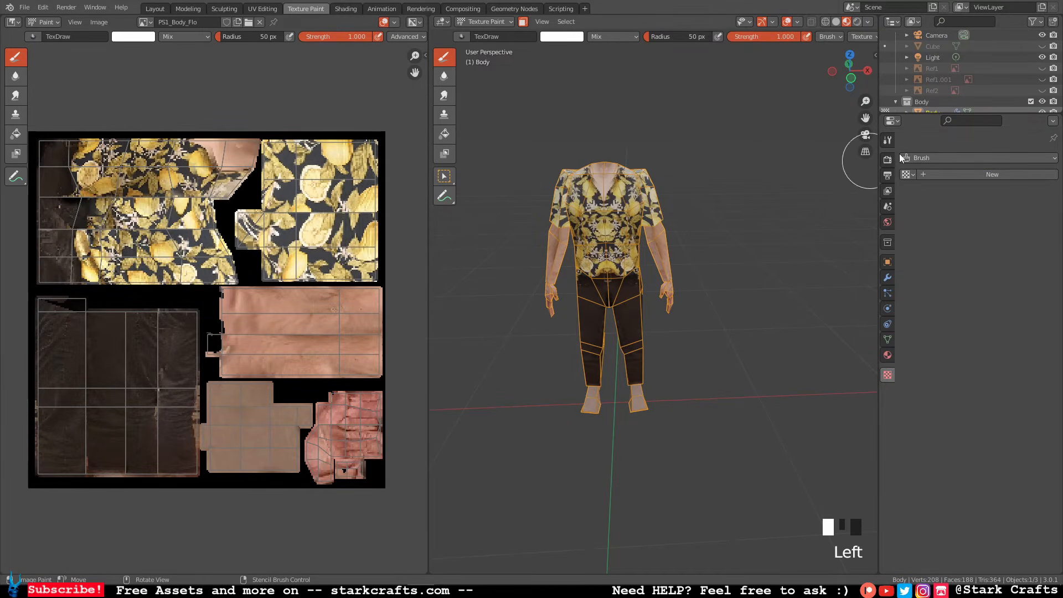
Set the brush's texture mapping to Tiled and its angle to 0°.
left_click(890, 141)
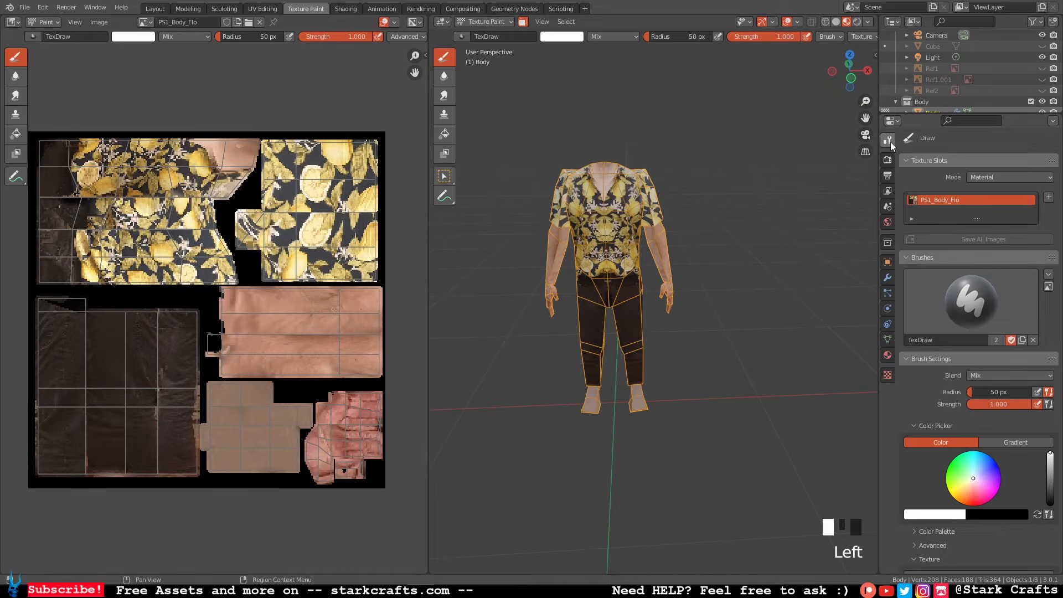
scroll(997, 254, "down", 9)
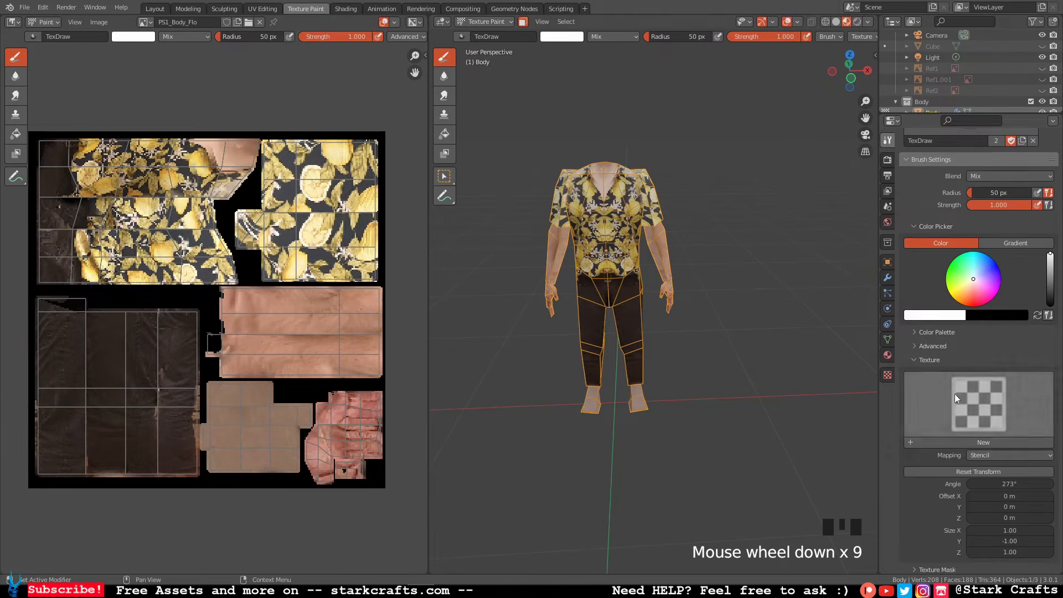
scroll(975, 393, "down", 3)
left_click(995, 390)
left_click(994, 414)
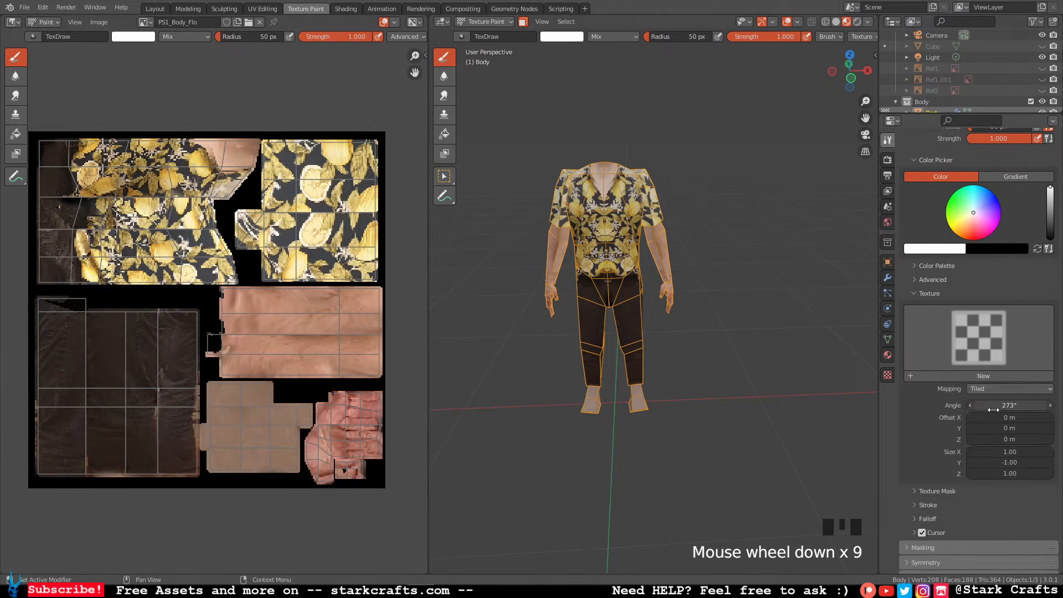
left_click(1019, 406)
type("0")
key("Return")
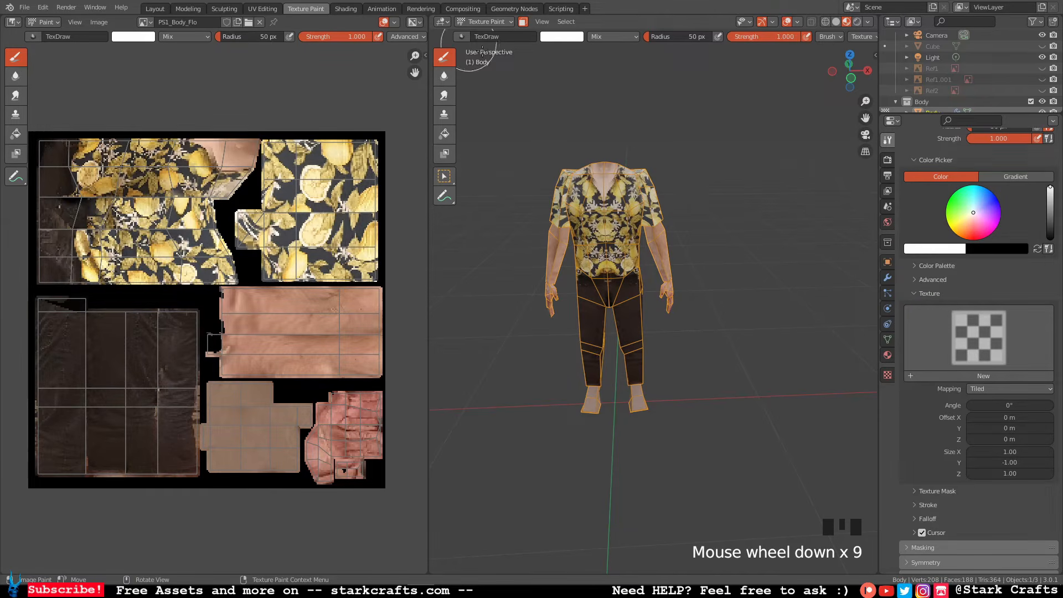
Test the plain white brush with a few dabs on the shirt front and undo them.
left_click(600, 227)
left_click(600, 227)
left_click(600, 227)
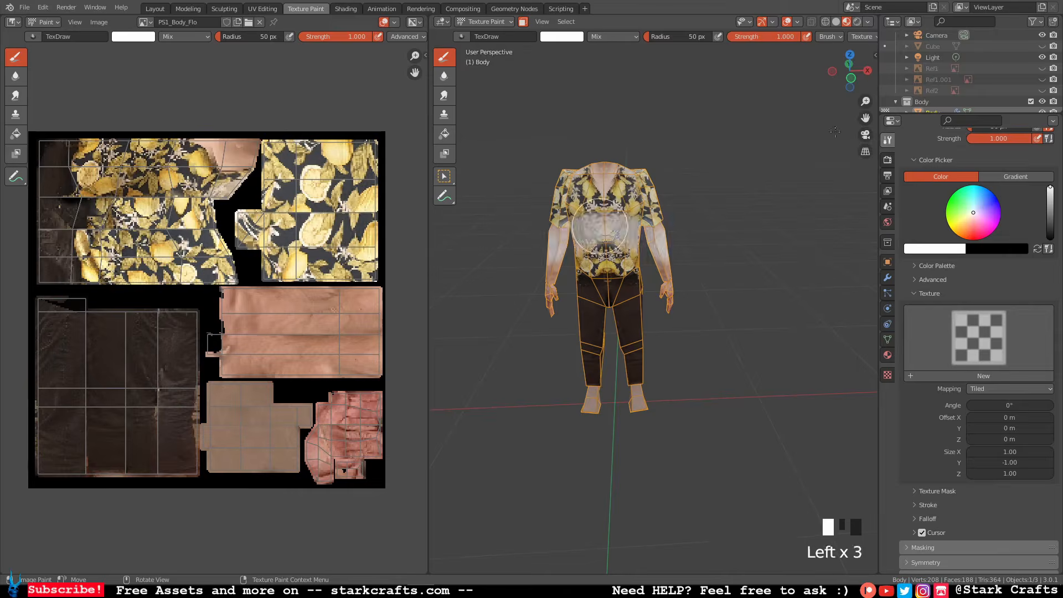
key("ctrl+z")
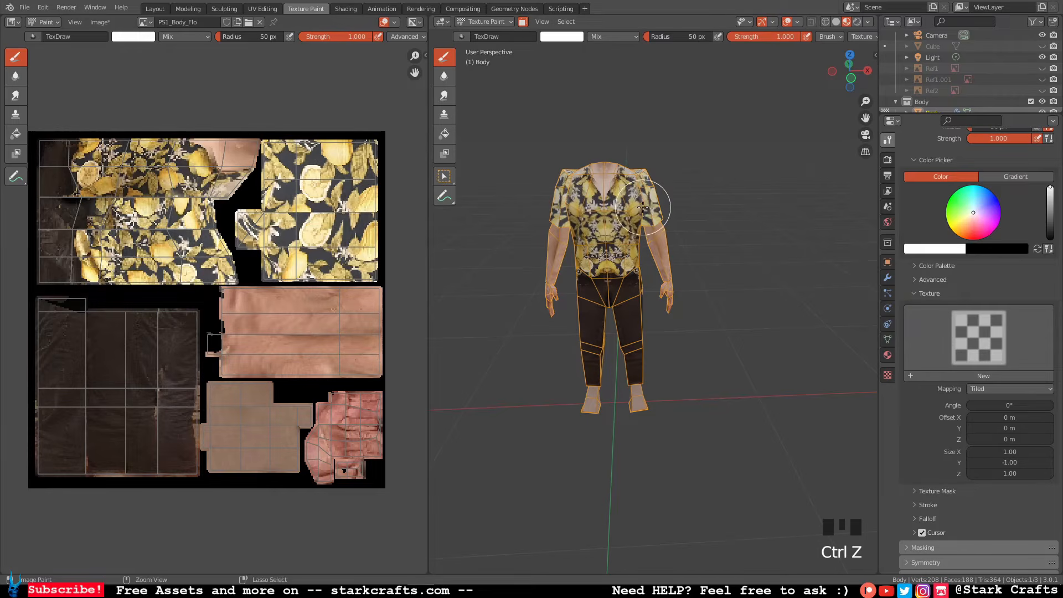
Save the body texture image and copy the PS1_Body_Flo_256px file from the Texture folder in File Explorer.
left_click(91, 25)
left_click(117, 111)
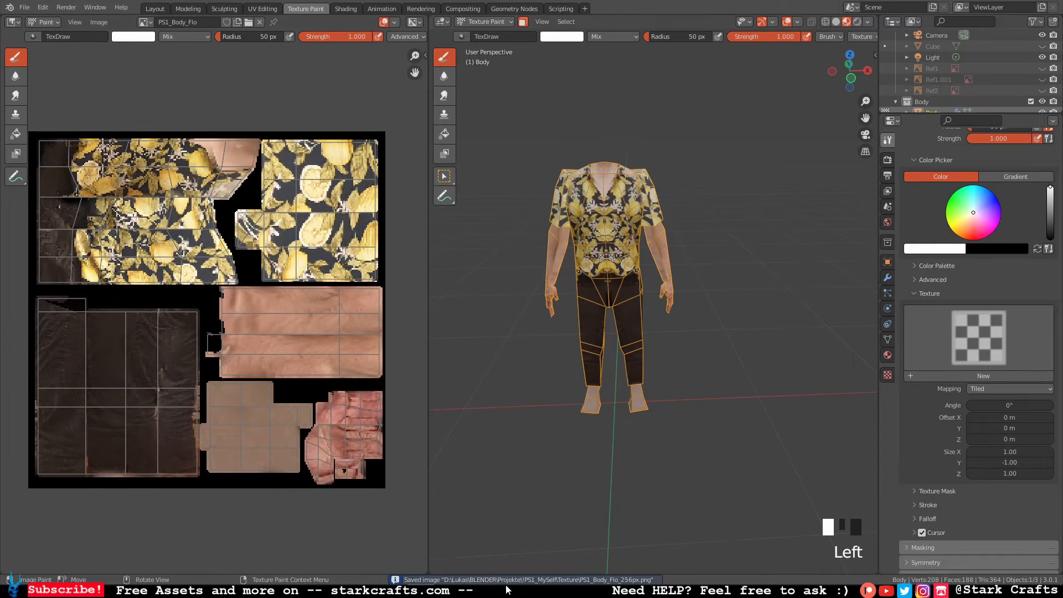
mouse_move(430, 581)
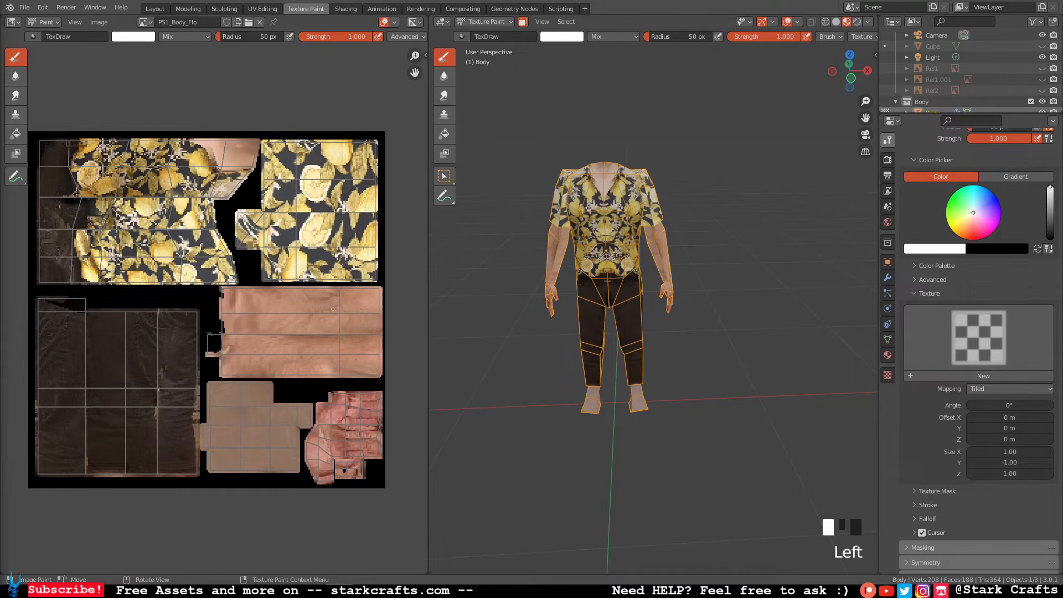
left_click_drag(0, 20, 384, 142)
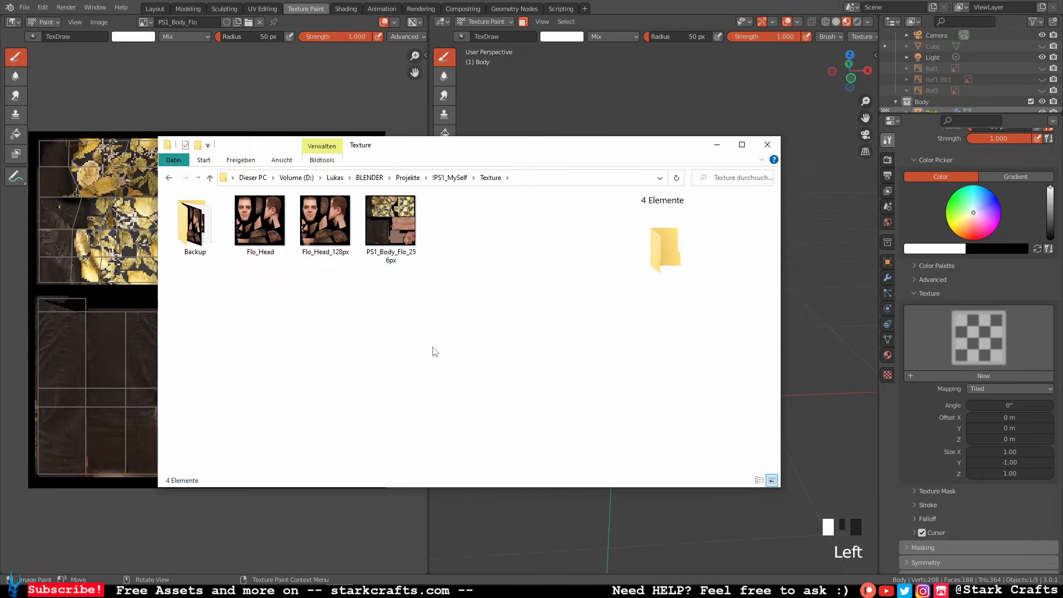
left_click(398, 221)
right_click(387, 249)
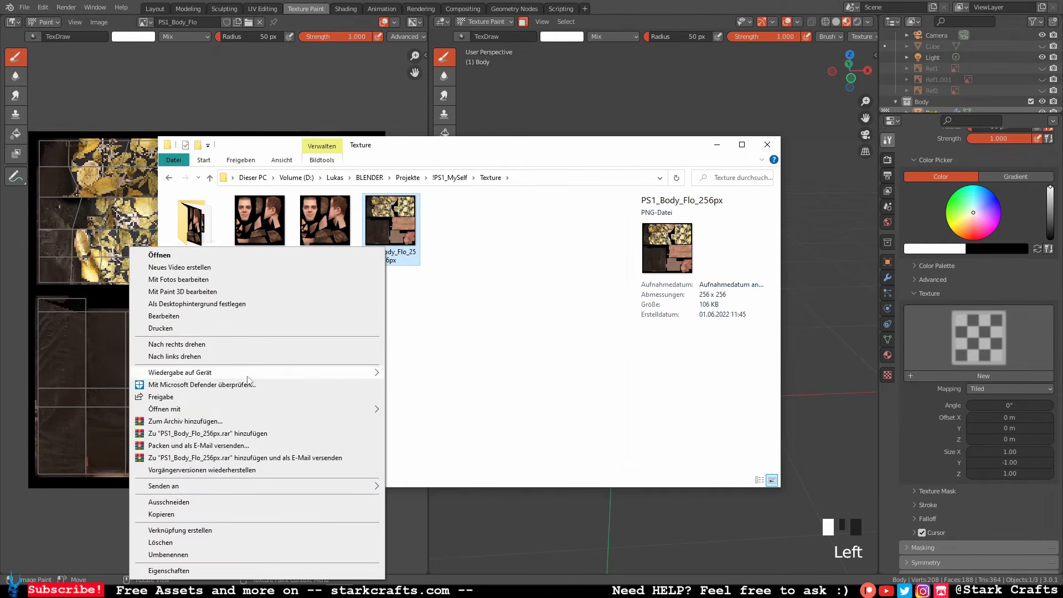
left_click(197, 515)
left_click(406, 352)
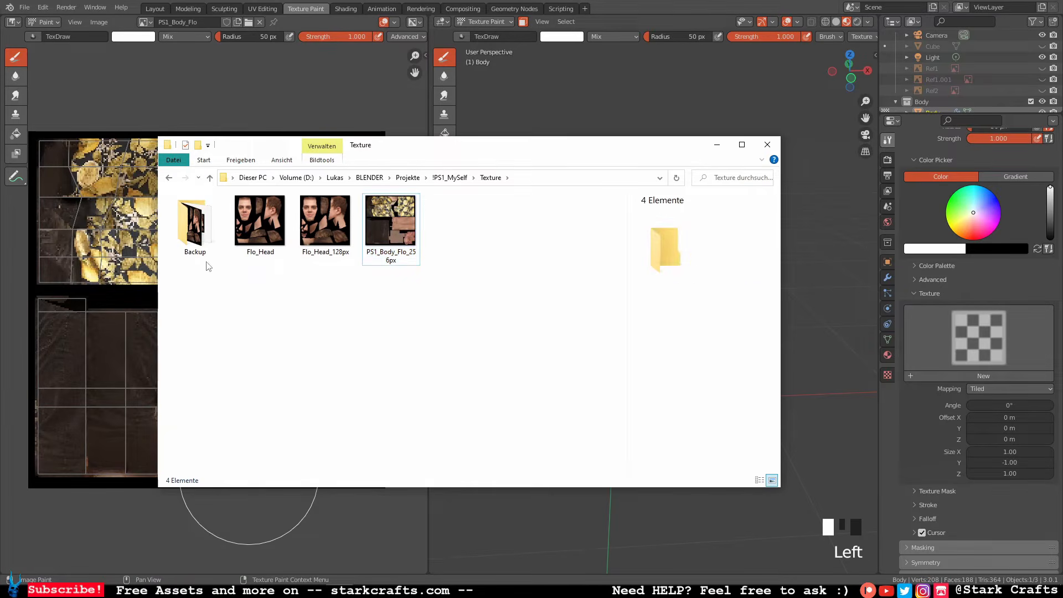
Paste the copied body texture into the Backup folder, go back to the Texture folder and return to Blender.
double_click(195, 224)
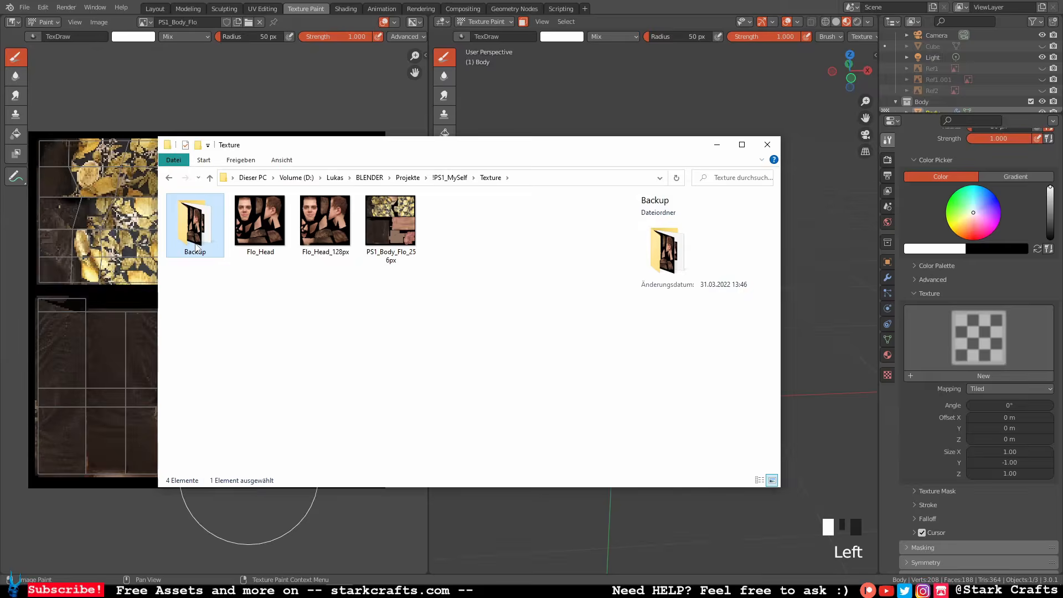
key("ctrl+v")
left_click(452, 327)
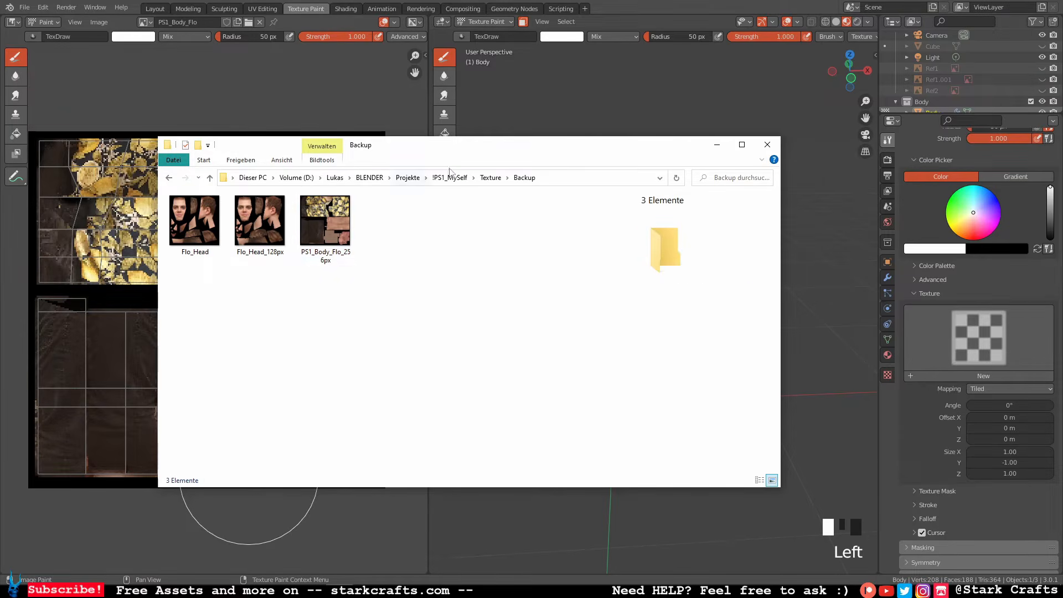
left_click(491, 178)
left_click(391, 224)
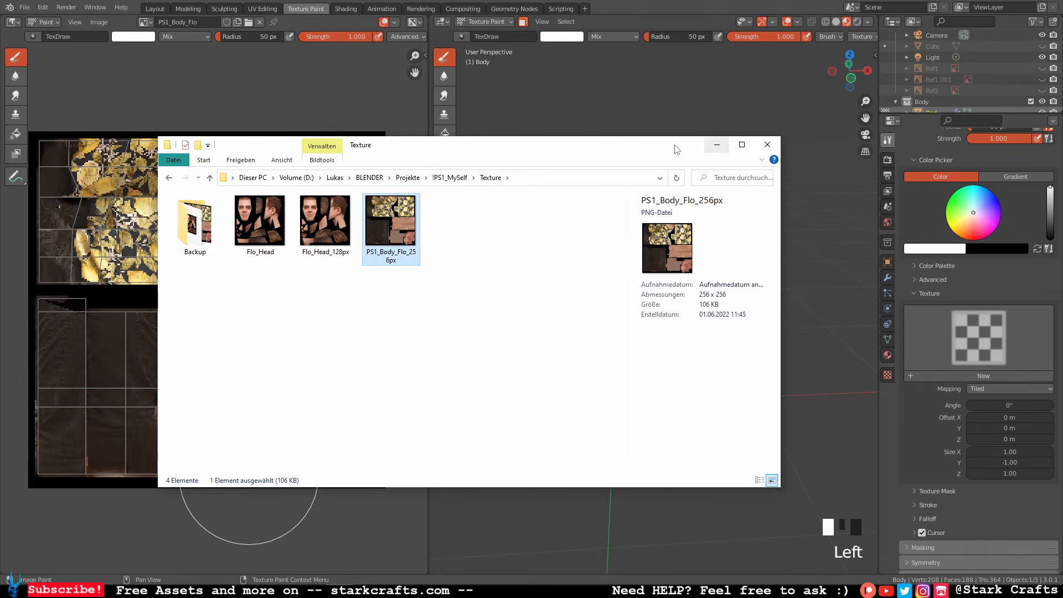
left_click_drag(677, 149, 0, 179)
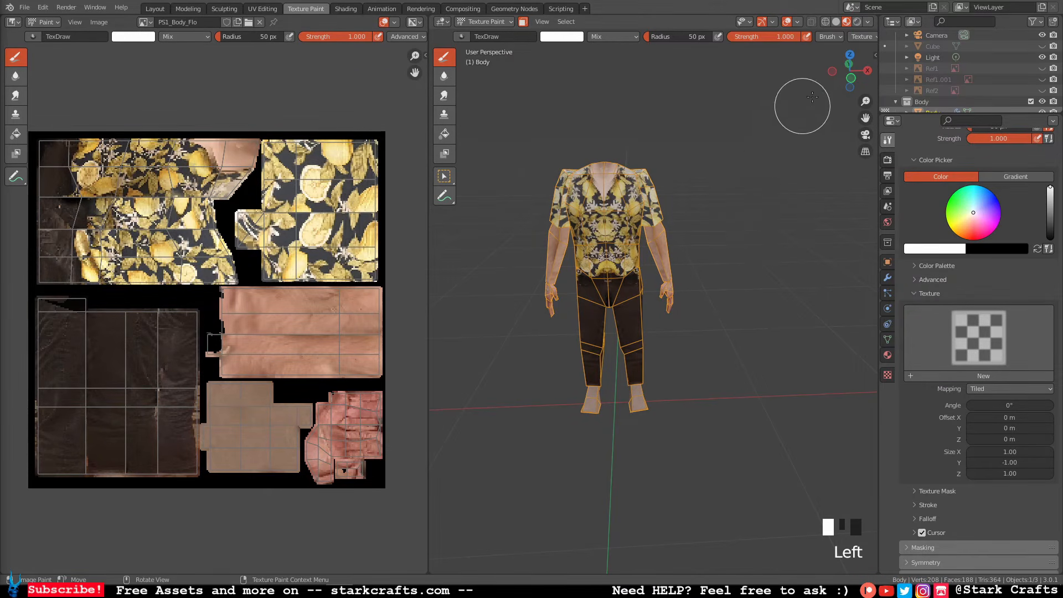
Choose the Soften brush for the bare arm, with a strength of 0.407 and a radius of 20 px.
left_click(852, 78)
scroll(646, 257, "up", 3)
scroll(646, 257, "down", 11)
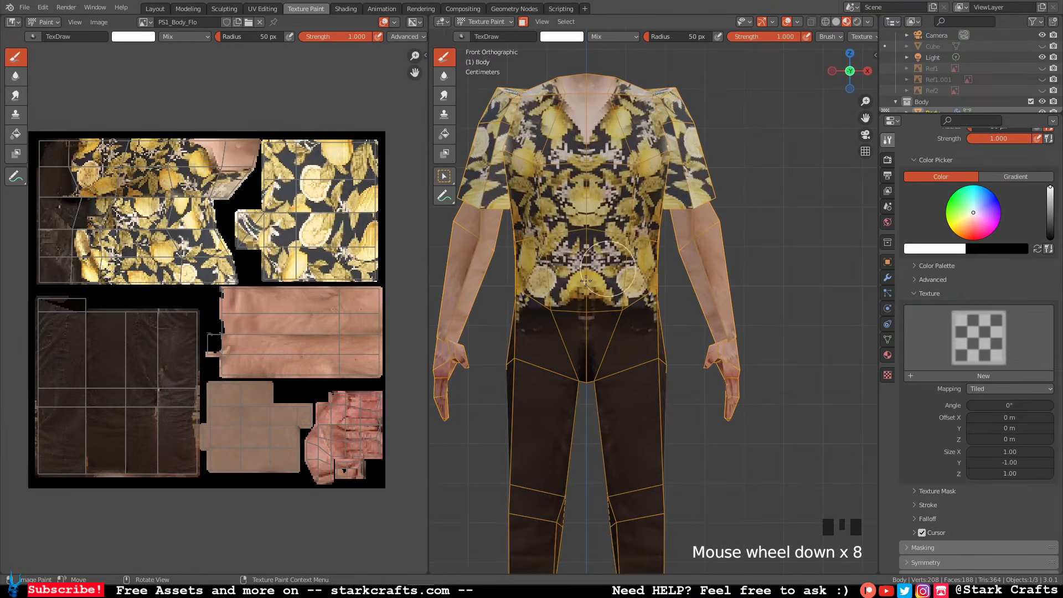
middle_click_drag(530, 285, 685, 261, "shift")
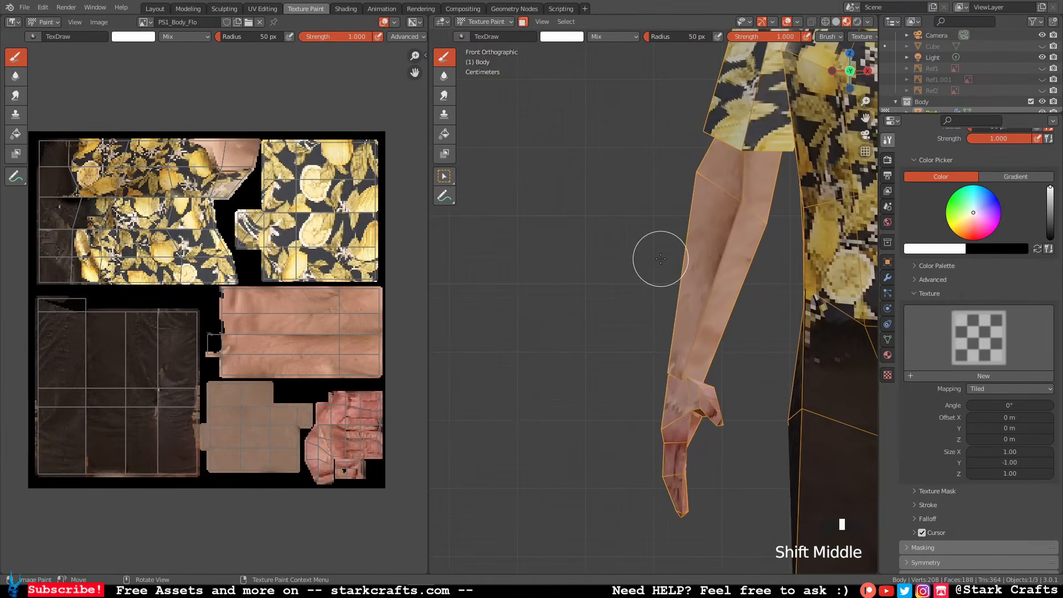
scroll(709, 254, "down", 2)
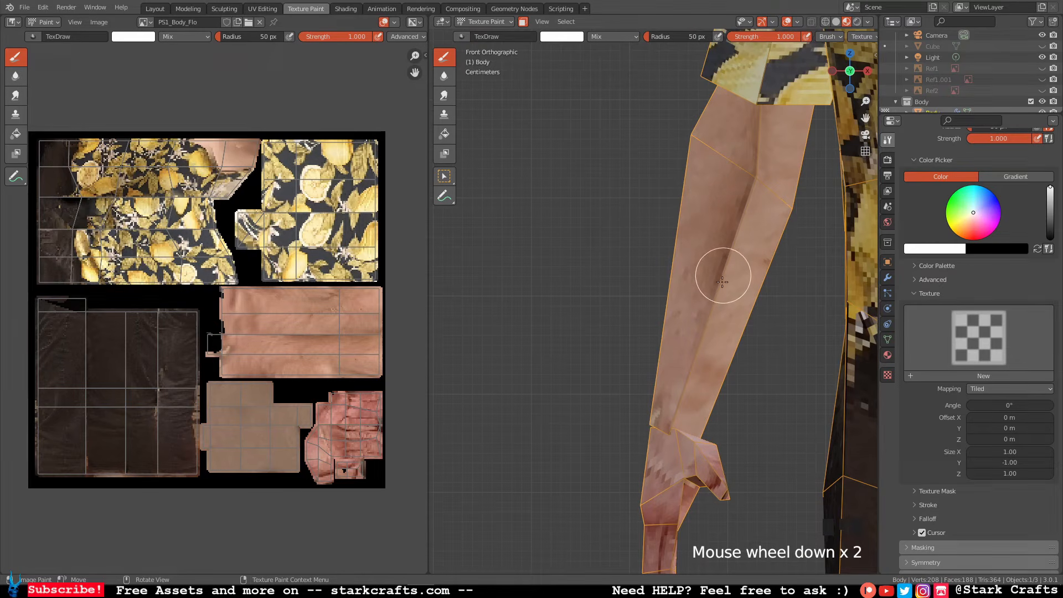
left_click(444, 76)
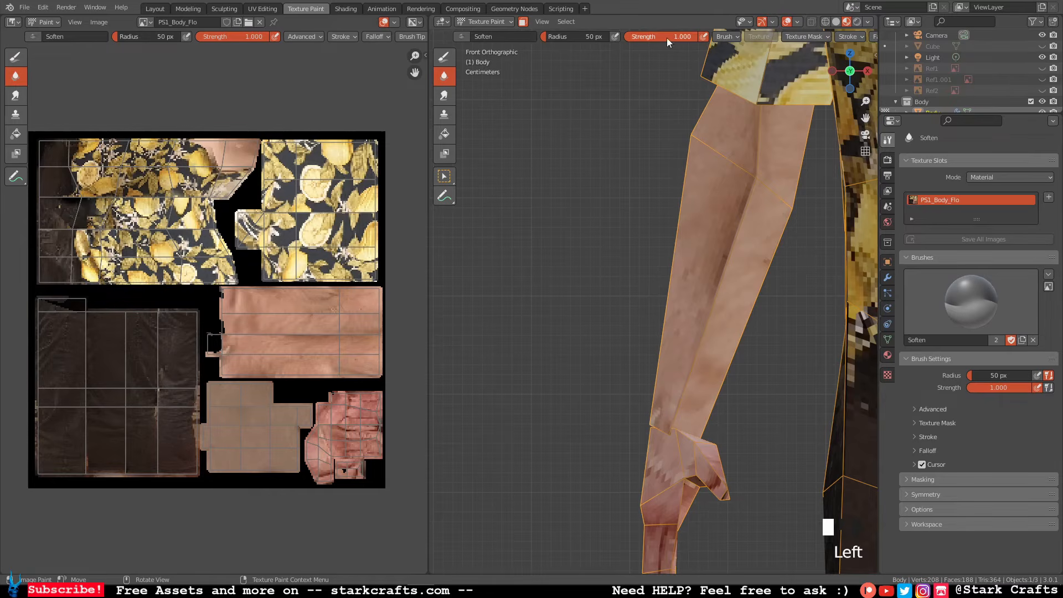
left_click_drag(667, 38, 579, 33)
left_click(579, 34)
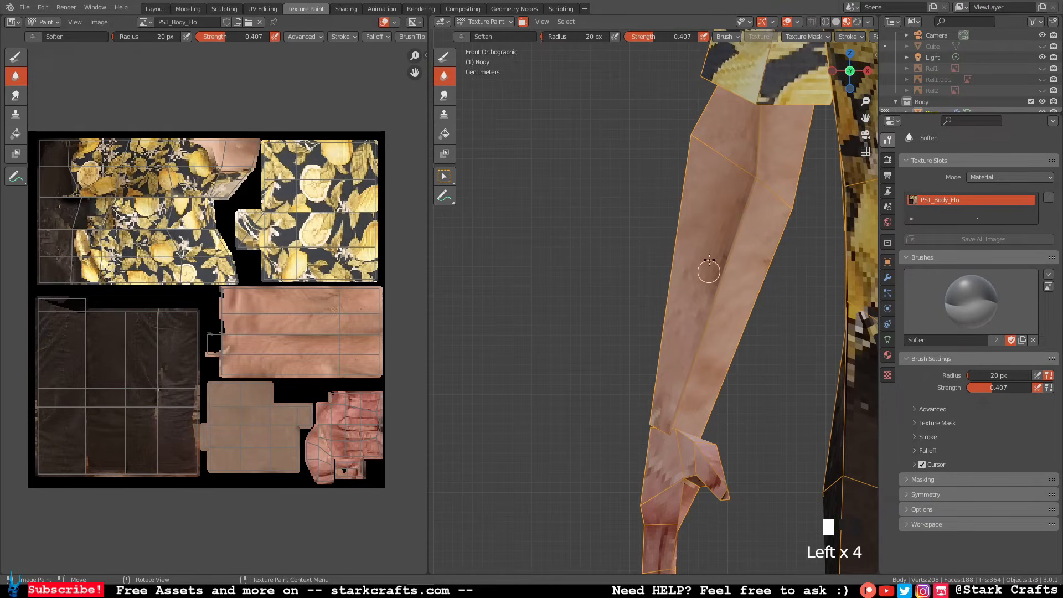
Soften the dark shading seam along the front of the arm, raising brush strength to 0.630 and hiding the viewport overlays.
left_click_drag(725, 246, 733, 210)
left_click_drag(733, 211, 707, 308)
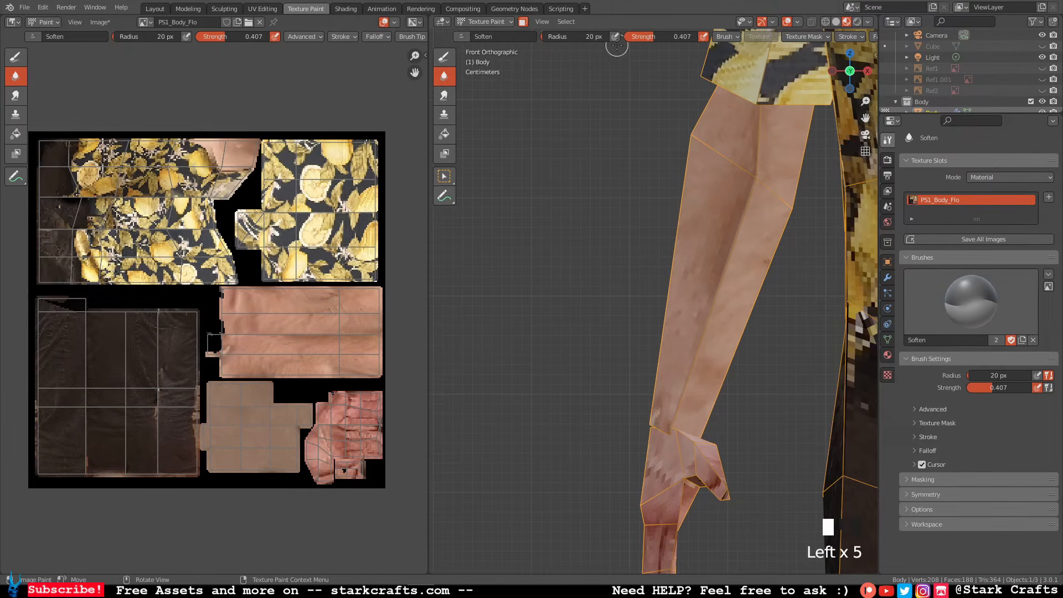
left_click_drag(644, 39, 648, 39)
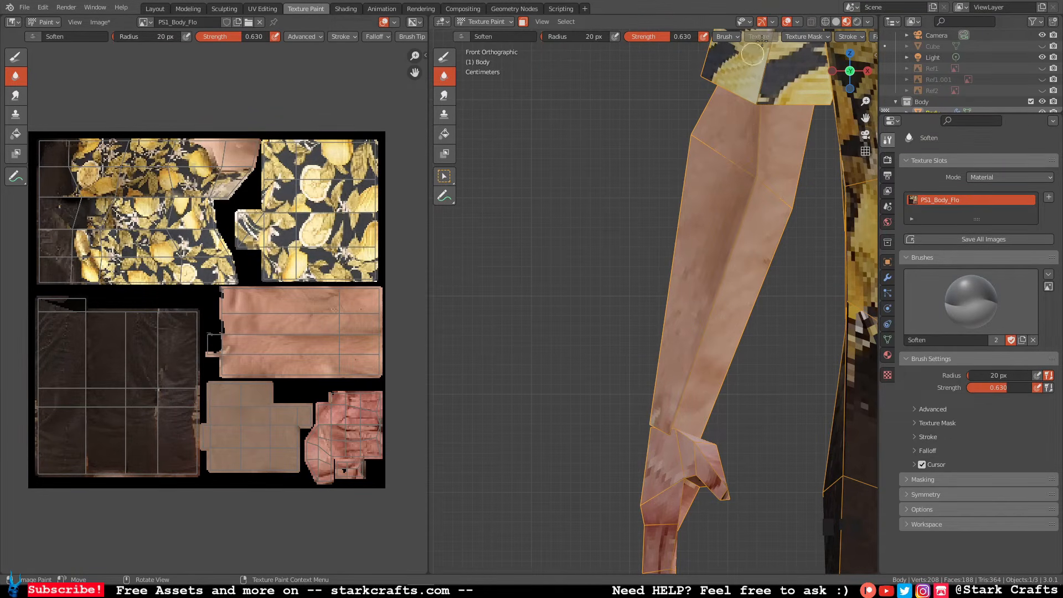
left_click(786, 23)
left_click_drag(729, 188, 747, 137)
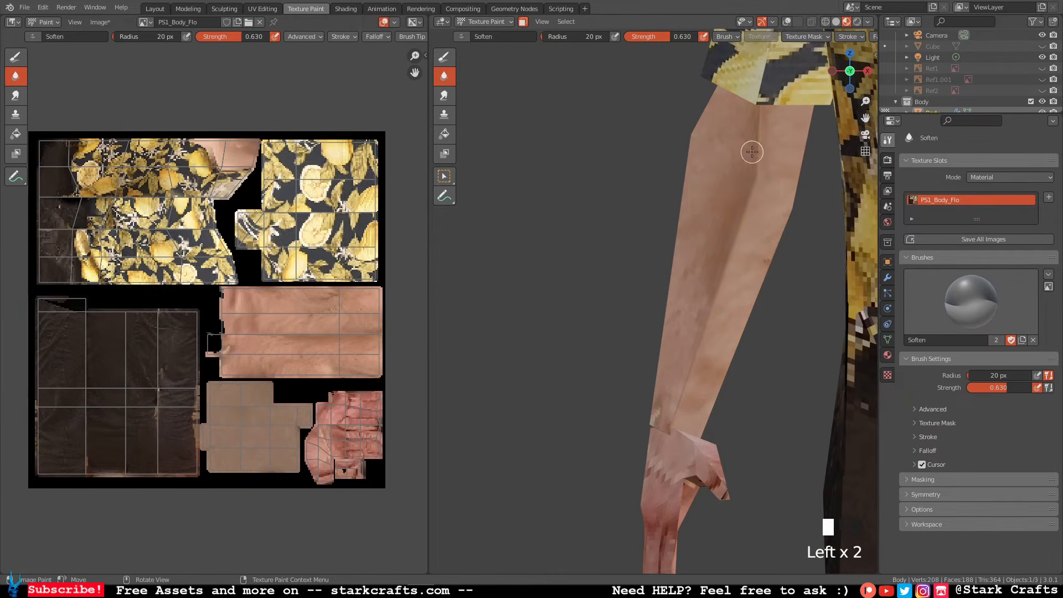
Soften the hard colour edges around the elbow and along the outer and back sides of the forearm.
middle_click_drag(752, 152, 784, 227)
mouse_move(658, 342)
middle_mouse_down()
mouse_move(664, 299)
mouse_move(565, 138)
middle_mouse_up()
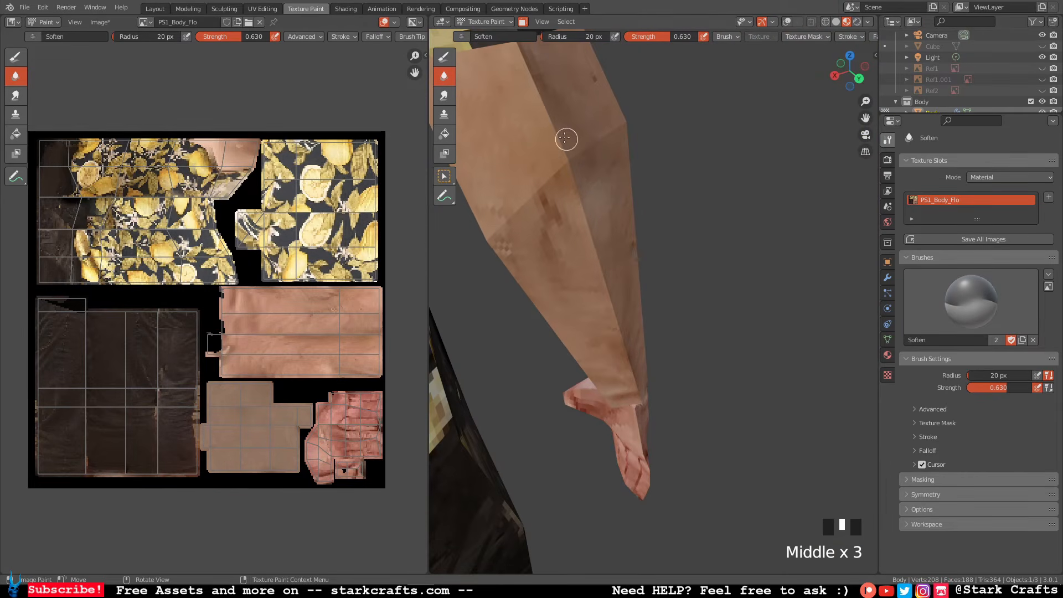
left_click_drag(557, 84, 556, 82)
middle_click_drag(612, 261, 581, 316)
left_click(609, 334)
left_click(580, 316)
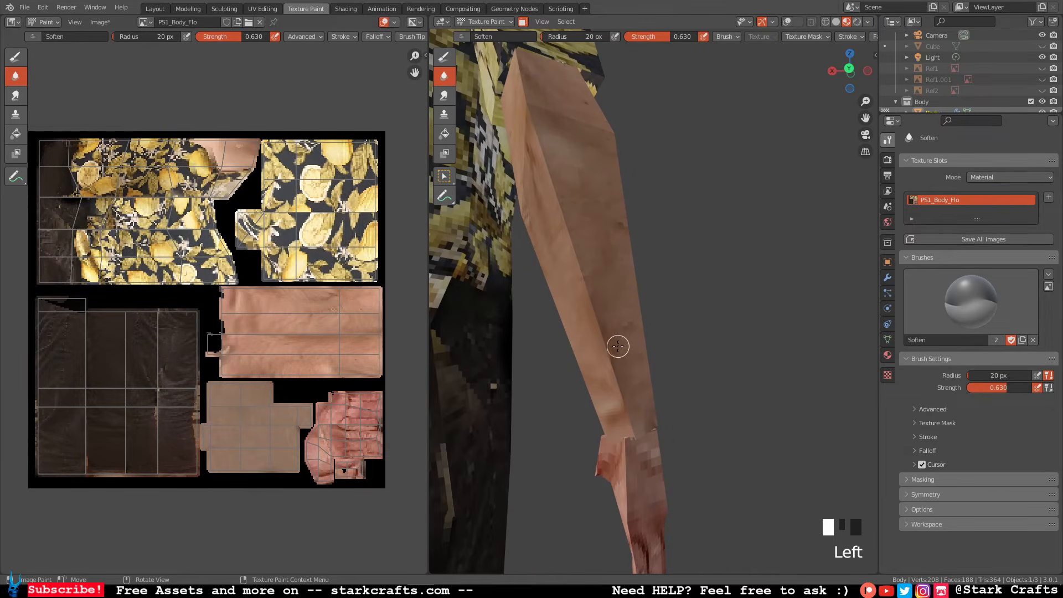
left_click_drag(620, 362, 610, 409)
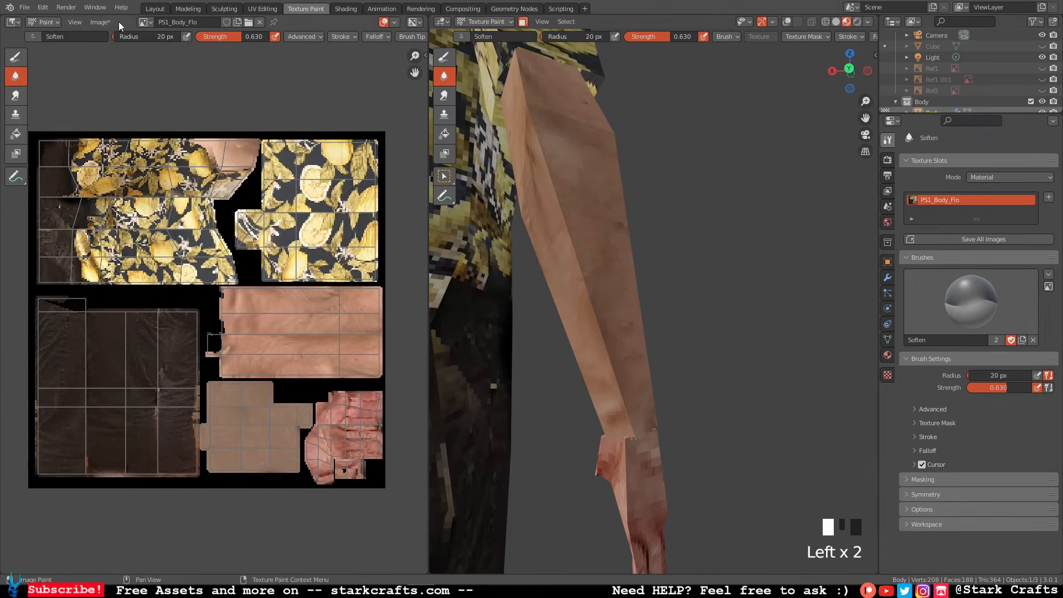
Save the body texture image and widen the image editor to give the texture layout more room.
left_click(118, 21)
left_click(125, 106)
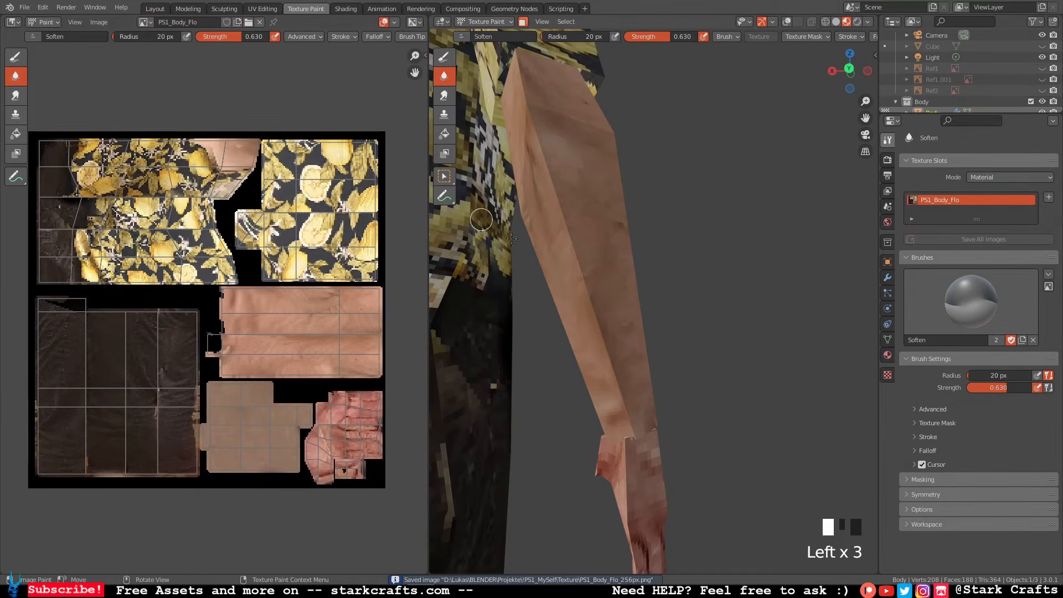
scroll(565, 266, "up", 4)
scroll(559, 320, "up", 1)
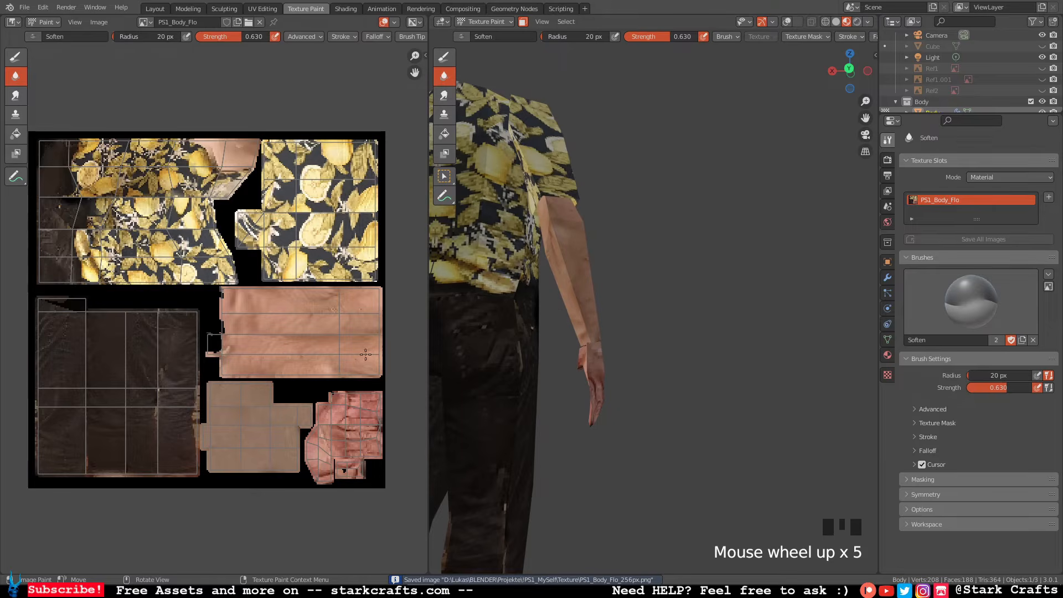
middle_click_drag(191, 359, 230, 345, "shift")
middle_click_drag(616, 258, 559, 346, "shift")
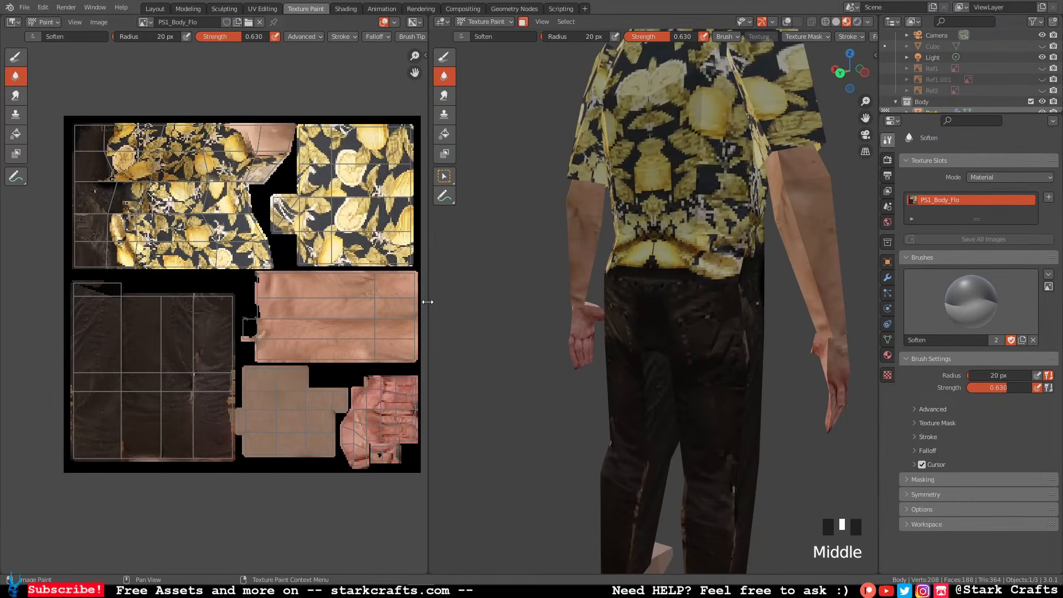
left_click_drag(428, 302, 672, 305)
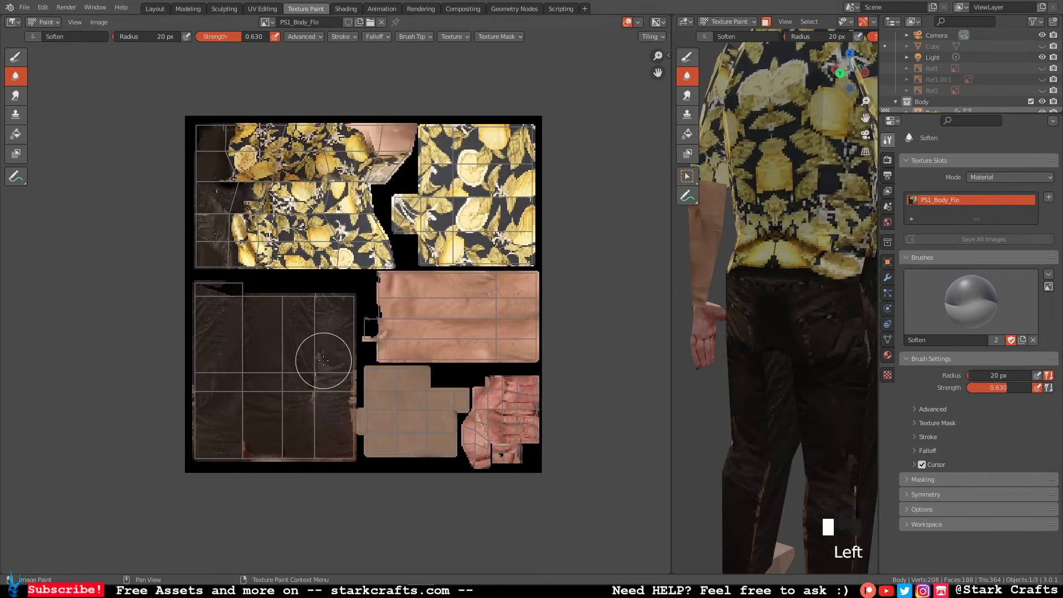
Switch to the TexDraw brush and sample the dark brown of the trousers in the texture image as its colour.
scroll(324, 360, "down", 3)
scroll(299, 404, "up", 8)
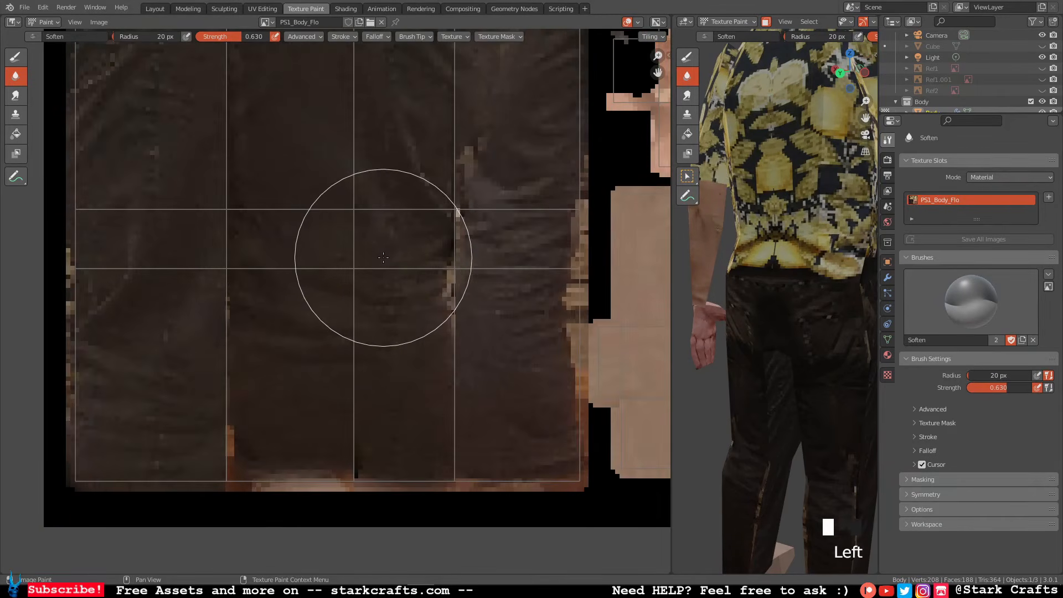
scroll(383, 257, "down", 1)
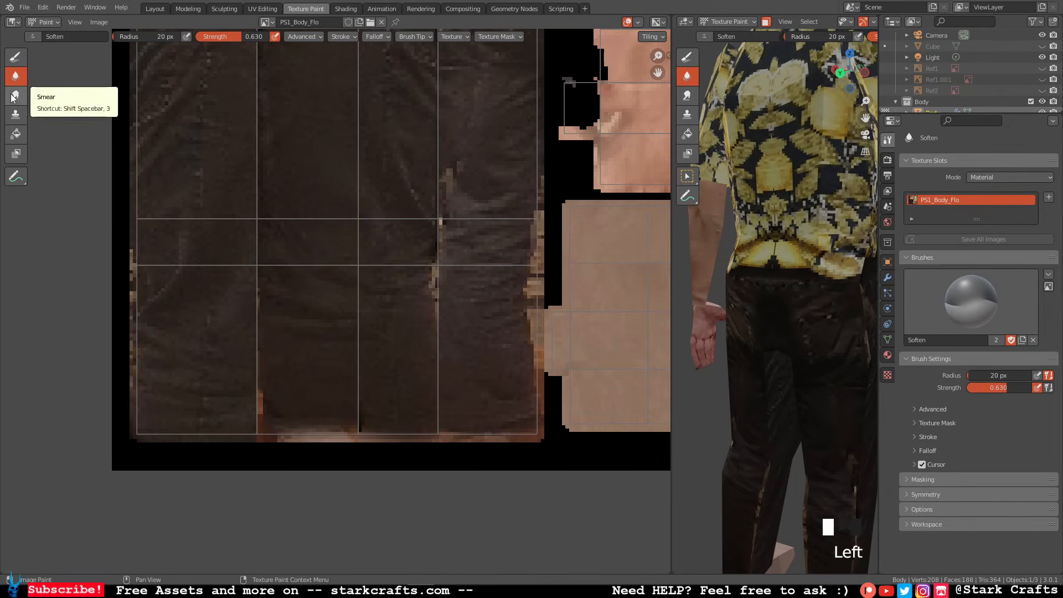
left_click(13, 58)
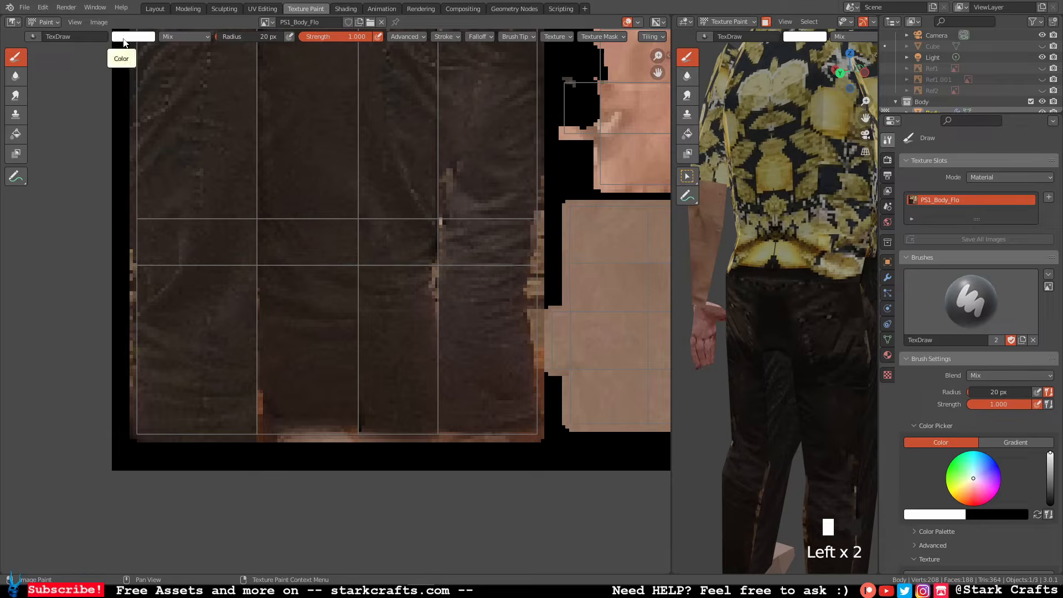
left_click(124, 39)
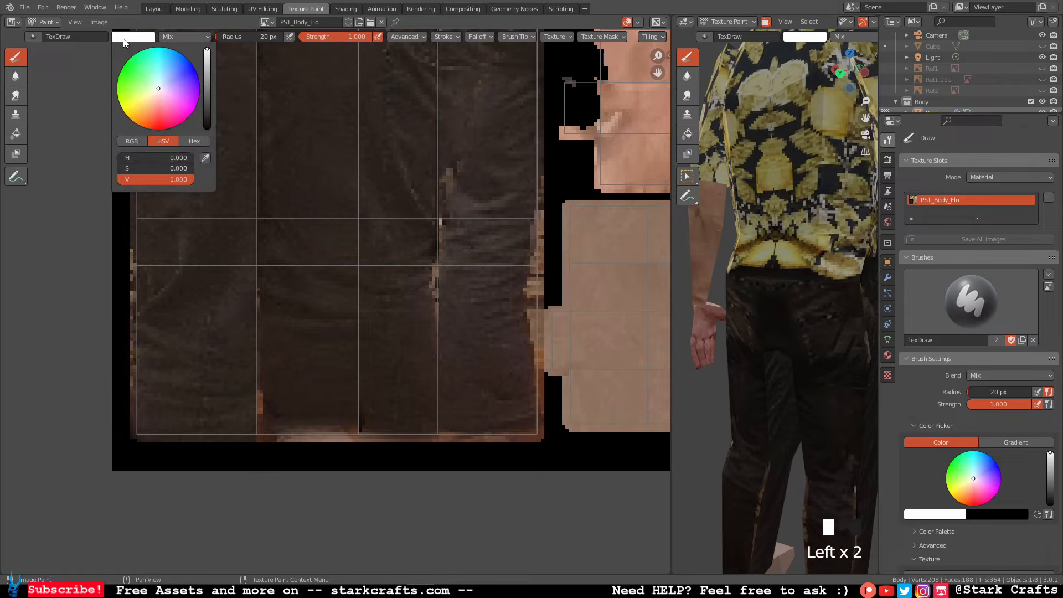
left_click(206, 159)
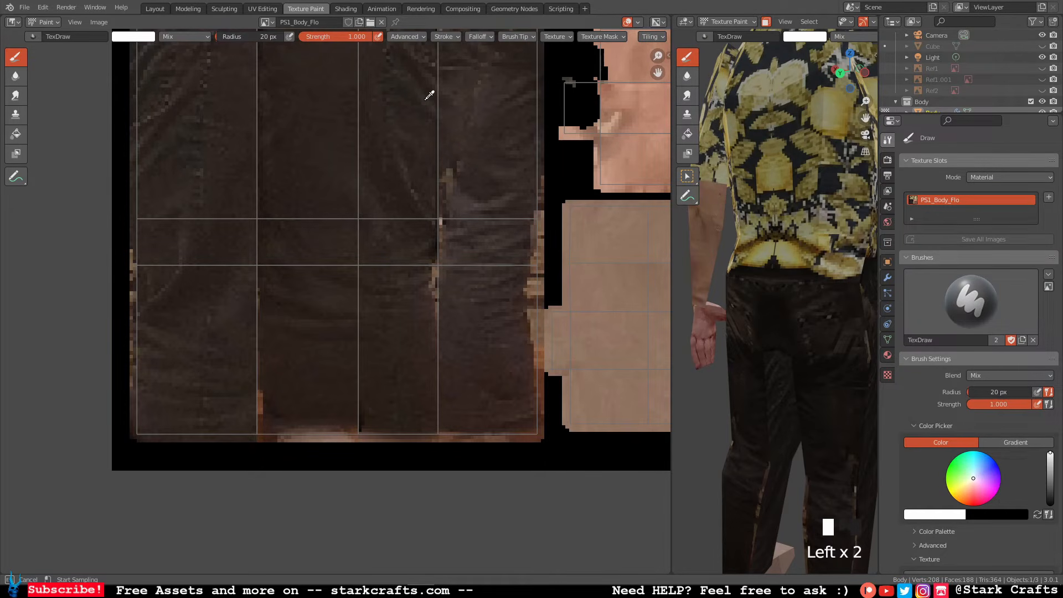
left_click(459, 200)
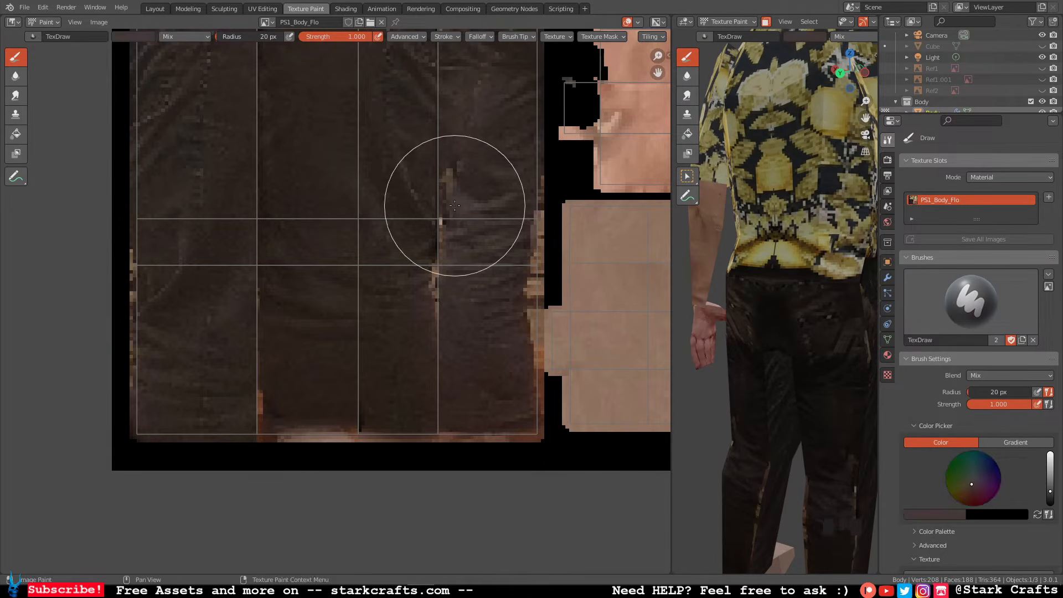
Set the TexDraw brush's radius to 3 px and its strength to 0.881.
left_click(244, 36)
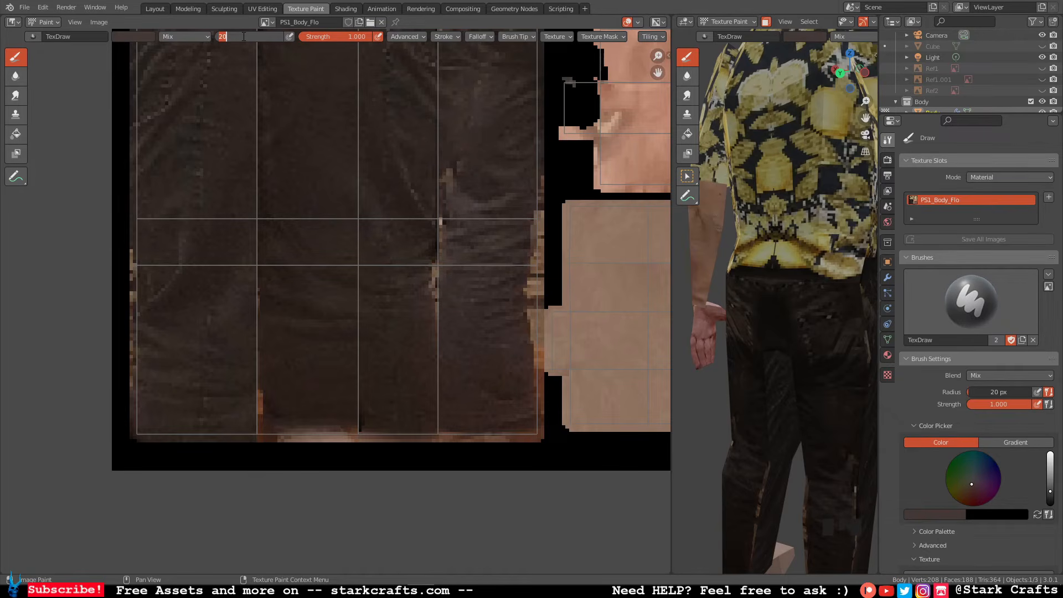
type("5")
left_click(319, 142)
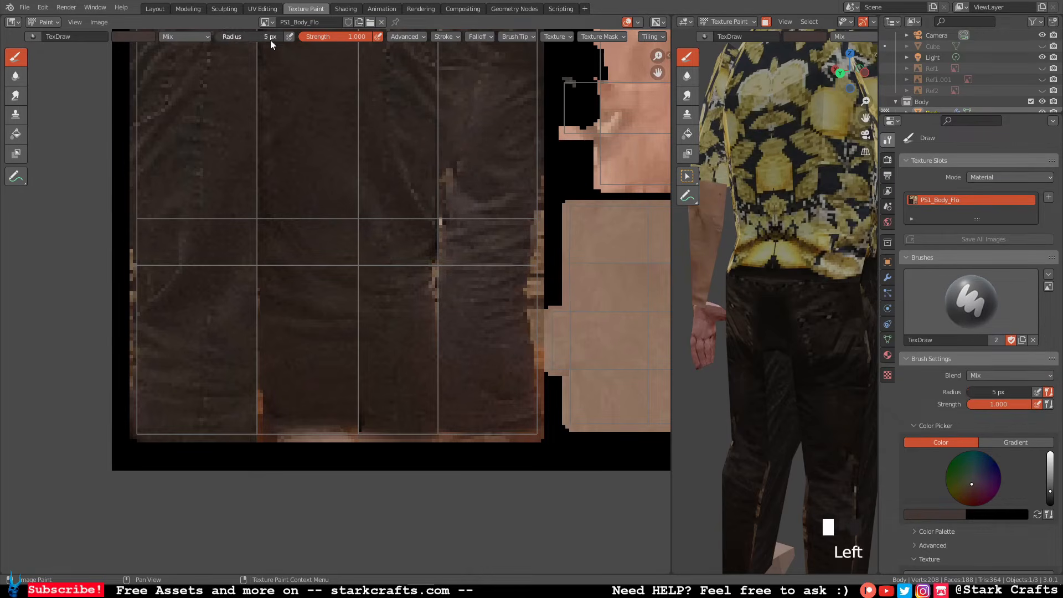
left_click(270, 38)
type("3")
left_click(300, 51)
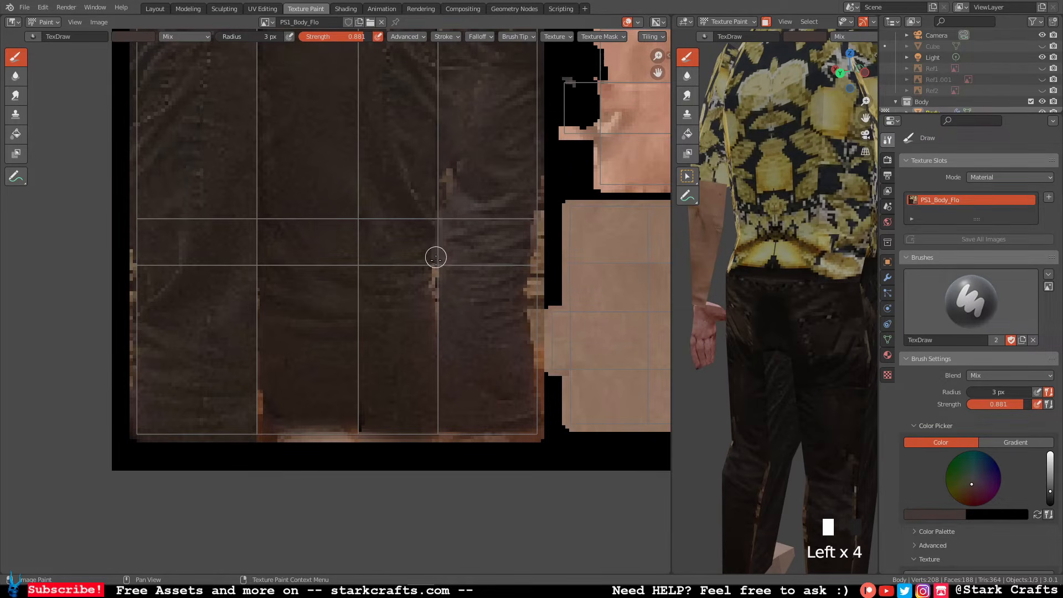
Paint brown over the light and orange stray pixels along the vertical seams and outer edges of the trousers' UV island.
left_click_drag(436, 257, 440, 322)
left_click_drag(459, 203, 451, 172)
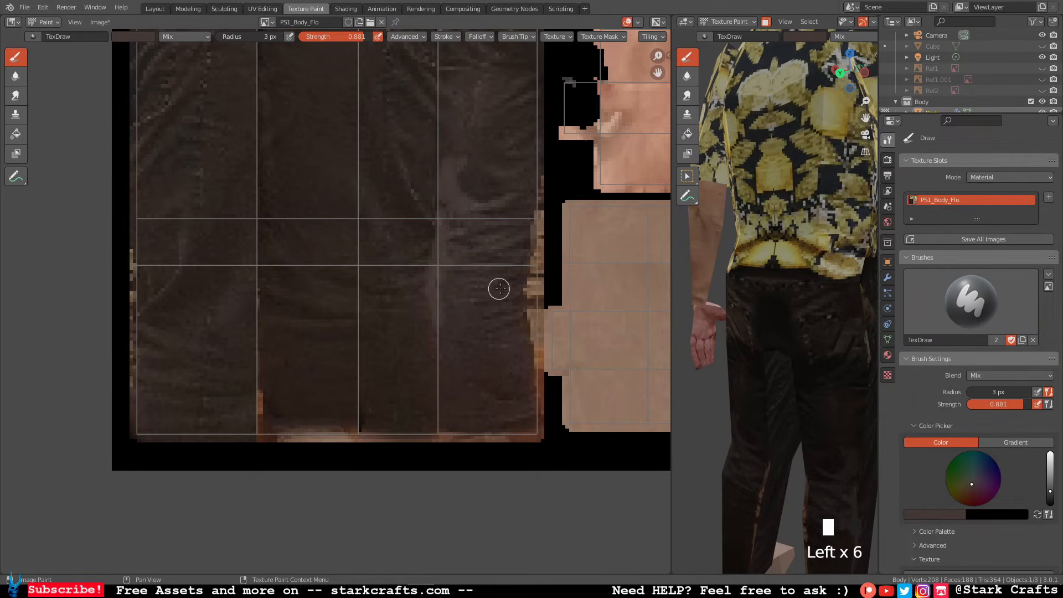
left_click(535, 236)
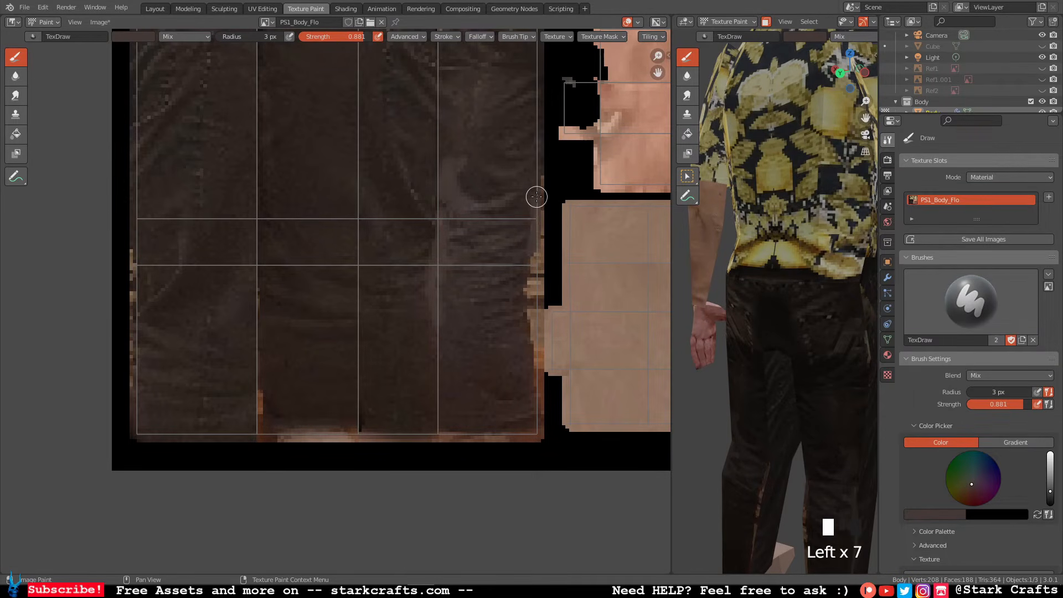
mouse_move(525, 245)
left_mouse_down()
mouse_move(532, 356)
mouse_move(537, 292)
mouse_move(534, 378)
left_mouse_up()
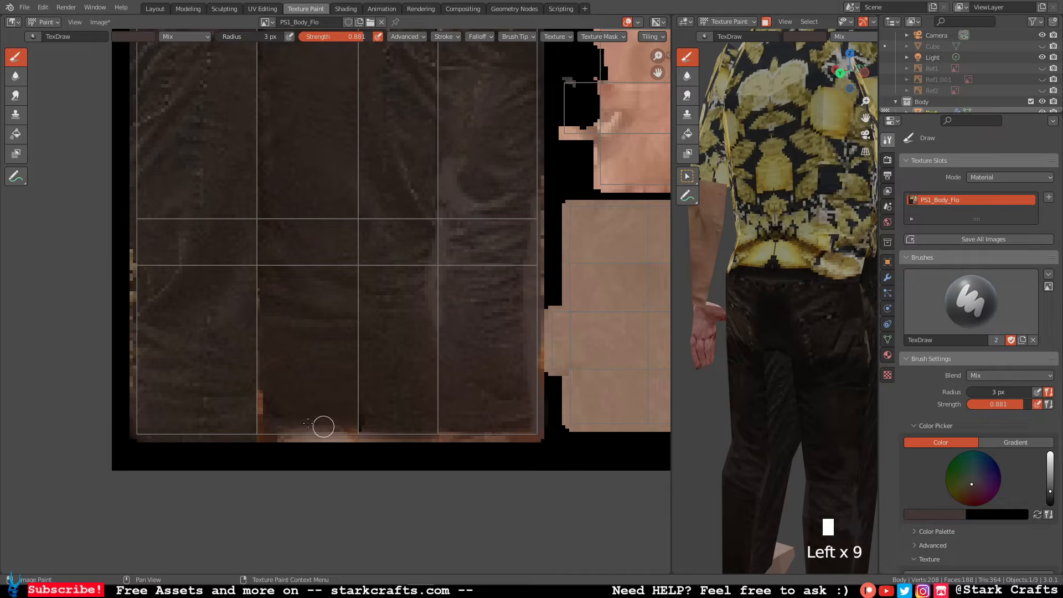
mouse_move(258, 391)
left_mouse_down()
mouse_move(263, 416)
mouse_move(261, 314)
left_mouse_up()
left_click_drag(139, 274, 143, 387)
Sample a darker trouser brown and paint over the black gap atop the trousers' UV island and the light pixels at its upper seam.
scroll(161, 258, "down", 2)
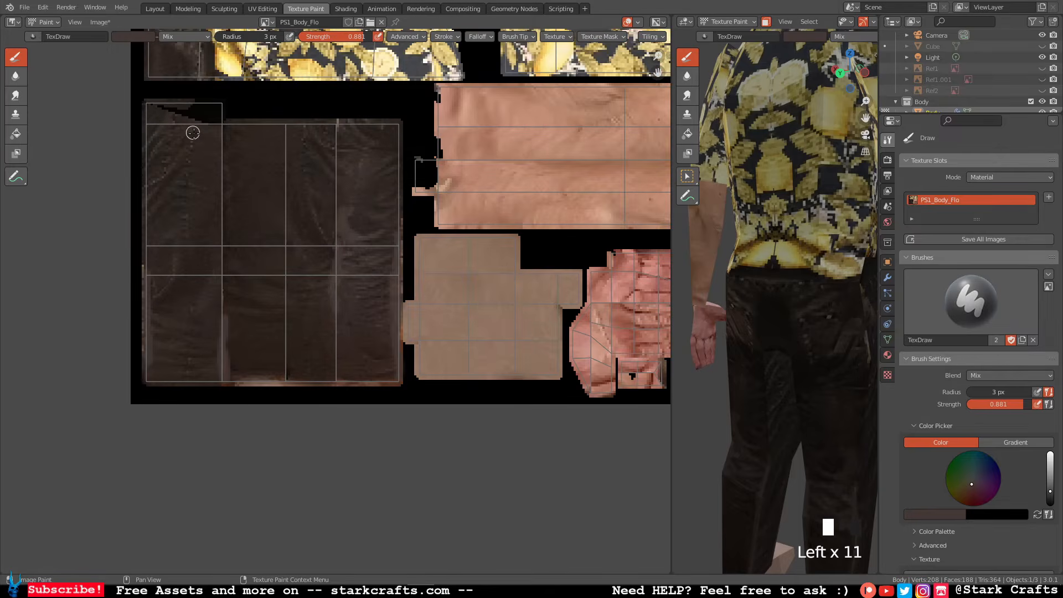
scroll(193, 133, "down", 2)
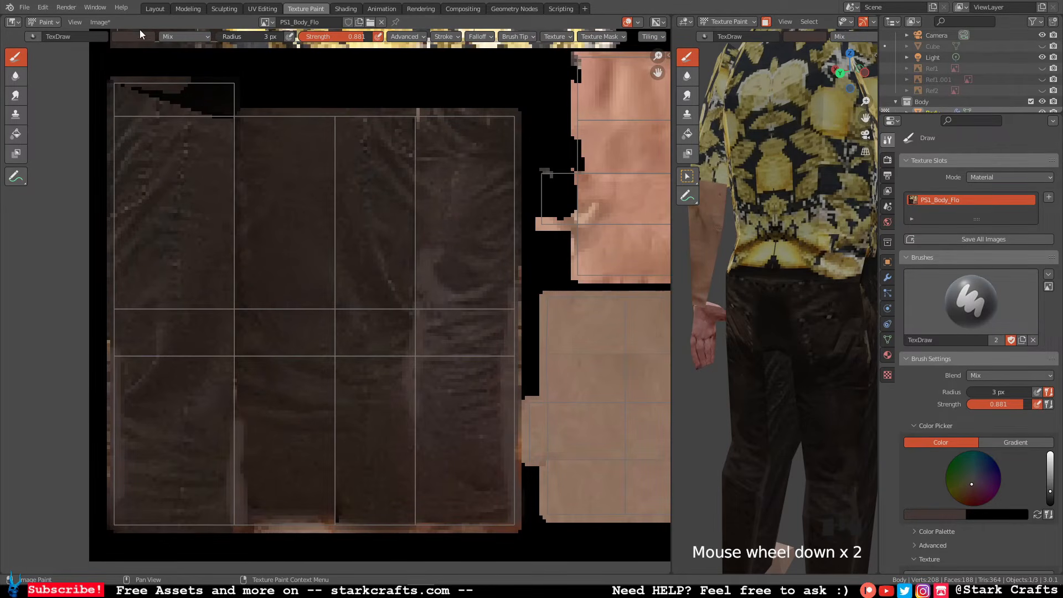
left_click(141, 36)
left_click(205, 158)
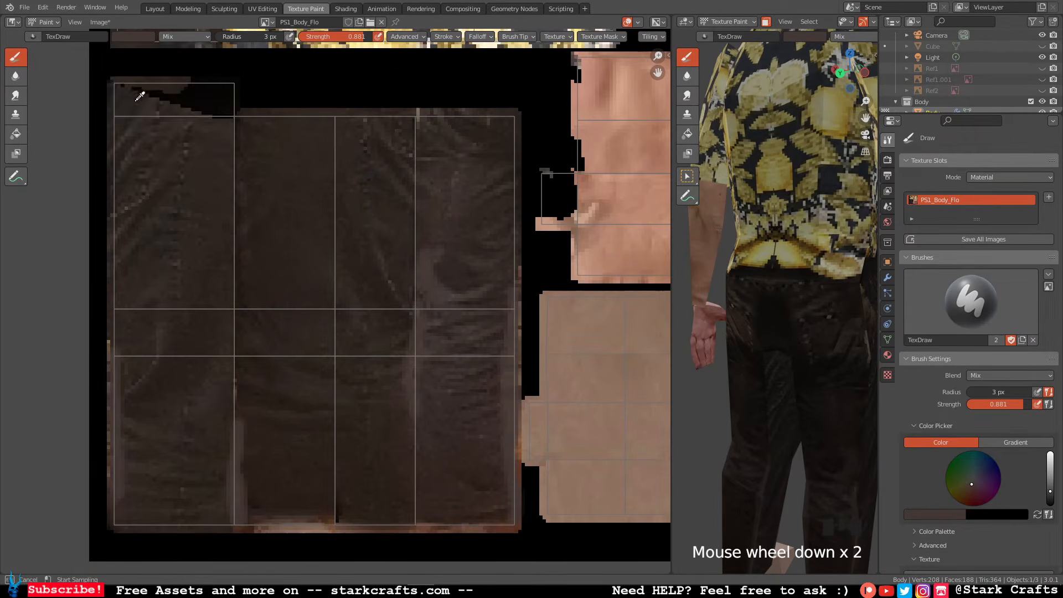
left_click(159, 103)
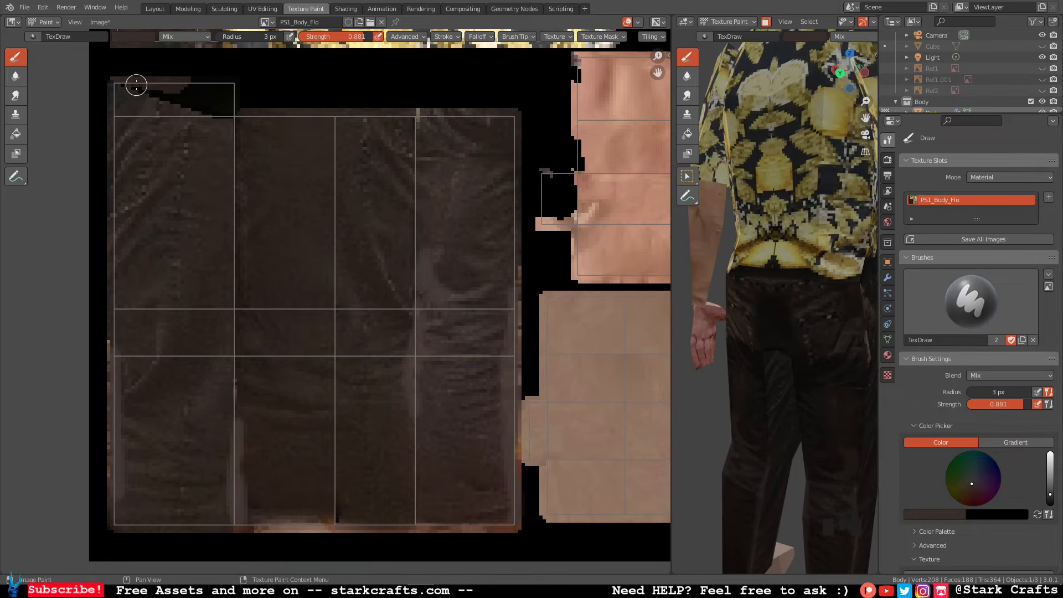
mouse_move(129, 88)
left_mouse_down()
mouse_move(218, 110)
mouse_move(221, 98)
mouse_move(115, 82)
left_mouse_up()
left_click_drag(183, 98, 200, 87)
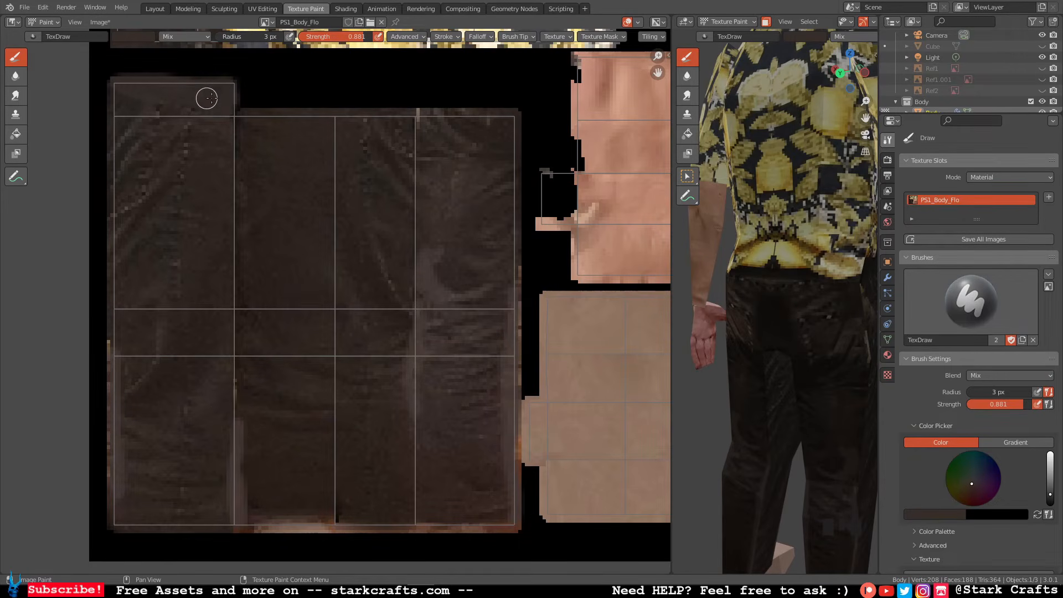
left_click(417, 115)
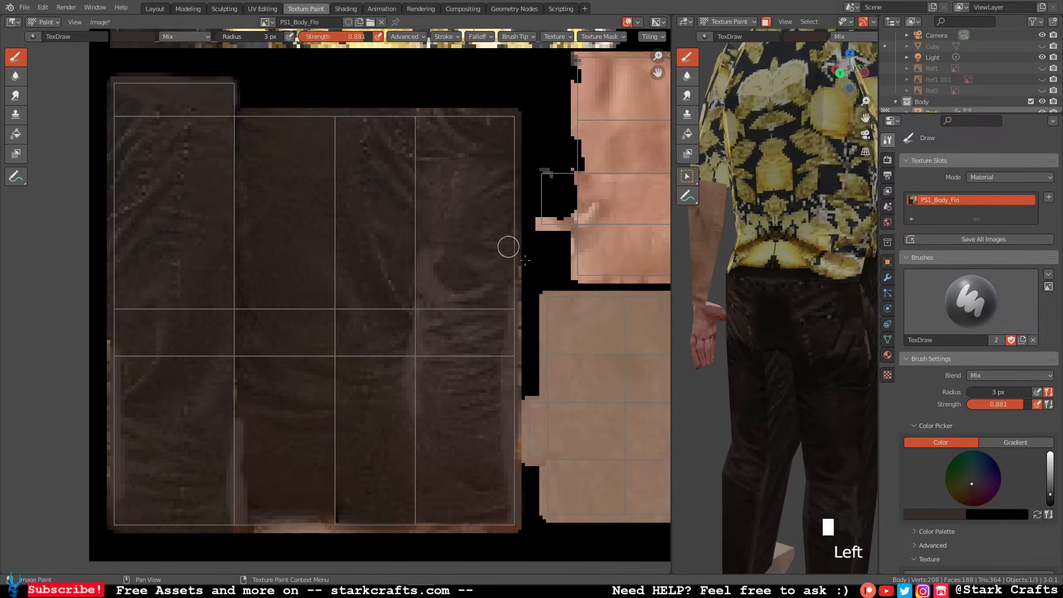
Switch to the Smear brush and blend the folds and light patches across the trousers' rightmost inner vertical seam around the knee lines.
scroll(720, 376, "up", 2)
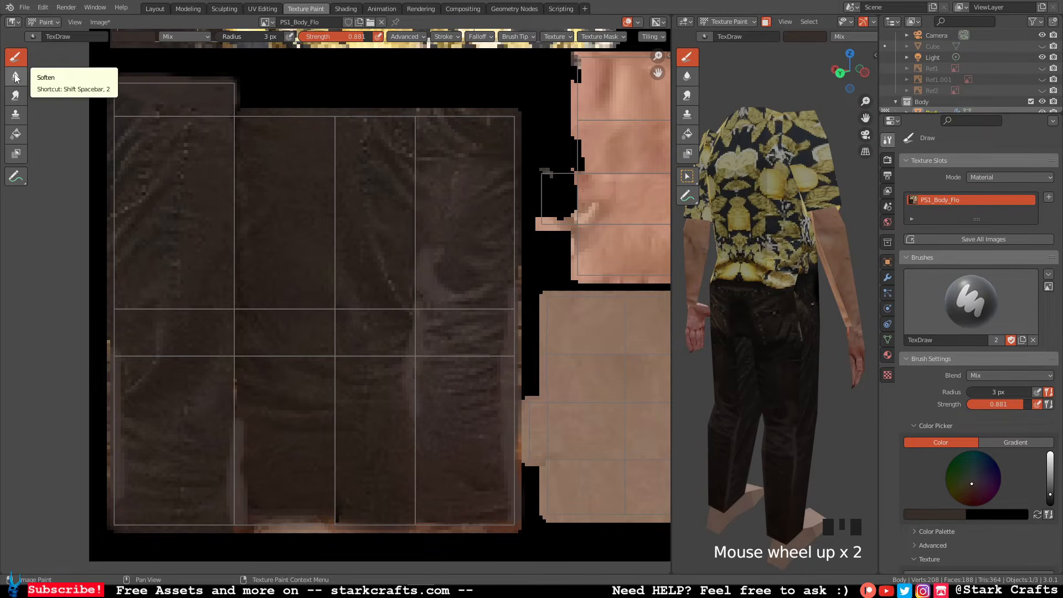
left_click(15, 95)
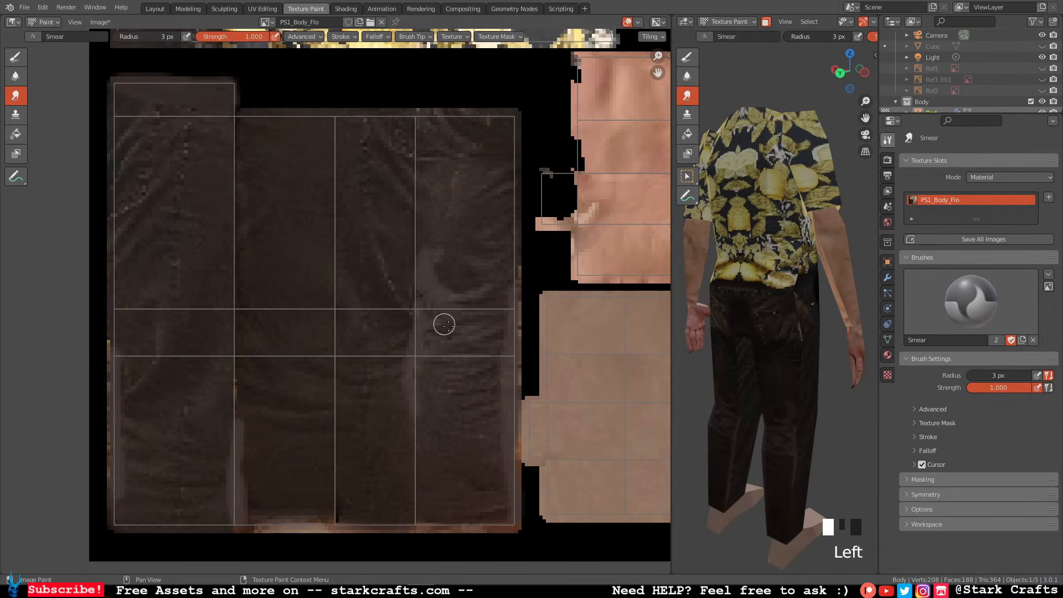
scroll(449, 337, "up", 2)
scroll(437, 335, "down", 1)
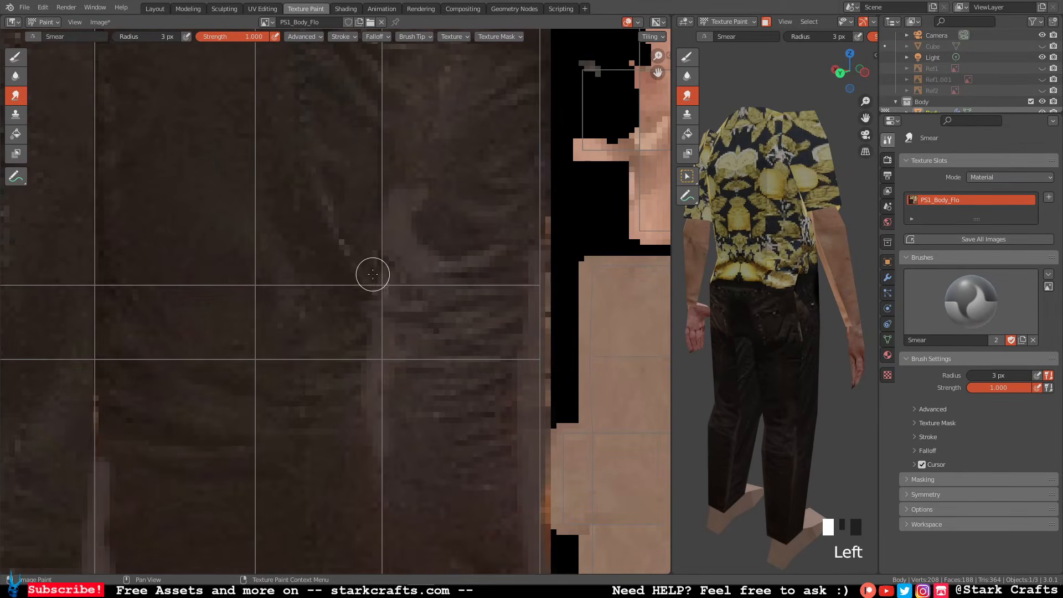
left_click_drag(361, 261, 428, 308)
left_click_drag(374, 257, 414, 296)
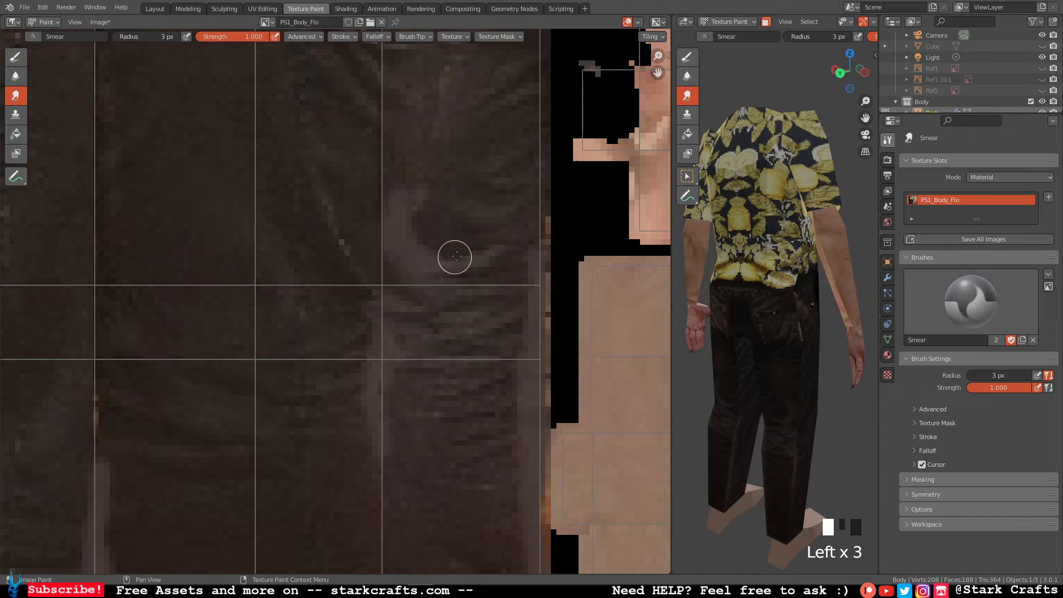
left_click_drag(456, 256, 478, 253)
left_click_drag(462, 257, 413, 245)
mouse_move(377, 162)
left_mouse_down()
mouse_move(386, 204)
mouse_move(444, 238)
mouse_move(395, 193)
mouse_move(456, 242)
mouse_move(410, 265)
left_mouse_up()
mouse_move(342, 211)
left_mouse_down()
mouse_move(370, 216)
mouse_move(504, 307)
mouse_move(430, 300)
mouse_move(353, 236)
mouse_move(351, 250)
mouse_move(448, 301)
mouse_move(354, 247)
mouse_move(334, 277)
mouse_move(416, 310)
mouse_move(468, 352)
mouse_move(342, 284)
mouse_move(337, 249)
mouse_move(413, 285)
mouse_move(420, 254)
mouse_move(359, 197)
mouse_move(391, 240)
mouse_move(482, 294)
mouse_move(512, 227)
mouse_move(441, 249)
mouse_move(344, 180)
mouse_move(373, 164)
mouse_move(474, 251)
mouse_move(423, 311)
mouse_move(421, 340)
mouse_move(378, 354)
mouse_move(439, 408)
mouse_move(325, 351)
mouse_move(375, 430)
mouse_move(337, 391)
mouse_move(403, 469)
left_mouse_up()
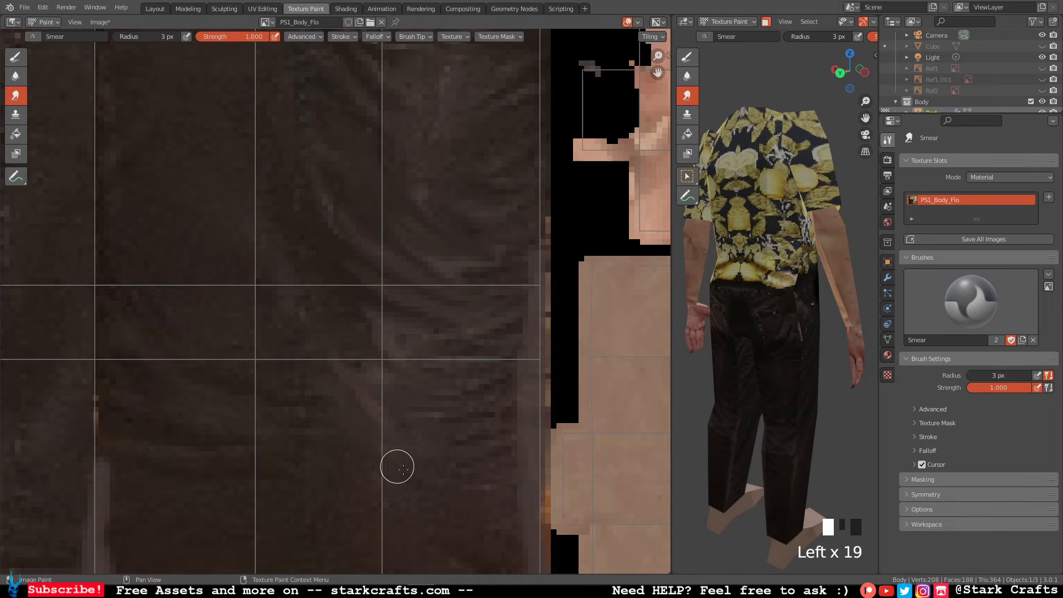
Smear the light streak on the leftmost inner vertical seam of the trousers' lower legs into the surrounding brown, down to the hem.
scroll(341, 375, "down", 5)
scroll(342, 370, "up", 2)
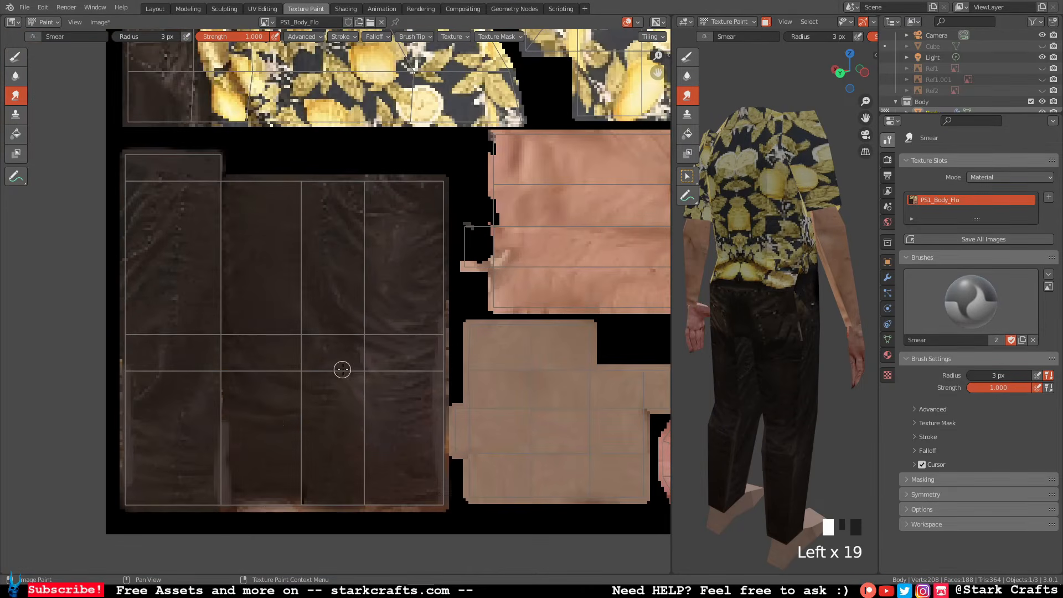
scroll(261, 434, "up", 3)
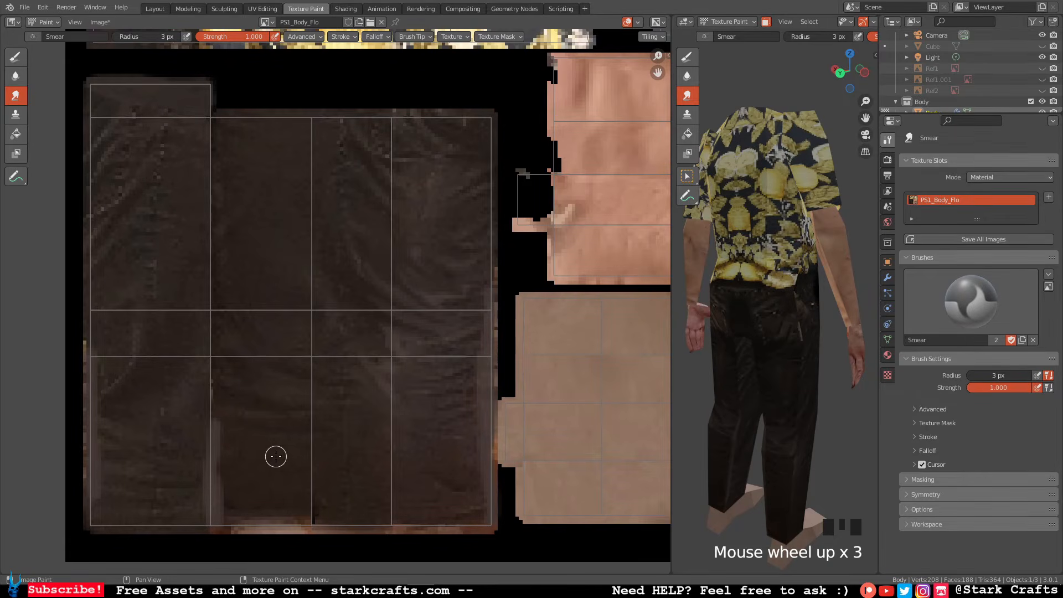
scroll(275, 456, "down", 3)
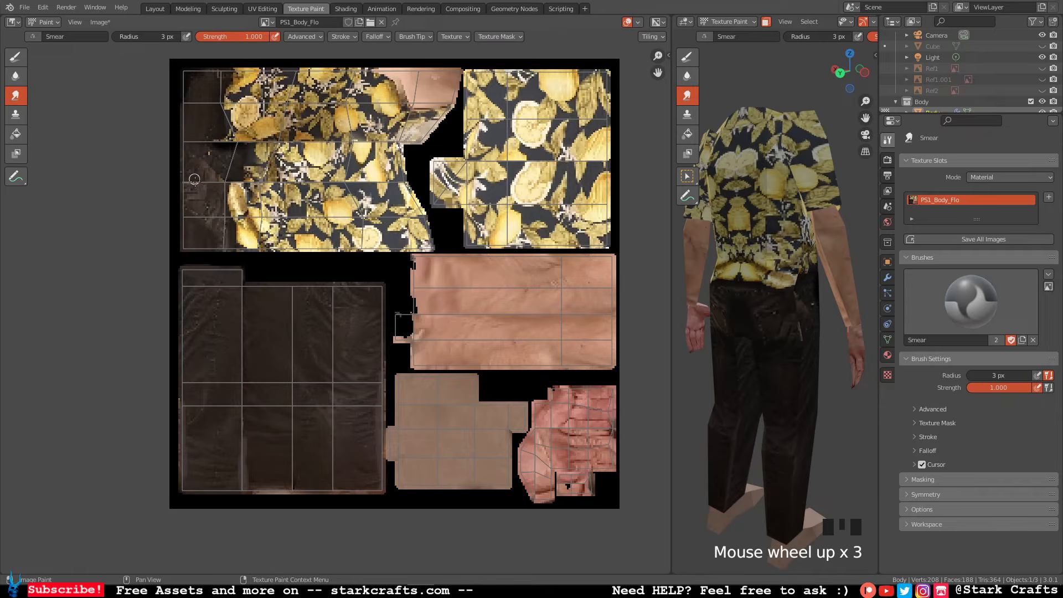
scroll(266, 469, "up", 5)
middle_click_drag(267, 477, 402, 344)
left_click_drag(321, 244, 362, 277)
mouse_move(309, 223)
left_mouse_down()
mouse_move(398, 289)
mouse_move(266, 227)
left_mouse_up()
mouse_move(269, 271)
left_mouse_down()
mouse_move(402, 377)
mouse_move(247, 314)
mouse_move(309, 391)
mouse_move(321, 377)
mouse_move(421, 404)
left_mouse_up()
left_click_drag(400, 356, 519, 420)
left_click_drag(432, 372, 505, 412)
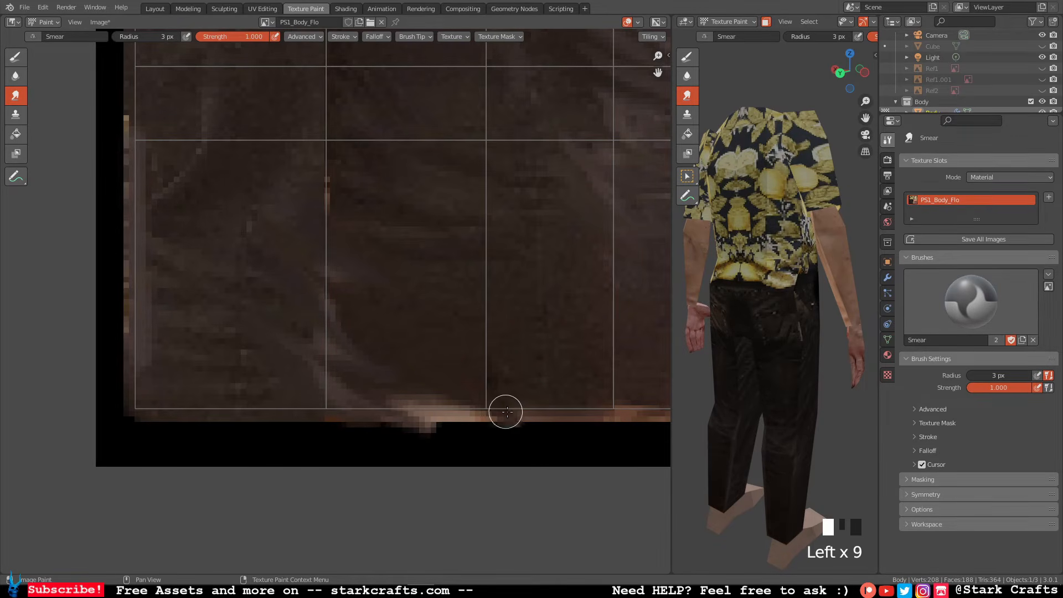
Smear brown over the light hem pixels and the orange pixels on the lower leg seam of the trousers' UV island.
mouse_move(400, 336)
left_mouse_down()
mouse_move(362, 328)
mouse_move(437, 398)
left_mouse_up()
mouse_move(373, 372)
left_mouse_down()
mouse_move(467, 430)
mouse_move(406, 418)
left_mouse_up()
left_click_drag(298, 236, 399, 316)
mouse_move(382, 281)
left_mouse_down()
mouse_move(306, 173)
mouse_move(345, 195)
left_mouse_up()
Smear the trouser brown outward over the light pixels along the left outer edge of the trousers' UV island.
scroll(211, 198, "down", 3)
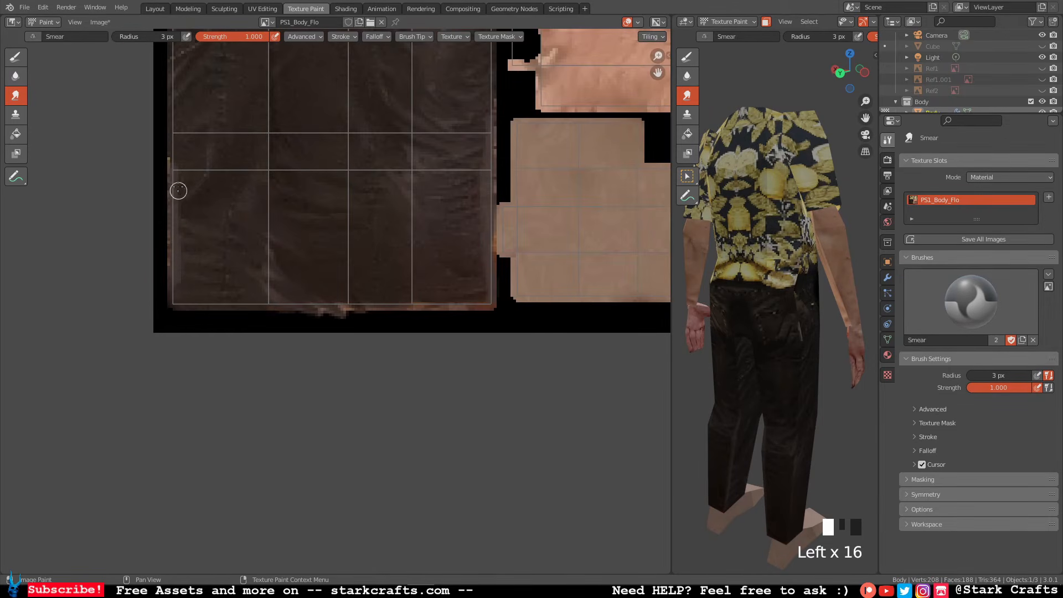
left_click_drag(178, 190, 174, 173)
mouse_move(187, 213)
left_mouse_down()
mouse_move(164, 185)
mouse_move(181, 209)
left_mouse_up()
mouse_move(203, 265)
left_mouse_down()
mouse_move(164, 221)
mouse_move(165, 261)
left_mouse_up()
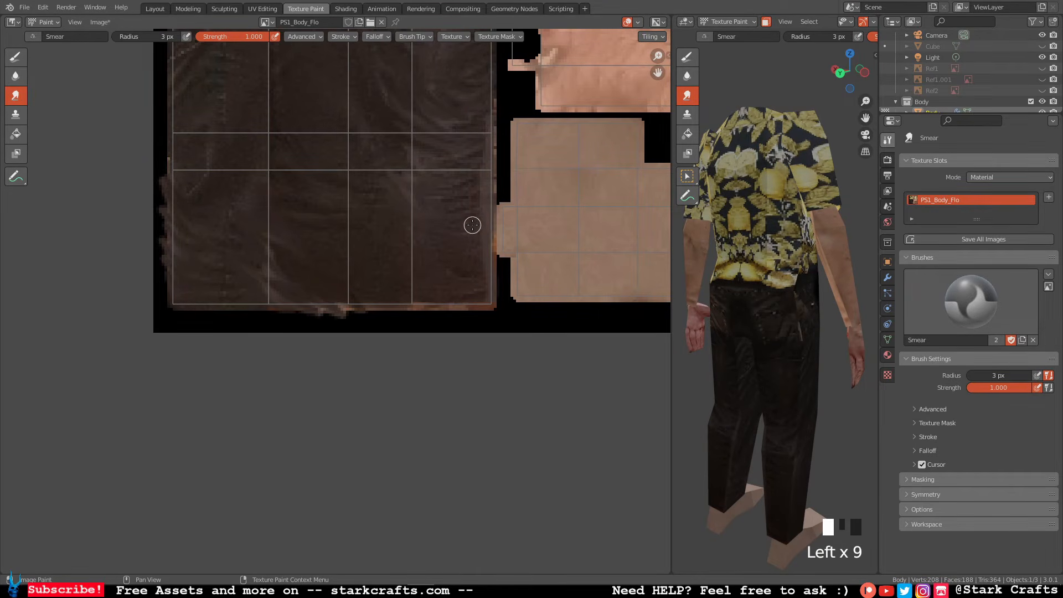
Smear the trouser brown outward over the orange pixels along the right outer edge of the trousers' UV island.
scroll(472, 225, "up", 2)
middle_click_drag(486, 228, 414, 254)
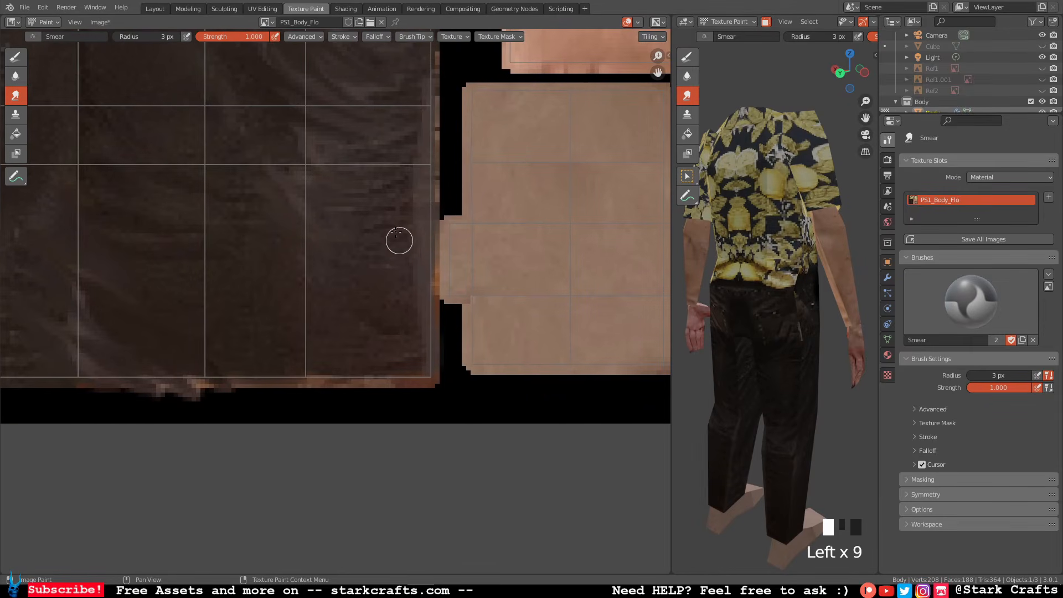
mouse_move(409, 188)
left_mouse_down()
mouse_move(434, 180)
mouse_move(442, 162)
mouse_move(438, 100)
left_mouse_up()
left_click_drag(387, 233, 434, 185)
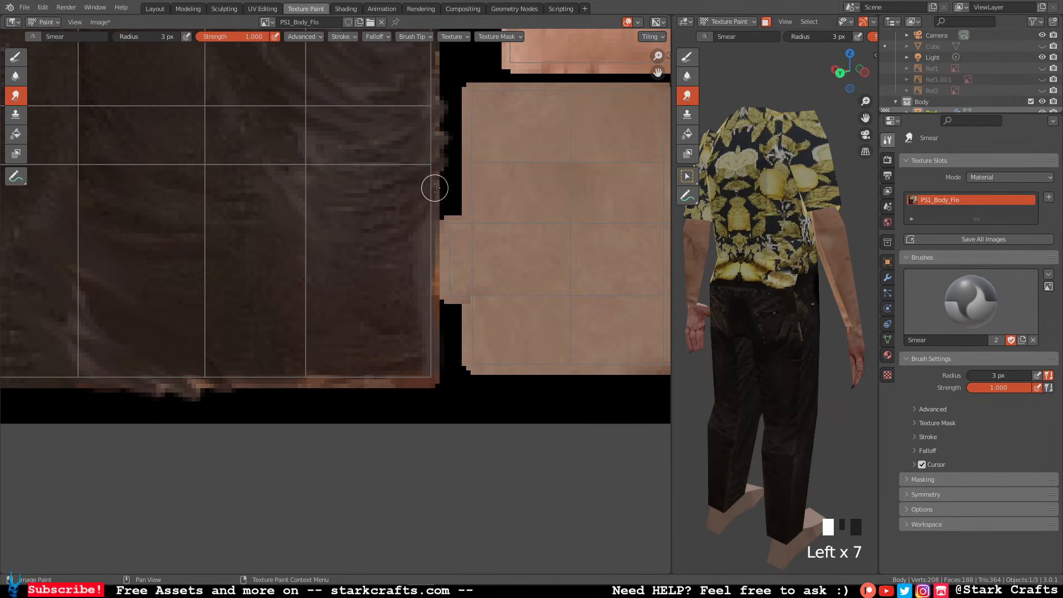
left_click_drag(396, 266, 425, 240)
left_click_drag(407, 297, 441, 280)
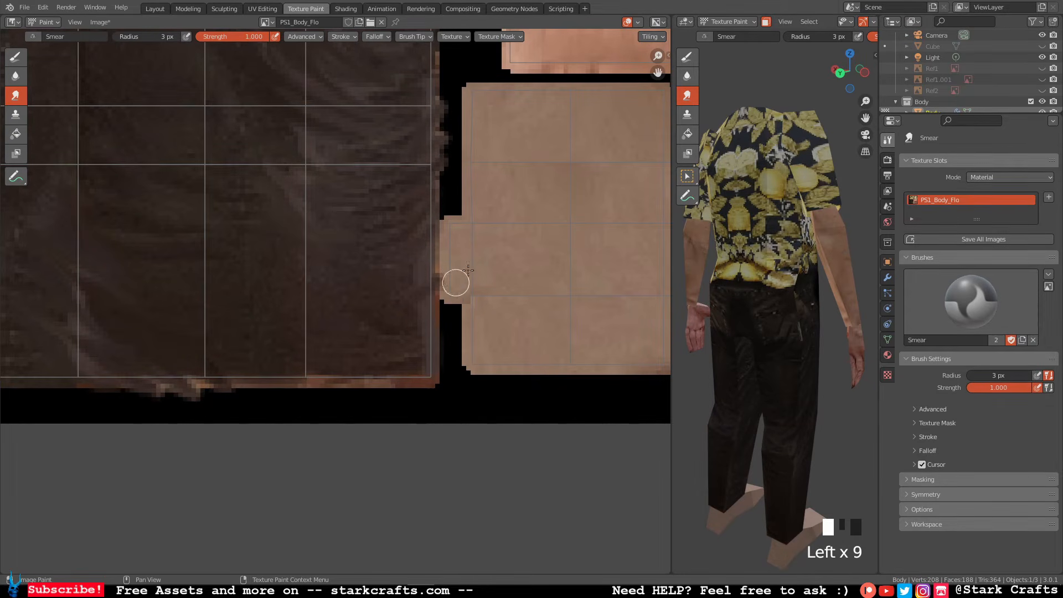
left_click_drag(416, 342, 437, 337)
Smear the bright stray pixels in the middle of the trouser area beside the shirt's UV island.
scroll(399, 327, "up", 3)
scroll(332, 277, "down", 6)
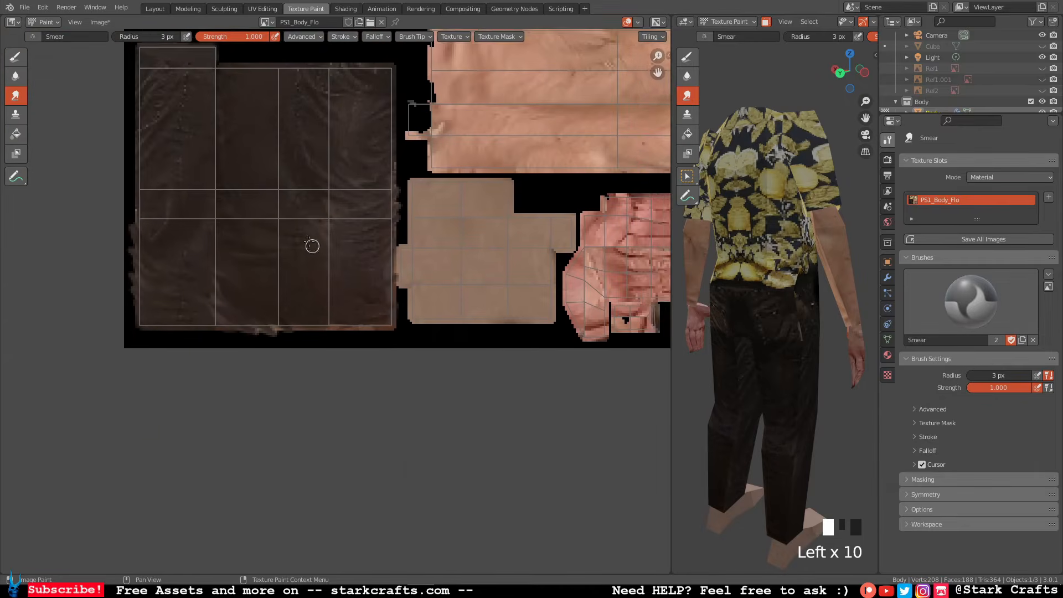
scroll(302, 311, "up", 1)
middle_click(301, 303)
scroll(309, 301, "down", 6)
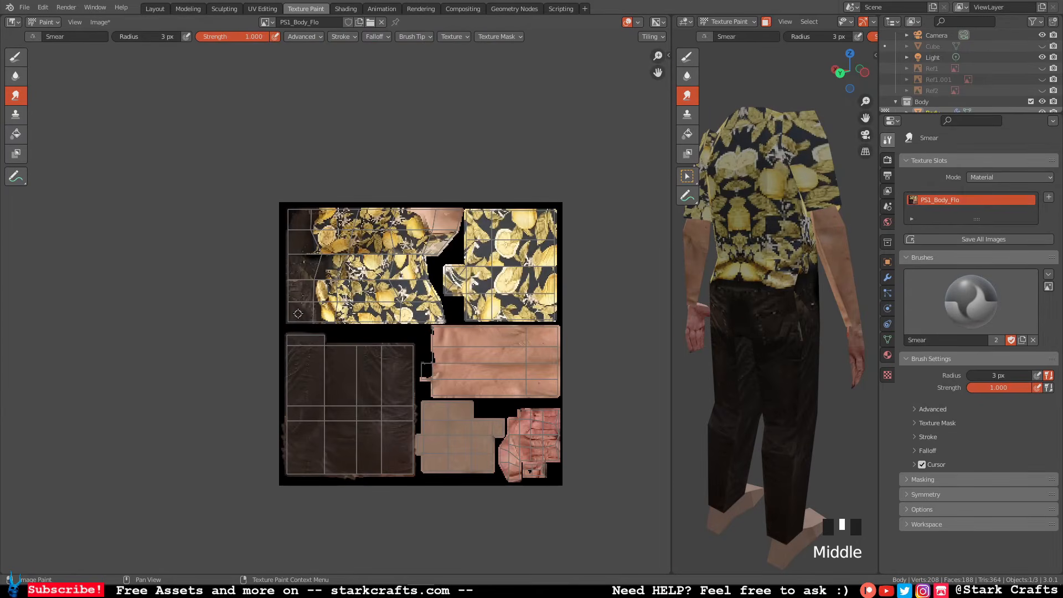
scroll(298, 314, "up", 5)
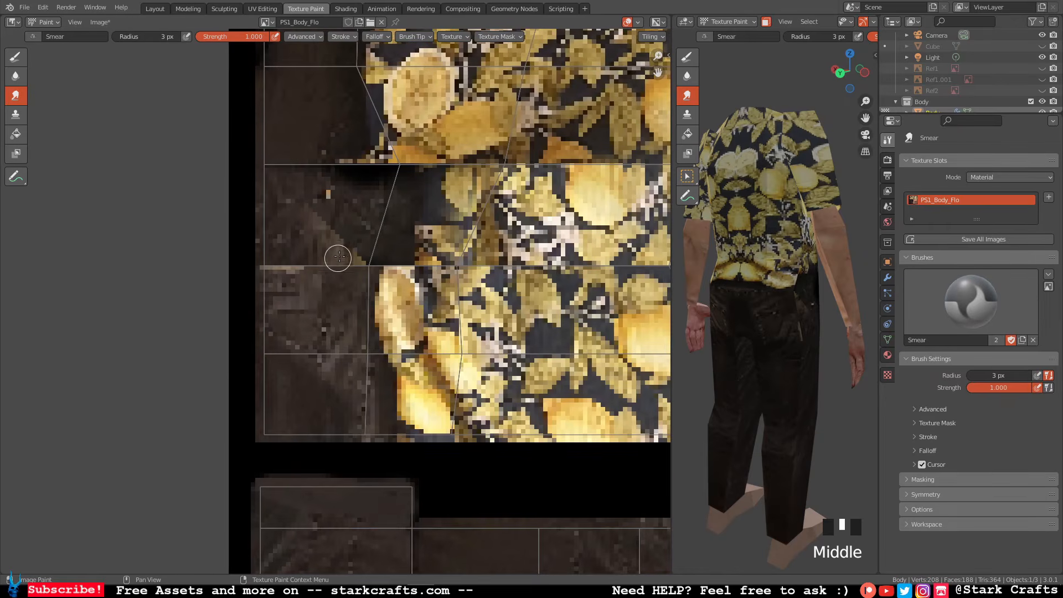
mouse_move(347, 278)
left_mouse_down()
mouse_move(361, 244)
mouse_move(330, 267)
left_mouse_up()
mouse_move(335, 192)
left_mouse_down()
mouse_move(315, 209)
mouse_move(324, 189)
left_mouse_up()
Blend the remaining light streak and the light row along the horizontal seam below it in the upper trouser area.
scroll(320, 213, "down", 1)
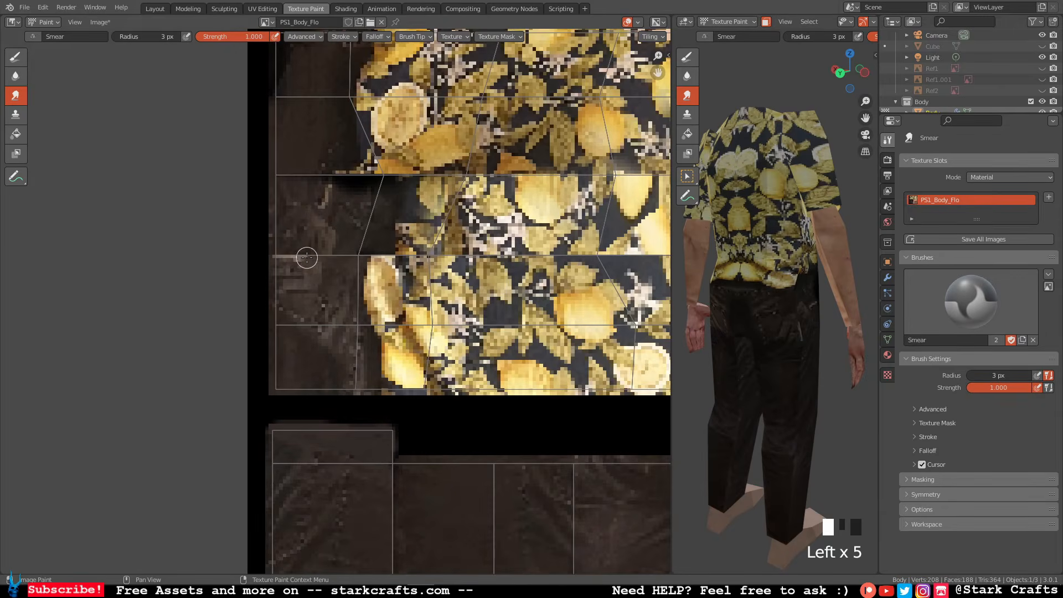
scroll(291, 268, "up", 1)
scroll(290, 271, "down", 1)
scroll(291, 270, "up", 3)
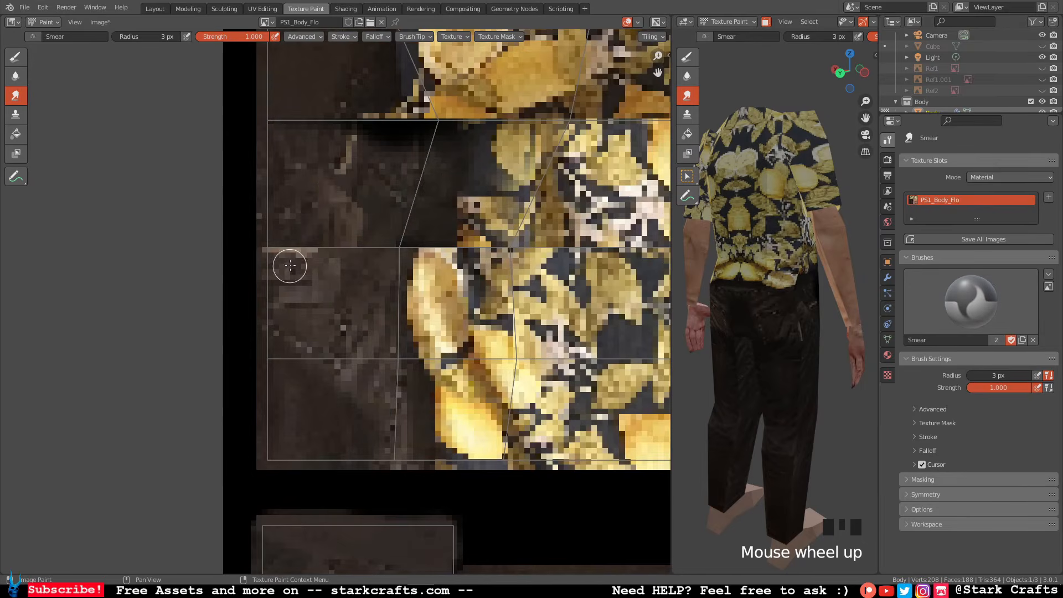
mouse_move(356, 176)
left_mouse_down()
mouse_move(363, 149)
mouse_move(347, 123)
left_mouse_up()
mouse_move(339, 244)
left_mouse_down()
mouse_move(310, 248)
mouse_move(294, 228)
mouse_move(270, 266)
mouse_move(312, 223)
mouse_move(280, 261)
mouse_move(297, 231)
mouse_move(310, 275)
mouse_move(369, 244)
left_mouse_up()
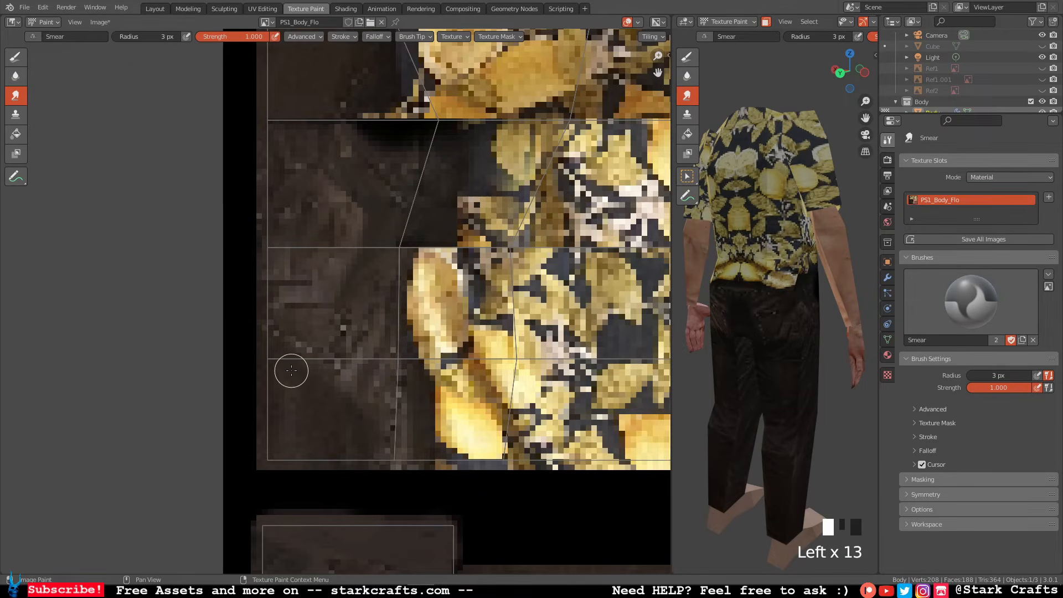
Smear the light specks in the topmost trouser section beside the shirt and extend its brown past the outer UV edges.
scroll(356, 206, "down", 2)
middle_click_drag(356, 207, 395, 328)
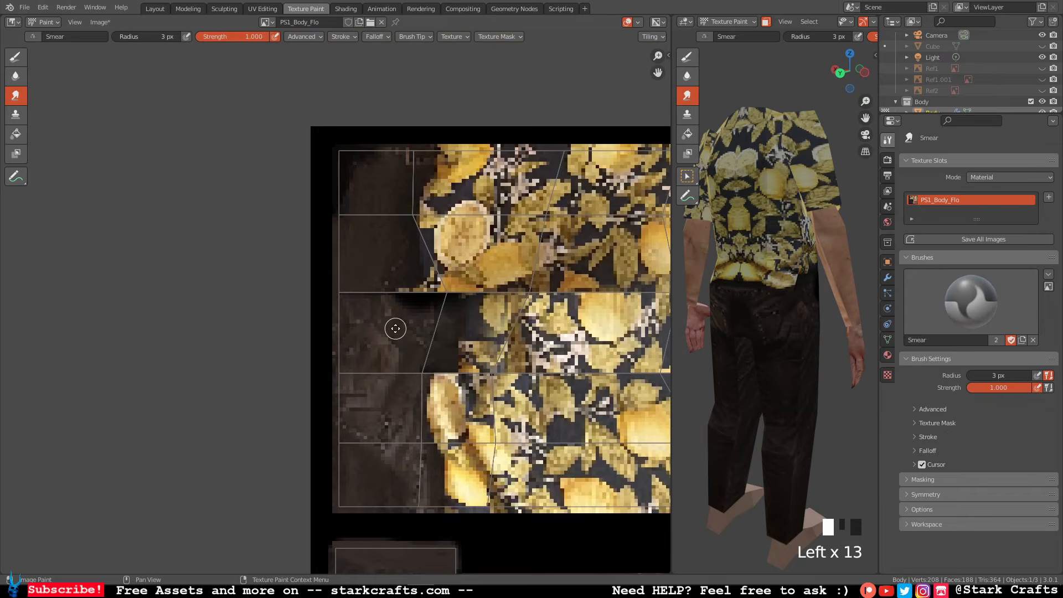
left_click(363, 190)
left_click(368, 191)
left_click(379, 177)
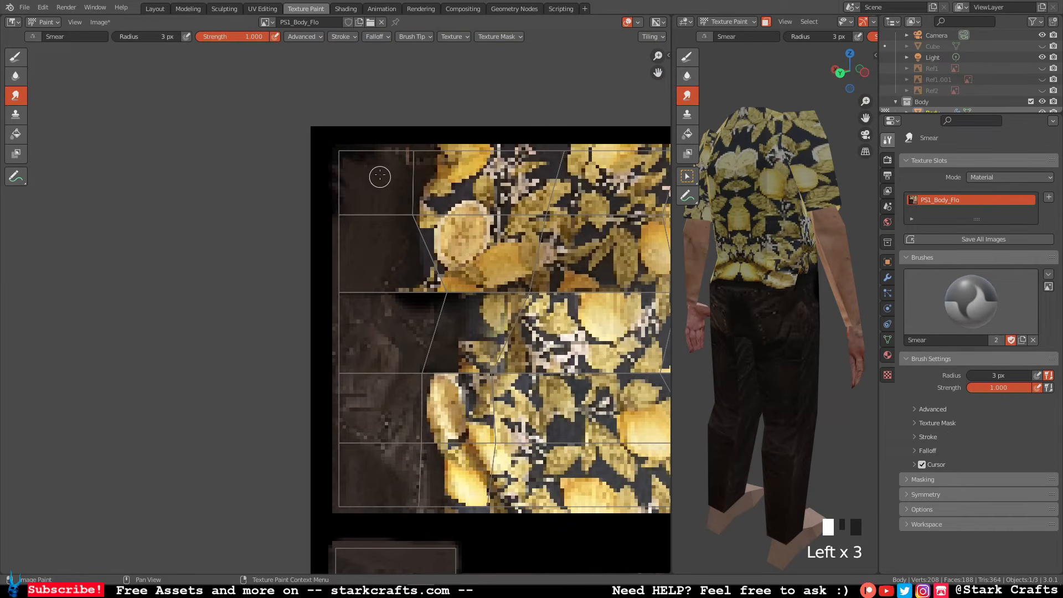
left_click(375, 160)
left_click(348, 161)
left_click(335, 198)
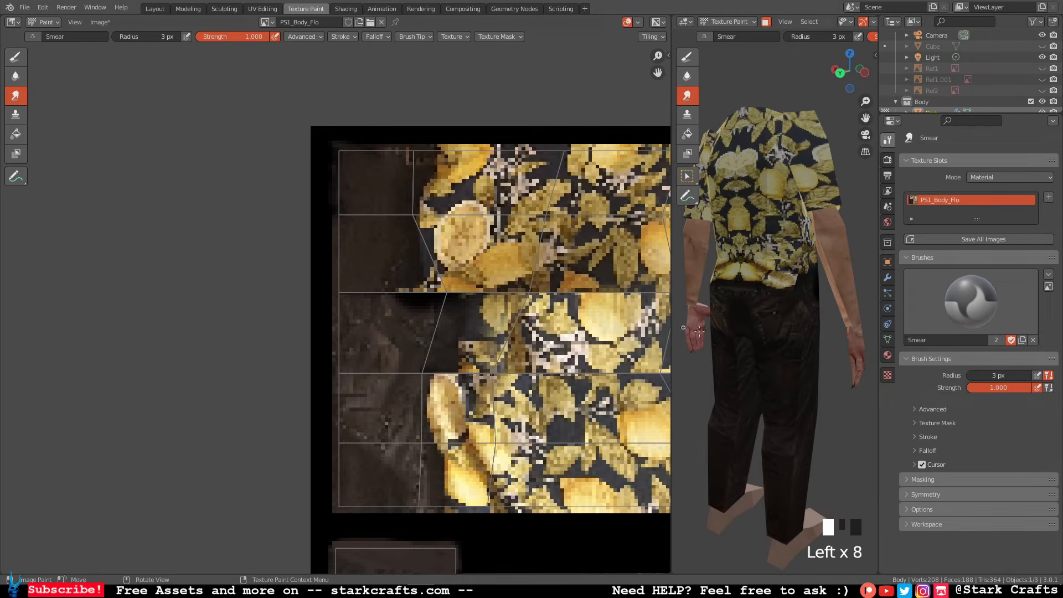
Smear dark brown over the black gap and stray yellow pixels at the seam below the shirt's hem.
middle_click_drag(699, 330, 871, 350)
middle_click_drag(744, 380, 798, 379)
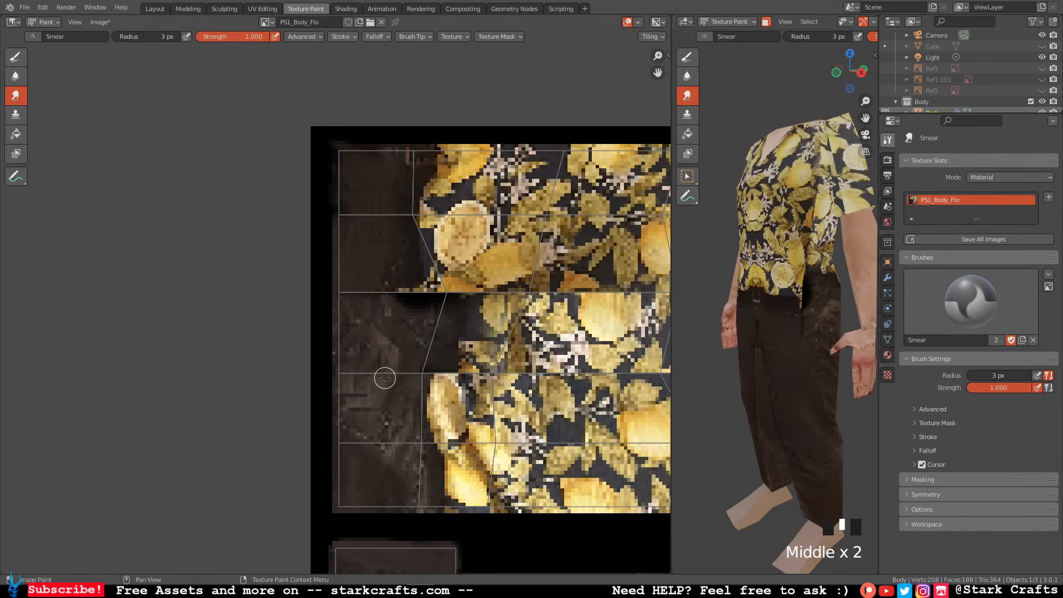
scroll(398, 315, "up", 6)
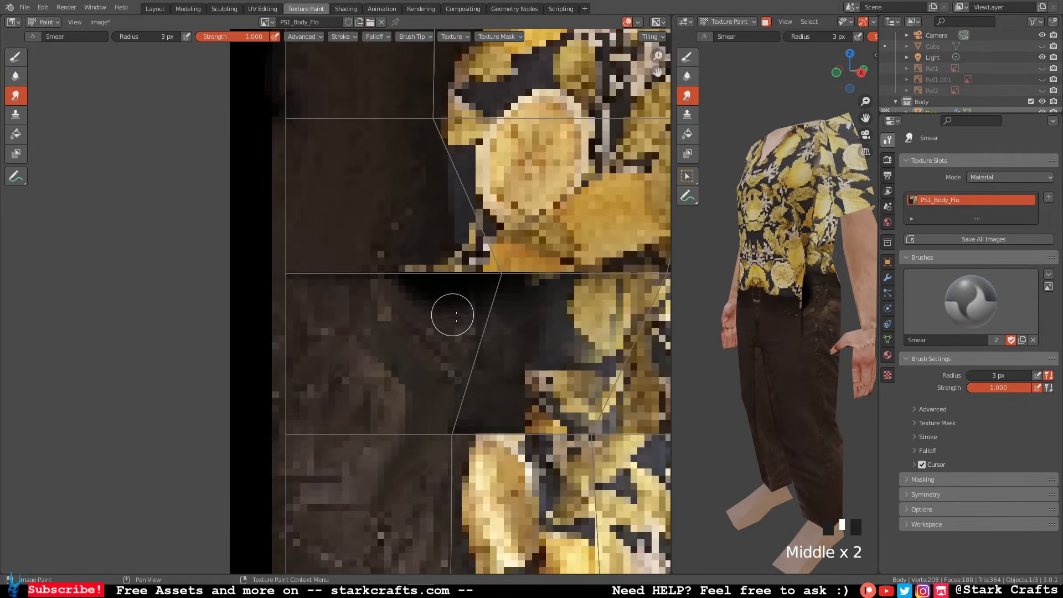
mouse_move(495, 312)
left_mouse_down()
mouse_move(467, 286)
mouse_move(436, 293)
mouse_move(404, 281)
left_mouse_up()
left_click_drag(497, 308, 399, 251)
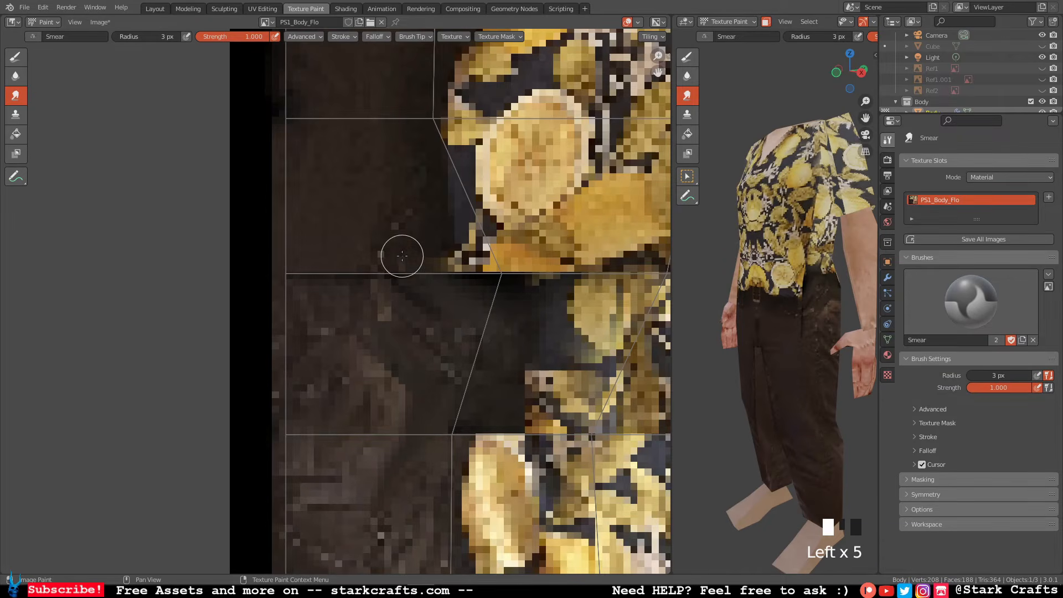
left_click_drag(451, 285, 396, 241)
mouse_move(429, 261)
left_mouse_down()
mouse_move(488, 303)
mouse_move(453, 278)
left_mouse_up()
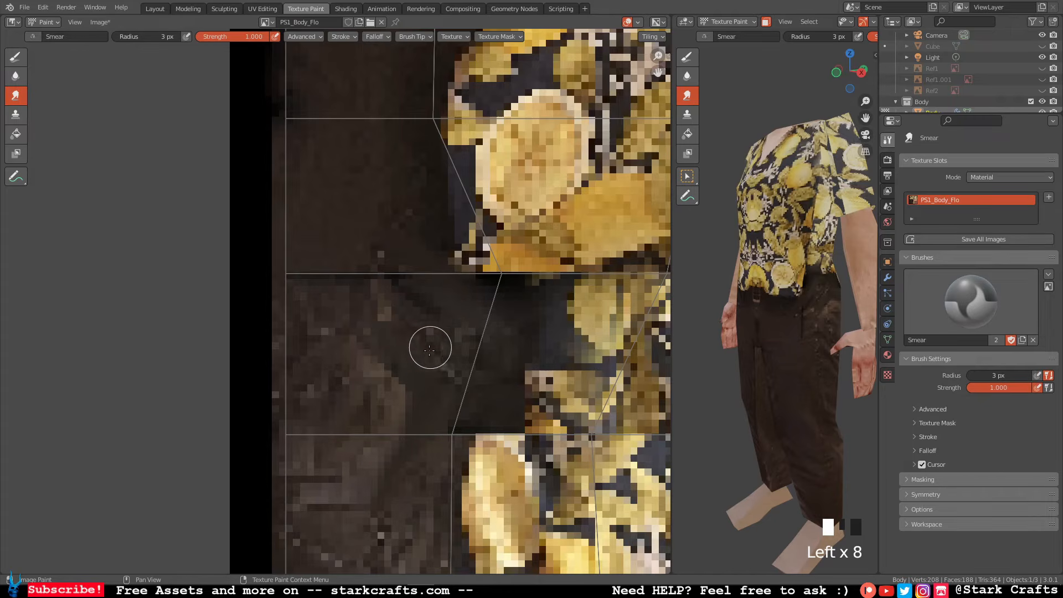
Check the shirt hem and waist on the model, then smear the trouser pixels around the horizontal seam below the hem.
middle_click_drag(428, 363, 455, 428)
middle_click_drag(382, 225, 394, 360)
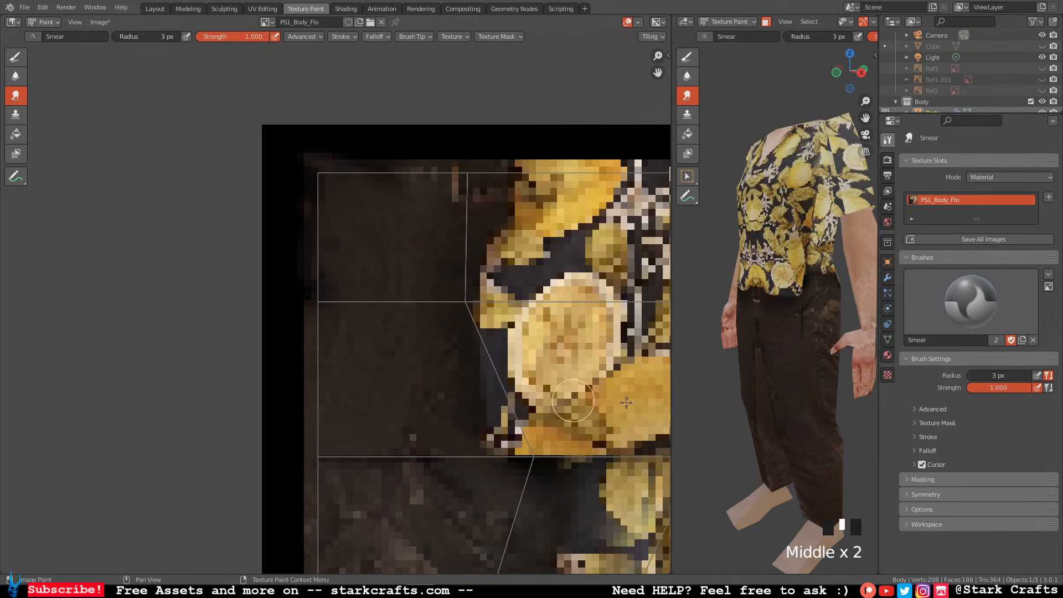
scroll(797, 322, "up", 2)
scroll(797, 322, "down", 7)
middle_click_drag(803, 330, 807, 354)
left_click(775, 356)
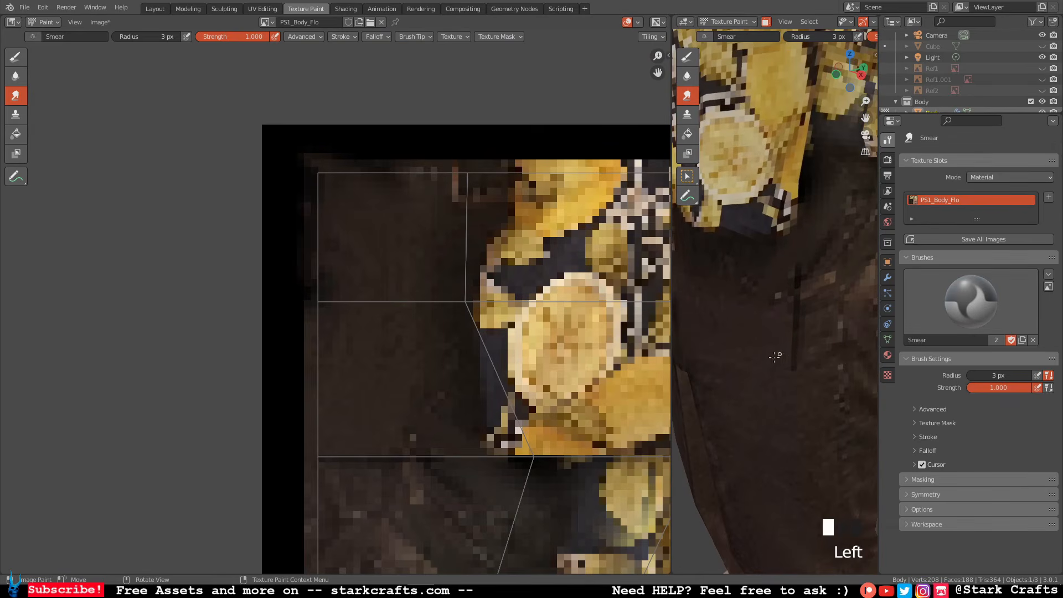
scroll(482, 379, "down", 1)
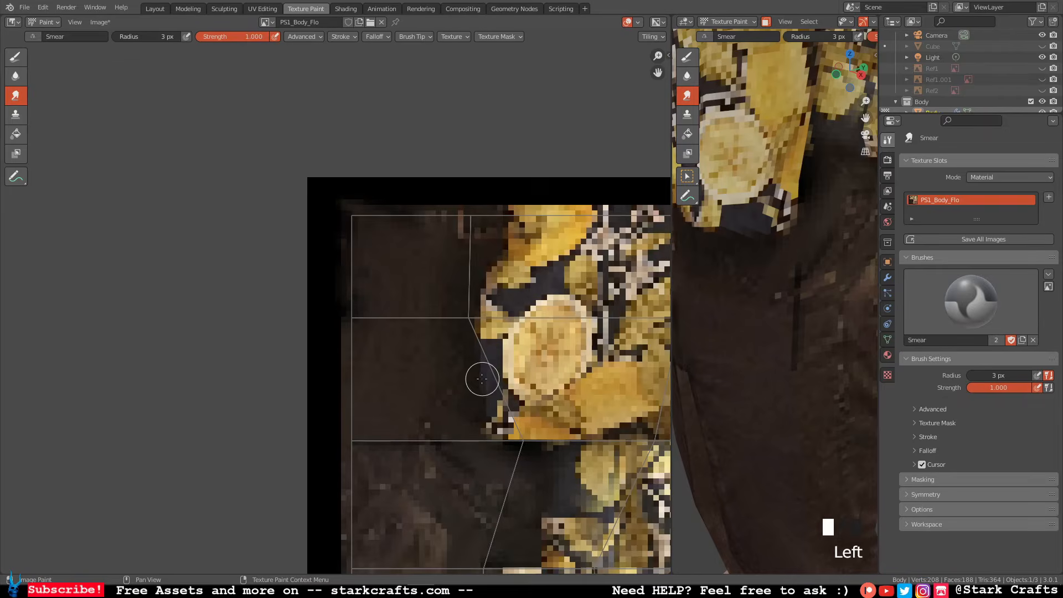
scroll(466, 430, "up", 2)
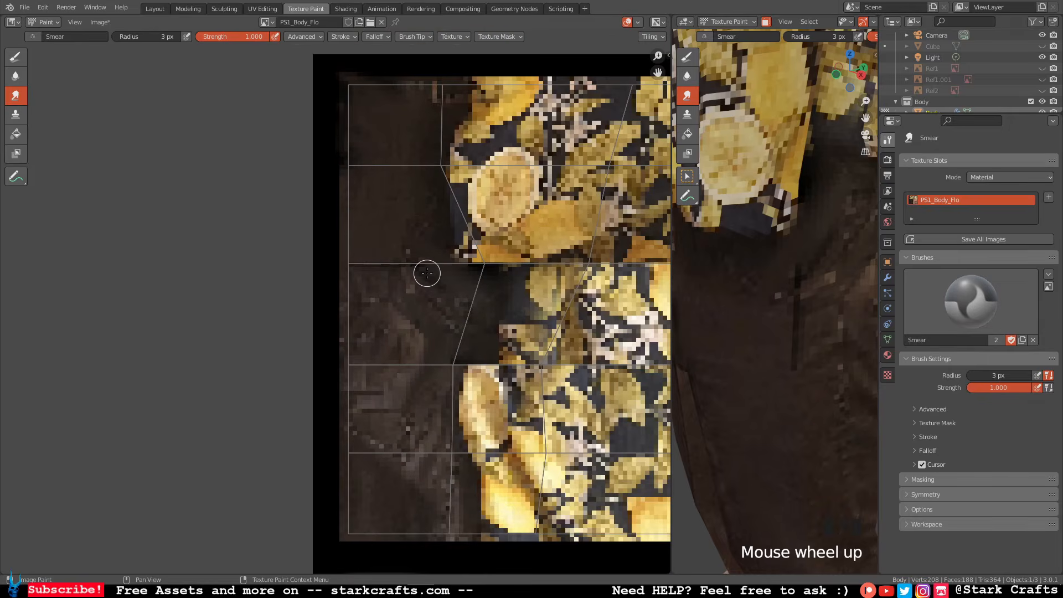
scroll(407, 311, "up", 4)
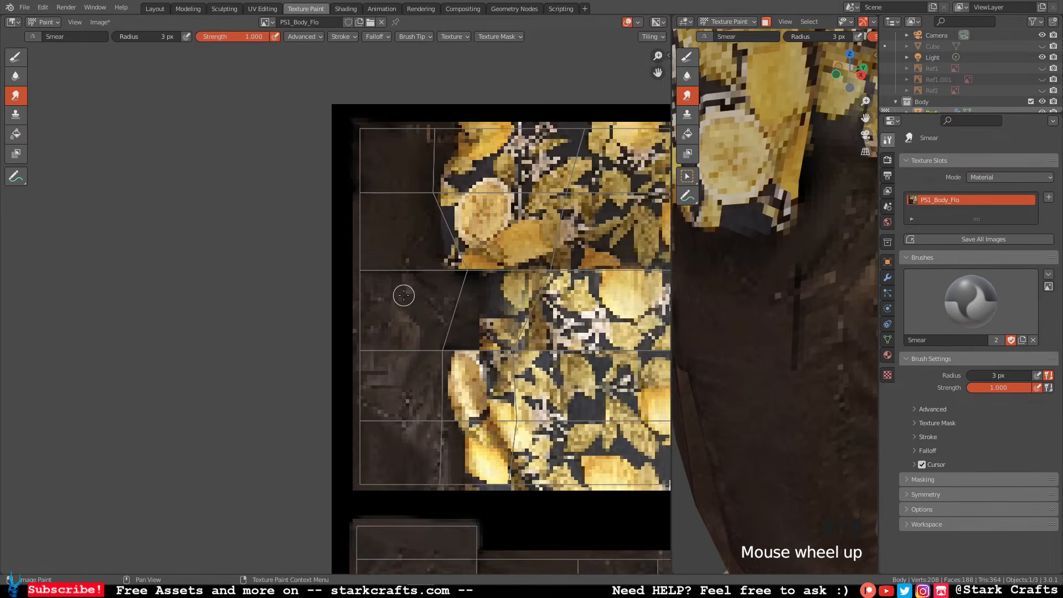
mouse_move(367, 219)
left_mouse_down()
mouse_move(357, 159)
mouse_move(383, 225)
mouse_move(457, 222)
mouse_move(377, 187)
mouse_move(379, 164)
left_mouse_up()
left_click_drag(381, 165, 432, 205)
mouse_move(333, 219)
left_mouse_down()
mouse_move(260, 180)
mouse_move(351, 225)
left_mouse_up()
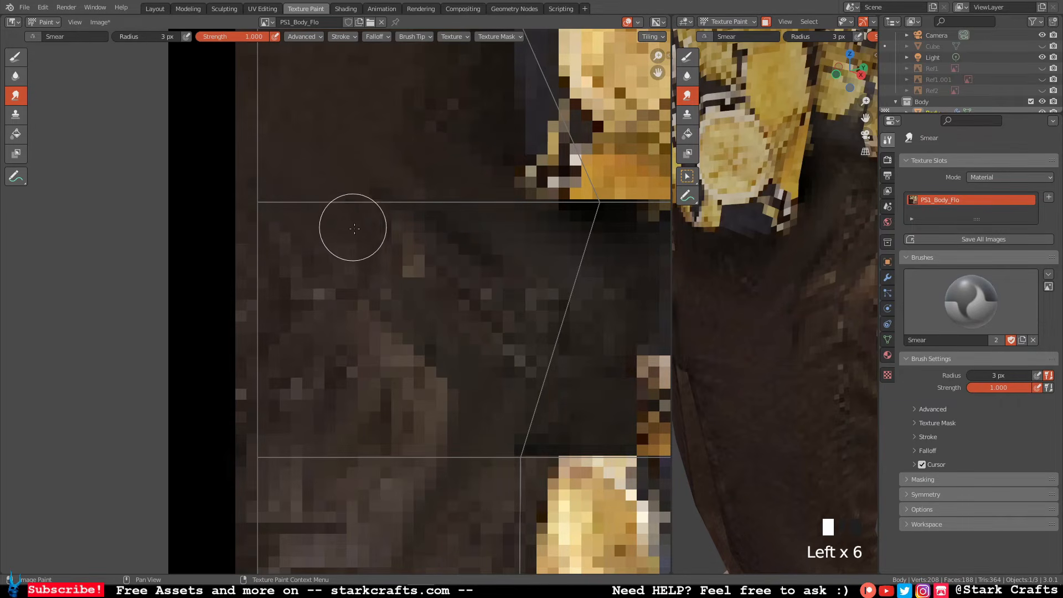
Check the trousers from the front on the model and save the painted texture image.
scroll(751, 321, "up", 5)
middle_click_drag(750, 321, 816, 299)
scroll(444, 301, "down", 3)
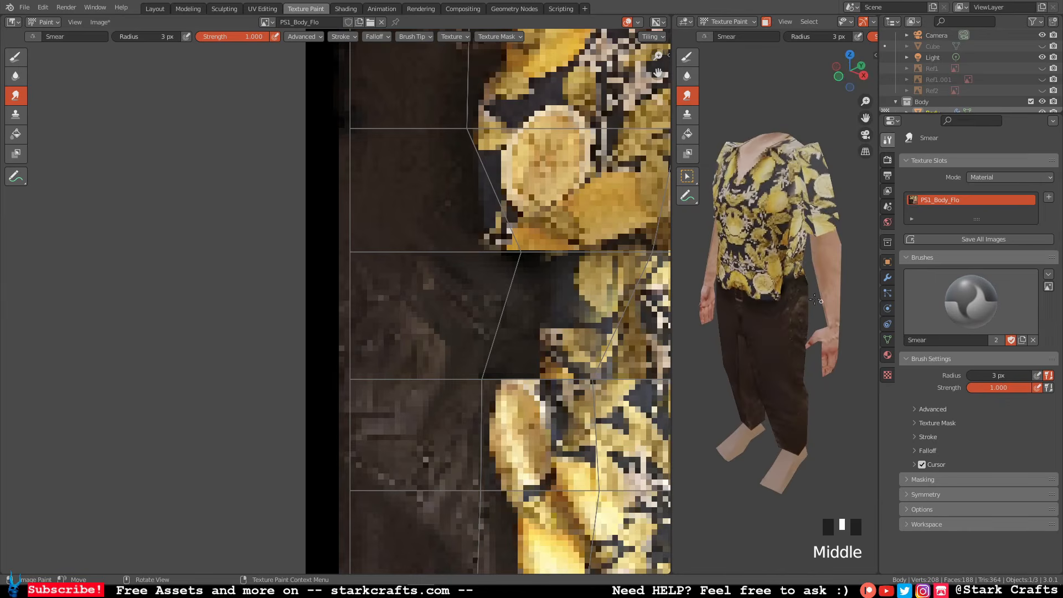
left_click(105, 24)
left_click(124, 111)
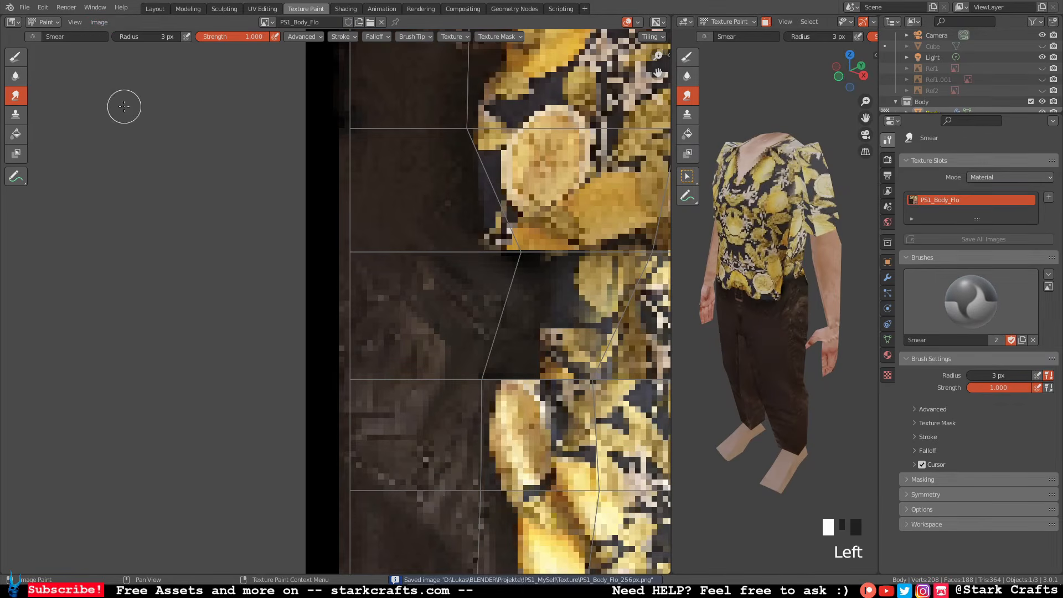
Review the whole body texture and the model from the front, then widen the 3D view beside the texture.
scroll(507, 303, "down", 4)
scroll(507, 303, "down", 2)
middle_click_drag(506, 303, 394, 273)
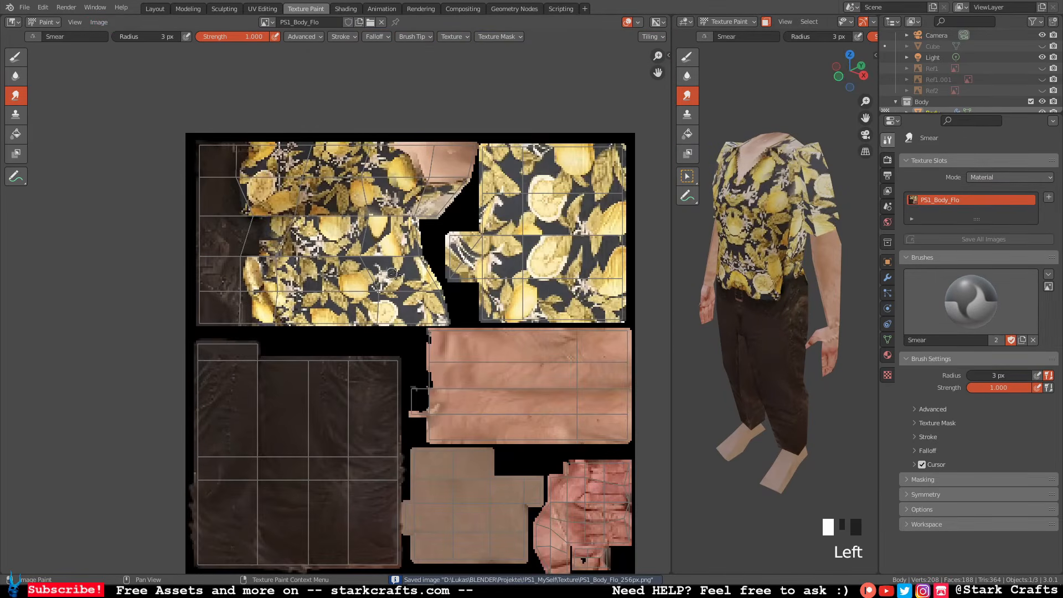
middle_click_drag(510, 366, 407, 262)
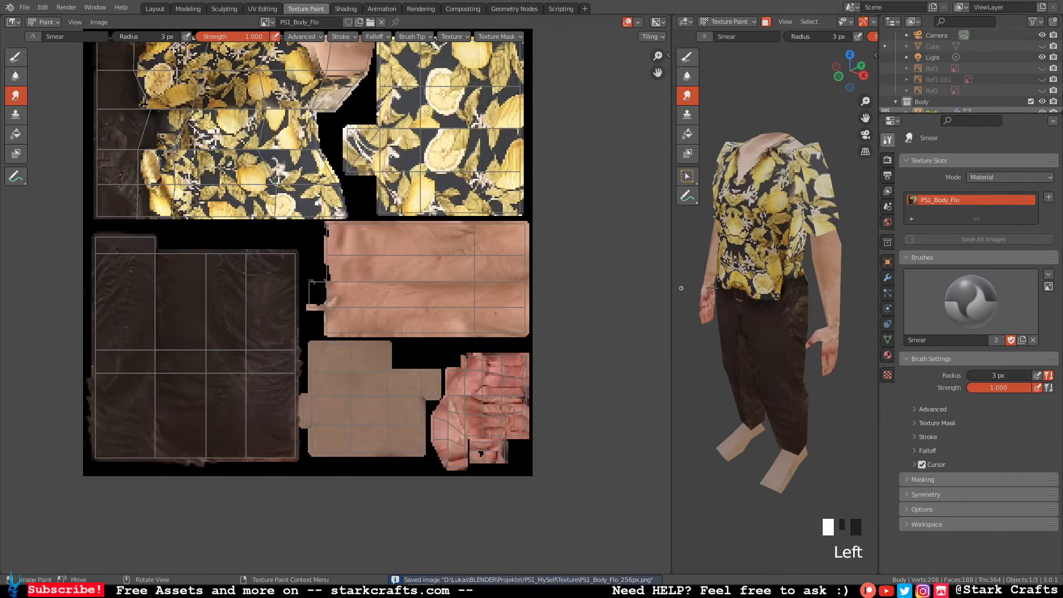
middle_click_drag(712, 287, 837, 336)
scroll(763, 315, "up", 2)
middle_click_drag(755, 333, 821, 375)
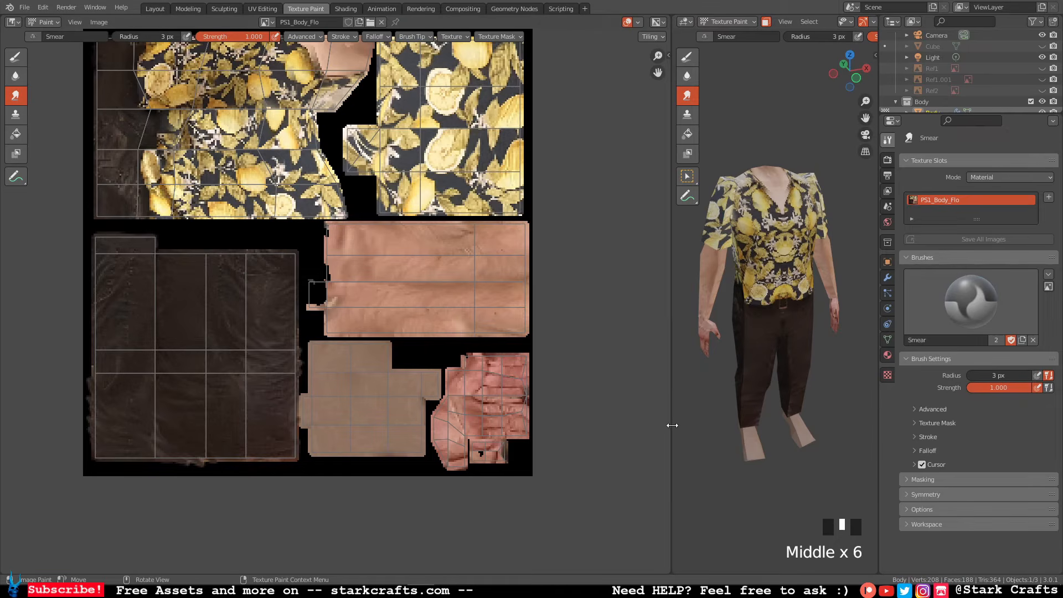
left_click_drag(672, 424, 581, 425)
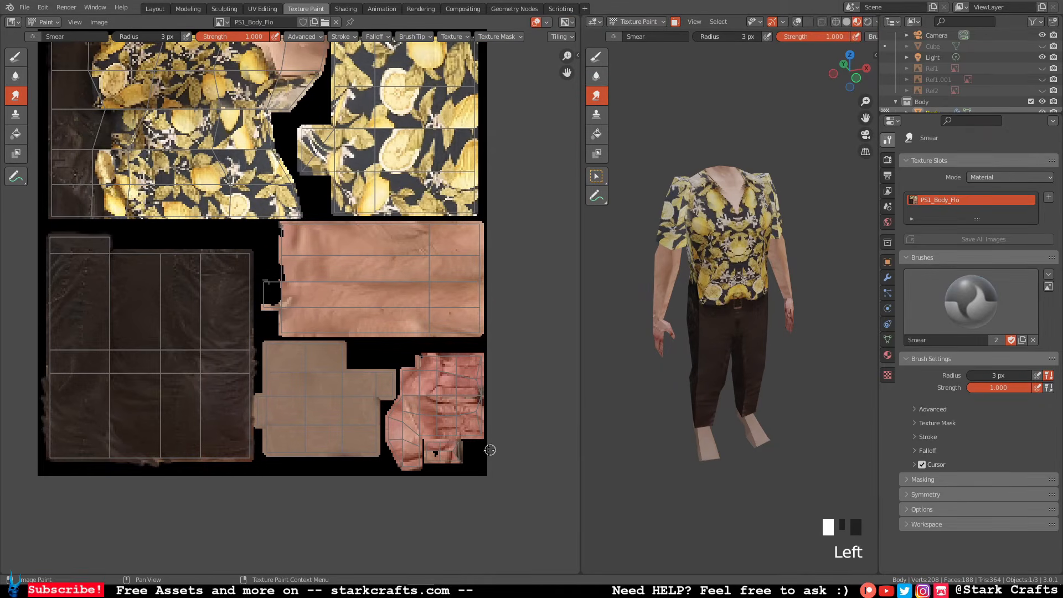
Smear skin tone over the black gap and grey edge of the small hand piece below the fingers, and check the hand on the model.
scroll(491, 450, "down", 1)
scroll(444, 447, "up", 6)
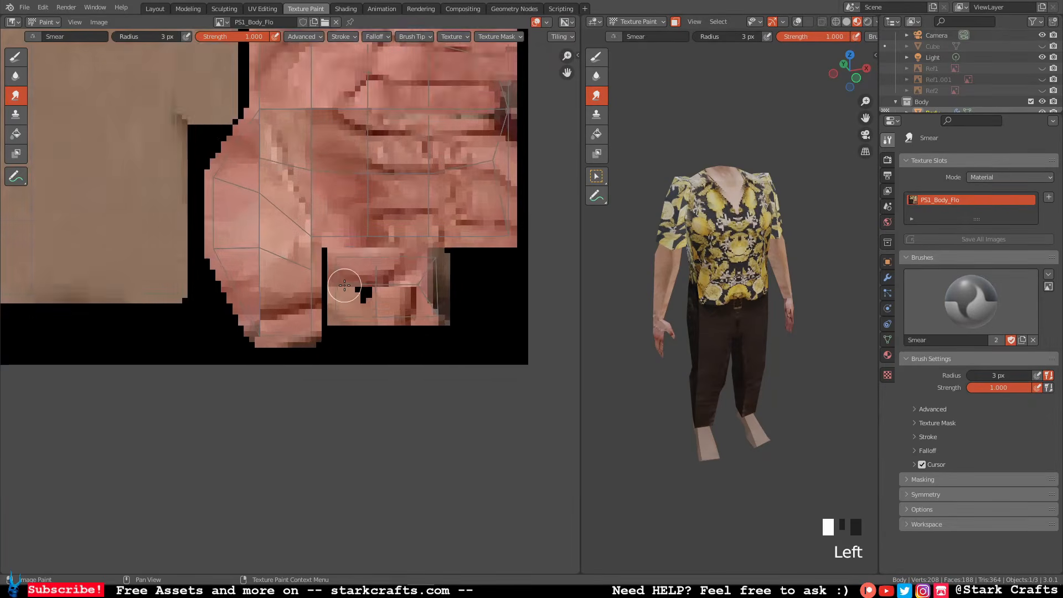
scroll(345, 286, "up", 1)
mouse_move(369, 290)
left_mouse_down()
mouse_move(358, 309)
mouse_move(373, 278)
mouse_move(384, 293)
left_mouse_up()
mouse_move(466, 305)
left_mouse_down()
mouse_move(476, 301)
mouse_move(457, 289)
mouse_move(453, 298)
mouse_move(457, 268)
mouse_move(434, 304)
mouse_move(415, 309)
mouse_move(437, 326)
left_mouse_up()
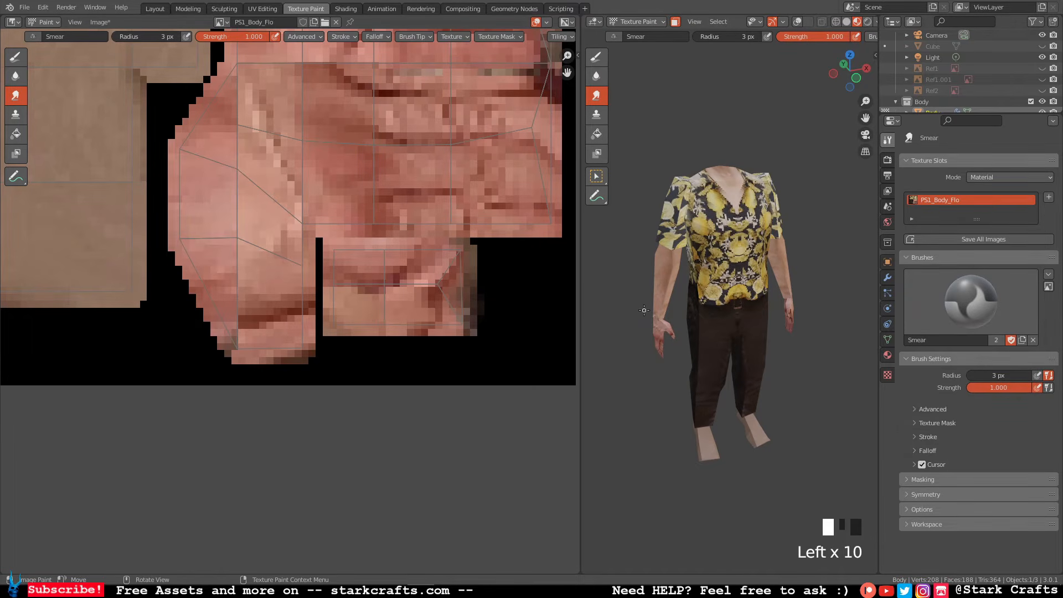
middle_click_drag(619, 310, 712, 288)
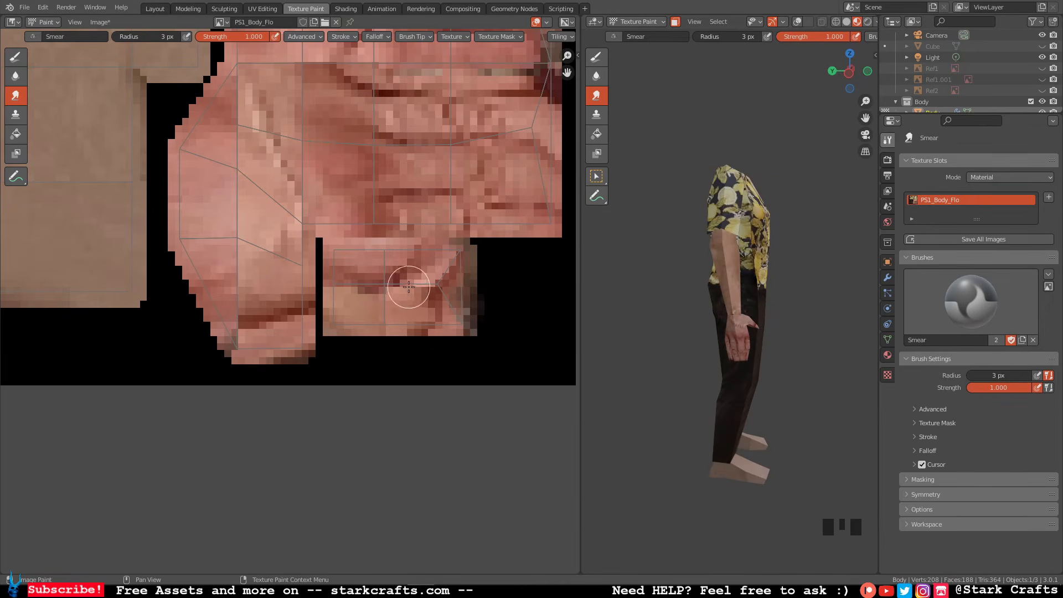
Smear the finger skin over the dark pixels near the fingertip edge of the hand texture.
scroll(409, 288, "down", 1)
scroll(419, 201, "up", 4)
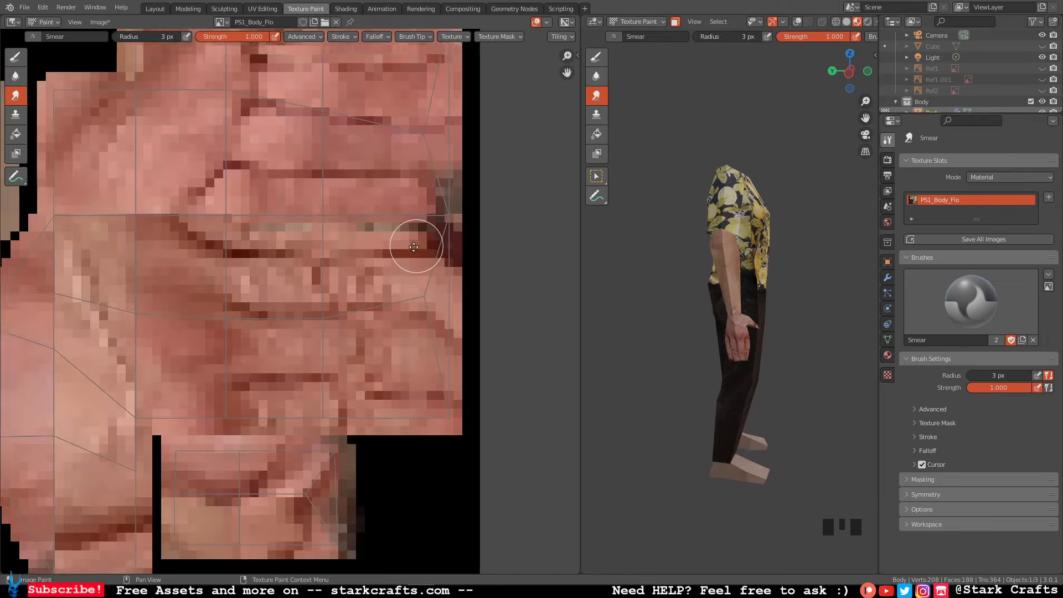
mouse_move(380, 243)
left_mouse_down()
mouse_move(416, 248)
mouse_move(355, 243)
mouse_move(413, 244)
left_mouse_up()
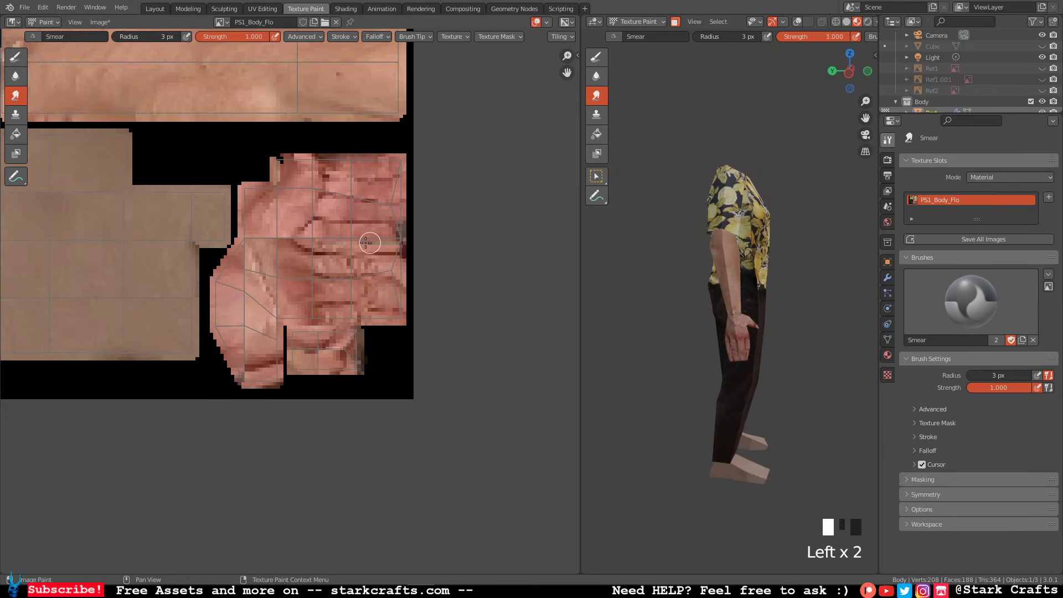
Smear skin tone over the black notches along the arm section's ragged edge and into the black UV tab beside it.
scroll(340, 295, "up", 4)
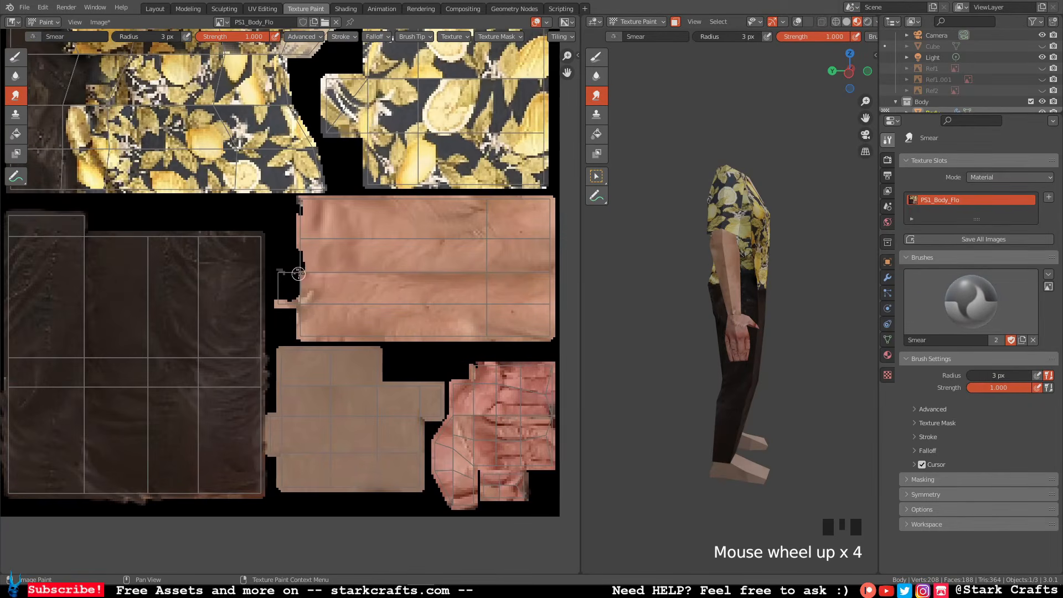
scroll(298, 274, "up", 4)
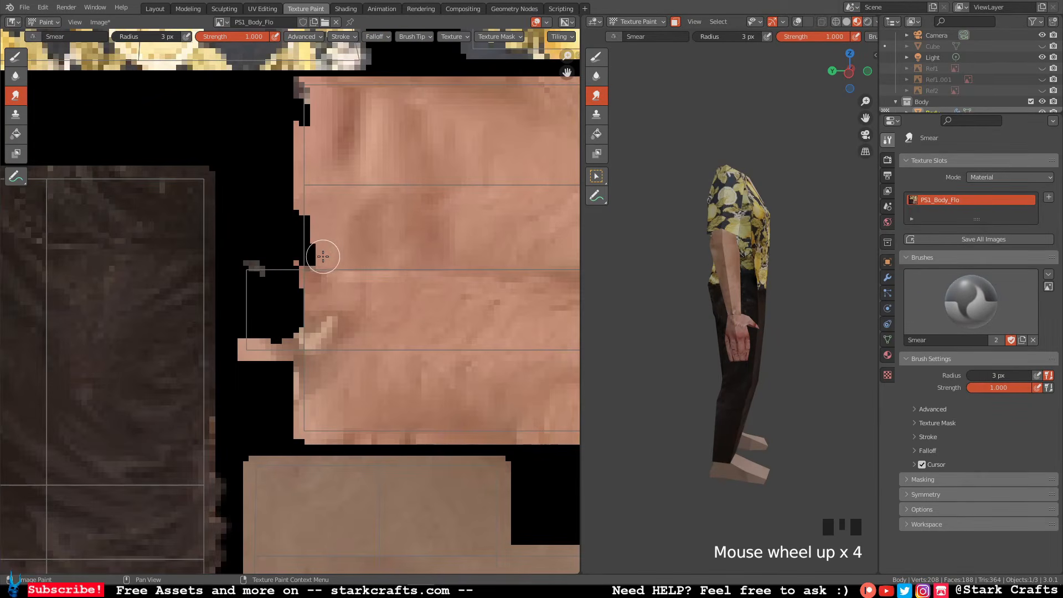
left_click_drag(323, 256, 266, 214)
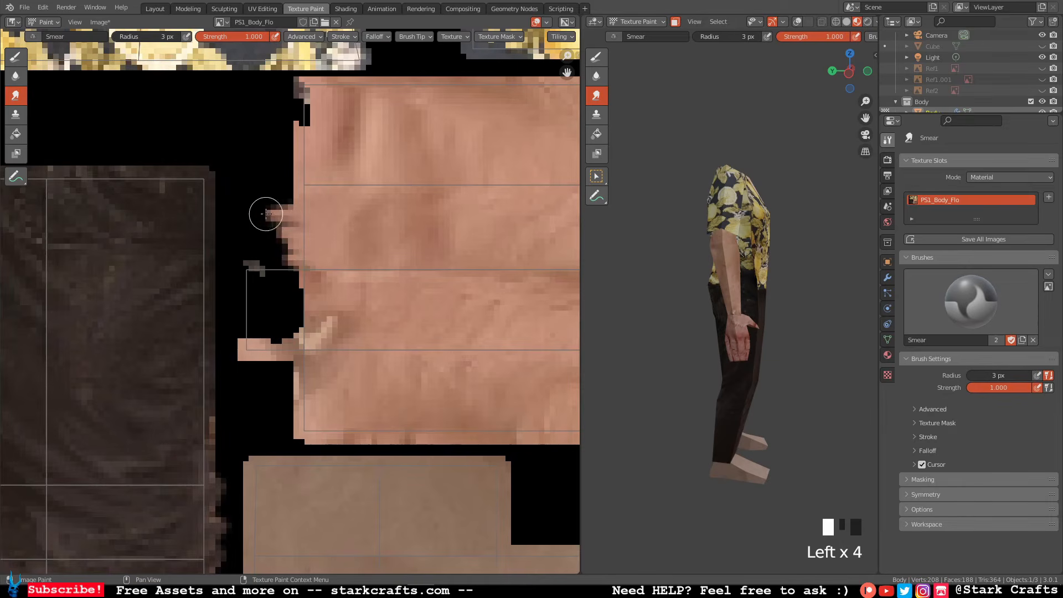
mouse_move(321, 137)
left_mouse_down()
mouse_move(277, 115)
mouse_move(301, 99)
mouse_move(293, 89)
left_mouse_up()
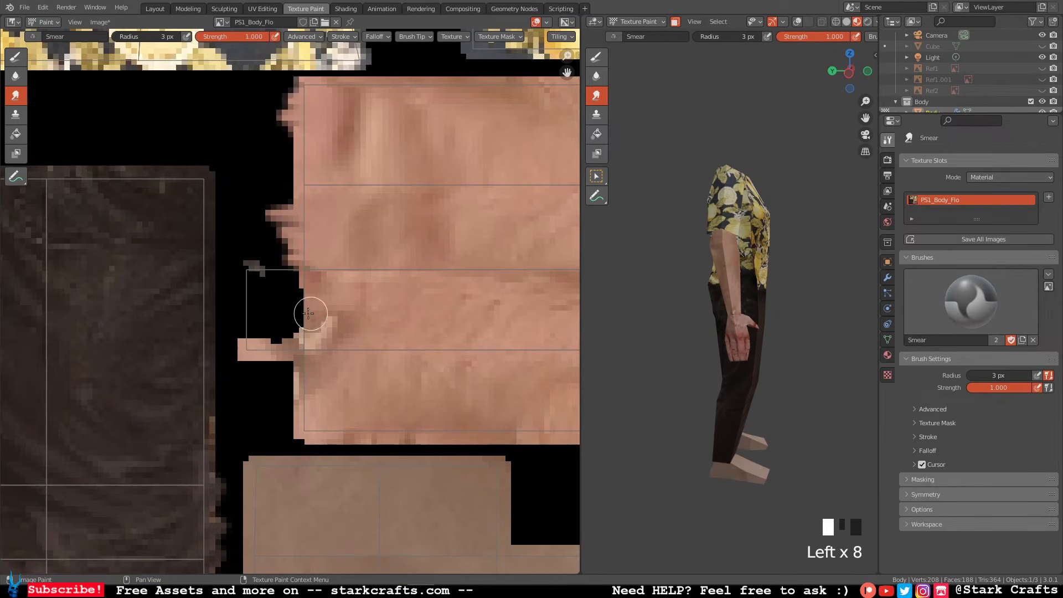
mouse_move(310, 310)
left_mouse_down()
mouse_move(280, 299)
mouse_move(283, 277)
mouse_move(297, 330)
left_mouse_up()
left_click_drag(320, 275, 249, 274)
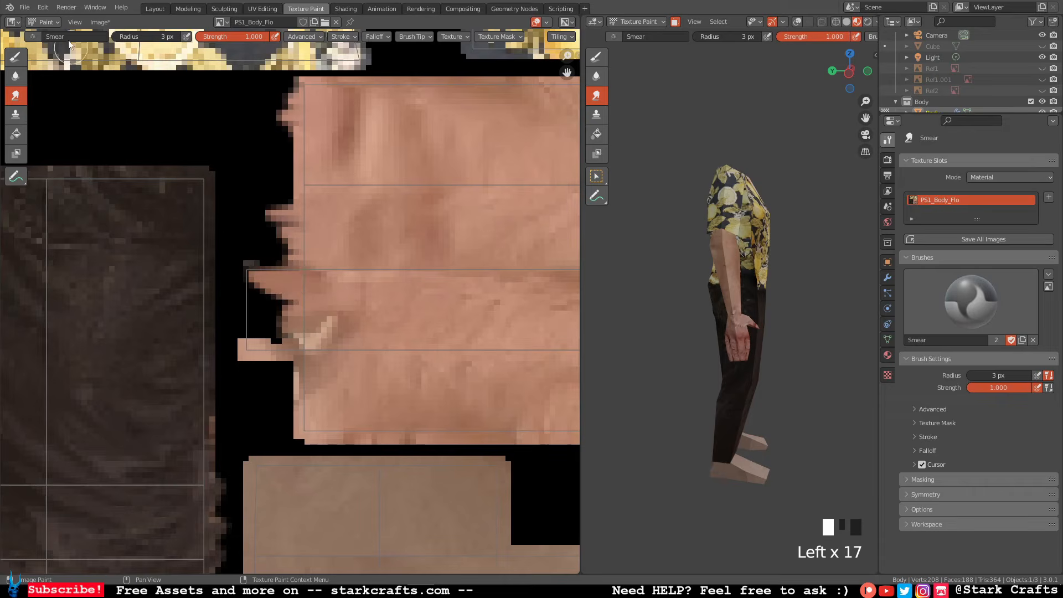
Fill the black gap at the wrist edge of the arm texture using the Draw brush with a skin tone sampled from the arm.
left_click(16, 57)
left_click(143, 40)
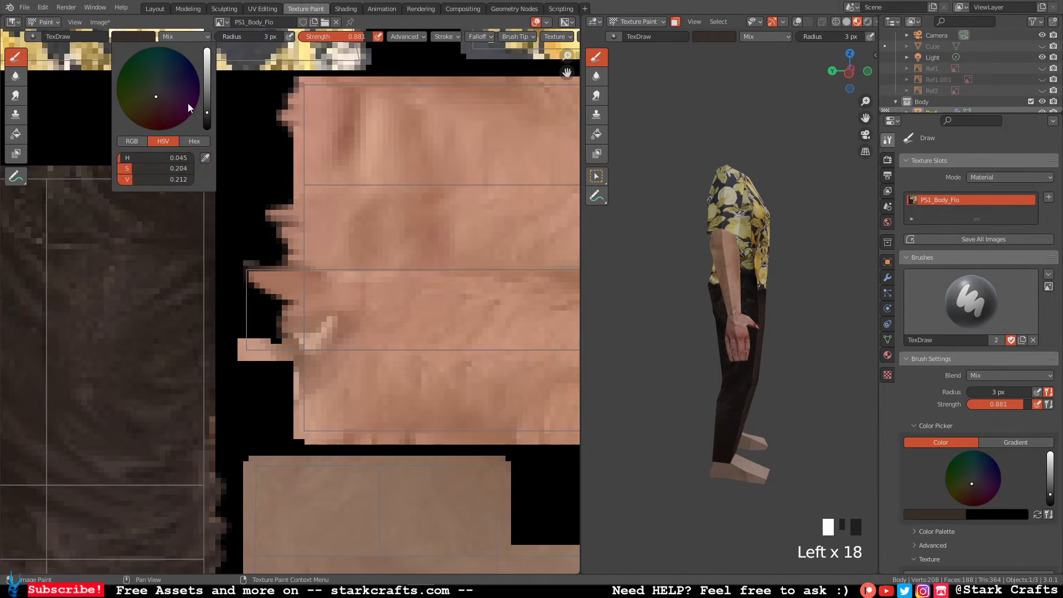
left_click(205, 159)
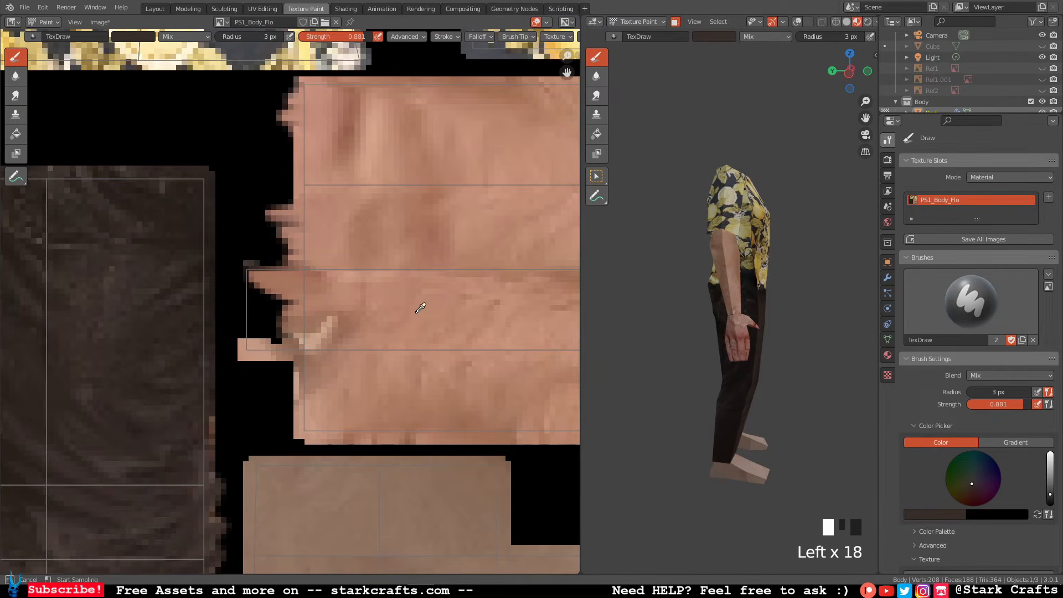
left_click(397, 298)
mouse_move(373, 302)
left_mouse_down()
mouse_move(254, 278)
mouse_move(260, 343)
mouse_move(282, 318)
mouse_move(263, 289)
mouse_move(258, 313)
mouse_move(247, 266)
mouse_move(254, 338)
left_mouse_up()
mouse_move(257, 284)
left_mouse_down()
mouse_move(266, 264)
mouse_move(298, 268)
left_mouse_up()
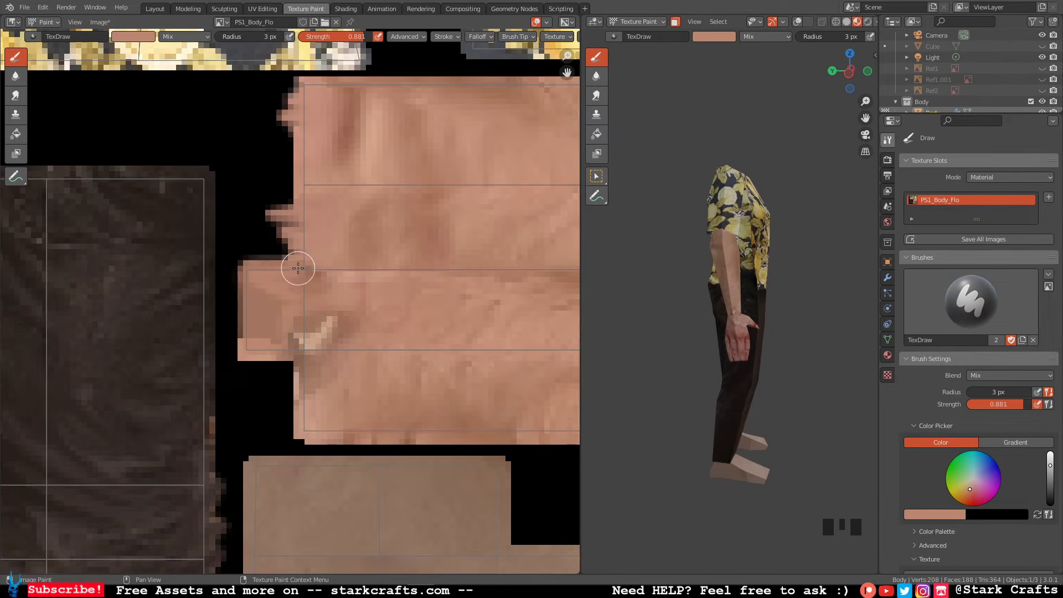
Save the painted body texture image to its existing file.
middle_click_drag(617, 347, 600, 326)
scroll(293, 277, "down", 3)
middle_click_drag(404, 272, 306, 266)
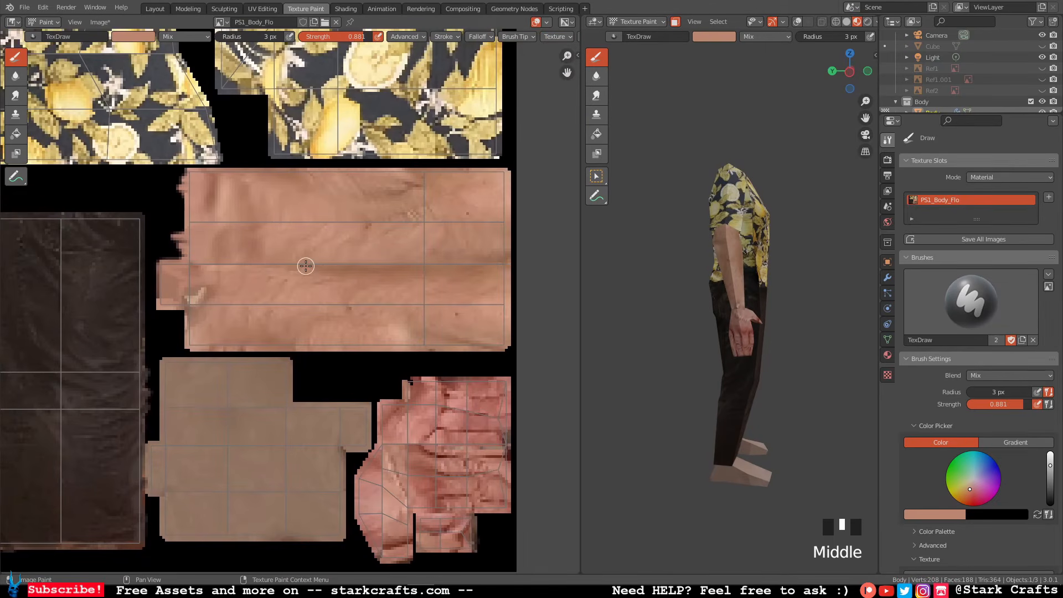
left_click(99, 22)
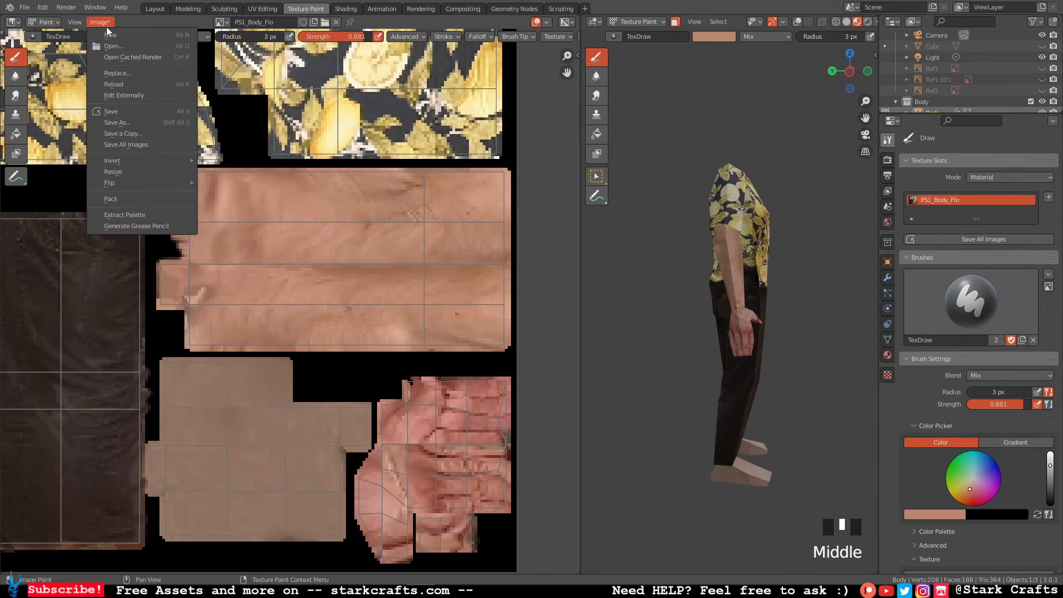
left_click(121, 110)
scroll(306, 264, "down", 2)
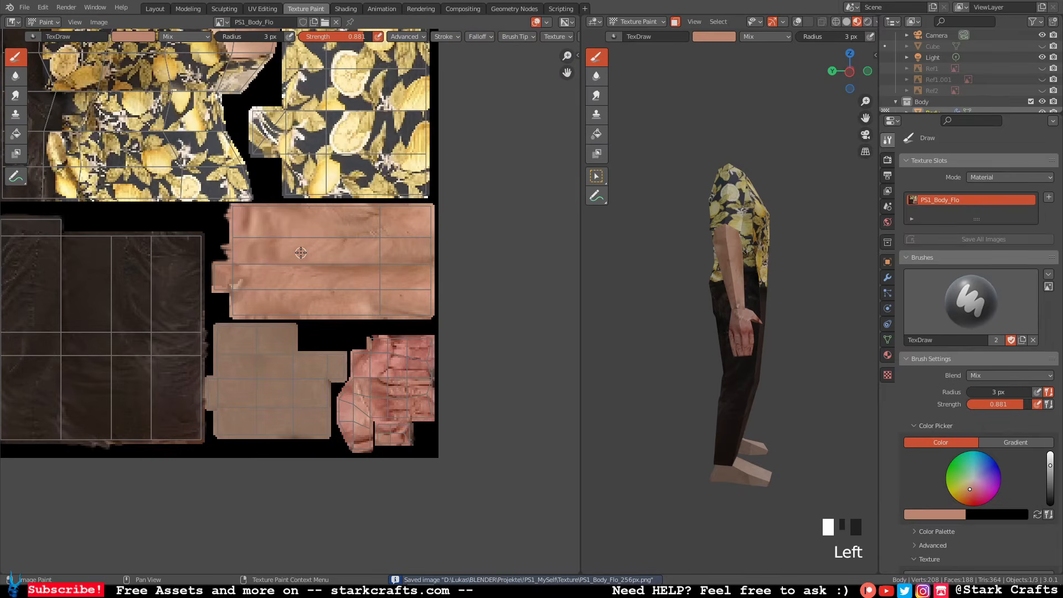
scroll(301, 253, "down", 1)
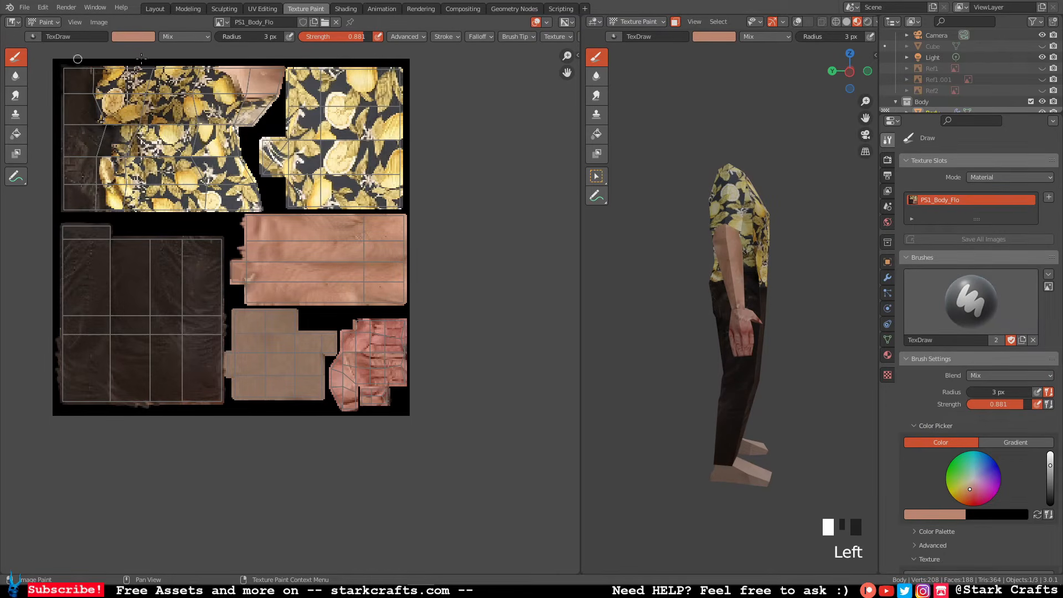
Save the Blender project file.
middle_click_drag(724, 254, 759, 289)
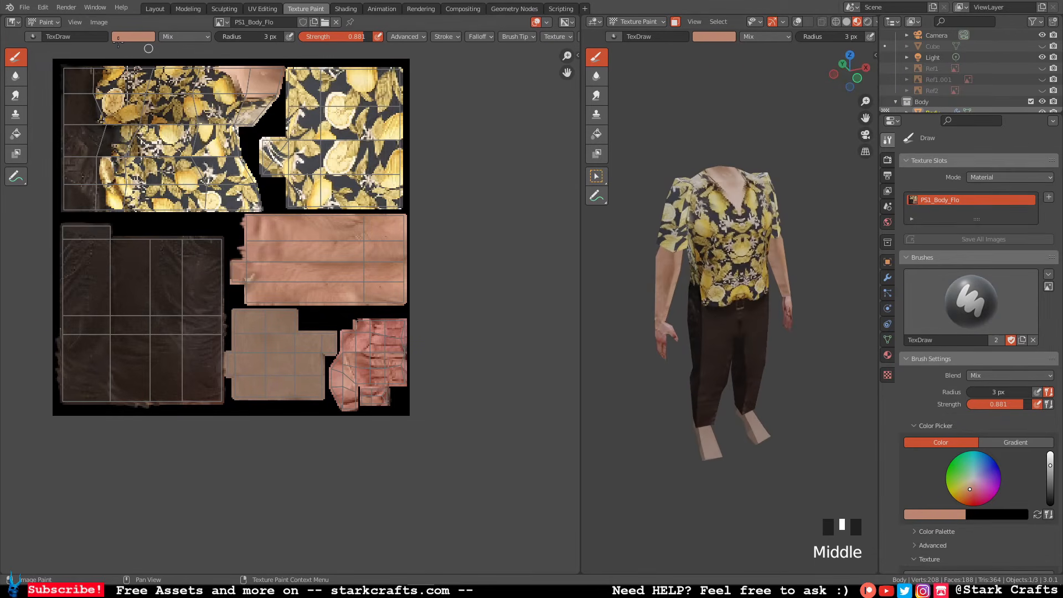
left_click(25, 7)
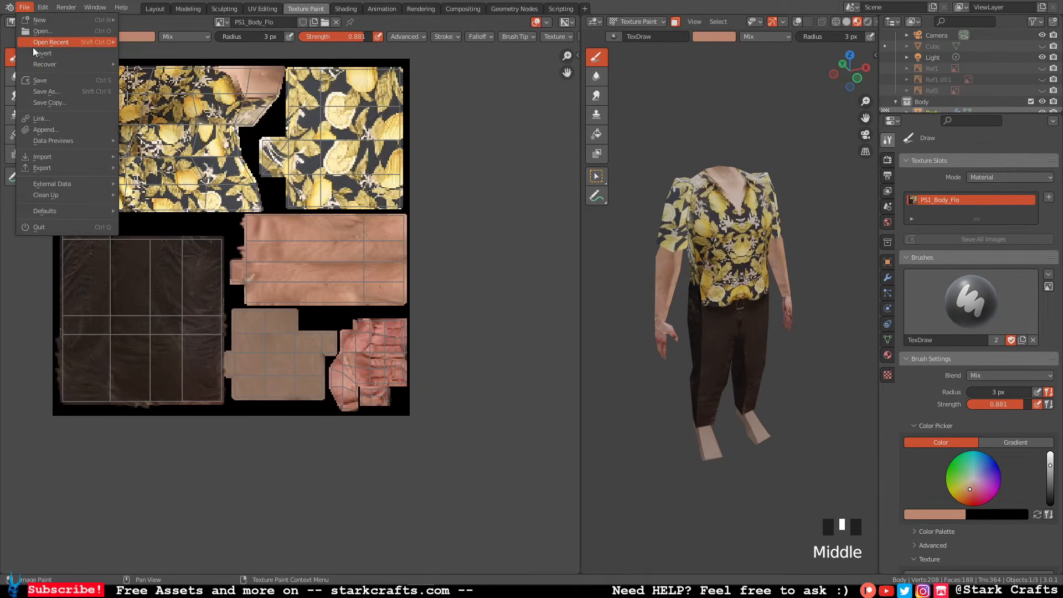
left_click(45, 81)
Switch to File Explorer and copy PS1_Body_Flo_256px from the project's Texture folder.
mouse_move(350, 577)
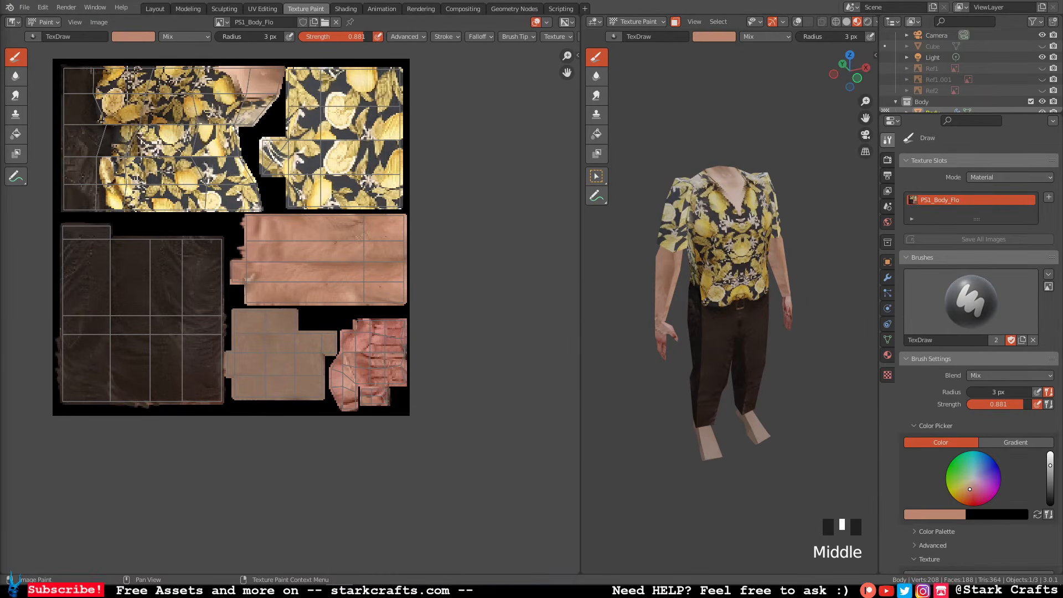
left_click_drag(0, 96, 579, 95)
left_click(295, 176)
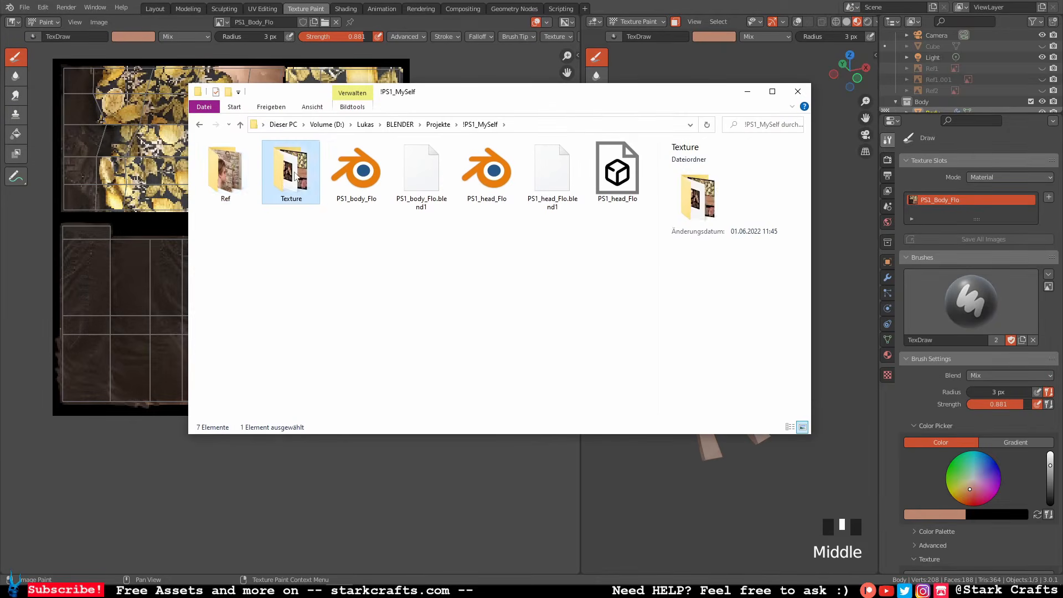
double_click(294, 176)
left_click(431, 203)
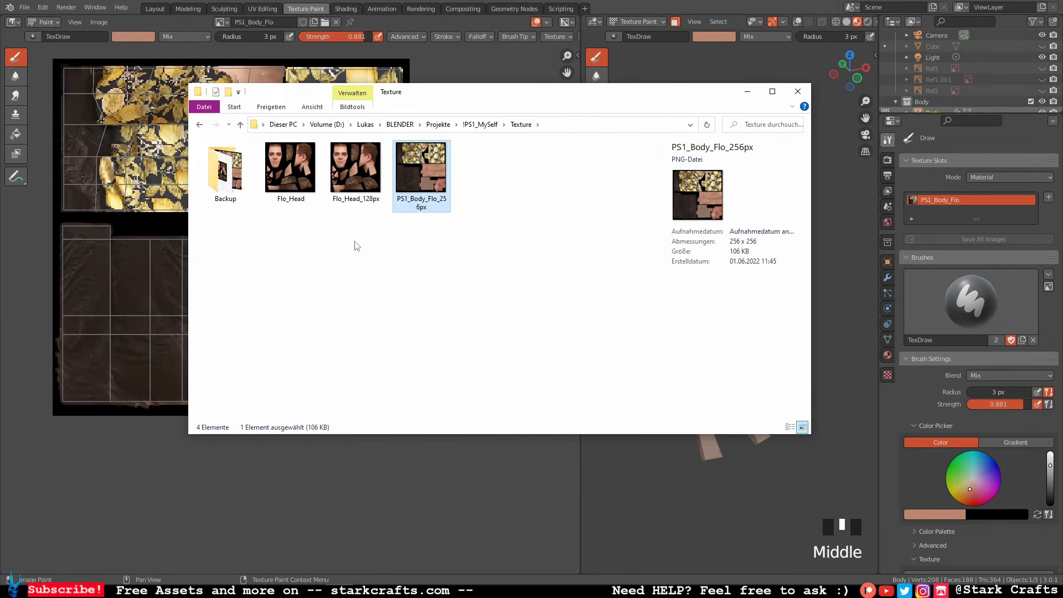
right_click(413, 193)
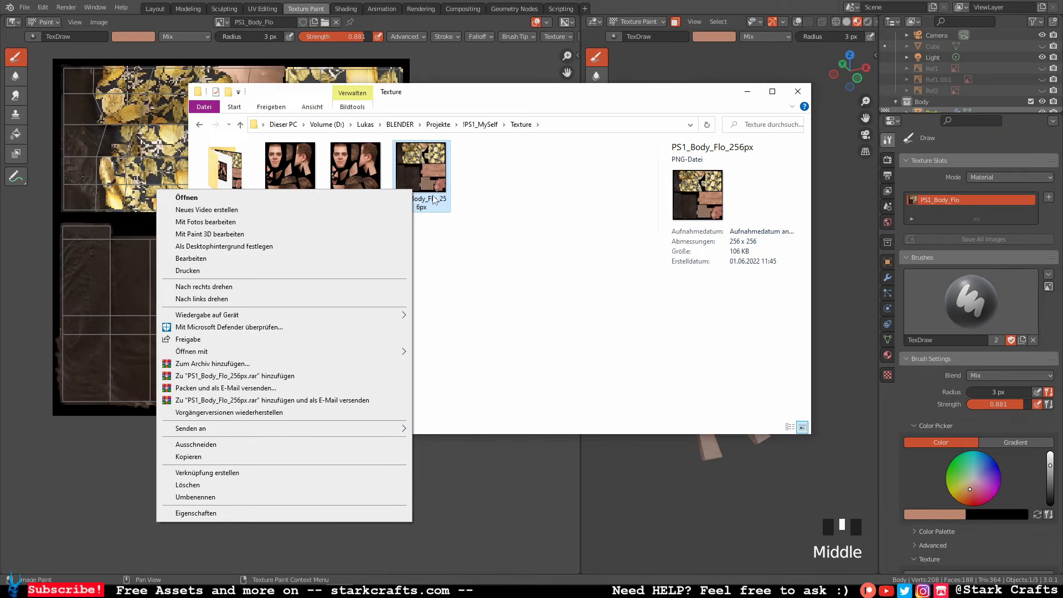
left_click(228, 457)
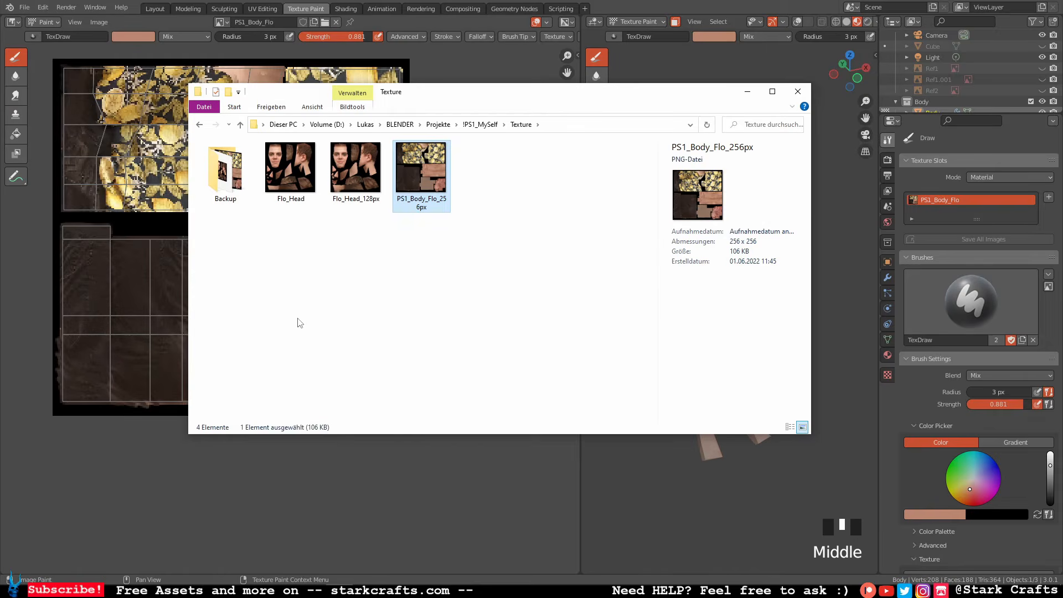
Paste the texture into the Backup folder, replacing the existing file there, and switch back to Blender.
left_click(300, 323)
double_click(225, 171)
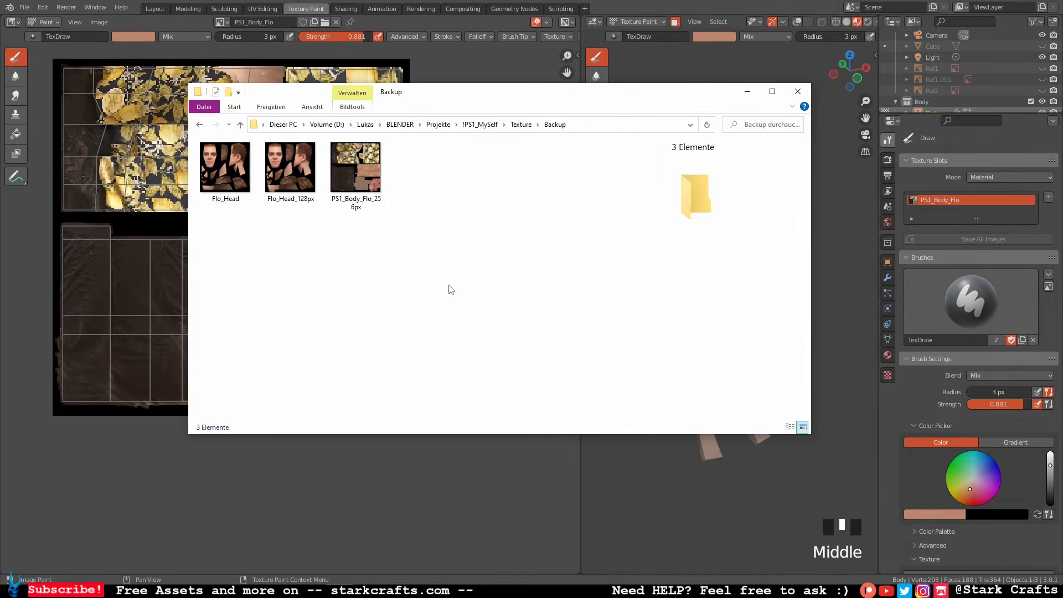
key("ctrl+v")
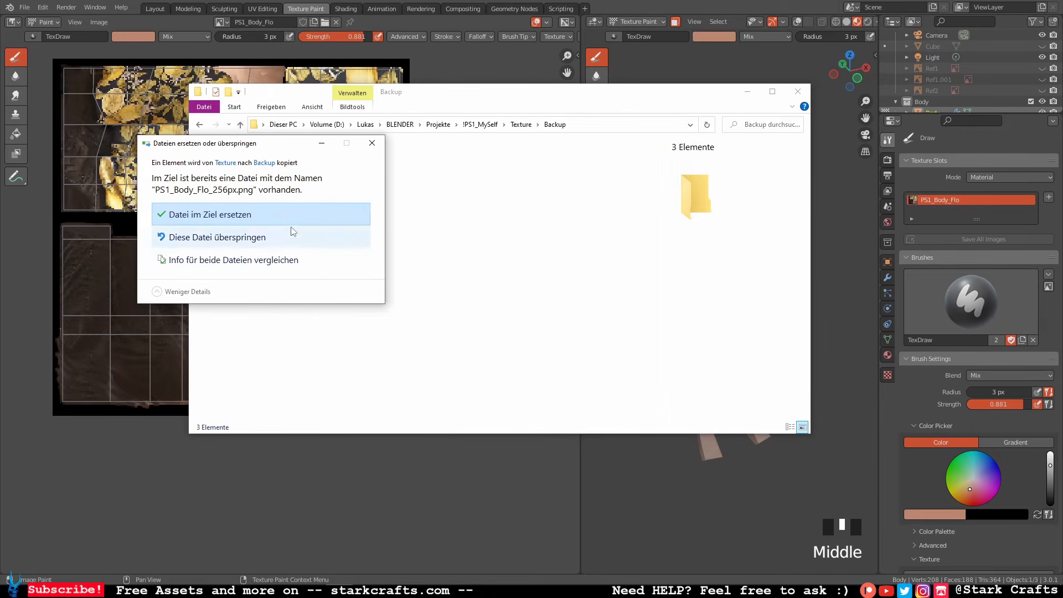
left_click(263, 221)
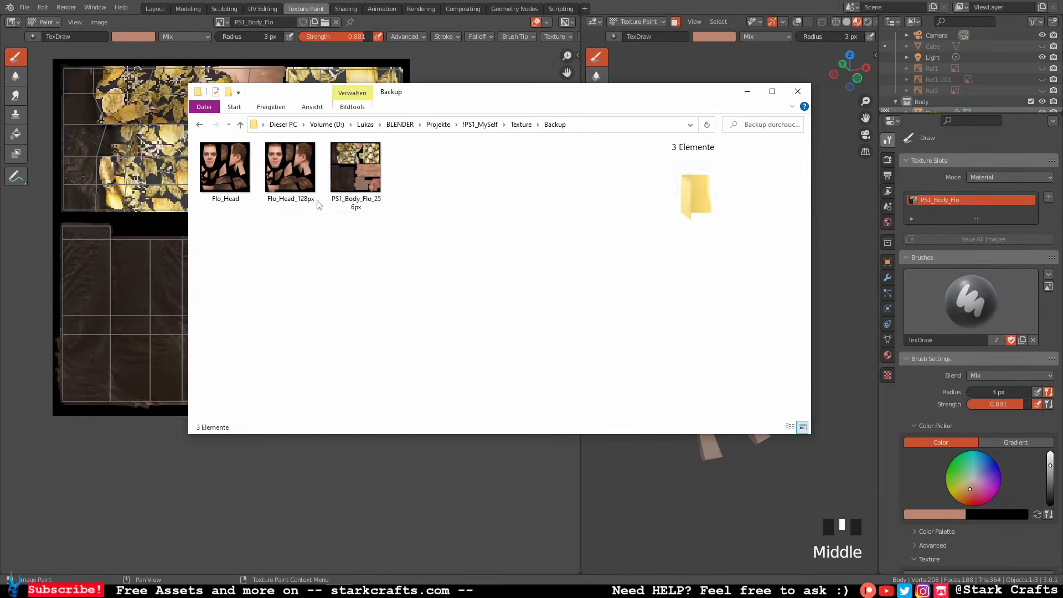
left_click(202, 125)
left_click(433, 212)
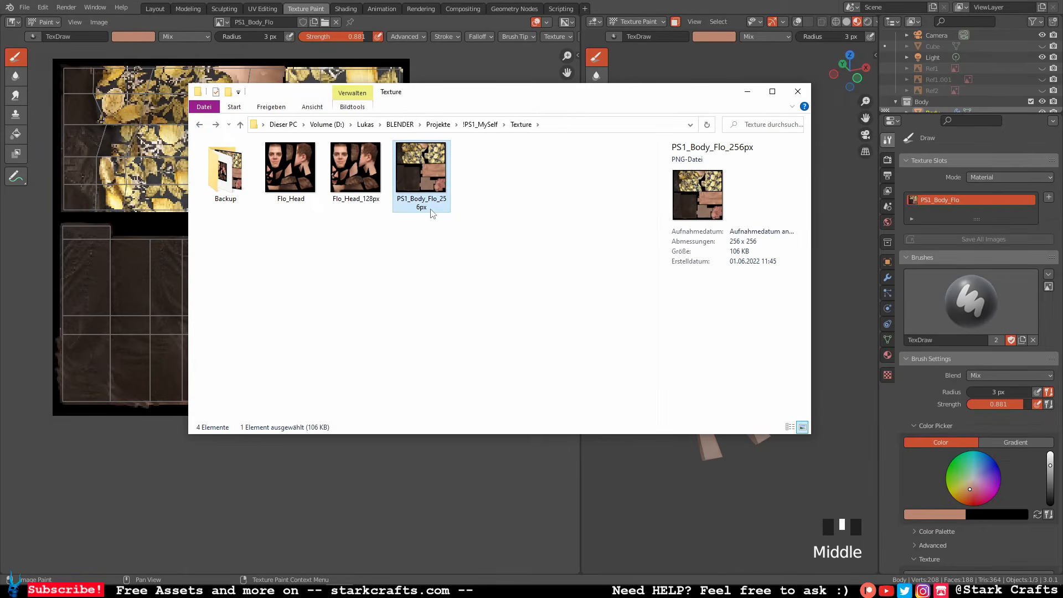
left_click_drag(536, 101, 0, 52)
key("alt+Tab")
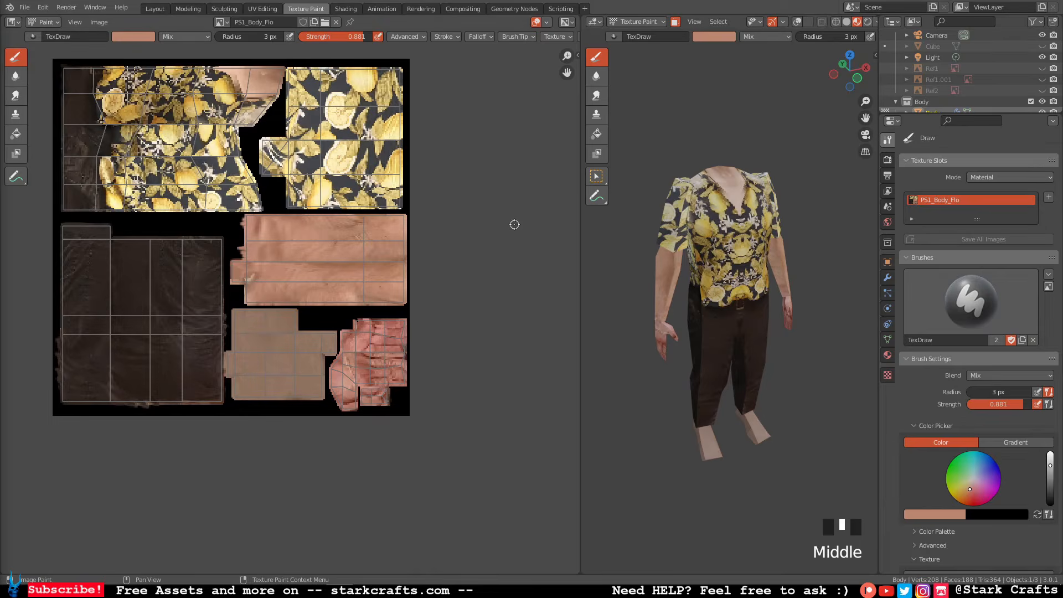
Narrow the image editor to enlarge the 3D viewport, keeping the whole texture and the full body in view.
scroll(510, 259, "down", 1)
middle_click_drag(507, 275, 556, 308)
mouse_move(613, 352)
middle_mouse_down()
mouse_move(742, 377)
mouse_move(619, 340)
middle_mouse_up()
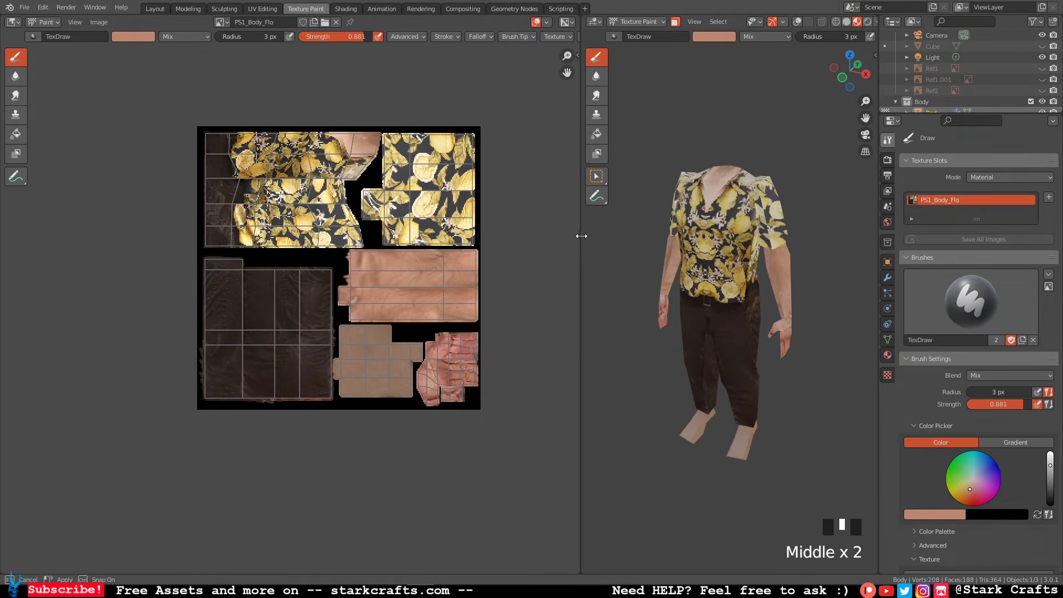
left_click_drag(581, 235, 441, 238)
middle_click_drag(505, 230, 561, 239)
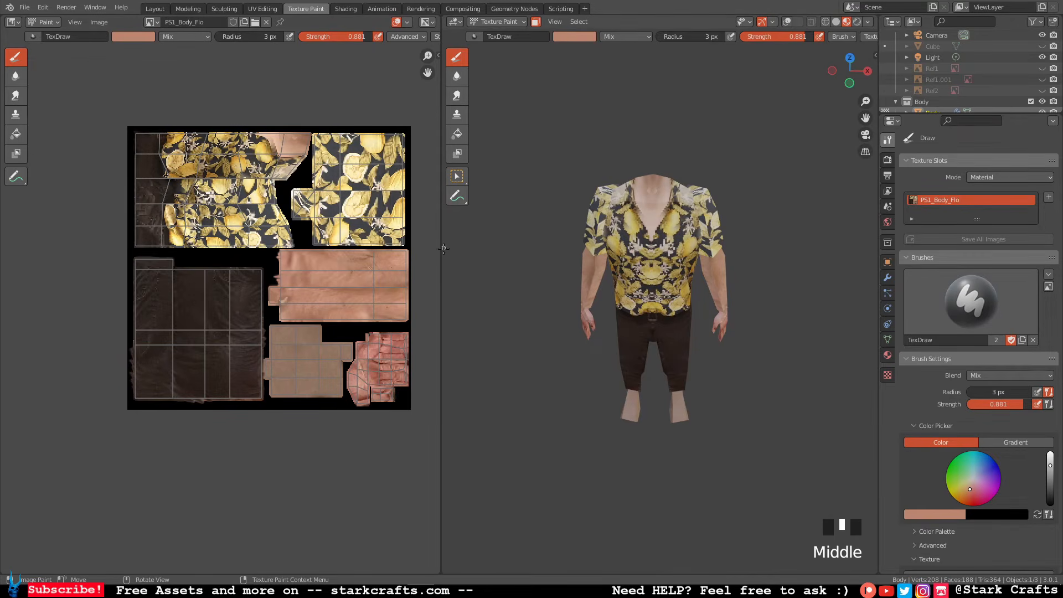
left_click_drag(444, 247, 514, 248)
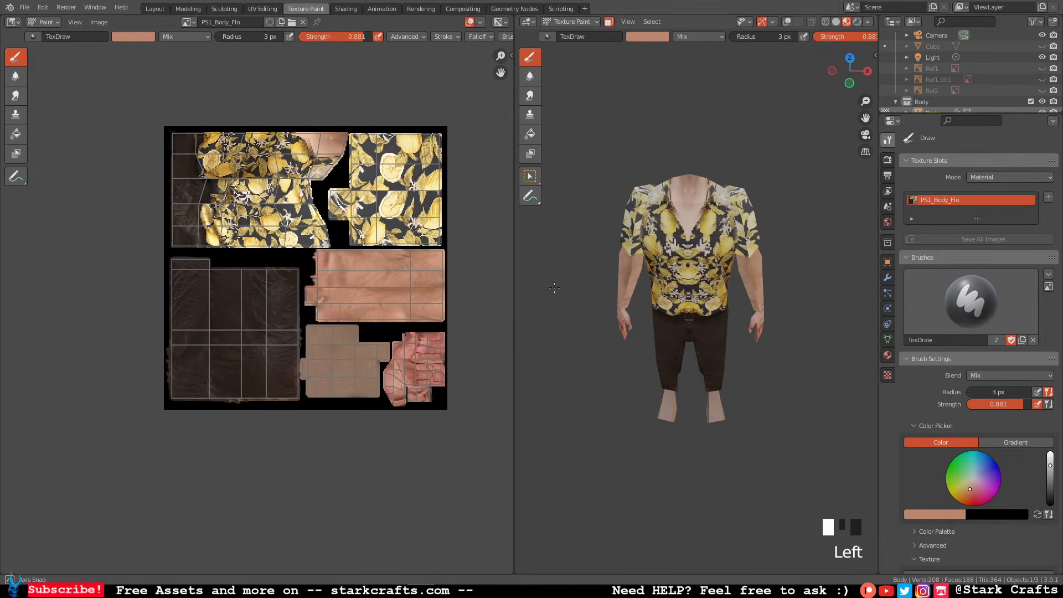
middle_click_drag(554, 287, 568, 233)
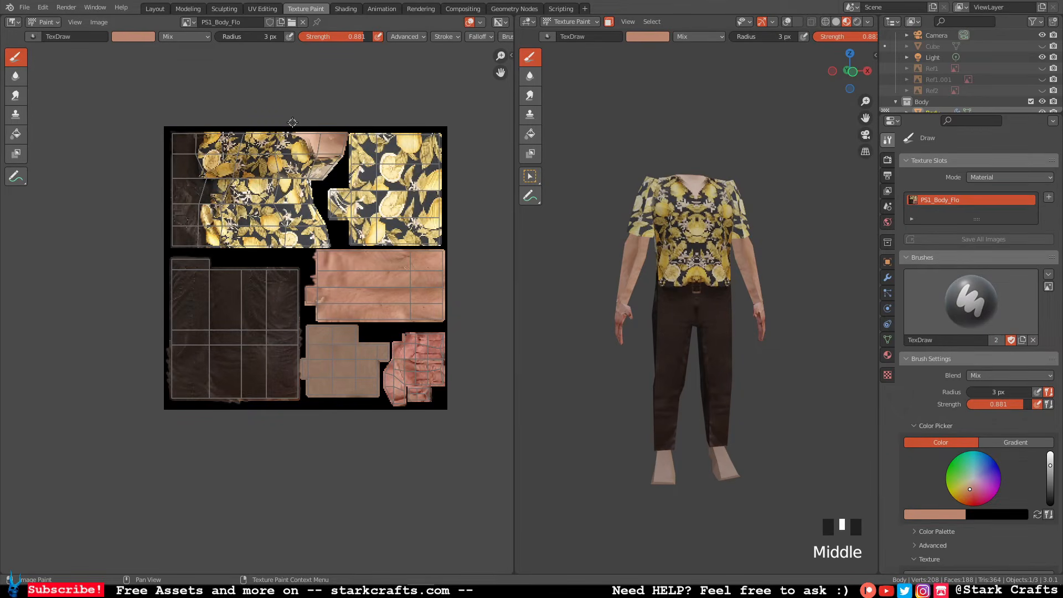
Examine the shirt, arm and hand areas of the body texture and compare them with the 3D model.
scroll(289, 123, "down", 2)
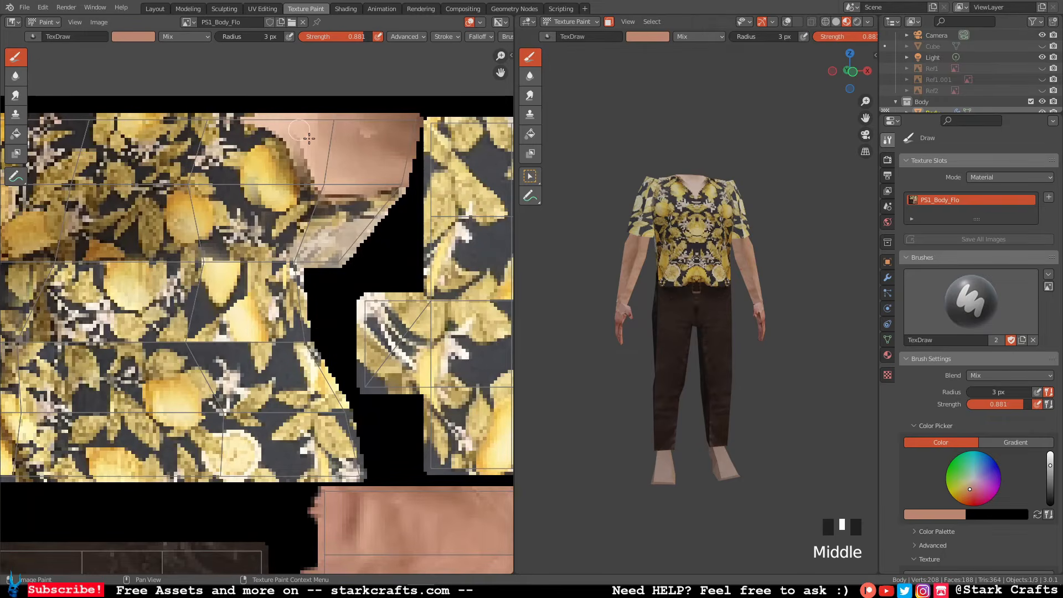
scroll(253, 133, "down", 1)
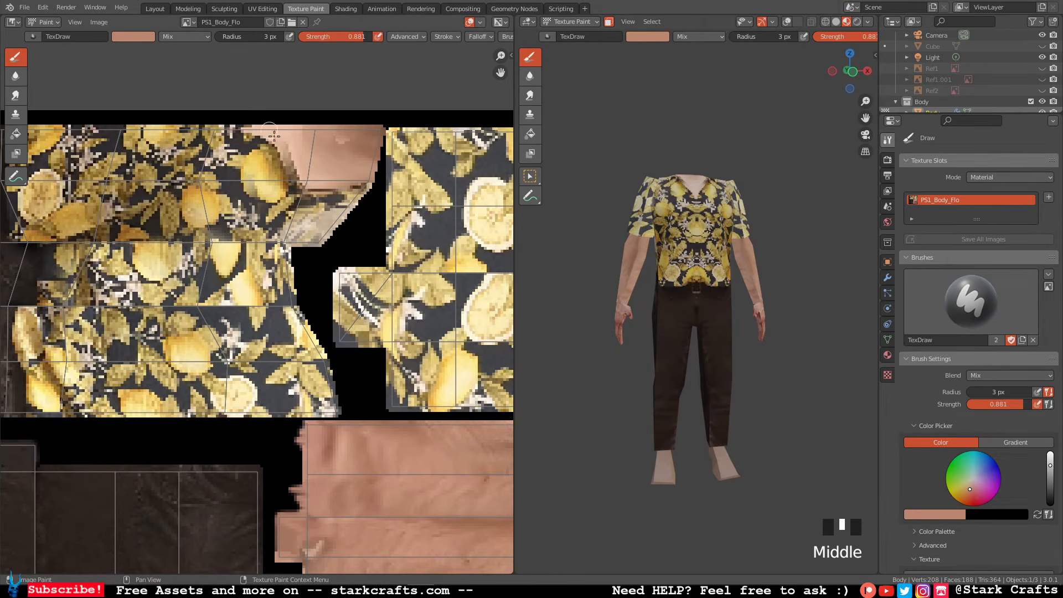
scroll(91, 285, "down", 1)
middle_click_drag(90, 287, 216, 306)
middle_click_drag(351, 353, 209, 281)
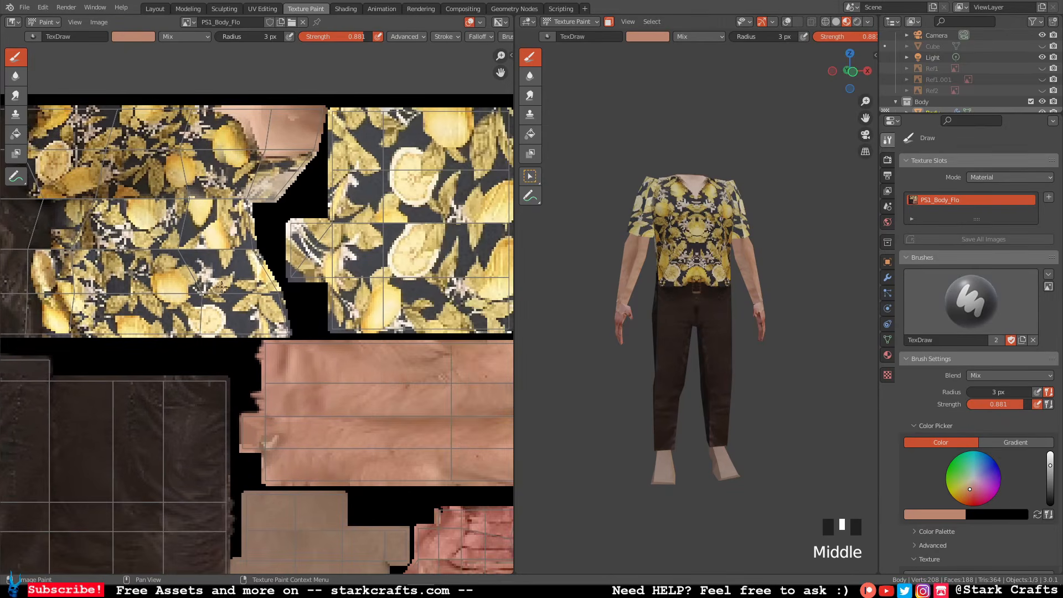
scroll(209, 280, "up", 4)
scroll(305, 324, "down", 7)
mouse_move(290, 323)
middle_mouse_down()
mouse_move(259, 296)
mouse_move(294, 313)
middle_mouse_up()
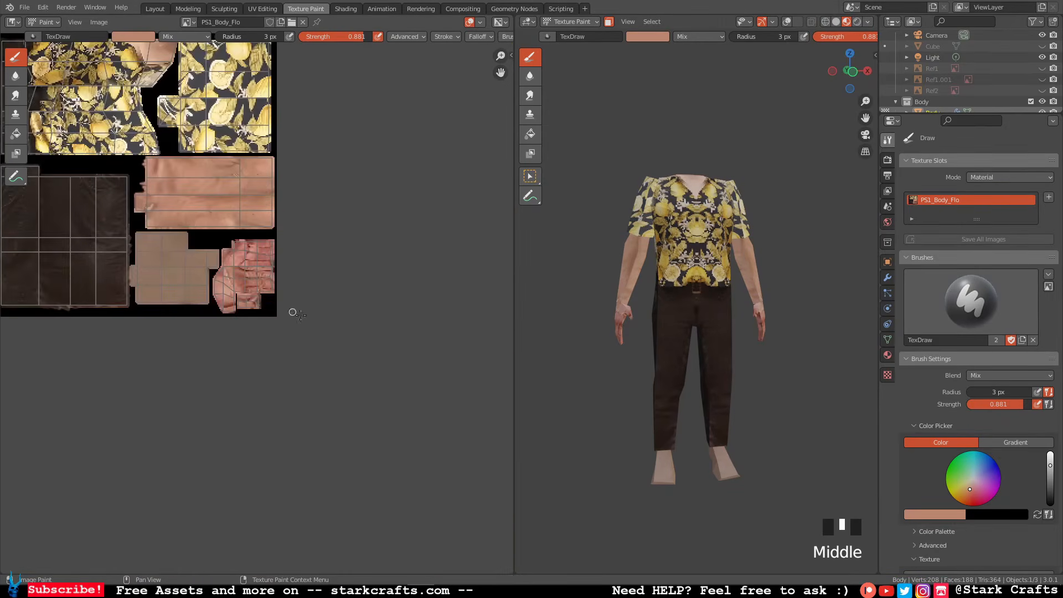
scroll(334, 308, "up", 7)
middle_click_drag(200, 279, 459, 345)
middle_click_drag(259, 311, 437, 386)
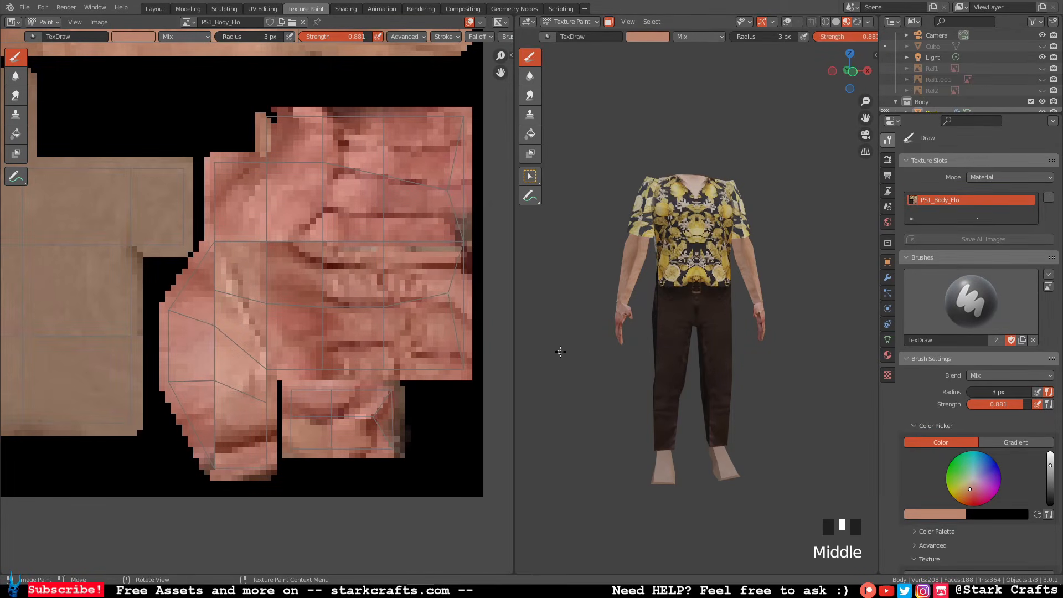
middle_click_drag(558, 354, 772, 357)
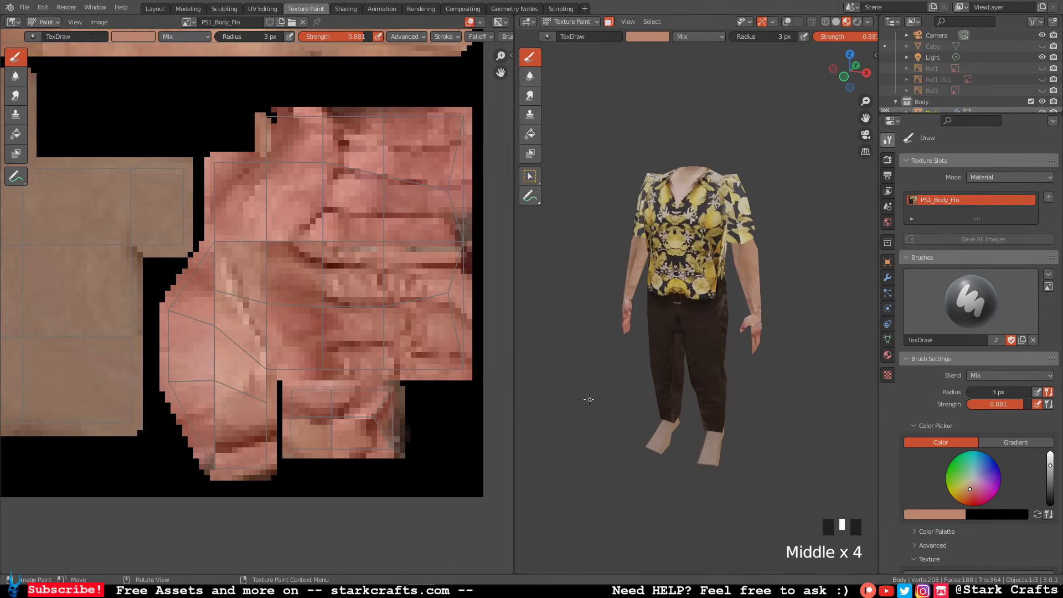
scroll(237, 190, "down", 8)
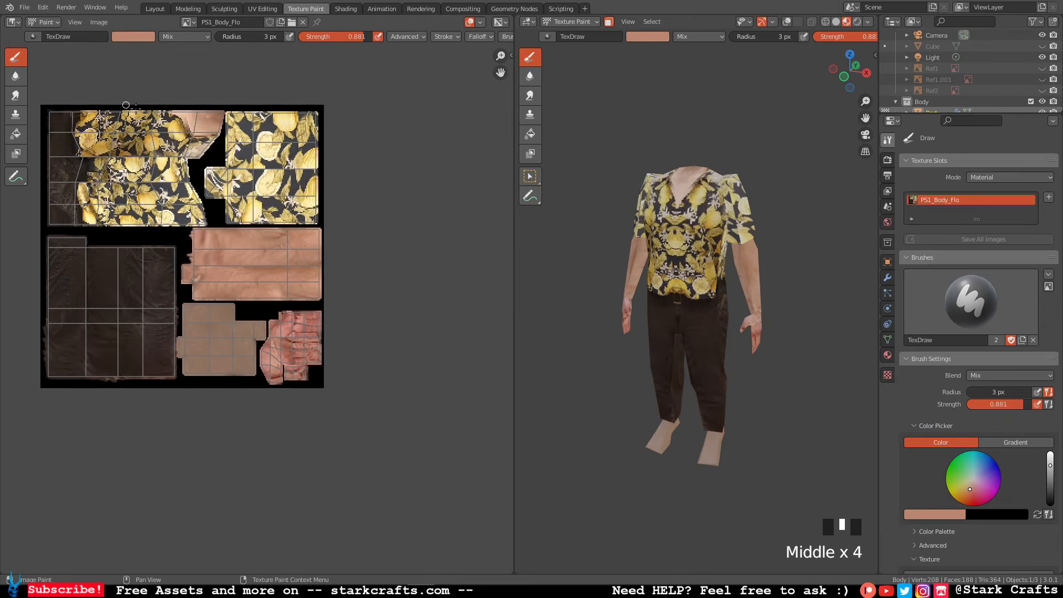
Sample the dark brown at the chest skin's lower edge as the brush colour and darken it slightly.
scroll(189, 134, "up", 8)
middle_click_drag(619, 230, 591, 234)
scroll(614, 183, "down", 6)
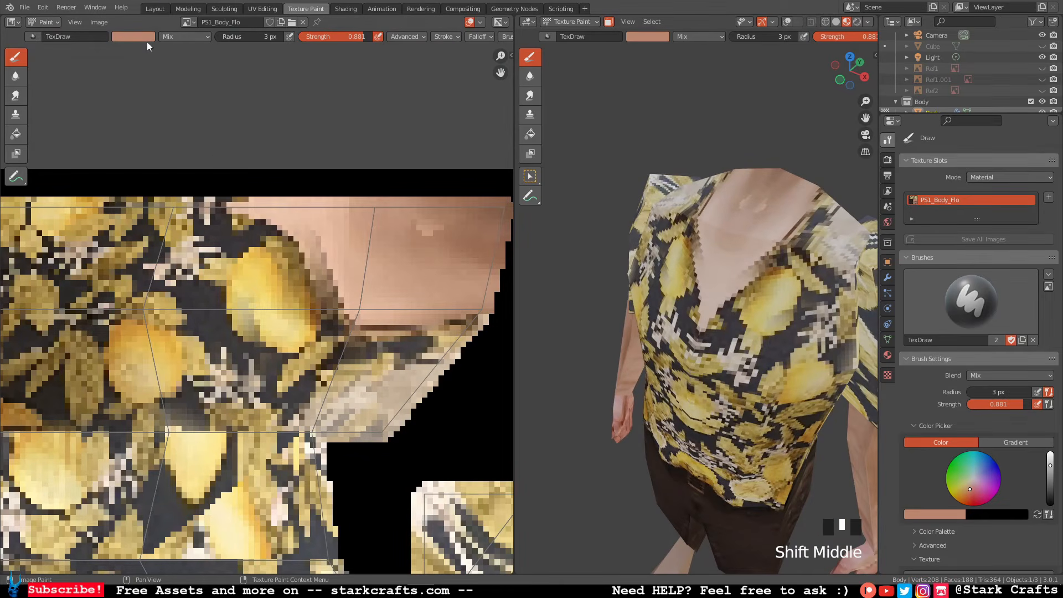
left_click(147, 41)
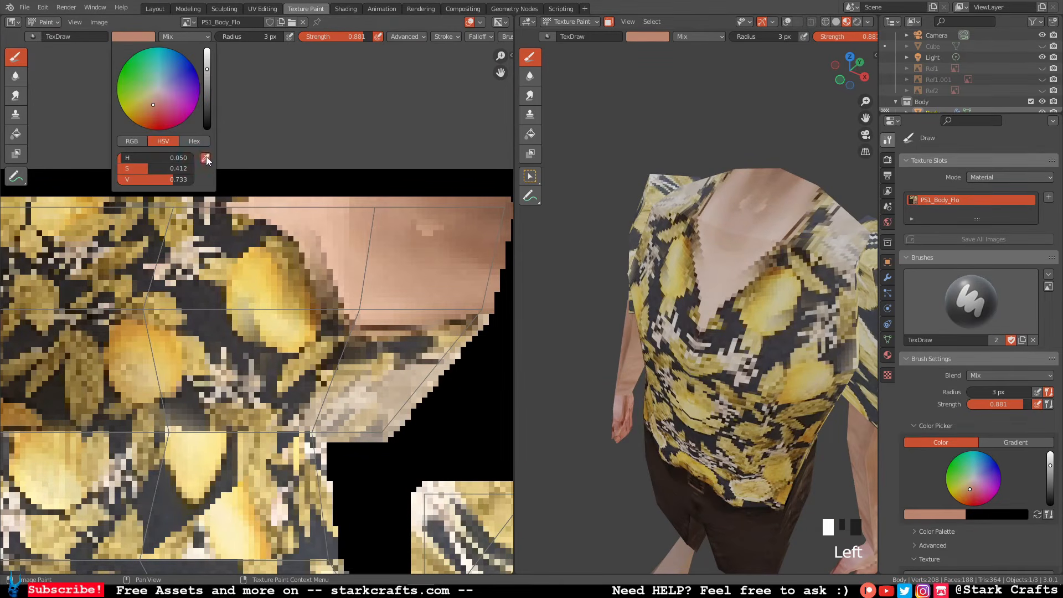
left_click(206, 159)
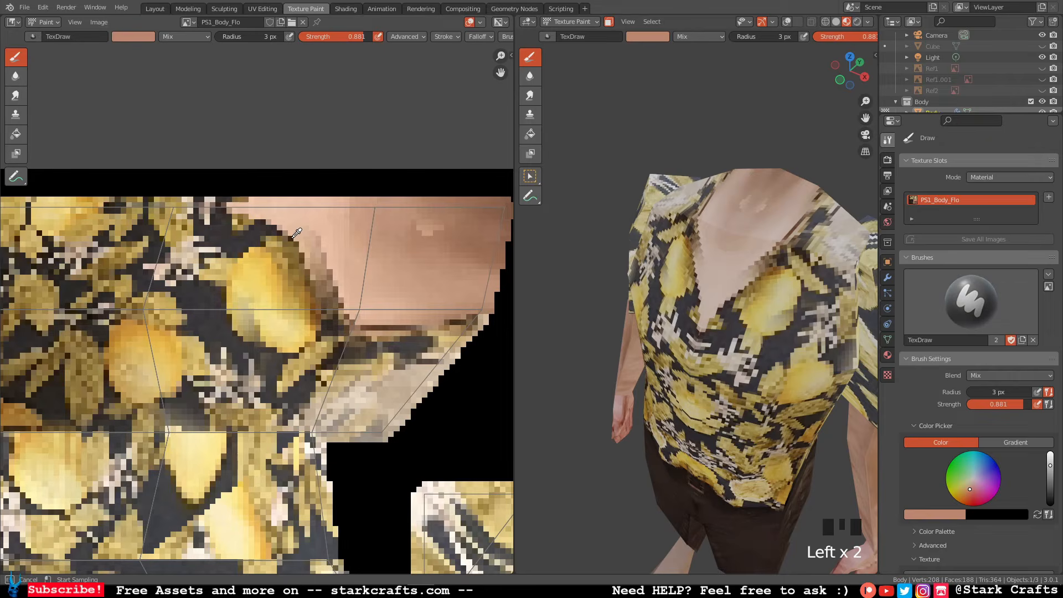
left_click(389, 323)
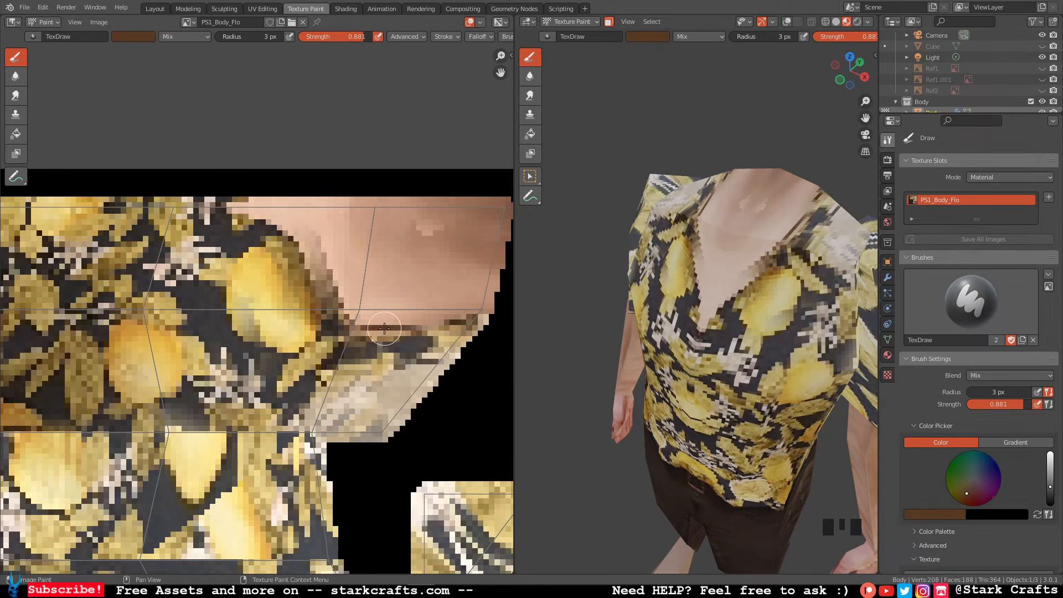
left_click(146, 37)
left_click_drag(208, 102, 207, 110)
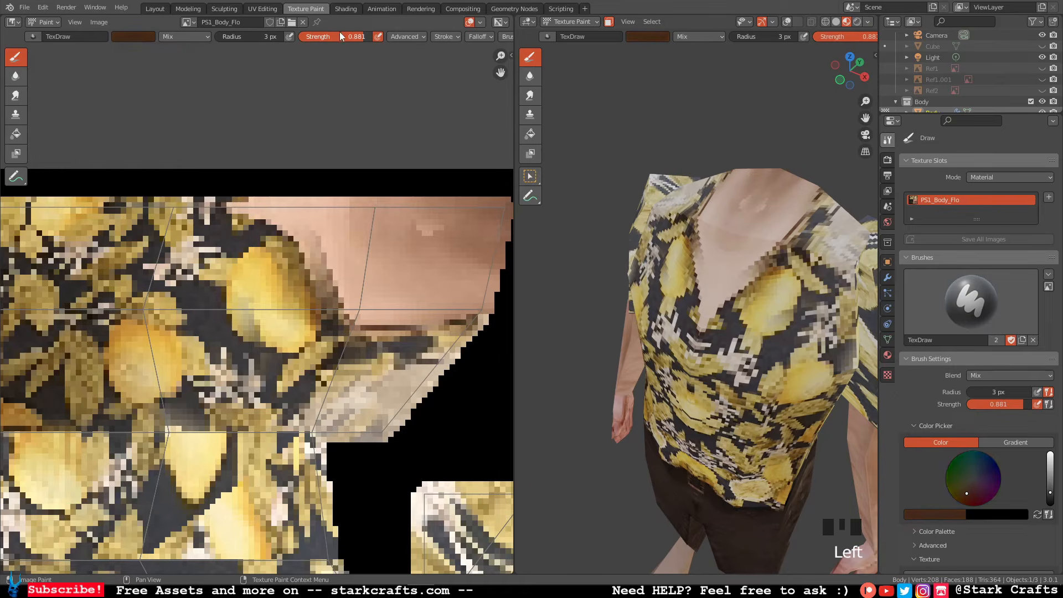
Set the Draw brush to a strength of 0.541 and a radius of 1 px.
left_click_drag(352, 36, 331, 37)
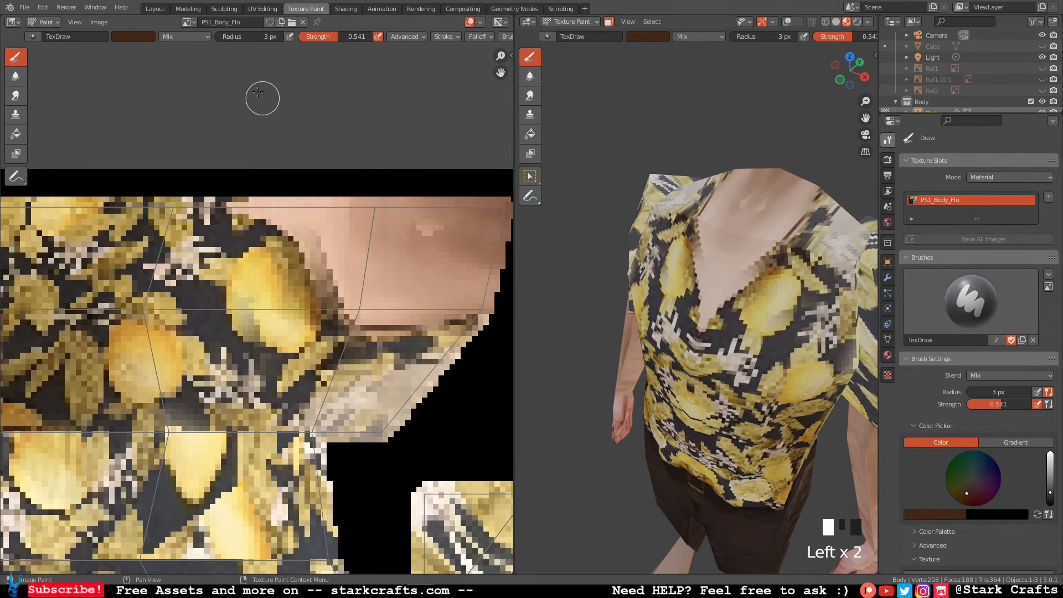
double_click(242, 36)
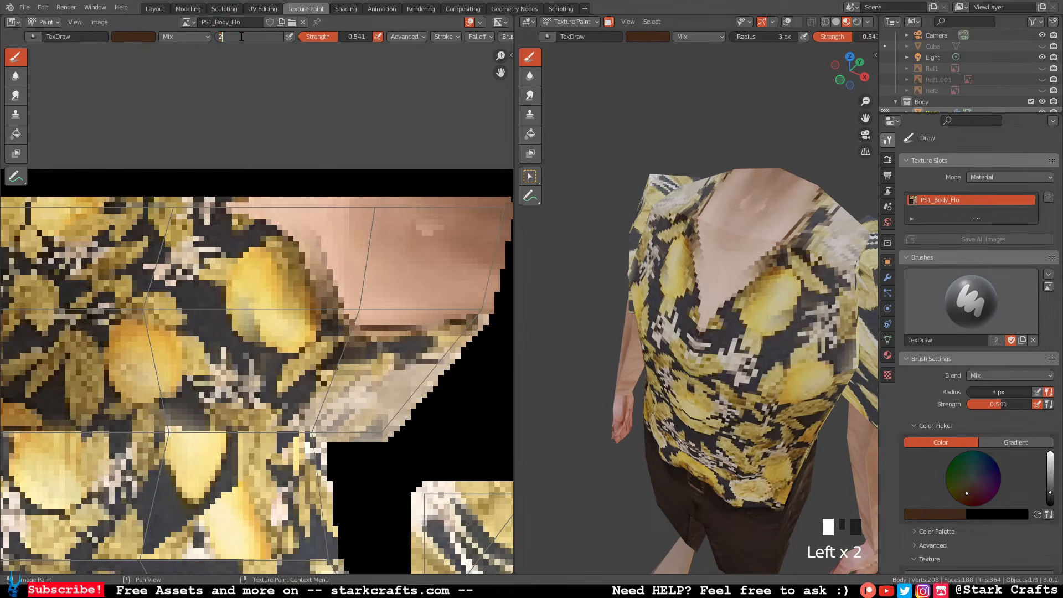
type("2")
left_click(260, 118)
double_click(259, 37)
type("1")
left_click(264, 205)
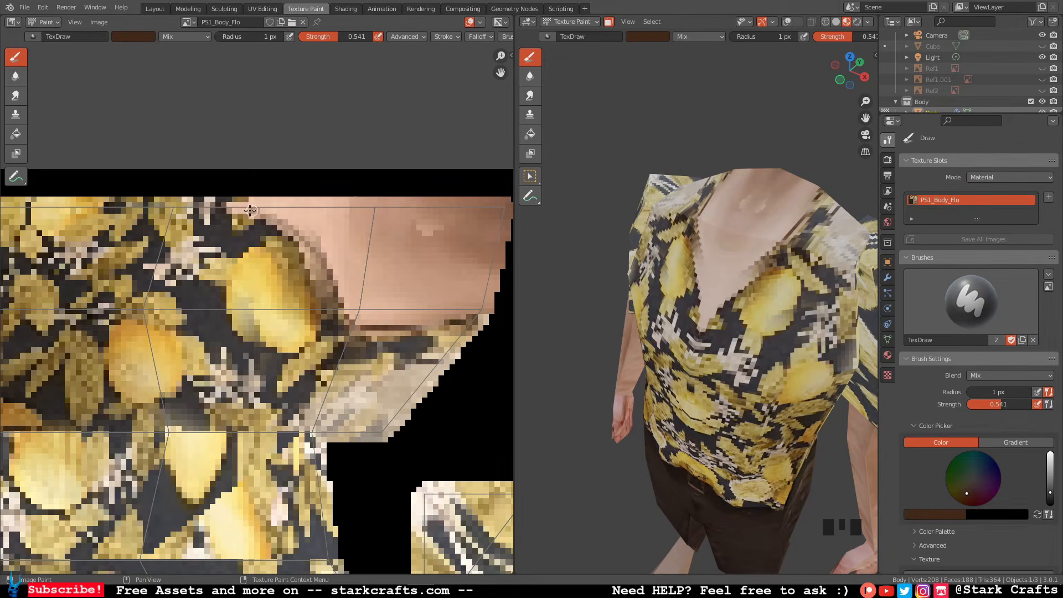
Paint a thin dark brown shadow line along the curved V-neck edge and the chest skin's lower border.
left_click_drag(261, 216, 280, 227)
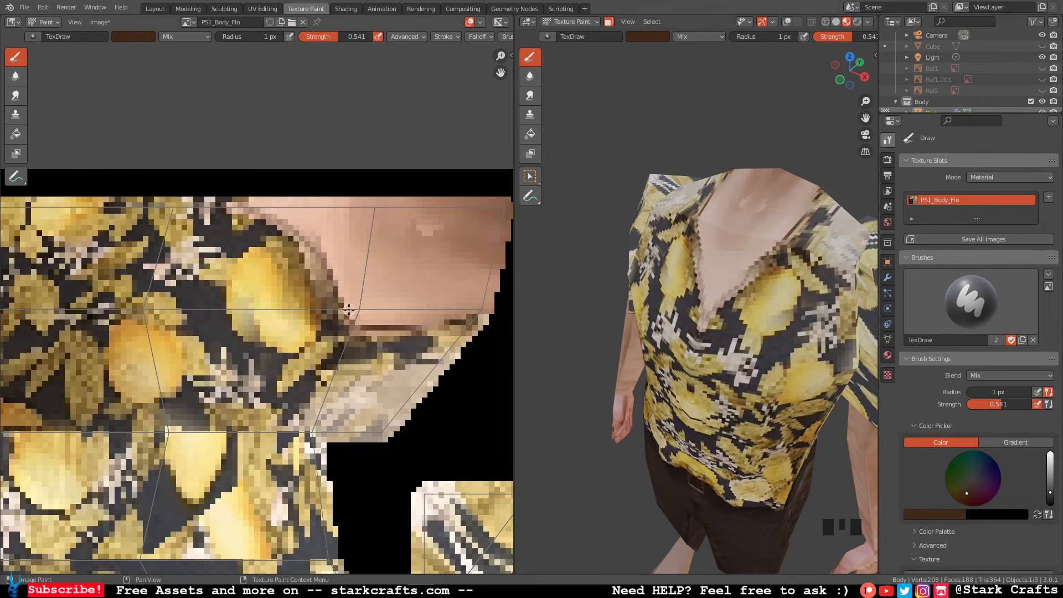
left_click_drag(347, 317, 338, 300)
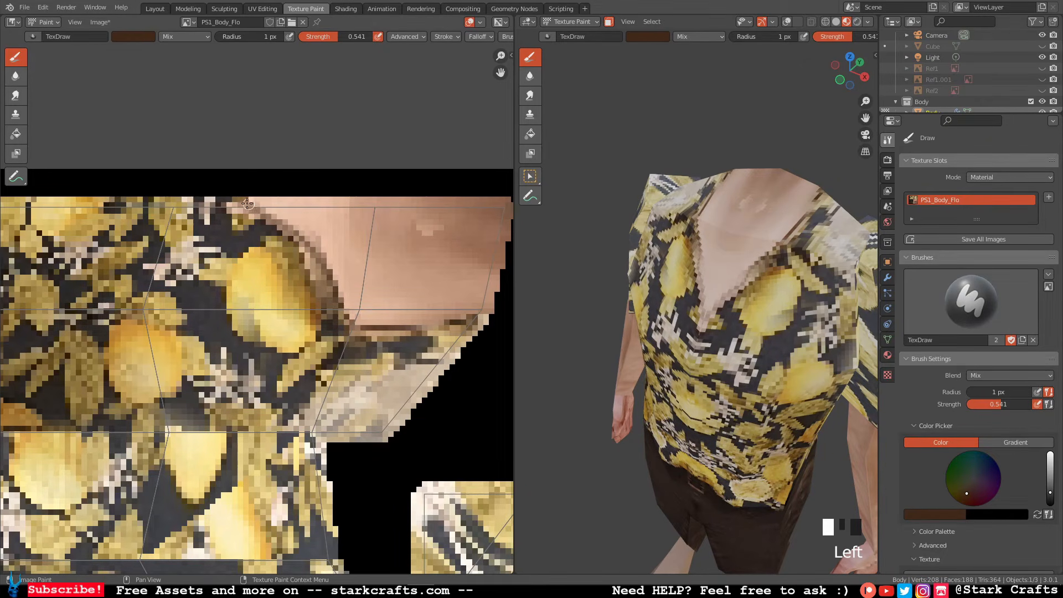
left_click_drag(247, 204, 240, 198)
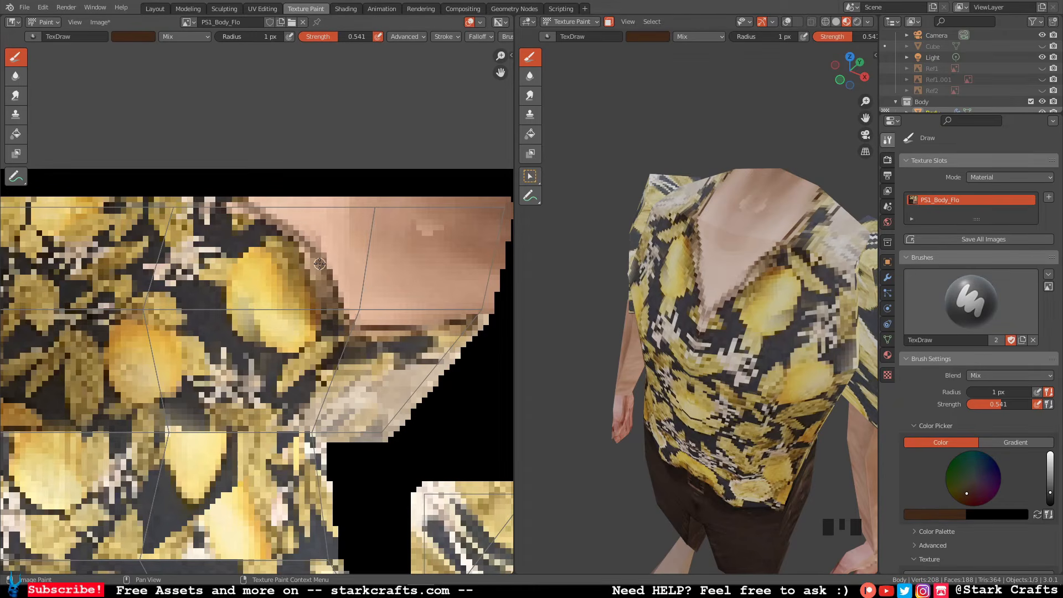
left_click_drag(261, 216, 253, 210)
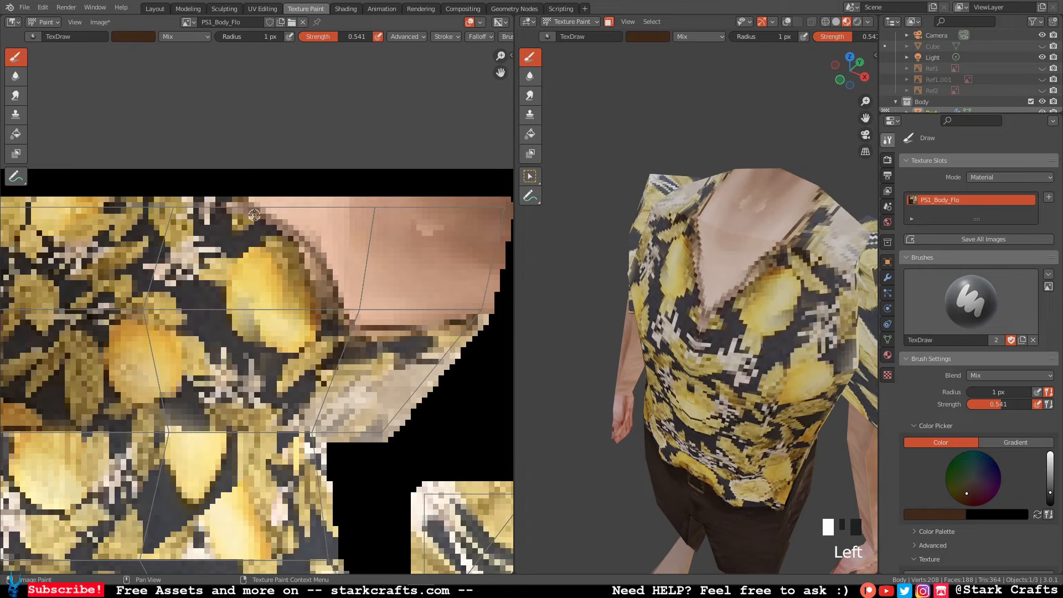
left_click_drag(251, 206, 273, 219)
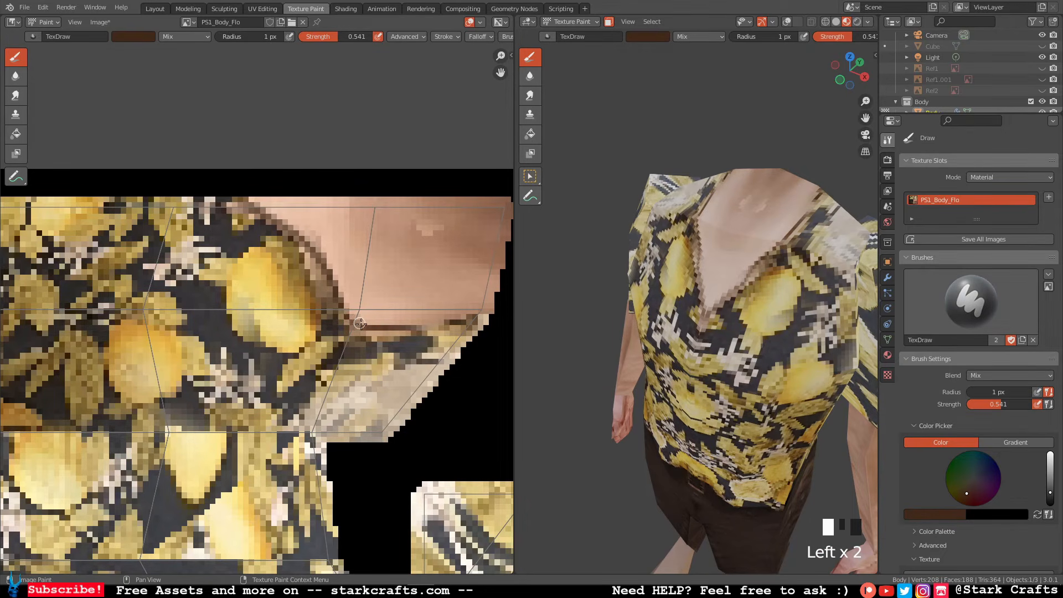
left_click_drag(361, 323, 387, 328)
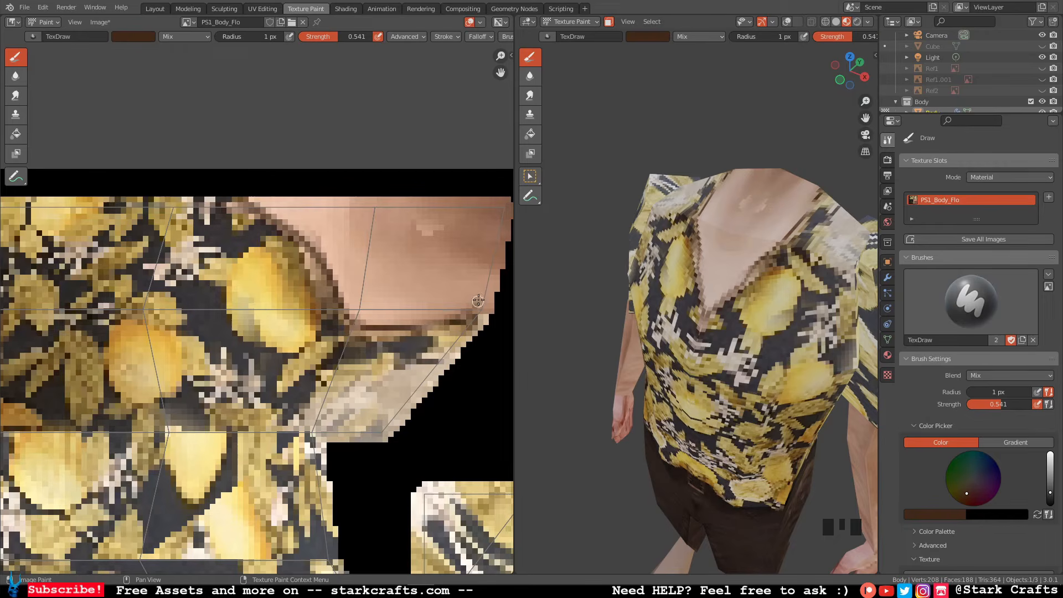
Continue the dark brown line up the outer edge of the chest skin, beside the texture island's border.
scroll(486, 286, "down", 4)
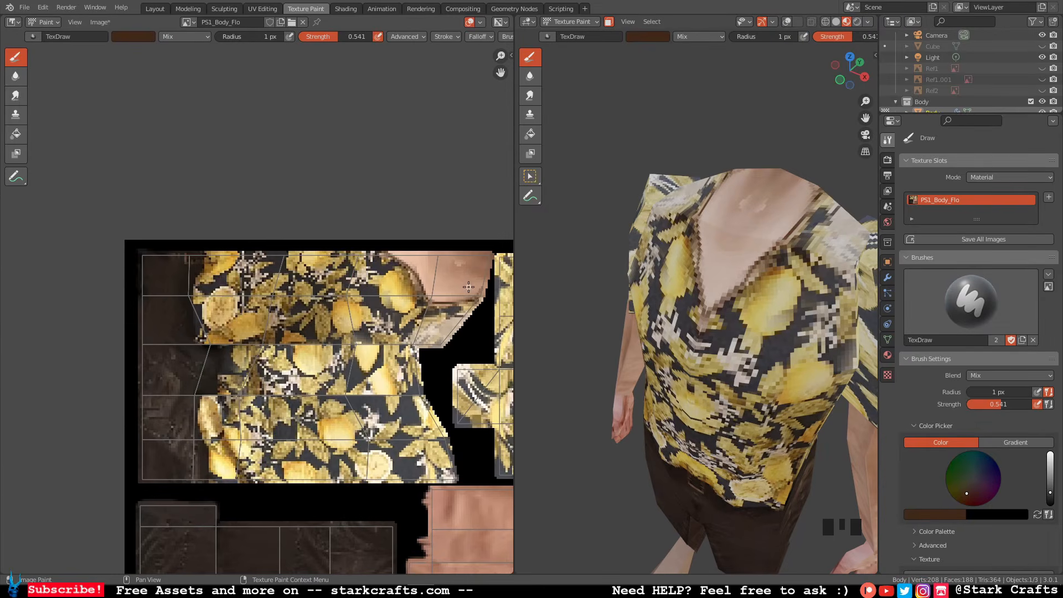
middle_click_drag(462, 287, 313, 273)
scroll(312, 273, "down", 2)
scroll(304, 273, "up", 4)
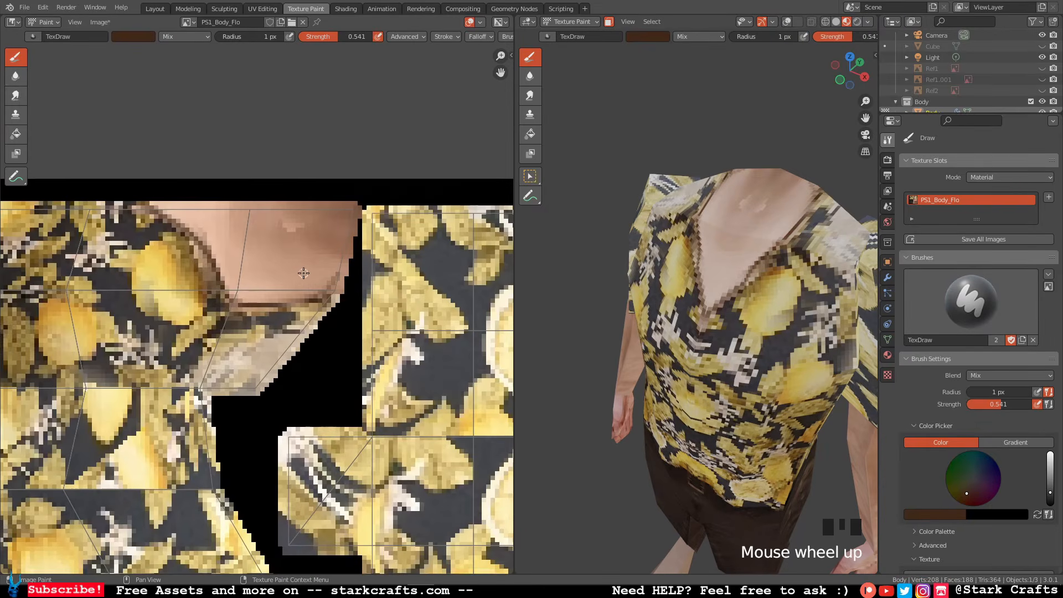
left_click(335, 282)
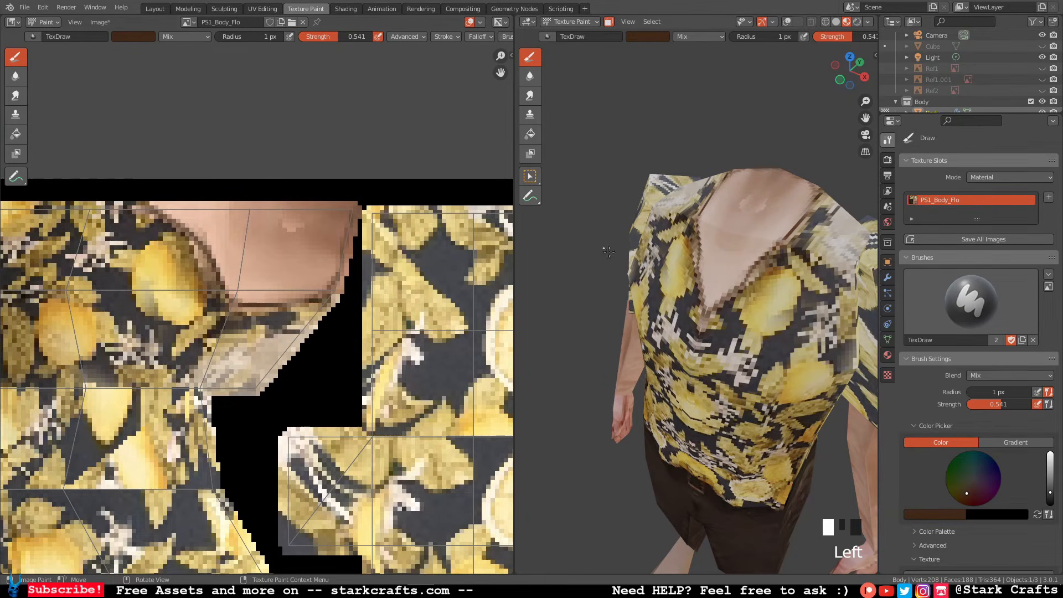
Extend the shadow line to the chest skin's upper outer corner and reinforce it back along the whole neckline.
mouse_move(609, 252)
middle_mouse_down()
mouse_move(814, 261)
mouse_move(624, 262)
middle_mouse_up()
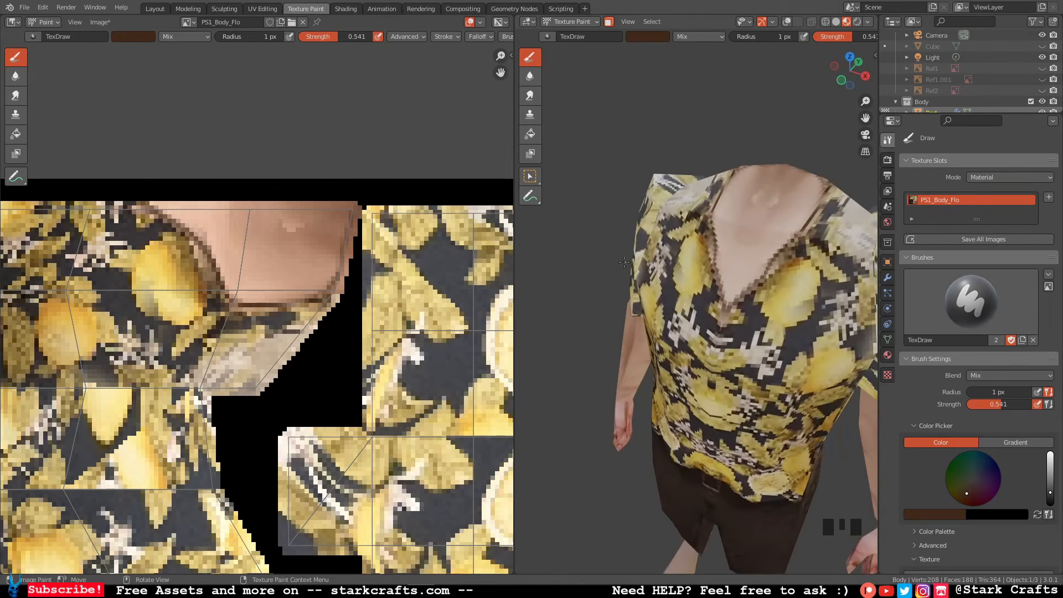
scroll(343, 246, "up", 2)
left_click(357, 181)
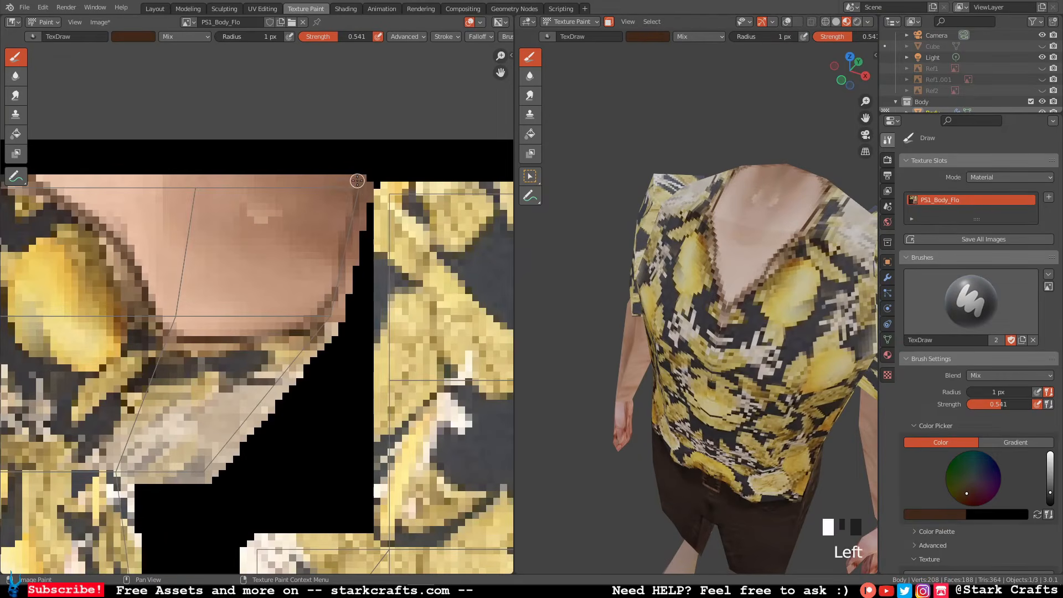
mouse_move(346, 232)
left_mouse_down()
mouse_move(328, 302)
mouse_move(272, 320)
mouse_move(170, 323)
mouse_move(114, 229)
mouse_move(56, 185)
mouse_move(66, 192)
left_mouse_up()
scroll(156, 240, "down", 1)
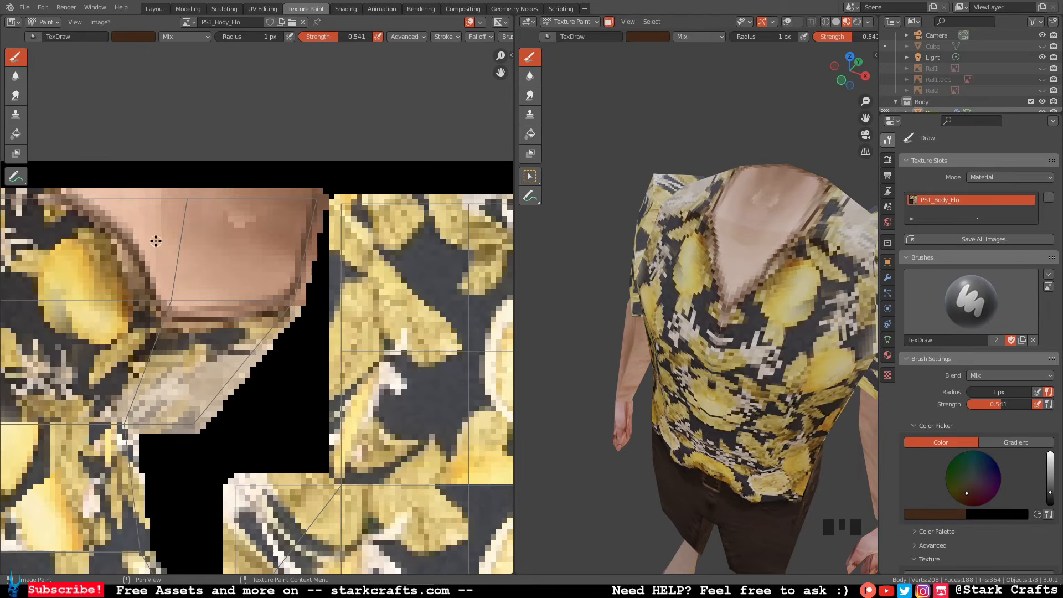
scroll(31, 73, "up", 1)
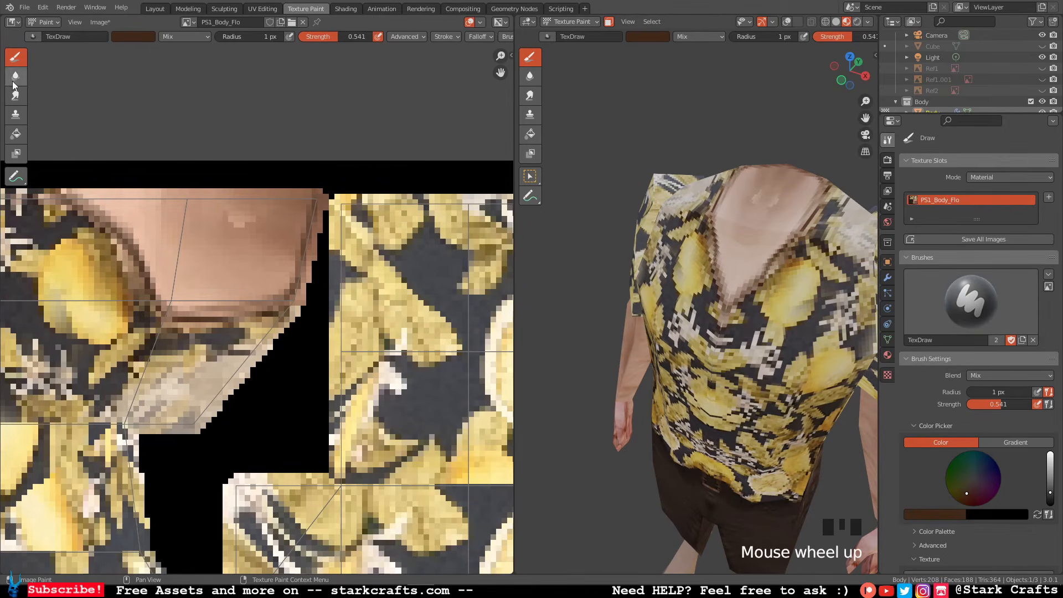
Soften the painted shadow along the outer edge of the chest skin with the 1 px Soften brush.
left_click(14, 78)
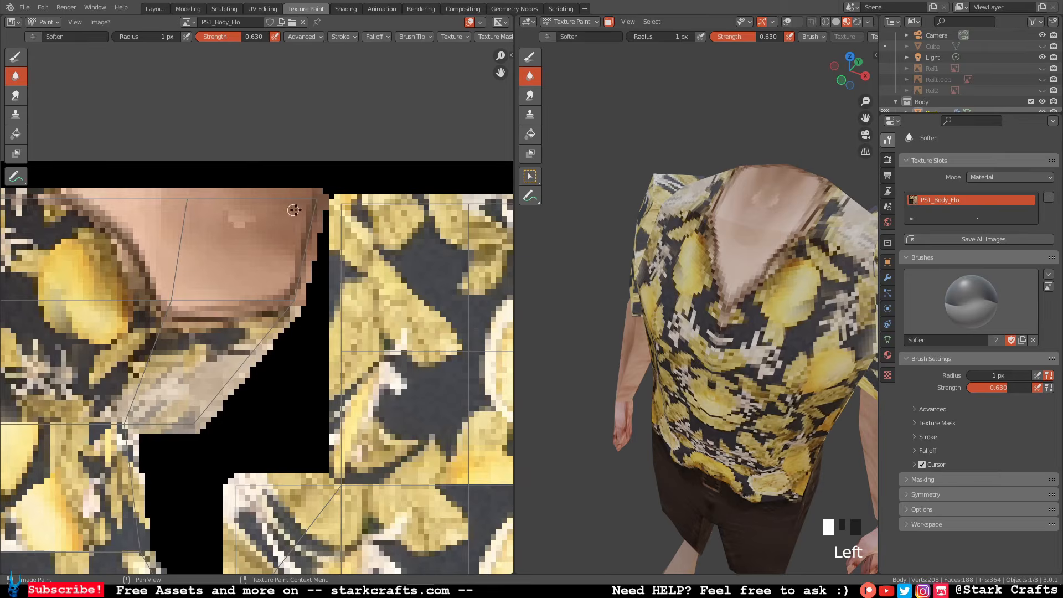
scroll(307, 211, "up", 3)
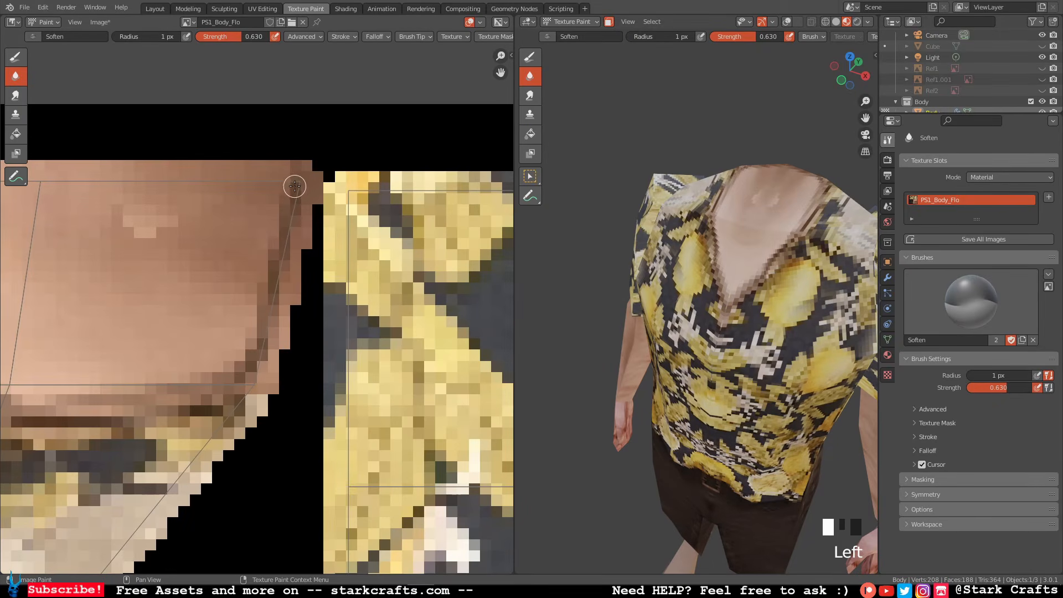
left_click(257, 273)
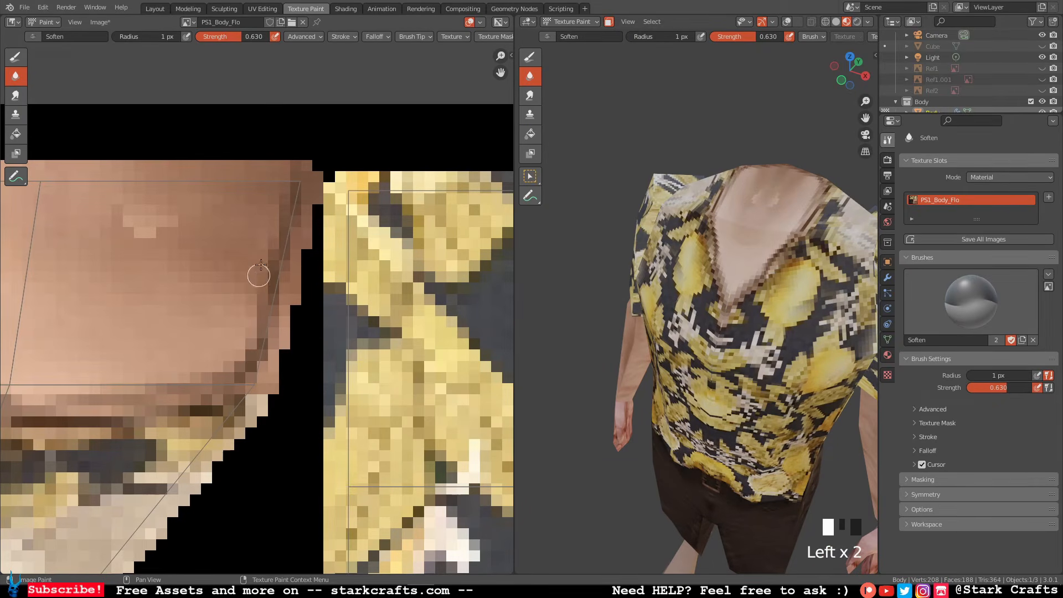
left_click(247, 309)
left_click(286, 172)
left_click(281, 221)
left_click(247, 320)
Soften the shadow line along the chest skin's lower border and up the curved V-neck edge.
middle_click_drag(227, 348, 364, 308)
left_click(220, 352)
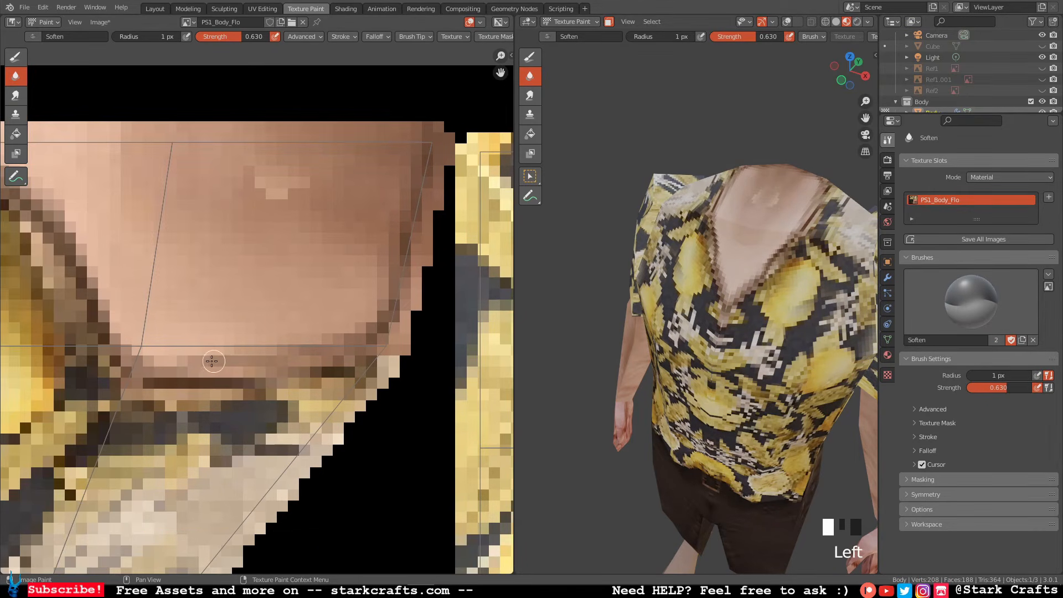
left_click(222, 389)
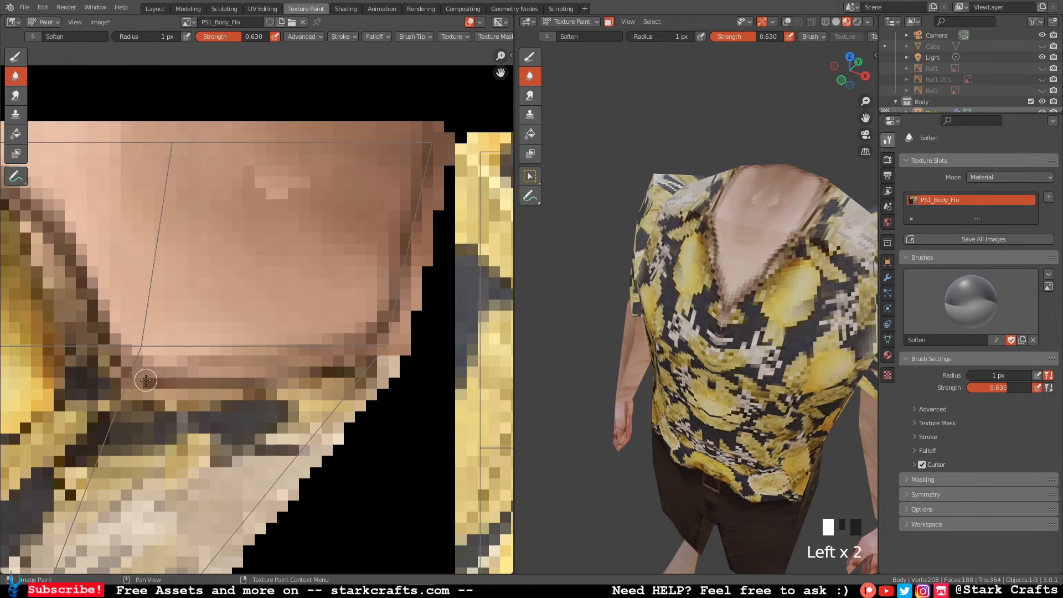
middle_click_drag(207, 329, 278, 356)
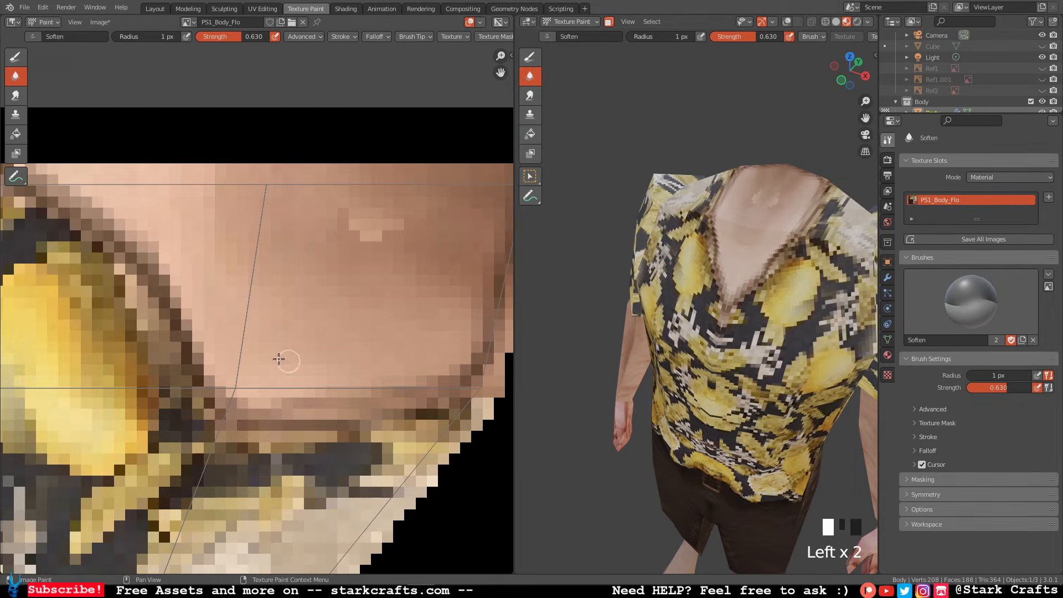
left_click(173, 347)
middle_click_drag(214, 264, 305, 328)
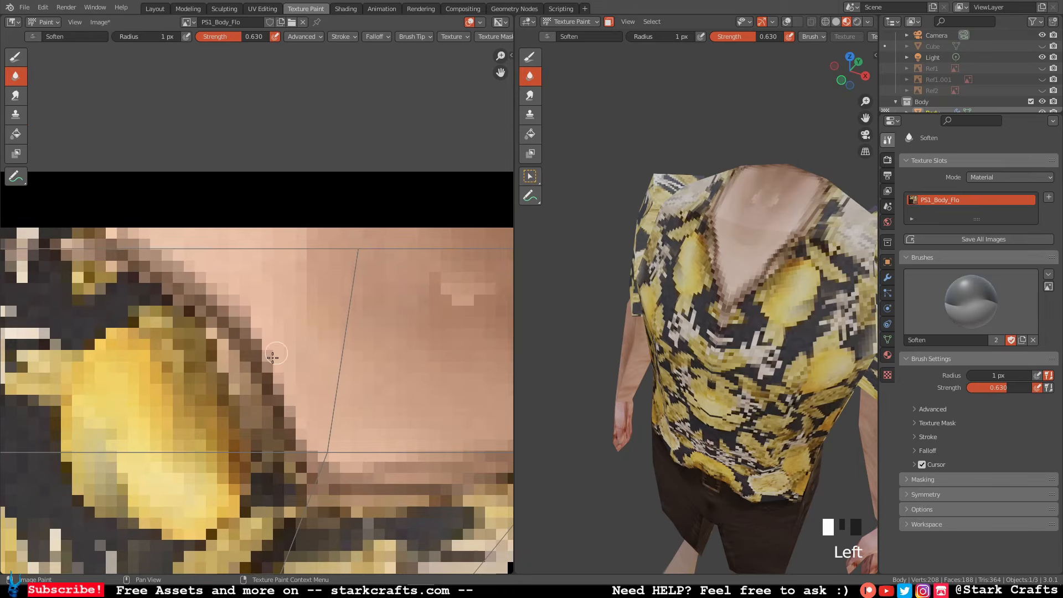
scroll(295, 359, "up", 1)
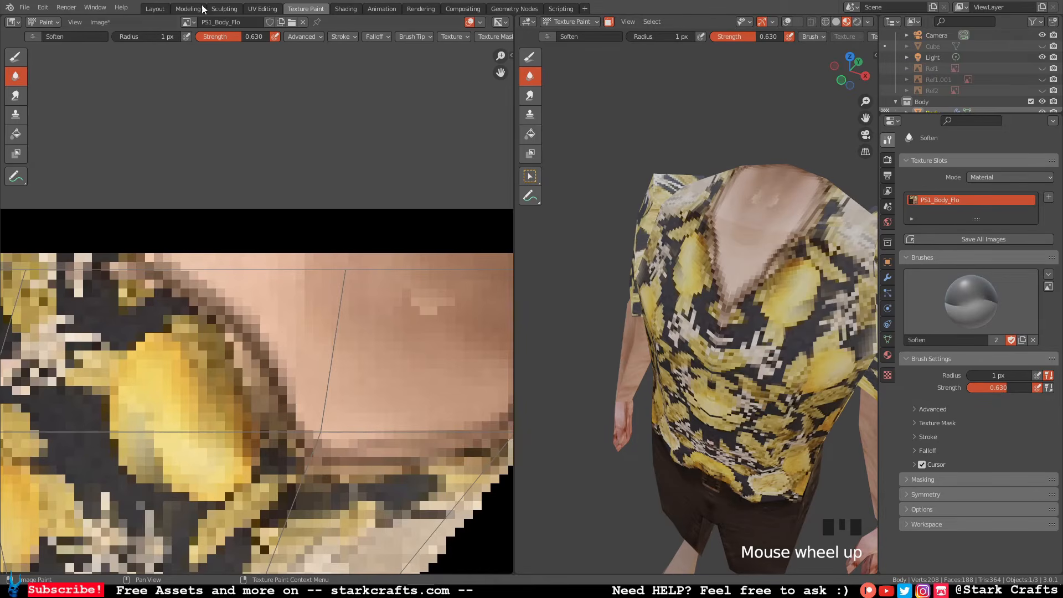
Set the Soften brush radius to 3 px and blend the shadow along the curved V-neck edge.
left_click(169, 34)
left_click(169, 35)
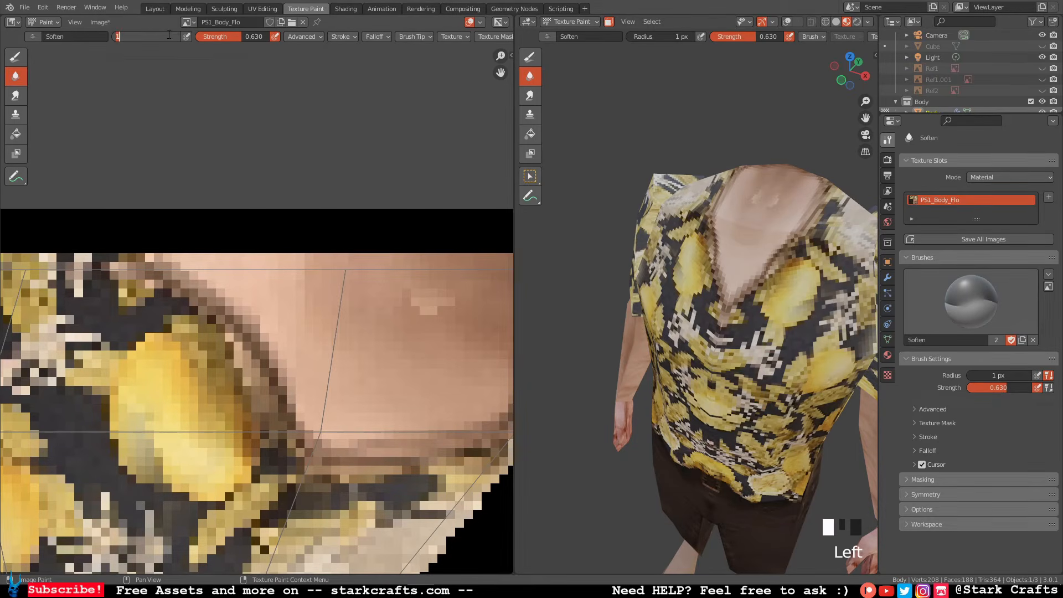
type("3")
key("Return")
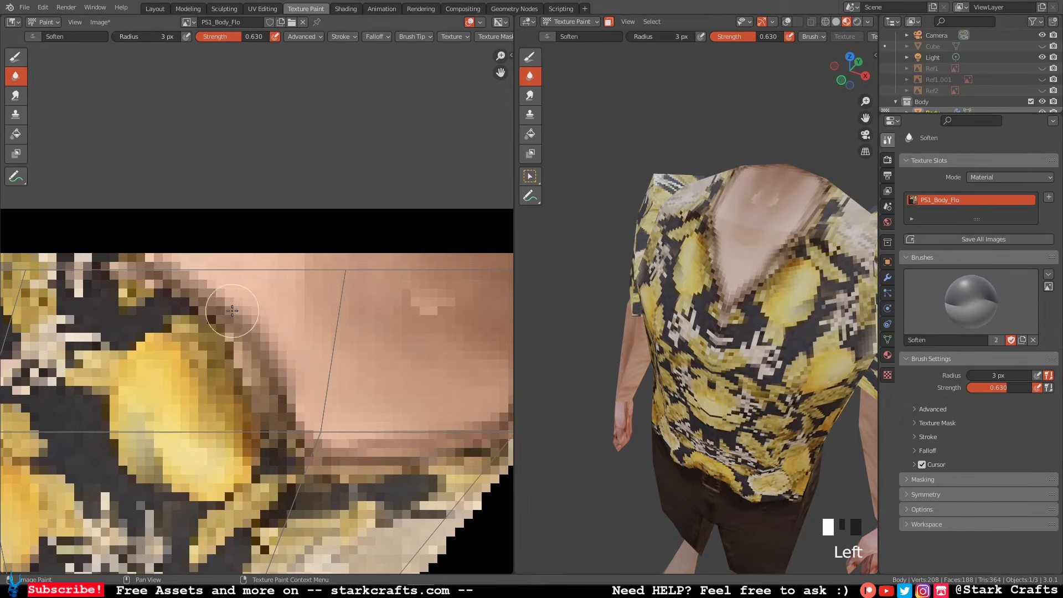
mouse_move(275, 368)
left_mouse_down()
mouse_move(289, 335)
mouse_move(208, 268)
mouse_move(170, 262)
mouse_move(216, 282)
mouse_move(172, 249)
mouse_move(282, 320)
left_mouse_up()
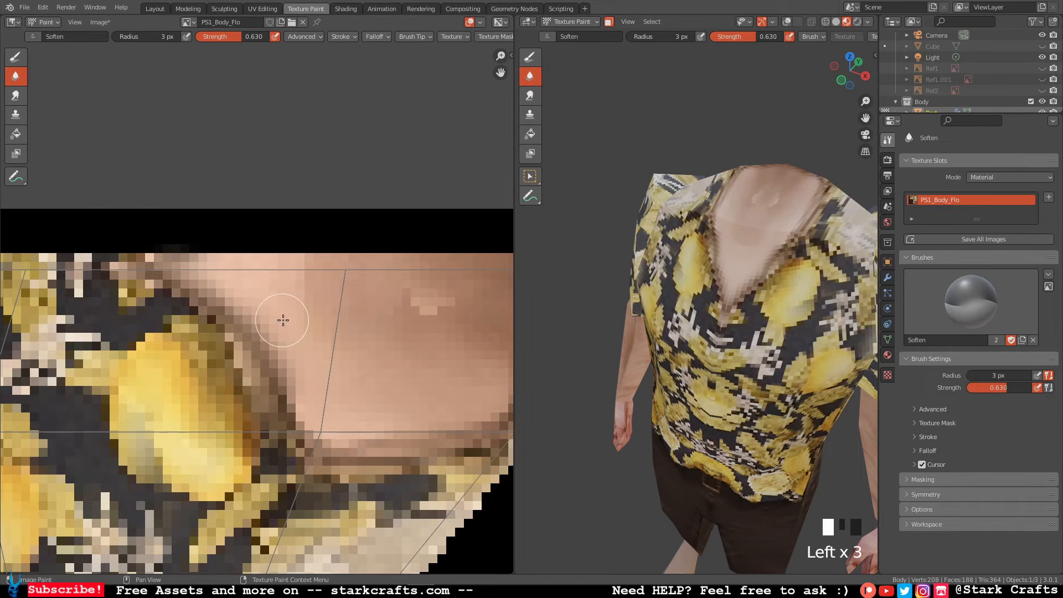
Soften the shirt pixels between the curved neckline shadow and the adjacent large lemon.
left_click(235, 374)
left_click(232, 360)
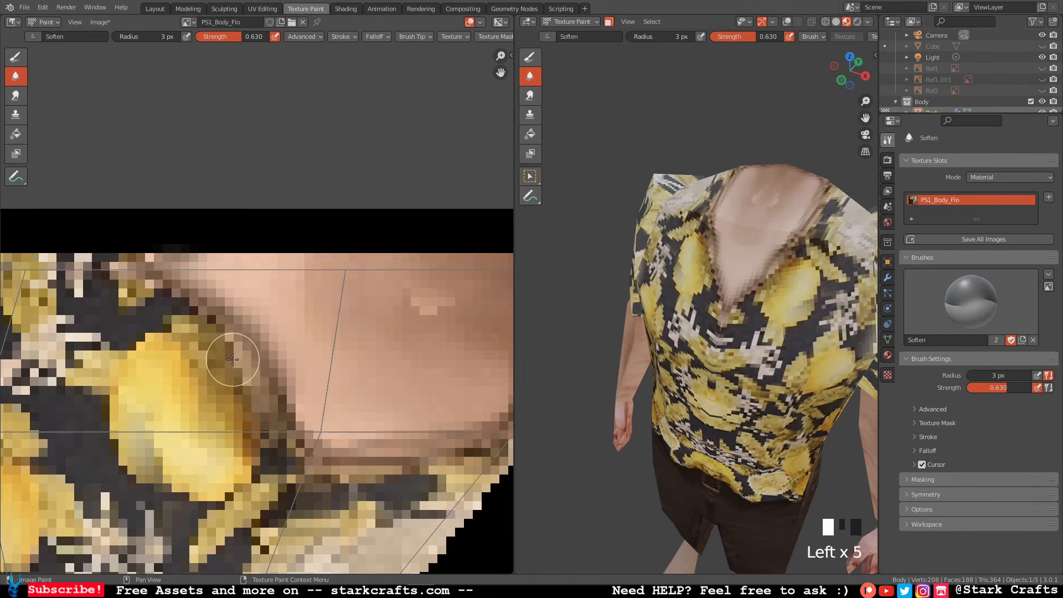
left_click(231, 357)
left_click(241, 370)
left_click(251, 381)
left_click(250, 377)
left_click(236, 354)
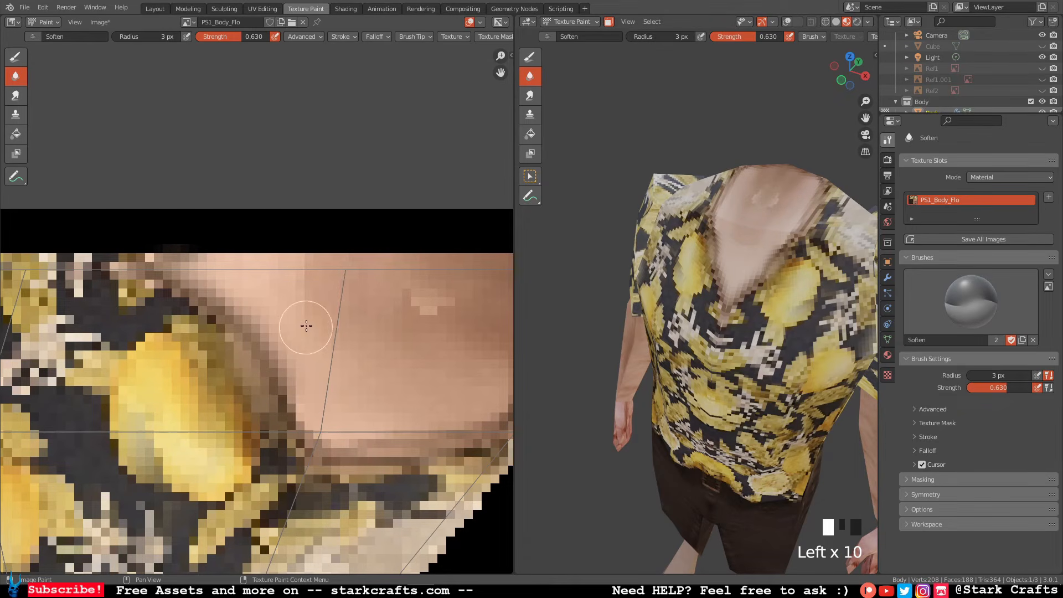
middle_click_drag(411, 330, 351, 311)
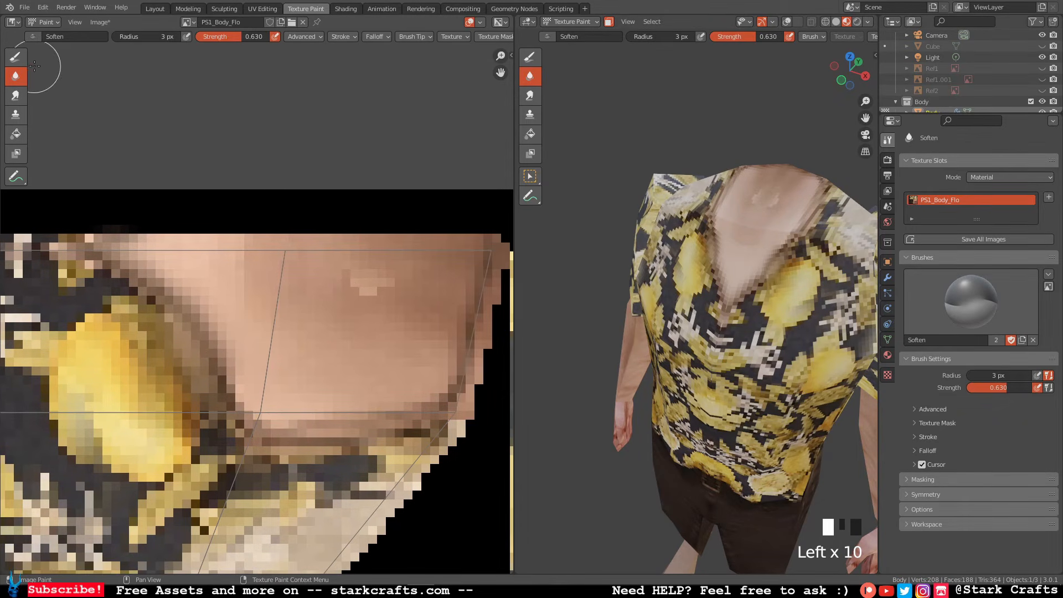
Smear the chest skin over the curved V-neck shadow with the 3 px Smear brush to straighten the neckline edge.
left_click(16, 95)
middle_click_drag(271, 322, 367, 341)
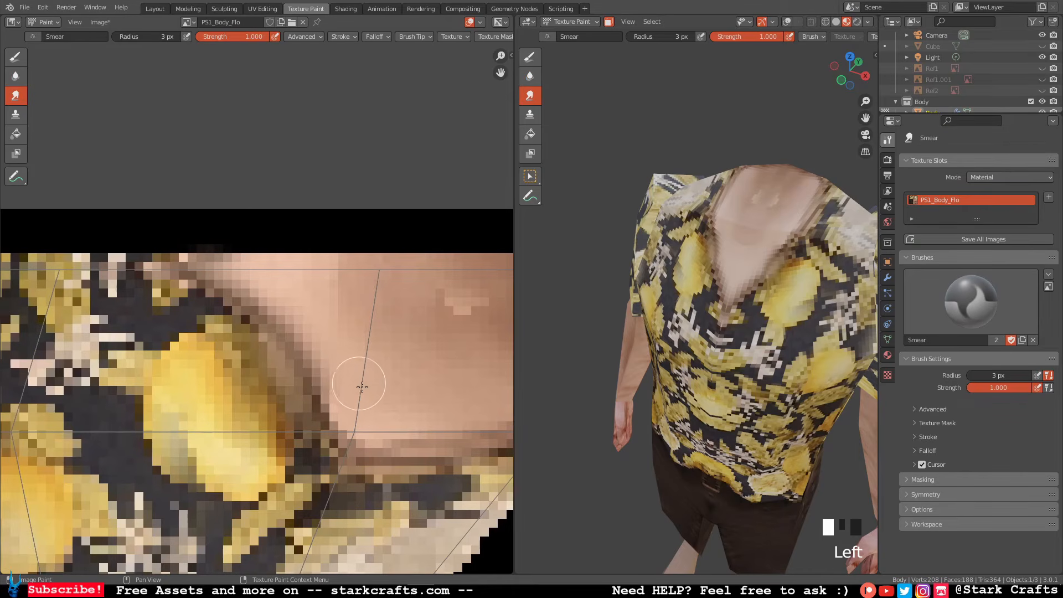
left_click_drag(302, 339, 224, 283)
left_click_drag(359, 385, 222, 287)
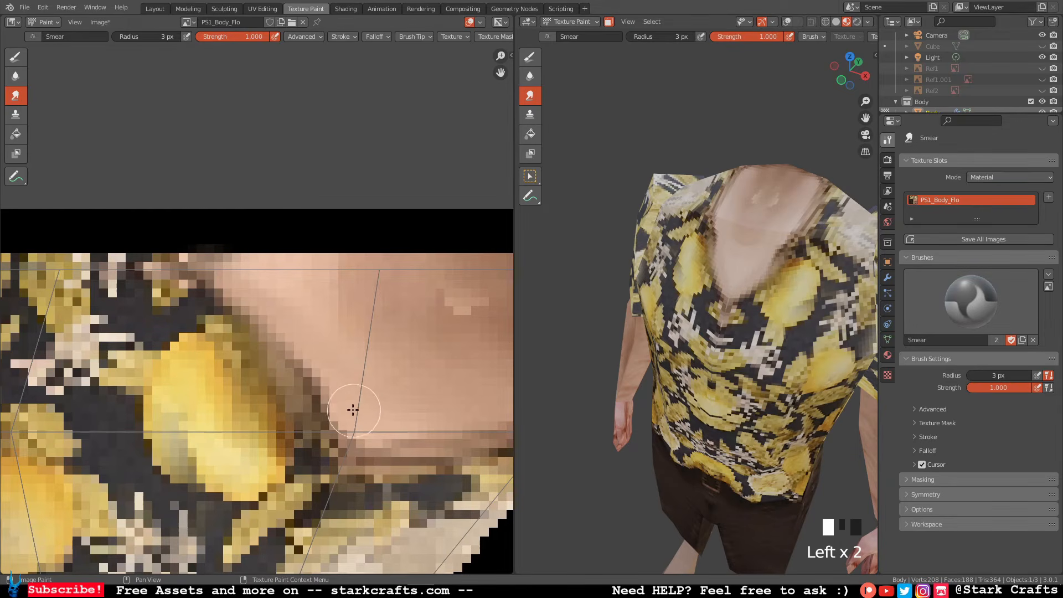
mouse_move(350, 406)
left_mouse_down()
mouse_move(302, 373)
mouse_move(289, 344)
left_mouse_up()
left_click_drag(347, 399, 268, 328)
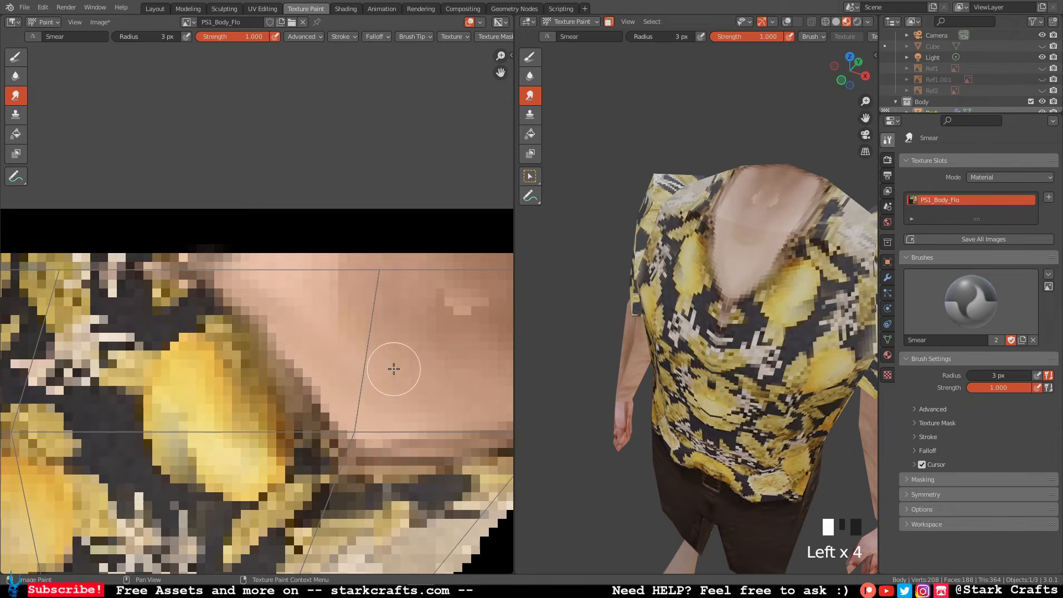
Smear the skin pixels along the chest's lower border, near the corner where it meets the V-neck edge.
middle_click_drag(395, 368, 361, 337)
mouse_move(336, 403)
left_mouse_down()
mouse_move(361, 412)
mouse_move(442, 403)
left_mouse_up()
middle_click_drag(392, 386, 316, 396)
mouse_move(316, 396)
left_mouse_down()
mouse_move(339, 418)
mouse_move(374, 420)
mouse_move(401, 401)
mouse_move(349, 412)
left_mouse_up()
middle_click_drag(295, 364, 412, 402)
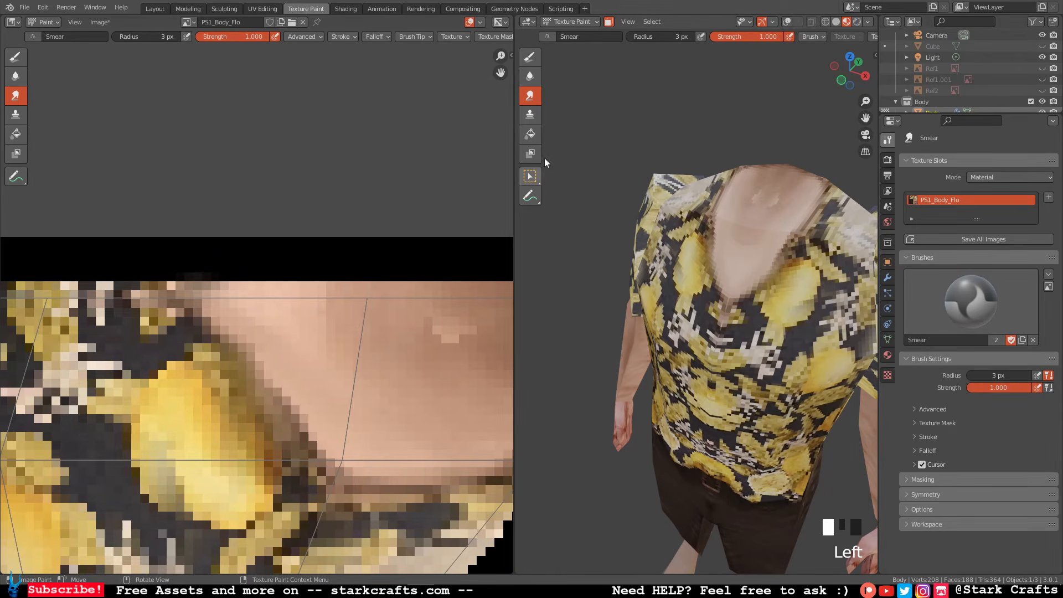
Set the Soften brush radius to 20 px and soften the centre seam just below the V-neck tip on the 3D model's front.
left_click(535, 78)
scroll(663, 155, "up", 1)
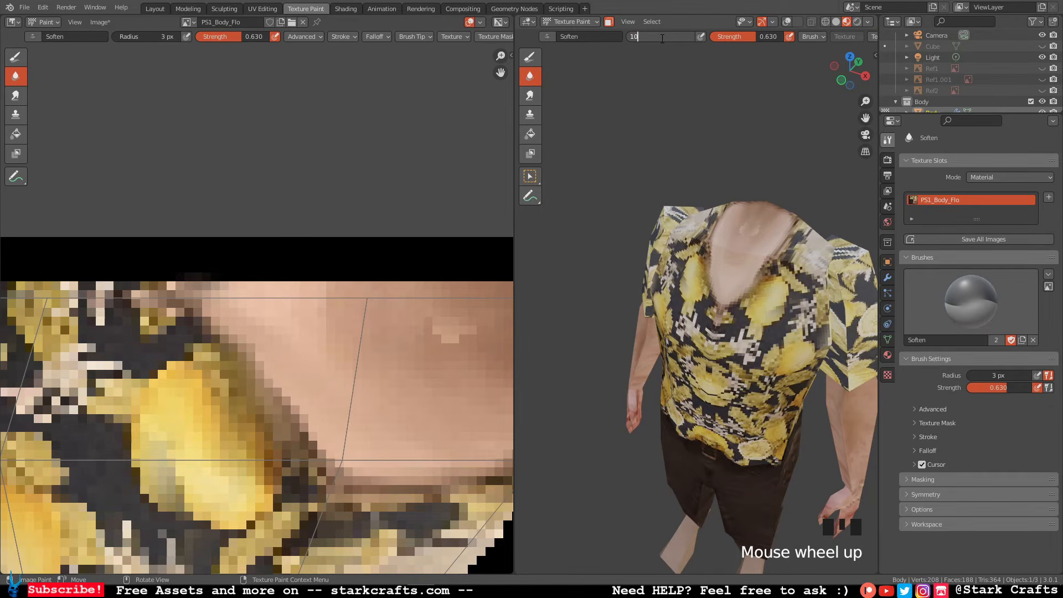
type("20")
key("Return")
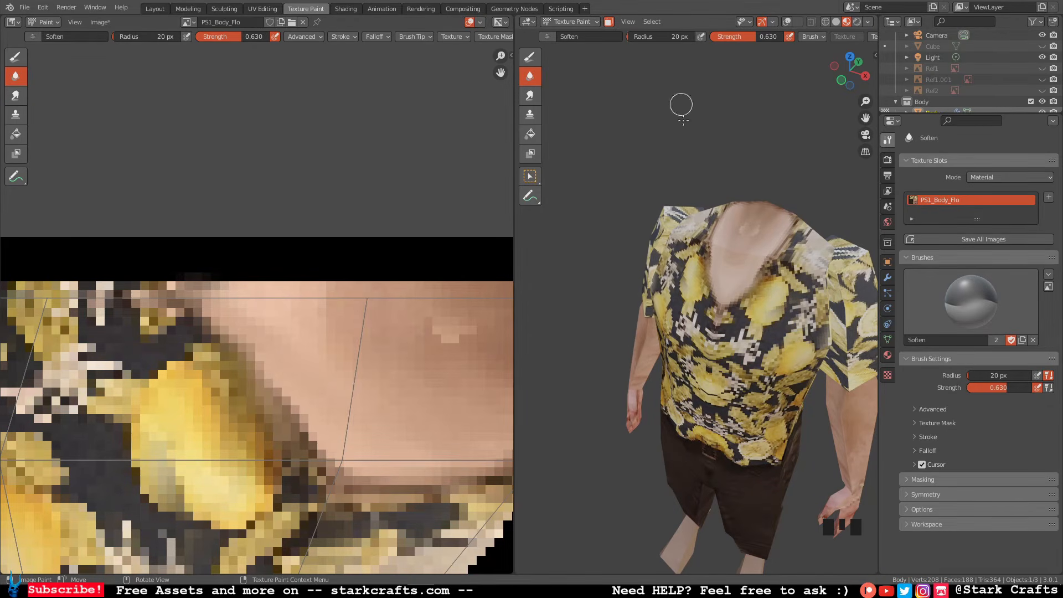
left_click(827, 73)
scroll(739, 269, "up", 1)
scroll(739, 270, "down", 7)
middle_click_drag(739, 270, 693, 261)
left_click(833, 75)
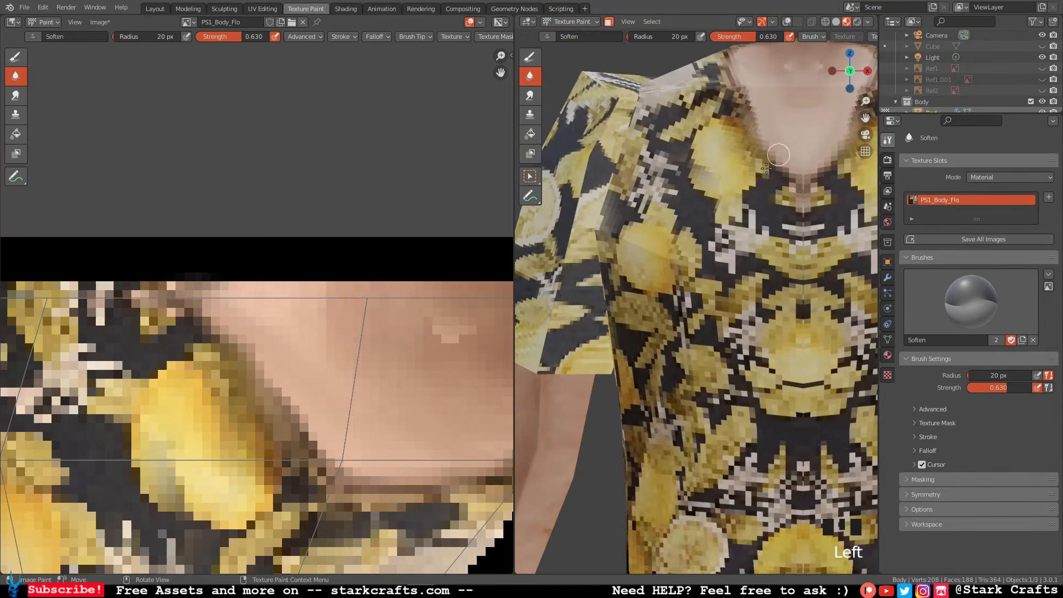
scroll(767, 168, "down", 2)
scroll(776, 172, "up", 4)
scroll(799, 211, "down", 7)
scroll(817, 226, "up", 1)
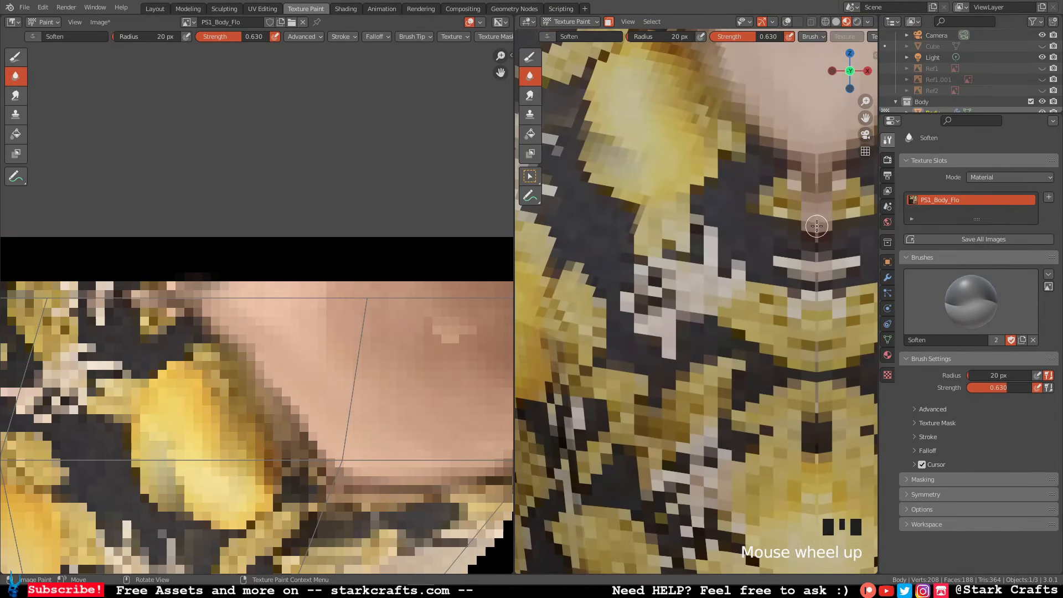
left_click(817, 225)
left_click(815, 216)
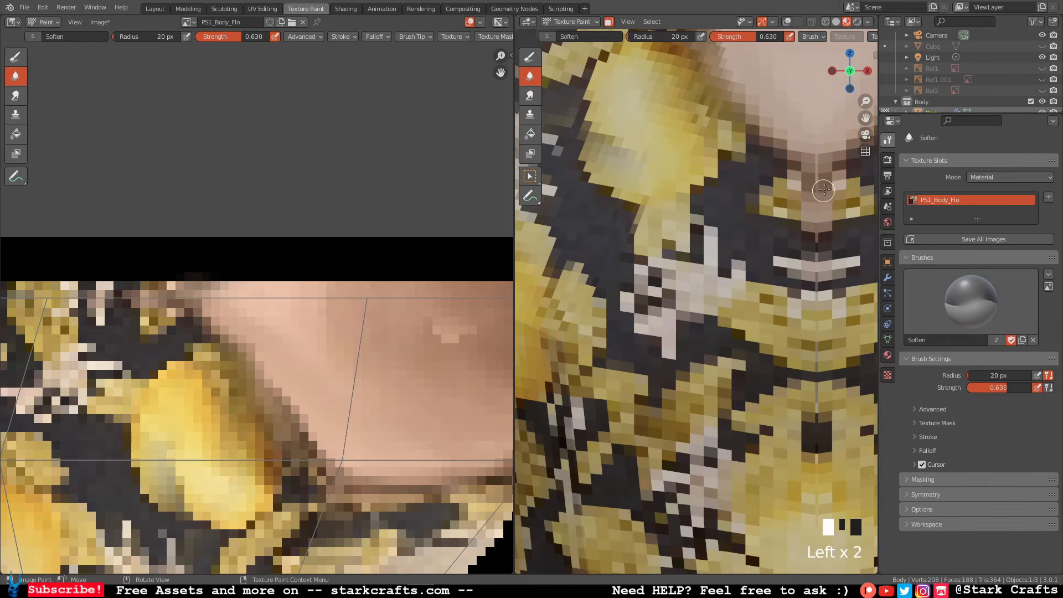
left_click(811, 238)
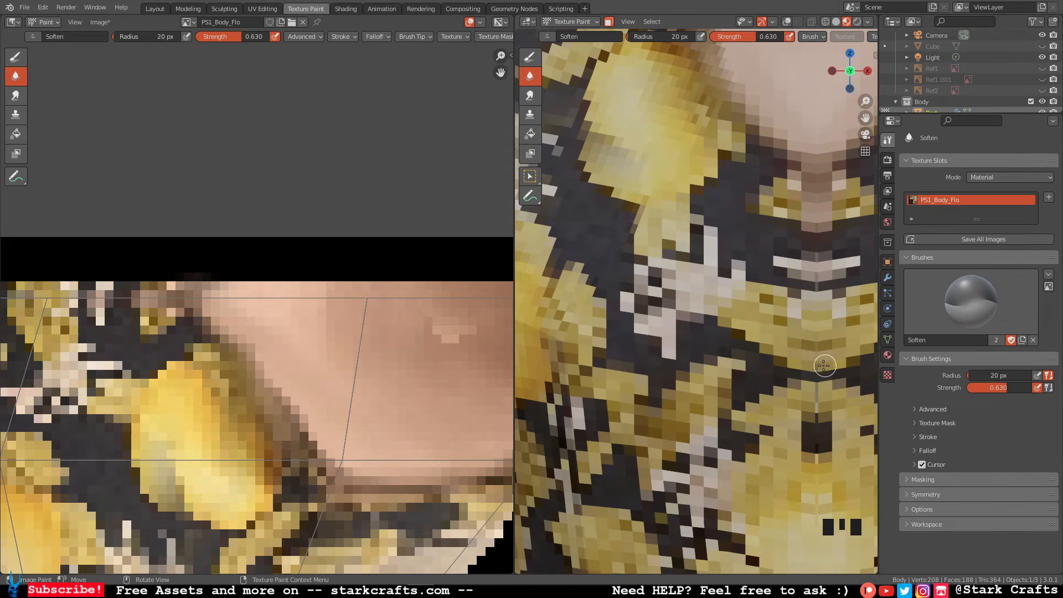
Soften the mirrored centre seam farther down the shirt front, across the yellow and dark patches.
mouse_move(829, 394)
left_mouse_down()
mouse_move(831, 403)
mouse_move(804, 405)
mouse_move(826, 389)
mouse_move(824, 452)
mouse_move(811, 461)
left_mouse_up()
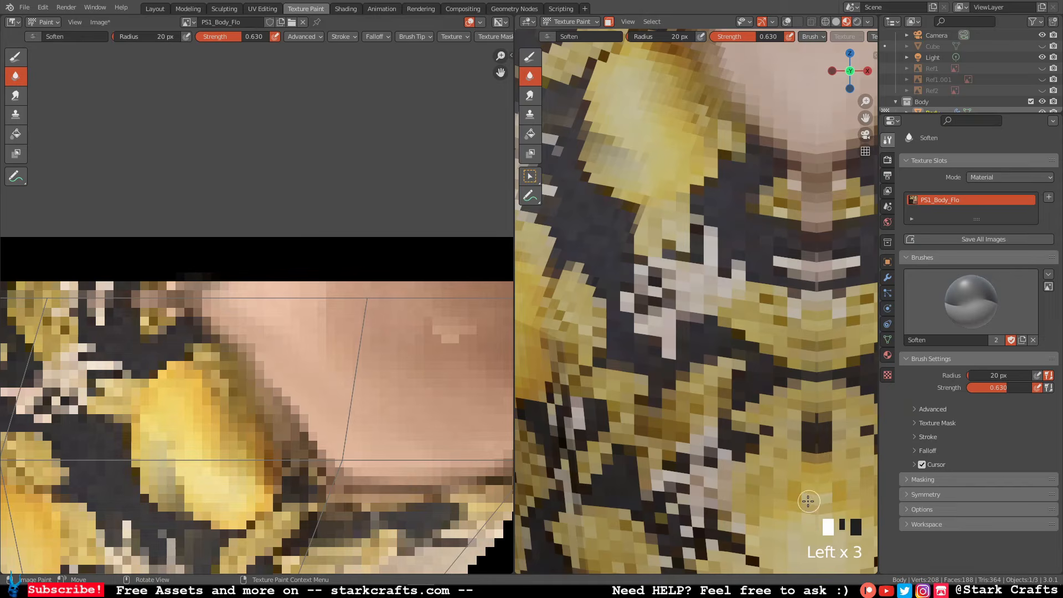
mouse_move(820, 364)
left_mouse_down()
mouse_move(805, 363)
mouse_move(832, 359)
mouse_move(815, 343)
left_mouse_up()
scroll(813, 328, "up", 1)
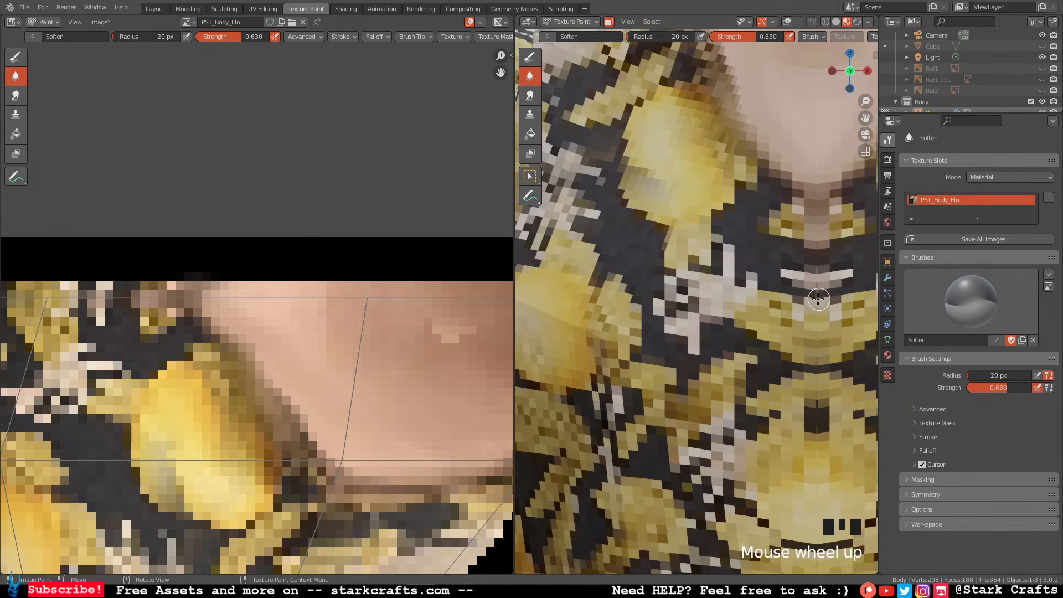
left_click_drag(818, 299, 827, 294)
mouse_move(825, 294)
left_mouse_down()
mouse_move(813, 293)
mouse_move(824, 270)
left_mouse_up()
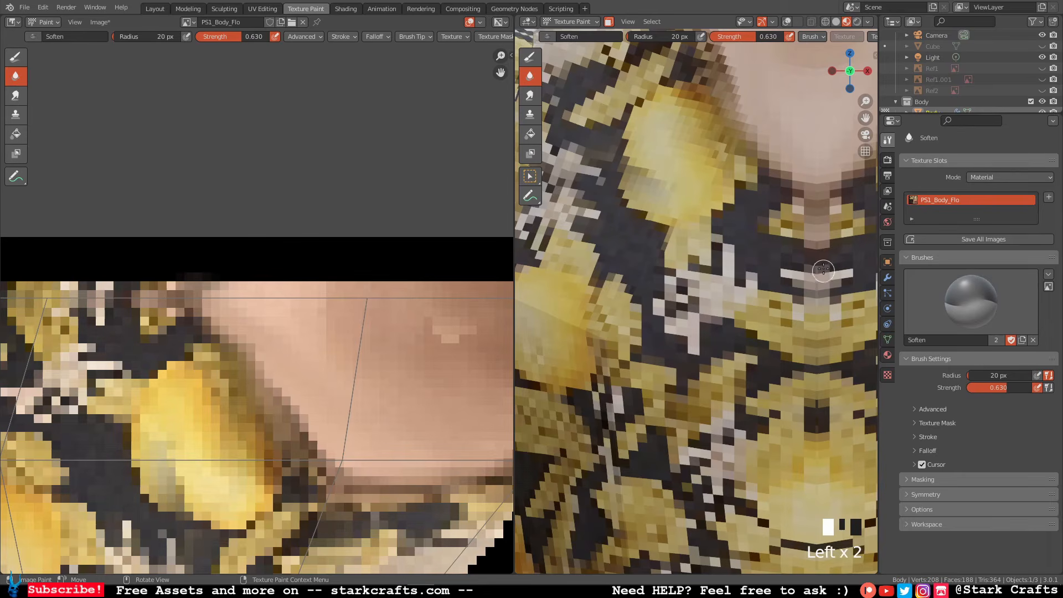
scroll(808, 274, "up", 5)
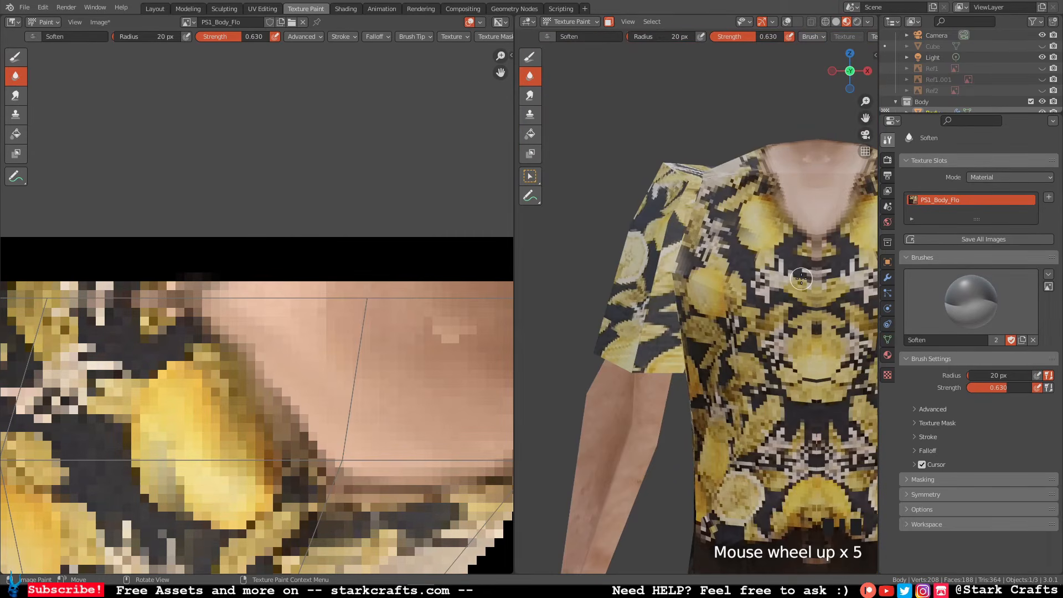
scroll(827, 251, "down", 7)
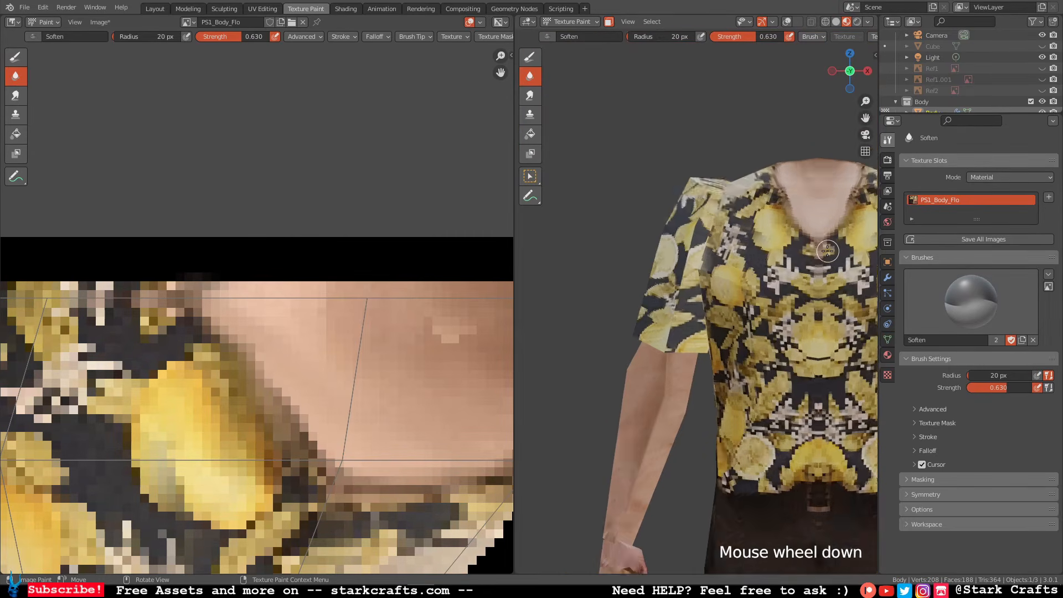
Smear the mirrored shirt pattern along the centre seam below the neckline with the 20 px Smear brush.
left_click(535, 96)
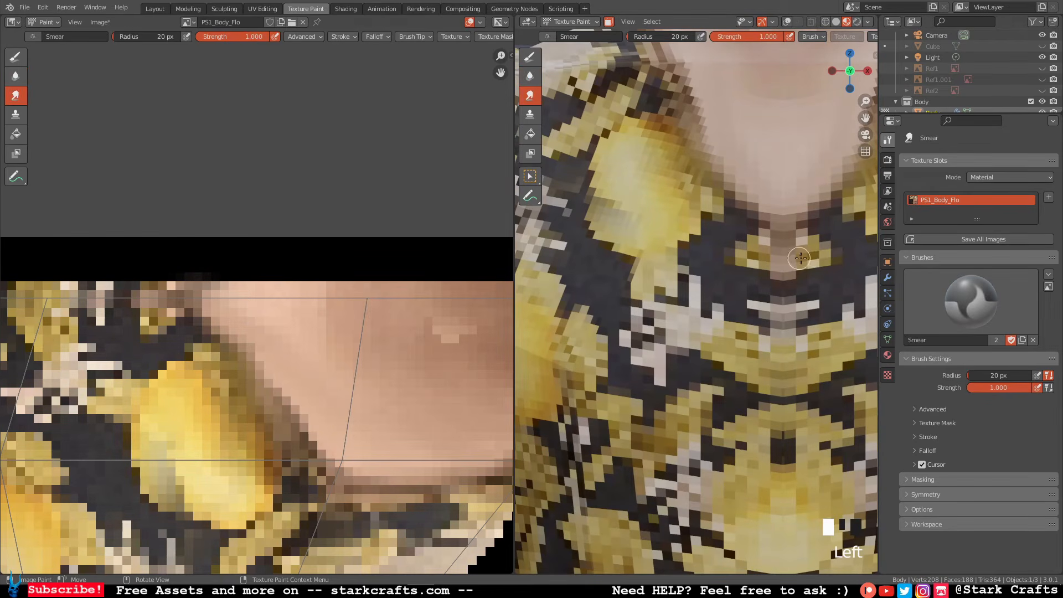
left_click_drag(801, 258, 818, 258)
mouse_move(820, 258)
left_mouse_down()
mouse_move(774, 267)
mouse_move(786, 238)
mouse_move(811, 277)
mouse_move(770, 275)
mouse_move(764, 303)
left_mouse_up()
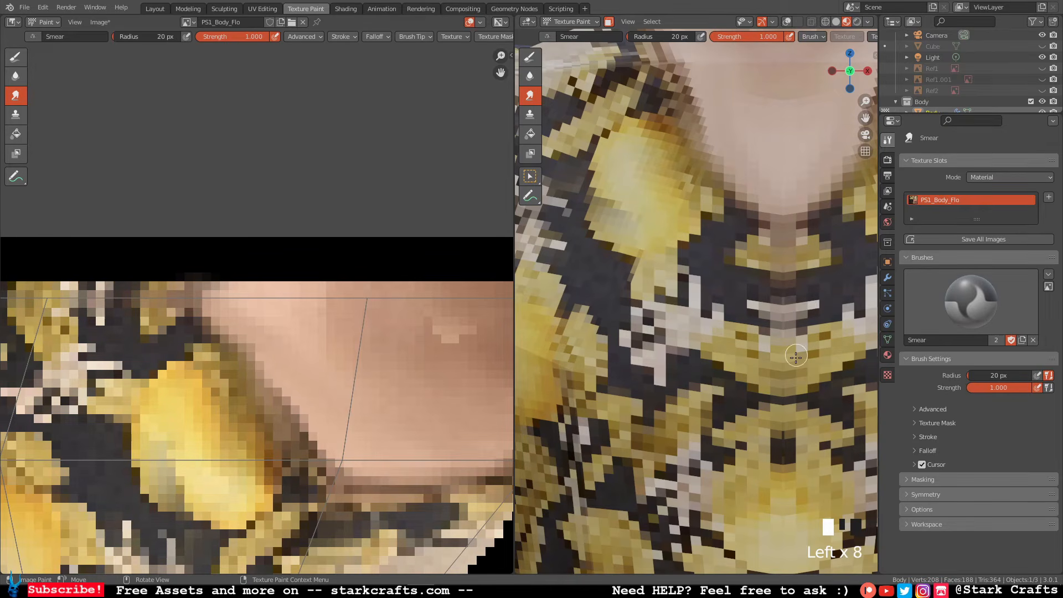
mouse_move(801, 369)
left_mouse_down()
mouse_move(778, 375)
mouse_move(798, 397)
left_mouse_up()
mouse_move(803, 438)
left_mouse_down()
mouse_move(773, 443)
mouse_move(775, 460)
mouse_move(789, 450)
left_mouse_up()
scroll(789, 450, "up", 9)
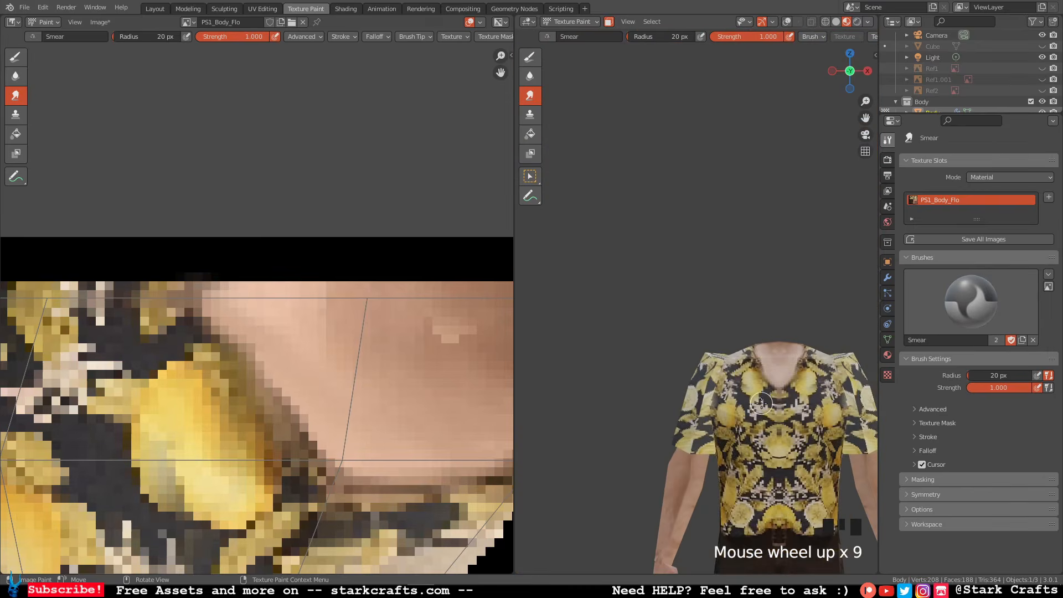
scroll(760, 401, "down", 7)
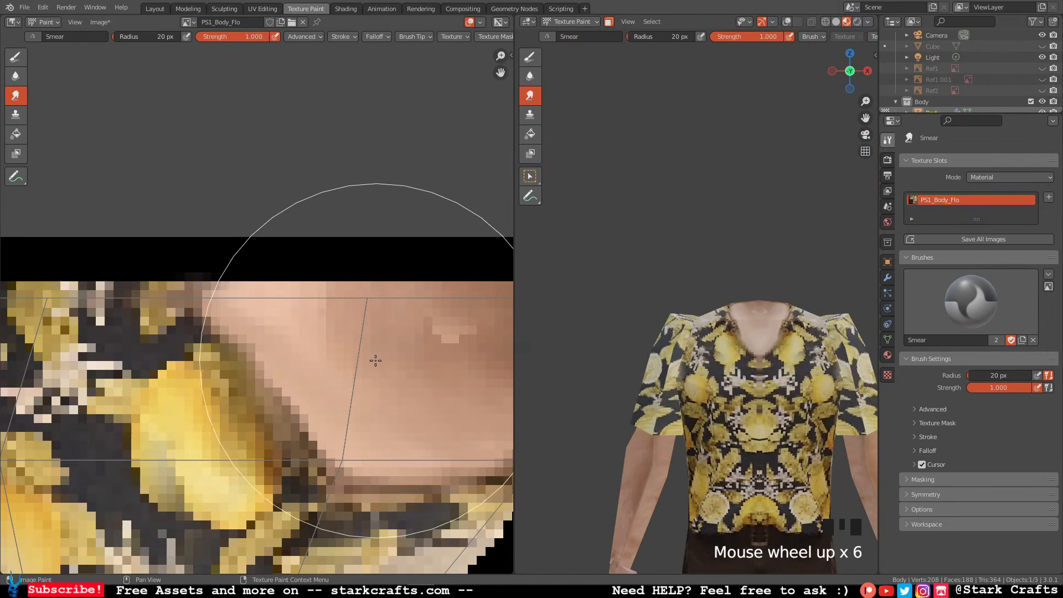
Set the Smear brush radius to 2 px and smear the light spot on the chest skin into the surrounding tones.
scroll(366, 356, "up", 3)
scroll(360, 346, "down", 4)
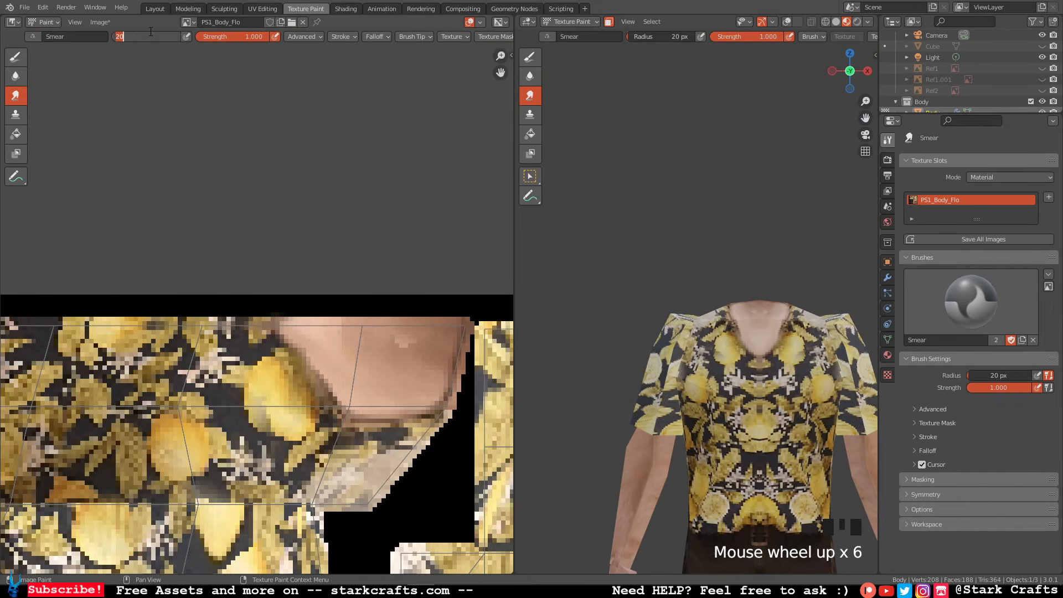
left_click(229, 153)
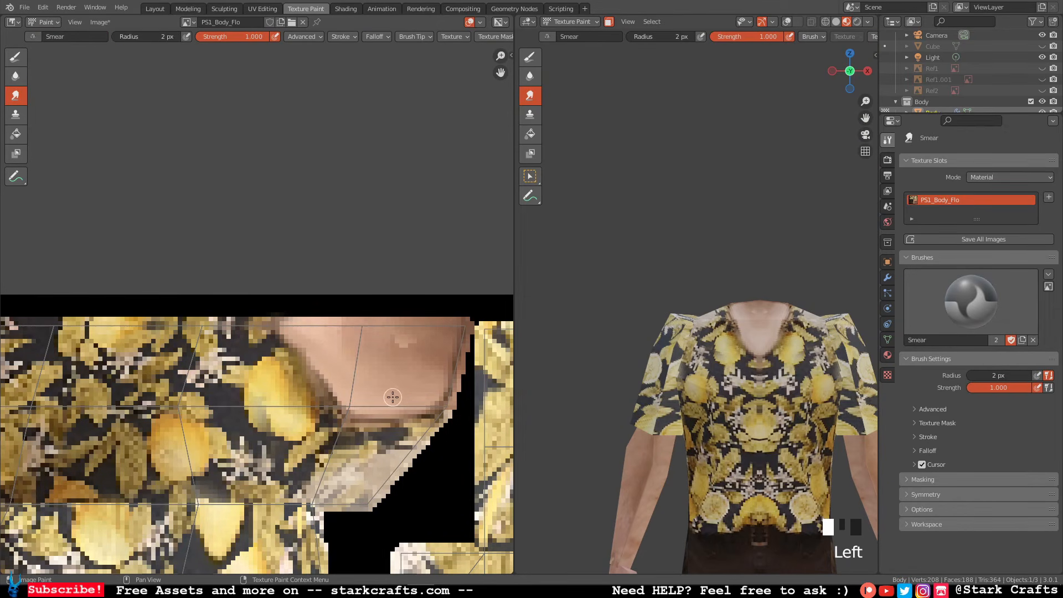
middle_click_drag(393, 397, 324, 293)
middle_click_drag(712, 217, 742, 221)
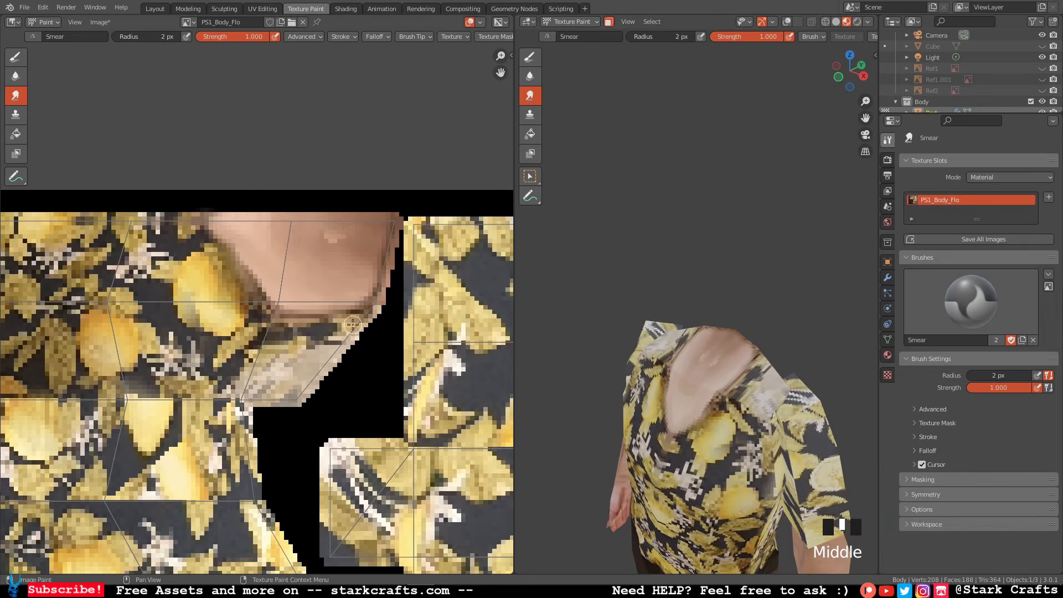
scroll(346, 312, "down", 3)
scroll(355, 310, "up", 9)
scroll(360, 303, "down", 1)
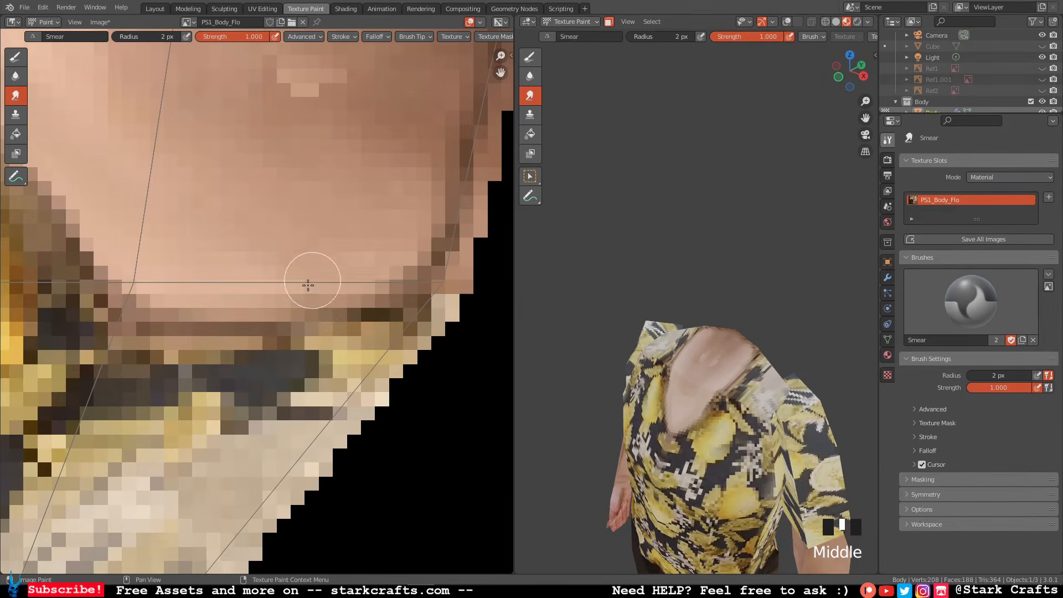
mouse_move(308, 285)
left_mouse_down()
mouse_move(356, 305)
mouse_move(404, 280)
mouse_move(415, 245)
mouse_move(301, 249)
left_mouse_up()
scroll(309, 202, "up", 4)
left_click(314, 189)
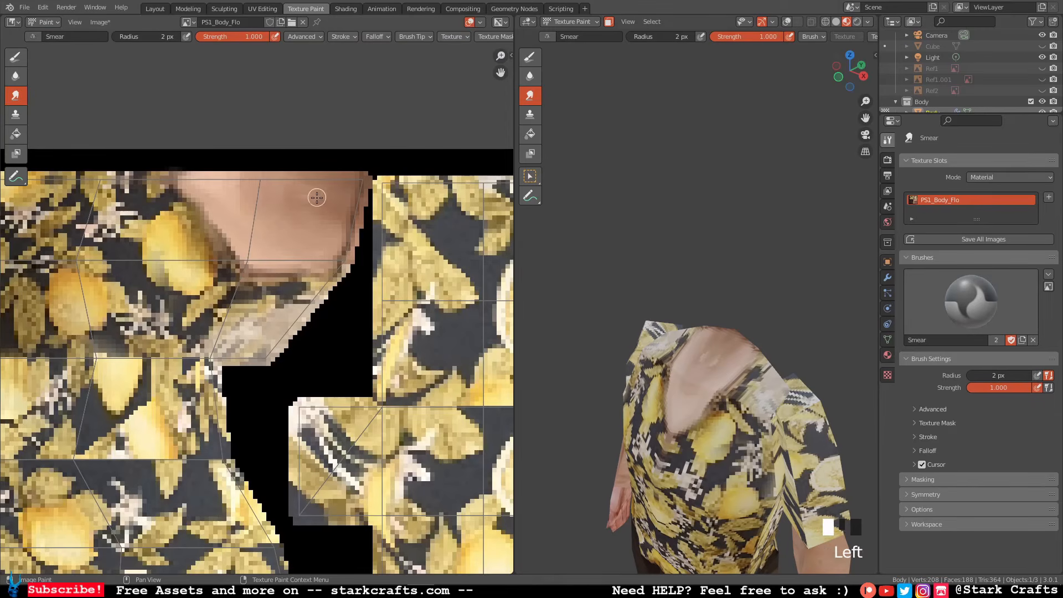
left_click_drag(318, 201, 324, 195)
Sample the chest skin colour for the Draw brush, darken it, set strength to 0.193, and paint a curved shadow across the upper chest.
left_click(16, 57)
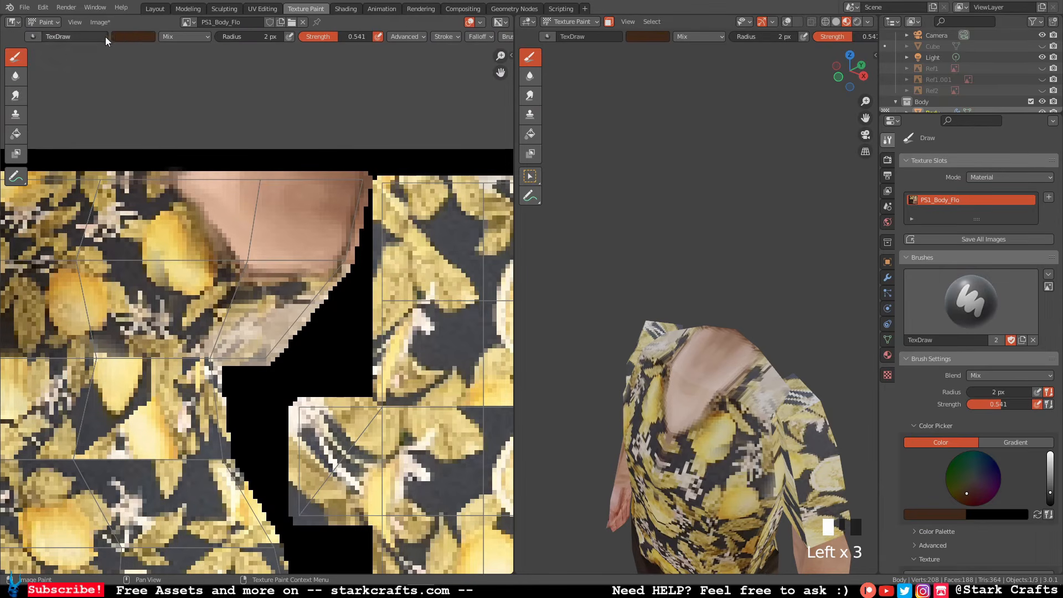
left_click(129, 37)
left_click(205, 158)
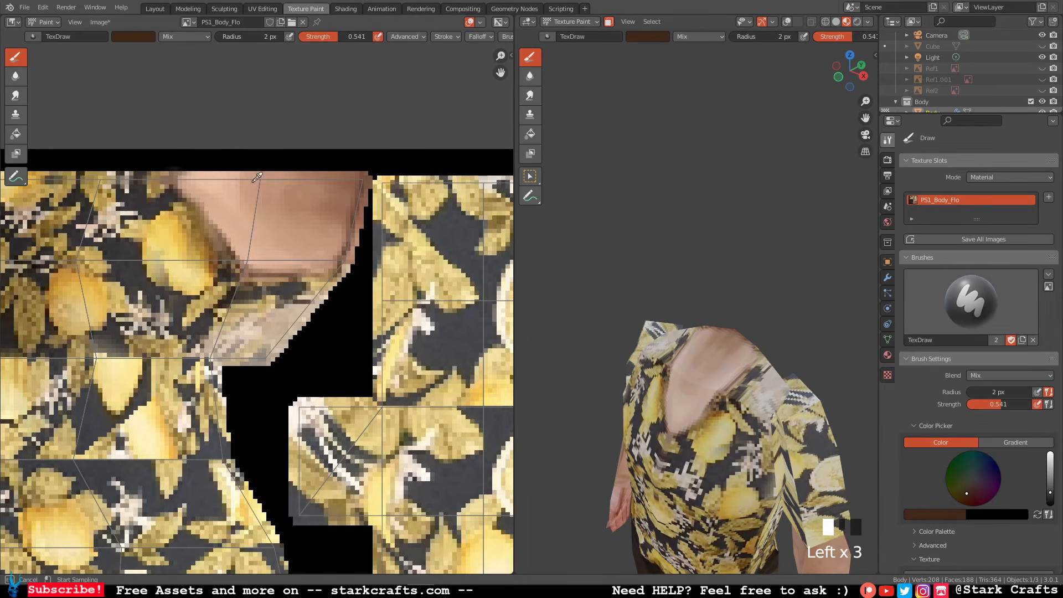
left_click(323, 204)
left_click(128, 37)
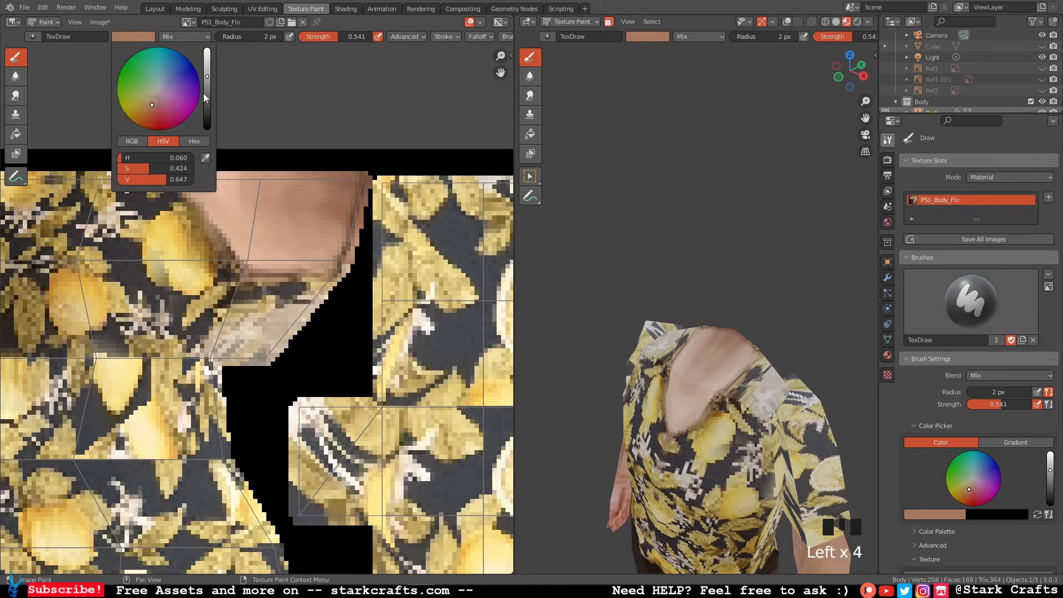
left_click(208, 89)
left_click_drag(333, 34, 312, 34)
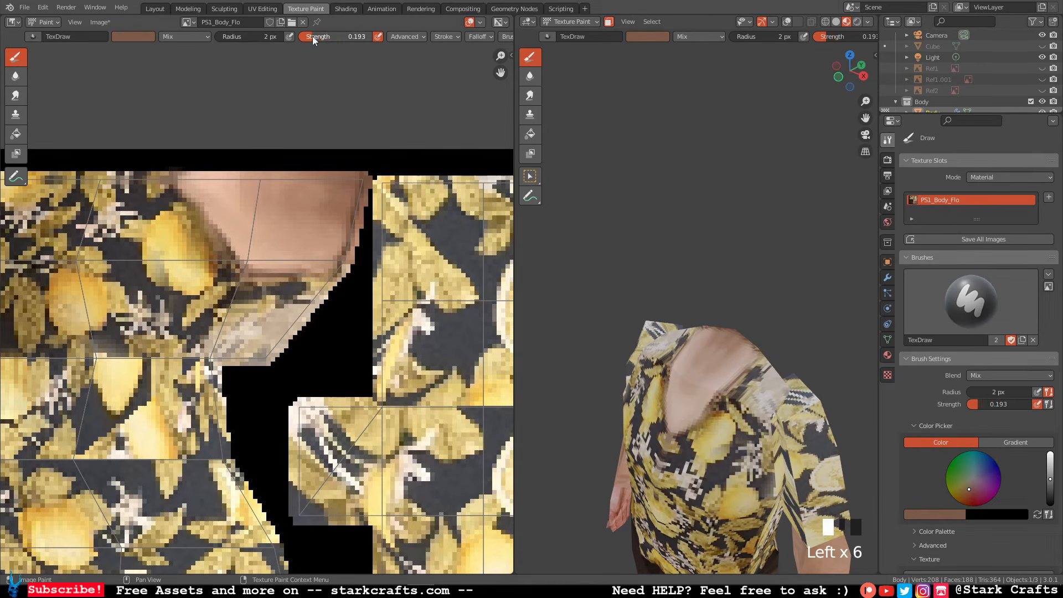
mouse_move(326, 217)
left_mouse_down()
mouse_move(302, 223)
mouse_move(237, 195)
mouse_move(238, 186)
mouse_move(332, 222)
mouse_move(254, 207)
mouse_move(210, 184)
left_mouse_up()
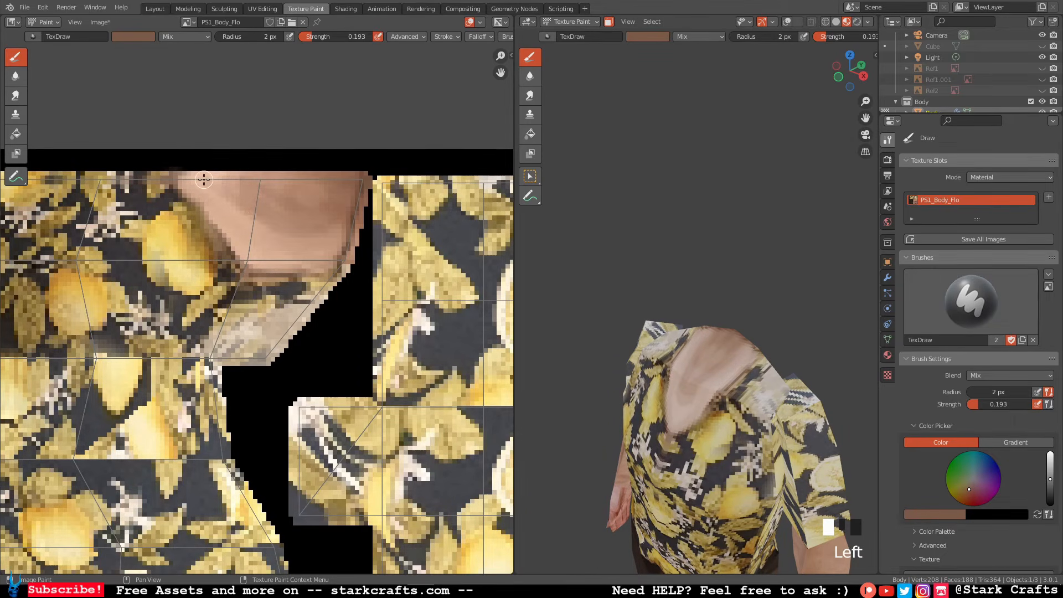
Blend the curved shadow across the upper chest skin with the 2 px Soften brush.
left_click(16, 76)
left_click_drag(269, 215, 244, 193)
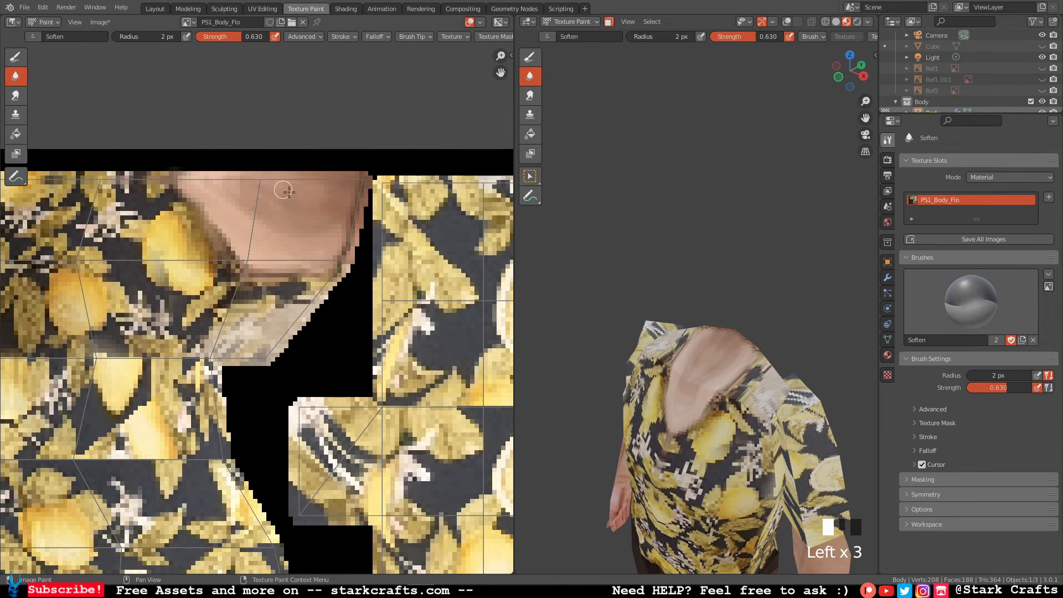
left_click_drag(226, 178, 210, 180)
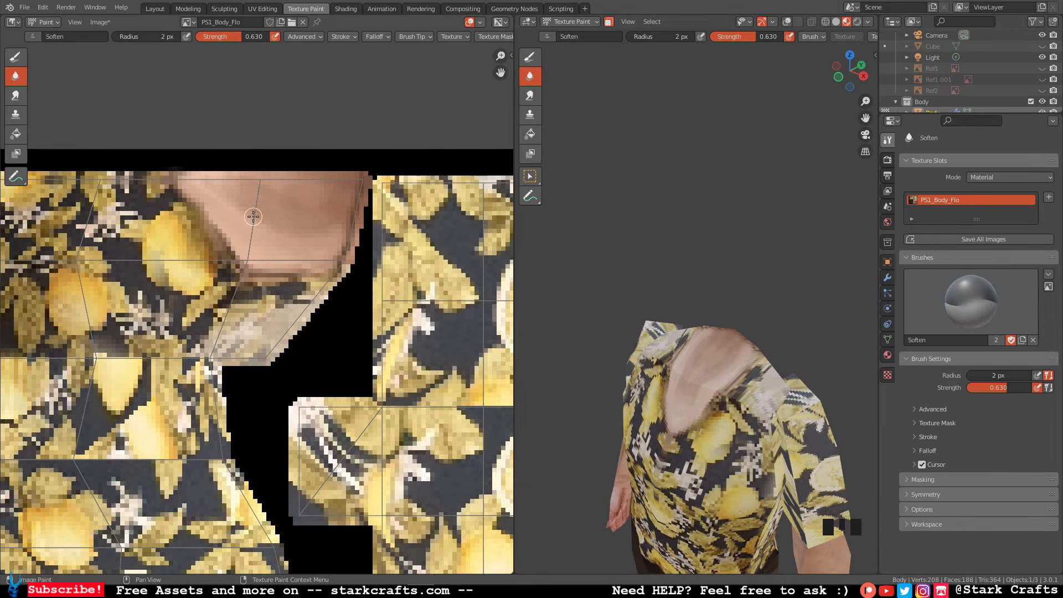
middle_click_drag(665, 285, 667, 247)
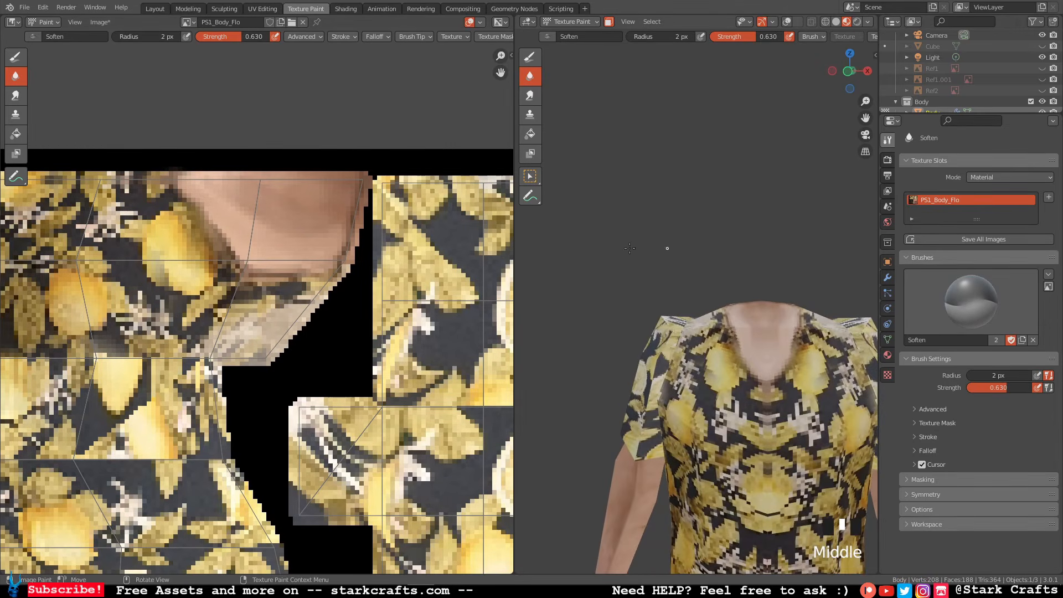
mouse_move(201, 182)
left_mouse_down()
mouse_move(256, 215)
mouse_move(229, 180)
mouse_move(246, 186)
left_mouse_up()
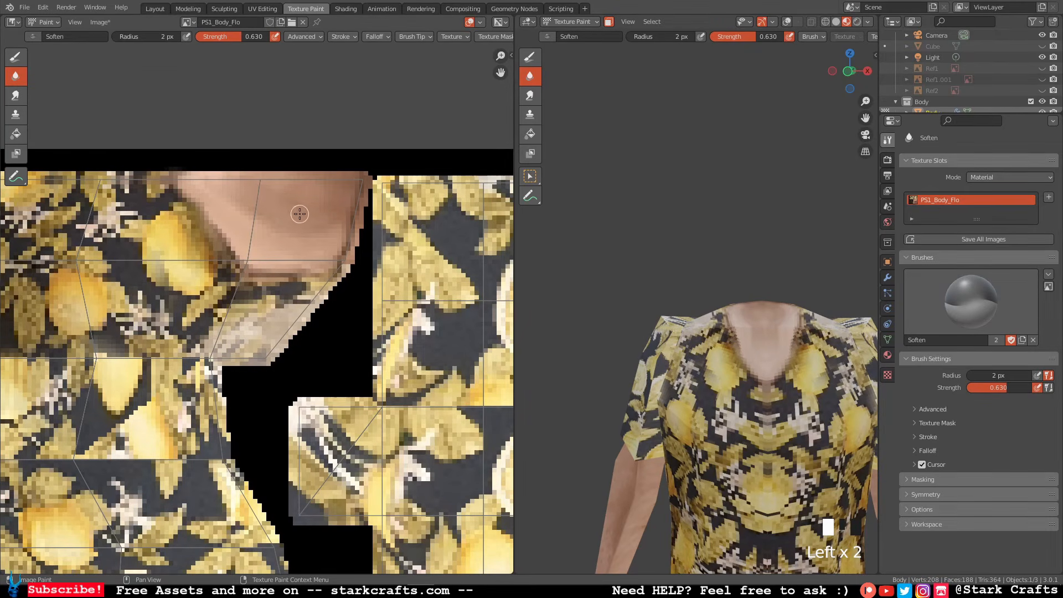
left_click_drag(332, 182, 285, 203)
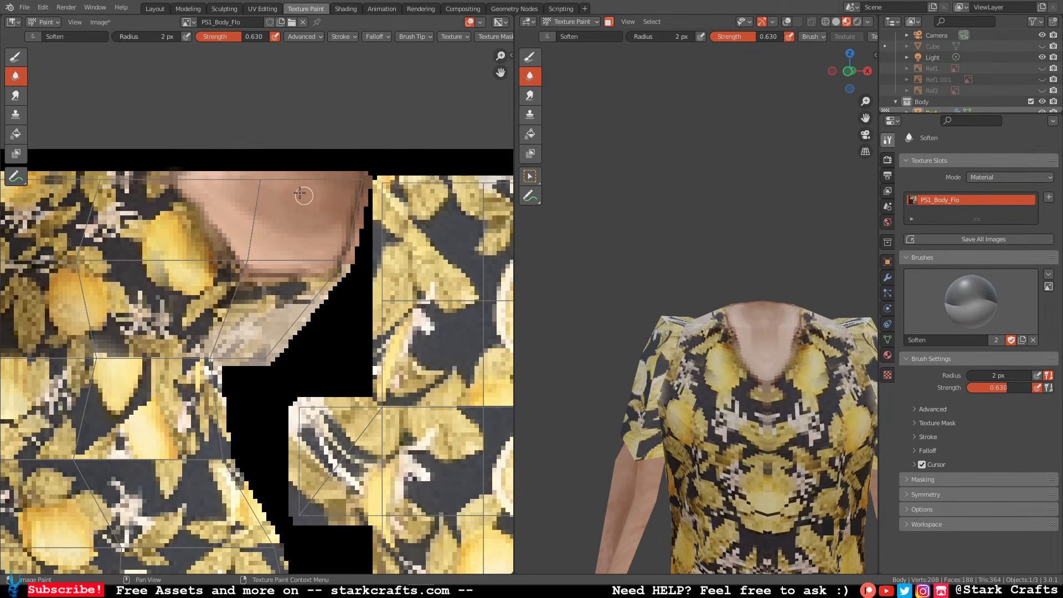
scroll(280, 211, "up", 5)
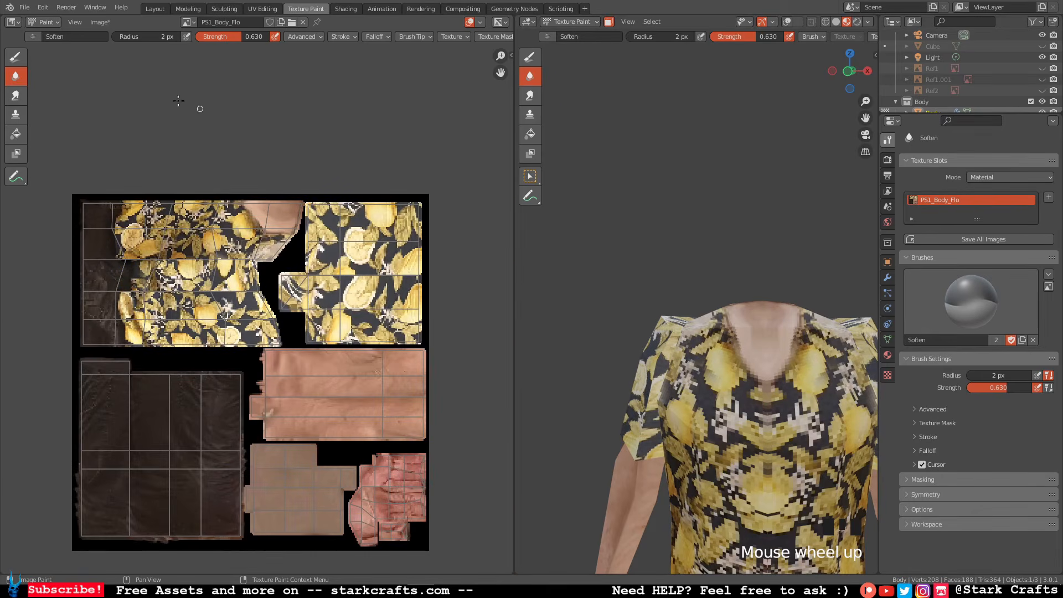
Save the painted body texture image.
left_click(100, 22)
left_click(135, 111)
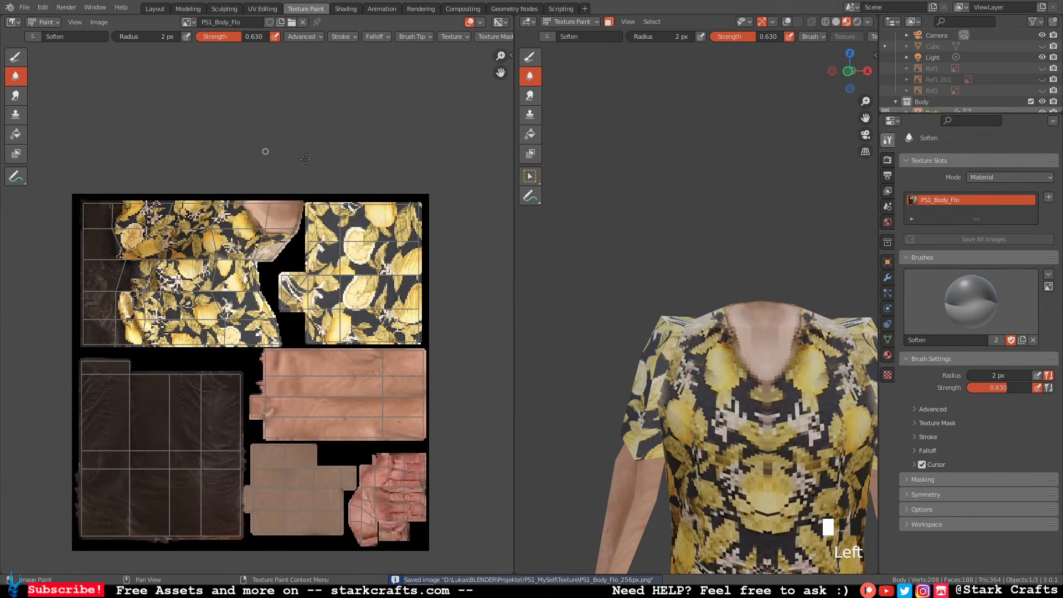
middle_click_drag(715, 198, 731, 227)
scroll(731, 232, "up", 4)
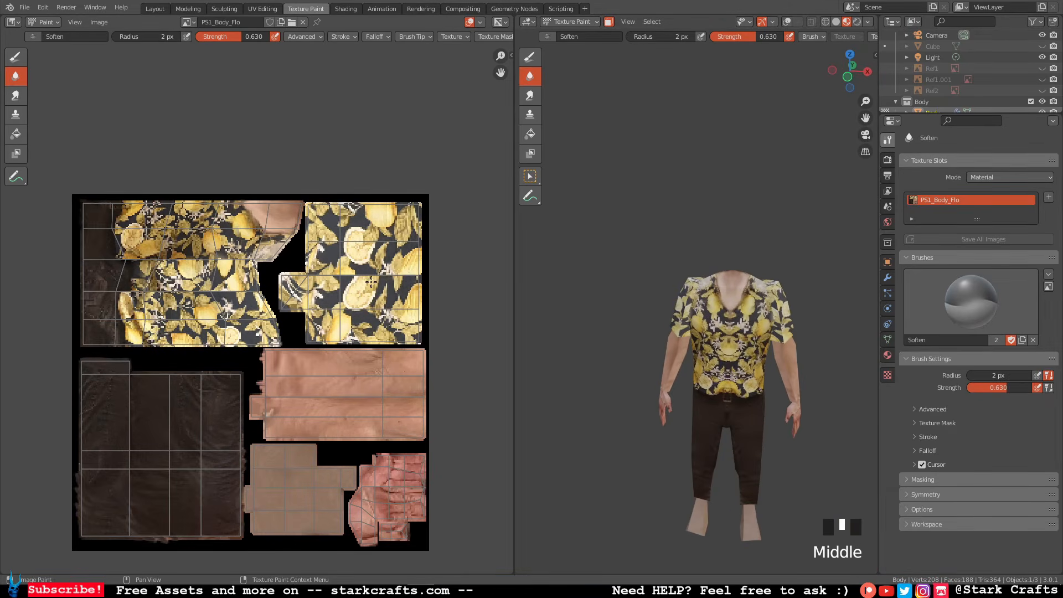
Smear the lemon's shaded edge beside the neckline on the texture image with the 2 px Smear brush.
scroll(366, 277, "up", 7)
scroll(215, 241, "down", 4)
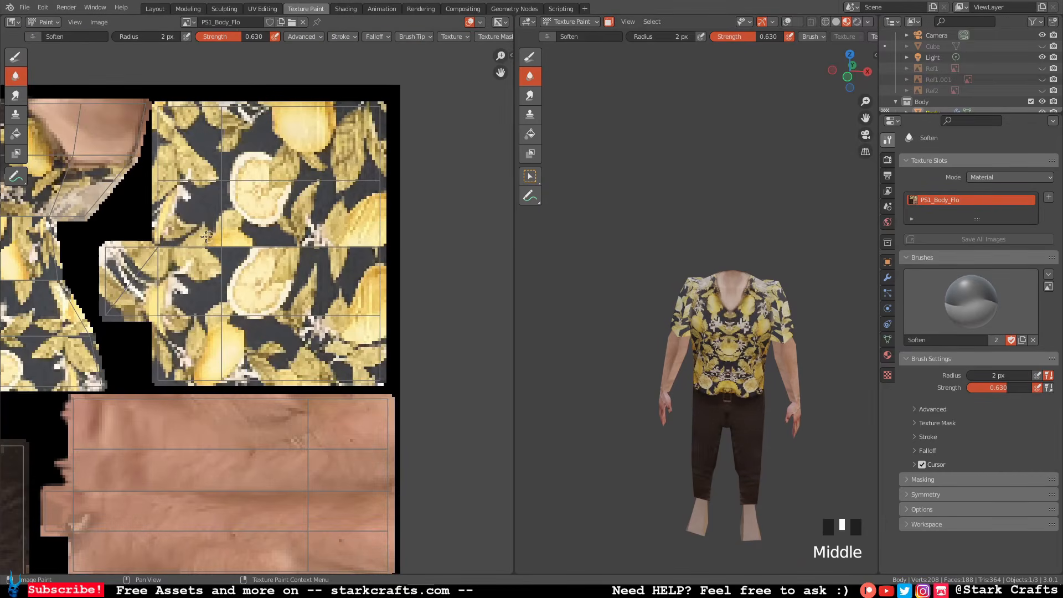
middle_click_drag(188, 228, 414, 335)
scroll(307, 281, "down", 1)
scroll(299, 278, "up", 5)
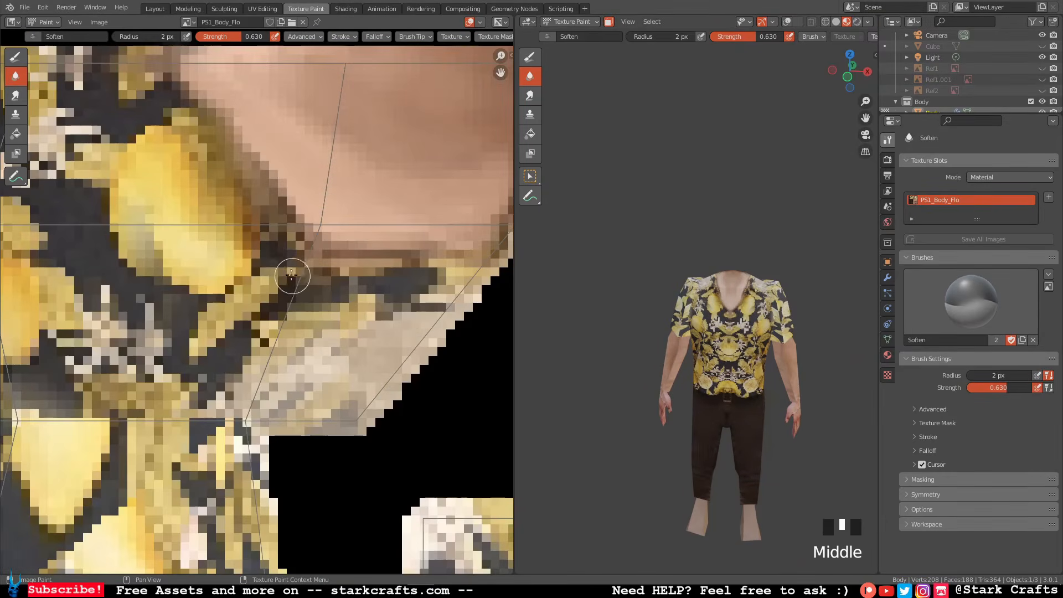
scroll(230, 198, "down", 1)
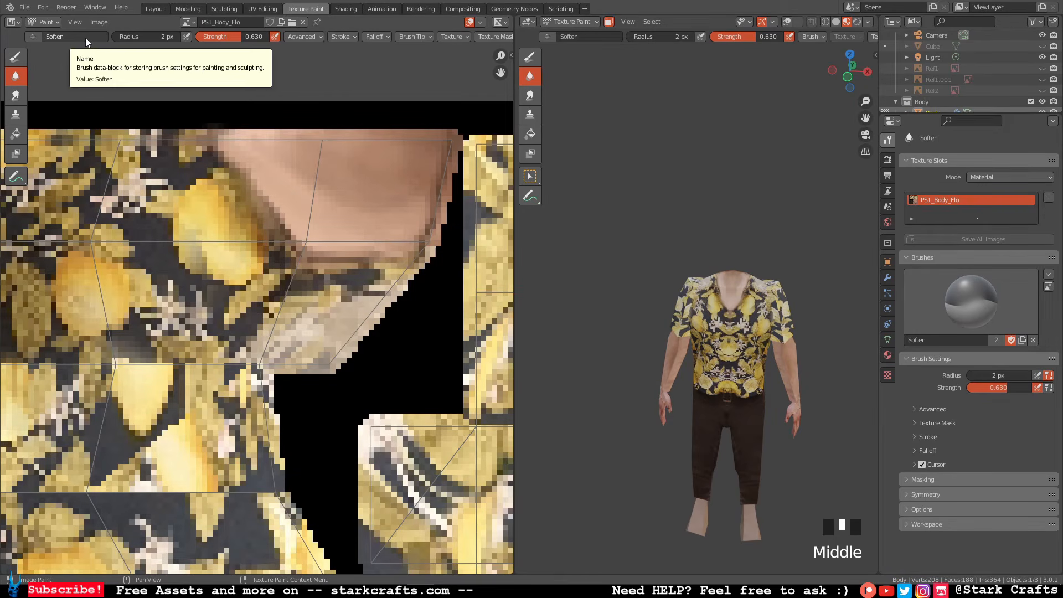
left_click(15, 95)
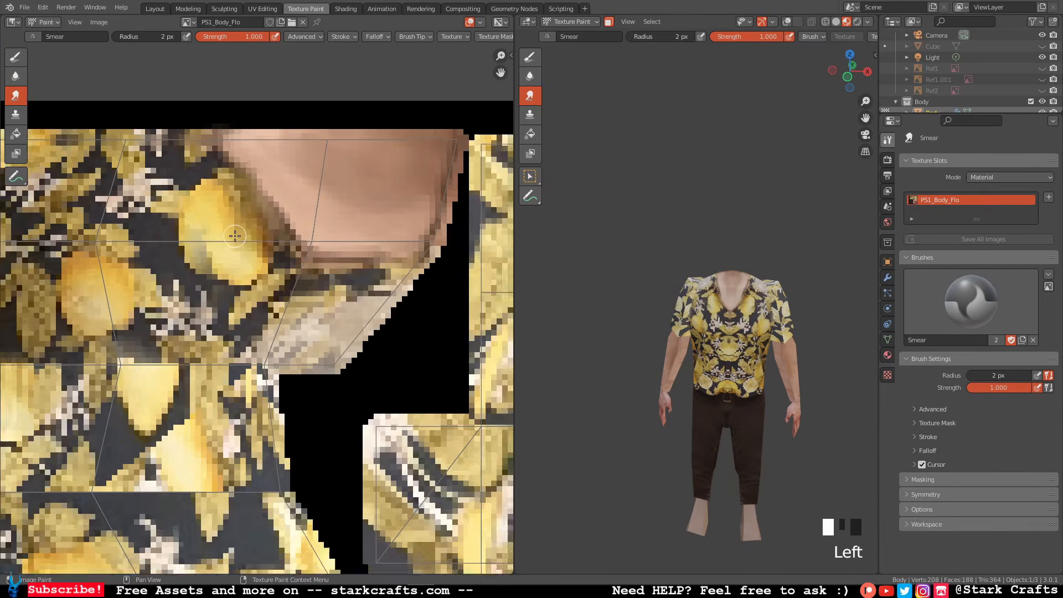
scroll(234, 236, "up", 1)
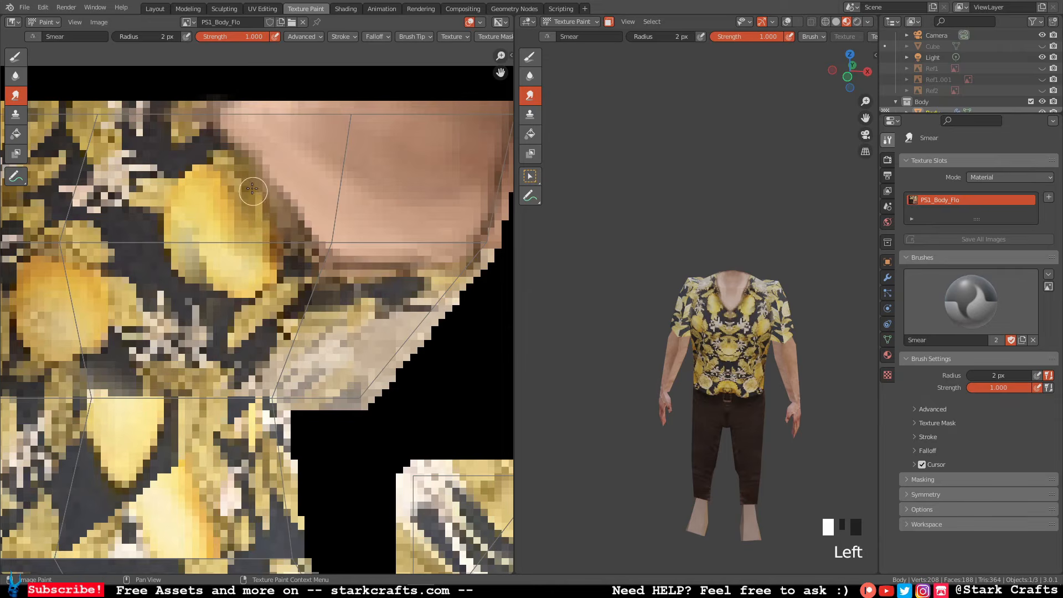
left_click_drag(252, 188, 241, 173)
mouse_move(262, 258)
left_mouse_down()
mouse_move(277, 228)
mouse_move(262, 192)
left_mouse_up()
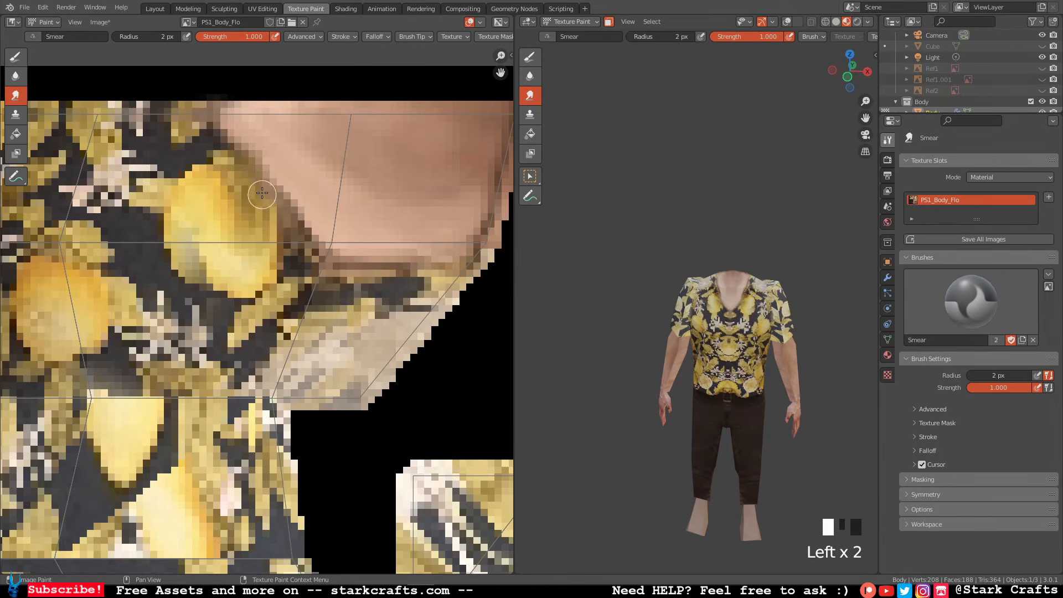
mouse_move(264, 243)
left_mouse_down()
mouse_move(236, 189)
mouse_move(261, 223)
left_mouse_up()
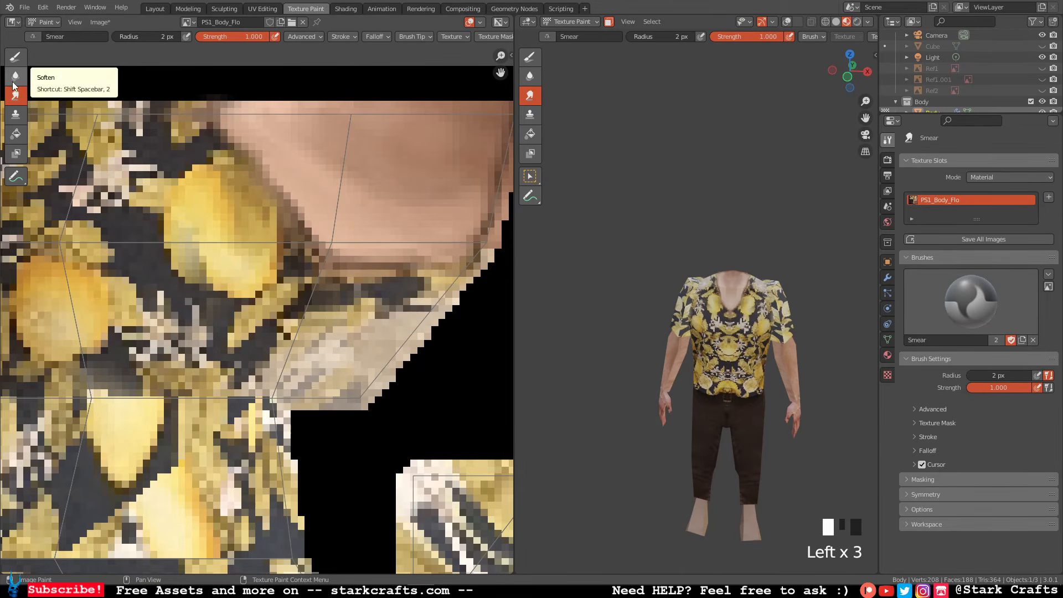
Sample the light chest skin tone beside the neckline edge as the Draw brush colour.
left_click(17, 57)
left_click(147, 38)
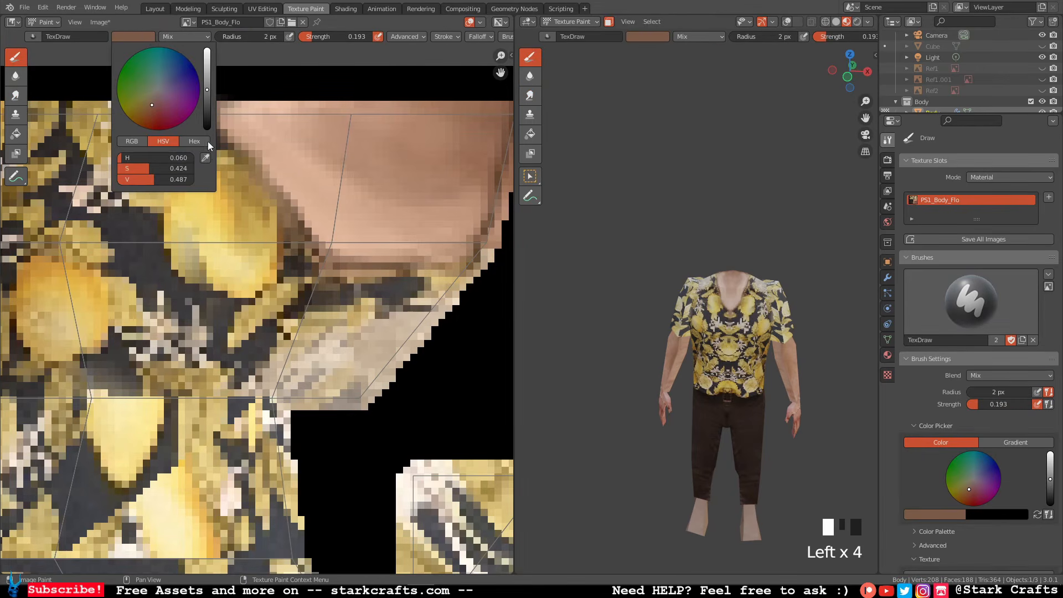
left_click(207, 159)
left_click(289, 157)
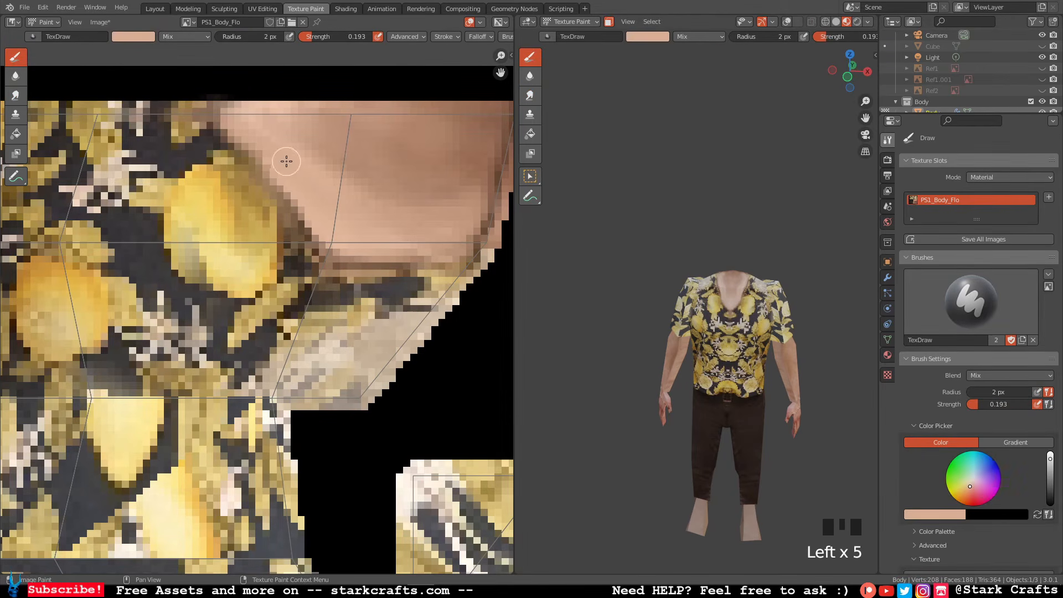
scroll(256, 130, "up", 3)
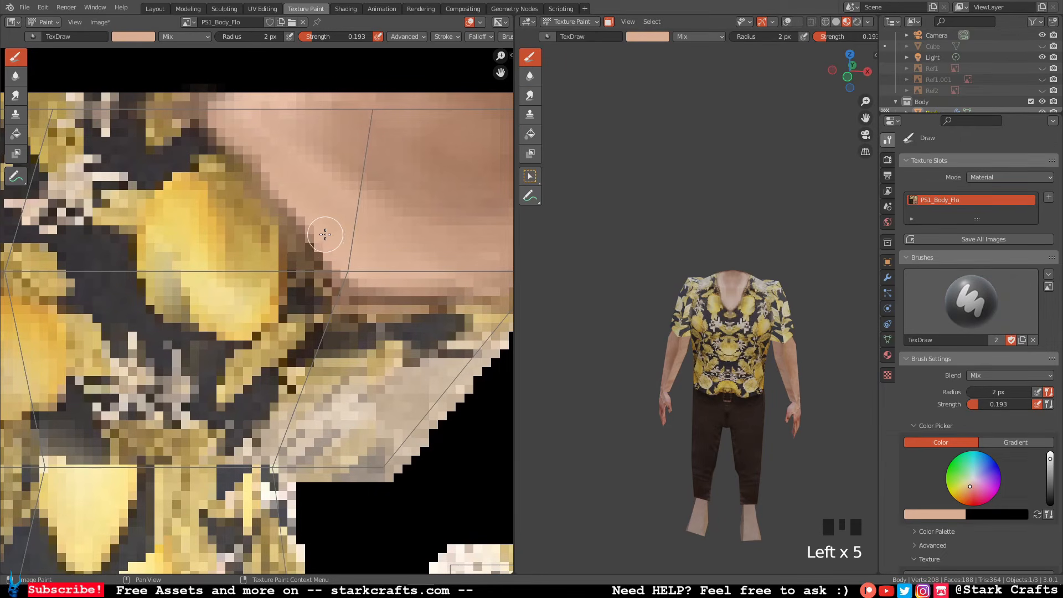
Paint the sampled skin tone along the lower point of the V-neckline on the 3D model with the 2 px Draw brush.
left_click(853, 66)
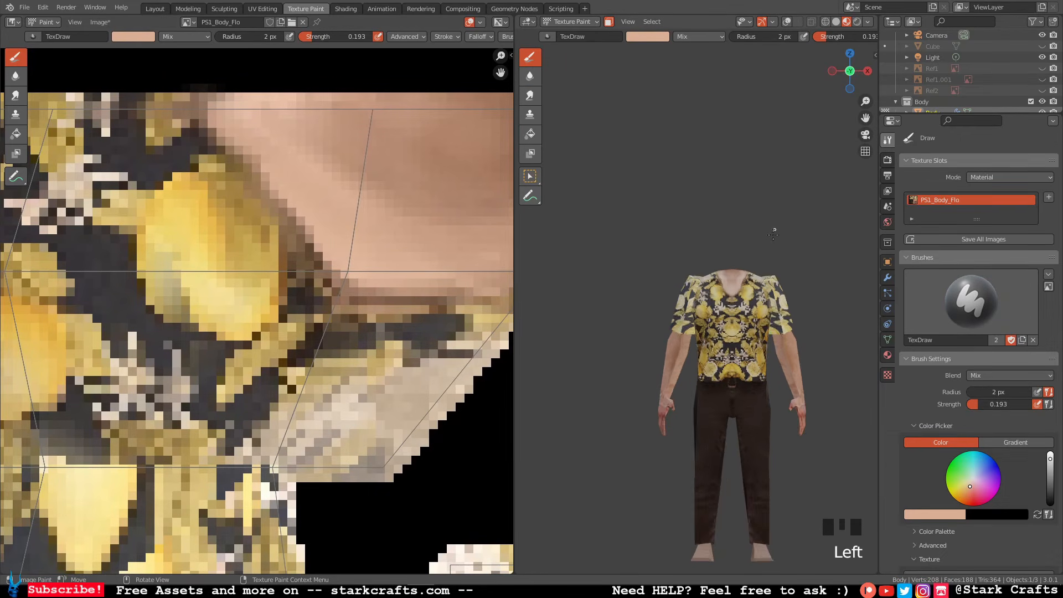
scroll(734, 332, "up", 3)
scroll(734, 332, "down", 9)
scroll(734, 332, "down", 1)
middle_click_drag(734, 333, 777, 157, "shift")
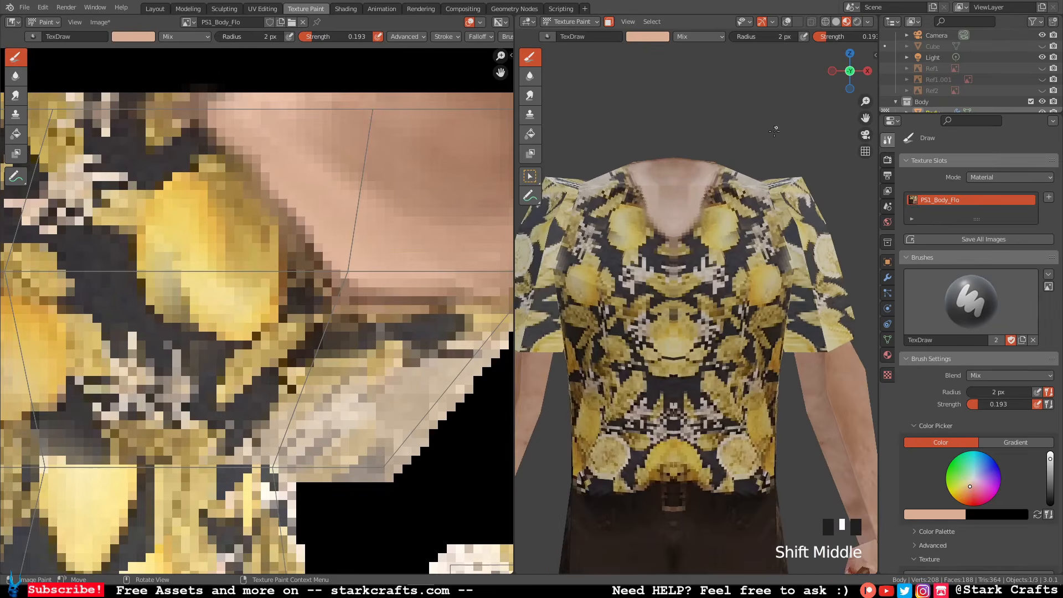
middle_click_drag(681, 211, 671, 257)
scroll(672, 257, "up", 1)
scroll(672, 257, "down", 1)
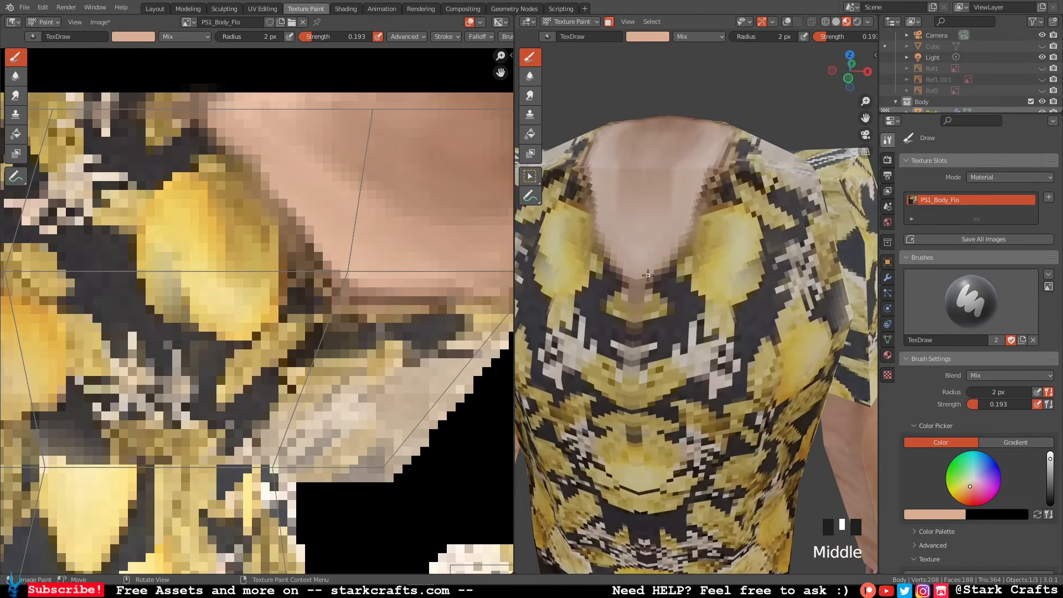
left_click_drag(645, 281, 666, 261)
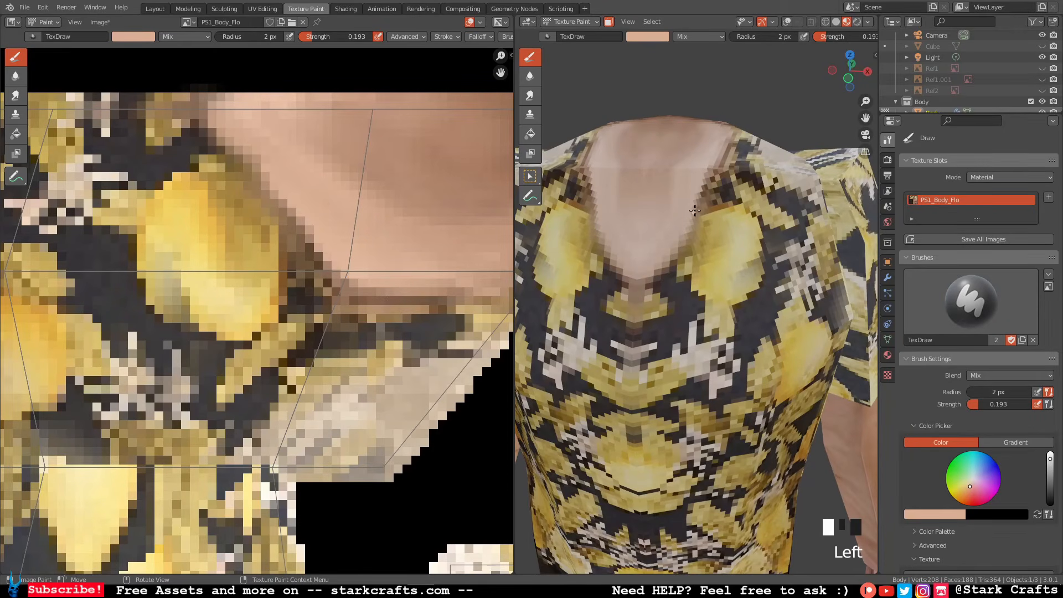
scroll(685, 203, "up", 2)
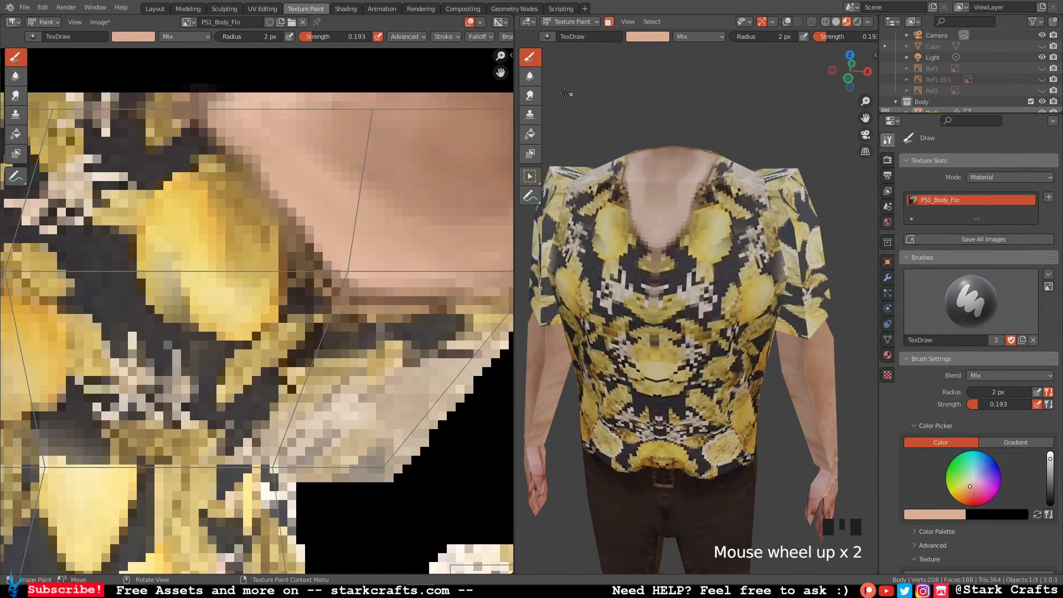
left_click(530, 95)
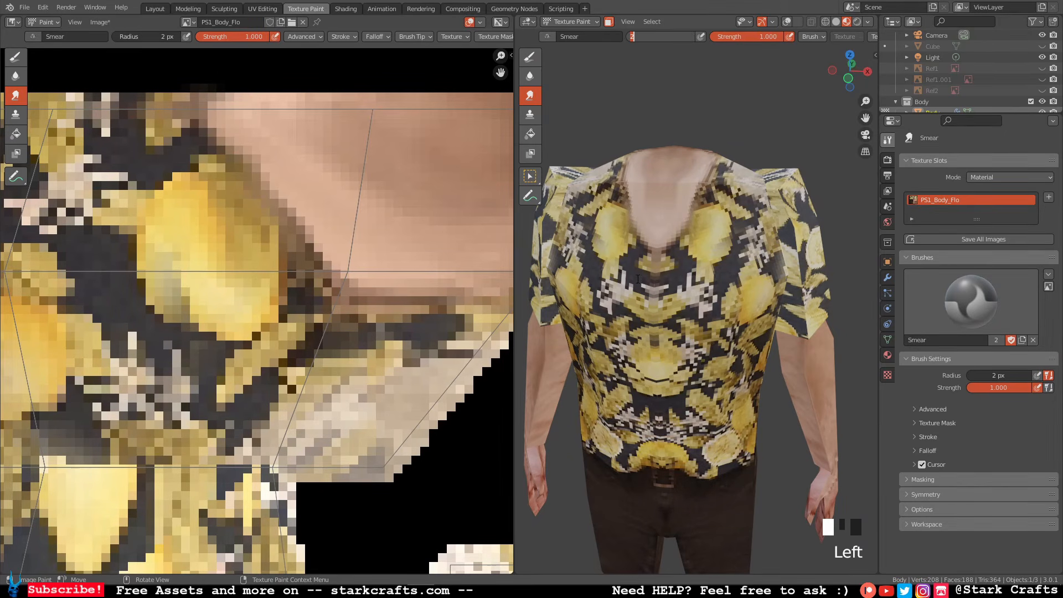
key("Return")
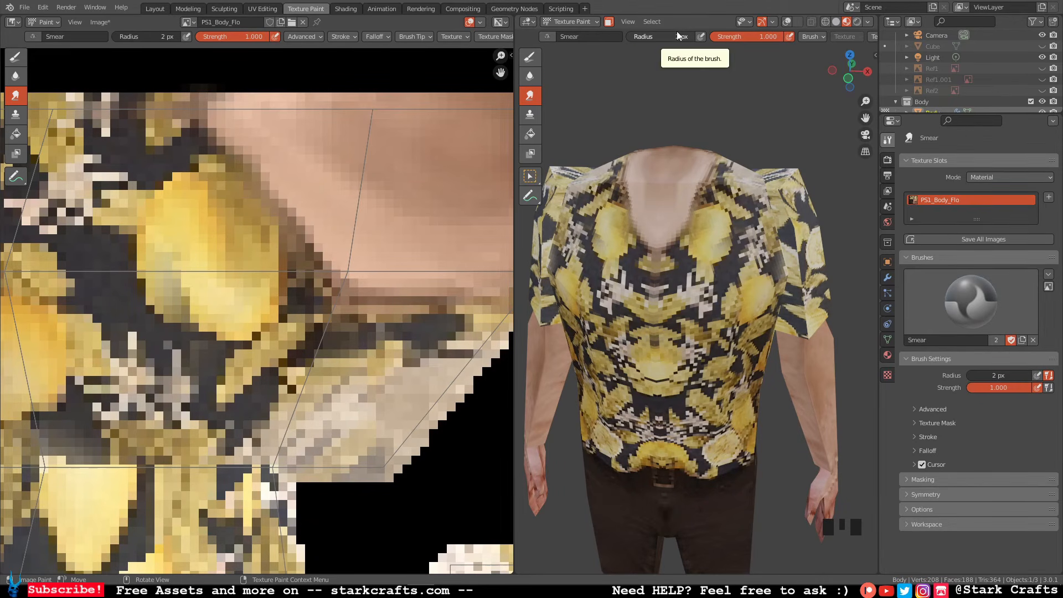
left_click(536, 56)
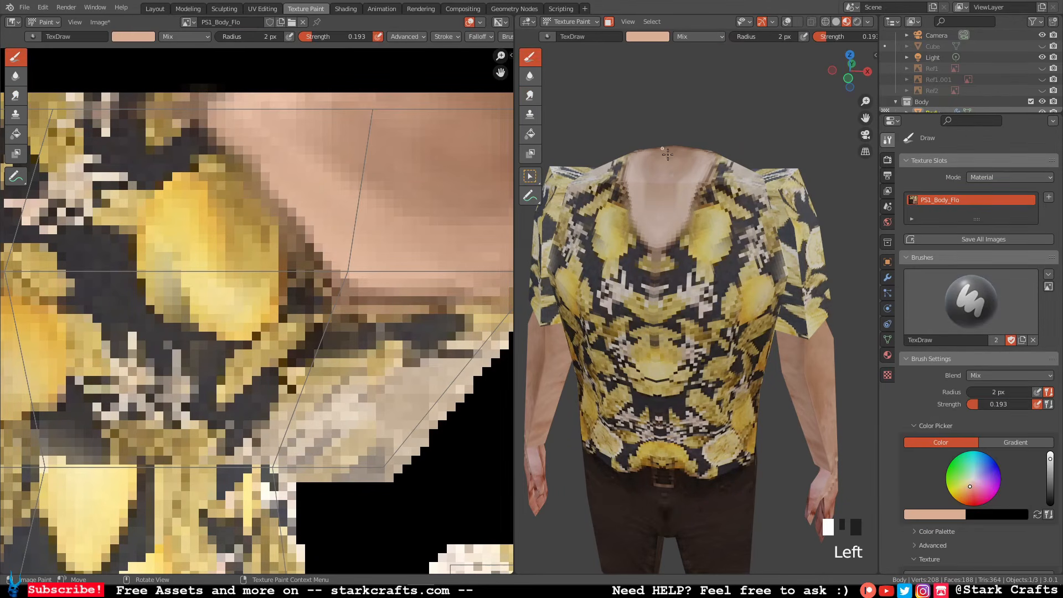
Create a new image texture for the Draw brush and assign the reference photo 20220312_002654.jpg to it.
left_click(888, 376)
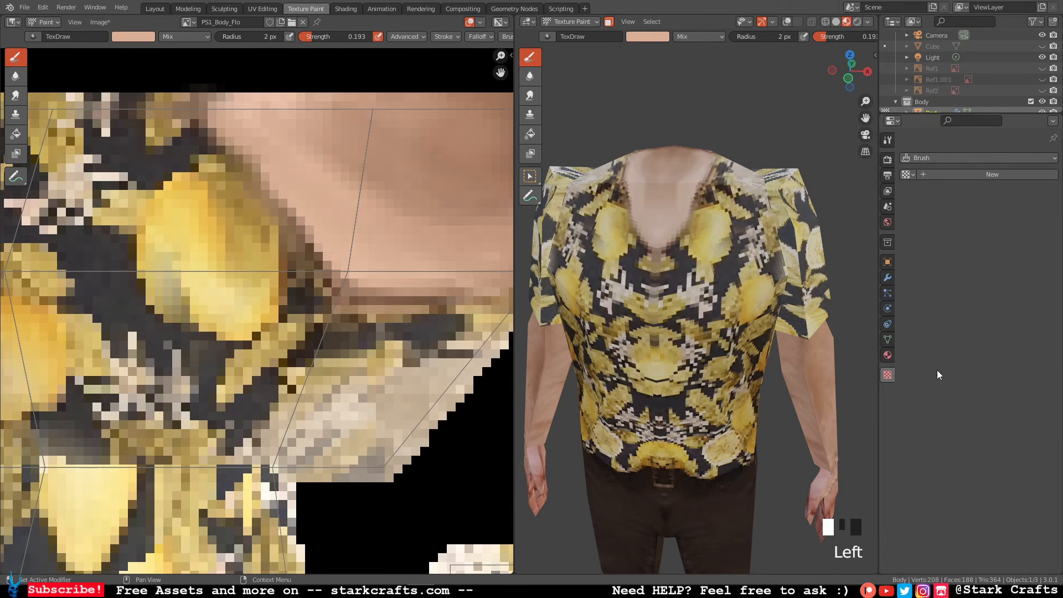
left_click(1007, 175)
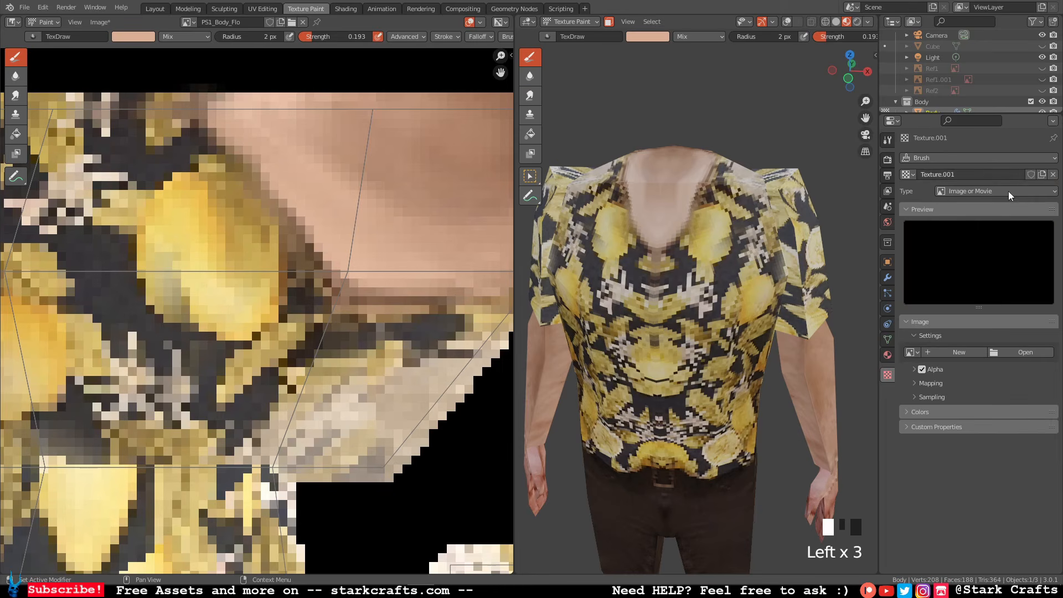
left_click(1029, 354)
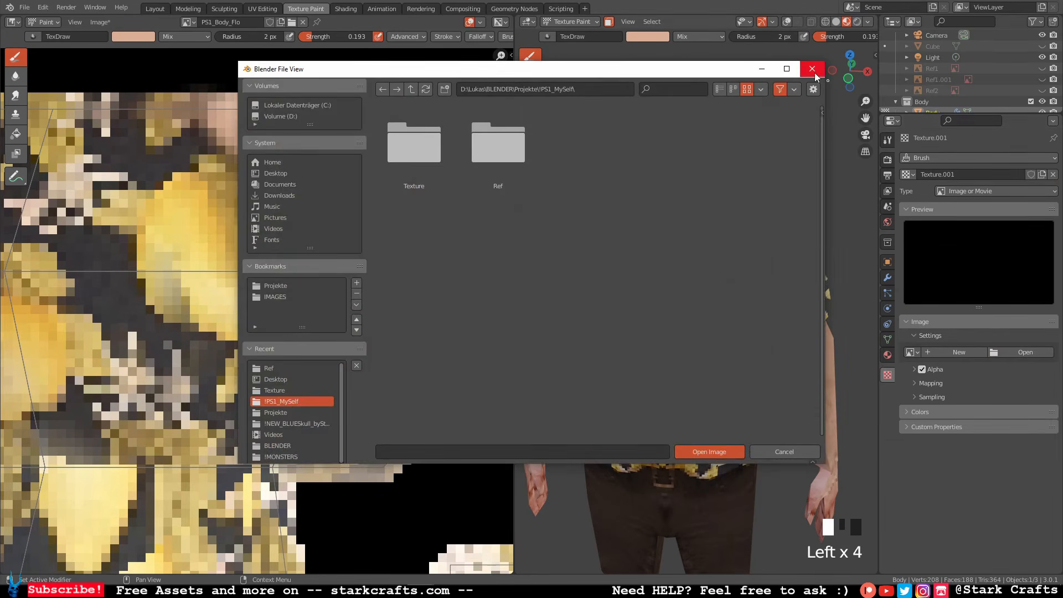
left_click(813, 69)
left_click(911, 353)
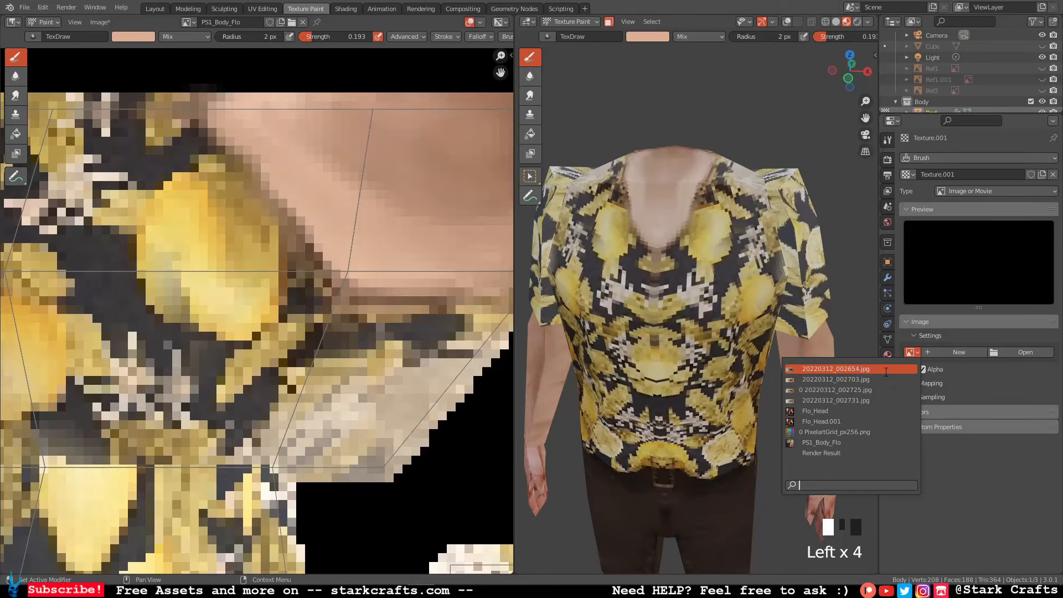
left_click(887, 370)
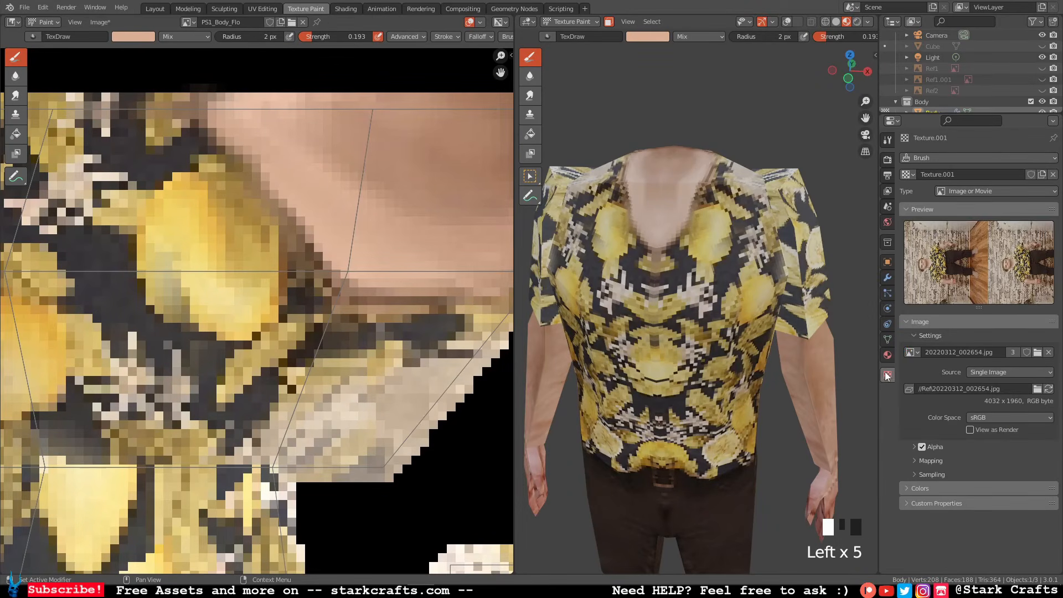
Set the Draw brush's texture mapping to Stencil.
left_click(888, 139)
scroll(1013, 416, "down", 8)
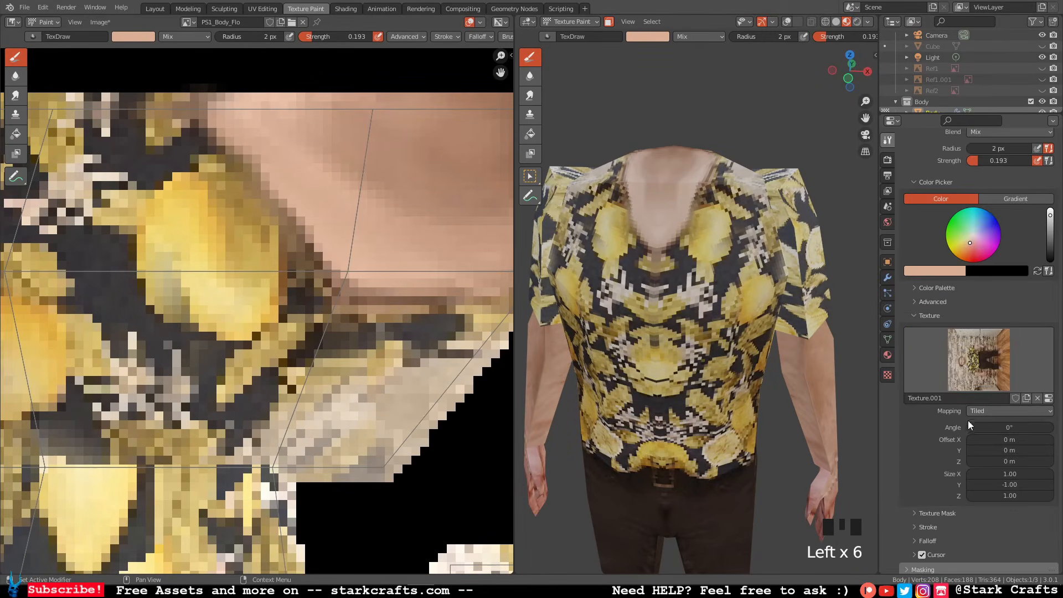
left_click(949, 317)
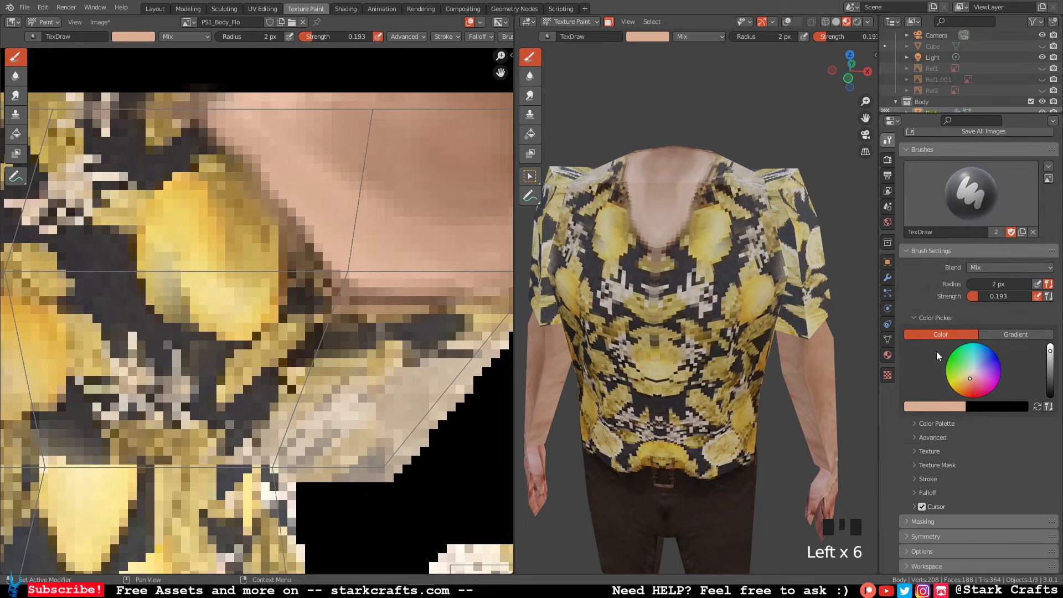
left_click(940, 450)
scroll(958, 429, "down", 7)
left_click(1011, 393)
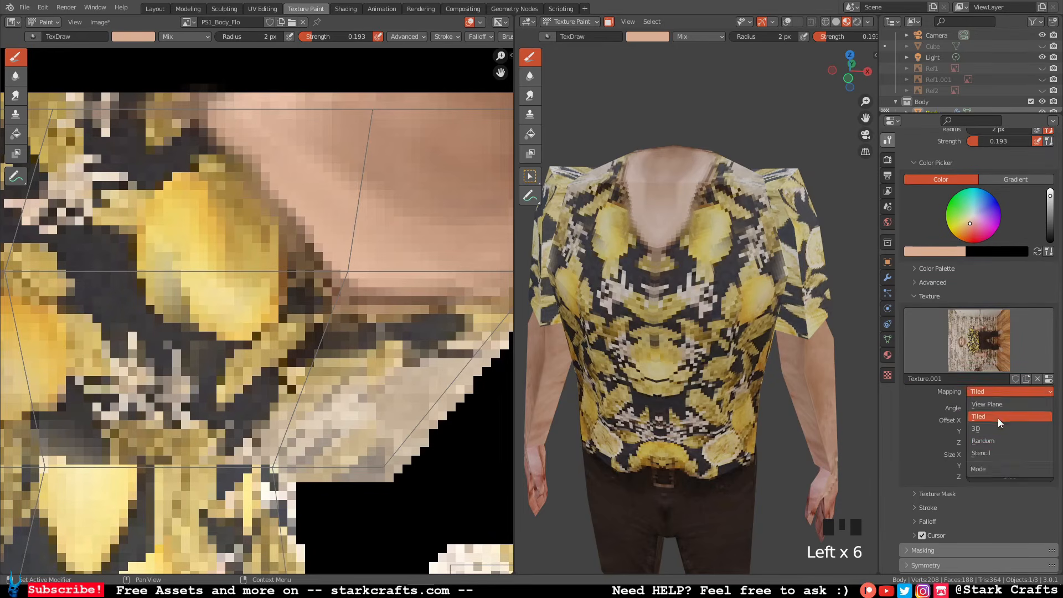
left_click(985, 454)
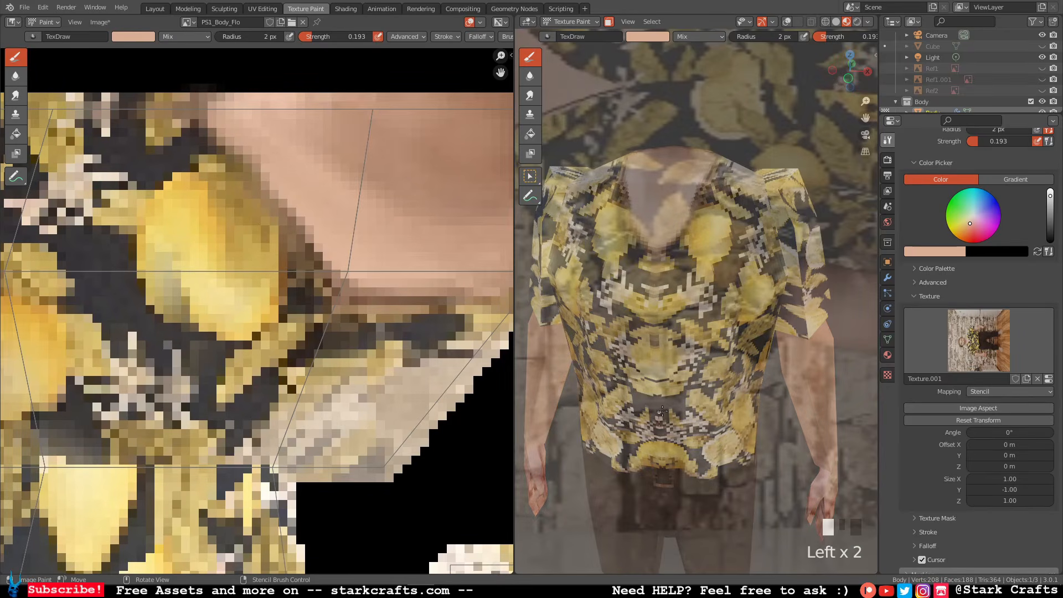
Scale, rotate to 274° and move the photo stencil so its shirt and neckline line up with the 3D torso.
right_click_drag(755, 115, 782, 263)
right_click_drag(776, 200, 901, 294, "shift")
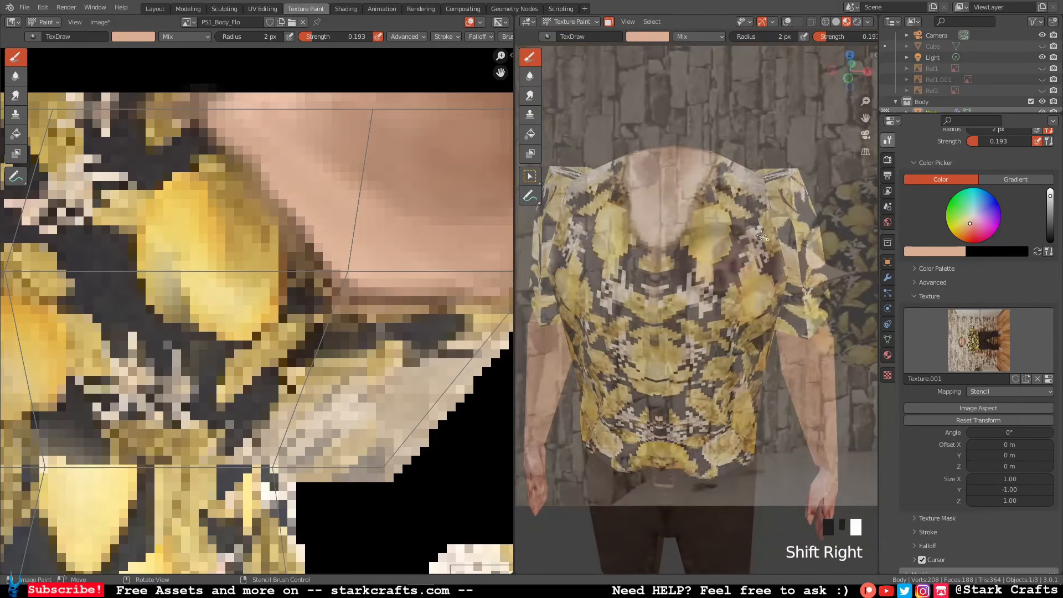
right_click_drag(754, 329, 818, 98, "shift")
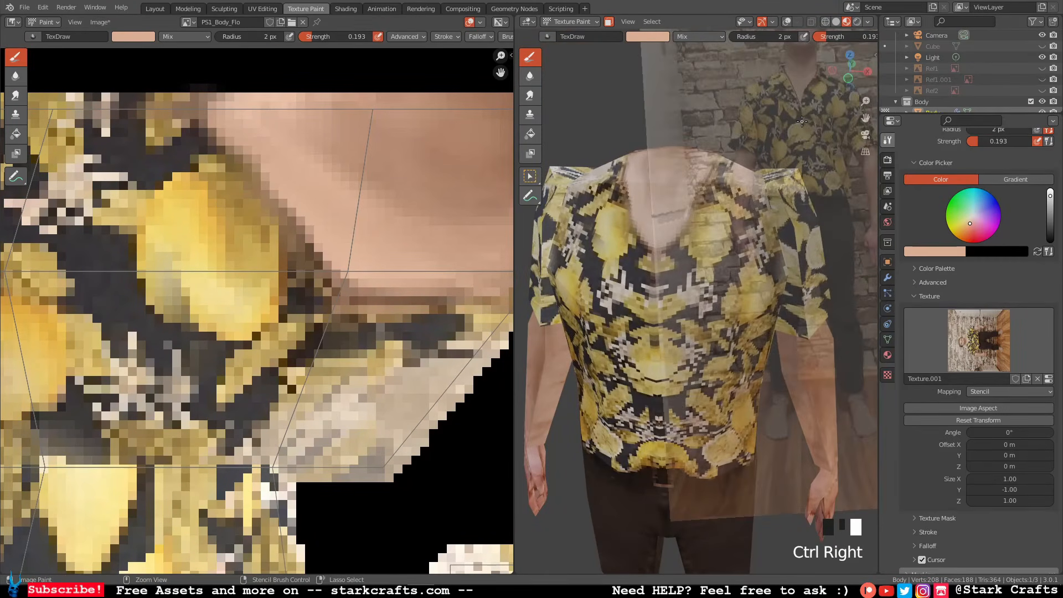
right_click_drag(787, 188, 735, 292)
right_click_drag(730, 233, 774, 217, "ctrl")
right_click_drag(774, 217, 772, 264)
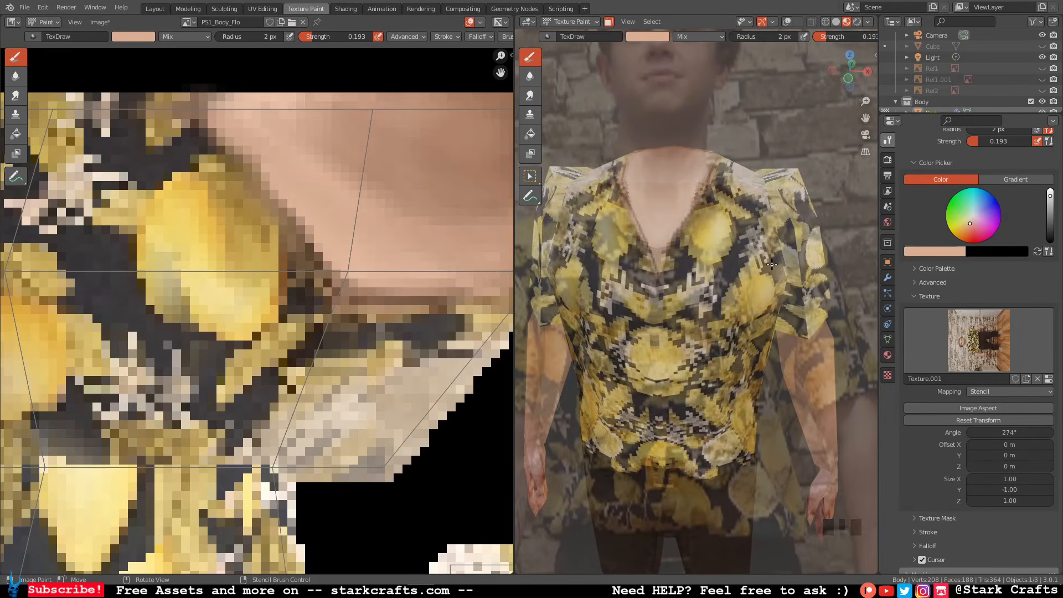
middle_click_drag(766, 266, 760, 256)
mouse_move(760, 256)
right_mouse_down()
mouse_move(744, 246)
mouse_move(769, 240)
right_mouse_up()
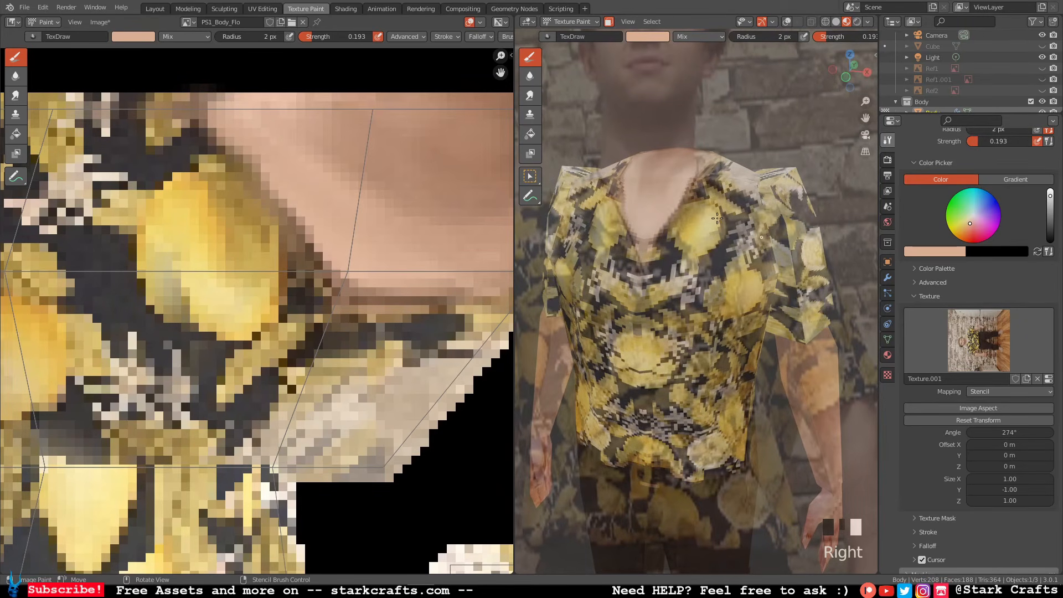
Set the Draw brush colour to pure white, with hue 0, saturation 0 and value 1.
left_click(661, 38)
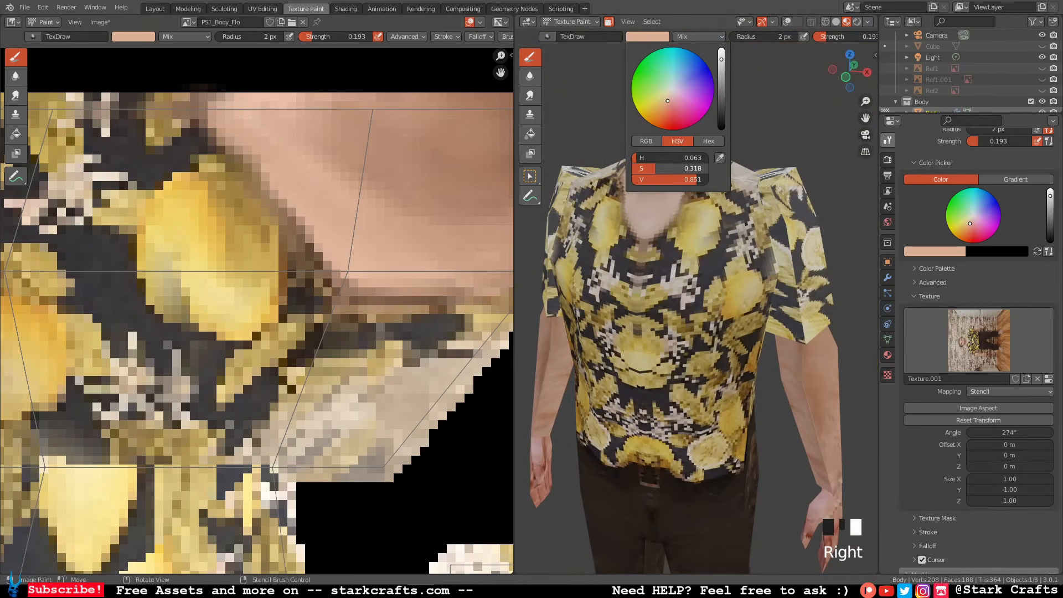
mouse_move(679, 165)
left_mouse_down()
mouse_move(624, 160)
mouse_move(709, 179)
left_mouse_up()
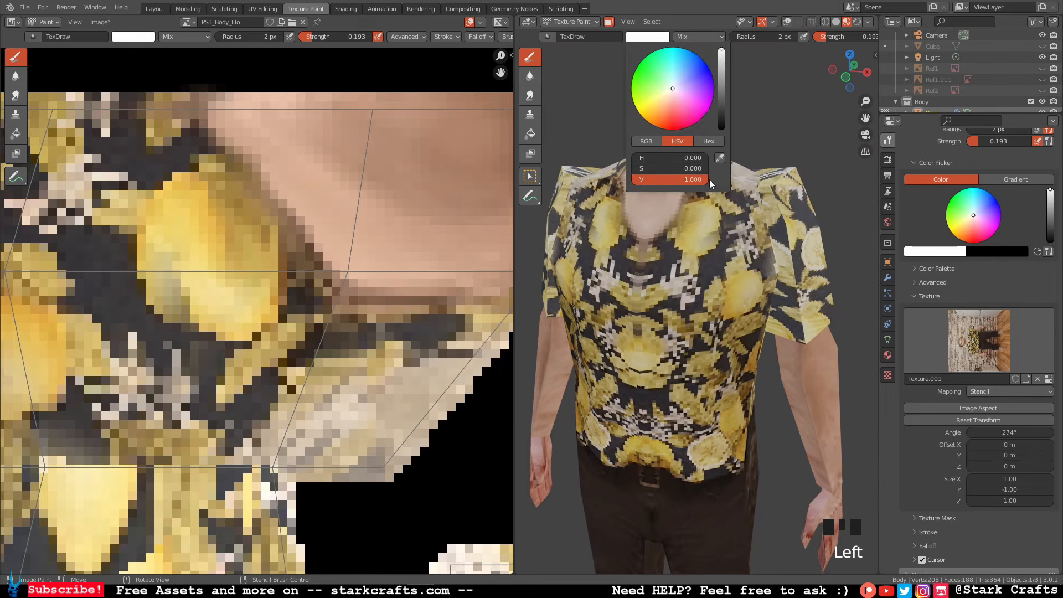
Set the Draw brush radius to 20 px and its strength to 1.000.
left_click(775, 36)
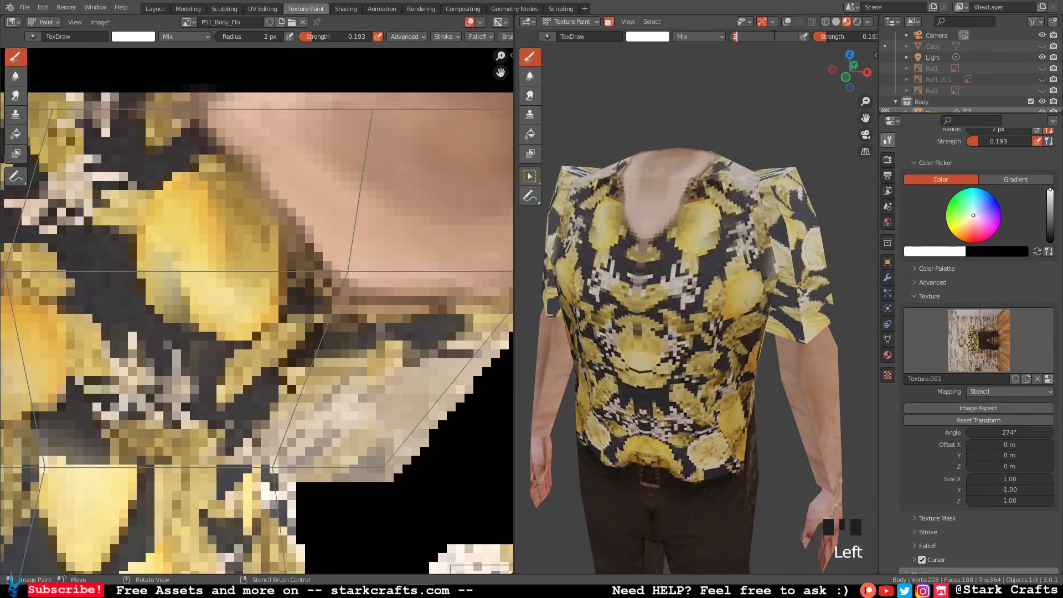
left_click(811, 36)
left_click_drag(826, 36, 888, 37)
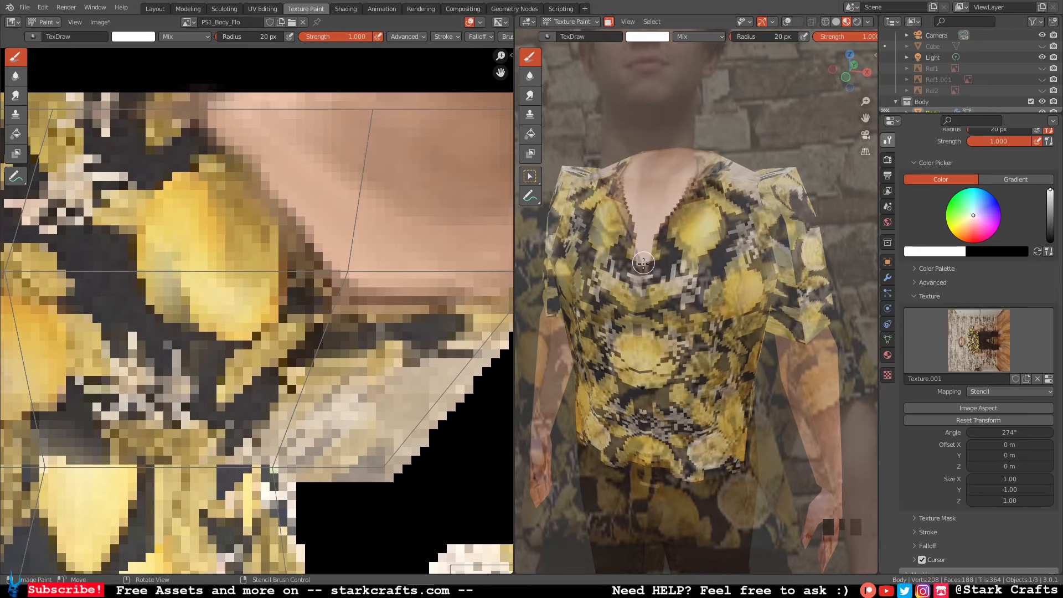
Undo the trial stroke at the neckline and realign the photo stencil over the torso at a 267° angle.
left_click_drag(643, 263, 648, 259)
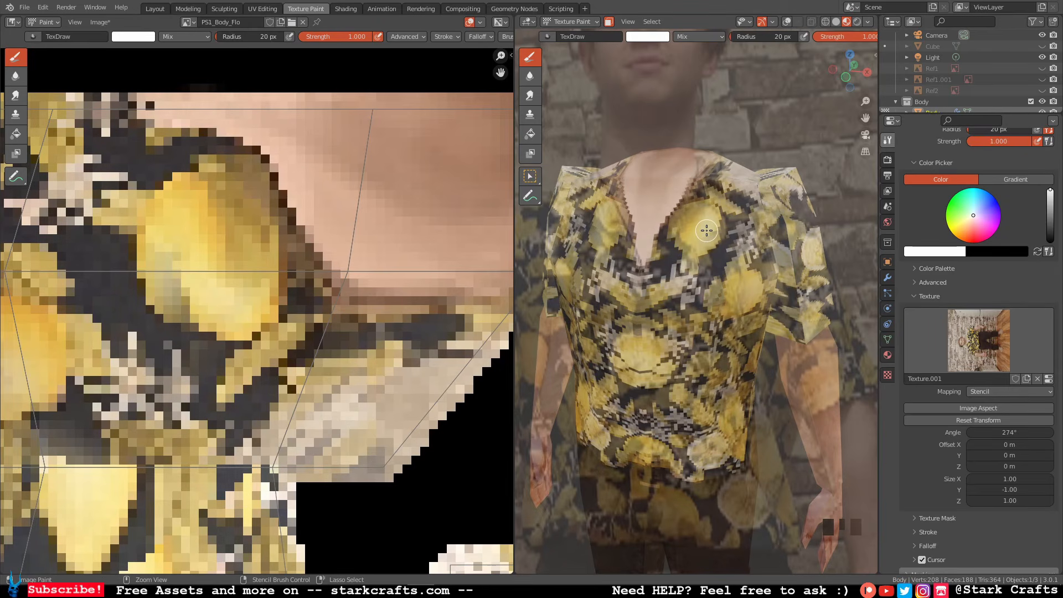
key("ctrl+z")
right_click_drag(707, 231, 703, 228)
right_click_drag(702, 190, 726, 191, "shift")
right_click_drag(724, 214, 748, 221)
right_click_drag(747, 220, 758, 230)
Project the photo's collar and skin detail onto the V-neckline and save the body texture image.
mouse_move(673, 205)
left_mouse_down()
mouse_move(650, 242)
mouse_move(659, 235)
left_mouse_up()
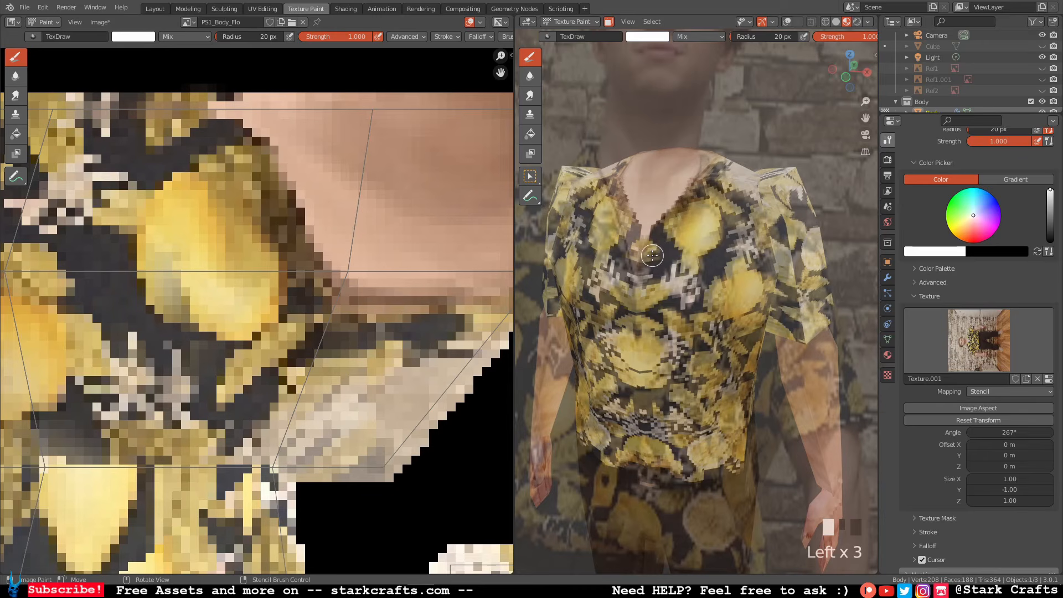
left_click(665, 248)
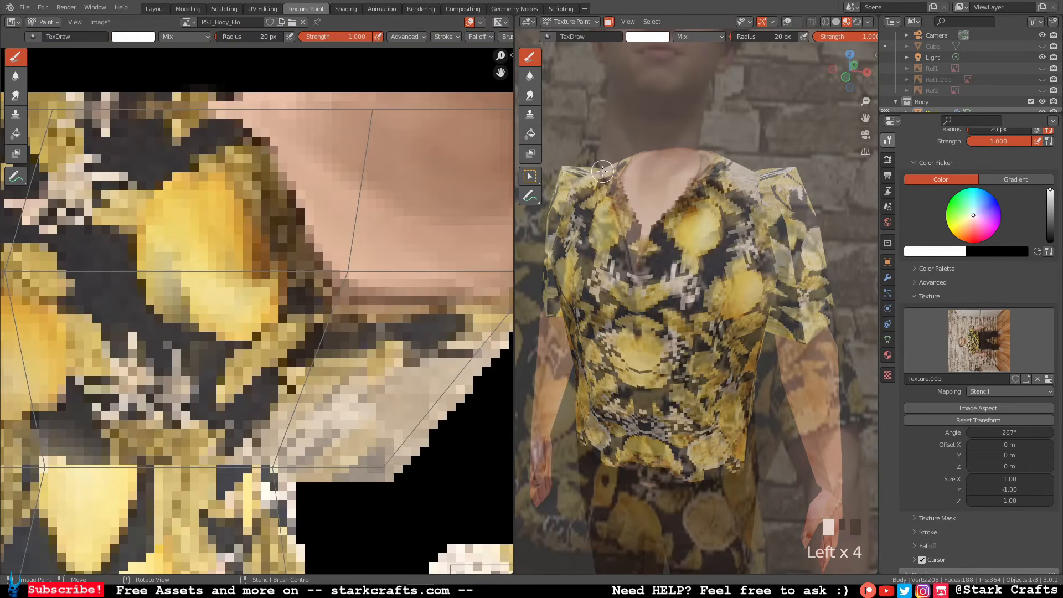
middle_click_drag(616, 169, 646, 206)
scroll(643, 188, "up", 6)
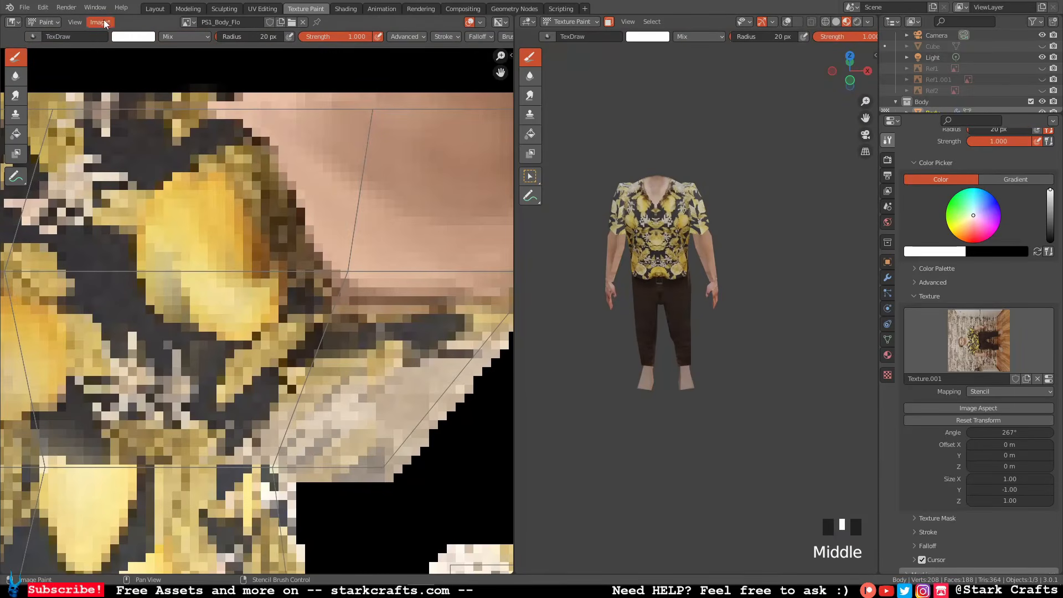
left_click(102, 22)
left_click(130, 114)
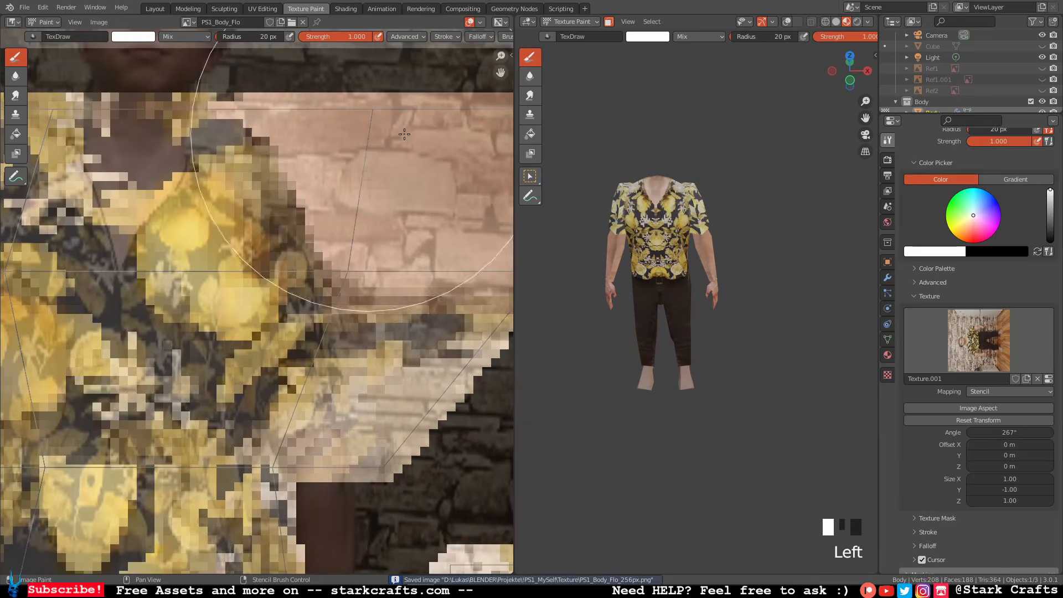
Remove the reference photo texture from the Draw brush and set its texture mapping to Tiled.
scroll(404, 134, "down", 2)
middle_click_drag(655, 122, 662, 124)
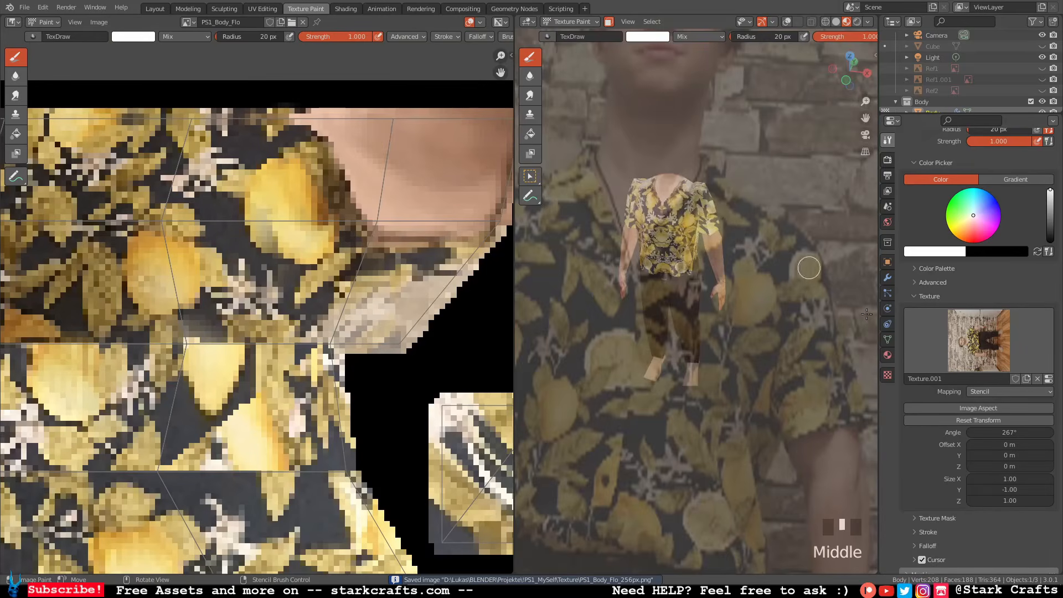
left_click(888, 376)
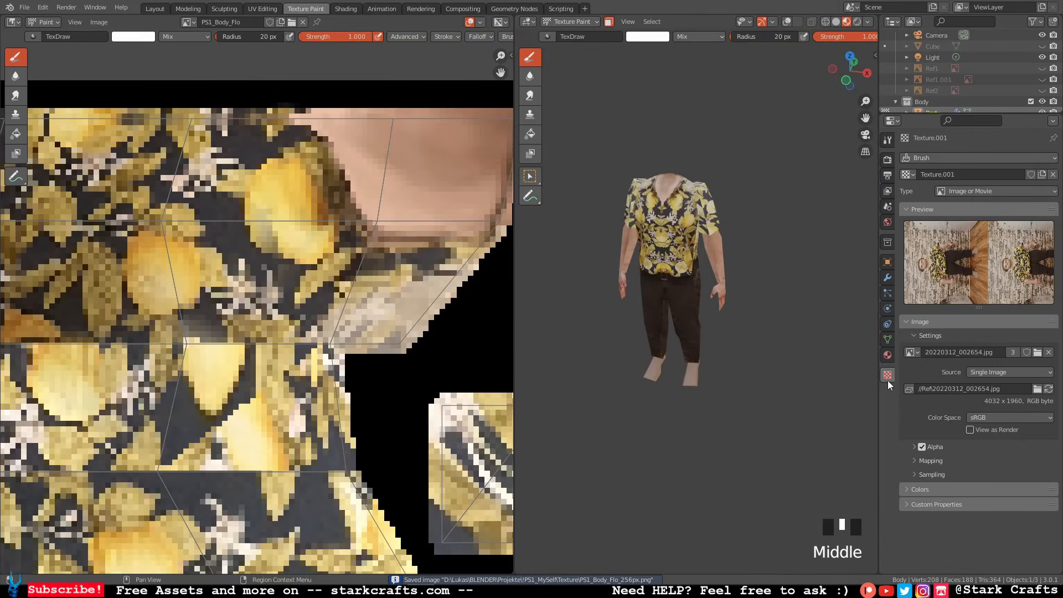
double_click(1052, 176)
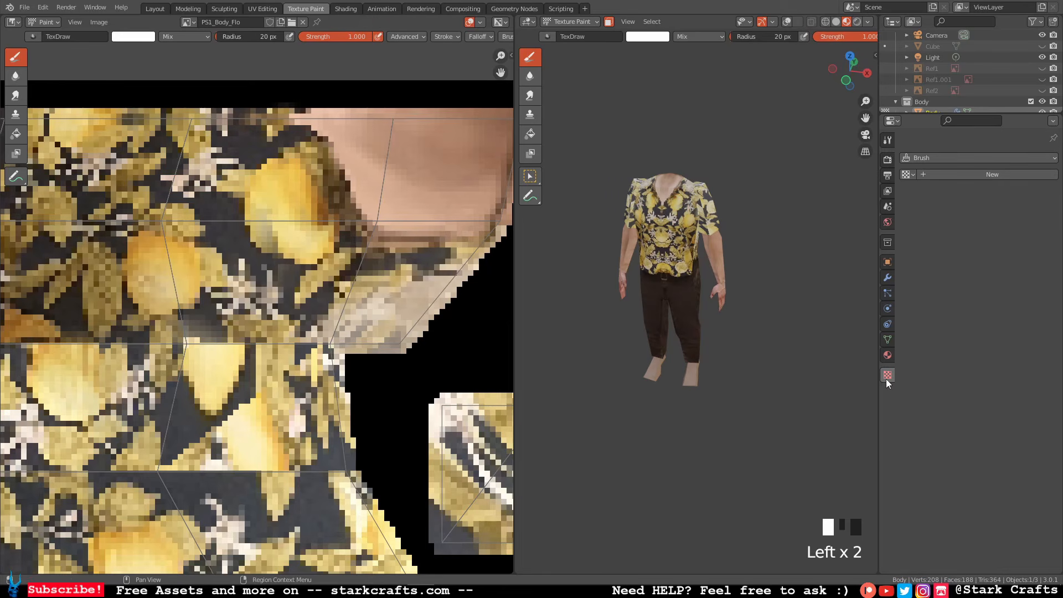
left_click(888, 140)
scroll(985, 334, "down", 10)
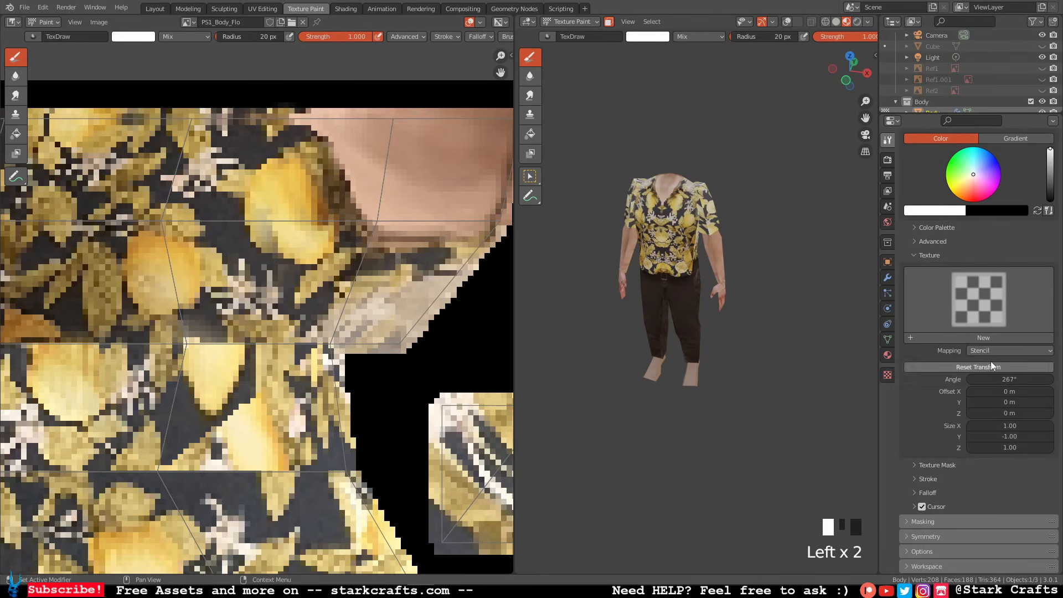
left_click(1001, 351)
left_click(989, 375)
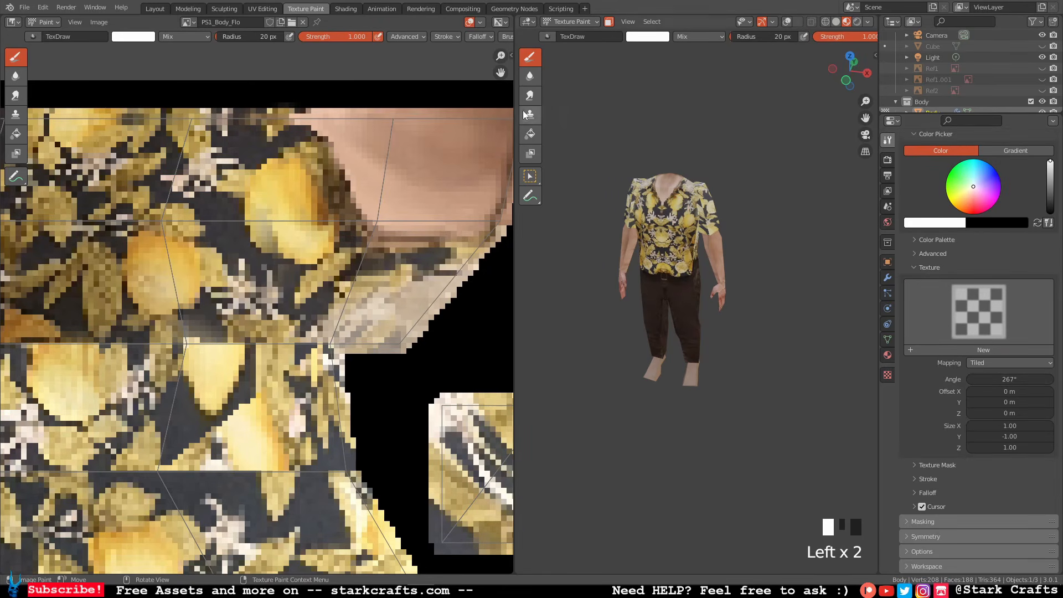
Smear the shirt pixels along the mirrored centre seam just below the point of the V-neck.
scroll(671, 114, "up", 1)
scroll(670, 111, "down", 6)
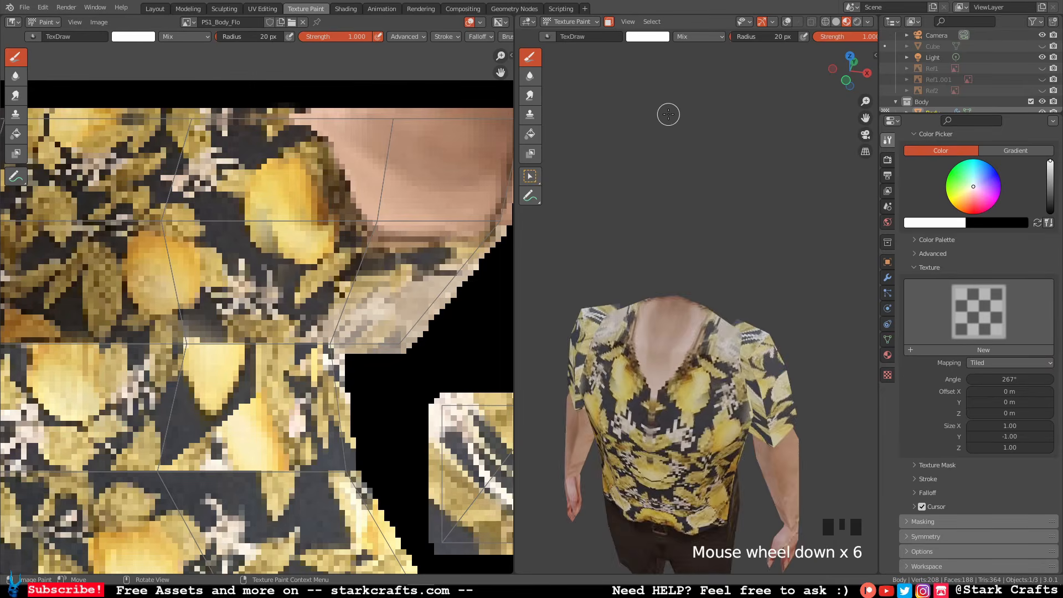
middle_click_drag(670, 112, 740, 134)
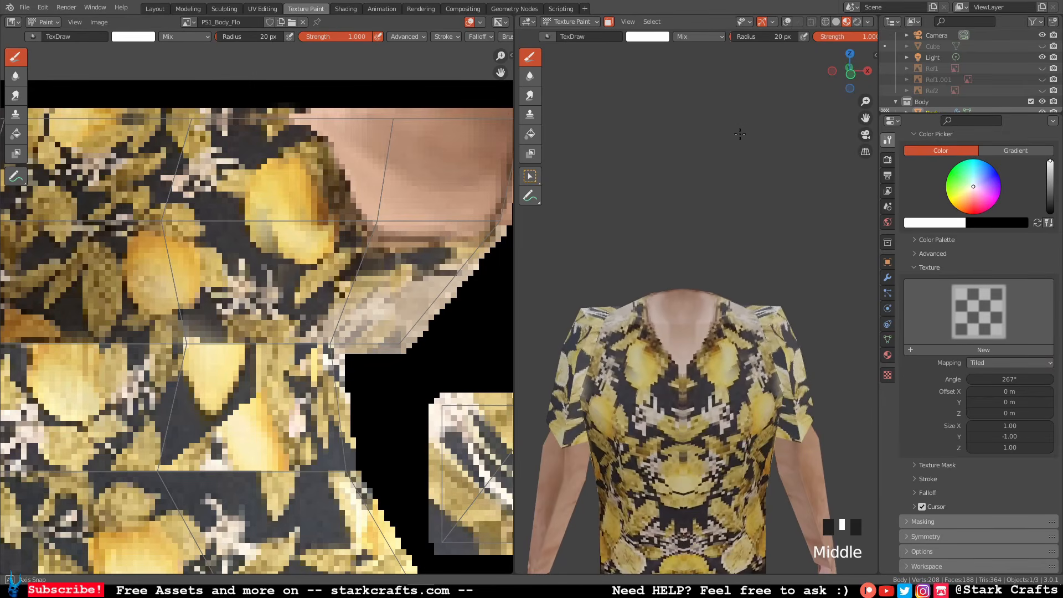
left_click(530, 96)
middle_click_drag(692, 421, 691, 266, "shift")
scroll(691, 266, "down", 5)
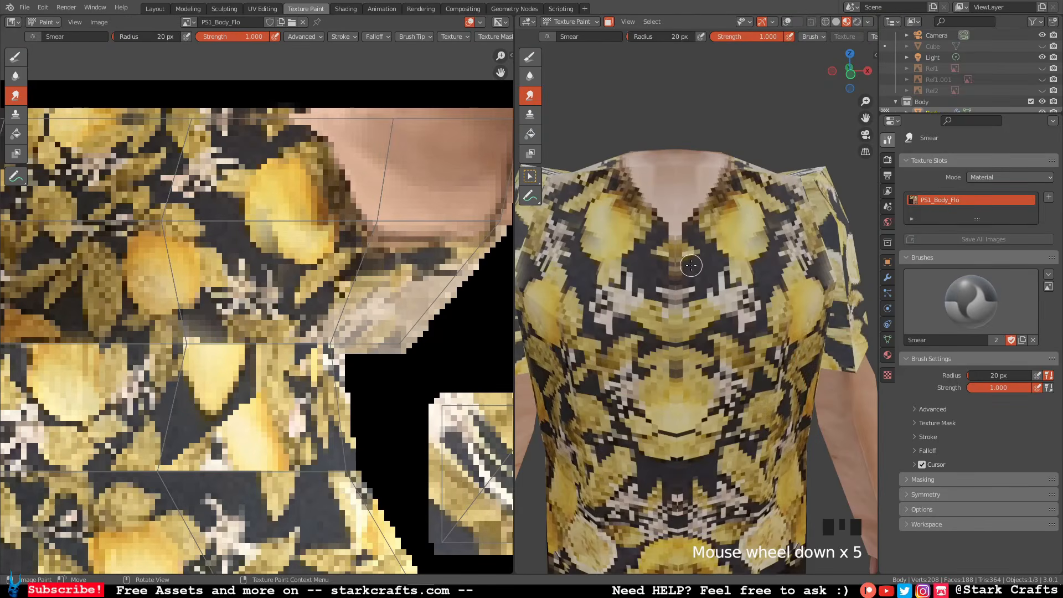
scroll(691, 265, "down", 3)
left_click(667, 232)
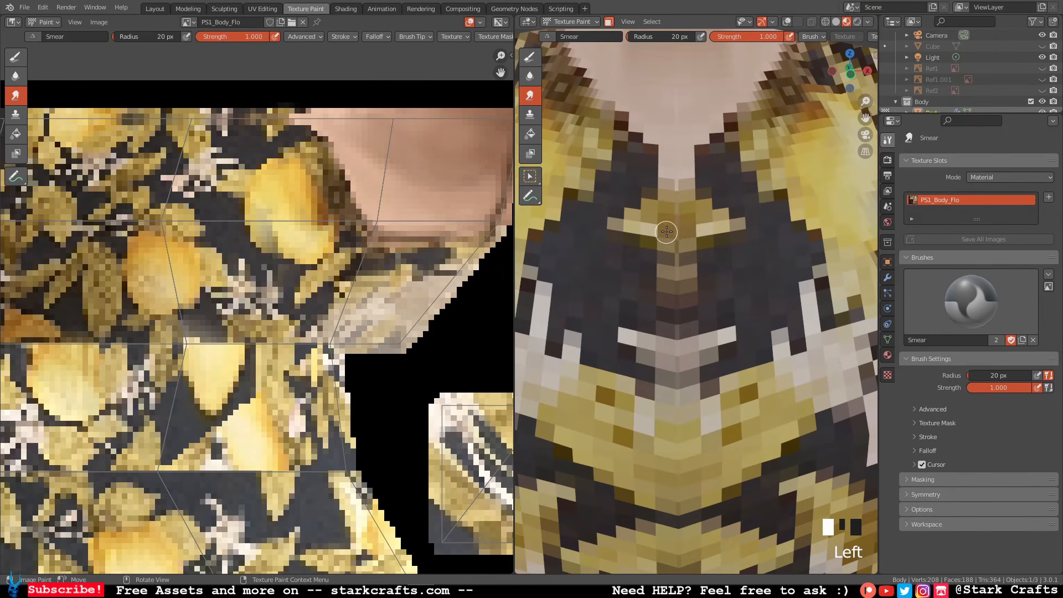
left_click(677, 250)
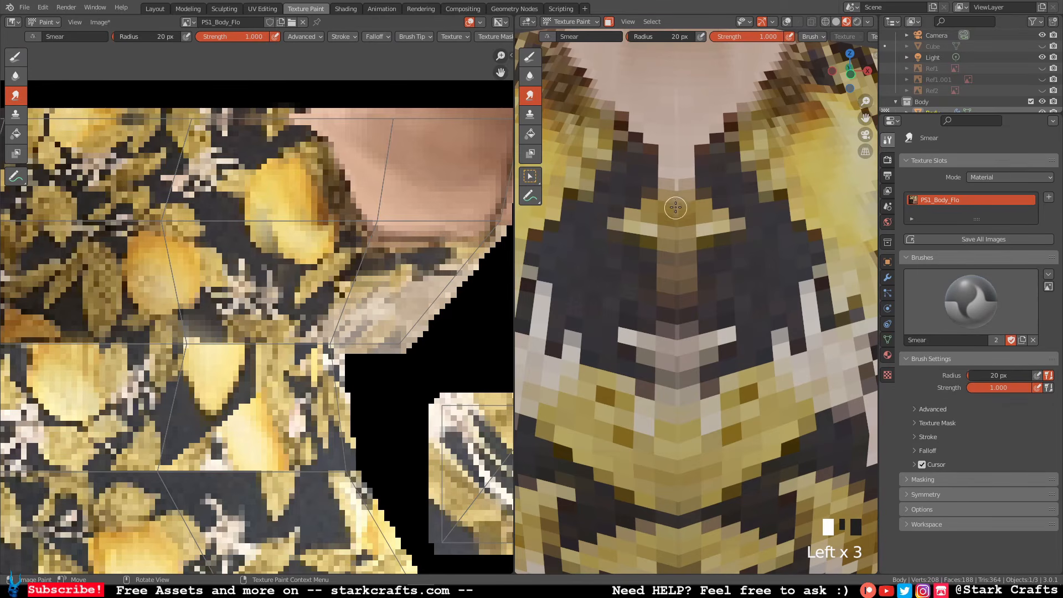
scroll(683, 233, "up", 1)
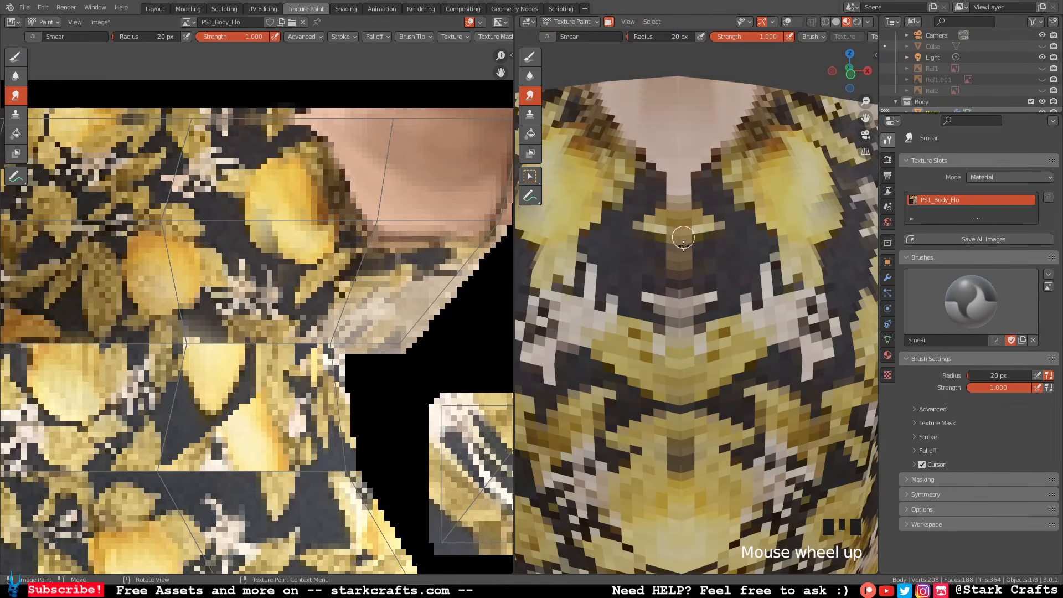
left_click(675, 292)
Smear the skin along the centre seam of the chest and up to the base of the neck.
scroll(675, 292, "up", 2)
middle_click_drag(675, 292, 689, 287)
scroll(689, 287, "down", 5)
middle_click_drag(663, 251, 677, 268)
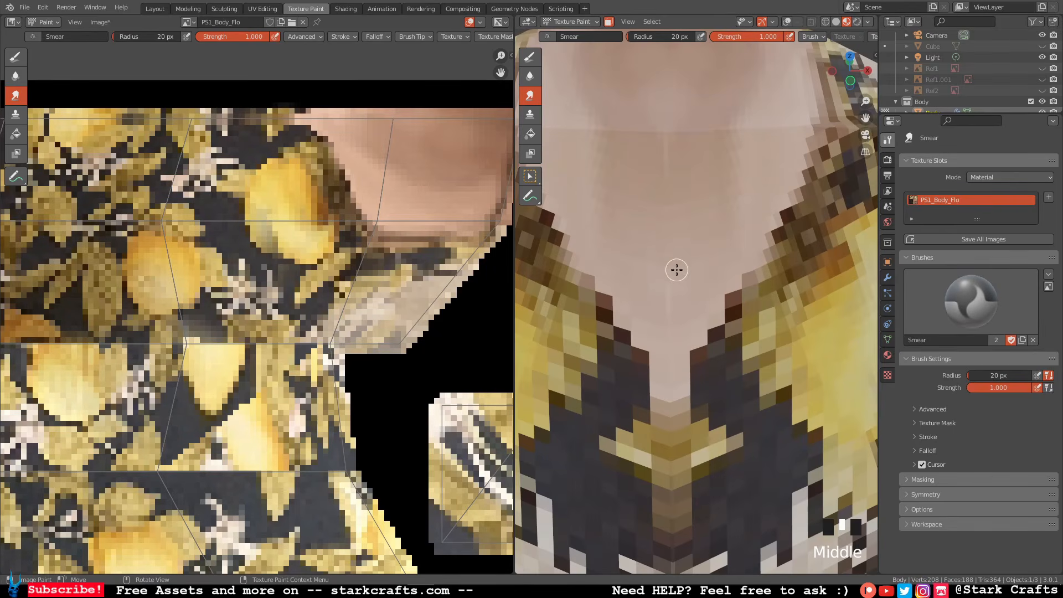
left_click(668, 294)
left_click_drag(671, 296, 667, 188)
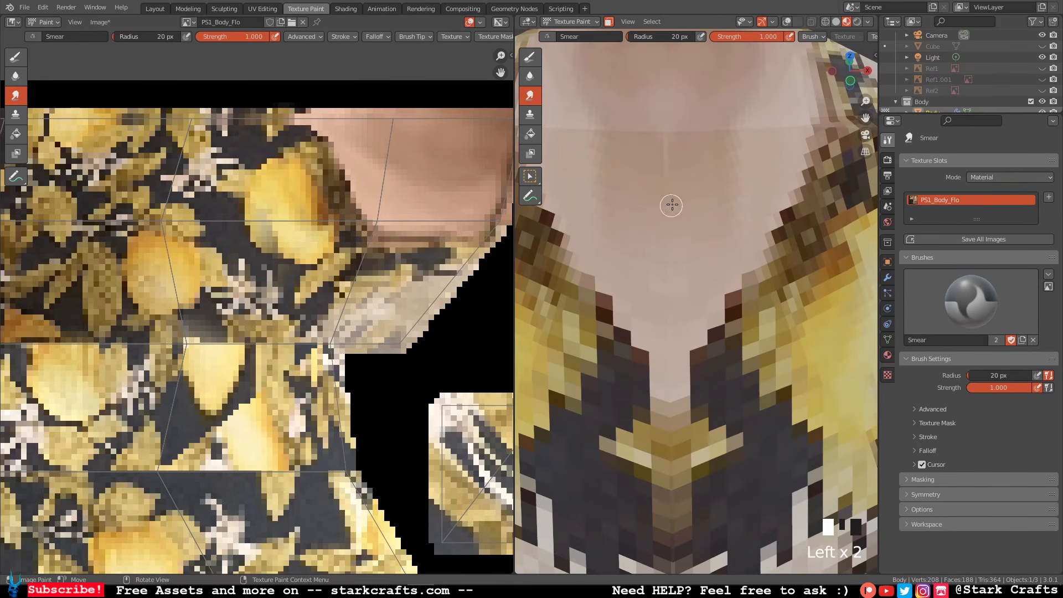
scroll(662, 159, "up", 4)
middle_click_drag(661, 159, 663, 212)
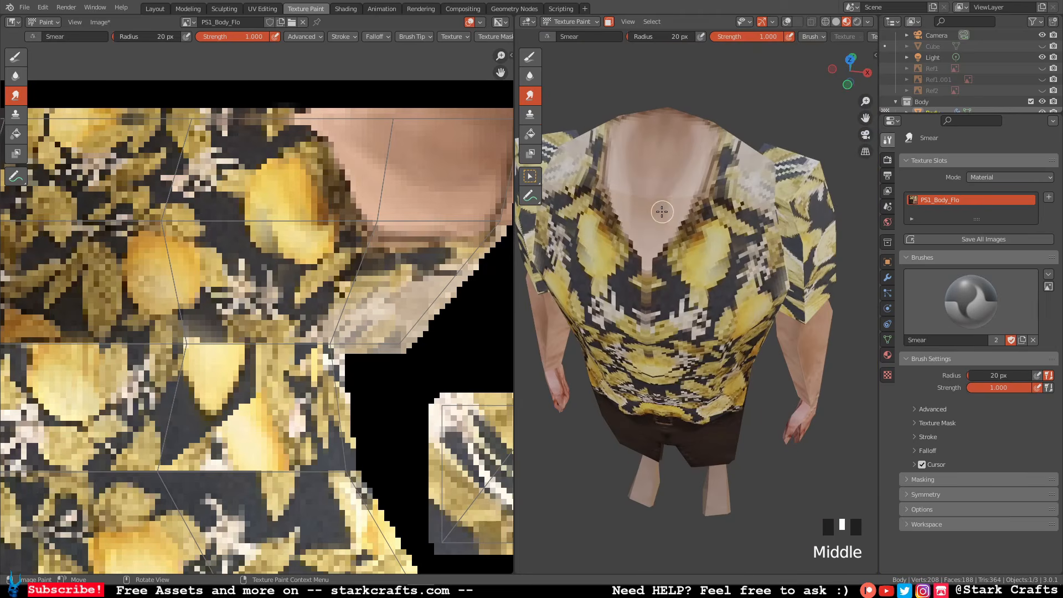
left_click_drag(660, 147, 661, 130)
Save the smeared body texture image.
scroll(658, 190, "up", 5)
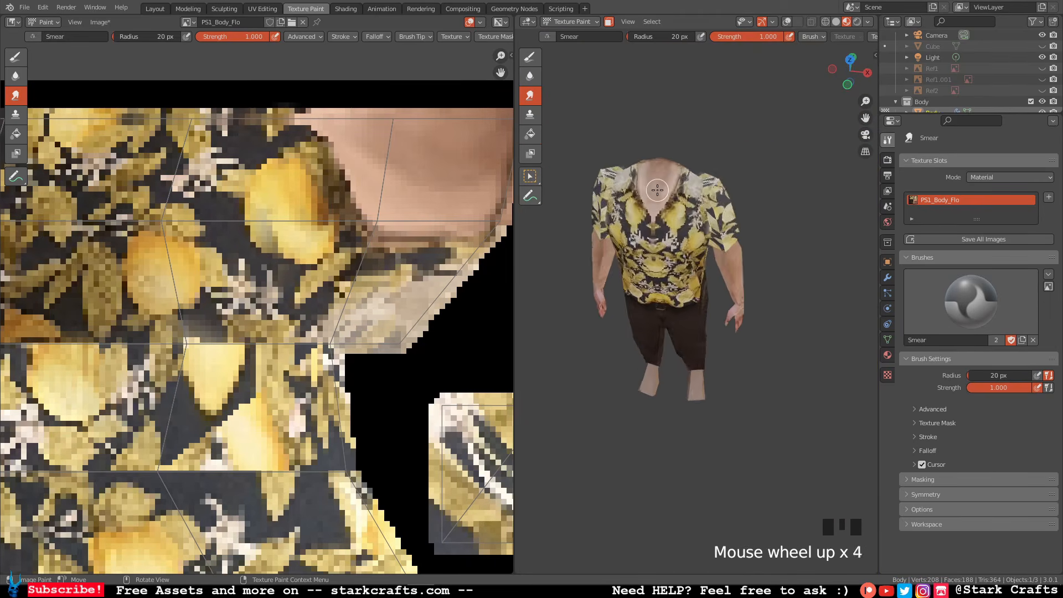
middle_click_drag(652, 220, 643, 164)
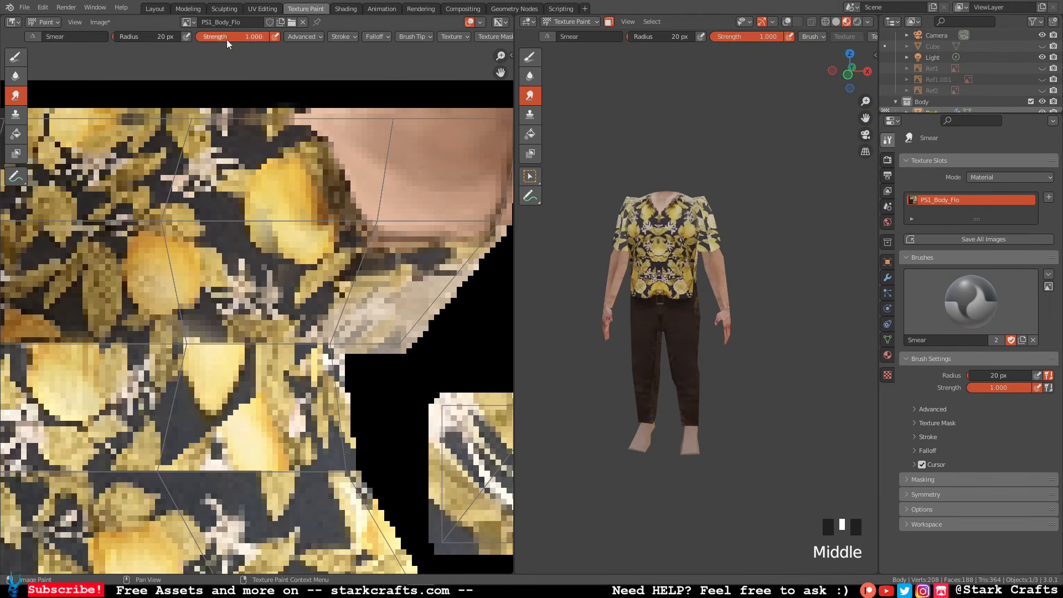
left_click(99, 22)
left_click(136, 111)
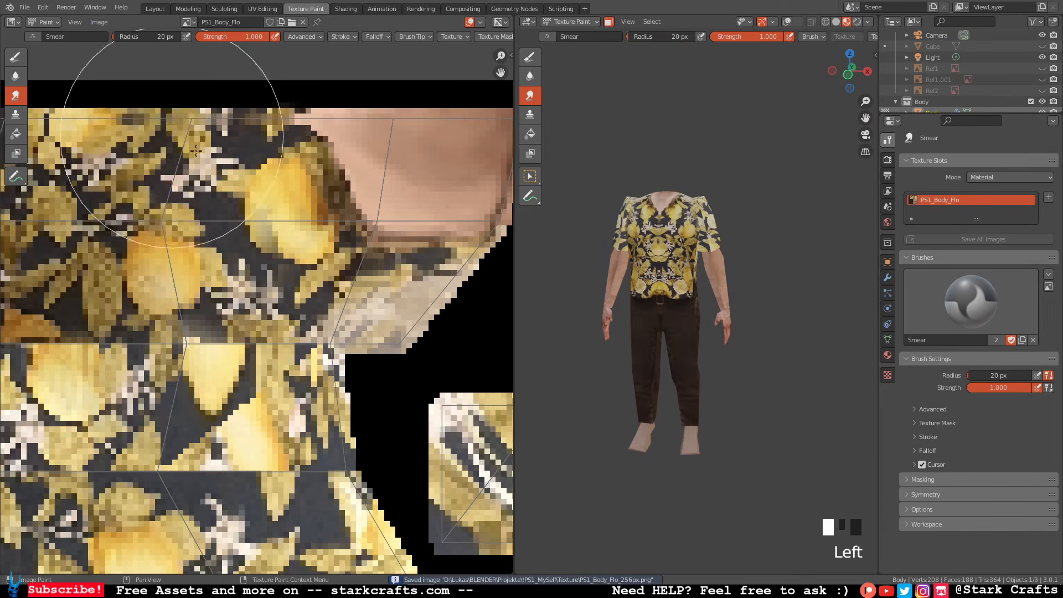
Sample a dark trouser colour beside the shirt hem for the Draw brush and lower its value to 0.
scroll(262, 197, "down", 6)
middle_click_drag(262, 197, 213, 155)
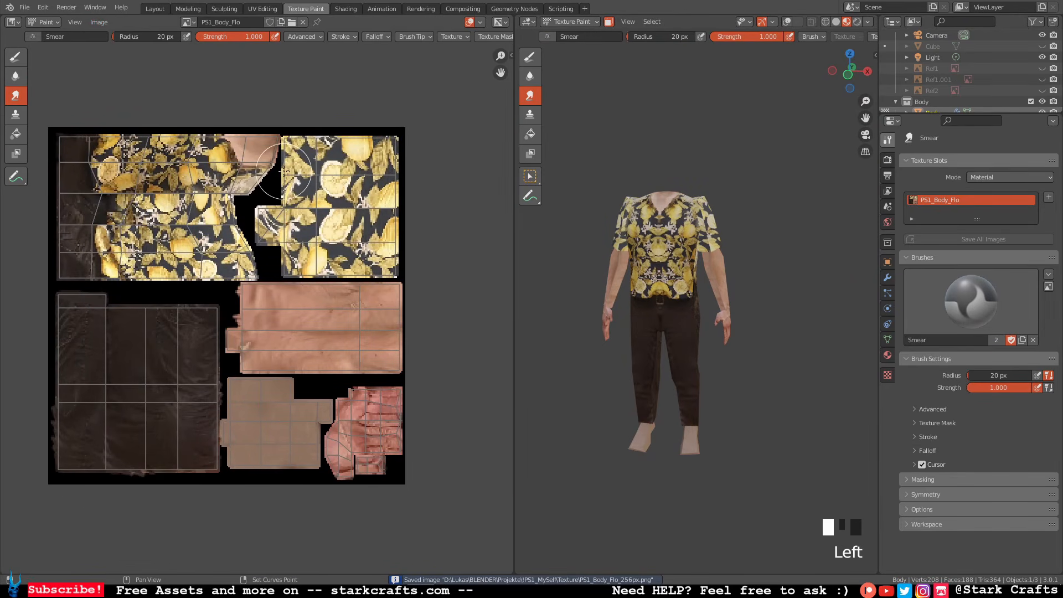
mouse_move(672, 136)
middle_mouse_down()
mouse_move(792, 152)
mouse_move(568, 146)
mouse_move(553, 197)
middle_mouse_up()
scroll(113, 211, "up", 6)
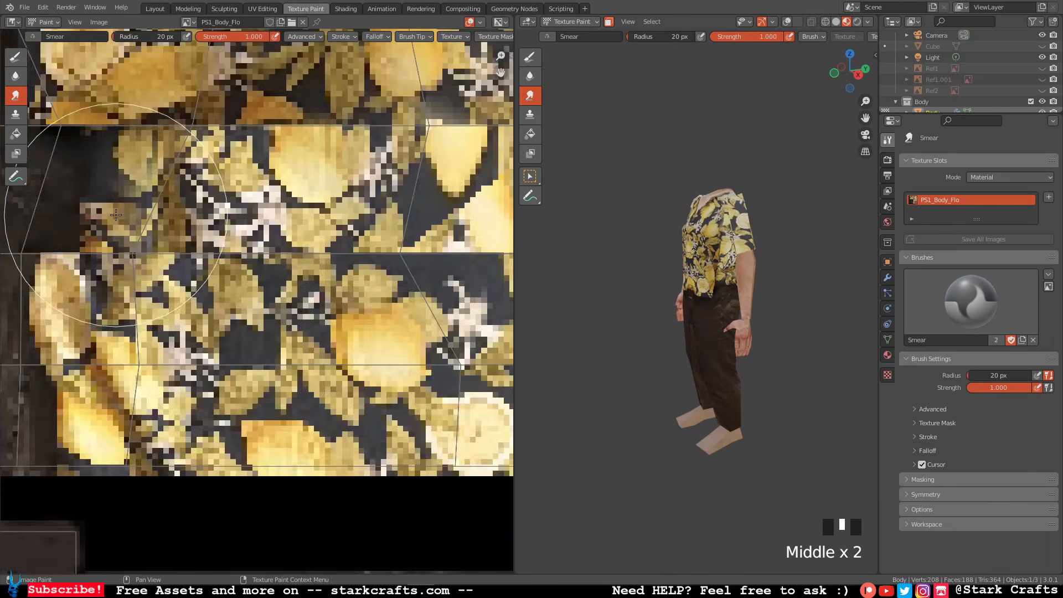
middle_click_drag(123, 218, 312, 303)
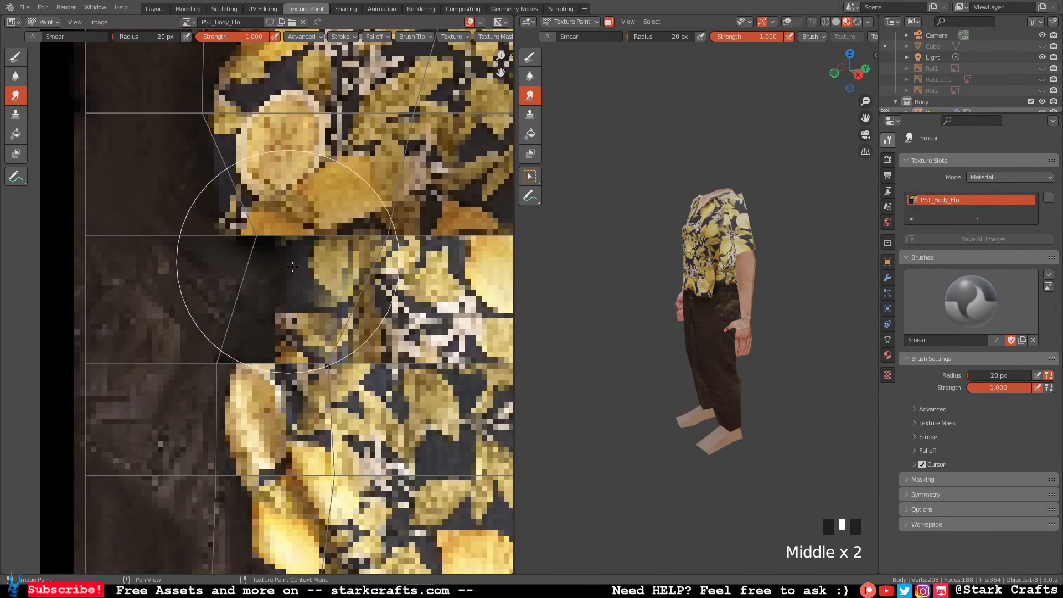
middle_click_drag(634, 256, 730, 261)
scroll(371, 259, "down", 1)
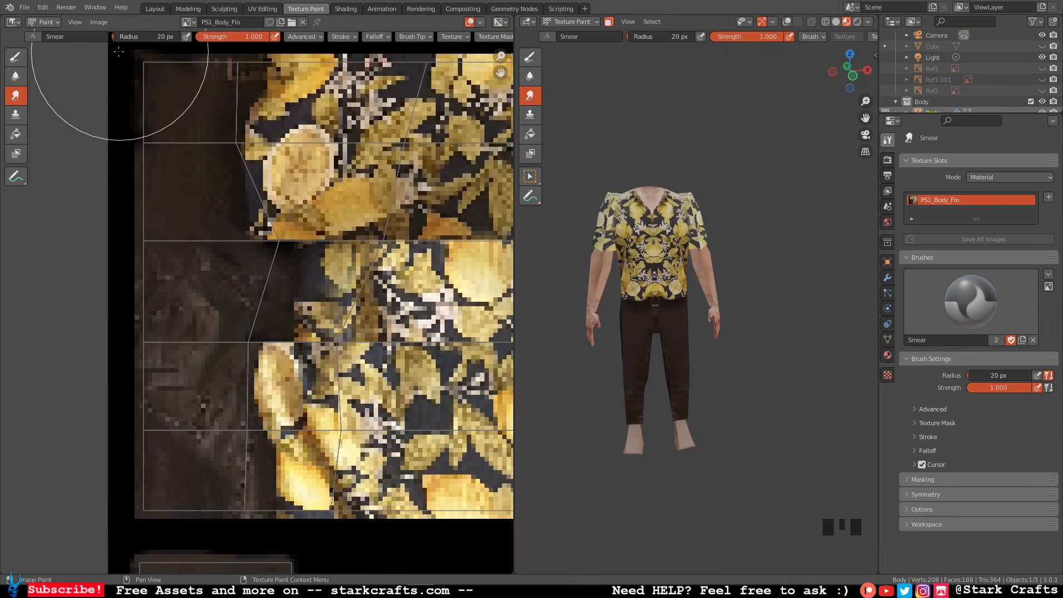
left_click(15, 57)
left_click(118, 37)
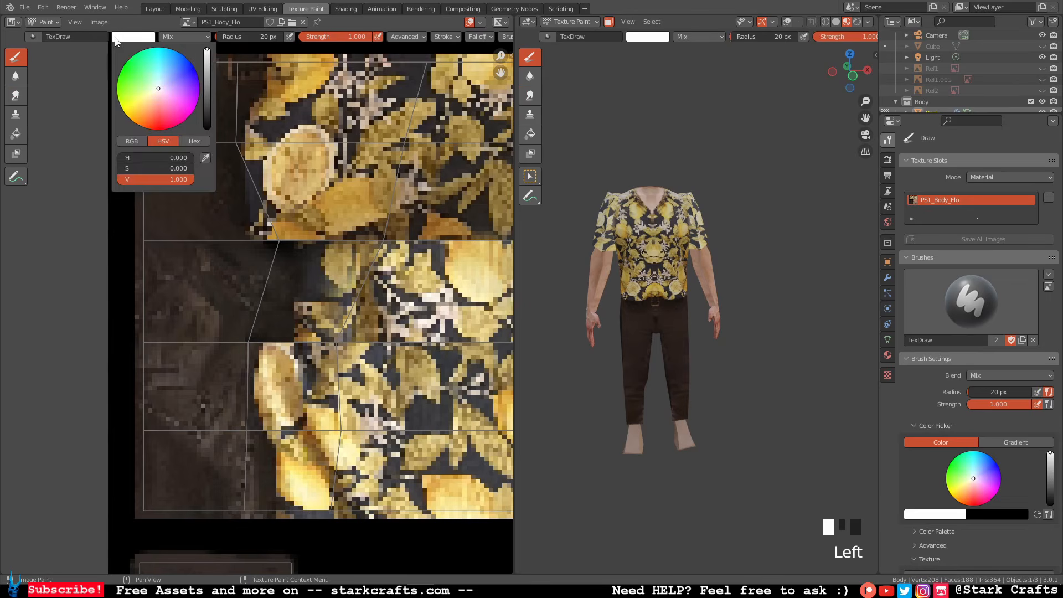
left_click(206, 159)
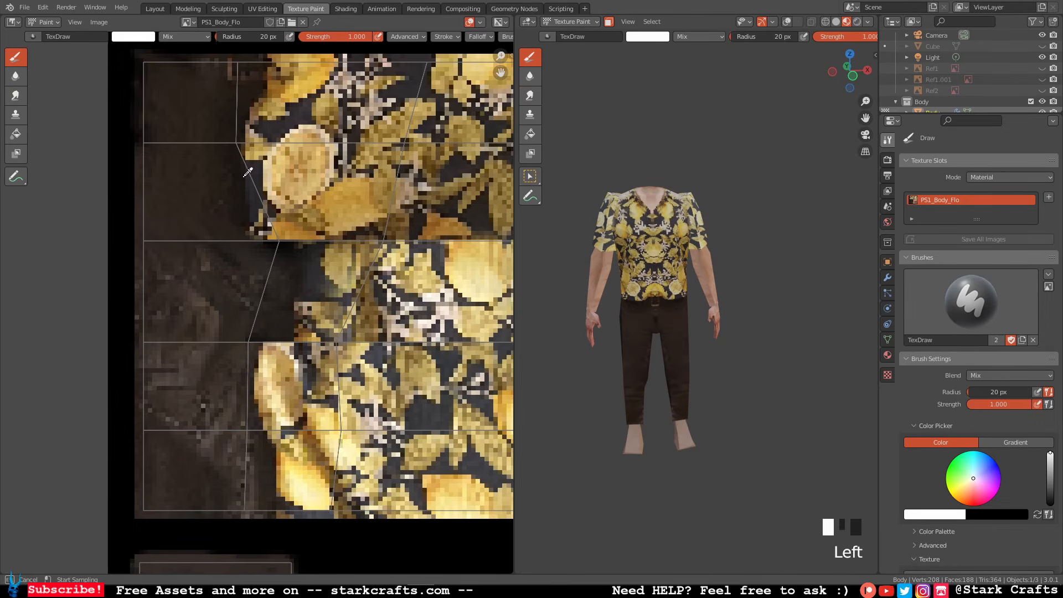
left_click(248, 173)
left_click(133, 37)
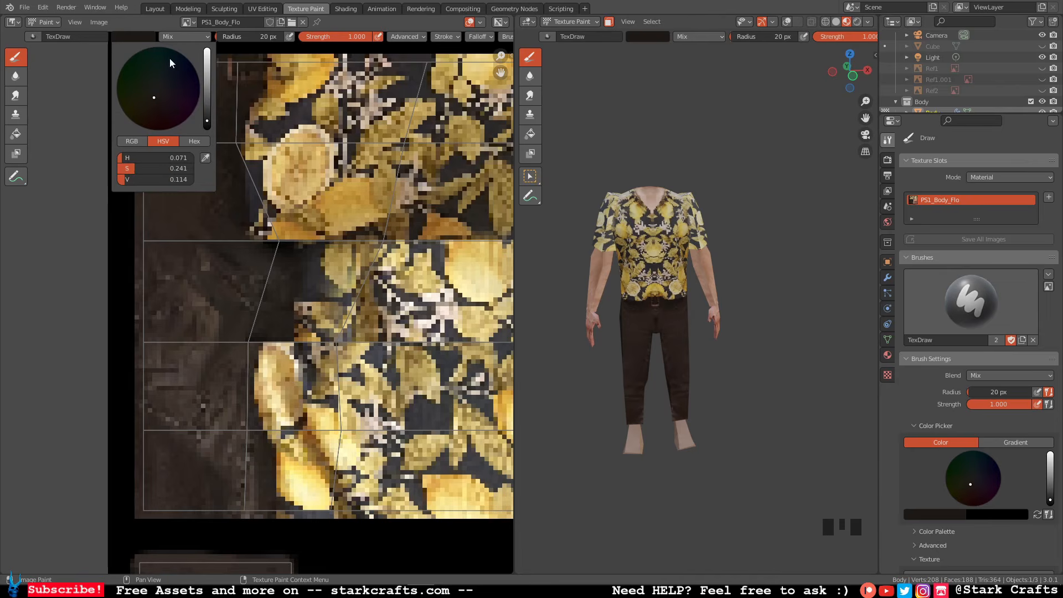
left_click(206, 98)
left_click_drag(206, 99, 211, 130)
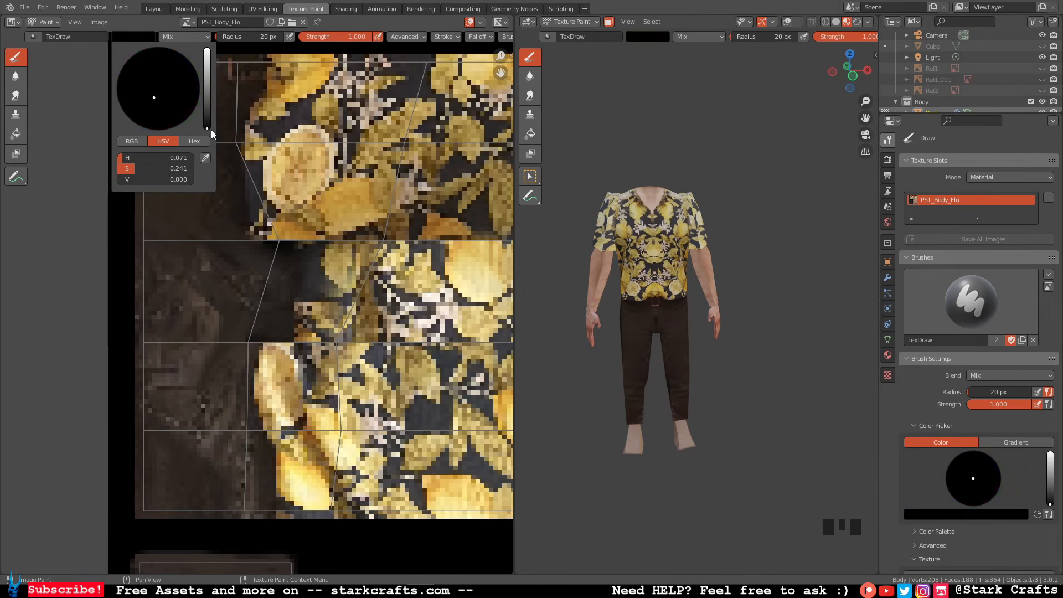
Reduce the Draw brush radius to 1 px.
left_click(247, 37)
type("5")
left_click(242, 64)
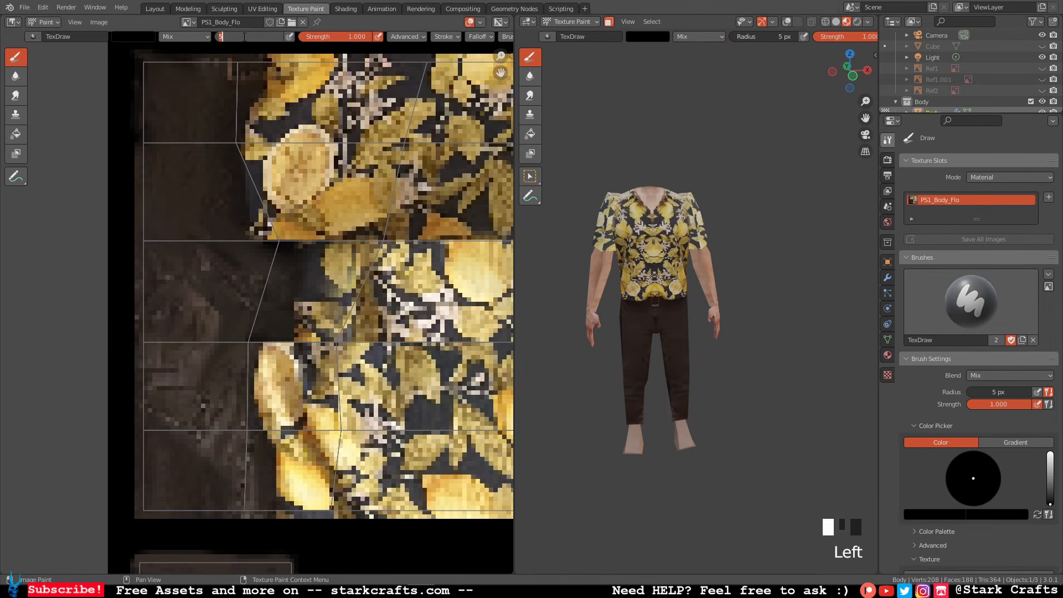
type("2")
left_click(251, 52)
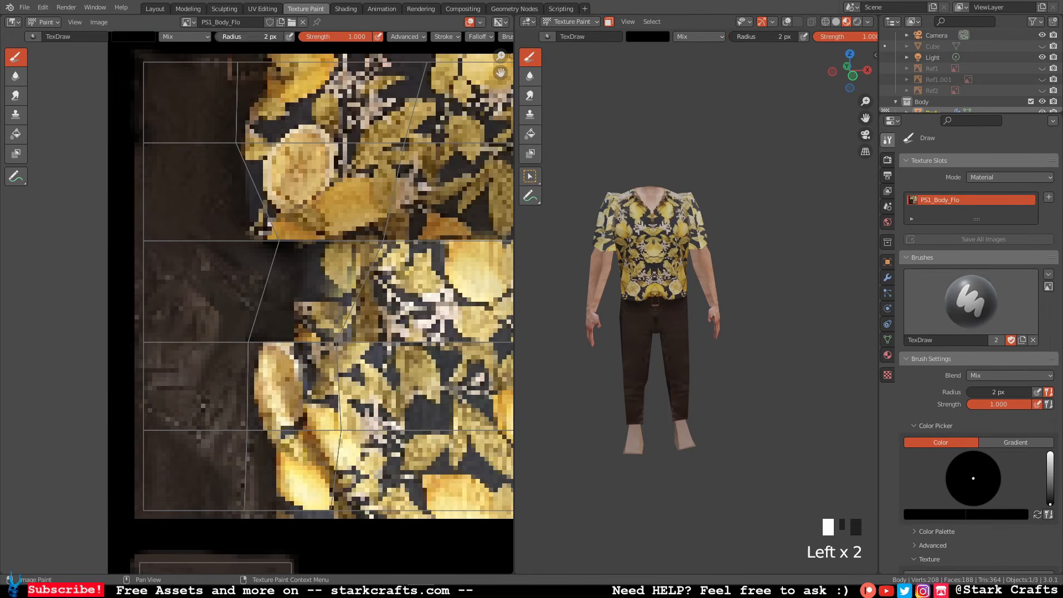
left_click(245, 51)
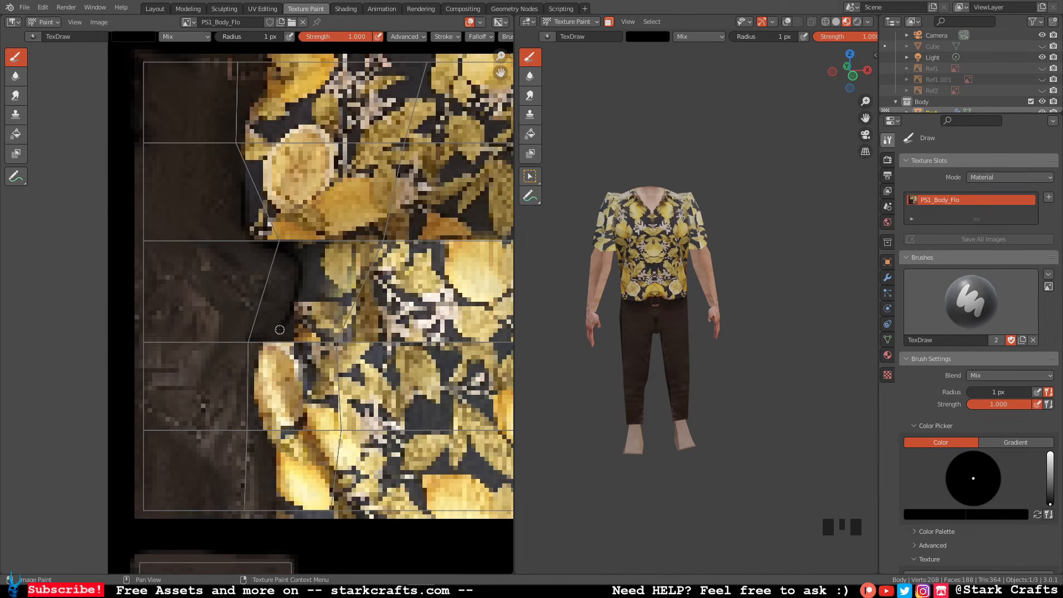
Paint the black shadow line along the rest of the shirt hem in the body texture, from the lowest UV row to the top row.
left_click(250, 396)
scroll(272, 364, "down", 1)
middle_click_drag(272, 364, 244, 225)
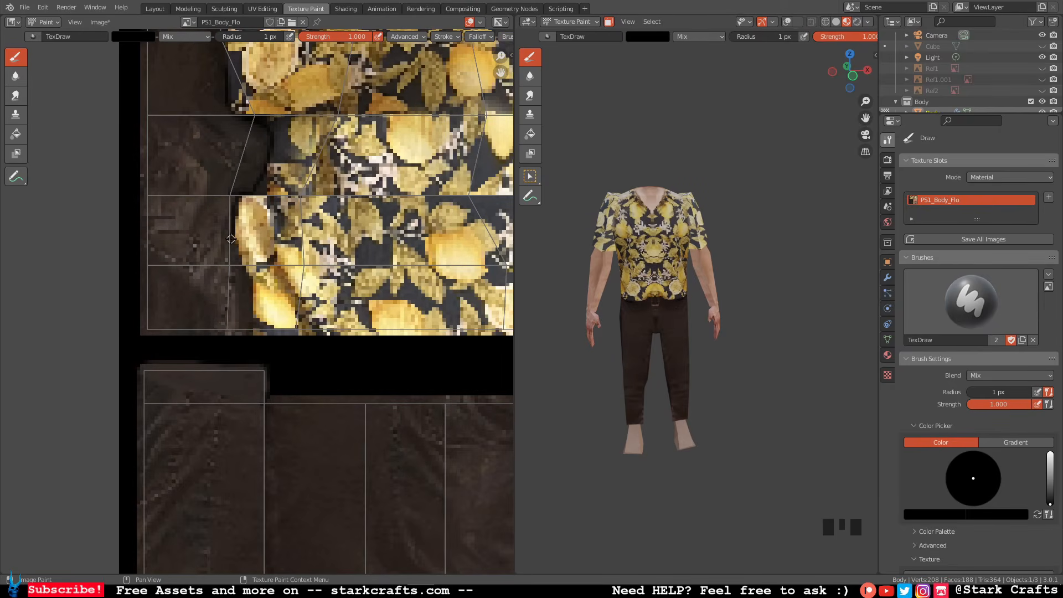
scroll(235, 240, "up", 1)
left_click(237, 256)
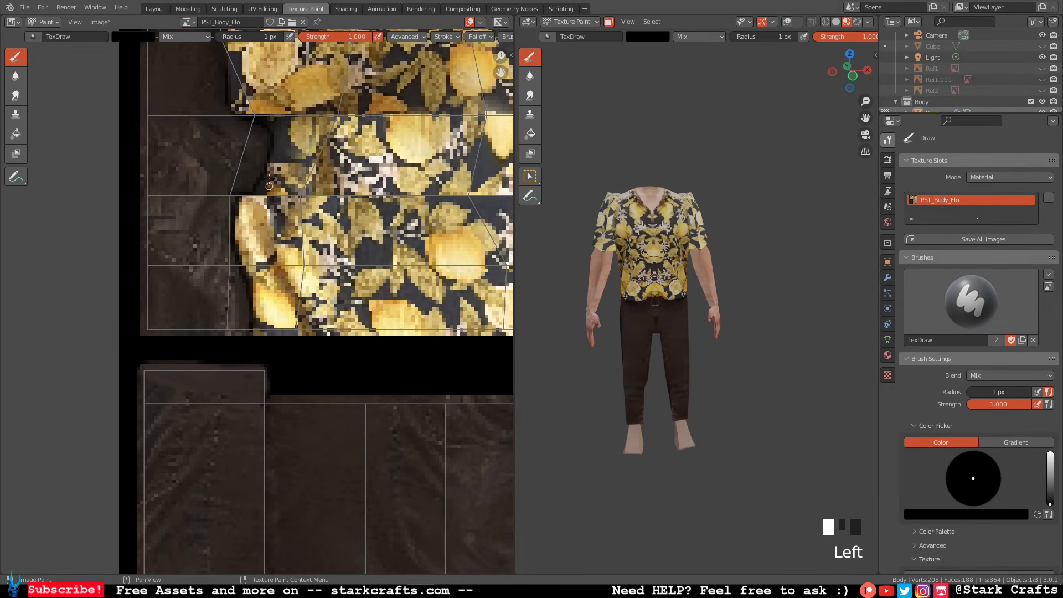
middle_click_drag(270, 183, 302, 291)
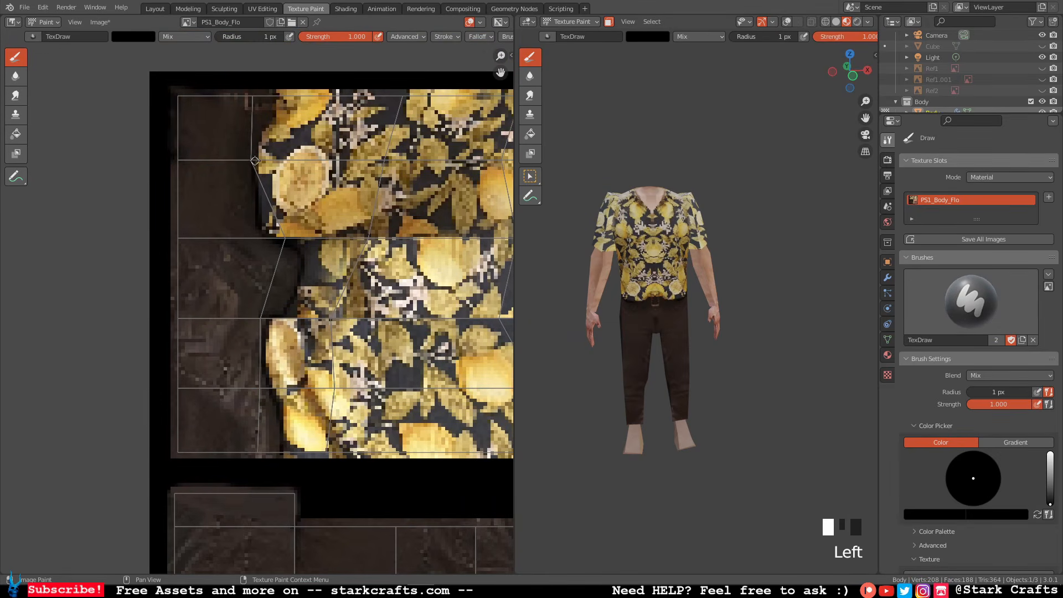
scroll(255, 160, "down", 1)
scroll(255, 160, "up", 4)
middle_click_drag(255, 140, 276, 240)
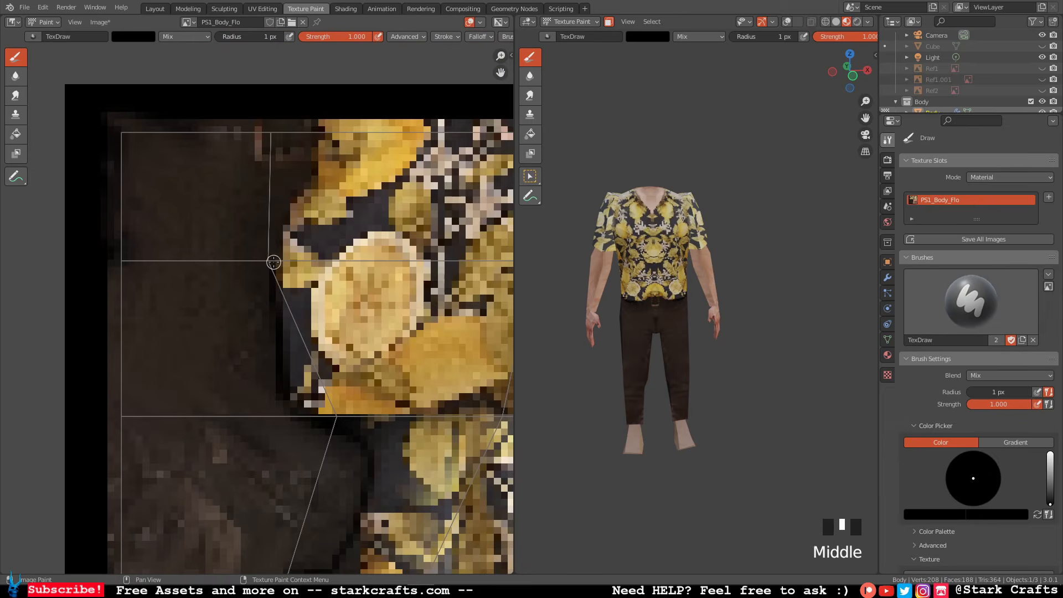
left_click_drag(274, 262, 278, 245)
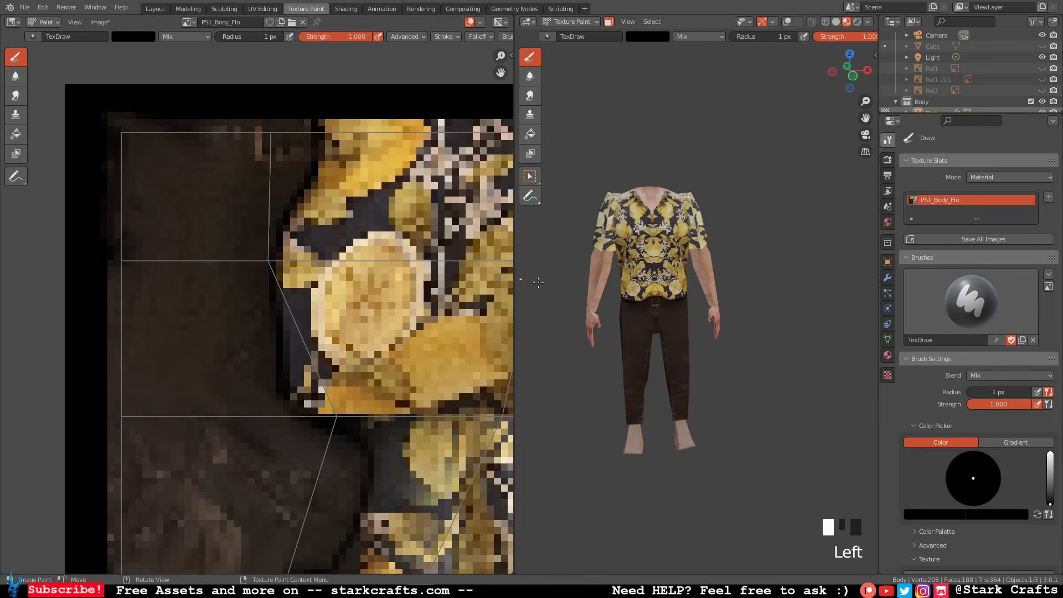
middle_click_drag(657, 280, 656, 257)
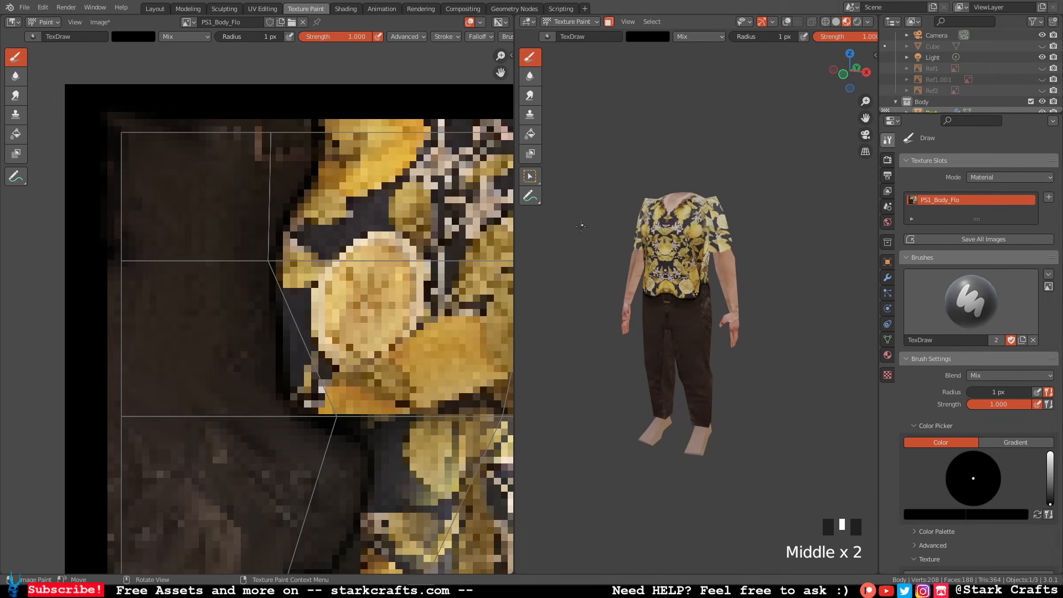
Use the Smear brush at 1 px to pull the black hem line into the trousers along the top UV row.
left_click(16, 95)
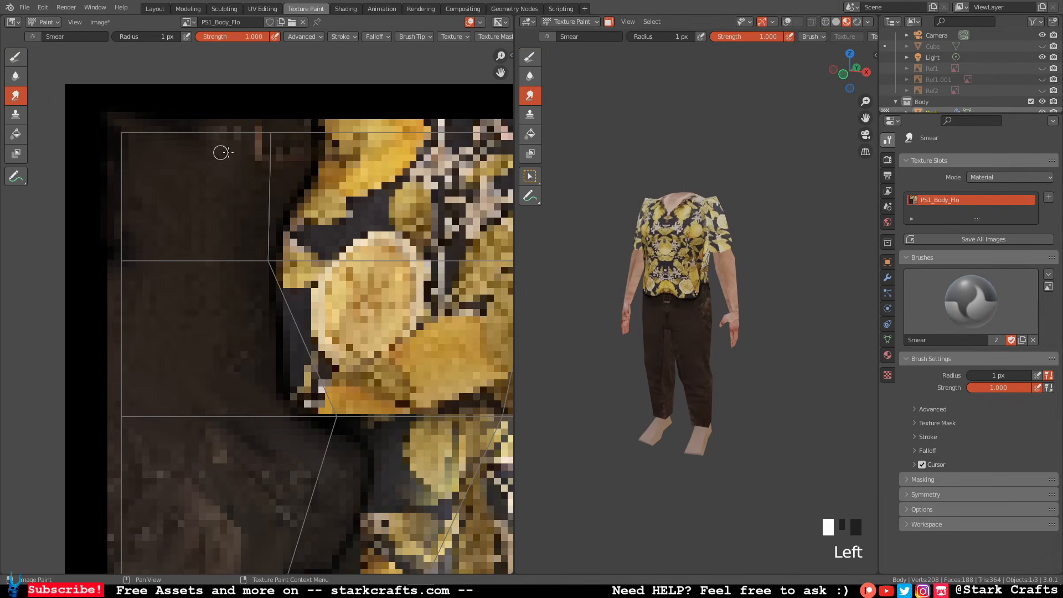
scroll(292, 168, "up", 3)
scroll(313, 183, "down", 1)
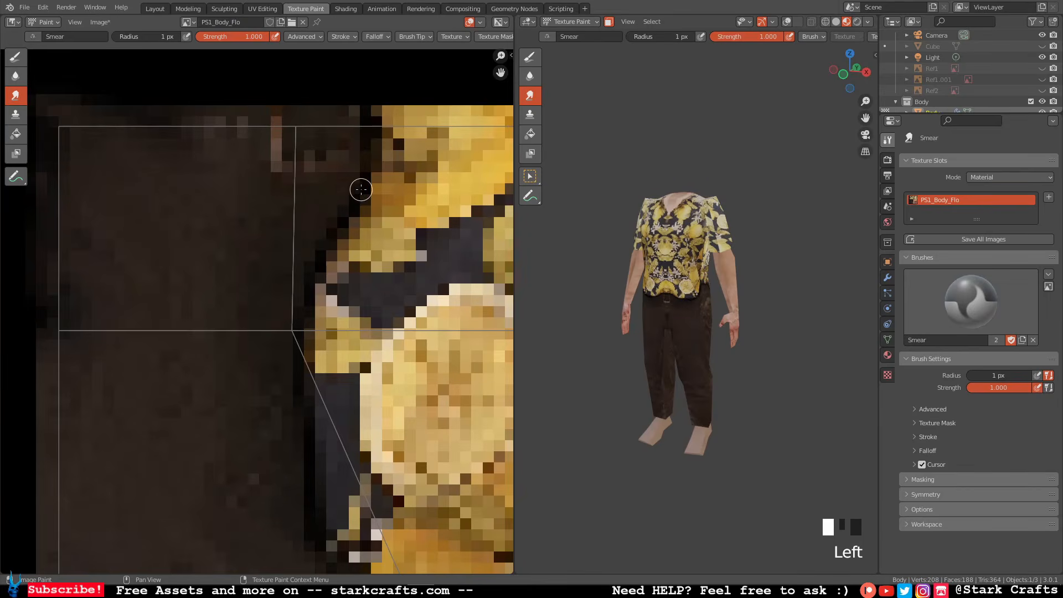
left_click_drag(358, 204, 314, 215)
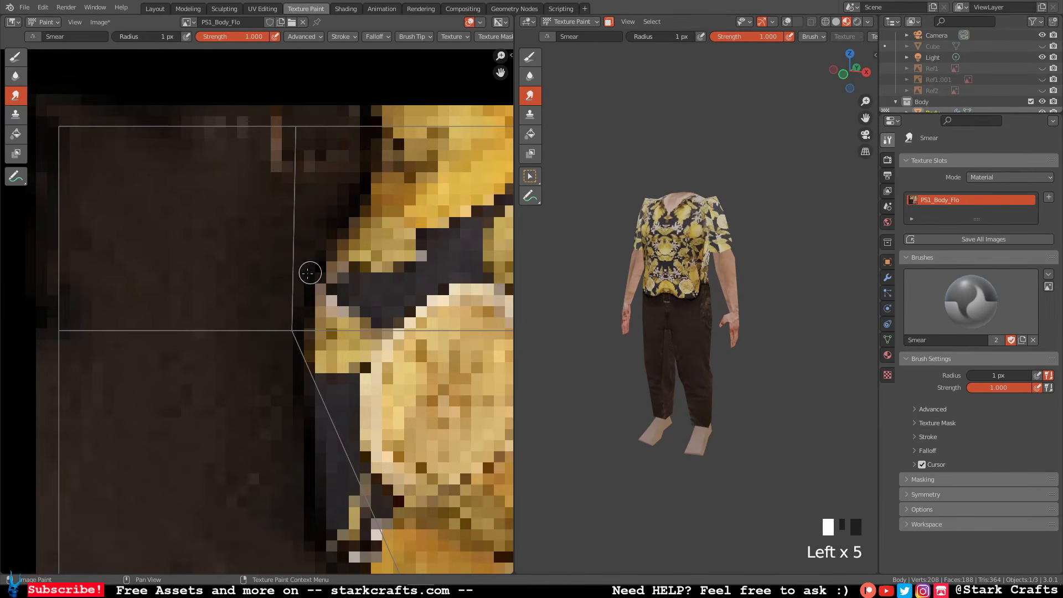
left_click_drag(308, 274, 292, 284)
scroll(305, 283, "down", 3)
scroll(347, 223, "up", 3)
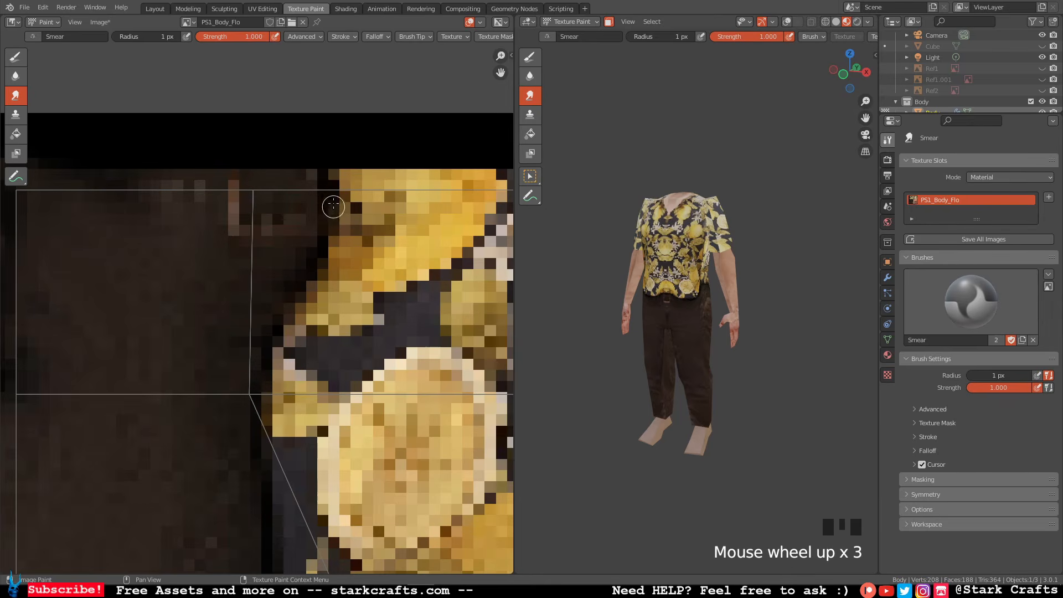
mouse_move(322, 192)
left_mouse_down()
mouse_move(324, 181)
mouse_move(270, 191)
left_mouse_up()
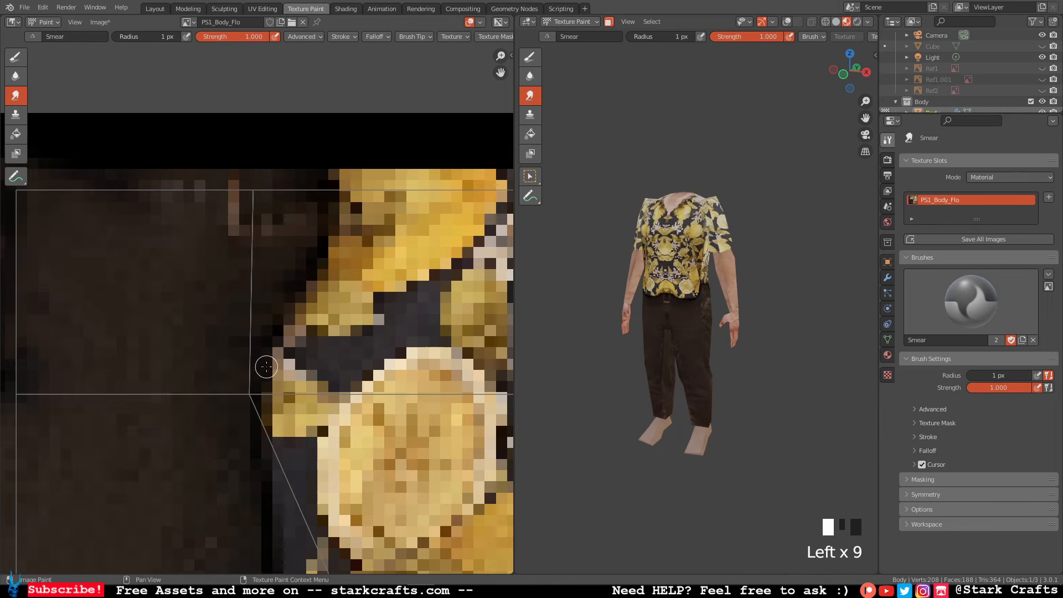
Continue smearing the dark hem edge into the trousers beside the round lemon slice and touch up the belt buckle pixels.
left_click_drag(267, 366, 290, 375)
middle_click_drag(289, 374, 288, 286)
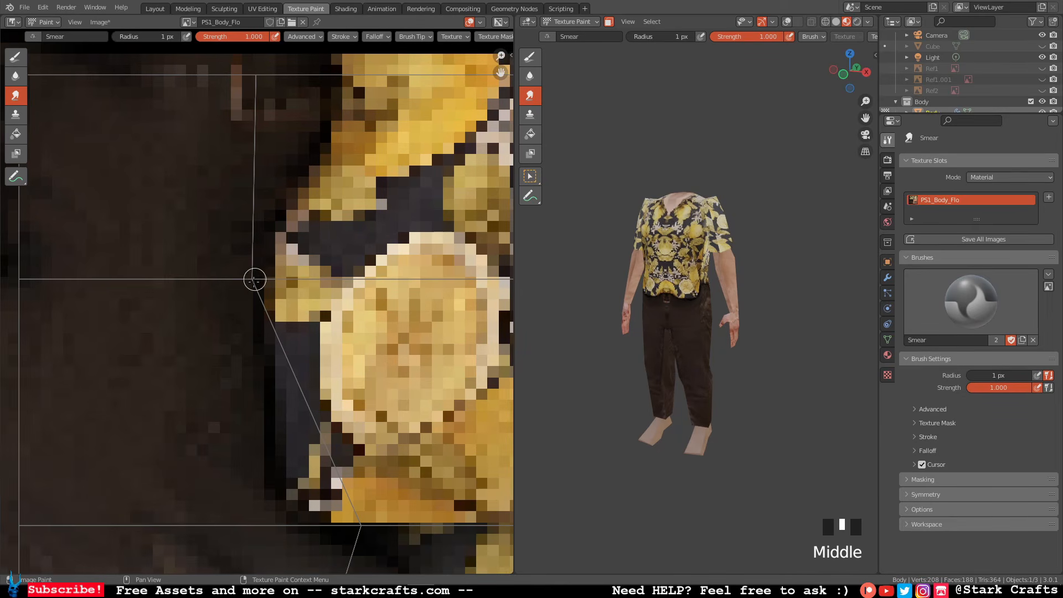
left_click_drag(254, 279, 257, 360)
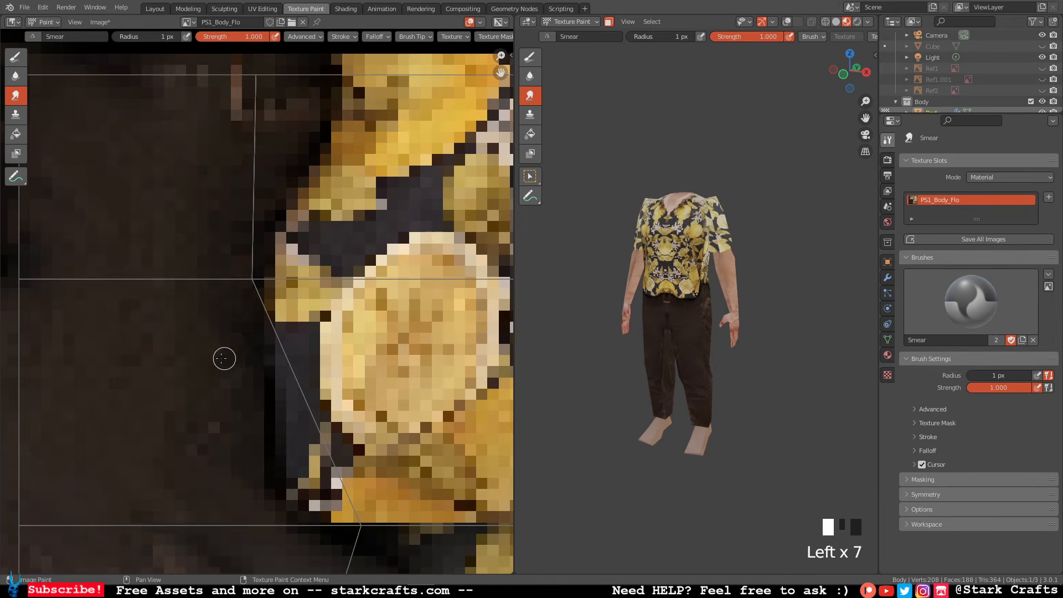
scroll(225, 358, "down", 2)
middle_click_drag(281, 368, 260, 259)
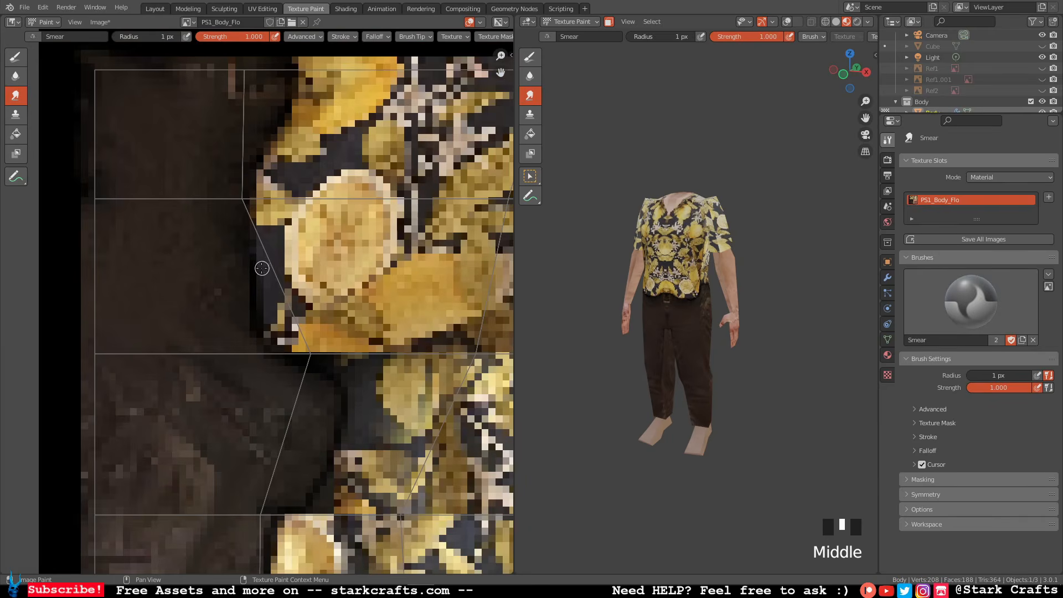
left_click_drag(262, 268, 254, 255)
left_click_drag(231, 97, 231, 113)
Set the Smear brush radius to 5 px and spread the hem shadow into the trousers down through the middle UV row.
left_click(145, 37)
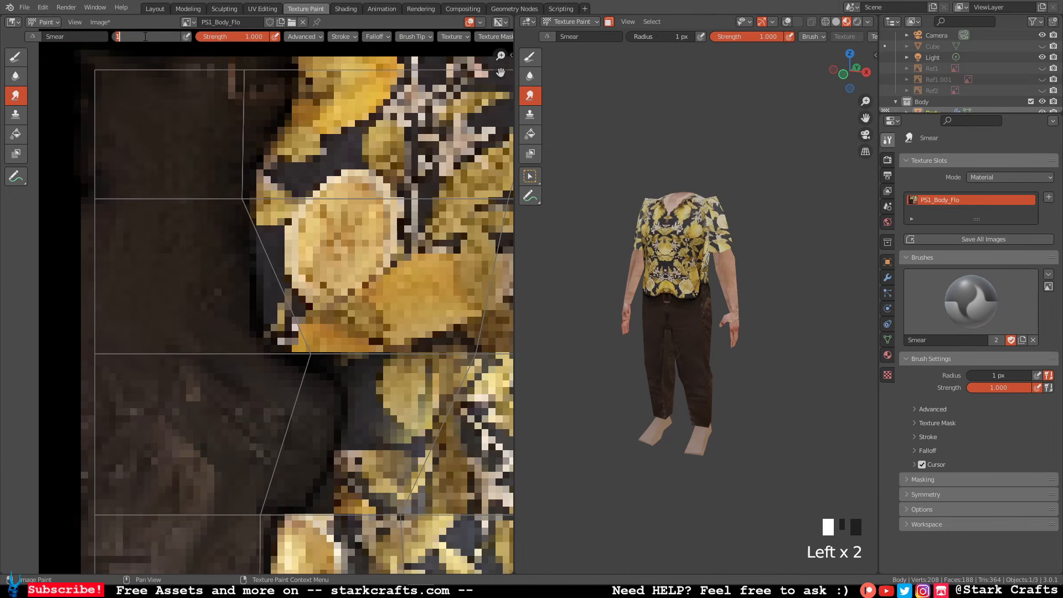
type("5")
key("Return")
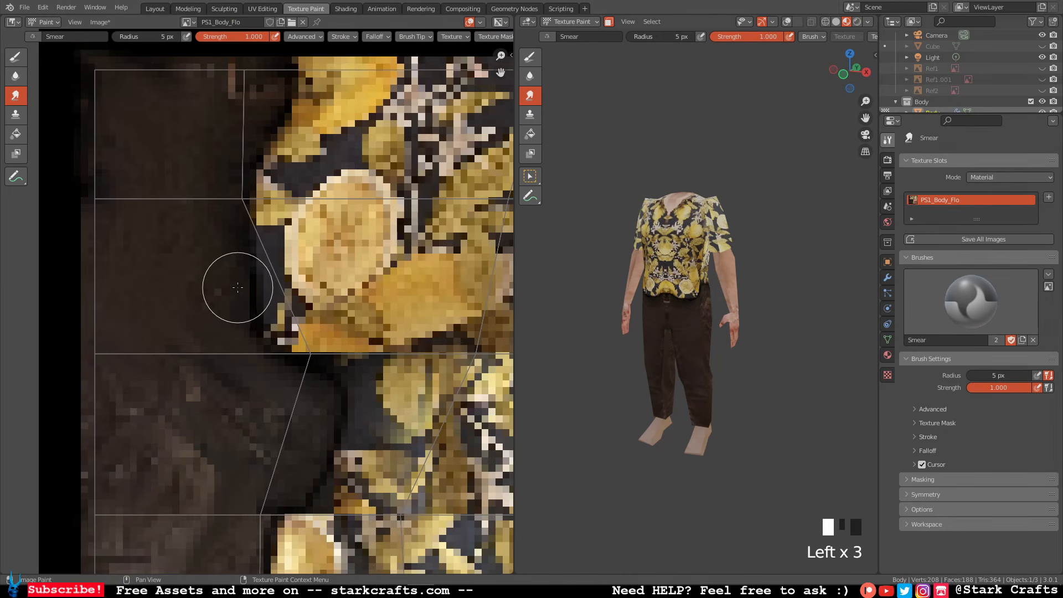
left_click(220, 283)
mouse_move(244, 297)
left_mouse_down()
mouse_move(244, 343)
mouse_move(299, 380)
mouse_move(330, 383)
mouse_move(322, 384)
left_mouse_up()
left_click_drag(322, 385, 324, 383)
mouse_move(339, 417)
left_mouse_down()
mouse_move(328, 427)
mouse_move(343, 417)
left_mouse_up()
mouse_move(325, 455)
left_mouse_down()
mouse_move(309, 463)
mouse_move(304, 487)
mouse_move(273, 502)
mouse_move(289, 487)
left_mouse_up()
middle_click_drag(285, 474, 315, 320)
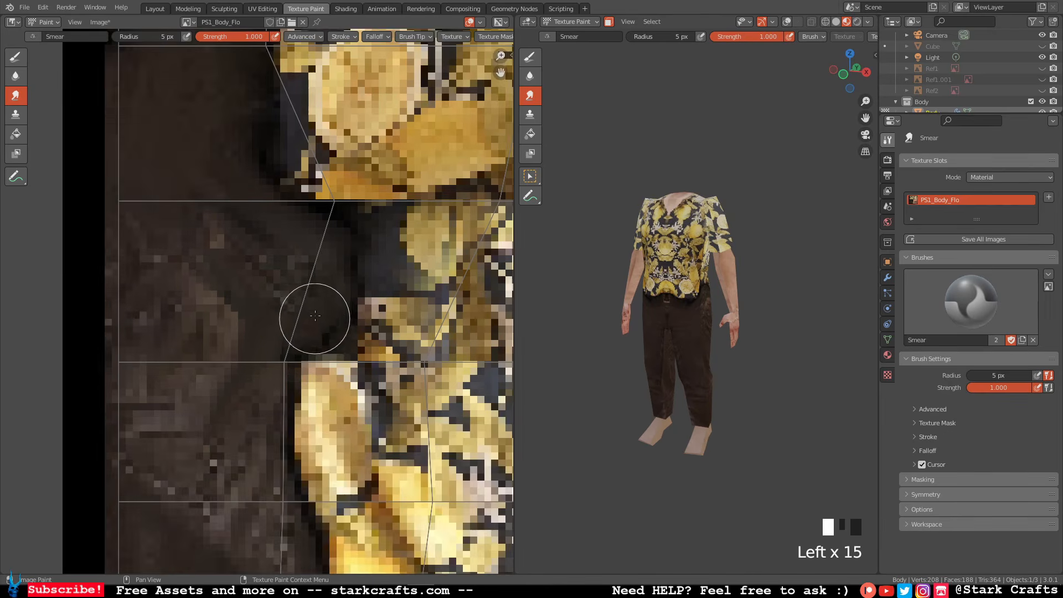
Smear the yellow shirt edge and its dark outline towards the trousers along the lowest UV row.
scroll(292, 390, "down", 1)
scroll(287, 332, "down", 1)
scroll(282, 290, "up", 2)
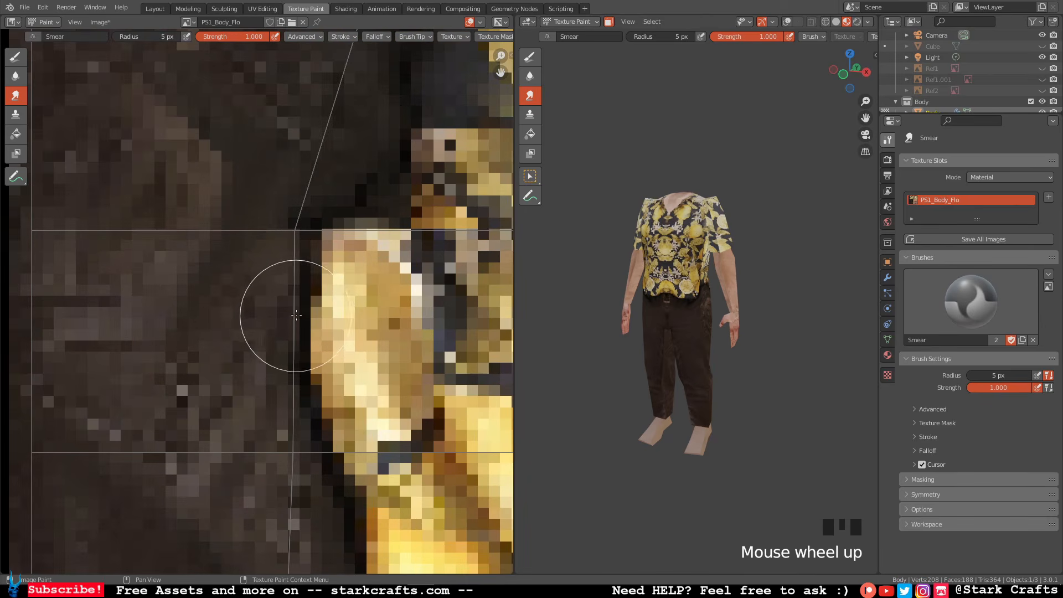
left_click_drag(302, 314, 286, 314)
left_click_drag(311, 398, 296, 397)
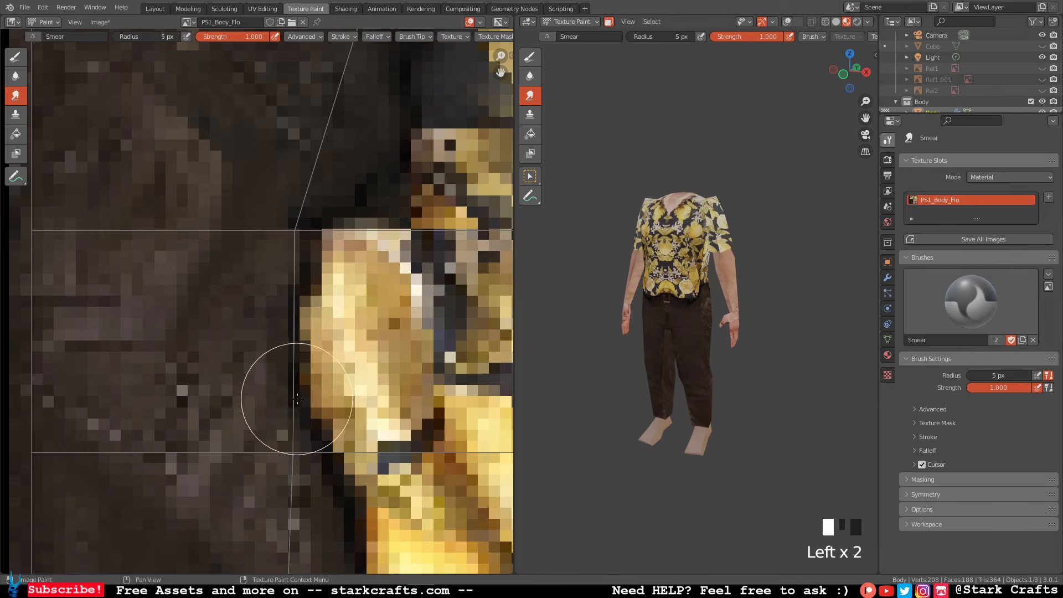
middle_click_drag(338, 387, 320, 305)
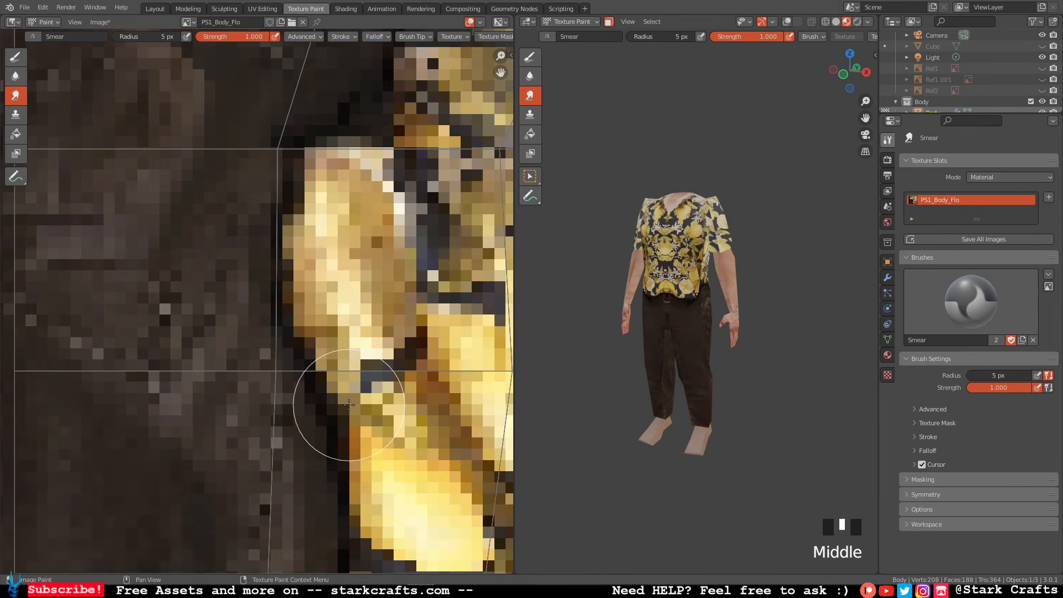
left_click(285, 424)
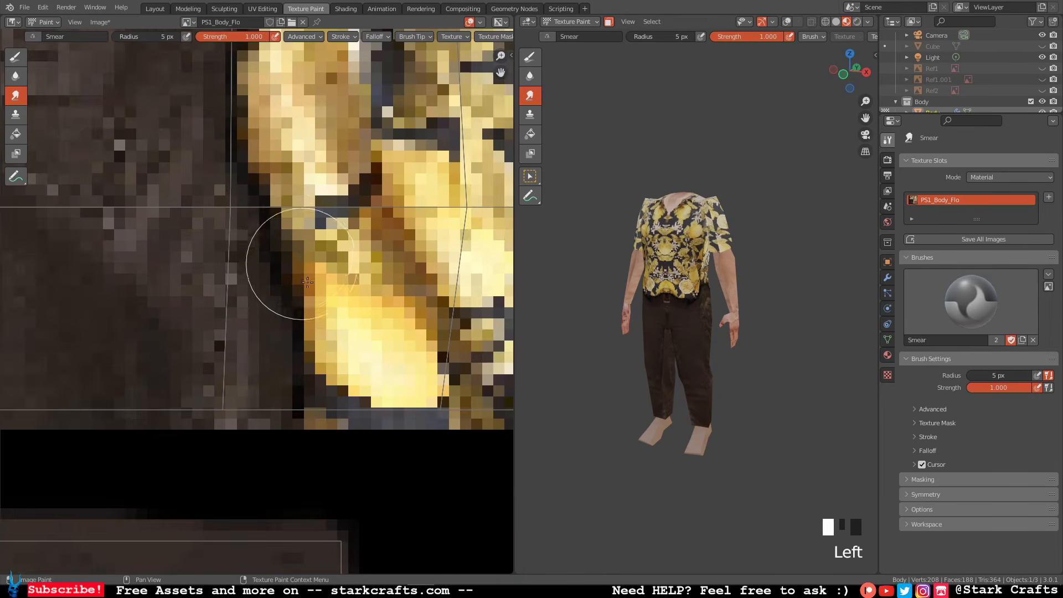
mouse_move(308, 282)
left_mouse_down()
mouse_move(297, 351)
mouse_move(282, 358)
mouse_move(302, 399)
mouse_move(282, 404)
left_mouse_up()
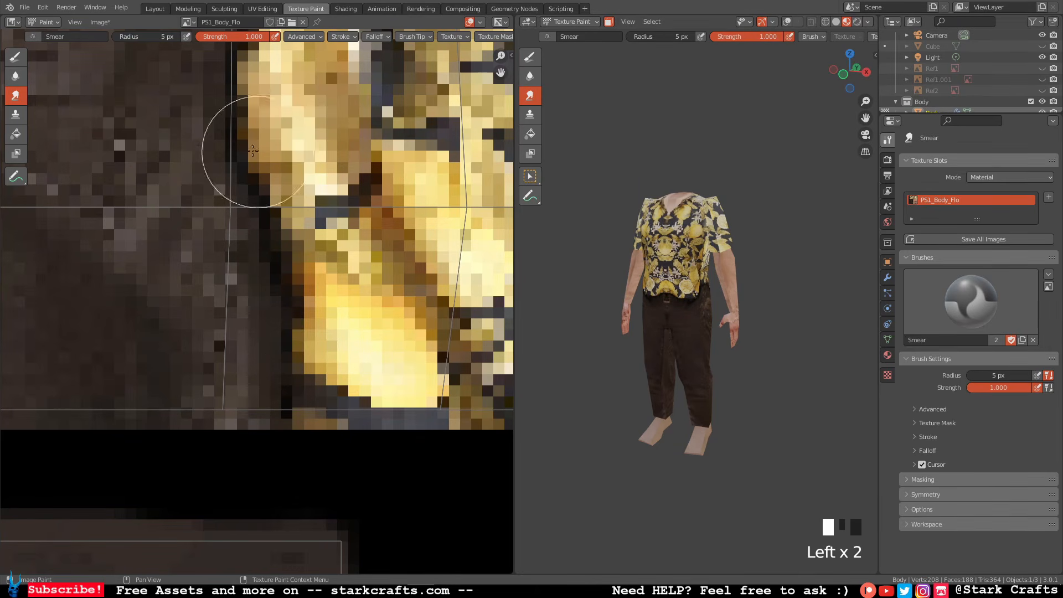
Switch to the Soften brush with a 3 px radius and blur the hem shadow along the top UV row.
left_click(15, 76)
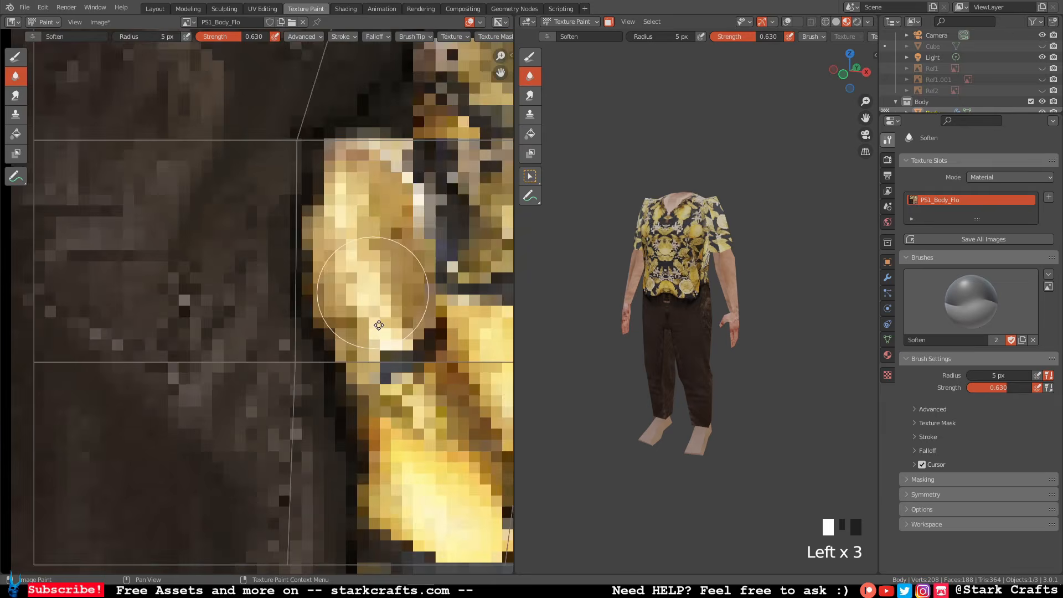
scroll(379, 325, "down", 6)
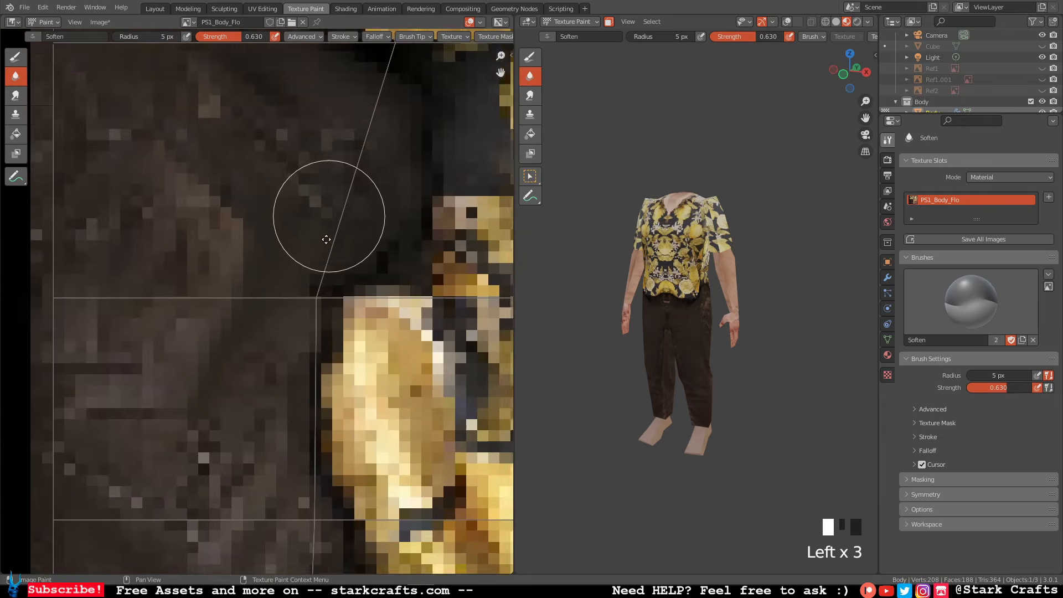
scroll(272, 316, "up", 5)
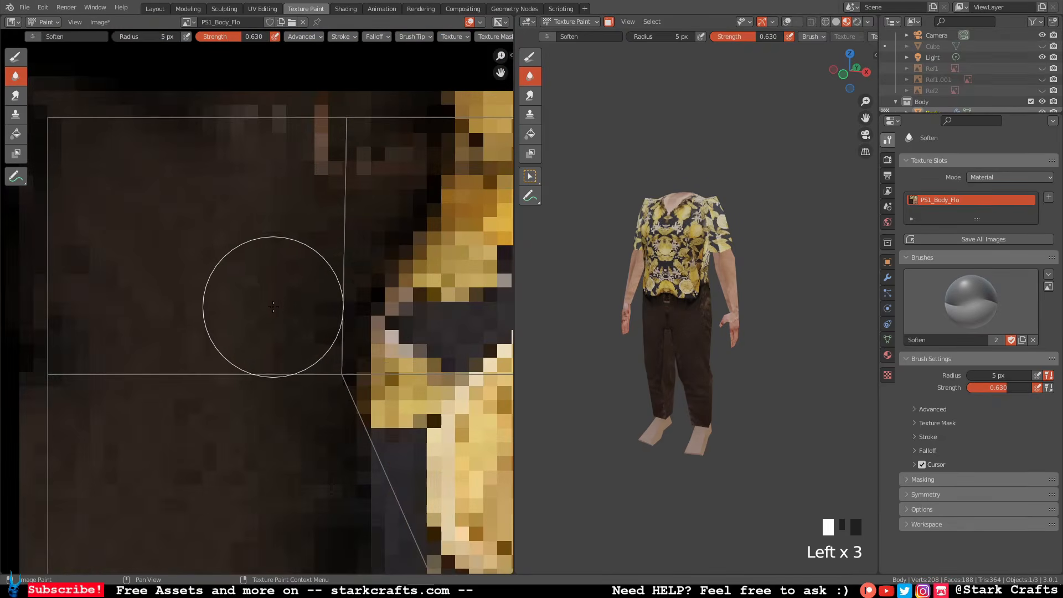
scroll(279, 305, "down", 1)
left_click_drag(147, 40, 137, 40)
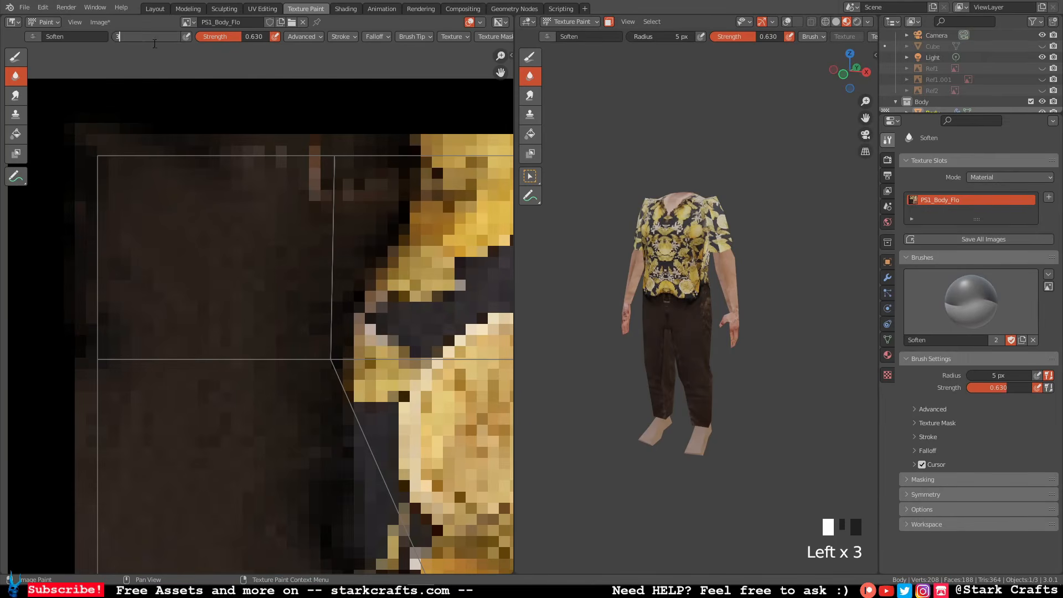
mouse_move(369, 241)
left_mouse_down()
mouse_move(321, 321)
mouse_move(295, 395)
mouse_move(316, 451)
mouse_move(308, 465)
left_mouse_up()
middle_click_drag(308, 465, 285, 240)
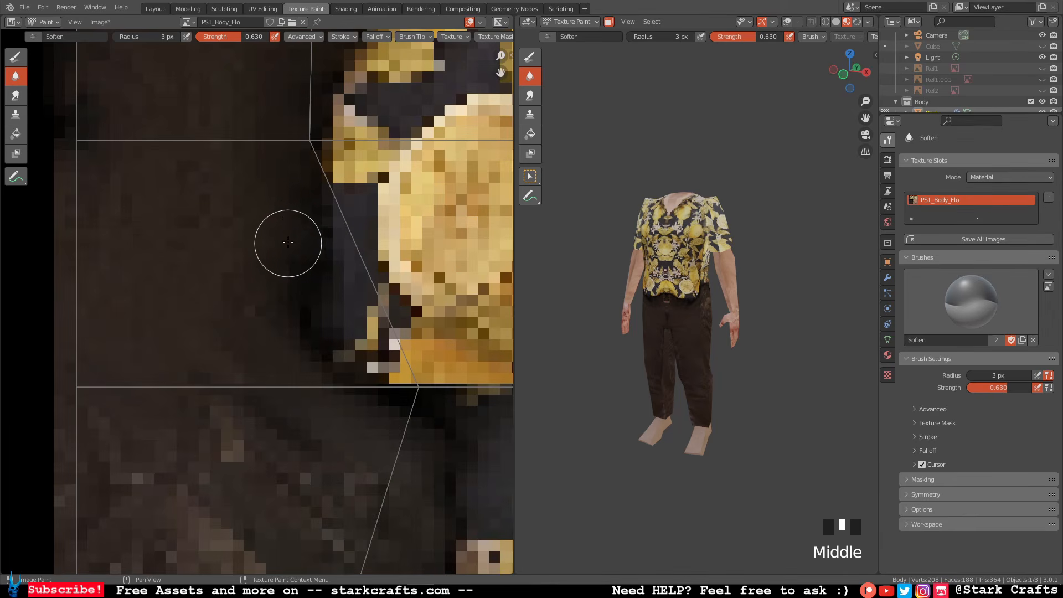
mouse_move(285, 240)
left_mouse_down()
mouse_move(321, 375)
mouse_move(304, 315)
left_mouse_up()
Soften the hem shadow on the trousers through the middle and lowest UV rows of the body texture.
middle_click_drag(304, 316, 233, 177)
mouse_move(234, 177)
left_mouse_down()
mouse_move(368, 285)
mouse_move(367, 316)
mouse_move(248, 467)
left_mouse_up()
middle_click_drag(265, 454, 337, 254)
mouse_move(359, 235)
left_mouse_down()
mouse_move(346, 277)
mouse_move(310, 309)
left_mouse_up()
middle_click_drag(343, 342, 276, 175)
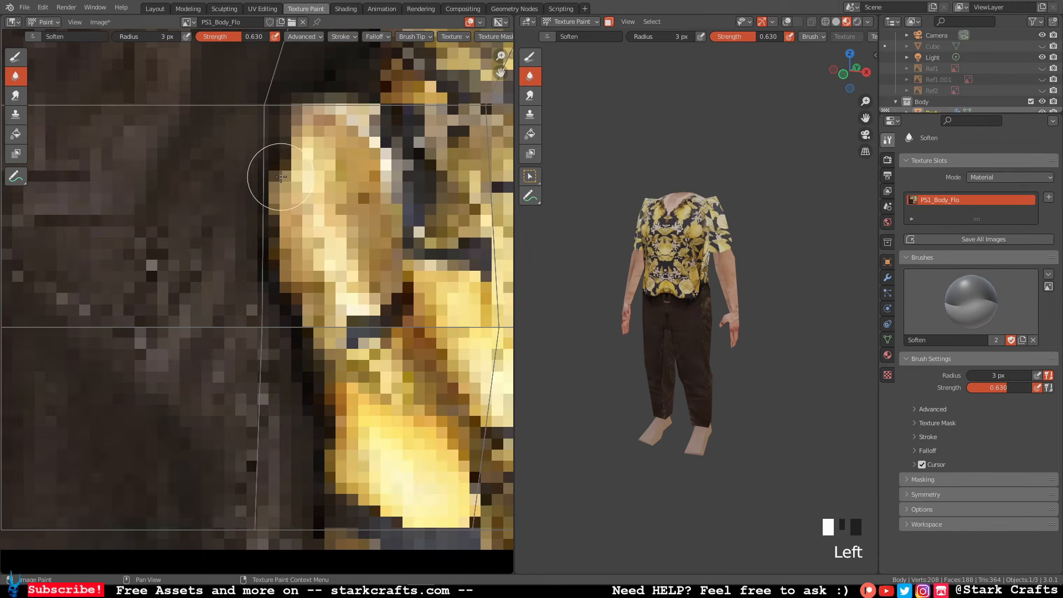
mouse_move(277, 175)
left_mouse_down()
mouse_move(260, 251)
mouse_move(298, 363)
mouse_move(308, 283)
mouse_move(324, 326)
left_mouse_up()
middle_click_drag(324, 325, 329, 224)
mouse_move(314, 294)
left_mouse_down()
mouse_move(306, 334)
mouse_move(331, 376)
left_mouse_up()
Bring the model's waist into close view and raise the Soften brush radius to 20 px.
middle_click_drag(601, 366, 719, 270)
scroll(678, 352, "up", 1)
scroll(656, 346, "down", 9)
scroll(719, 270, "up", 2)
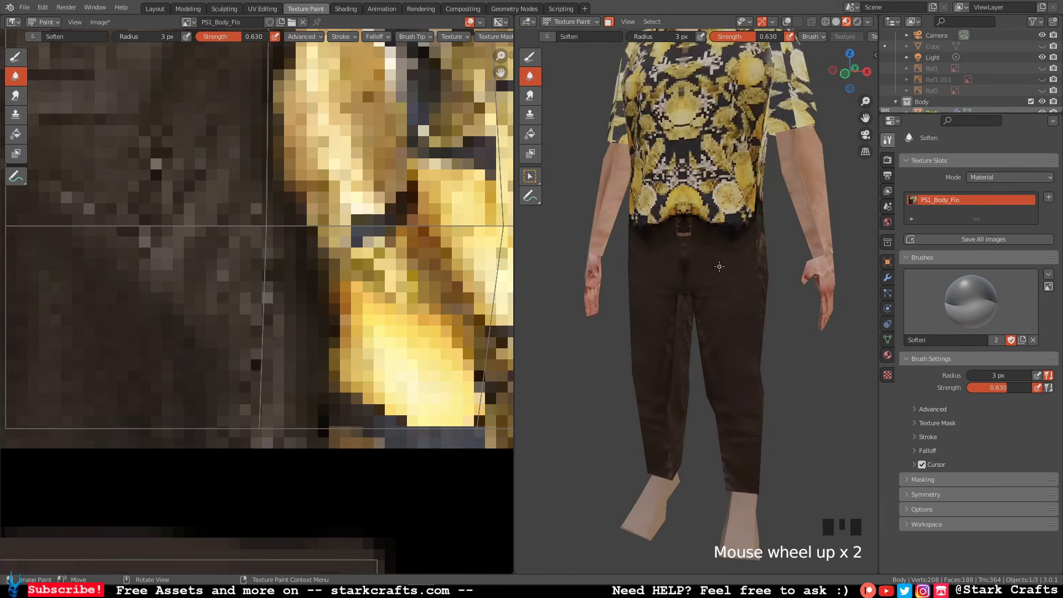
left_click(667, 38)
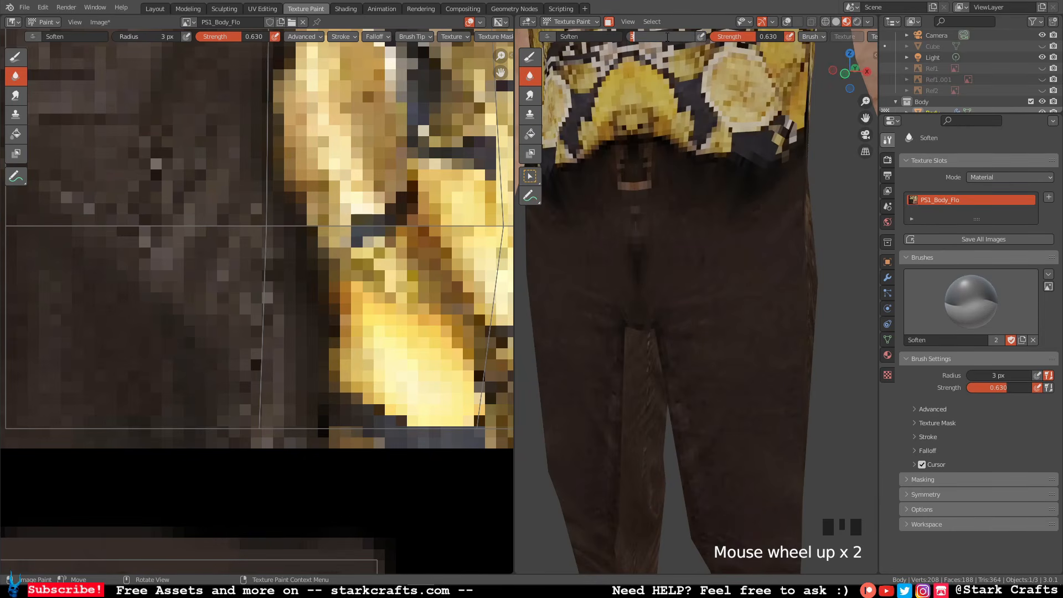
type("10")
left_click(682, 139)
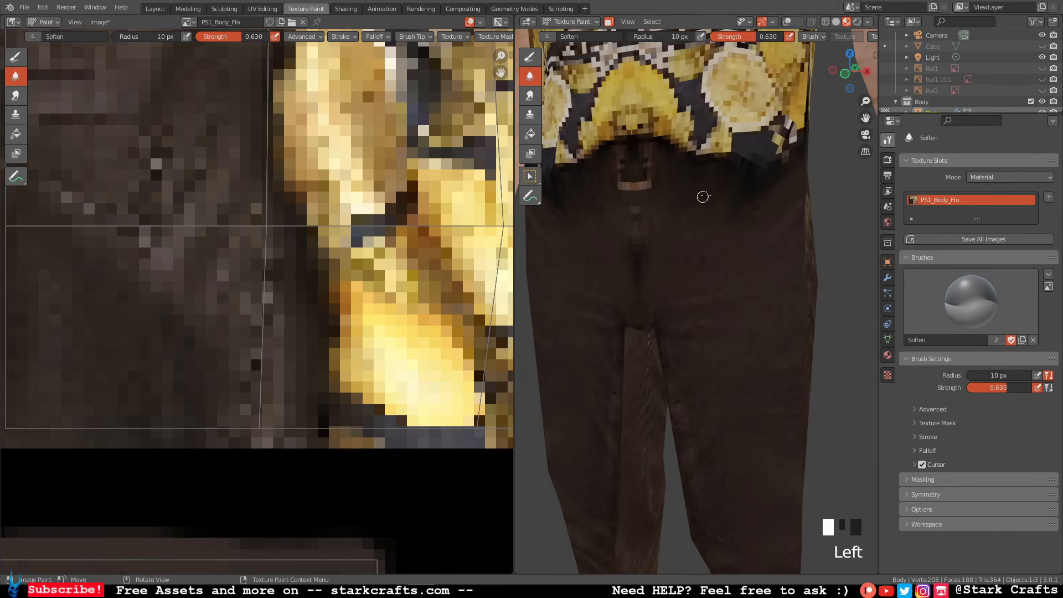
left_click(670, 37)
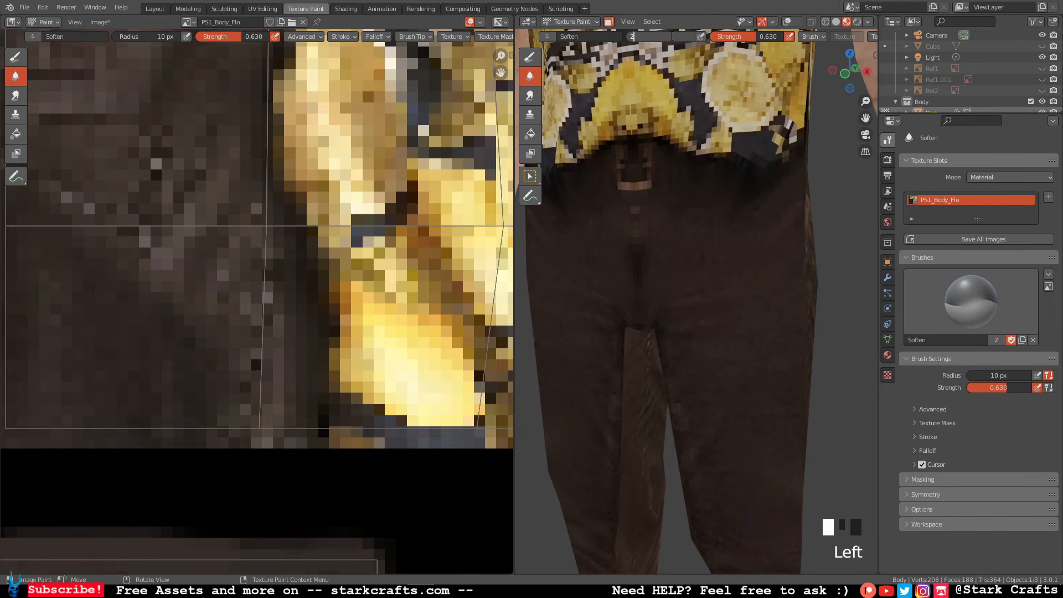
type("20")
left_click(701, 143)
Soften the dark shadow on the front of the trousers just below the shirt hem, directly on the 3D model.
scroll(734, 198, "up", 1)
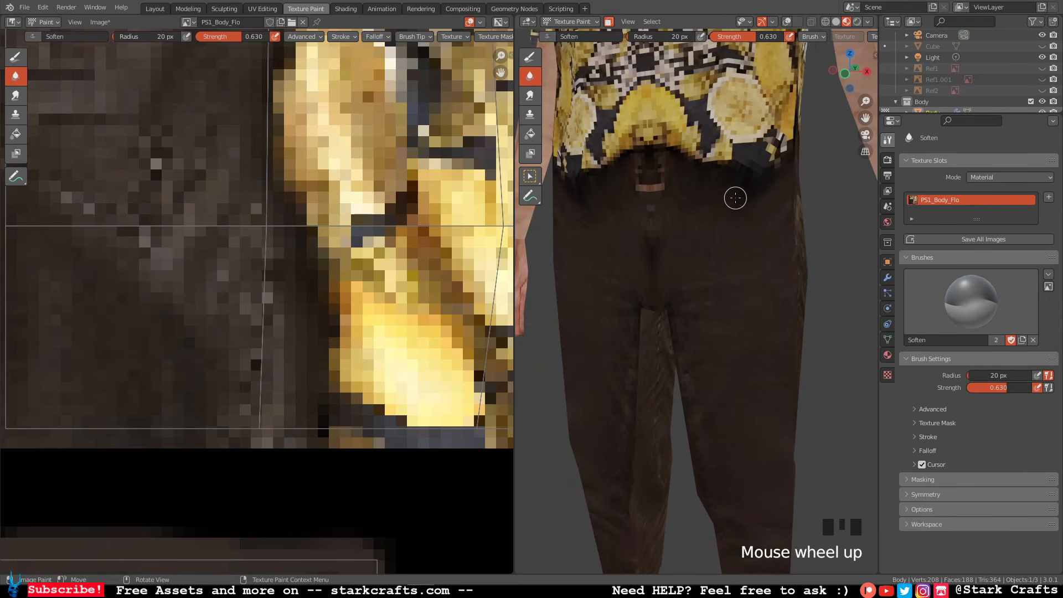
left_click_drag(728, 192, 776, 192)
middle_click_drag(757, 195, 743, 178)
left_click_drag(743, 178, 748, 184)
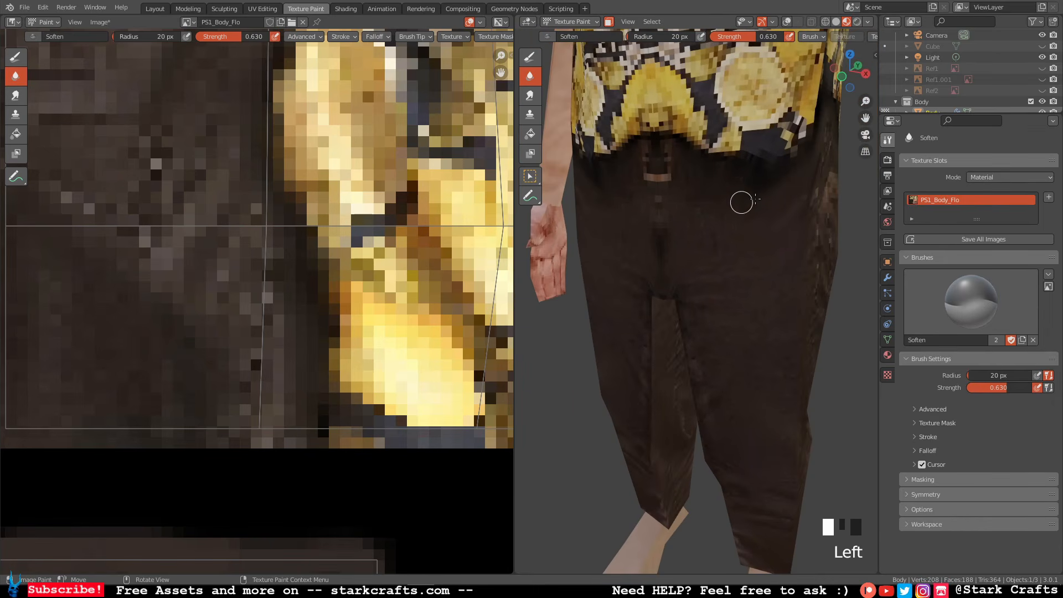
middle_click_drag(743, 202, 712, 197)
mouse_move(713, 197)
left_mouse_down()
mouse_move(735, 203)
mouse_move(677, 175)
left_mouse_up()
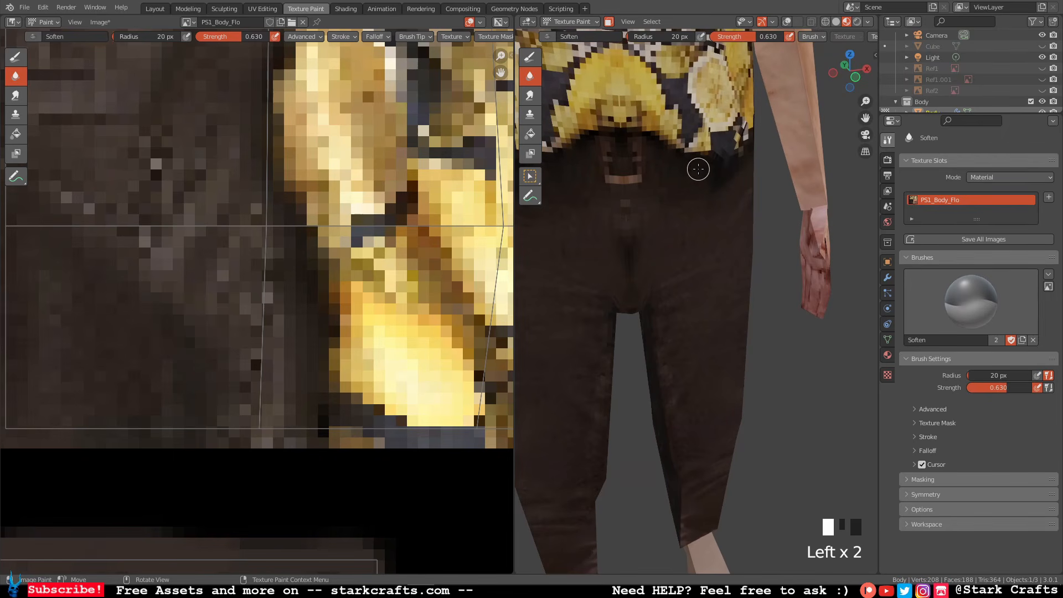
Soften the hem shadow on the front of the trousers from a three-quarter view of the model.
scroll(699, 170, "up", 5)
mouse_move(703, 207)
middle_mouse_down()
mouse_move(701, 232)
mouse_move(704, 225)
middle_mouse_up()
scroll(702, 235, "up", 7)
scroll(699, 220, "up", 2)
scroll(697, 216, "down", 8)
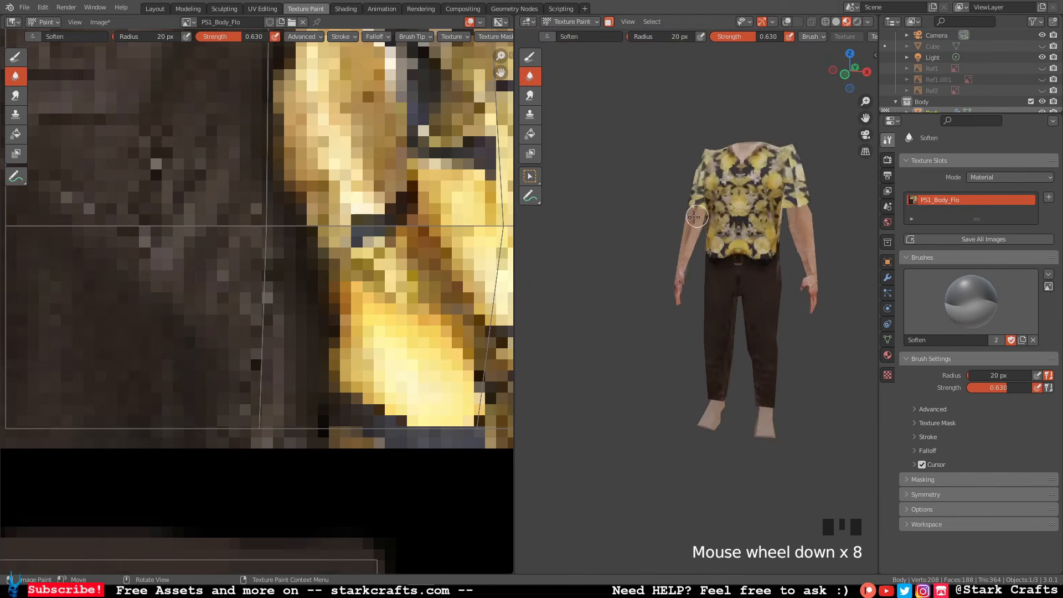
middle_click_drag(763, 242, 745, 281)
scroll(744, 281, "up", 2)
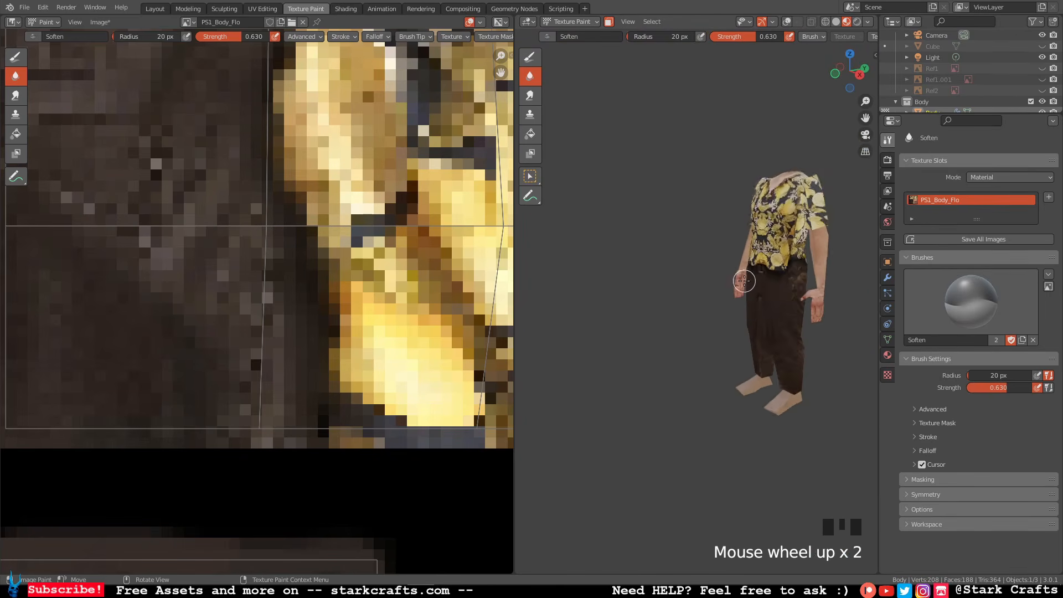
scroll(754, 284, "down", 5)
left_click_drag(814, 274, 815, 266)
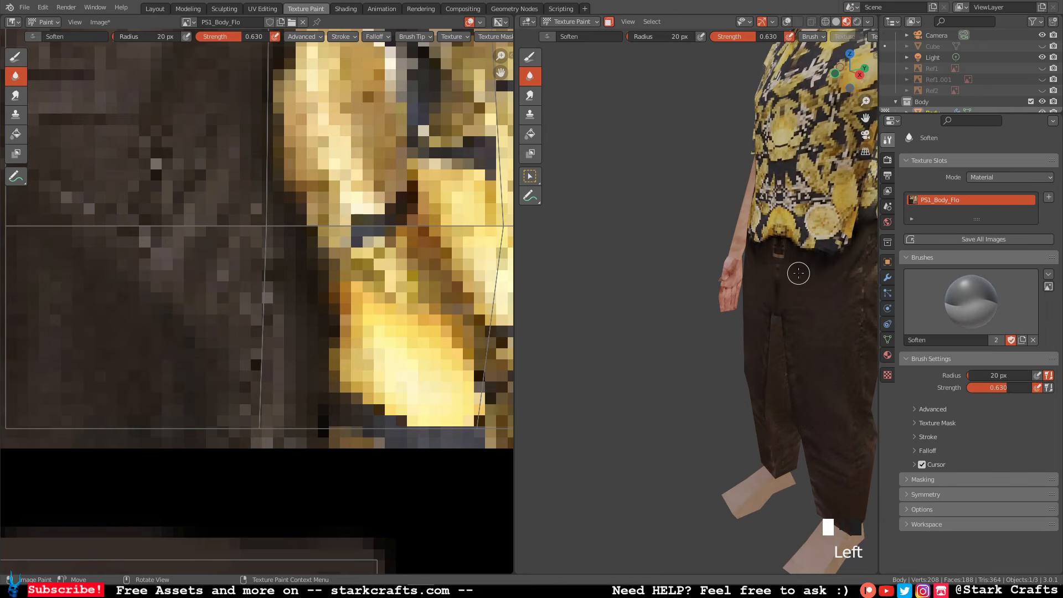
Soften the front of the trousers between the shirt hem and the crotch from other viewing angles.
middle_click_drag(764, 310, 674, 277)
scroll(807, 313, "up", 4)
scroll(759, 344, "up", 3)
scroll(755, 347, "down", 10)
left_click_drag(666, 227, 675, 250)
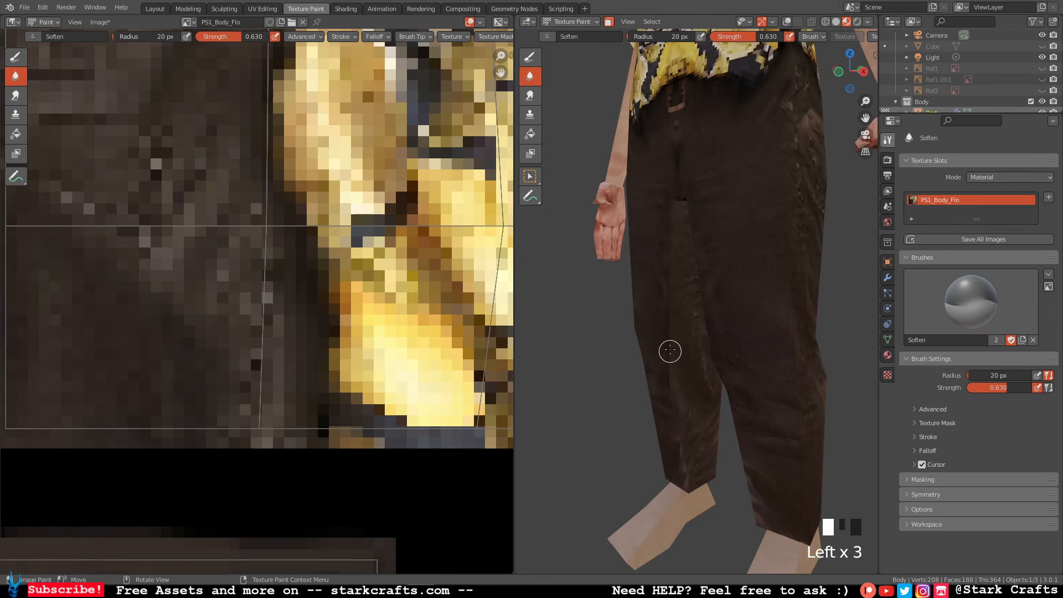
mouse_move(665, 286)
middle_mouse_down()
mouse_move(796, 304)
mouse_move(805, 278)
middle_mouse_up()
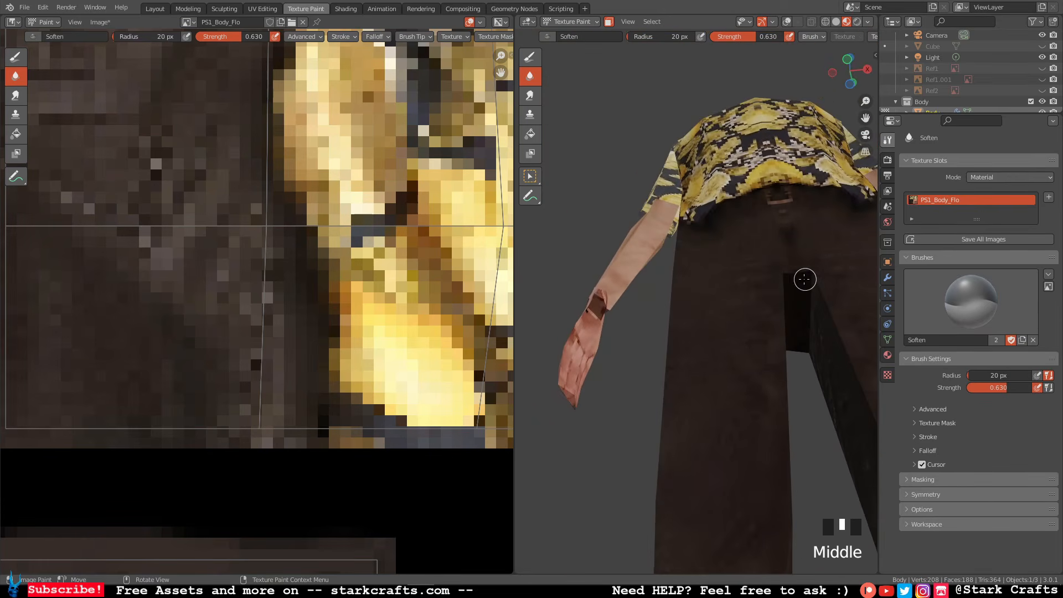
left_click_drag(804, 277, 797, 270)
Soften the trouser front just below the belt buckle on the 3D model.
middle_click_drag(800, 265, 786, 295)
scroll(742, 302, "up", 5)
scroll(784, 292, "down", 5)
left_click_drag(747, 200, 730, 198)
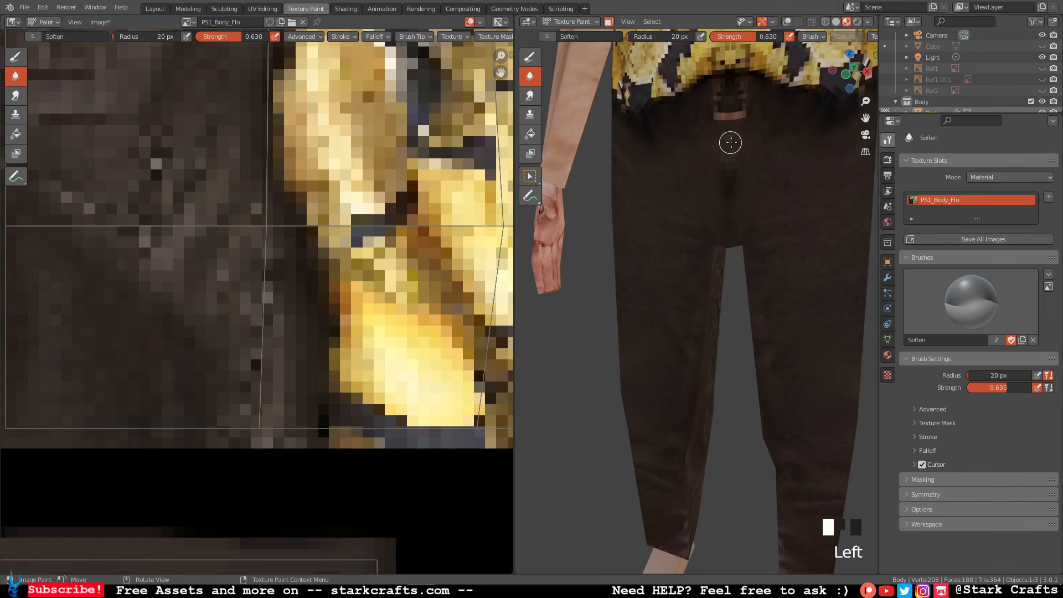
left_click_drag(735, 143, 734, 133)
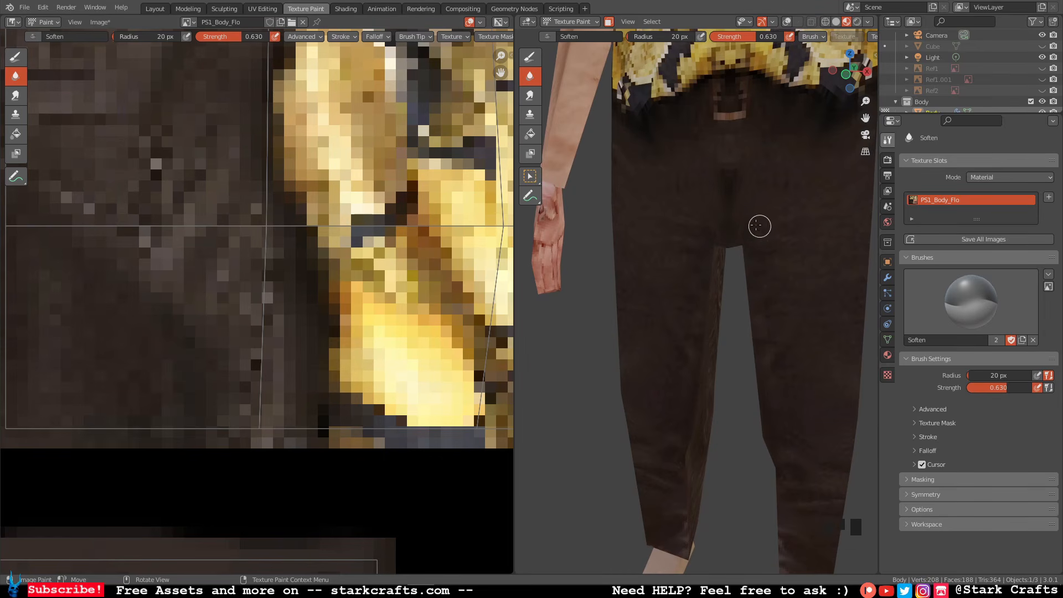
scroll(718, 238, "up", 7)
middle_click_drag(720, 238, 716, 265)
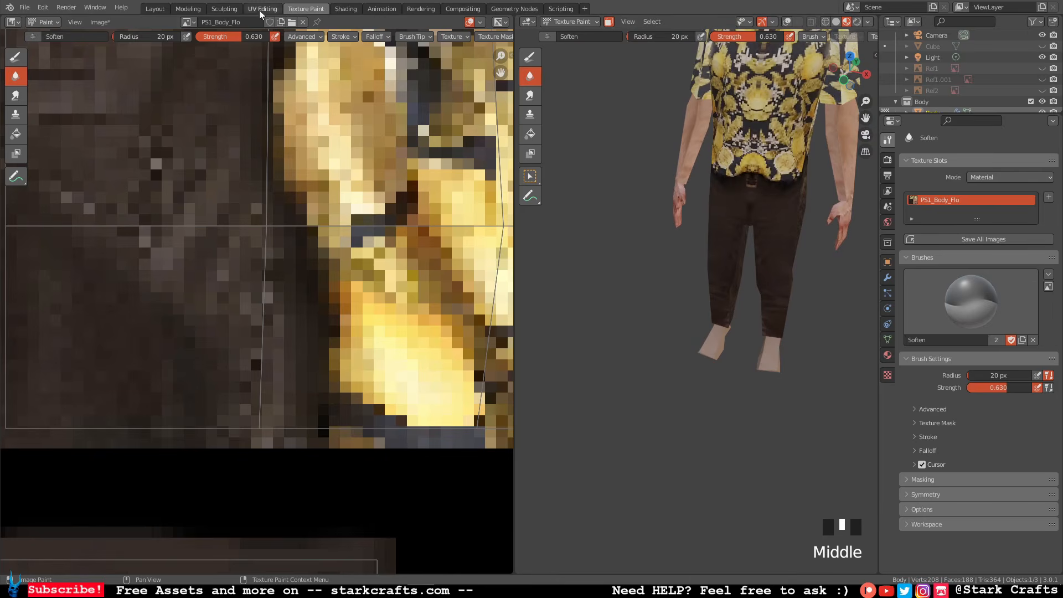
Switch to the Draw brush and sample its brown colour from the belt buckle in the body texture.
scroll(250, 149, "up", 6)
middle_click_drag(250, 143, 280, 358)
scroll(267, 280, "up", 4)
scroll(265, 232, "down", 9)
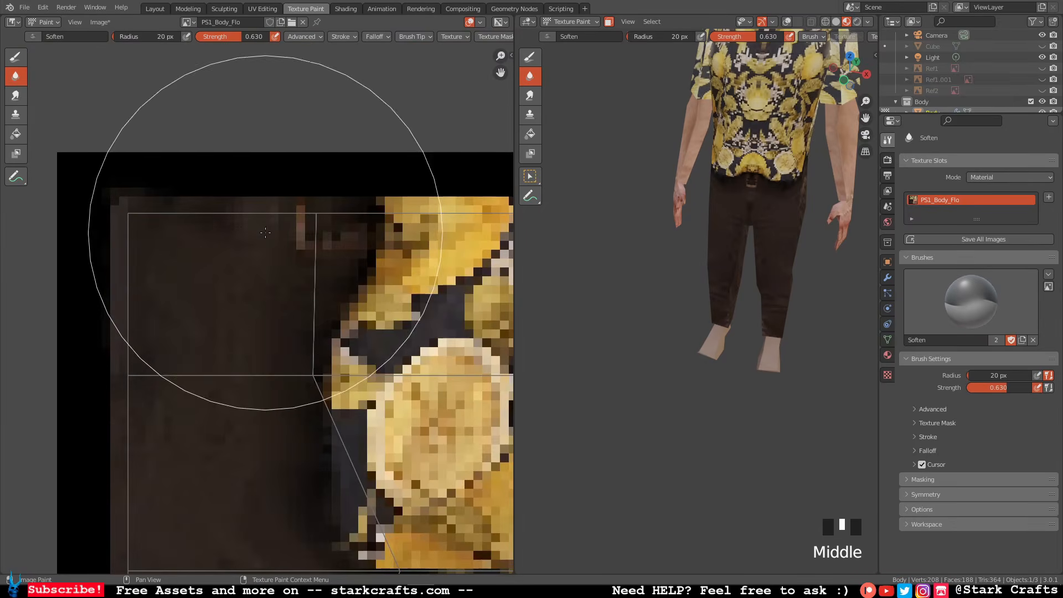
middle_click_drag(265, 183, 260, 230)
left_click(15, 57)
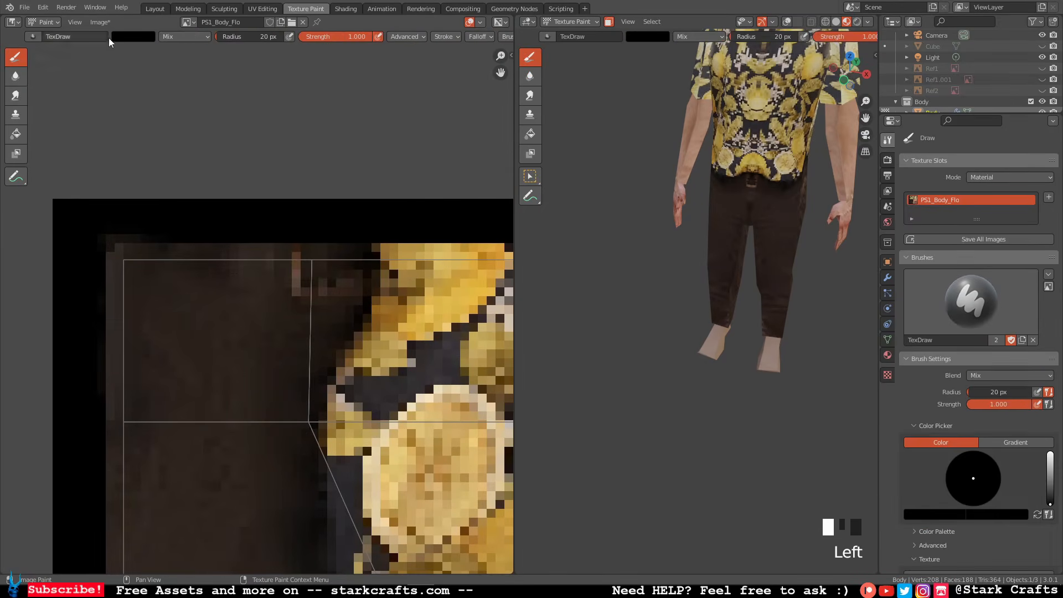
left_click(136, 37)
left_click(205, 159)
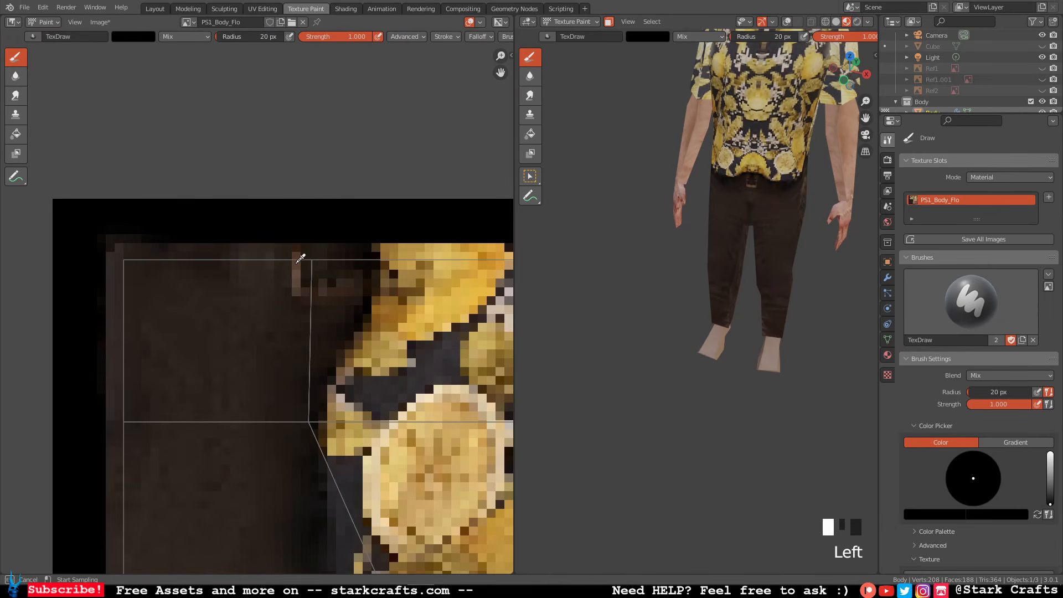
left_click(299, 260)
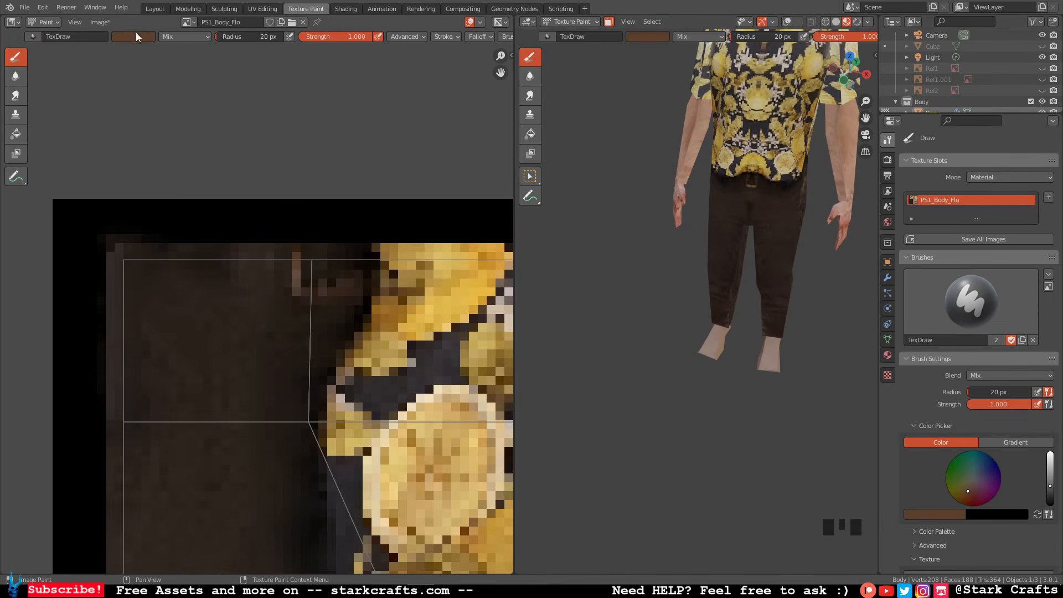
Set the Draw brush to a 1 px radius and 0.500 strength, and brighten its brown to a value of 0.707.
left_click(275, 102)
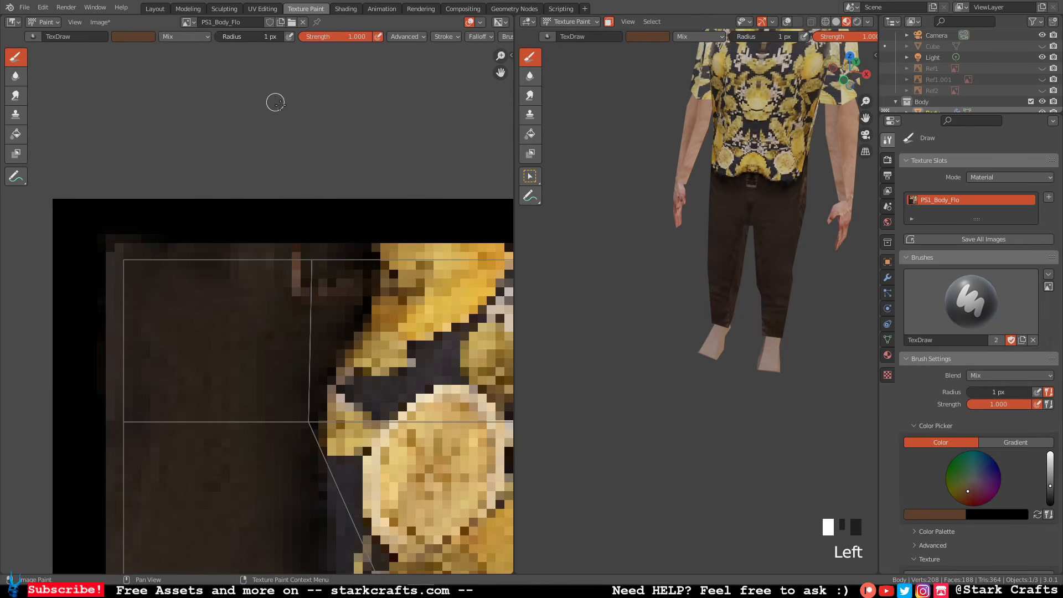
left_click(141, 38)
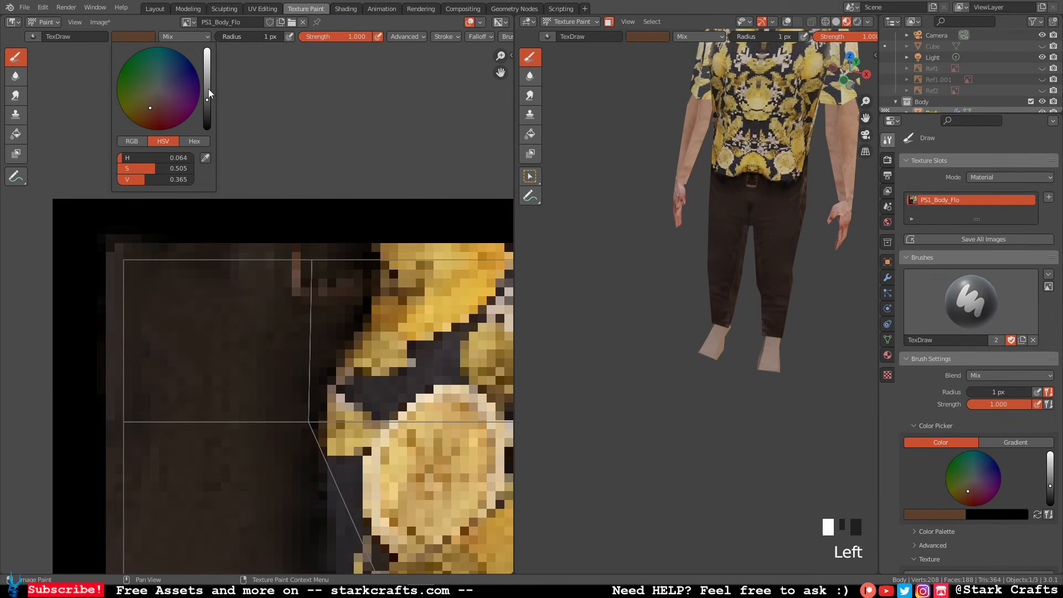
left_click_drag(206, 94, 207, 71)
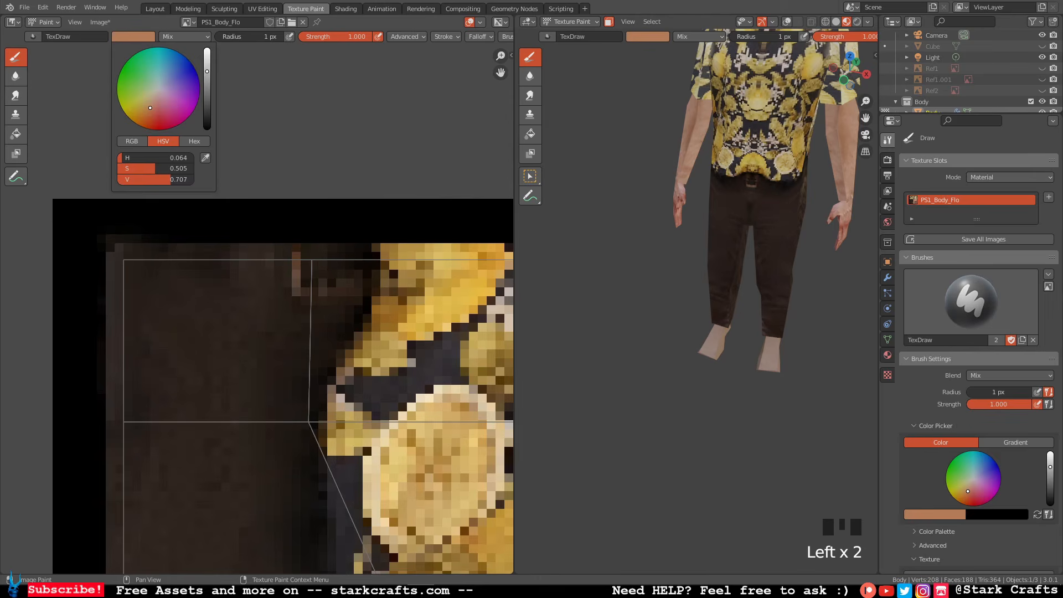
left_click_drag(363, 37, 335, 37)
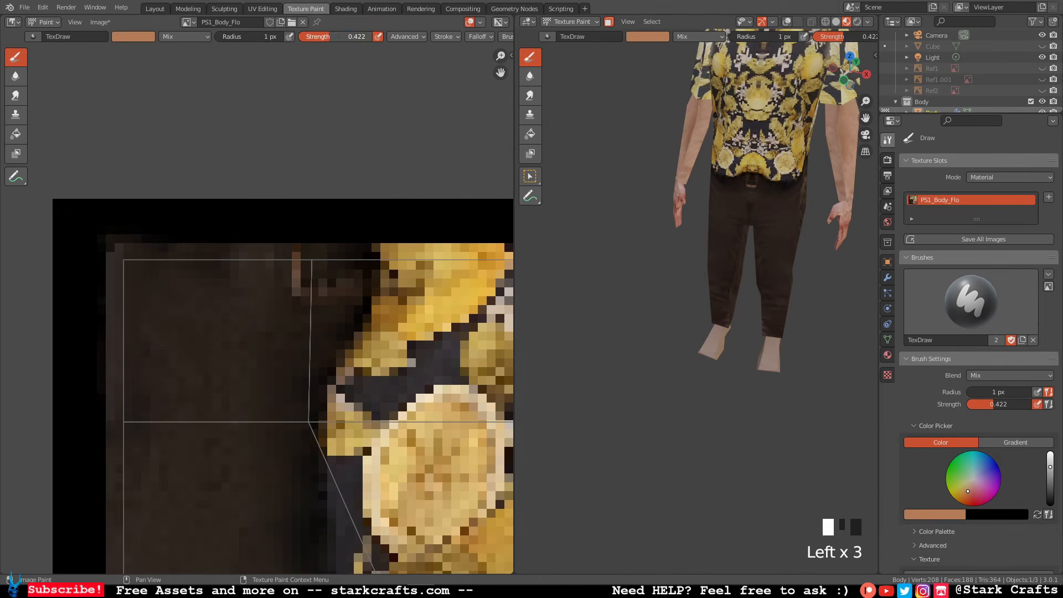
left_click(334, 37)
left_click(294, 149)
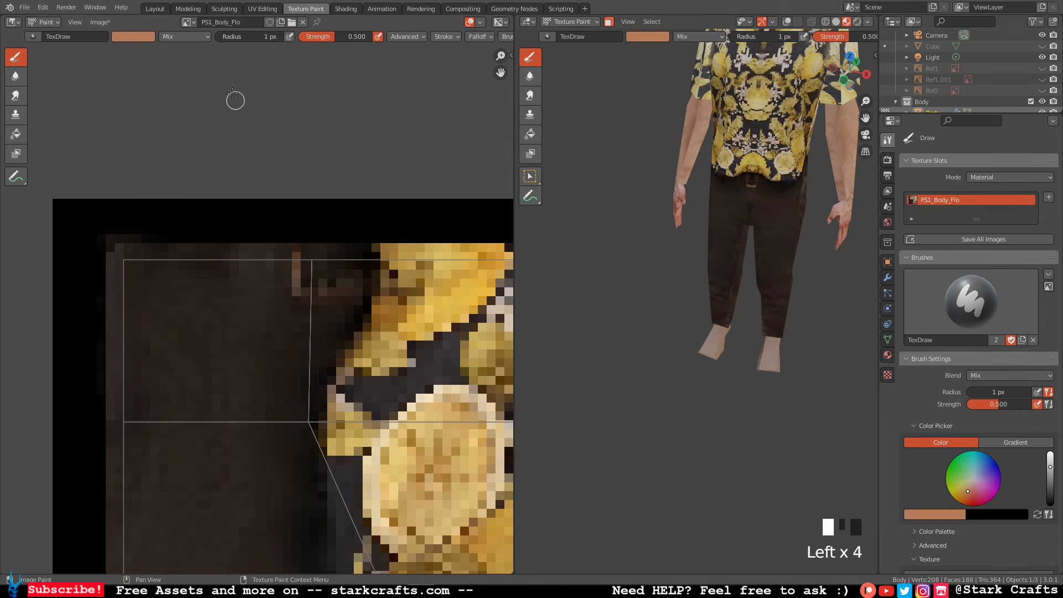
Paint over the belt buckle's frame in the texture, along its two sides and the lower bar, with the light brown.
scroll(284, 256, "down", 3)
scroll(285, 269, "up", 7)
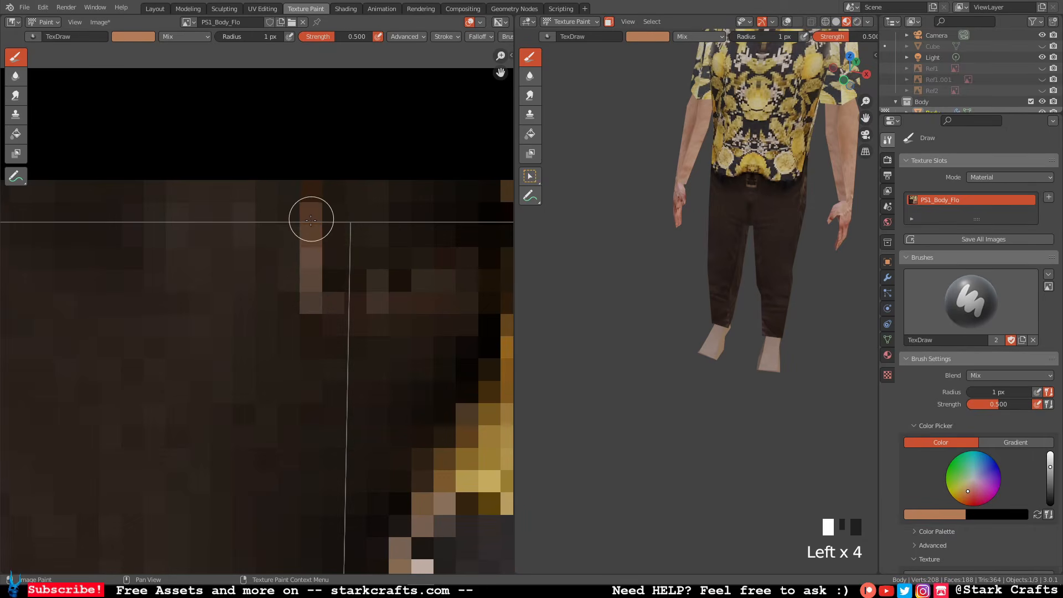
mouse_move(311, 219)
left_mouse_down()
mouse_move(310, 309)
mouse_move(468, 312)
left_mouse_up()
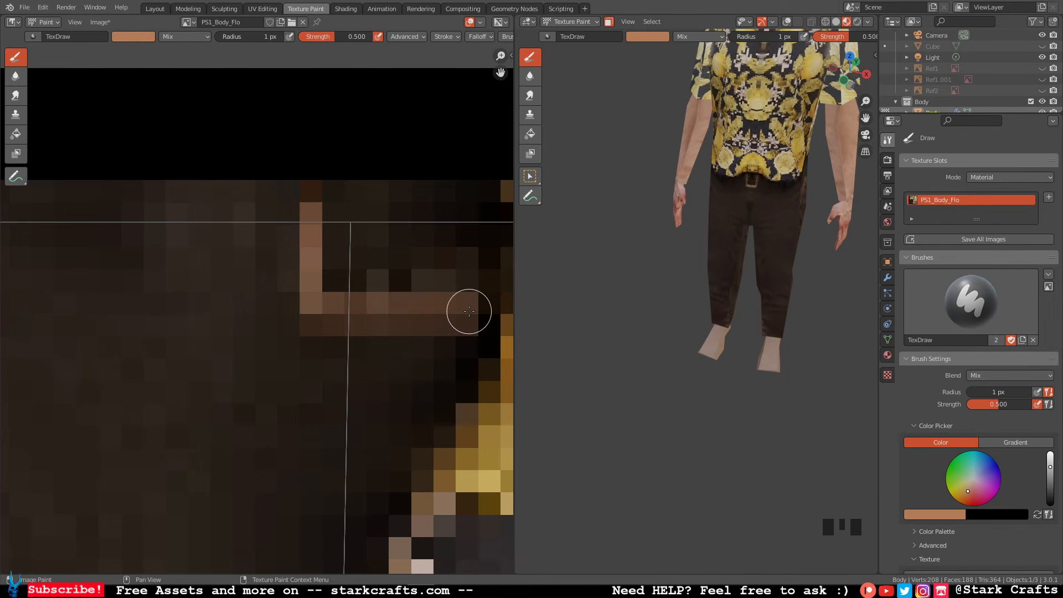
scroll(466, 308, "down", 2)
middle_click_drag(466, 309, 372, 314)
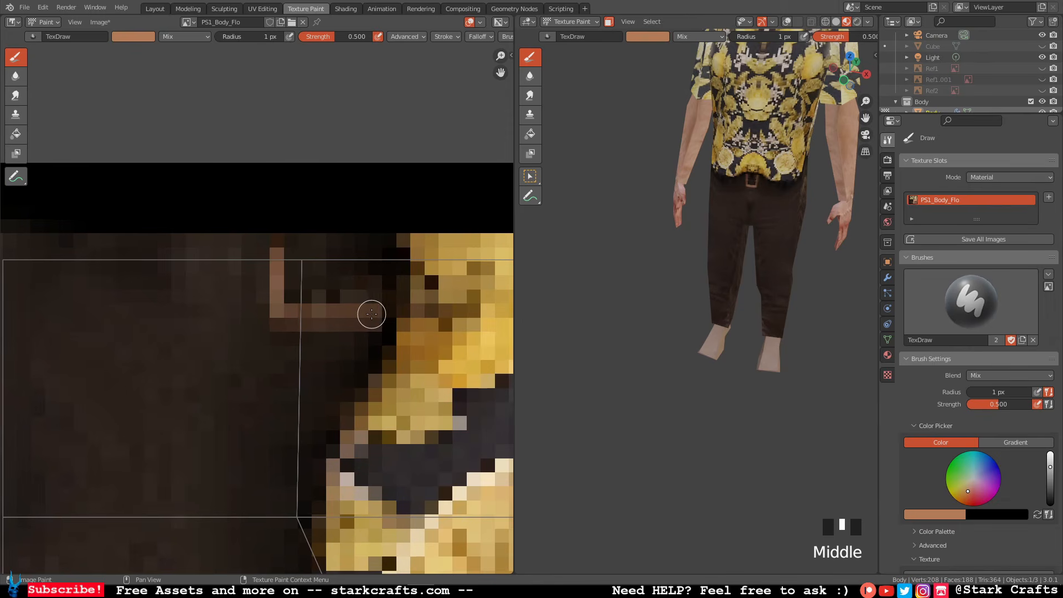
mouse_move(377, 310)
left_mouse_down()
mouse_move(378, 245)
mouse_move(382, 307)
left_mouse_up()
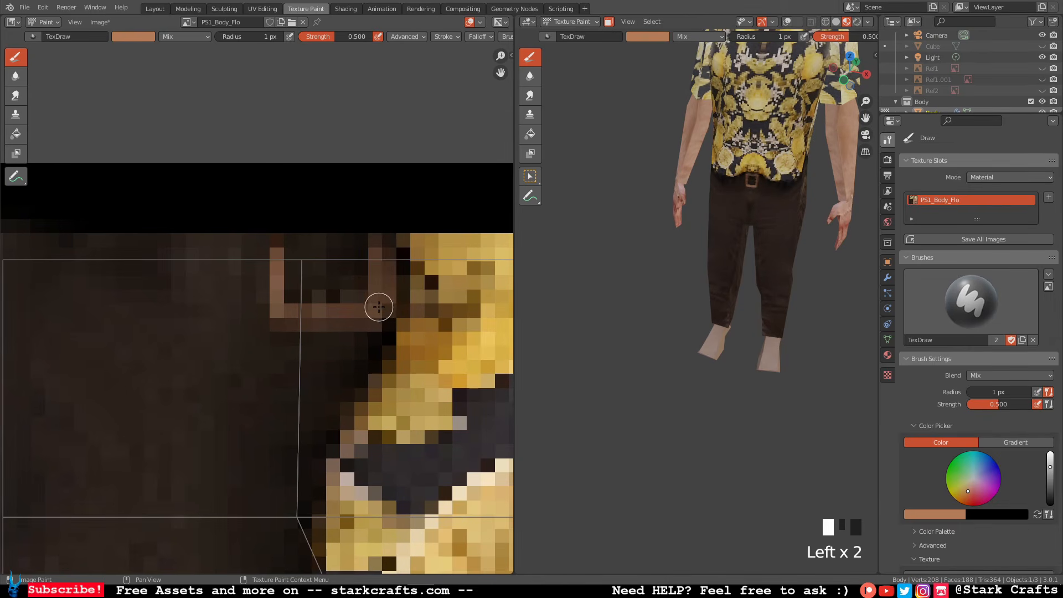
Paint a short light-brown prong rising from the middle of the buckle's lower bar, and undo the last stroke.
scroll(327, 309, "down", 1)
scroll(326, 308, "up", 3)
left_click(335, 303)
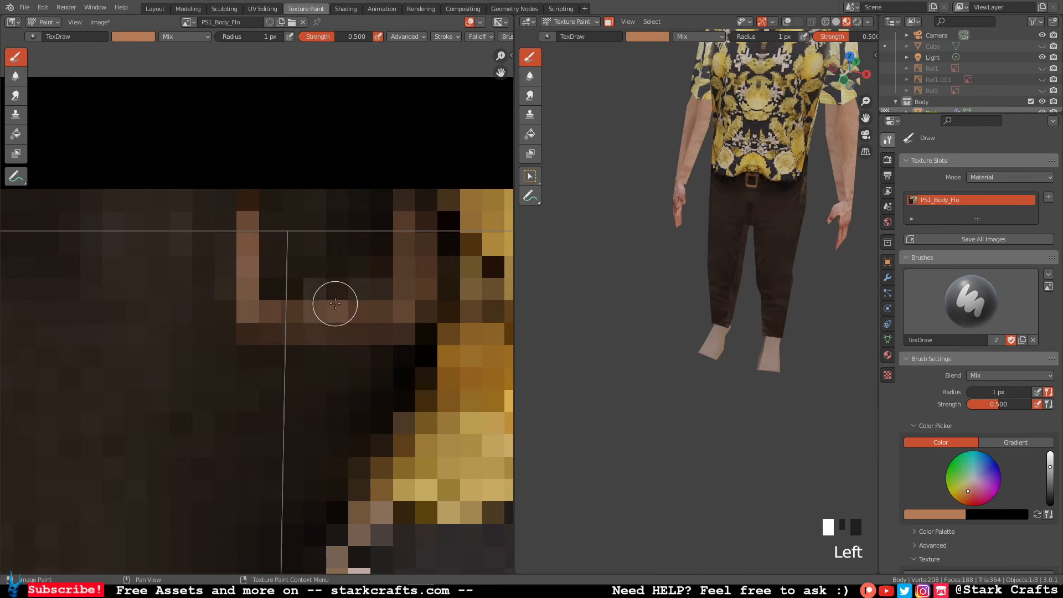
left_click_drag(335, 259, 339, 300)
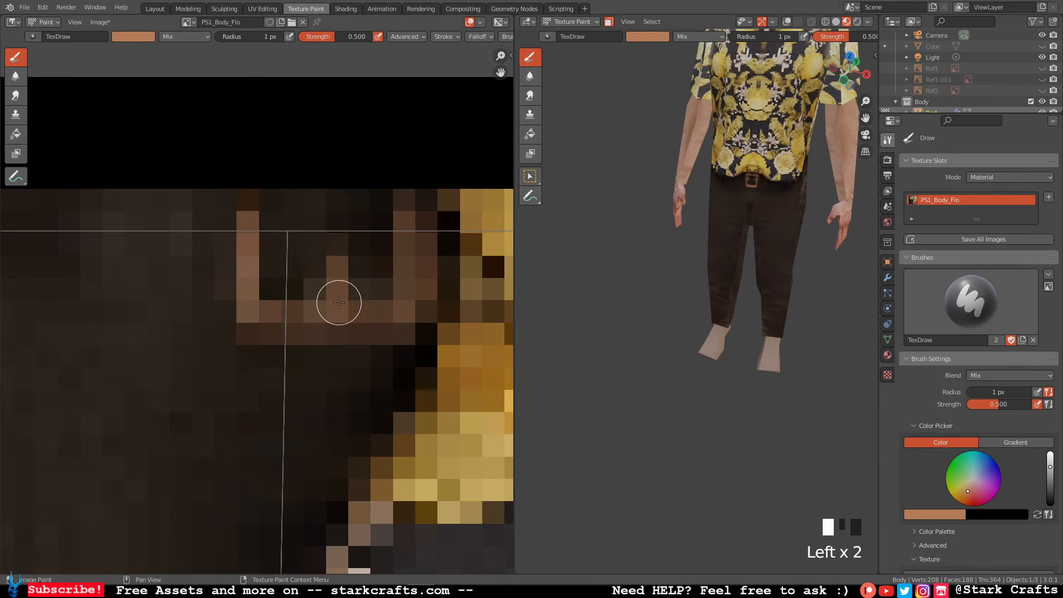
key("ctrl+z")
scroll(589, 285, "up", 5)
middle_click_drag(571, 304, 570, 267)
scroll(587, 302, "down", 6)
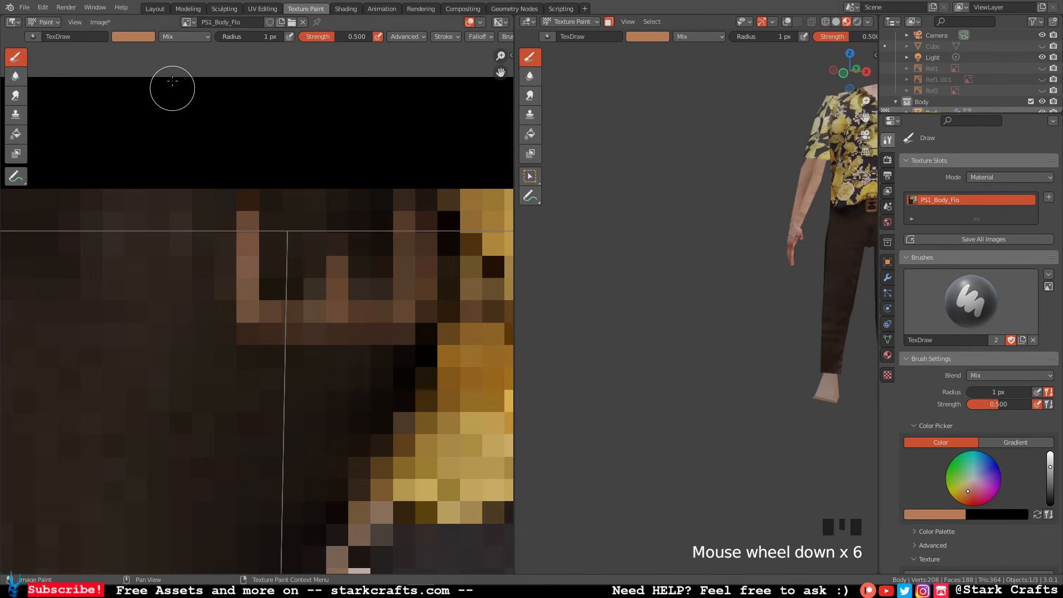
Change the Draw brush colour to white for the buckle highlights.
left_click(148, 37)
mouse_move(155, 168)
left_mouse_down()
mouse_move(118, 168)
mouse_move(117, 159)
mouse_move(117, 180)
mouse_move(194, 180)
left_mouse_up()
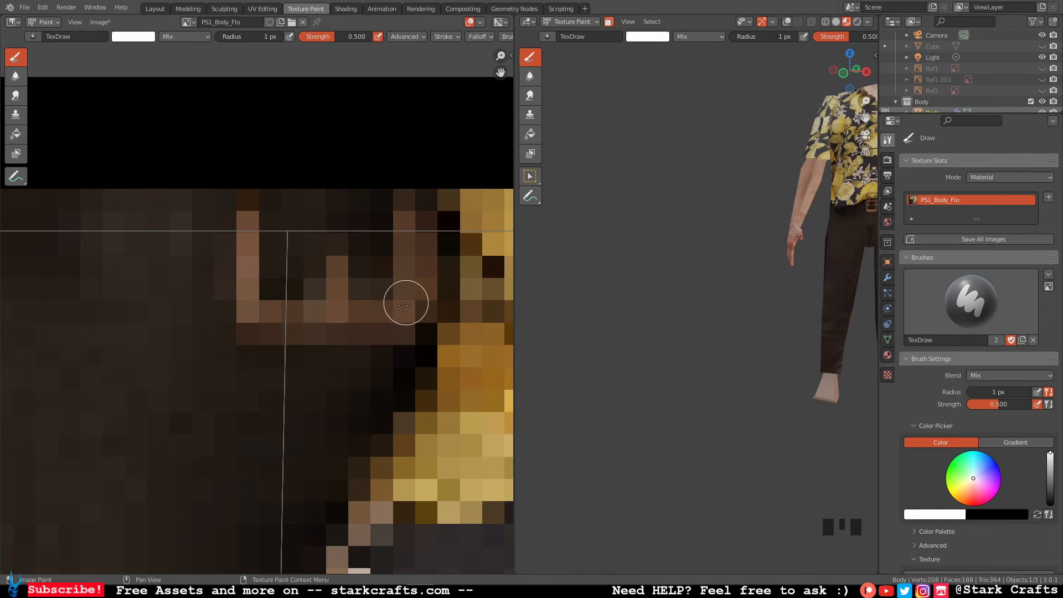
left_click(405, 308)
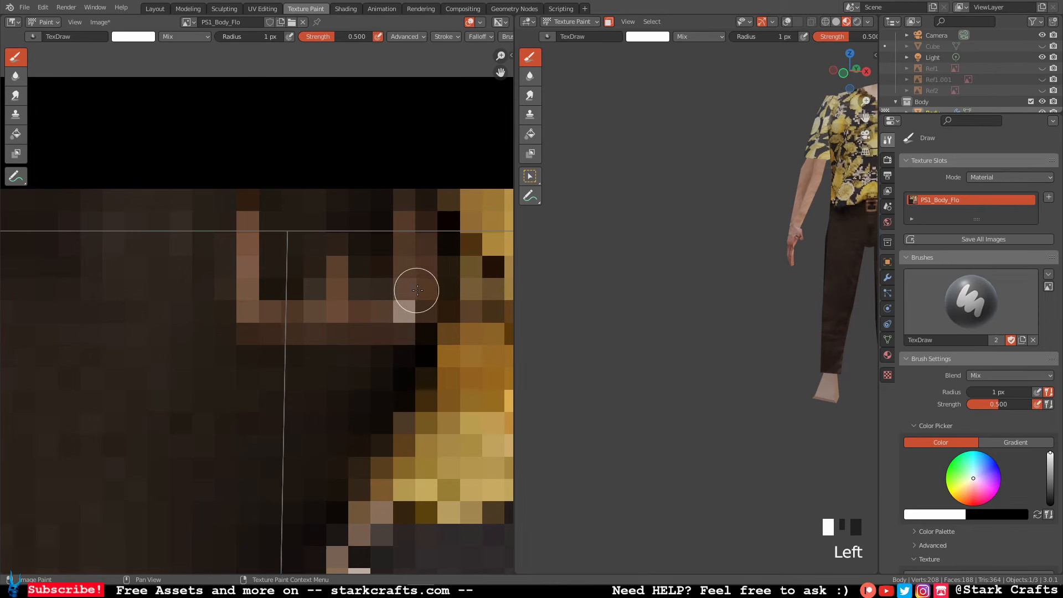
left_click(419, 289)
middle_click_drag(679, 275, 698, 273)
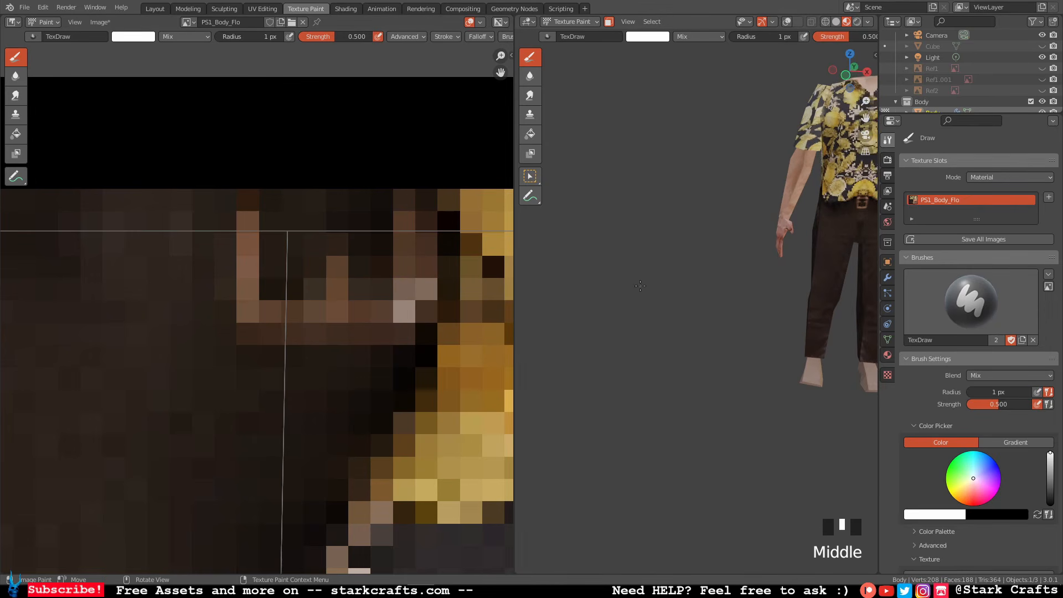
scroll(664, 277, "up", 2)
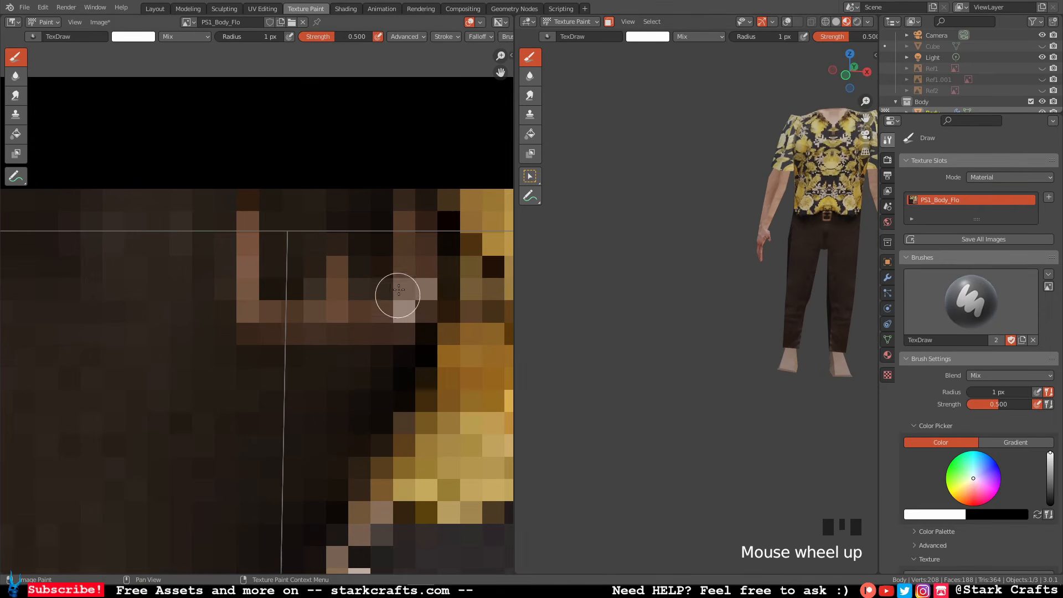
key("ctrl+z")
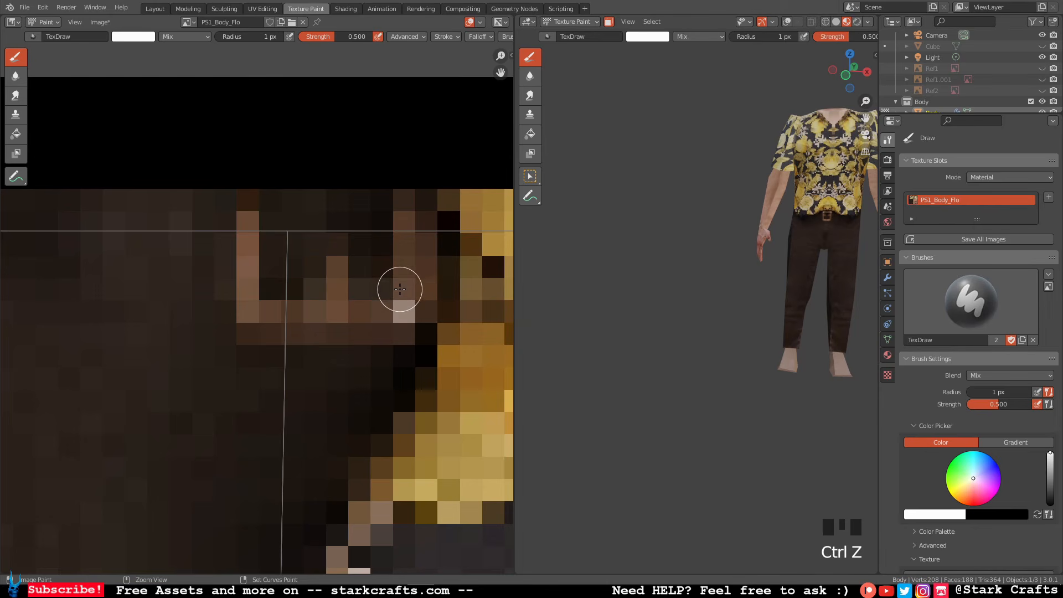
left_click(247, 265)
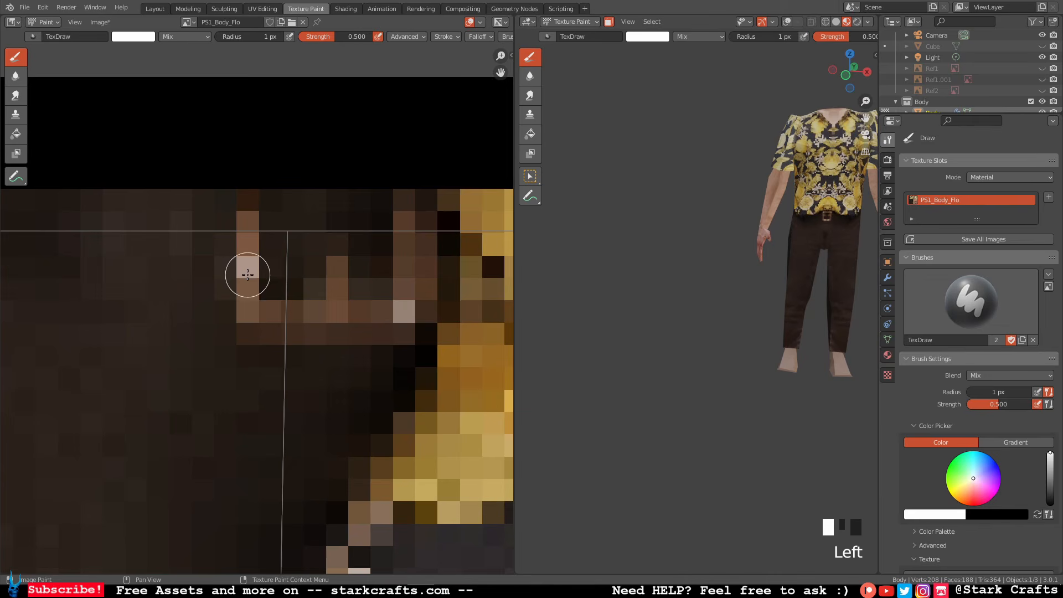
left_click(247, 281)
key("ctrl+z")
key("ctrl+z")
key("ctrl+z")
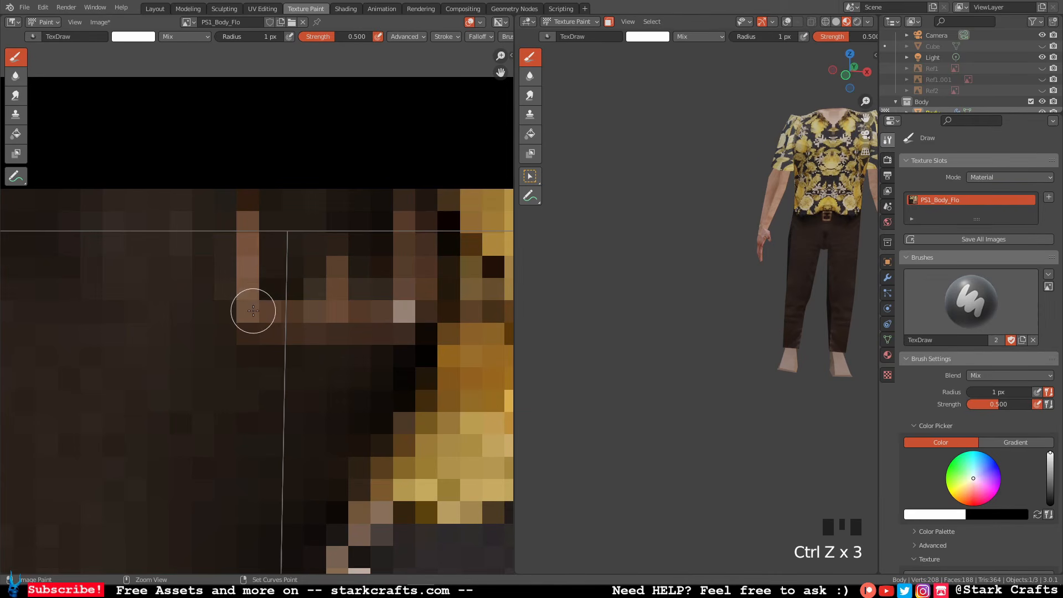
key("ctrl+z")
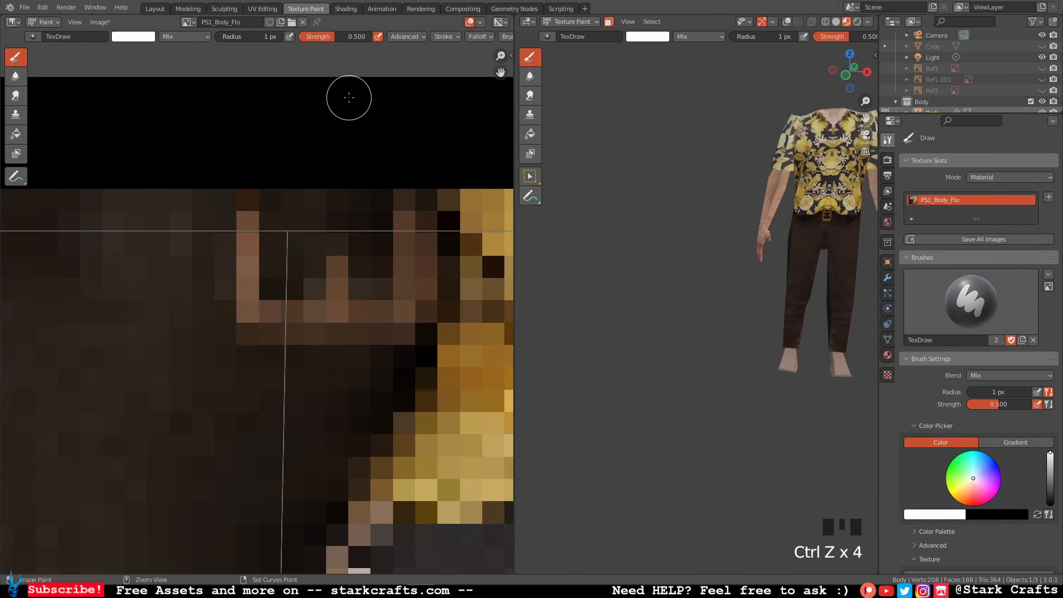
Lower the brush strength to 0.219 and dab white highlights on the buckle's corner, its side nearest the shirt and the prong tip.
left_click(337, 42)
left_click_drag(335, 39, 314, 39)
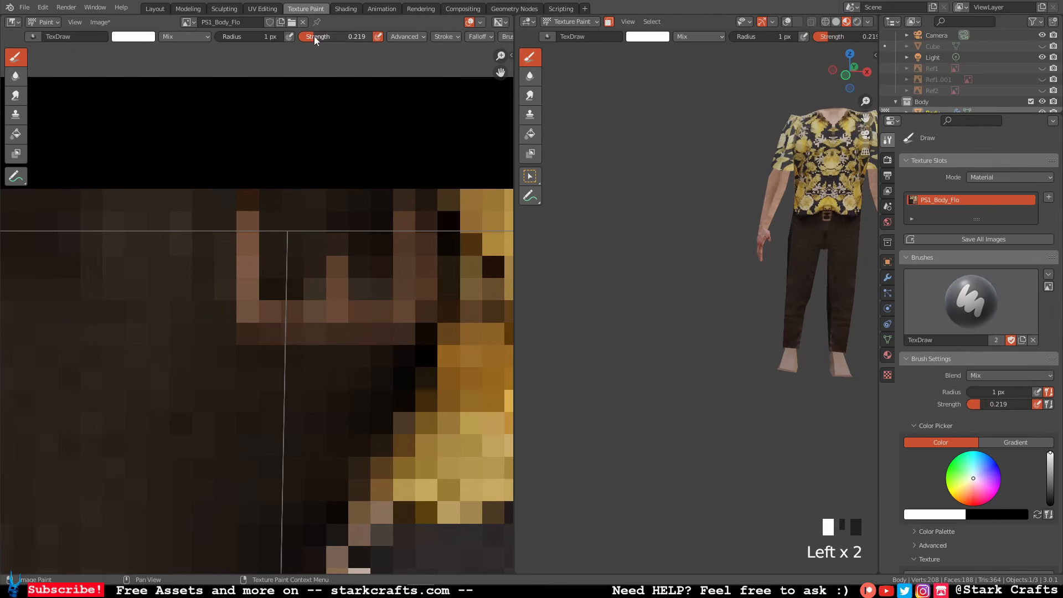
left_click(400, 304)
left_click(419, 292)
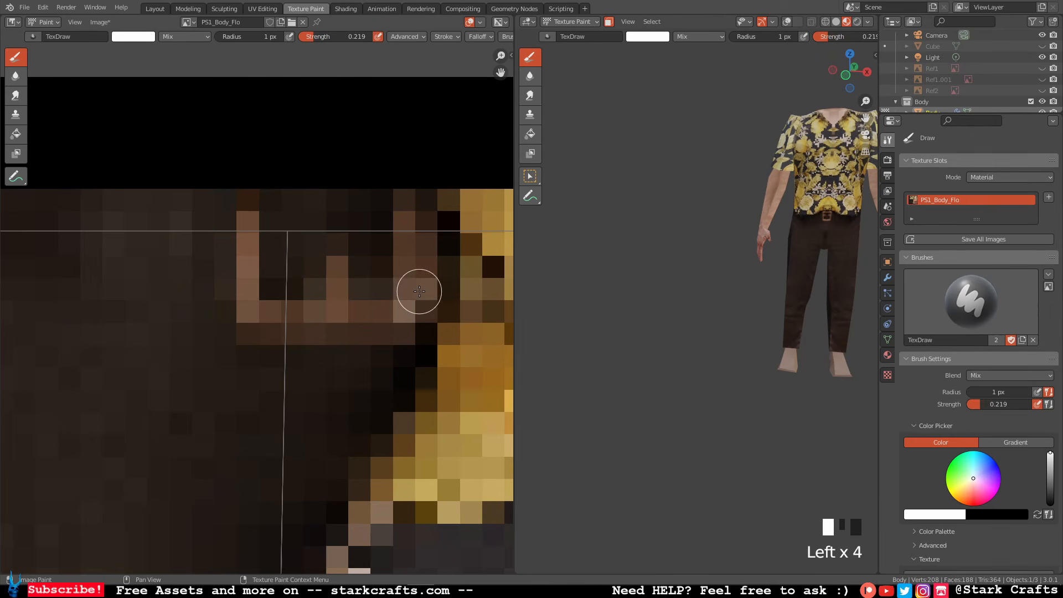
left_click(422, 267)
left_click(332, 267)
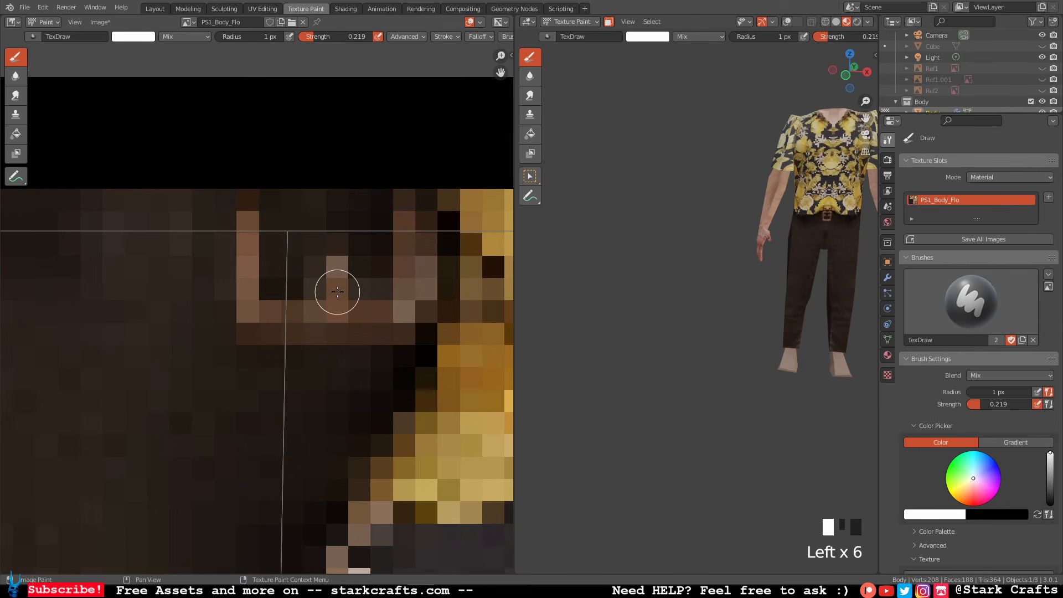
Dab more white highlight onto the buckle's prong and save the texture image.
left_click(337, 292)
left_click(337, 291)
left_click(97, 22)
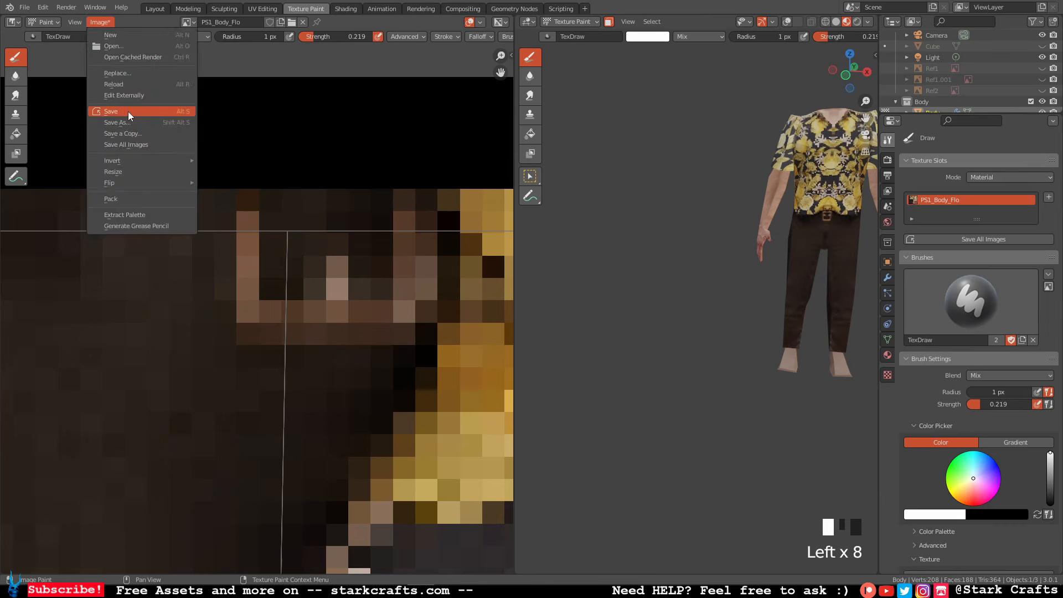
left_click(128, 111)
Examine the textured body from behind and compare it with the full texture layout.
scroll(659, 258, "up", 2)
middle_click_drag(660, 258, 821, 311)
scroll(831, 311, "up", 1)
scroll(304, 316, "down", 6)
scroll(593, 339, "up", 6)
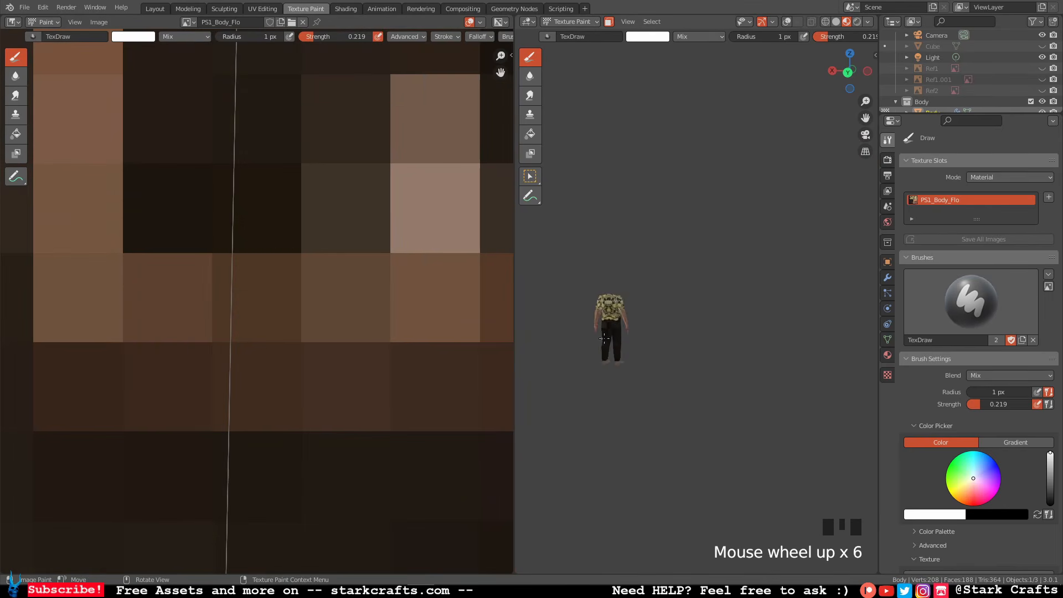
scroll(623, 336, "down", 7)
middle_click_drag(681, 328, 808, 334, "shift")
scroll(349, 263, "down", 7)
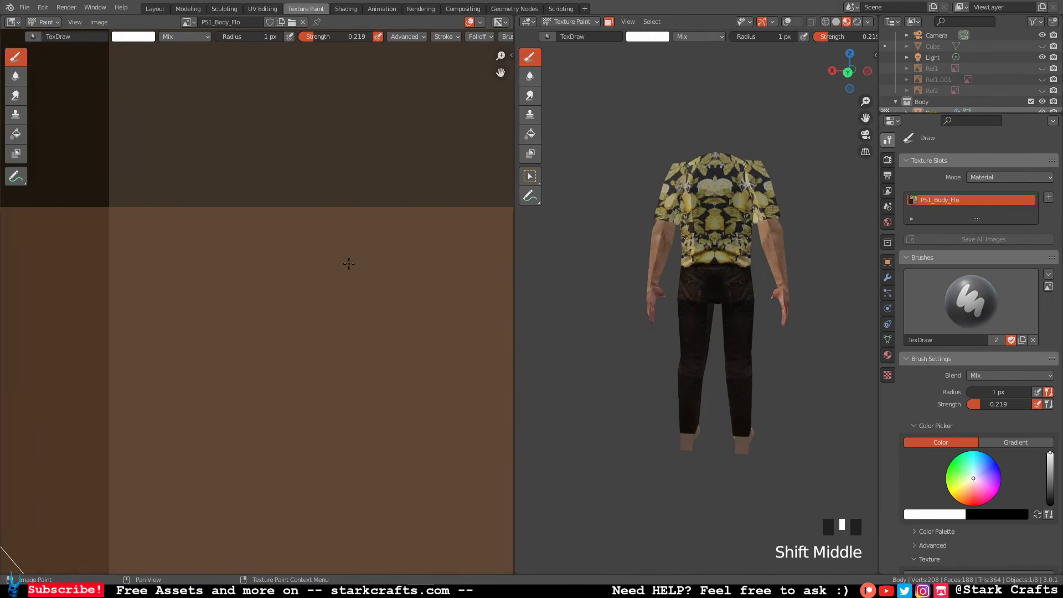
scroll(349, 264, "down", 6)
scroll(357, 260, "down", 8)
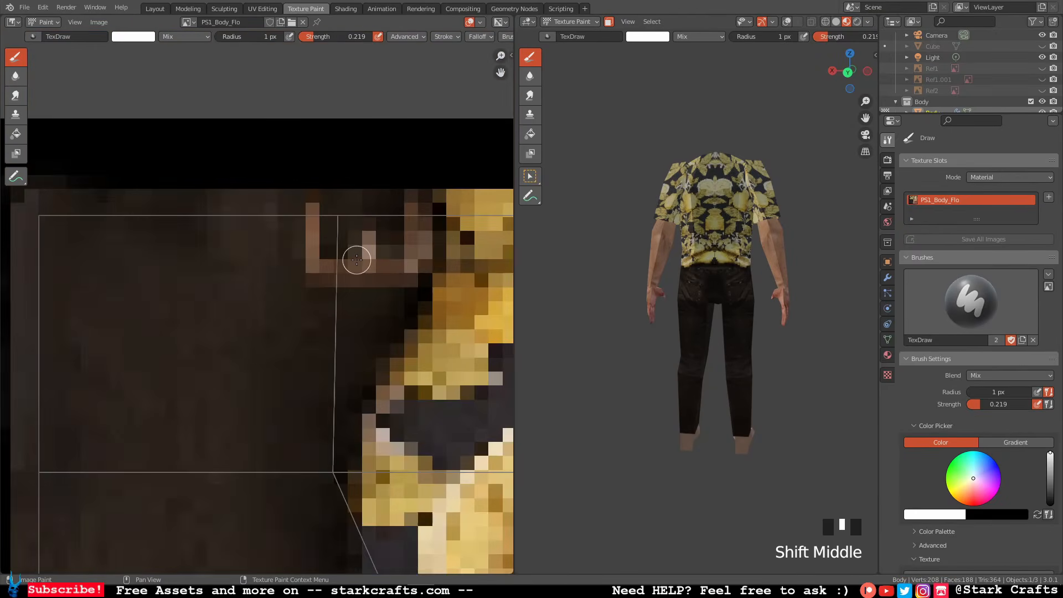
middle_click_drag(373, 204, 77, 40, "shift")
scroll(171, 141, "down", 1)
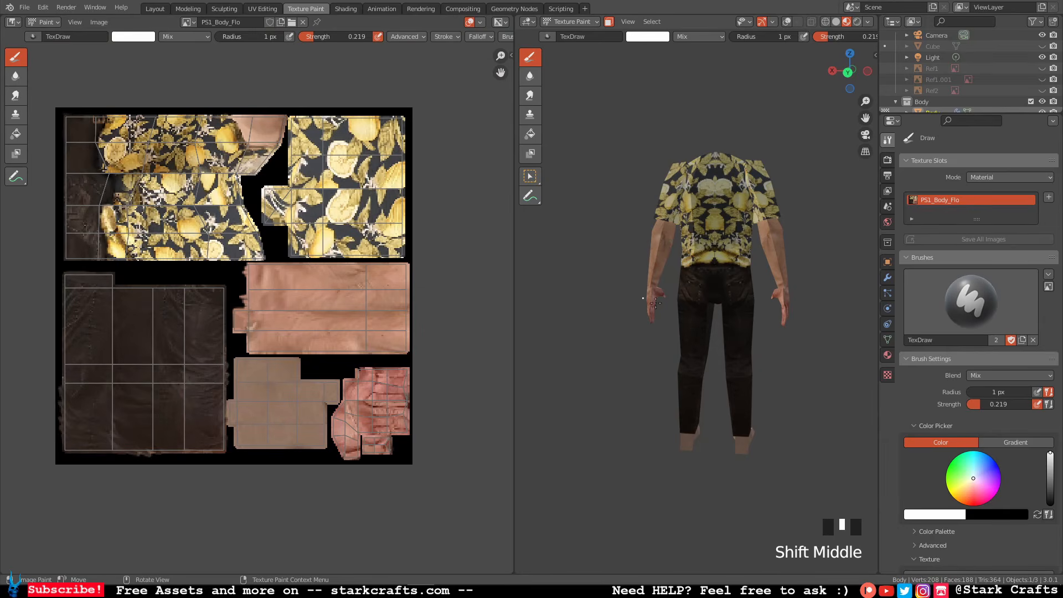
mouse_move(633, 358)
middle_mouse_down()
mouse_move(648, 359)
mouse_move(619, 362)
middle_mouse_up()
scroll(624, 366, "up", 2)
scroll(623, 365, "down", 5)
scroll(622, 364, "up", 2)
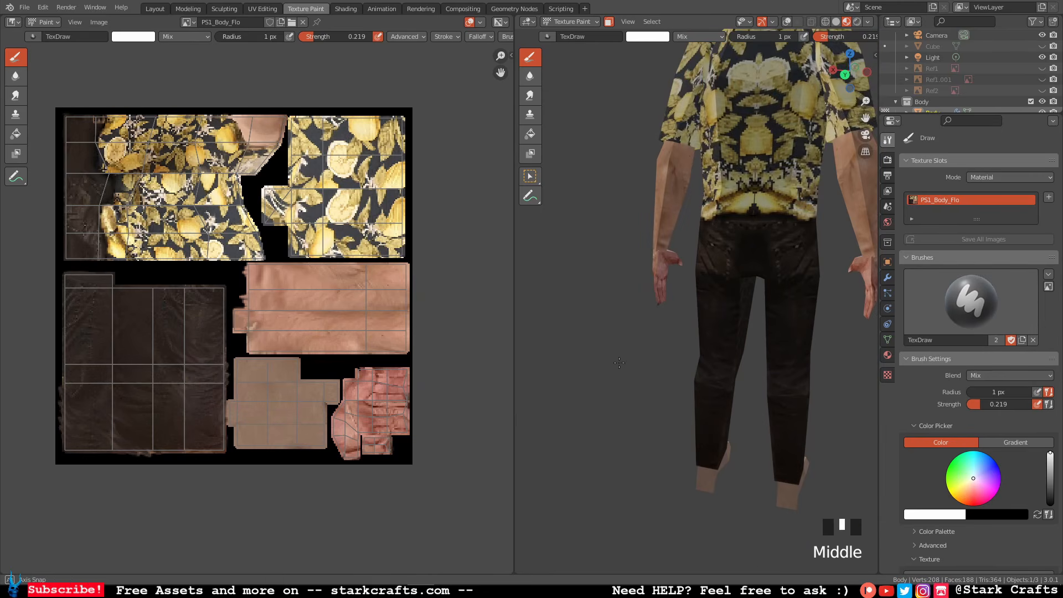
scroll(619, 363, "up", 1)
scroll(383, 362, "down", 2)
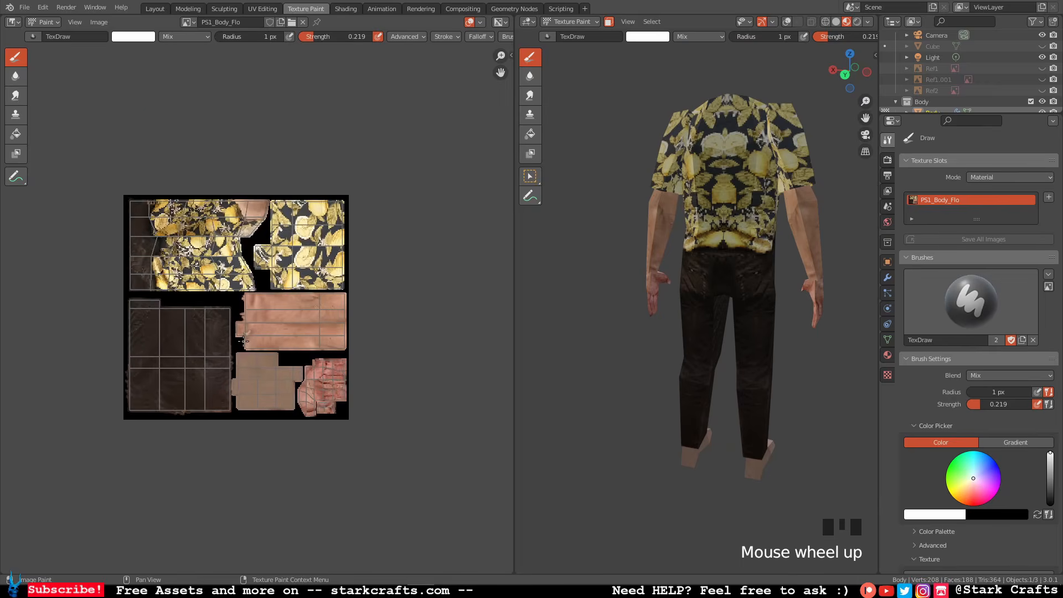
Blur the pale patch at the edge of the arm skin texture with a 9 px Soften brush, and save the image.
scroll(251, 340, "up", 8)
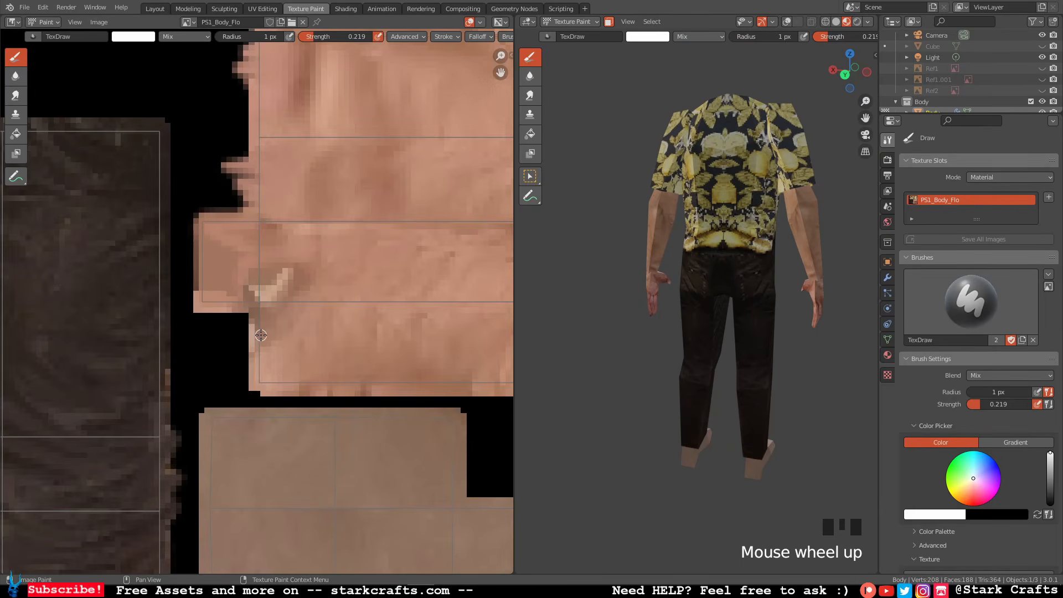
scroll(260, 335, "up", 1)
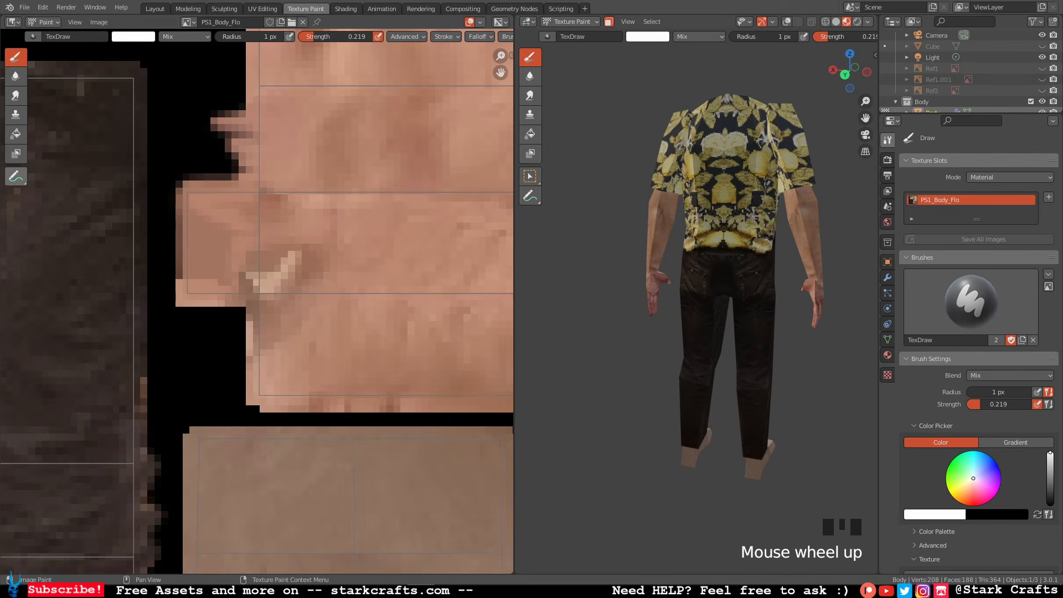
left_click(16, 76)
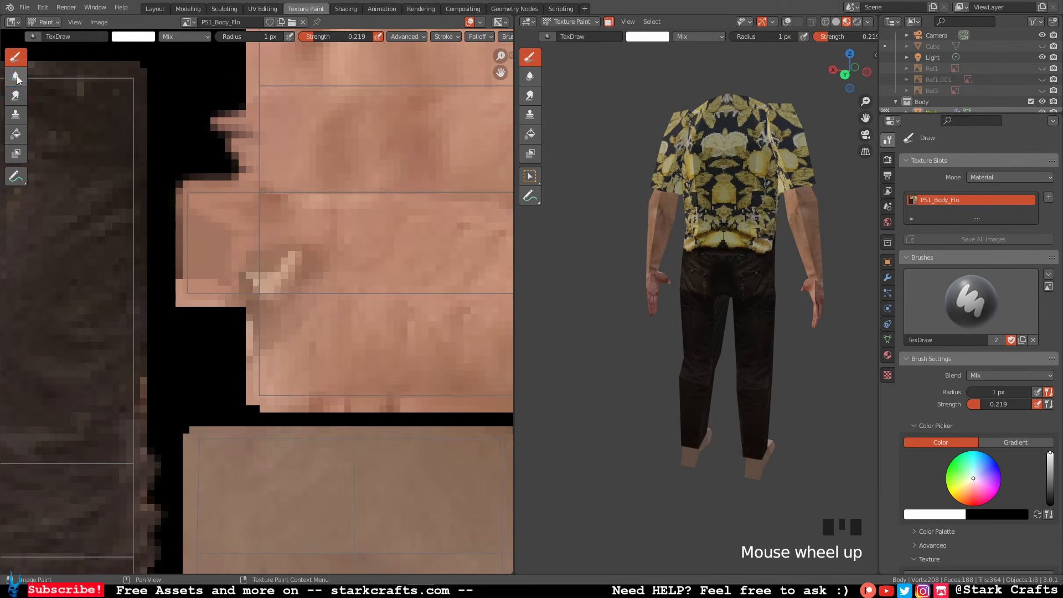
left_click(295, 259)
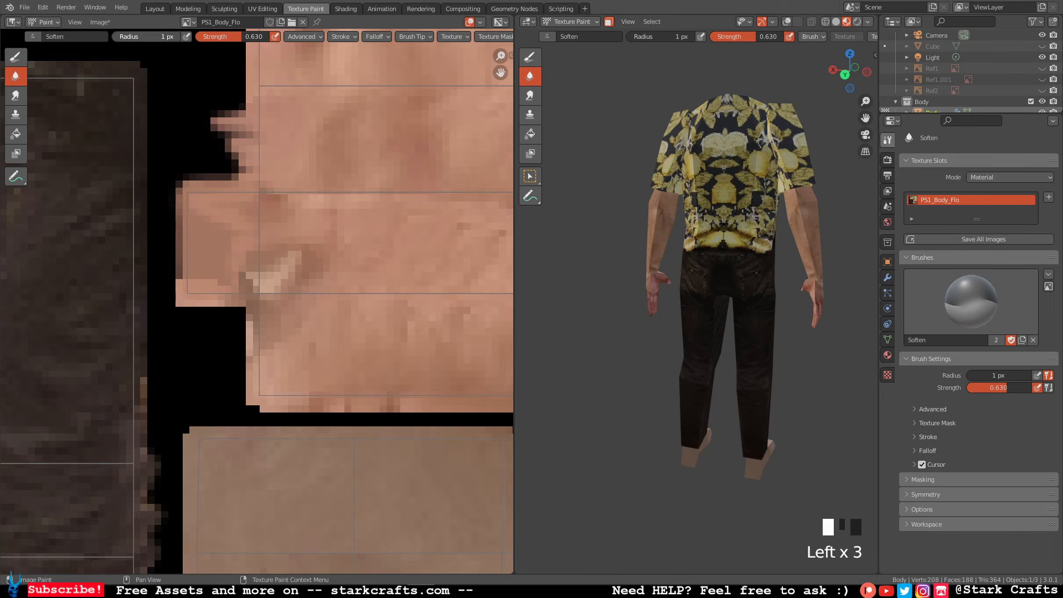
left_click(275, 267)
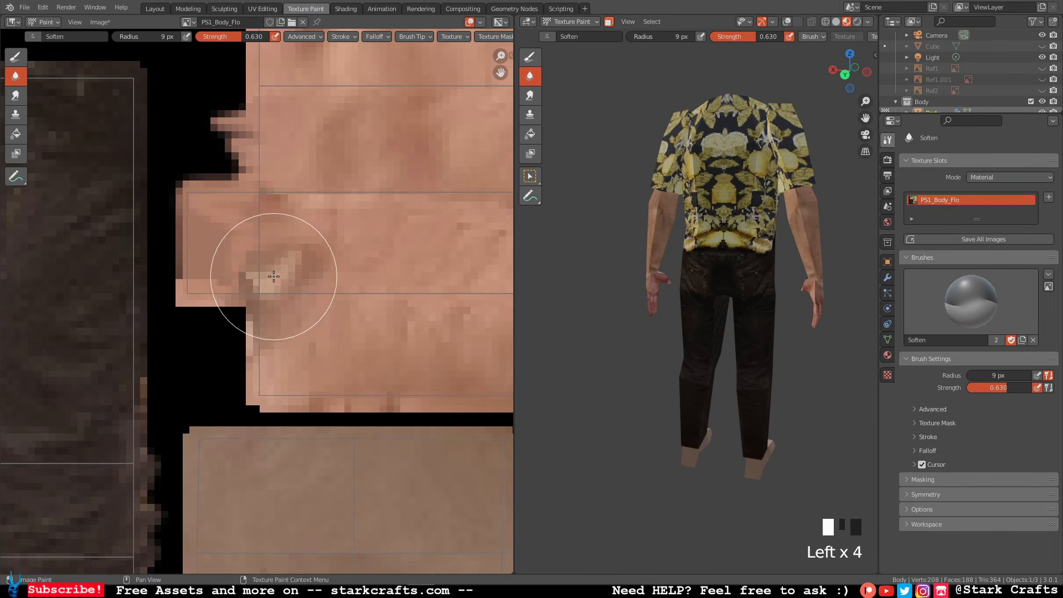
left_click(278, 267)
left_click(274, 269)
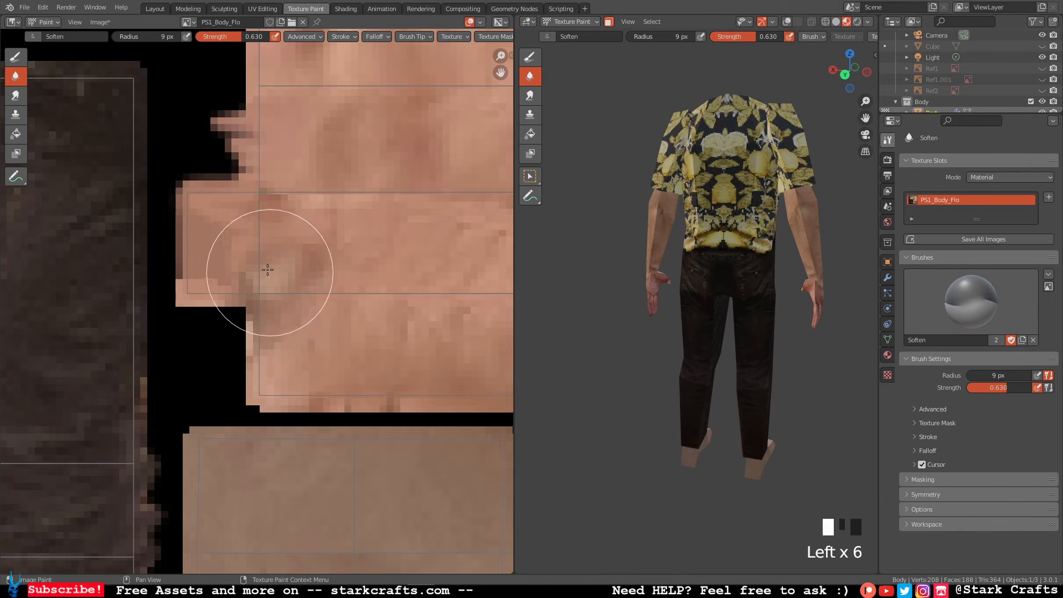
left_click_drag(105, 23, 131, 106)
Examine the trousers on the model from behind and from the side, along with their area of the texture.
scroll(725, 279, "up", 1)
scroll(725, 278, "down", 4)
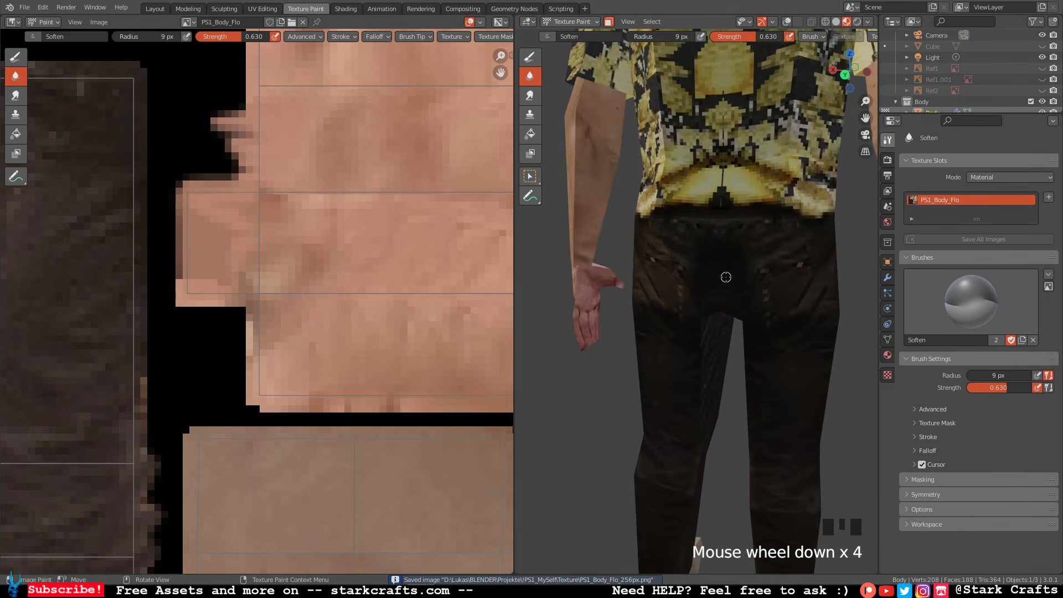
middle_click_drag(726, 274, 687, 275)
scroll(730, 272, "down", 2)
scroll(729, 272, "up", 3)
middle_click_drag(742, 323, 689, 258, "shift")
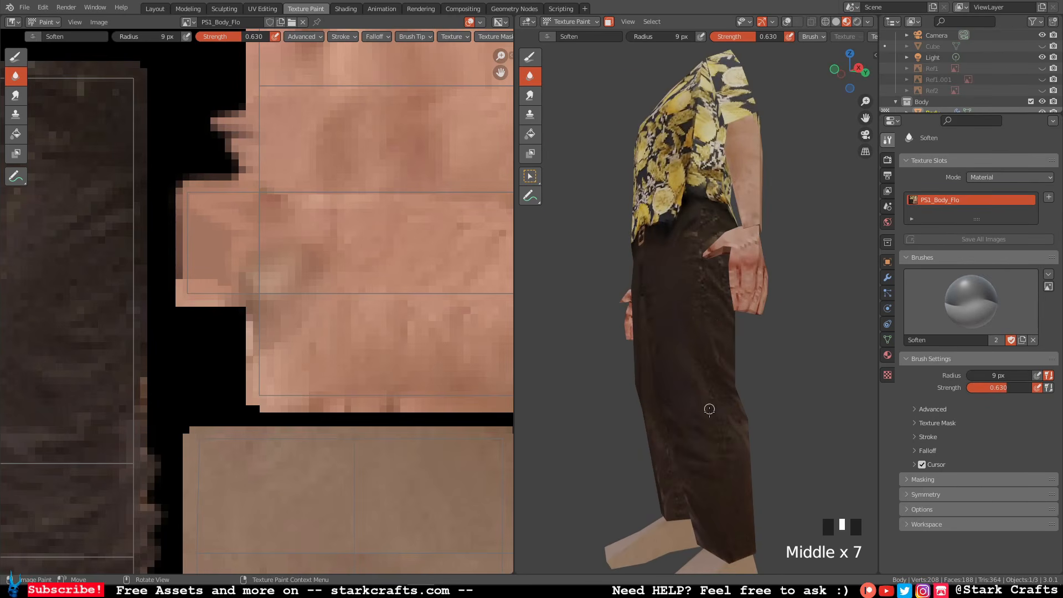
scroll(384, 306, "down", 6)
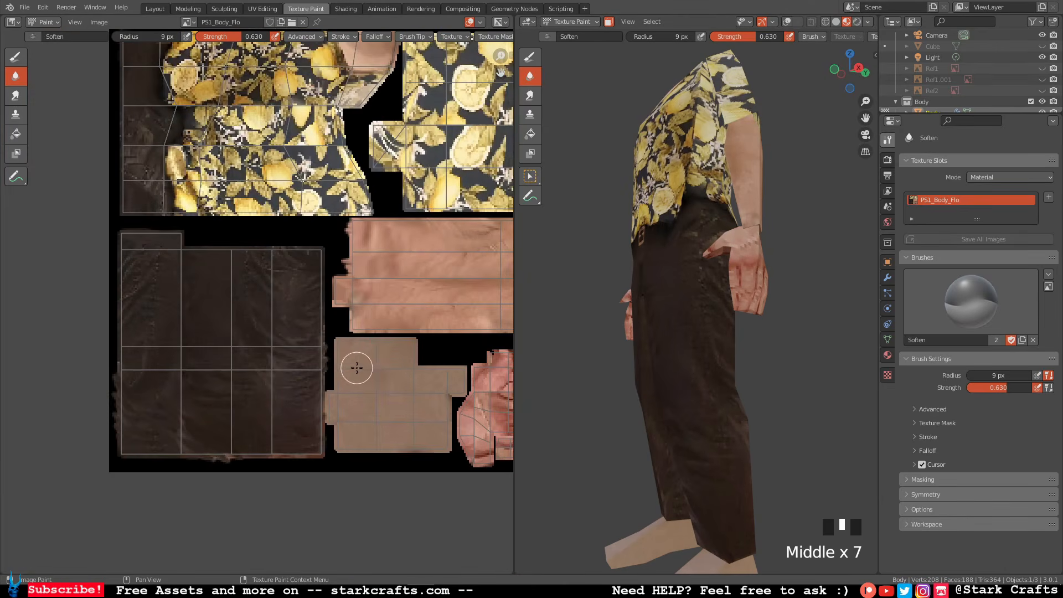
scroll(330, 363, "up", 2)
middle_click_drag(147, 274, 292, 314)
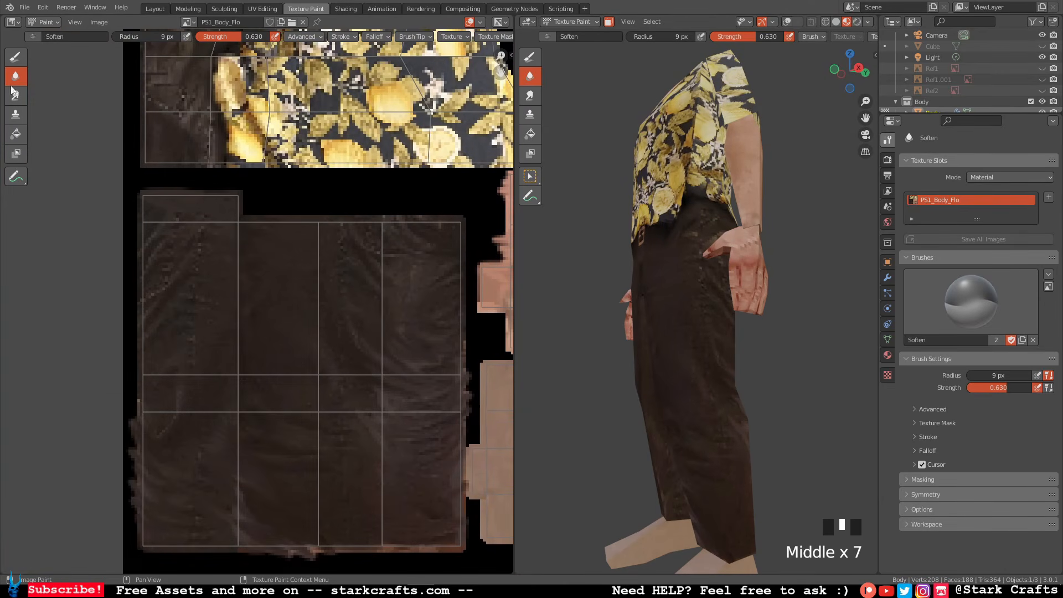
Set up the Draw brush with a trouser brown sampled and lightened to pale pinkish beige, 0.233 strength and 1 px radius.
left_click(15, 57)
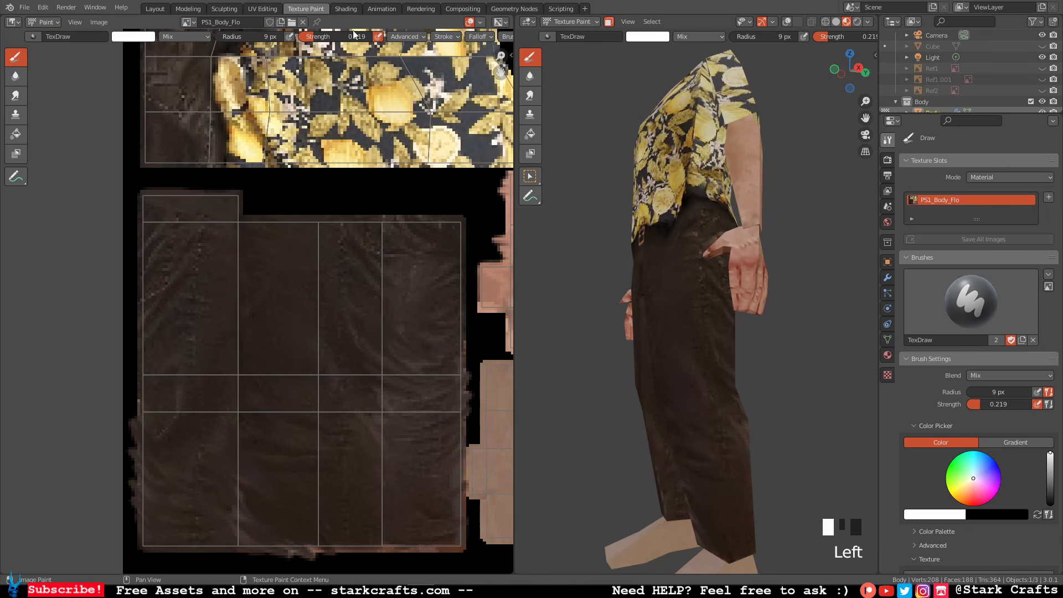
left_click_drag(354, 36, 341, 36)
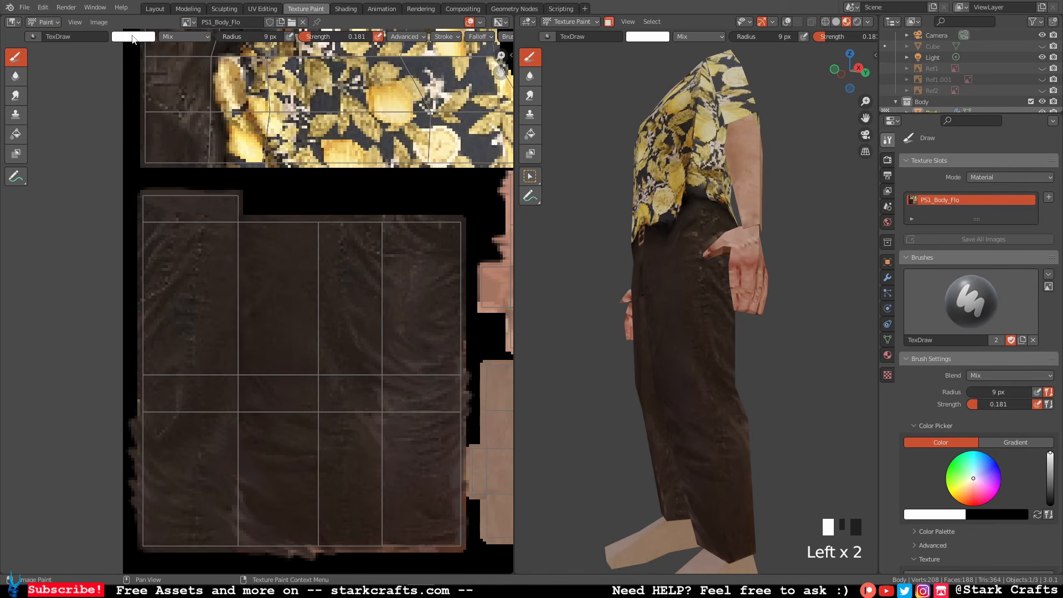
left_click(132, 38)
left_click(205, 159)
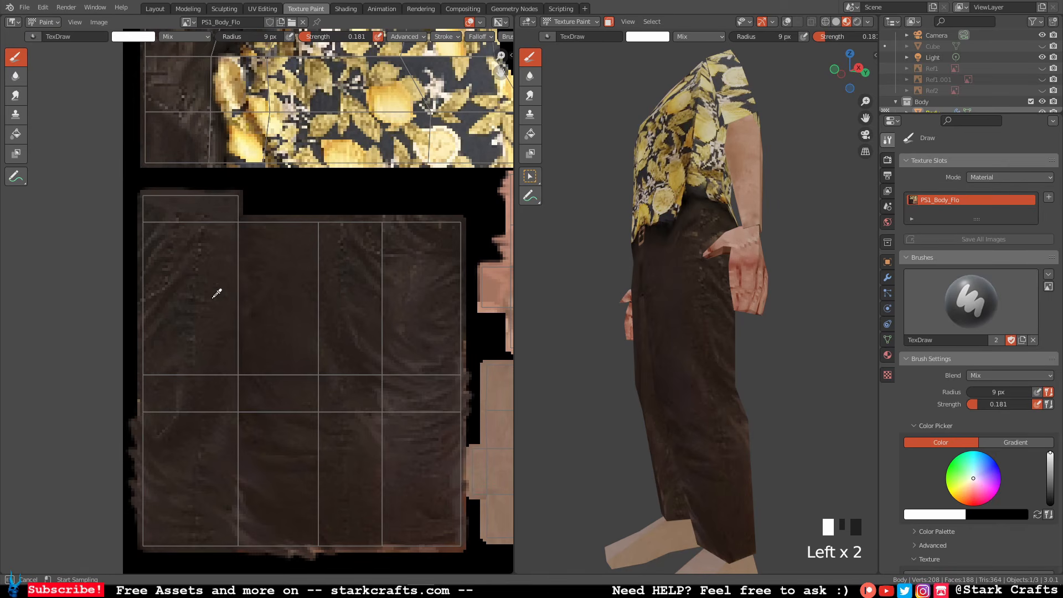
left_click(206, 246)
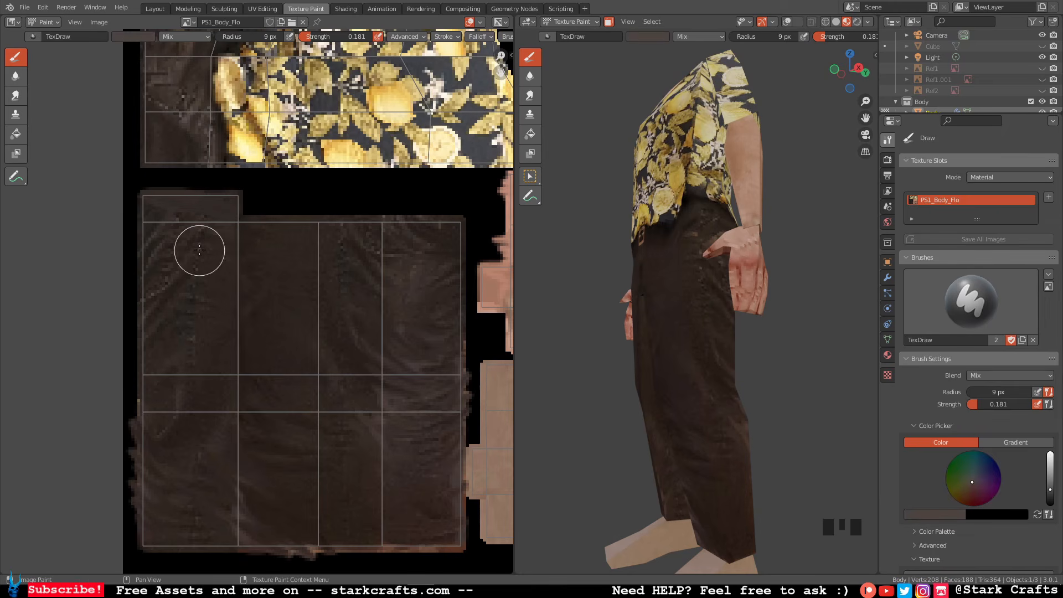
left_click(127, 39)
mouse_move(207, 95)
left_mouse_down()
mouse_move(208, 49)
mouse_move(207, 69)
left_mouse_up()
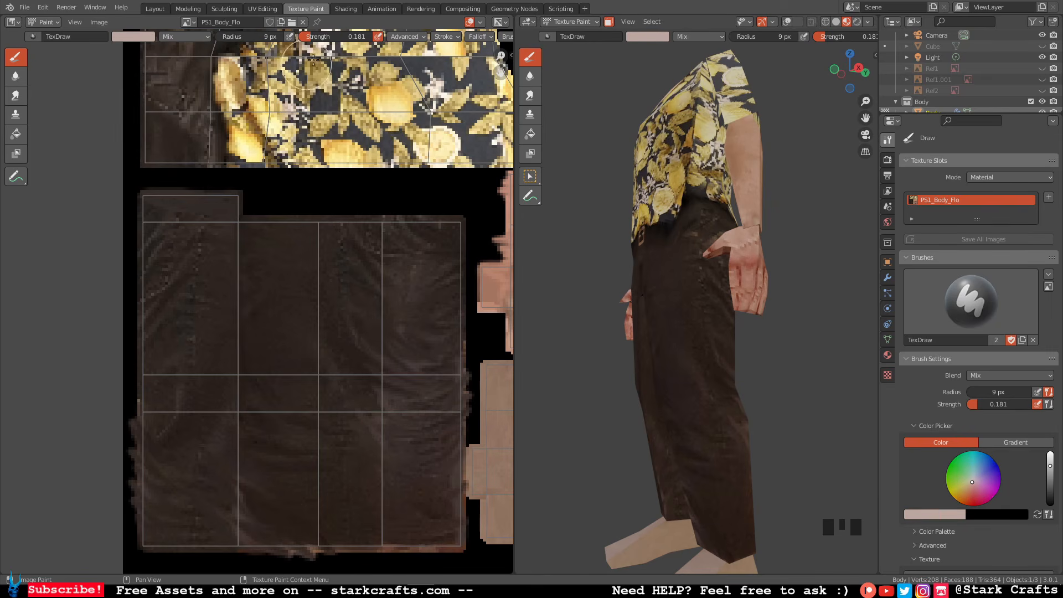
left_click_drag(333, 37, 337, 37)
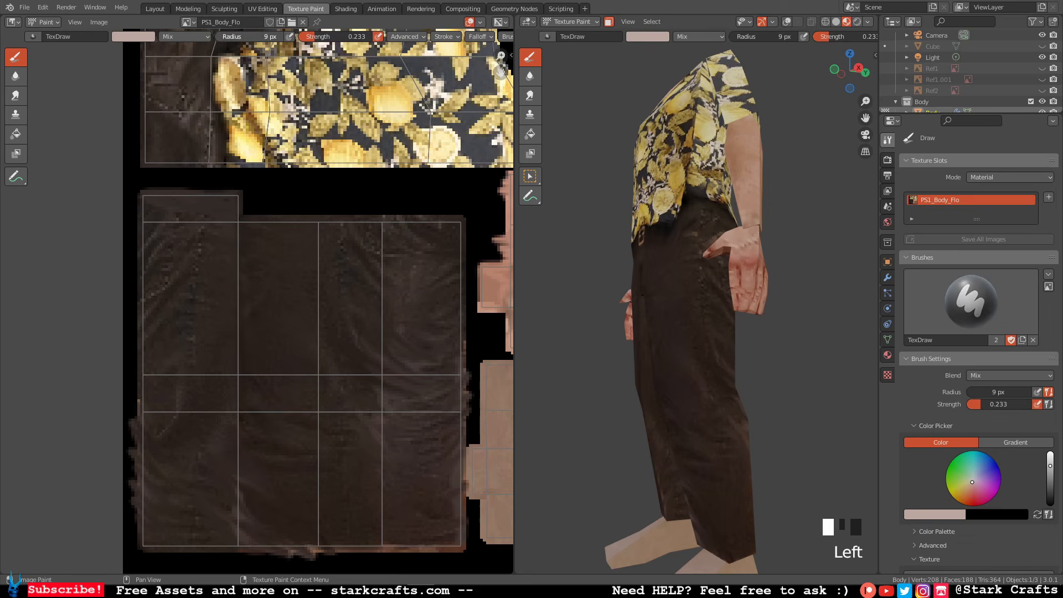
key("Return")
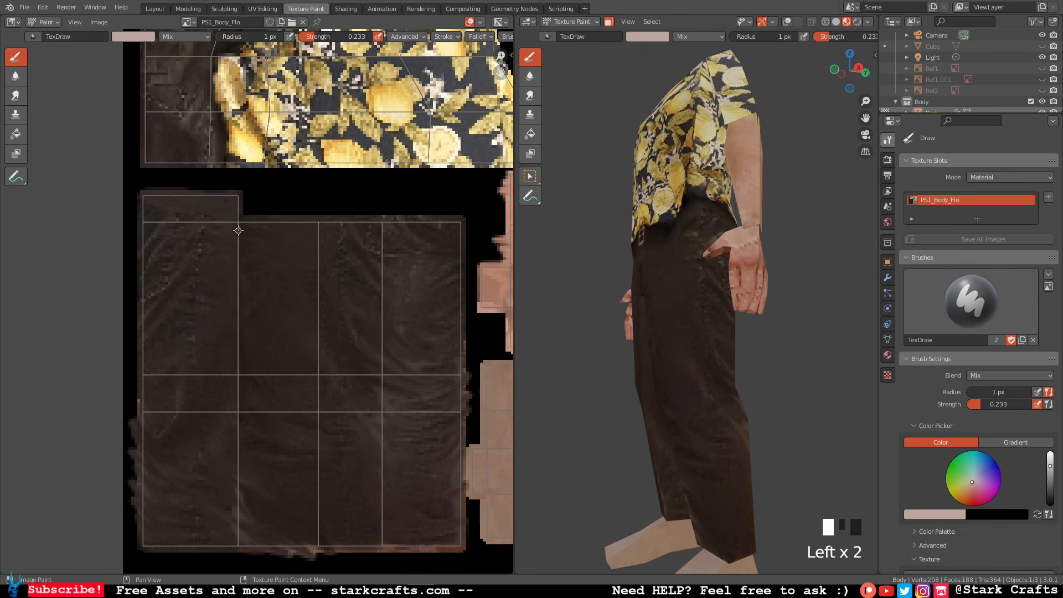
Try painting a pale vertical seam line down the trousers' side in the texture, and undo the stroke.
scroll(235, 232, "down", 1)
scroll(232, 239, "up", 2)
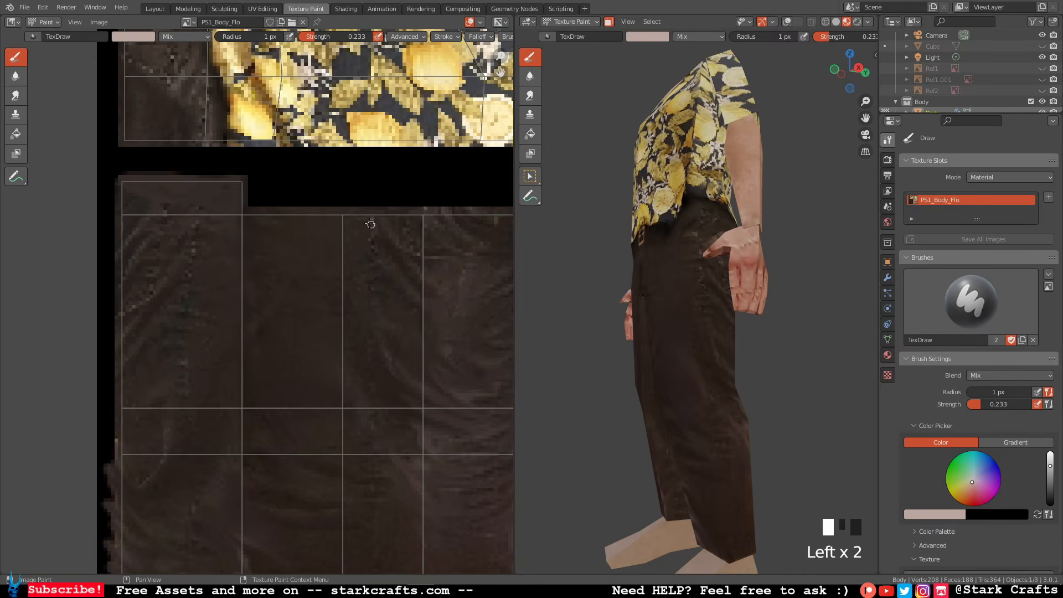
left_click_drag(372, 222, 368, 249)
left_click_drag(370, 309, 370, 328)
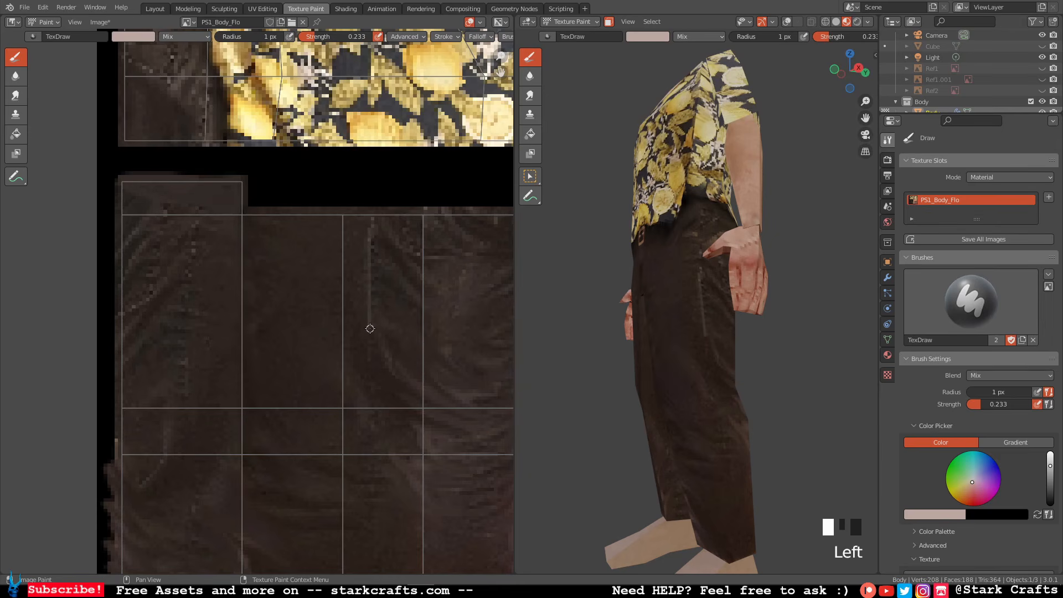
key("ctrl+z")
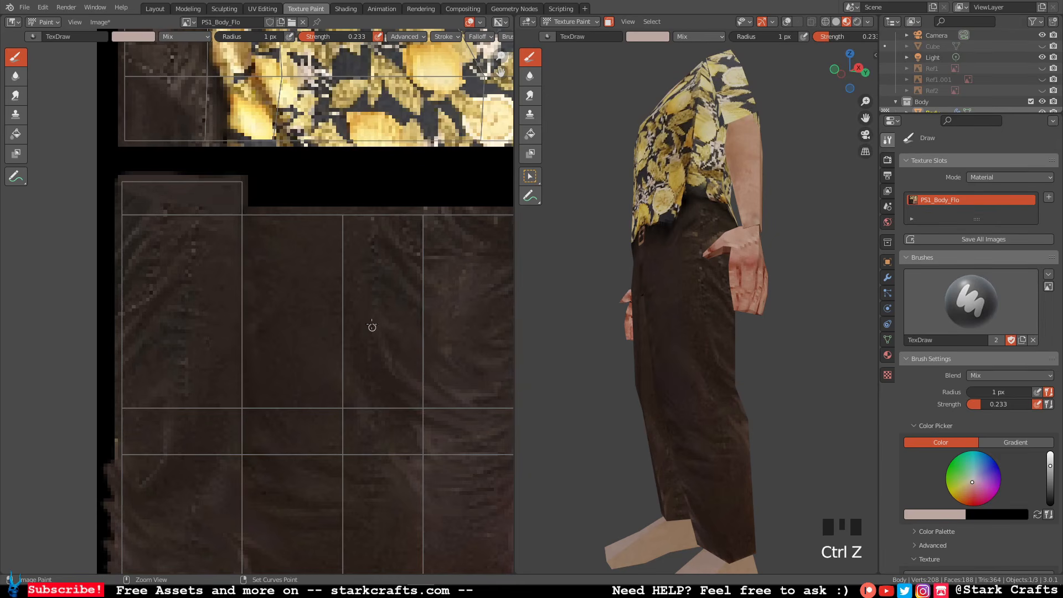
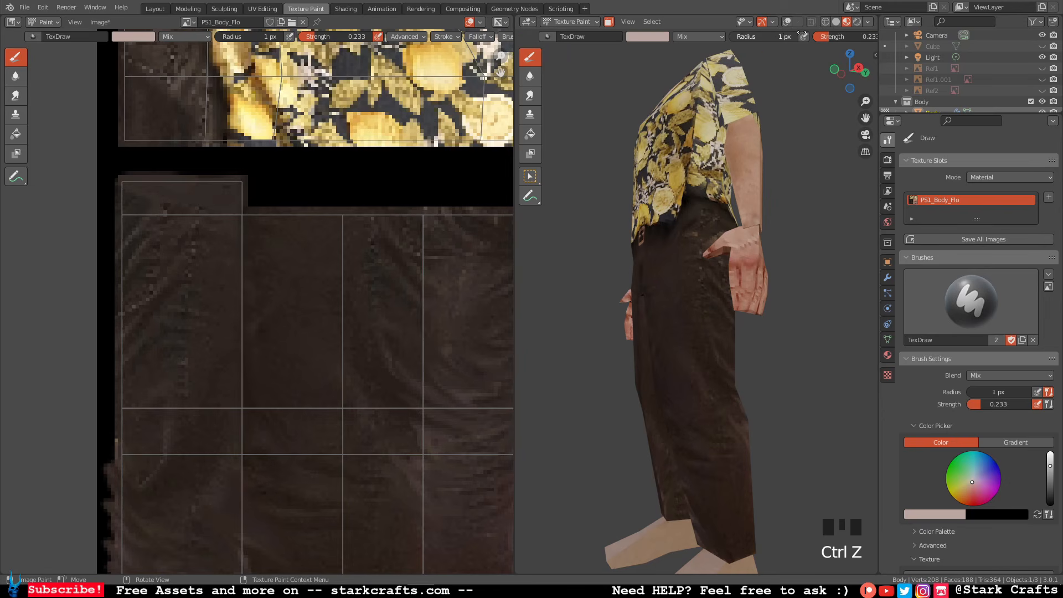
Adjust the Draw brush's stroke settings and set its strength to 0.18.
middle_click_drag(814, 36, 603, 38)
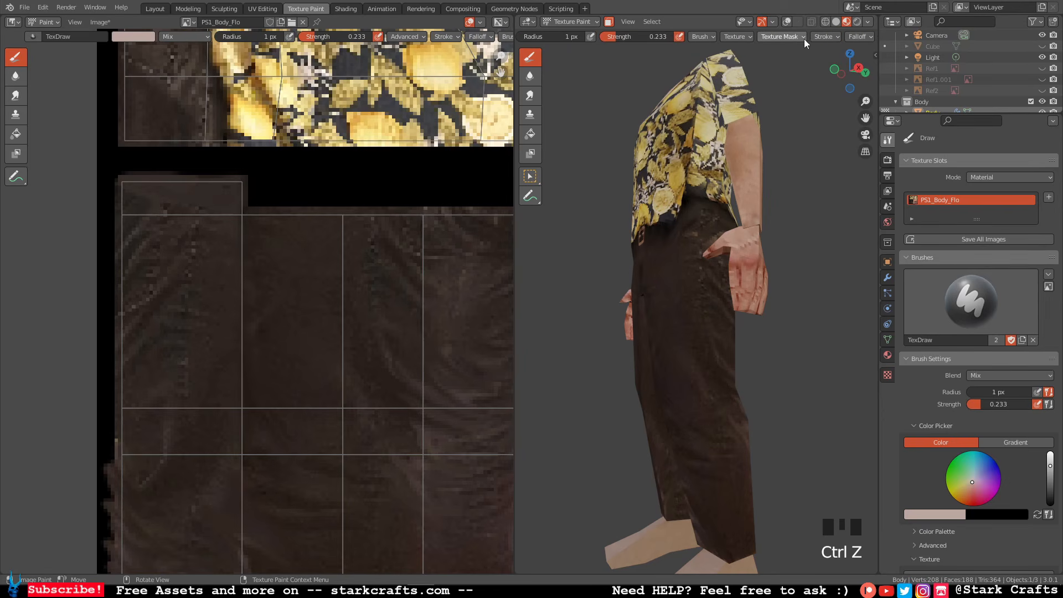
left_click(820, 37)
left_click(817, 183)
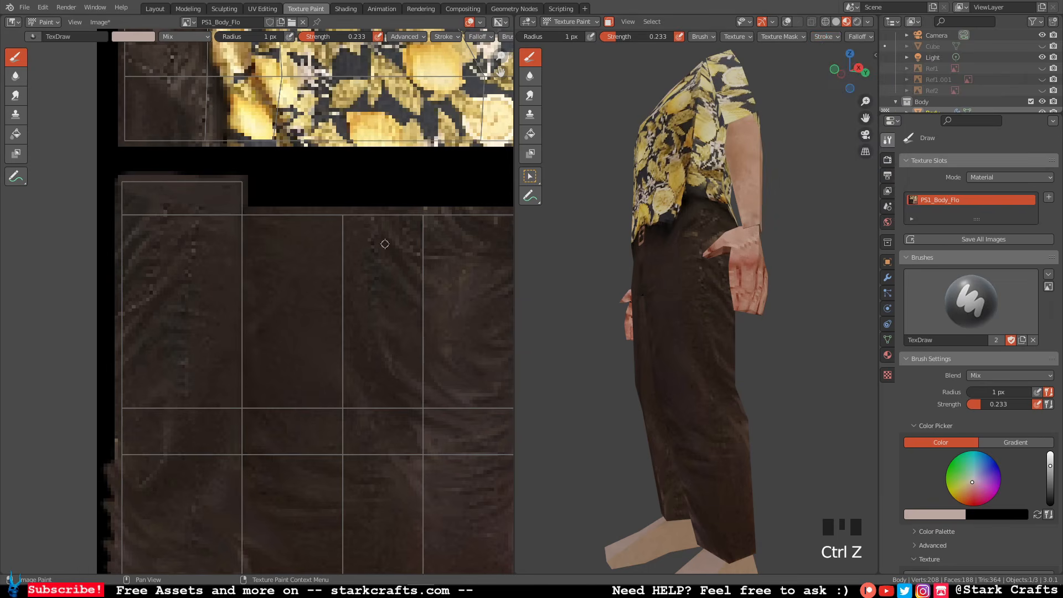
scroll(385, 244, "down", 2)
scroll(389, 299, "up", 2)
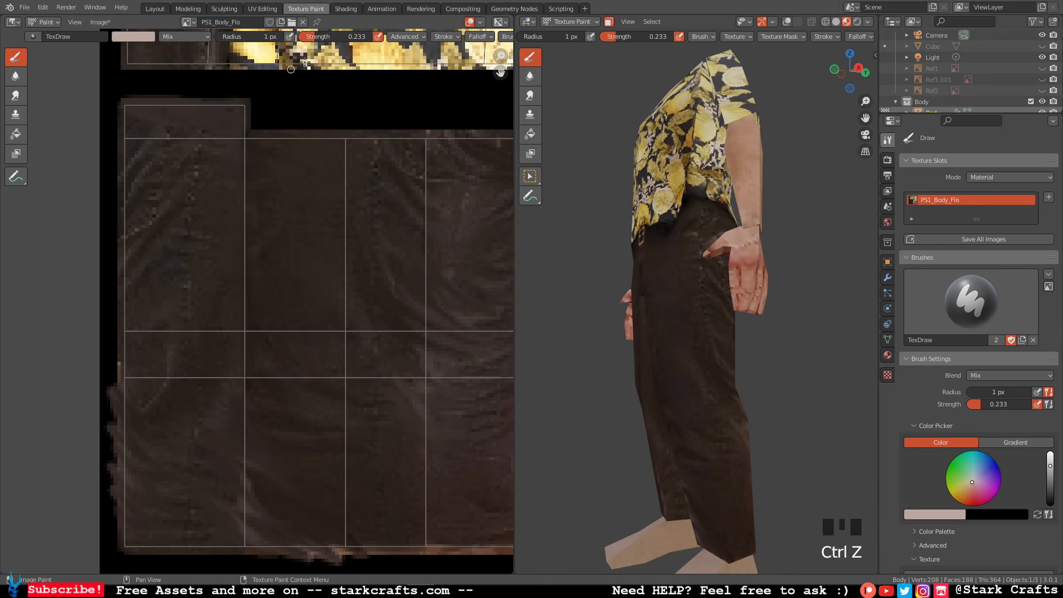
left_click(353, 36)
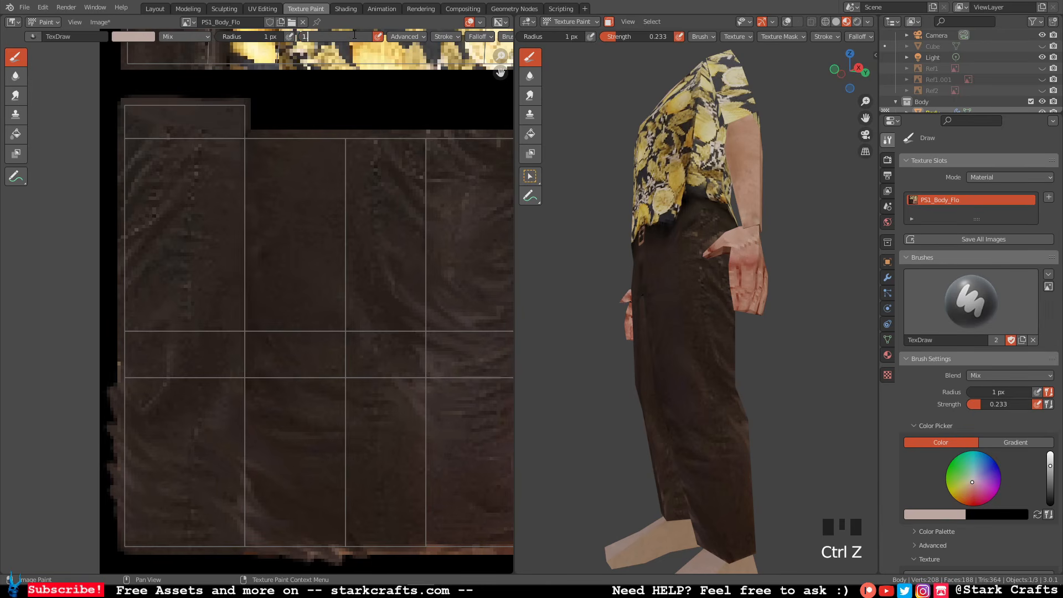
type("0.18")
key("Return")
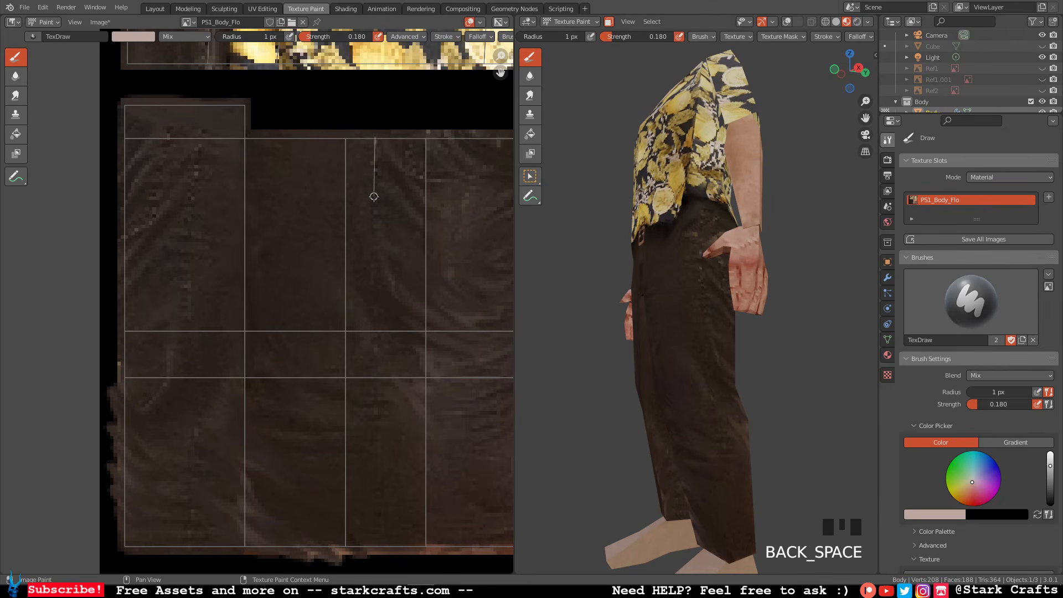
Paint a pale vertical seam line down the trousers' outer side in the texture, from the waist to near the hem.
left_click_drag(375, 247, 370, 317)
left_click_drag(371, 355, 363, 544)
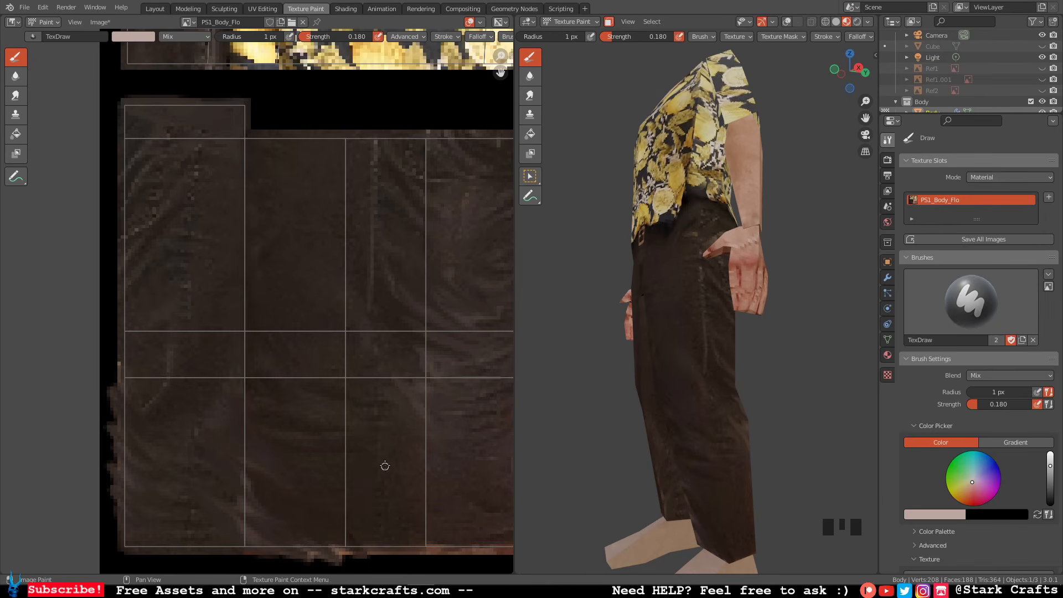
middle_click_drag(386, 464, 364, 202, "shift")
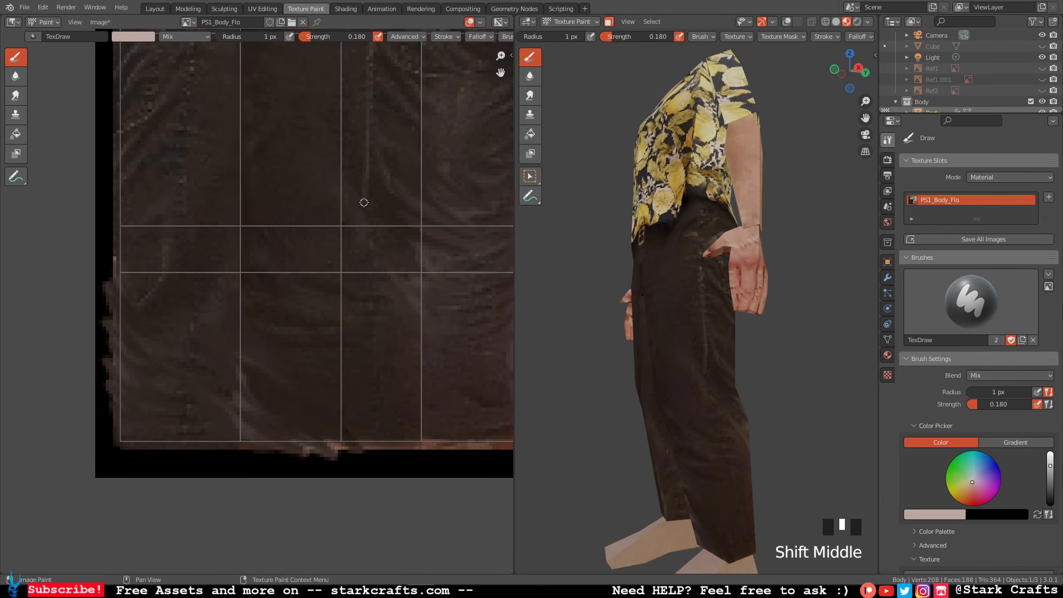
mouse_move(375, 257)
left_mouse_down()
mouse_move(397, 522)
mouse_move(380, 568)
mouse_move(345, 577)
left_mouse_up()
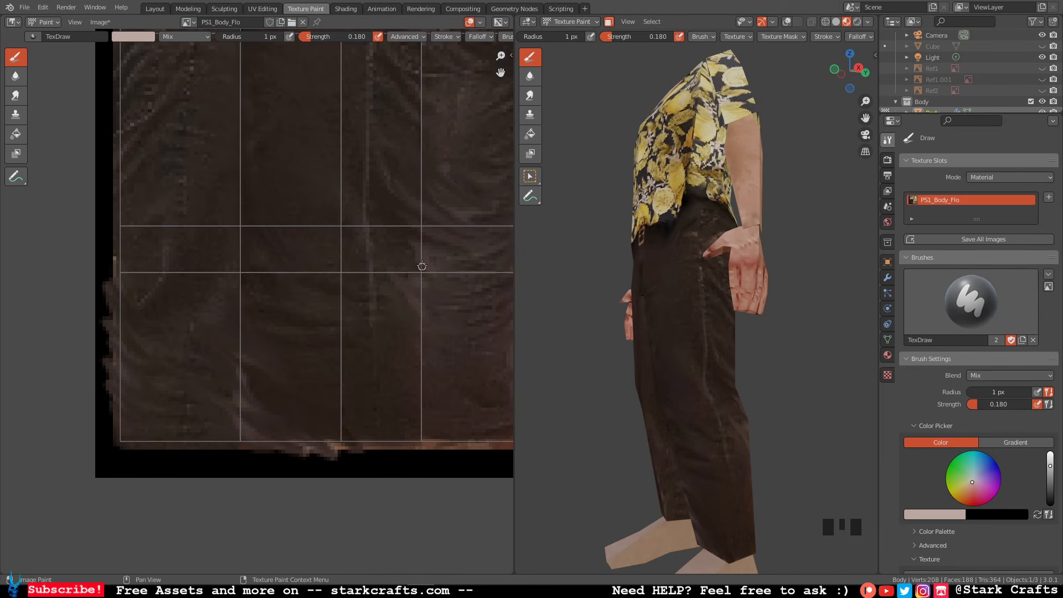
middle_click_drag(427, 283, 428, 177)
middle_click_drag(422, 242, 368, 216, "shift")
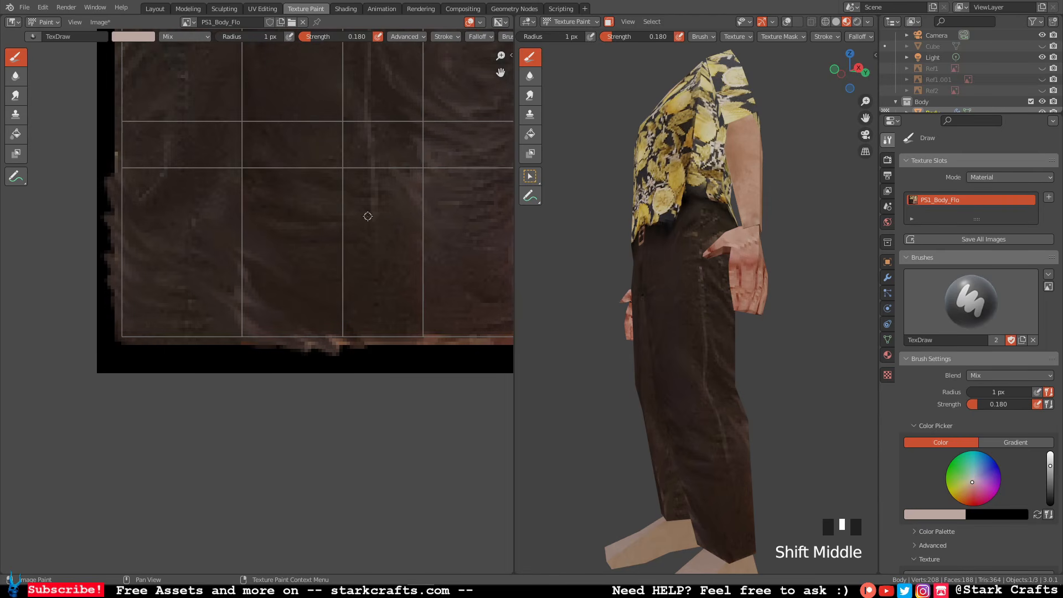
mouse_move(382, 268)
left_mouse_down()
mouse_move(380, 451)
mouse_move(403, 569)
left_mouse_up()
Paint a second pale seam line down the leftmost column of the trousers' texture, from its upper tab past the hem.
scroll(797, 349, "up", 3)
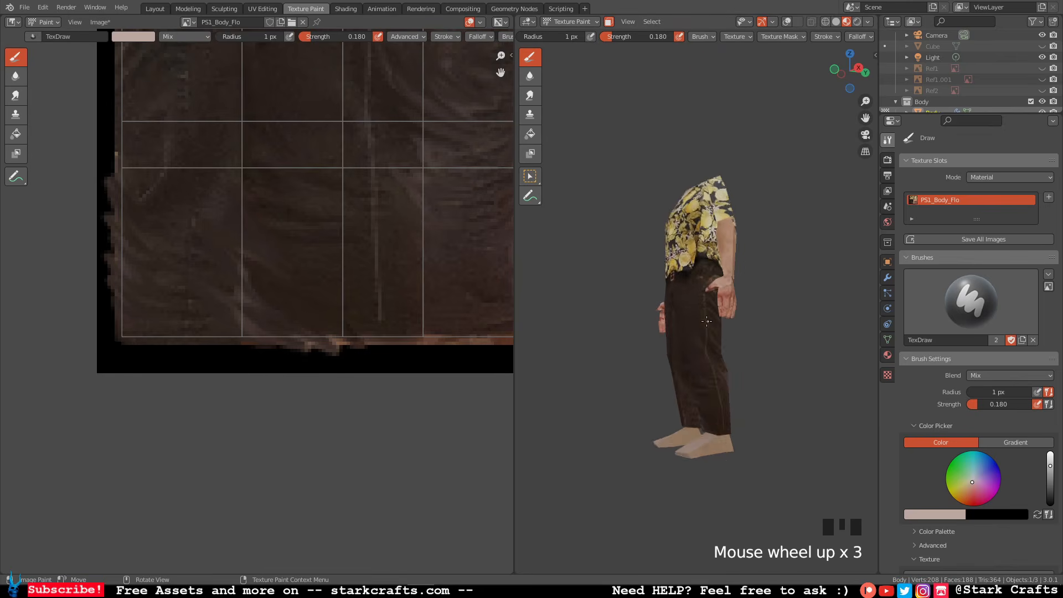
middle_click_drag(797, 349, 698, 361)
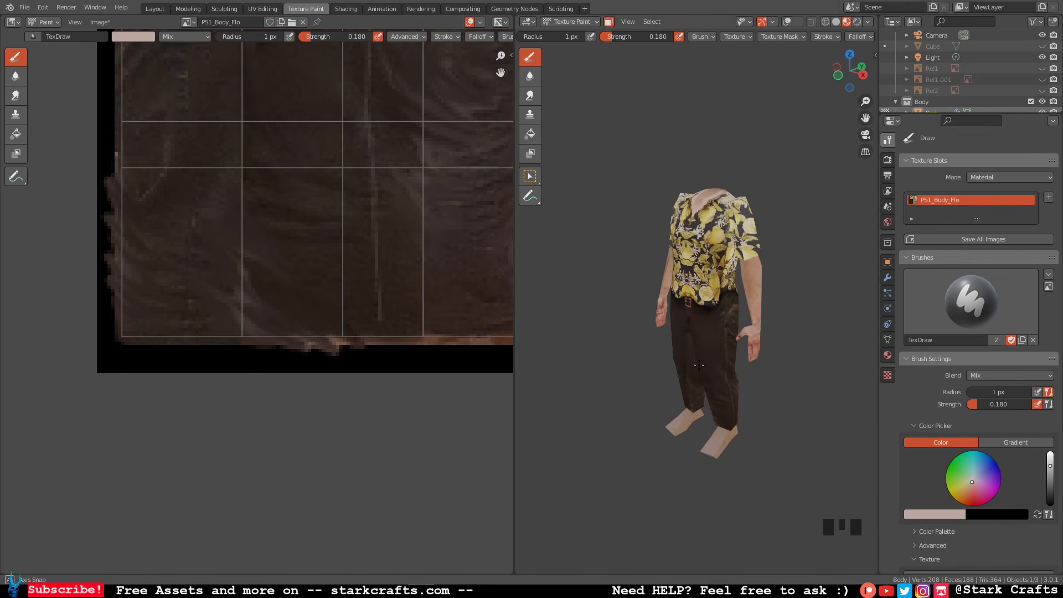
scroll(390, 222, "up", 2)
scroll(385, 225, "down", 2)
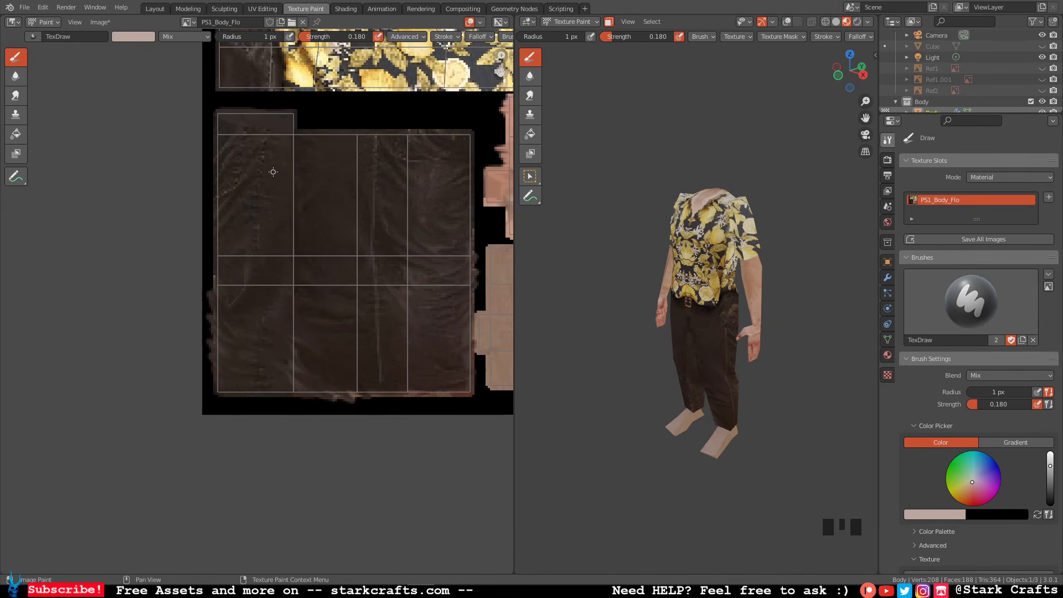
scroll(273, 172, "up", 1)
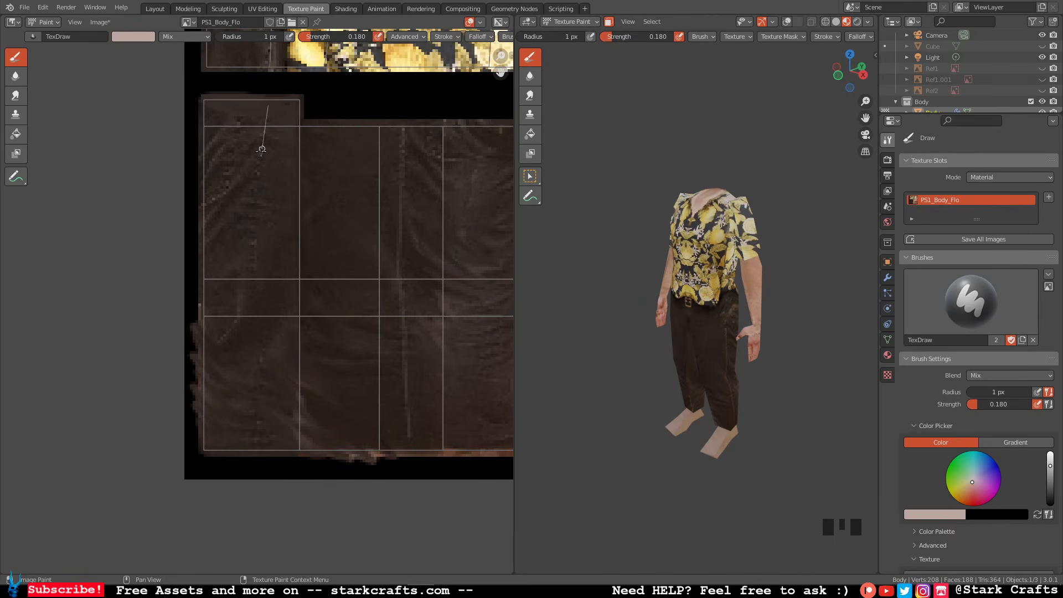
mouse_move(258, 164)
left_mouse_down()
mouse_move(223, 352)
mouse_move(276, 478)
mouse_move(276, 564)
mouse_move(219, 579)
mouse_move(226, 574)
left_mouse_up()
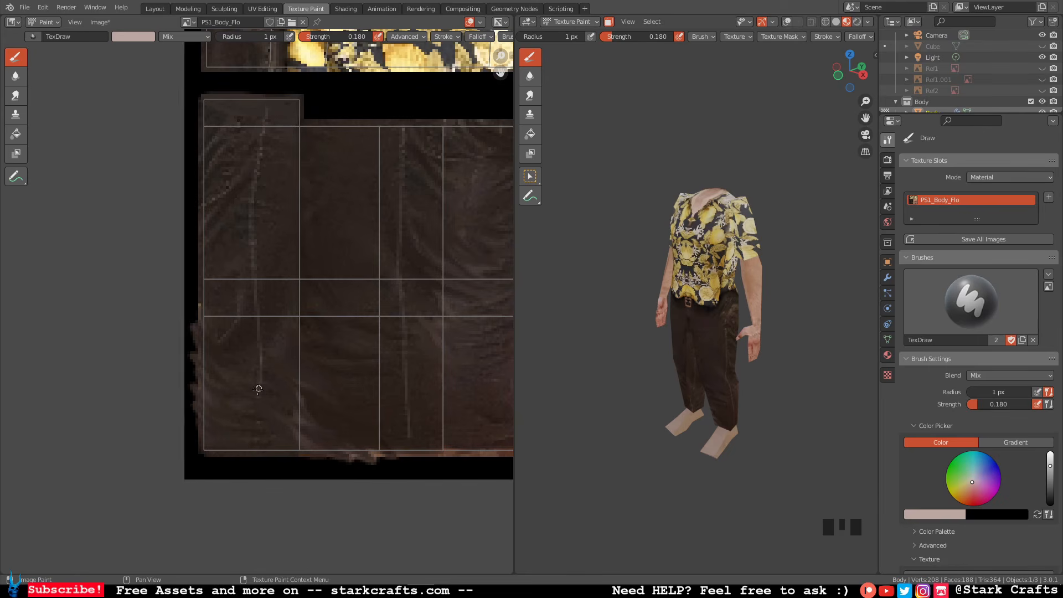
left_click_drag(258, 396, 234, 580)
middle_click_drag(295, 456, 342, 210)
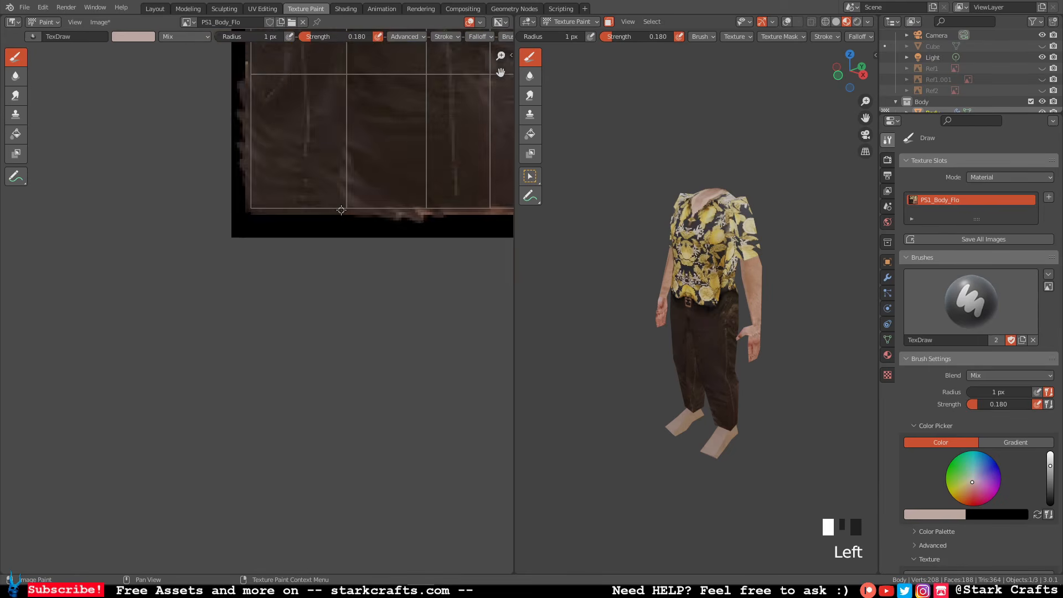
left_click_drag(303, 150, 307, 154)
middle_click_drag(306, 154, 307, 155, "shift")
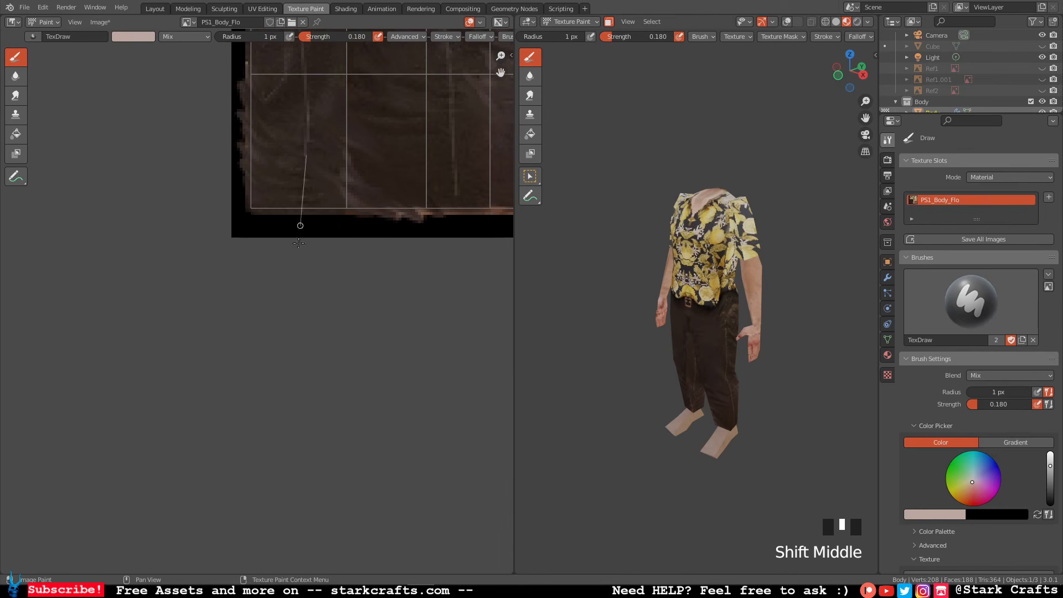
mouse_move(298, 243)
left_mouse_down()
mouse_move(276, 418)
mouse_move(323, 392)
left_mouse_up()
Set up the Soften brush with a 5 px radius and 0.333 strength for the painted trouser seams.
mouse_move(648, 329)
middle_mouse_down()
mouse_move(681, 333)
mouse_move(585, 342)
mouse_move(807, 323)
mouse_move(557, 302)
middle_mouse_up()
scroll(587, 342, "up", 2)
scroll(585, 342, "up", 1)
scroll(586, 342, "down", 4)
scroll(344, 171, "down", 2)
middle_click_drag(364, 130, 325, 271)
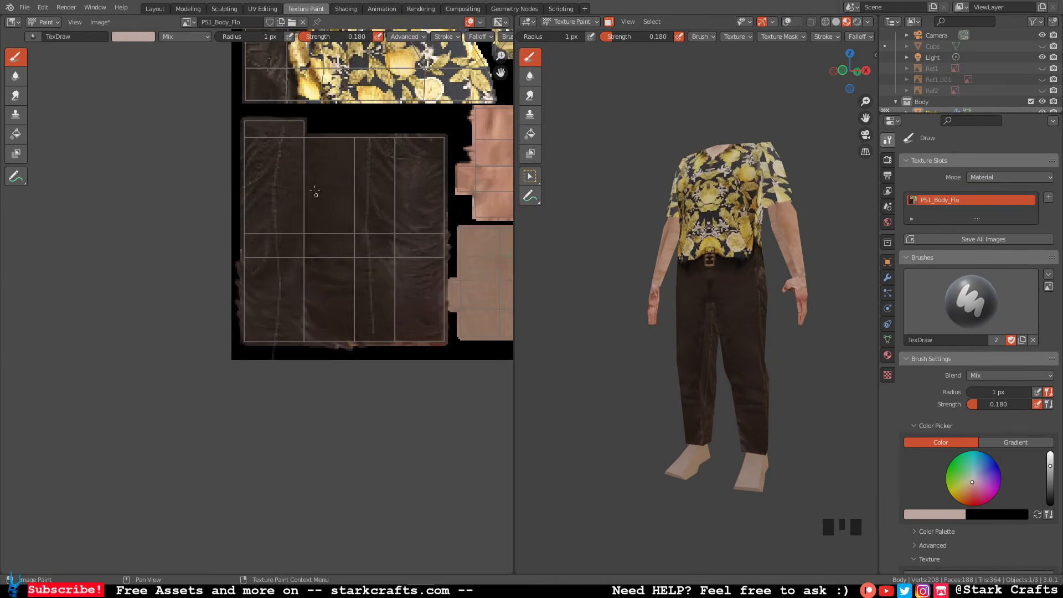
scroll(286, 122, "up", 2)
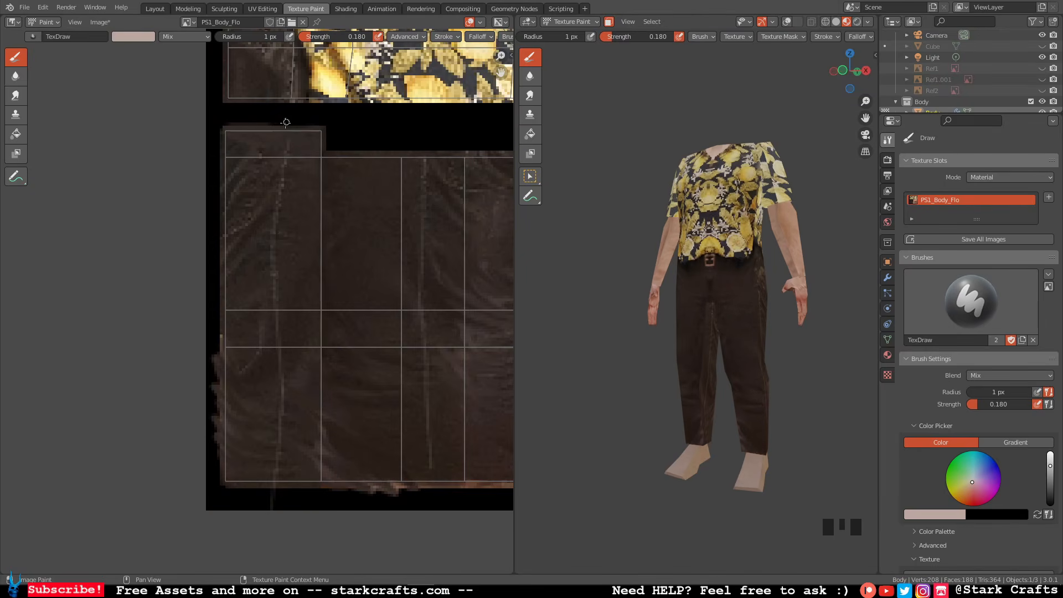
left_click(15, 76)
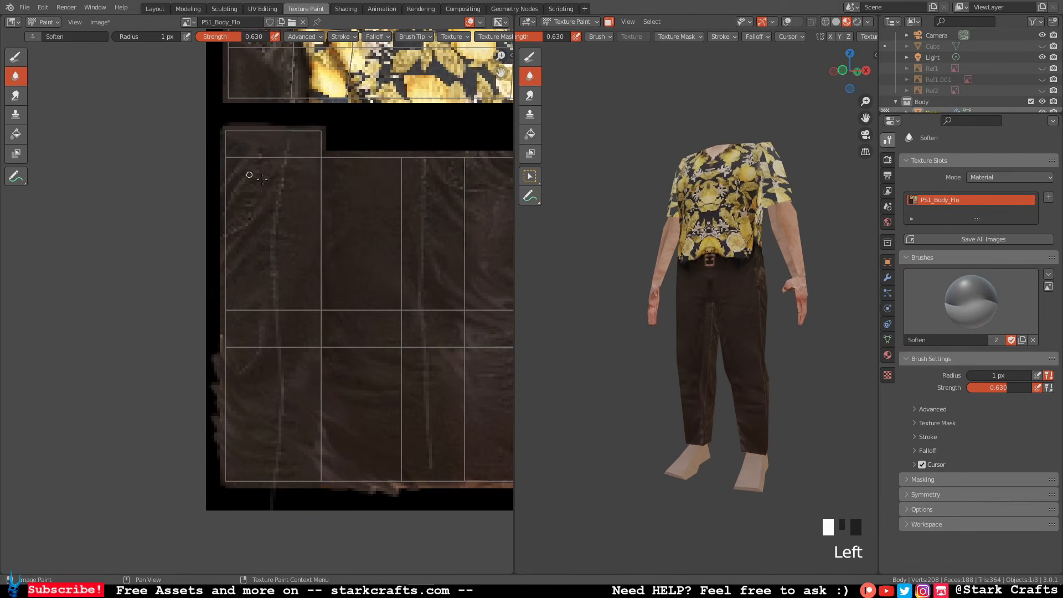
left_click(144, 37)
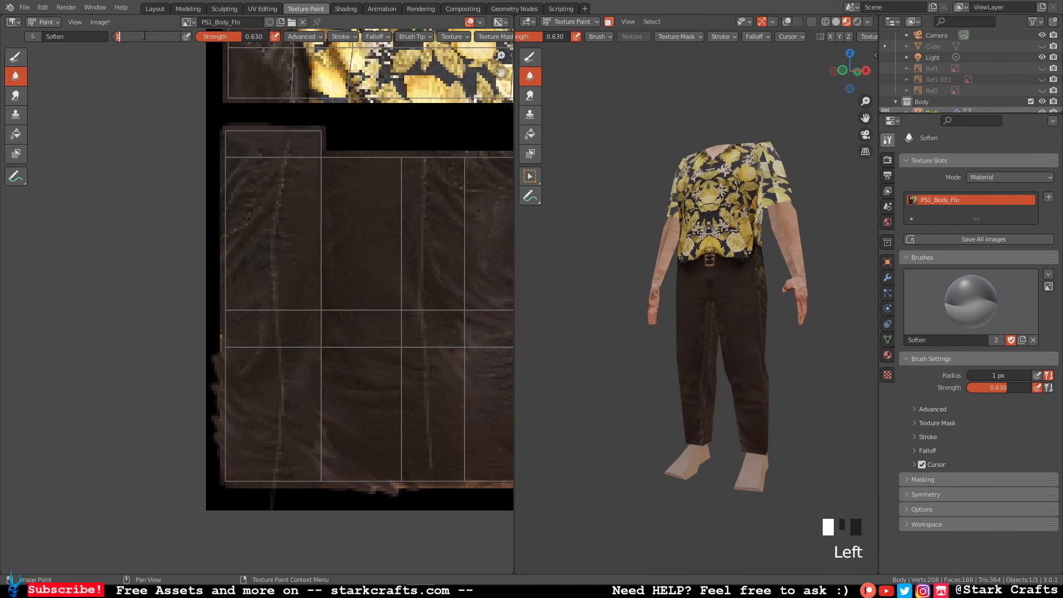
type("5")
key("Return")
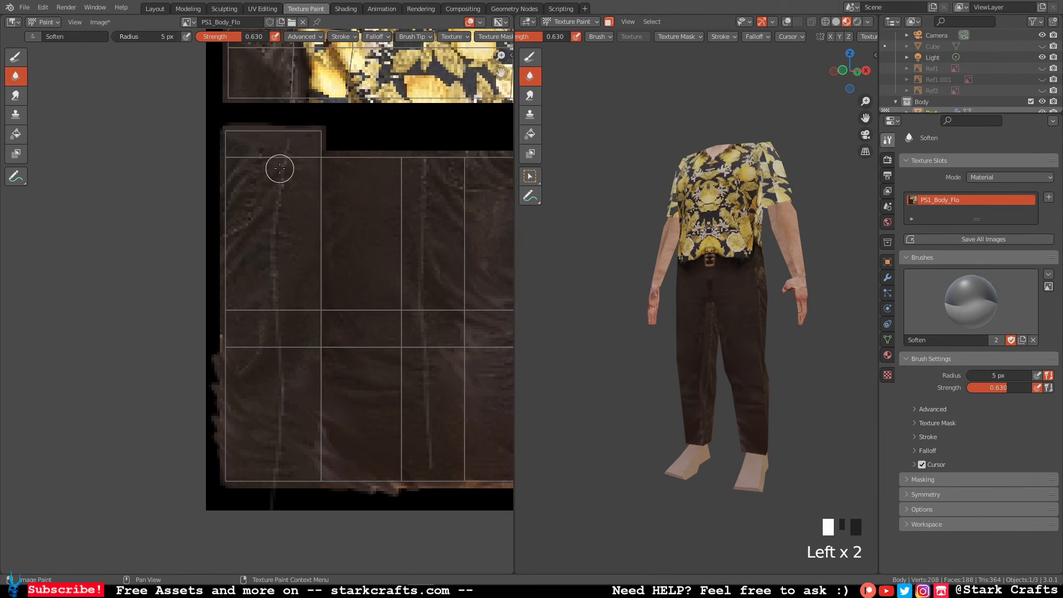
left_click_drag(214, 44, 204, 44)
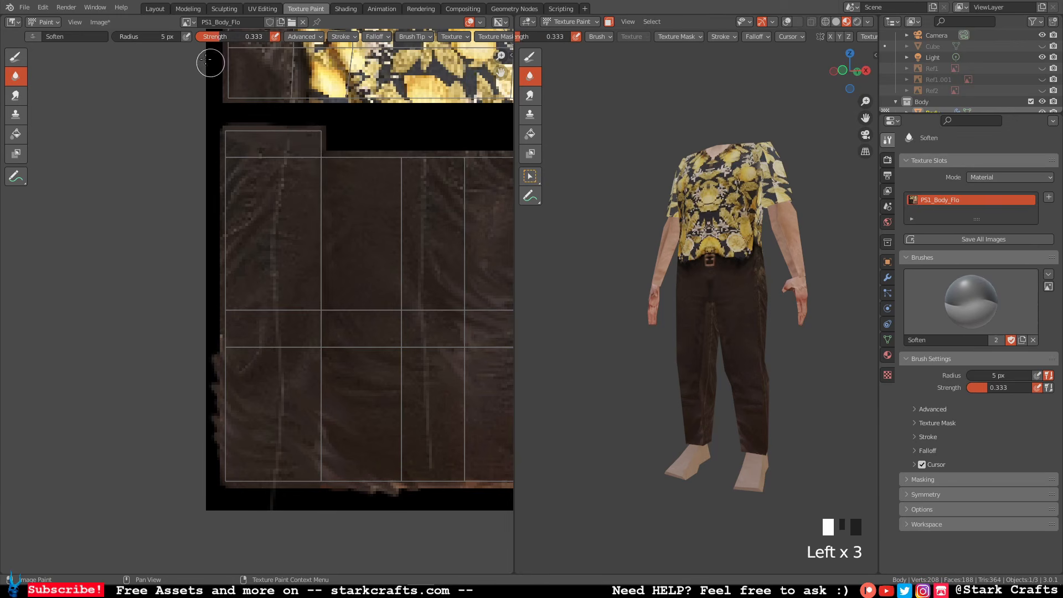
Soften the seam line in the leftmost column of the trousers' texture along its whole length.
scroll(294, 218, "up", 2)
scroll(294, 218, "up", 2)
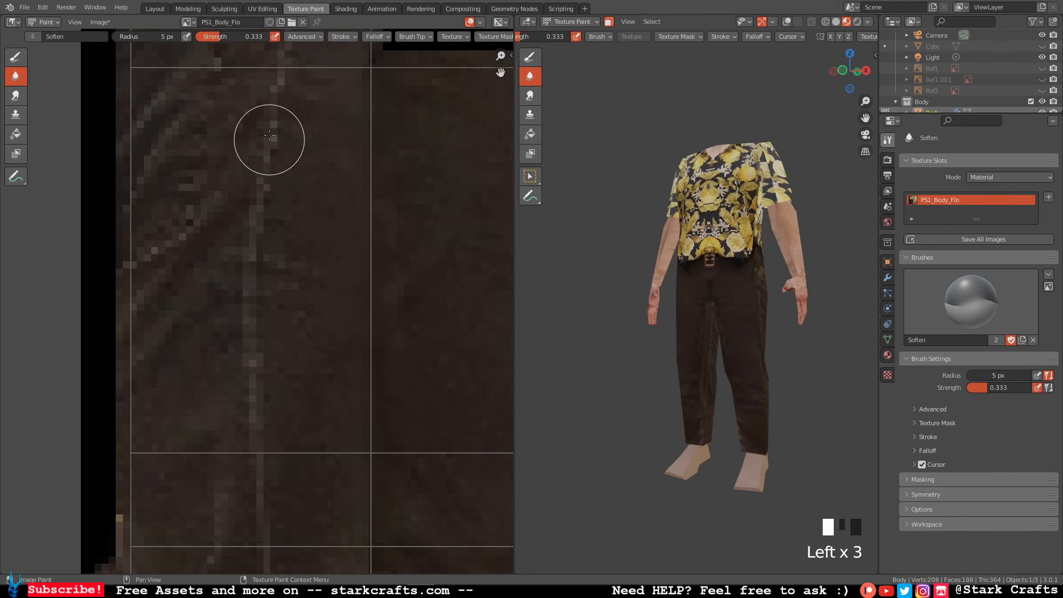
left_click_drag(269, 133, 250, 312)
scroll(250, 312, "down", 2)
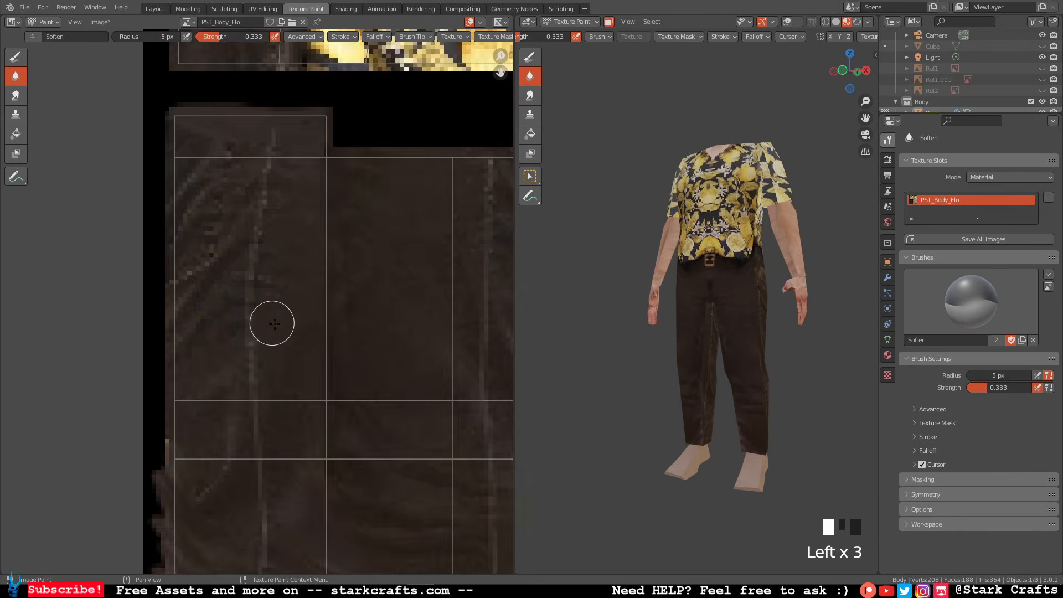
middle_click_drag(273, 335, 274, 211)
left_click_drag(258, 270, 263, 330)
left_click(258, 322)
left_click(258, 321)
left_click(258, 313)
left_click(254, 298)
left_click(263, 389)
left_click_drag(263, 390, 263, 413)
left_click(263, 412)
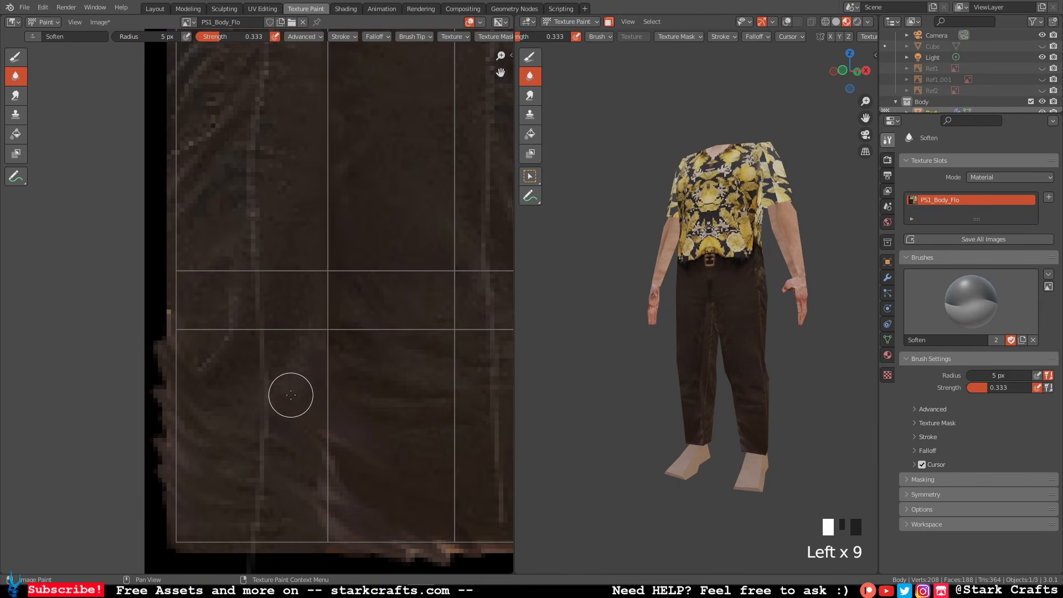
middle_click_drag(295, 398, 299, 325)
left_click(265, 363)
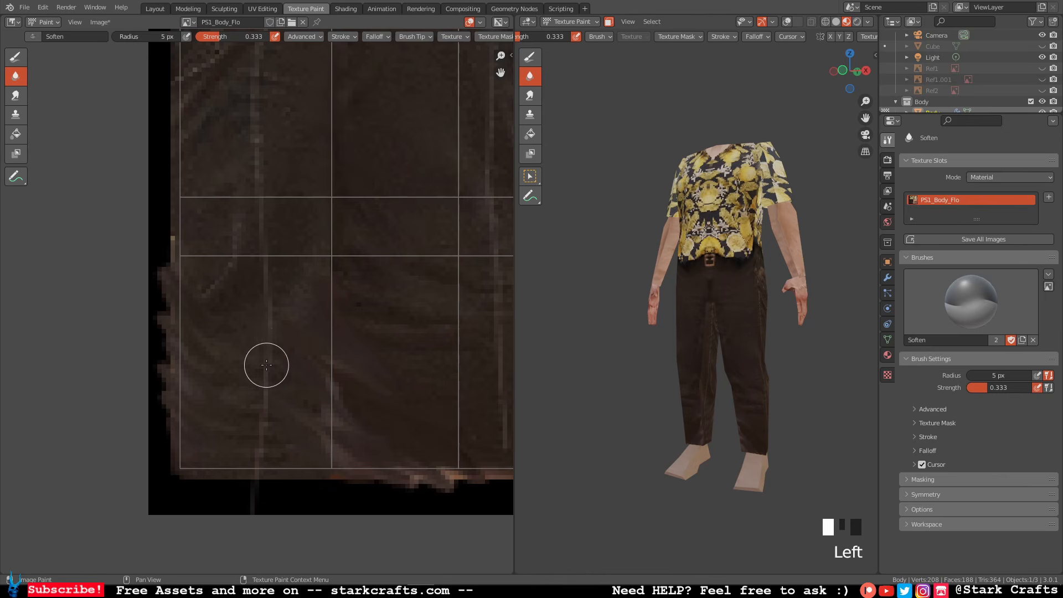
left_click(264, 404)
left_click(263, 422)
left_click(255, 458)
left_click(261, 411)
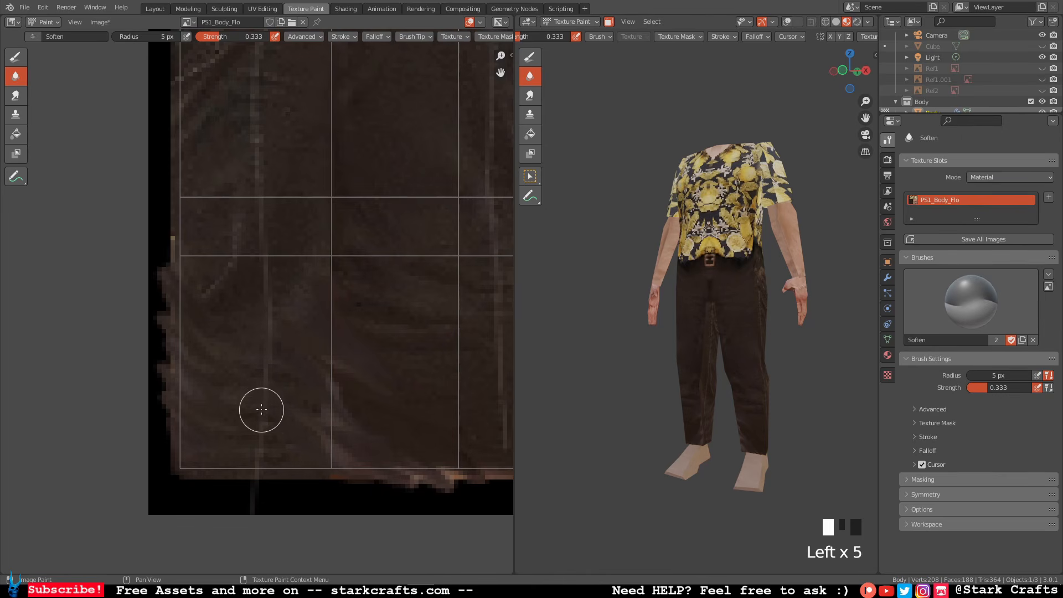
left_click(271, 332)
left_click(269, 305)
middle_click_drag(260, 245, 259, 309)
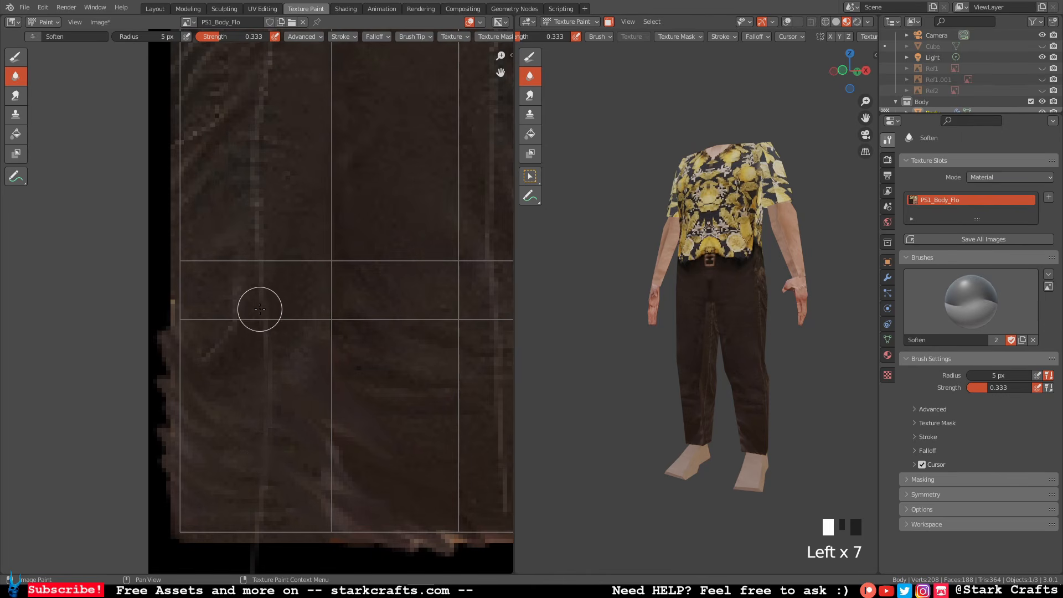
left_click_drag(259, 304, 262, 216)
middle_click_drag(263, 207, 261, 298)
left_click_drag(259, 289, 267, 214)
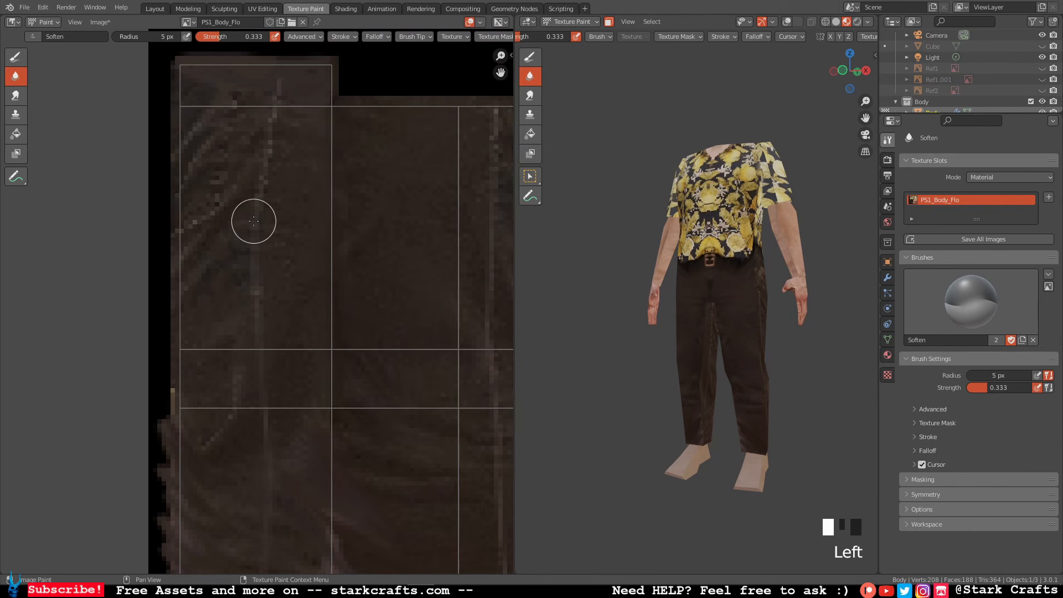
left_click(258, 206)
left_click(267, 183)
left_click(262, 169)
left_click(273, 105)
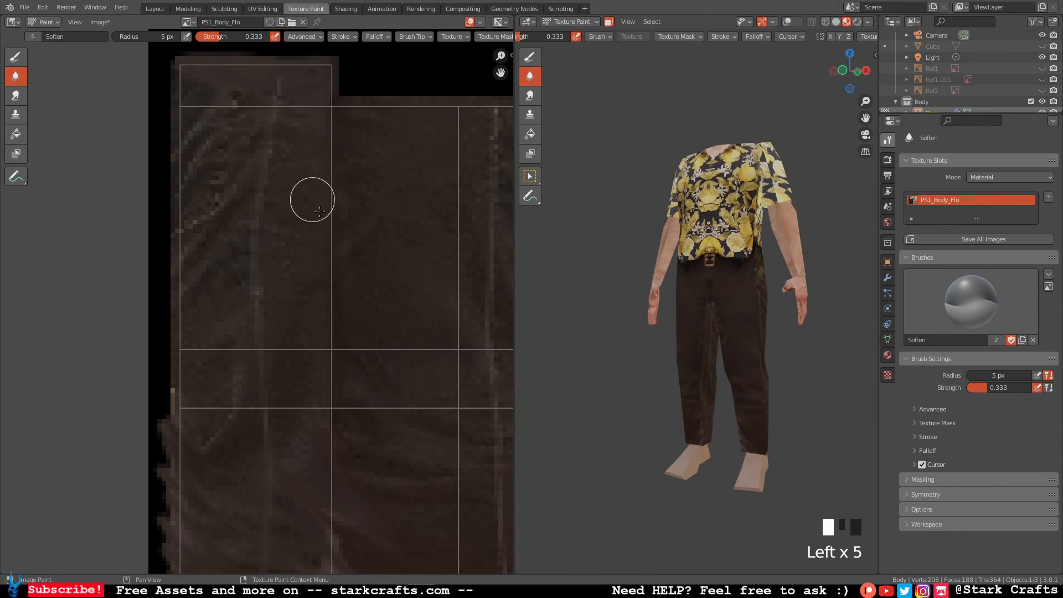
Soften the seam line on the trousers' outer side in the texture from the waist down to the hem.
middle_click_drag(372, 283, 199, 259)
left_click(325, 203)
left_click(319, 148)
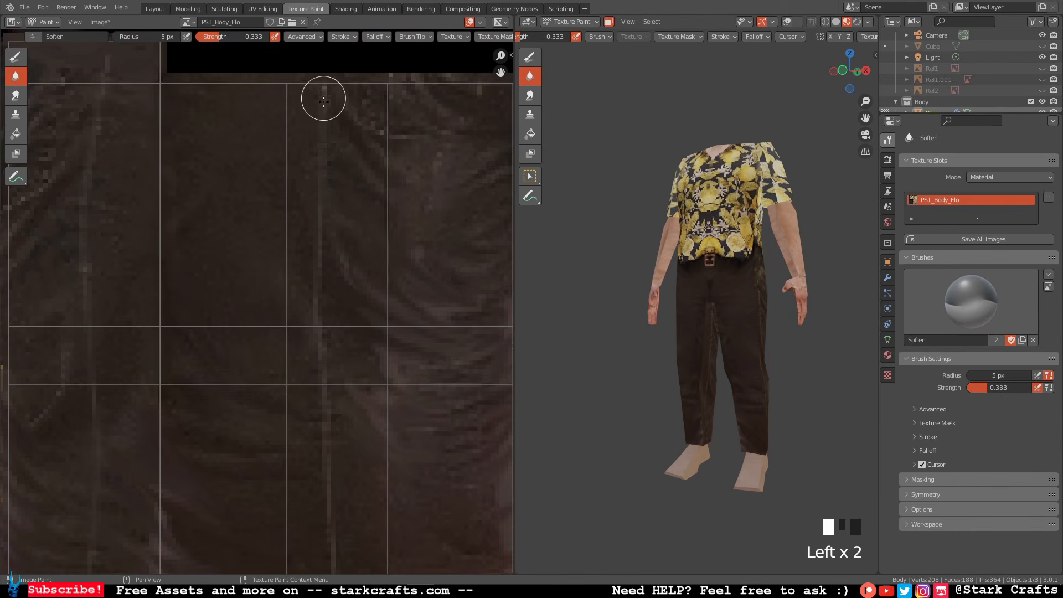
left_click(324, 256)
left_click(318, 322)
middle_click_drag(329, 387, 306, 242)
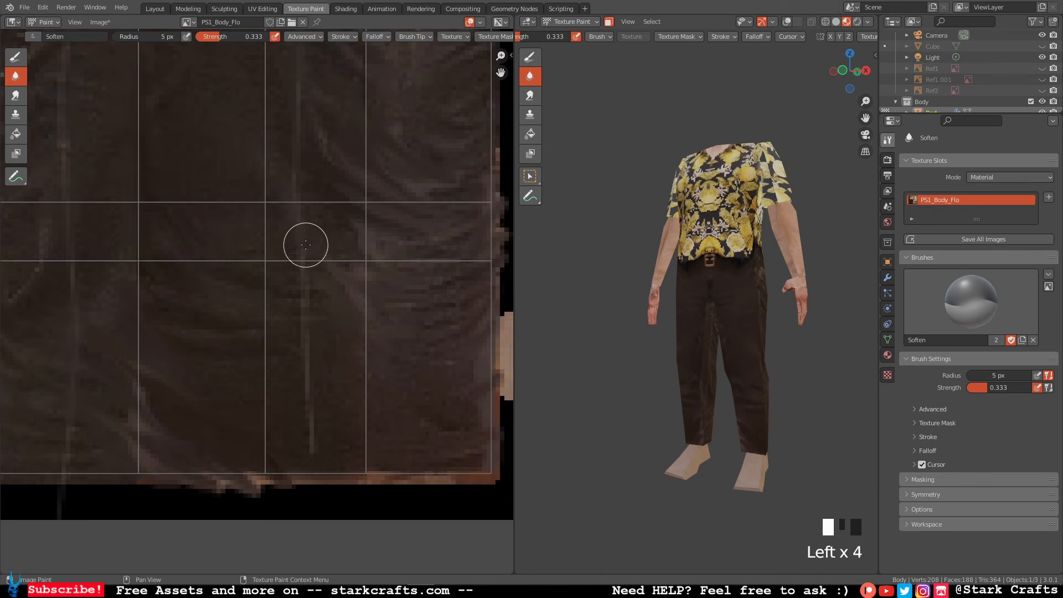
left_click(304, 323)
left_click(309, 403)
left_click(311, 462)
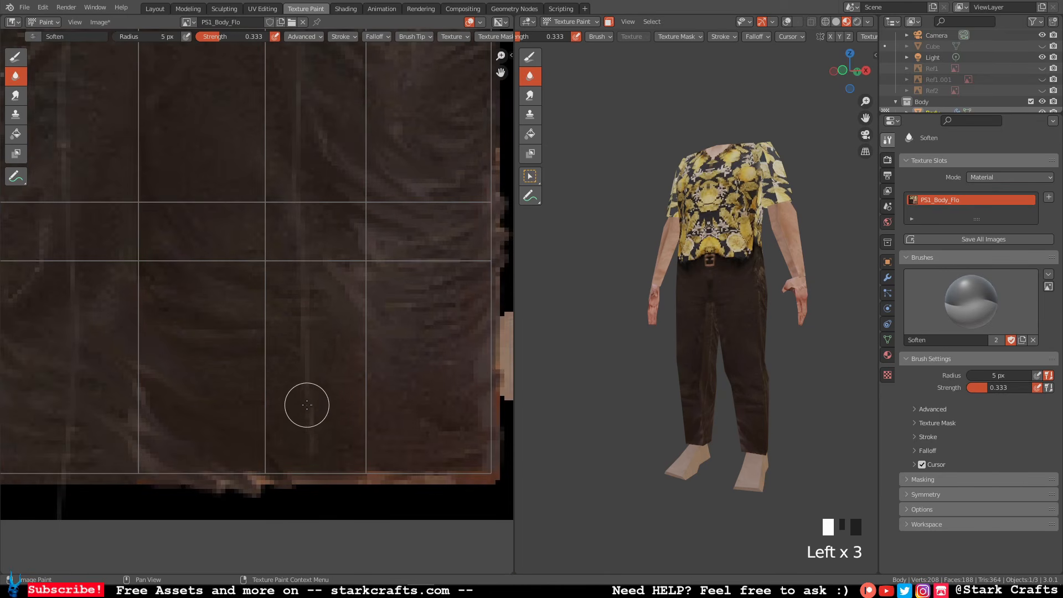
Examine the softened trousers on the model from the front, along with the complete body texture.
middle_click_drag(720, 432, 648, 360)
scroll(598, 399, "up", 2)
scroll(654, 359, "up", 2)
scroll(659, 358, "down", 9)
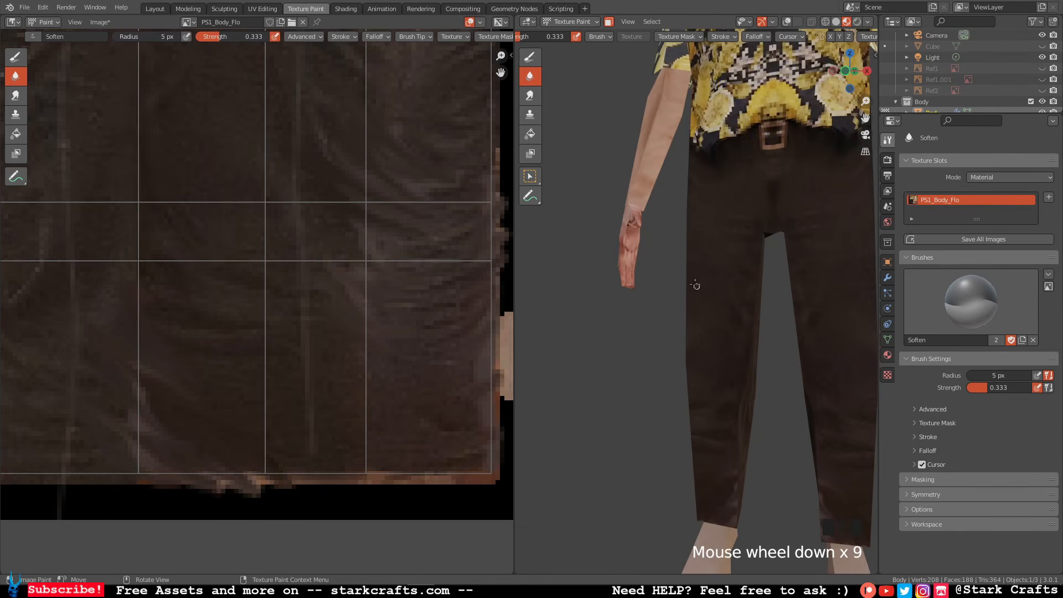
scroll(304, 171, "down", 5)
middle_click_drag(303, 170, 273, 252)
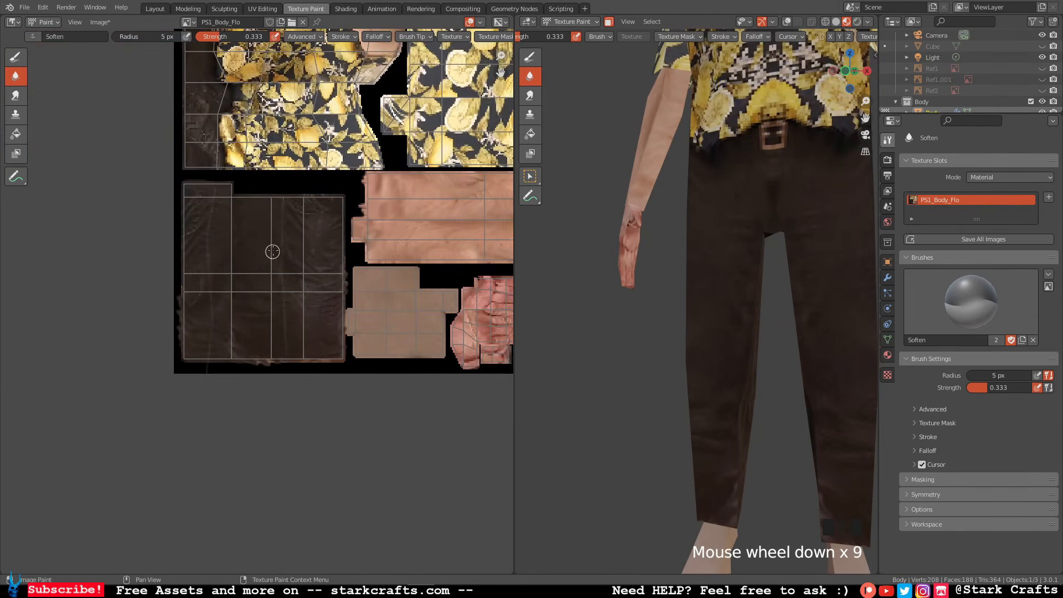
scroll(265, 242, "down", 3)
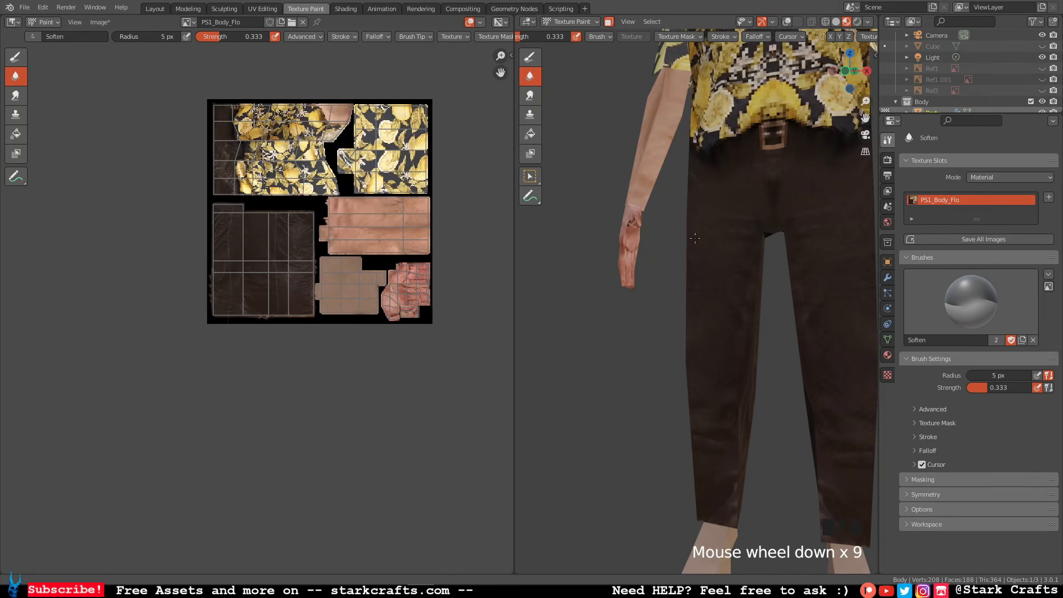
middle_click_drag(681, 227, 573, 287, "shift")
scroll(573, 287, "up", 1)
scroll(573, 287, "down", 2)
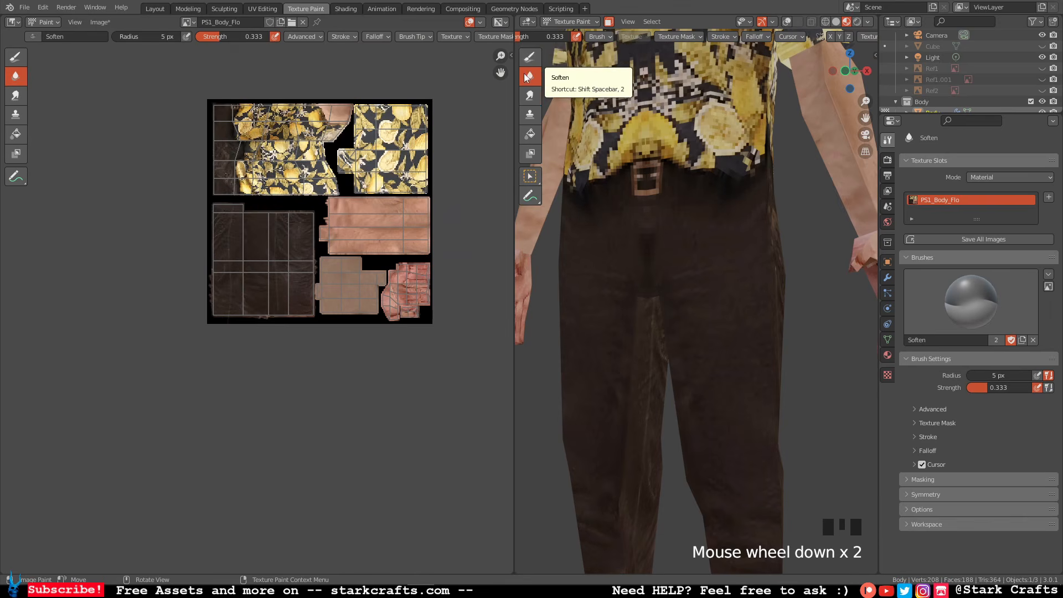
Set the Soften brush radius to 20 px and soften the fly area below the belt buckle on the model.
middle_click_drag(559, 35, 754, 43)
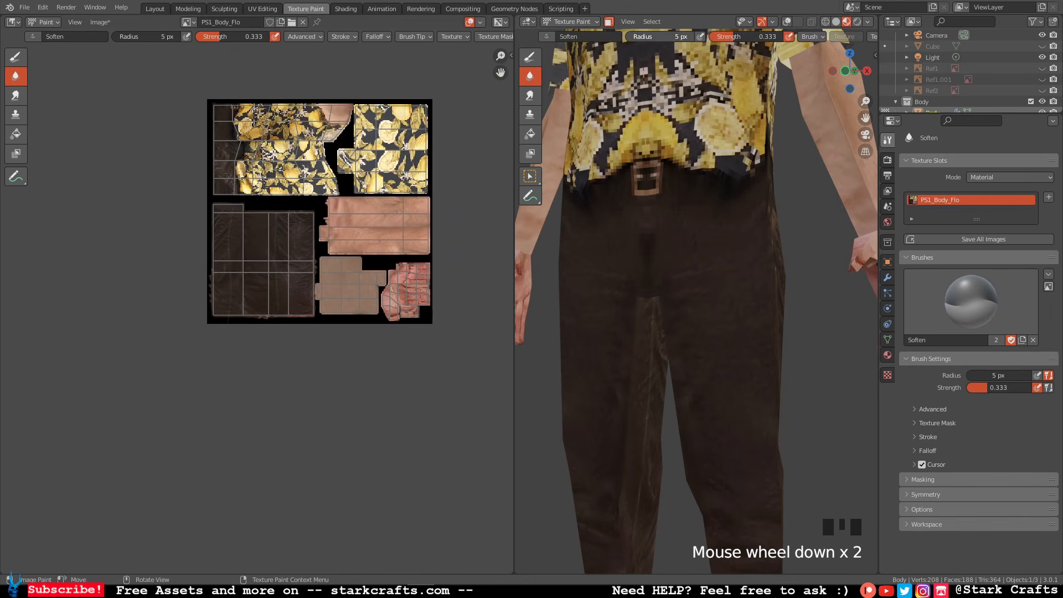
left_click(693, 258)
scroll(684, 247, "up", 2)
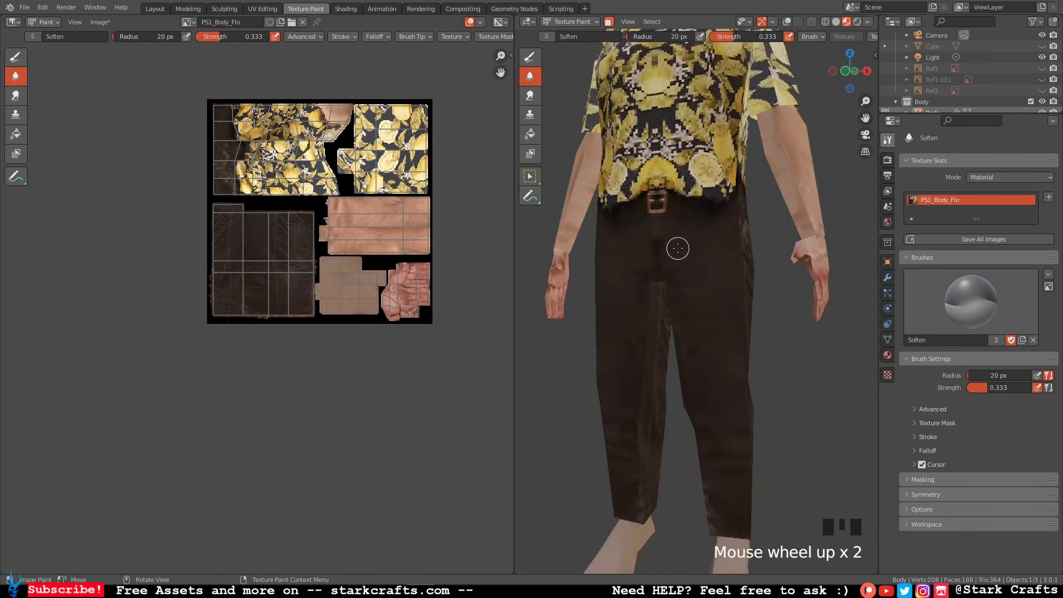
scroll(662, 239, "down", 4)
left_click(648, 218)
mouse_move(648, 221)
left_mouse_down()
mouse_move(638, 212)
mouse_move(631, 266)
mouse_move(646, 219)
mouse_move(625, 256)
mouse_move(620, 247)
mouse_move(653, 233)
mouse_move(642, 253)
mouse_move(650, 271)
mouse_move(640, 273)
left_mouse_up()
Smear the fly area below the belt buckle on the model with the Smear brush at 20 px radius and full strength.
left_click(530, 95)
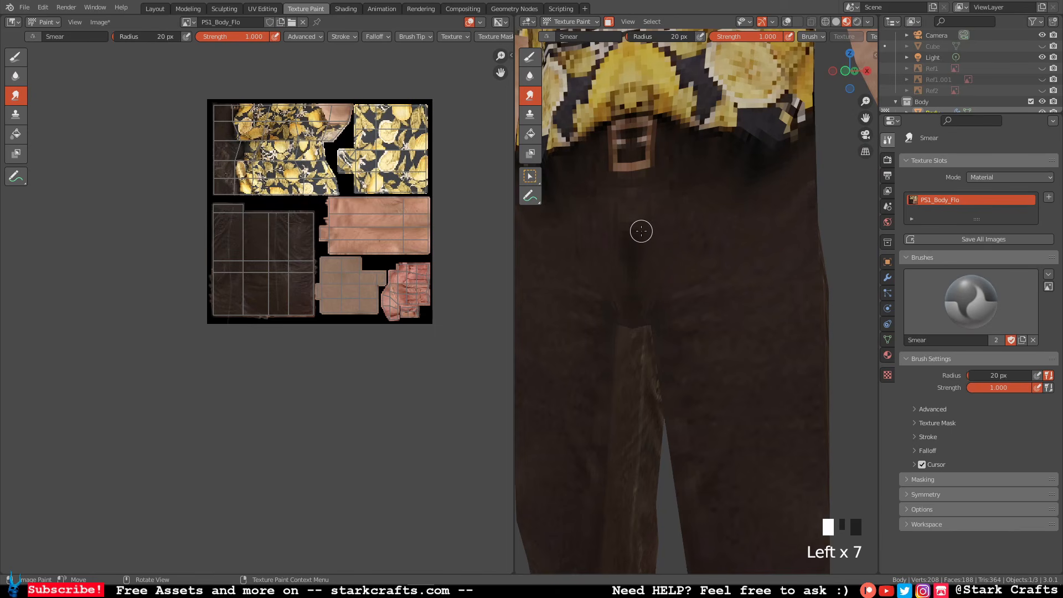
left_click_drag(662, 222, 642, 245)
mouse_move(637, 301)
left_mouse_down()
mouse_move(643, 256)
mouse_move(645, 276)
left_mouse_up()
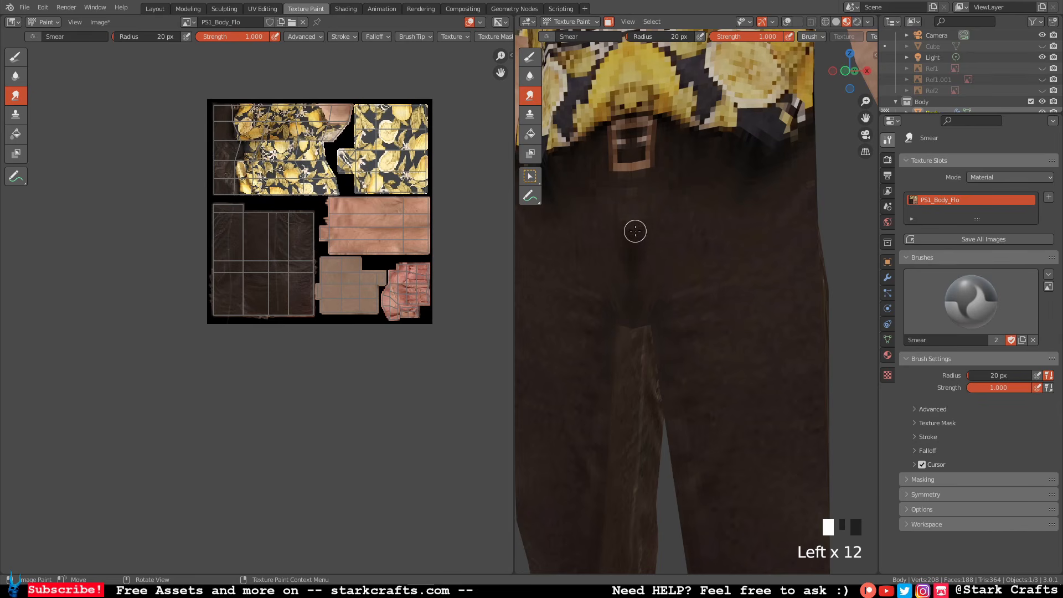
left_click_drag(636, 259, 640, 209)
middle_click_drag(636, 271, 637, 280)
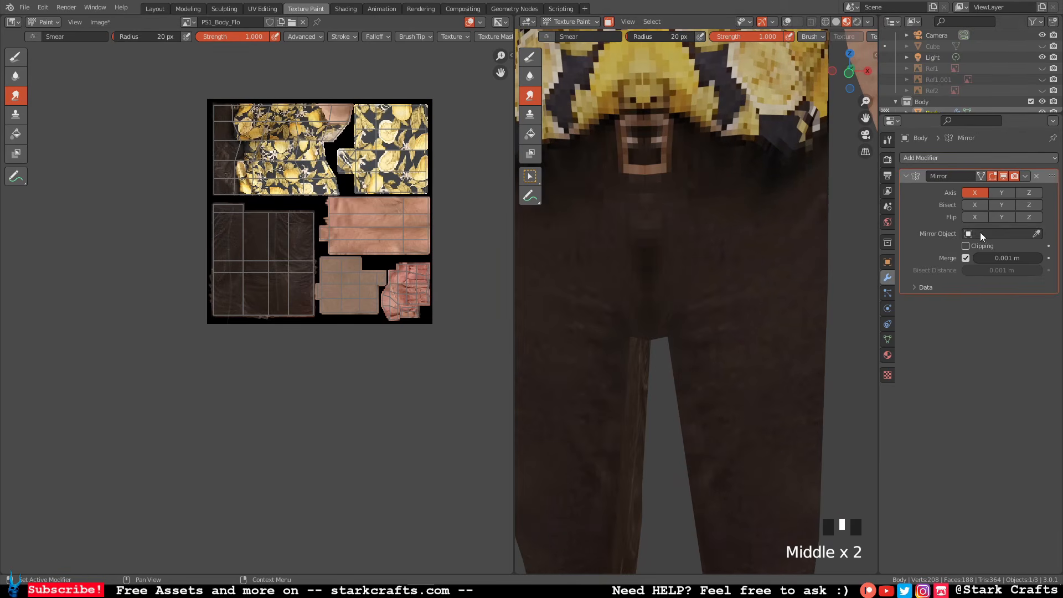
Smear the trousers' centre edge below the buckle with the Mirror modifier hidden in the viewport, then show the mirror again.
left_click(966, 246)
left_click(966, 245)
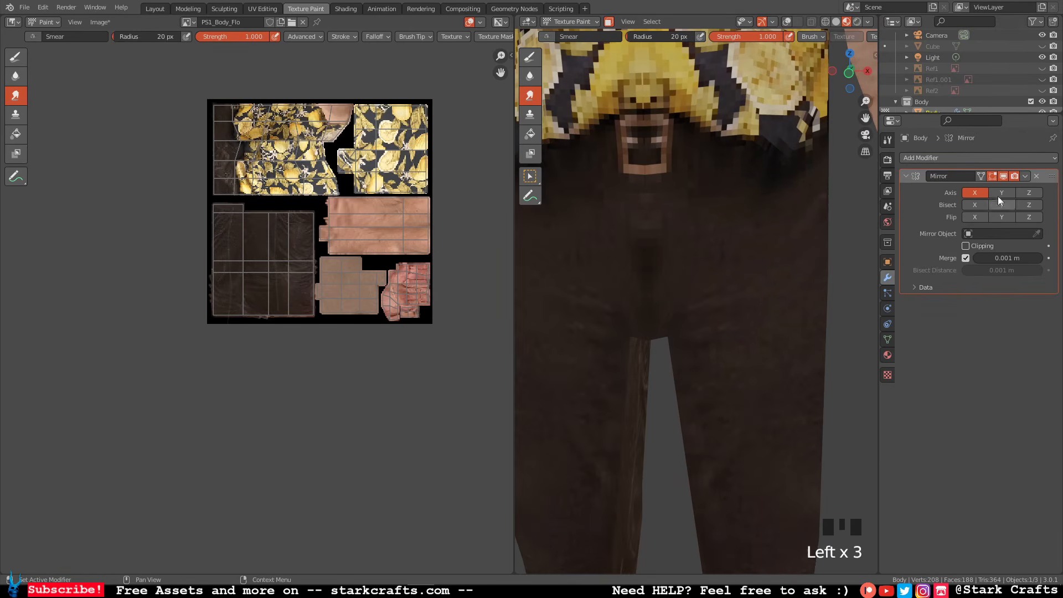
left_click(1004, 176)
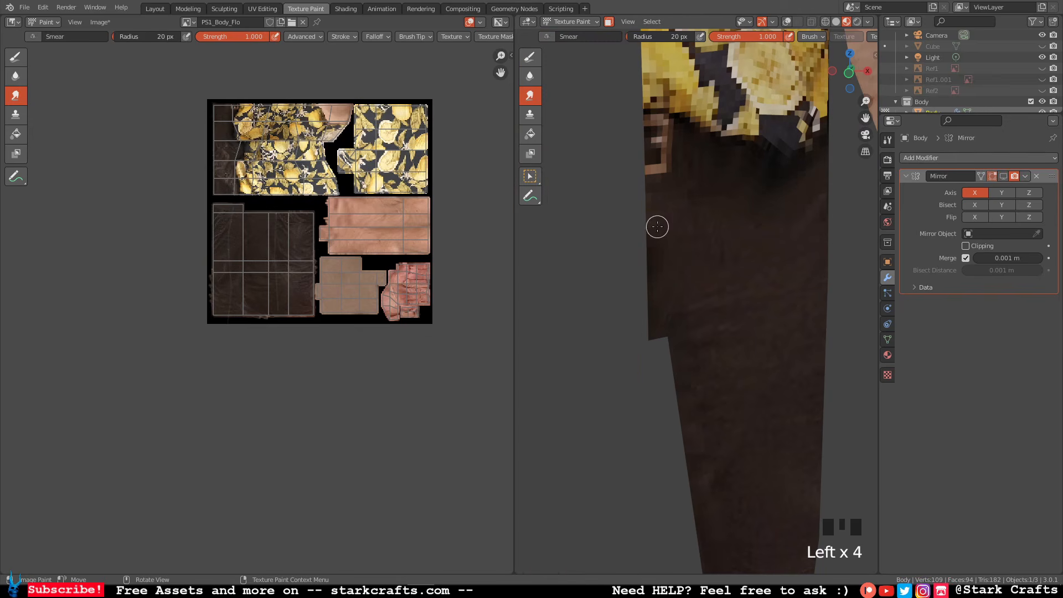
mouse_move(658, 225)
left_mouse_down()
mouse_move(631, 314)
mouse_move(667, 235)
mouse_move(621, 337)
left_mouse_up()
left_click_drag(661, 219, 639, 337)
left_click_drag(683, 218, 636, 268)
left_click_drag(681, 221, 641, 324)
left_click(1005, 175)
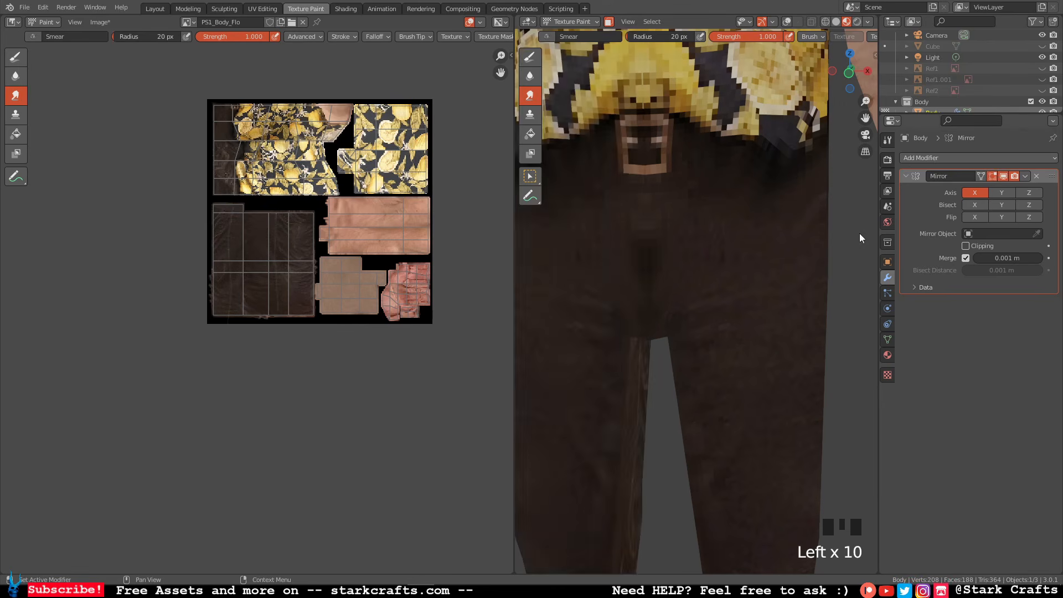
Smear the belt buckle's centre line and the trousers just beneath it in short dabs.
scroll(671, 250, "up", 2)
scroll(662, 196, "down", 5)
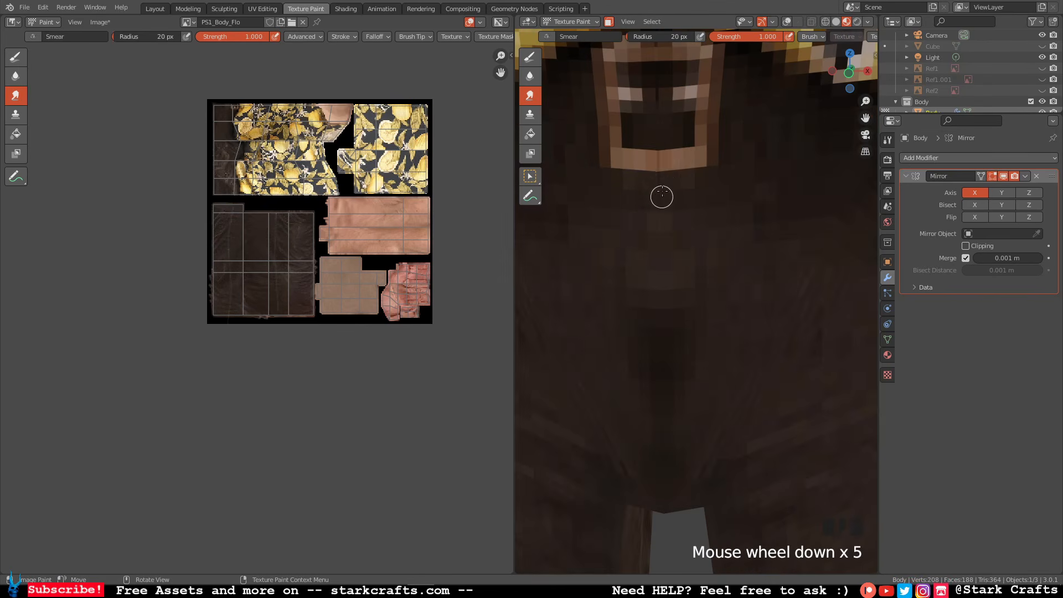
left_click(666, 162)
left_click(656, 92)
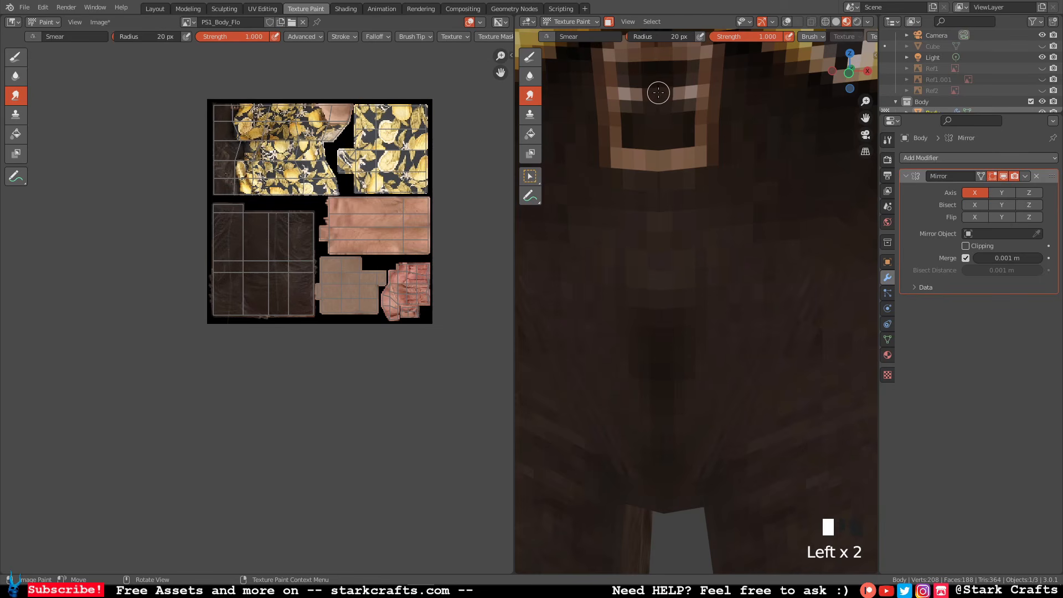
left_click(660, 181)
scroll(670, 128, "up", 1)
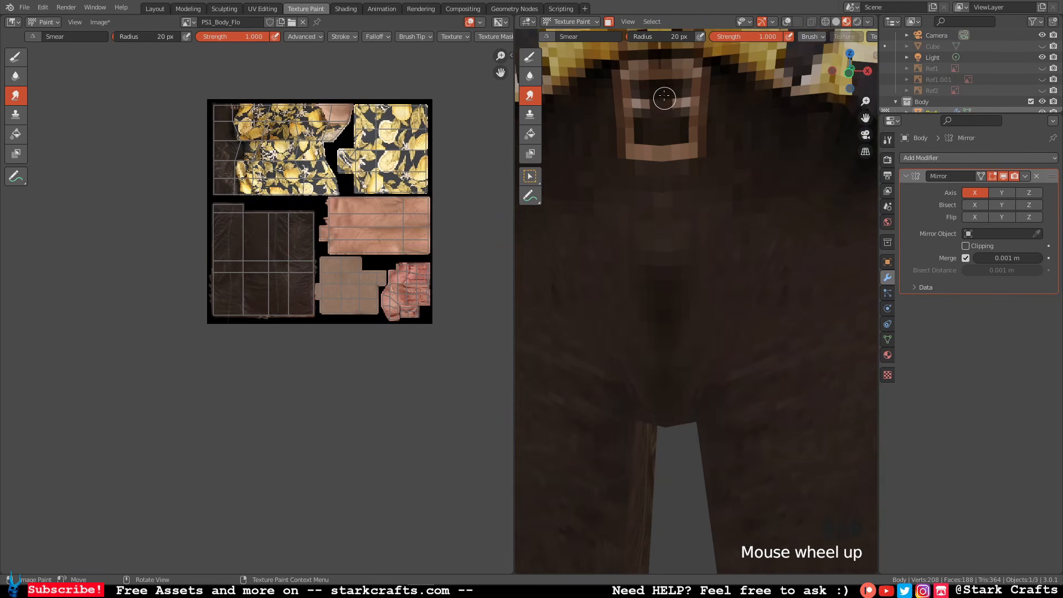
left_click(661, 68)
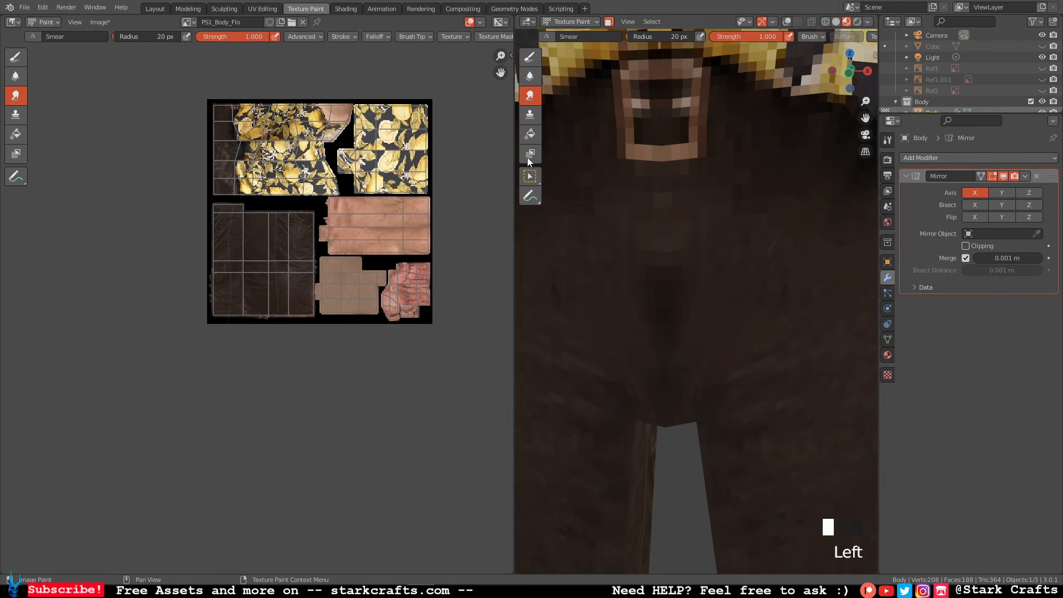
Save the painted body texture image and the Blender file.
scroll(646, 208, "up", 6)
mouse_move(627, 249)
middle_mouse_down()
mouse_move(588, 297)
mouse_move(618, 296)
middle_mouse_up()
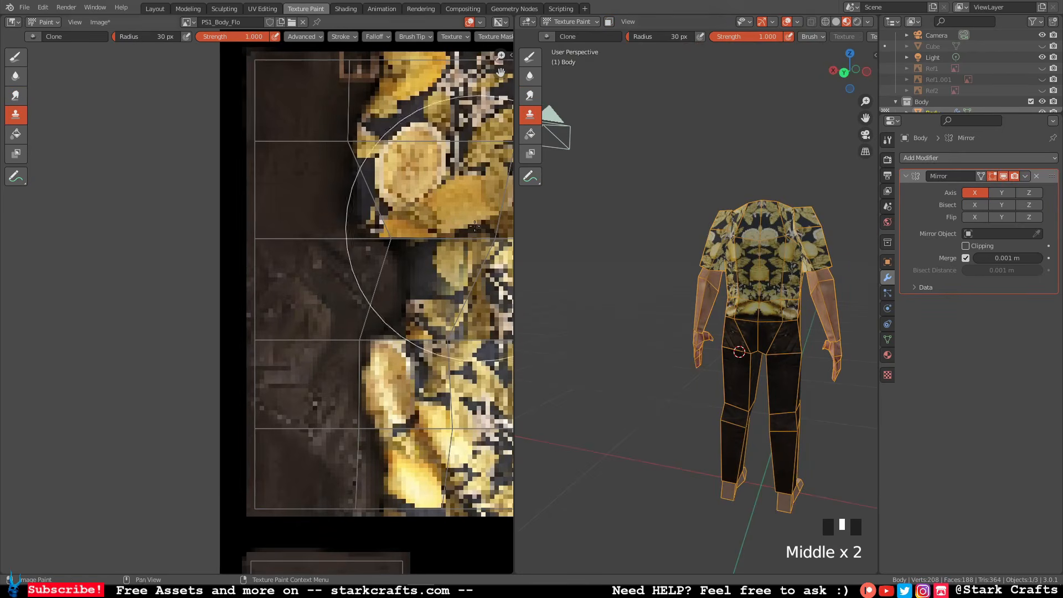
scroll(392, 238, "down", 3)
left_click(100, 21)
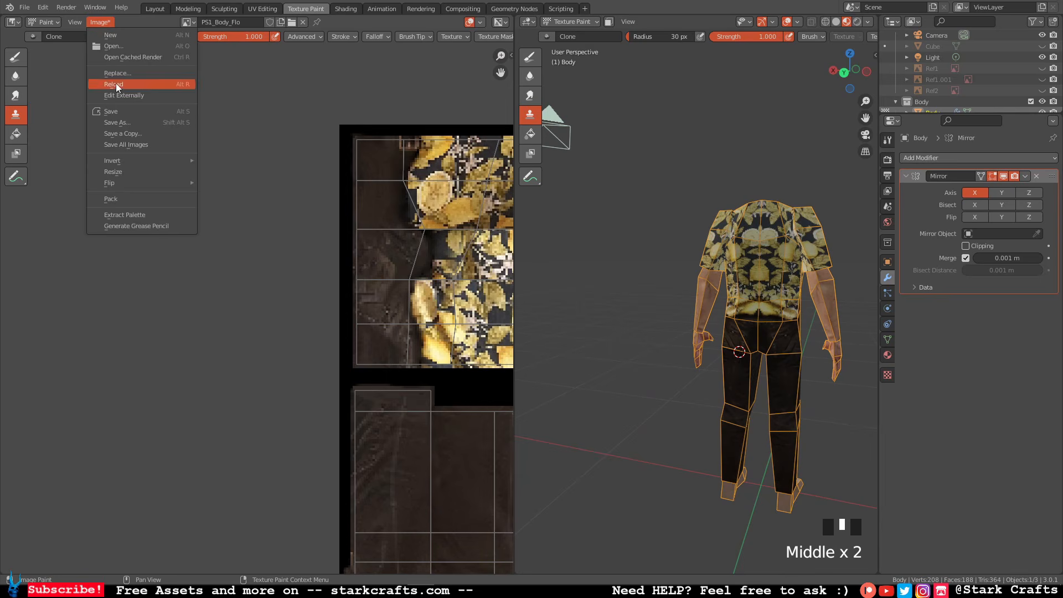
left_click(114, 112)
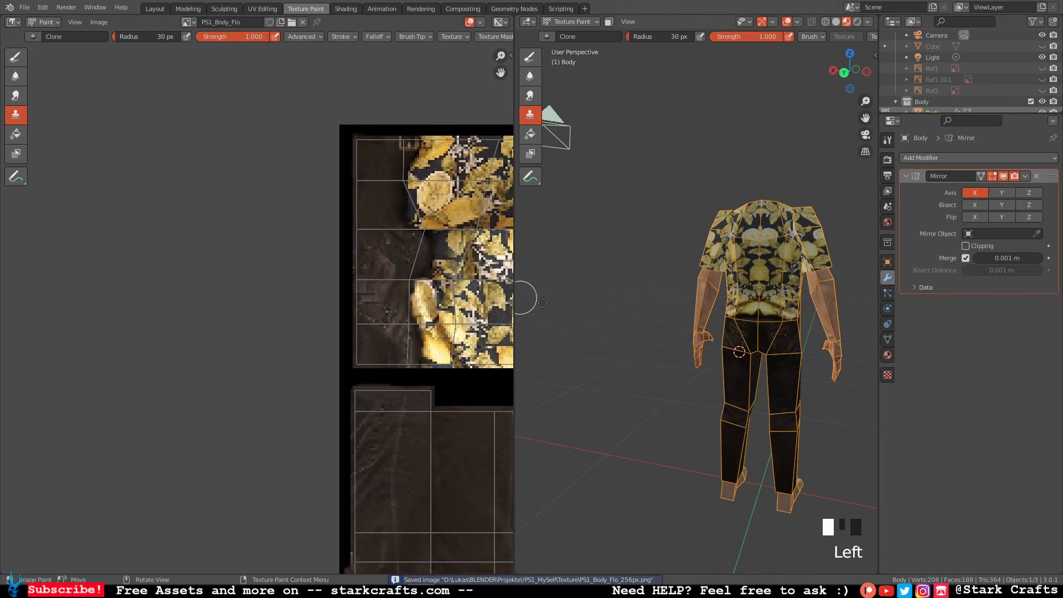
middle_click_drag(593, 308, 554, 304)
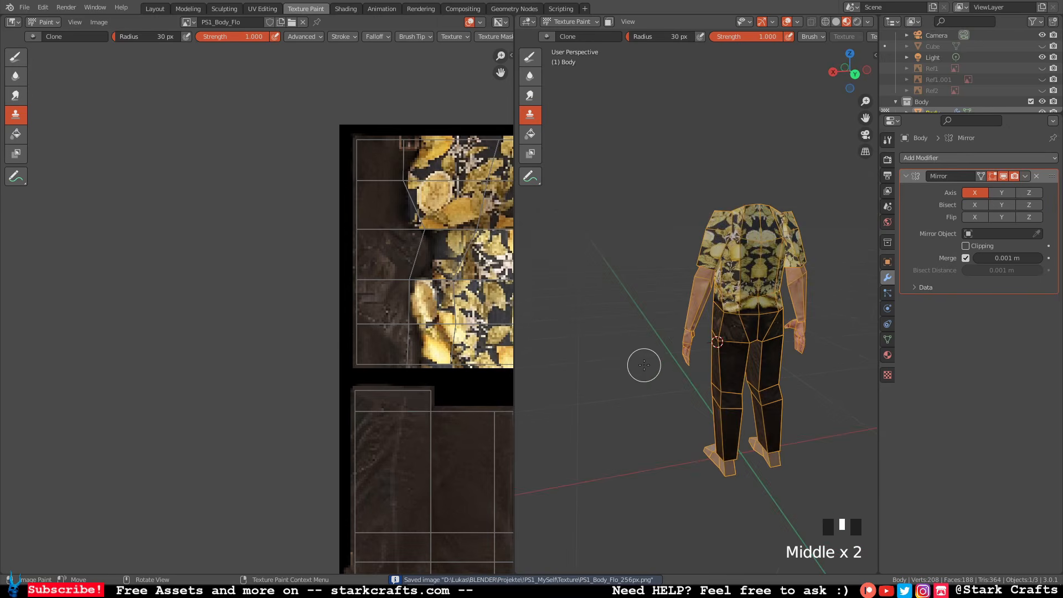
middle_click_drag(641, 364, 793, 363)
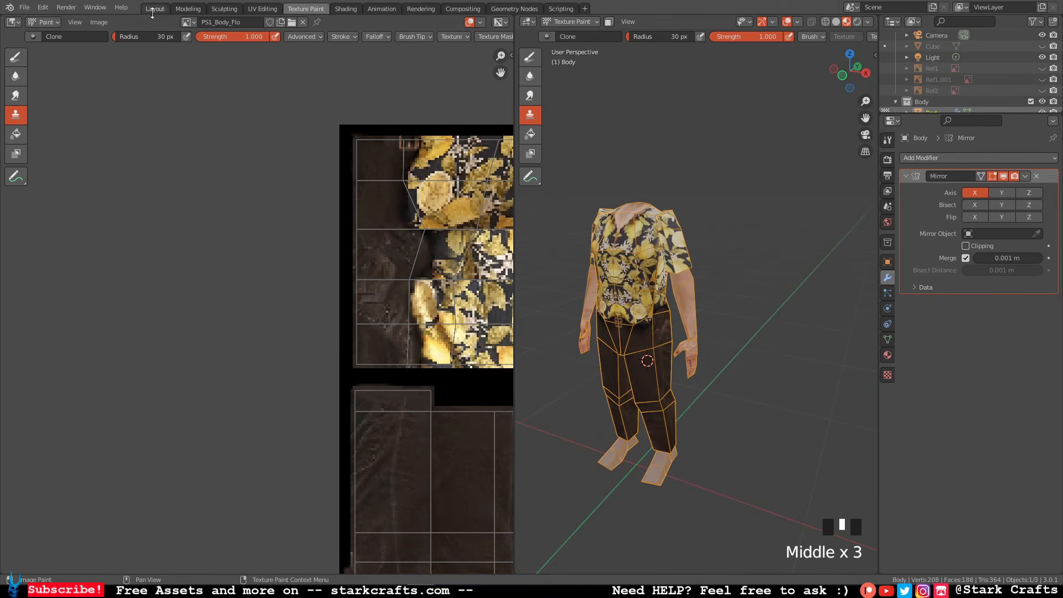
left_click(24, 8)
left_click(48, 81)
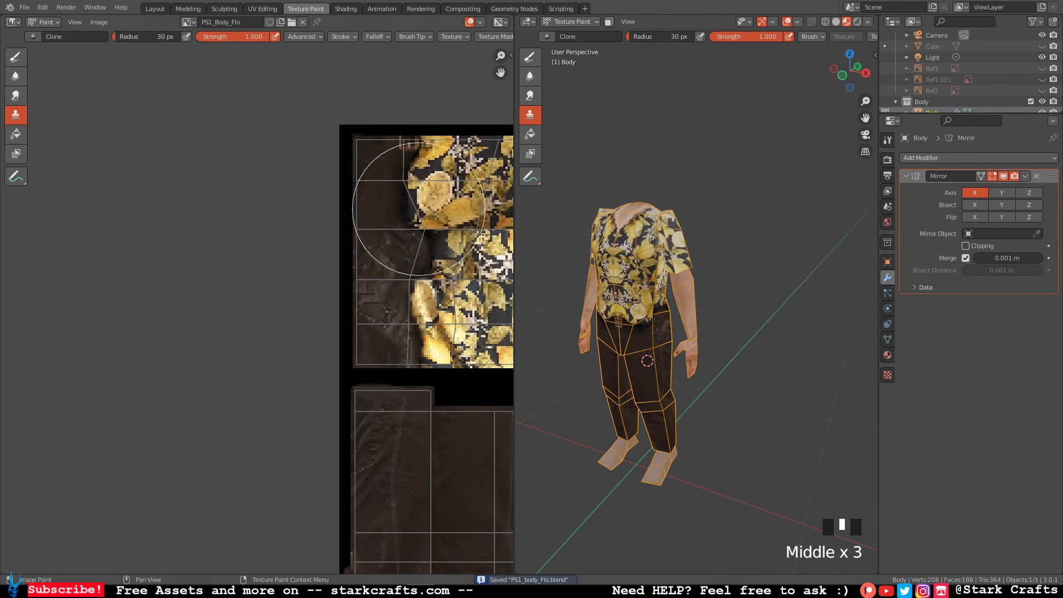
Examine the complete body texture and the textured model from the front and side for remaining flaws.
scroll(738, 303, "up", 2)
scroll(735, 300, "down", 6)
middle_click_drag(735, 300, 807, 344)
scroll(645, 339, "up", 2)
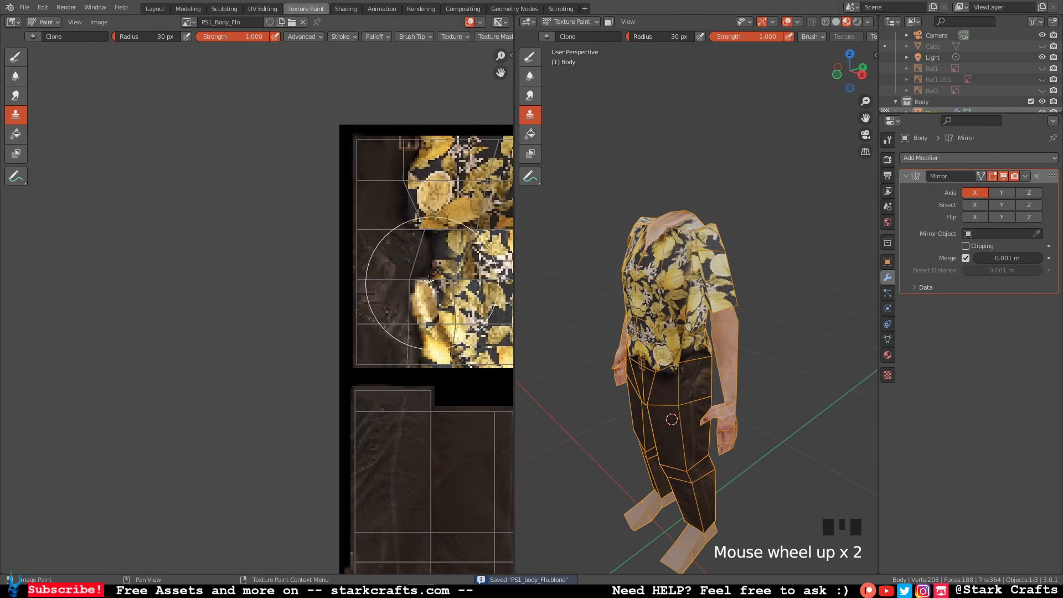
scroll(238, 237, "up", 2)
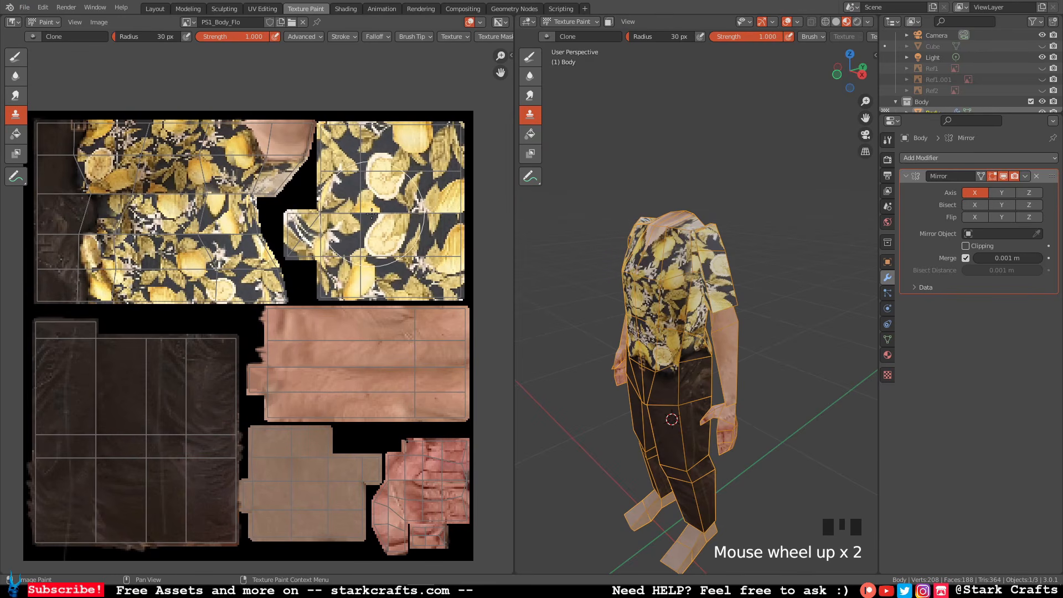
middle_click_drag(642, 291, 676, 303)
scroll(280, 185, "down", 1)
scroll(280, 186, "up", 3)
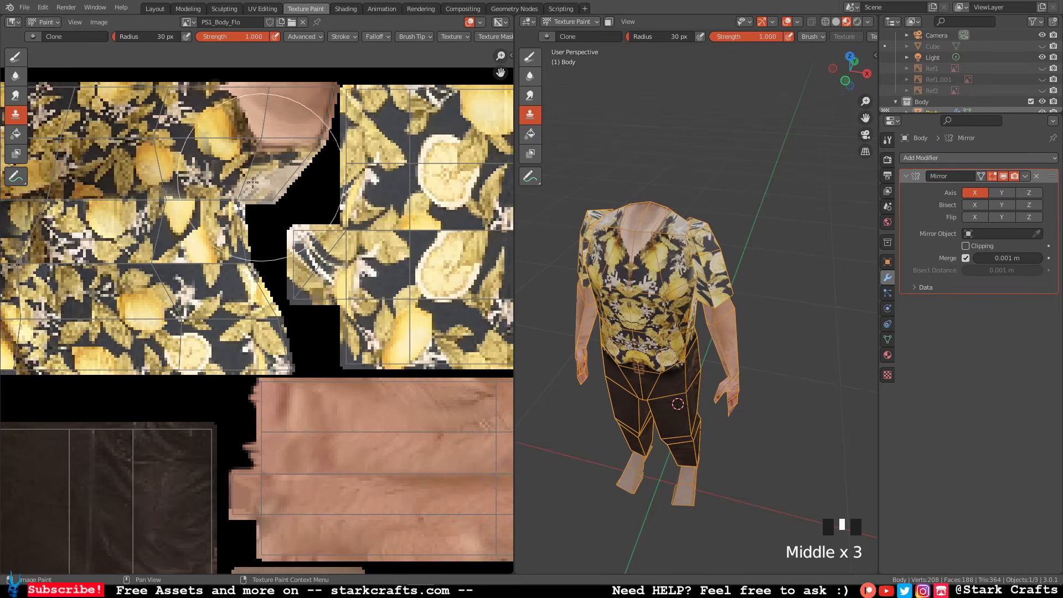
middle_click_drag(758, 196, 748, 100)
scroll(752, 183, "up", 2)
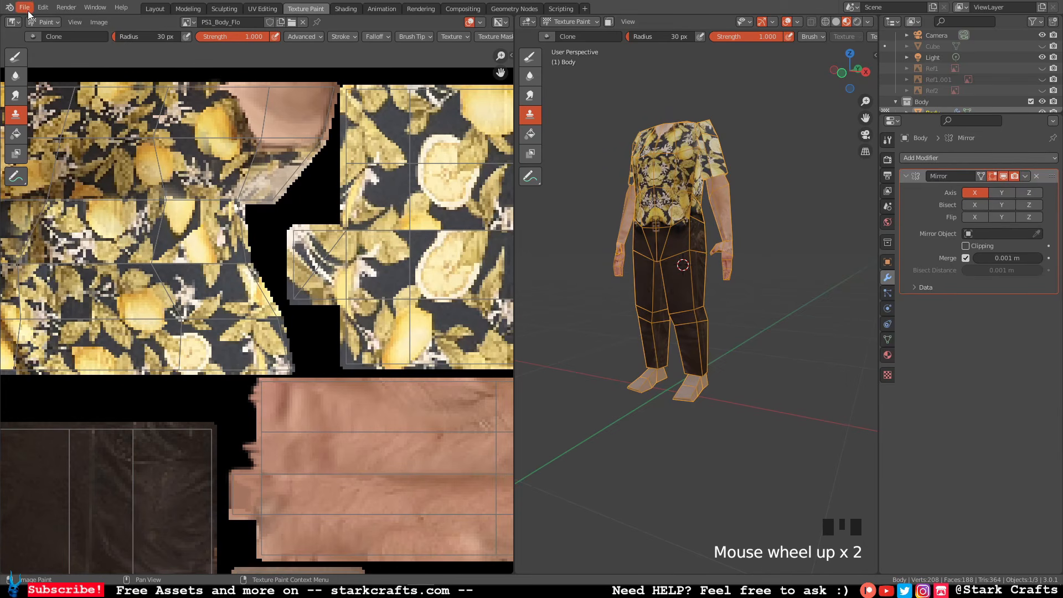
Save the body texture image once more.
left_click(98, 22)
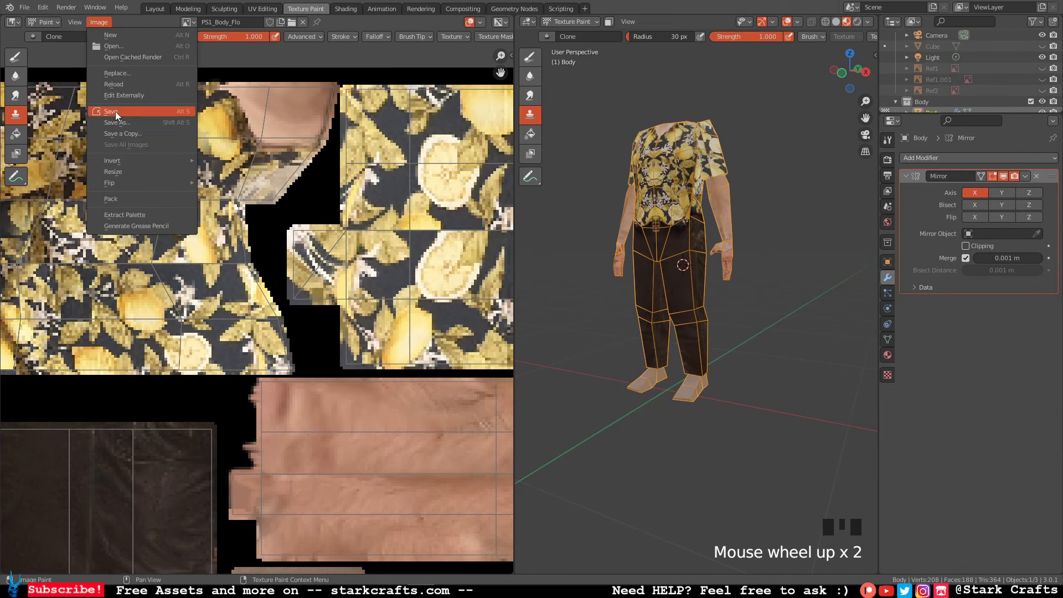
left_click(111, 111)
middle_click_drag(819, 205, 637, 172)
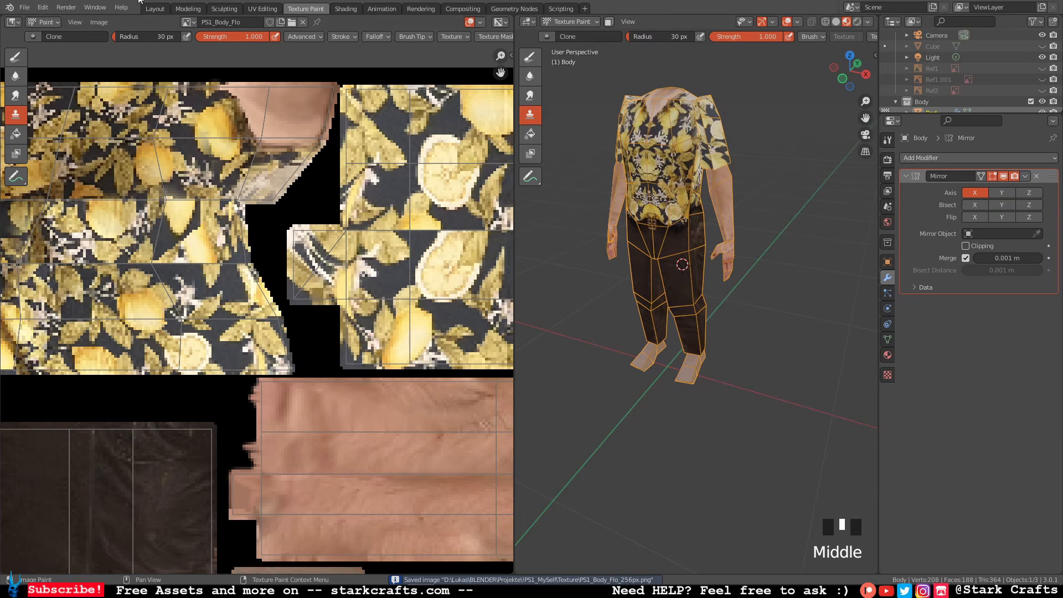
Switch to the Layout workspace, show the body in Material Preview shading and deselect it.
left_click(155, 9)
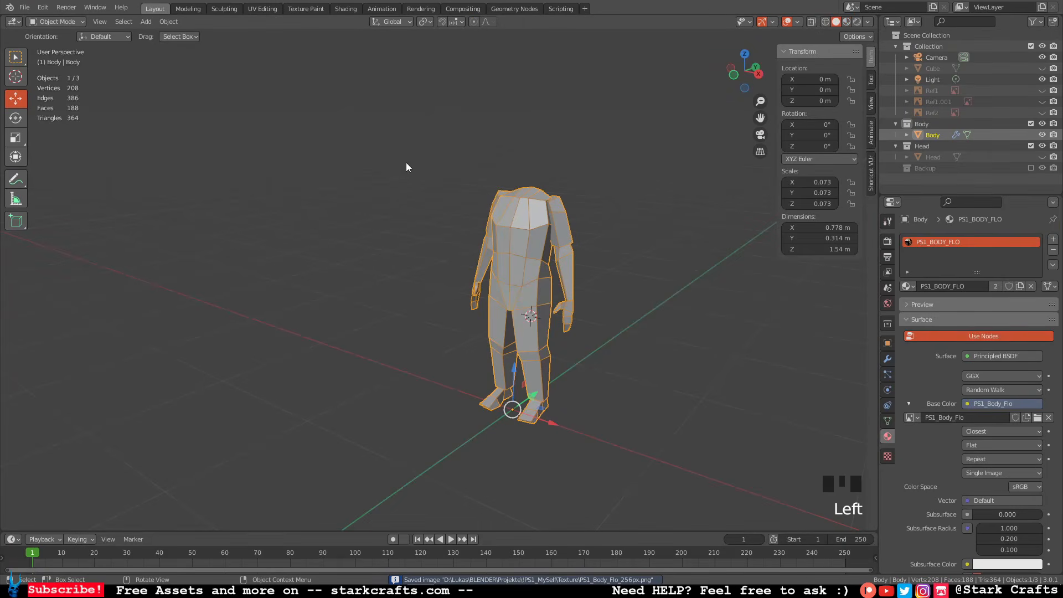
left_click(851, 22)
mouse_move(670, 159)
middle_mouse_down()
mouse_move(682, 214)
mouse_move(670, 236)
mouse_move(635, 211)
middle_mouse_up()
left_click(635, 210)
Turn off the wireframe overlay in the 3D viewport.
left_click(798, 23)
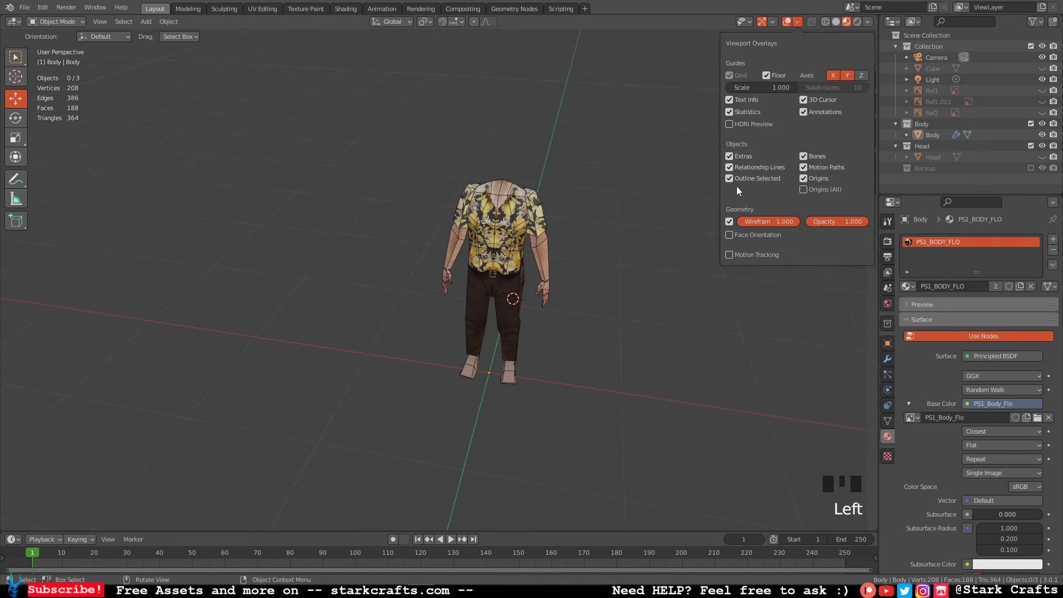
left_click(730, 222)
middle_click_drag(660, 247, 635, 220)
scroll(625, 222, "up", 1)
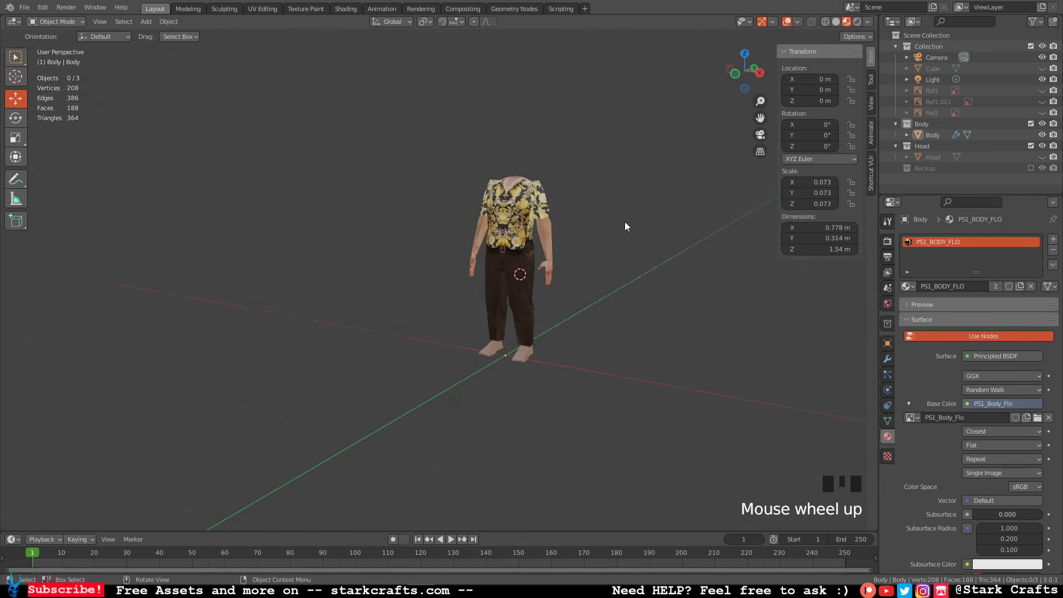
Apply Shade Smooth to the body object and deselect it.
scroll(564, 230, "down", 3)
middle_click_drag(565, 230, 586, 264, "shift")
left_click(480, 248)
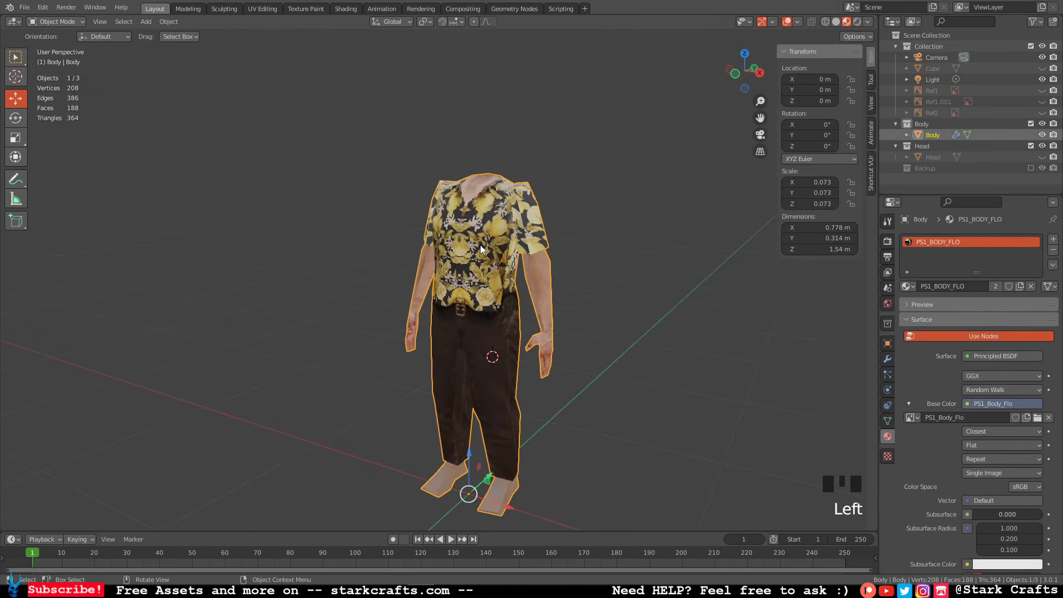
right_click(480, 247)
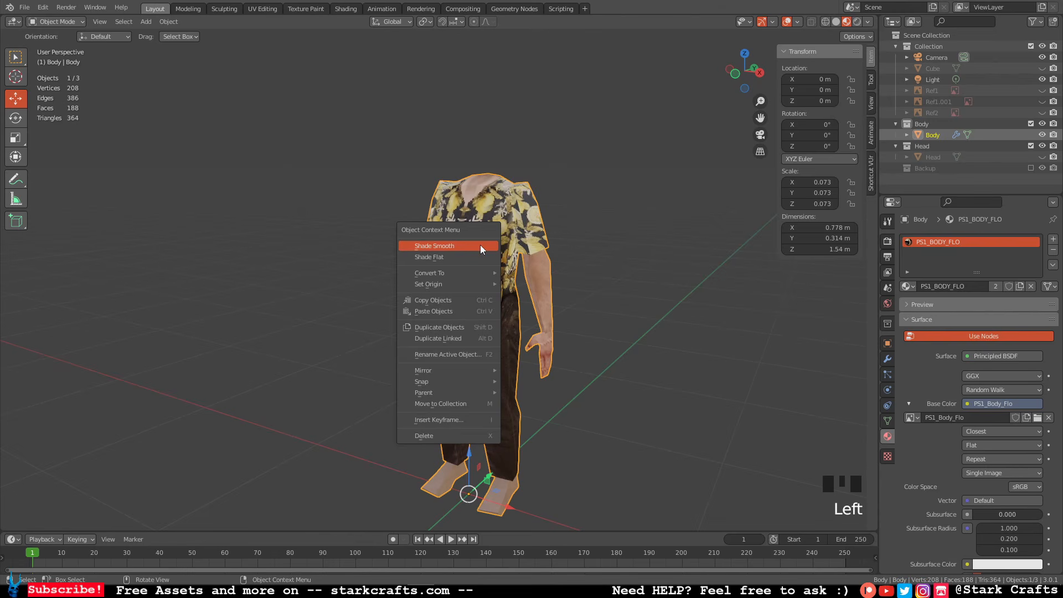
left_click(480, 245)
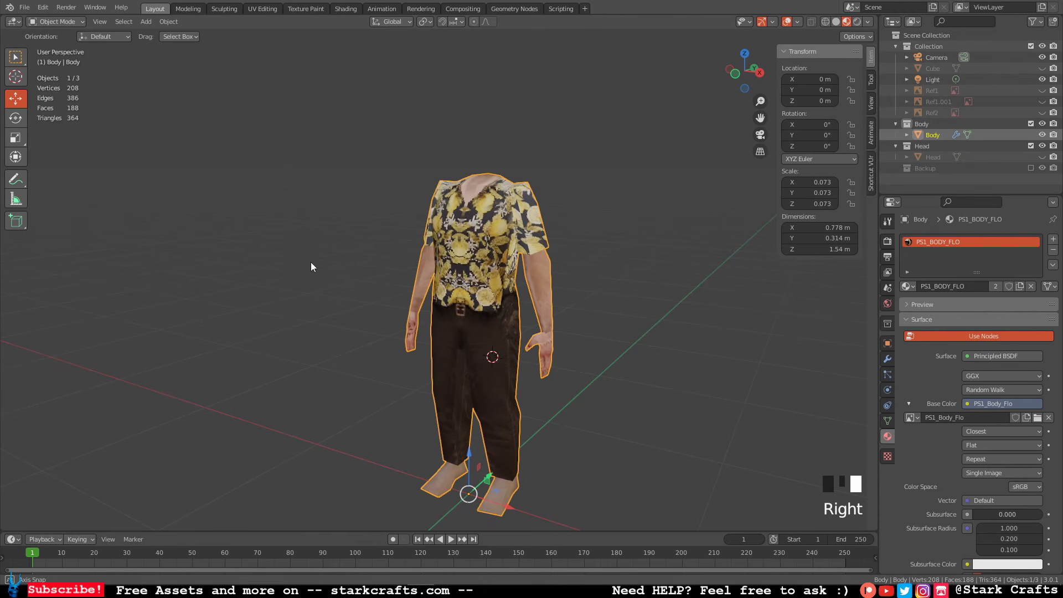
middle_click_drag(310, 263, 594, 261)
left_click(522, 271)
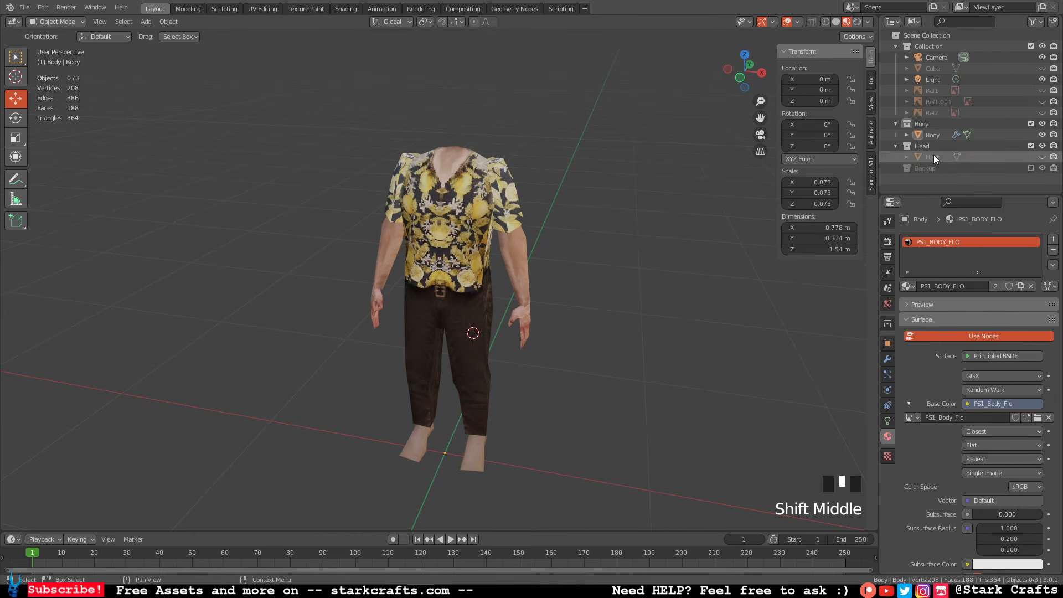
Unhide the head and move it down and forward in side view to about Y 0.017 m, Z 1.645 m.
left_click(1043, 157)
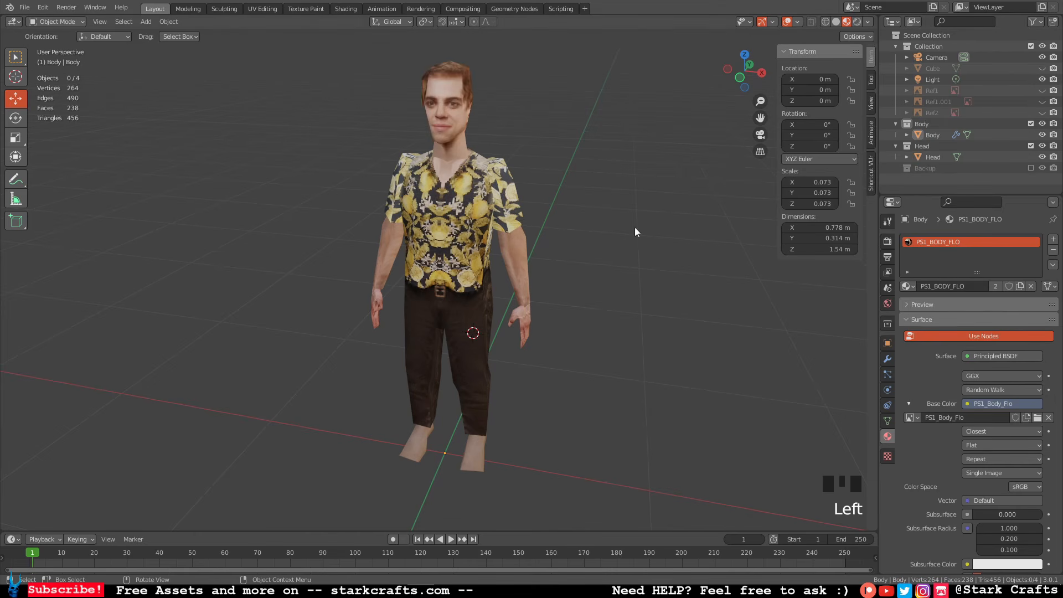
left_click(447, 121)
middle_click_drag(651, 163, 593, 264)
left_click(746, 77)
scroll(587, 257, "up", 1)
scroll(585, 253, "down", 2)
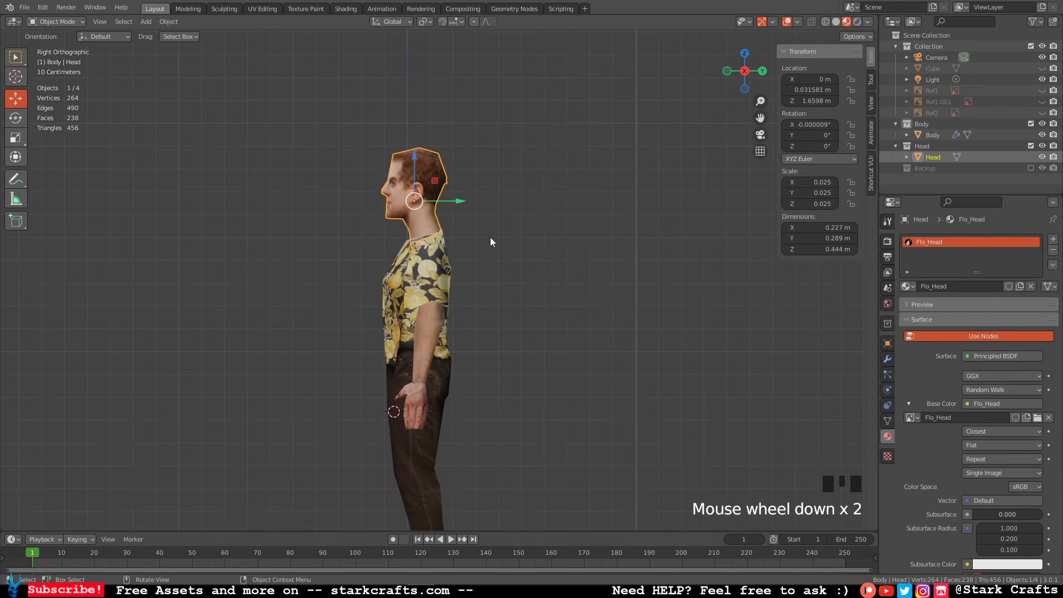
left_click_drag(412, 159, 413, 163)
left_click_drag(459, 206, 449, 207)
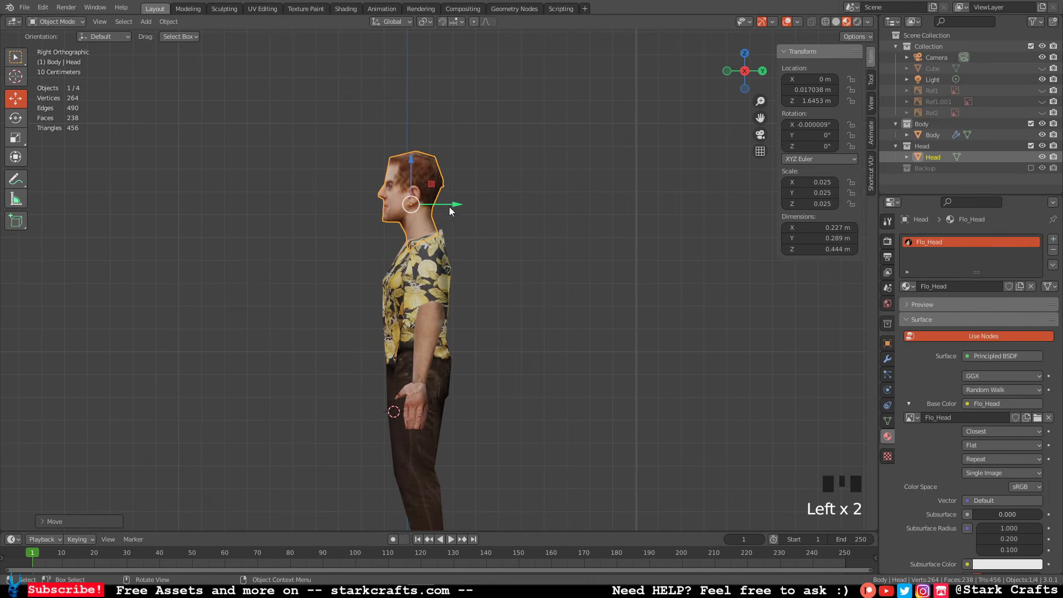
Move the head backward along Y in the opposite side view to about 0.035 m.
middle_click_drag(351, 294, 578, 264)
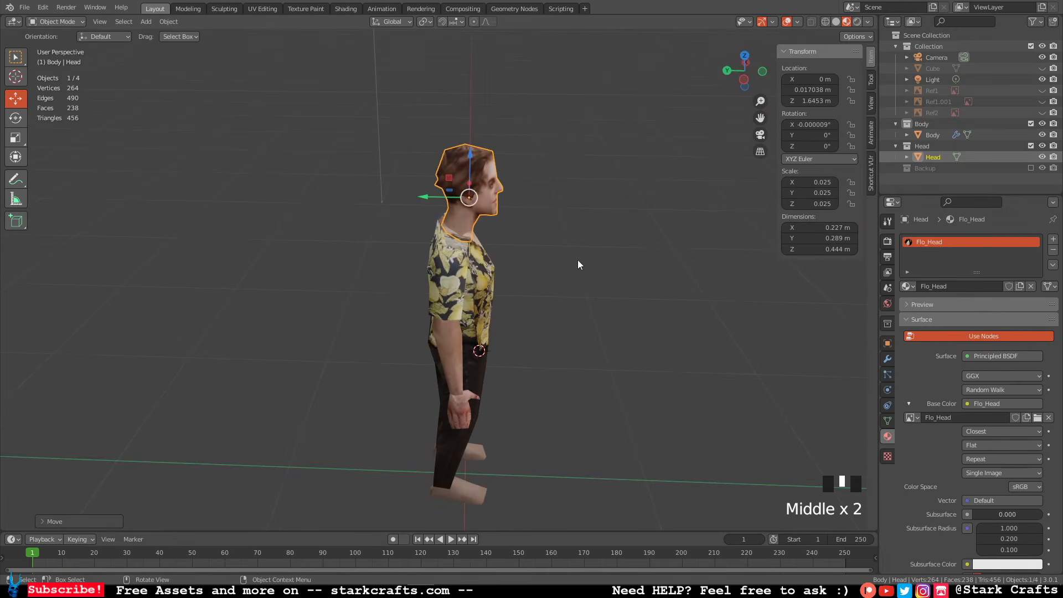
left_click(744, 80)
scroll(420, 214, "up", 1)
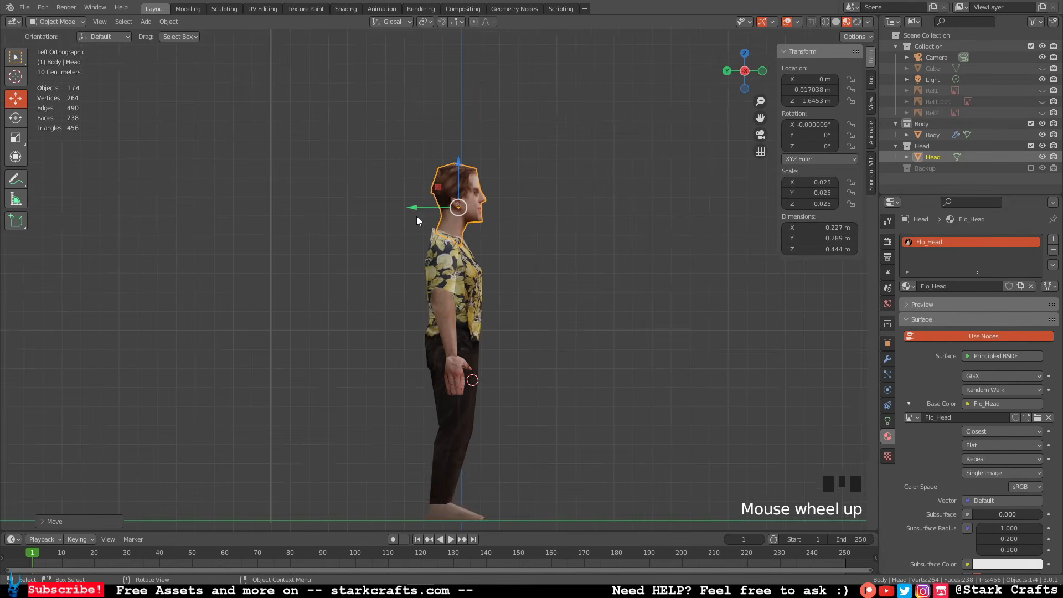
scroll(422, 207, "down", 2)
left_click_drag(426, 205, 422, 202)
scroll(574, 294, "up", 2)
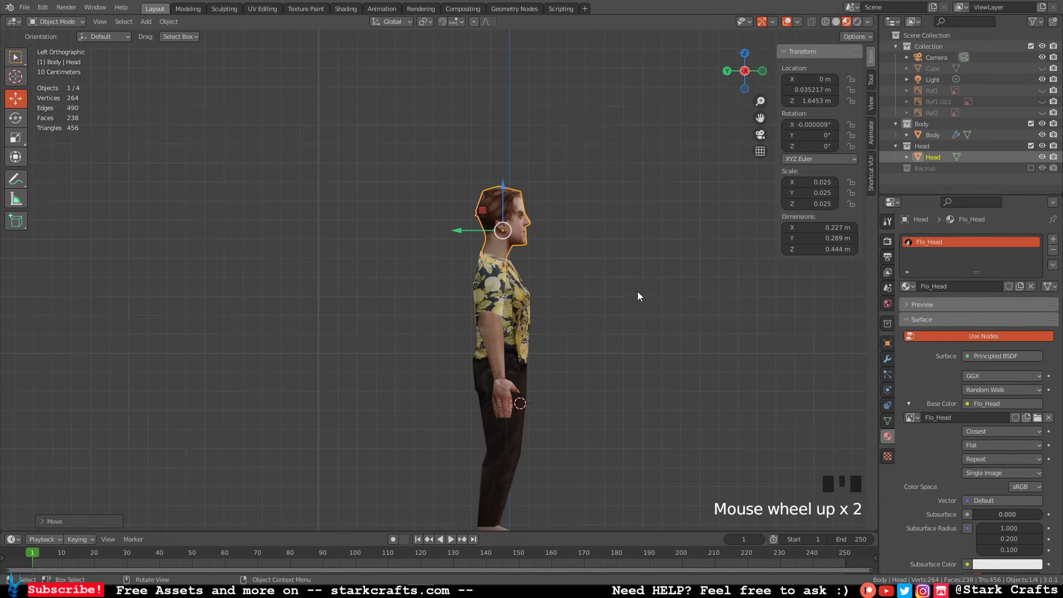
Deselect the head and unhide the Ref1 reference image so it shows beside the assembled character.
middle_click_drag(639, 297, 520, 321)
left_click(679, 341)
middle_click_drag(679, 341, 621, 215, "shift")
middle_click_drag(621, 215, 612, 277)
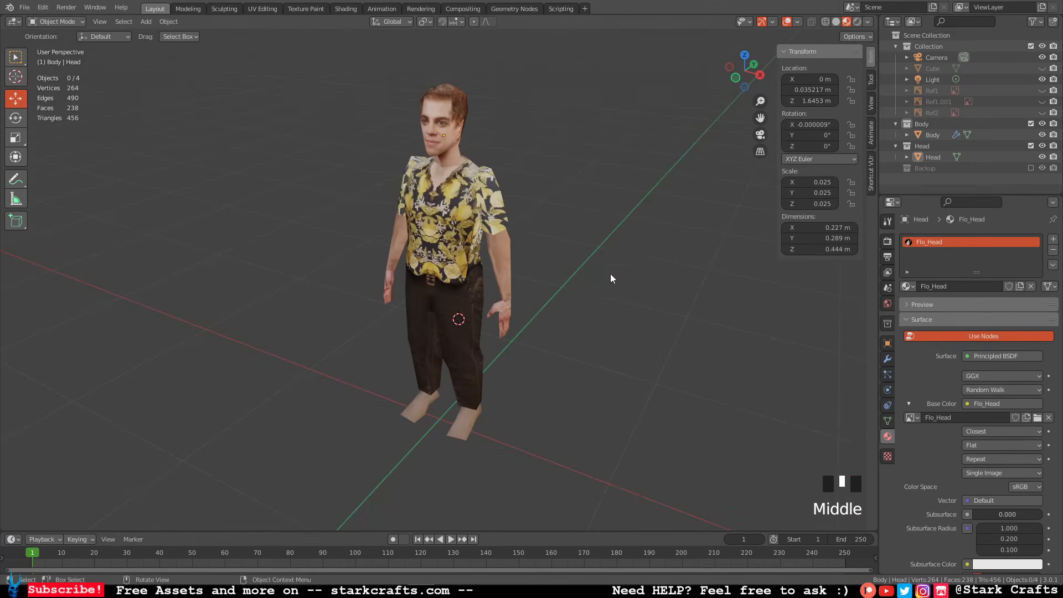
left_click(1043, 90)
middle_click_drag(654, 232, 625, 260)
left_click(743, 78)
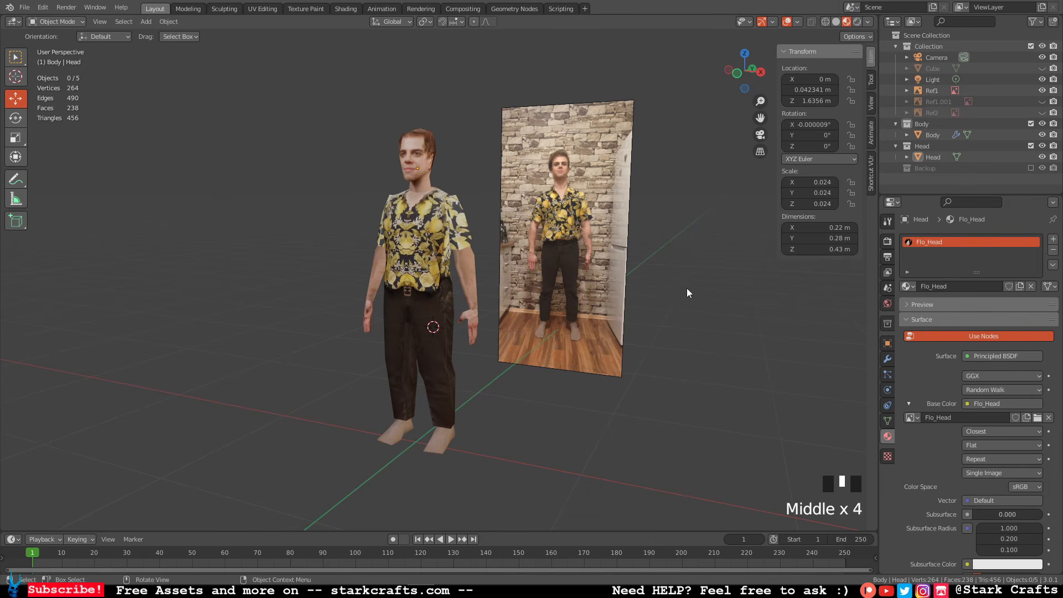
Examine the assembled character from several angles and compare its proportions and texture with the Ref1 reference photo.
middle_click_drag(704, 297, 763, 309)
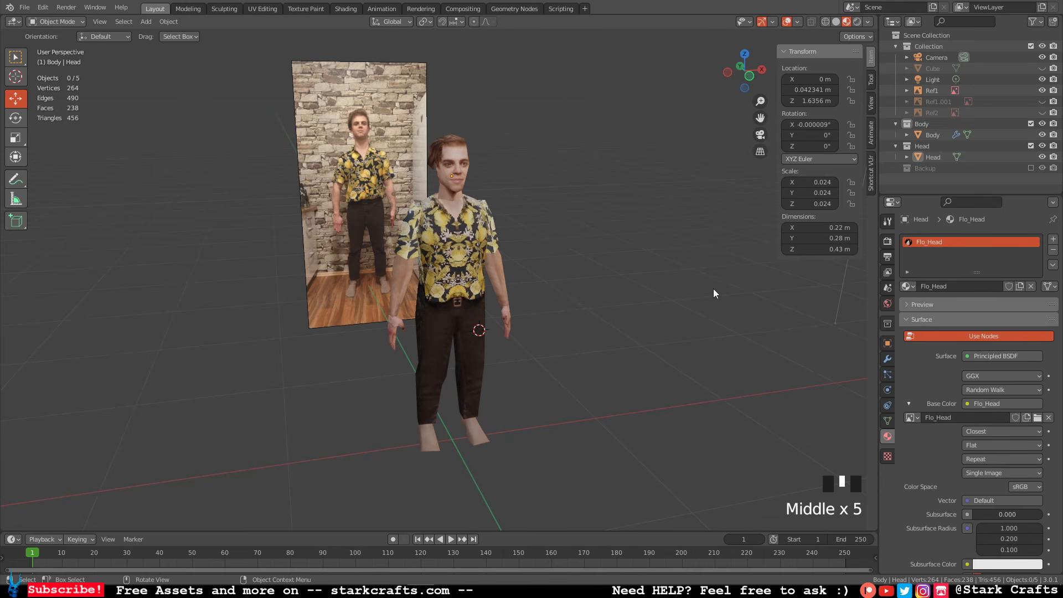
middle_click_drag(664, 274, 535, 311)
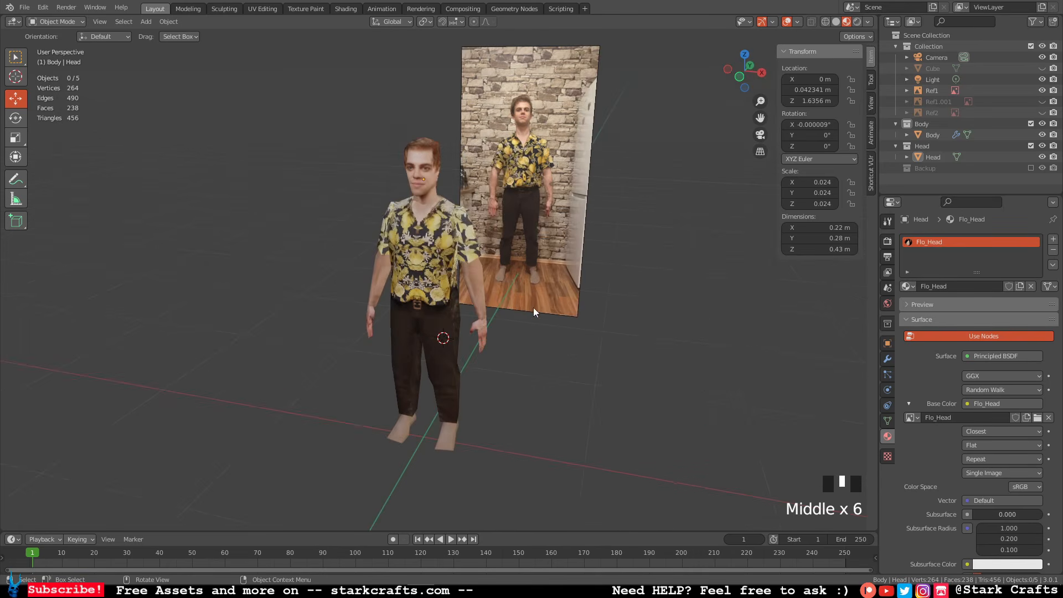
scroll(487, 304, "up", 1)
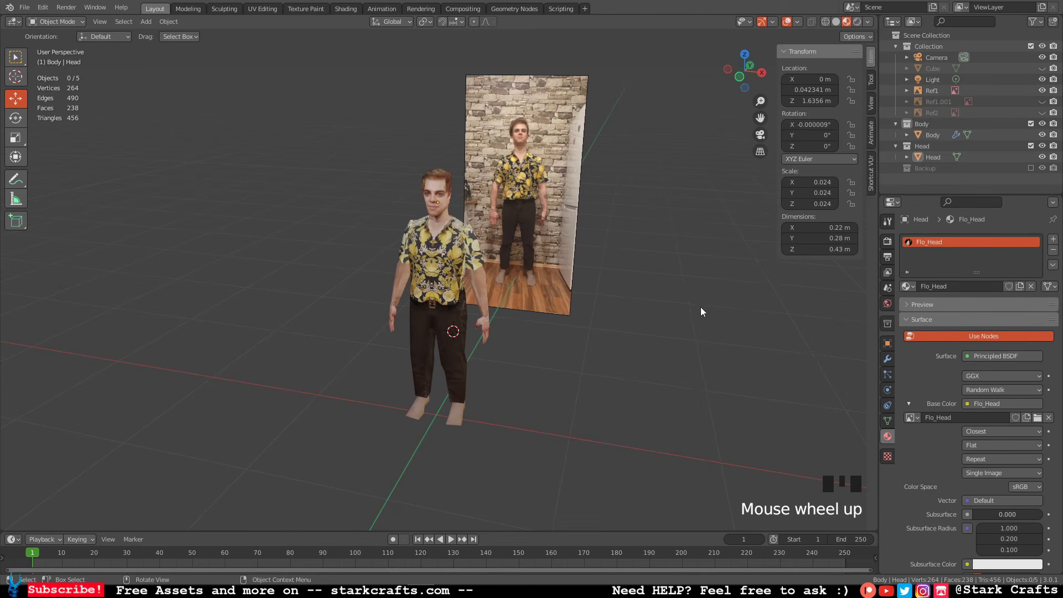
middle_click_drag(701, 307, 687, 303)
scroll(687, 303, "up", 1)
scroll(687, 303, "down", 2)
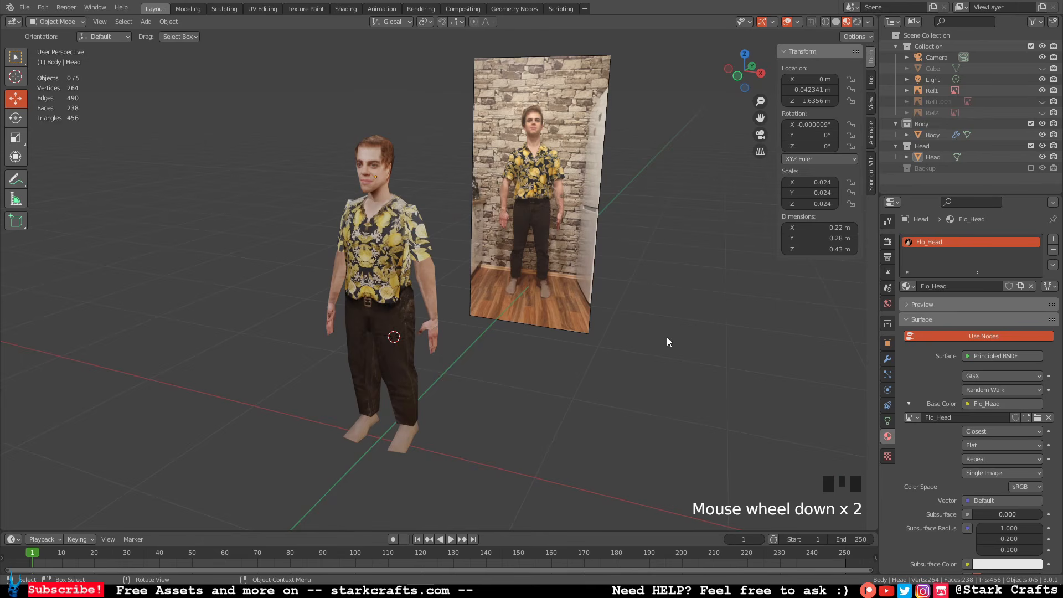
middle_click_drag(233, 394, 582, 399)
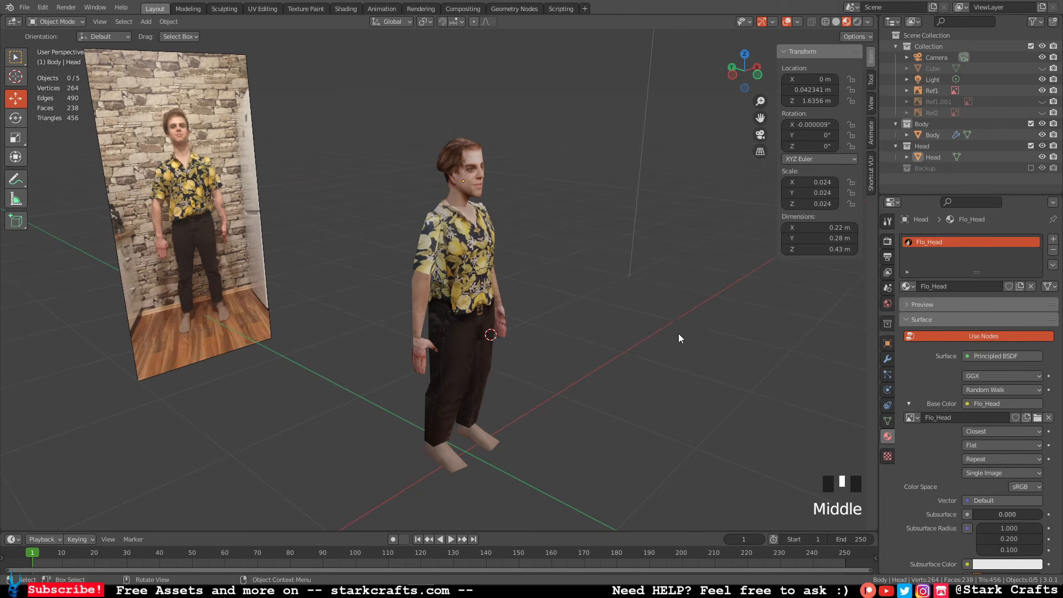
middle_click_drag(679, 333, 607, 307)
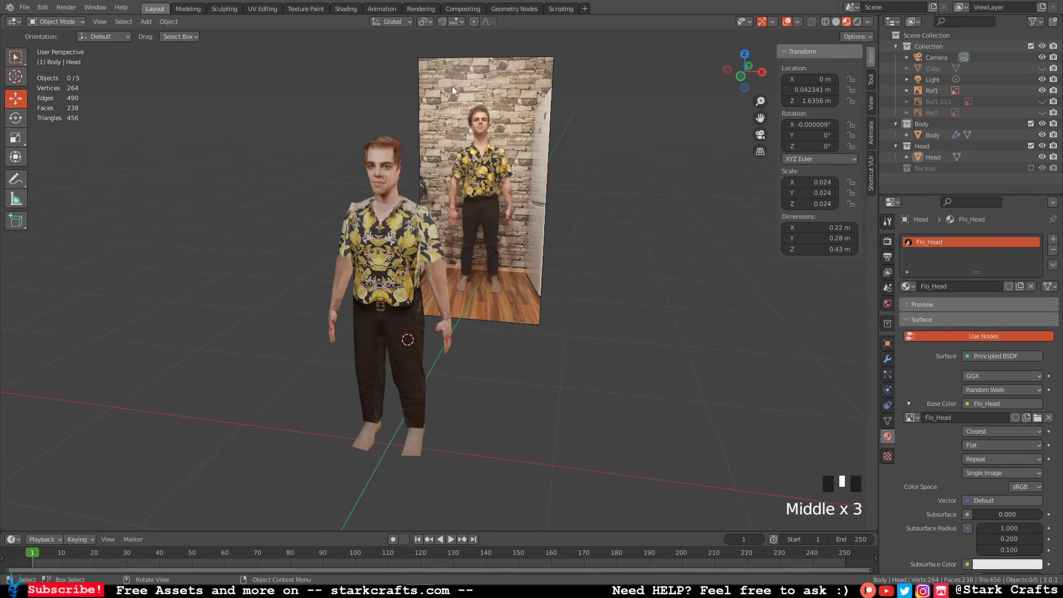
middle_click_drag(258, 141, 308, 158)
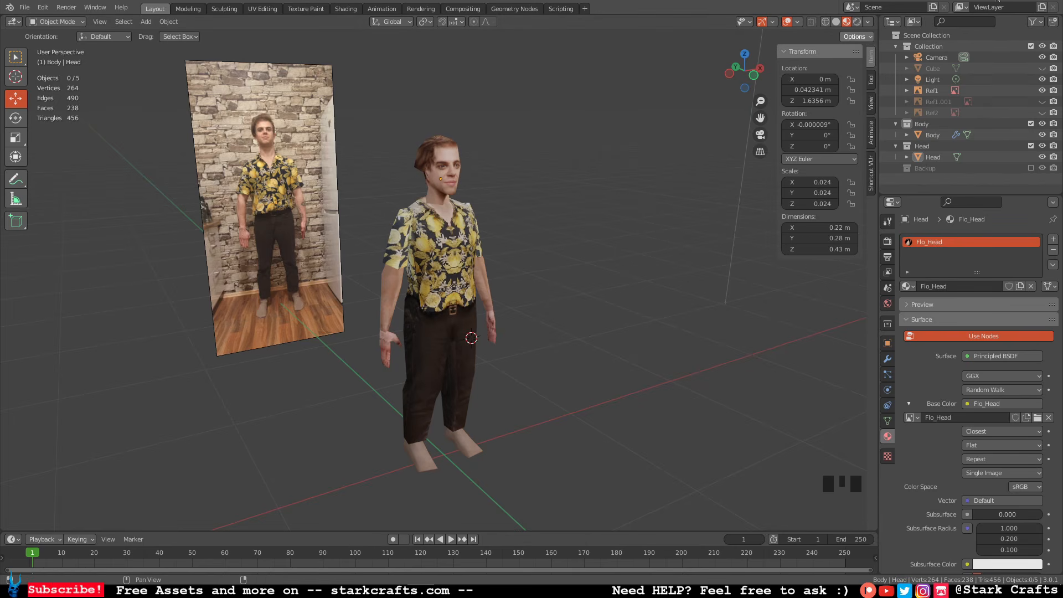
middle_click_drag(699, 225, 633, 223)
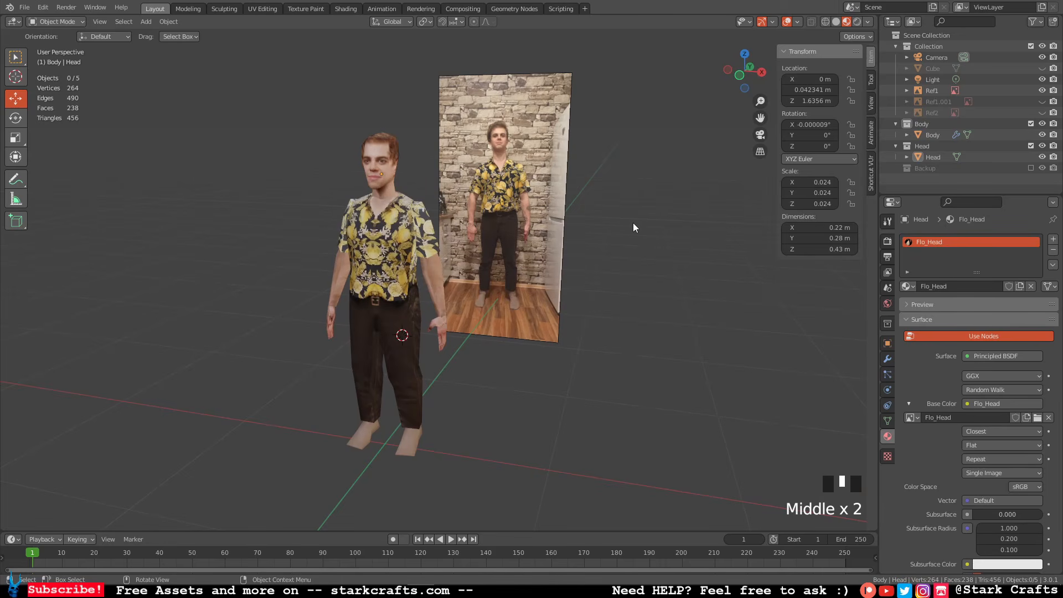